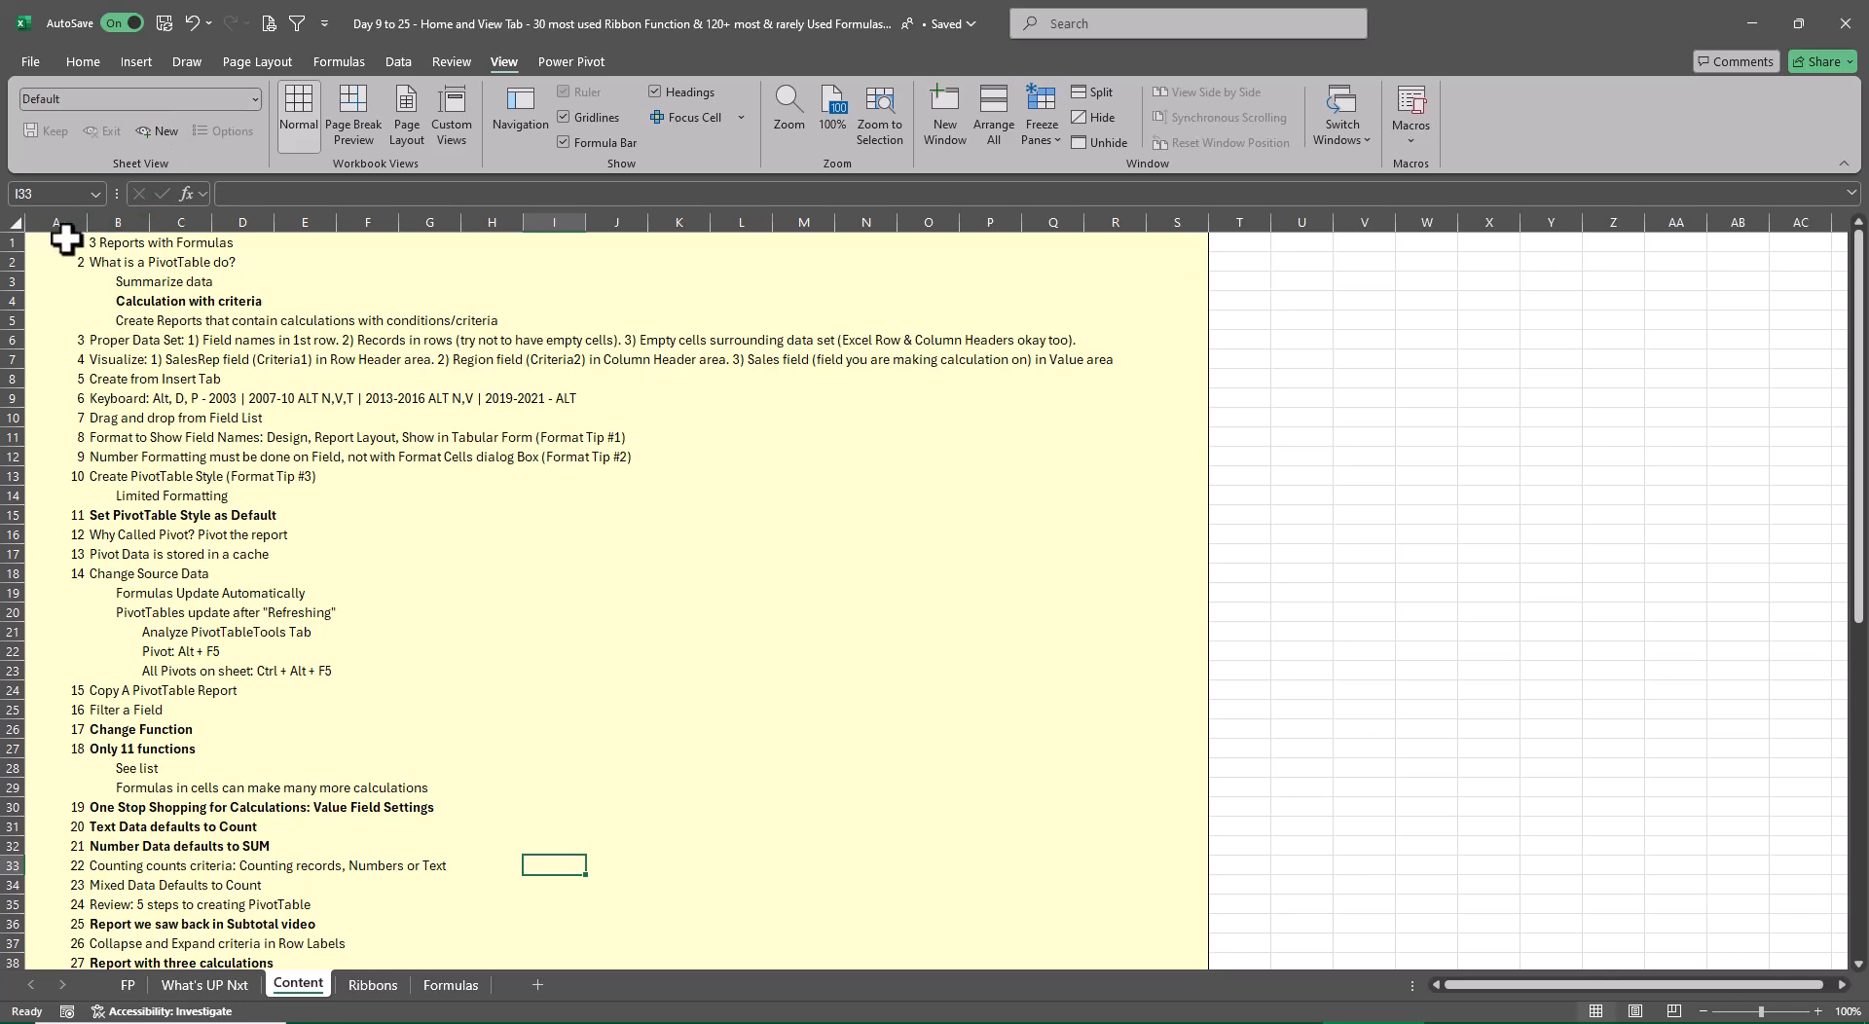
Make the text in range A1:S10 on the Content sheet bold
left_click_drag(61, 242, 698, 415)
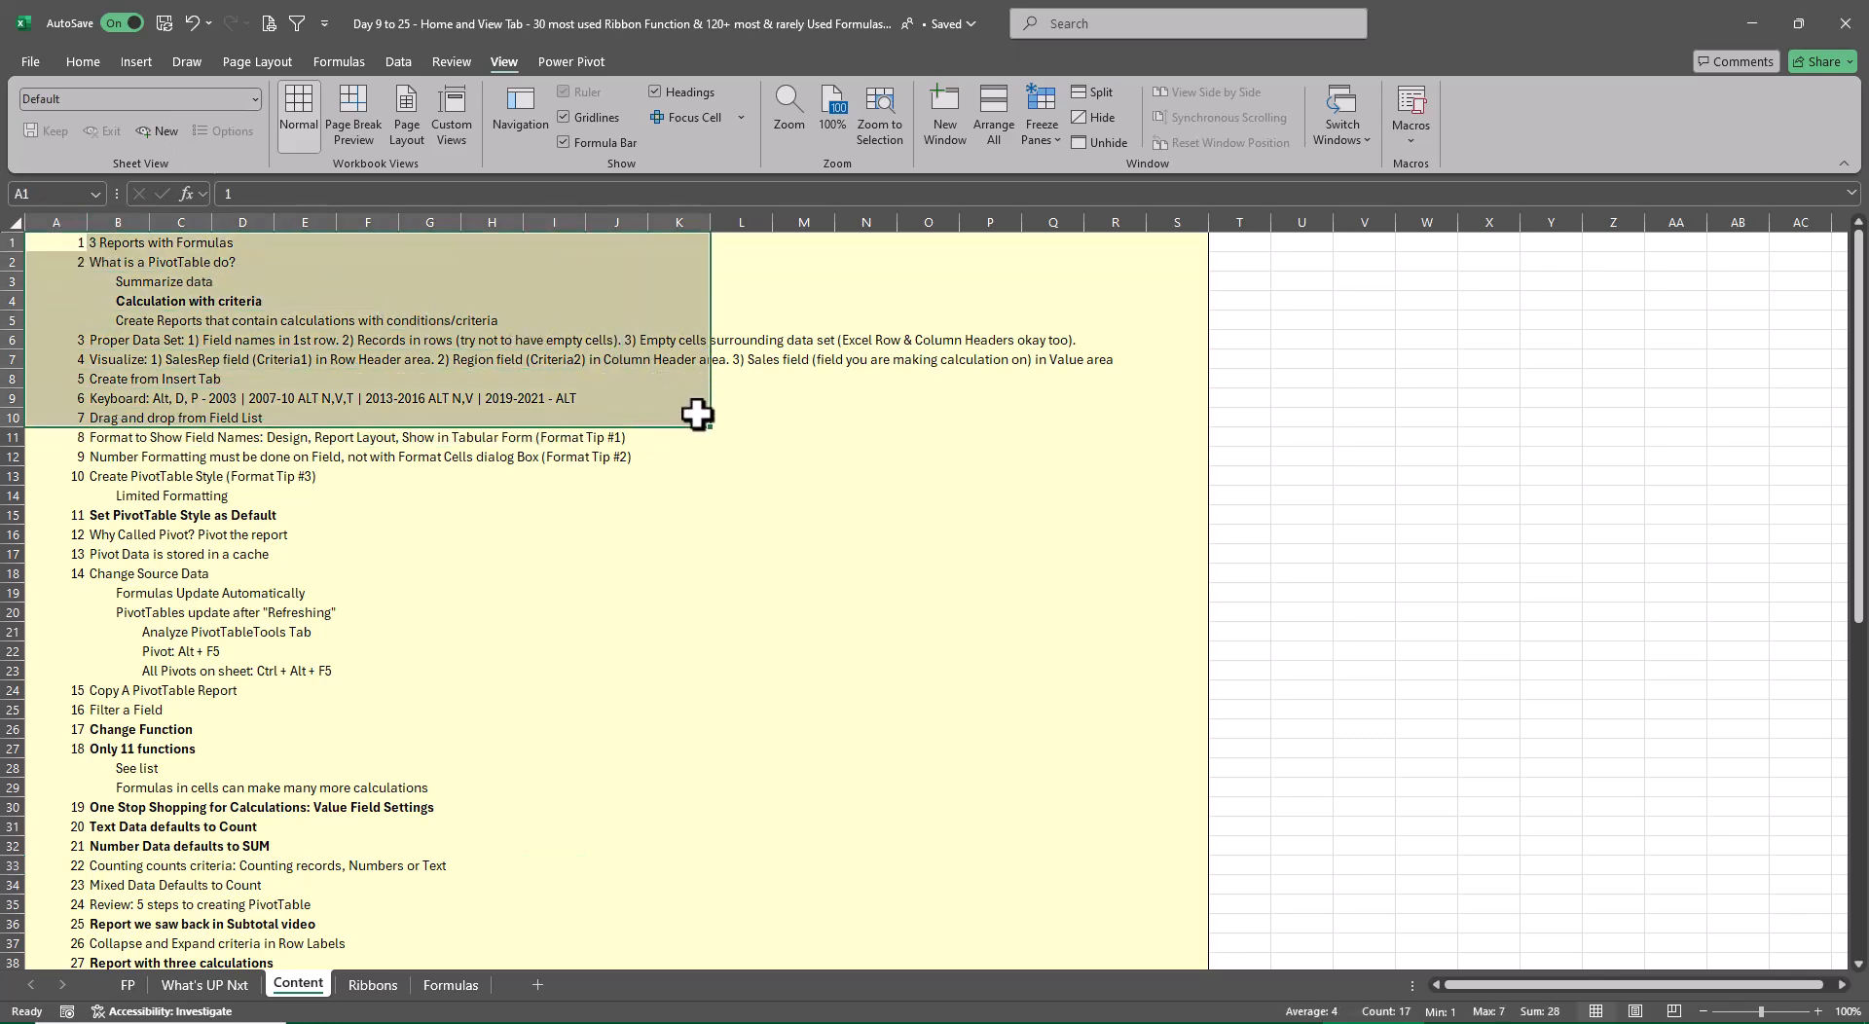
key("shift+Right")
key("shift+Right")
key("shift+Right")
key("shift+Right")
key("shift+Right")
key("shift+Right")
key("shift+Right")
key("shift+Right")
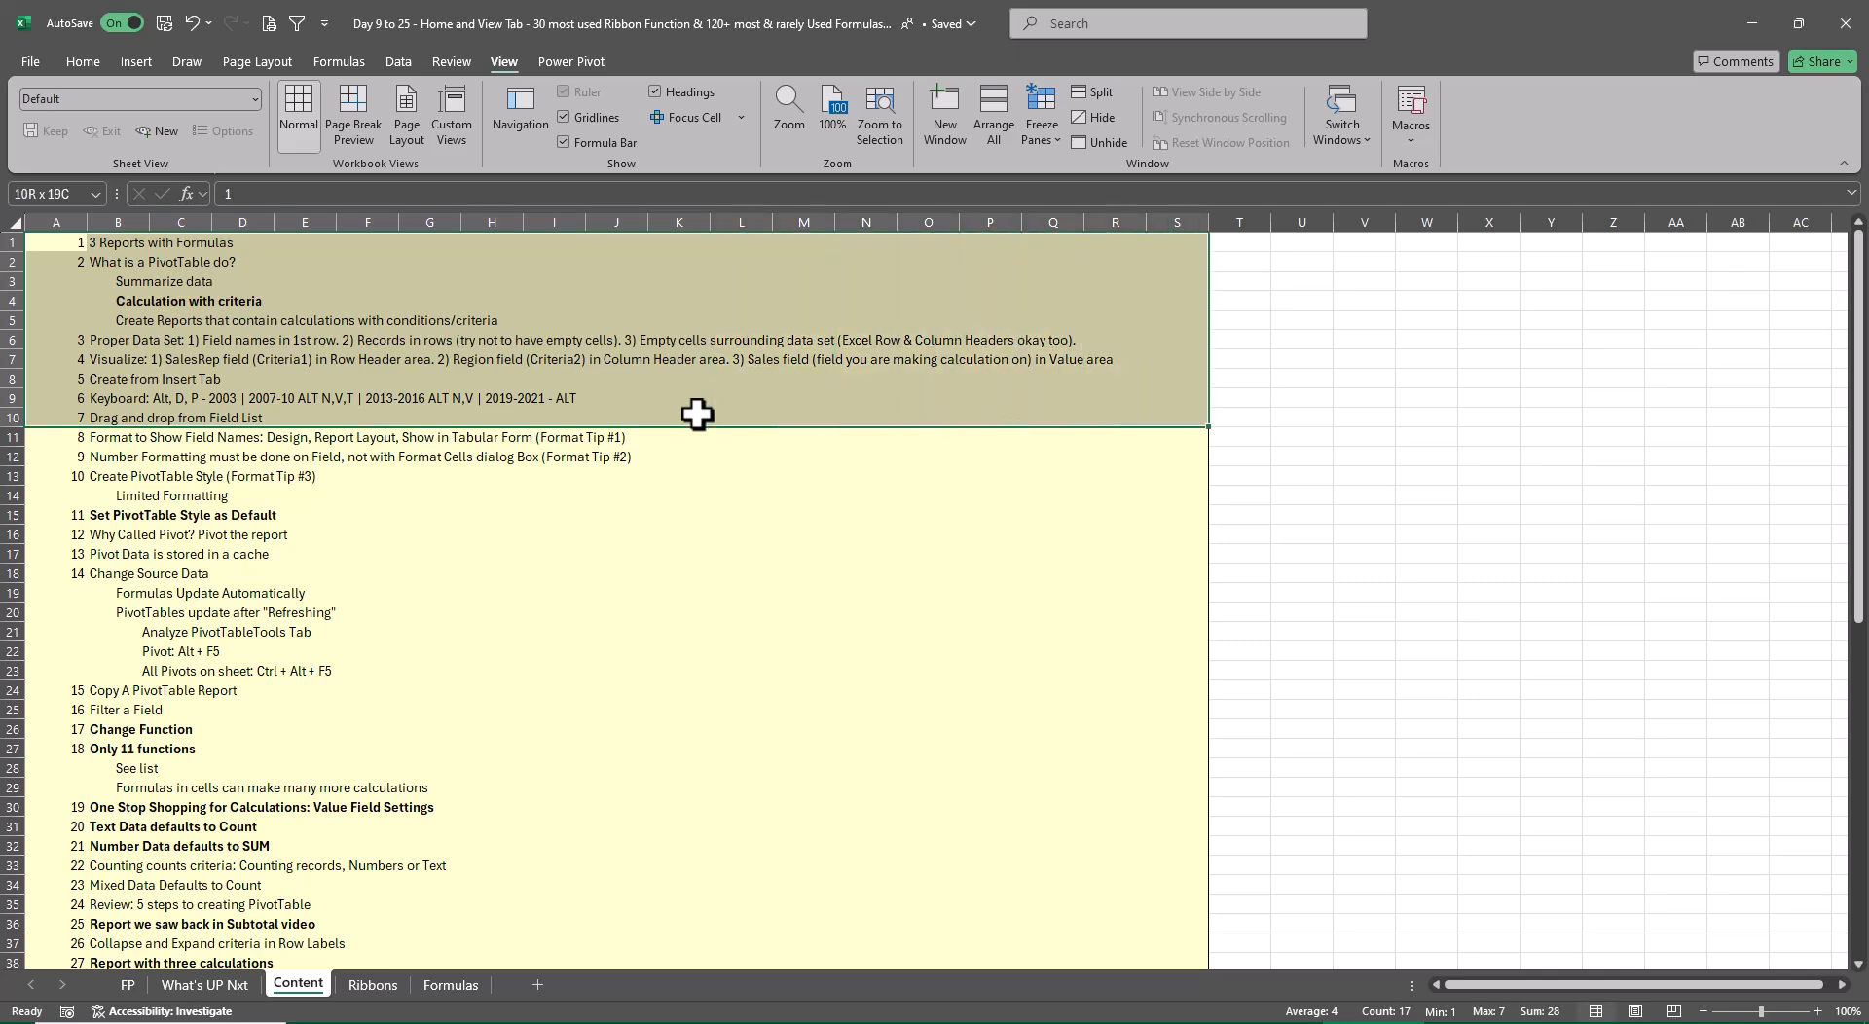
left_click(83, 57)
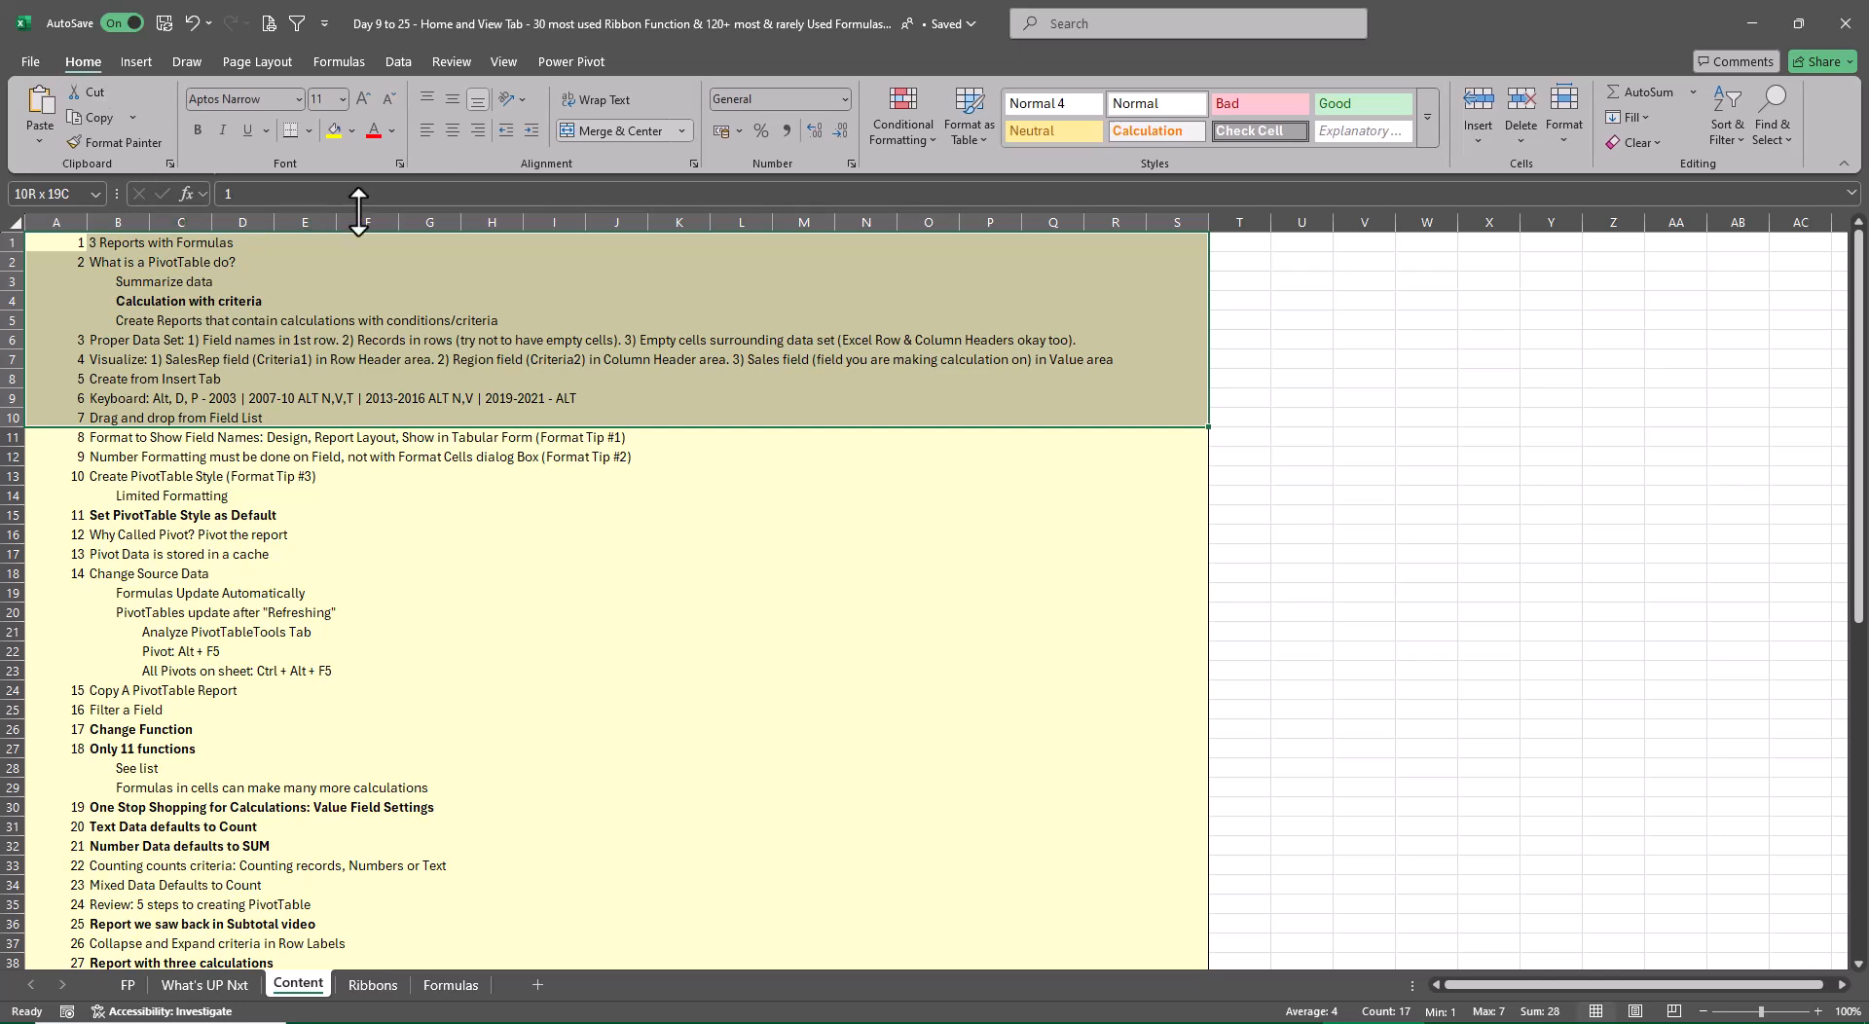
key("ctrl+b")
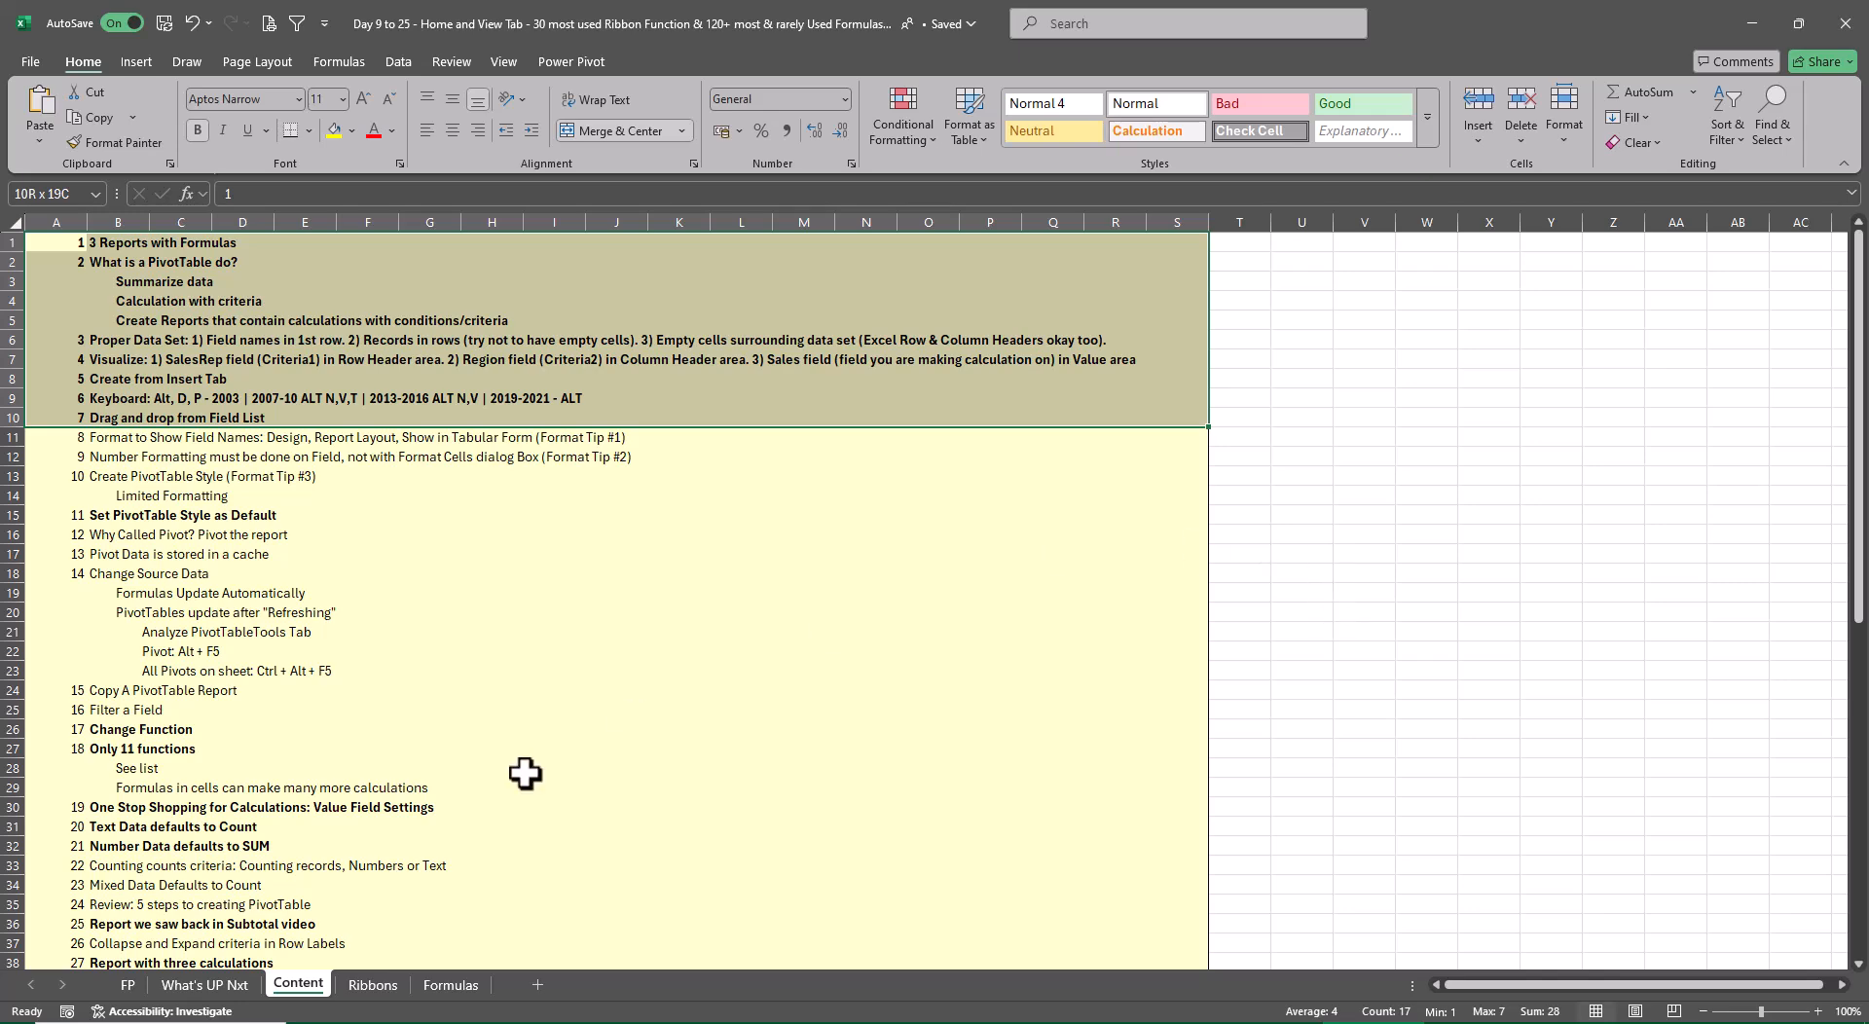
On the Ribbons sheet, bold the Interactive Dashboard and Text Formatting topics in C14:C15
left_click(373, 985)
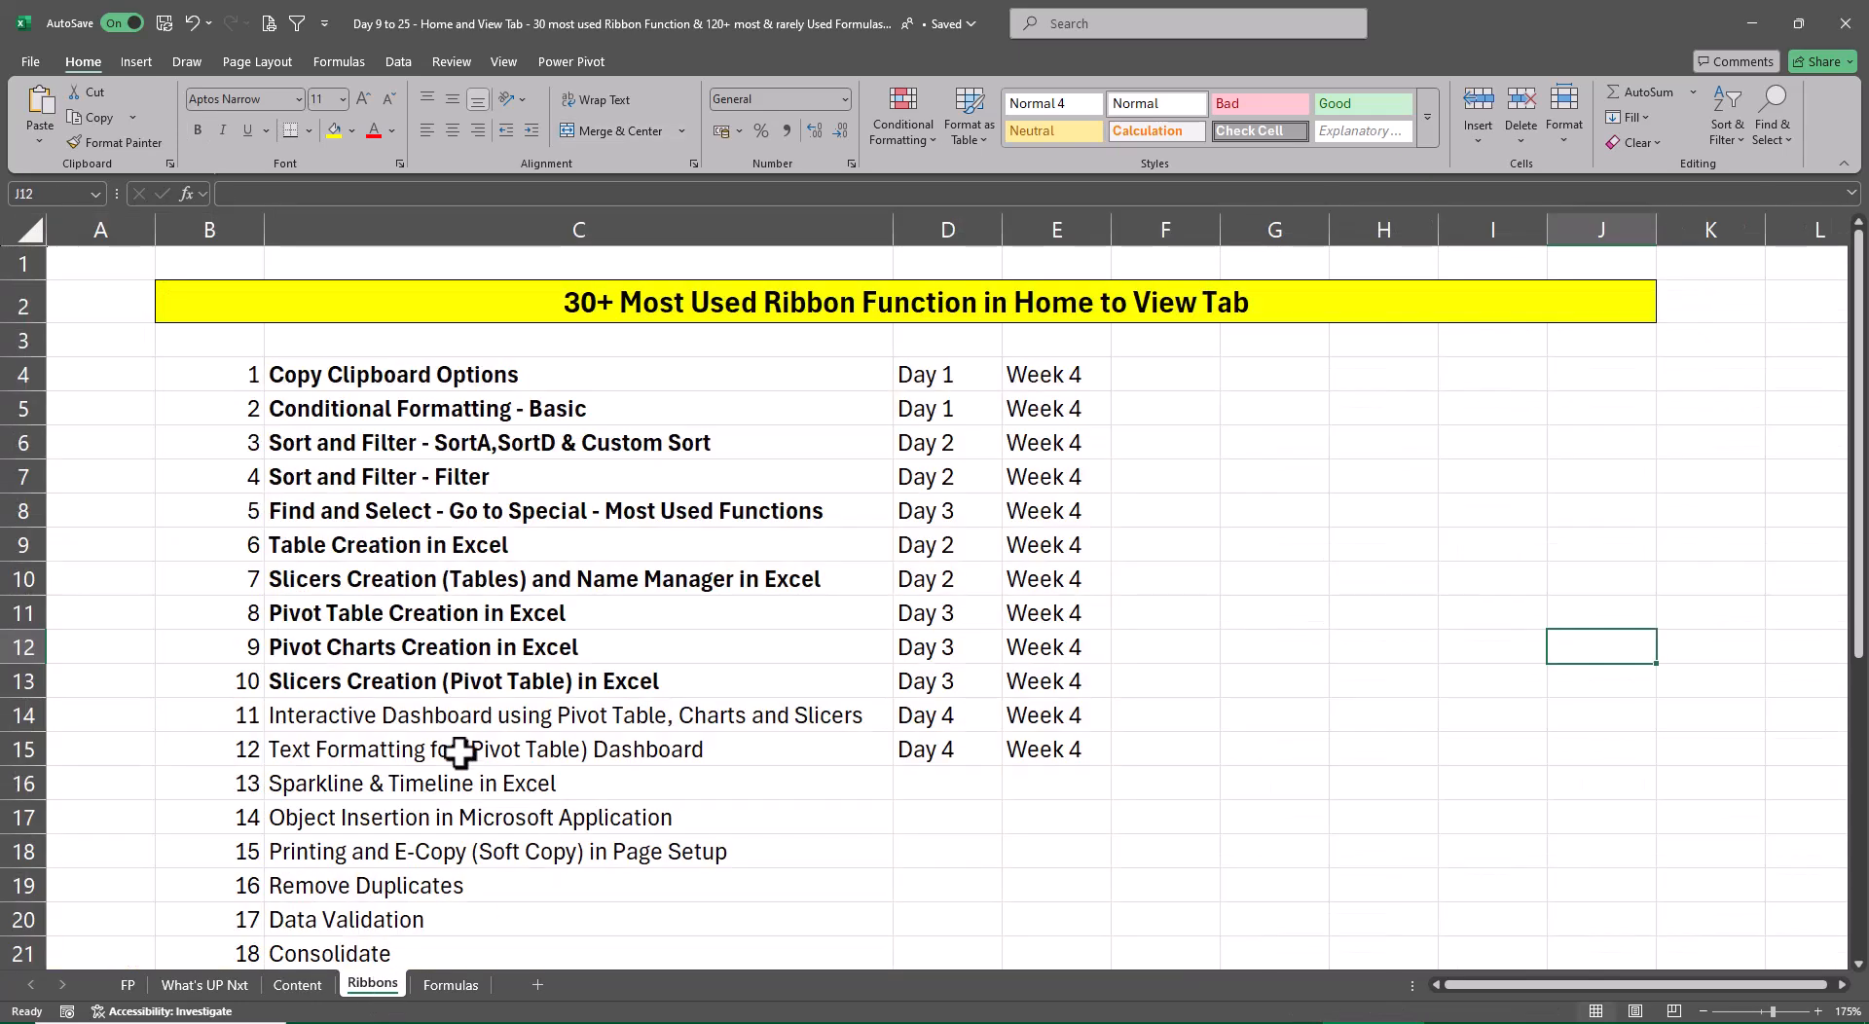
left_click_drag(379, 717, 856, 759)
key("ctrl+b")
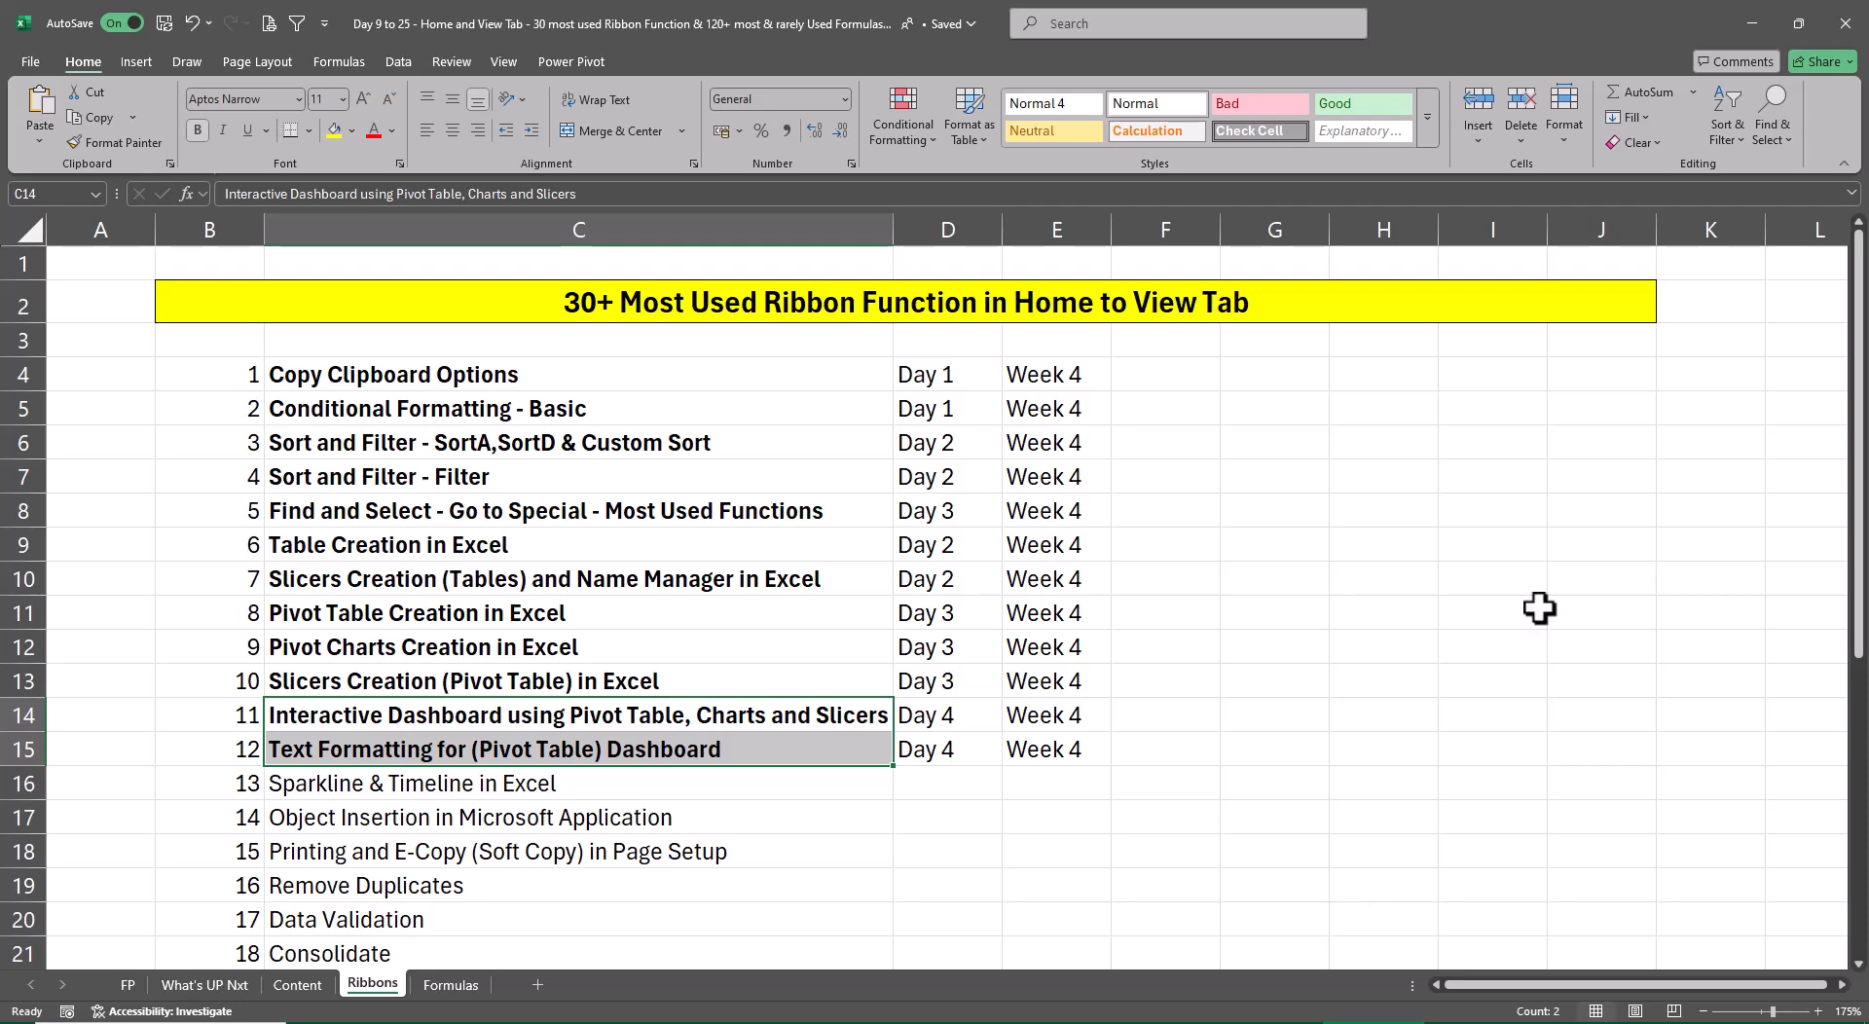
In File Explorer, examine the Excel Files and Class 9 Pratice Files folders of XL4free - Phase 1, and return to the Excel workbook
left_click(1760, 25)
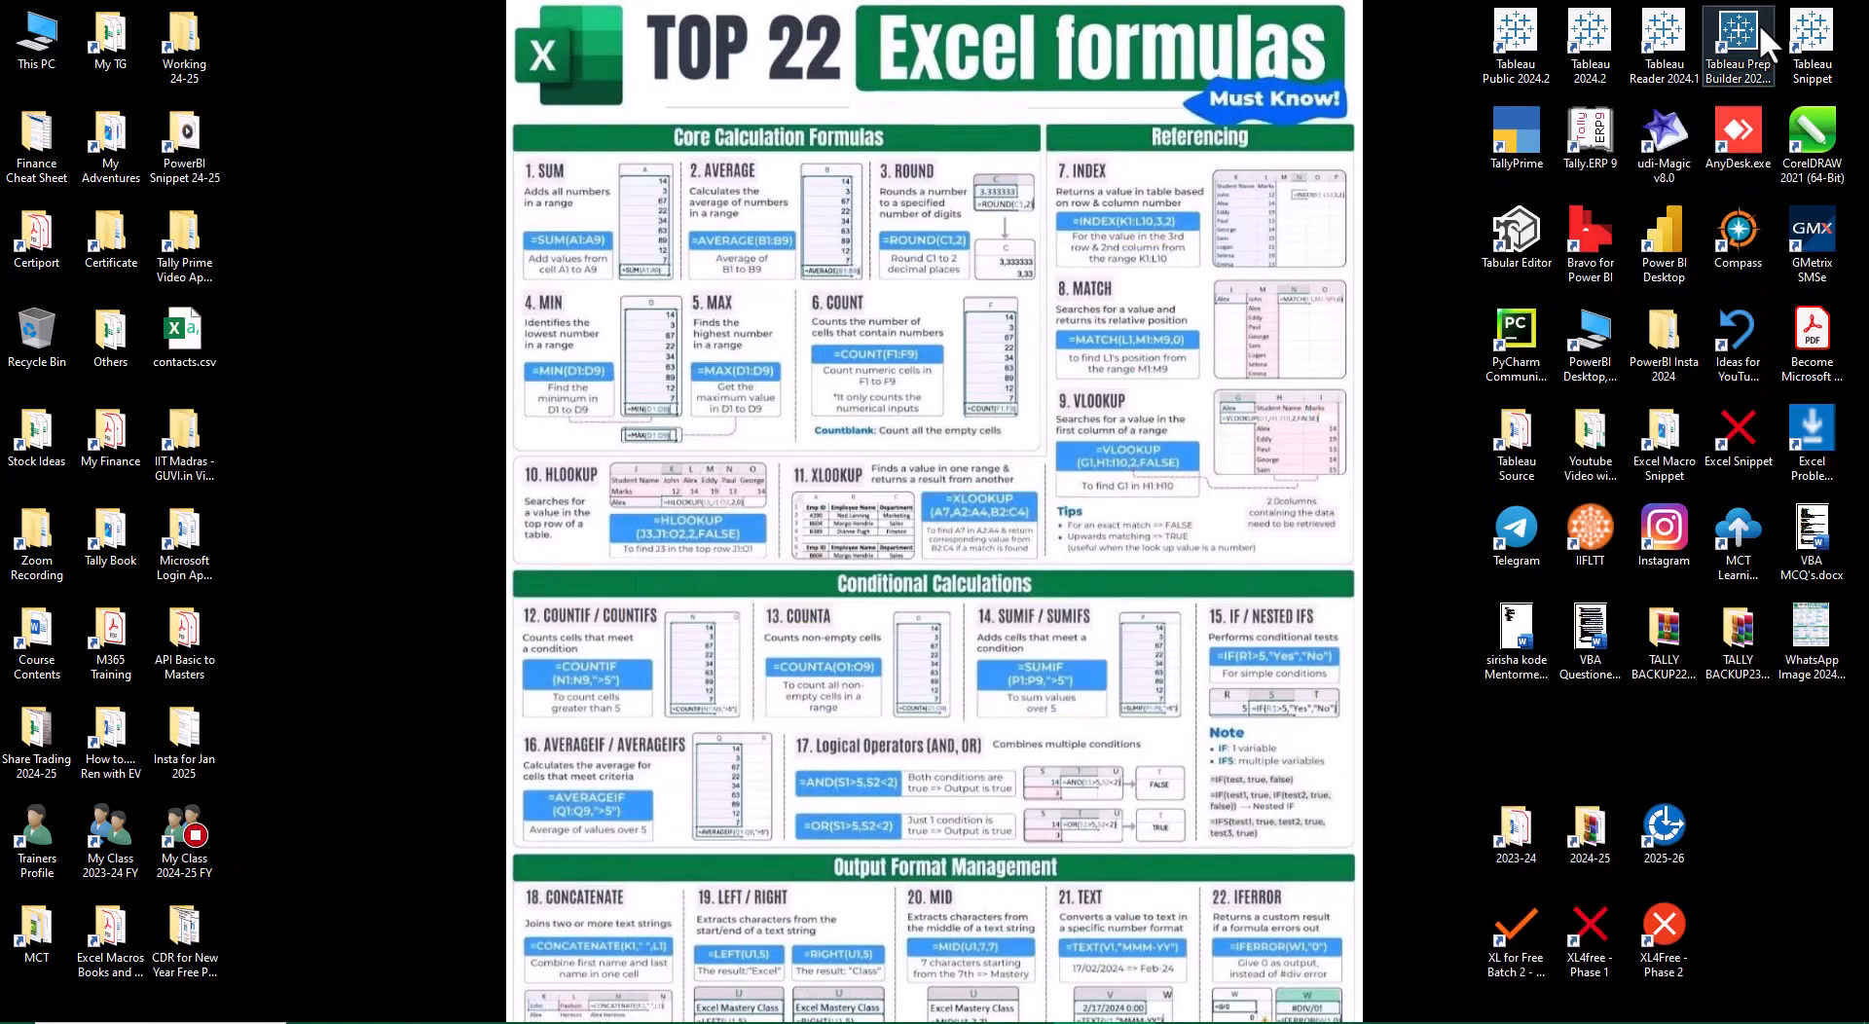
double_click(1584, 935)
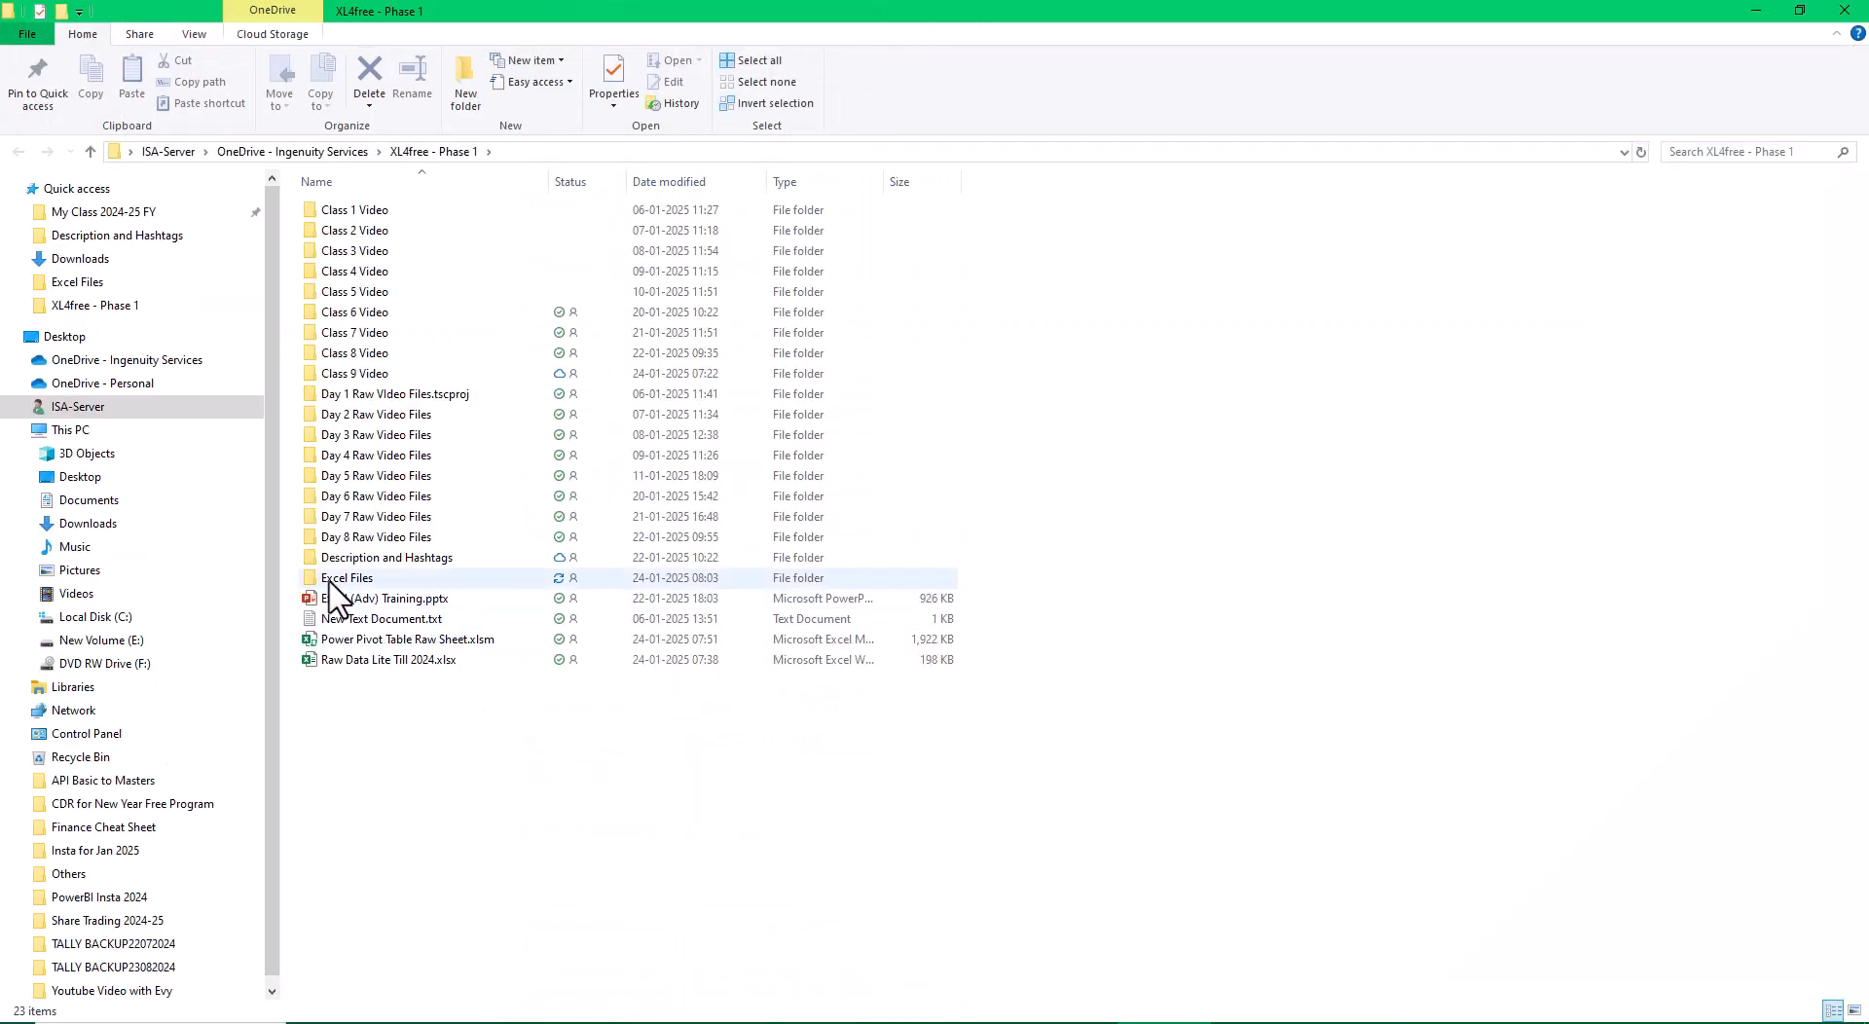
double_click(331, 581)
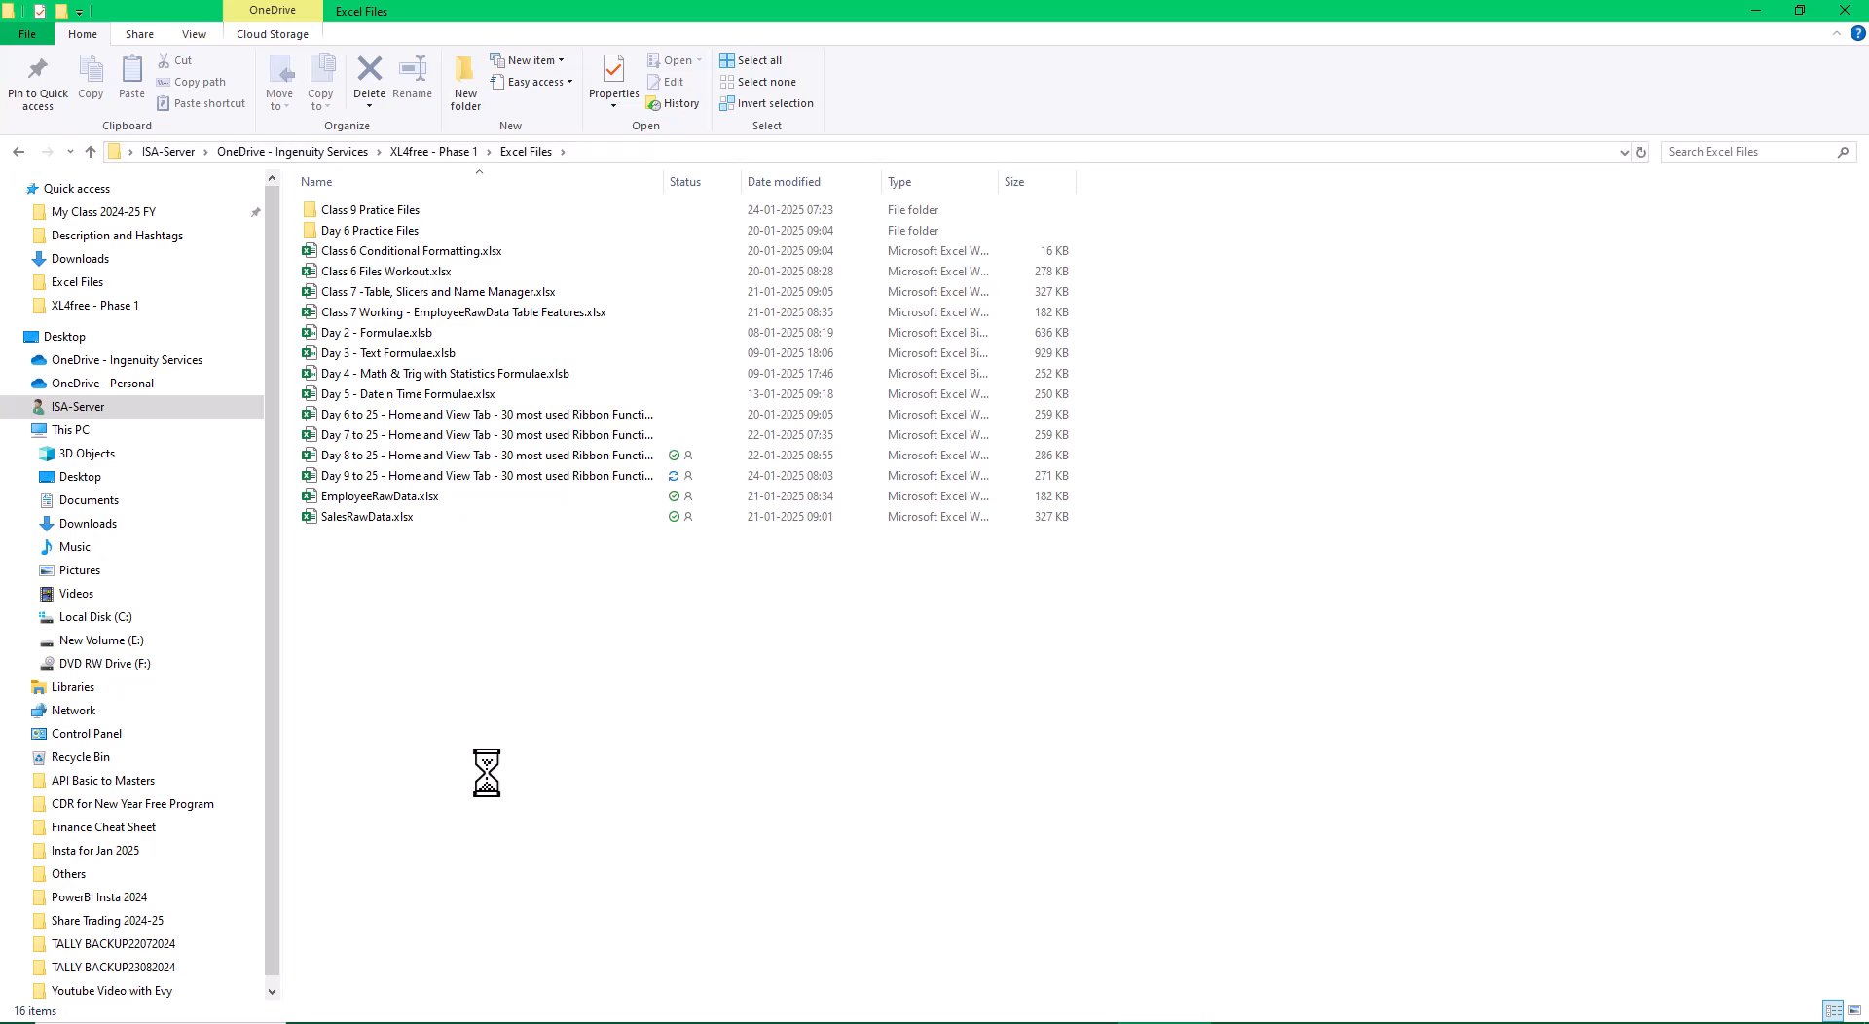
left_click(429, 216)
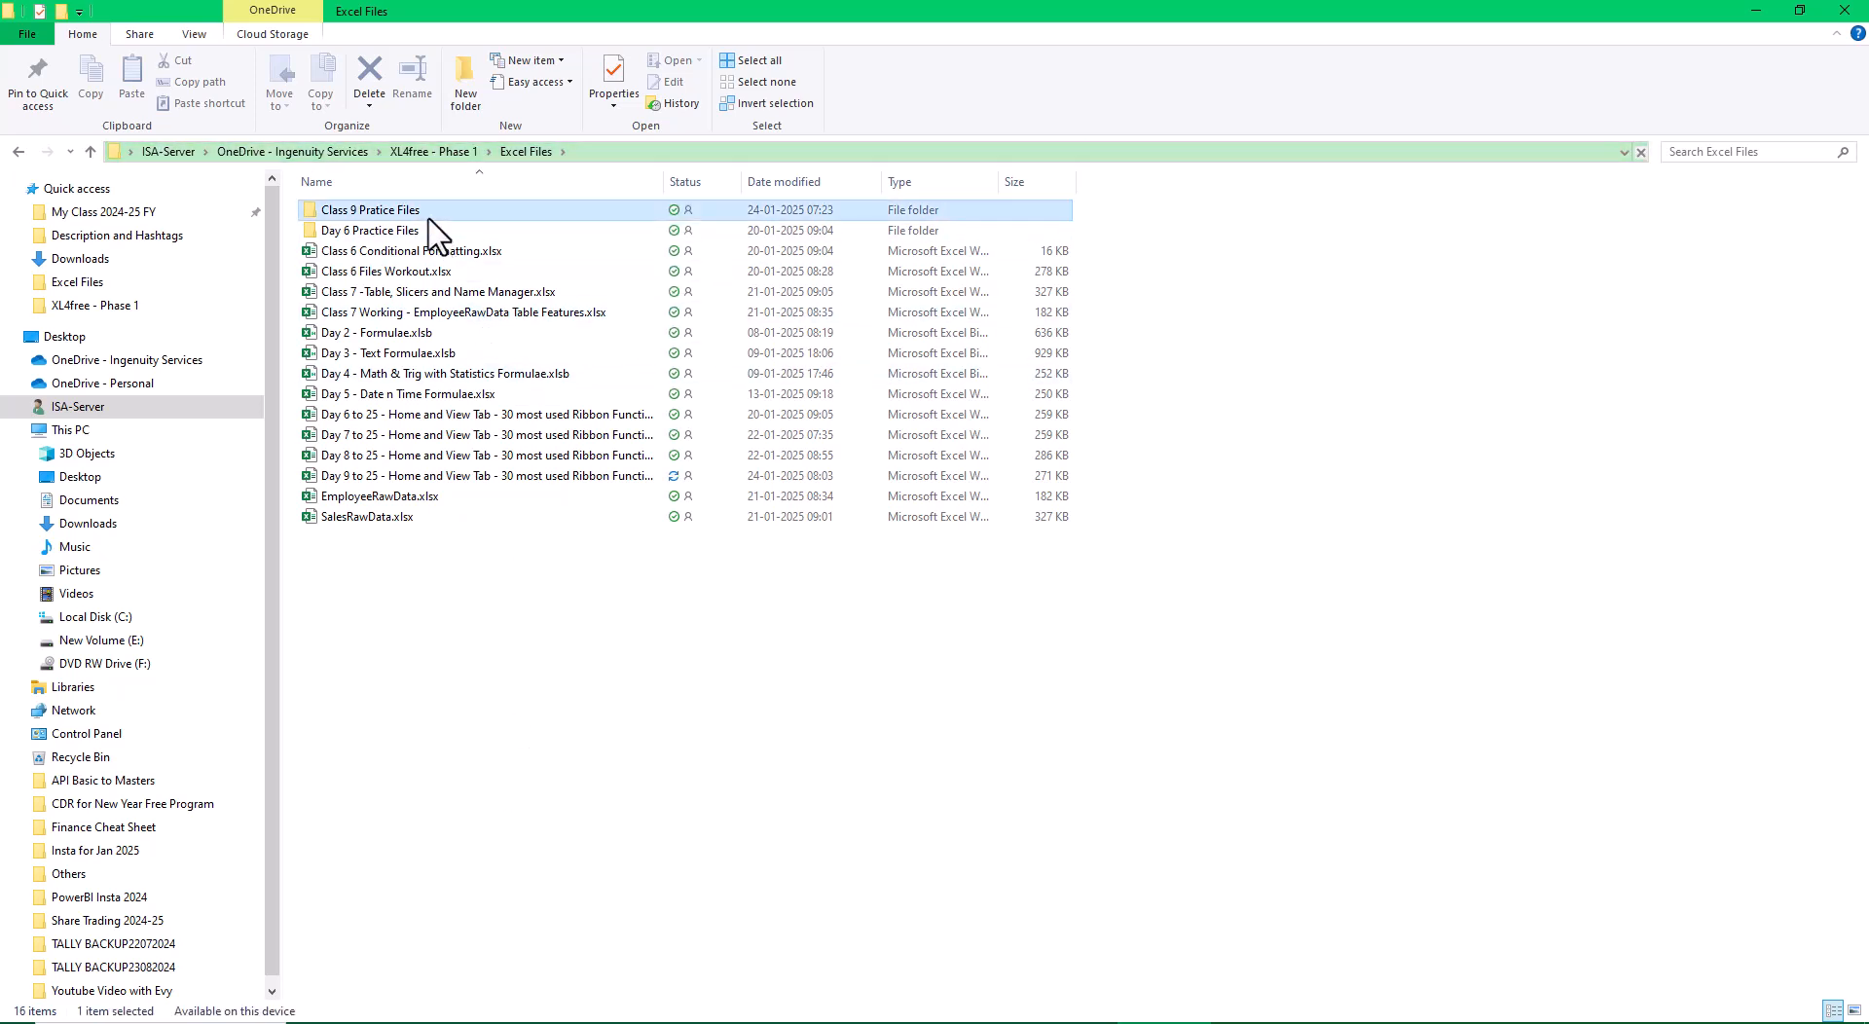
double_click(428, 219)
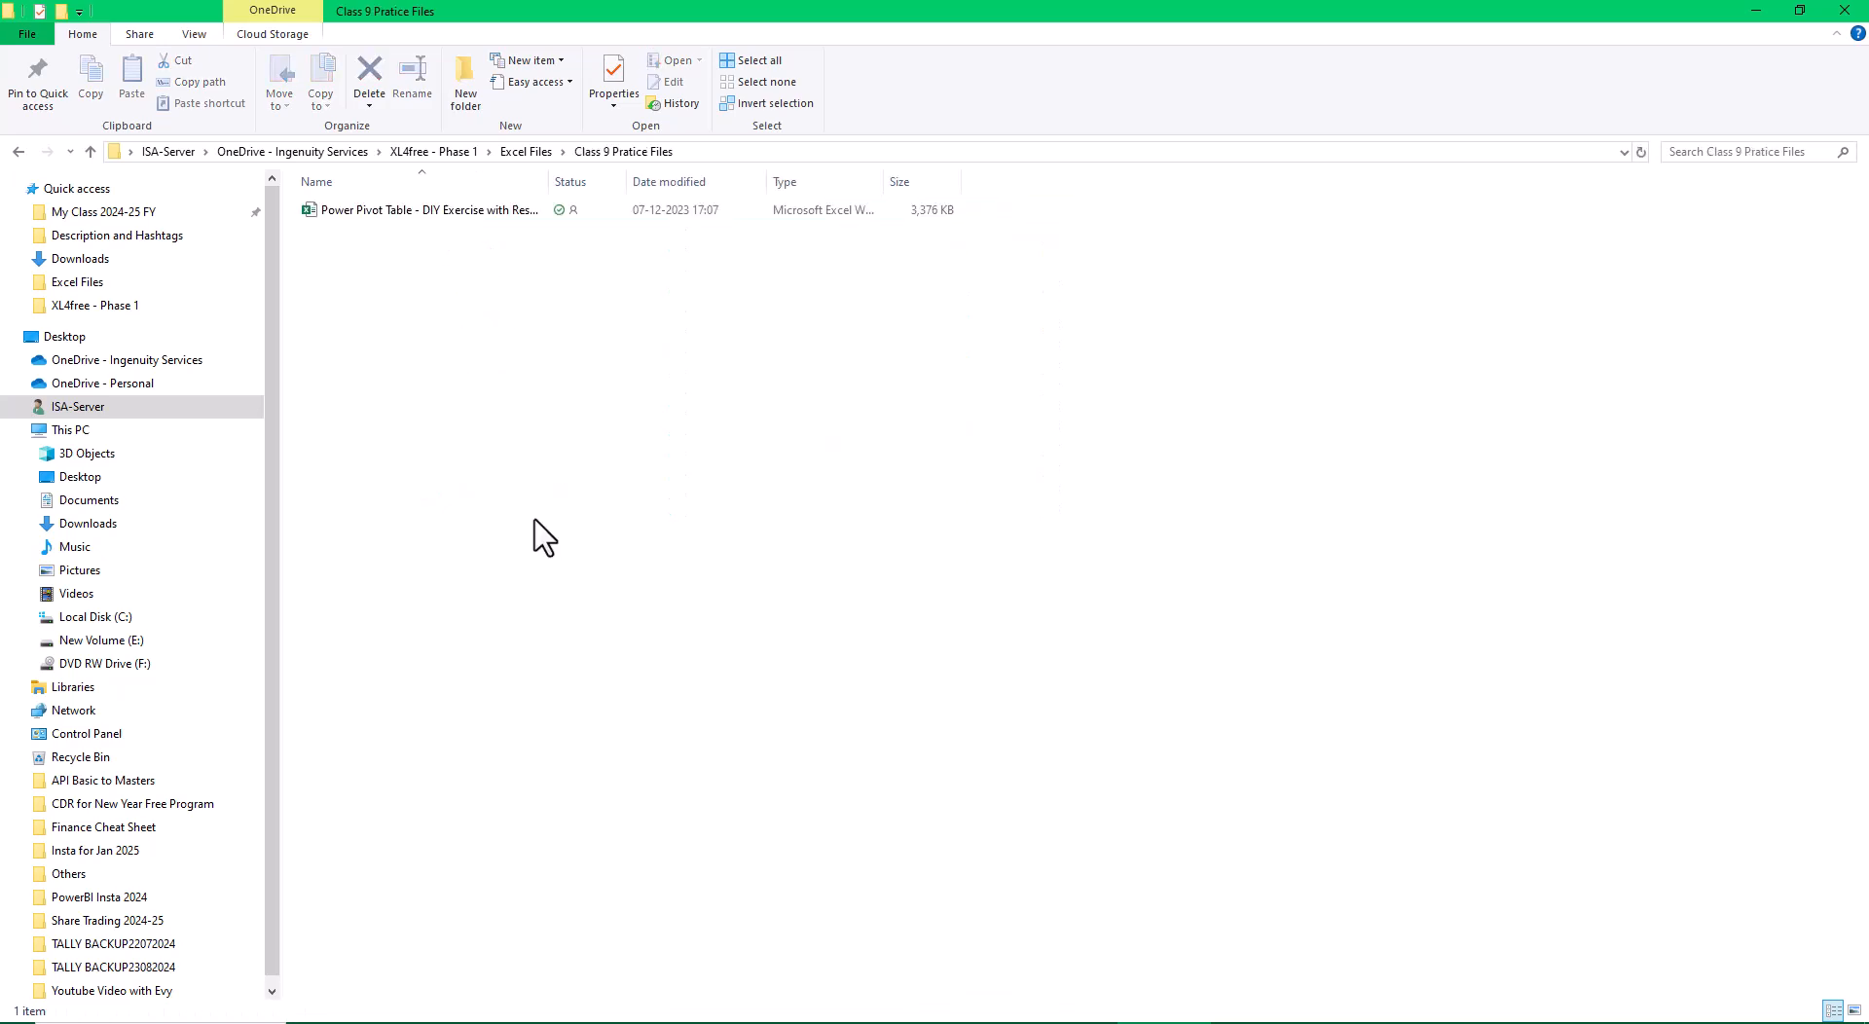
left_click(19, 152)
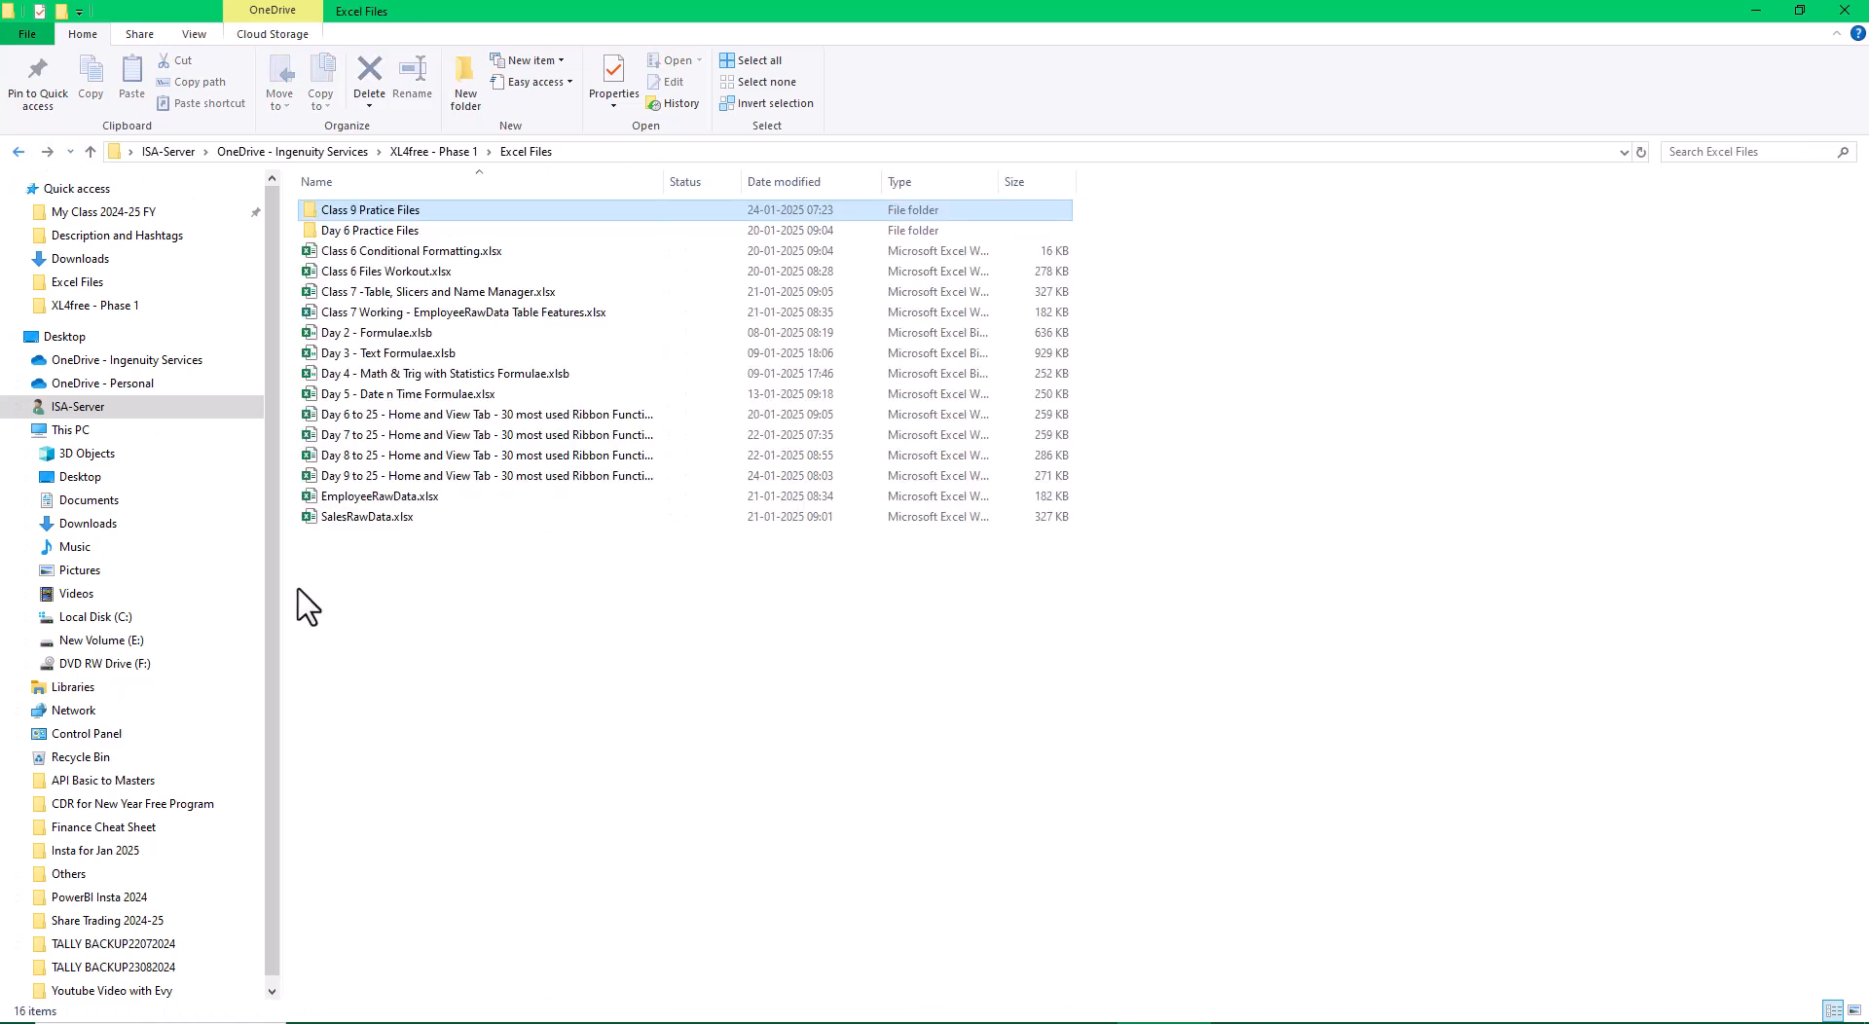
left_click(562, 704)
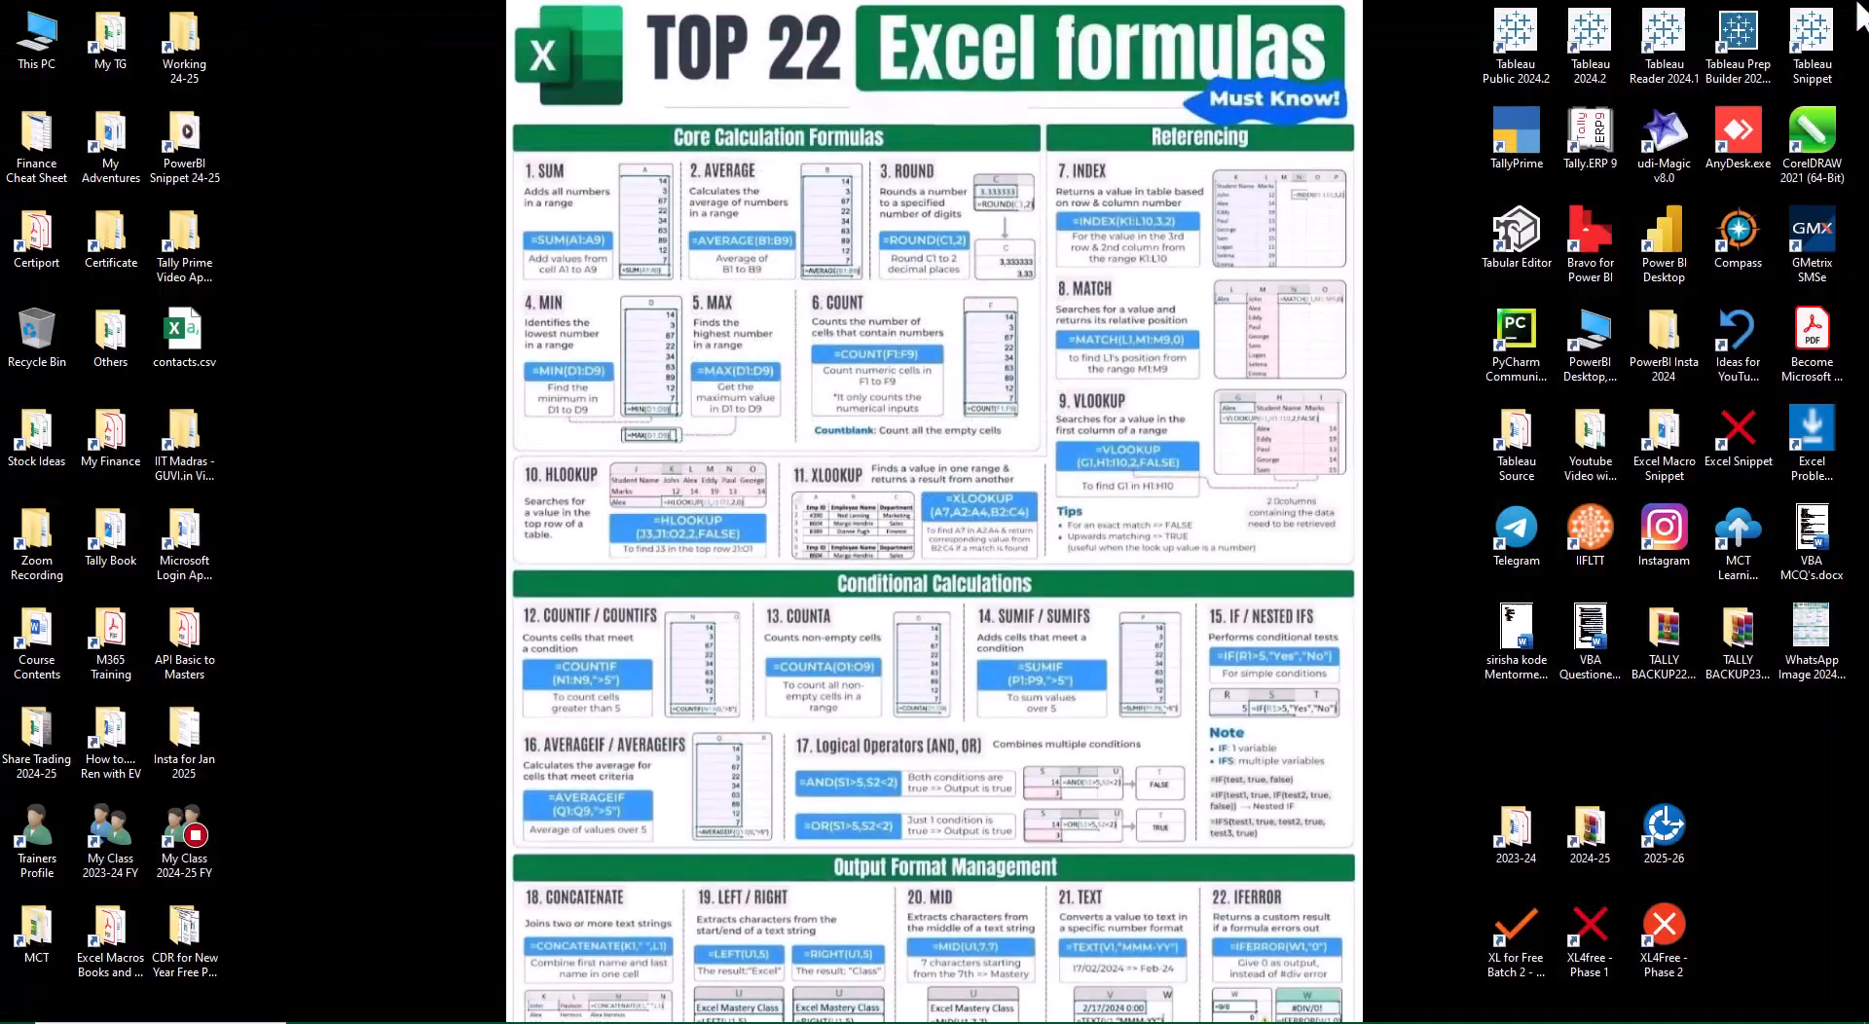
left_click(1855, 13)
left_click(1353, 1022)
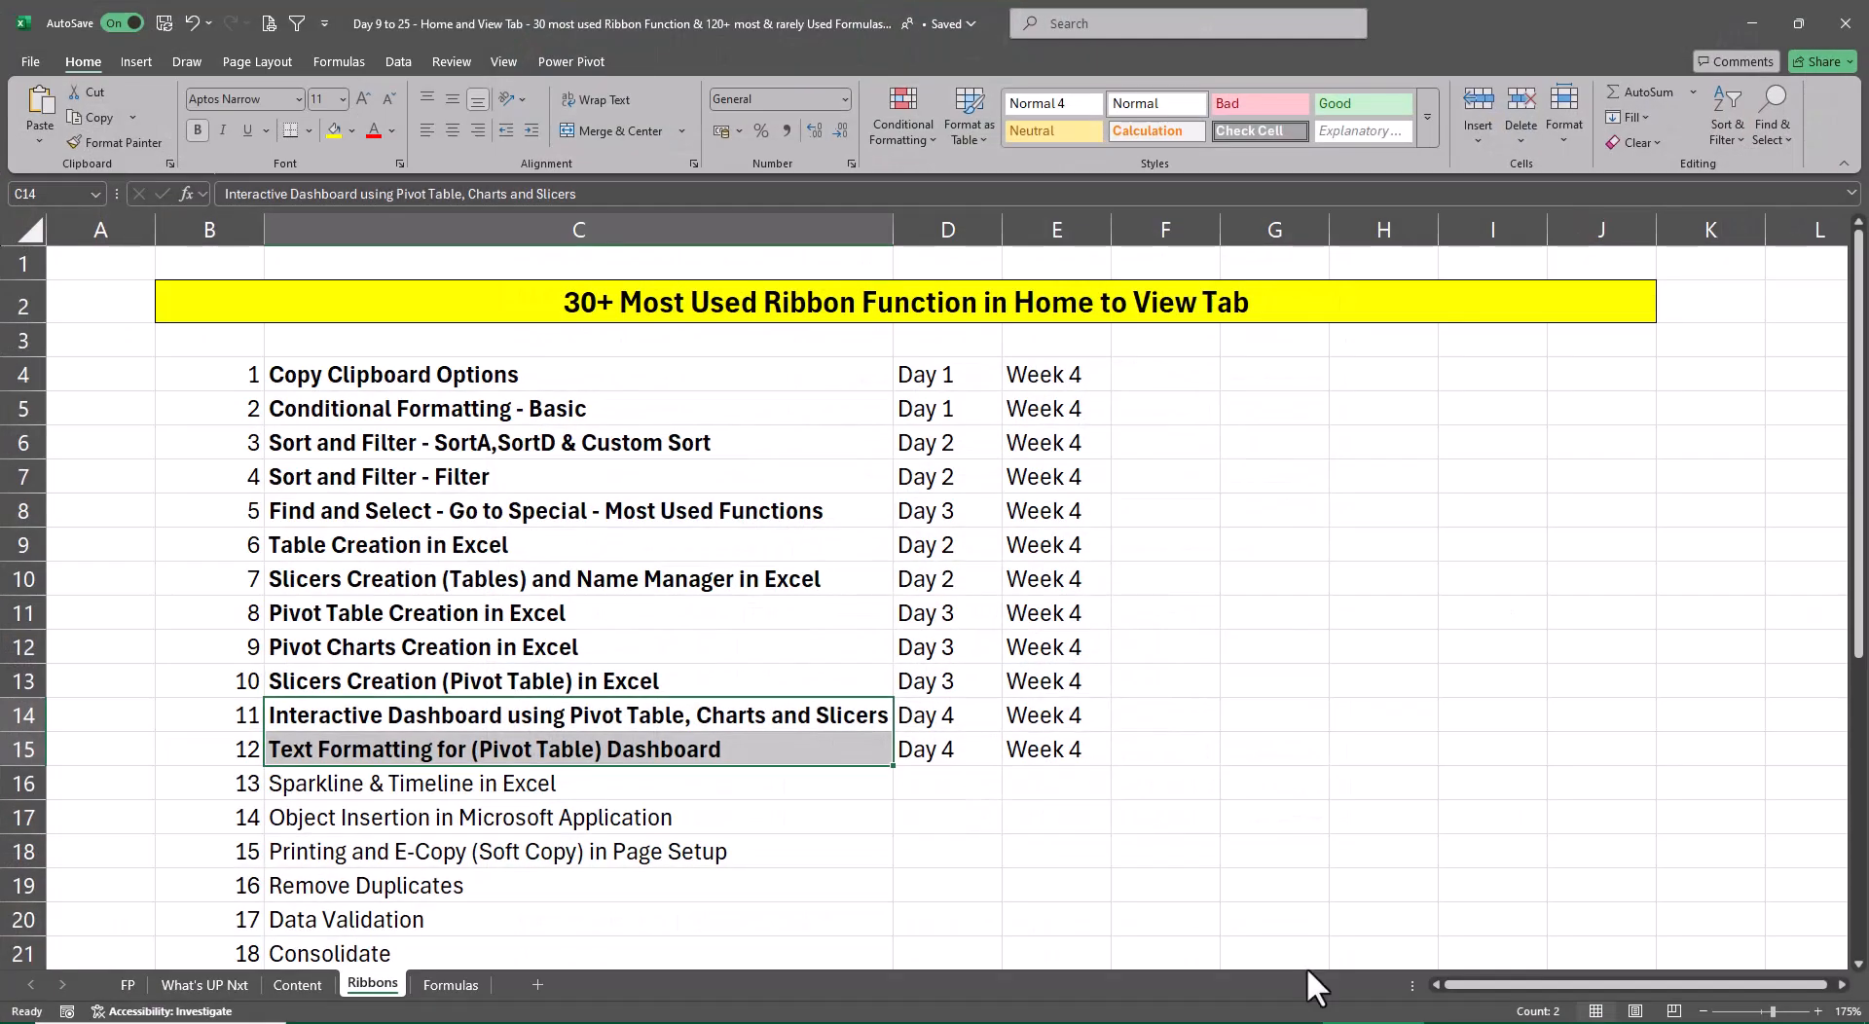
Open the recent workbook Raw Data Lite Till 2024.xlsx from XL4free - Phase 1 and go to cell A1
left_click(30, 60)
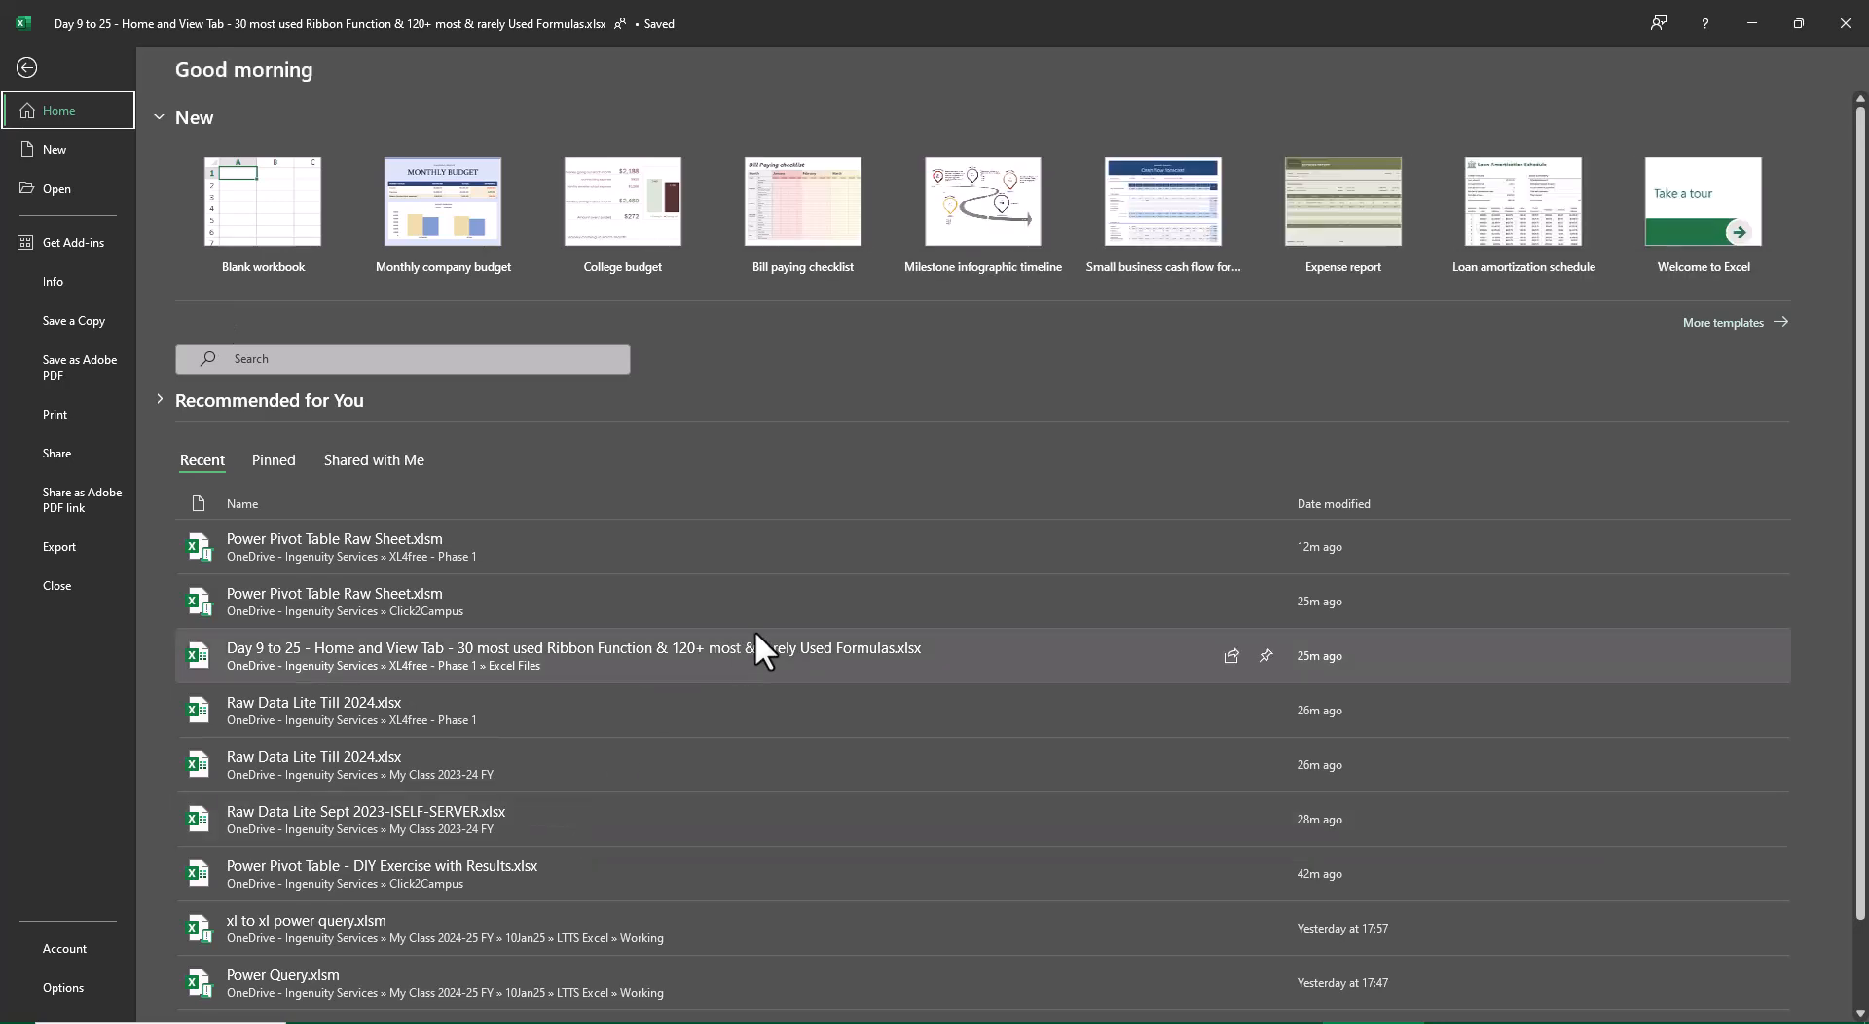
left_click(586, 713)
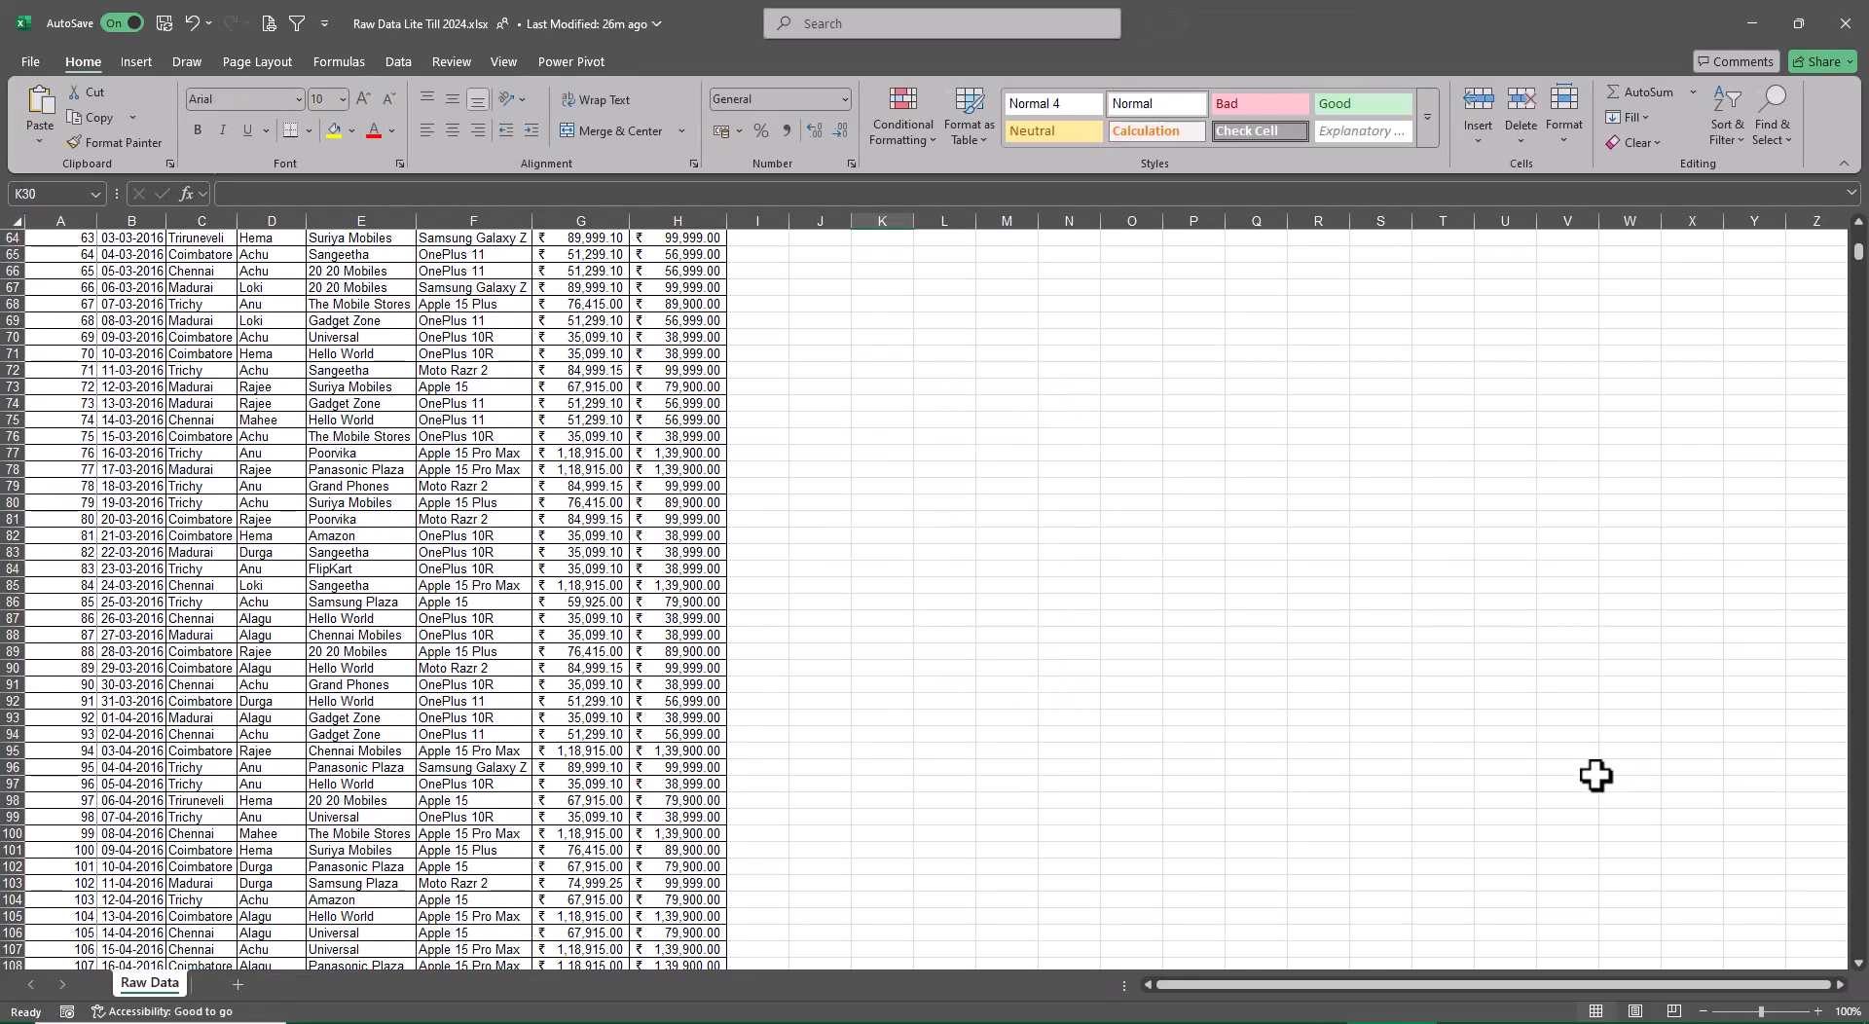
key("ctrl+Up")
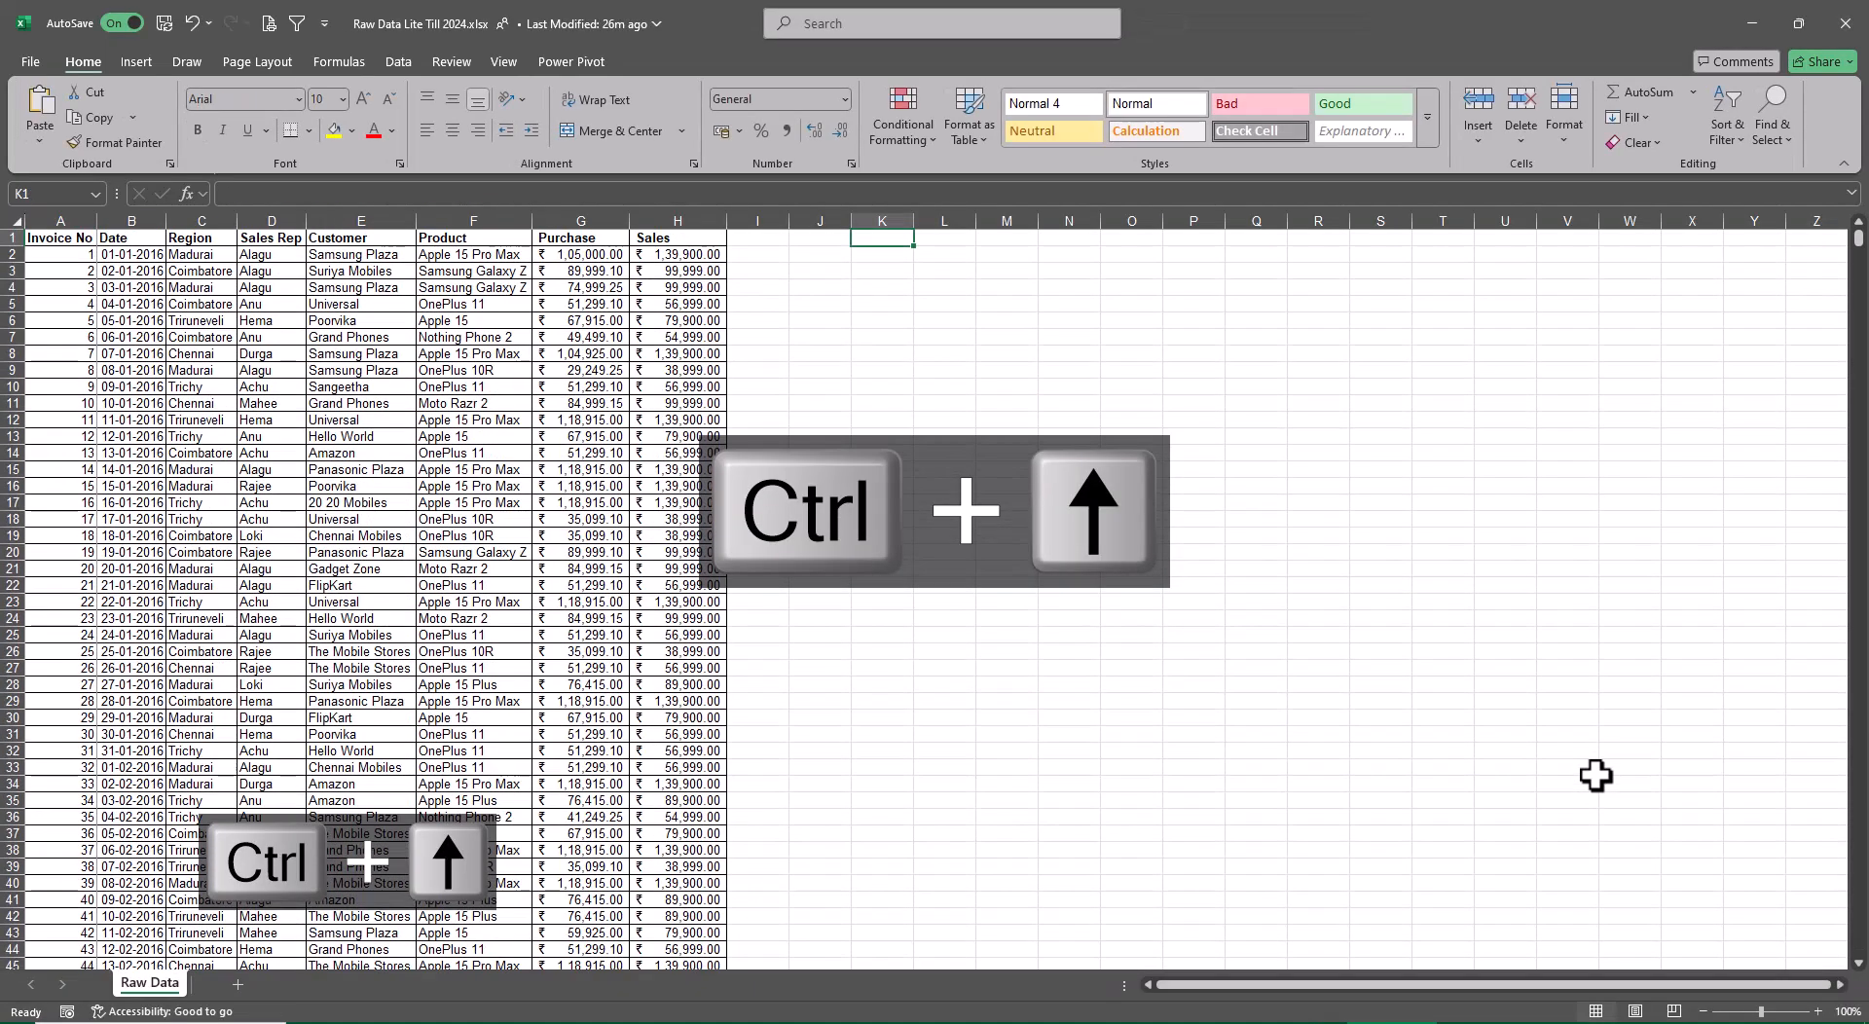
key("ctrl+Left")
key("ctrl+Left")
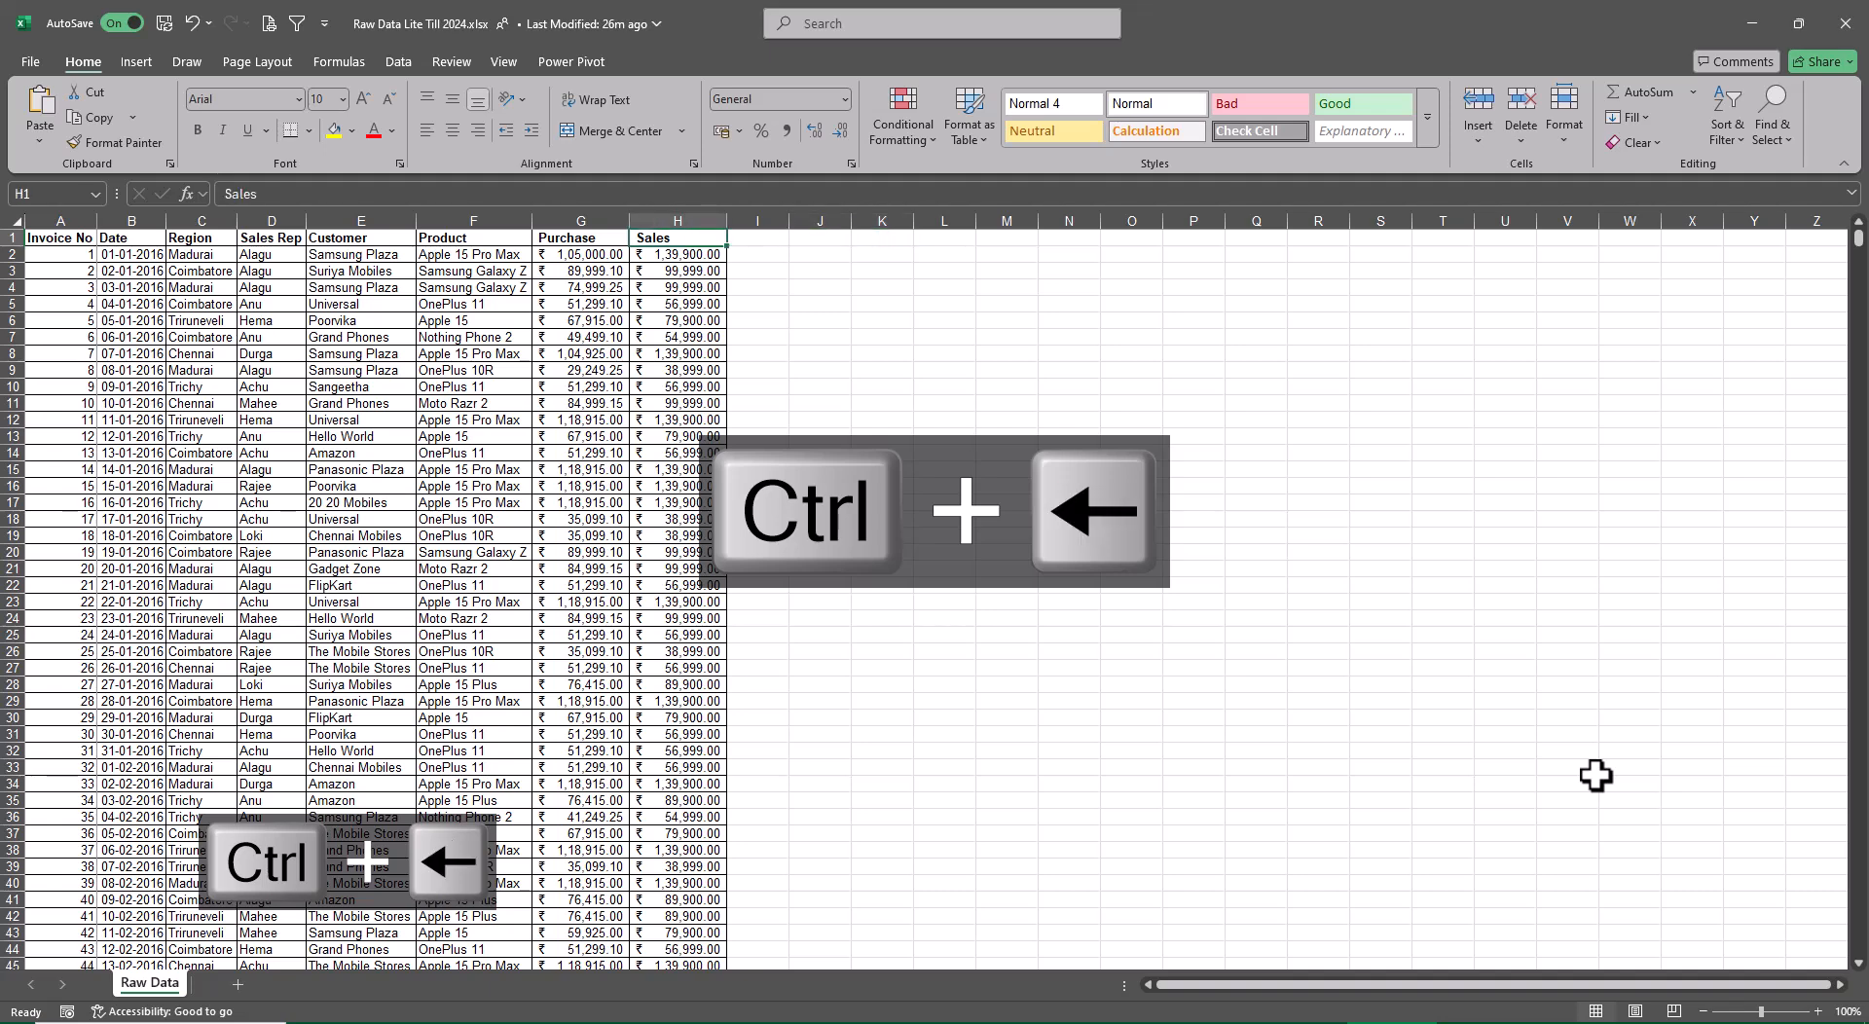
key("F12")
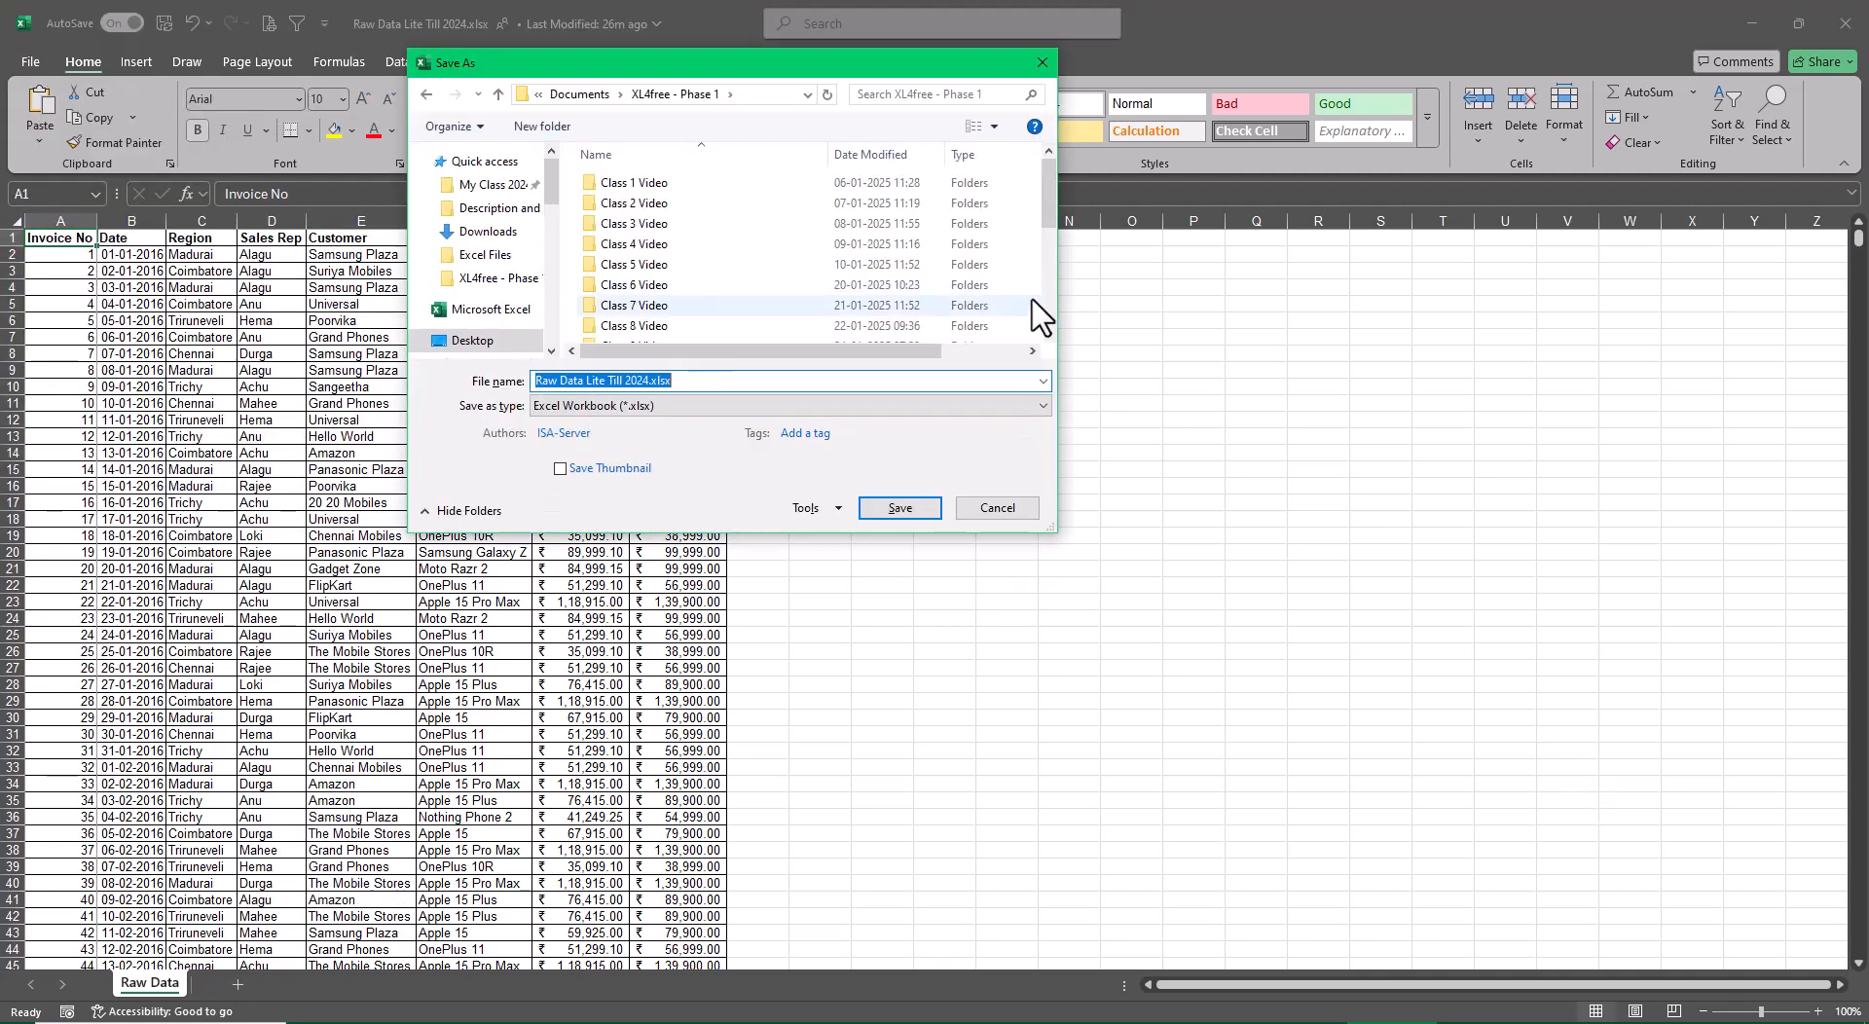
scroll(827, 272, "down", 5)
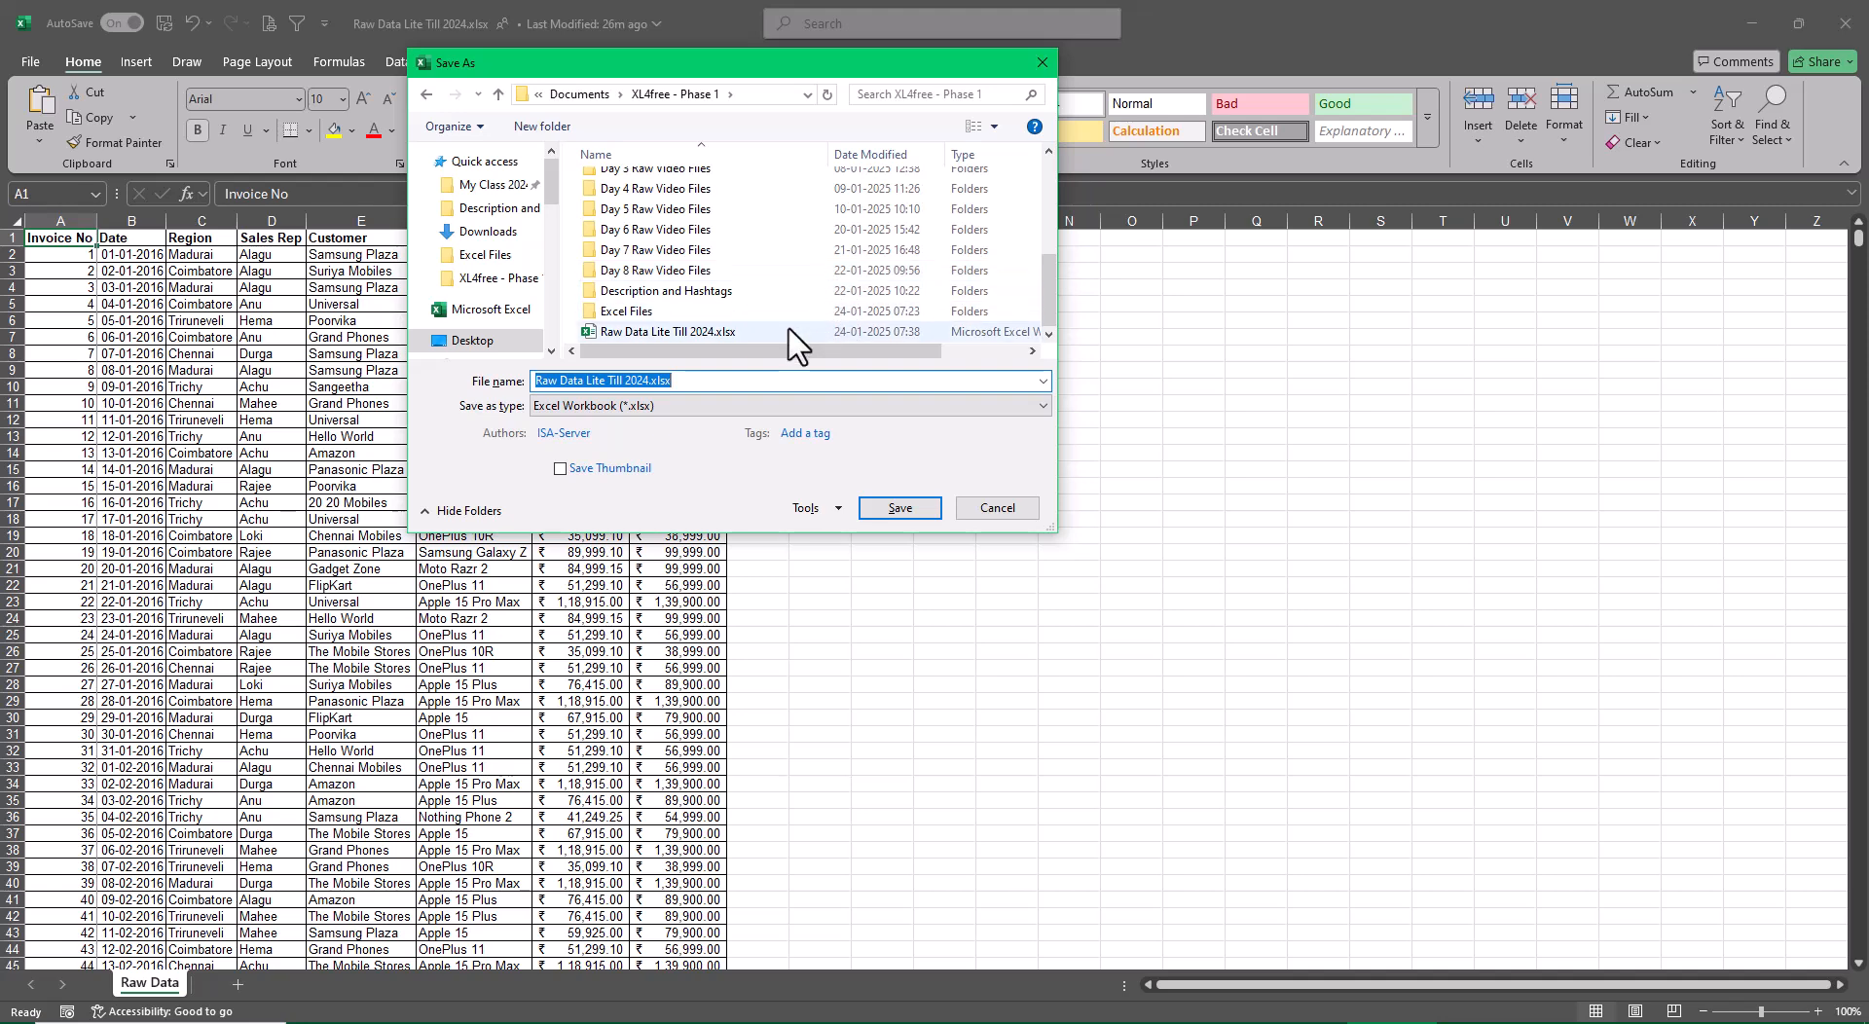
left_click(881, 509)
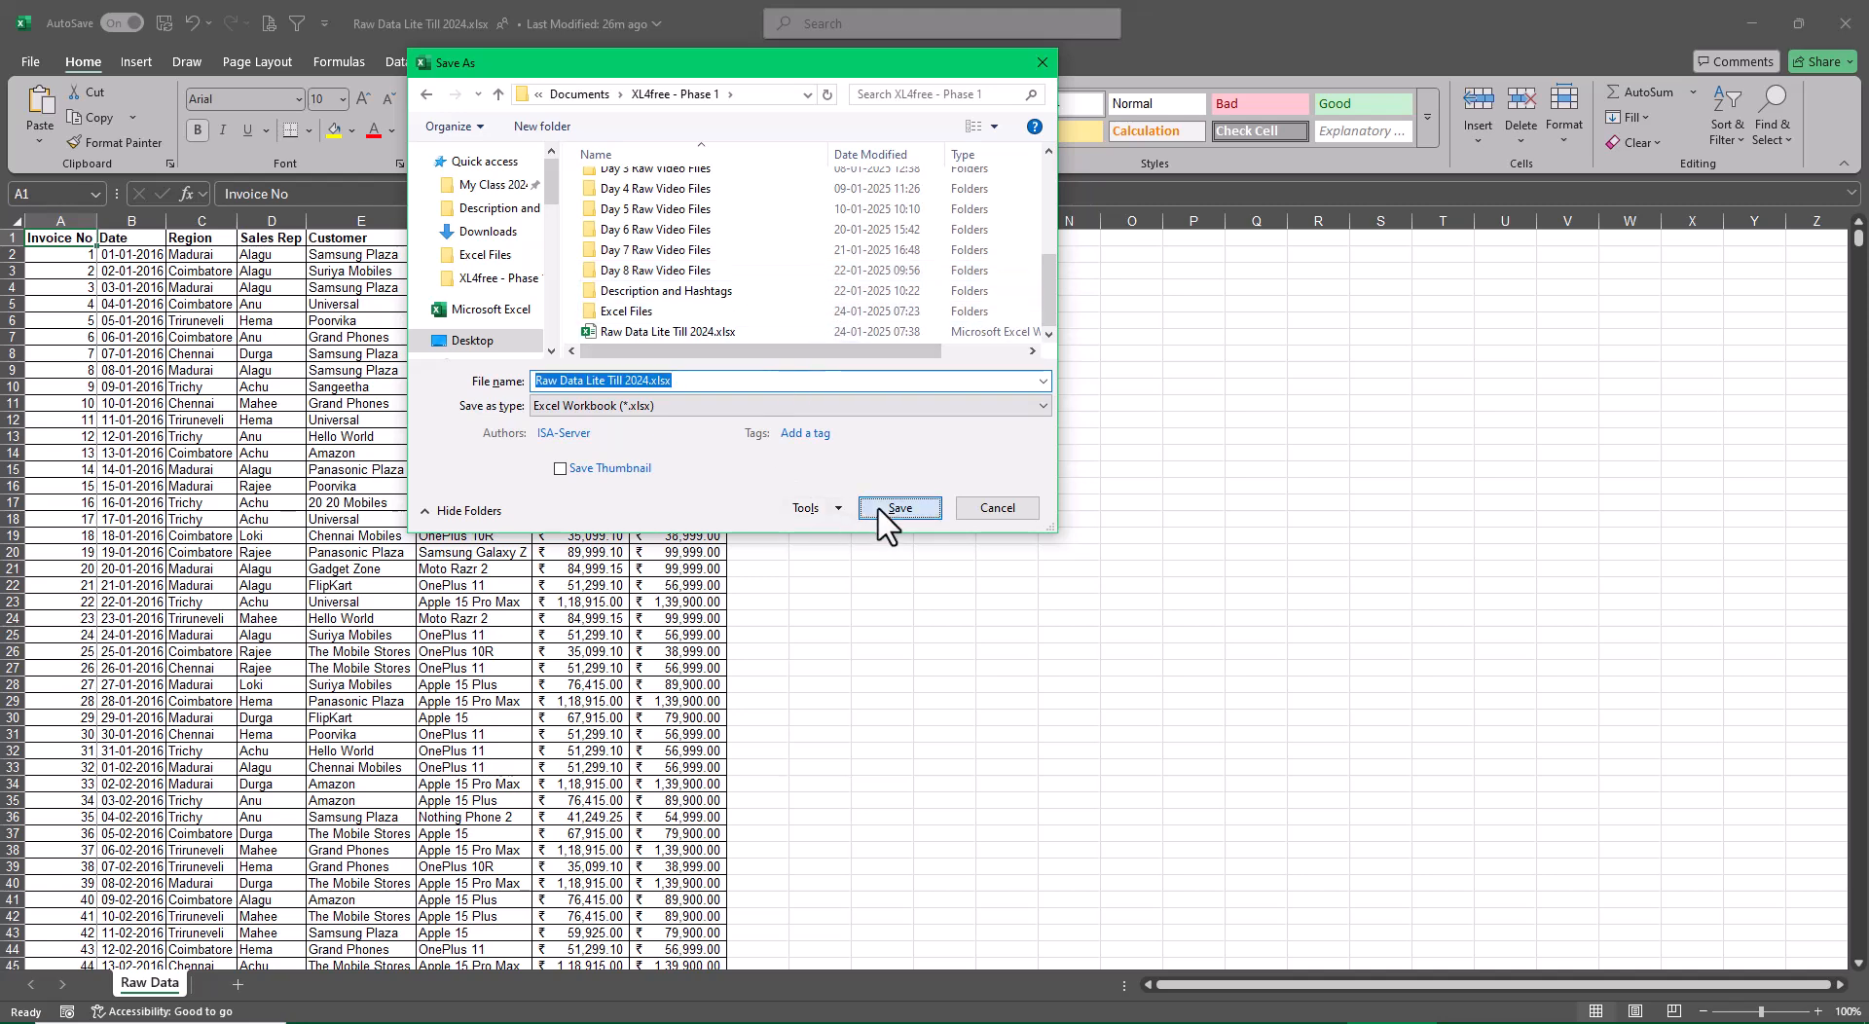
left_click(980, 521)
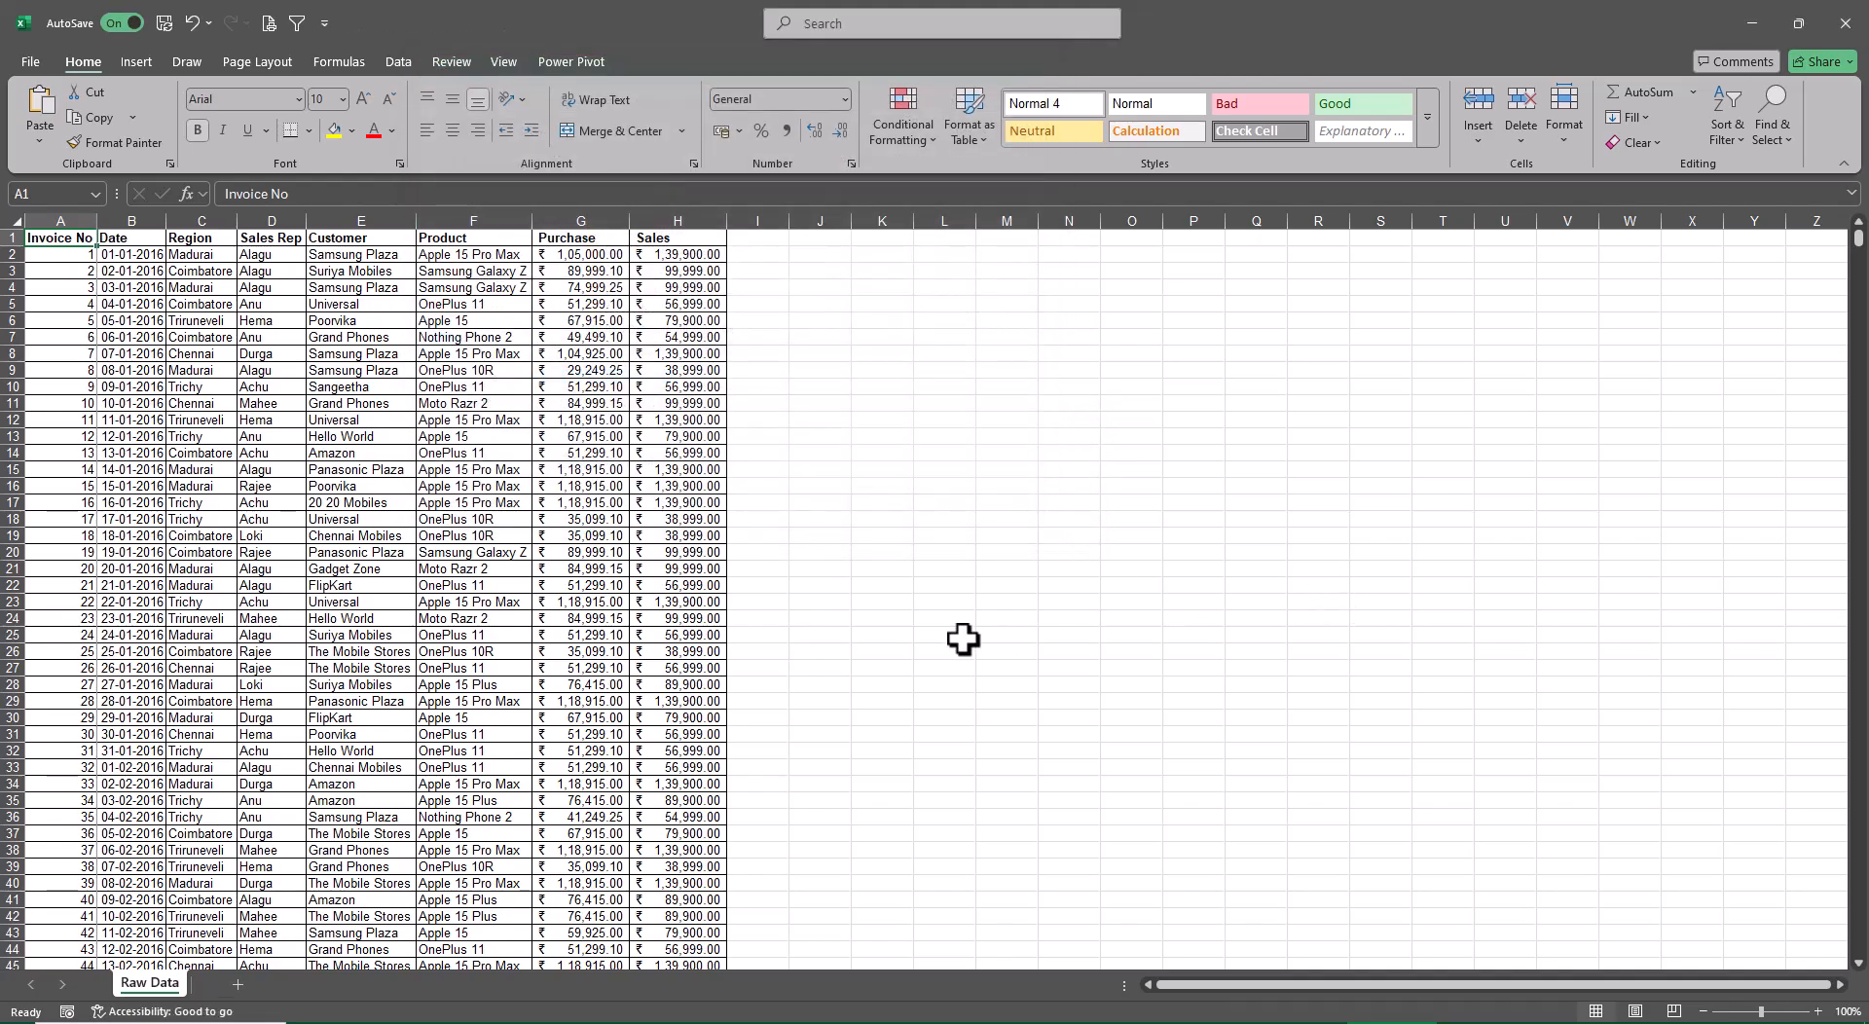
Autofit the Date column on the Raw Data sheet, and check the last record before returning to the header row
scroll(522, 717, "up", 5)
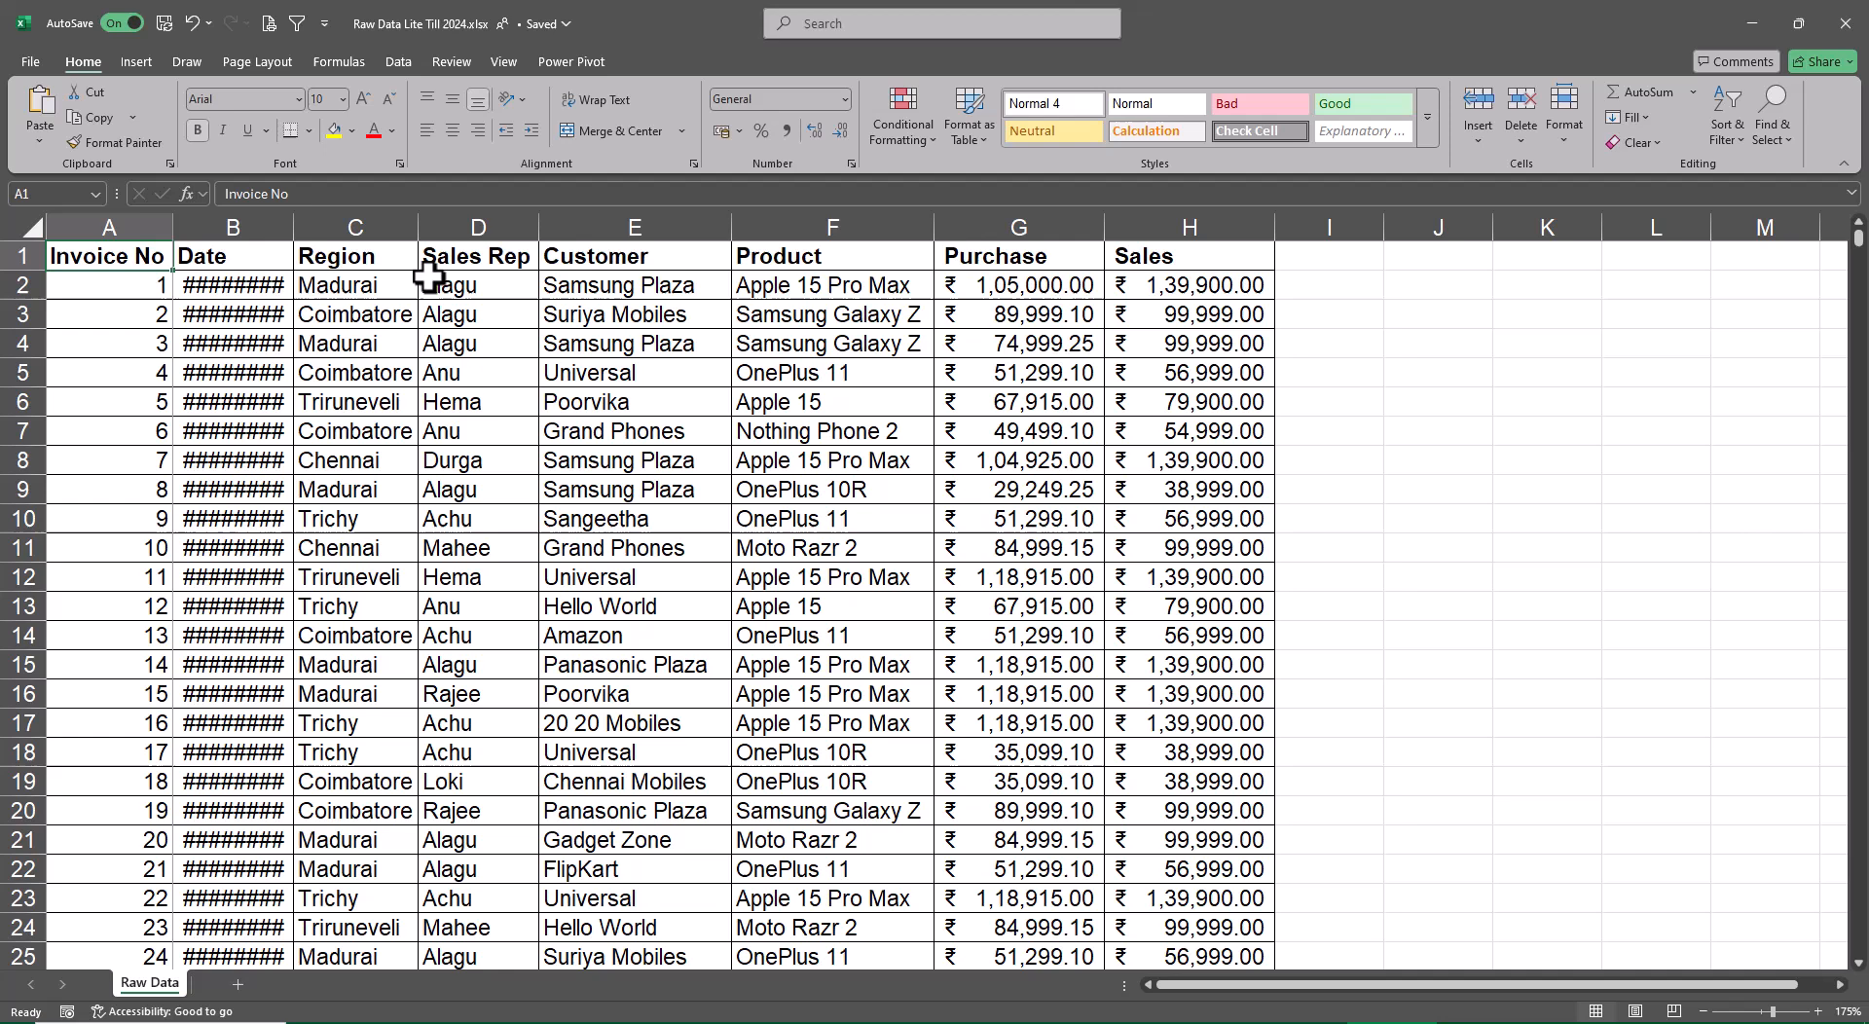
double_click(294, 227)
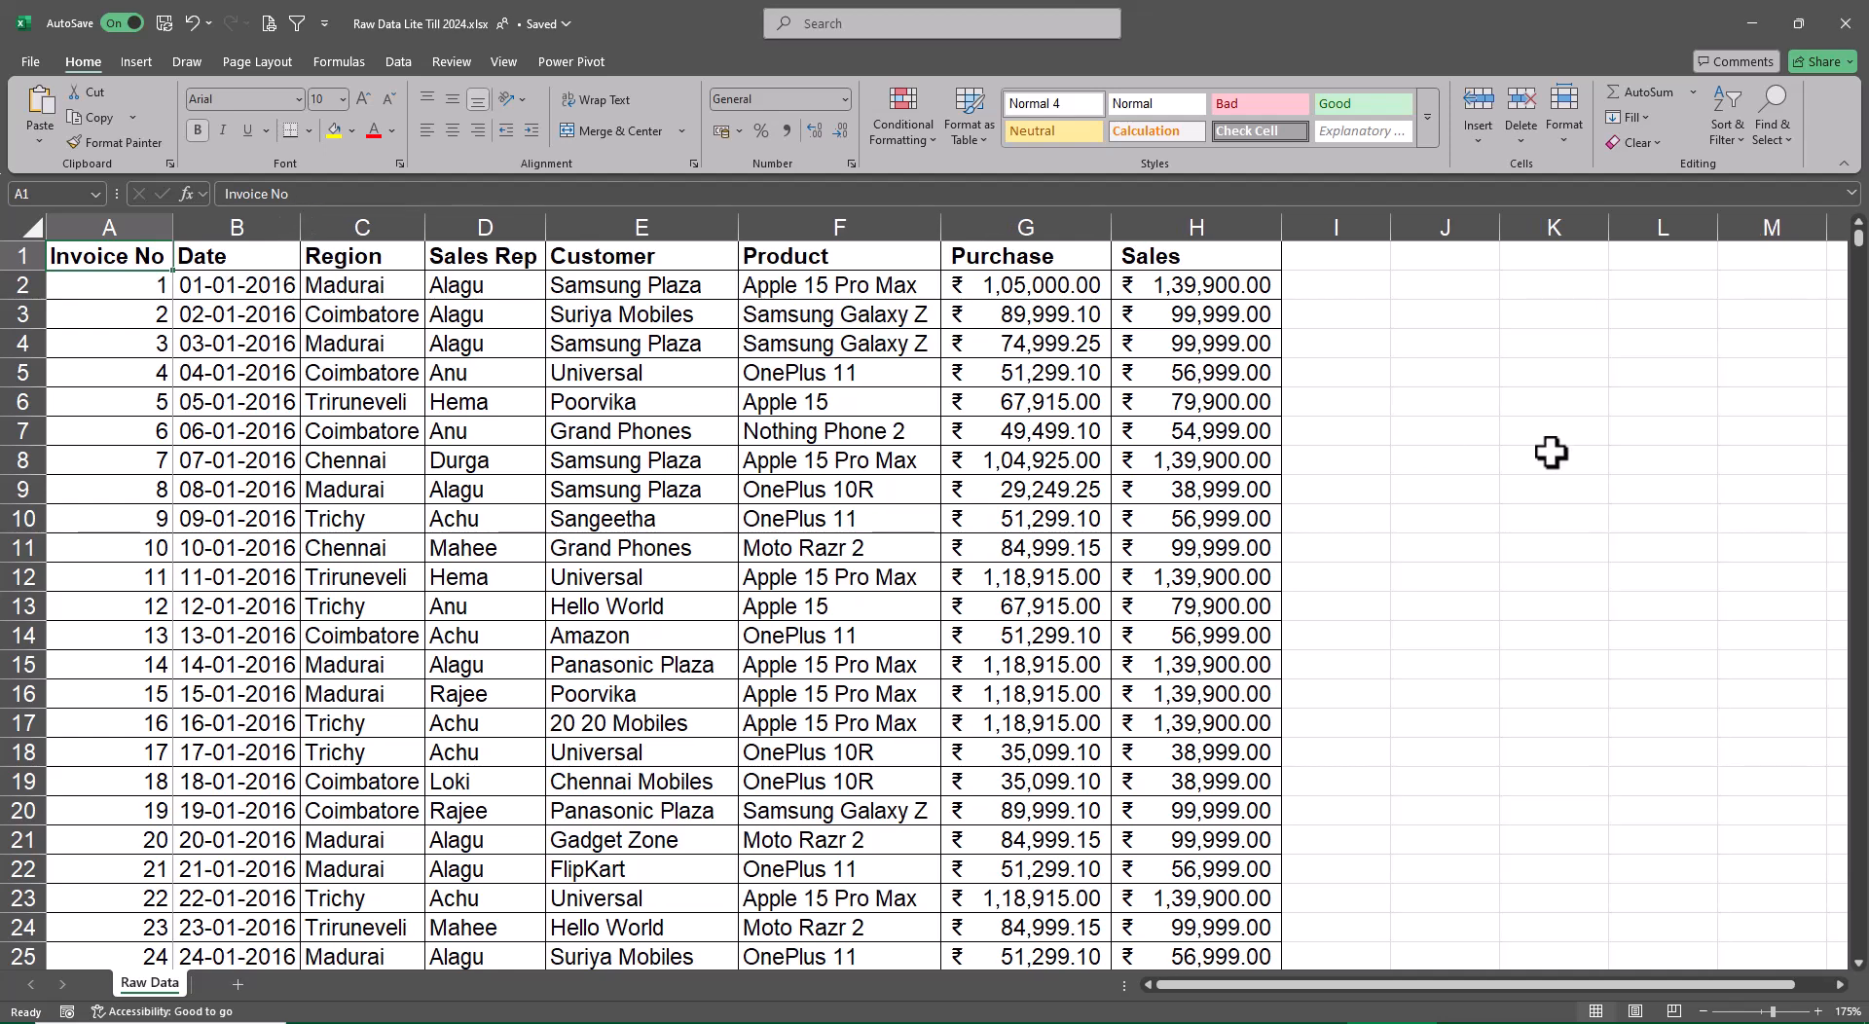
key("ctrl+Down")
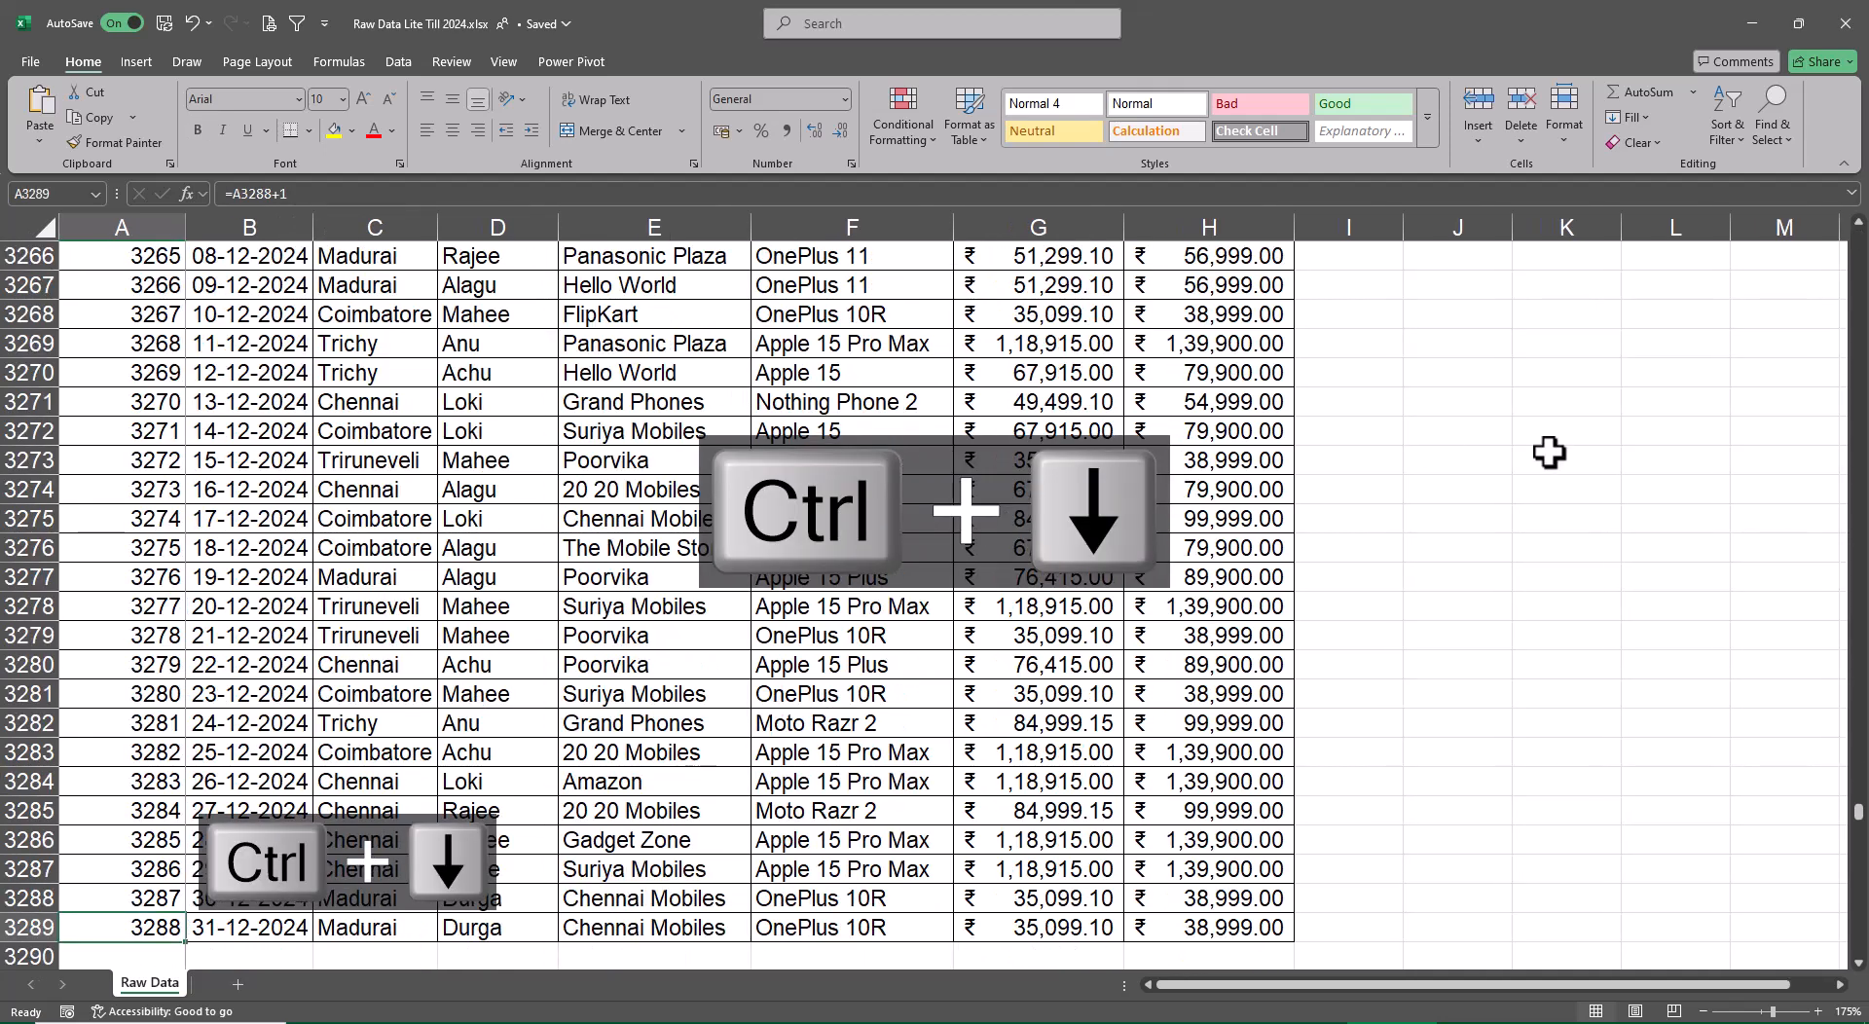
key("ctrl+Up")
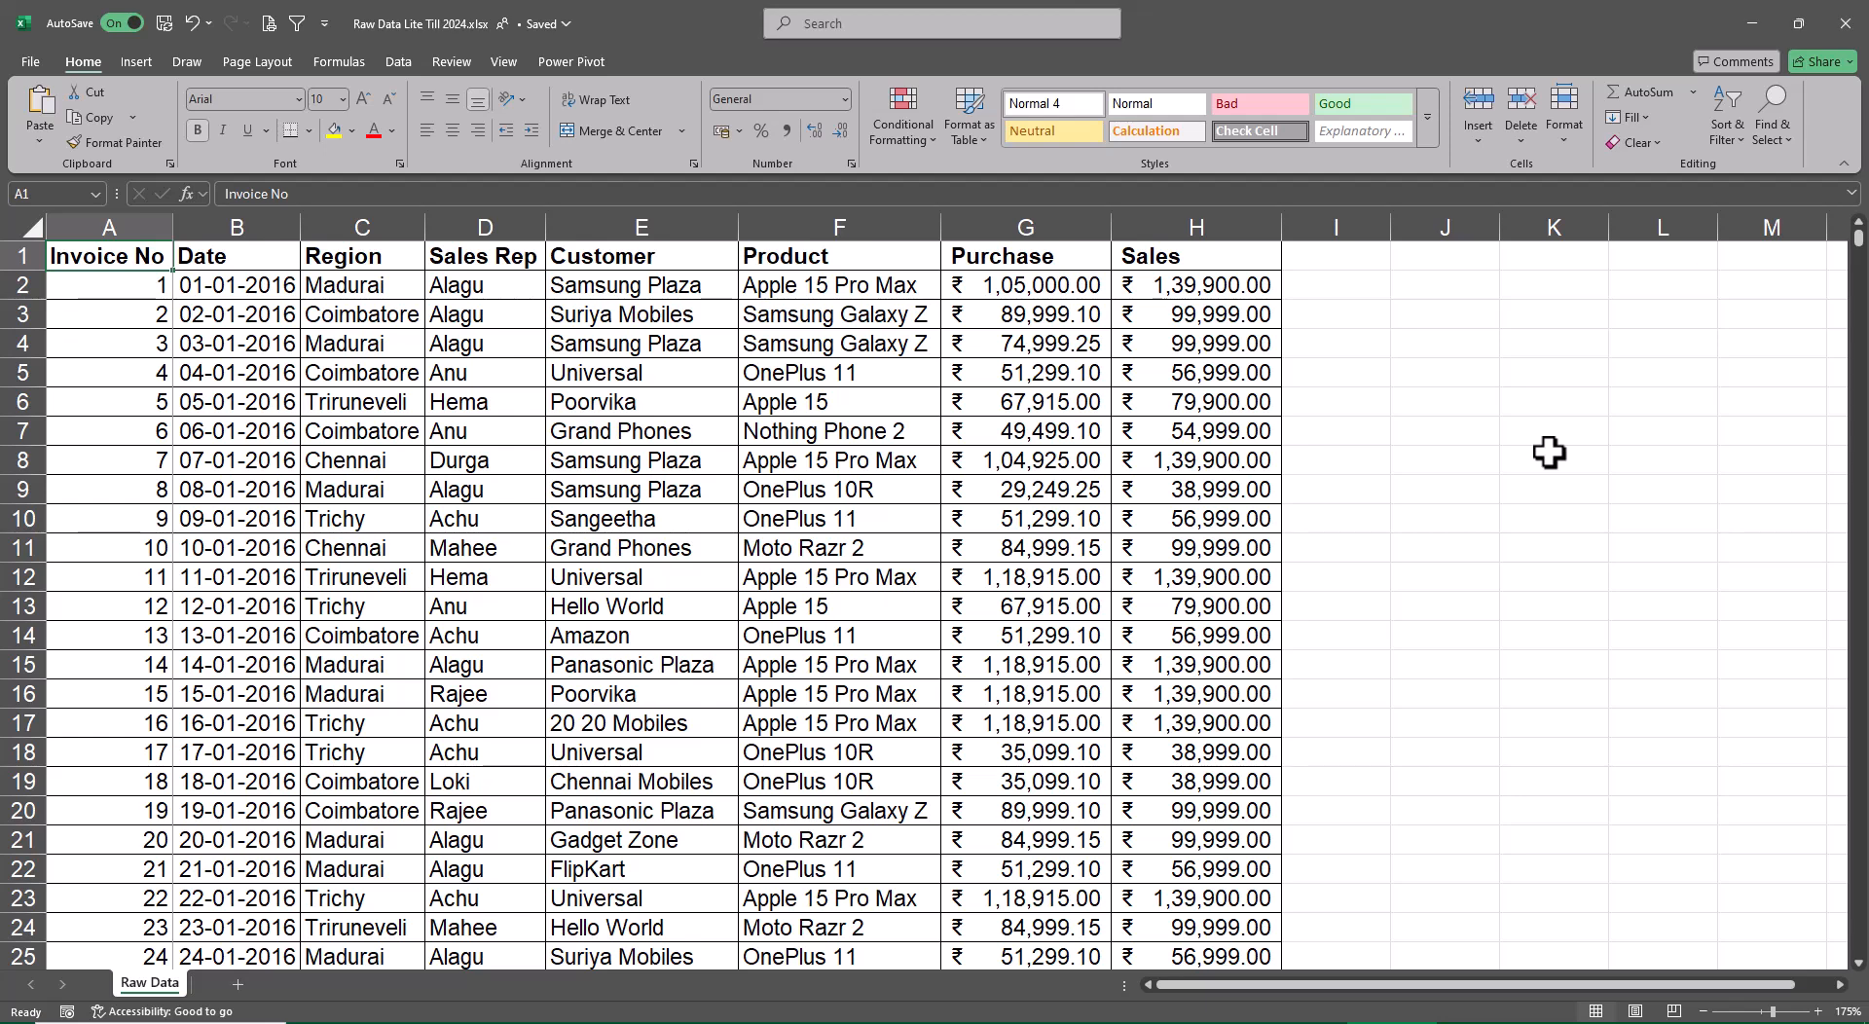
Enter the heading "Interactive Dashboard" in cell K1, beside the sales data
key("Right")
key("Right")
key("Right")
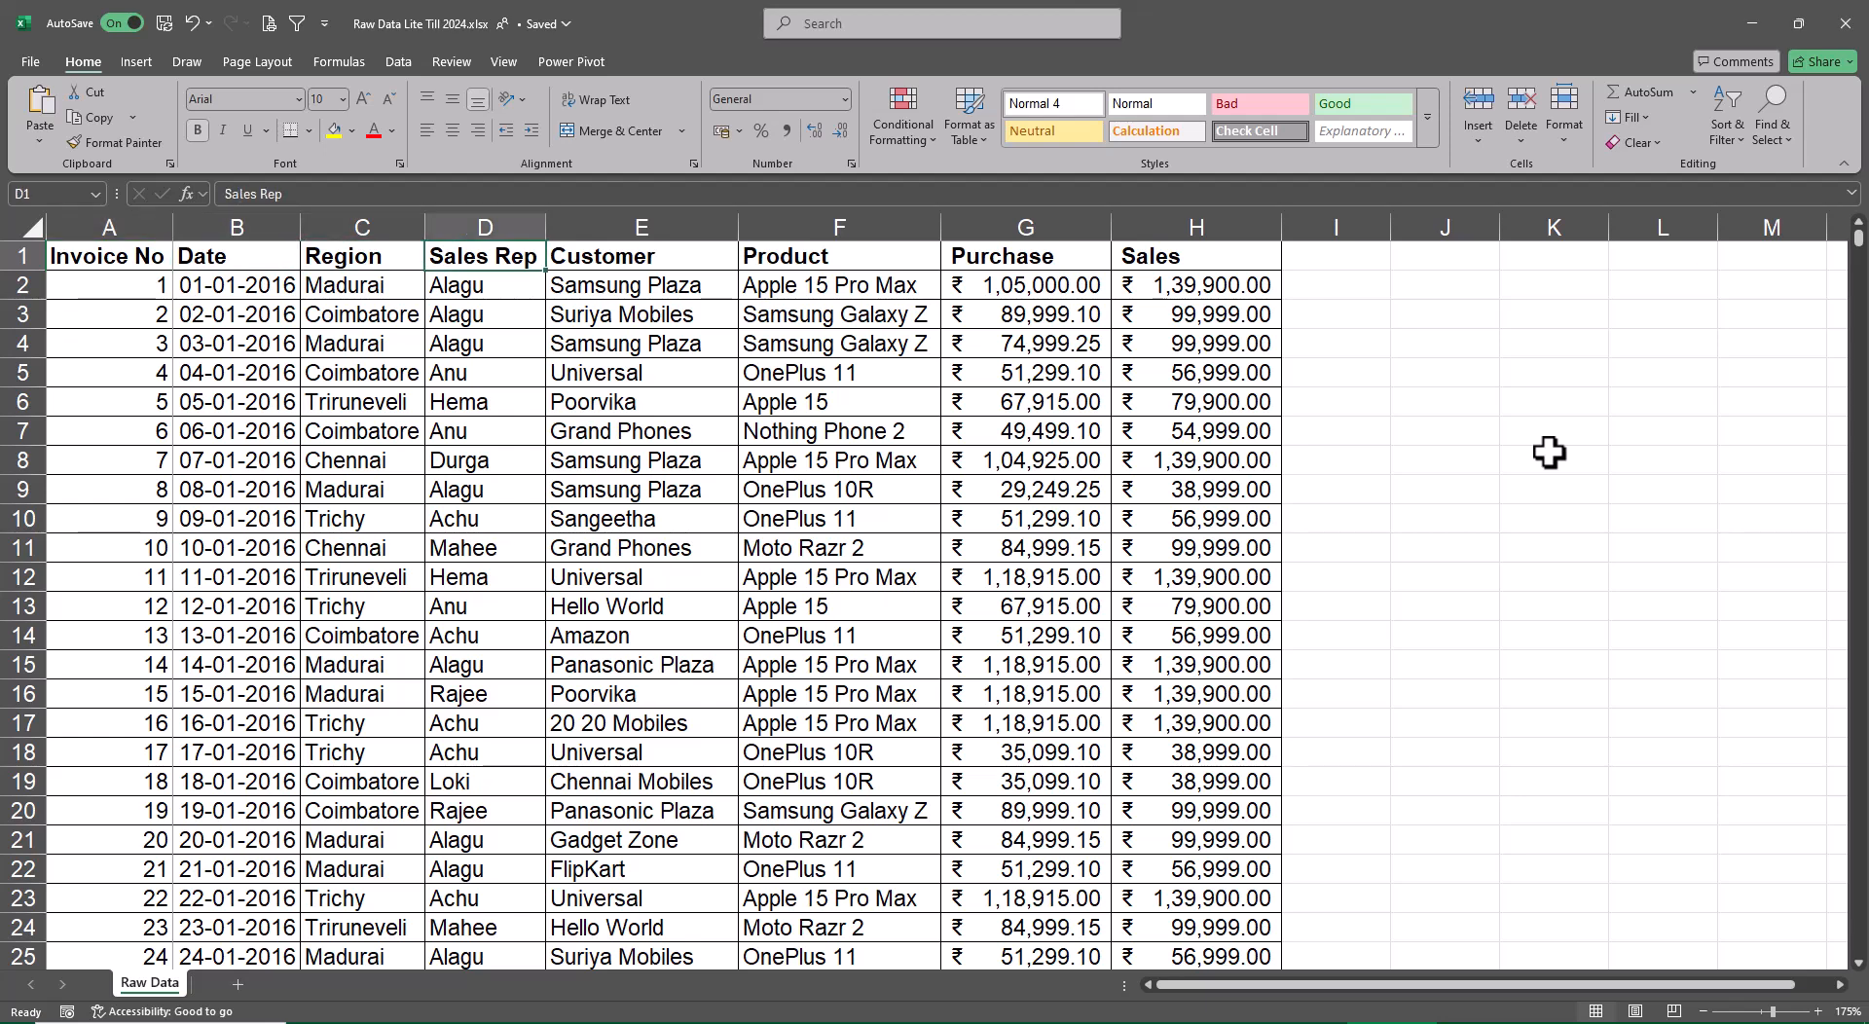
key("Right")
key("Right")
key("Right")
key("Right")
key("Right")
key("Right")
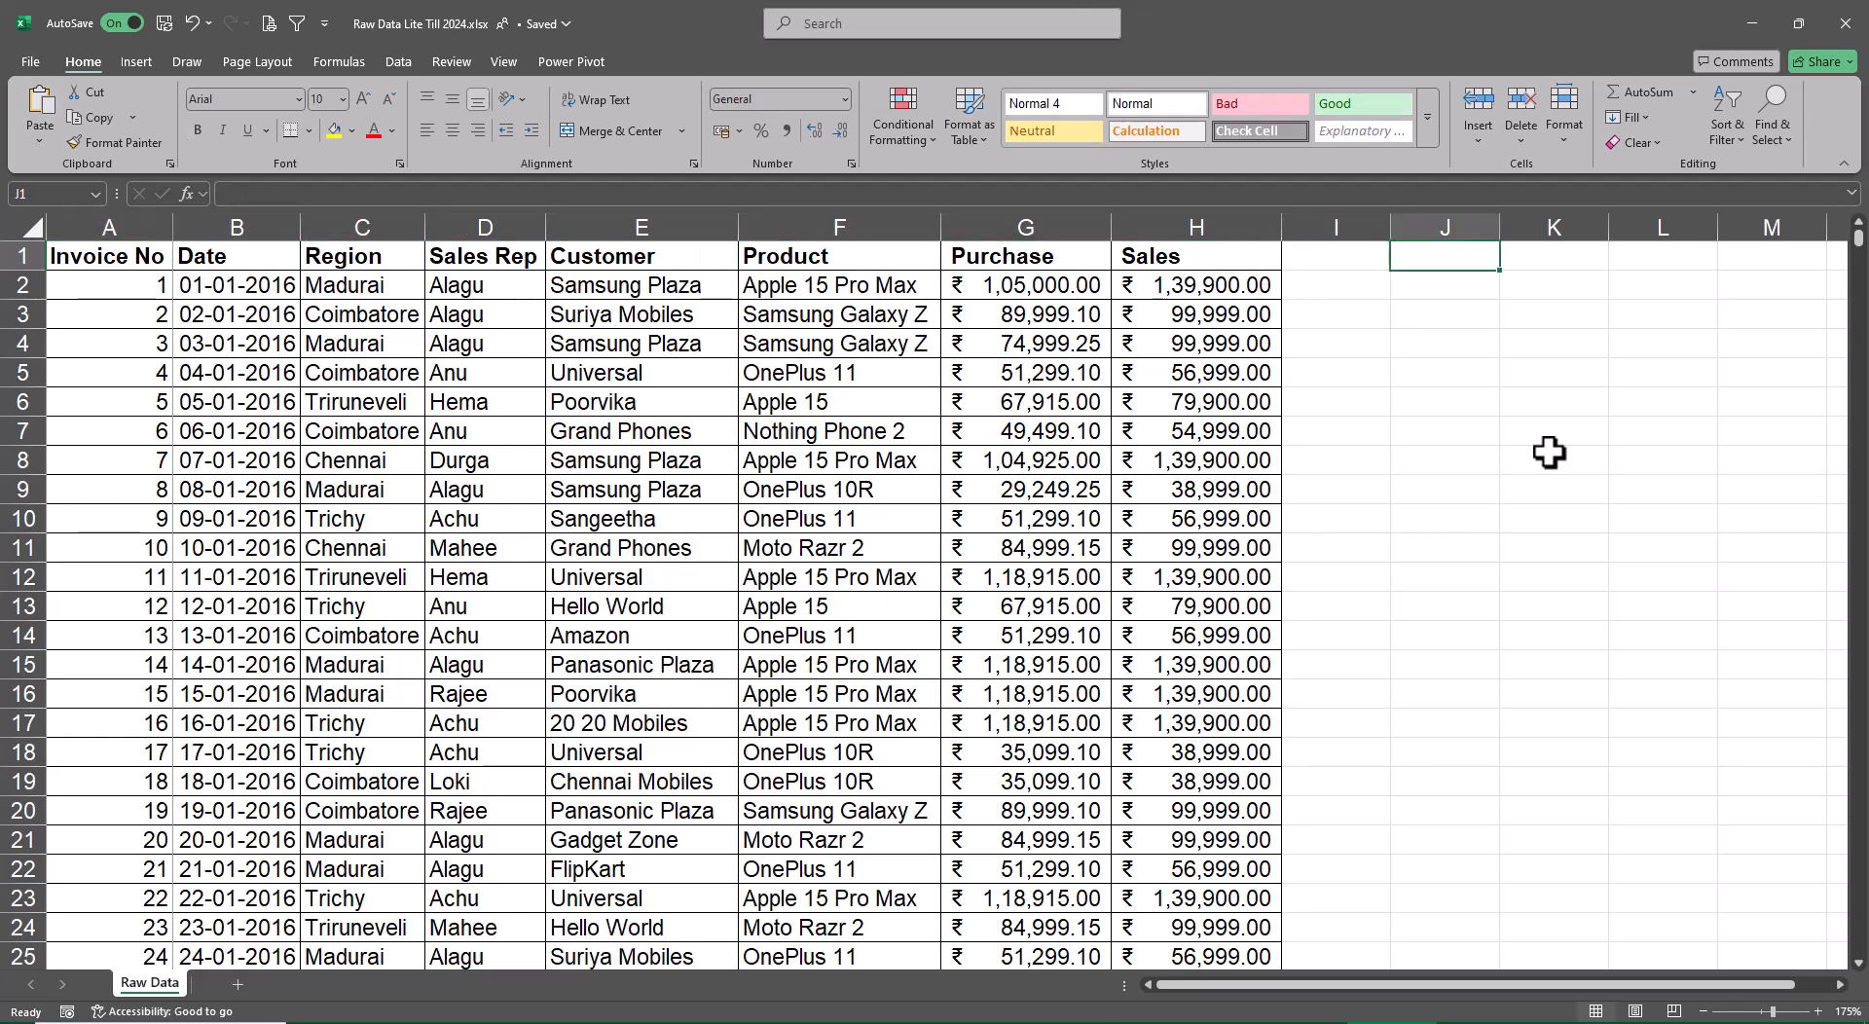
key("Right")
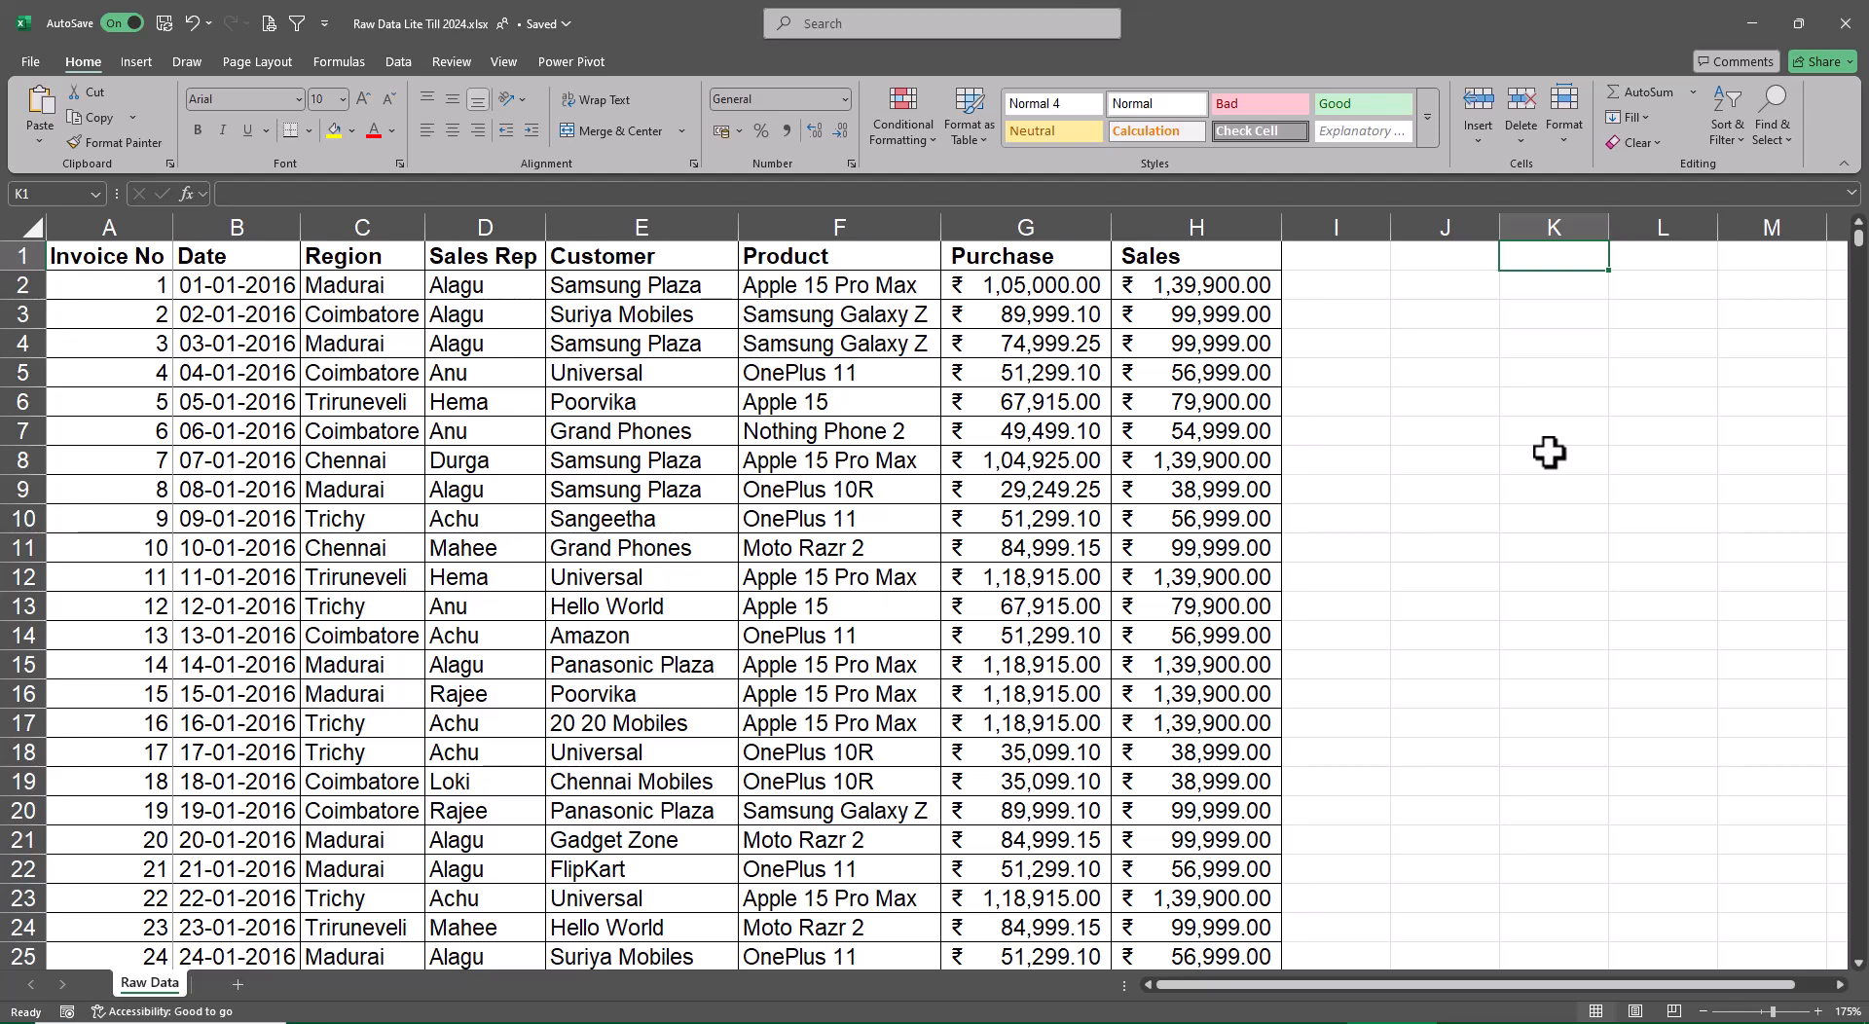
type("Inter")
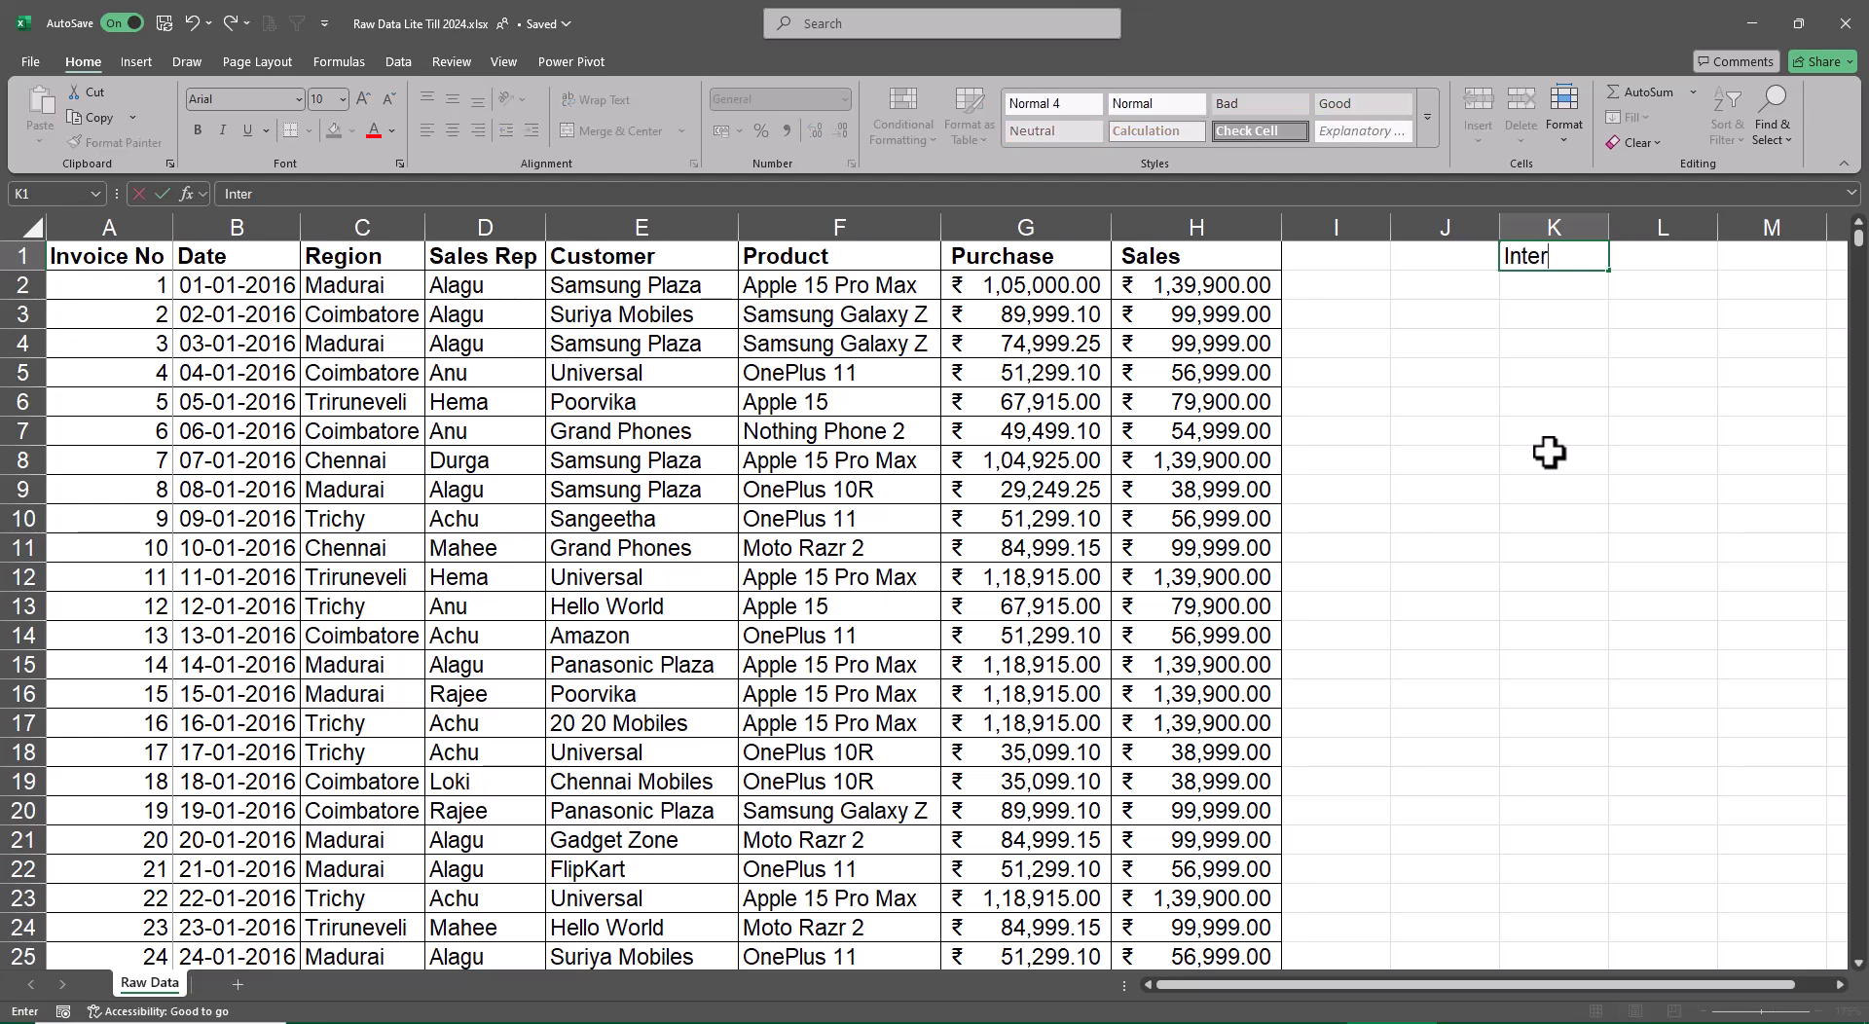
type("active Da")
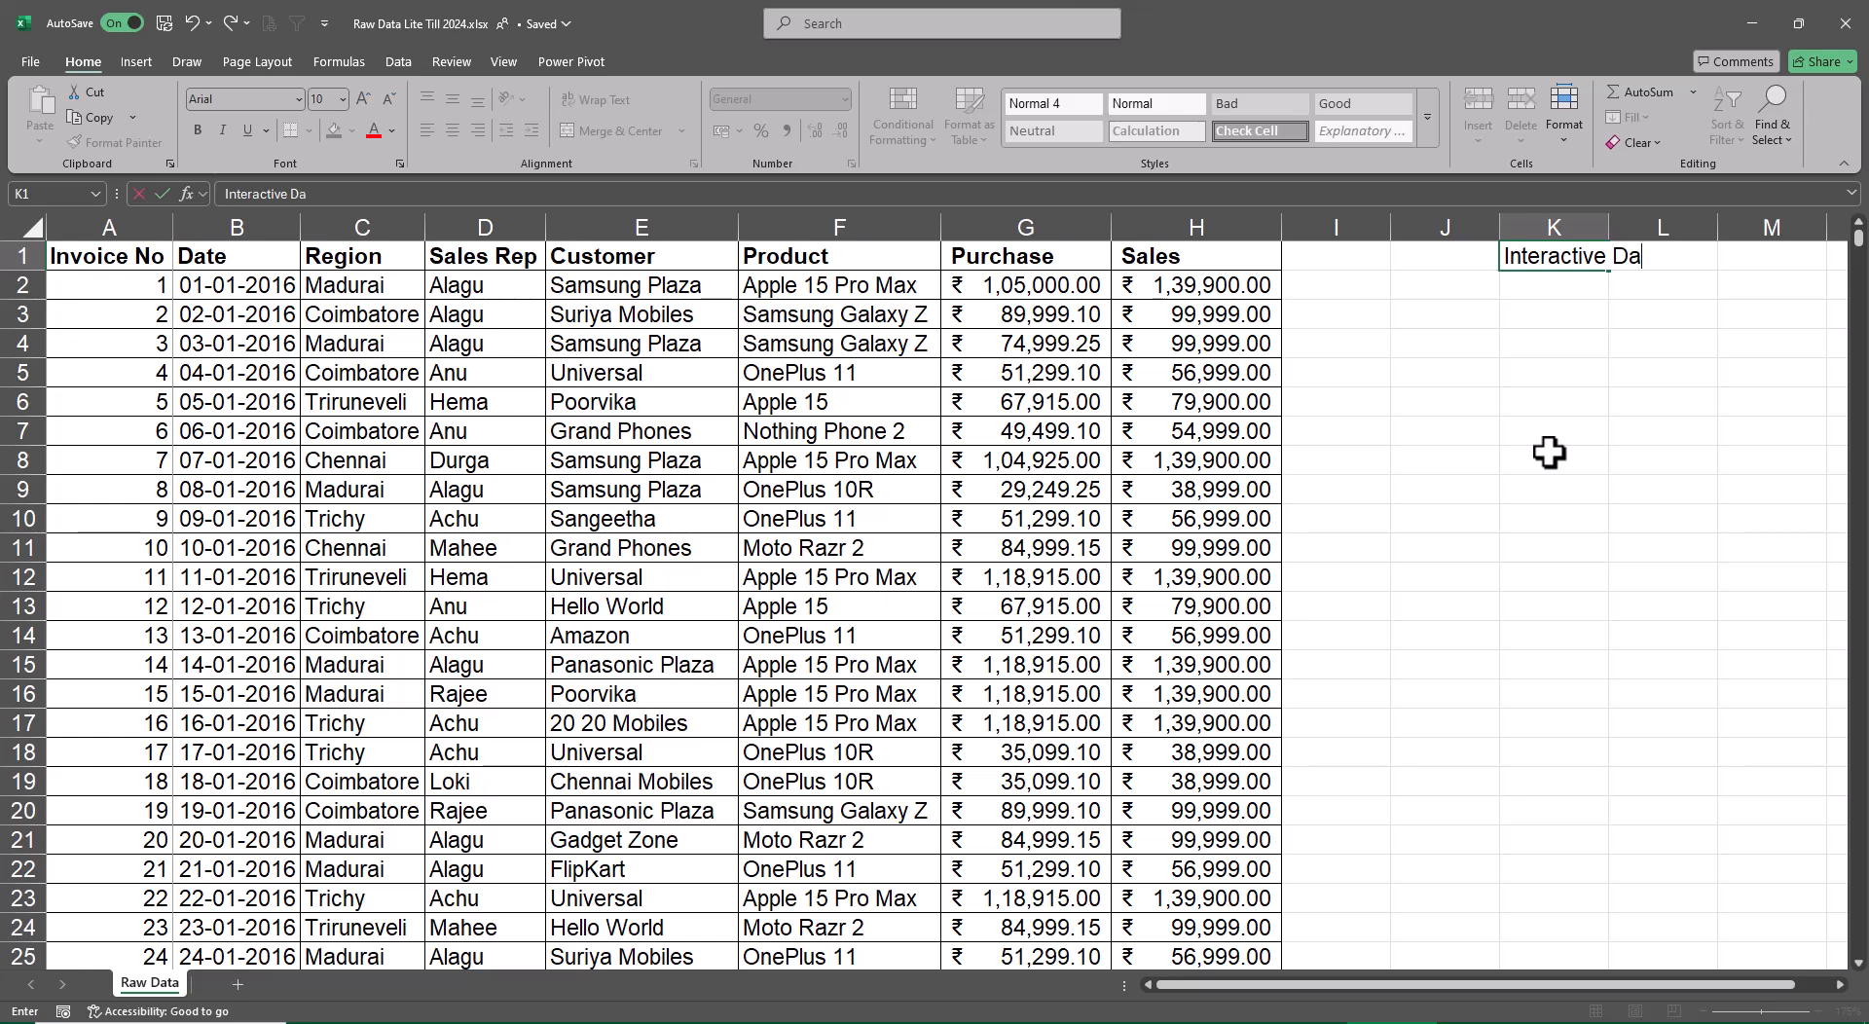
type("shbiard")
key("BackSpace")
key("BackSpace")
key("BackSpace")
key("BackSpace")
key("BackSpace")
type("board")
key("Return")
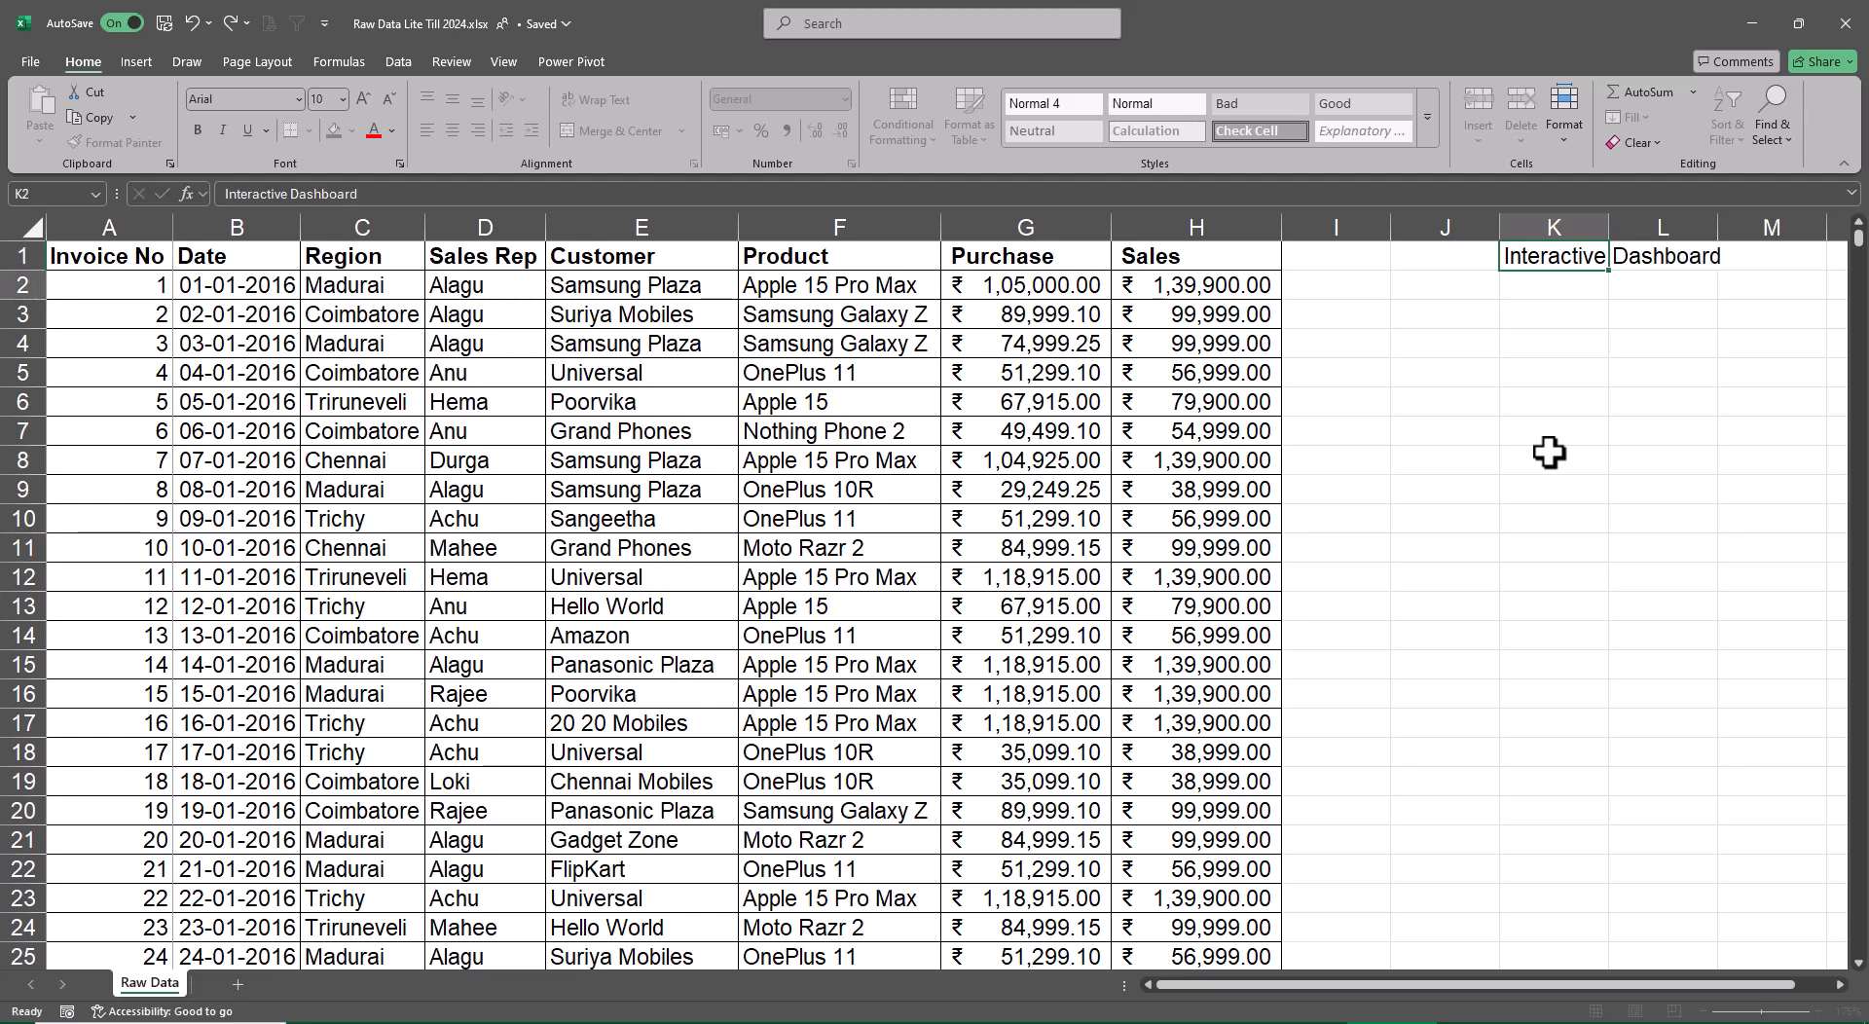
Enter "Agenda" in cell K2, directly below the dashboard heading
type("genda")
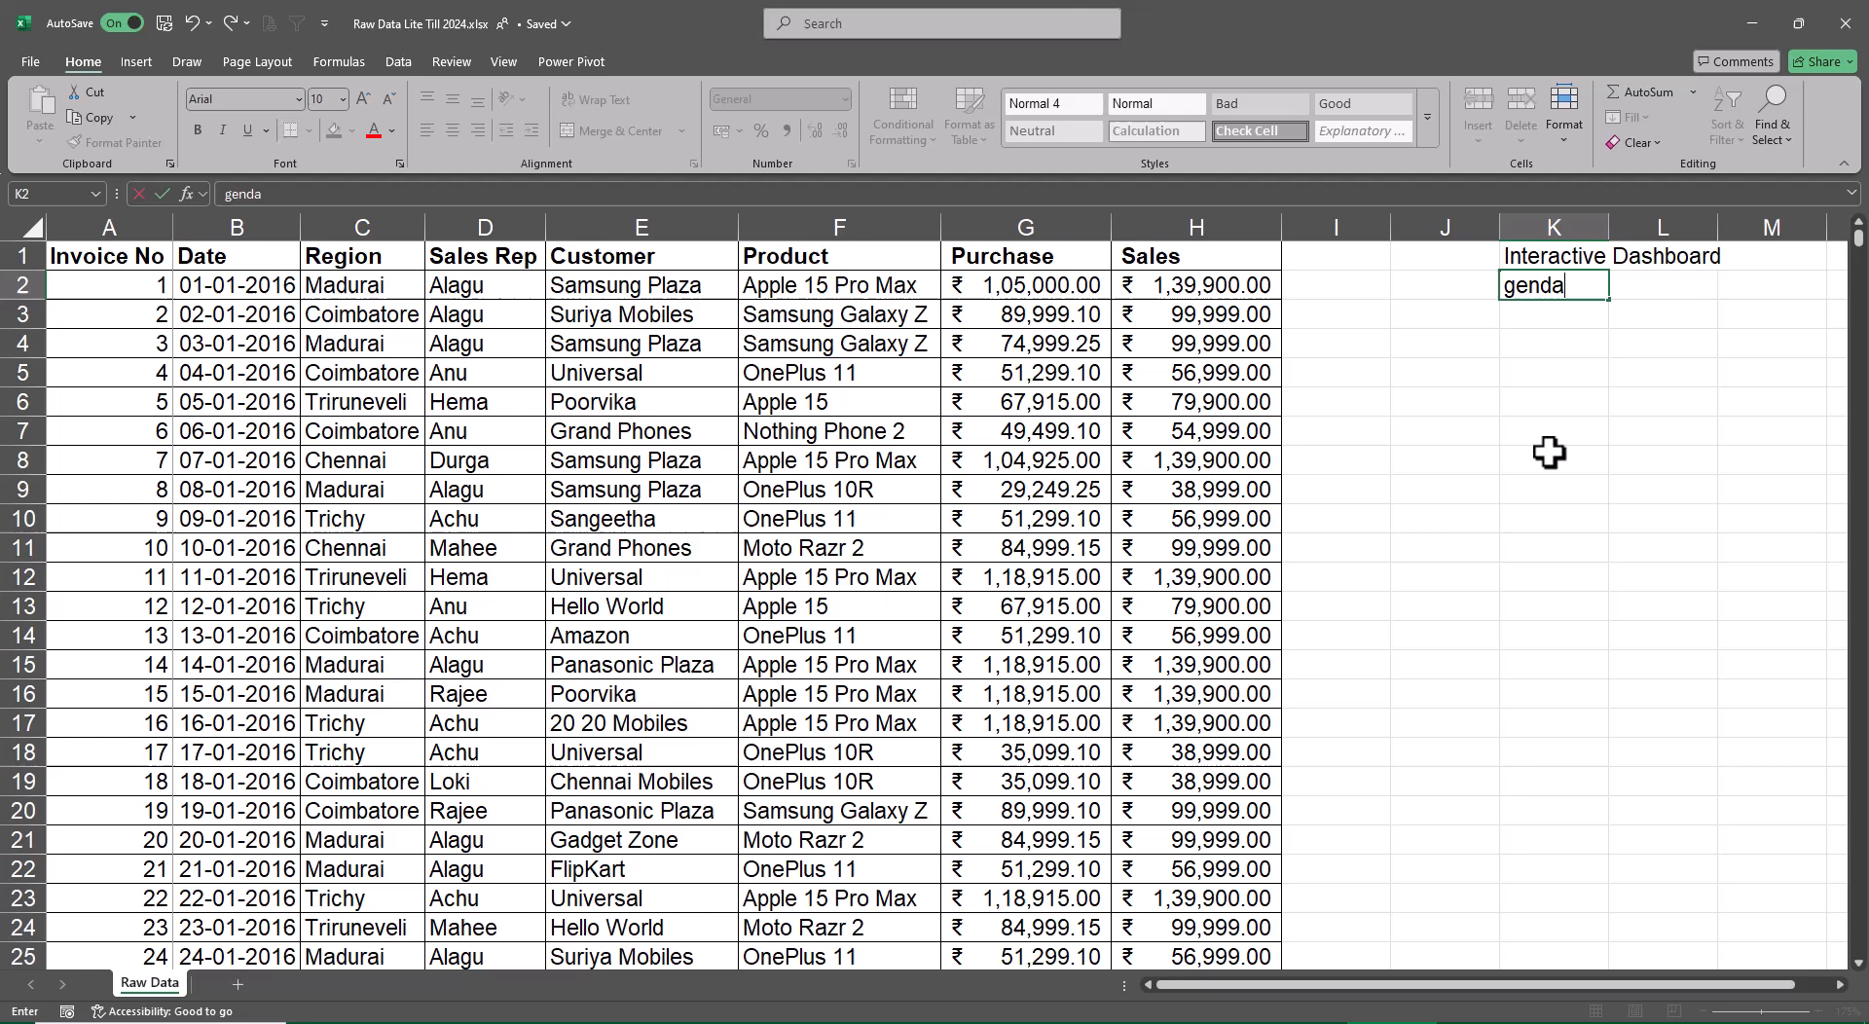
key("F2")
key("Home")
type("A")
key("Return")
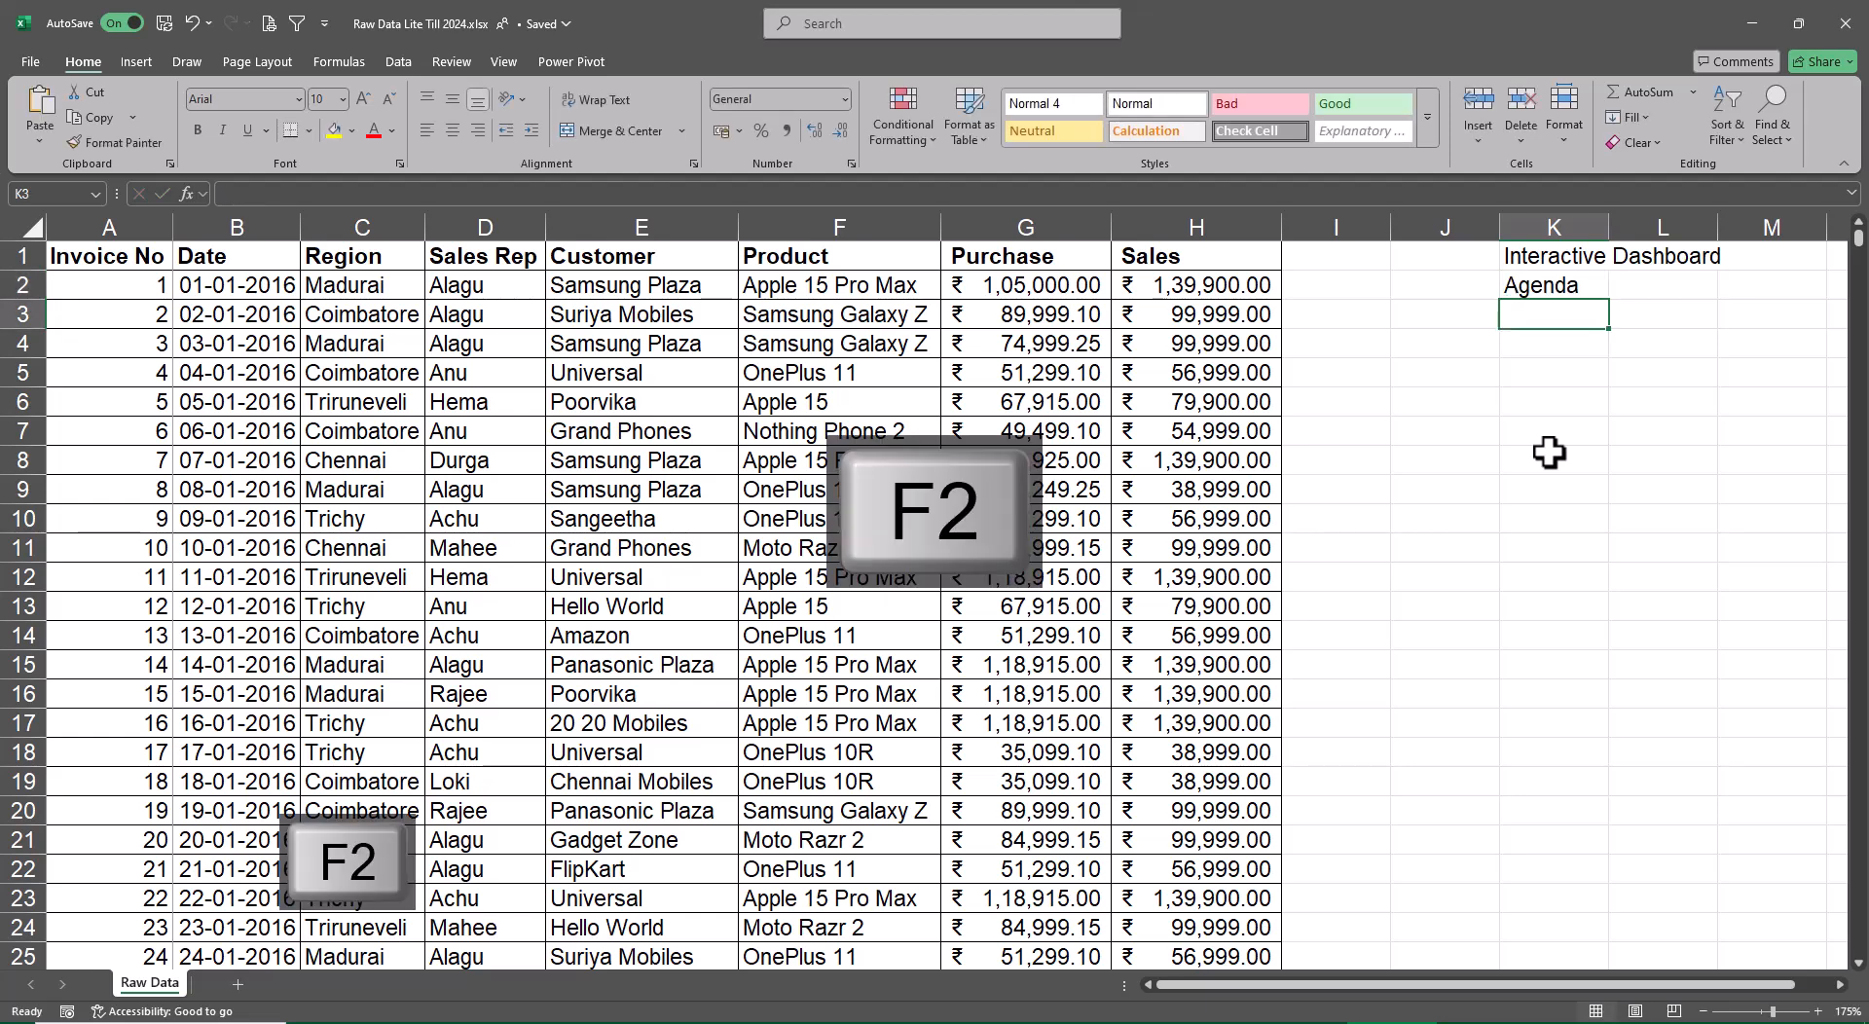
Number the agenda rows 1 to 5 in cells J3 through J7
key("Left")
type("1")
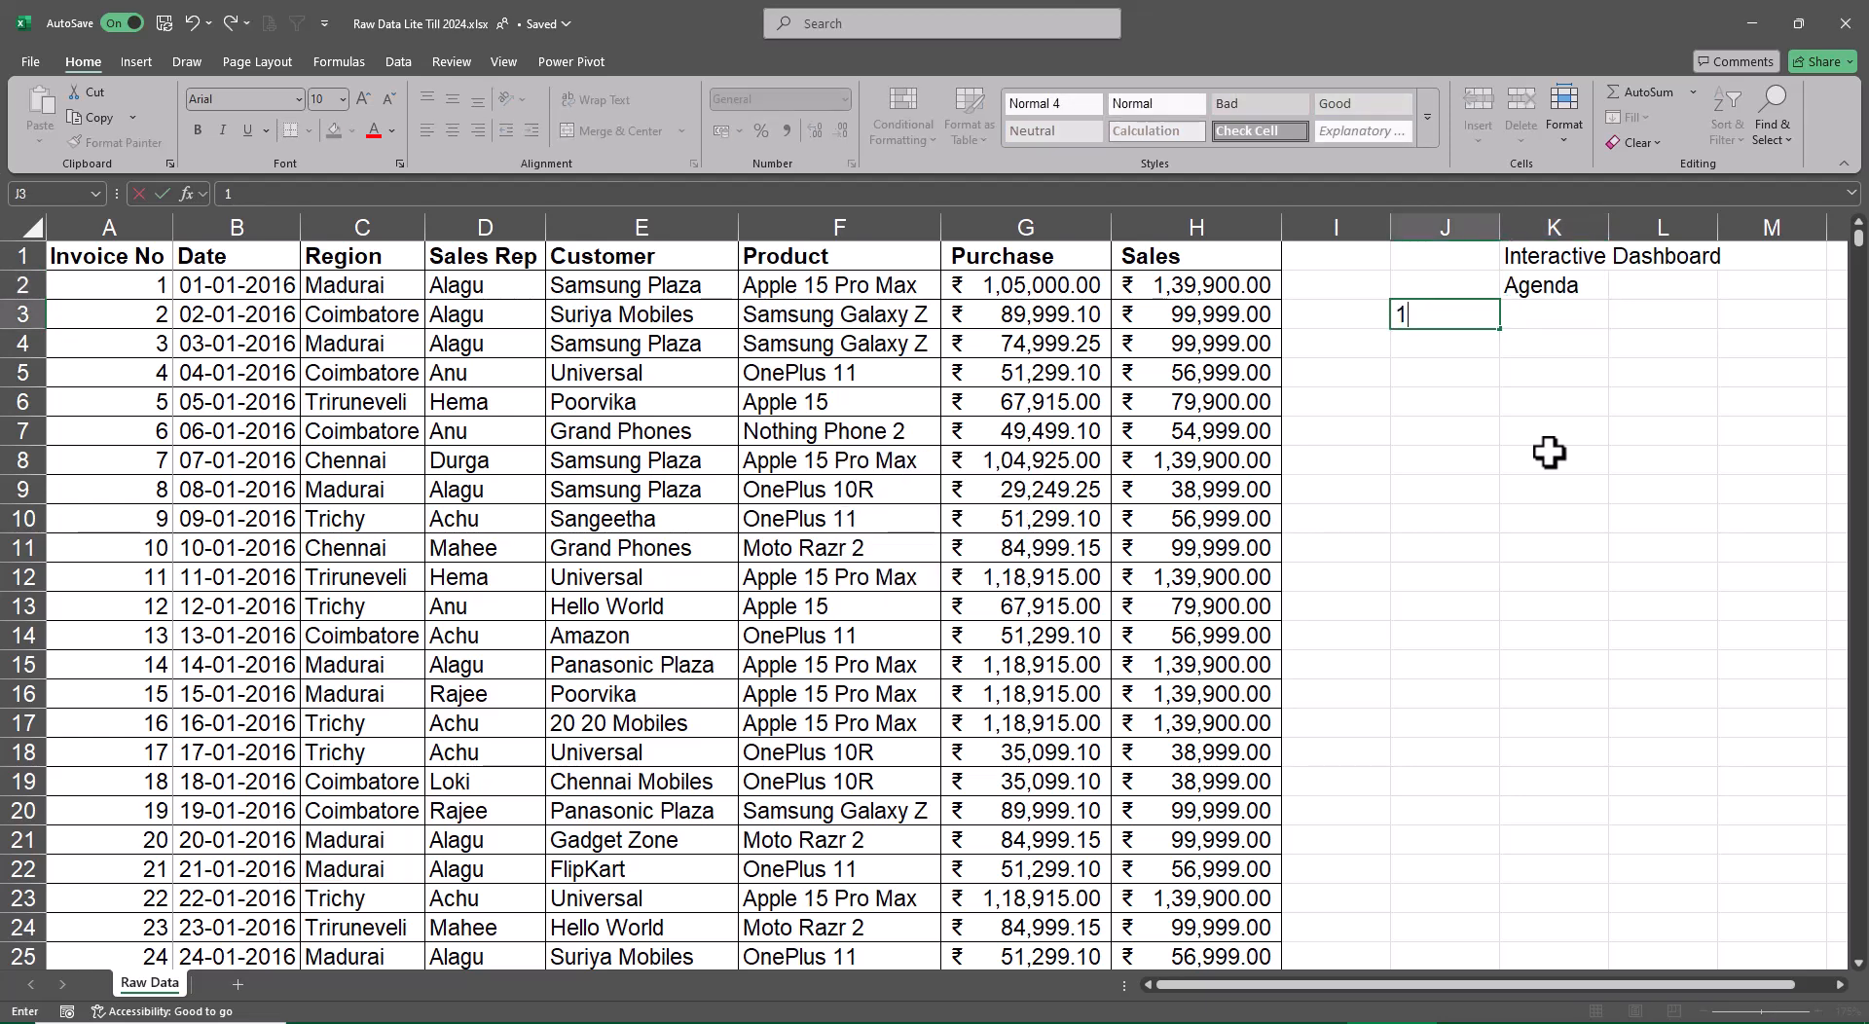
key("Return")
type("2")
key("Return")
type("3")
key("Return")
type("4")
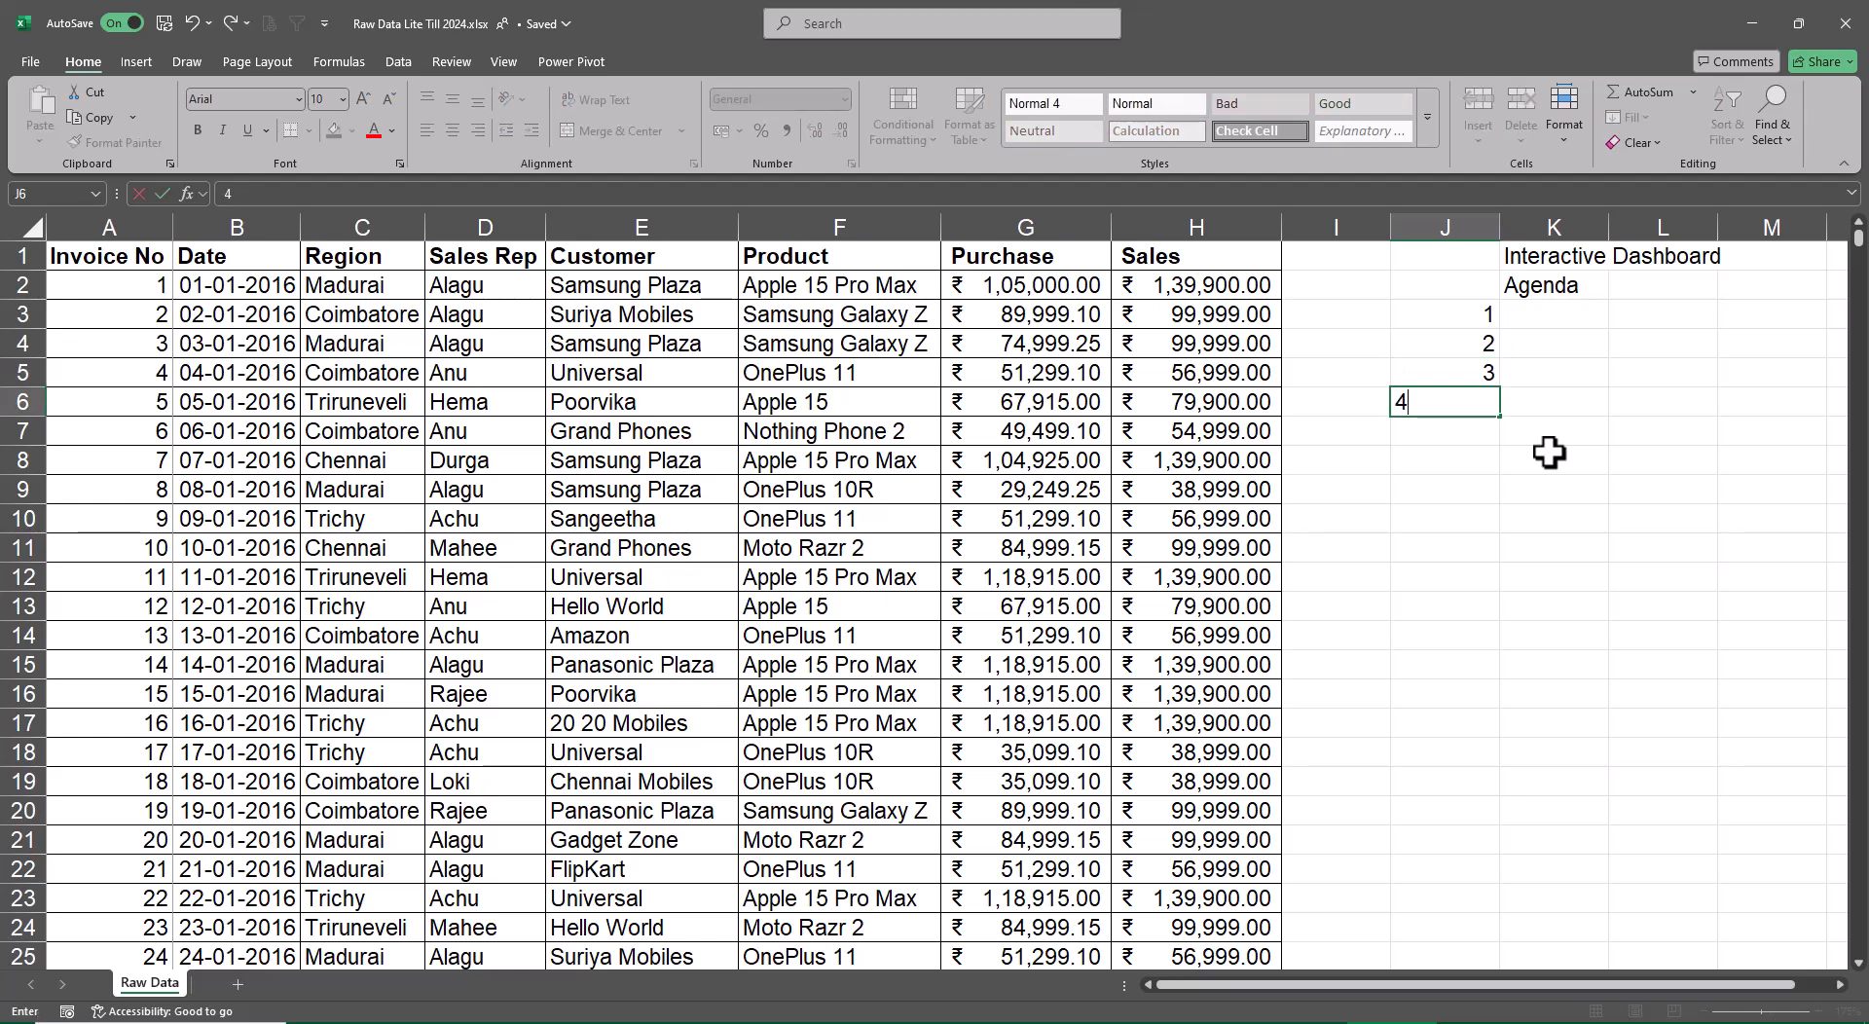
key("Return")
type("5")
key("Return")
Enter "Yearly Sales" as agenda item 1 in cell K3 and autofit column K
key("Up")
key("Up")
key("Up")
key("Up")
key("Up")
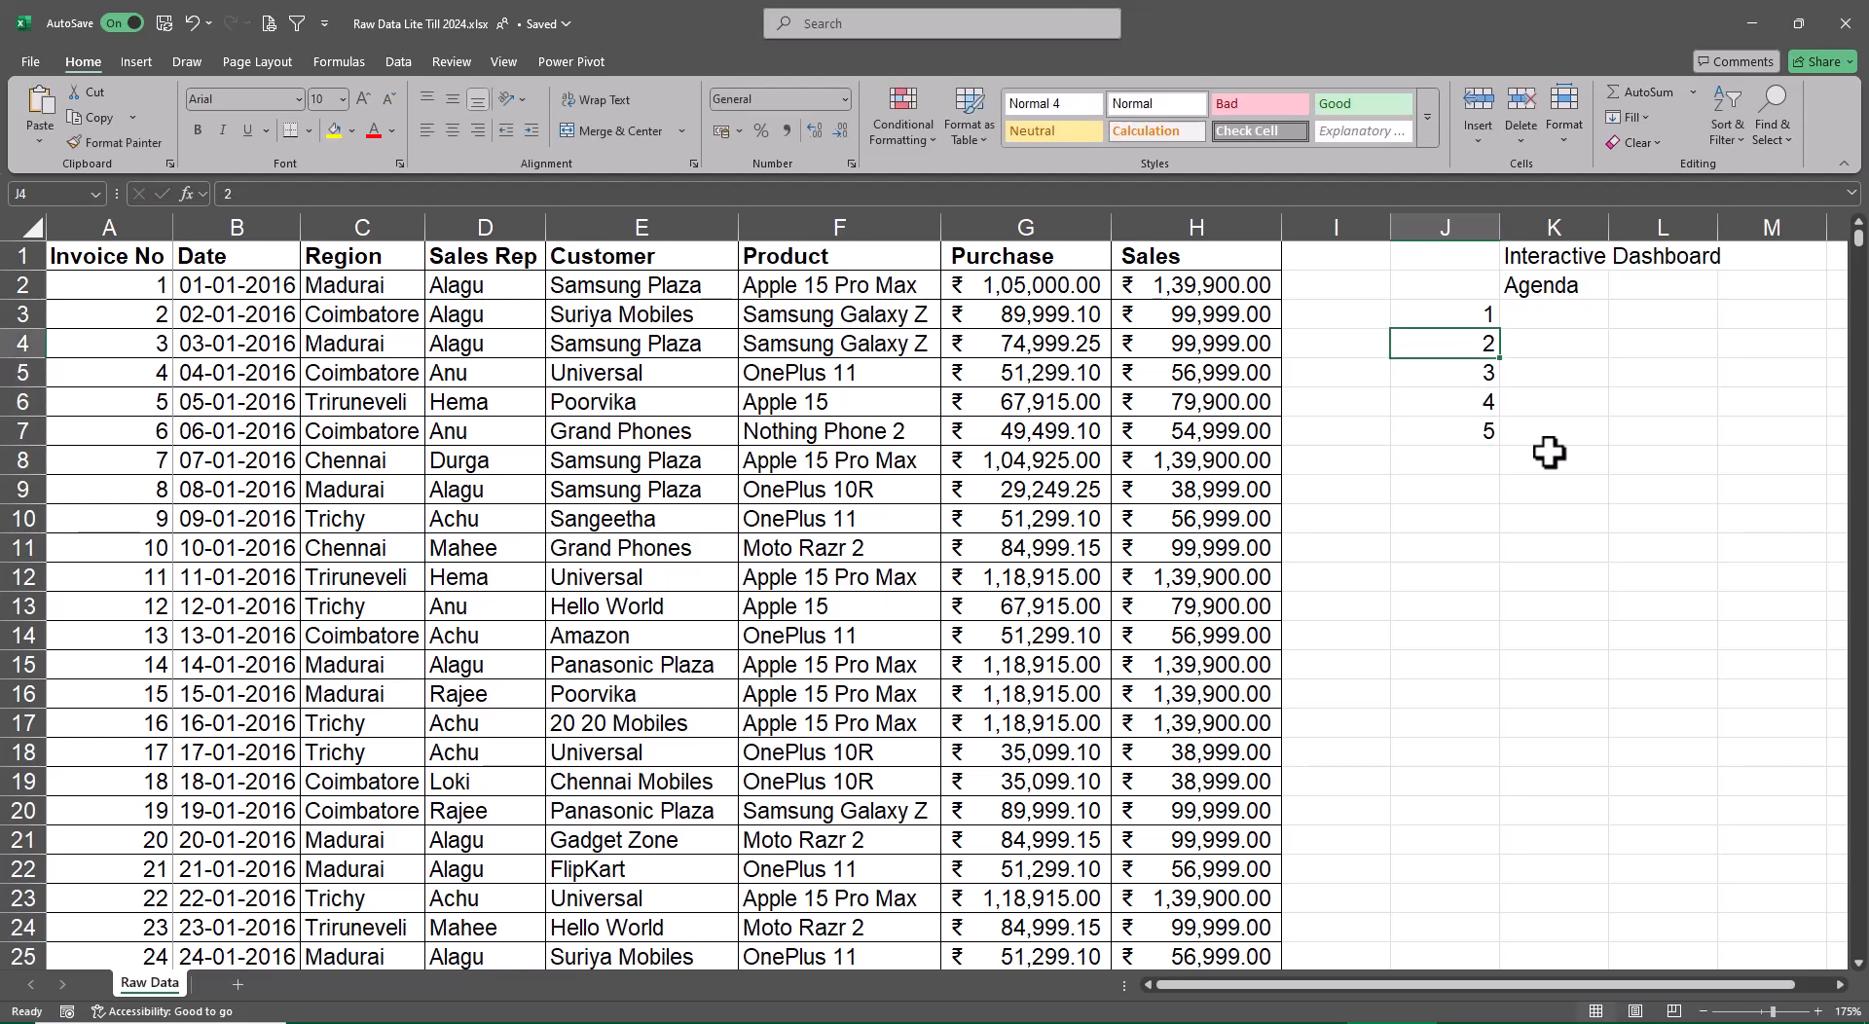
key("Right")
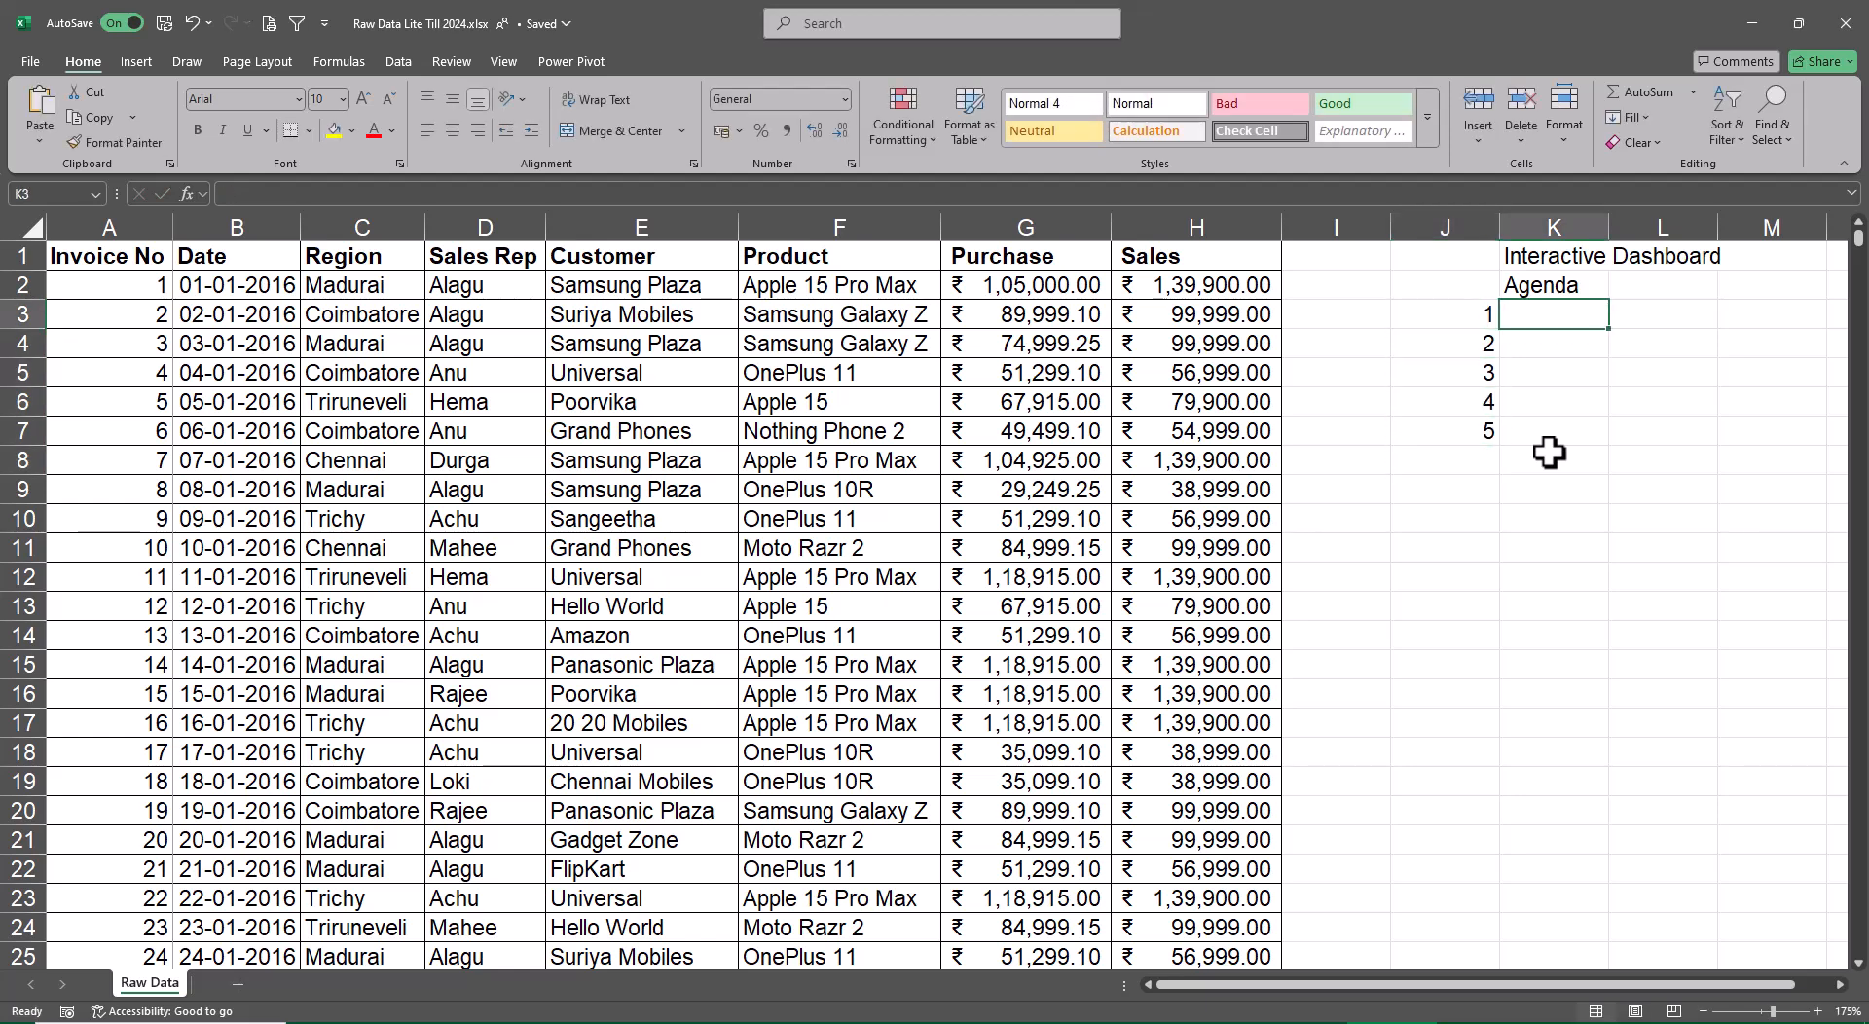
type("Year")
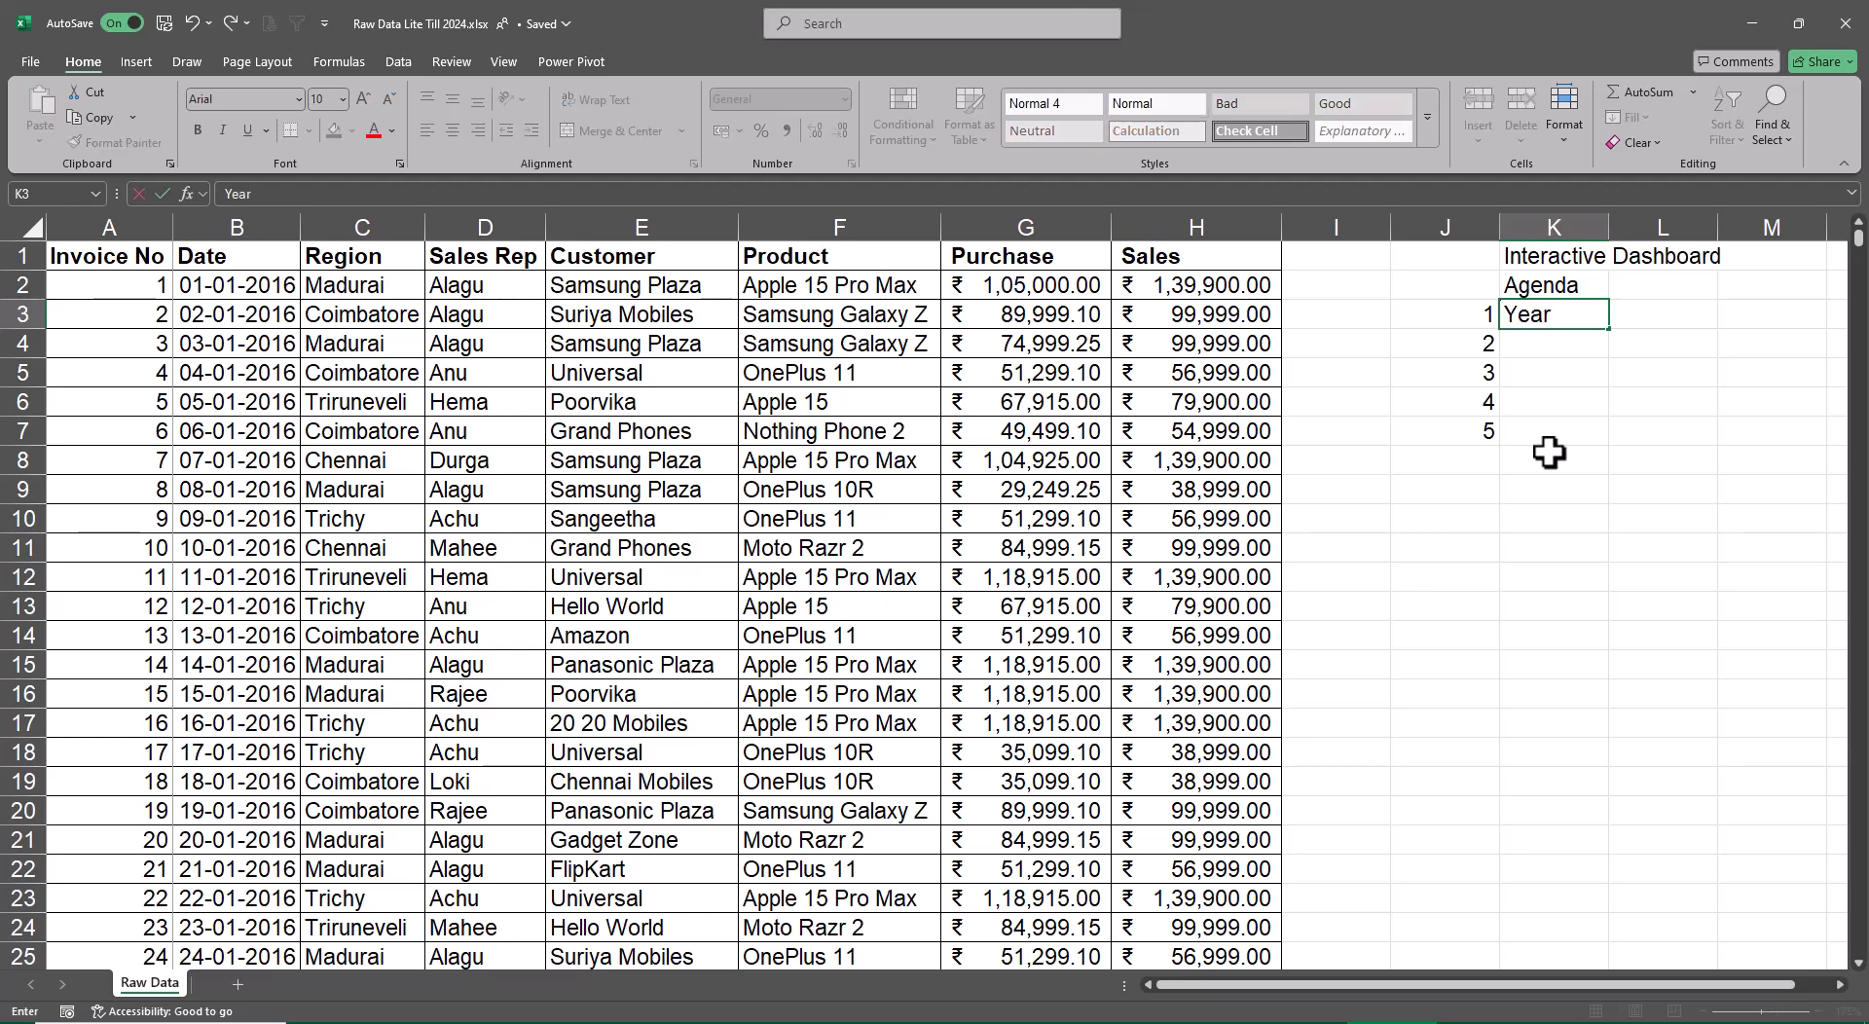
type("ly Sales")
key("Return")
key("Up")
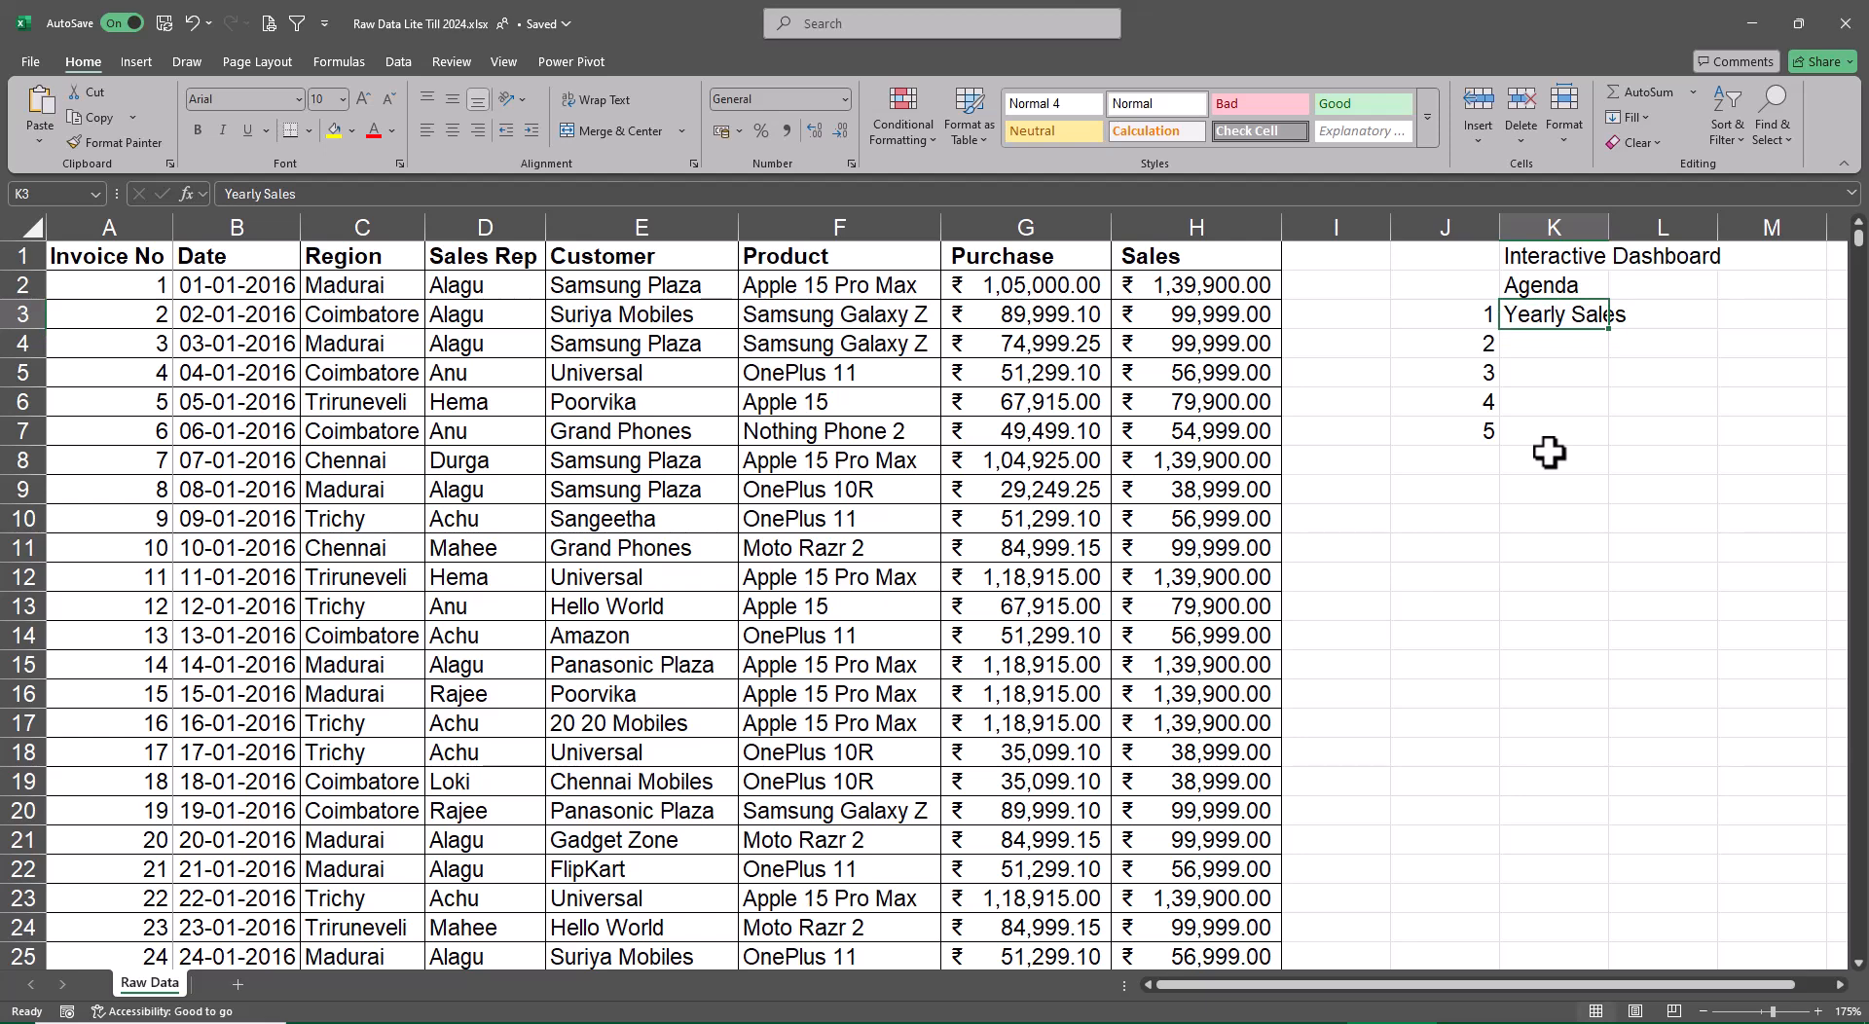
key("alt+a")
Enter "Last 5 Years" in cell L3 beside the Yearly Sales item and autofit column L
key("Right")
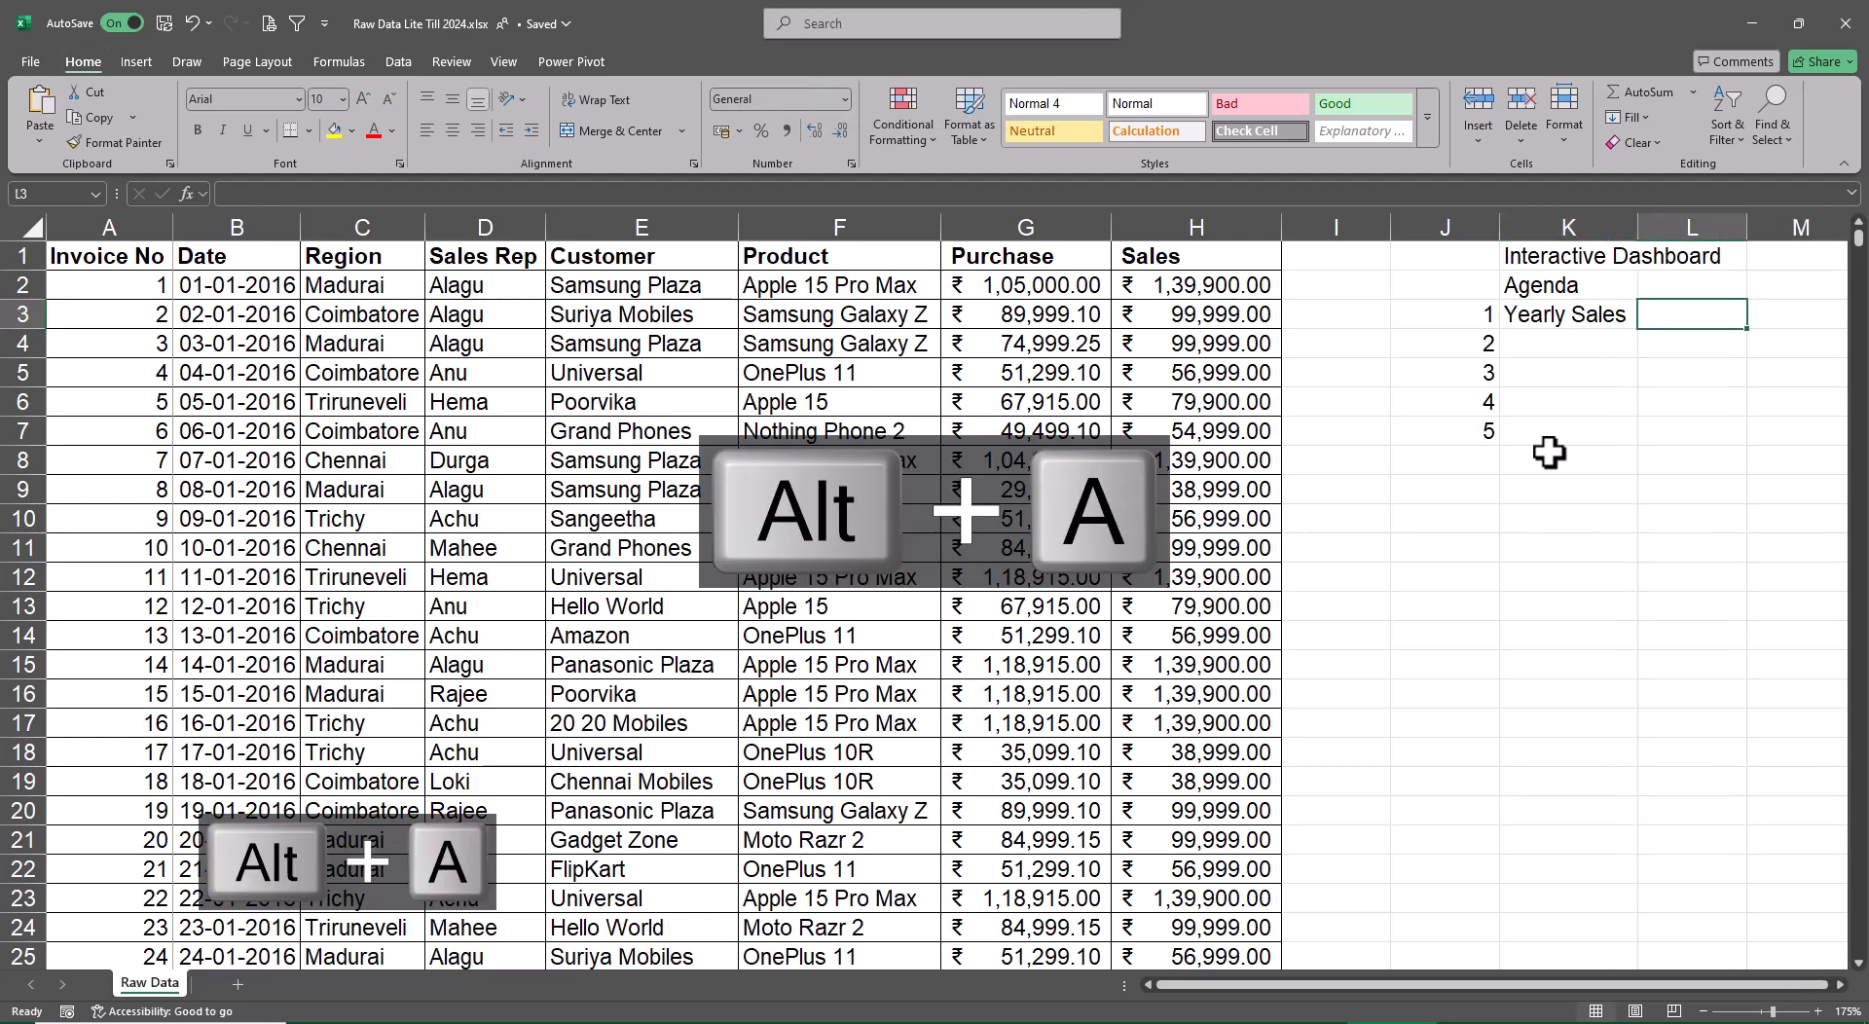
type("Last ")
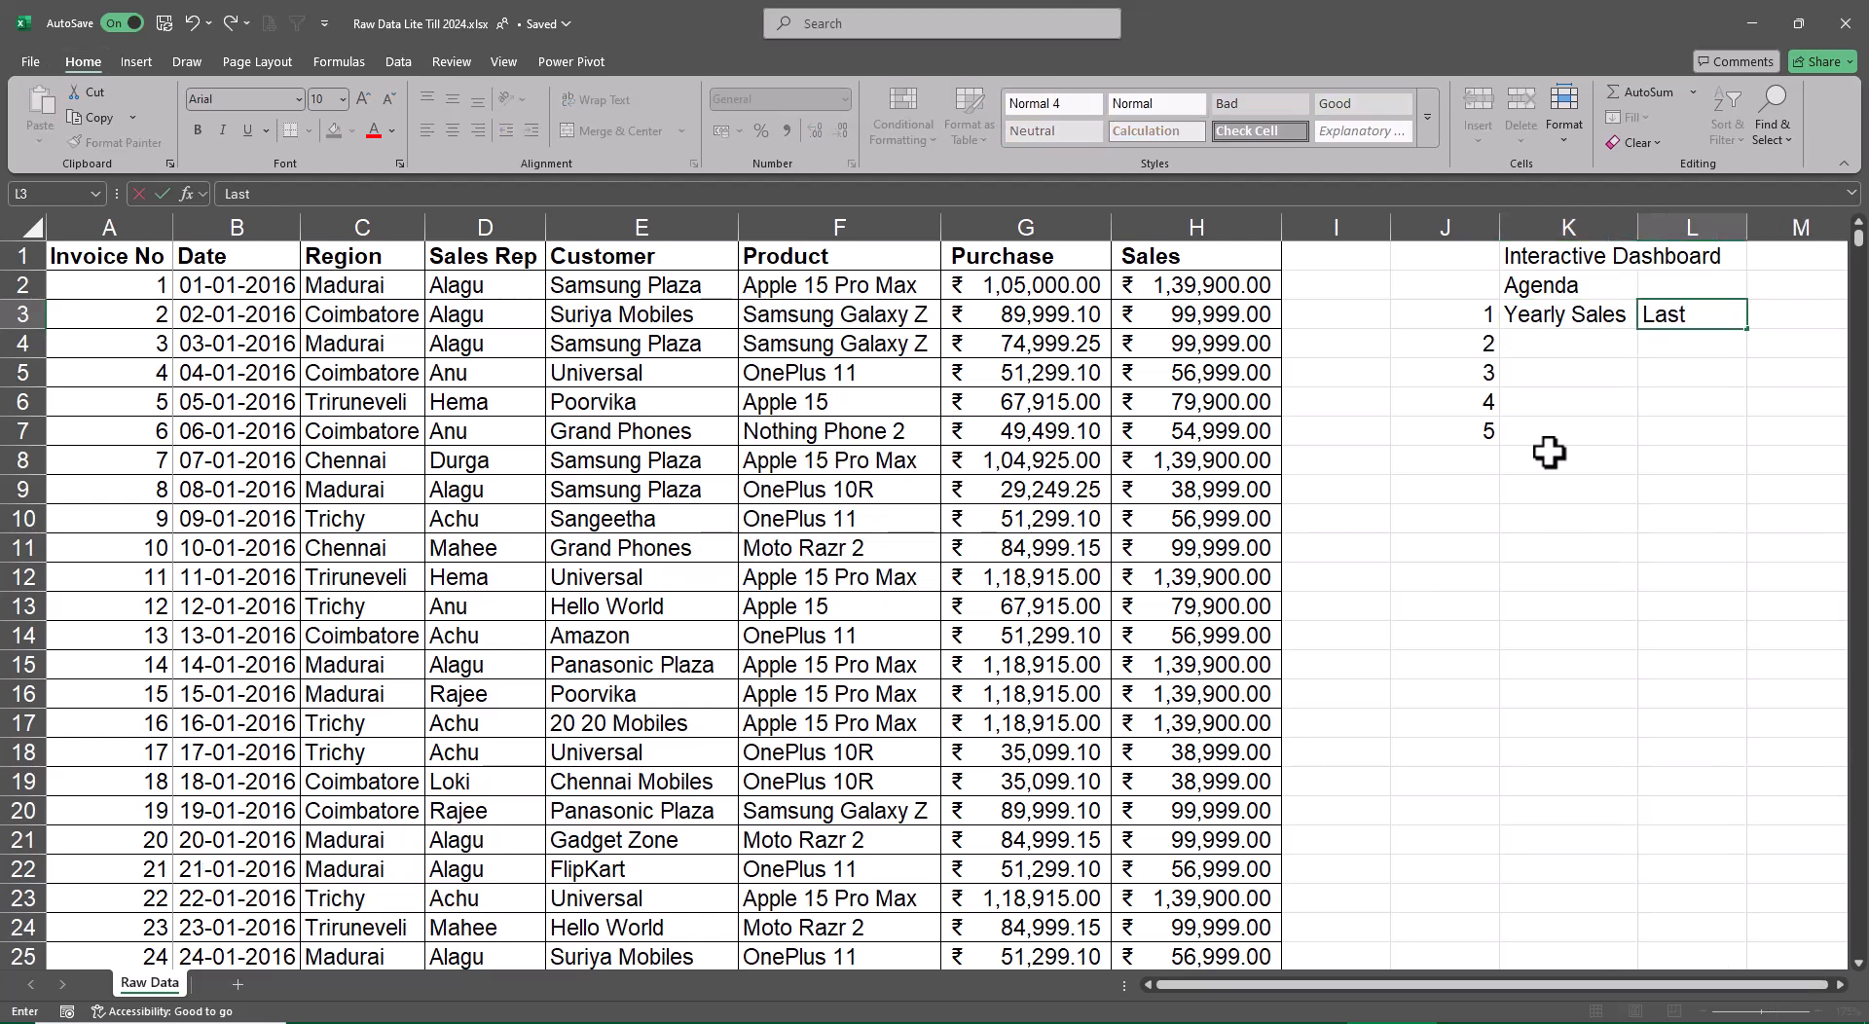
type("5 Year")
type("s")
key("Return")
key("Up")
key("alt+o")
key("c")
key("a")
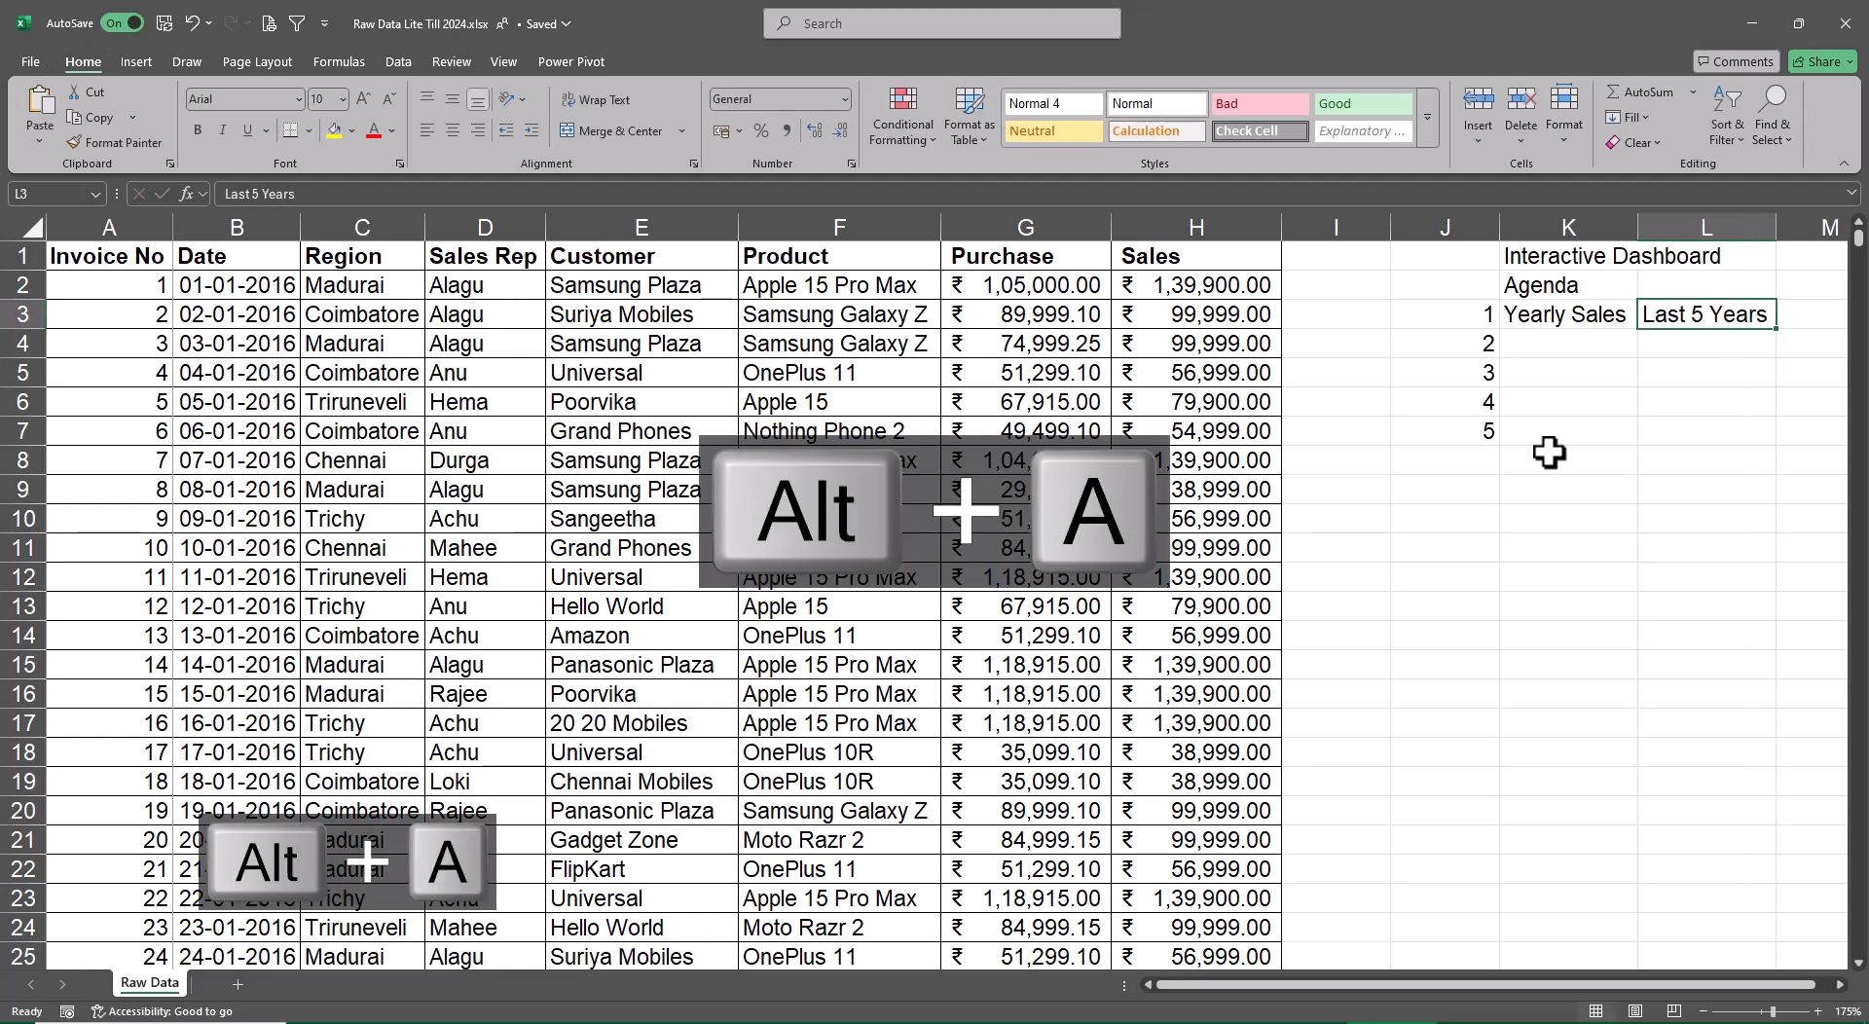
Enter "Regional Sales" in K4 and "Sales rep Sales" in K5 as agenda items 2 and 3
key("Down")
key("Left")
type("Re")
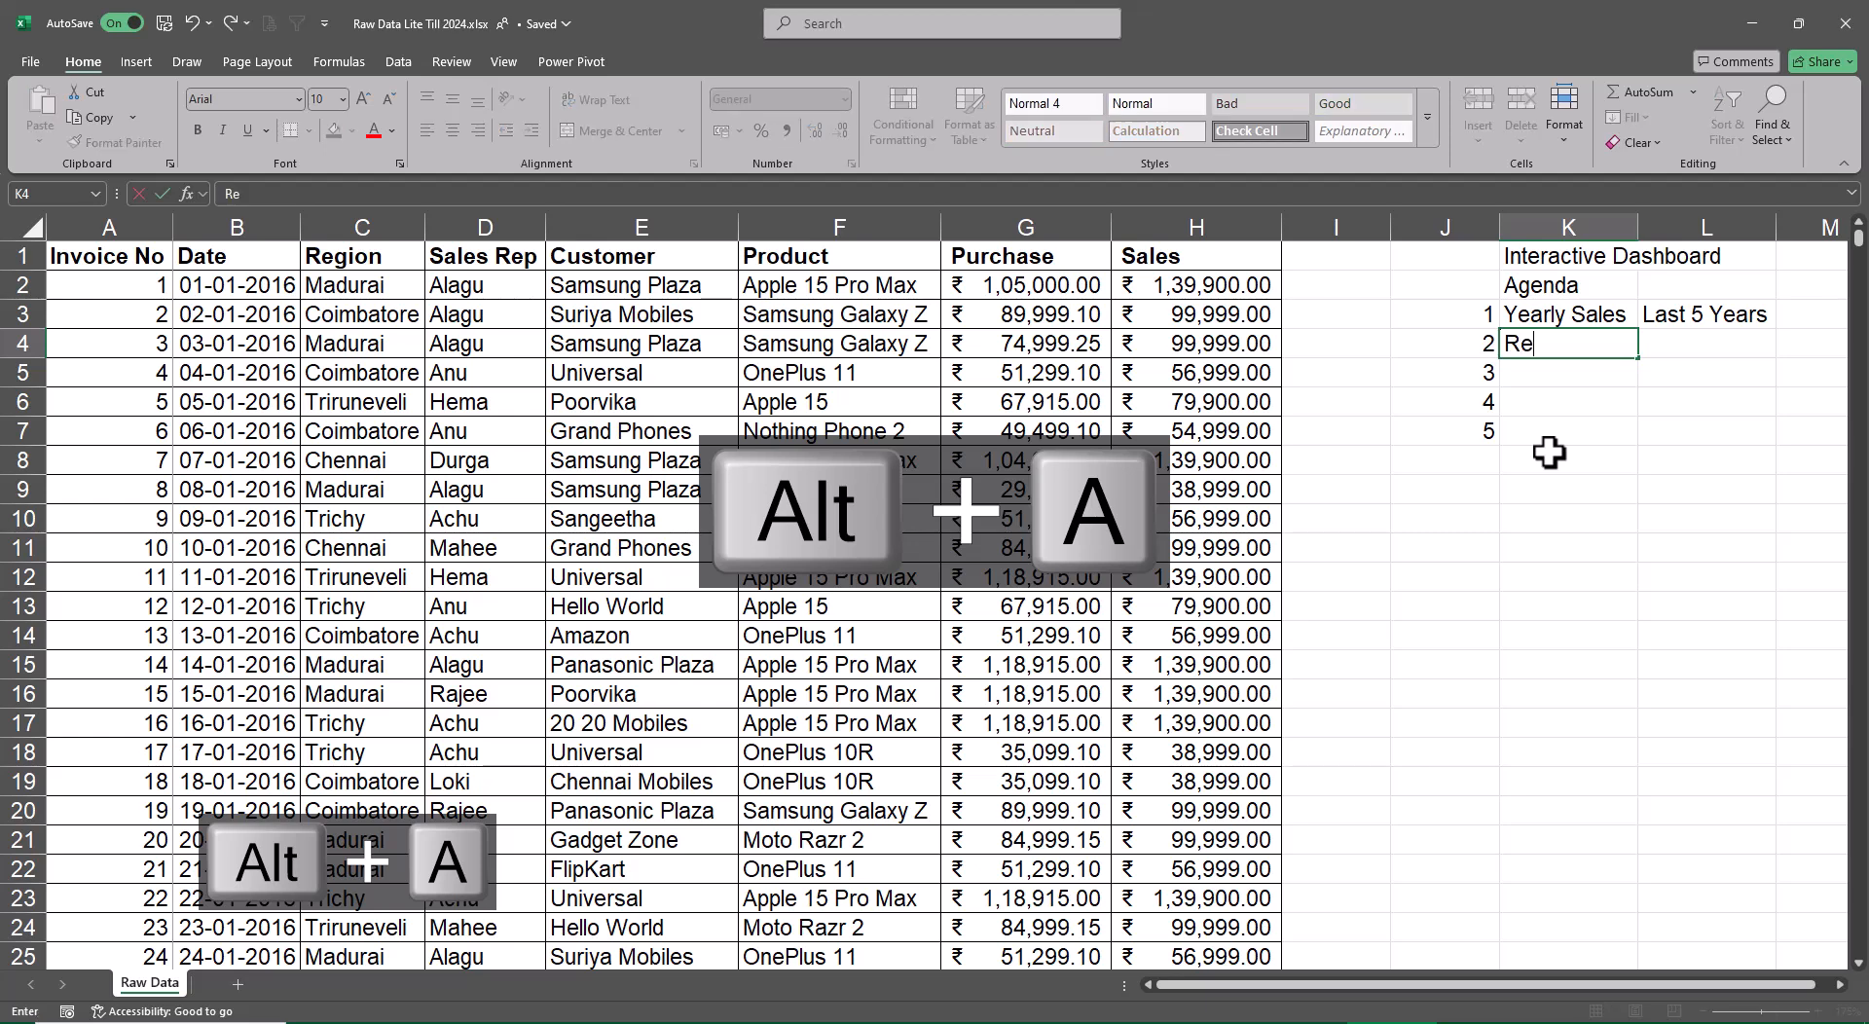
type("gional Sales")
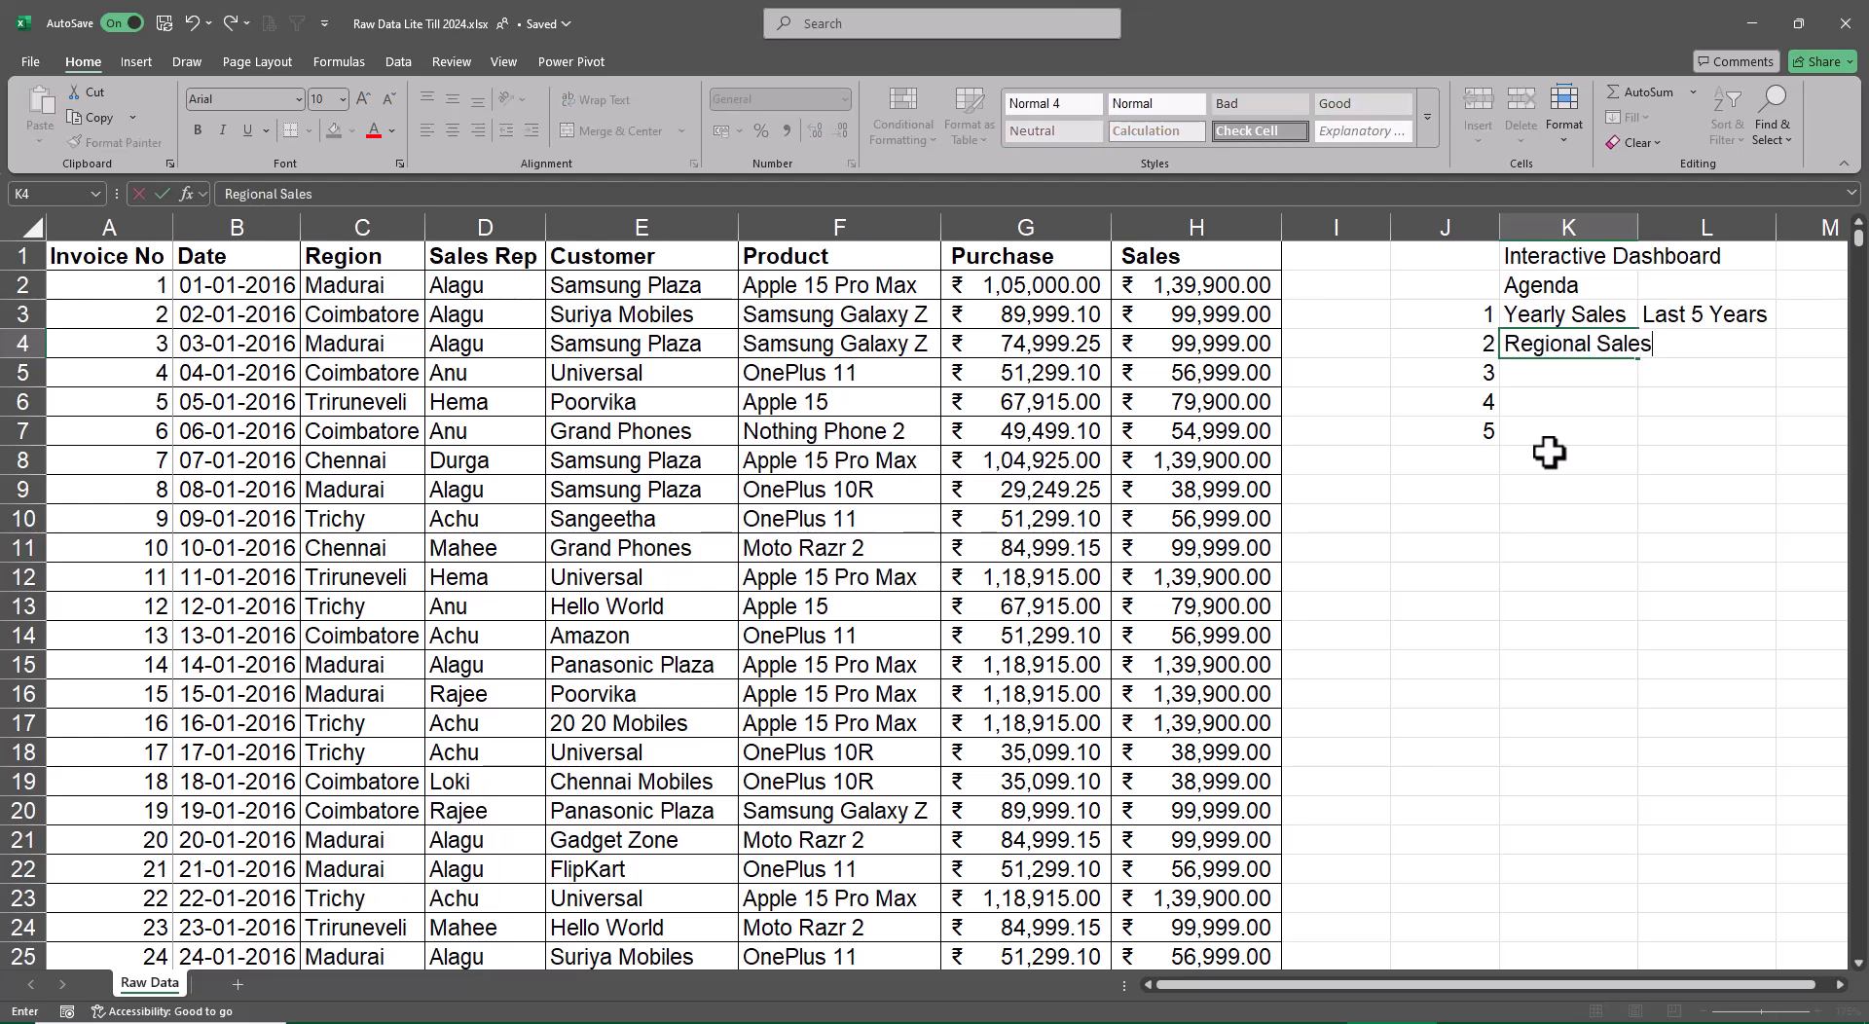
key("Return")
type("Sale")
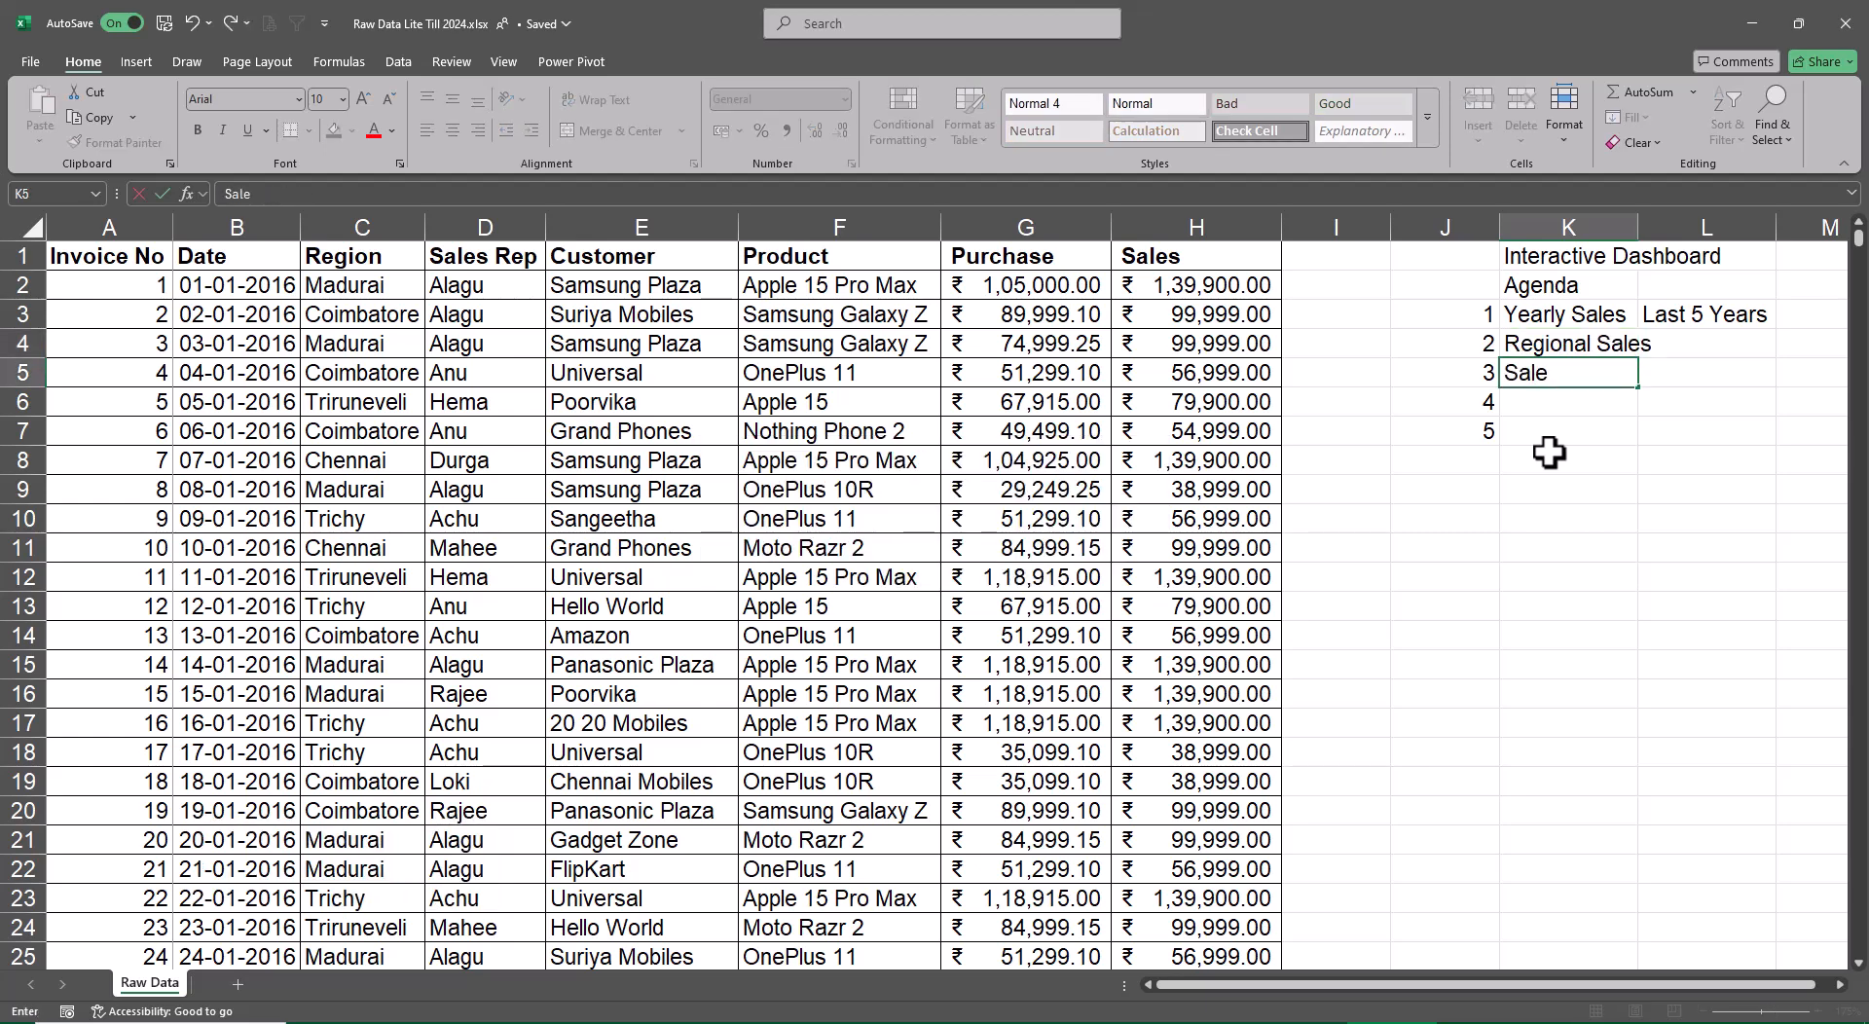
type("s rep Sales")
key("Return")
Enter "Customer Sales" in K6 and "Product Sales" in K7, and autofit column K to the agenda items
type("Cust")
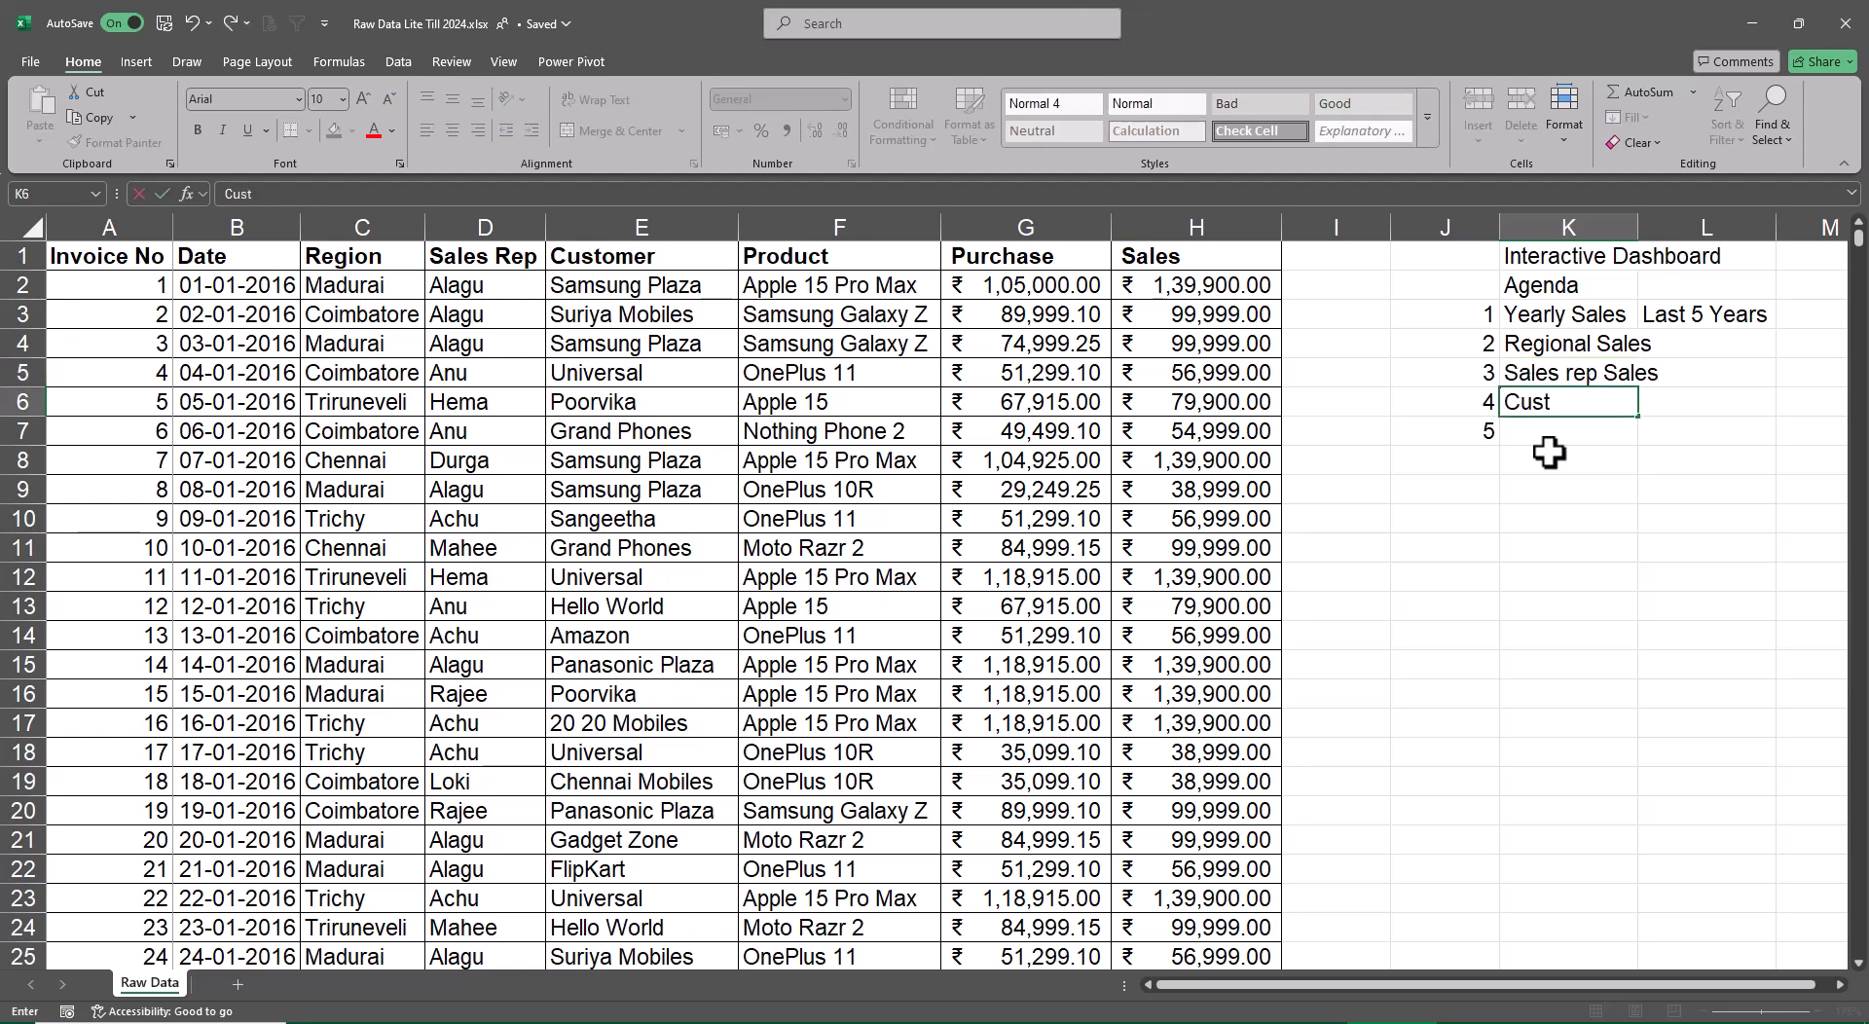
type("omer Sales")
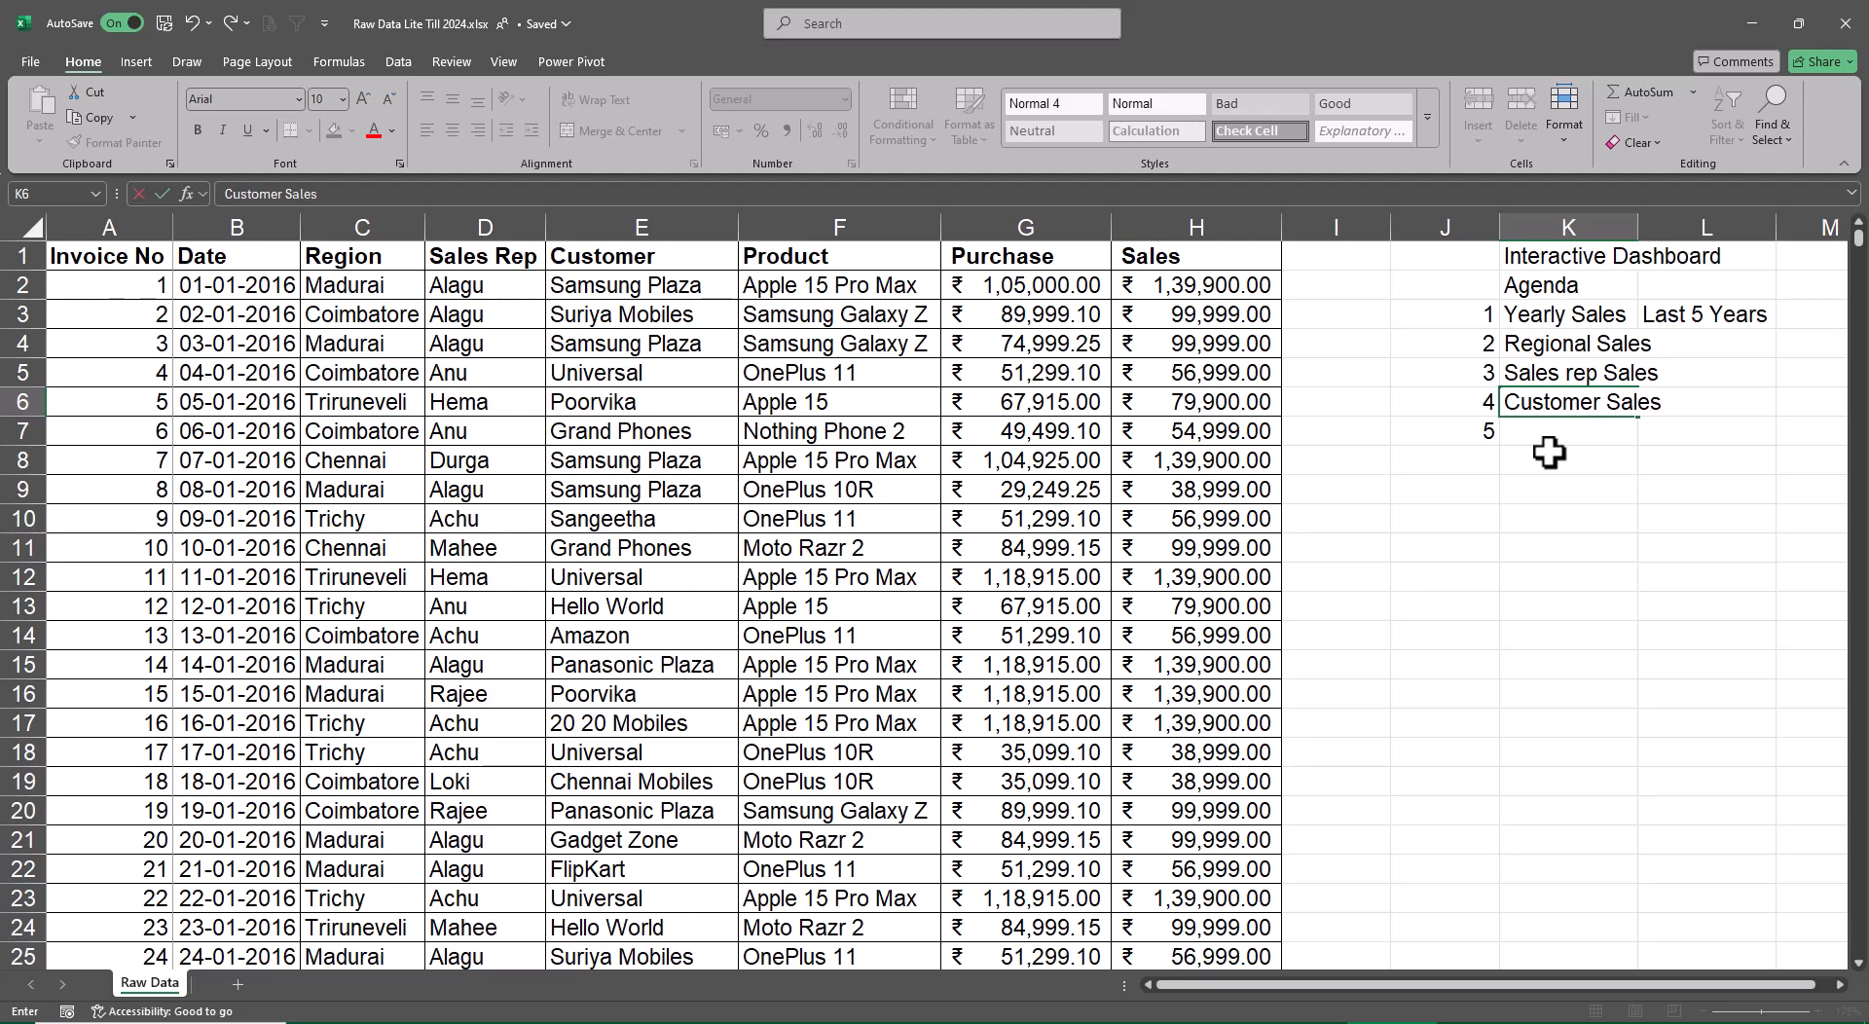
key("Return")
type("Produc")
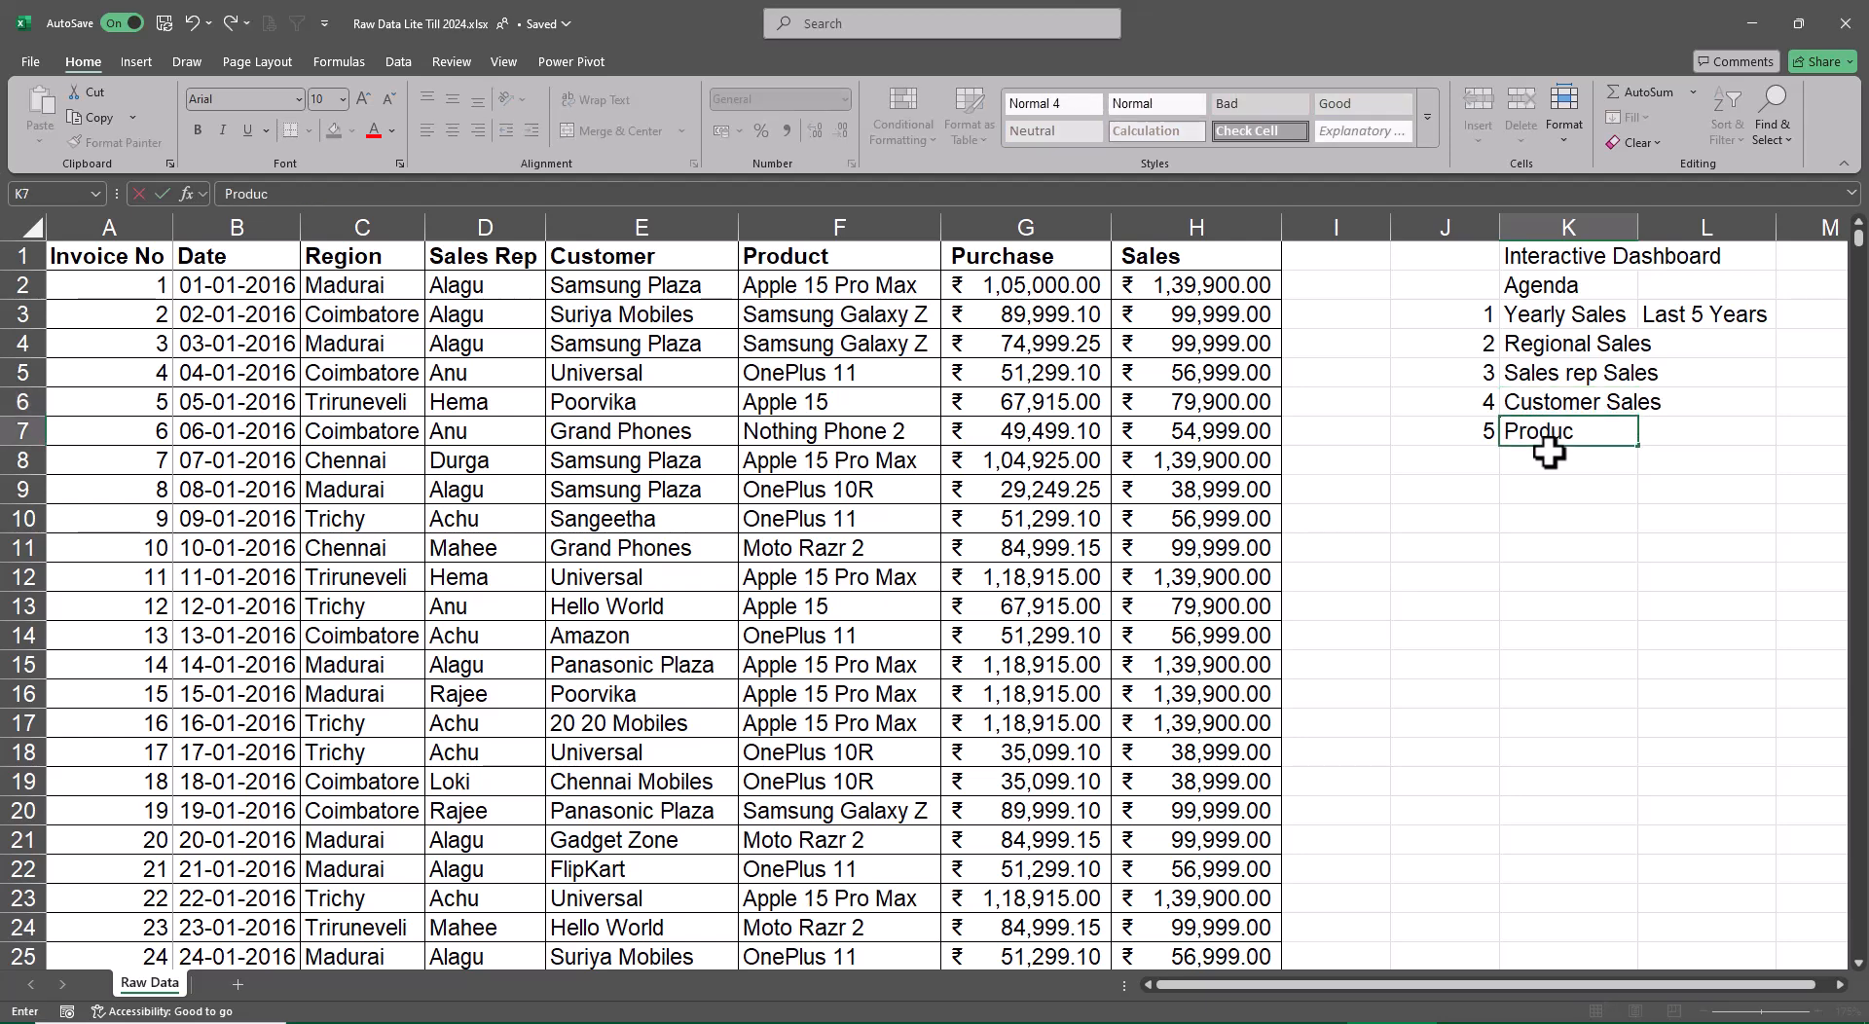
type("t Sales")
key("ctrl+Return")
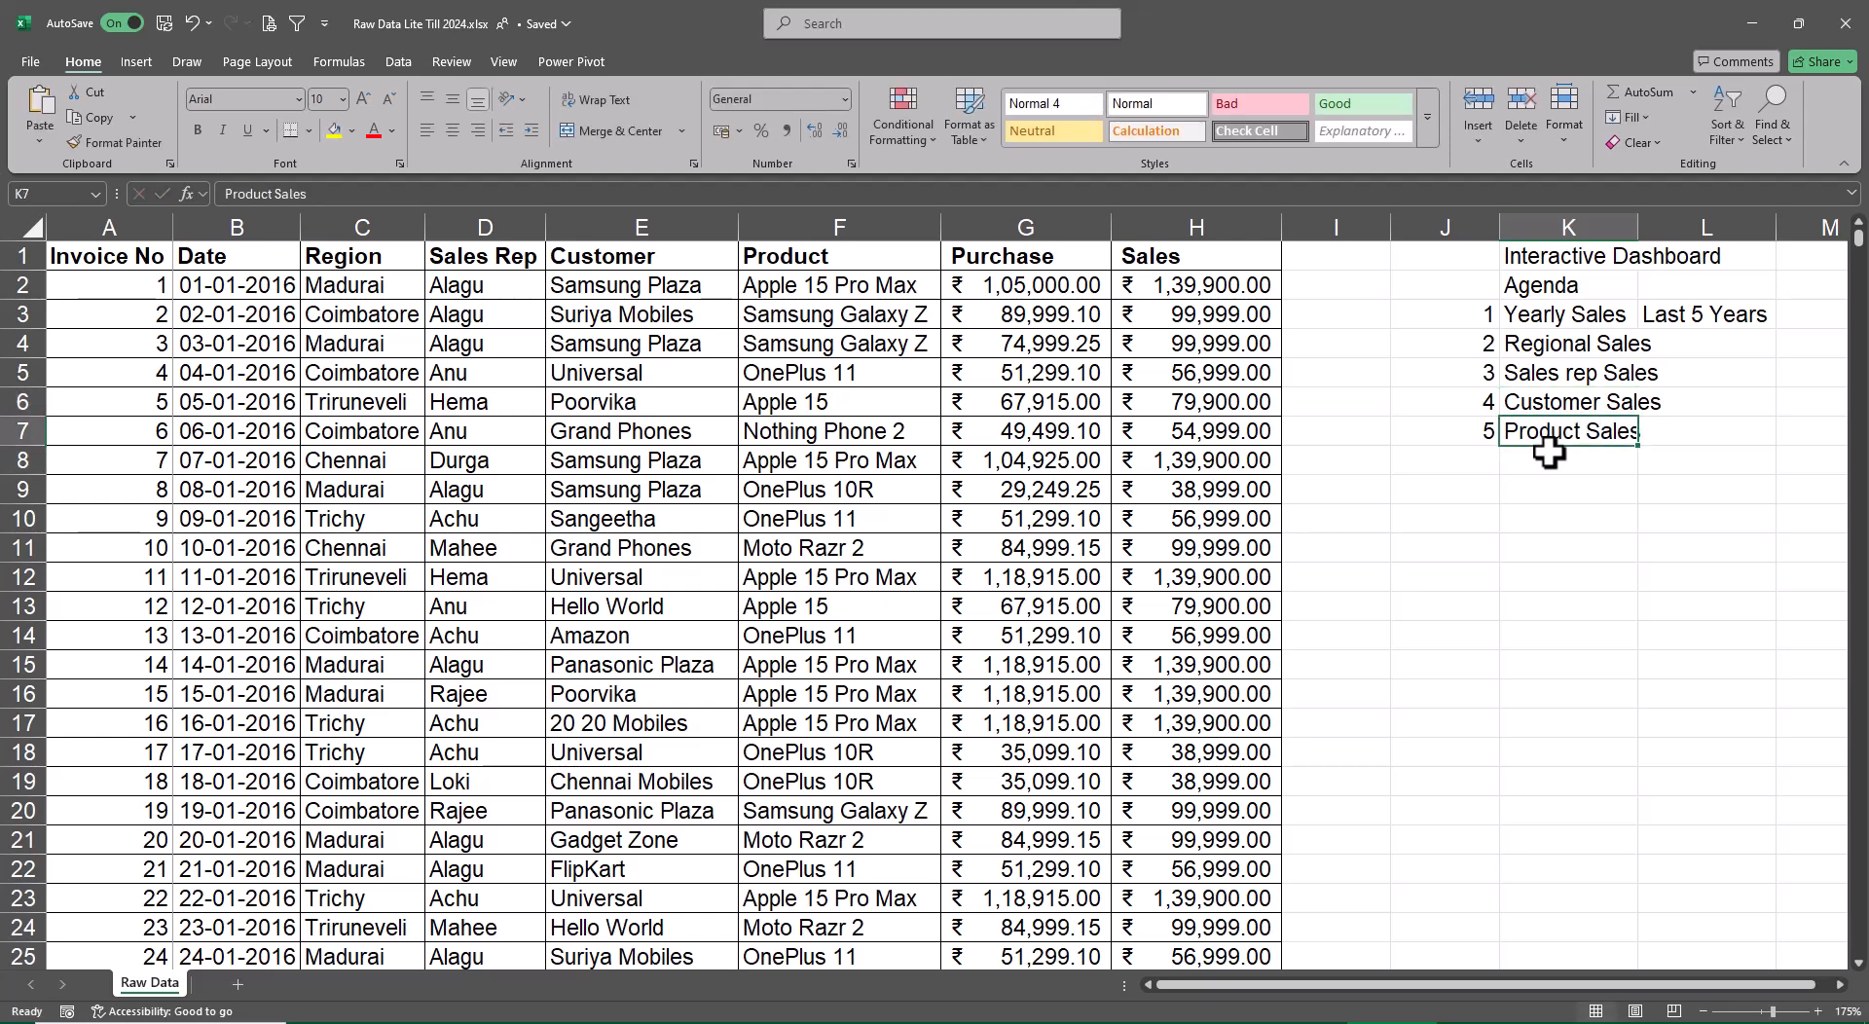
key("shift+Up")
key("shift+Up")
key("shift+Up")
key("shift+Up")
key("alt+a")
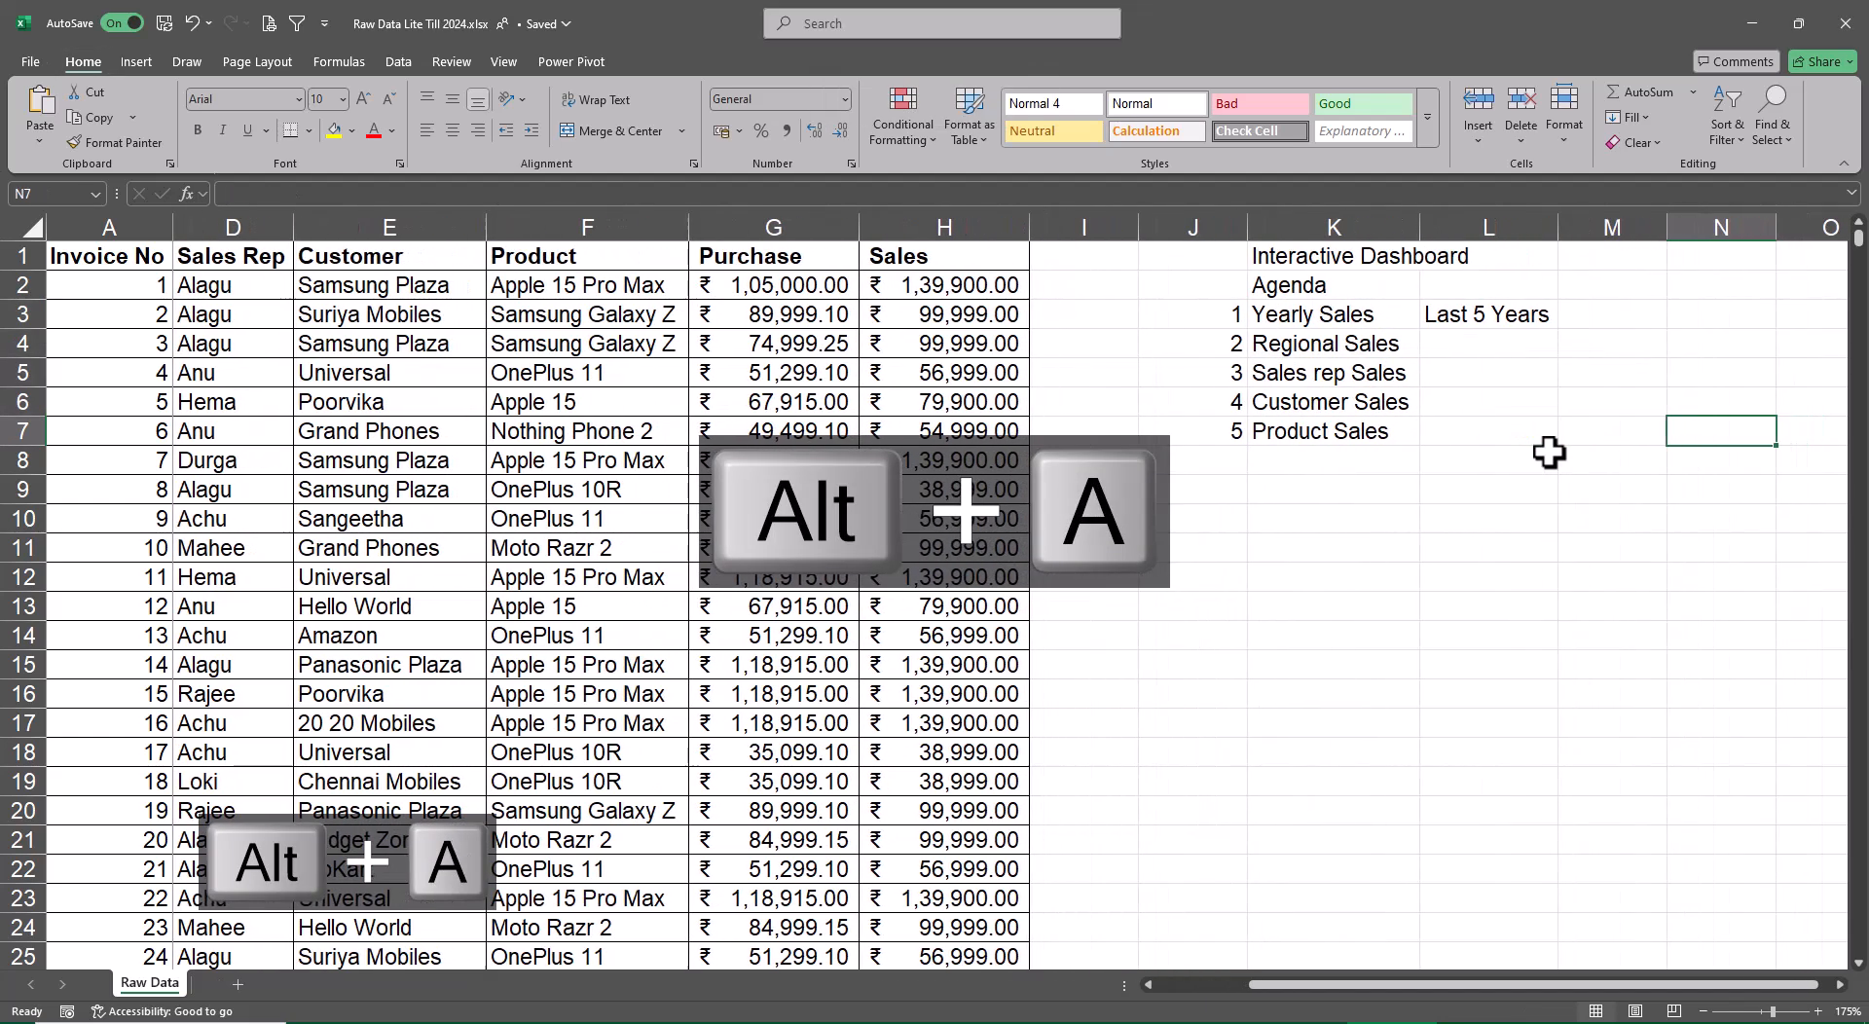
Enter "Profit" in cell M3 and fill it down to M7 for all five agenda items
key("Up")
type("Profit")
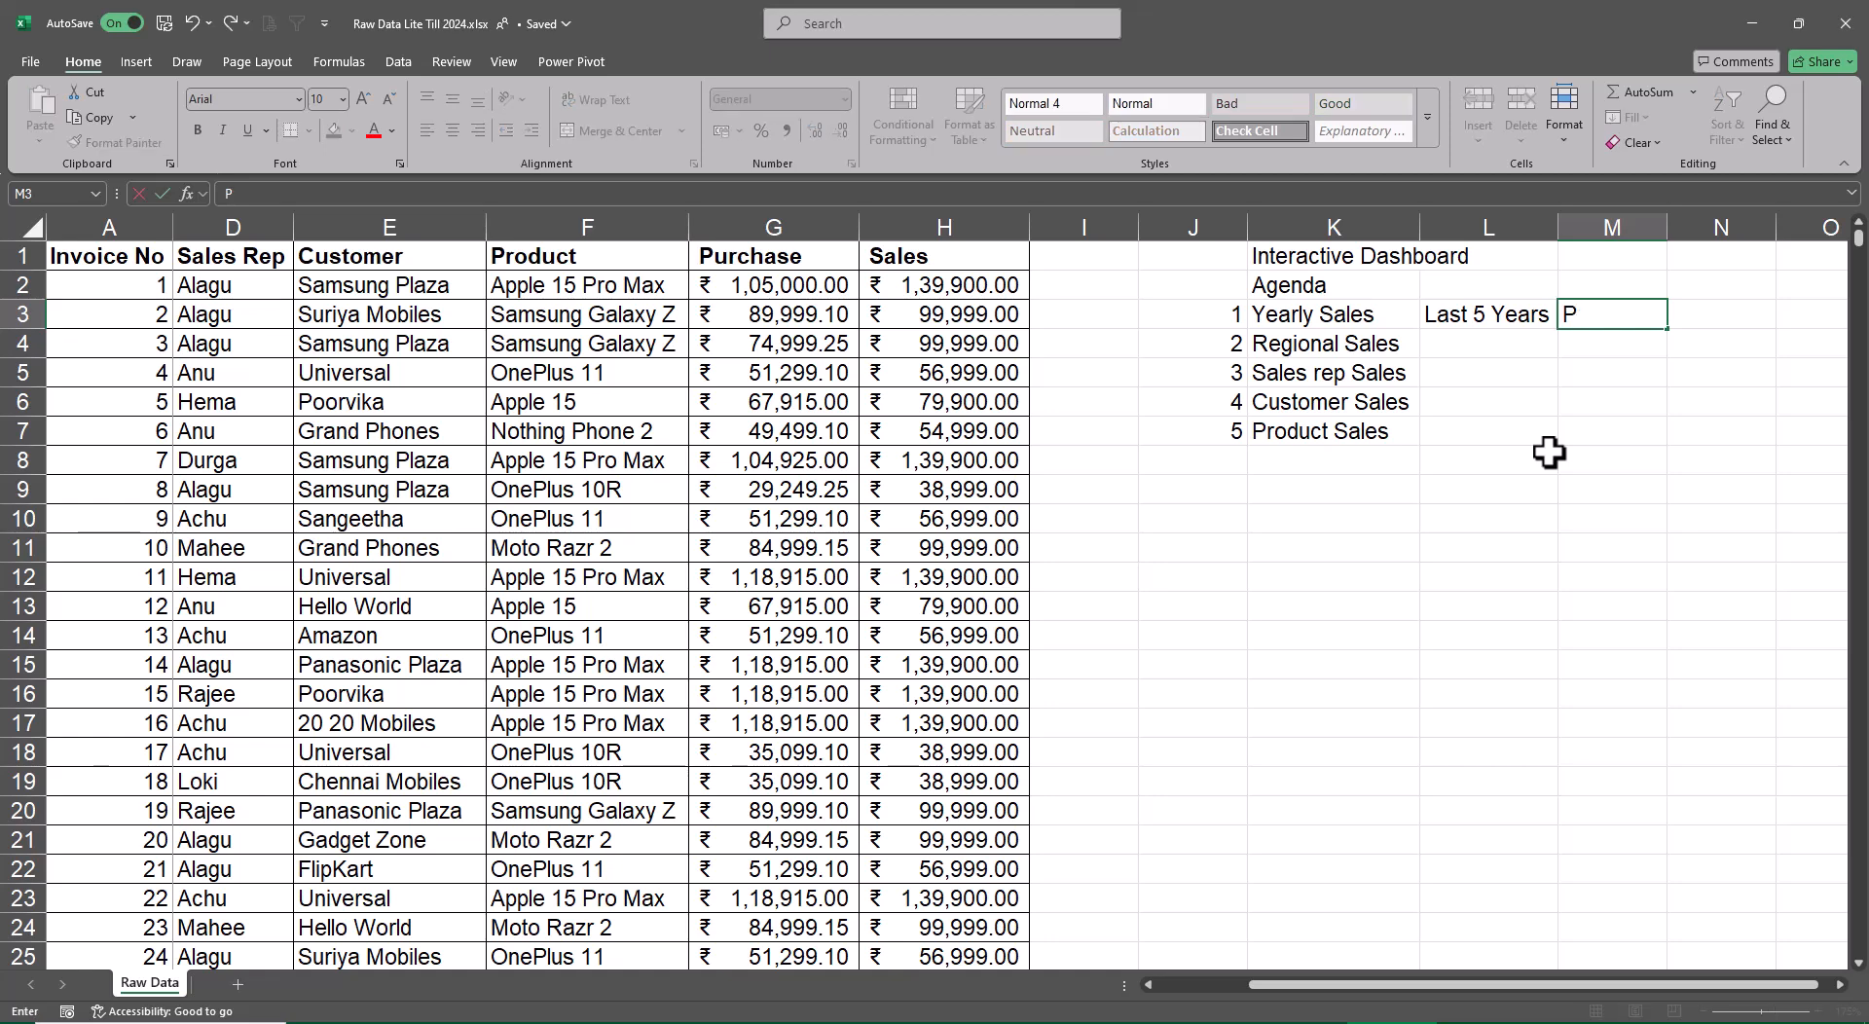
key("shift+Down")
key("shift+Down")
key("shift+Down")
key("shift+Down")
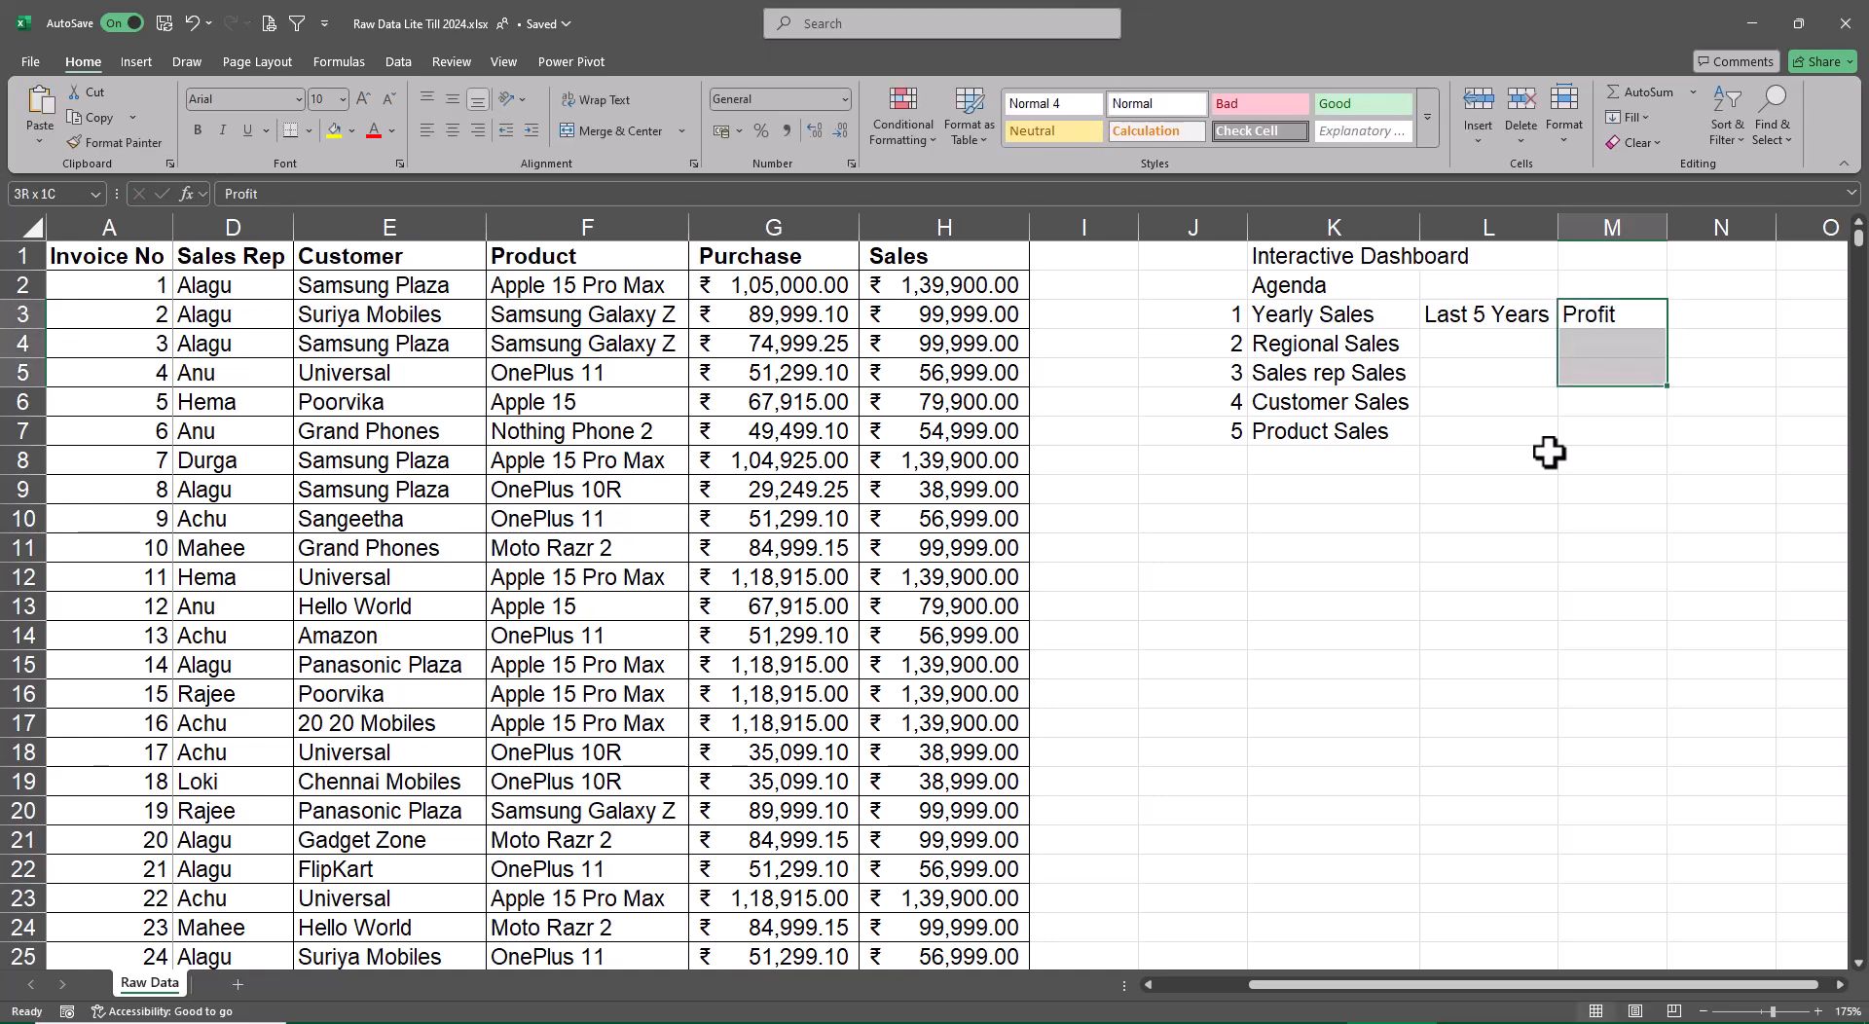
key("ctrl+d")
Merge and center cells N3 through N7 beside the Profit entries
key("Right")
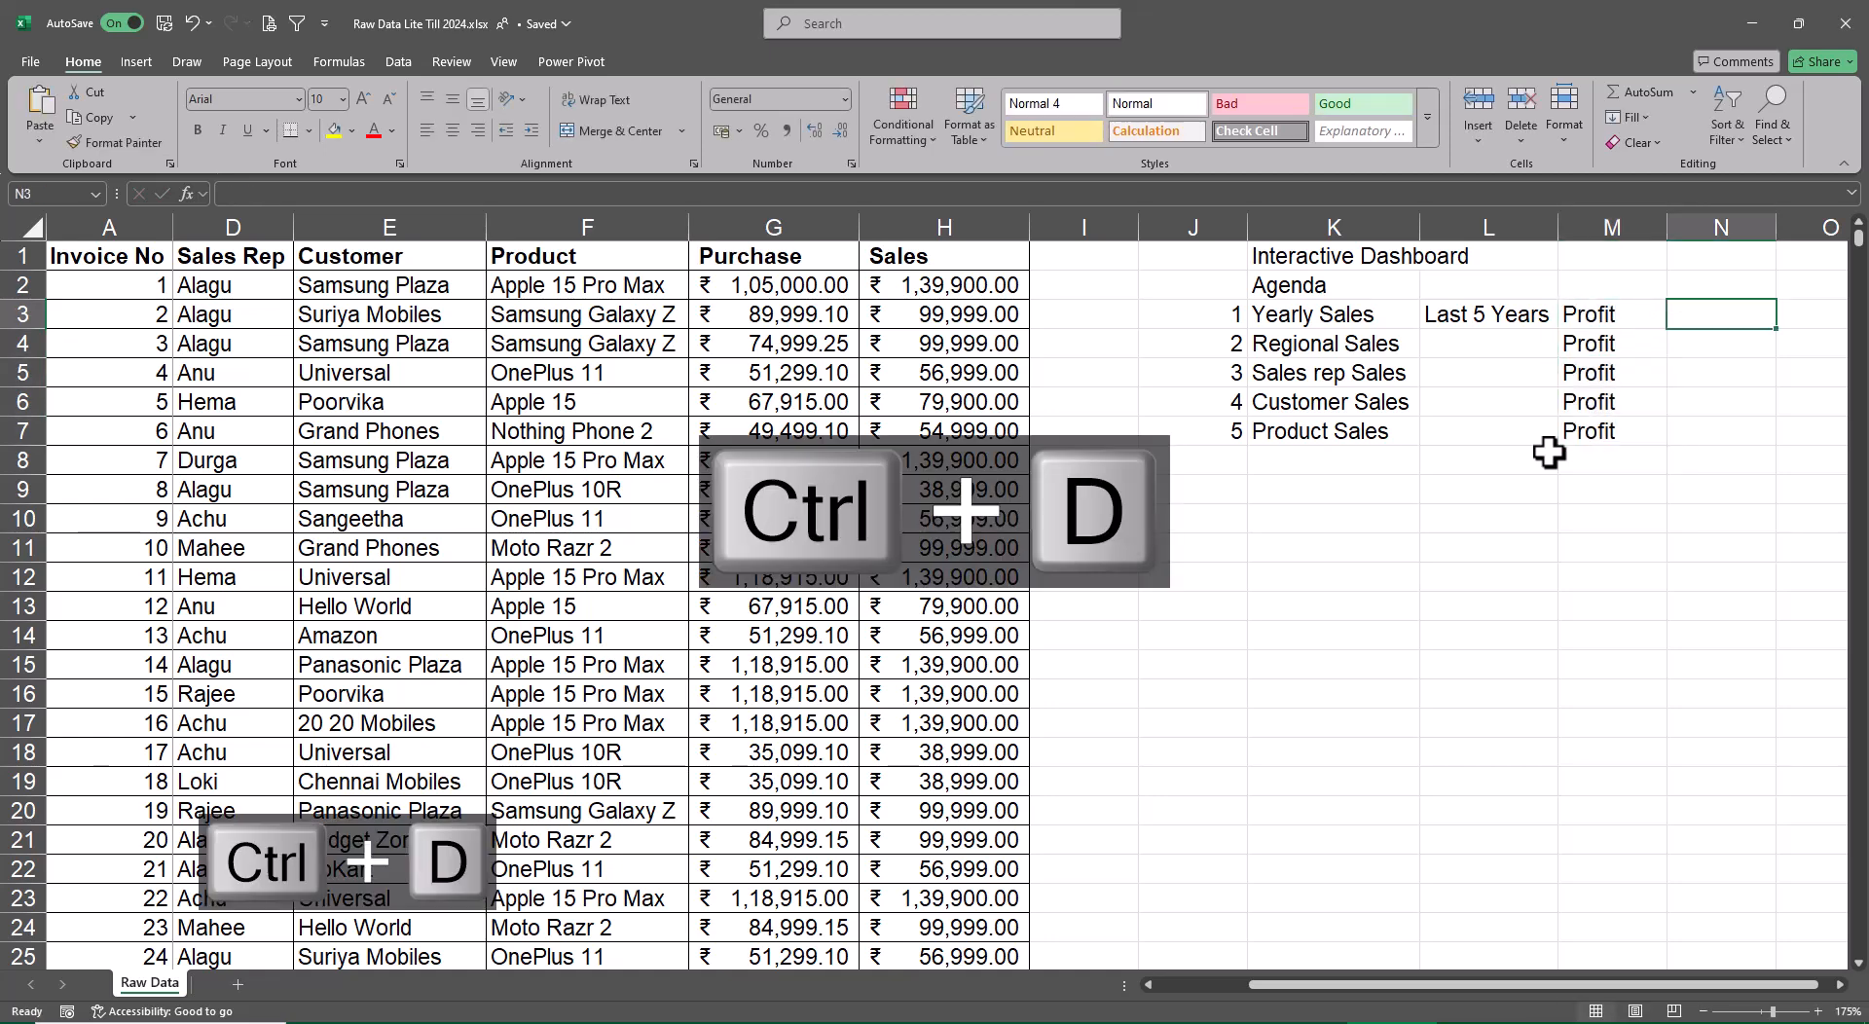
key("shift+Down")
key("shift+Down")
key("shift+Down")
key("shift+Down")
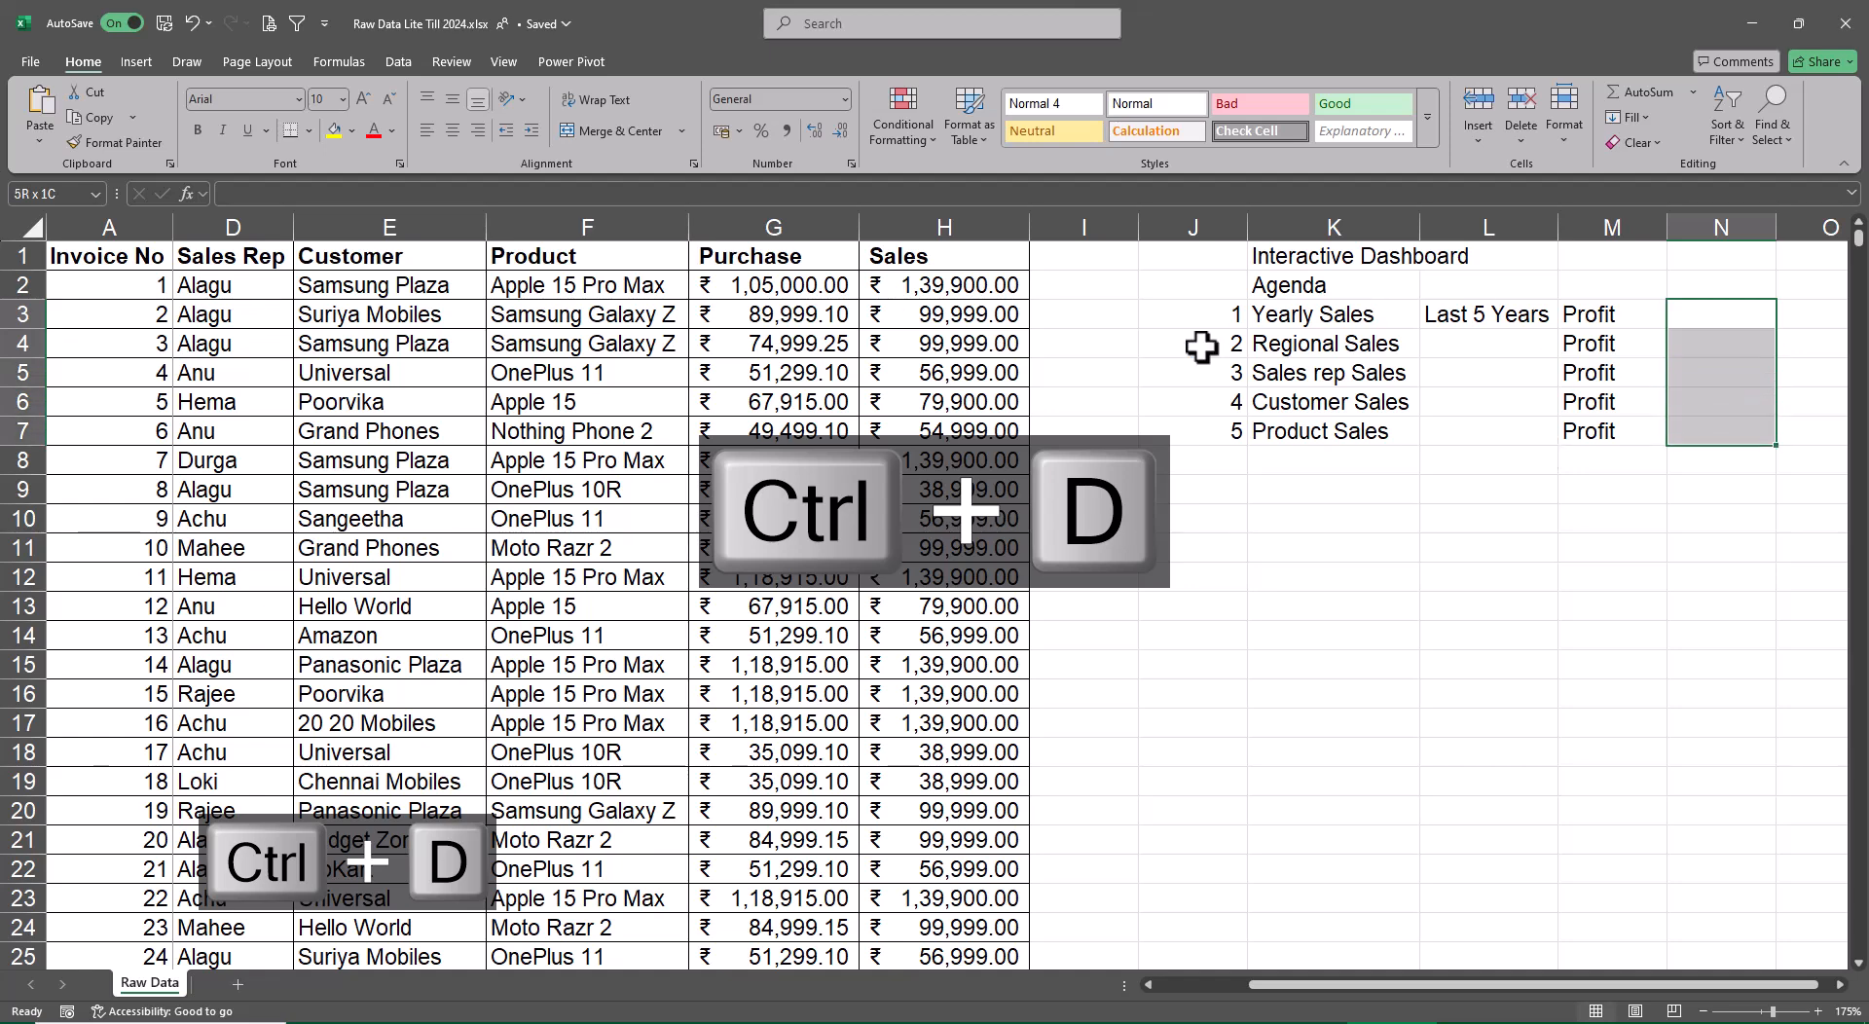
left_click(651, 132)
Enter "Calculated Field" in the merged cell N3:N7
type("Ca")
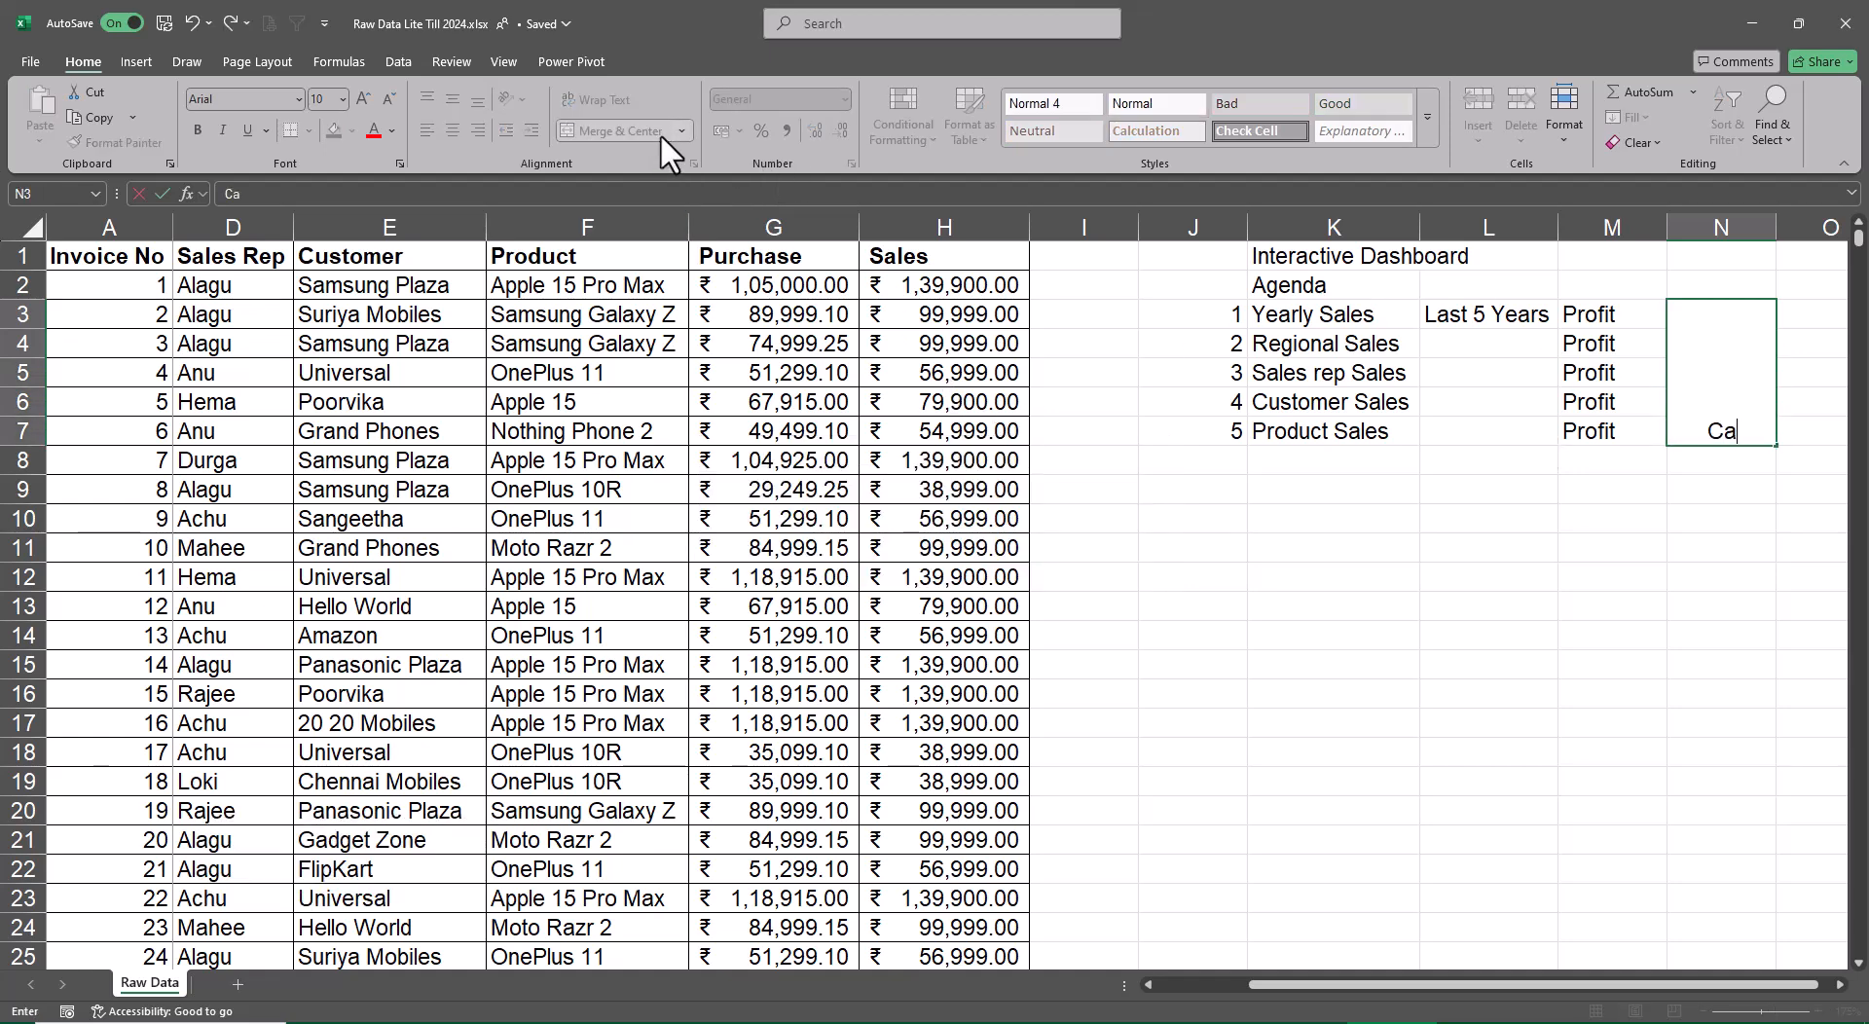
type("lculated Fiedl")
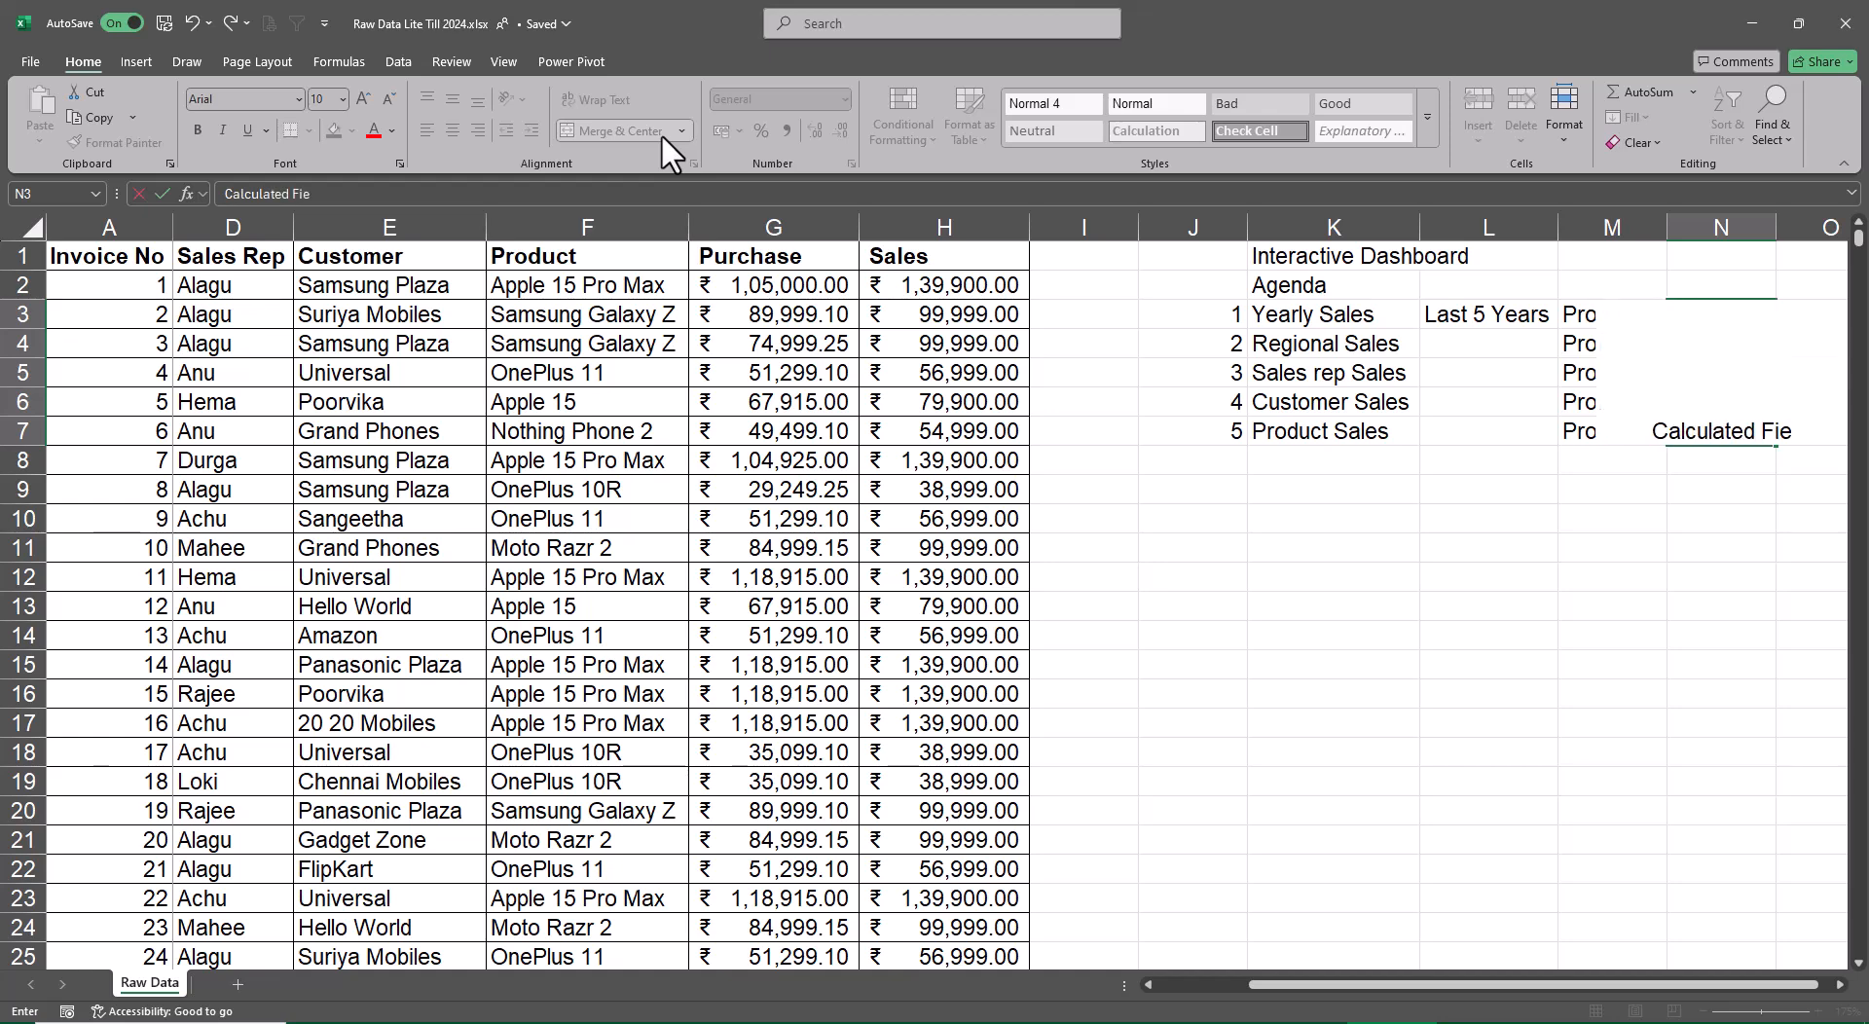
key("Return")
key("Up")
key("F2")
key("BackSpace")
key("BackSpace")
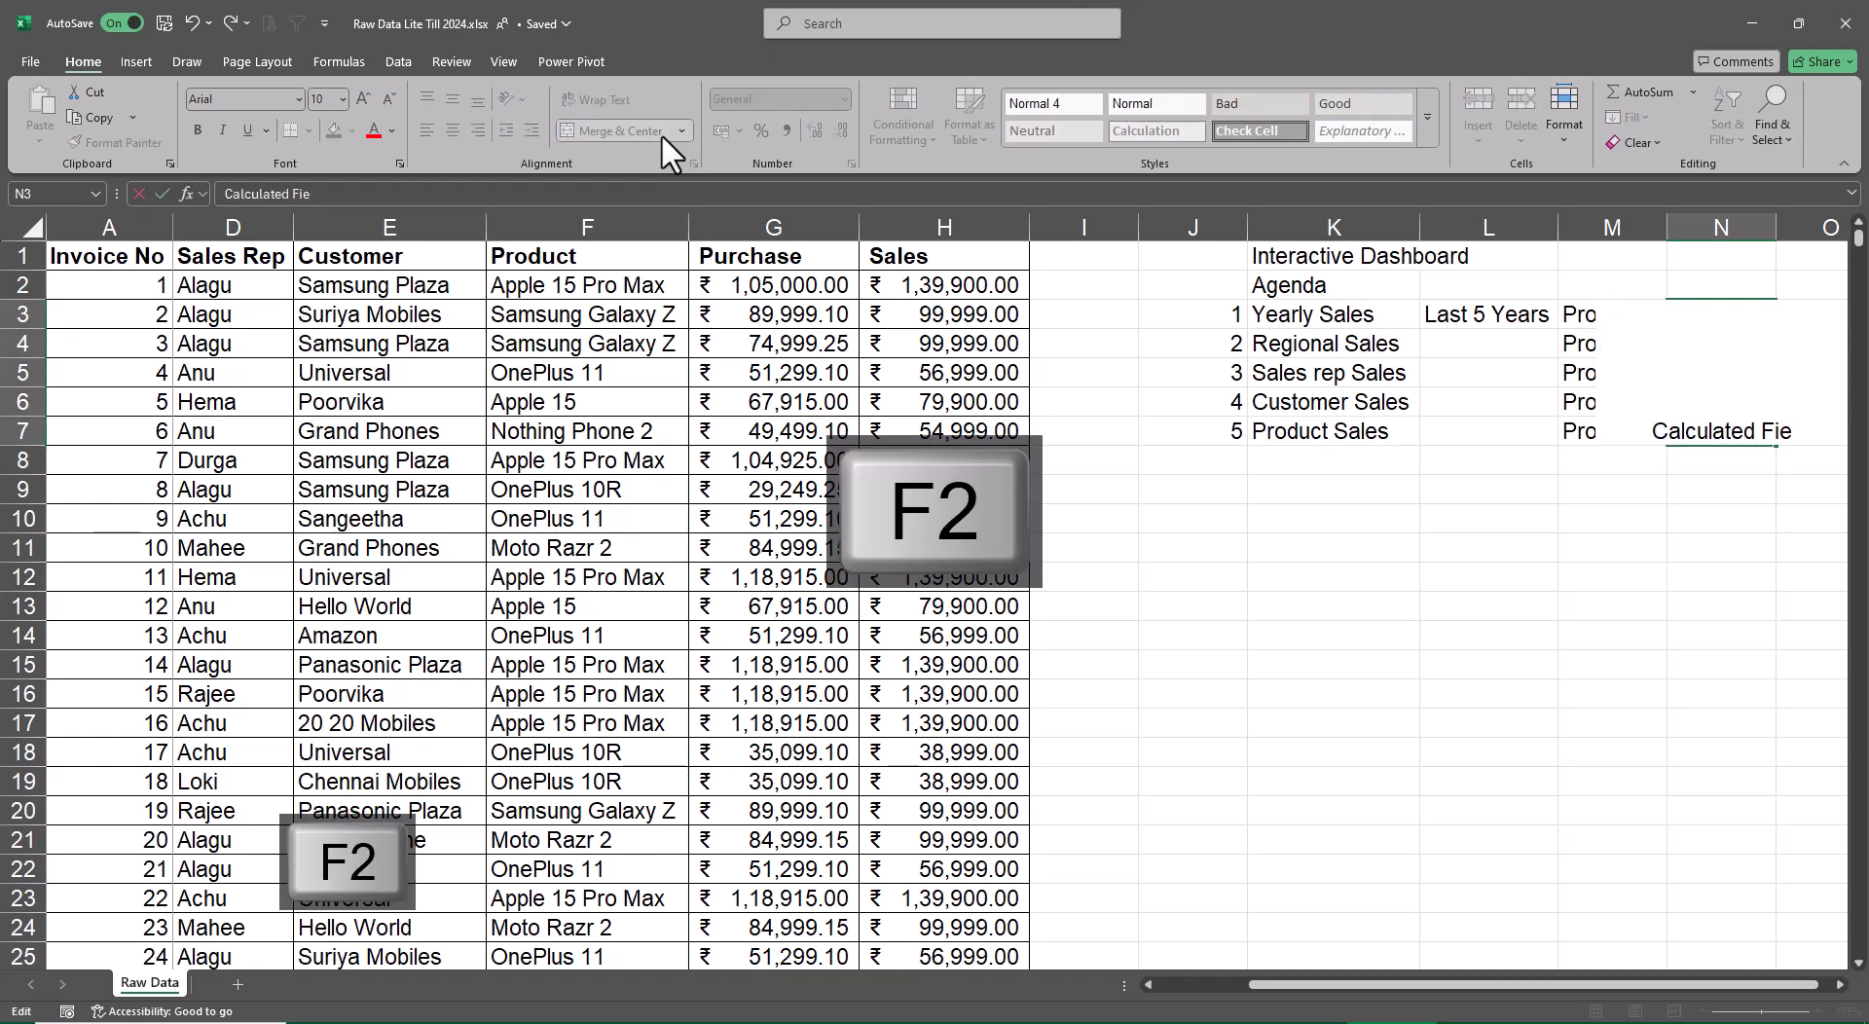
type("ld")
key("Return")
key("Up")
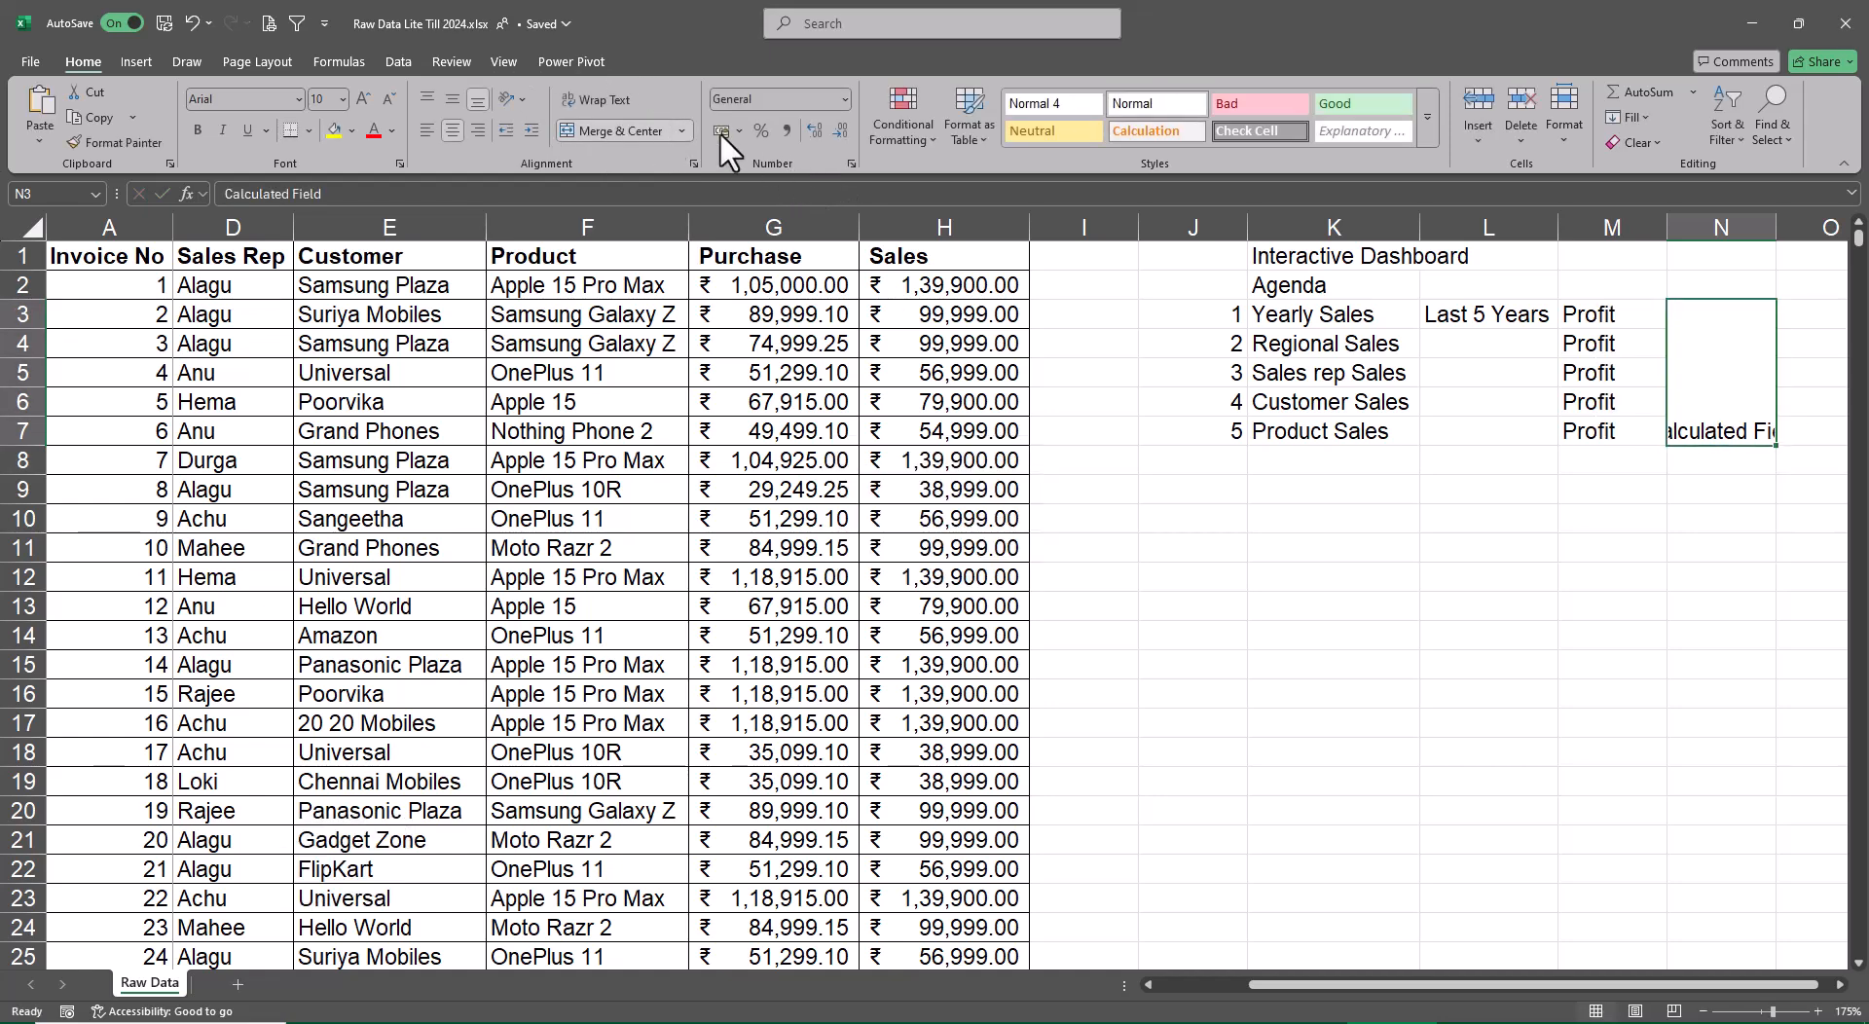
Wrap and middle-align the Calculated Field label, and widen column N so each word fits on its own line
left_click(629, 97)
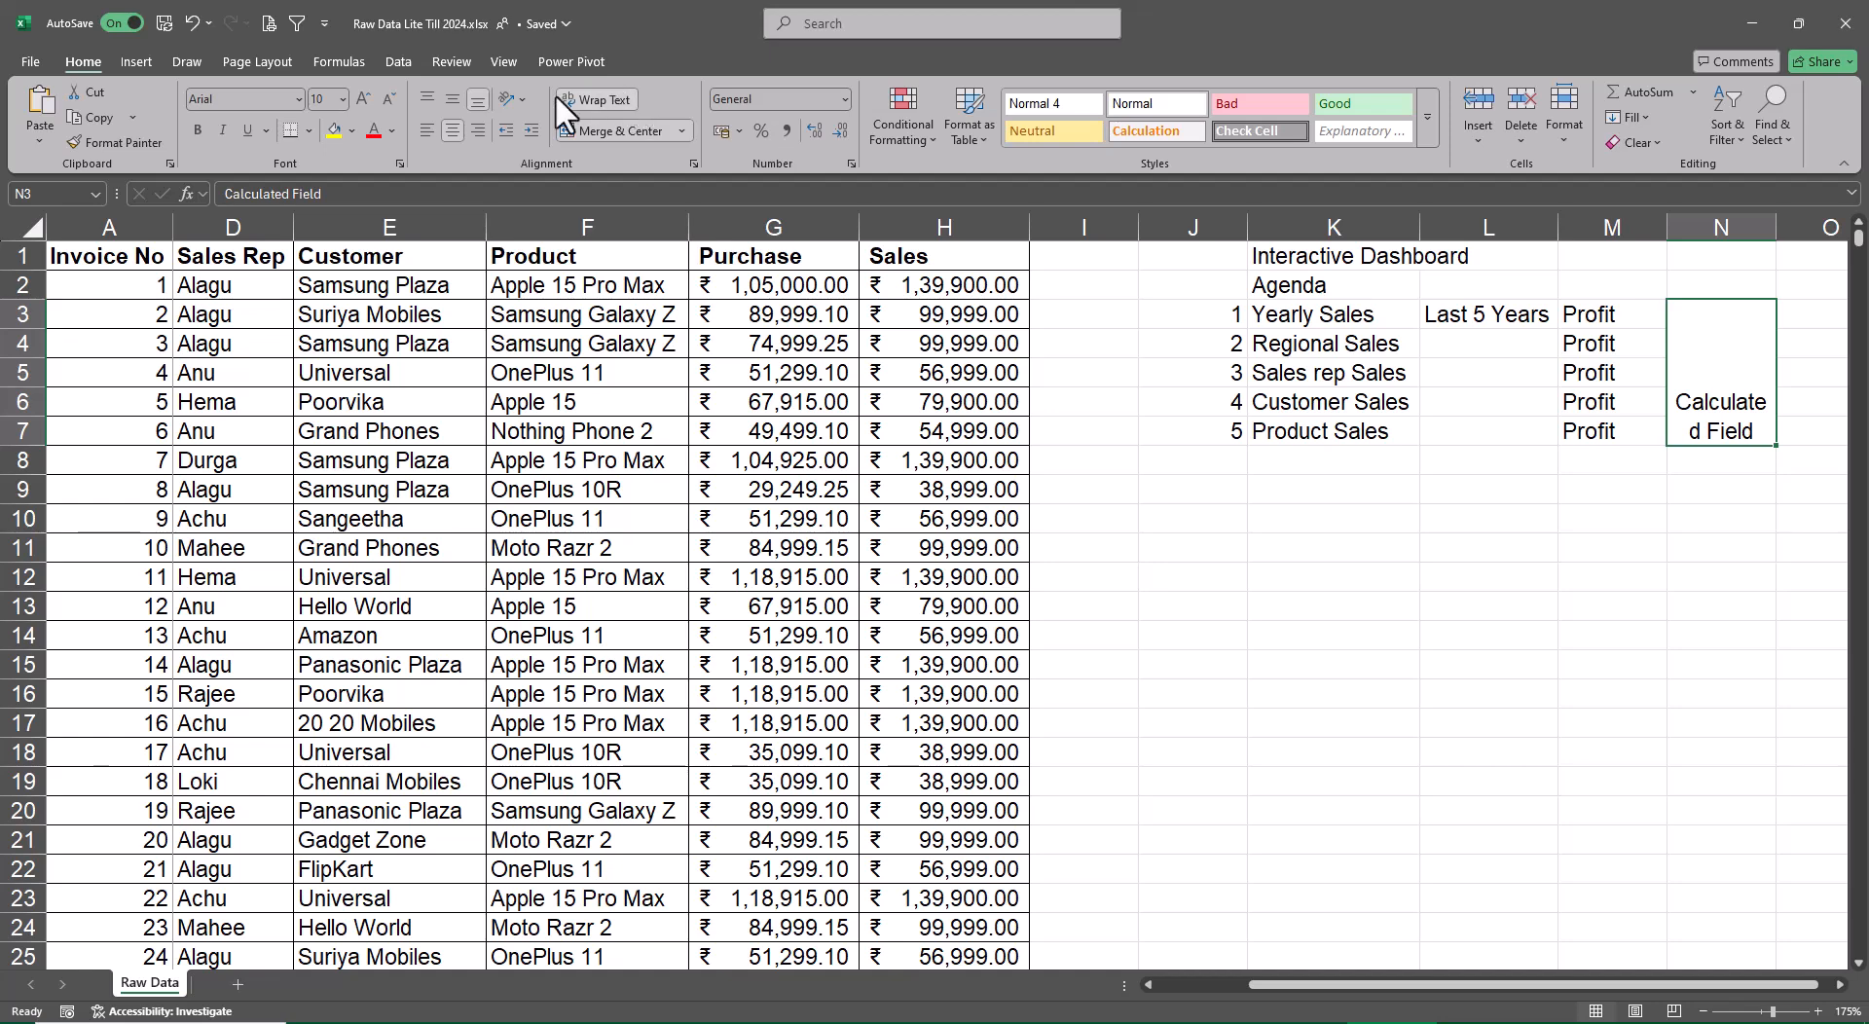
left_click(452, 97)
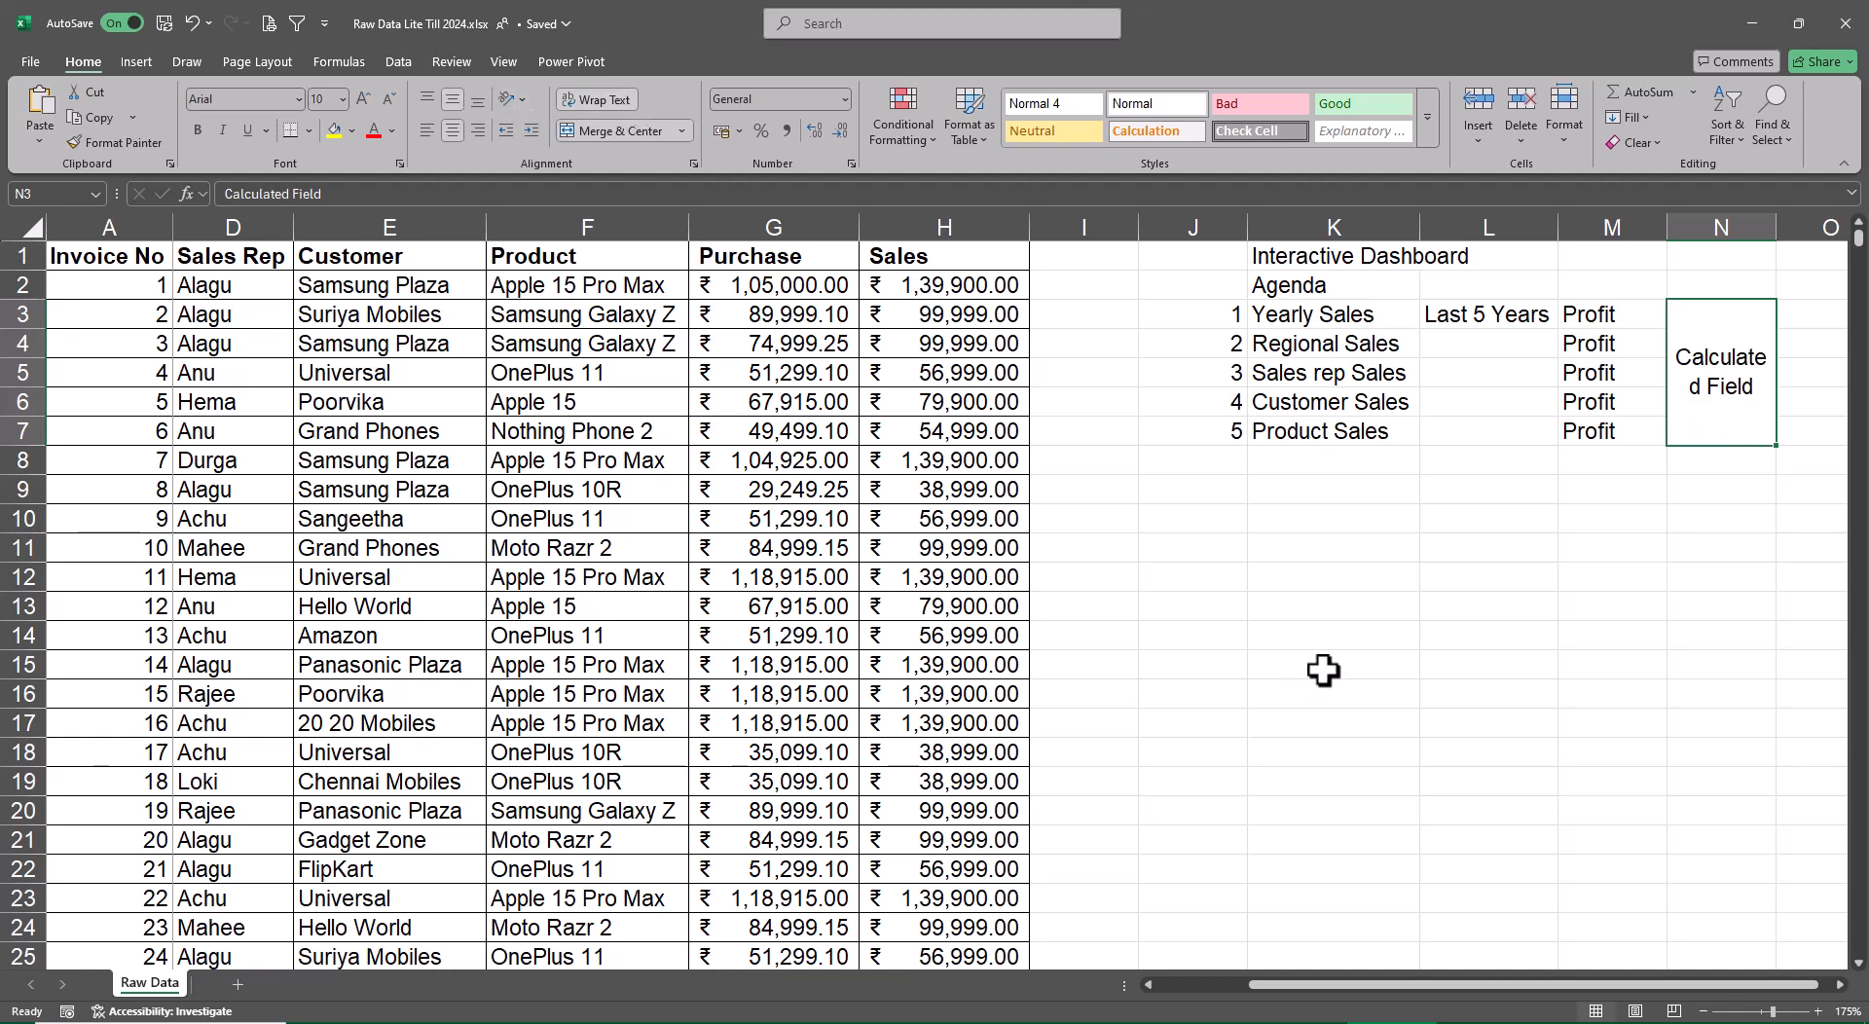
mouse_move(1774, 235)
left_mouse_down()
mouse_move(1820, 233)
mouse_move(1789, 233)
left_mouse_up()
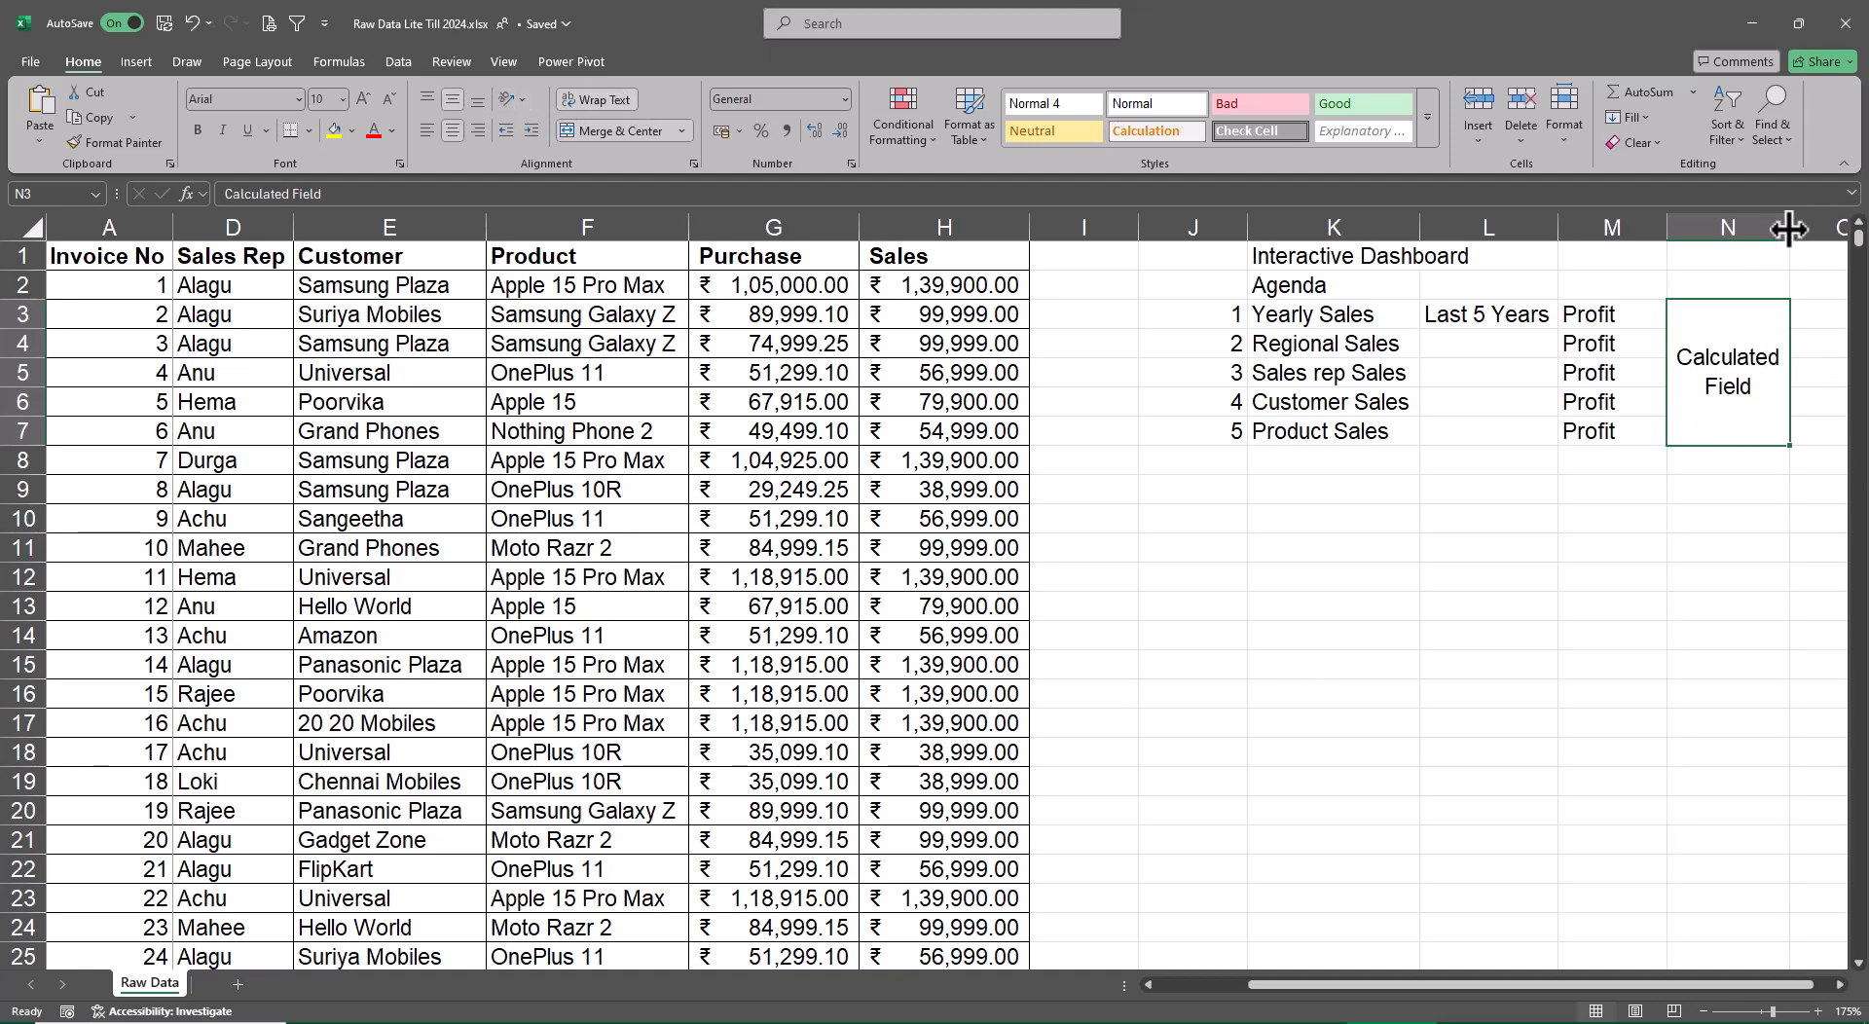
Make the Calculated Field label bold and widen column N slightly to fit the bold text
left_click(1752, 618)
left_click(1745, 436)
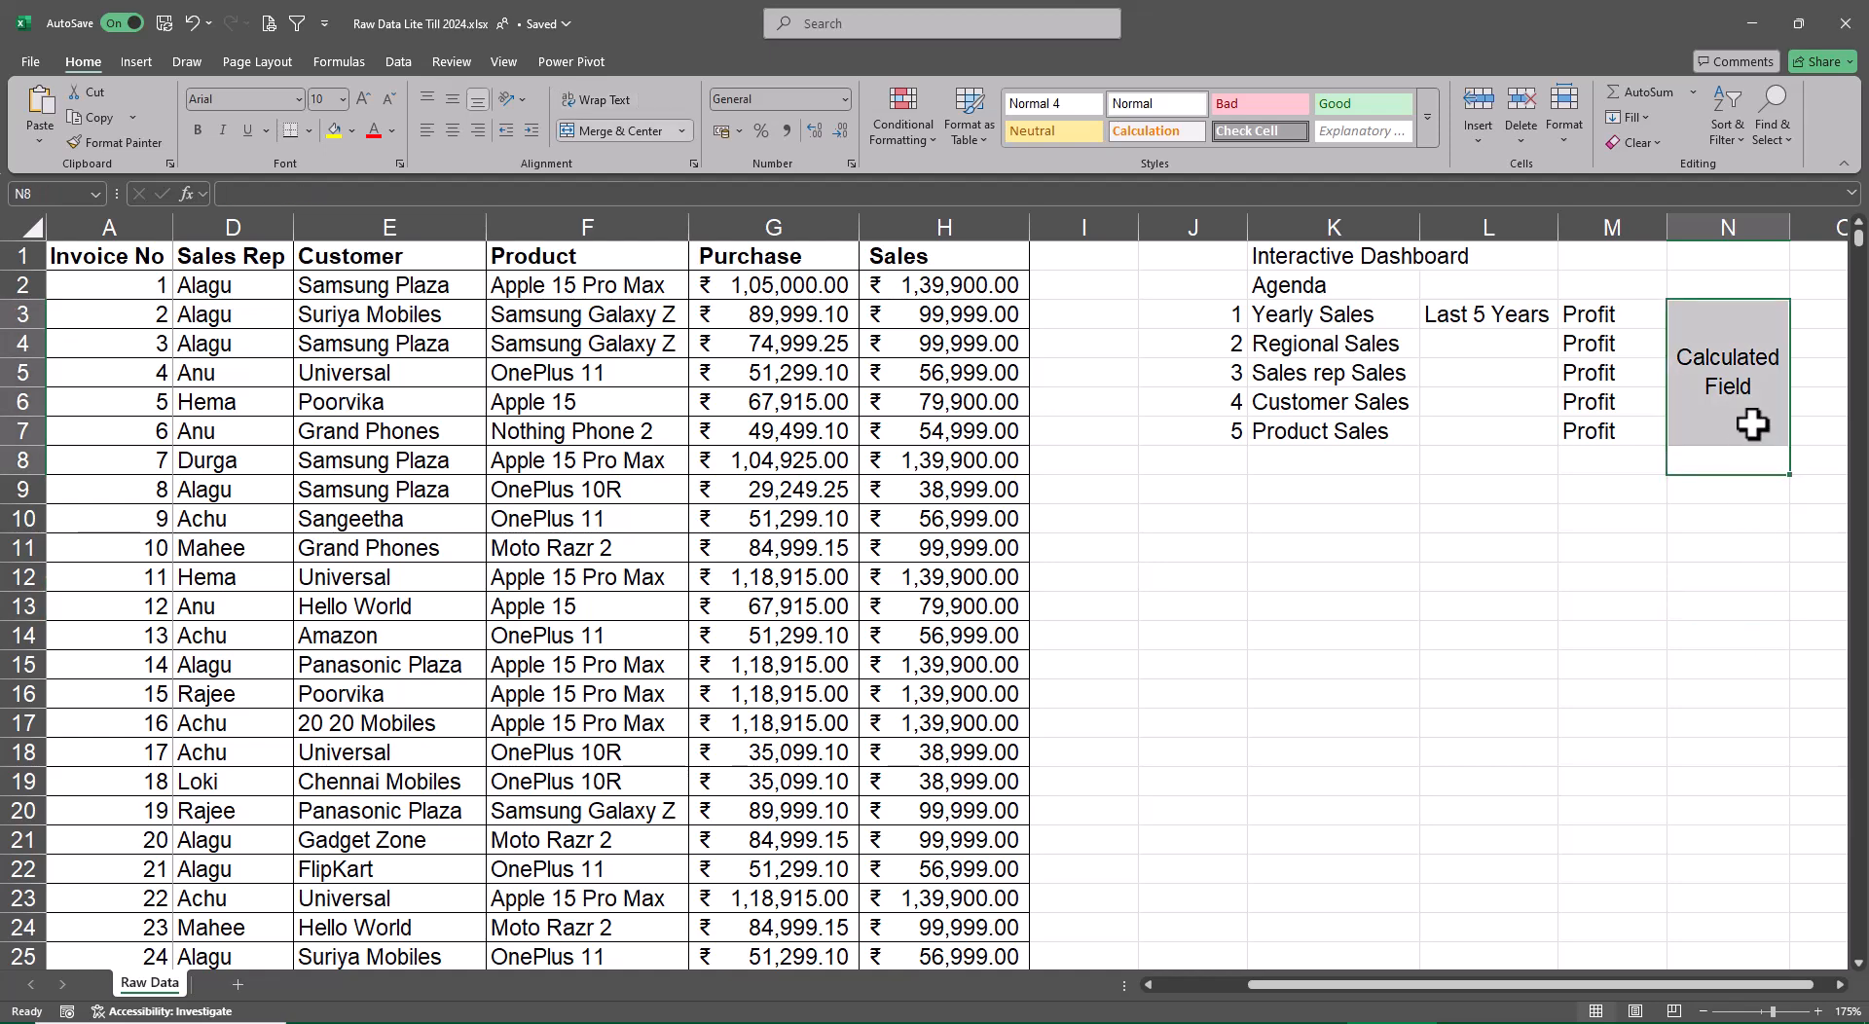
key("ctrl+b")
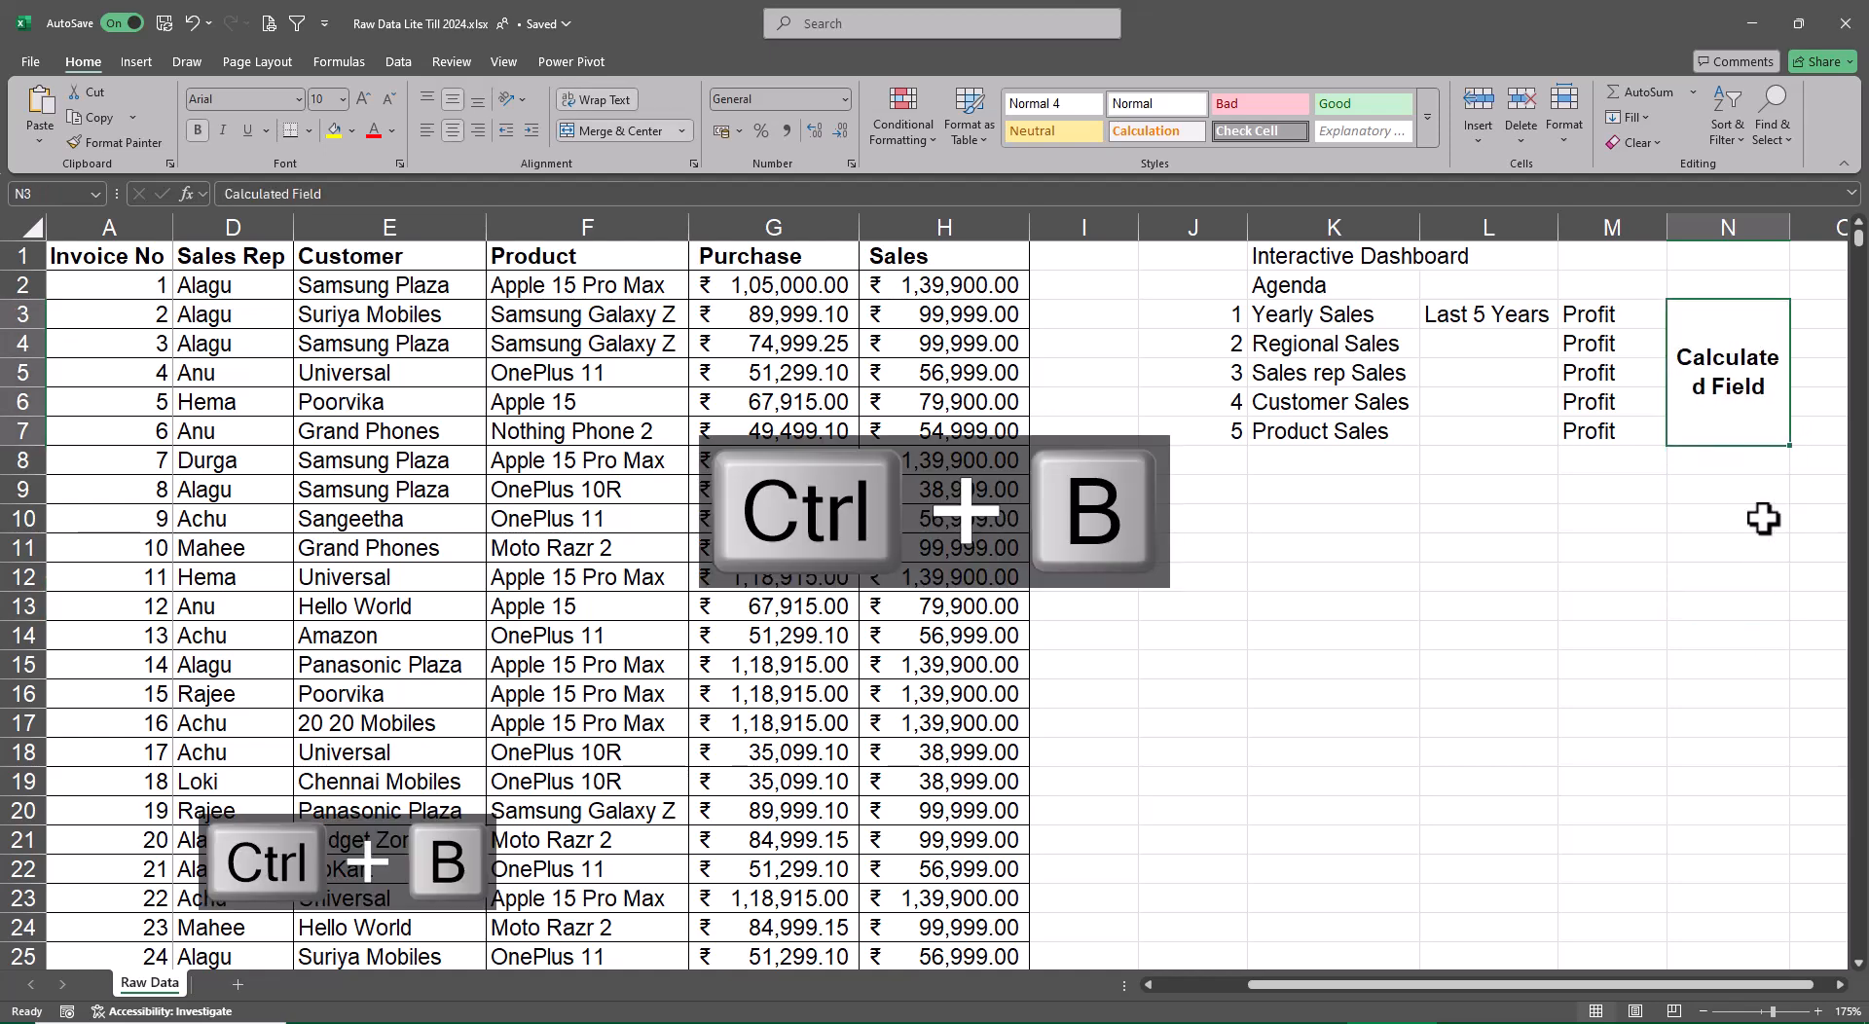
left_click_drag(1789, 229, 1794, 229)
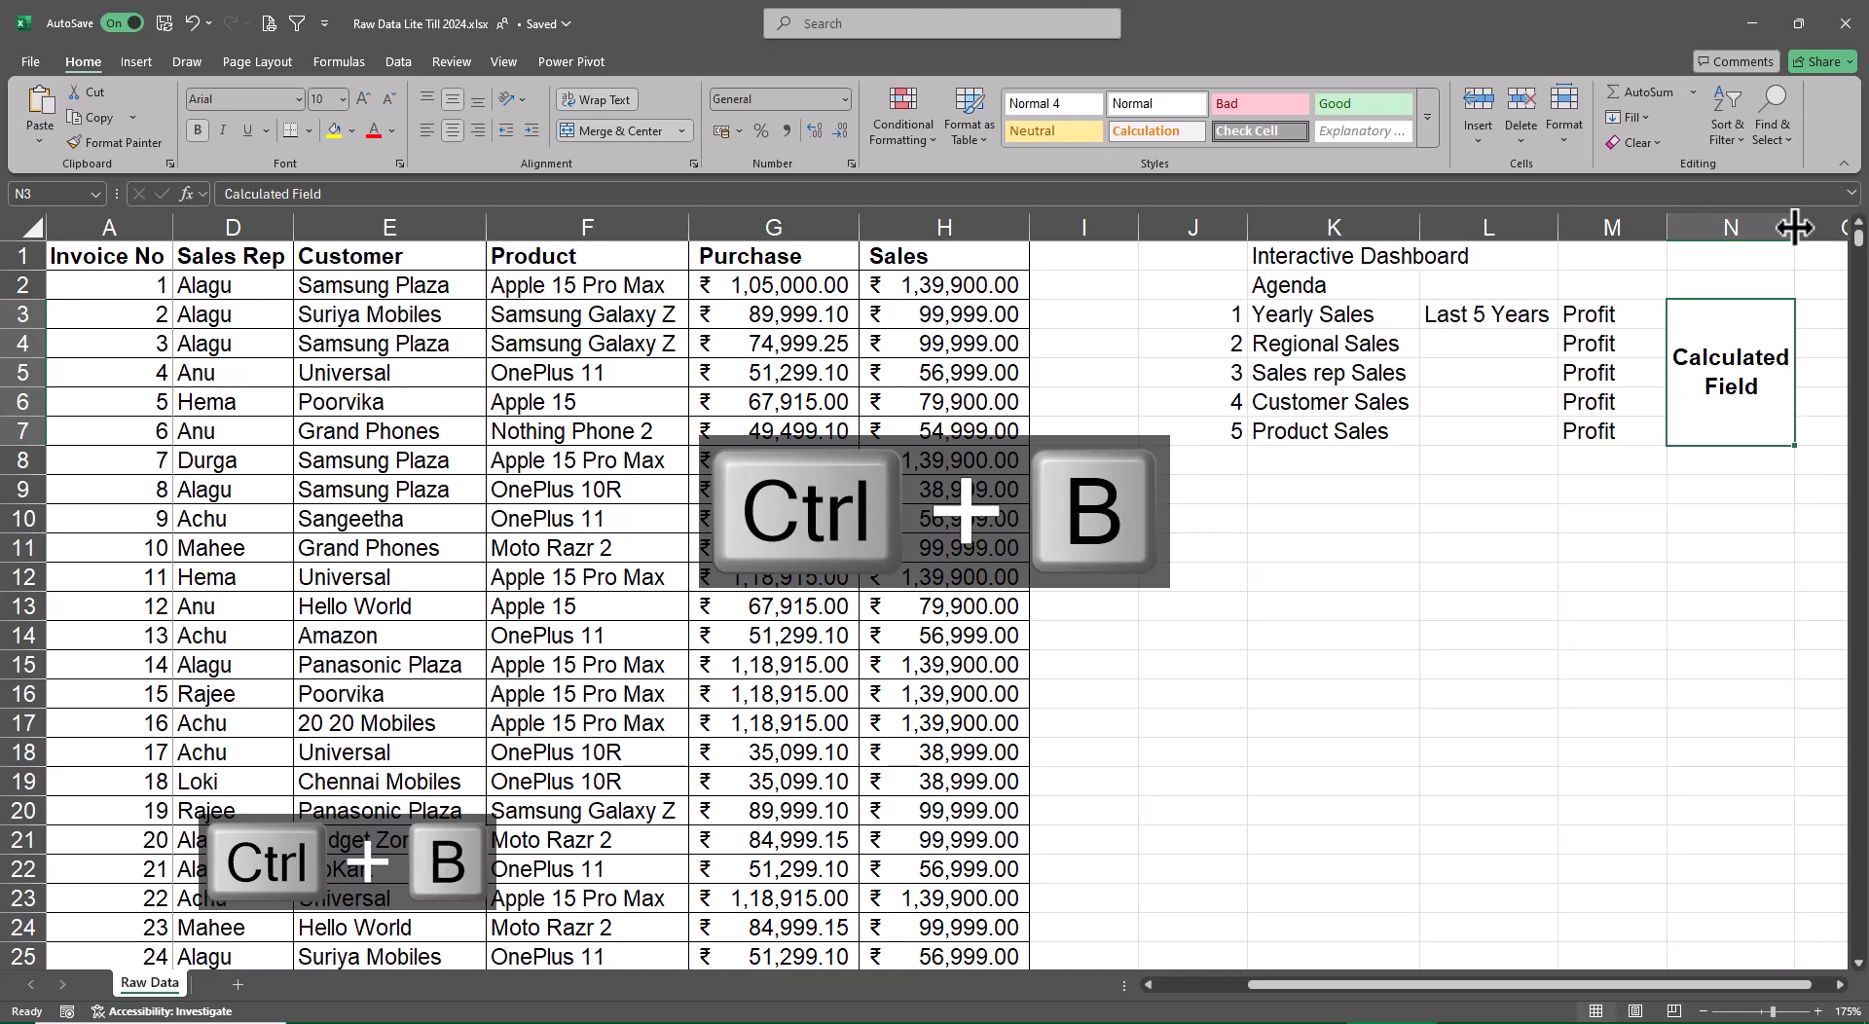
Narrow the empty column I and the numbering column J beside the agenda
left_click_drag(1129, 241, 1088, 222)
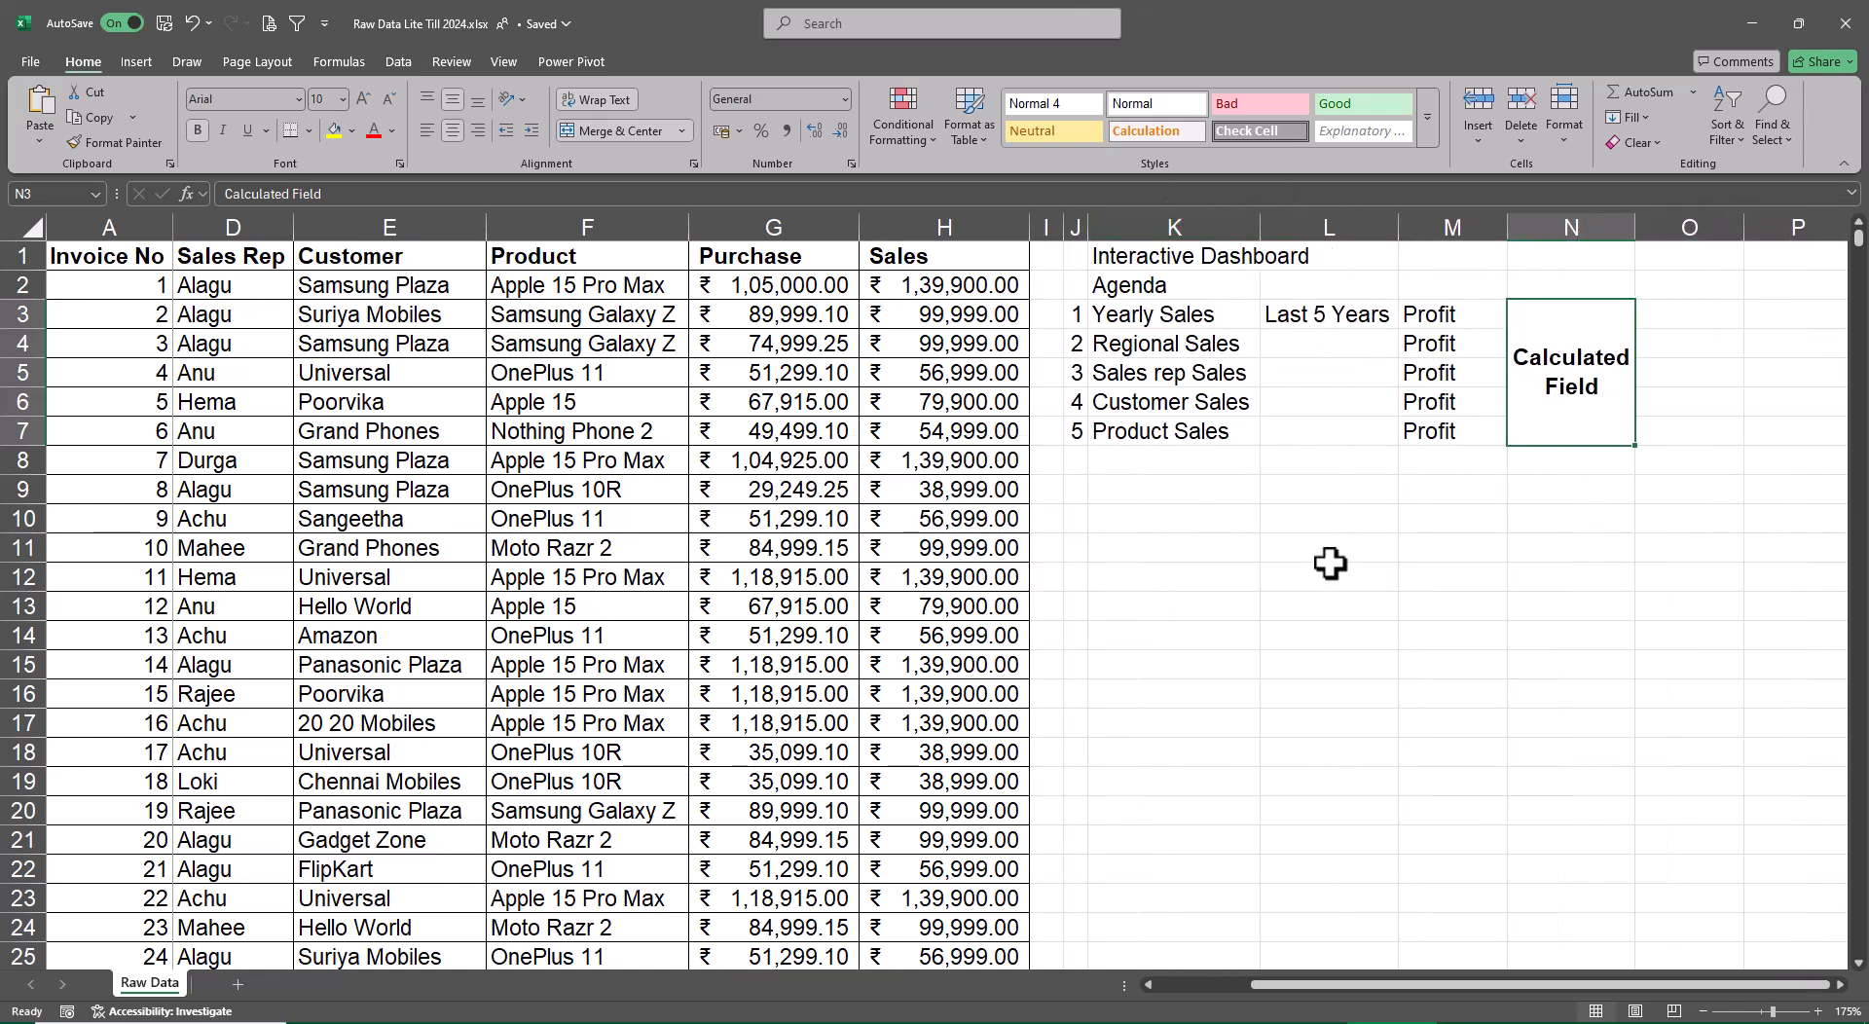
left_click(1329, 576)
Merge and center cells L3 through L7 containing the Last 5 Years label
left_click_drag(1394, 998, 1263, 995)
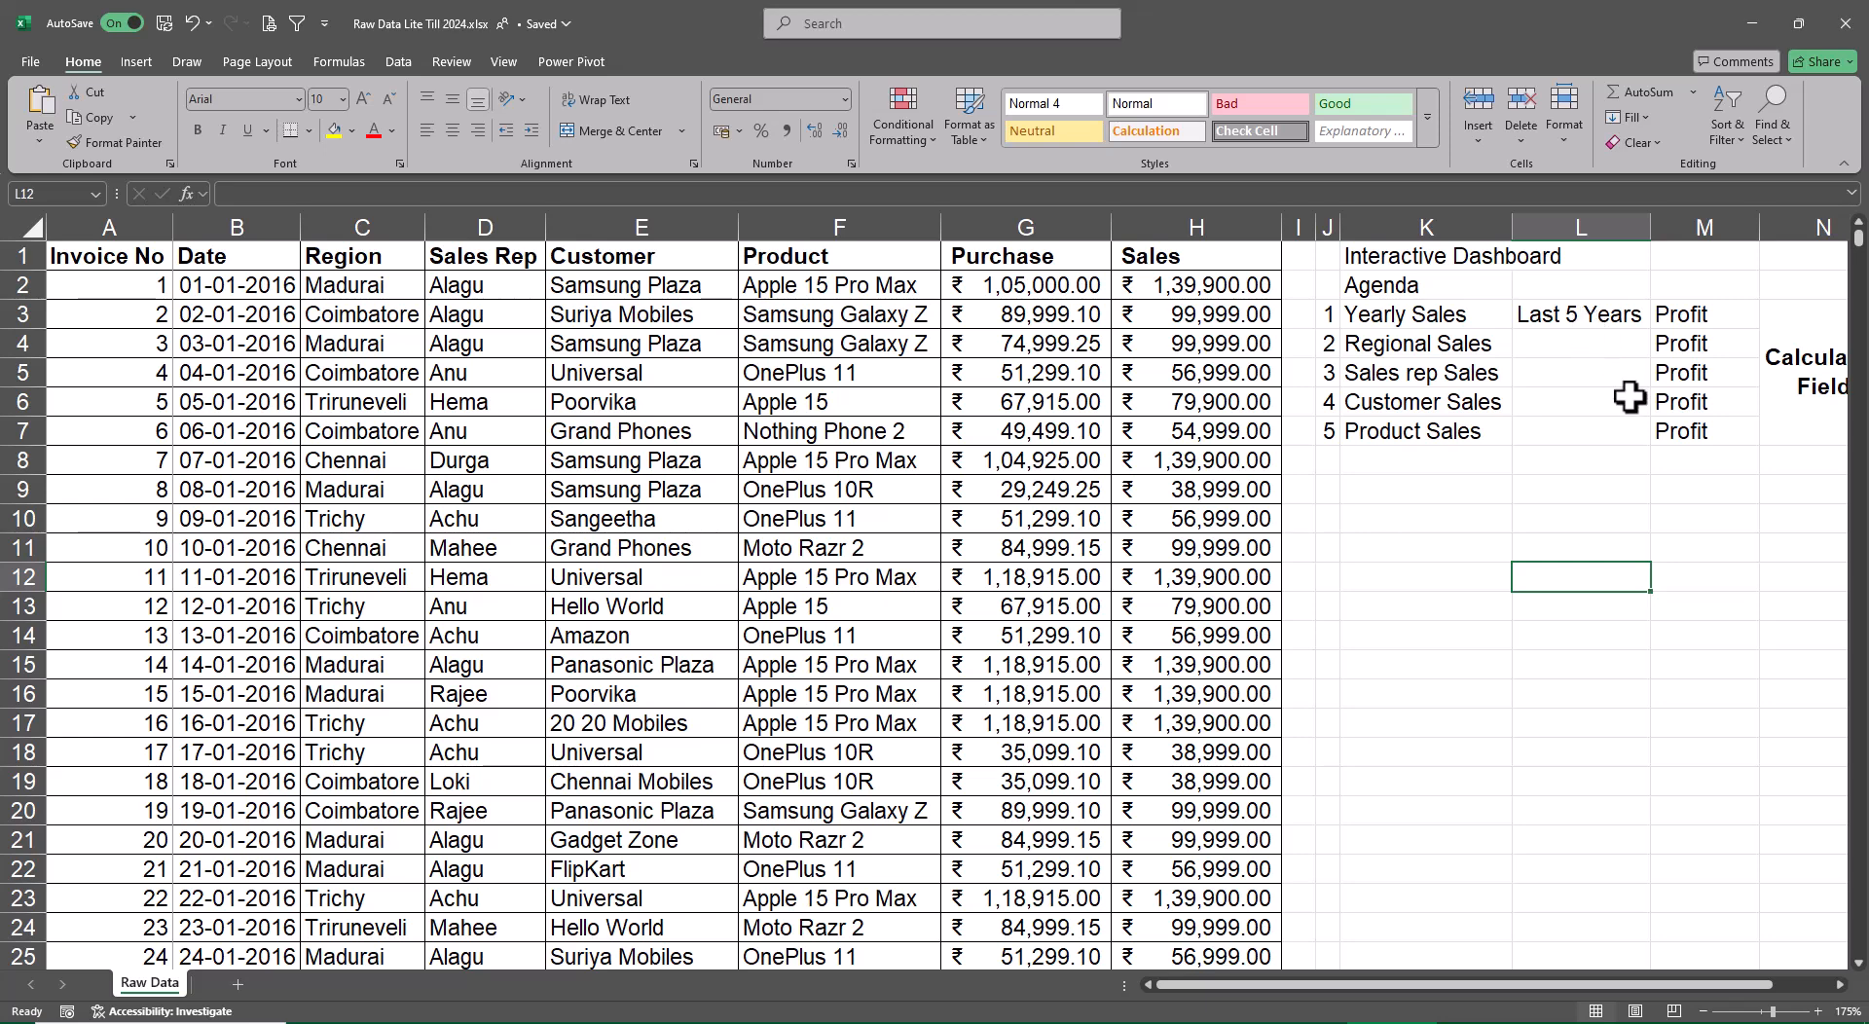
left_click_drag(1565, 309, 1581, 430)
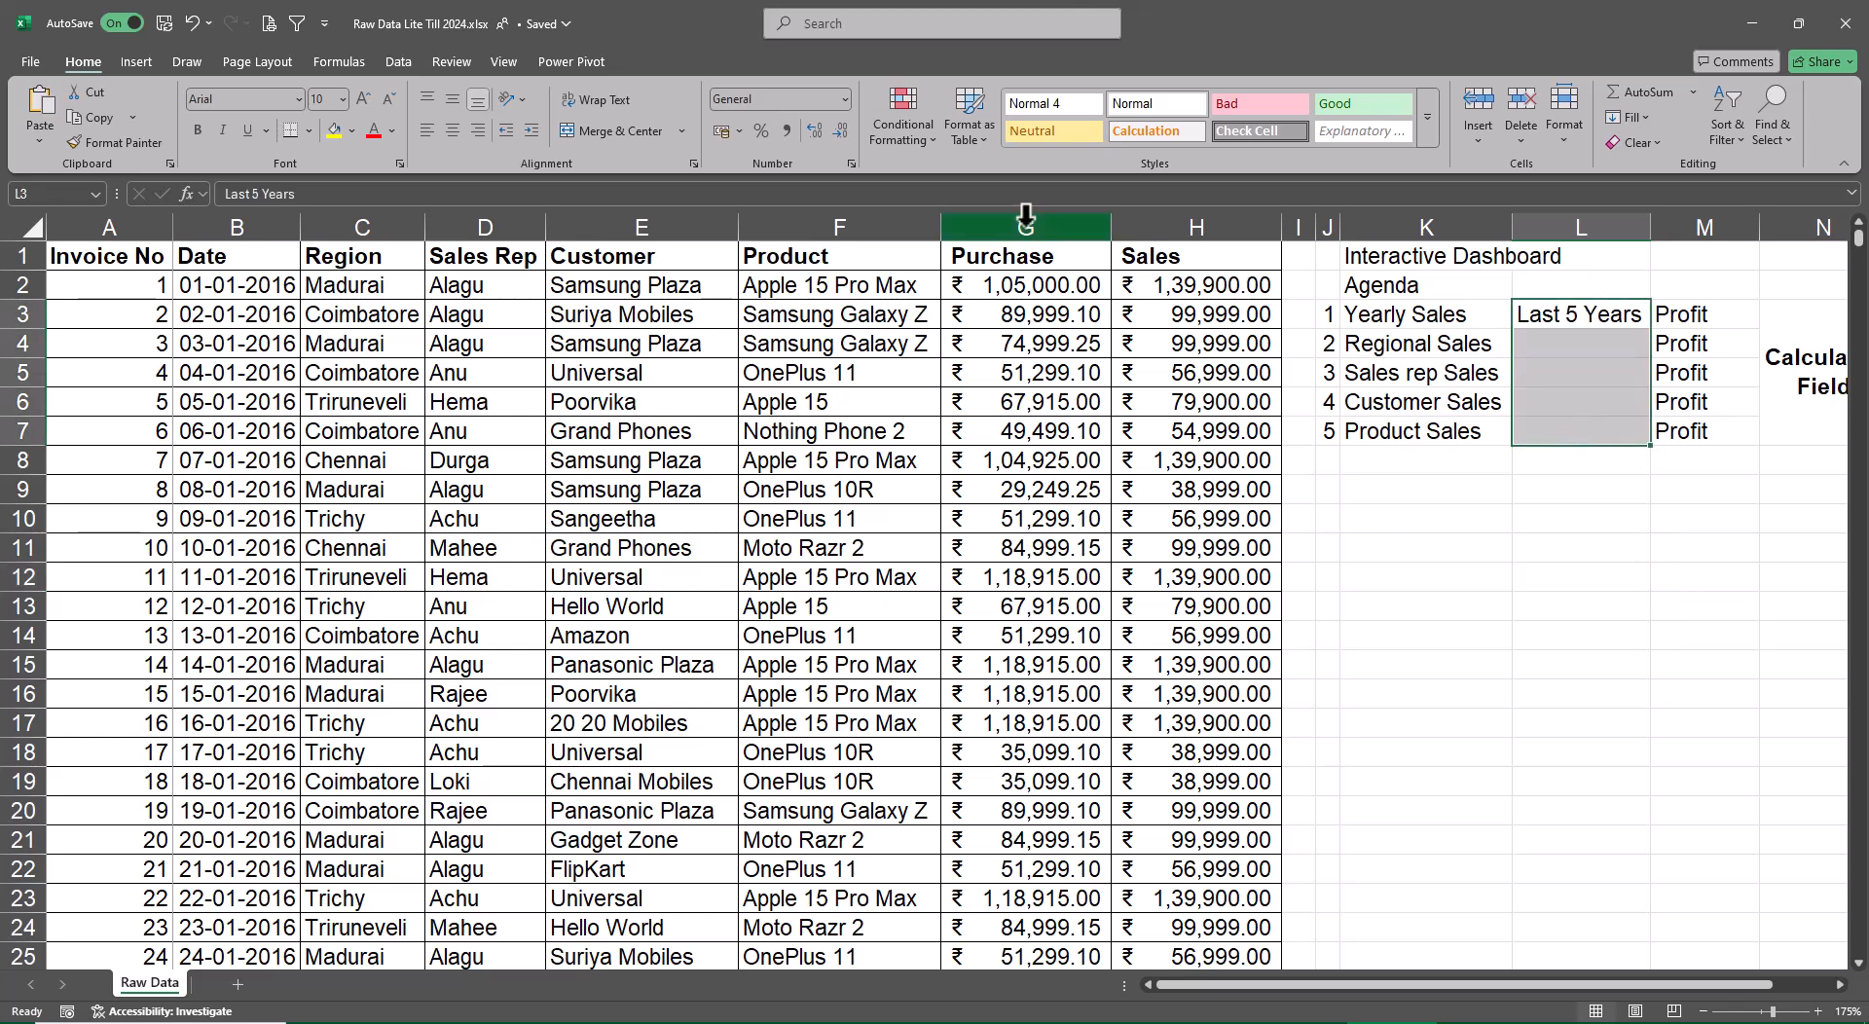
left_click(640, 133)
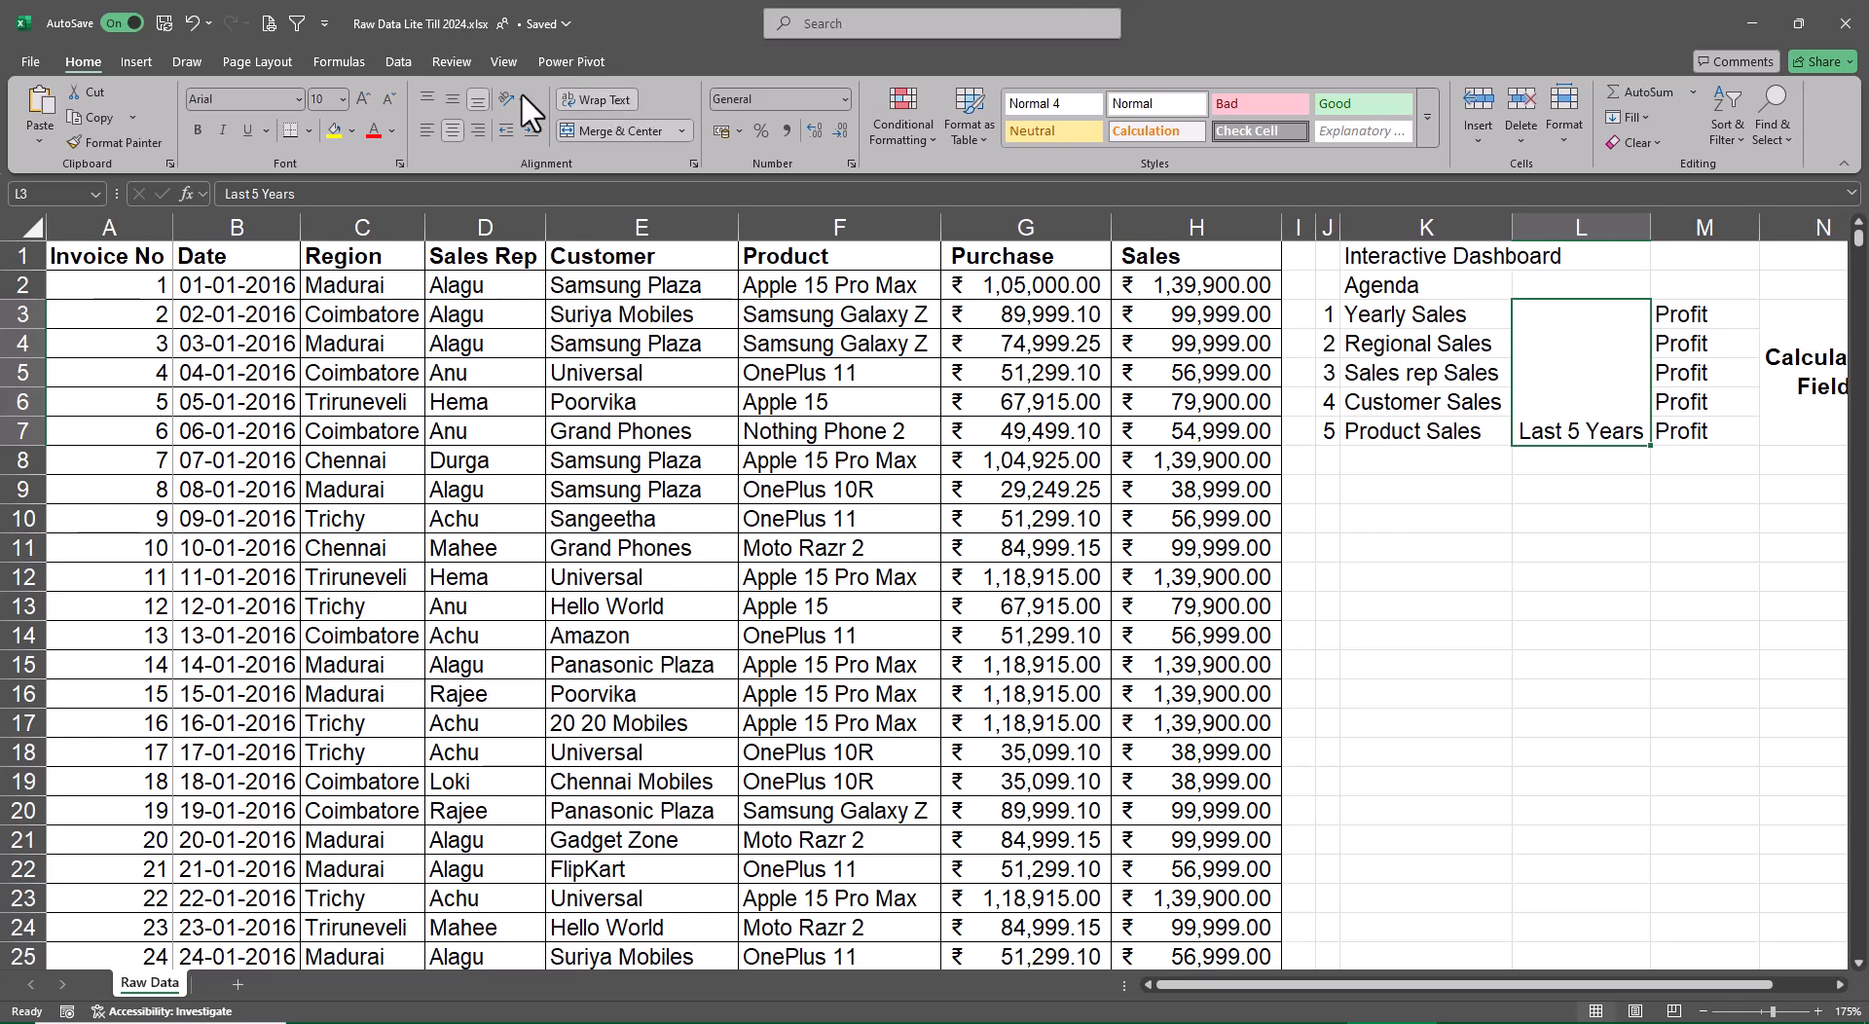
Narrow column L so the Last 5 Years label wraps onto two lines, and make the label middle-aligned and bold
left_click_drag(1650, 226, 1589, 226)
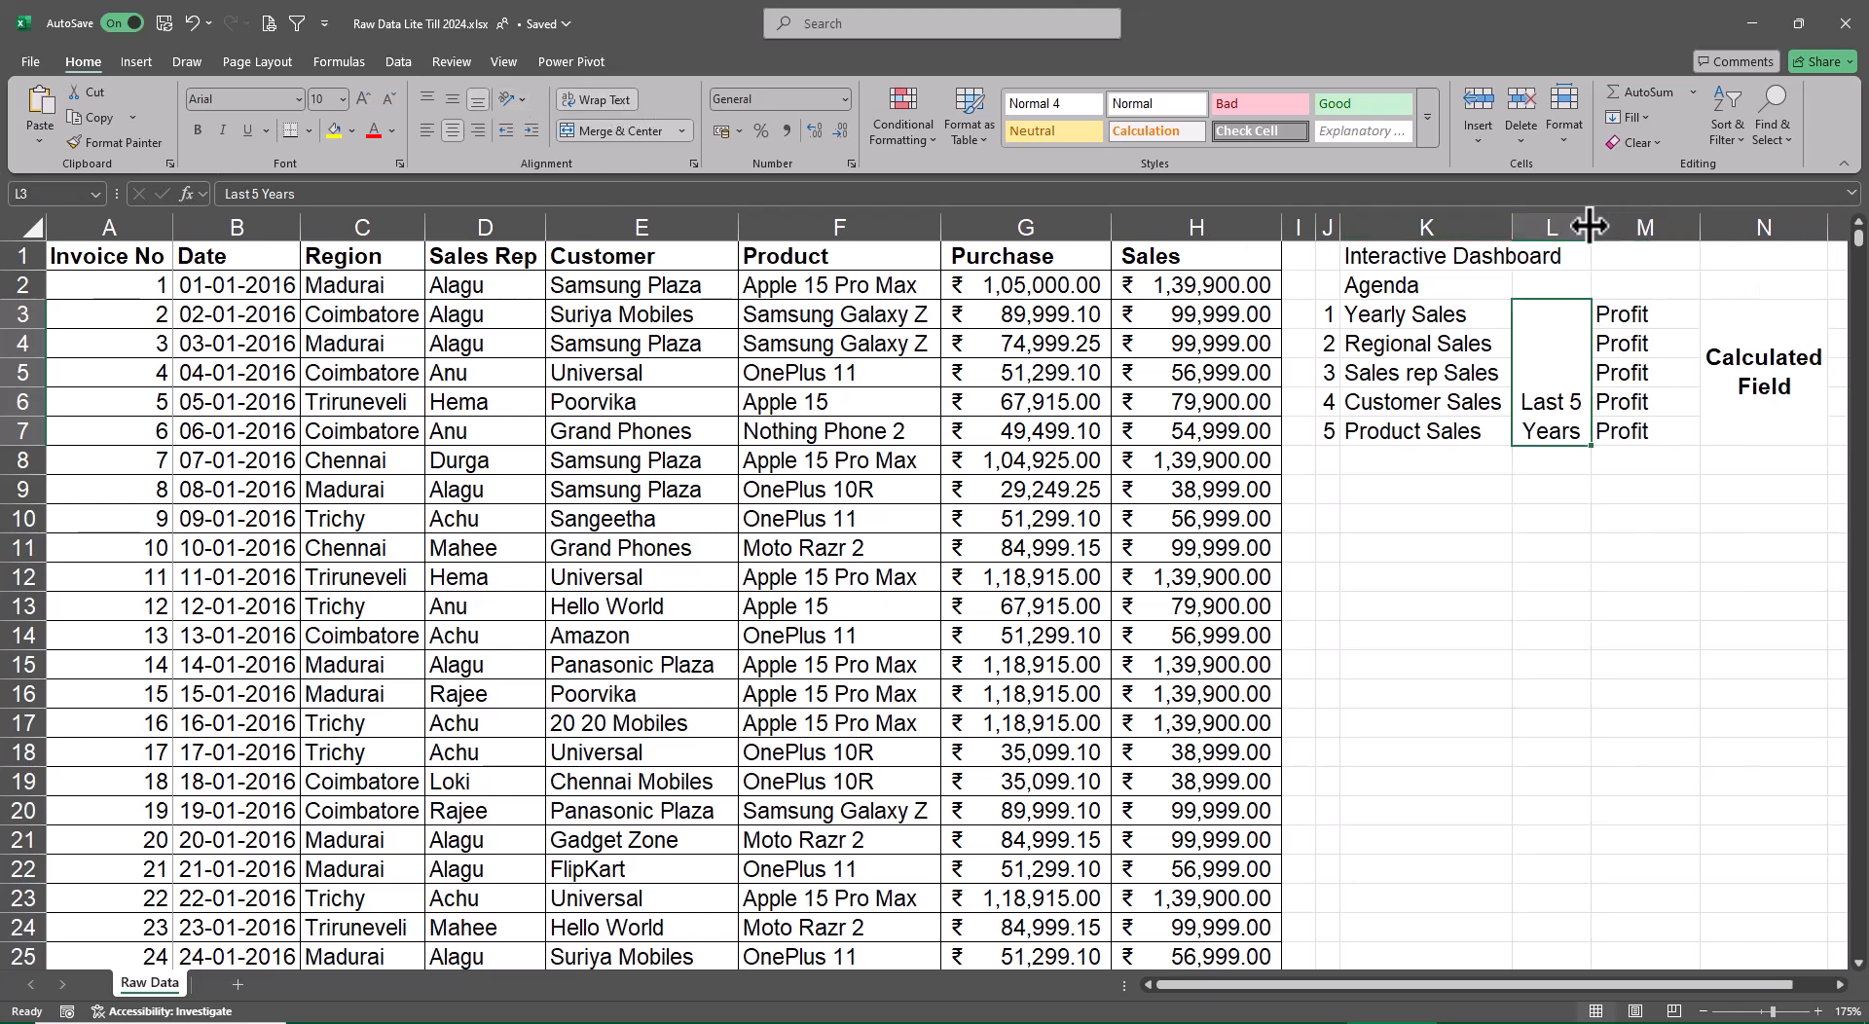
left_click(452, 91)
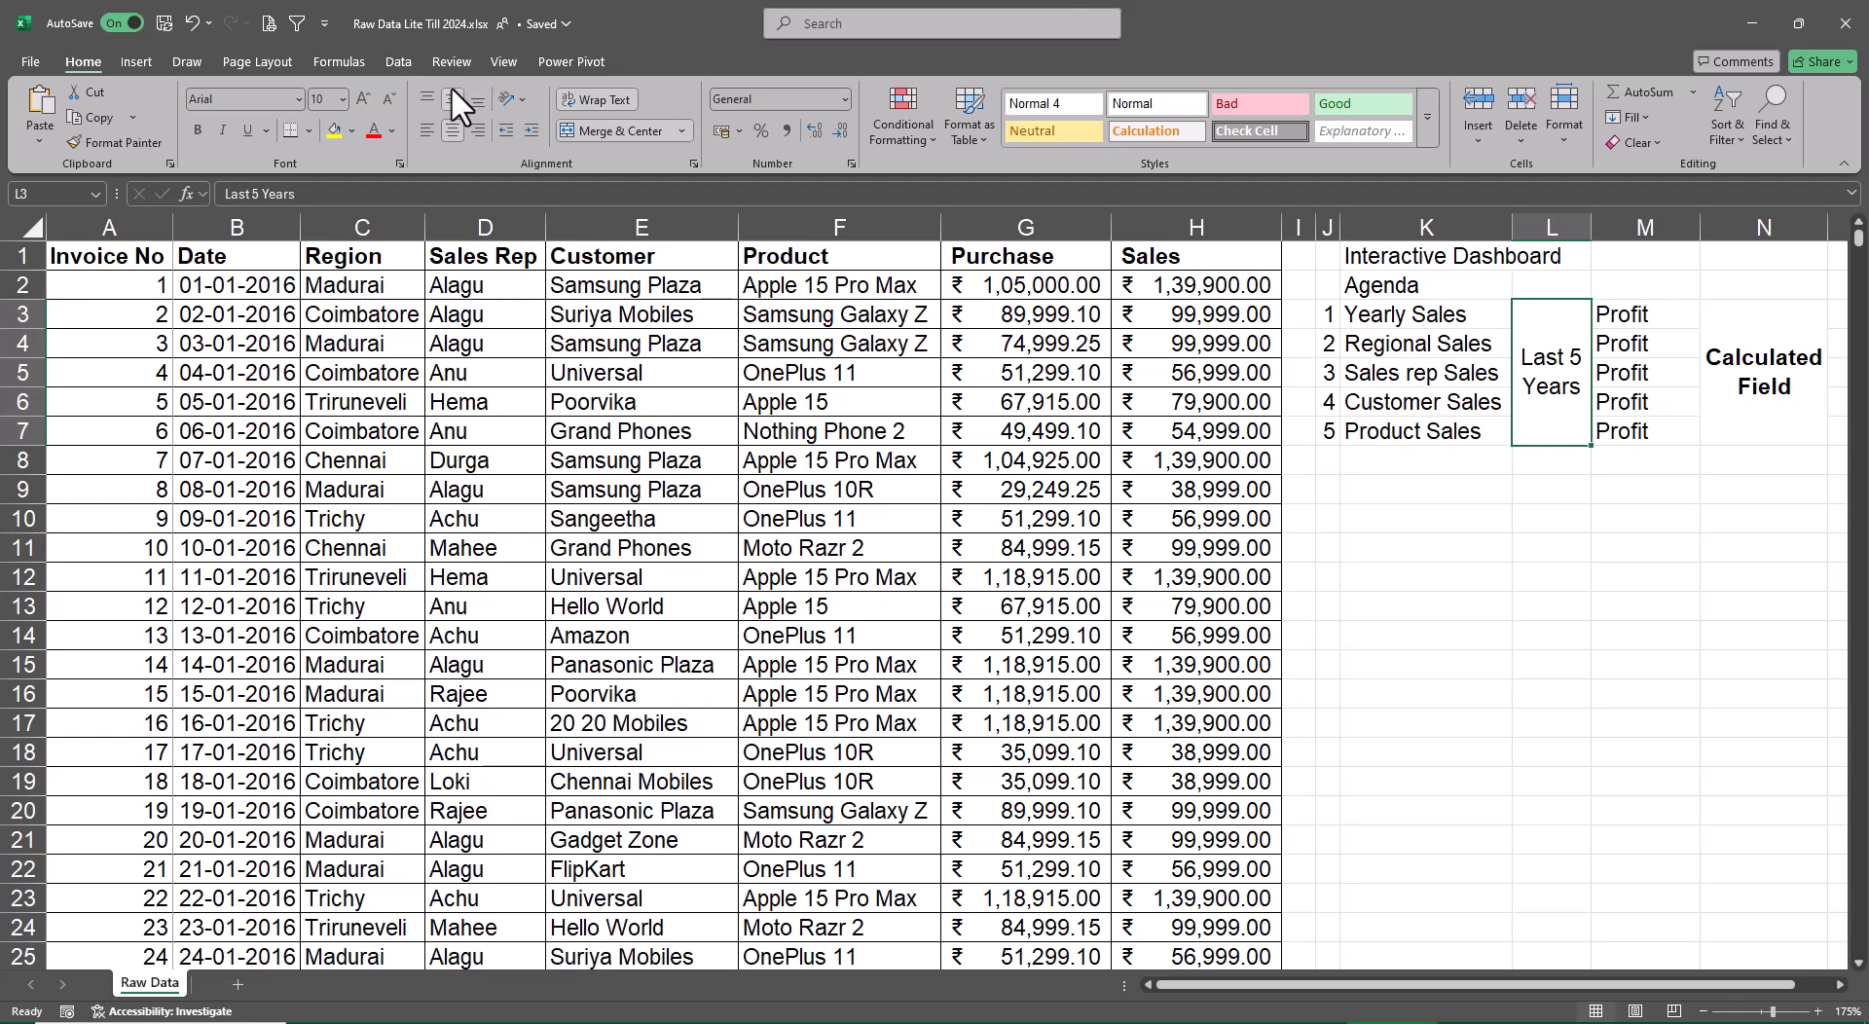
left_click(1427, 697)
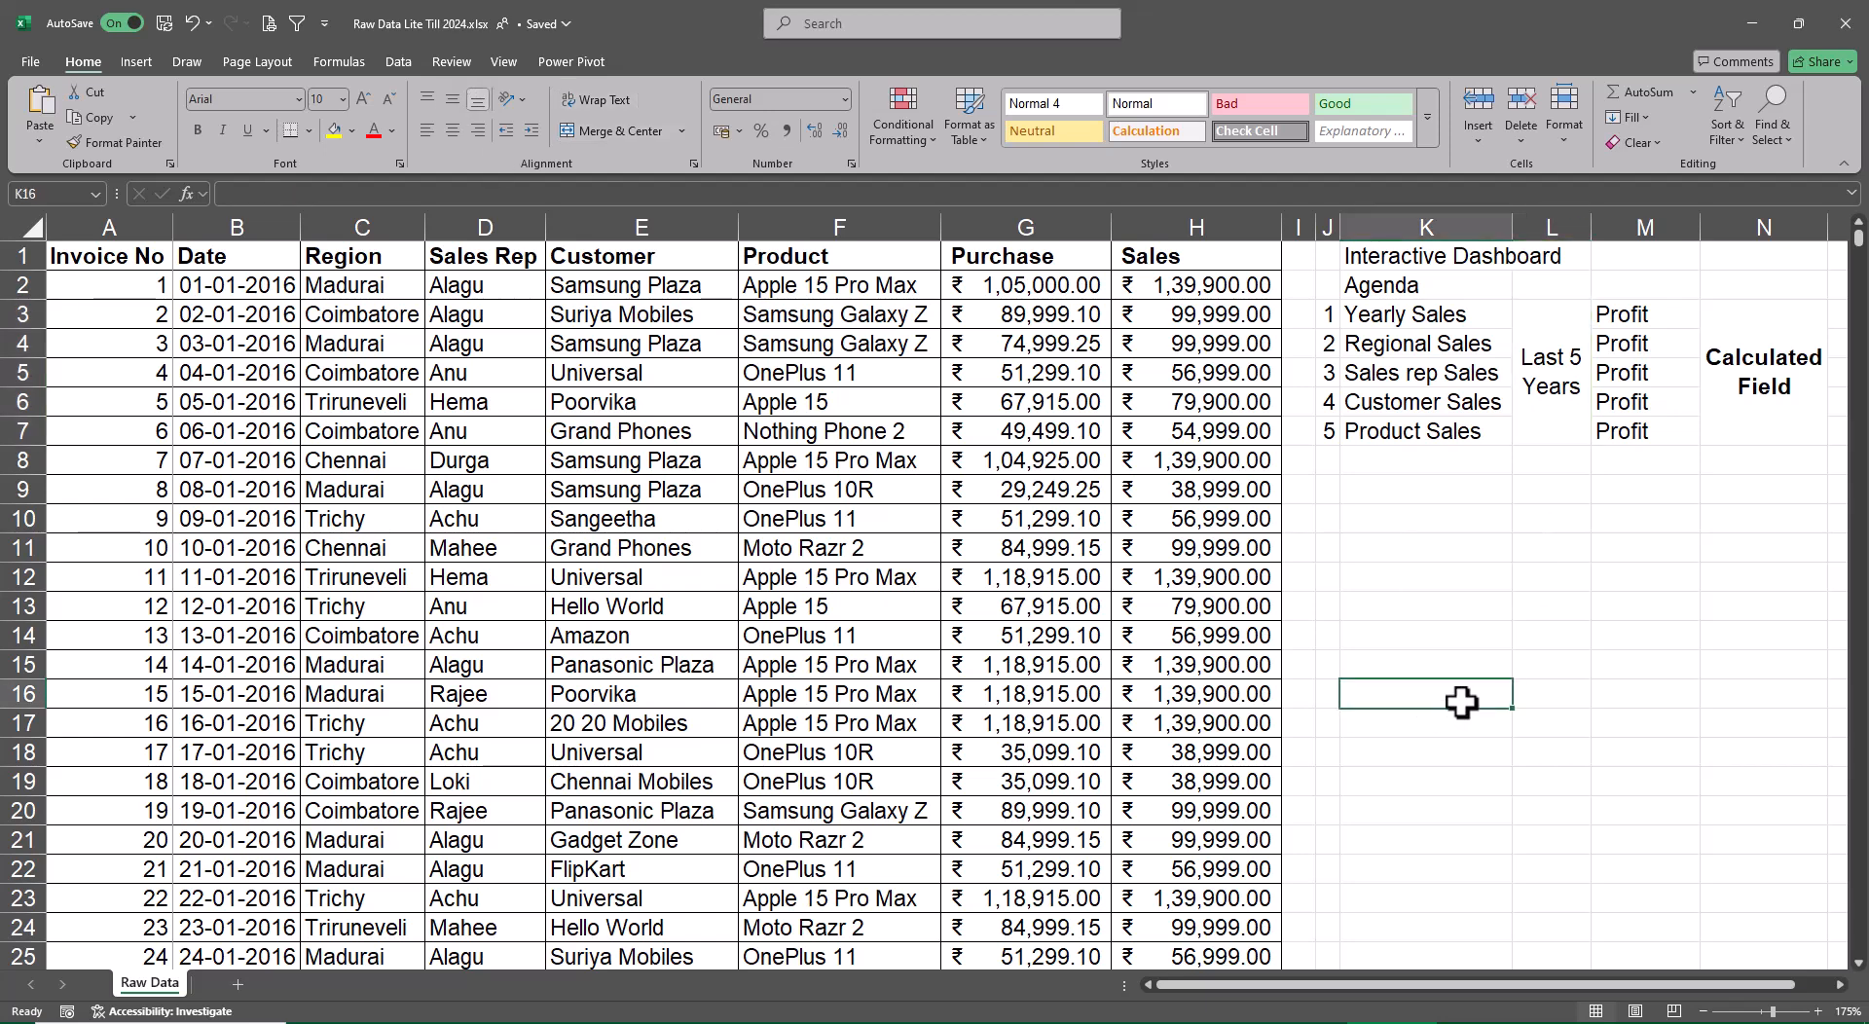
left_click(1563, 406)
key("ctrl+b")
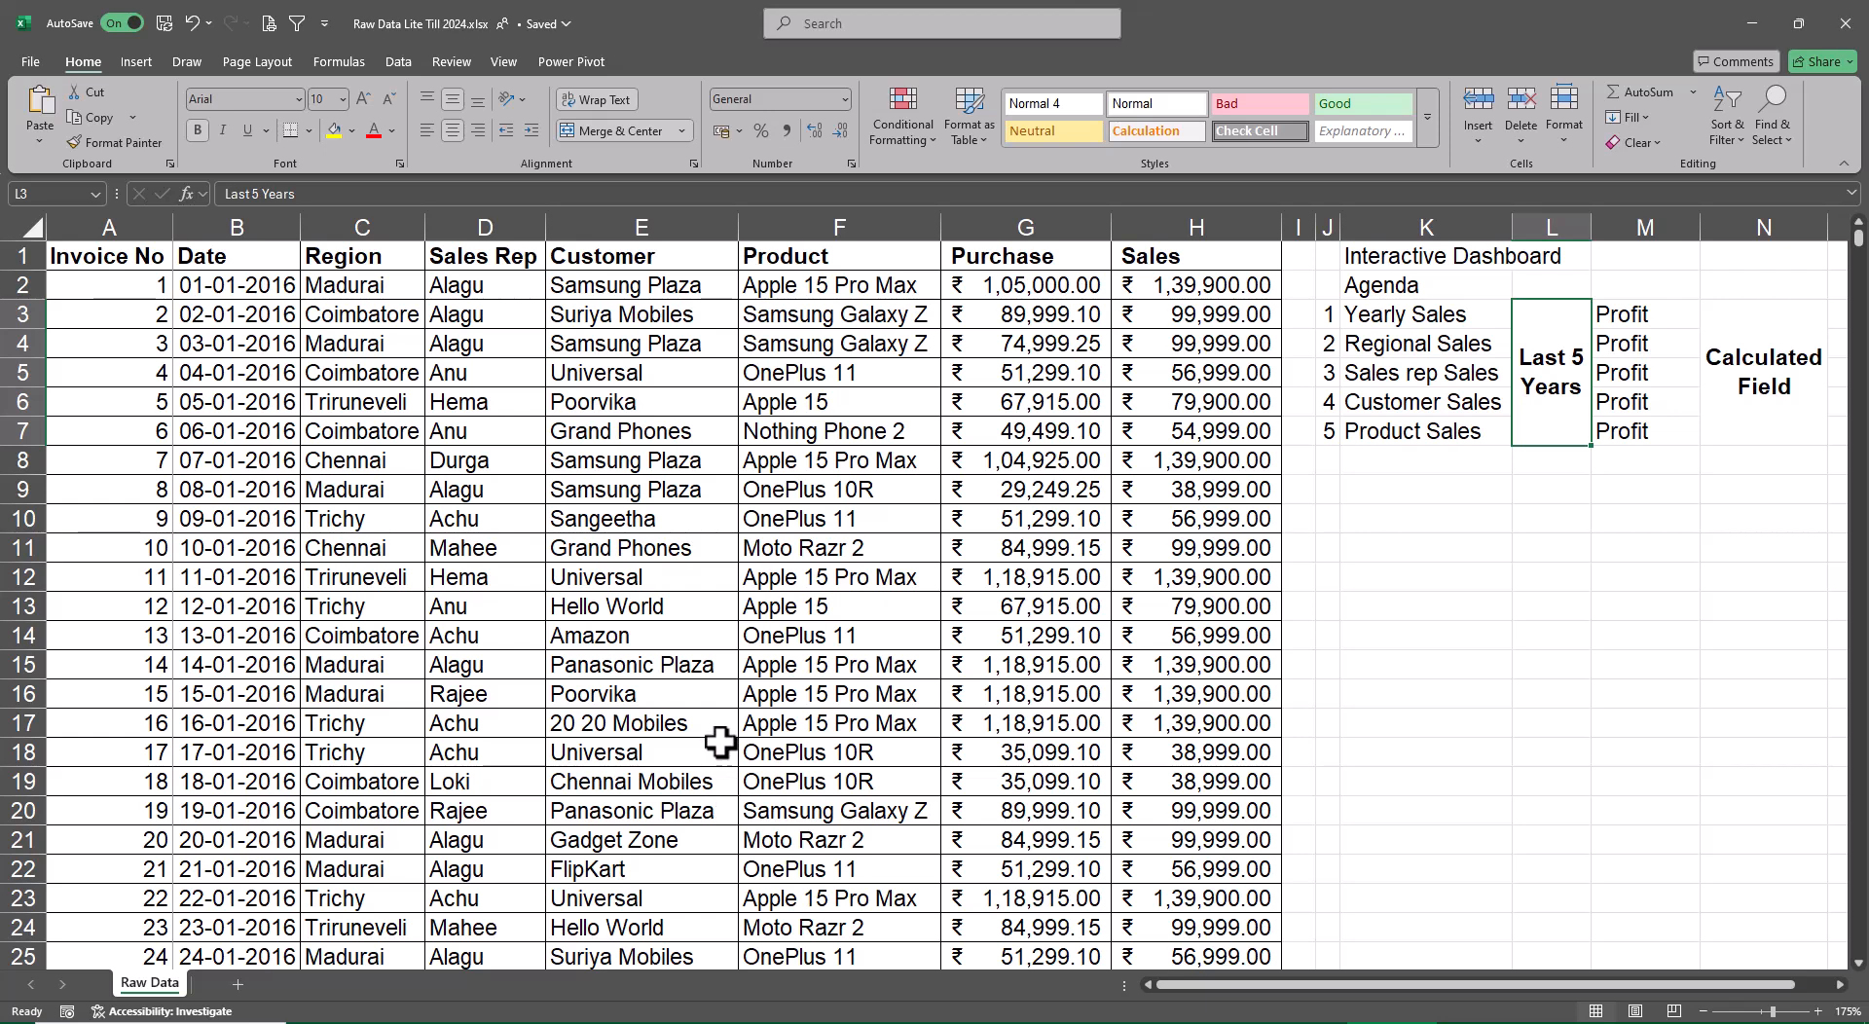
Fit column M to the width of its Profit entries, with the Invoice No header cell A1 selected
left_click(659, 666)
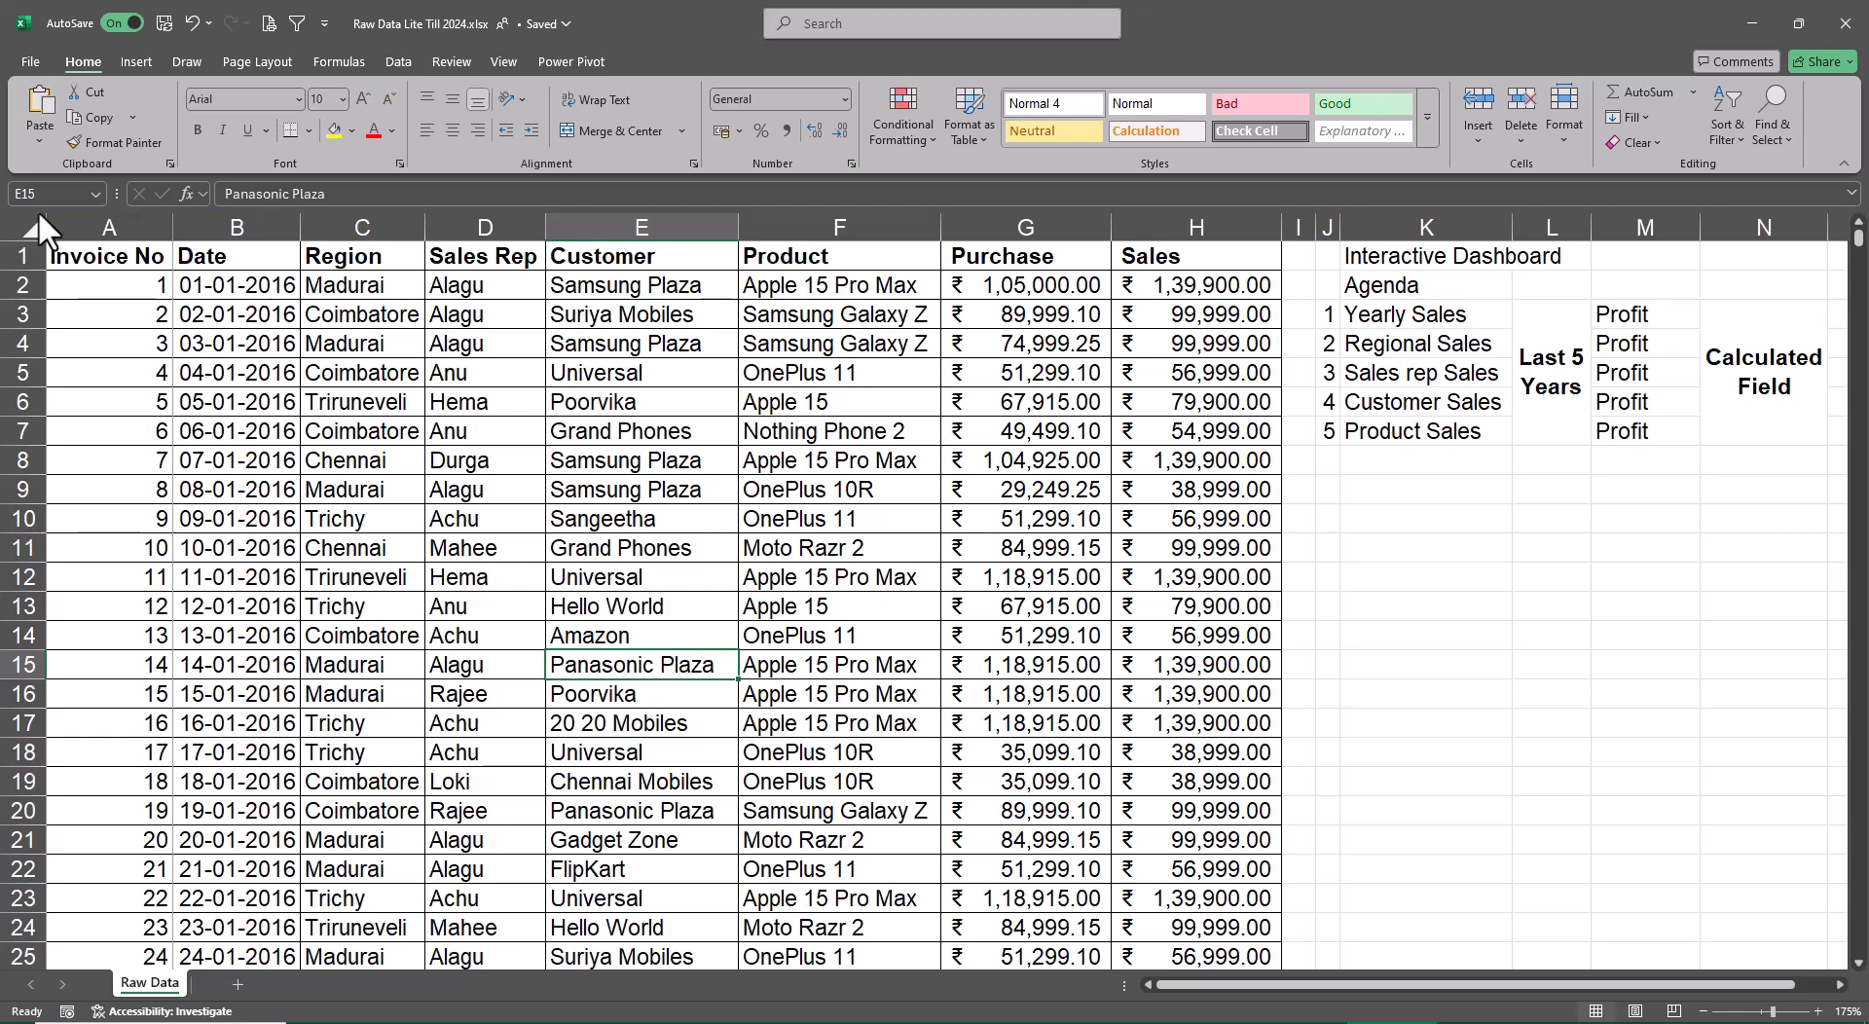
left_click(121, 261)
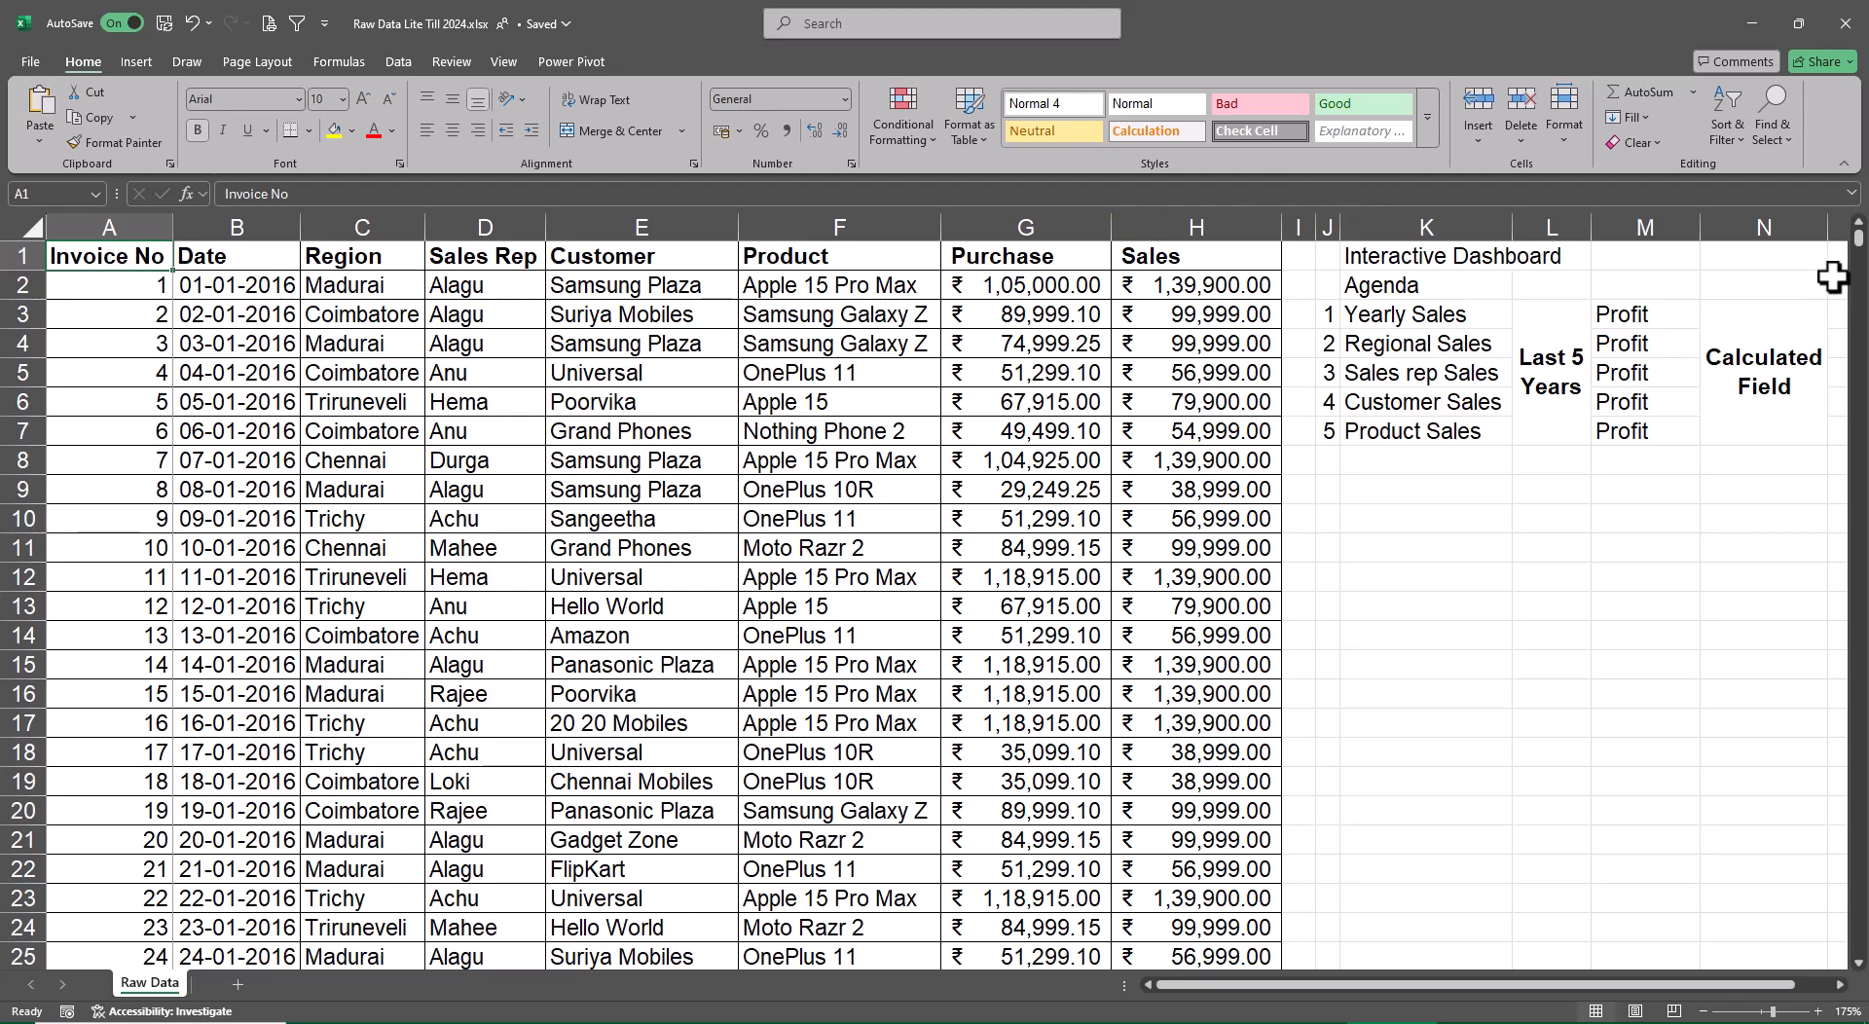
double_click(1701, 230)
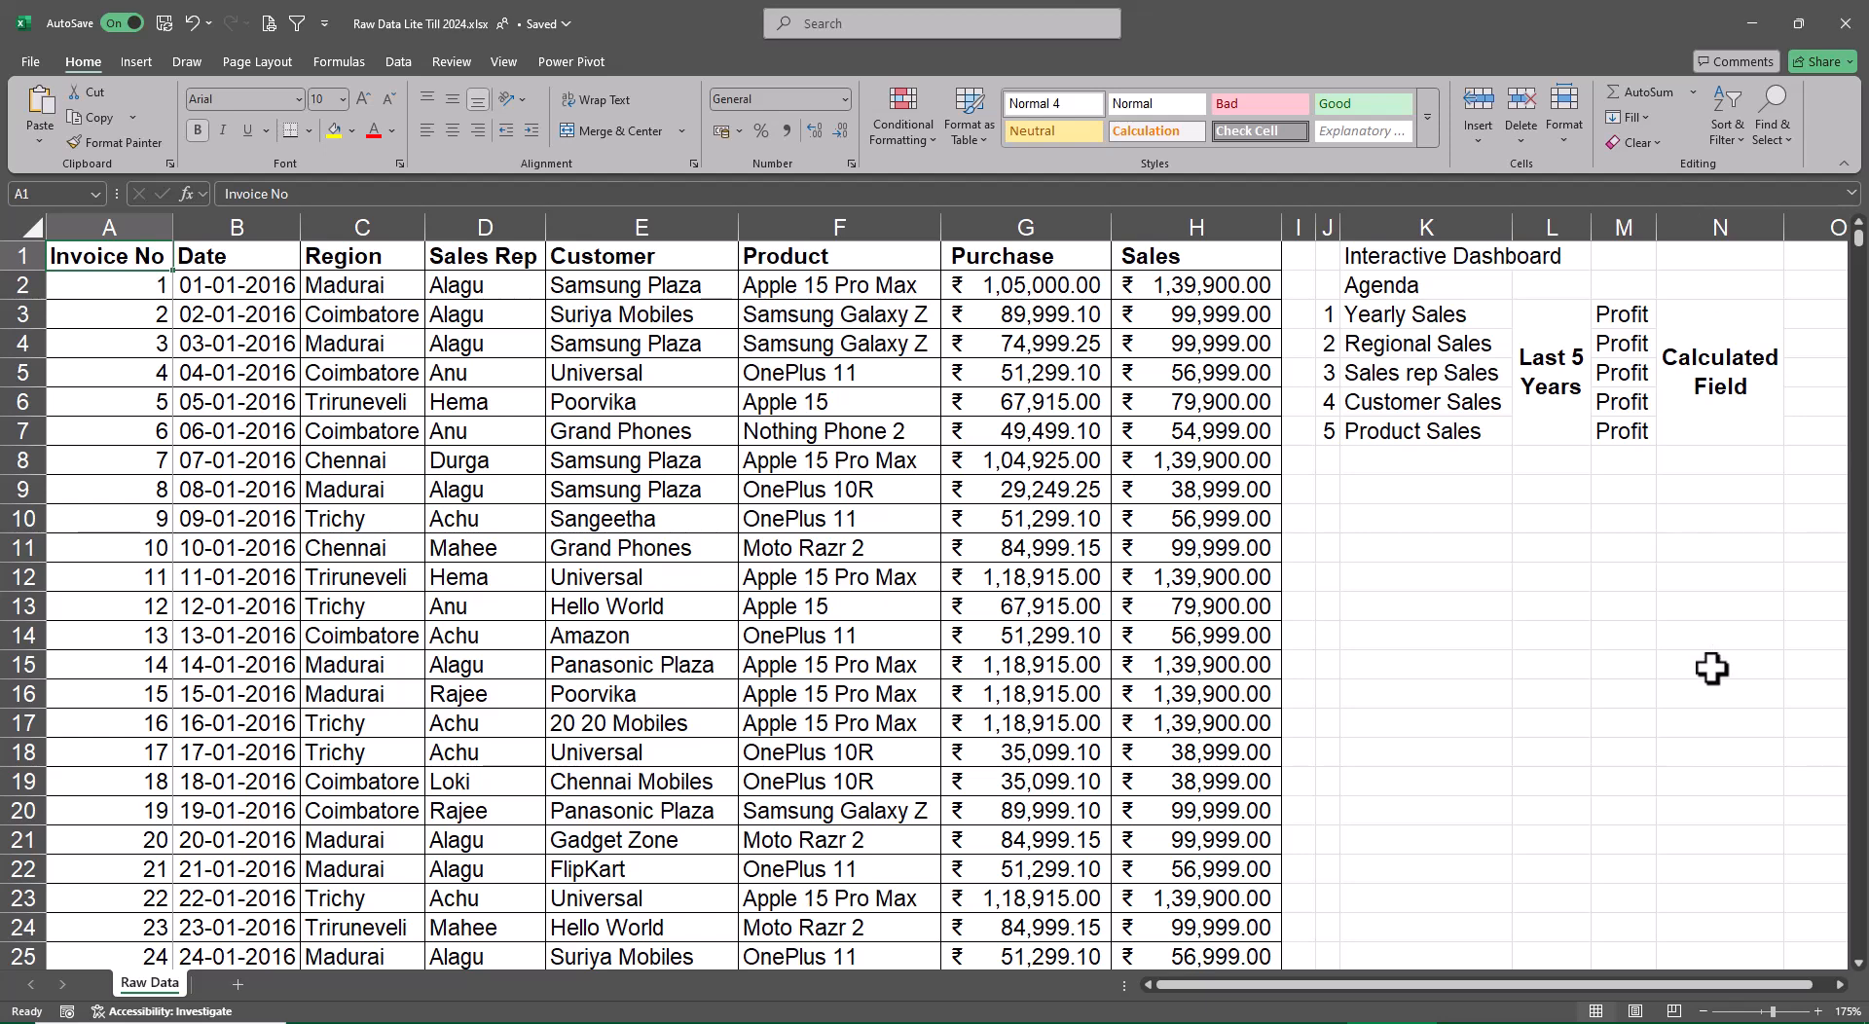
Insert a PivotTable on a new worksheet from the Raw Data range A1:H3289
left_click(145, 61)
left_click(35, 138)
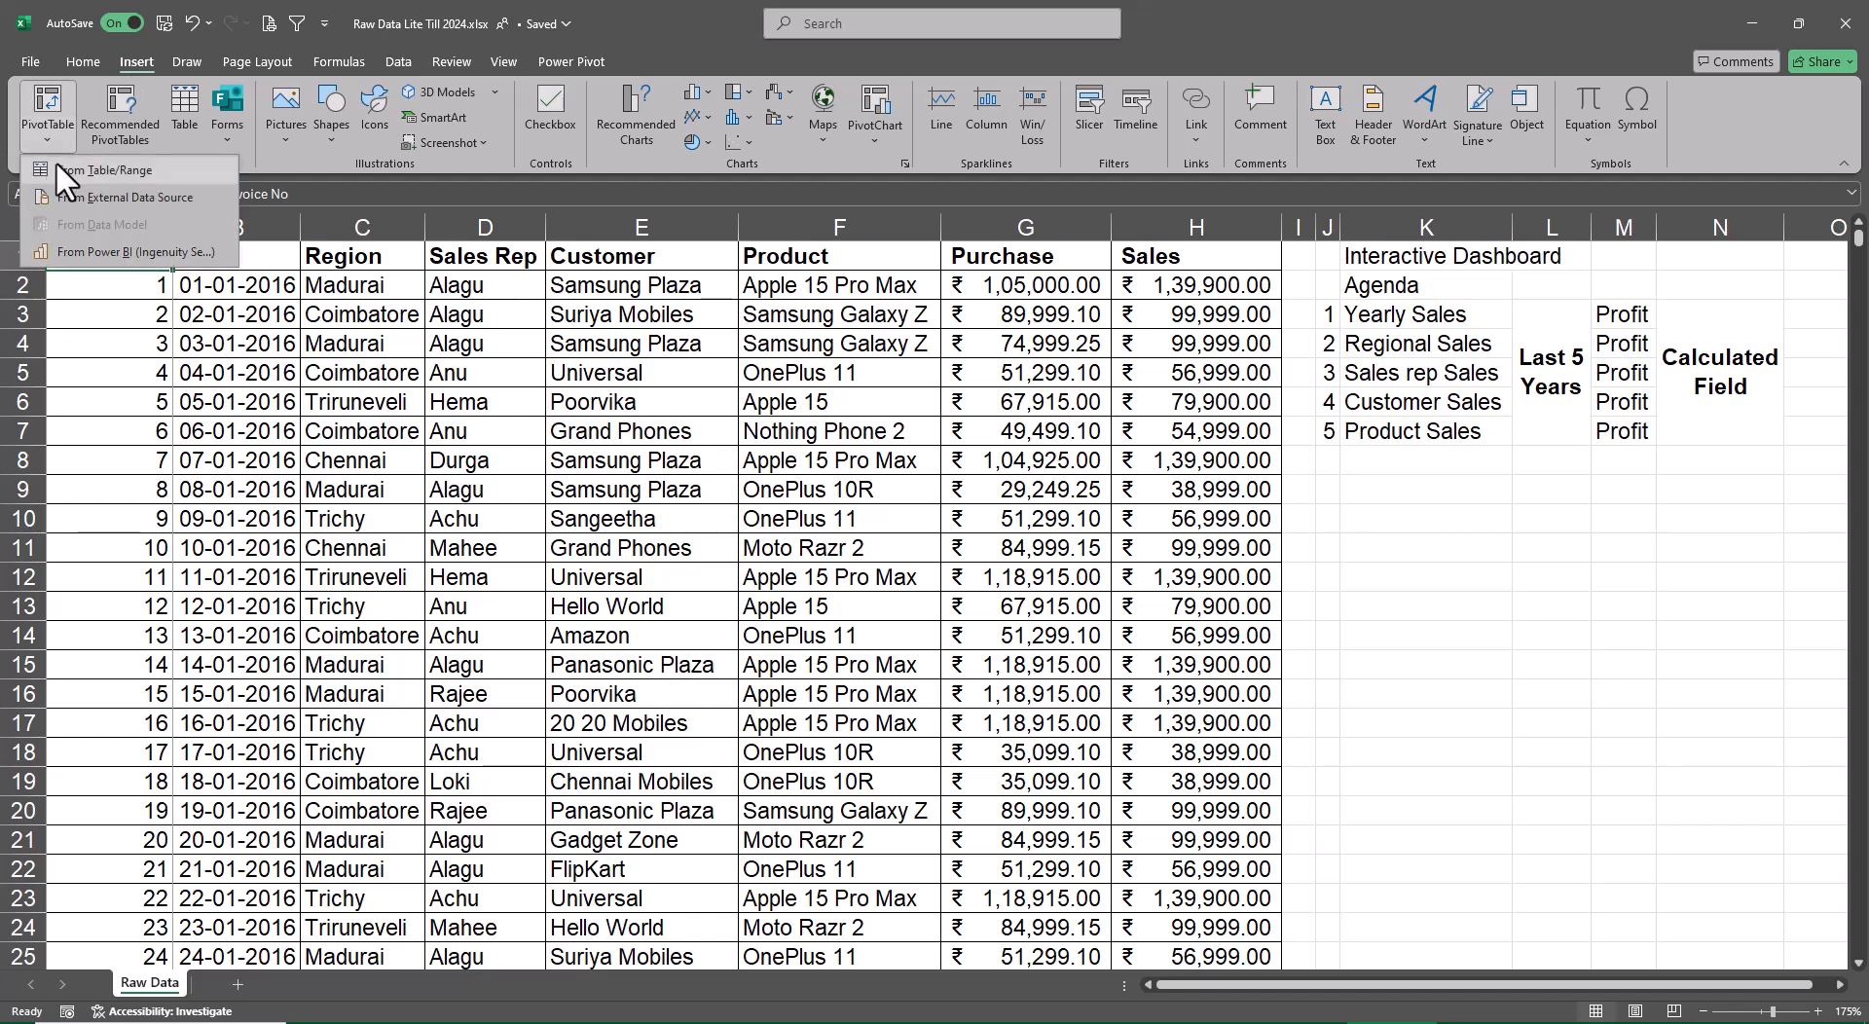
left_click(56, 164)
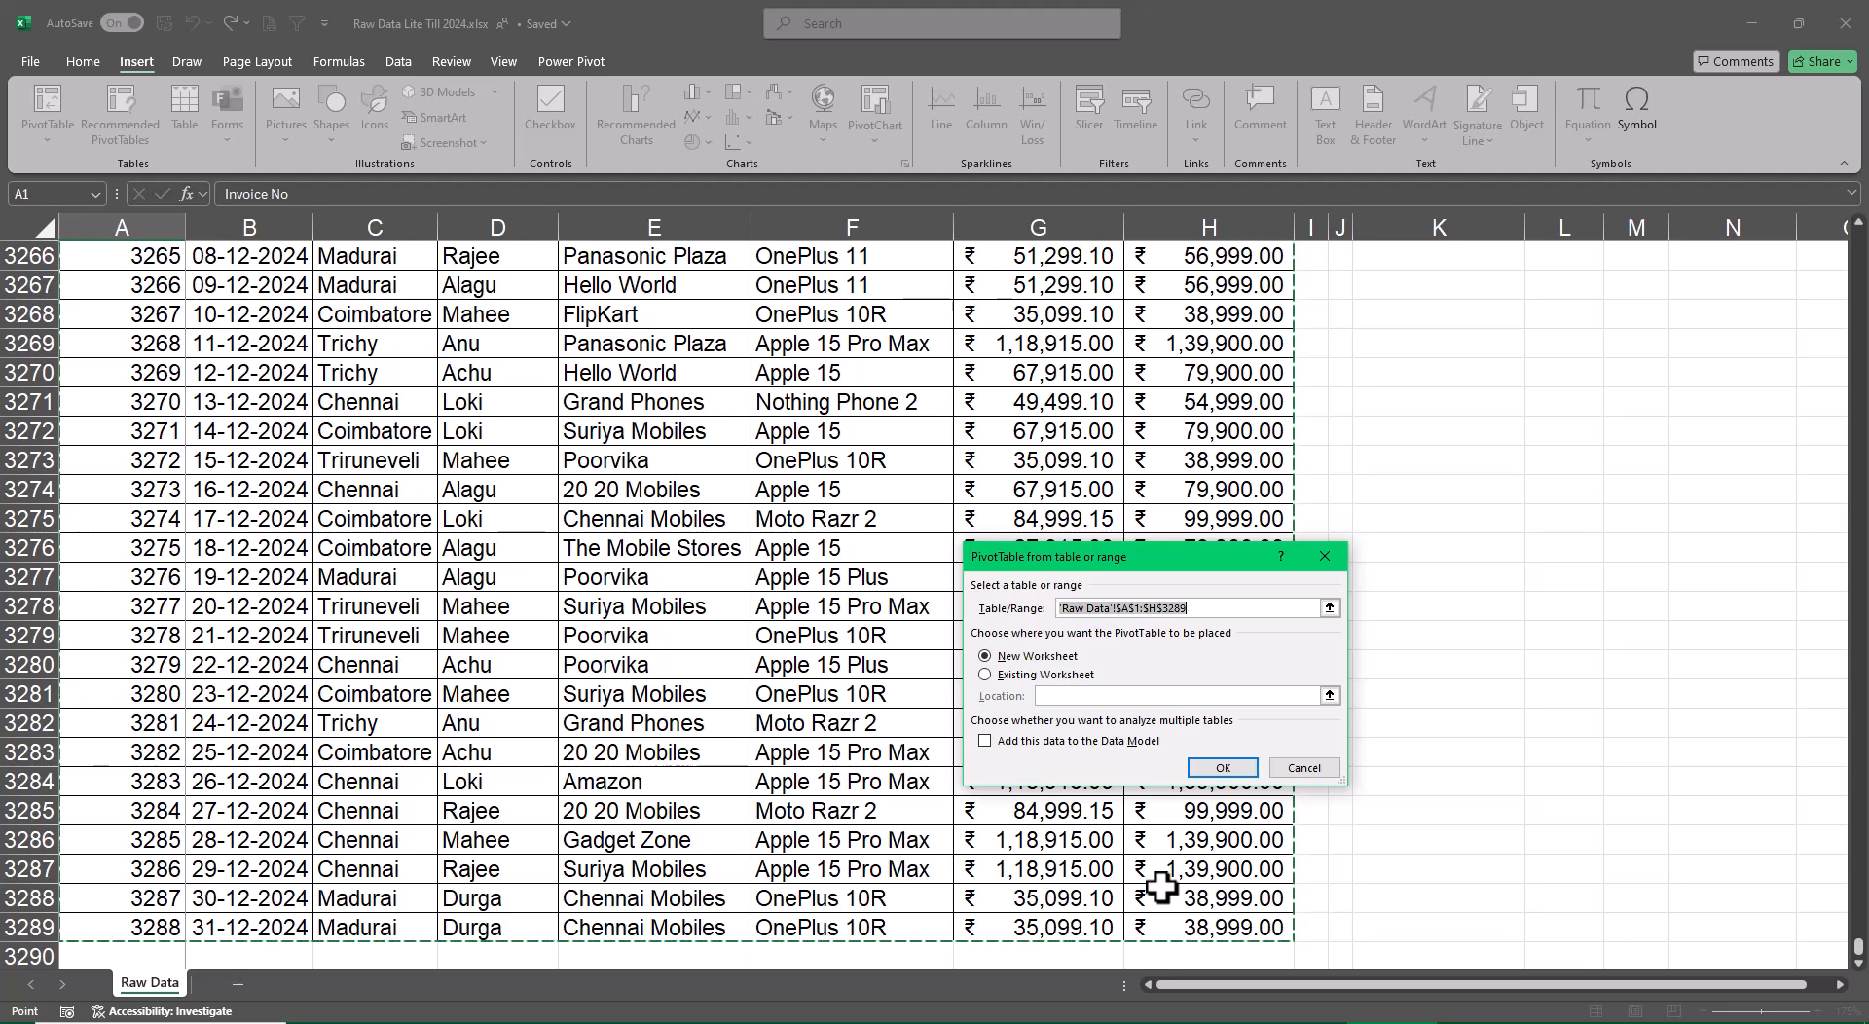
left_click(1223, 768)
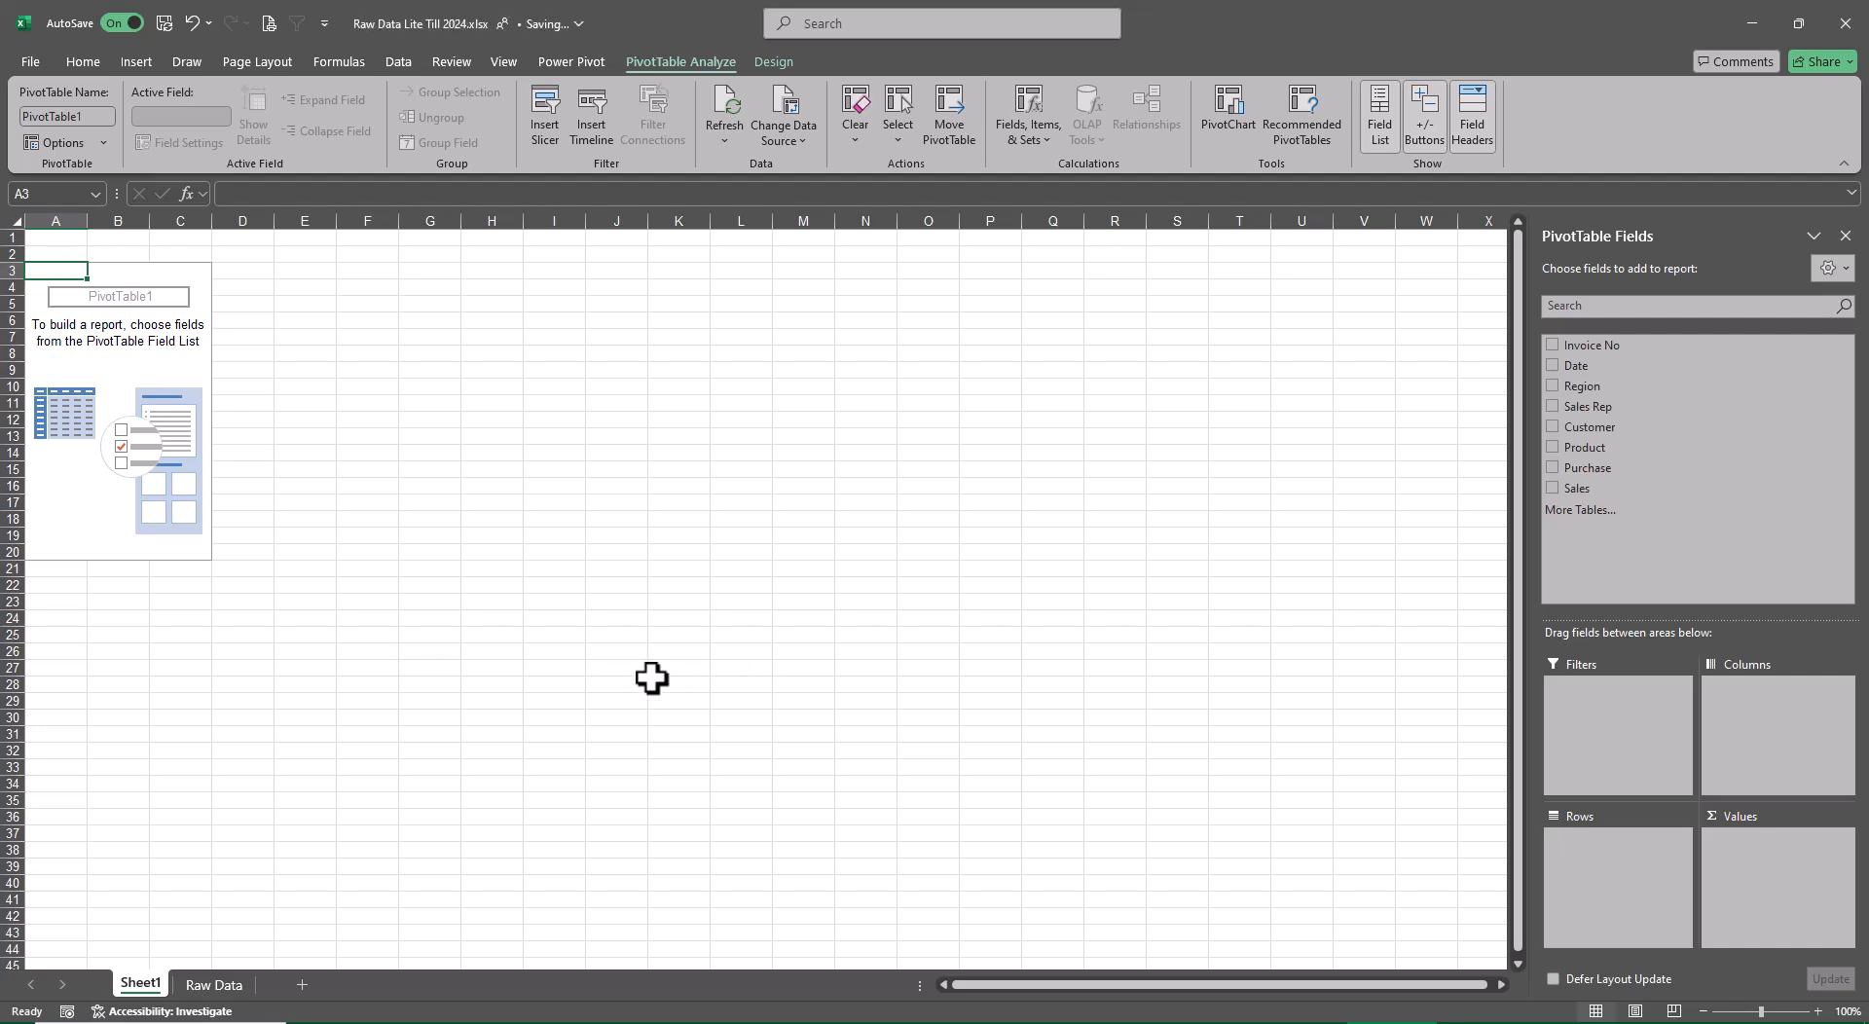
Move the new PivotTable sheet after Raw Data and rename it Yearly
left_click_drag(141, 986, 297, 989)
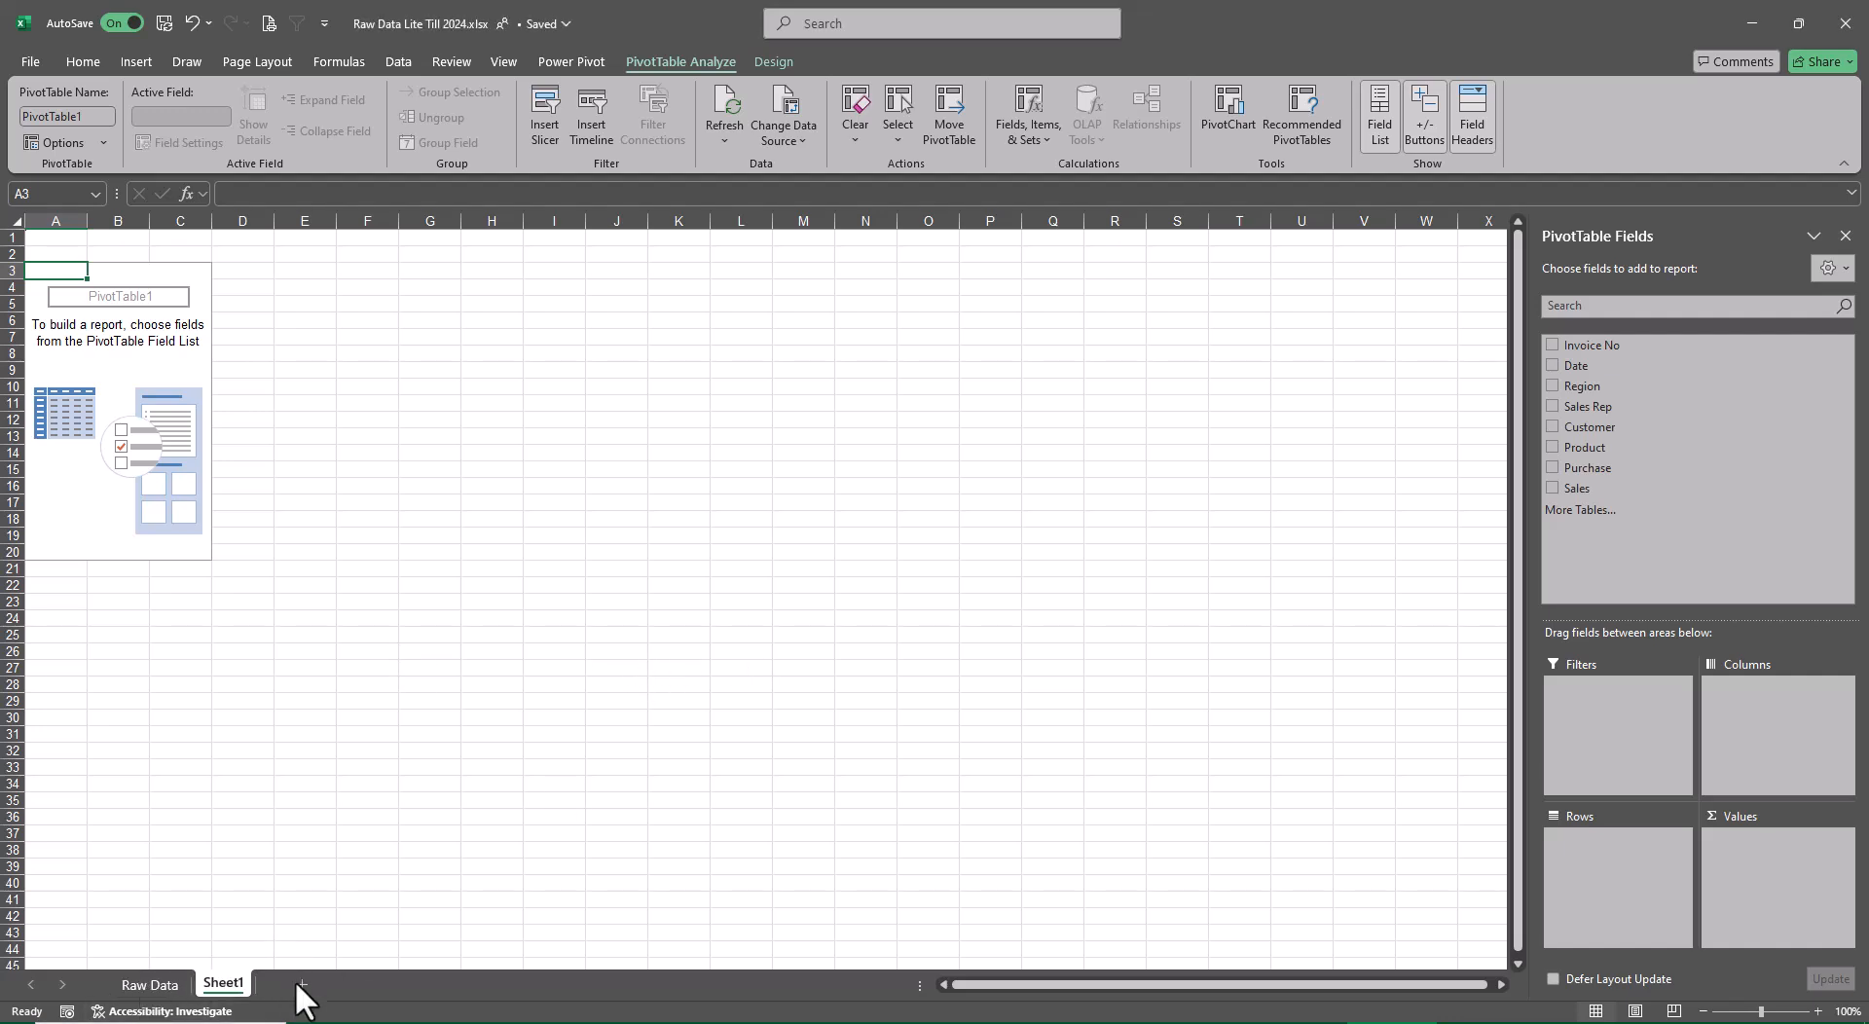
double_click(239, 983)
type("Y")
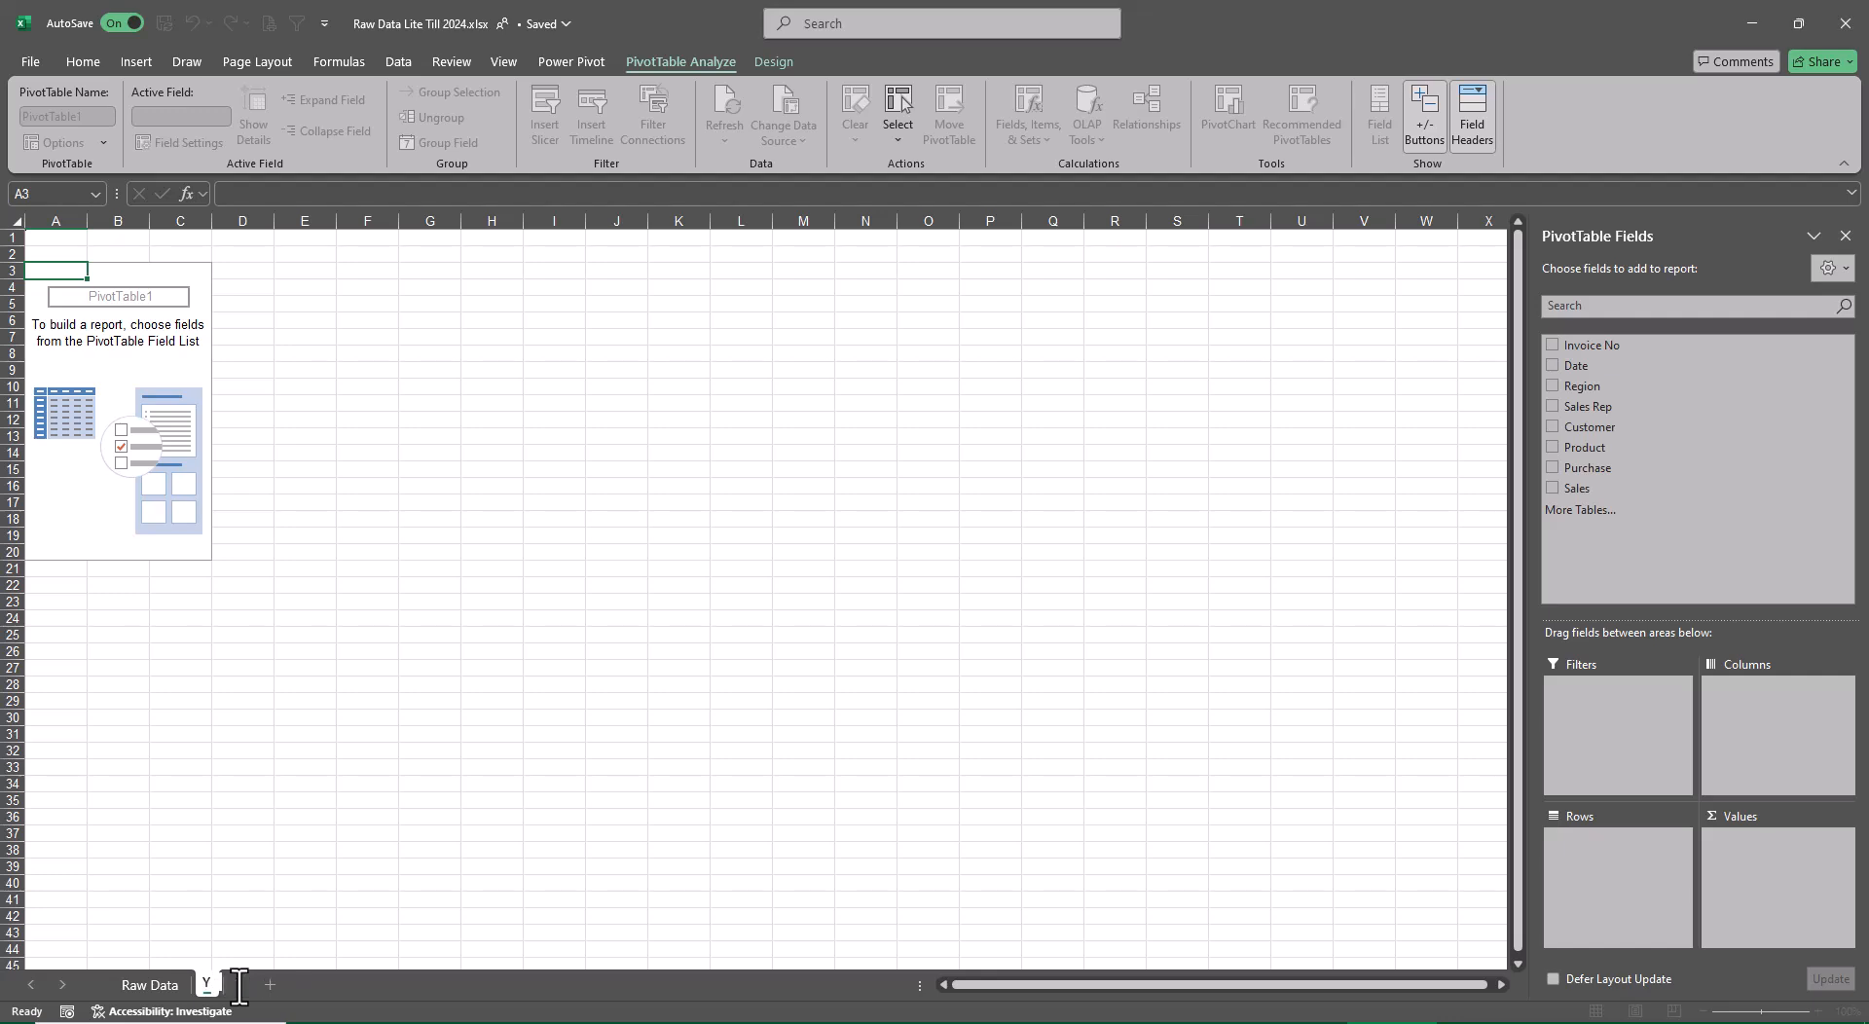
type("early Sal")
key("BackSpace")
key("BackSpace")
key("BackSpace")
key("BackSpace")
key("Return")
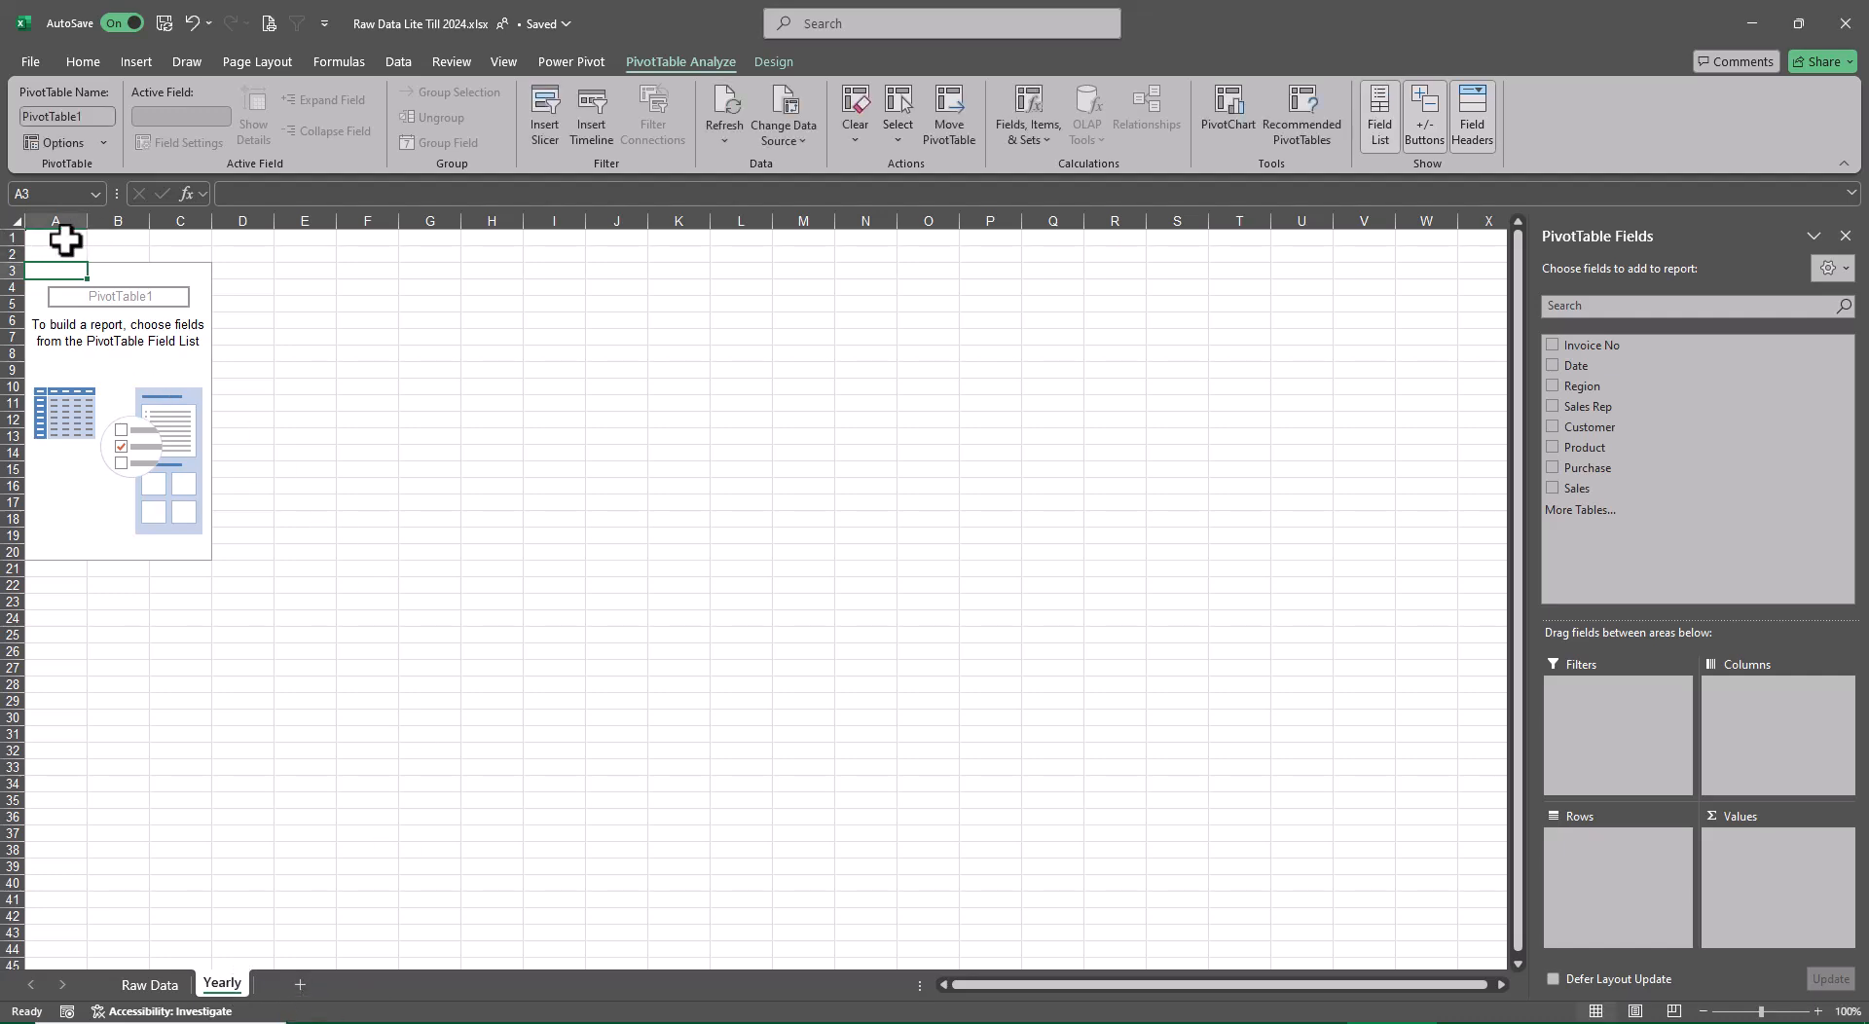
Merge and center cells A1 through C2 above the pivot table and enter the title Yearly Sales
left_click_drag(55, 238, 204, 255)
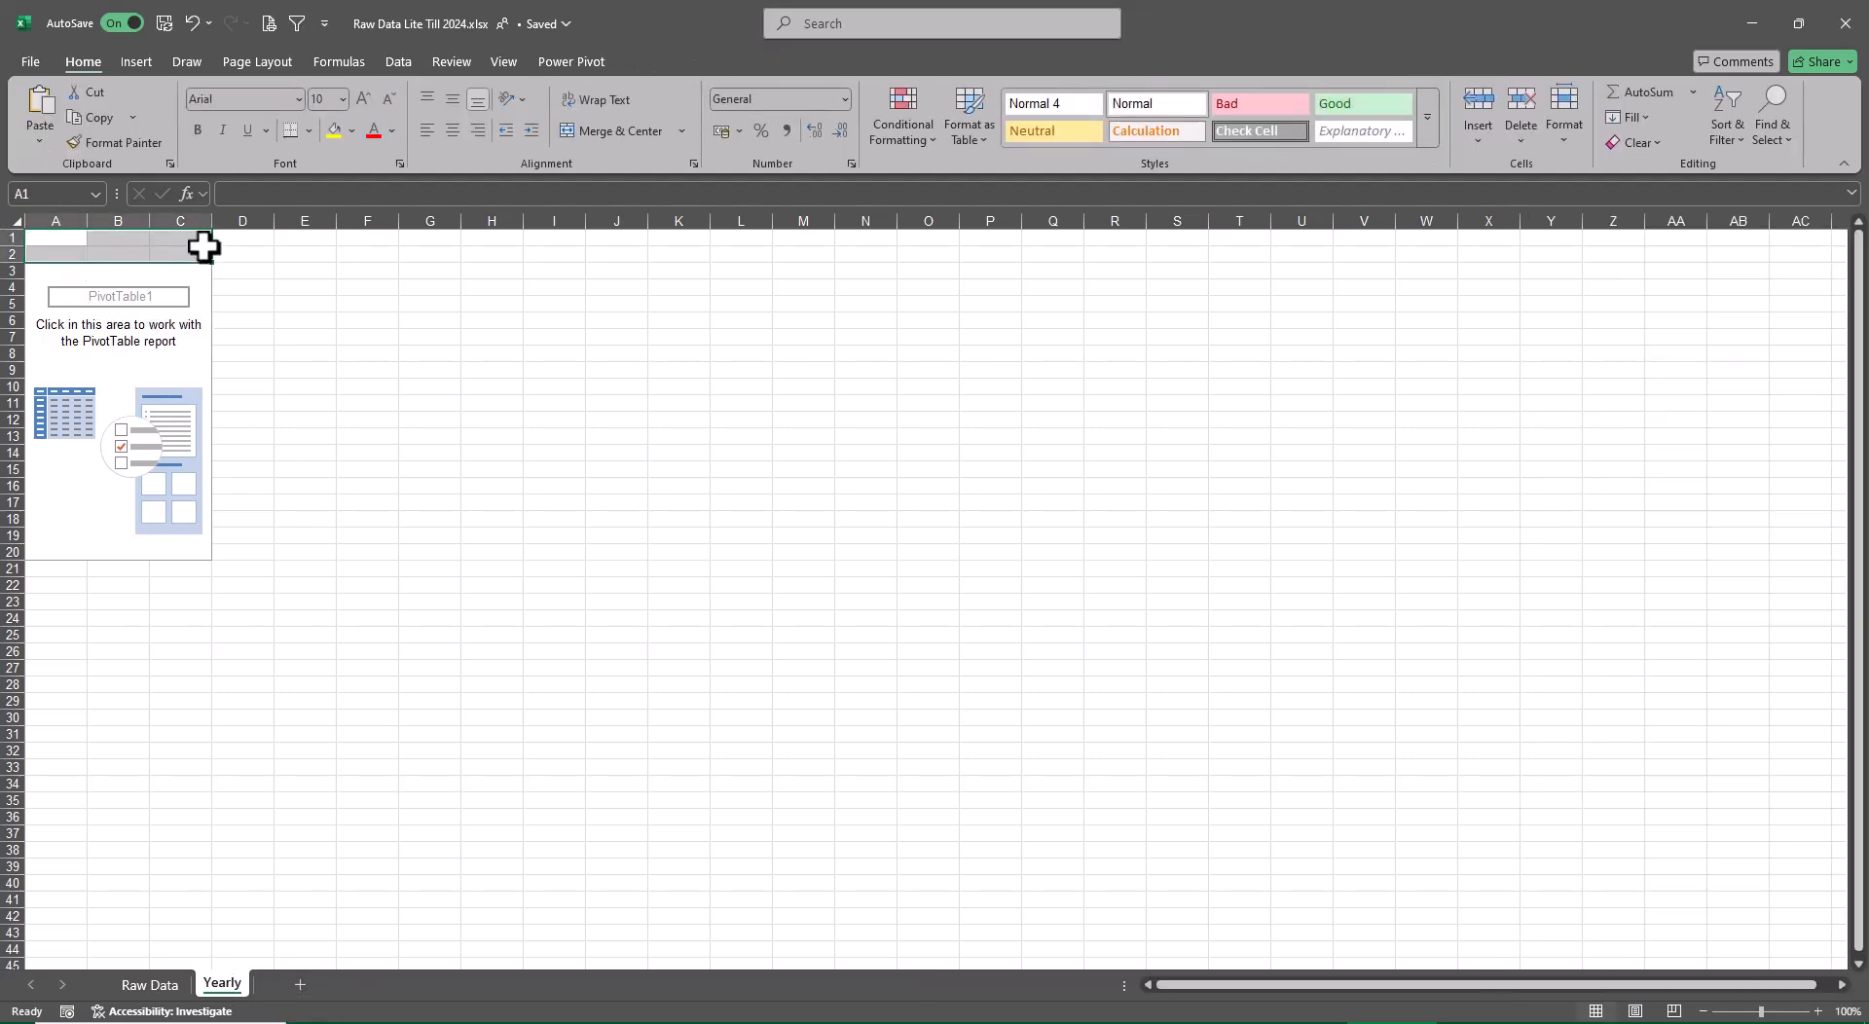
left_click(641, 124)
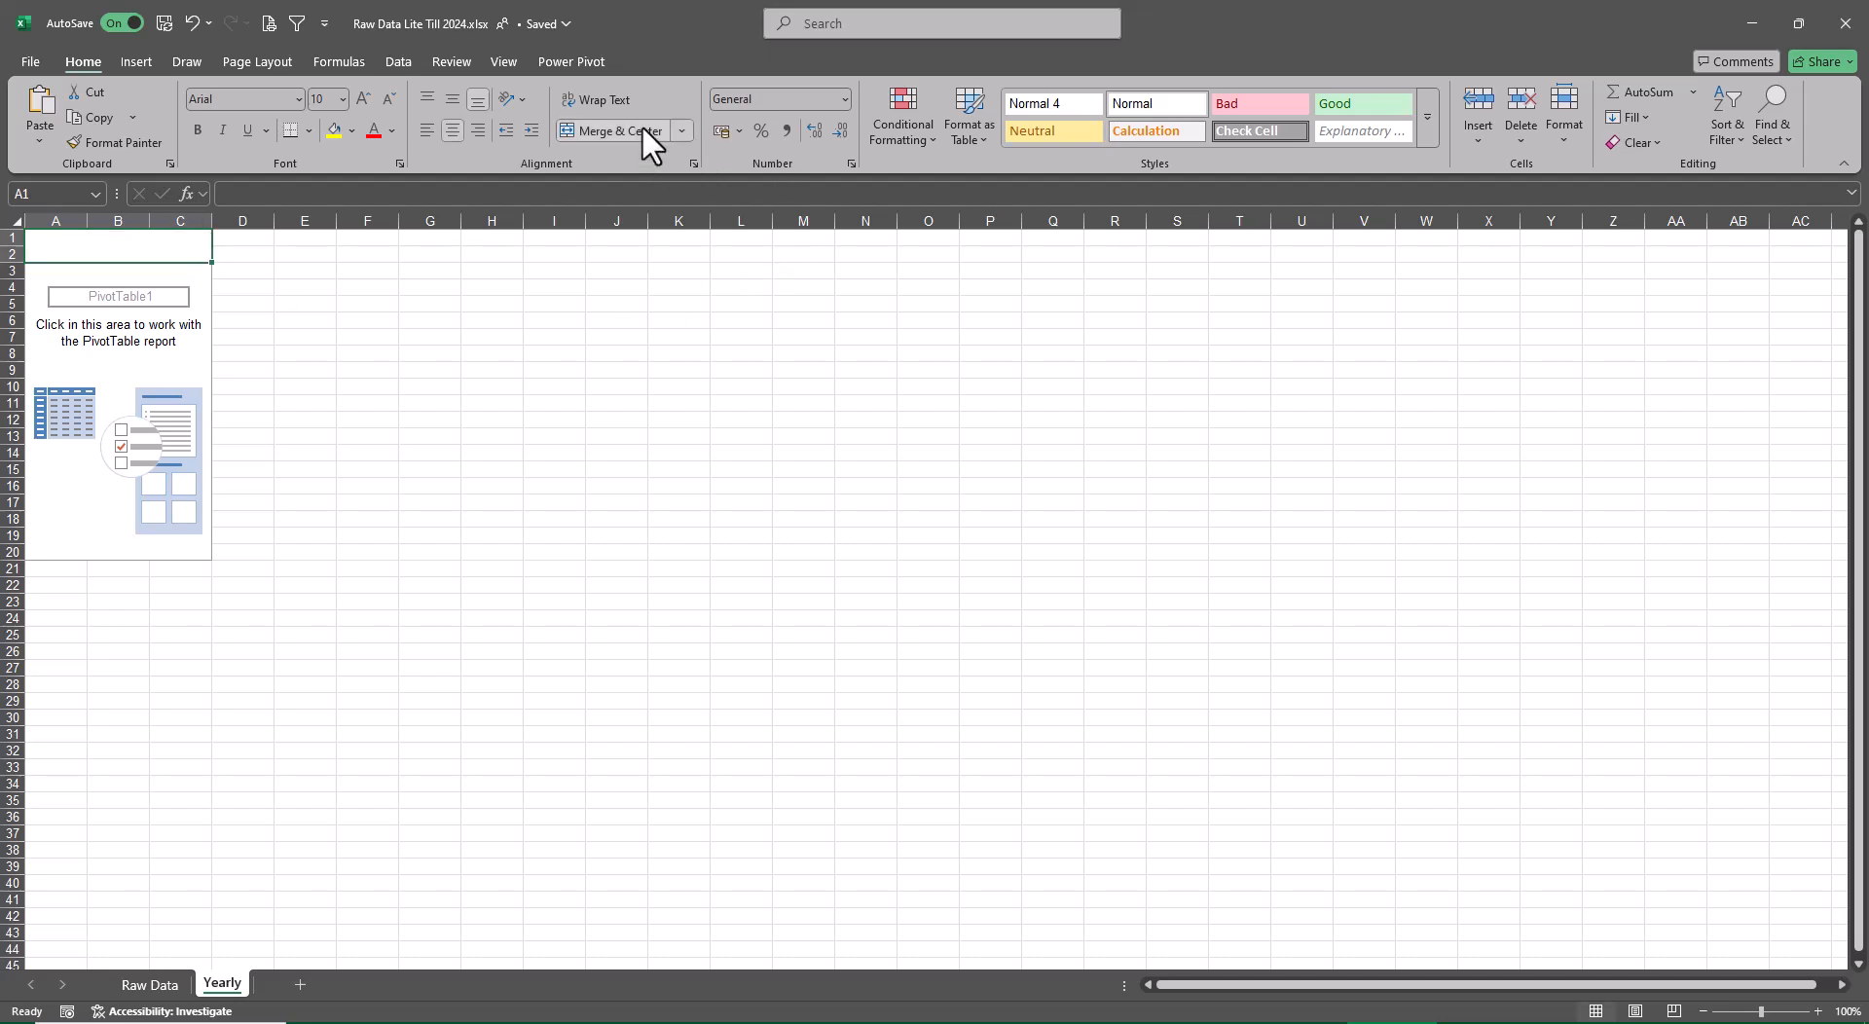
type("Yearl")
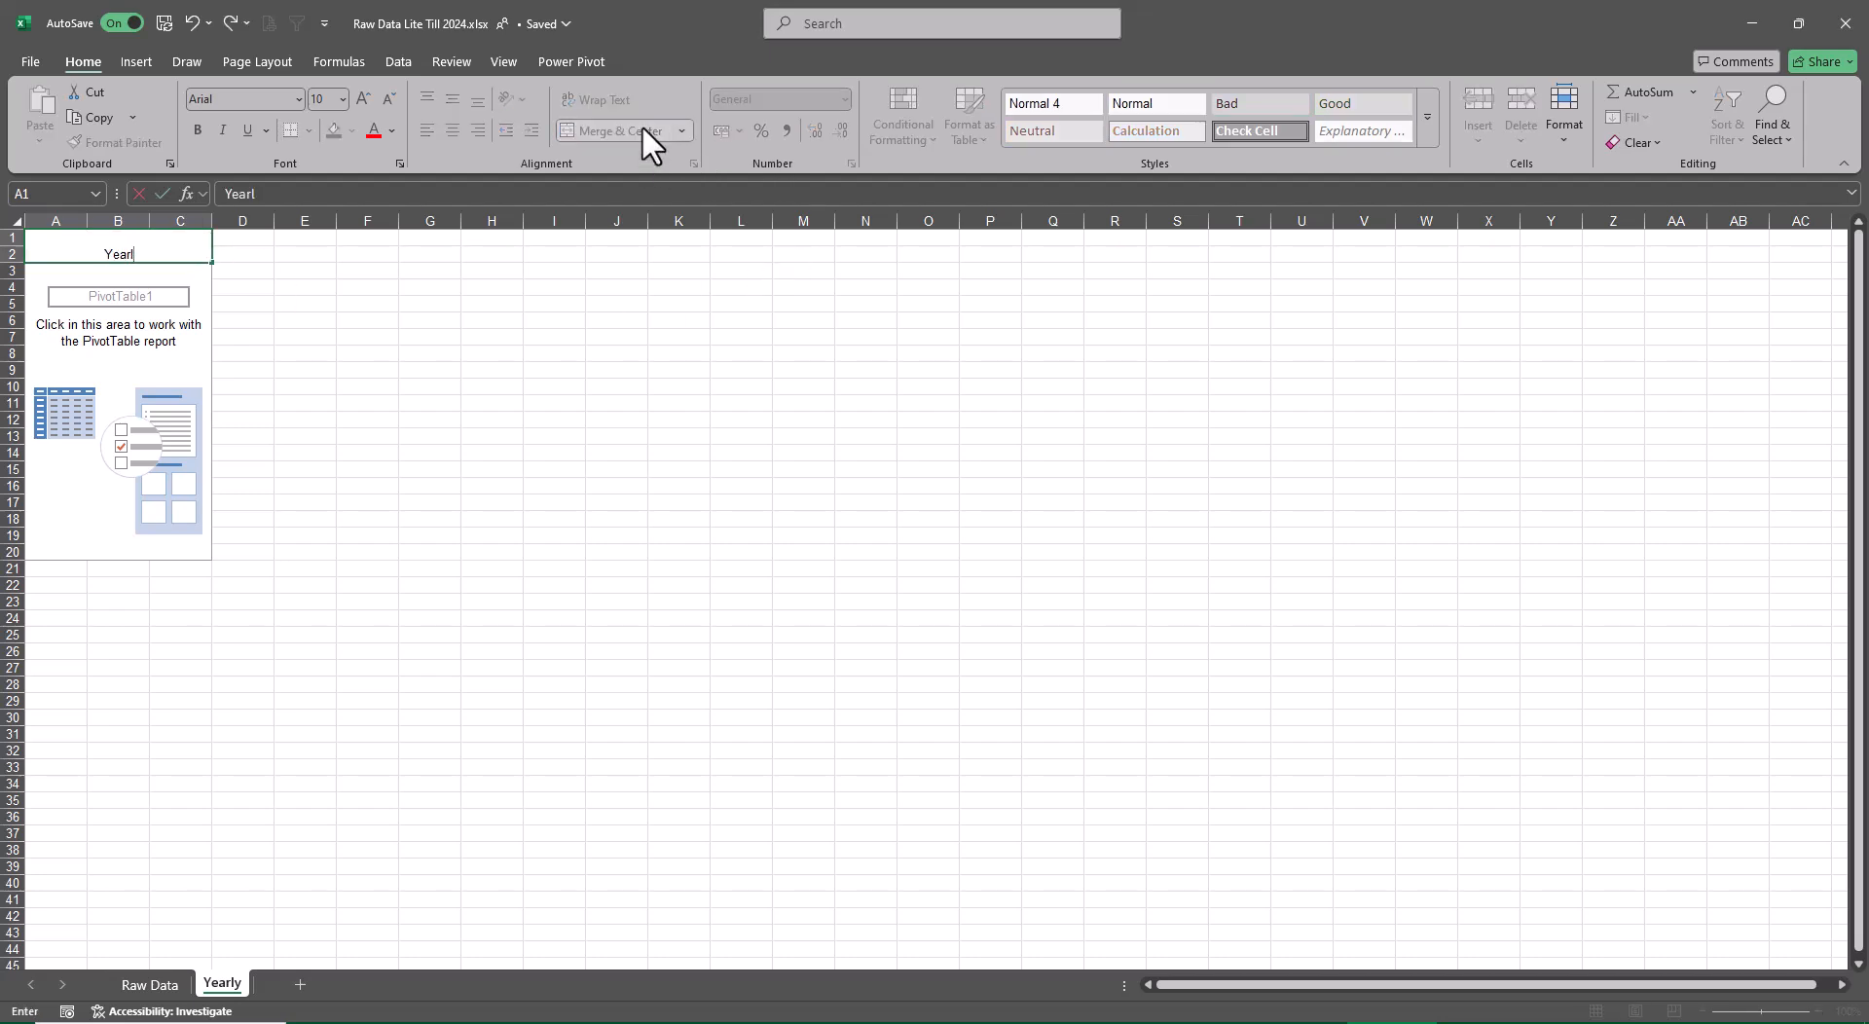
type("y Sales")
key("Return")
key("Up")
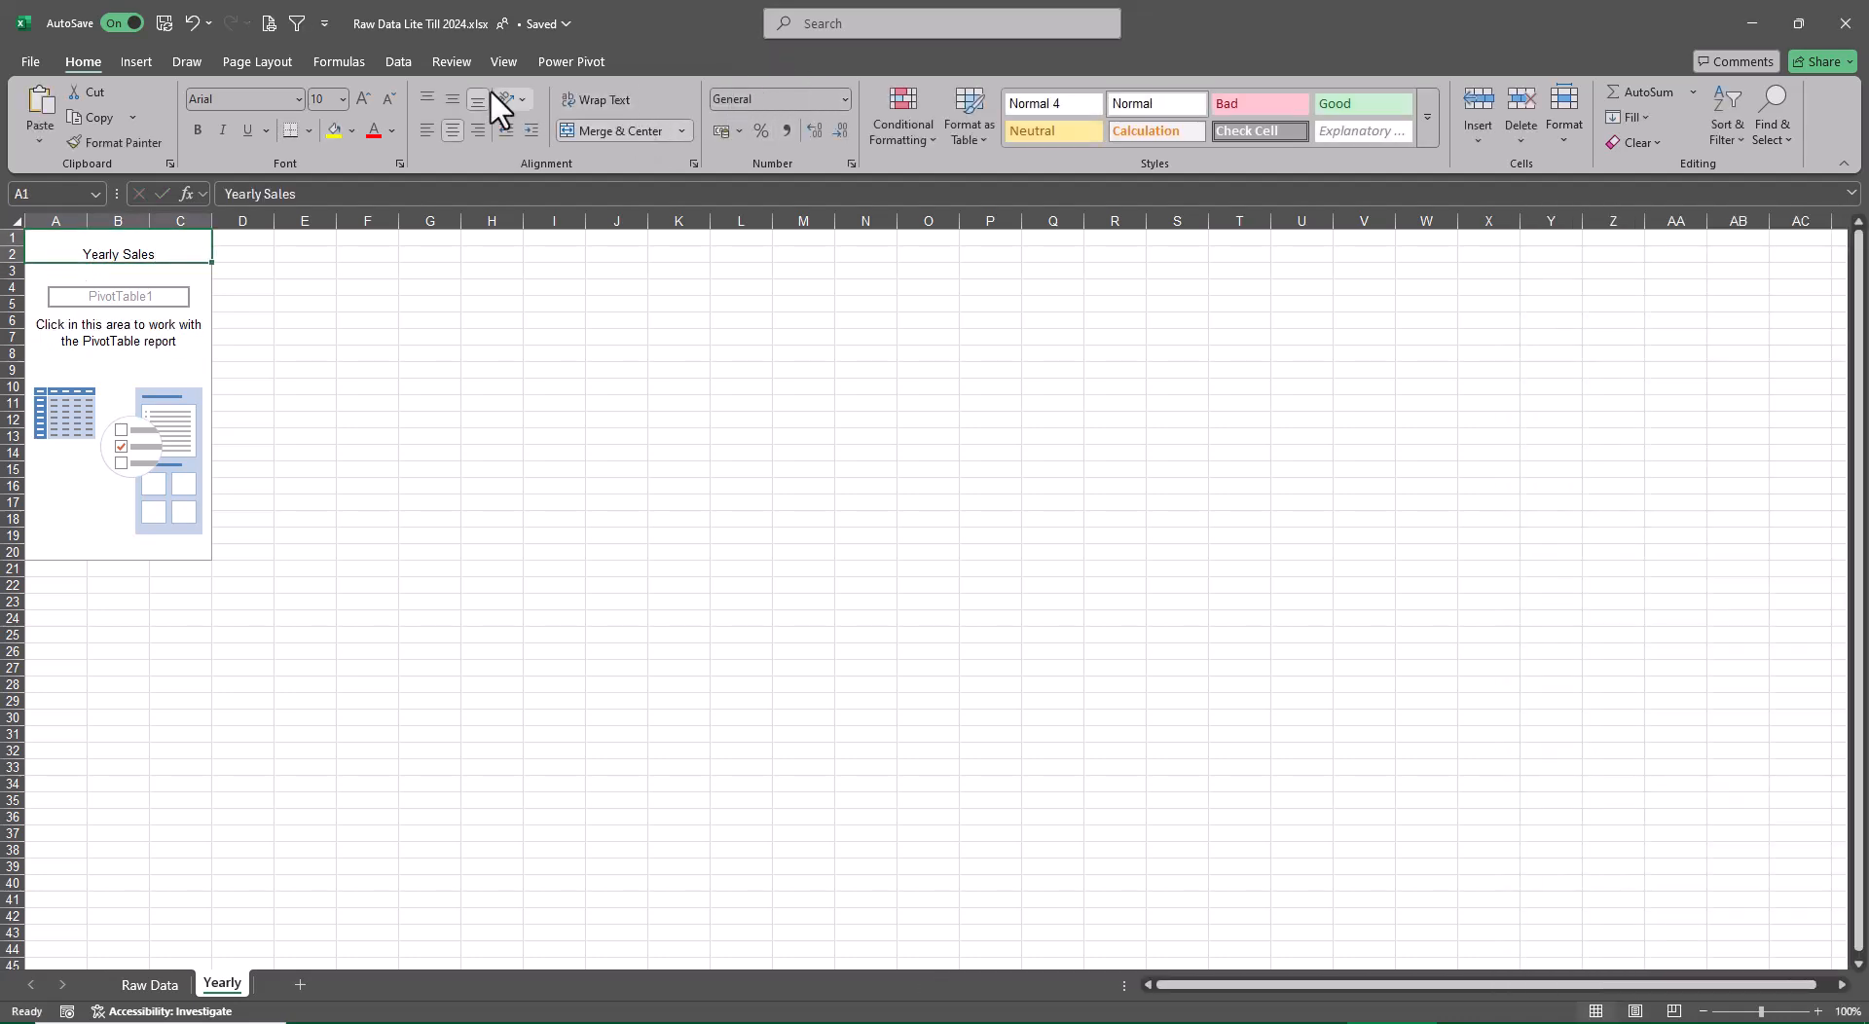
Format the Yearly Sales title as middle-aligned, bold and underlined
left_click(453, 97)
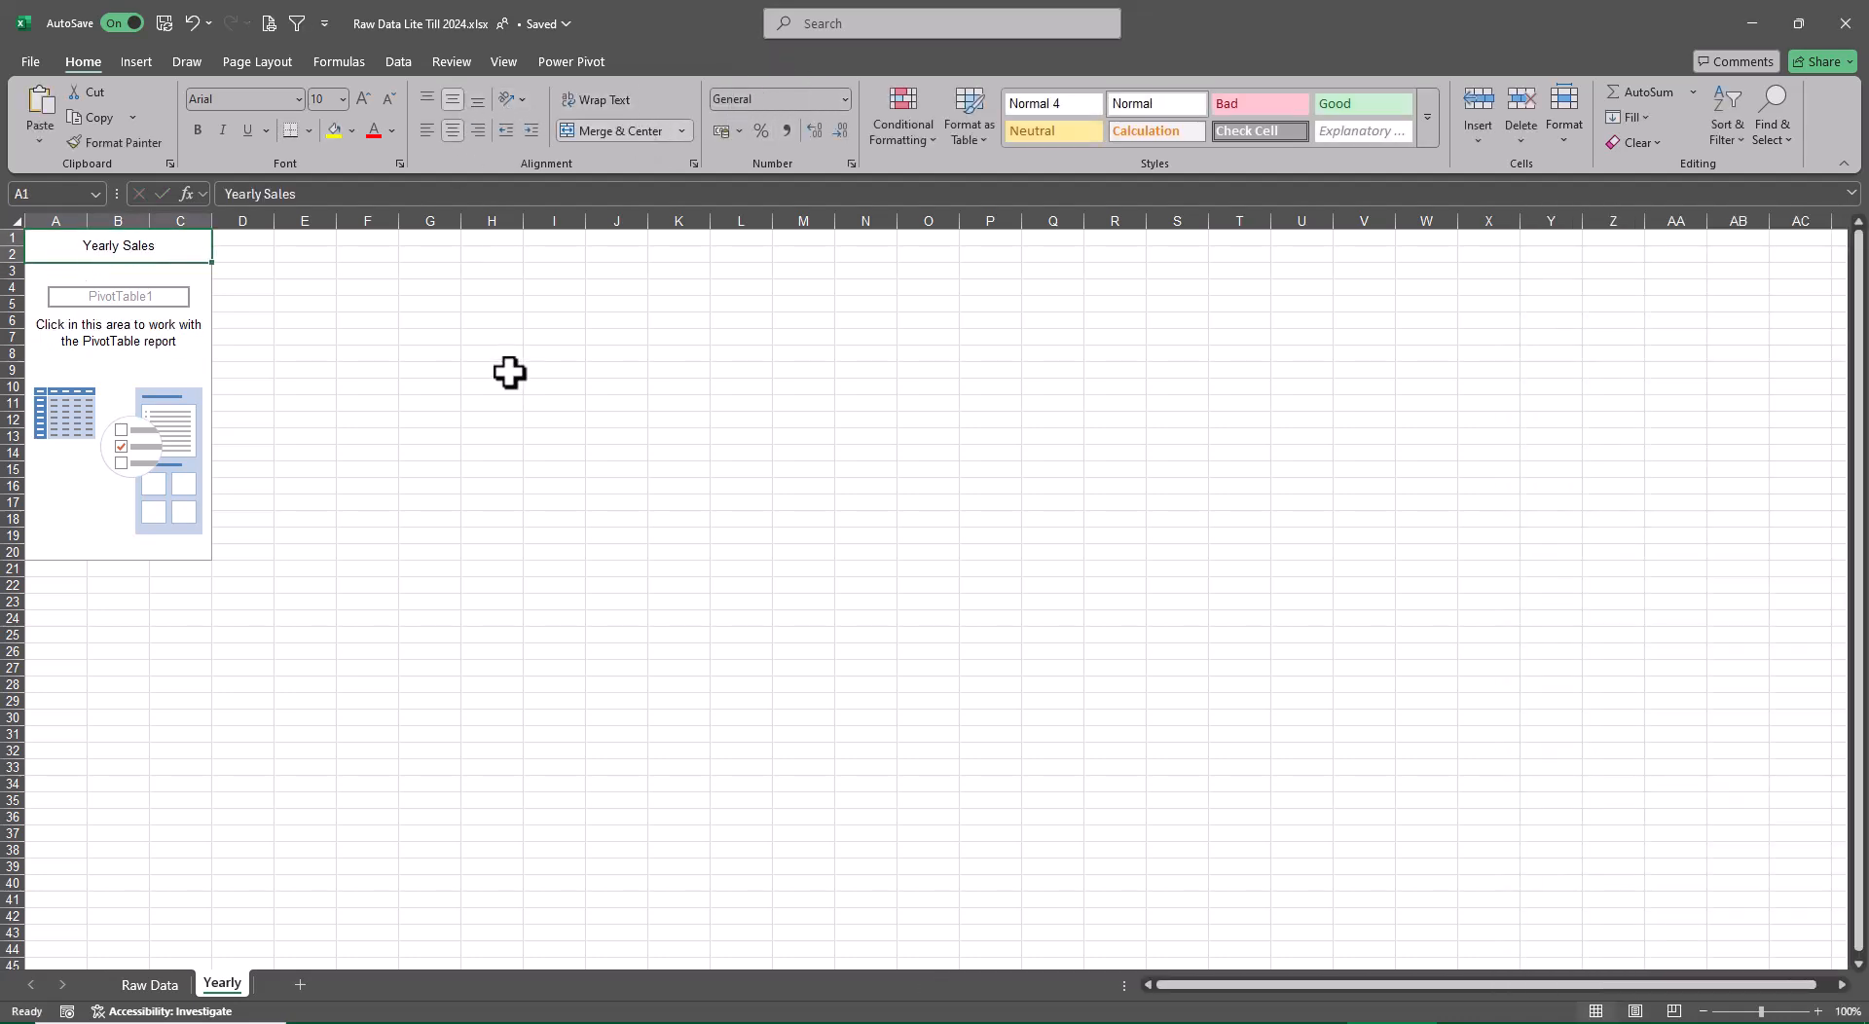
key("ctrl+b")
key("ctrl+u")
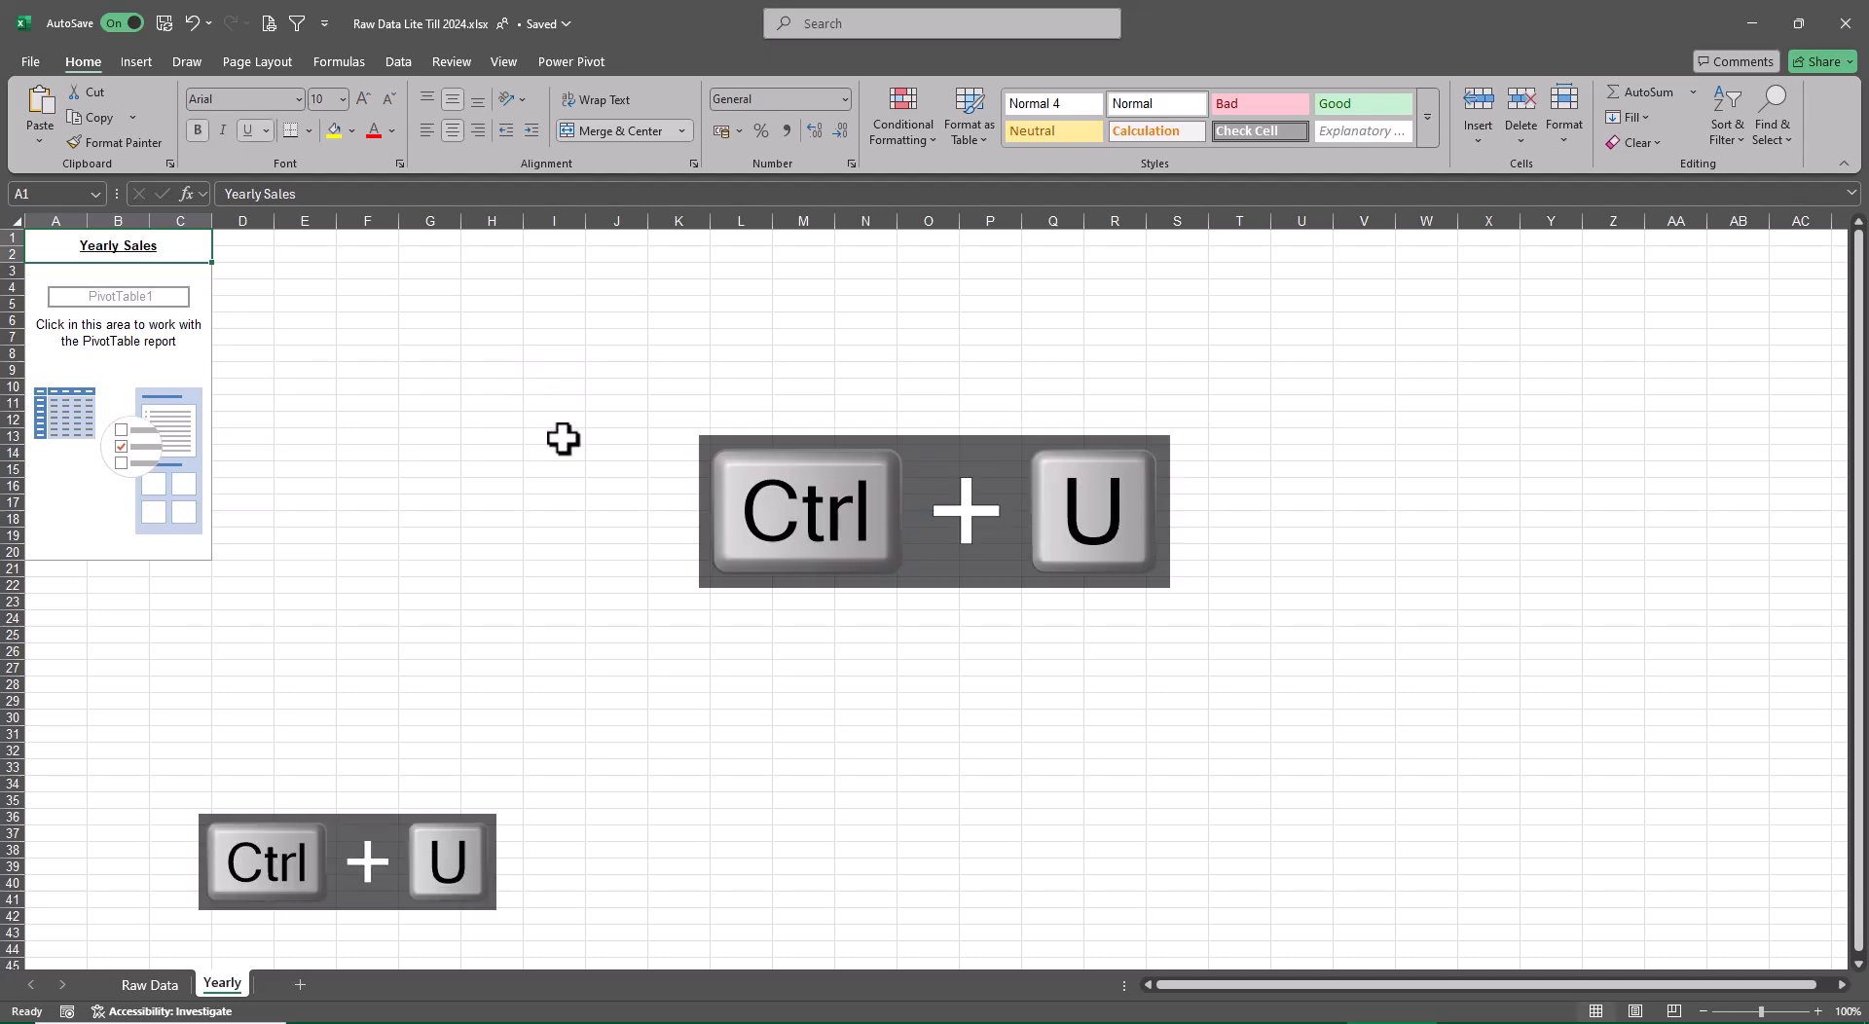
left_click(562, 436)
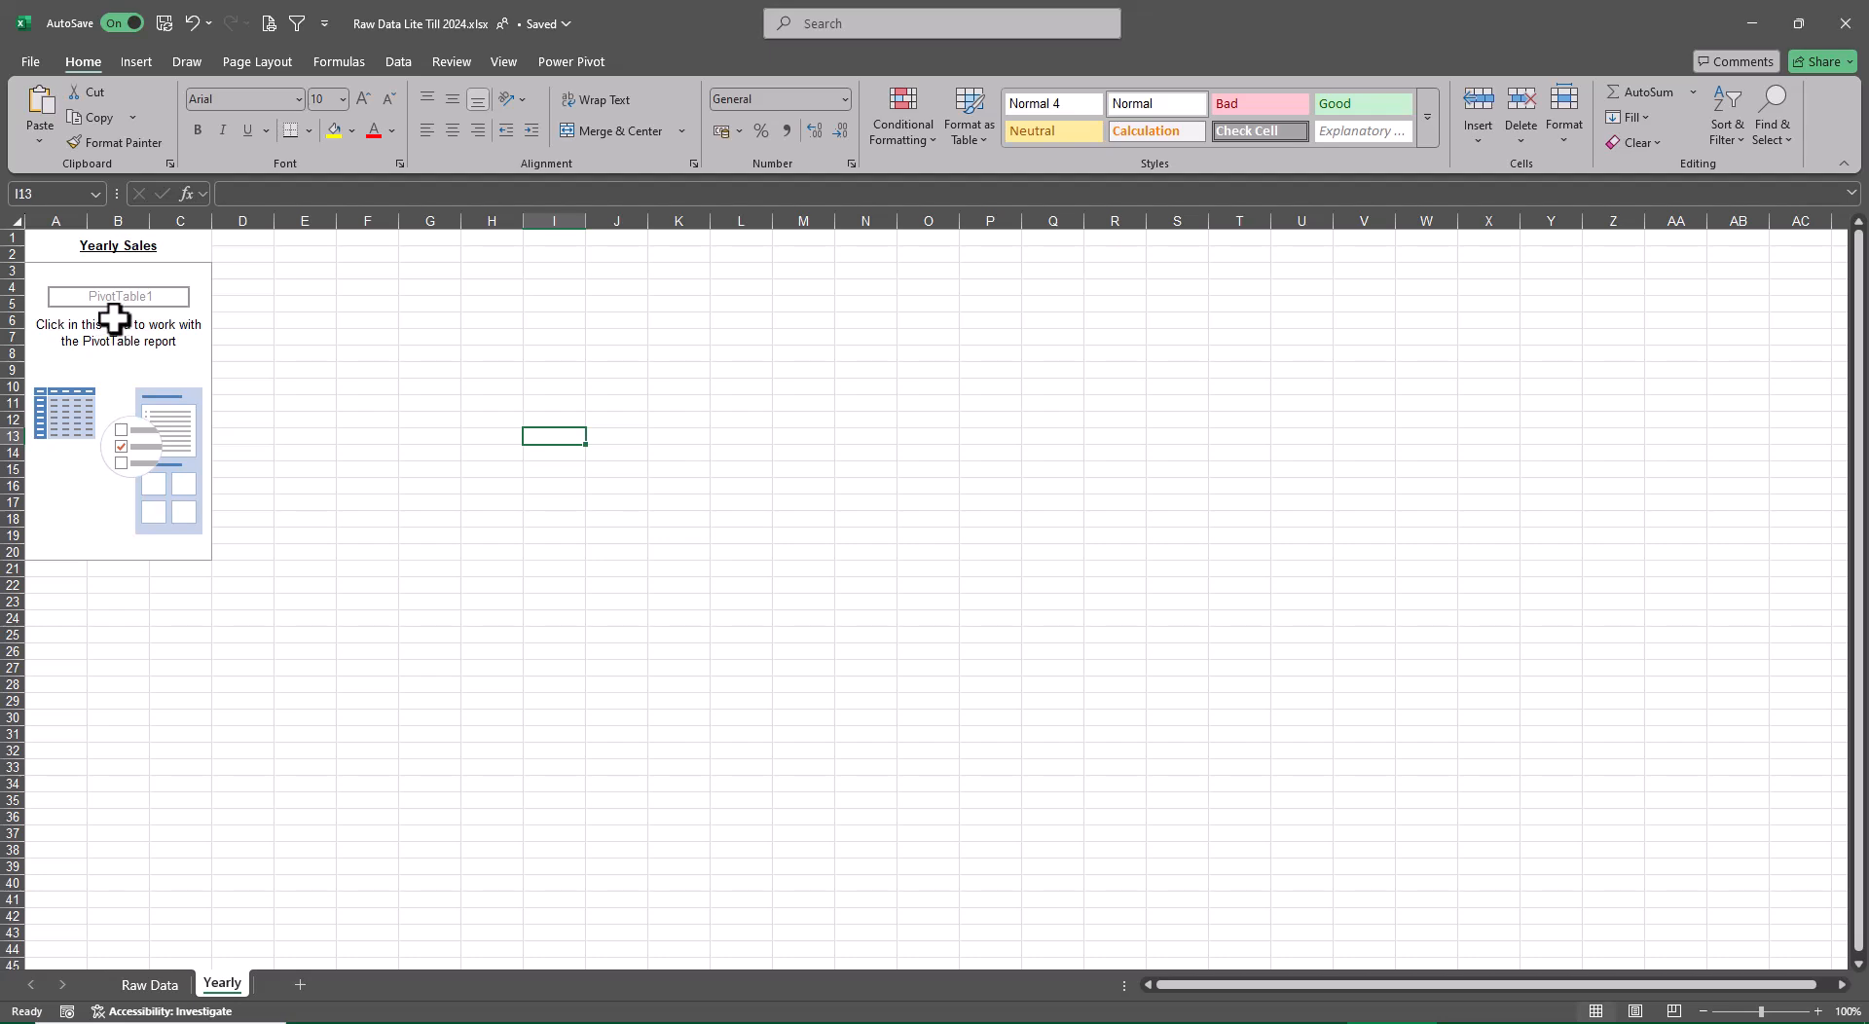
Start a new calculated field for the empty pivot table and name it Profit
left_click(60, 273)
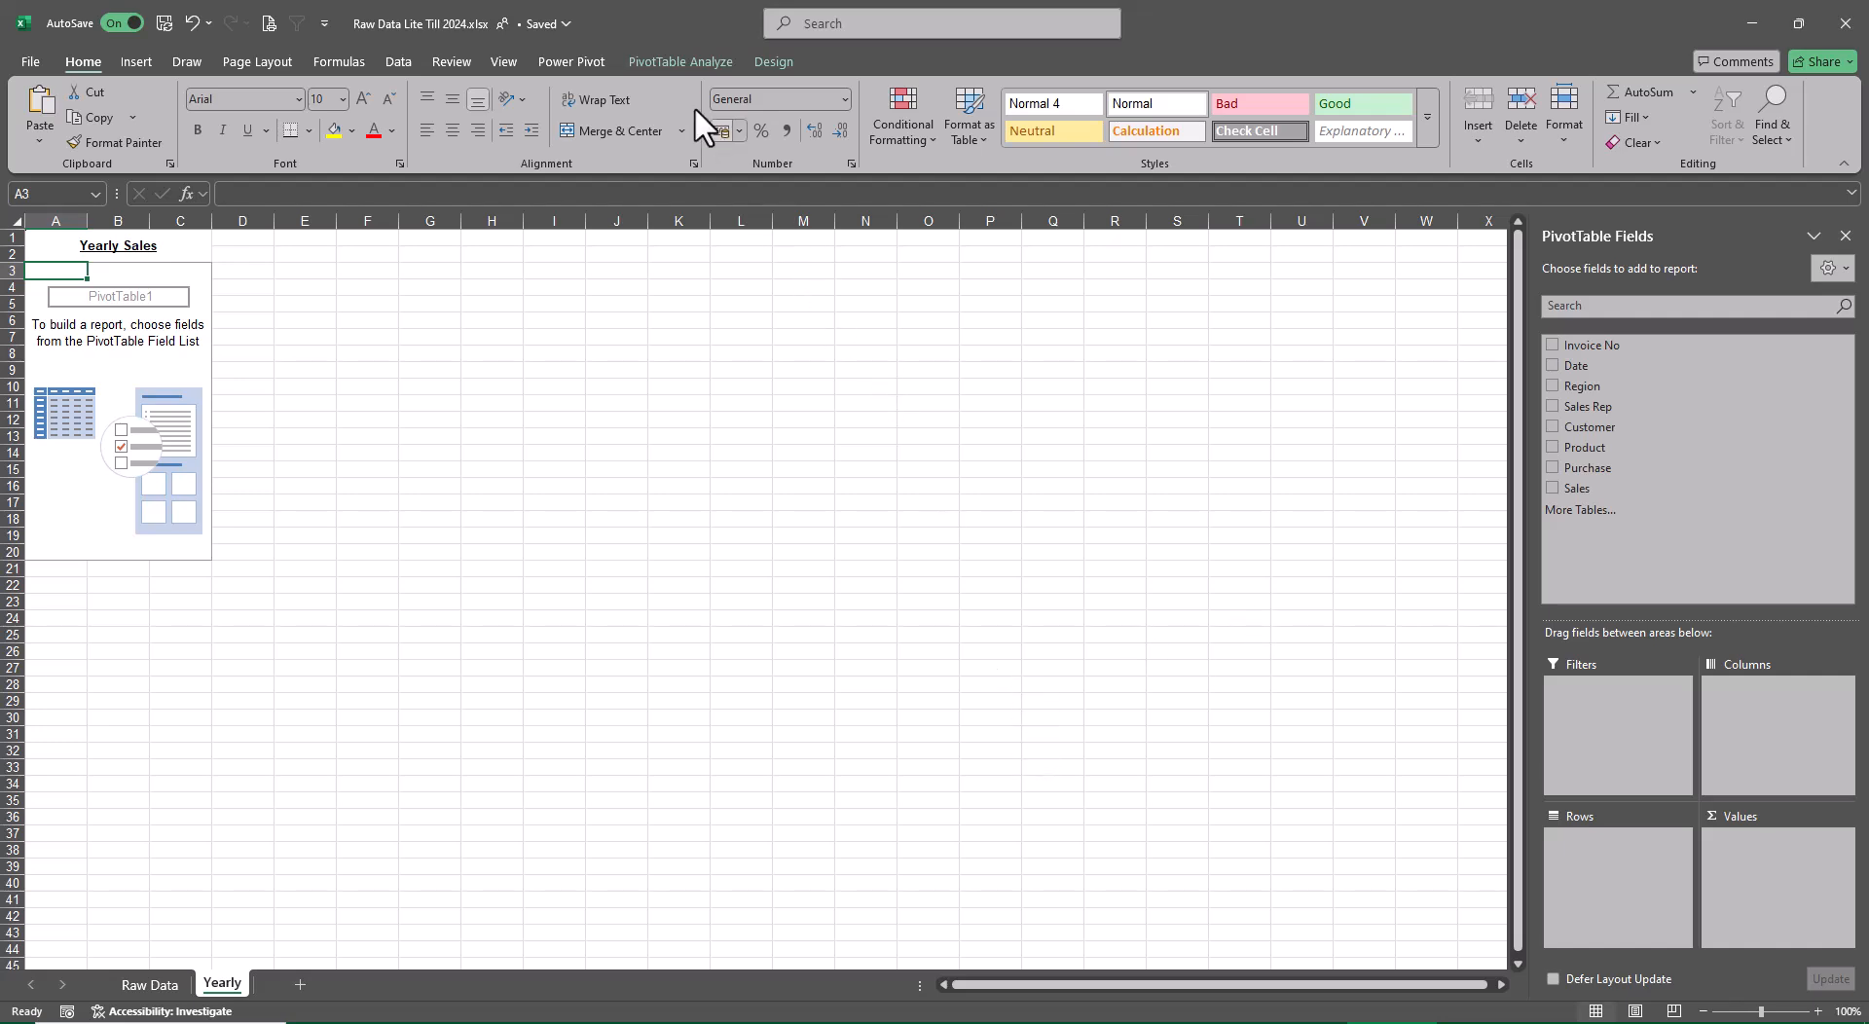
left_click(671, 60)
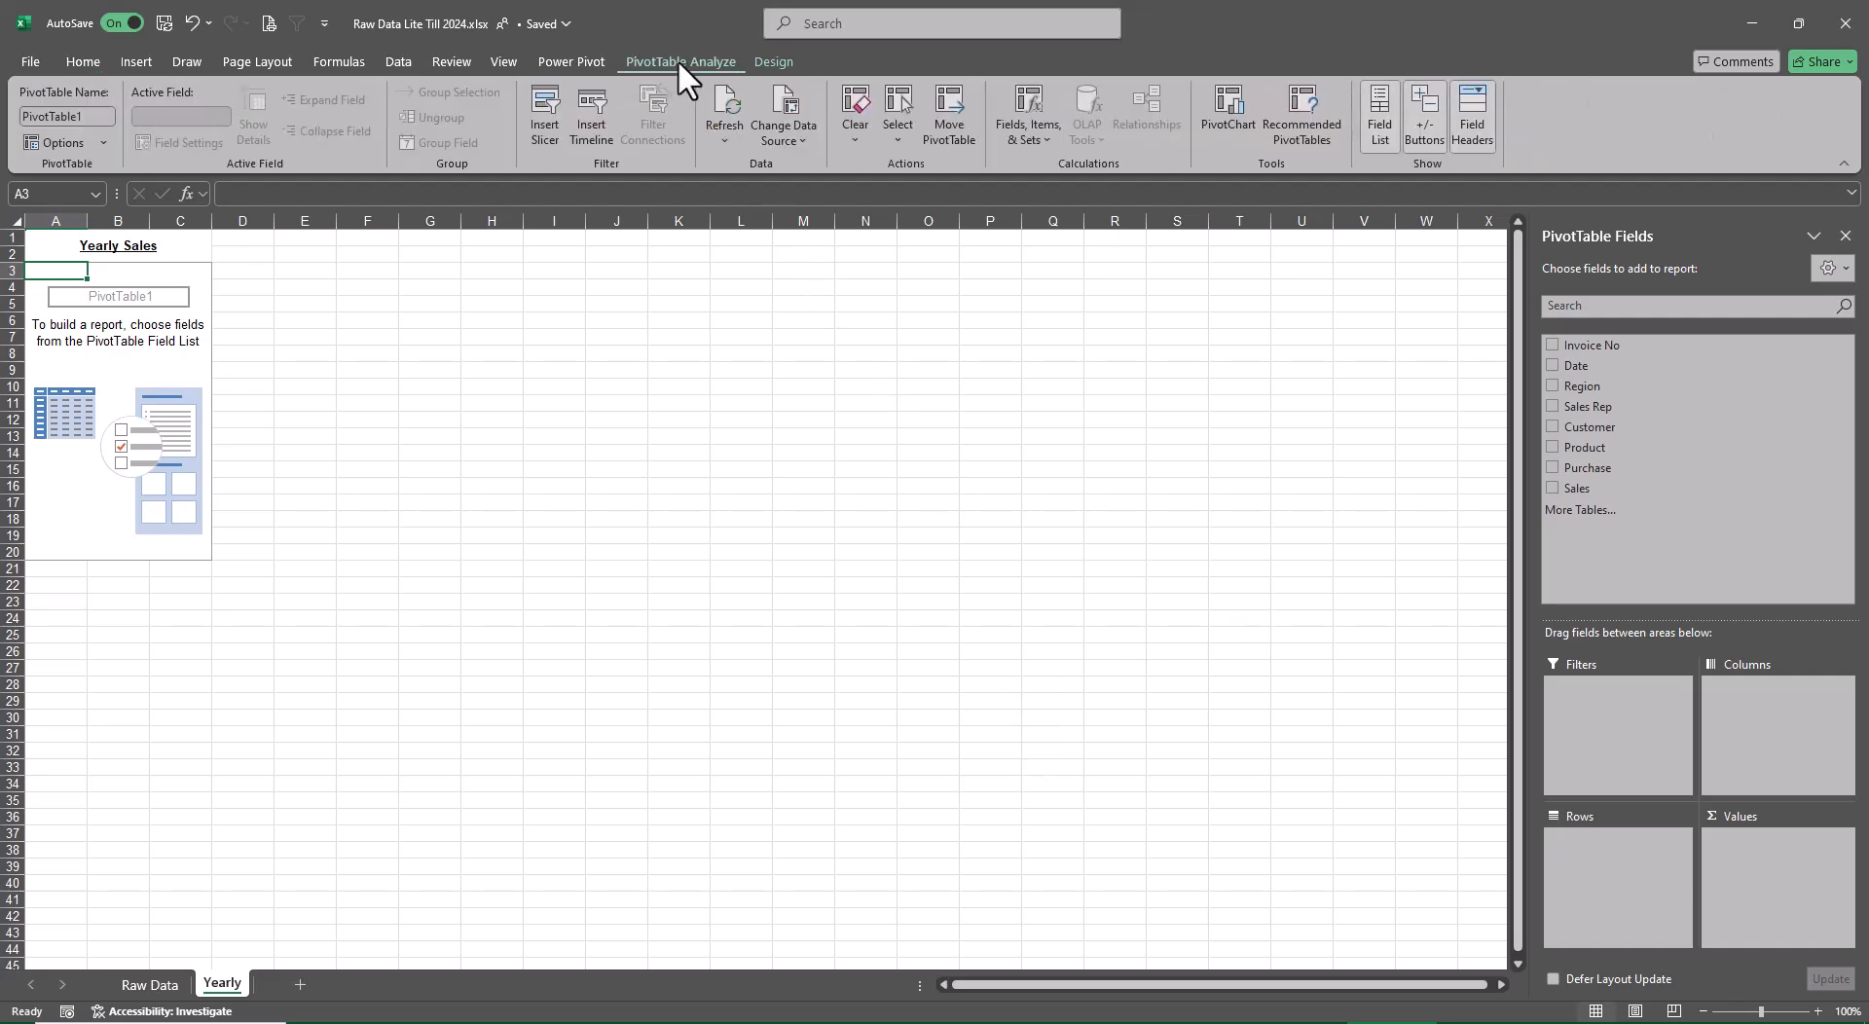
left_click(1030, 135)
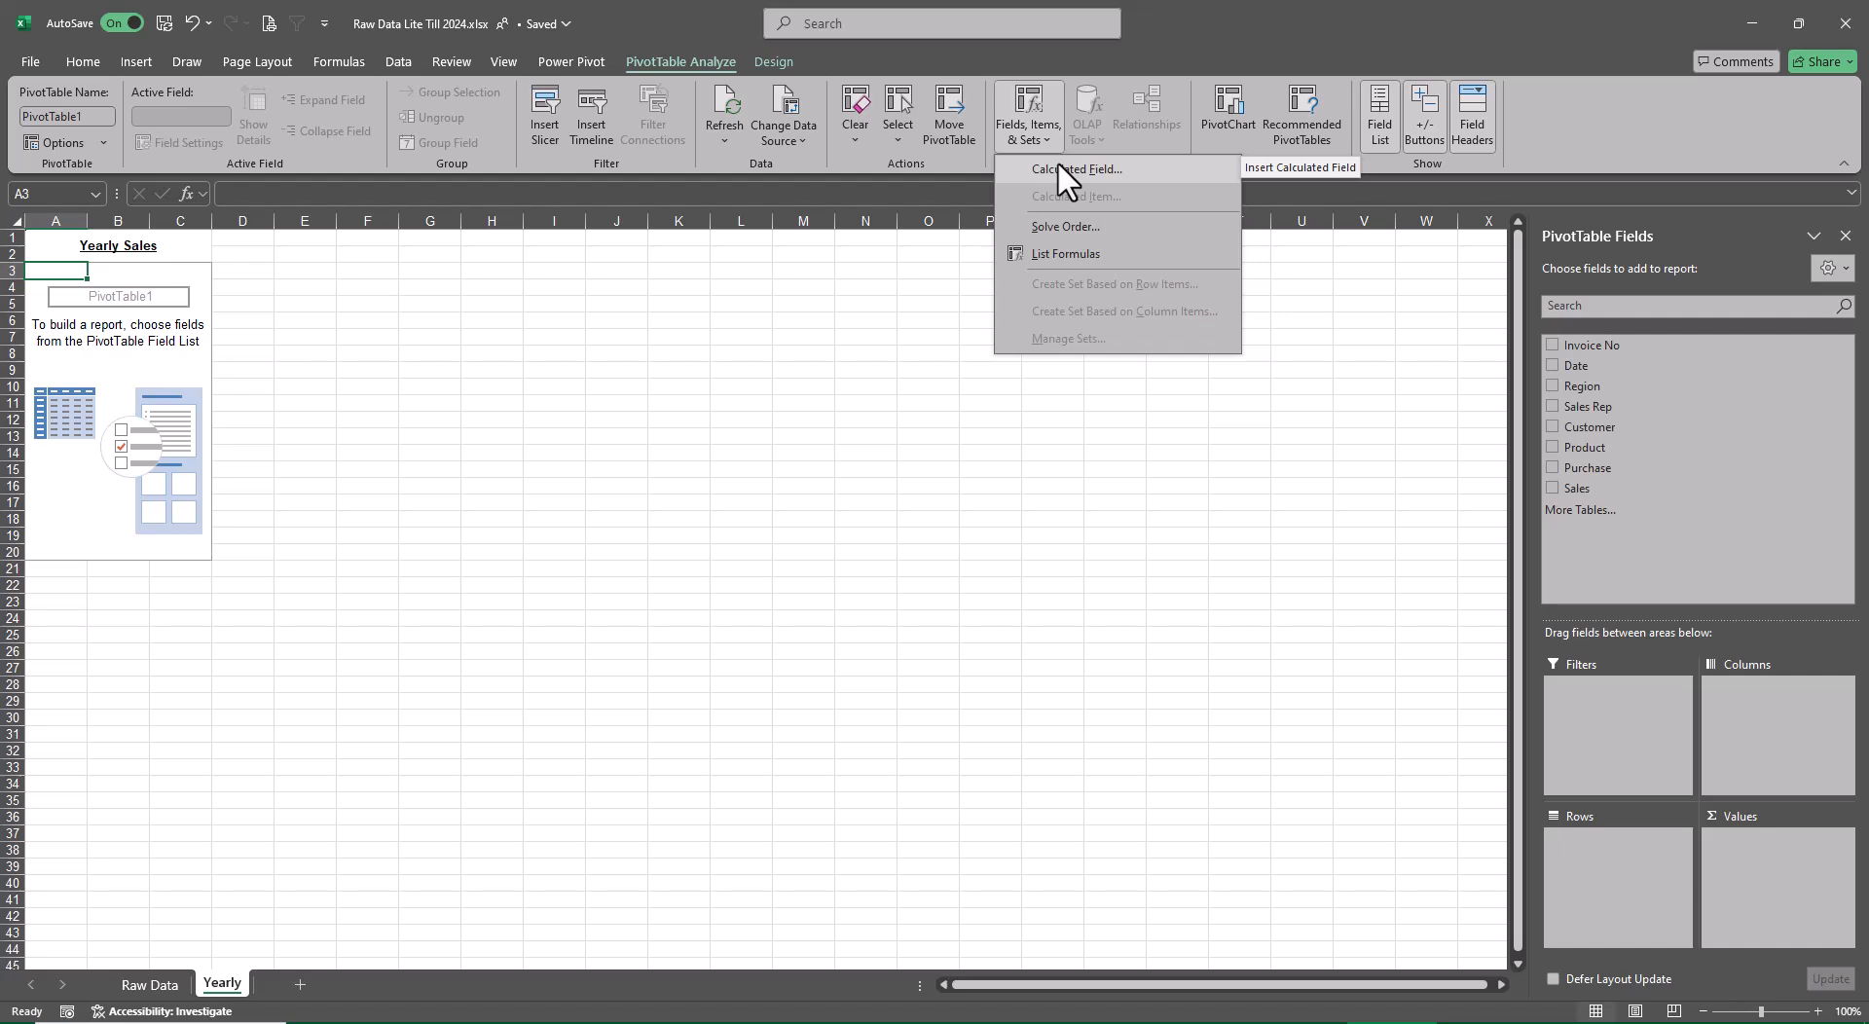
left_click(1059, 166)
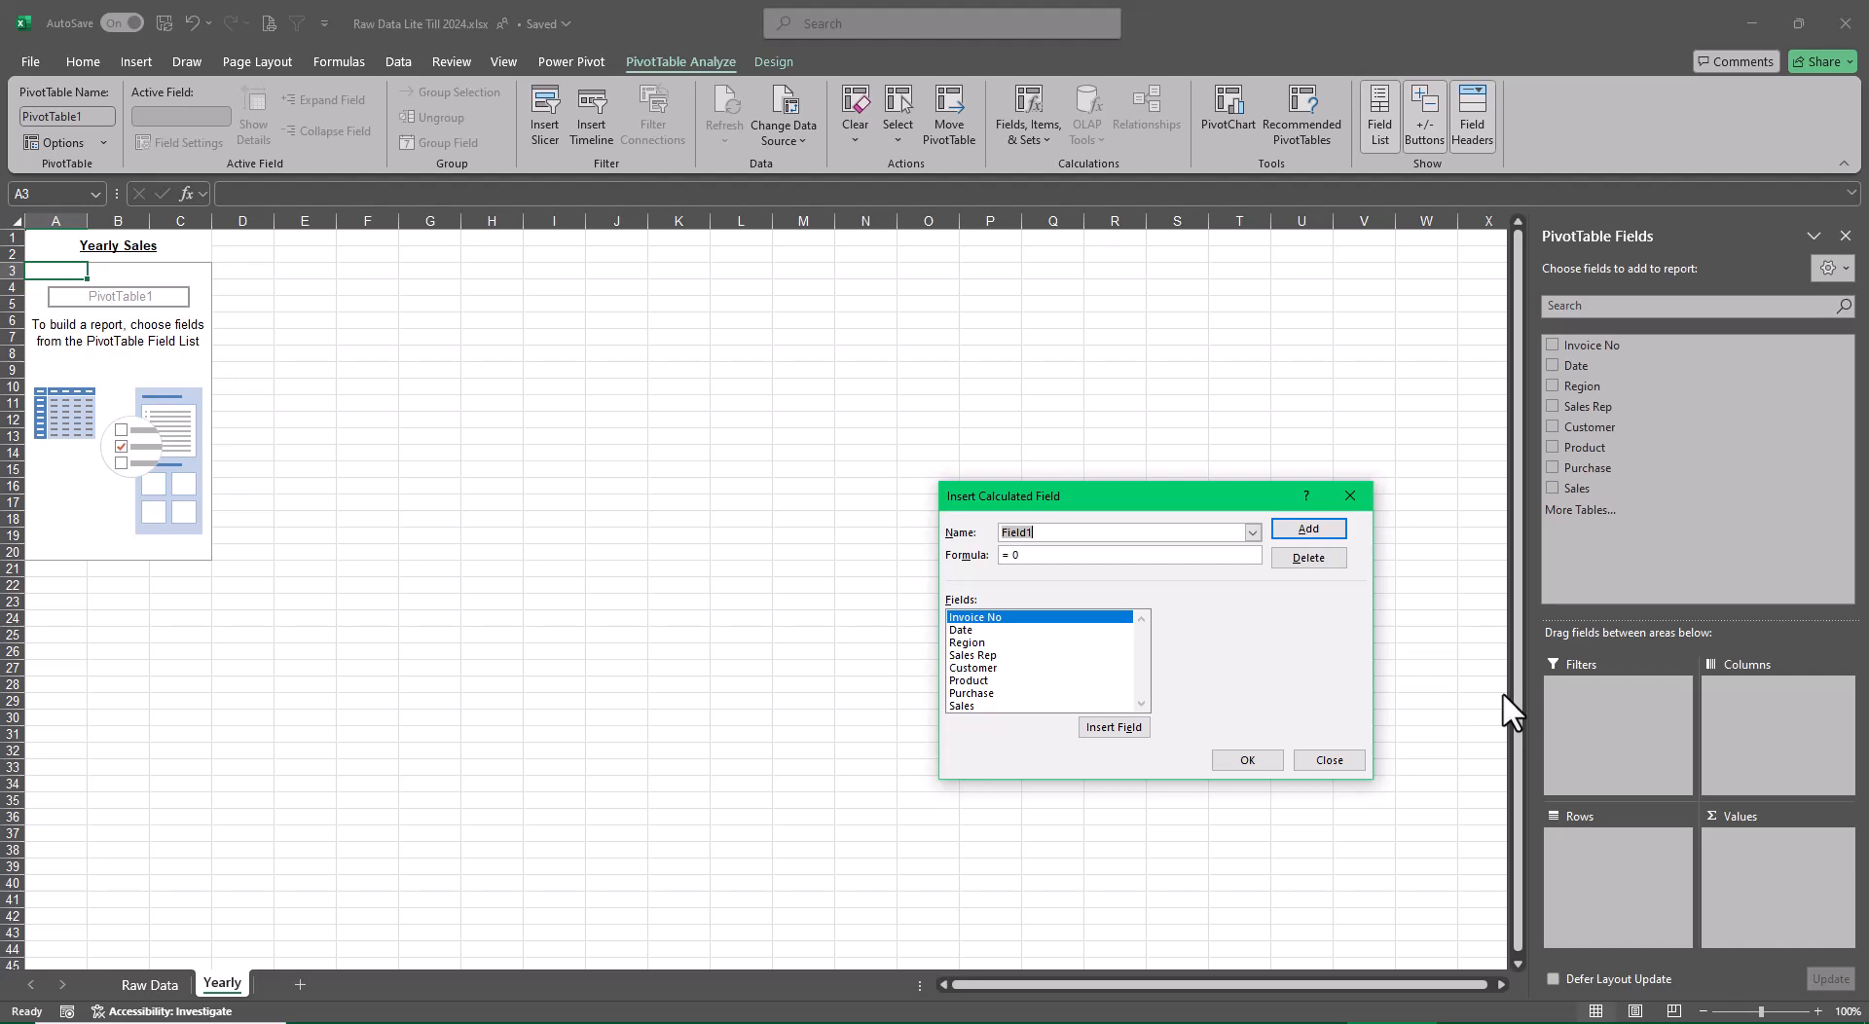
key("BackSpace")
type("Profit")
Set the Profit formula to Sales - Purchase and add the calculated field to the pivot table
left_click(1060, 555)
key("BackSpace")
double_click(963, 707)
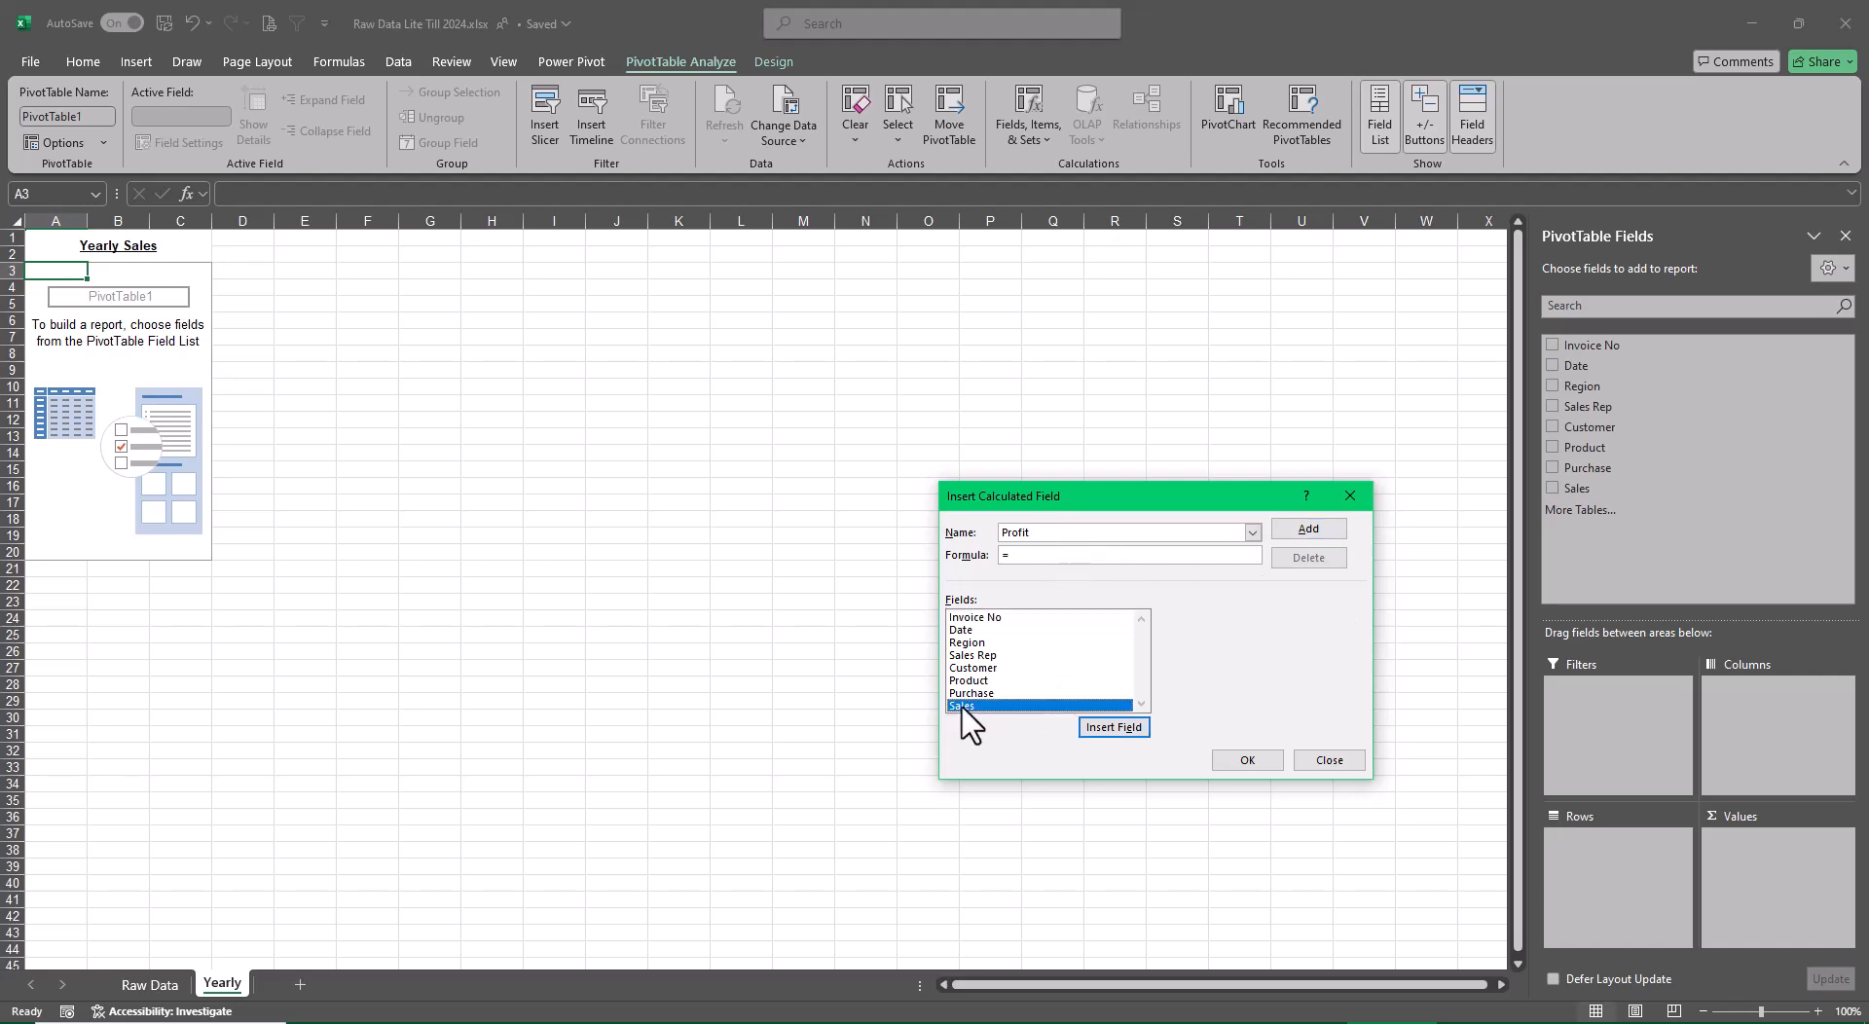
type("-")
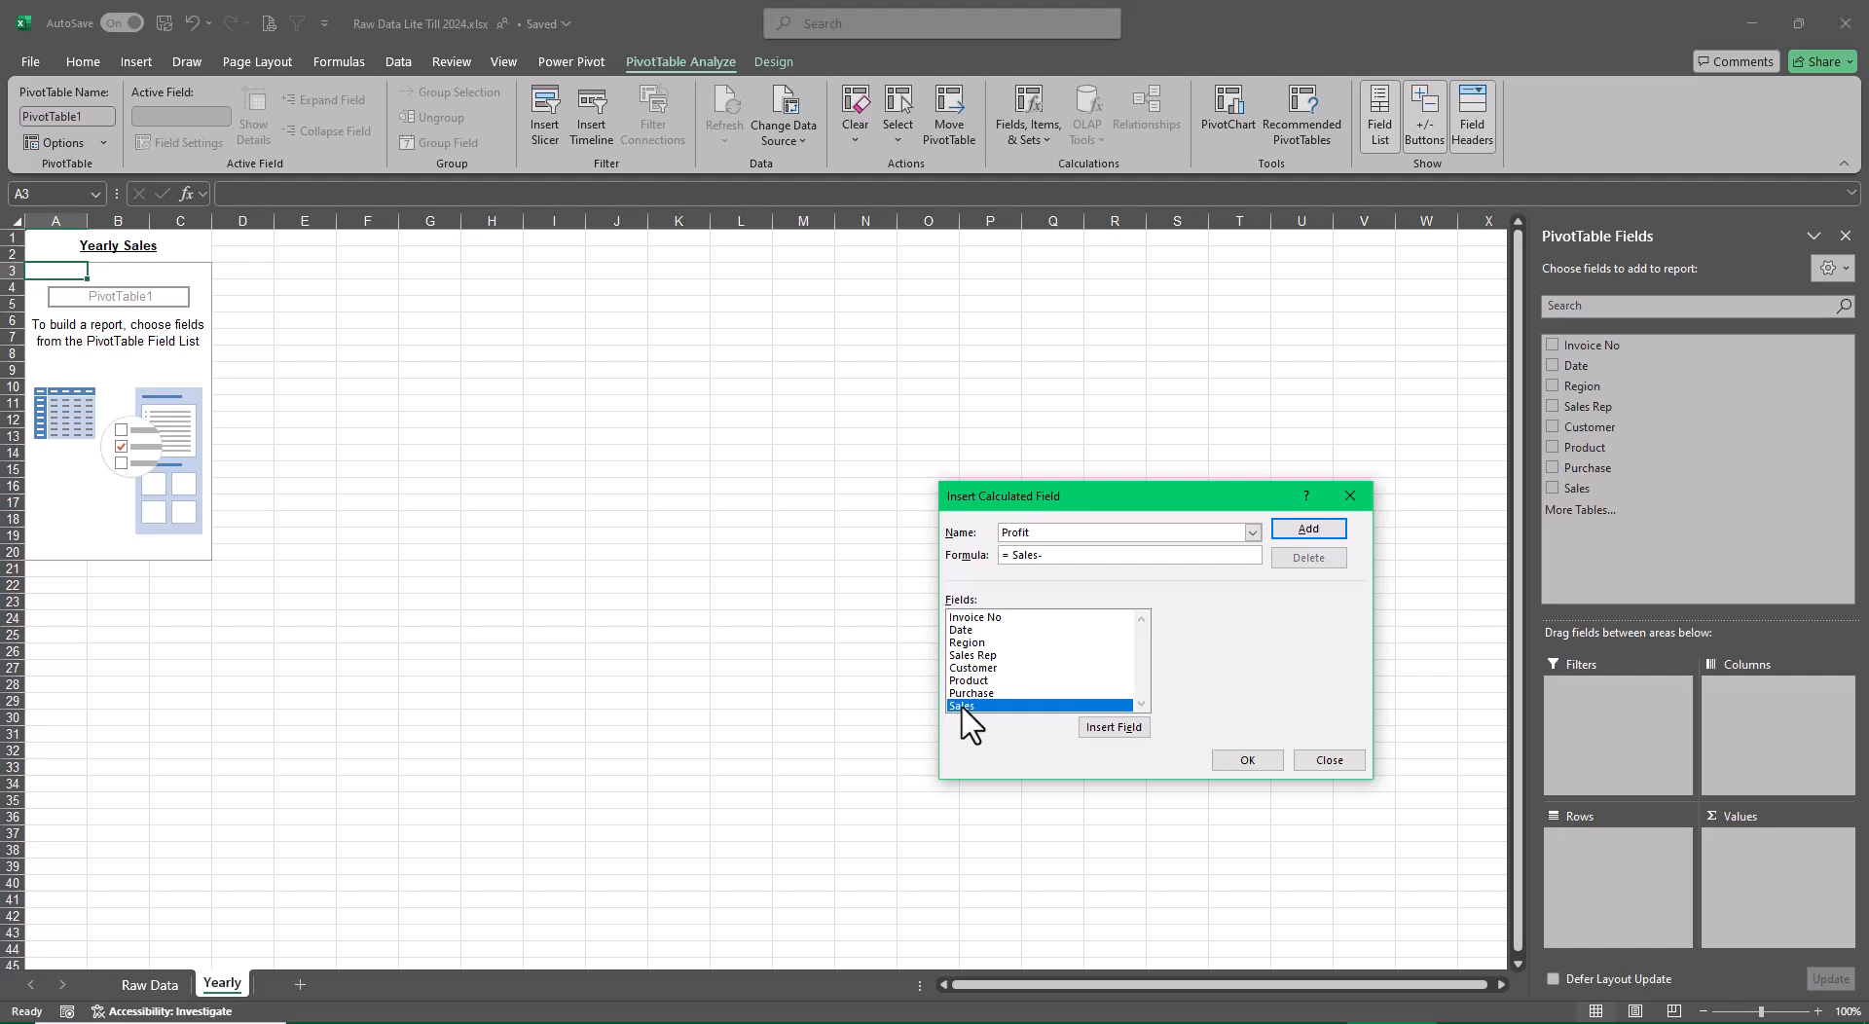
left_click(971, 694)
double_click(972, 694)
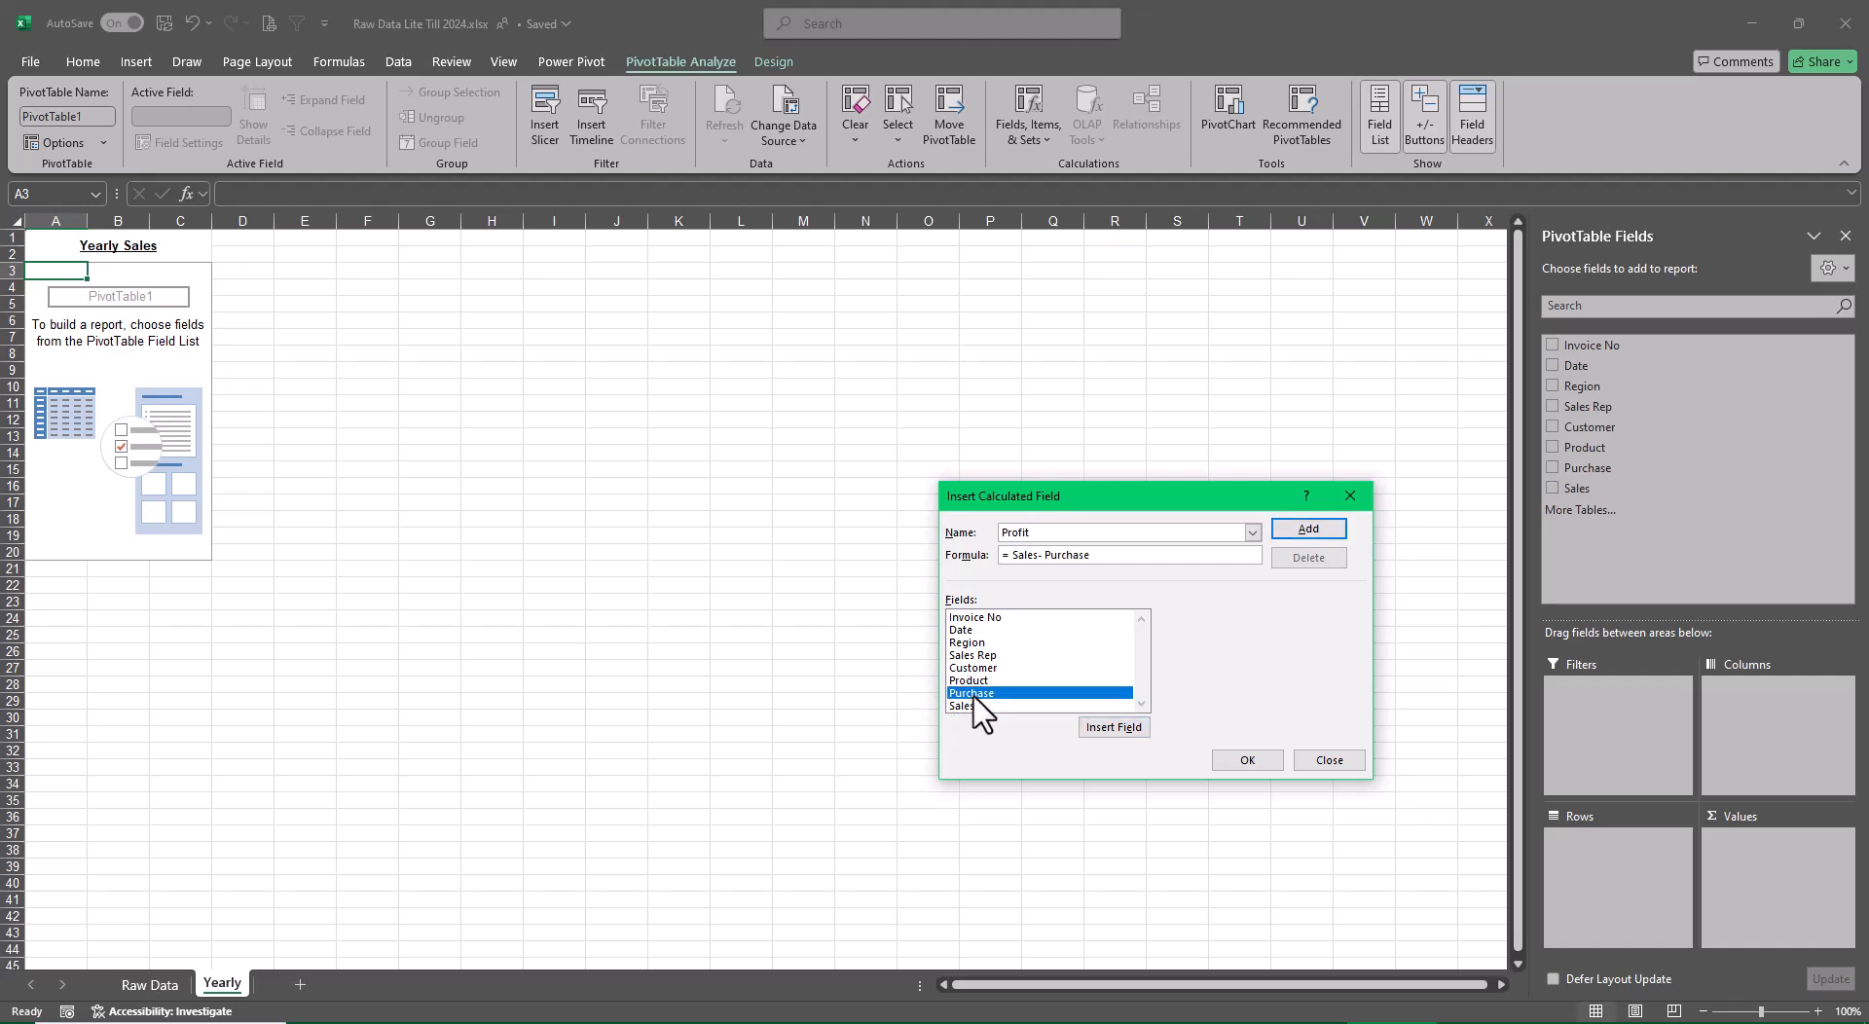
left_click(1305, 530)
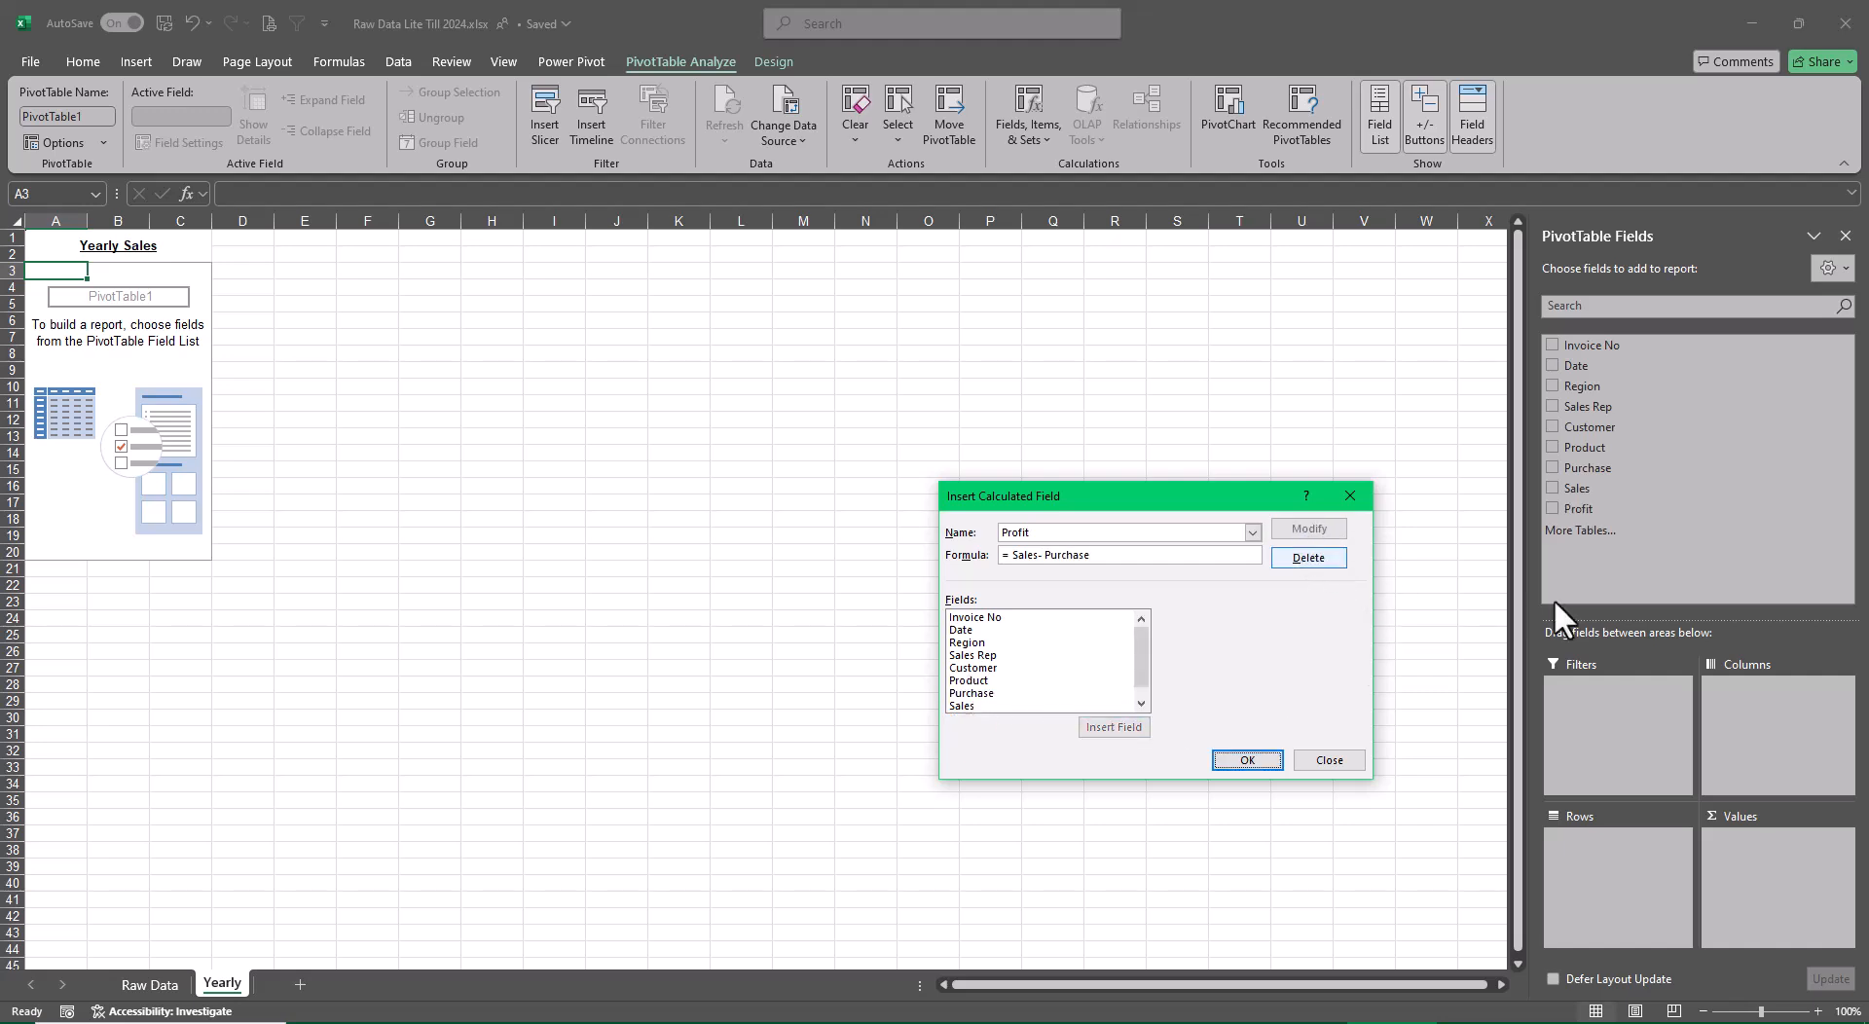
left_click(1247, 760)
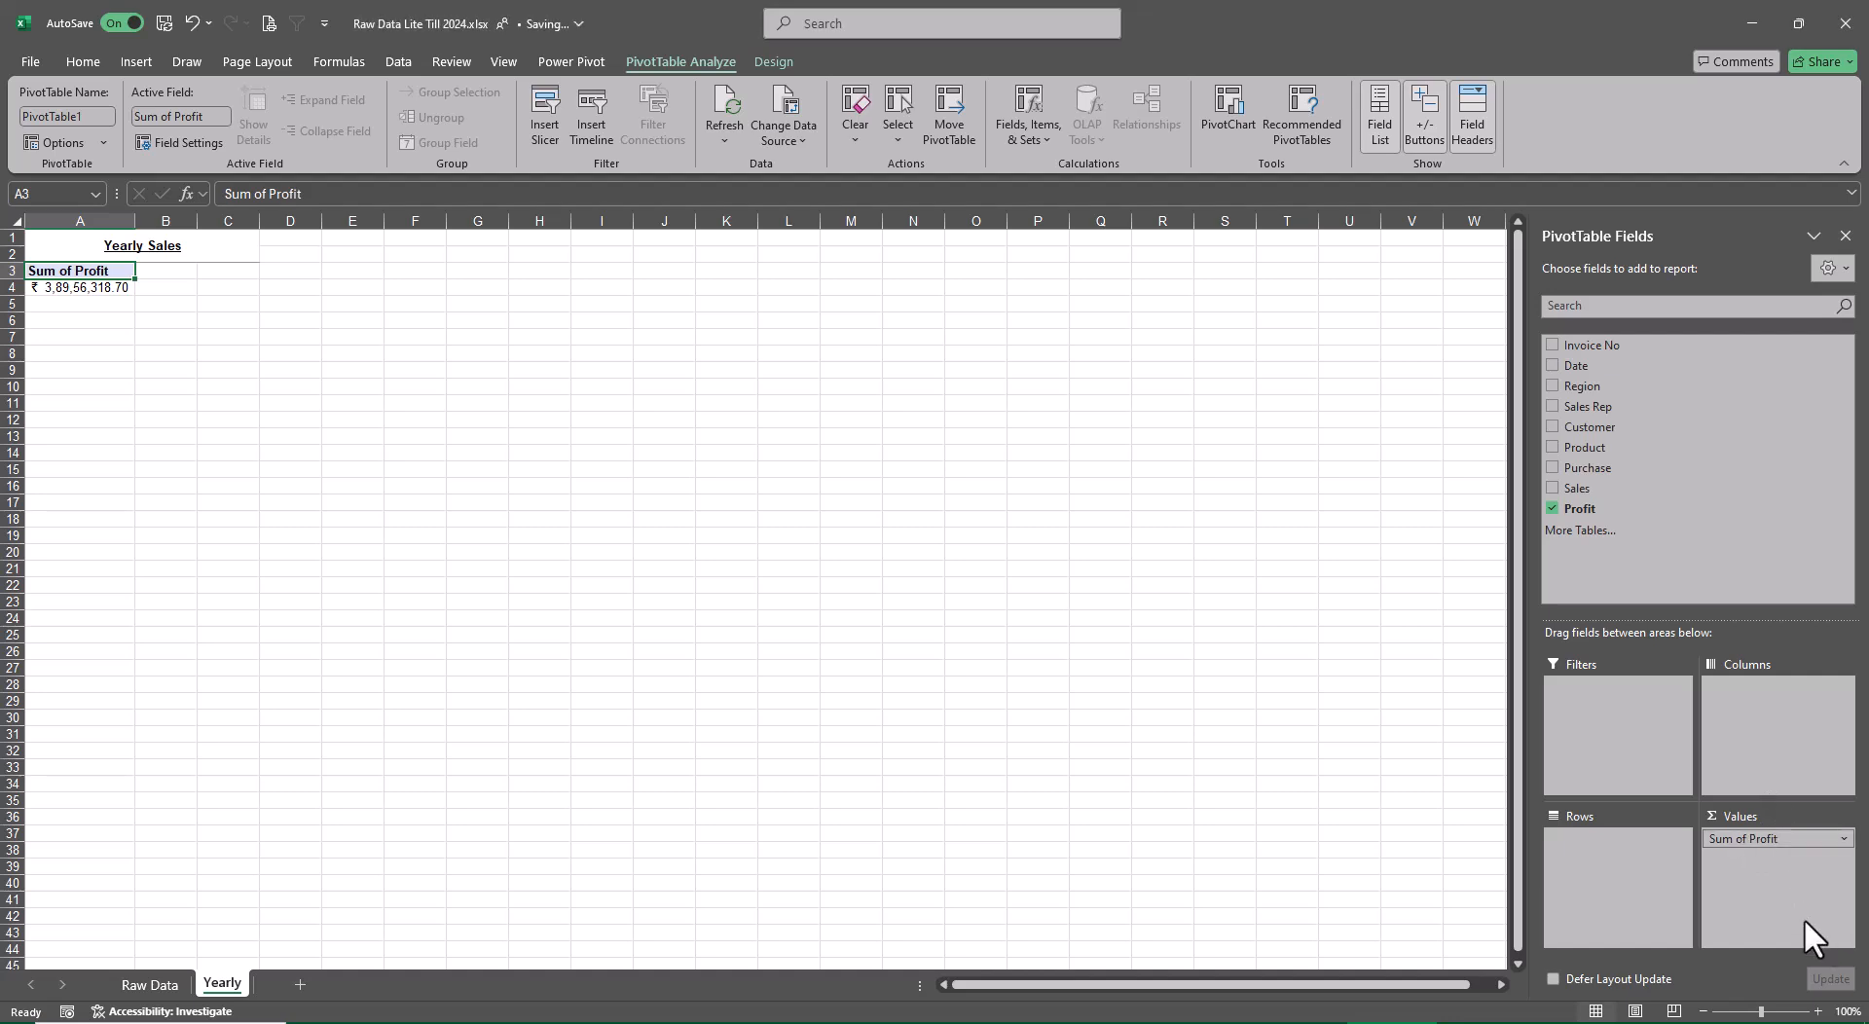
Add Date to the pivot table rows, and remove the Date, Months and Quarters fields so only Years (Date) remains
left_click(1551, 365)
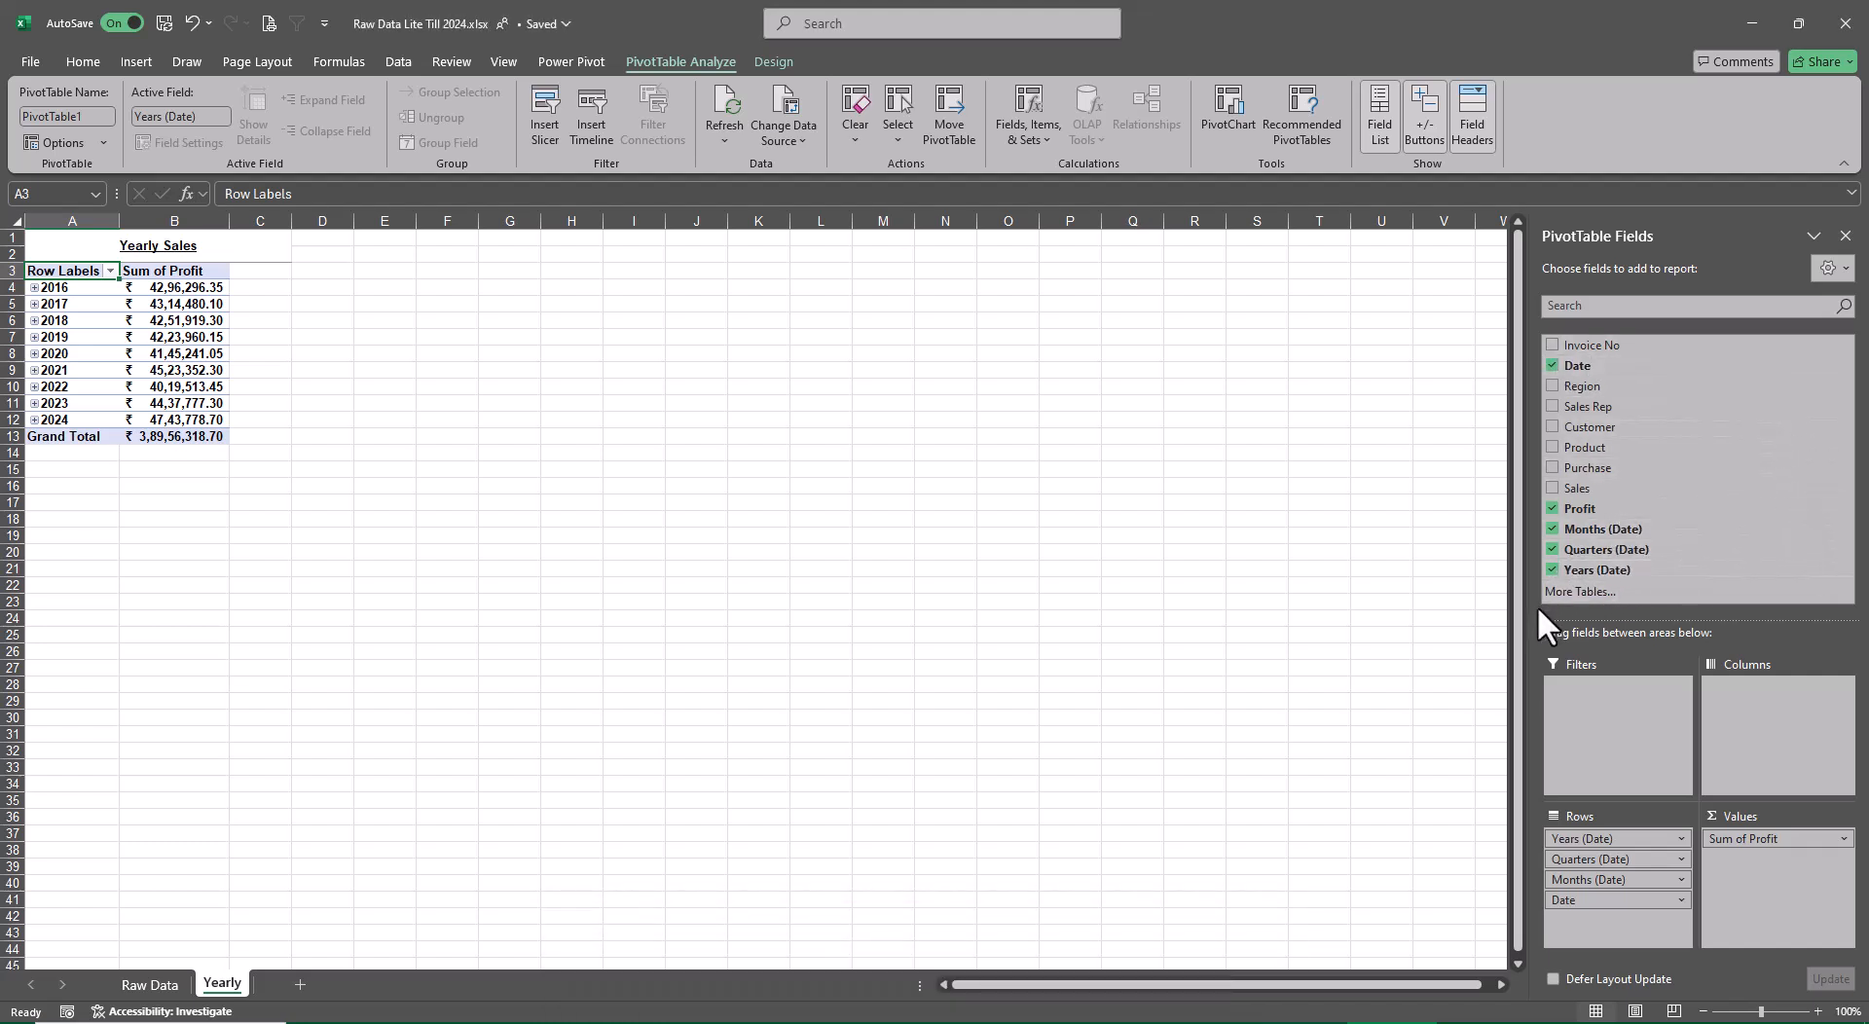
left_click(1554, 366)
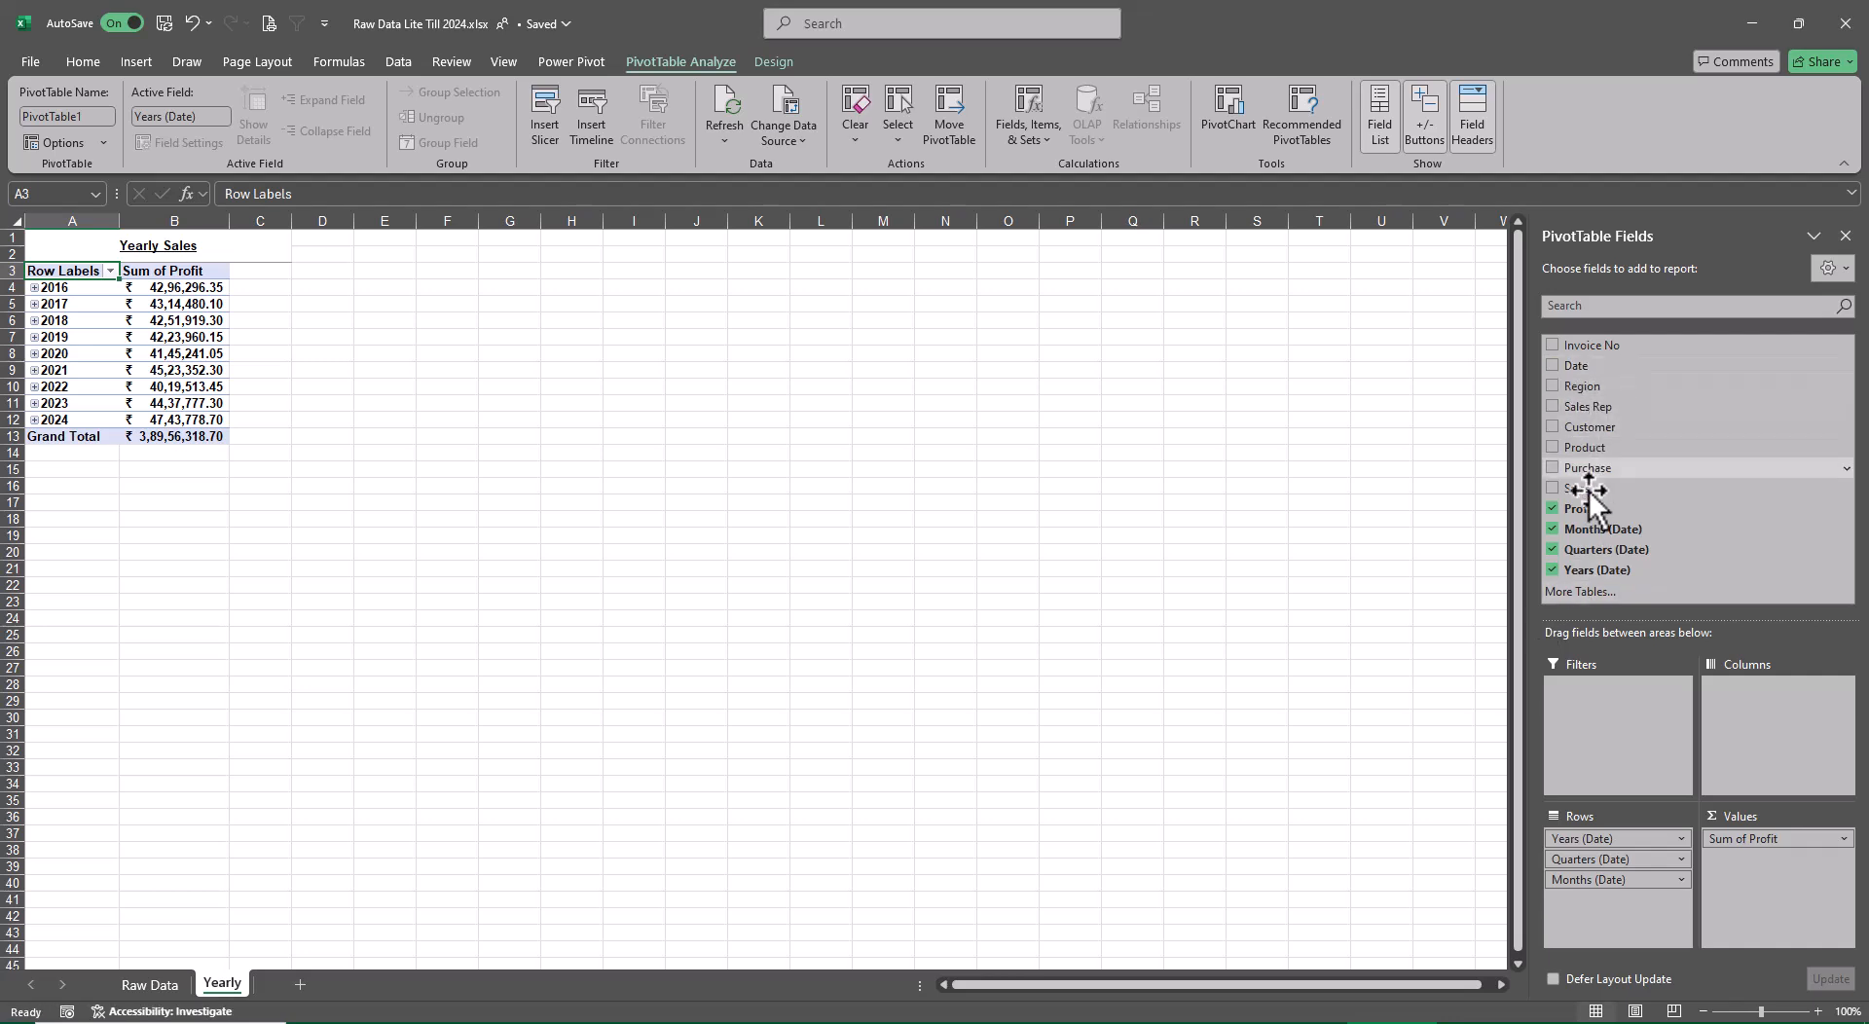
left_click(1552, 529)
left_click(1552, 550)
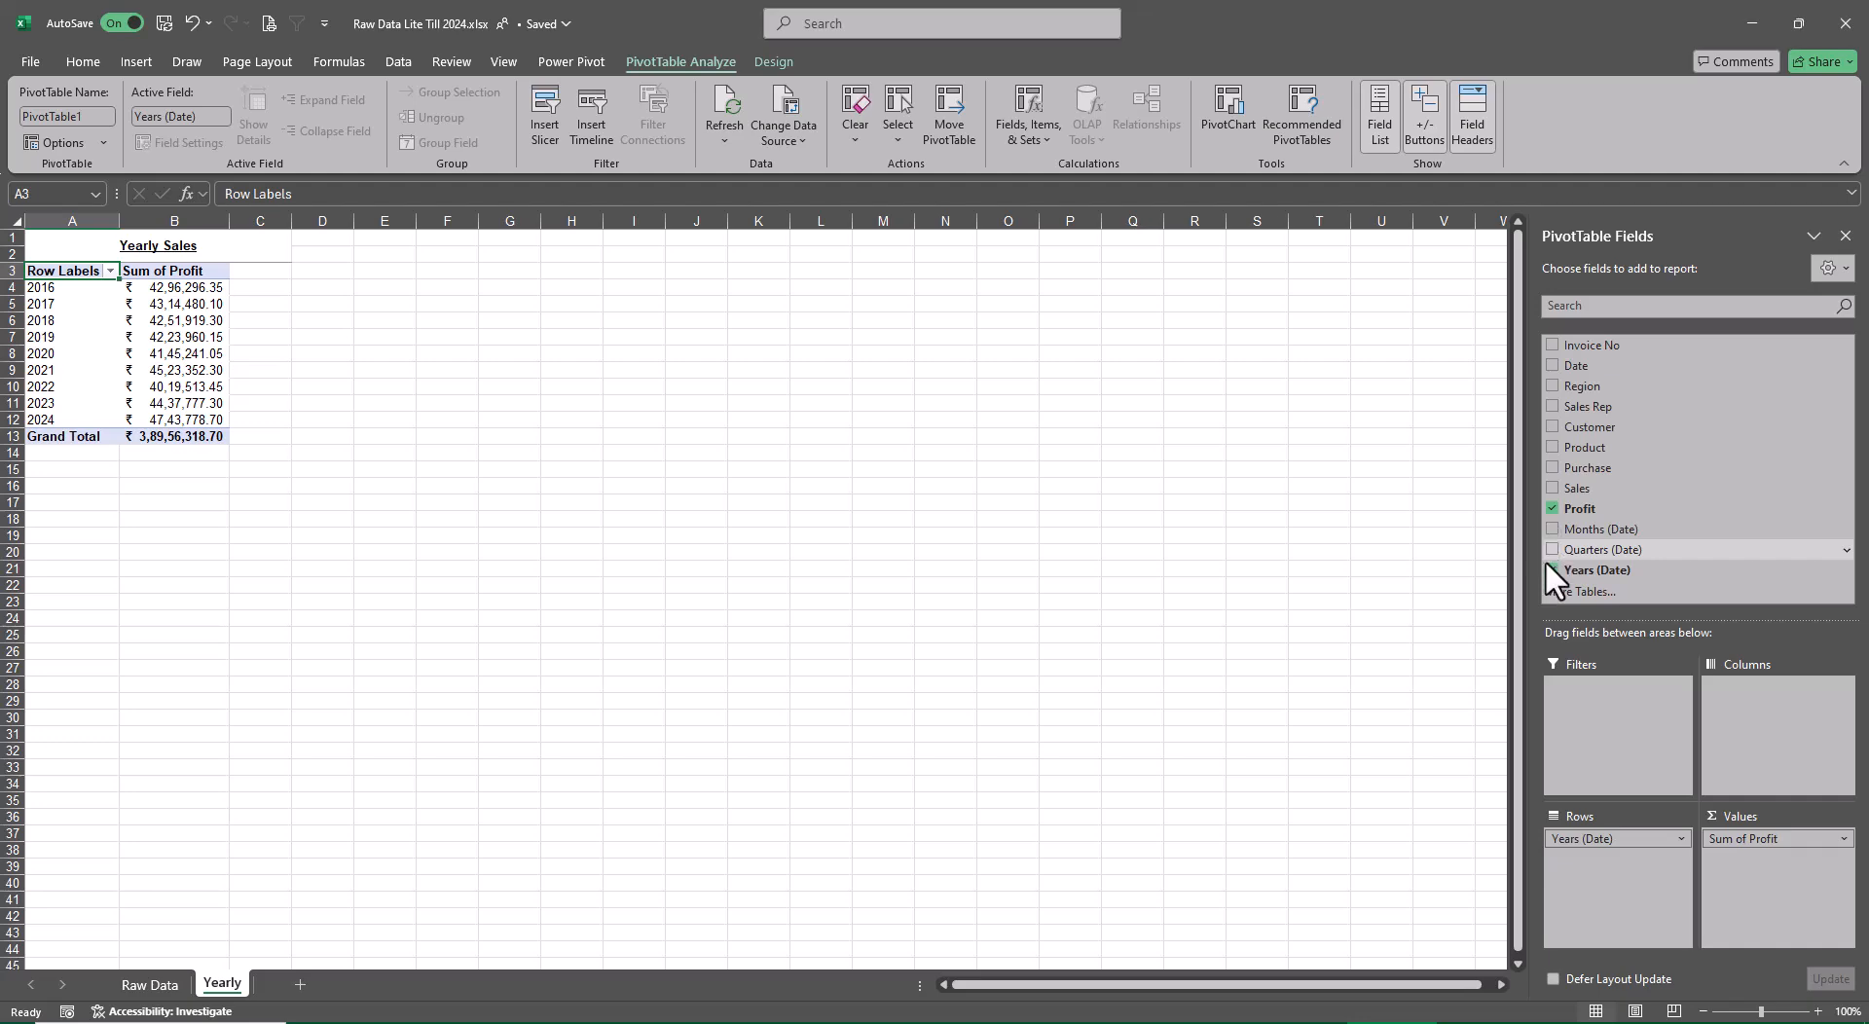
scroll(246, 800, "up", 2, "ctrl")
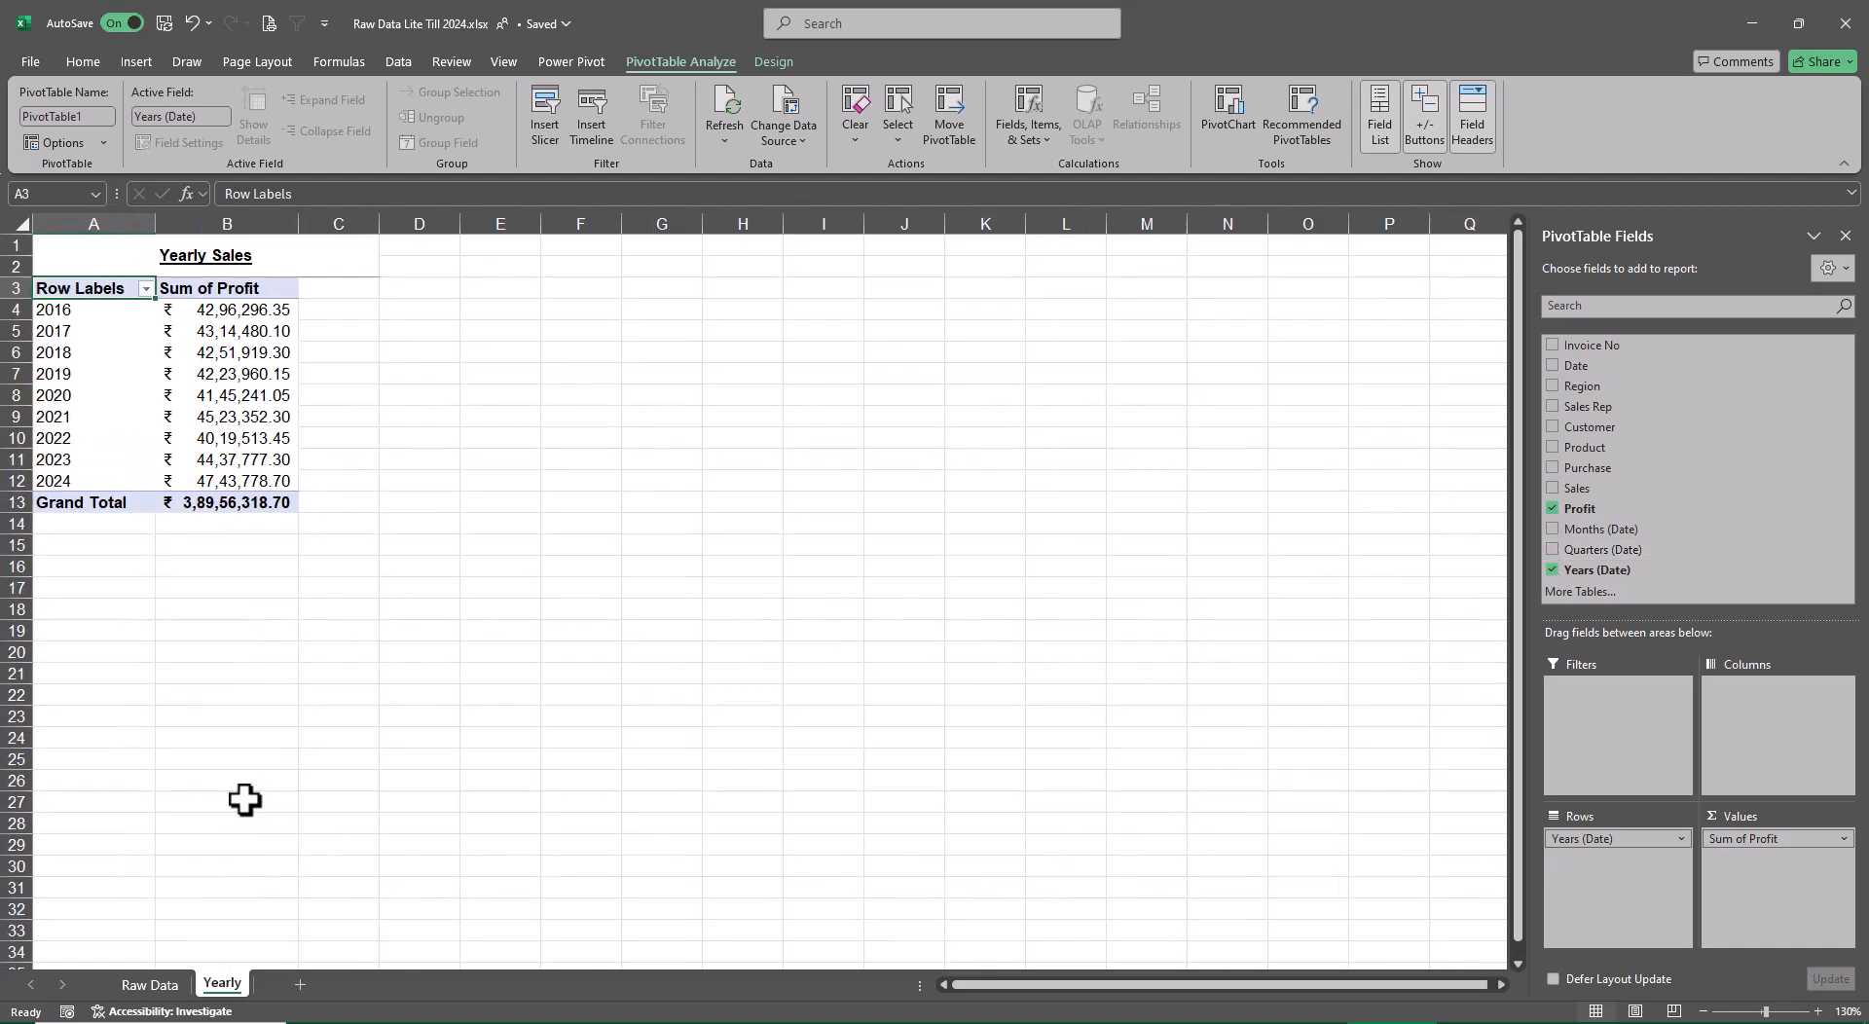
scroll(245, 800, "up", 3, "ctrl")
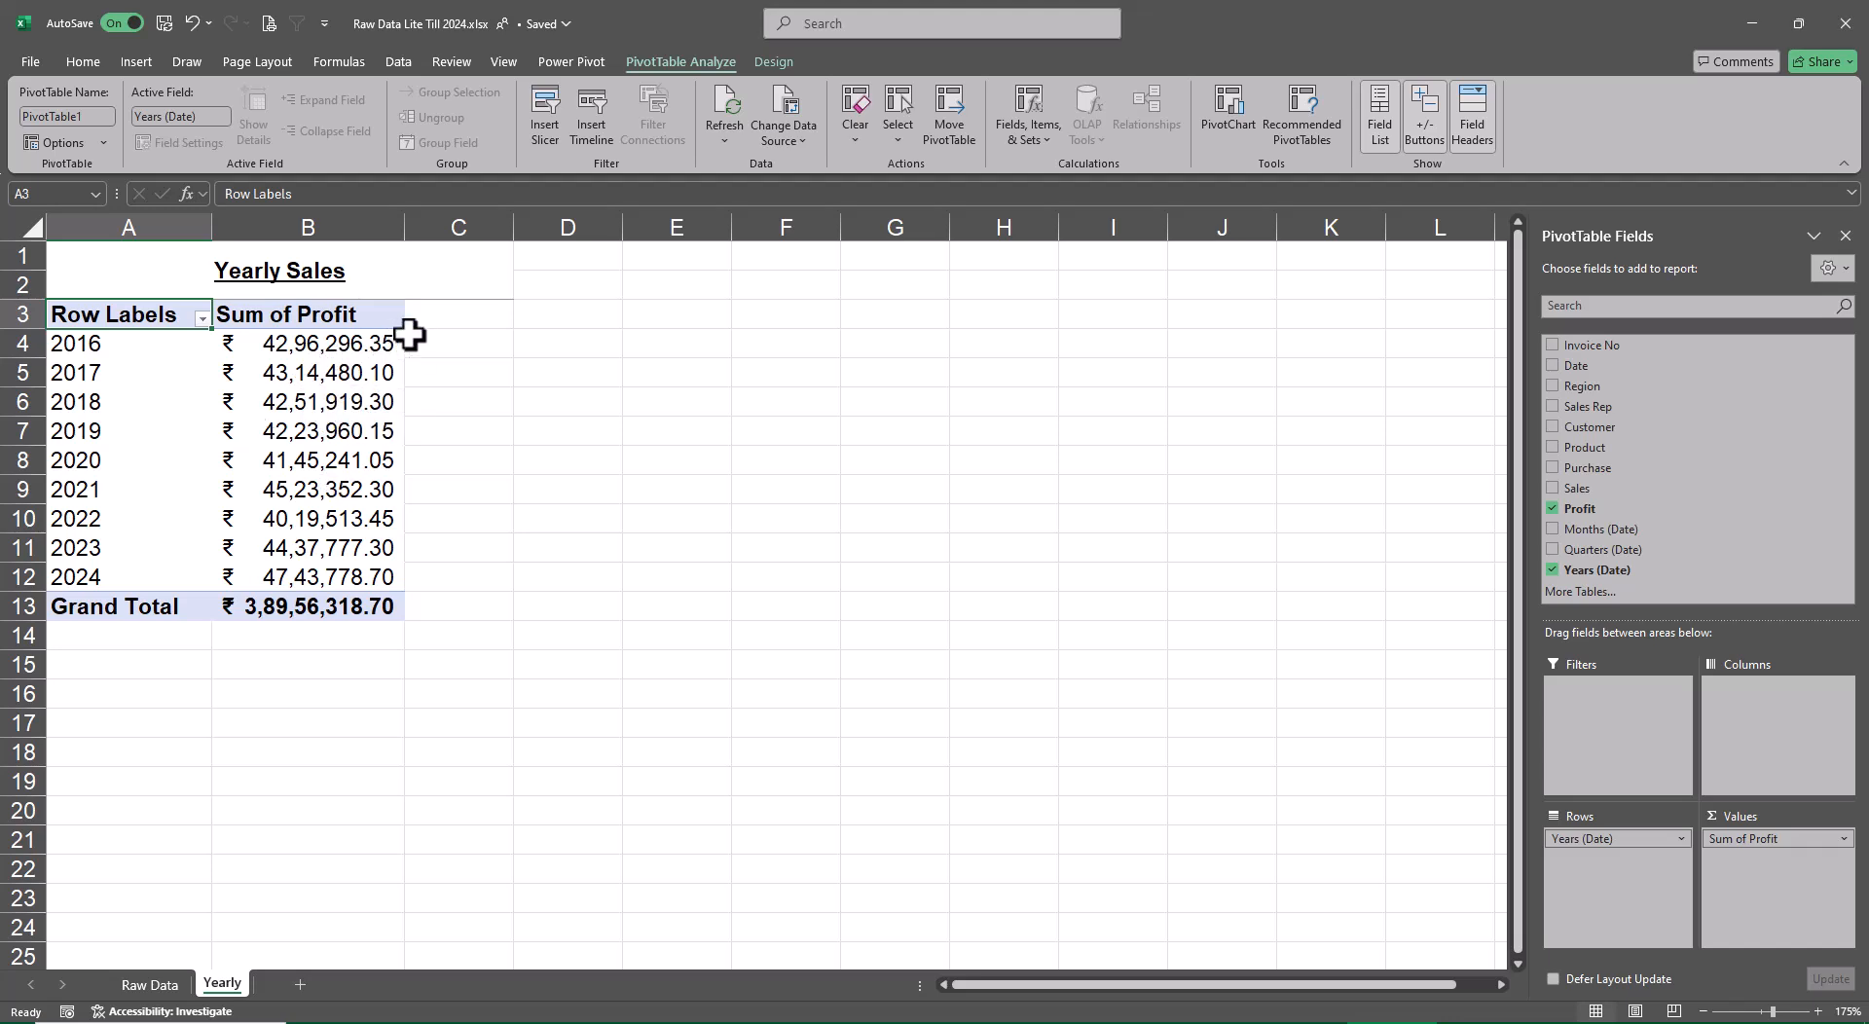
mouse_move(353, 411)
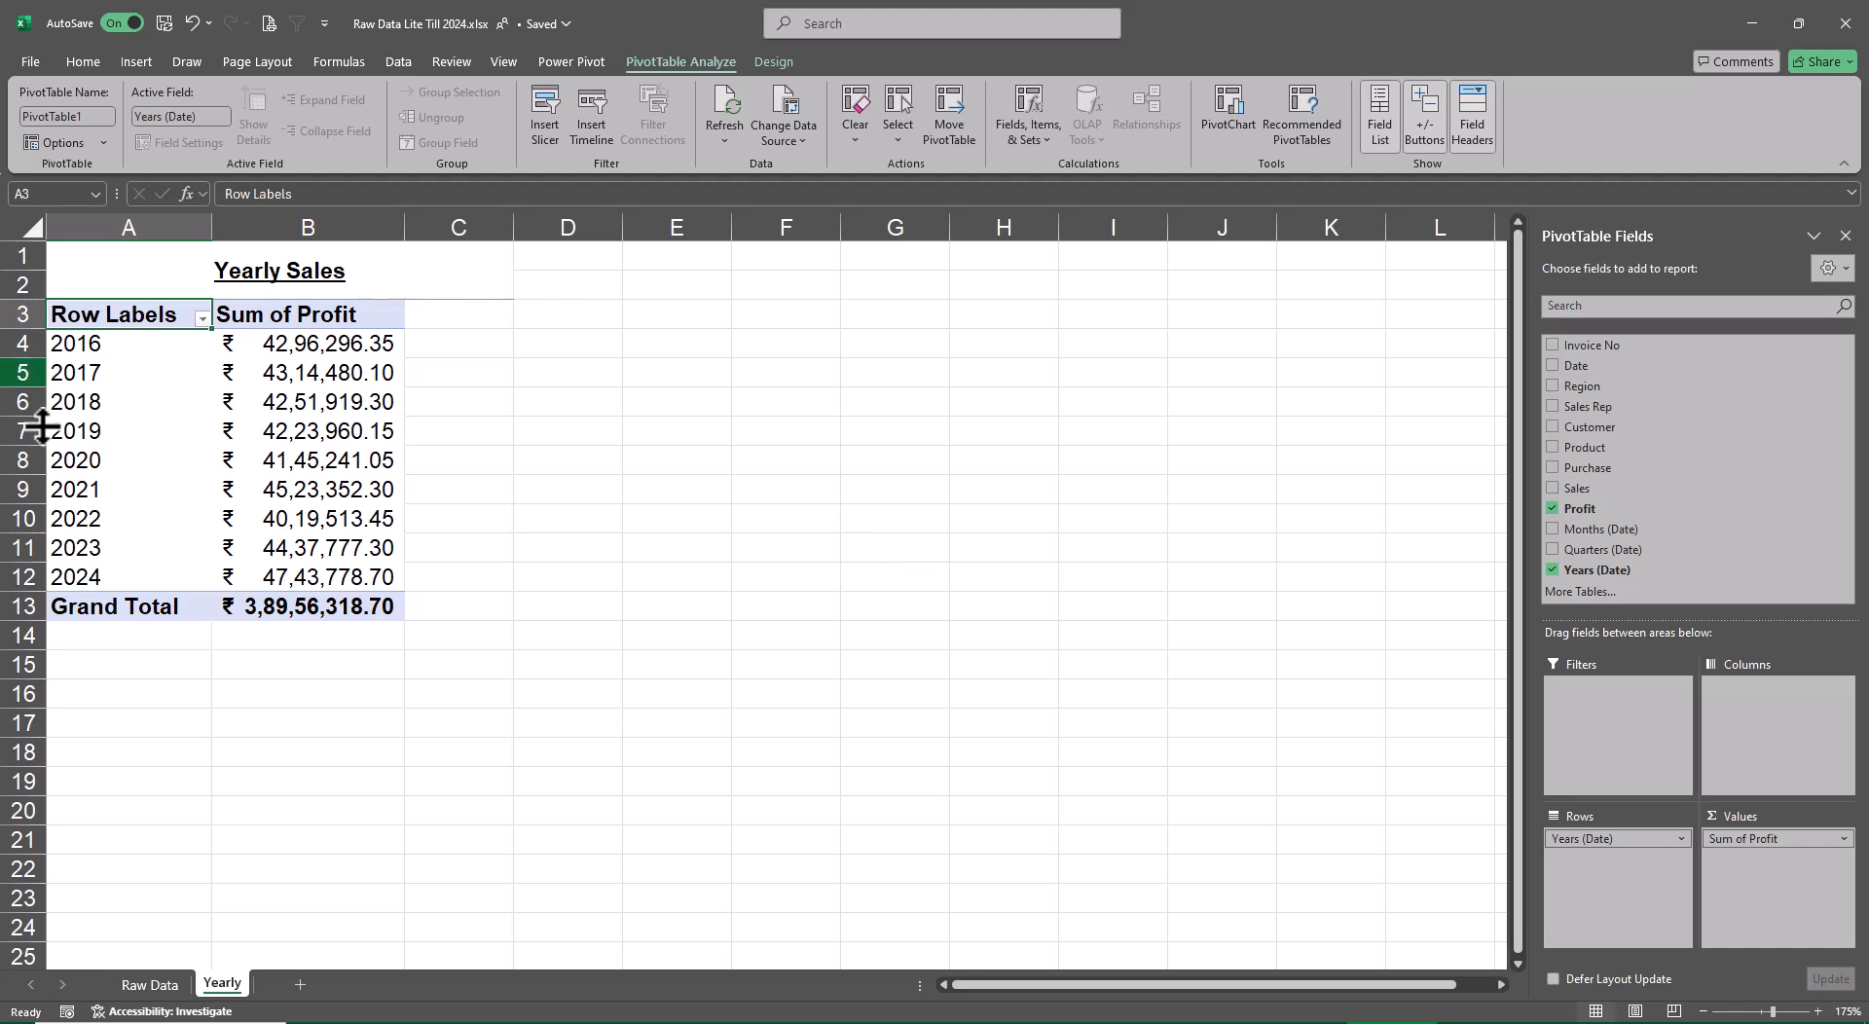
Switch the yearly pivot table's report layout to Tabular Form
left_click(773, 63)
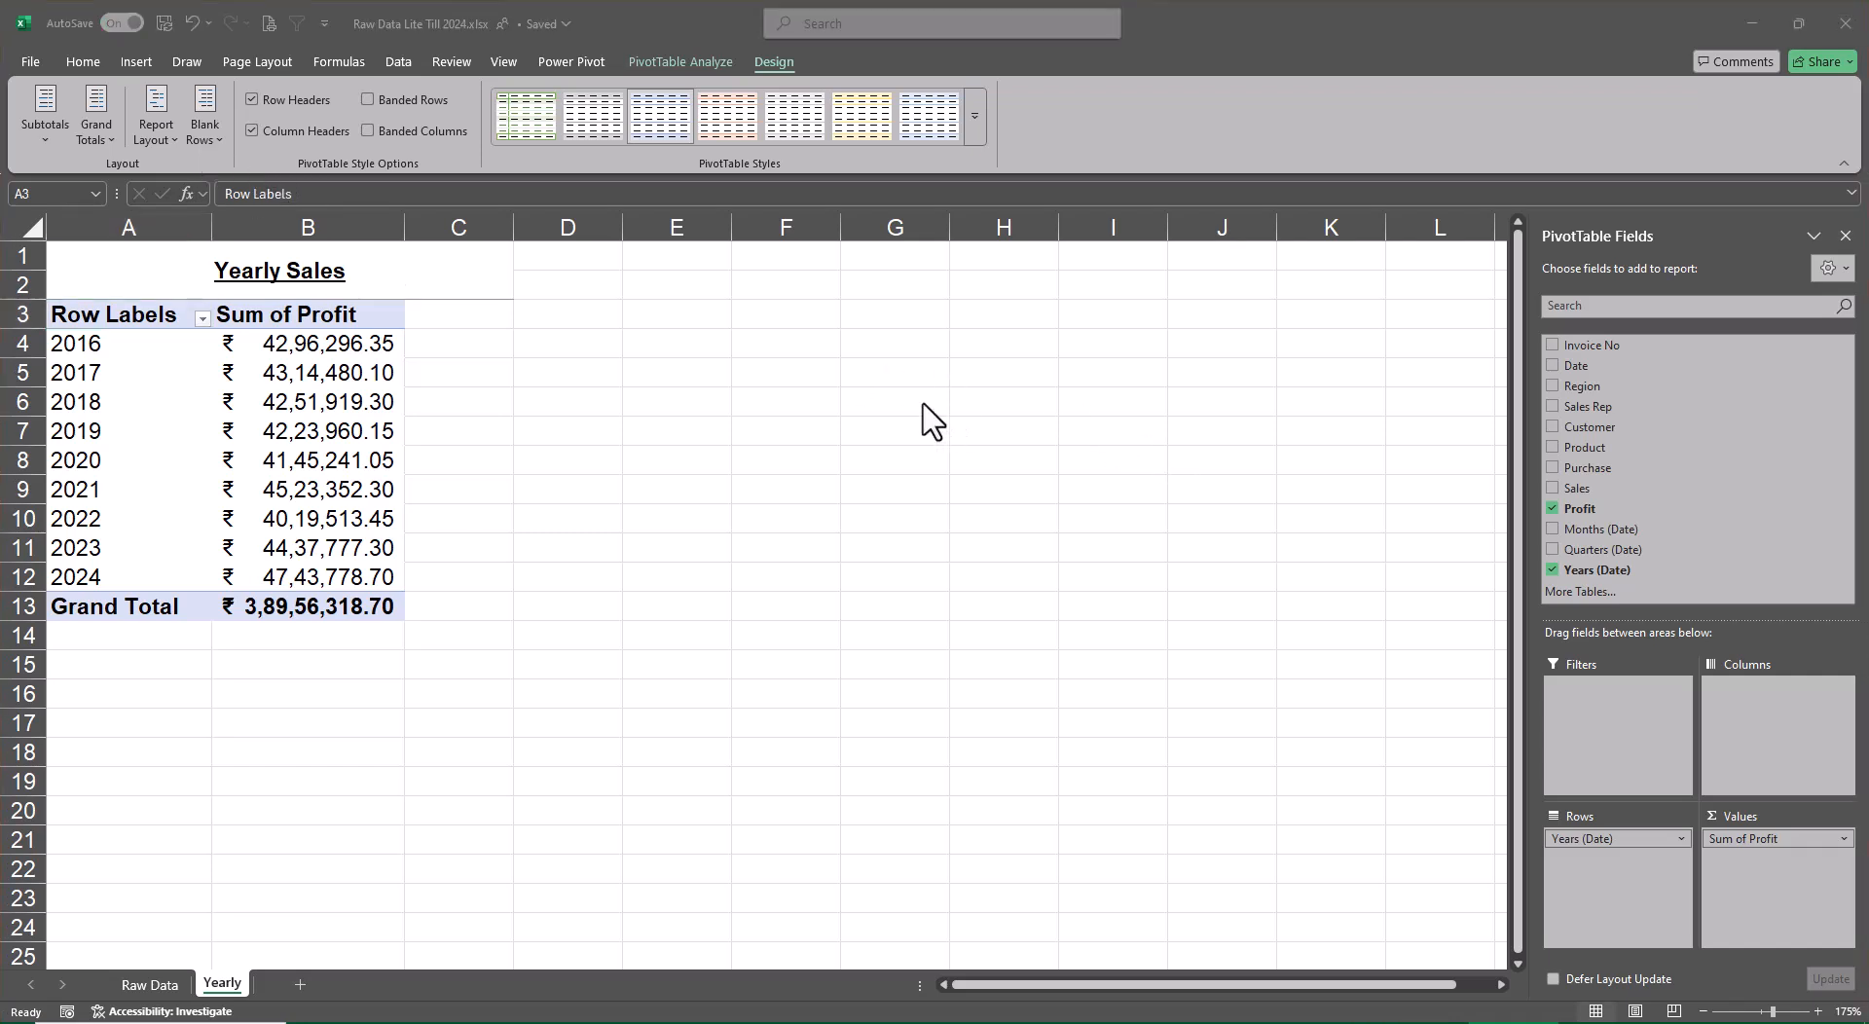
left_click(150, 137)
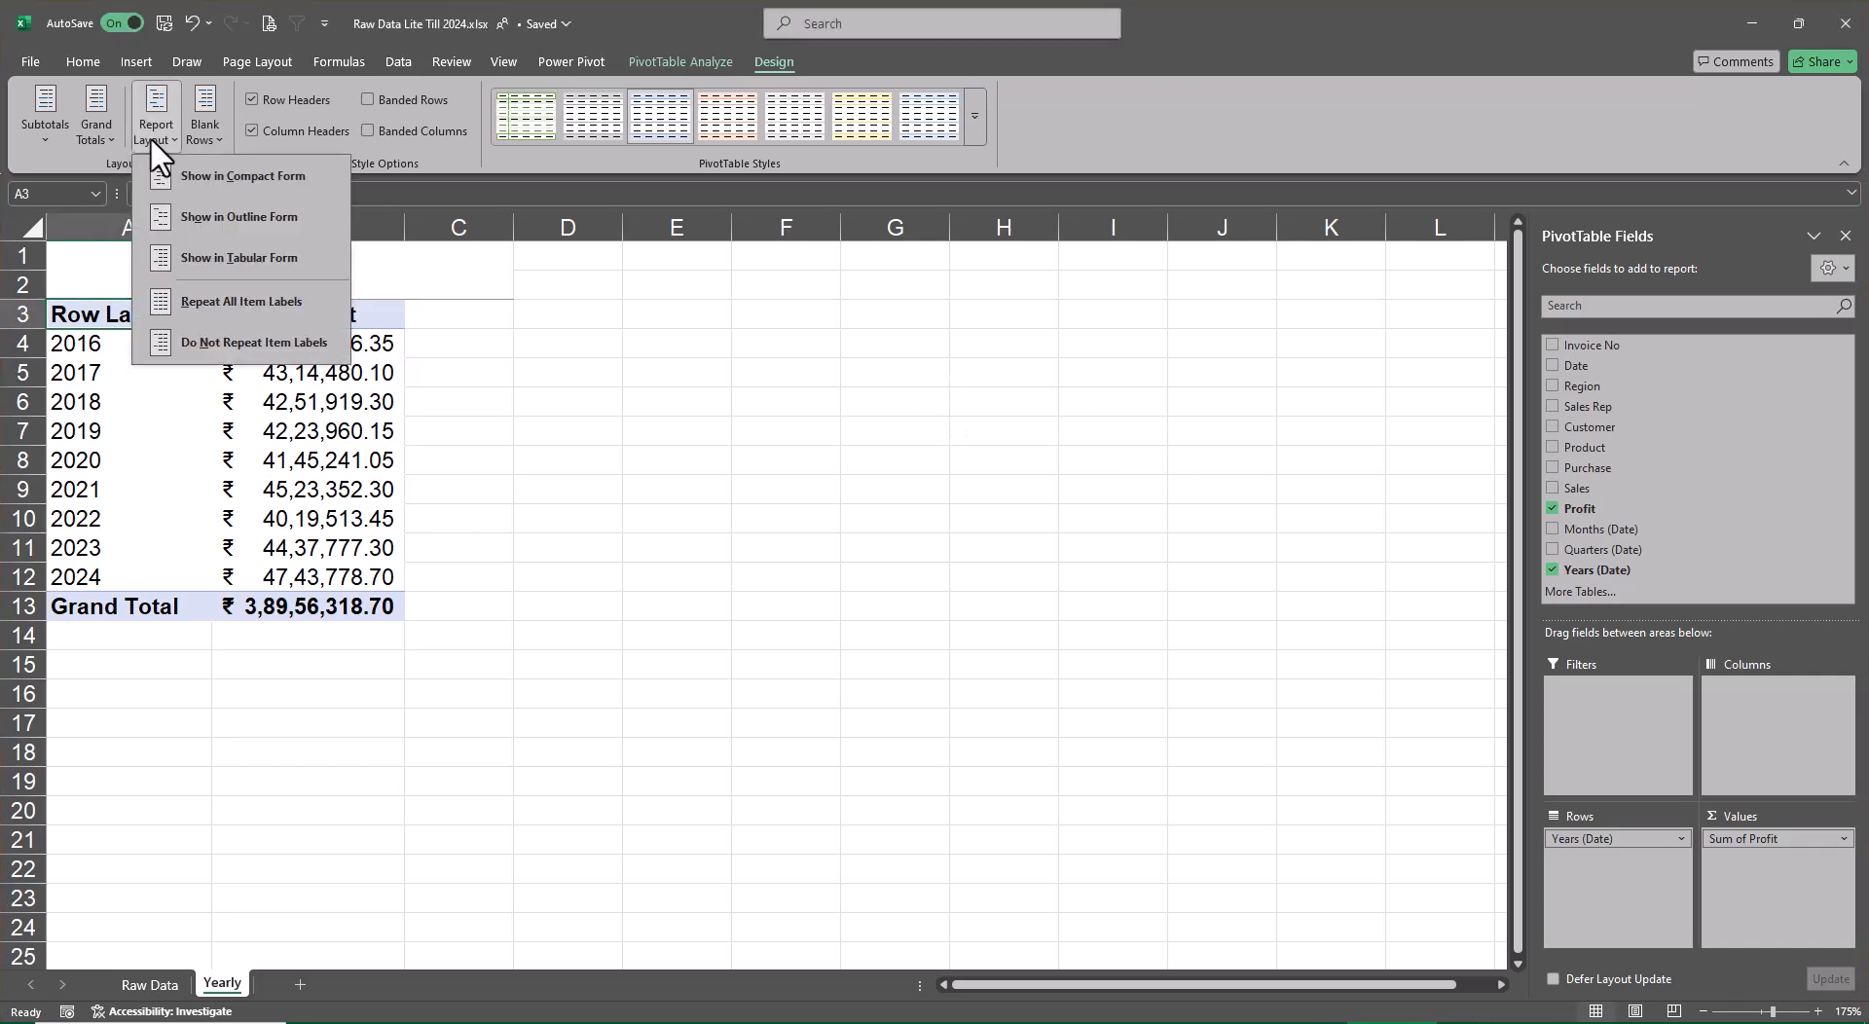
left_click(250, 255)
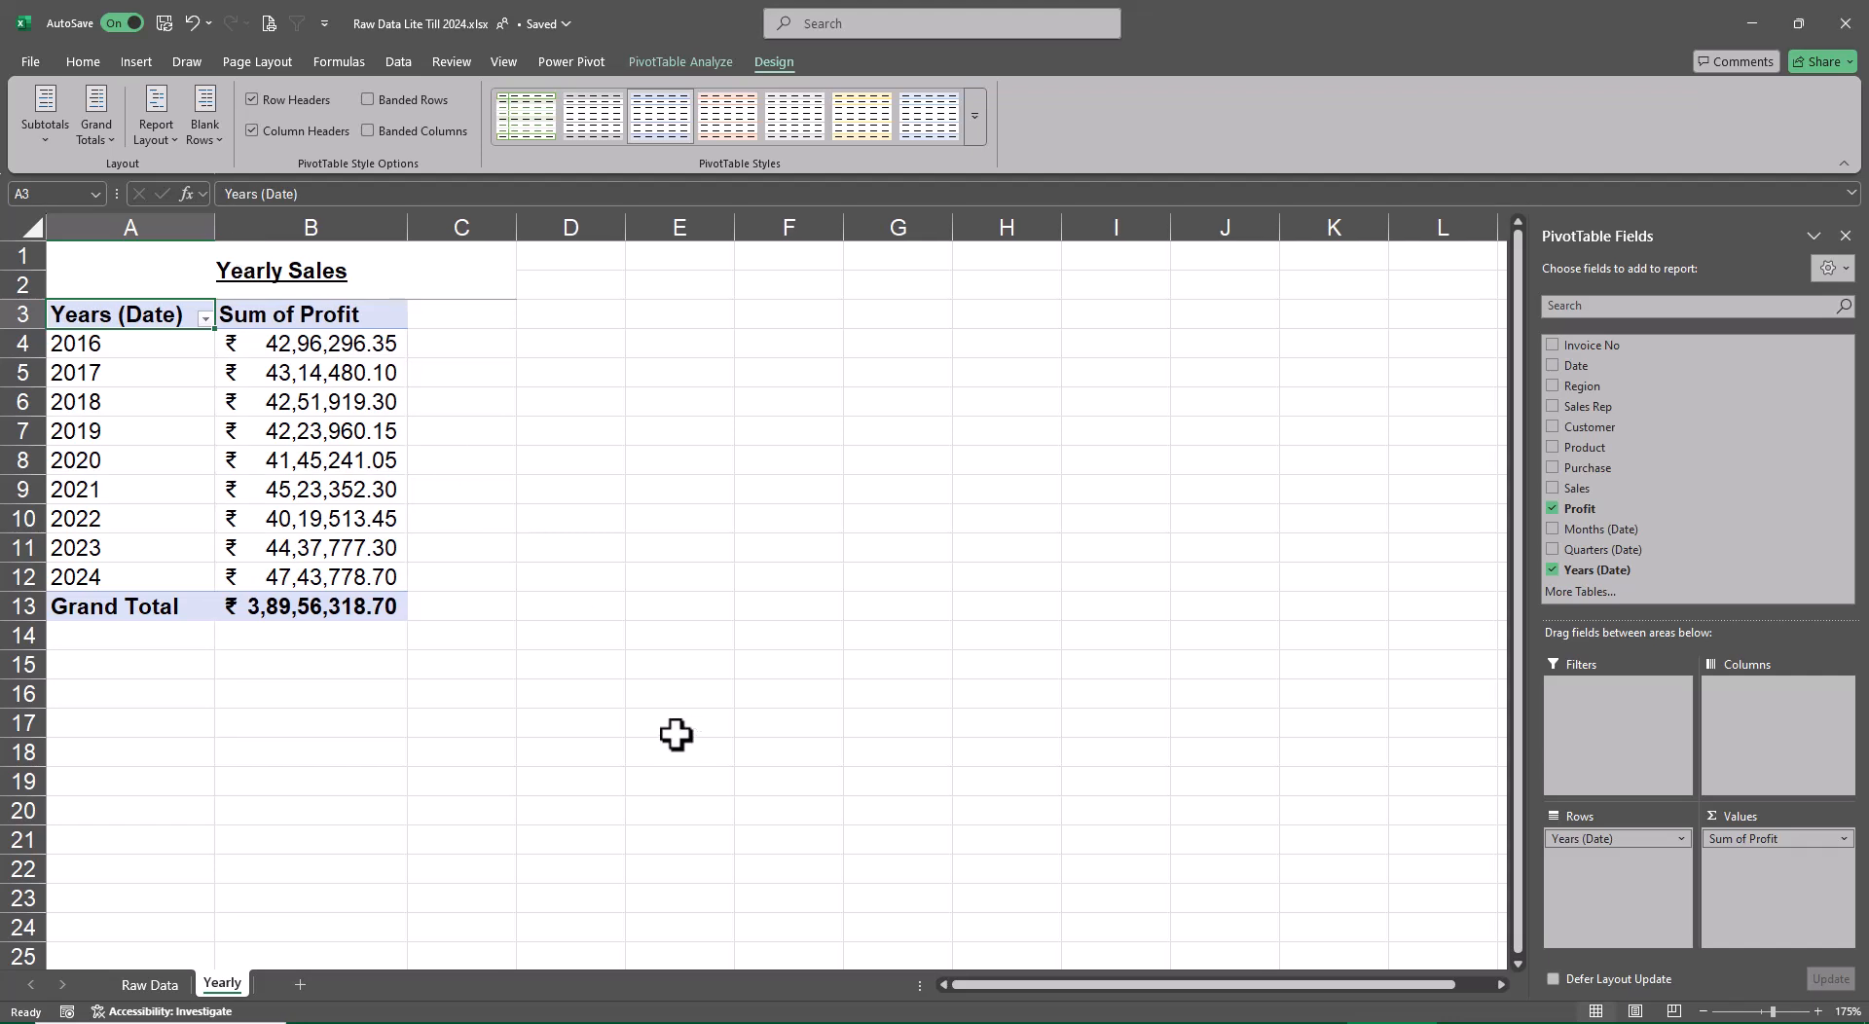
Rename the pivot table's Years (Date) row field as Years
right_click(99, 322)
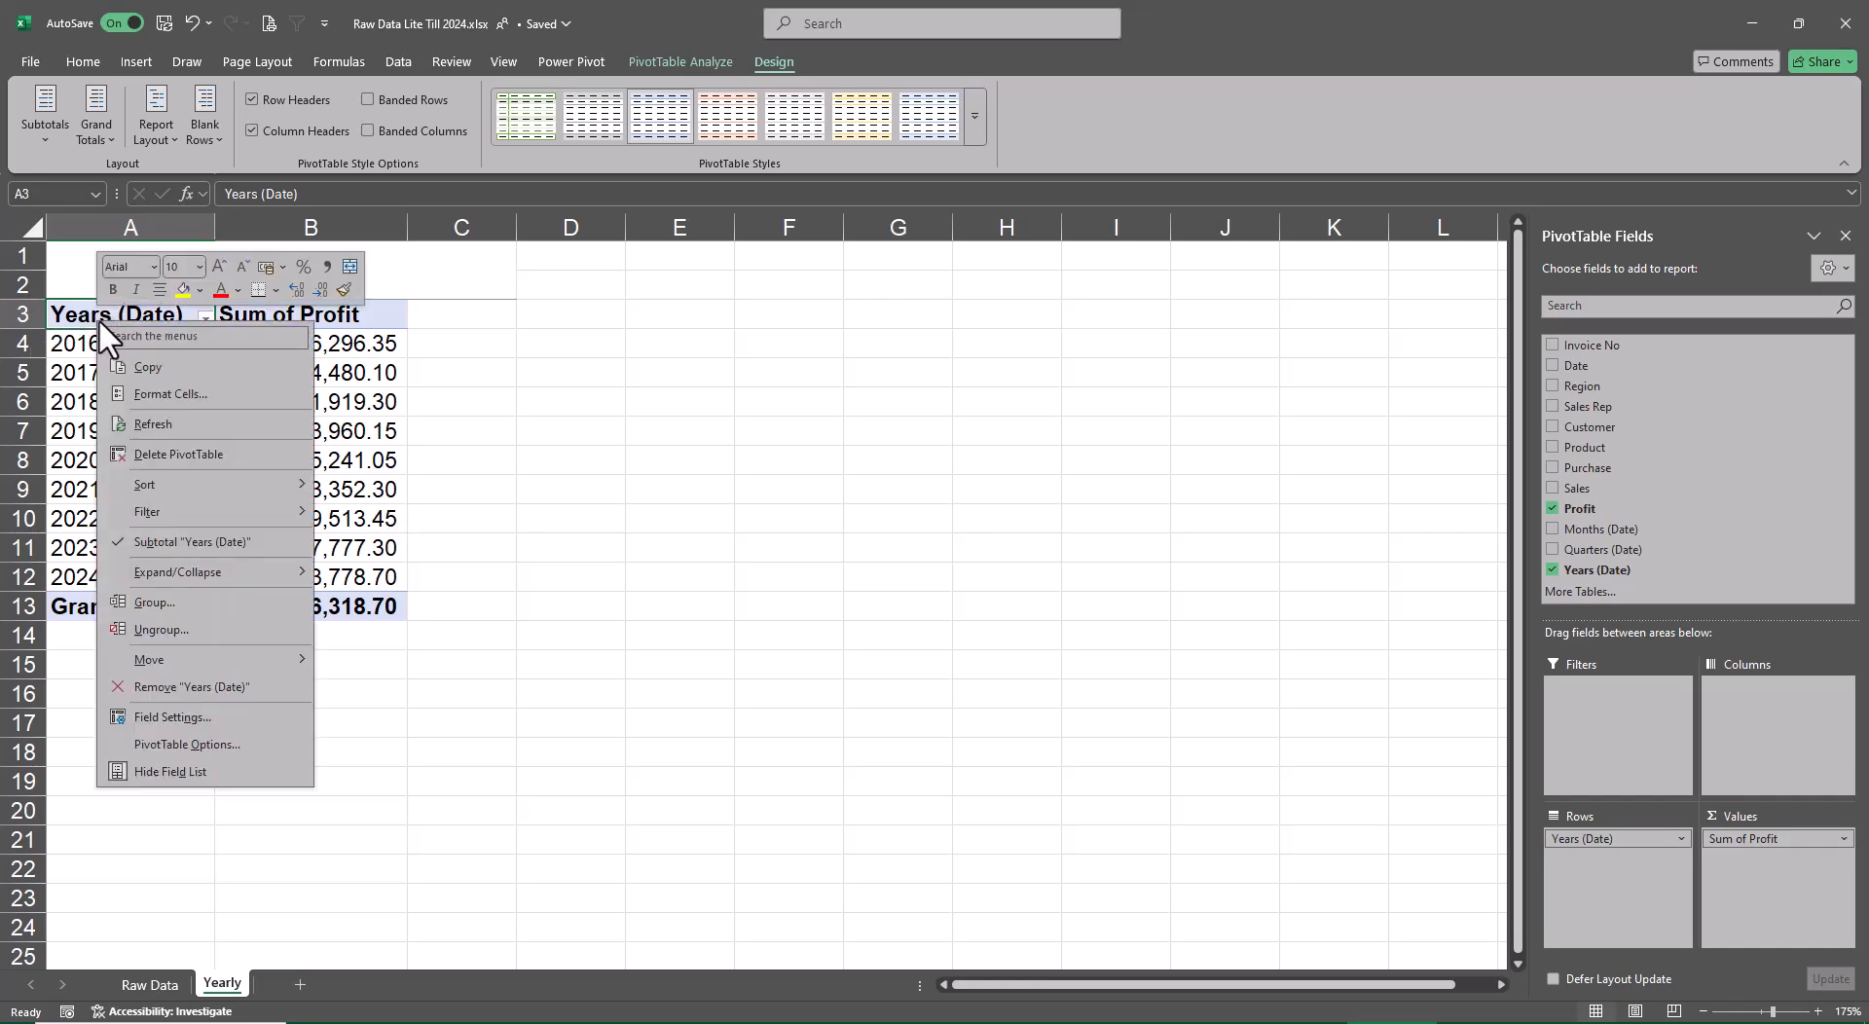
left_click(277, 717)
left_click(285, 568)
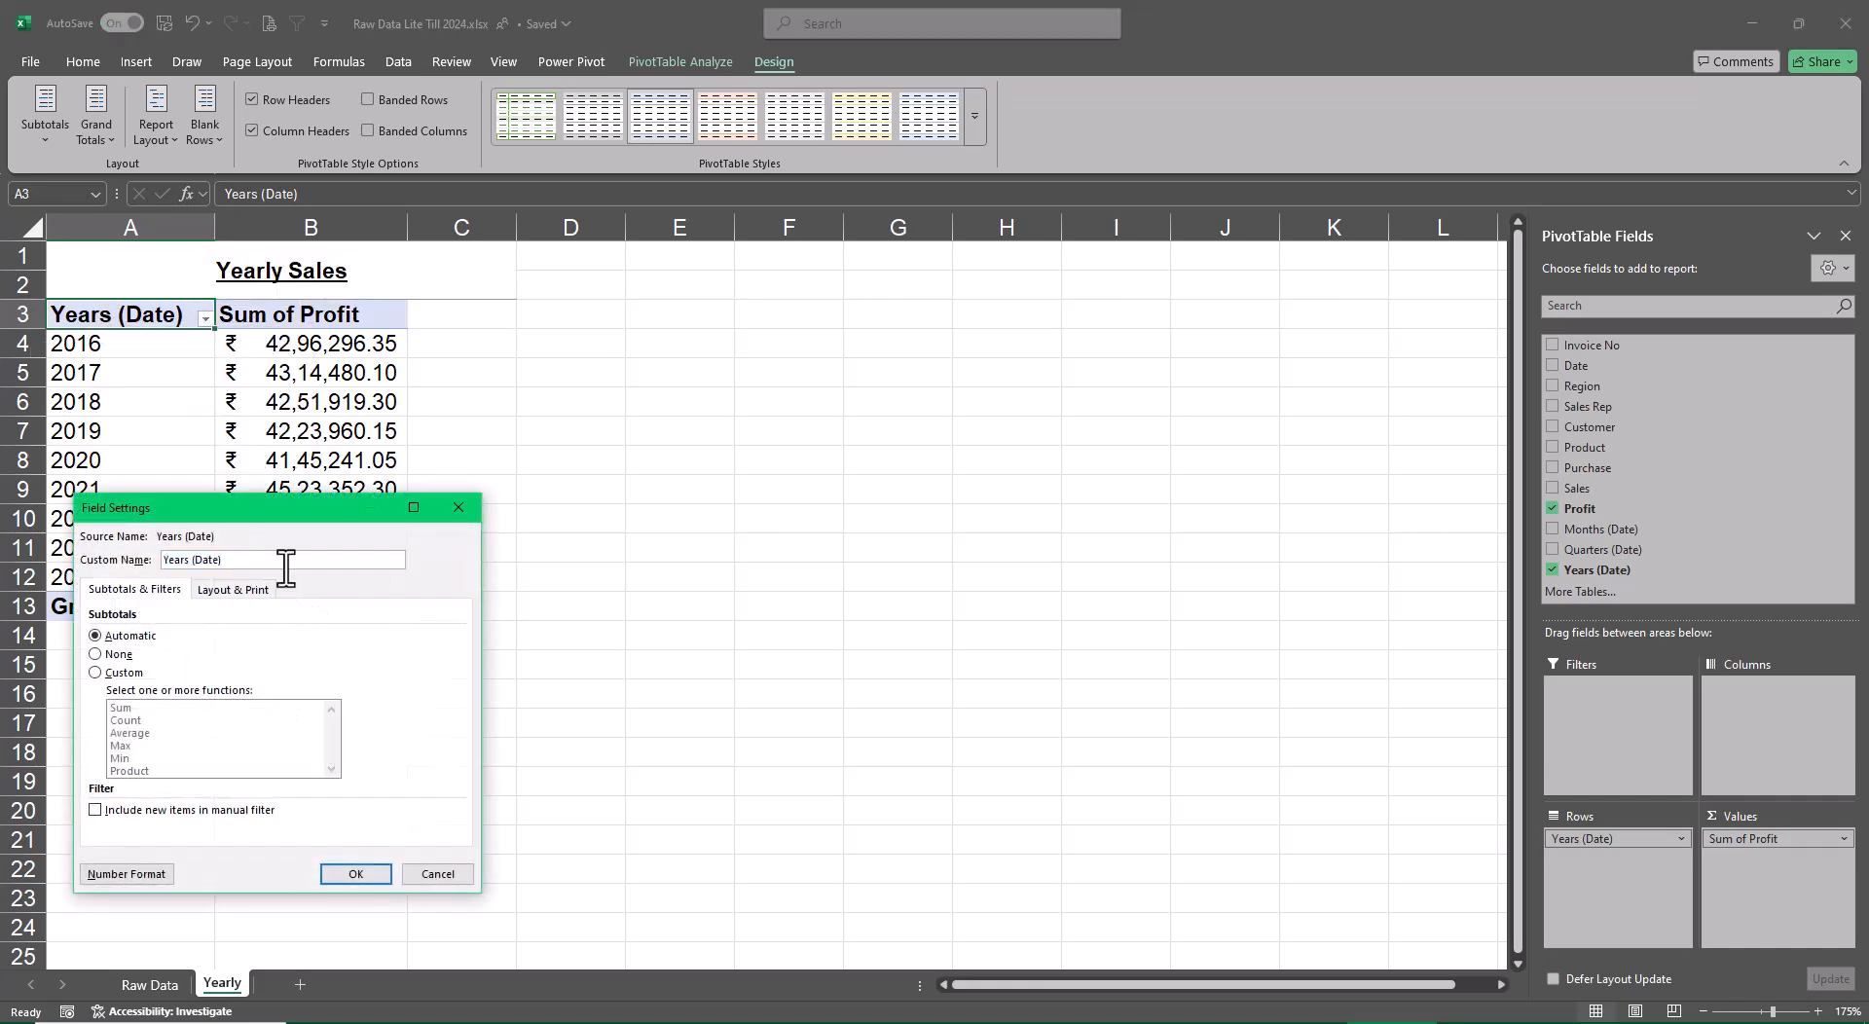
key("BackSpace")
key("BackSpace")
key("BackSpace")
key("BackSpace")
key("BackSpace")
key("BackSpace")
key("BackSpace")
key("Return")
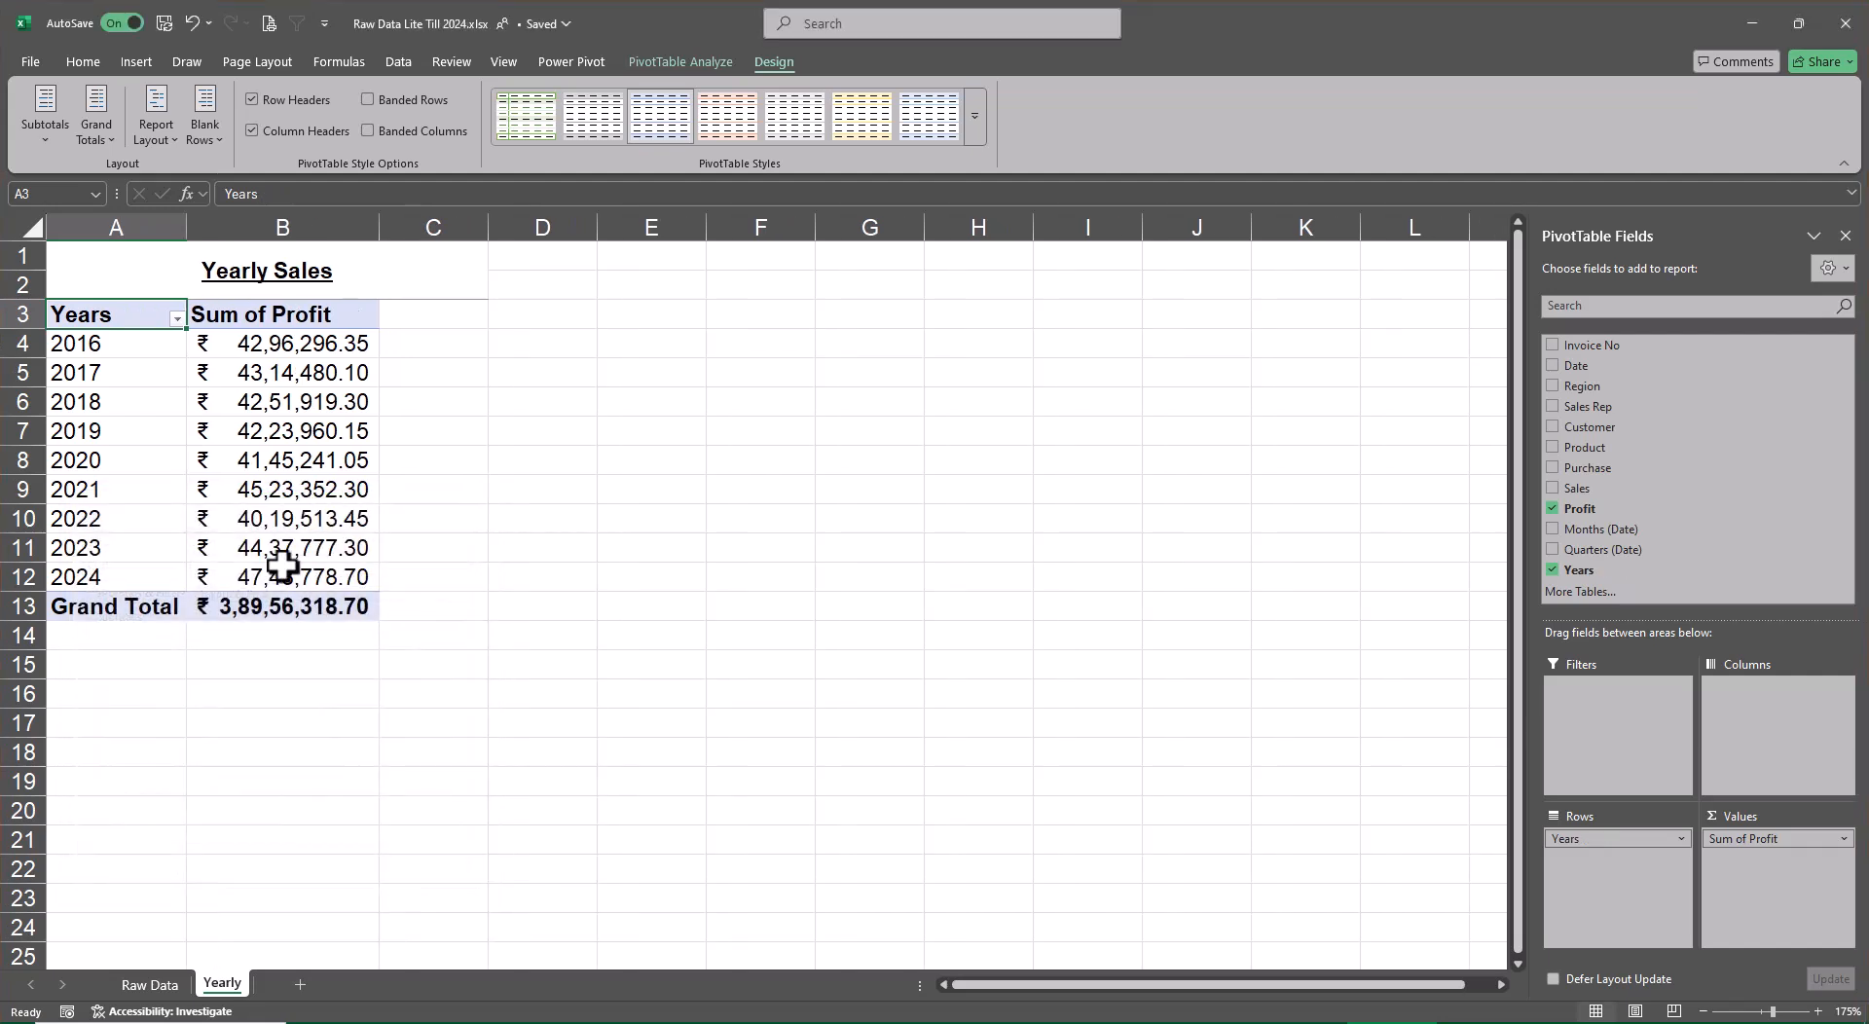
Rename the Sum of Profit value field as Yearly Profit and accept the Accounting number format with 2 decimal places and the ₹ symbol
right_click(297, 314)
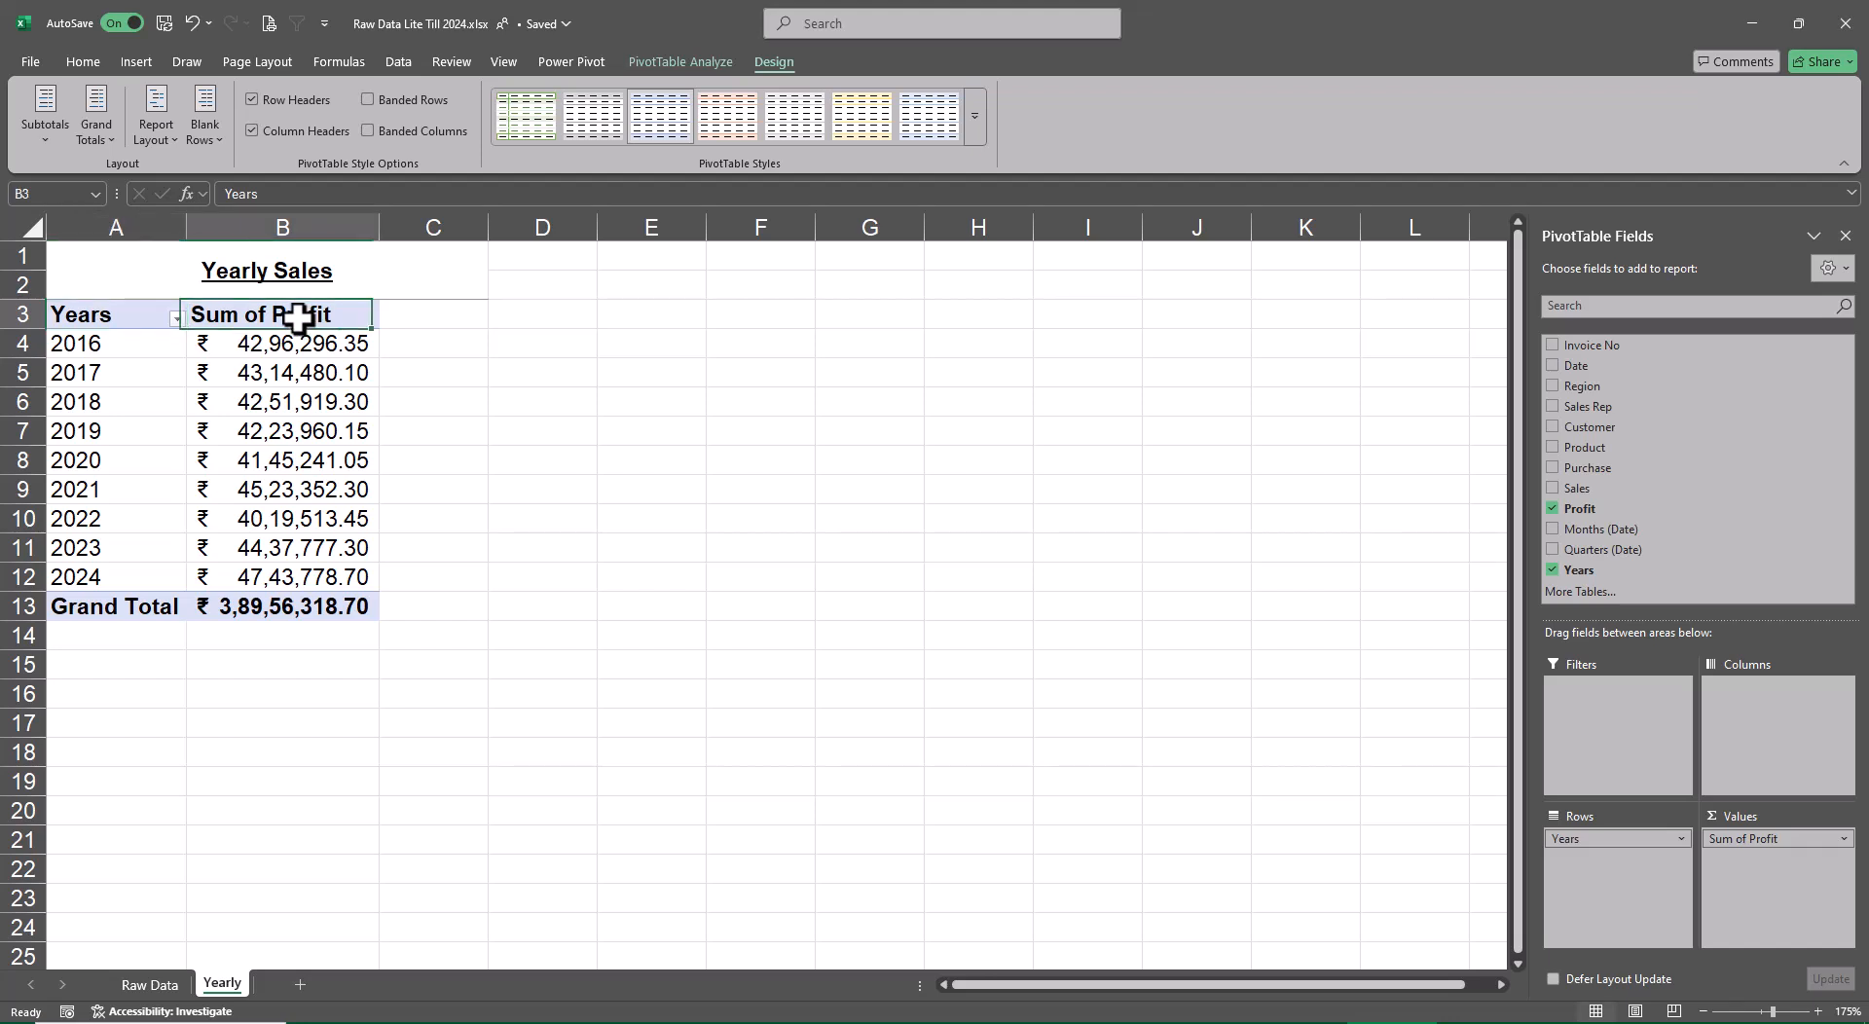
left_click(399, 628)
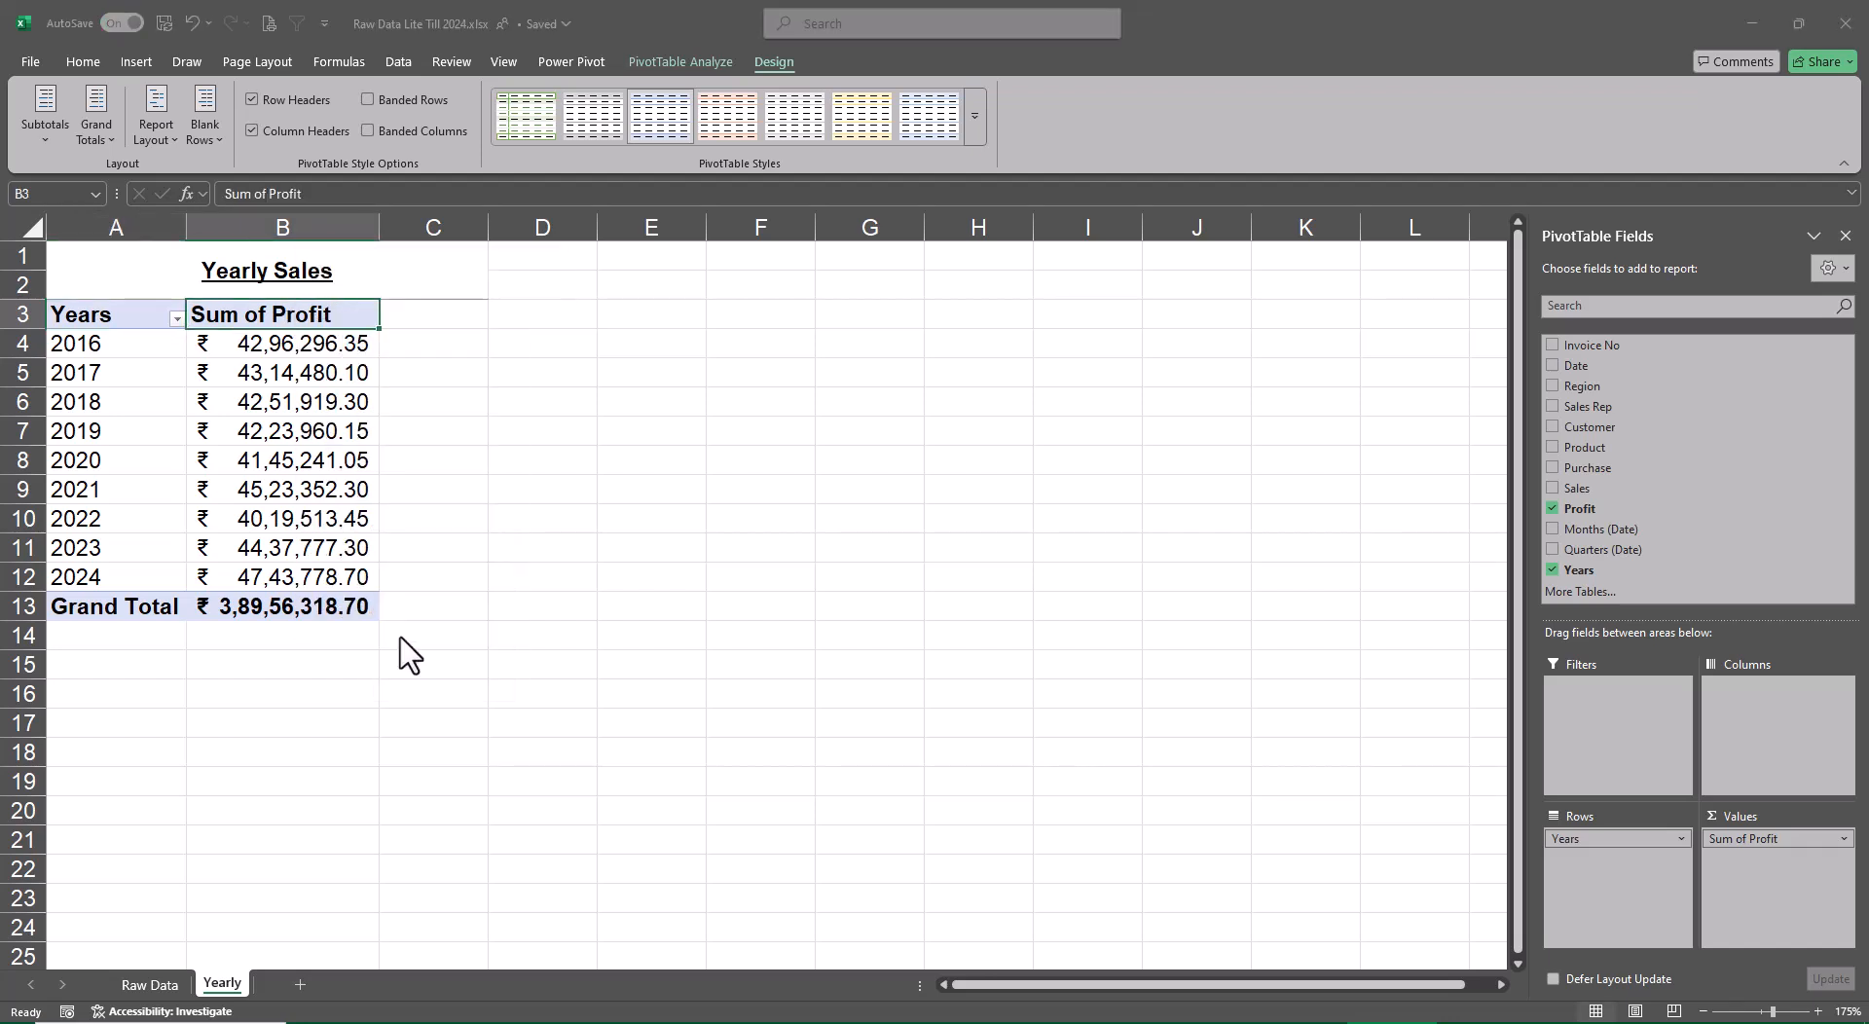
left_click(449, 533)
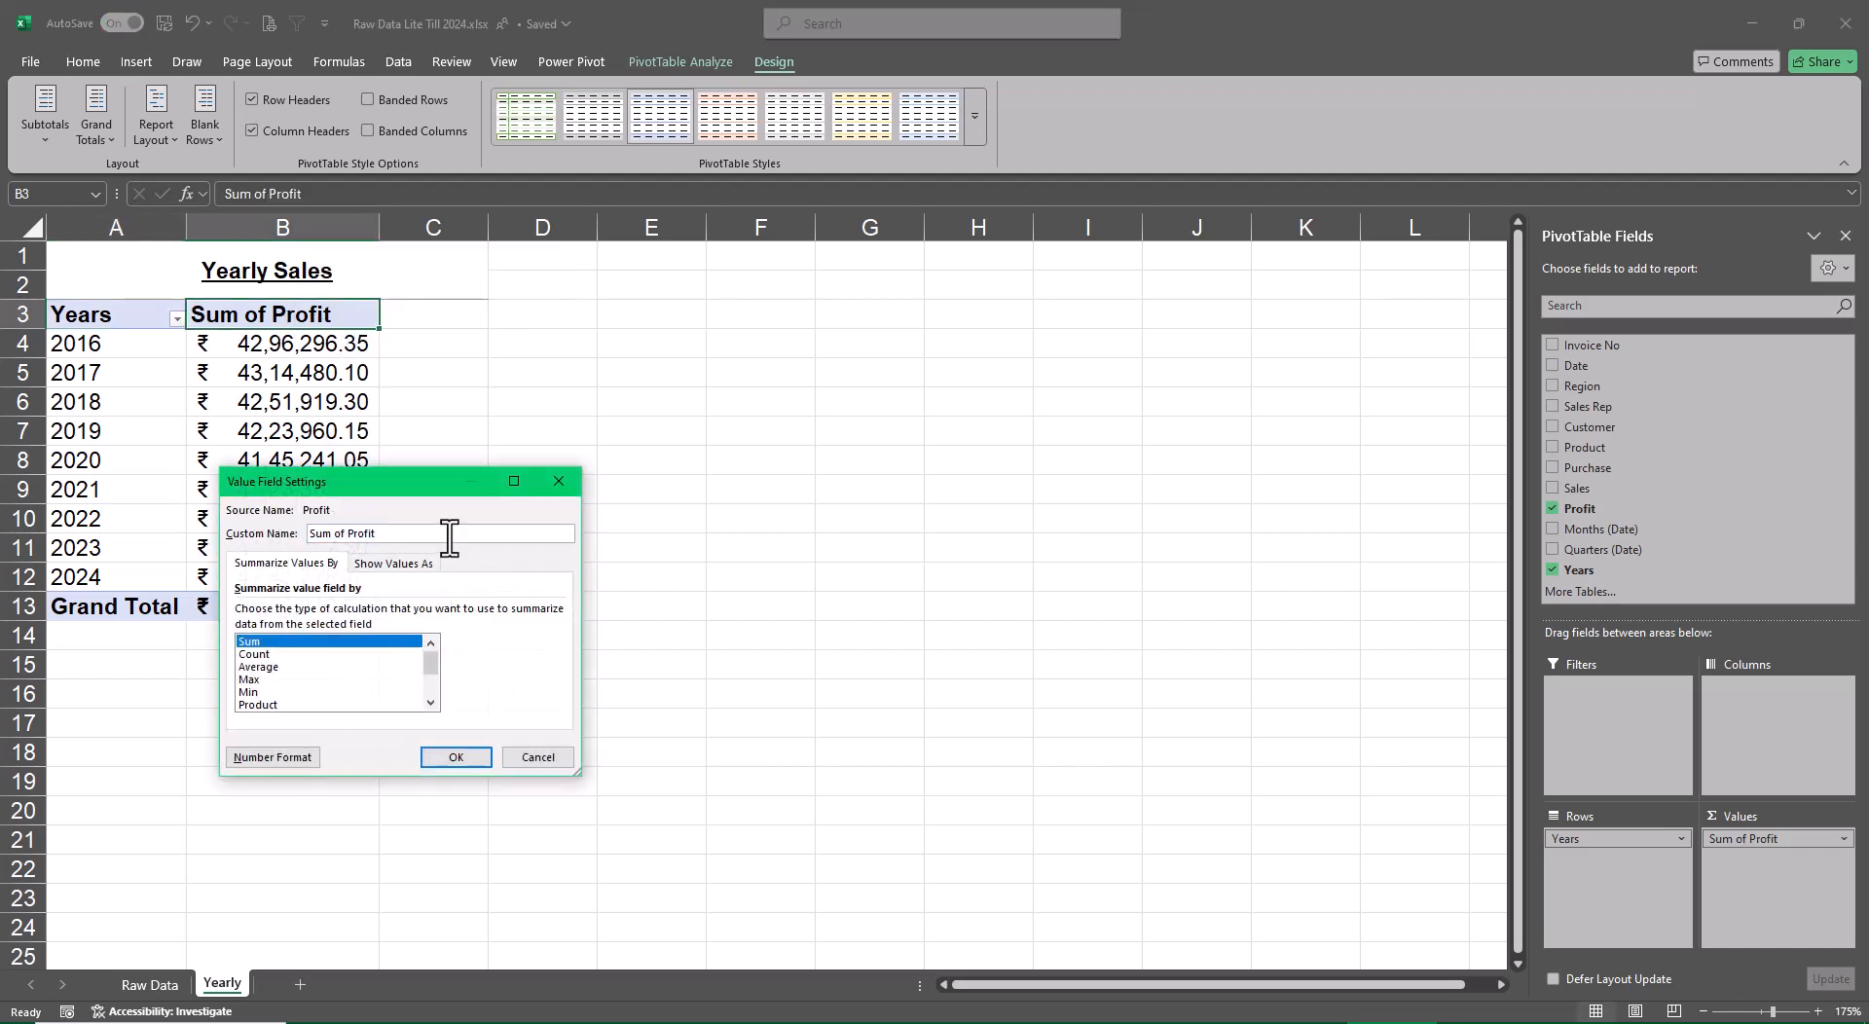
key("Home")
key("Delete")
key("Delete")
key("Delete")
key("Delete")
key("Delete")
key("Delete")
key("Delete")
type("Yearly")
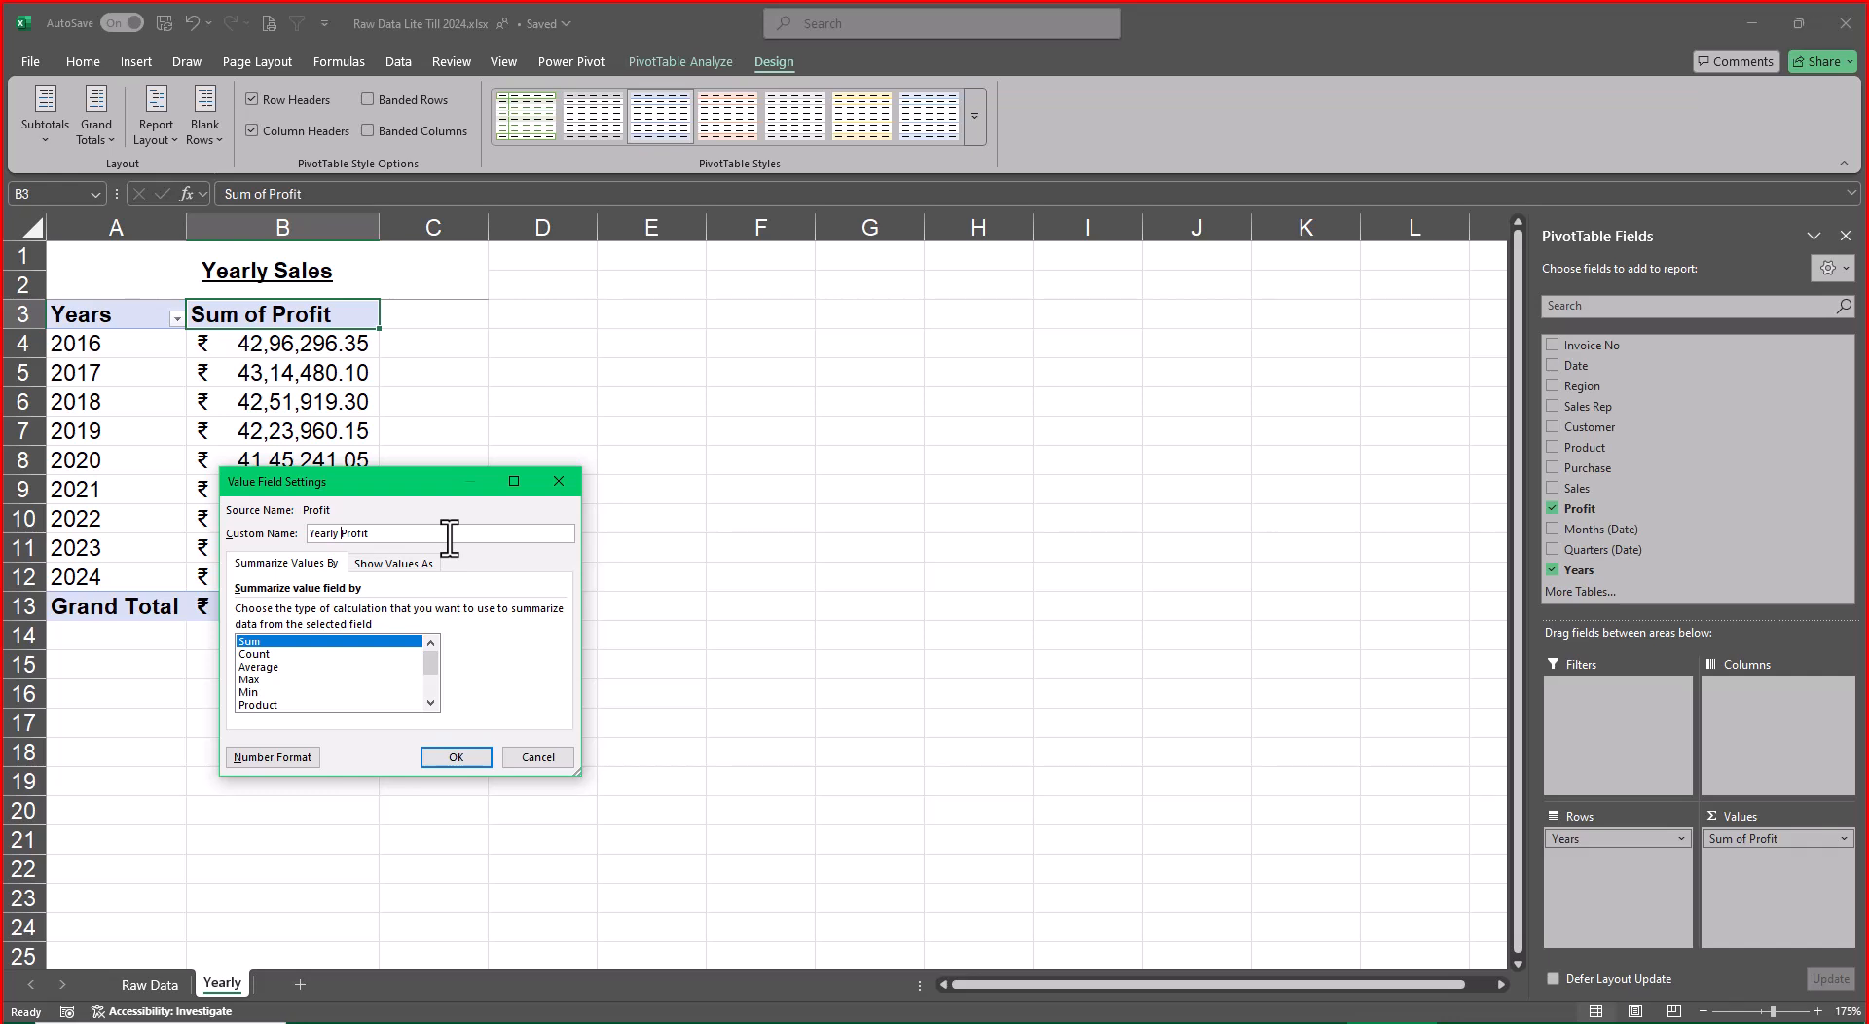
left_click(258, 758)
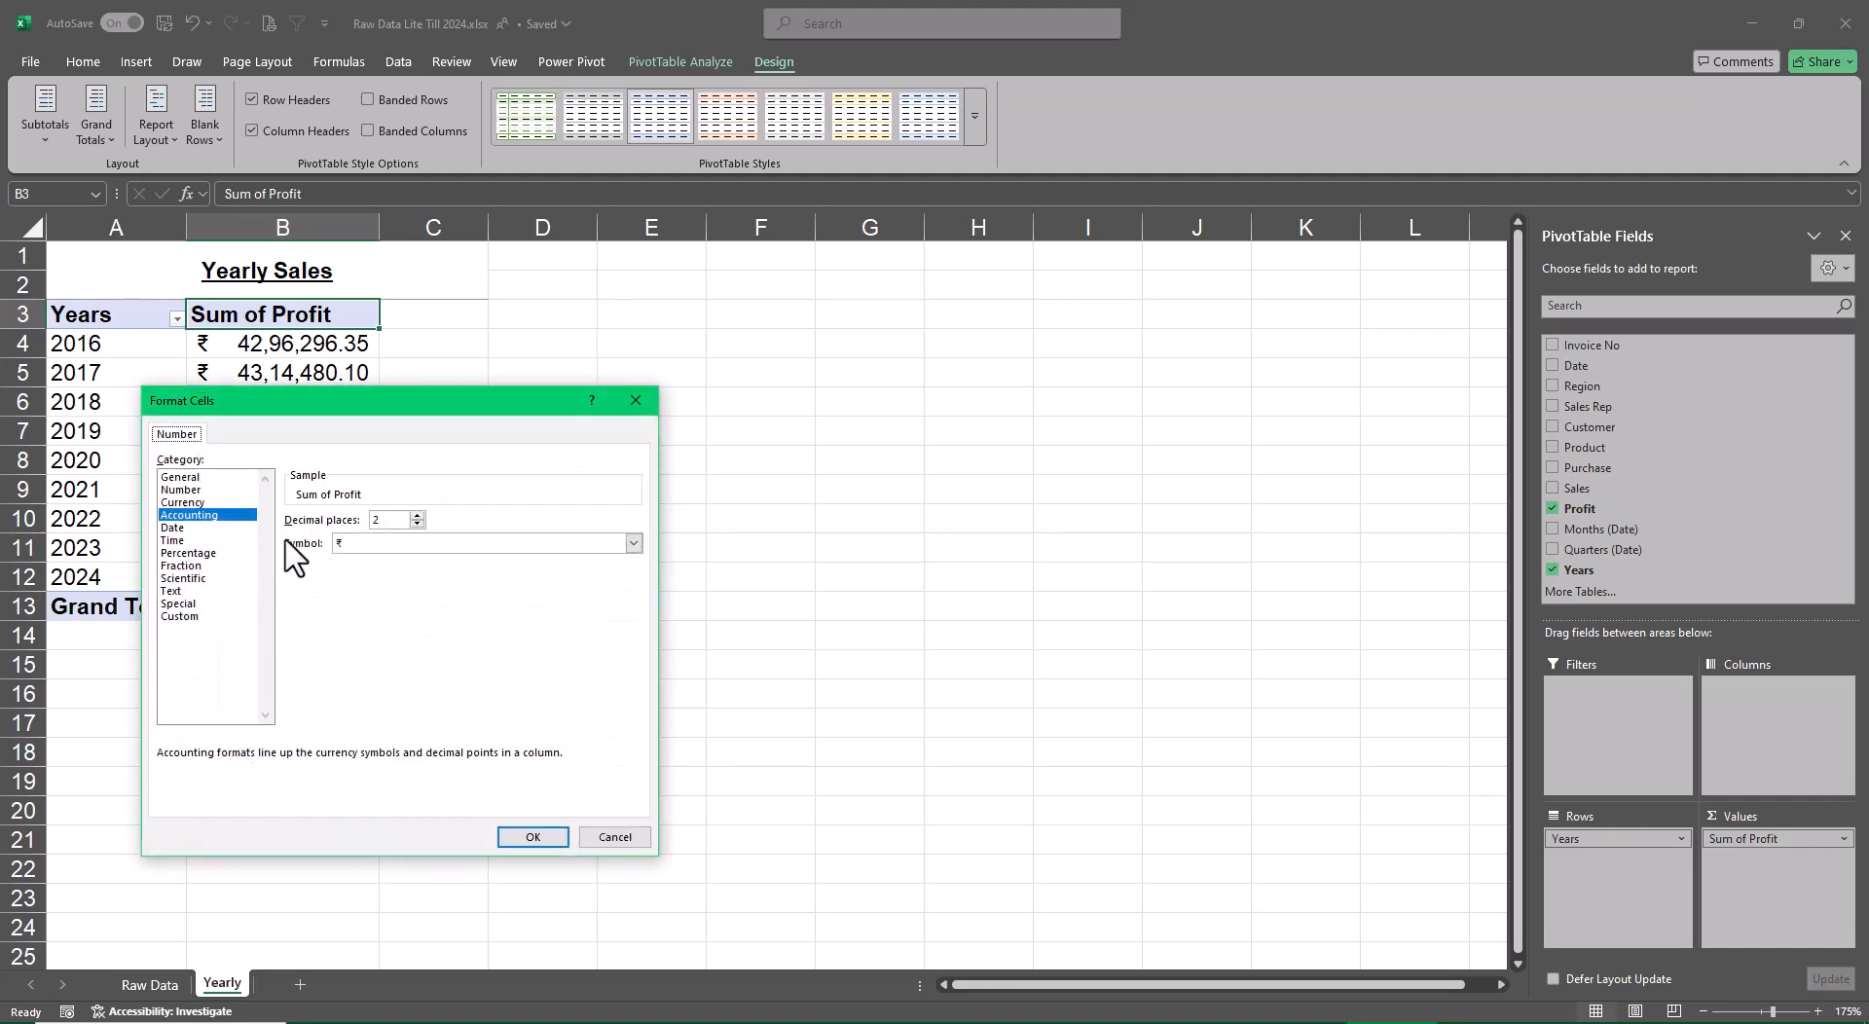
left_click(541, 841)
left_click(472, 760)
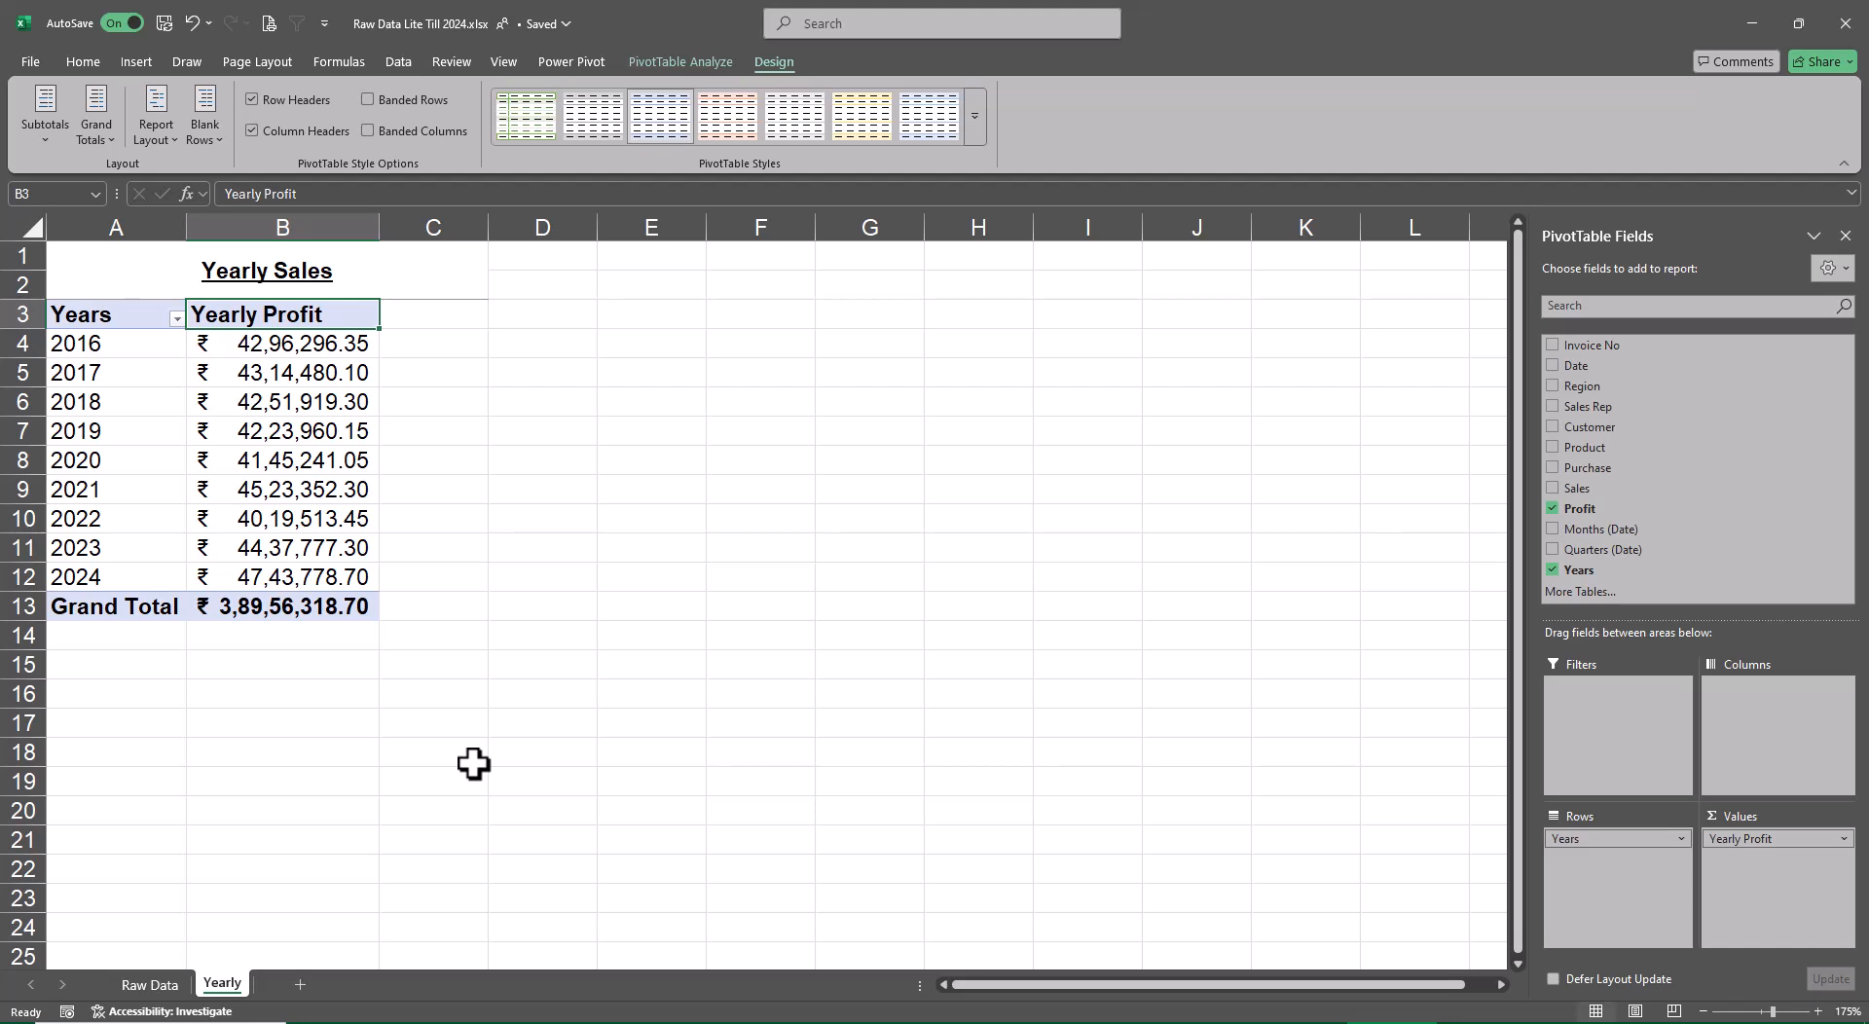
Enter the note "Alt F1" in cell E2 and "Charts" in cell F2
key("Up")
key("Right")
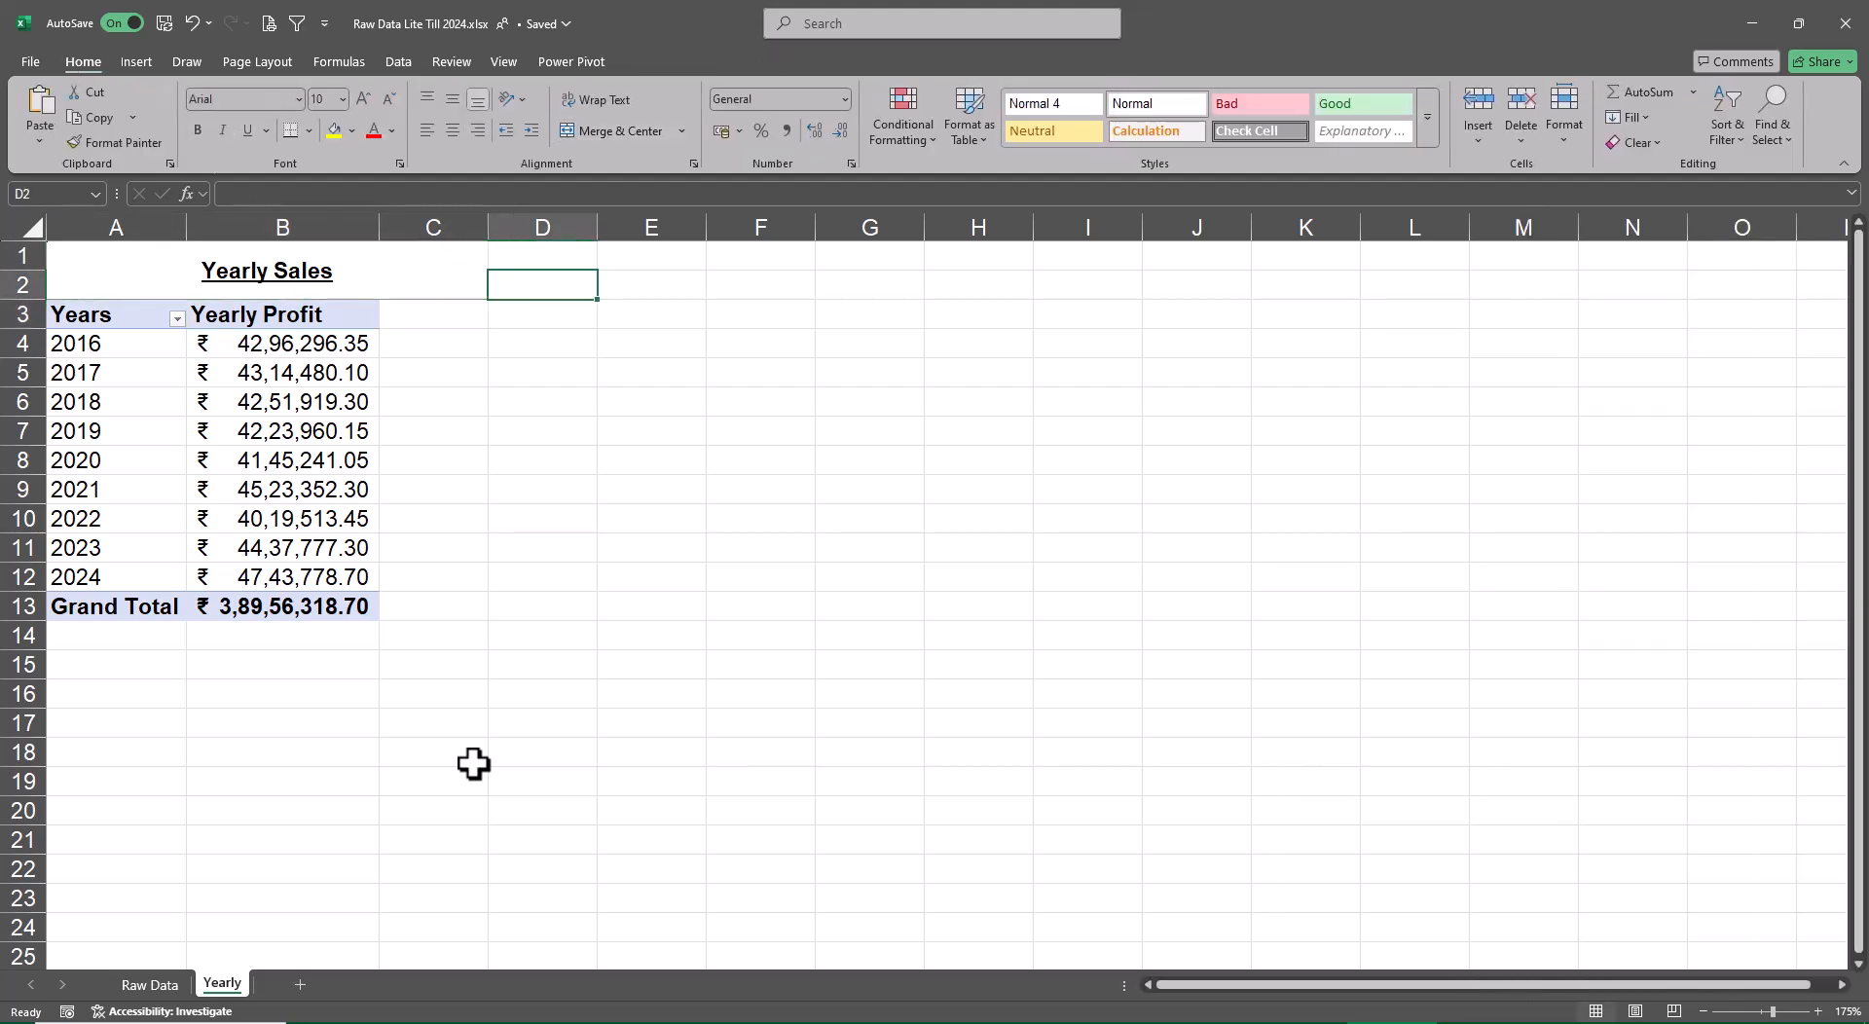
key("Right")
type("Alt")
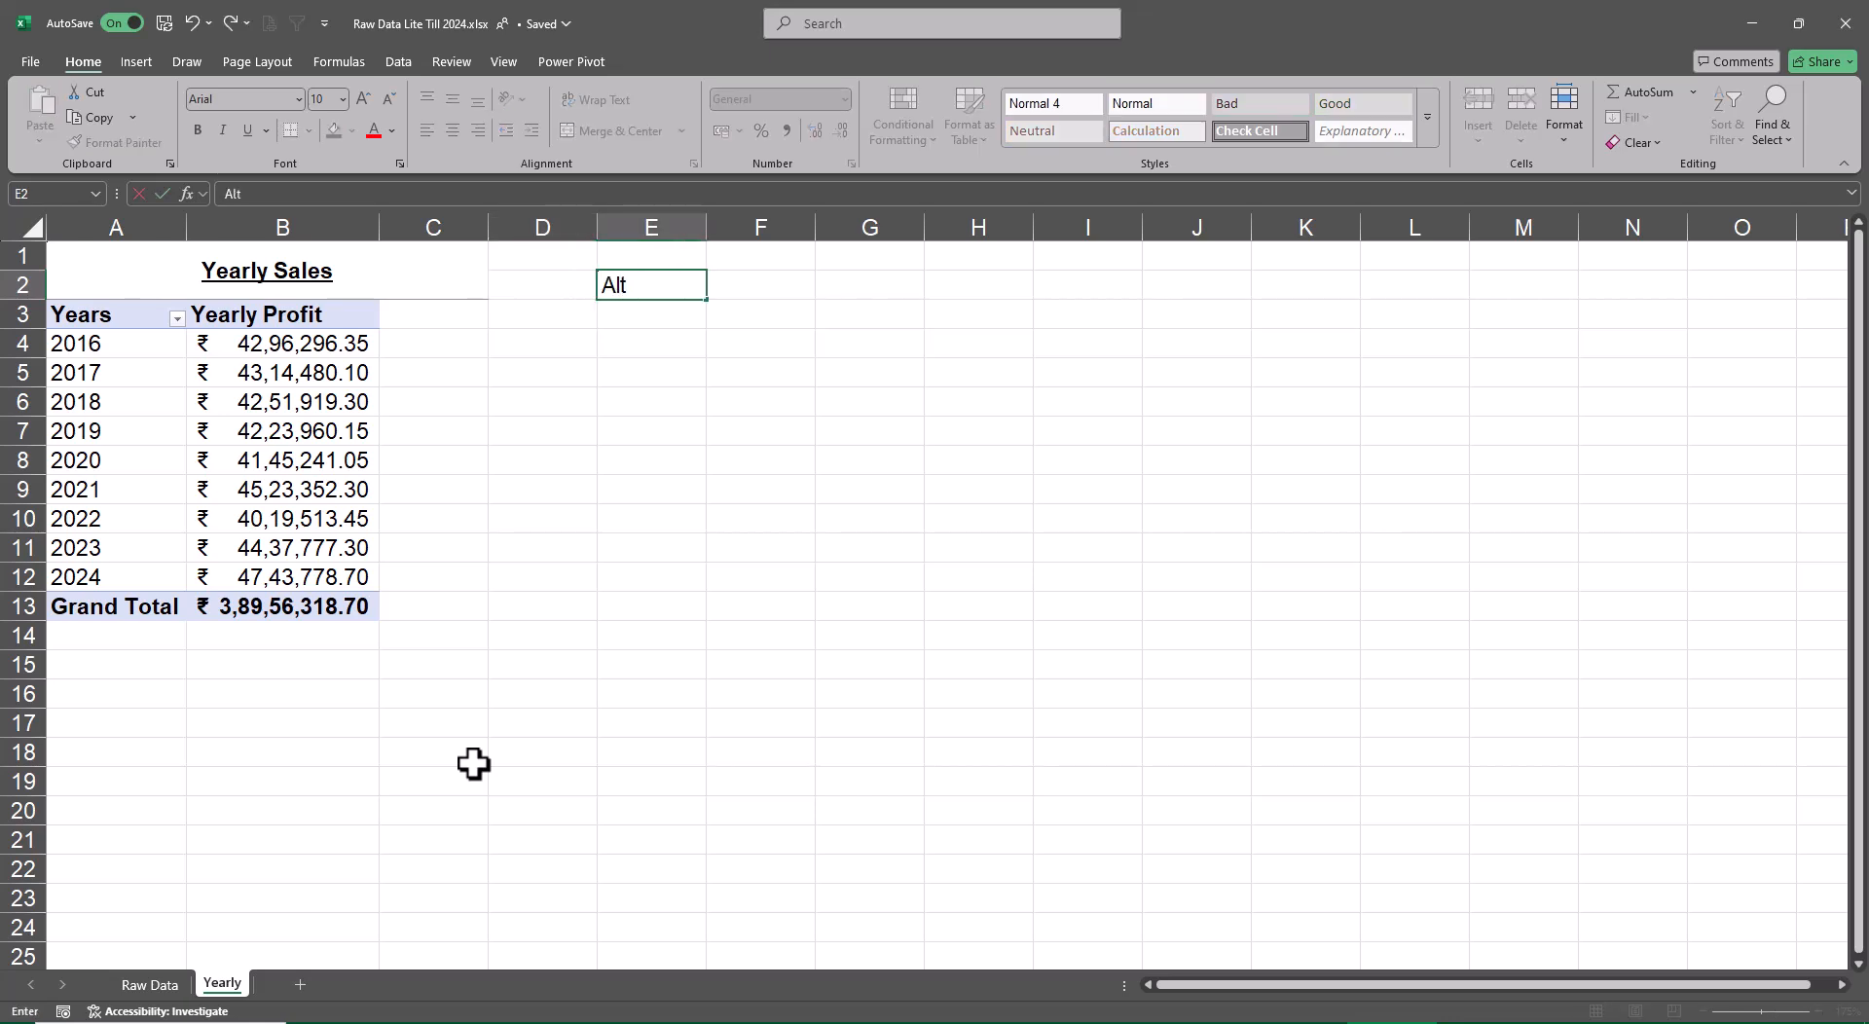
type(" F1")
key("Return")
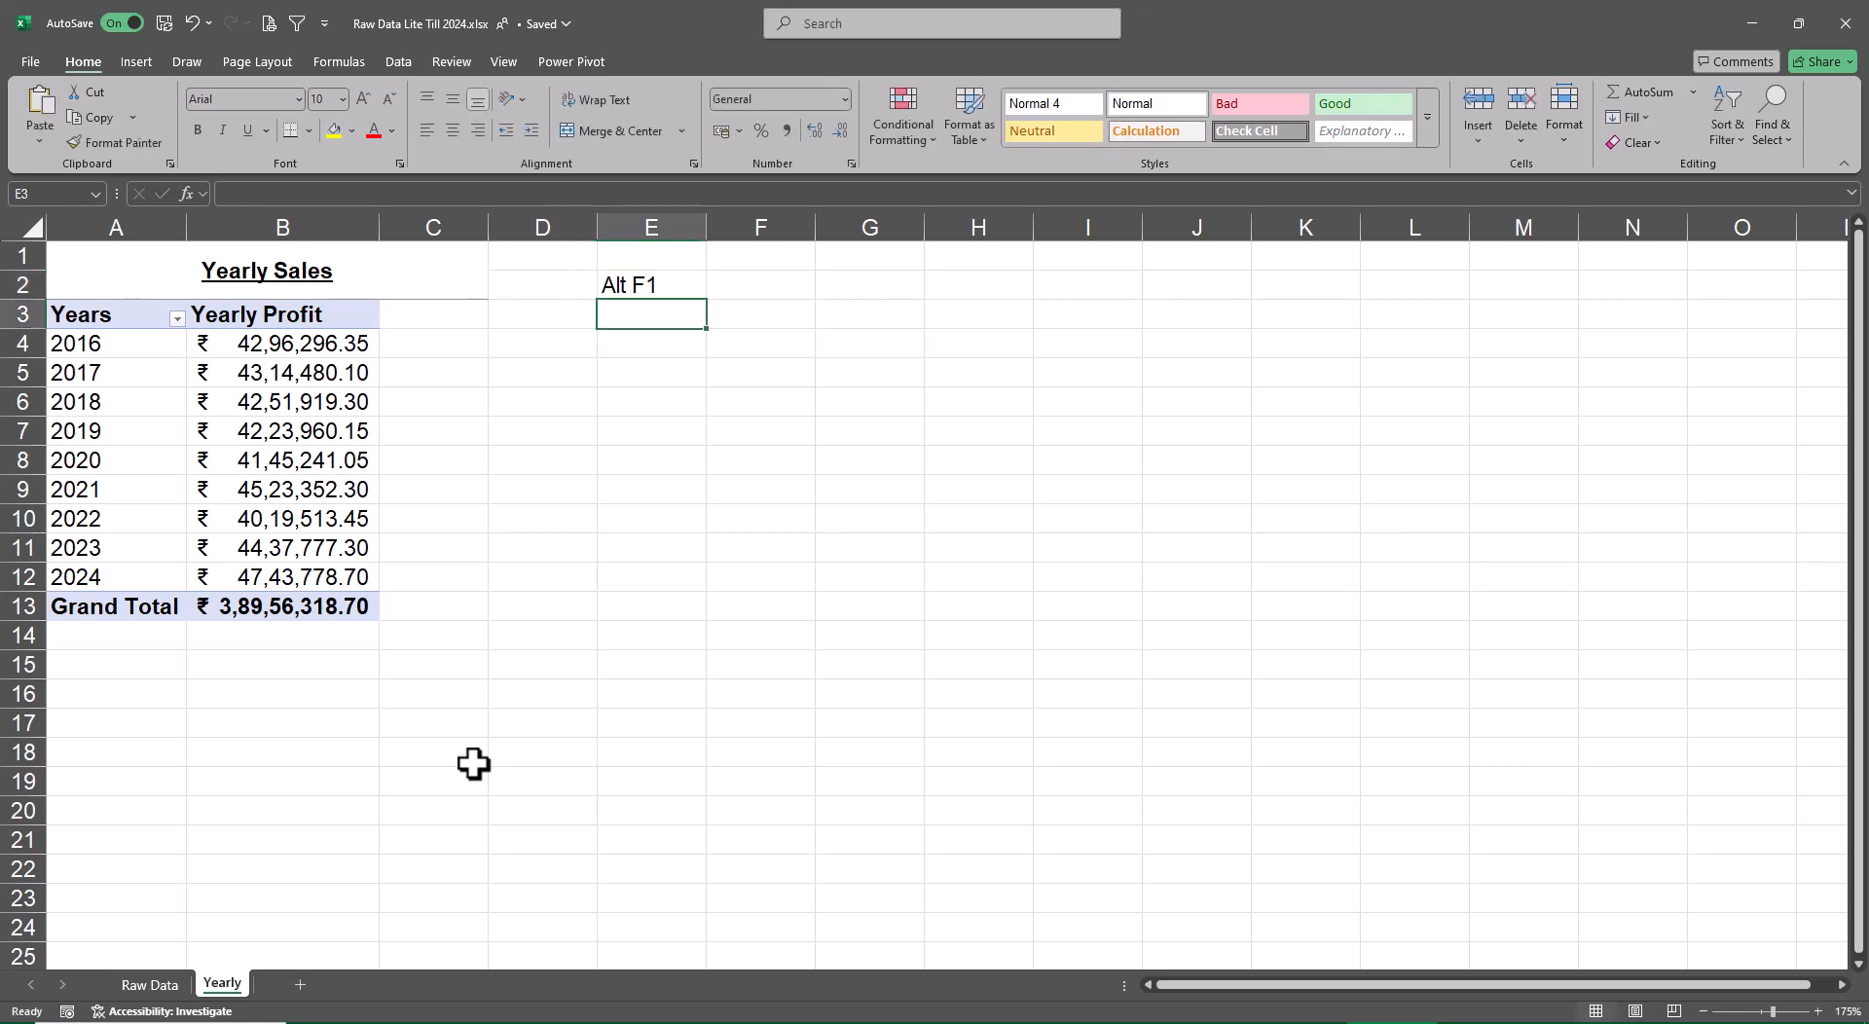
key("Up")
key("Right")
type("Cha")
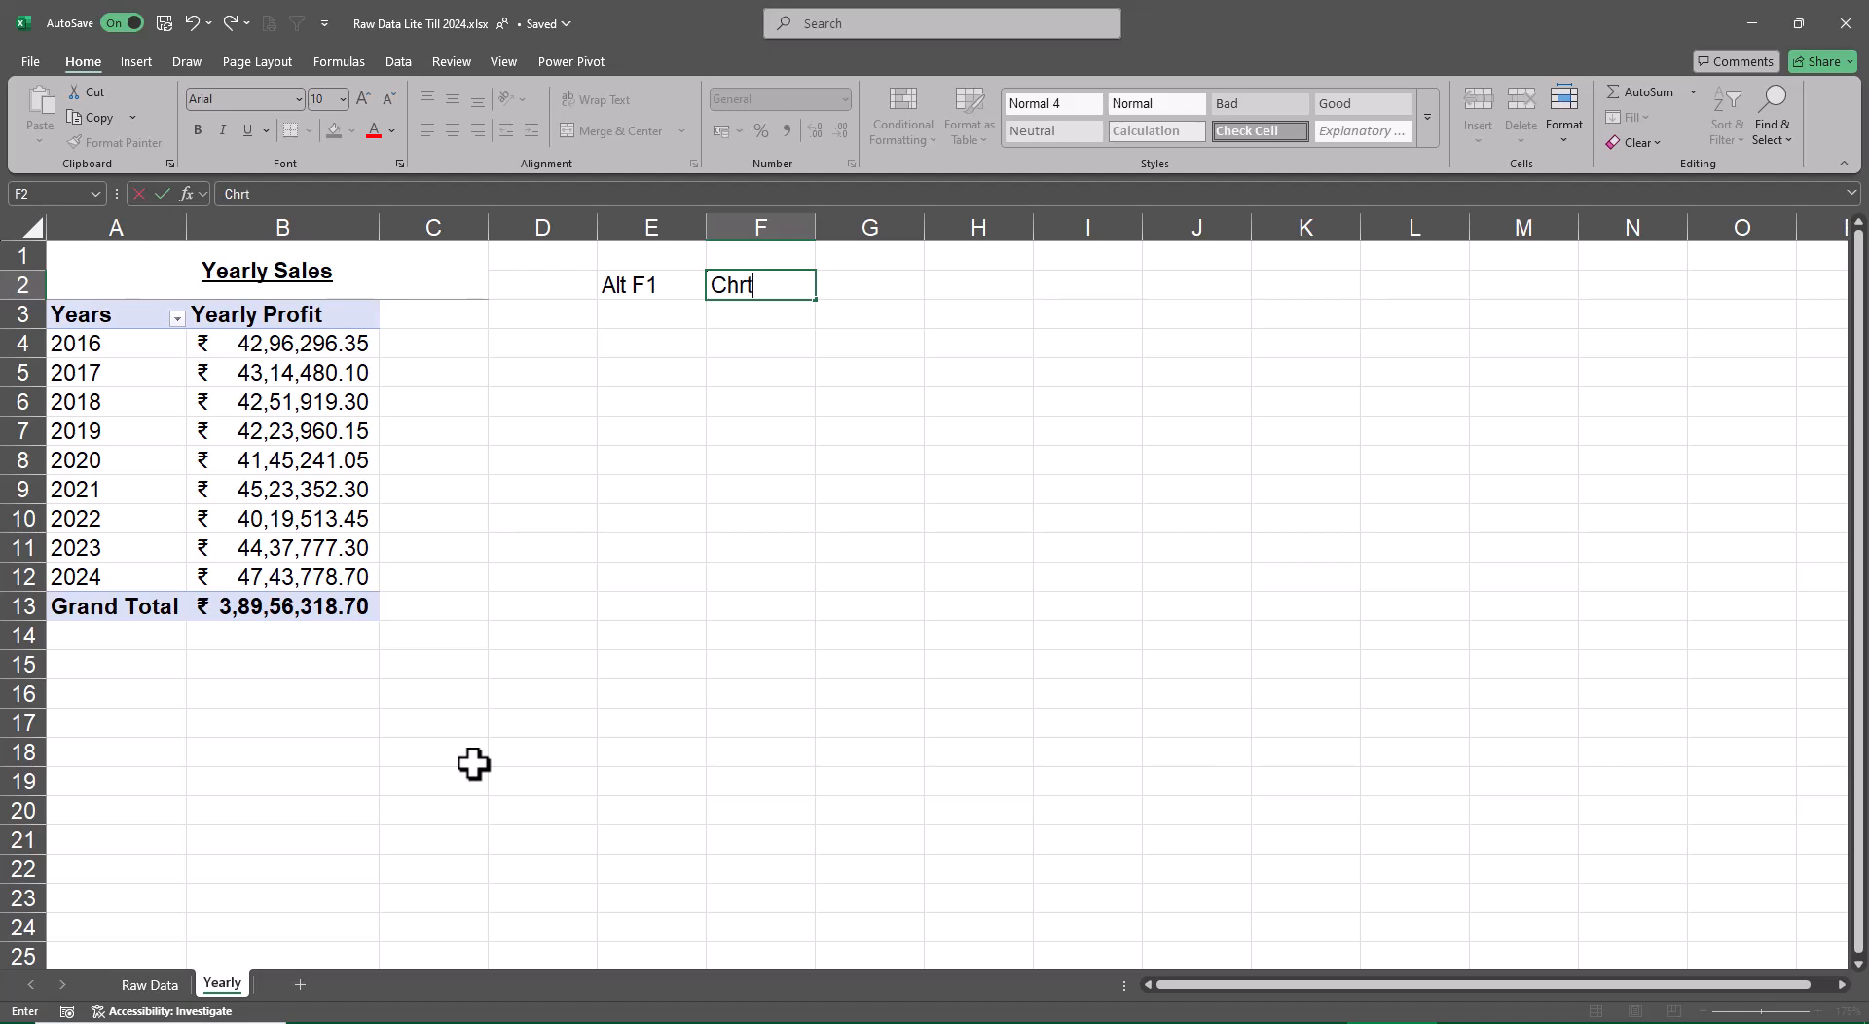
type("rts")
key("Return")
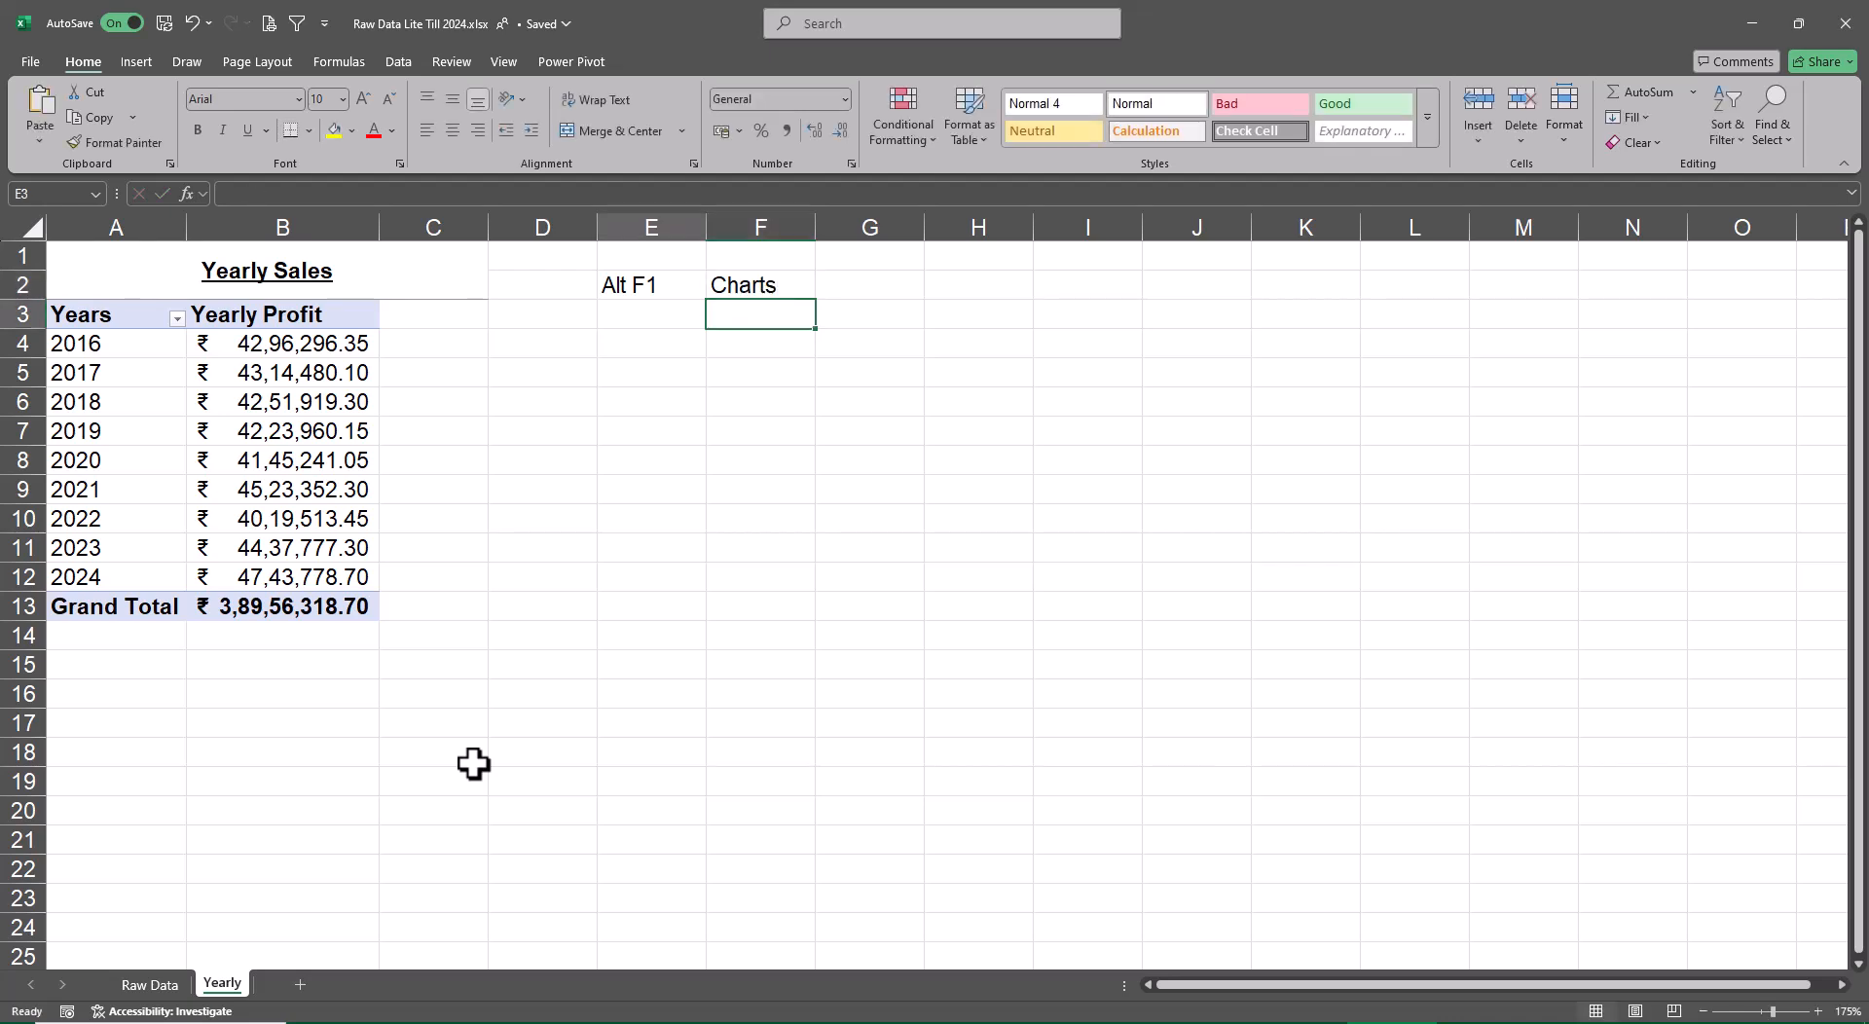
Insert a default column PivotChart from the yearly pivot table
key("Left")
key("Left")
key("Left")
key("Left")
key("Left")
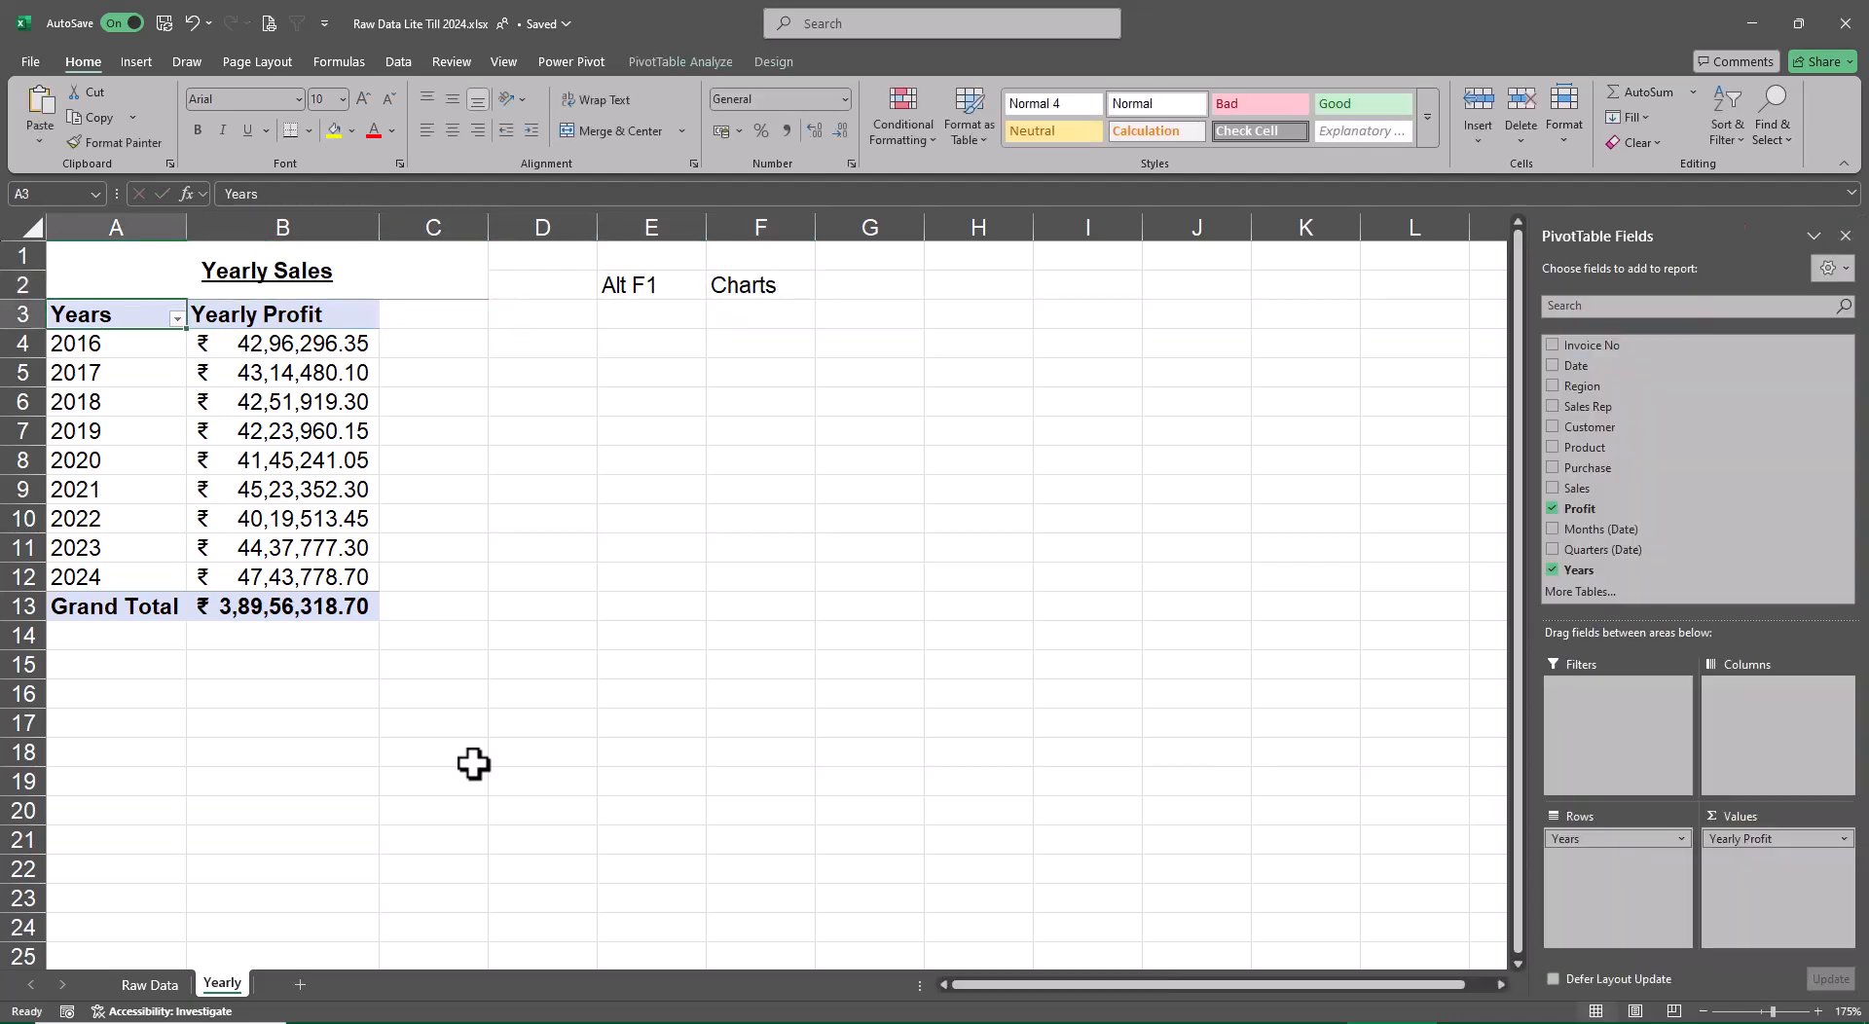
key("alt+F1")
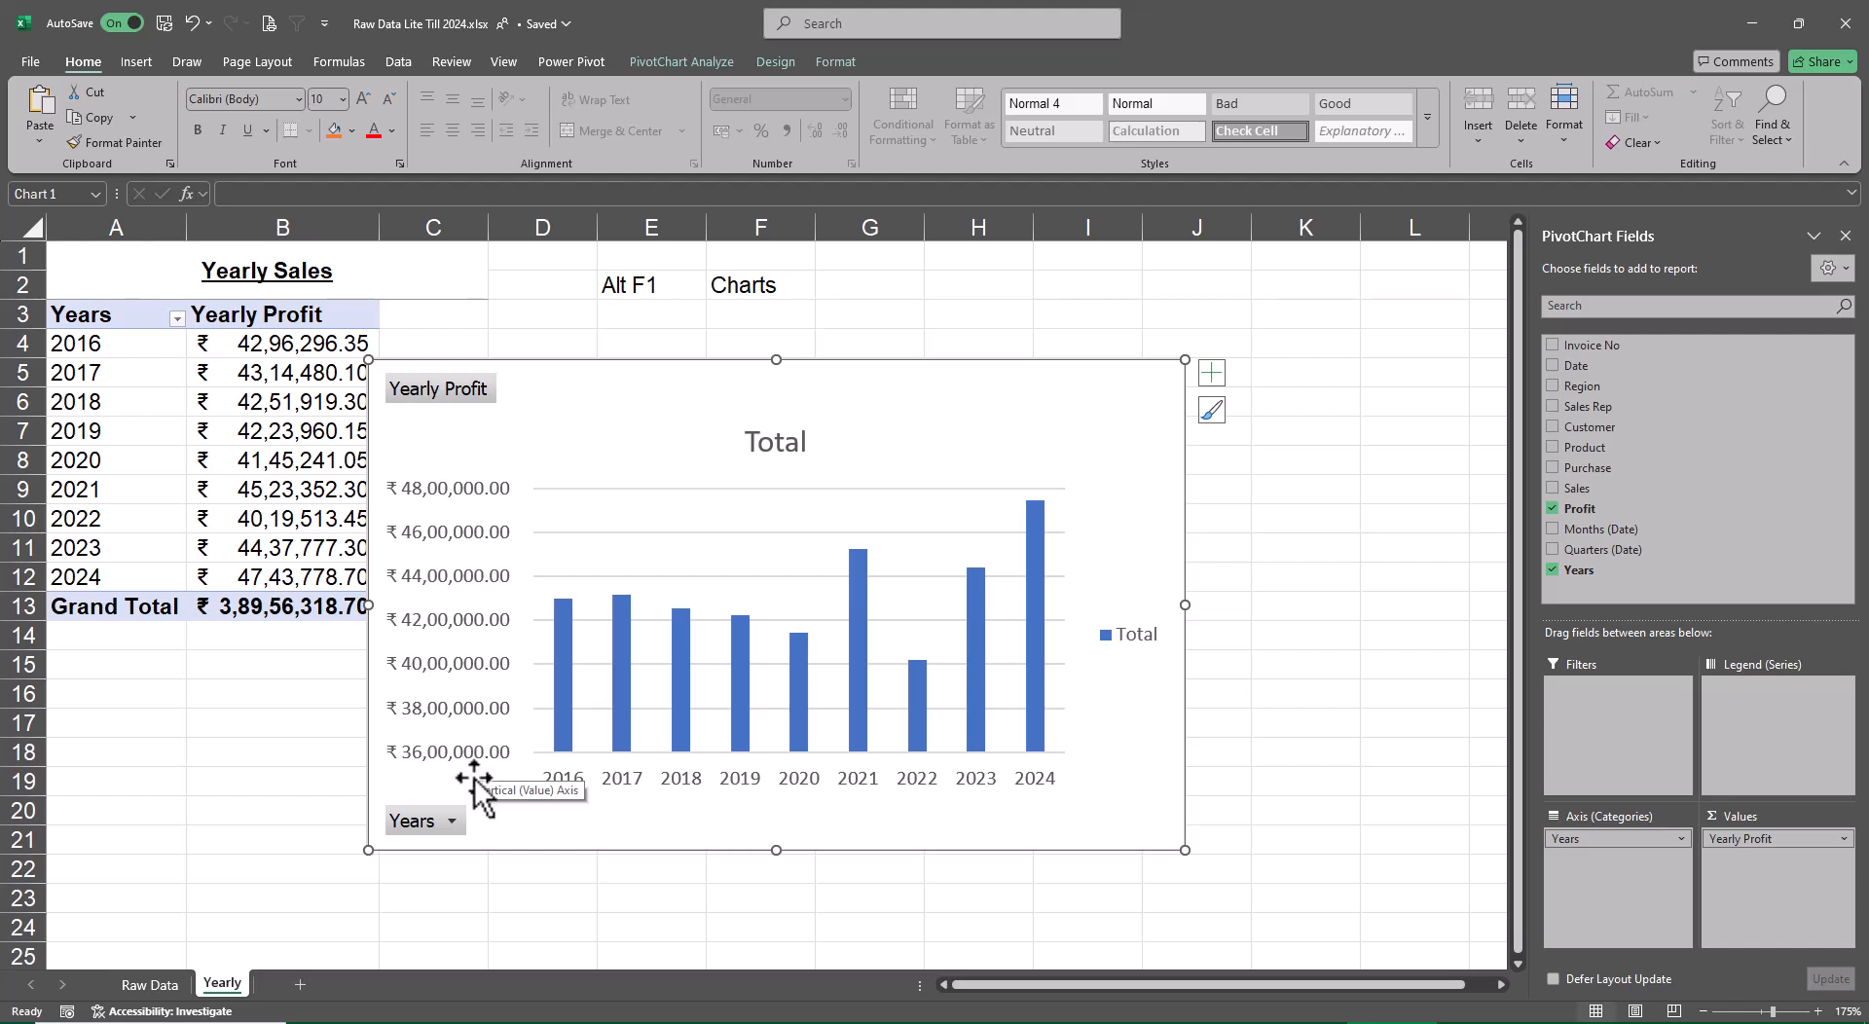
Move the chart clear of the pivot table and delete its legend and gridlines
left_click_drag(1126, 814, 1178, 779)
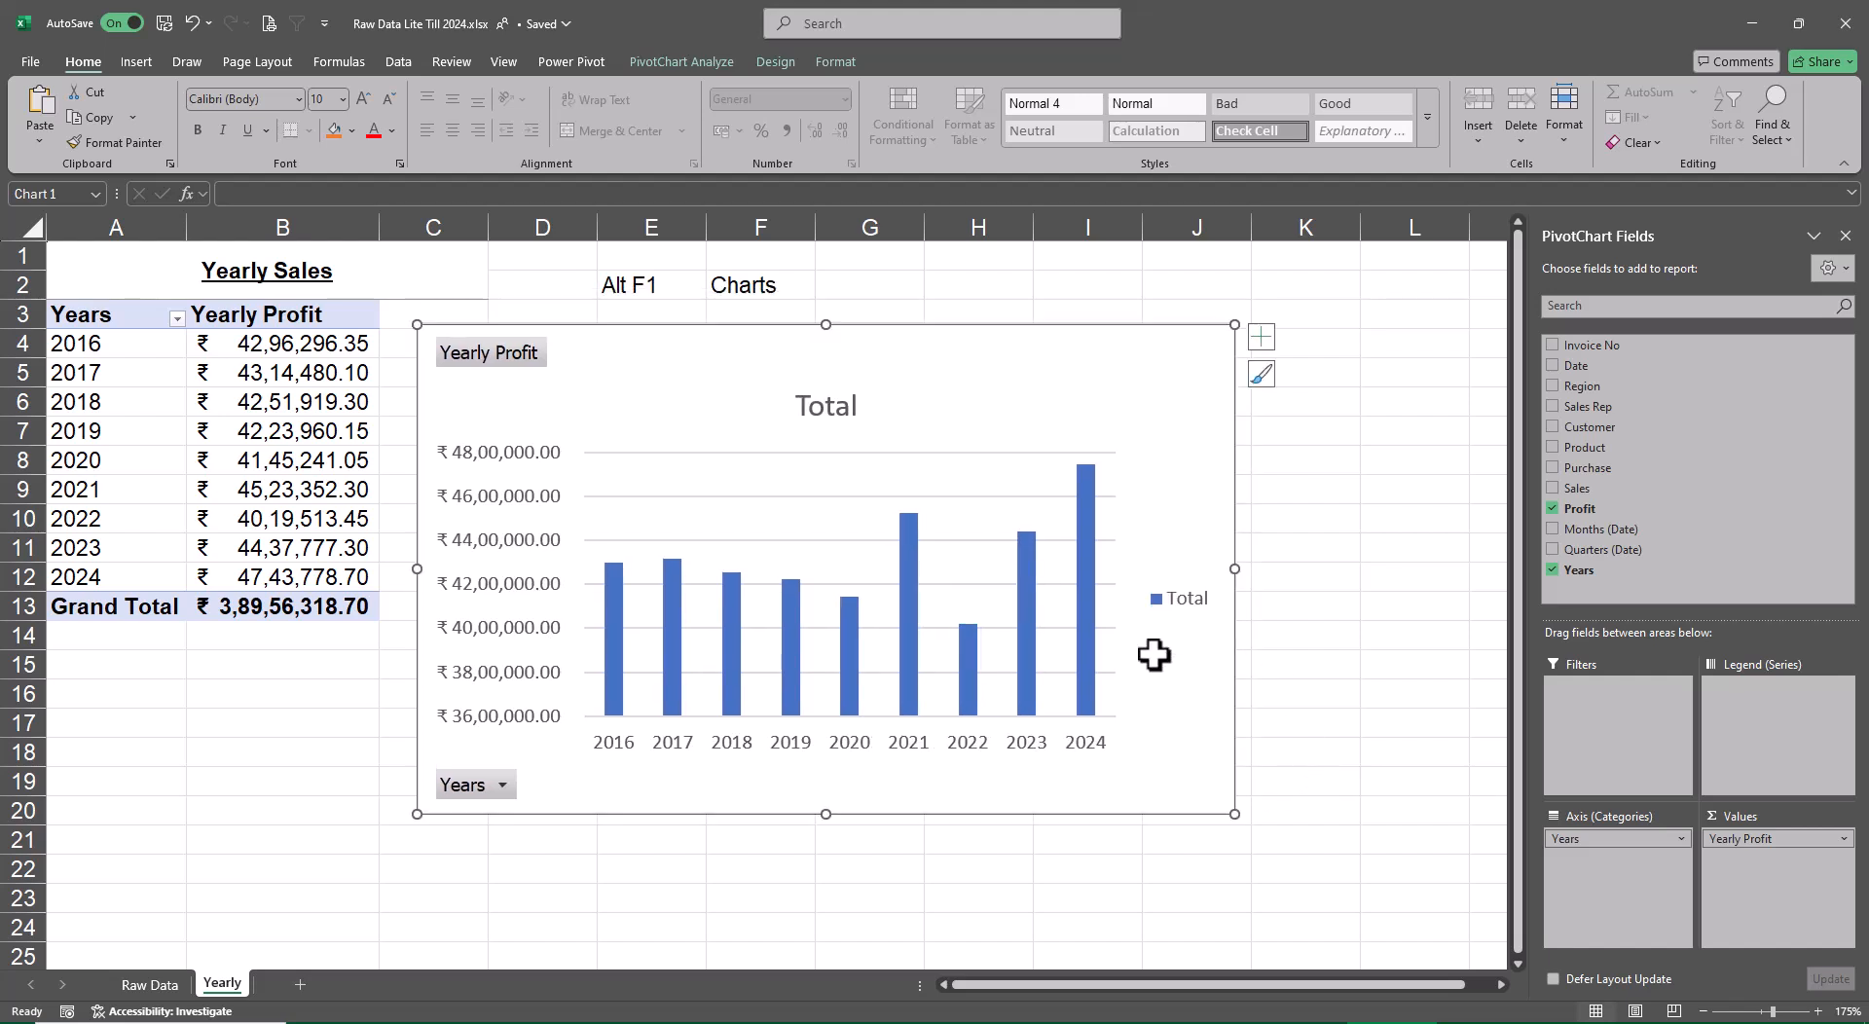
left_click(1176, 609)
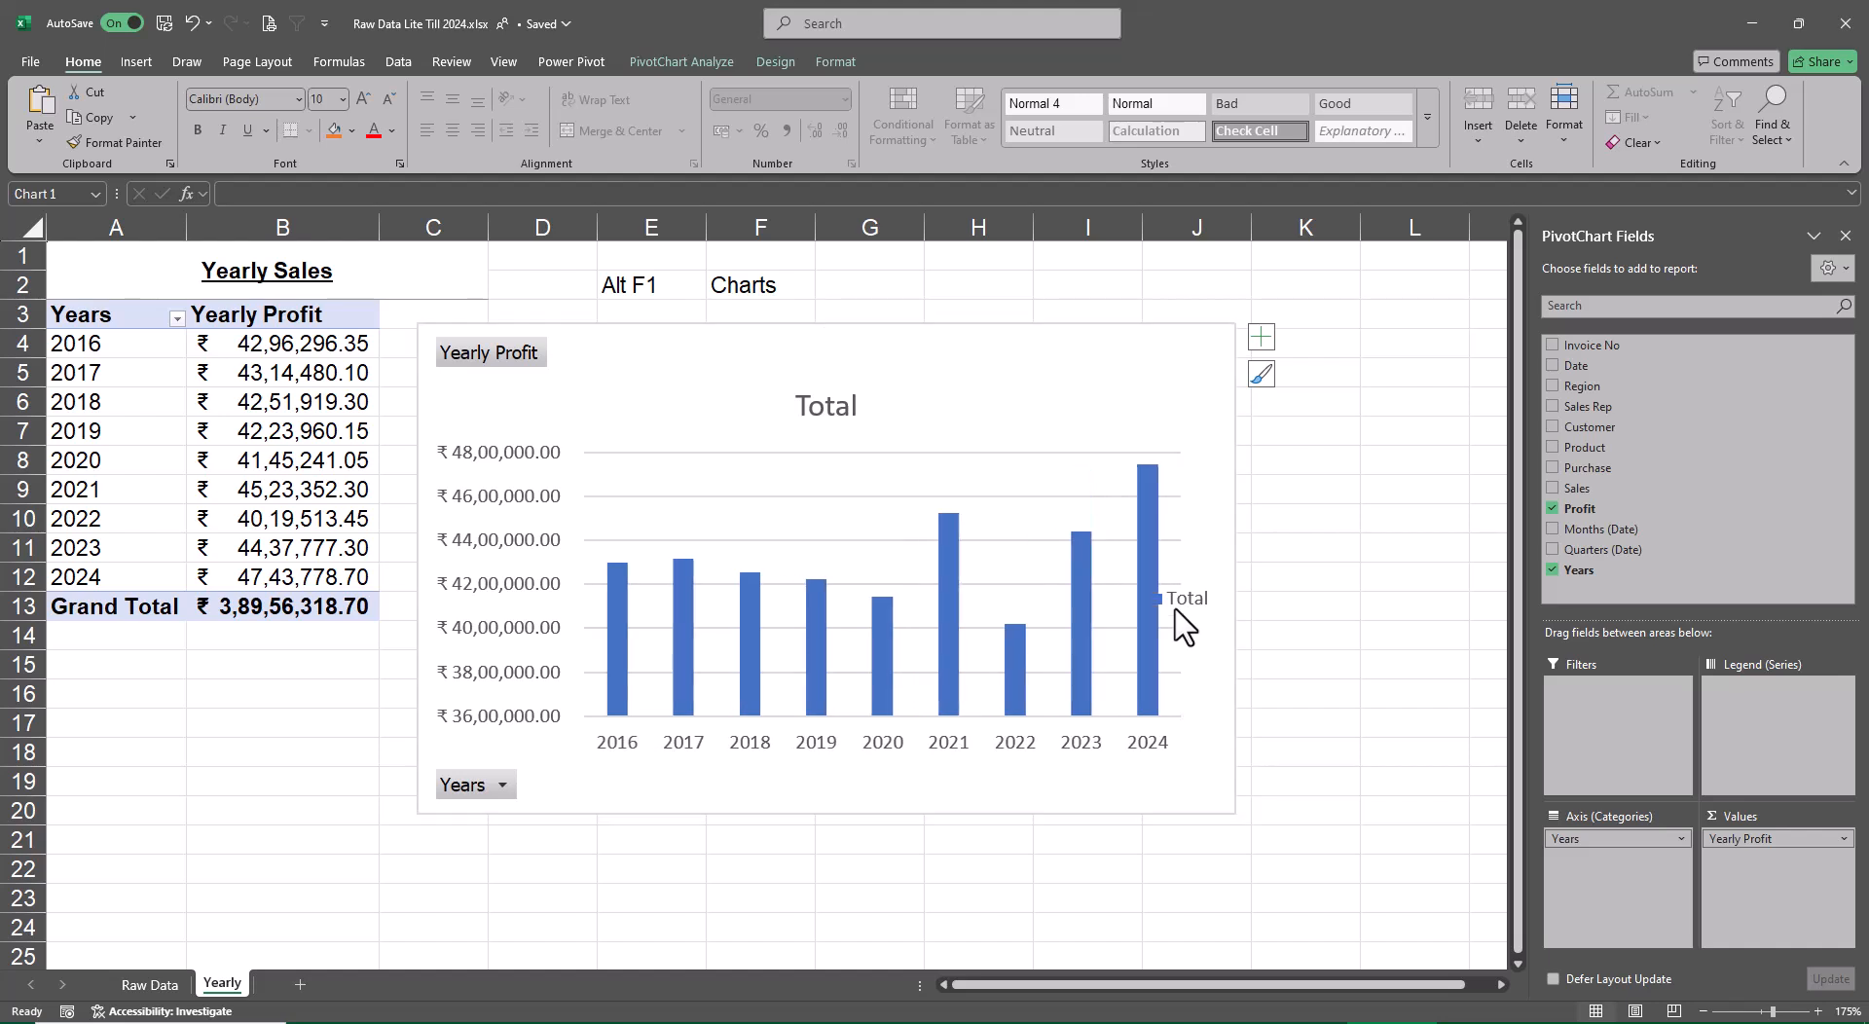
key("Delete")
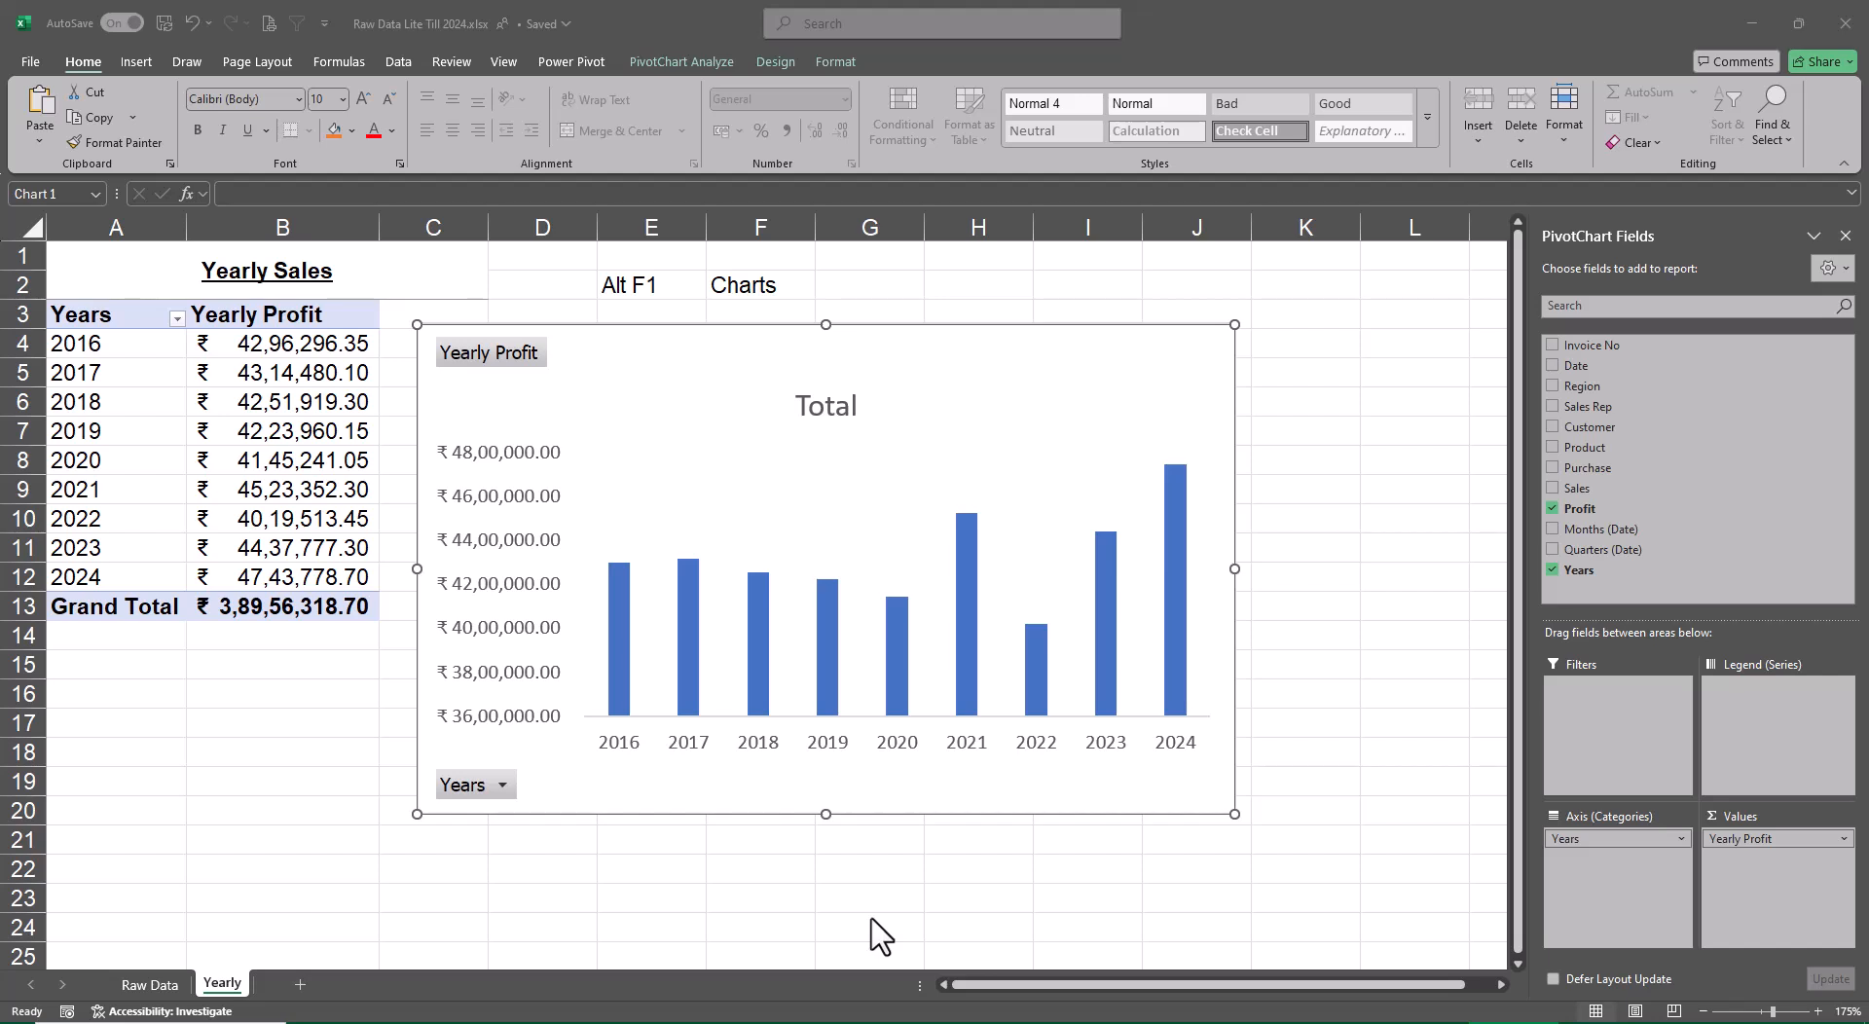
Unmerge the Yearly Sales title and merge and center it again across A1:B2 only
left_click(272, 288)
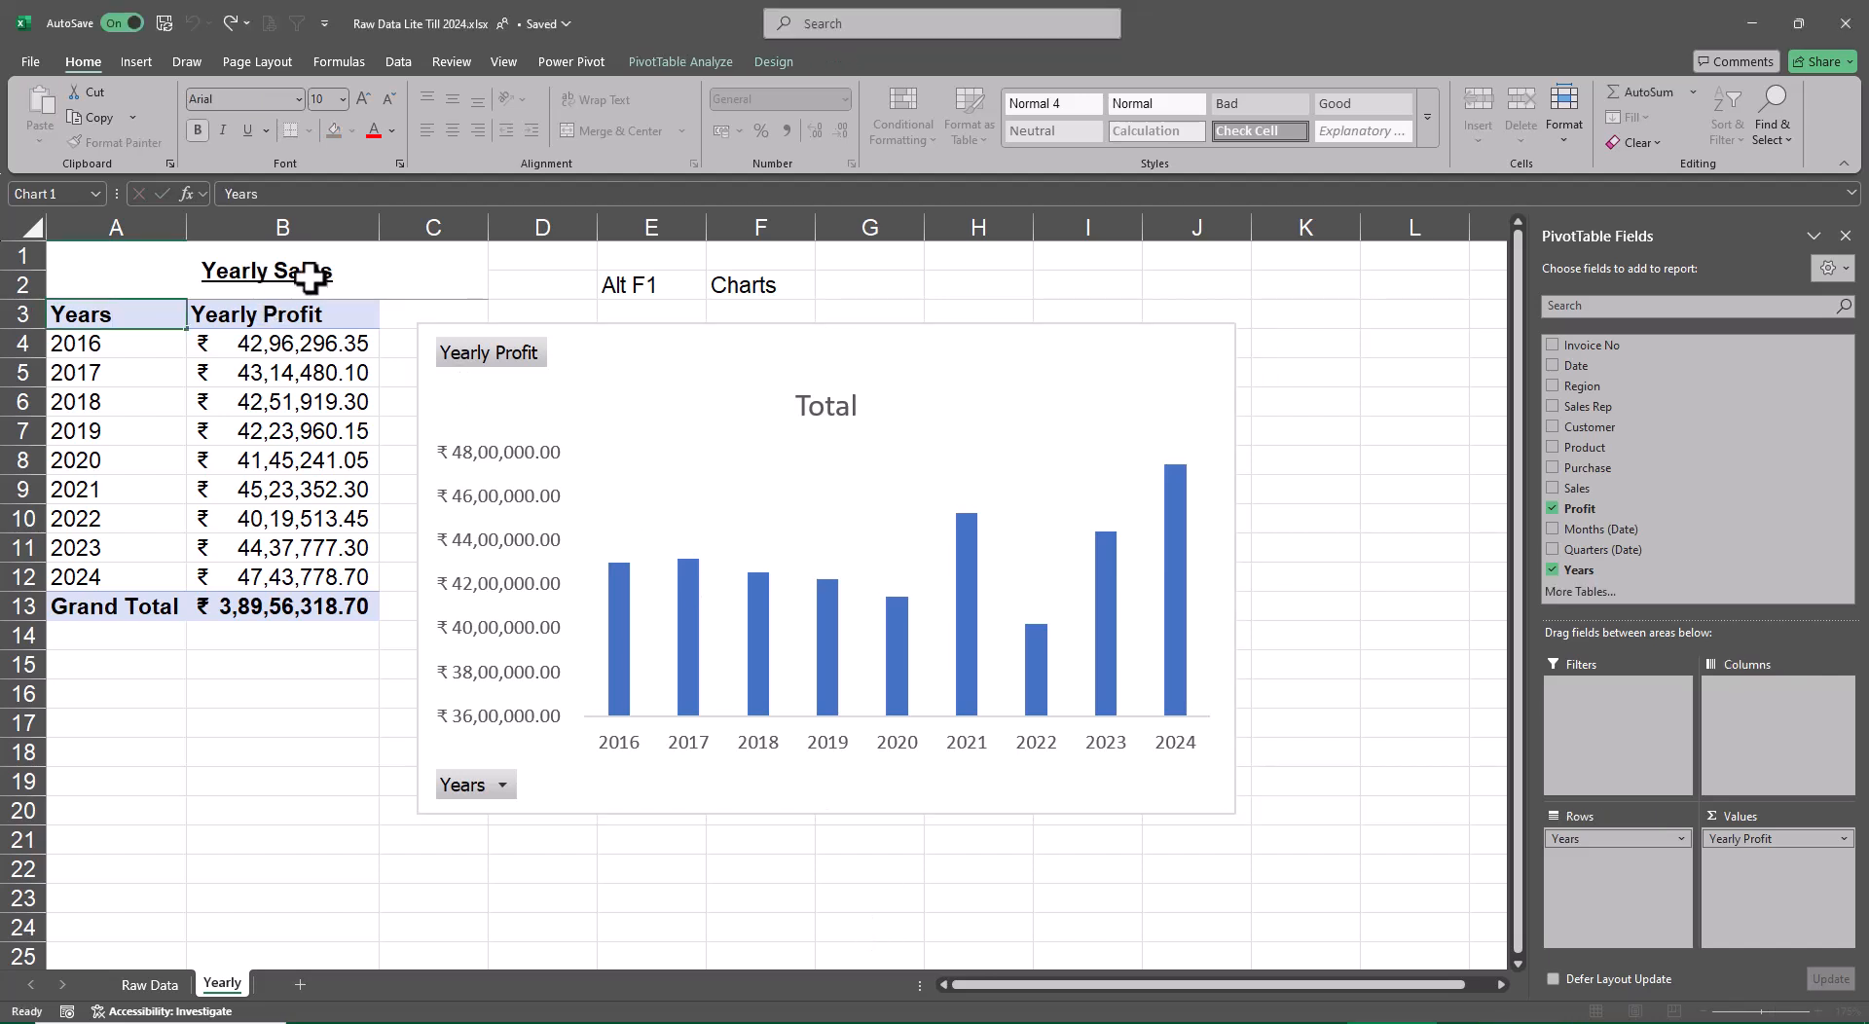
left_click(310, 278)
left_click(637, 134)
left_click(1421, 336)
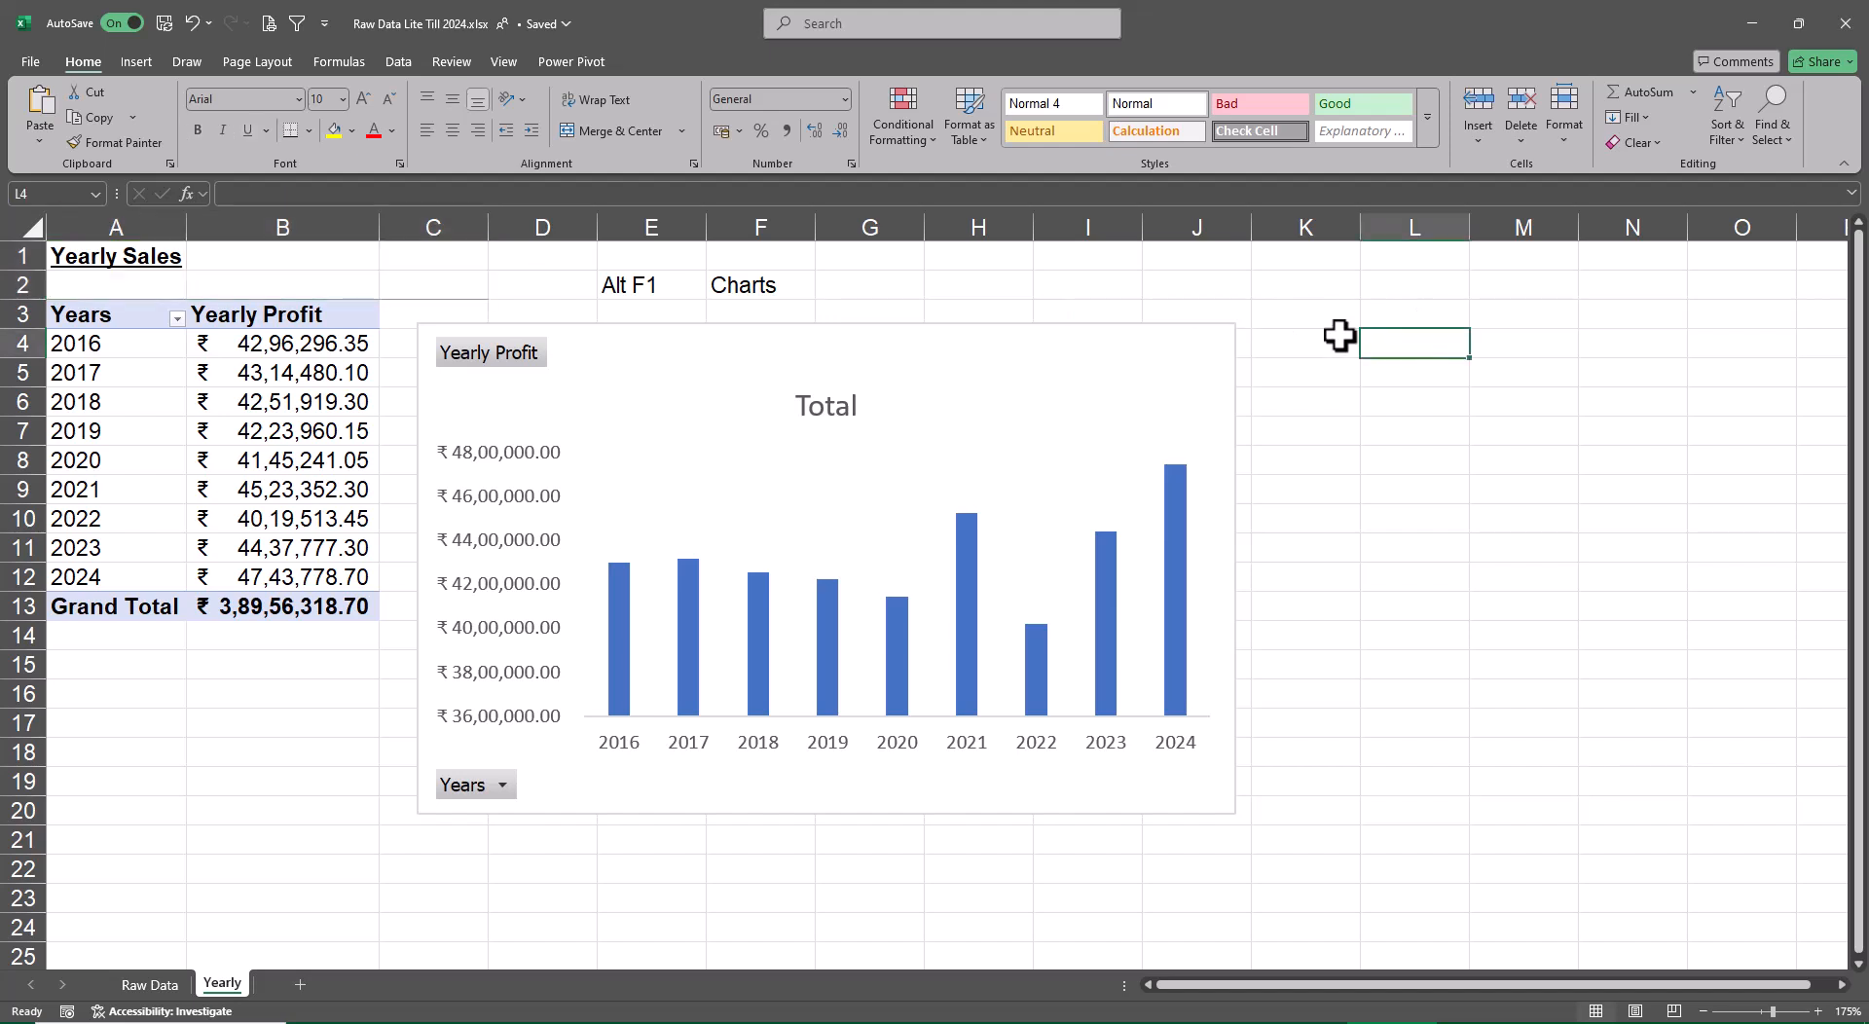
left_click_drag(146, 263, 321, 282)
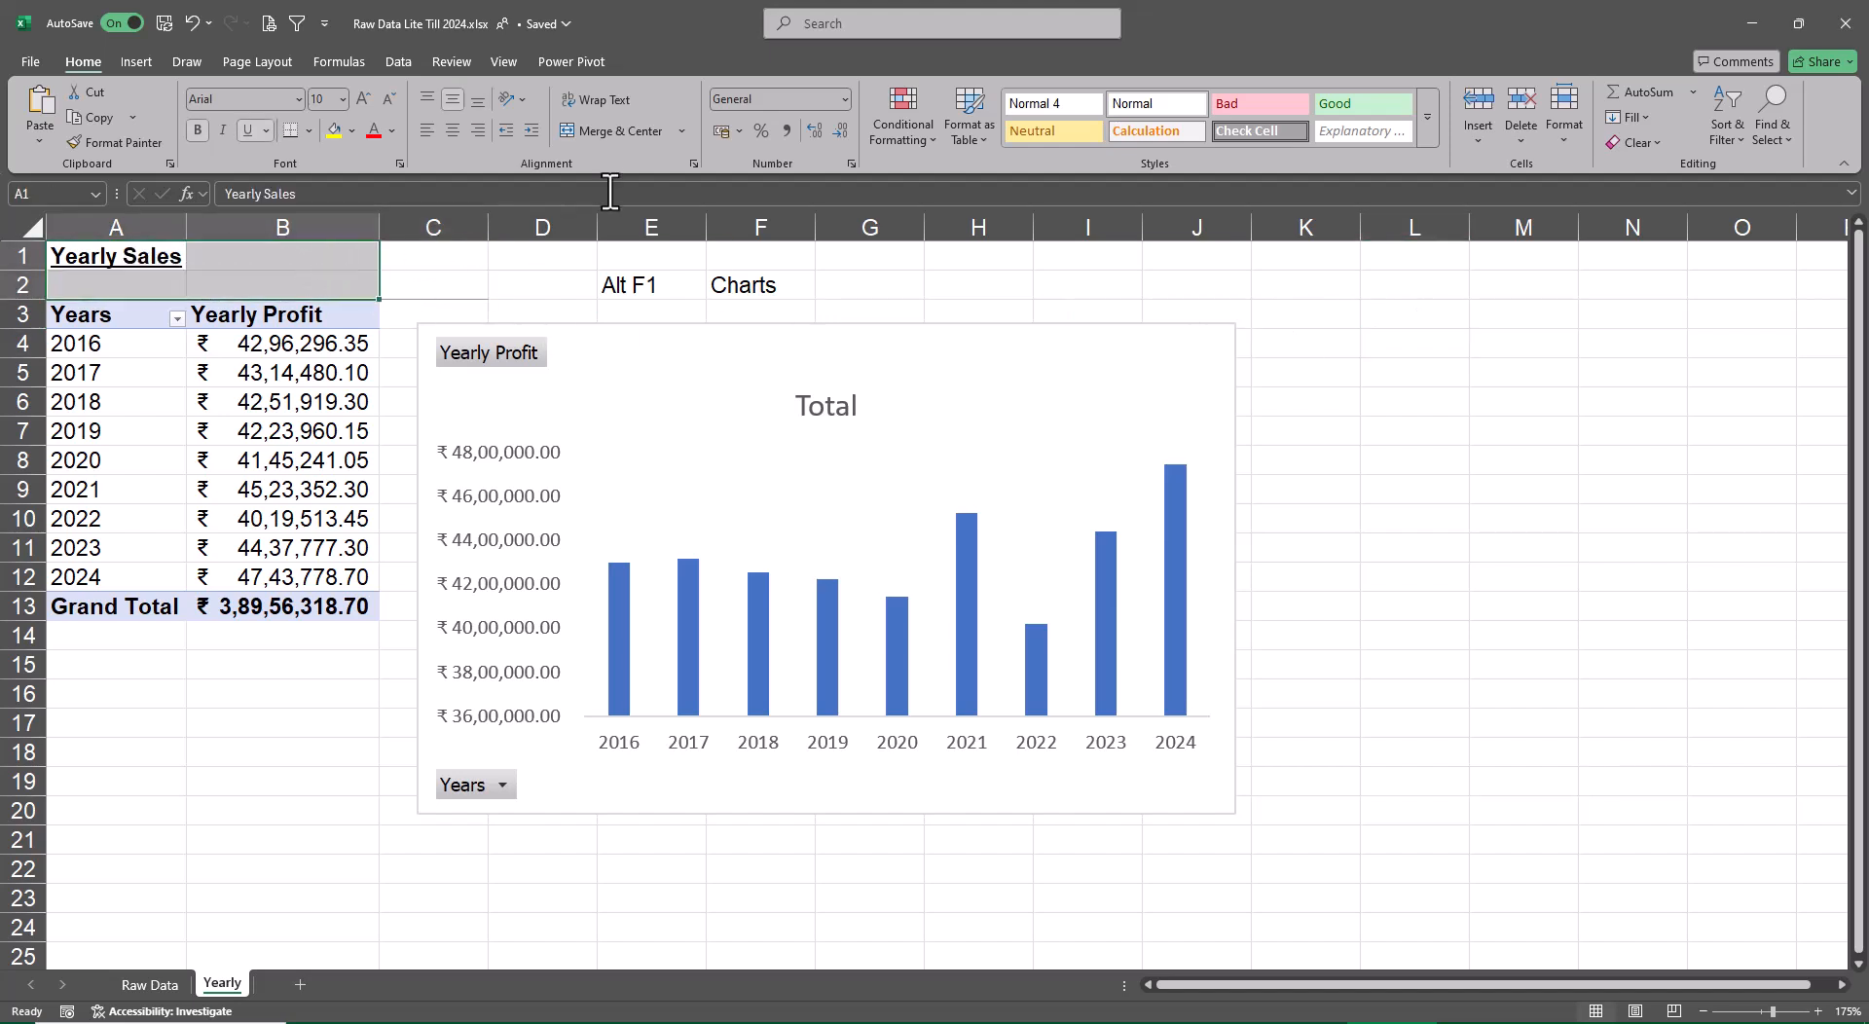
left_click(613, 134)
Change the sheet title in A1 to "Yearly Profit"
key("F2")
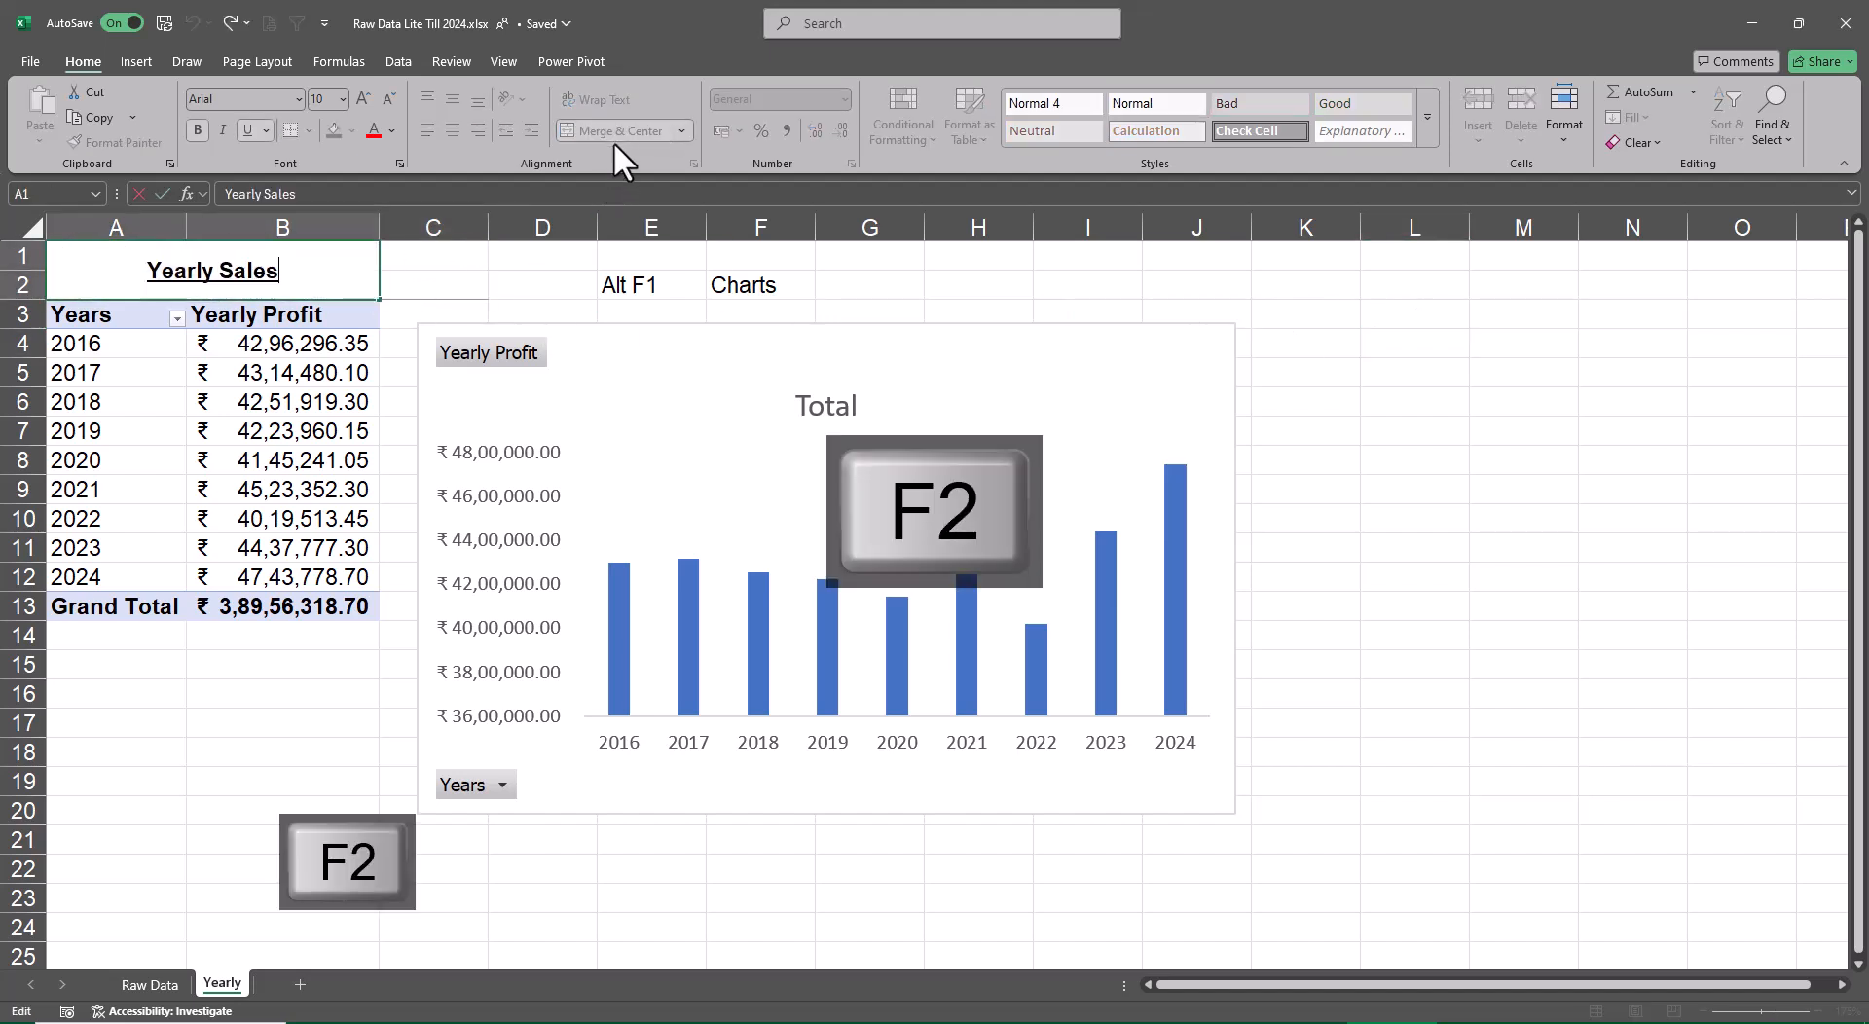
key("BackSpace")
key("BackSpace")
key("BackSpace")
key("BackSpace")
key("BackSpace")
key("BackSpace")
type("Profut")
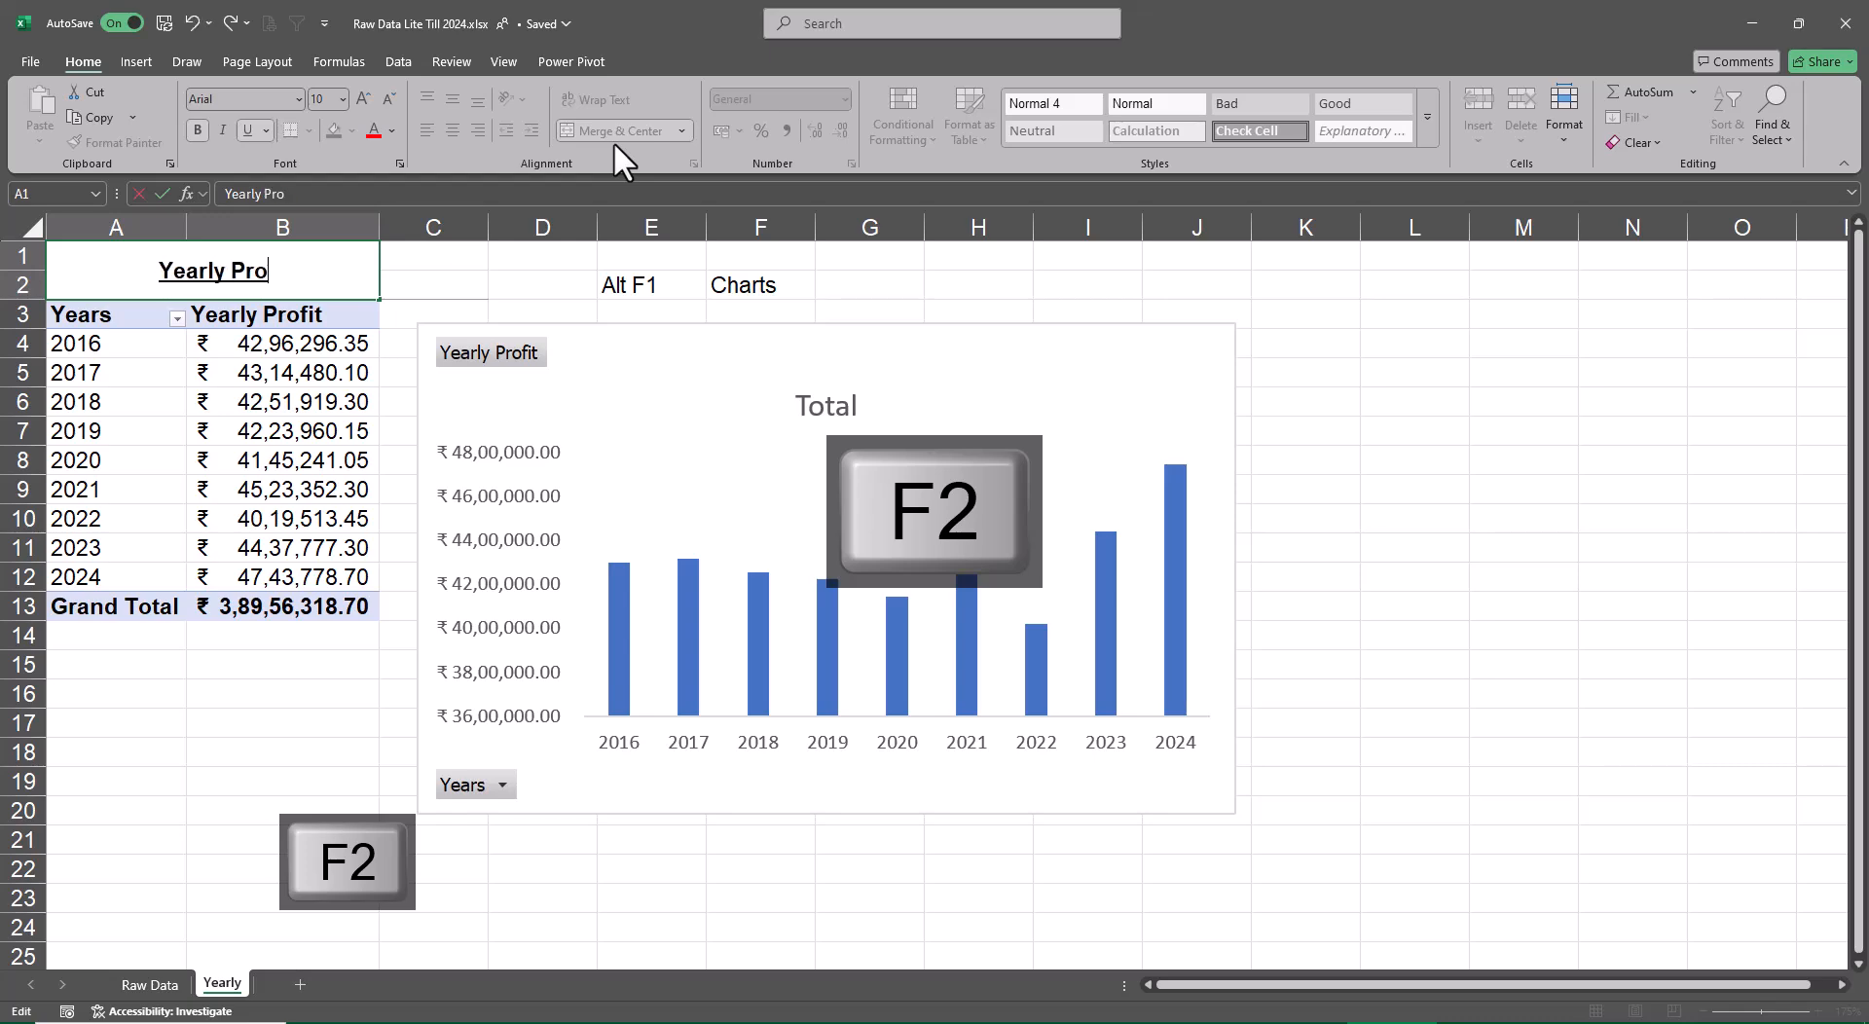
key("BackSpace")
key("BackSpace")
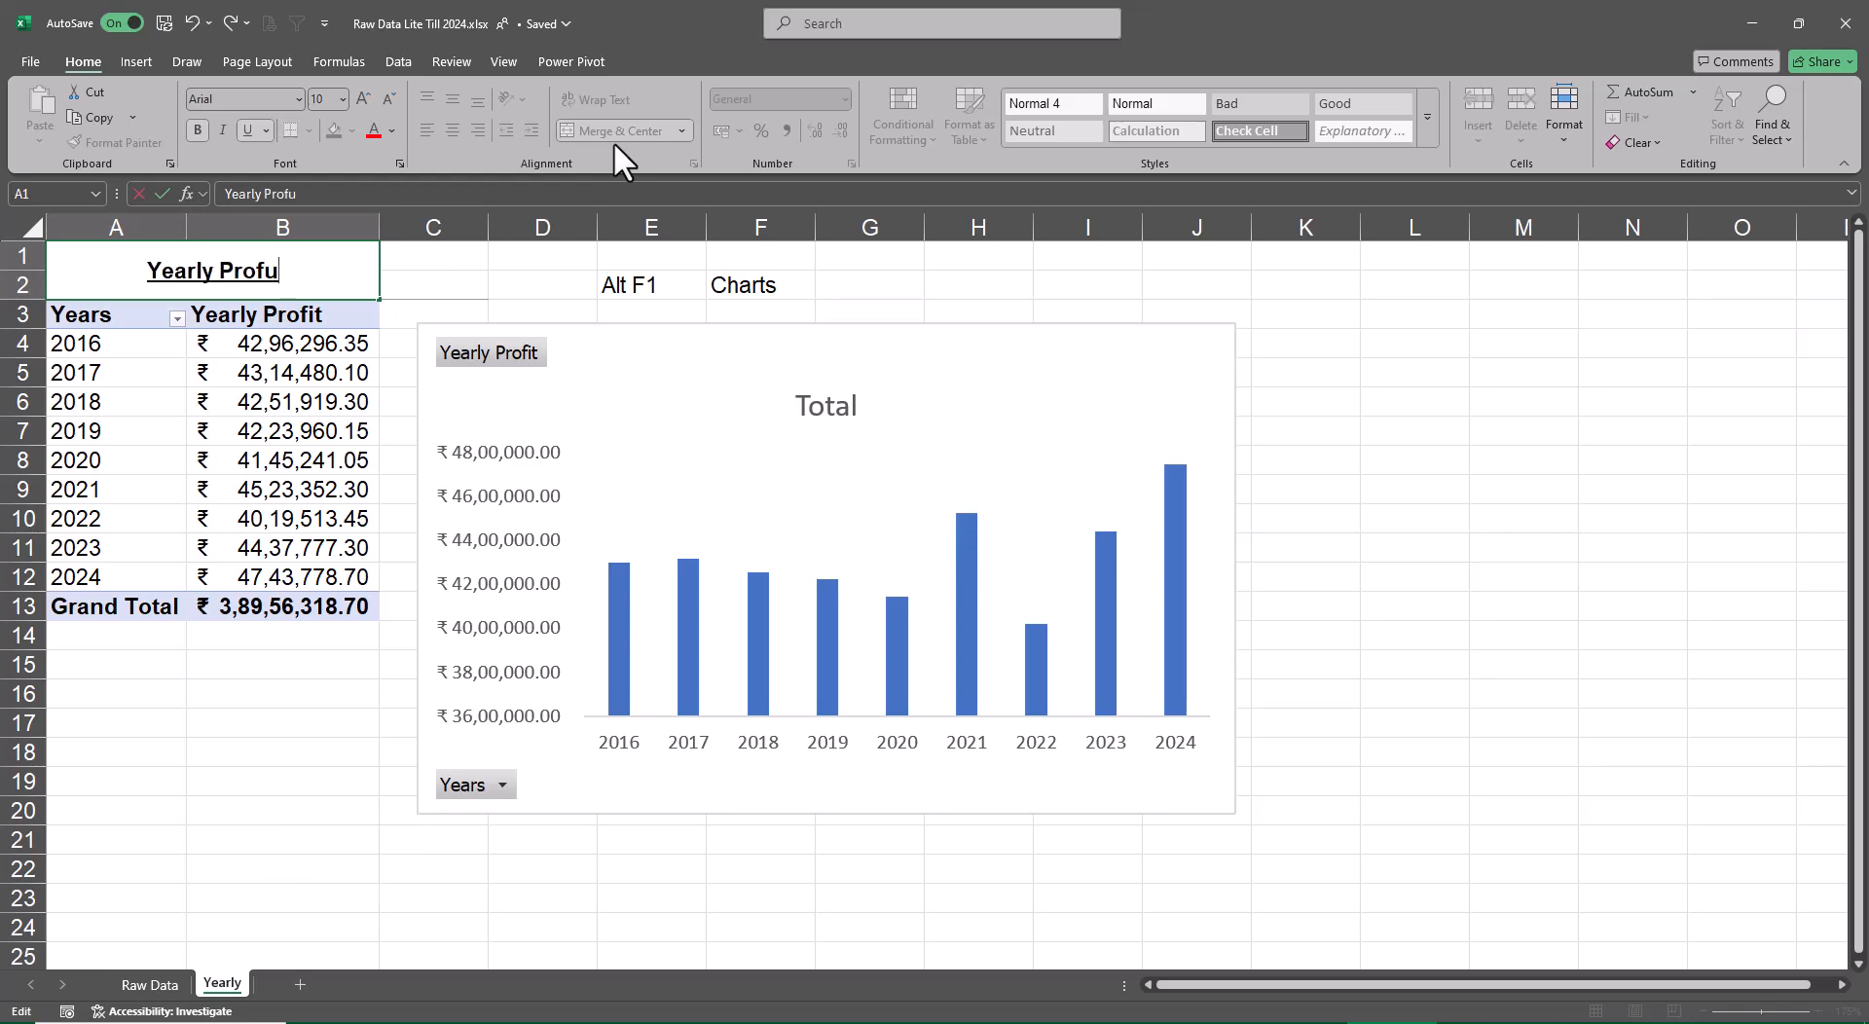
type("it")
key("Return")
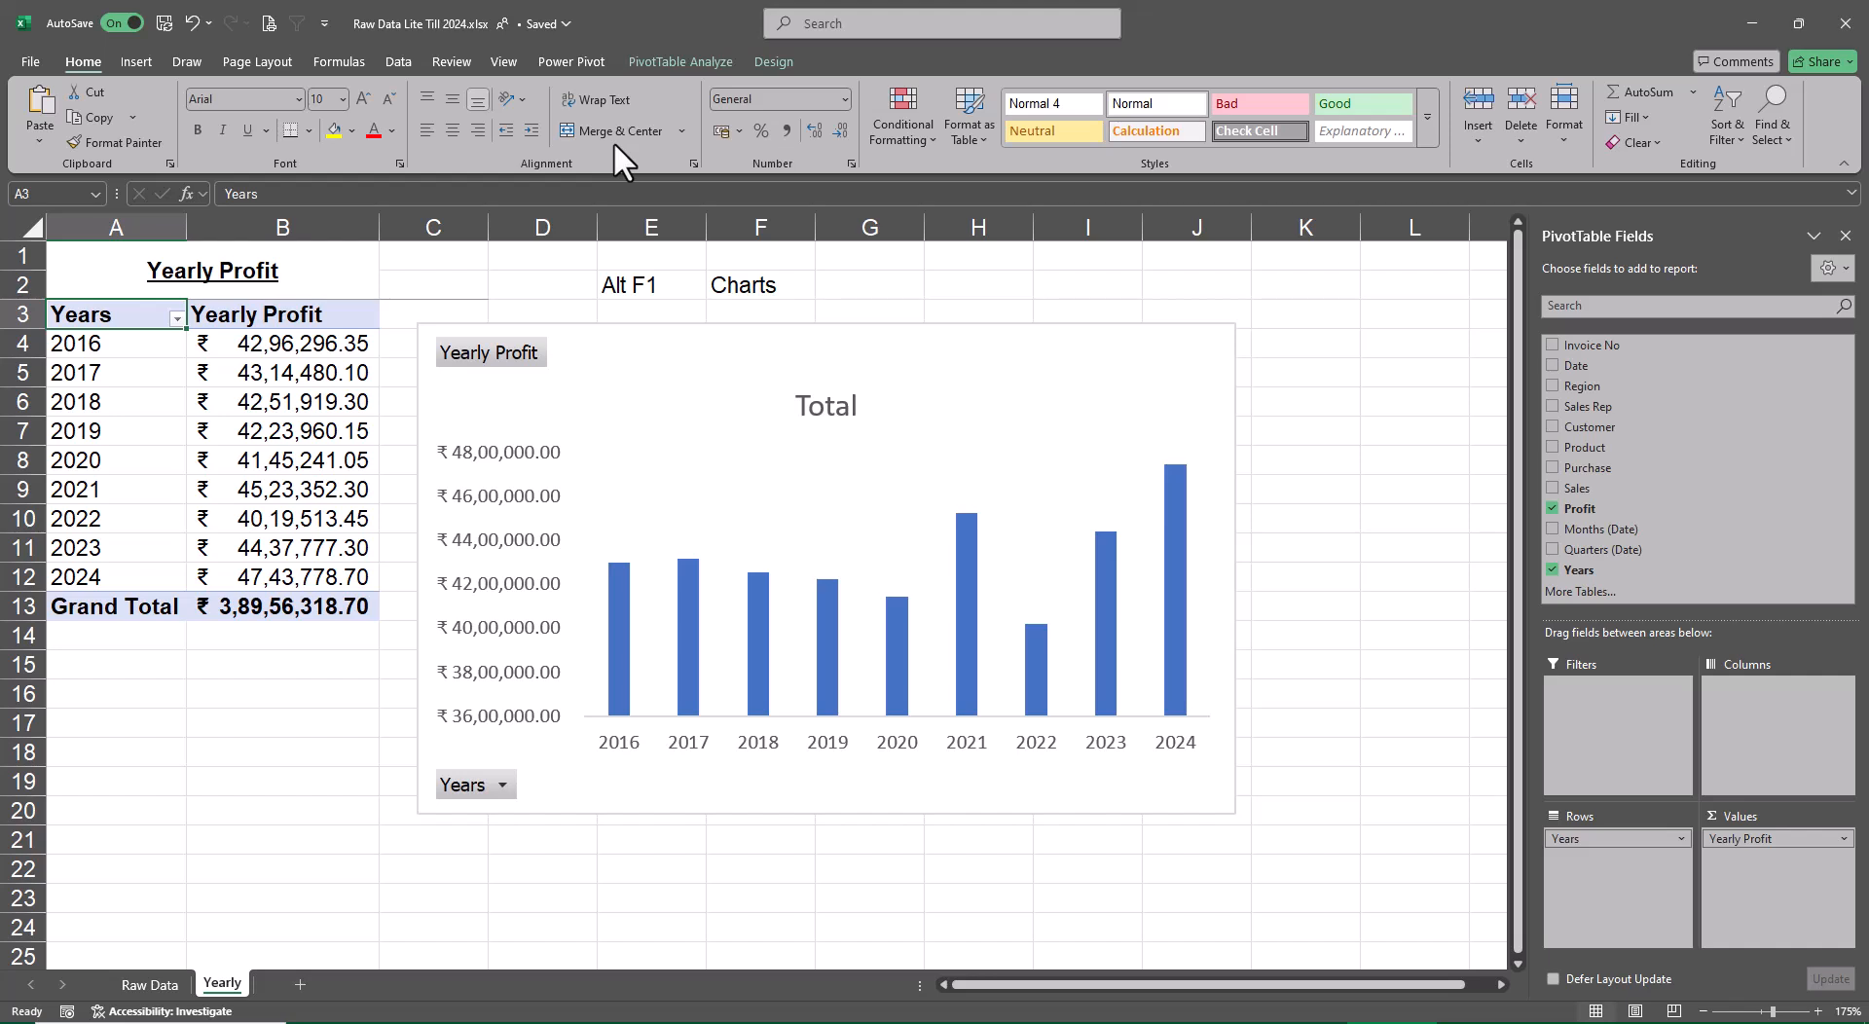
Link the chart title to the sheet title with the formula =Yearly!$A$1
left_click(835, 405)
left_click(240, 194)
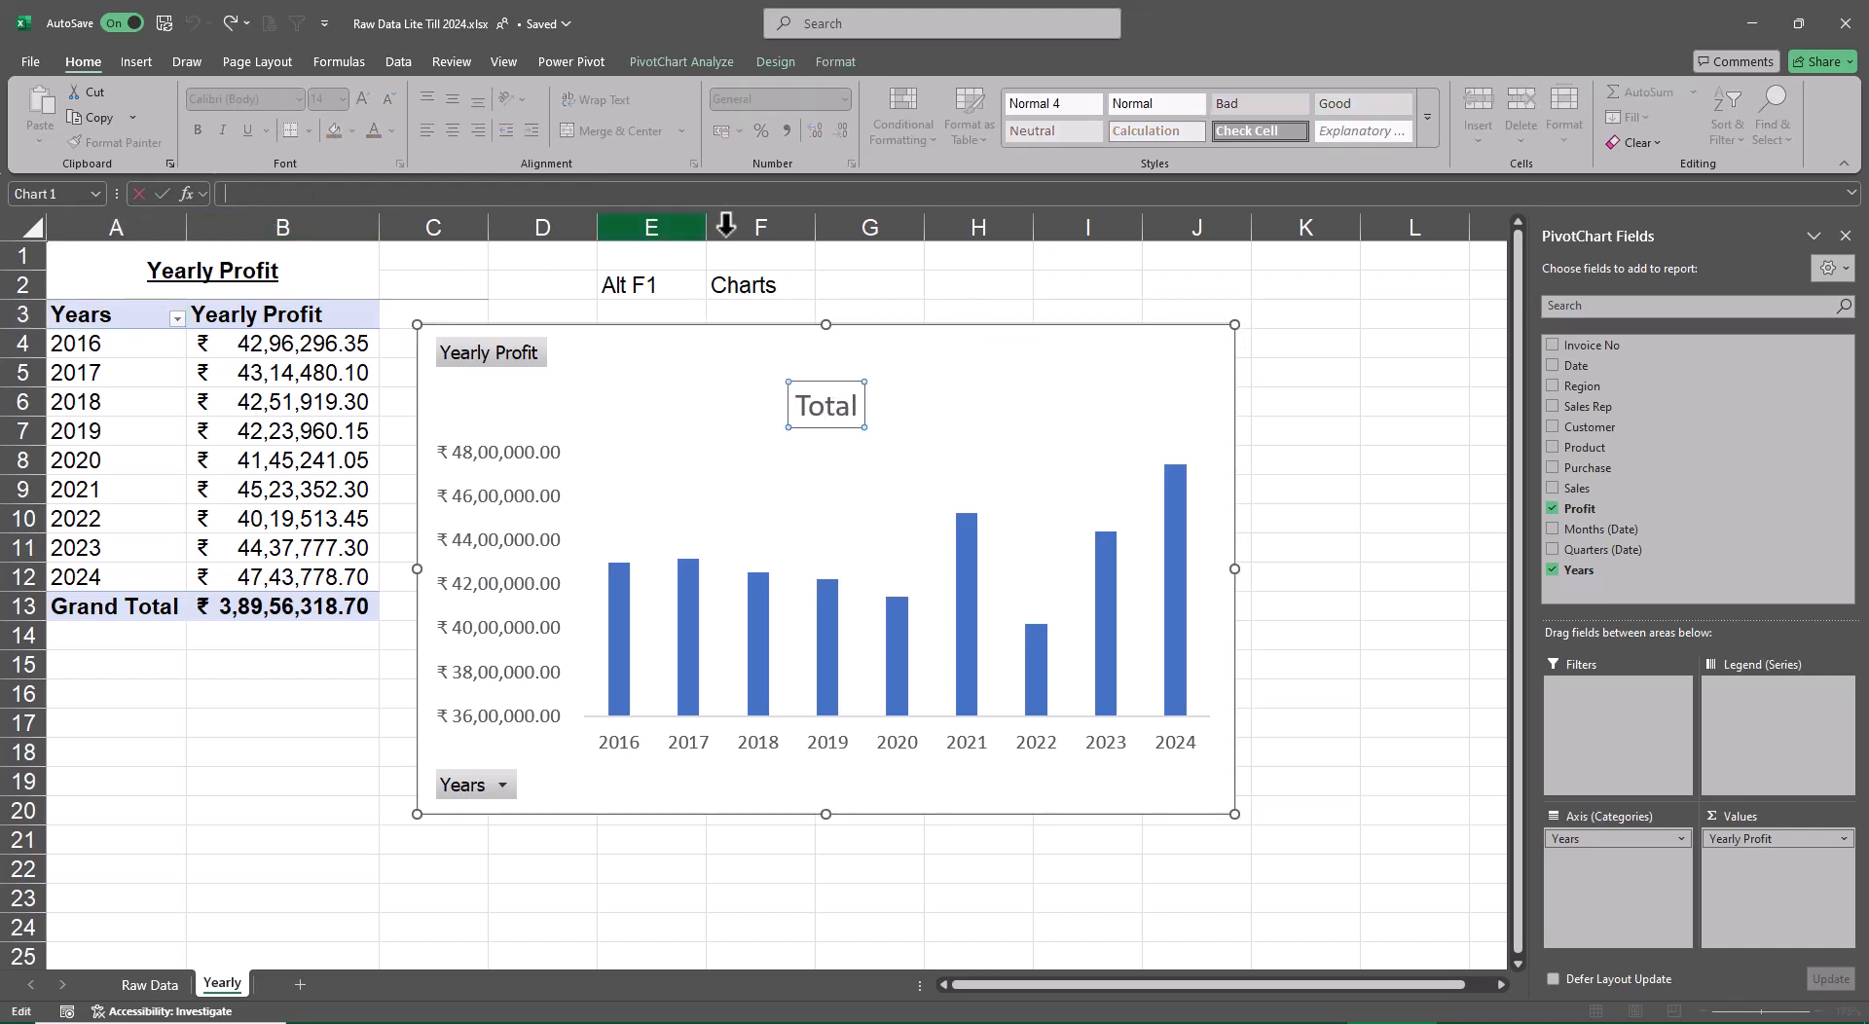
type("=")
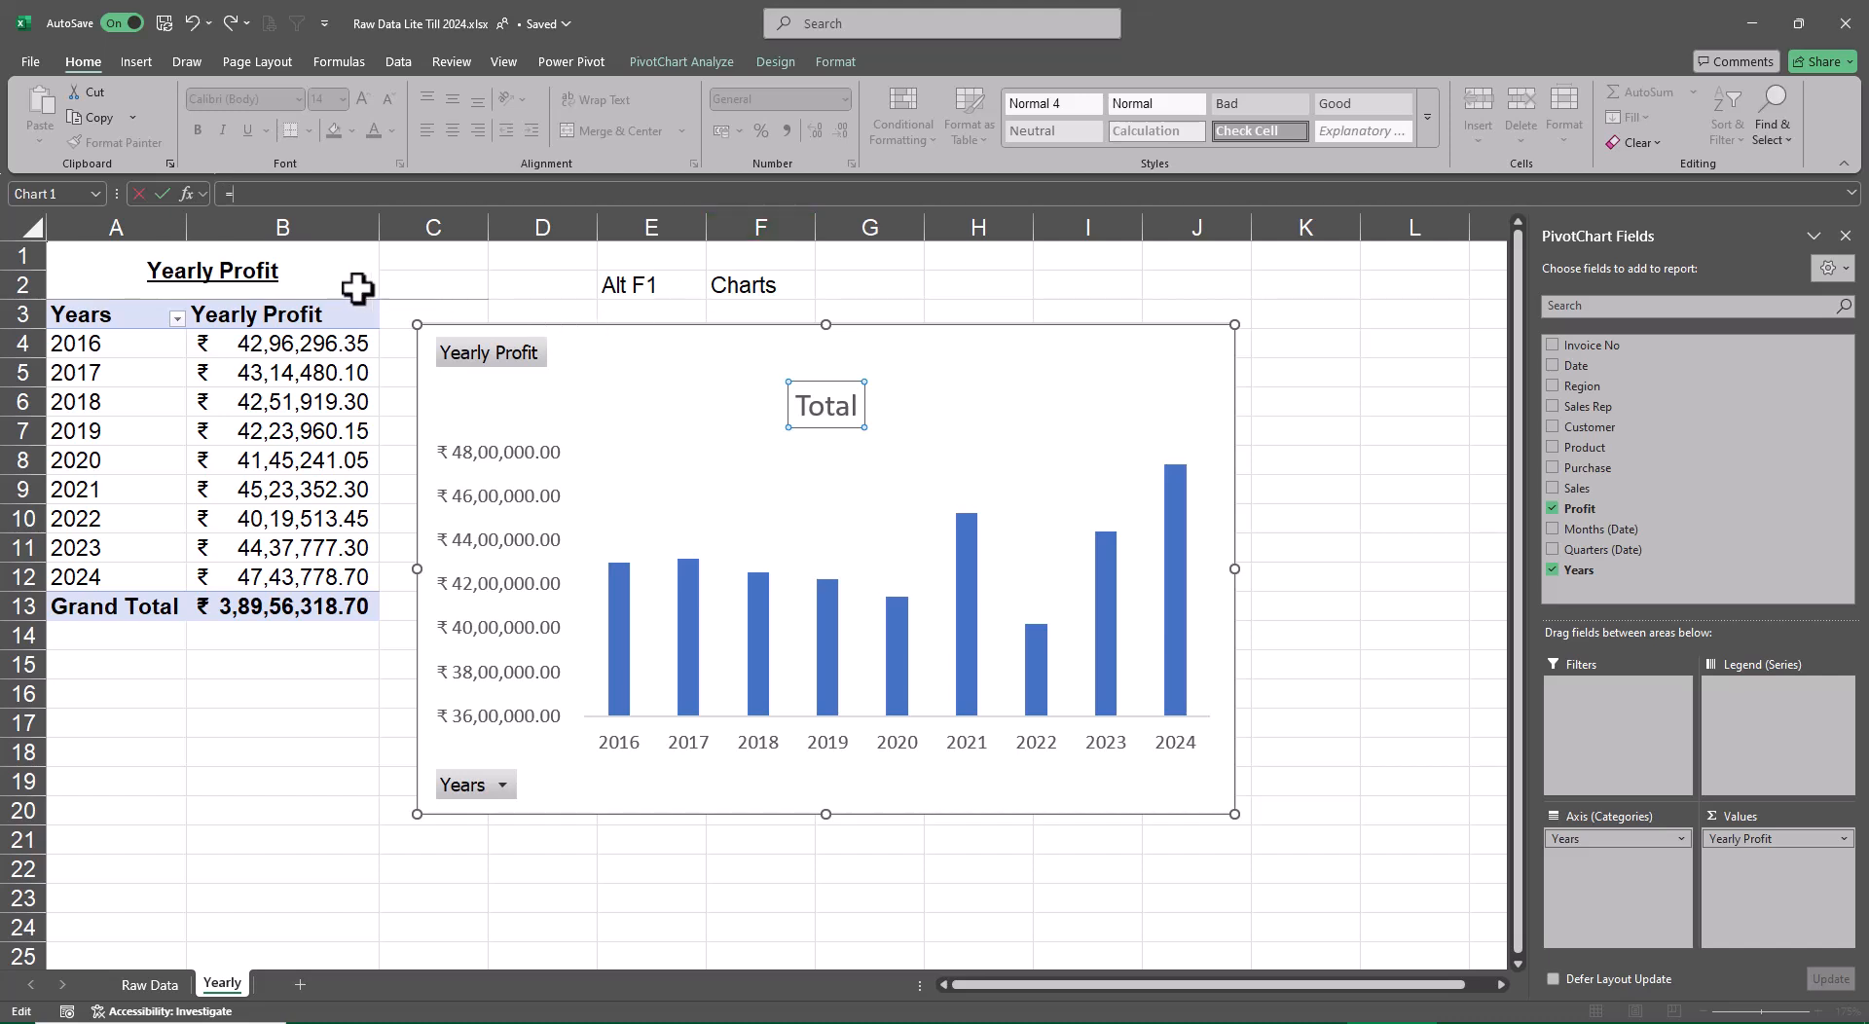
left_click(326, 274)
key("Return")
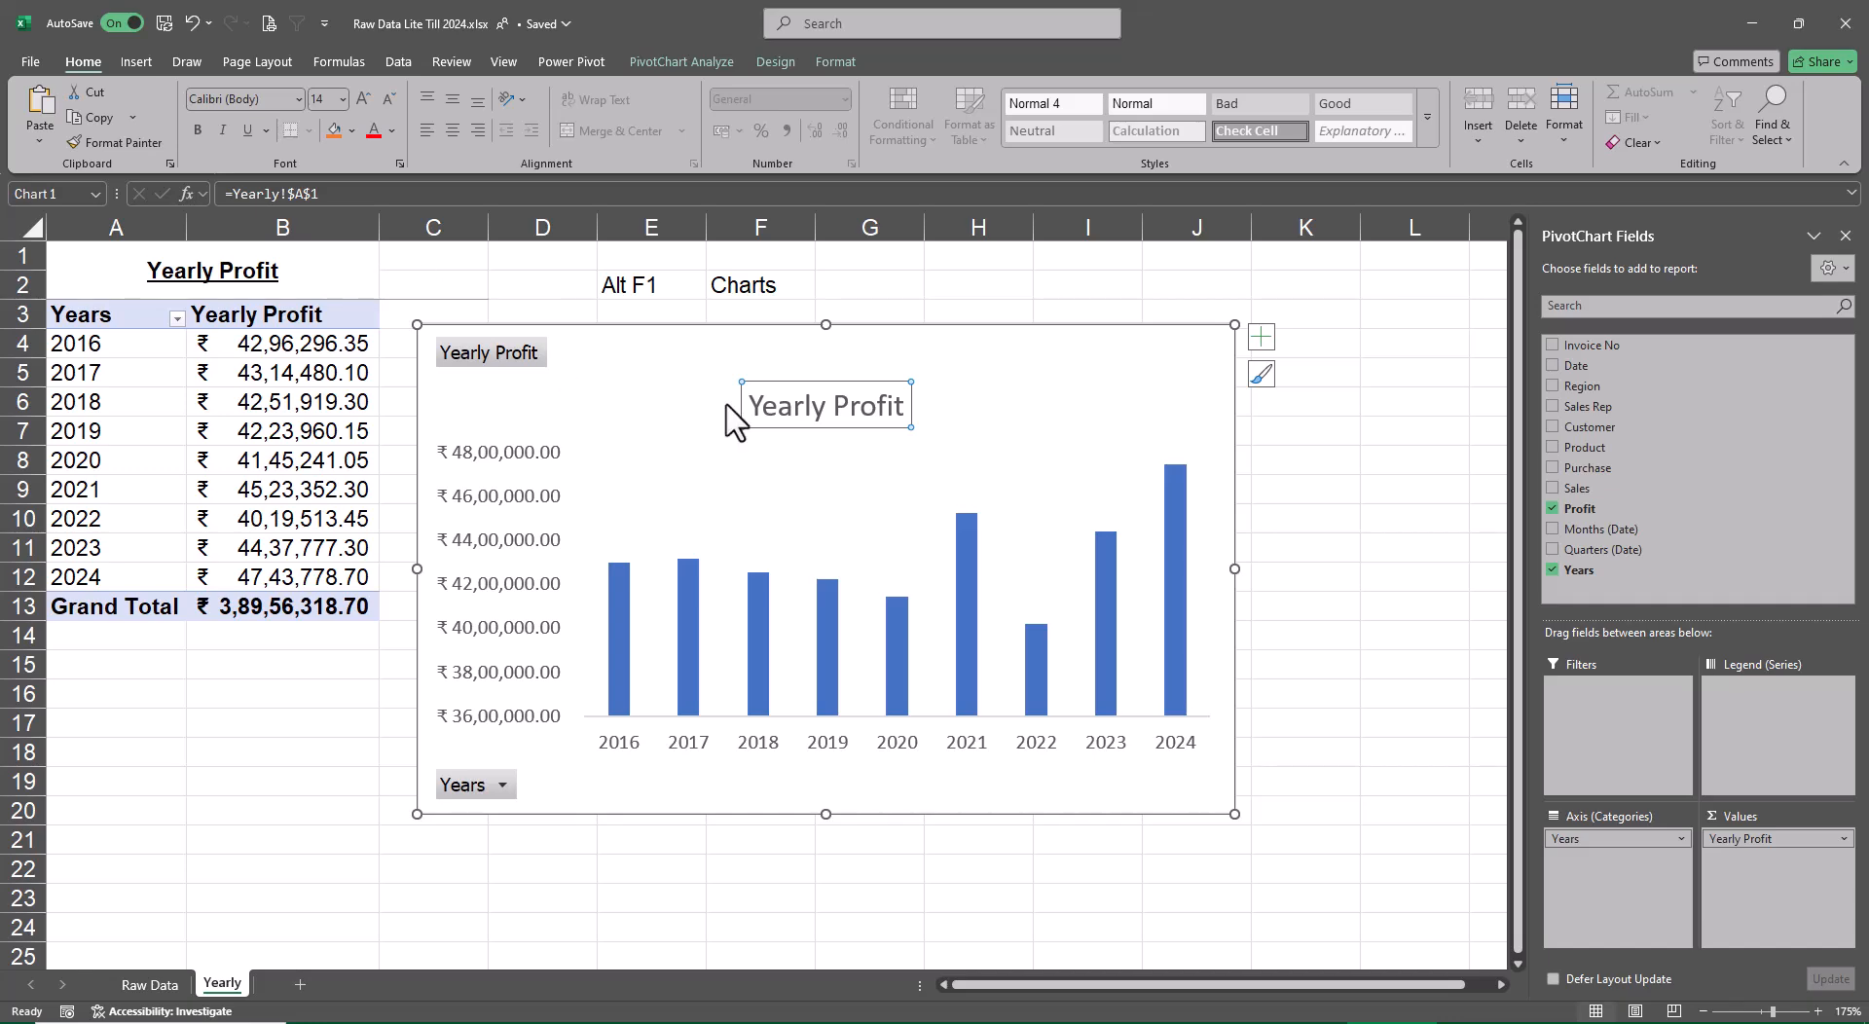
left_click(1322, 504)
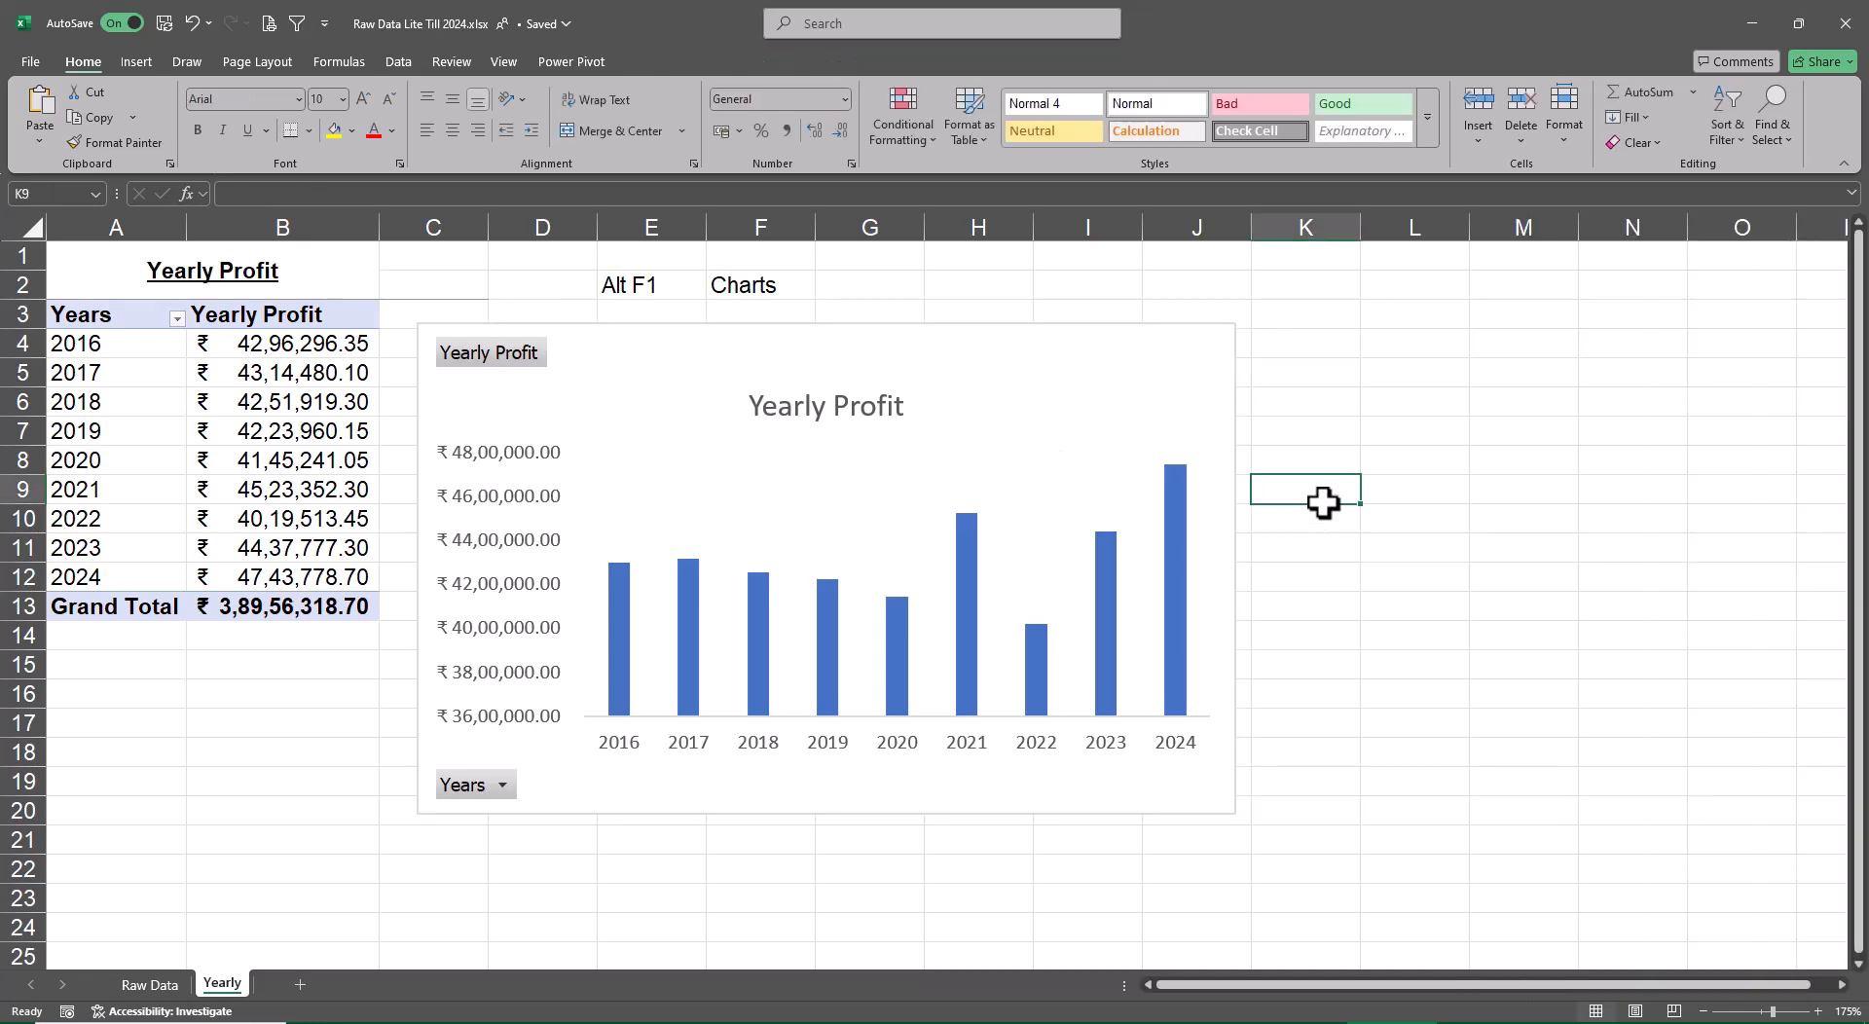
Add data labels to the yearly profit columns in the chart
left_click(1187, 534)
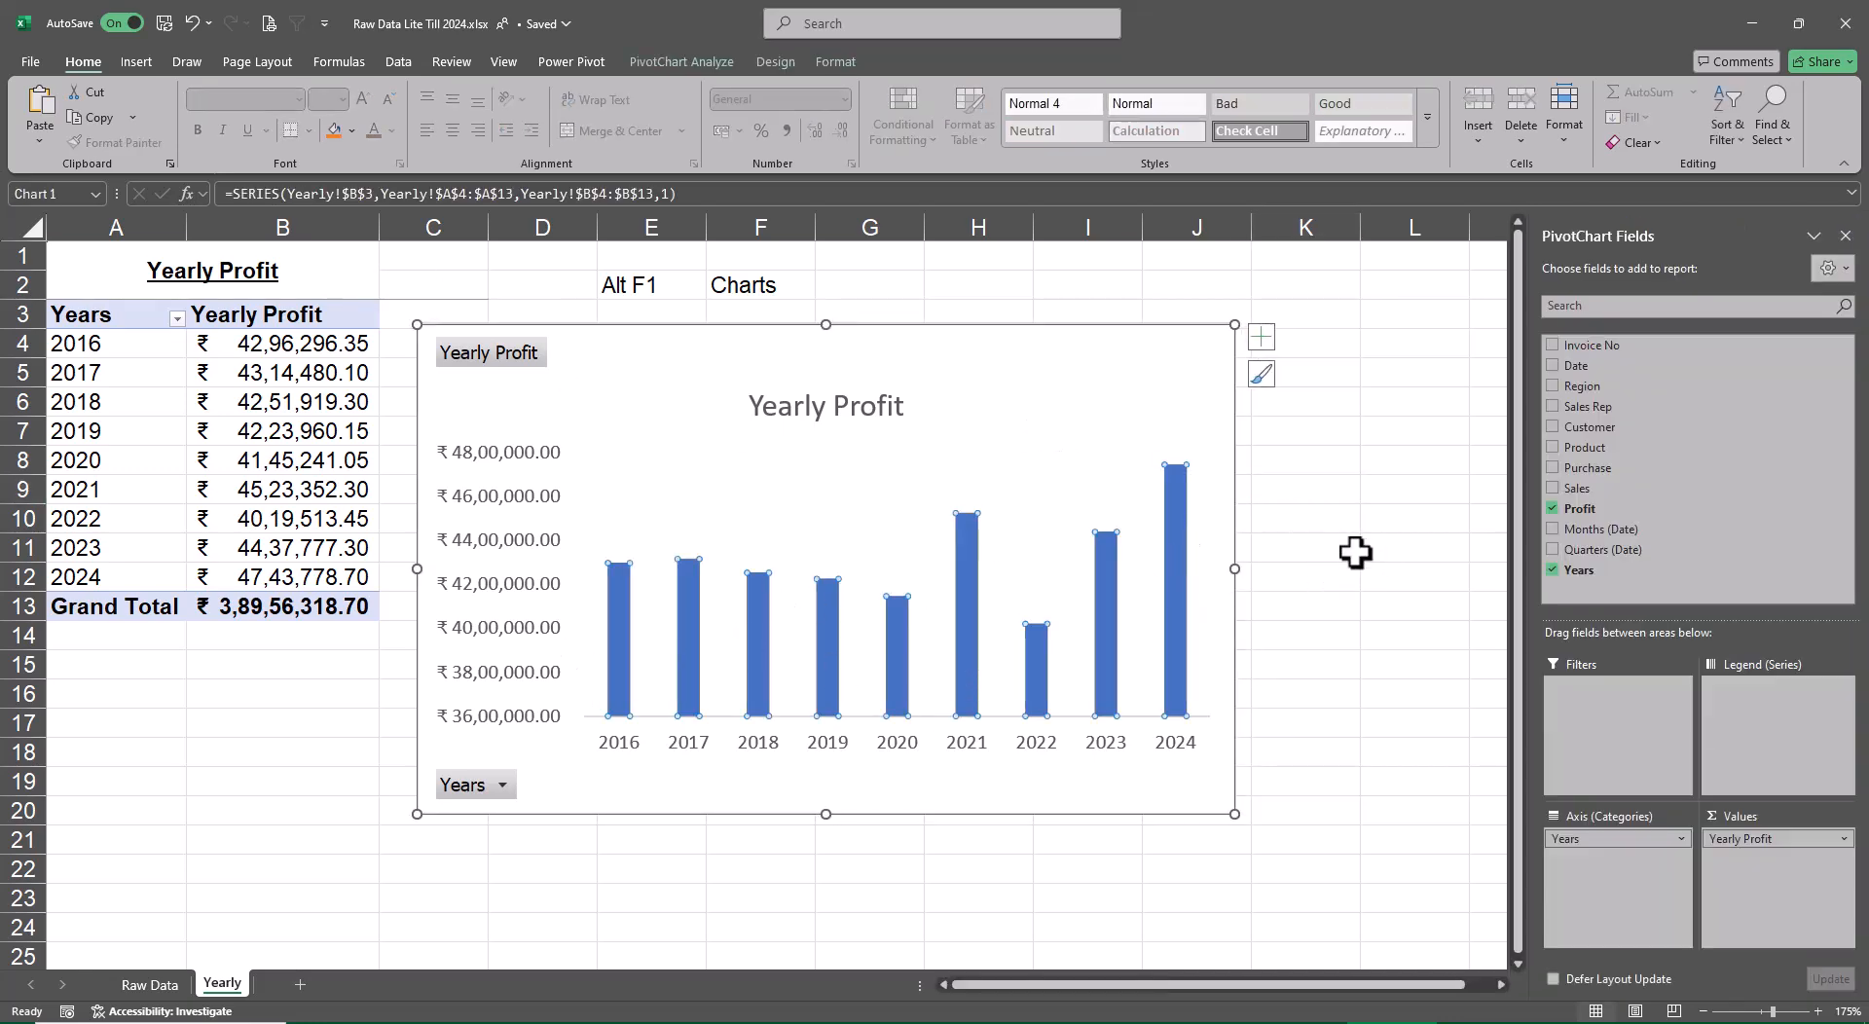
left_click(1260, 337)
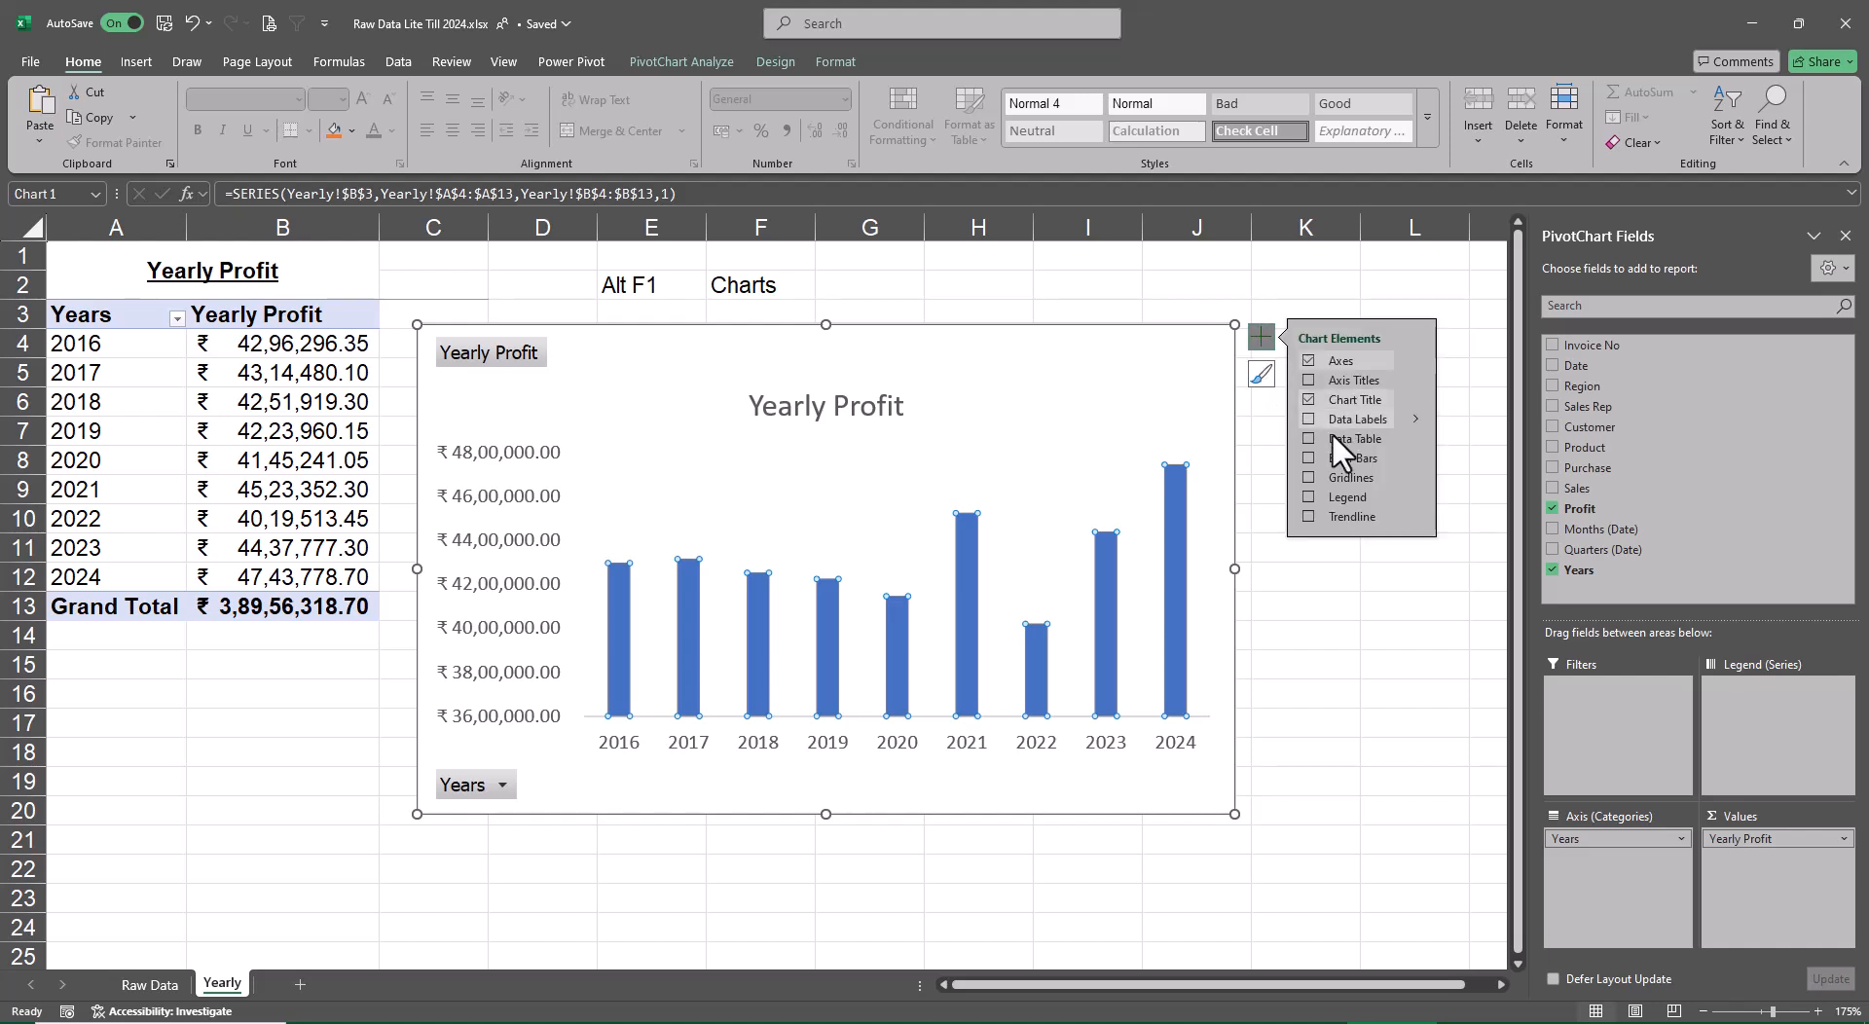
left_click(1308, 418)
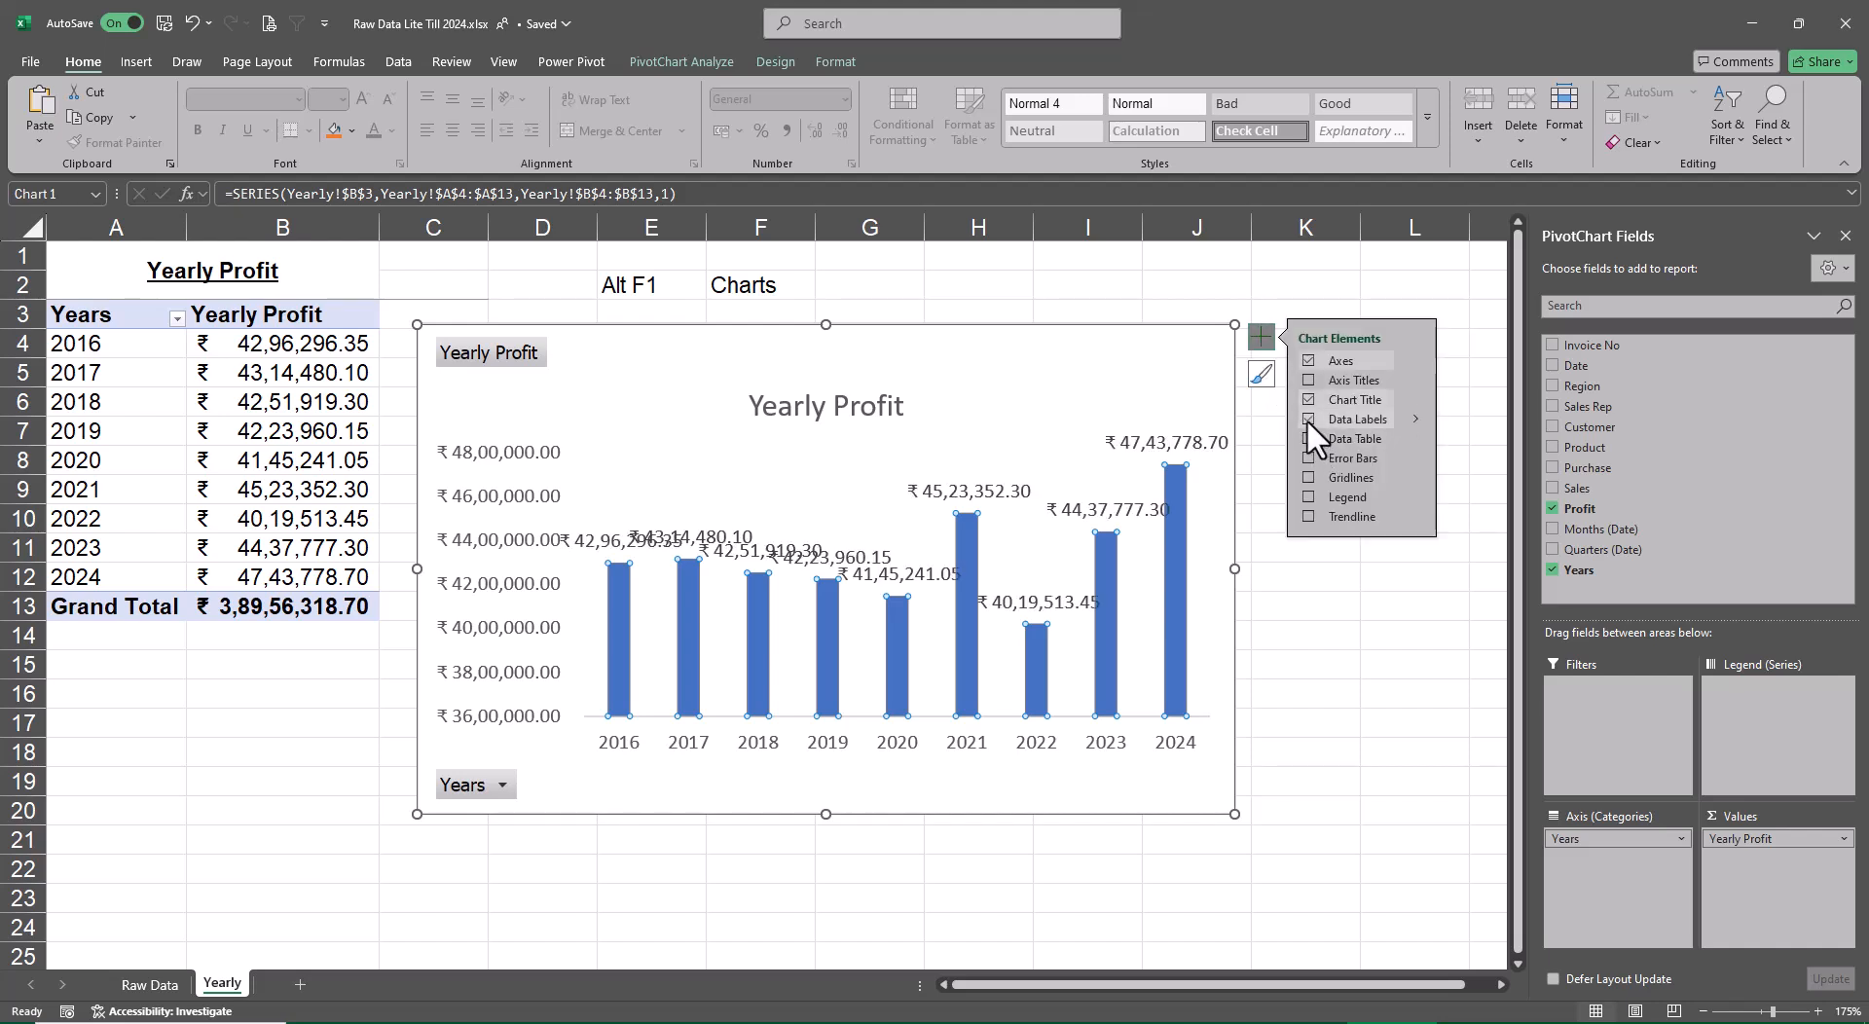
Set the display units of the chart's vertical axis to Millions
left_click(541, 643)
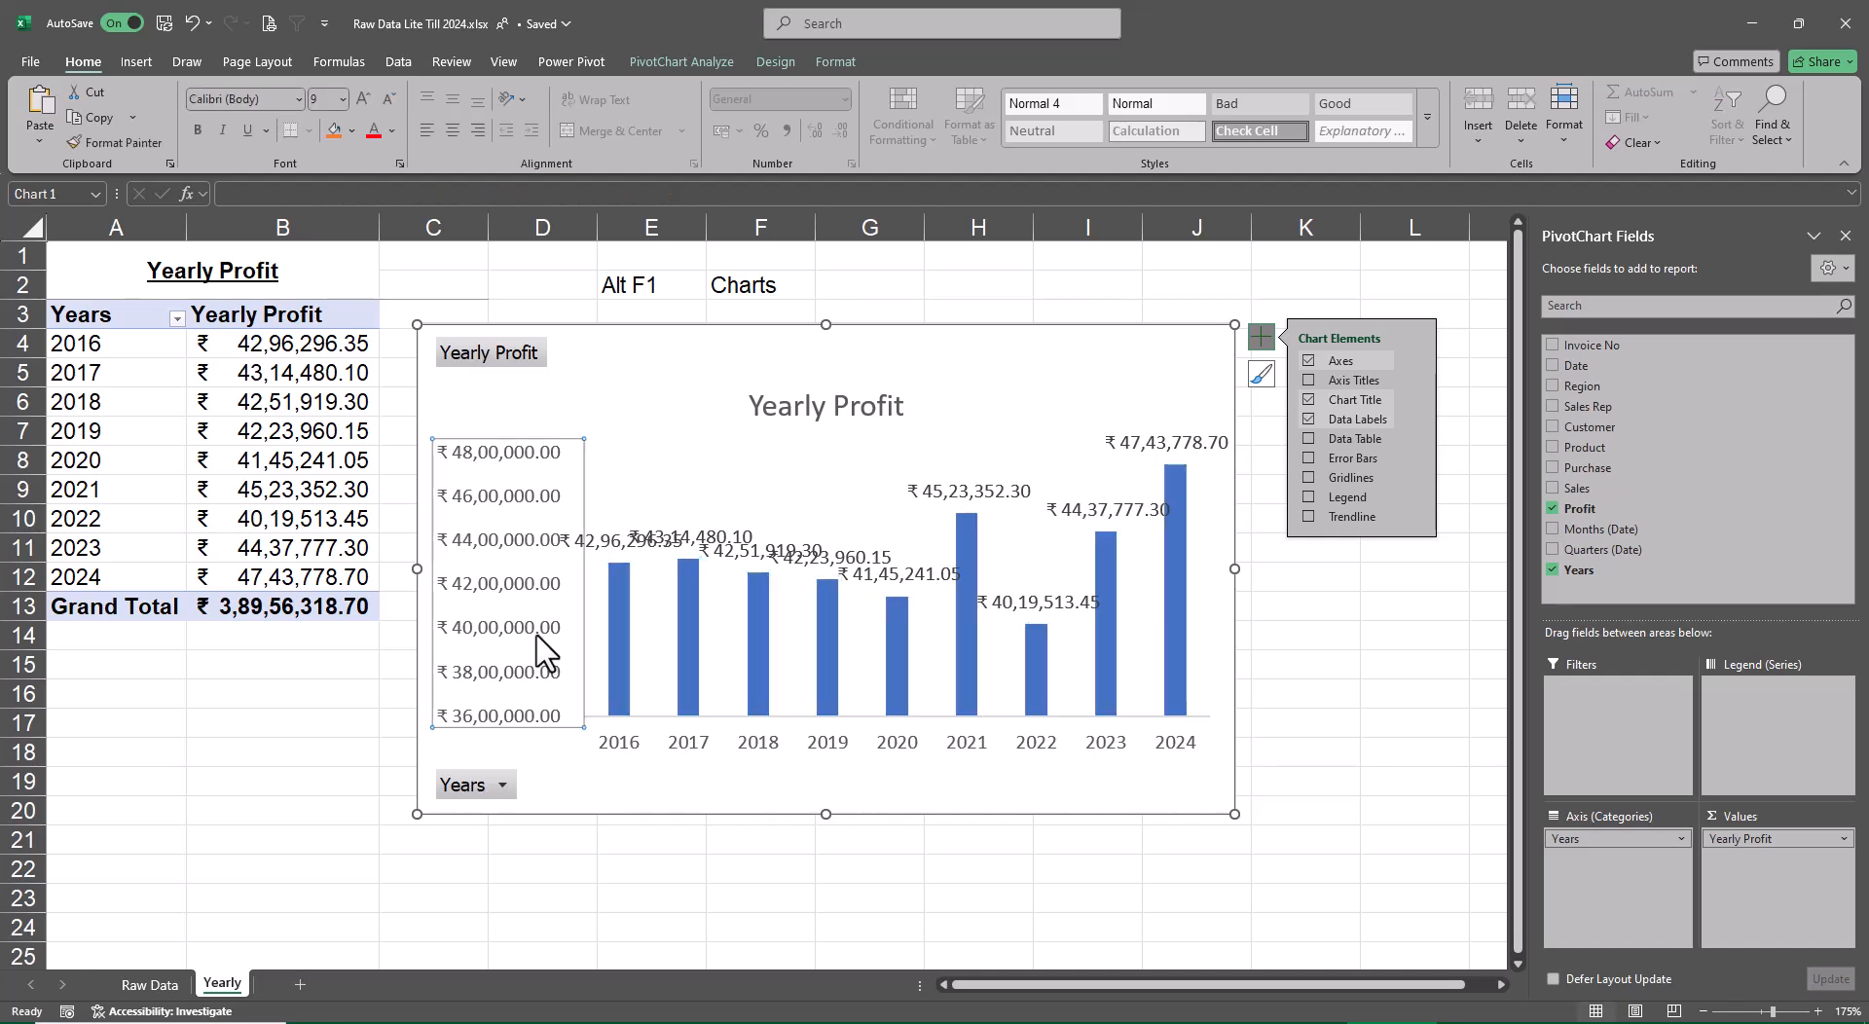
right_click(541, 645)
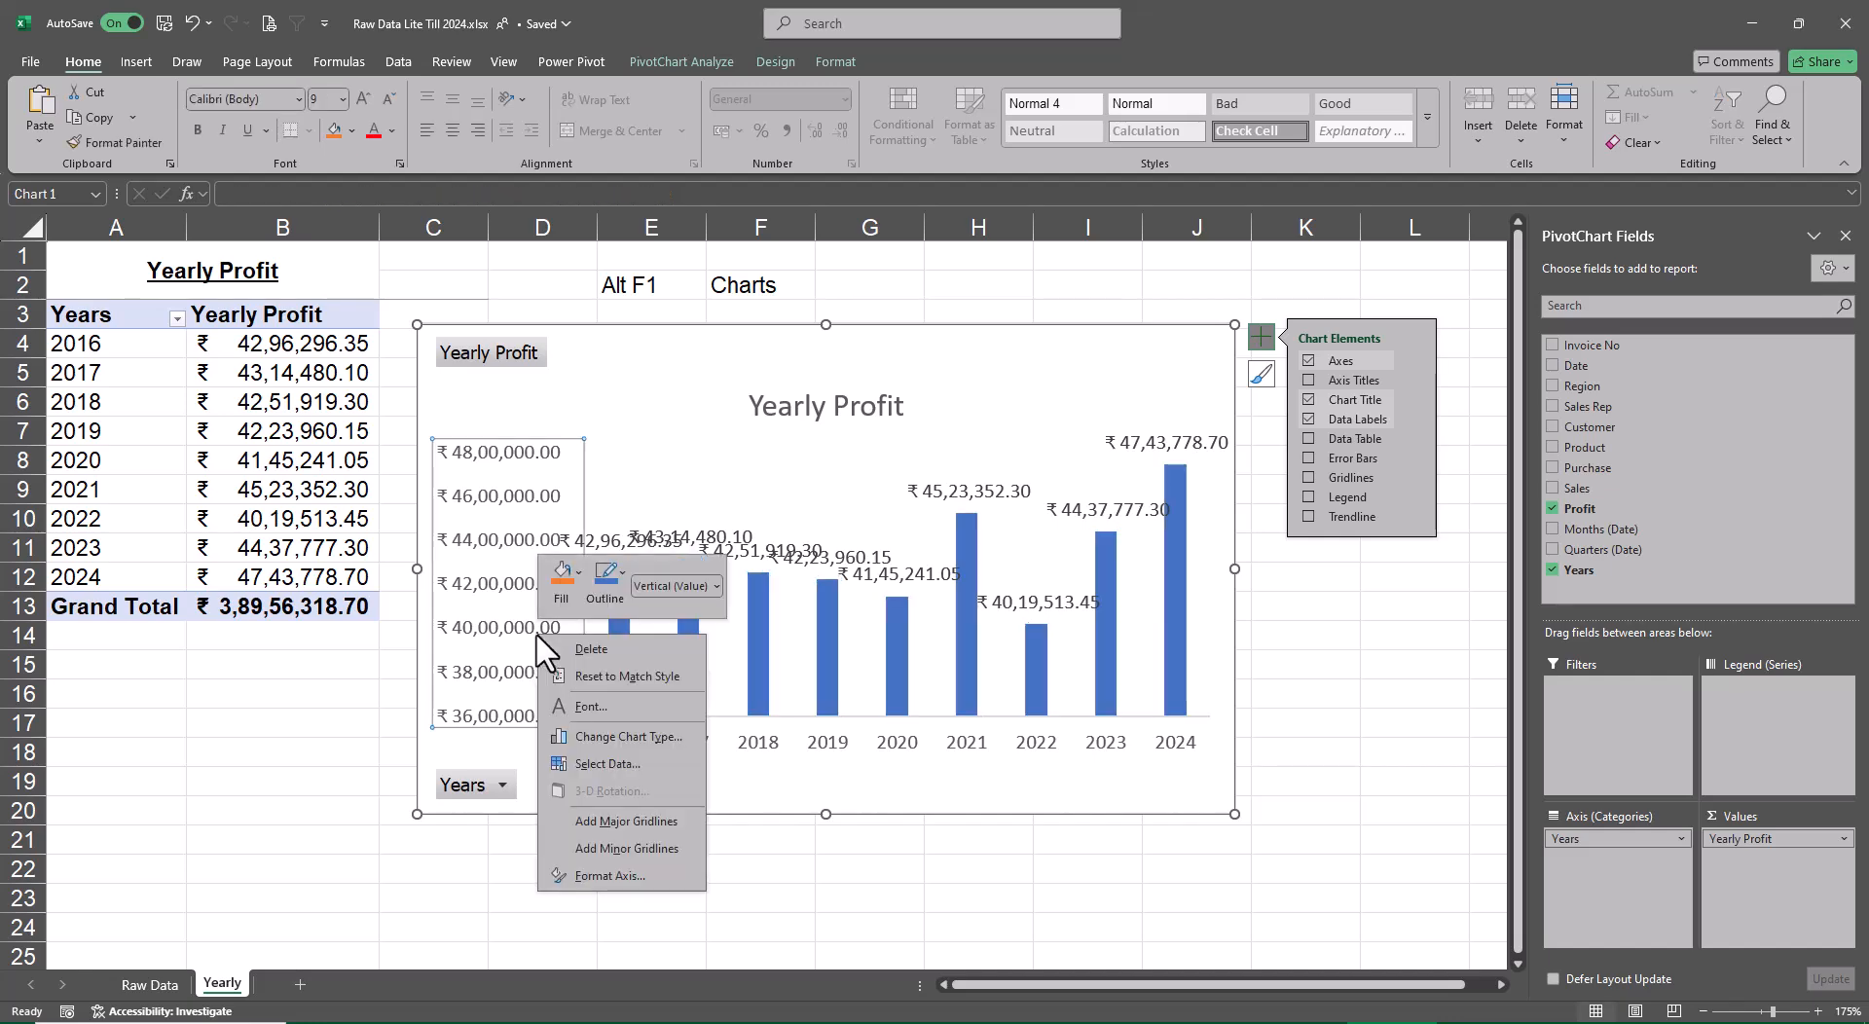
left_click(637, 875)
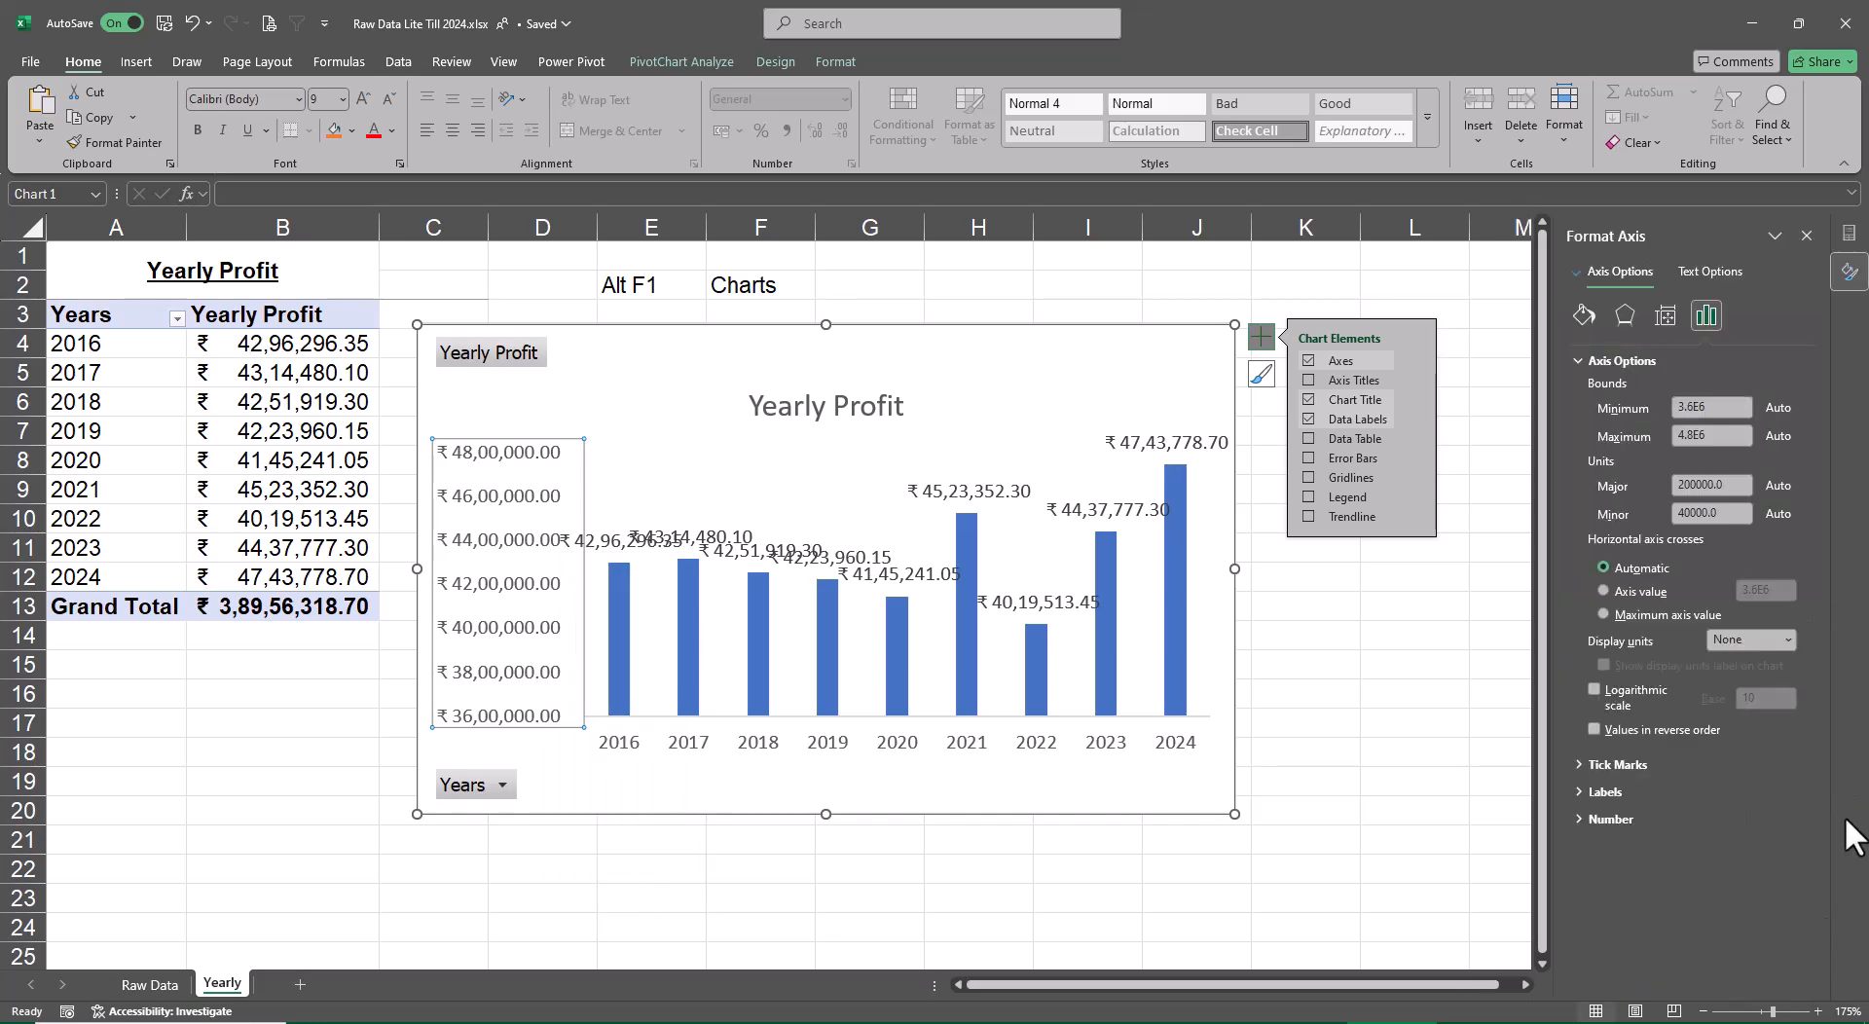
left_click(1787, 641)
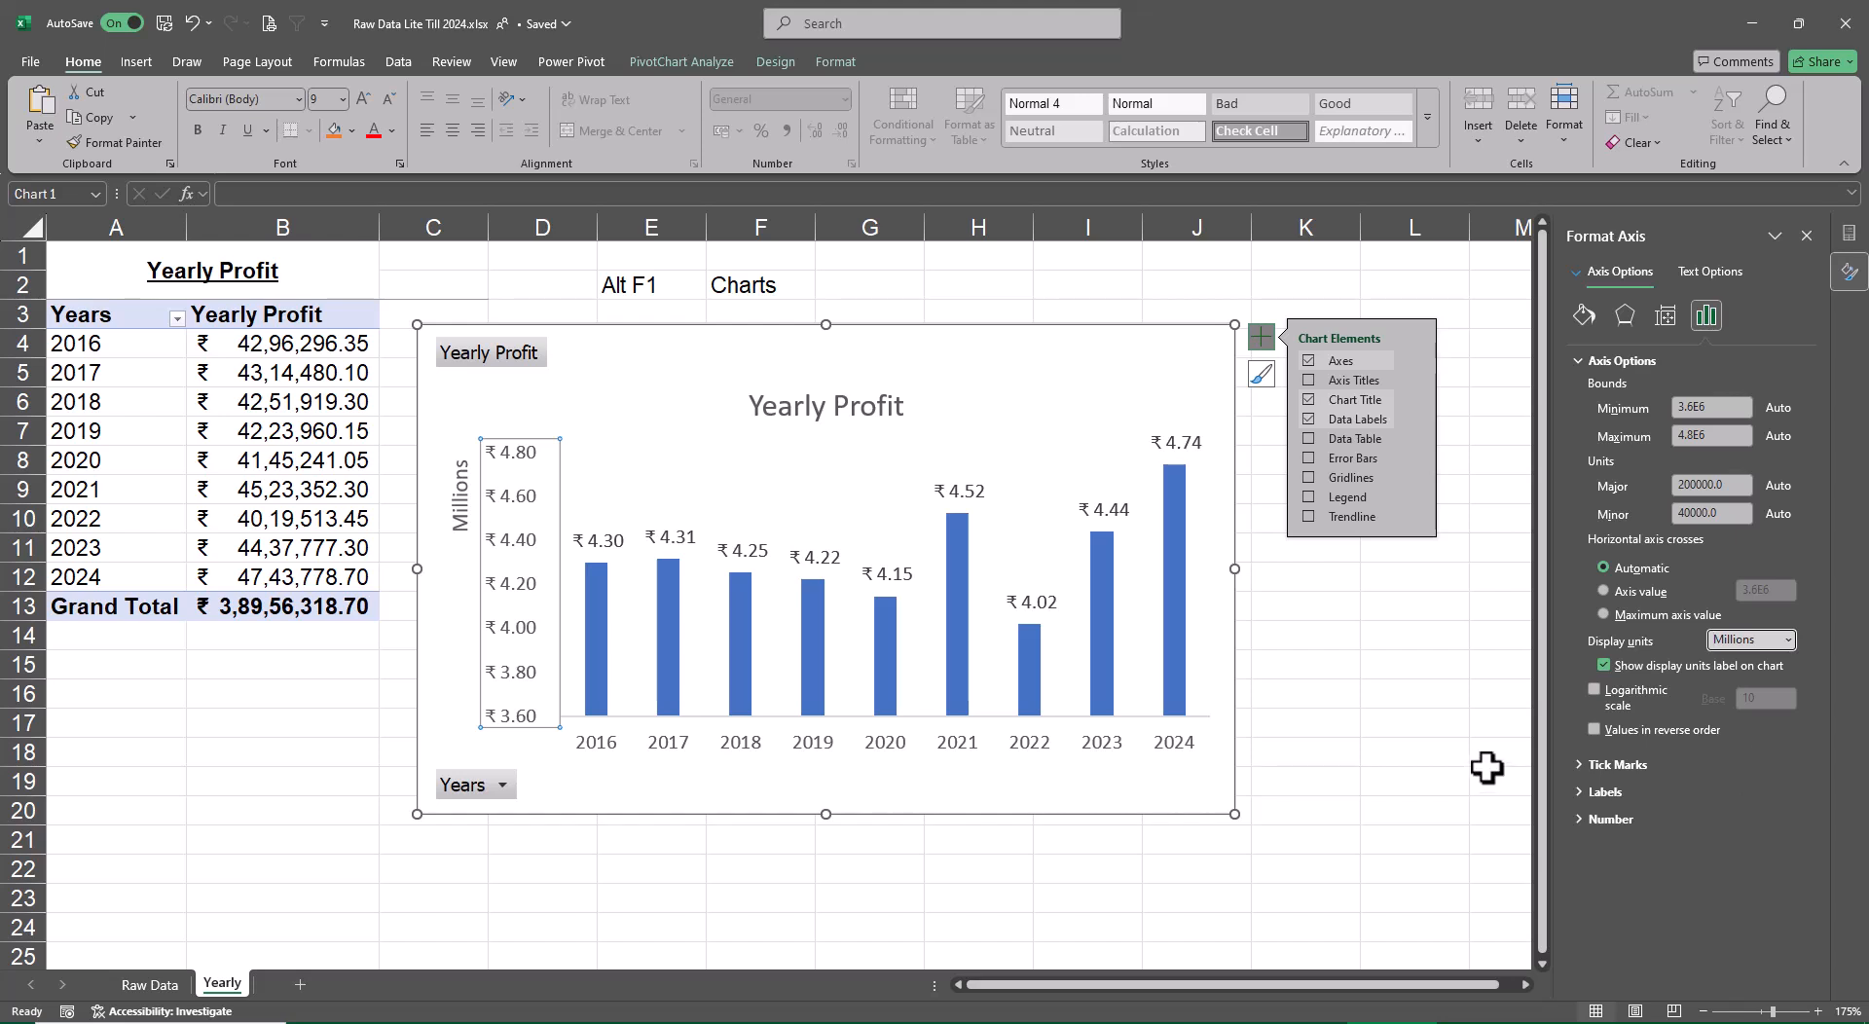
left_click(1432, 717)
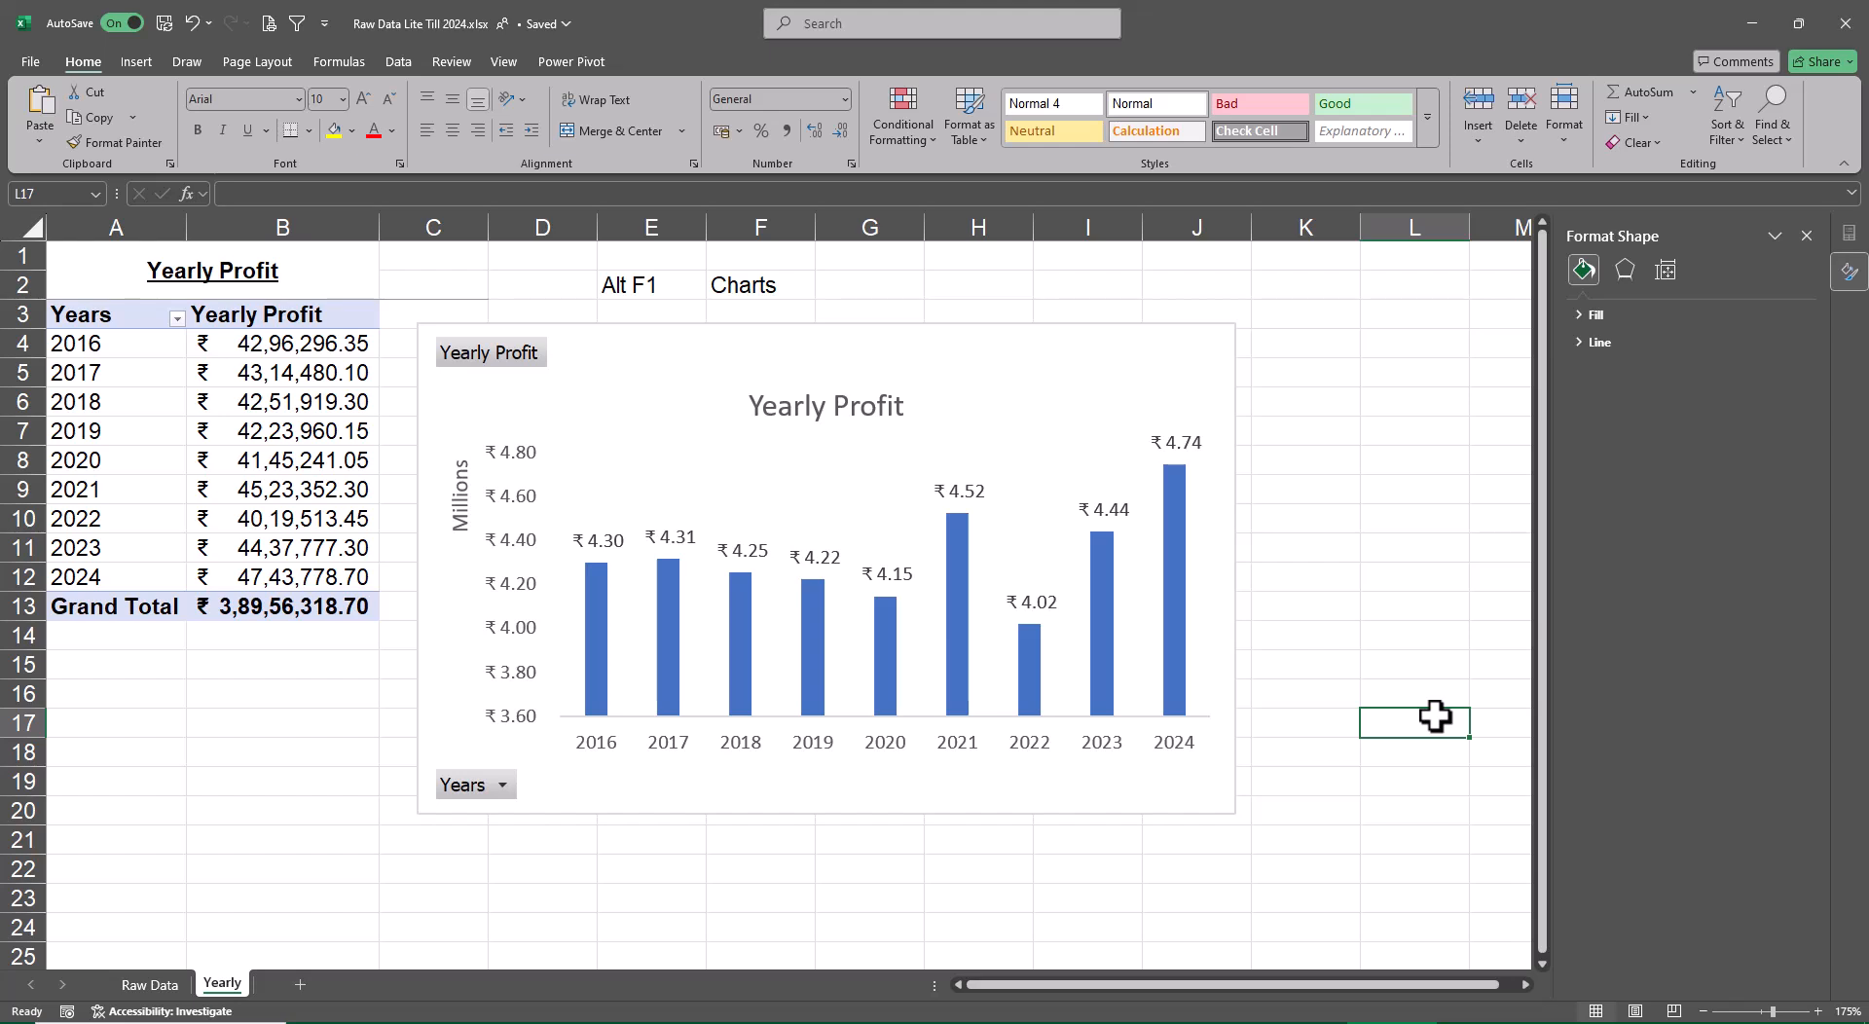
Hide all field buttons on the PivotChart and shrink the chart so it ends at about row 16 in column I
left_click(1203, 349)
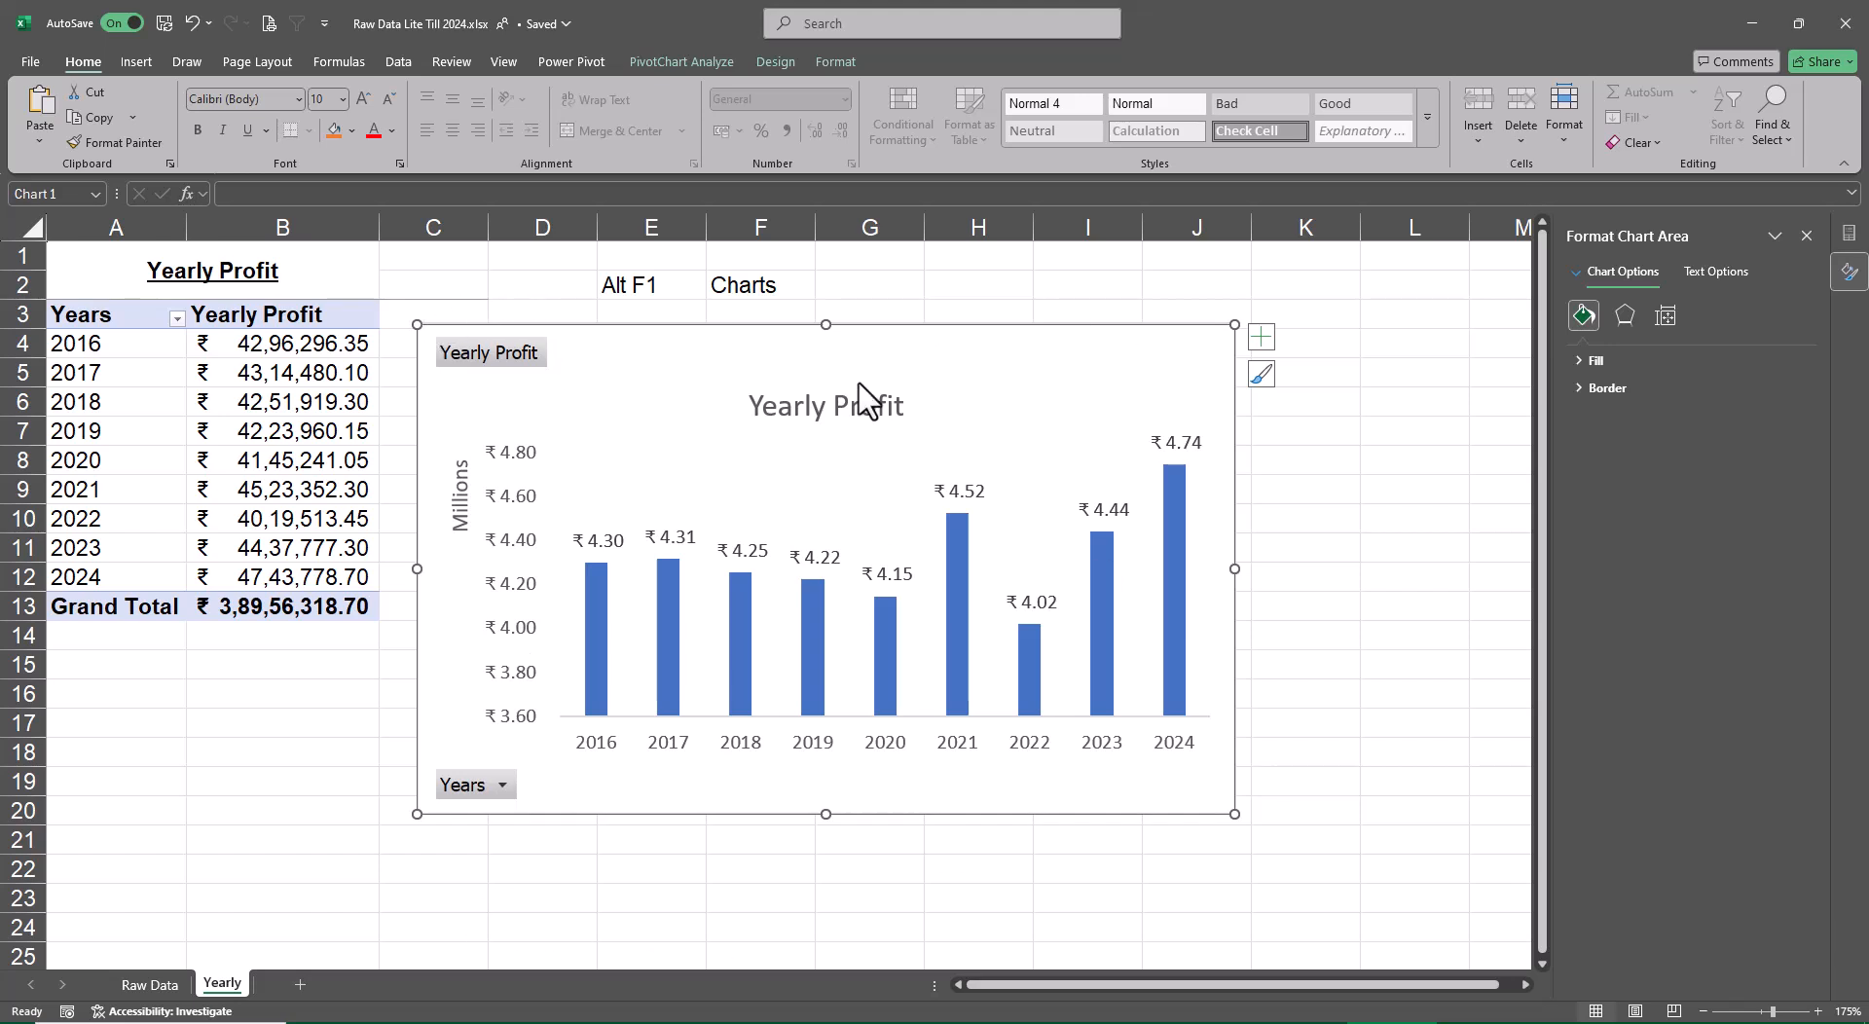
left_click(826, 59)
left_click(681, 65)
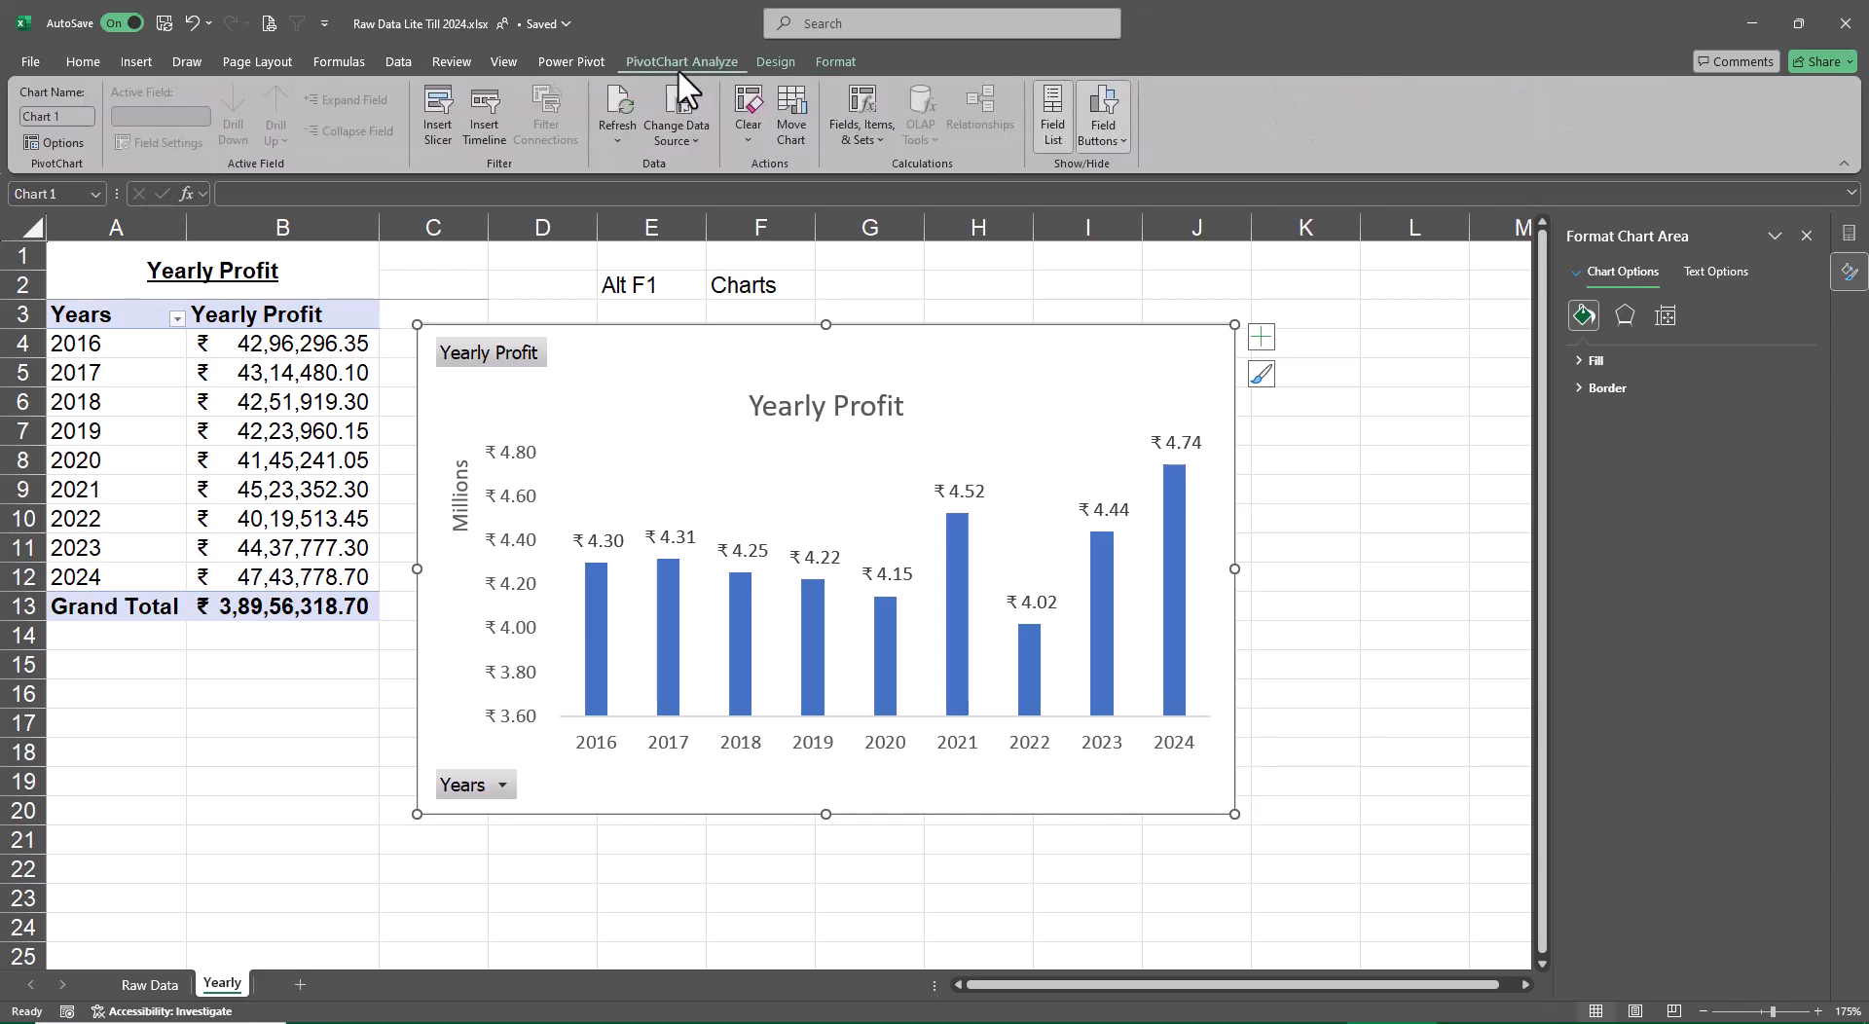
left_click(1106, 107)
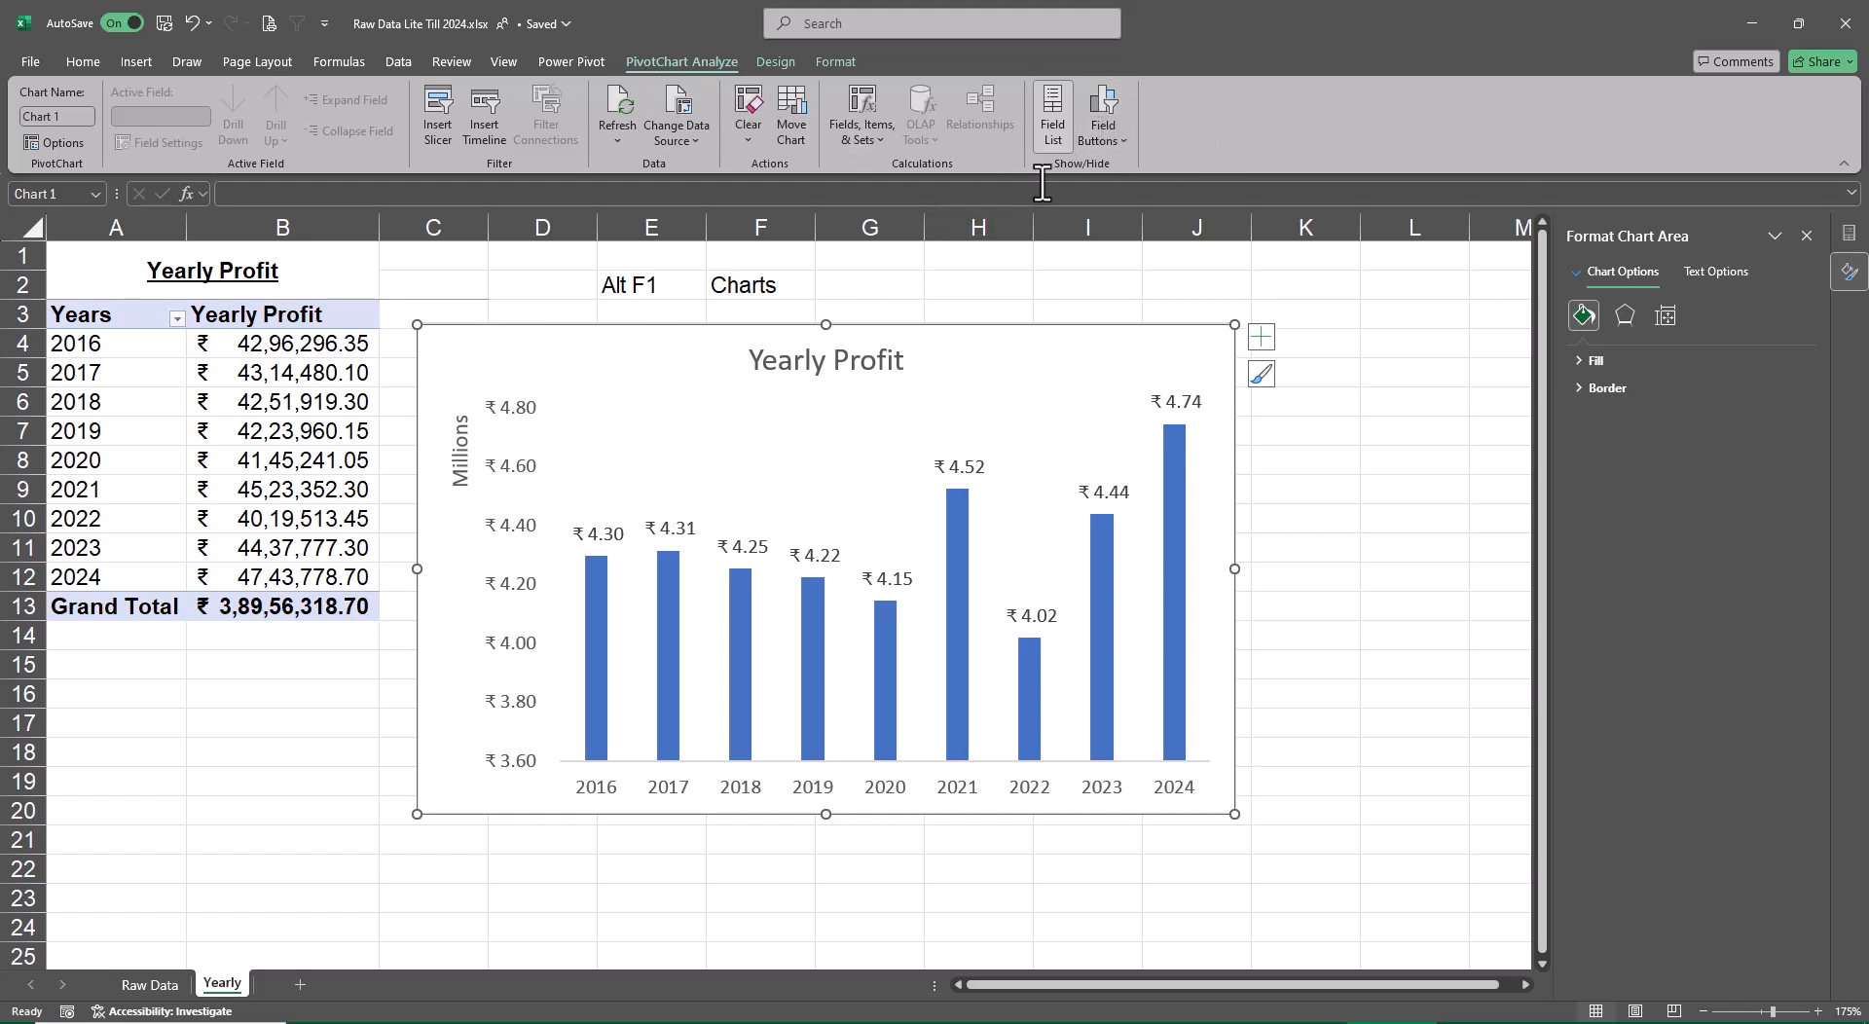
left_click(1101, 109)
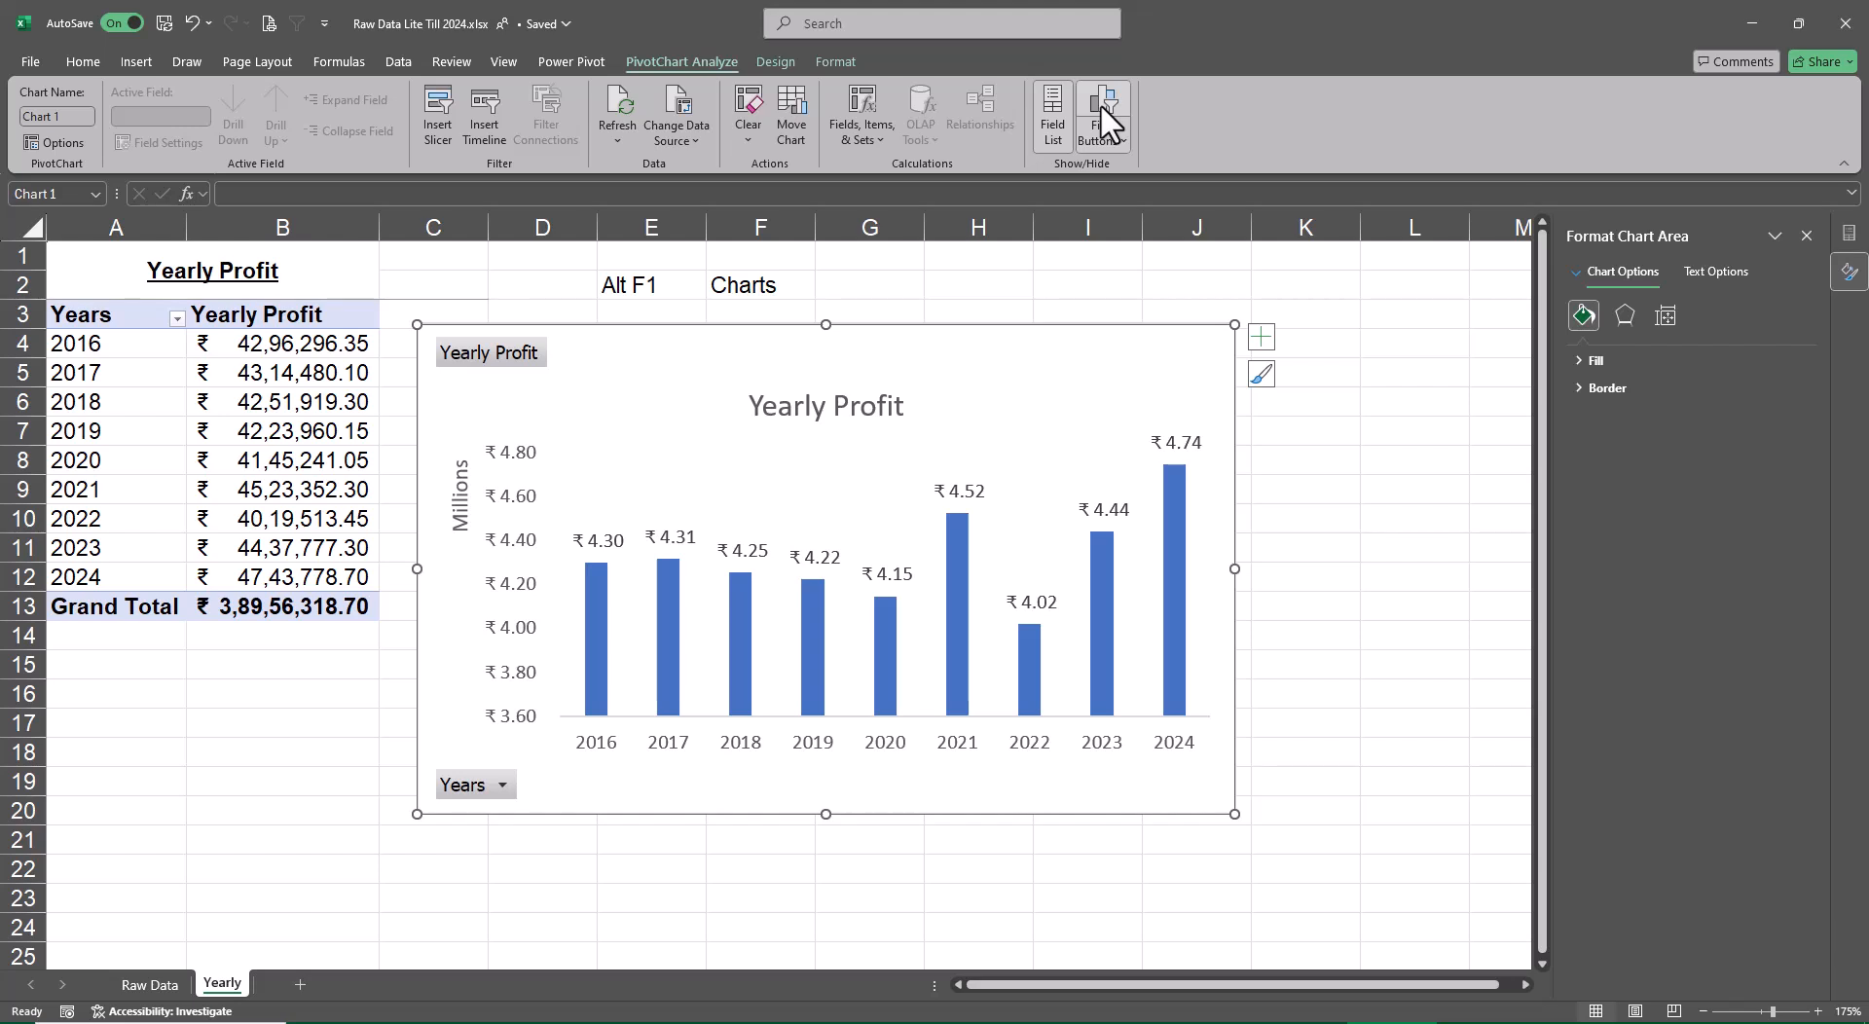
left_click(1103, 107)
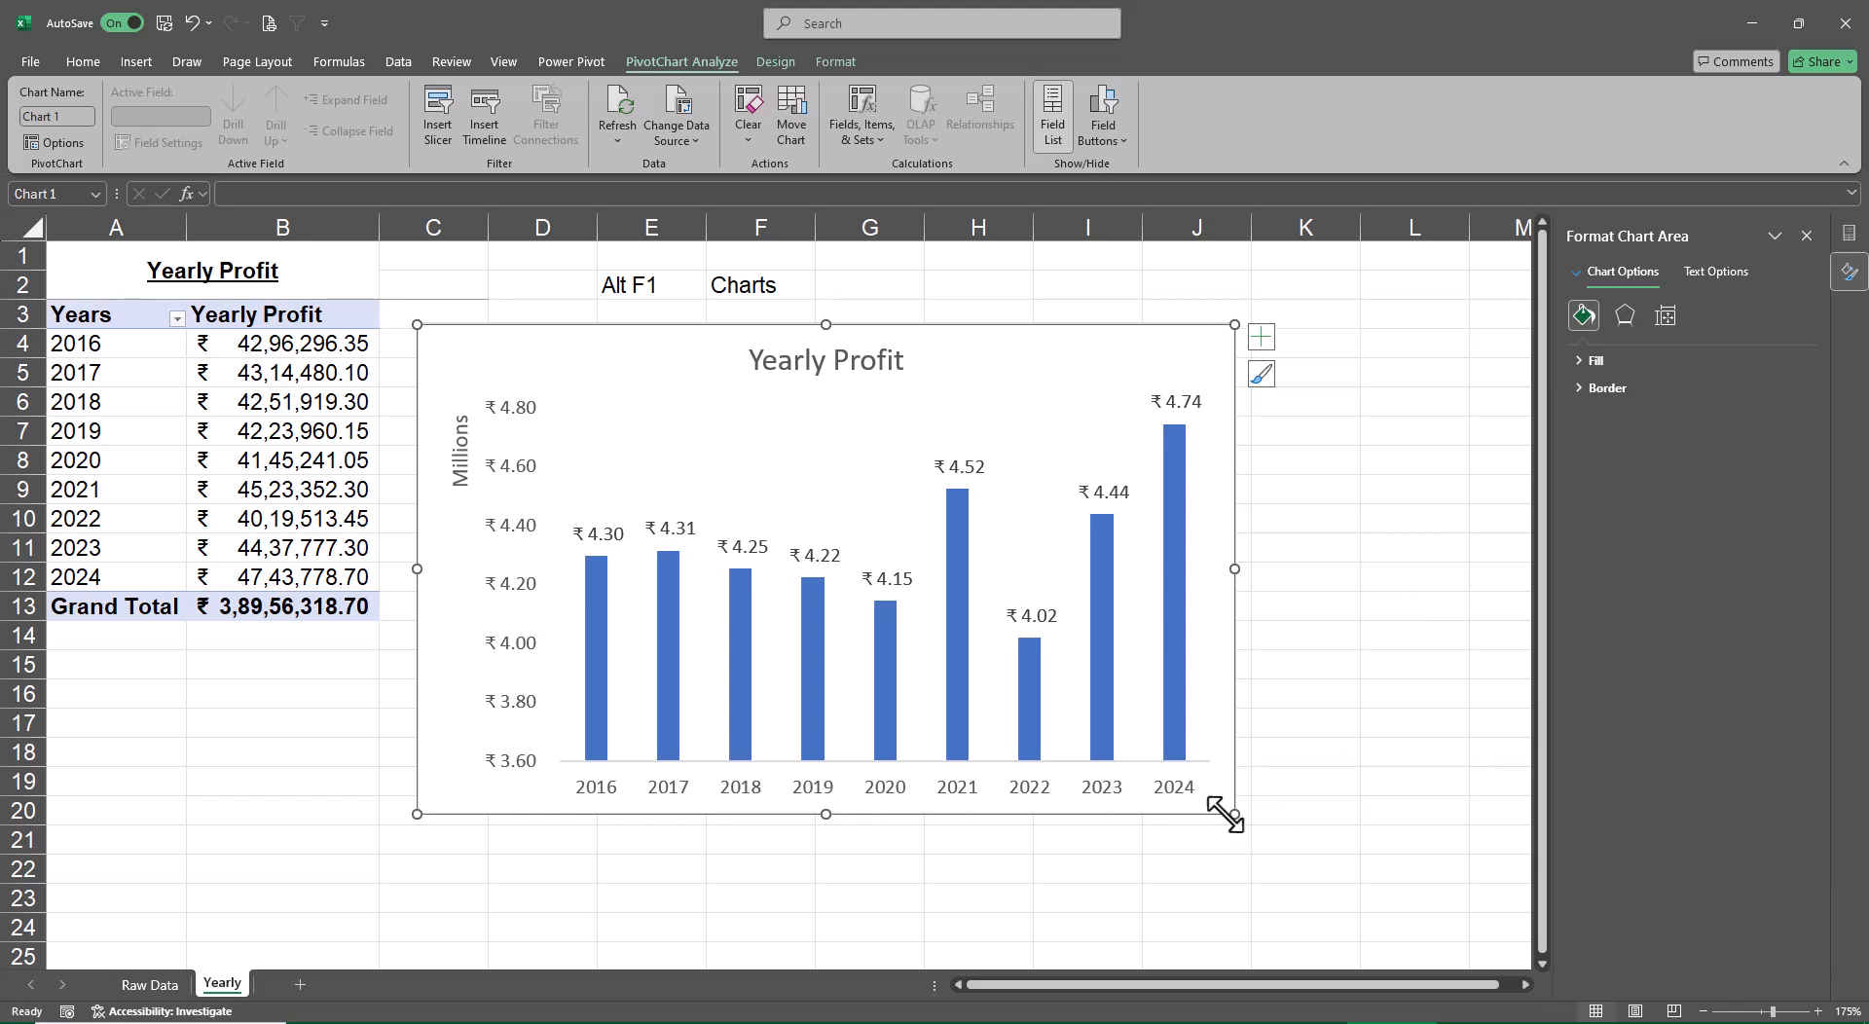
left_click_drag(1224, 814, 1128, 719)
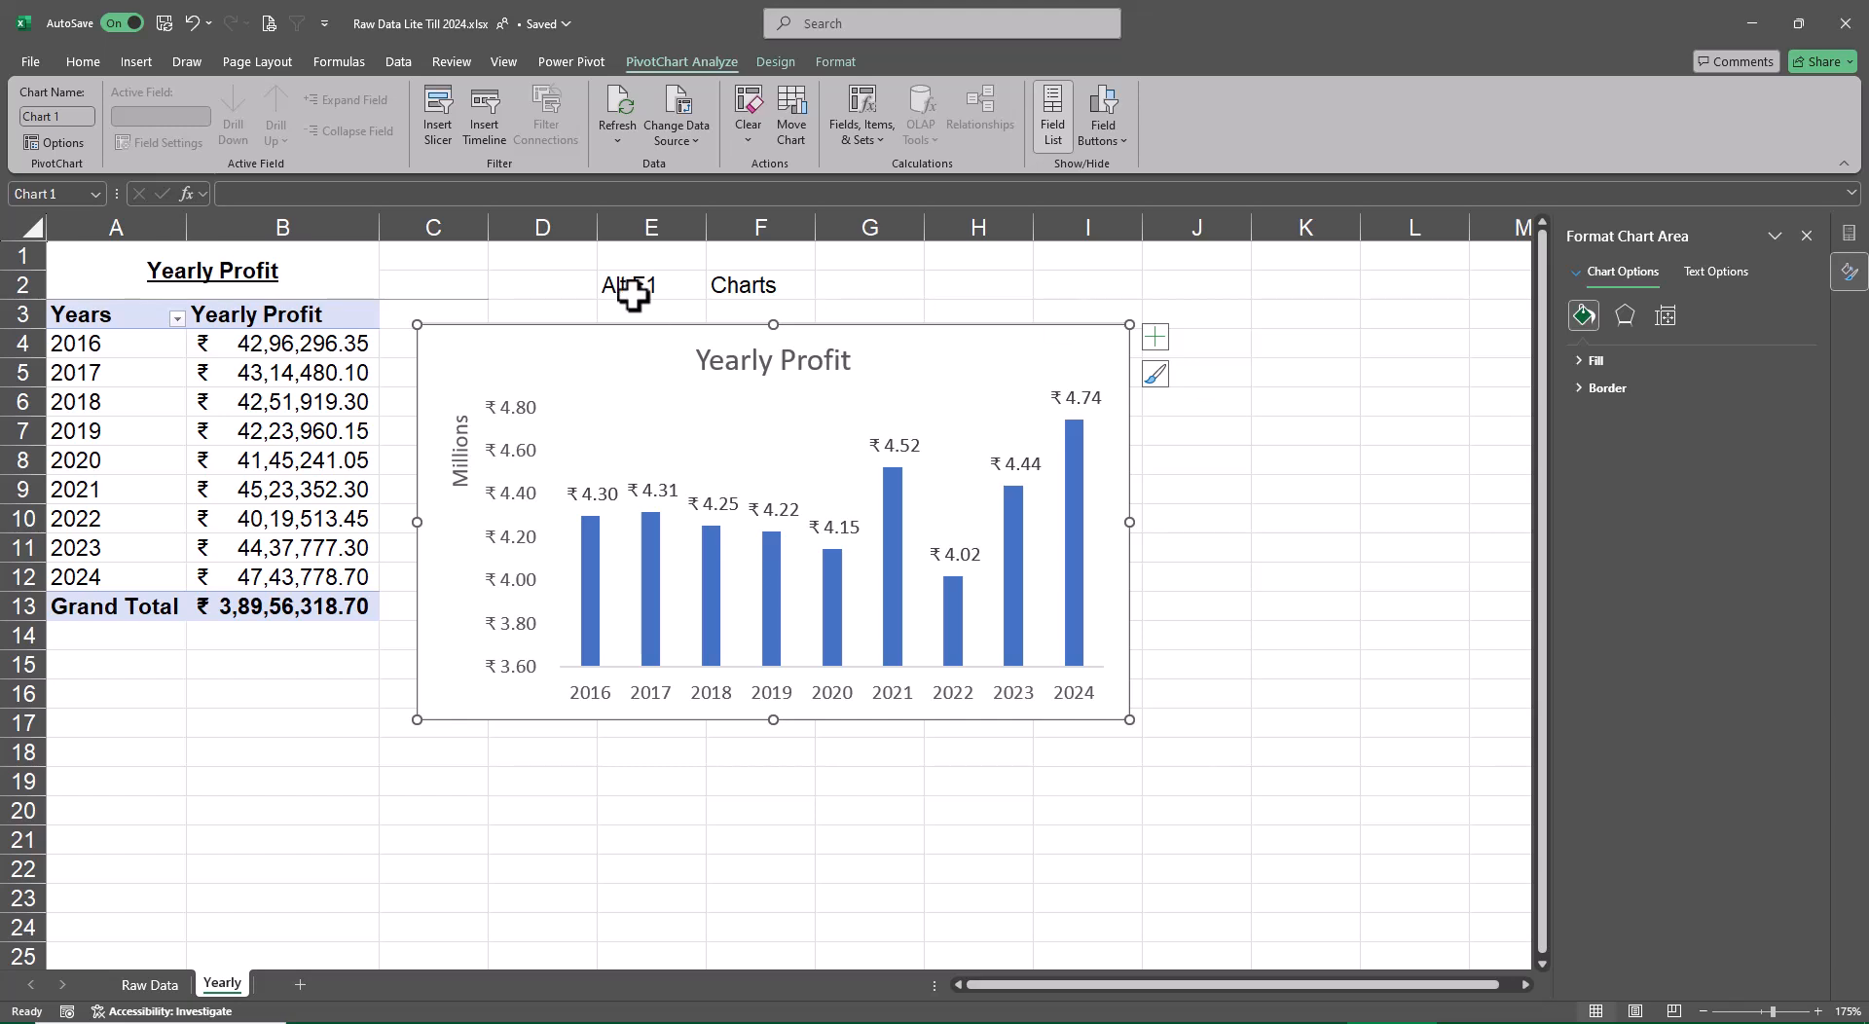
Insert a slicer for the Years field and place it beside the chart, starting at column J
left_click(440, 120)
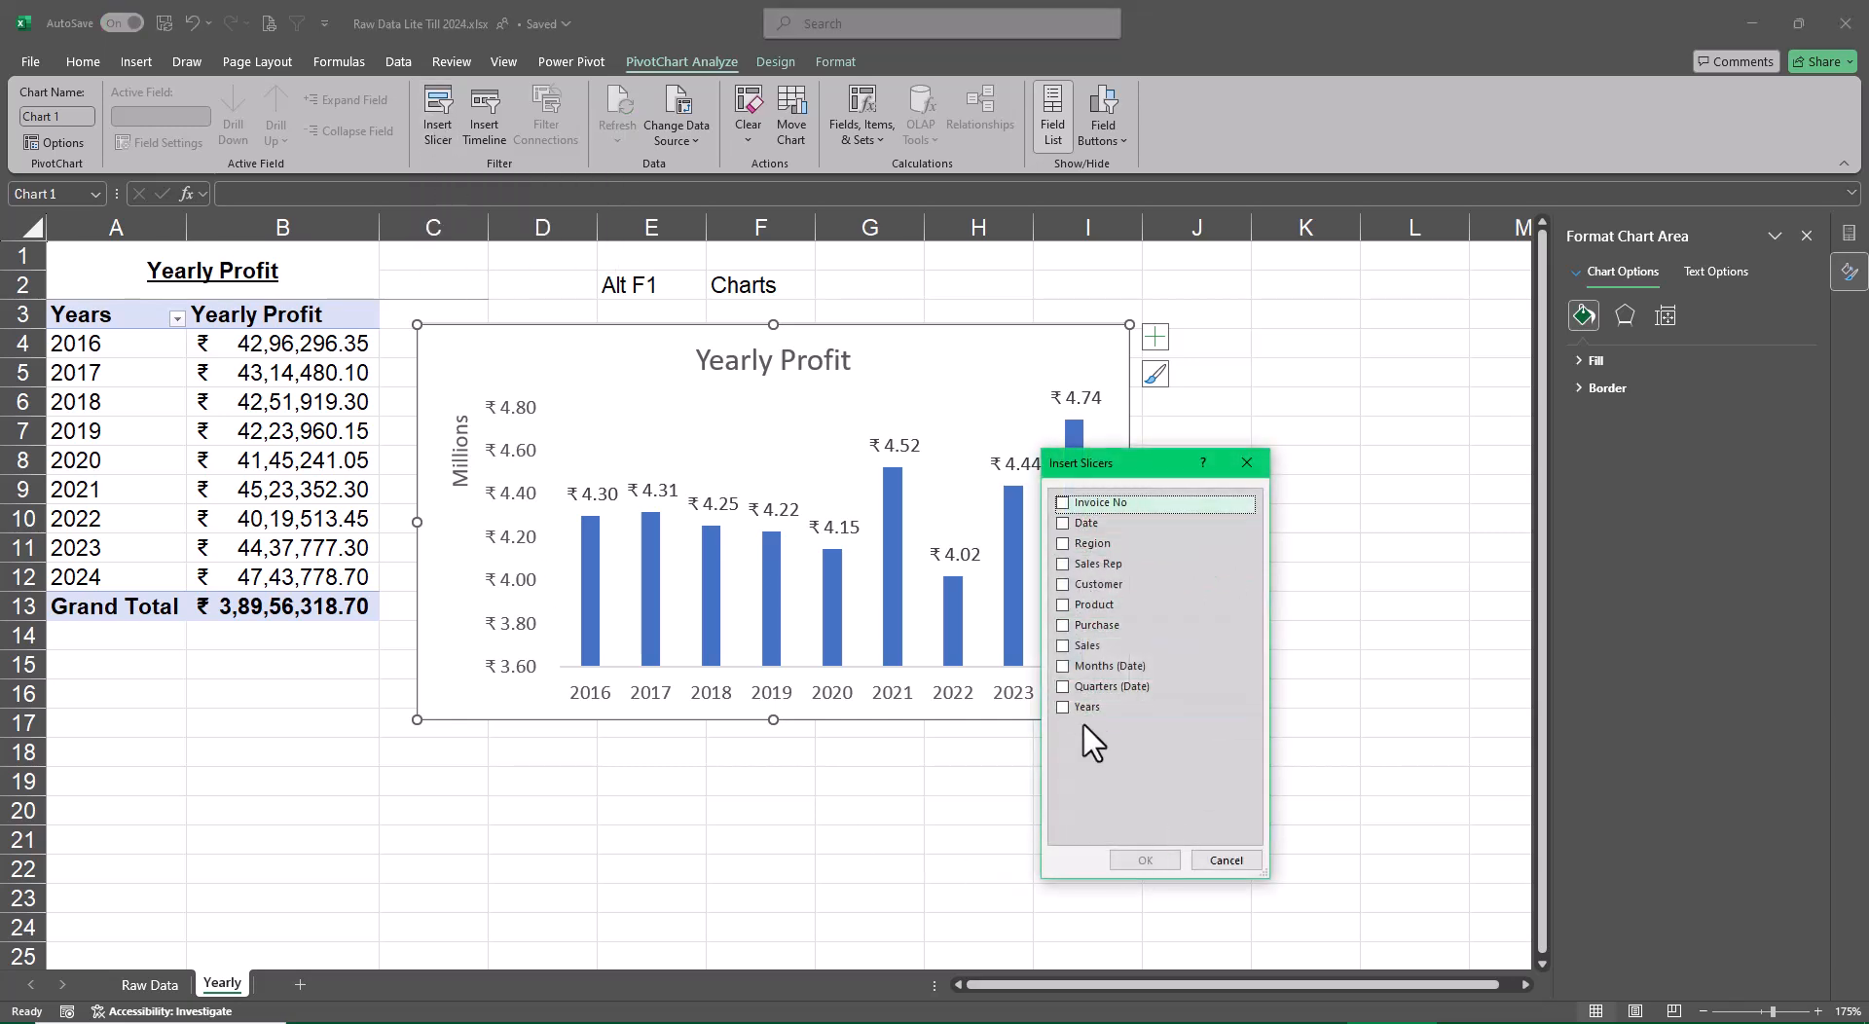
left_click(1062, 708)
left_click(1144, 862)
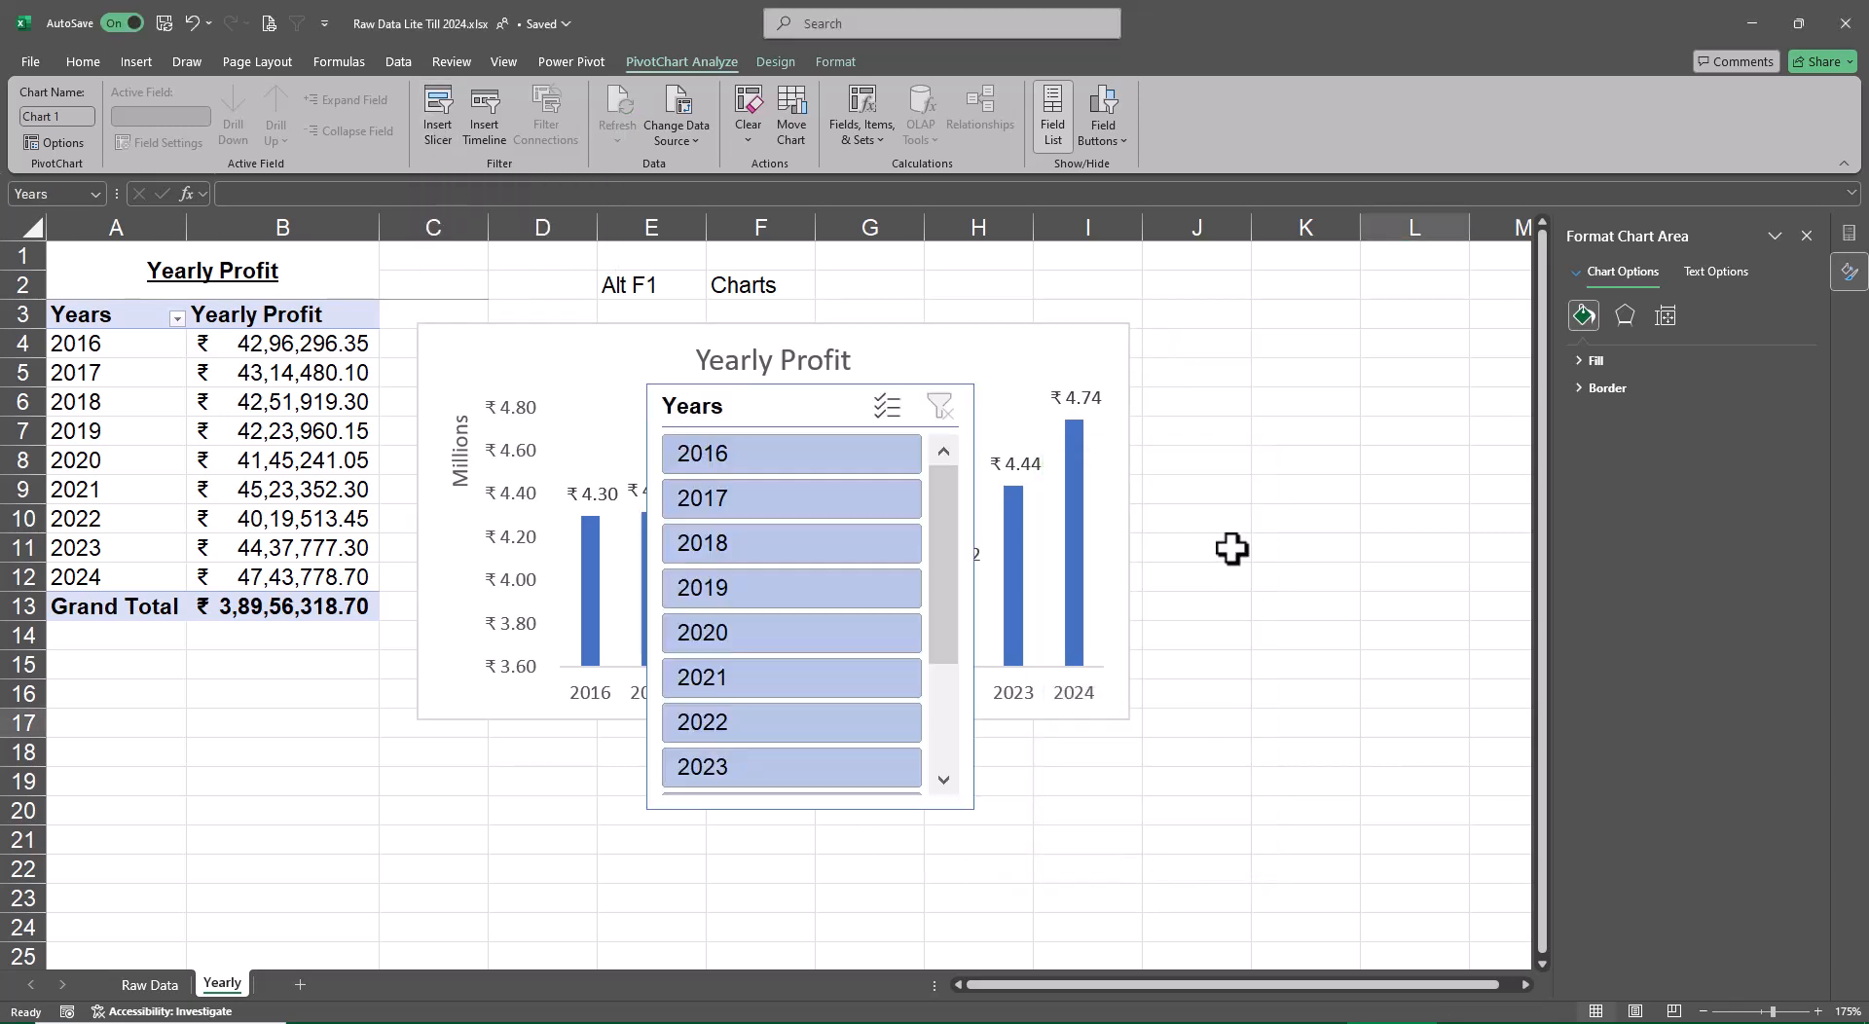
left_click_drag(824, 411, 1262, 338)
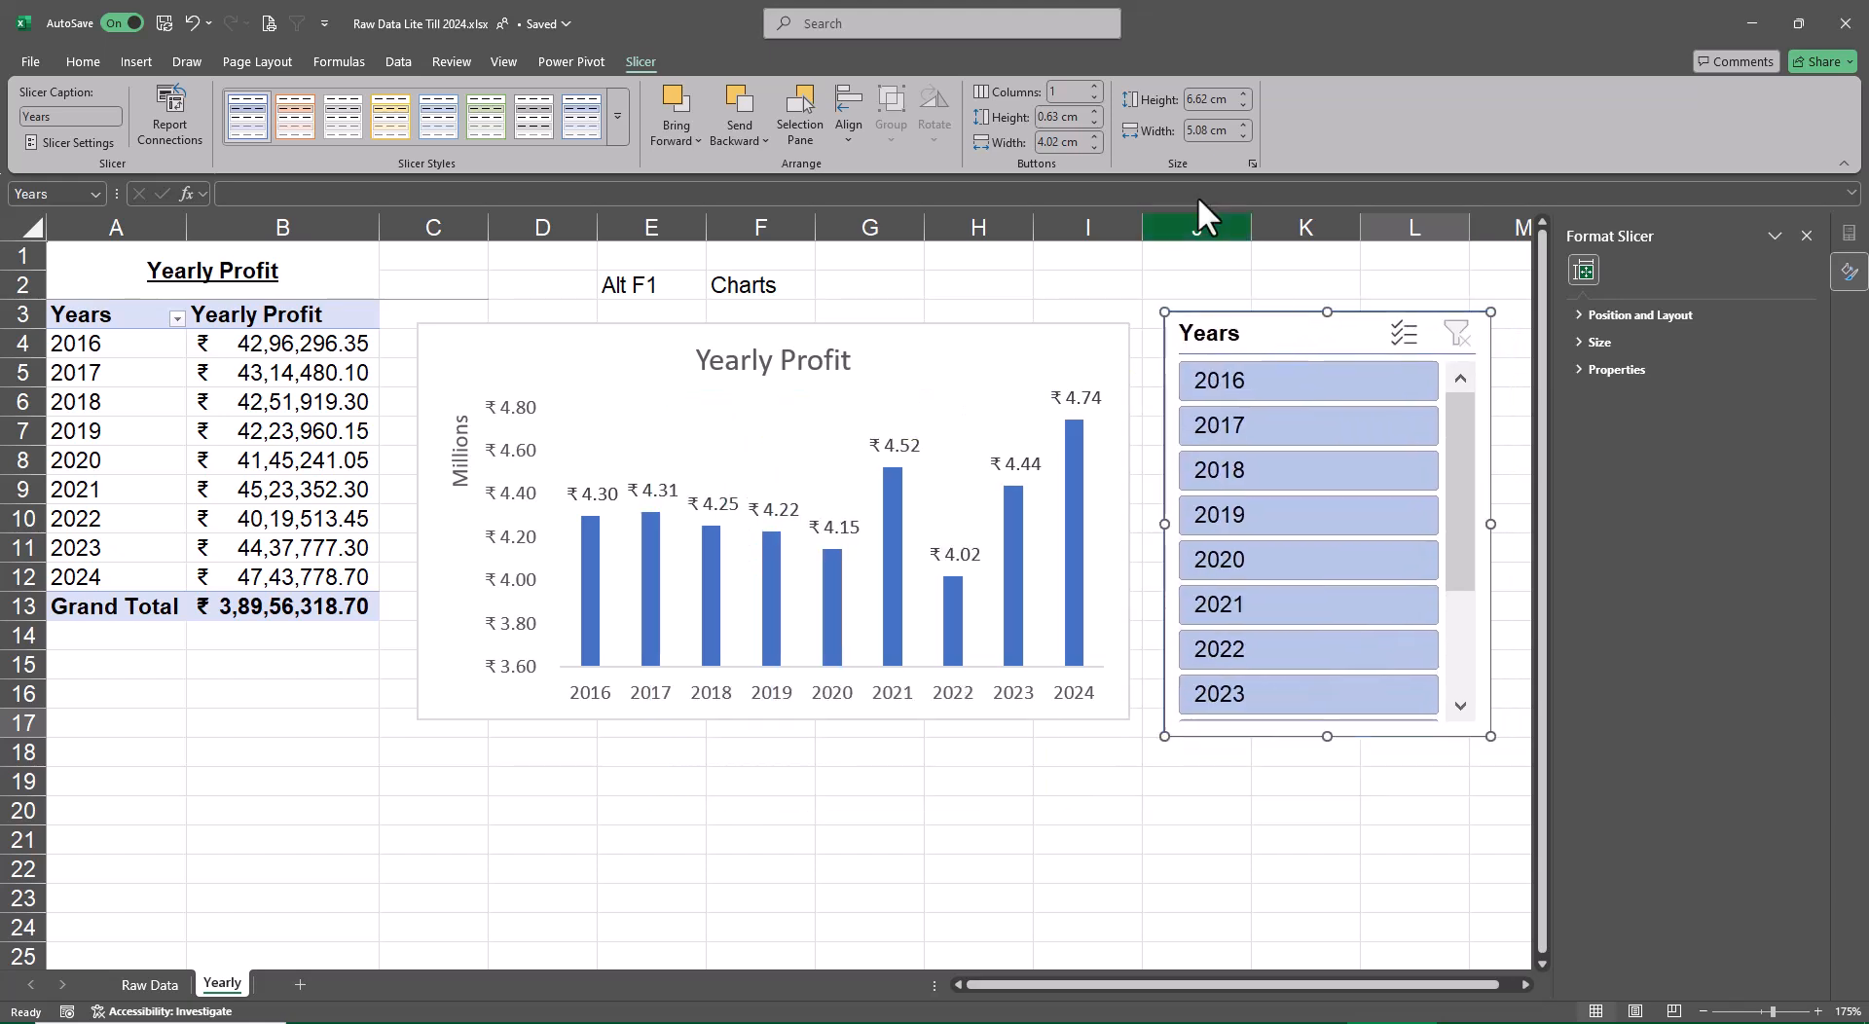
Arrange the Years slicer in 2 columns and hide its items with no data
left_click(1091, 85)
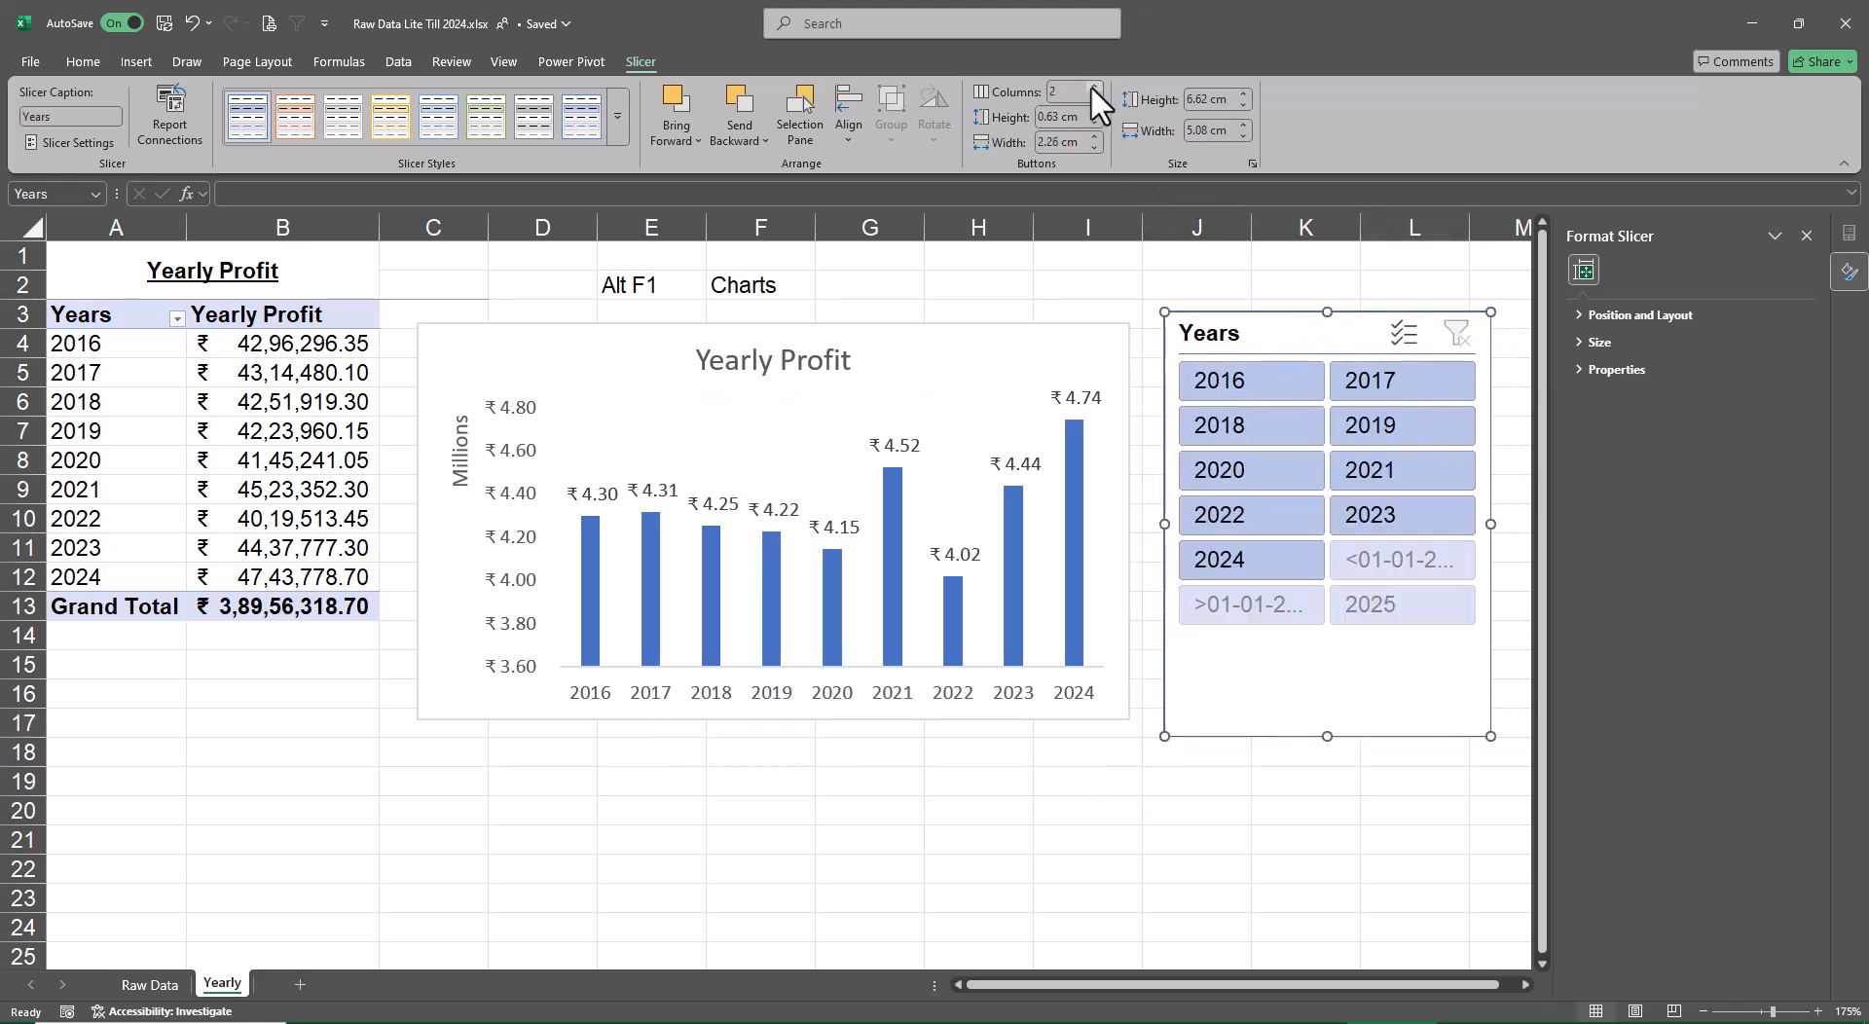
left_click(78, 143)
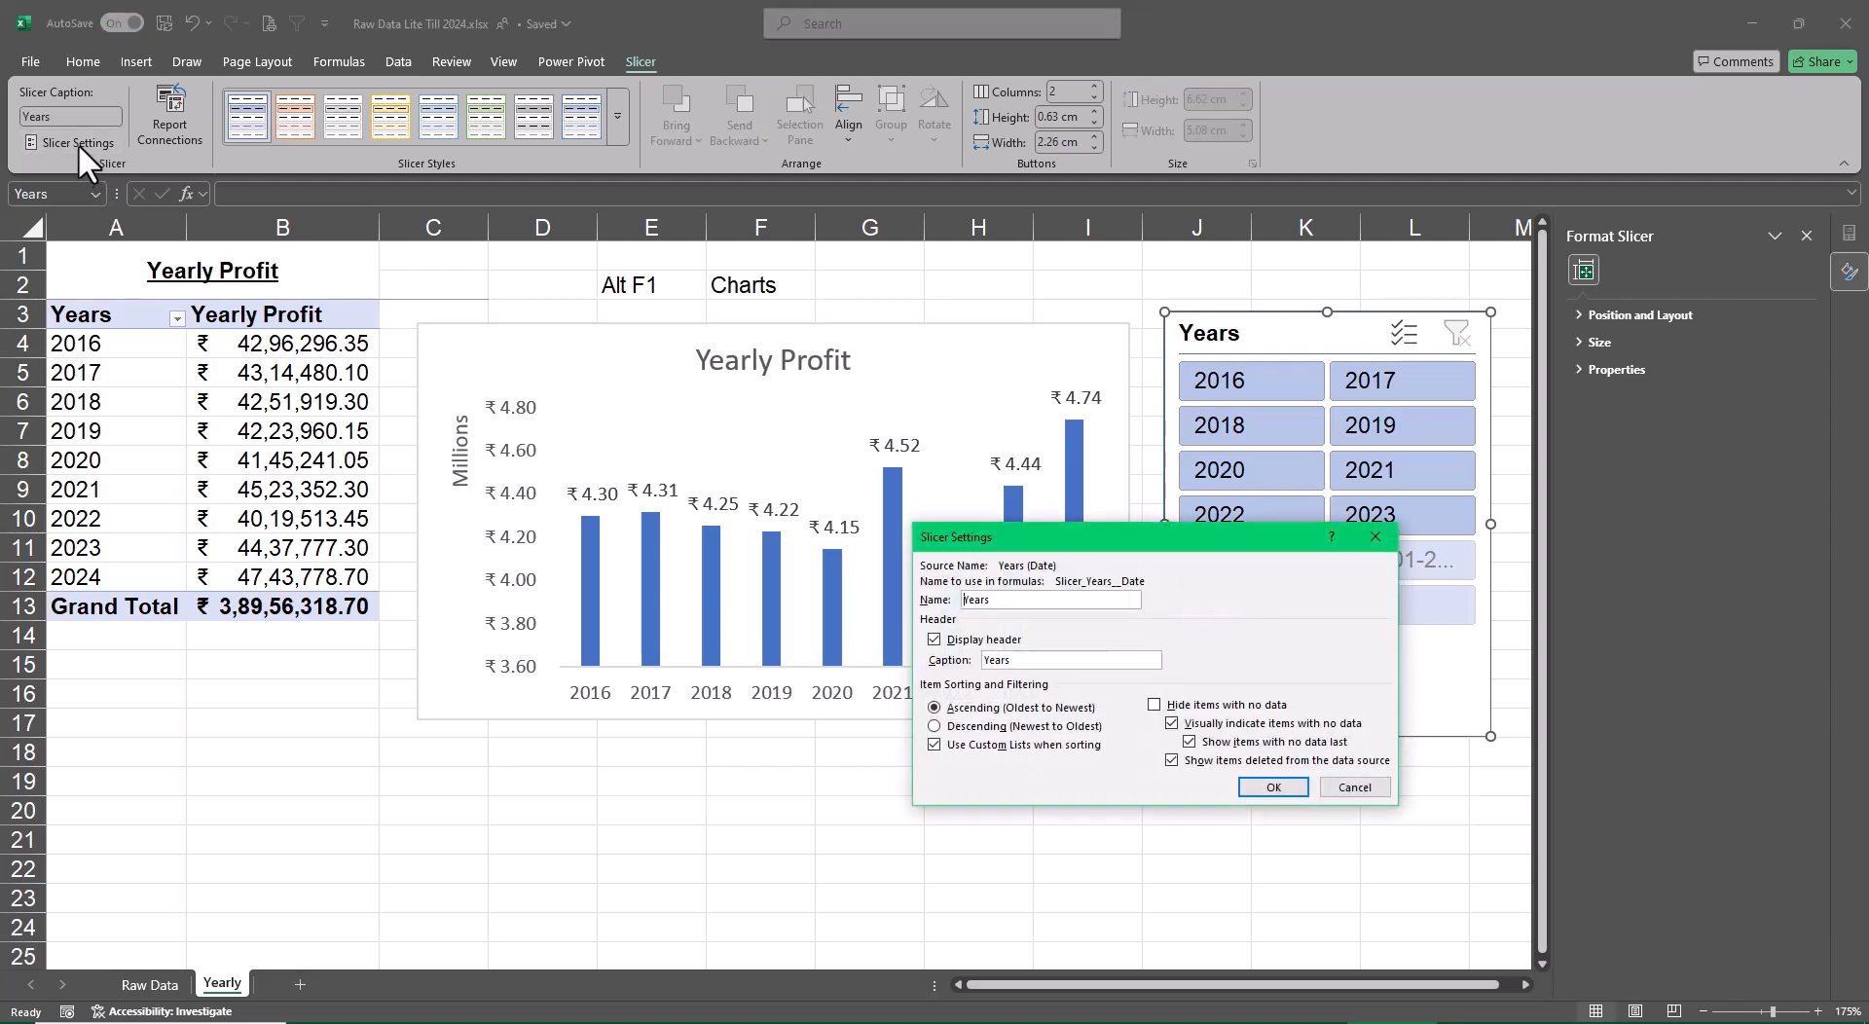
left_click(1154, 705)
left_click(1271, 788)
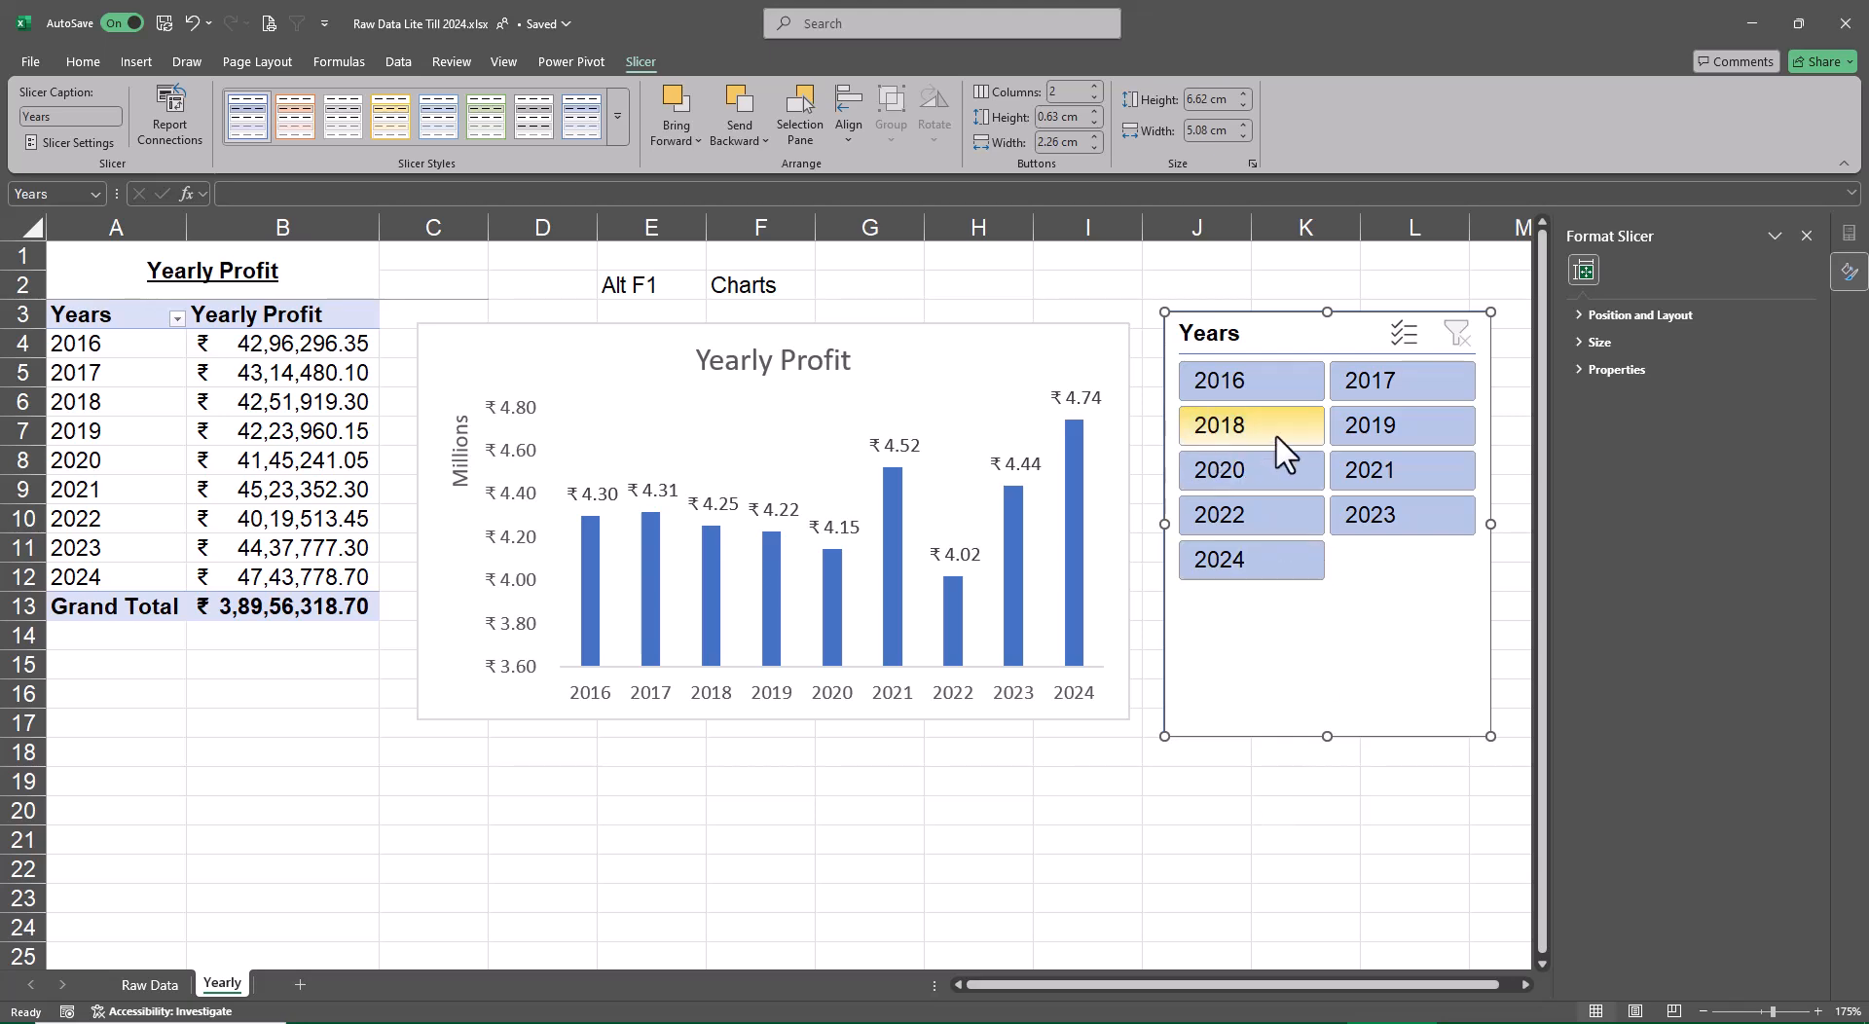
Apply the dark blue style to the Years slicer and filter it to the years 2020 through 2024
left_click(617, 116)
left_click(248, 226)
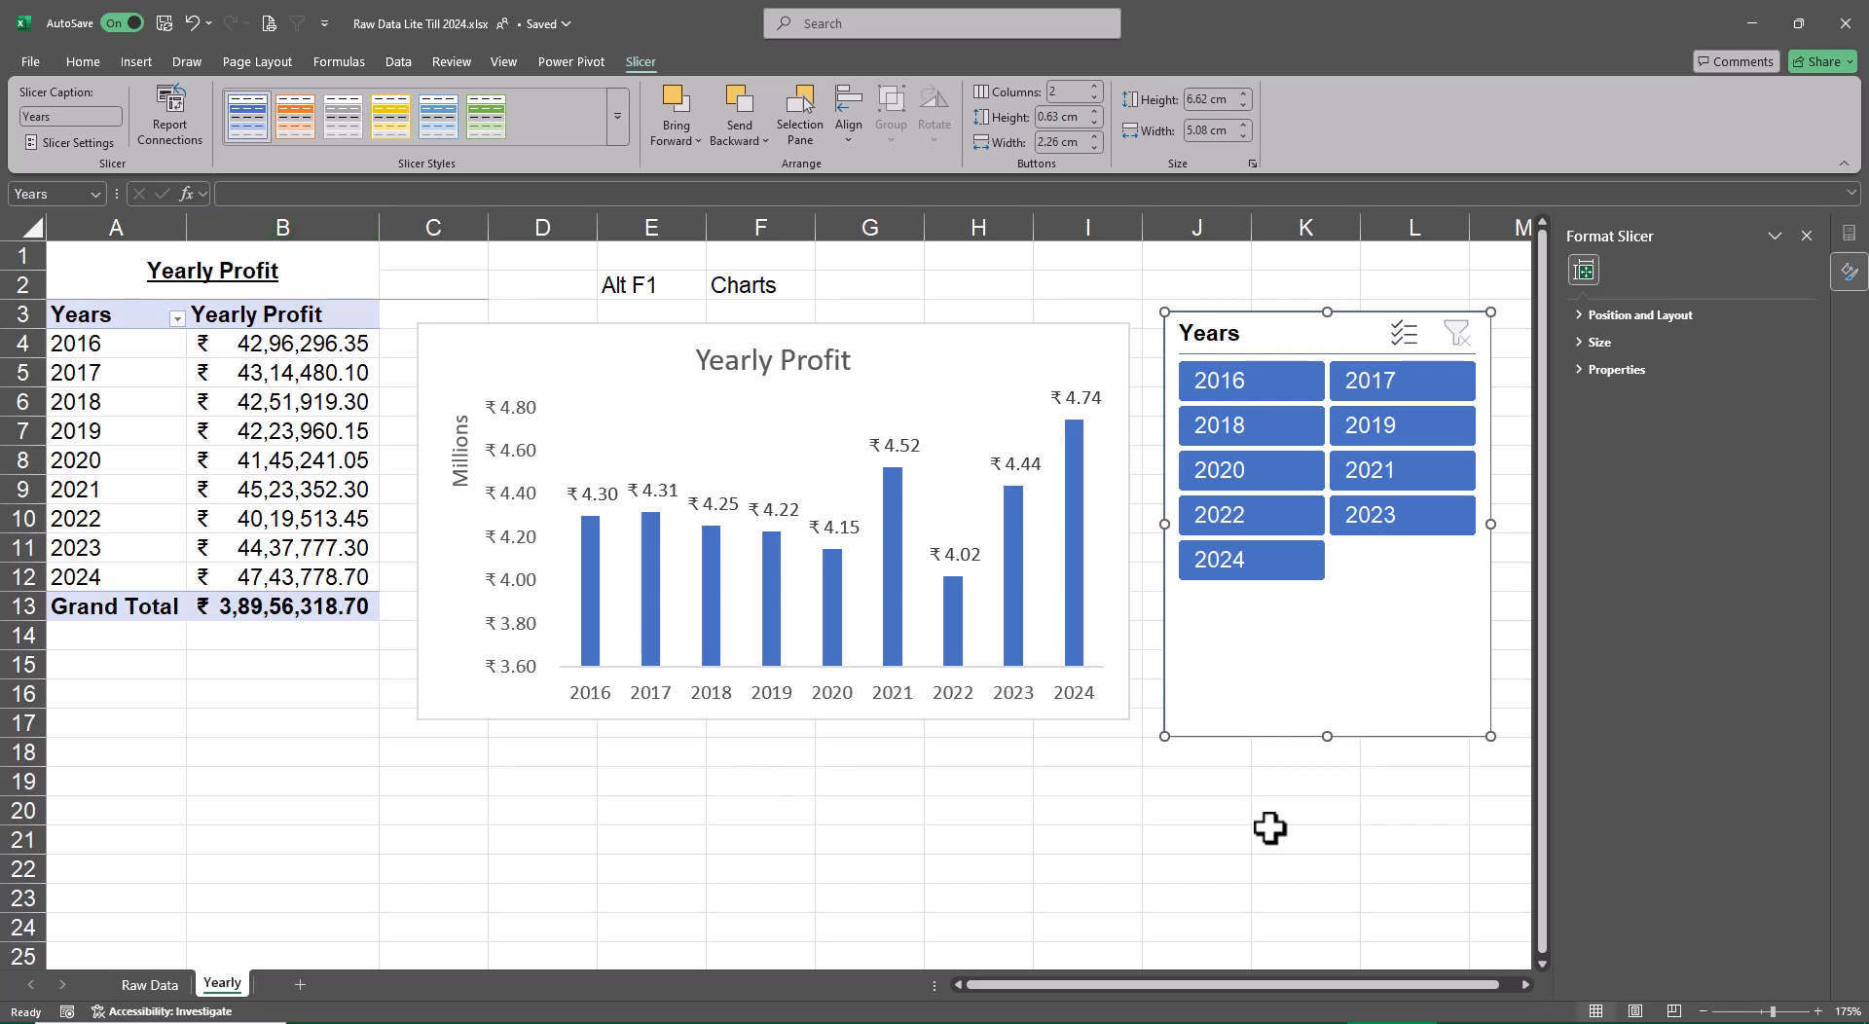
left_click(1301, 481)
left_click(1316, 479, "ctrl")
left_click(1225, 525, "ctrl")
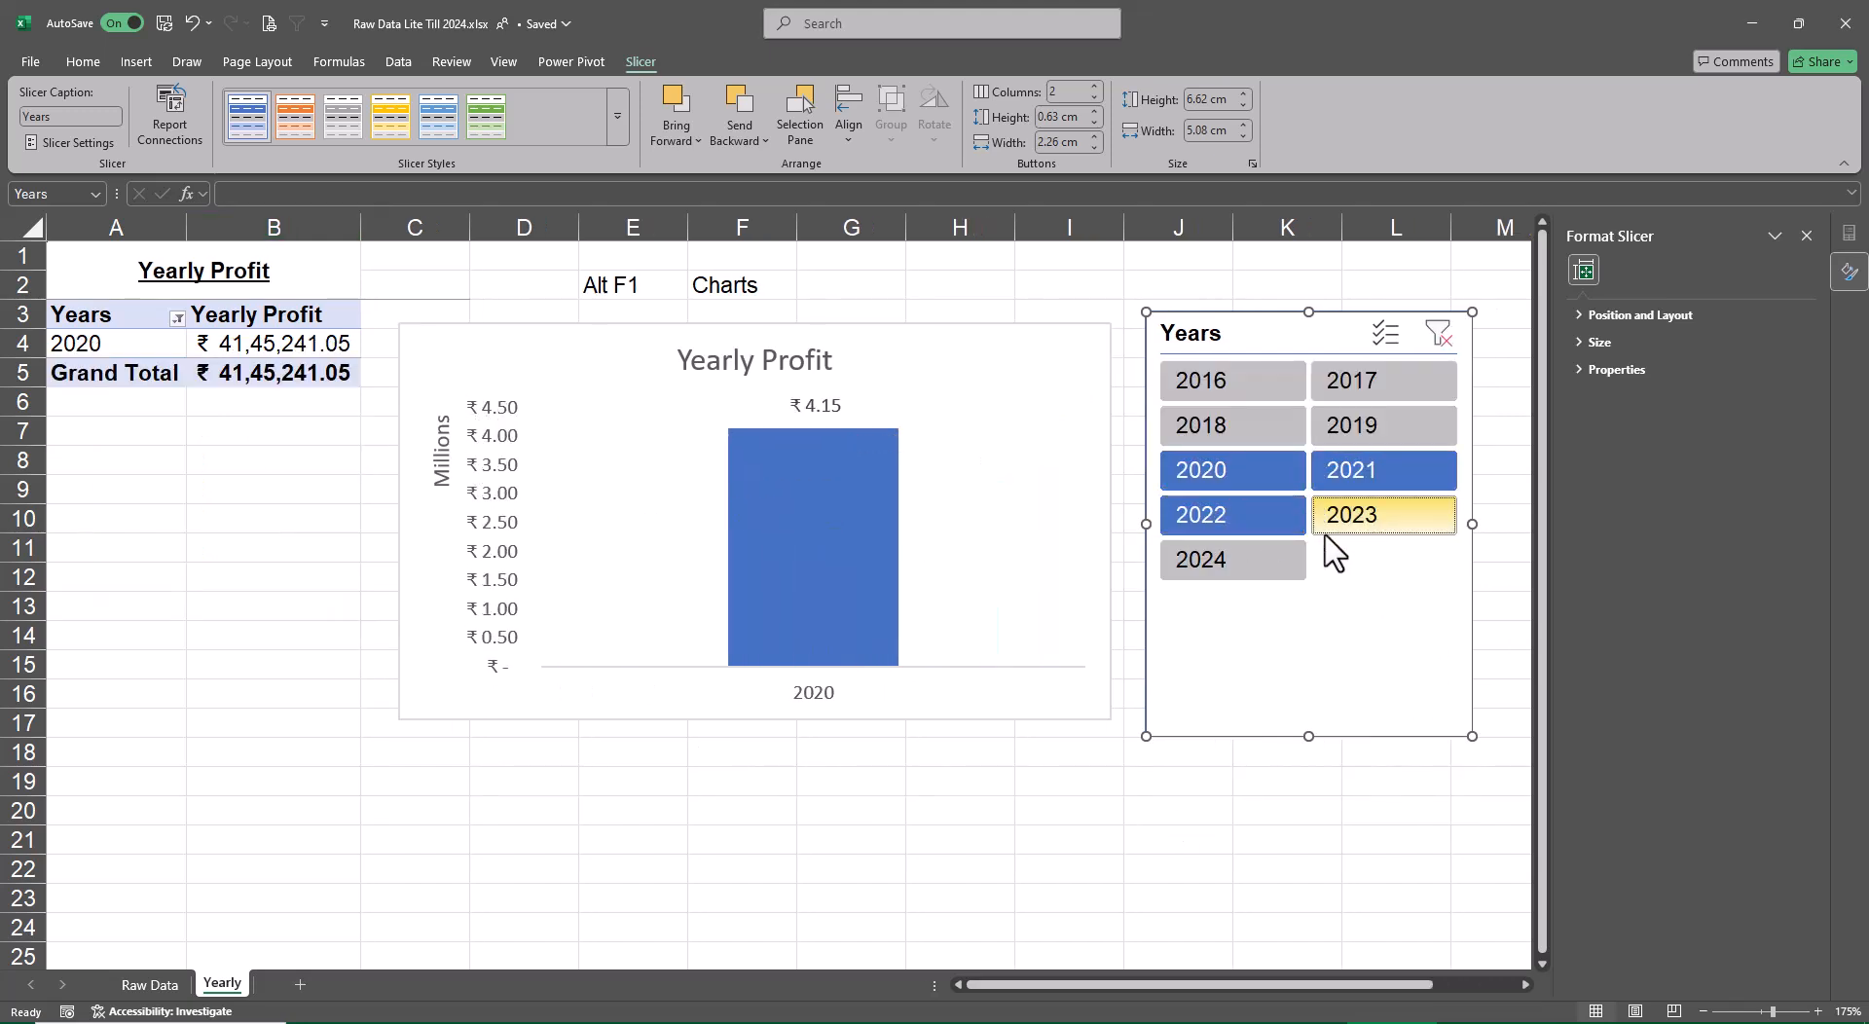
left_click(1330, 525, "ctrl")
left_click(1250, 563, "ctrl")
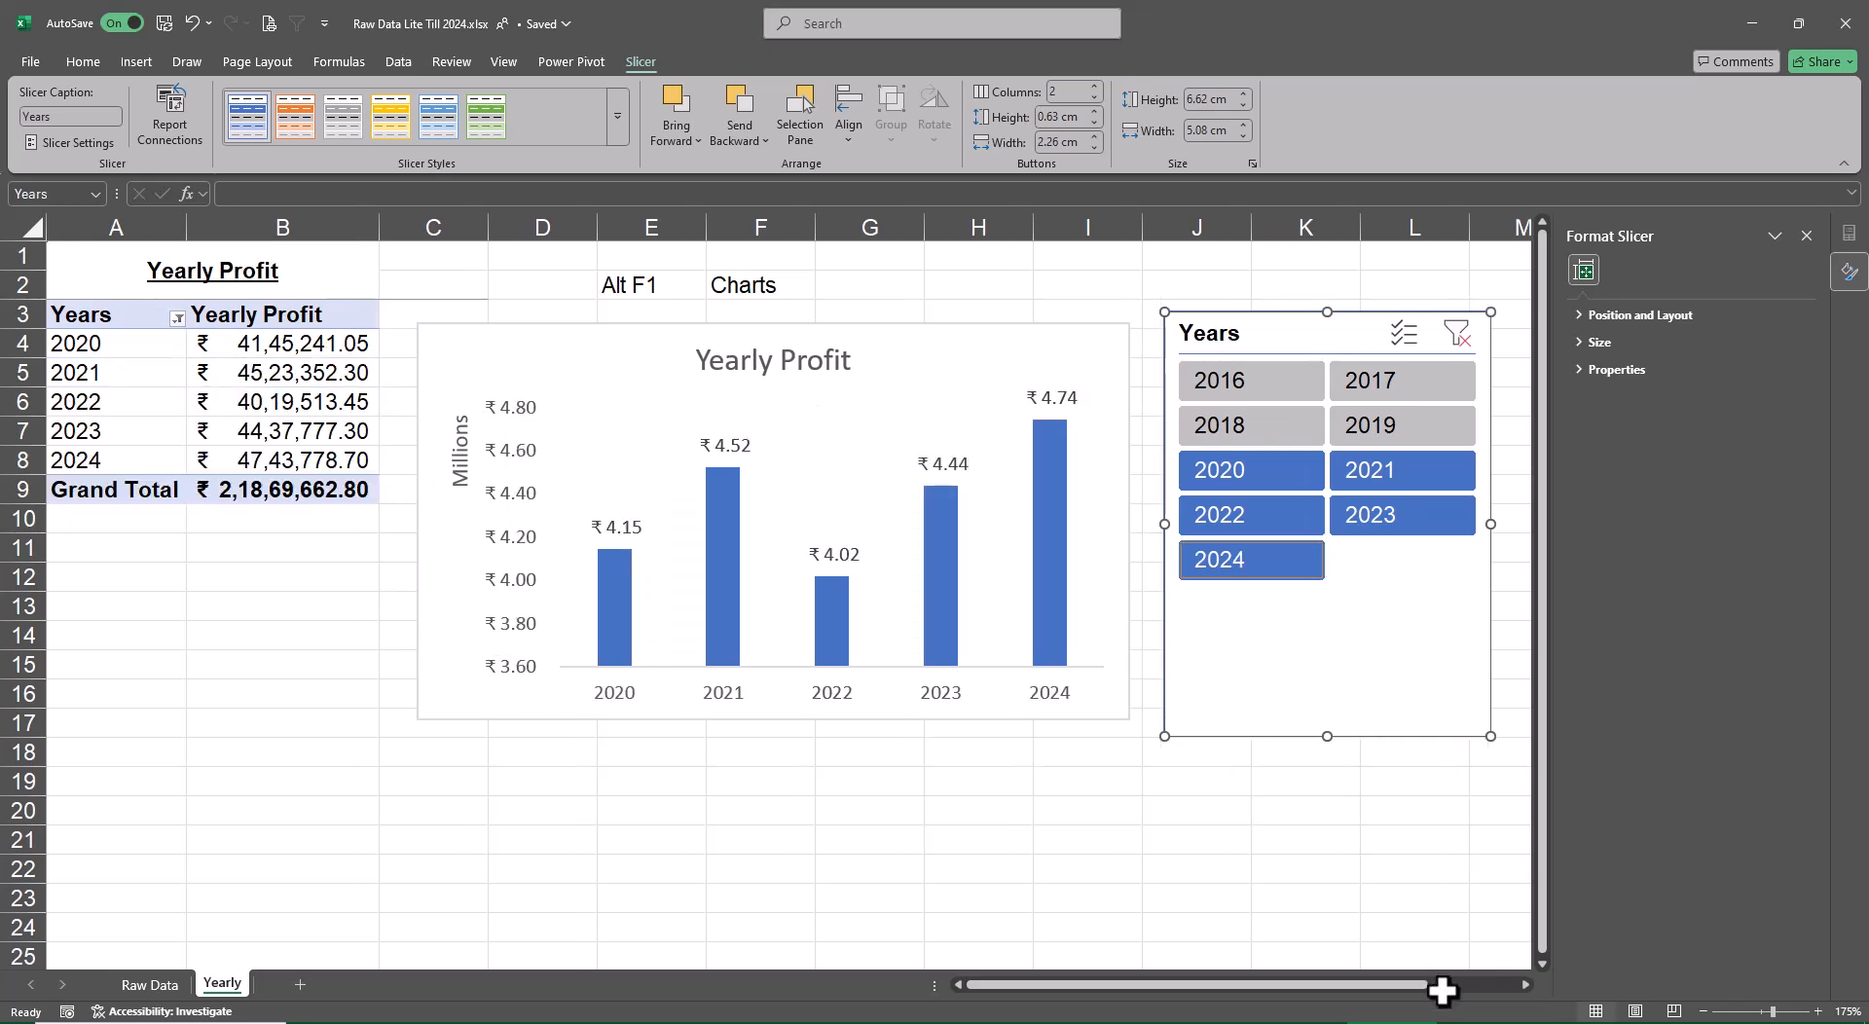
Shorten the Years slicer to about 4.49 cm high and move it close to the chart's upper right corner
left_click_drag(1327, 735, 1333, 601)
left_click_drag(1305, 342, 1290, 357)
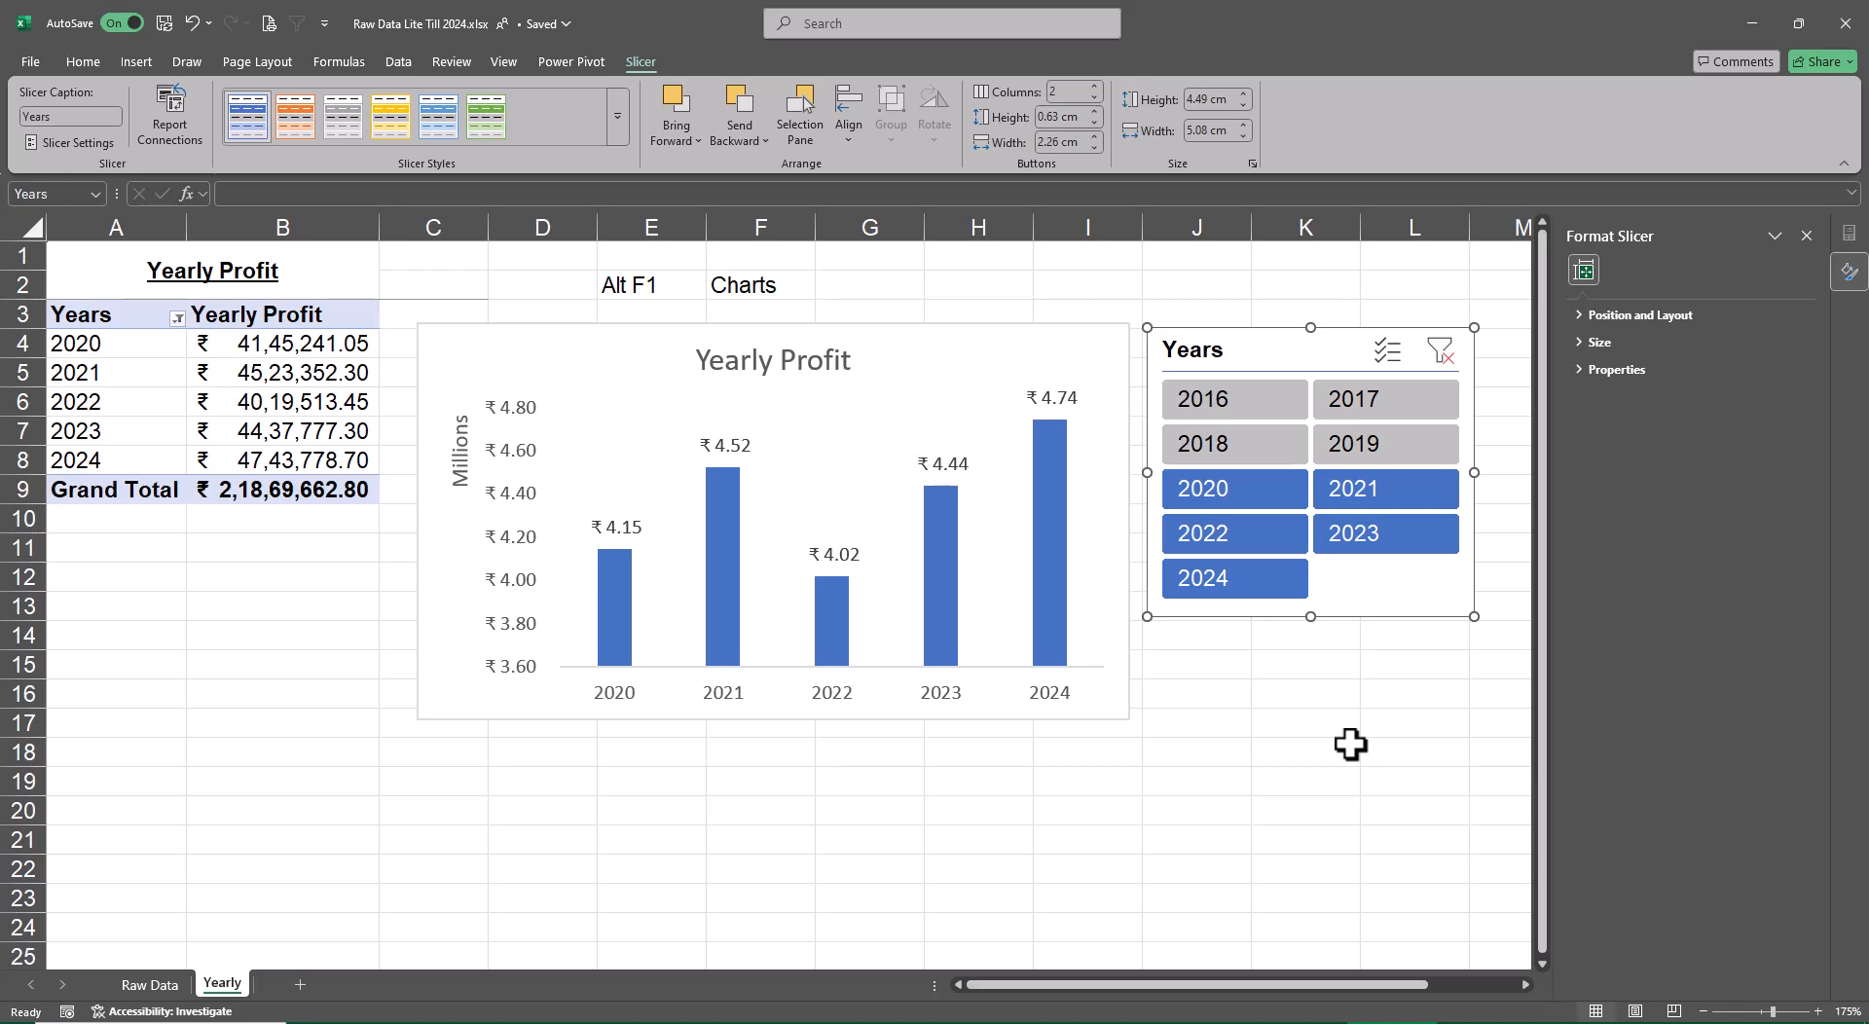
Review the Interactive Dashboard agenda beside the data on the Raw Data sheet and close the formatting pane
left_click(149, 984)
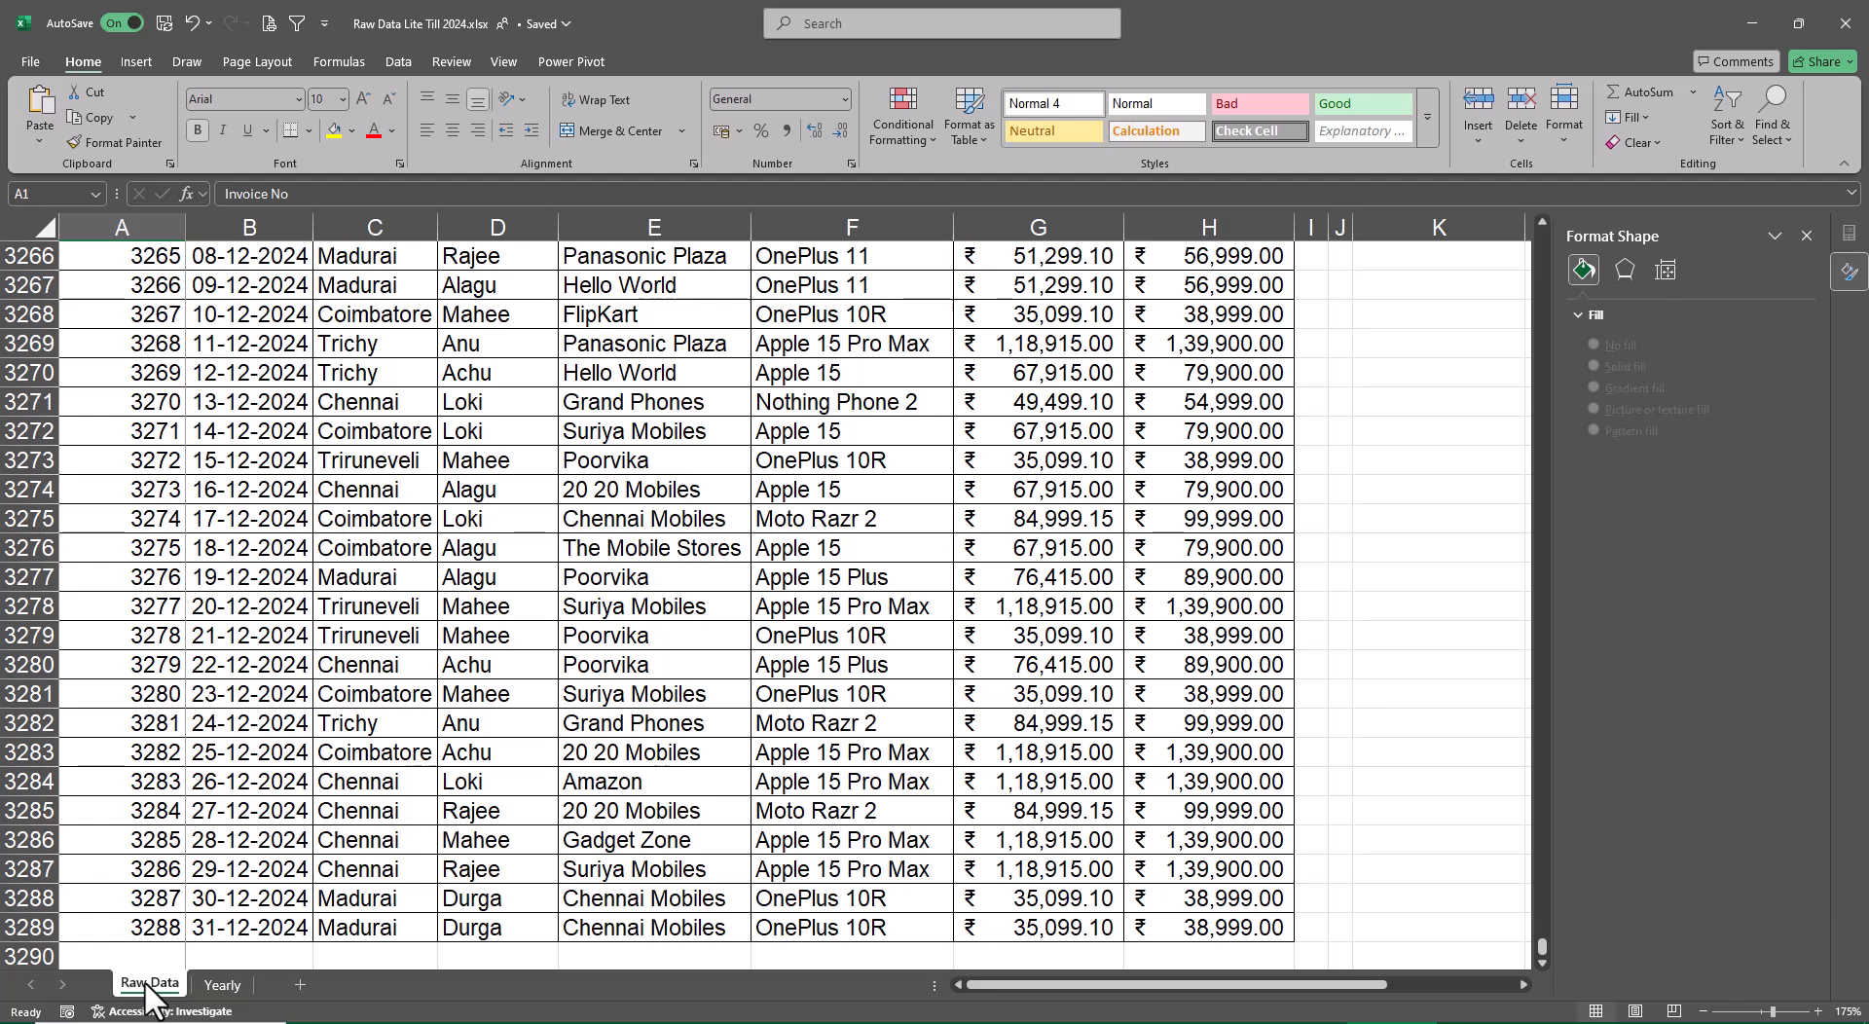
key("ctrl+Up")
key("ctrl+Right")
key("ctrl+Right")
key("ctrl+Right")
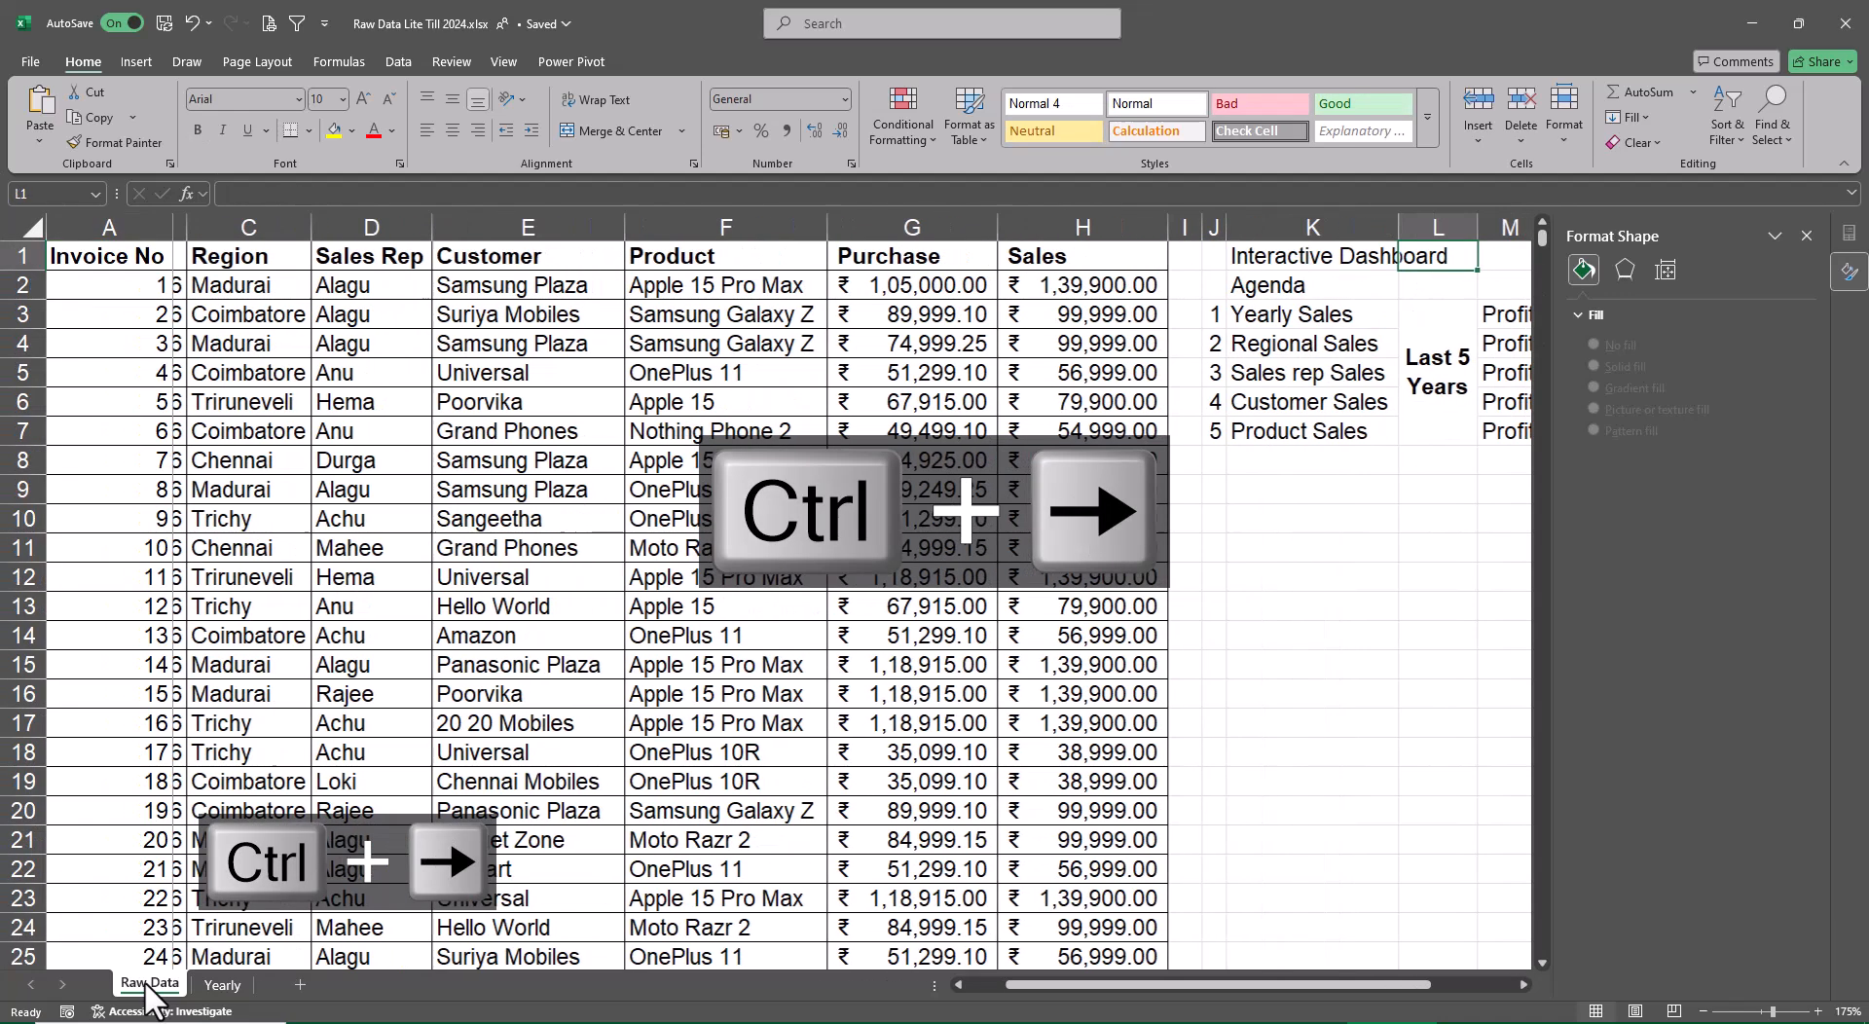
key("Right")
key("Right")
key("Right")
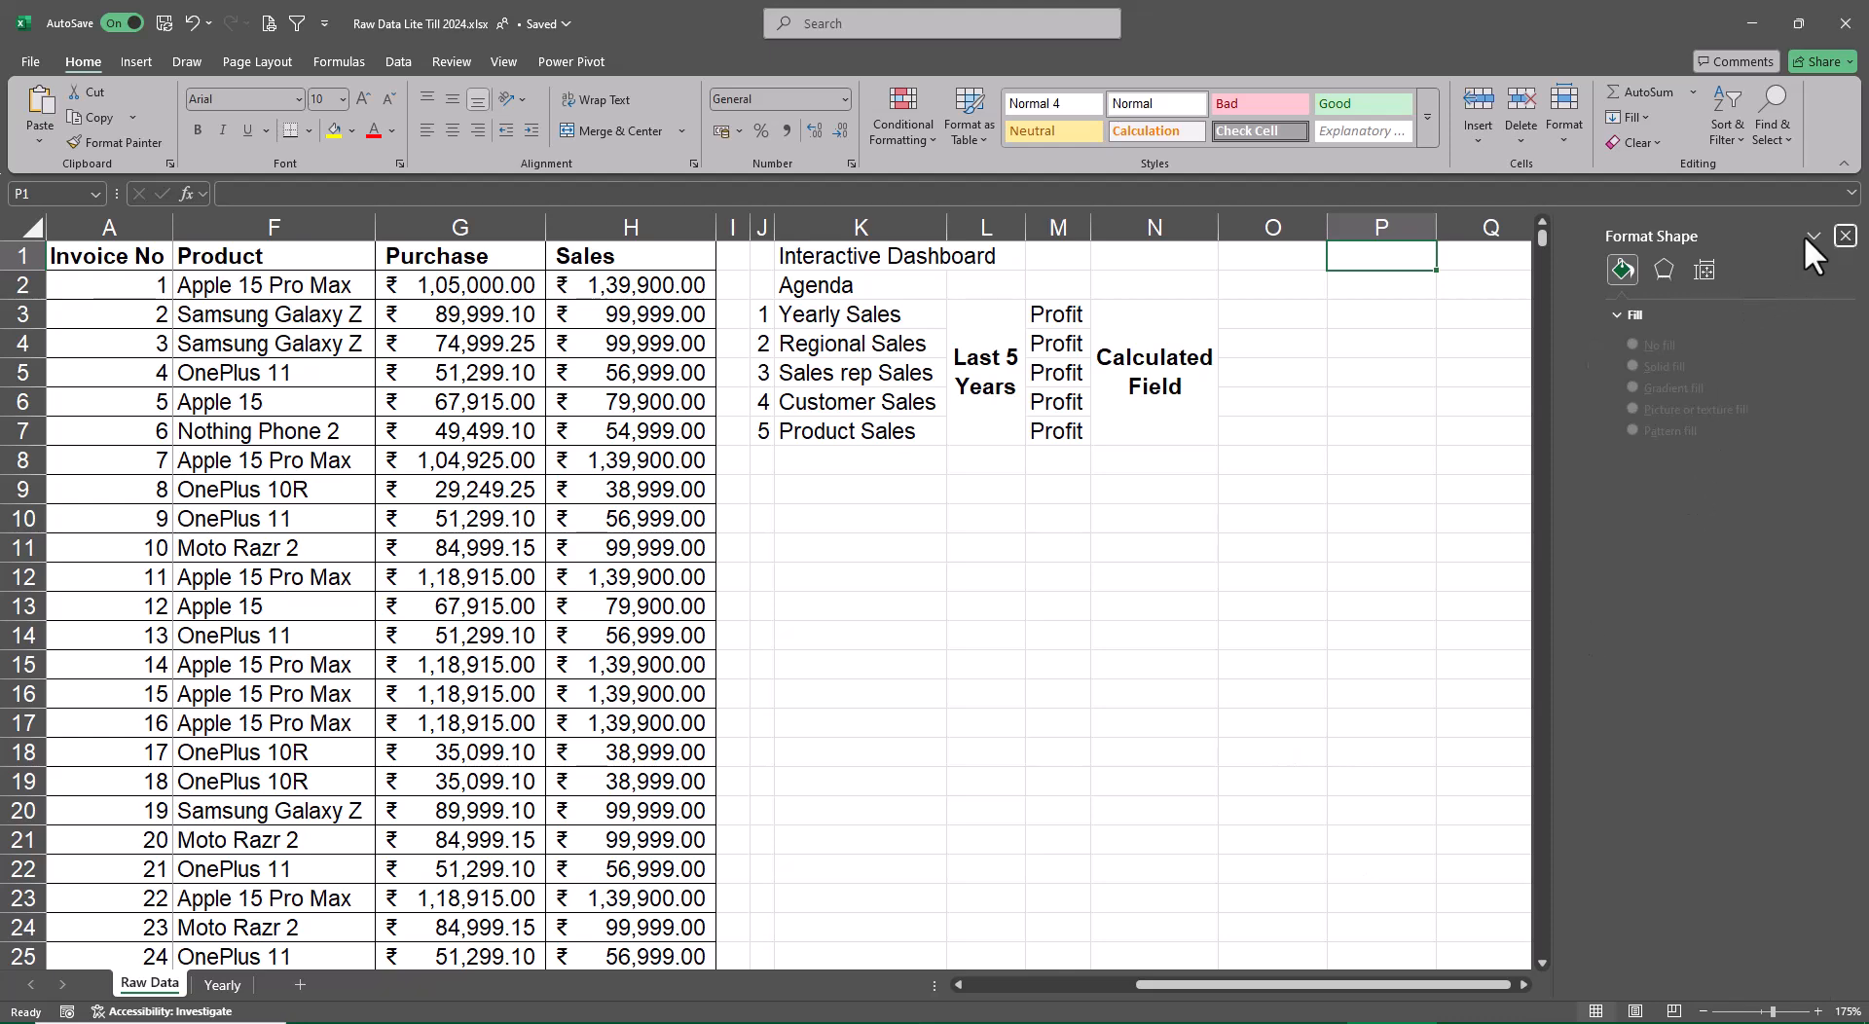
left_click(1805, 235)
key("ctrl+Left")
key("ctrl+Left")
key("ctrl+Left")
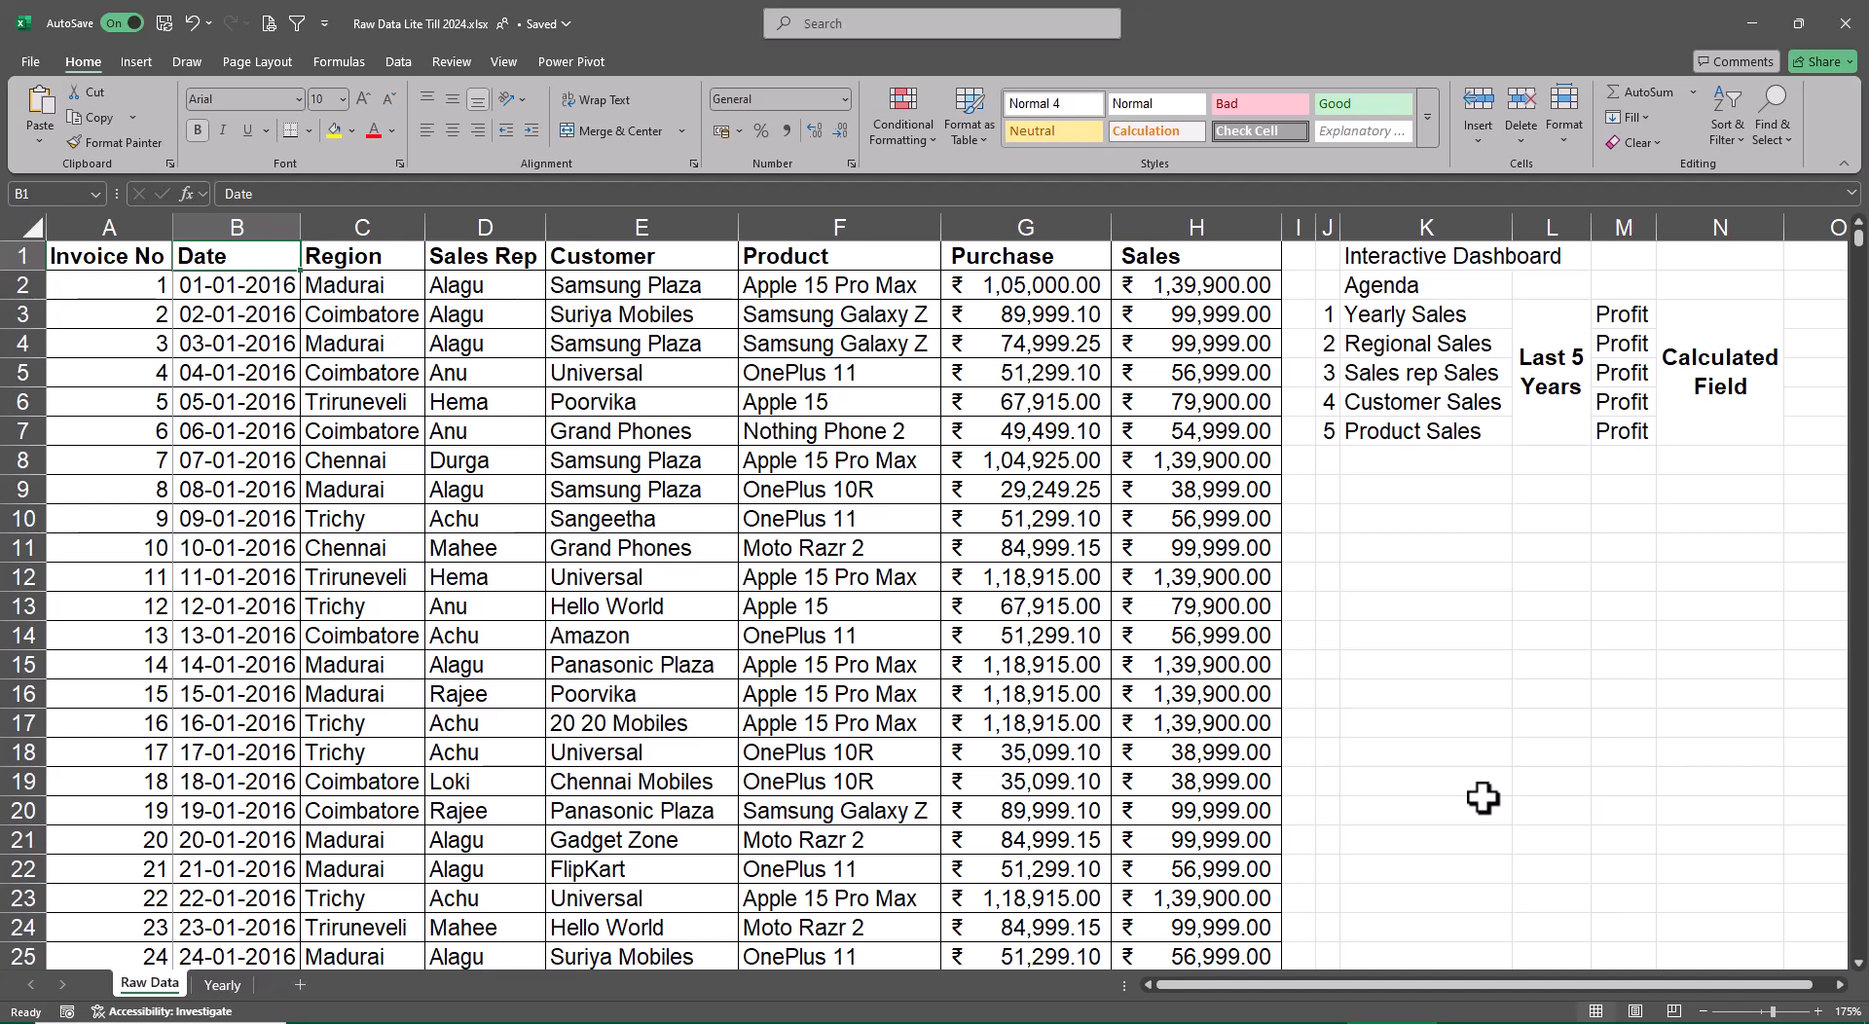
Create a copy of the Yearly sheet at the end of the workbook
left_click(226, 985)
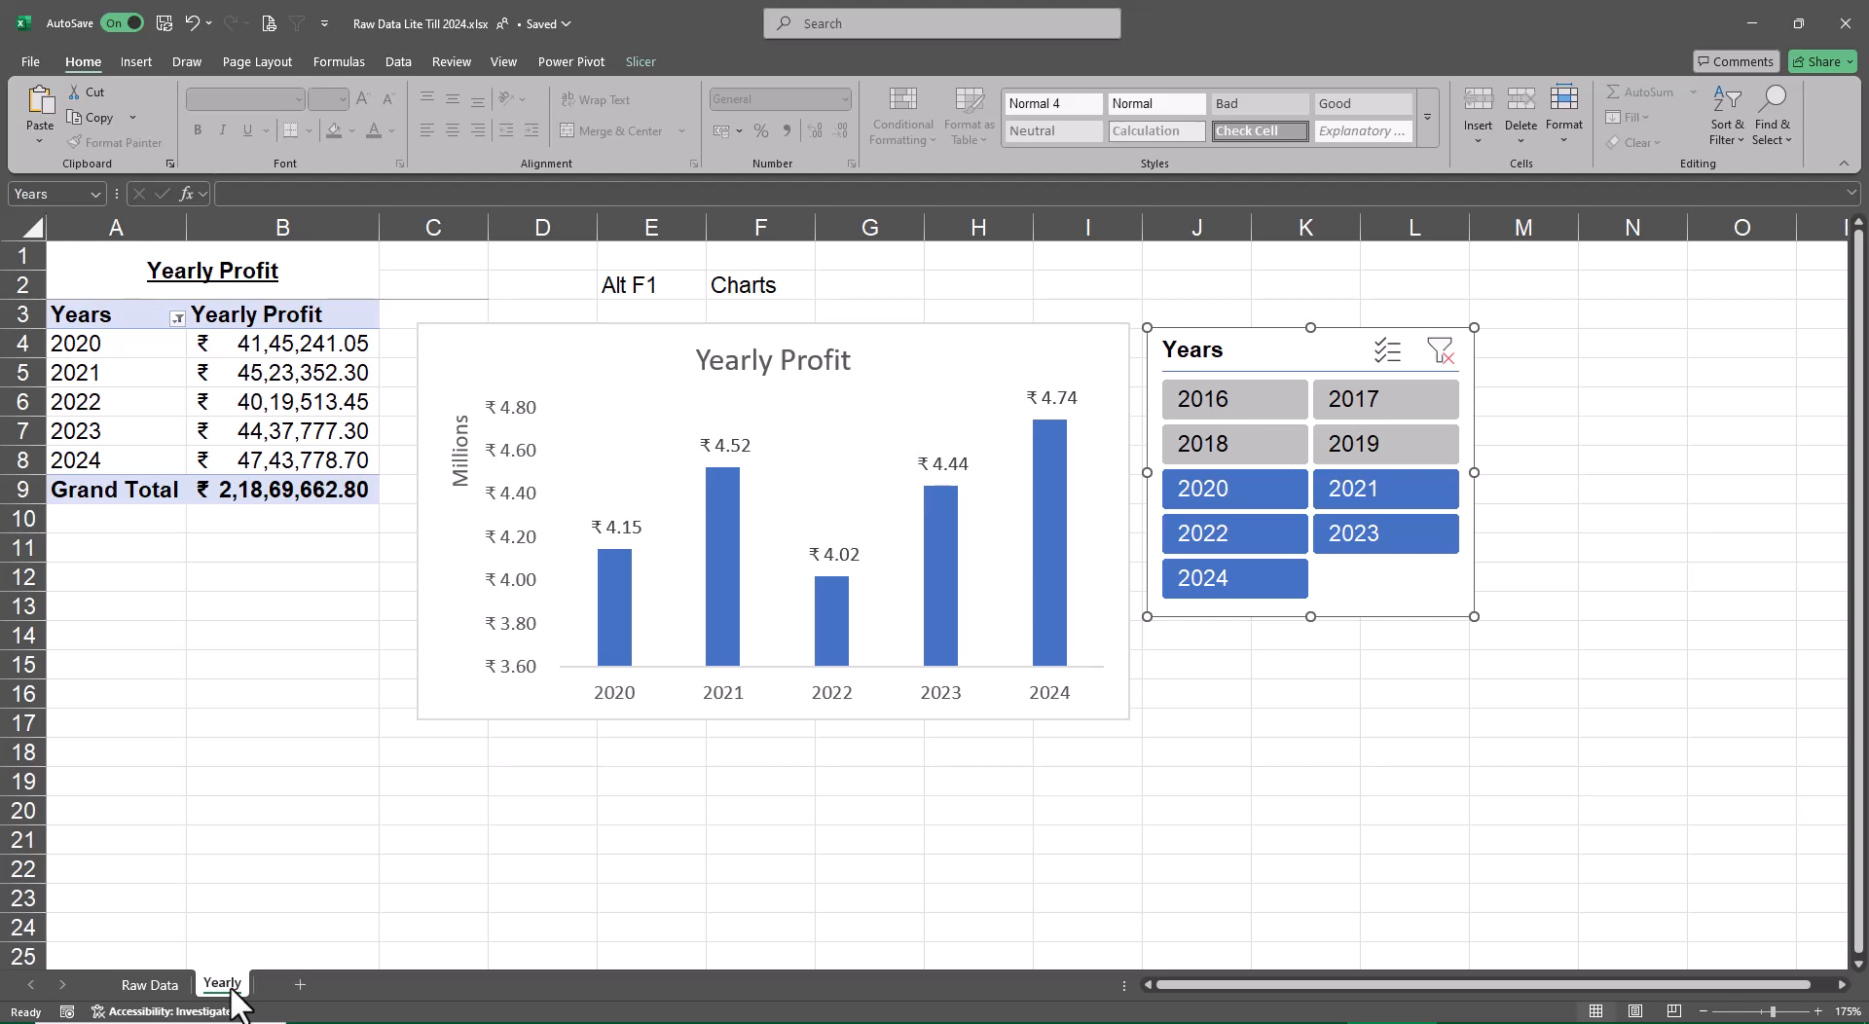
right_click(231, 987)
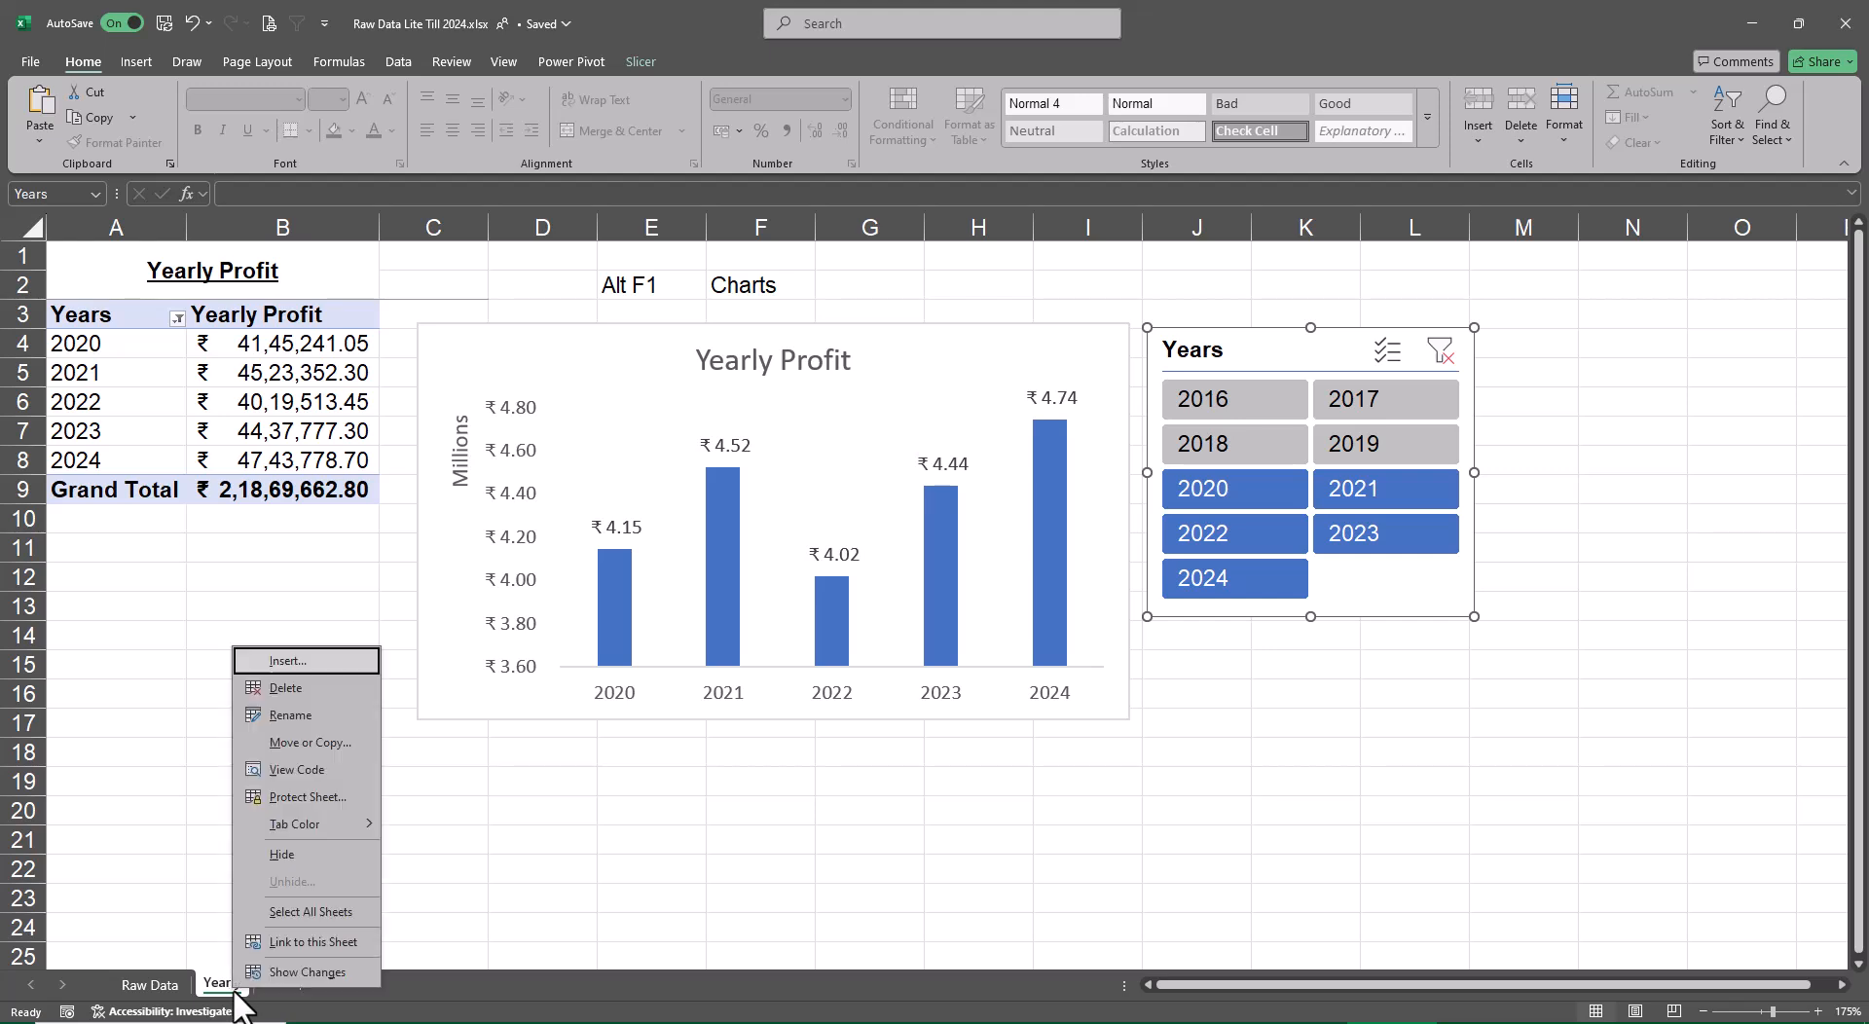
left_click(348, 744)
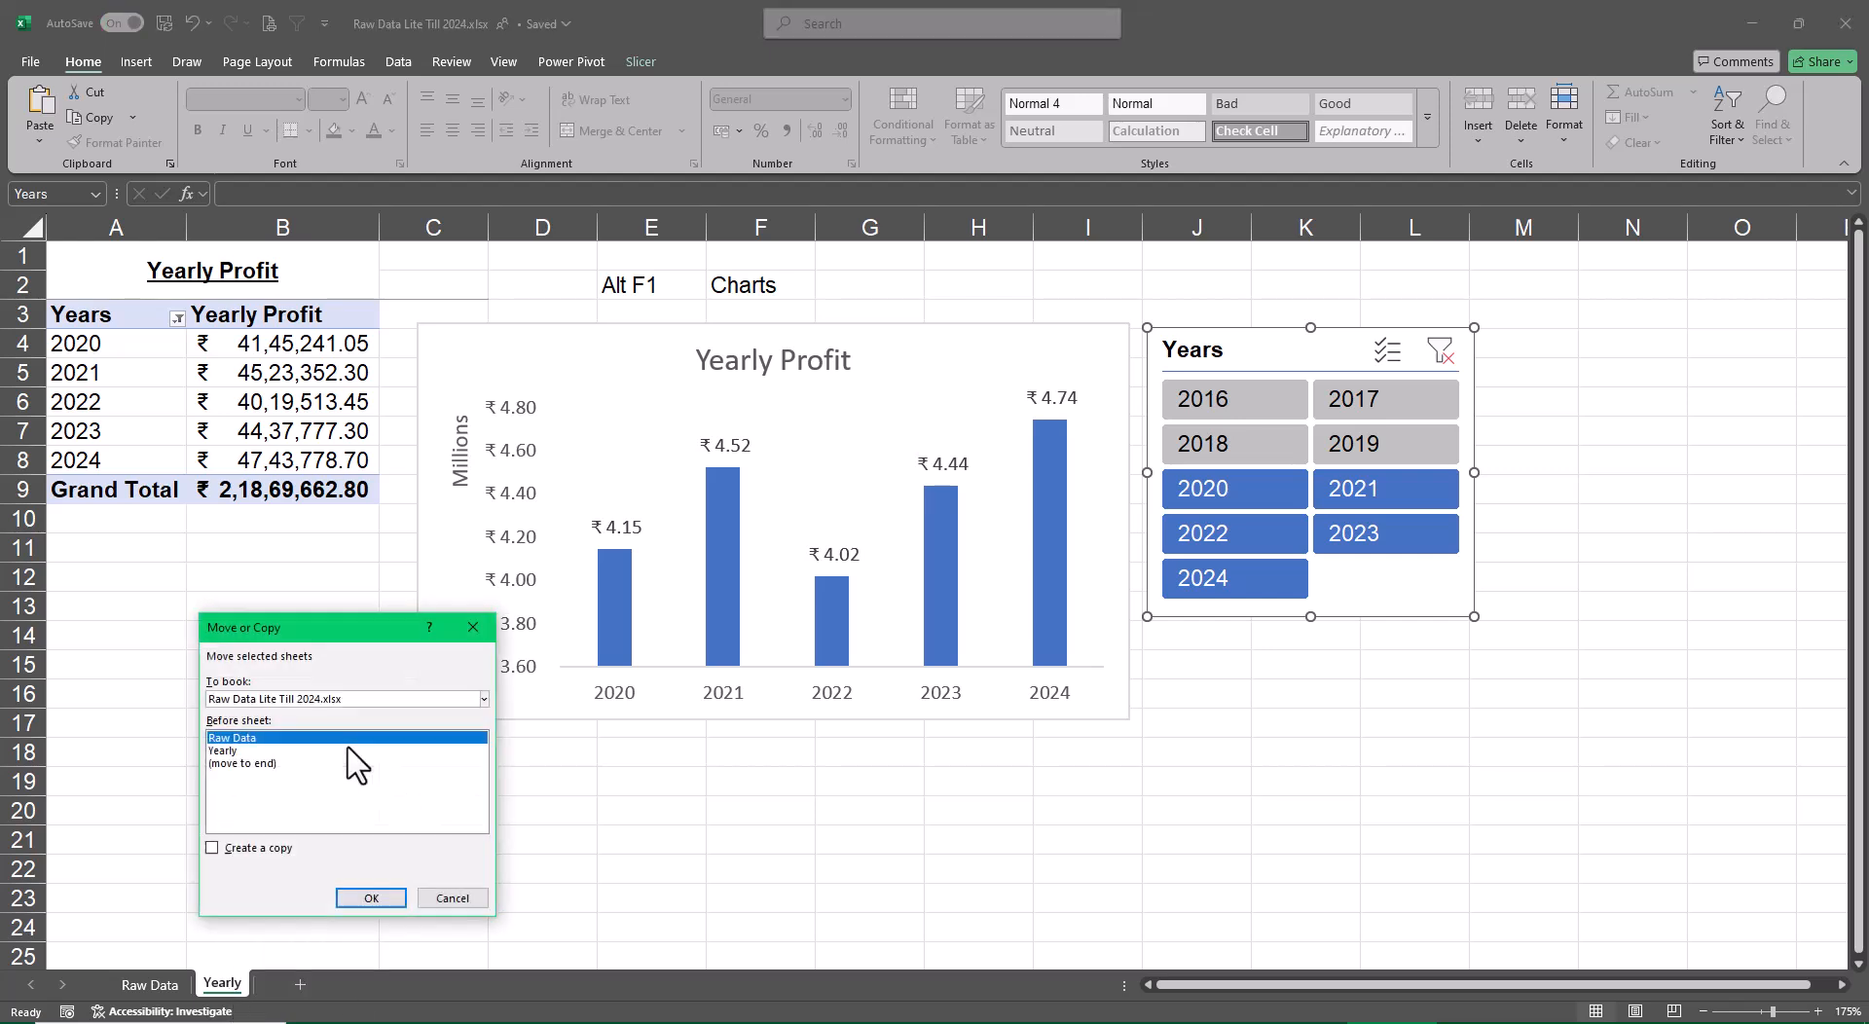
left_click(274, 764)
left_click(211, 848)
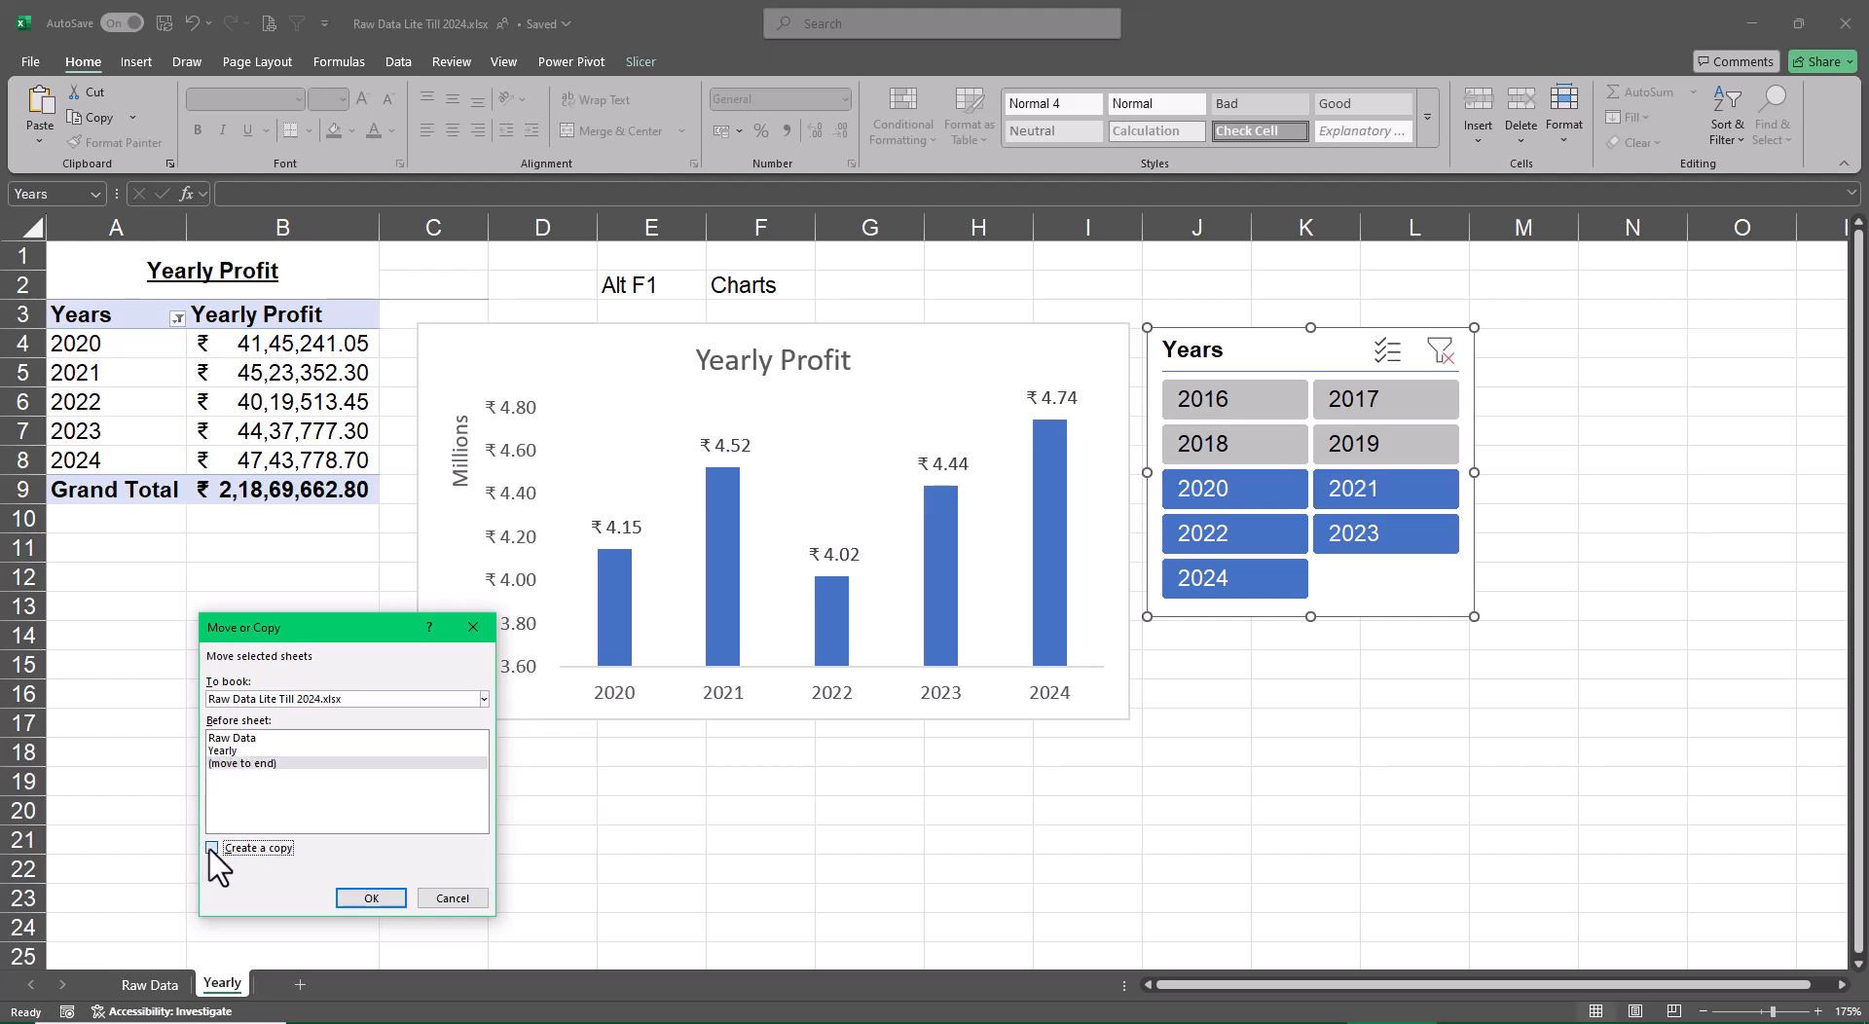
left_click(348, 898)
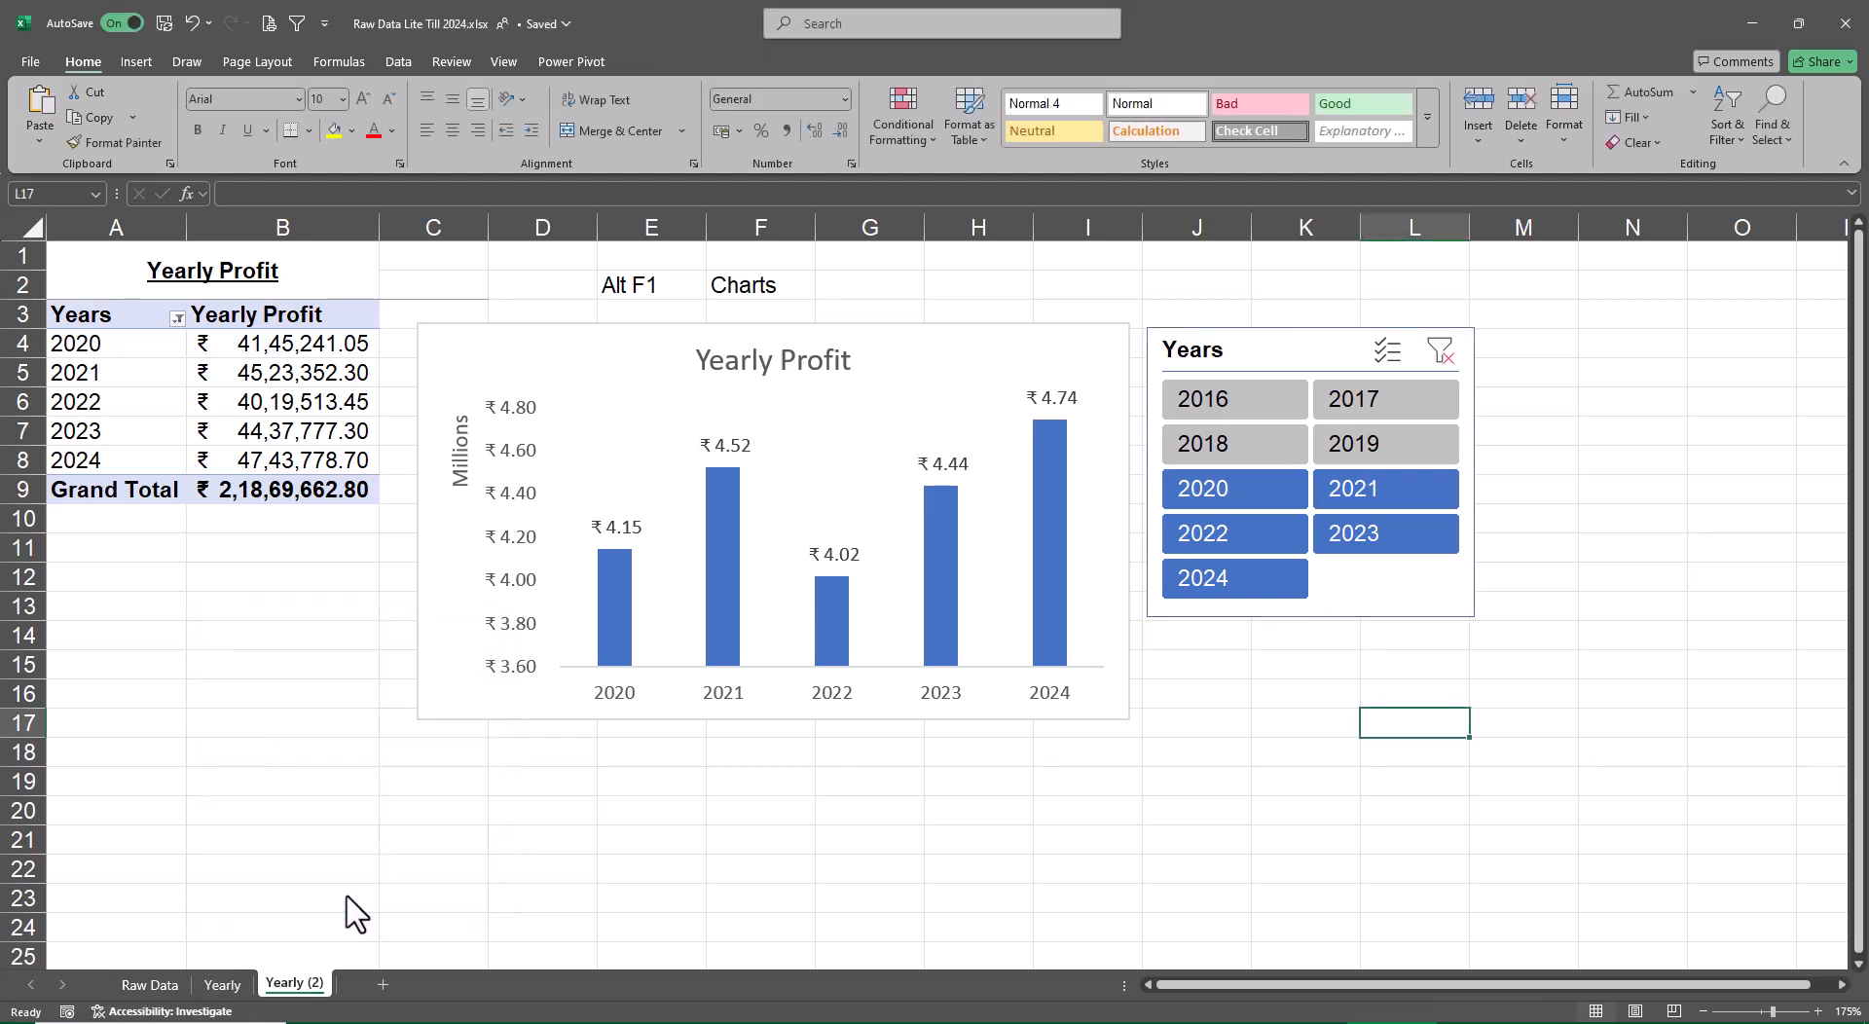
Check the agenda on the Raw Data sheet and rename the copied Yearly (2) sheet as Regional
left_click(154, 985)
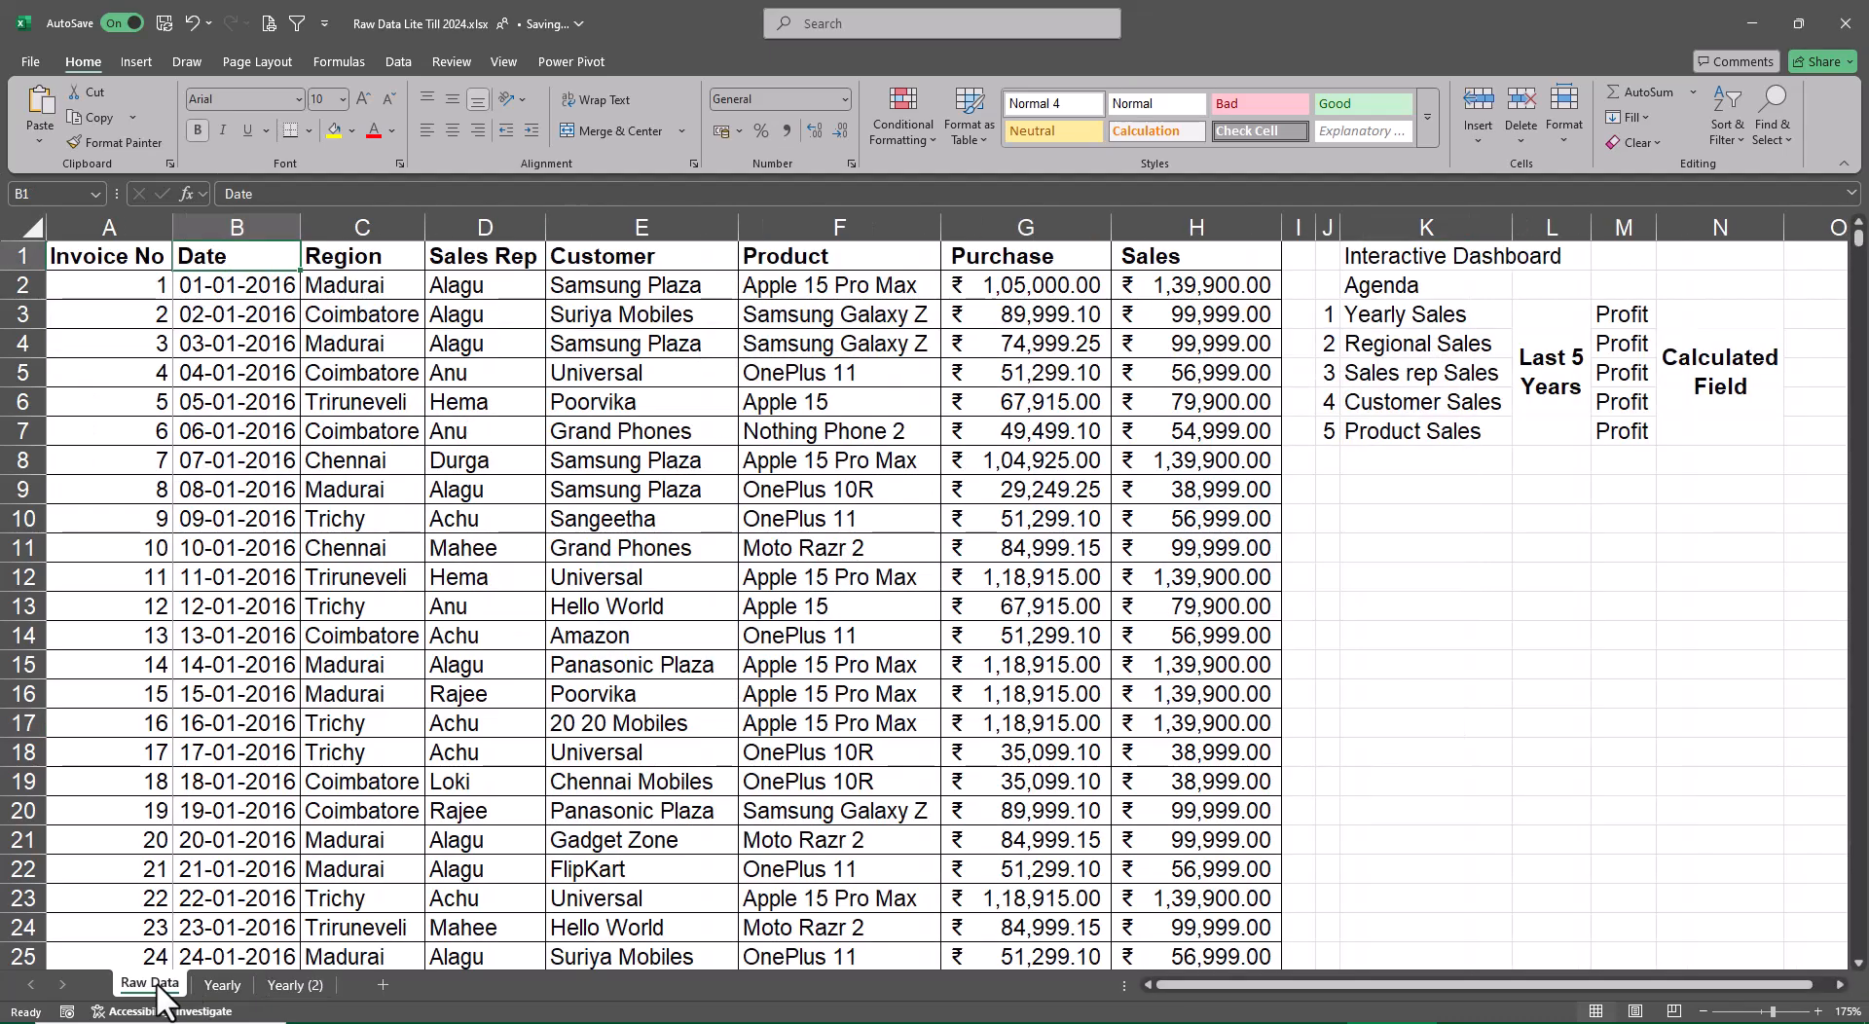
double_click(295, 984)
type("Regional")
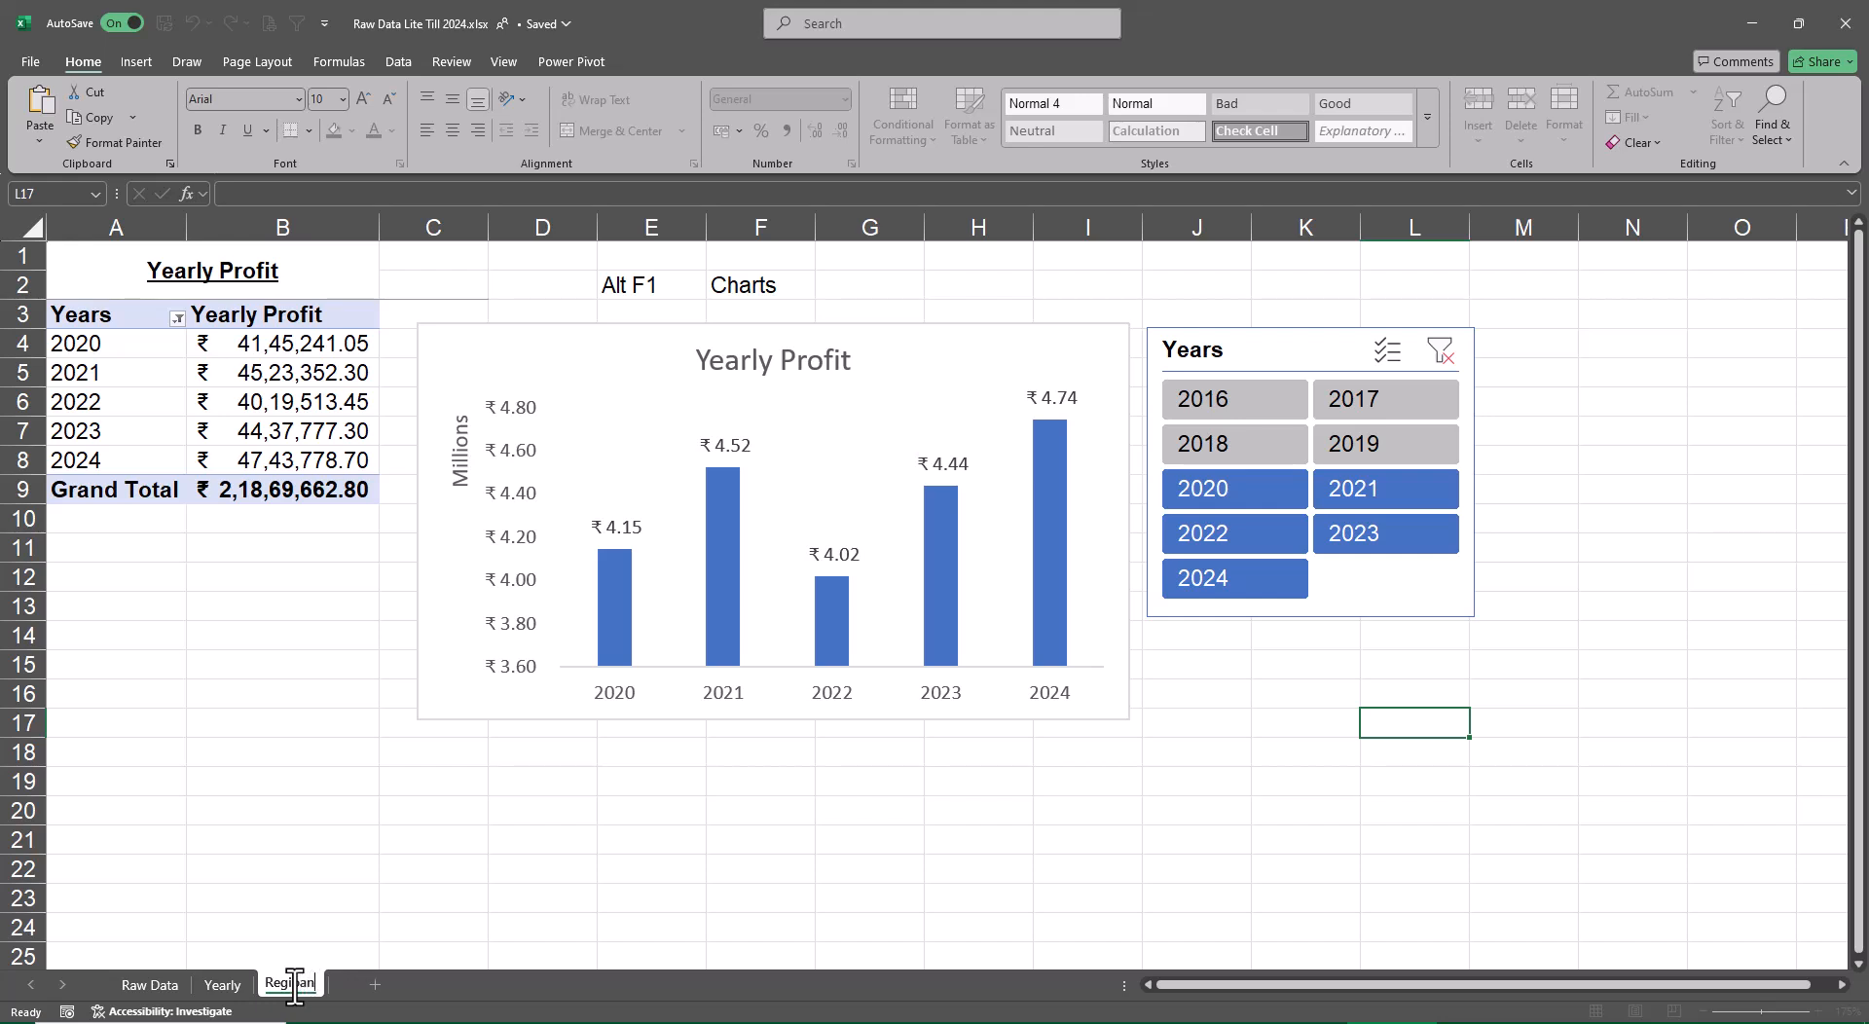
key("BackSpace")
key("BackSpace")
type("onal")
key("Return")
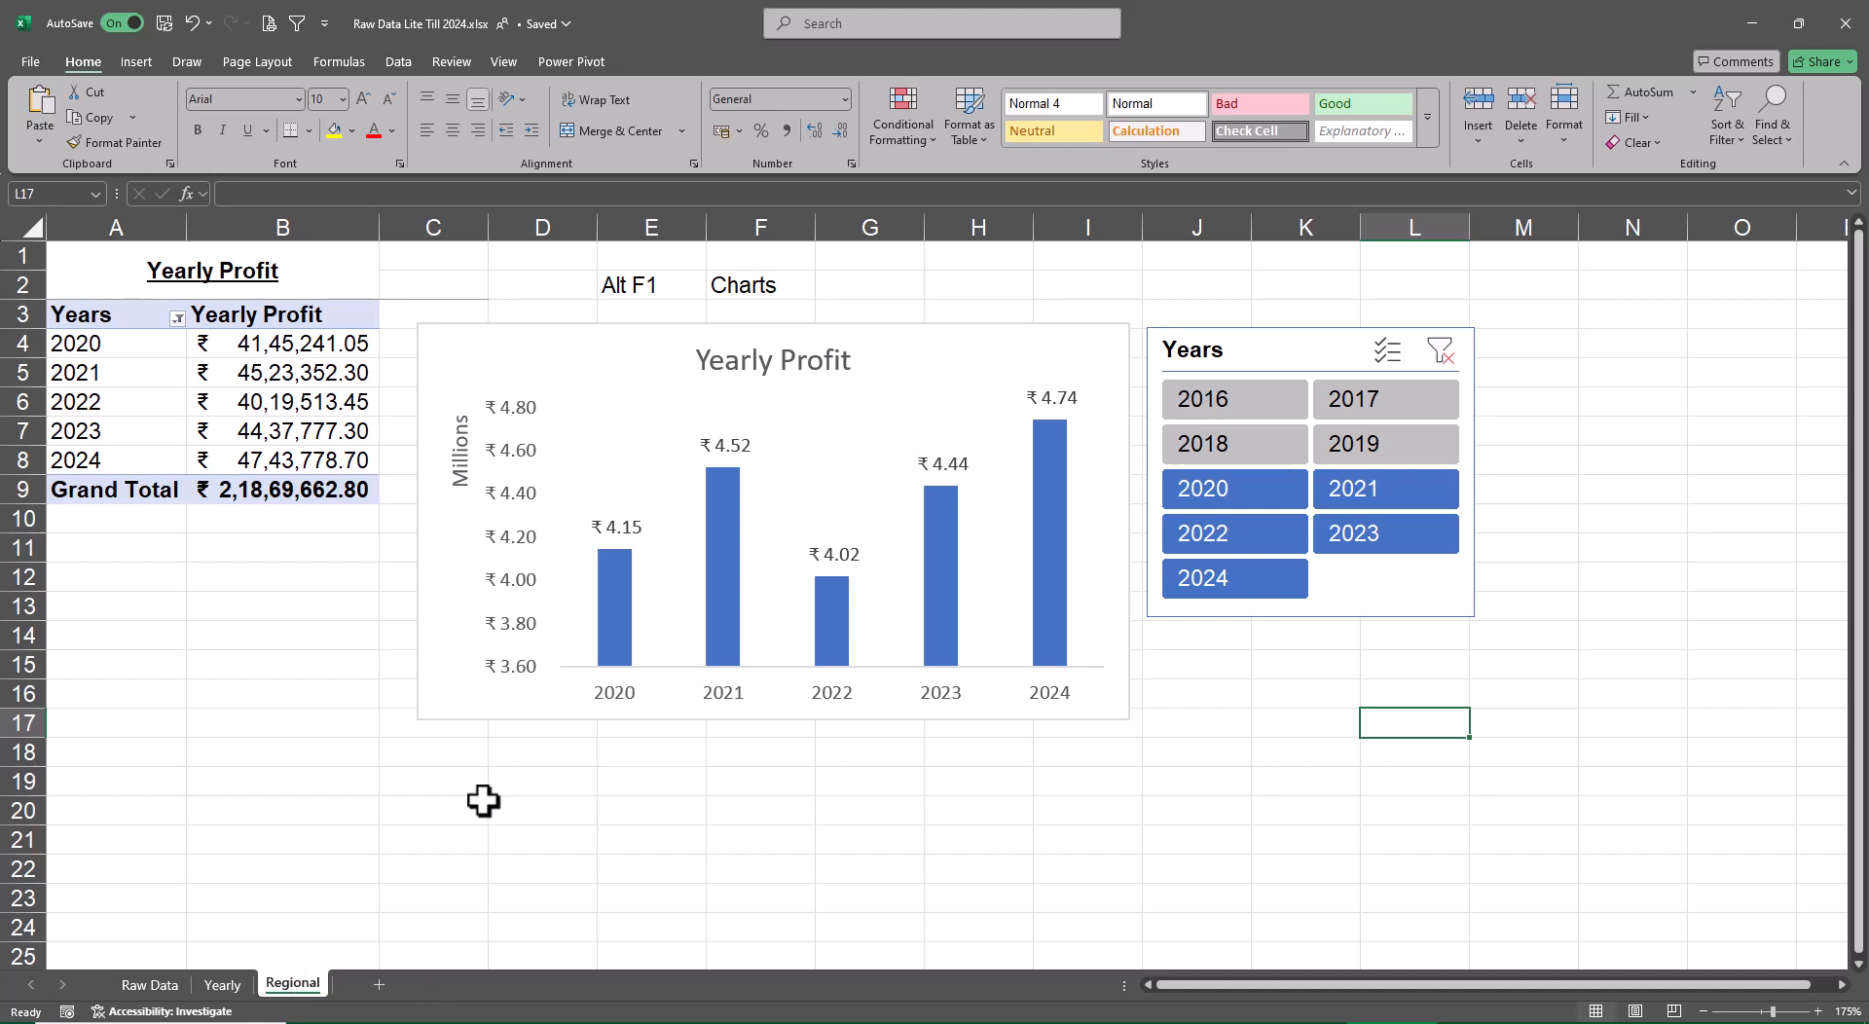
Change the heading in cell A1 of the Regional sheet to Regional Profit
left_click(222, 279)
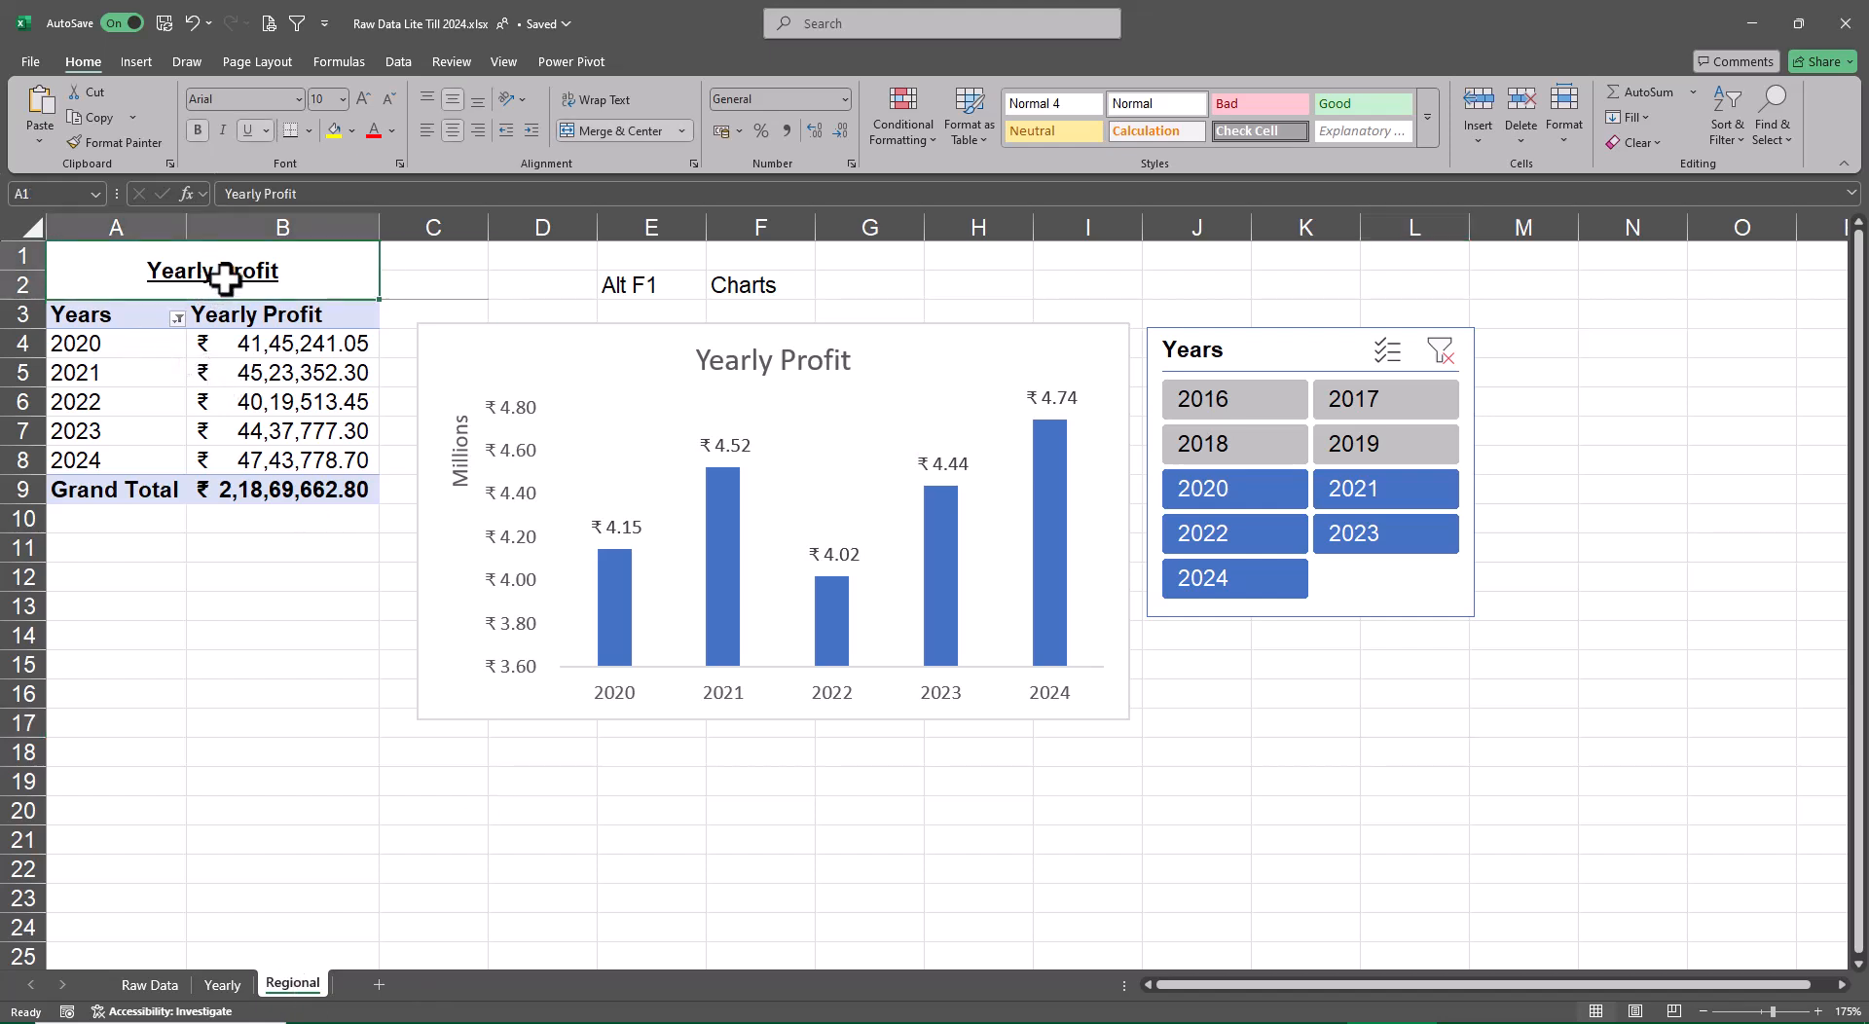
key("F2")
key("Home")
key("Delete")
key("Delete")
key("Delete")
key("Delete")
key("Delete")
key("Delete")
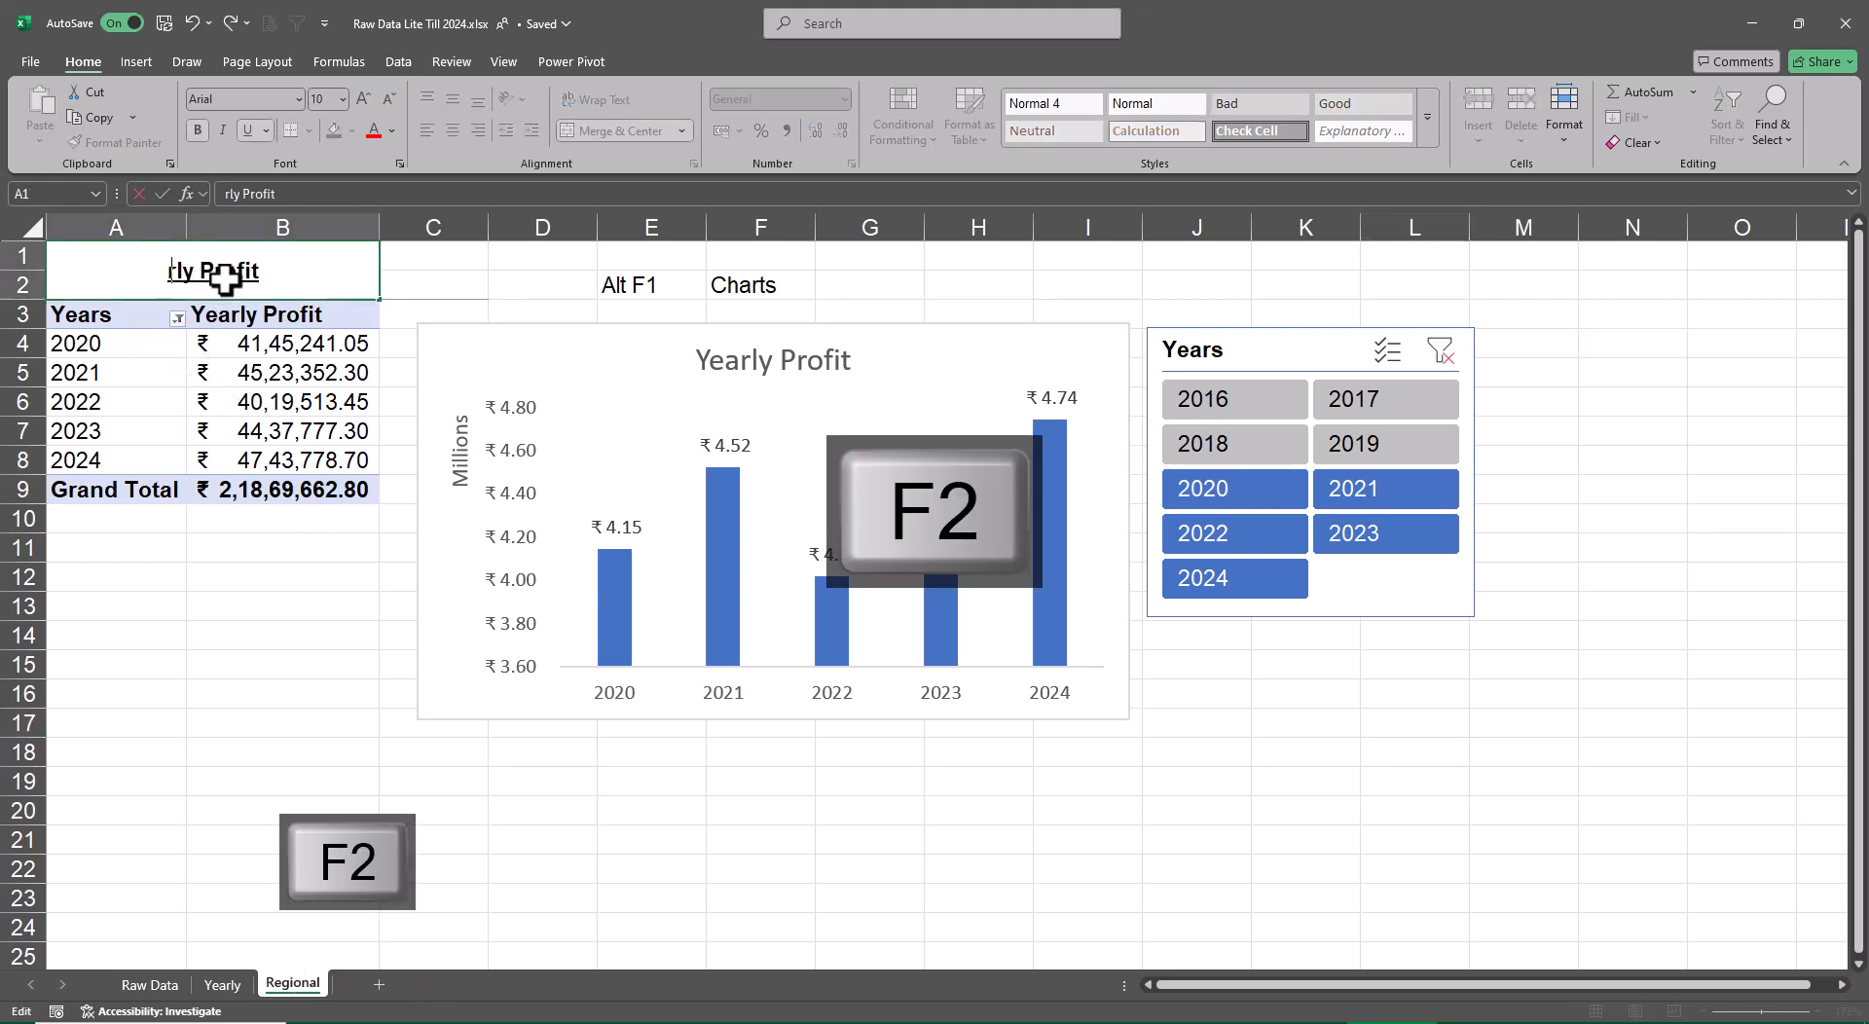
type("Reg")
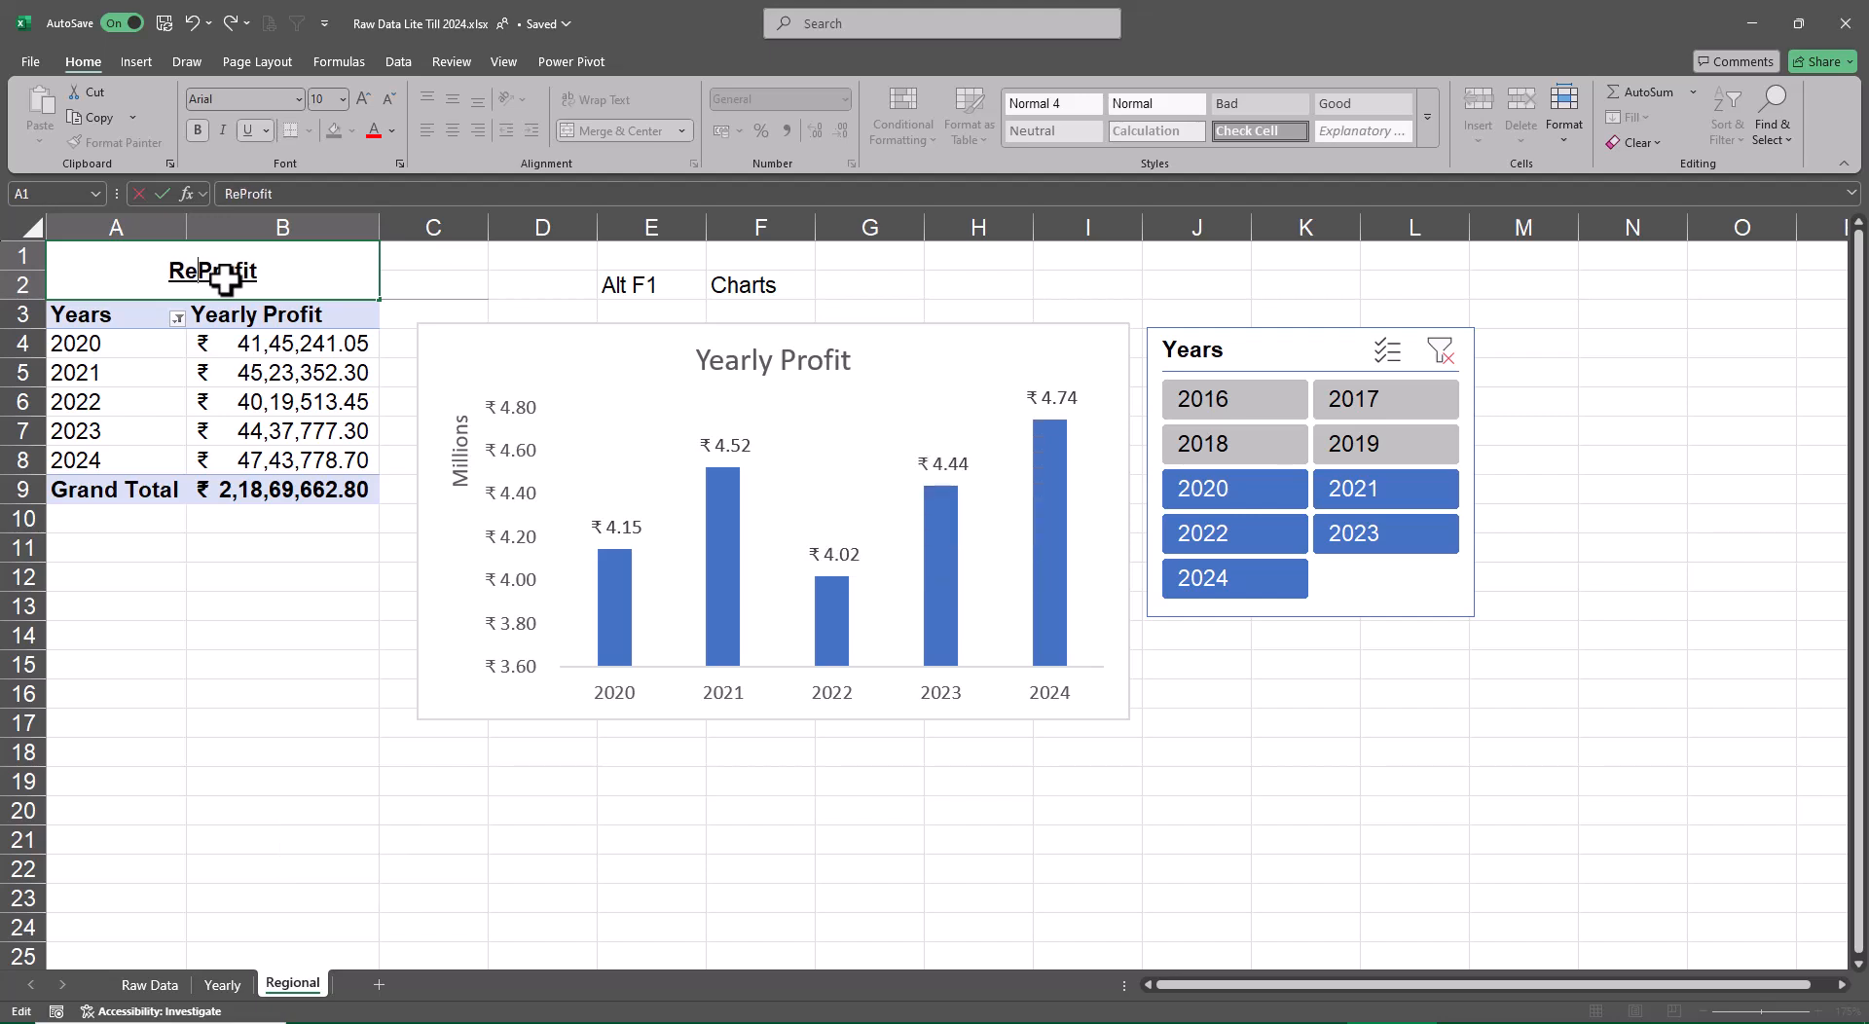
type("iona")
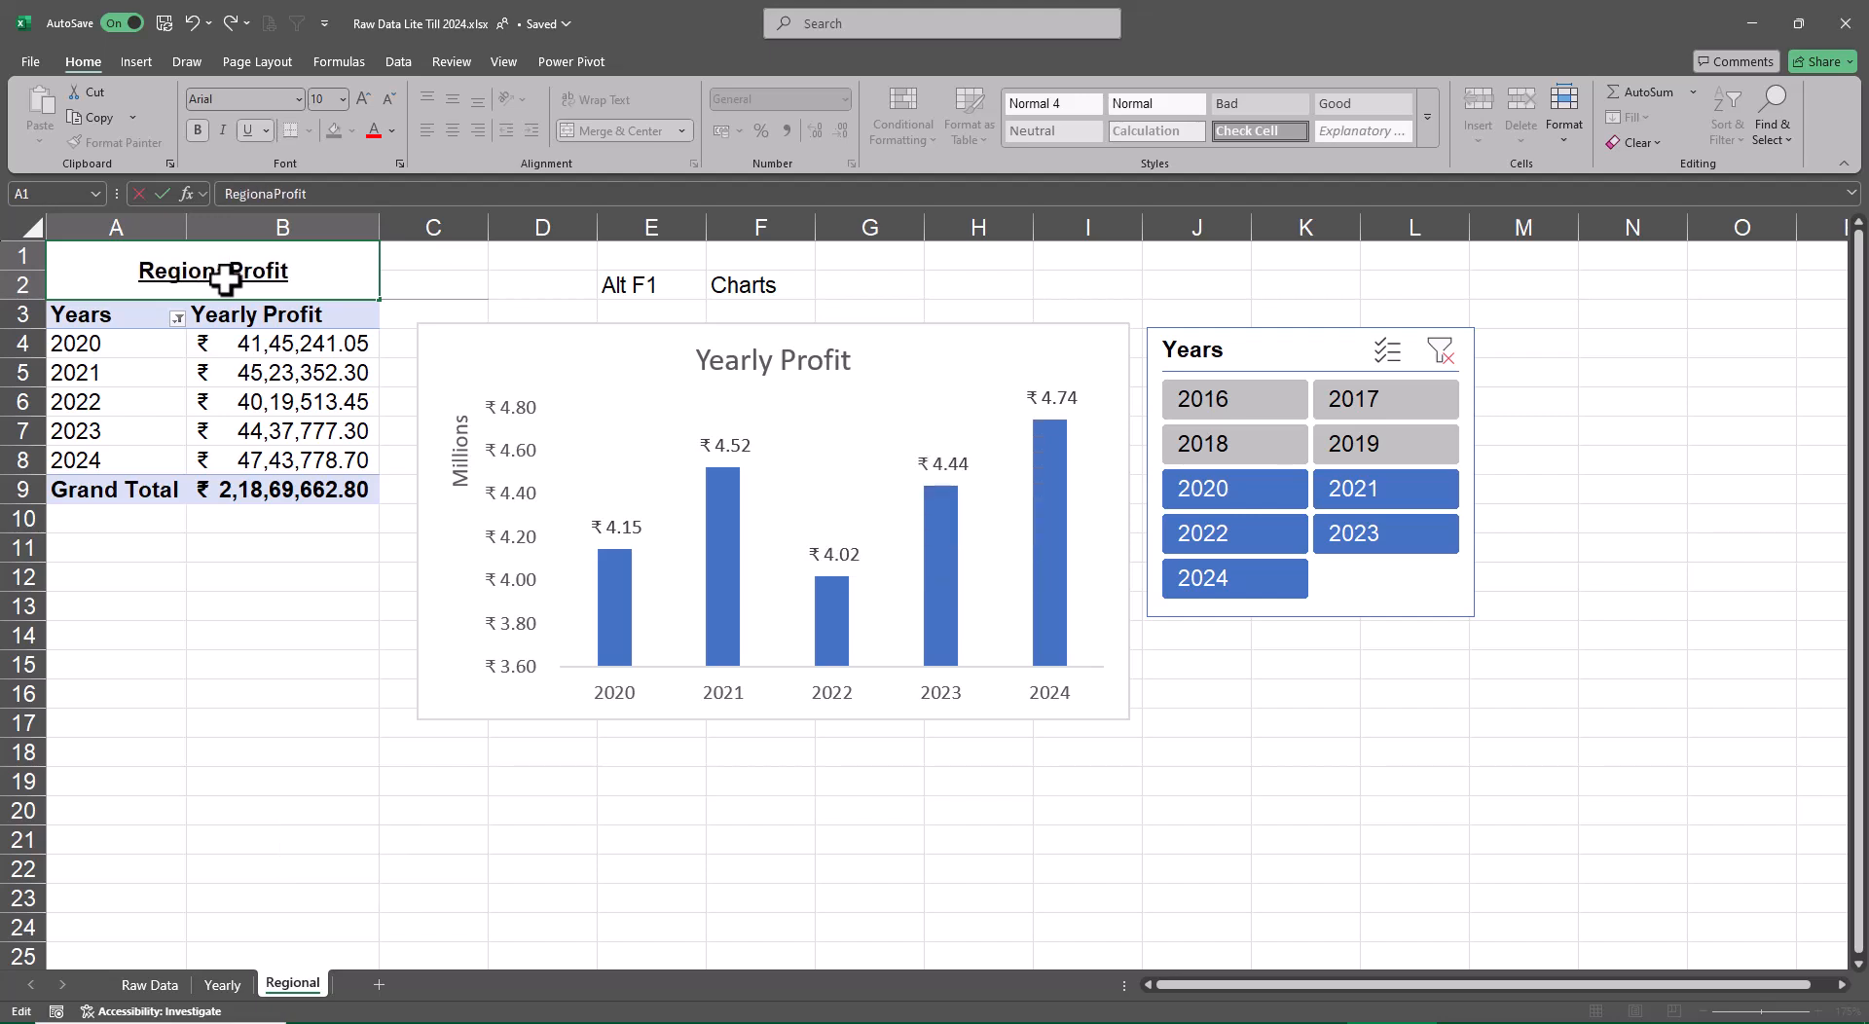
type("l")
key("Return")
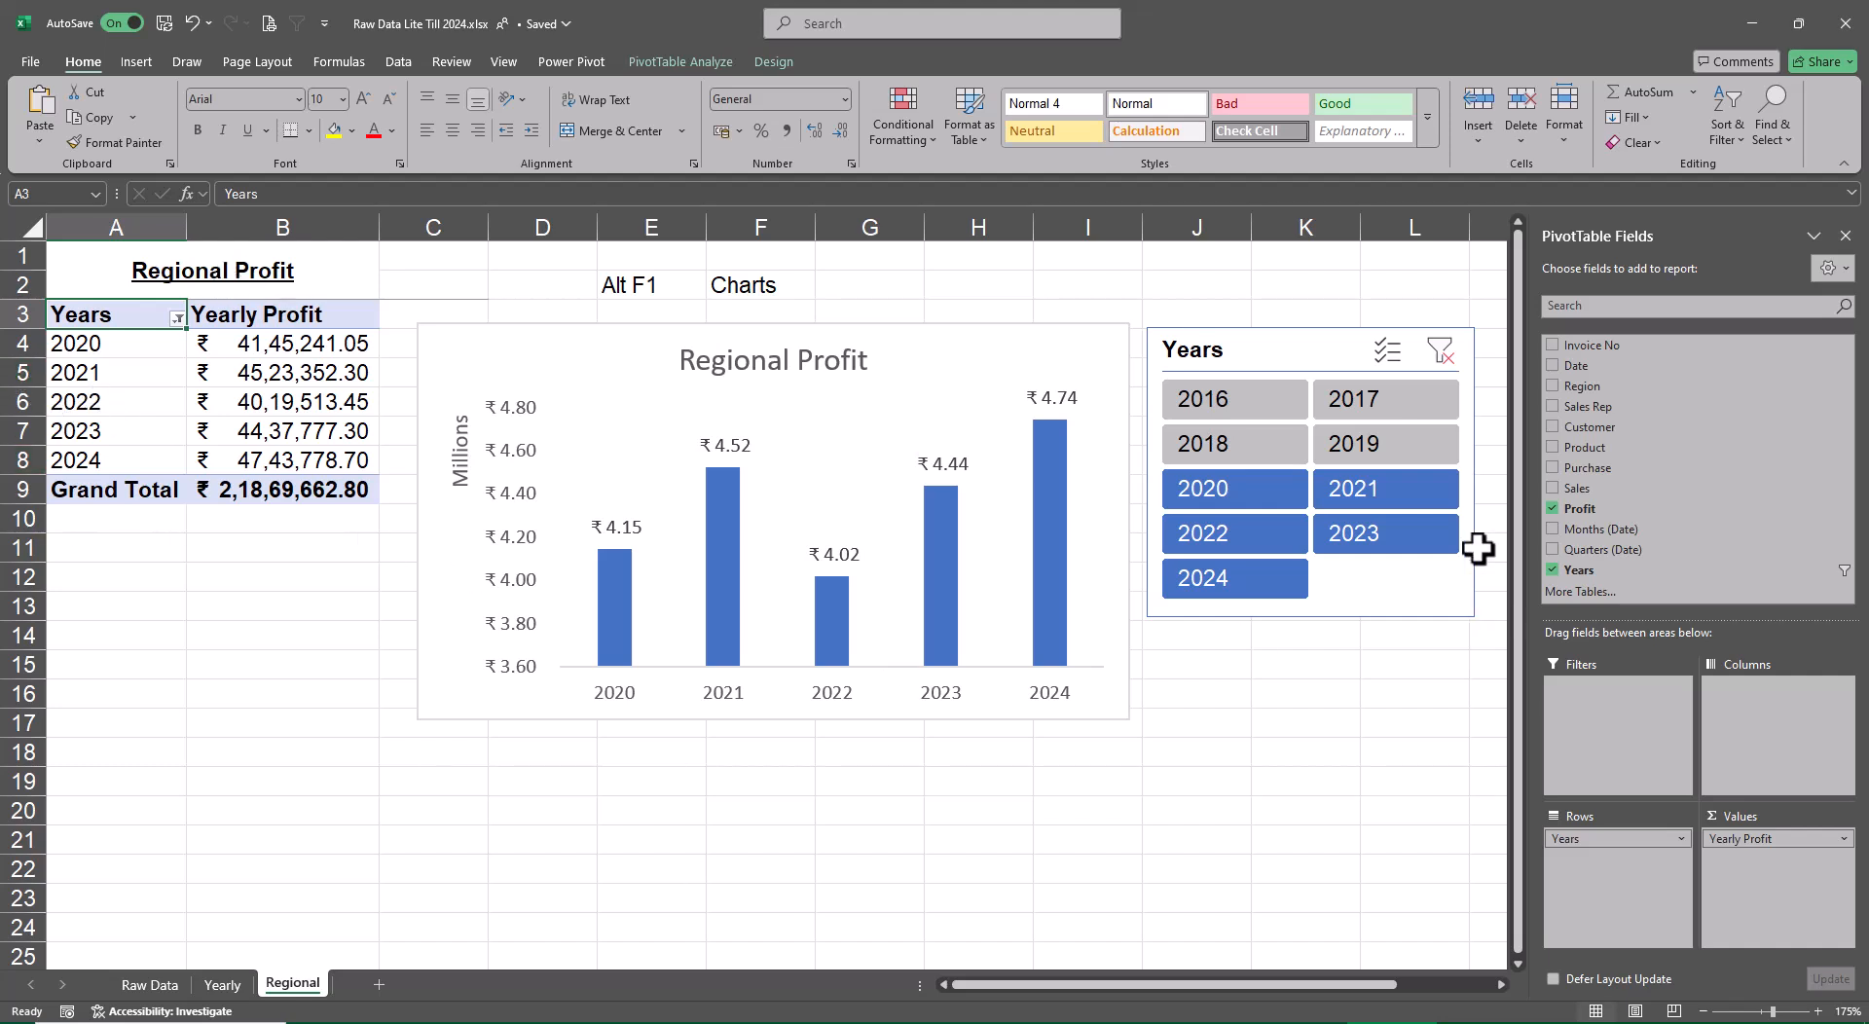
Replace Years with Region in the PivotTable rows and nudge the Years slicer level with the chart's upper edge
left_click(1553, 568)
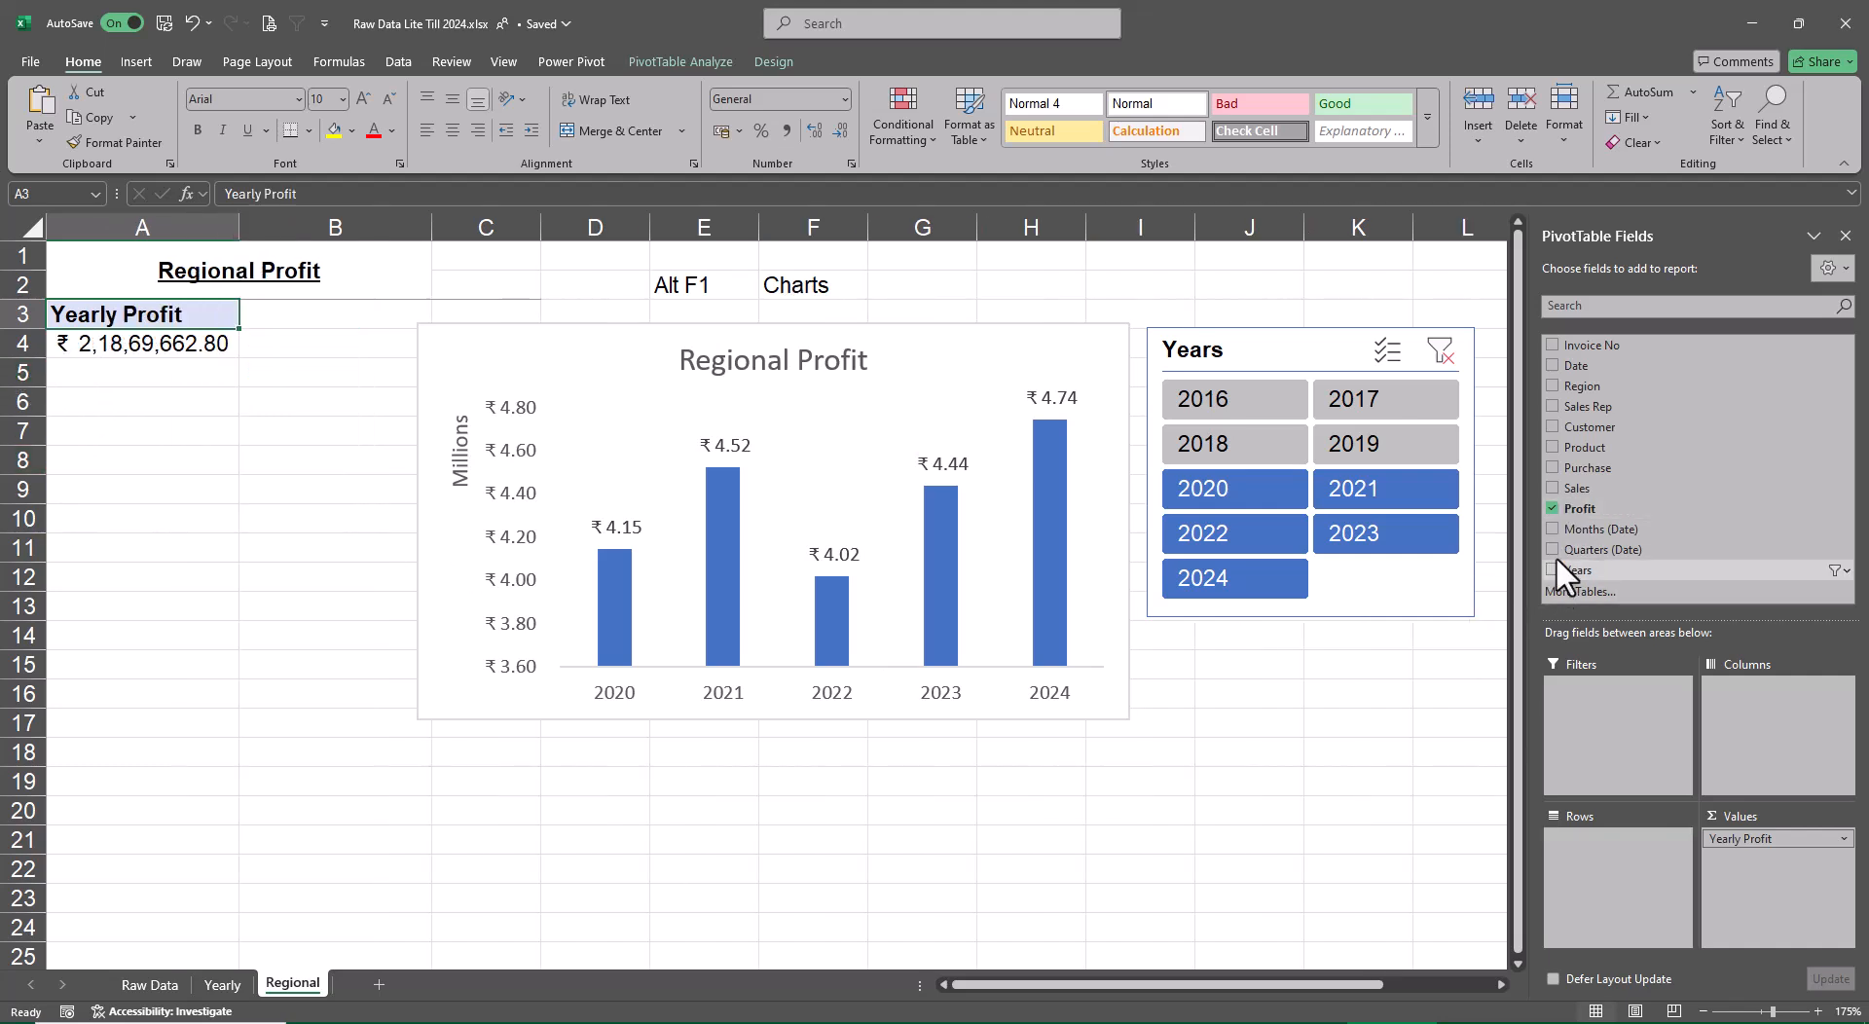
left_click(1552, 385)
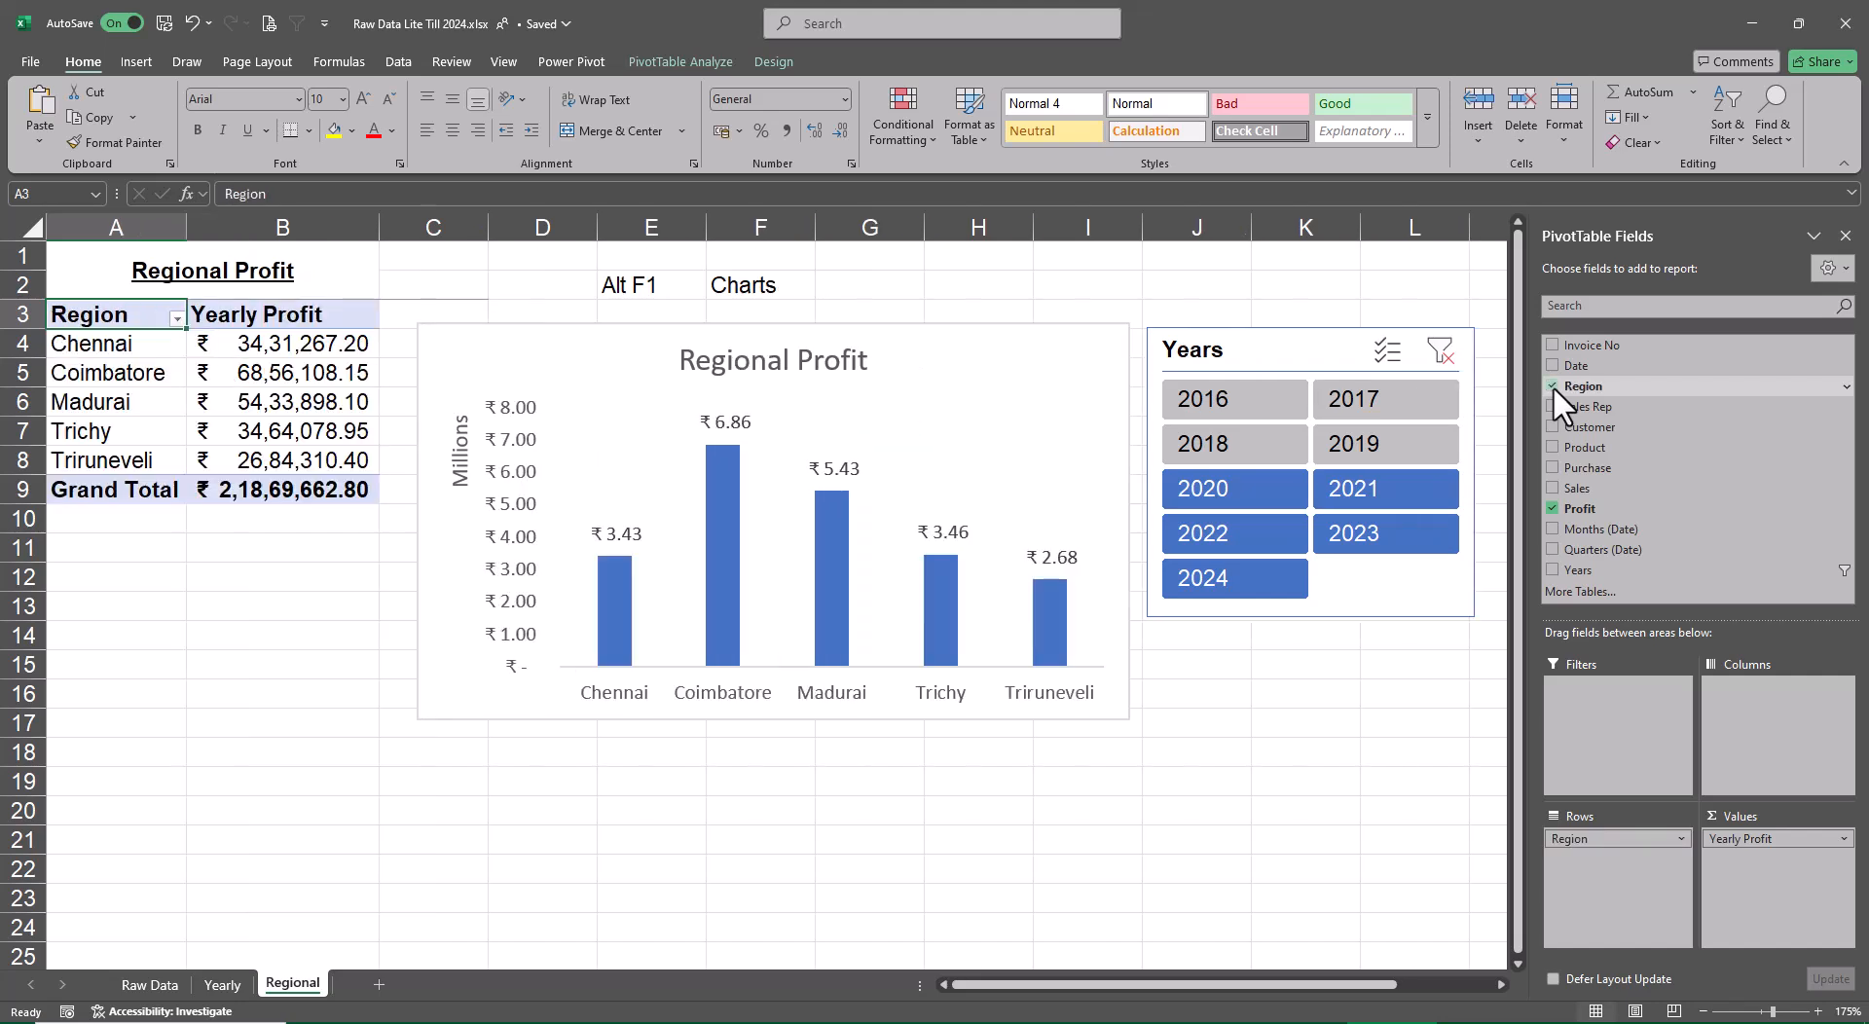
left_click(1290, 353)
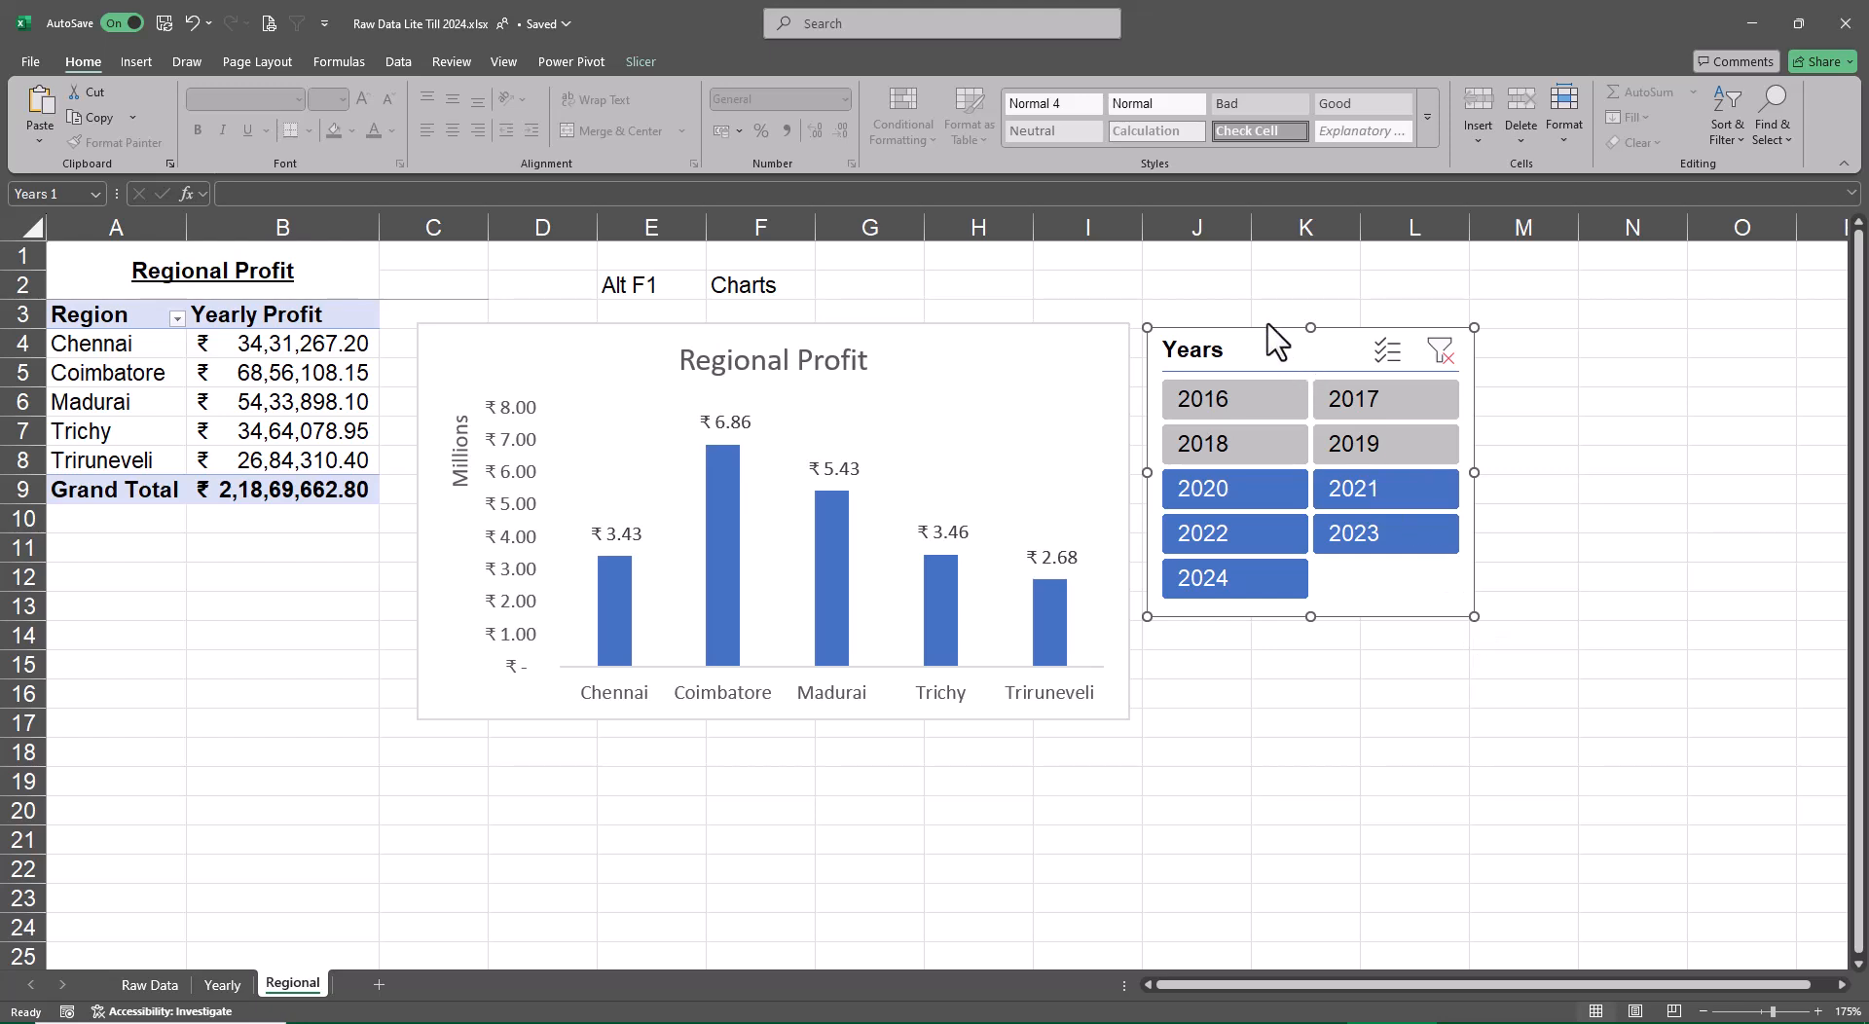
mouse_move(1264, 347)
left_mouse_down()
mouse_move(1260, 294)
mouse_move(1257, 342)
left_mouse_up()
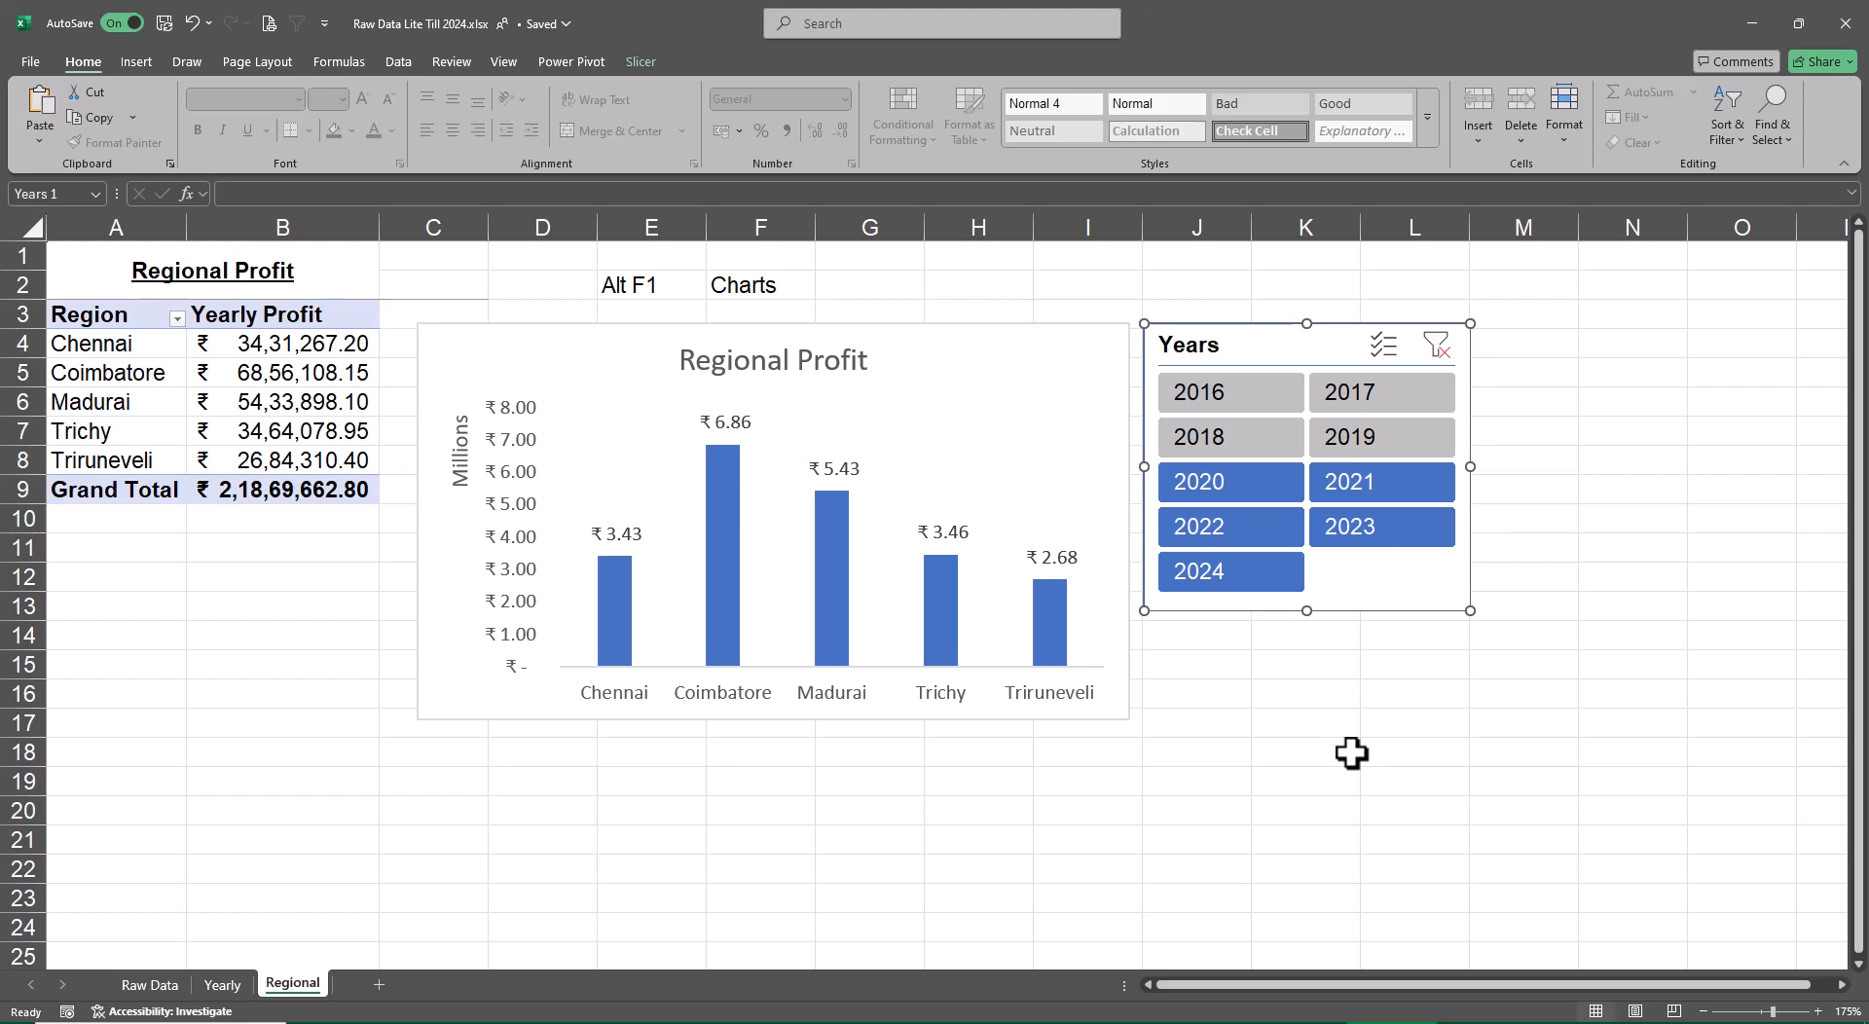
Recolour the Regional Profit chart's columns orange using Colorful Palette 3
left_click(1057, 628)
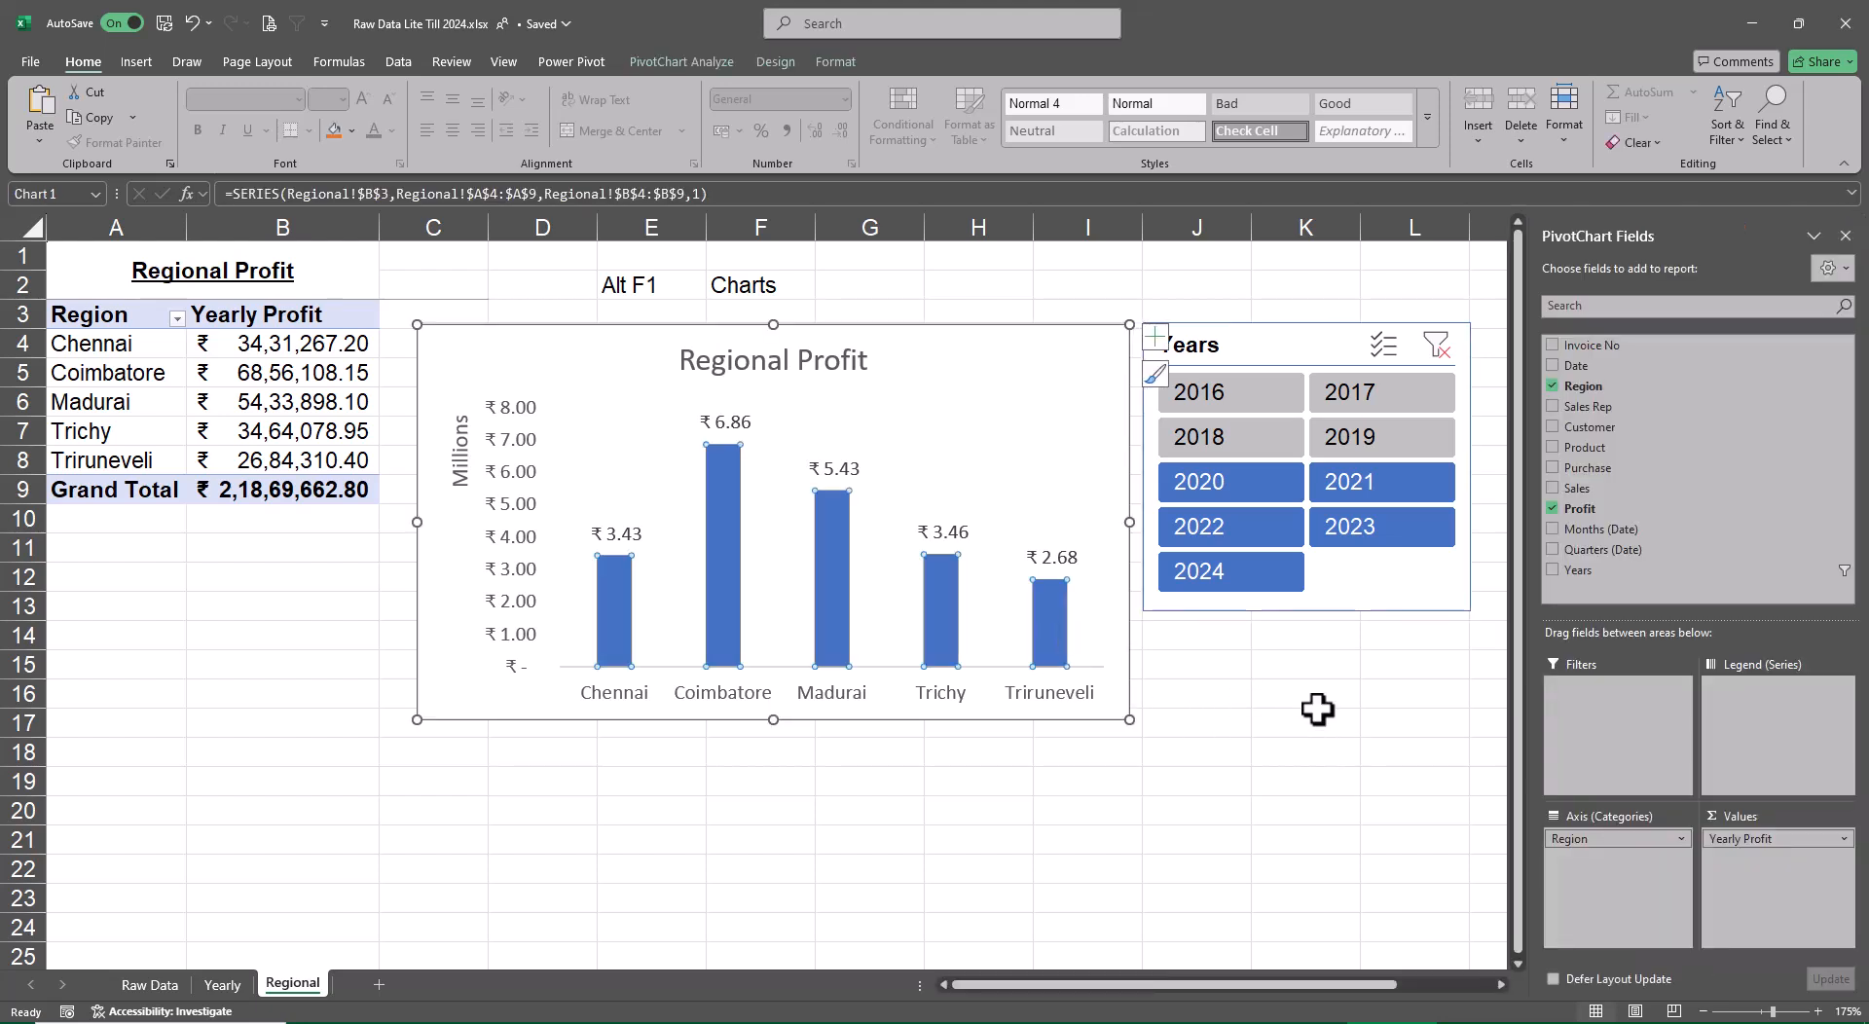
left_click(693, 61)
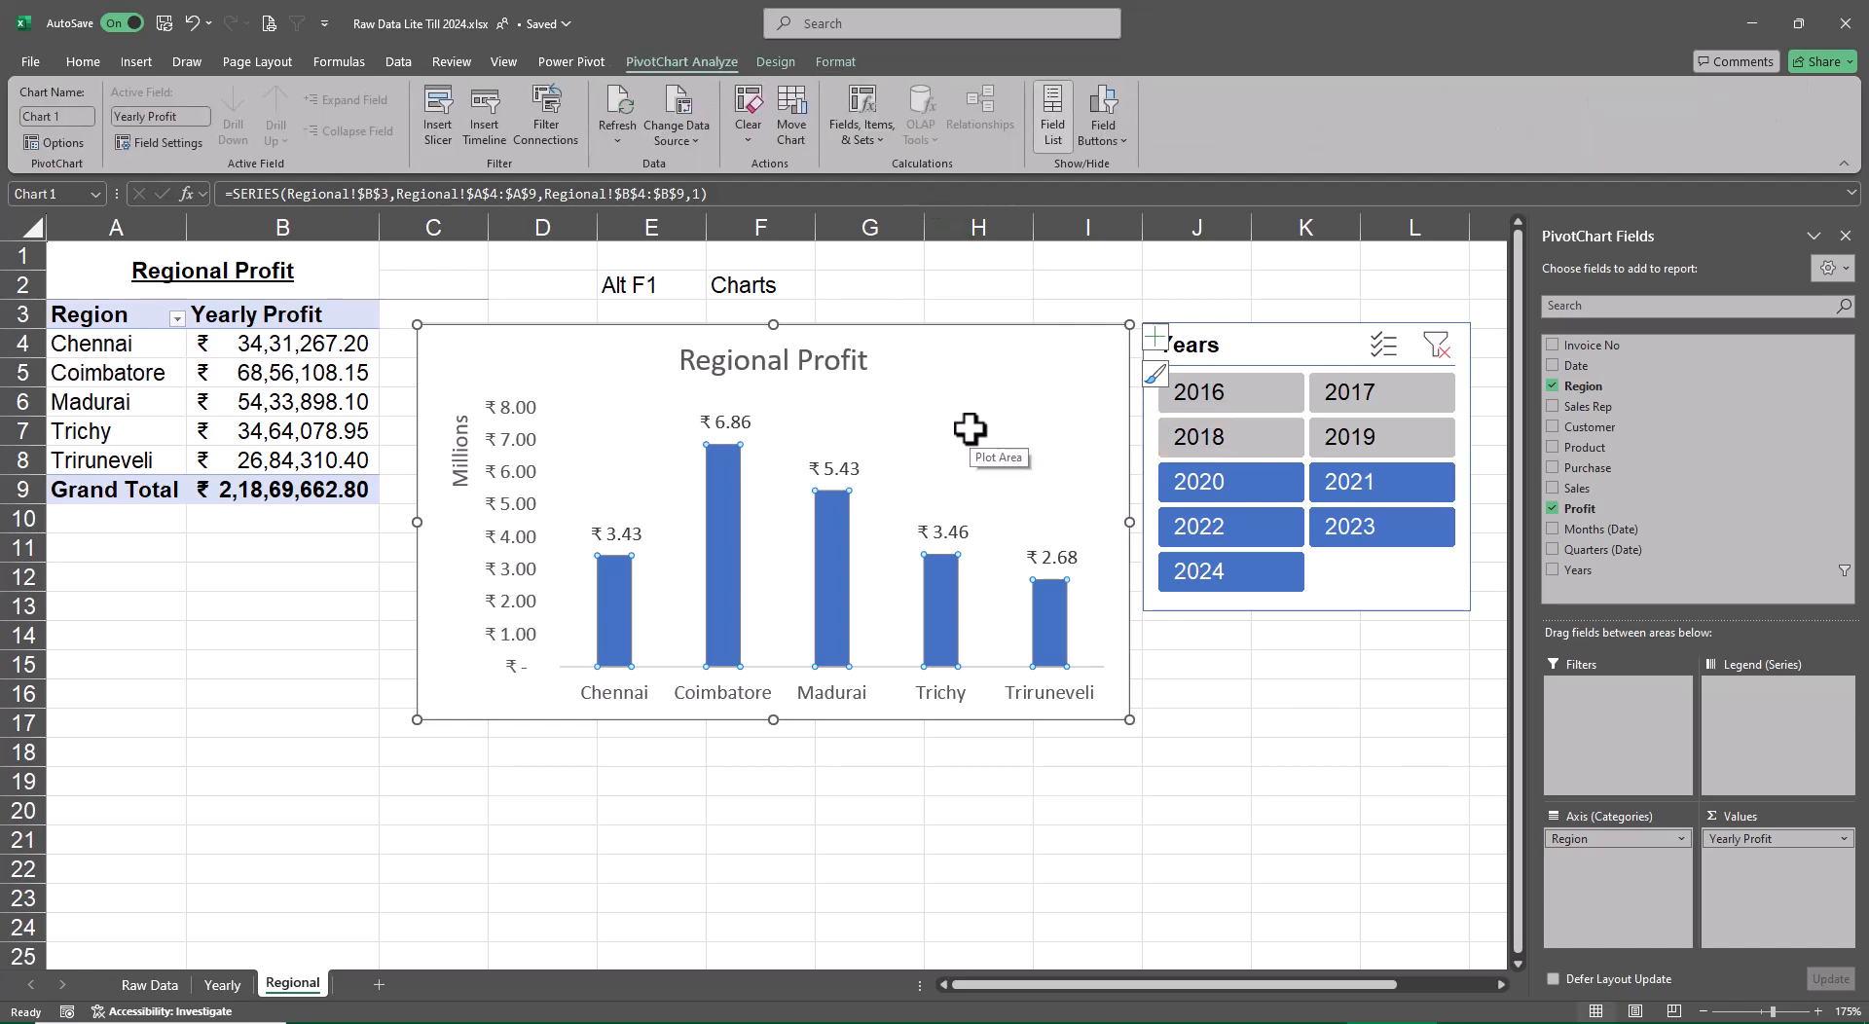
left_click(775, 62)
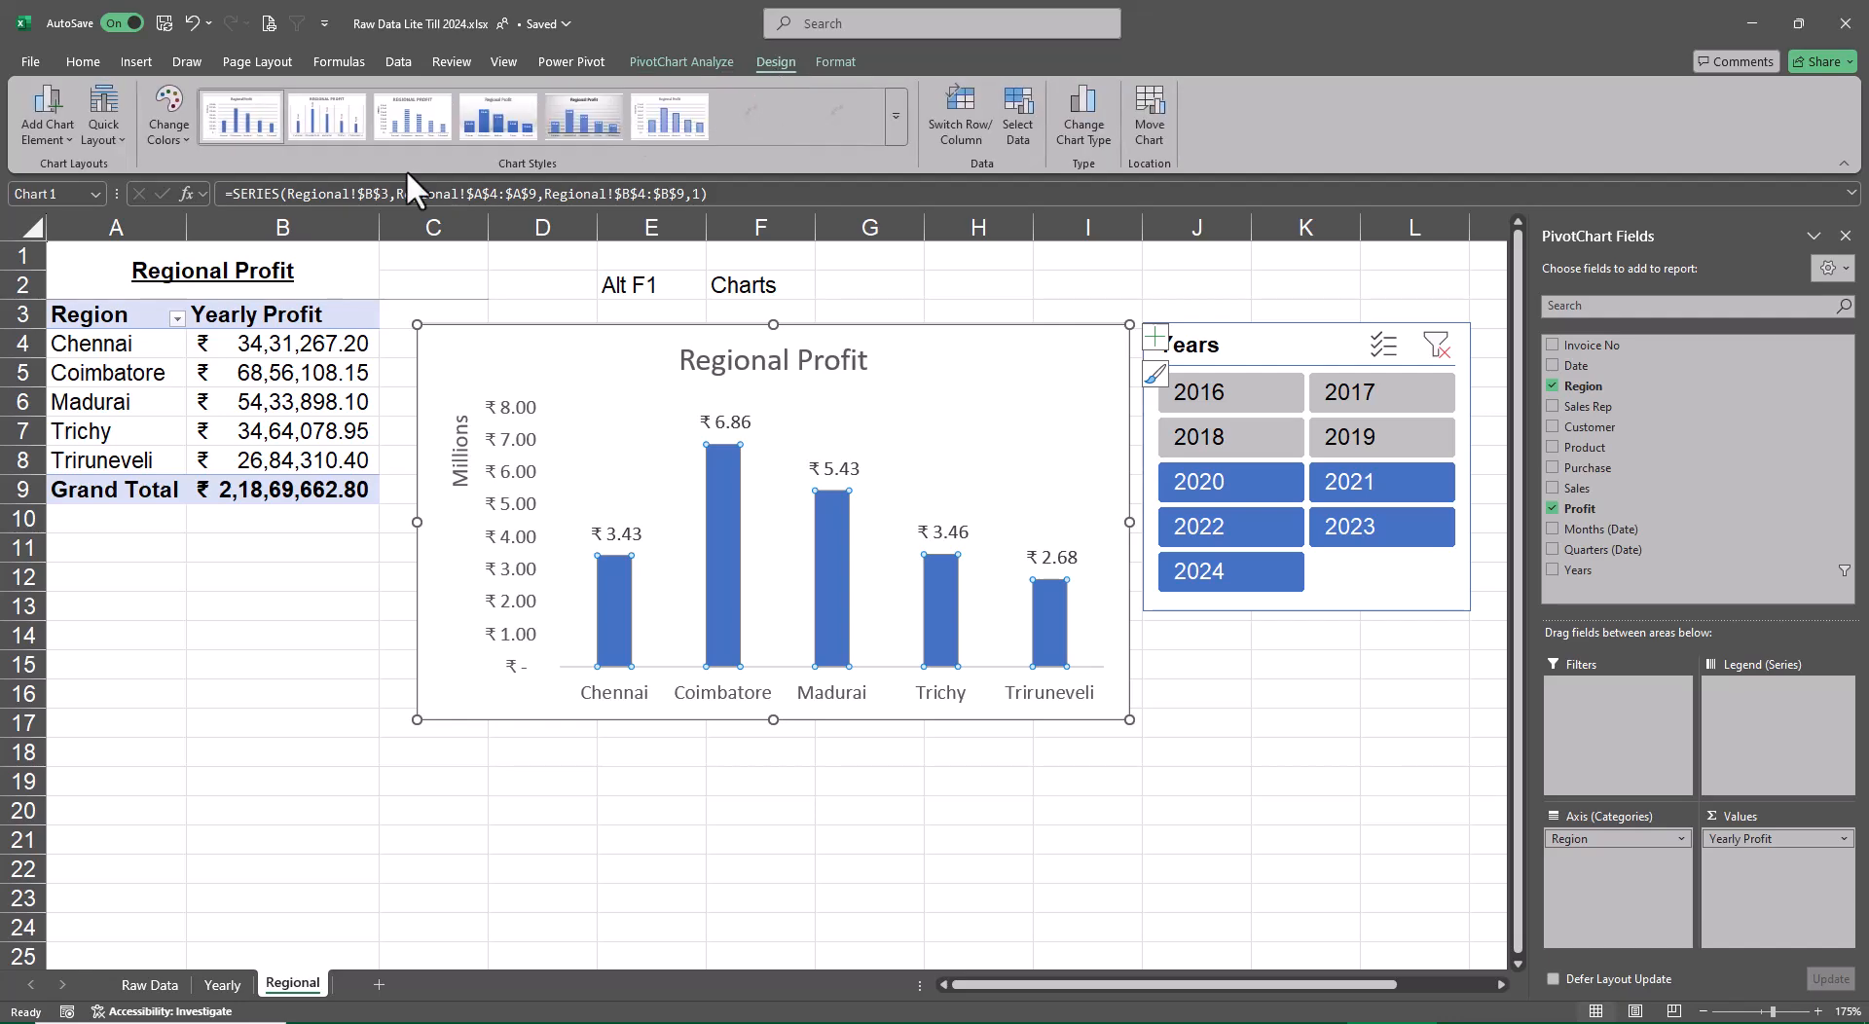
left_click(832, 61)
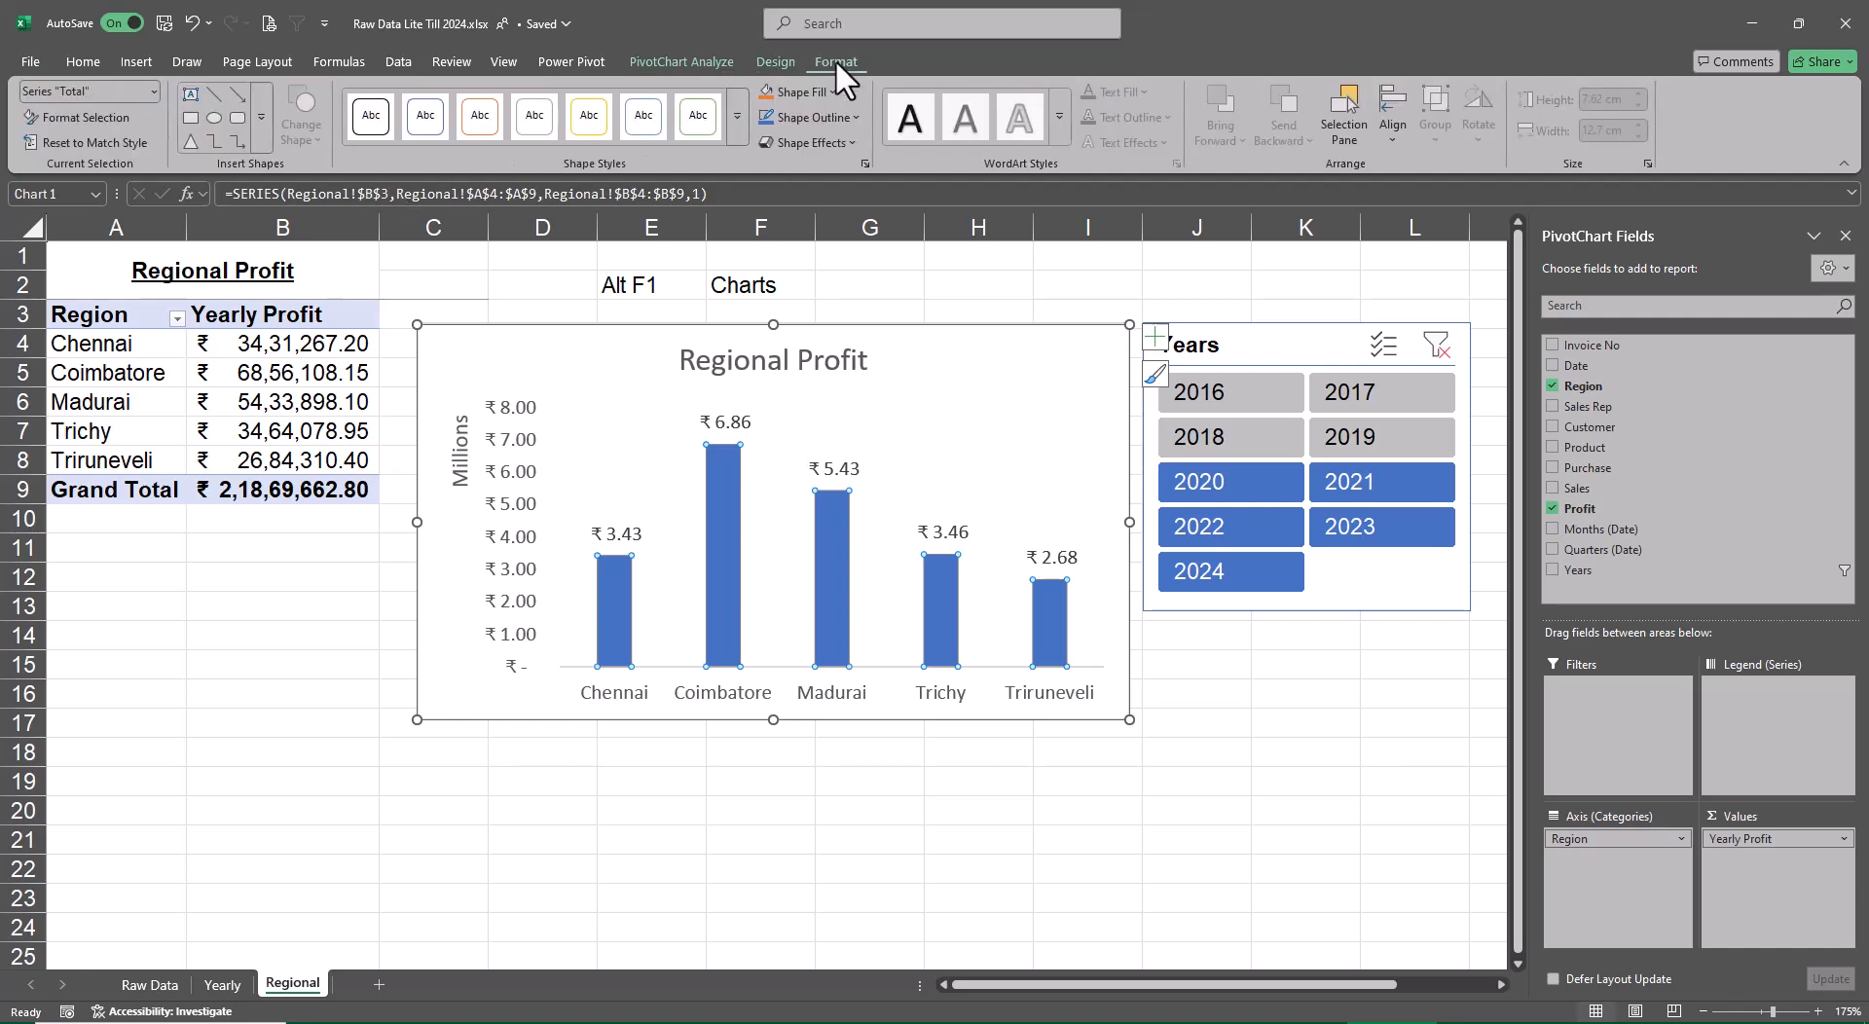
left_click(964, 425)
left_click(1049, 629)
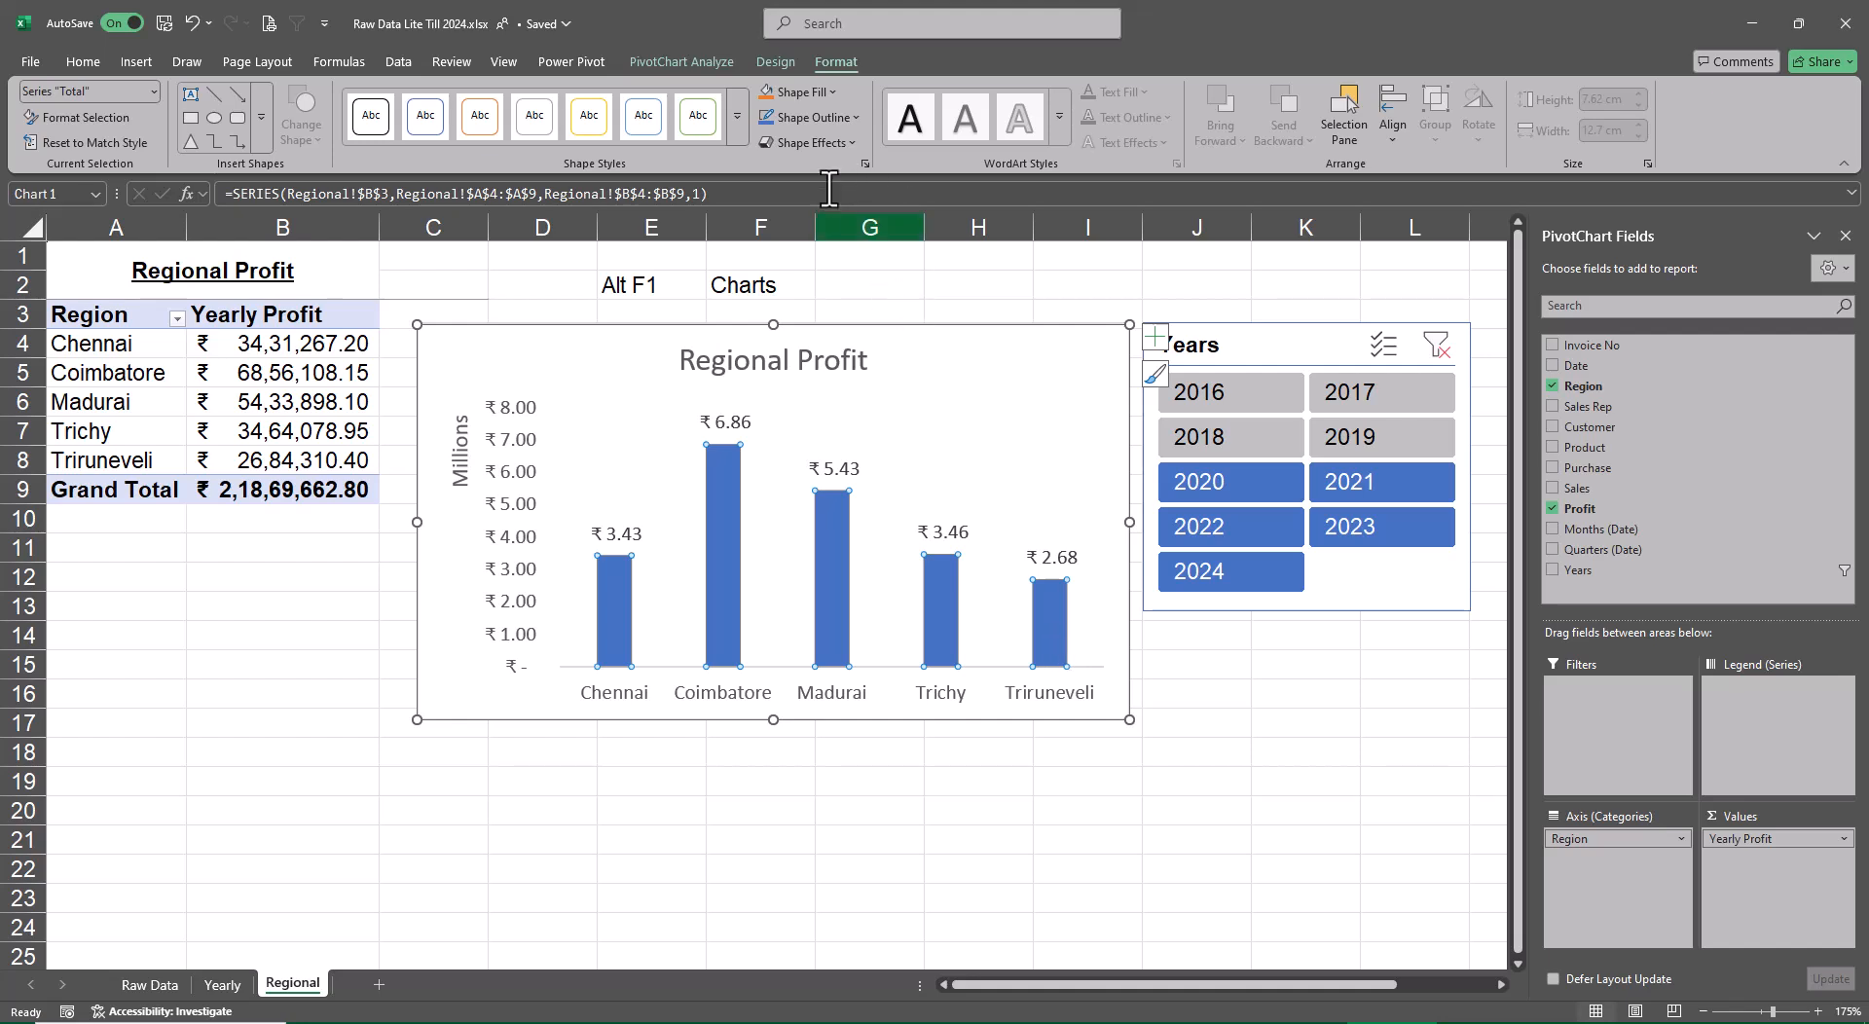
left_click(776, 62)
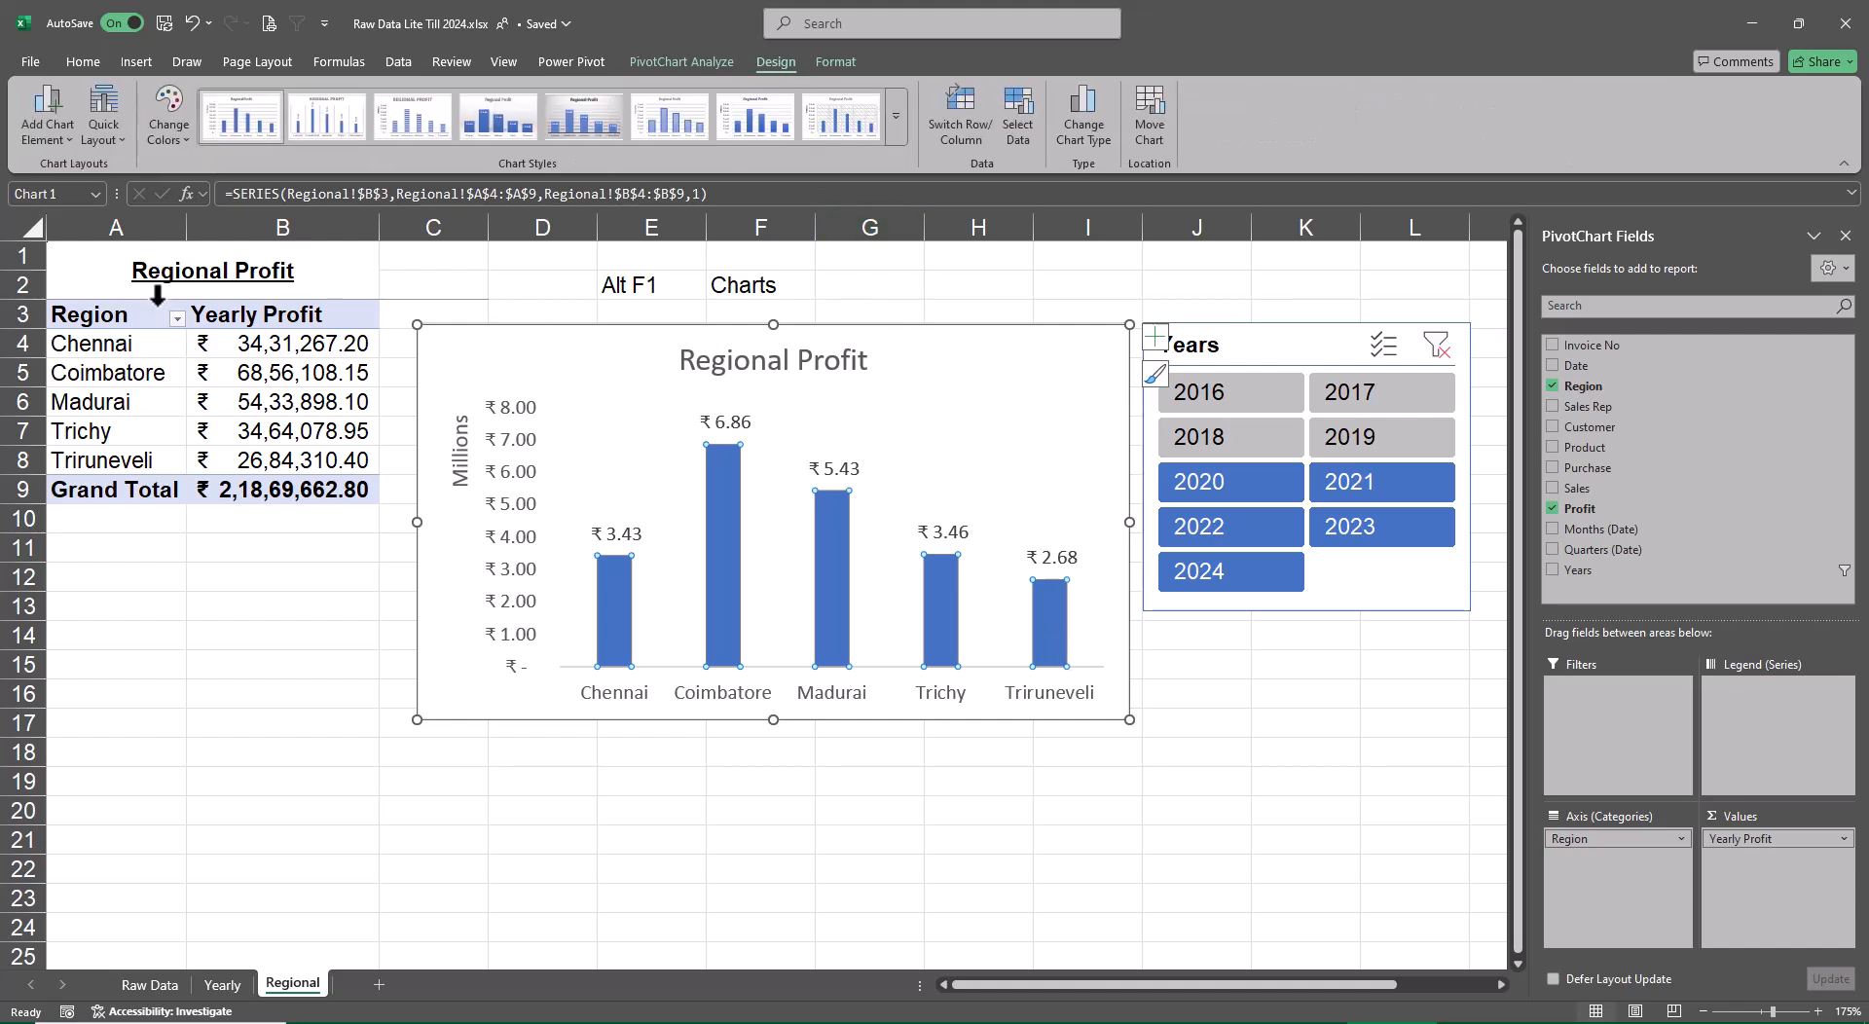
left_click(148, 134)
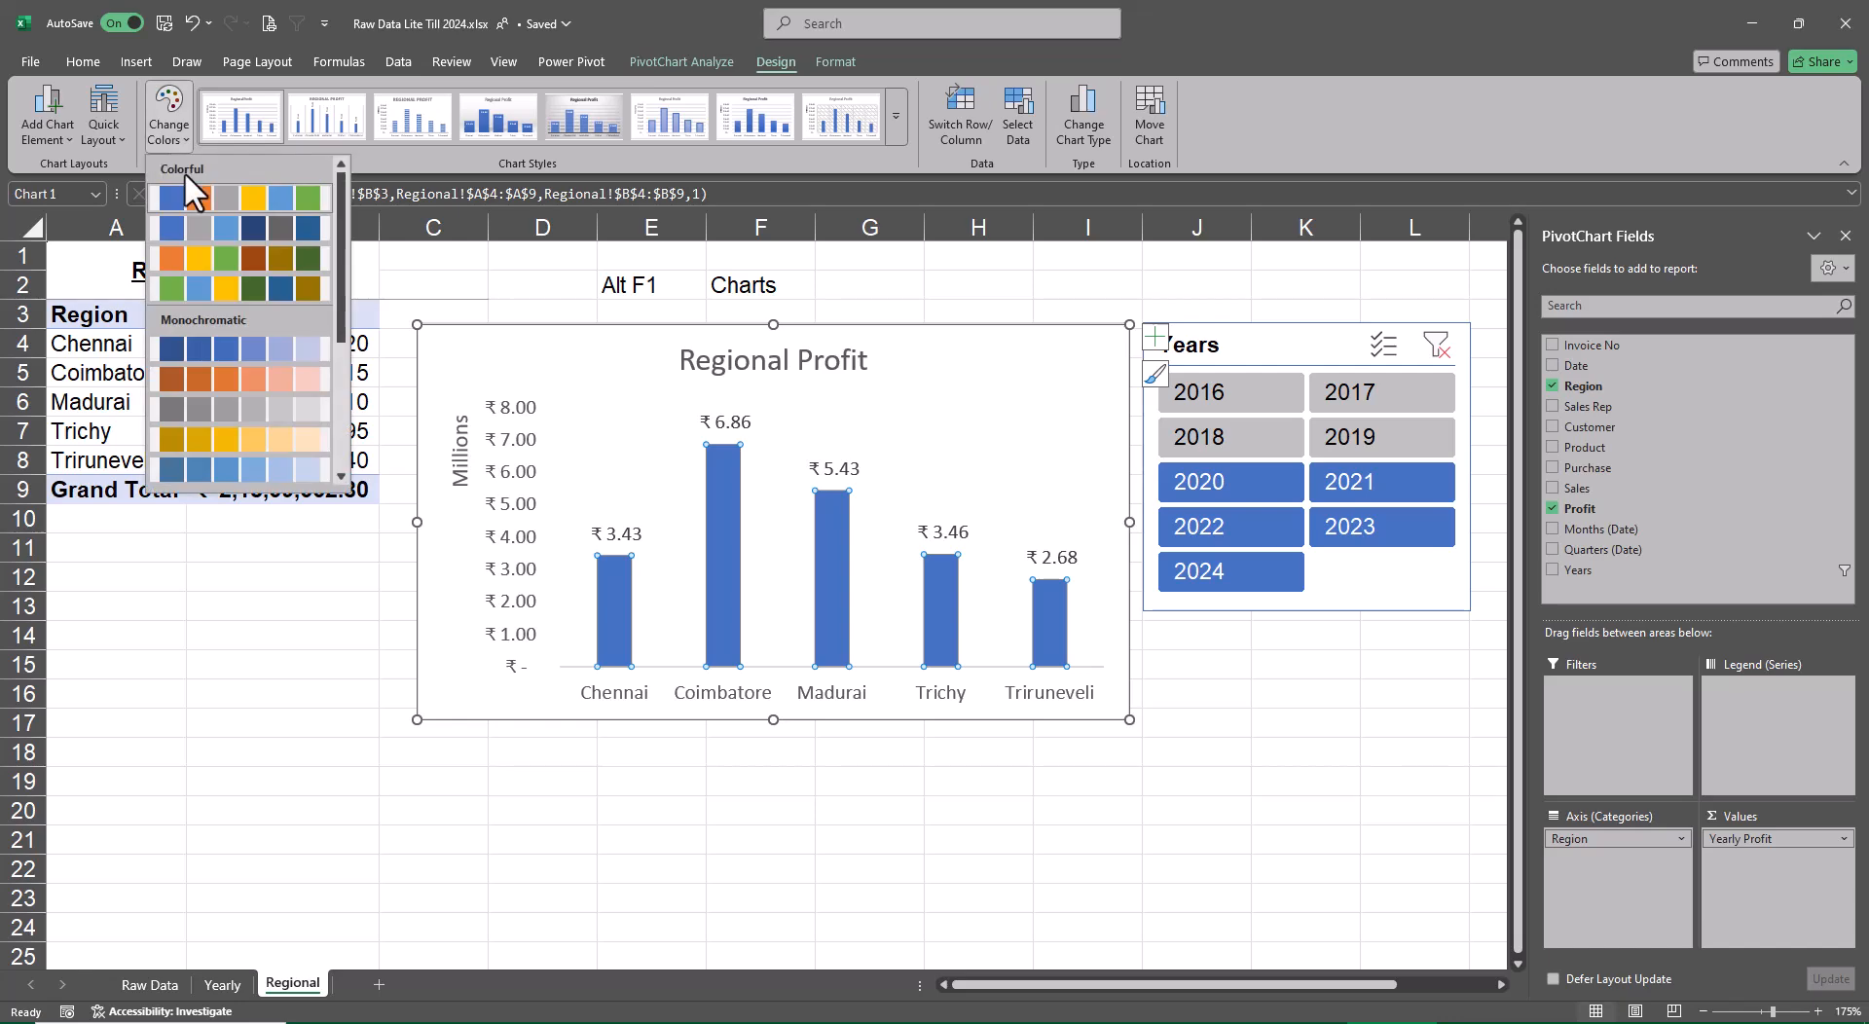
left_click(222, 277)
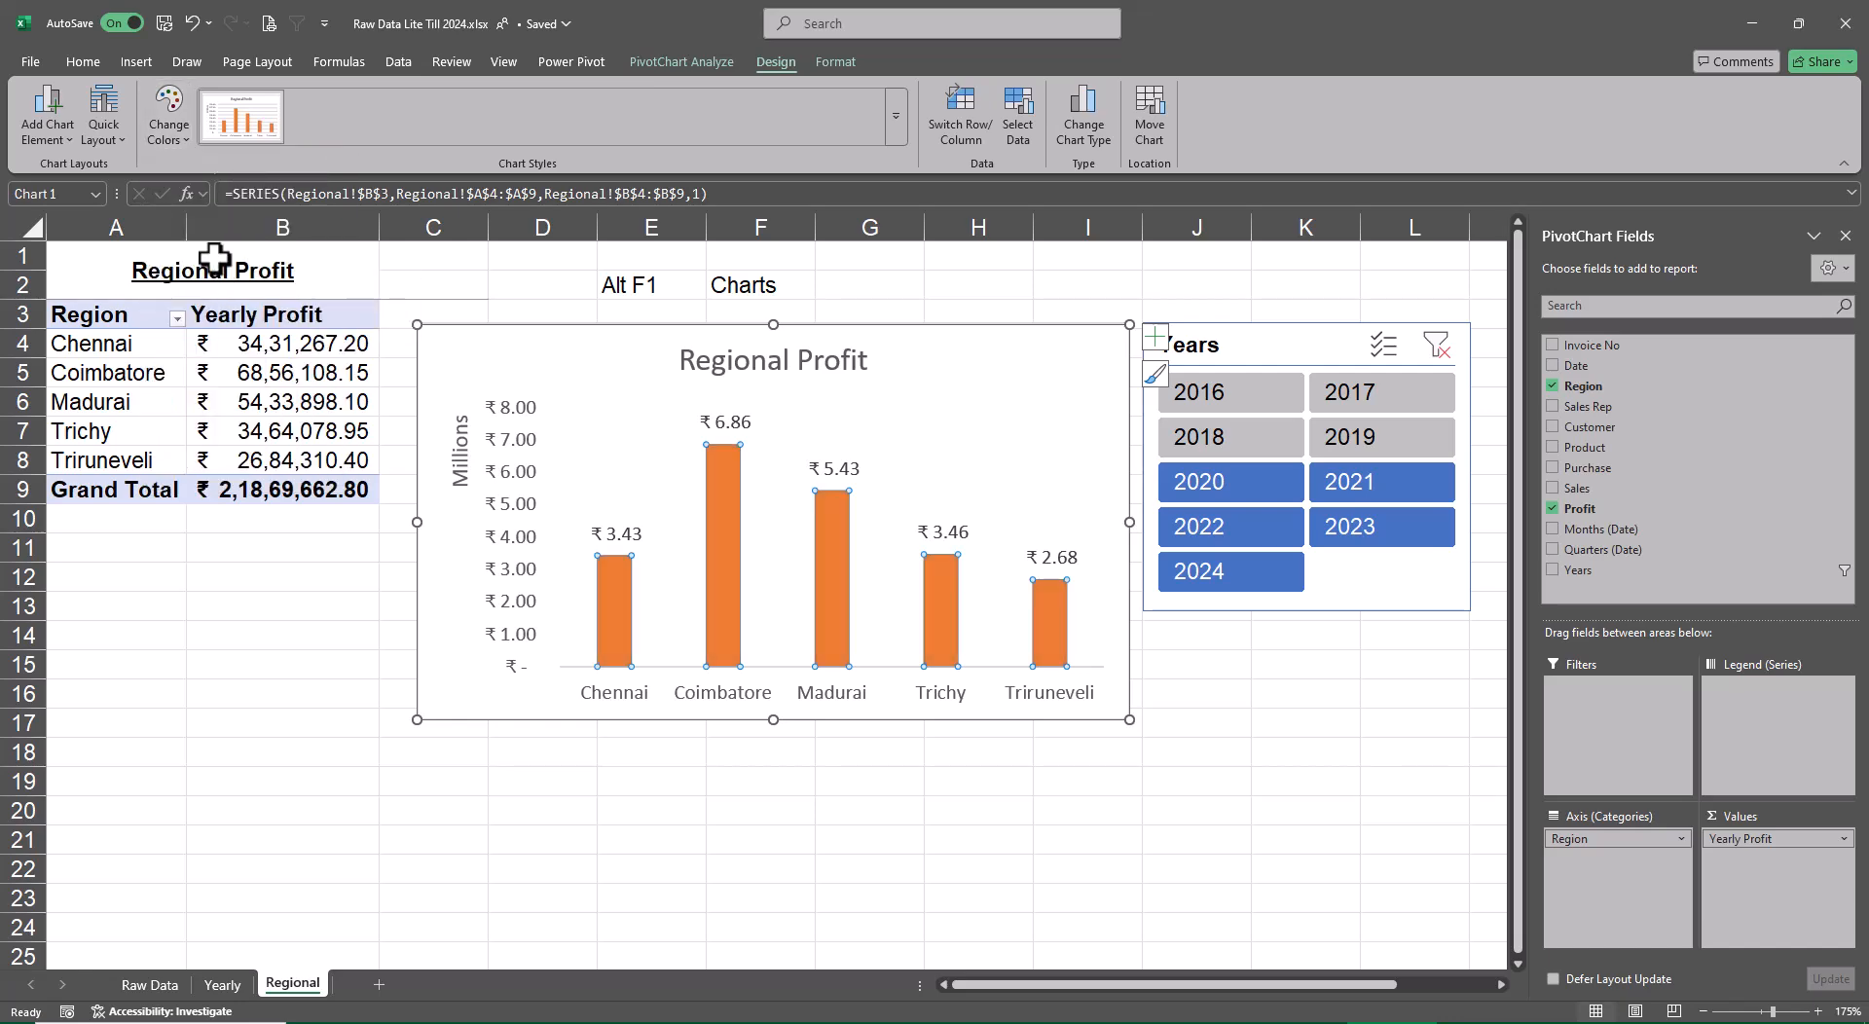
Apply the orange style to the Years slicer on the Regional sheet and deselect it
left_click(1298, 339)
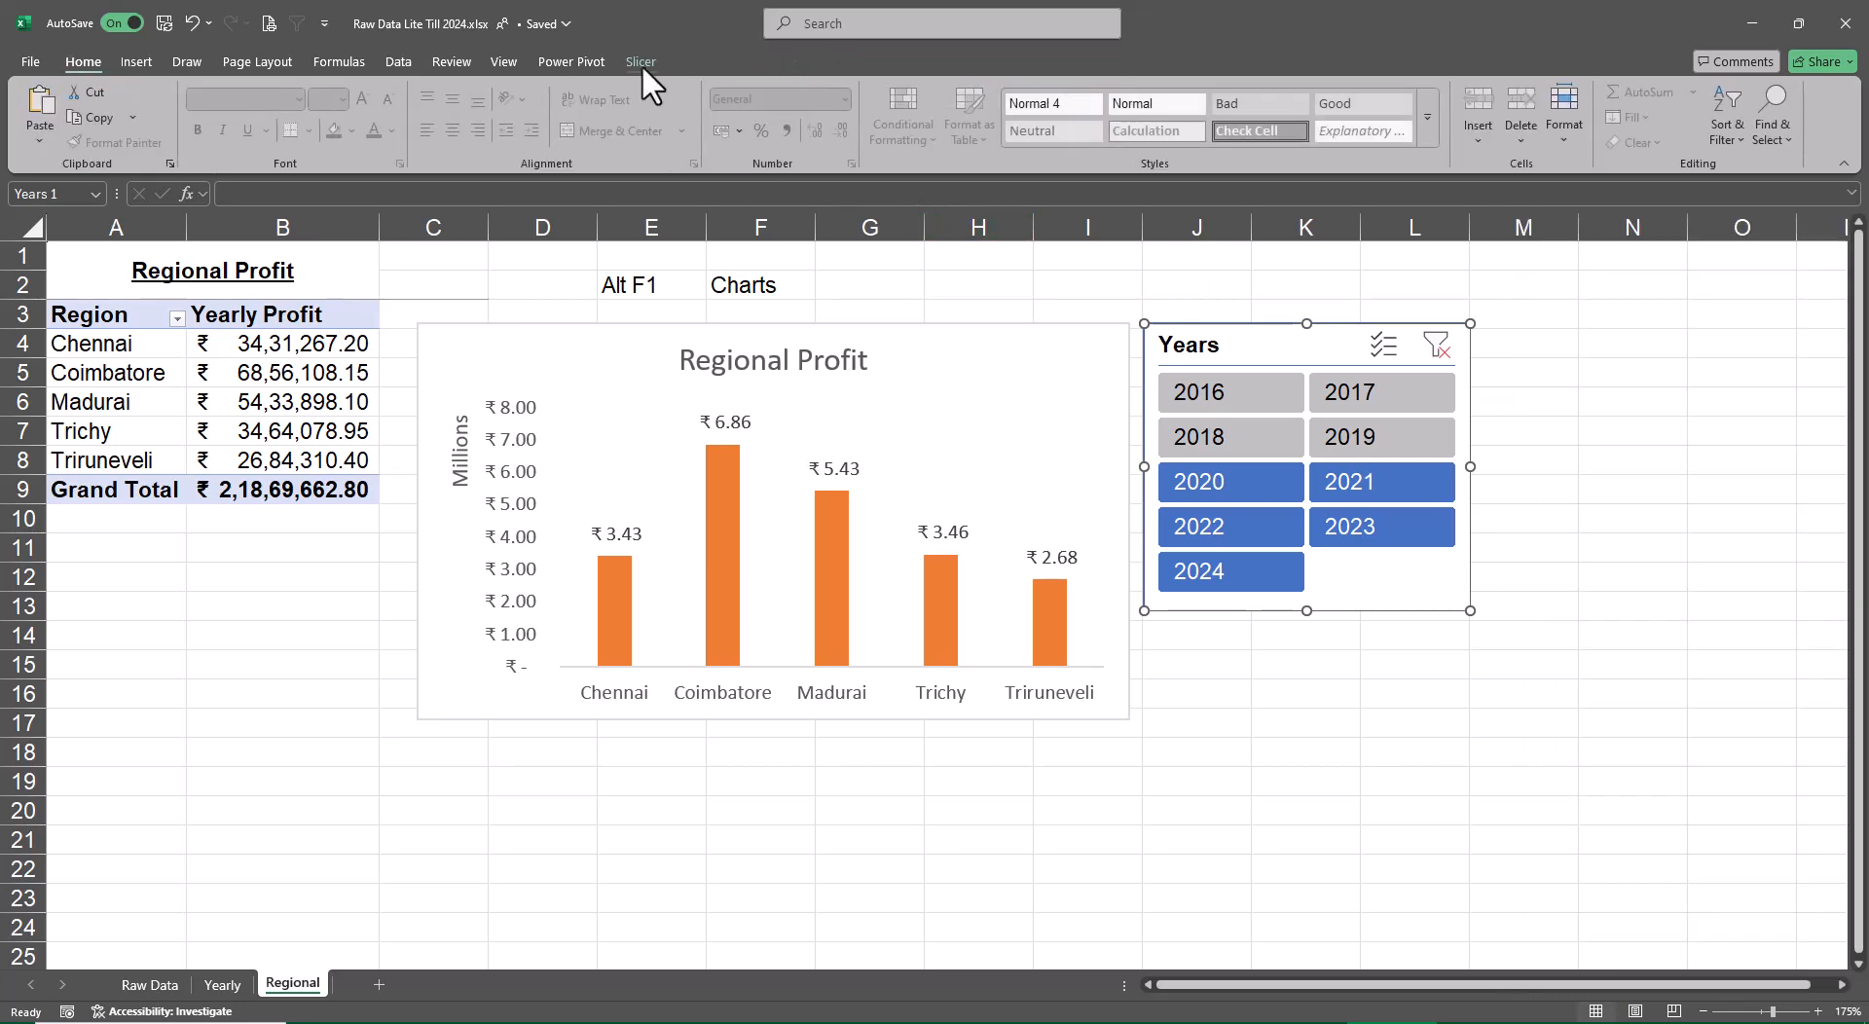
left_click(641, 64)
left_click(301, 126)
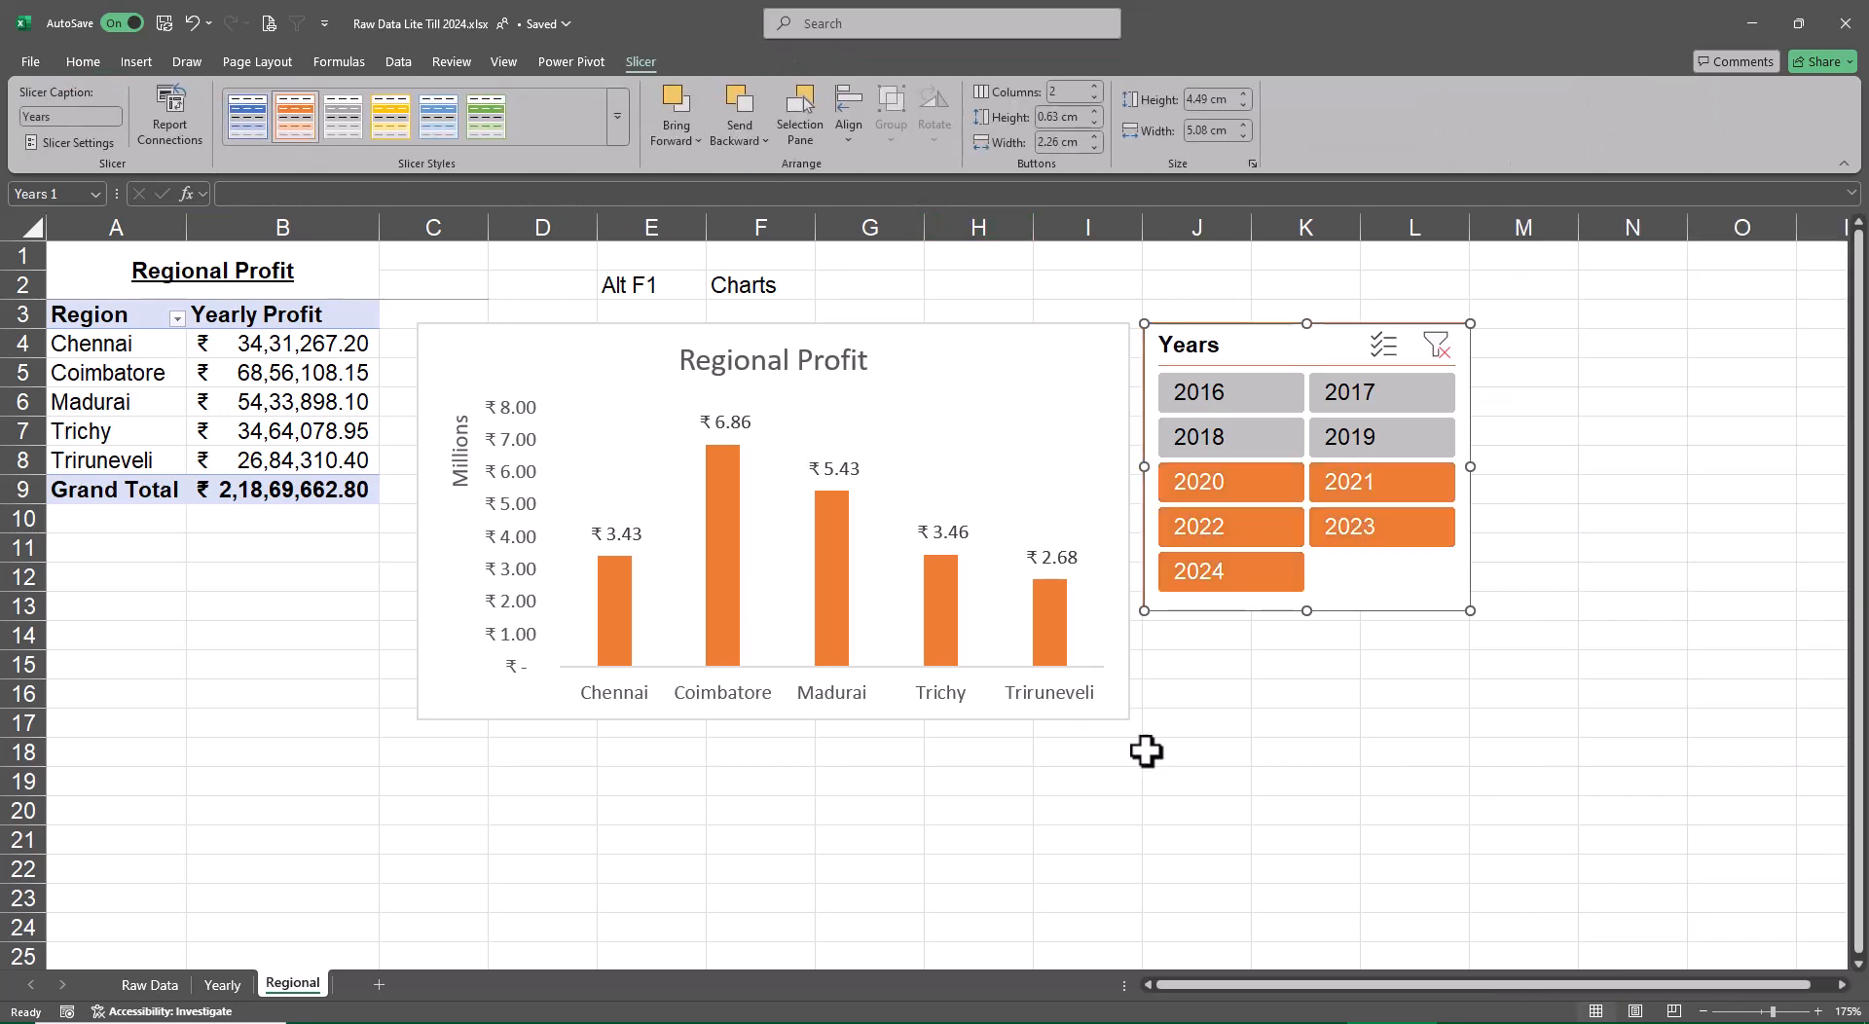
left_click(1308, 782)
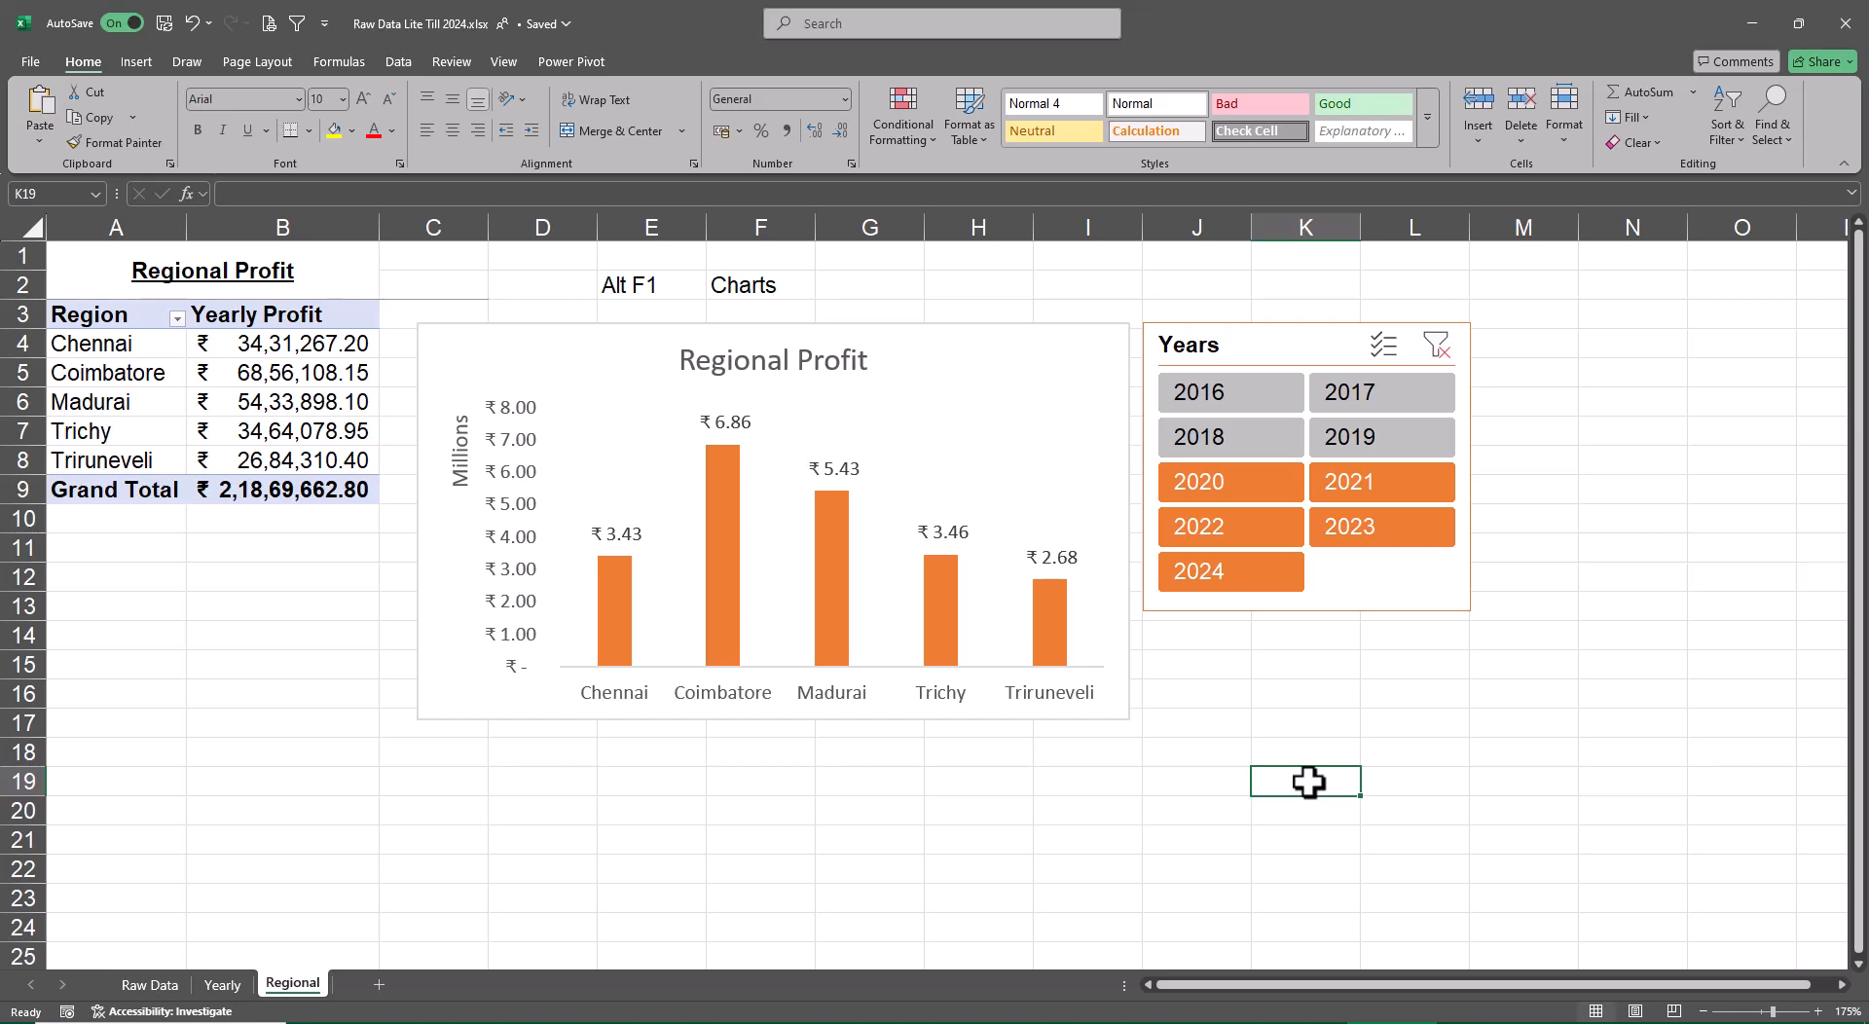
Check the agenda on the Raw Data sheet and create a copy of the Regional sheet at the end of the workbook
left_click(151, 984)
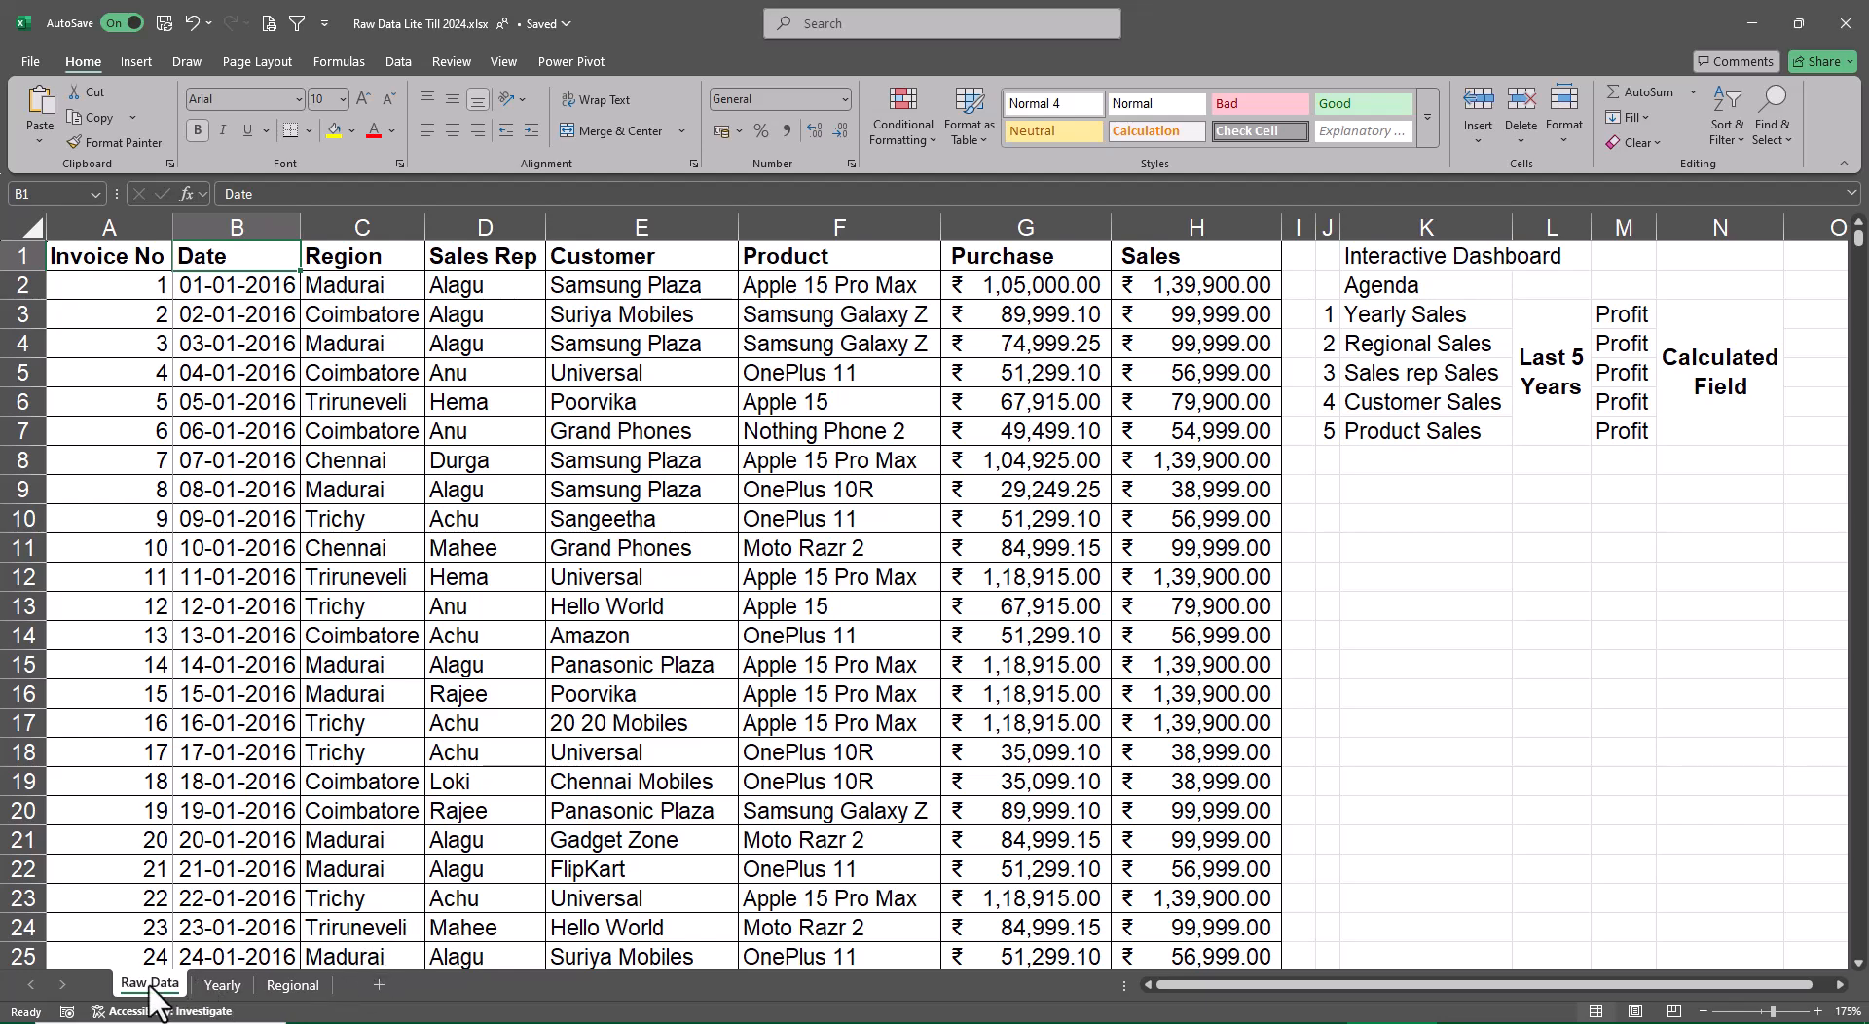
left_click(294, 983)
right_click(294, 983)
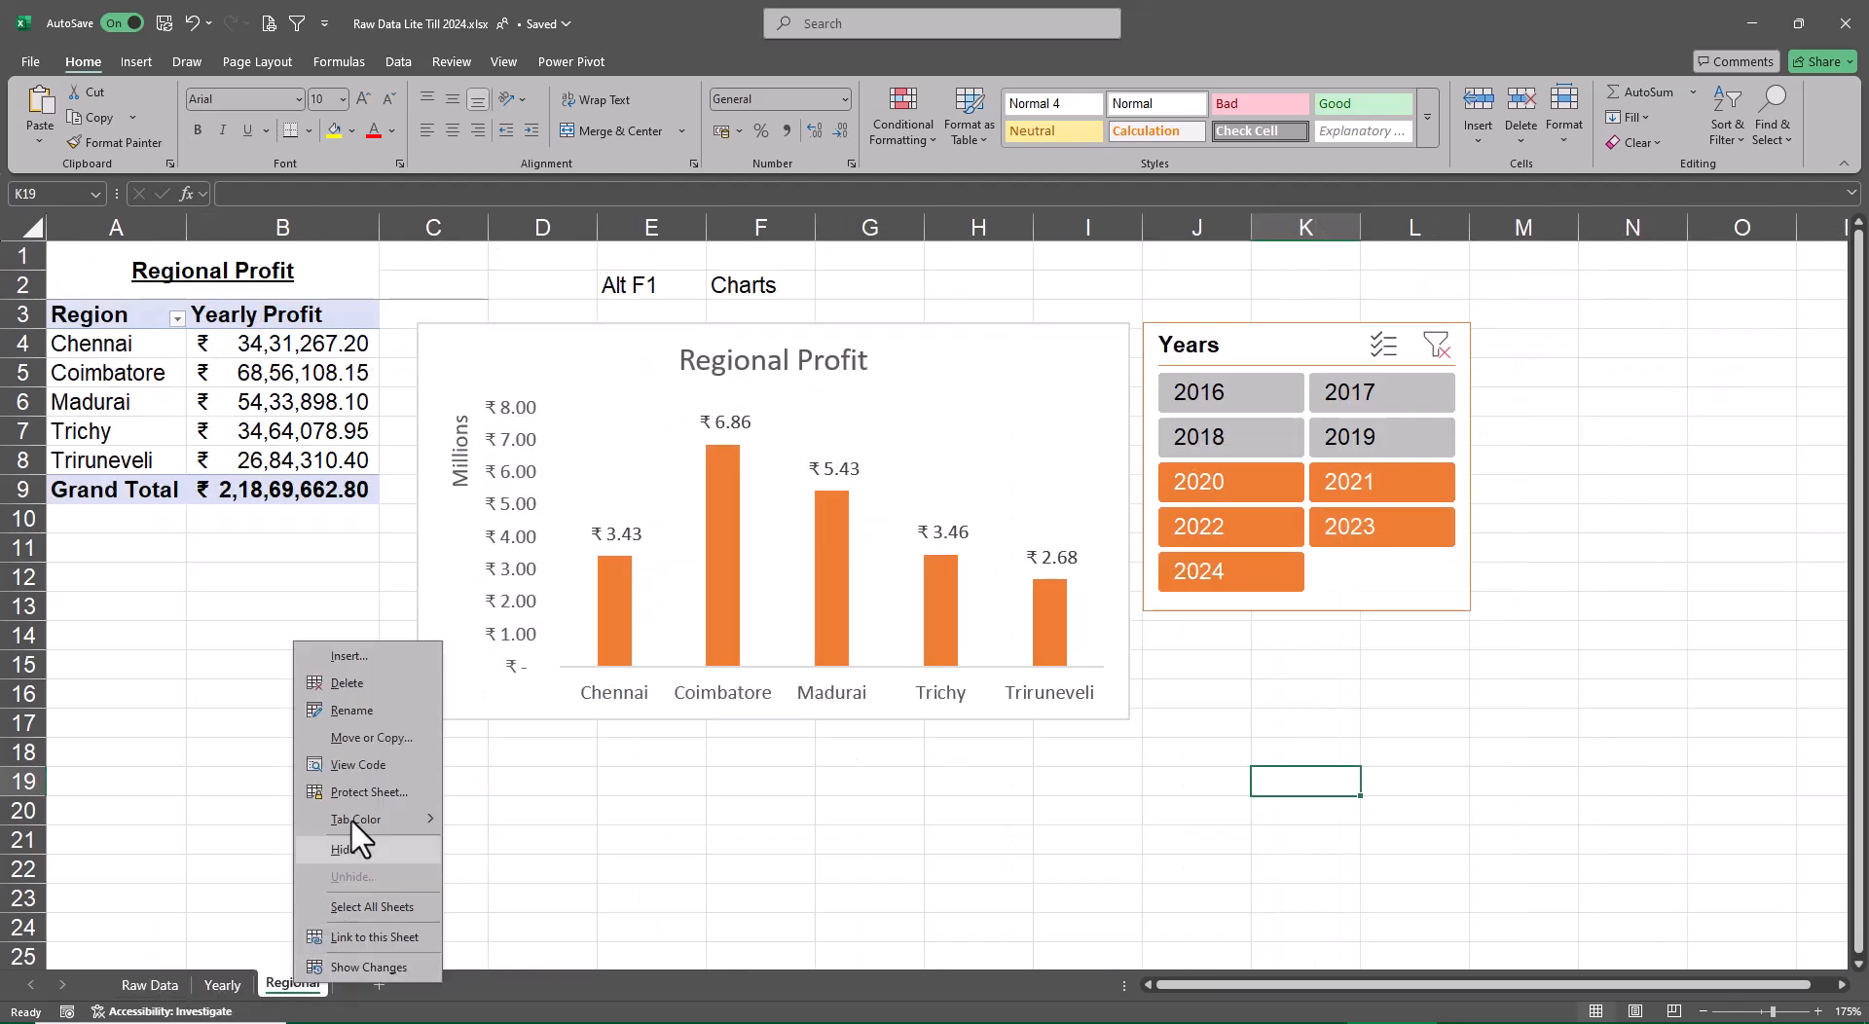
left_click(371, 740)
left_click(265, 777)
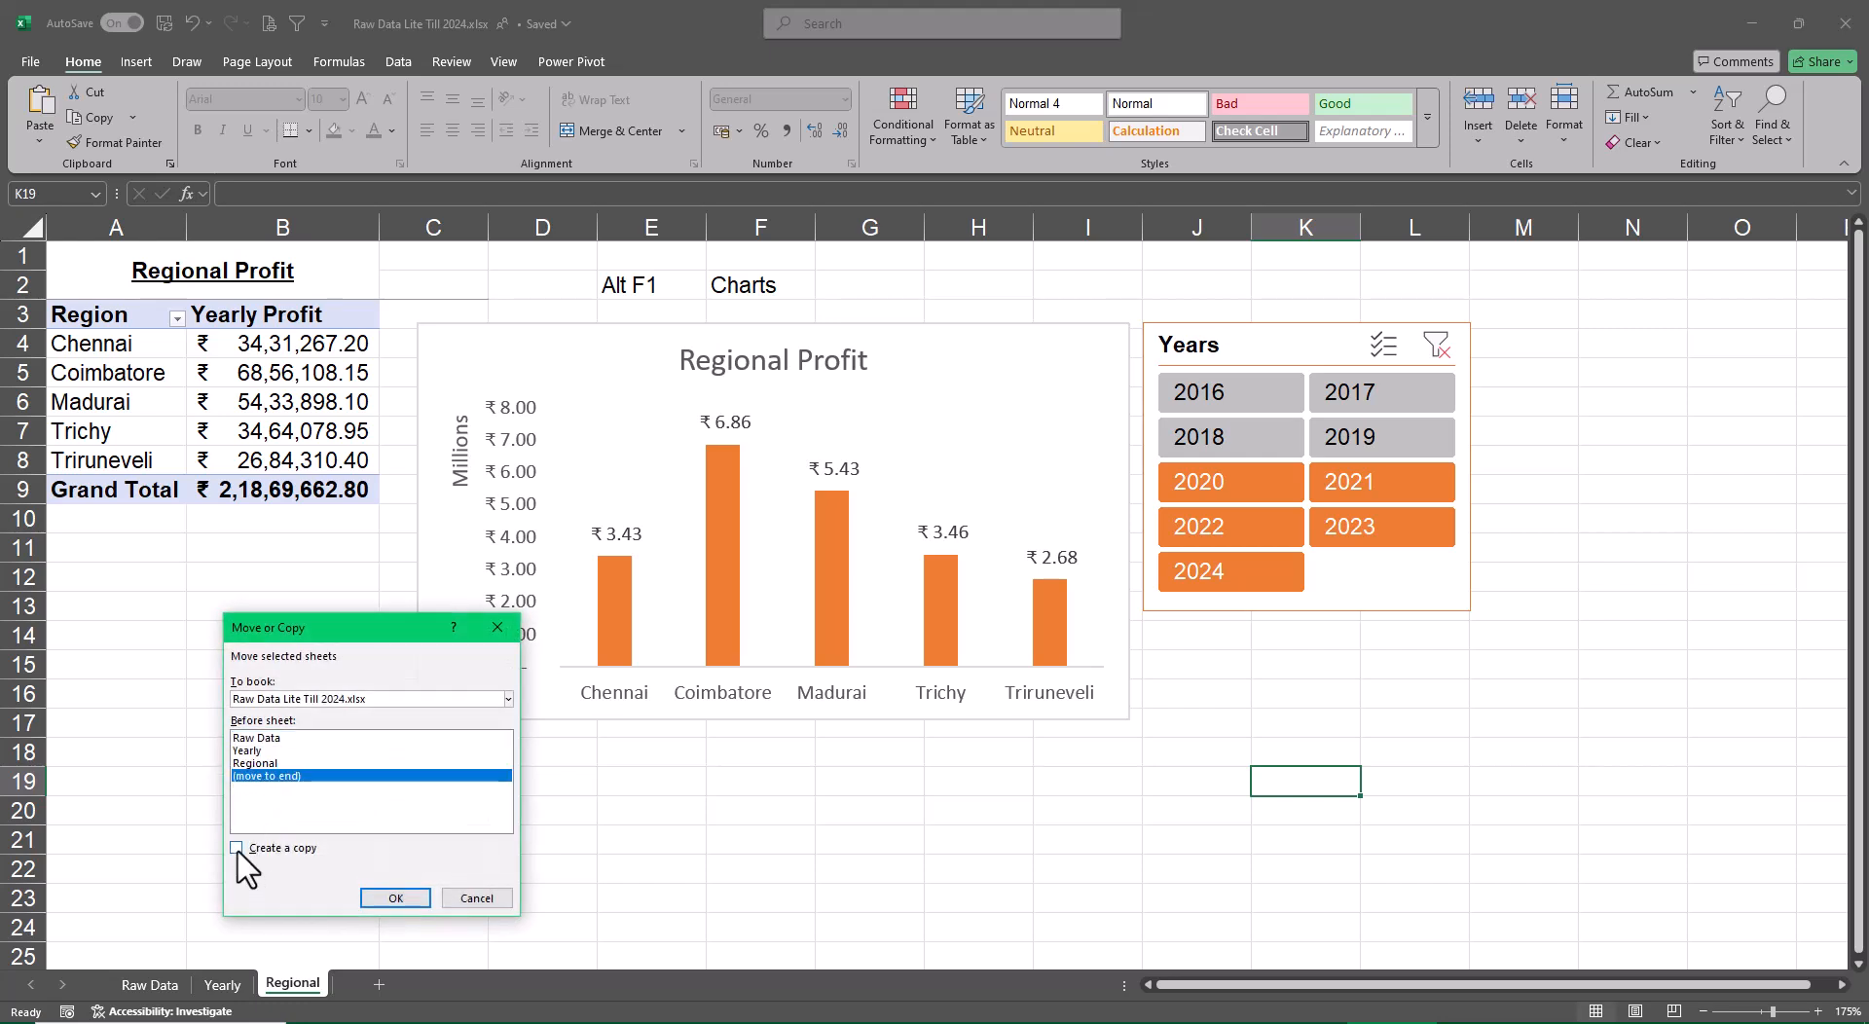
left_click(242, 848)
left_click(392, 895)
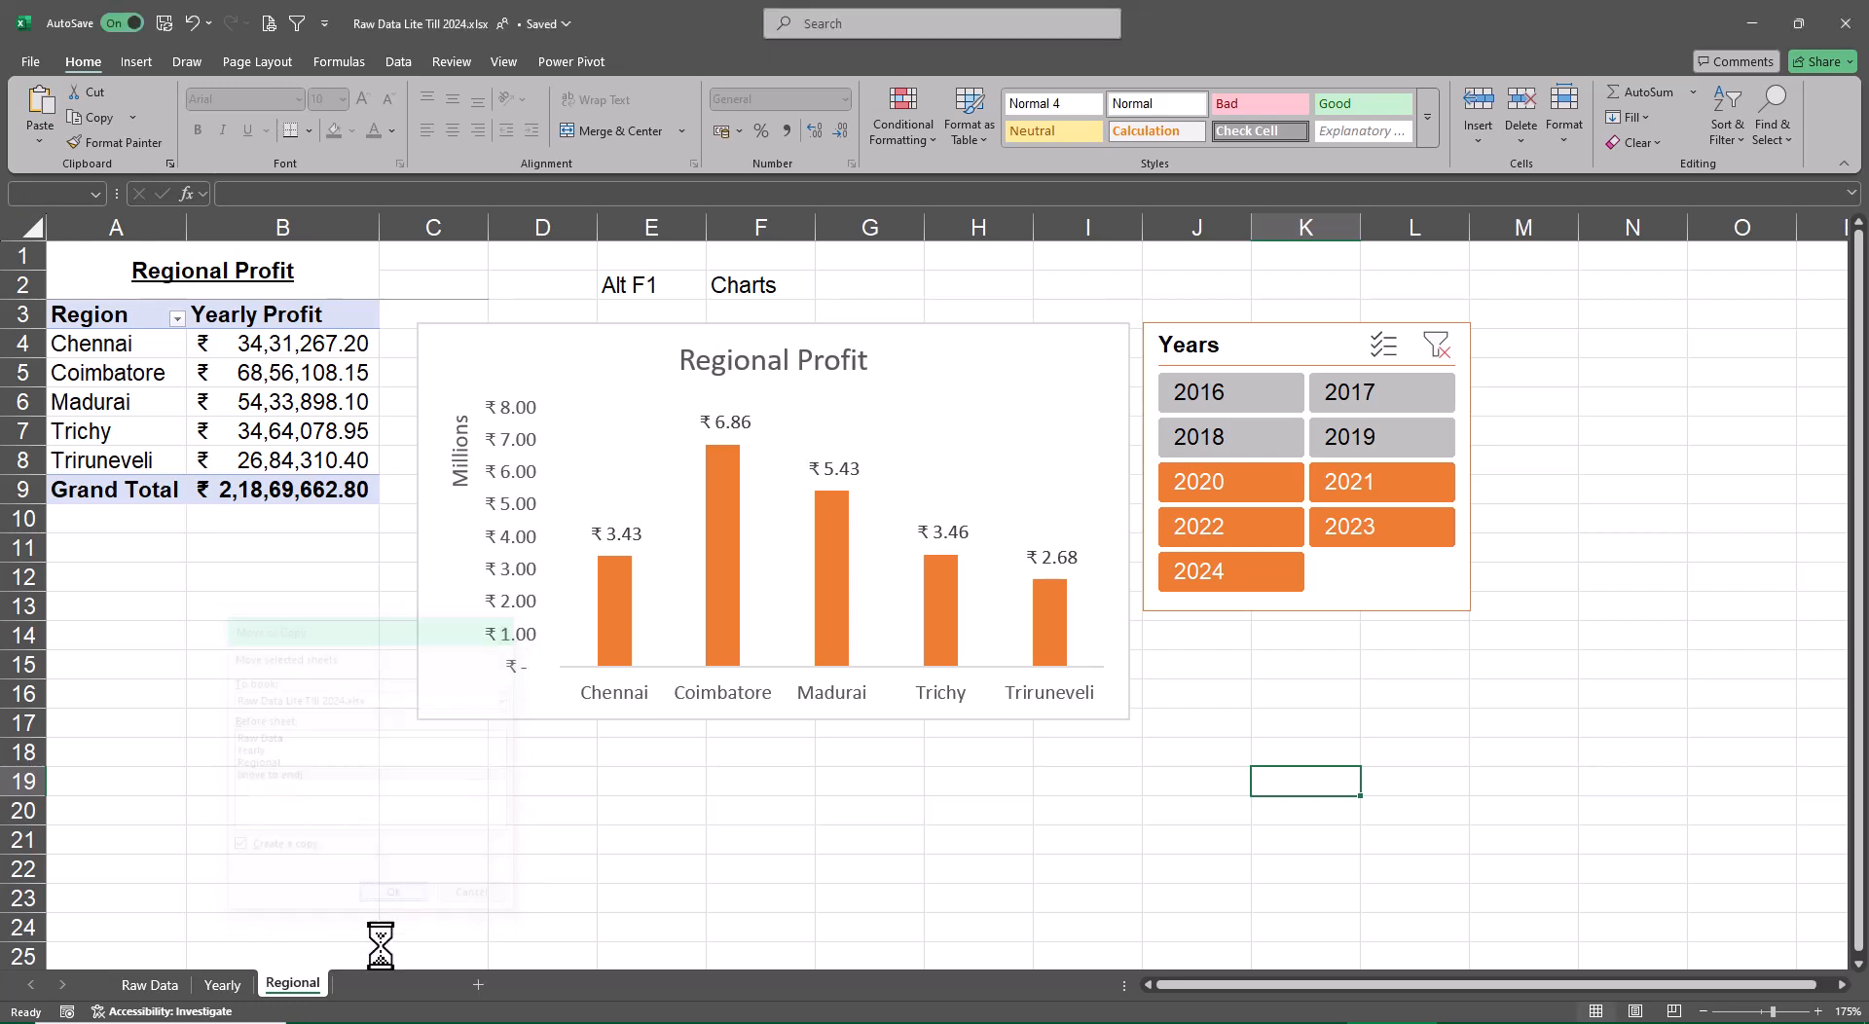
Create two more copies of the Regional sheet at the end of the workbook
right_click(309, 985)
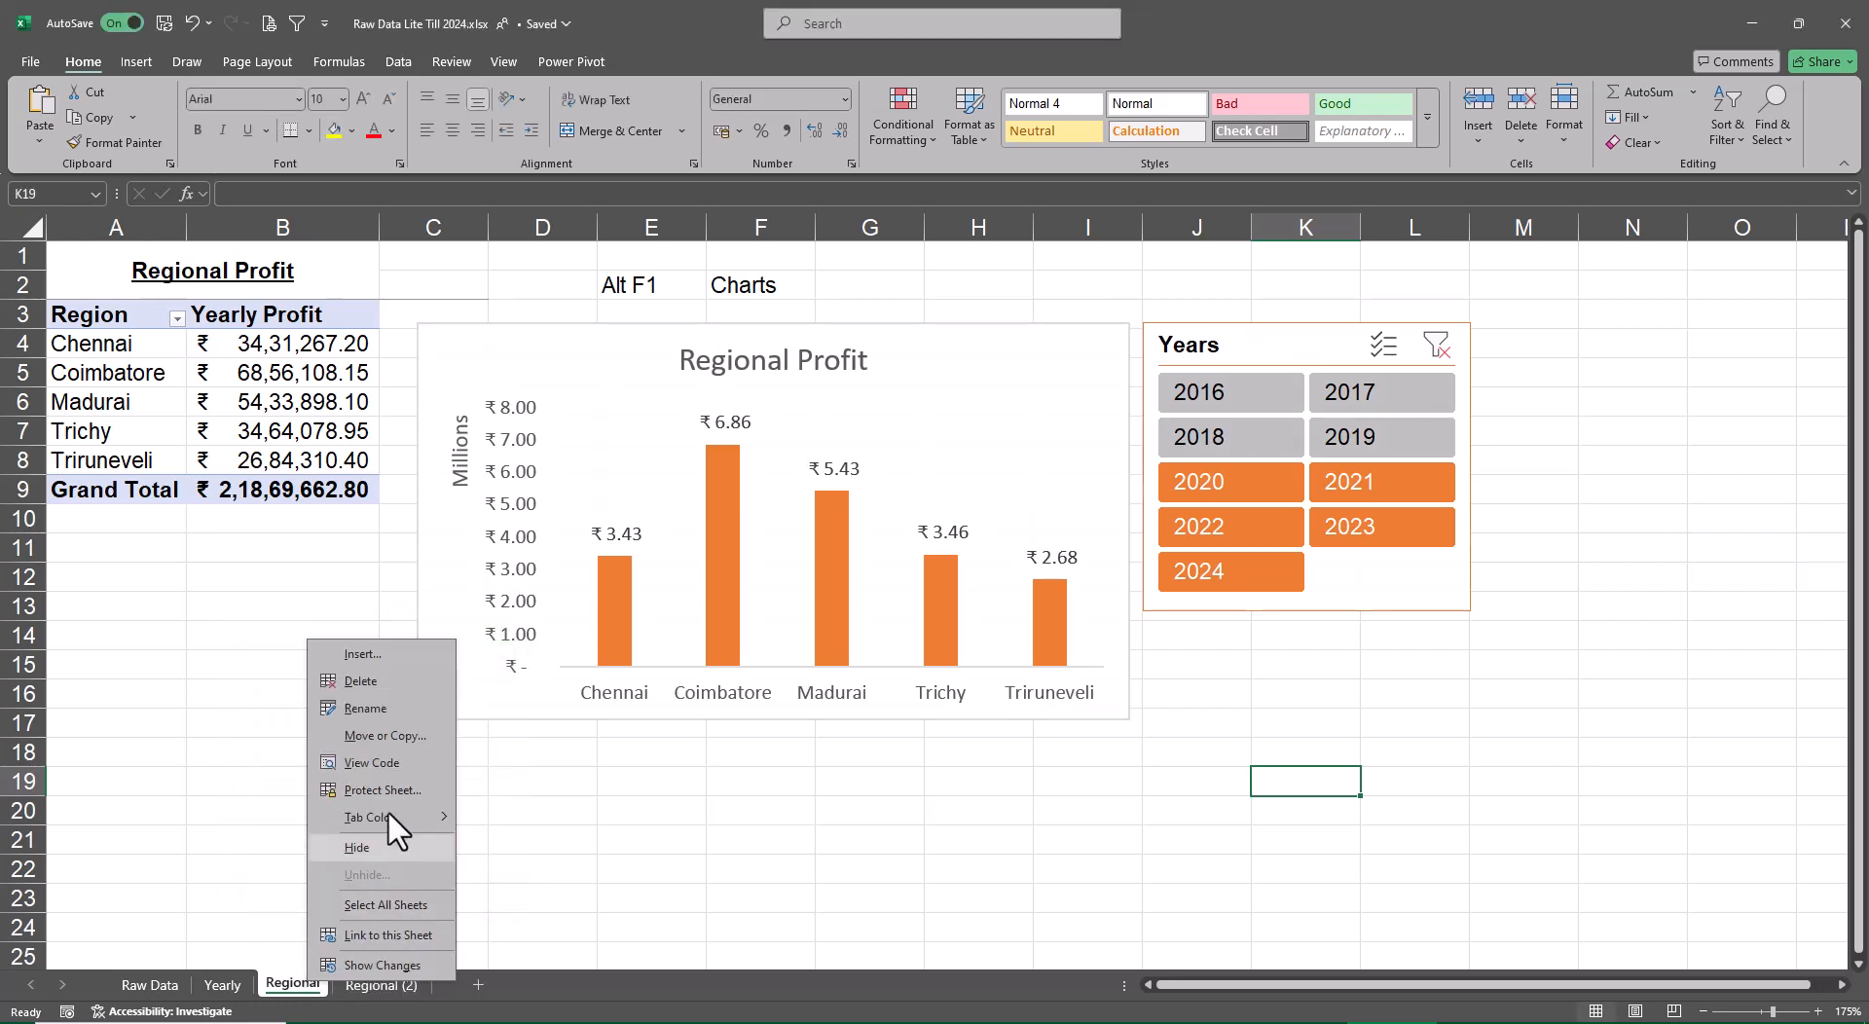
left_click(399, 736)
left_click(331, 783)
left_click(282, 842)
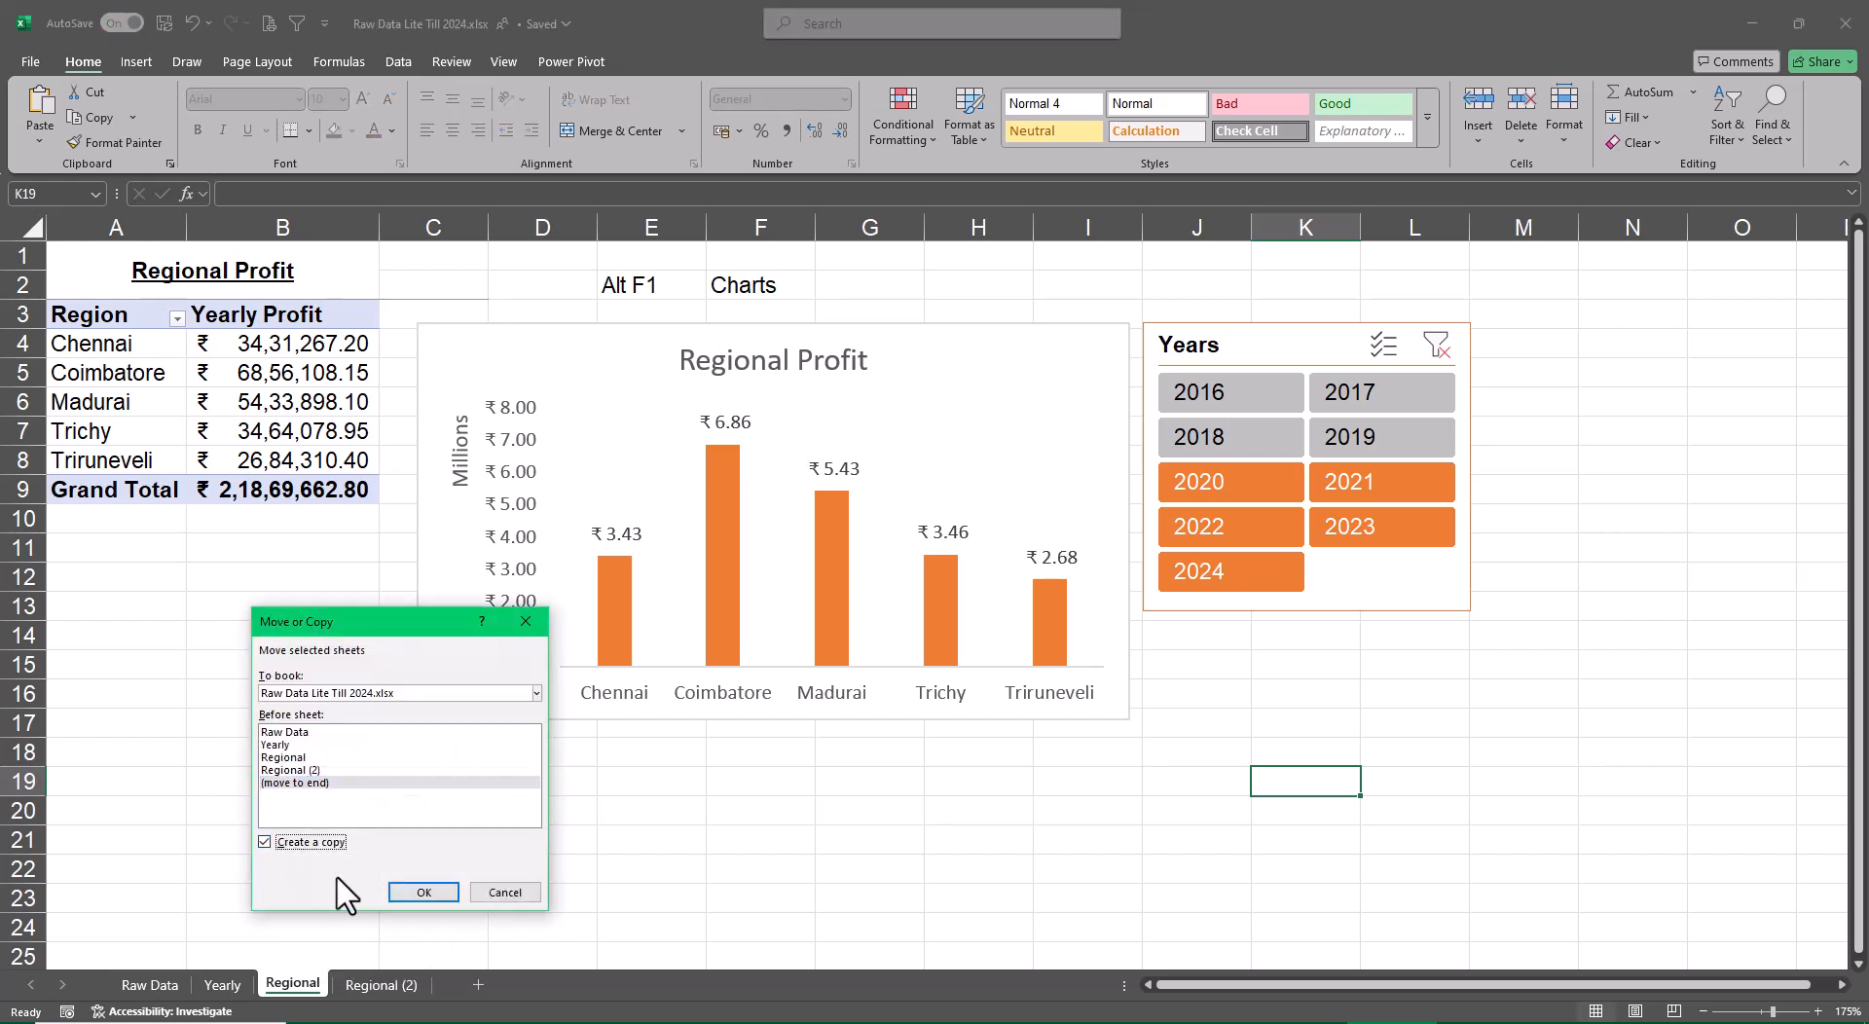
left_click(411, 891)
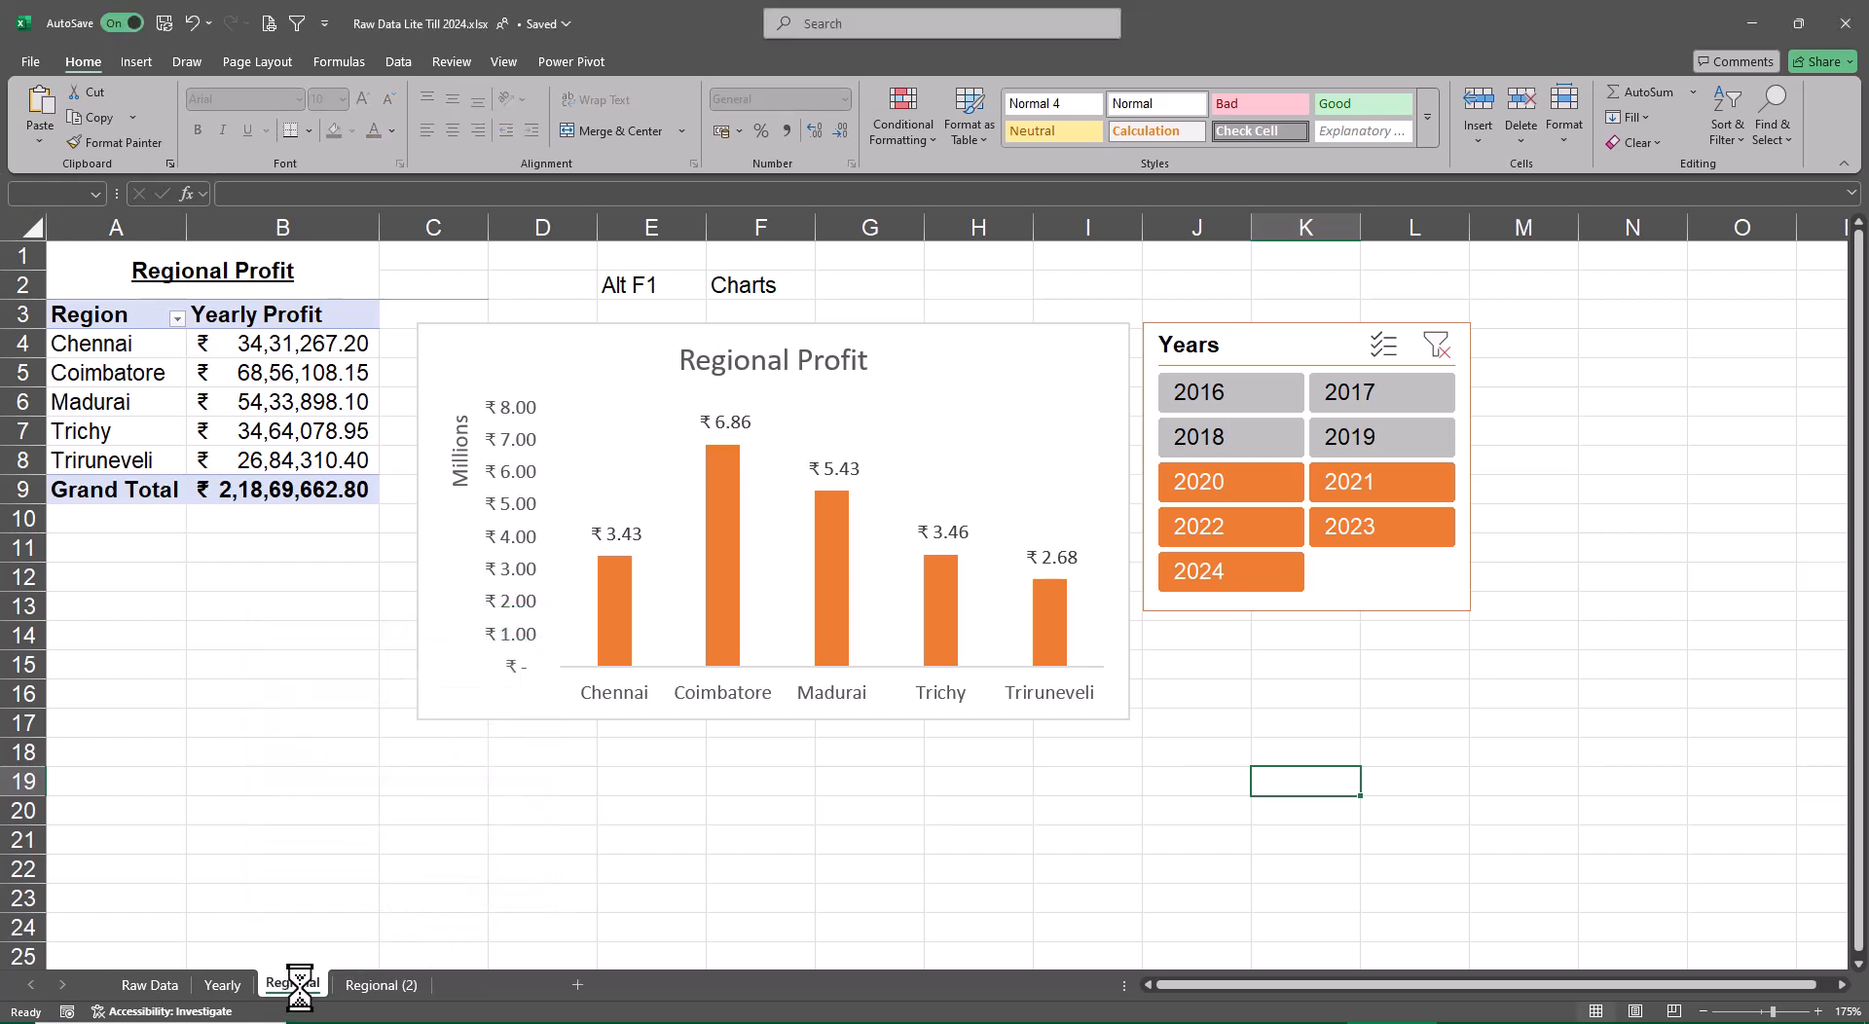
right_click(300, 985)
left_click(397, 736)
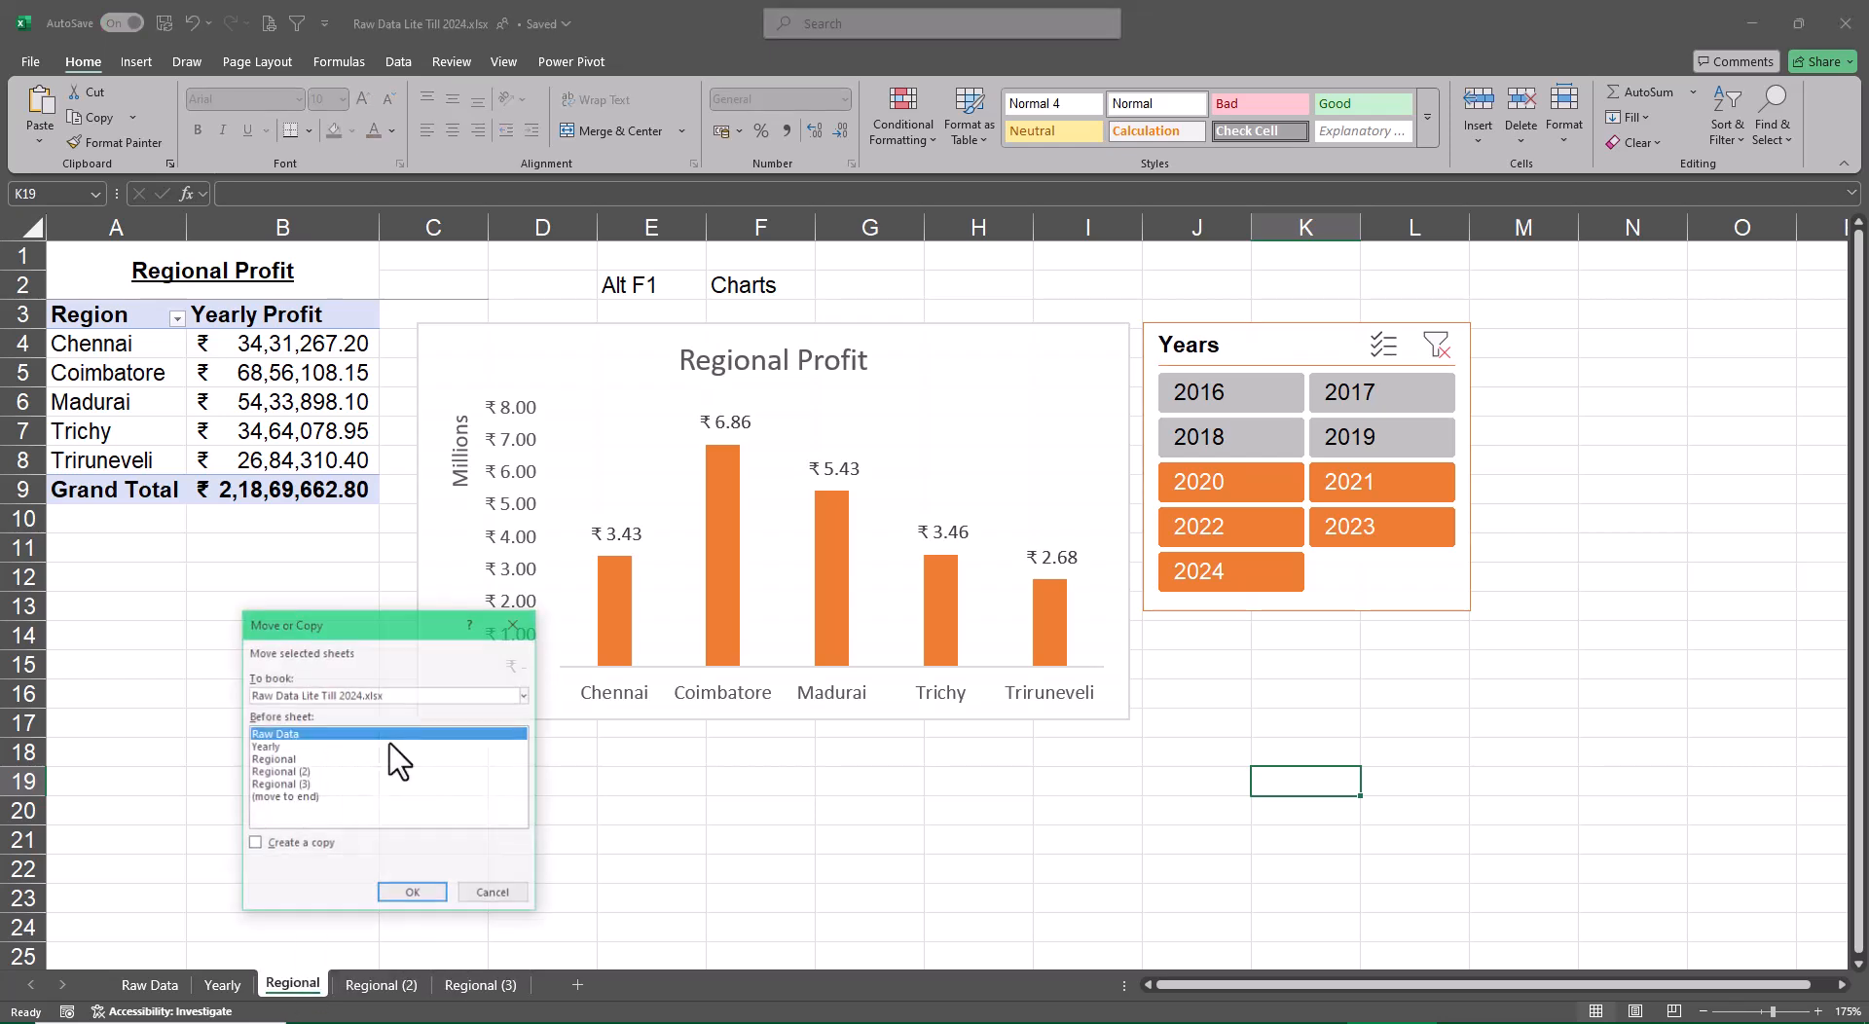
left_click(308, 797)
left_click(295, 843)
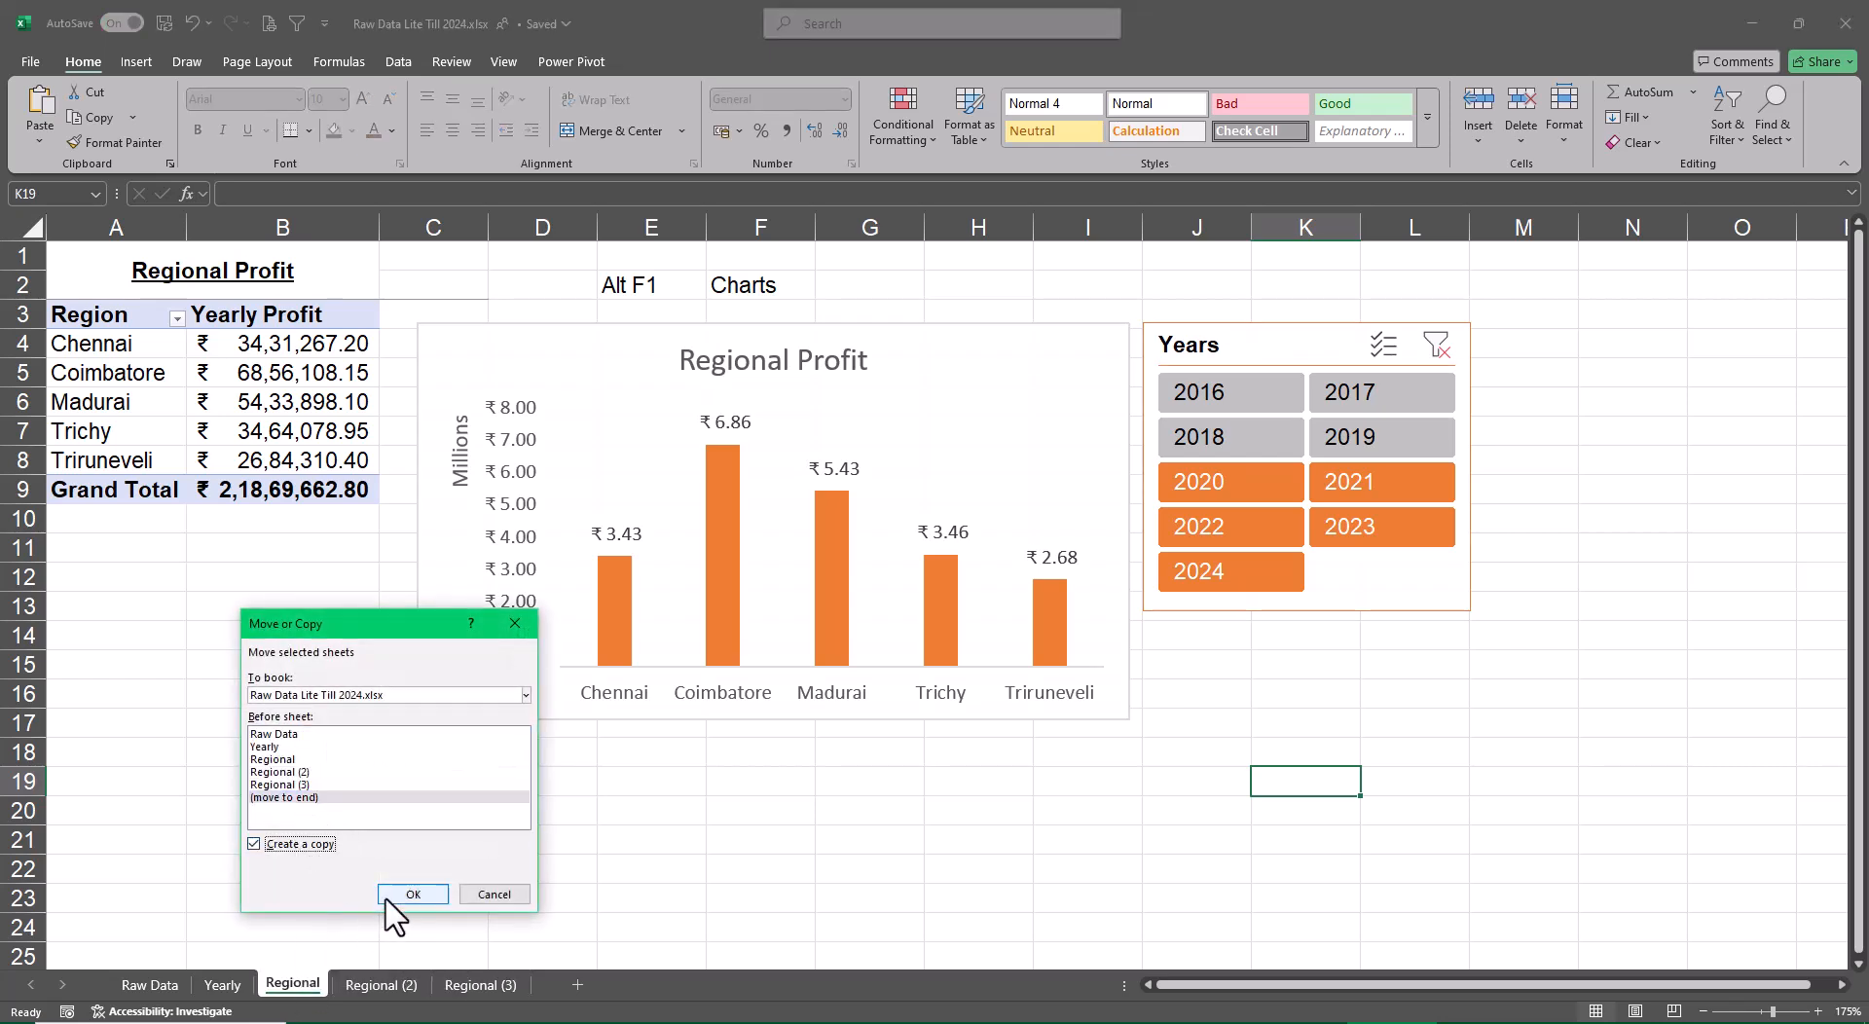
left_click(388, 898)
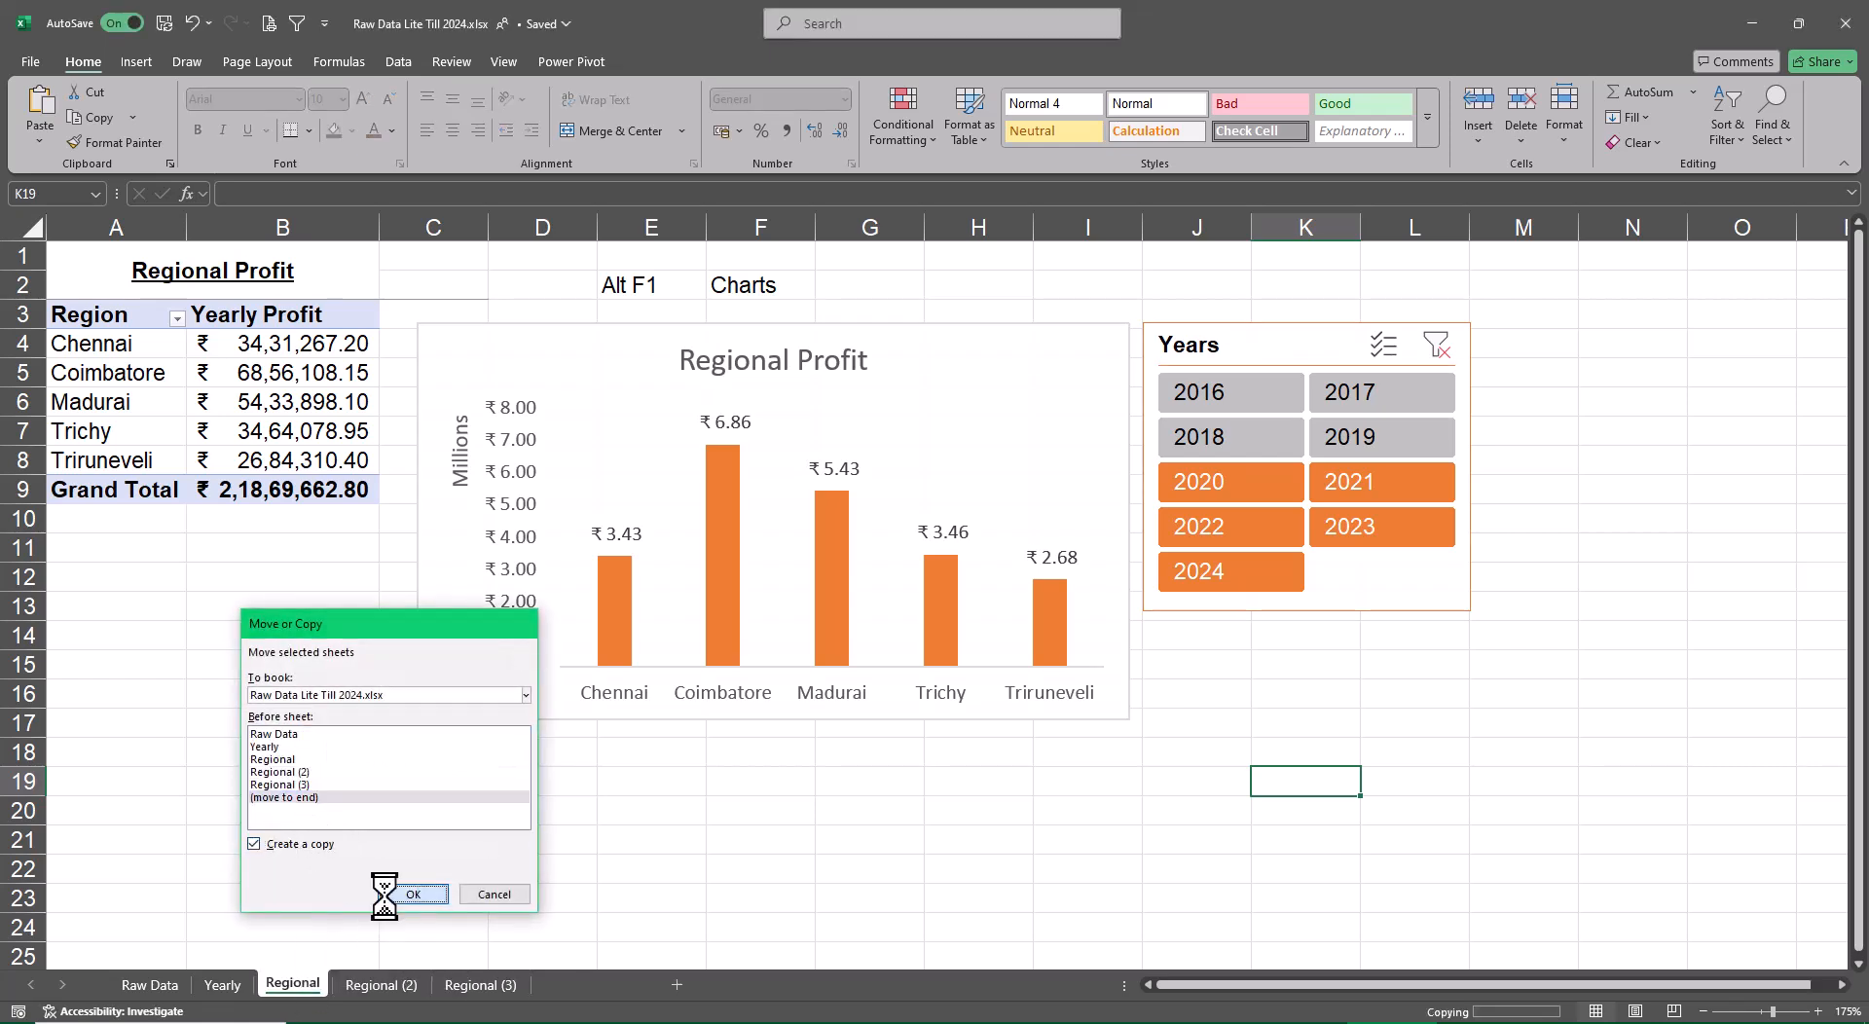
Rename the Regional (2) sheet as Rep
left_click(390, 985)
double_click(389, 985)
key("BackSpace")
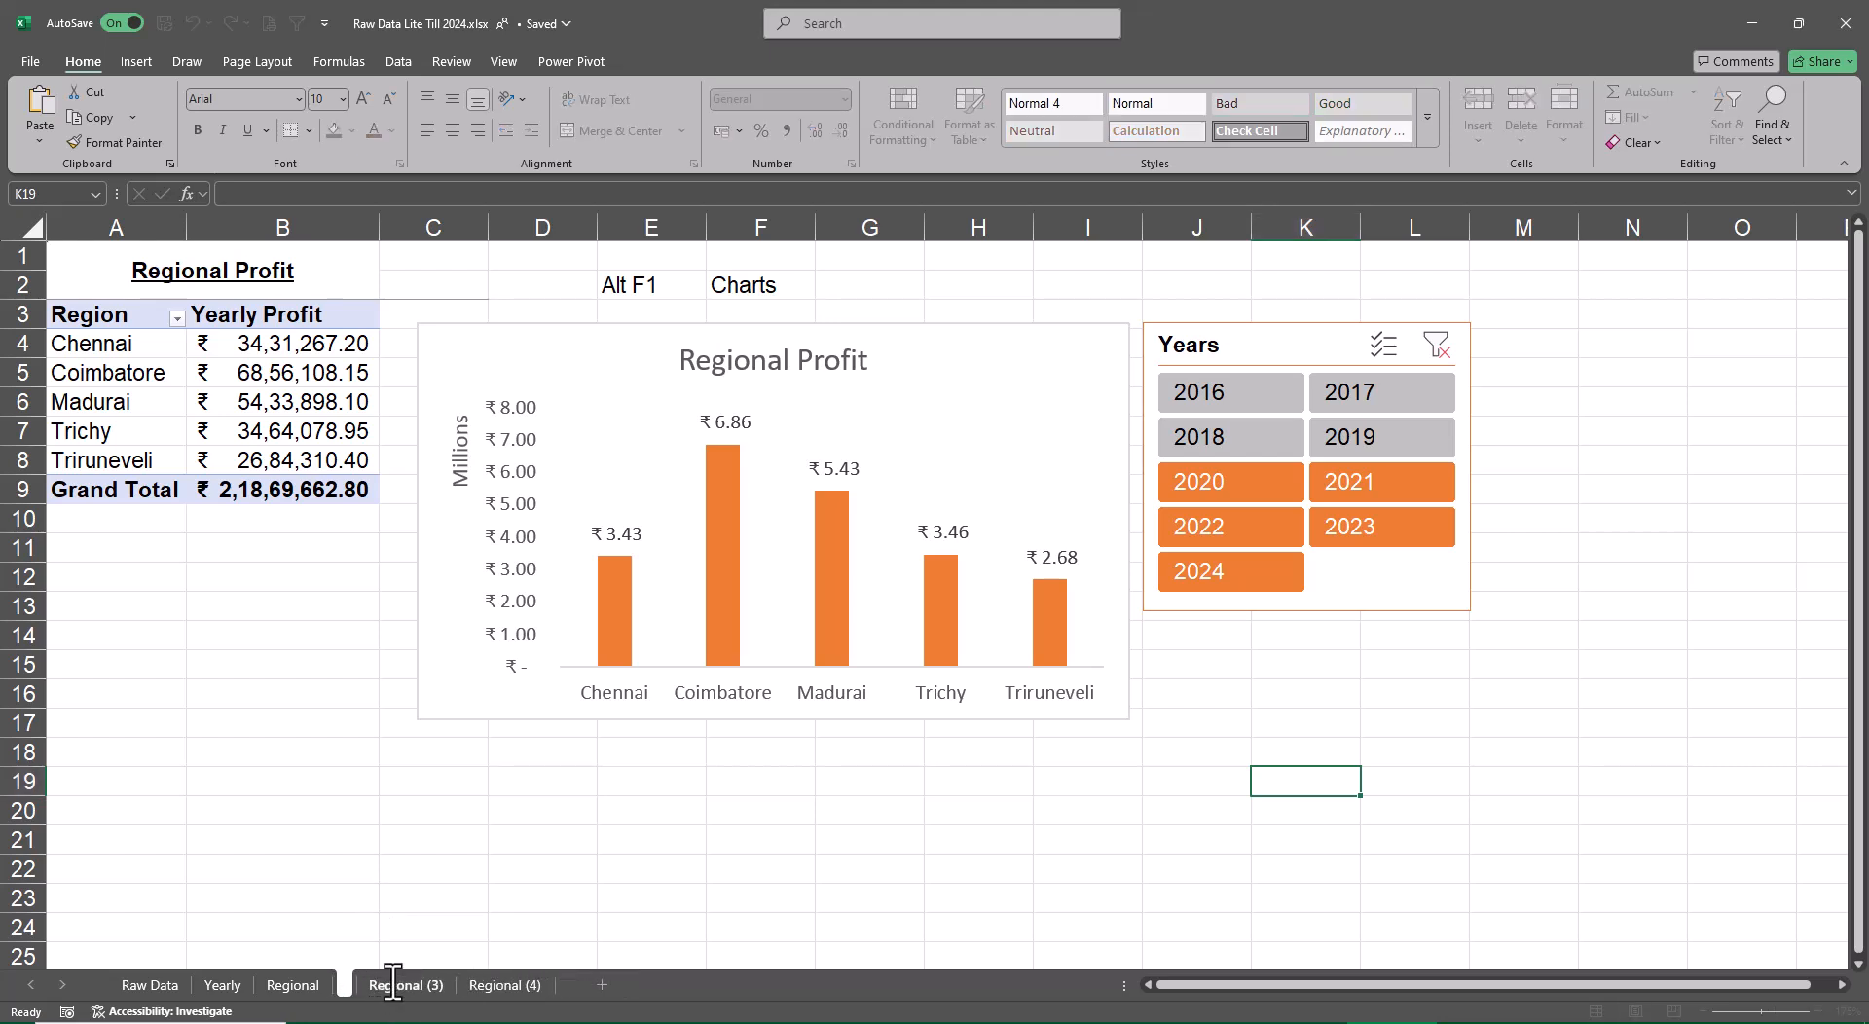
type("Rep")
key("Return")
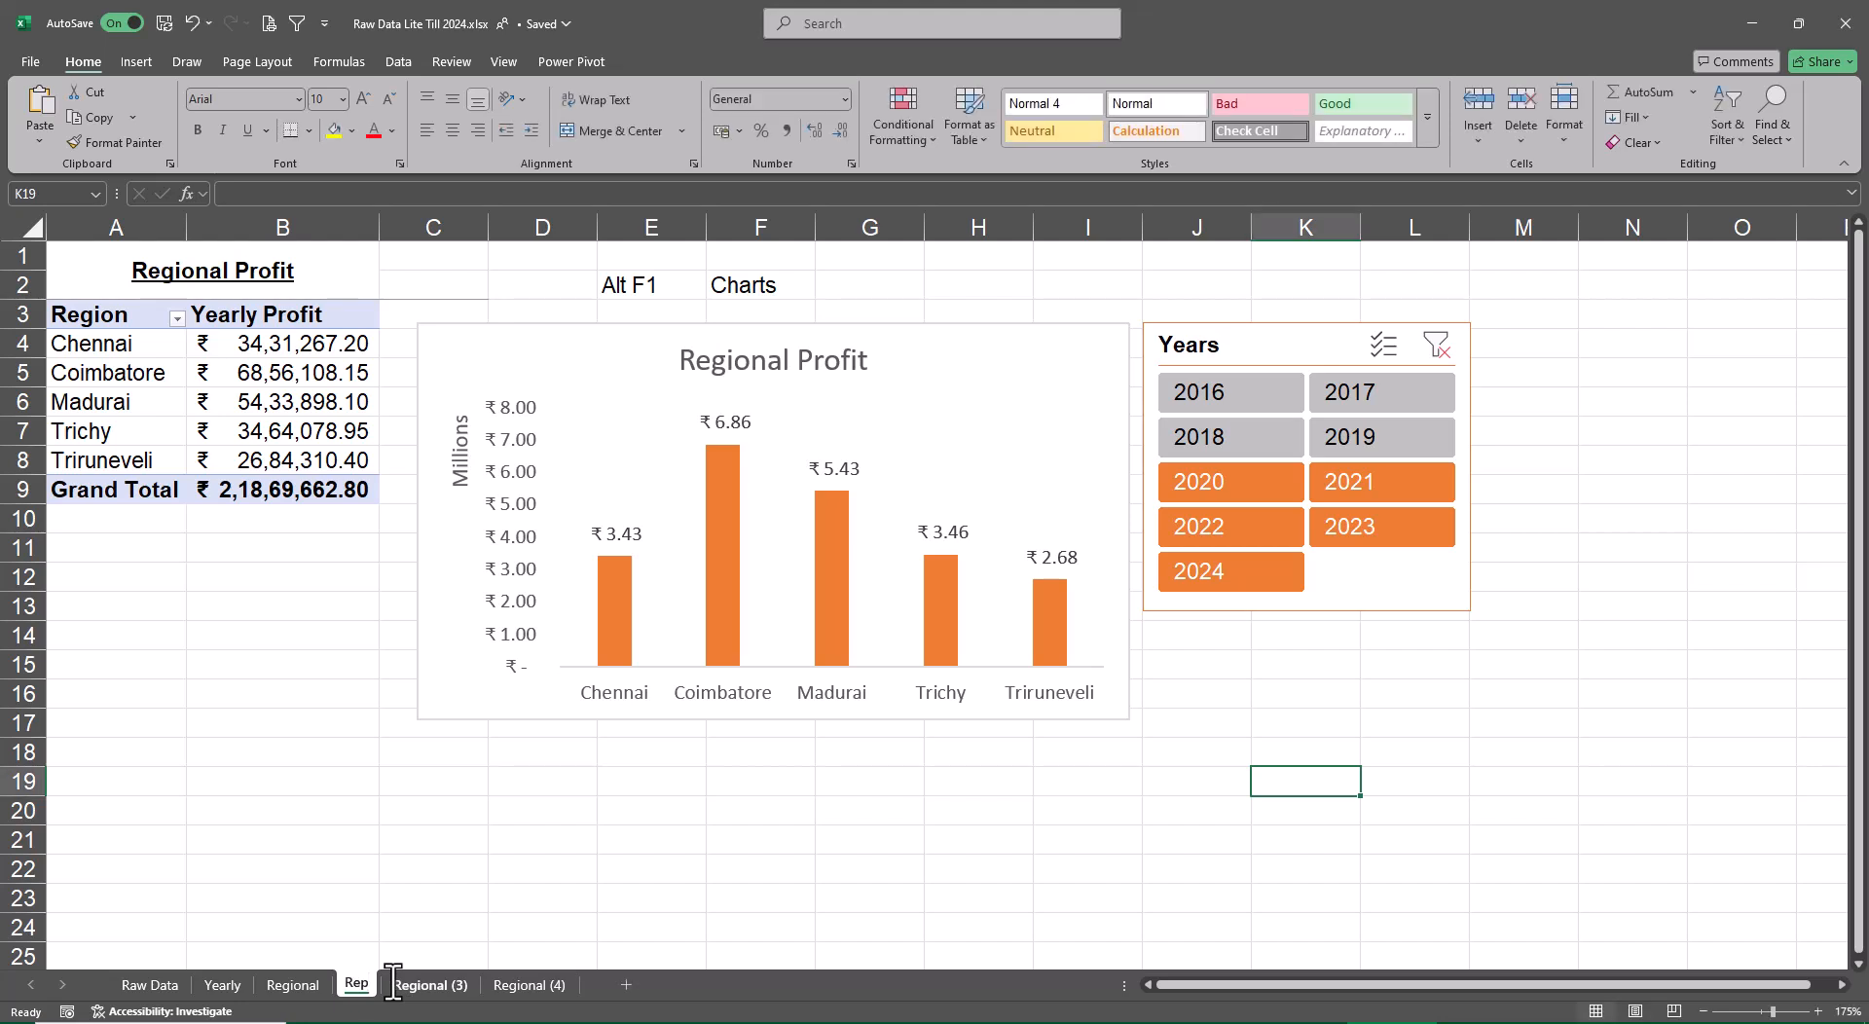
Change the Rep sheet's heading to Sales Rep Profit and replace Region with Sales Rep in its pivot table
left_click(200, 276)
key("F2")
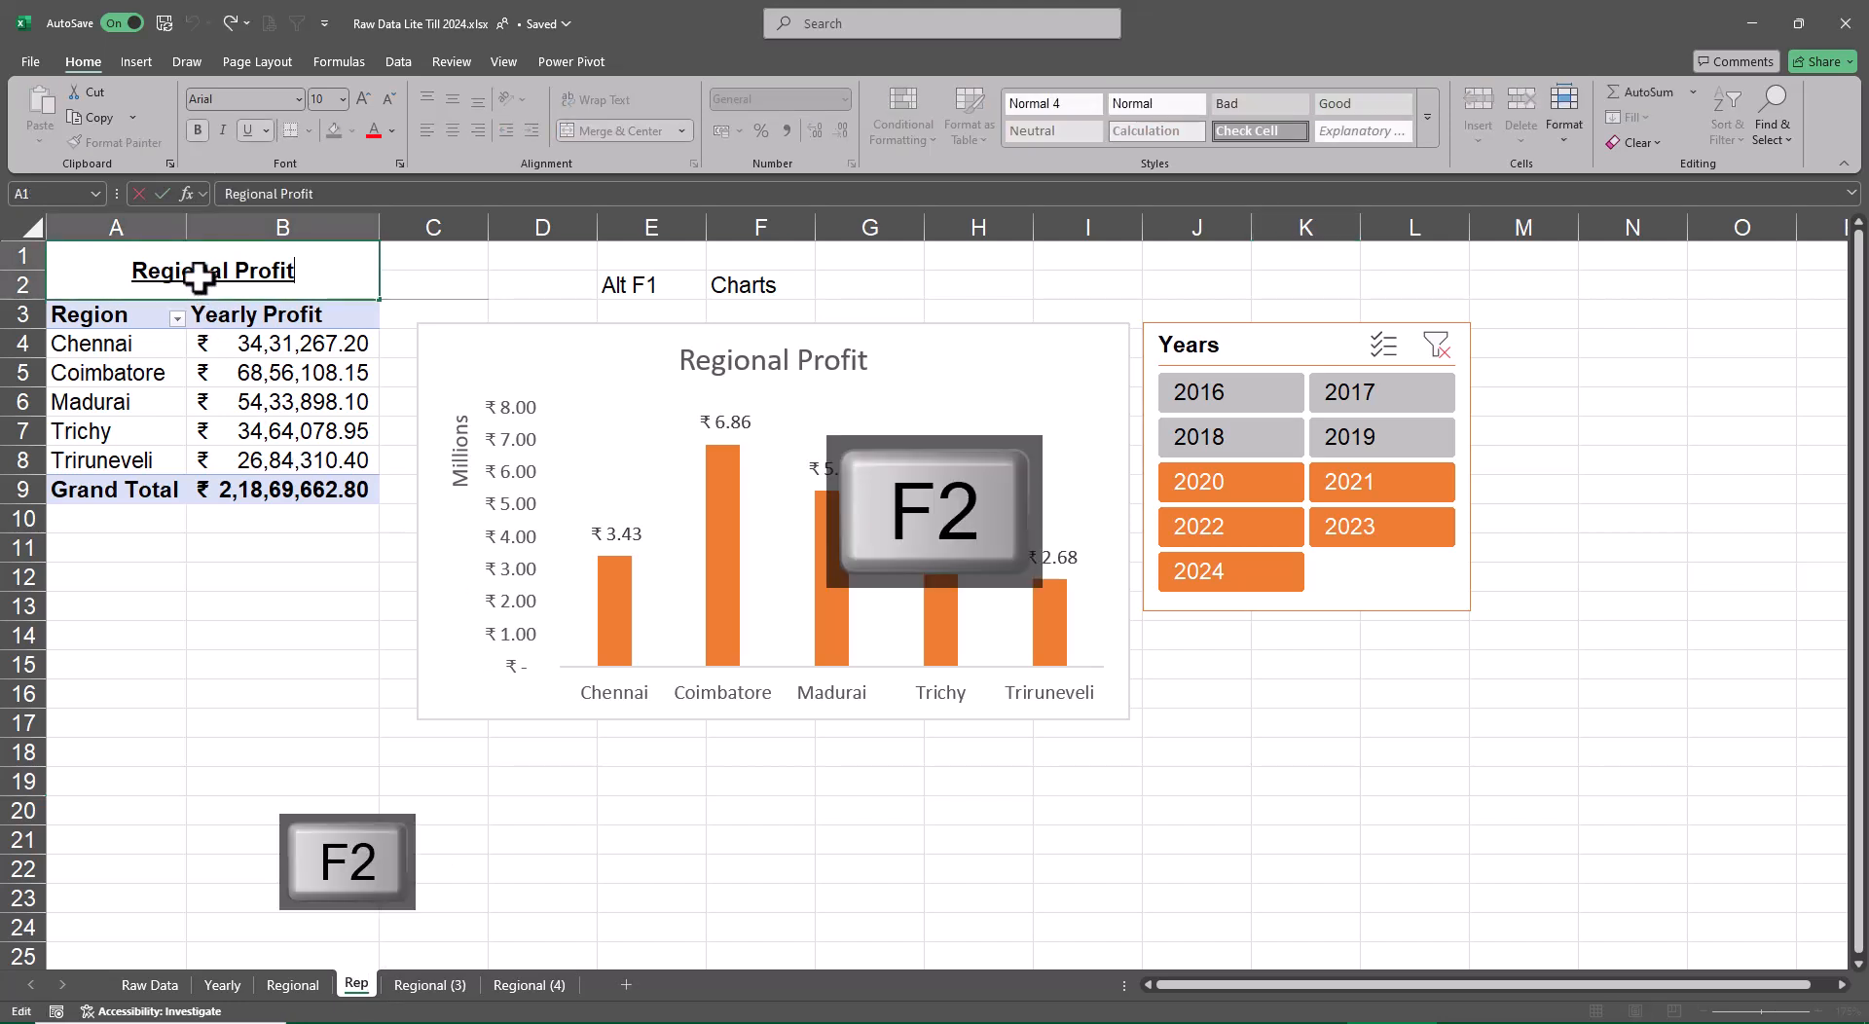
key("Home")
key("Delete")
key("Delete")
key("Delete")
key("Delete")
key("Delete")
key("Delete")
key("Delete")
key("Delete")
key("Delete")
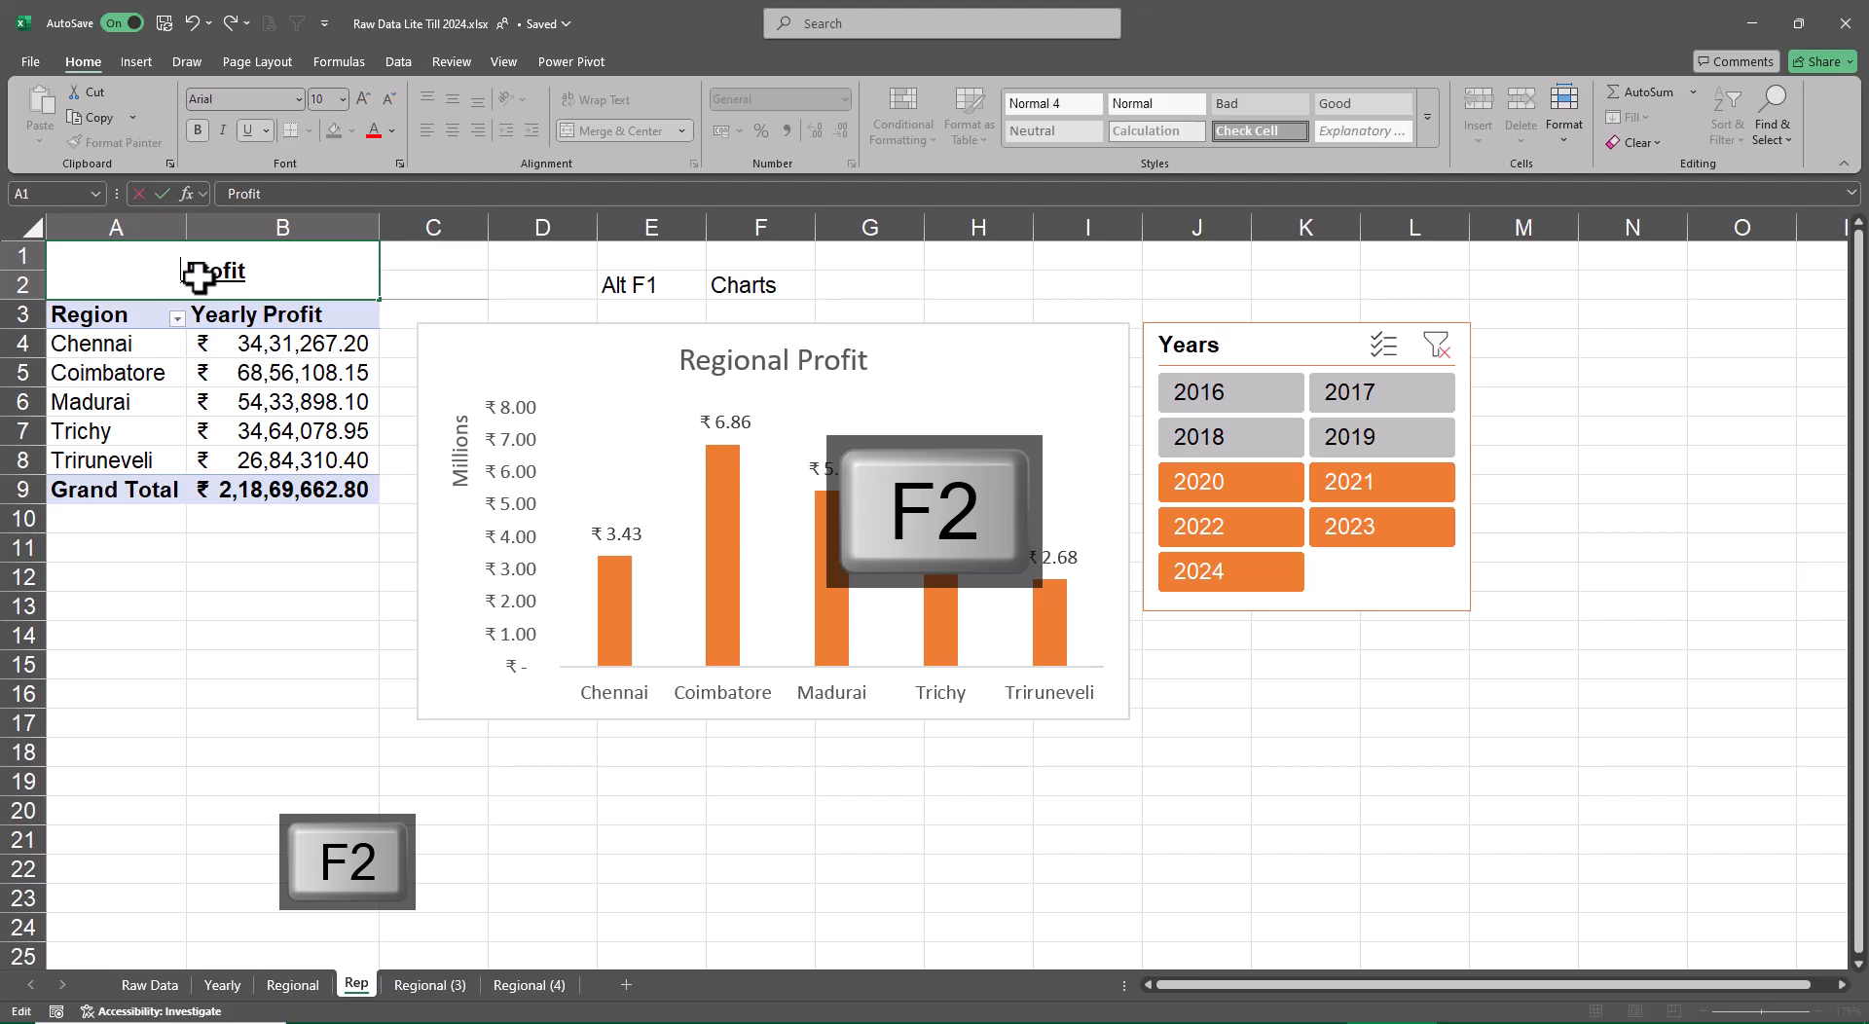
type("Sales Rep")
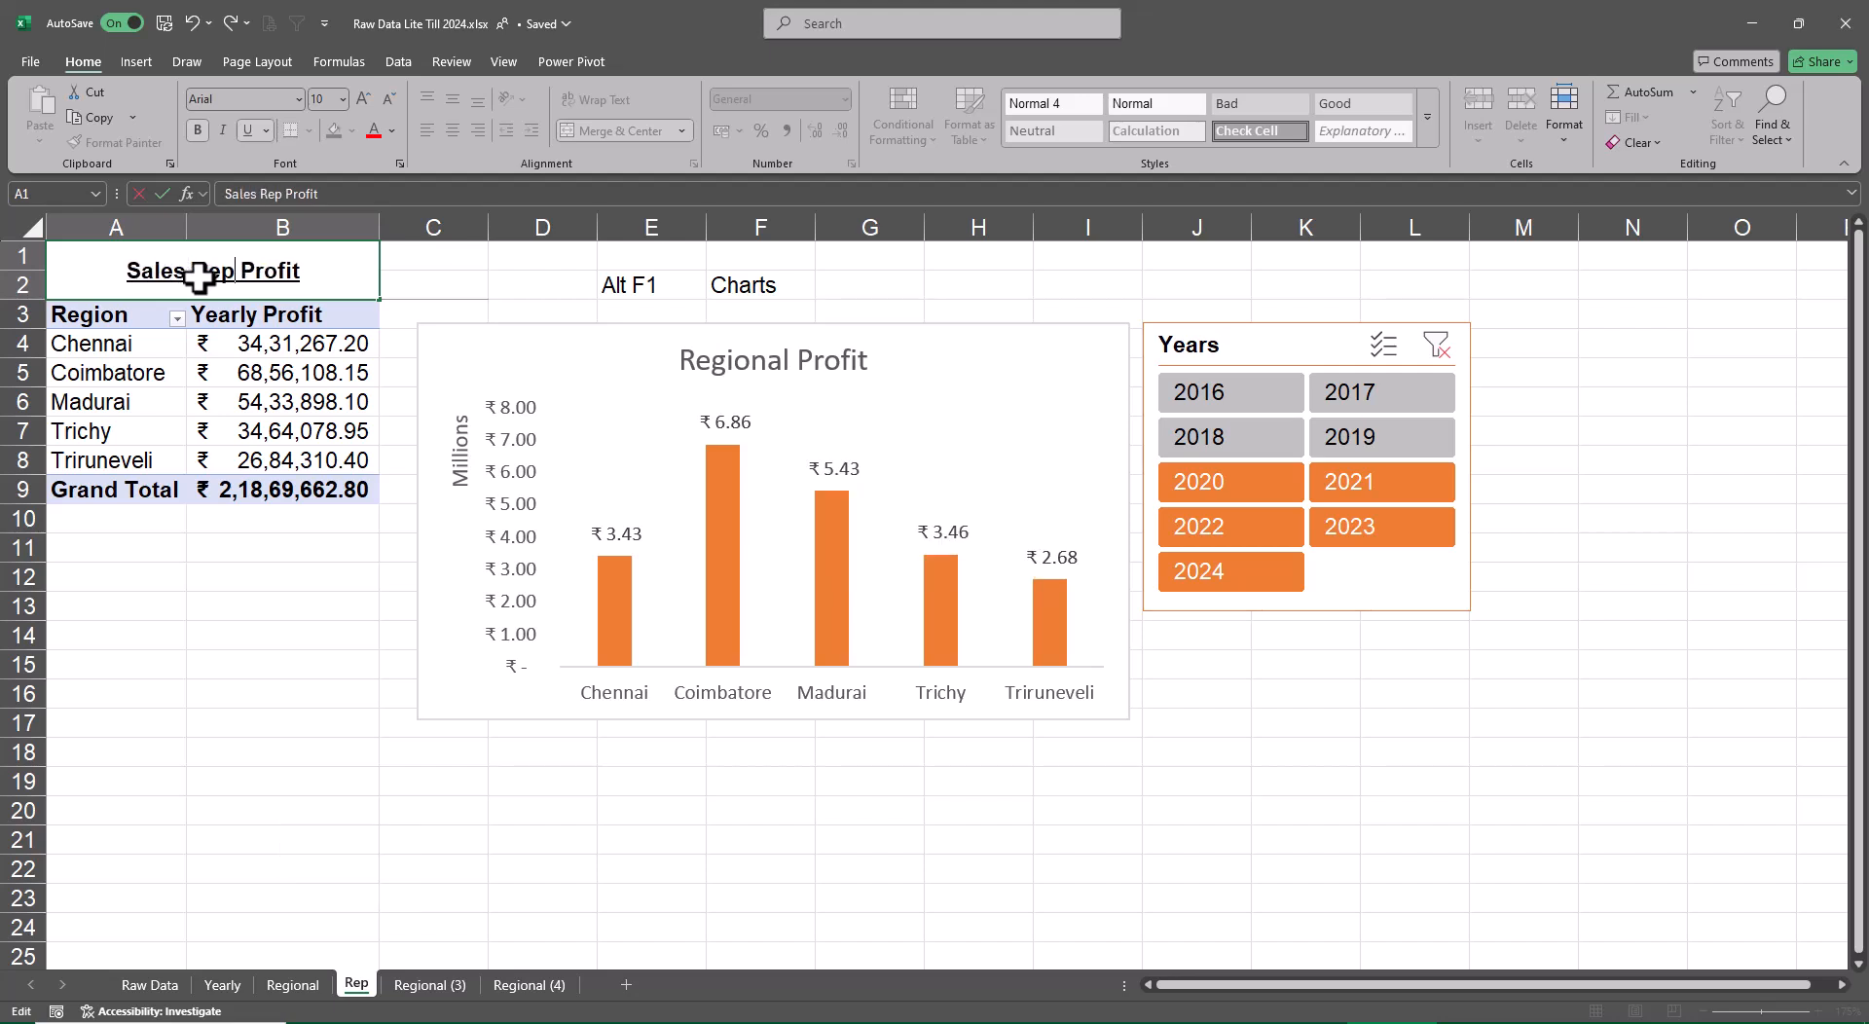
key("Return")
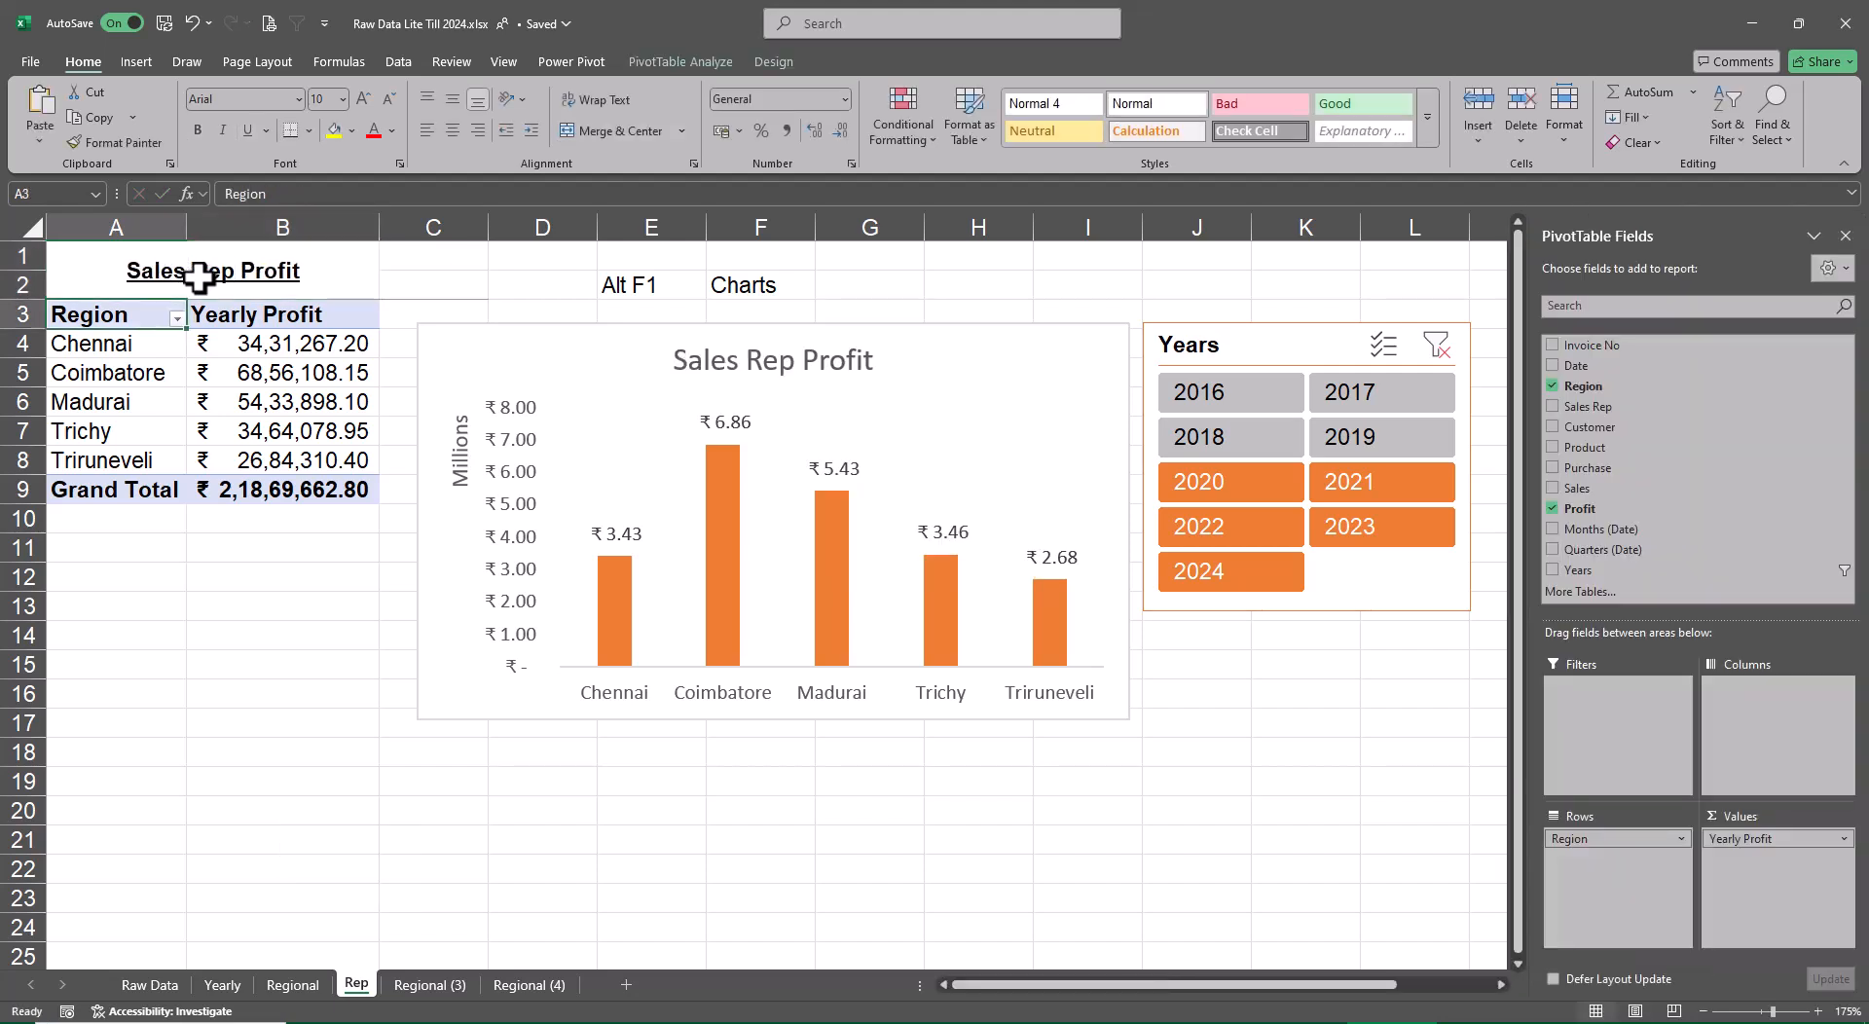
left_click(1553, 384)
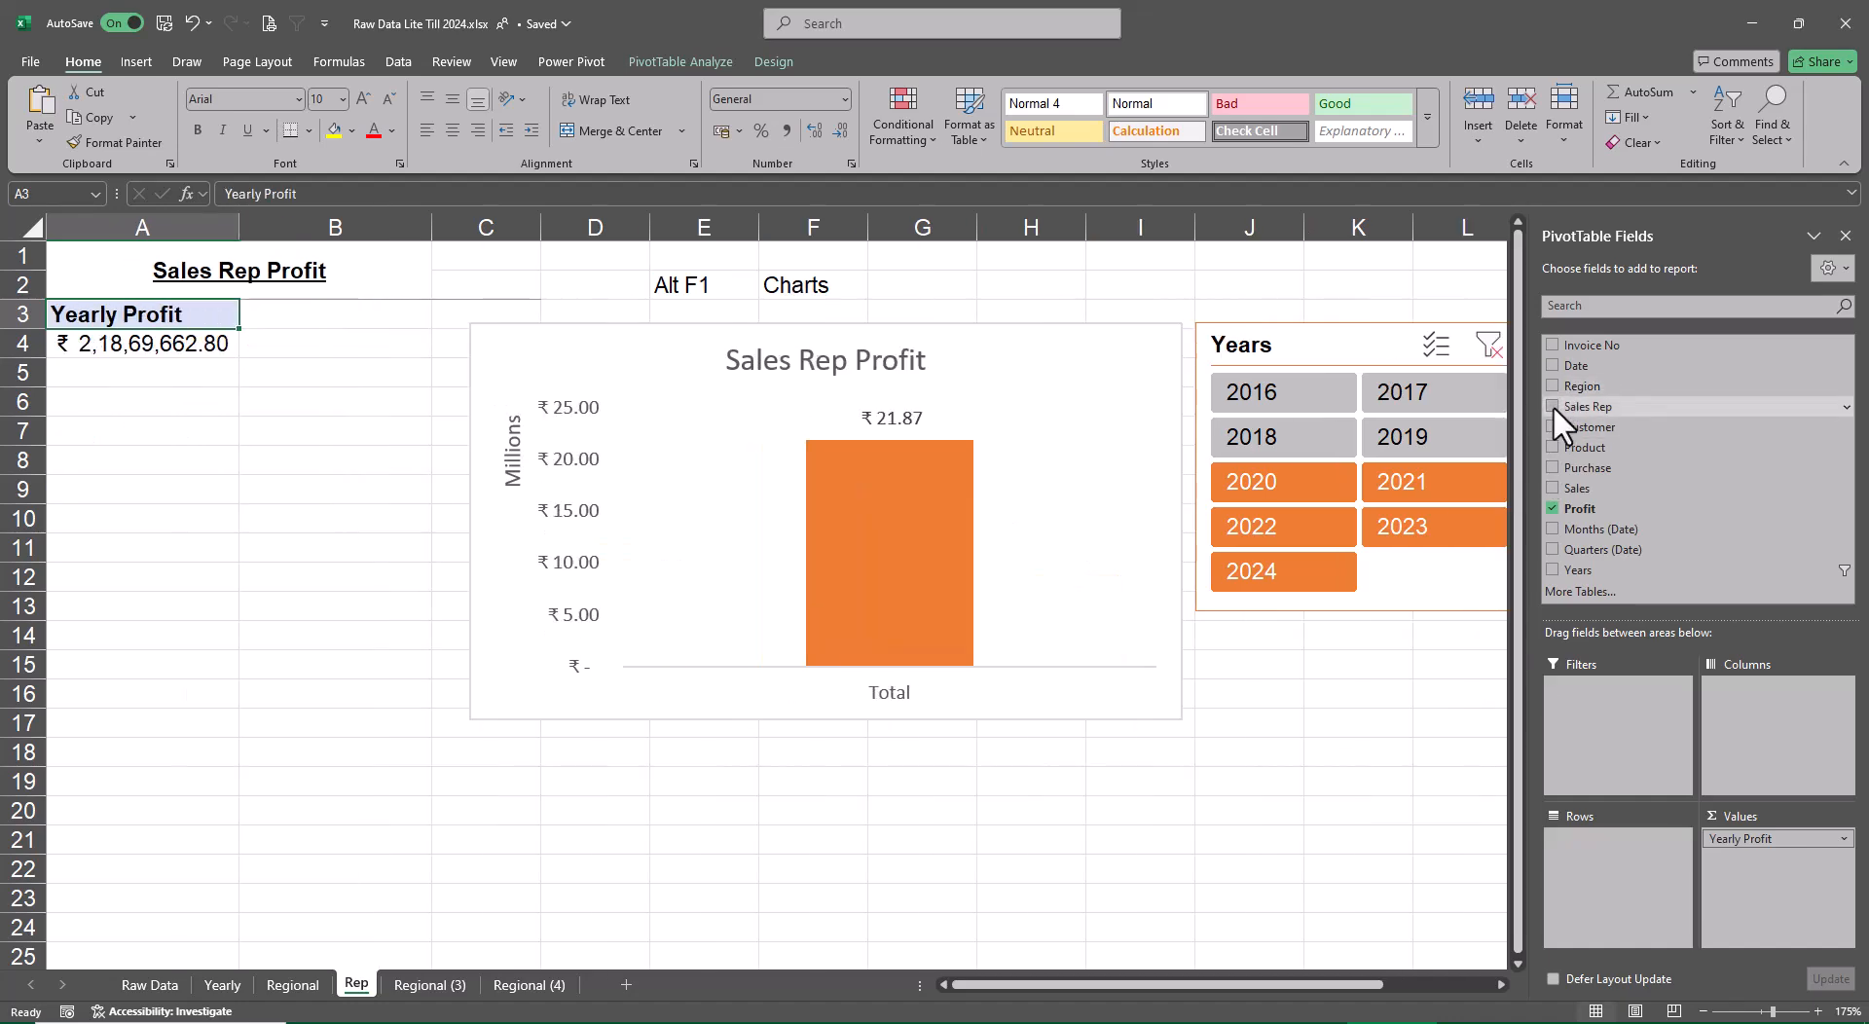
left_click(1552, 407)
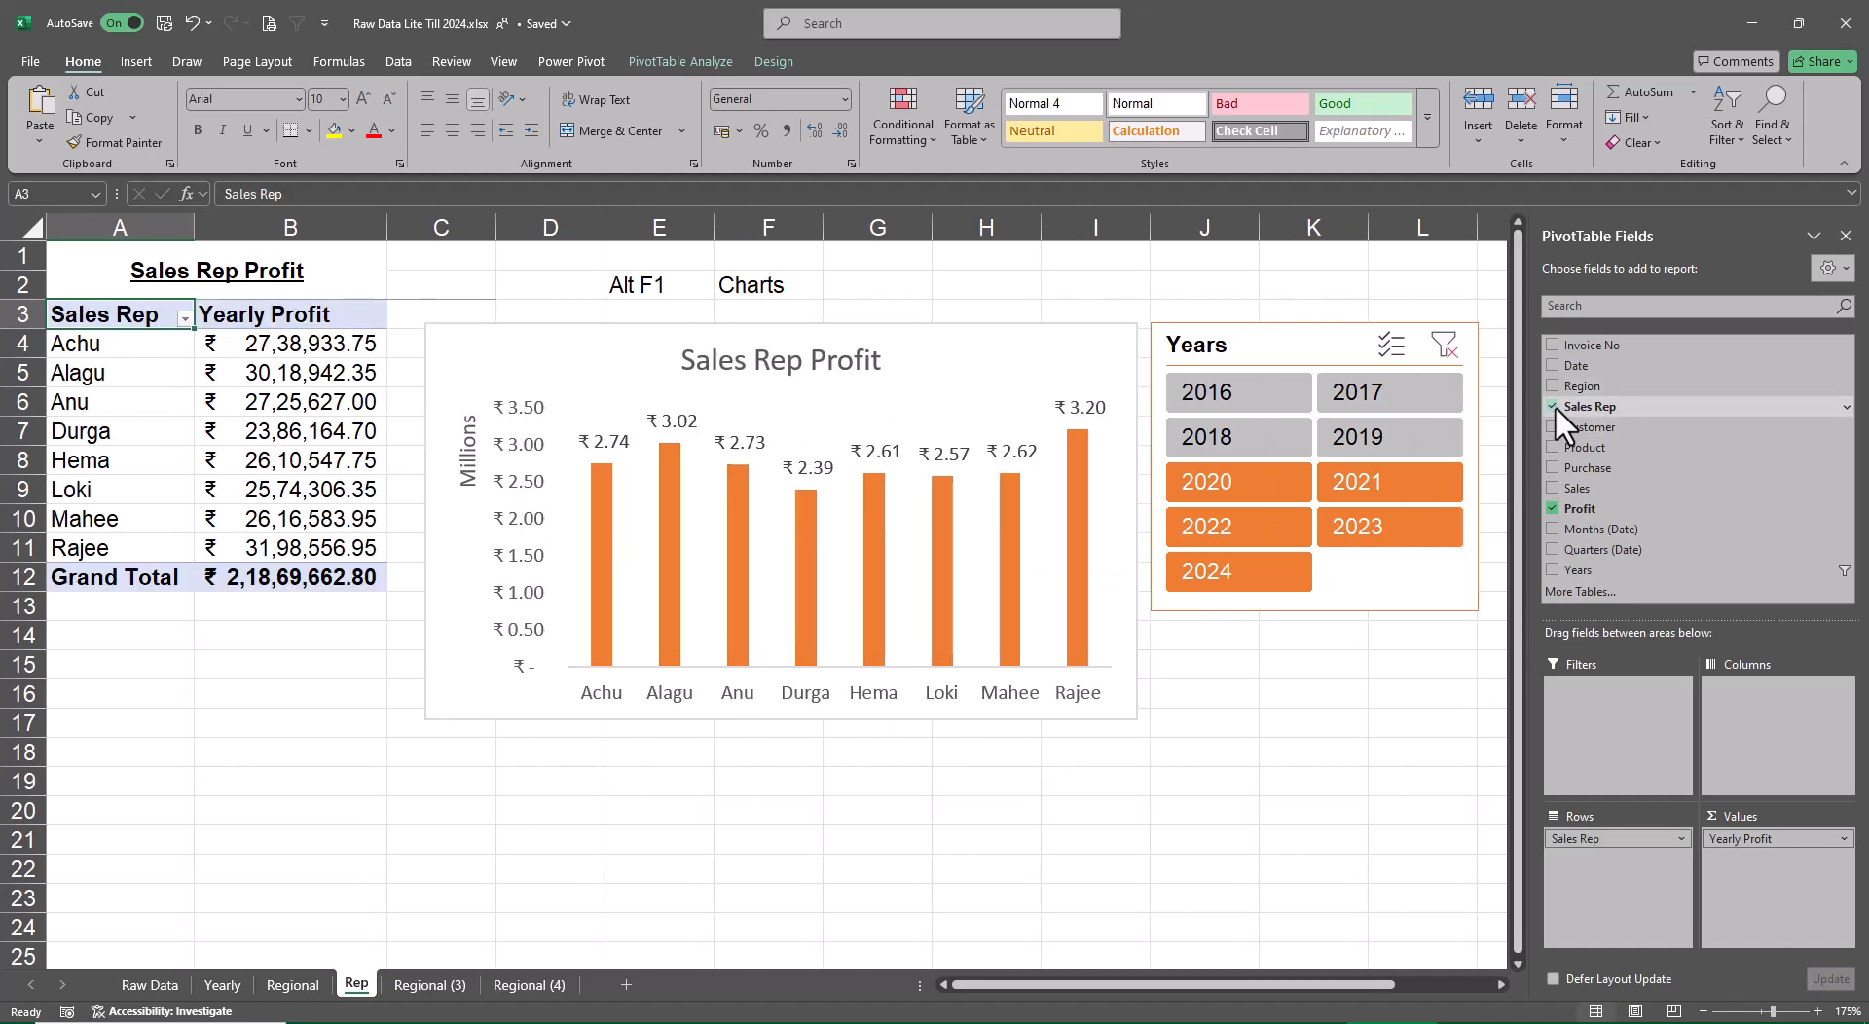
Recolour the Sales Rep Profit chart with the colorful palette that starts with green
left_click(1103, 344)
left_click(776, 62)
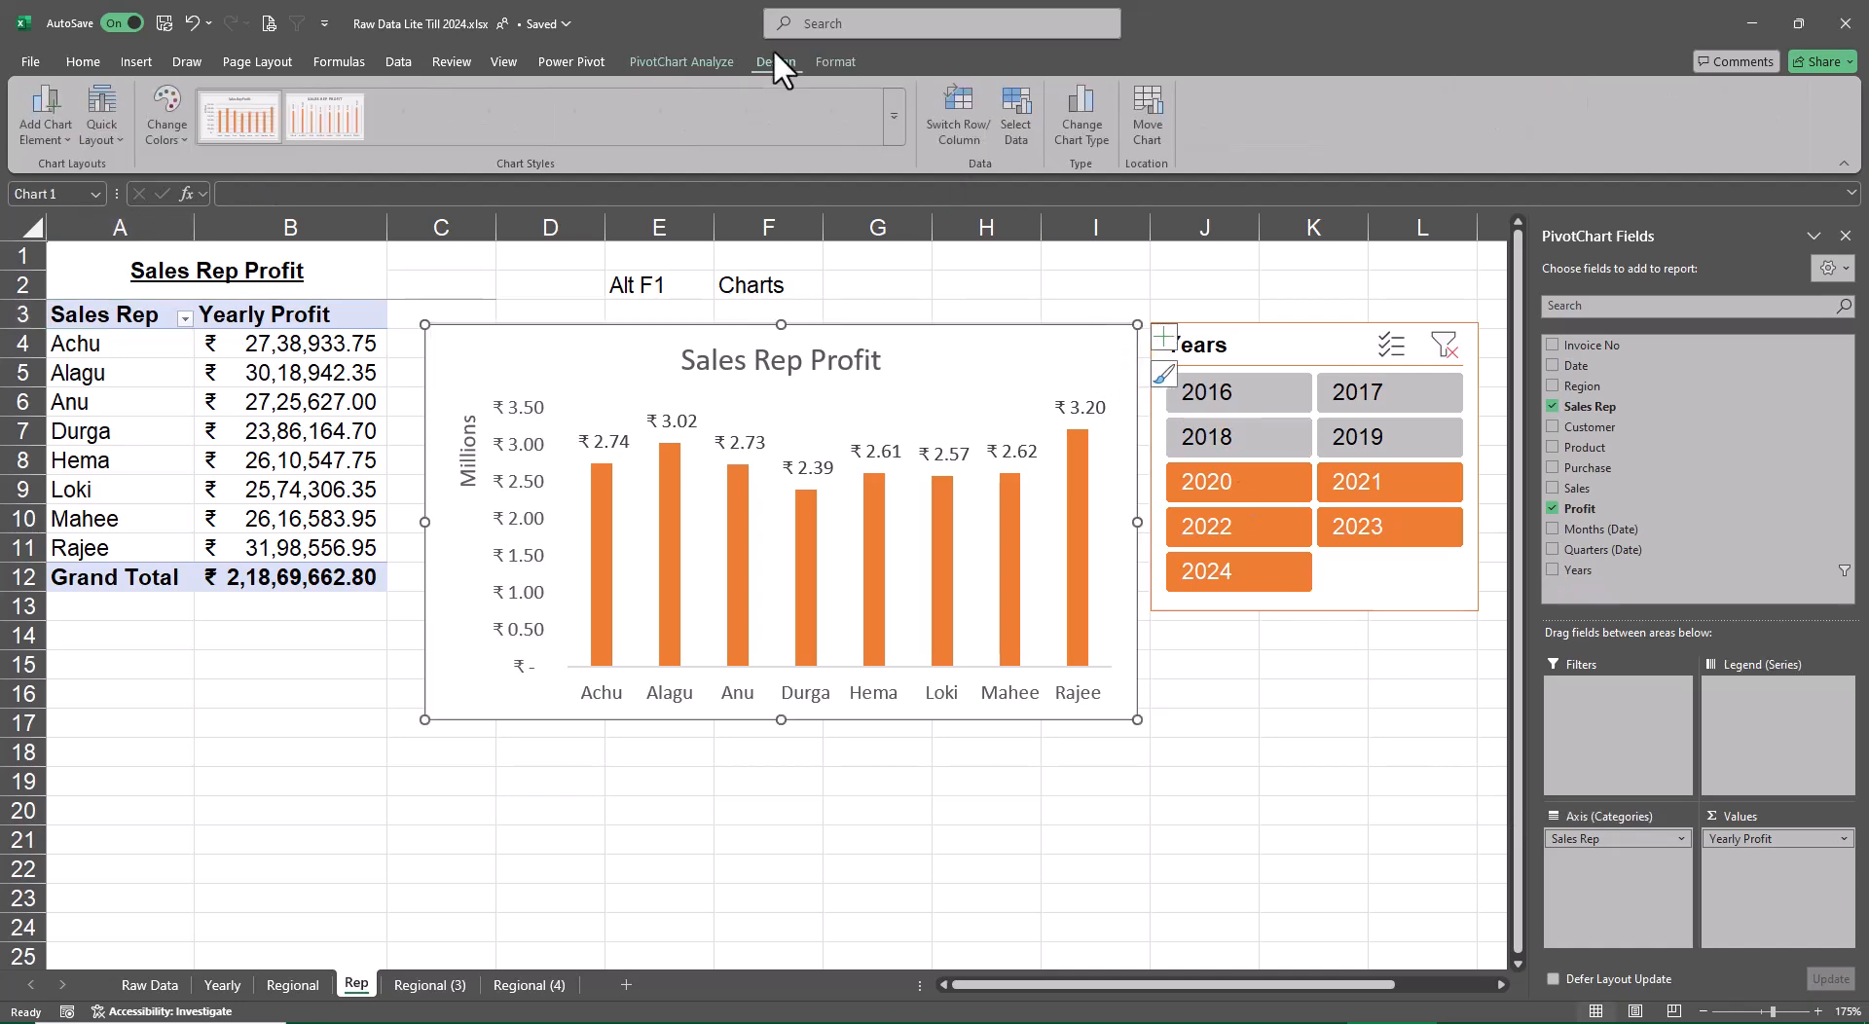
left_click(185, 120)
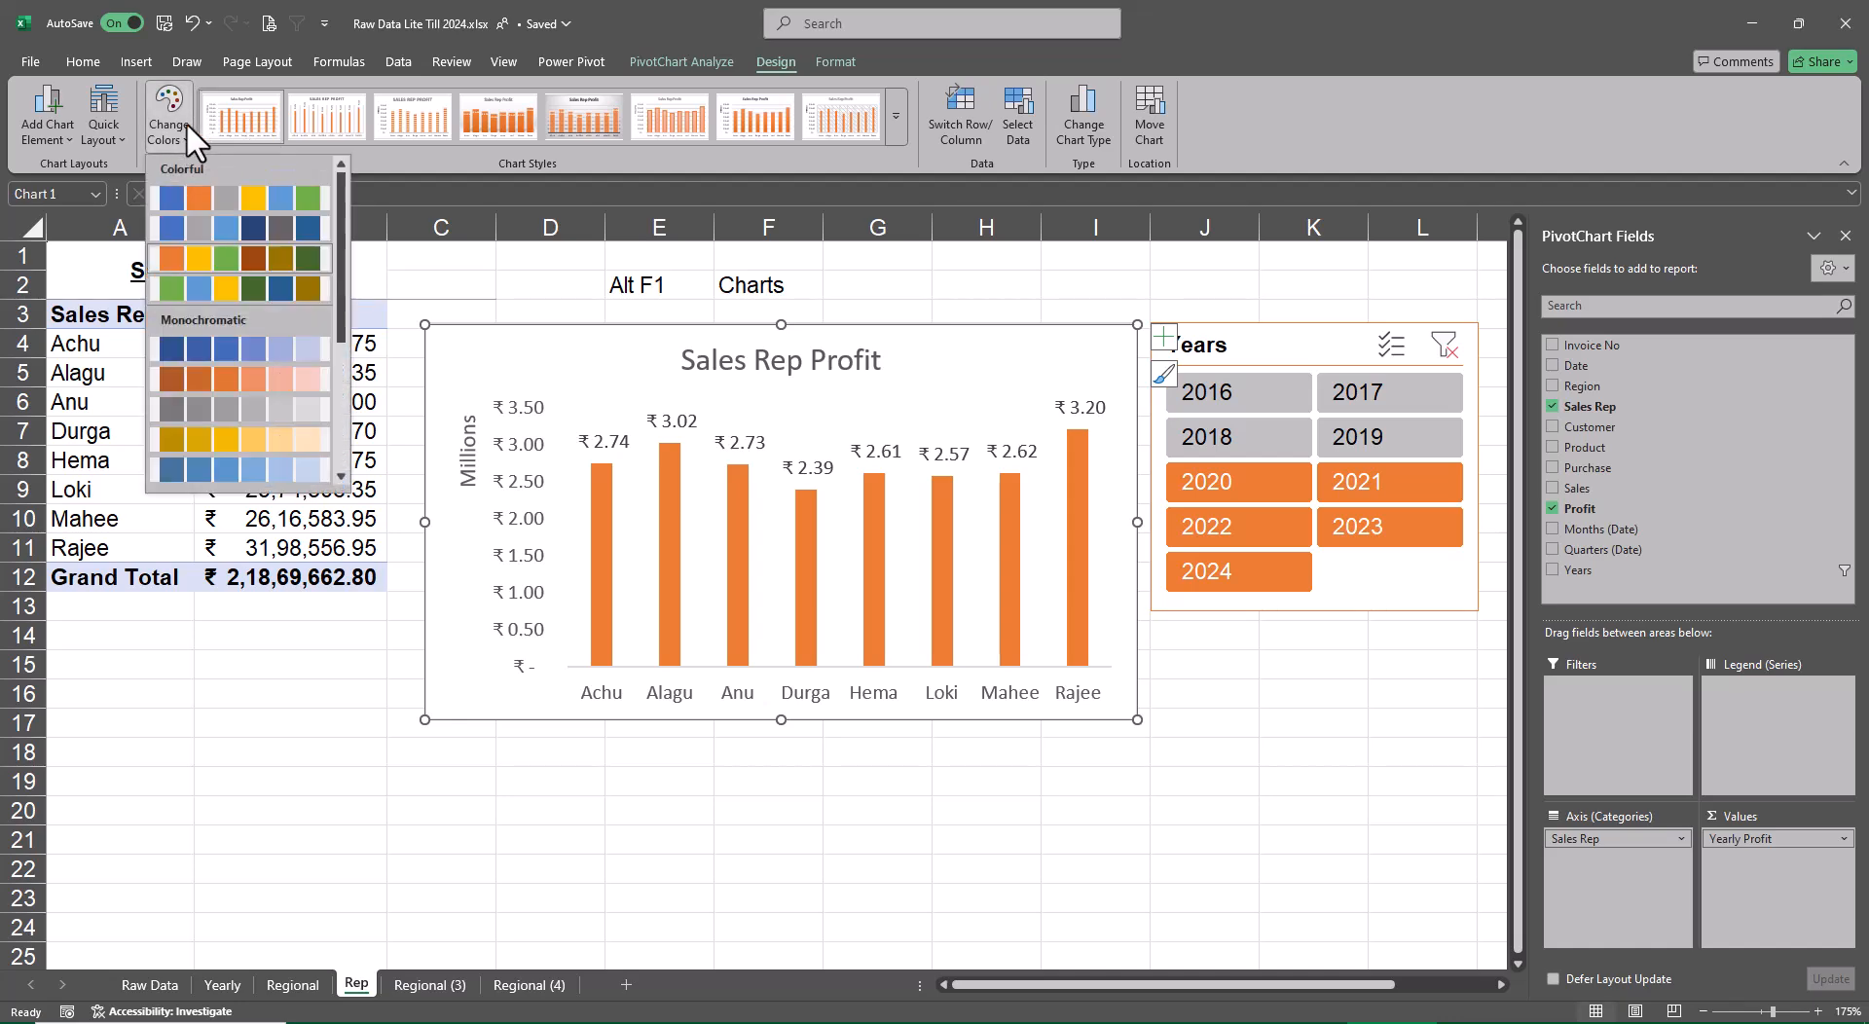
left_click(232, 290)
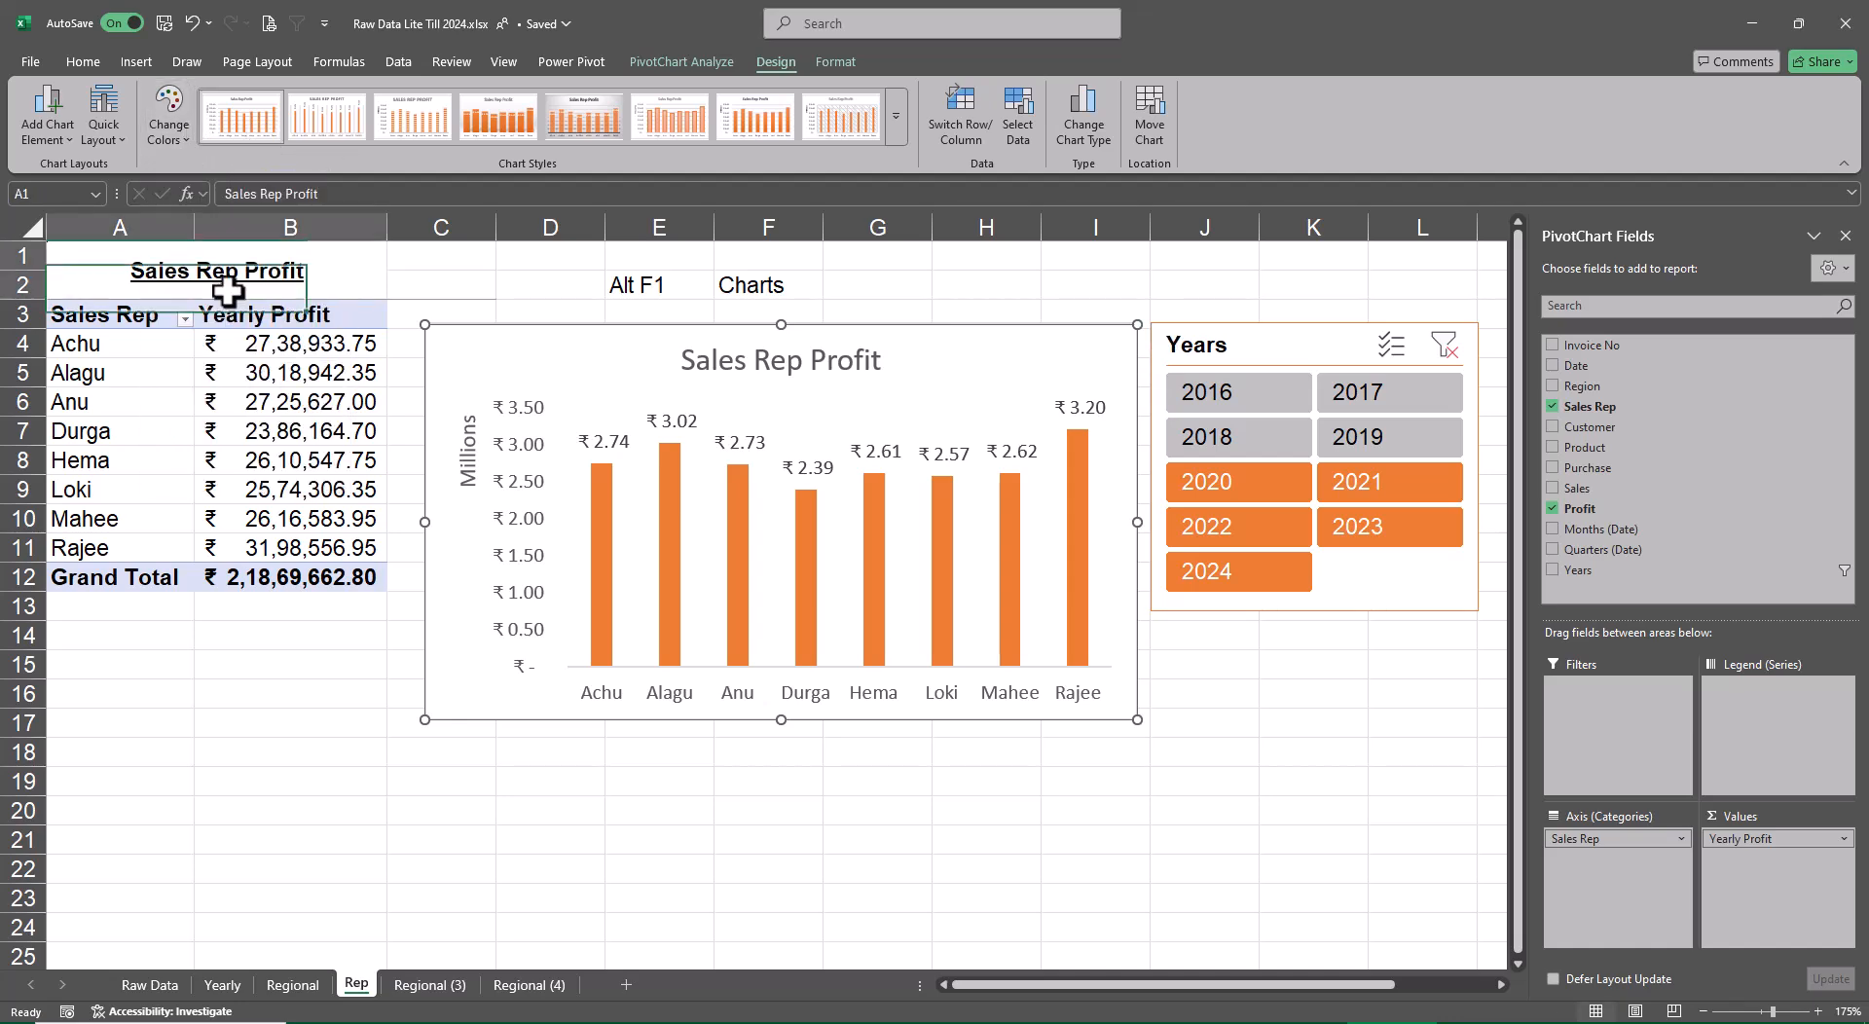
left_click(230, 292)
Apply the green style to the Years slicer on the Rep sheet and deselect it
left_click(1254, 358)
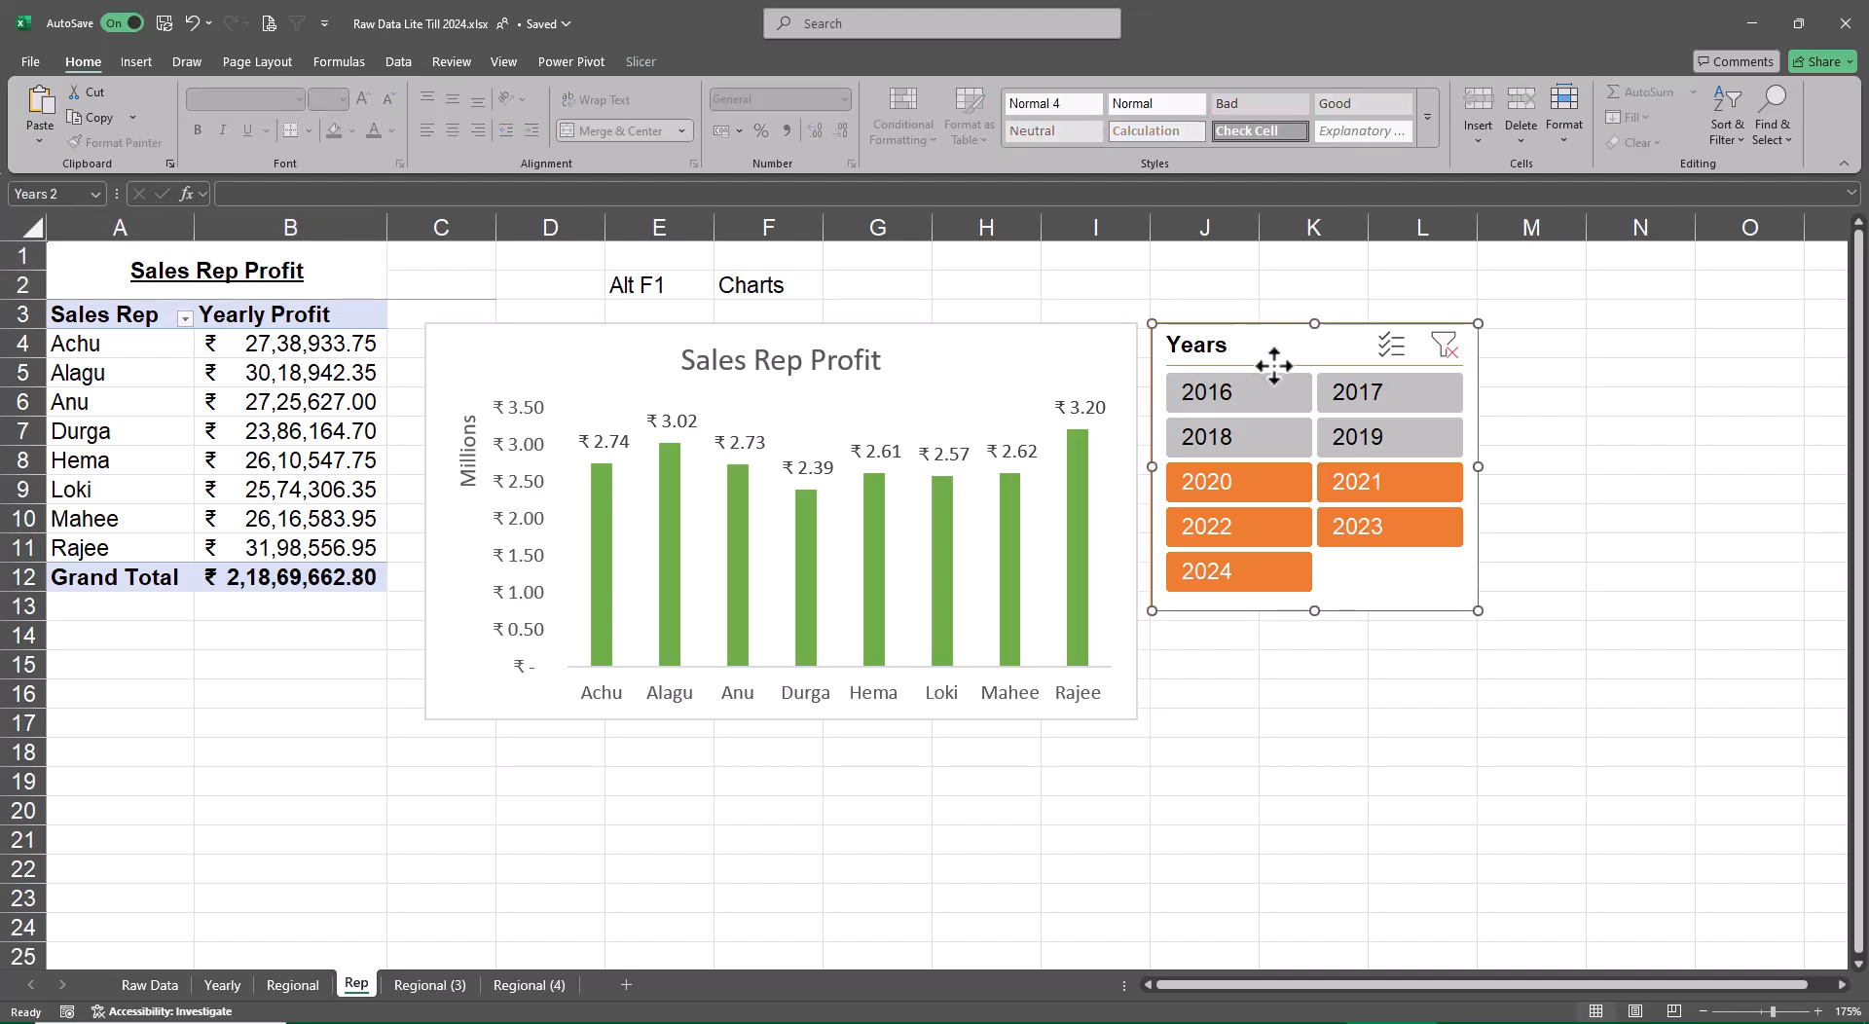
left_click(639, 62)
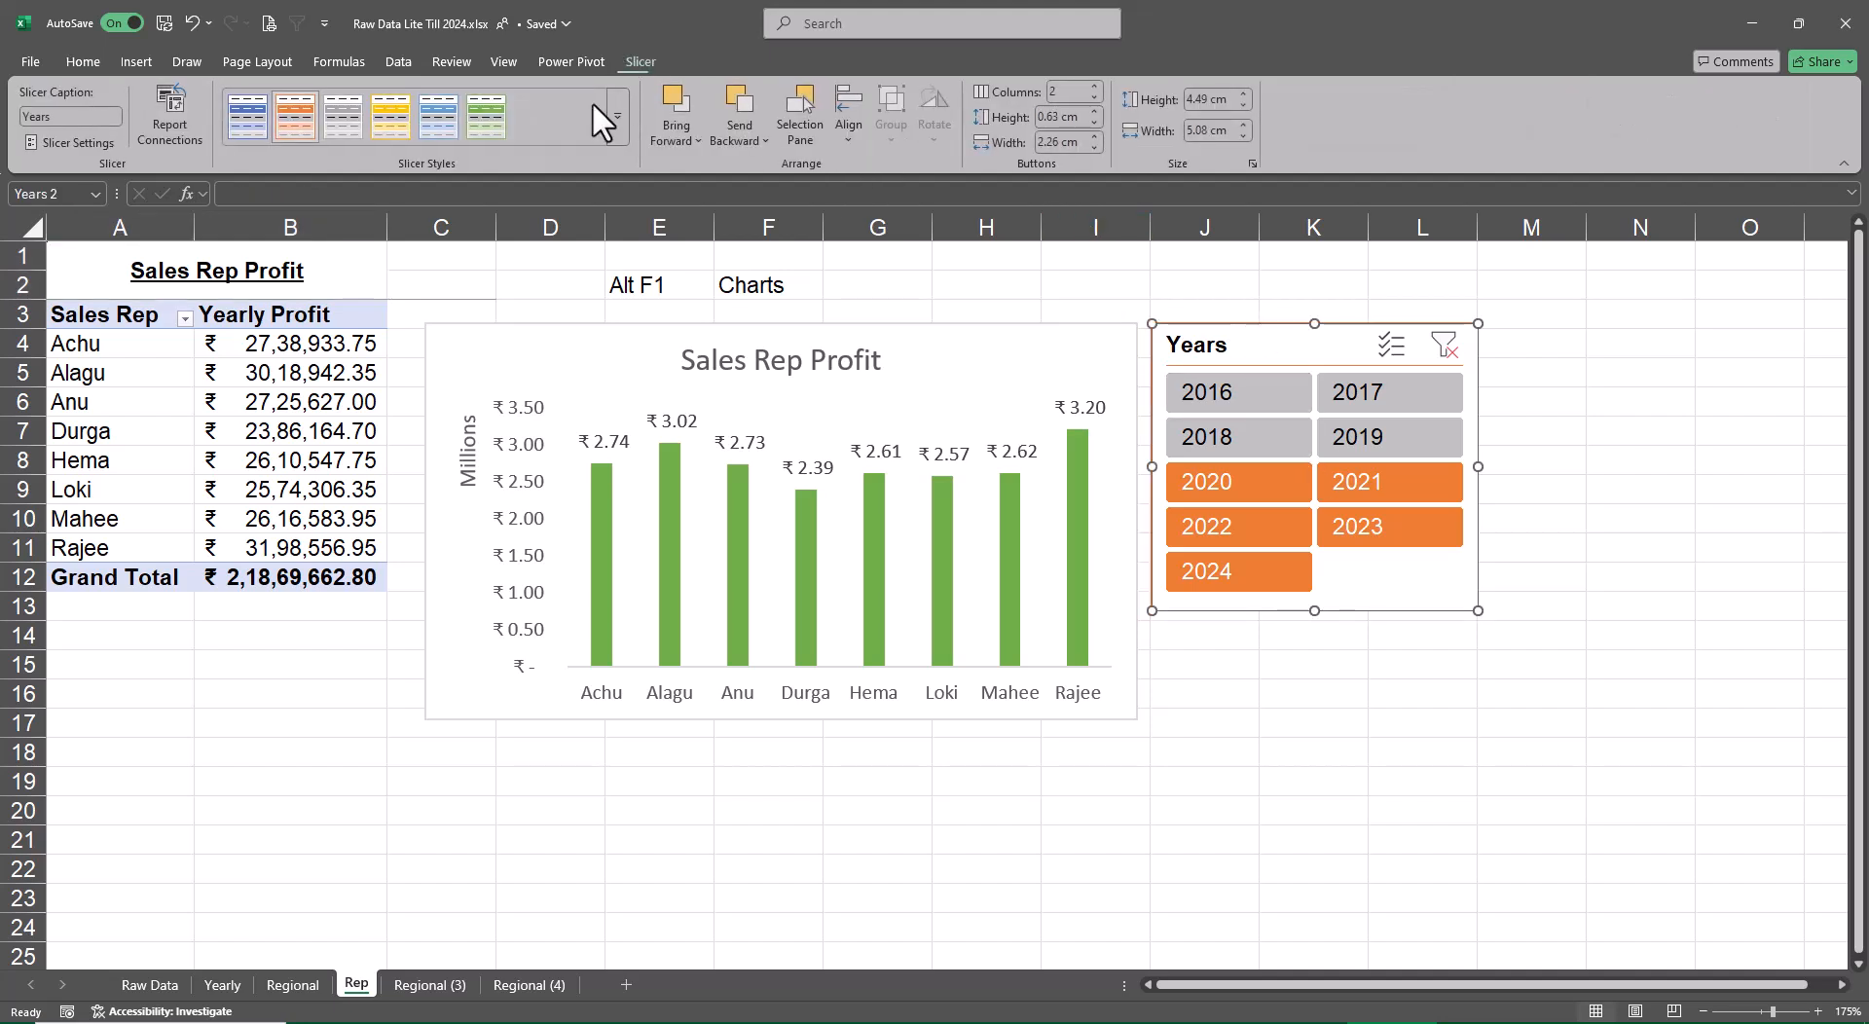
left_click(489, 122)
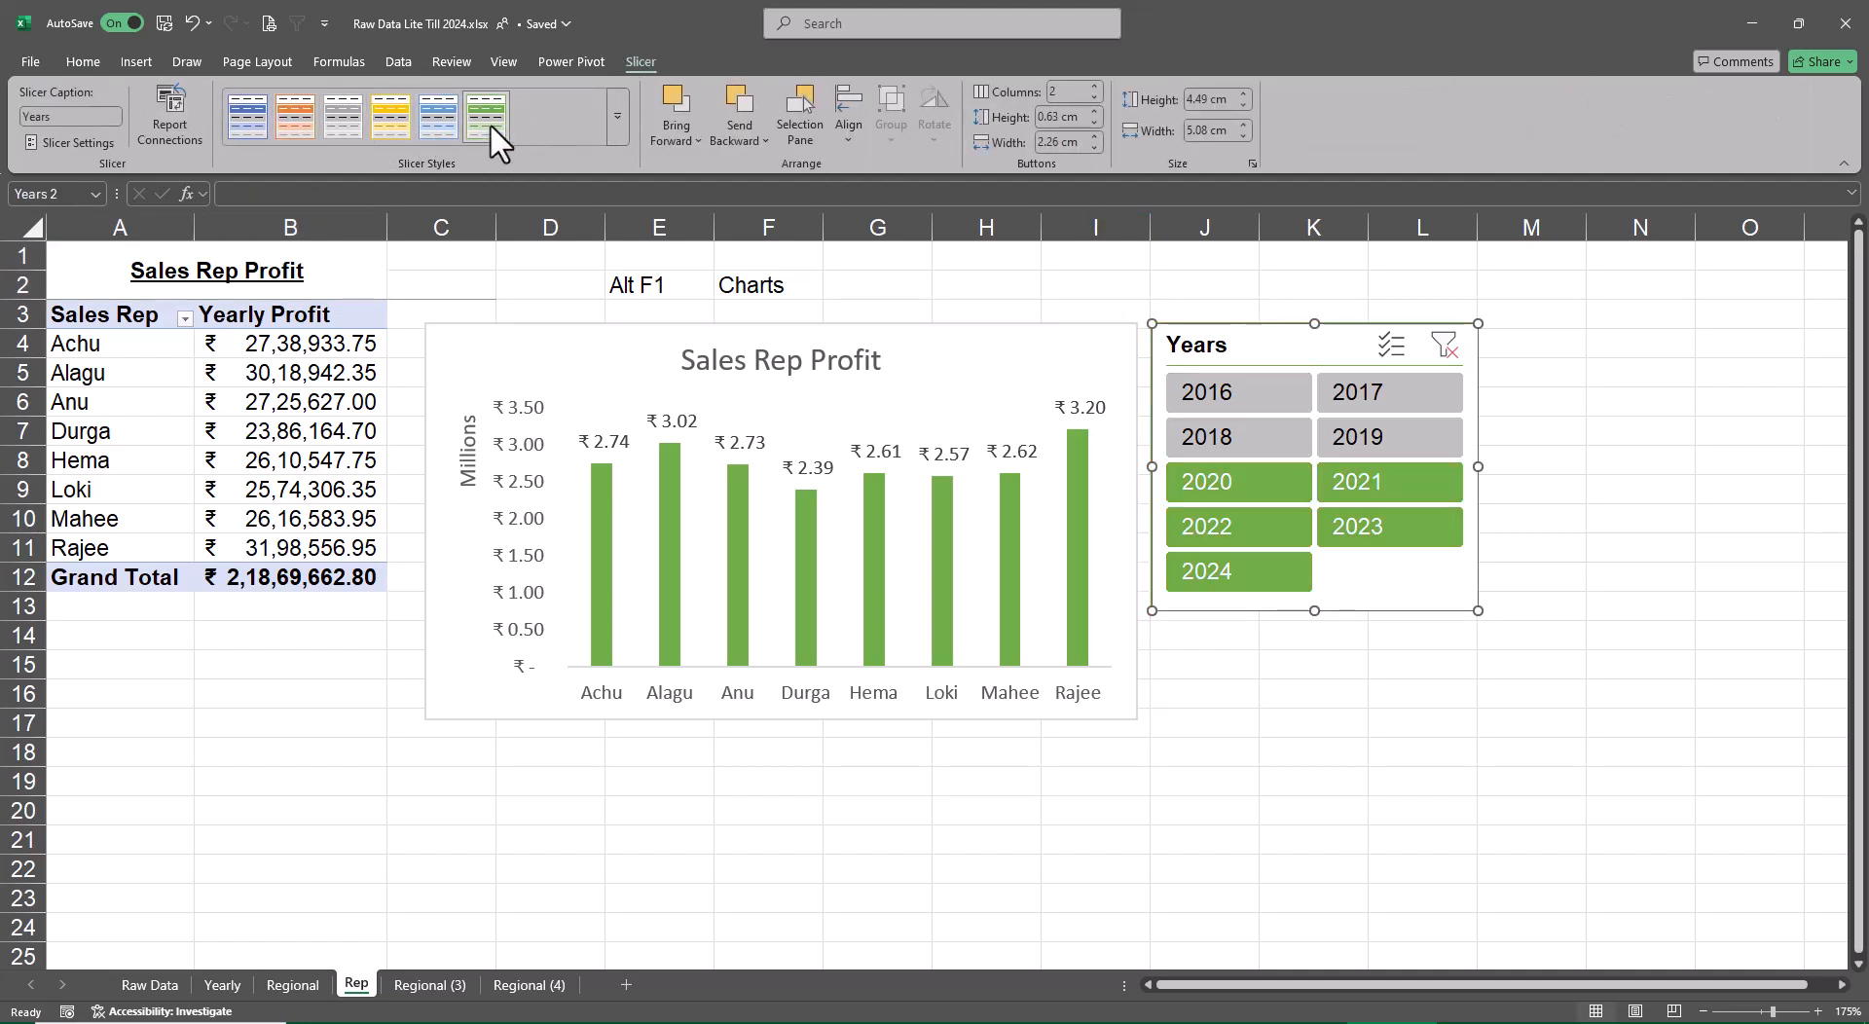
left_click(1341, 699)
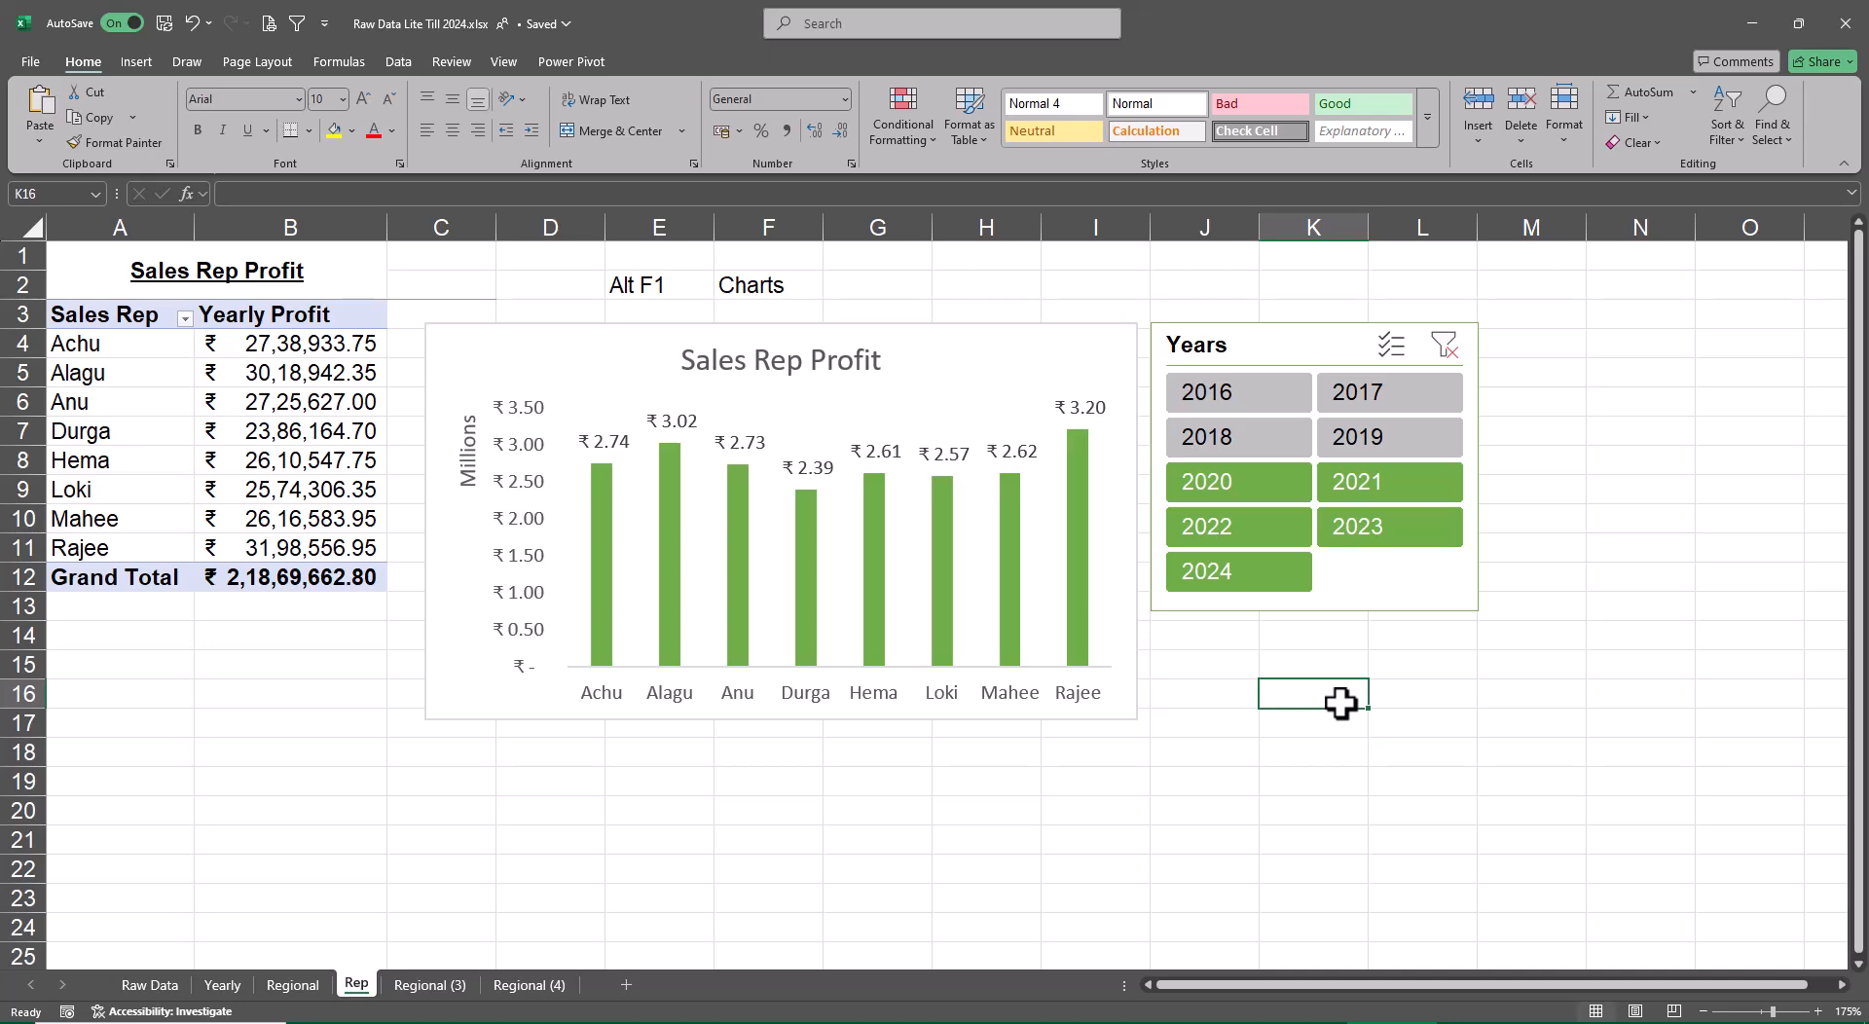
Rename the Regional (3) sheet as Customer
left_click(429, 984)
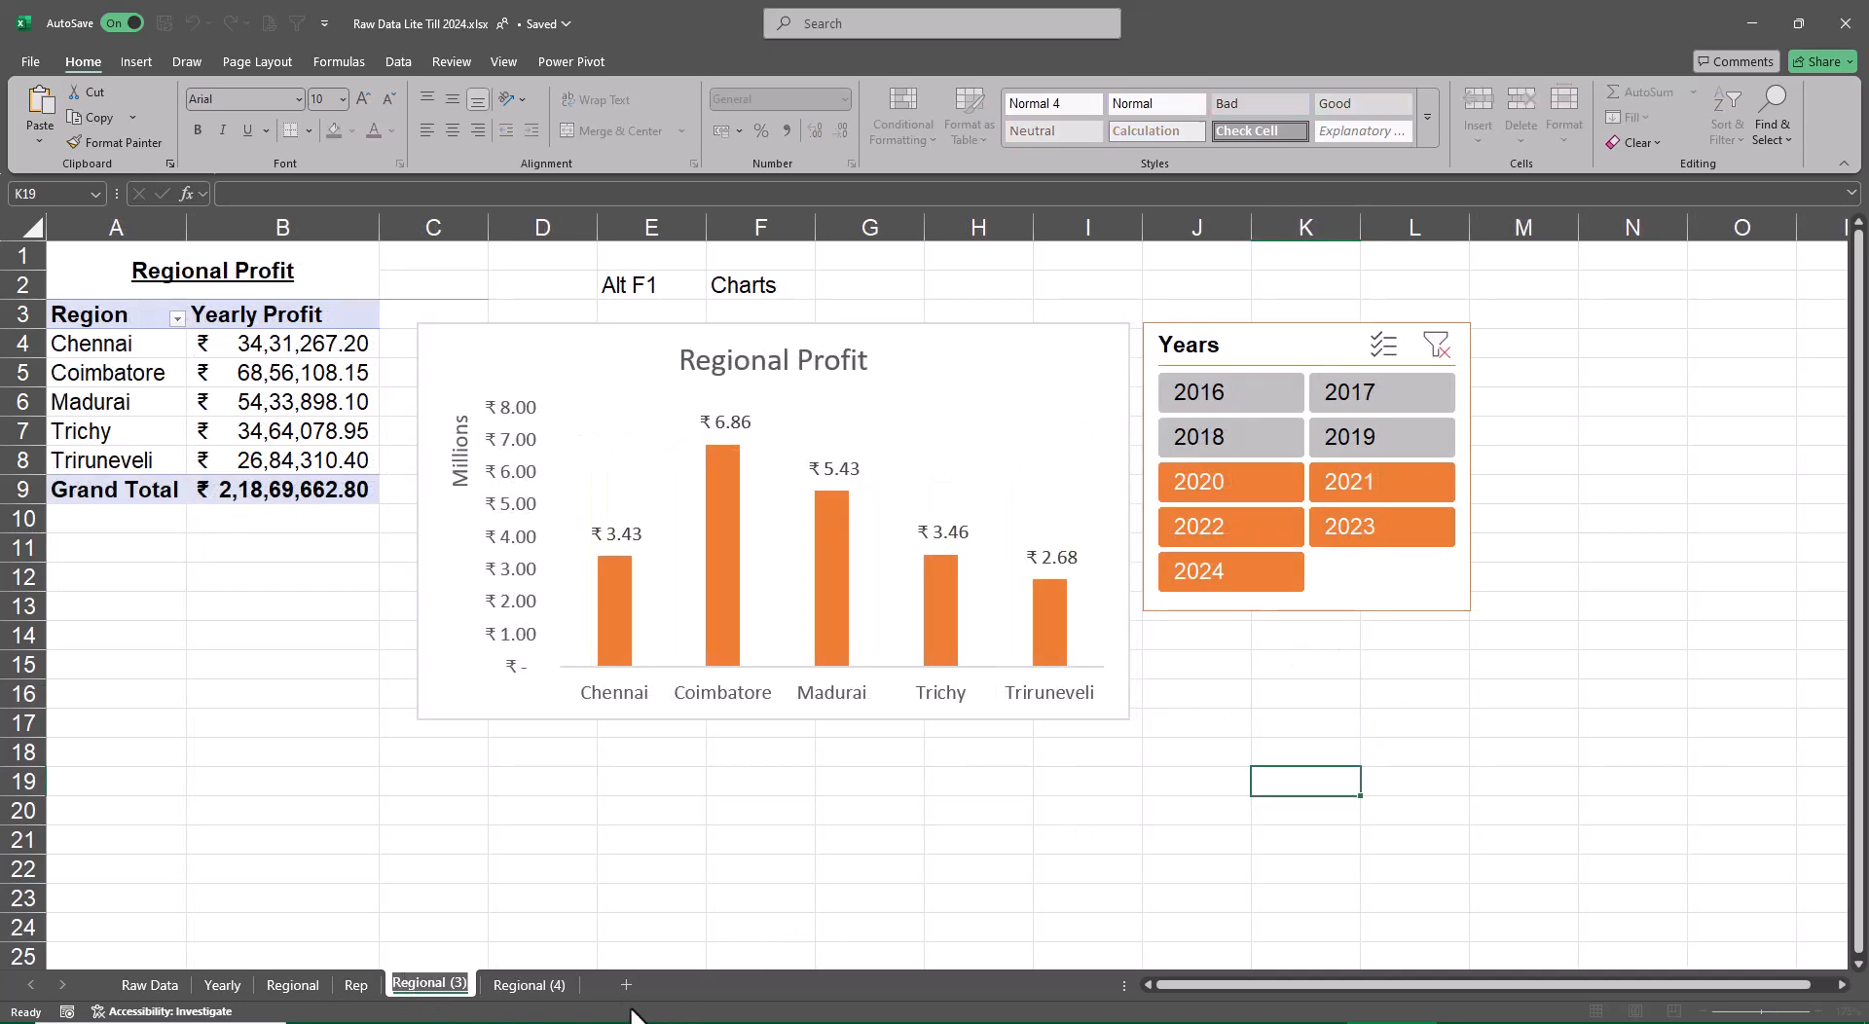
type("Customer")
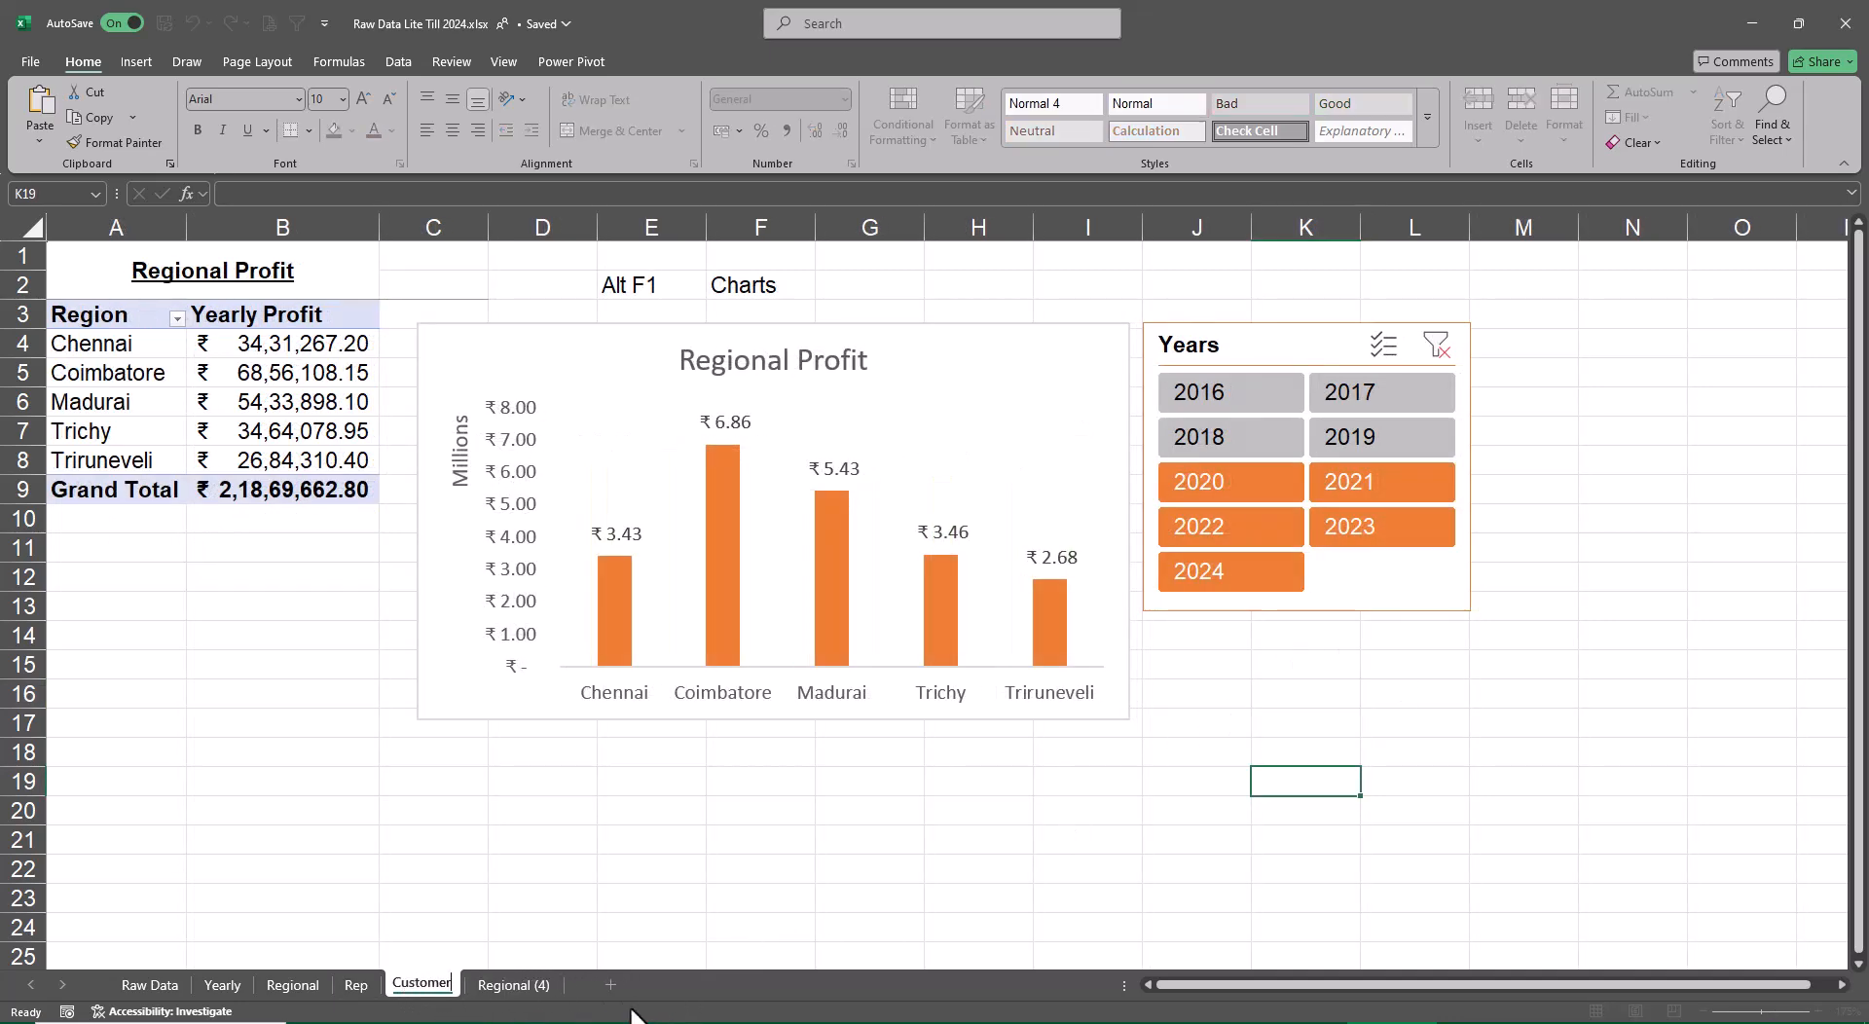
key("Return")
Change the Customer sheet's heading to Customer Profit and replace Region with Customer in its pivot table
left_click(220, 282)
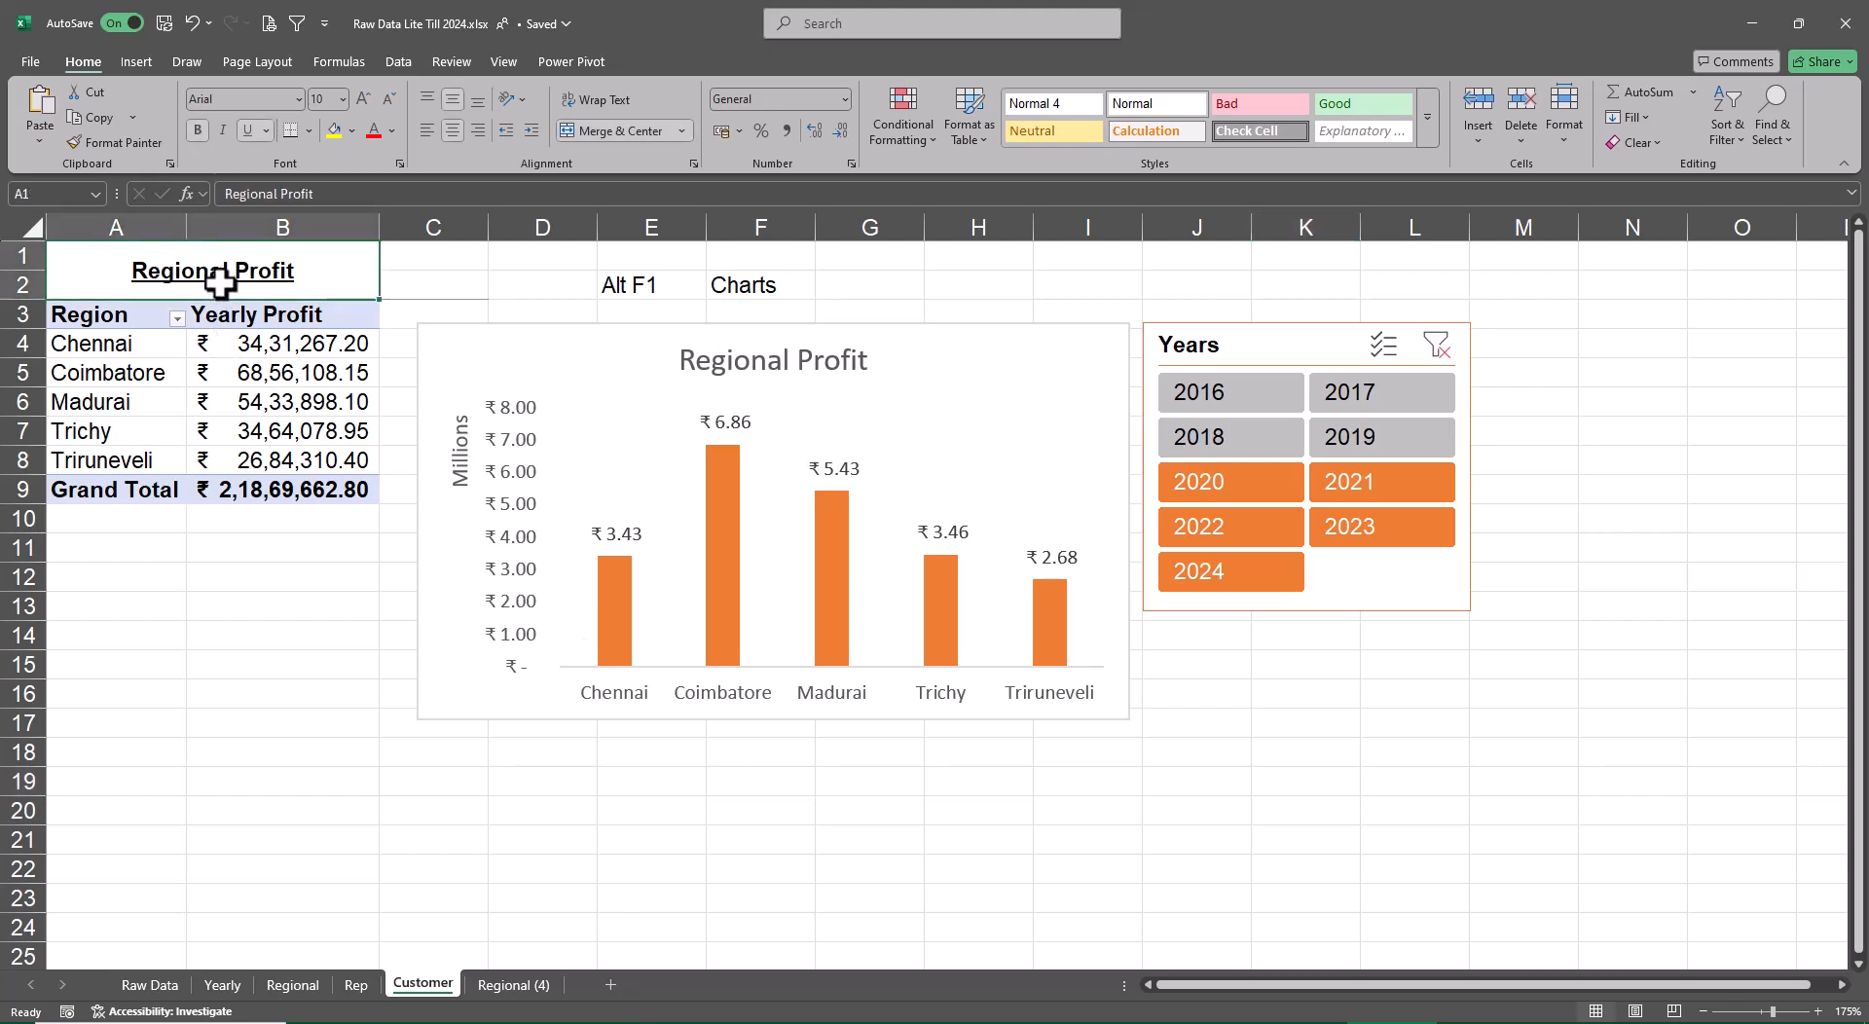
key("F2")
key("Home")
key("Delete")
key("Delete")
key("Delete")
key("Delete")
key("Delete")
key("Delete")
key("Delete")
key("Delete")
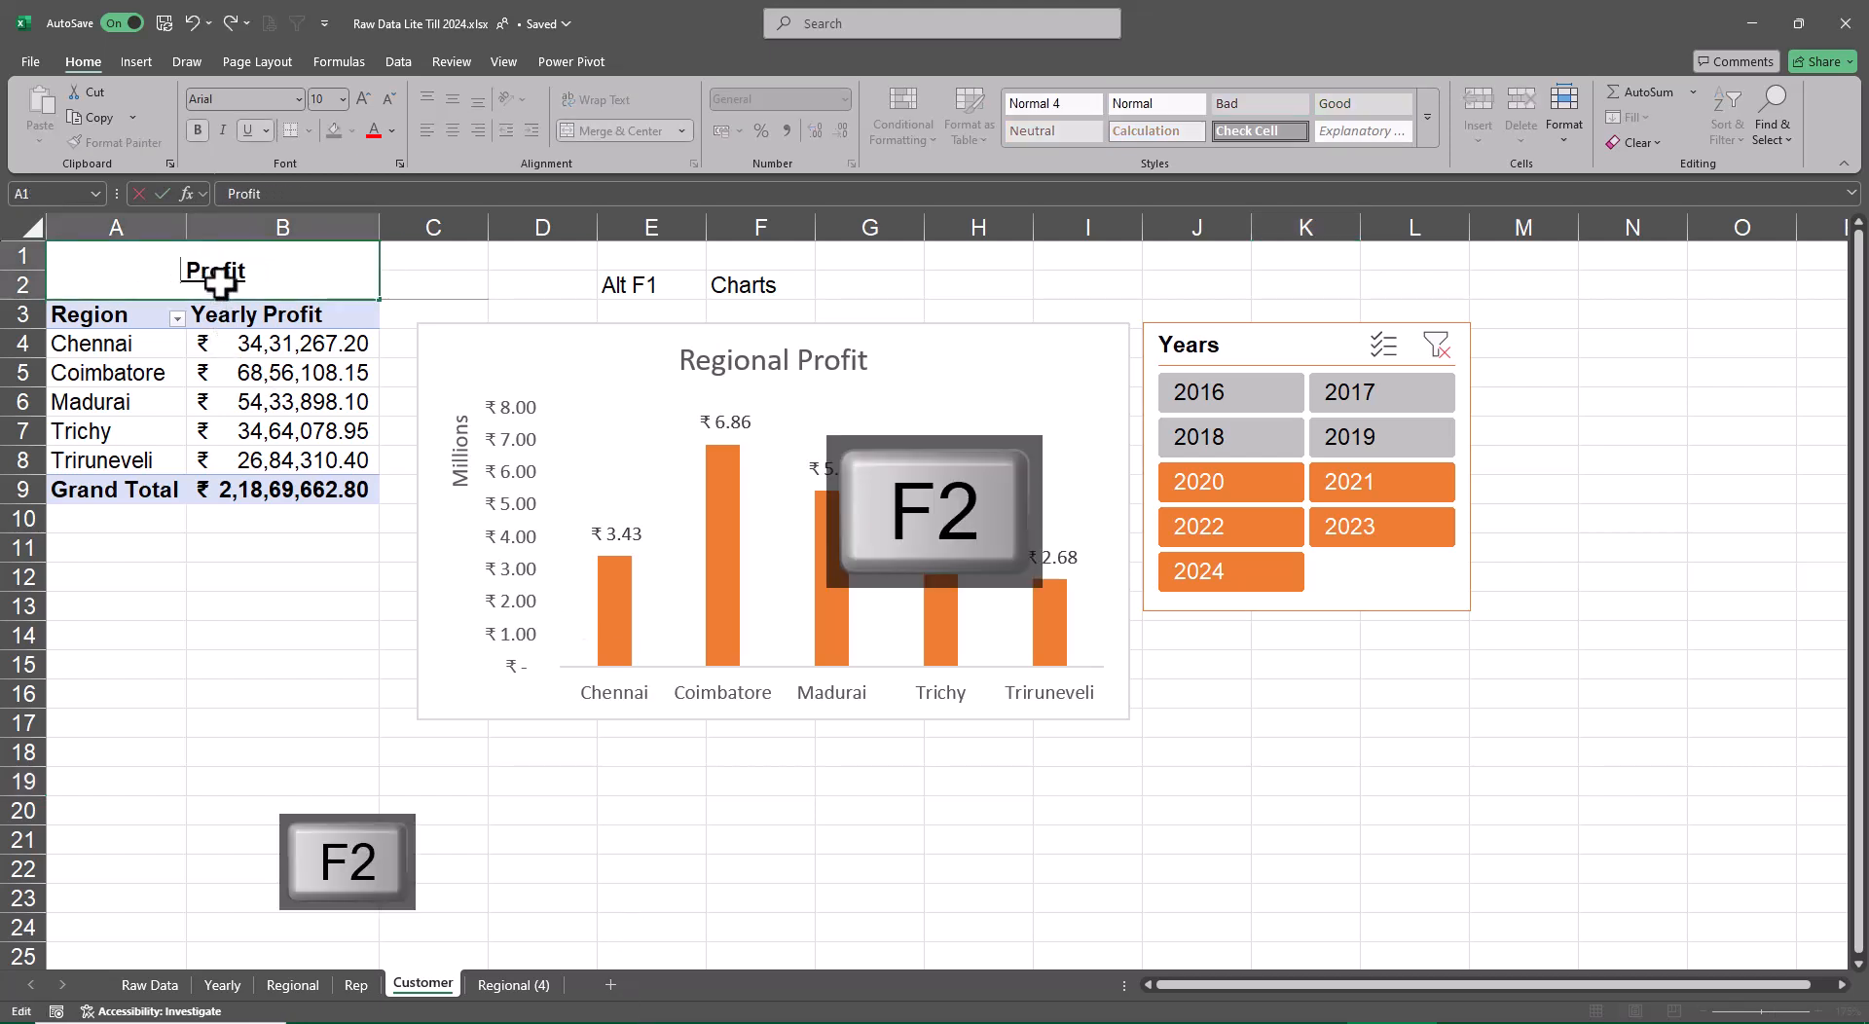
type("Customer")
key("Return")
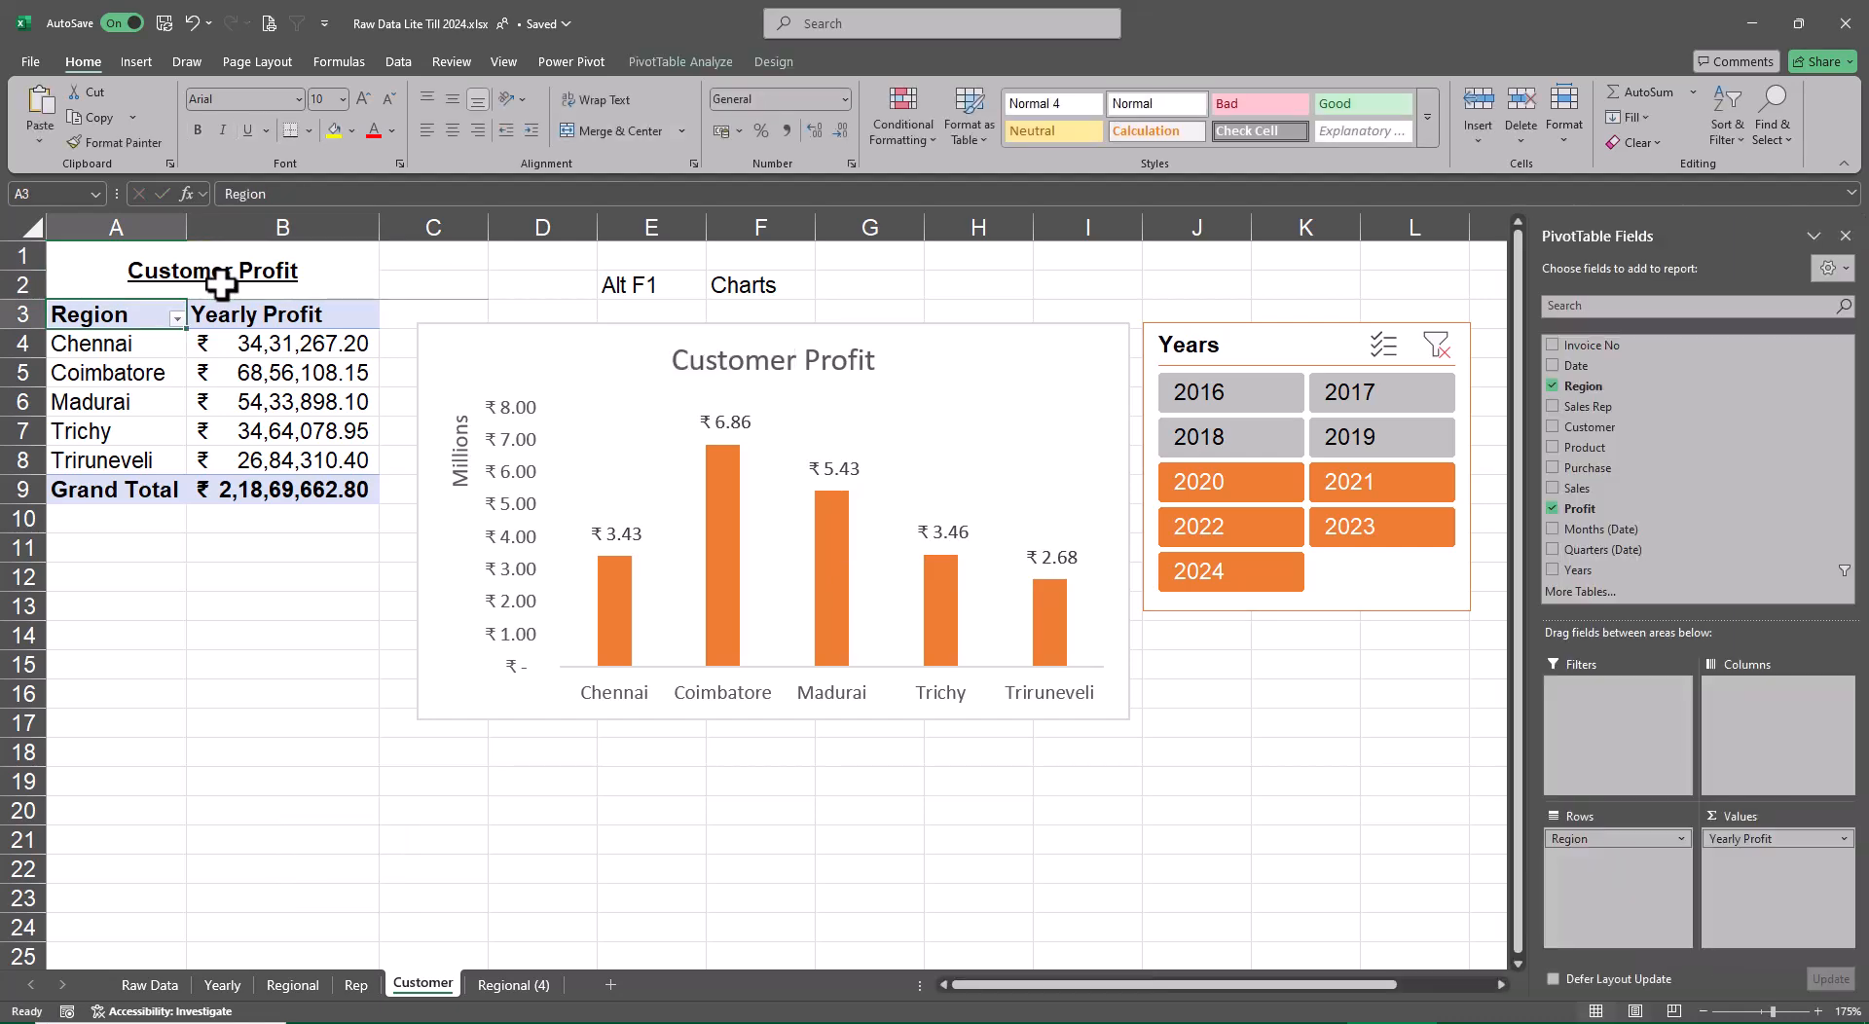
left_click(1550, 386)
left_click(1551, 427)
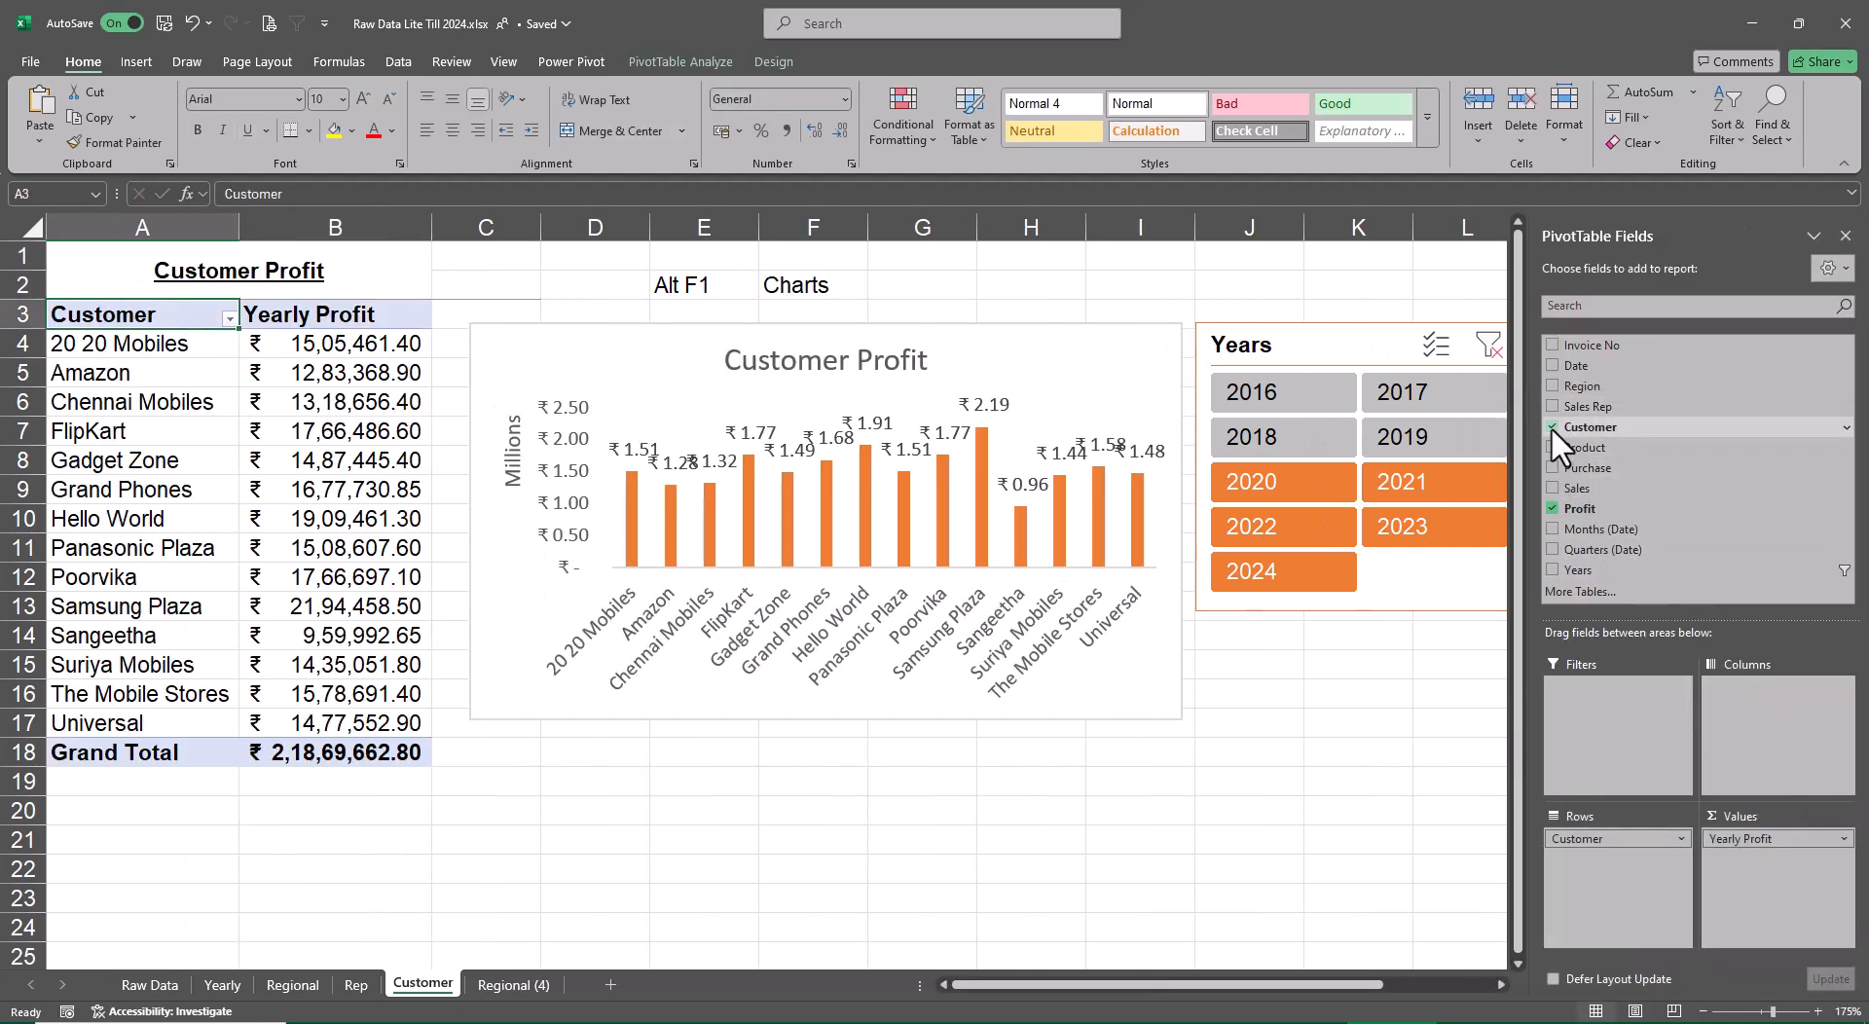
Move the Years slicer away from the Customer Profit chart and enlarge the chart to span columns C to K, down to row 18
left_click(1064, 716)
left_click(1844, 236)
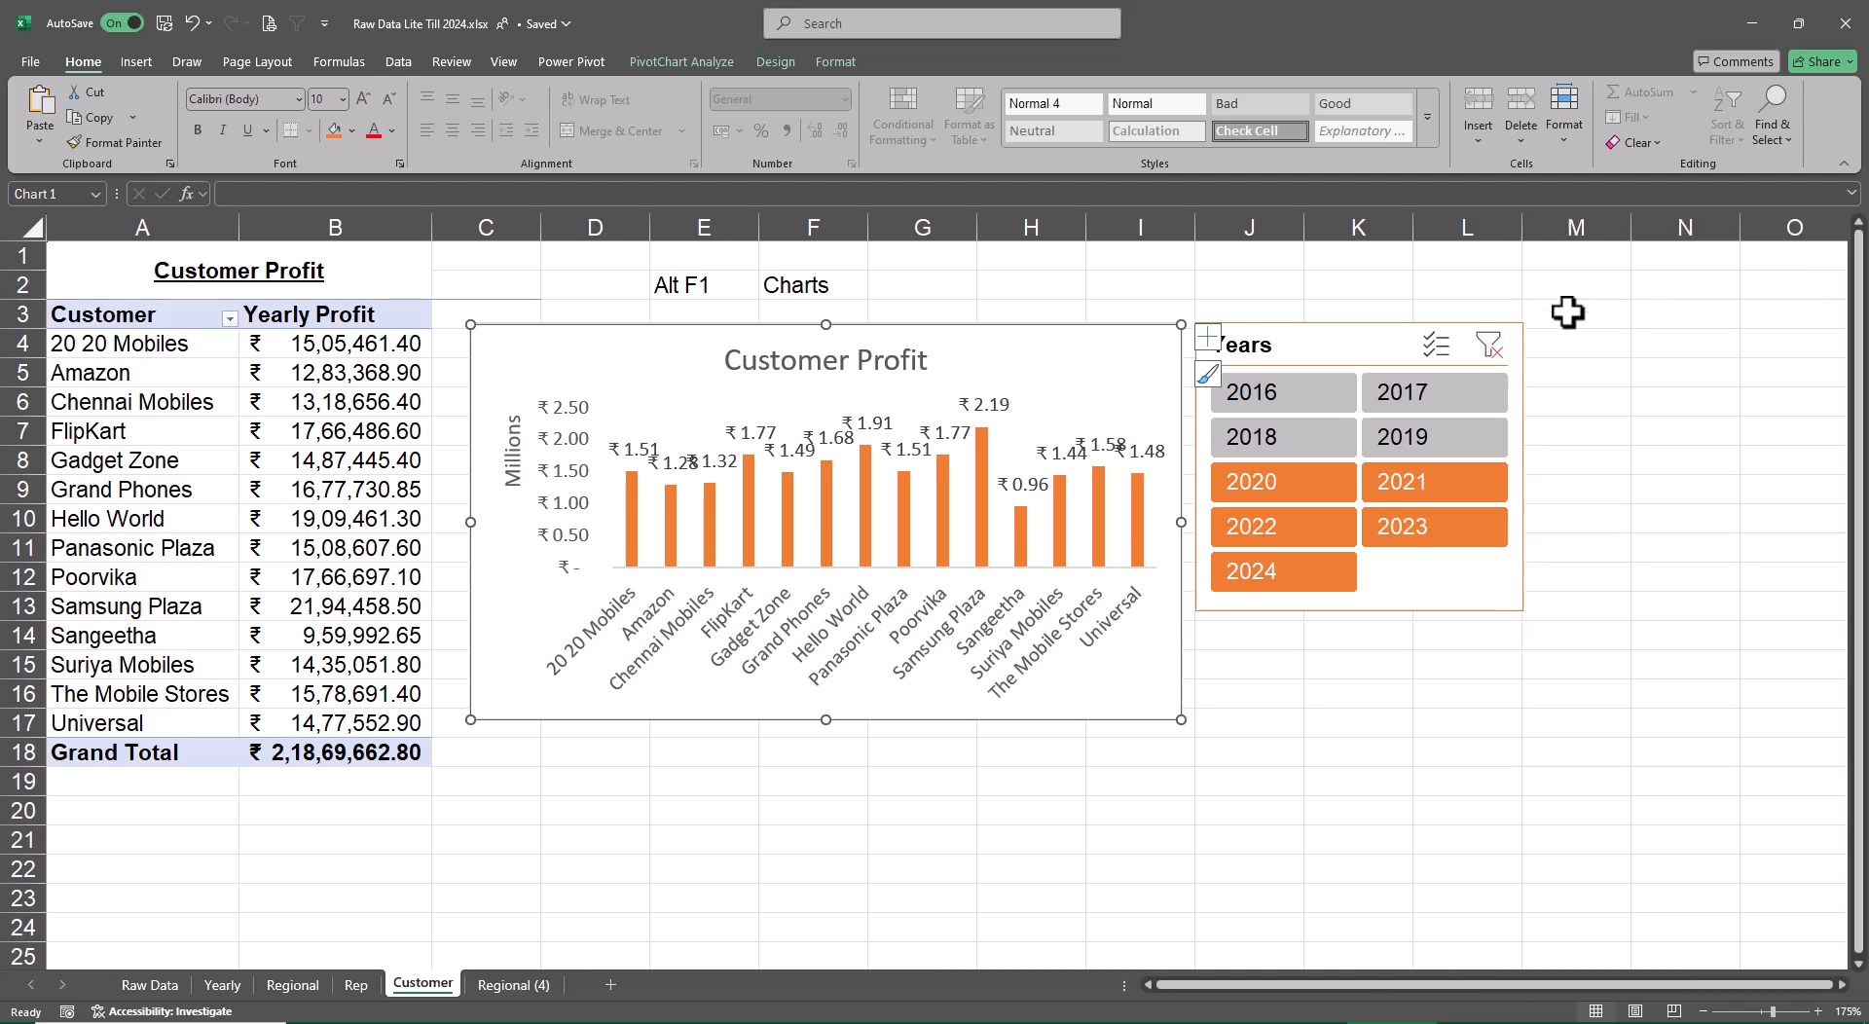
left_click_drag(1345, 352, 1521, 337)
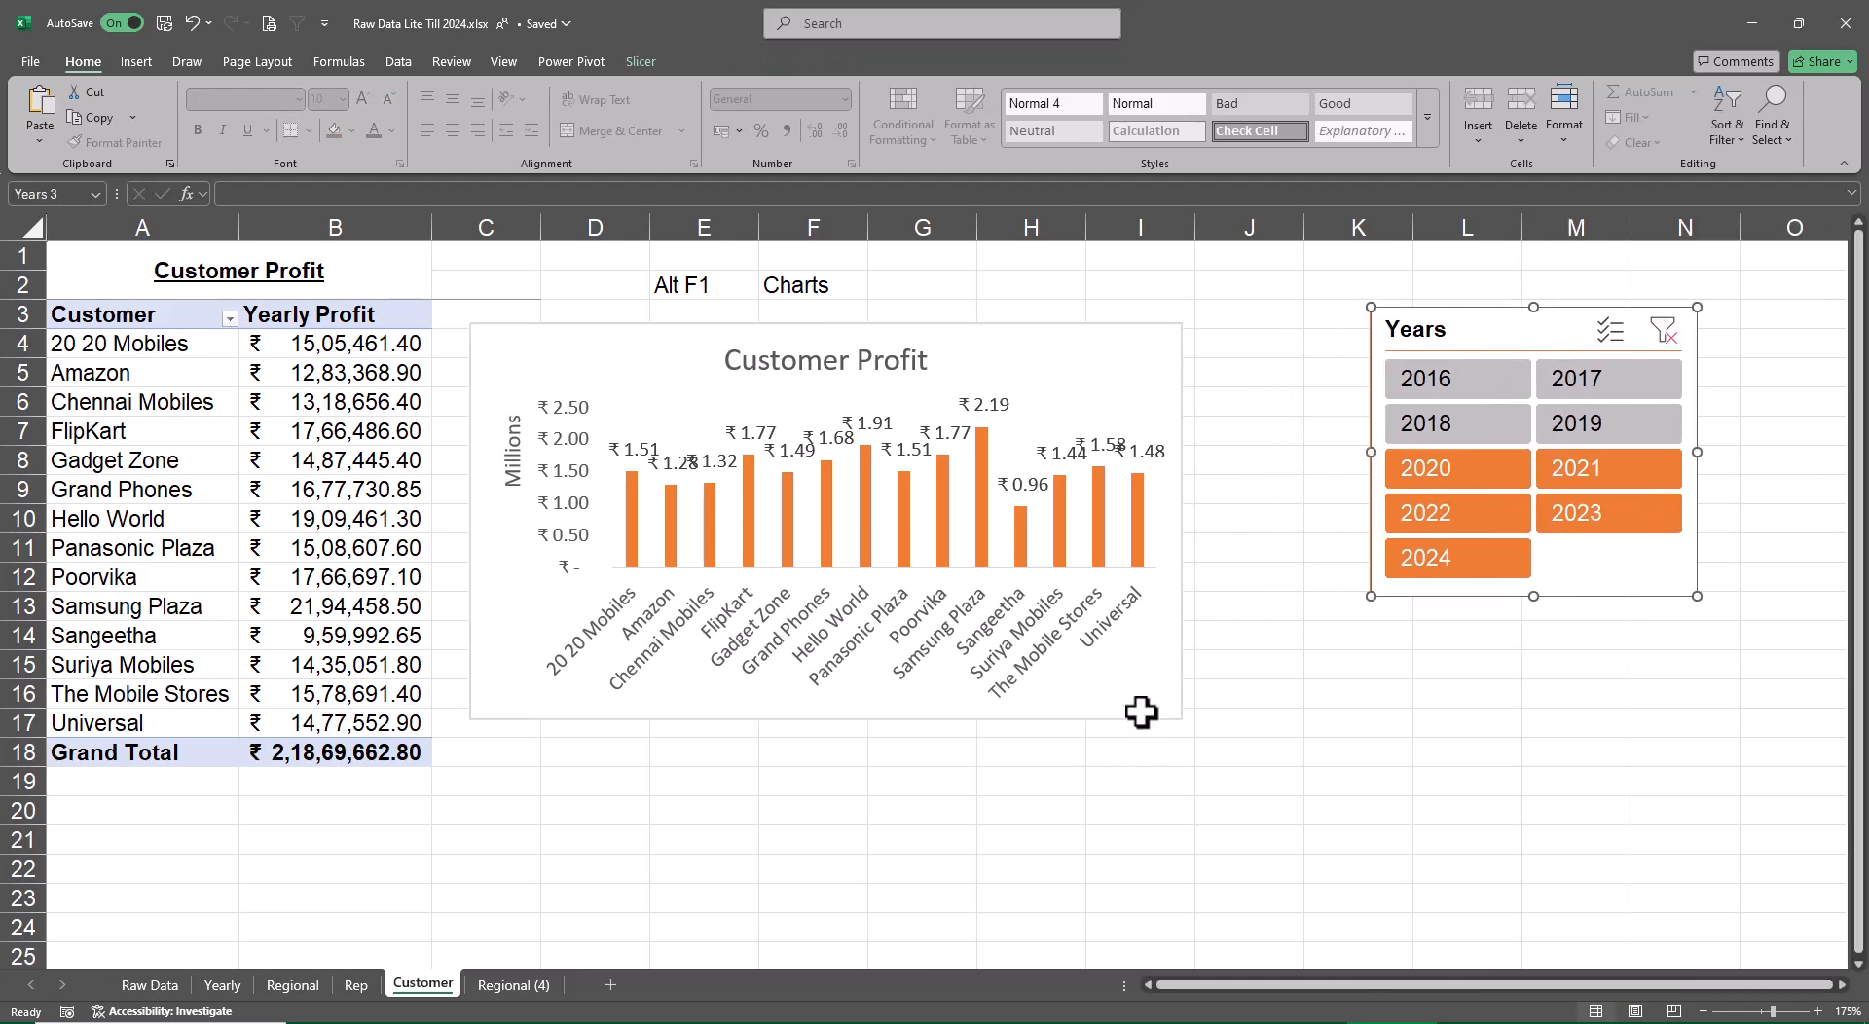
left_click(1210, 722)
left_click_drag(1182, 720, 1301, 733)
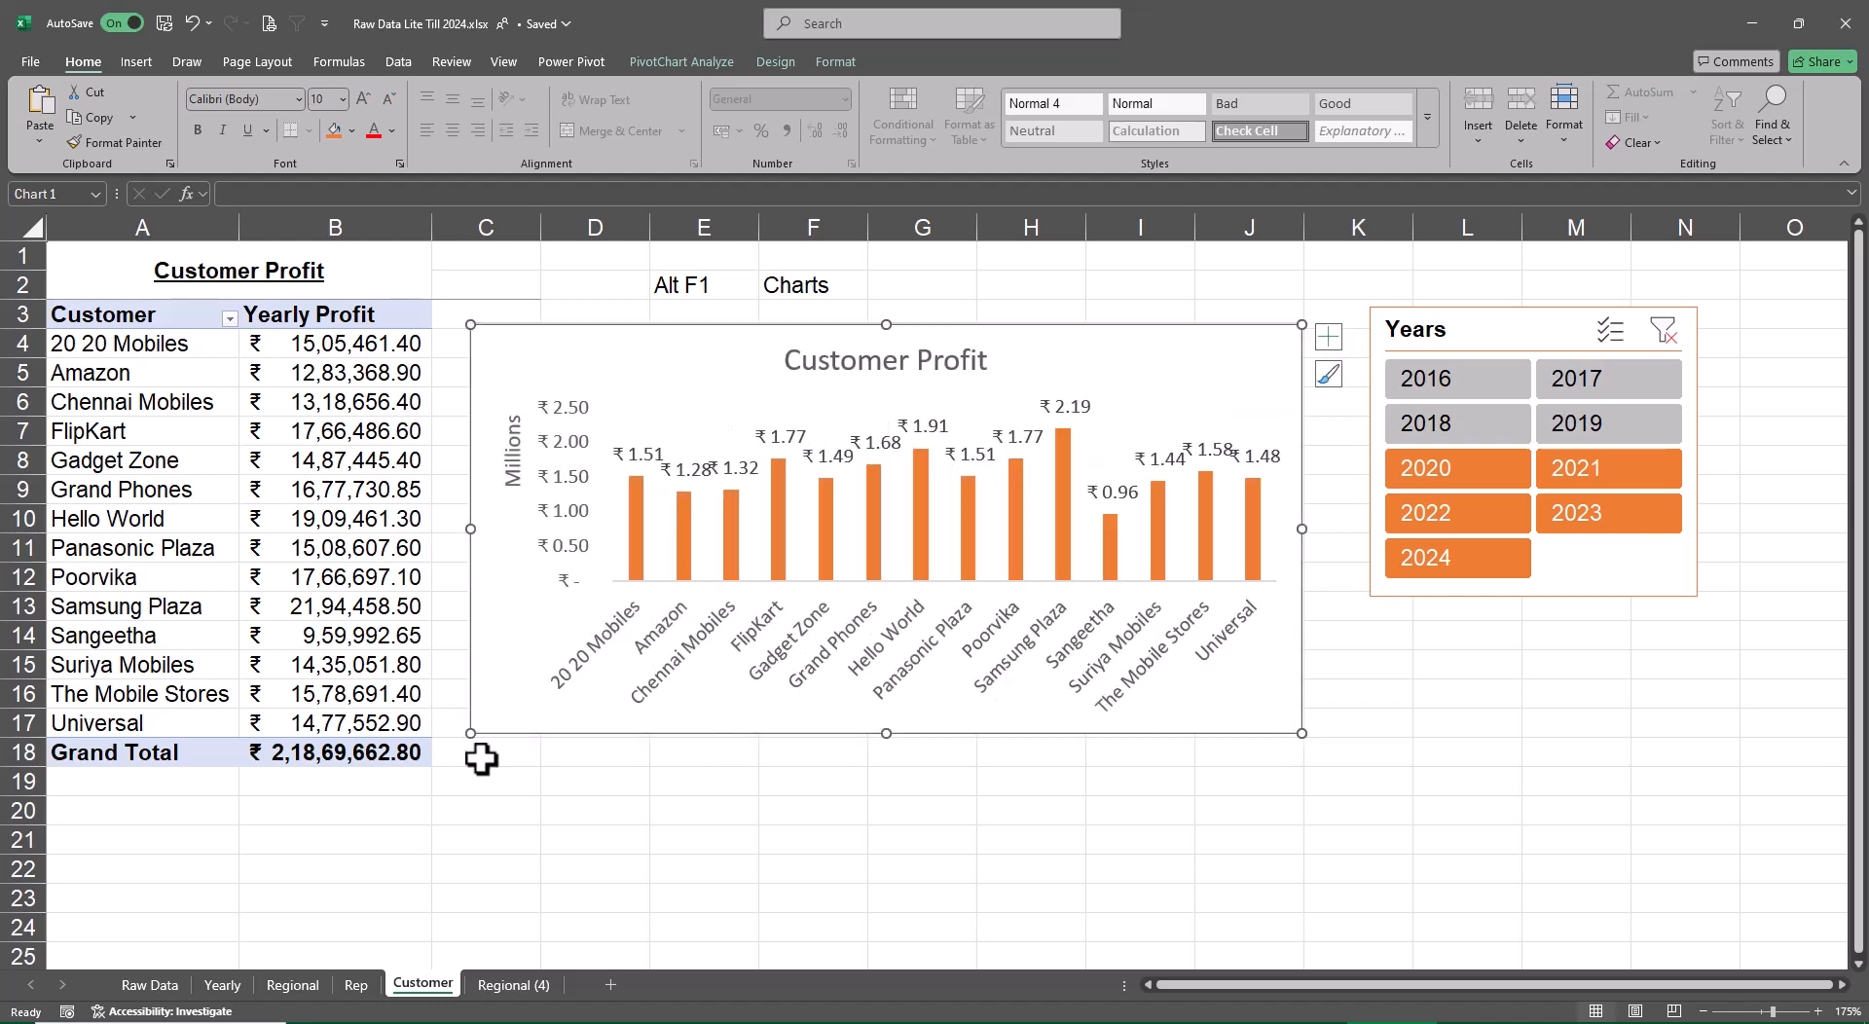
left_click_drag(470, 733, 444, 741)
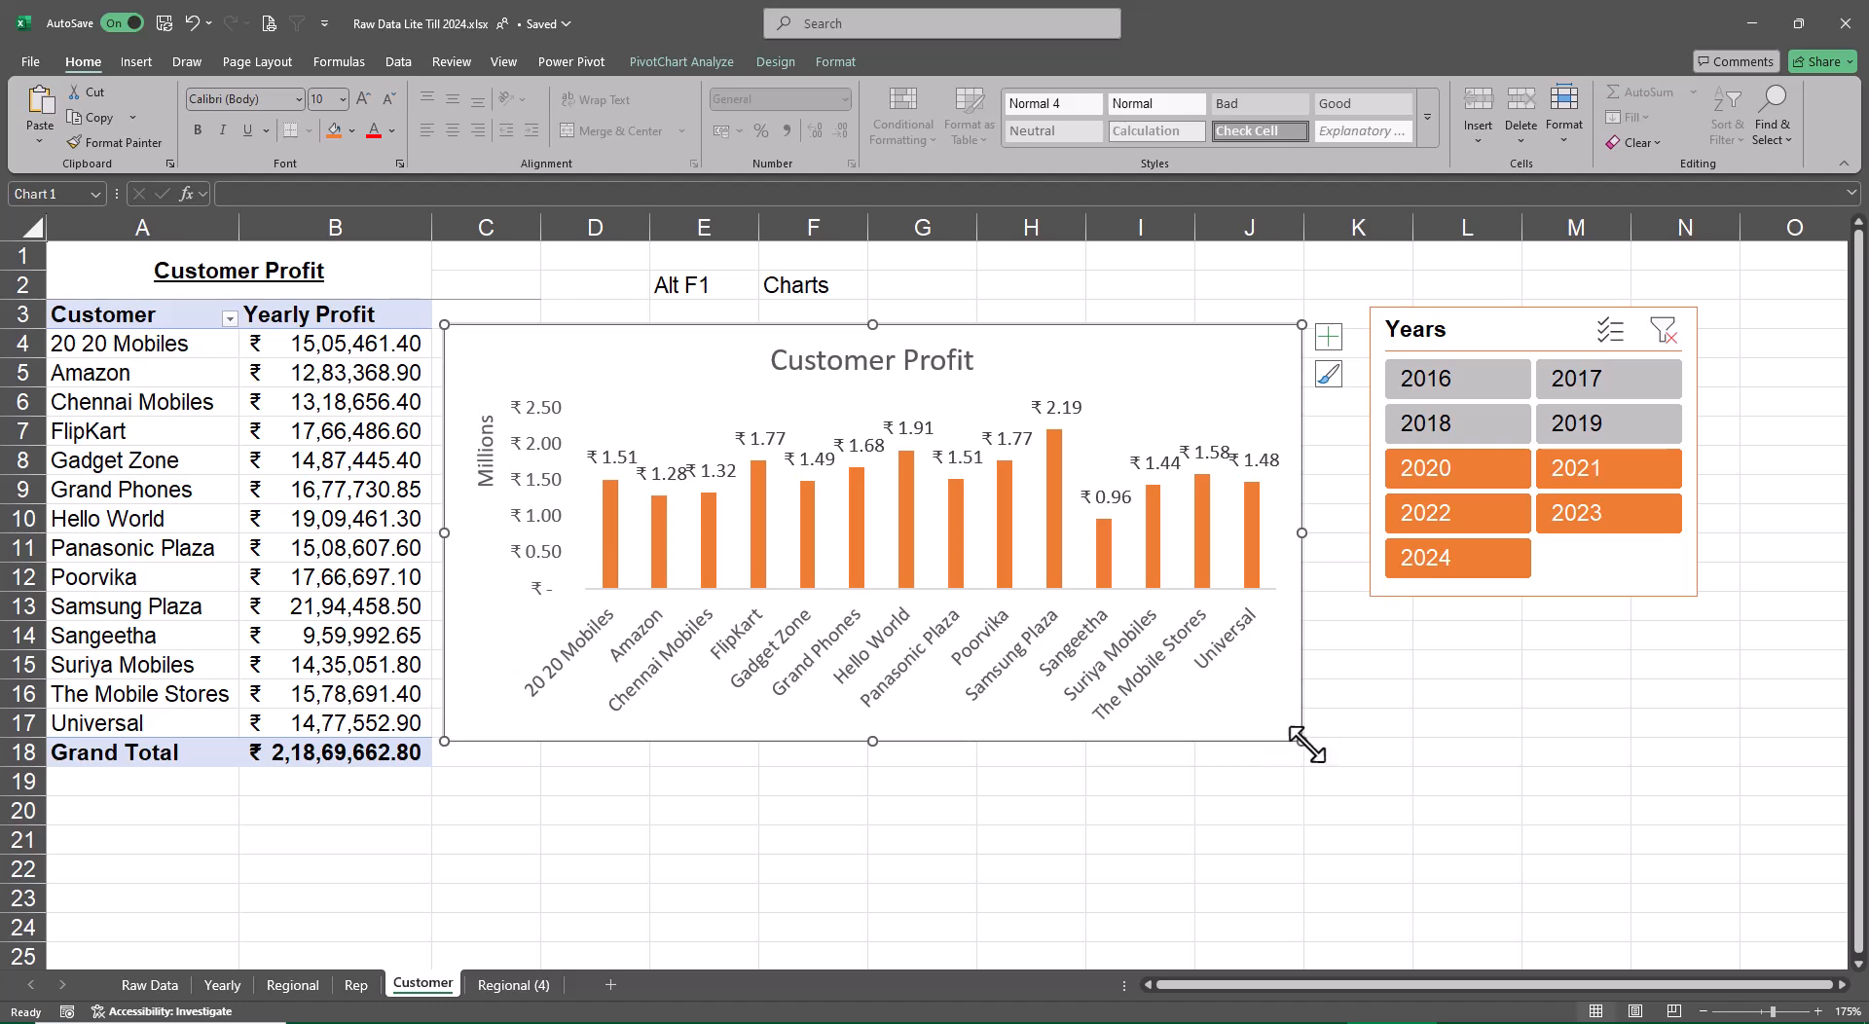
left_click_drag(1302, 740, 1352, 745)
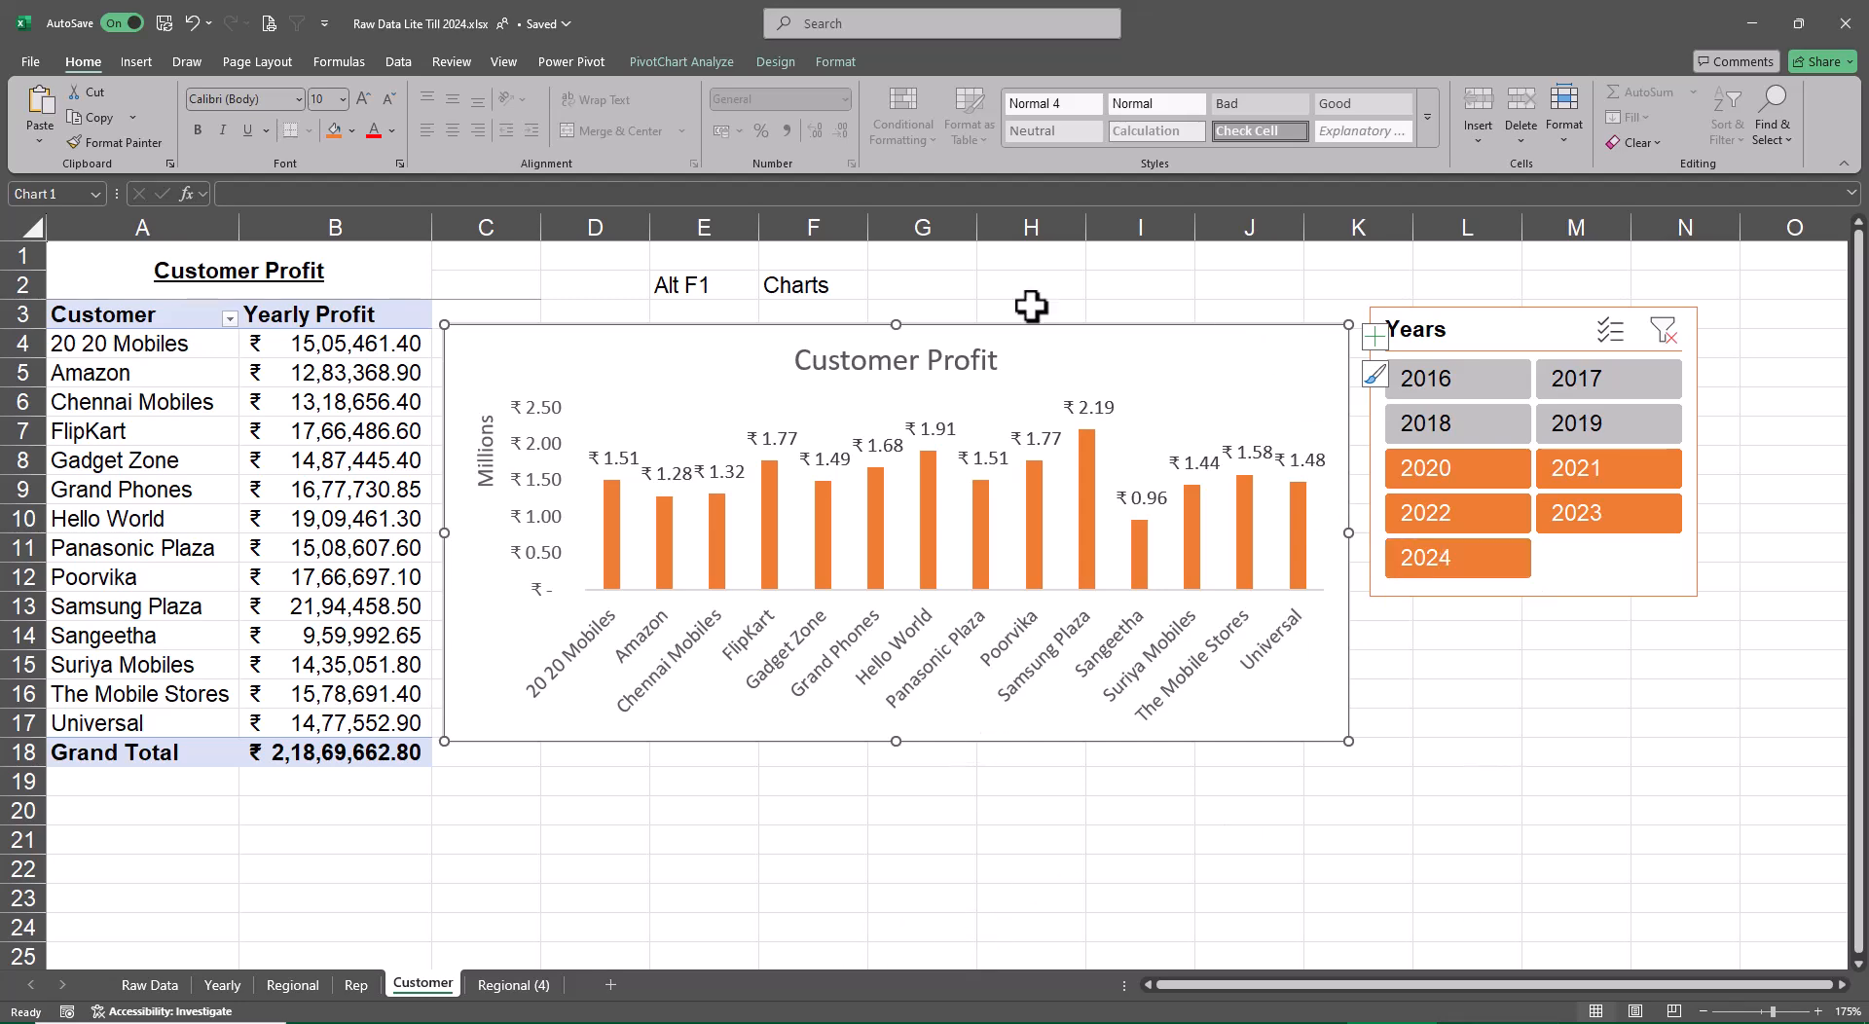
Recolour the Customer Profit chart with the gray monochromatic palette
left_click(774, 61)
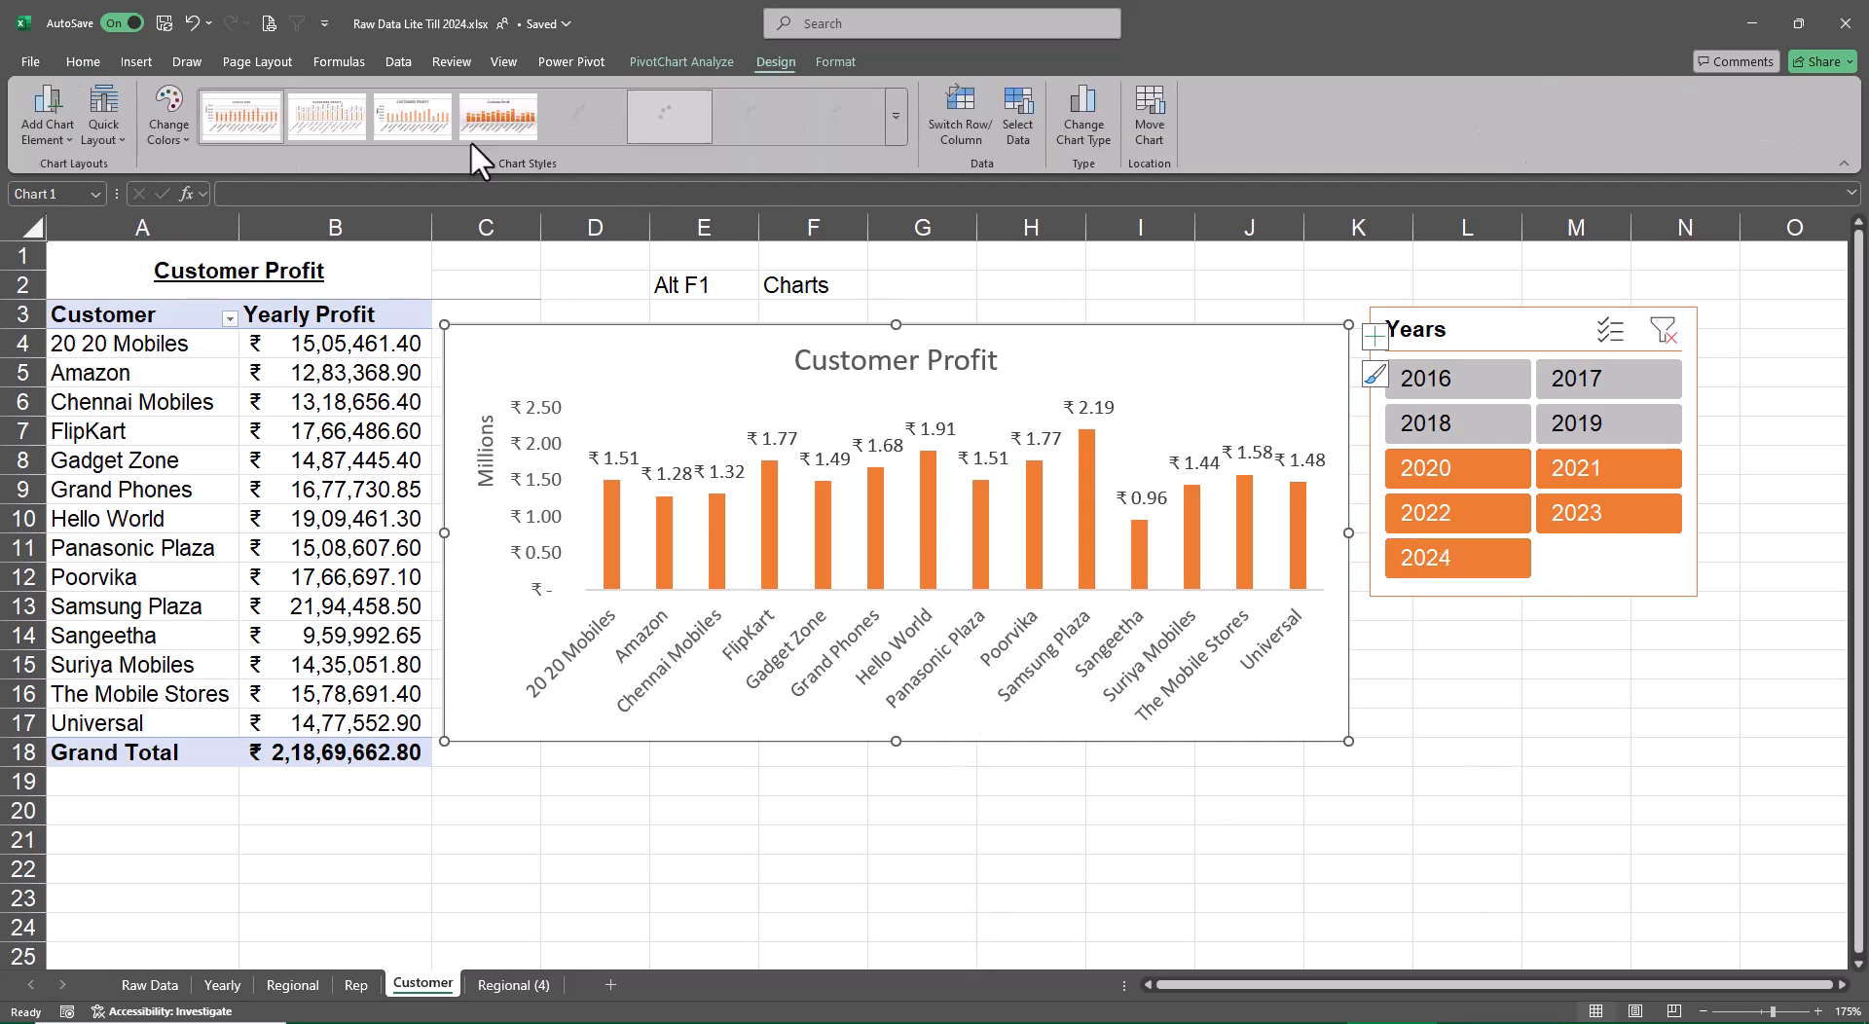
left_click(166, 121)
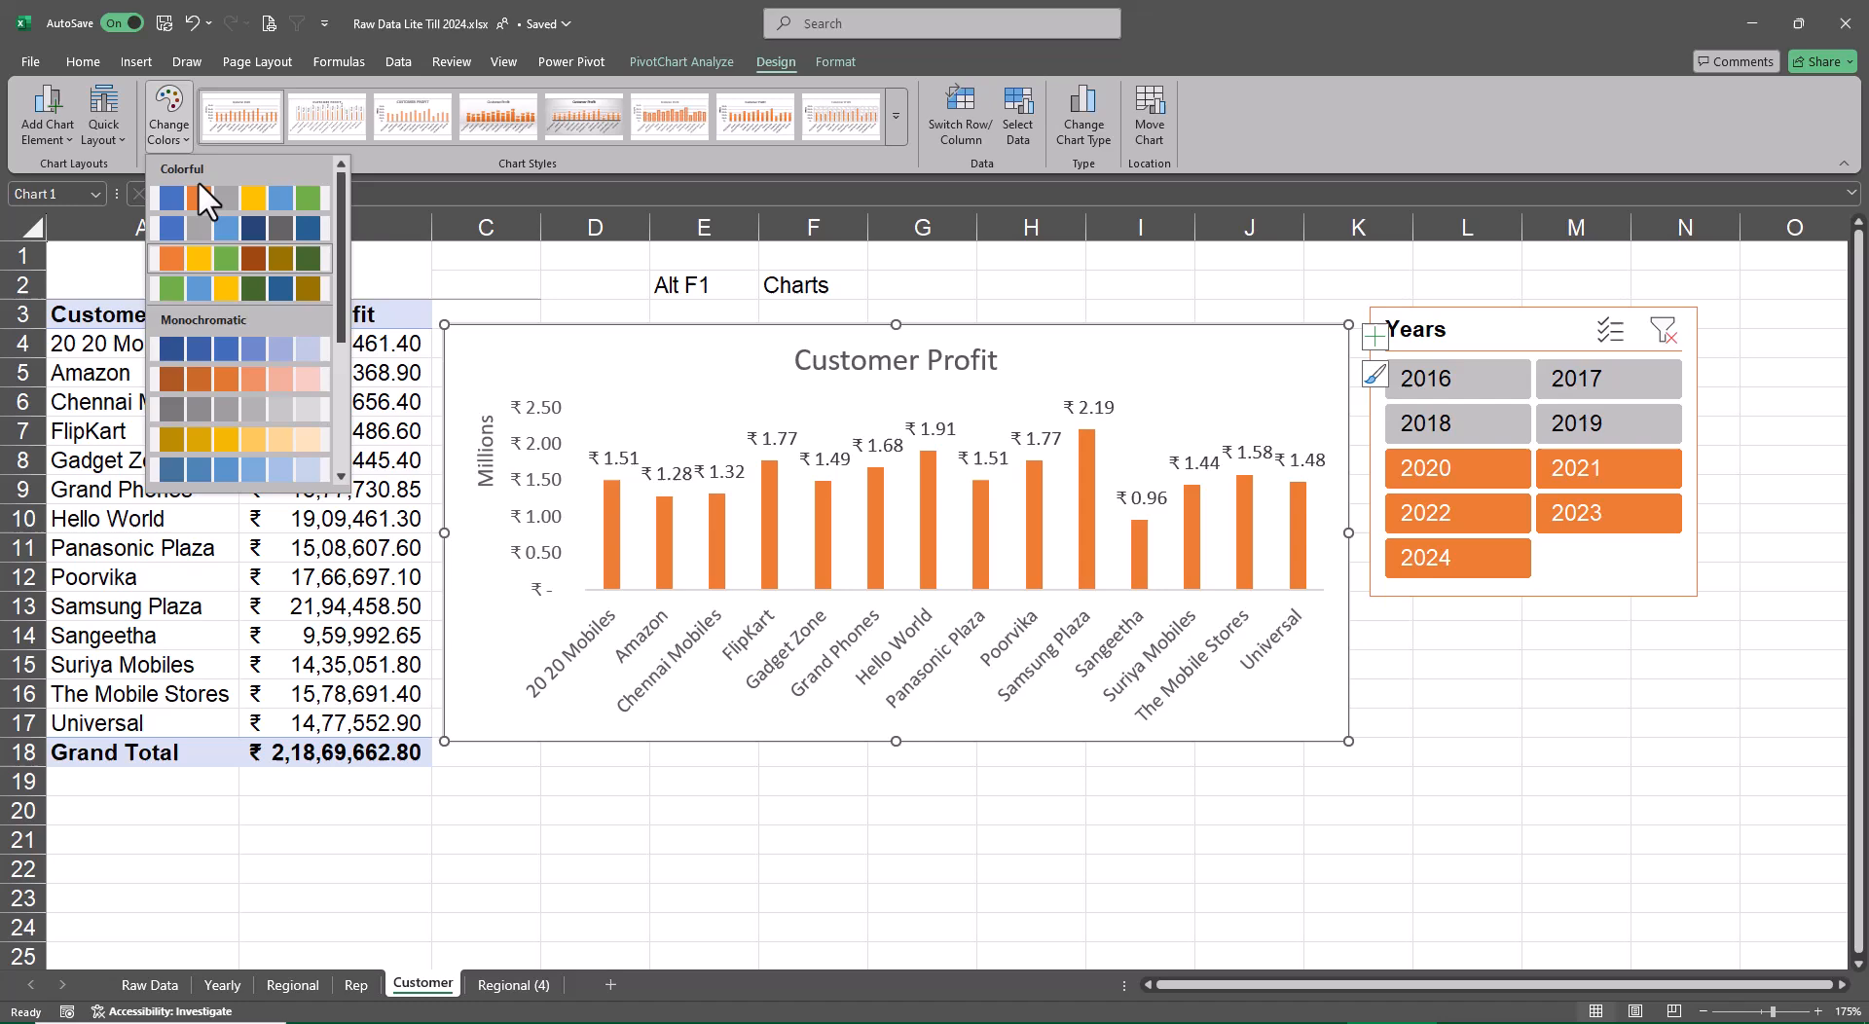
left_click(278, 412)
Apply the gray style to the Years slicer on the Customer sheet and deselect it
left_click(1534, 326)
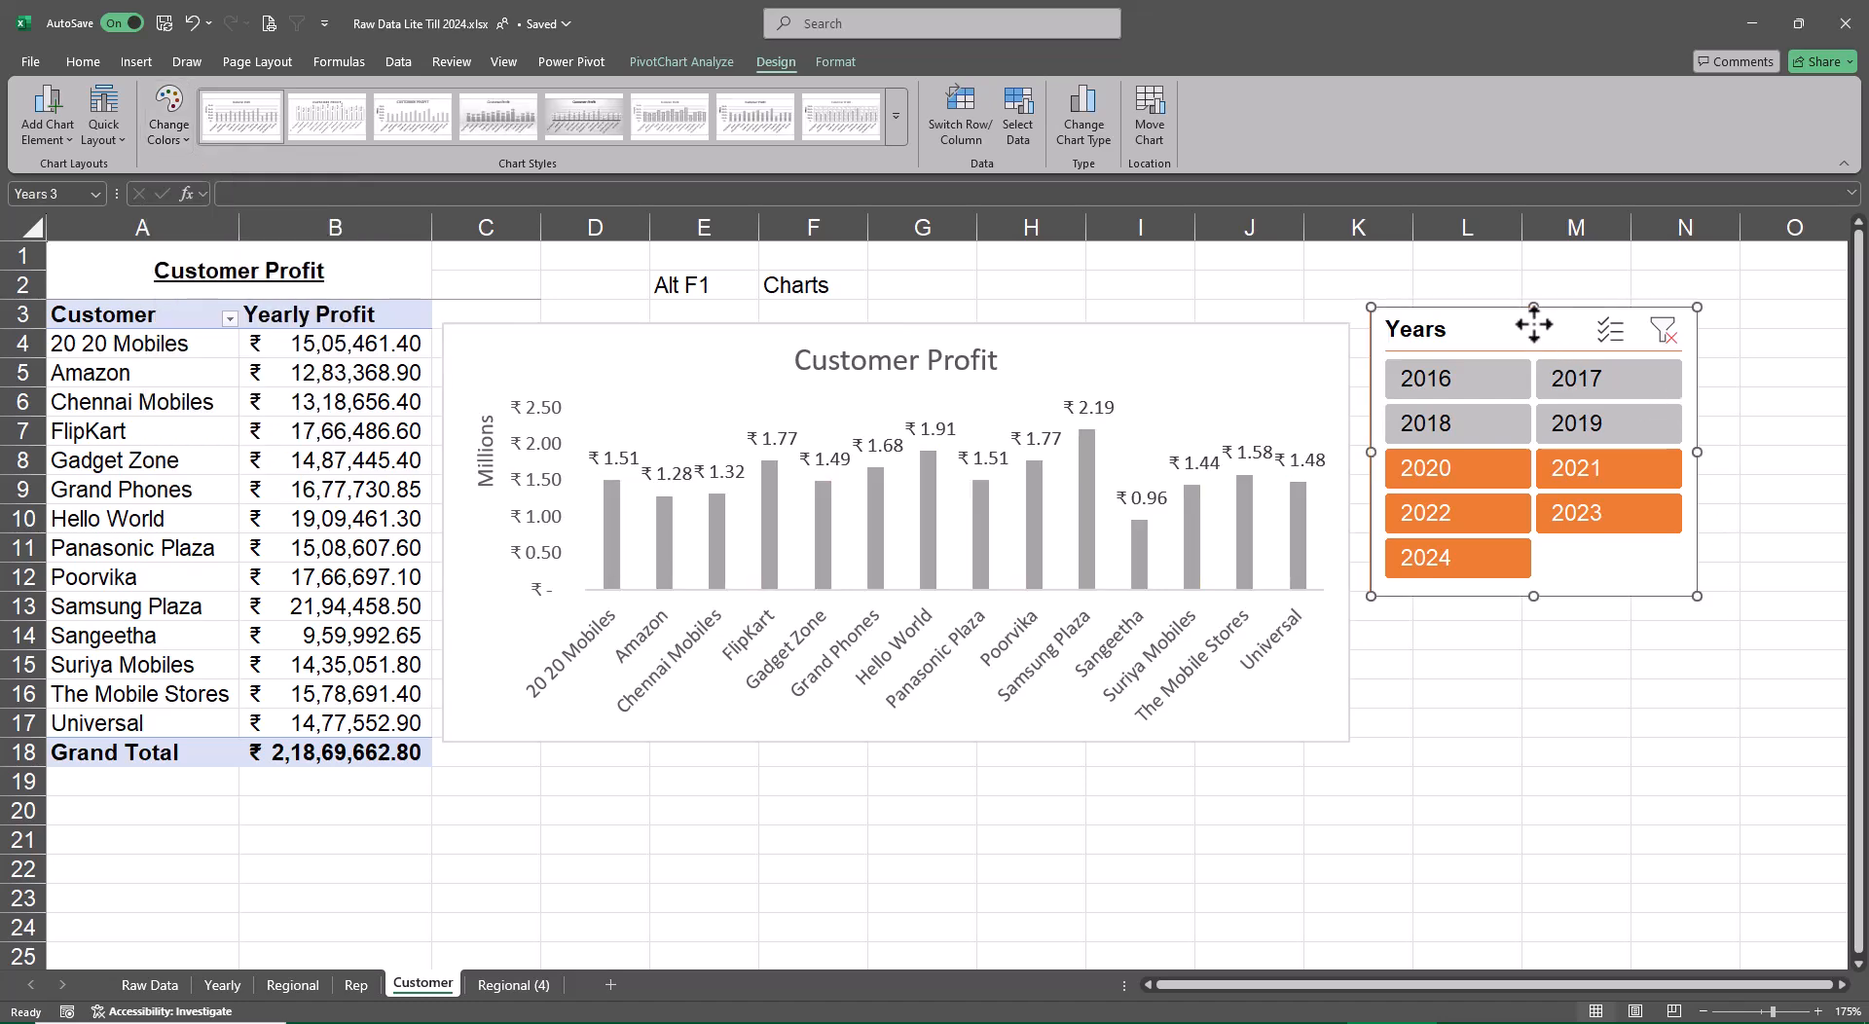
left_click(644, 61)
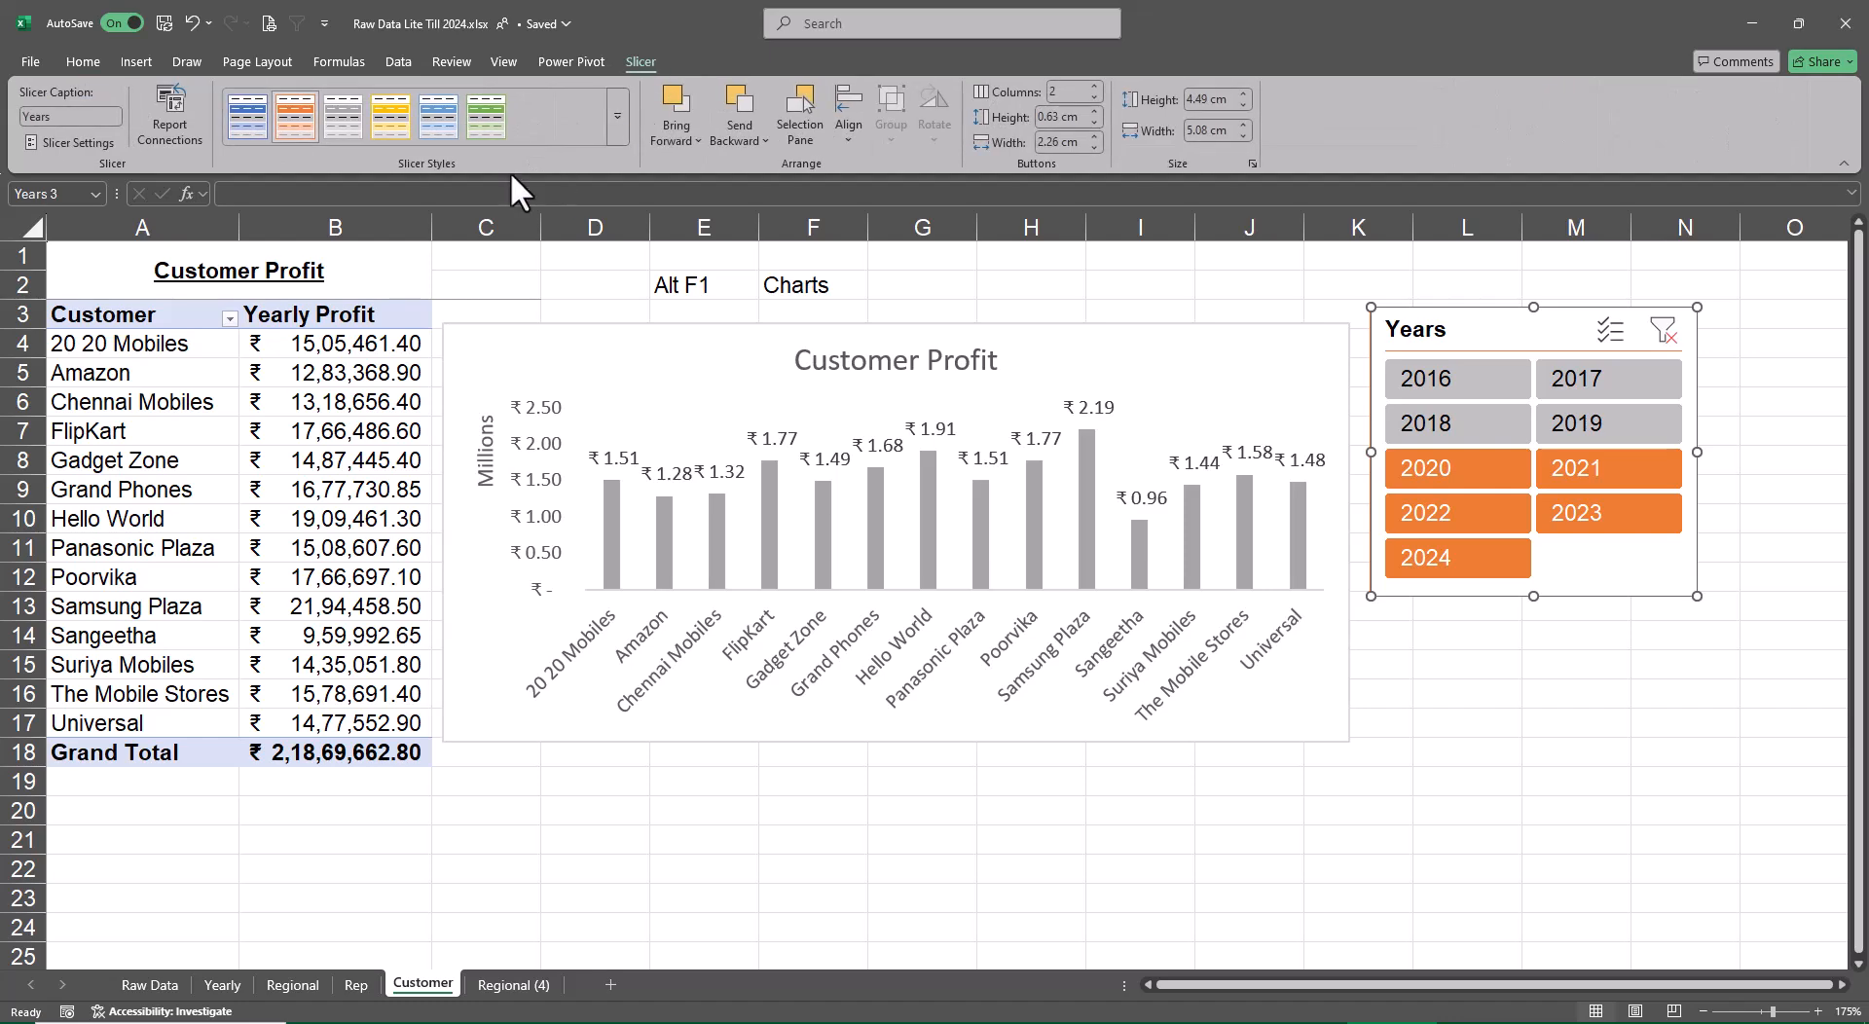
left_click(359, 124)
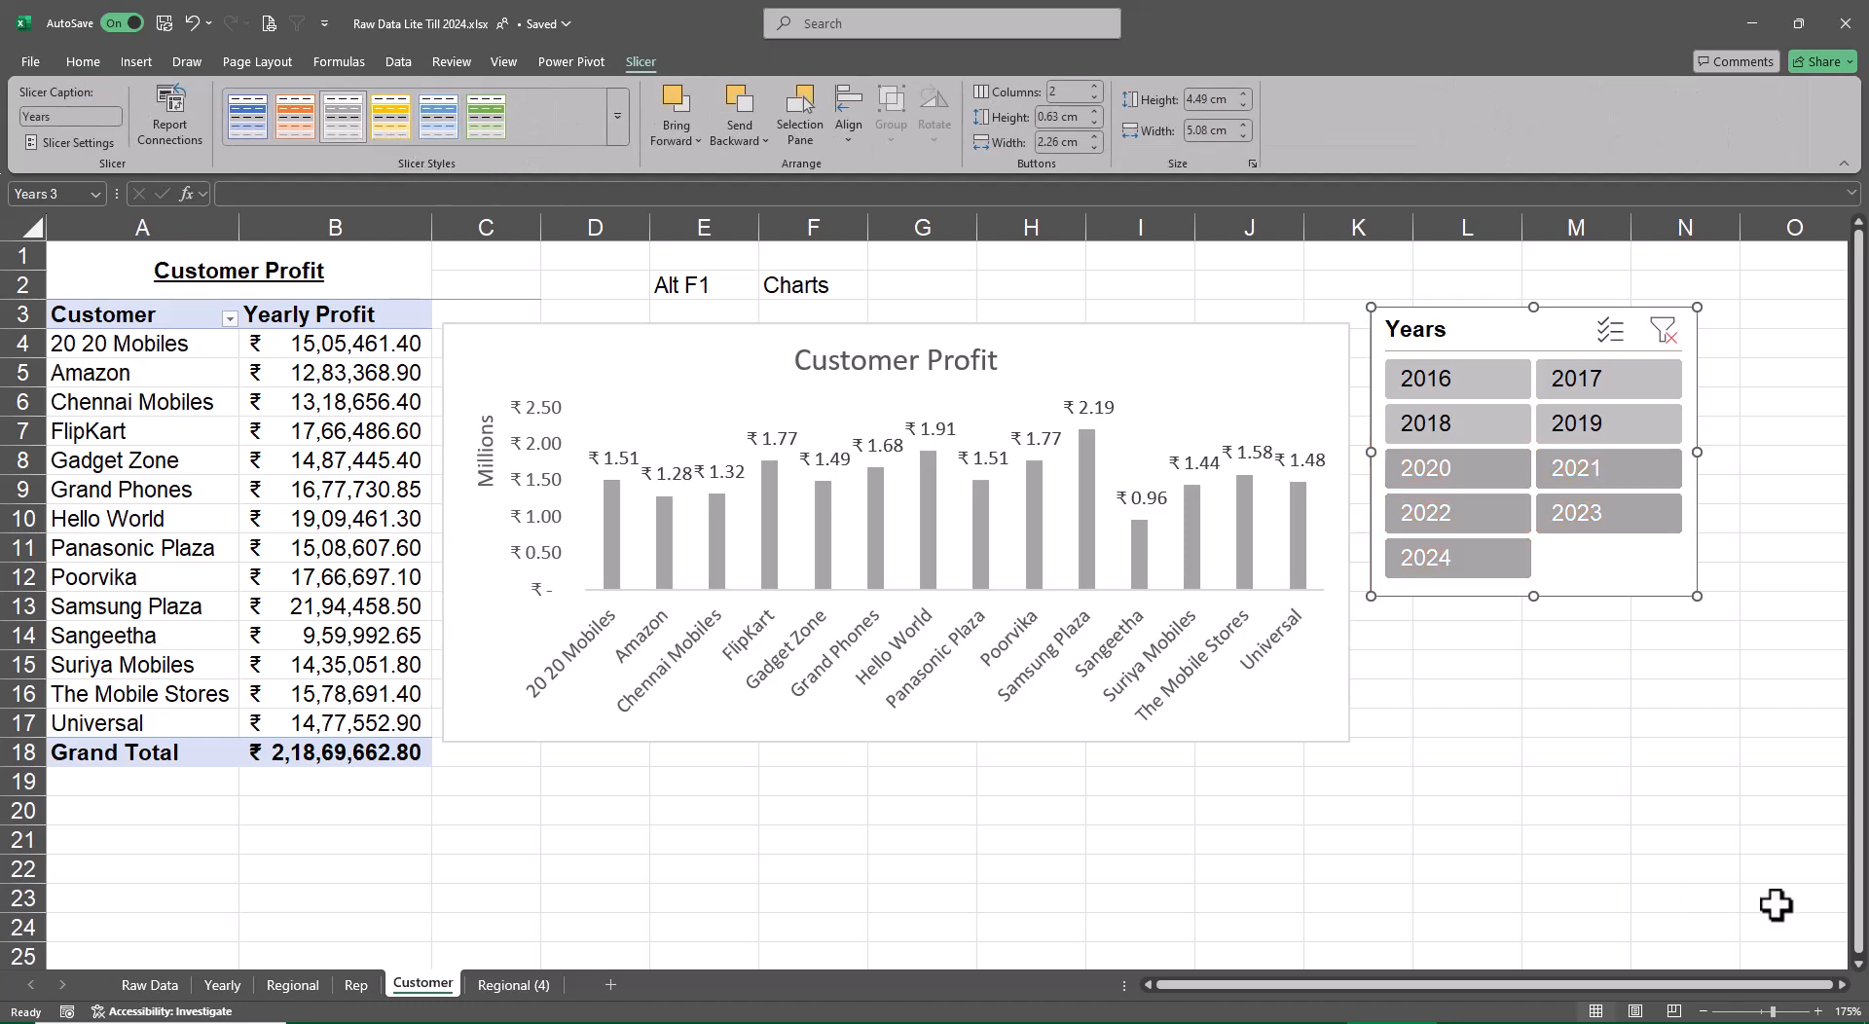
left_click(1660, 807)
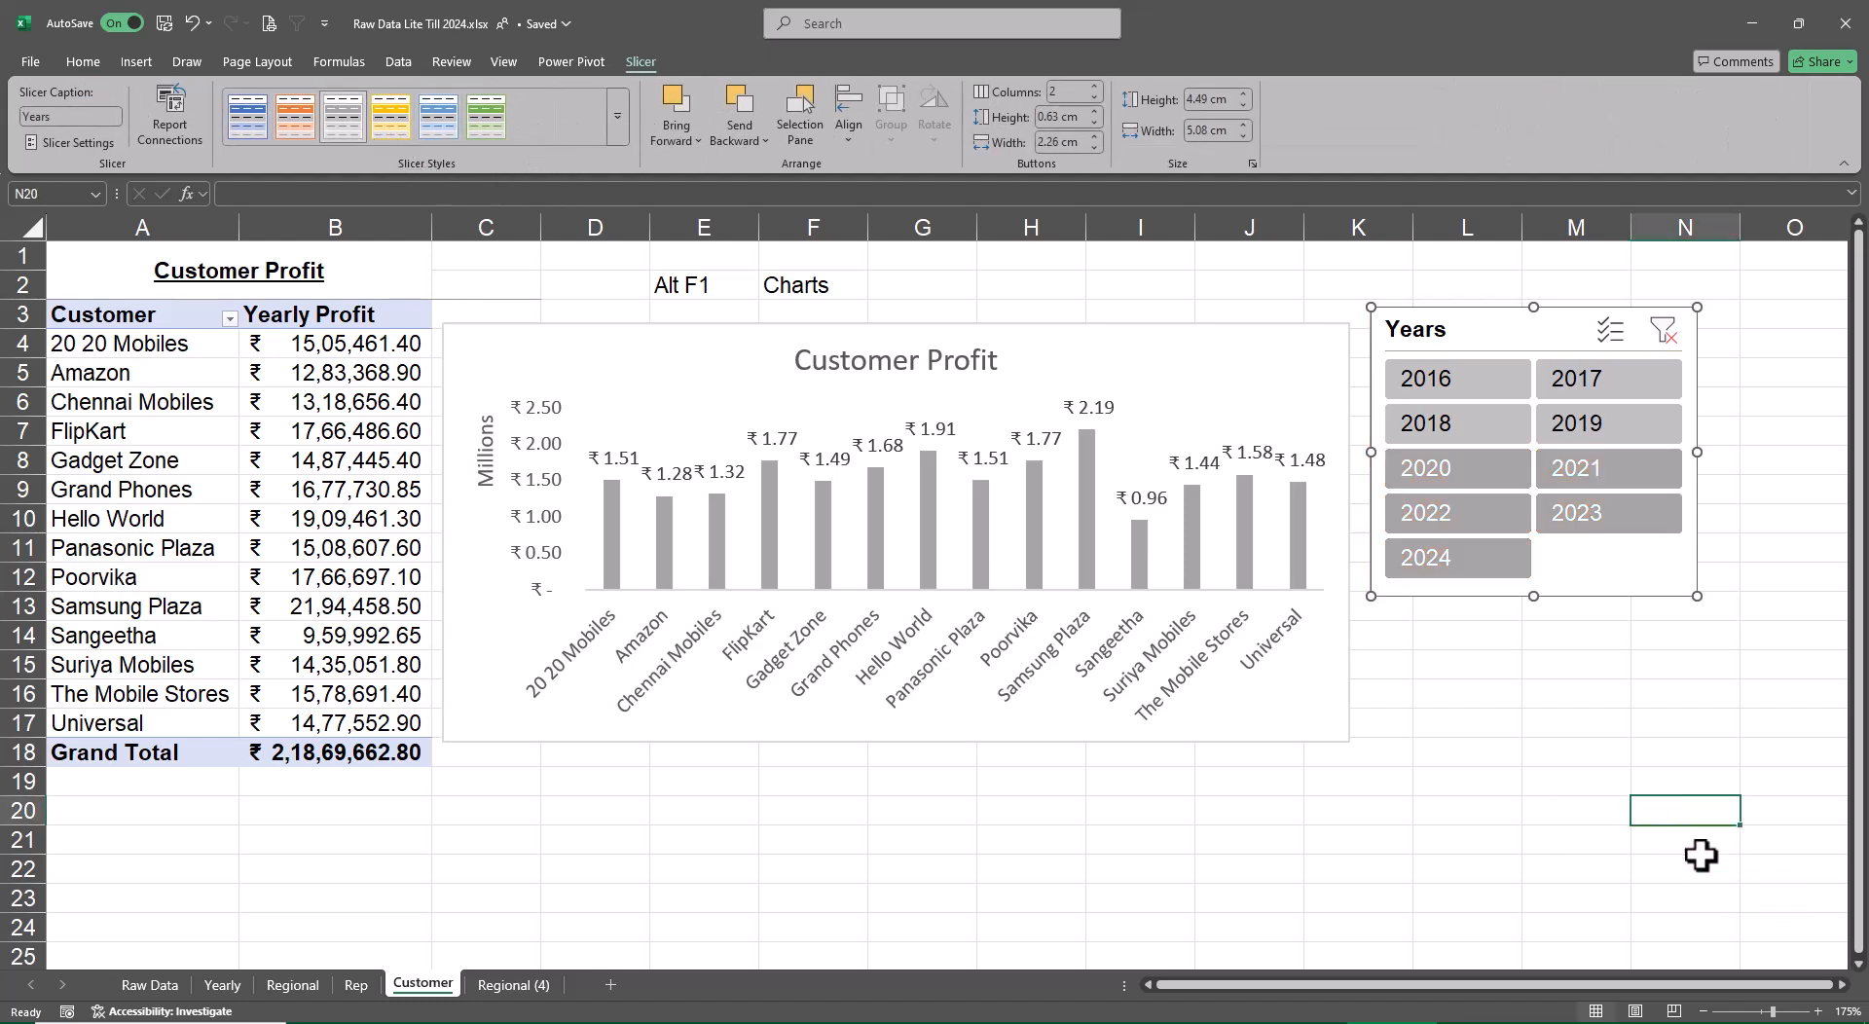
Rename the Regional (4) sheet as Profuct
left_click(501, 986)
type("Produc")
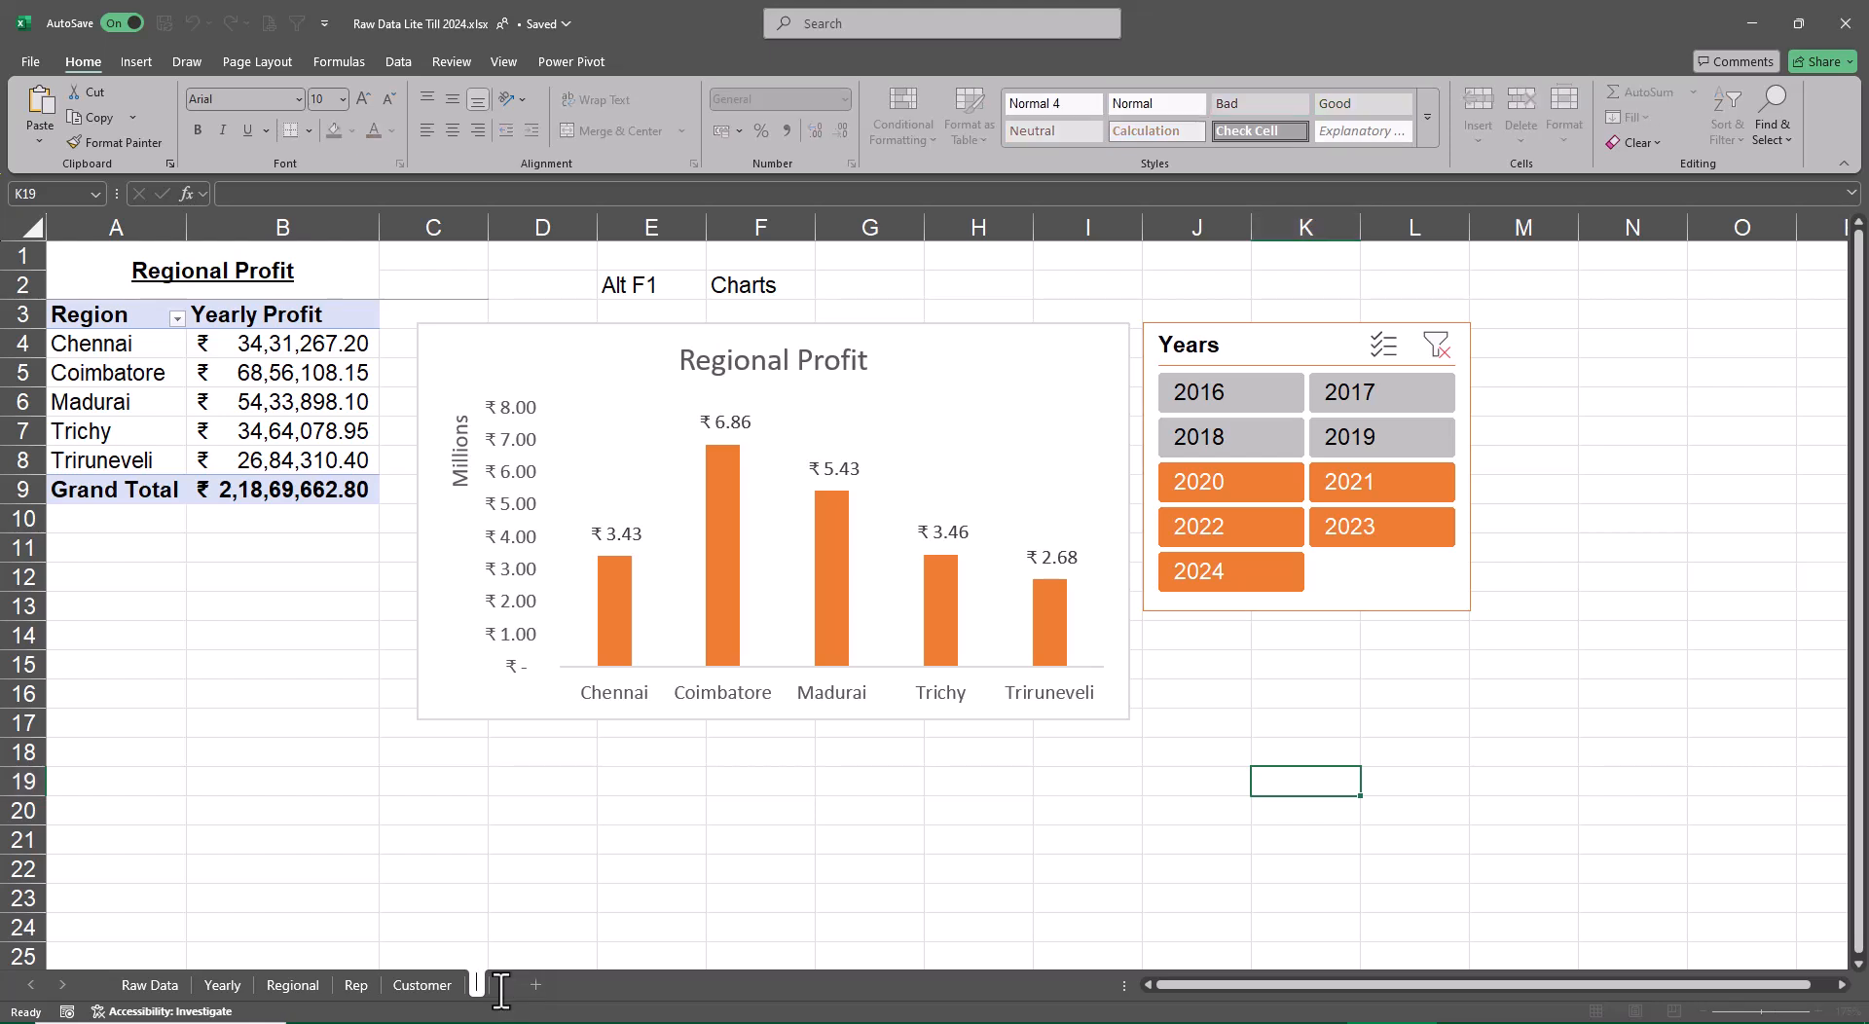
type("t")
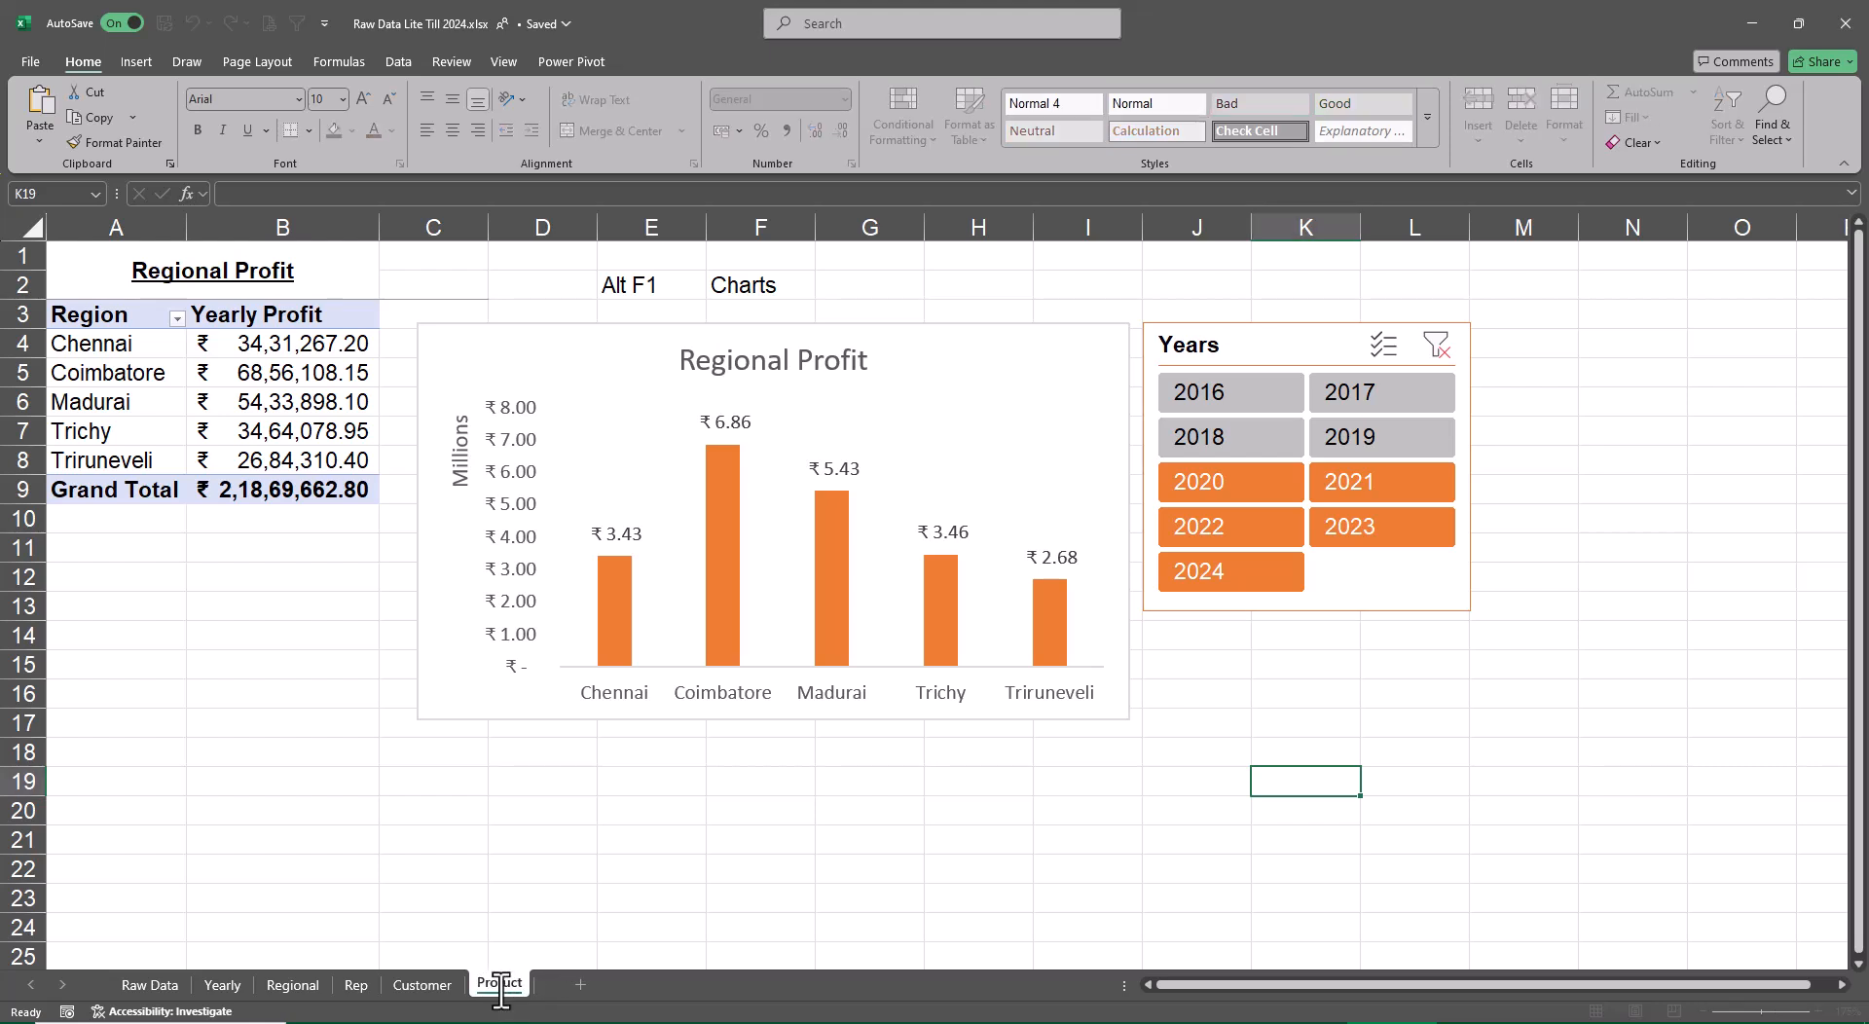
key("Return")
Change the heading above the pivot table on the last sheet from Regional Profit to Product Profit
left_click(156, 261)
key("F2")
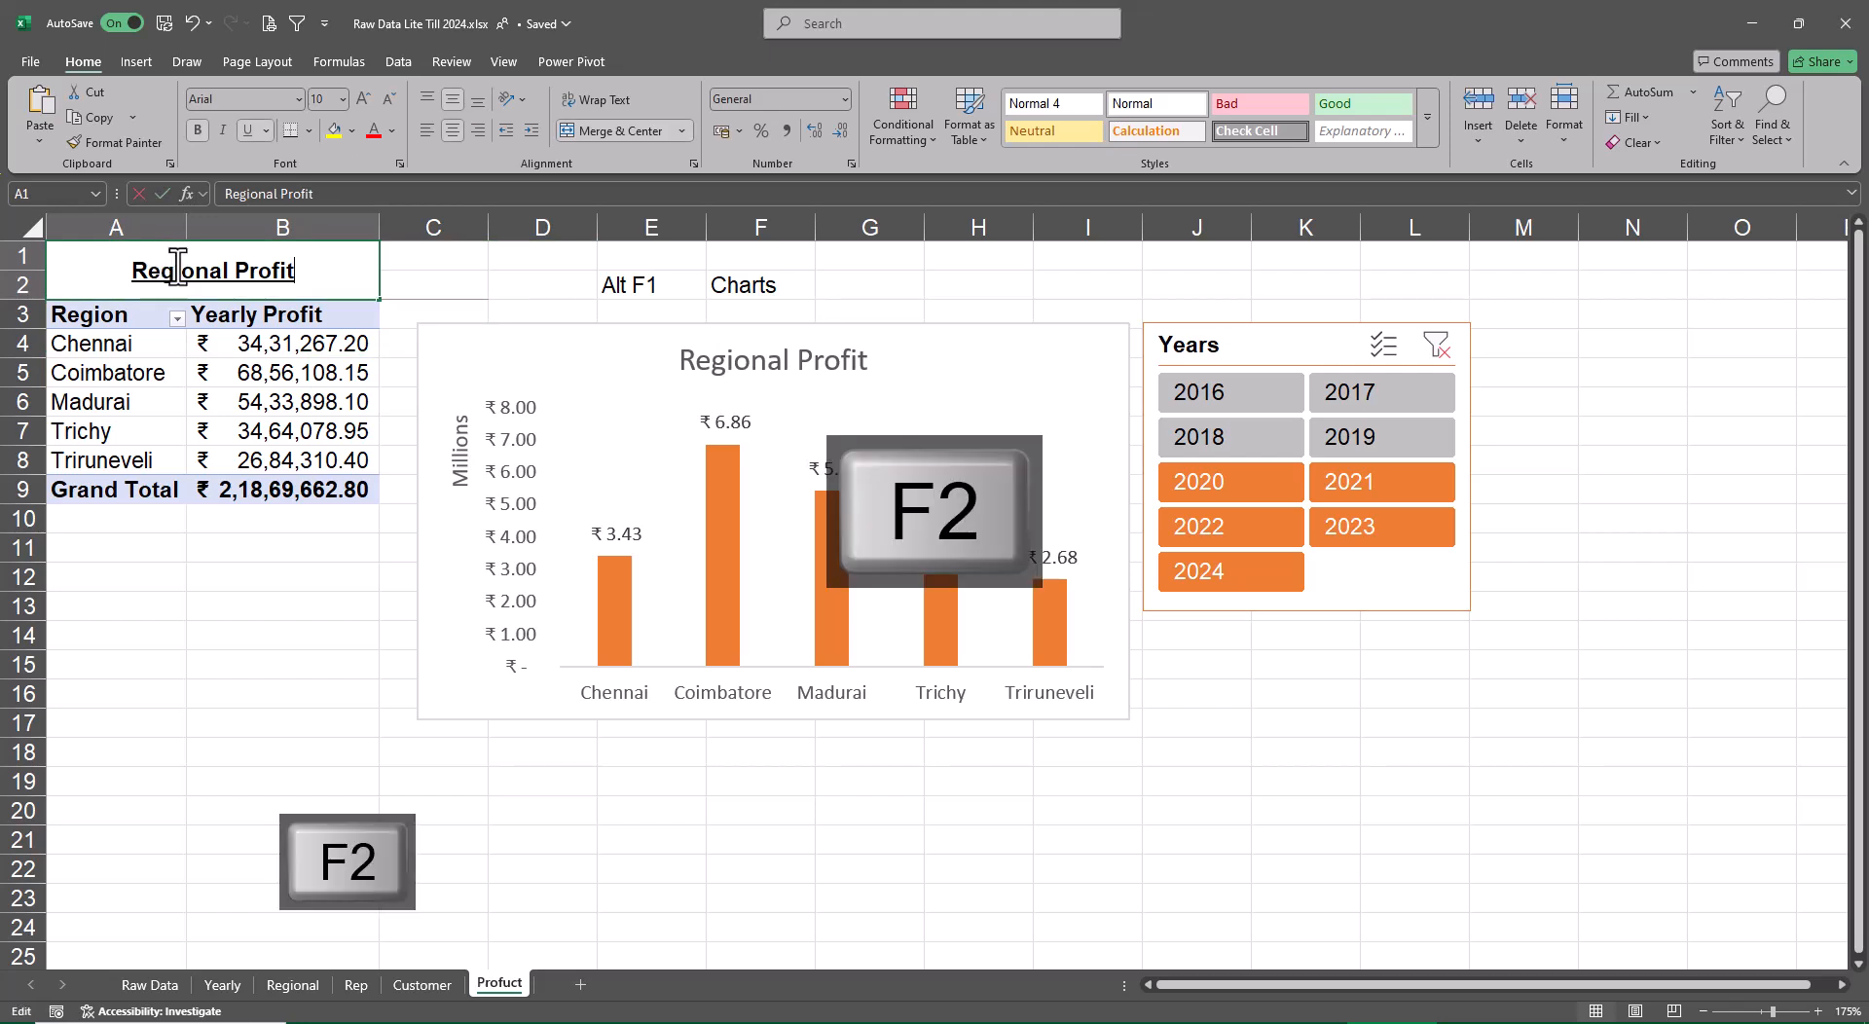
key("Home")
key("Delete")
key("Delete")
key("Delete")
key("Delete")
key("Delete")
key("Delete")
key("Delete")
key("Delete")
key("Delete")
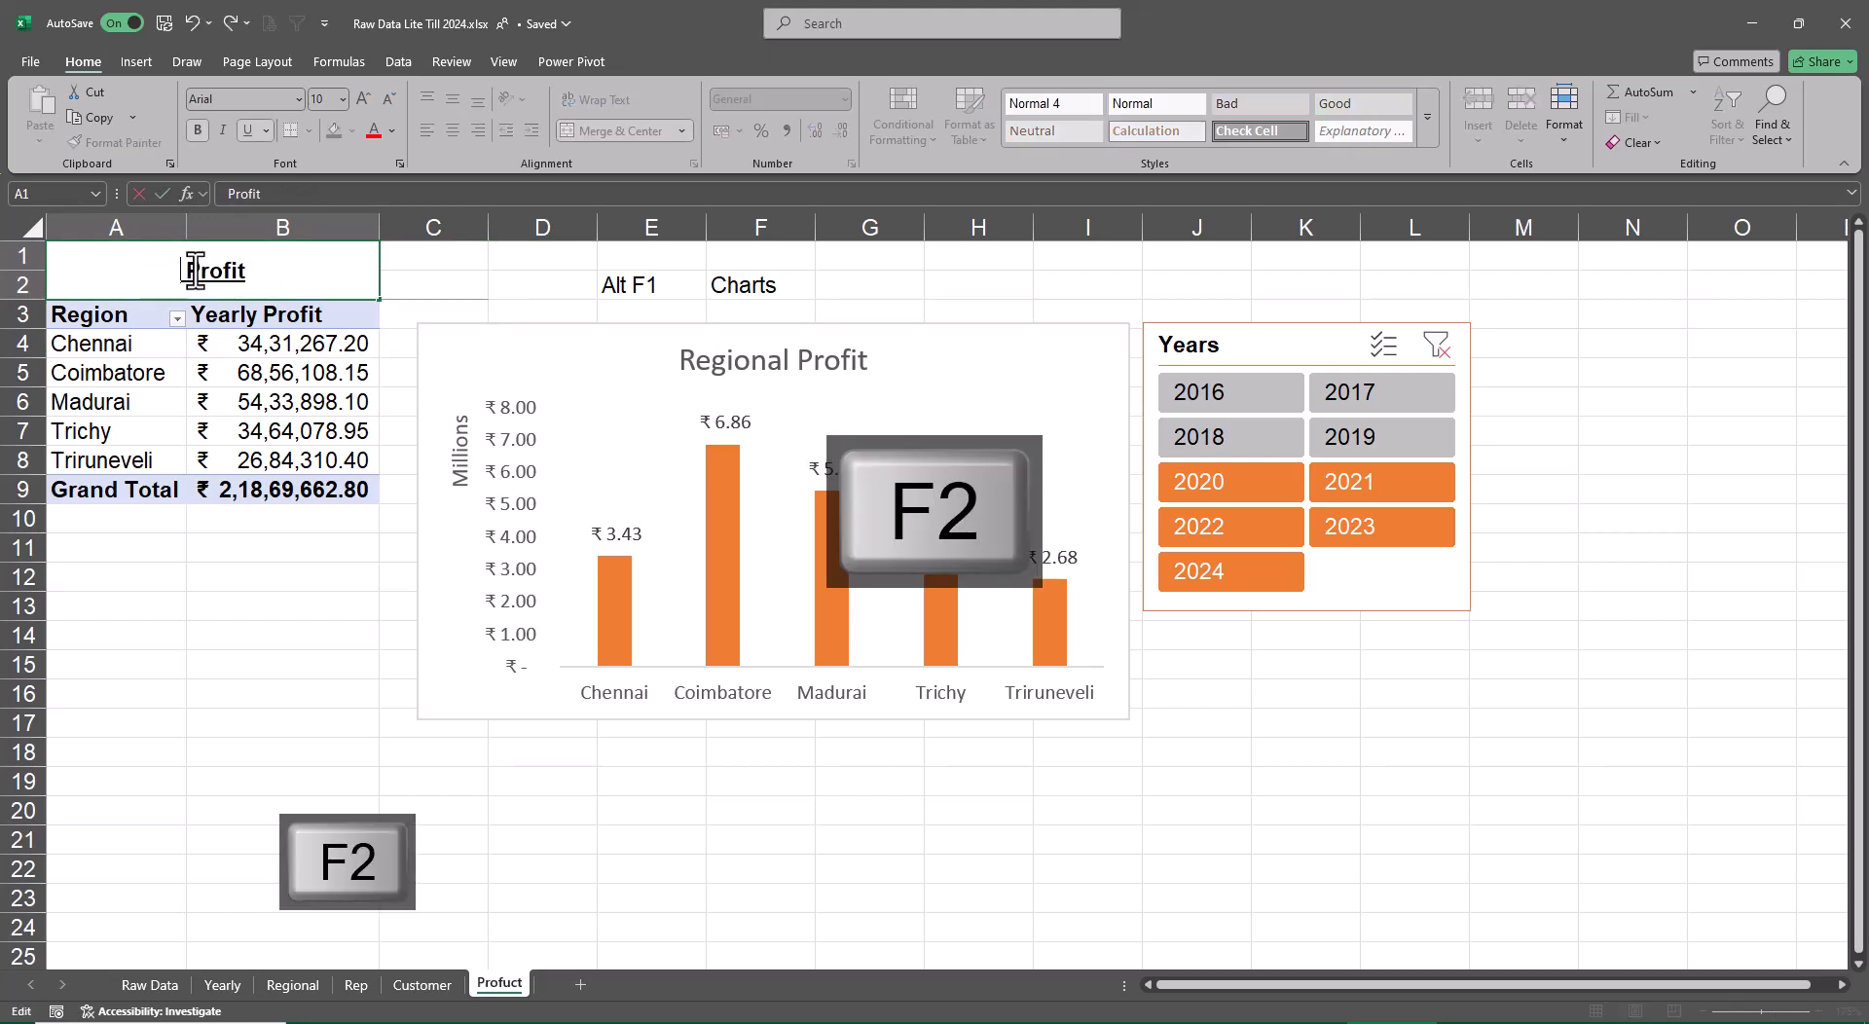
type("Product Profi")
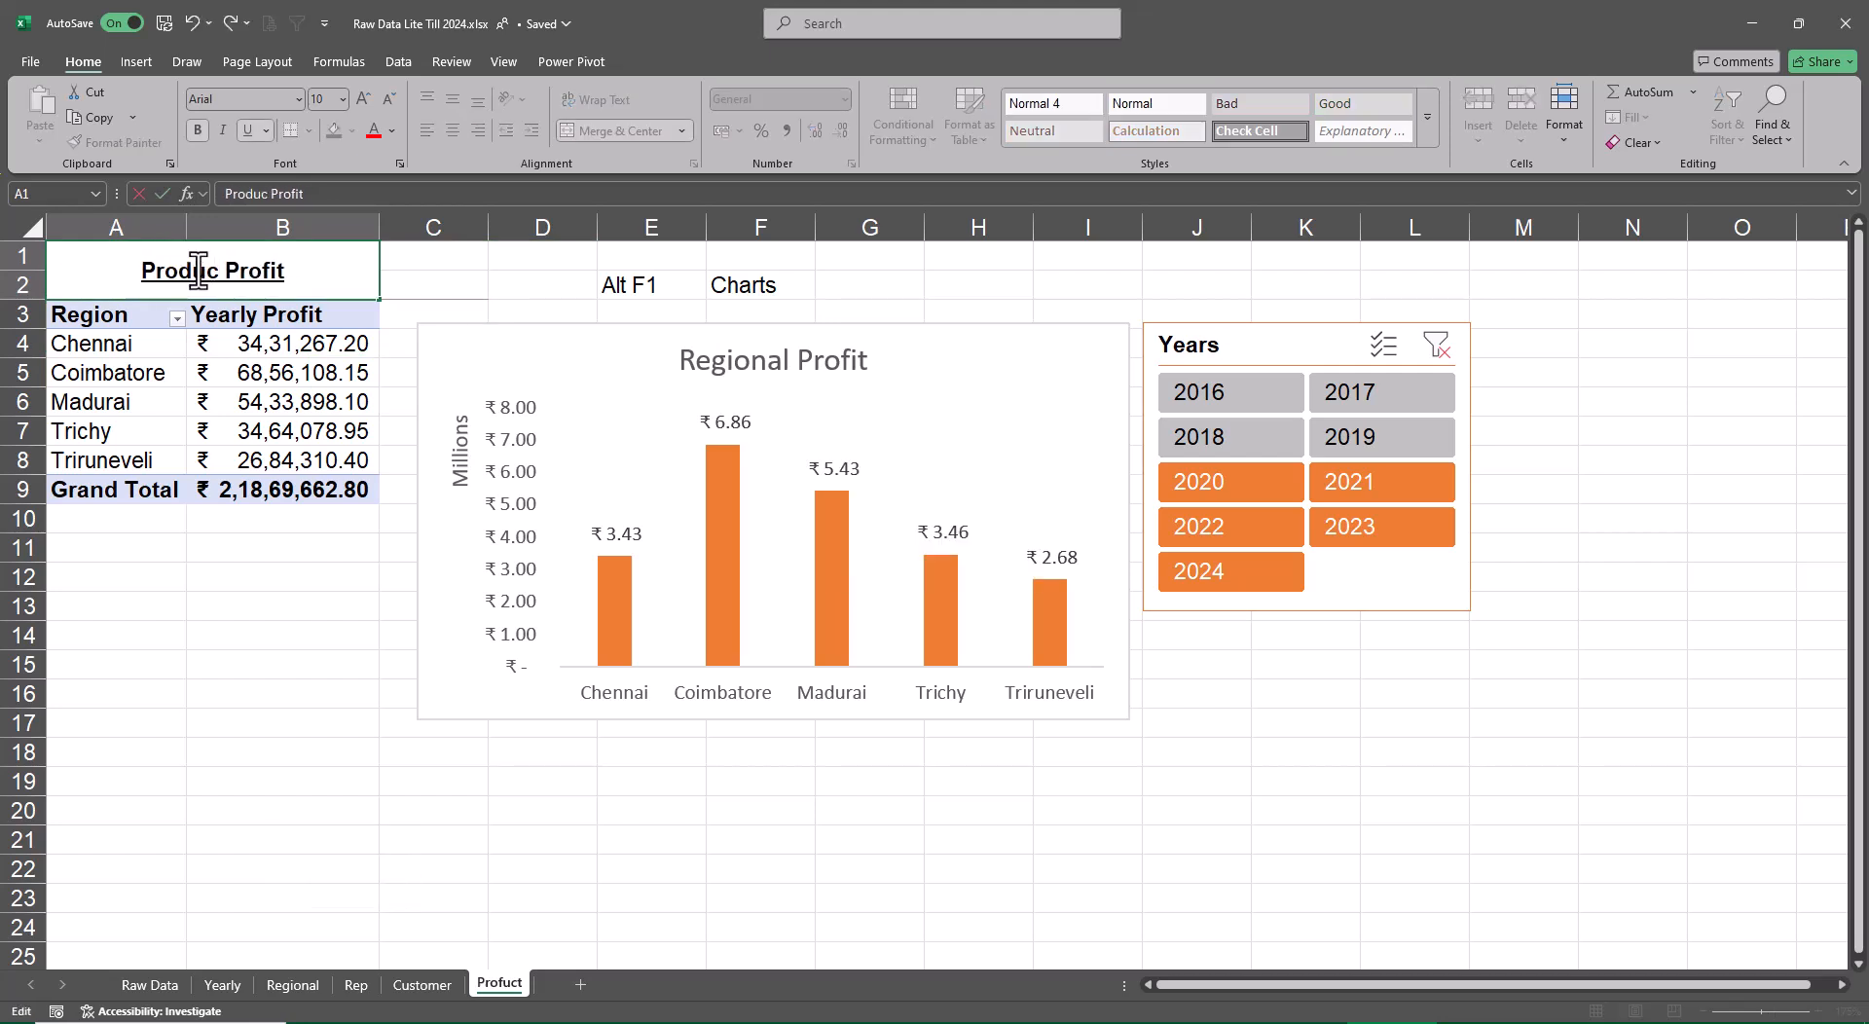
type("t")
key("Return")
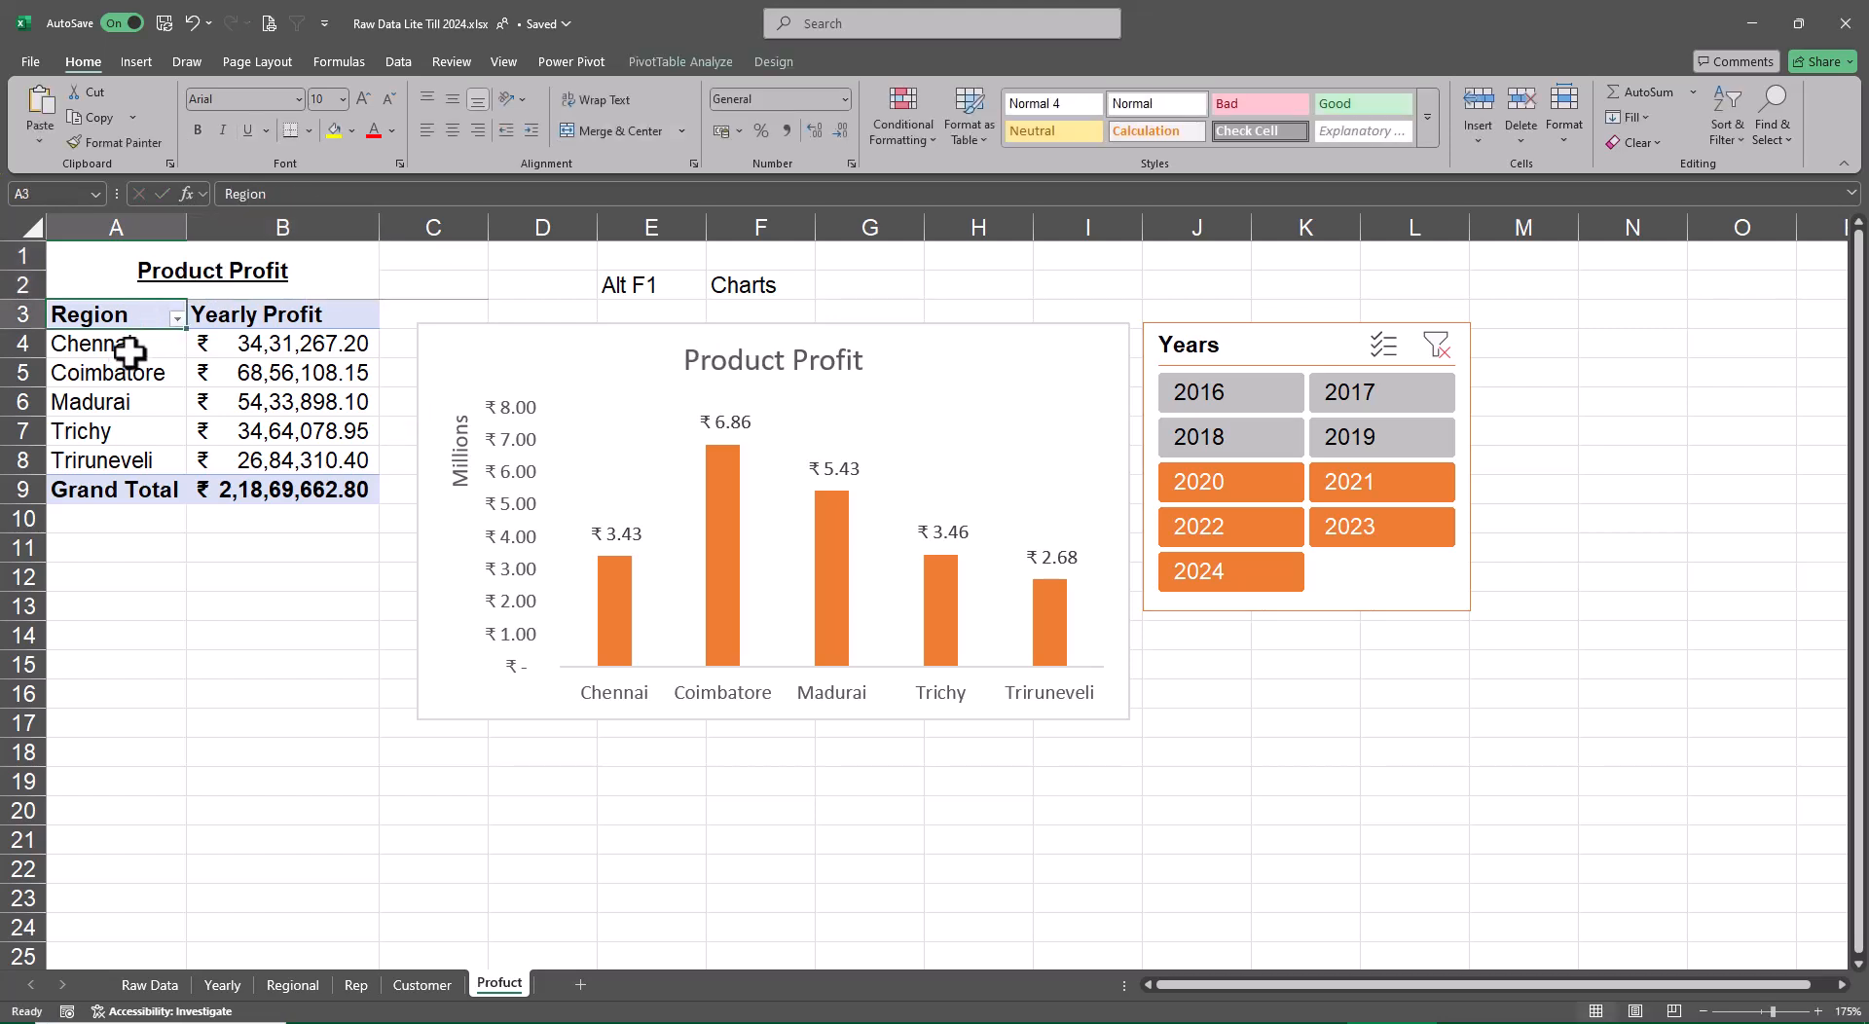
Replace the Region row field with Product in the pivot table on the Profuct sheet and close the field list
left_click(139, 347)
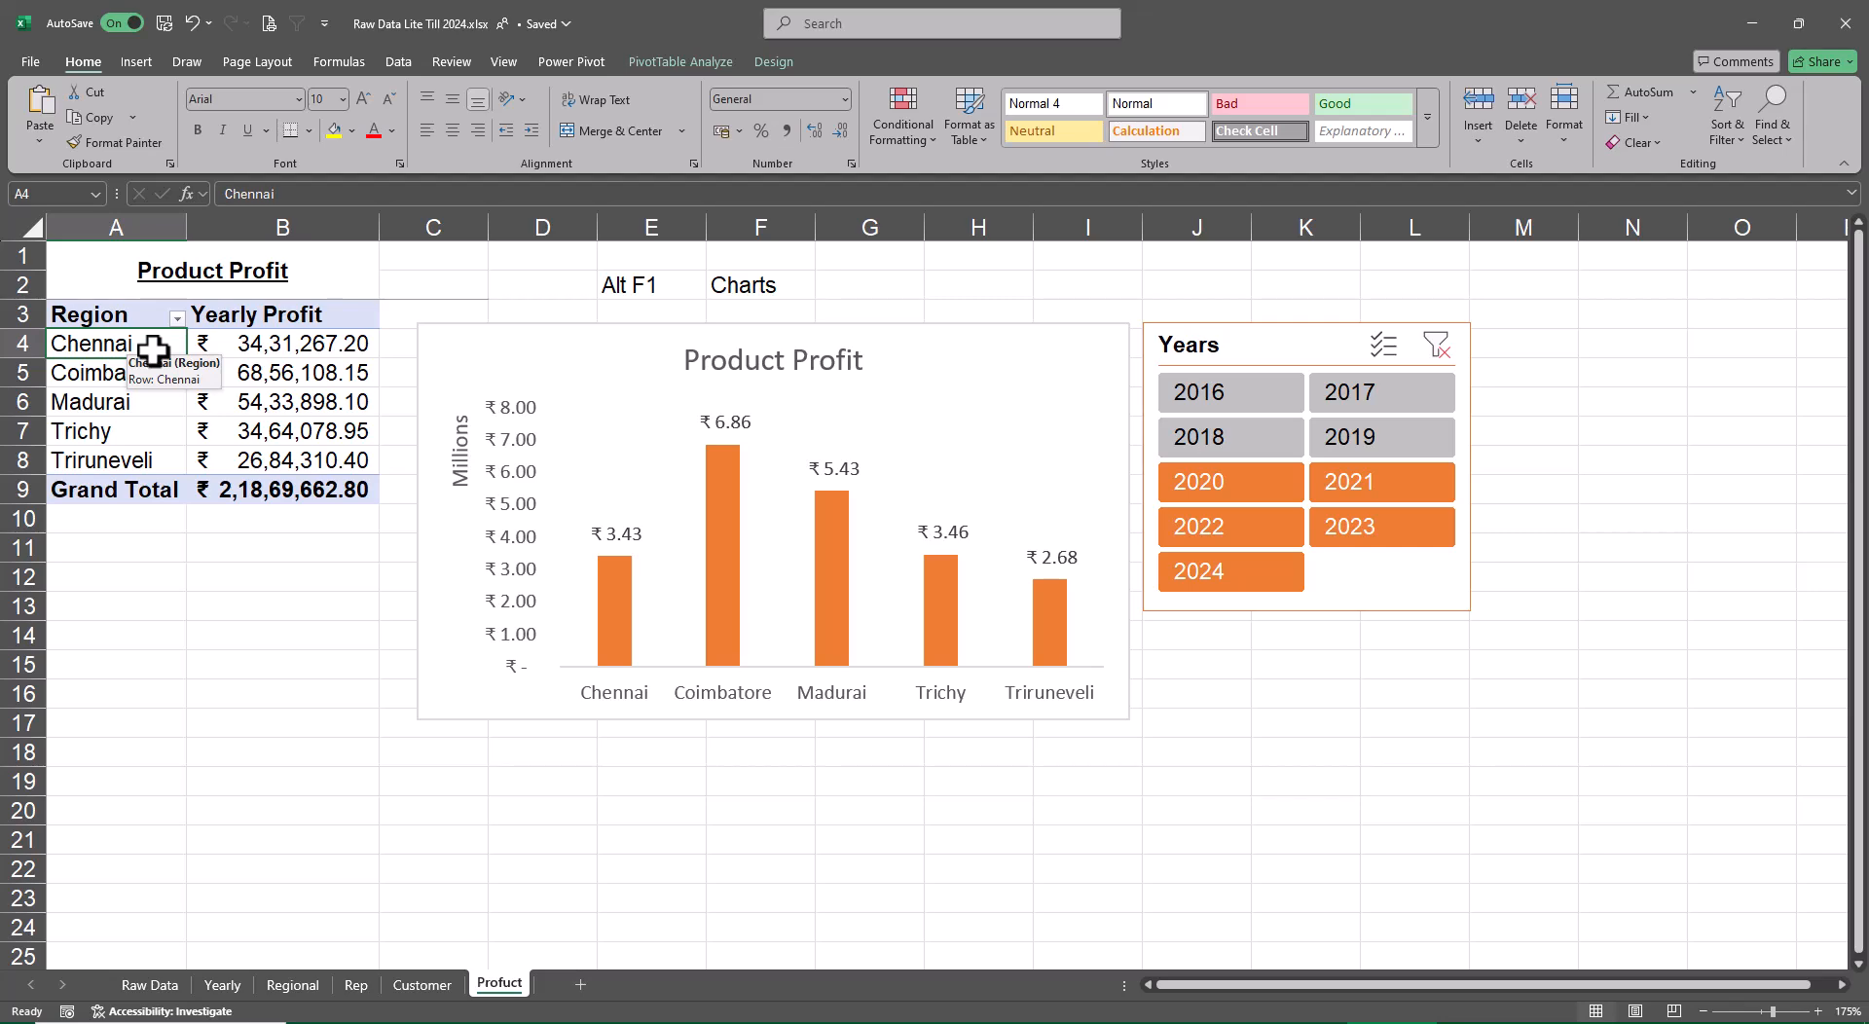
left_click(663, 60)
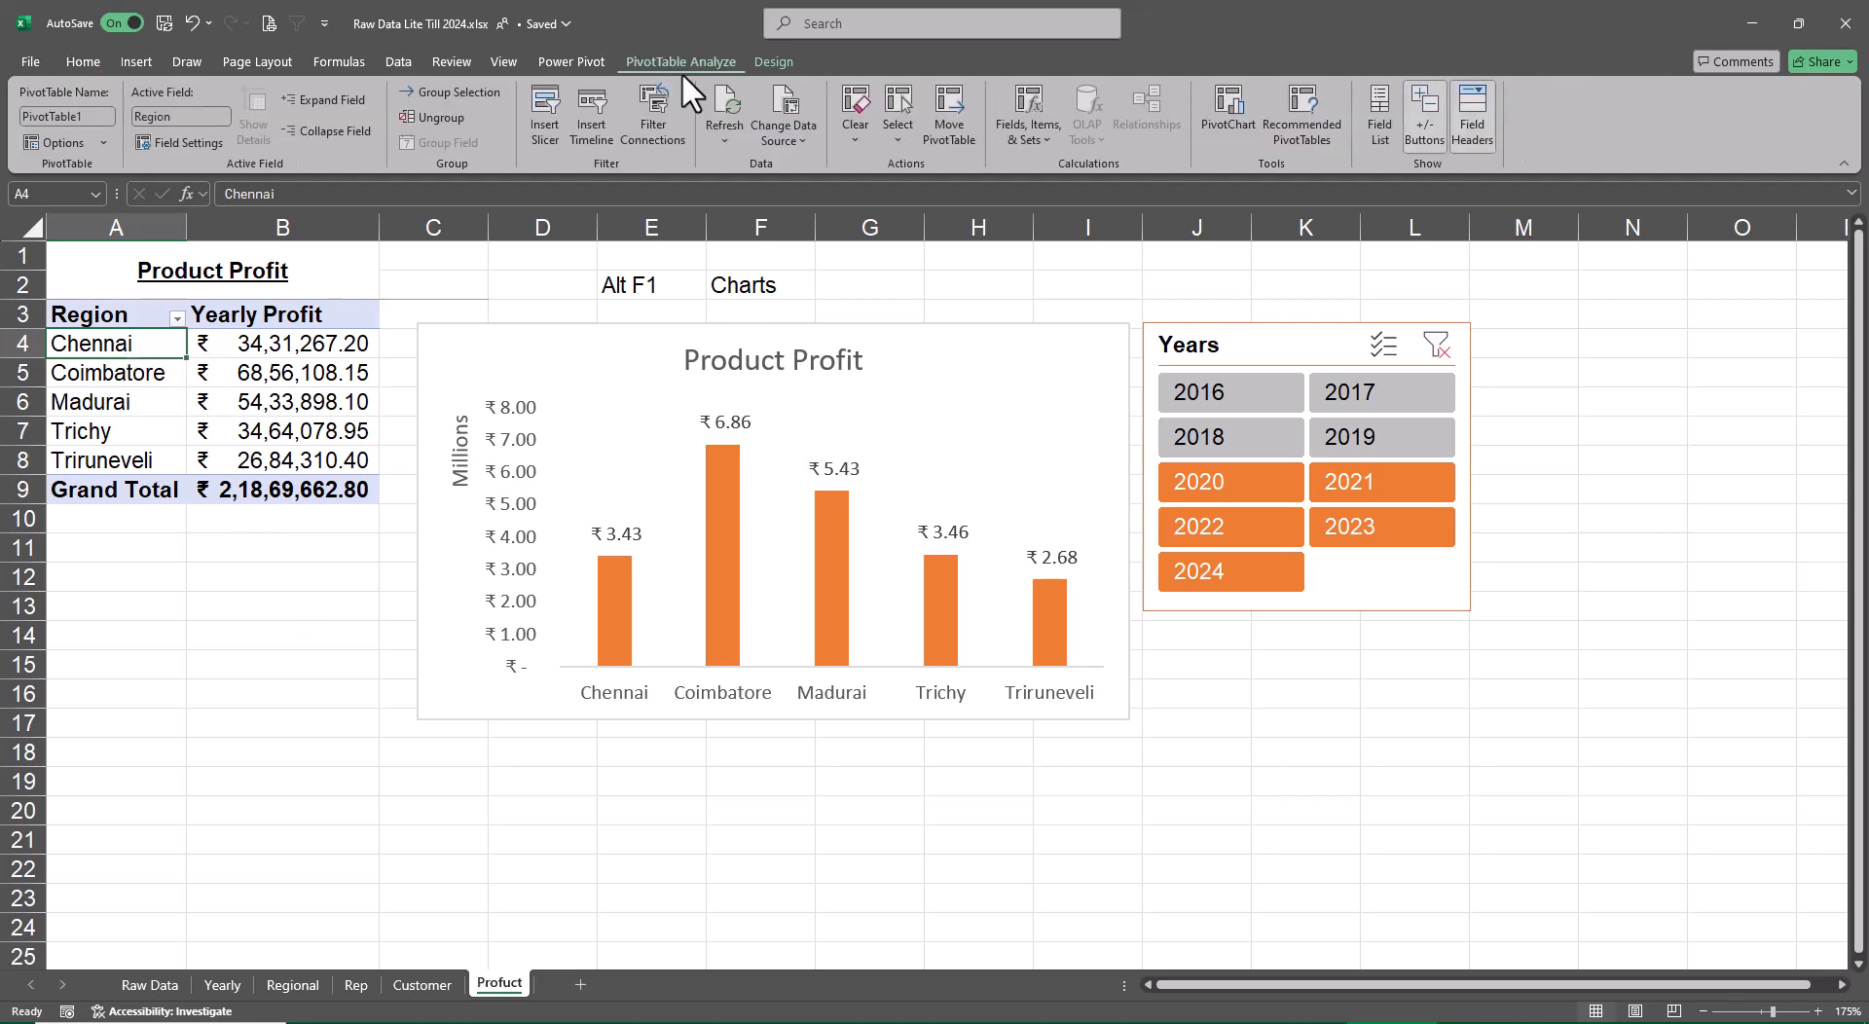
left_click(1376, 119)
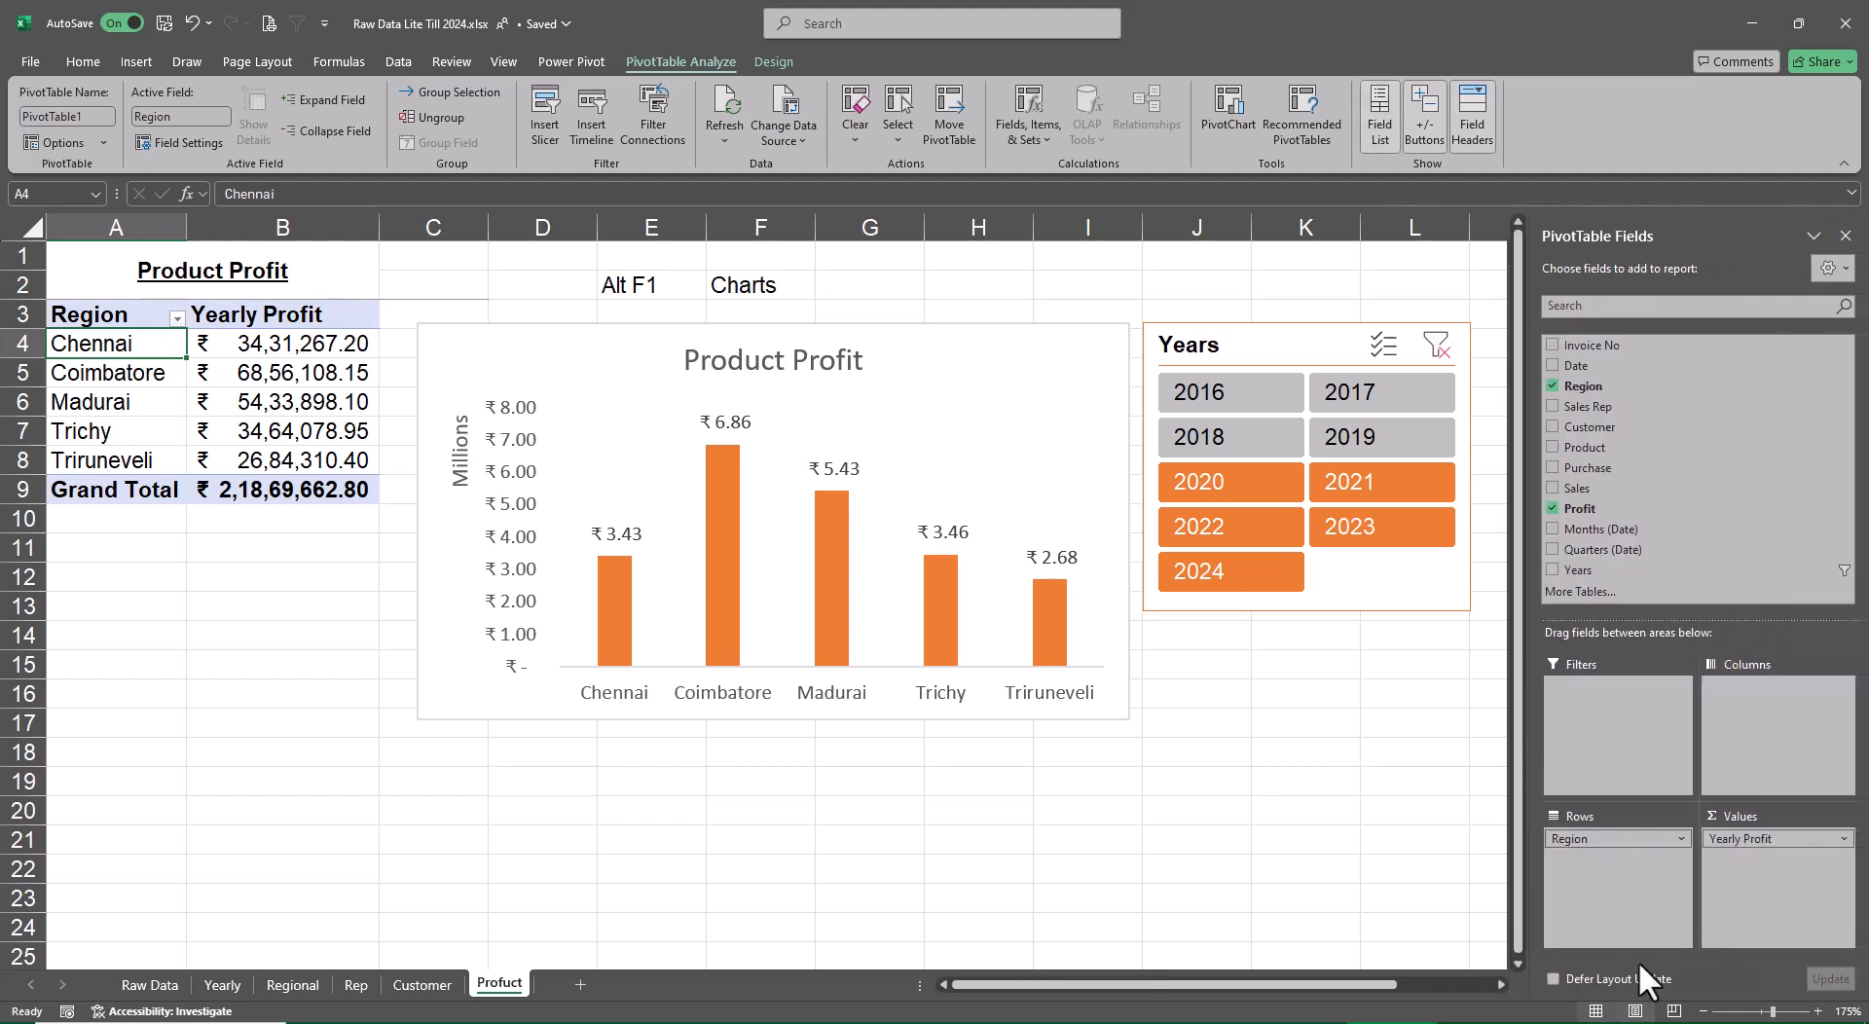
left_click(1550, 386)
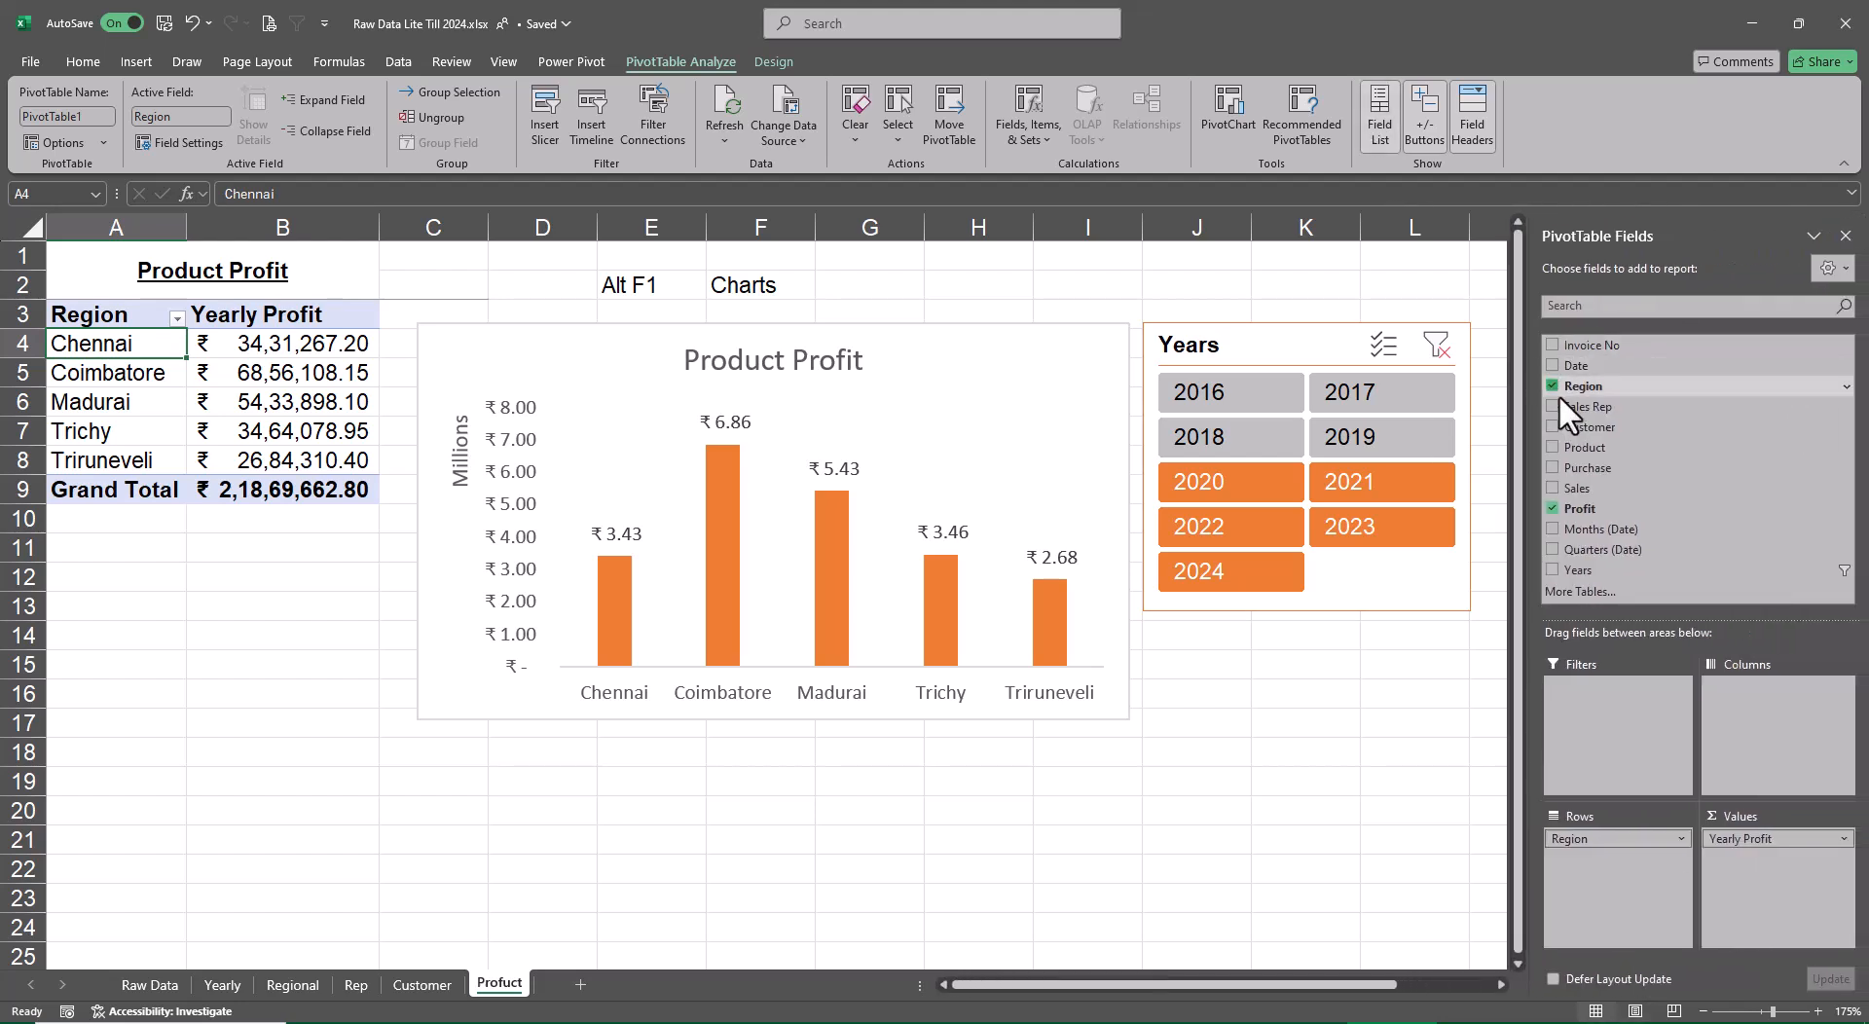
left_click(1552, 446)
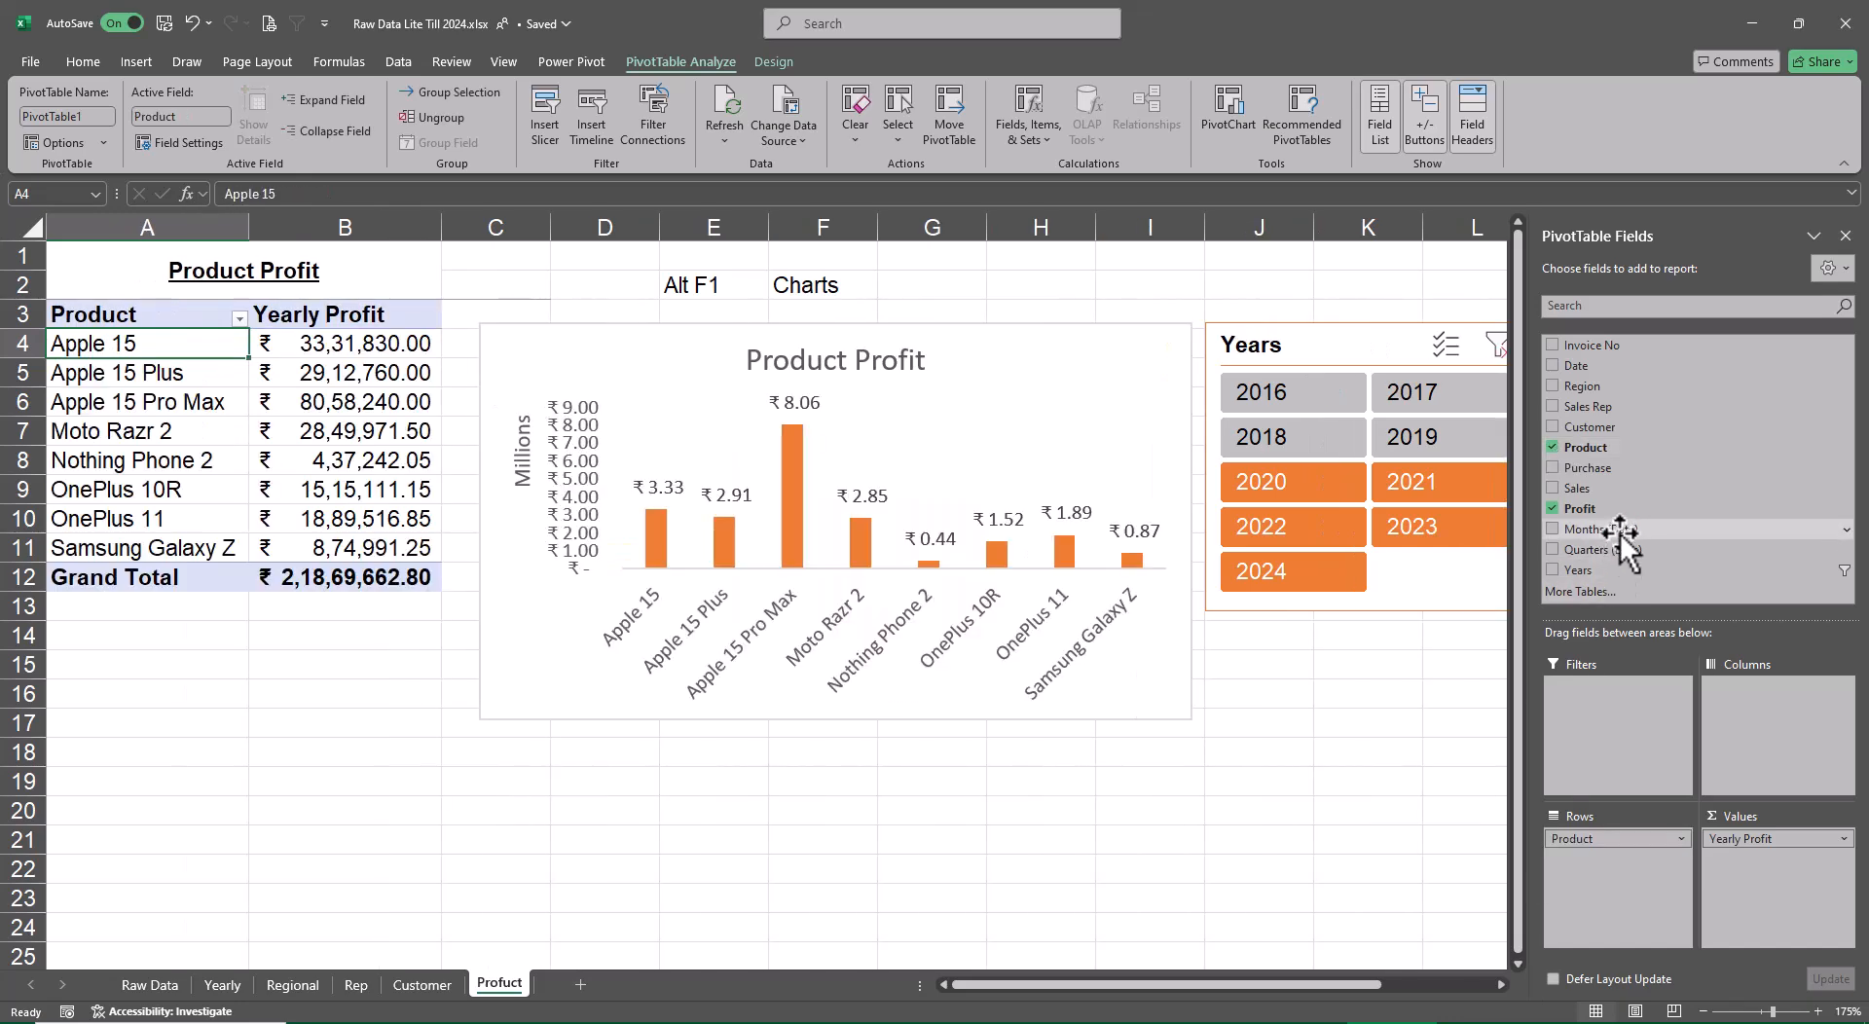
left_click(1845, 236)
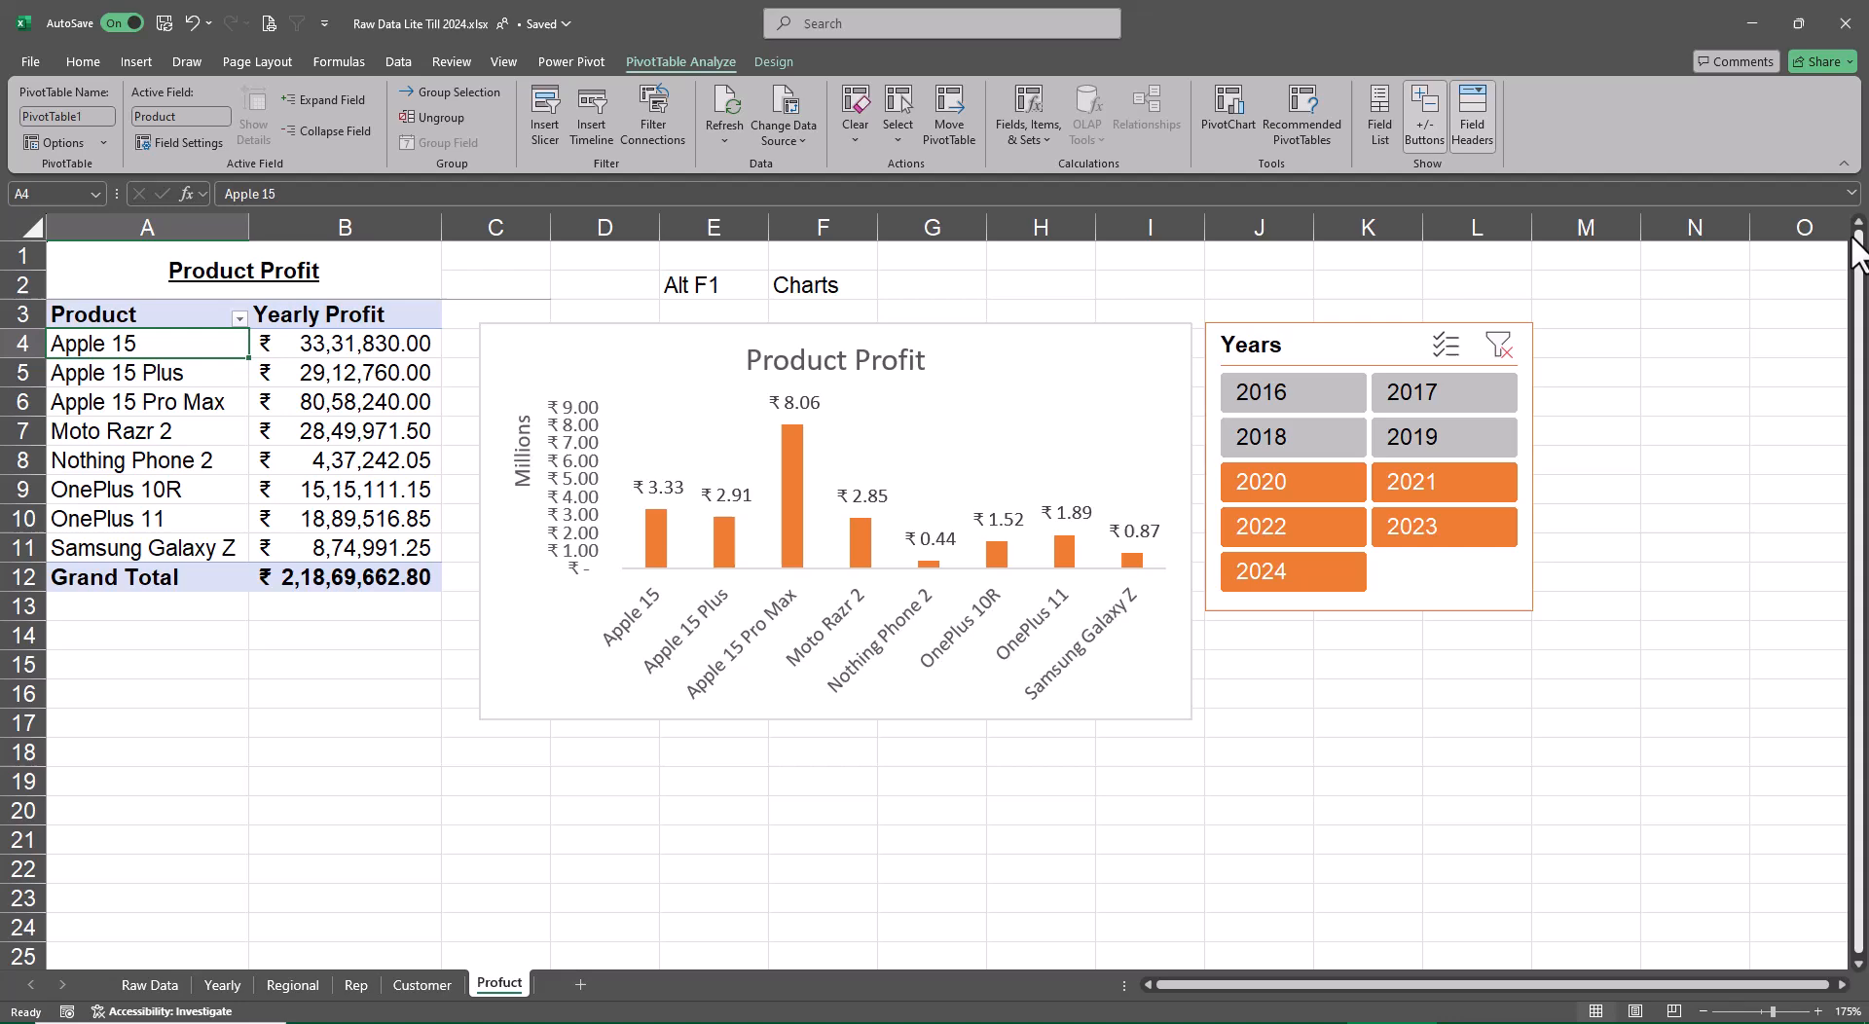
Recolour the Product Profit chart with the blue monochromatic palette
left_click(1136, 323)
left_click(769, 59)
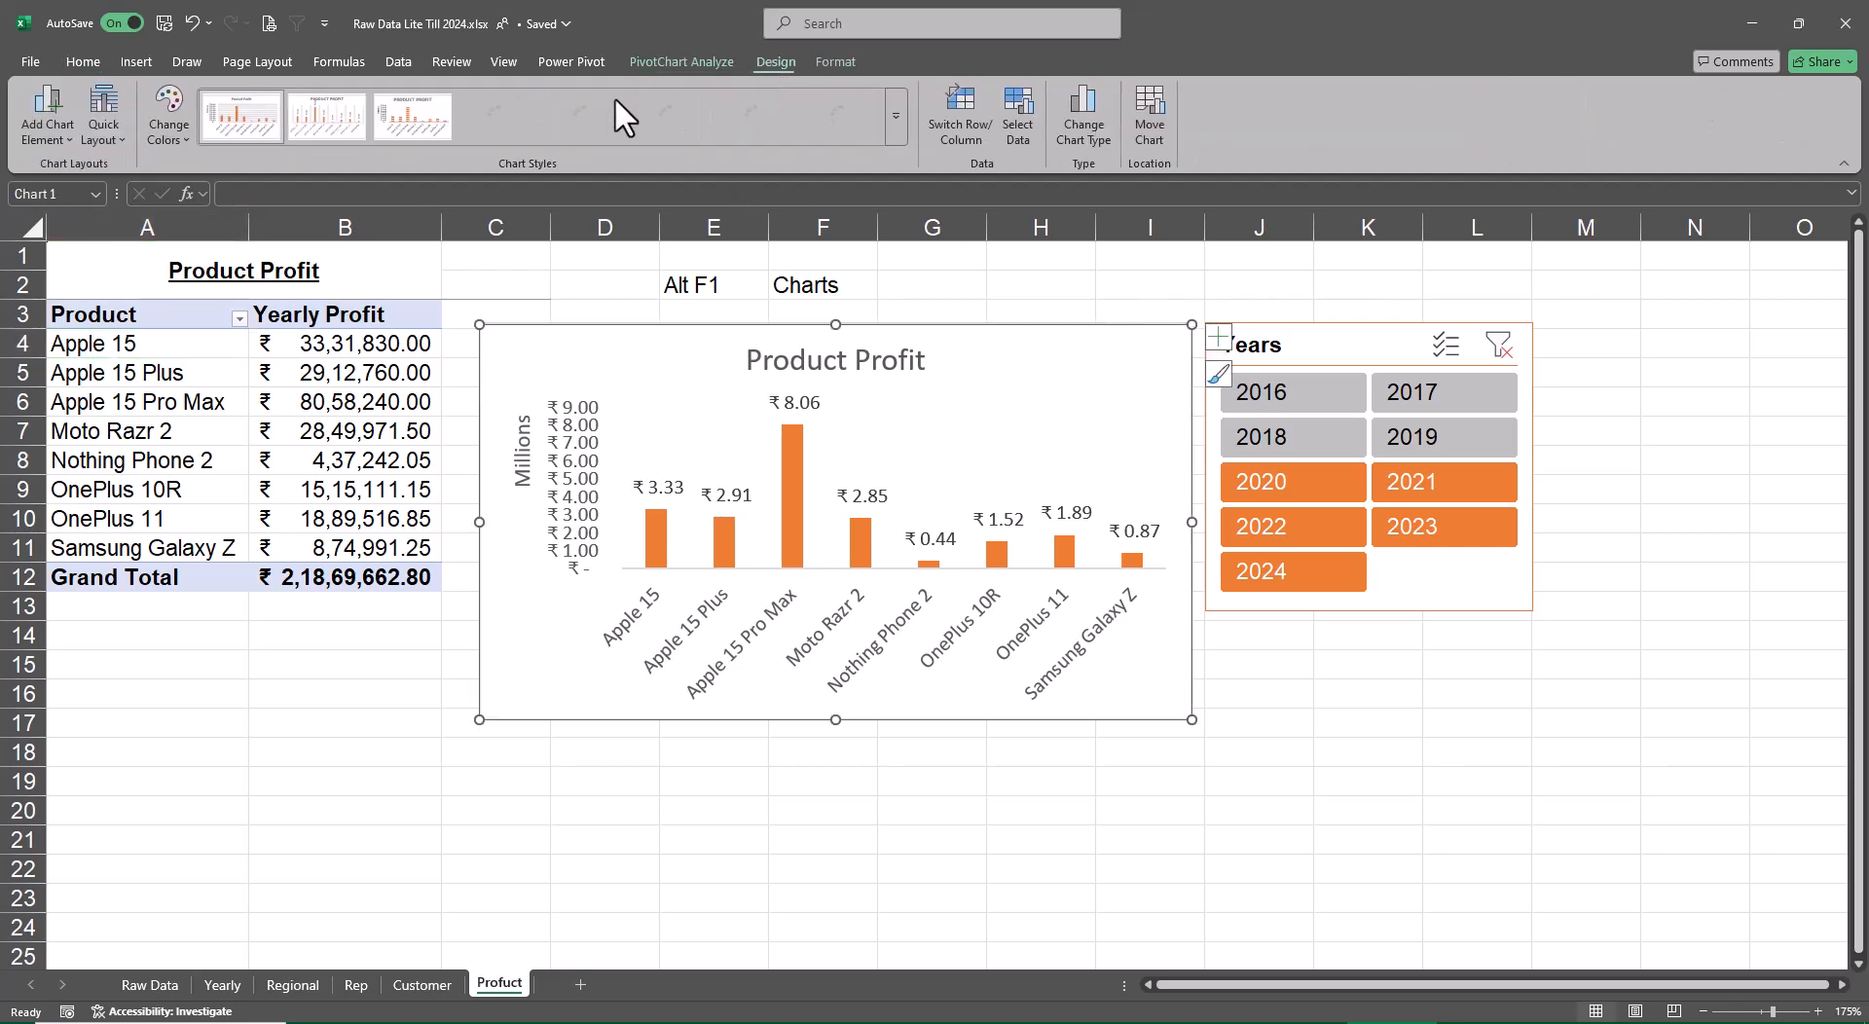
left_click(165, 115)
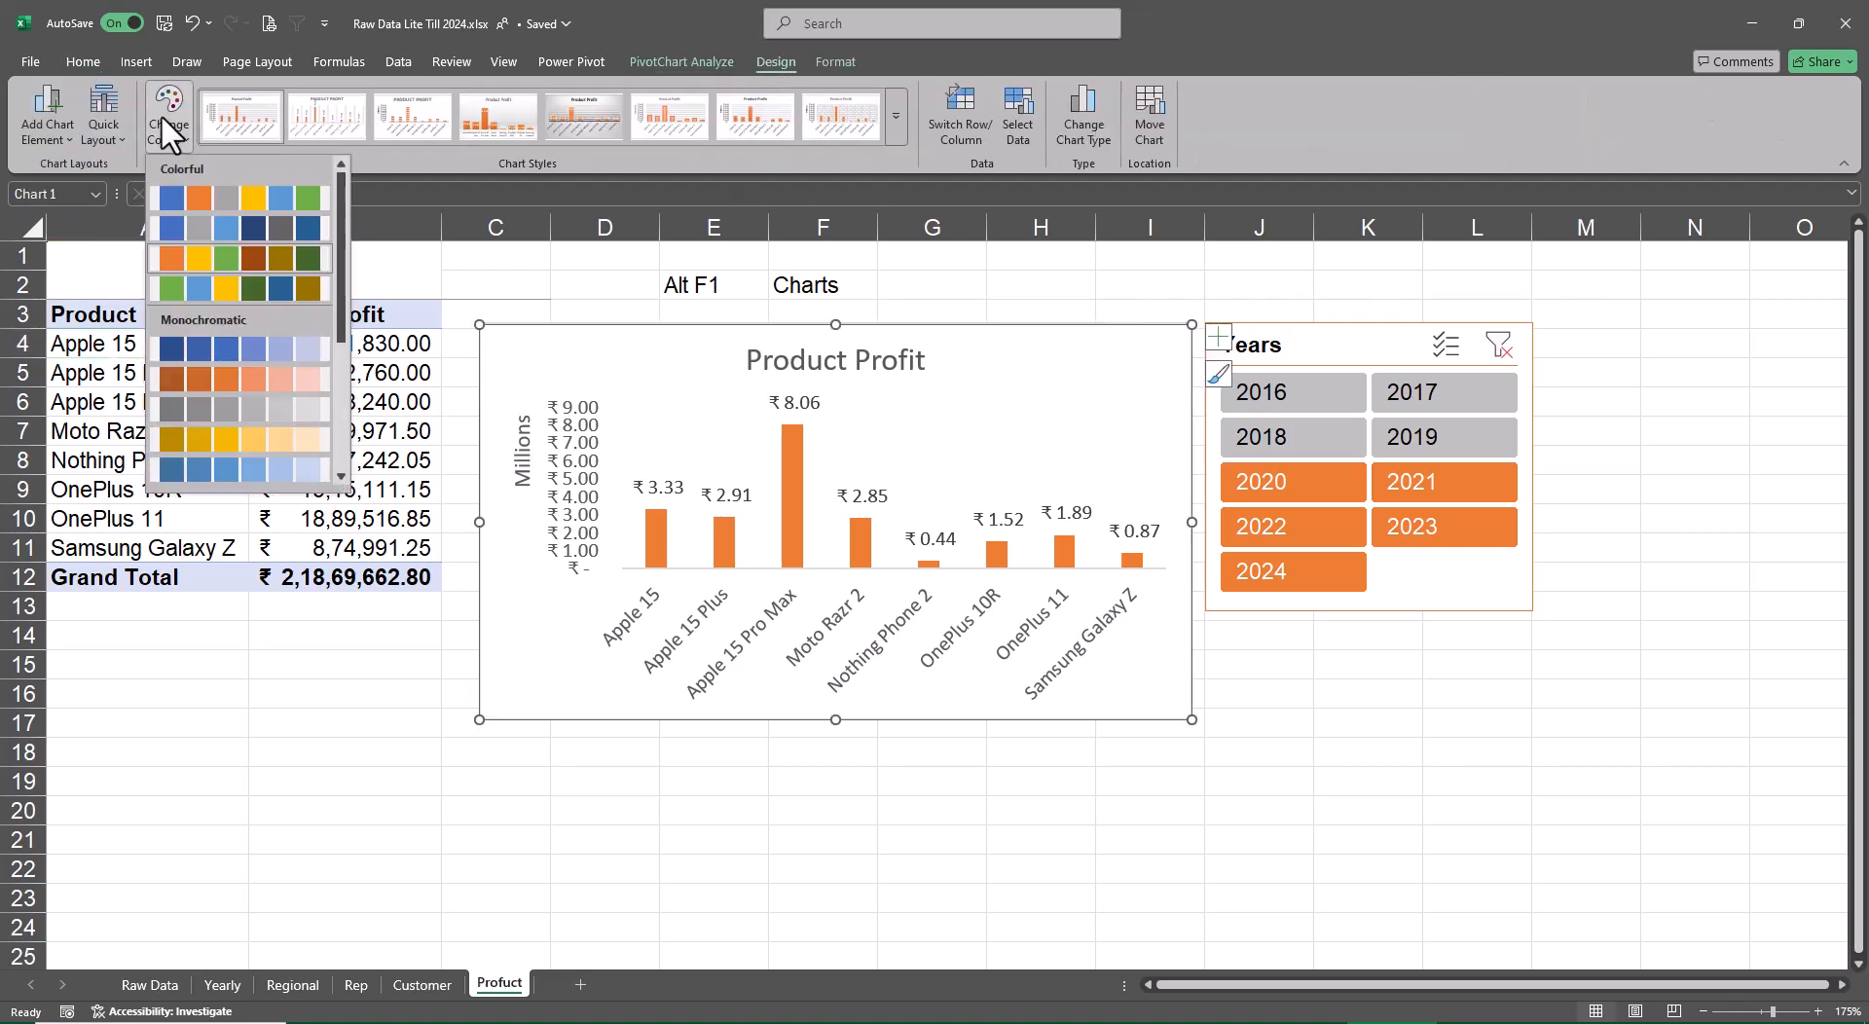
left_click(235, 341)
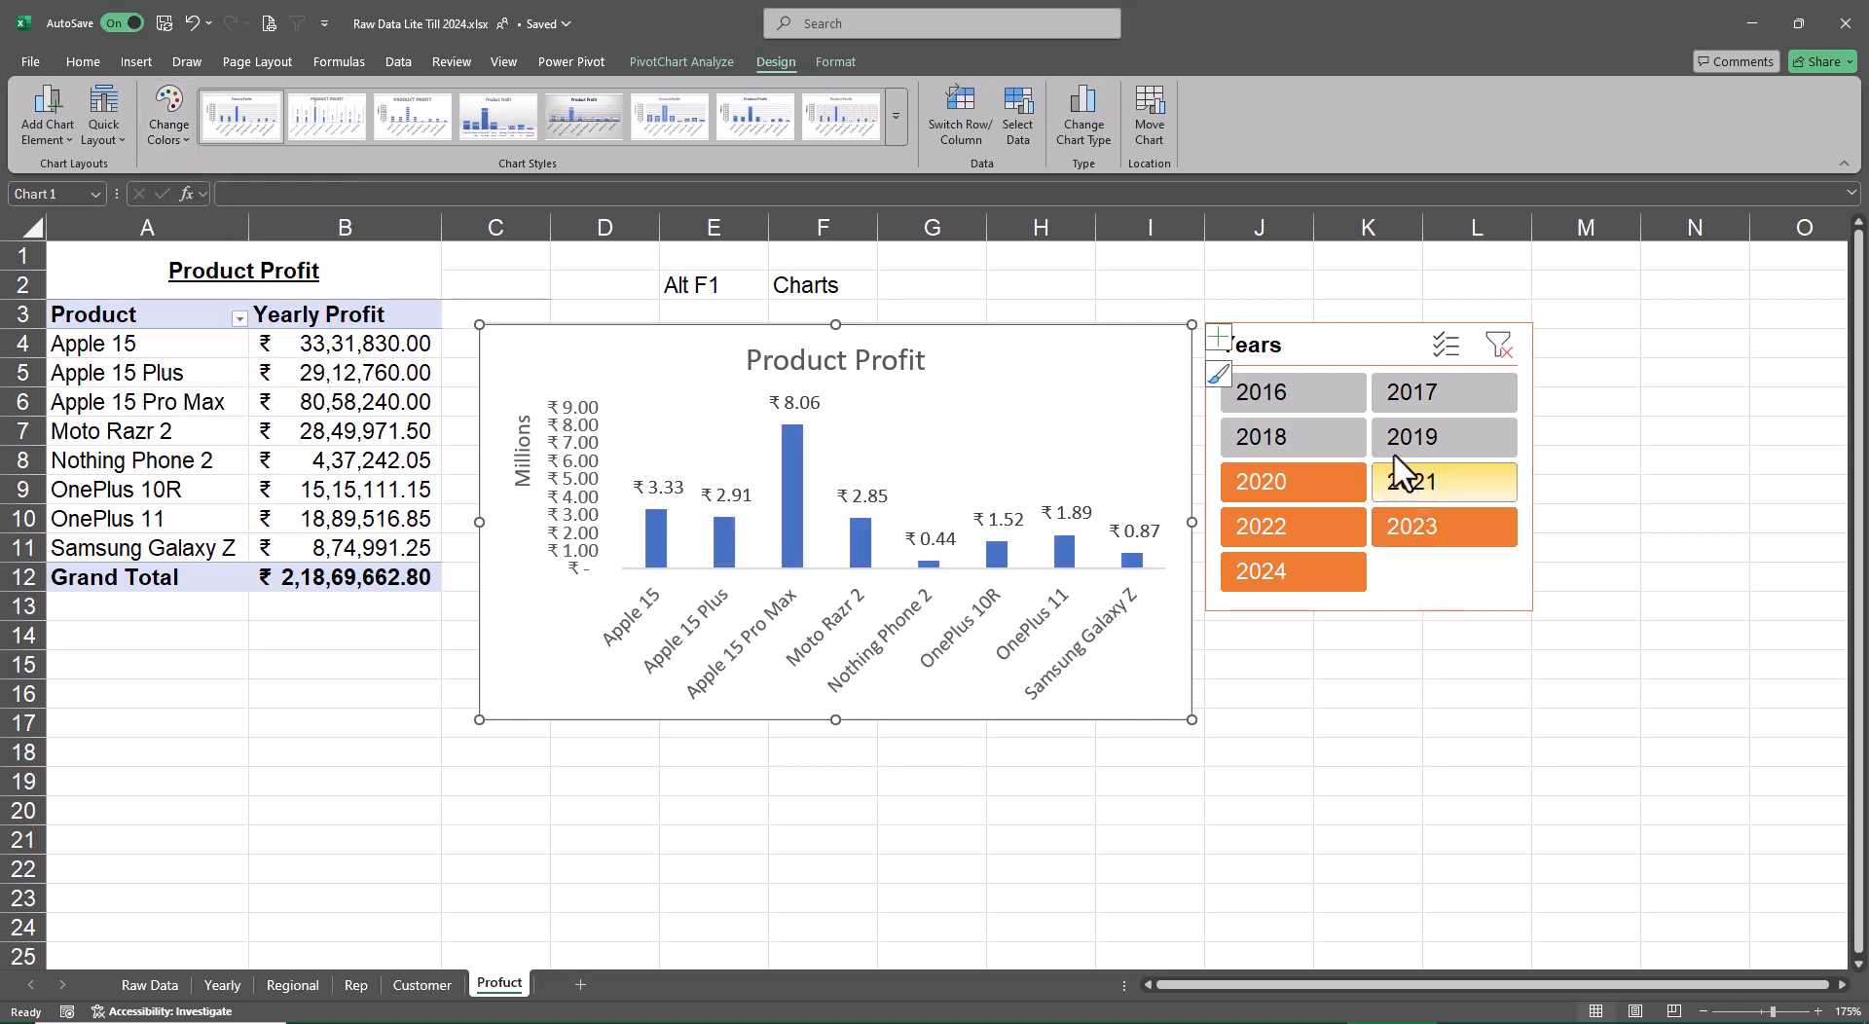
Apply the dark light-blue slicer style to the Years slicer beside the Product Profit chart
left_click(1248, 353)
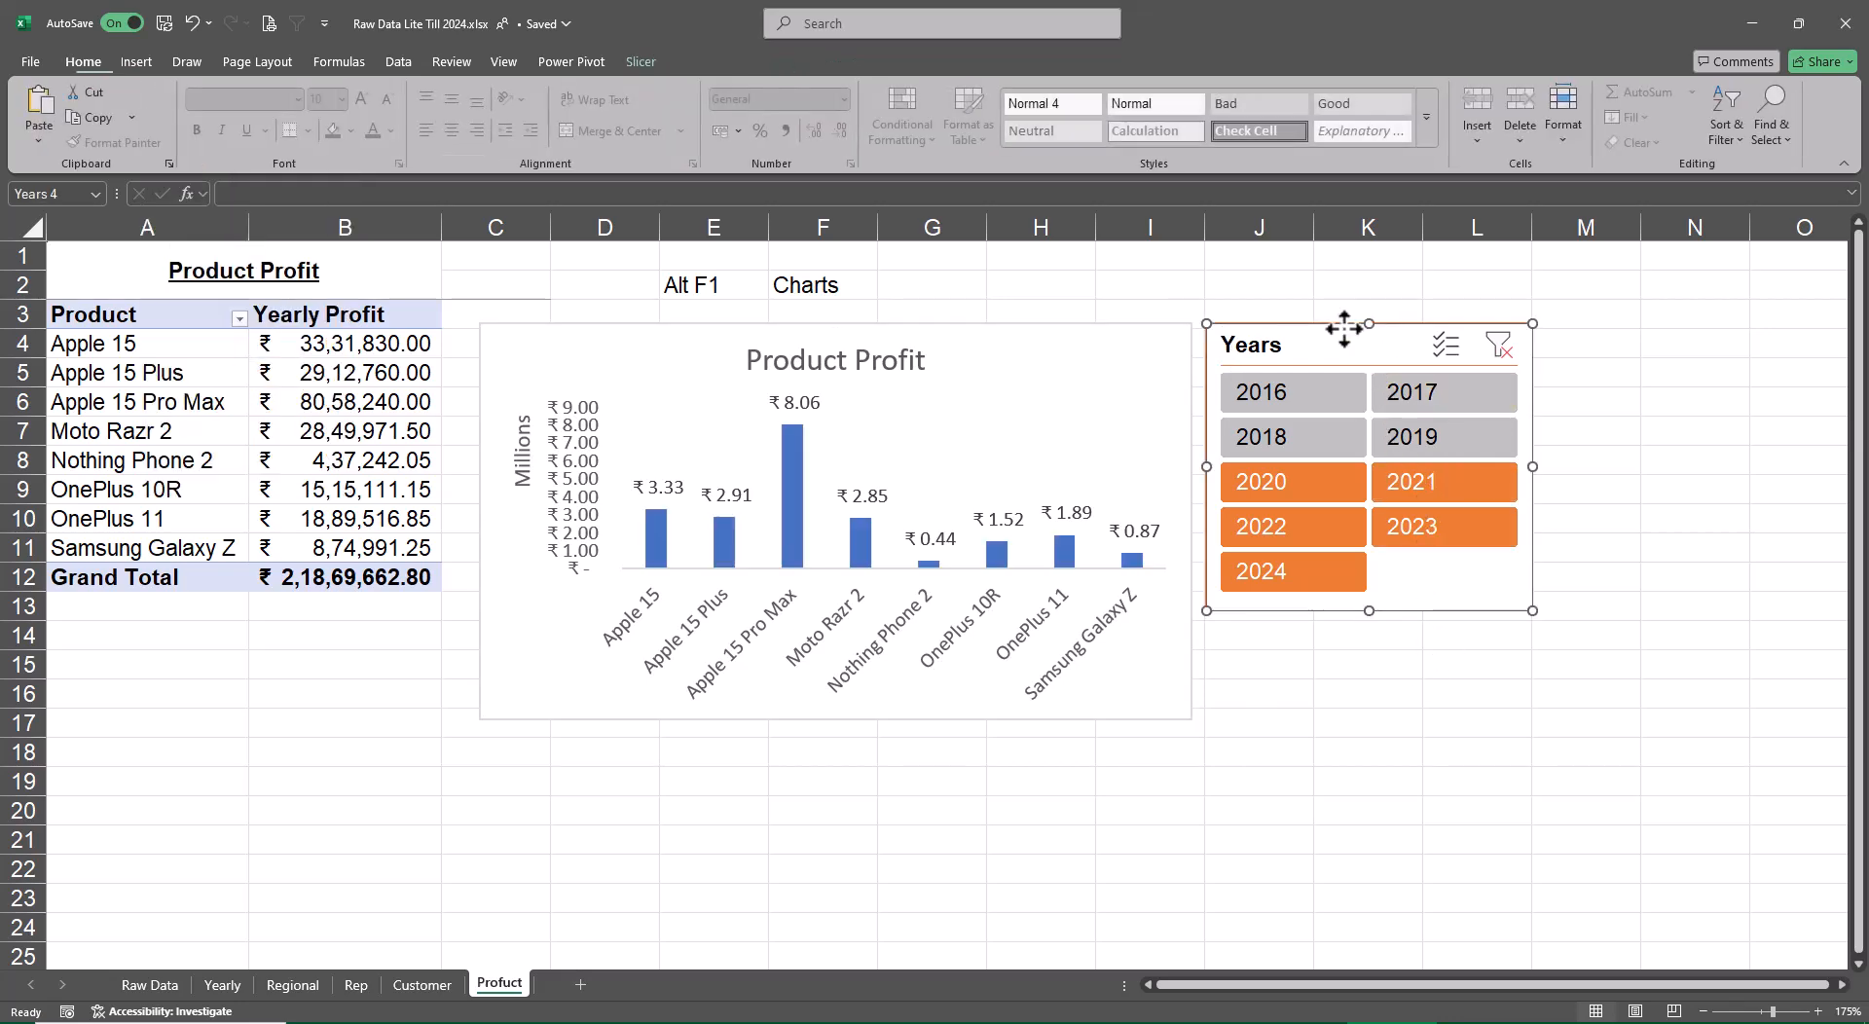
left_click(640, 60)
left_click(423, 119)
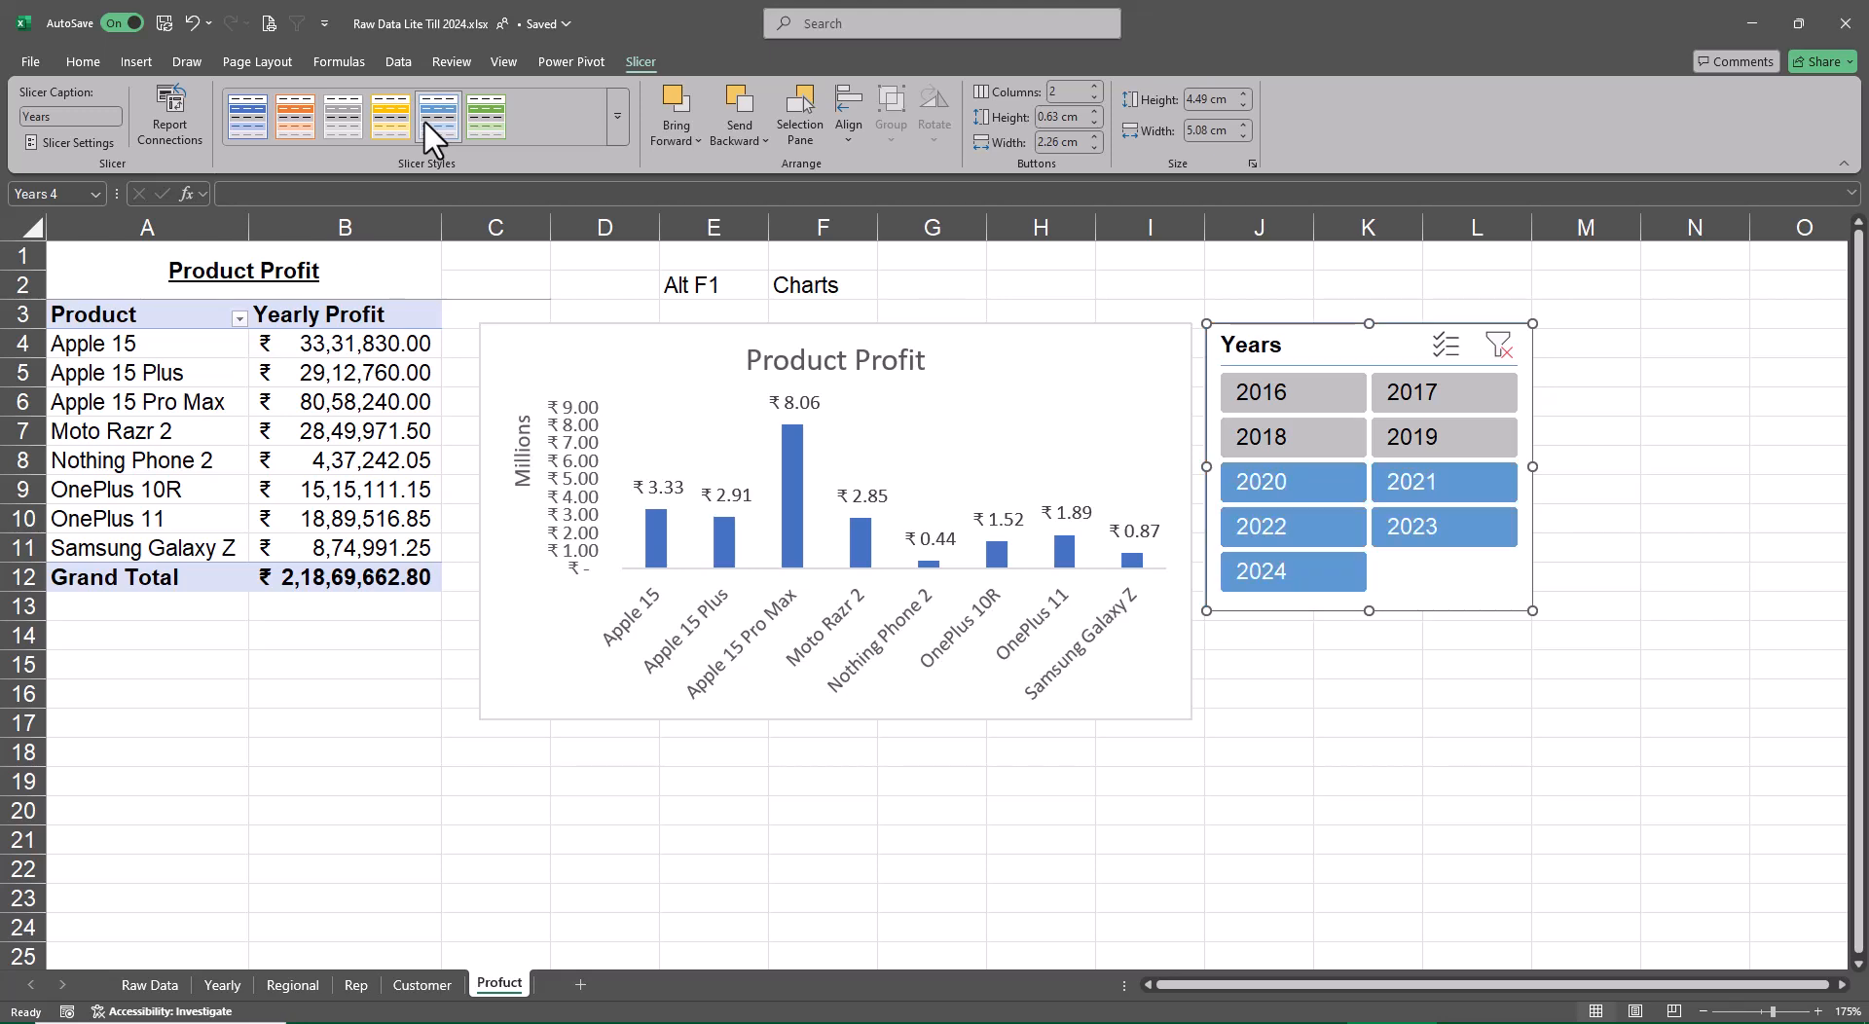
left_click(616, 117)
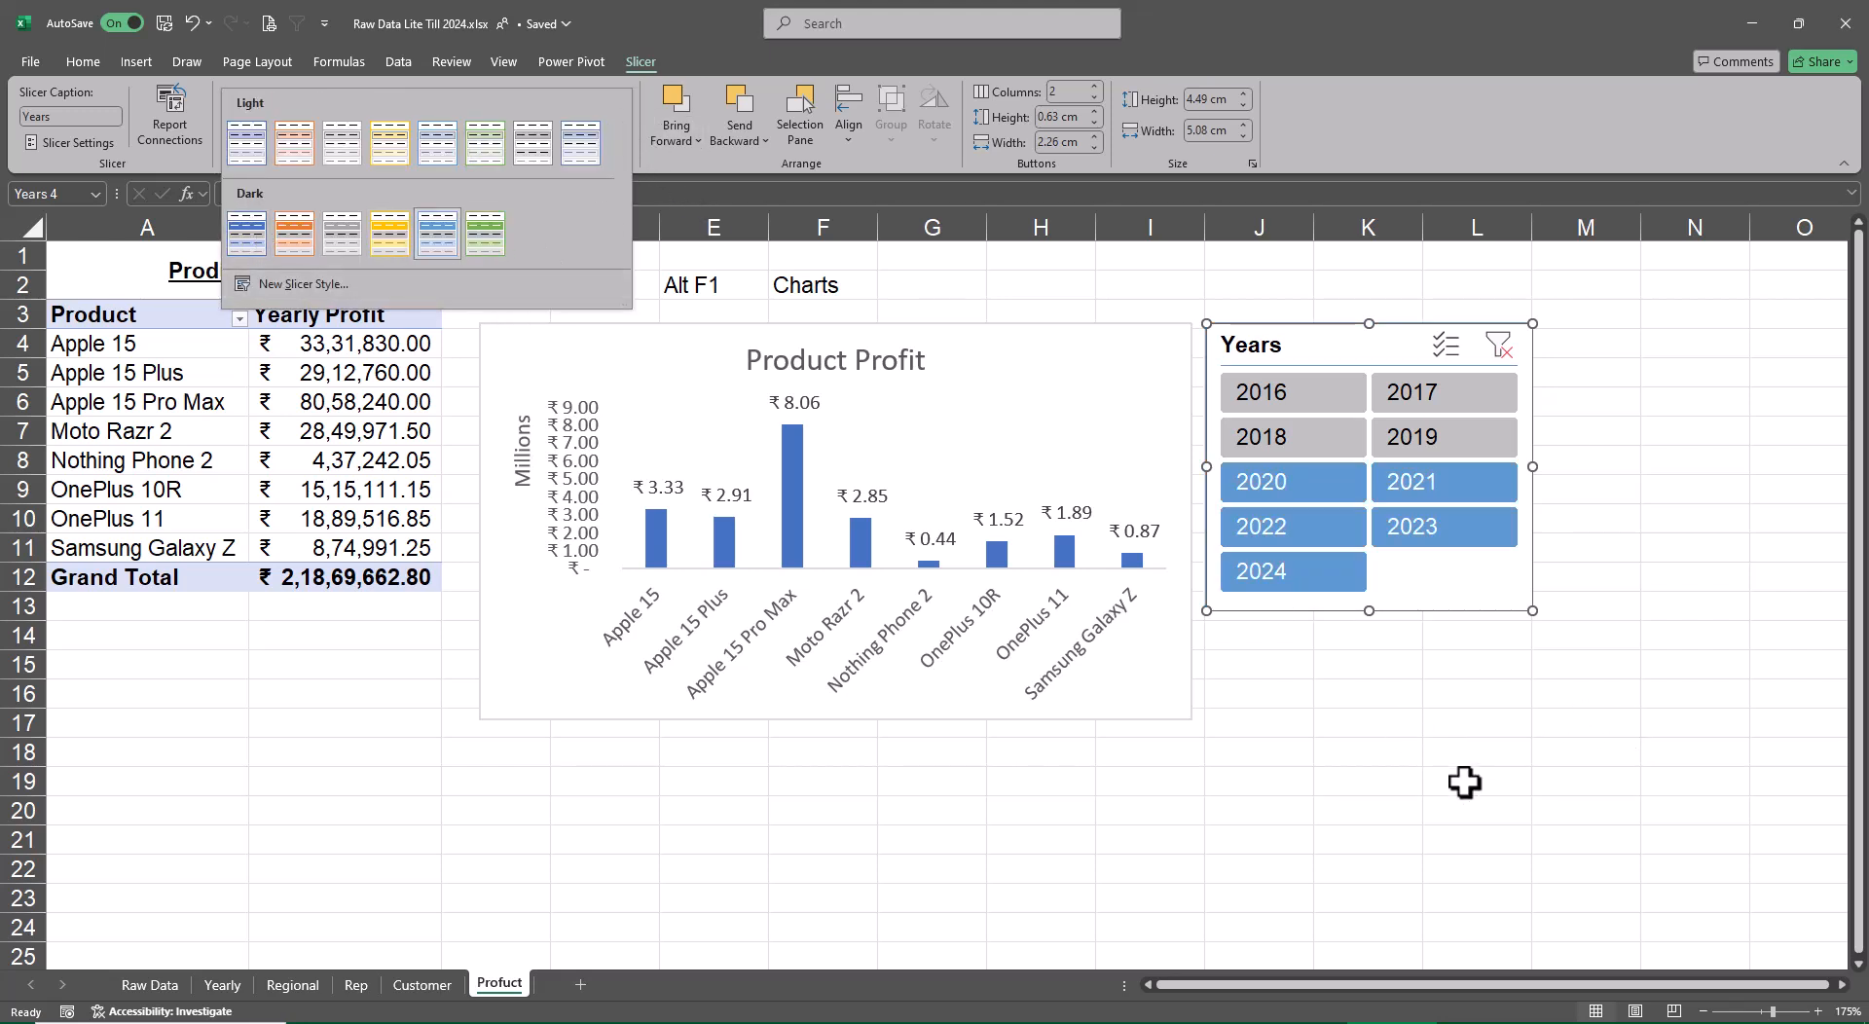
Correct the name of the Profuct sheet to Product
left_click(498, 987)
mouse_move(934, 1023)
left_click(915, 983)
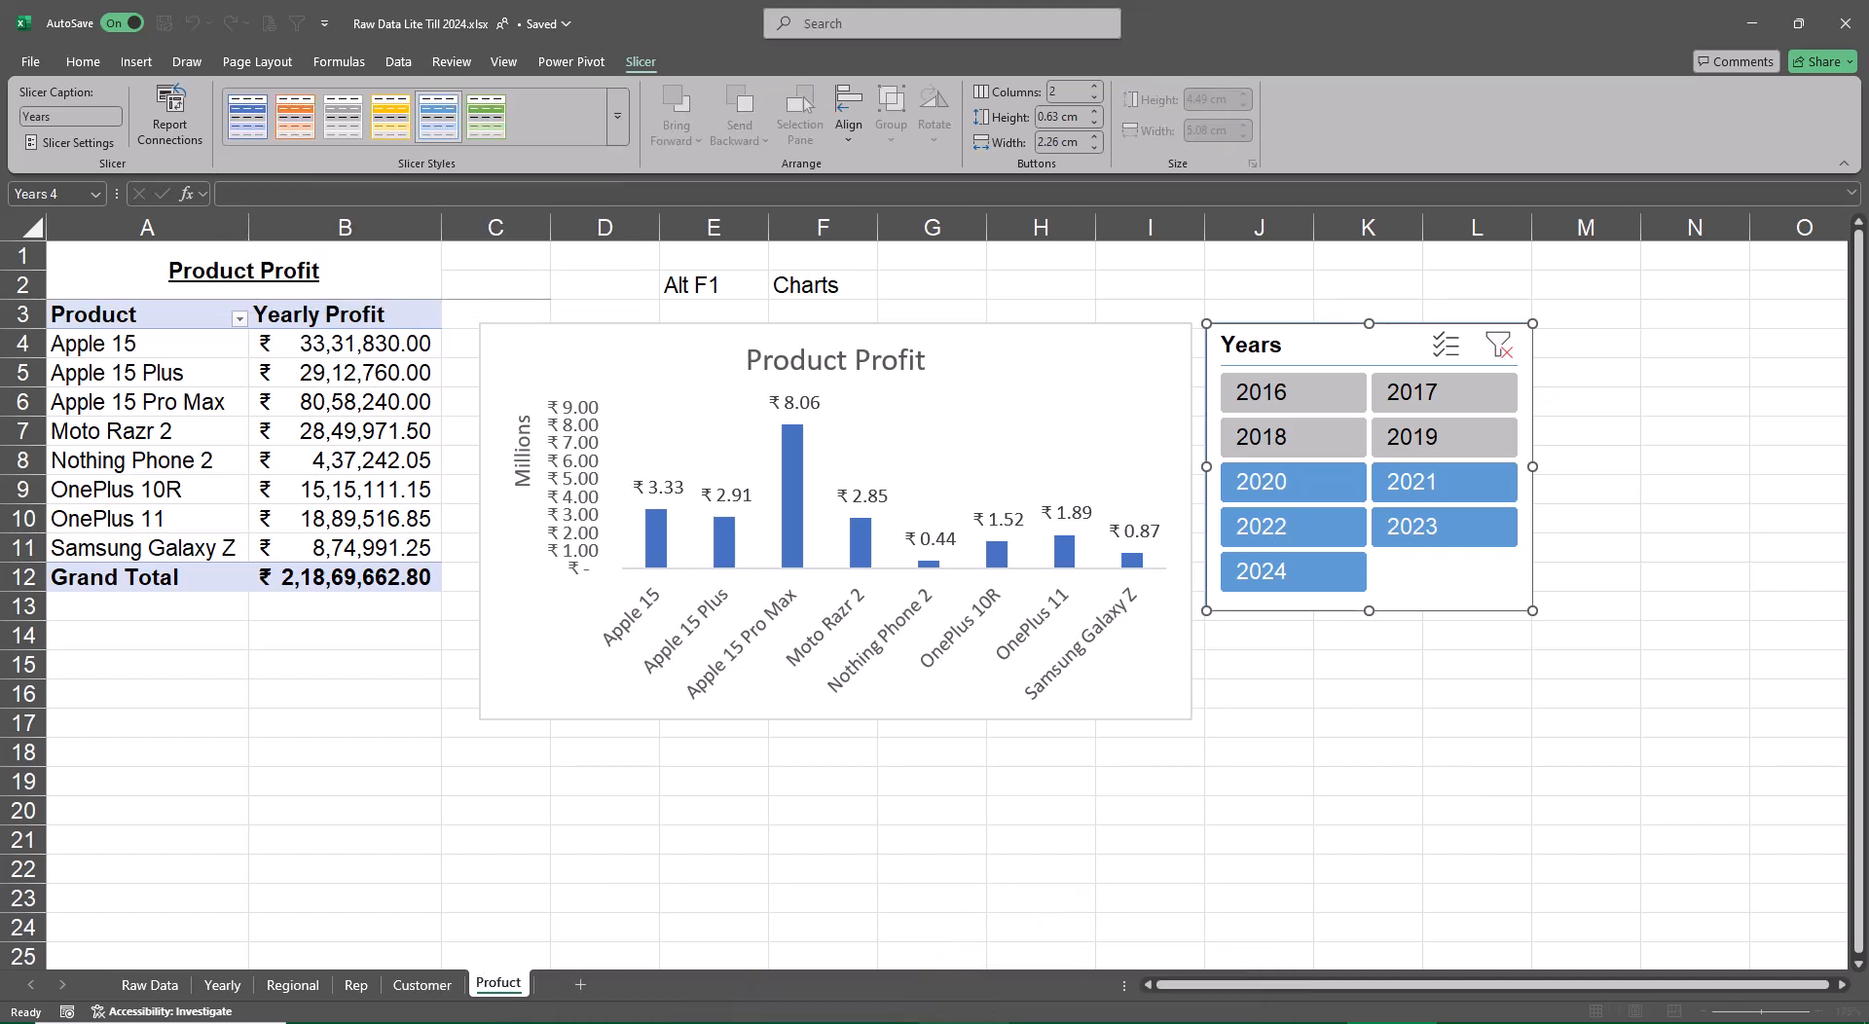
key("BackSpace")
type("d")
key("Return")
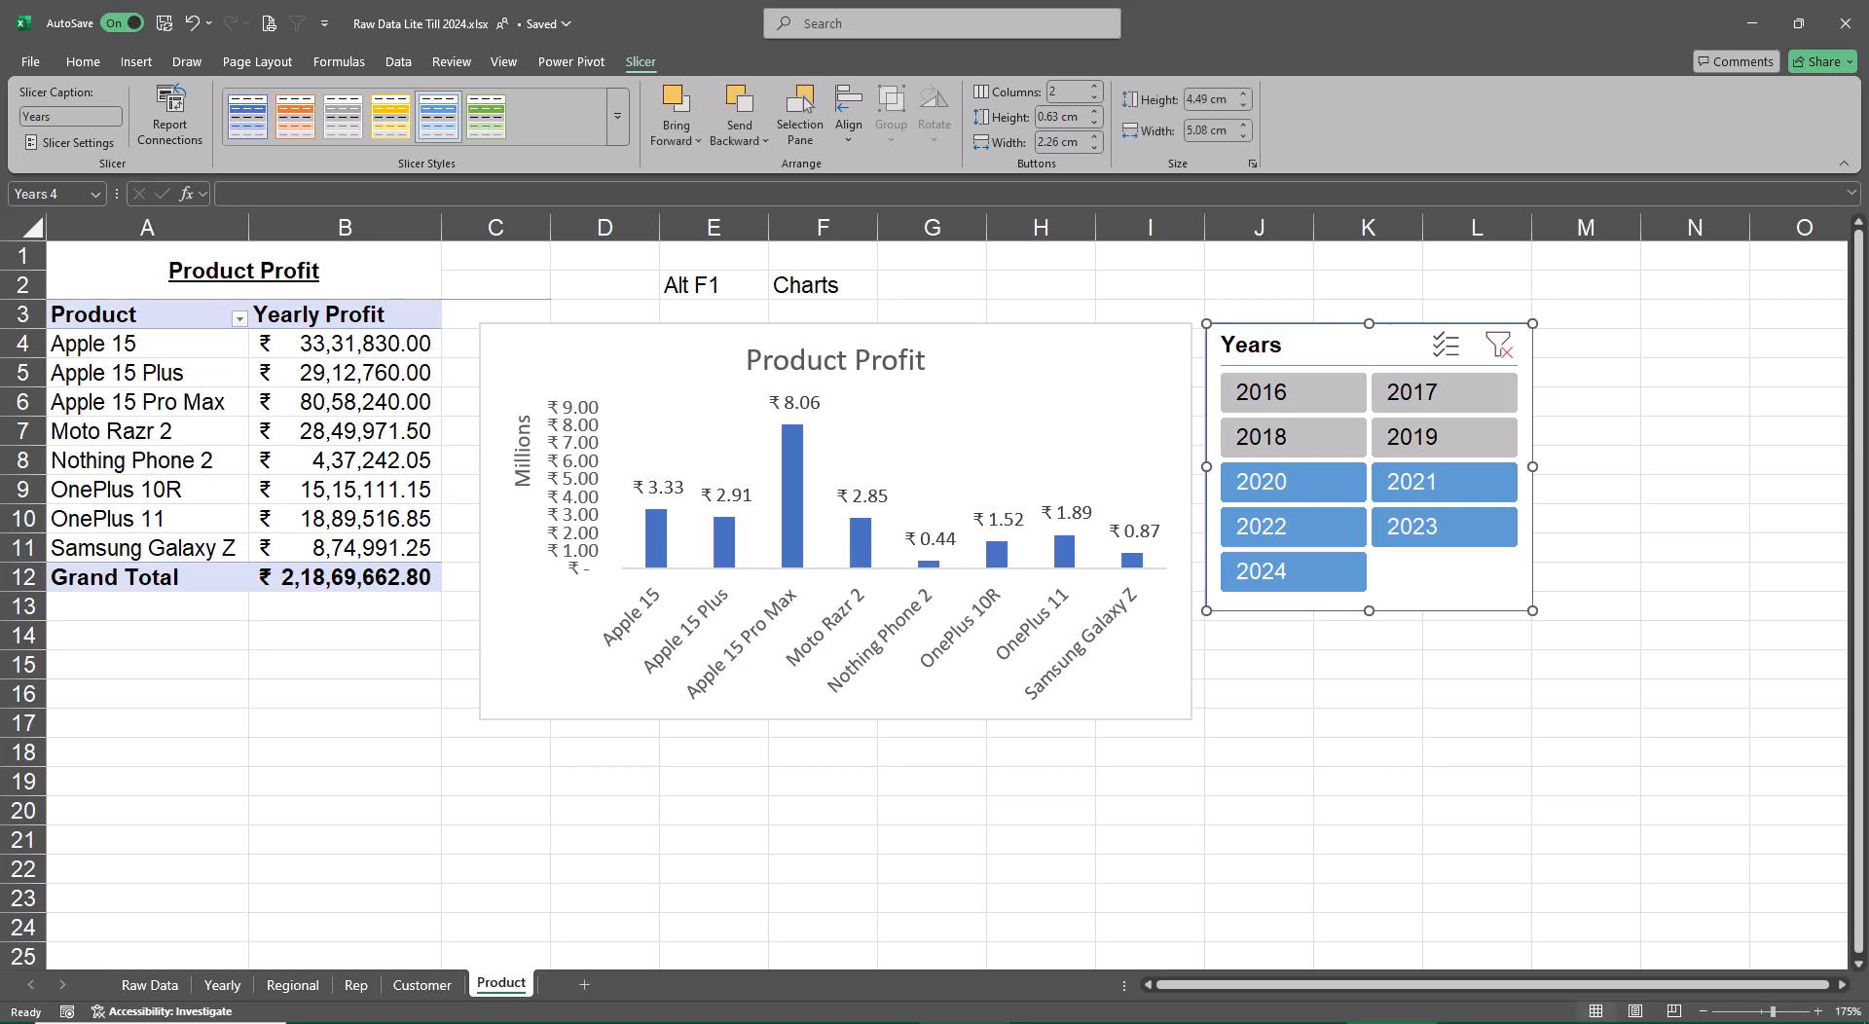
Review the profit sheets from Product back to Yearly and forward again, and deselect the Years slicer on Product
key("ctrl+Page_Up")
key("ctrl+Page_Up")
key("ctrl+Page_Up")
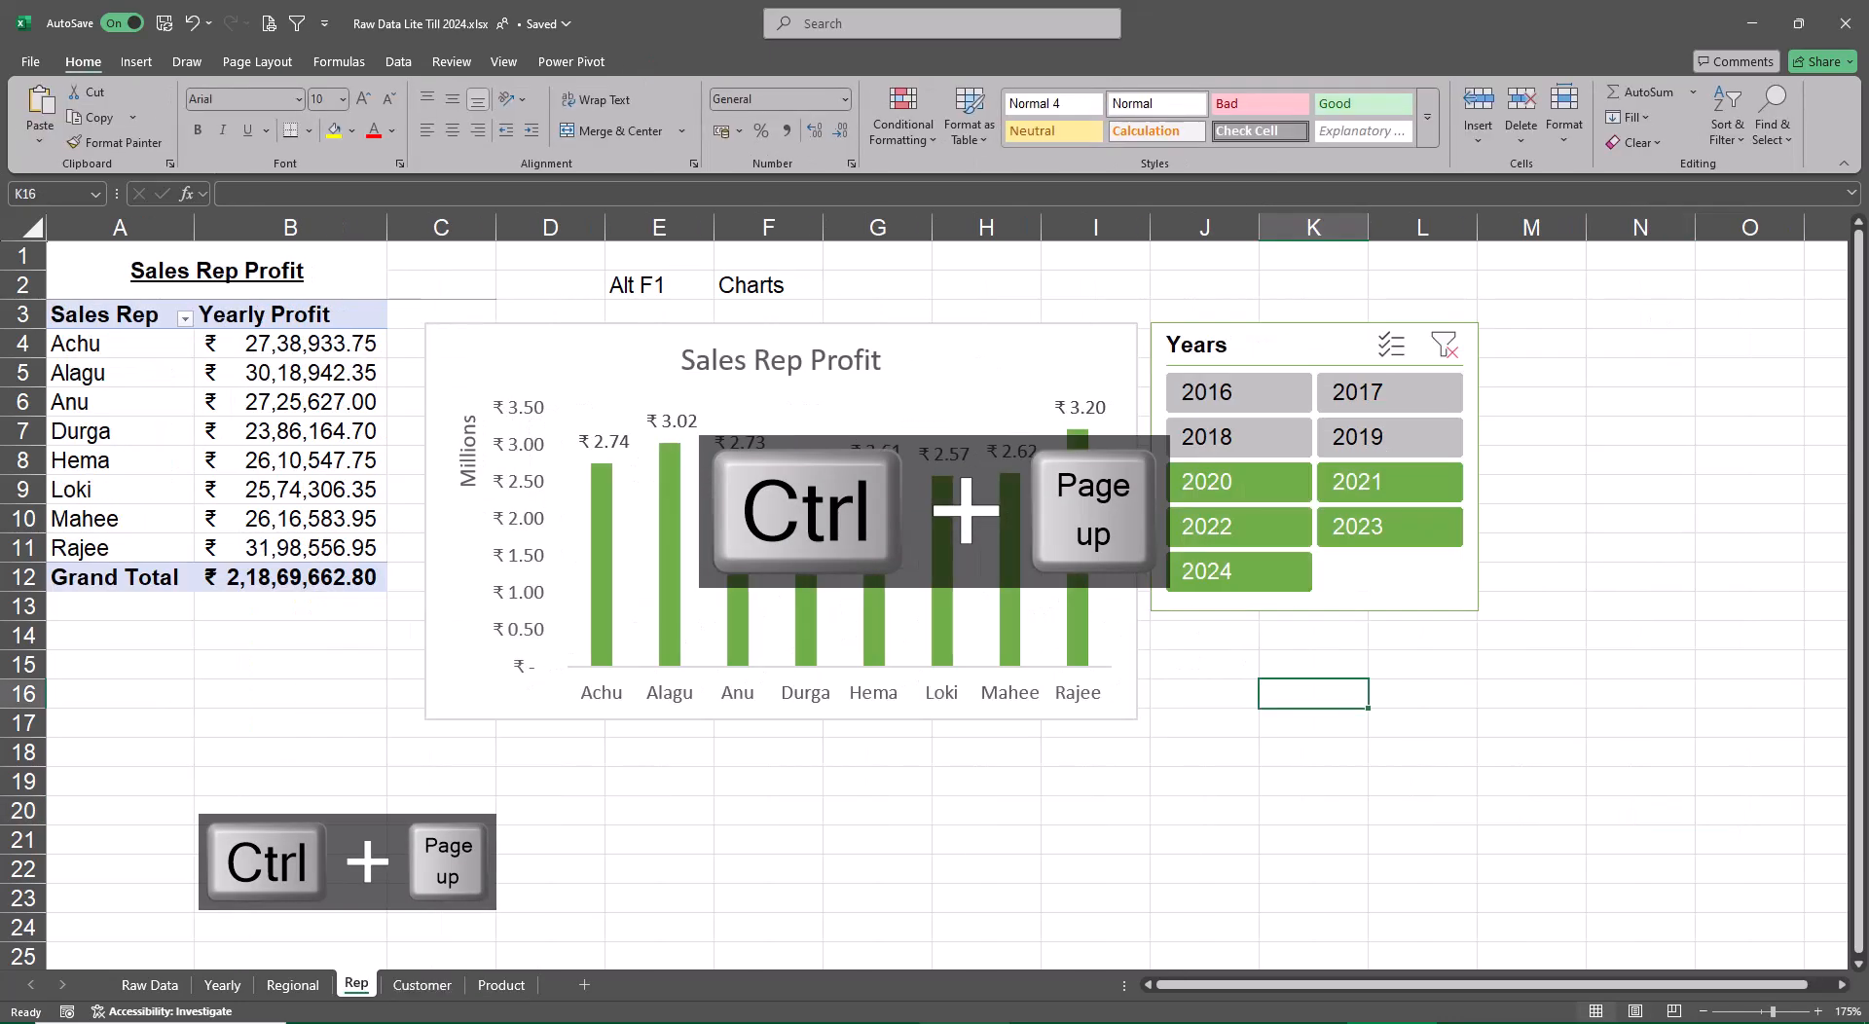
key("ctrl+Page_Up")
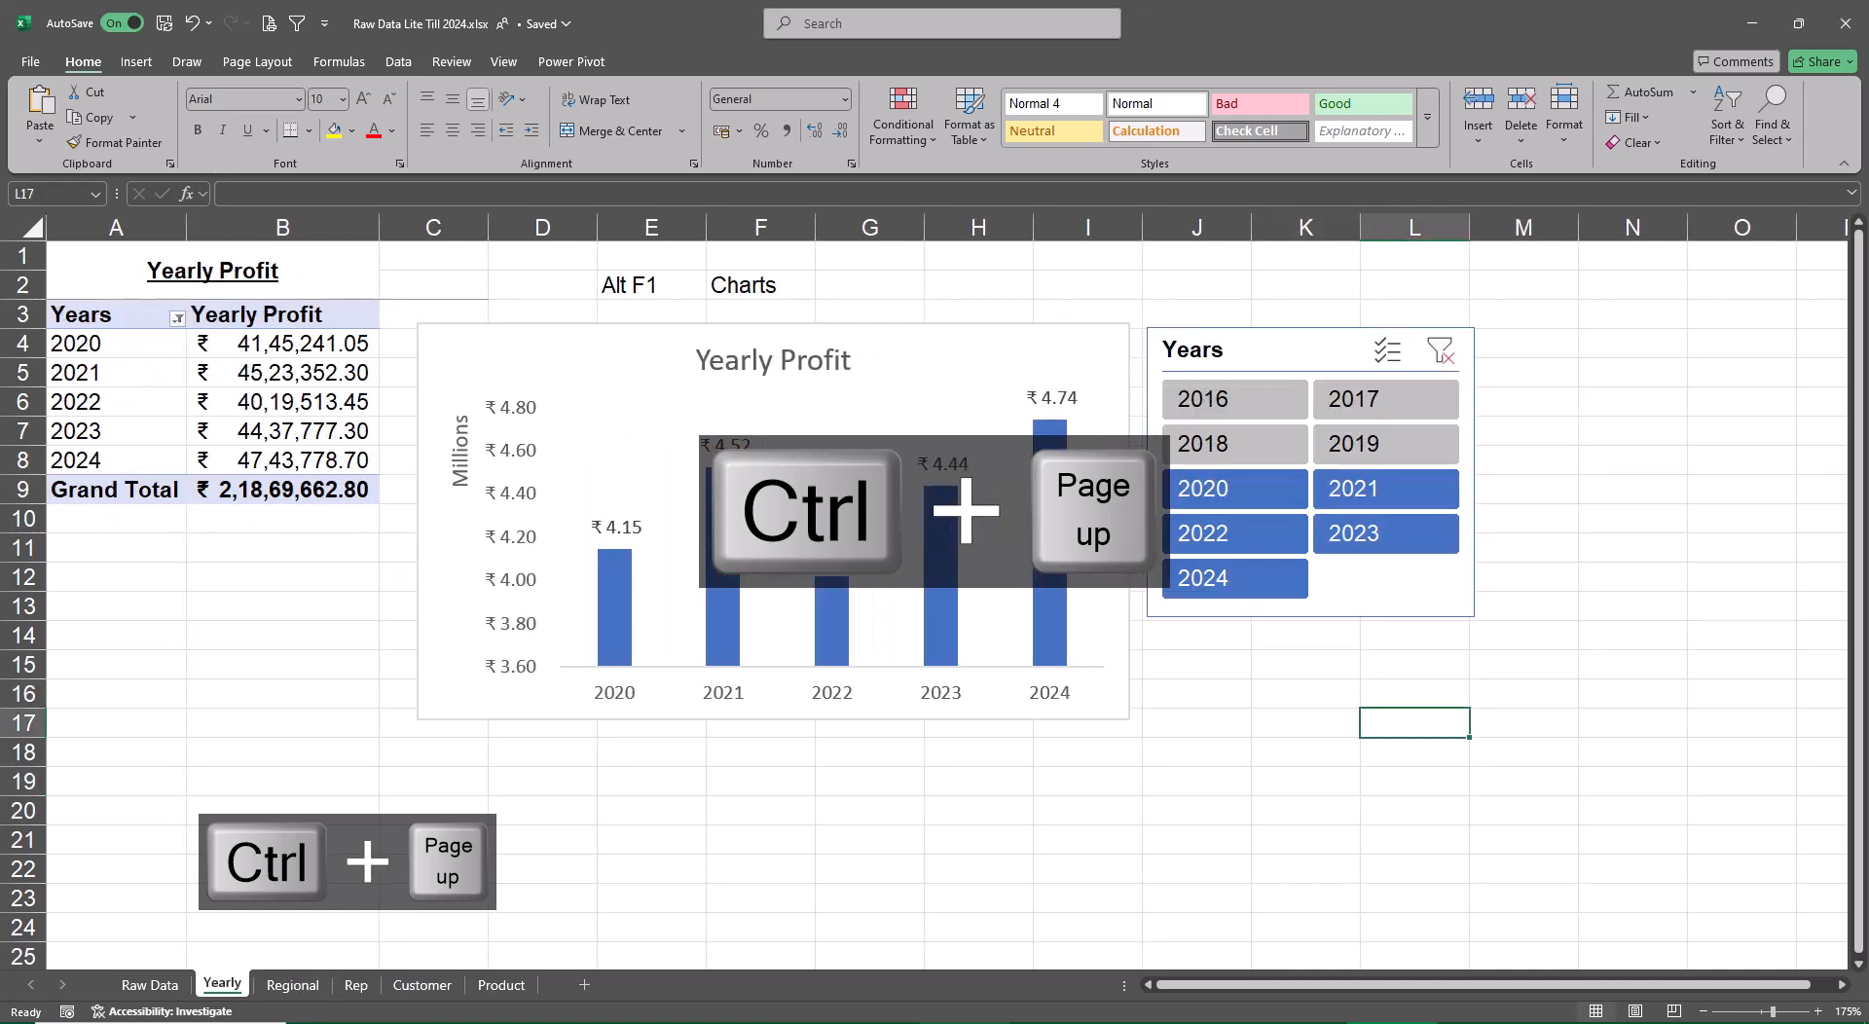
key("ctrl+Page_Down")
key("ctrl+Page_Down")
key("ctrl+Page_Down")
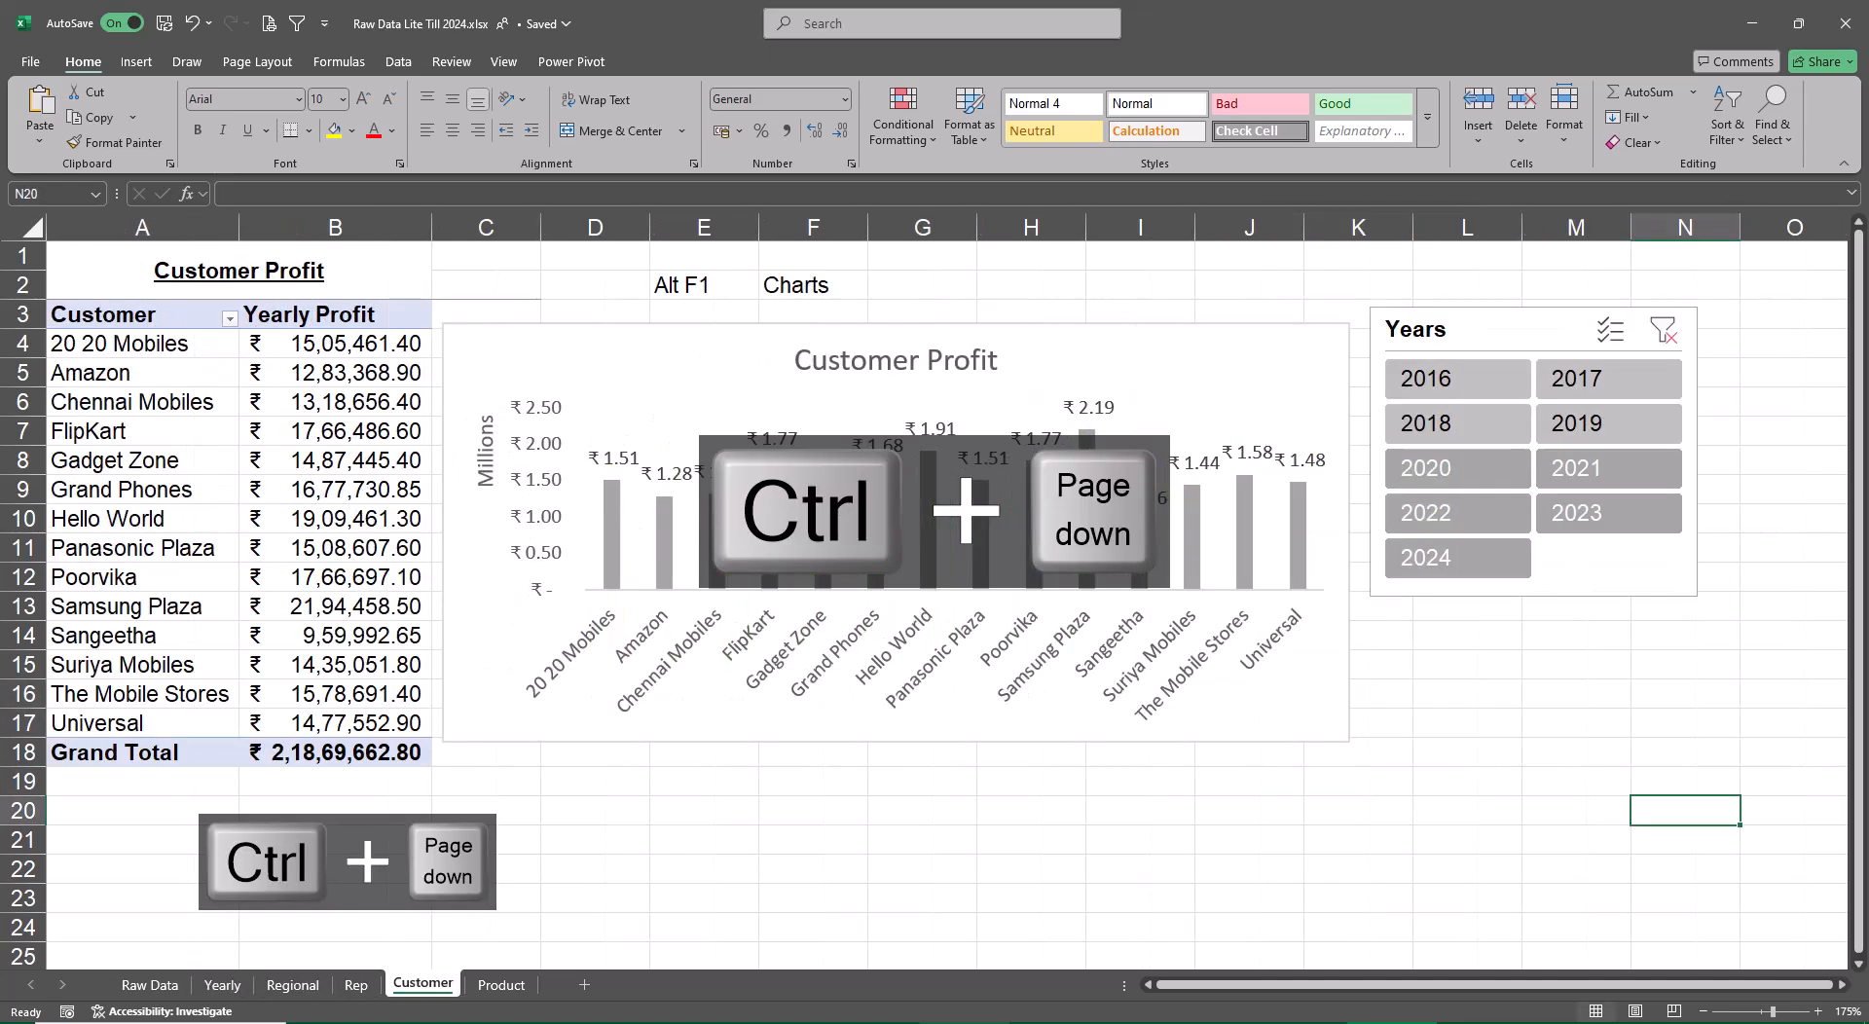
key("ctrl+Page_Down")
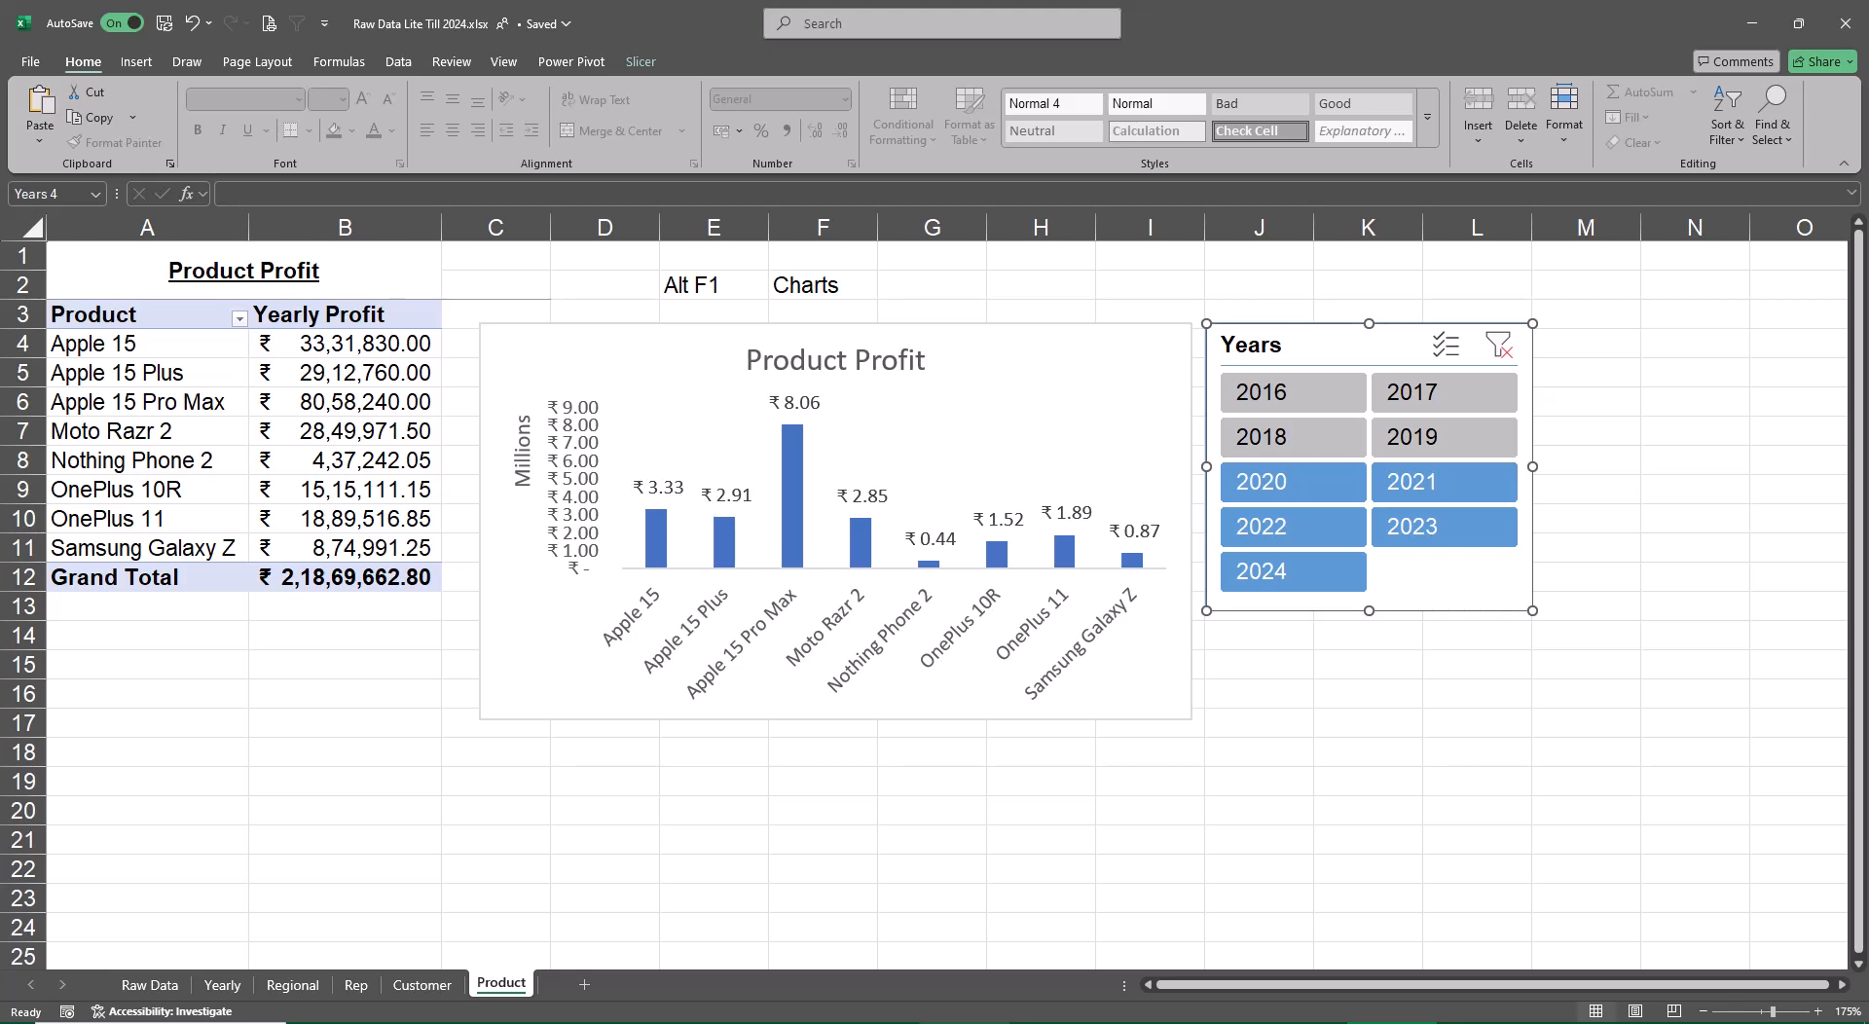
left_click(1684, 779)
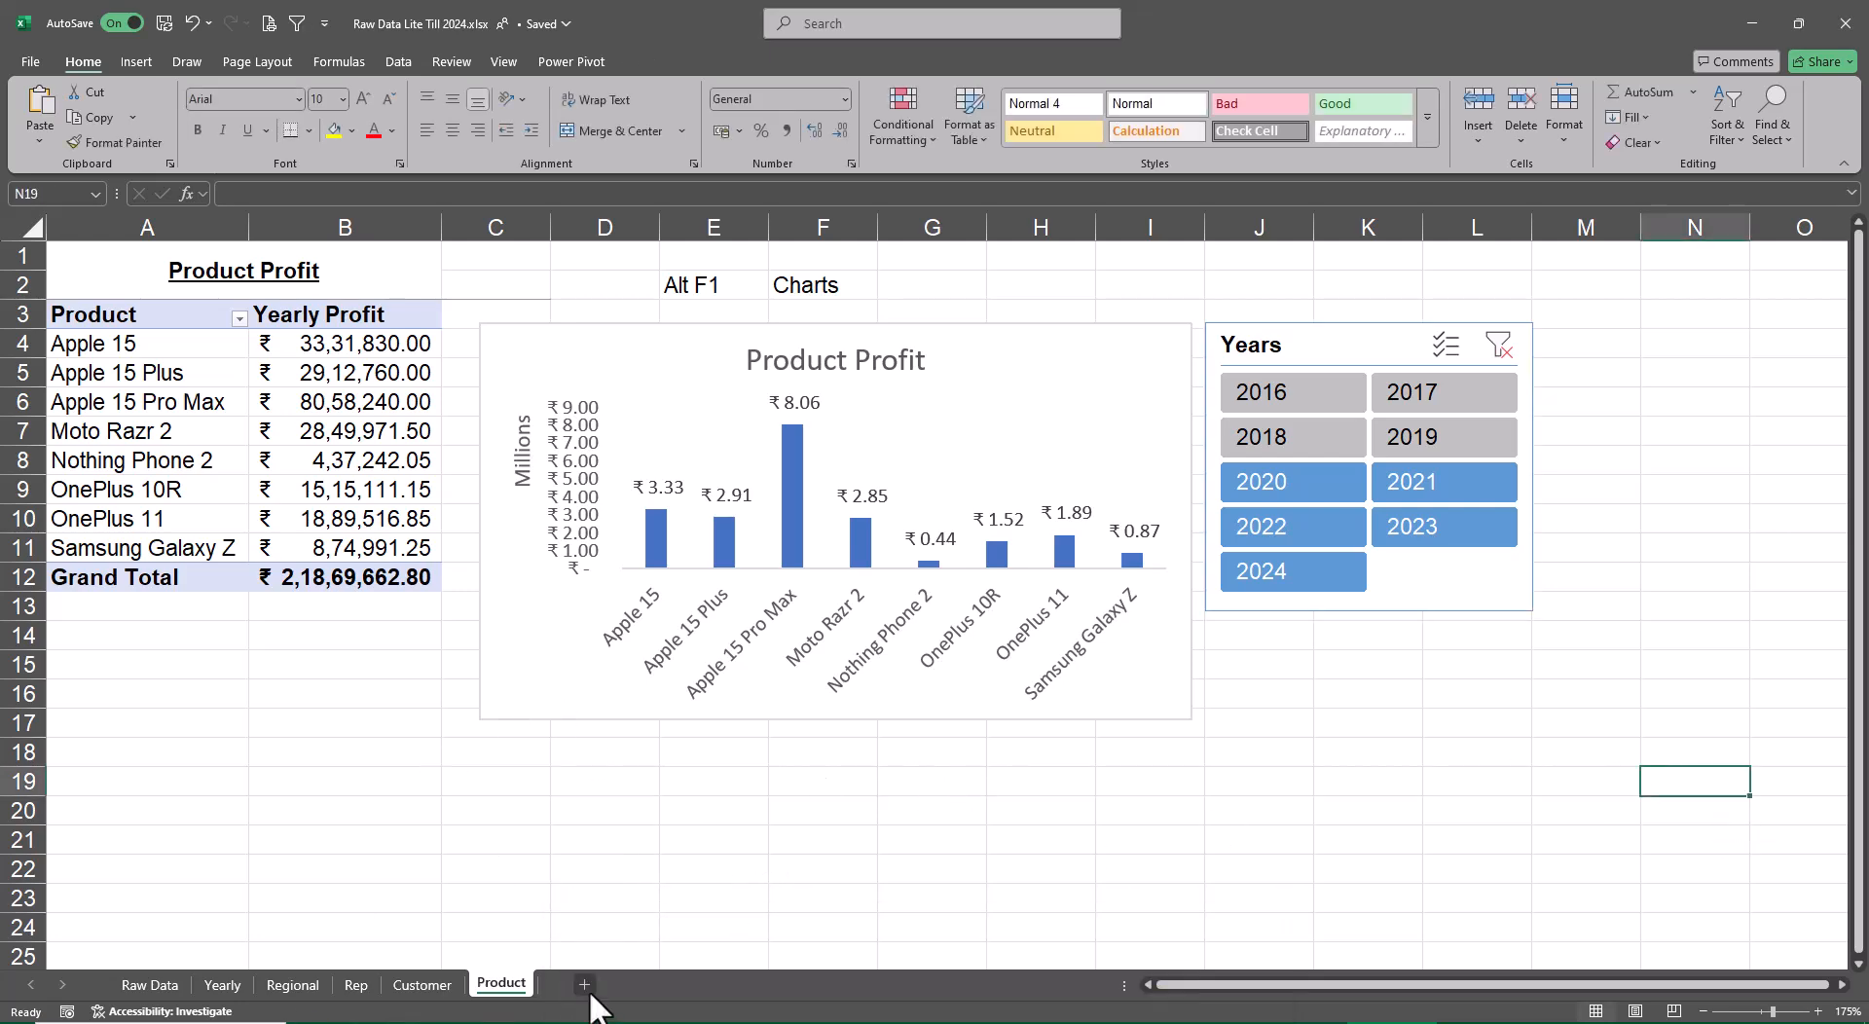
Add a new sheet named Dashboard after Product and hide its gridlines
left_click(585, 985)
double_click(582, 985)
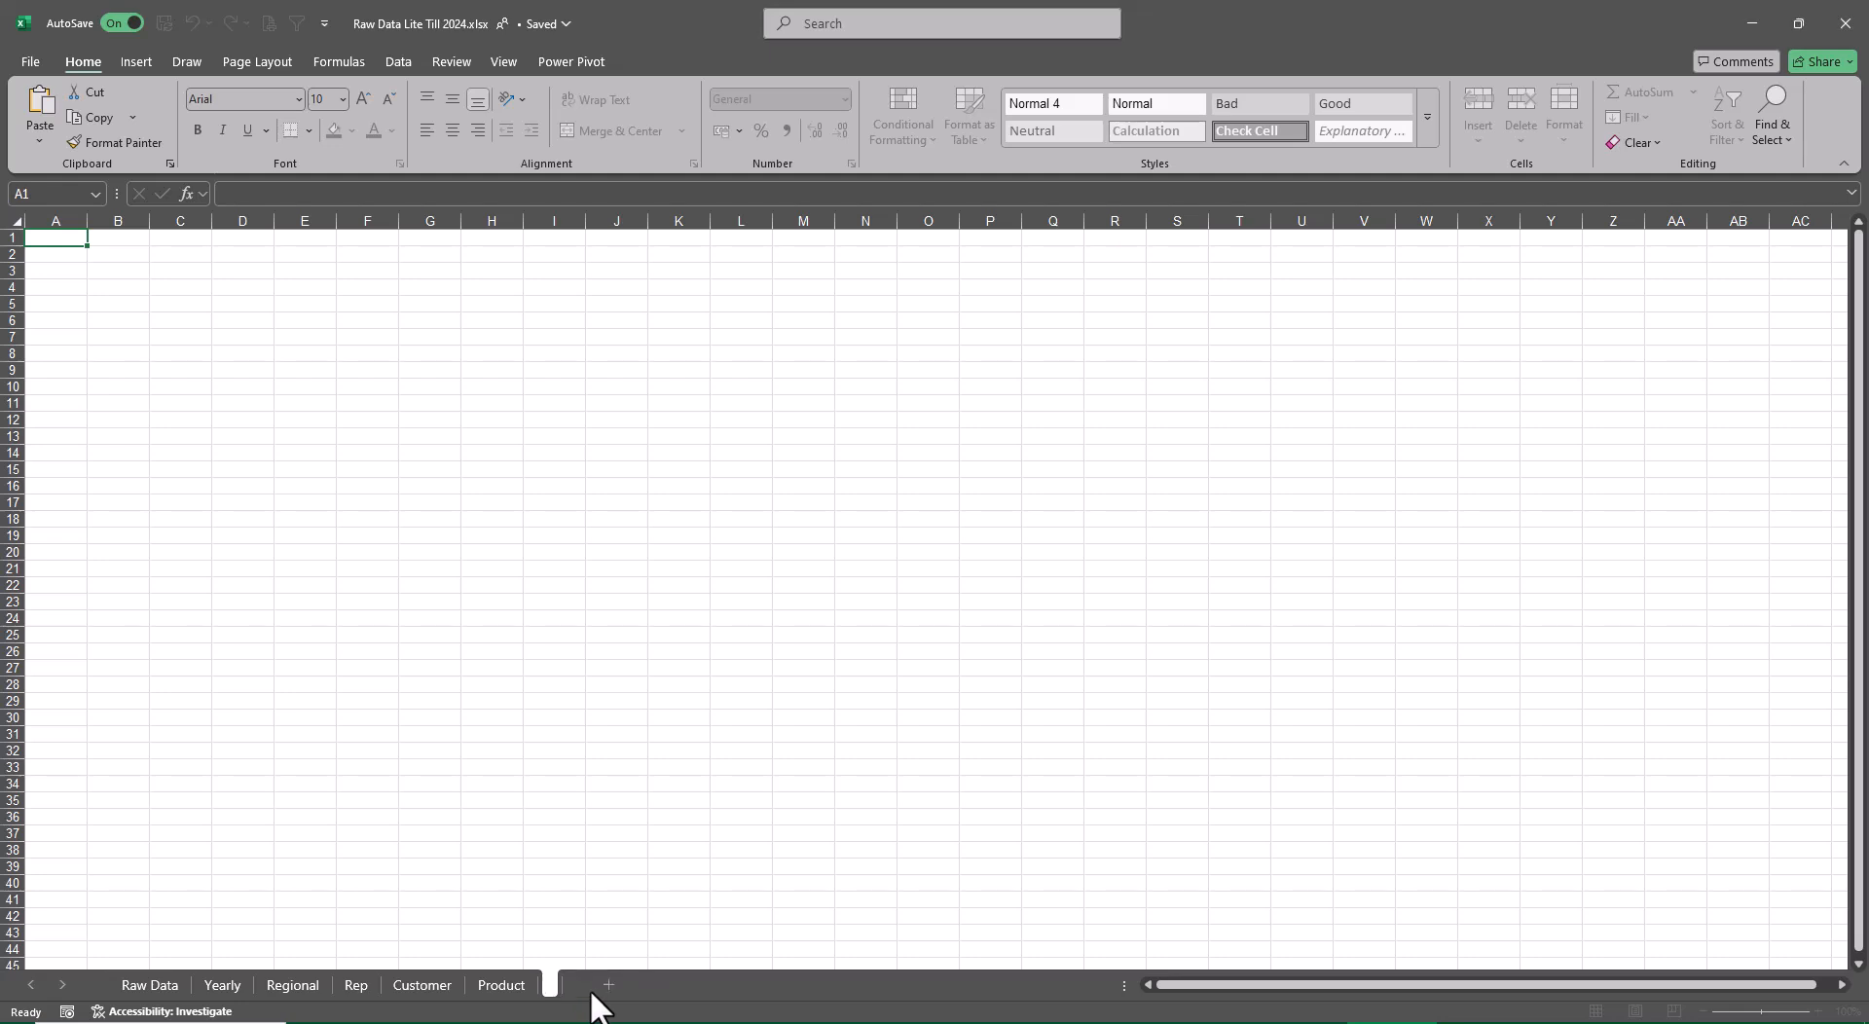
type("Dashboard")
key("Return")
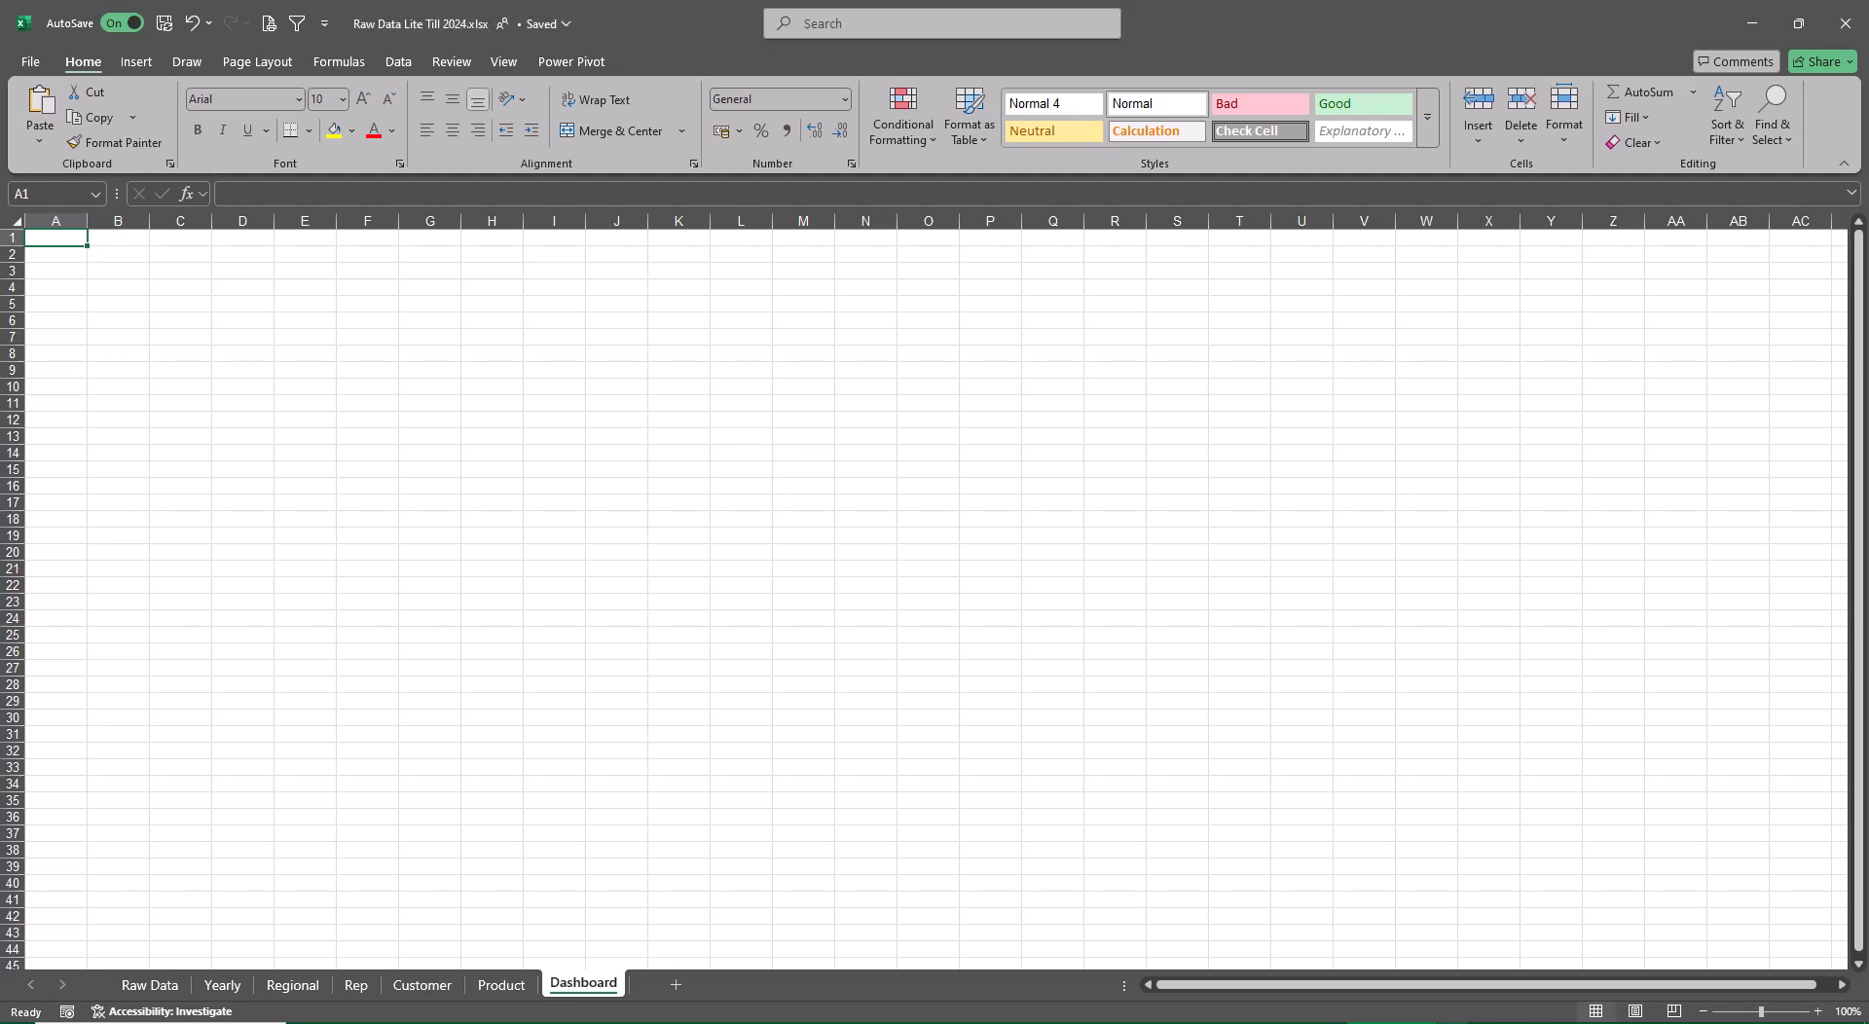
left_click(504, 60)
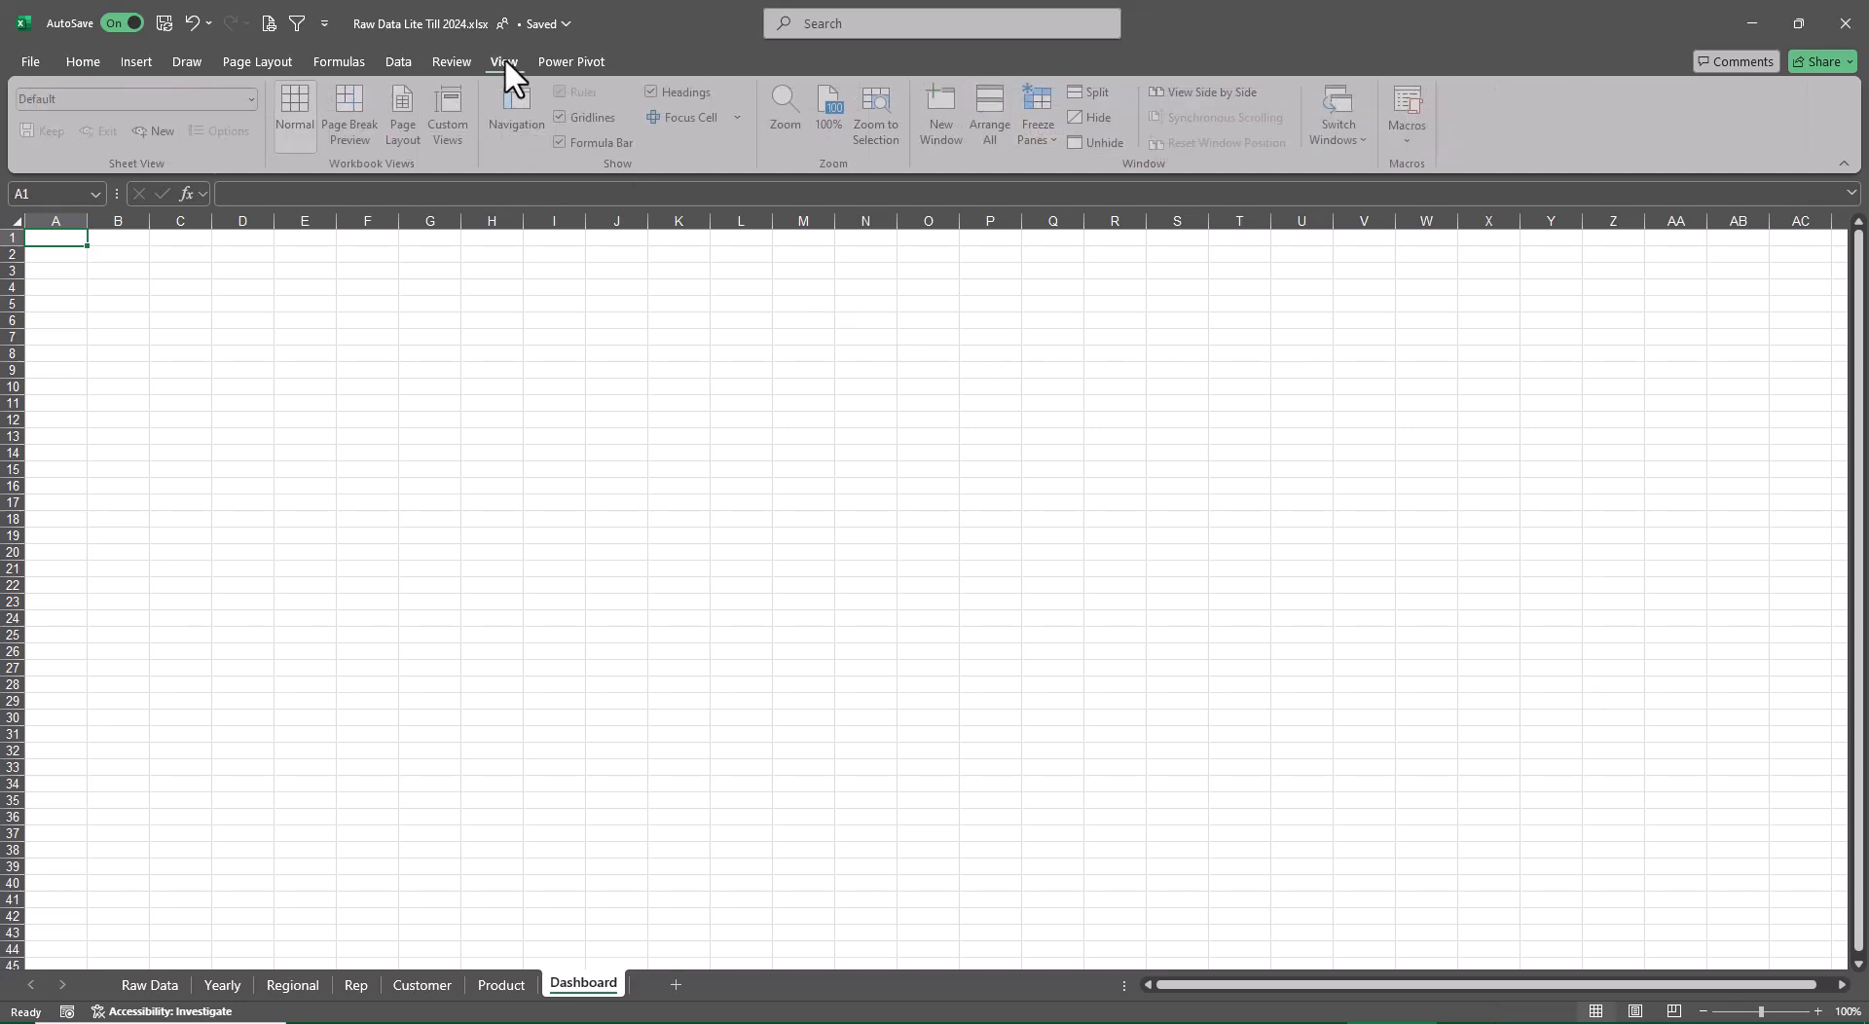
left_click(562, 118)
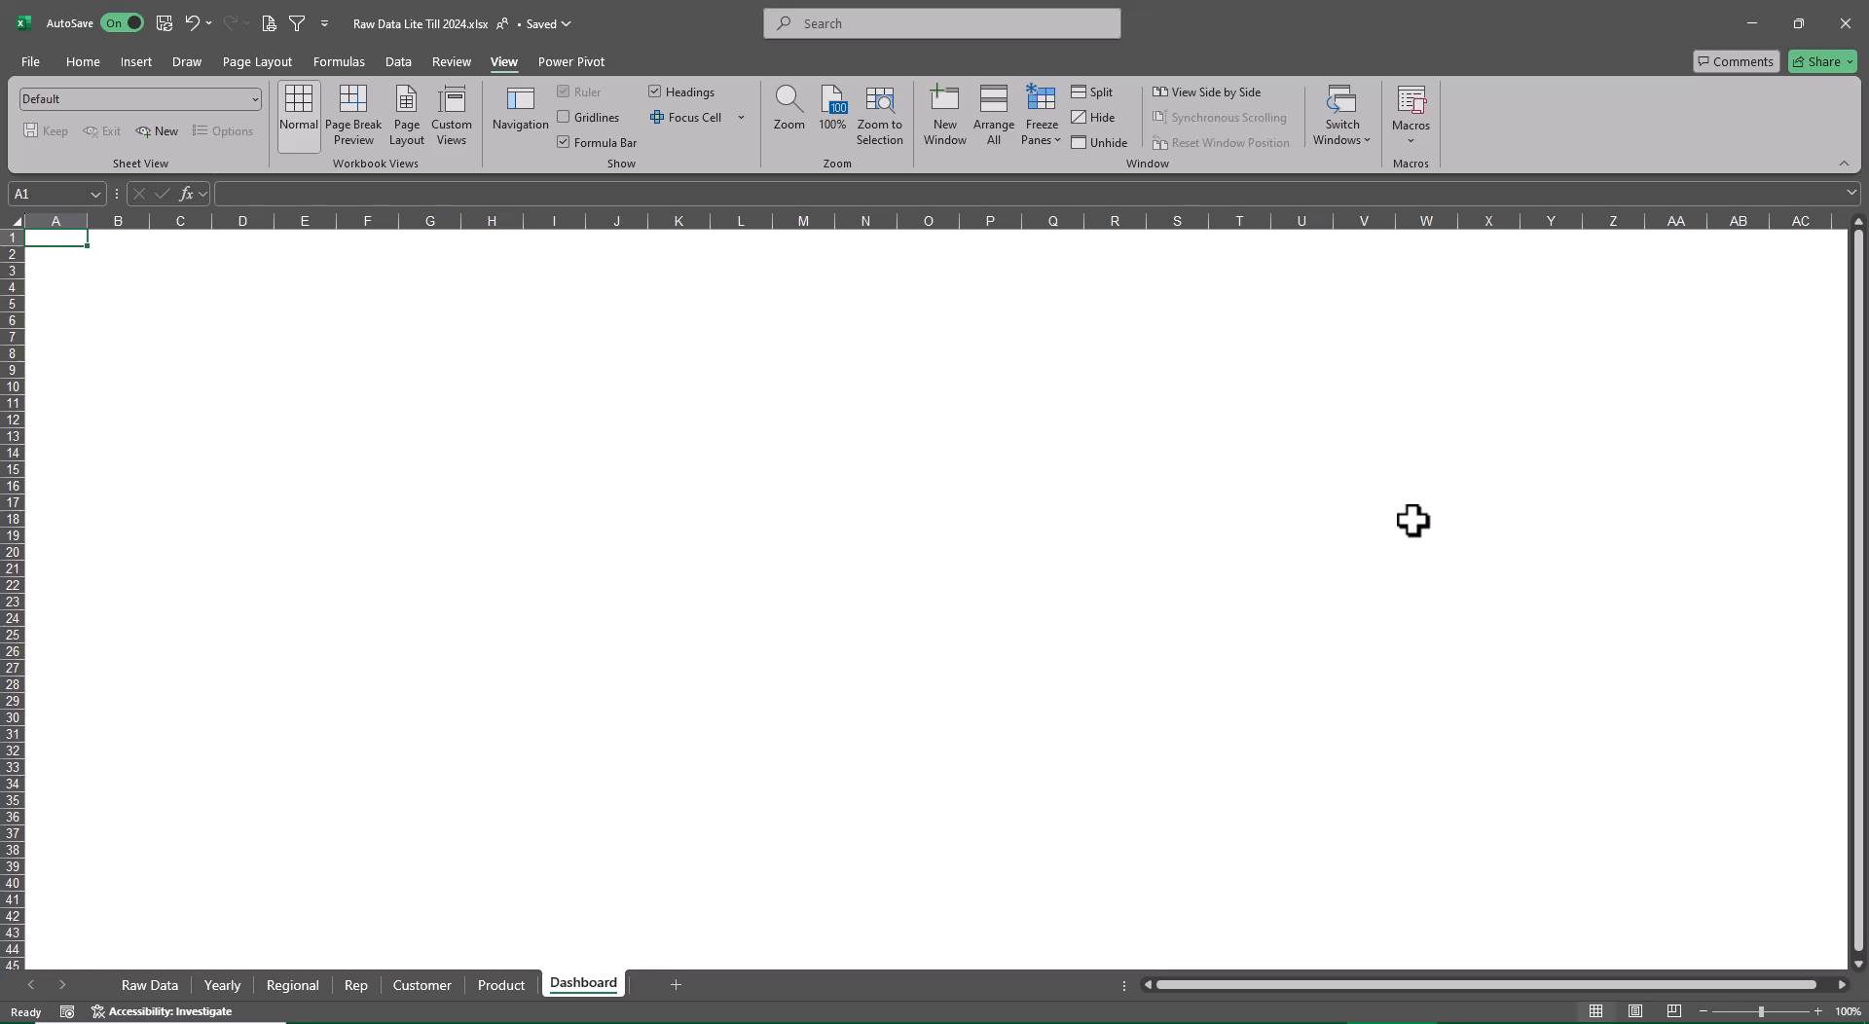
Insert a black WordArt title reading "Sales Dashboard - last 5 Years" on the Dashboard sheet
left_click(136, 61)
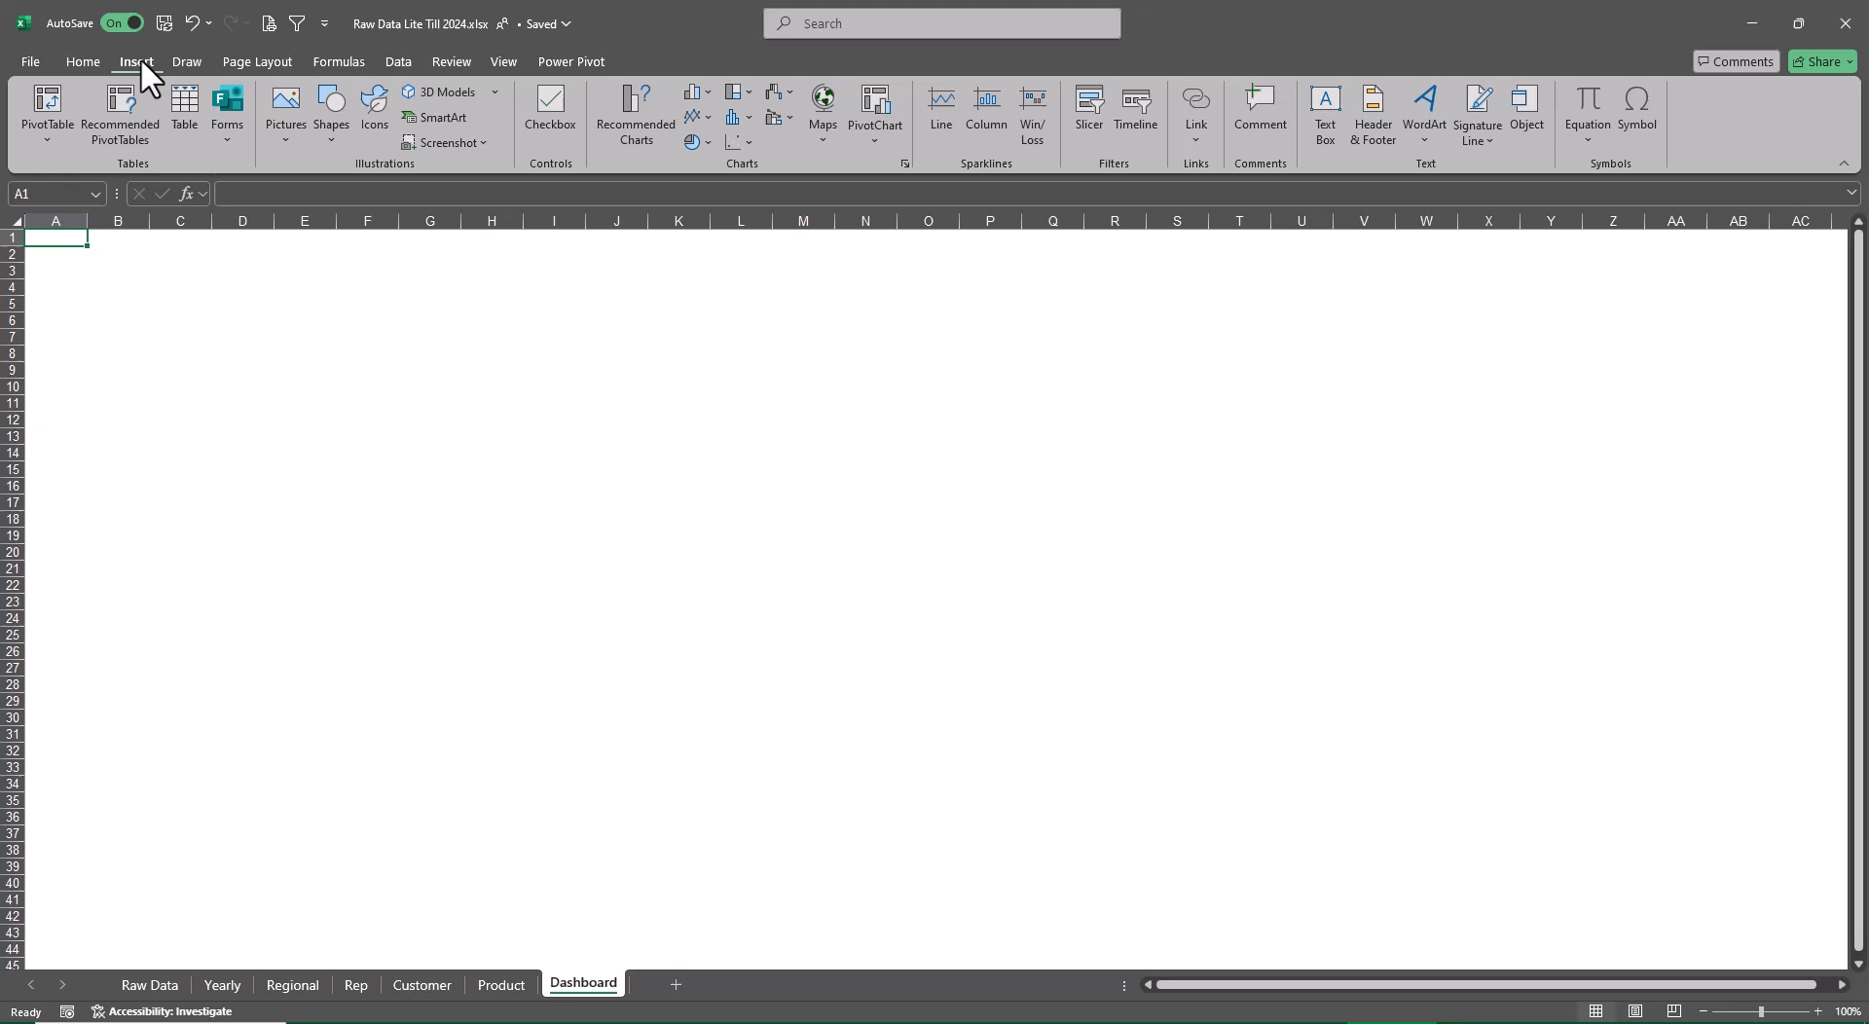
left_click(1417, 139)
left_click(1434, 189)
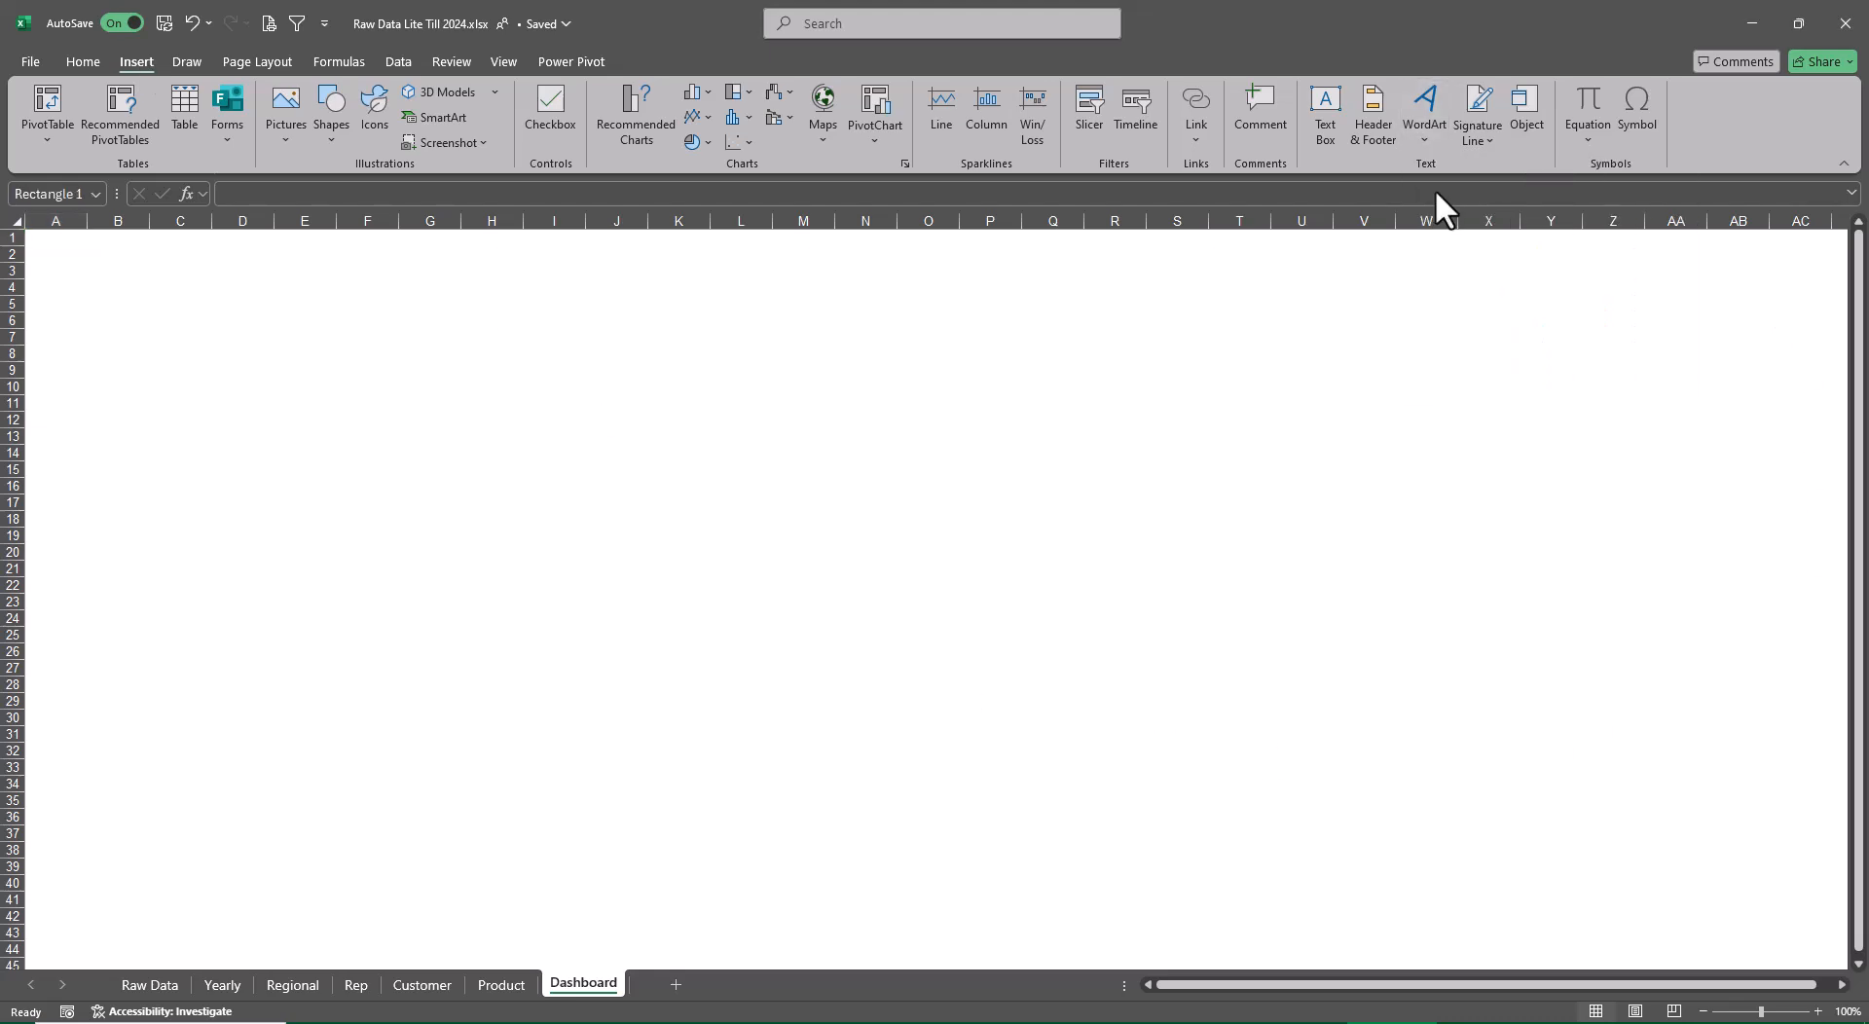
key("BackSpace")
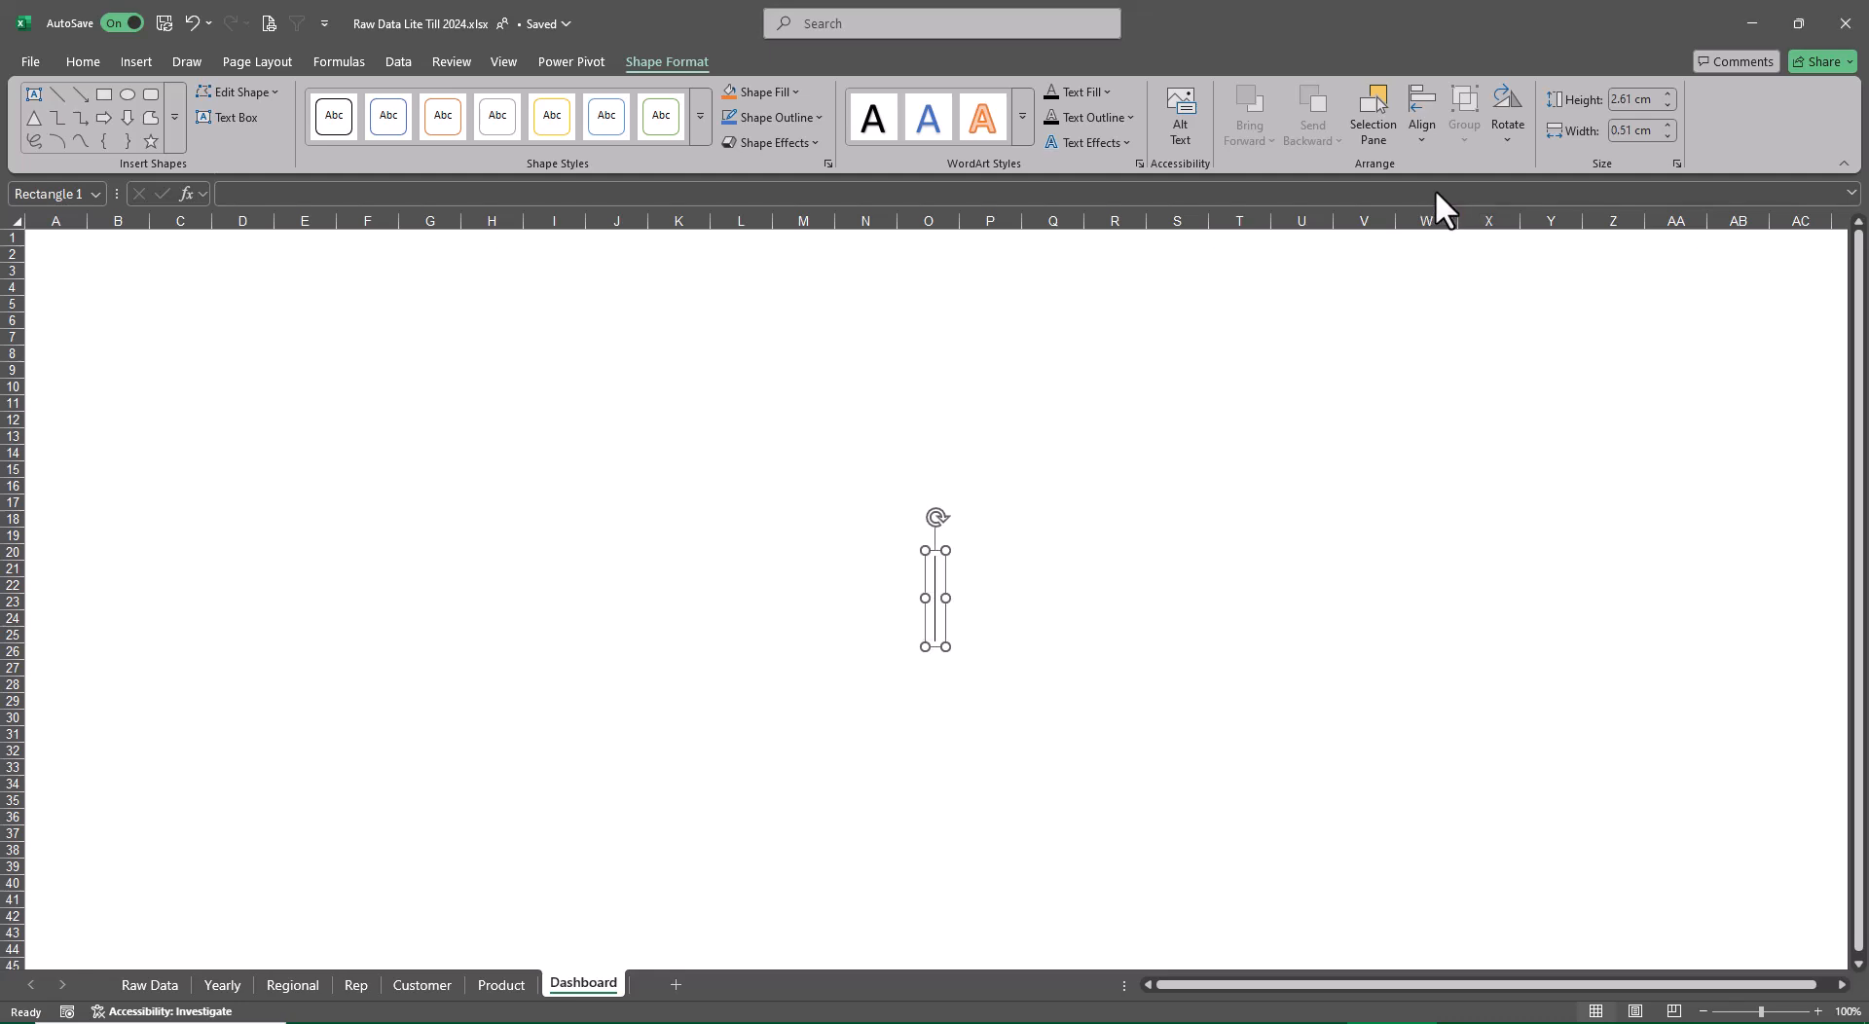
type("Slles ")
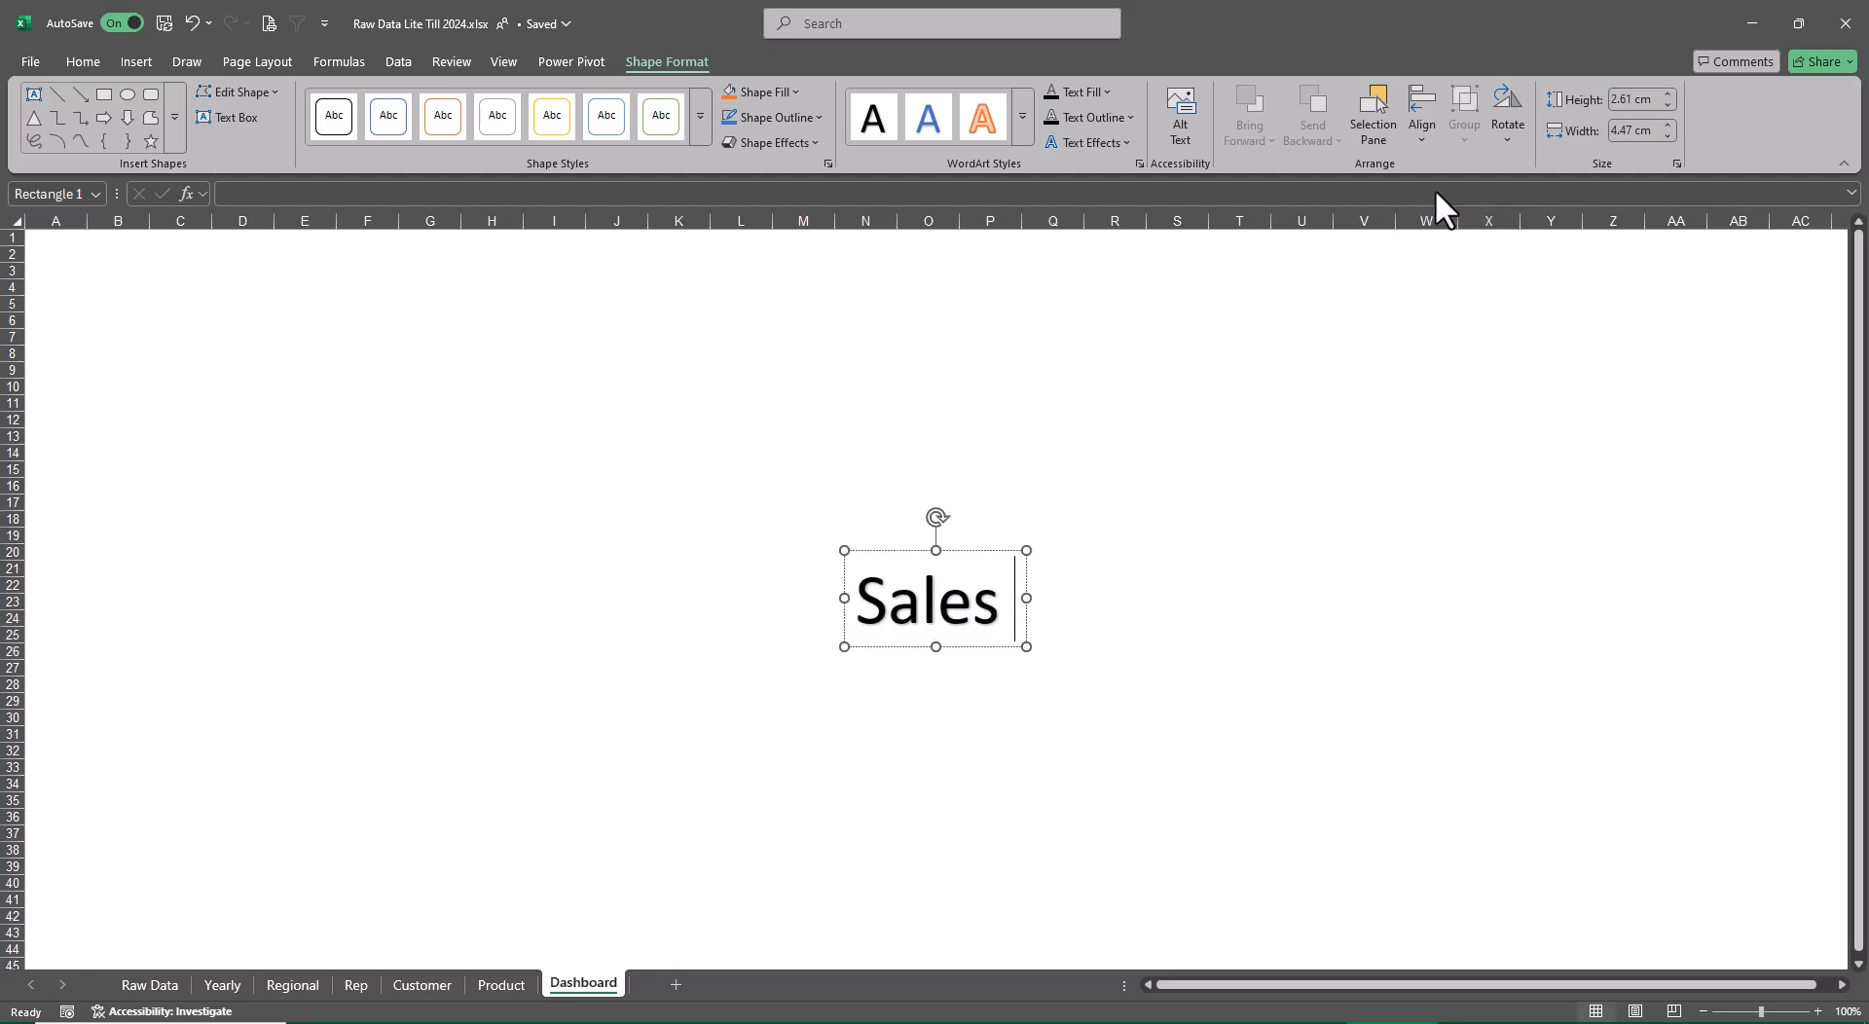
type("Dashv")
key("BackSpace")
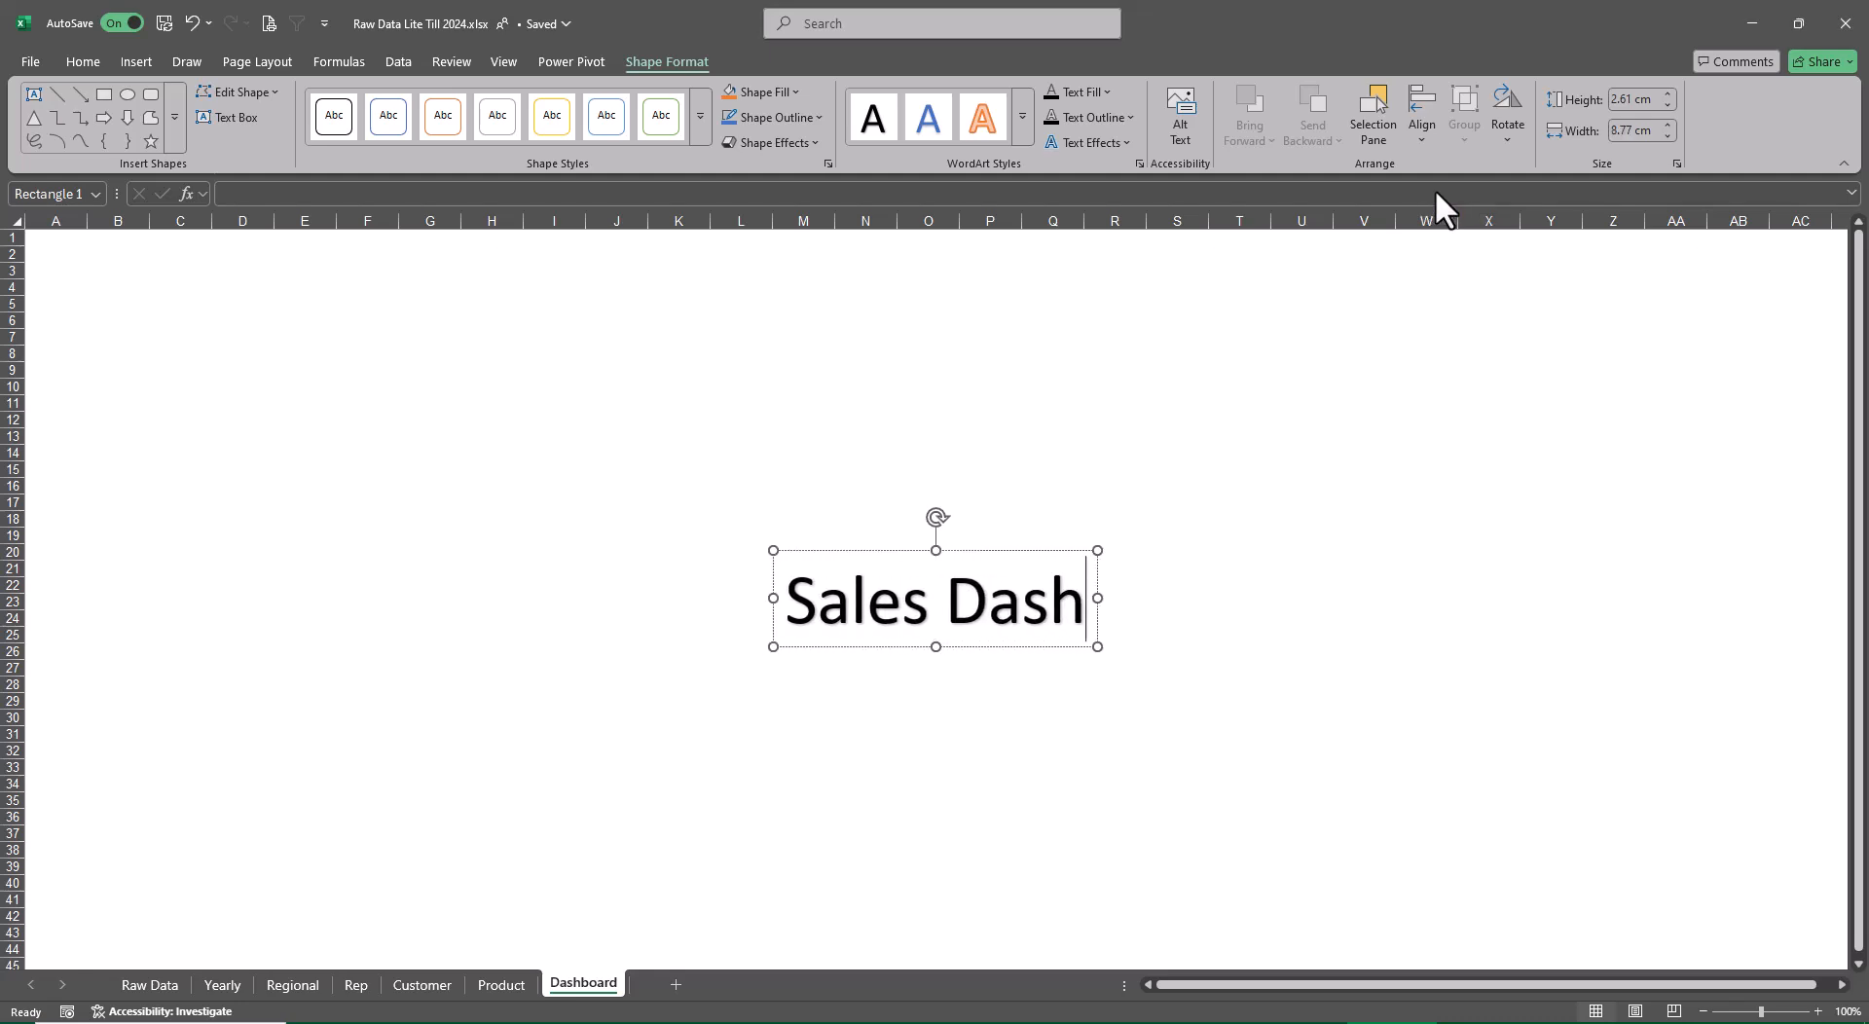
type("board ")
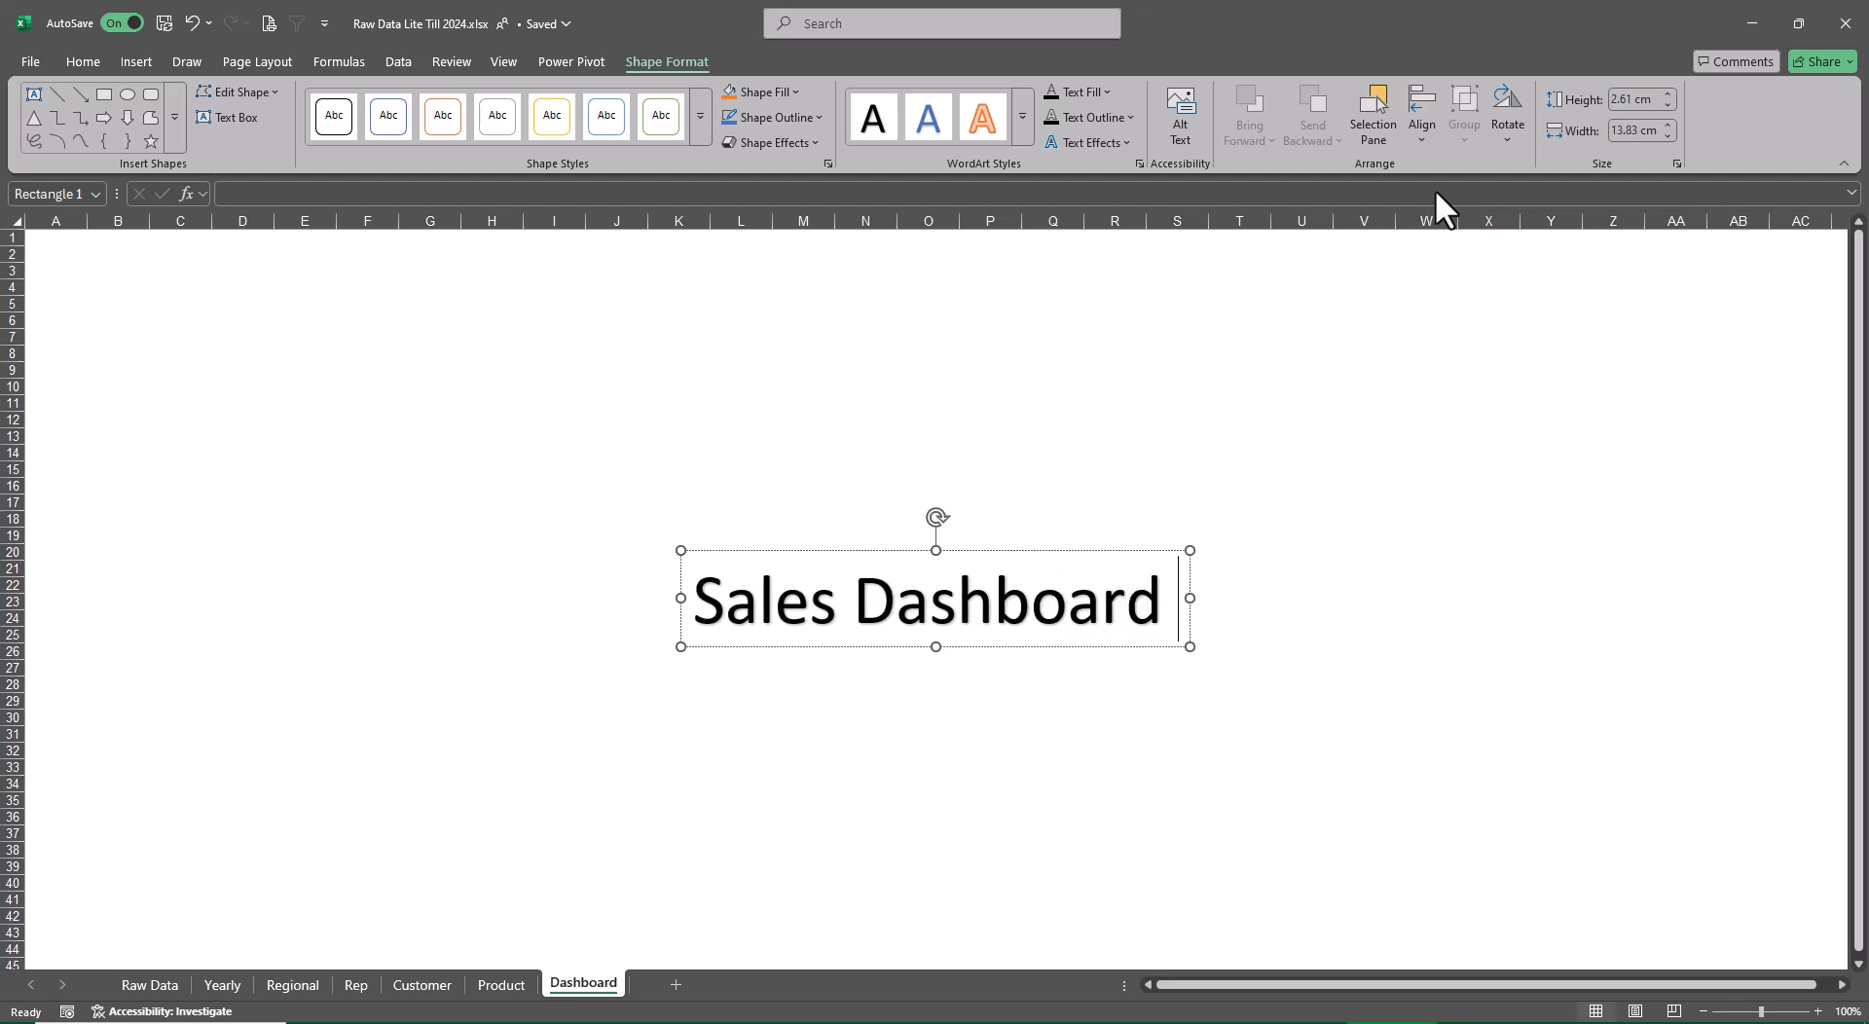
type("- las")
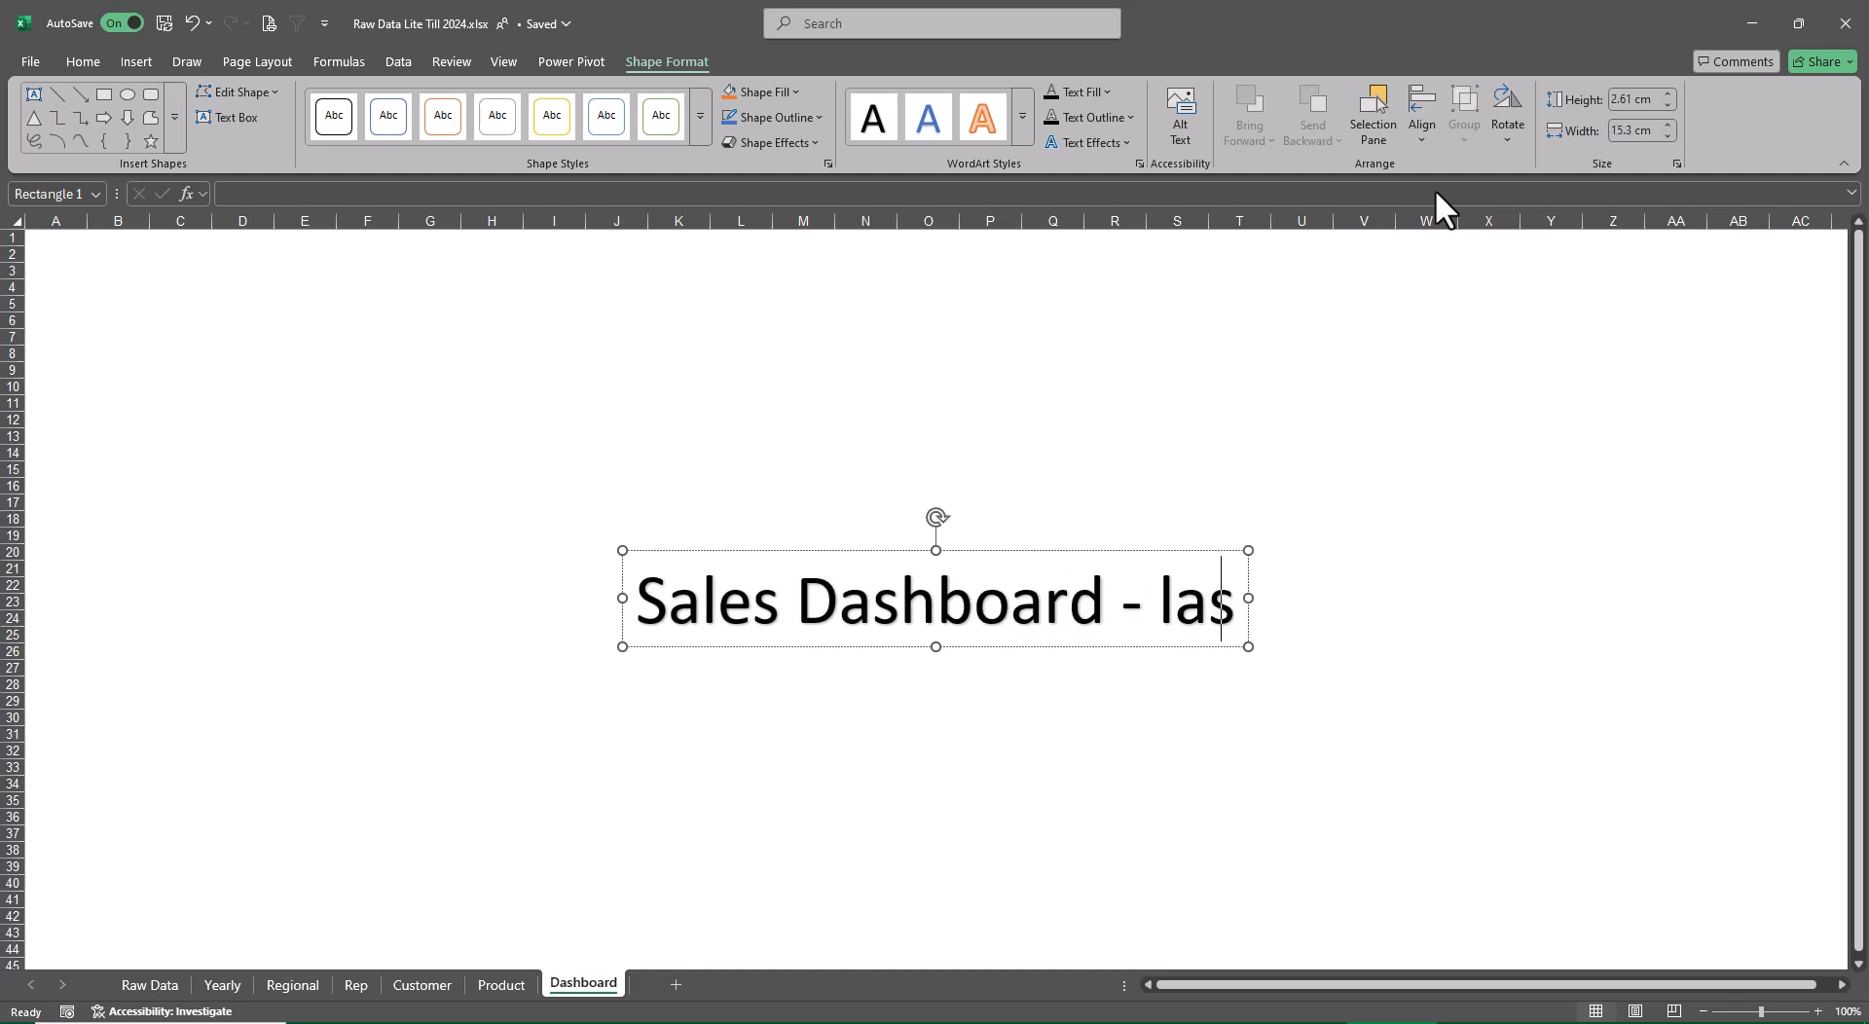
type("t 5 Yers")
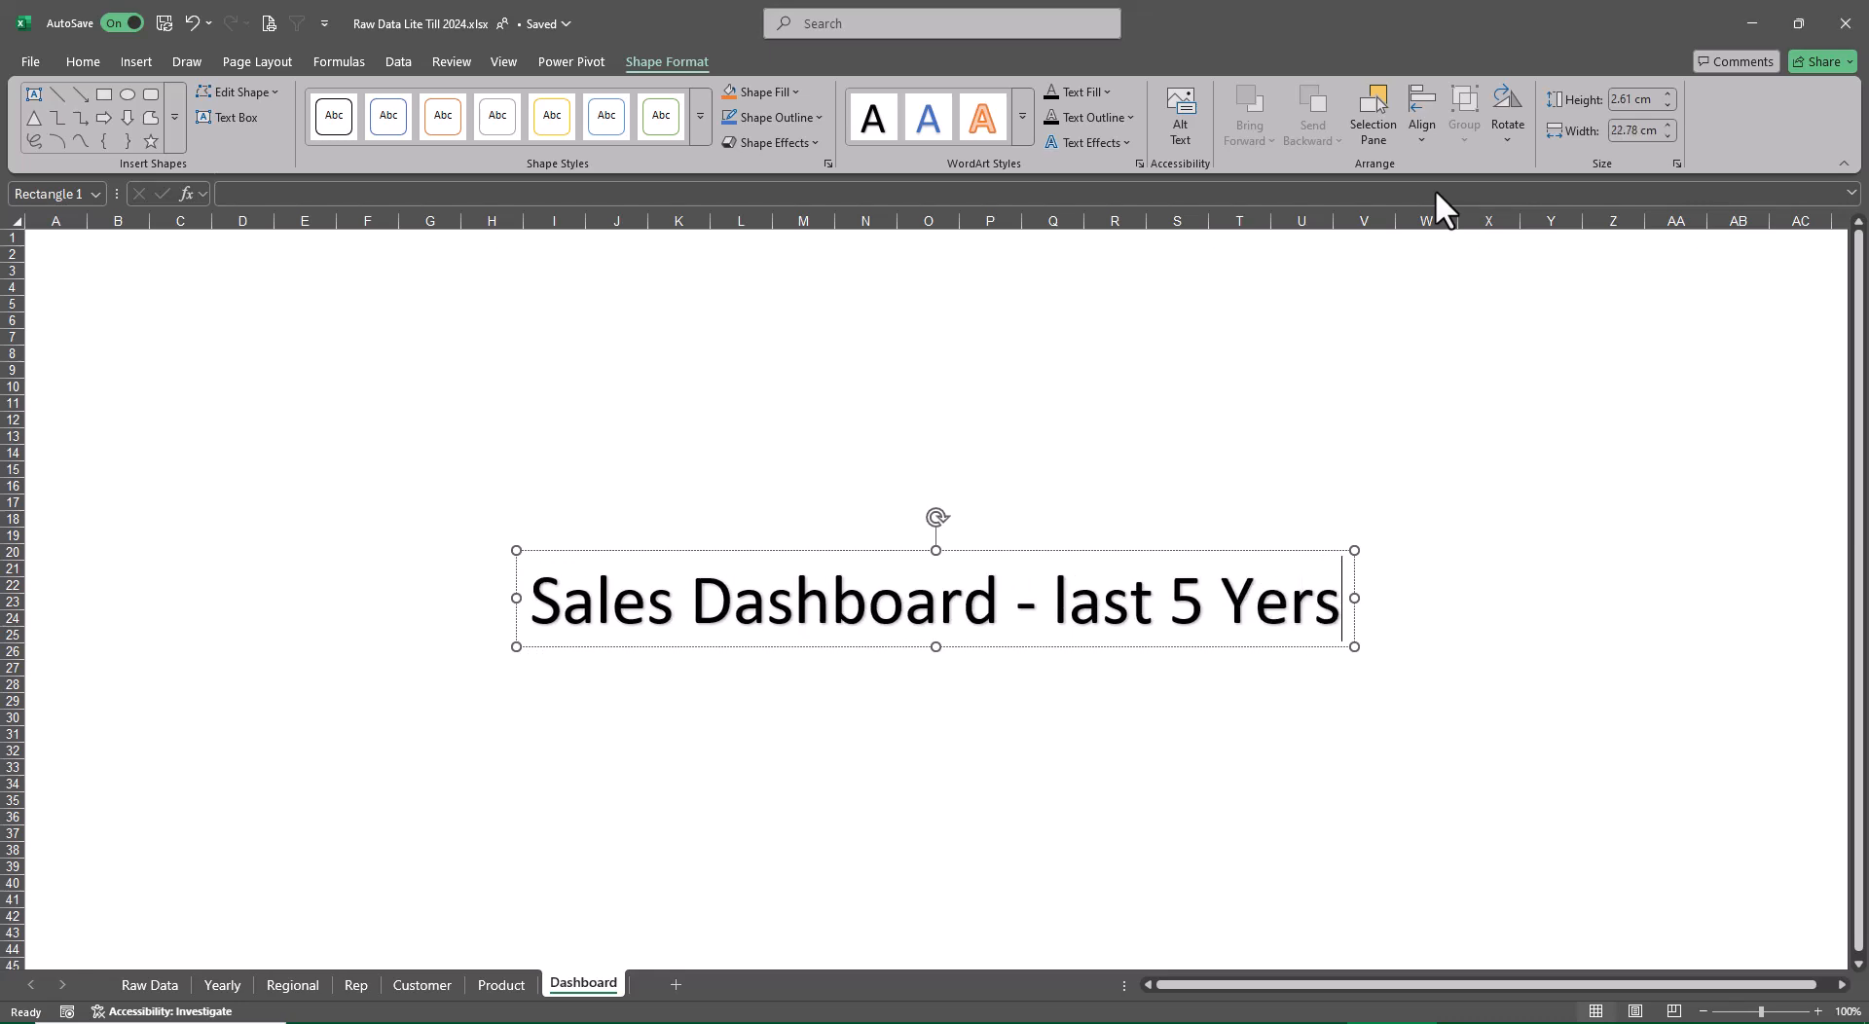
key("BackSpace")
type("as")
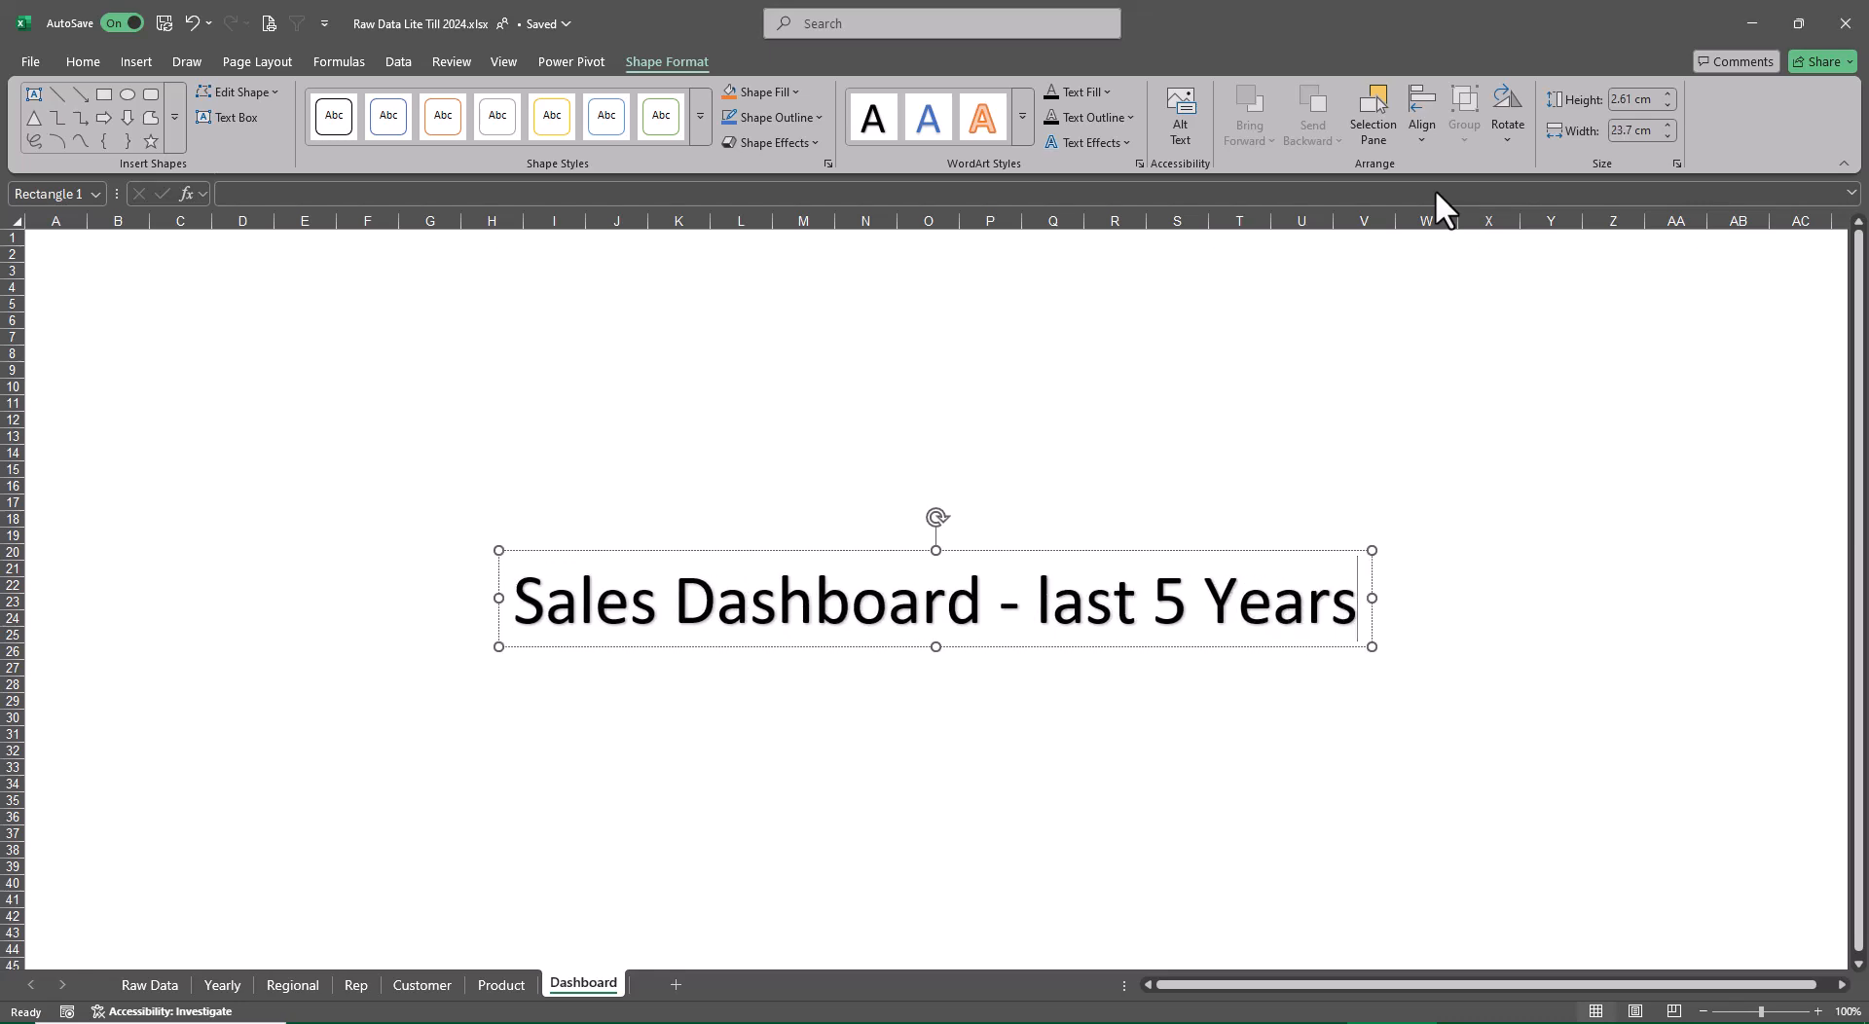
left_click(1504, 735)
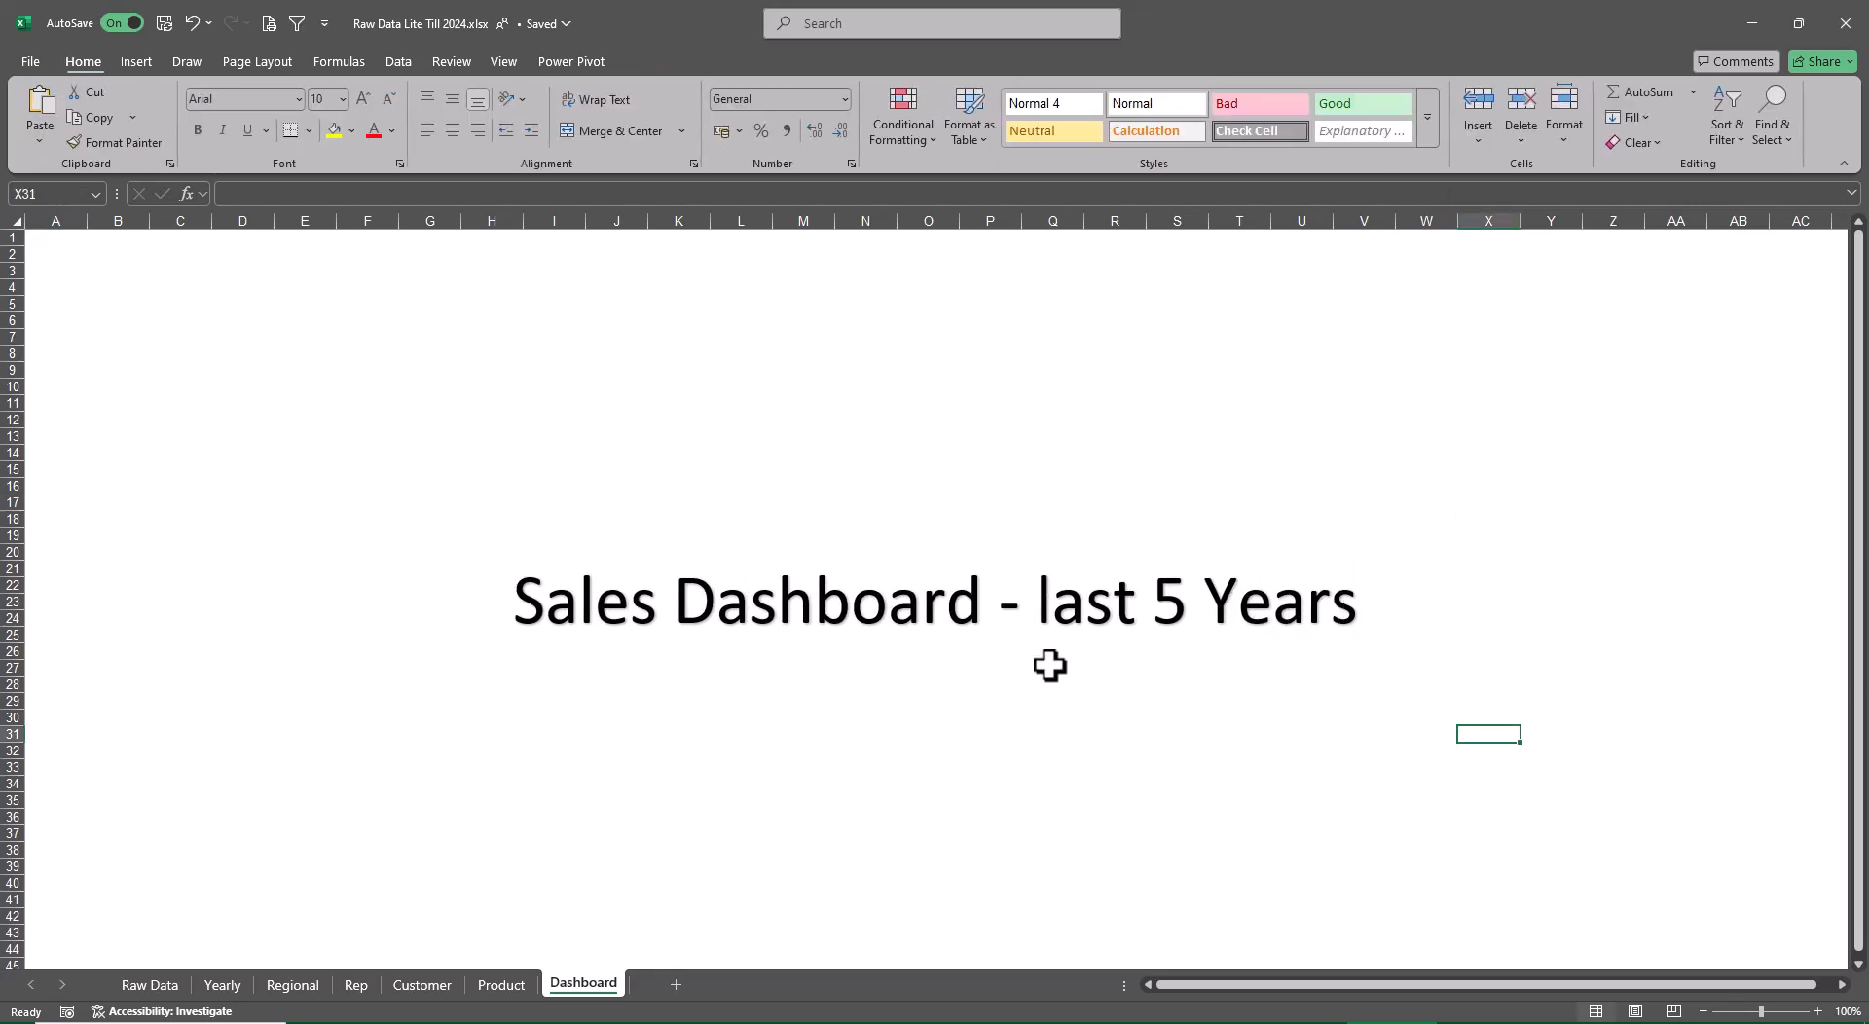
Shrink the WordArt title's font until its box is about 14.3 cm wide, and move it up over rows 2 to 5, columns J to R
left_click(1071, 639)
left_click(1101, 645)
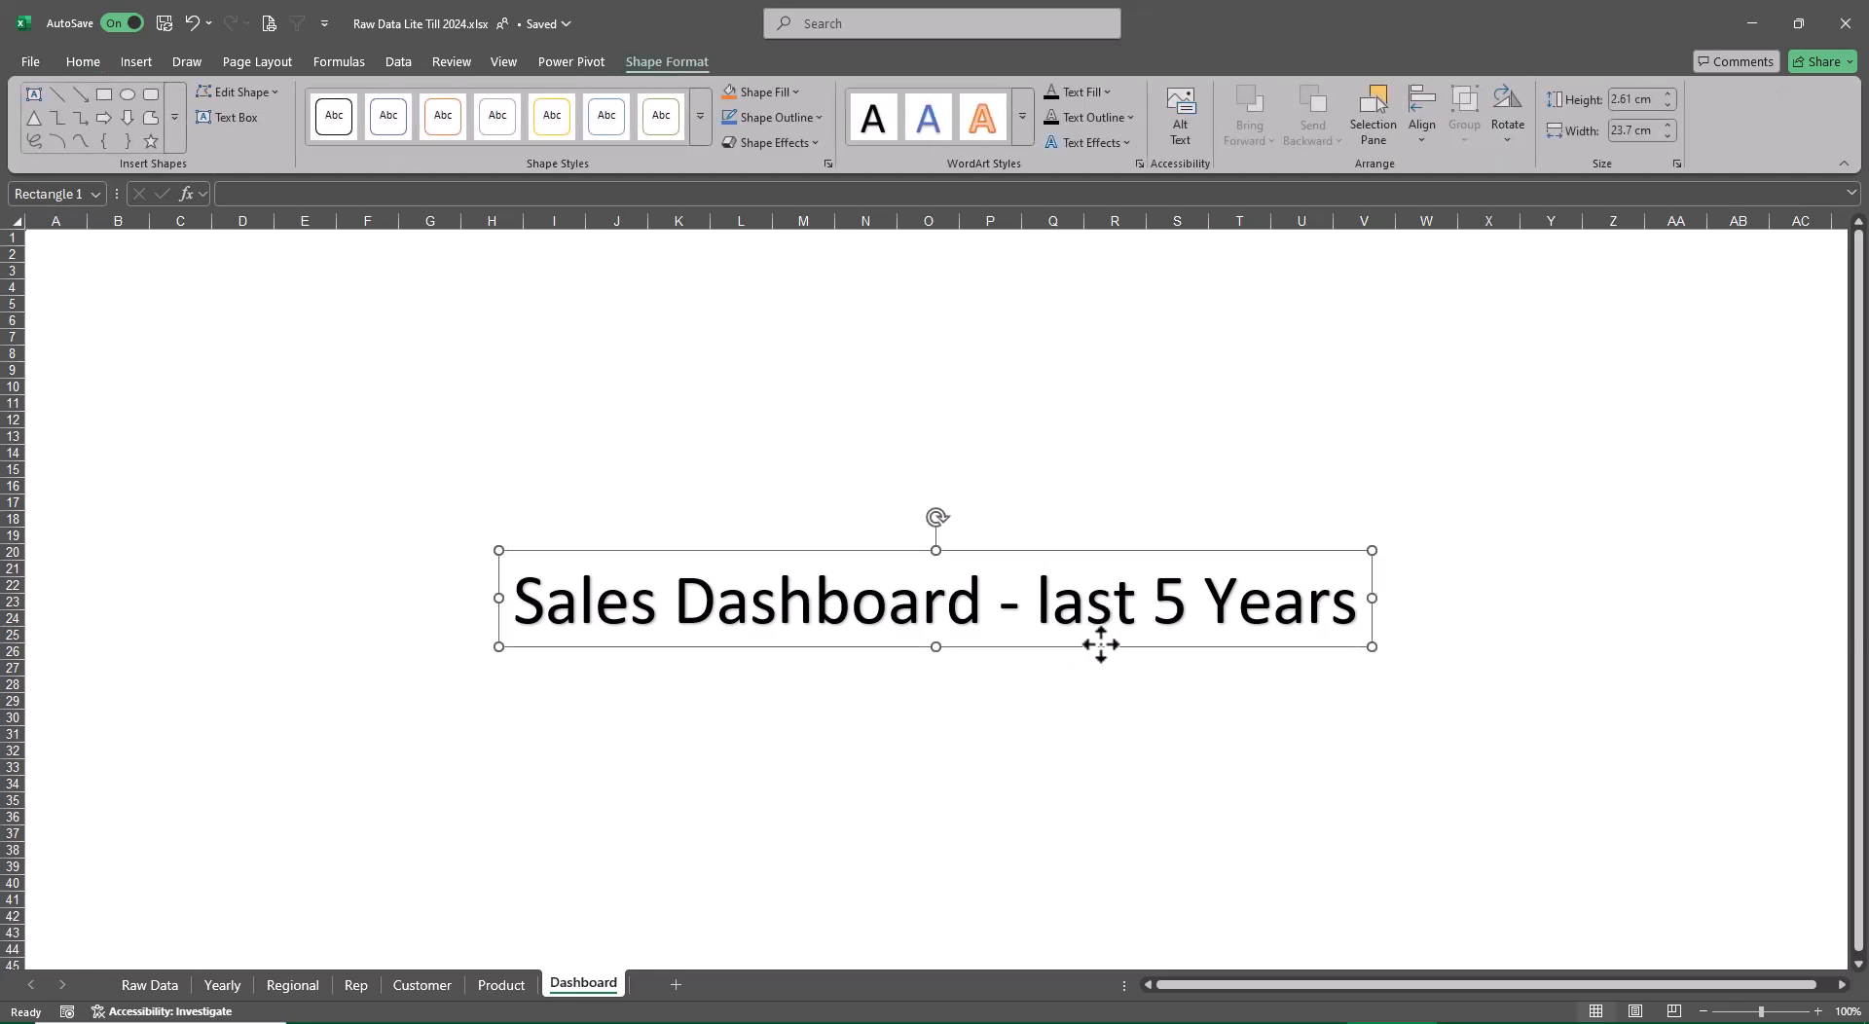
key("ctrl+shift+comma")
key("ctrl+shift+comma")
key("ctrl+shift+comma")
key("ctrl+shift+comma")
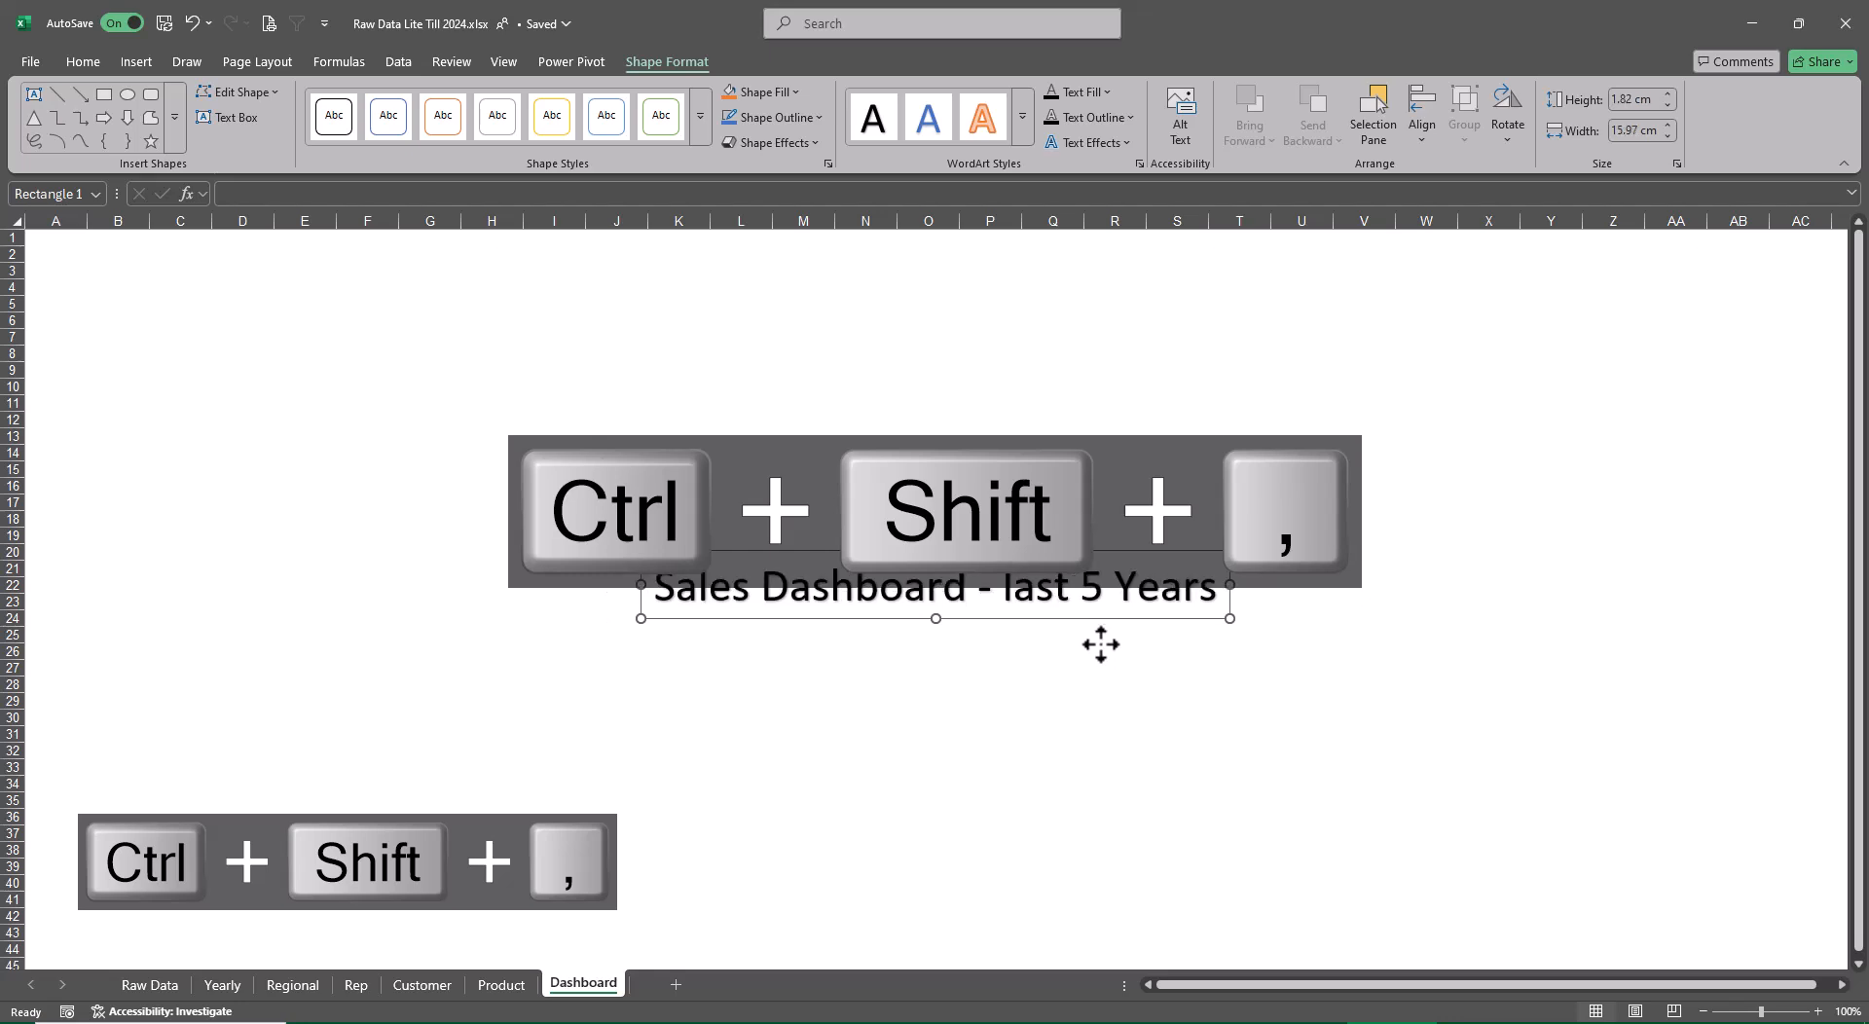
key("ctrl+shift+comma")
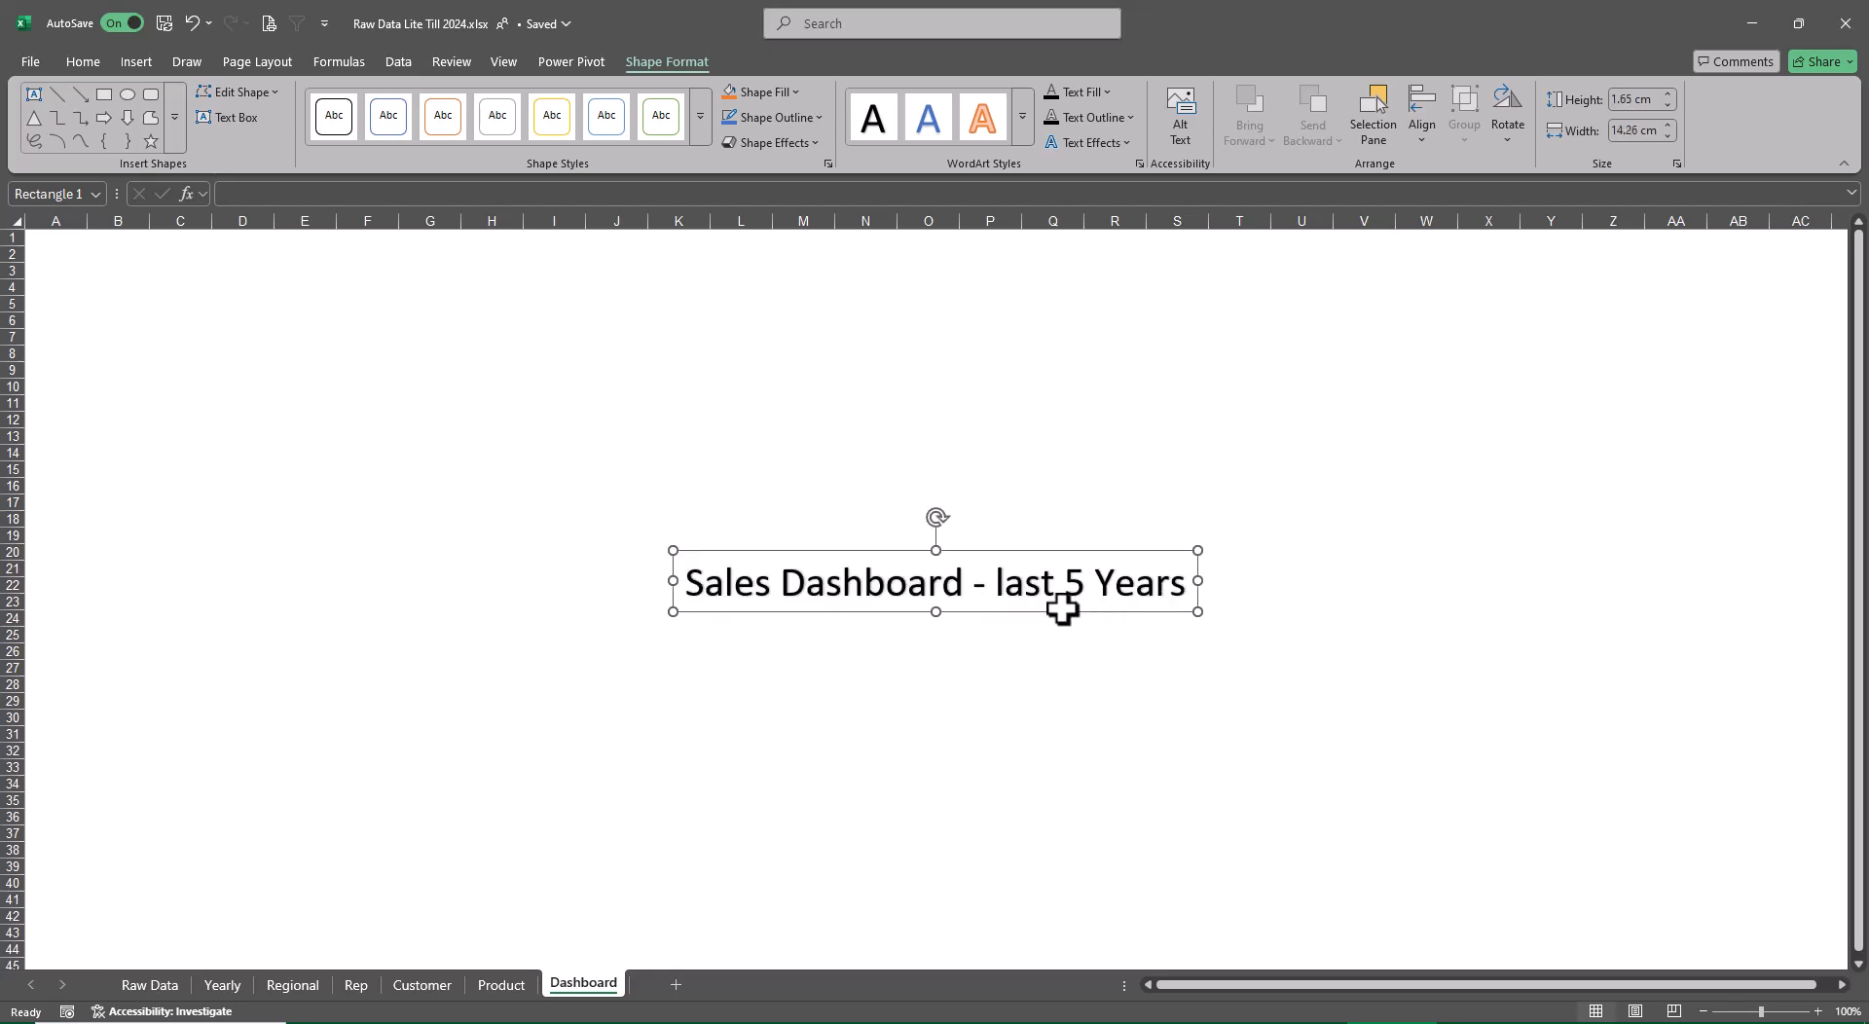
left_click_drag(1060, 611, 1007, 313)
left_click(1302, 453)
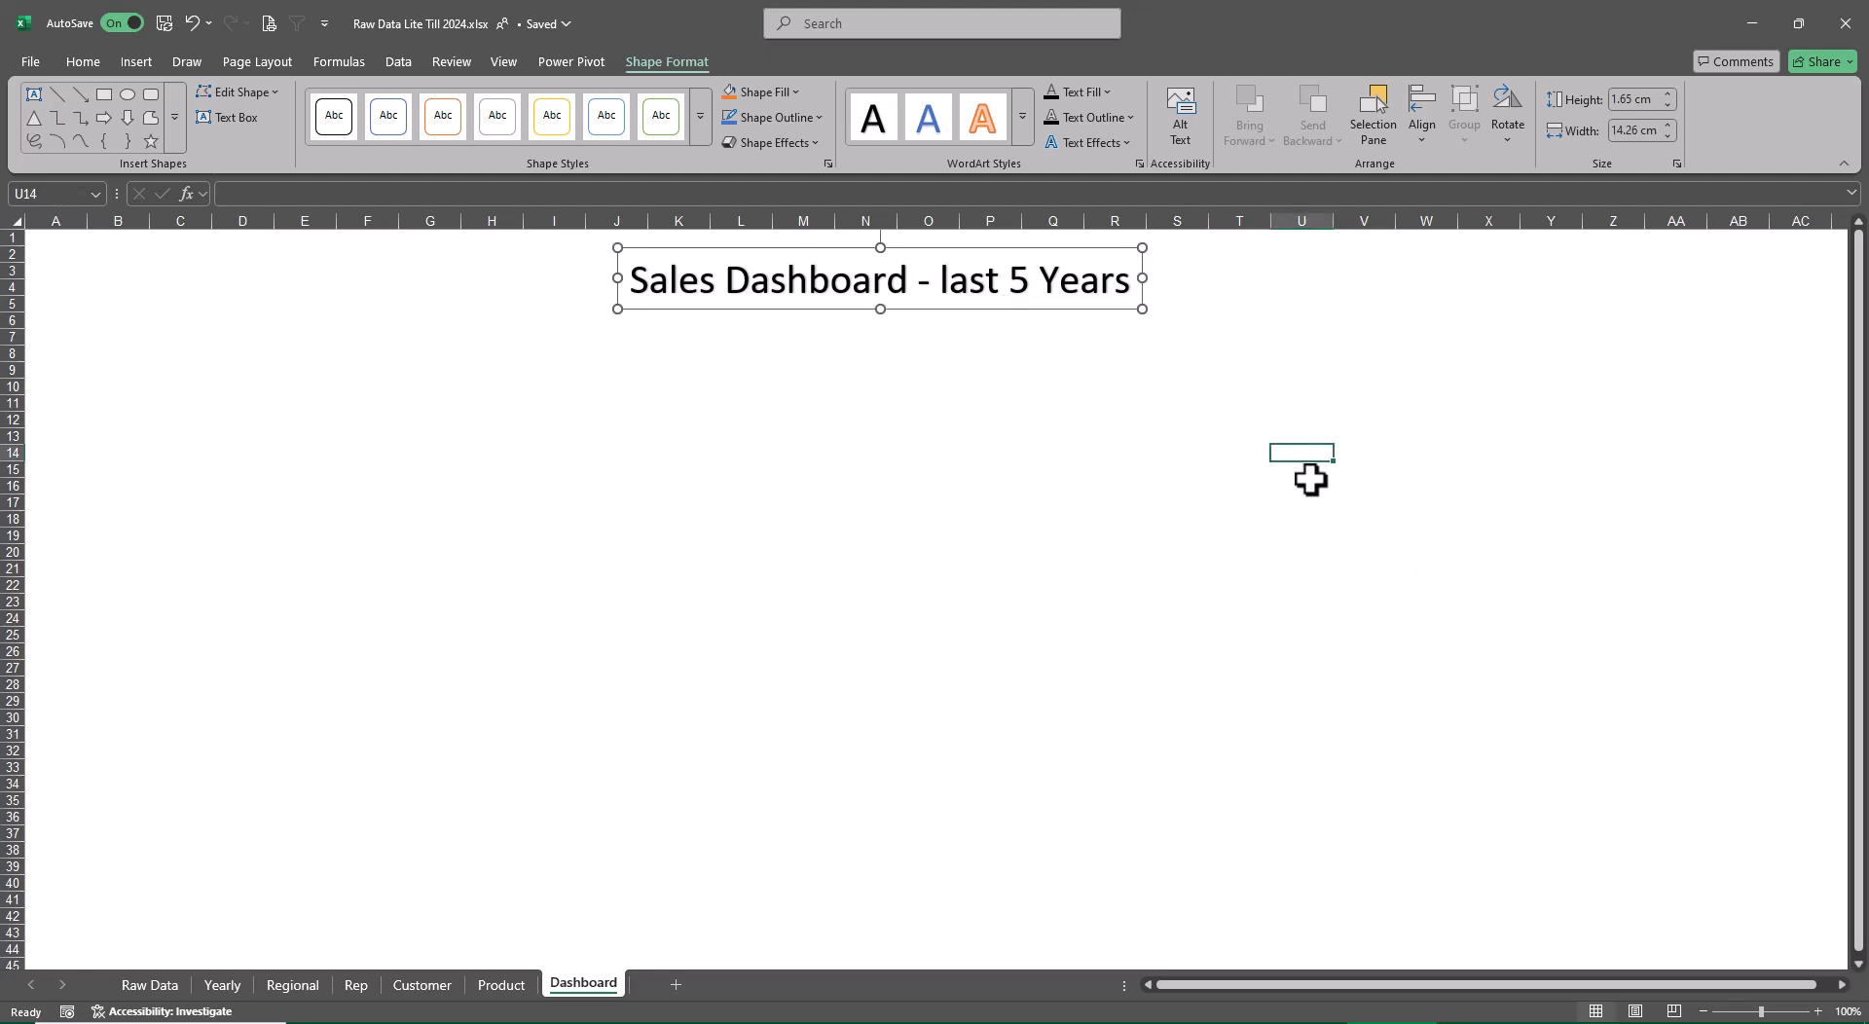
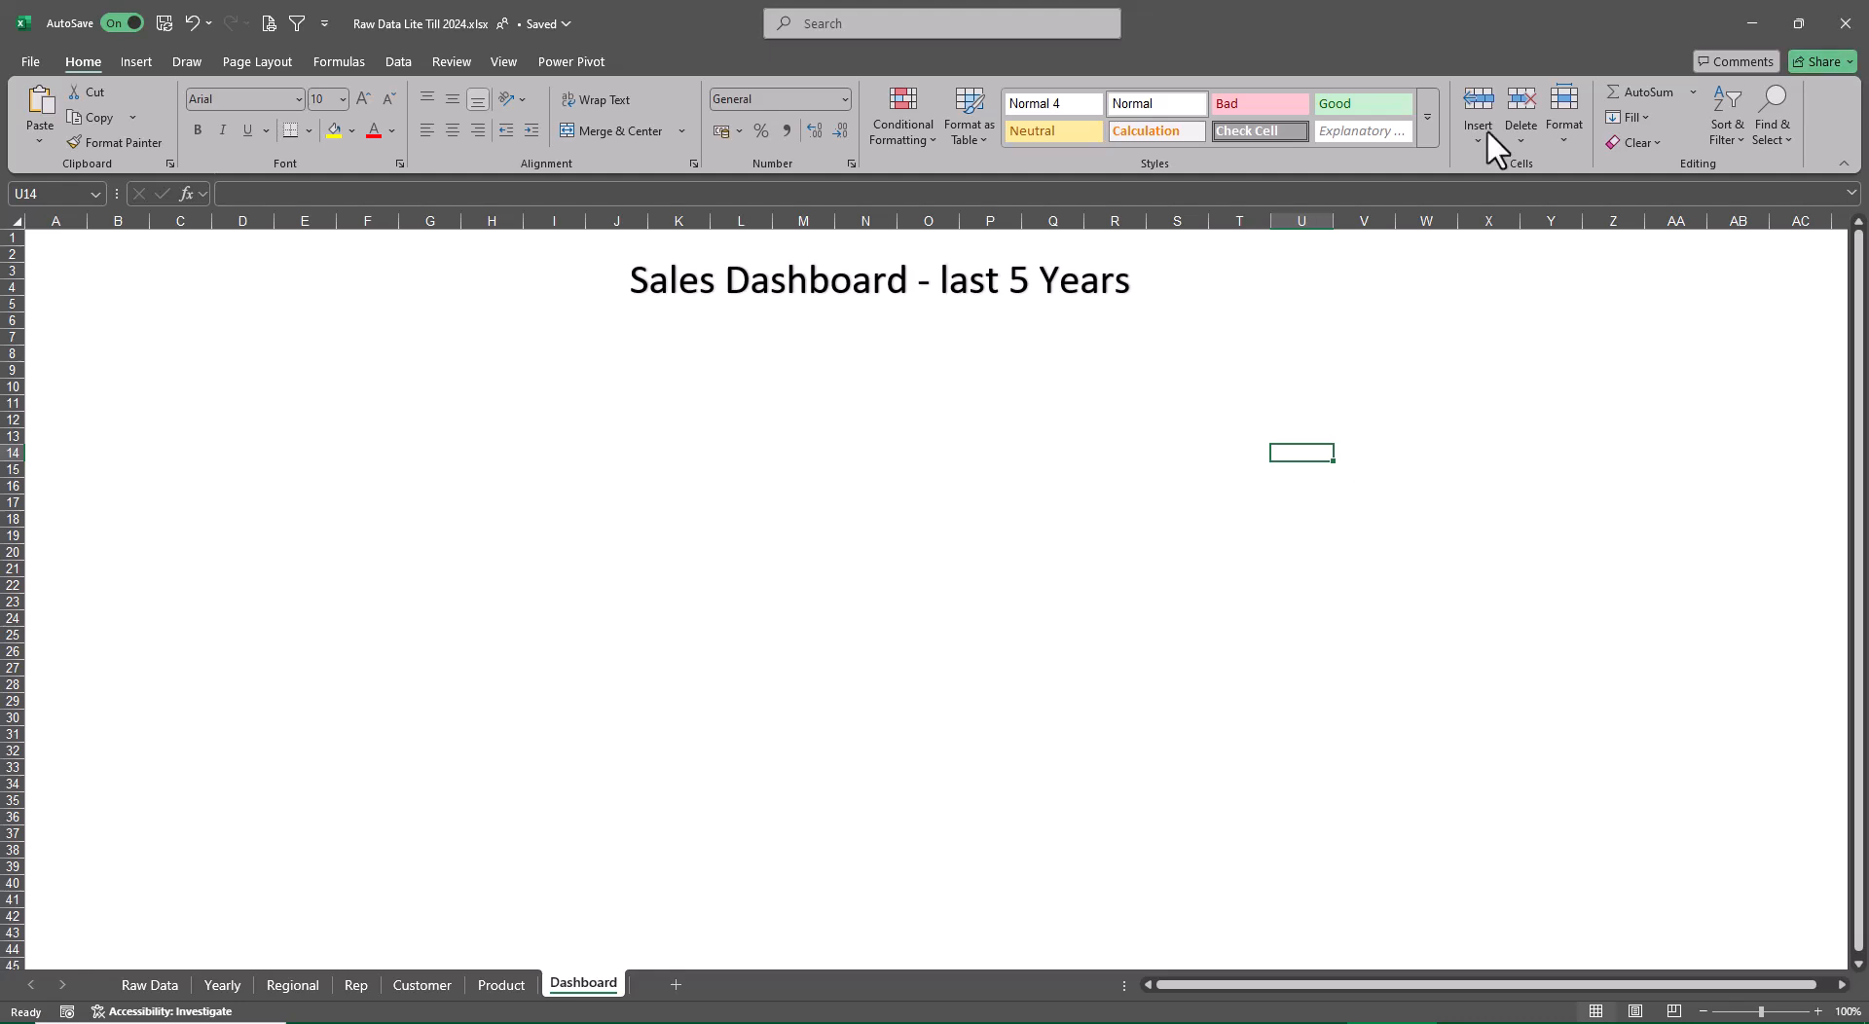
Move the Yearly Profit chart from the Yearly sheet to the Dashboard sheet as an object
left_click(222, 985)
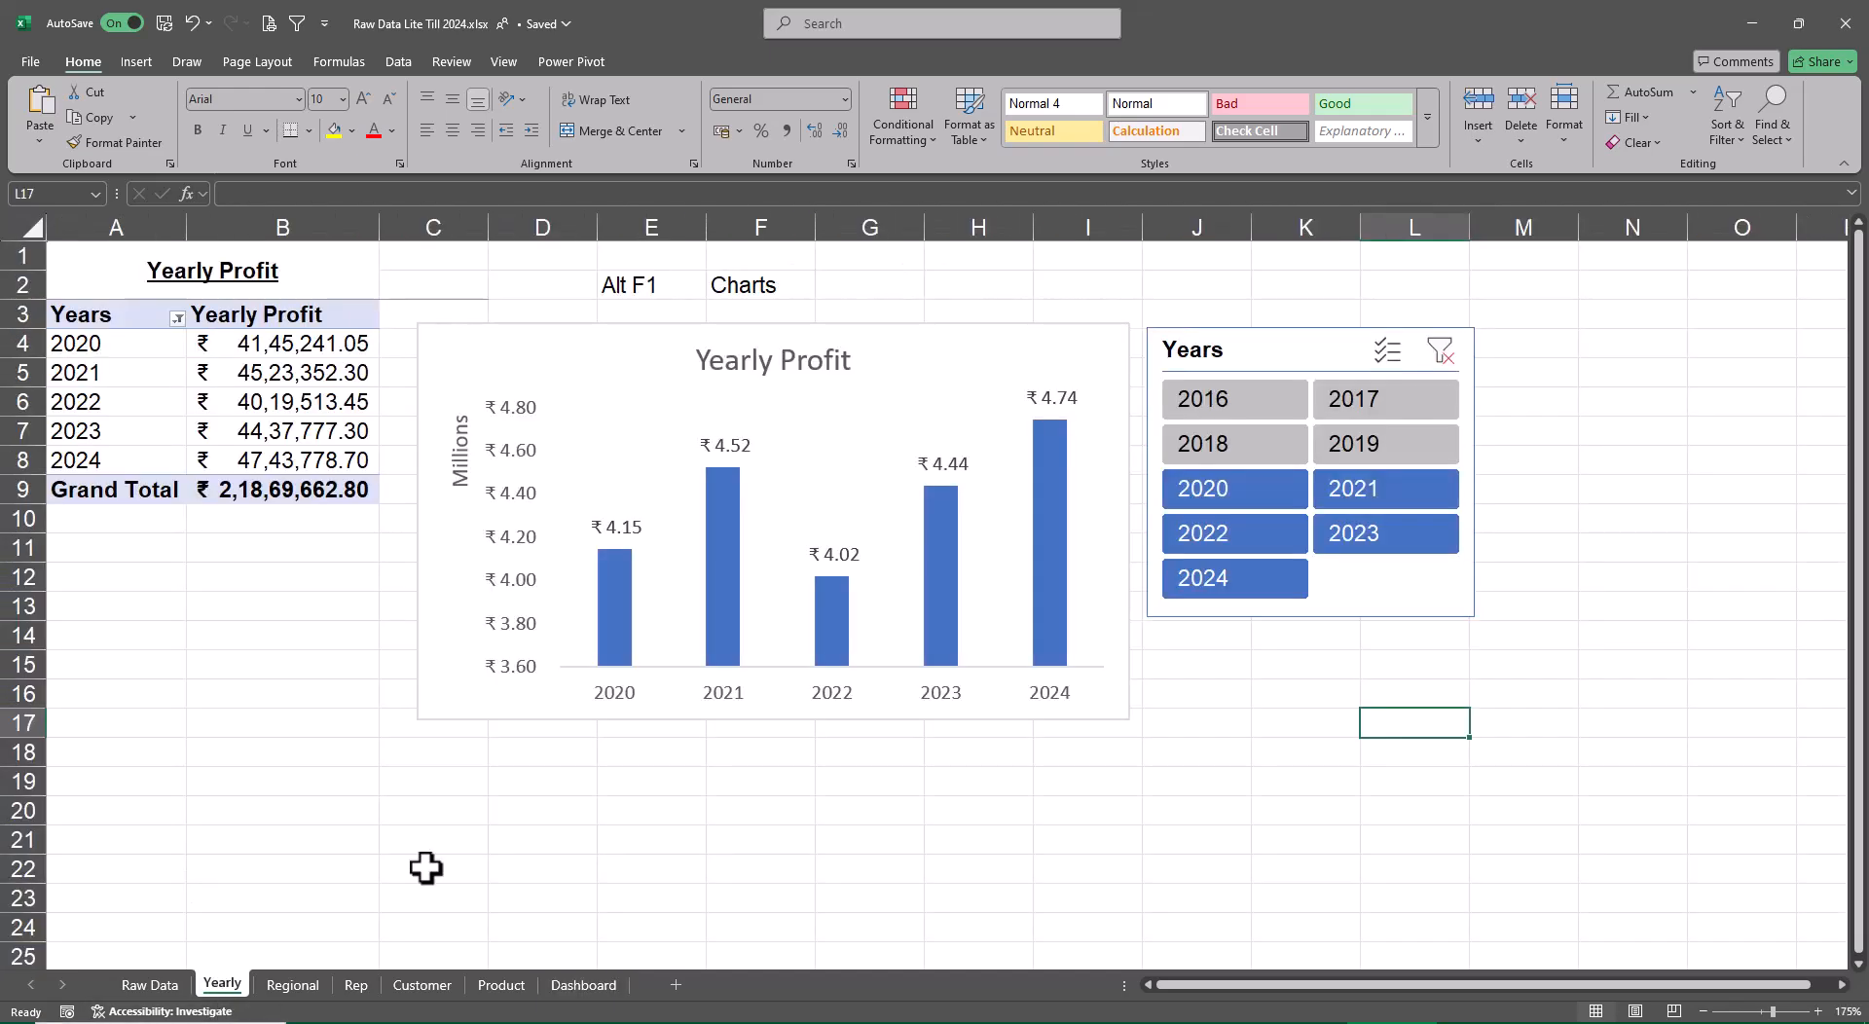
left_click(598, 347)
right_click(597, 346)
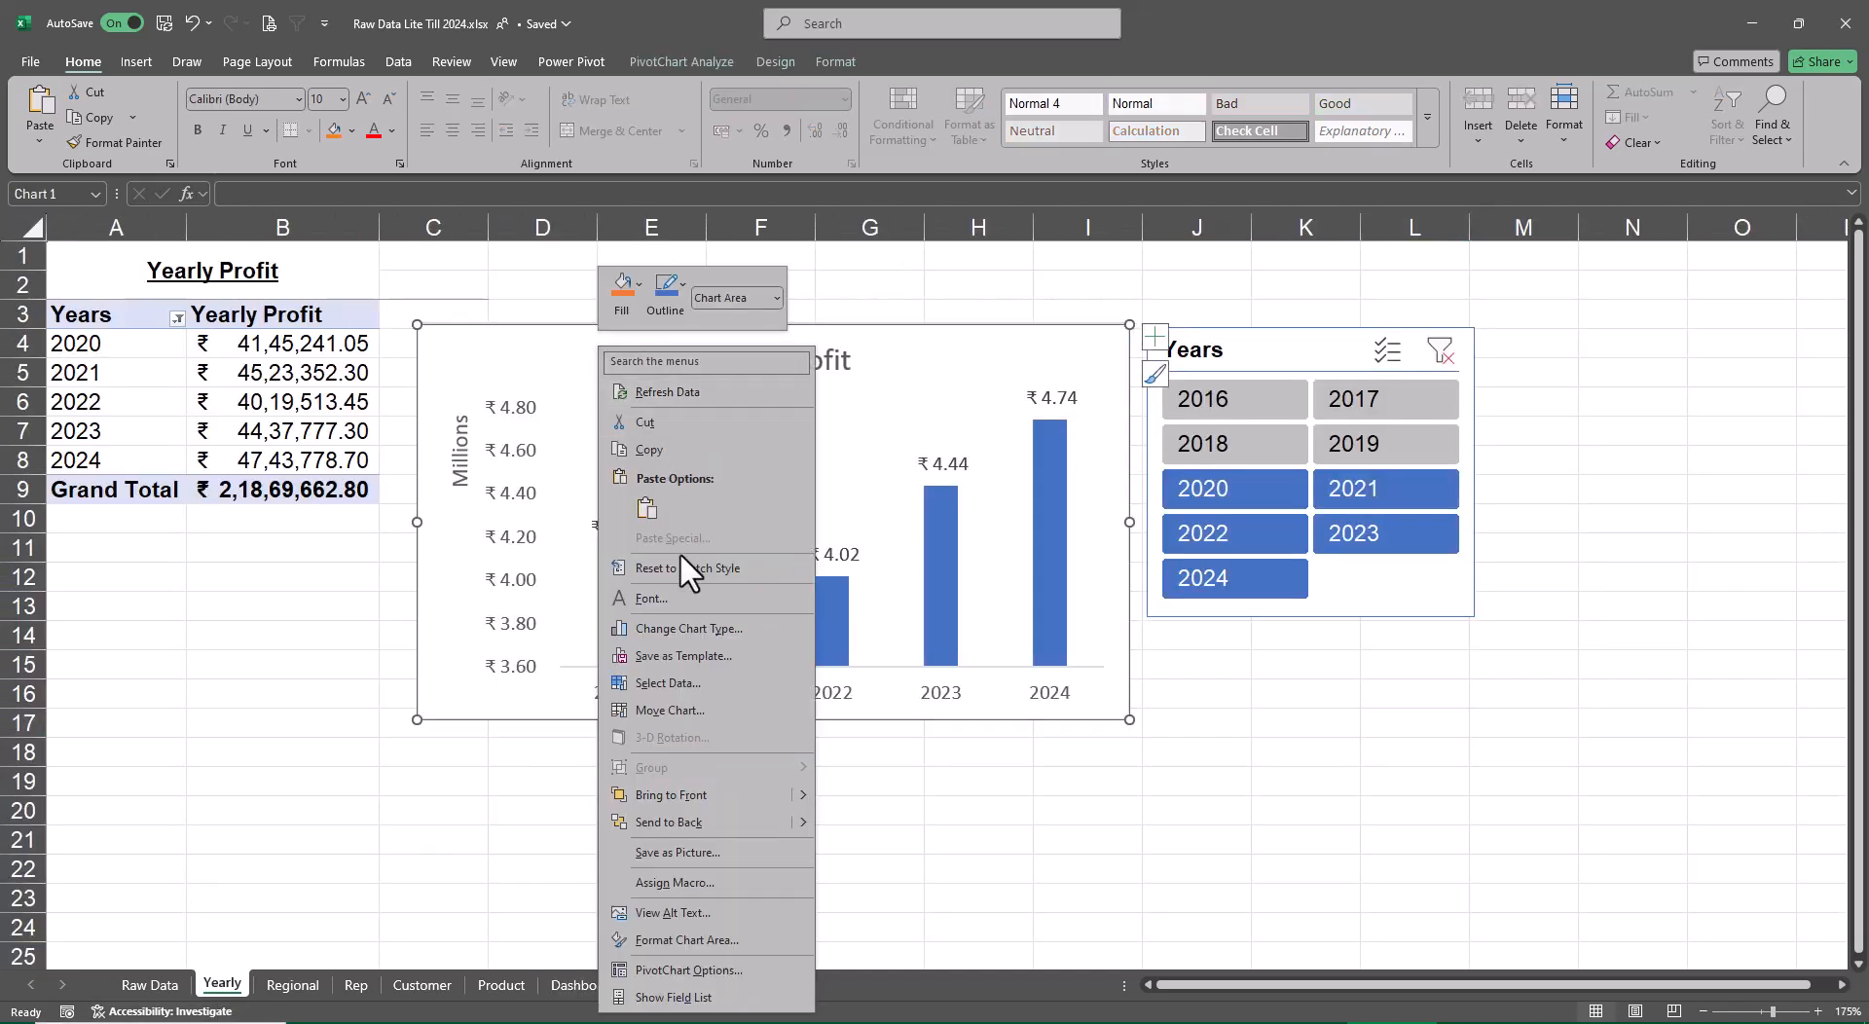
left_click(661, 718)
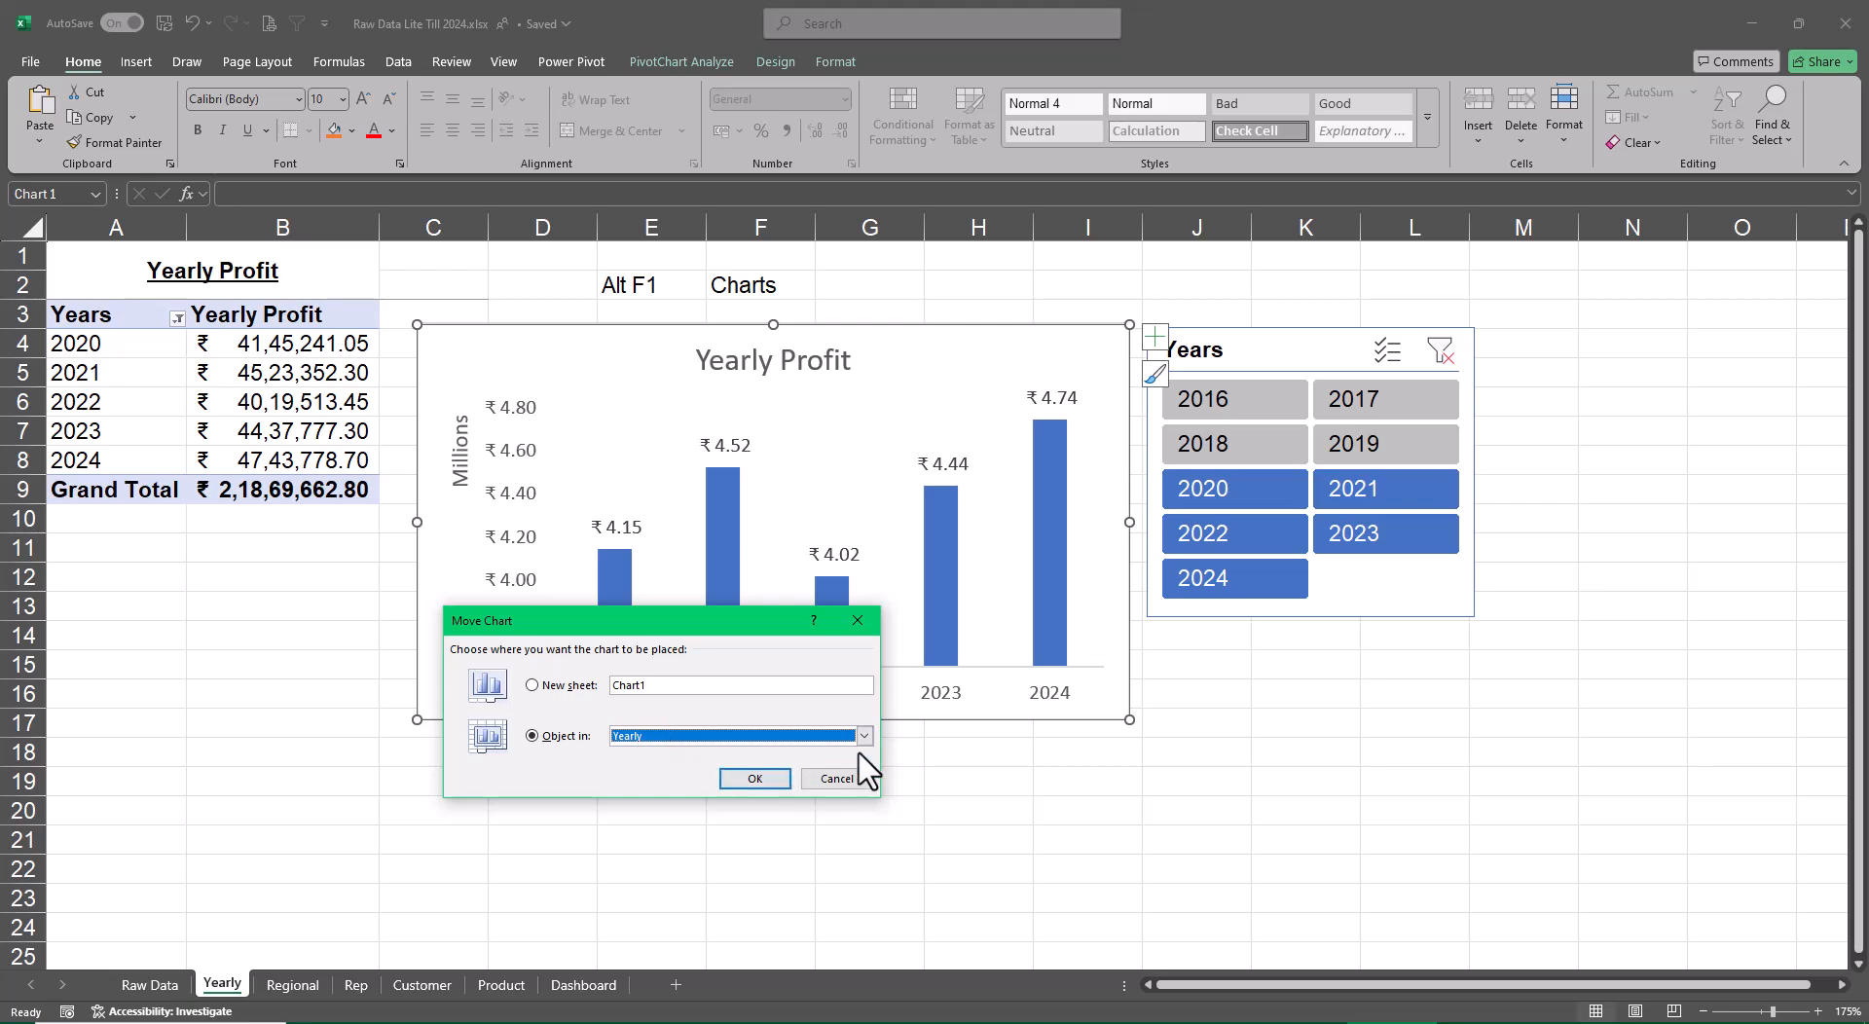
left_click(864, 735)
scroll(764, 815, "down", 1)
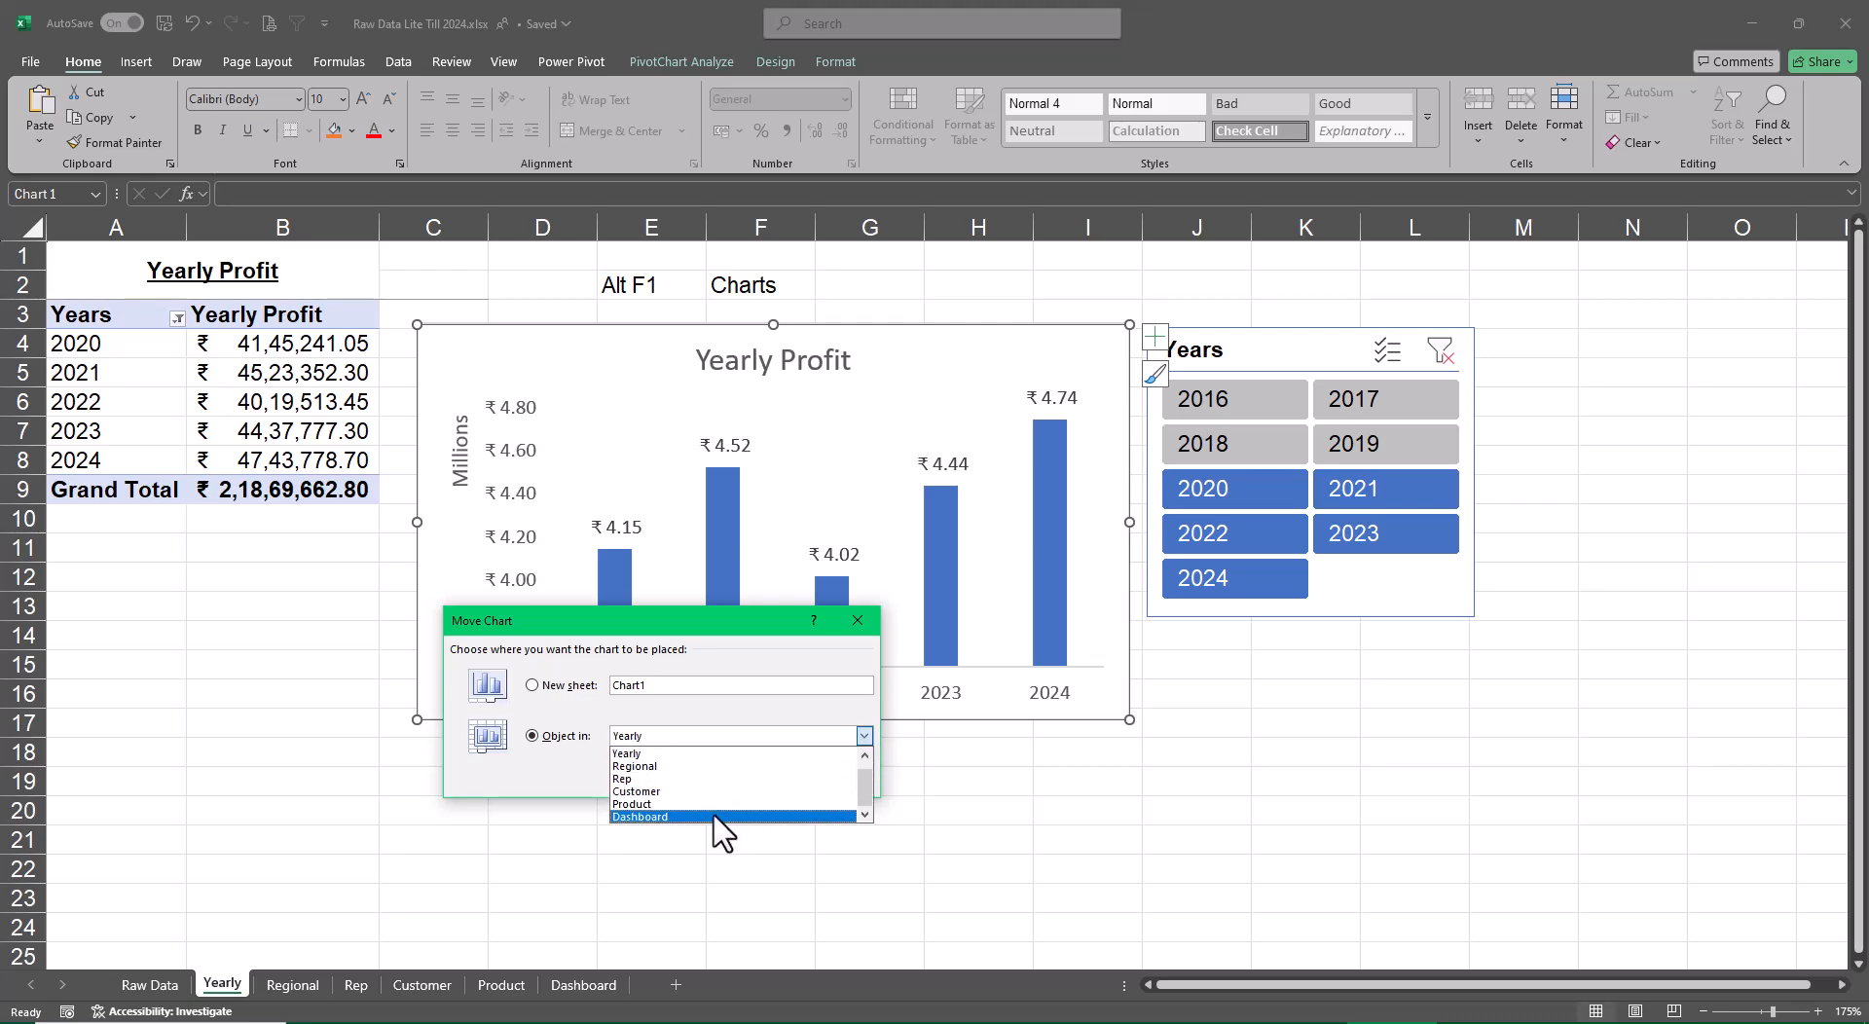
left_click(719, 818)
left_click(754, 779)
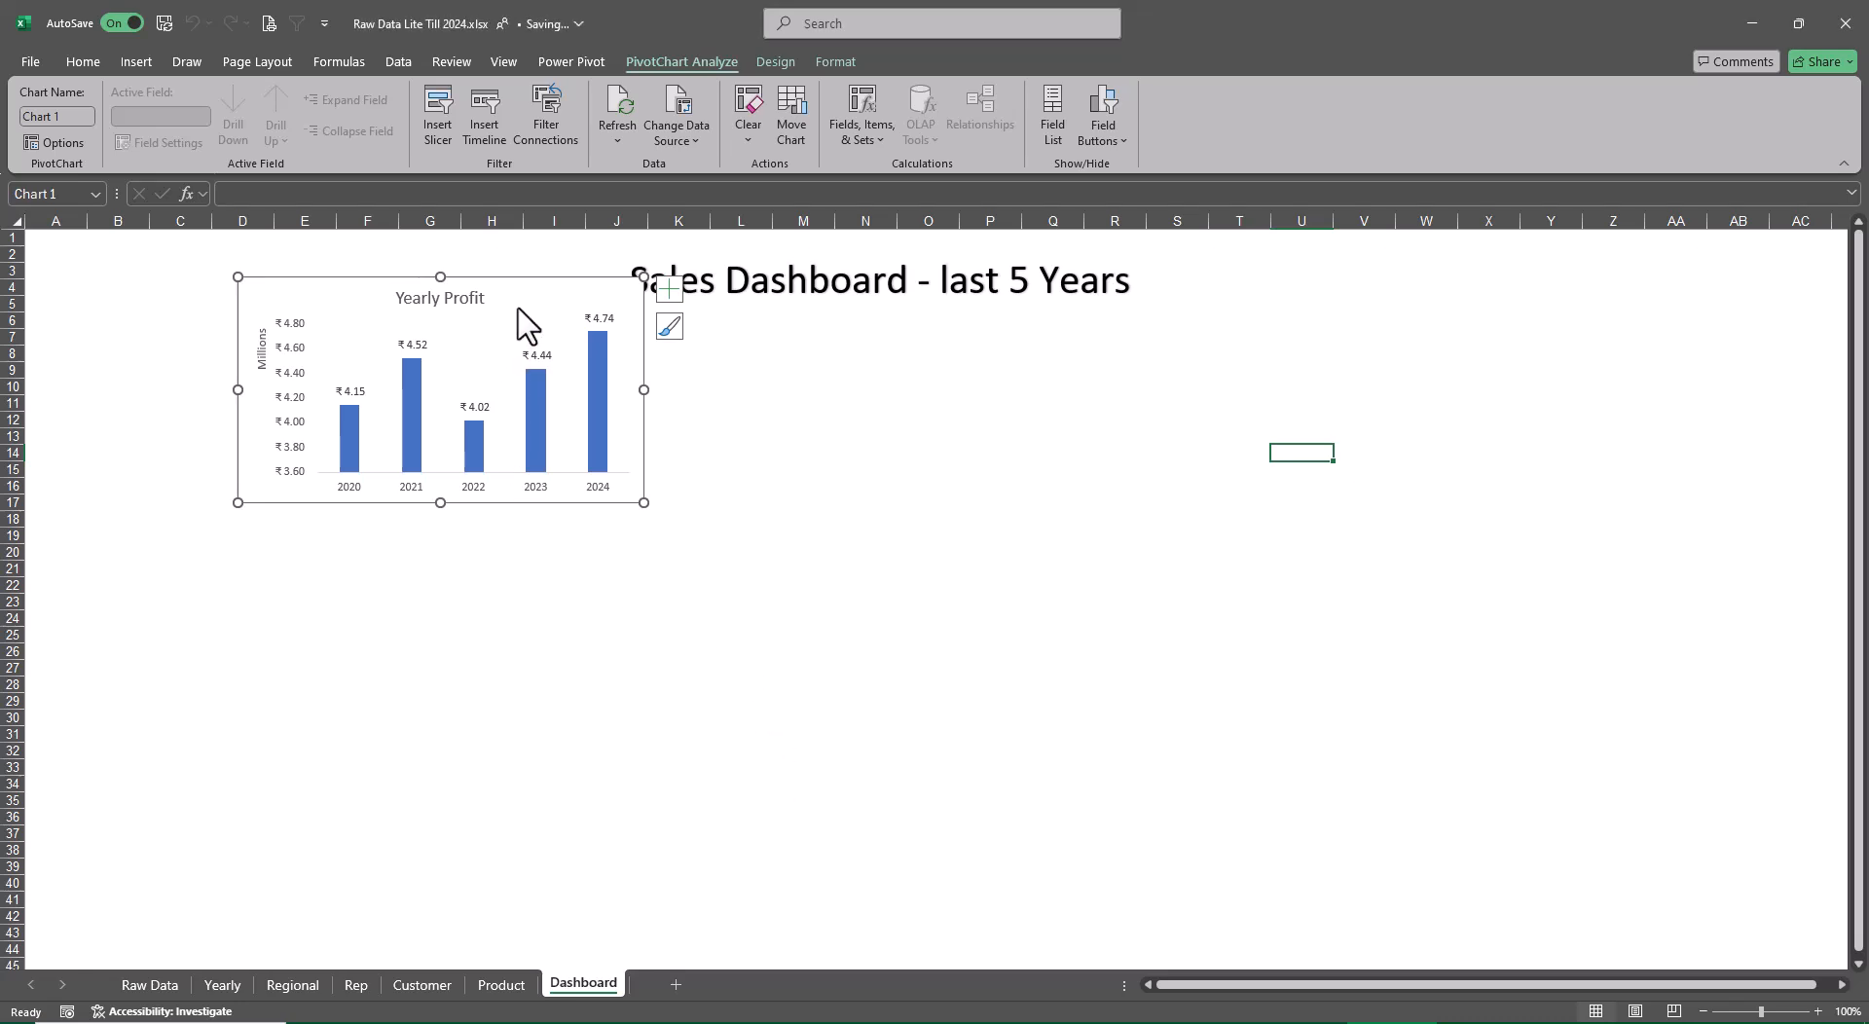
Place the Yearly Profit chart below the title at the sheet's left edge and enlarge it to span about columns A to H, rows 5 to 20
left_click_drag(521, 304, 334, 338)
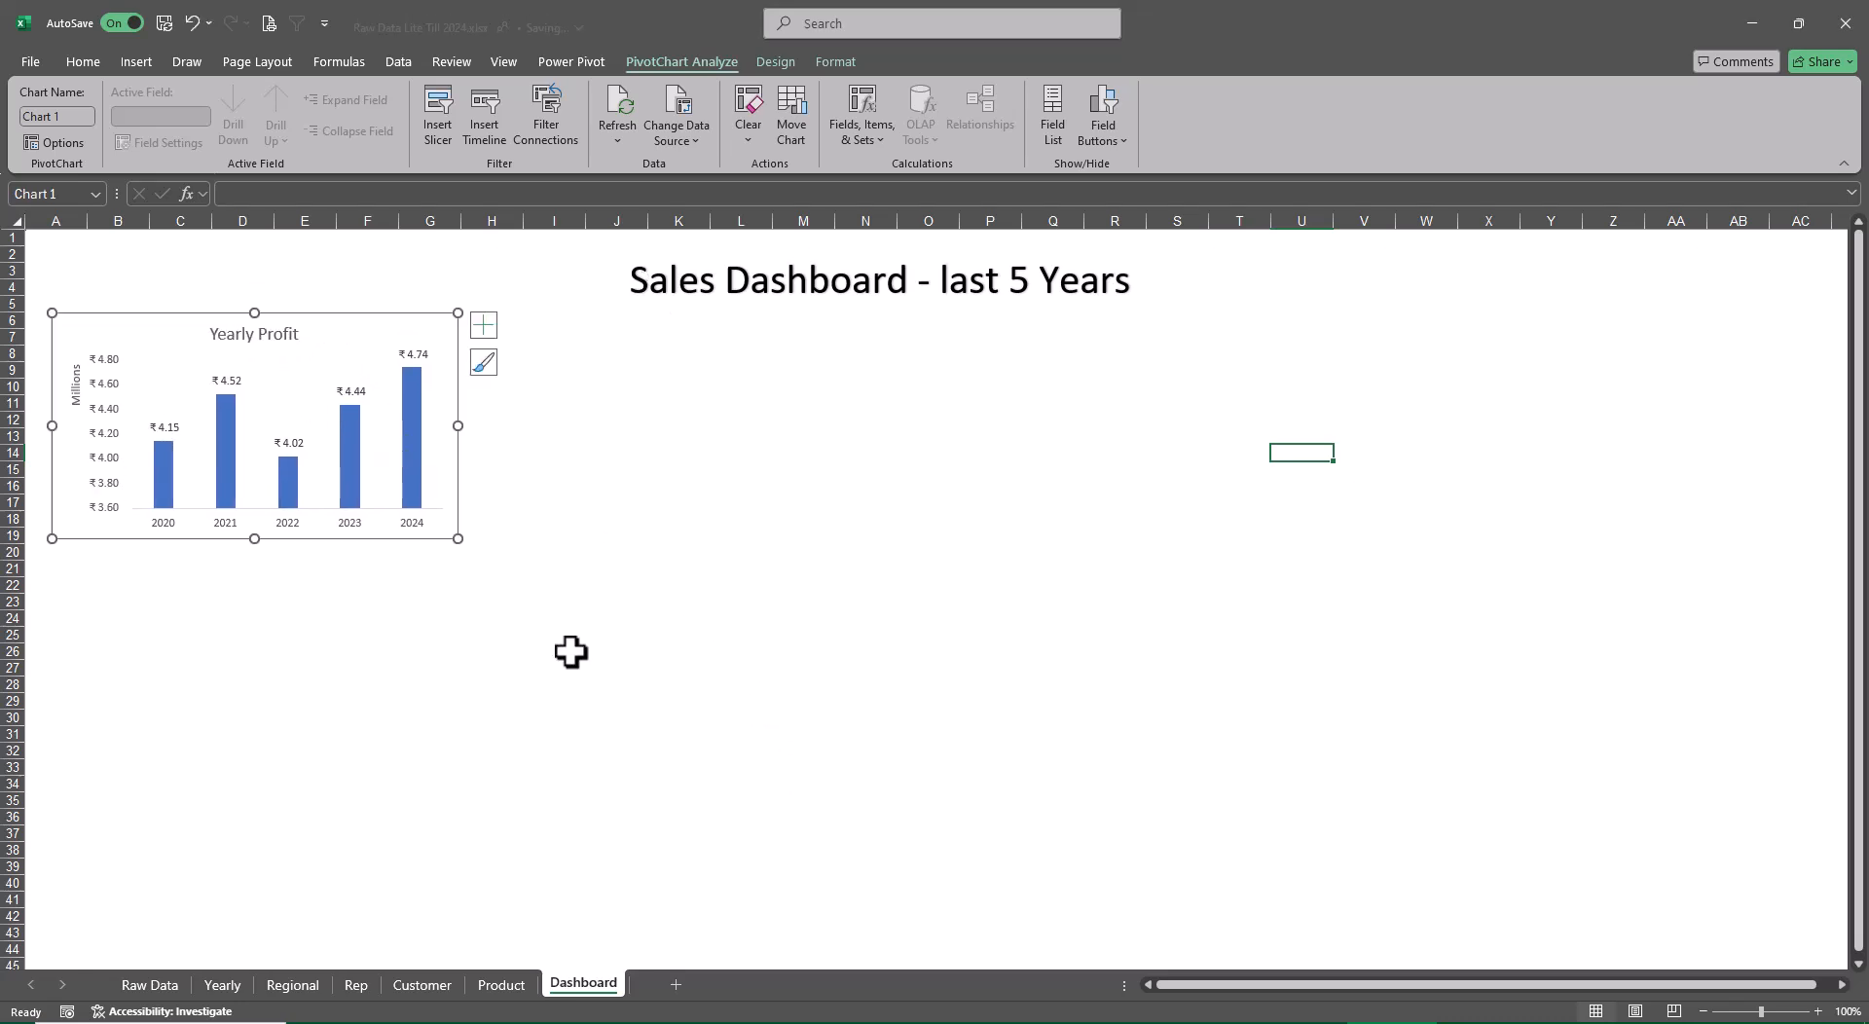
left_click_drag(458, 542, 501, 560)
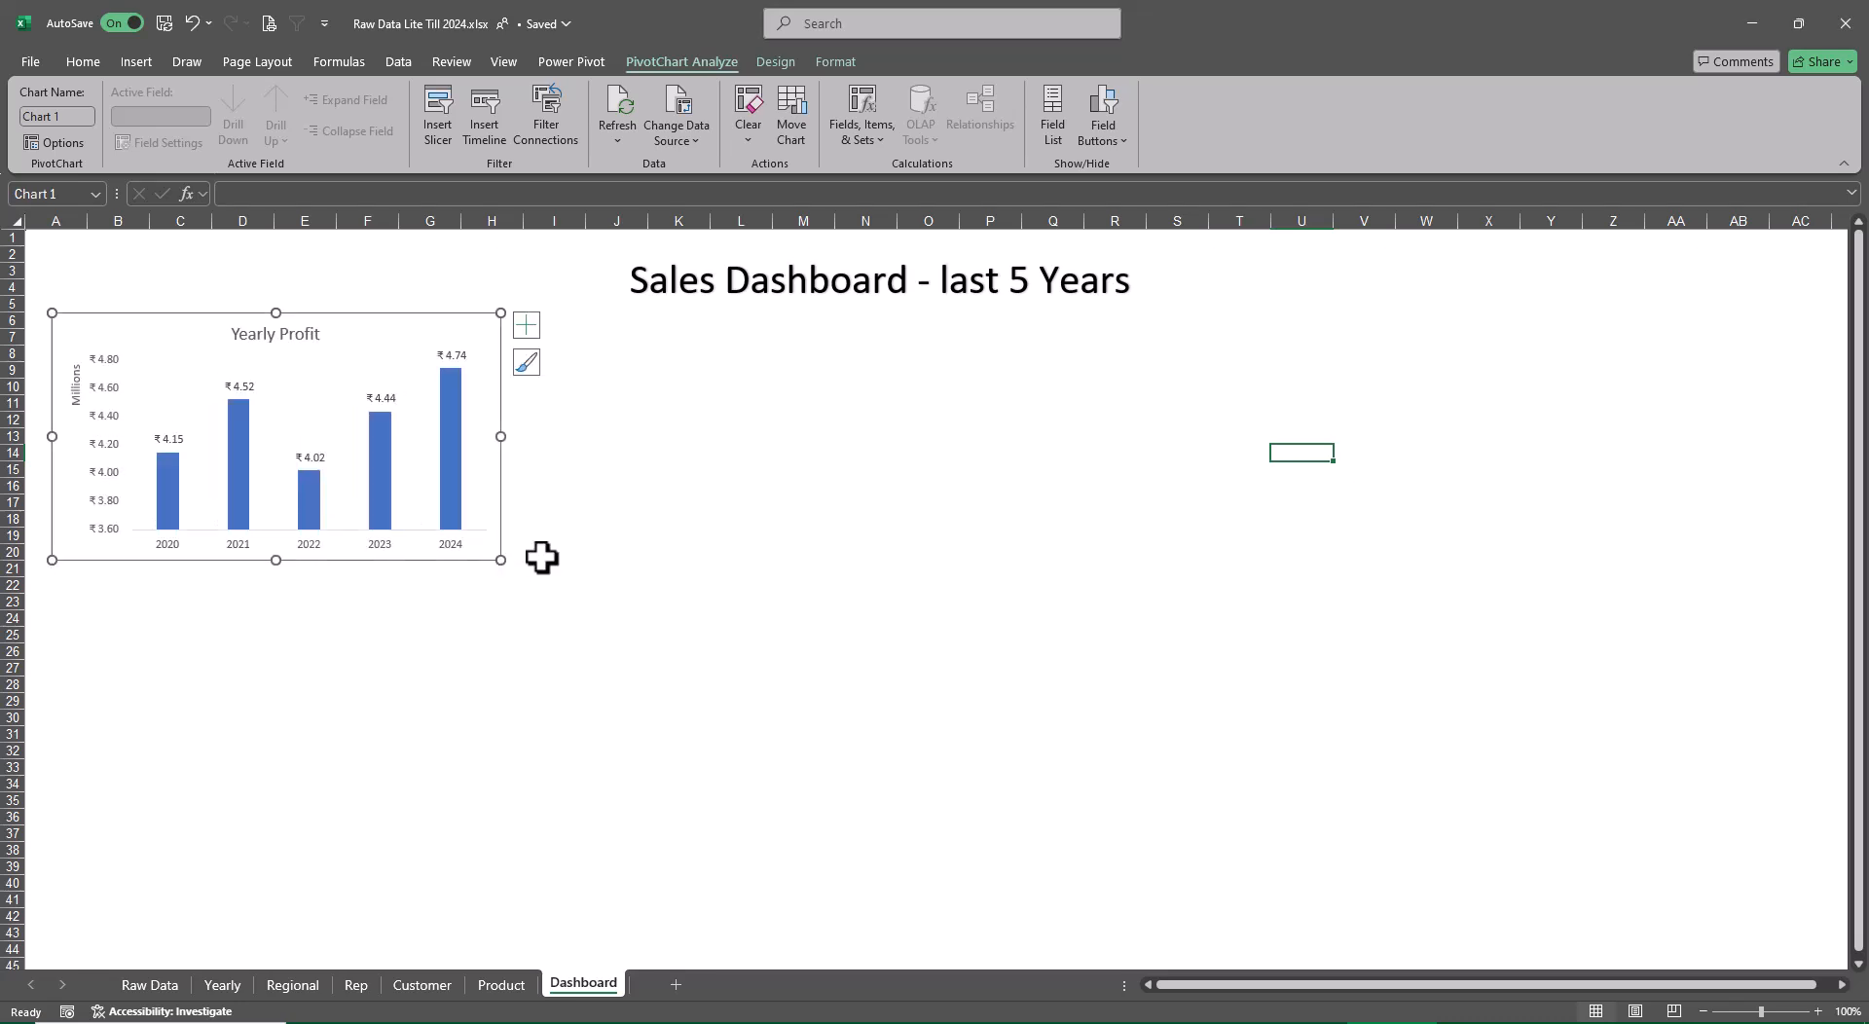
left_click(689, 534)
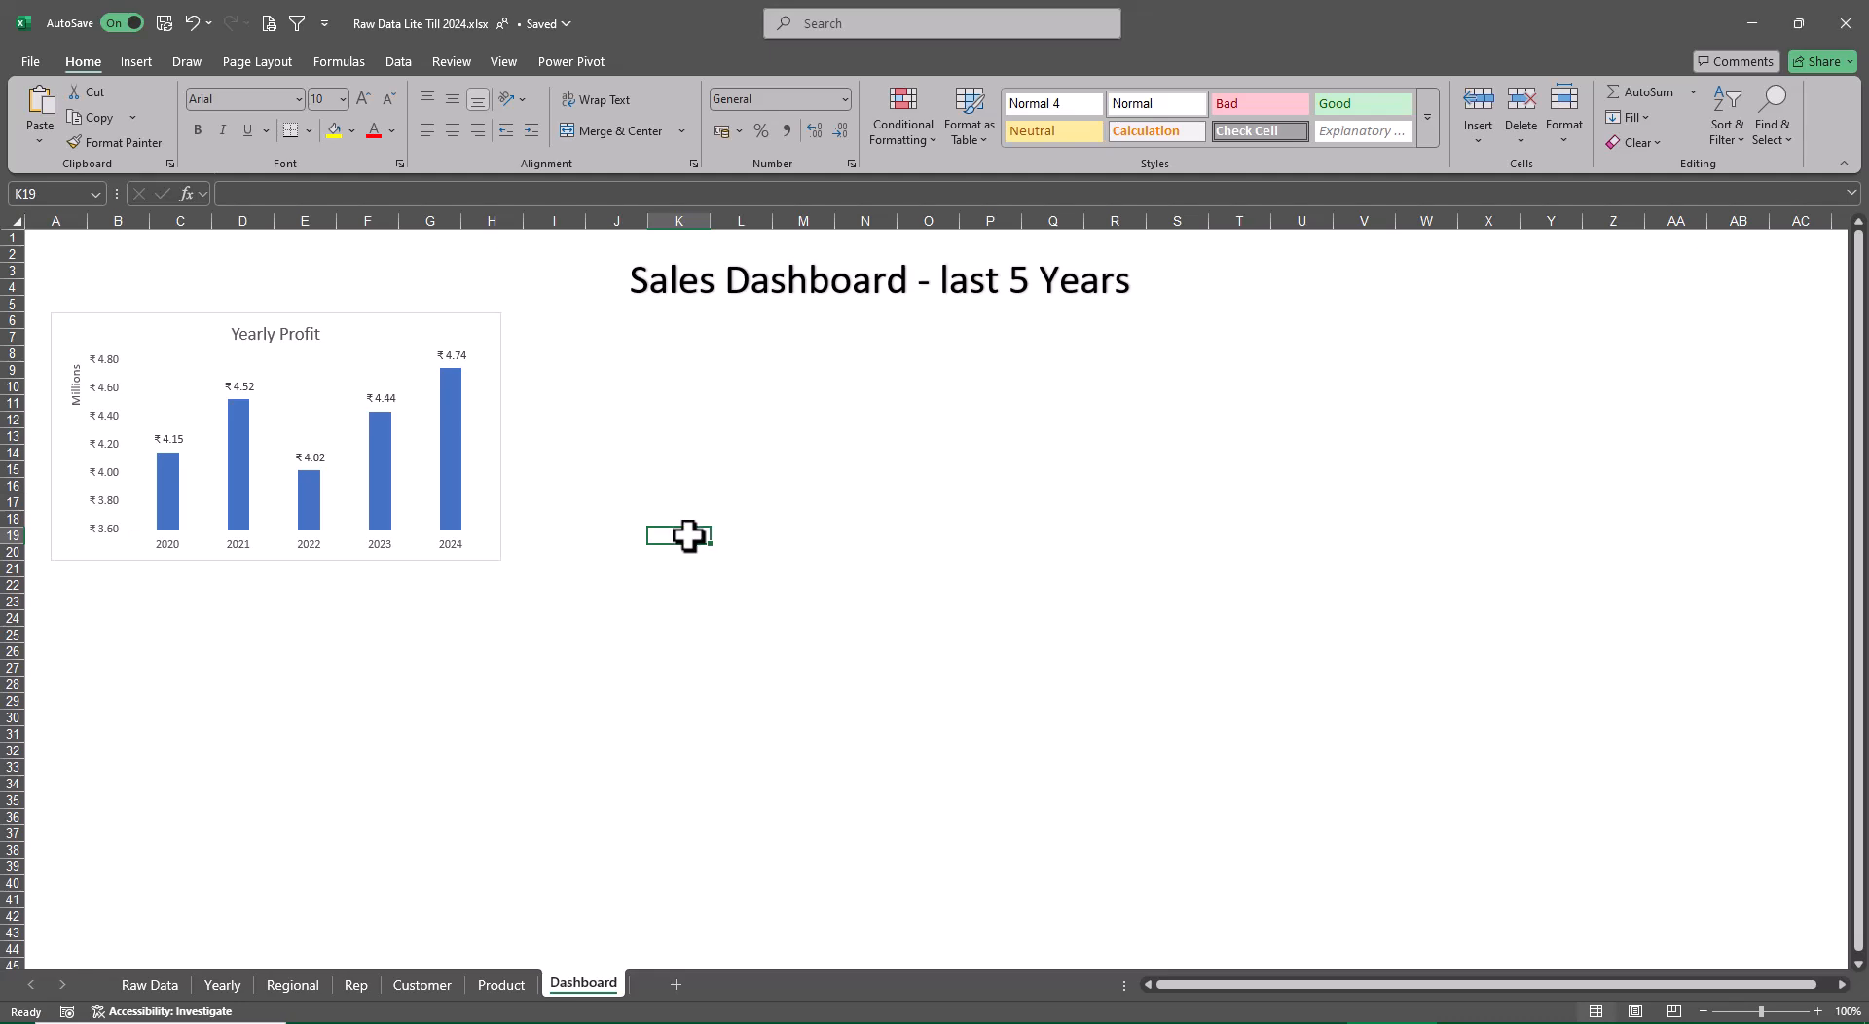
left_click_drag(489, 556, 480, 554)
left_click(690, 538)
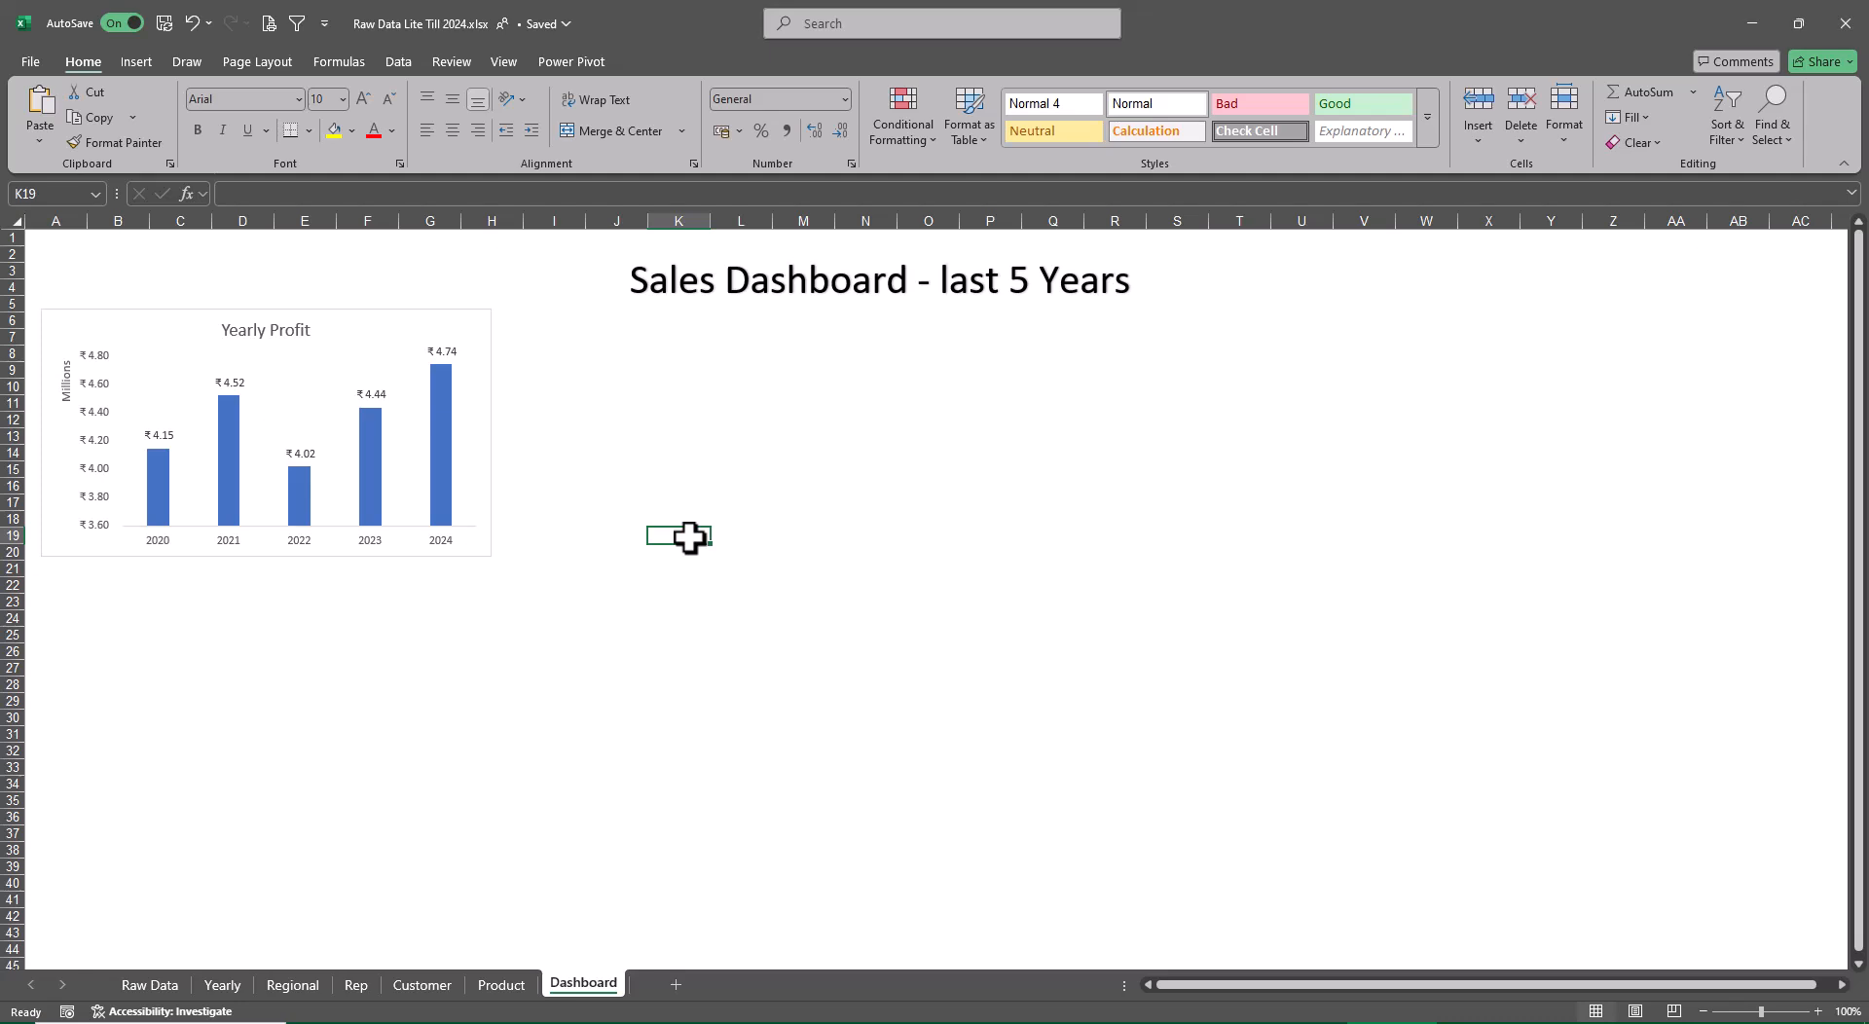
Move the Regional Profit chart from the Regional sheet to the Dashboard sheet as an object
left_click(295, 987)
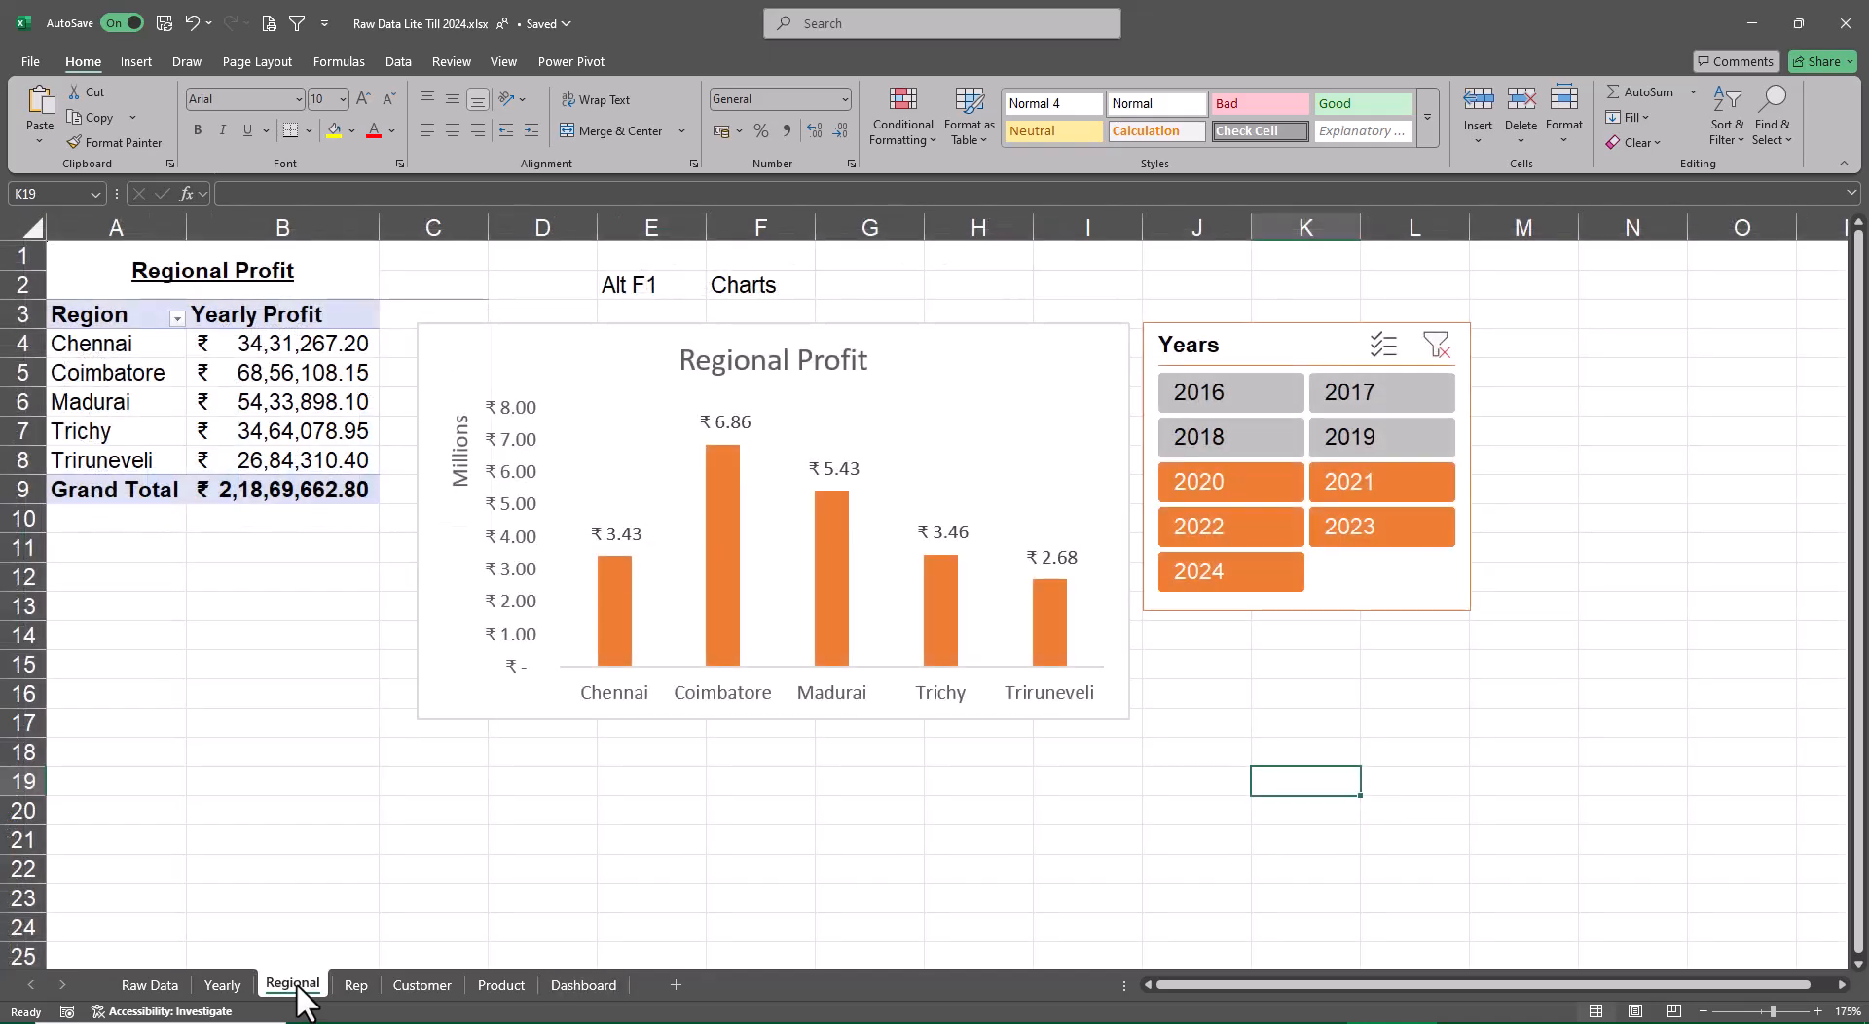
right_click(556, 361)
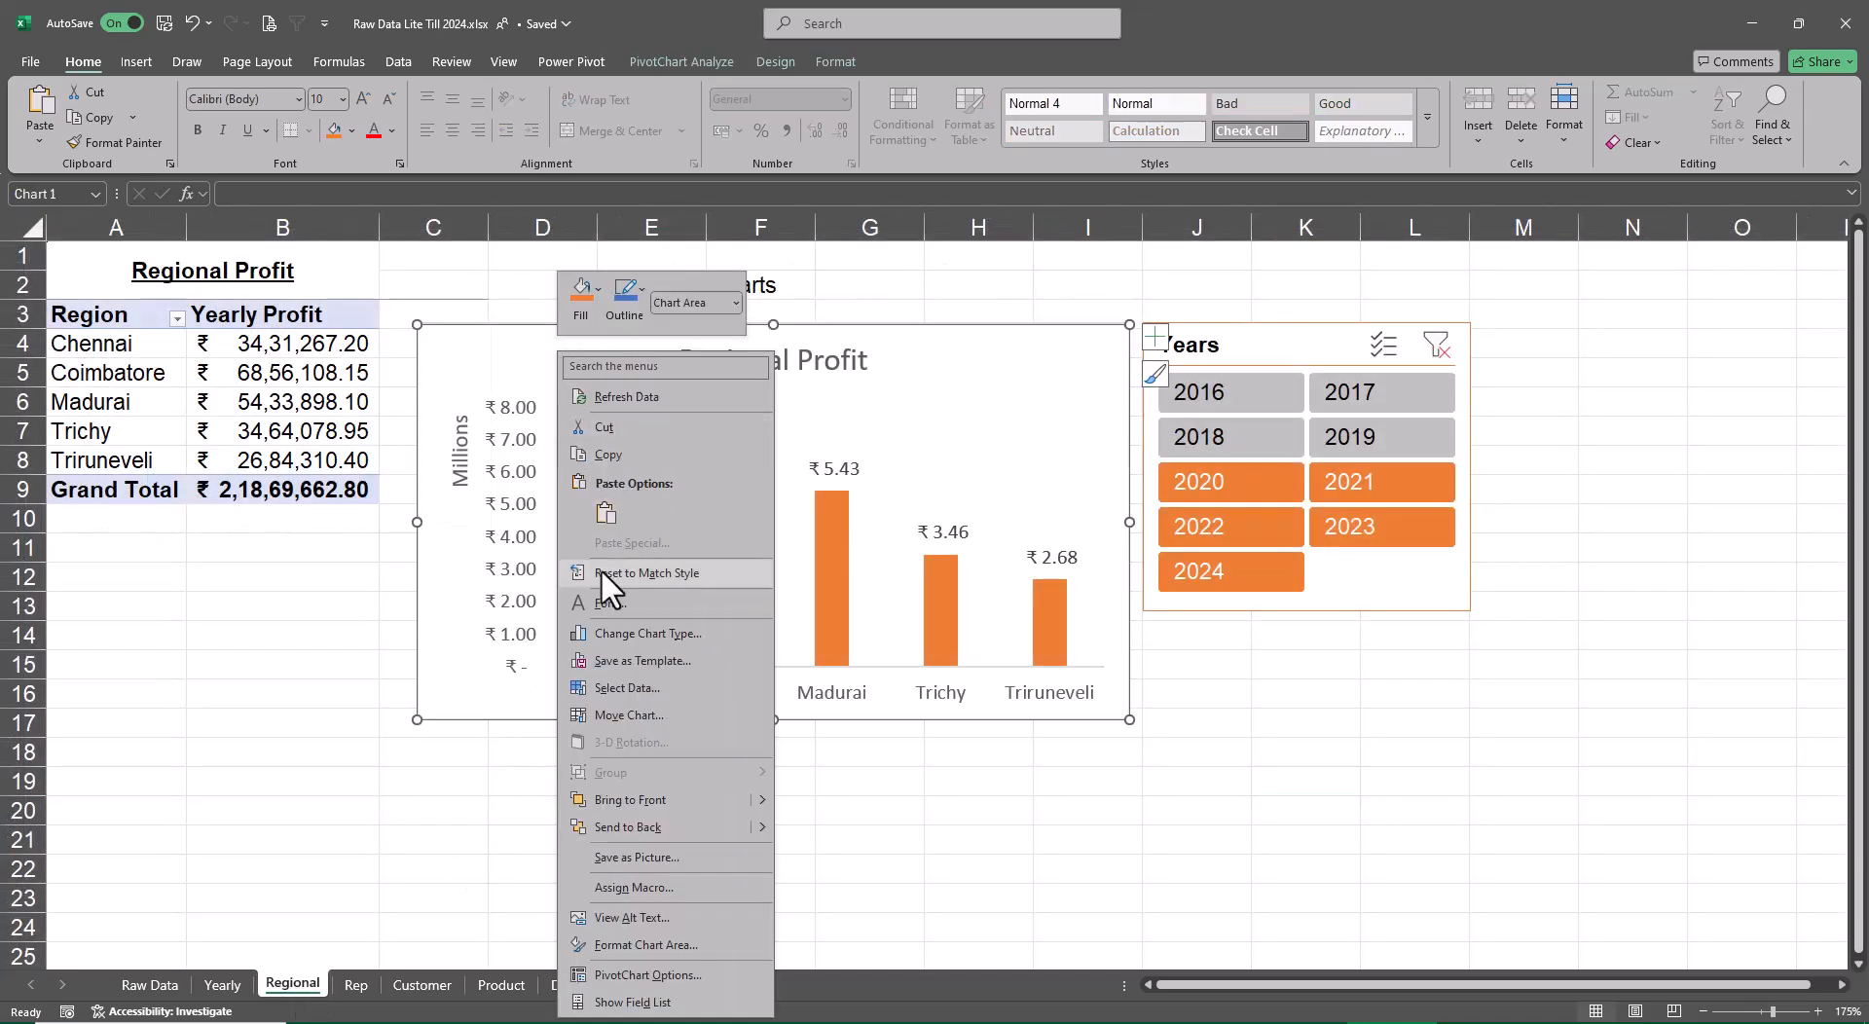
left_click(604, 714)
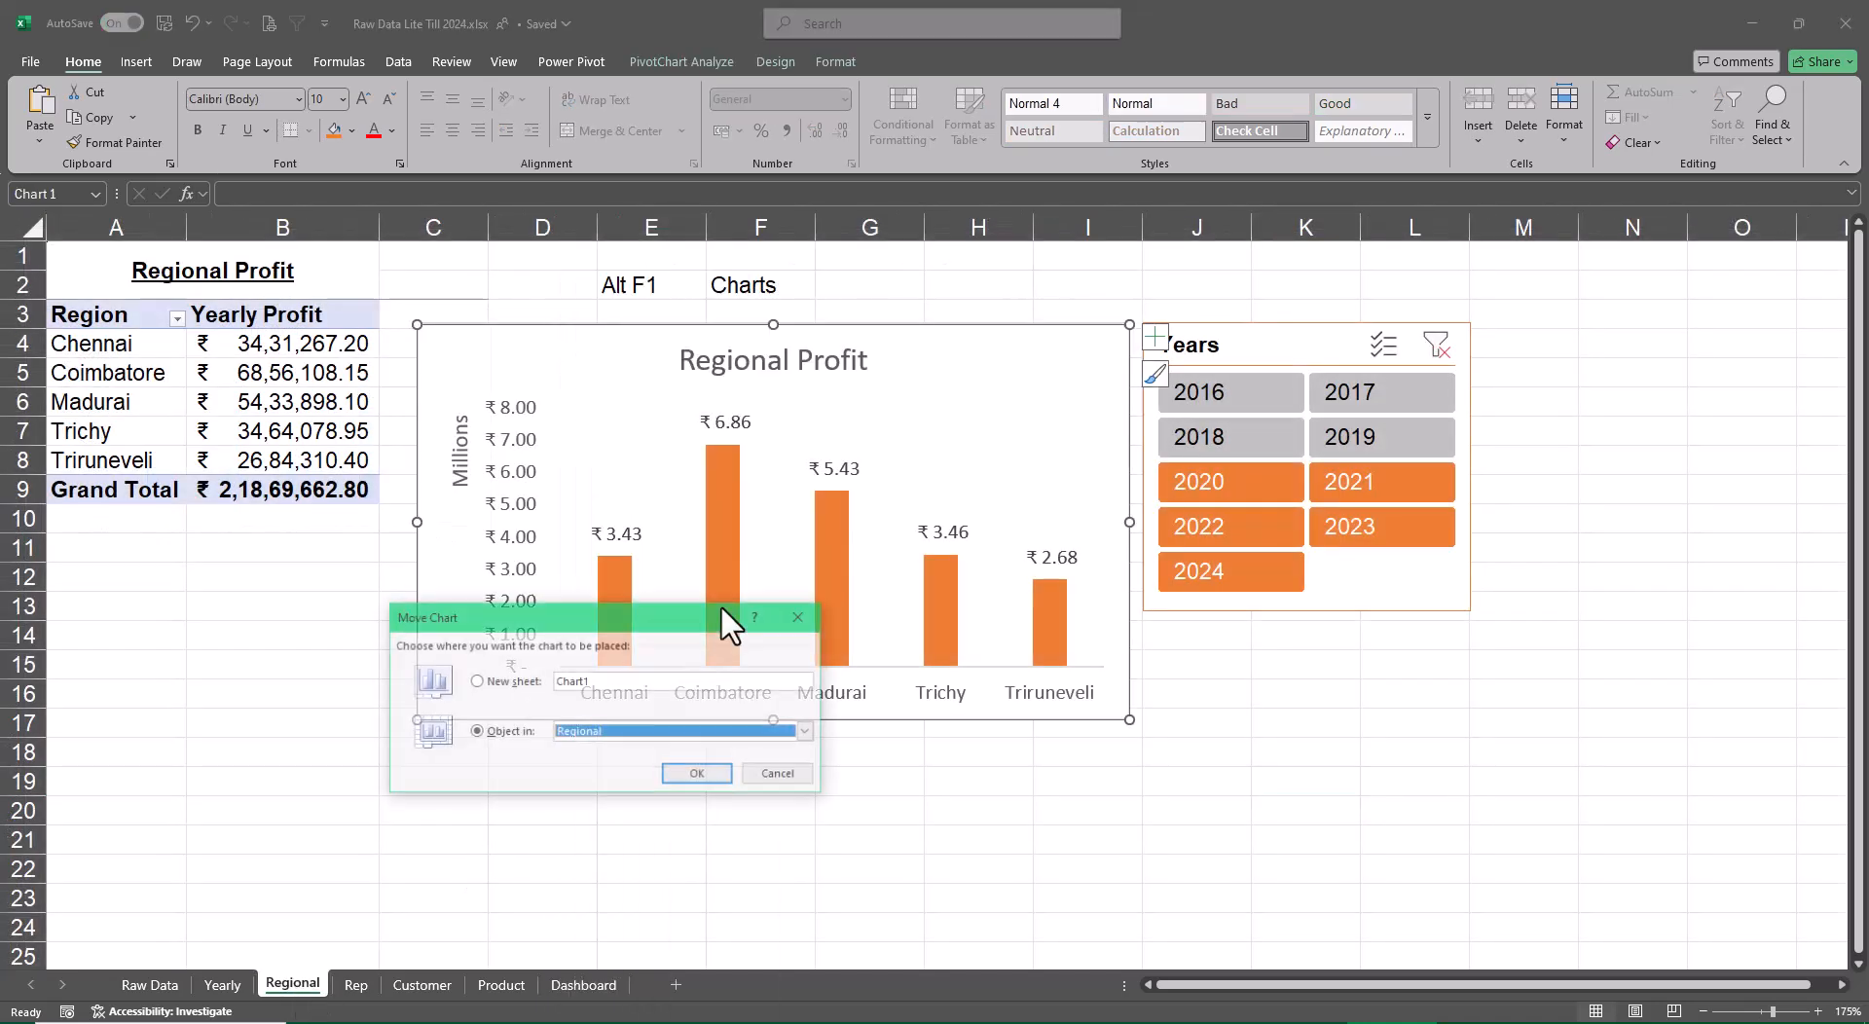
left_click(807, 732)
scroll(670, 812, "down", 1)
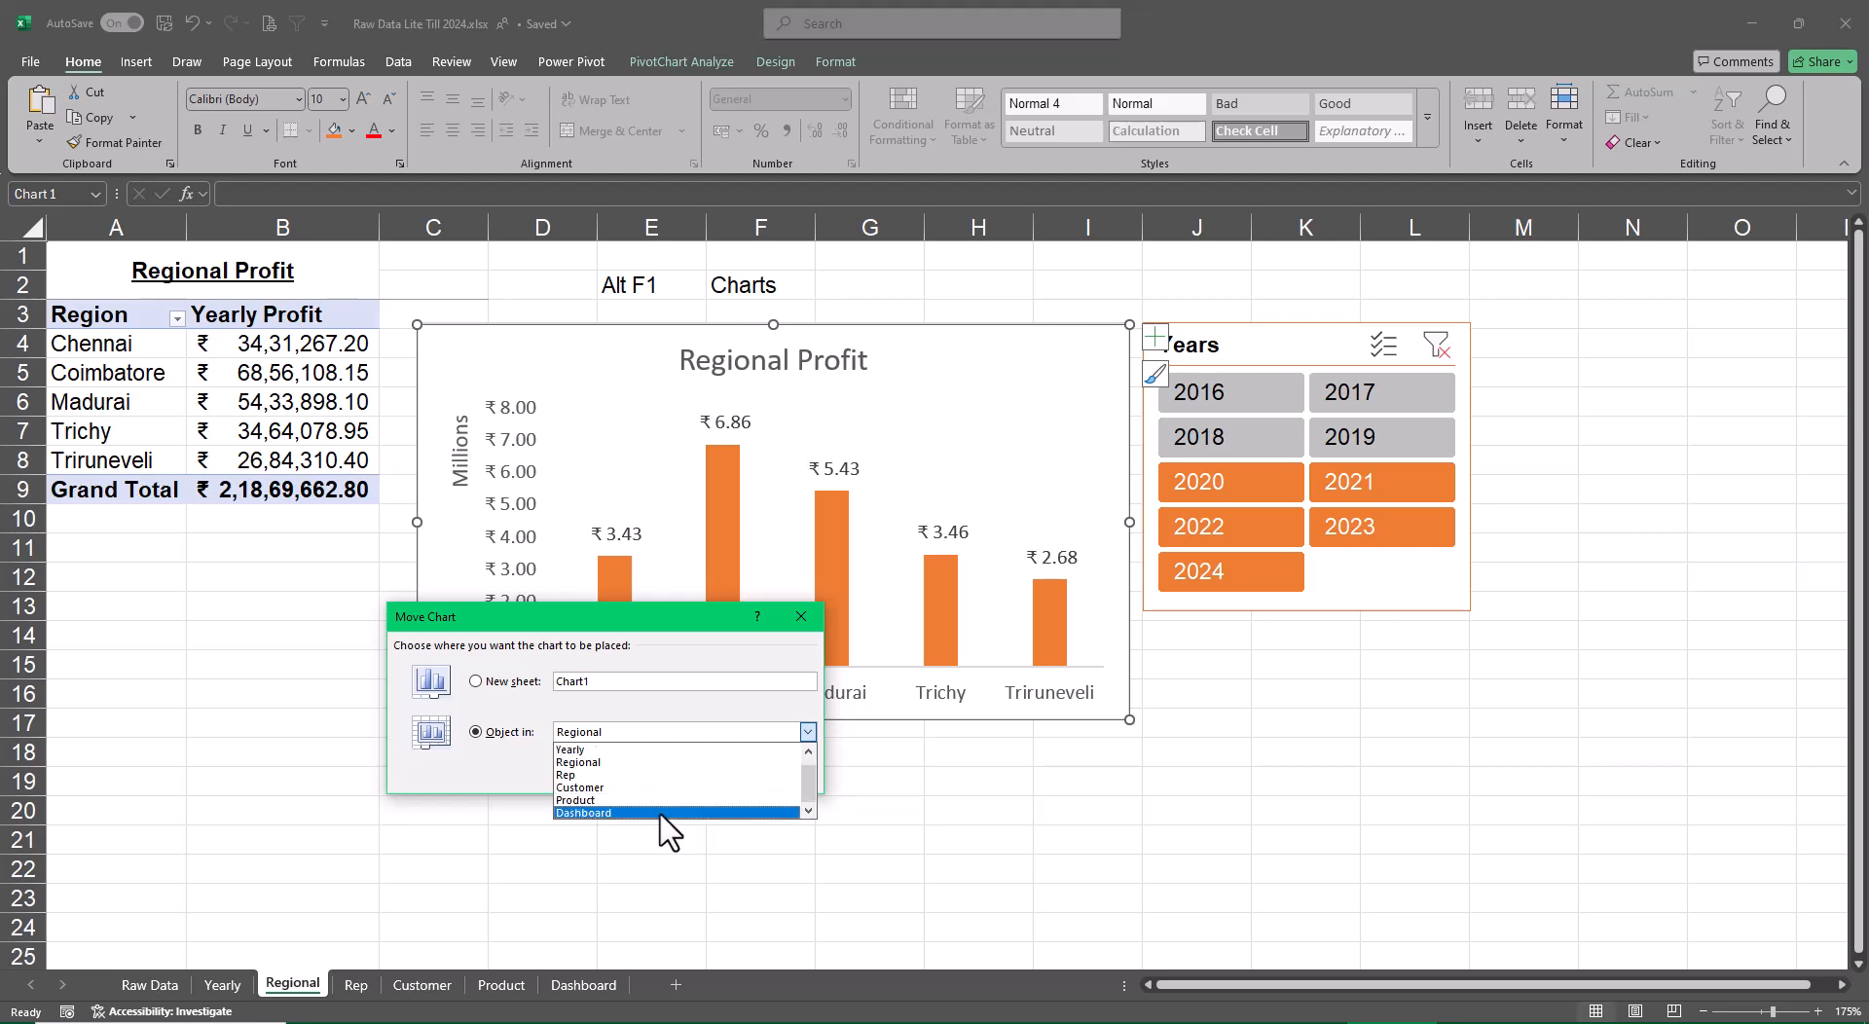
left_click(671, 812)
left_click(693, 777)
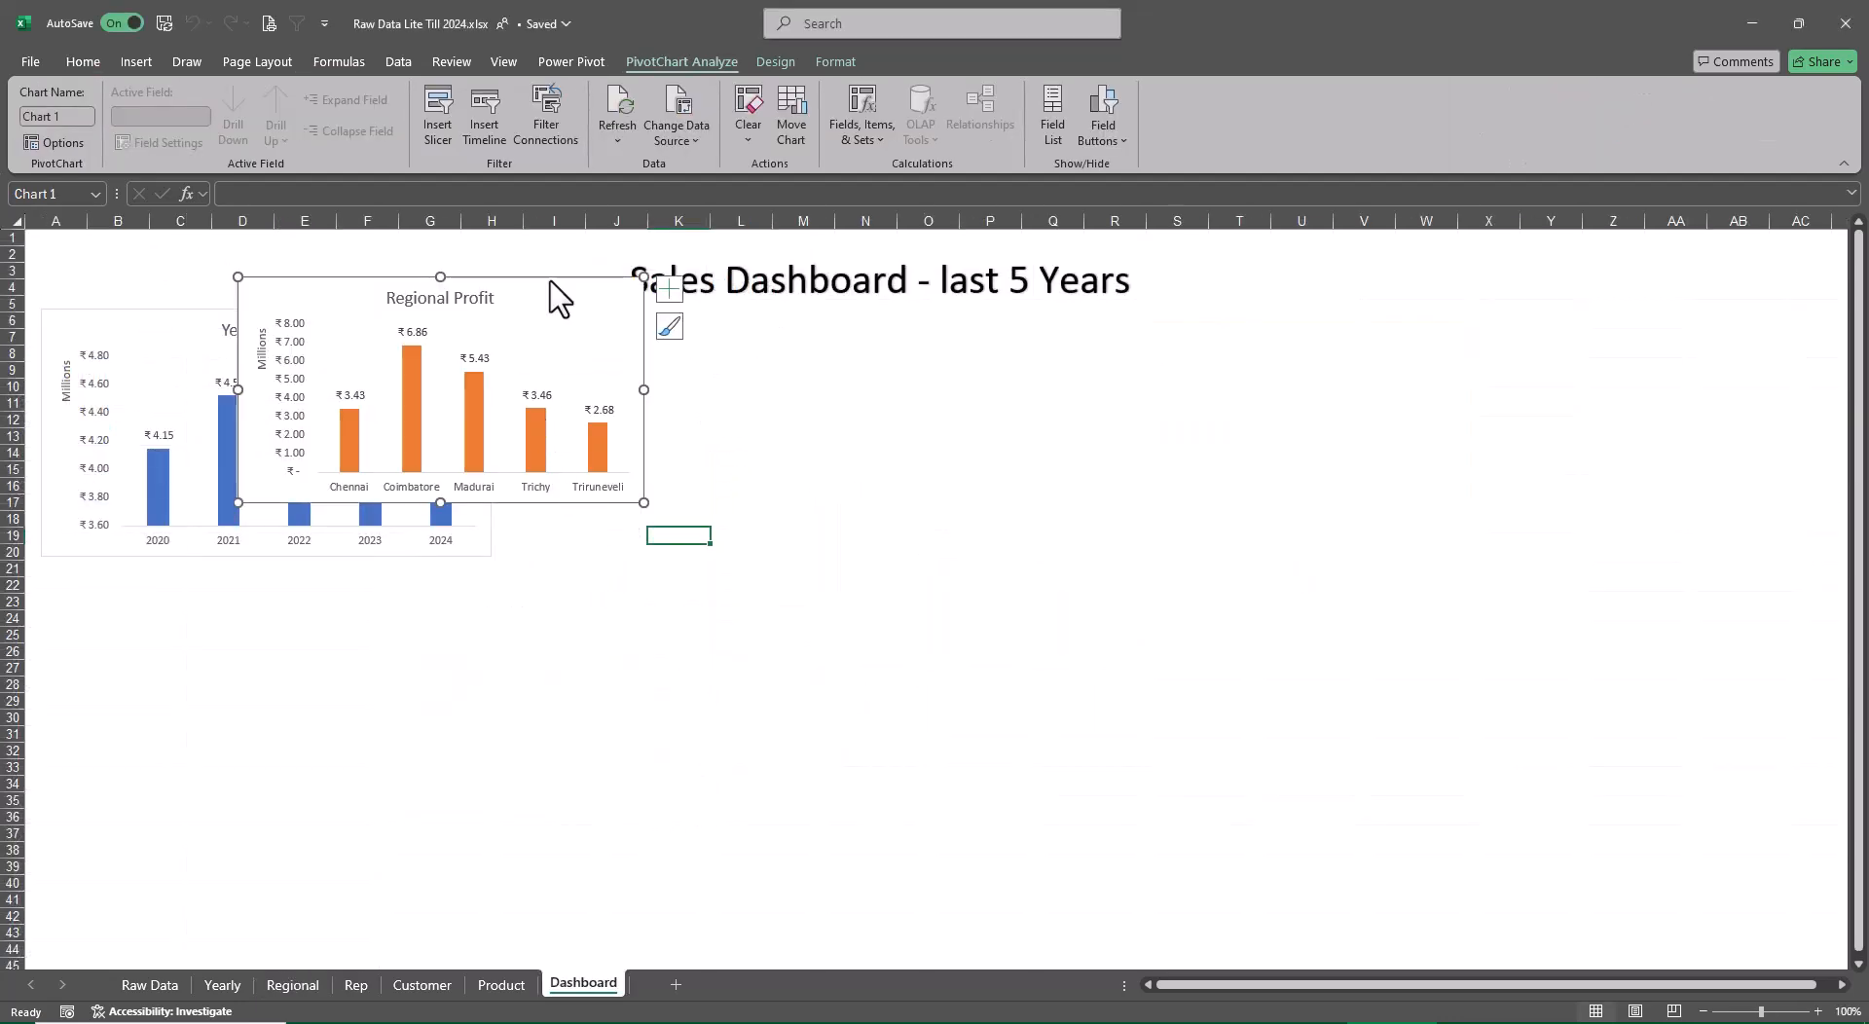
Place the Regional Profit chart beside the Yearly Profit chart and enlarge it to a matching height, reaching column O
left_click_drag(615, 347, 824, 348)
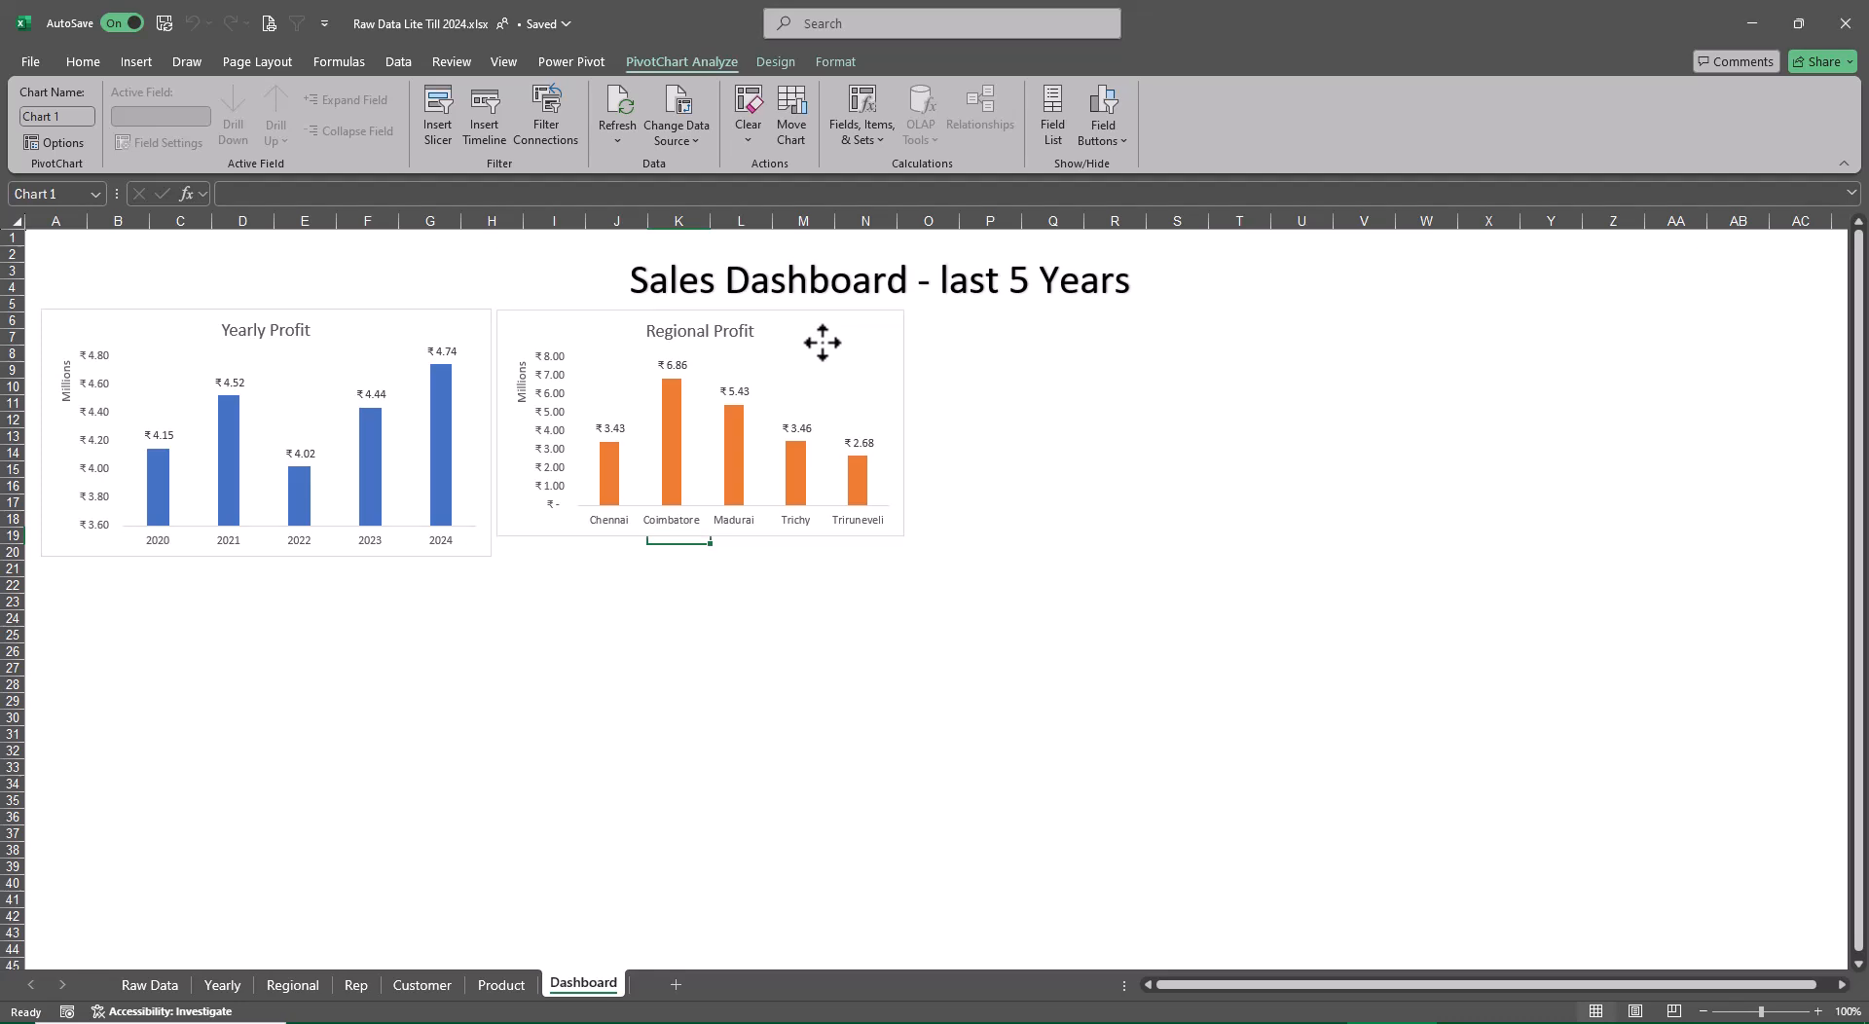
left_click_drag(903, 535, 939, 554)
left_click(1085, 541)
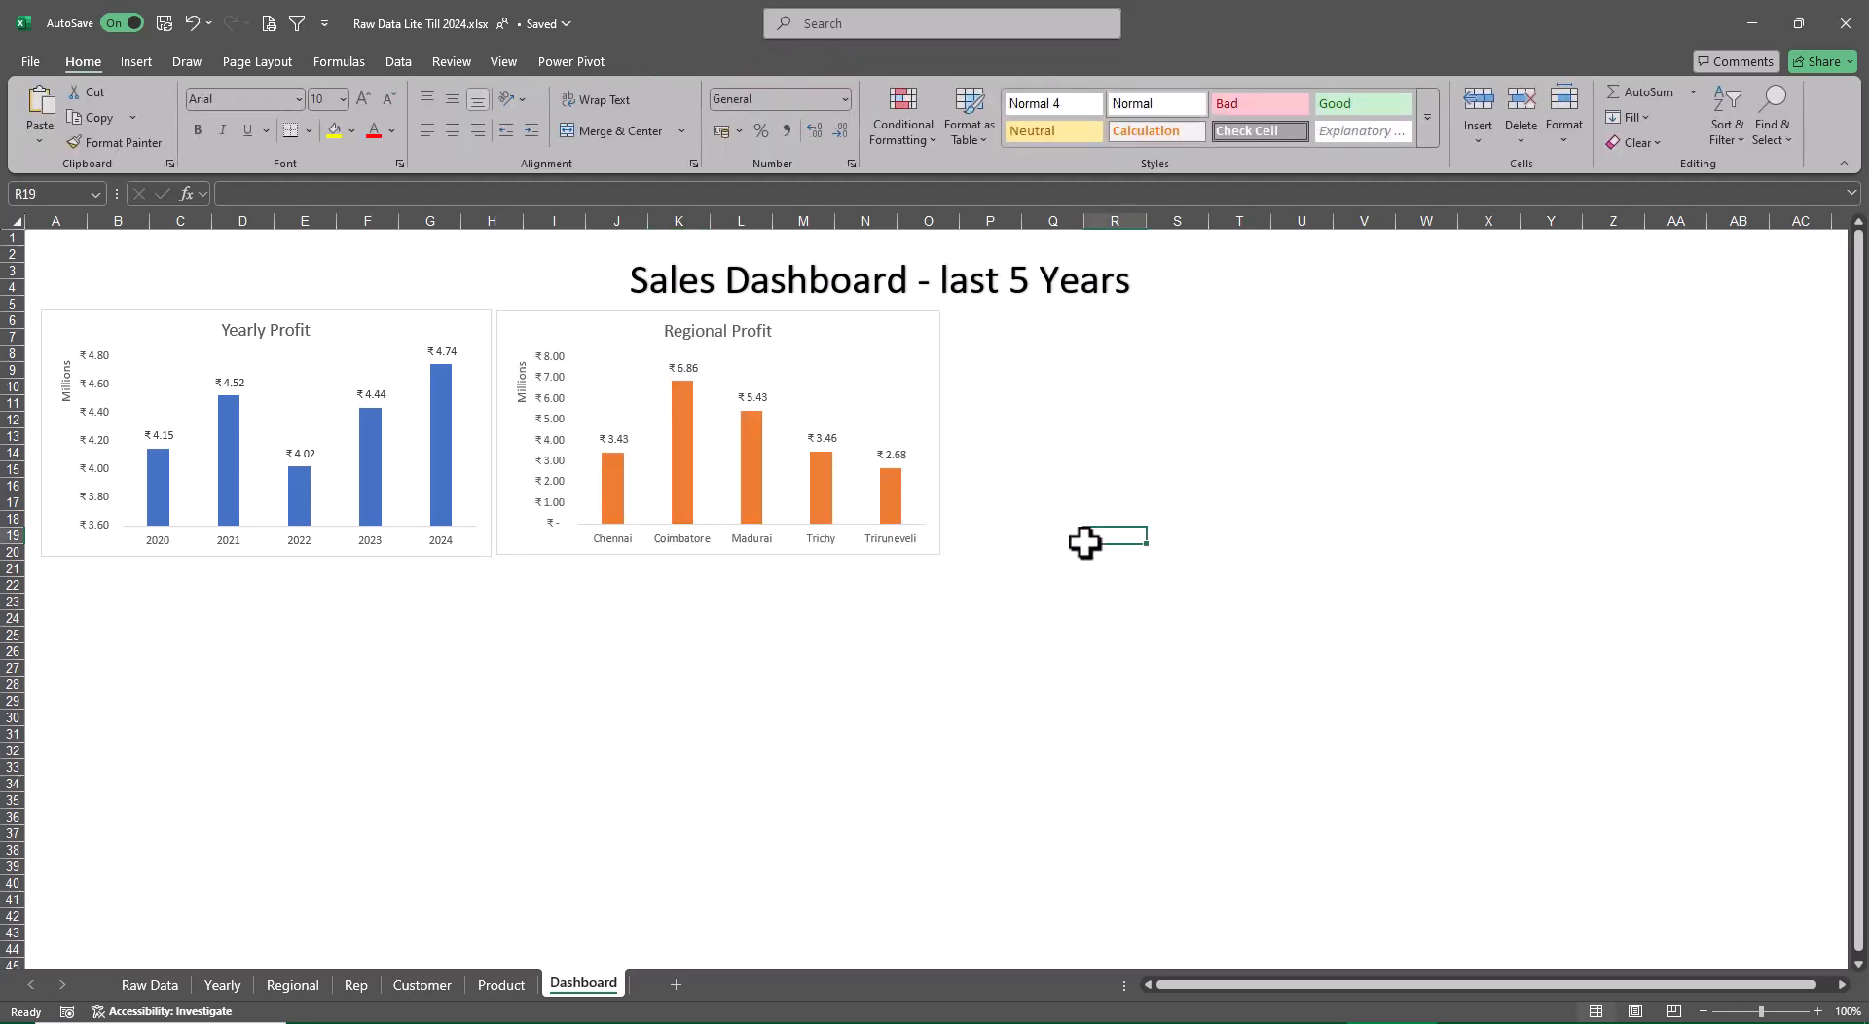
Move the Sales Rep Profit chart from the Rep sheet to the Dashboard sheet as an object
left_click(358, 986)
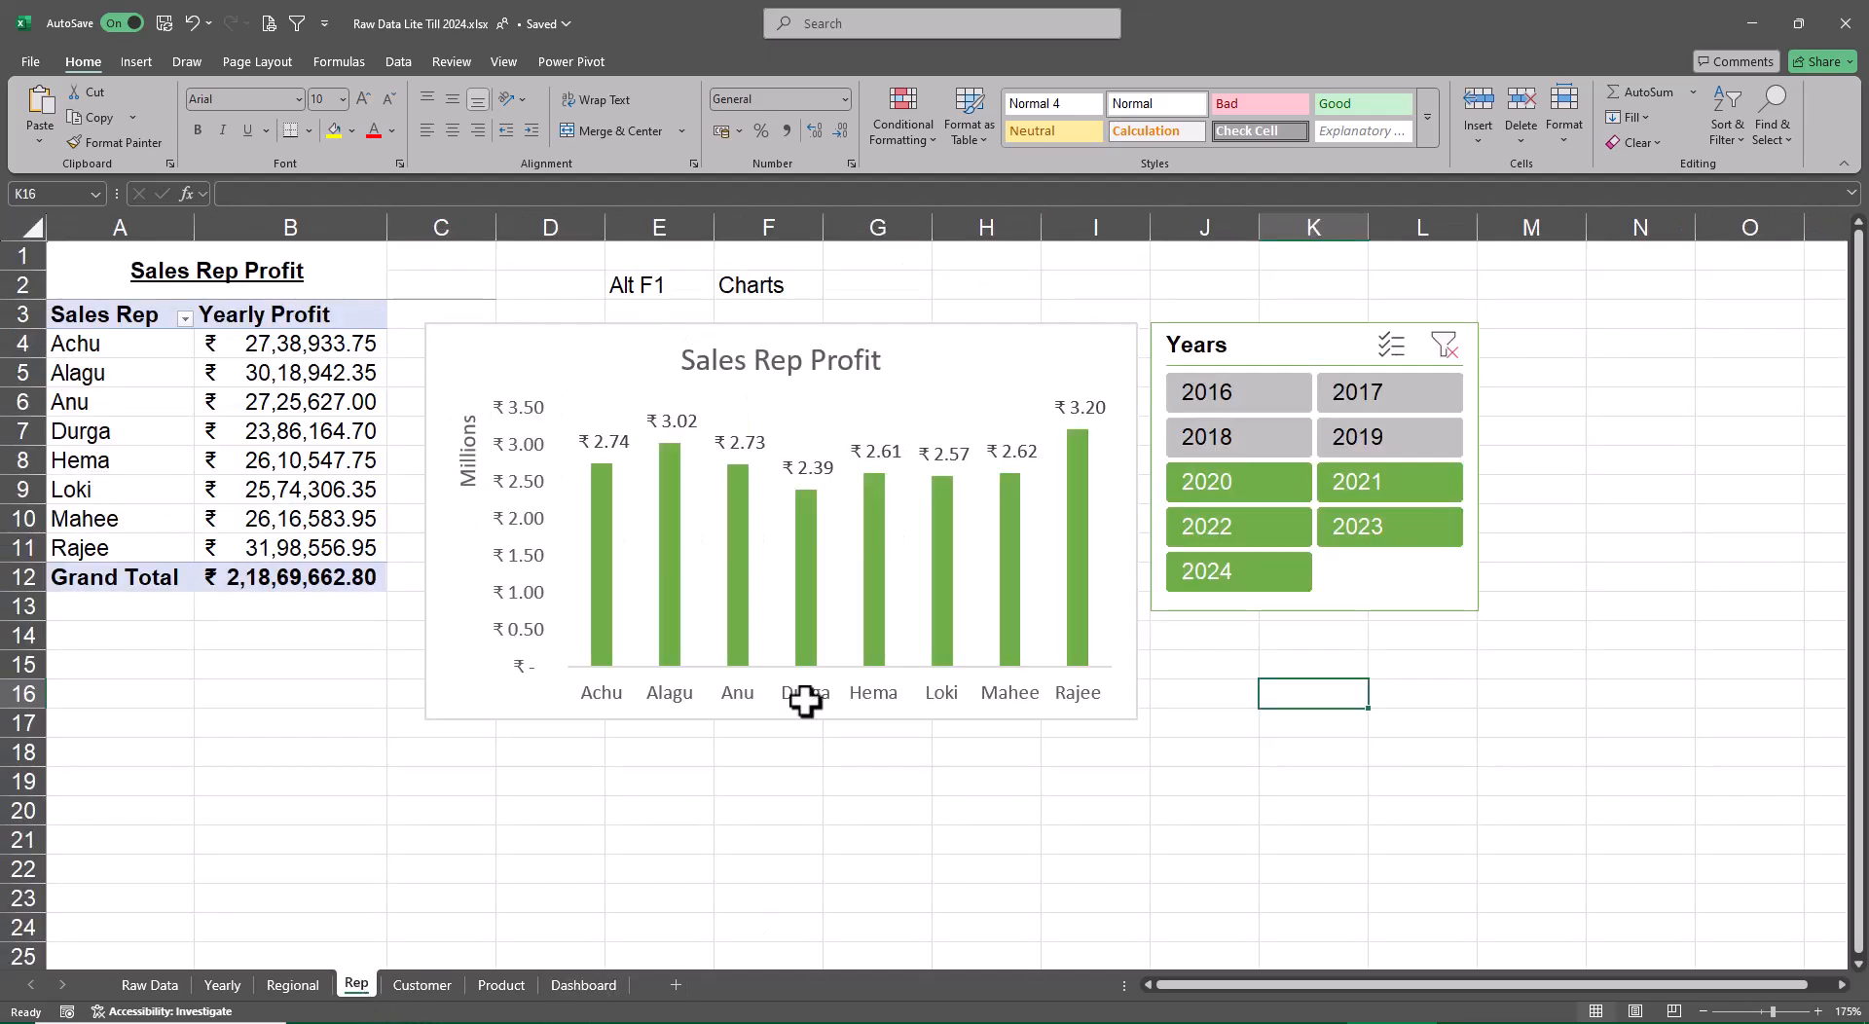
right_click(954, 351)
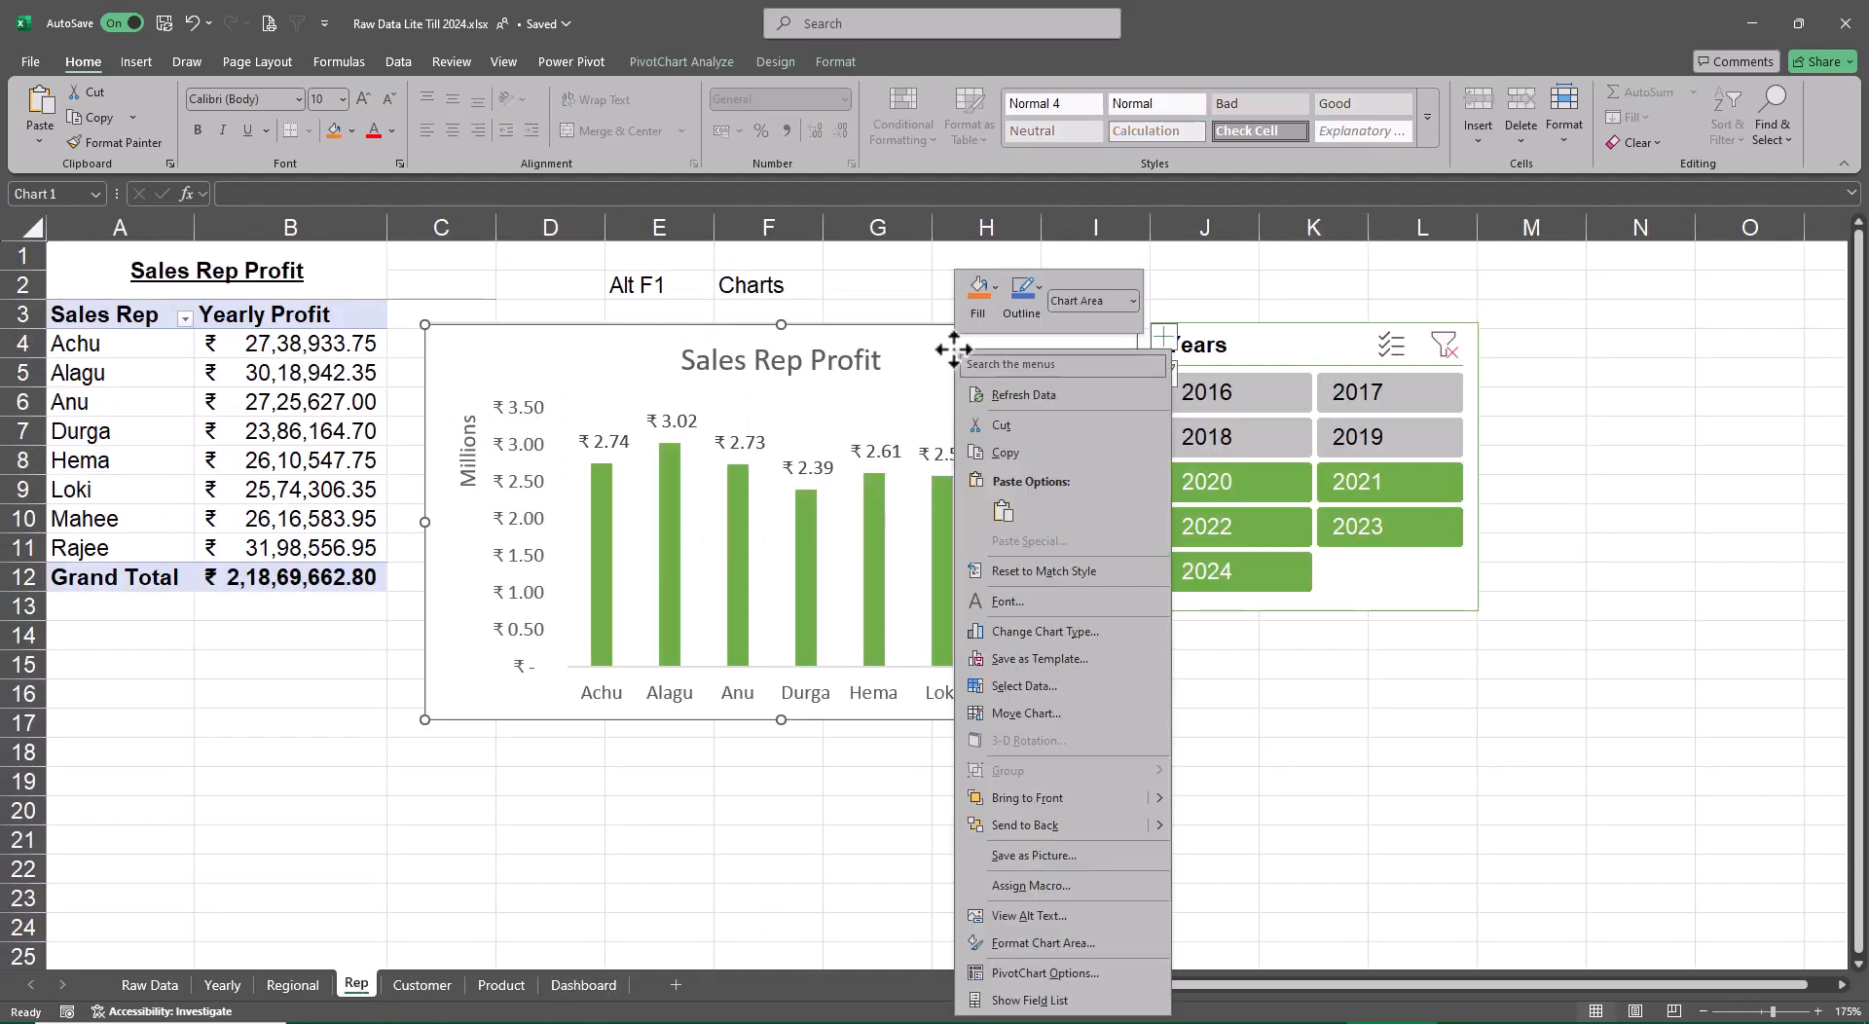
left_click(1053, 706)
left_click(1254, 727)
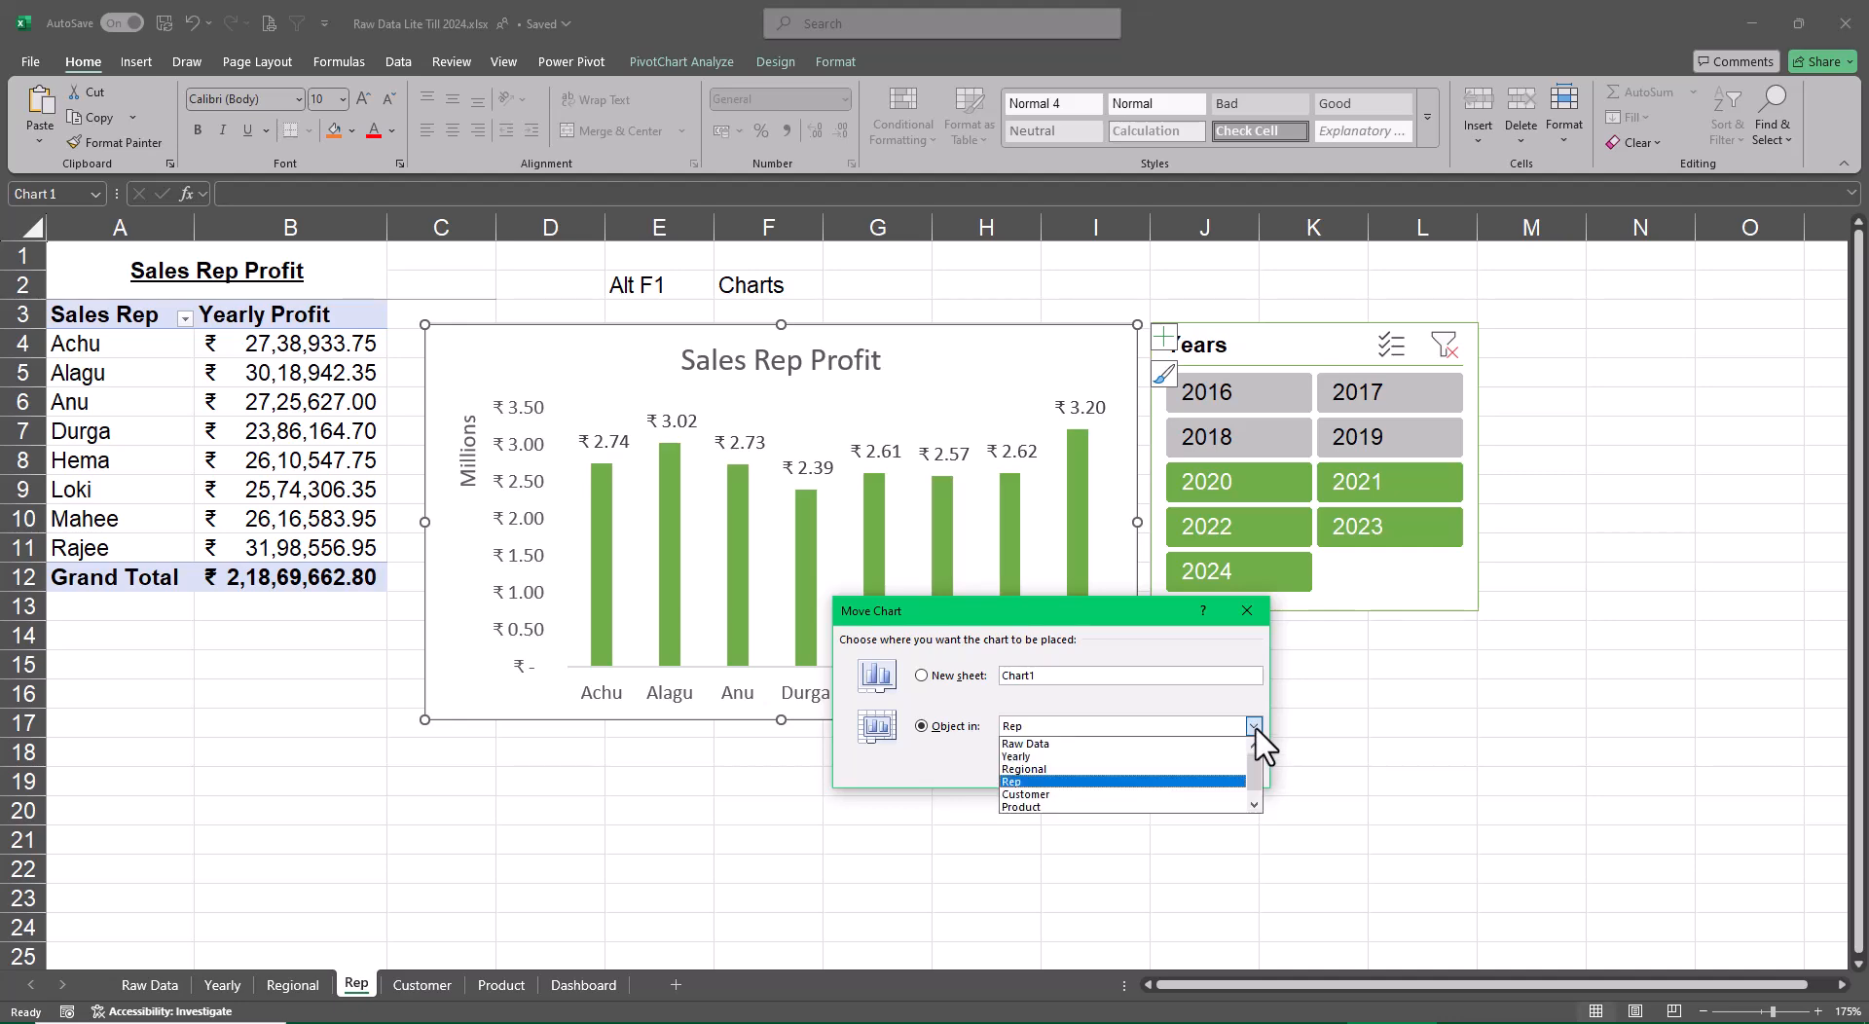
scroll(1100, 807, "down", 1)
left_click(1093, 807)
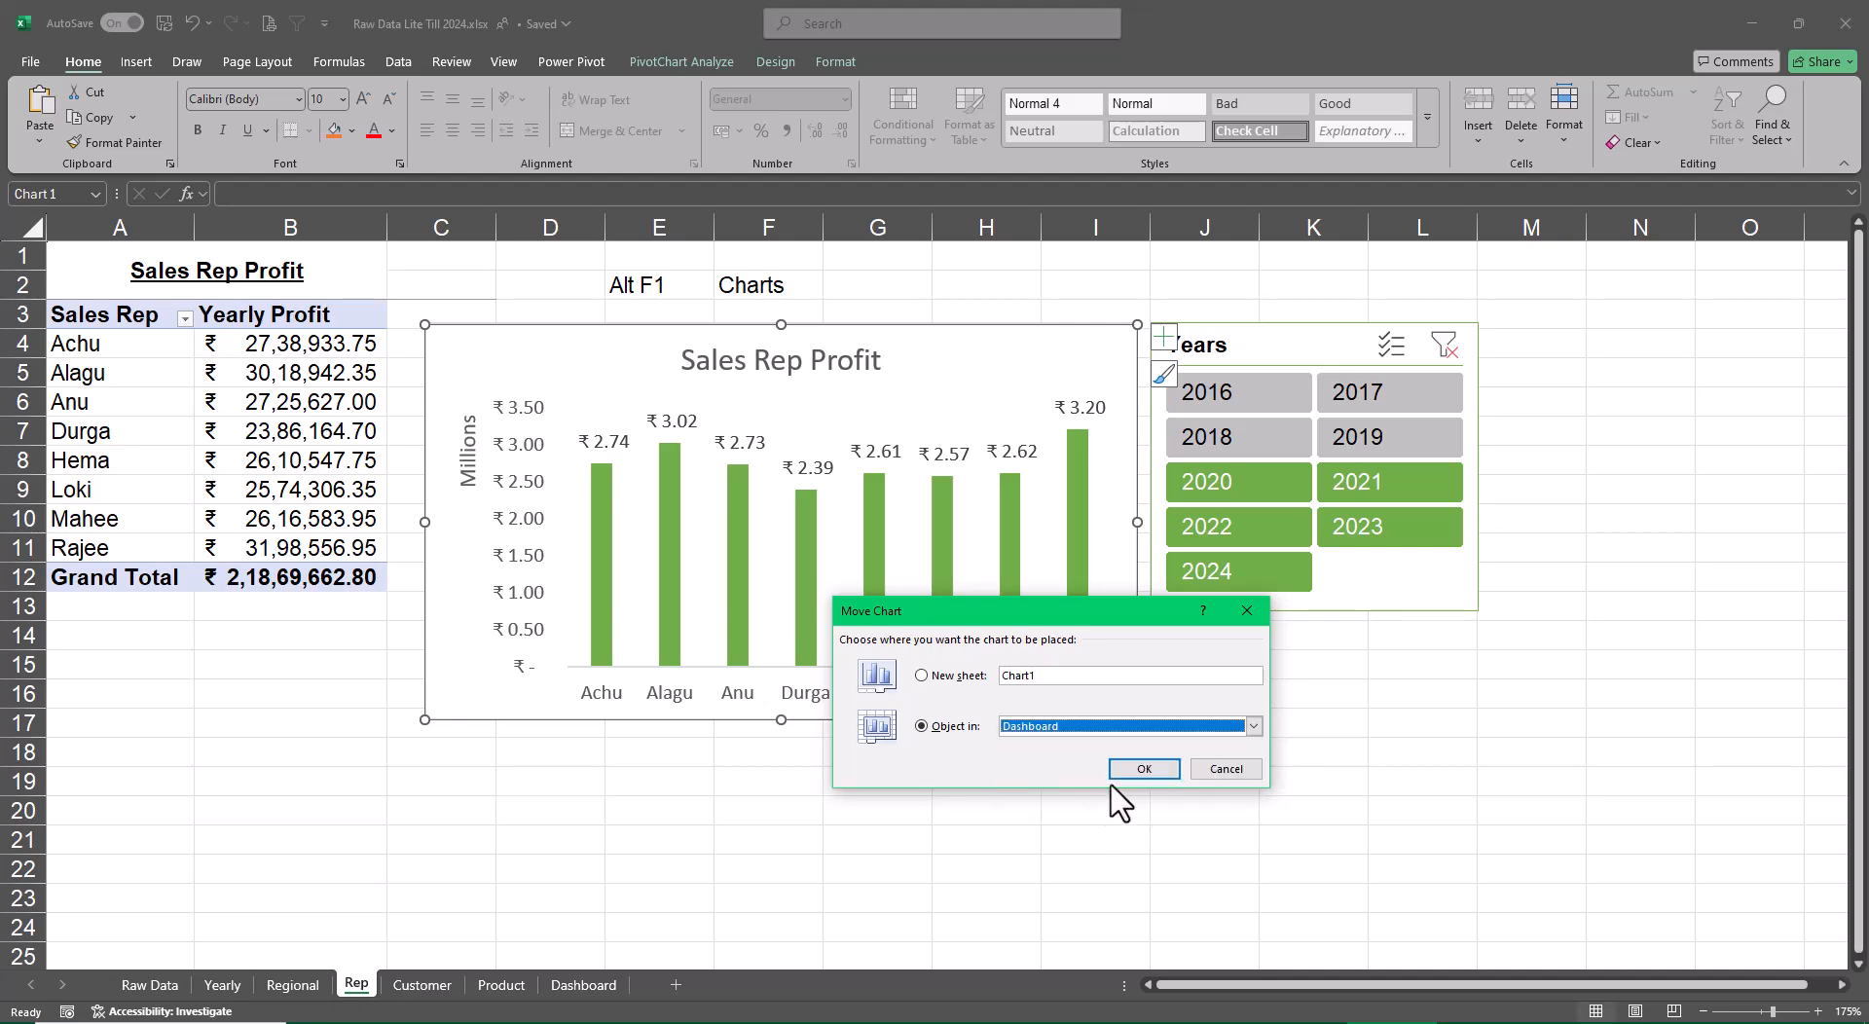
left_click(1141, 769)
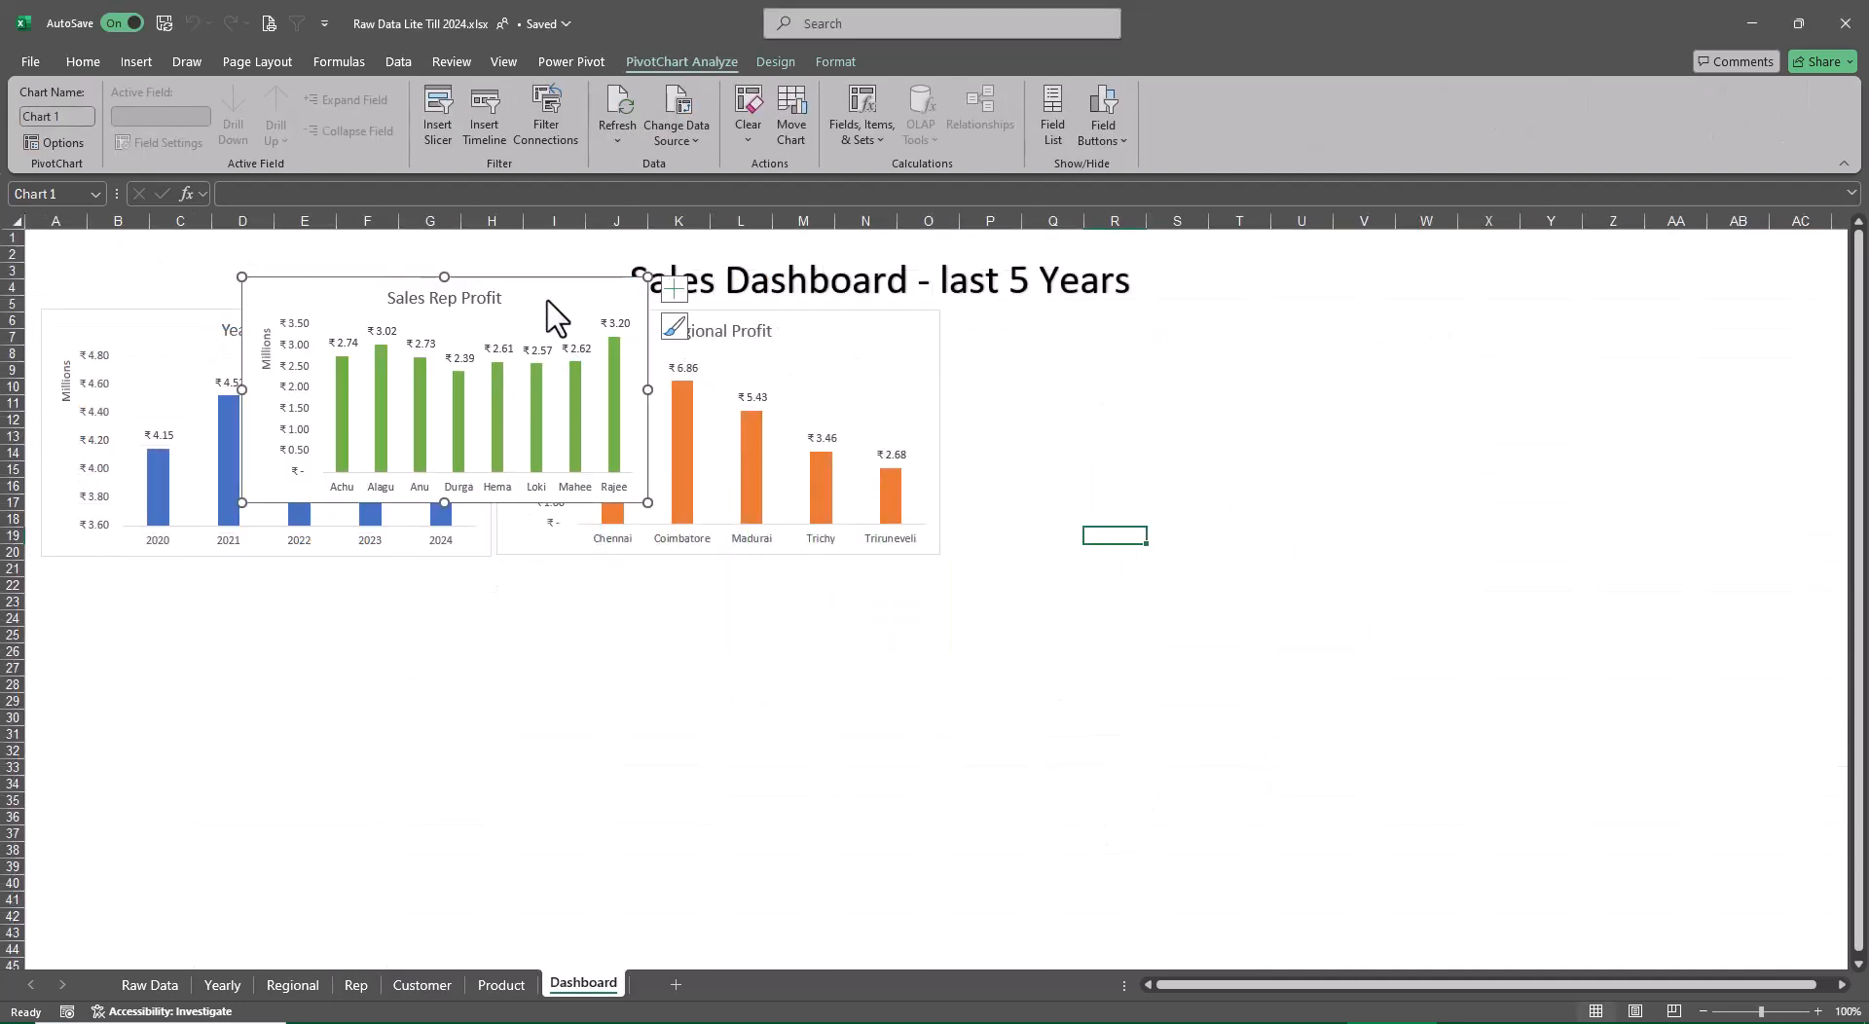
Place the Sales Rep Profit chart beside the Regional Profit chart and enlarge it to a matching height, reaching column W
left_click_drag(548, 303, 1260, 325)
left_click_drag(1355, 535, 1431, 557)
left_click(1596, 554)
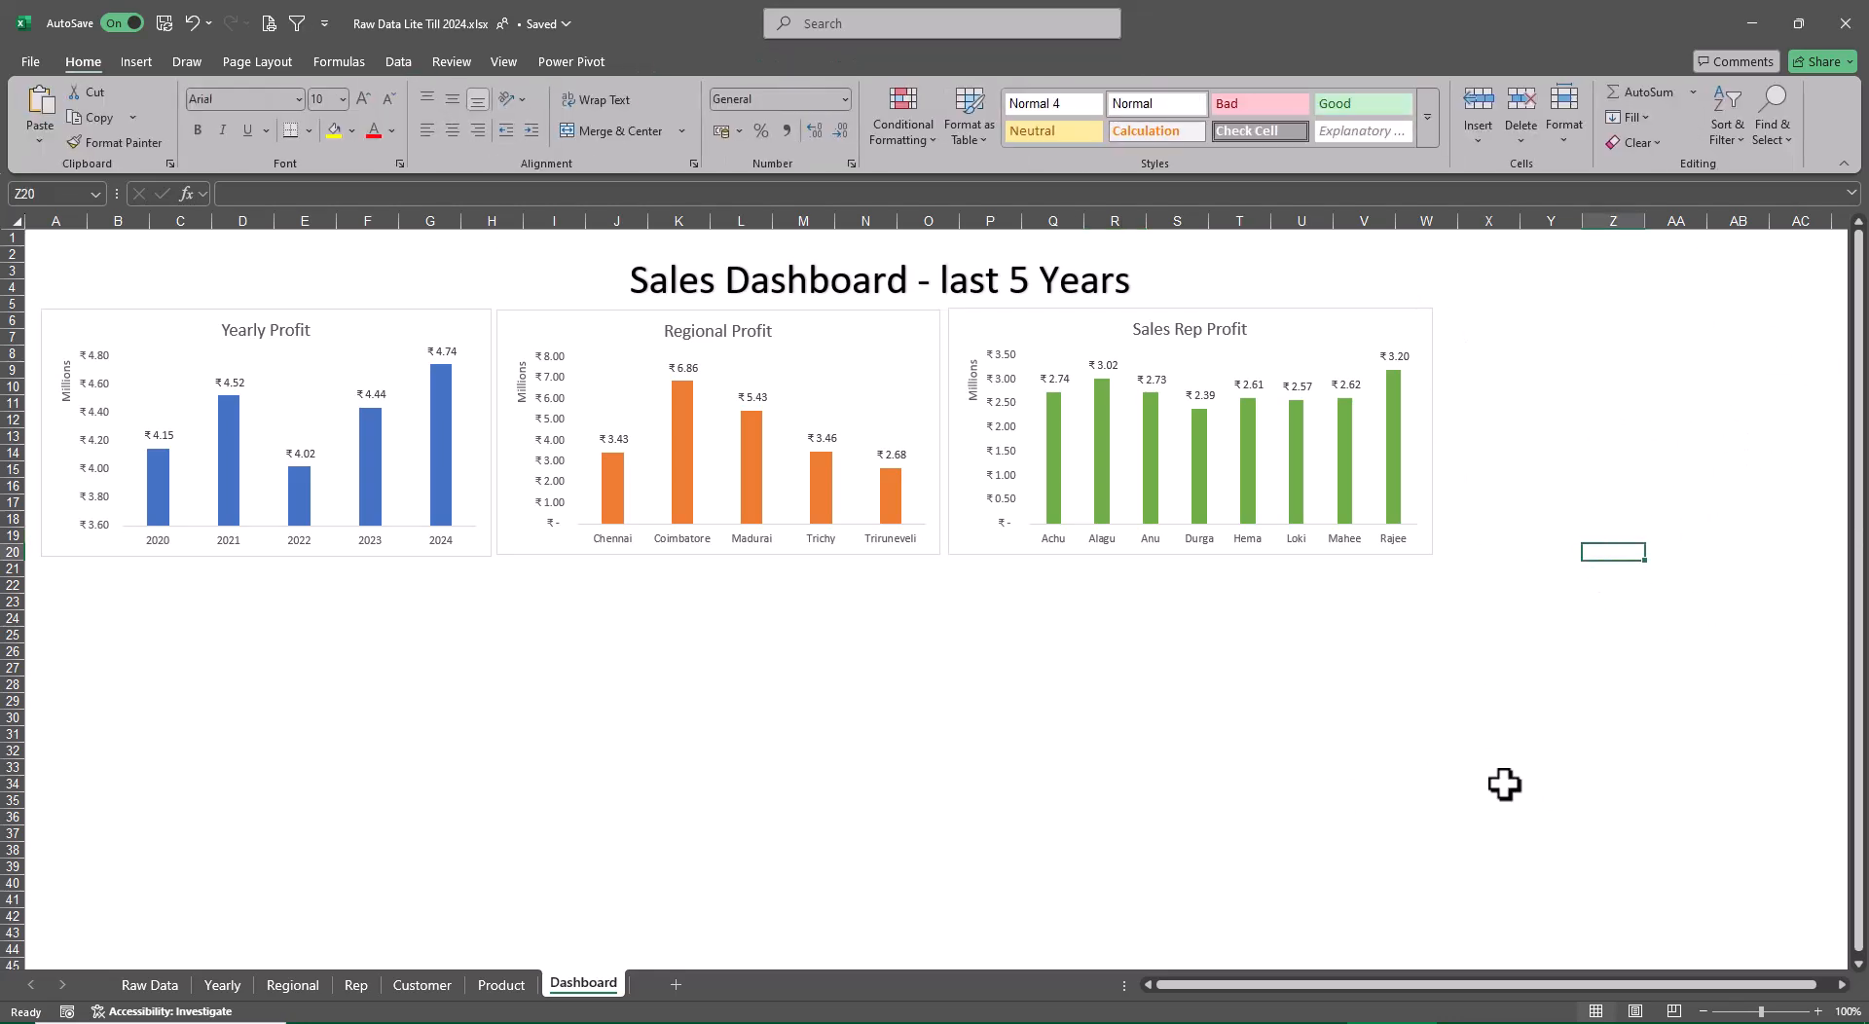
Move the Customer Profit chart from the Customer sheet to the Dashboard sheet and place it directly below the Yearly Profit chart
left_click(422, 985)
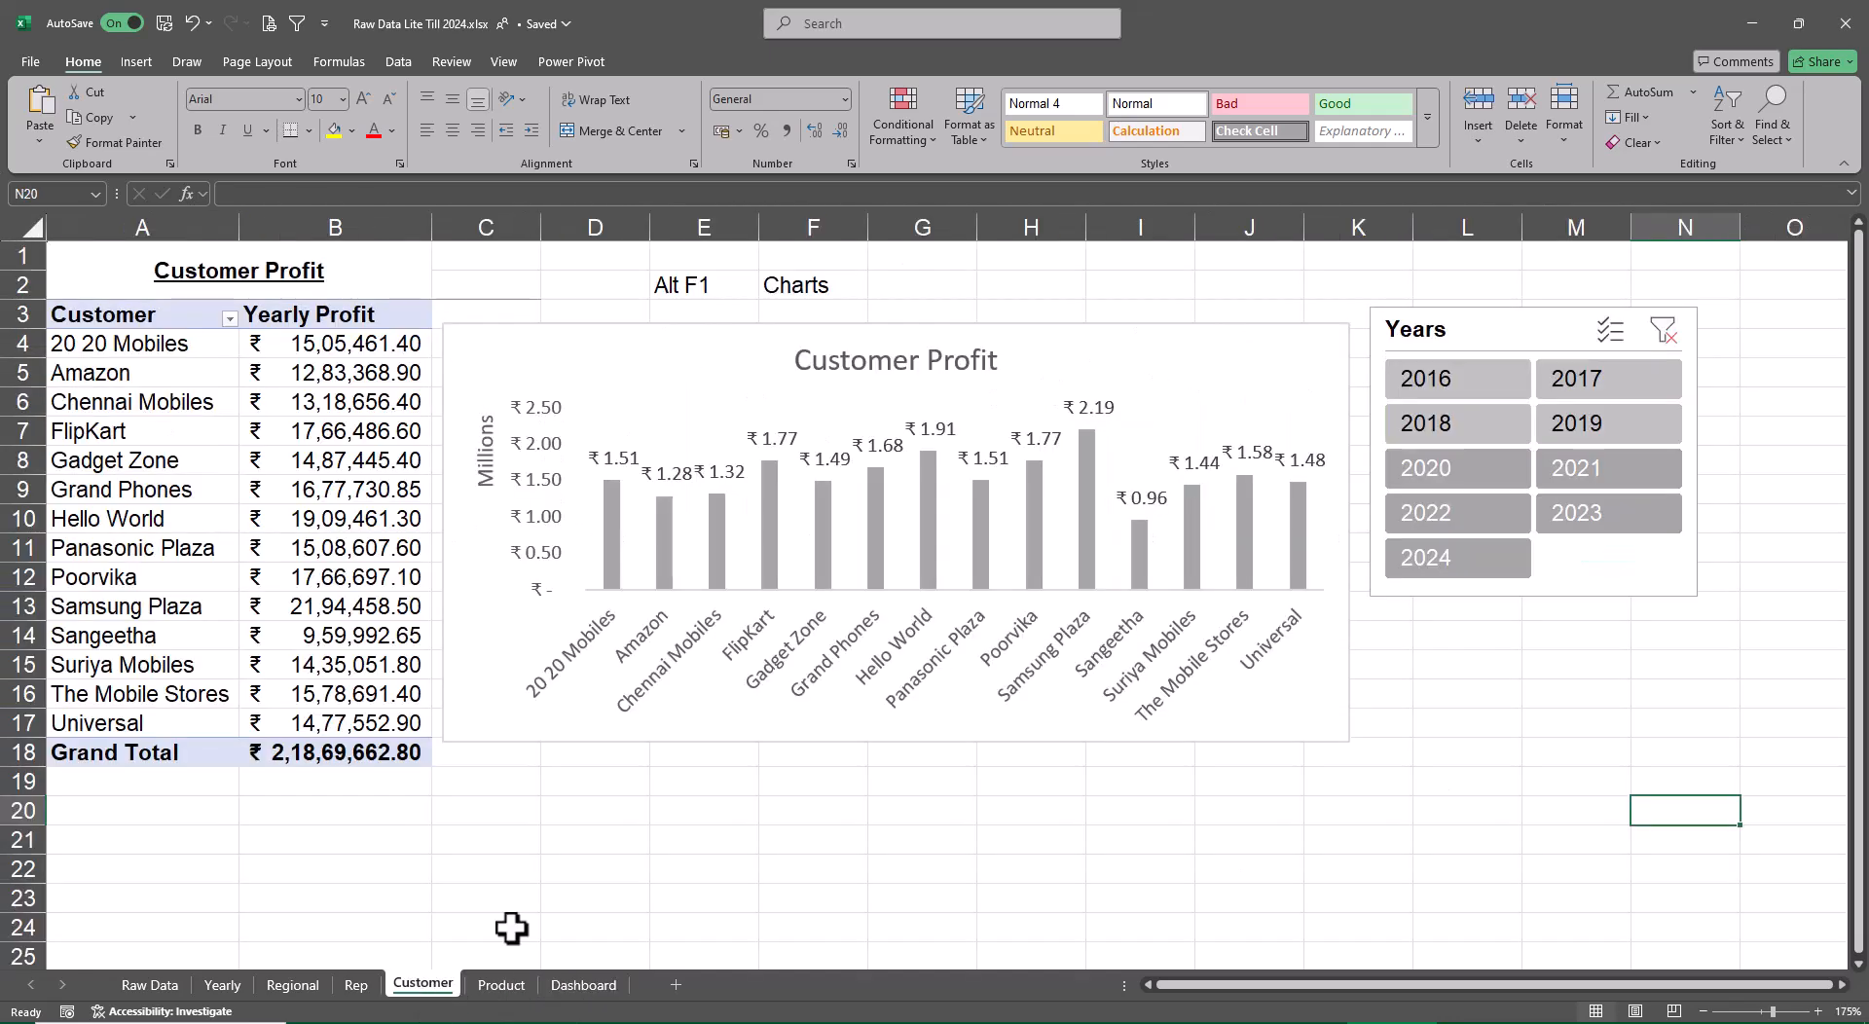
left_click(693, 352)
right_click(693, 351)
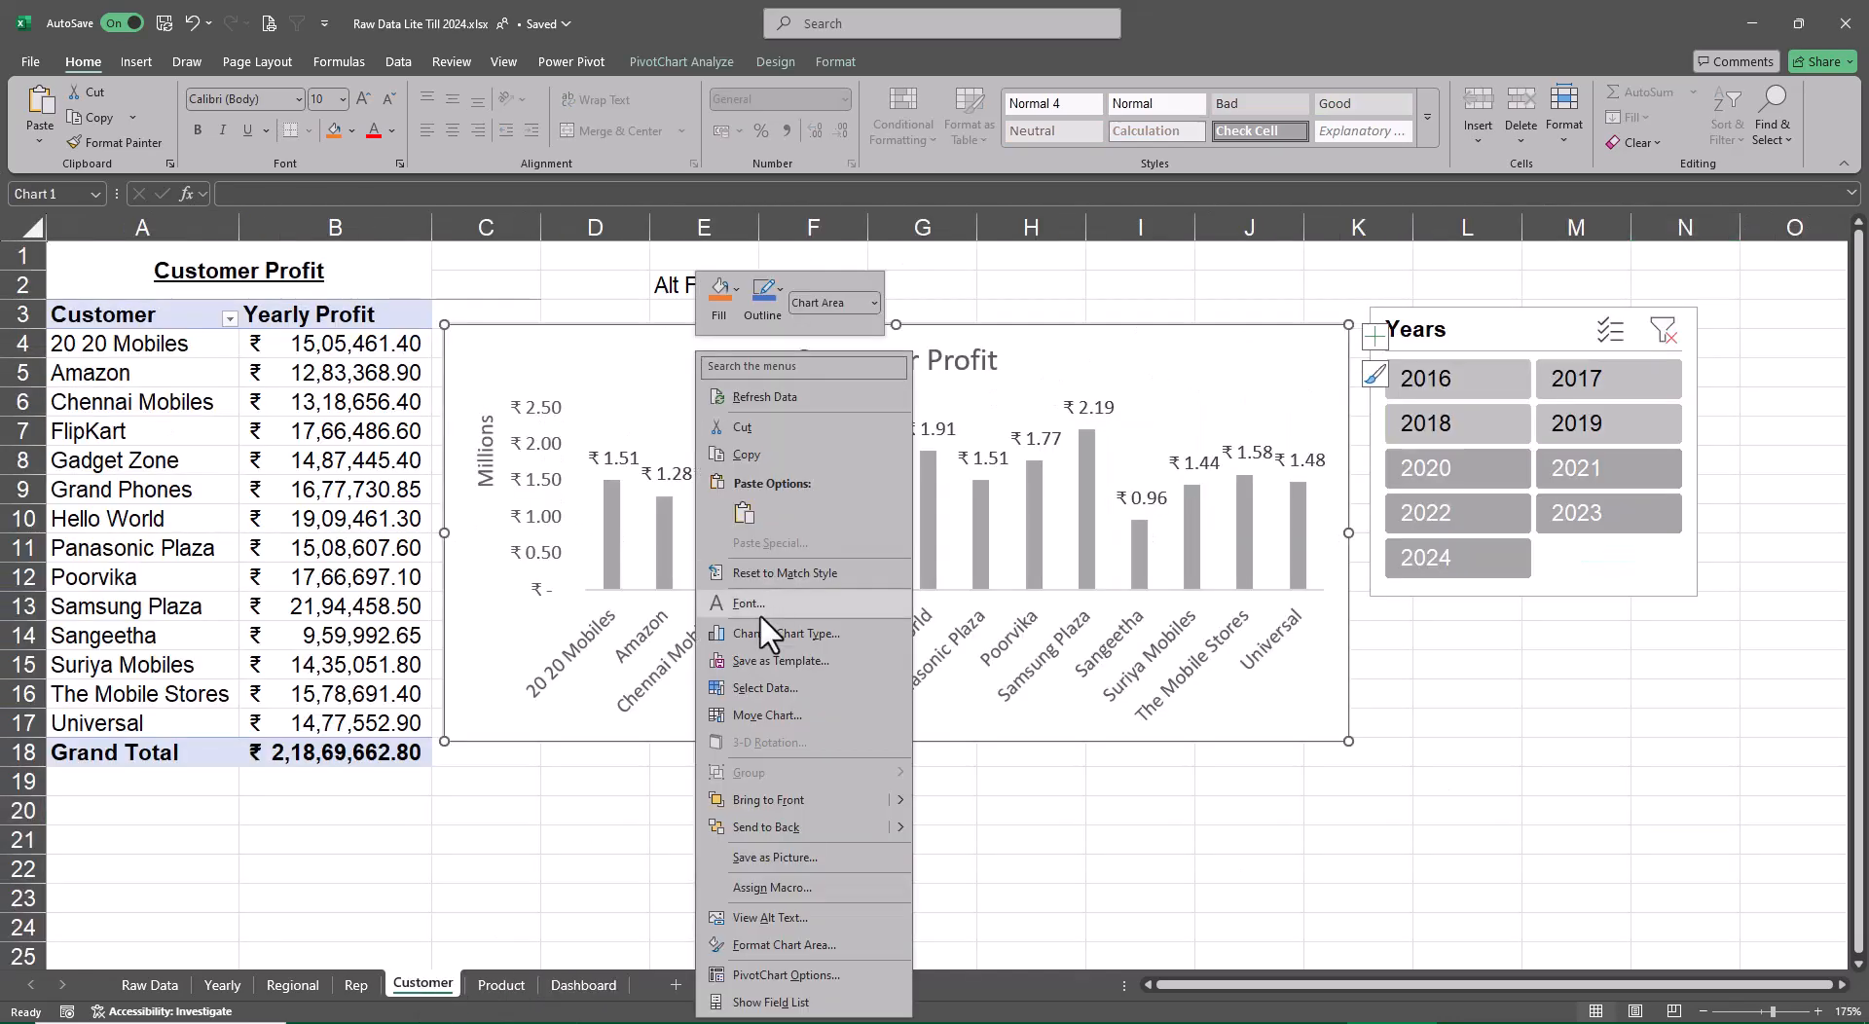
left_click(765, 714)
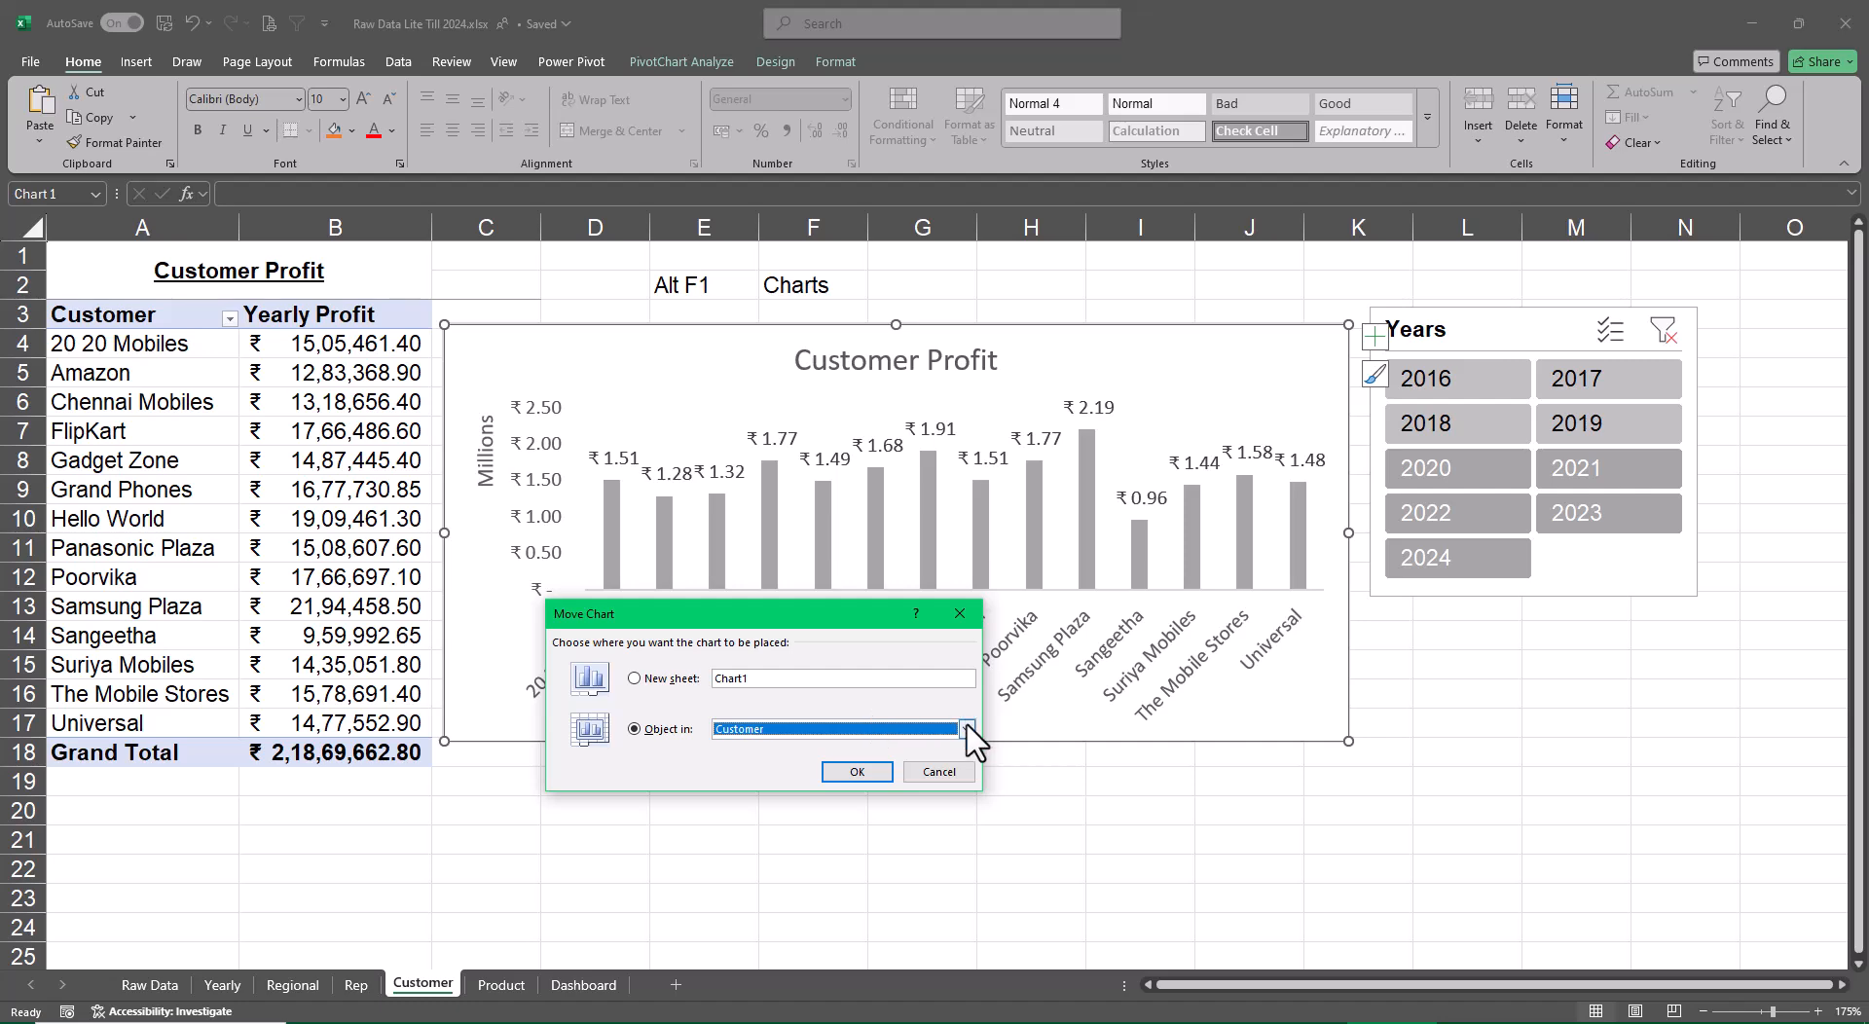
left_click(967, 729)
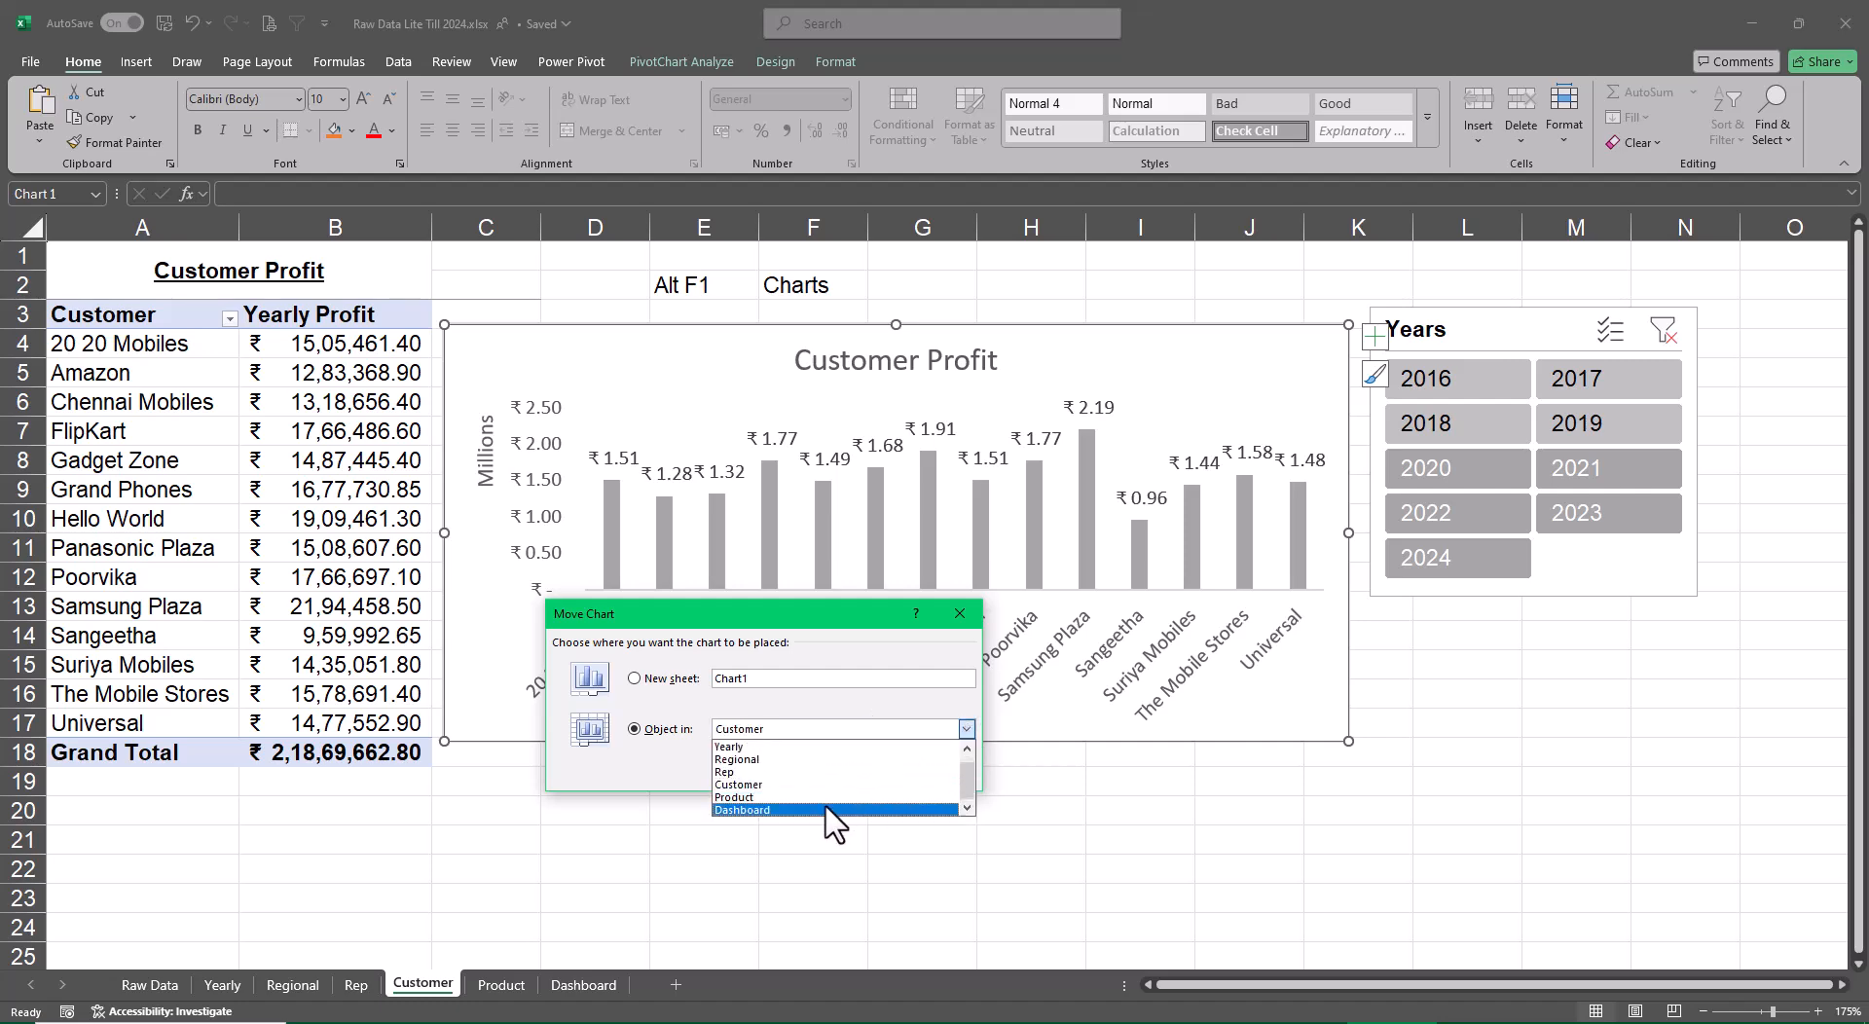
left_click(833, 812)
left_click(857, 772)
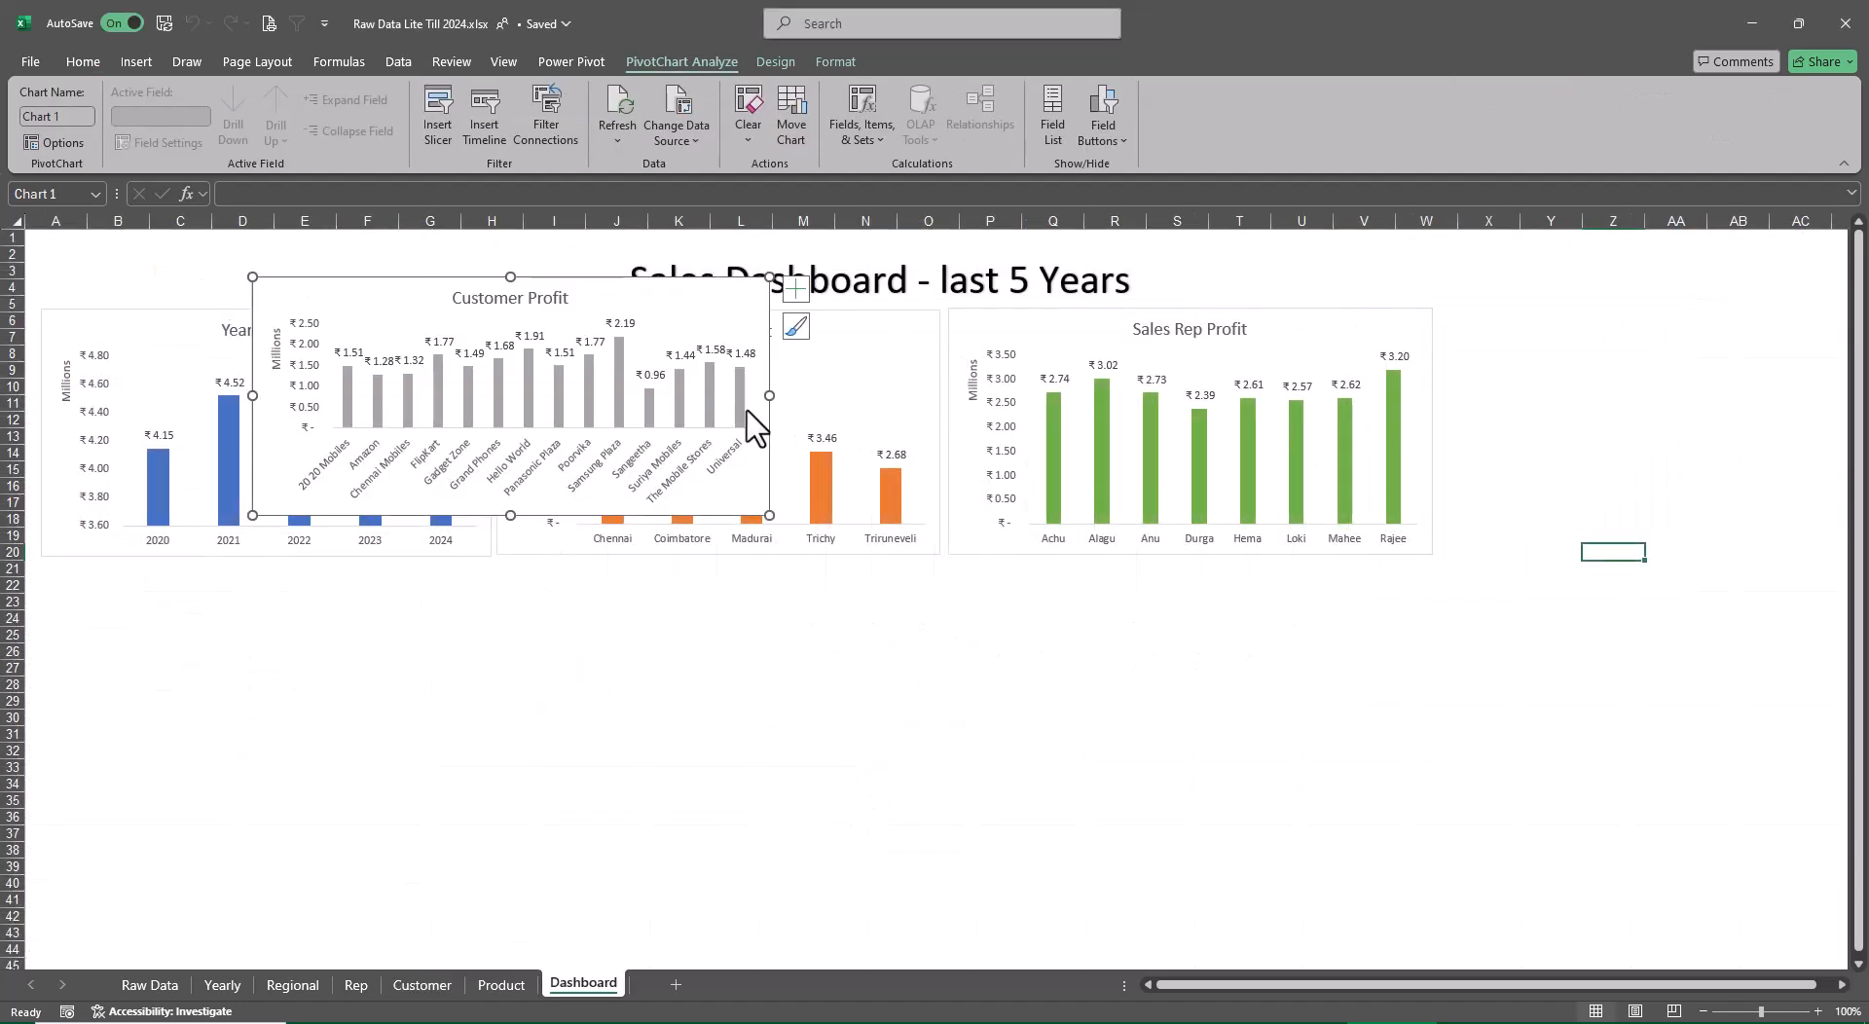
left_click_drag(682, 312, 466, 583)
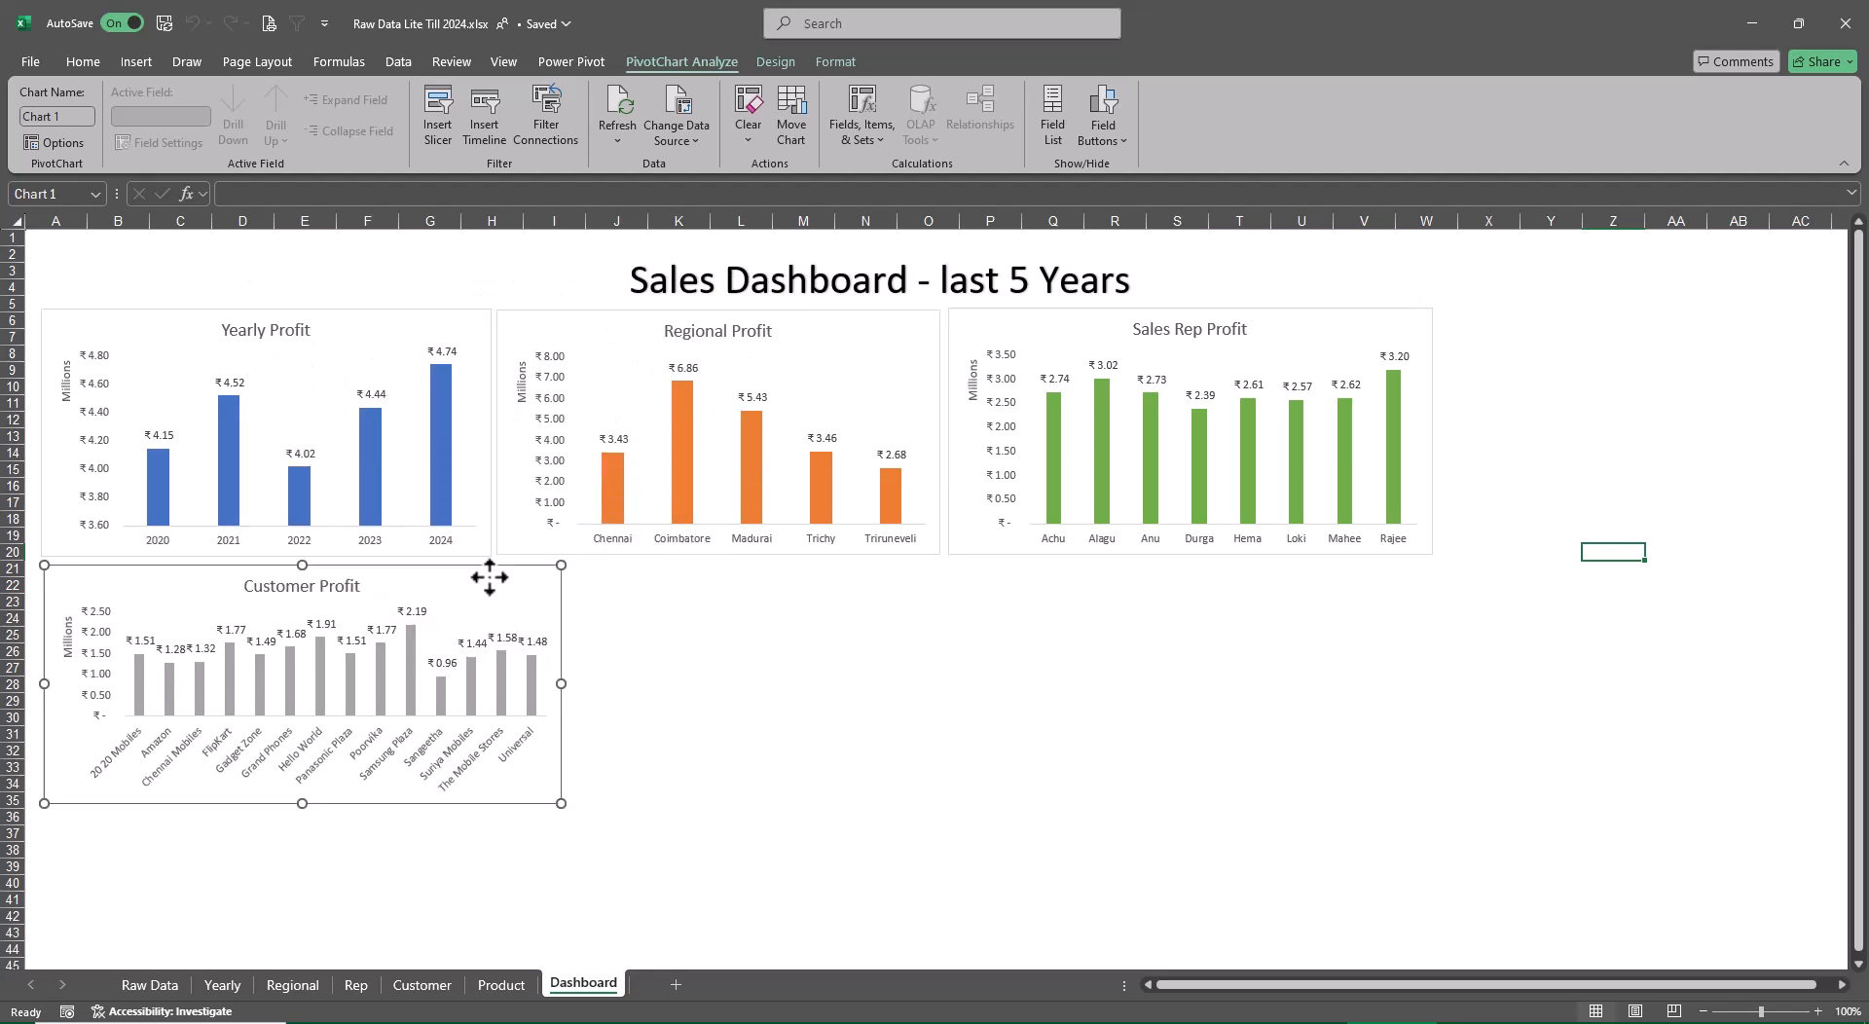
Extend the Regional Profit and Sales Rep Profit charts slightly downward to the bottom of row 20
left_click(543, 546)
left_click_drag(938, 551, 943, 560)
left_click(1018, 545)
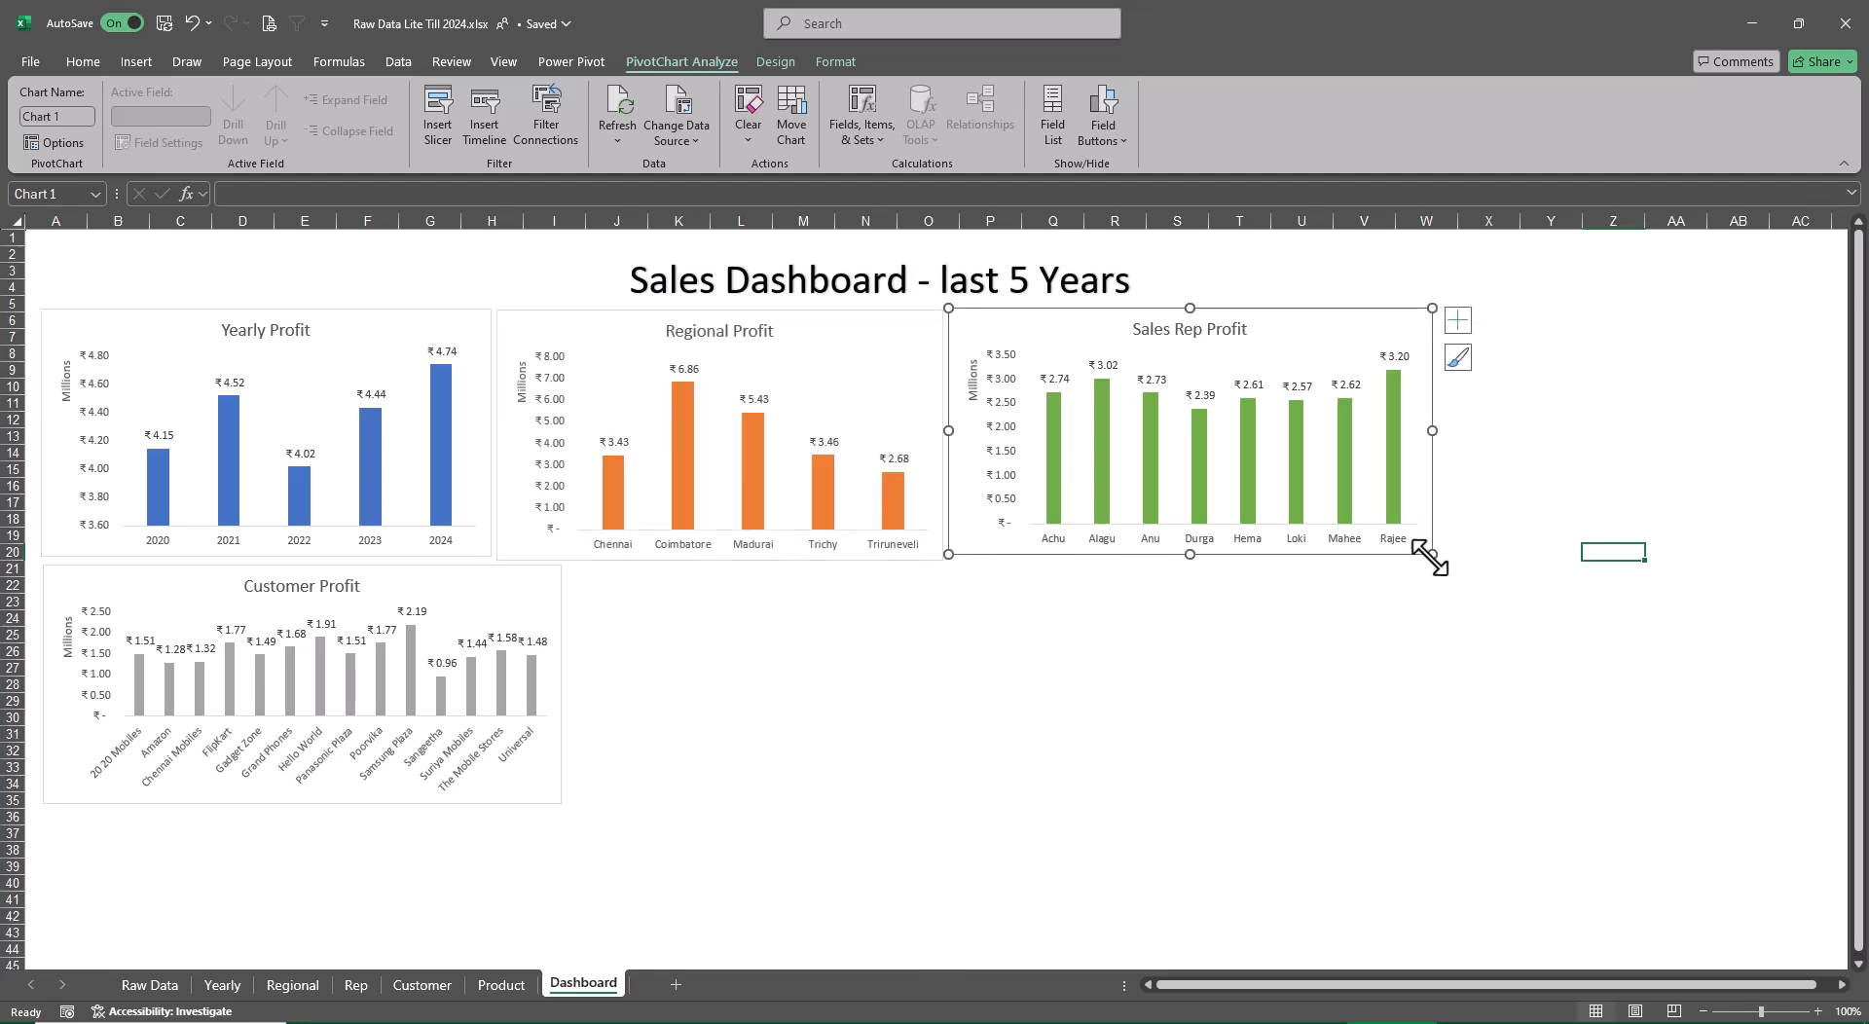
left_click_drag(1429, 557, 1432, 561)
left_click(1528, 613)
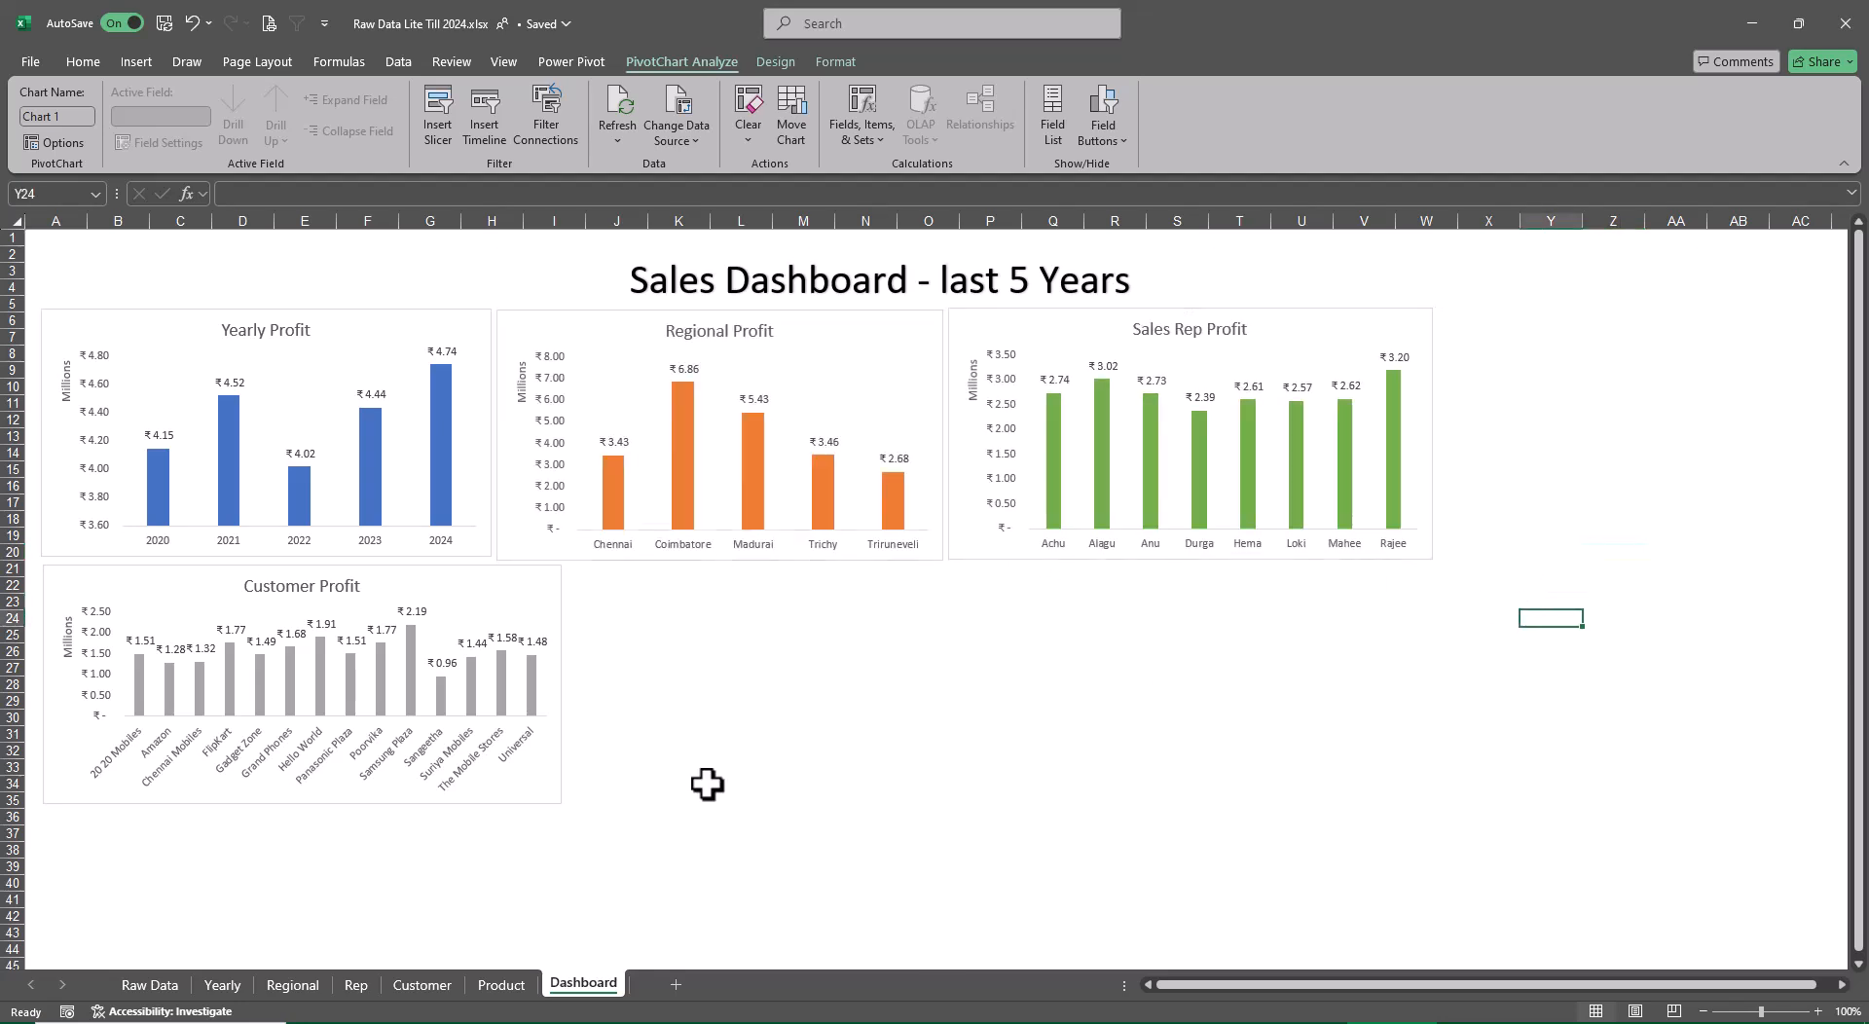
Enlarge the Customer Profit chart to span the width of the Yearly and Regional charts and reach down to about row 42
left_click(508, 796)
left_click_drag(562, 804, 942, 918)
left_click(1363, 801)
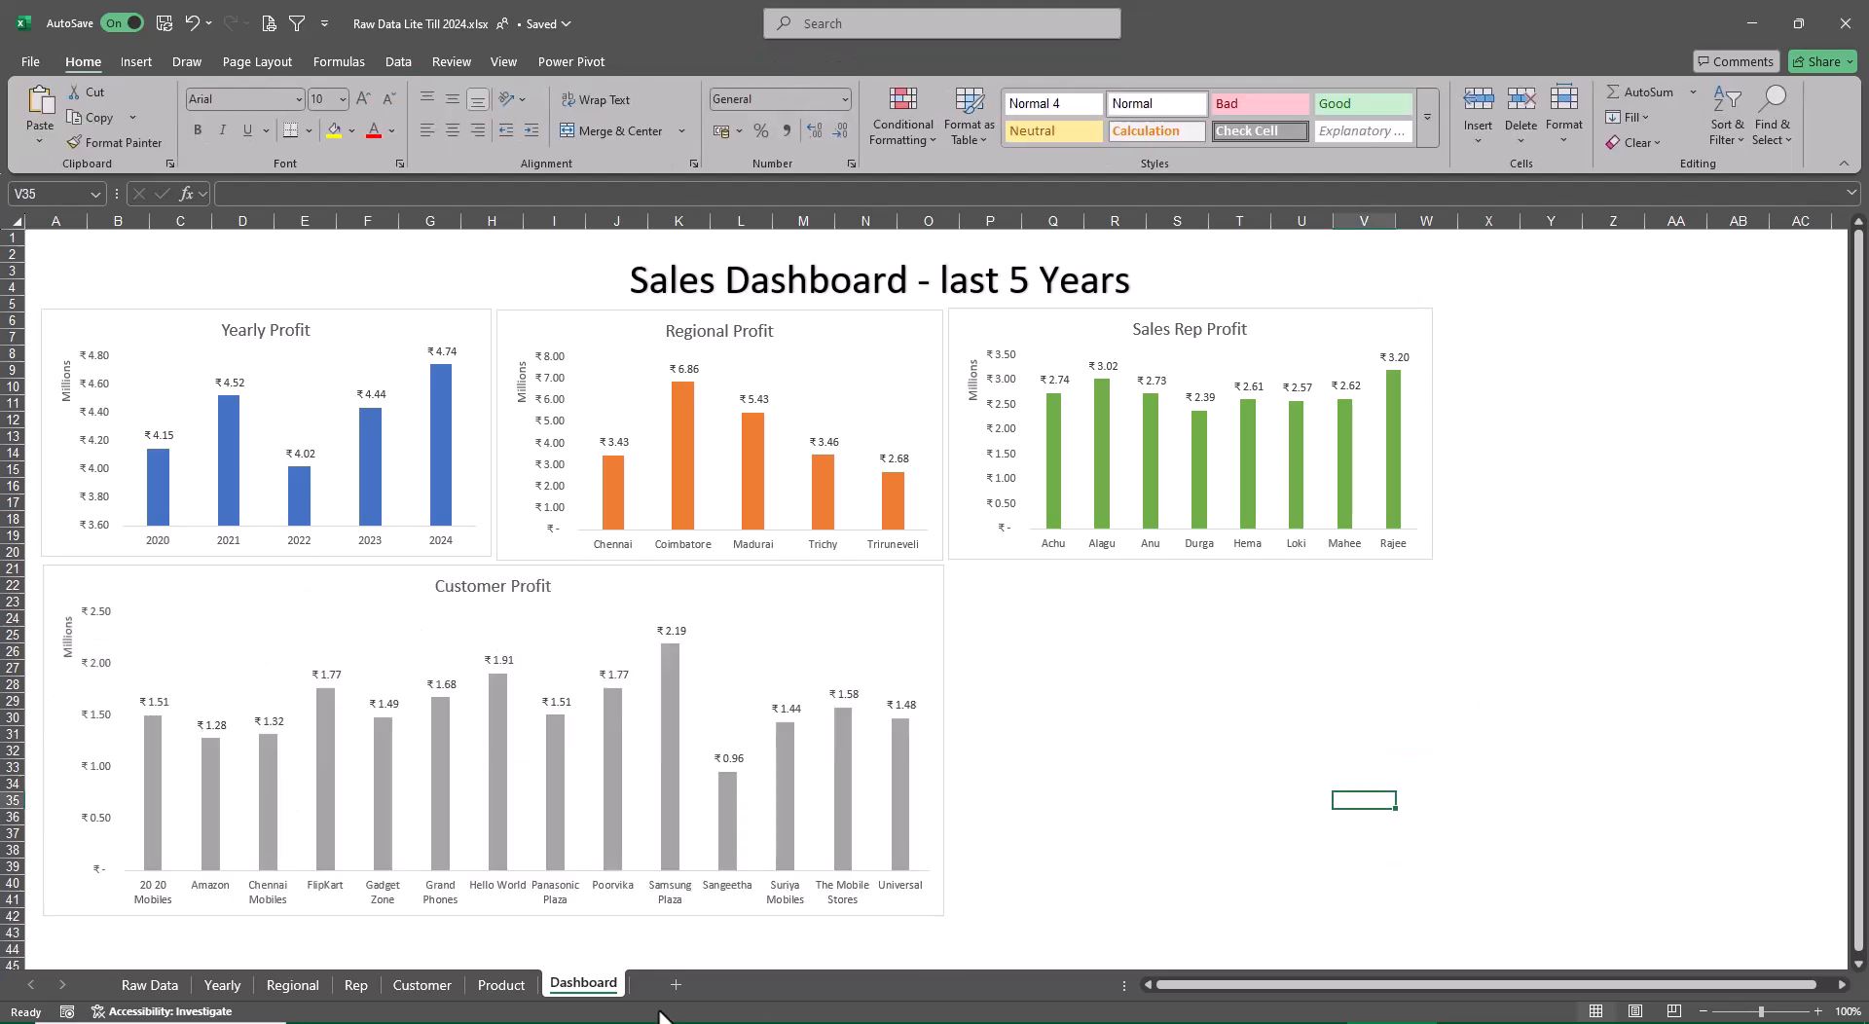
Move the Product Profit chart from the Product sheet to the Dashboard sheet and place it below the Sales Rep Profit chart
left_click(501, 985)
right_click(1121, 386)
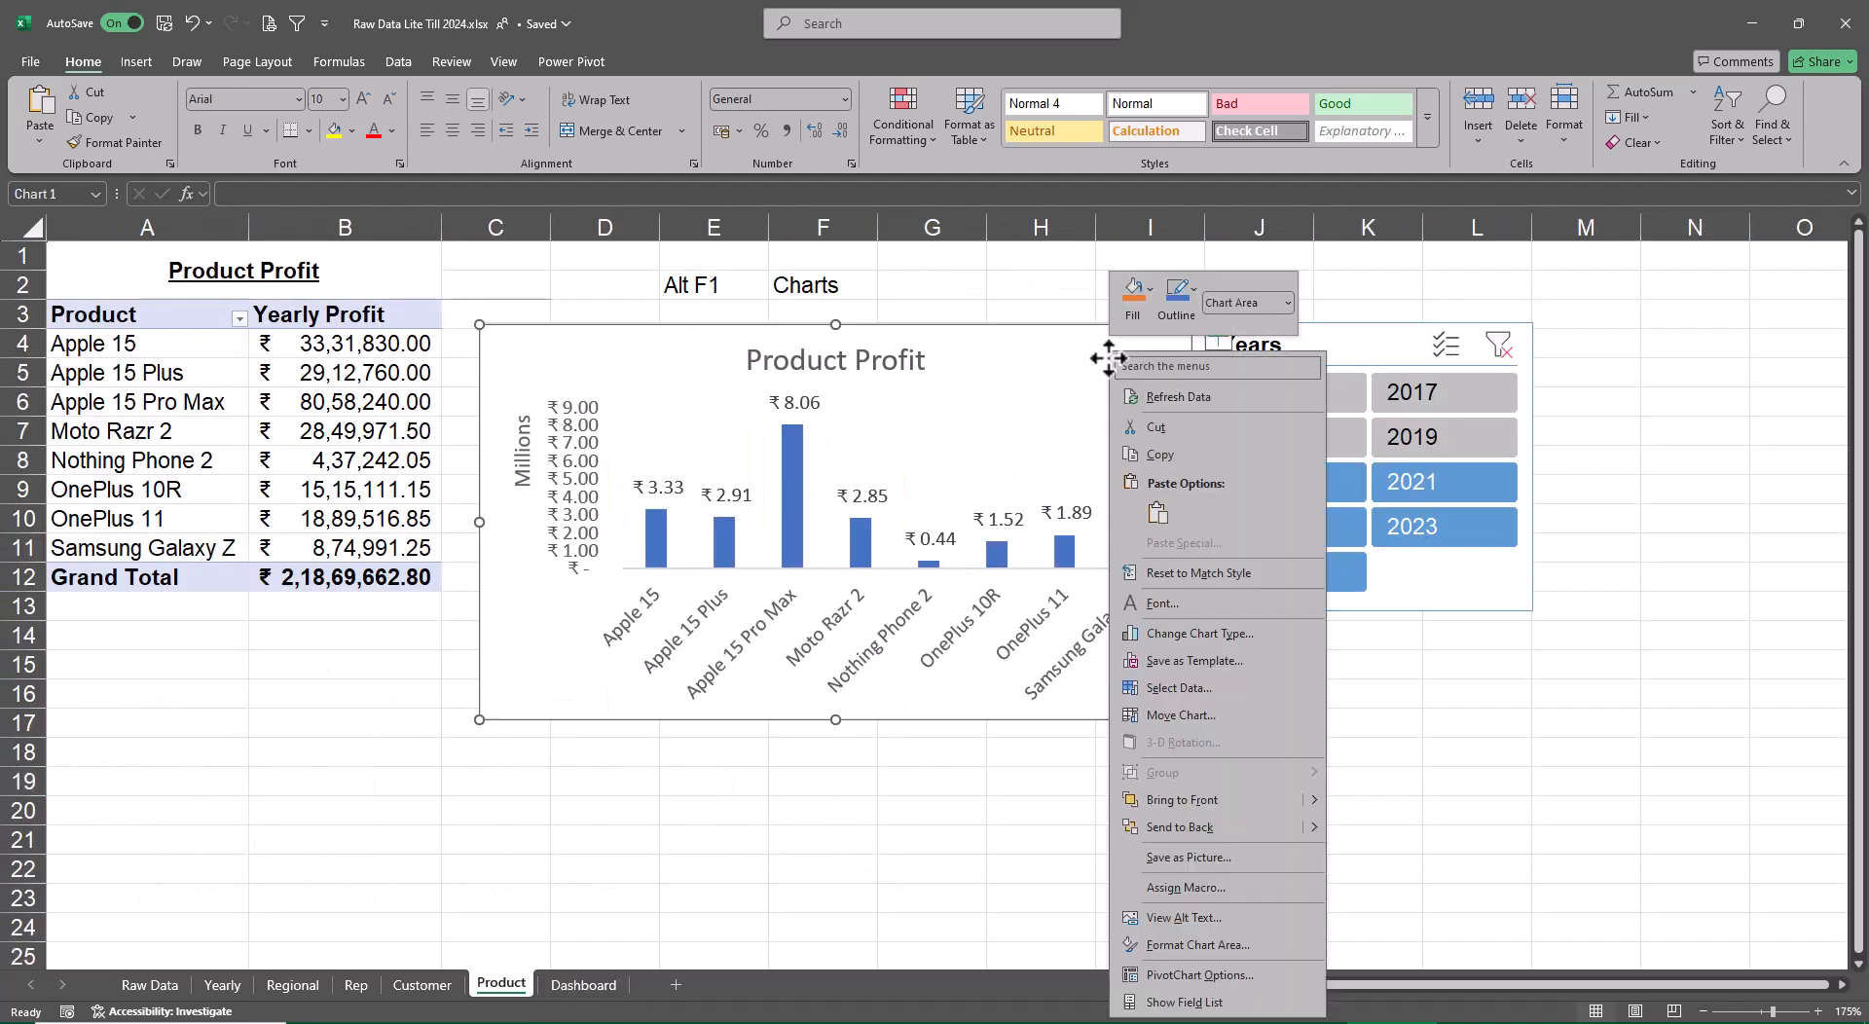
left_click(1183, 711)
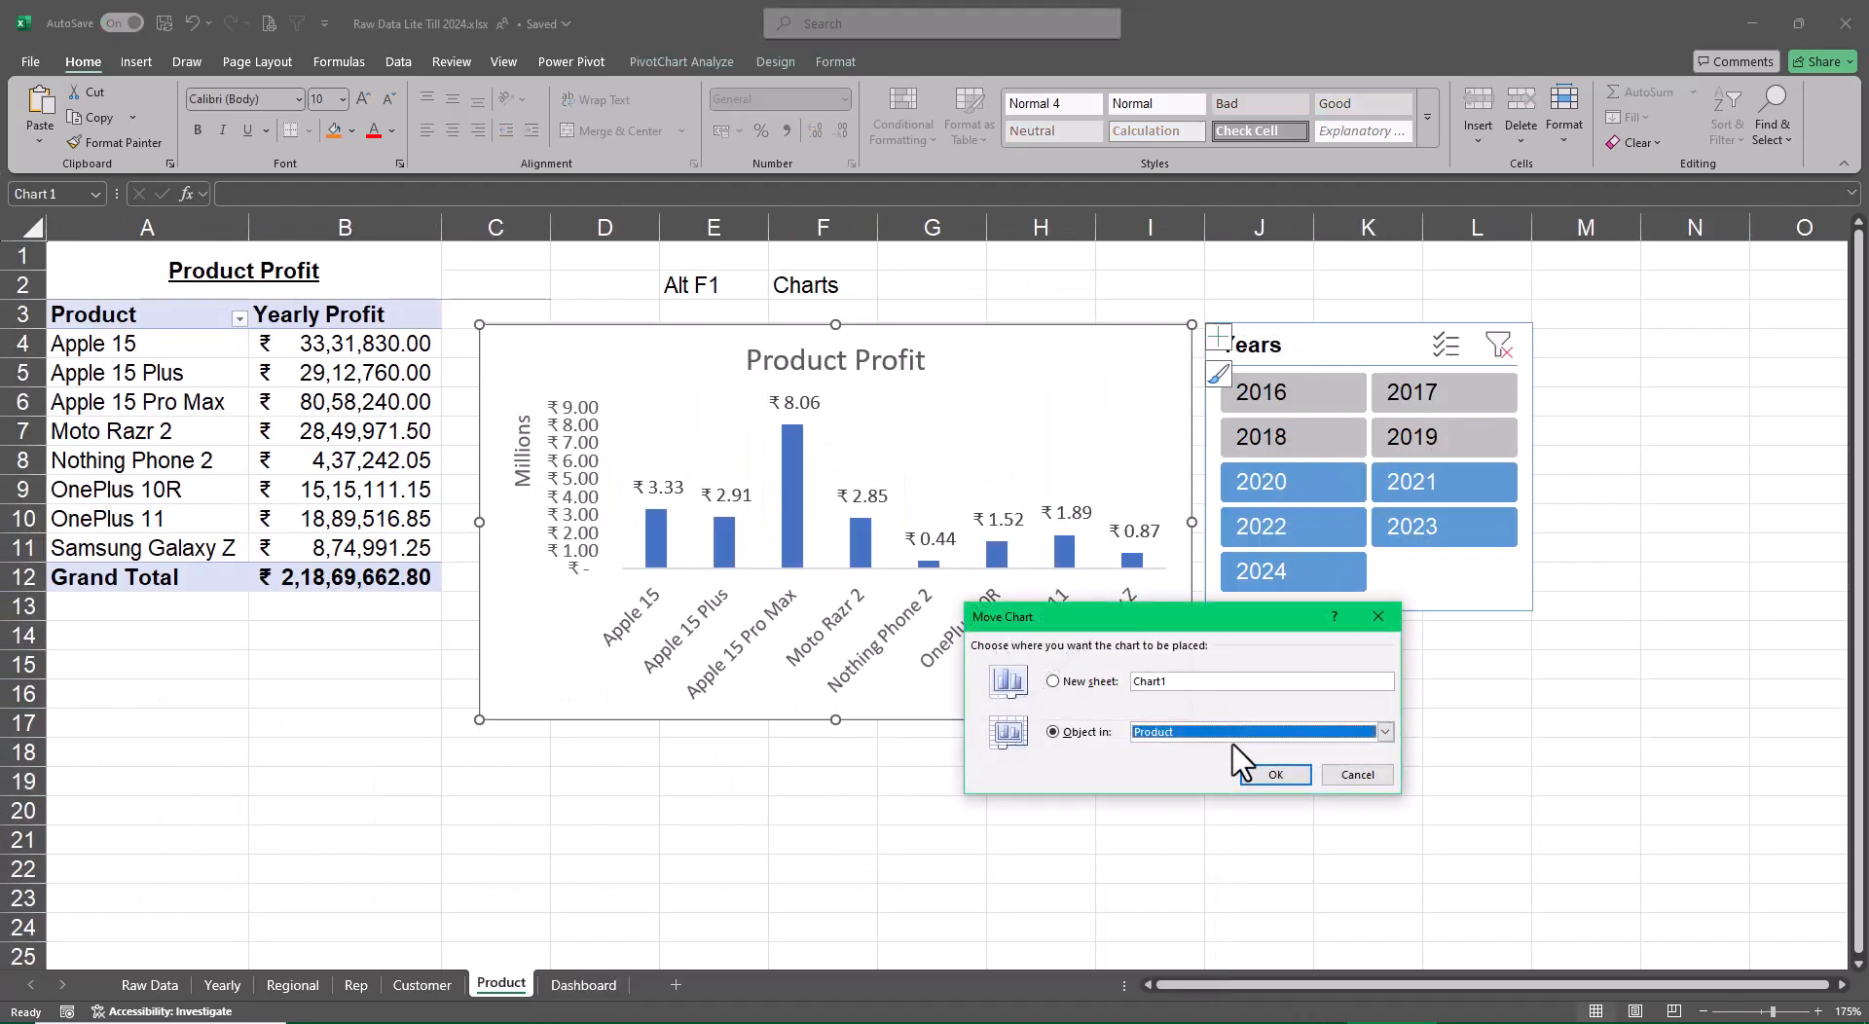
left_click(1229, 733)
left_click(1216, 823)
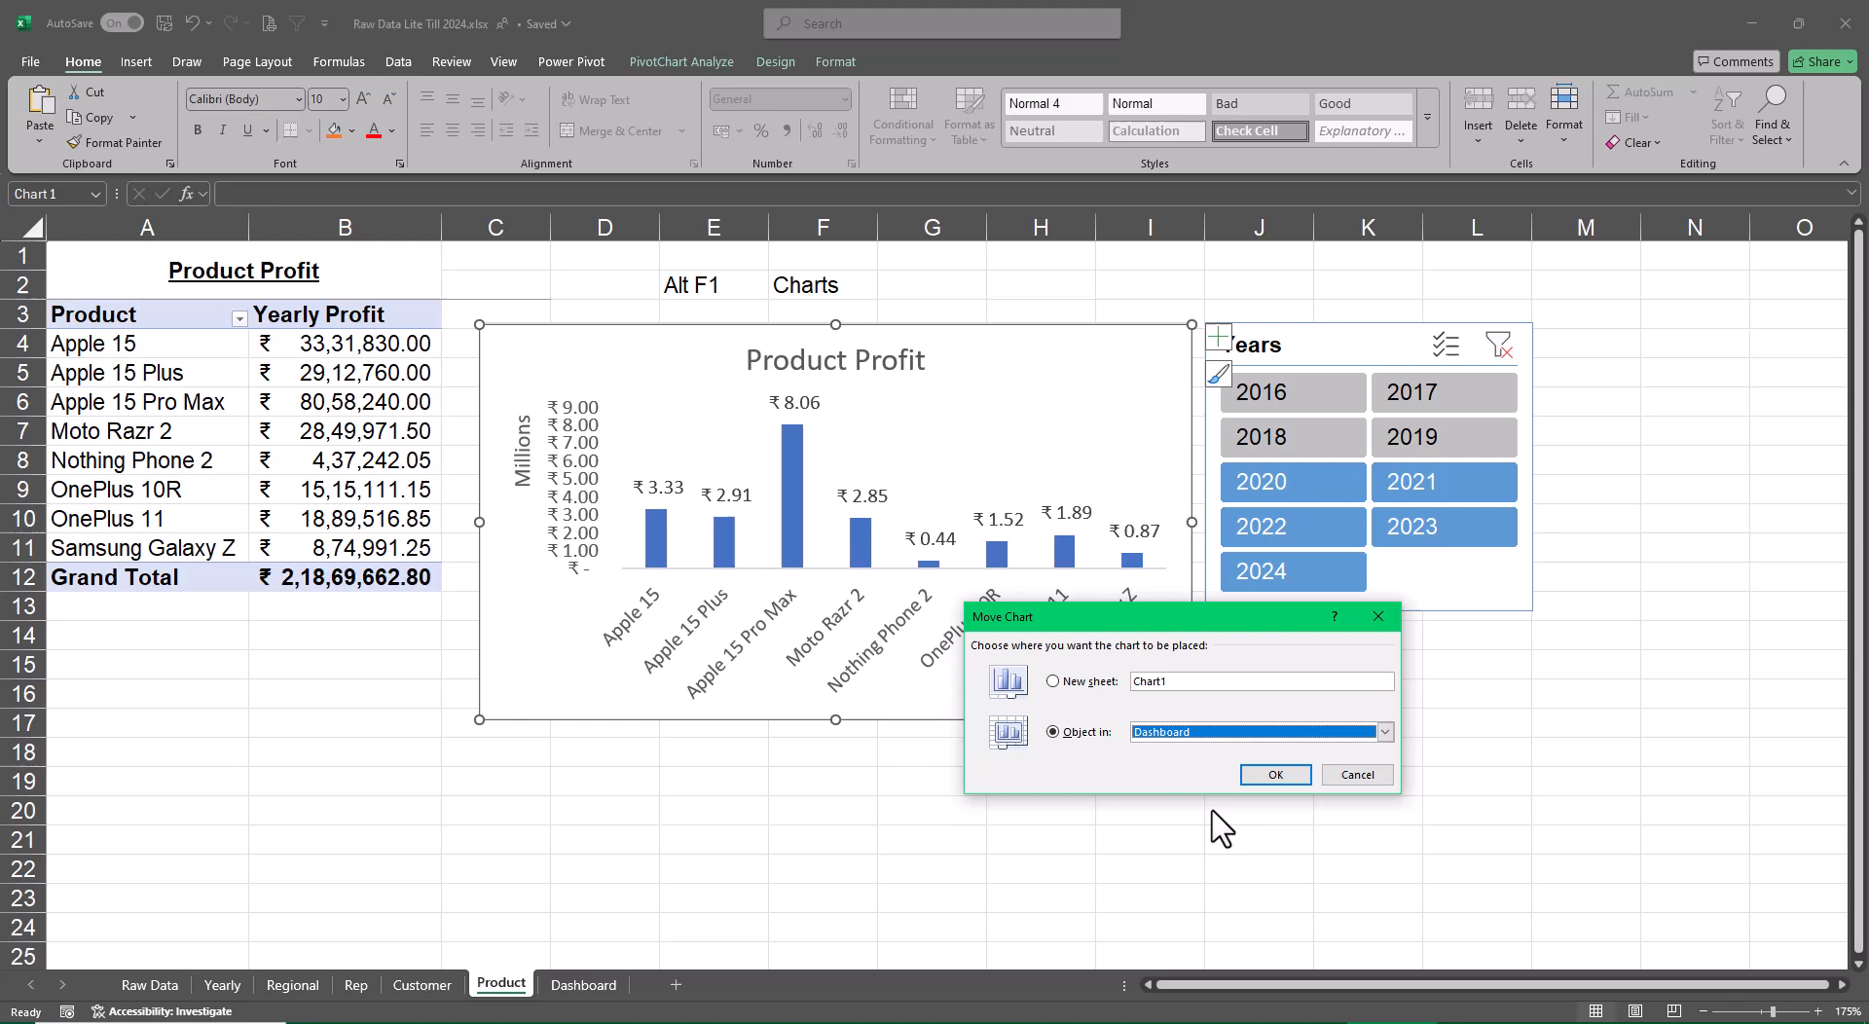
left_click(1275, 774)
left_click_drag(545, 316, 1249, 586)
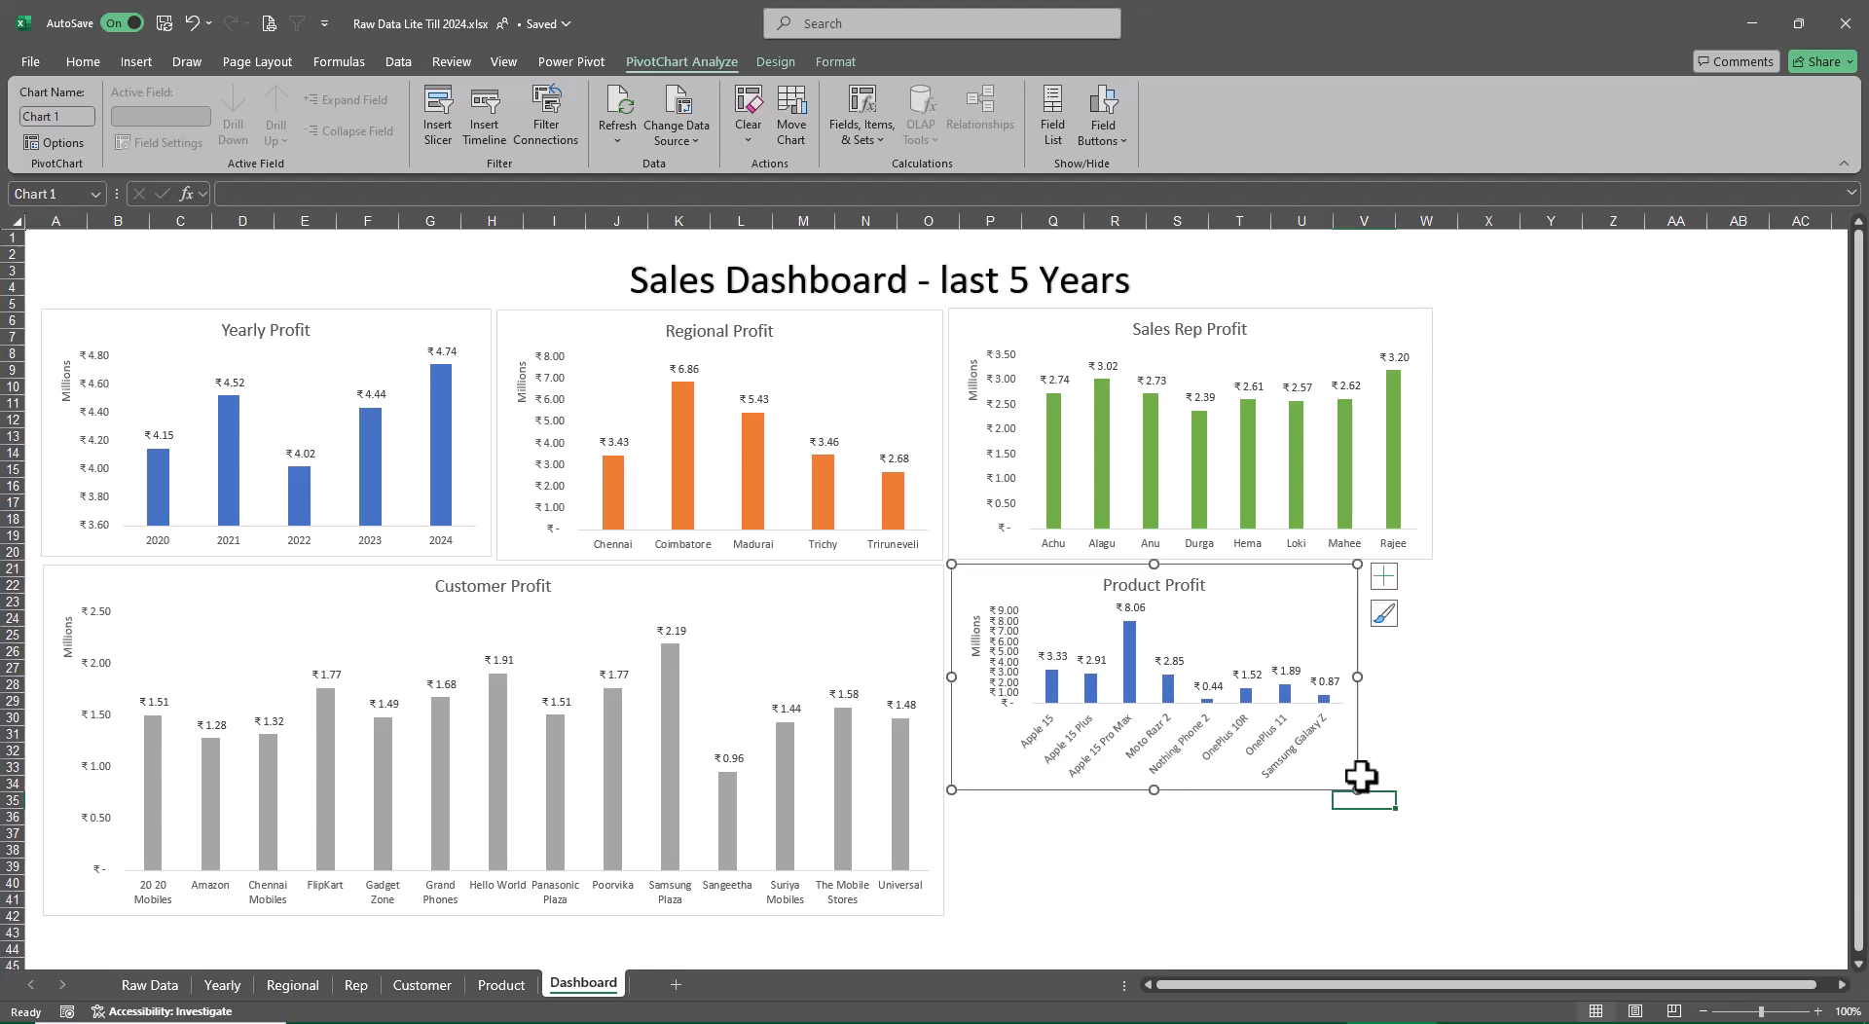
Enlarge the Product Profit chart to match the Sales Rep Profit chart's width and reach down to about row 42
left_click_drag(1356, 786, 1427, 901)
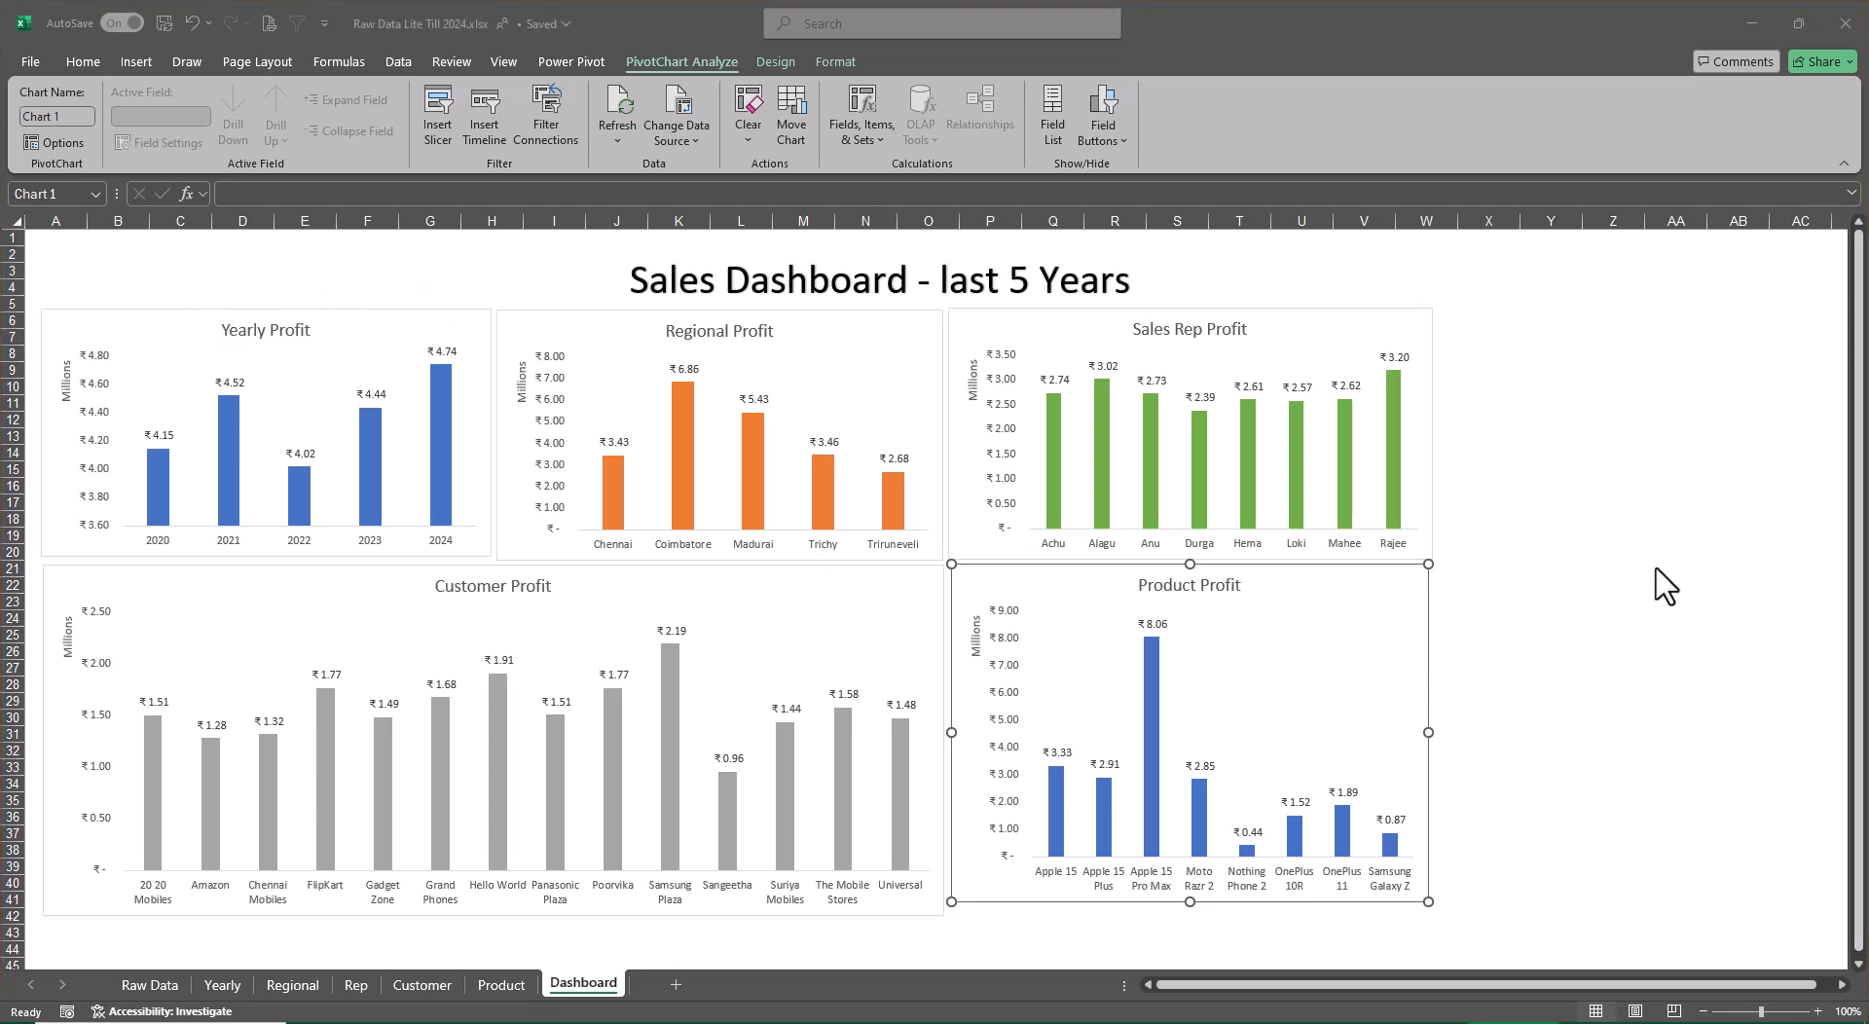
left_click(1655, 568)
left_click(1612, 522)
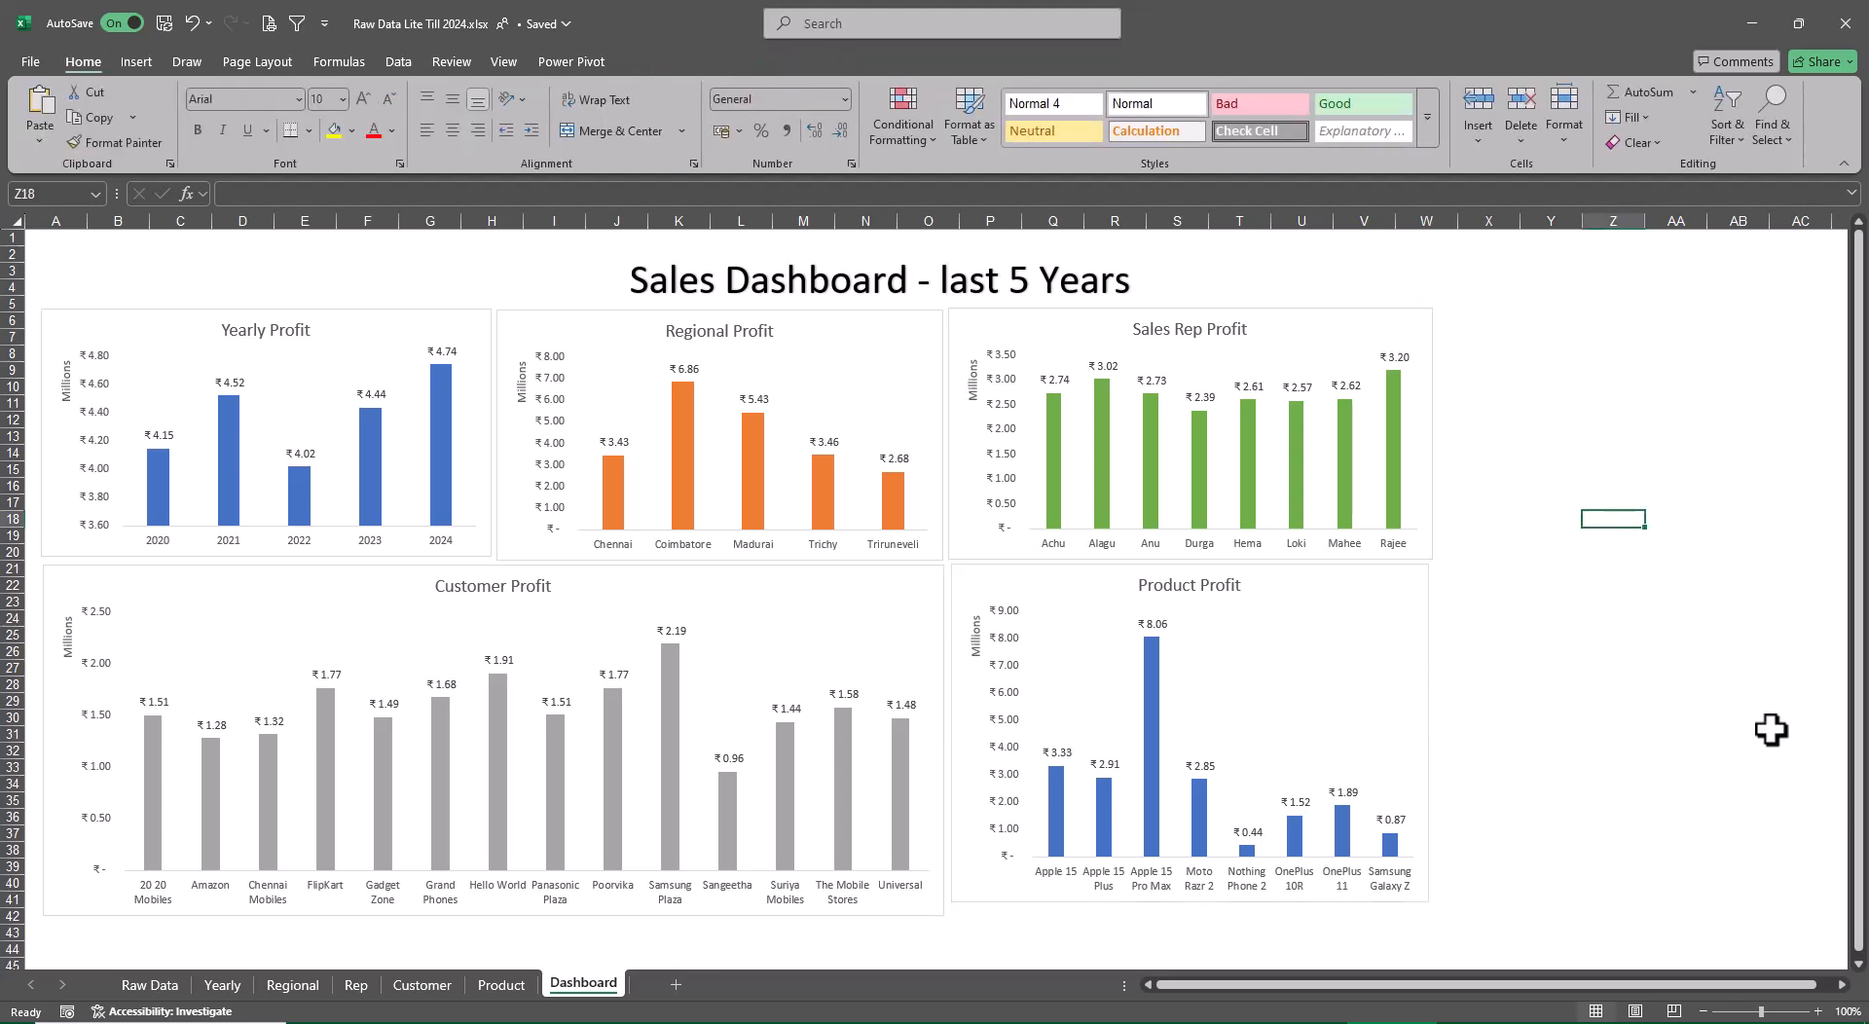
left_click(1405, 894)
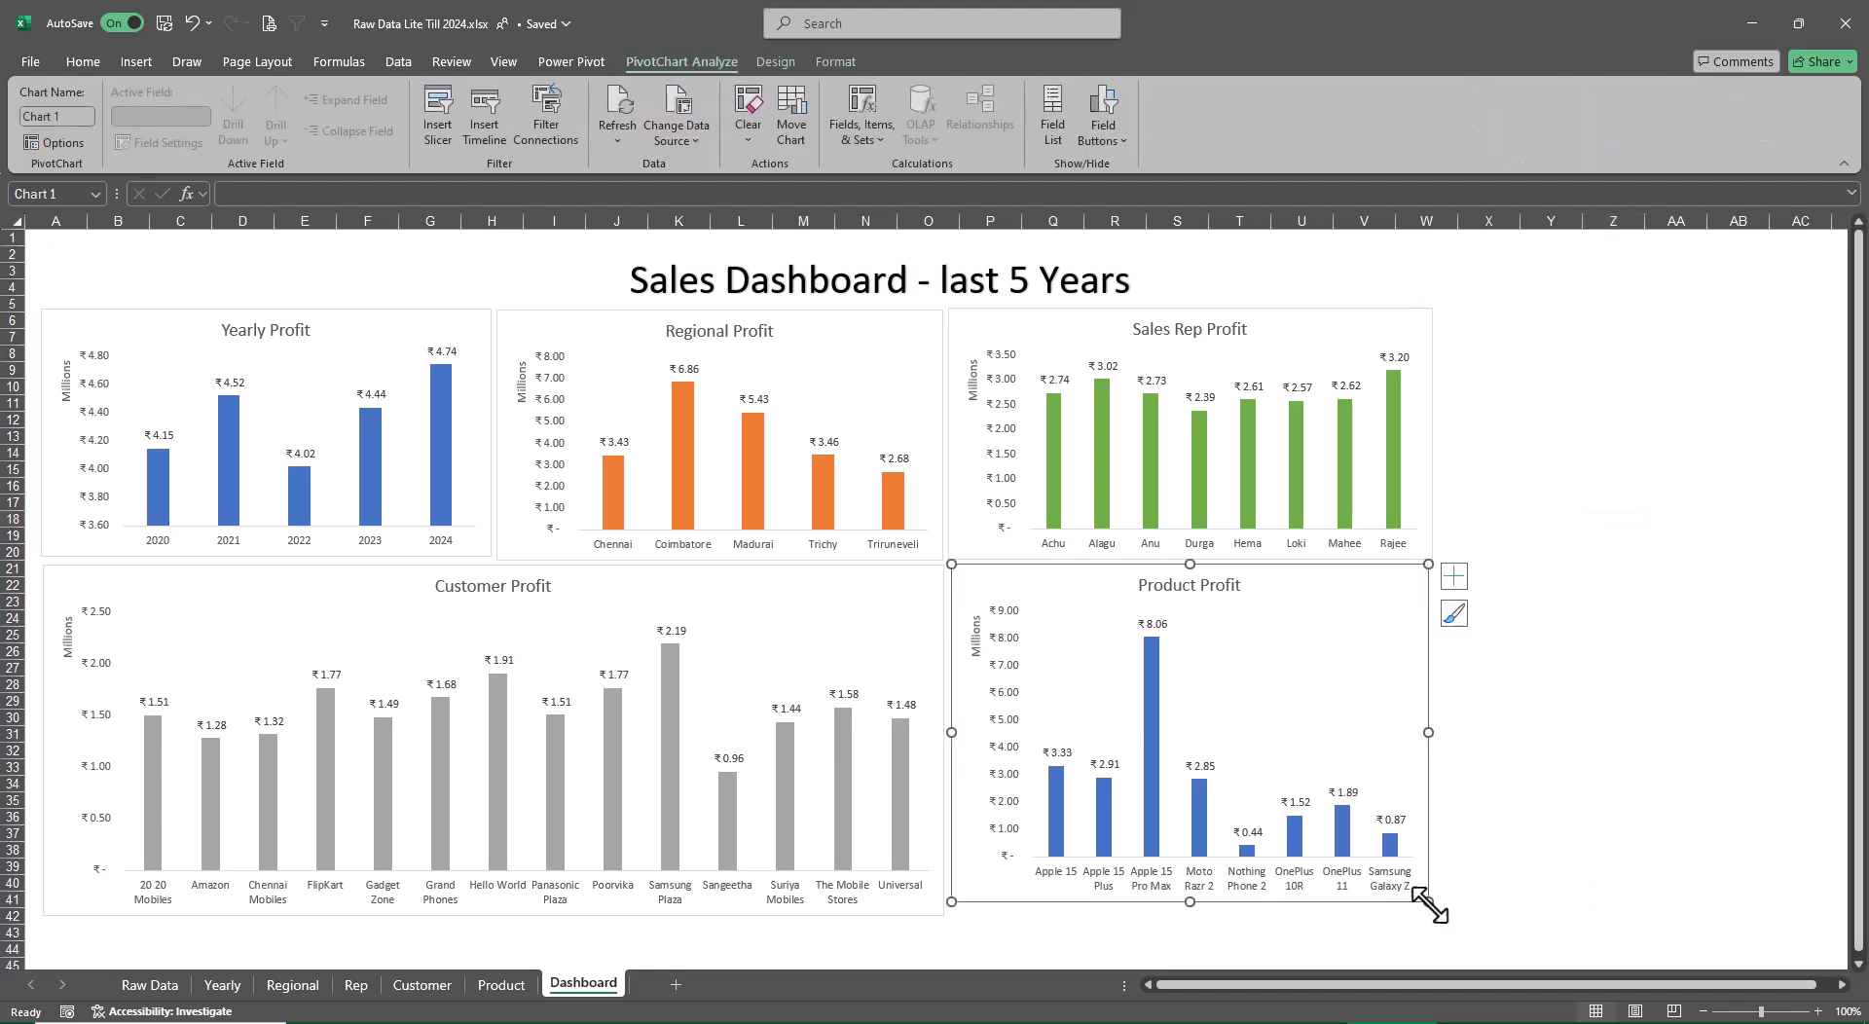
left_click_drag(1428, 903, 1427, 919)
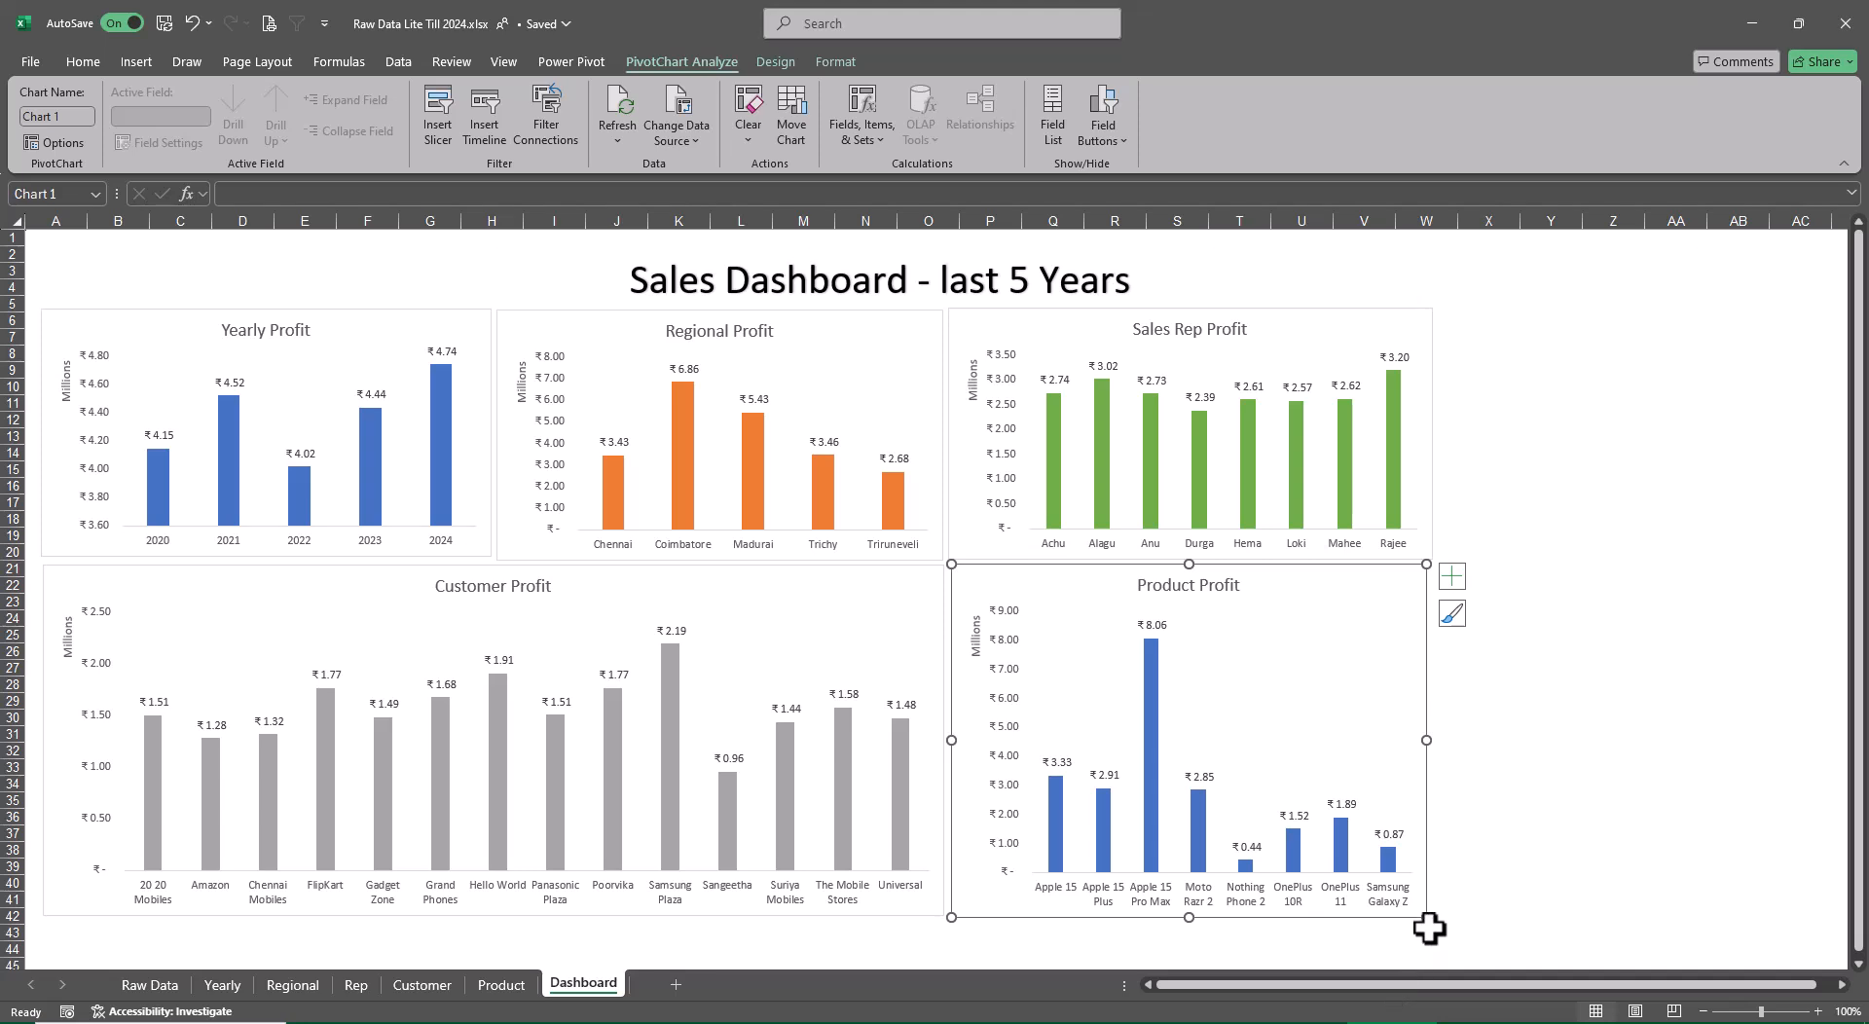
left_click_drag(1426, 918, 1435, 921)
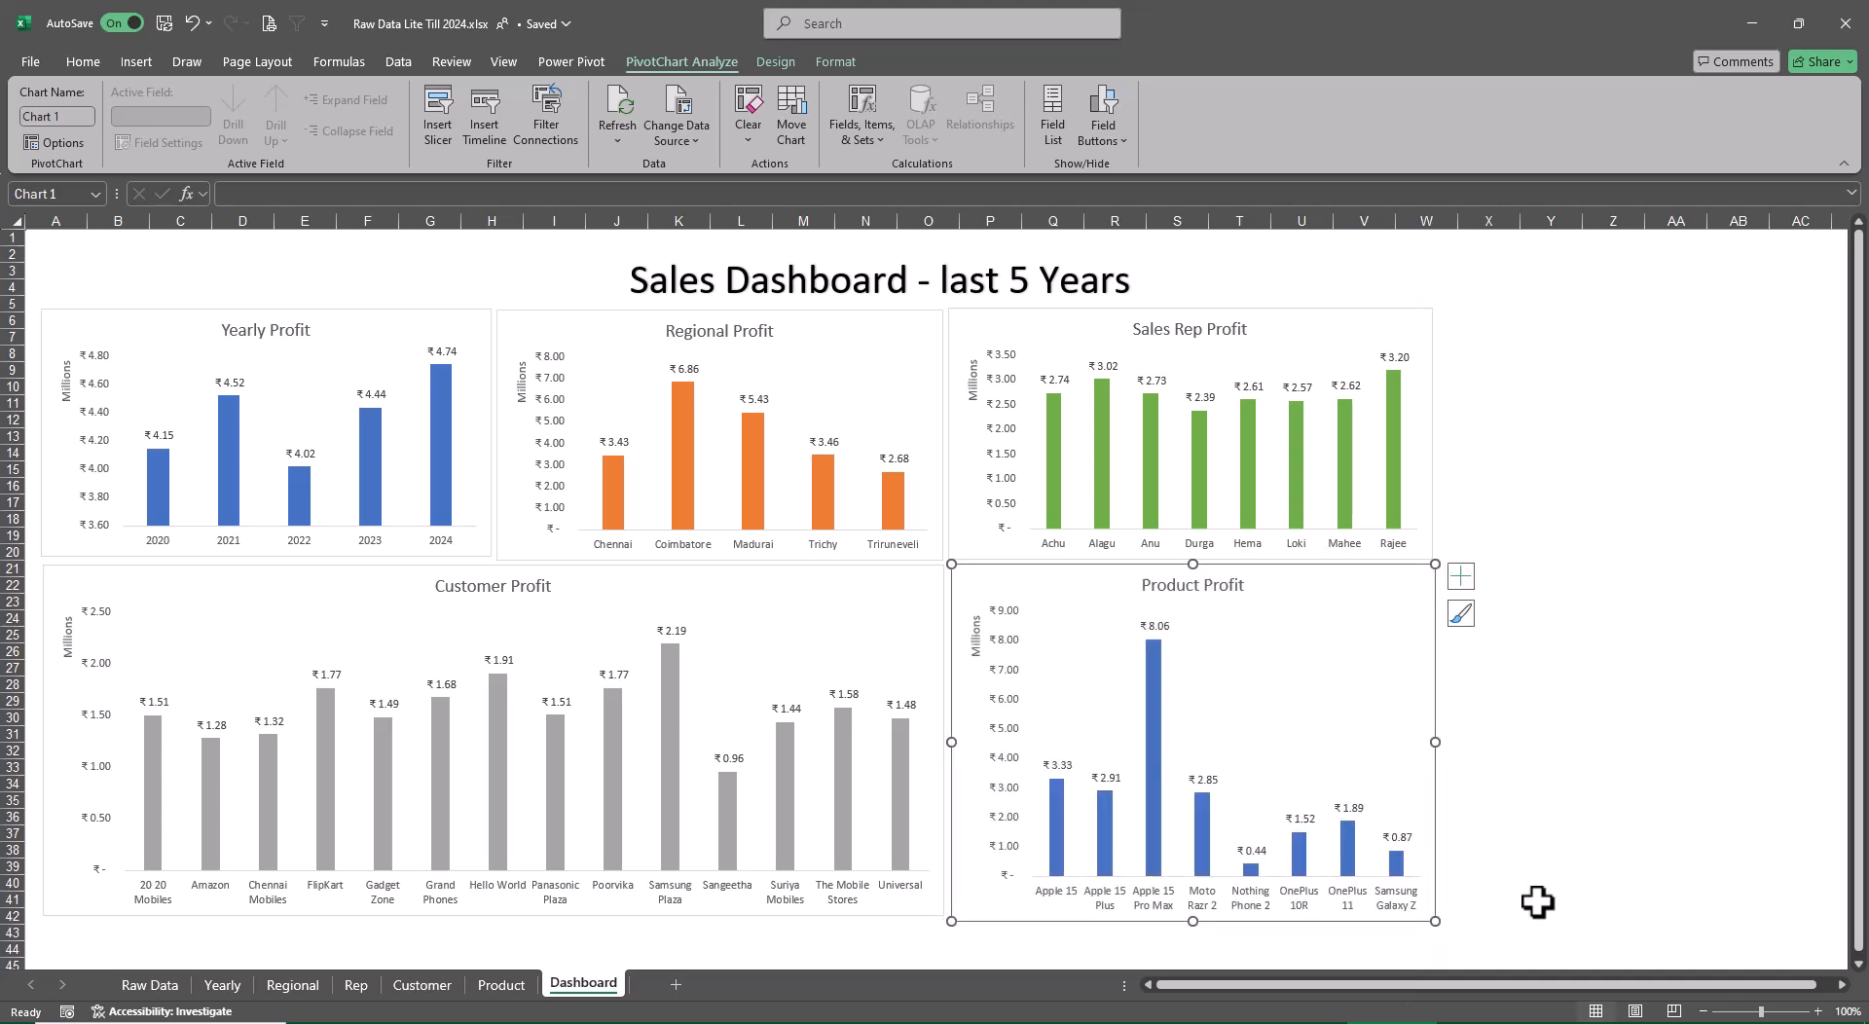
left_click(1618, 867)
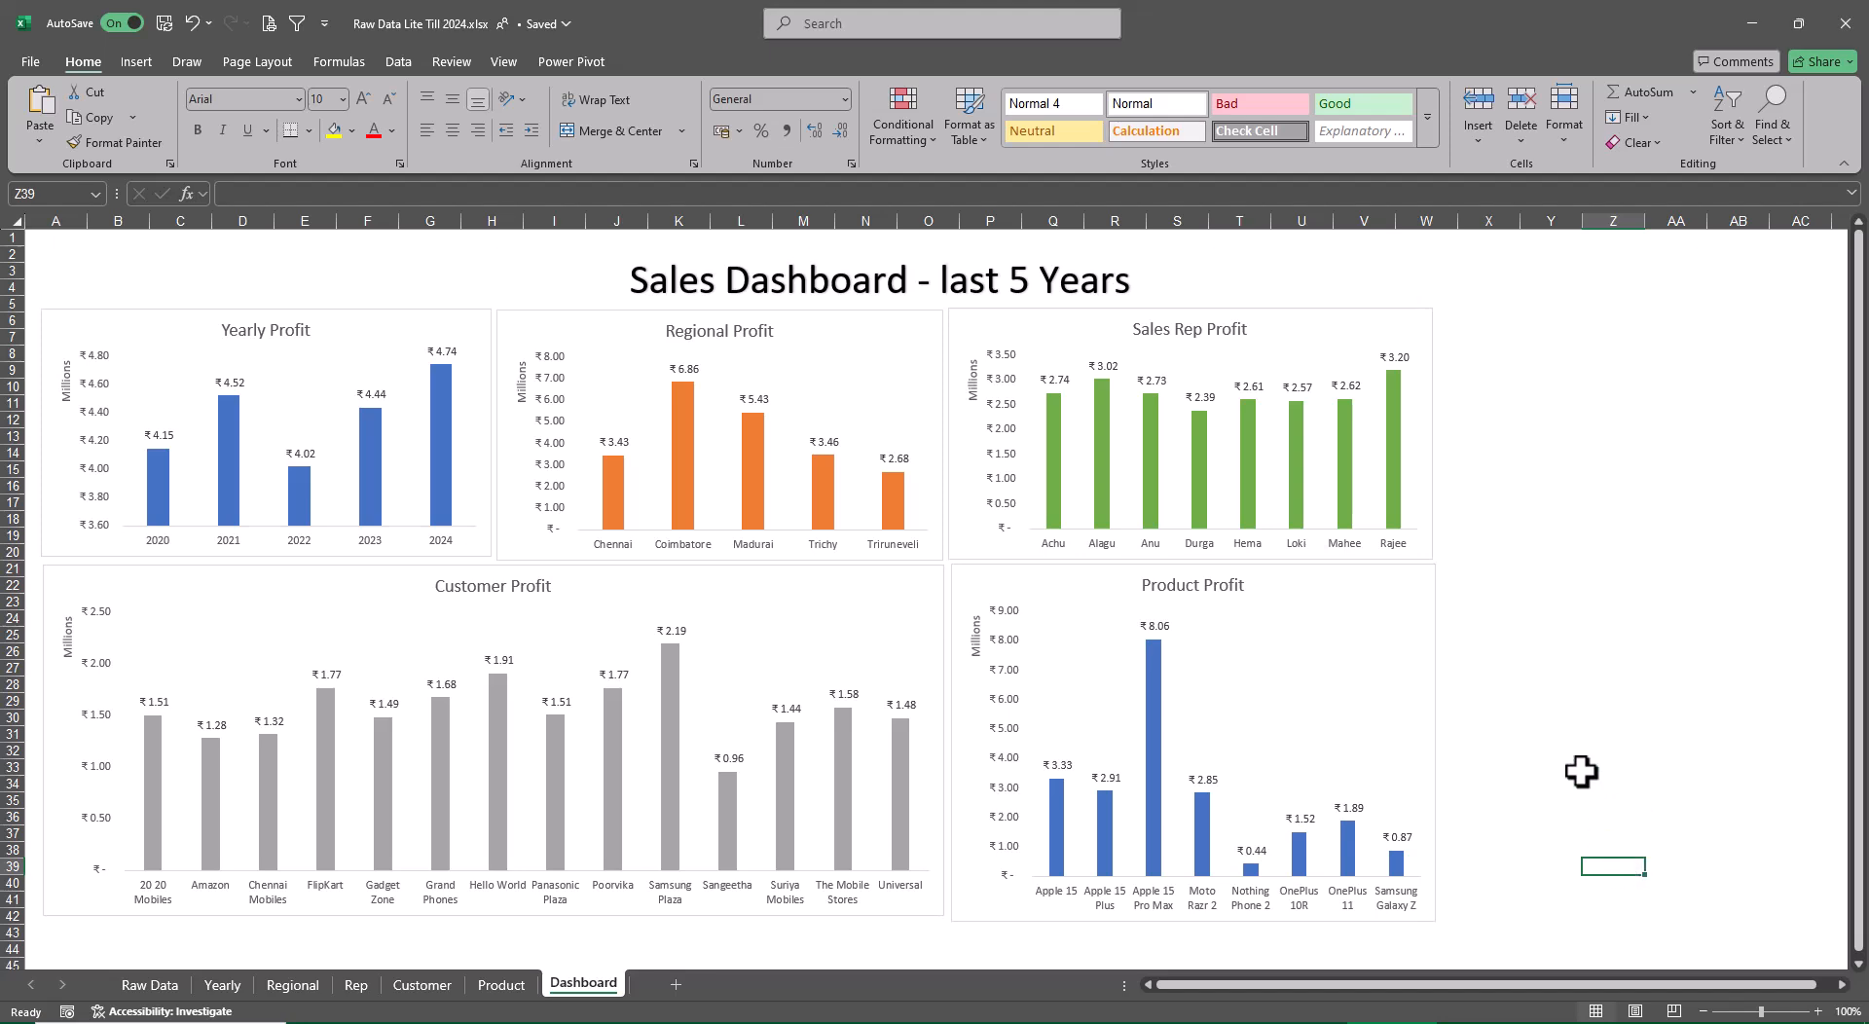
left_click(1414, 646)
left_click(1417, 582)
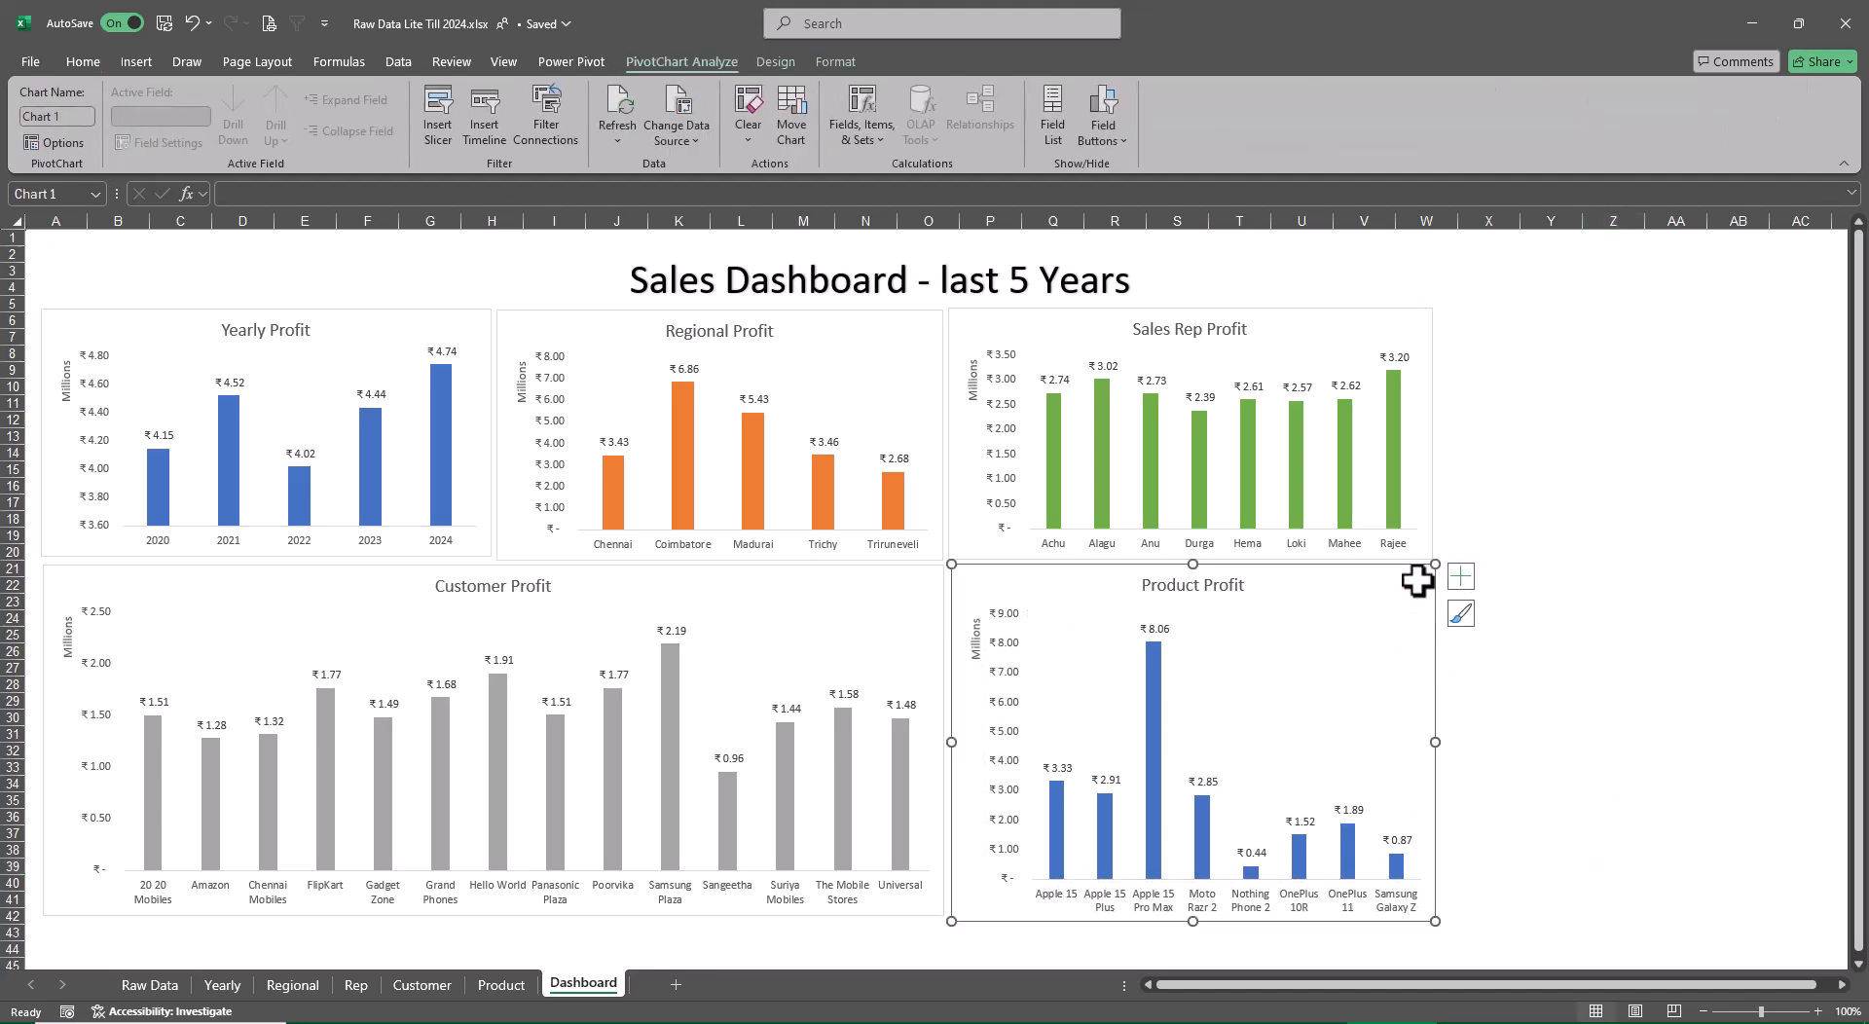
left_click(774, 63)
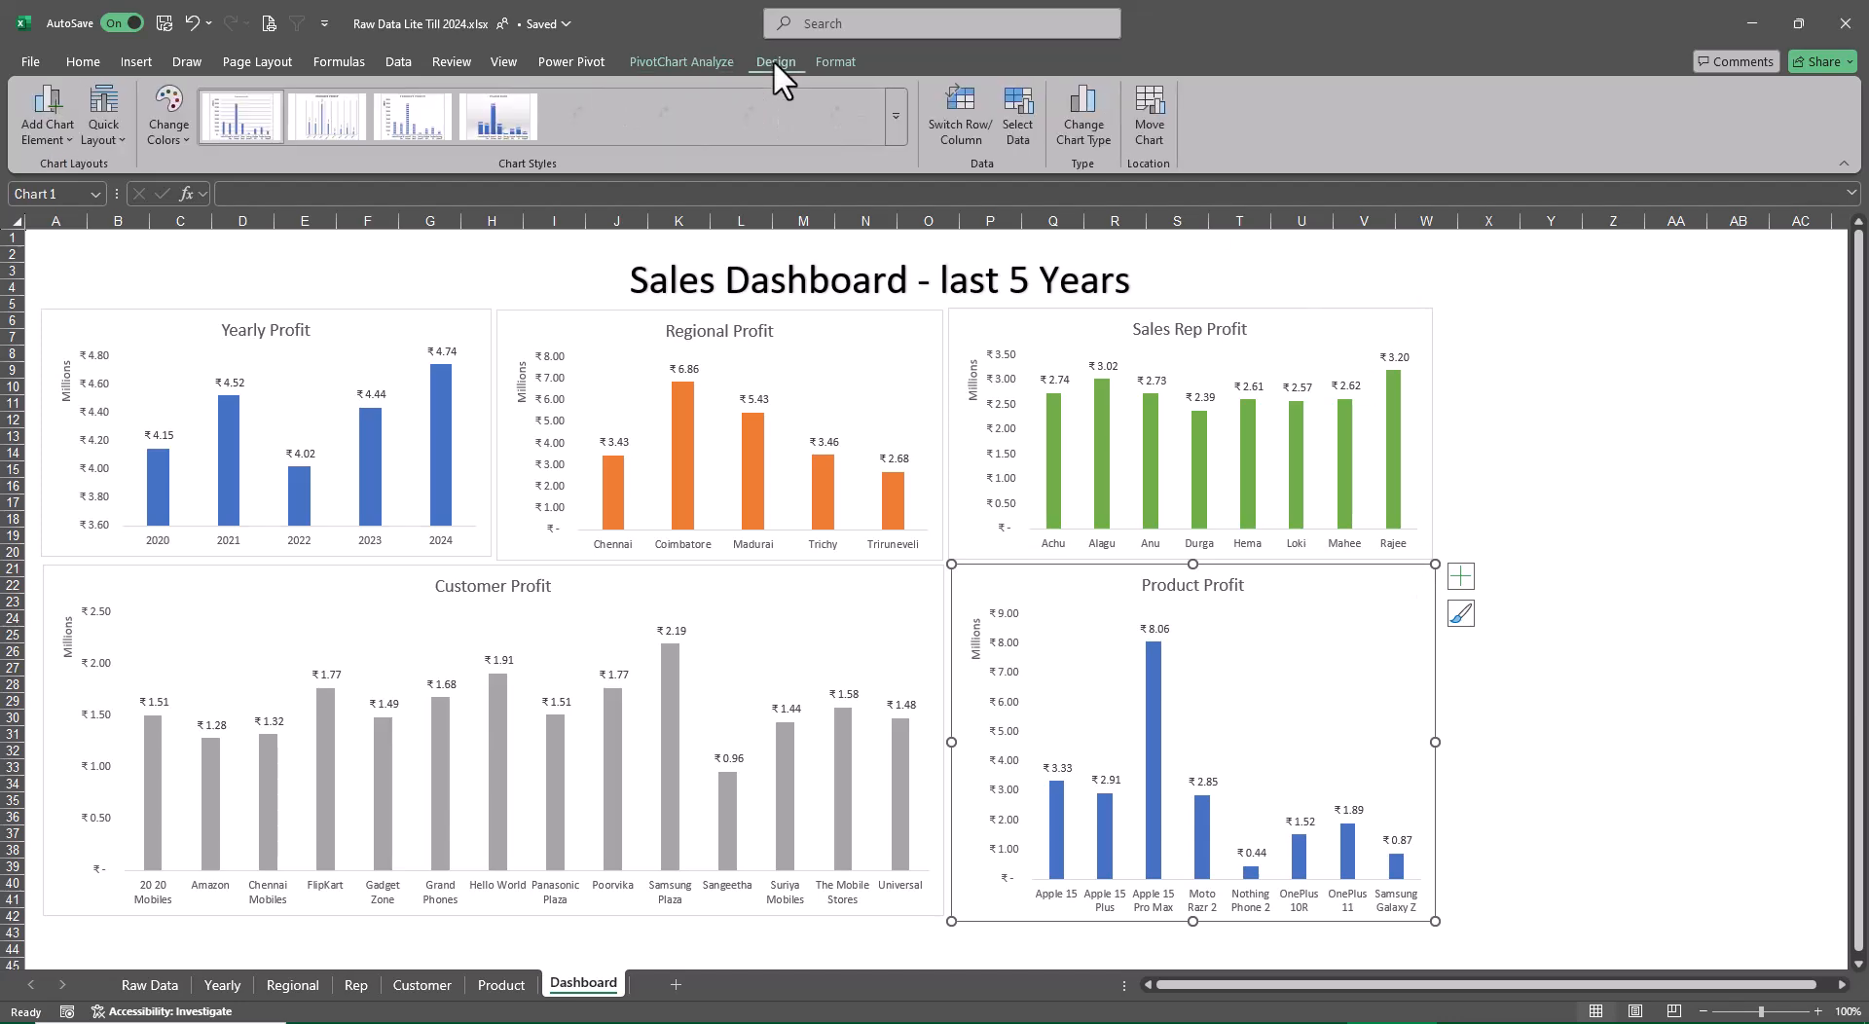
left_click(1075, 115)
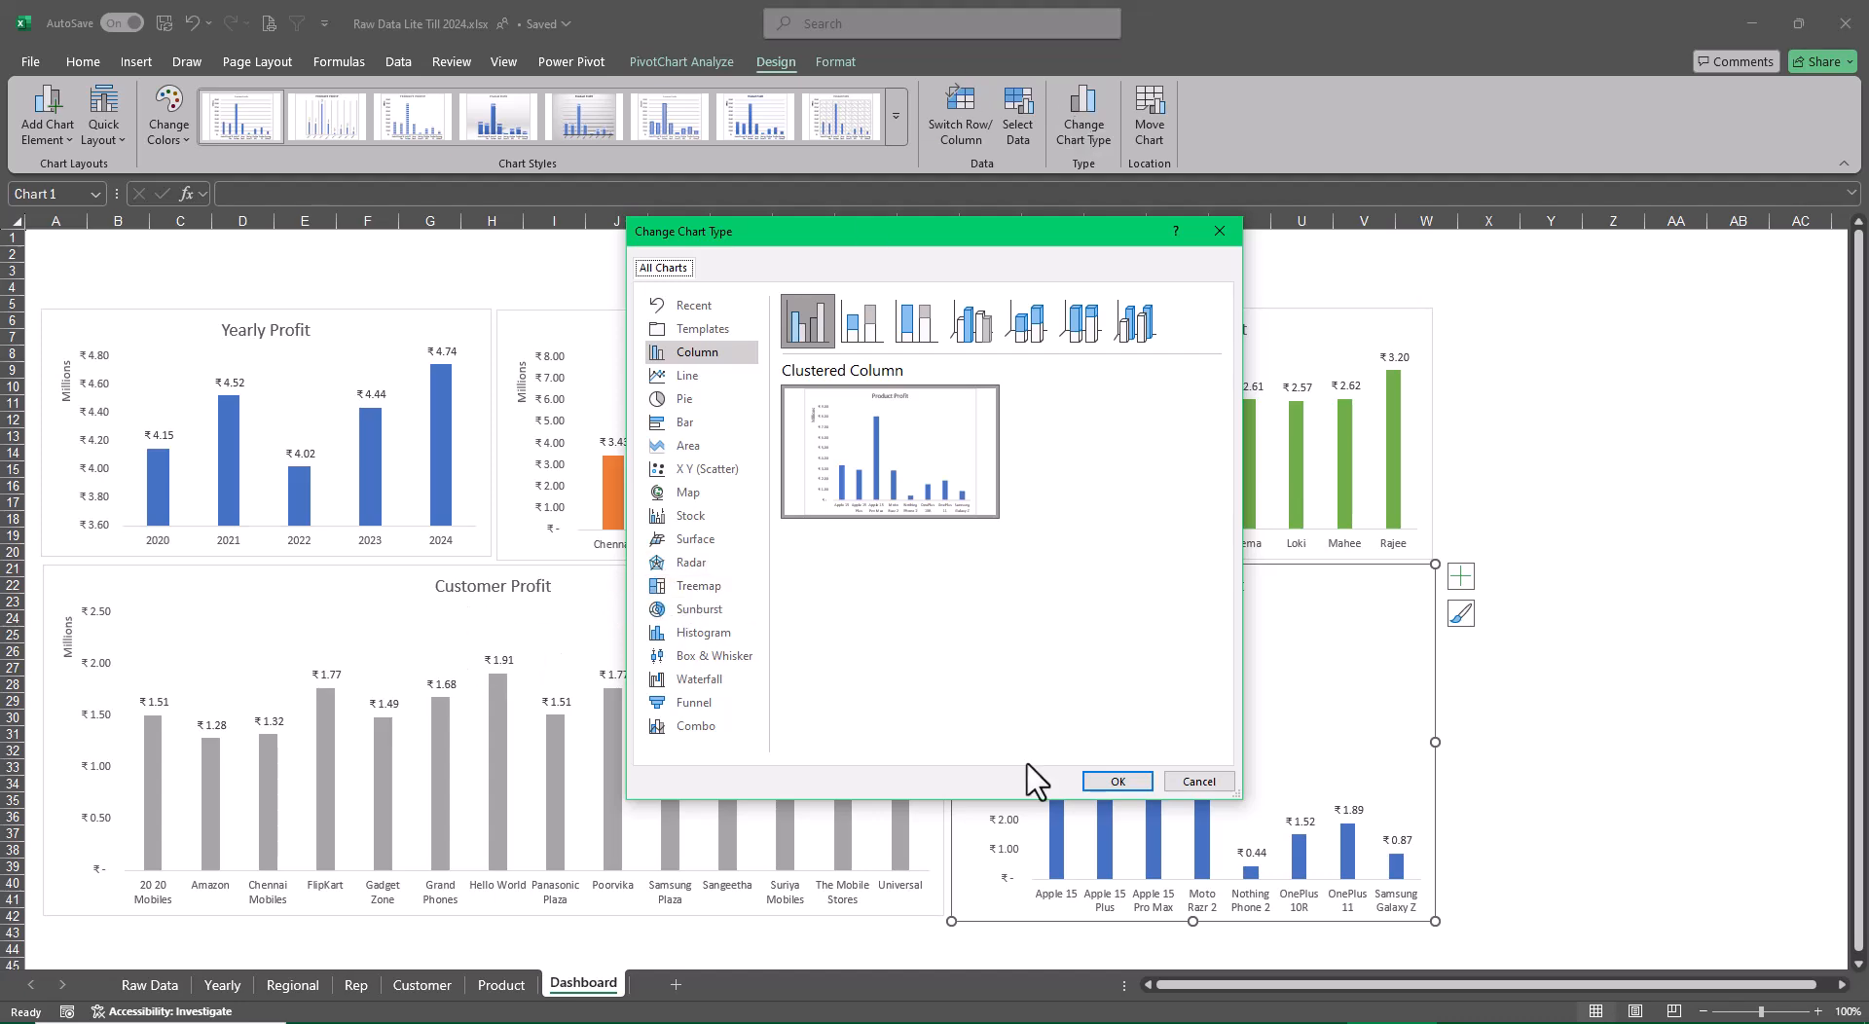
left_click(1179, 782)
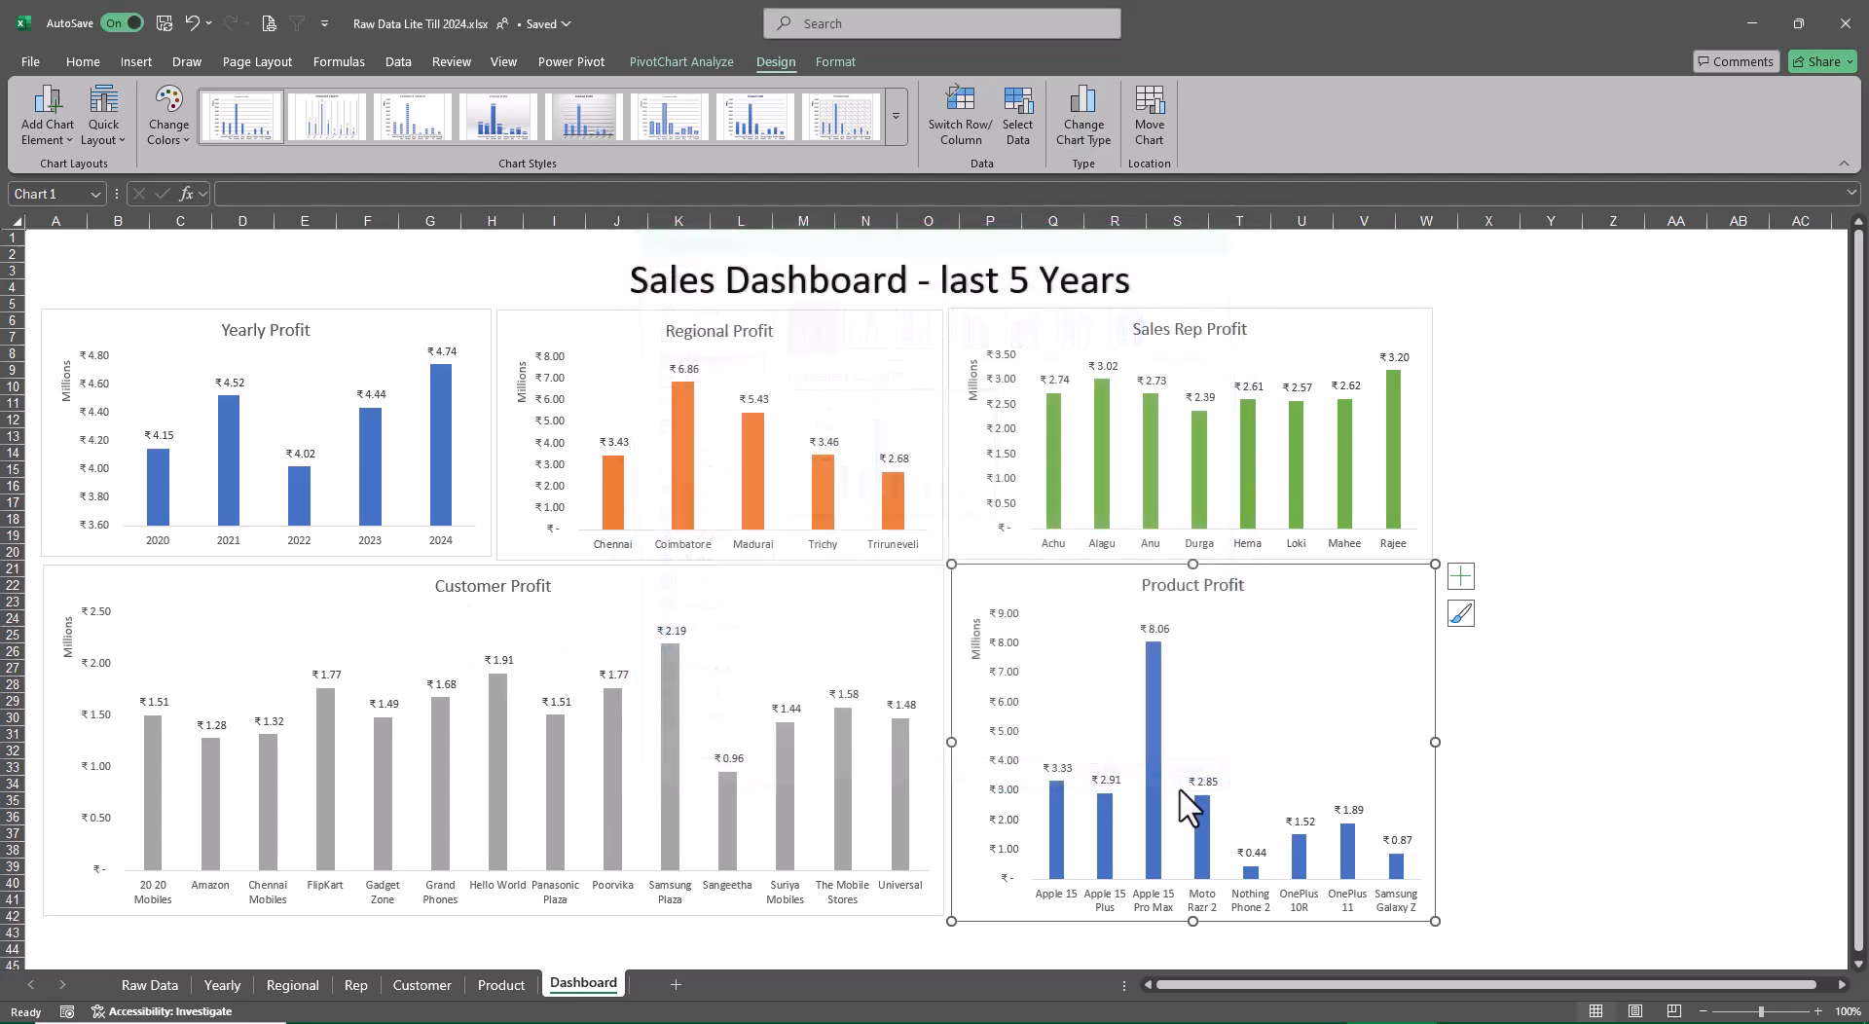
Change the Customer Profit chart's type from Clustered Column to Line
left_click(879, 586)
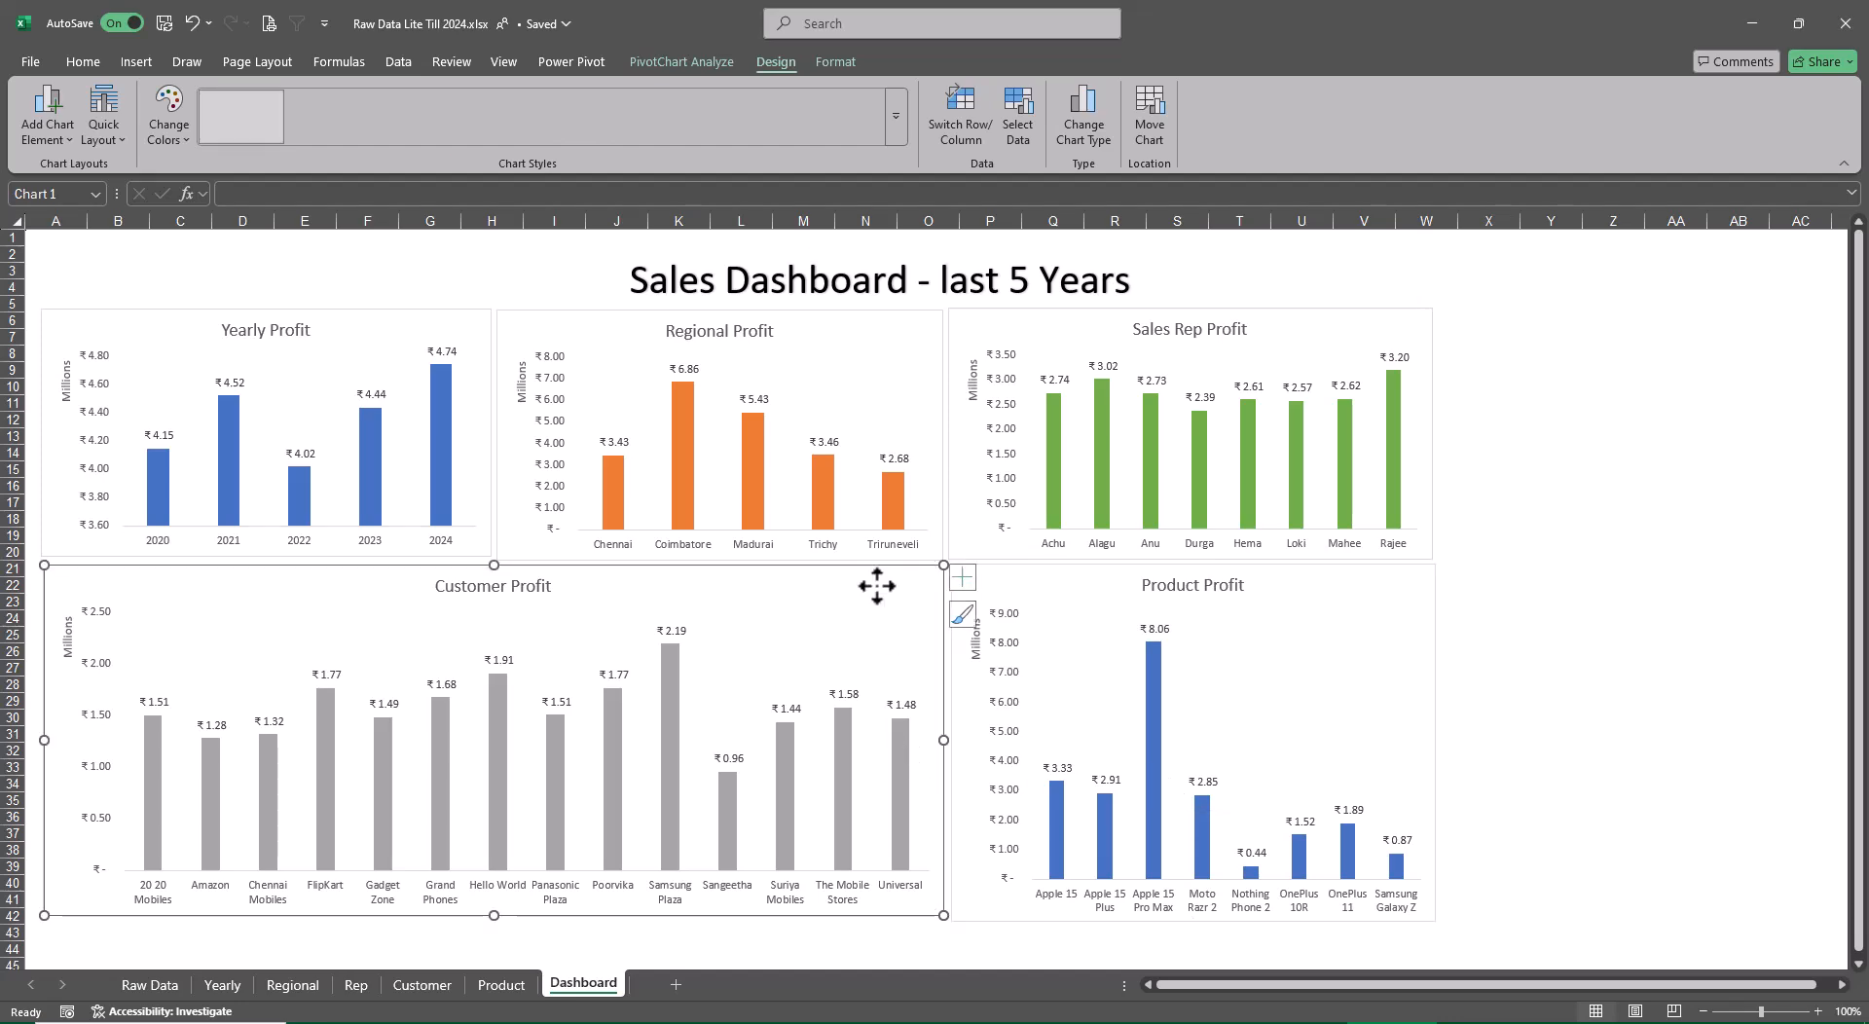
left_click(1082, 118)
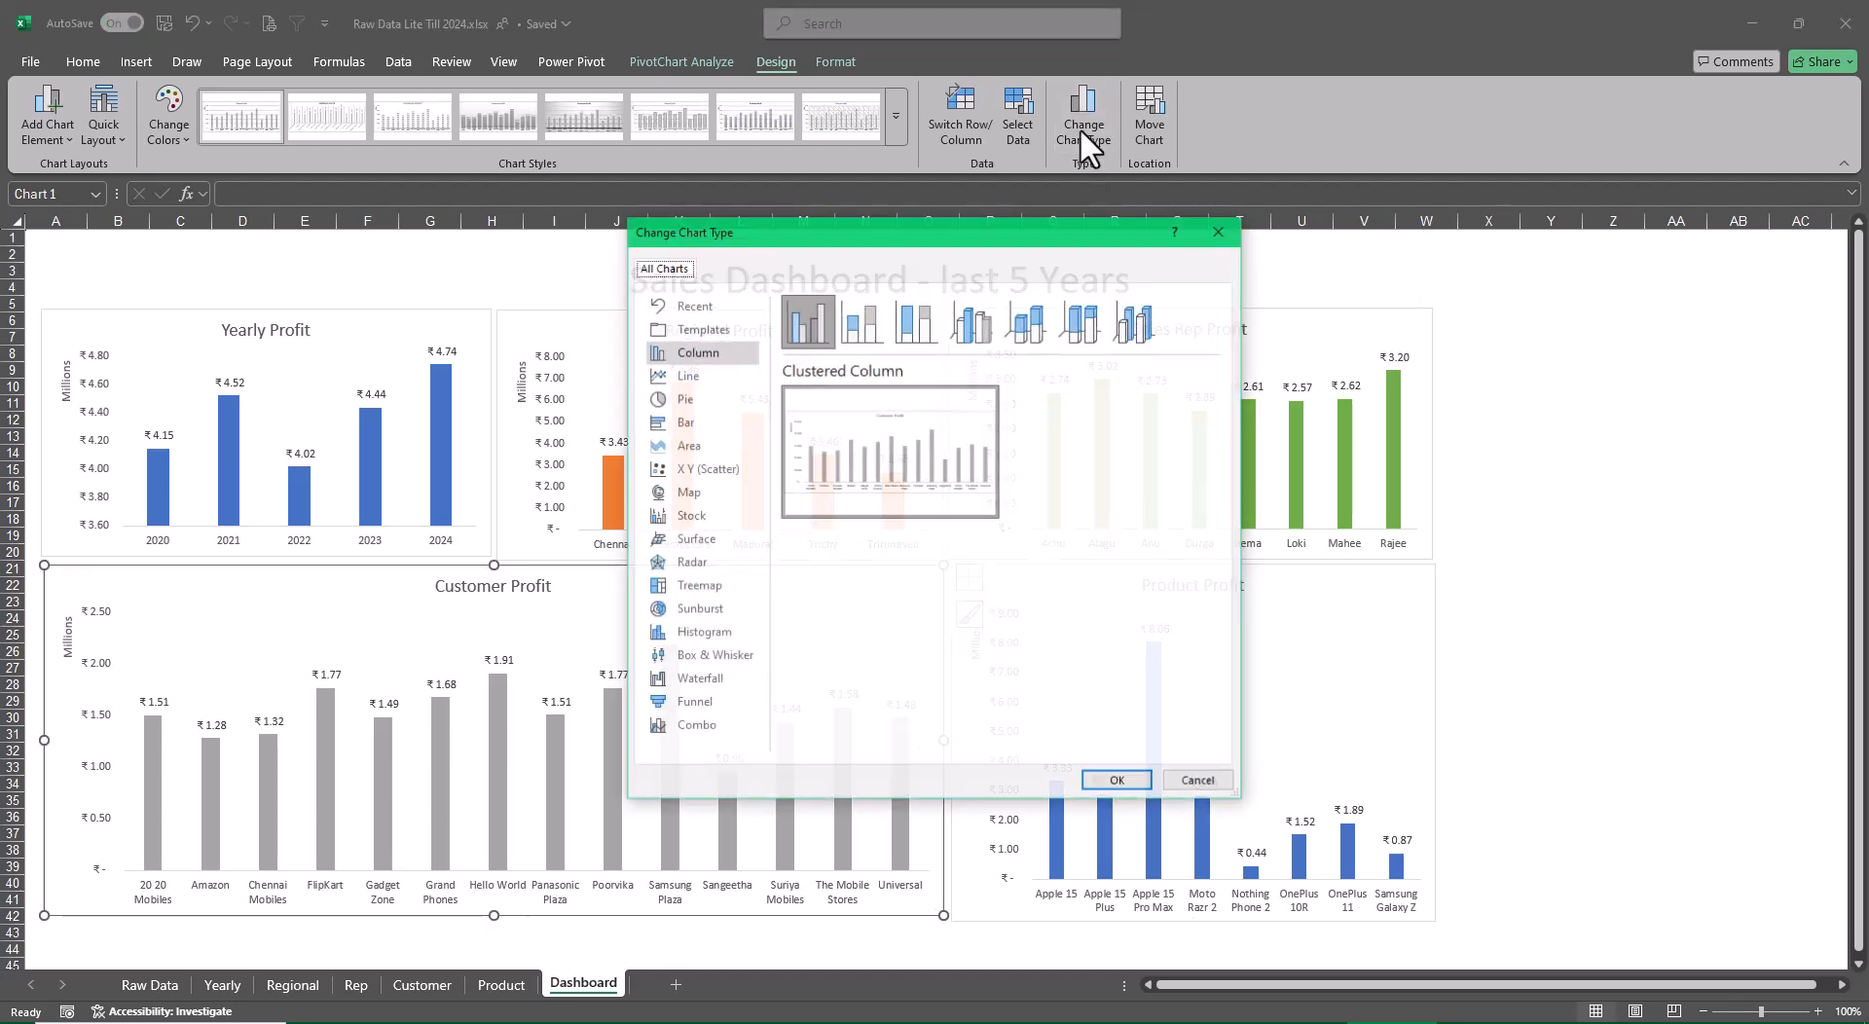
left_click(686, 376)
left_click(1129, 782)
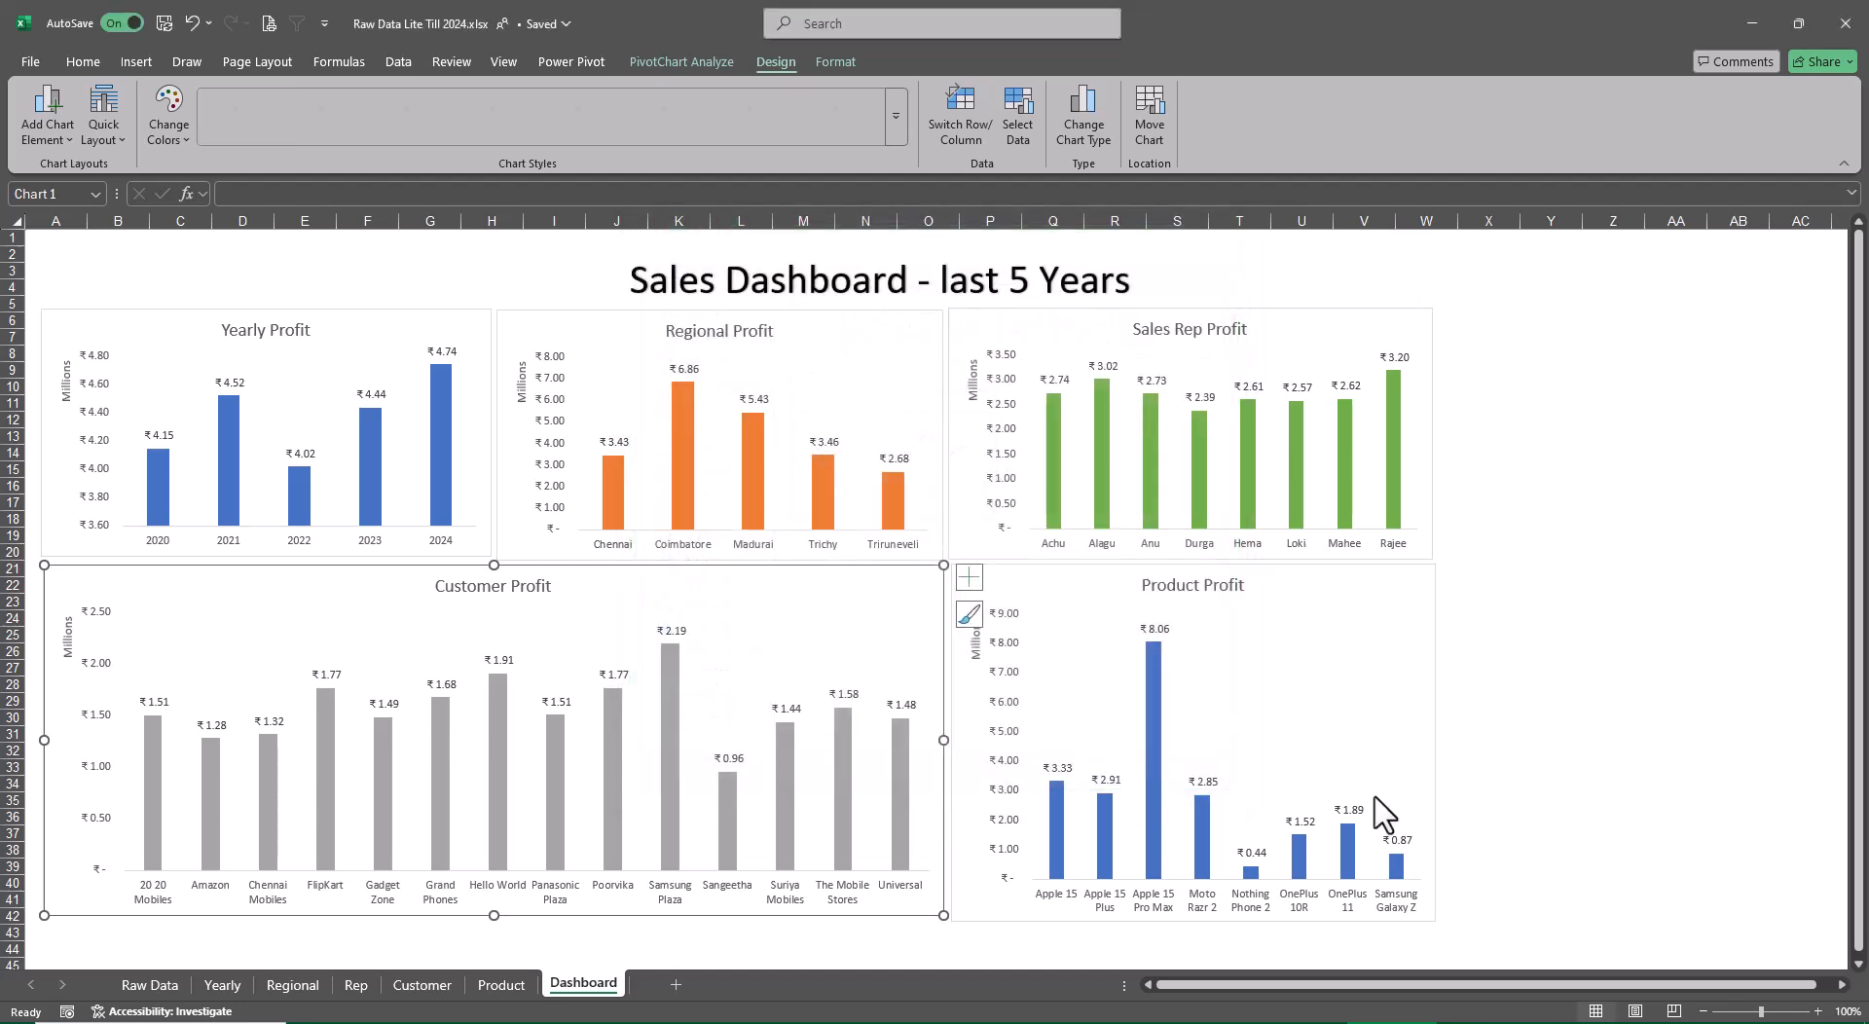
left_click(1612, 583)
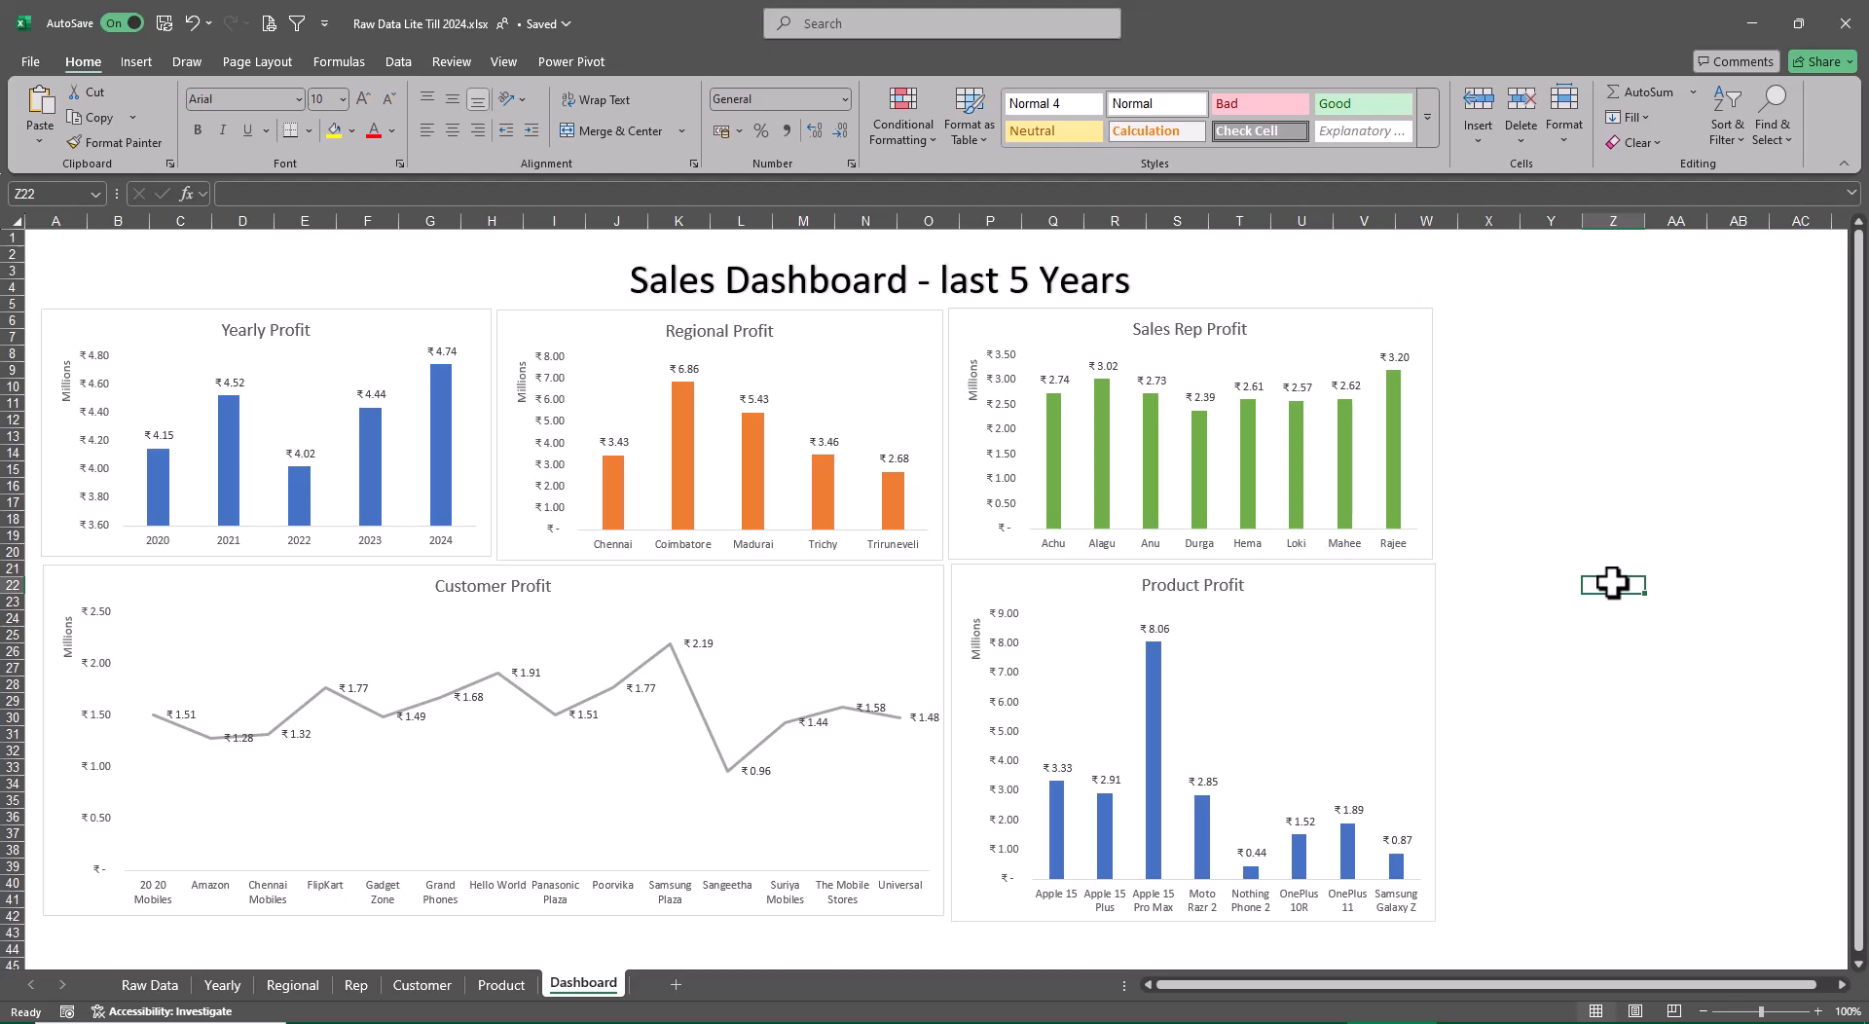
Change the Sales Rep Profit chart's type to Clustered Bar
left_click(1373, 347)
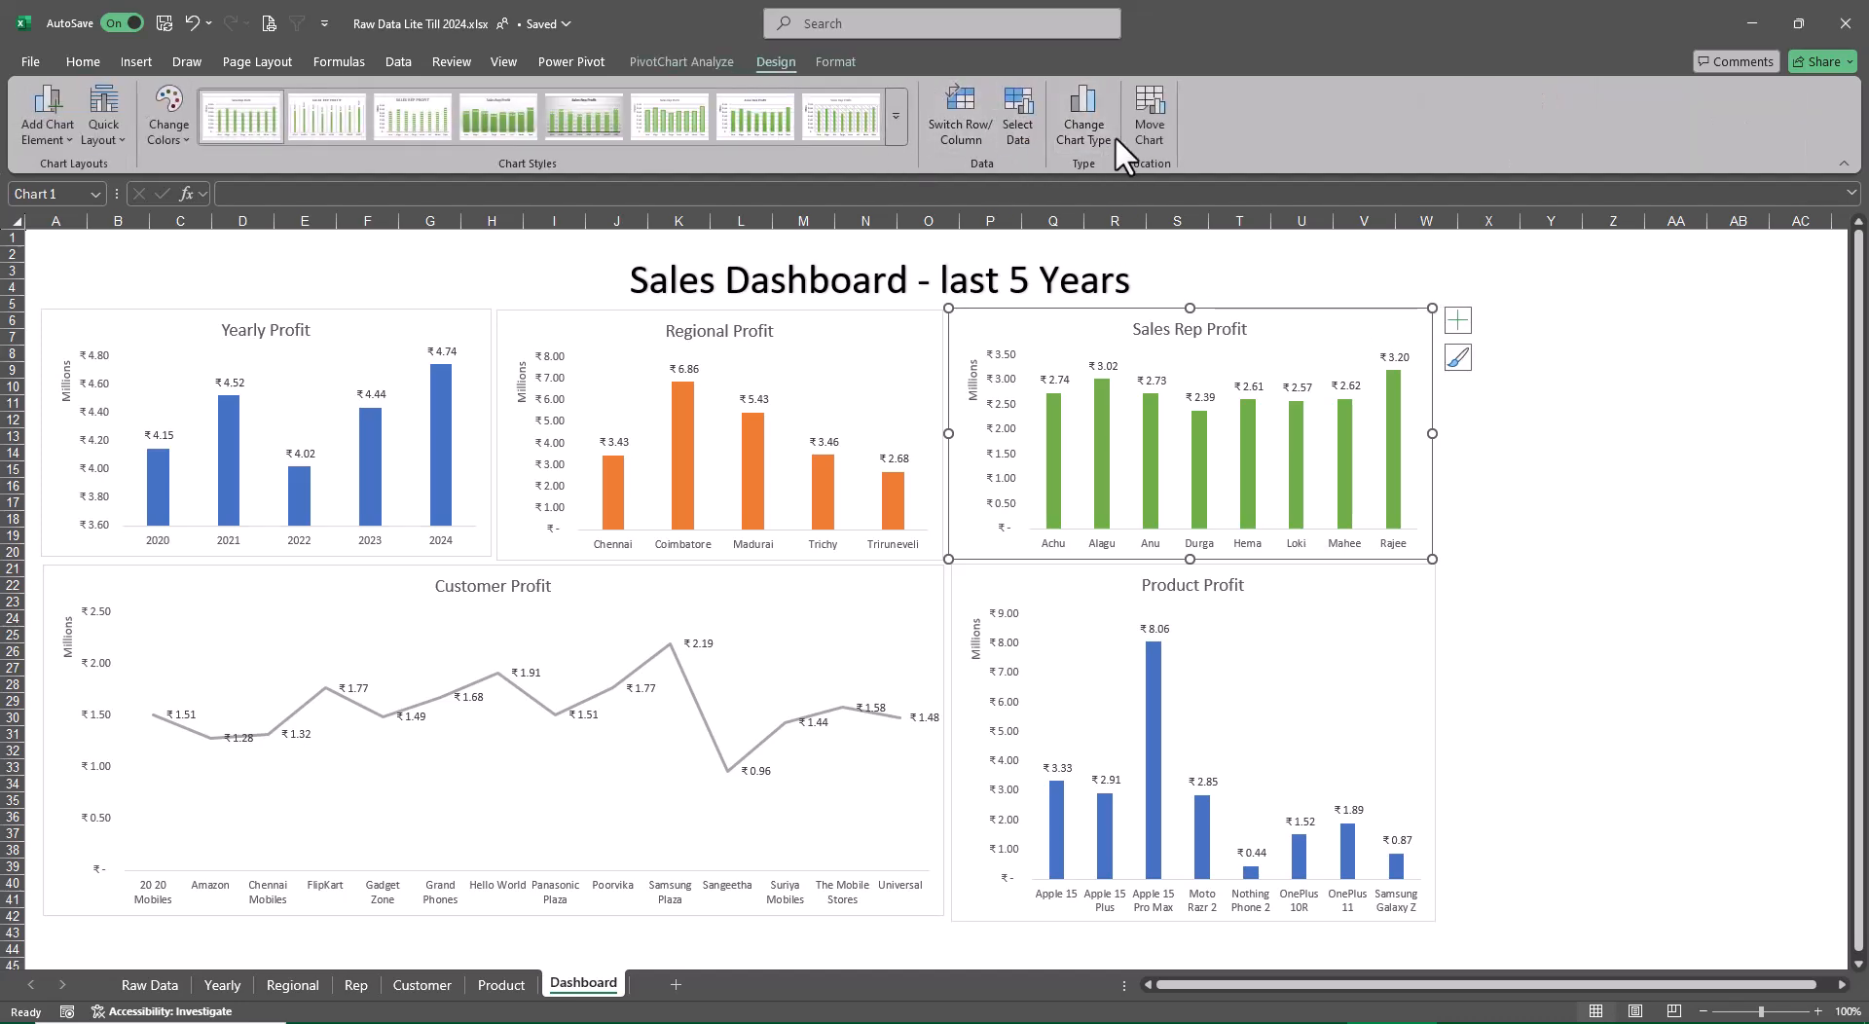
left_click(1084, 126)
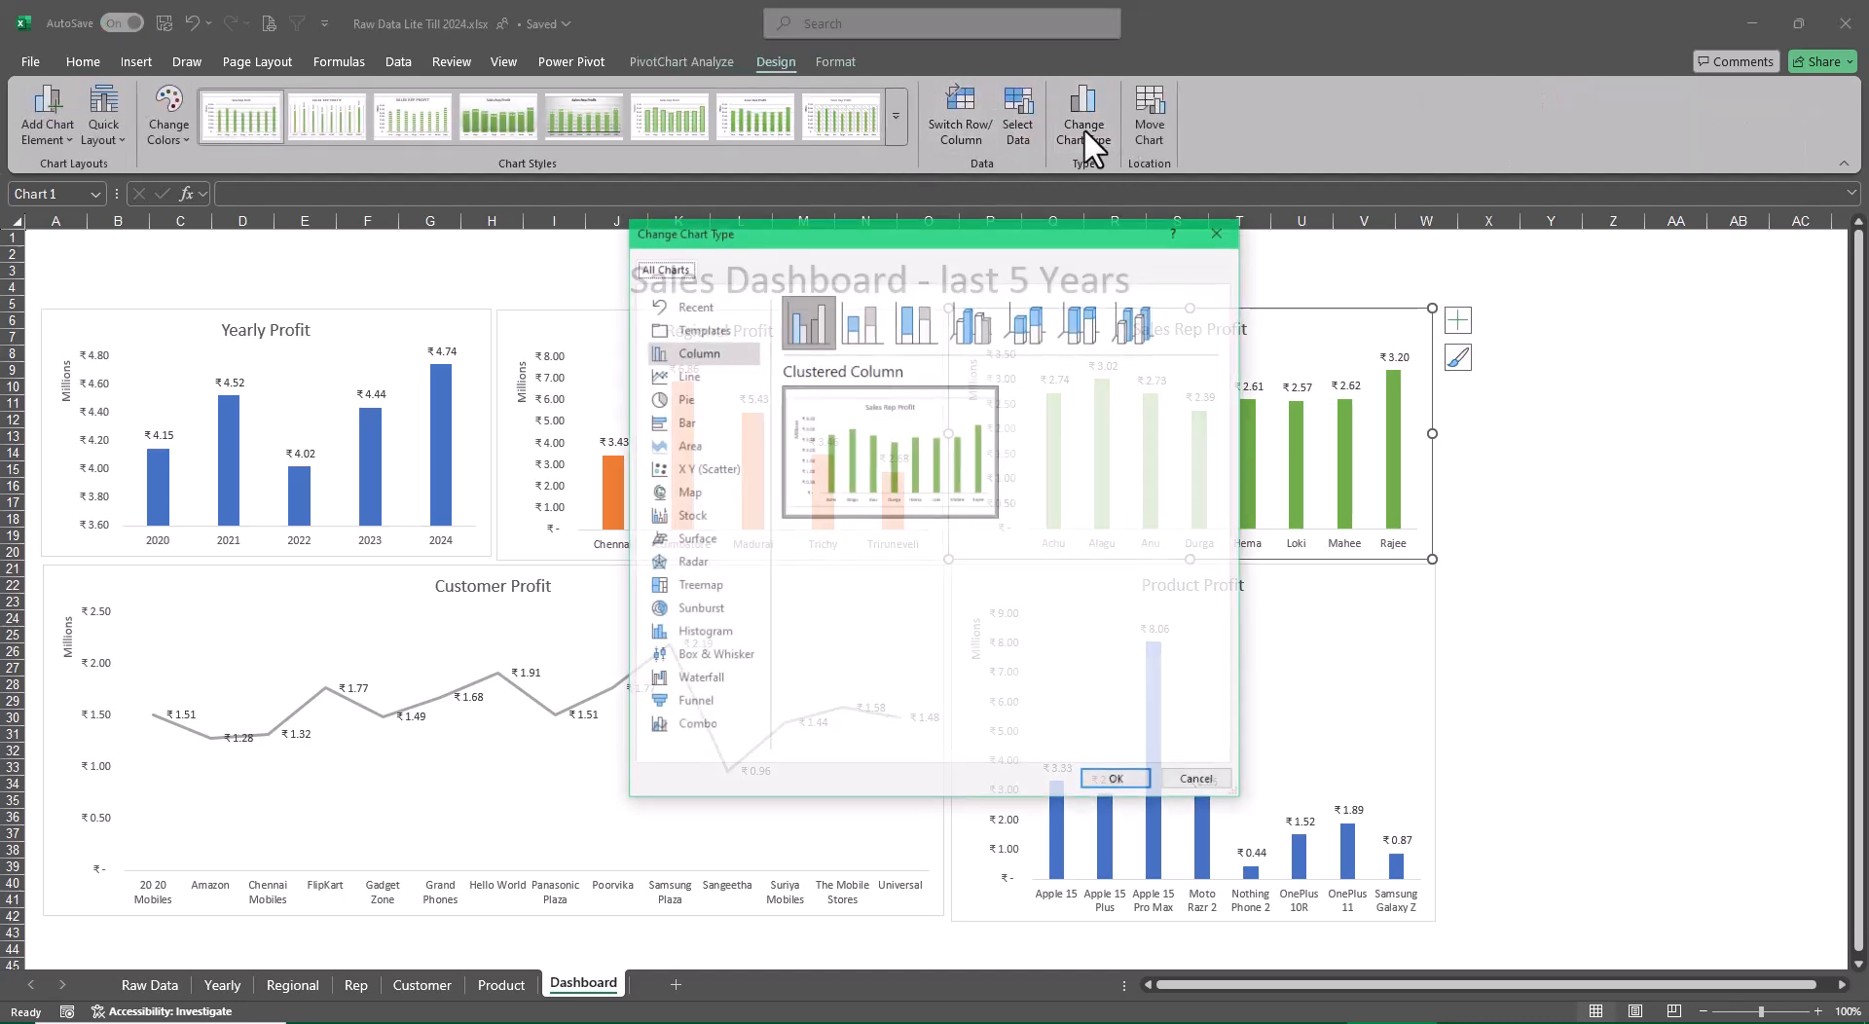
left_click(745, 440)
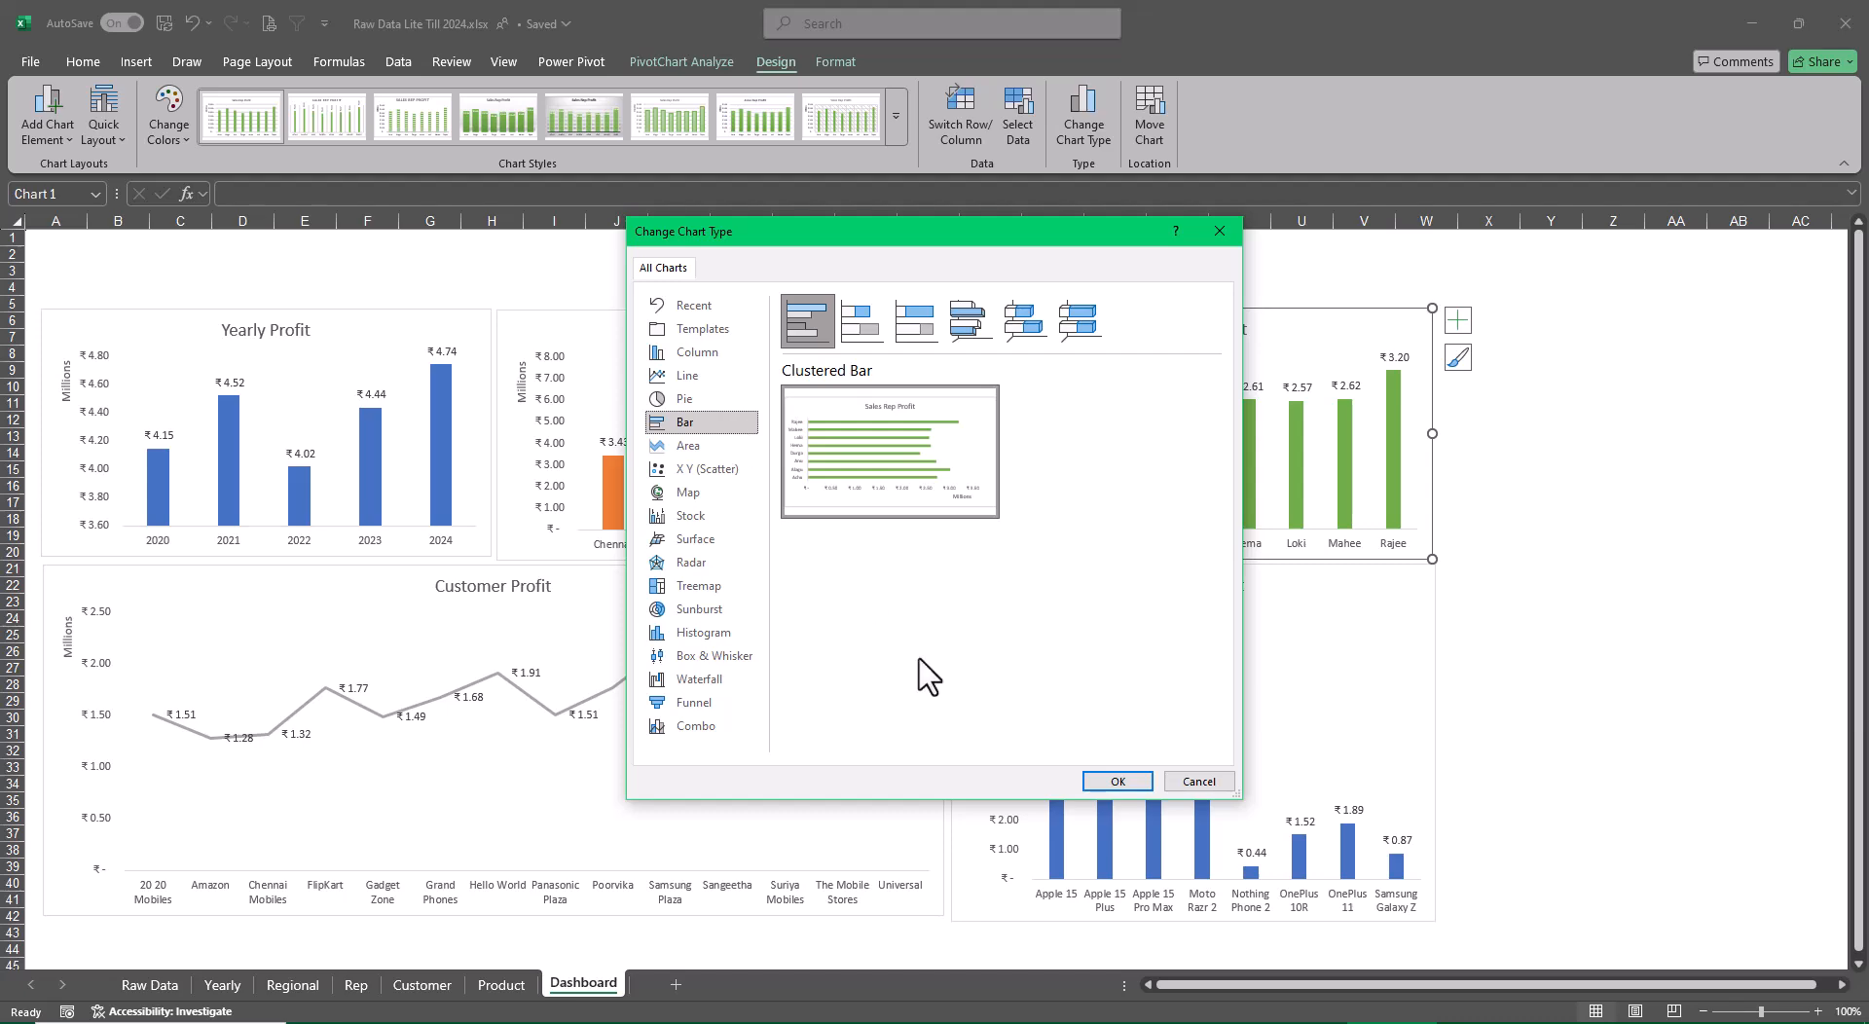
left_click(1105, 781)
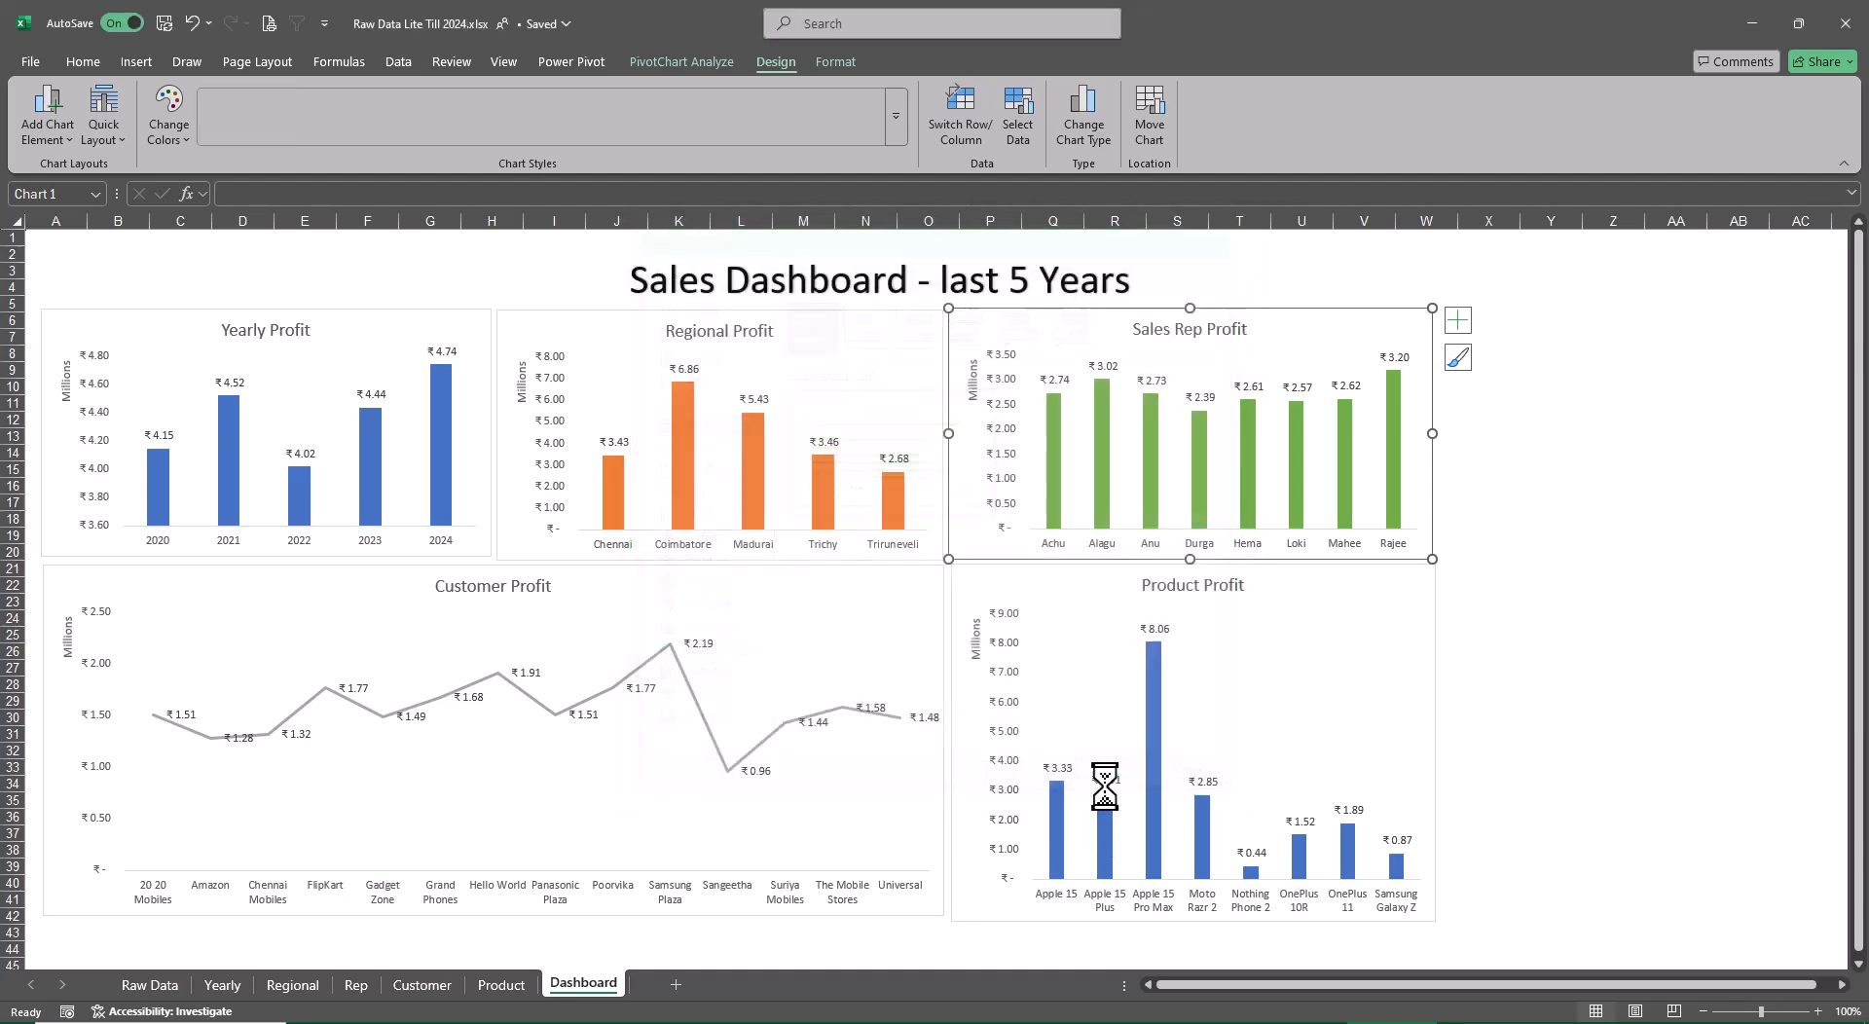
left_click(1652, 564)
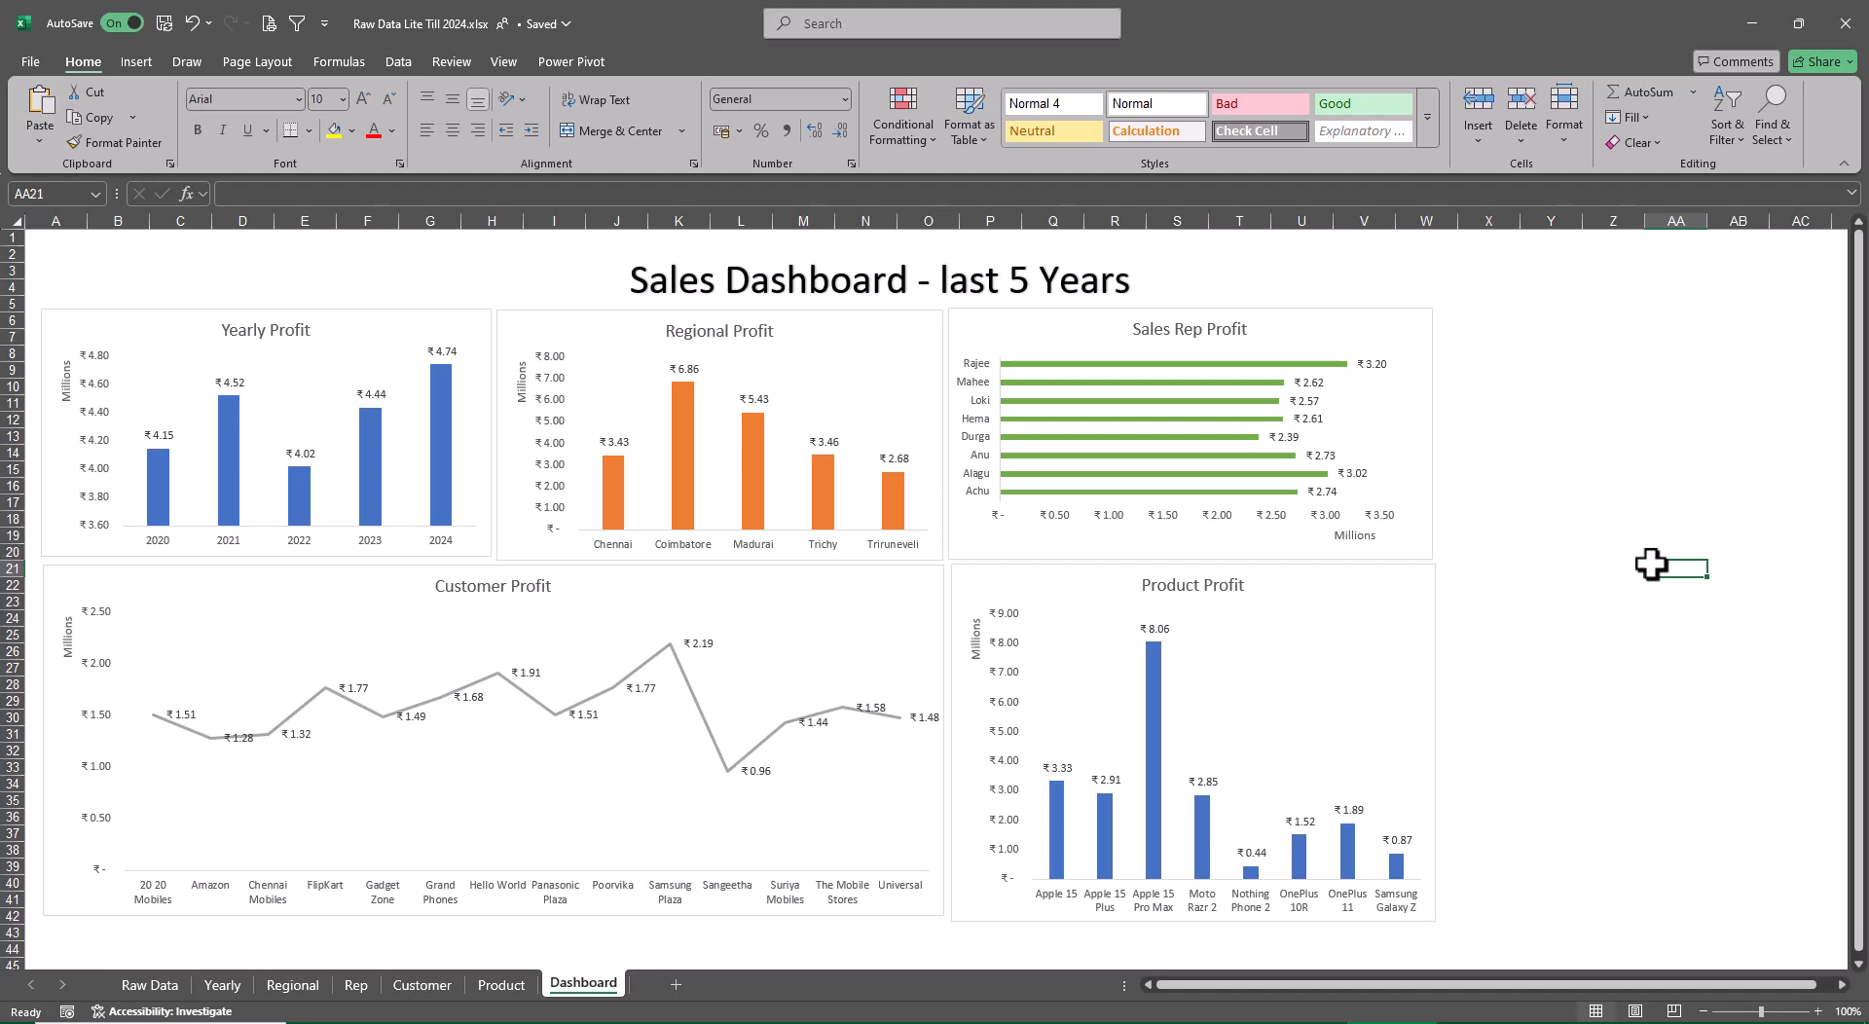
Insert slicers for Region, Sales Rep, Customer, Product and Years from the Yearly Profit chart
left_click(476, 318)
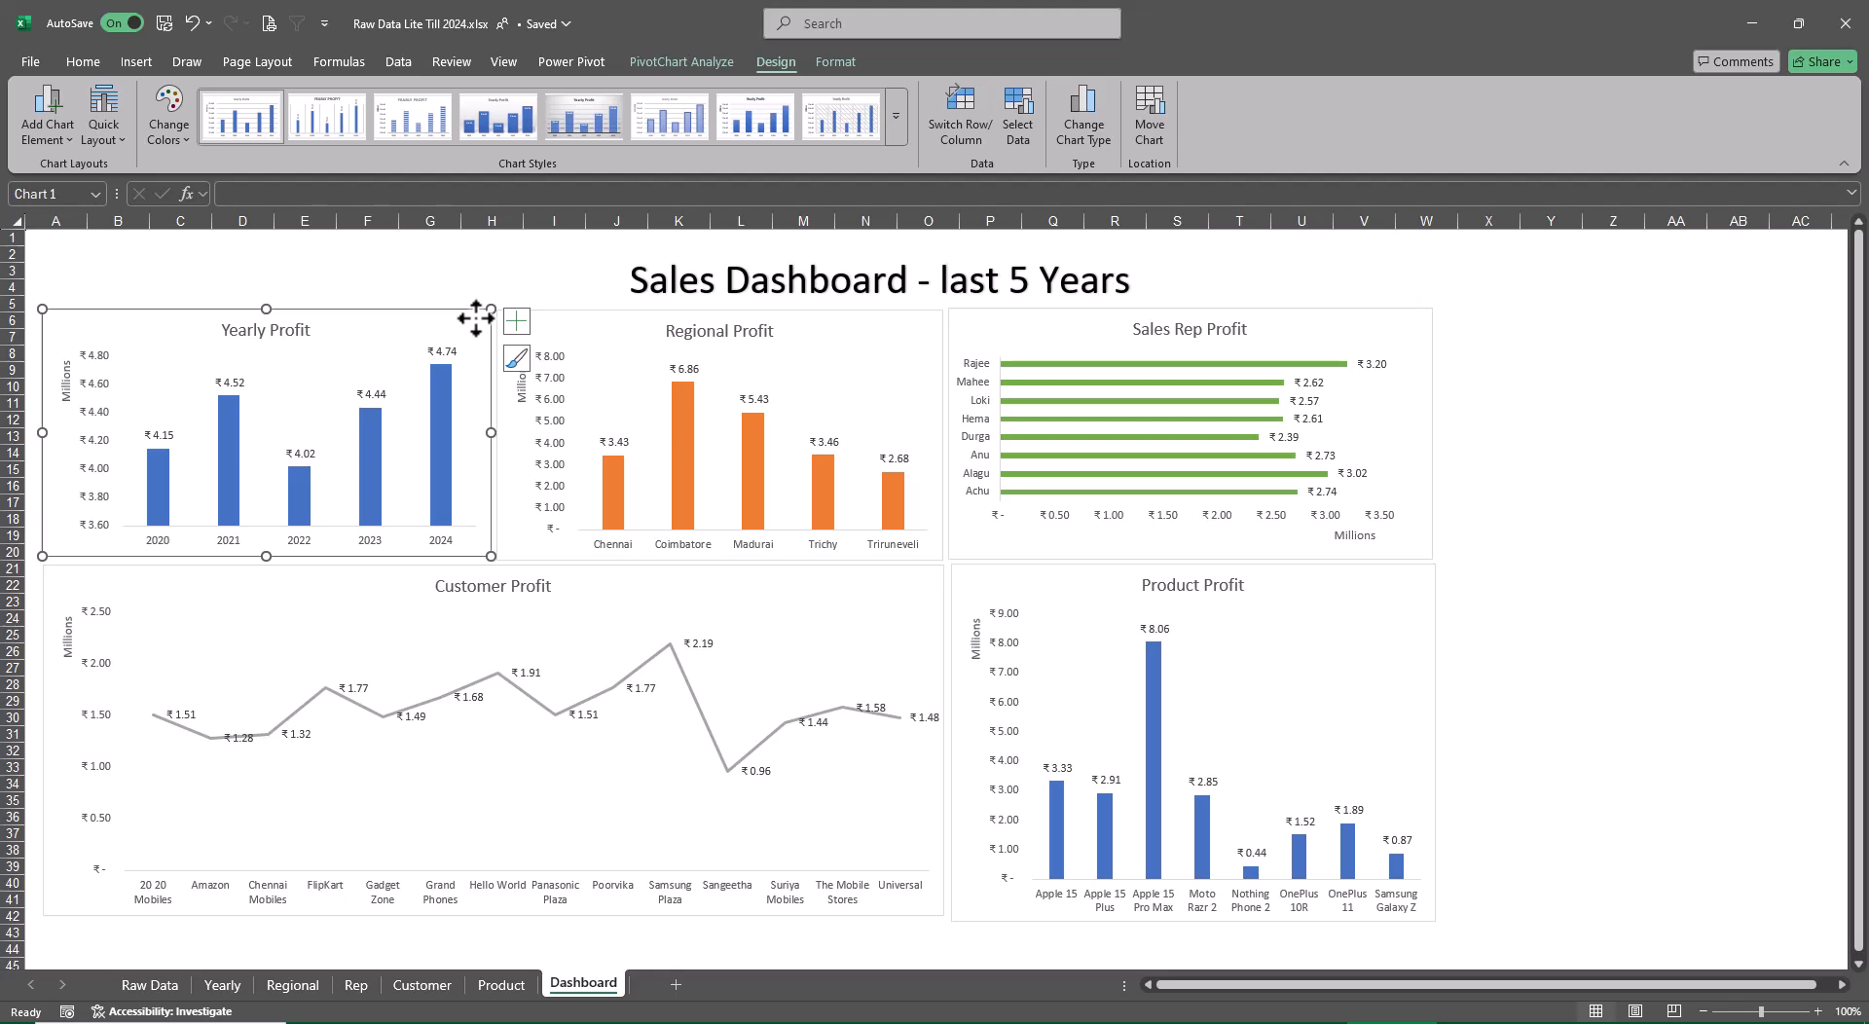
left_click(668, 61)
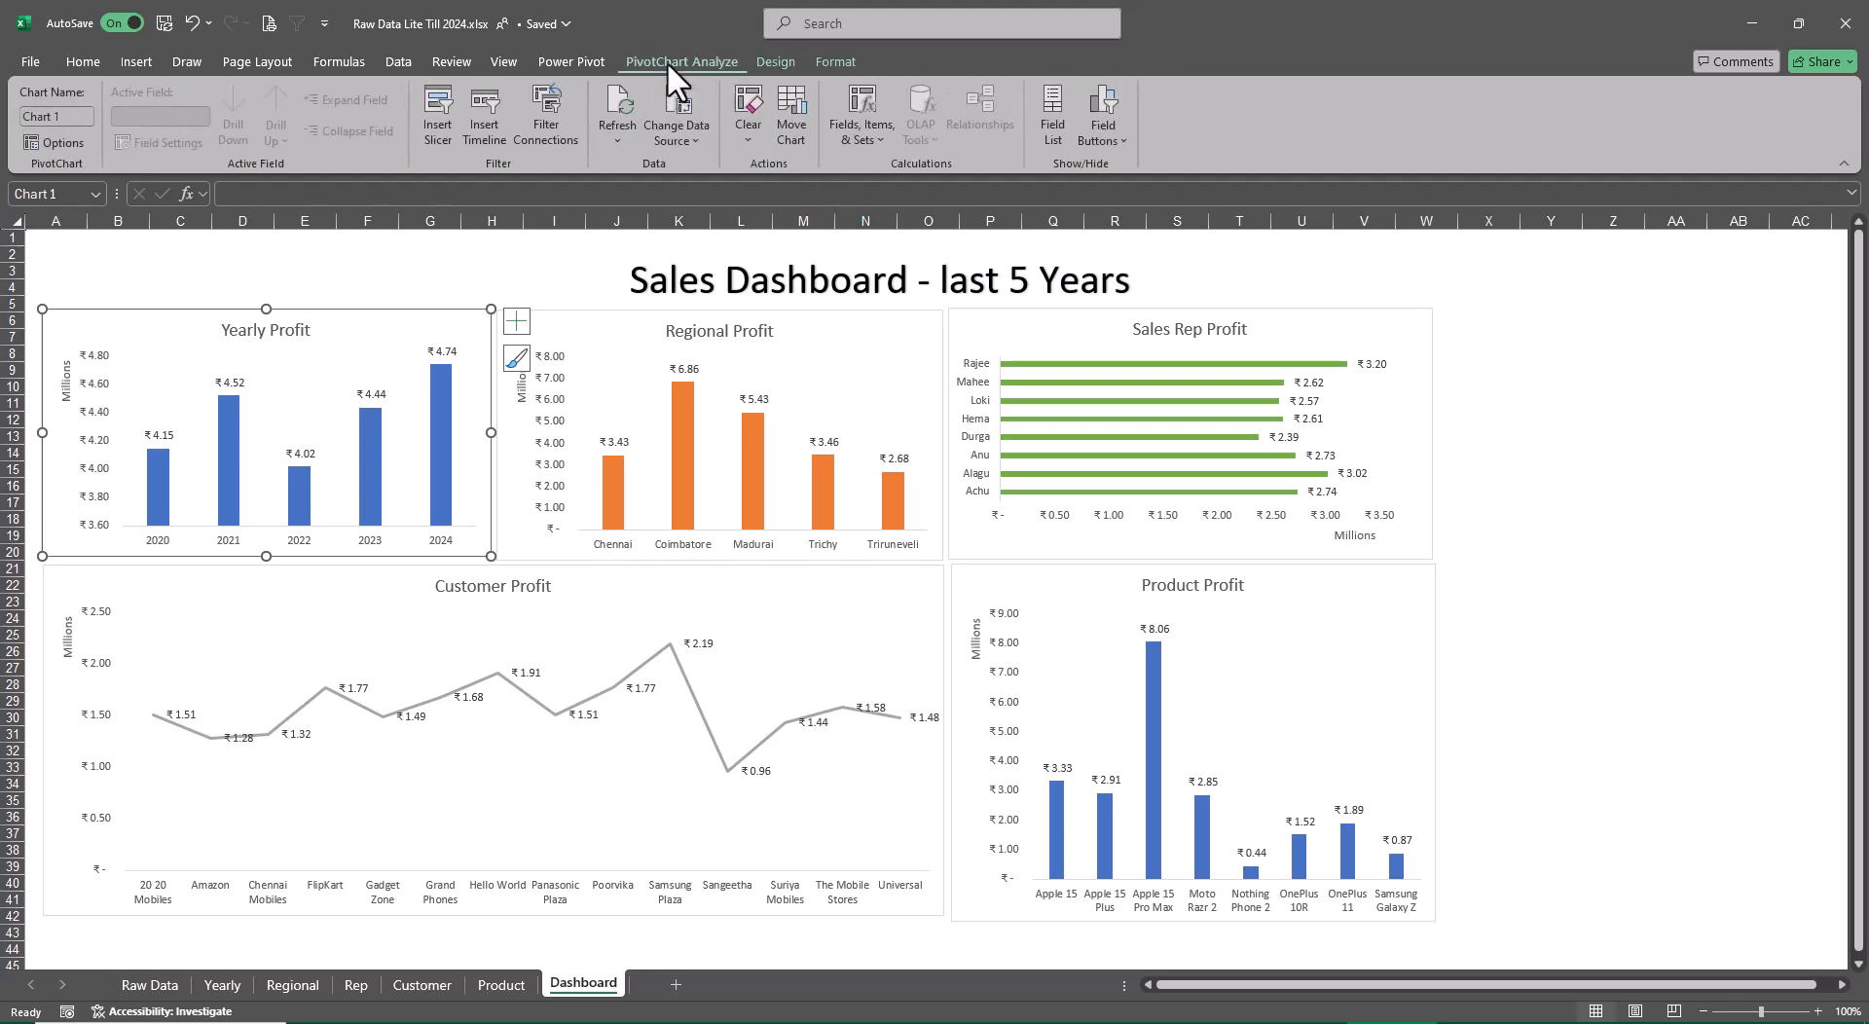
left_click(424, 95)
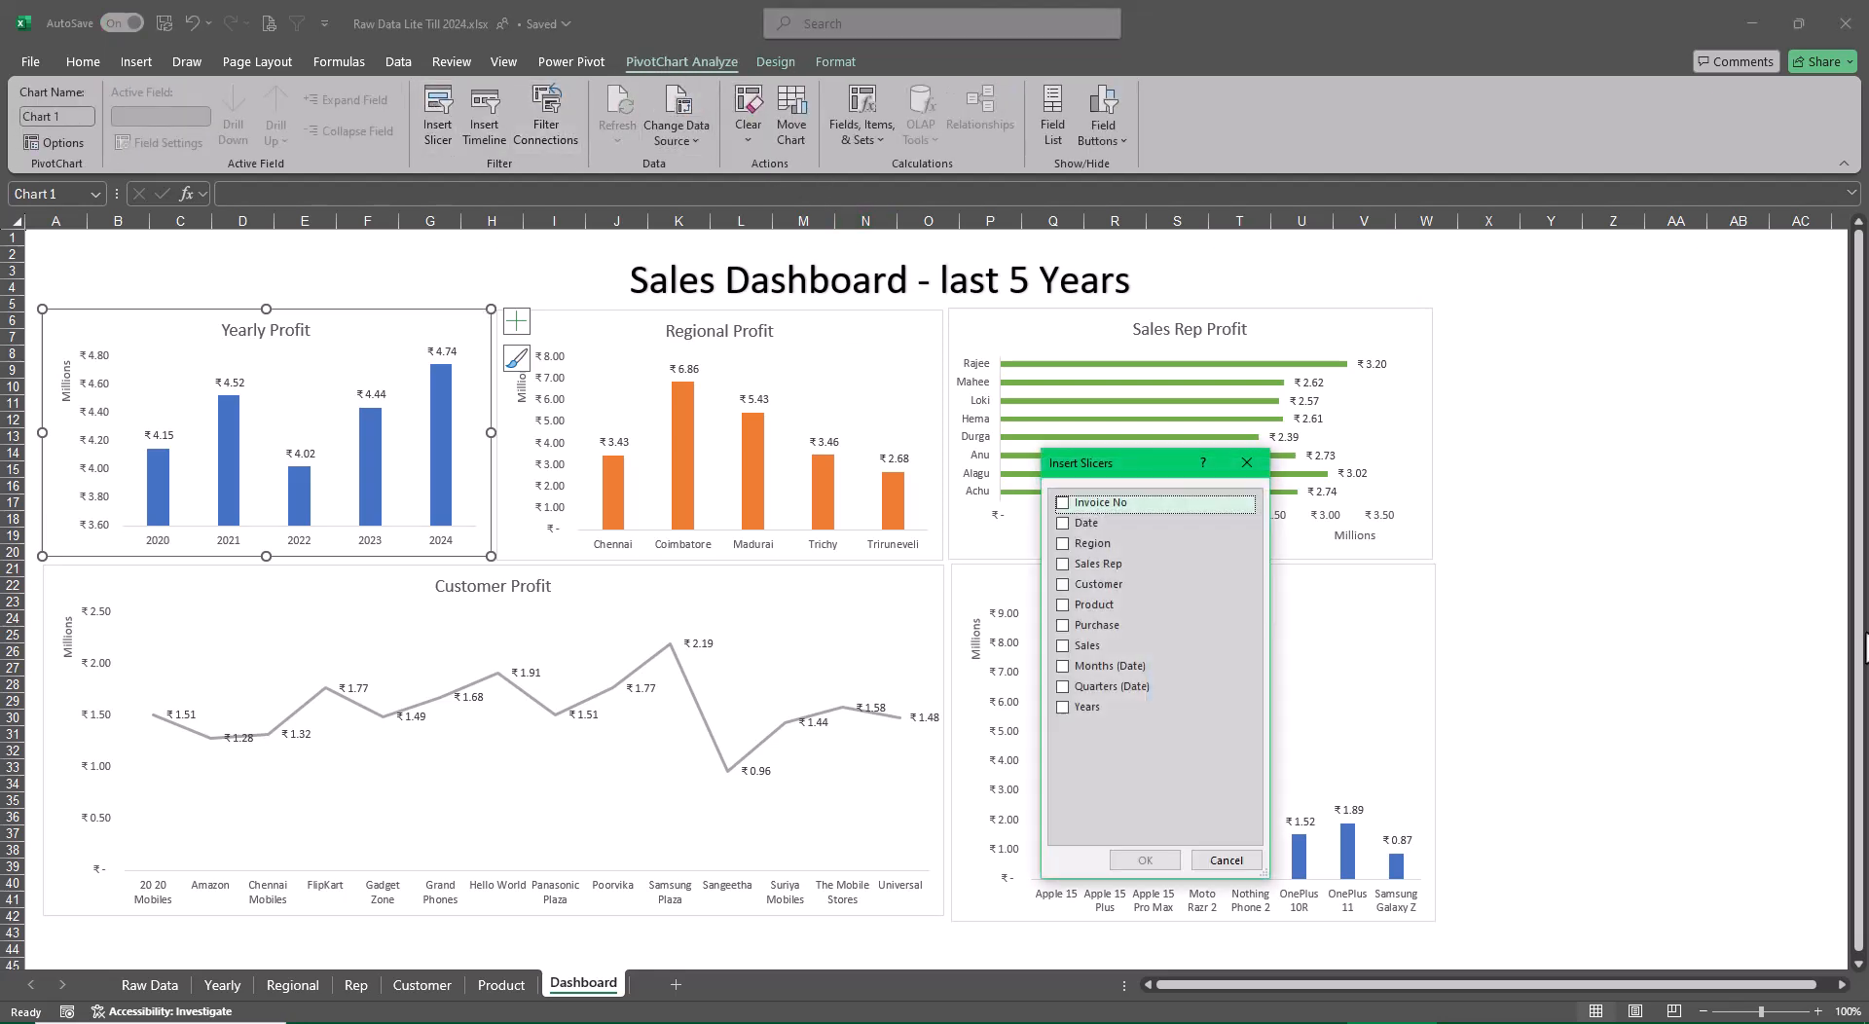
left_click_drag(1105, 475, 1537, 353)
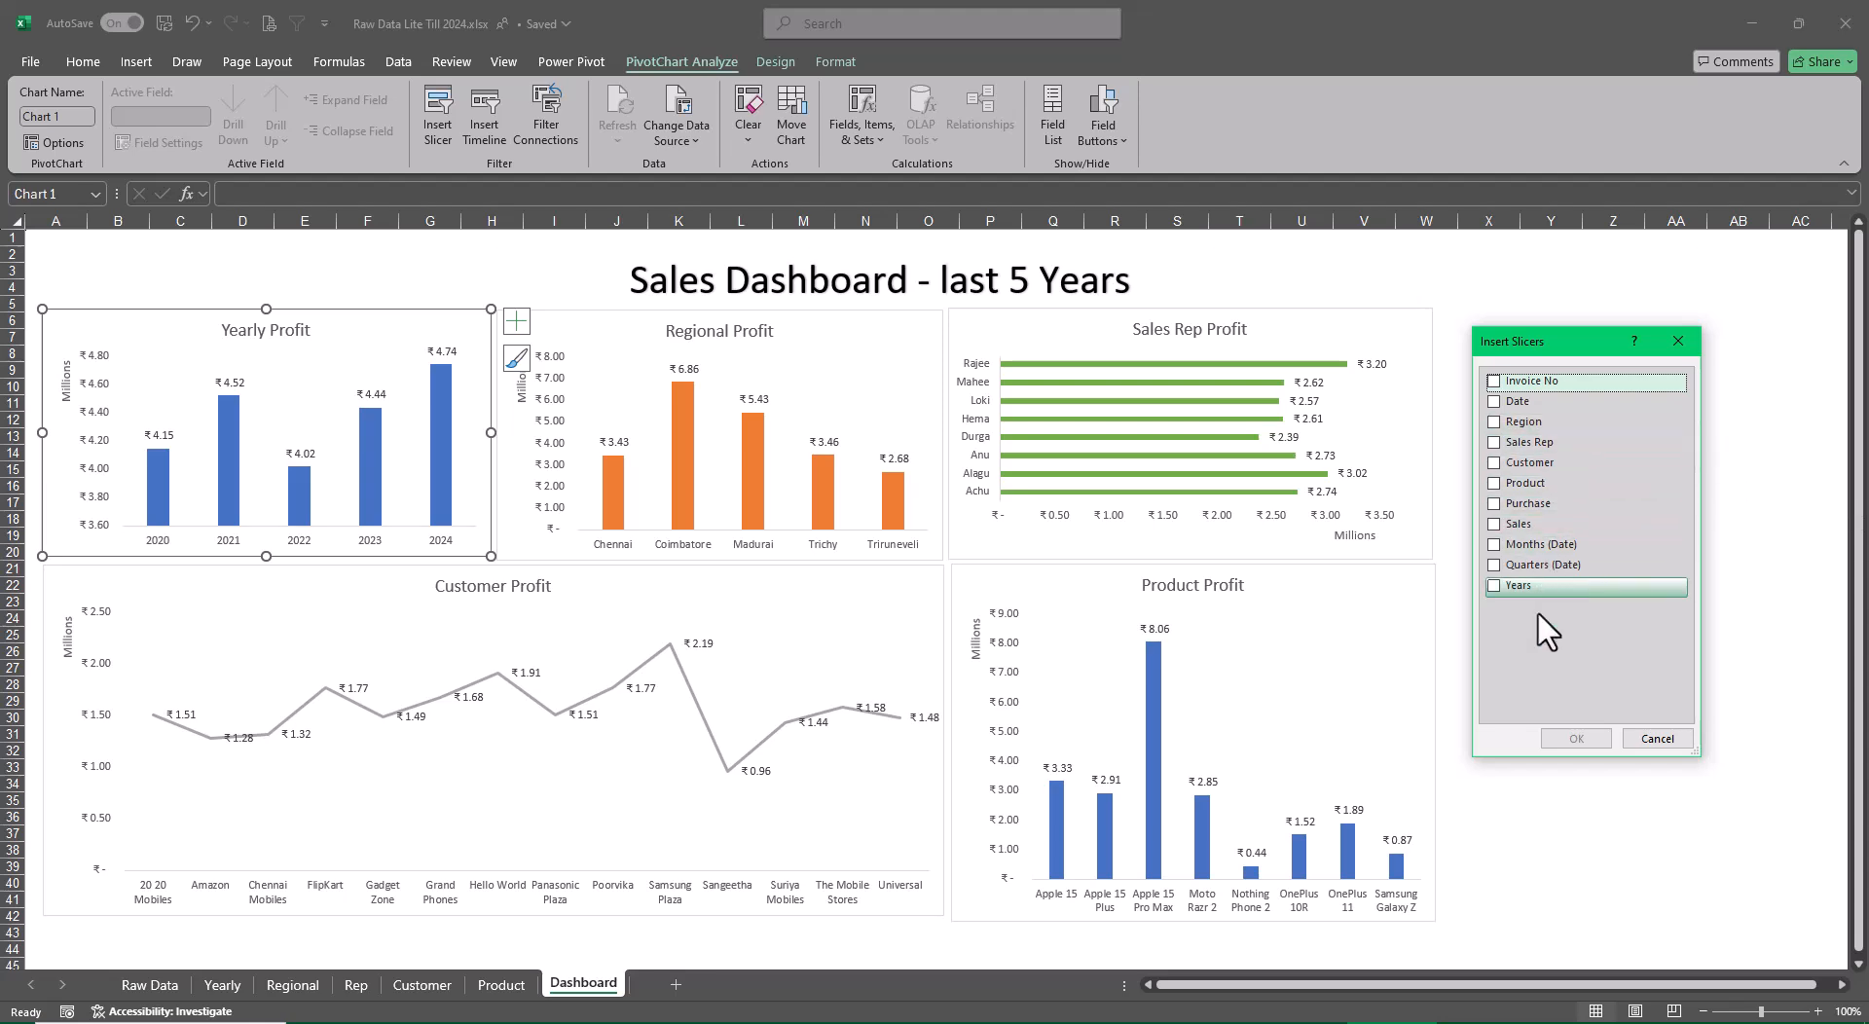
left_click(1492, 585)
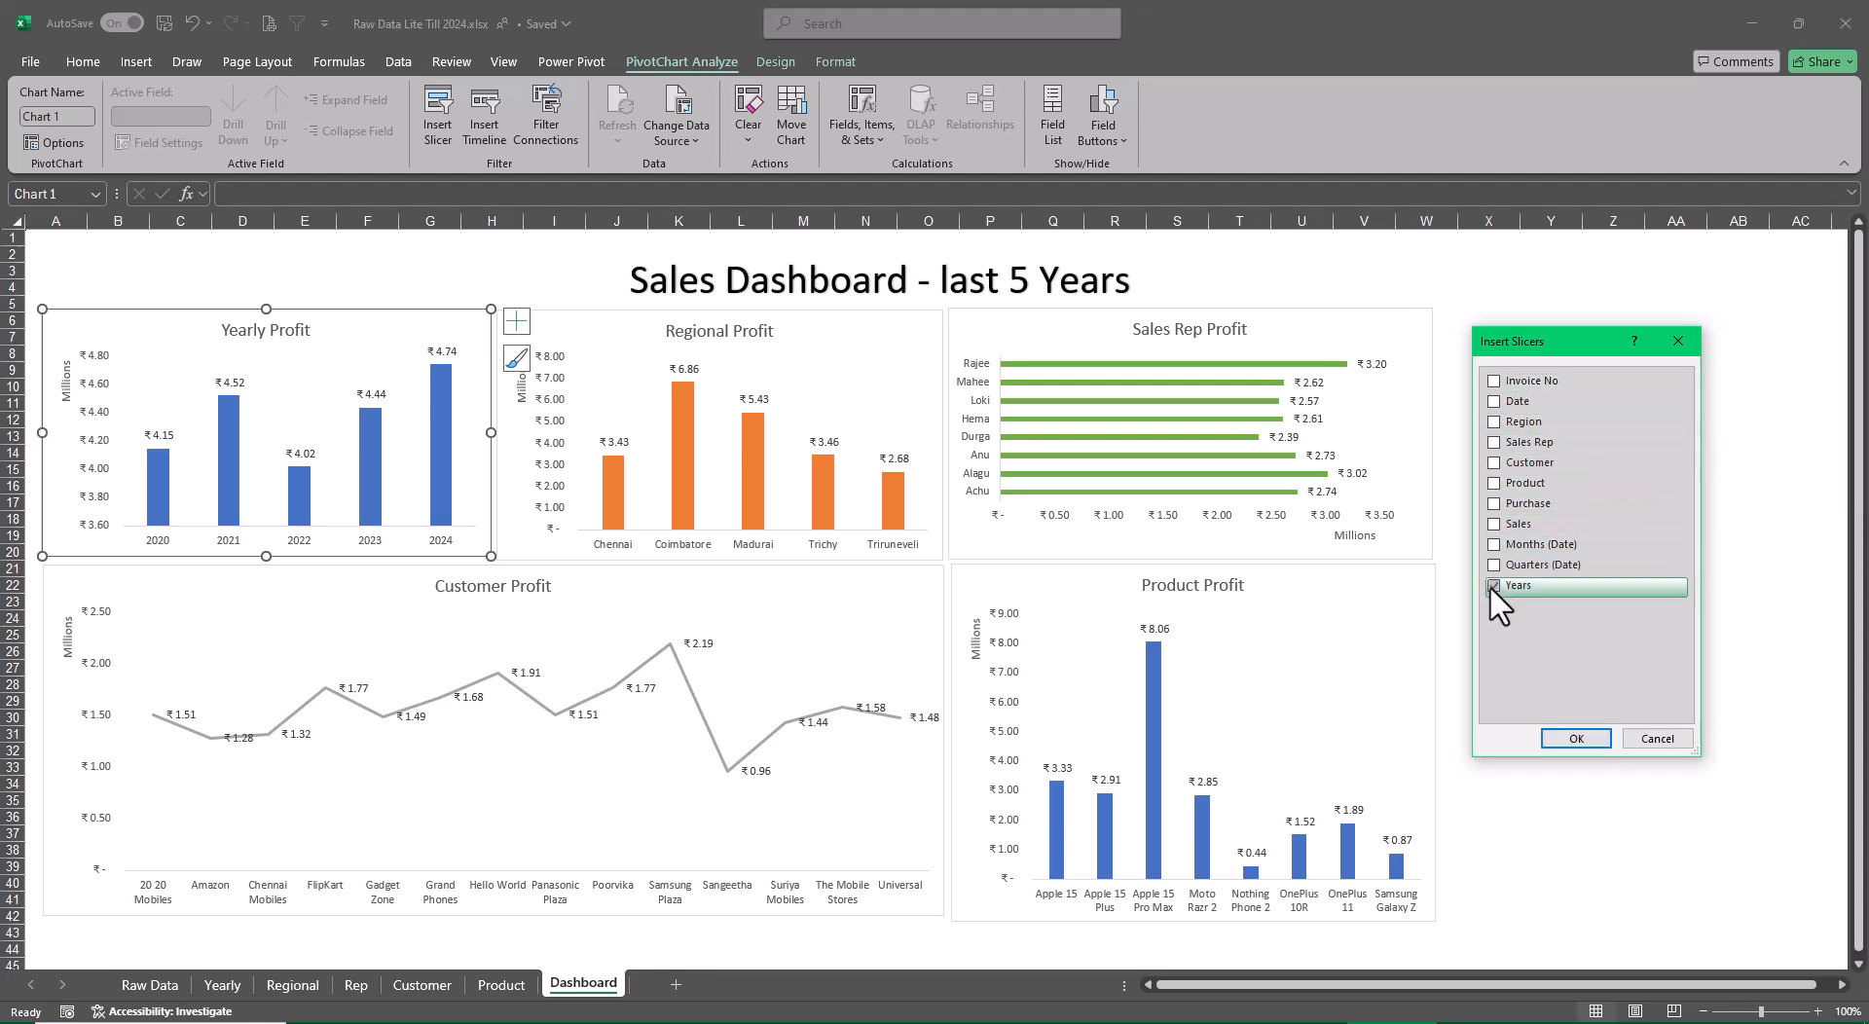
left_click(1493, 420)
left_click(1492, 441)
left_click(1492, 462)
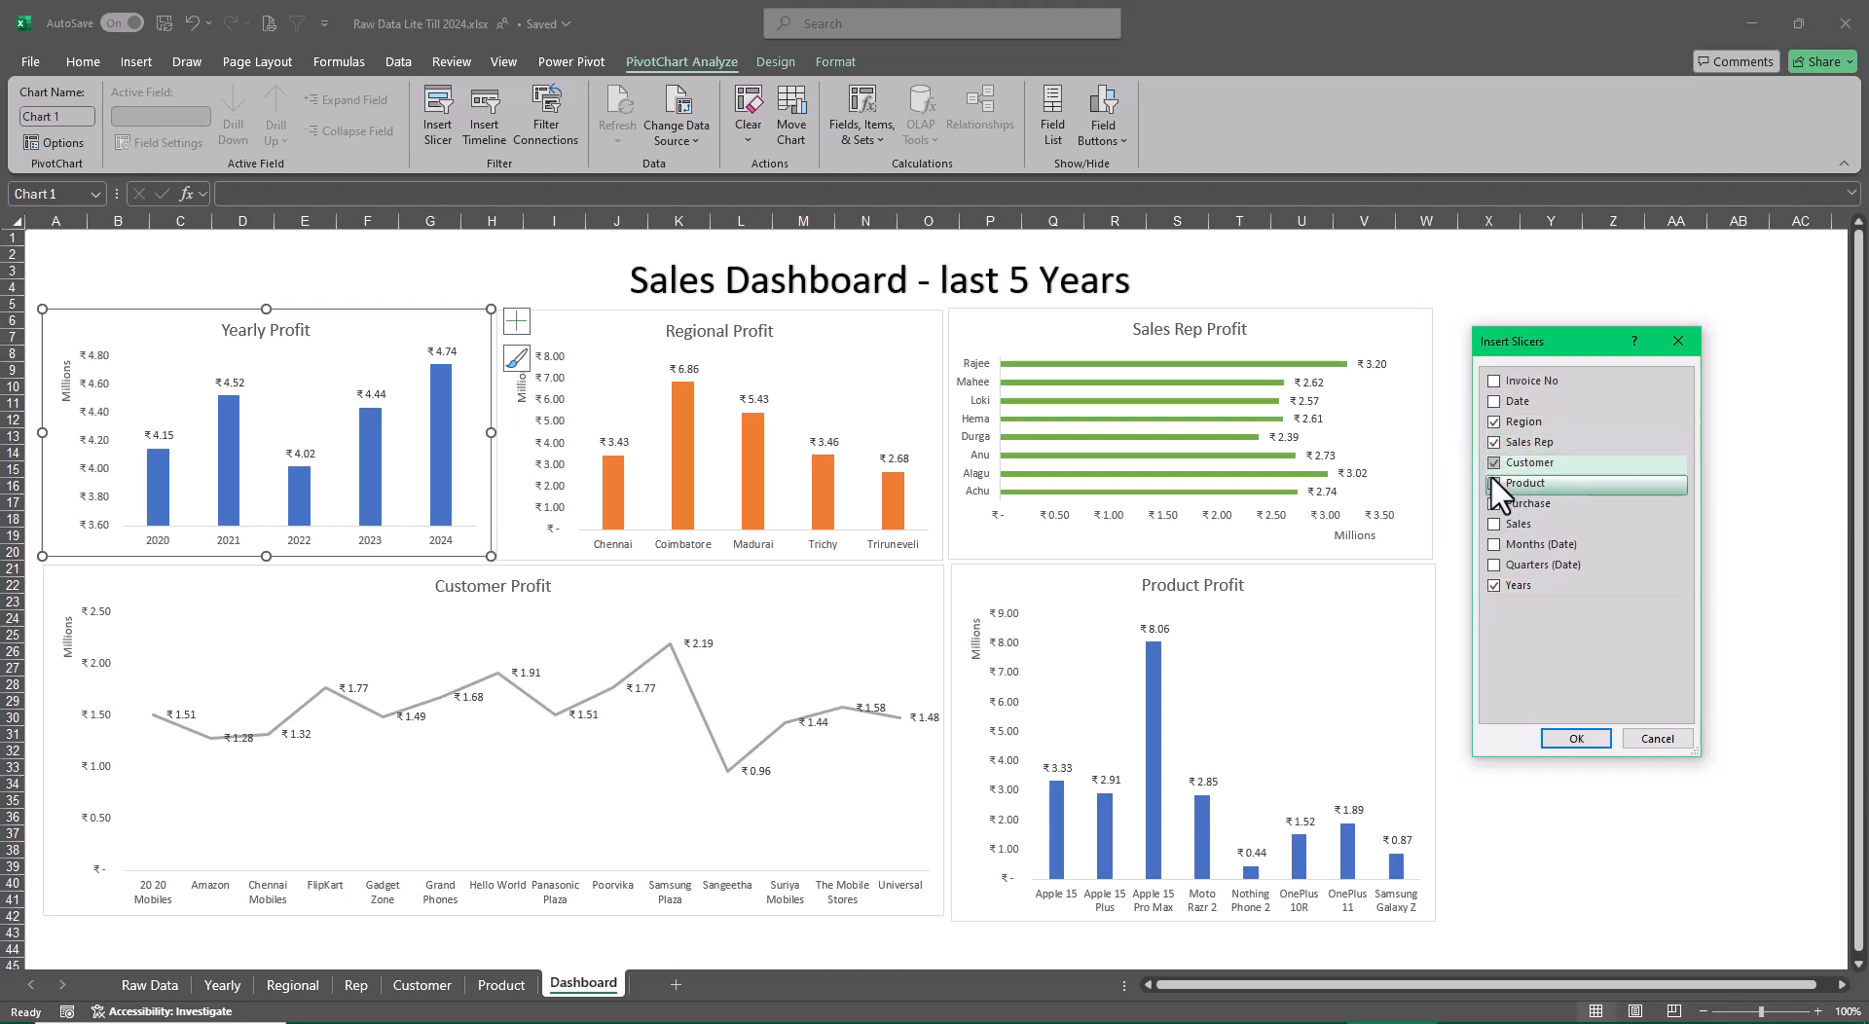
left_click(1492, 483)
left_click(1582, 742)
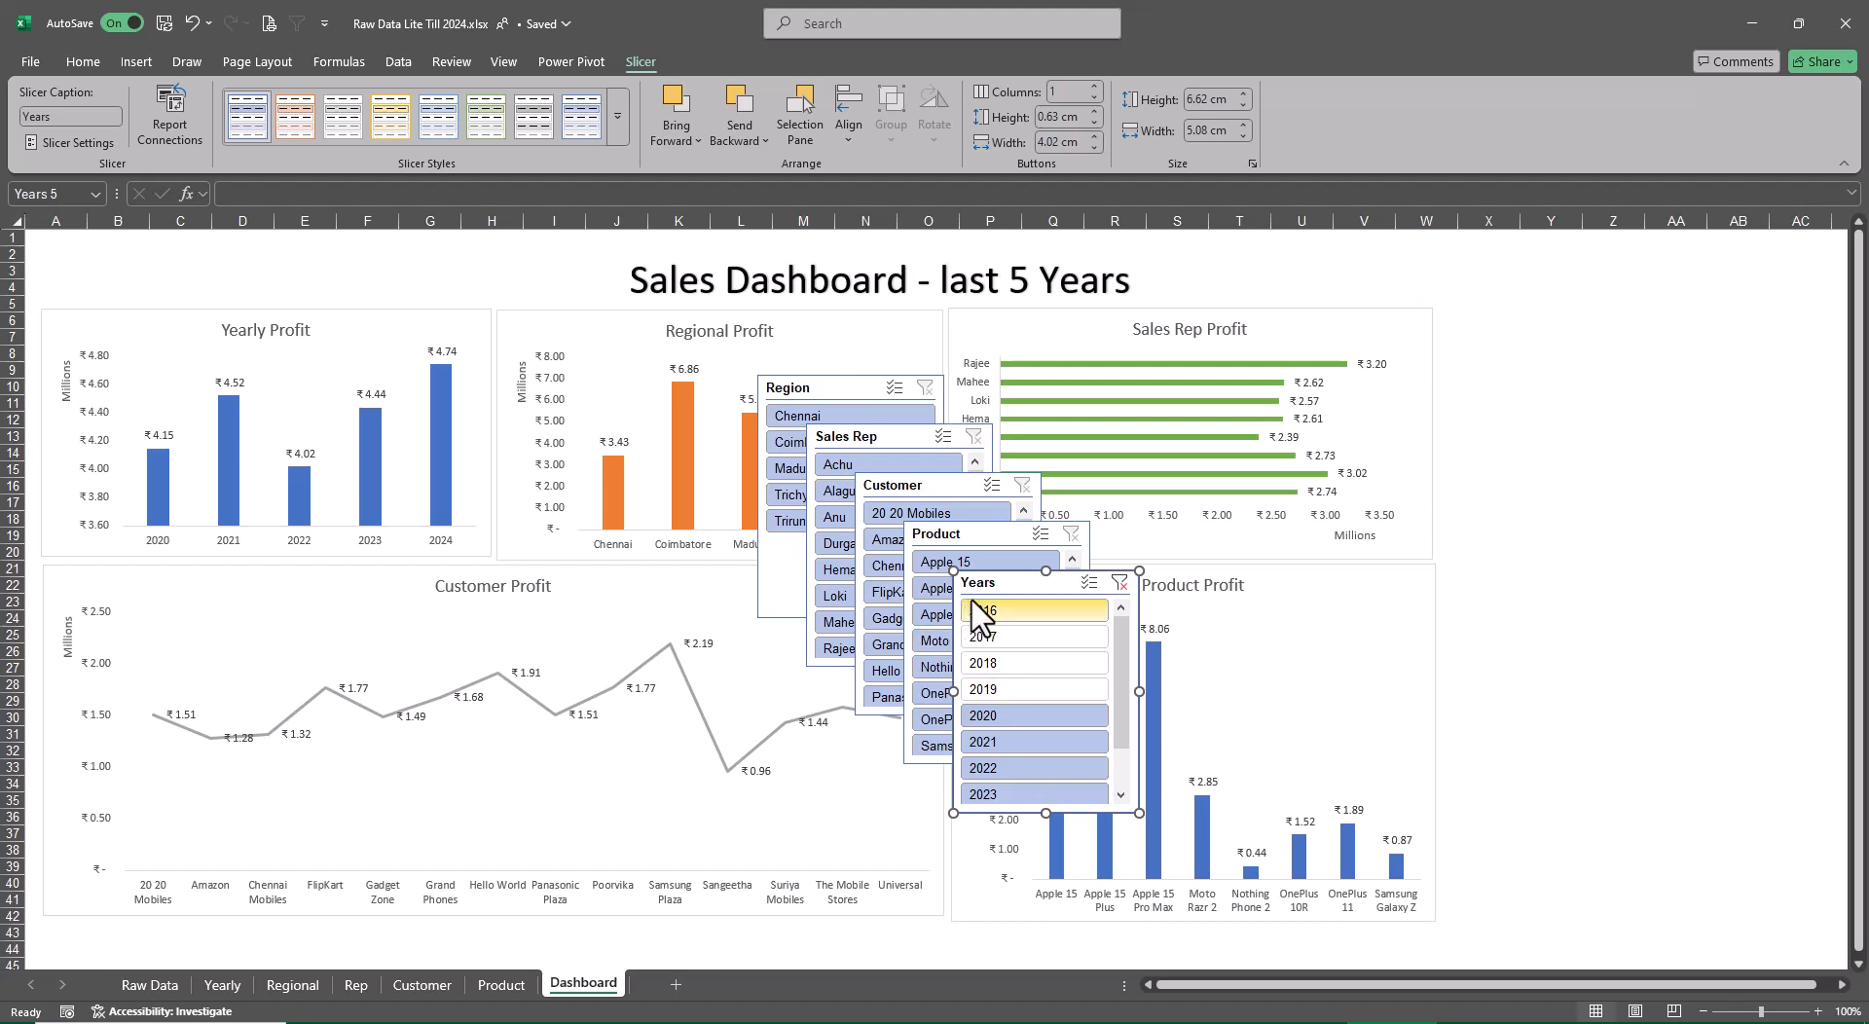
Place the Years slicer just right of the Sales Rep Profit chart, set it to 3 columns and shorten it to about 3.2 cm high
left_click_drag(976, 582, 1484, 331)
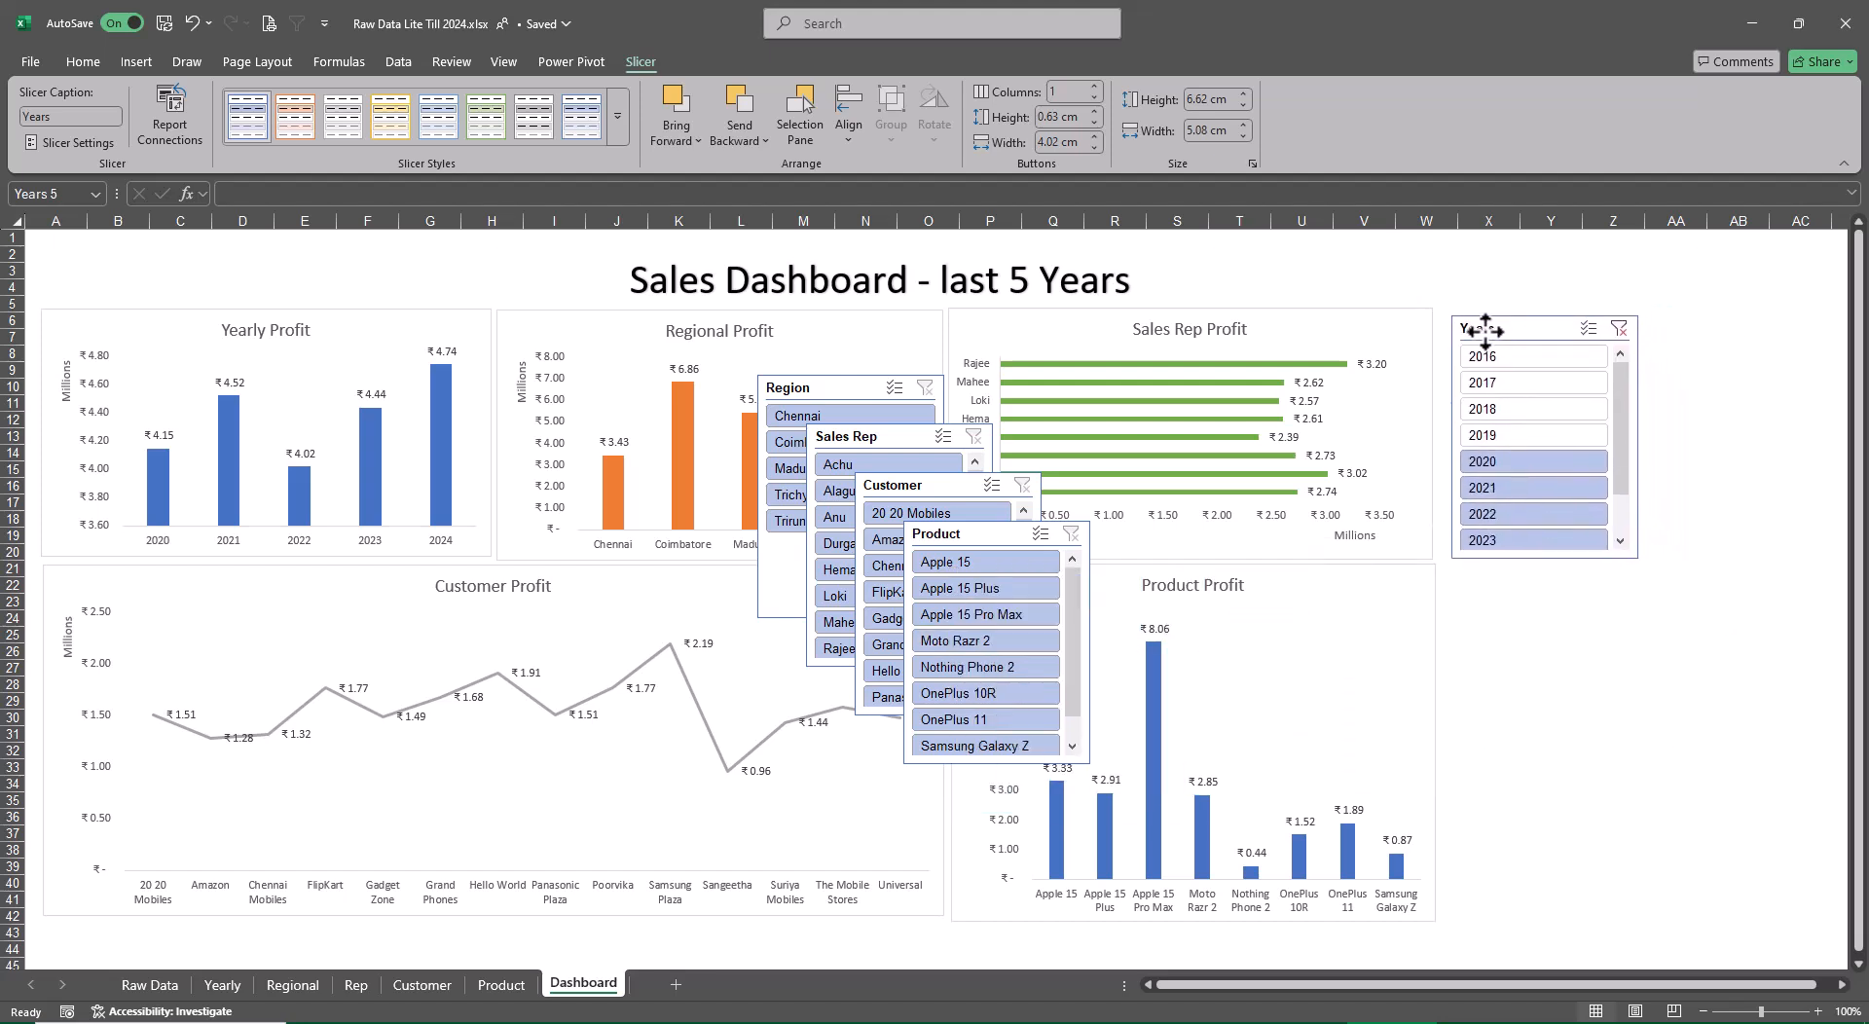
left_click(1095, 87)
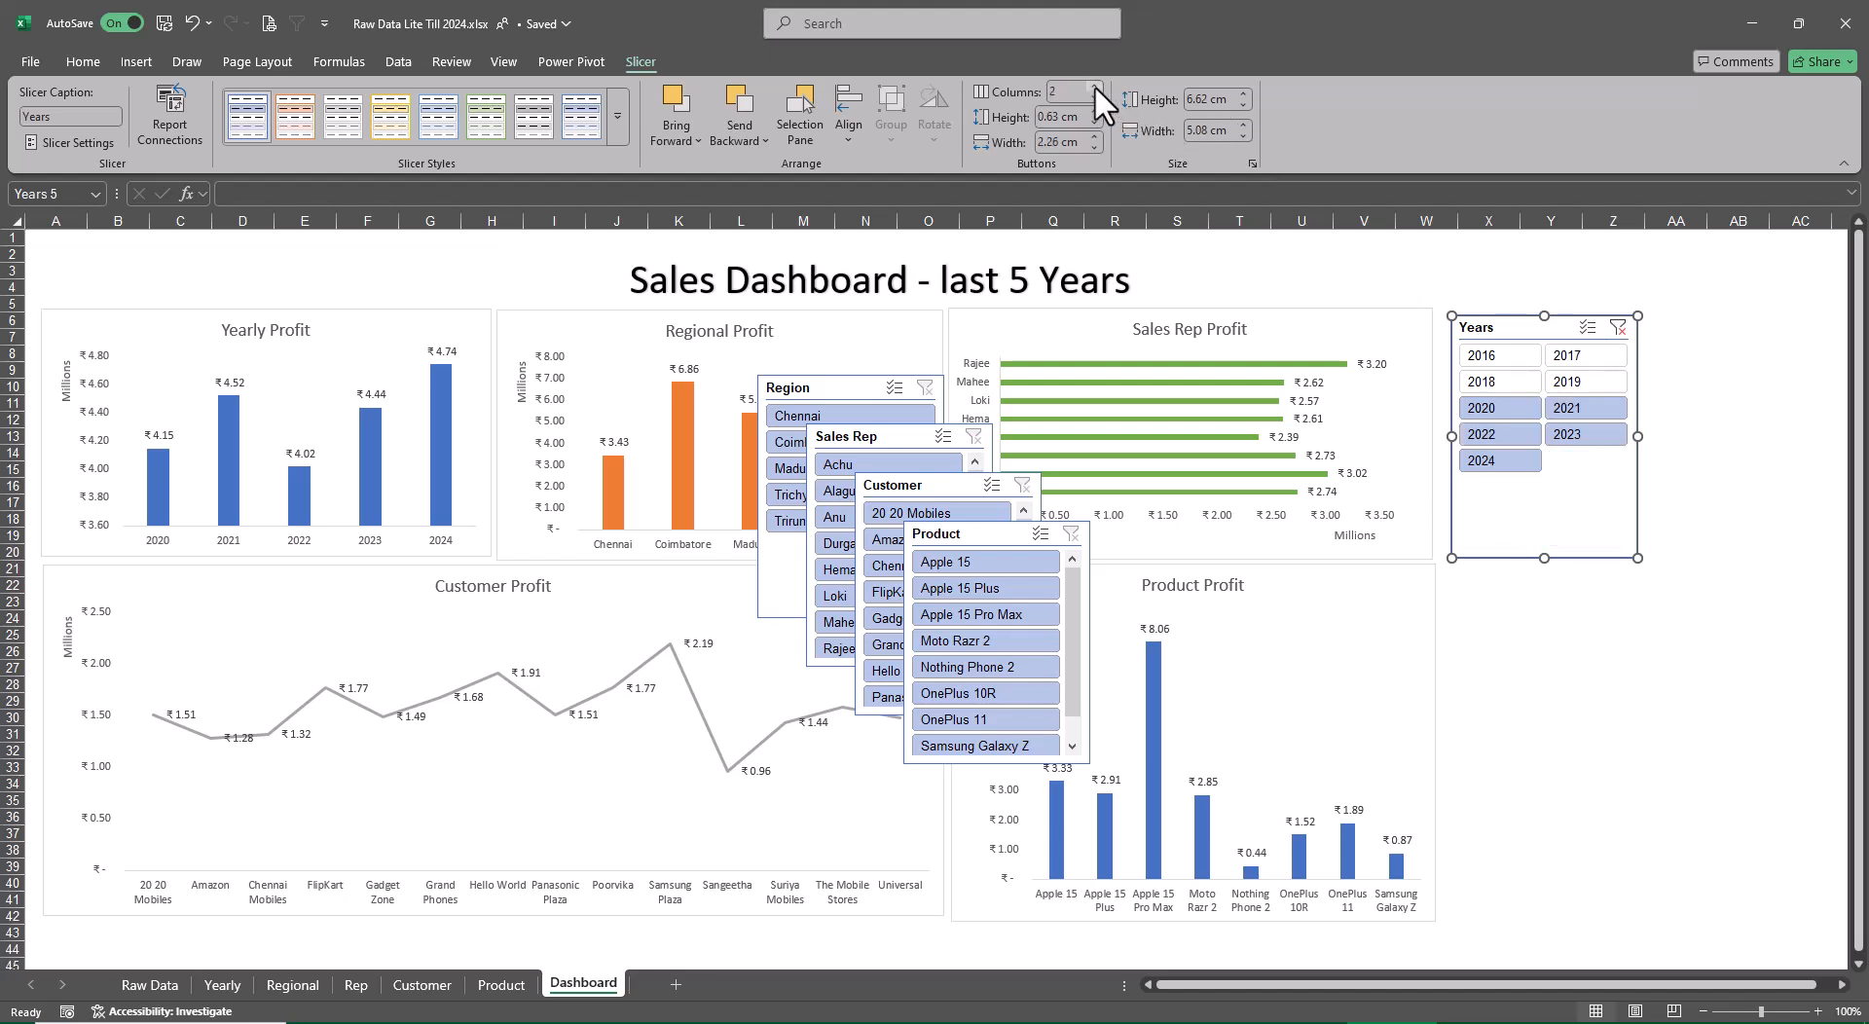
left_click(1095, 87)
left_click_drag(1544, 558, 1545, 434)
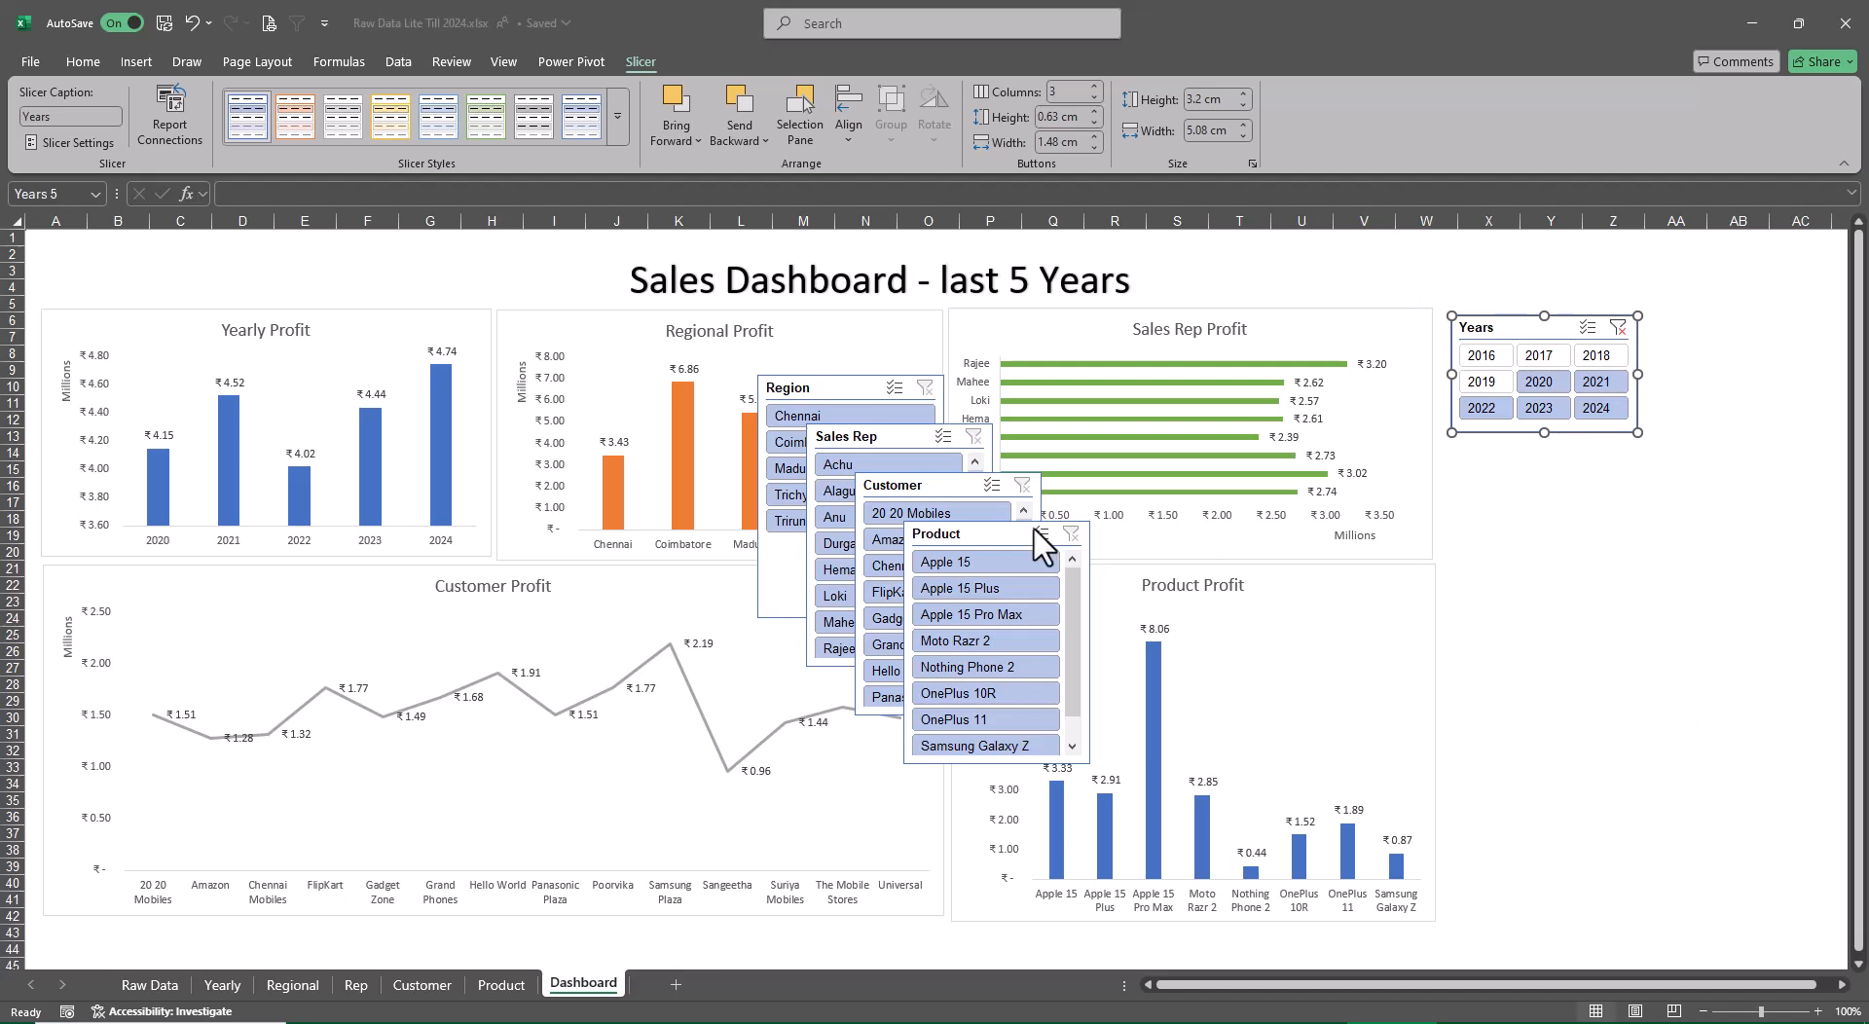
Apply the first Dark slicer style, the blue one, to the Years slicer
left_click(617, 117)
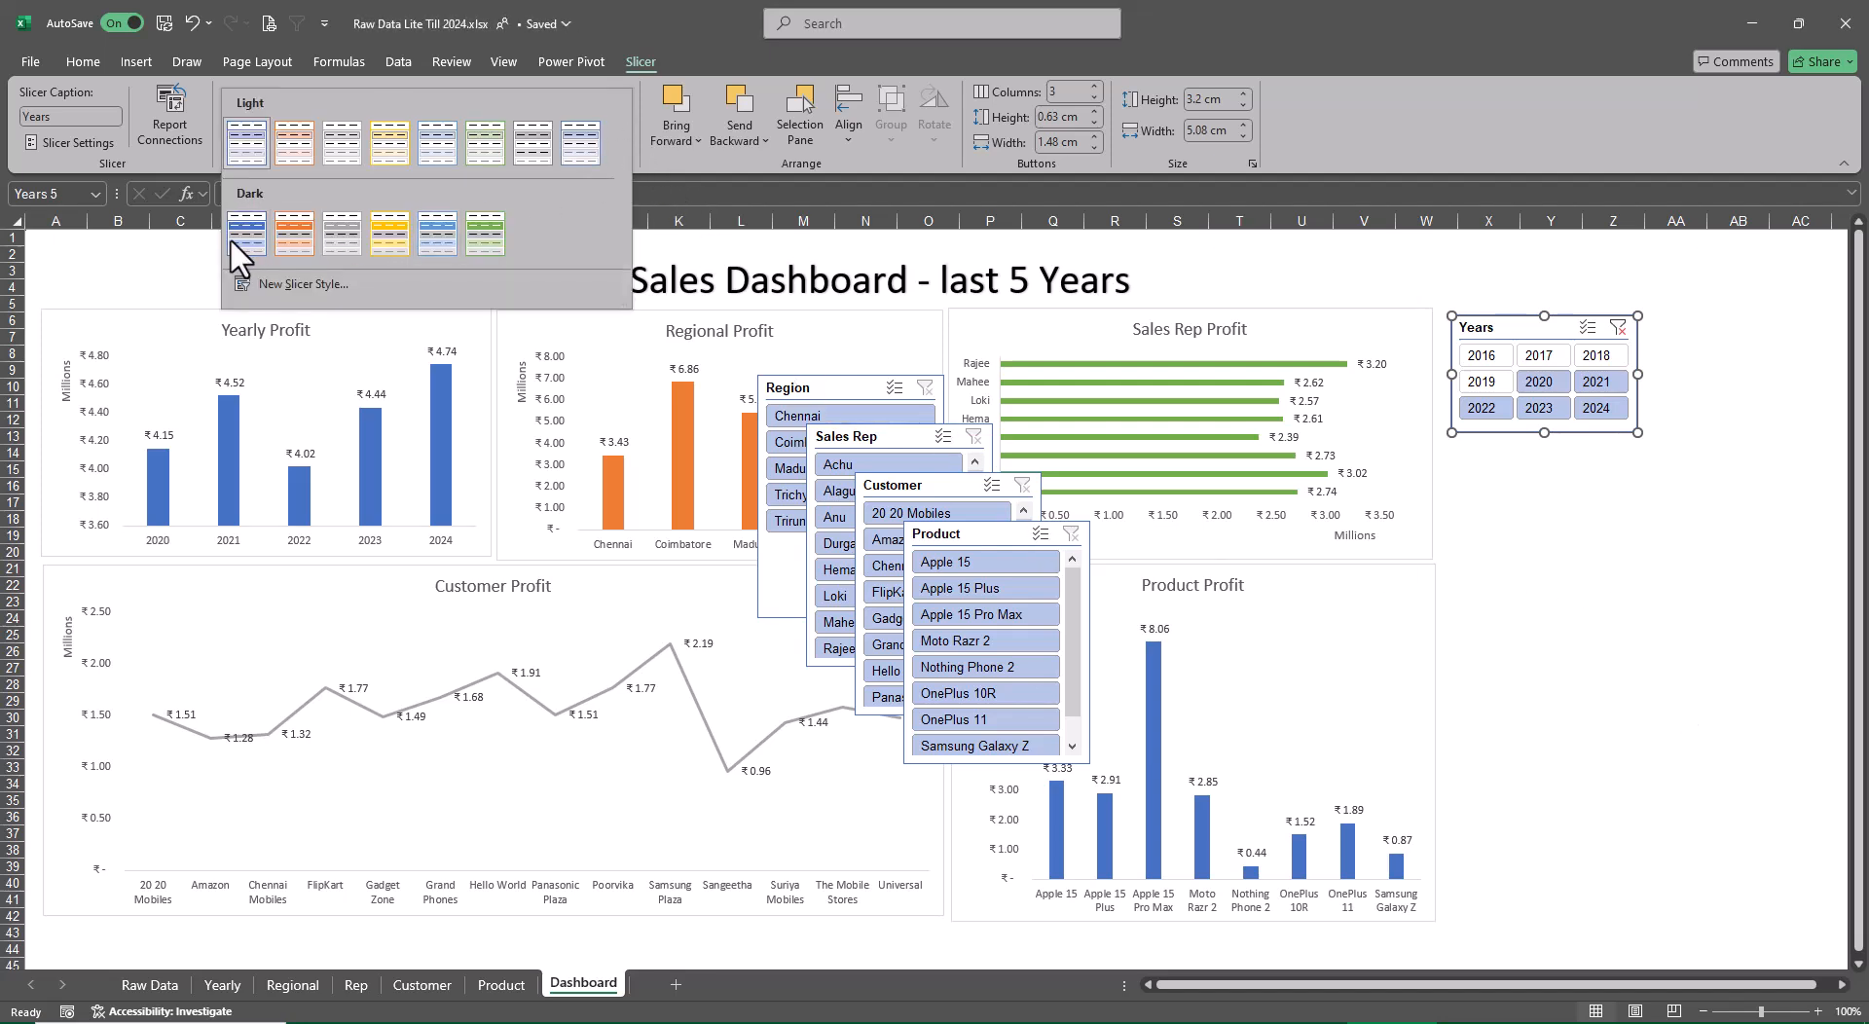
left_click(255, 218)
left_click(1607, 719)
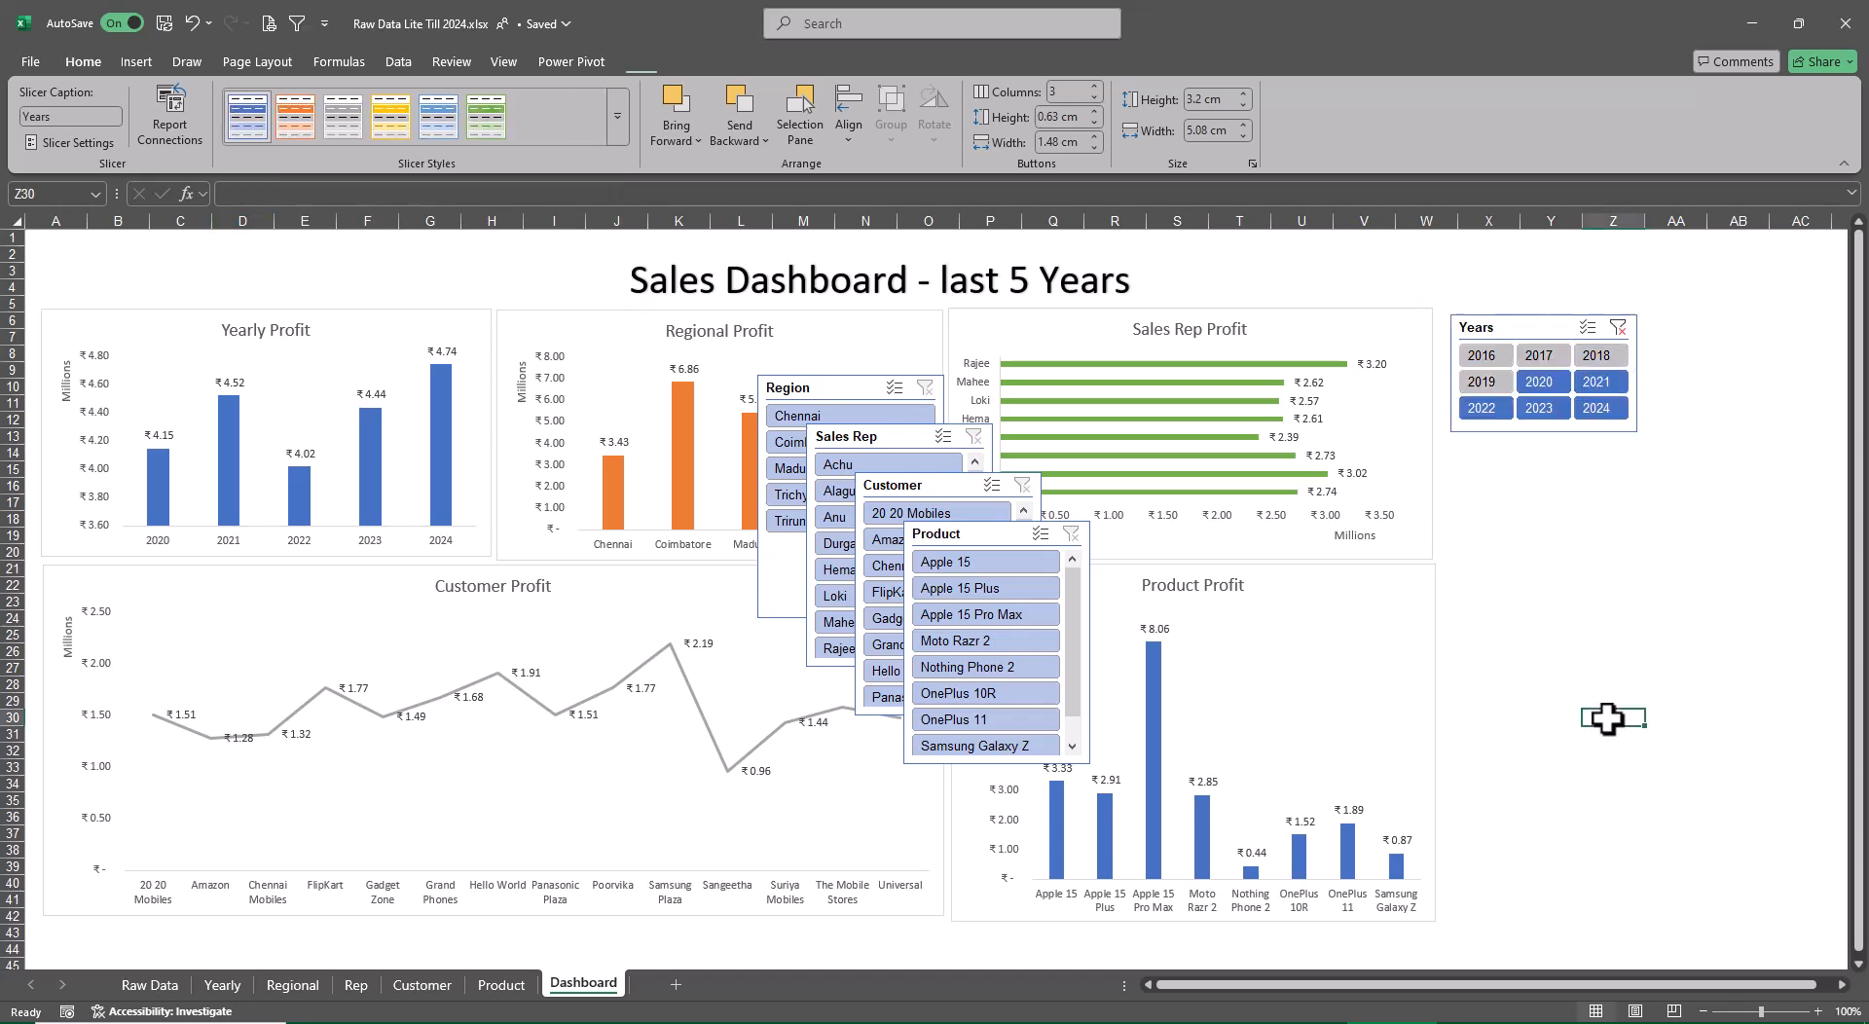
Shorten the Region slicer to about 4.55 cm high and place it directly below the Years slicer, aligned with its edges
left_click_drag(779, 391, 1619, 319)
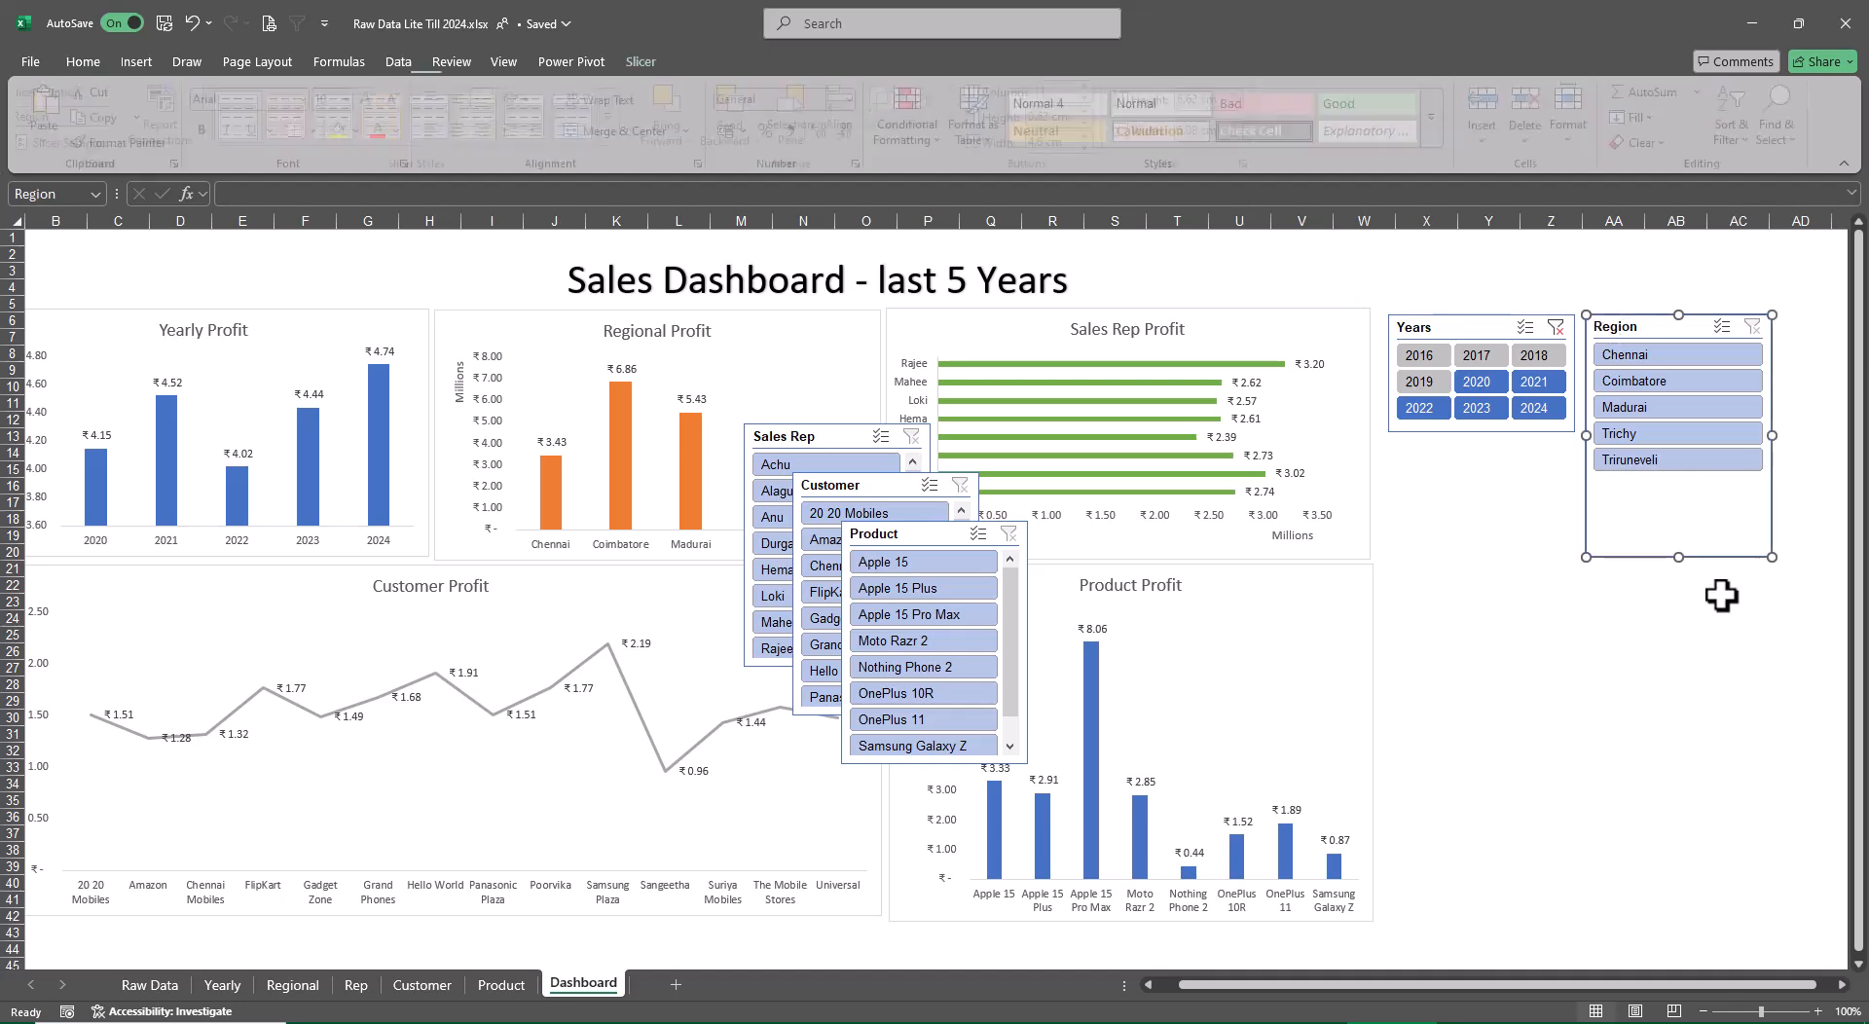
left_click_drag(1678, 555, 1676, 481)
left_click_drag(1668, 327, 1465, 457)
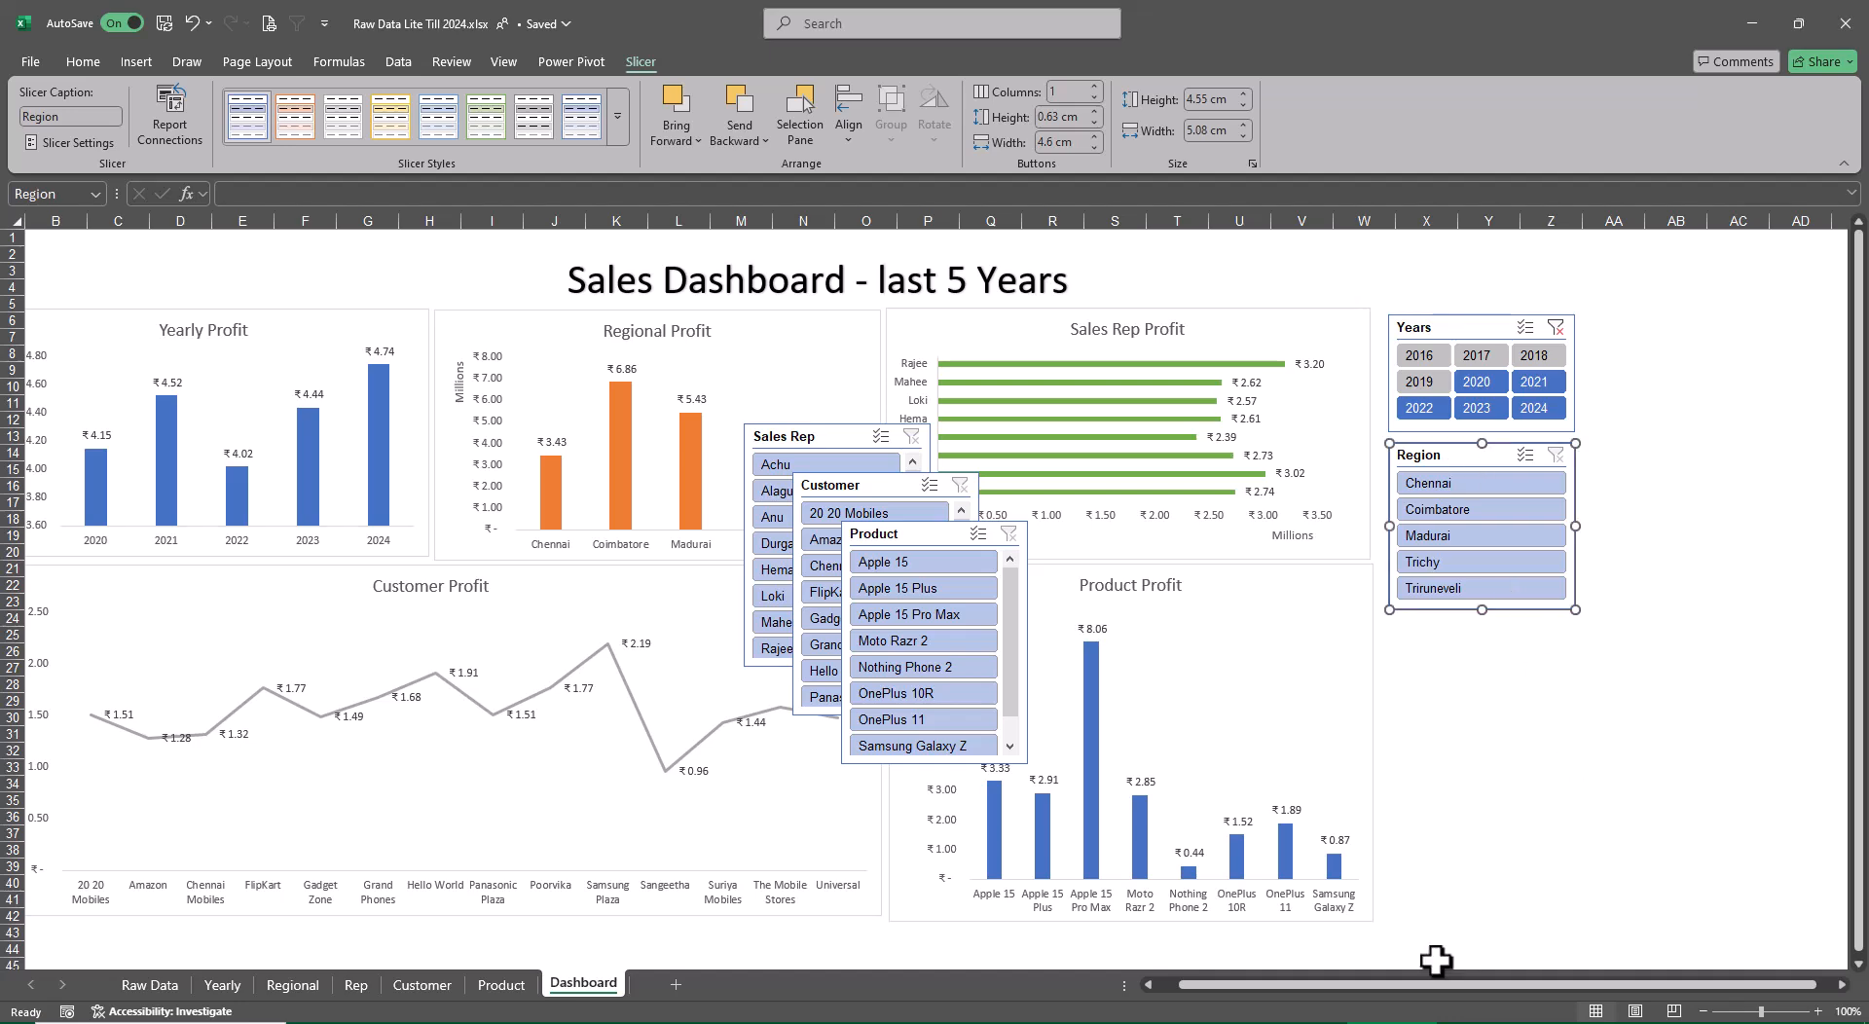
scroll(1427, 987, "left", 1)
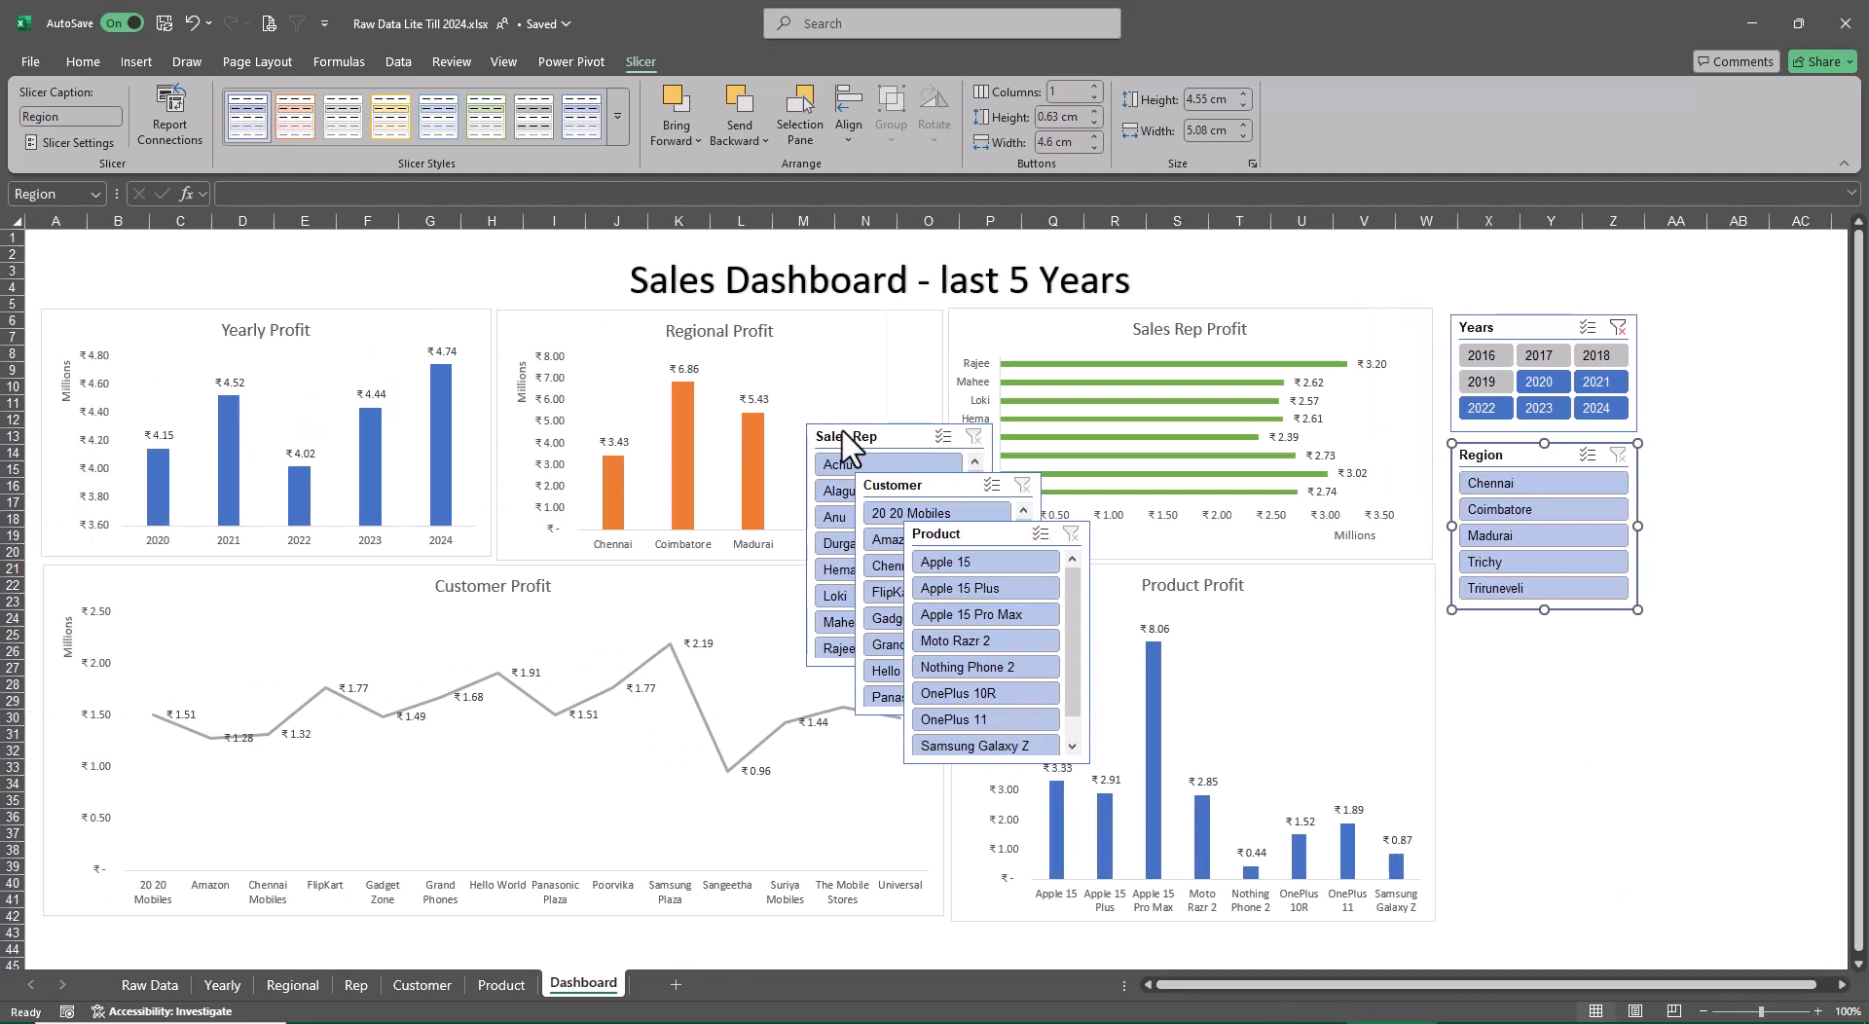
Place the Sales Rep slicer directly below the Region slicer, aligned with its left edge
left_click_drag(841, 438, 1518, 638)
left_click_drag(1499, 631, 1484, 629)
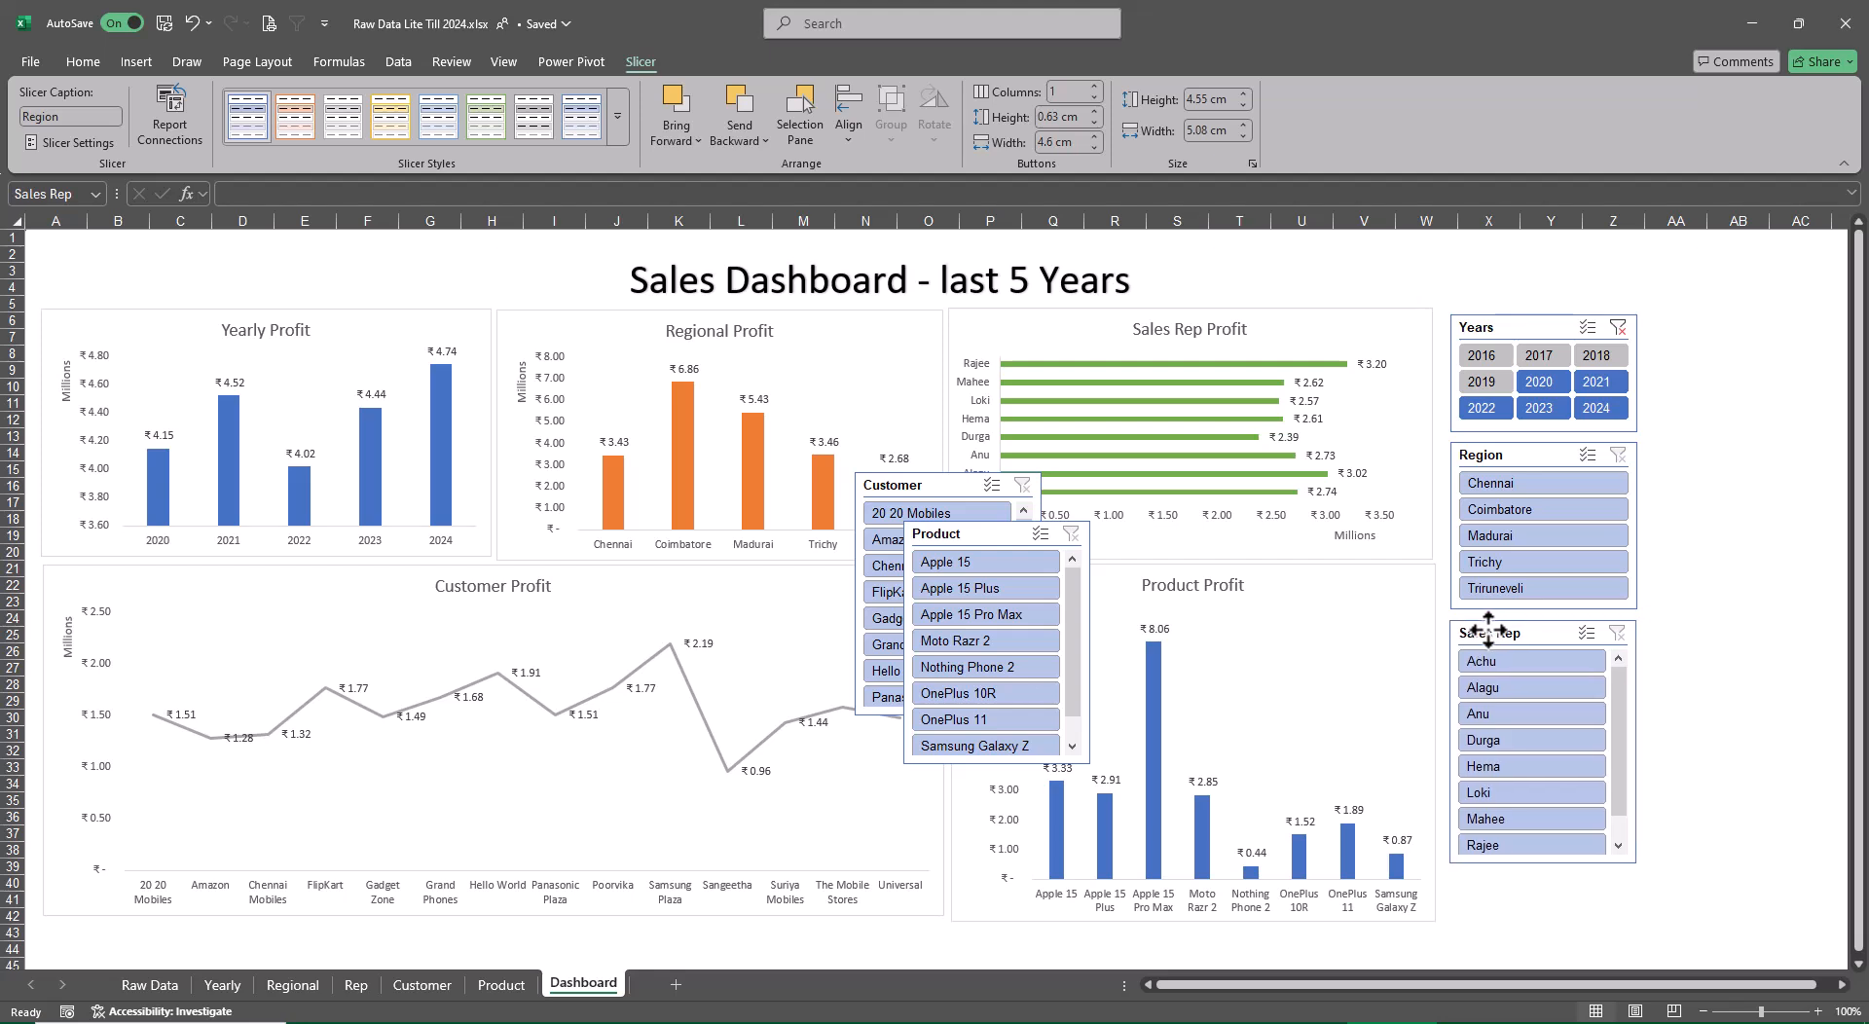
Lengthen the Sales Rep slicer to about 6.8 cm high and space the Years, Region and Sales Rep slicers further apart in their column
left_click_drag(1544, 873, 1547, 873)
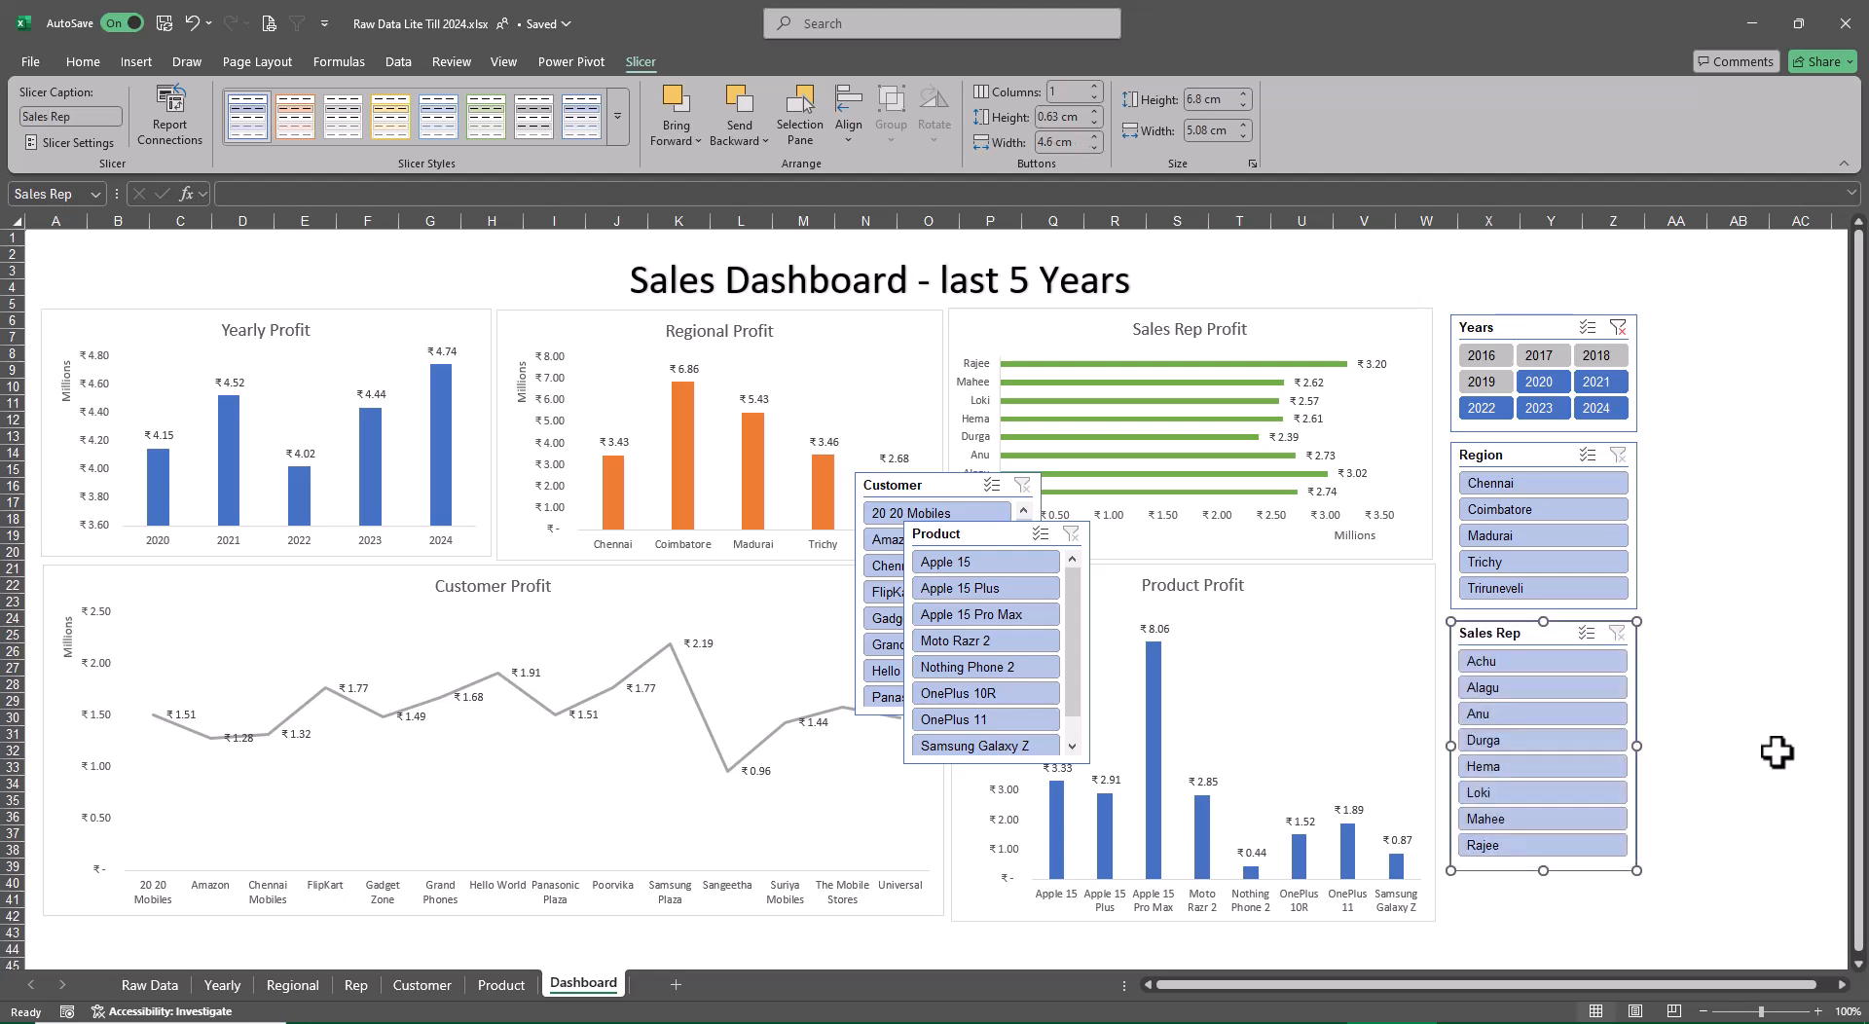
left_click_drag(1533, 641, 1528, 686)
left_click_drag(1499, 476, 1500, 502)
left_click(1514, 330)
left_click_drag(1514, 330, 1512, 324)
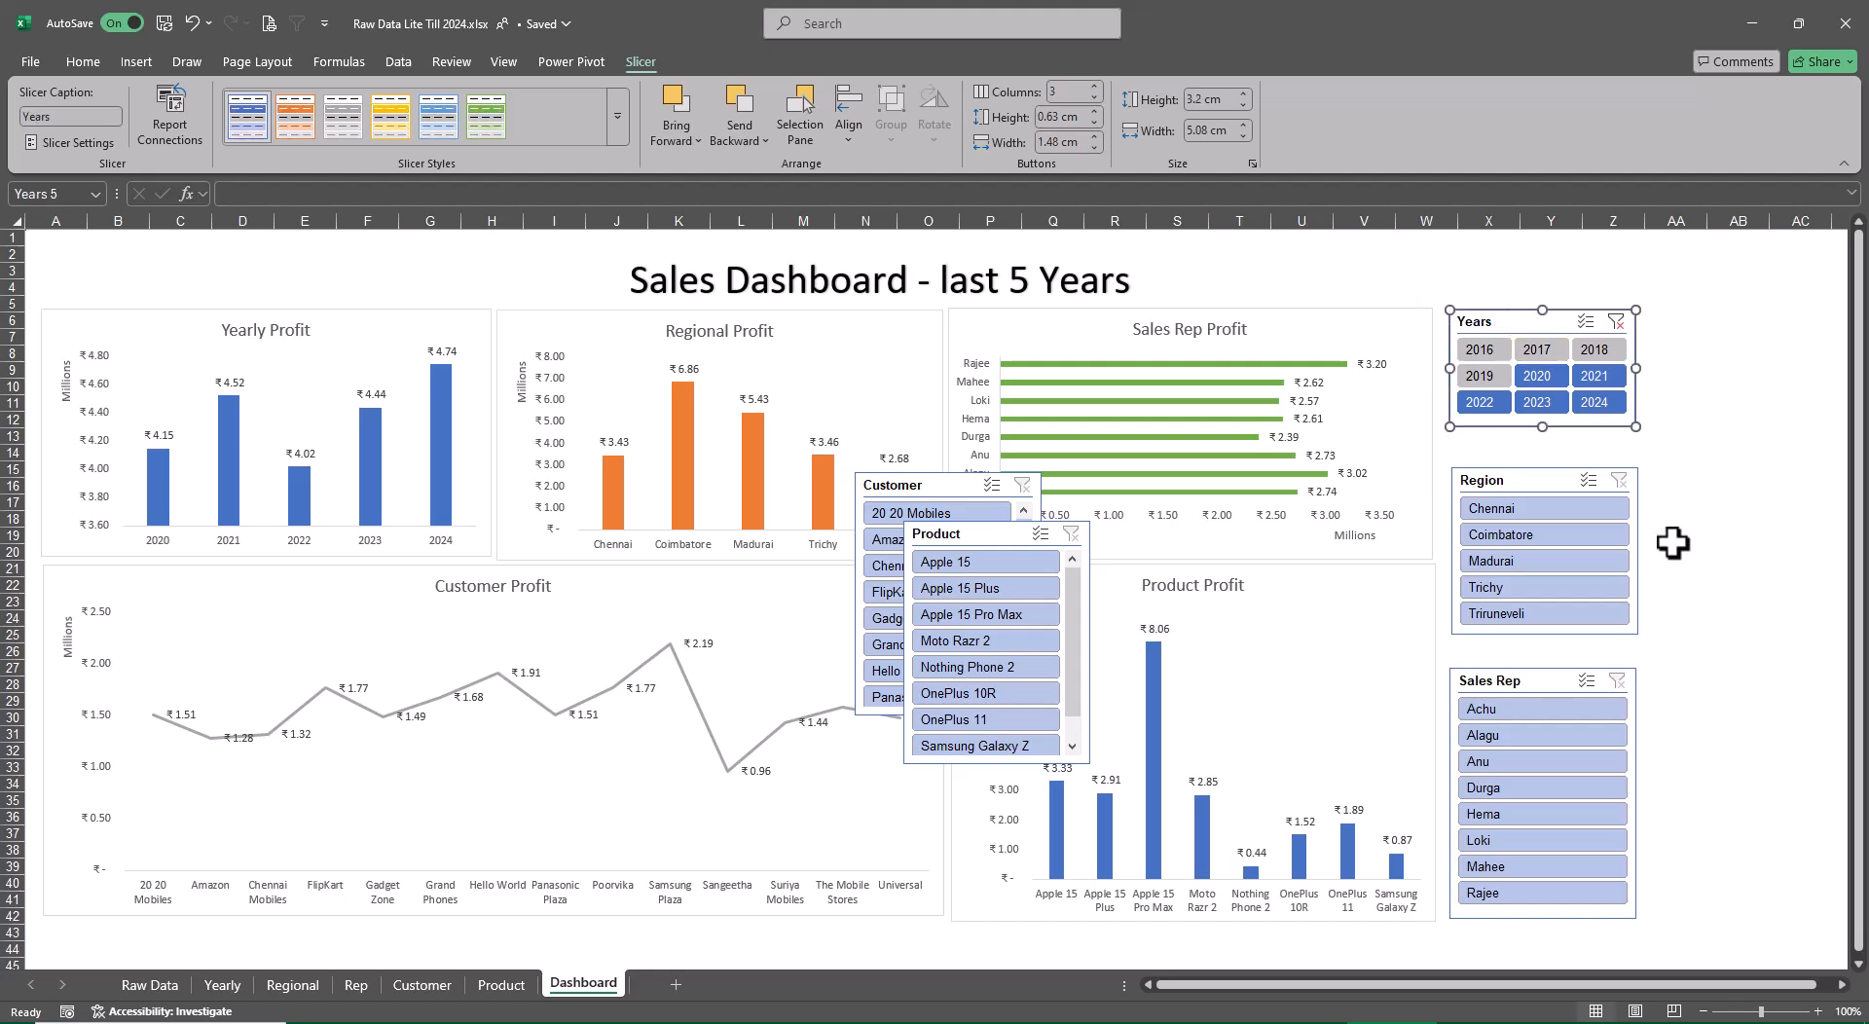
Place the Customer slicer just right of the Years slicer and lengthen it to about 10.98 cm high
left_click_drag(925, 485, 1694, 457)
left_click_drag(1859, 434, 1521, 318)
left_click_drag(1556, 552, 1557, 716)
Move the Customer slicer up near row 2, place the Product slicer directly below it and lengthen the Product slicer to about 6.77 cm high
left_click_drag(779, 541, 1518, 744)
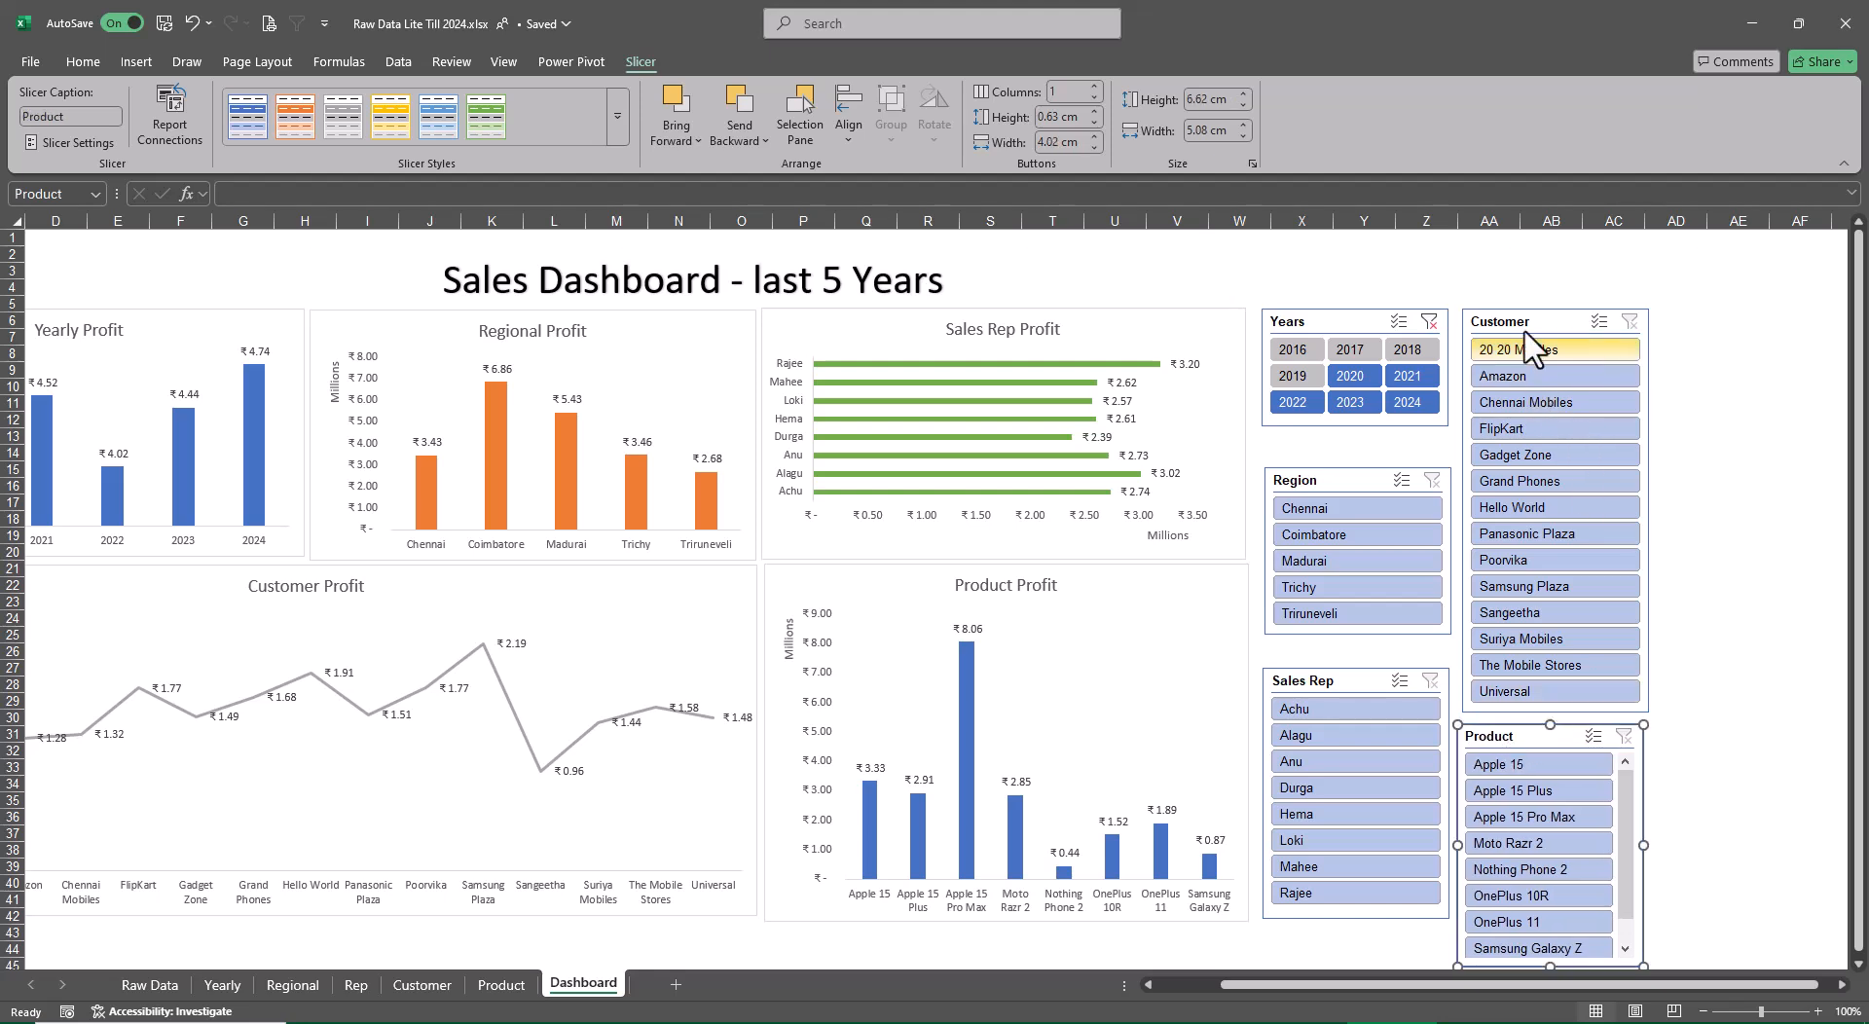
left_click_drag(1465, 315, 1462, 258)
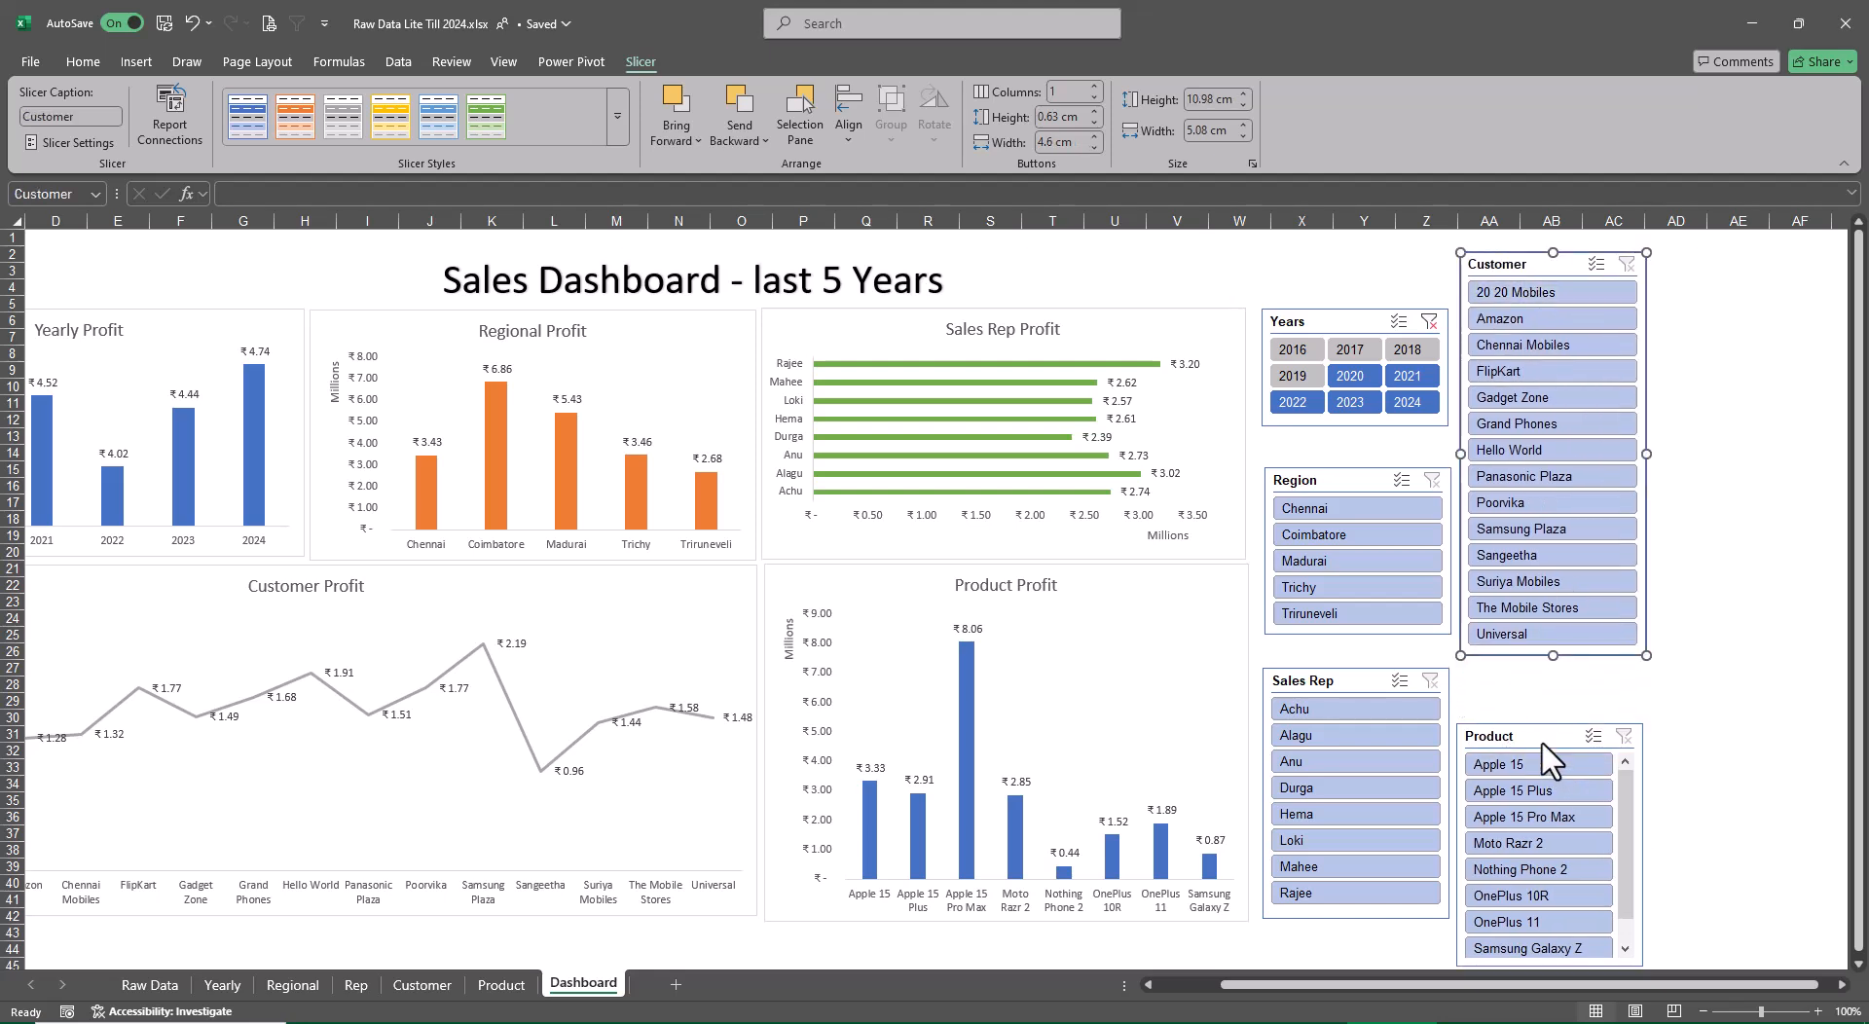
left_click_drag(1542, 741, 1549, 687)
left_click_drag(1549, 915, 1550, 923)
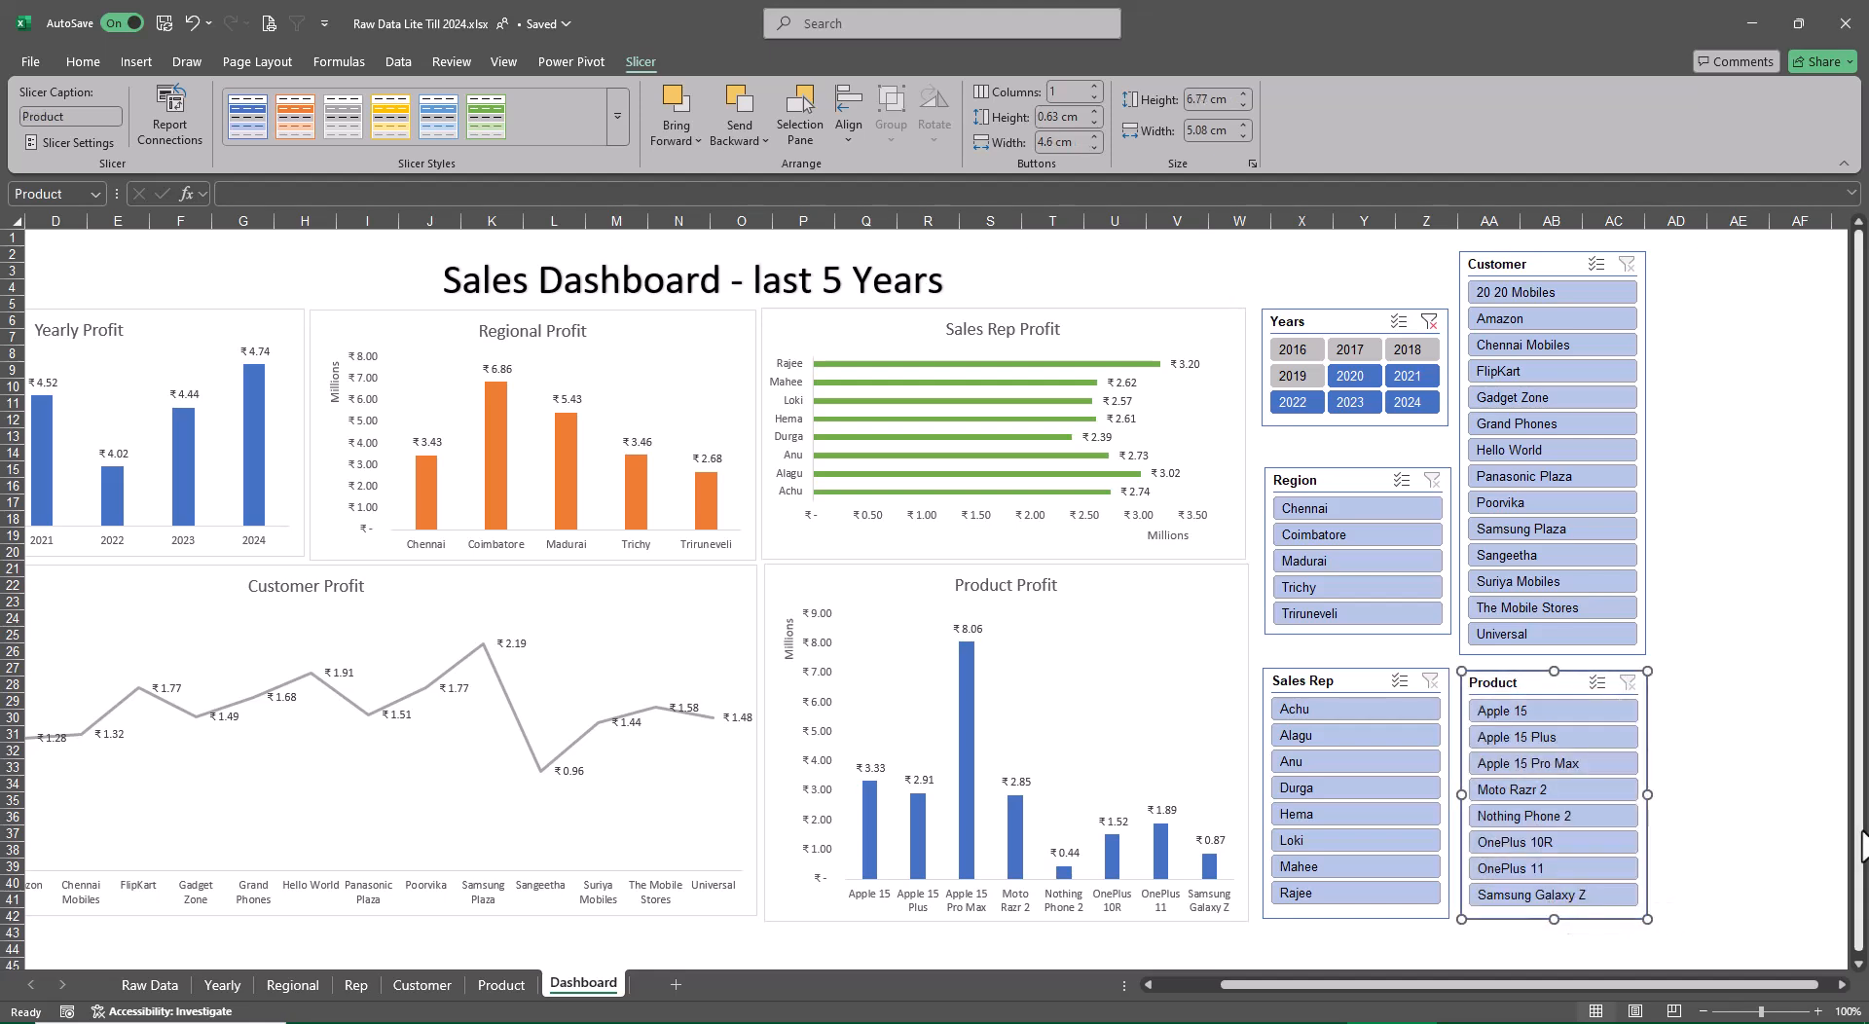
Raise the Years slicer level with the Customer slicer, set it to 2 columns and lengthen it to about 4.68 cm high
left_click_drag(1305, 478, 1303, 465)
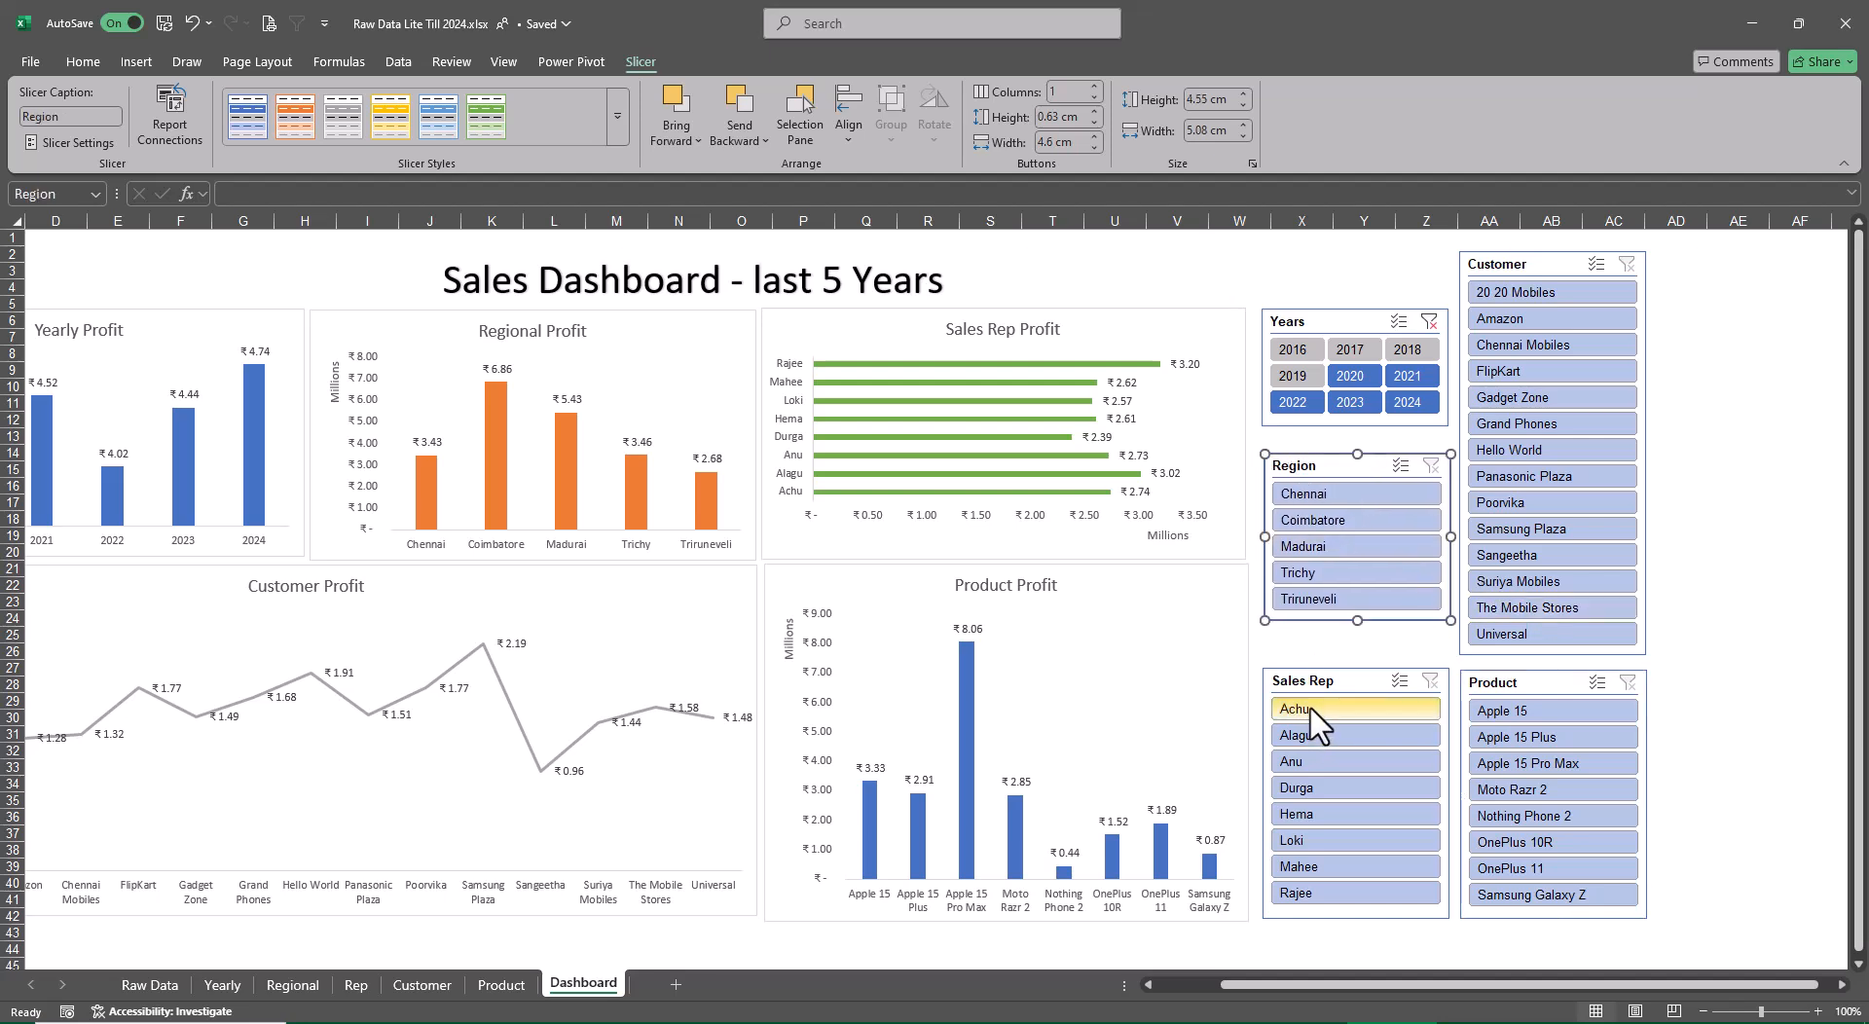
left_click(1330, 319)
left_click_drag(1330, 319, 1334, 263)
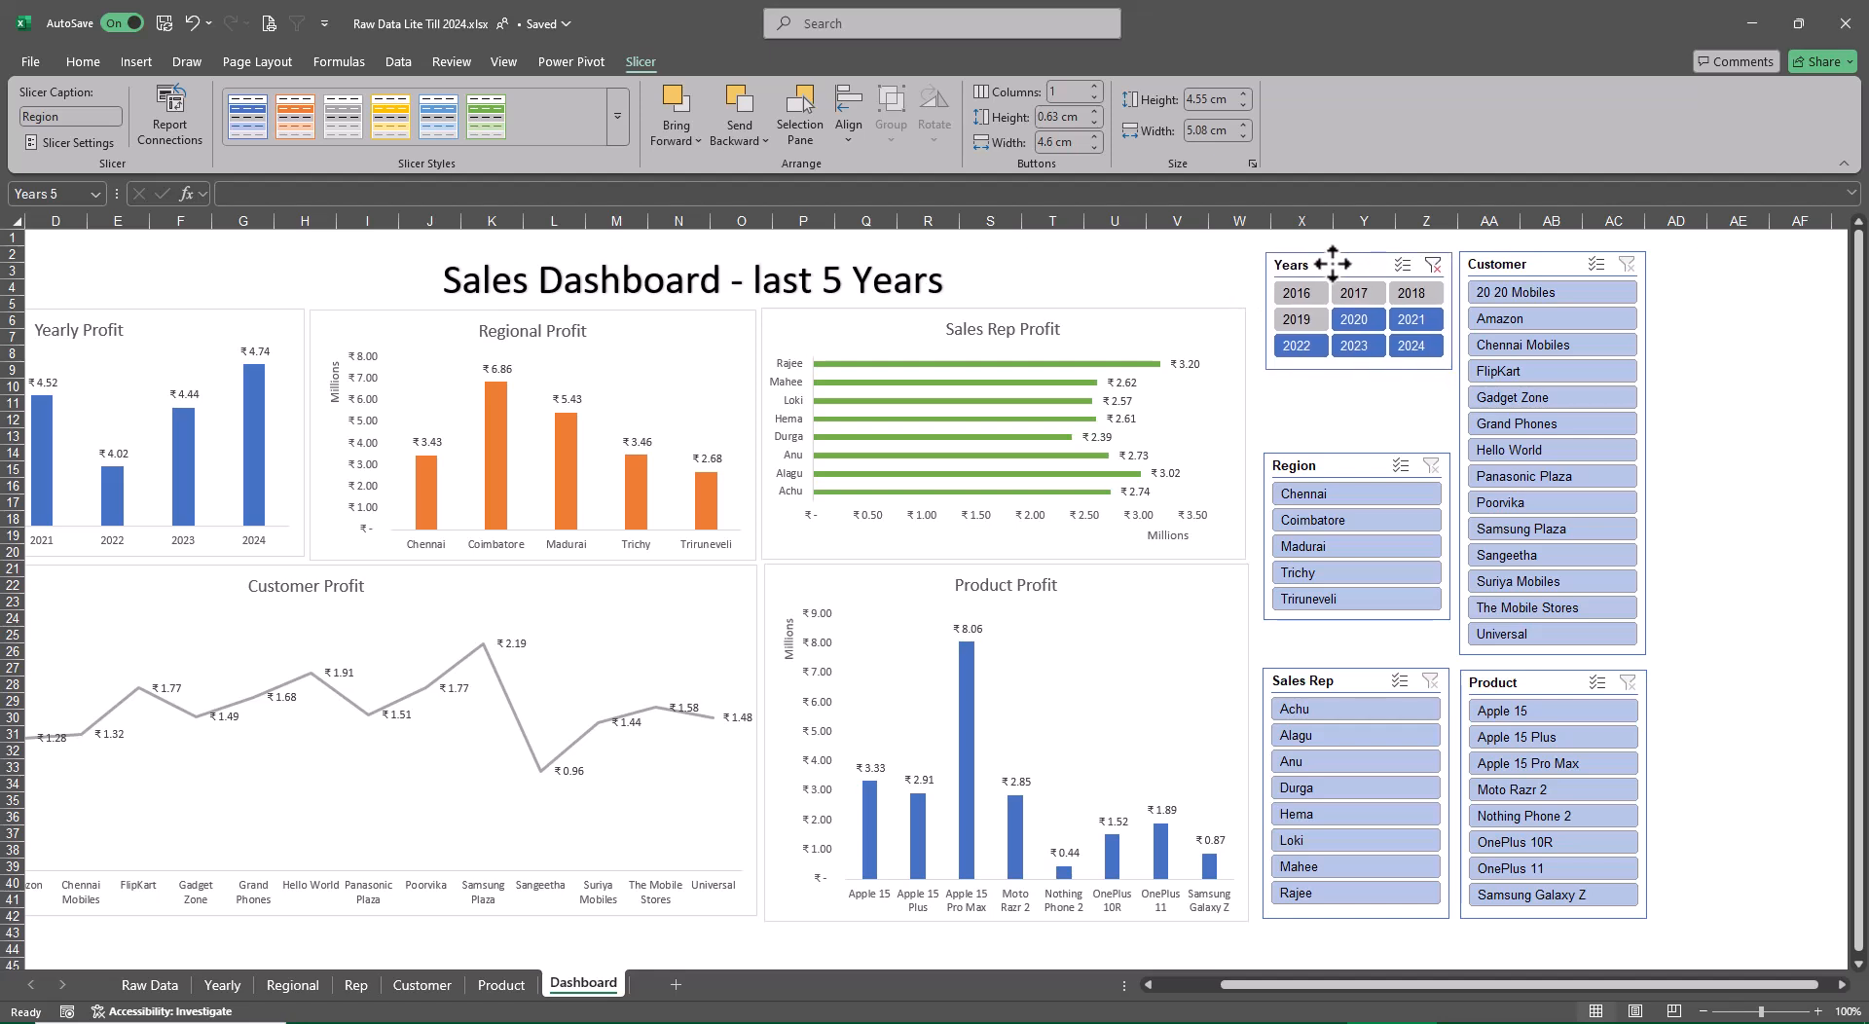
left_click(1095, 97)
left_click_drag(1359, 371, 1359, 424)
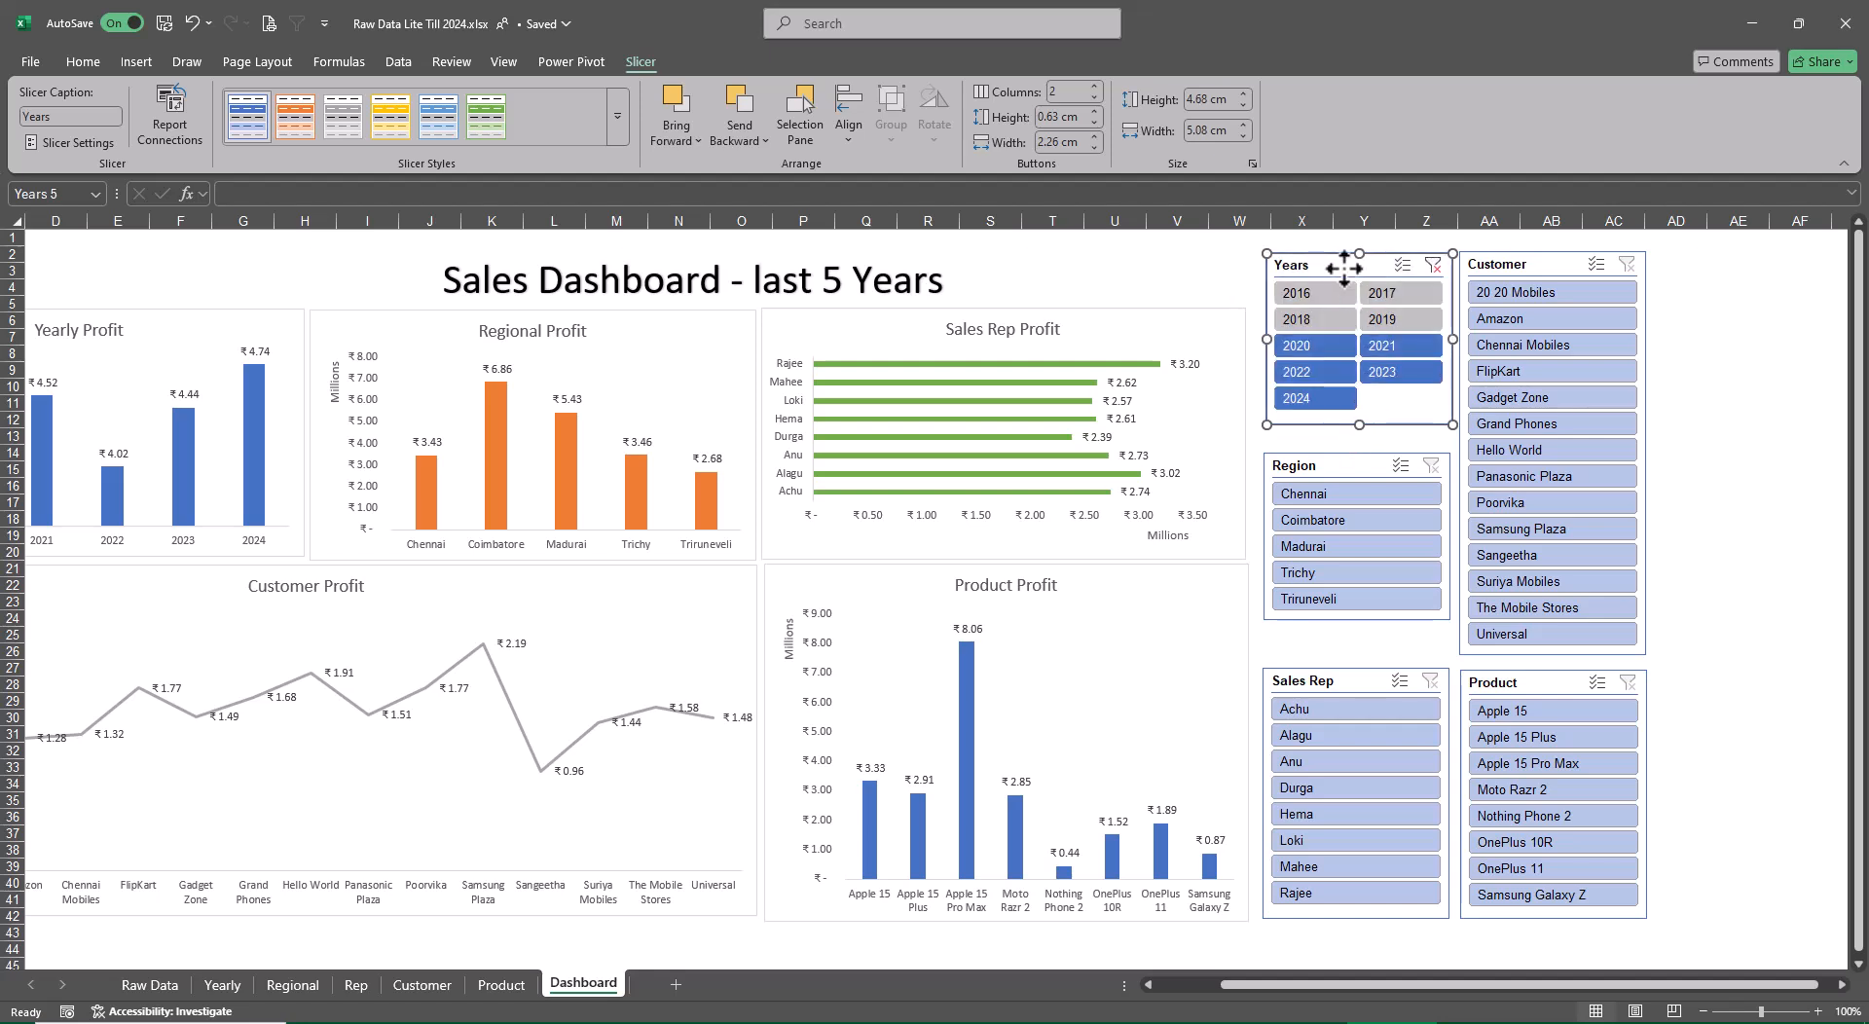
Align the Sales Rep slicer with the Product slicer and center the Region slicer in the gap between Years and Sales Rep
left_click_drag(1326, 467, 1326, 449)
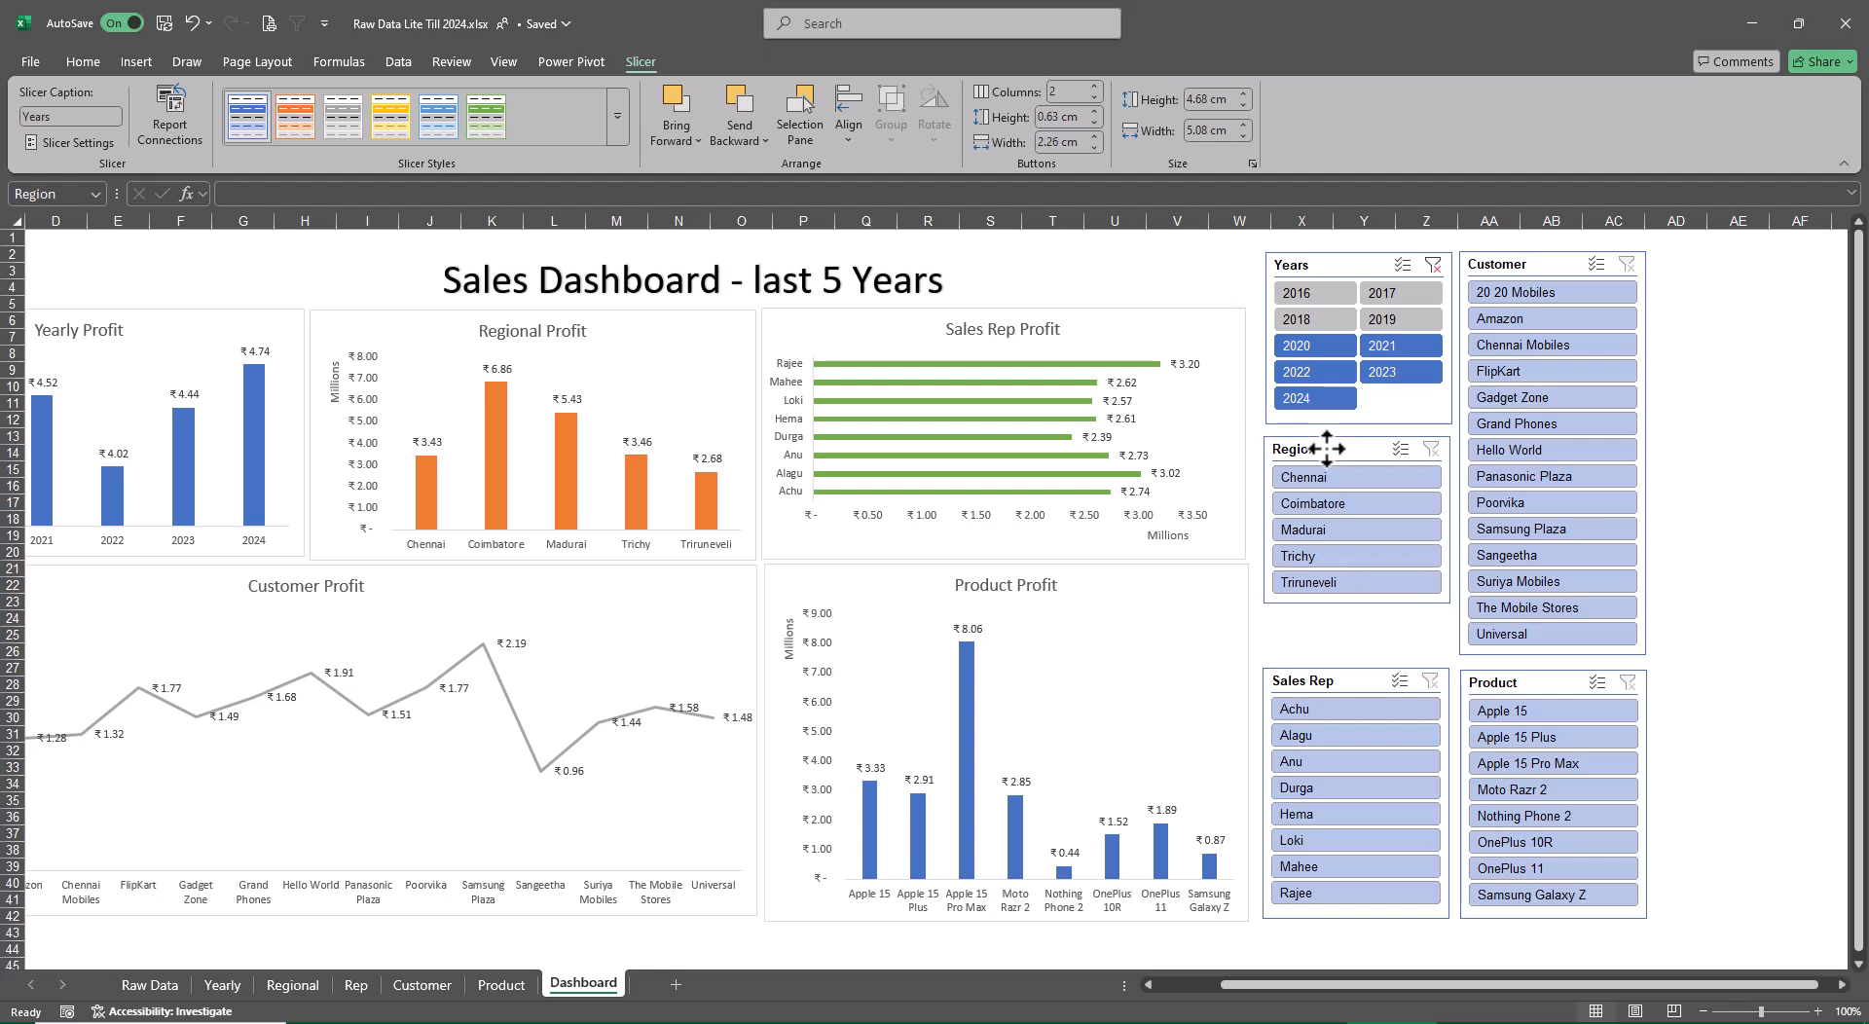
mouse_move(1327, 680)
left_mouse_down()
mouse_move(1327, 628)
mouse_move(1333, 683)
left_mouse_up()
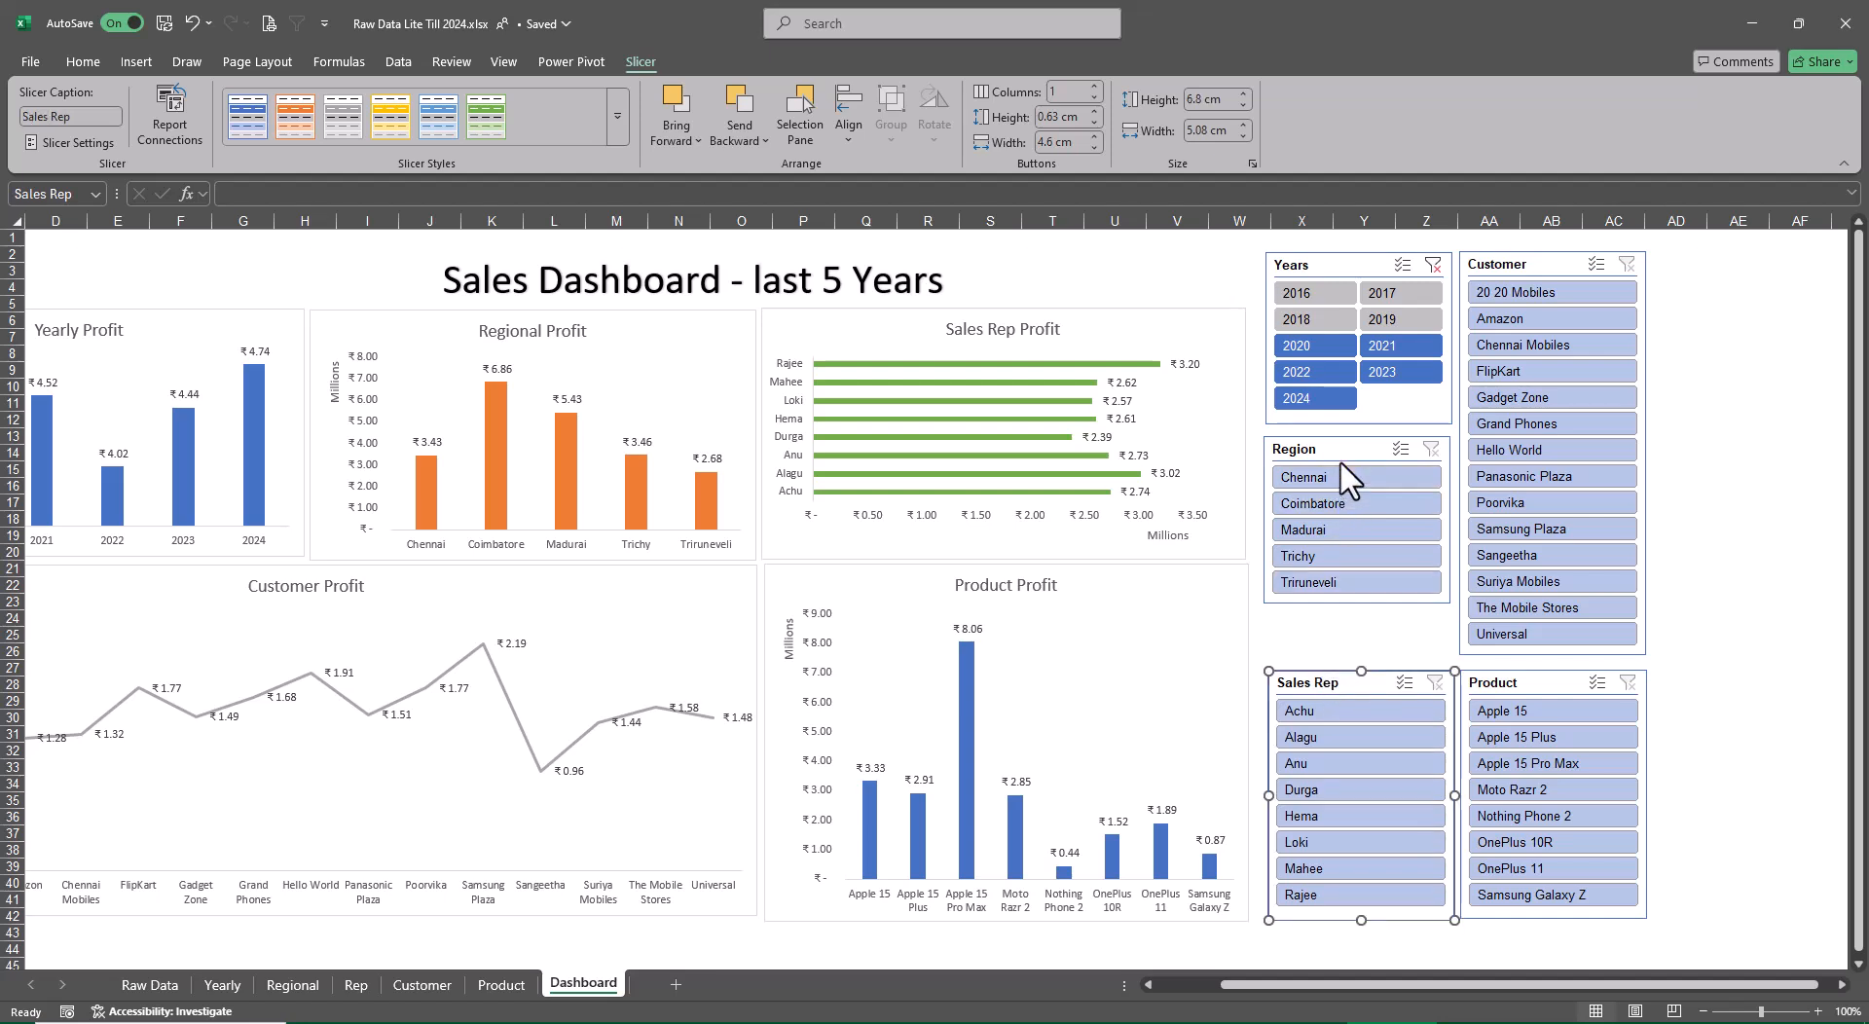
left_click_drag(1338, 457, 1337, 481)
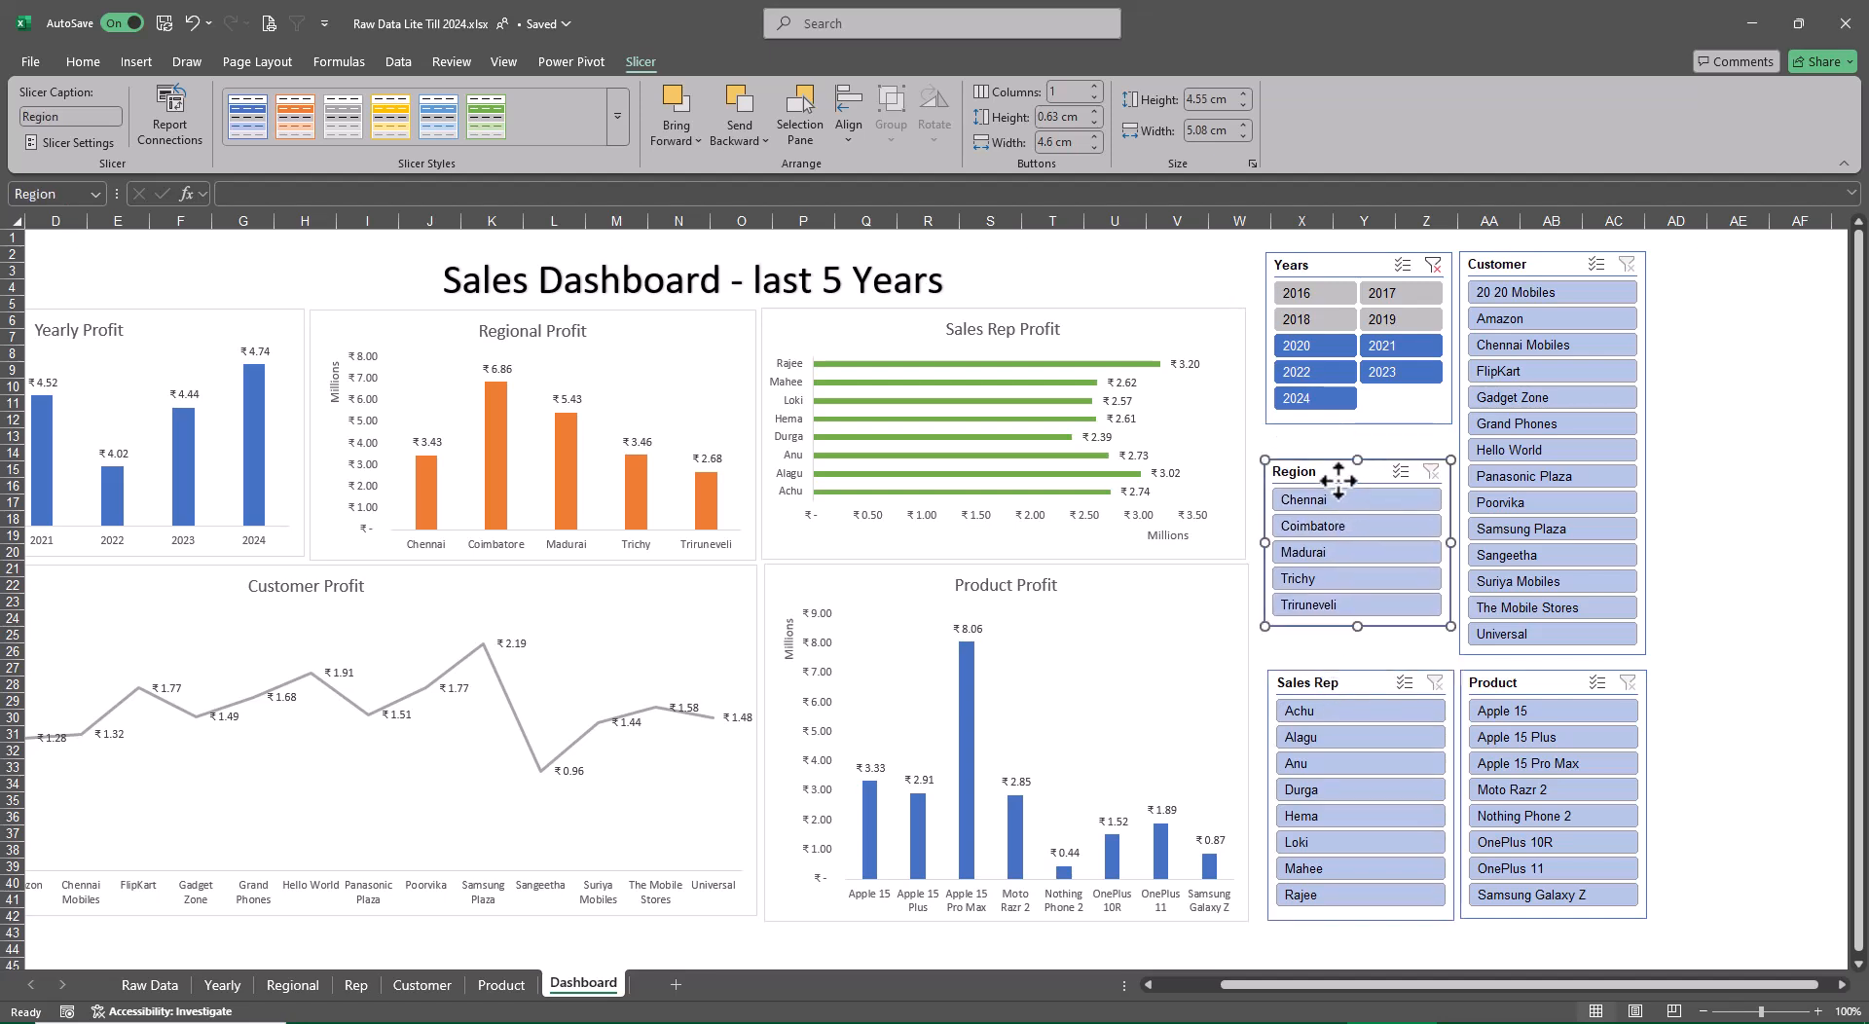
Apply Dark slicer styles: orange to Region, green to Sales Rep, gray to Customer and light blue to Product
left_click(303, 109)
left_click(1311, 687)
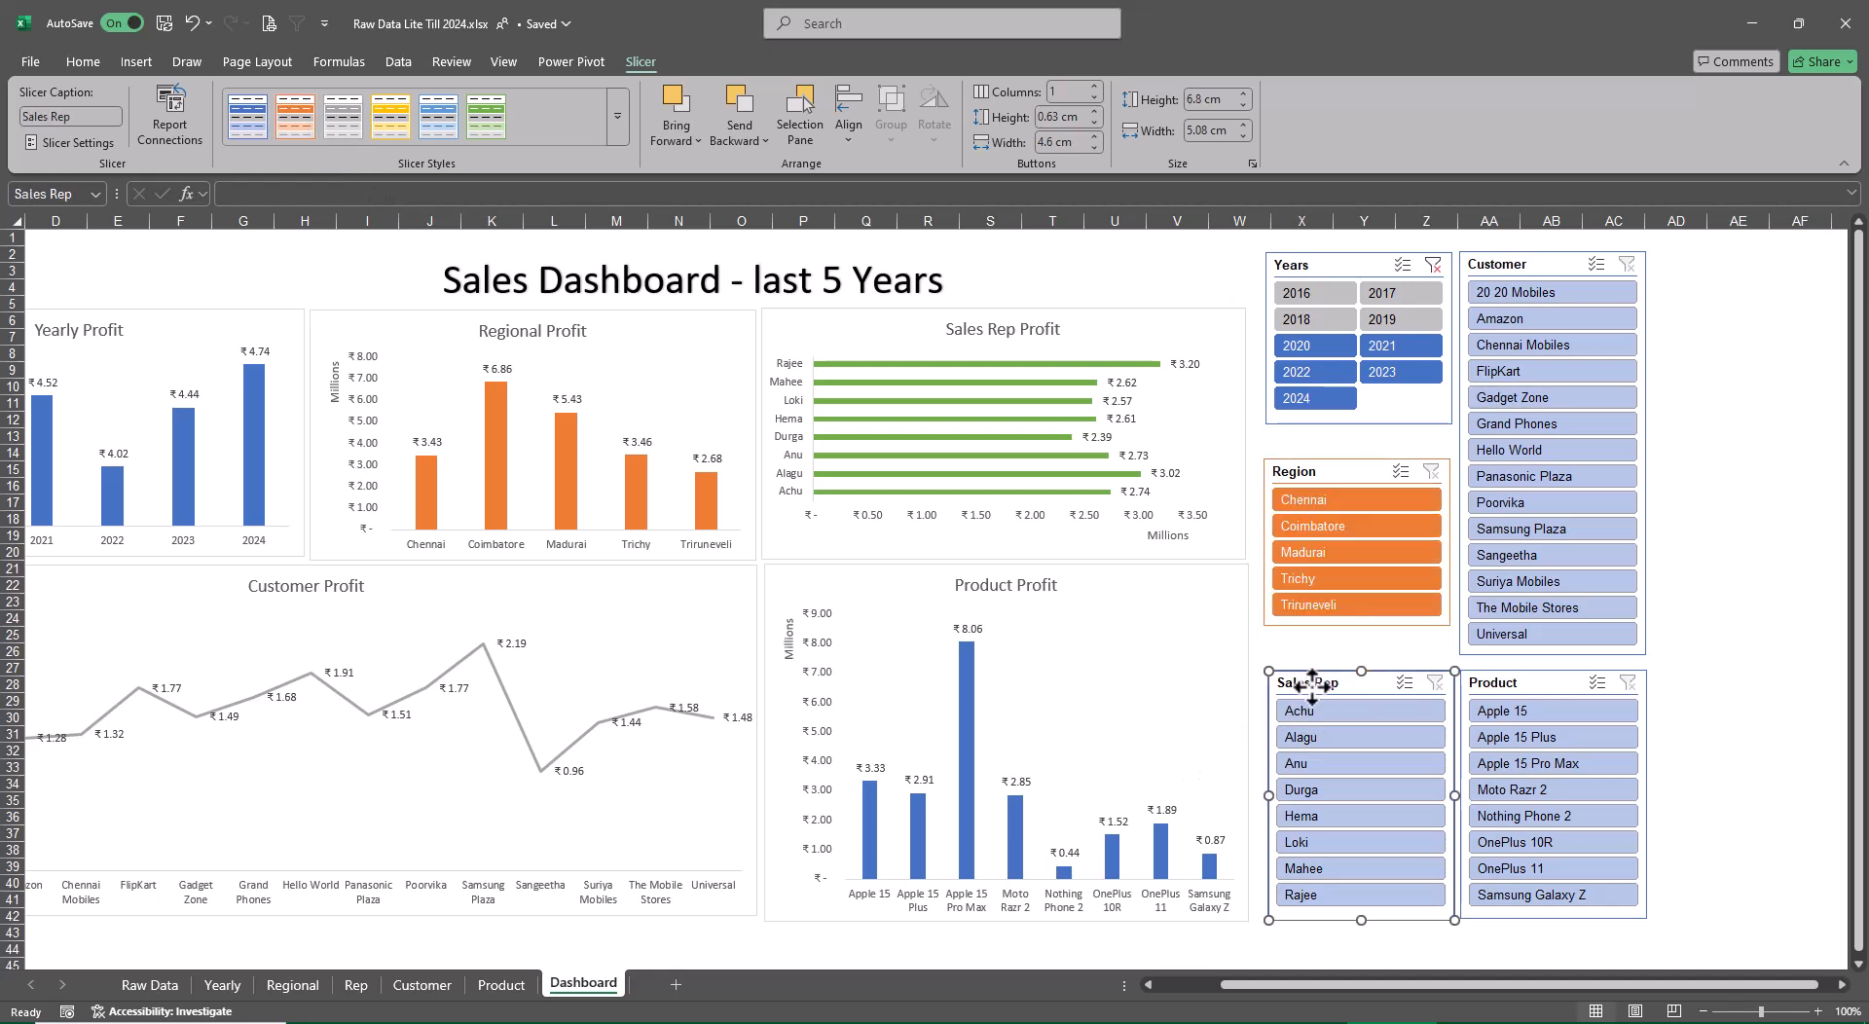
left_click(493, 113)
left_click(1559, 249)
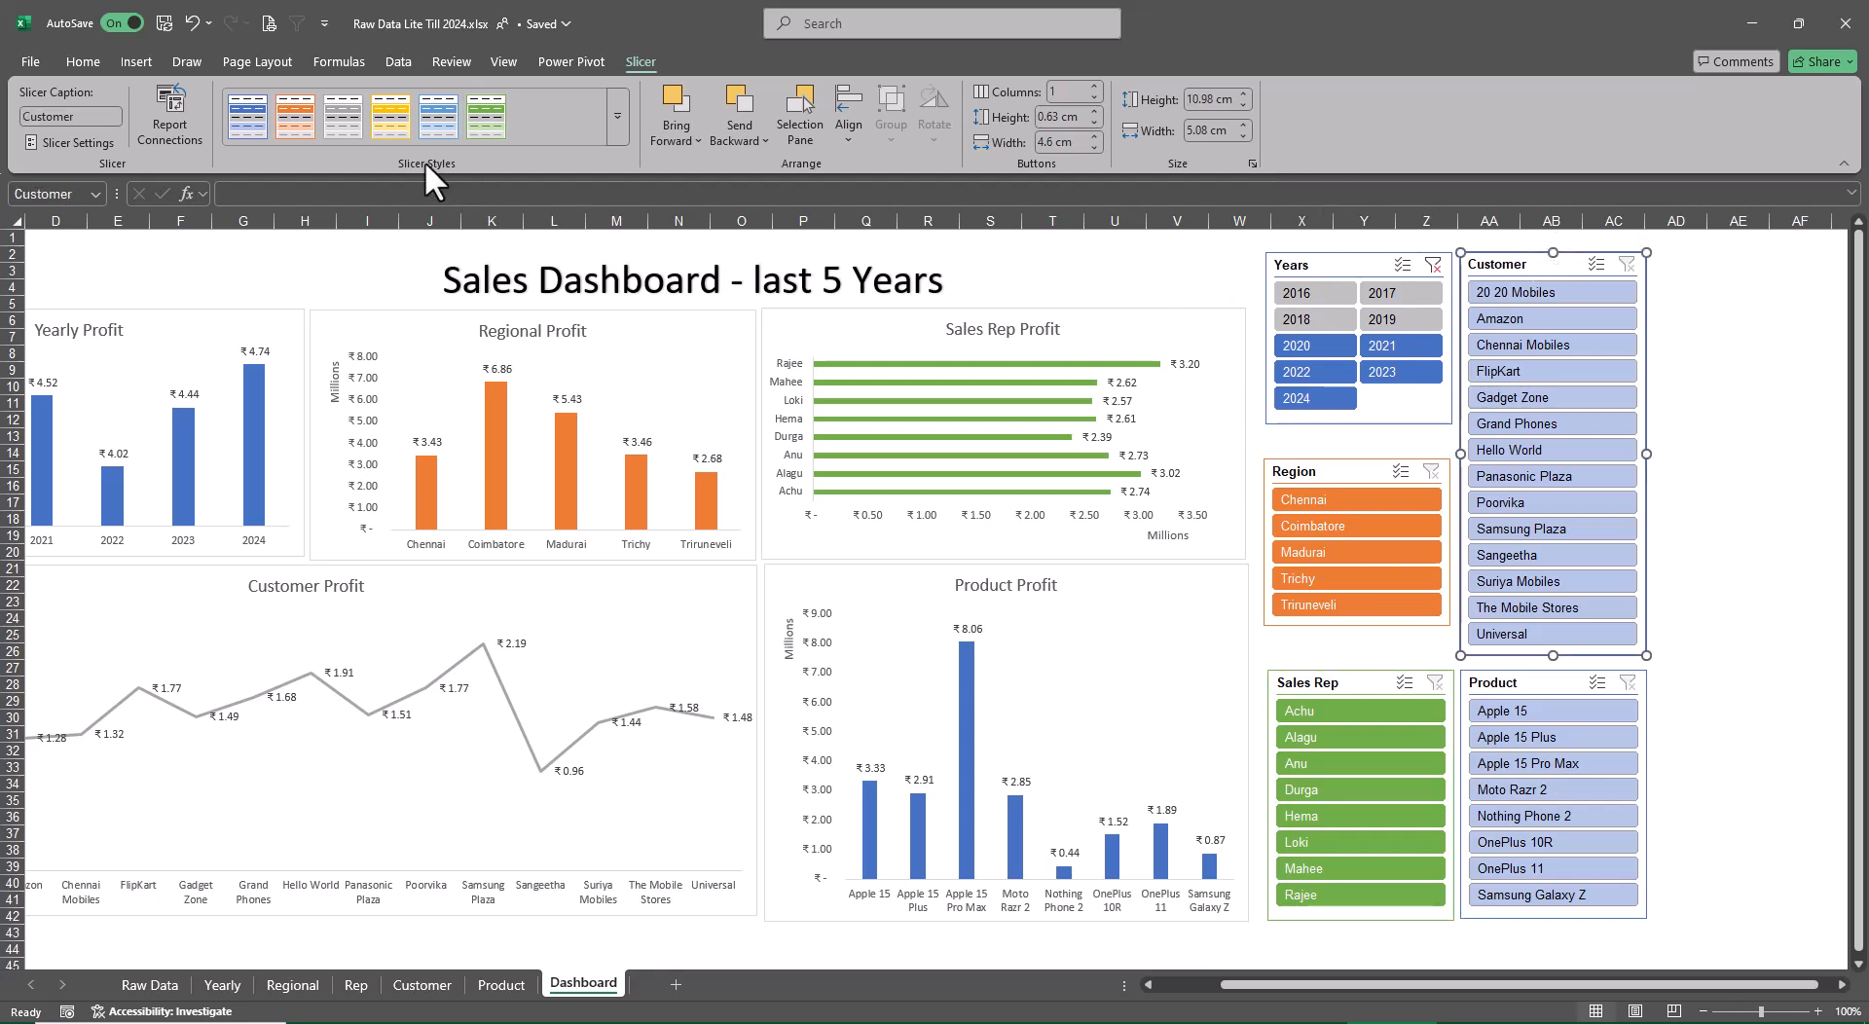
left_click(347, 115)
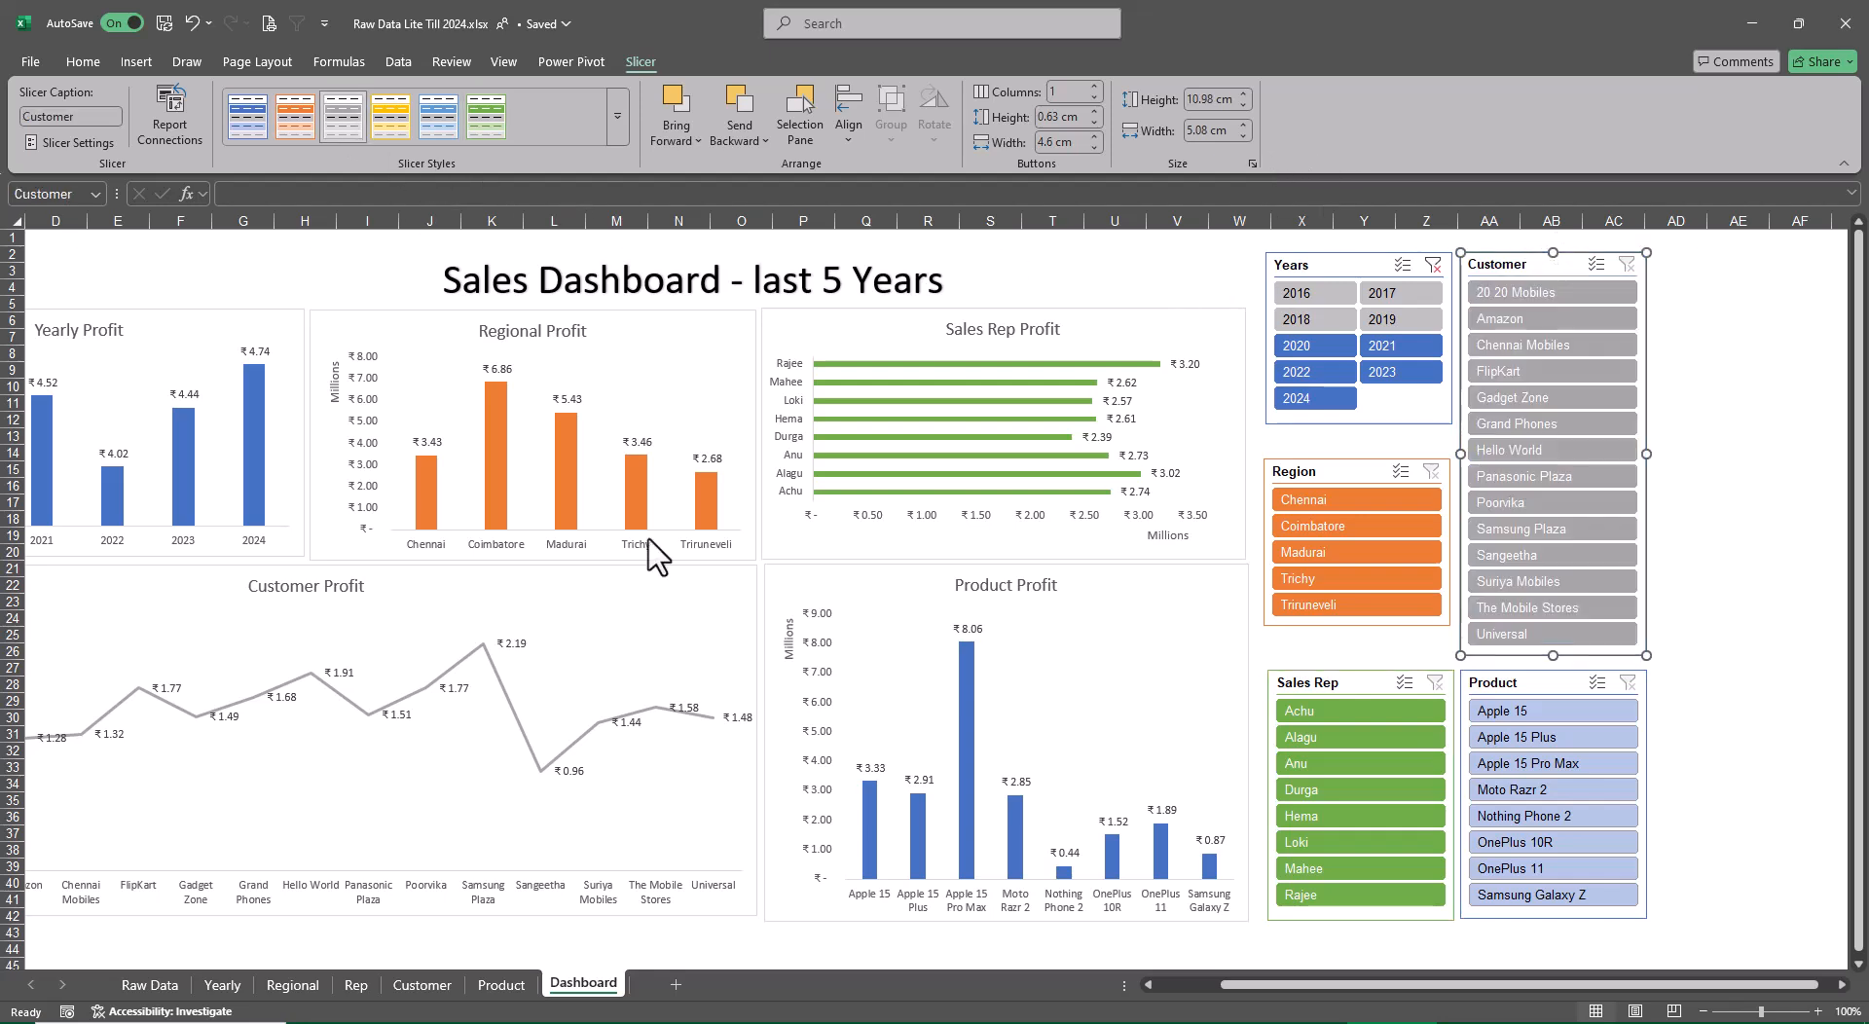
left_click(1499, 684)
left_click(437, 115)
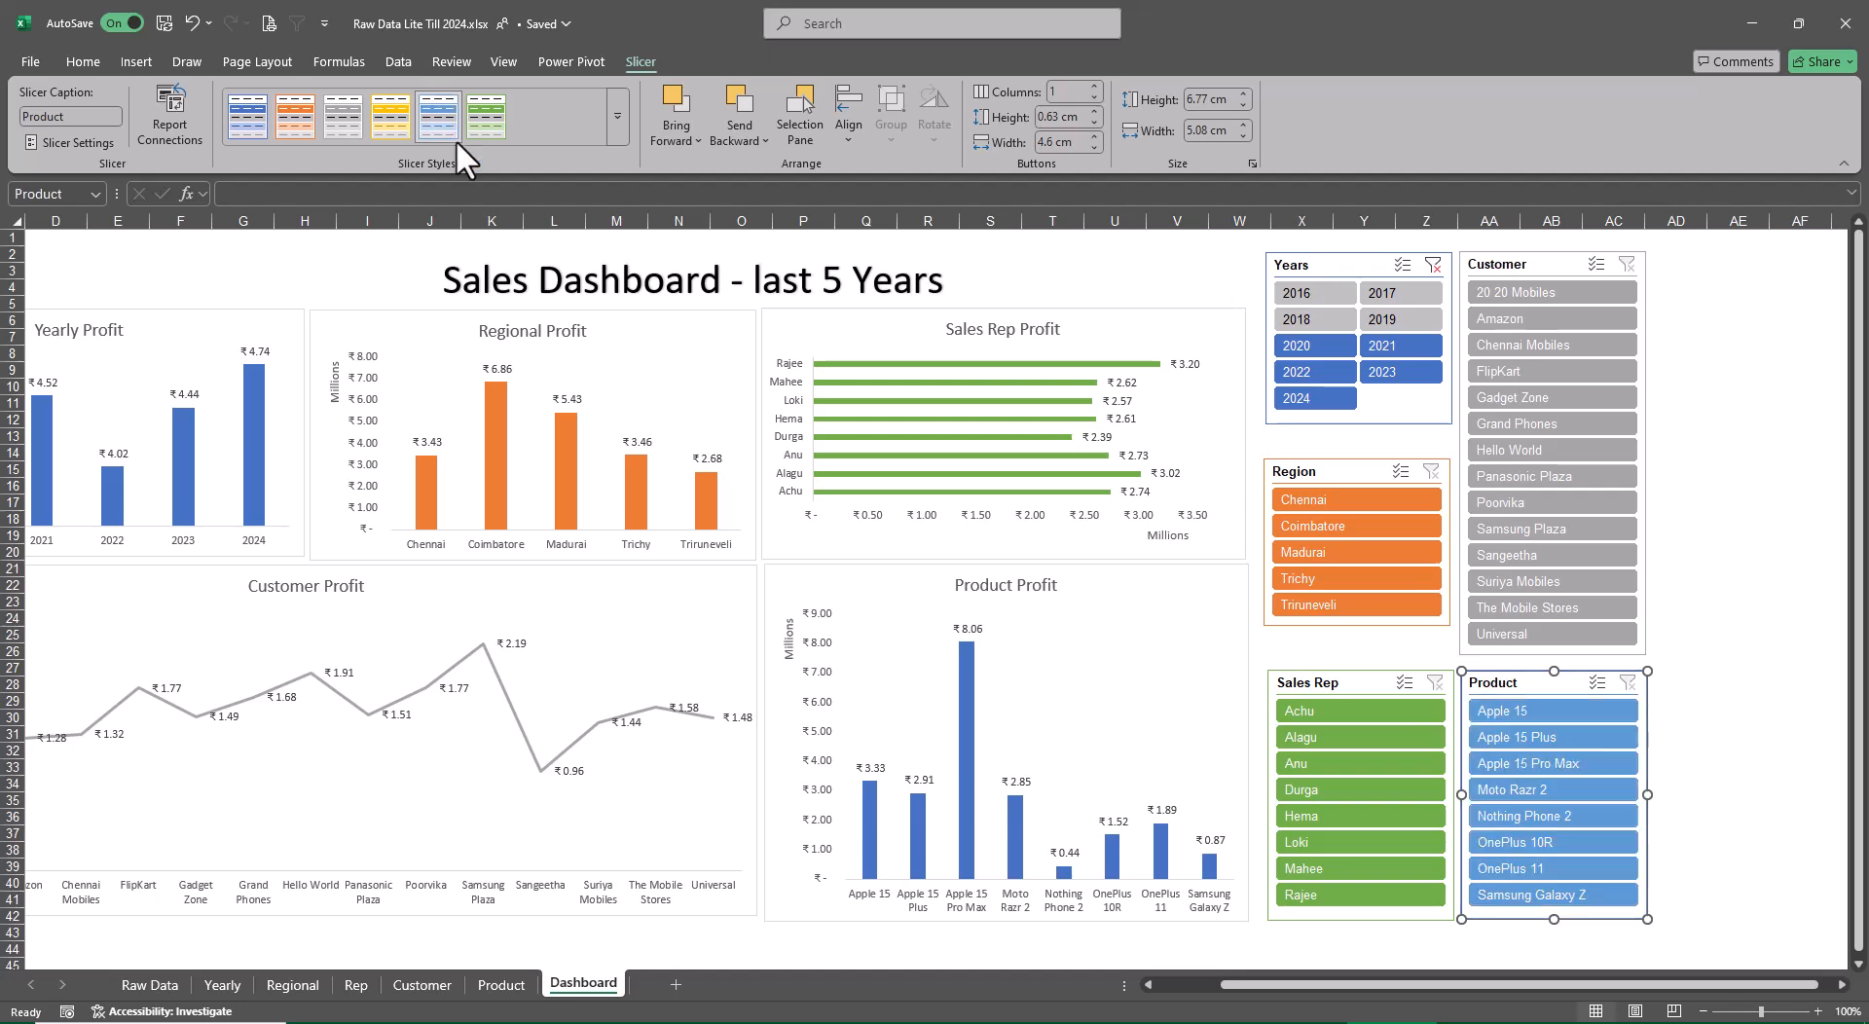
left_click(1698, 583)
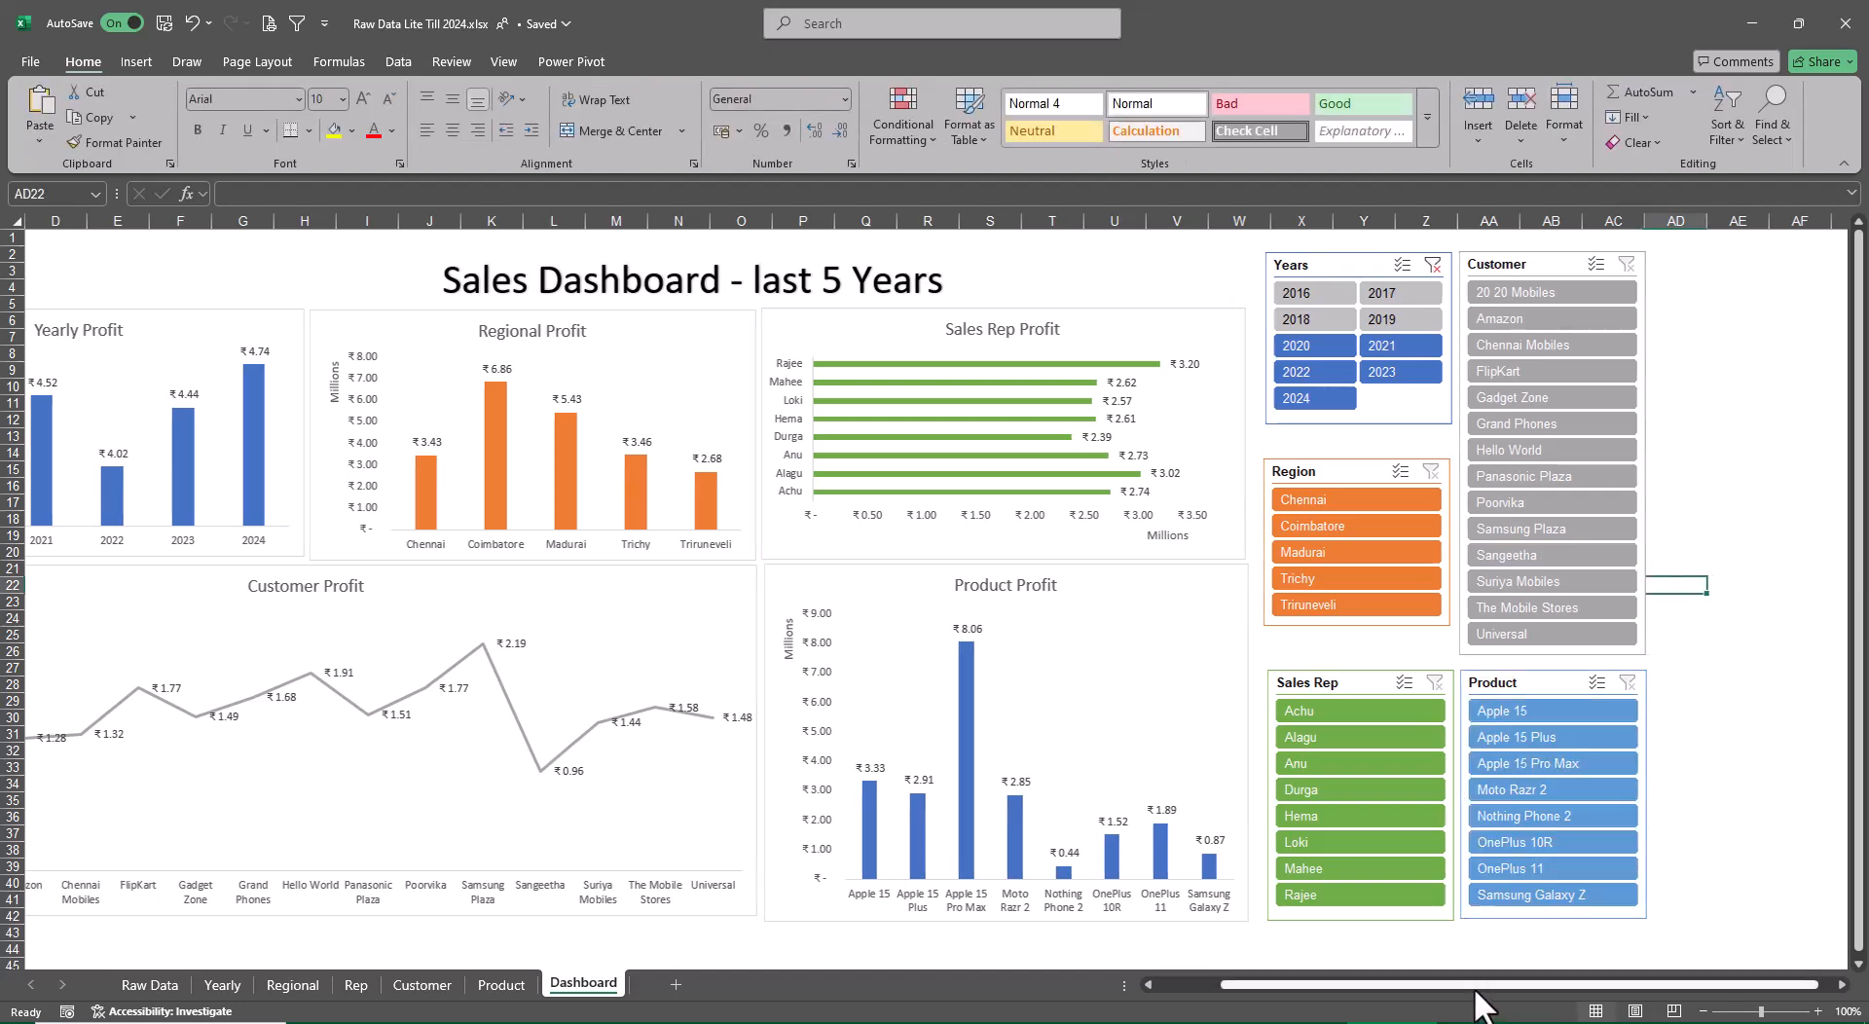
Test the slicers by filtering on Chennai, the first sales rep and 20 20 Mobiles, and clear all three filters
left_click_drag(1473, 986, 1295, 987)
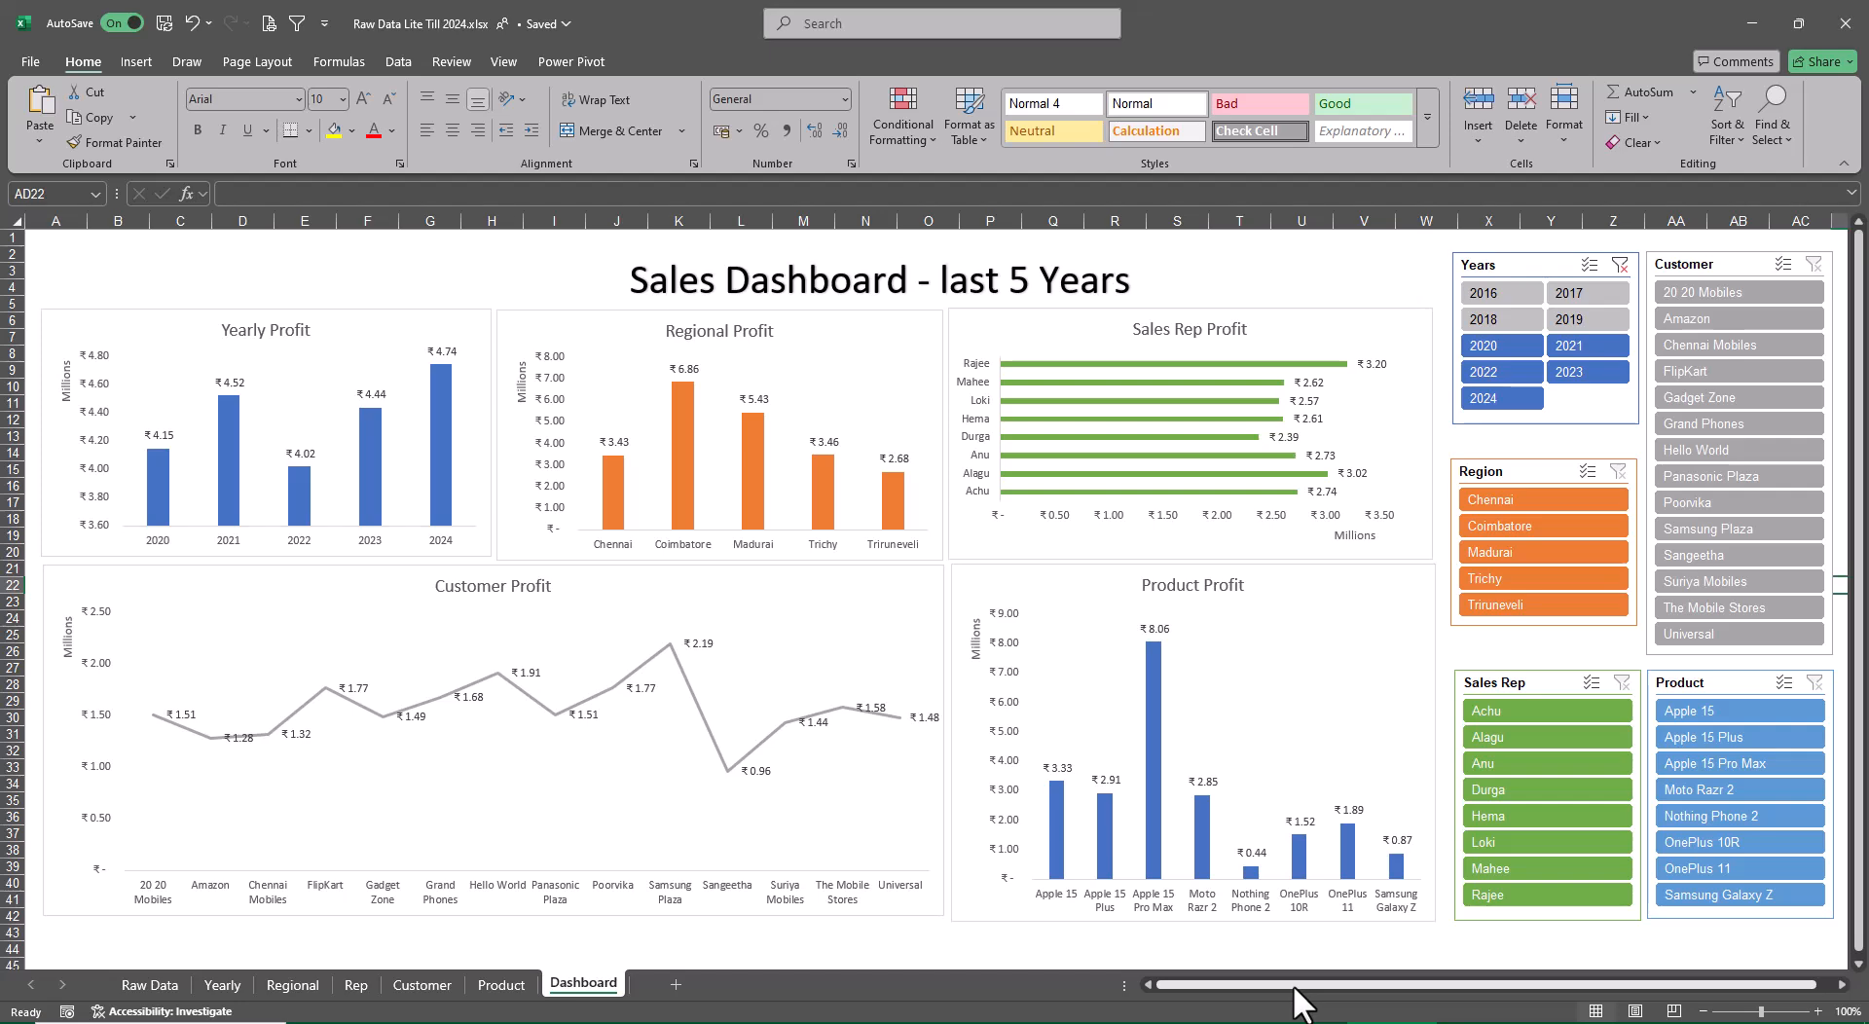
left_click(1557, 506)
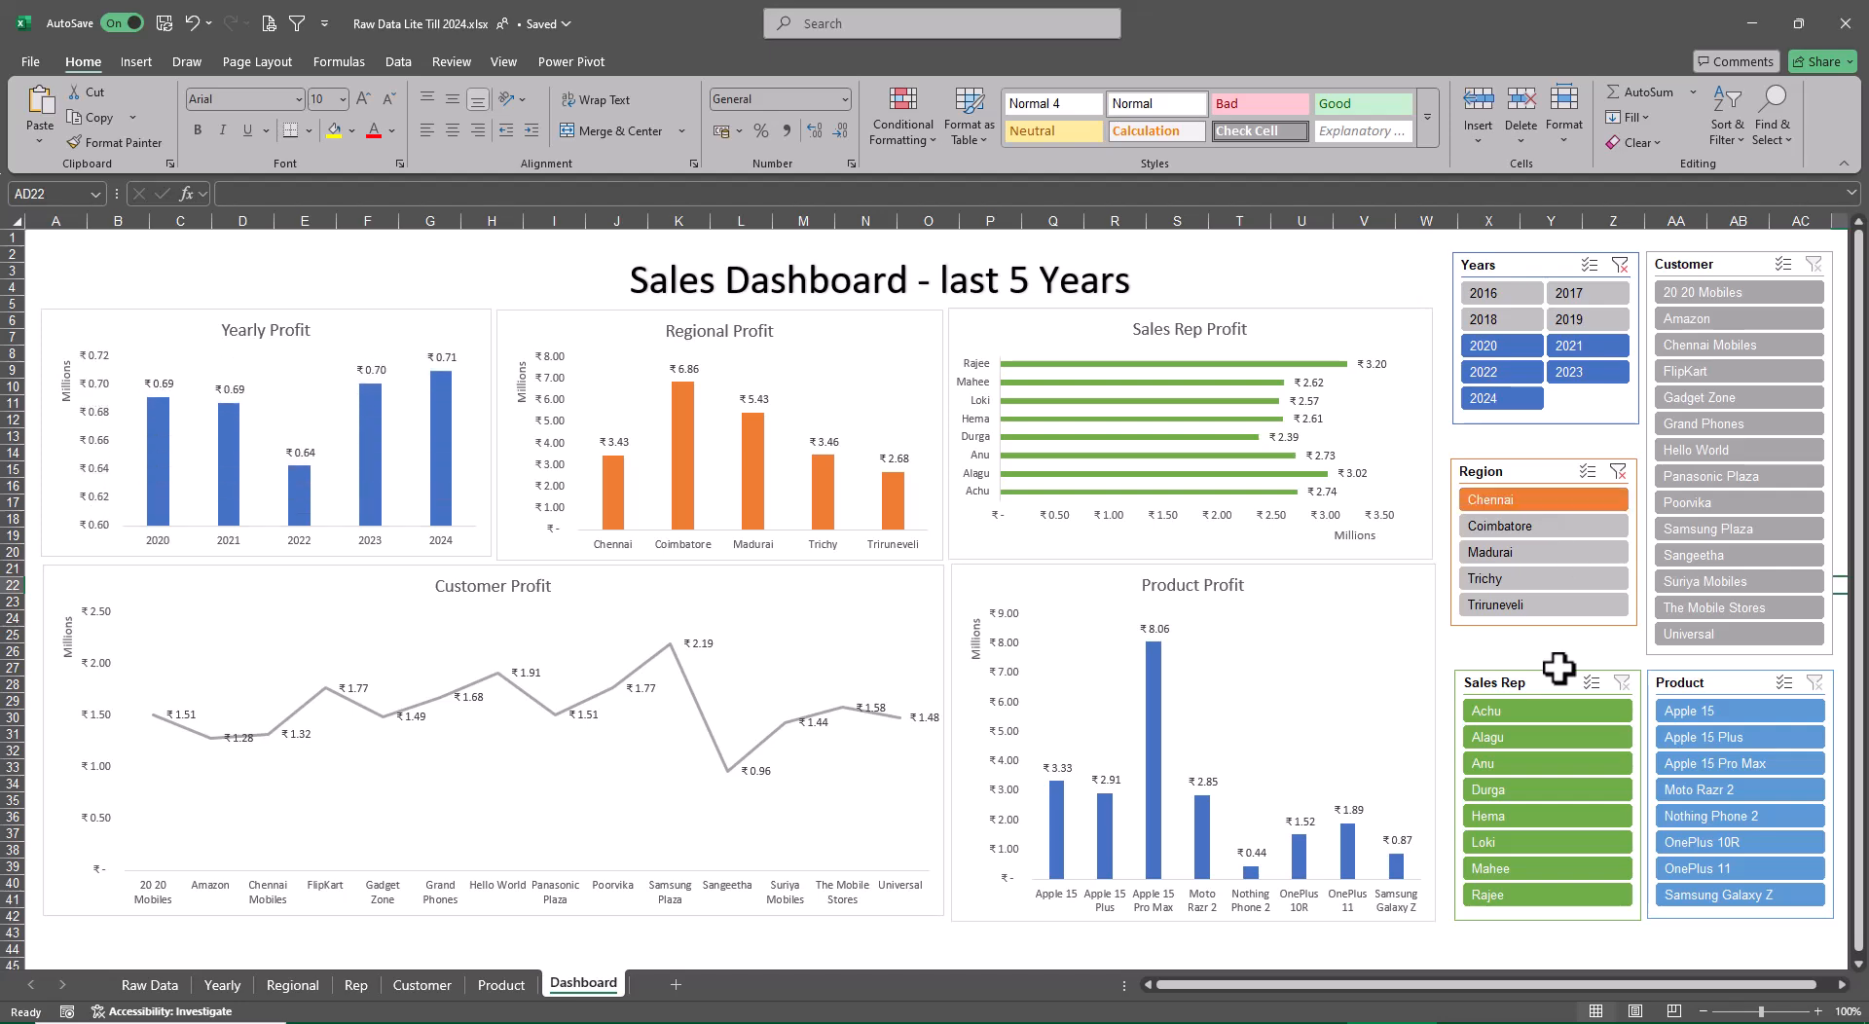
left_click(1547, 714)
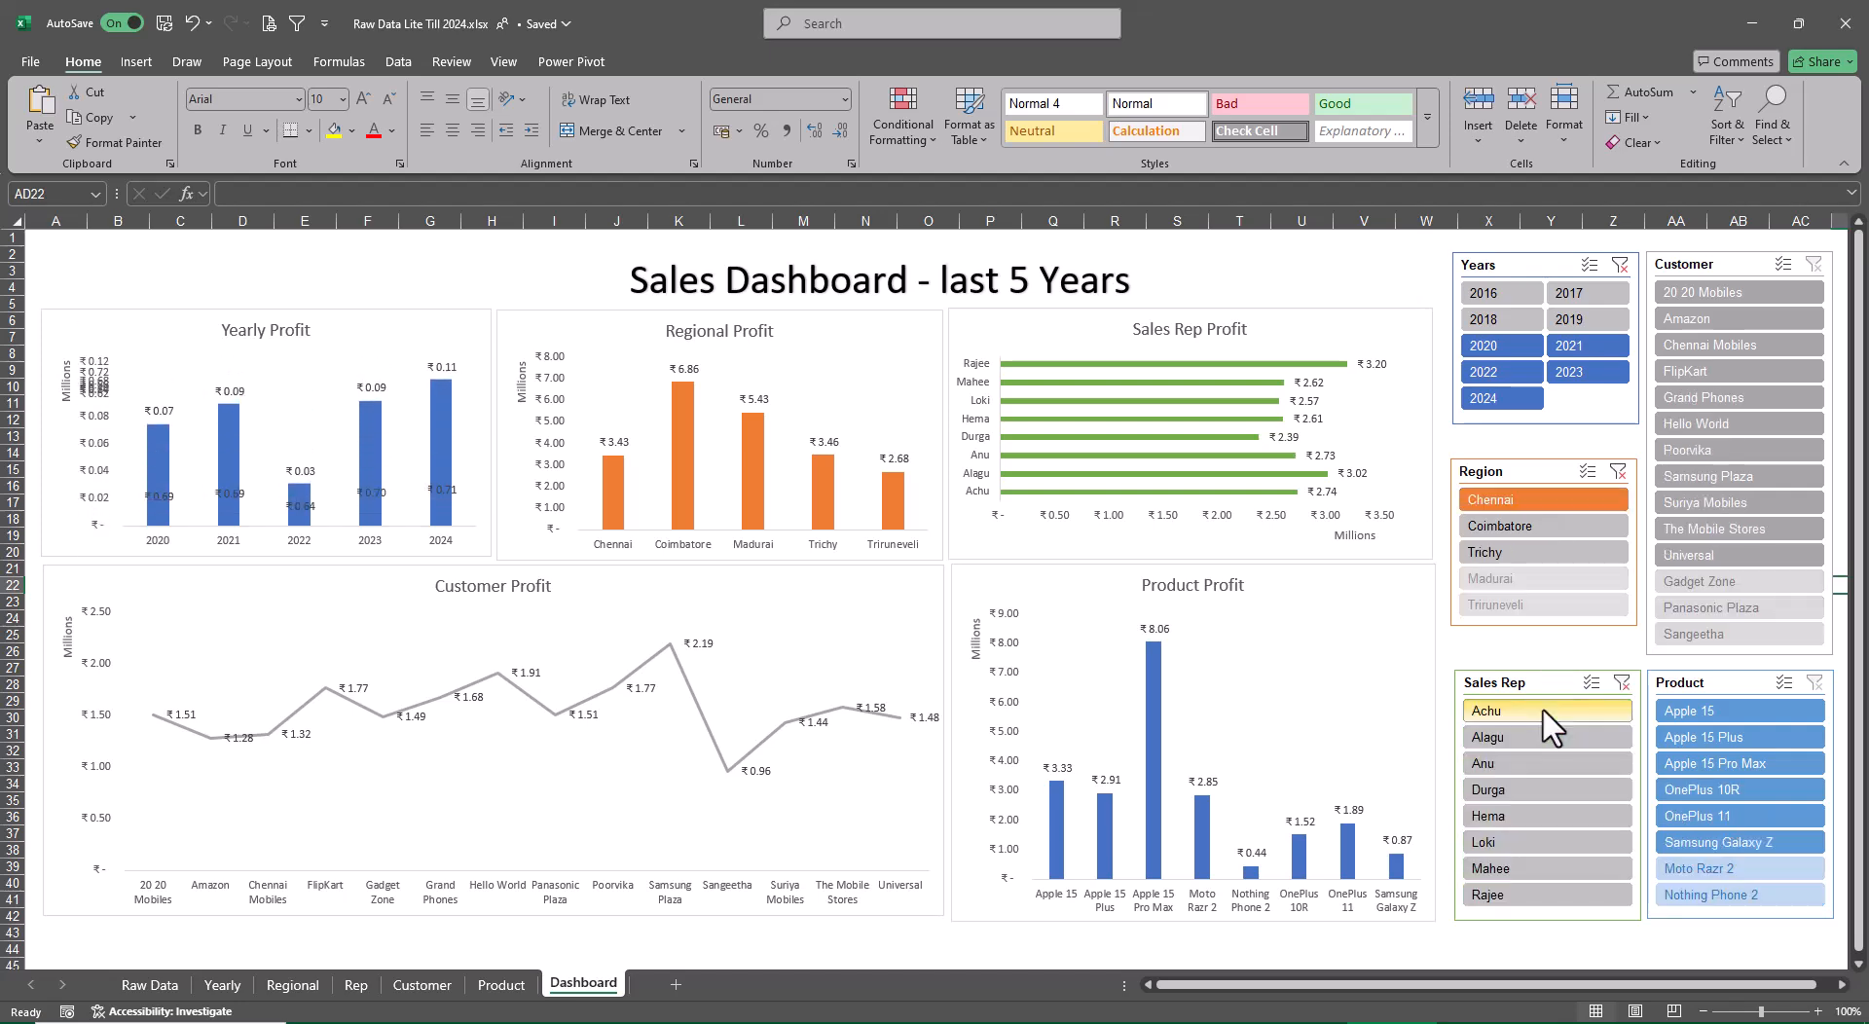
left_click(1705, 292)
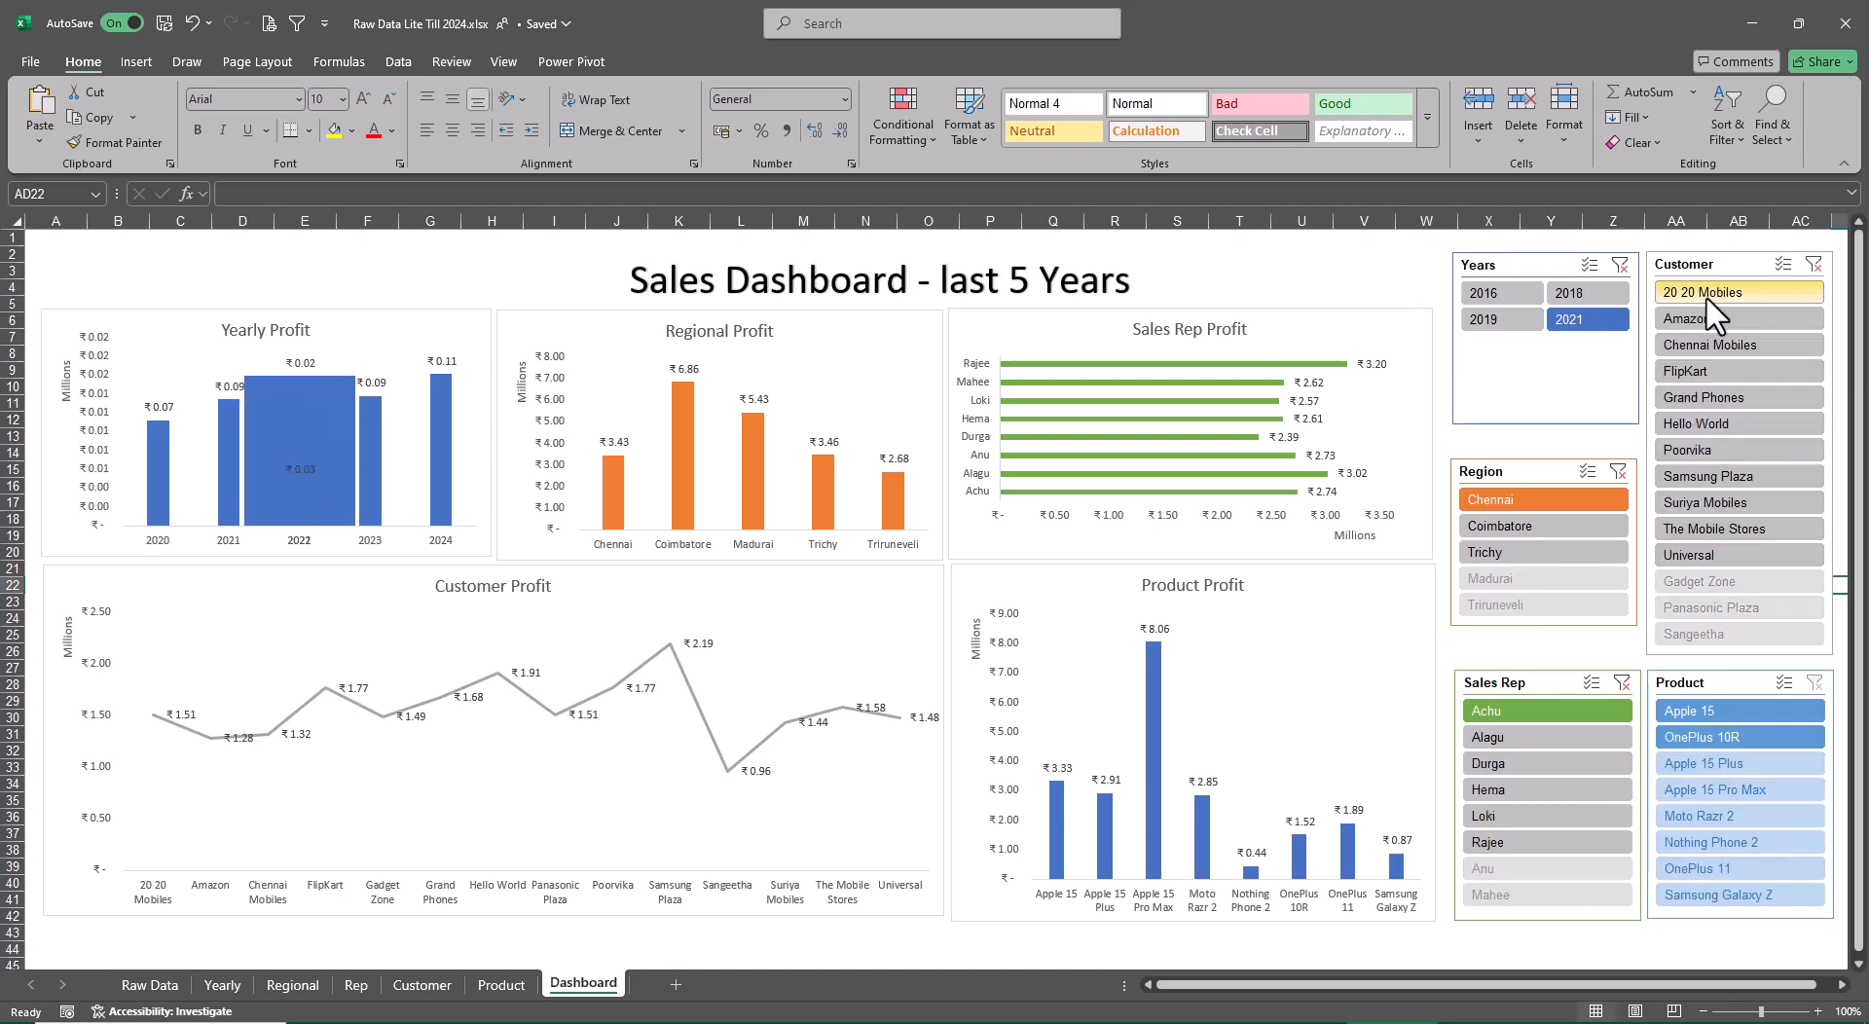
left_click(1814, 265)
left_click(1621, 682)
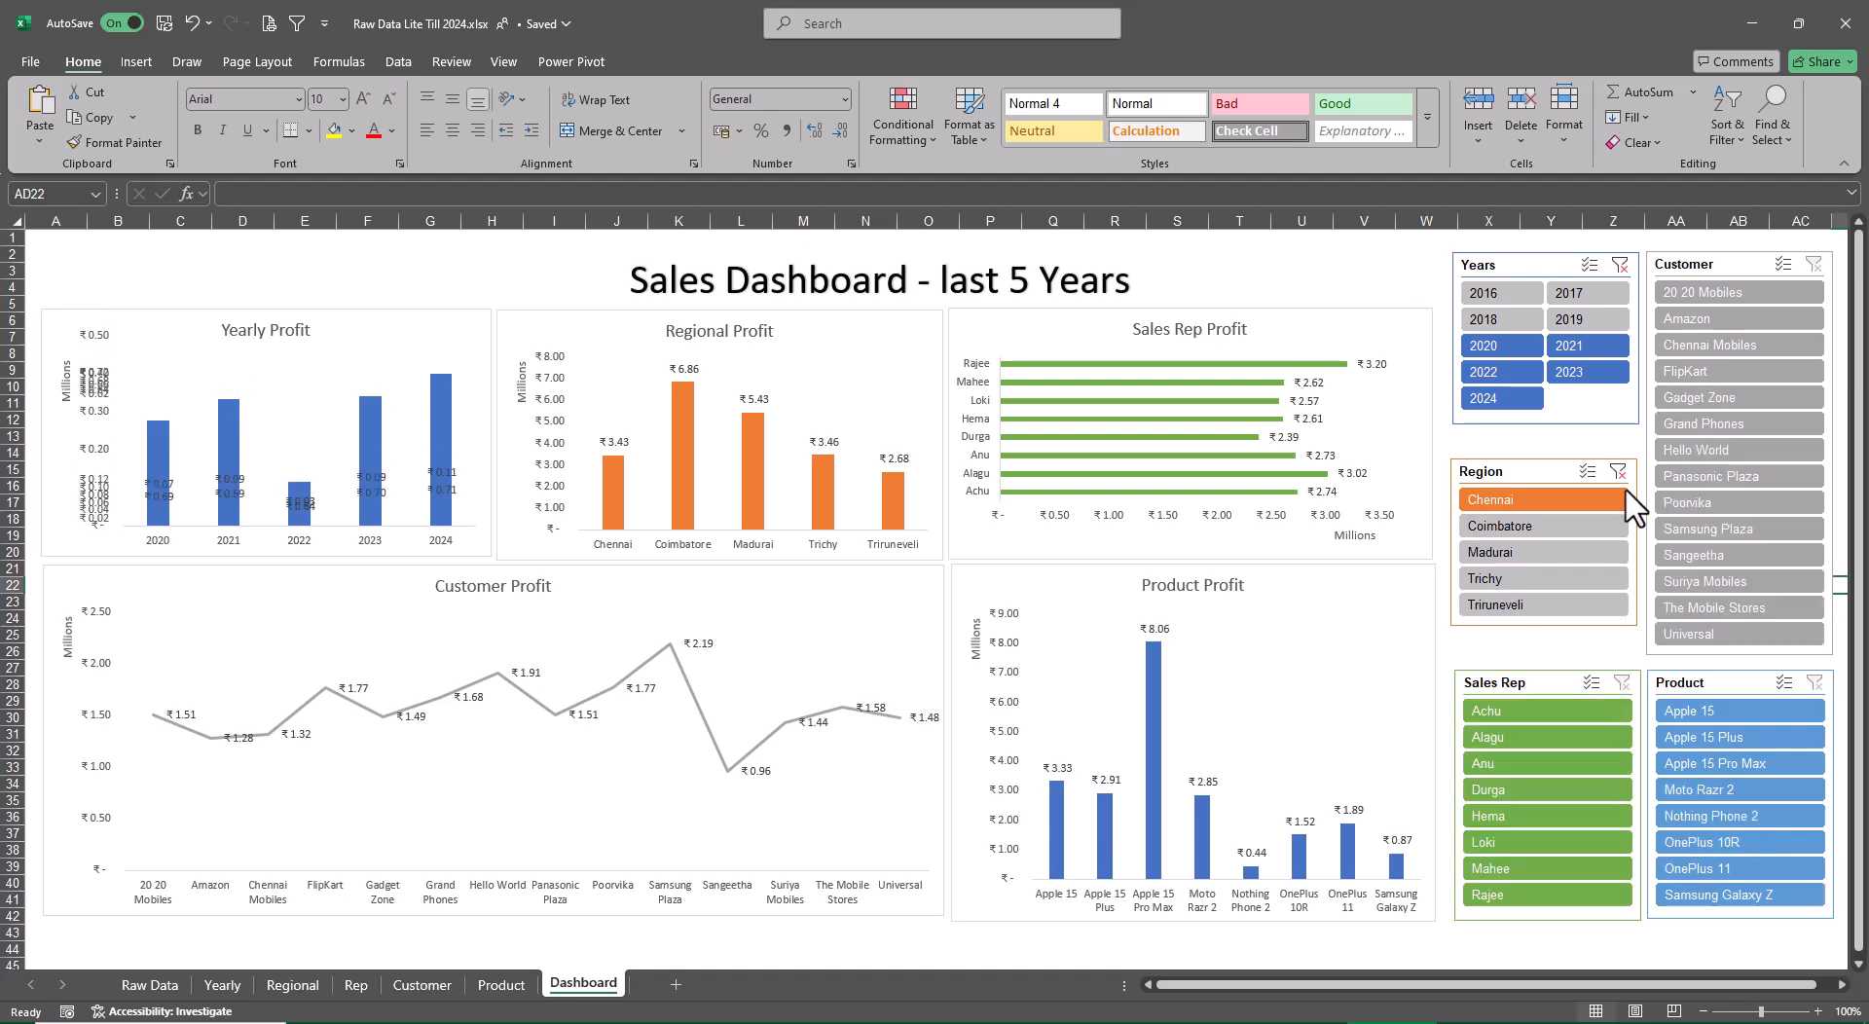
left_click(1620, 472)
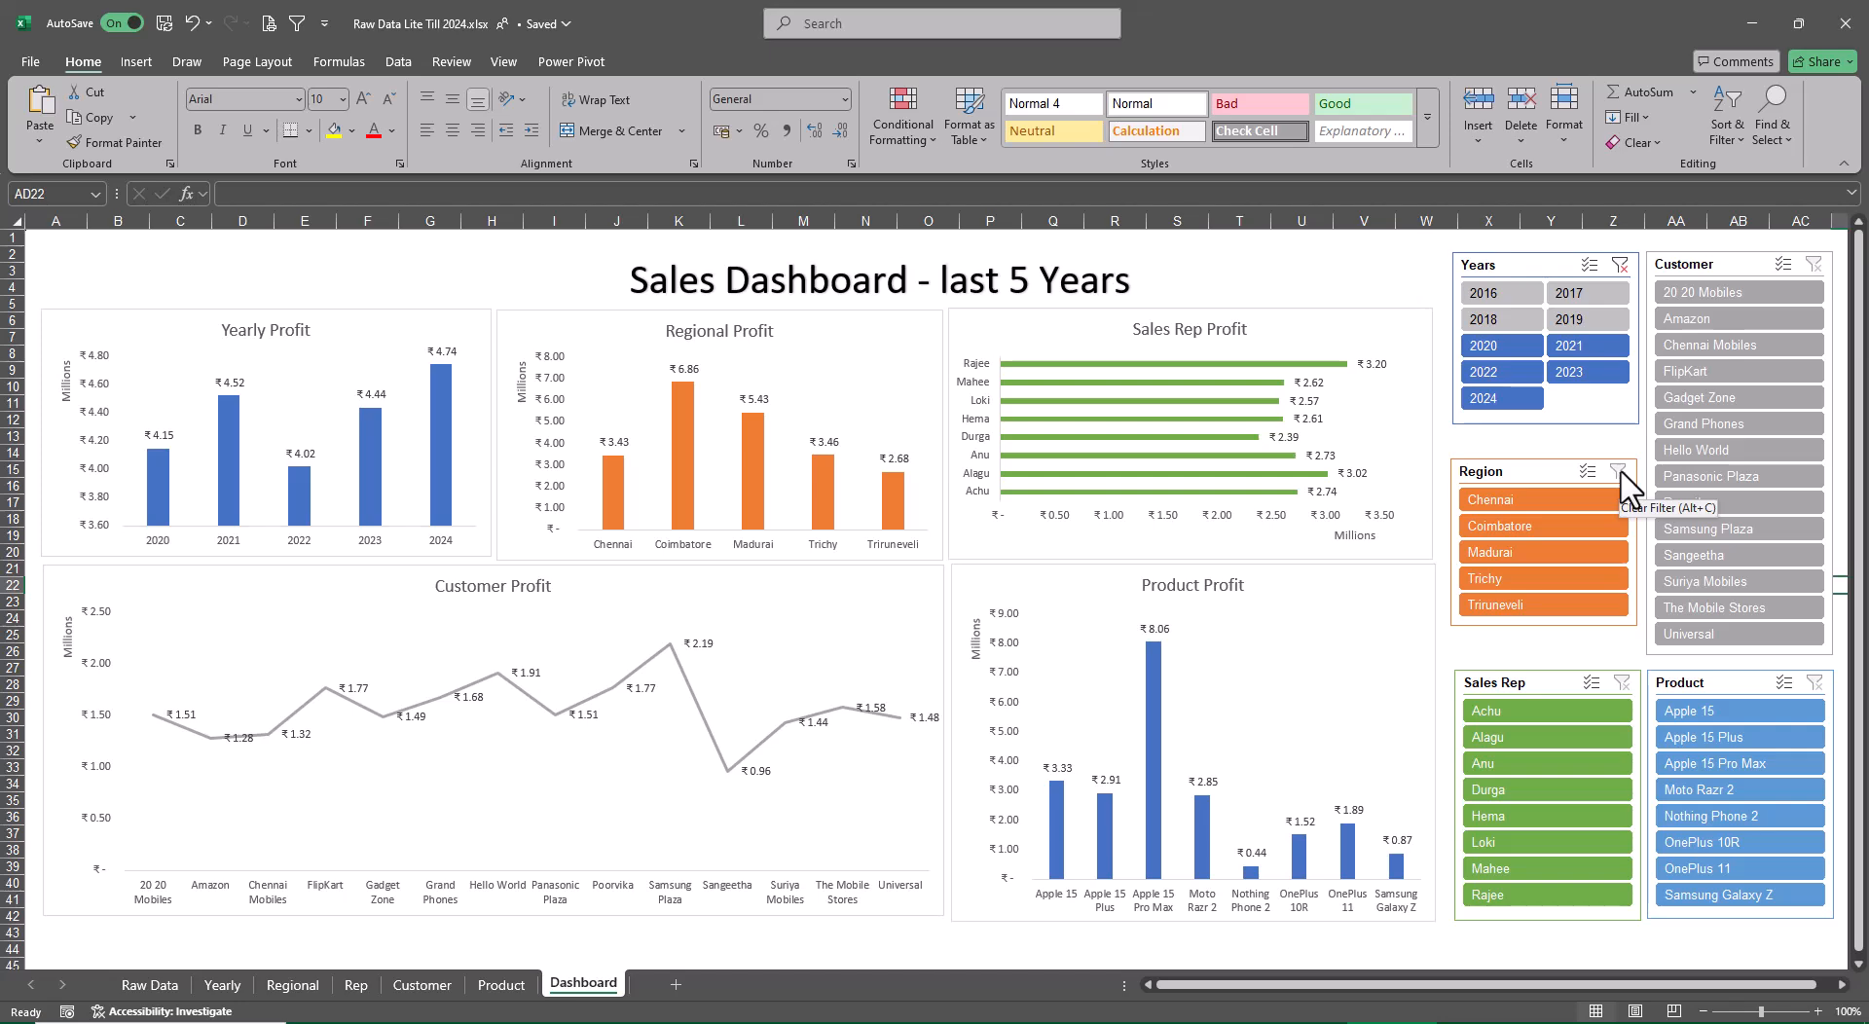
Connect the Years slicer to the Customer, Product, Regional and Rep PivotTables through its report connections
left_click(1538, 257)
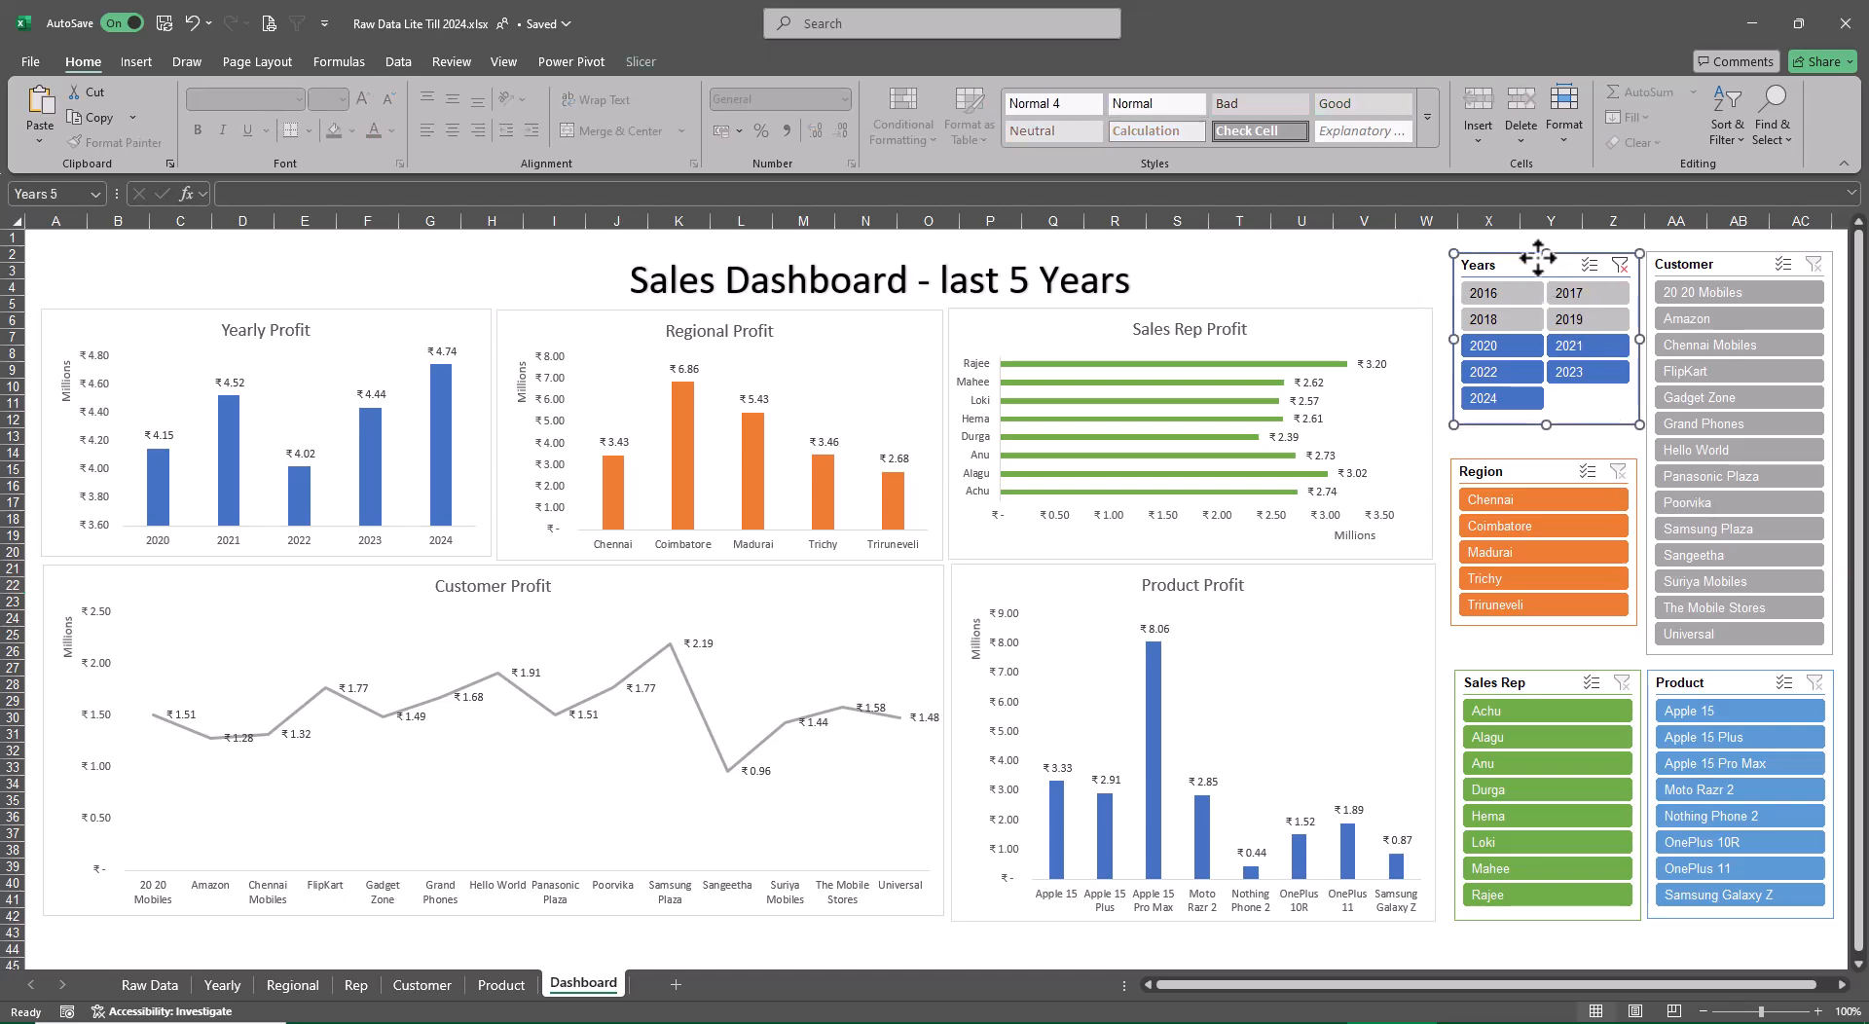
left_click(643, 55)
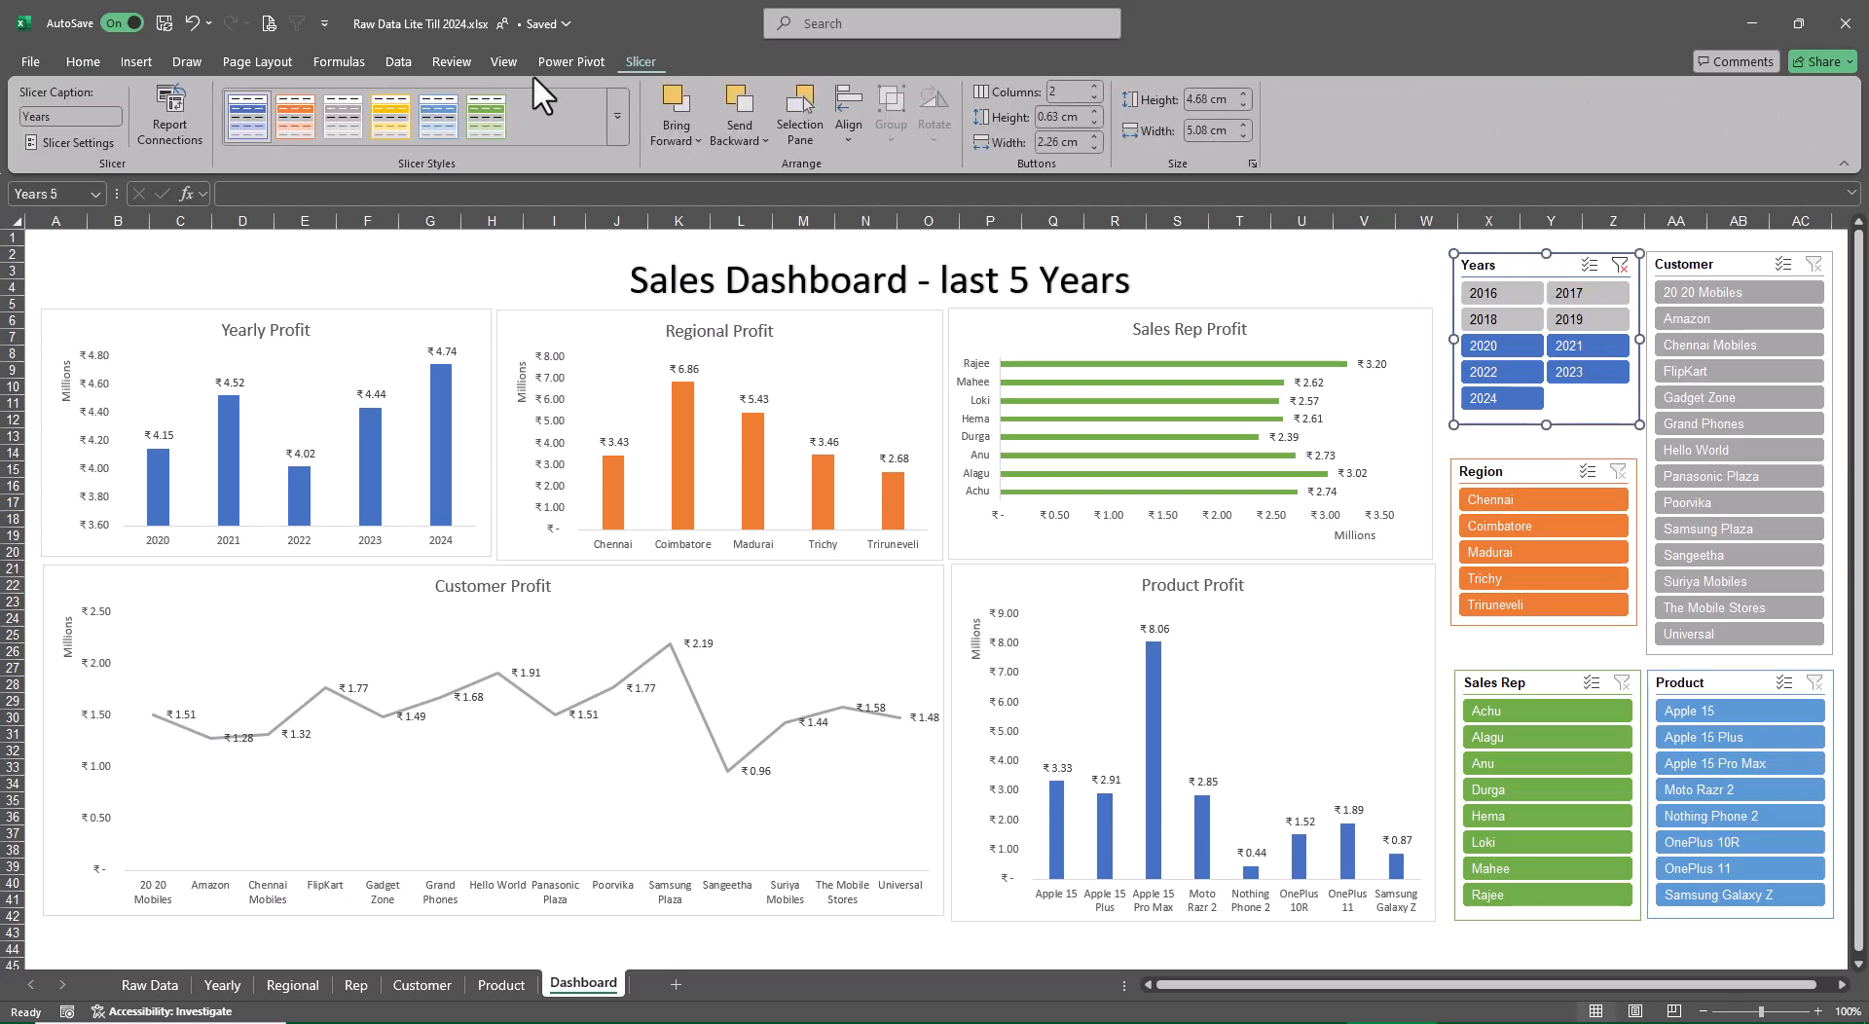
left_click(181, 126)
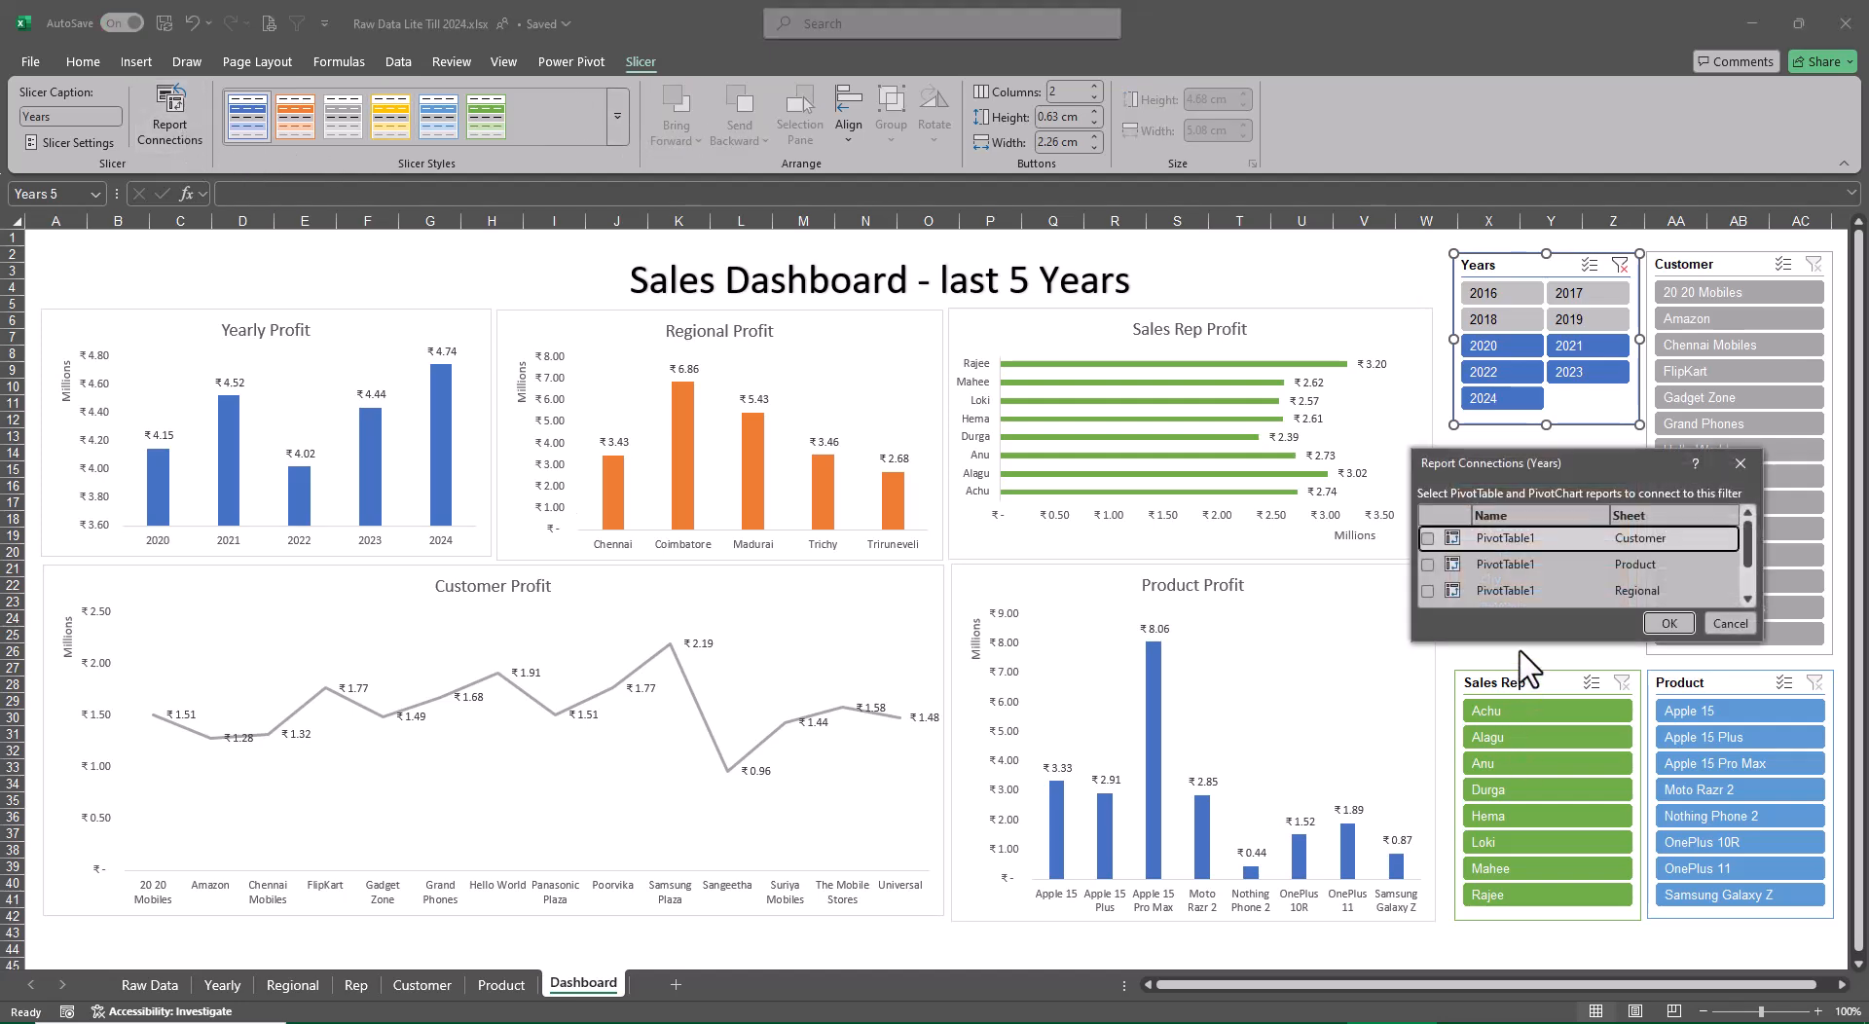
left_click_drag(1525, 642, 1537, 821)
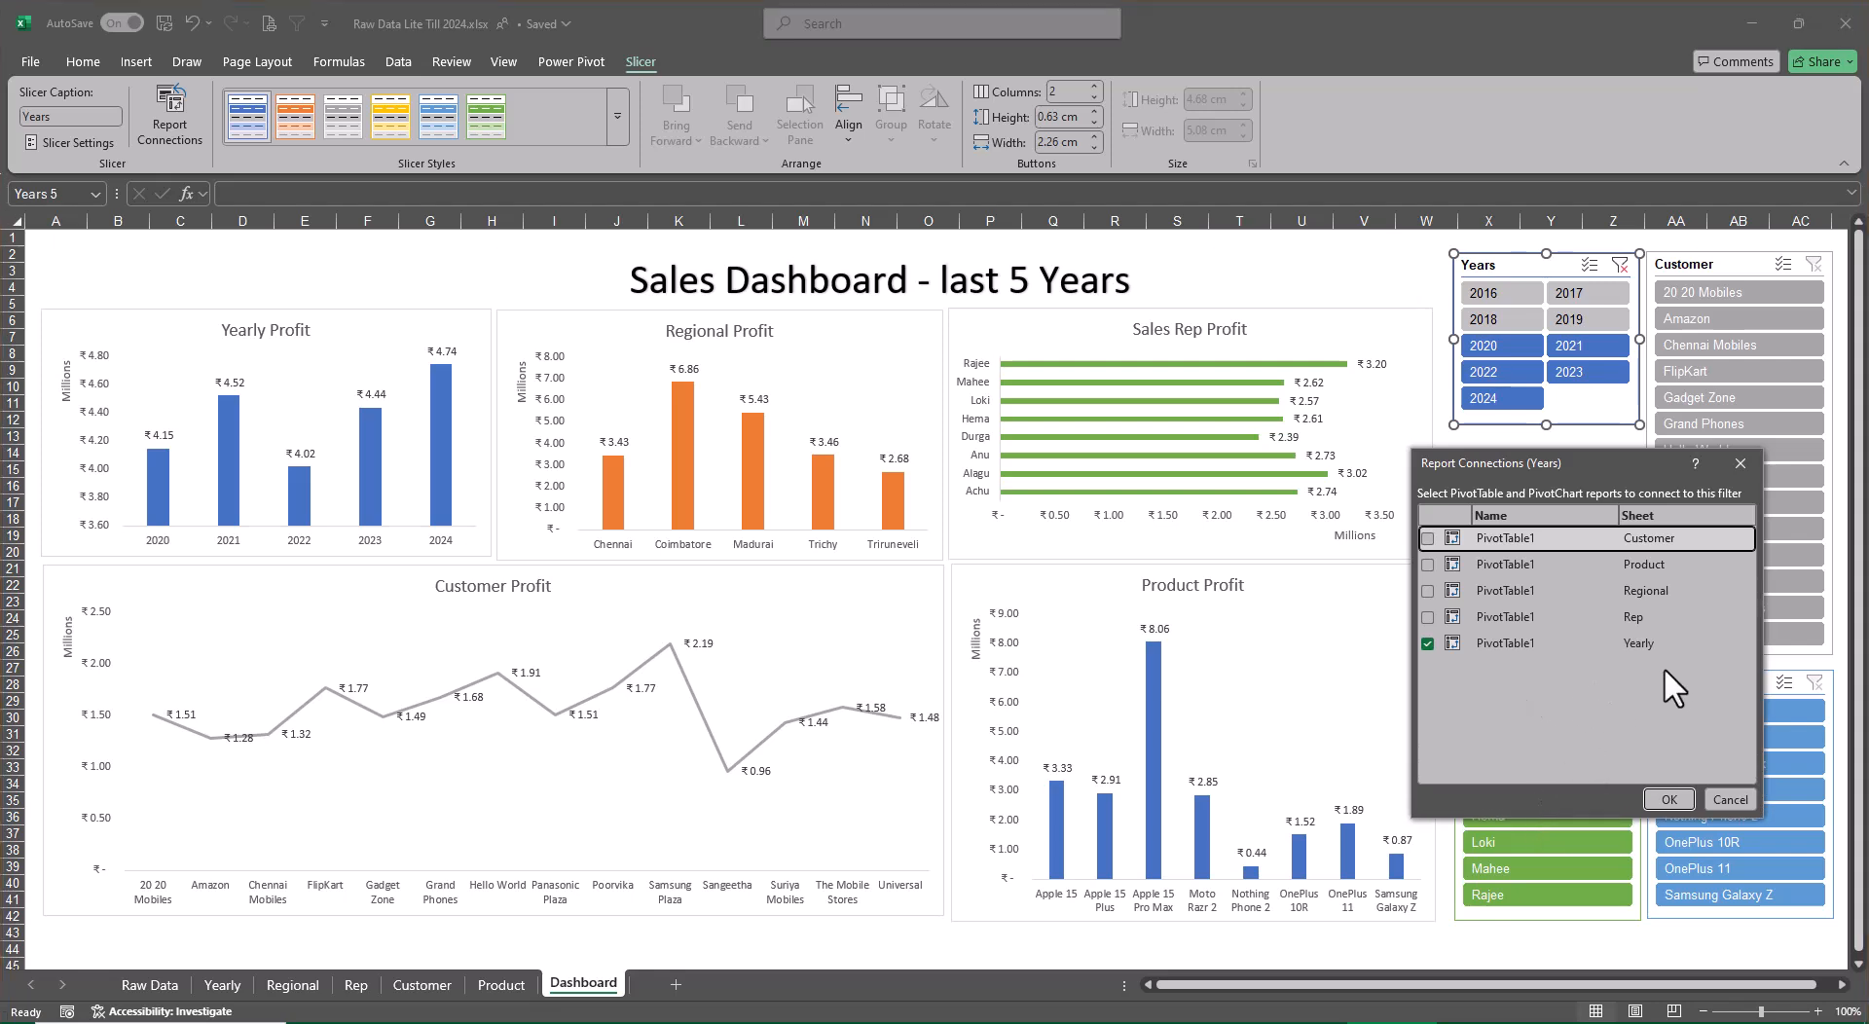
left_click(1427, 617)
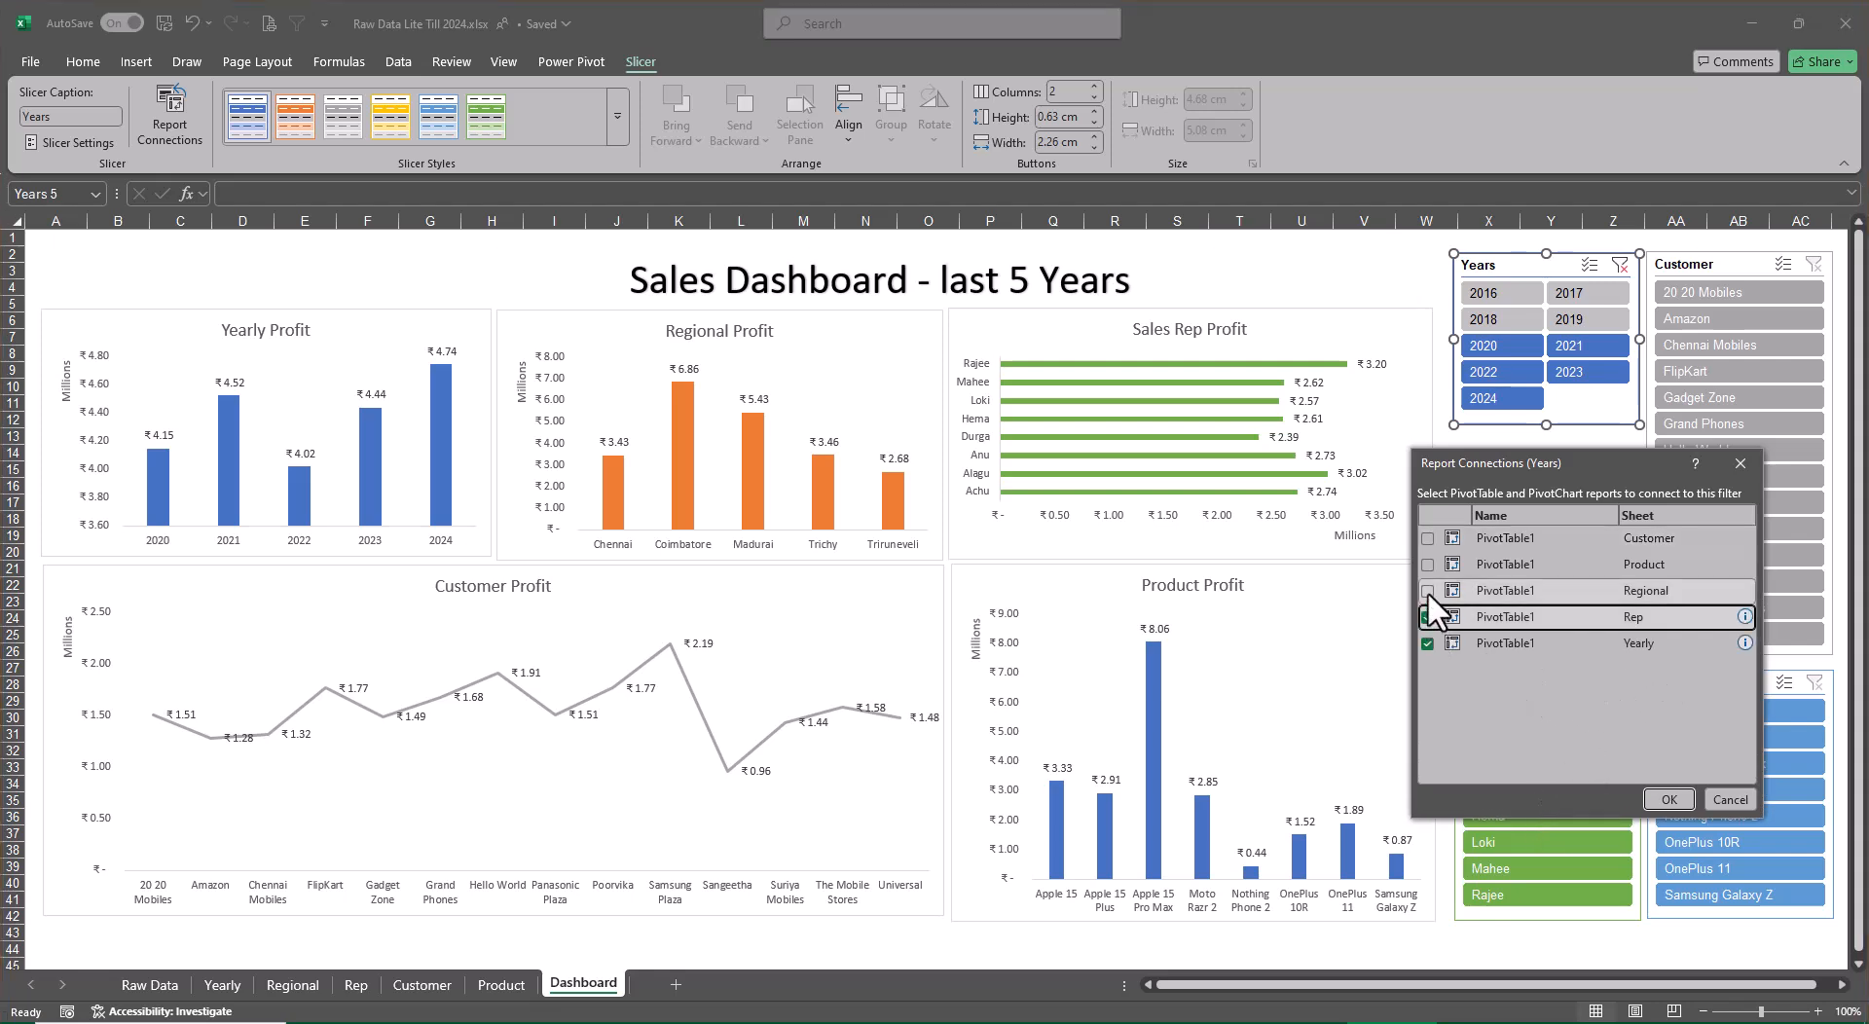
left_click(1427, 565)
left_click(1427, 538)
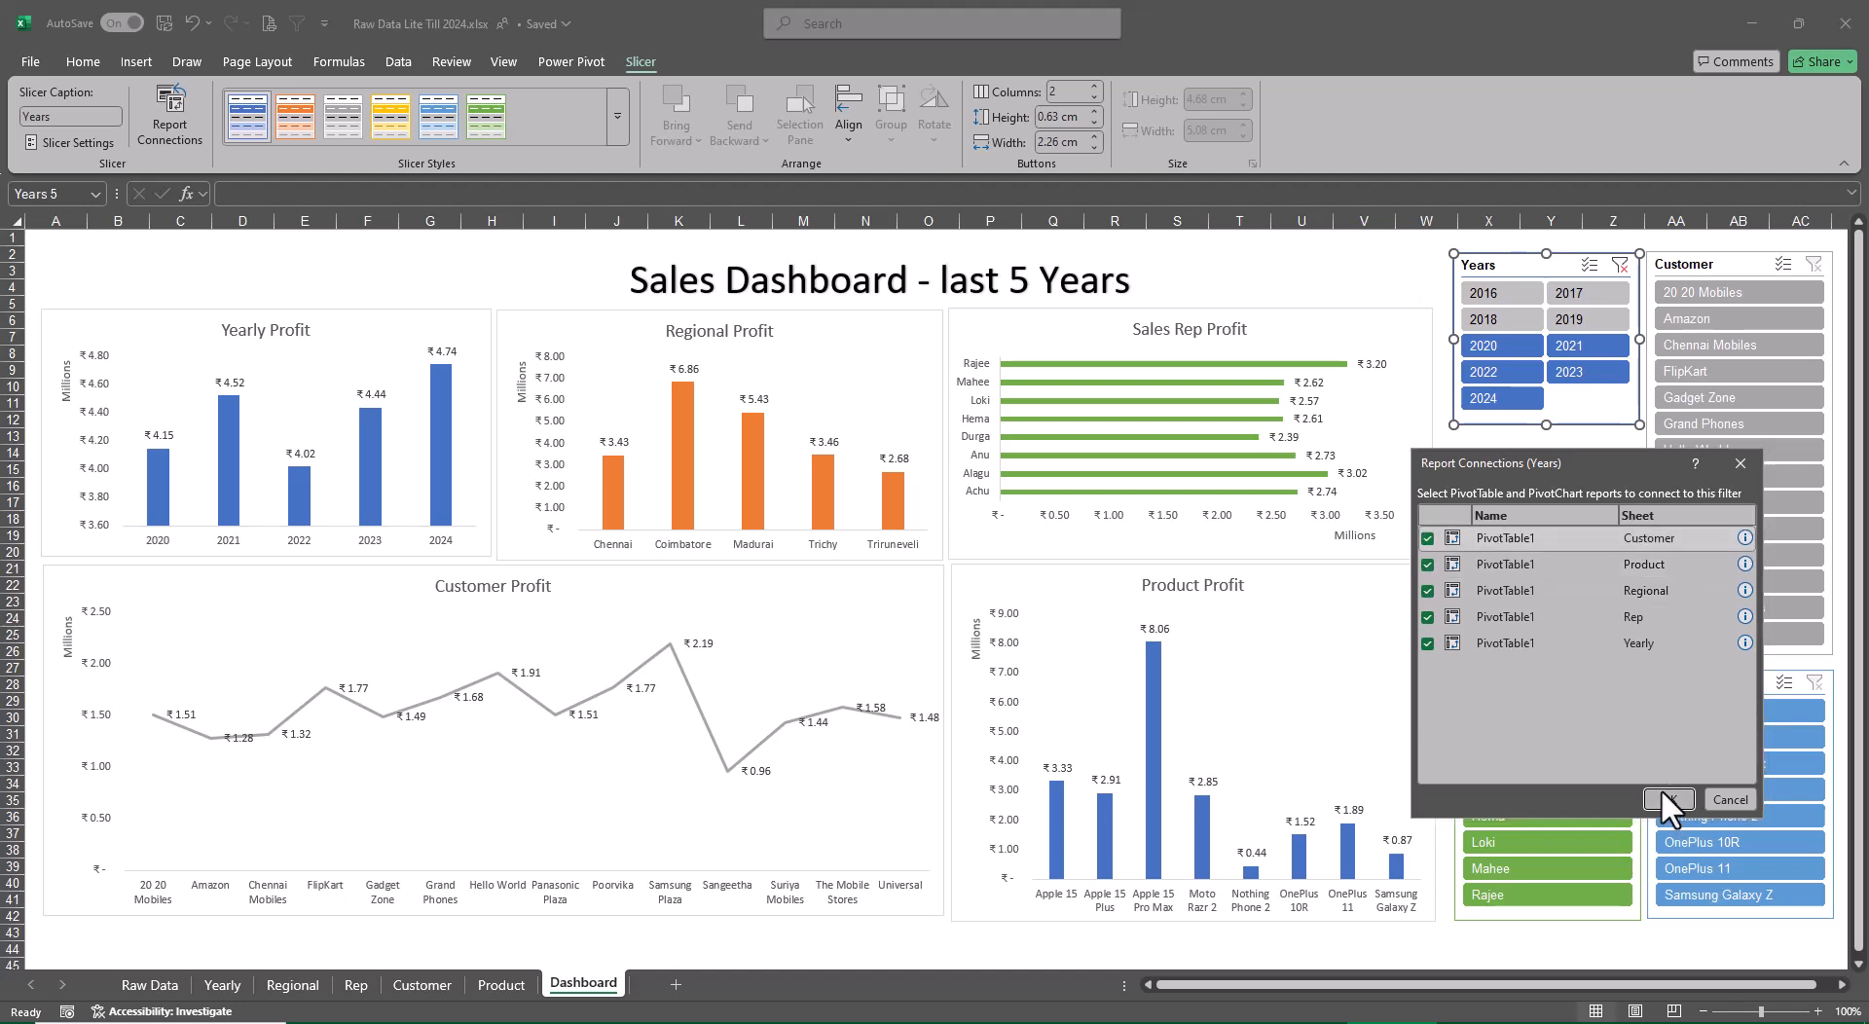
left_click(1664, 794)
Connect the Region slicer to the Customer, Product, Regional and Rep PivotTables through its report connections
left_click(1525, 465)
right_click(1522, 463)
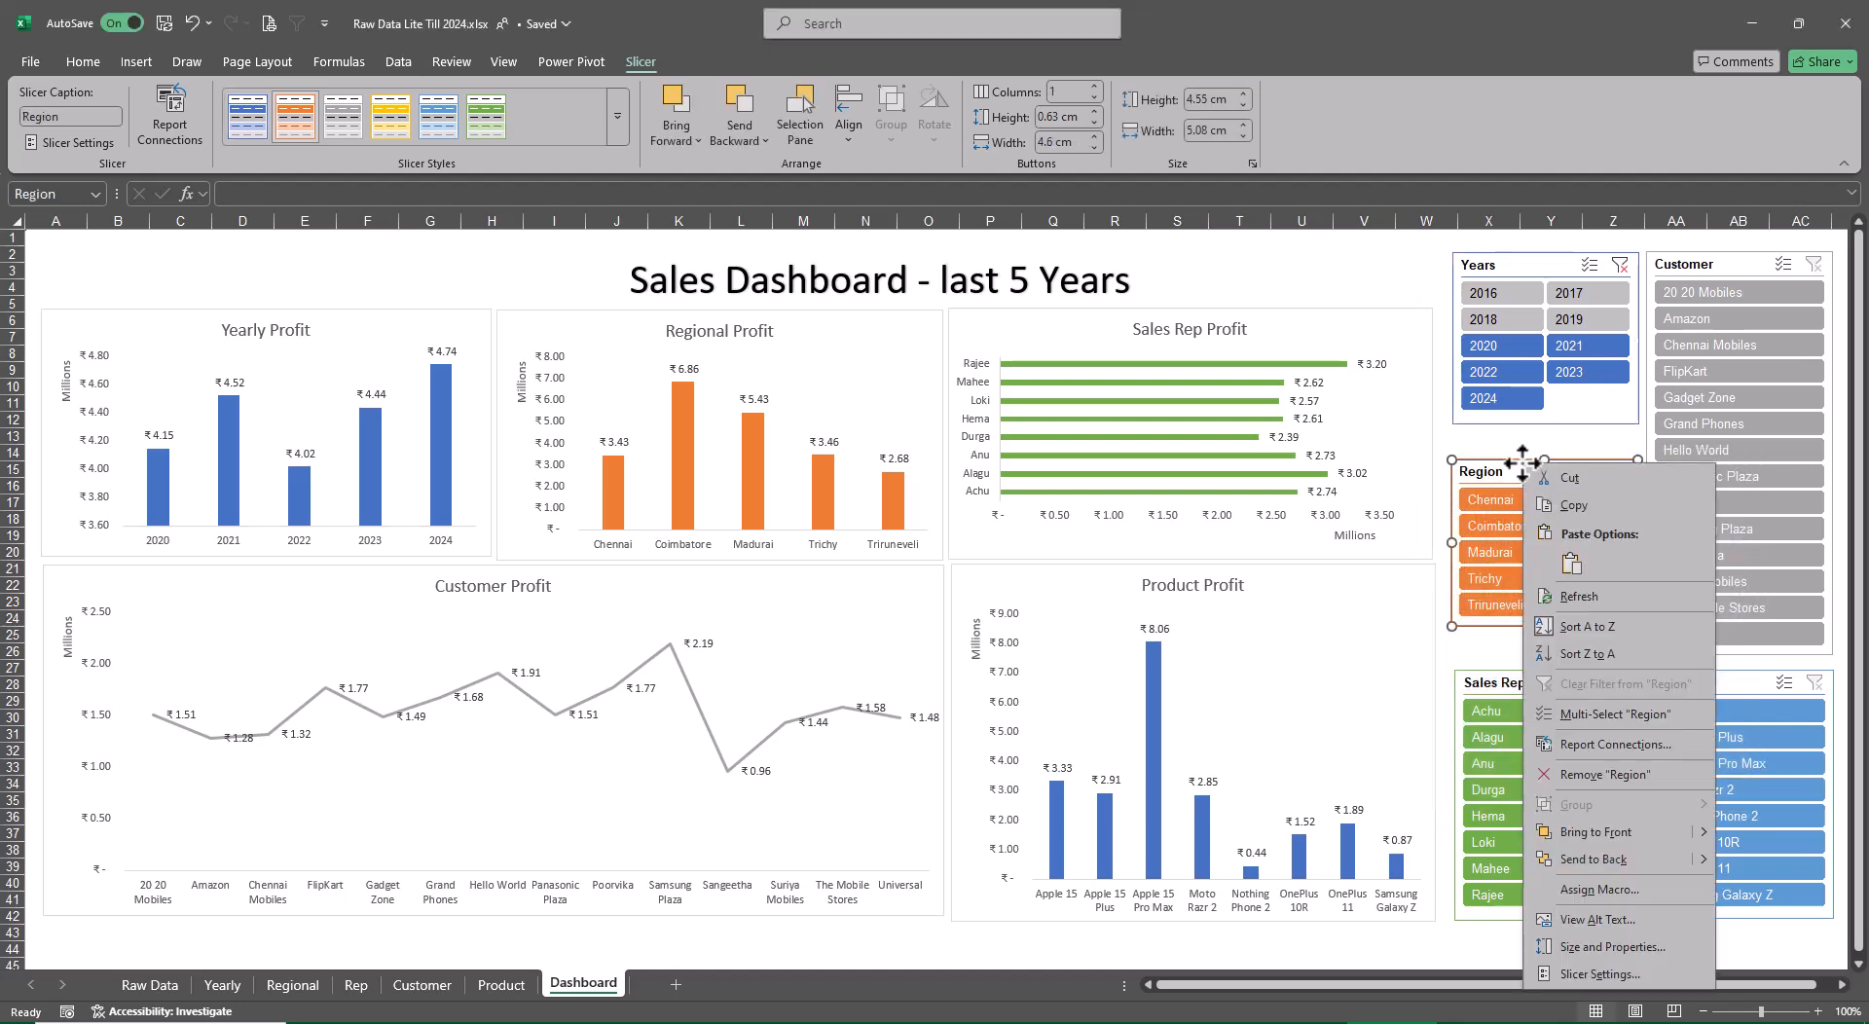
left_click(1593, 740)
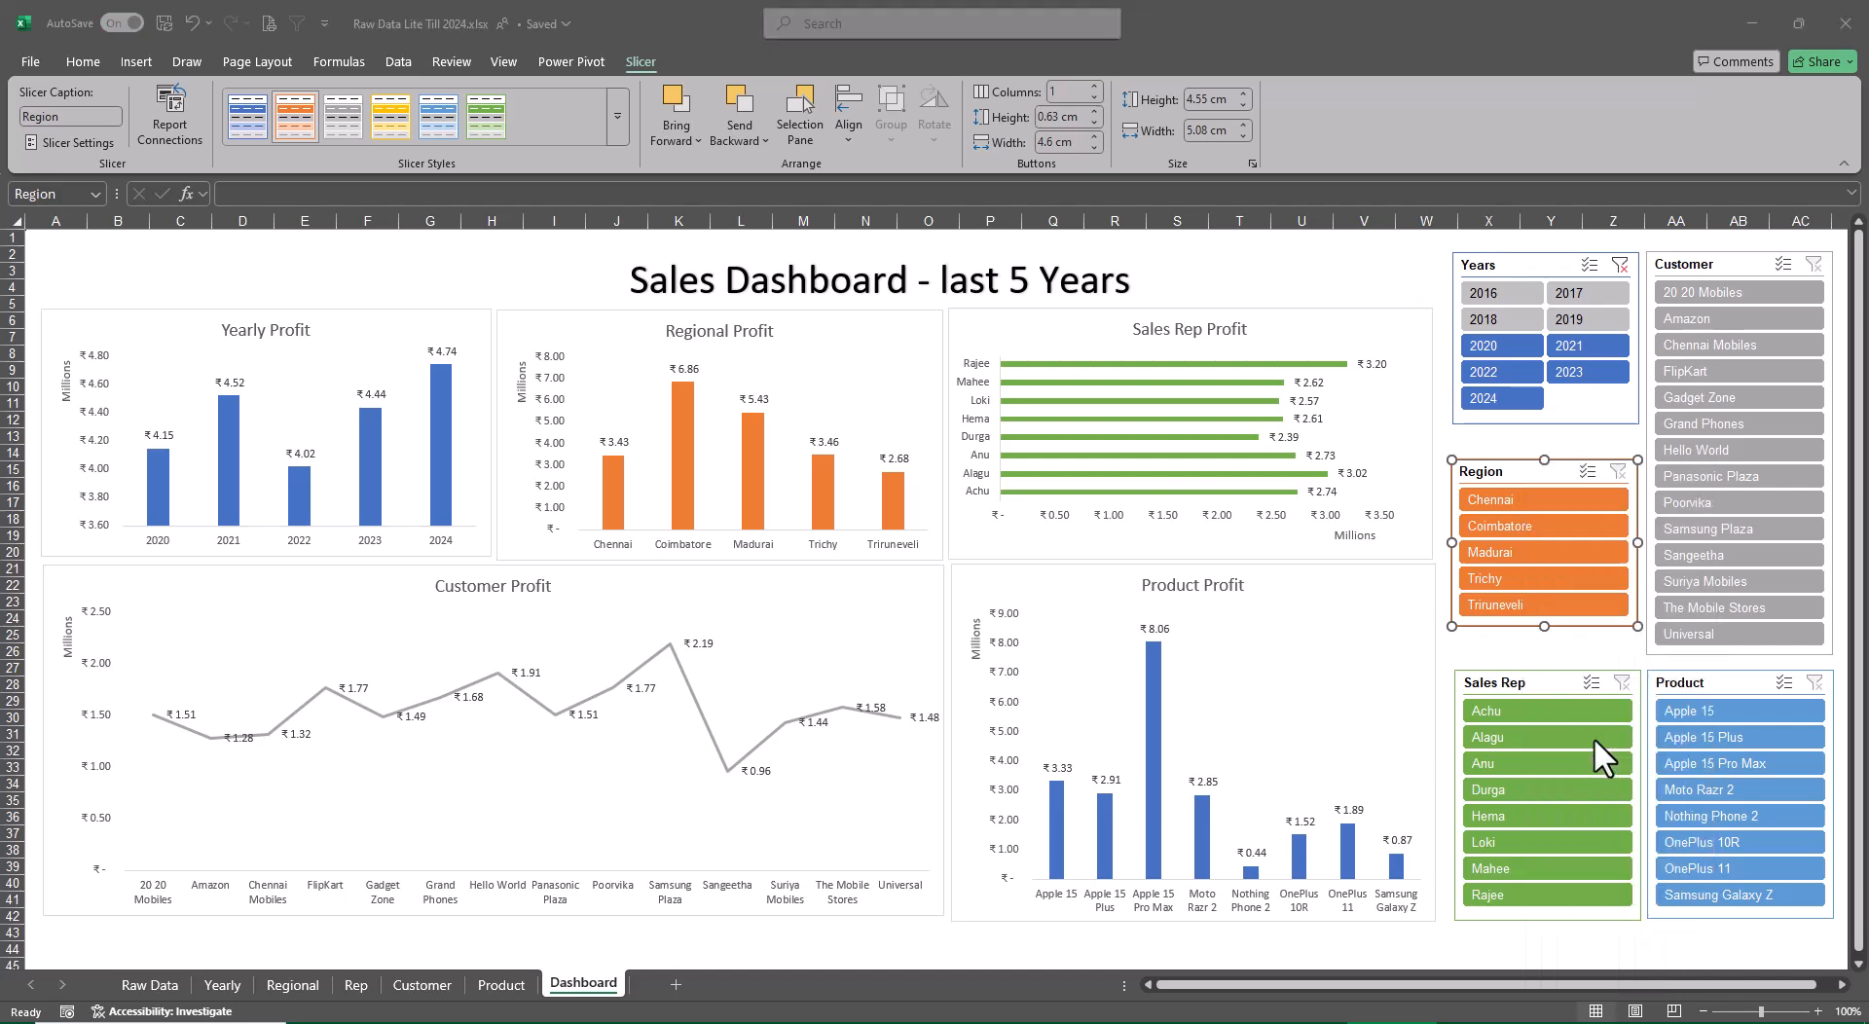
left_click(1431, 753)
left_click(1435, 782)
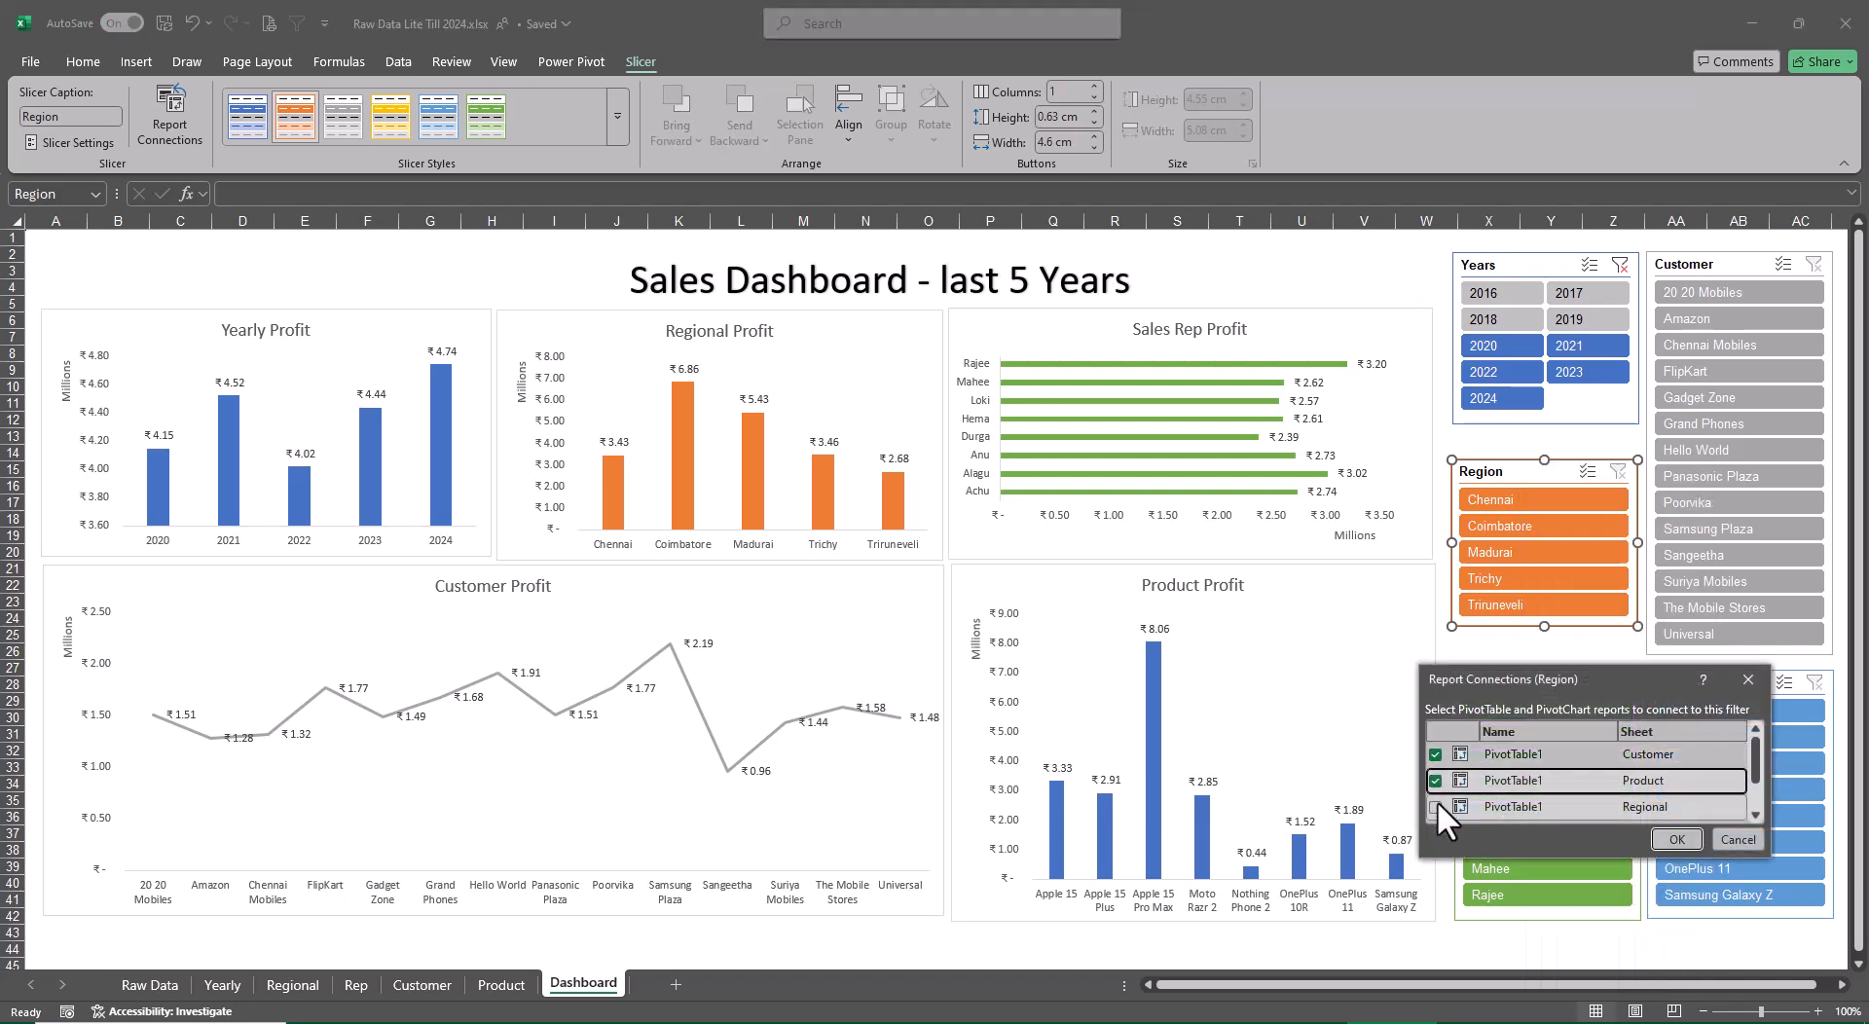
left_click(1437, 803)
scroll(1474, 781, "down", 2)
left_click(1437, 782)
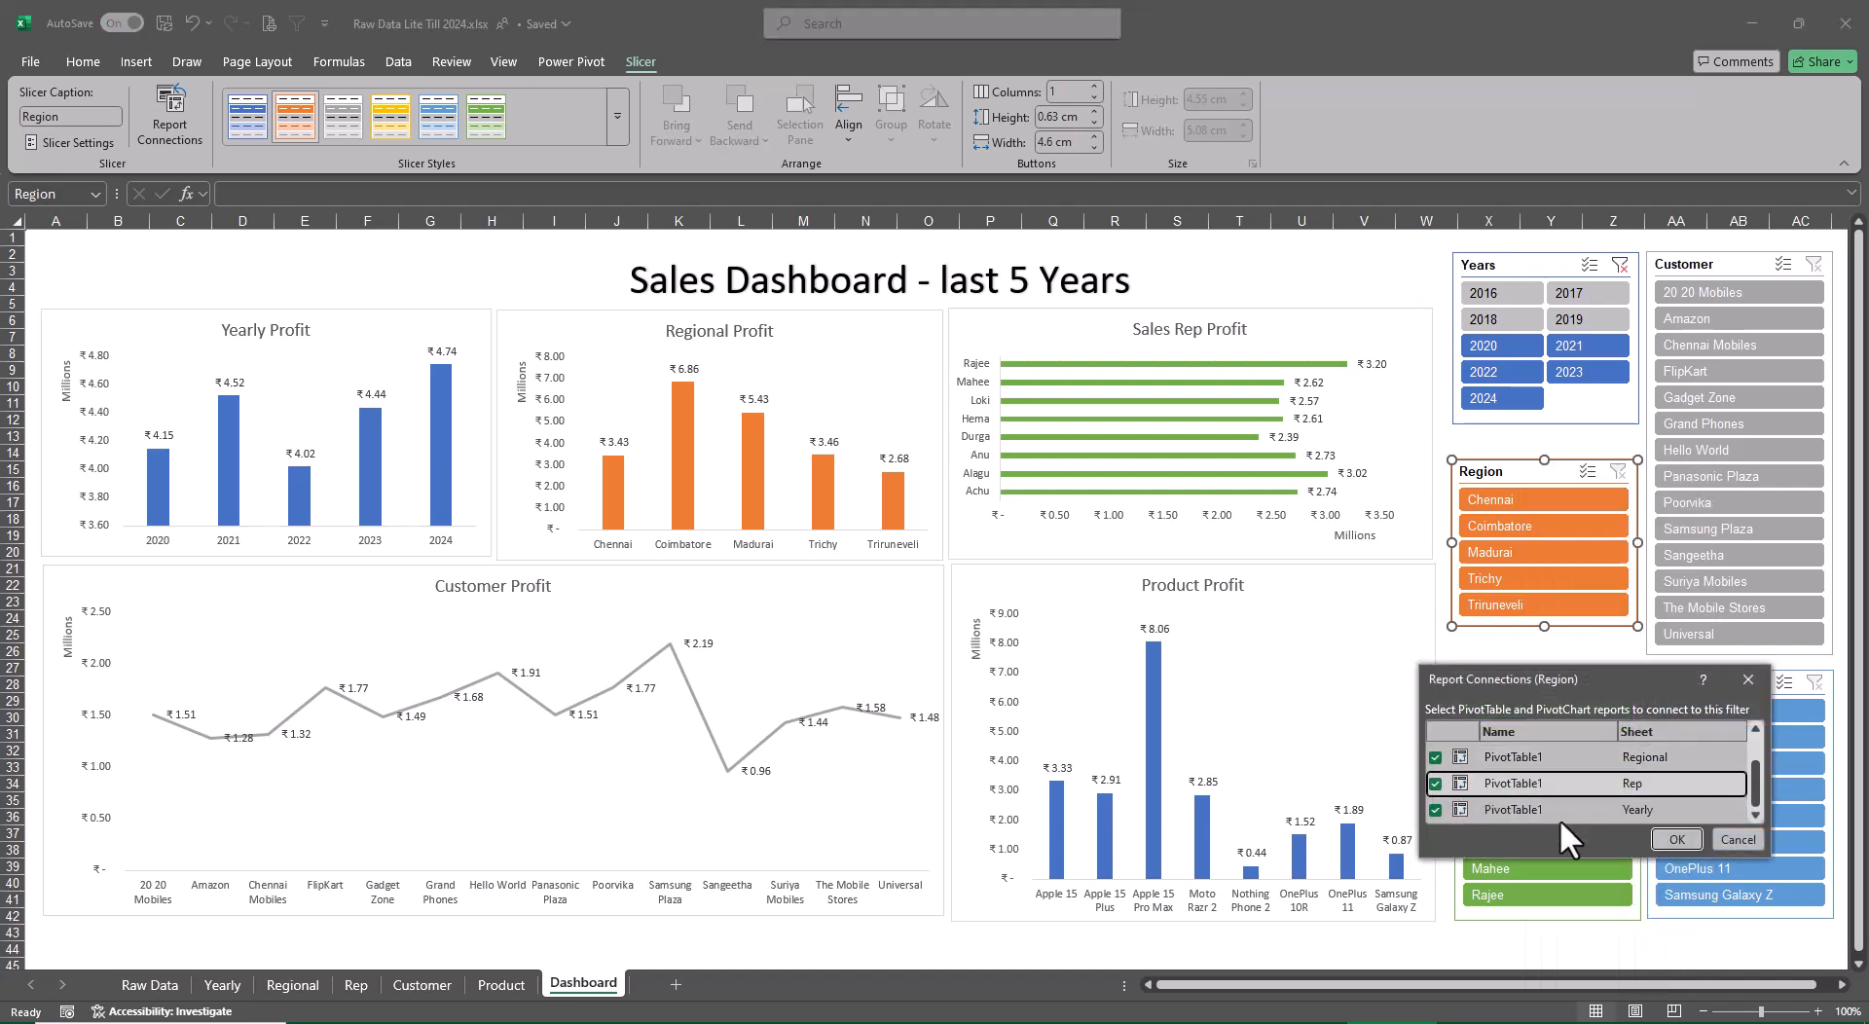
left_click(1663, 835)
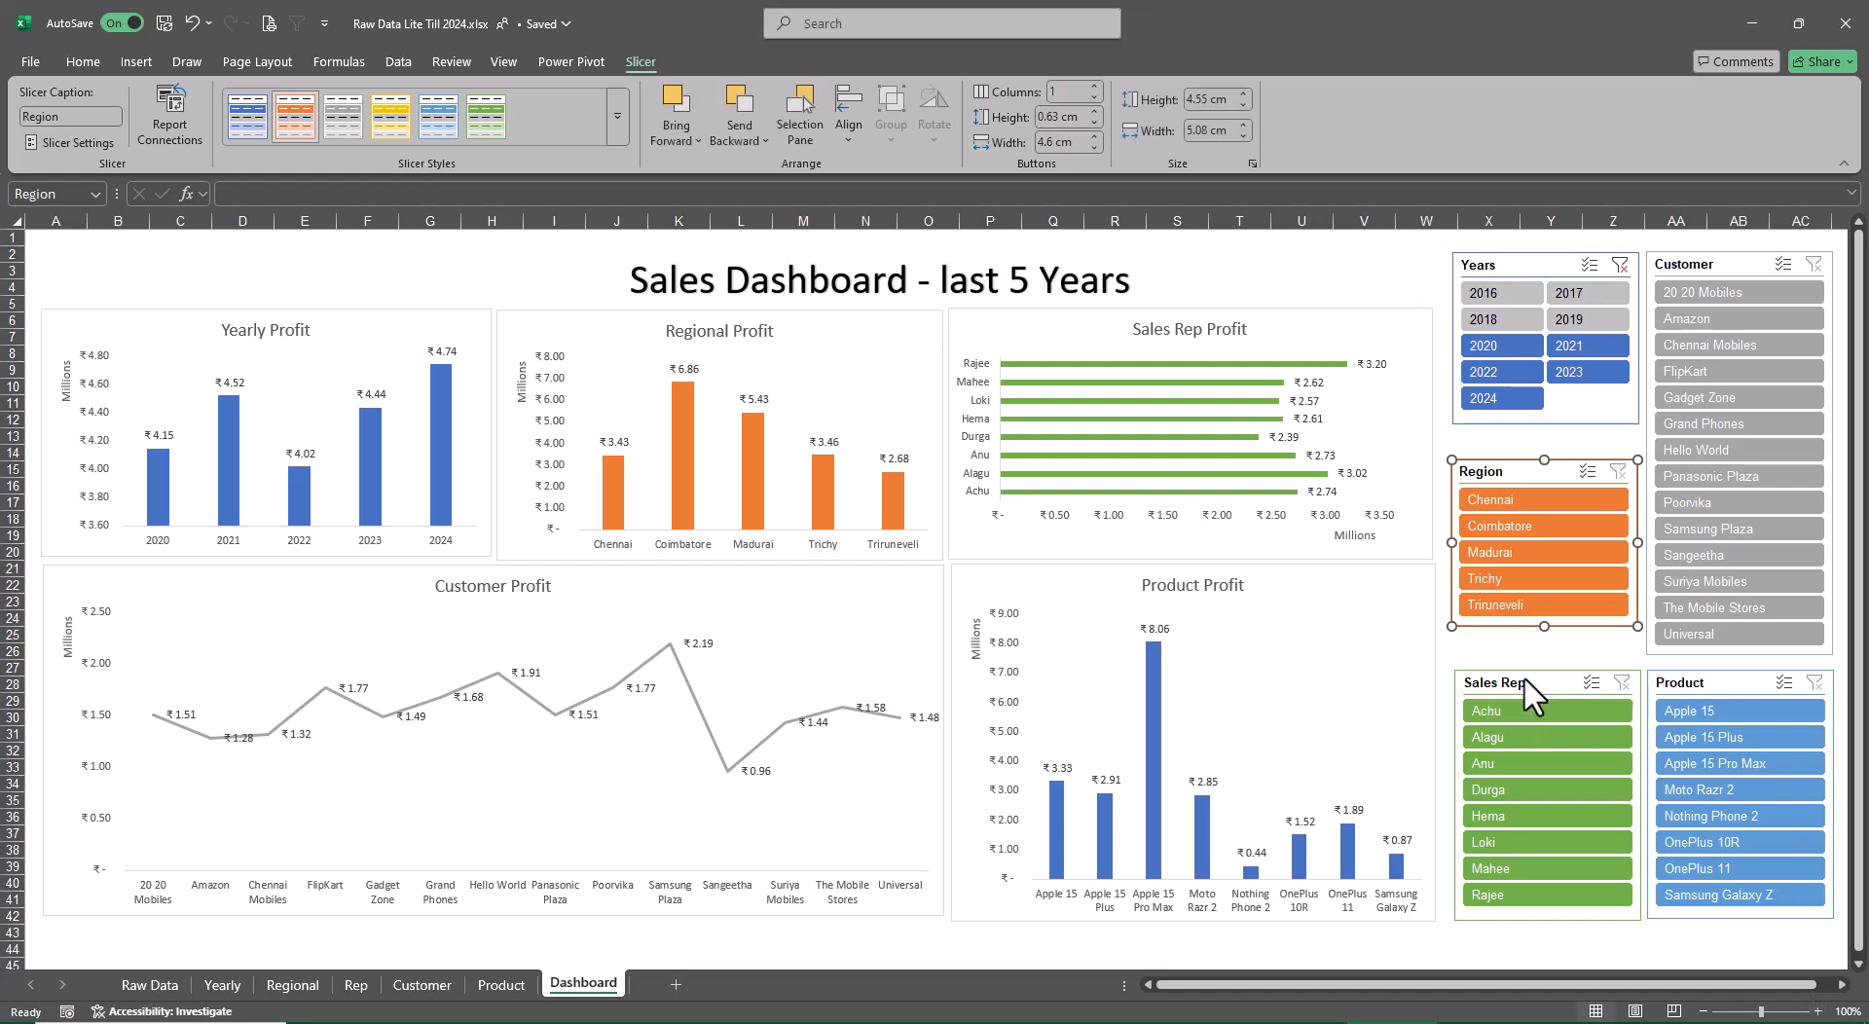
Connect the Sales Rep slicer to the Customer, Product, Regional and Rep PivotTables through its report connections
left_click(1524, 679)
left_click(155, 141)
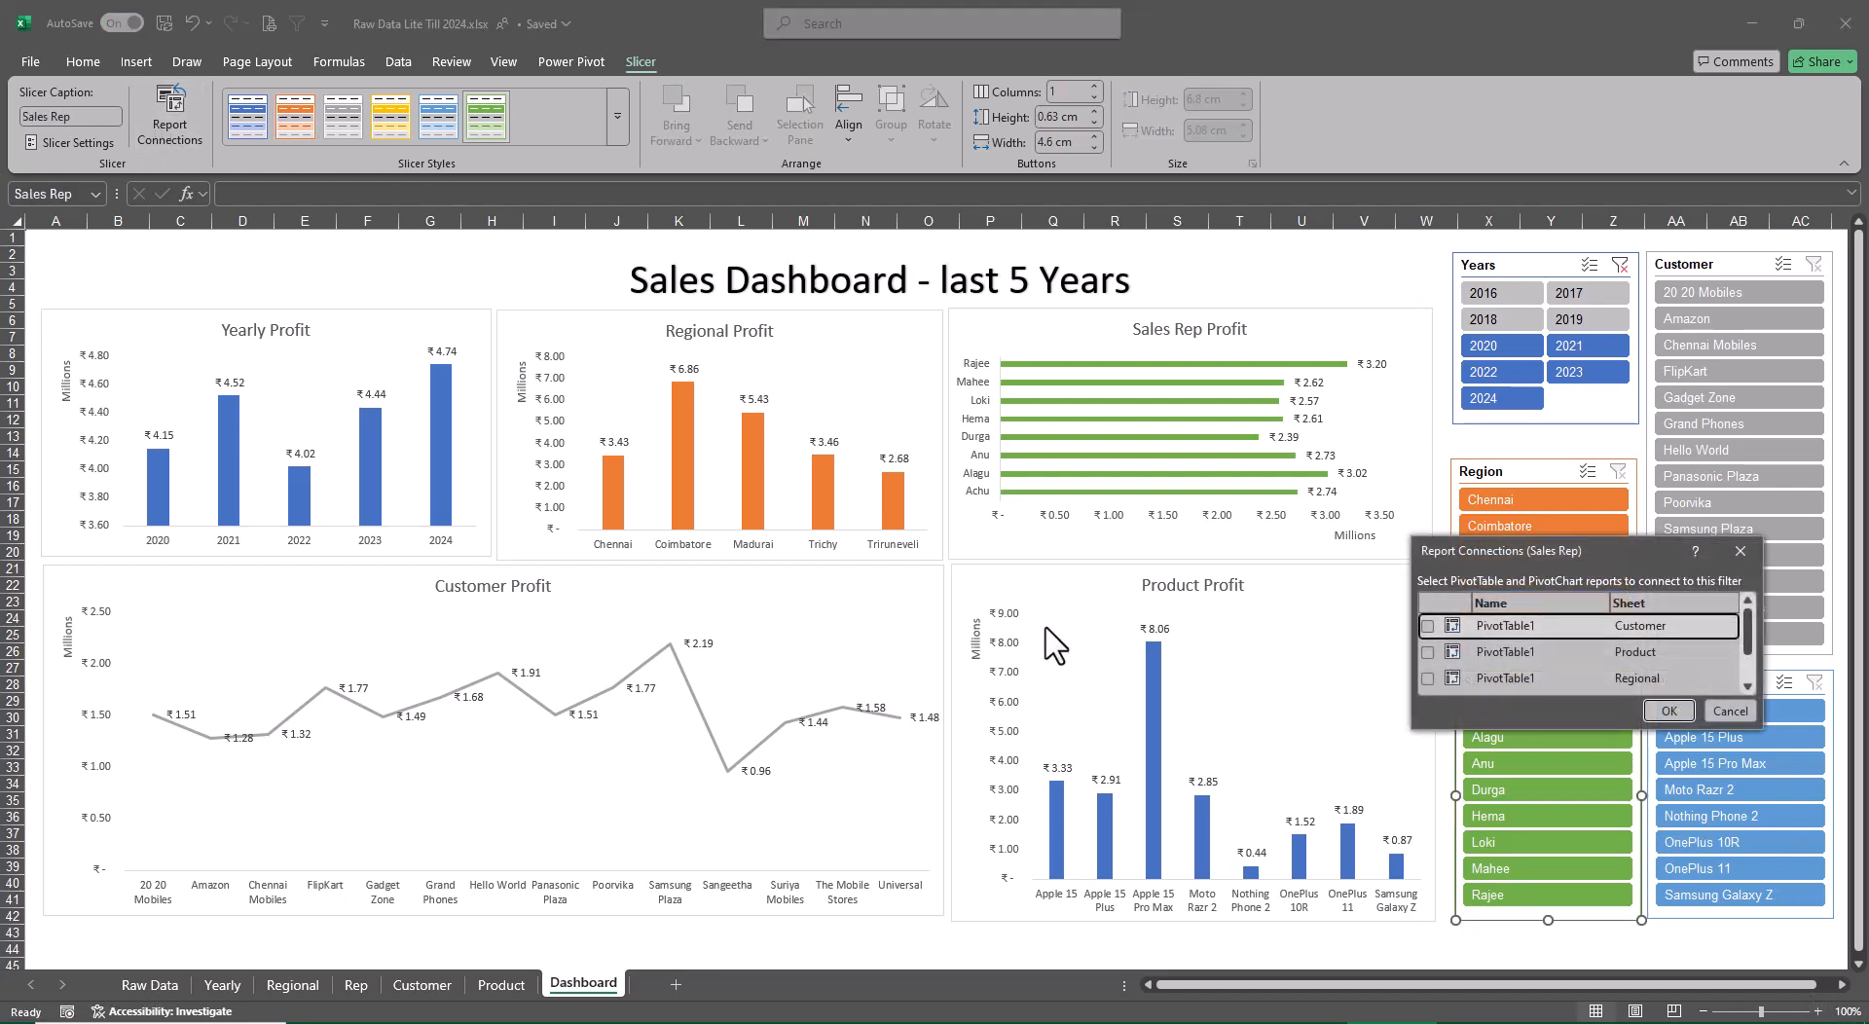
left_click(1427, 626)
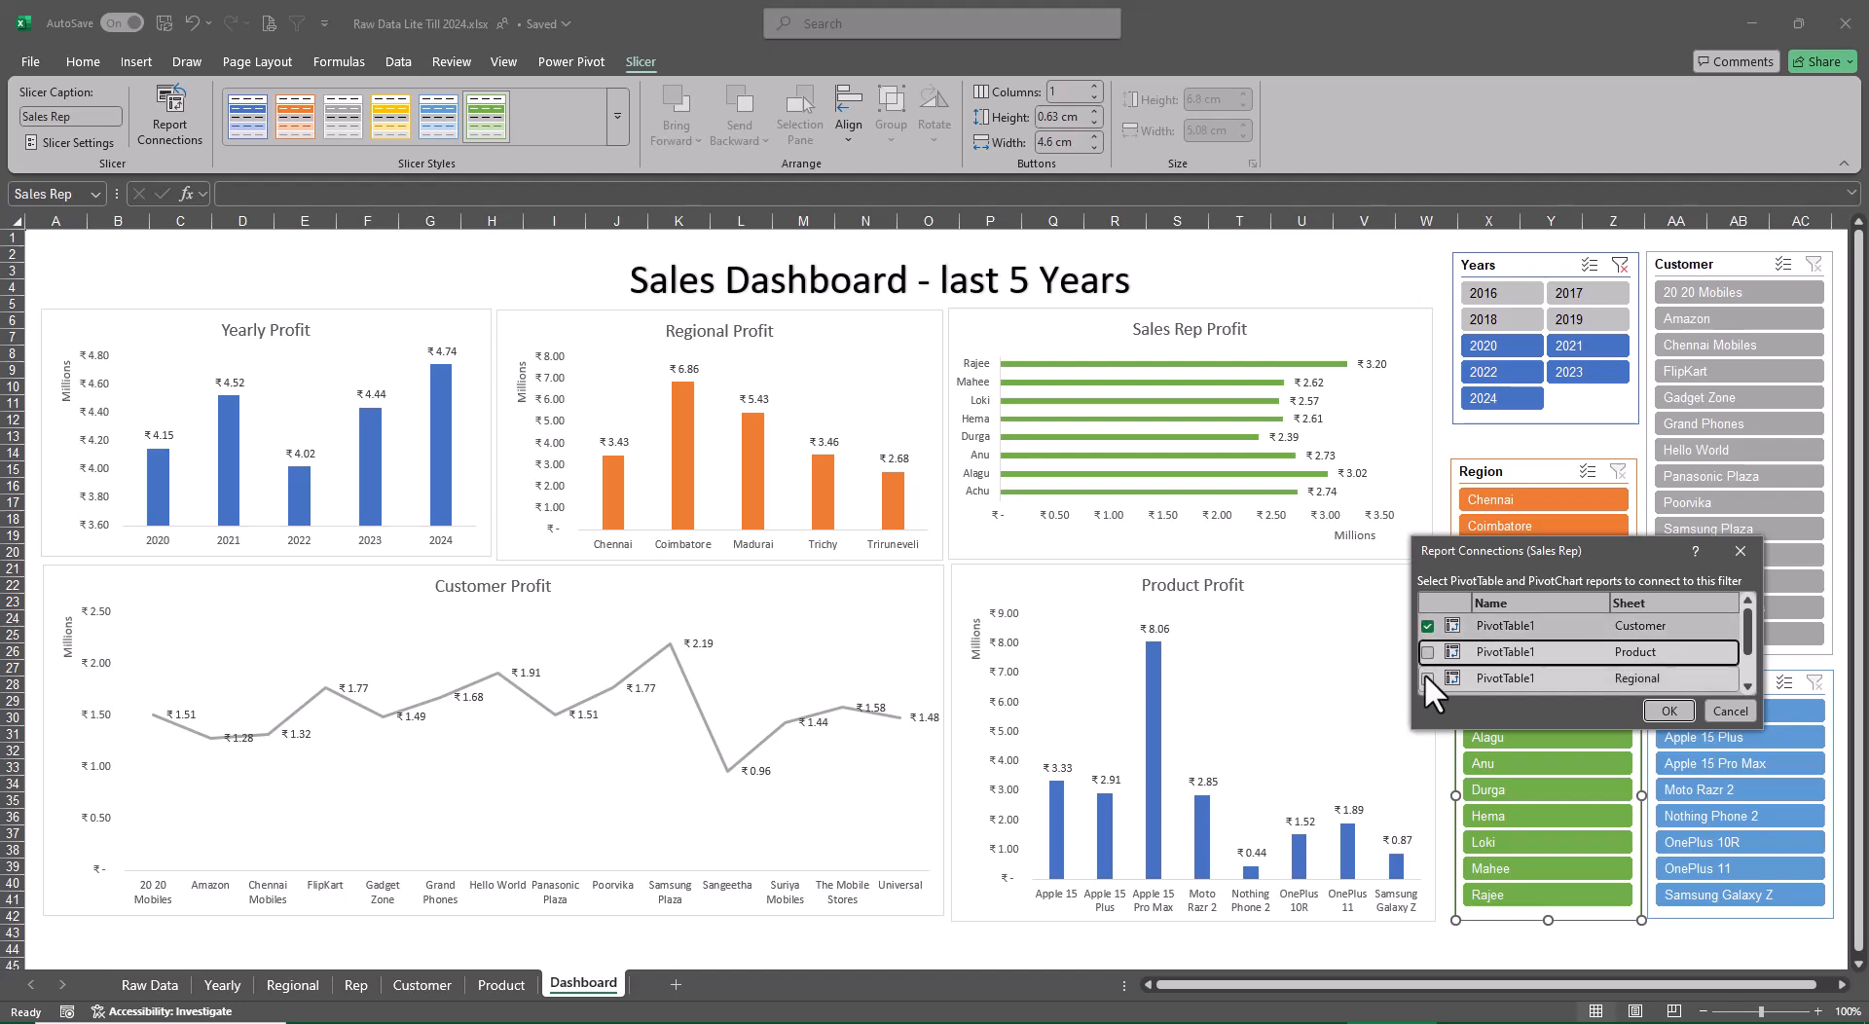
left_click(1427, 678)
left_click(1427, 652)
scroll(1440, 645, "down", 1)
left_click(1427, 658)
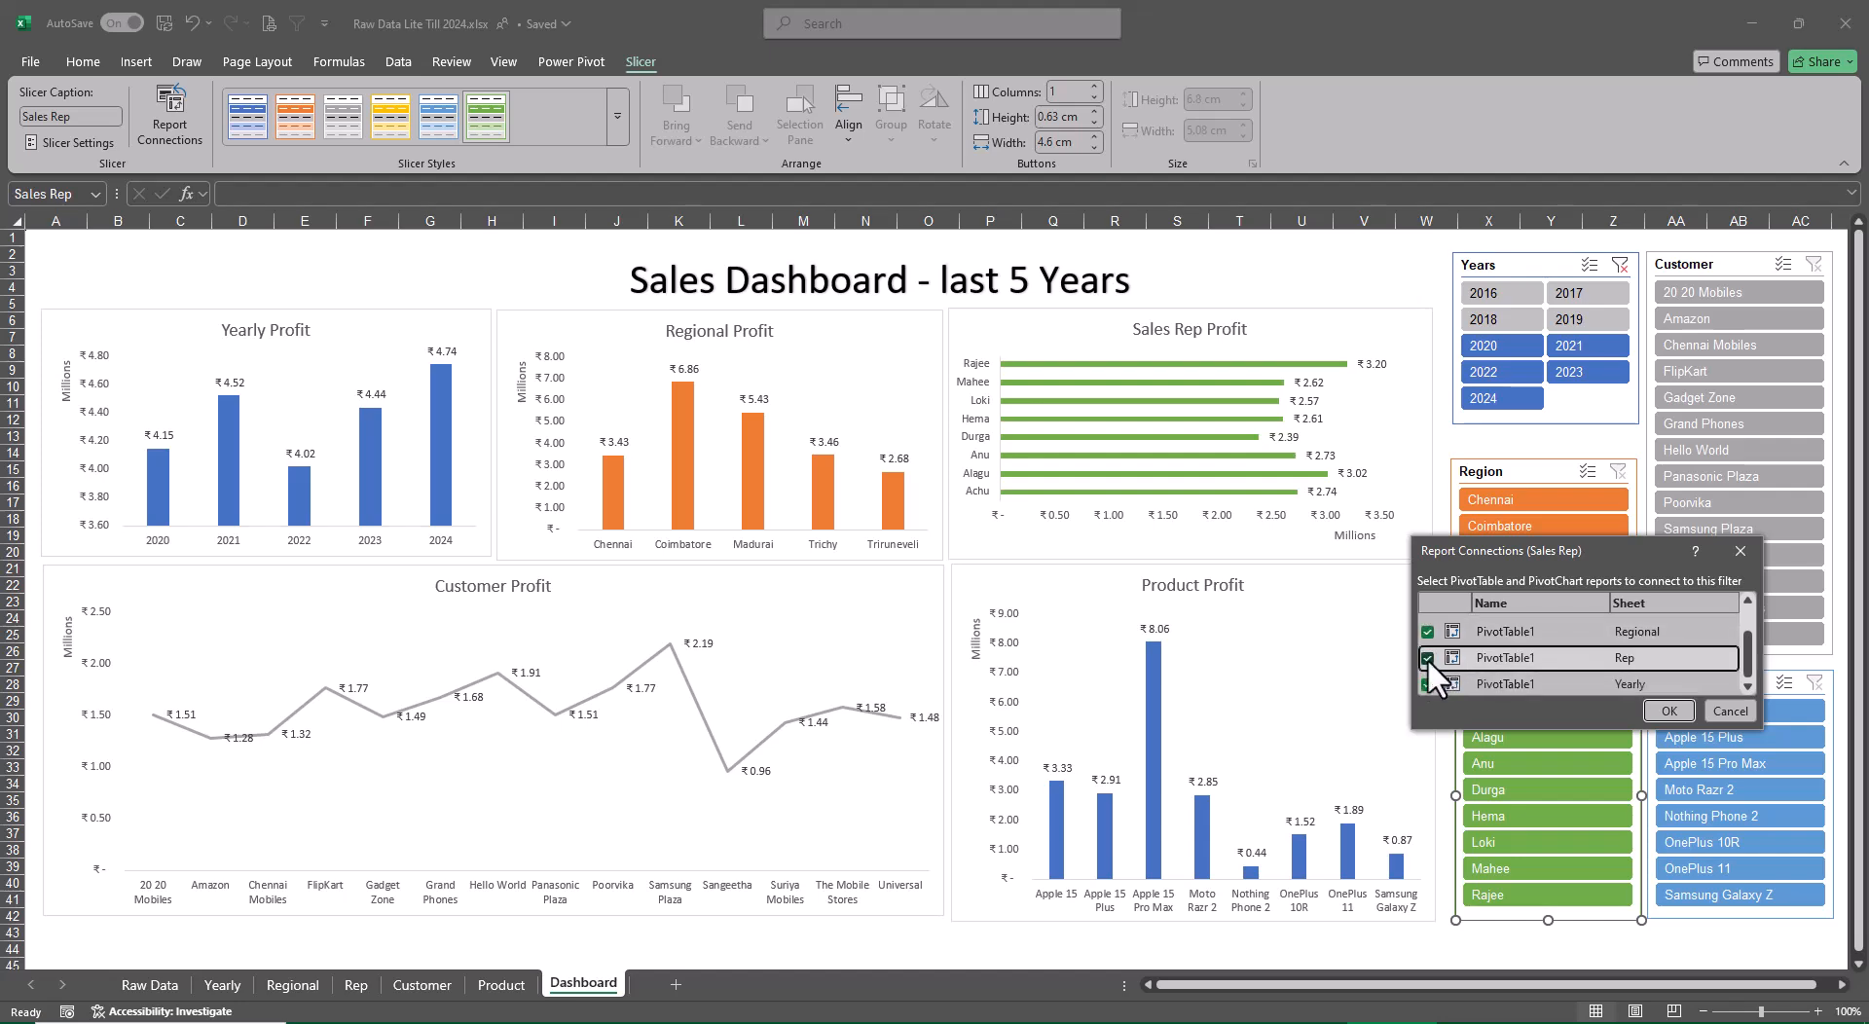
left_click(1682, 711)
Connect the Customer slicer to the Customer, Product, Regional and Rep PivotTables through its report connections
left_click(1702, 263)
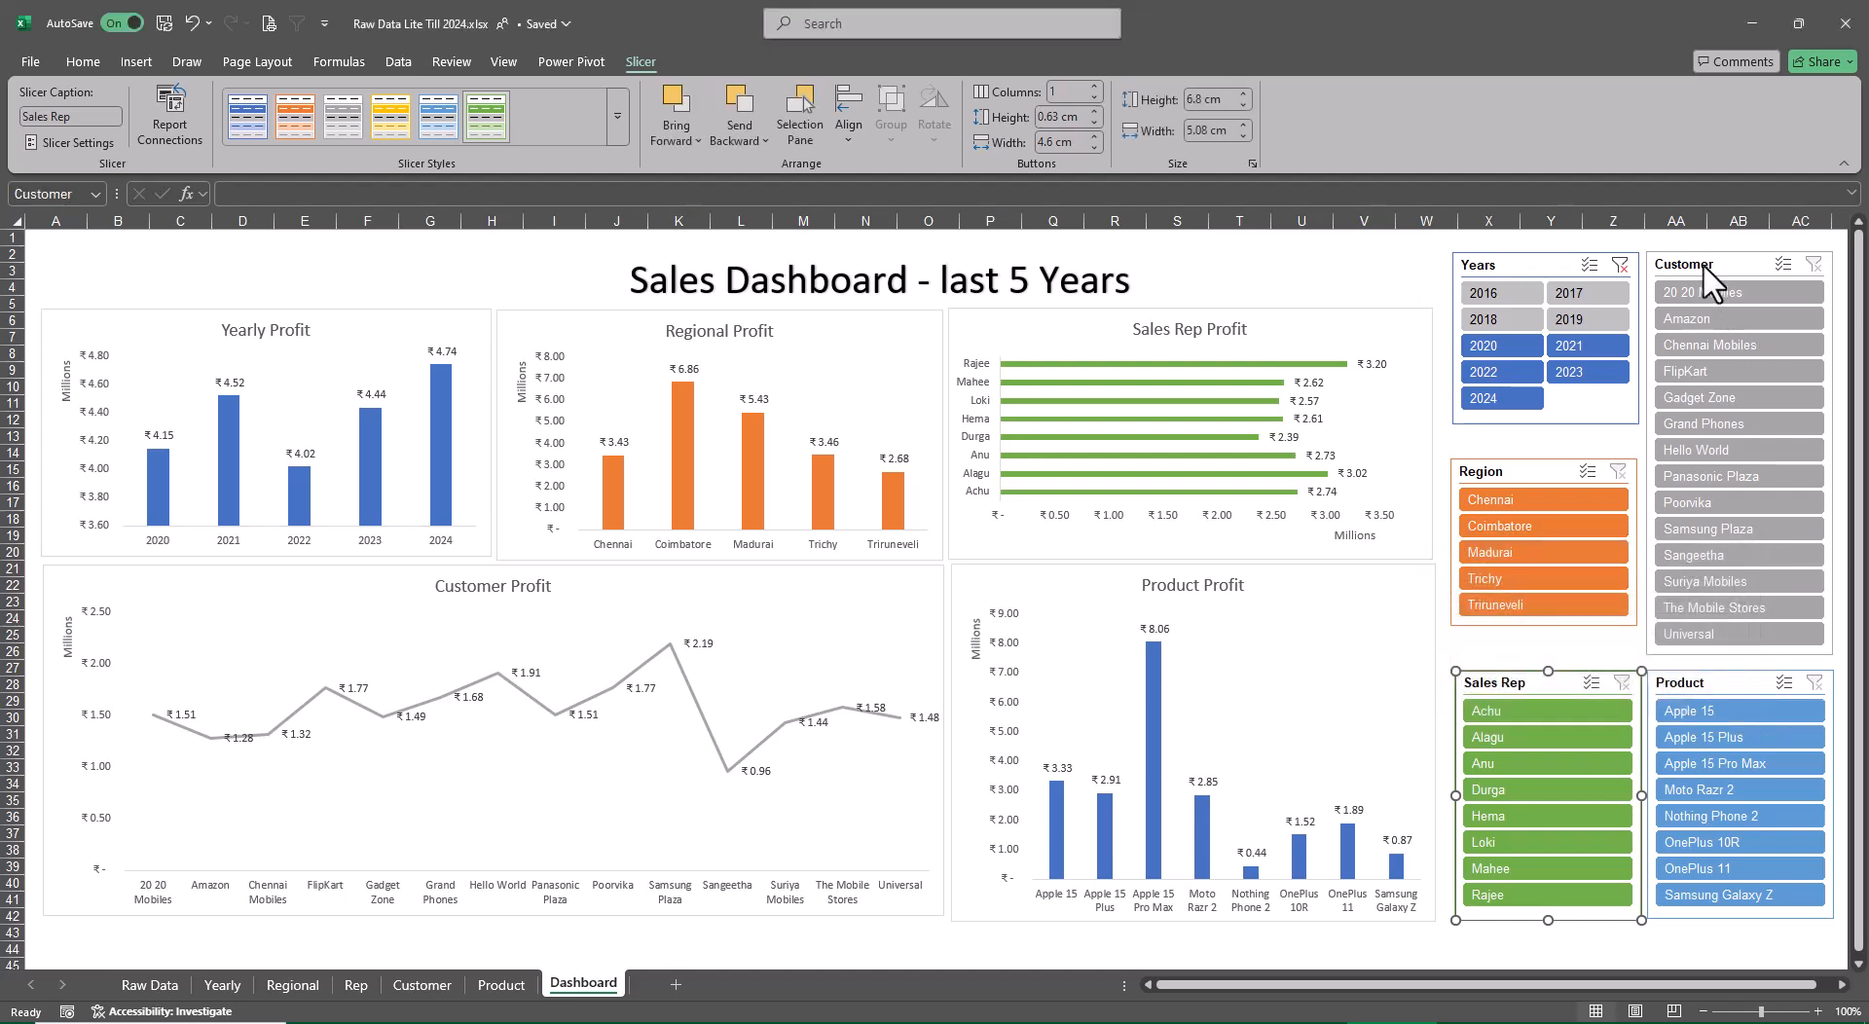
right_click(1703, 263)
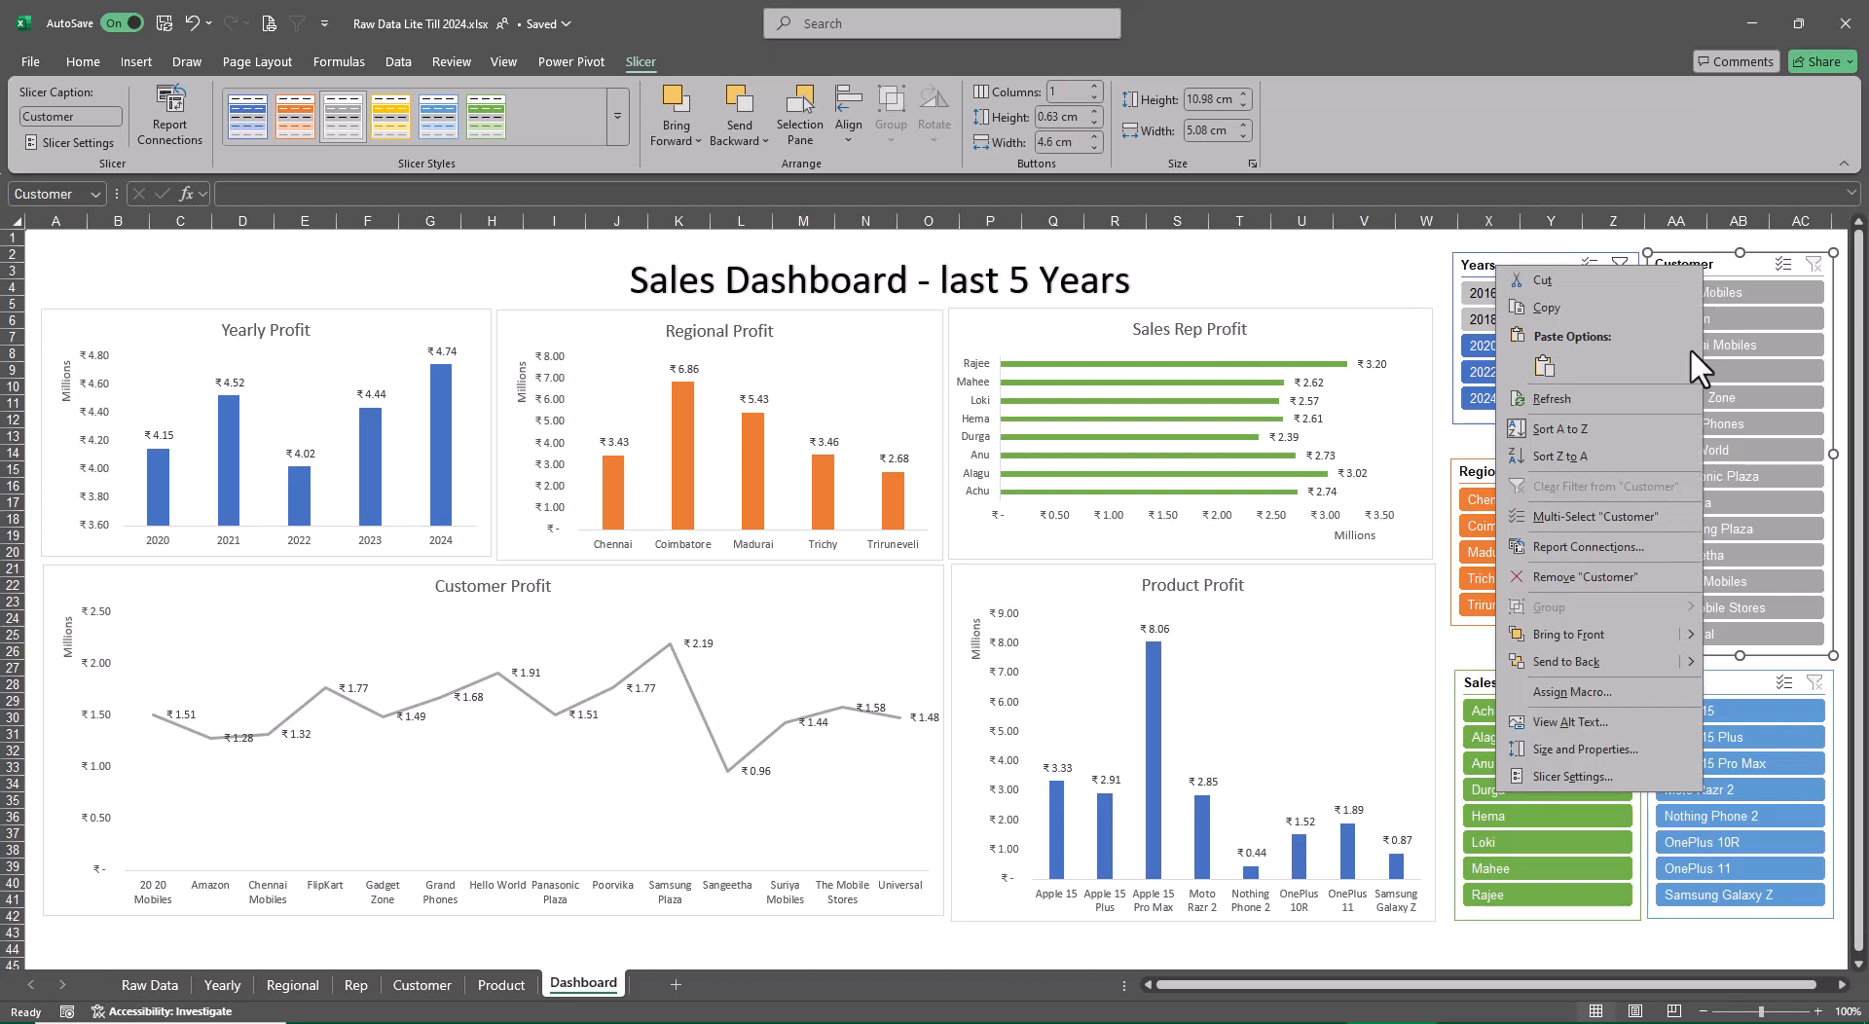
left_click(1606, 546)
left_click(1451, 562)
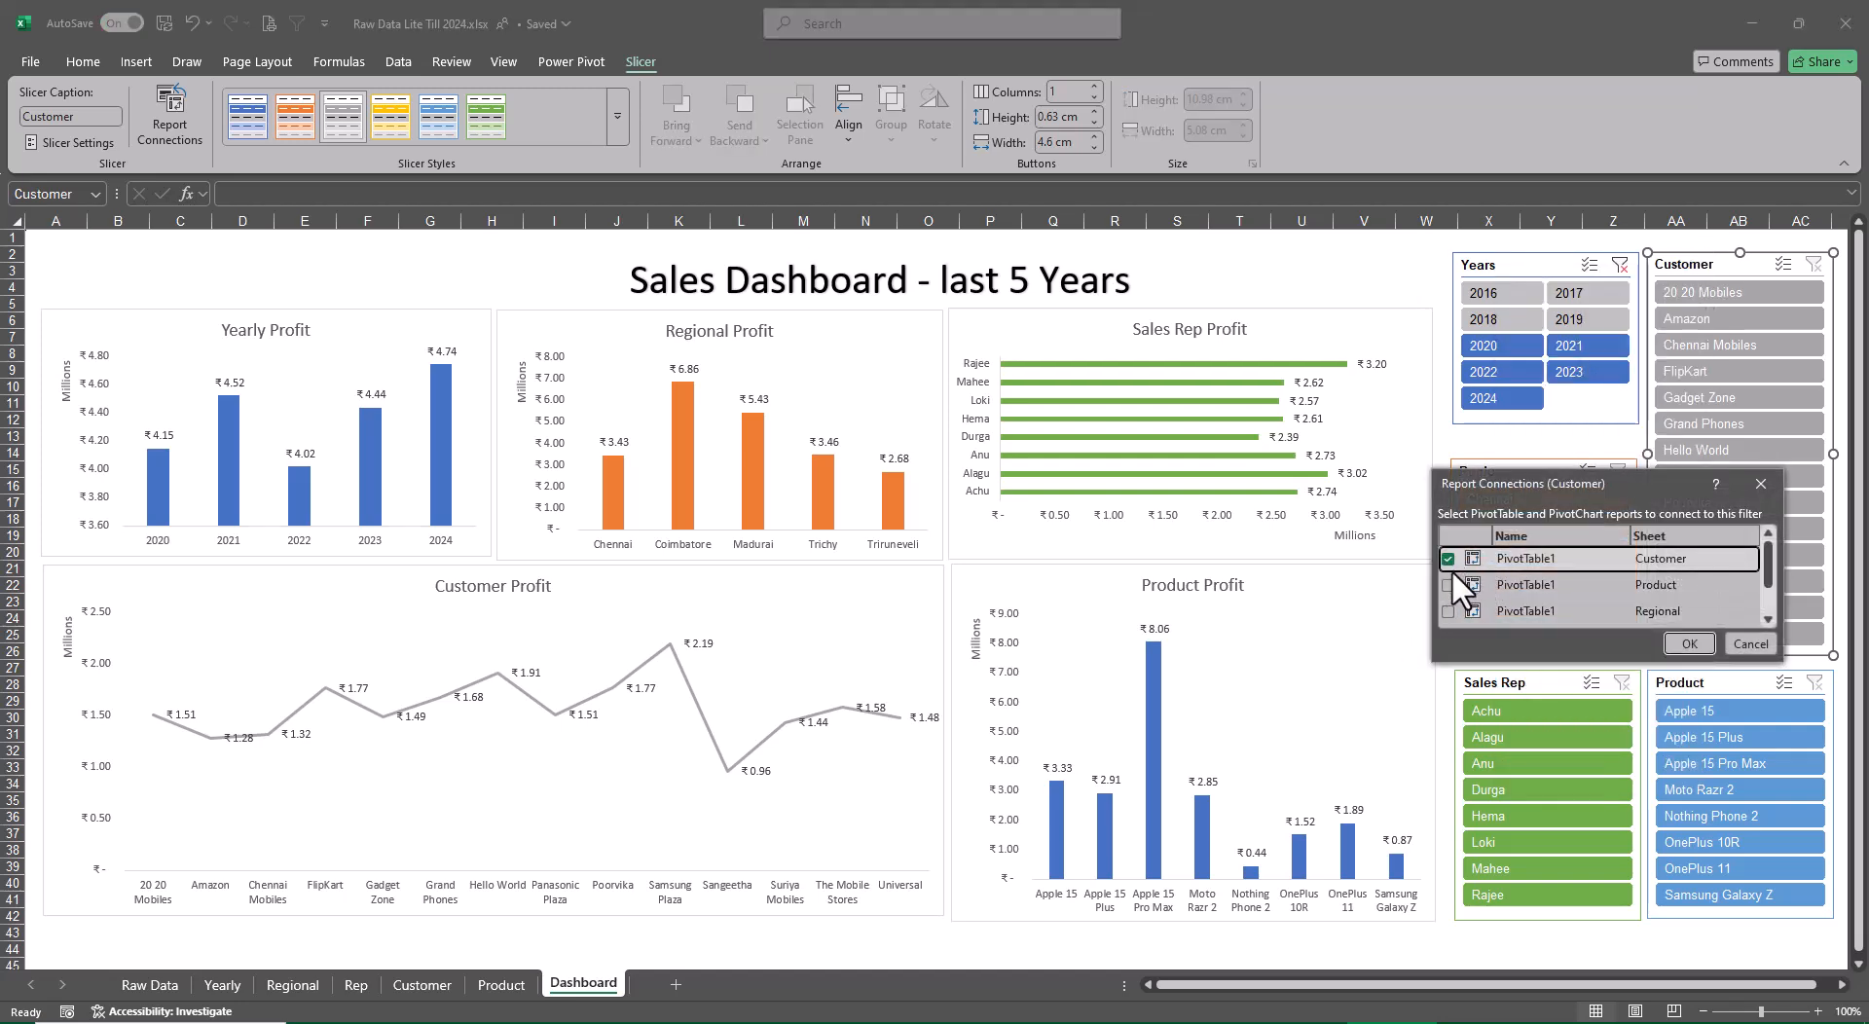
left_click(1448, 587)
left_click(1446, 612)
scroll(1516, 588, "down", 1)
left_click(1447, 587)
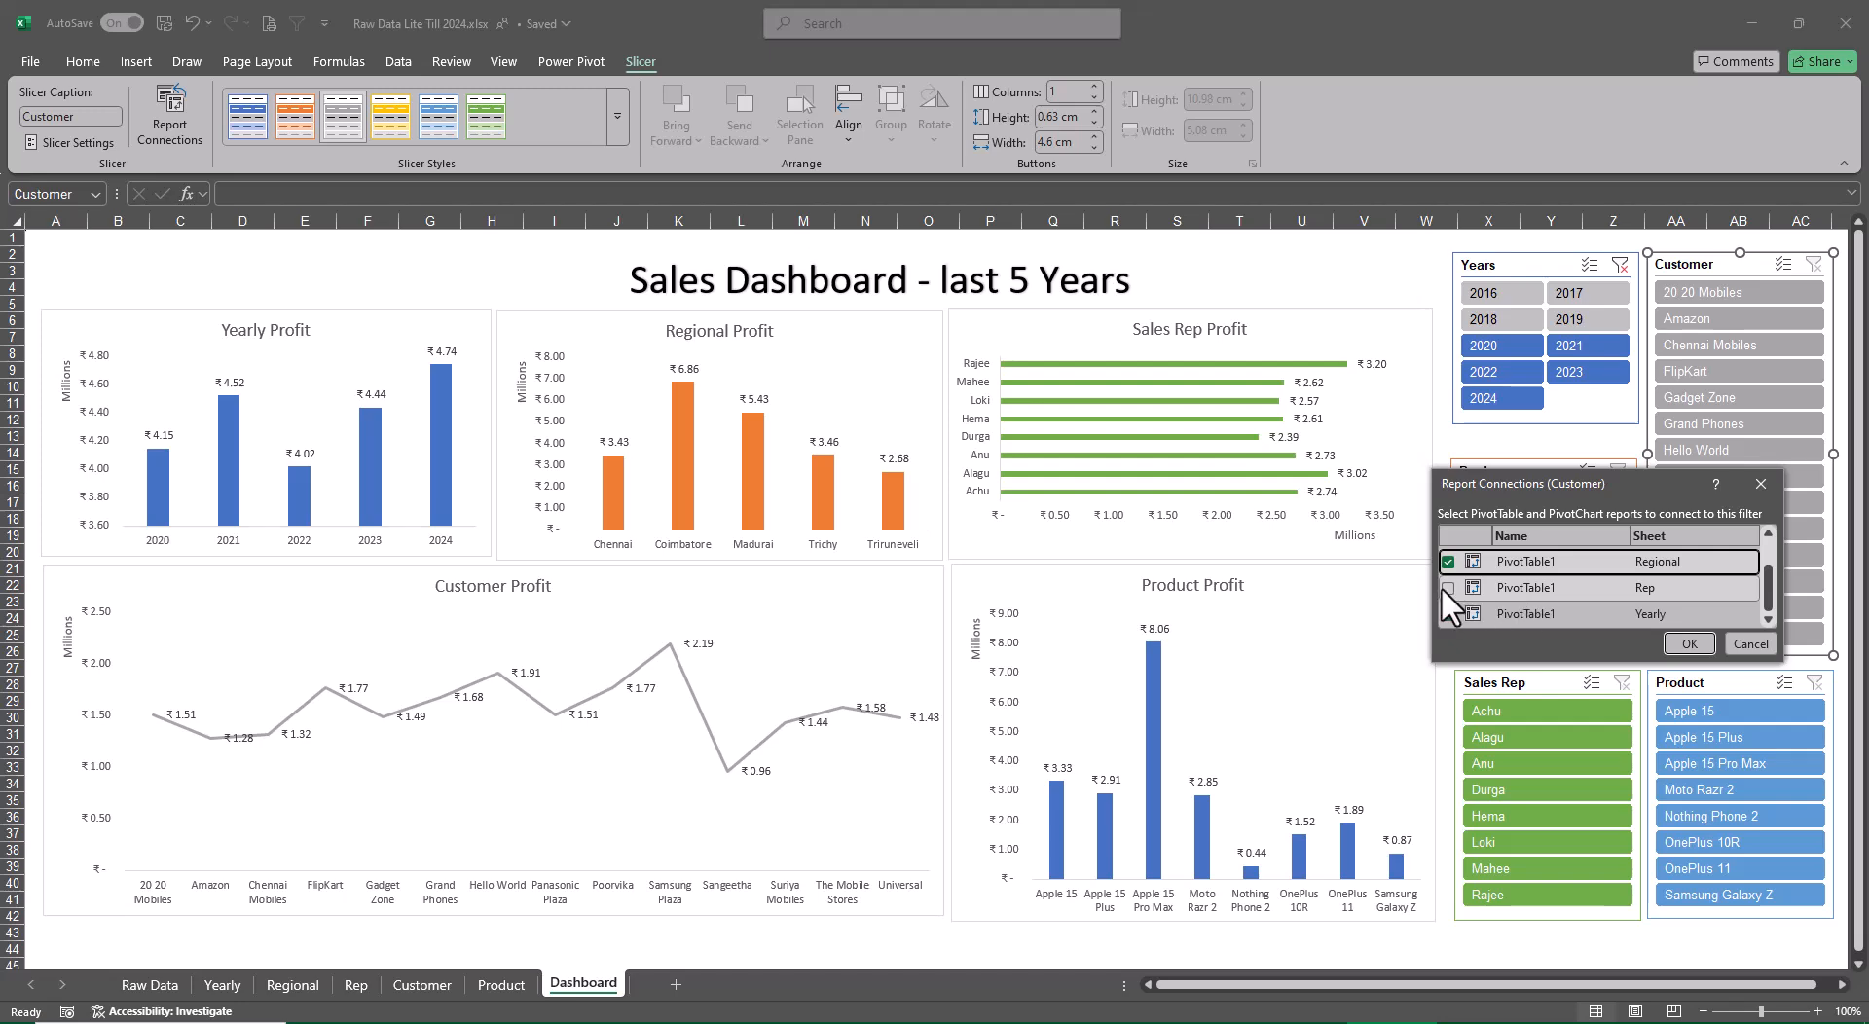
left_click(1689, 643)
Connect the Product slicer to the Customer, Product, Regional and Rep PivotTables through its report connections
right_click(1708, 682)
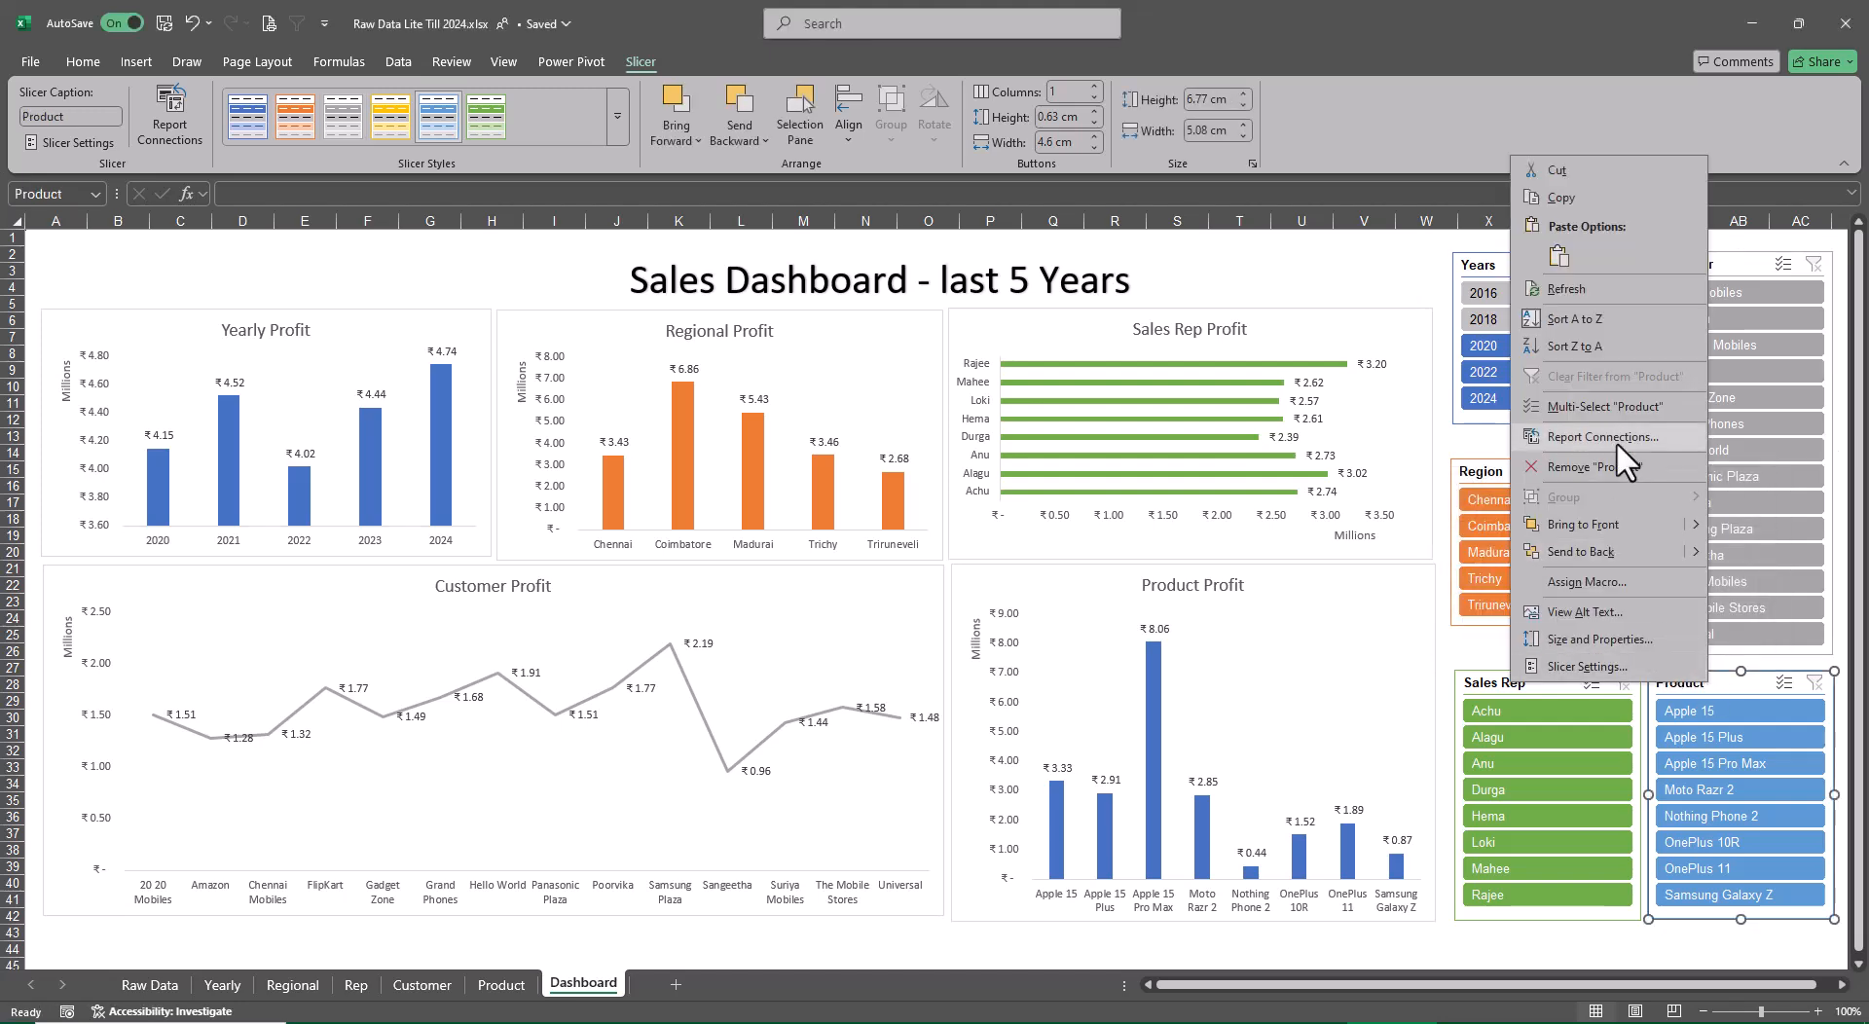
left_click(1617, 440)
left_click(1461, 461)
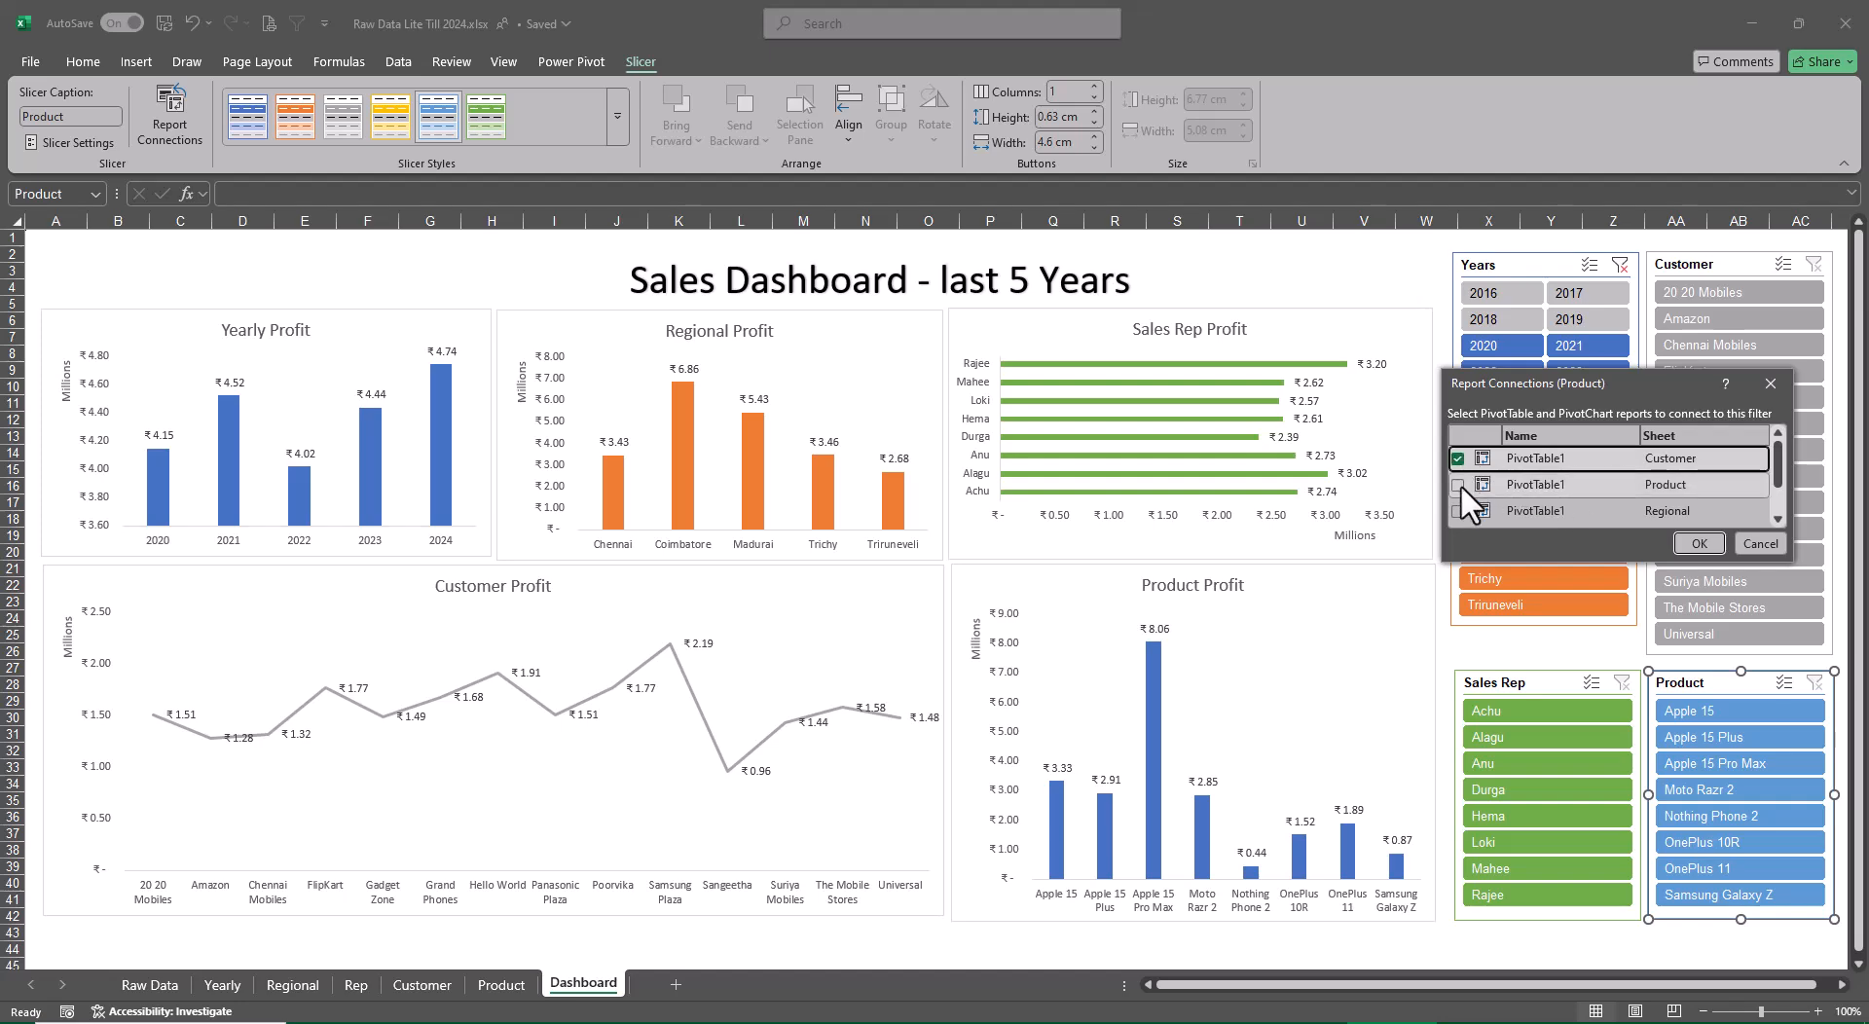
left_click(1460, 484)
left_click(1460, 512)
scroll(1499, 495, "down", 1)
left_click(1457, 489)
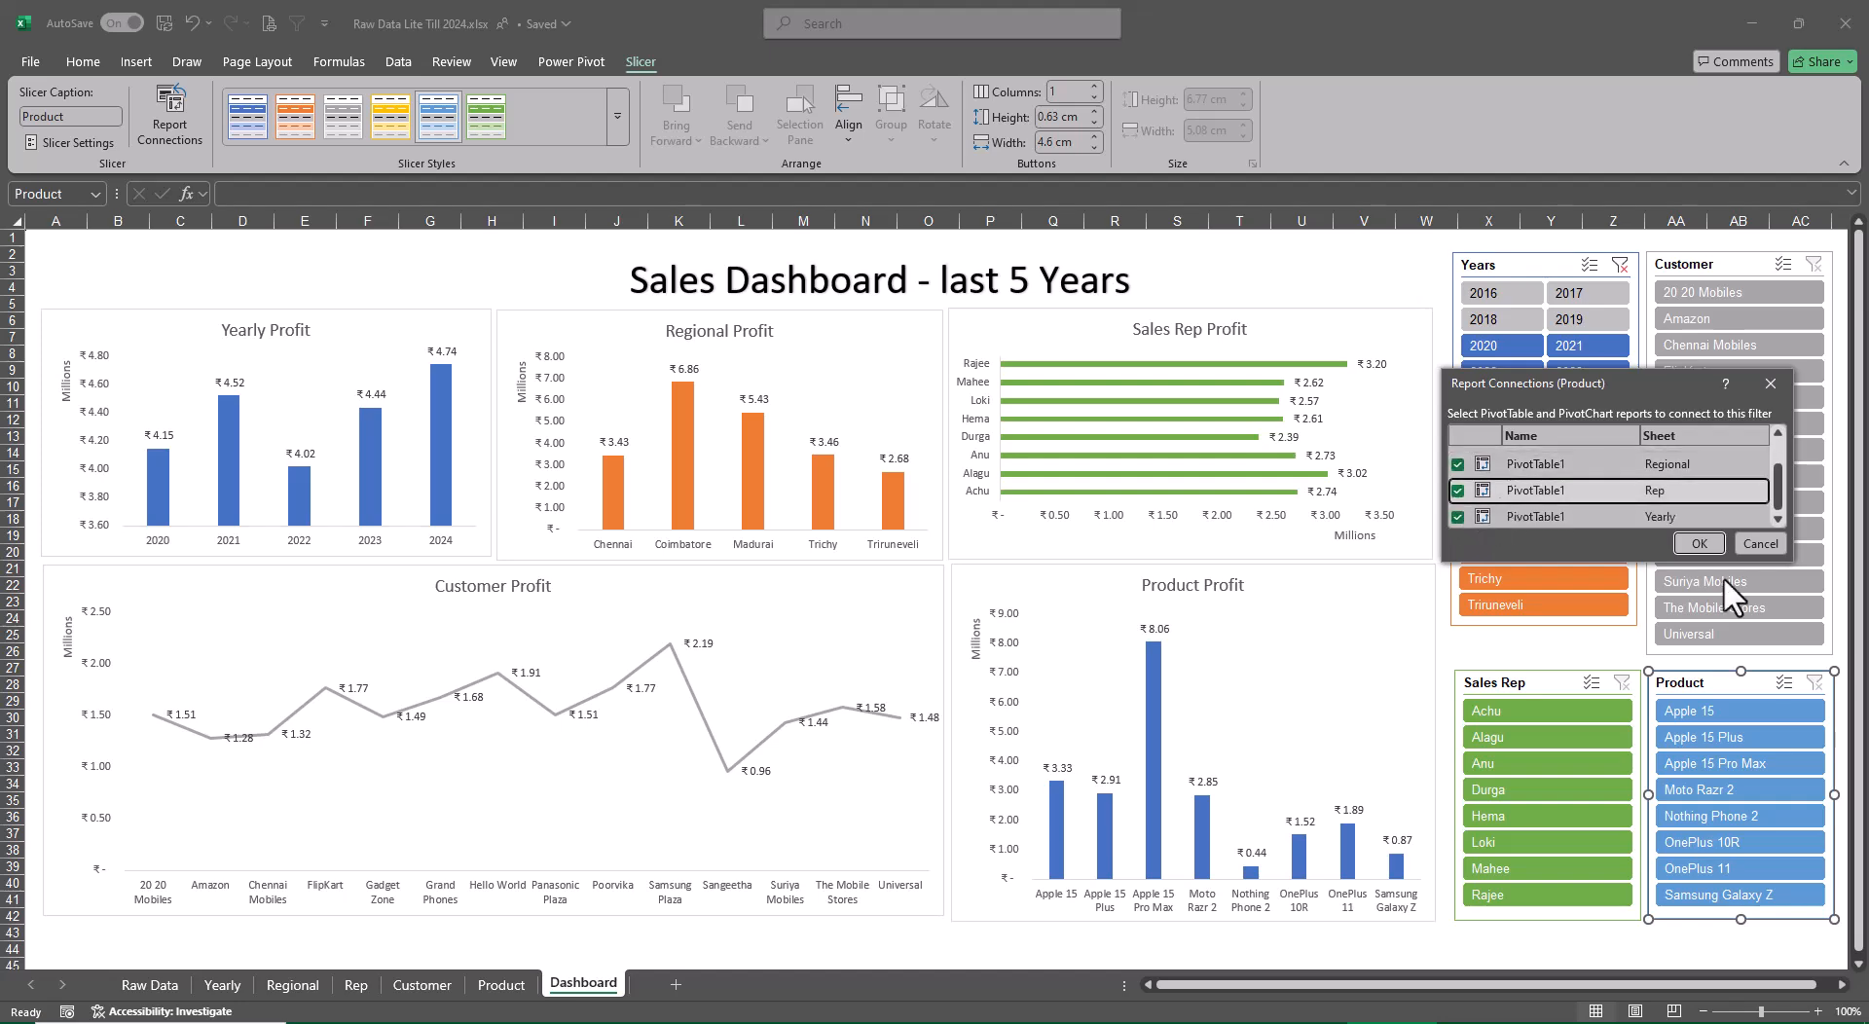
left_click(1699, 543)
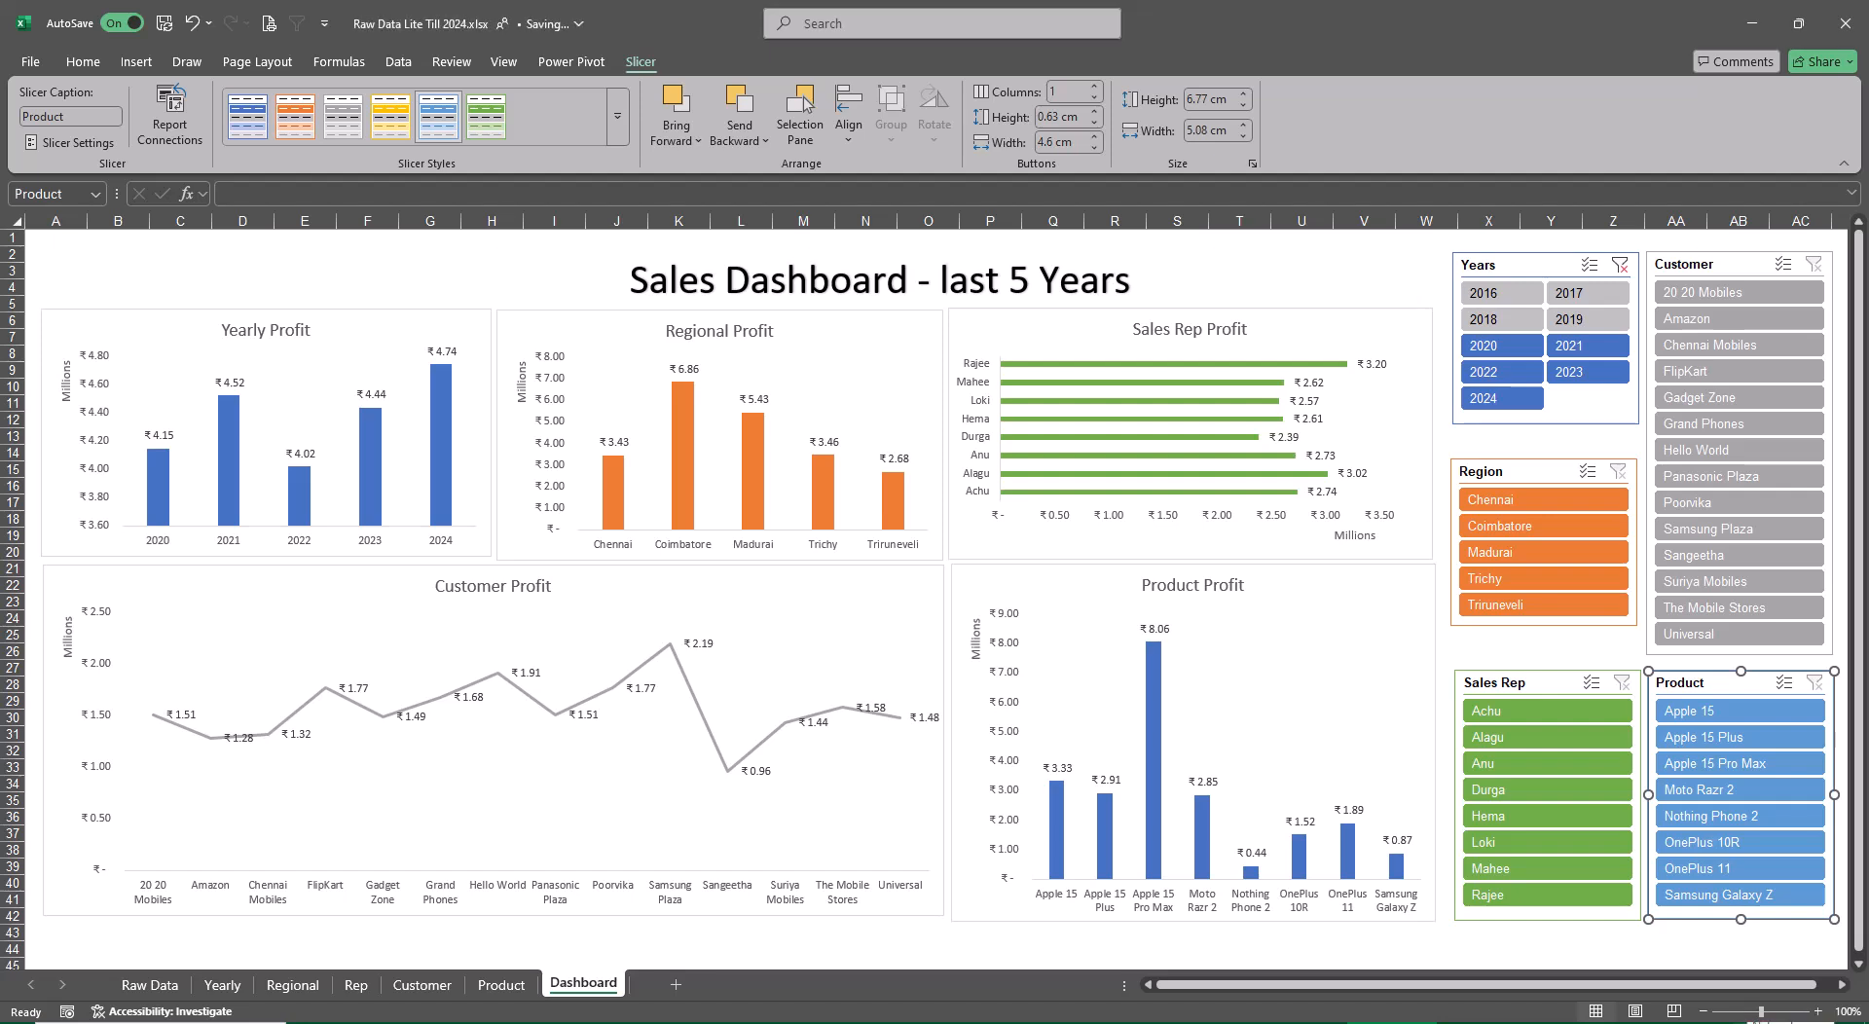
Clear the Years slicer's filter and filter the dashboard to 2022, 2023 and 2024
left_click(1620, 265)
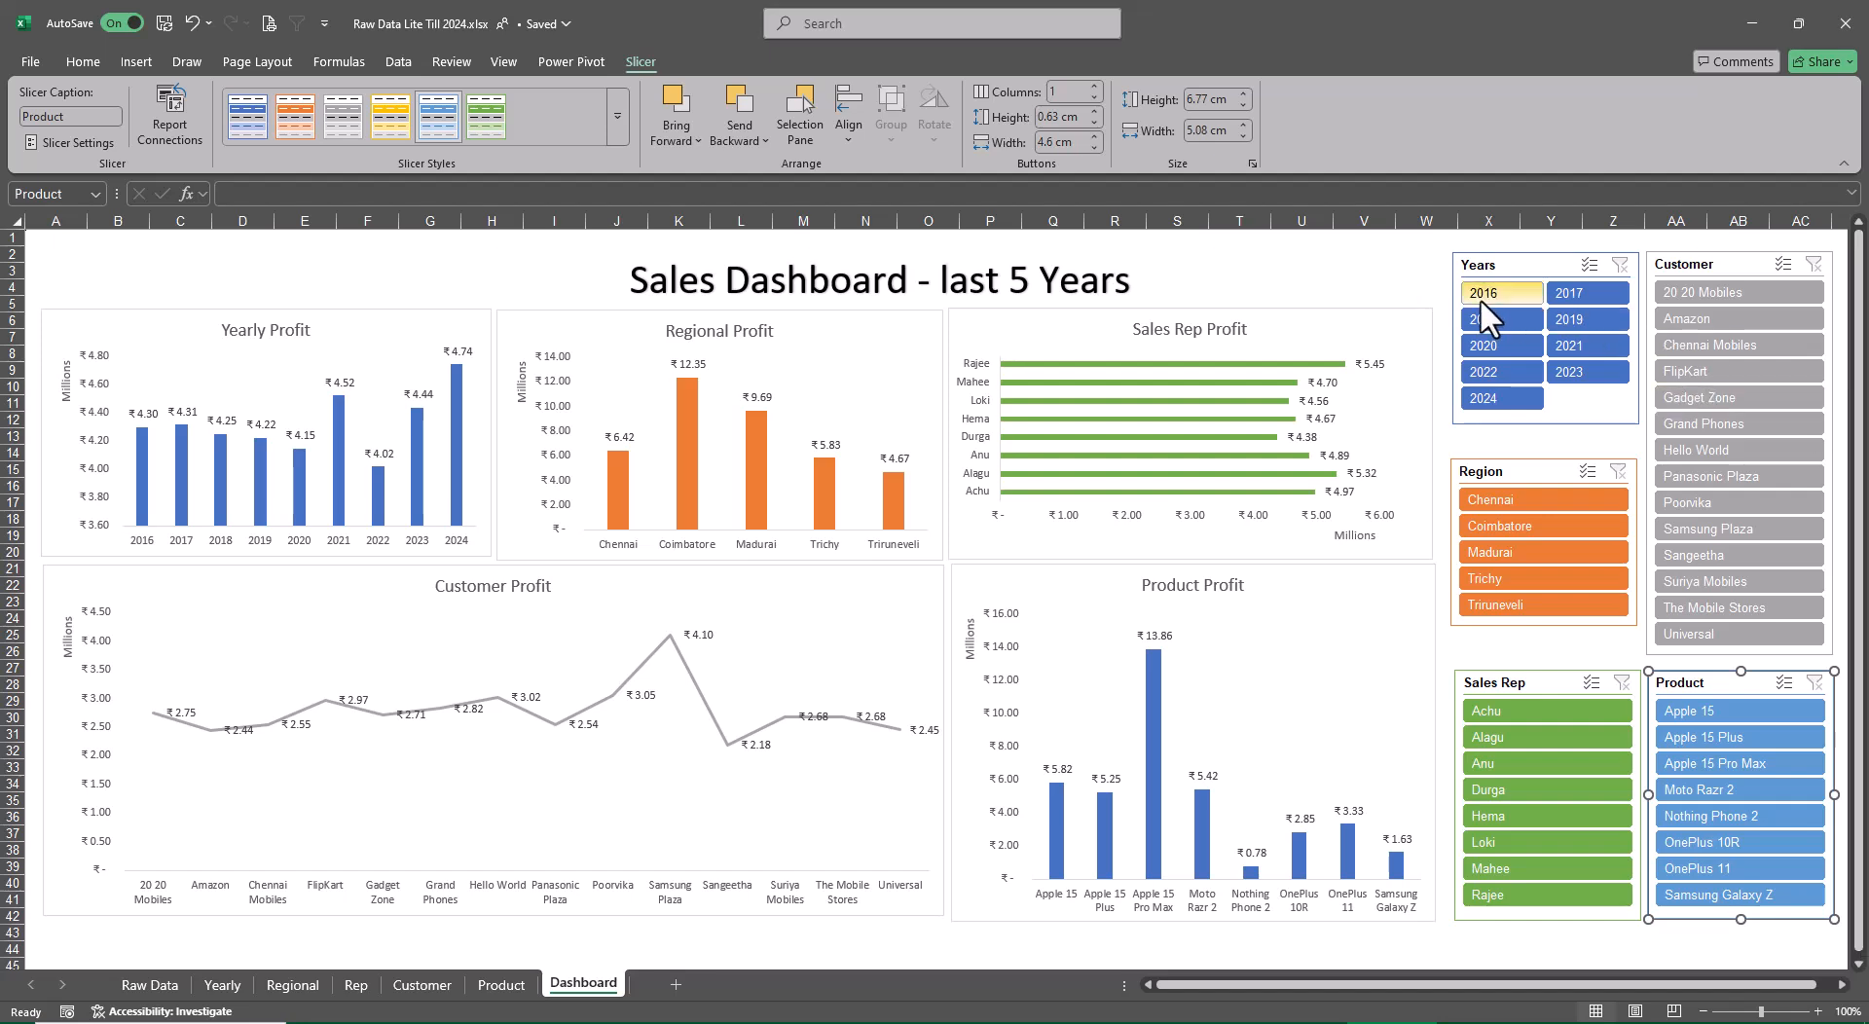
left_click(1520, 399)
left_click(1574, 374, "ctrl")
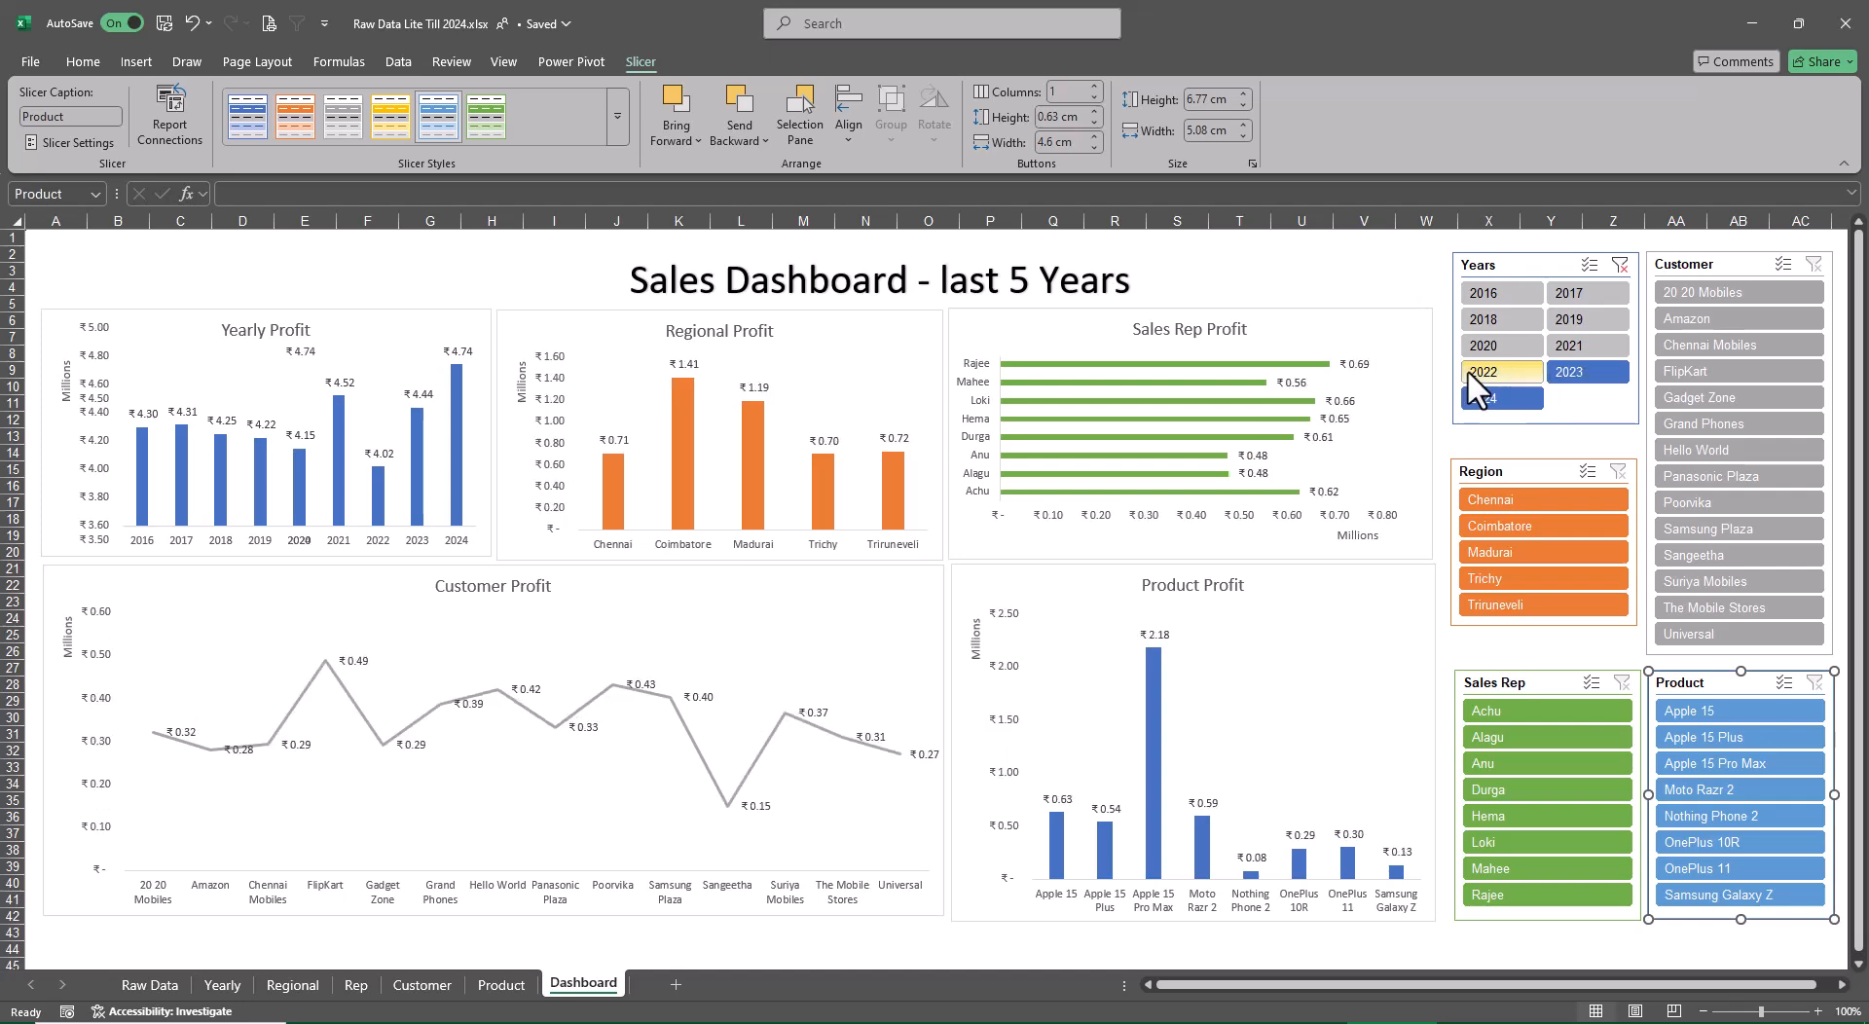
left_click(1472, 371, "ctrl")
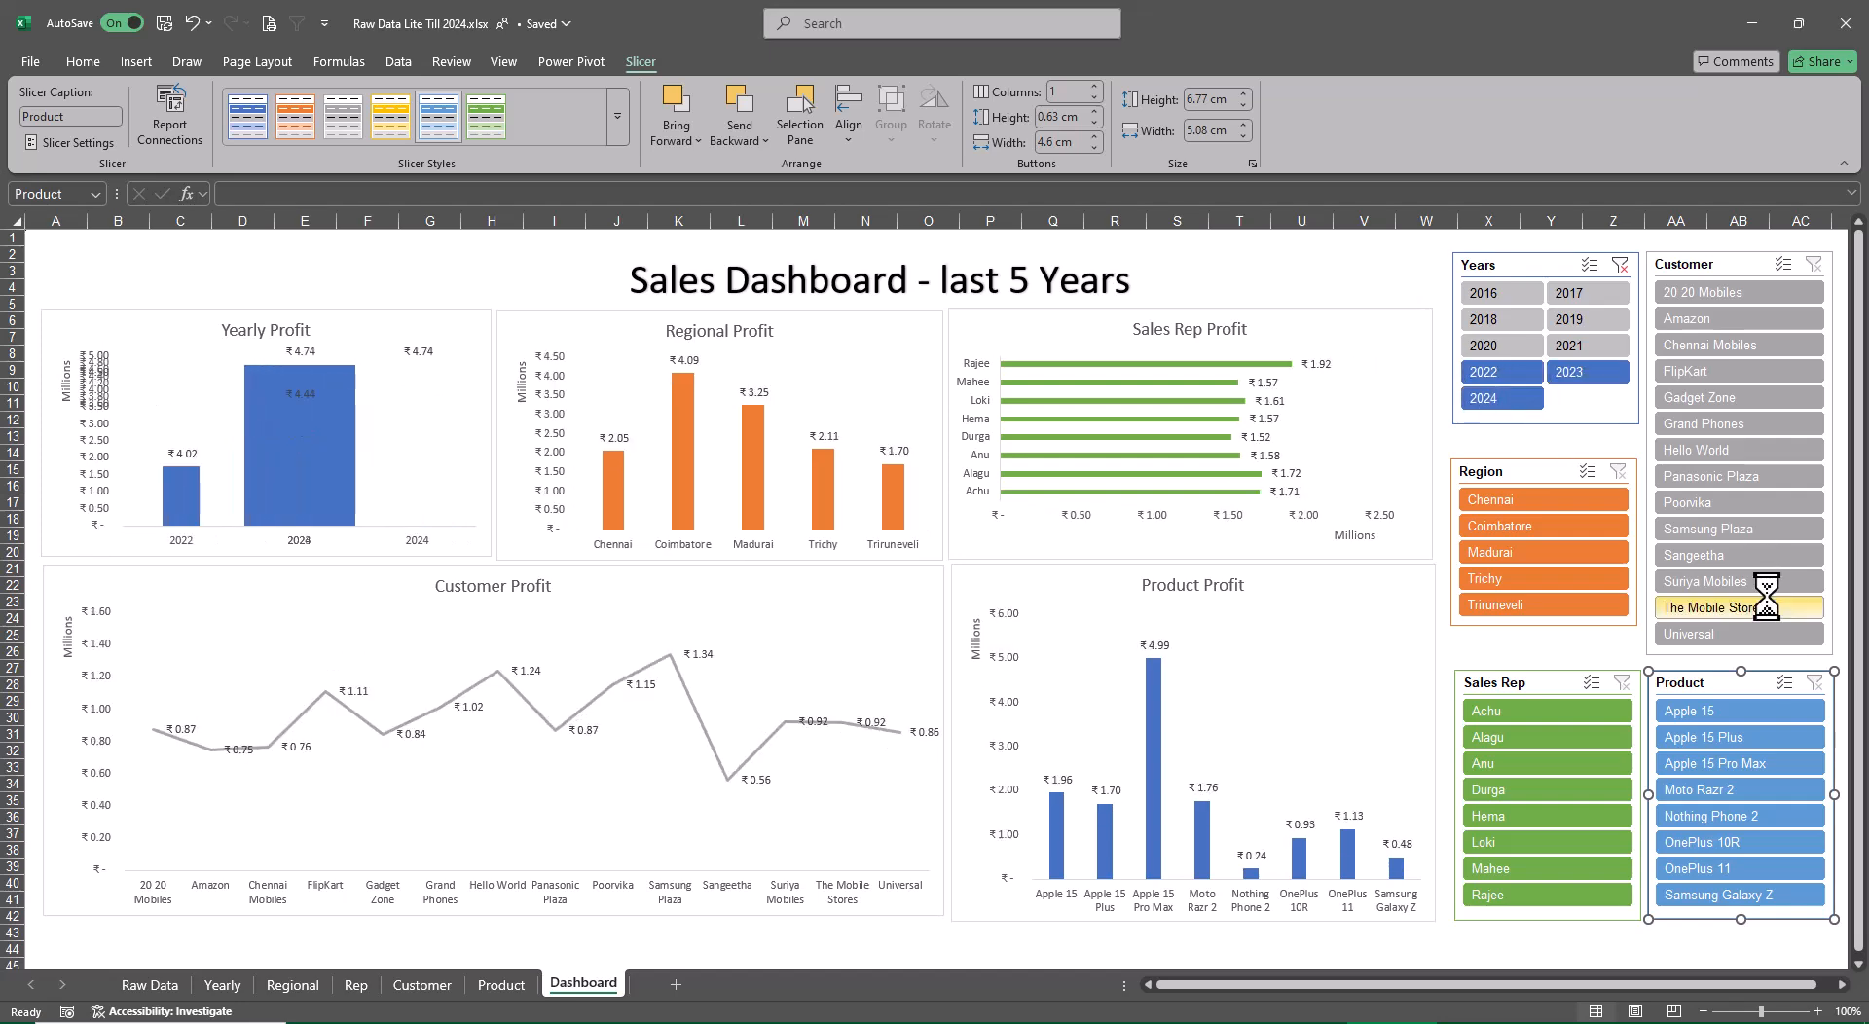
Filter the dashboard to the Coimbatore region and to the fifth and sixth sales reps in the Sales Rep slicer
left_click(1563, 528)
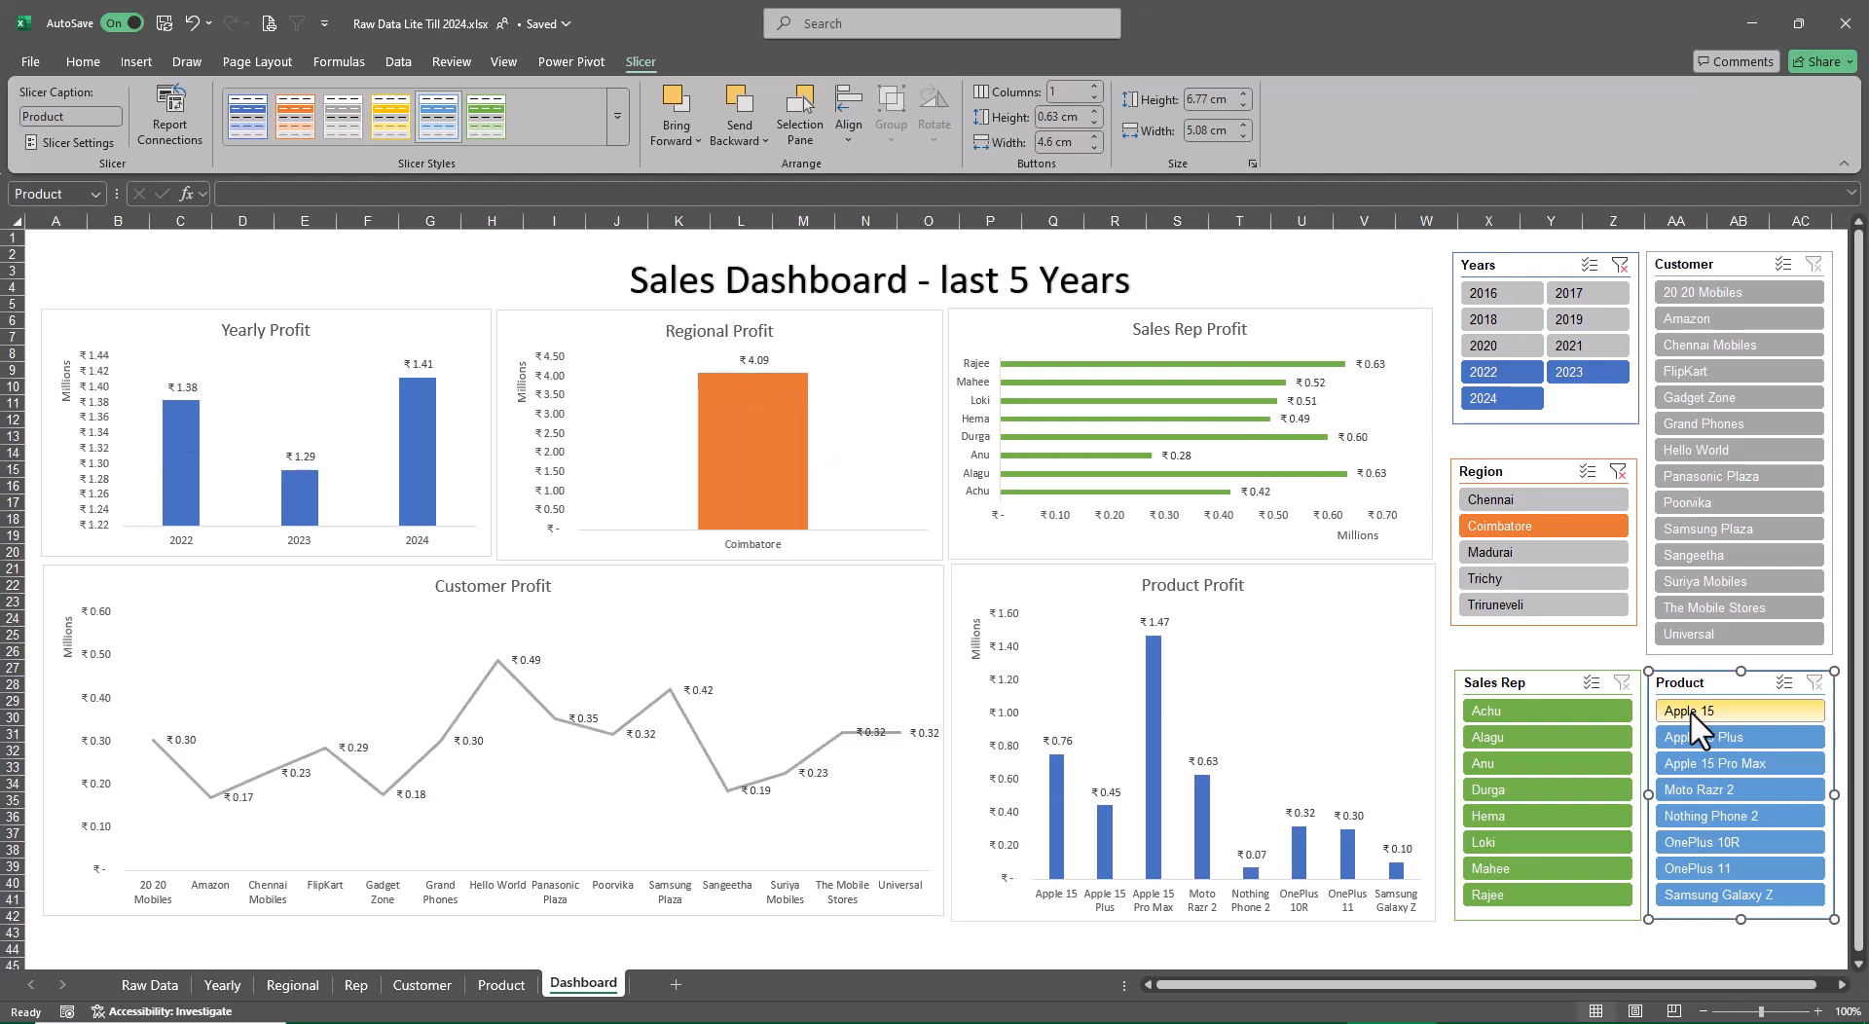
left_click(1549, 820)
left_click(1542, 844, "ctrl")
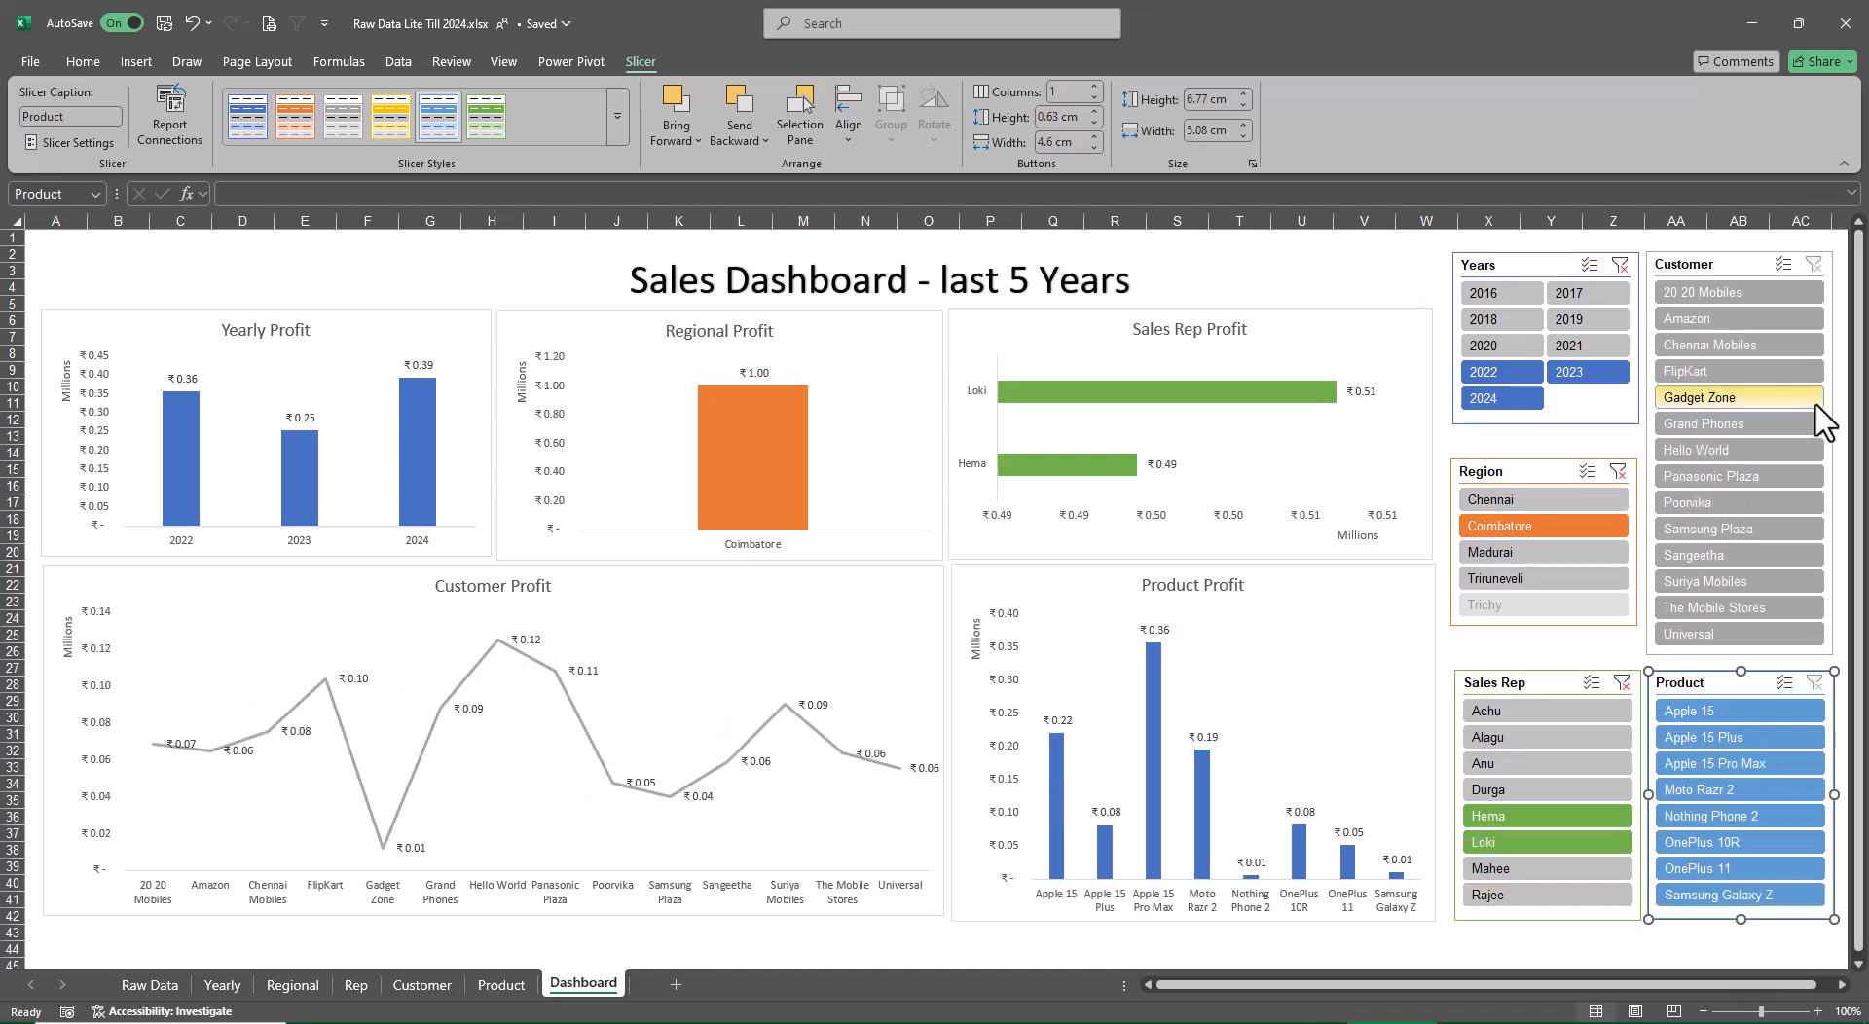
Try excluding Amazon and Chennai Mobiles in the Customer slicer, and filter to only those two customers instead
left_click(1758, 348, "ctrl")
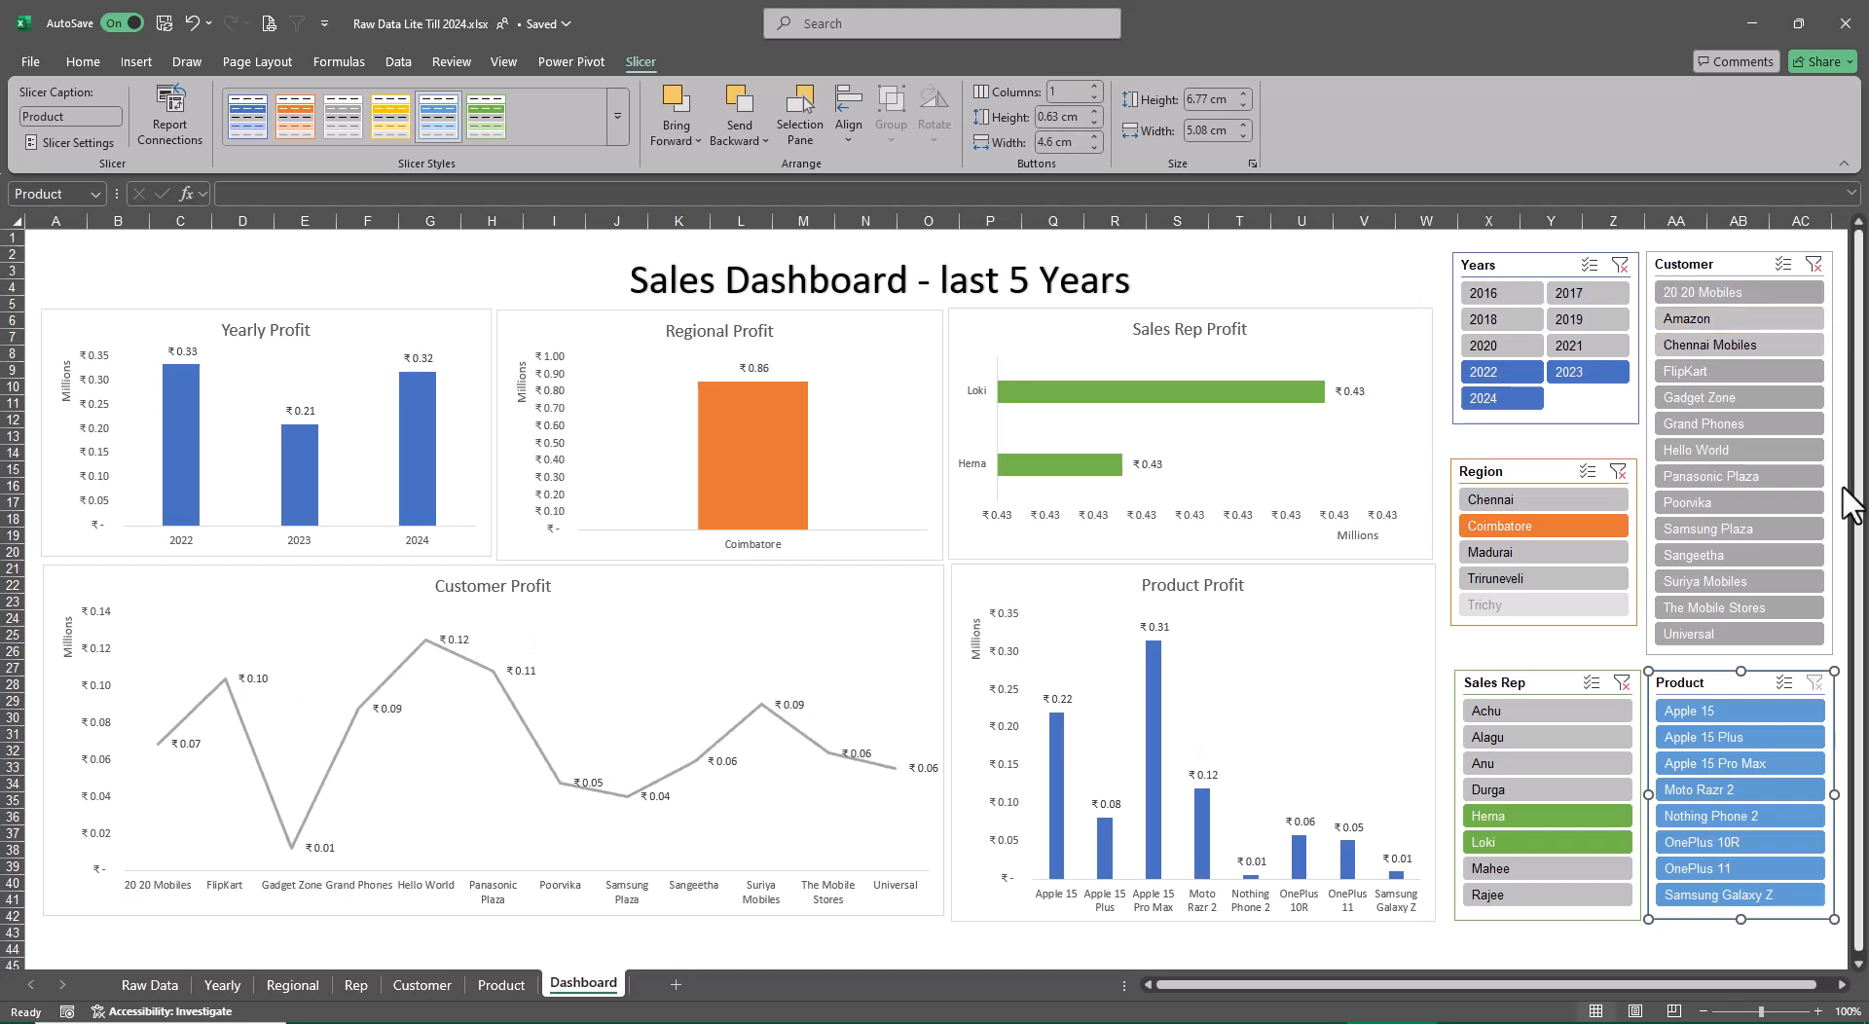
left_click(1813, 264)
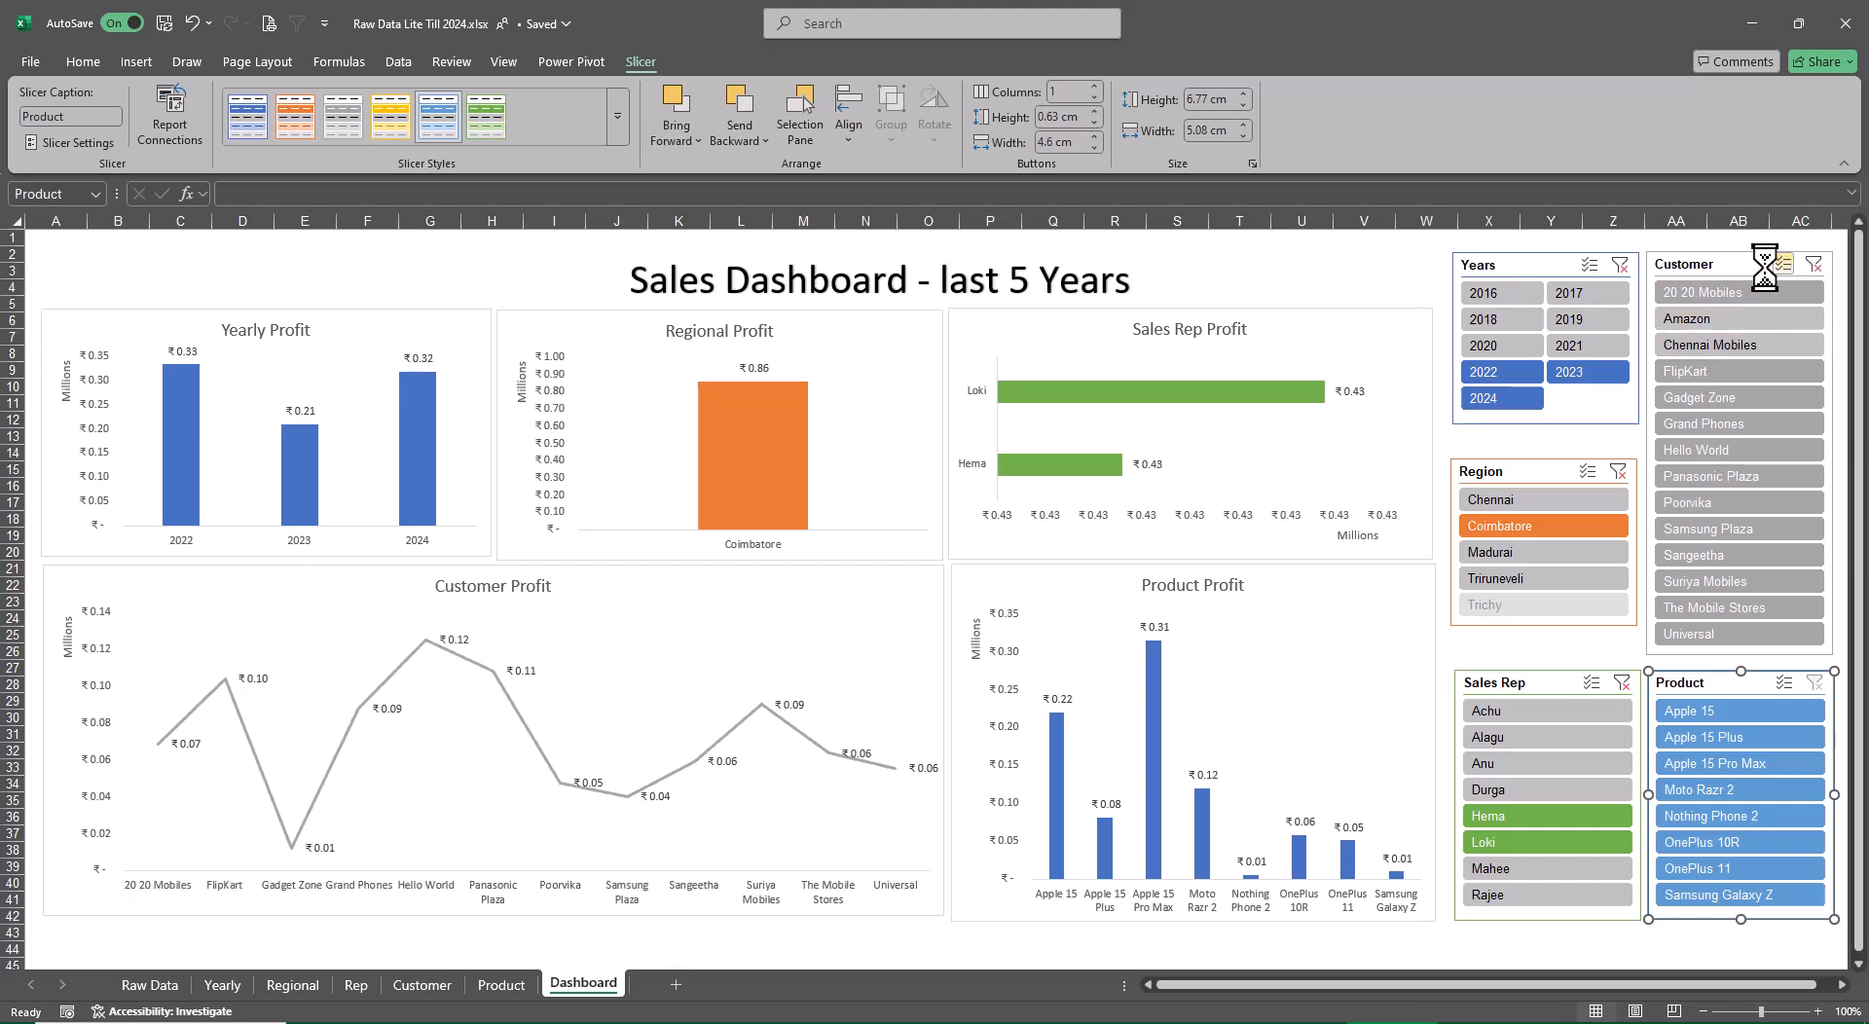
left_click(1752, 318)
left_click(1750, 344, "ctrl")
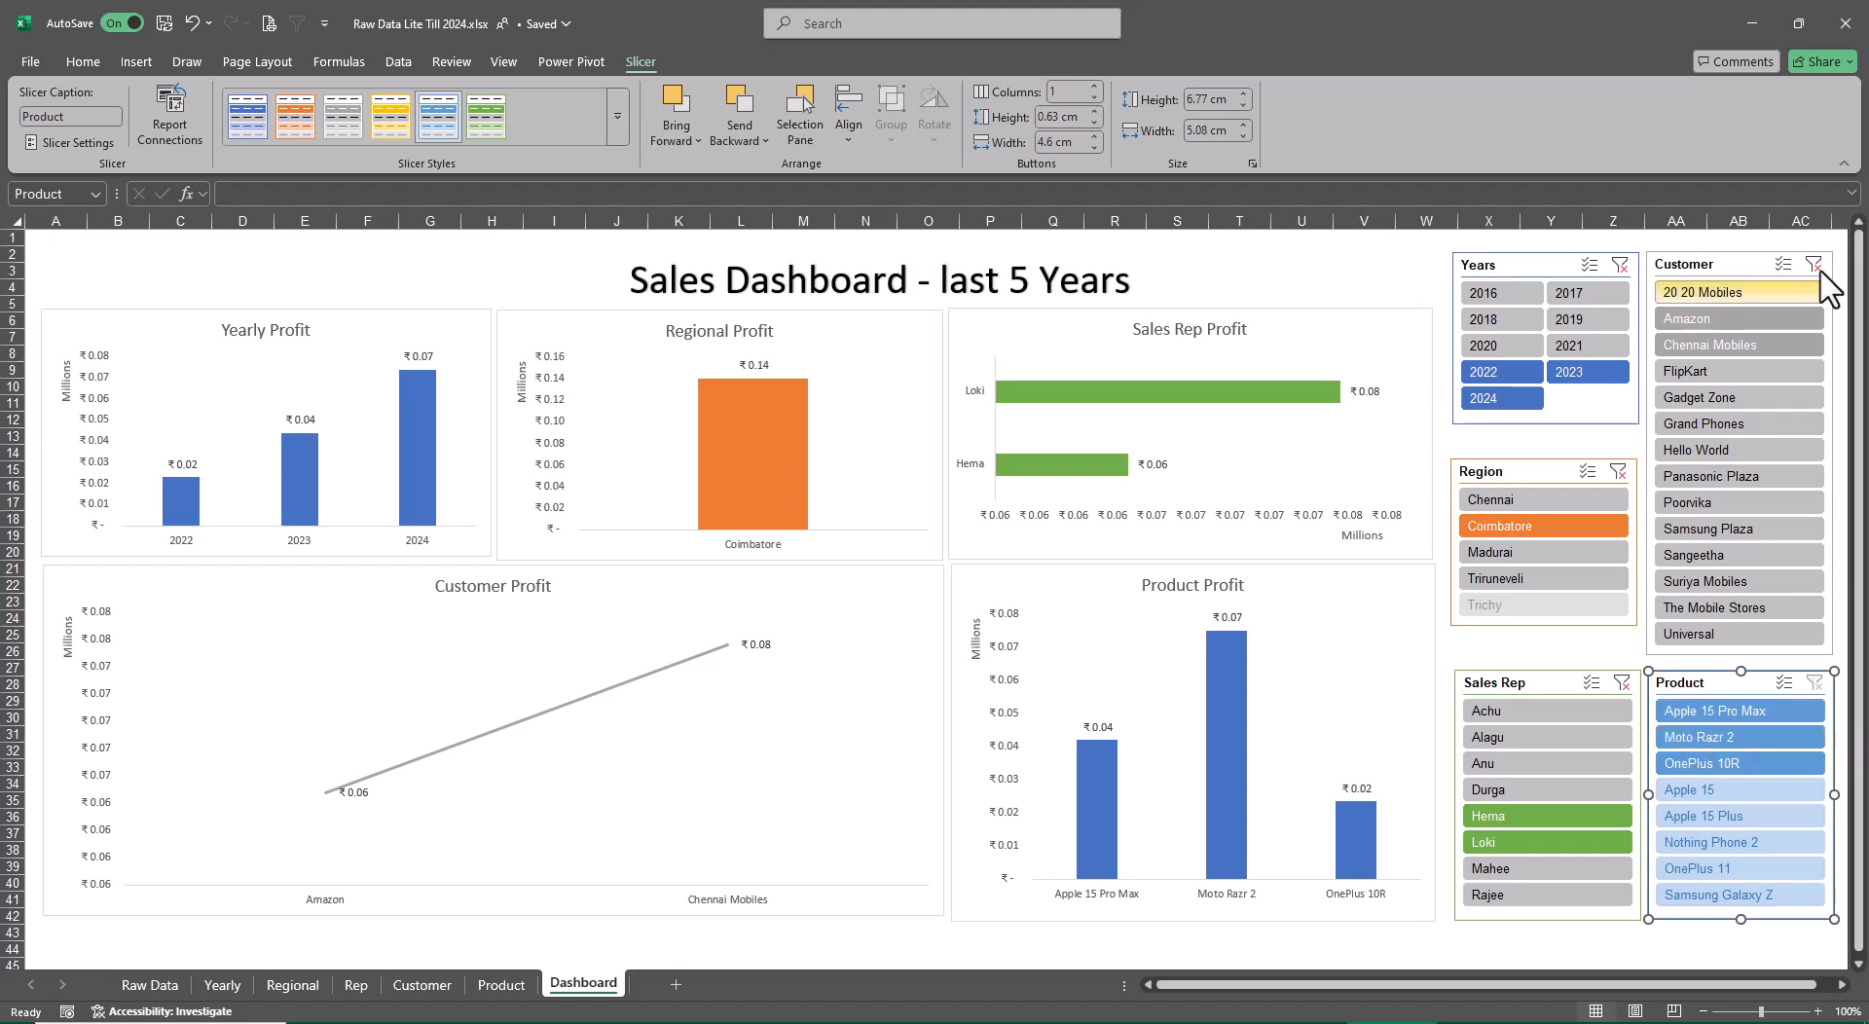
Clear the filters of the Sales Rep, Customer, Region and Years slicers
left_click(1621, 683)
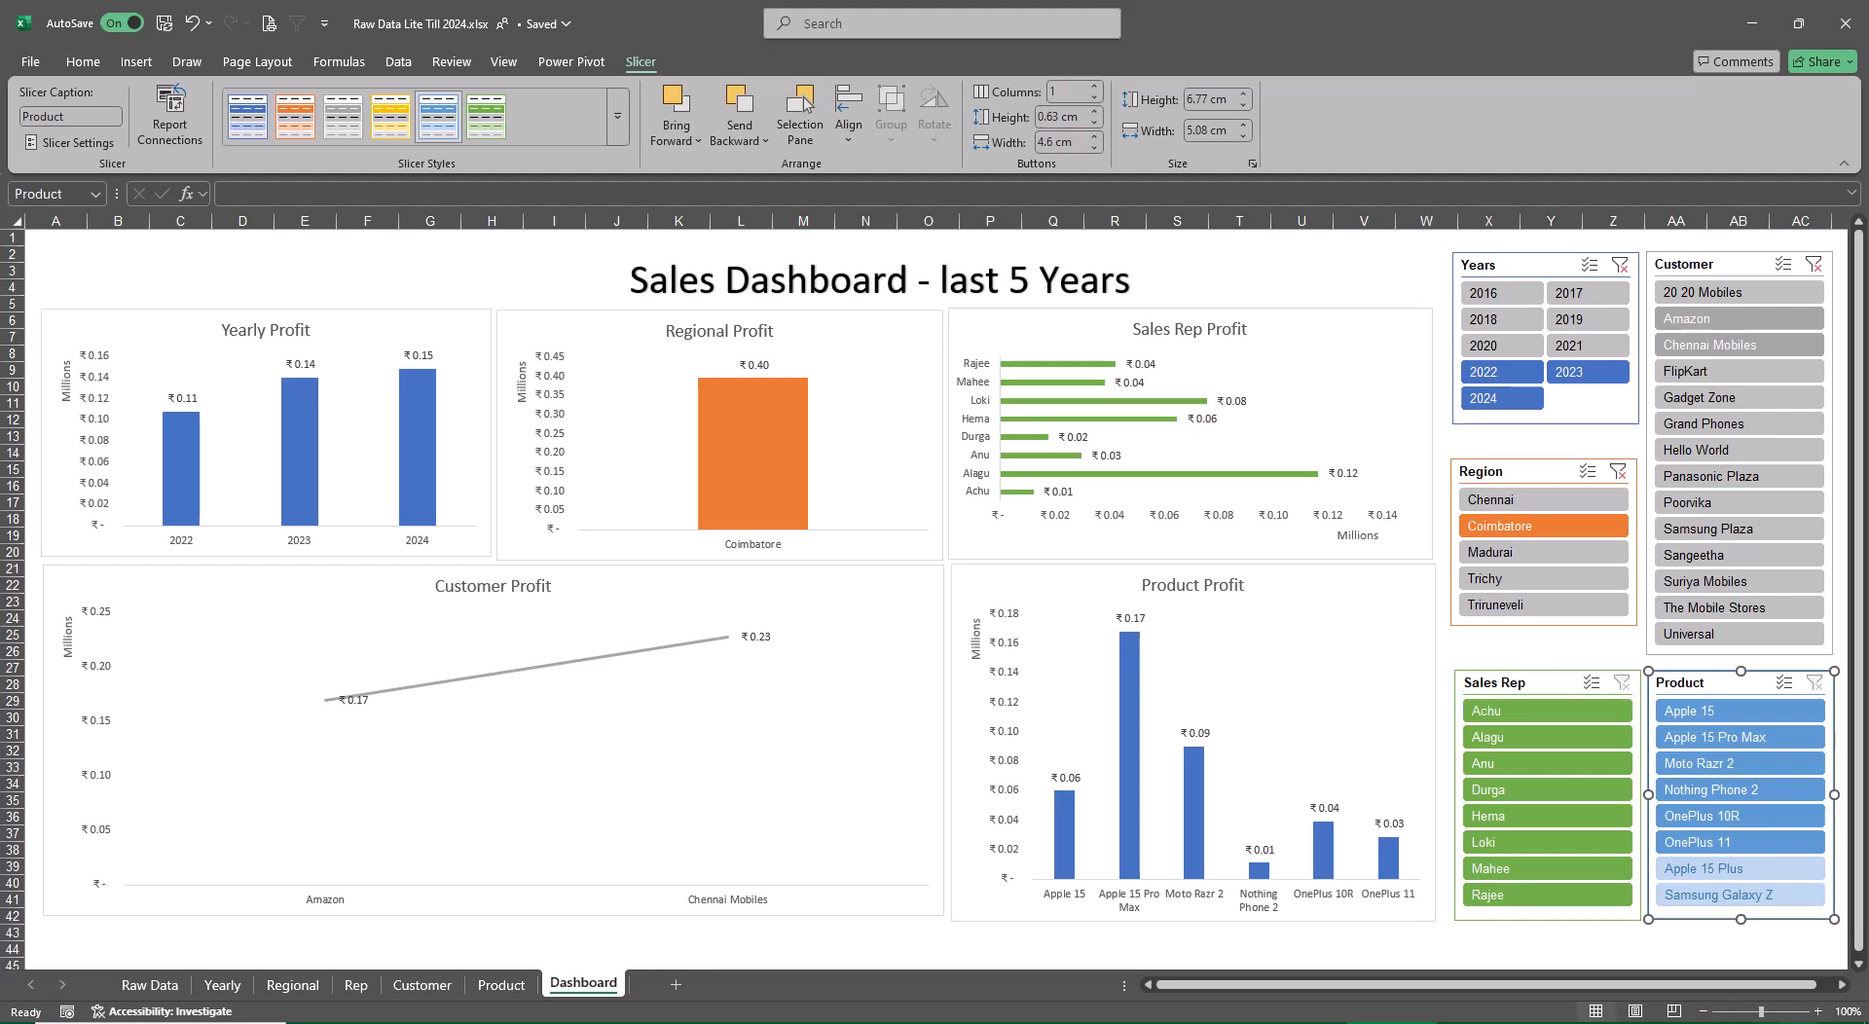
left_click(1817, 273)
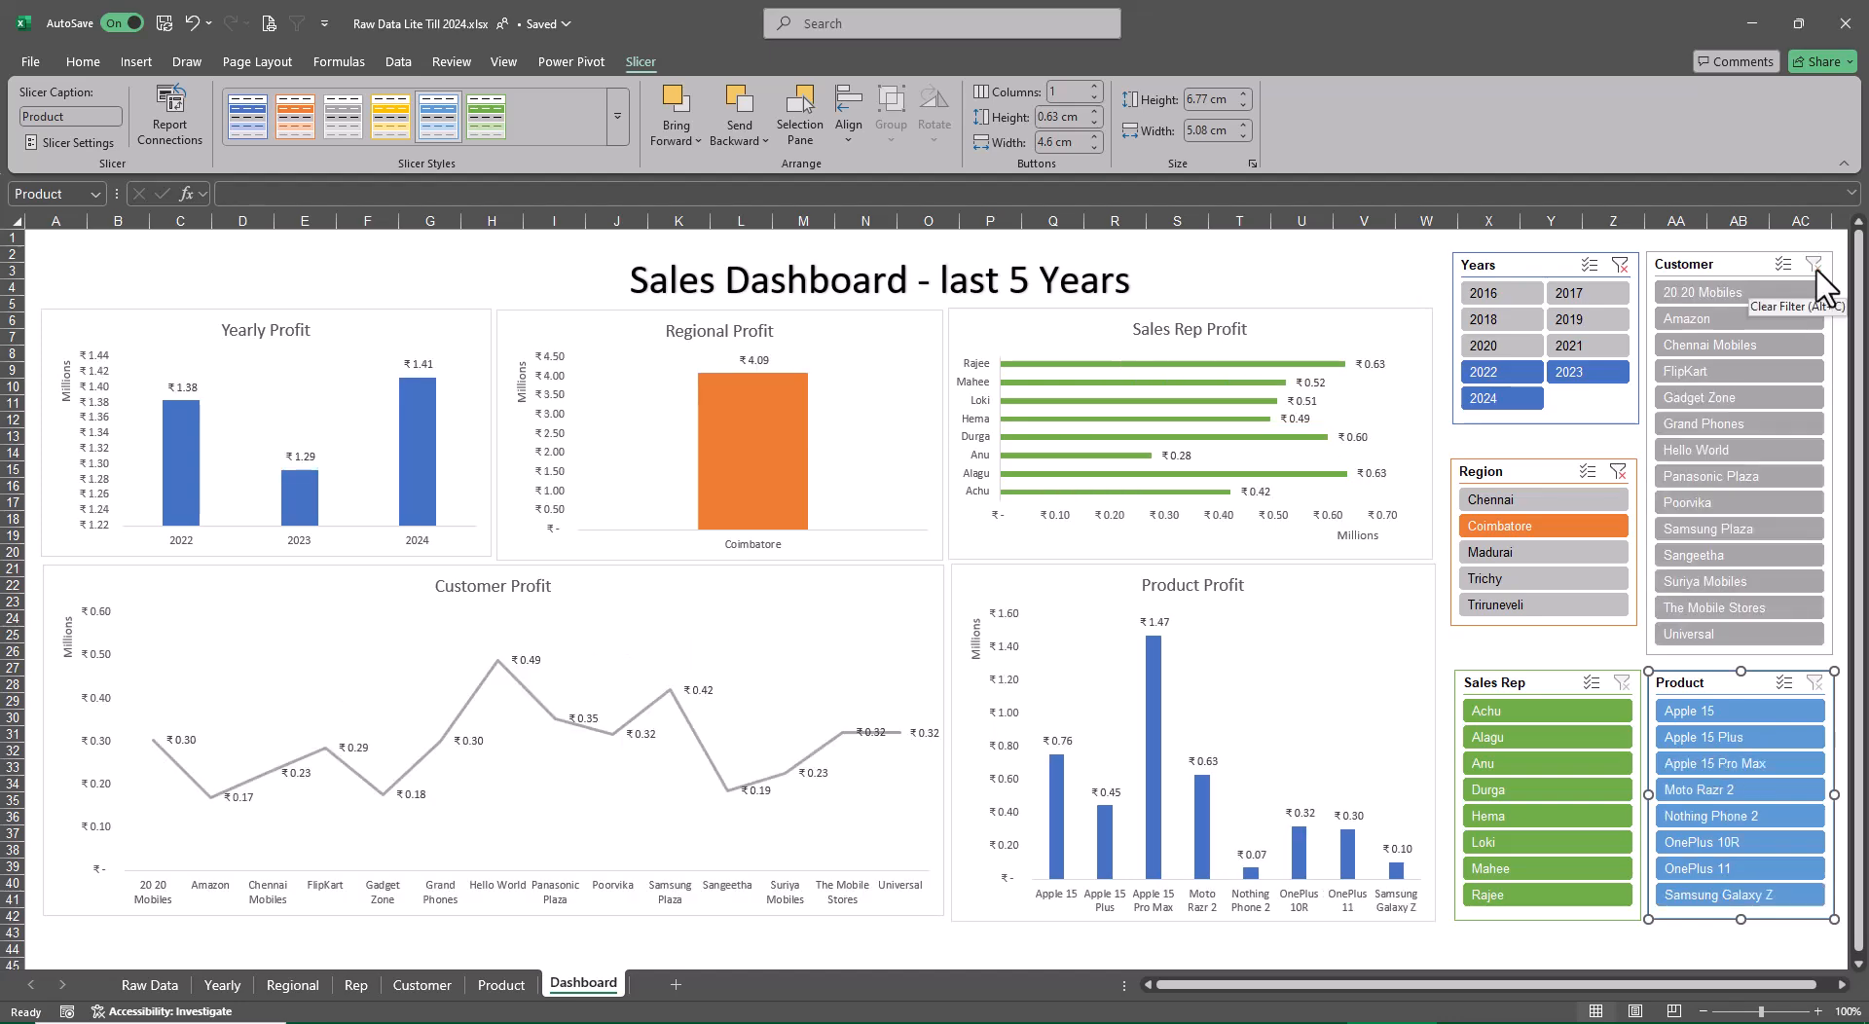
left_click(1618, 471)
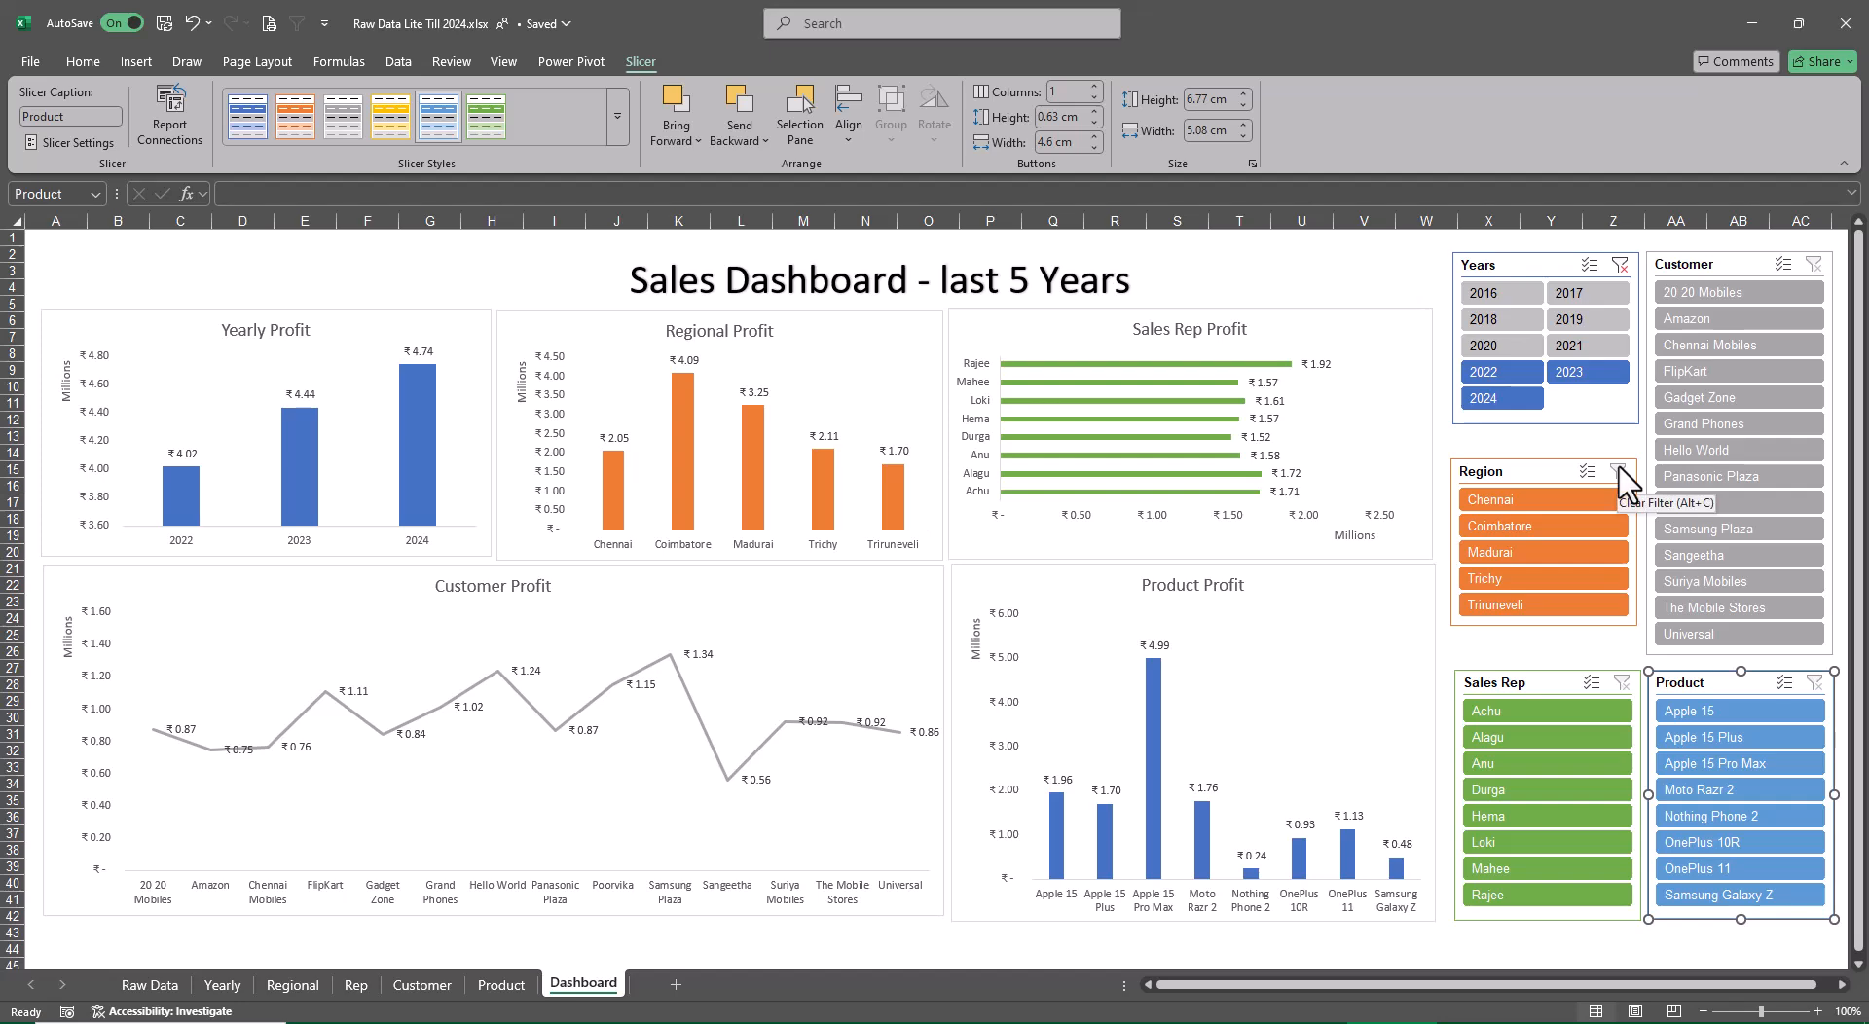
left_click(1620, 266)
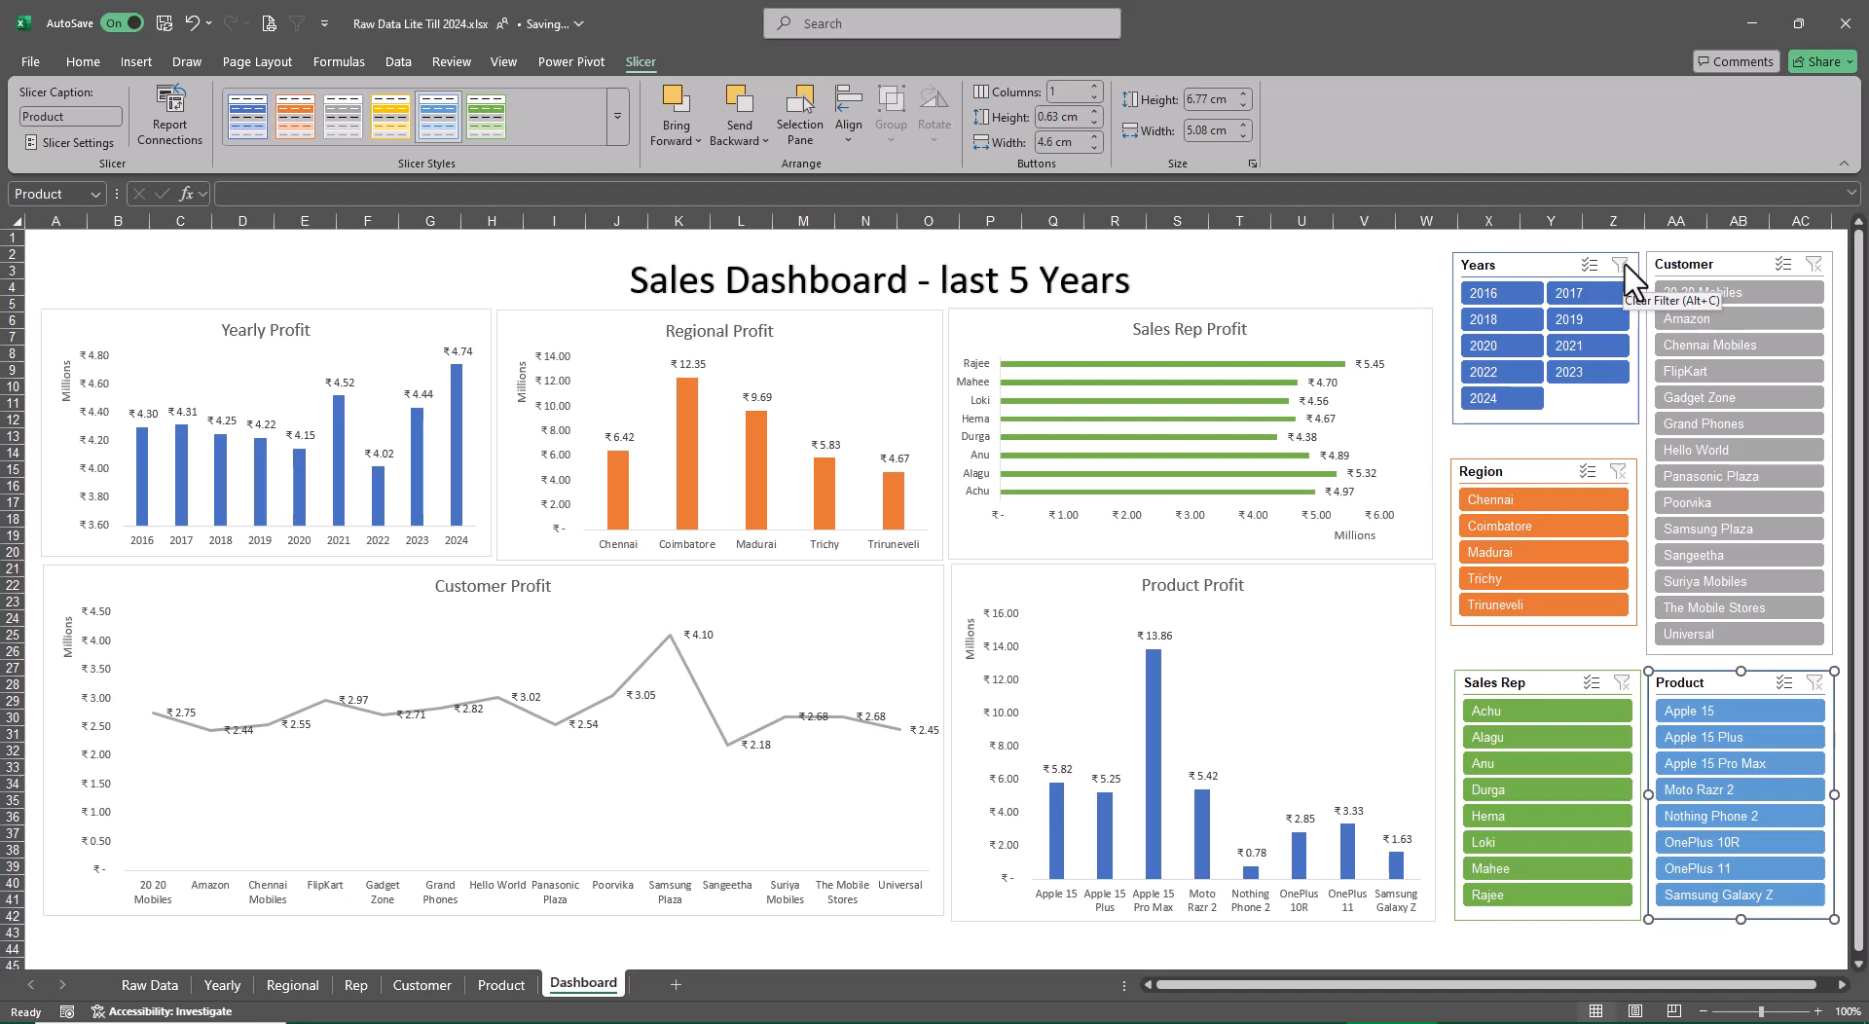
Look through the PivotTable sheets from Product back to Yearly and return to the Dashboard sheet
key("ctrl+Page_Up")
key("ctrl+Page_Up")
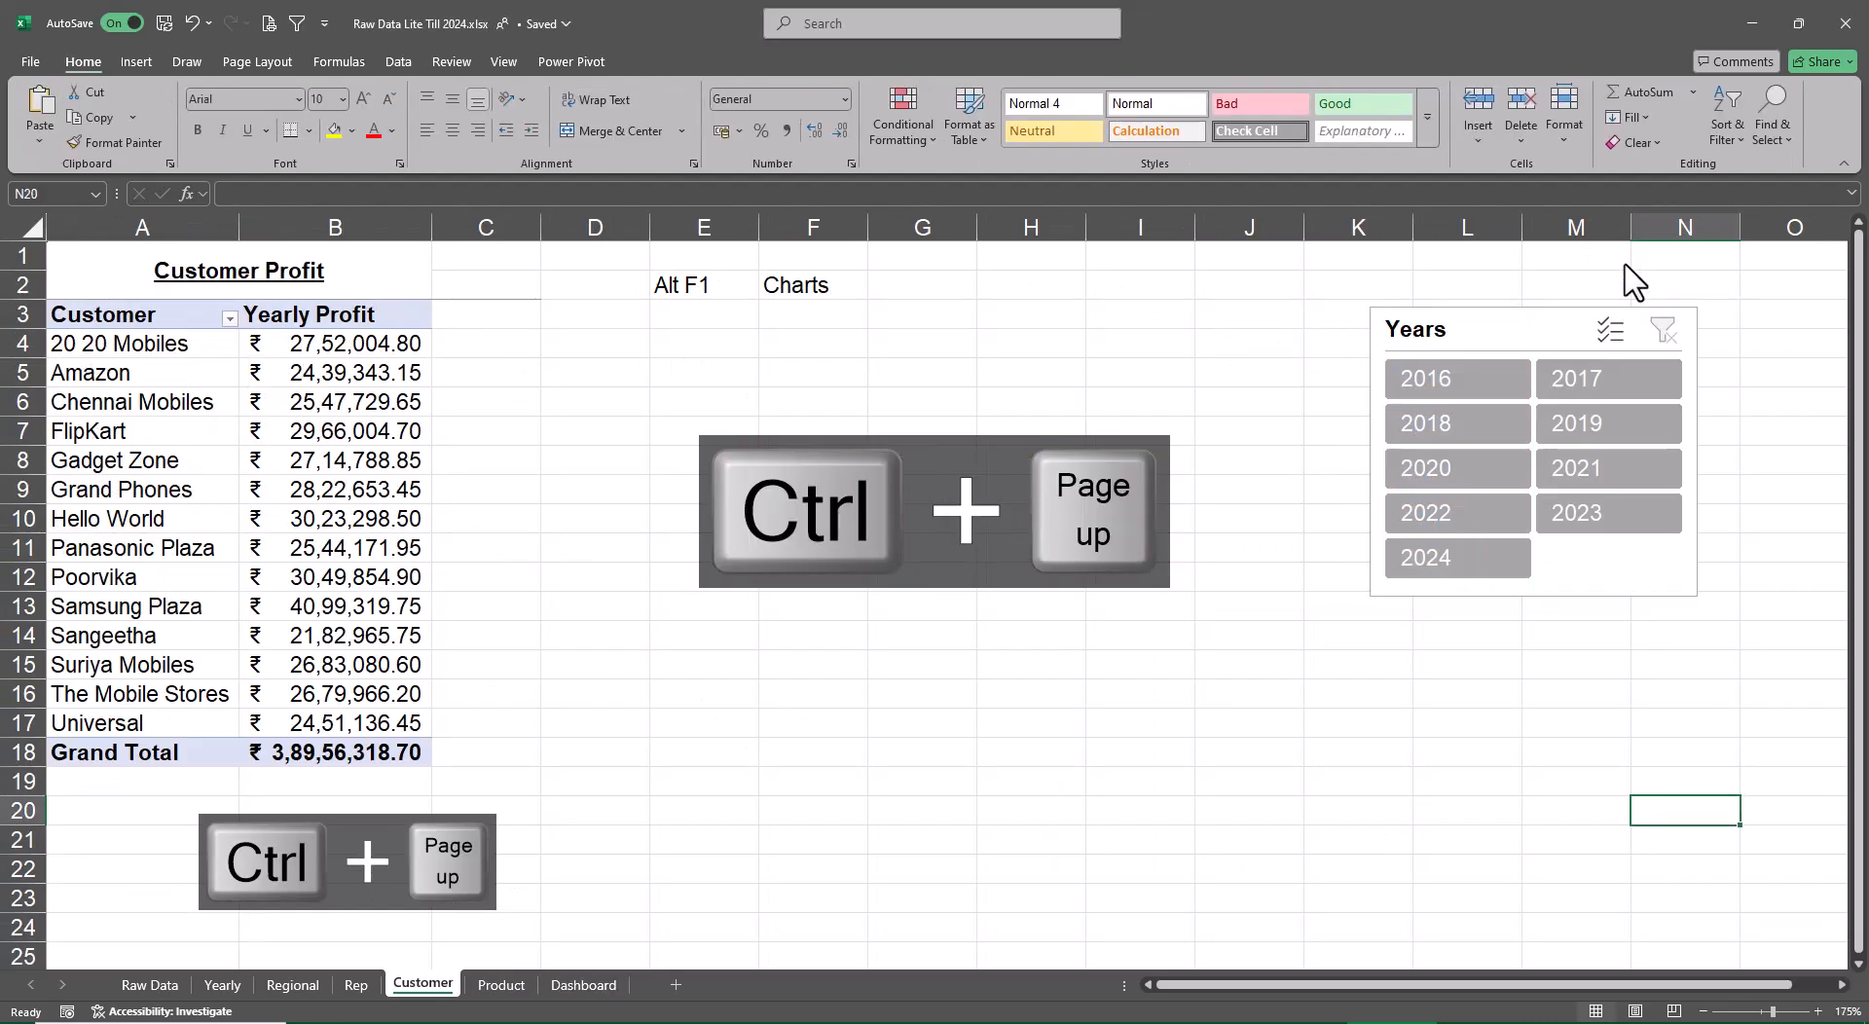
key("ctrl+Page_Up")
key("ctrl+Page_Up")
key("ctrl+Page_Up")
key("ctrl+Page_Up")
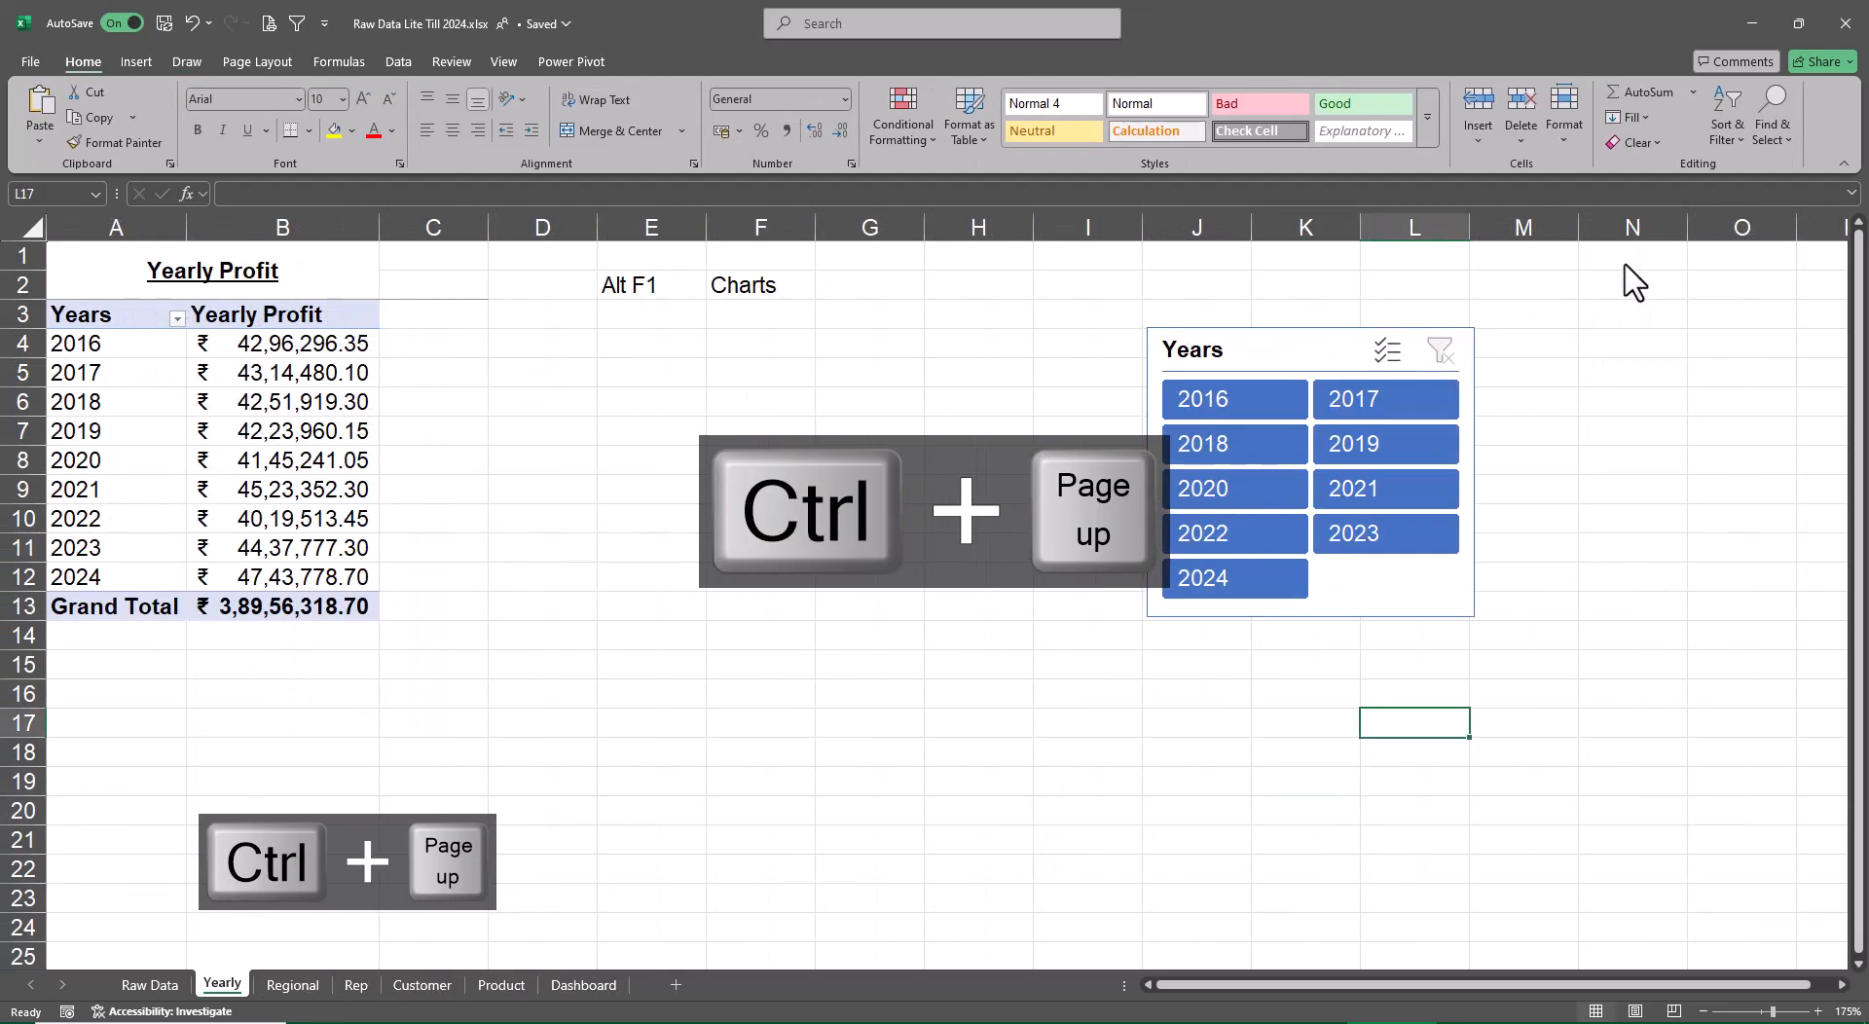
key("ctrl+Page_Down")
key("ctrl+Page_Down")
key("ctrl+Page_Down")
key("ctrl+Page_Down")
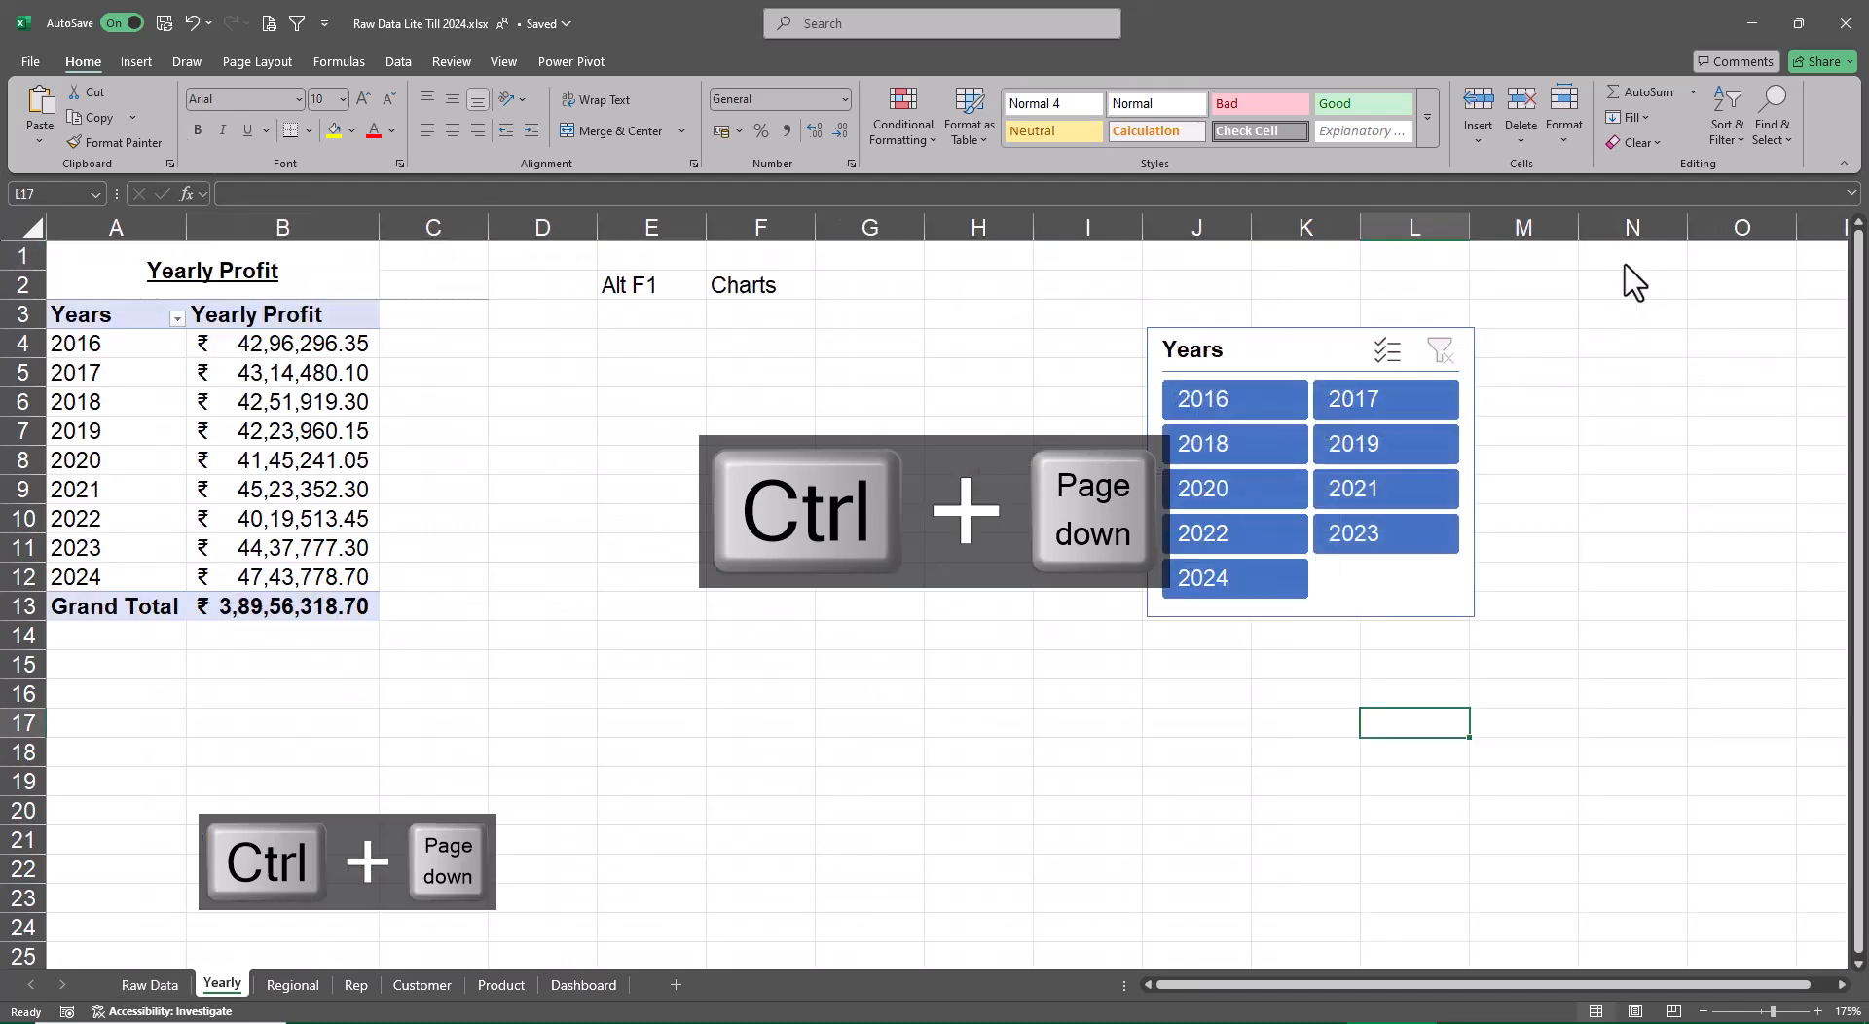
key("ctrl+Page_Down")
key("ctrl+Page_Down")
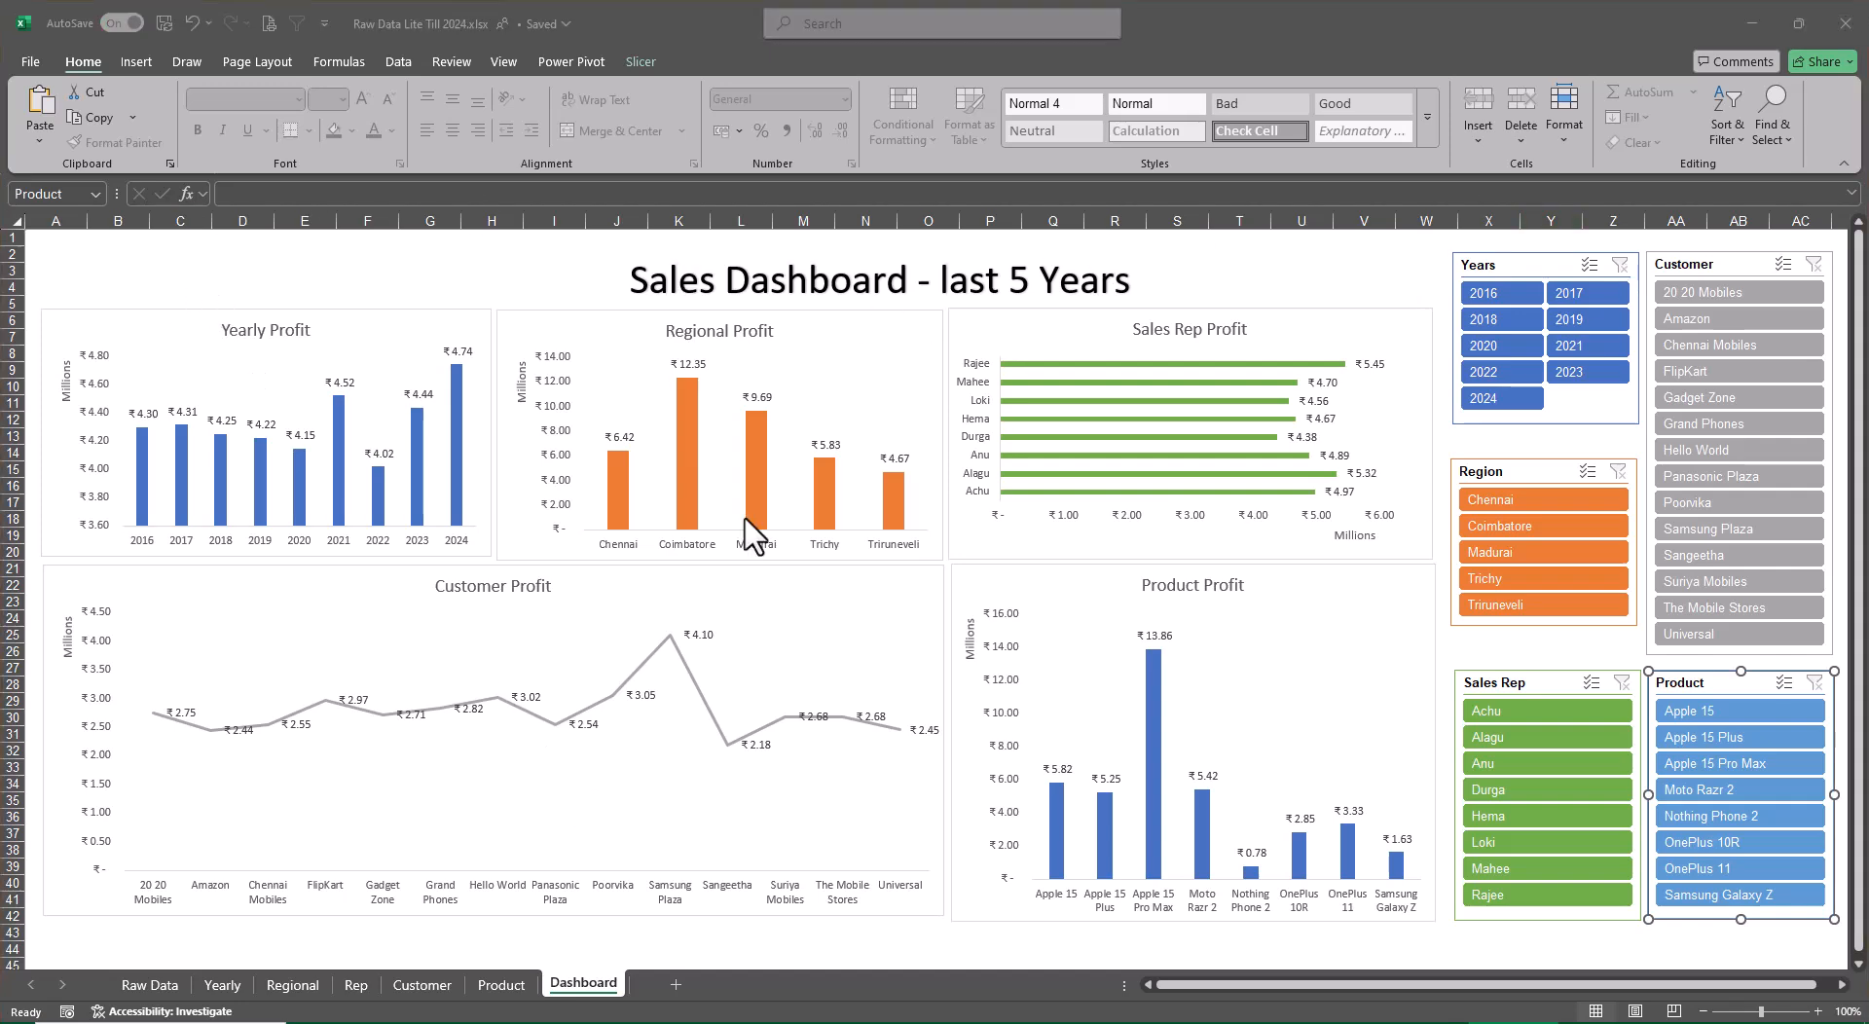
Stretch the dashboard title box across the full width of the charts, starting at row 1 and ending just above them
double_click(802, 282)
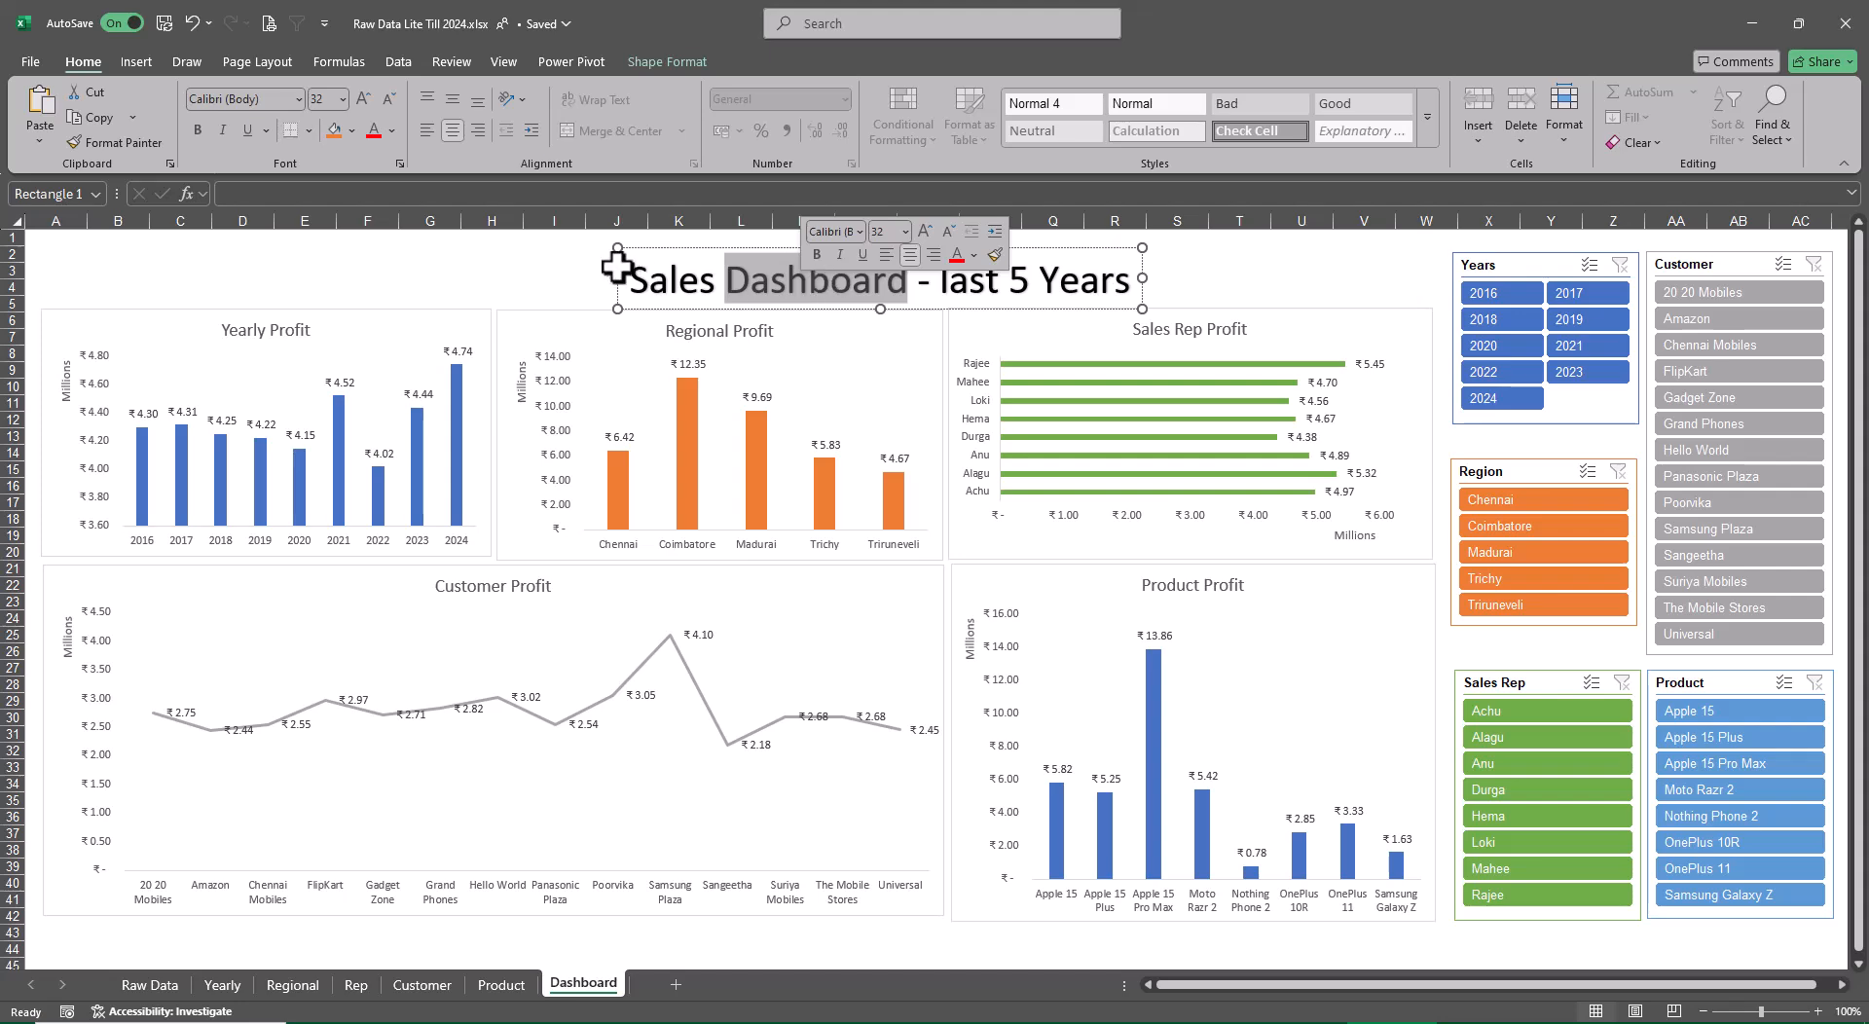
left_click_drag(617, 245, 309, 230)
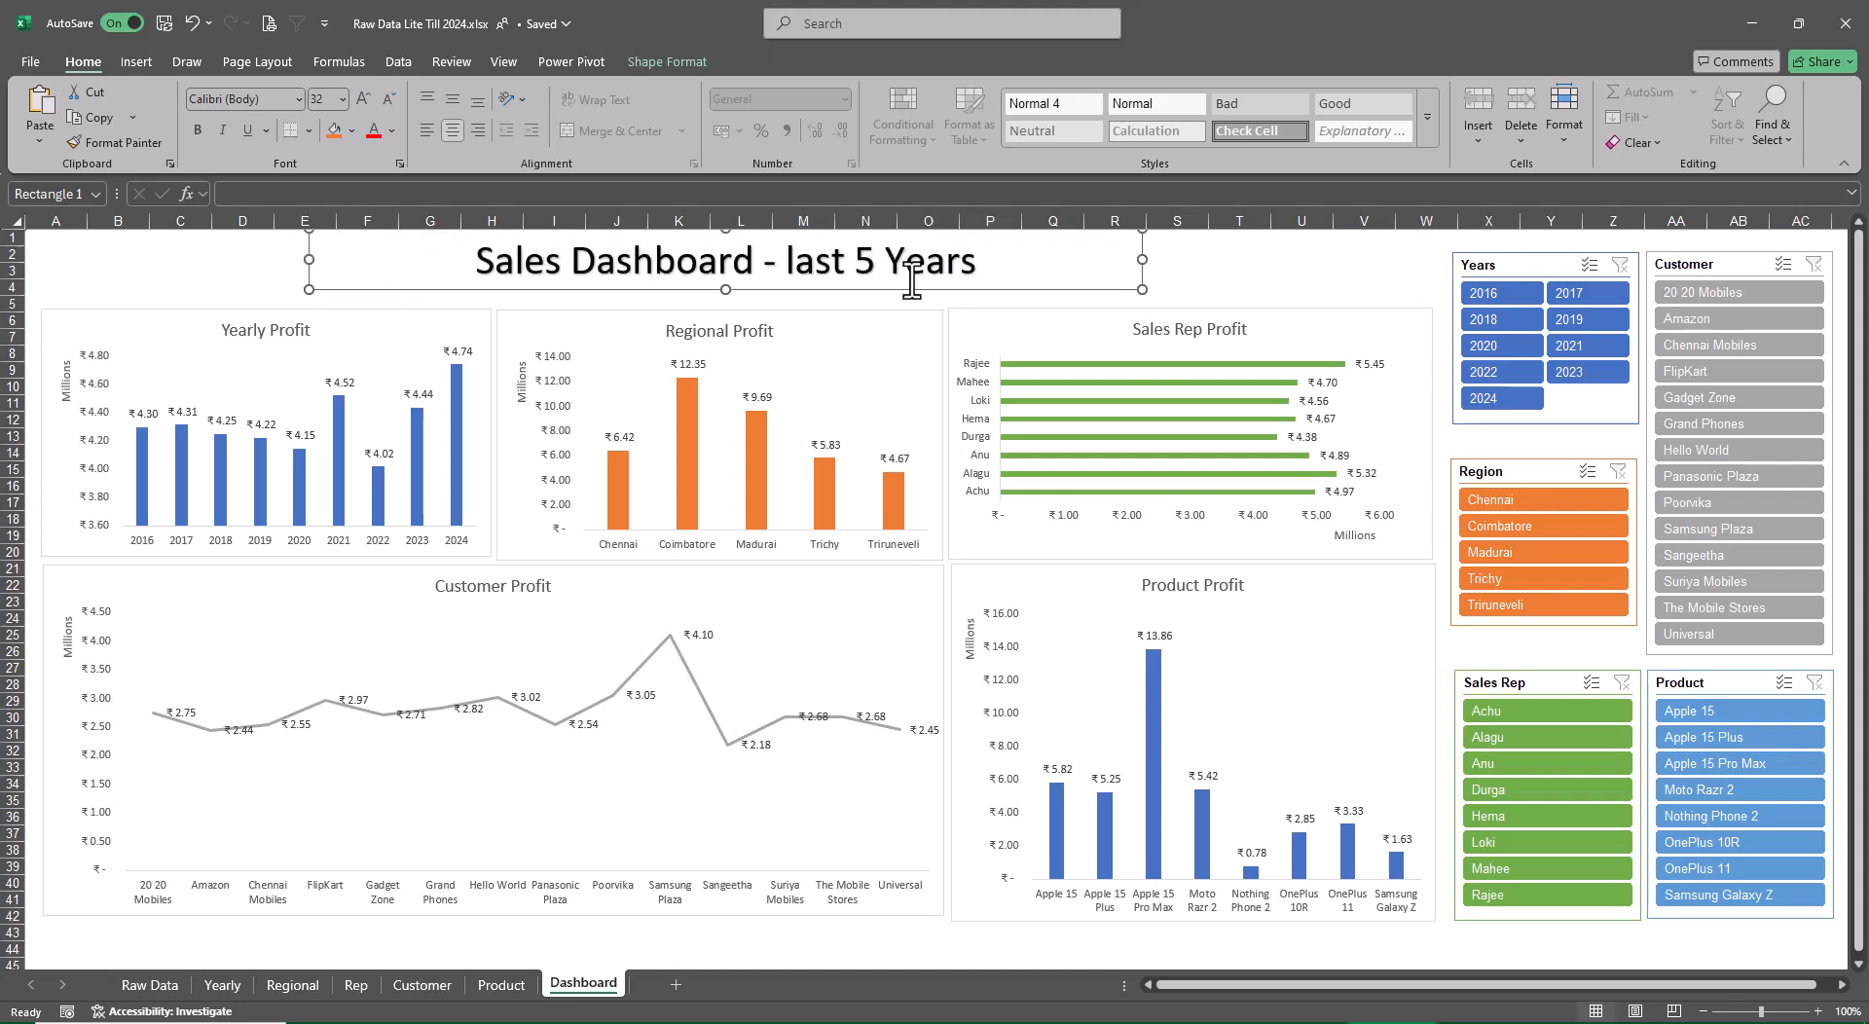
left_click_drag(1143, 260, 1431, 268)
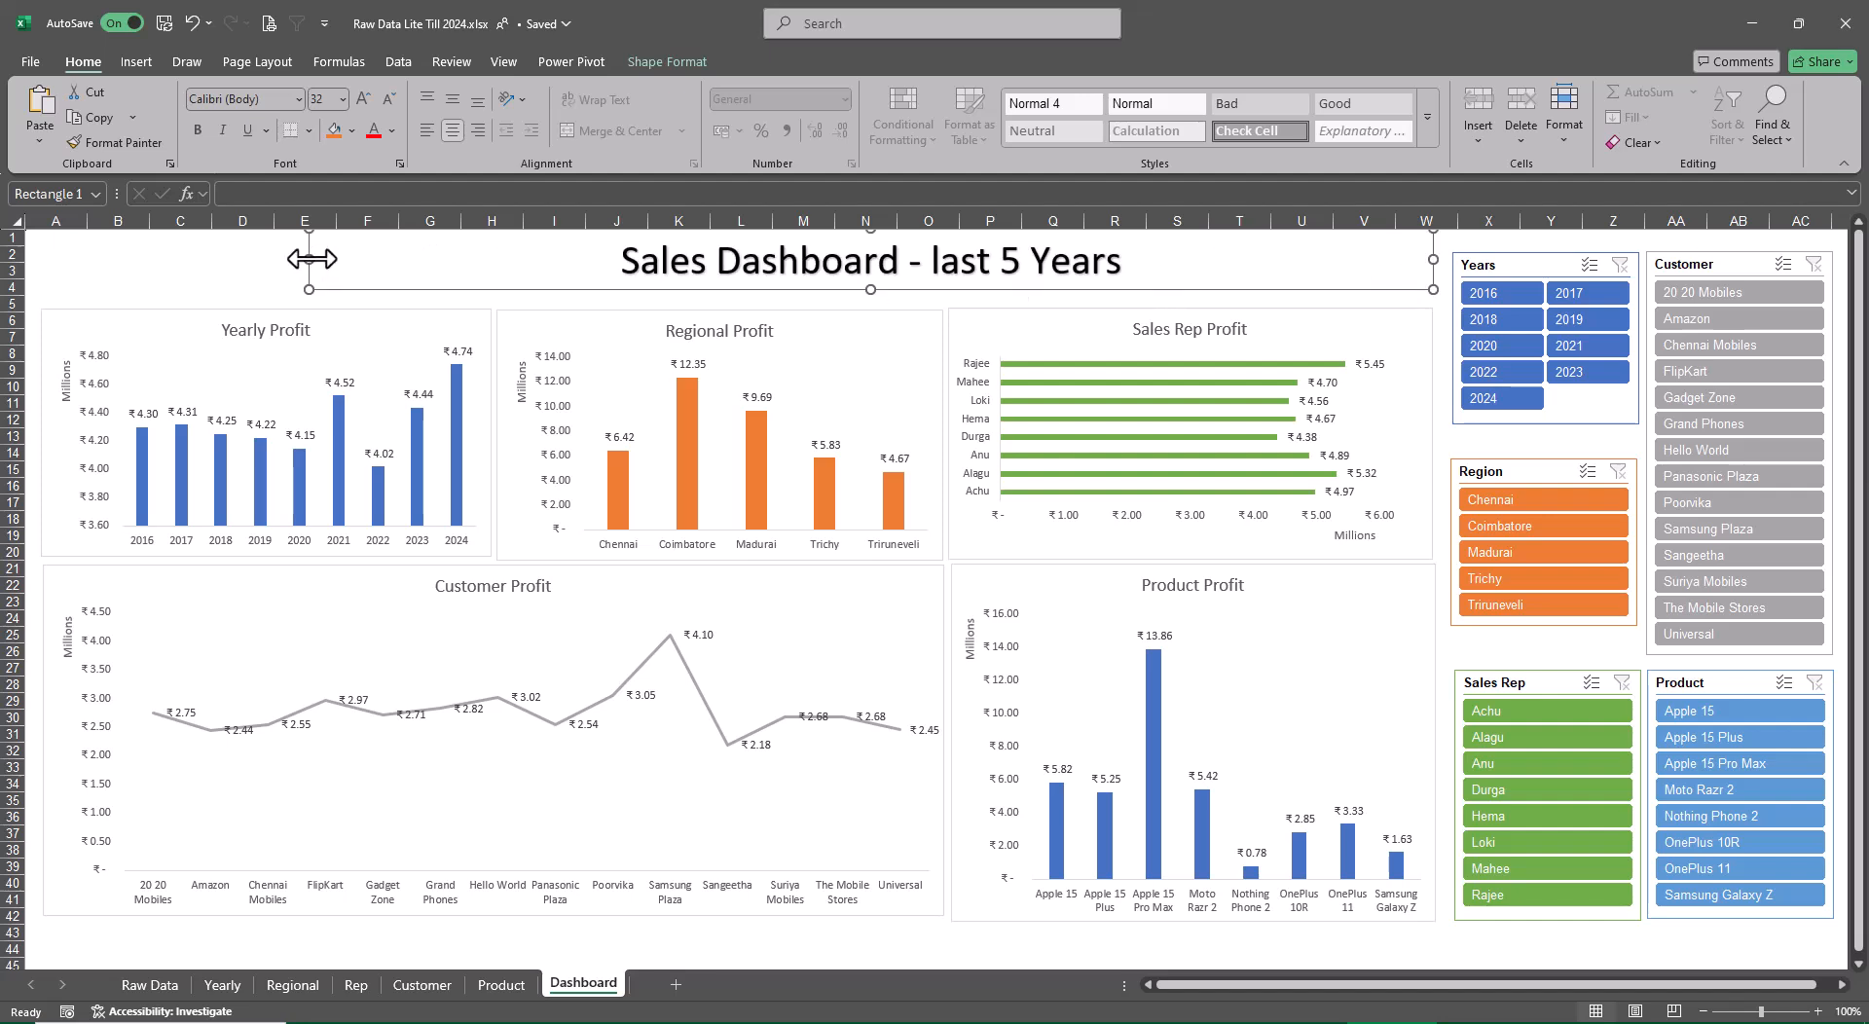
left_click_drag(311, 259, 41, 255)
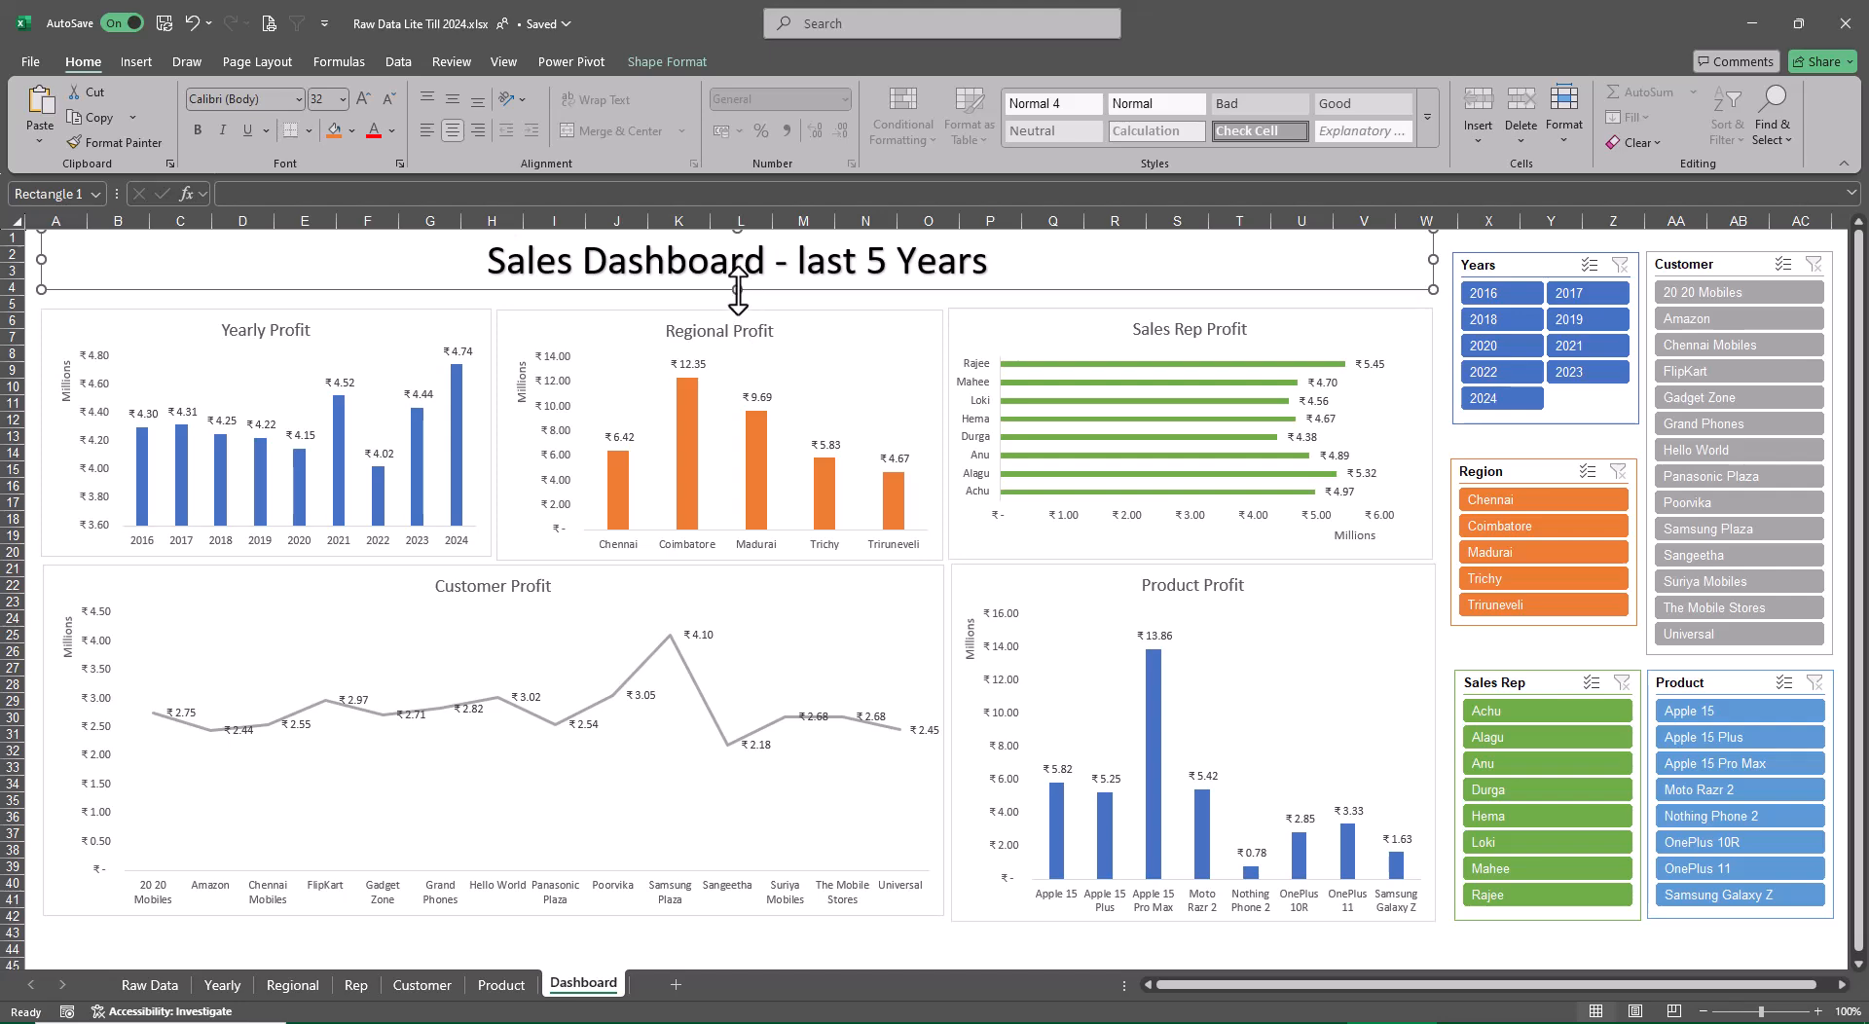
left_click_drag(737, 289, 737, 302)
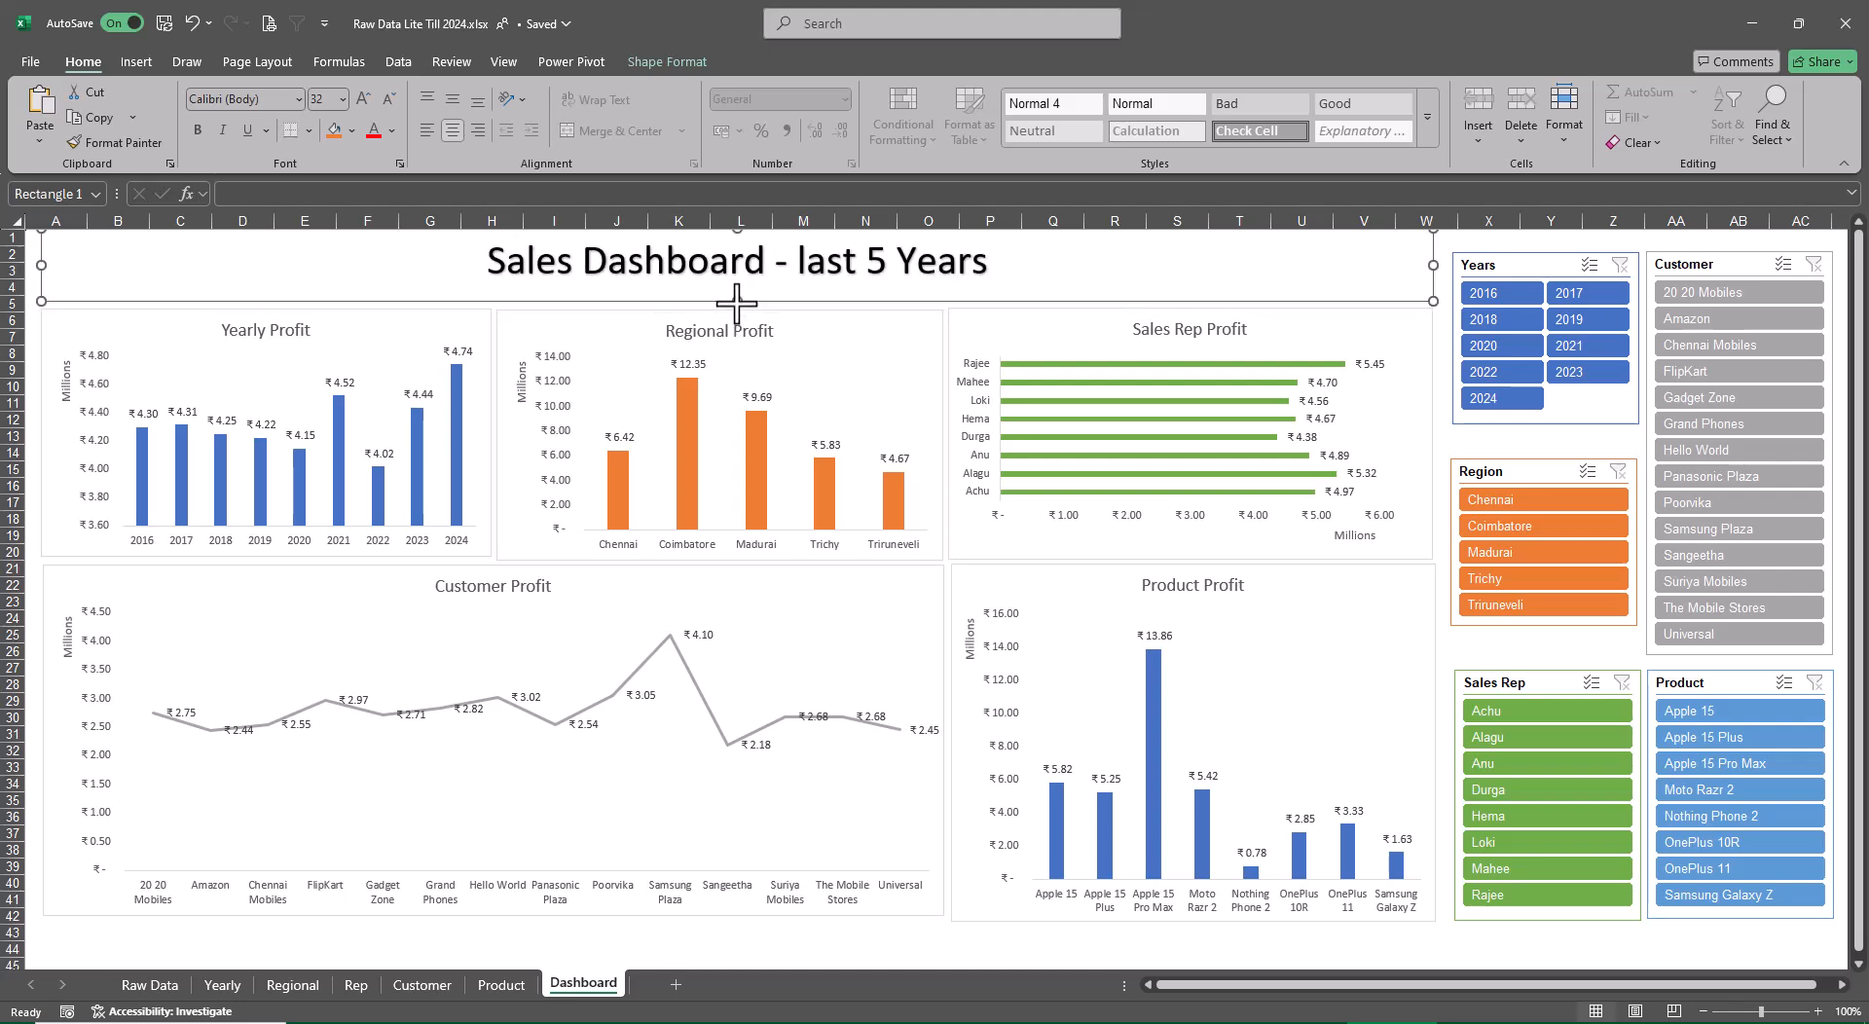
left_click(737, 280)
right_click(734, 283)
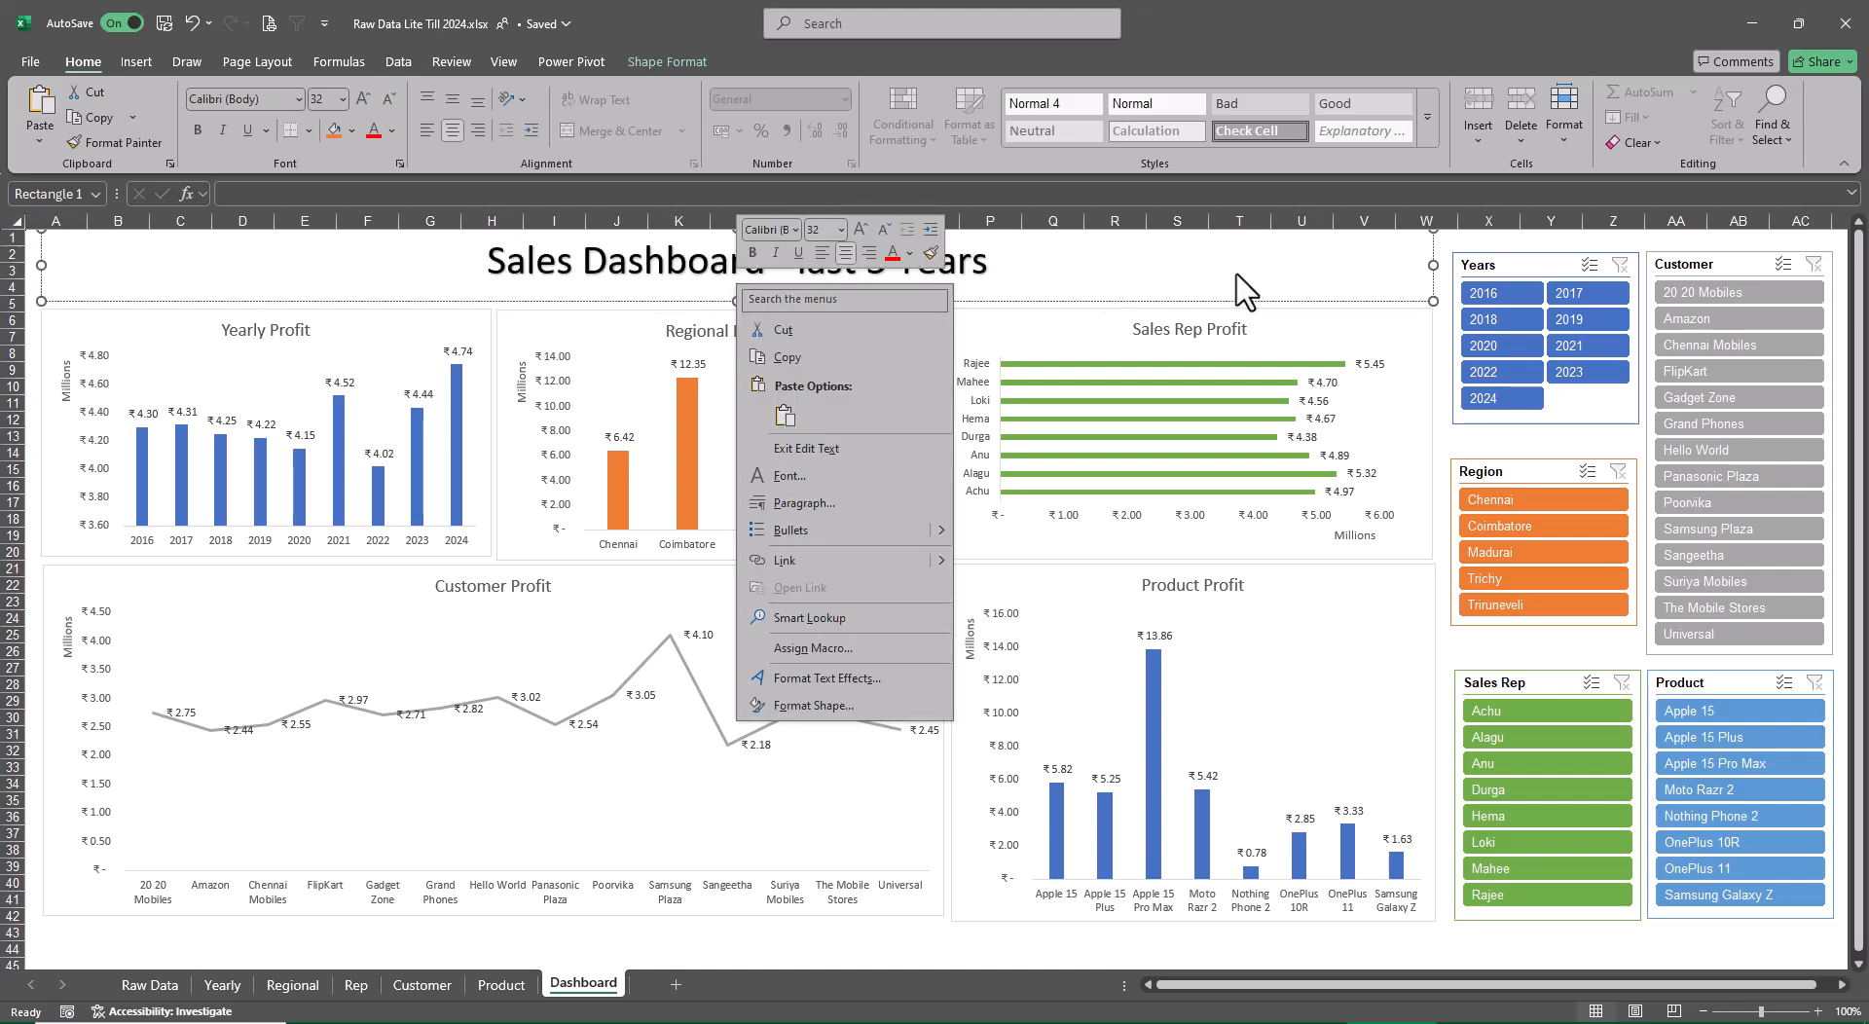
key("Escape")
right_click(1176, 242)
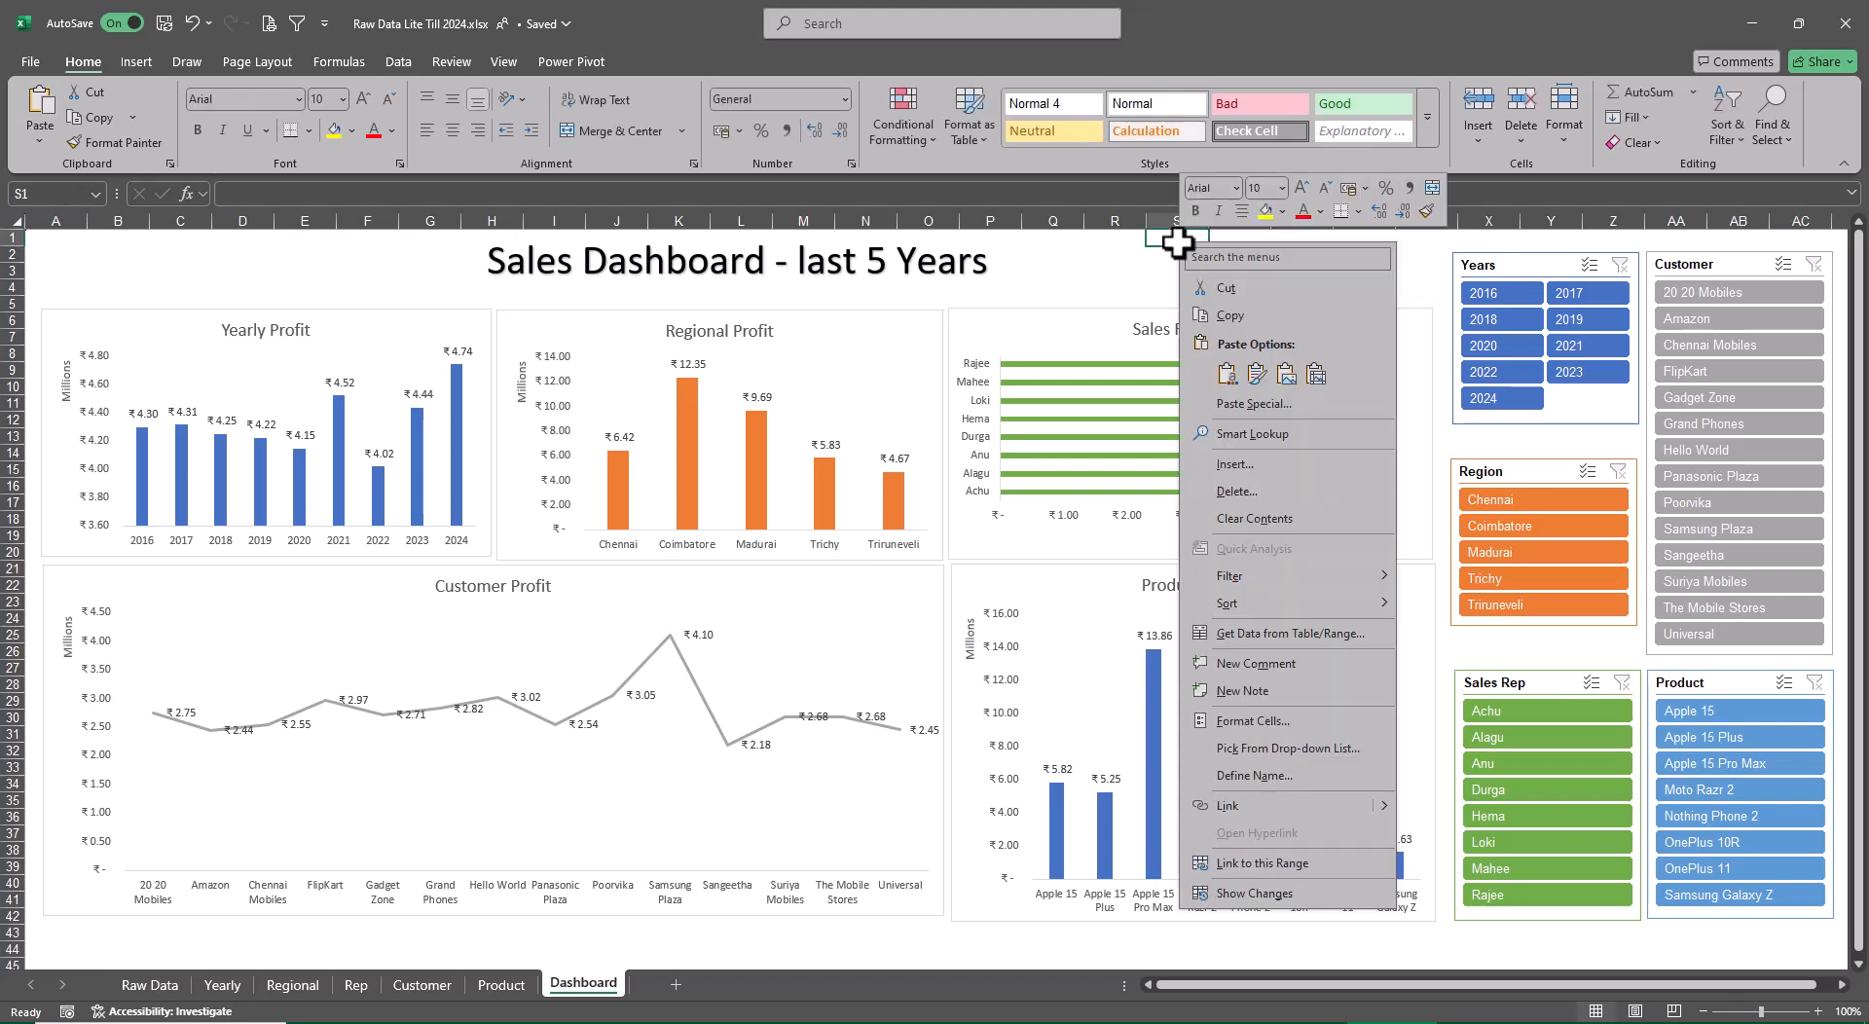
key("Escape")
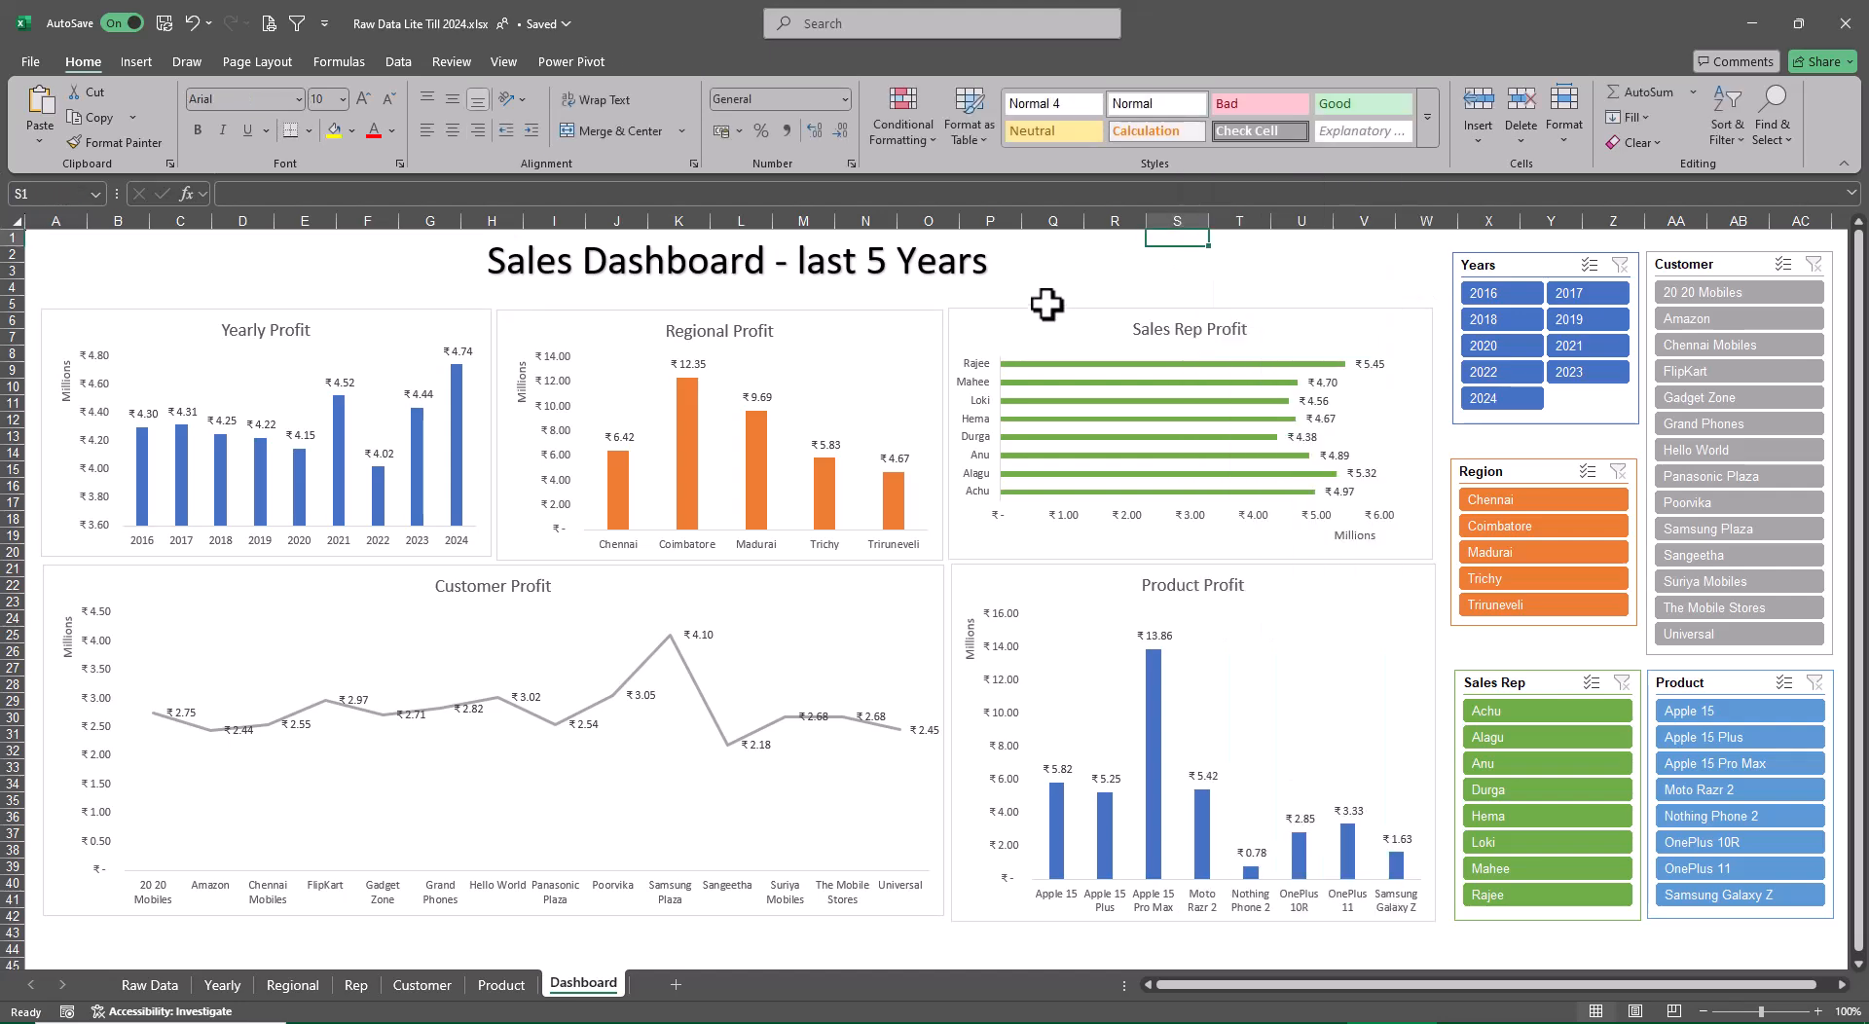
Apply the Colored Fill - Black, Dark 1 shape style to the dashboard title box
left_click(1050, 316)
left_click(825, 264)
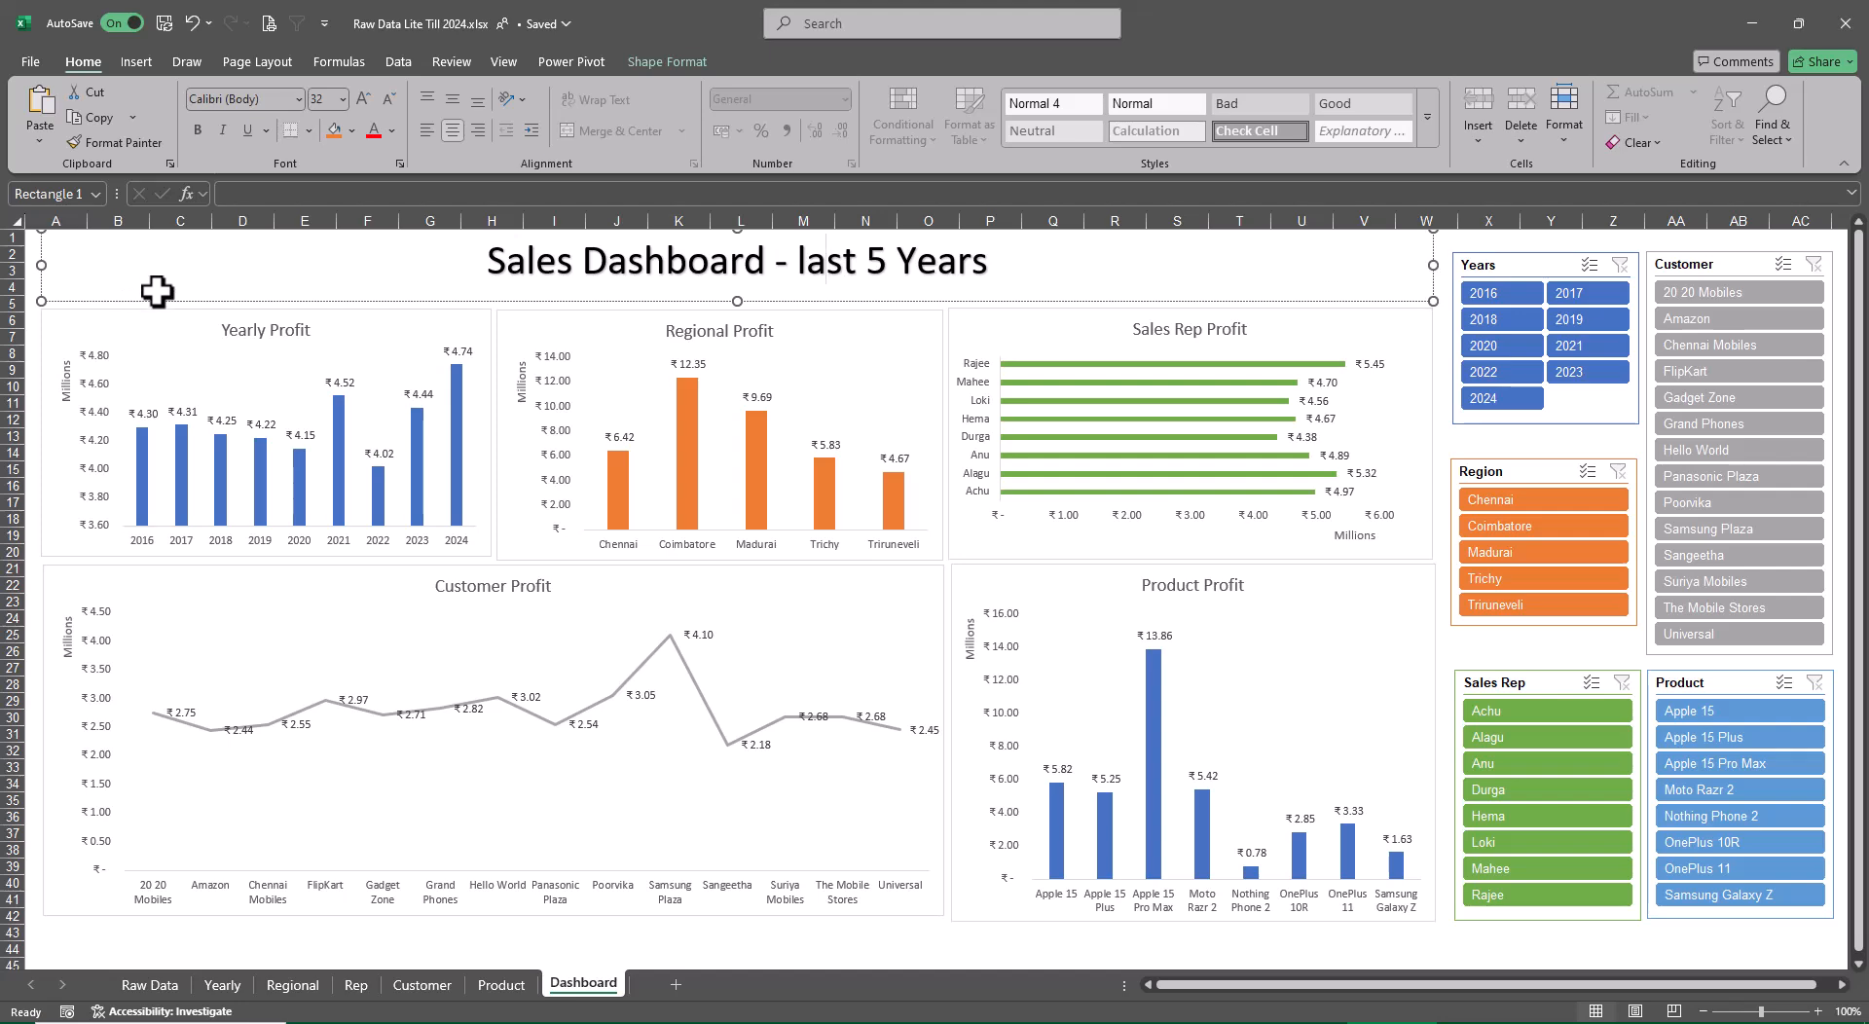
left_click(668, 58)
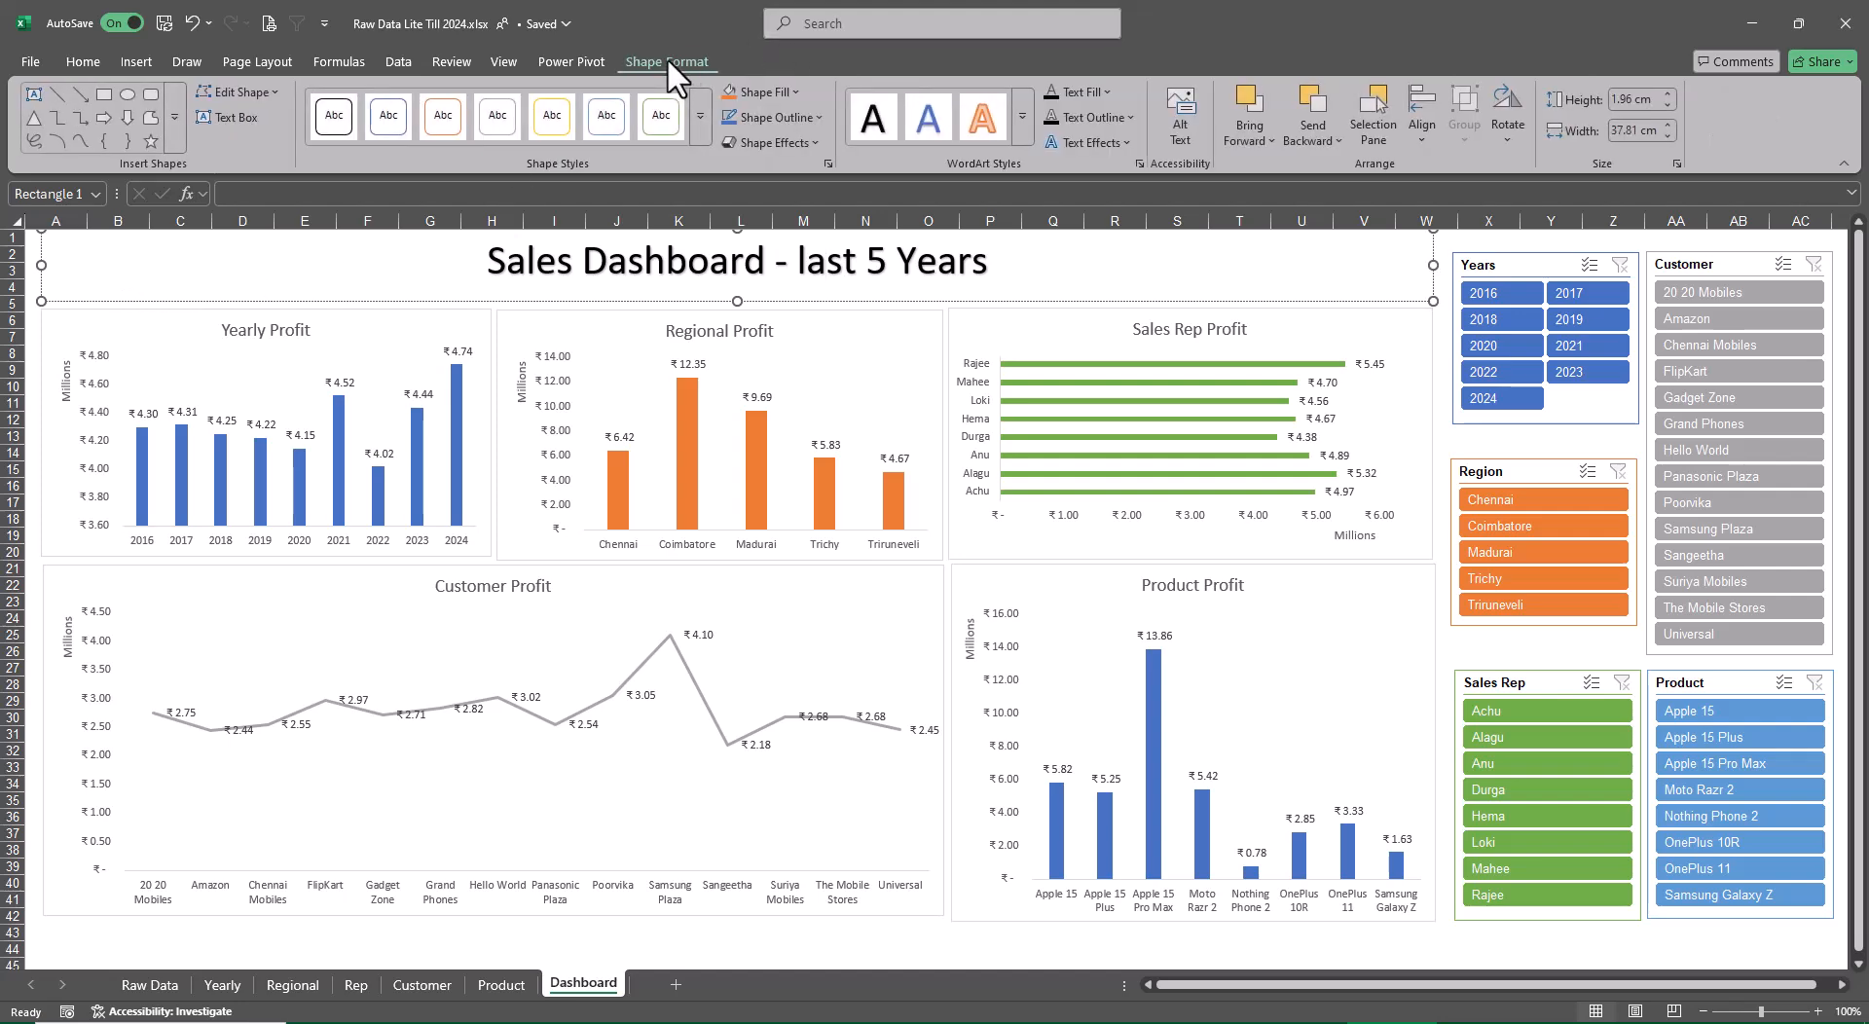
left_click(695, 118)
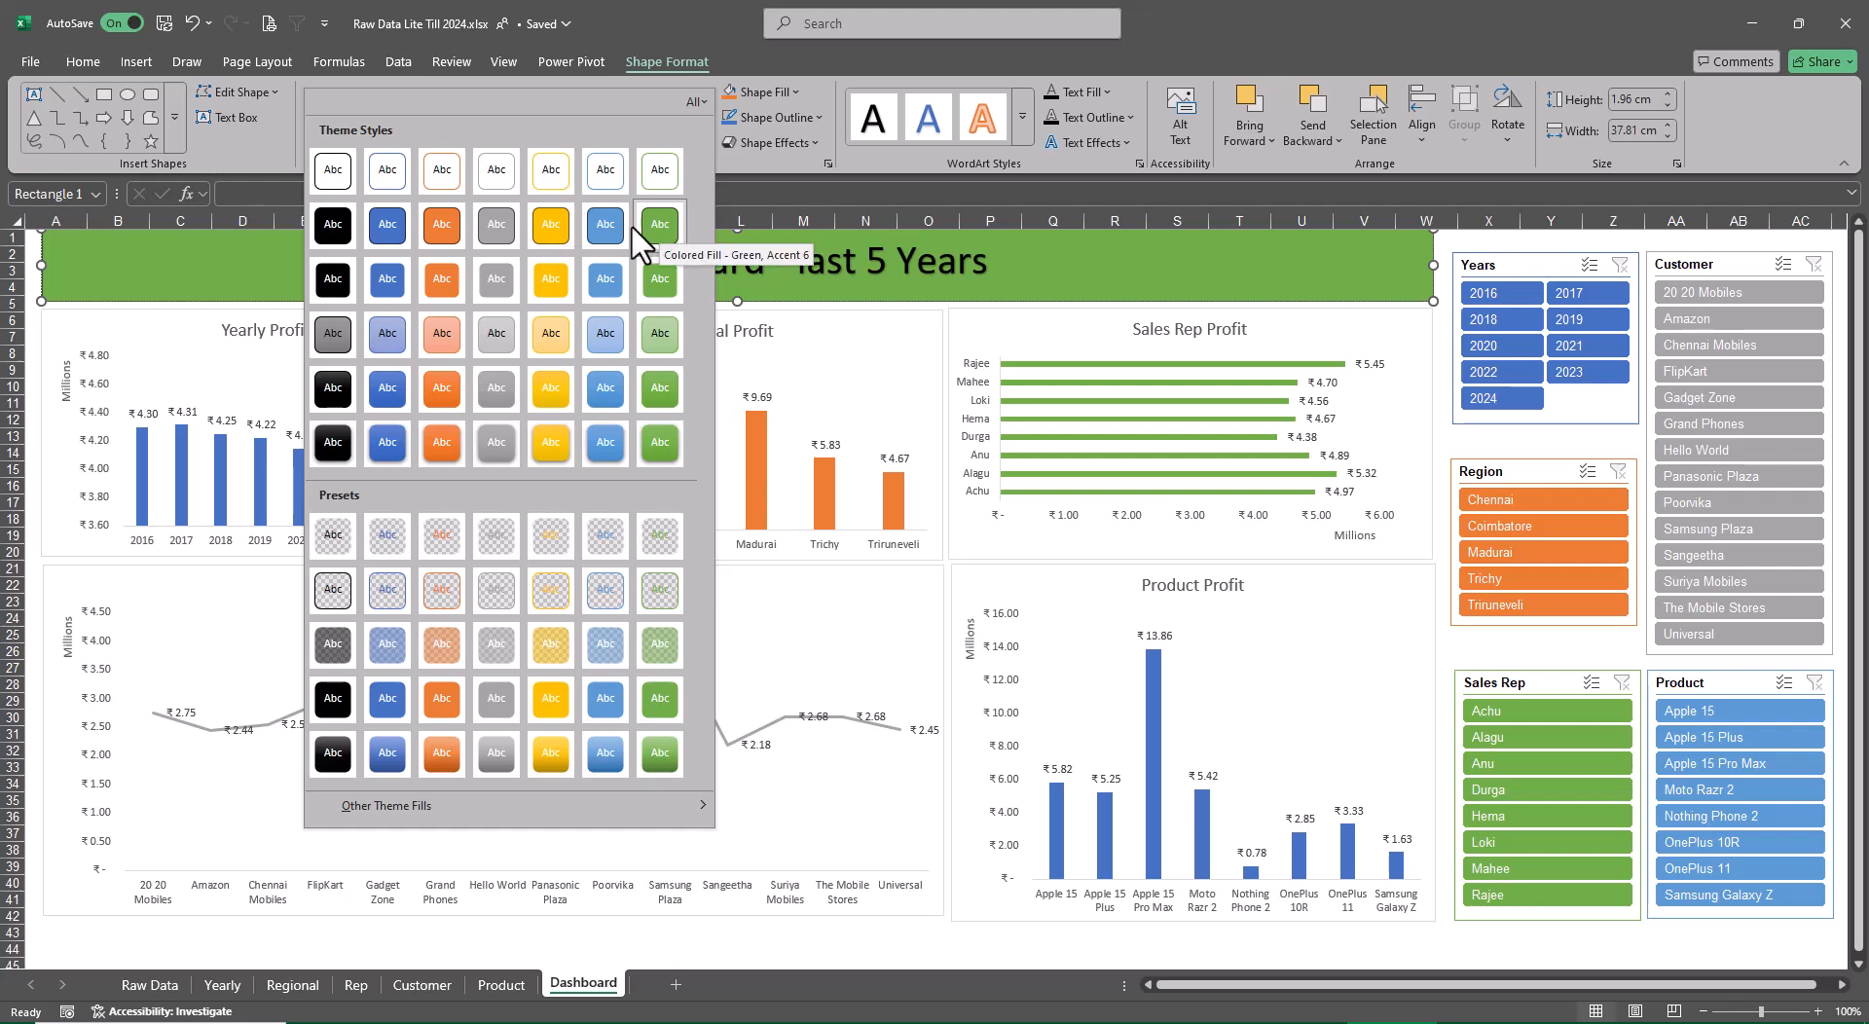
left_click(338, 226)
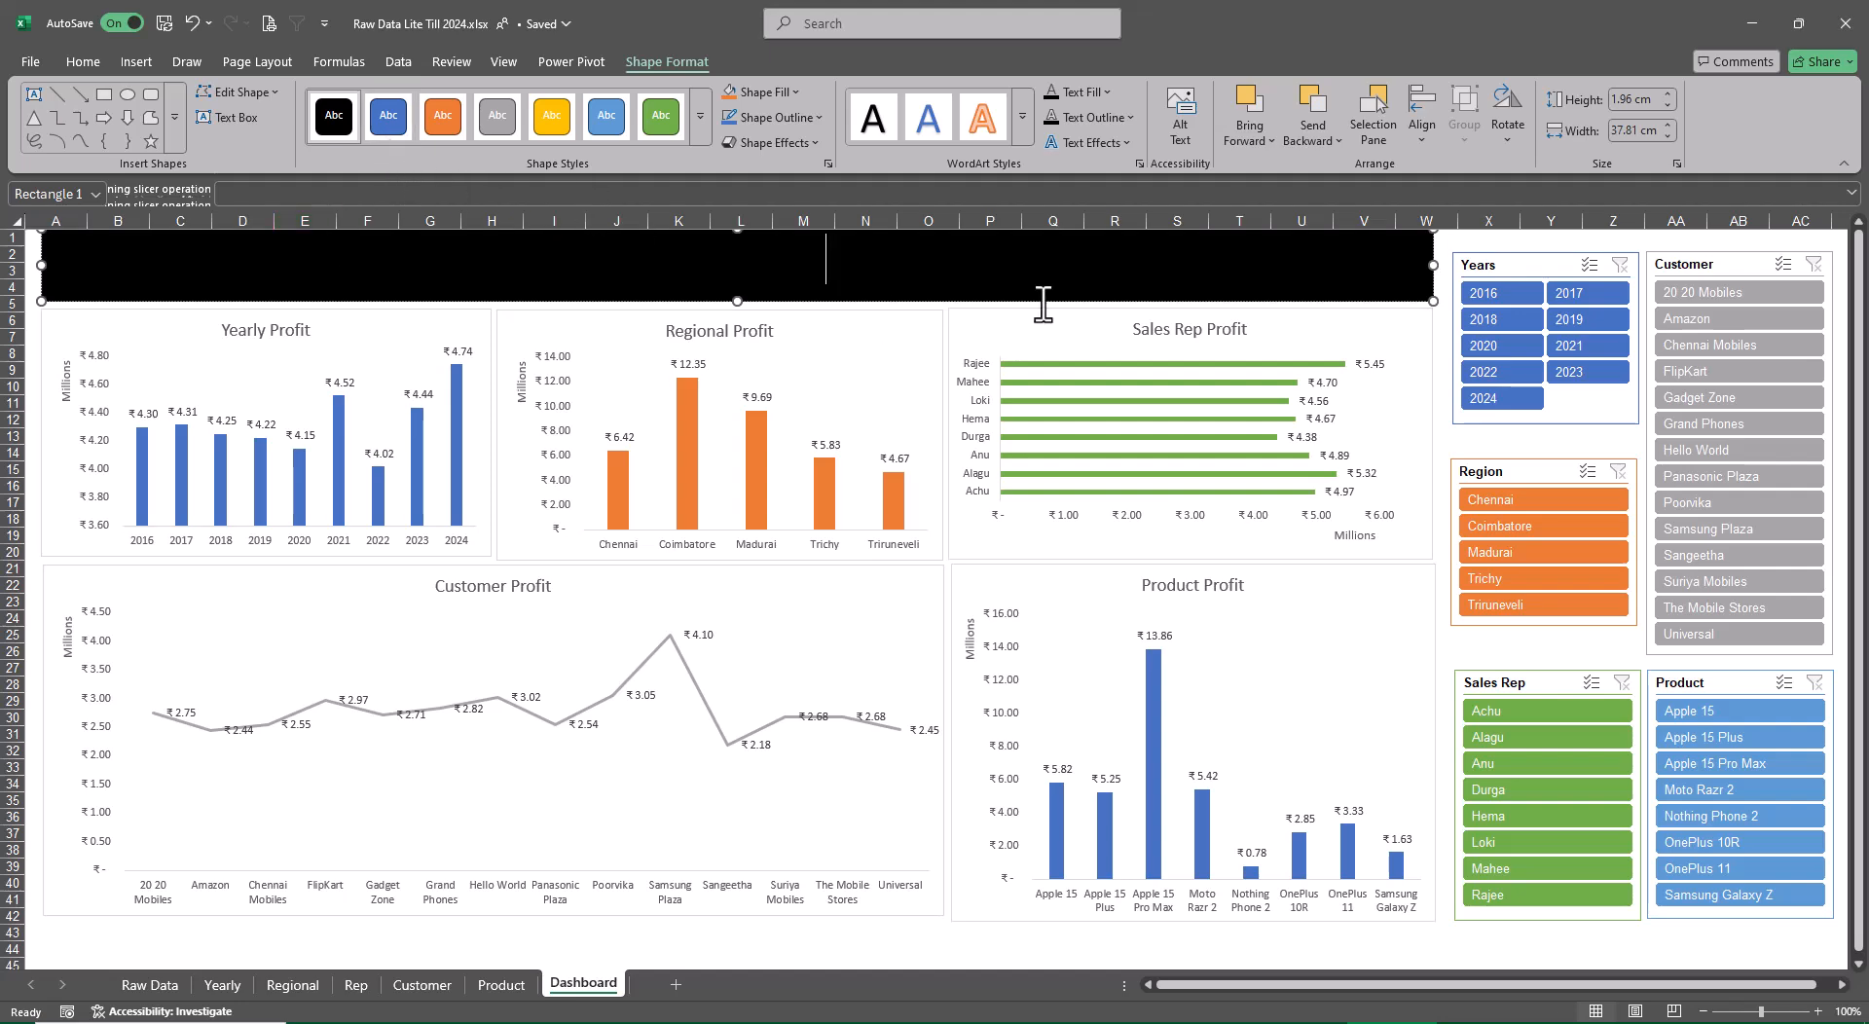
Set the font color of the whole dashboard title text to white
key("Home")
key("shift+End")
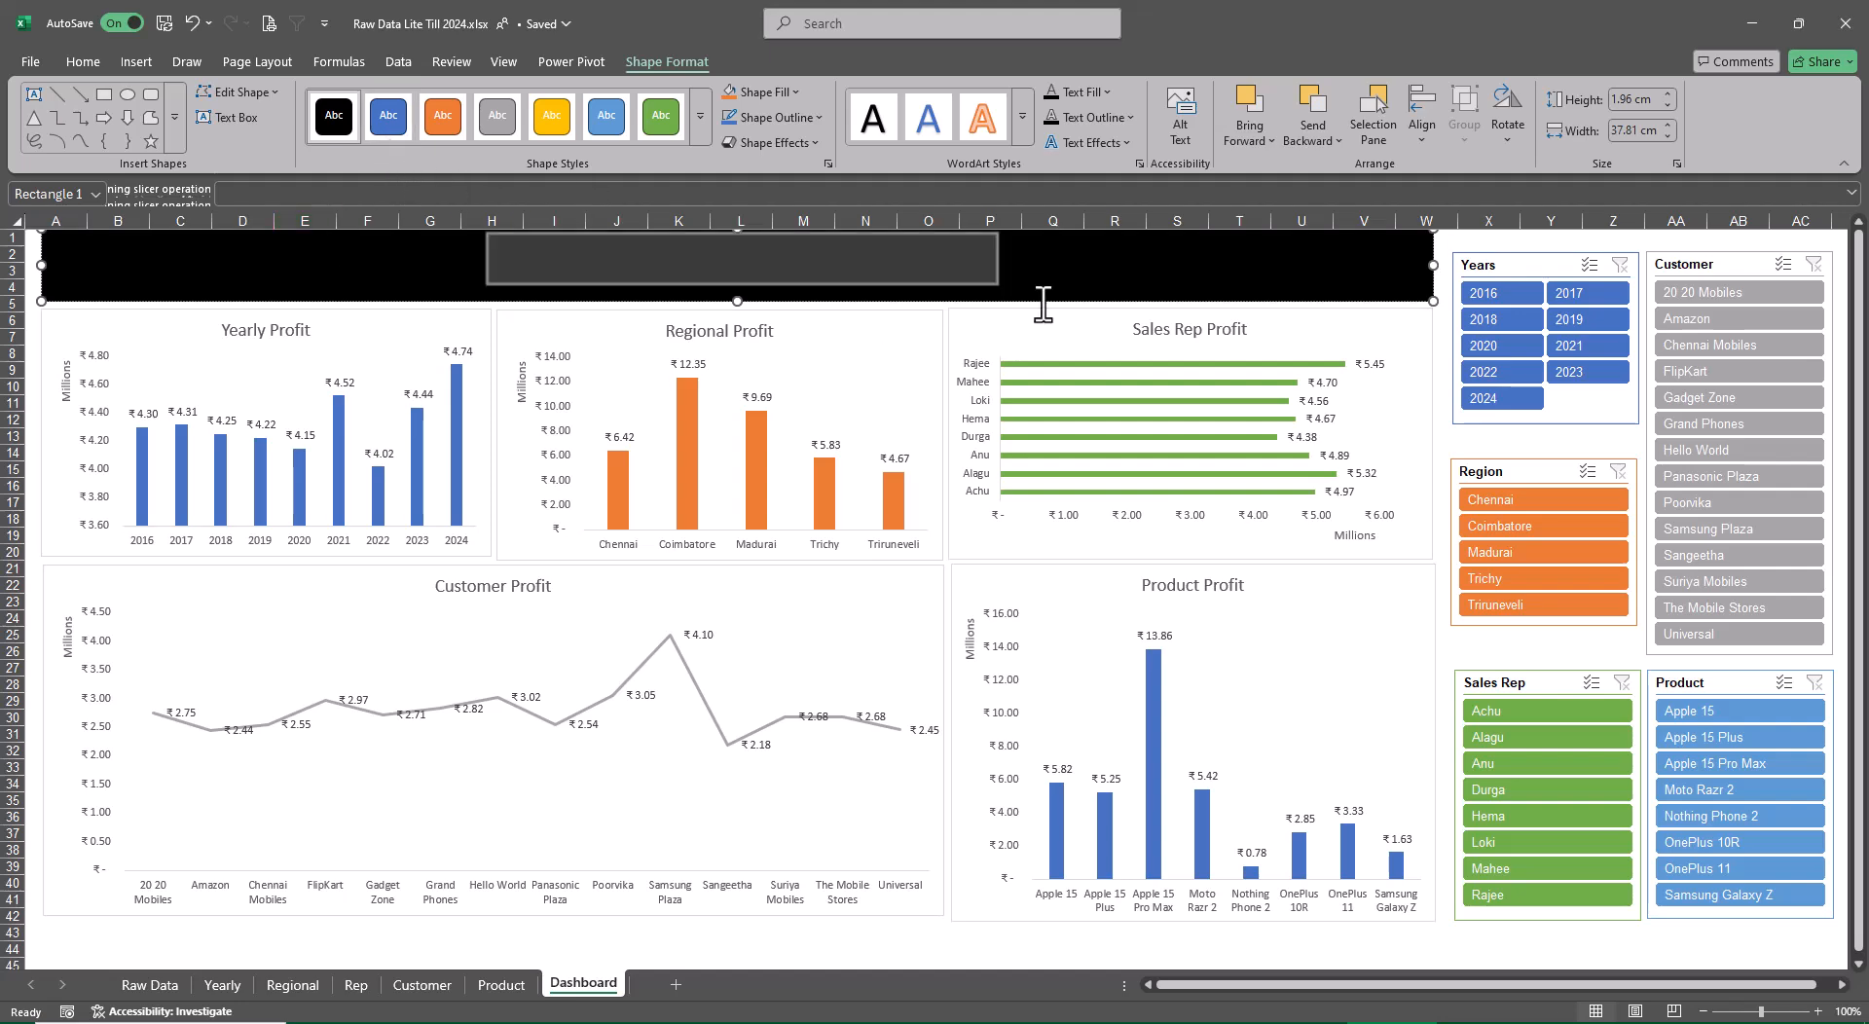
left_click(78, 61)
left_click(390, 131)
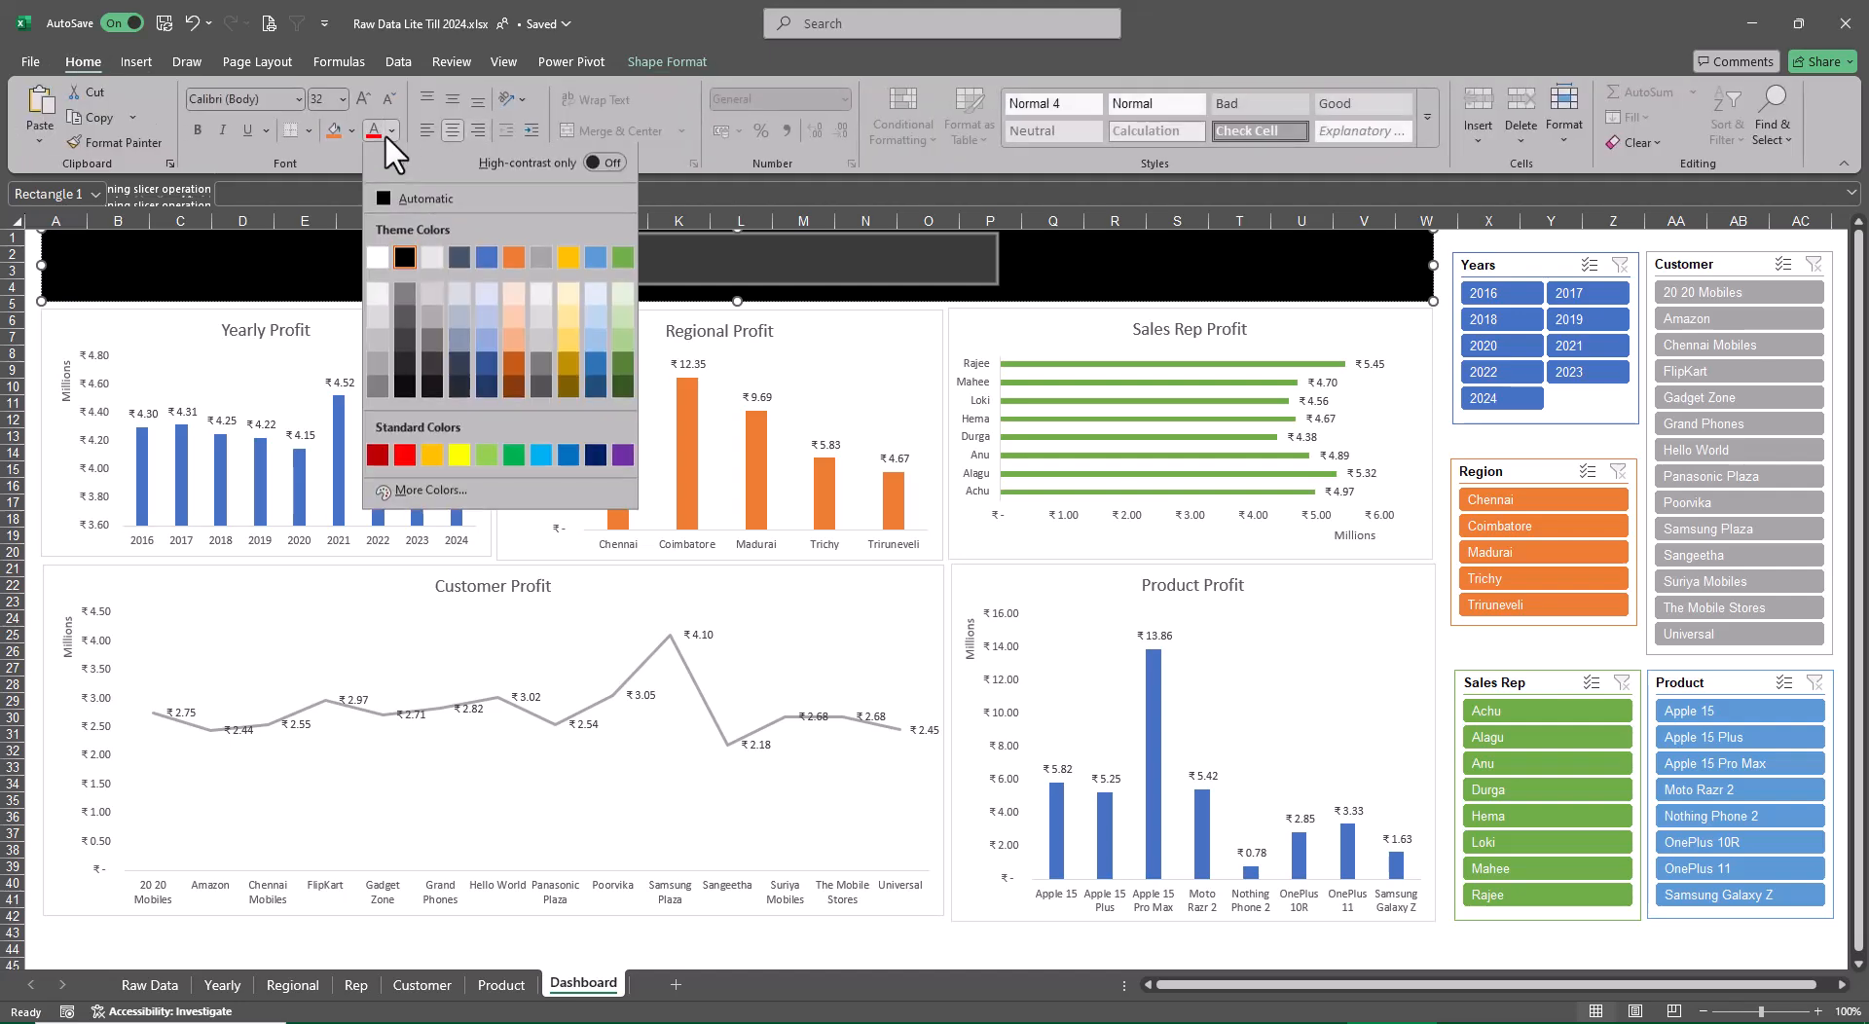
left_click(380, 255)
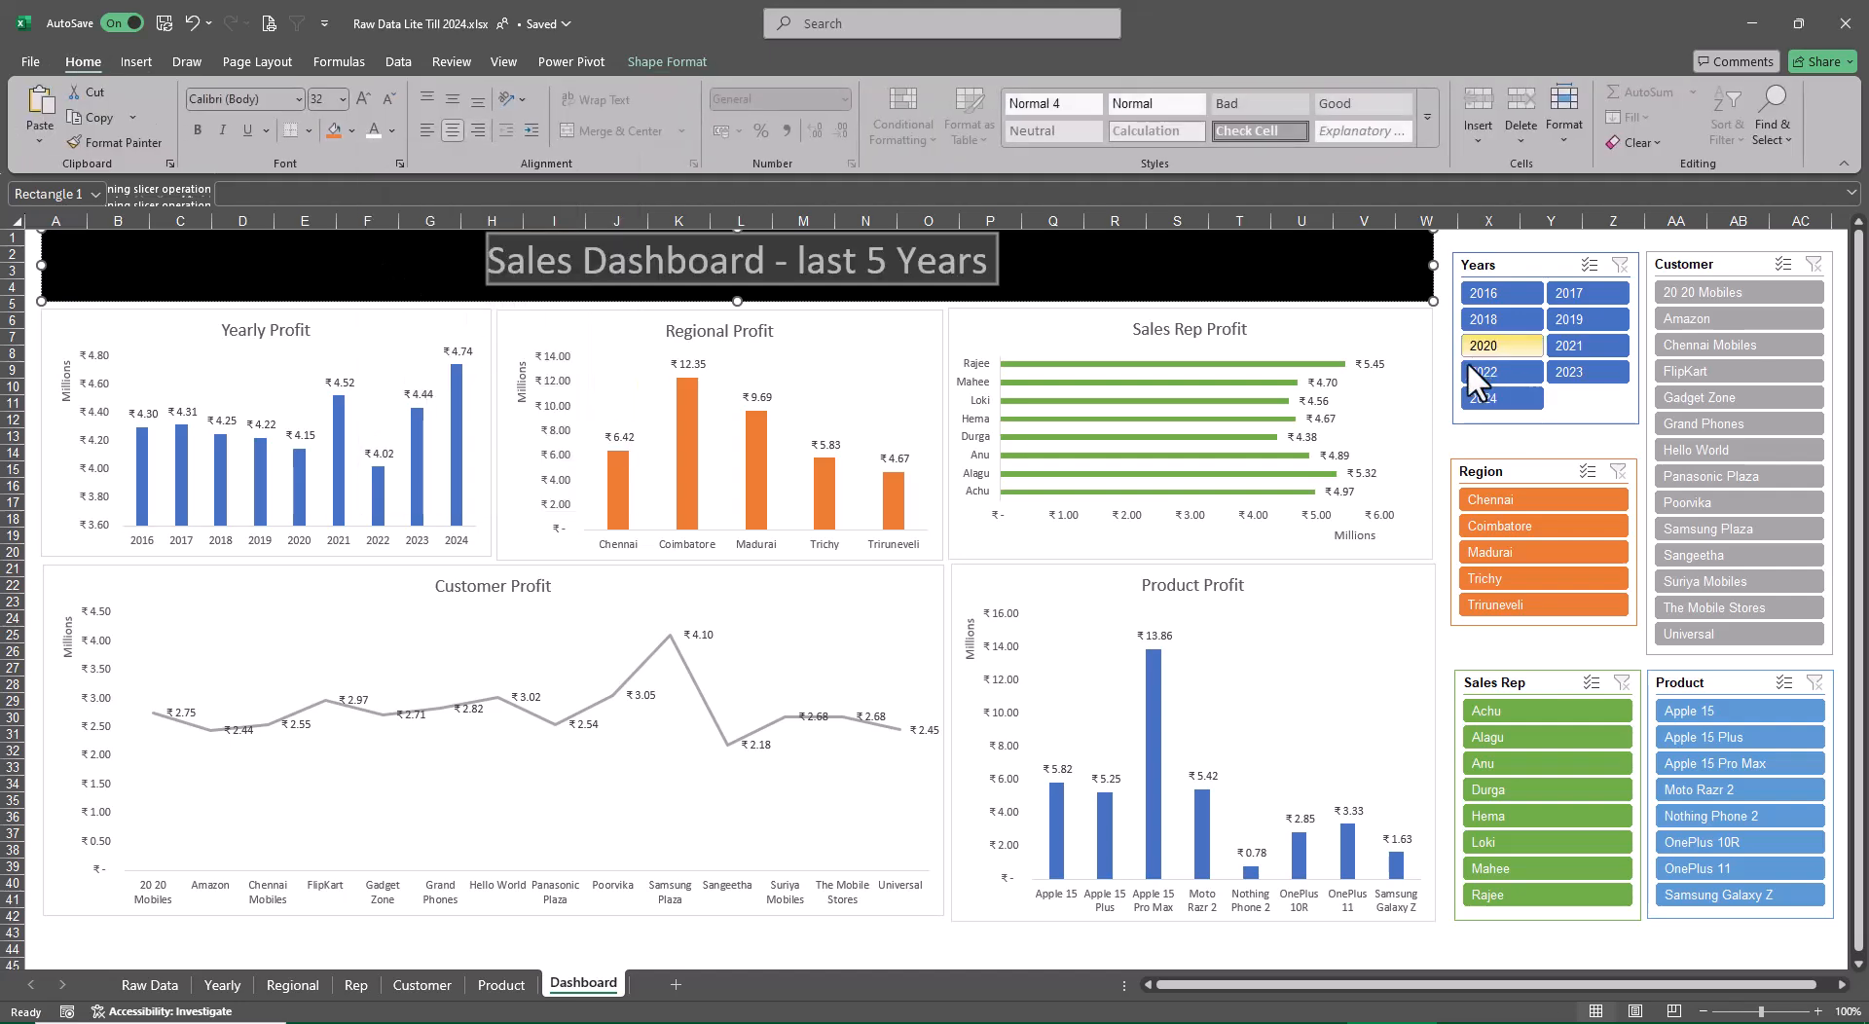
left_click(1446, 386)
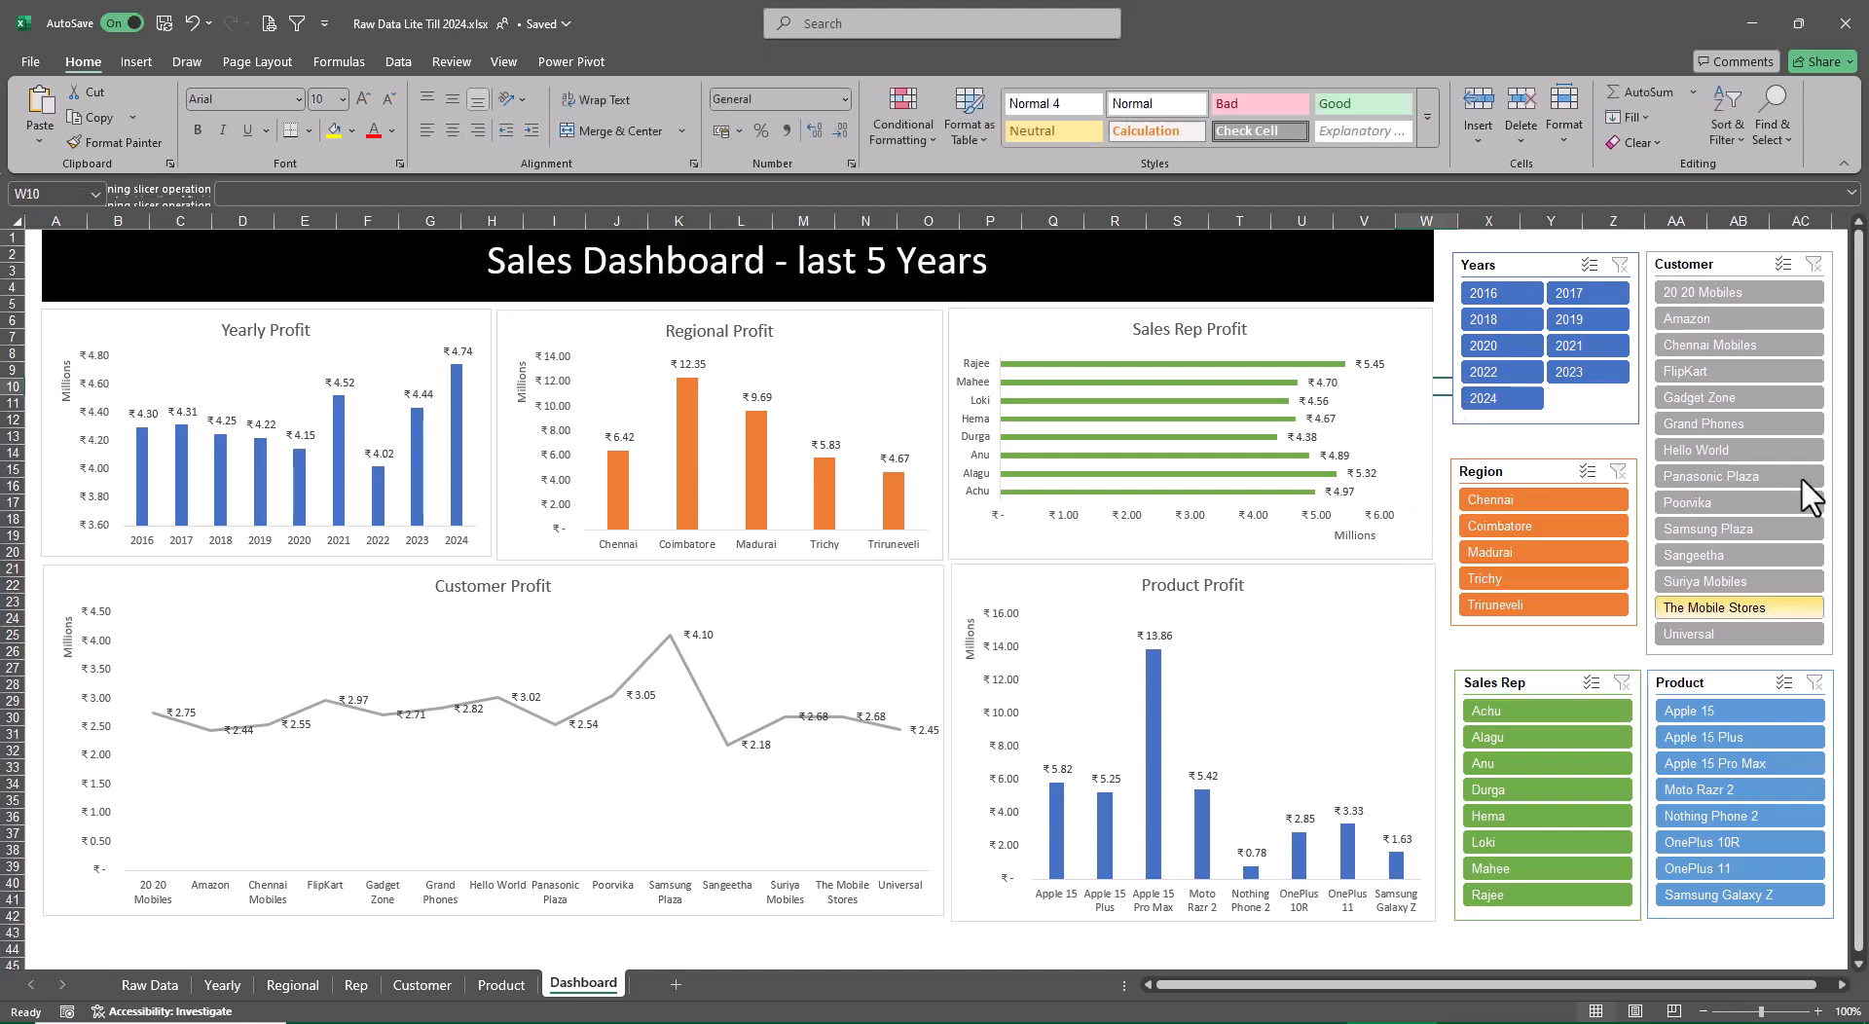
Nudge the Sales Rep slicer slightly upward so its top edge lines up with the Product slicer
mouse_move(1349, 841)
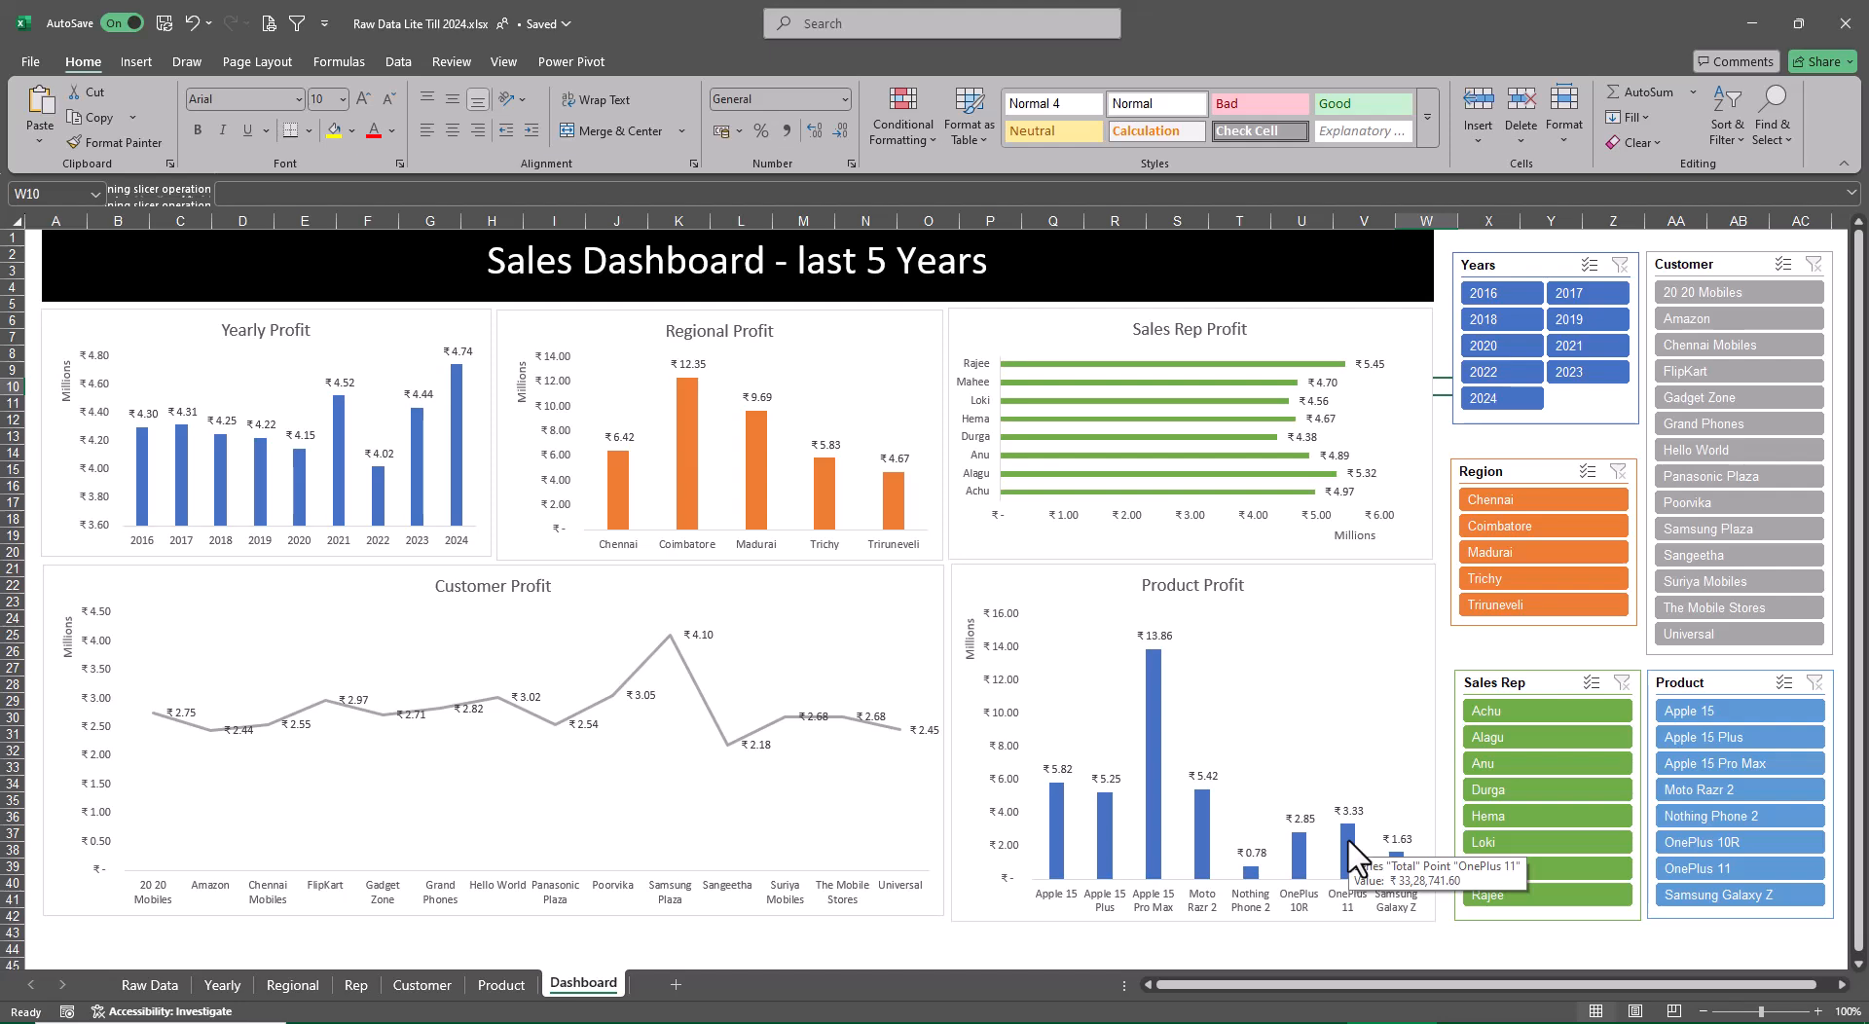
left_click(1494, 935)
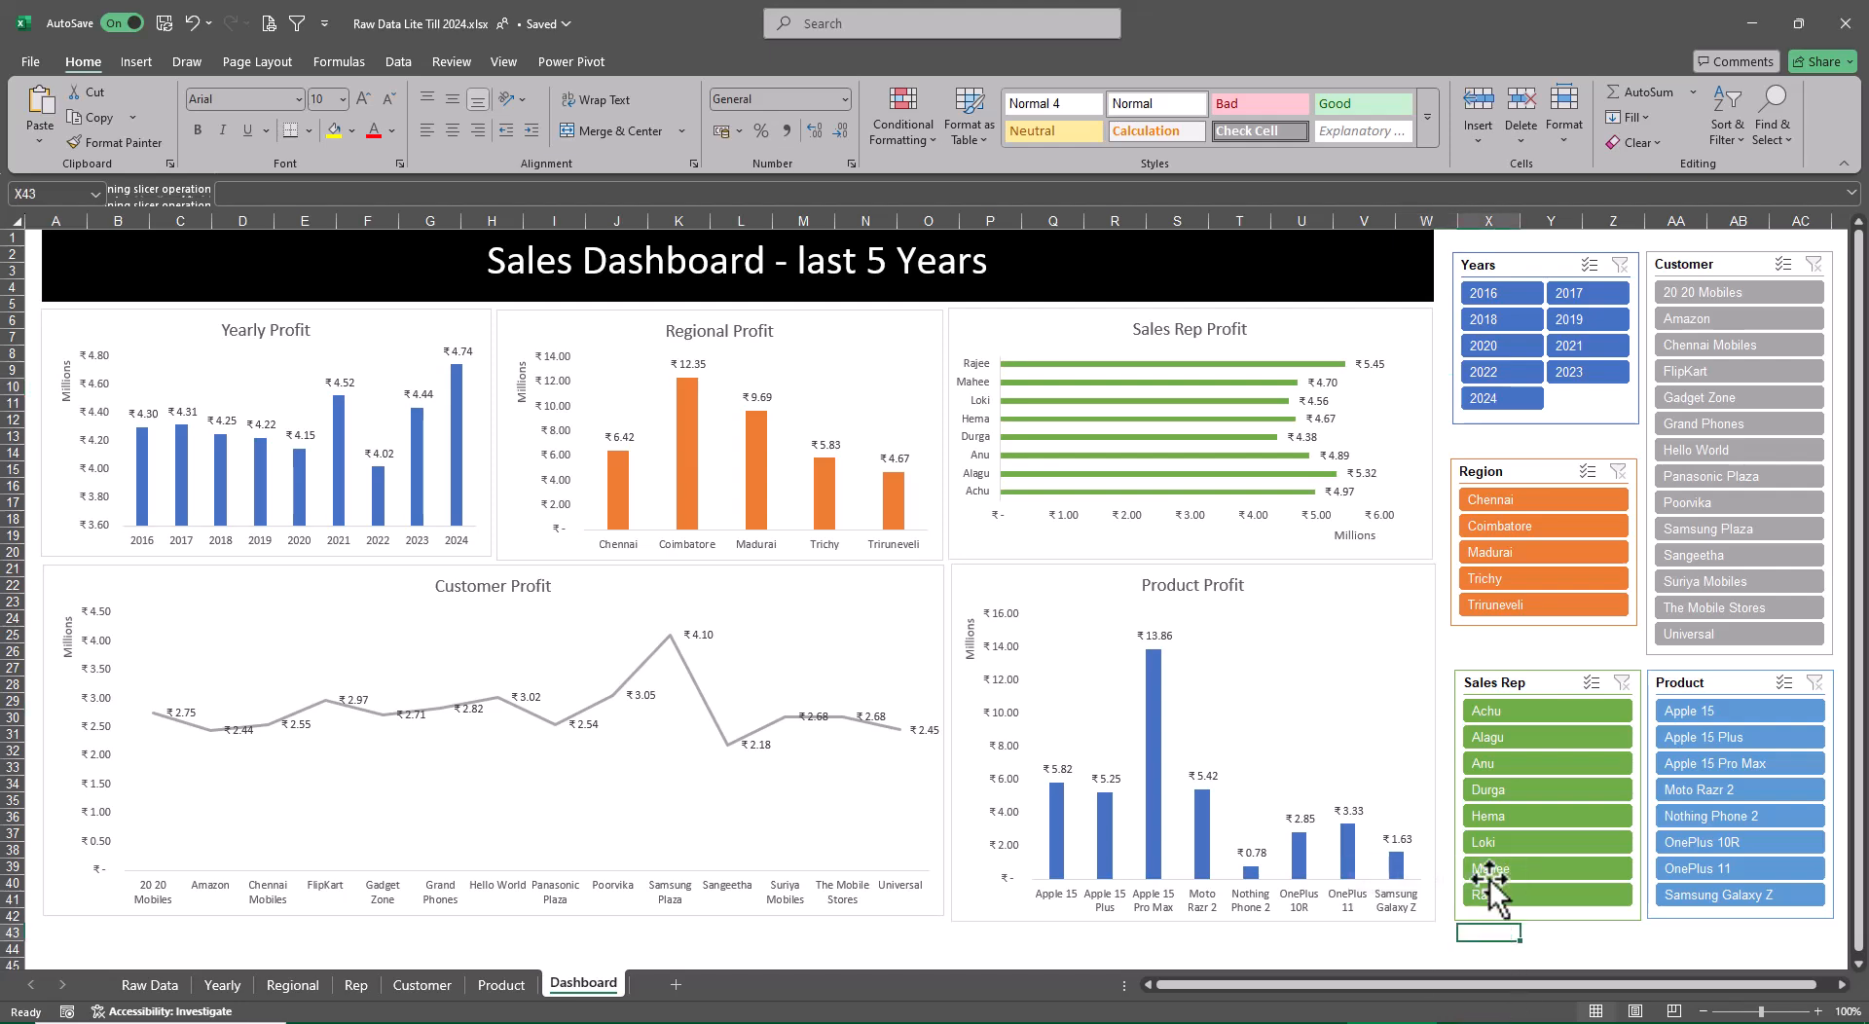
left_click_drag(1510, 686, 1512, 684)
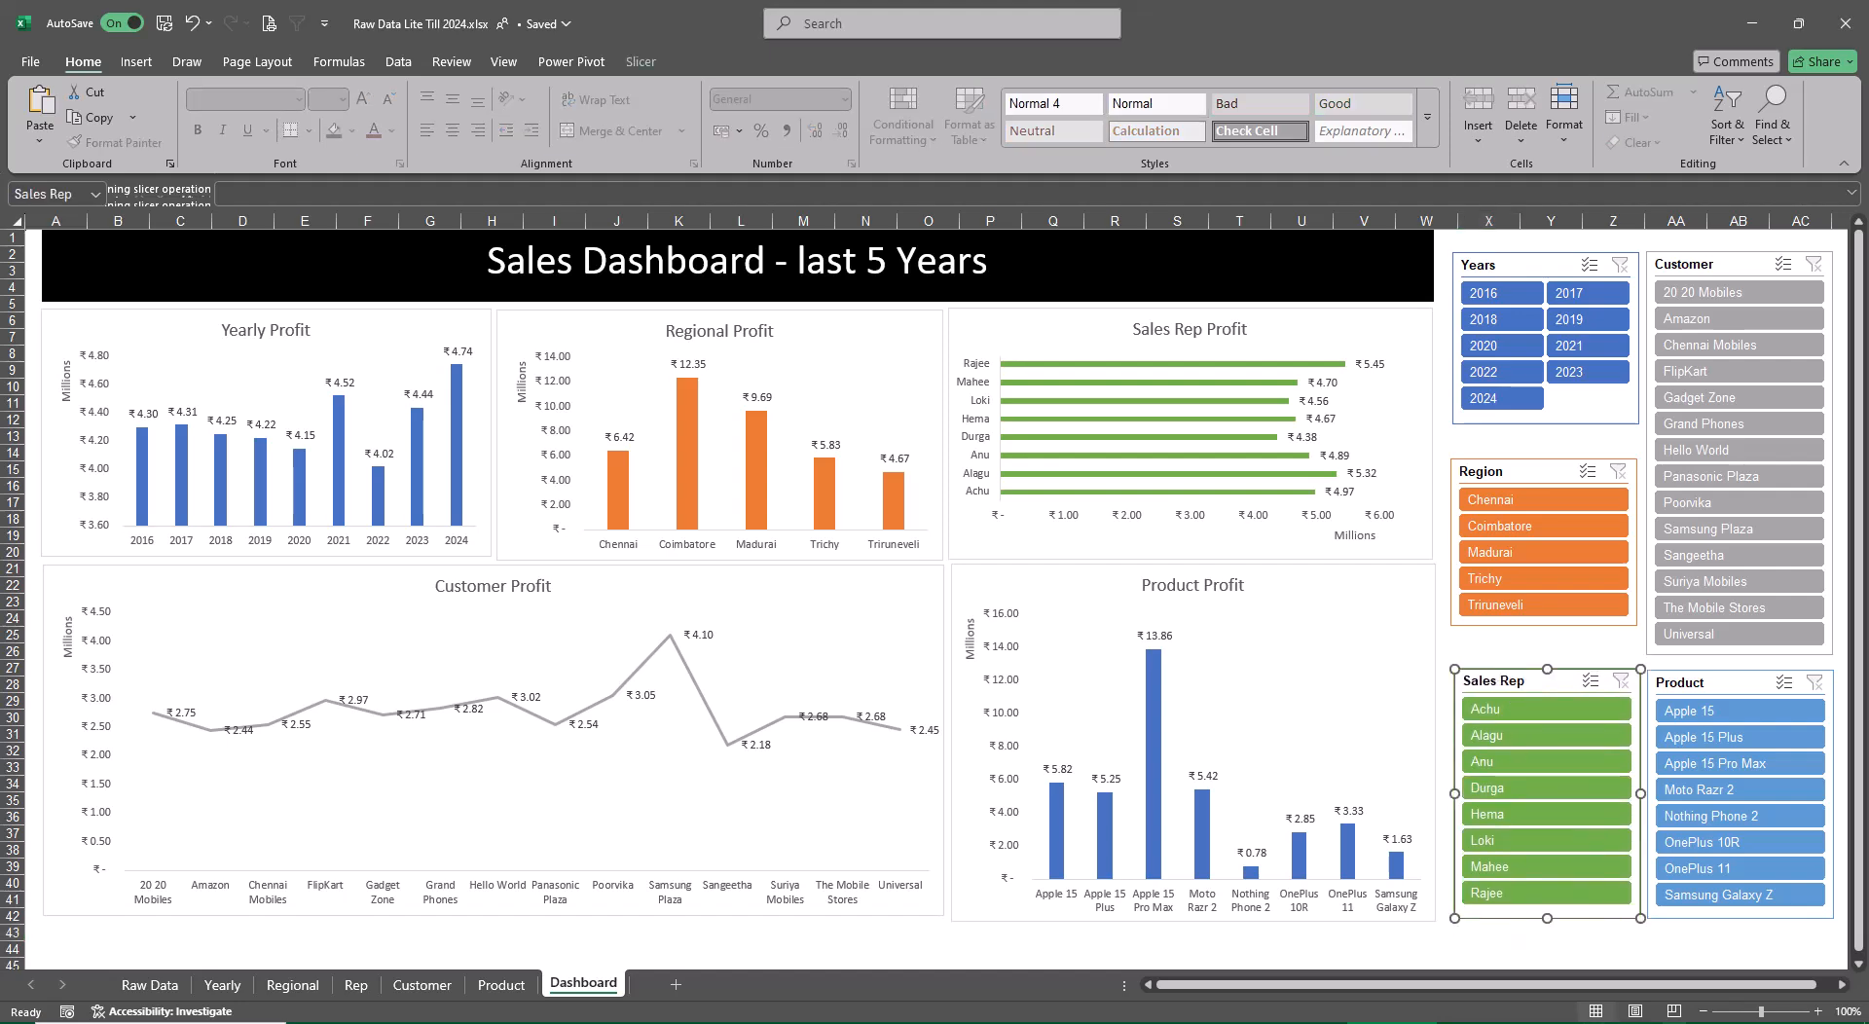
Middle-align the title text vertically within the black title box
left_click(1377, 656)
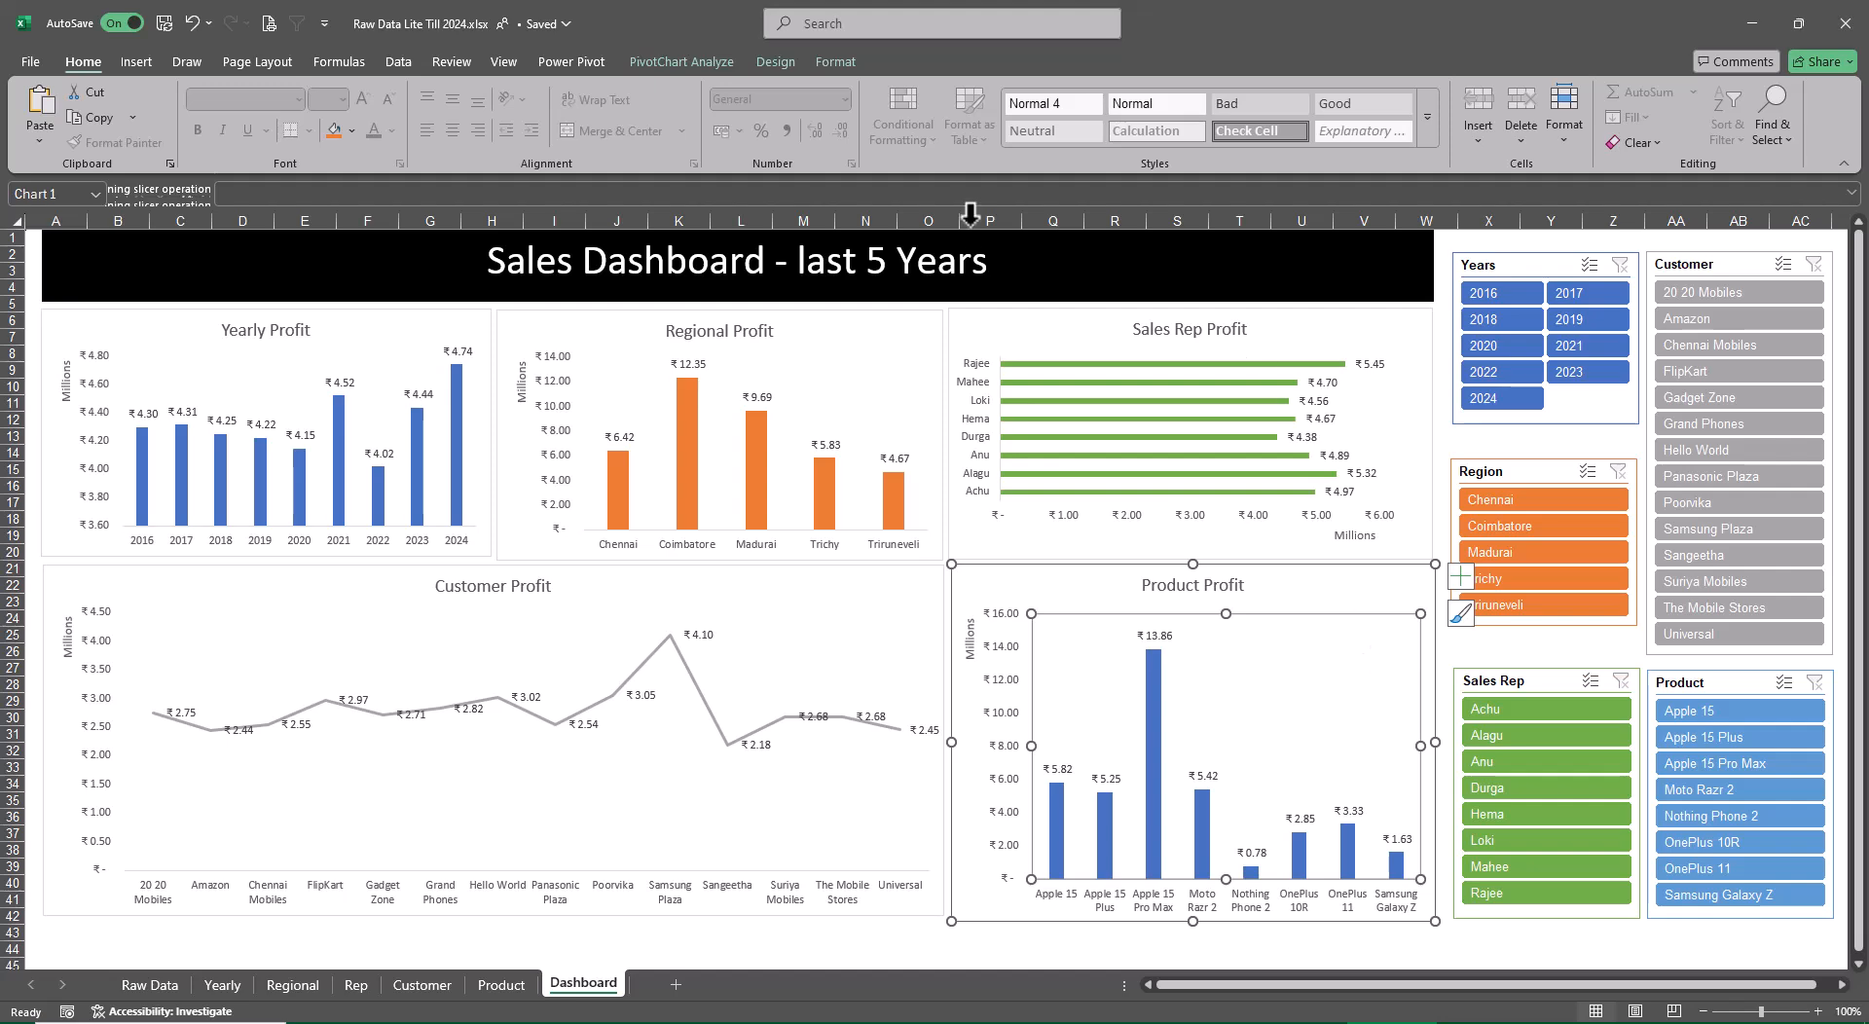
left_click(834, 62)
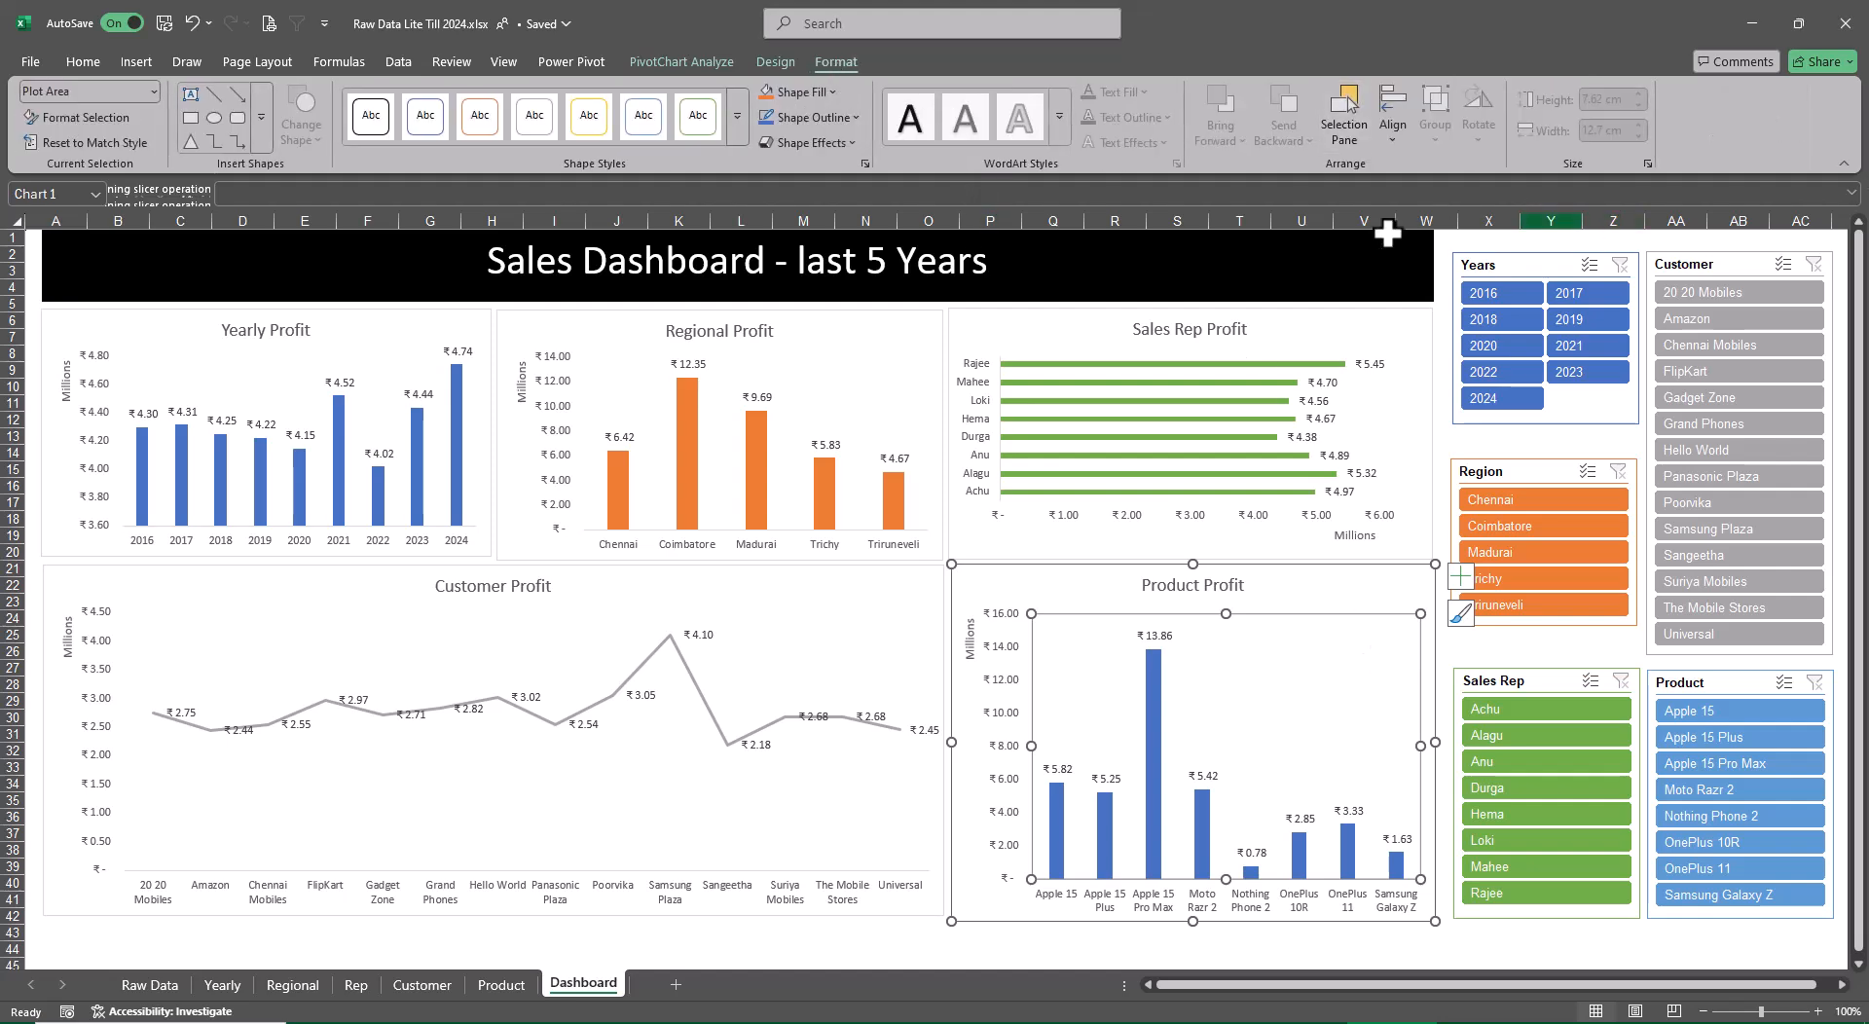
left_click(1056, 271)
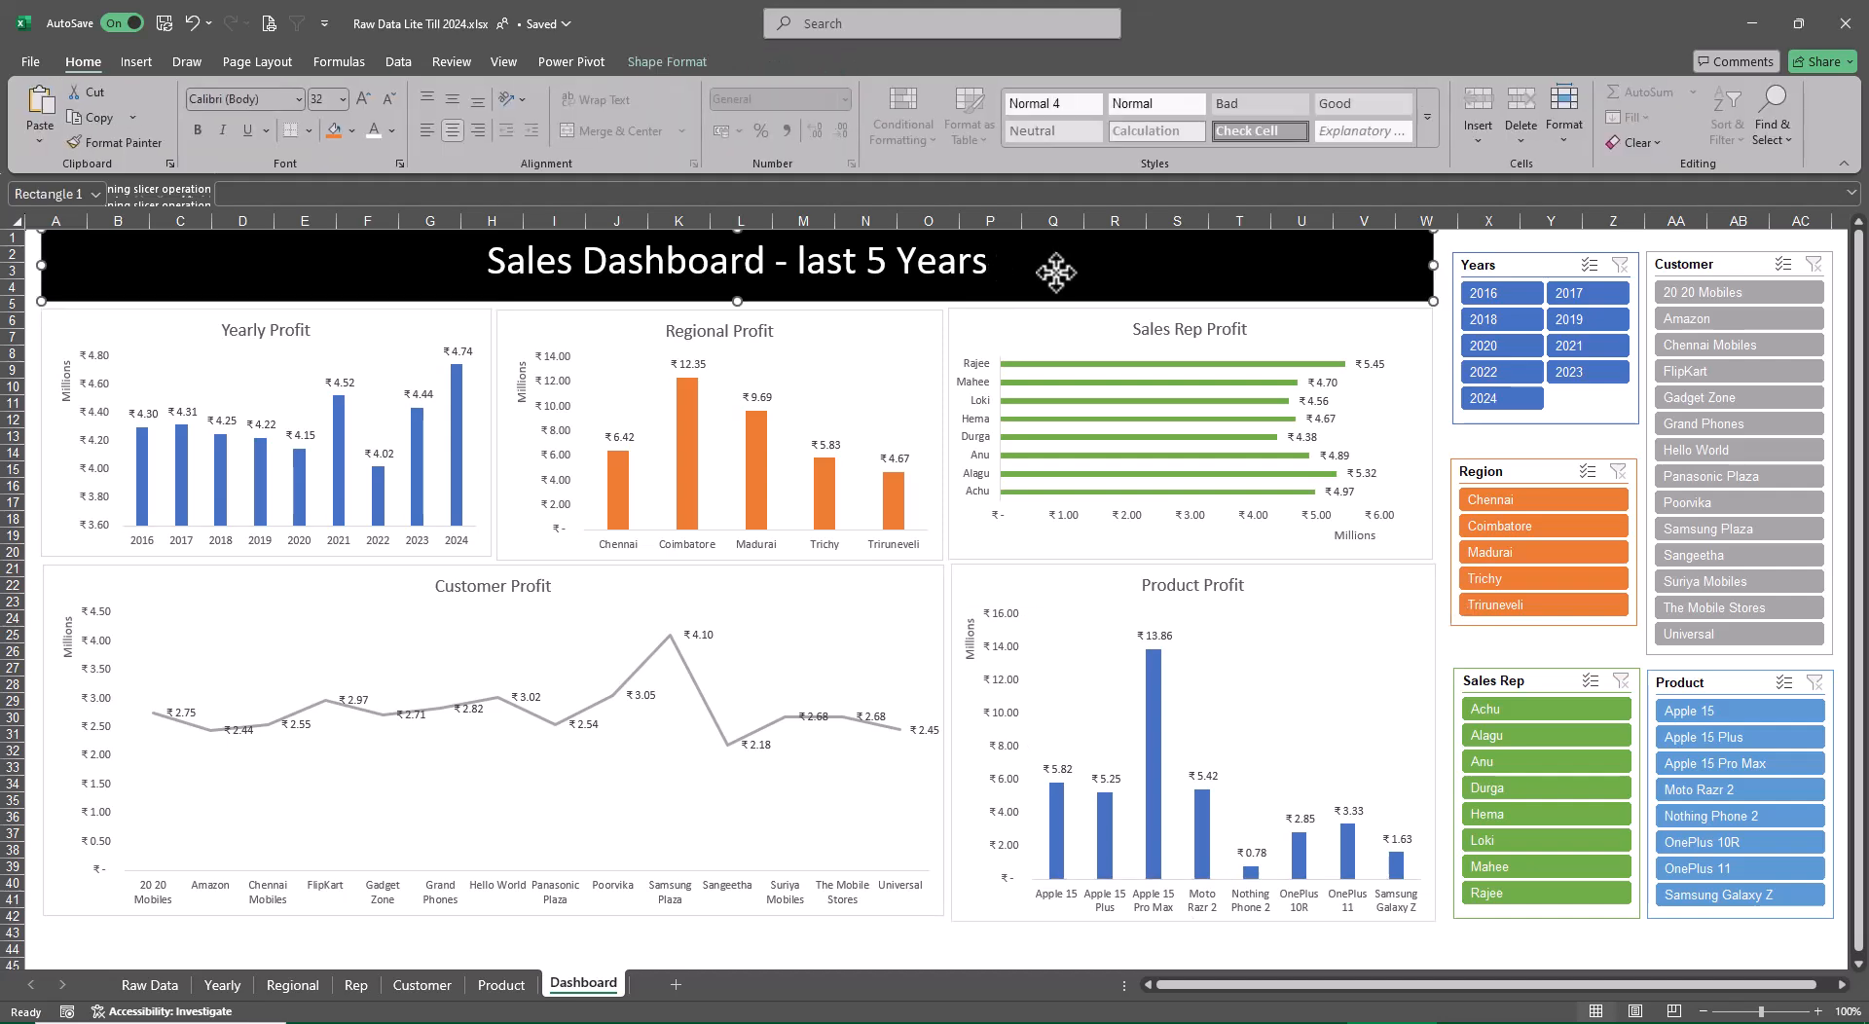
left_click(456, 95)
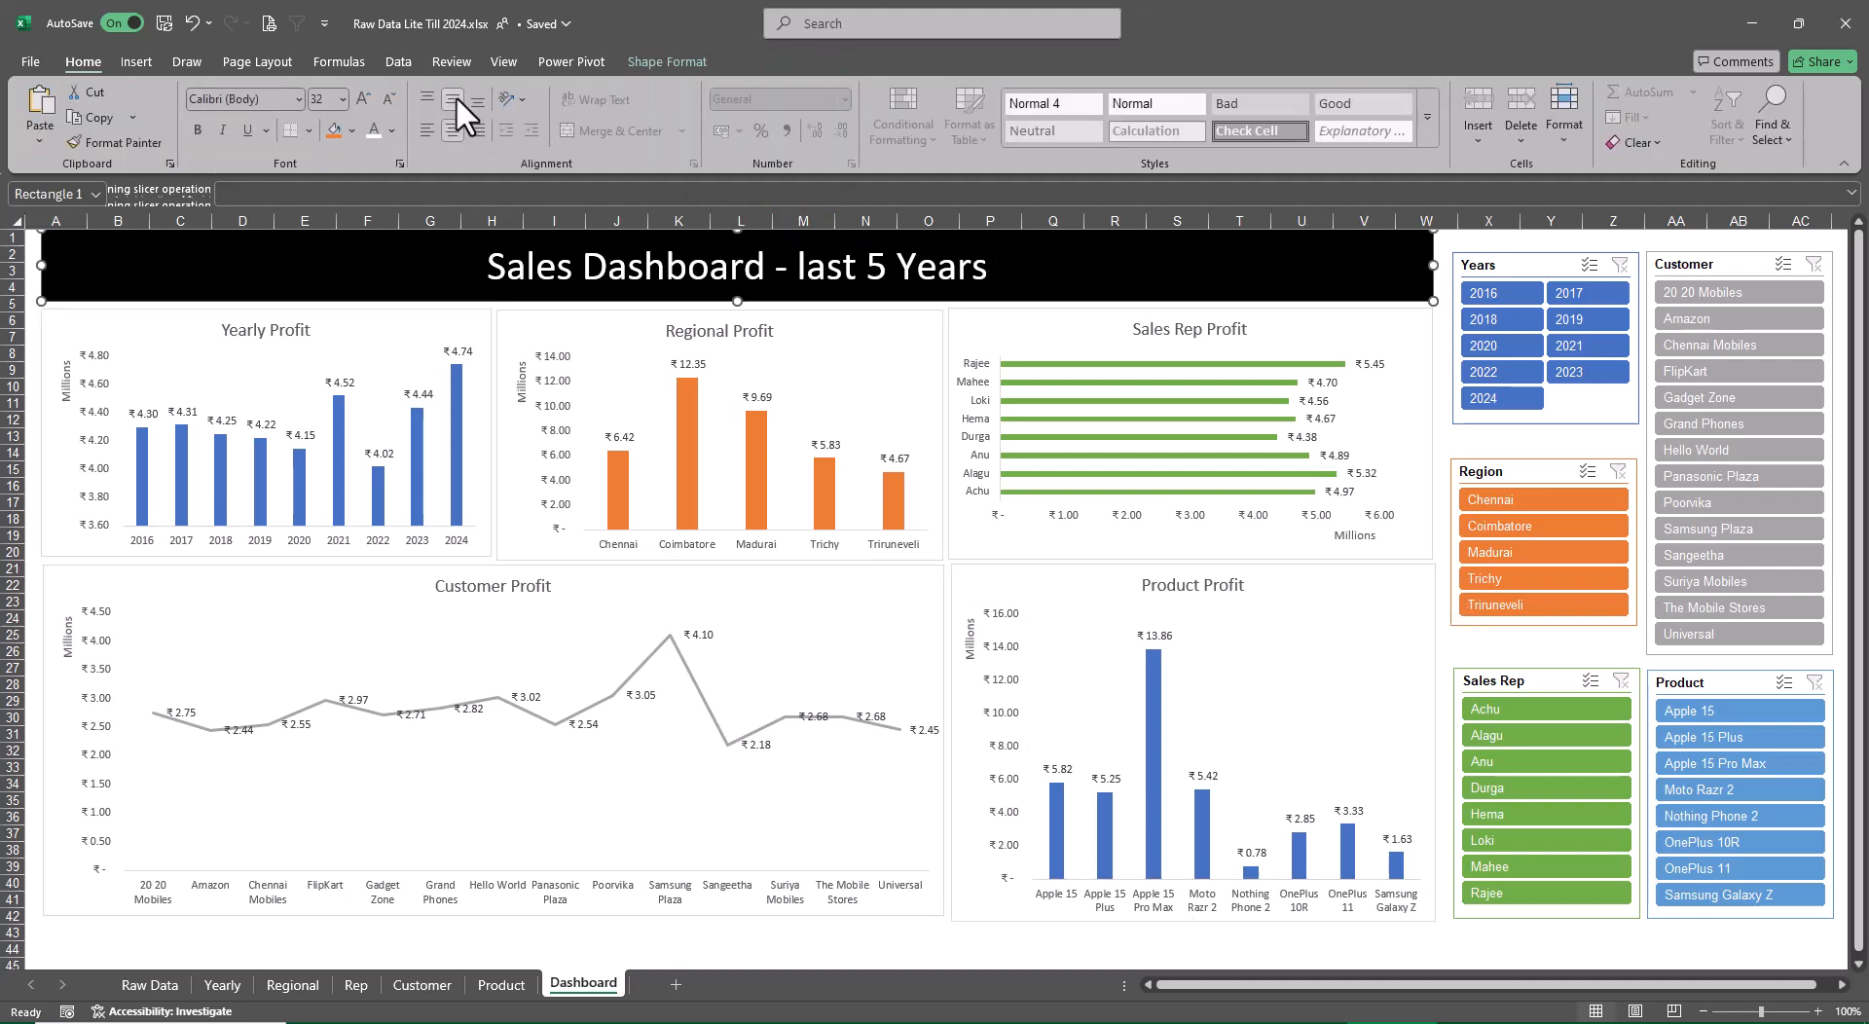
left_click(1490, 937)
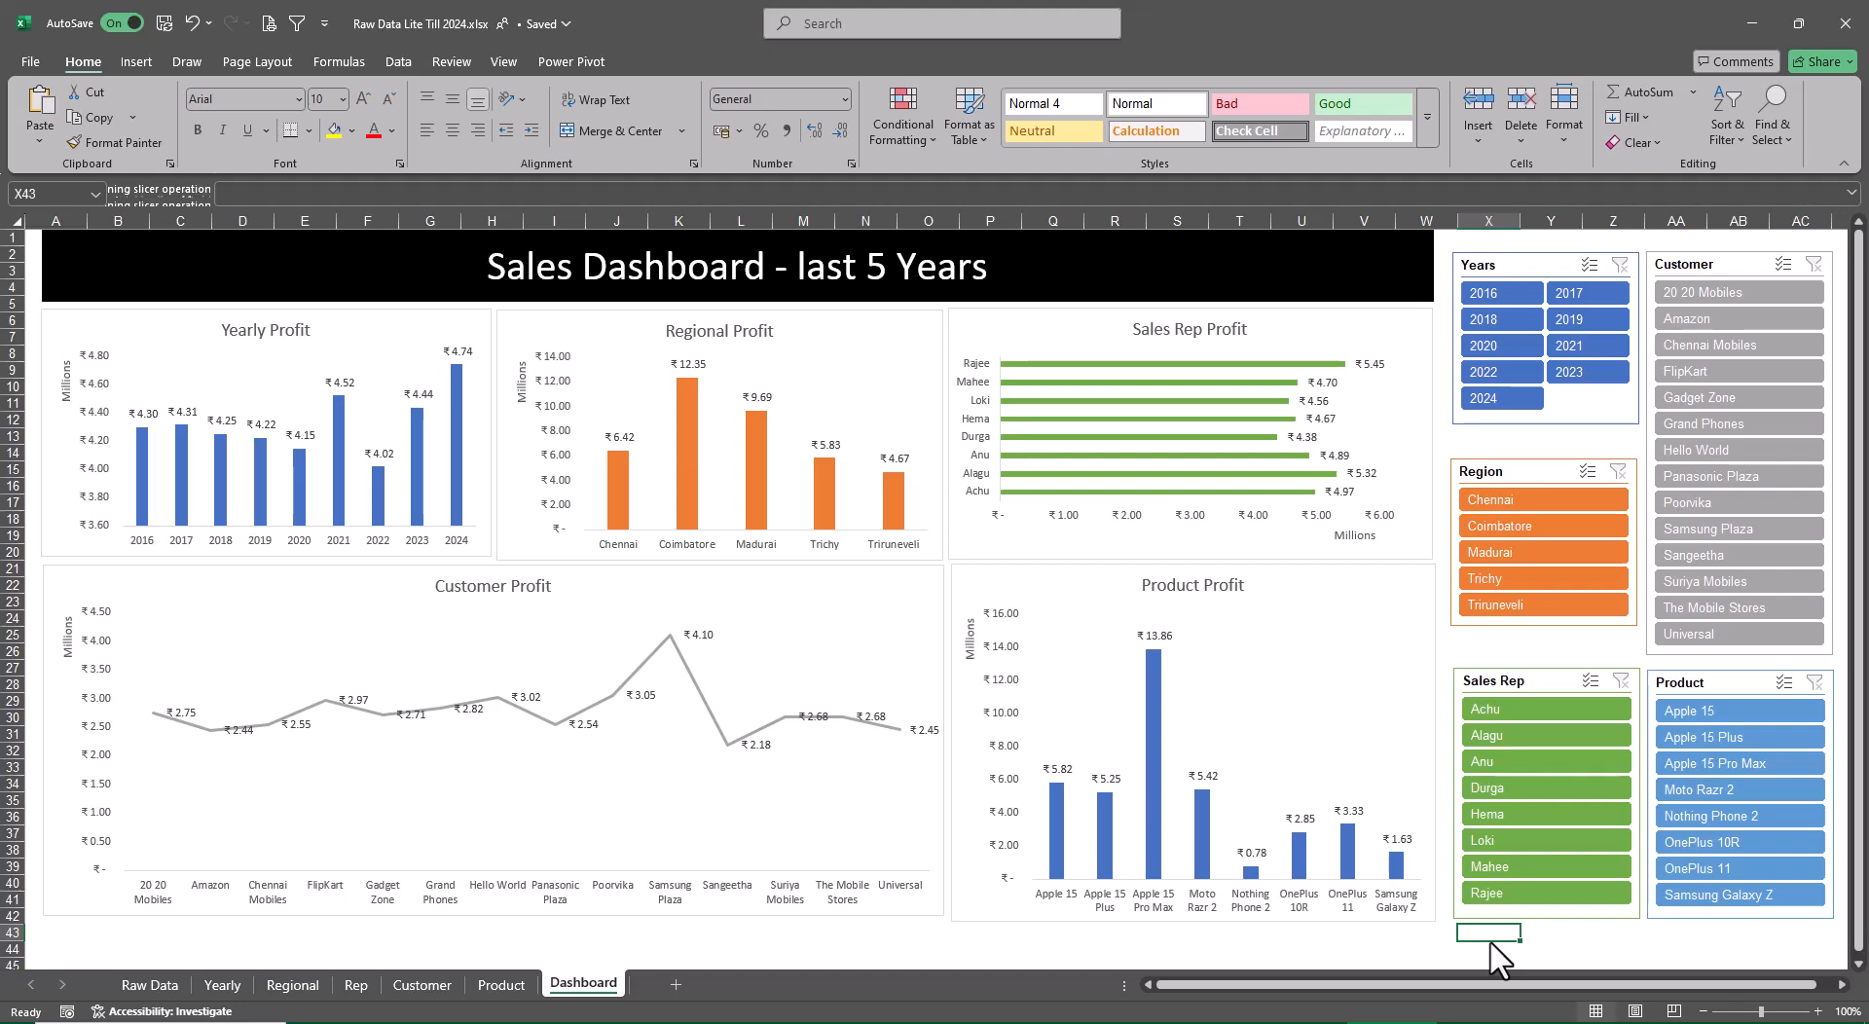
left_click(297, 336)
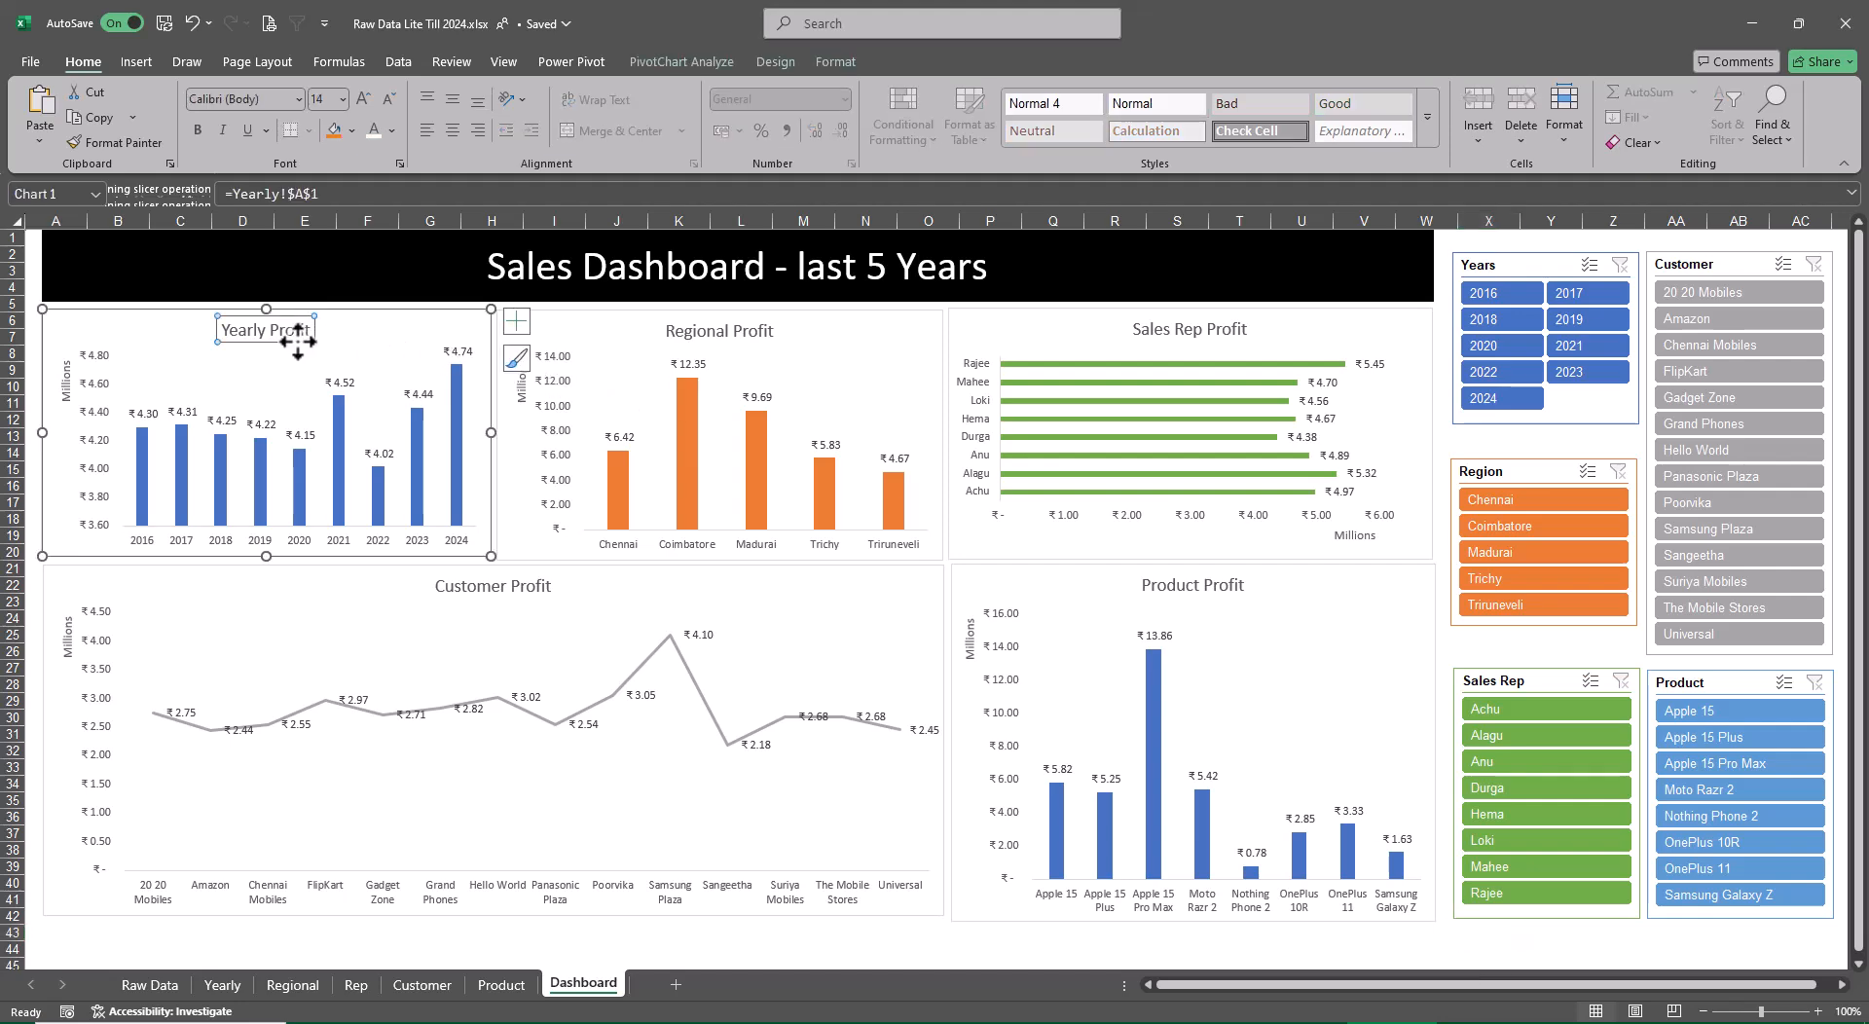
right_click(297, 342)
left_click(398, 596)
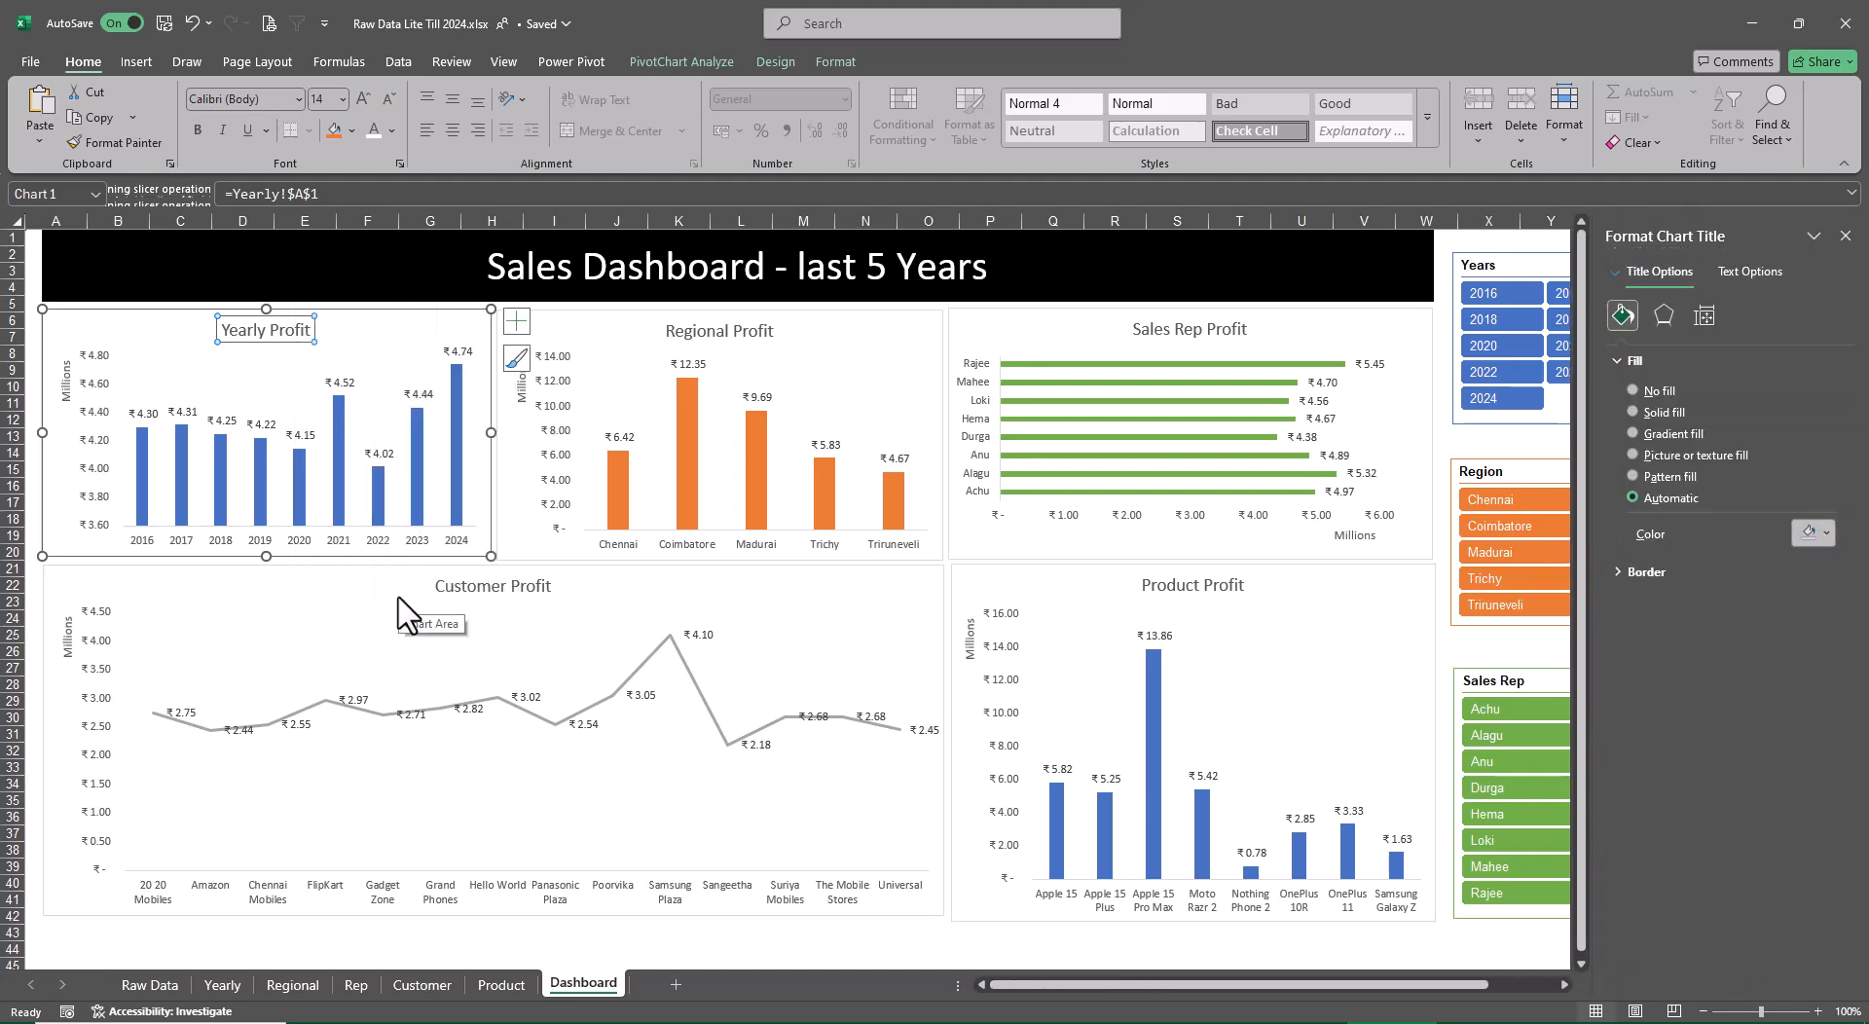
left_click(1745, 268)
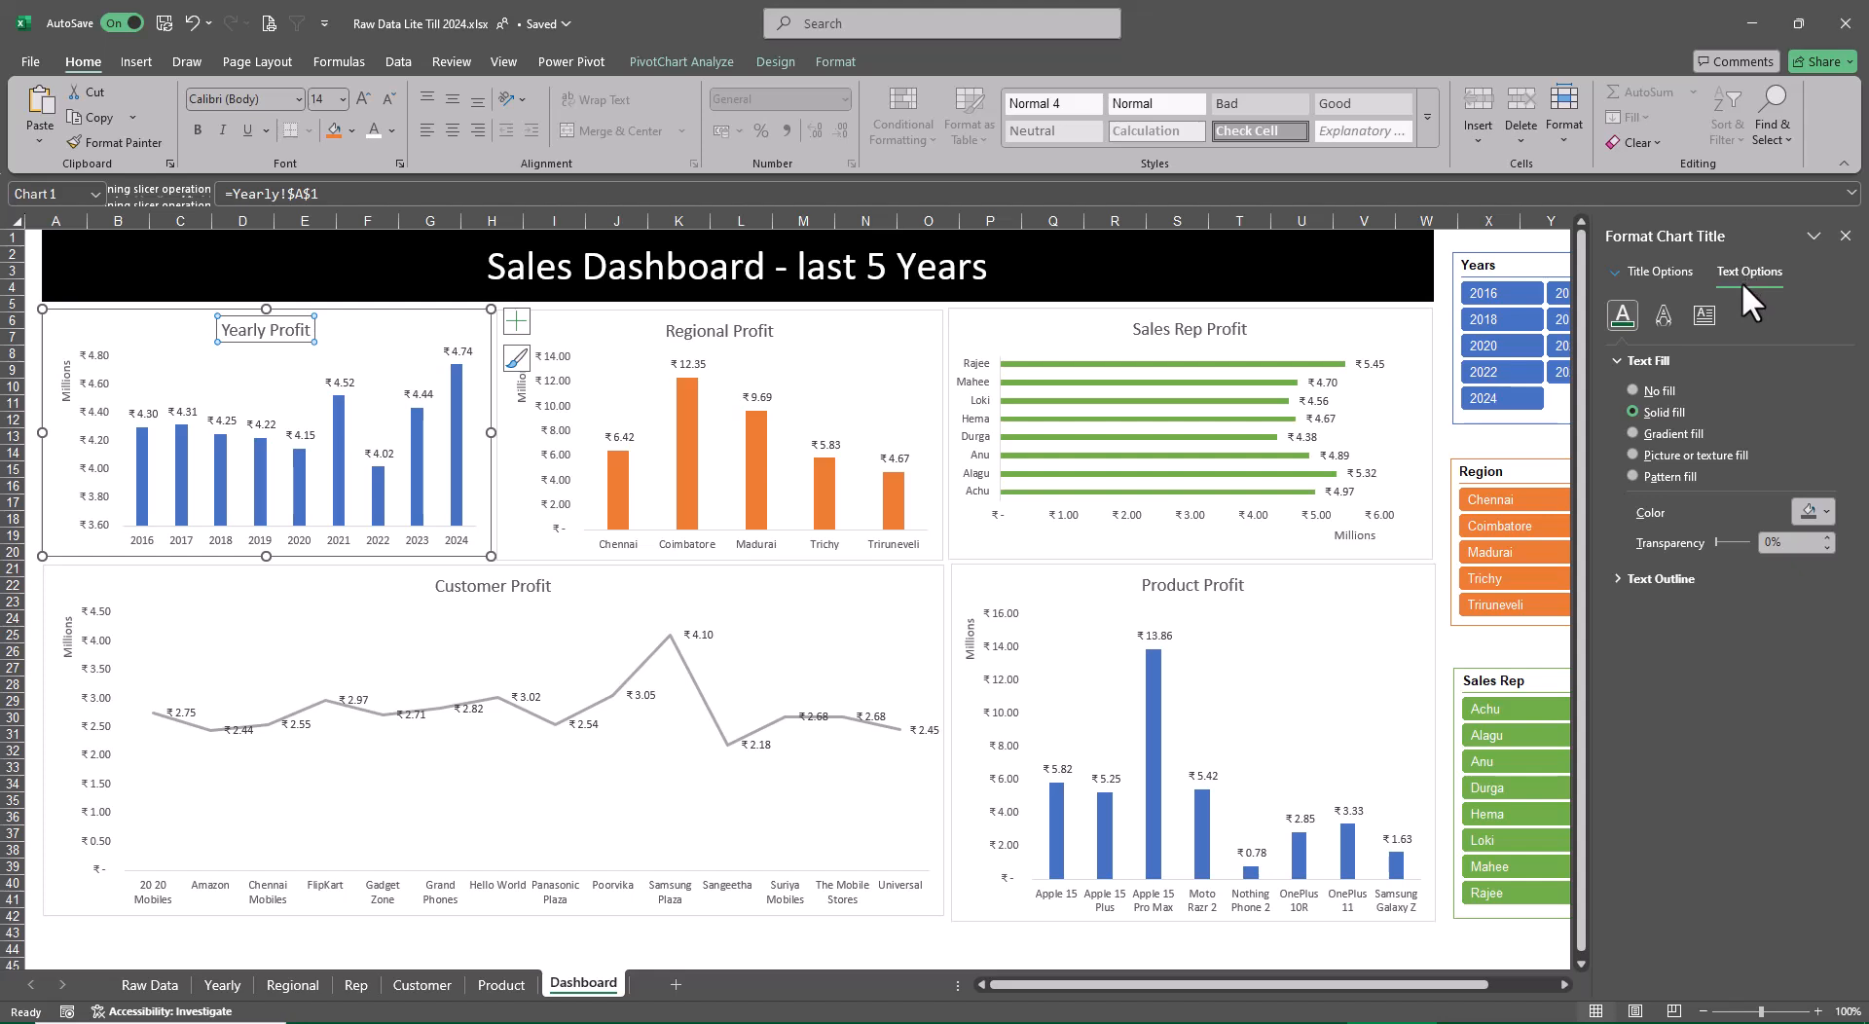
left_click(1611, 576)
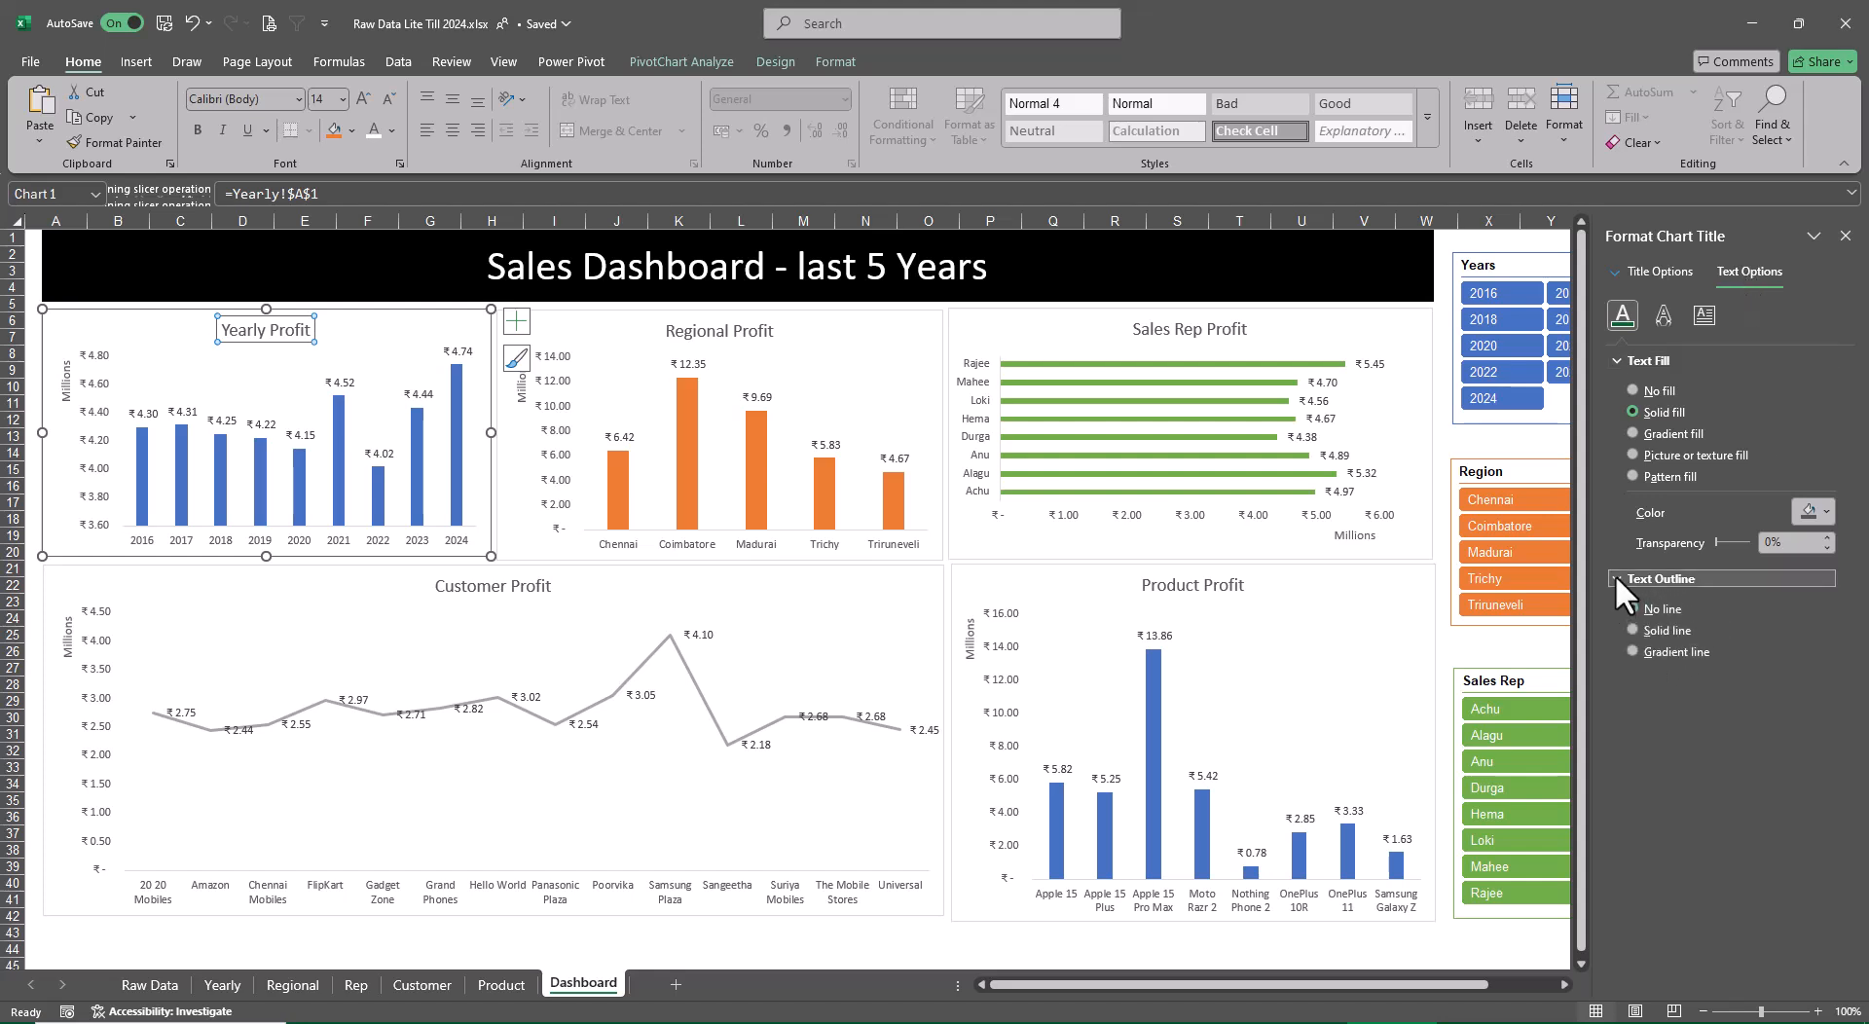
key("Escape")
Make the Yearly, Regional, Sales Rep, Product and Customer Profit chart titles bold, and close the chart title formatting pane
left_click(290, 331)
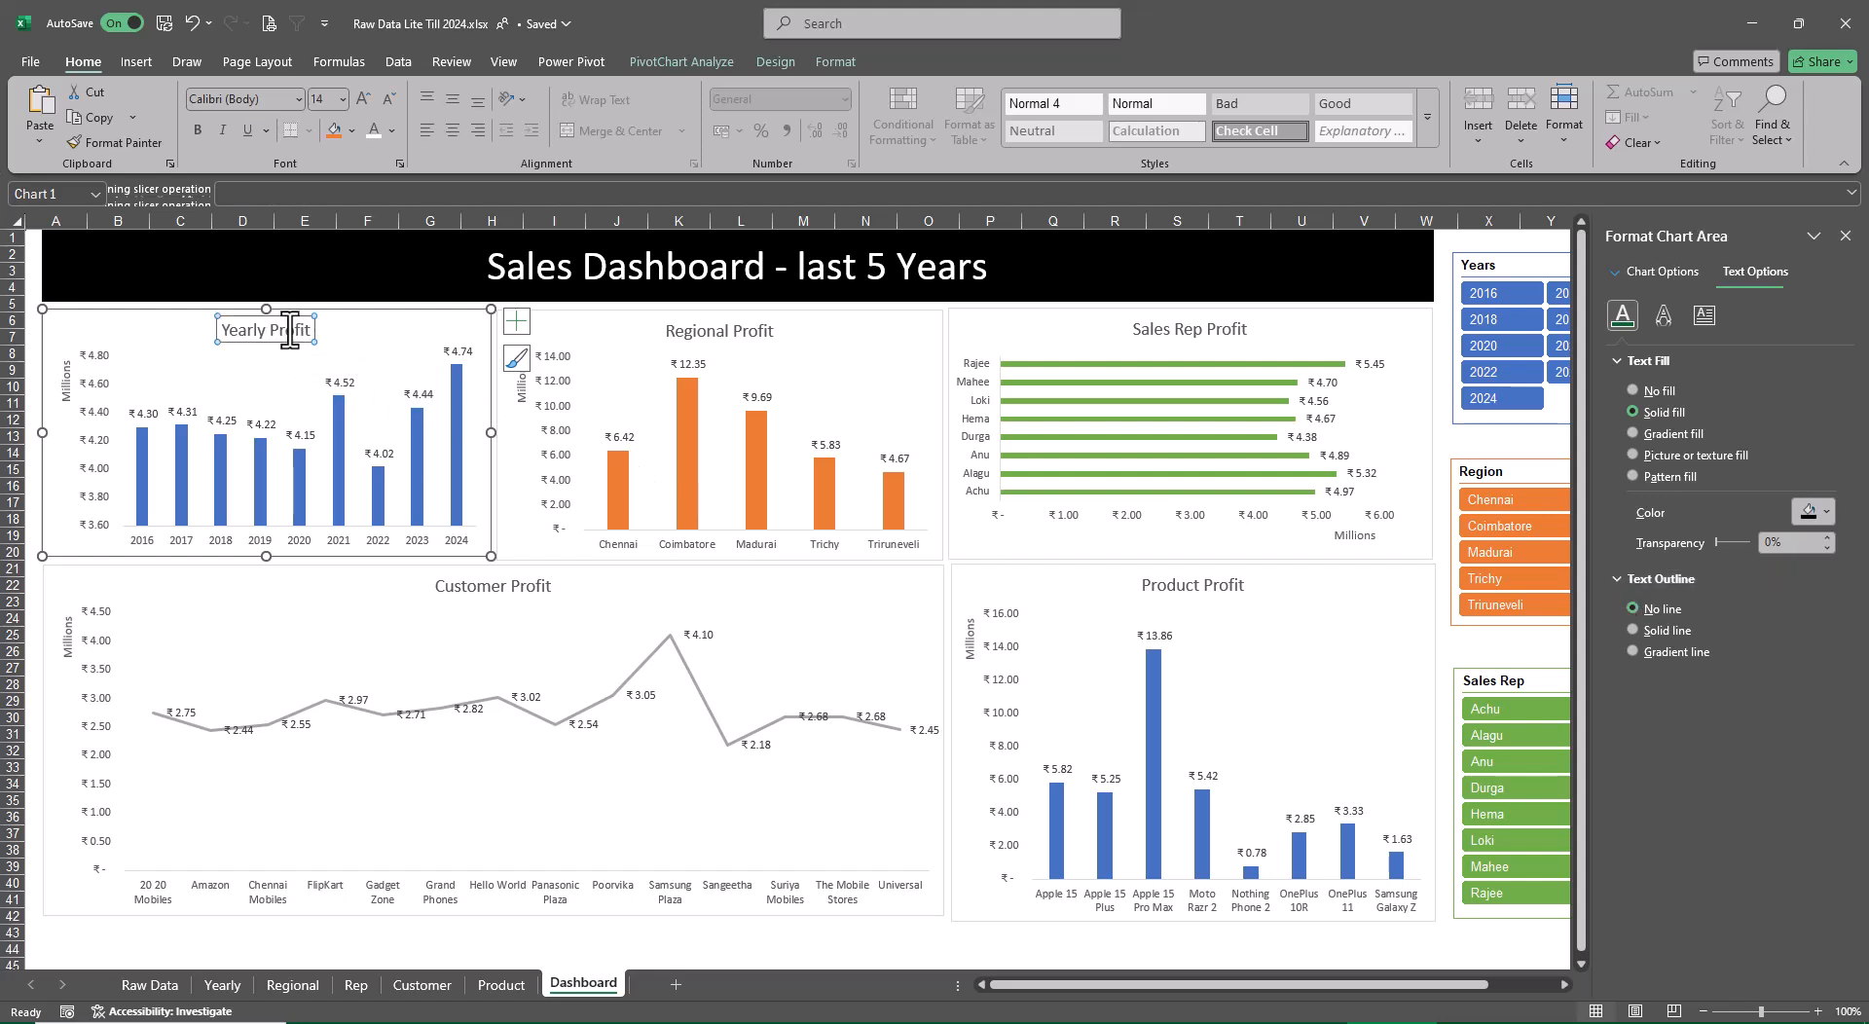
key("ctrl+b")
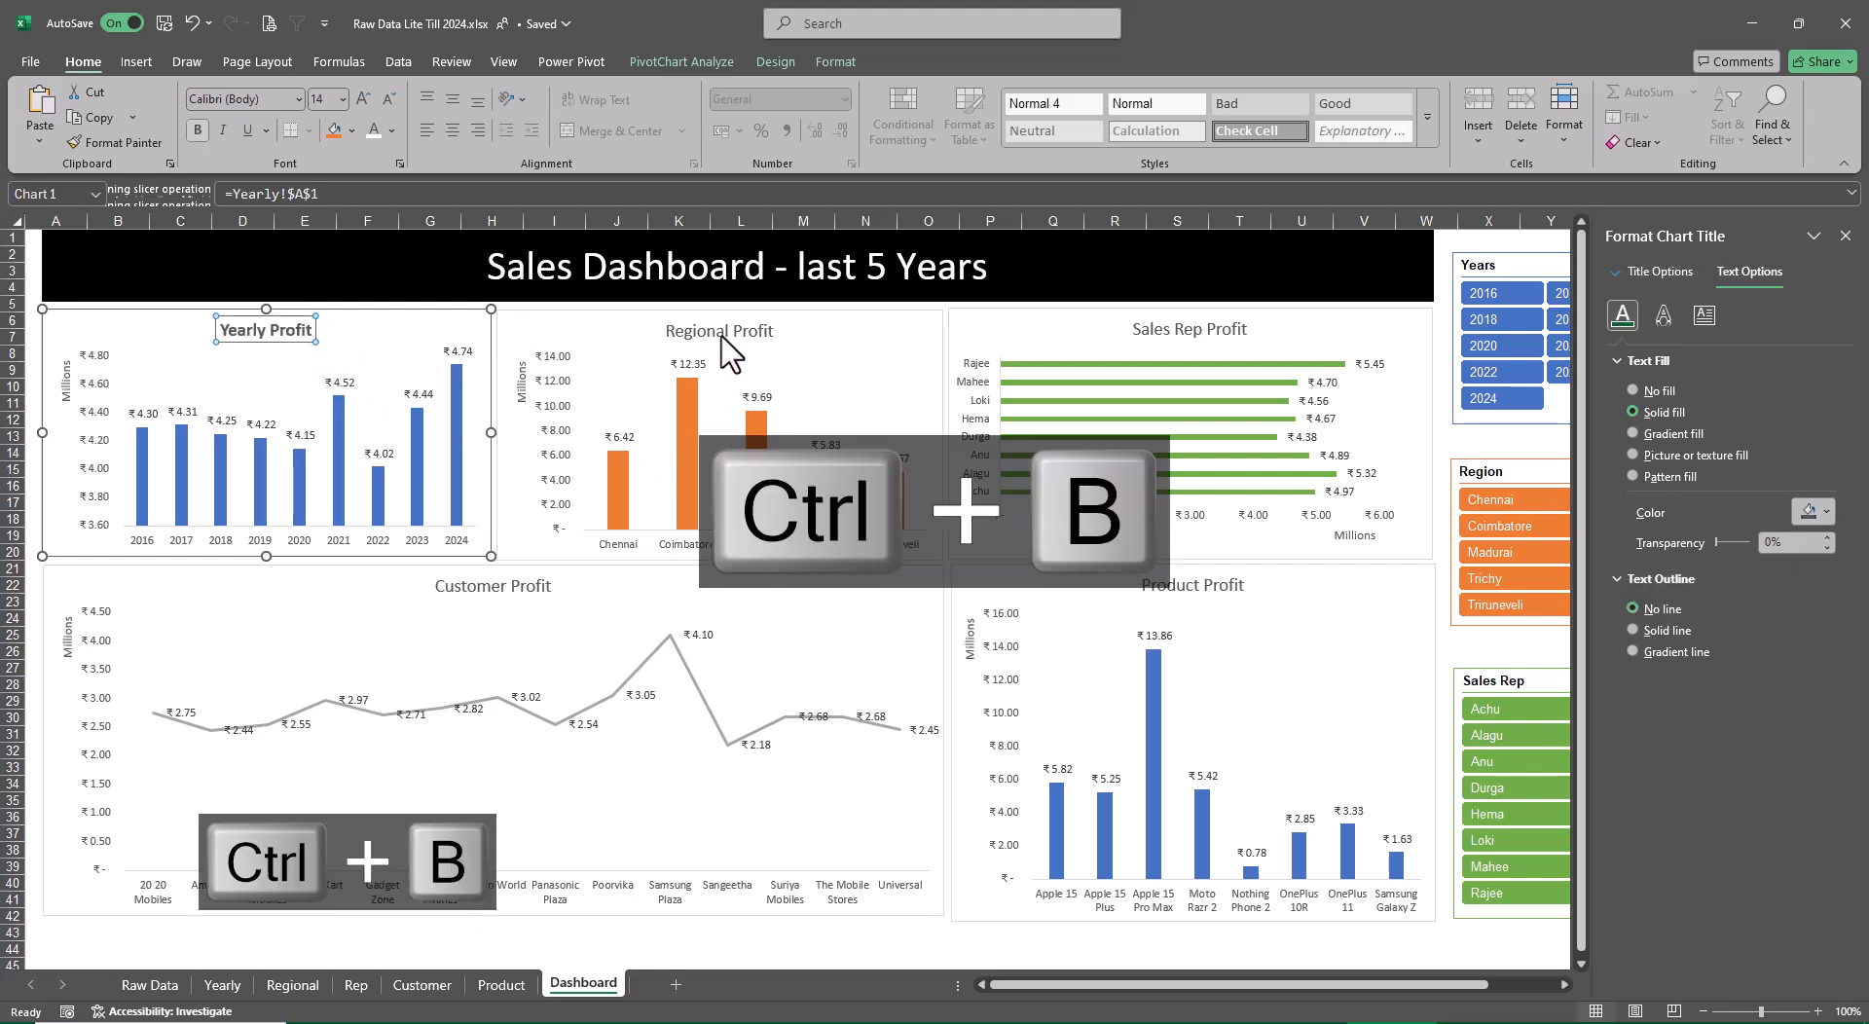
left_click(728, 334)
key("ctrl+b")
left_click(1173, 333)
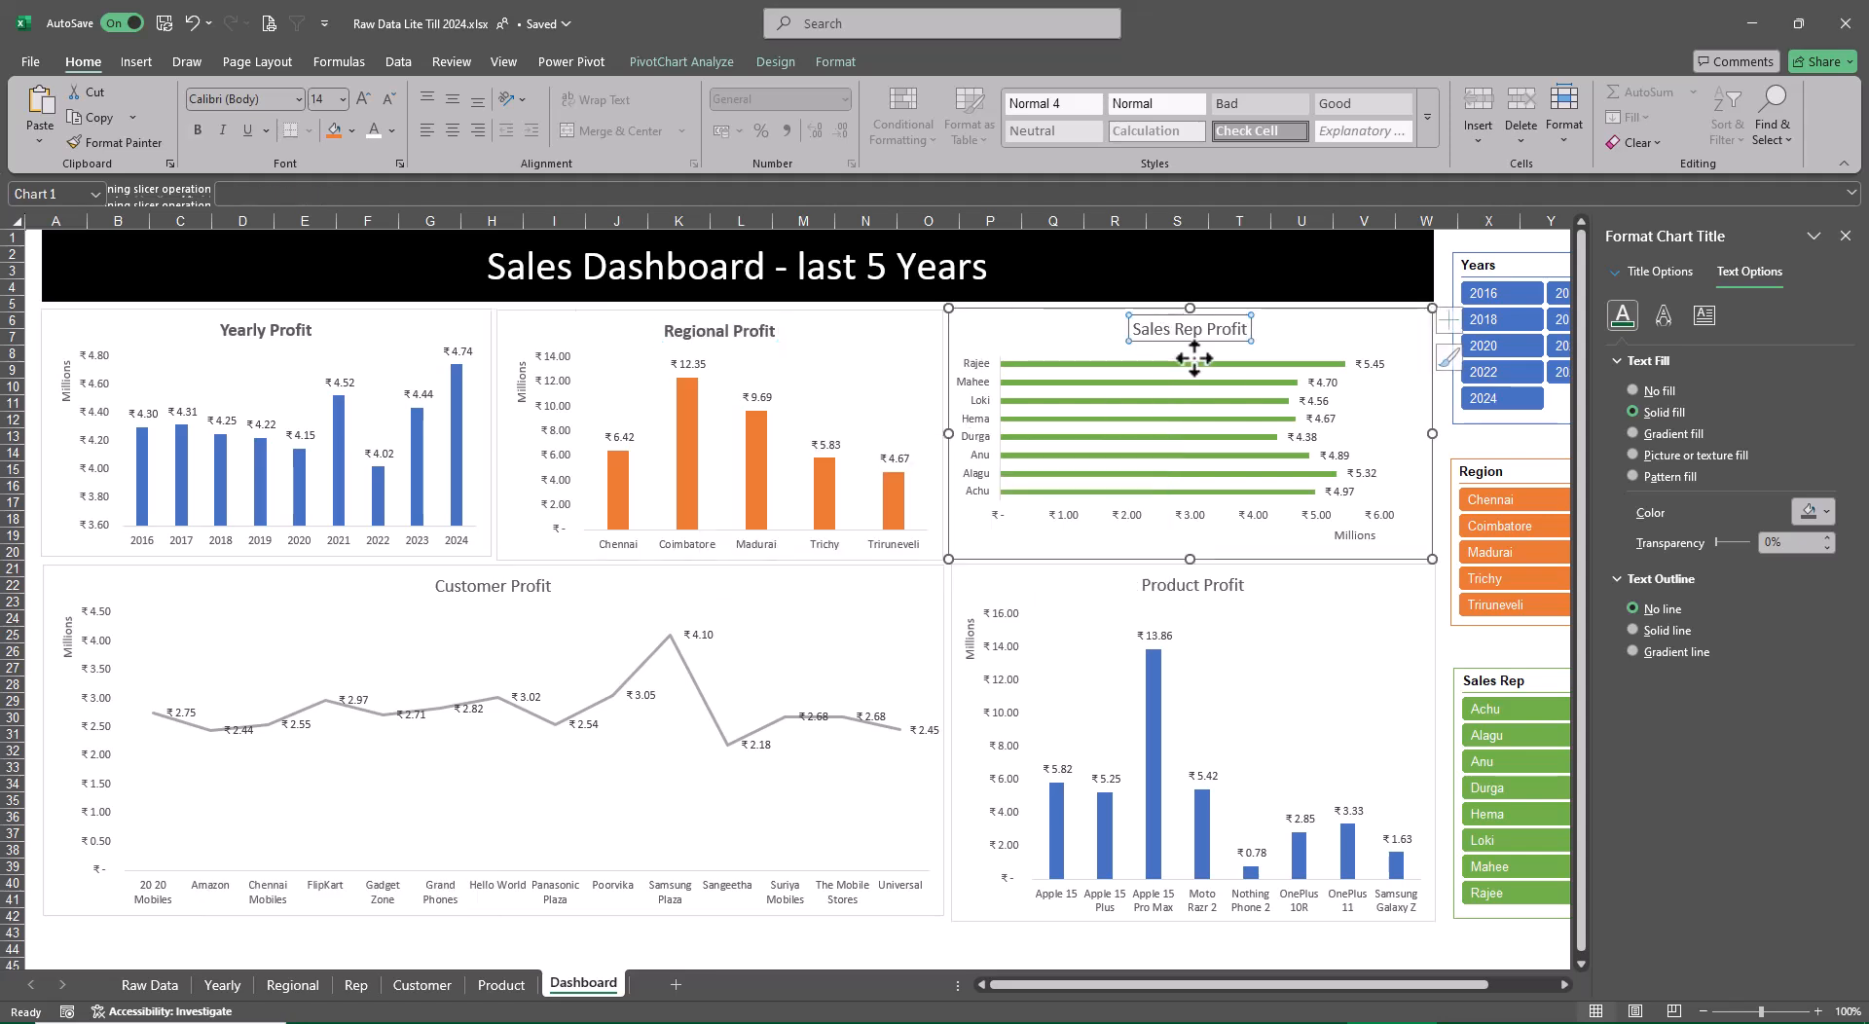
key("ctrl+b")
left_click(1202, 590)
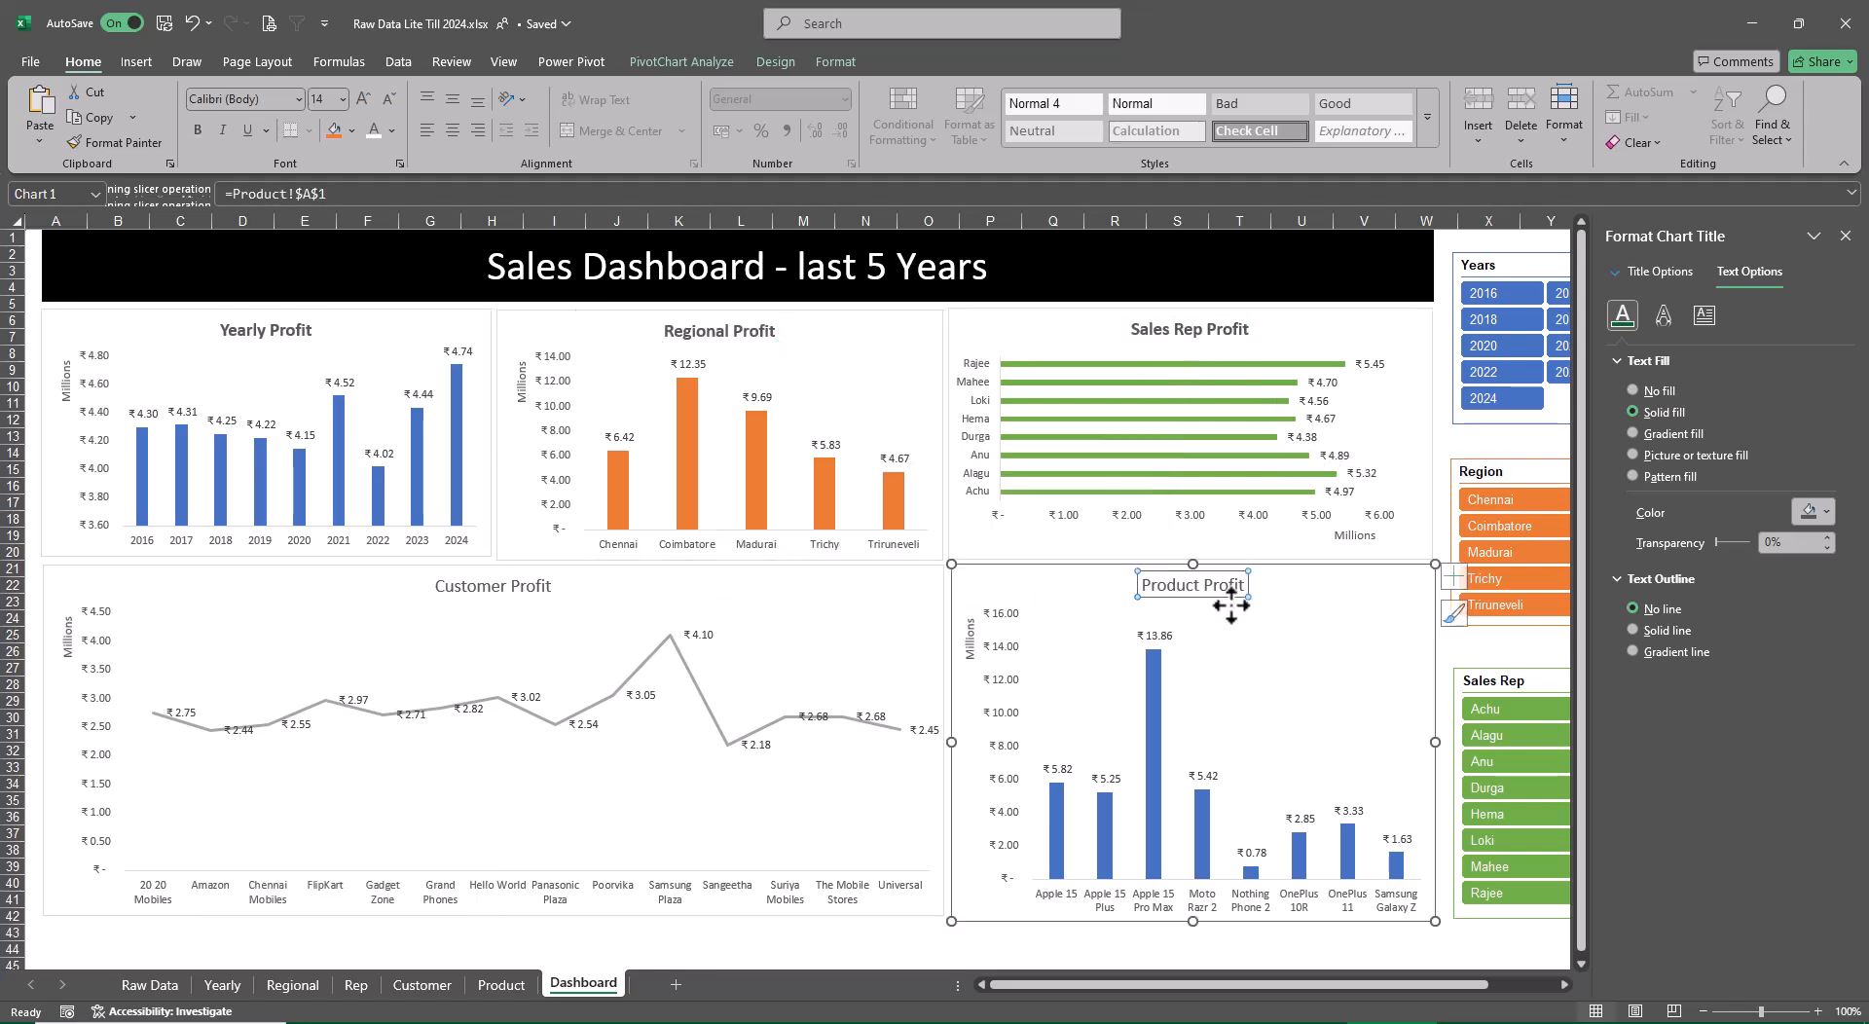
key("ctrl+b")
left_click(522, 592)
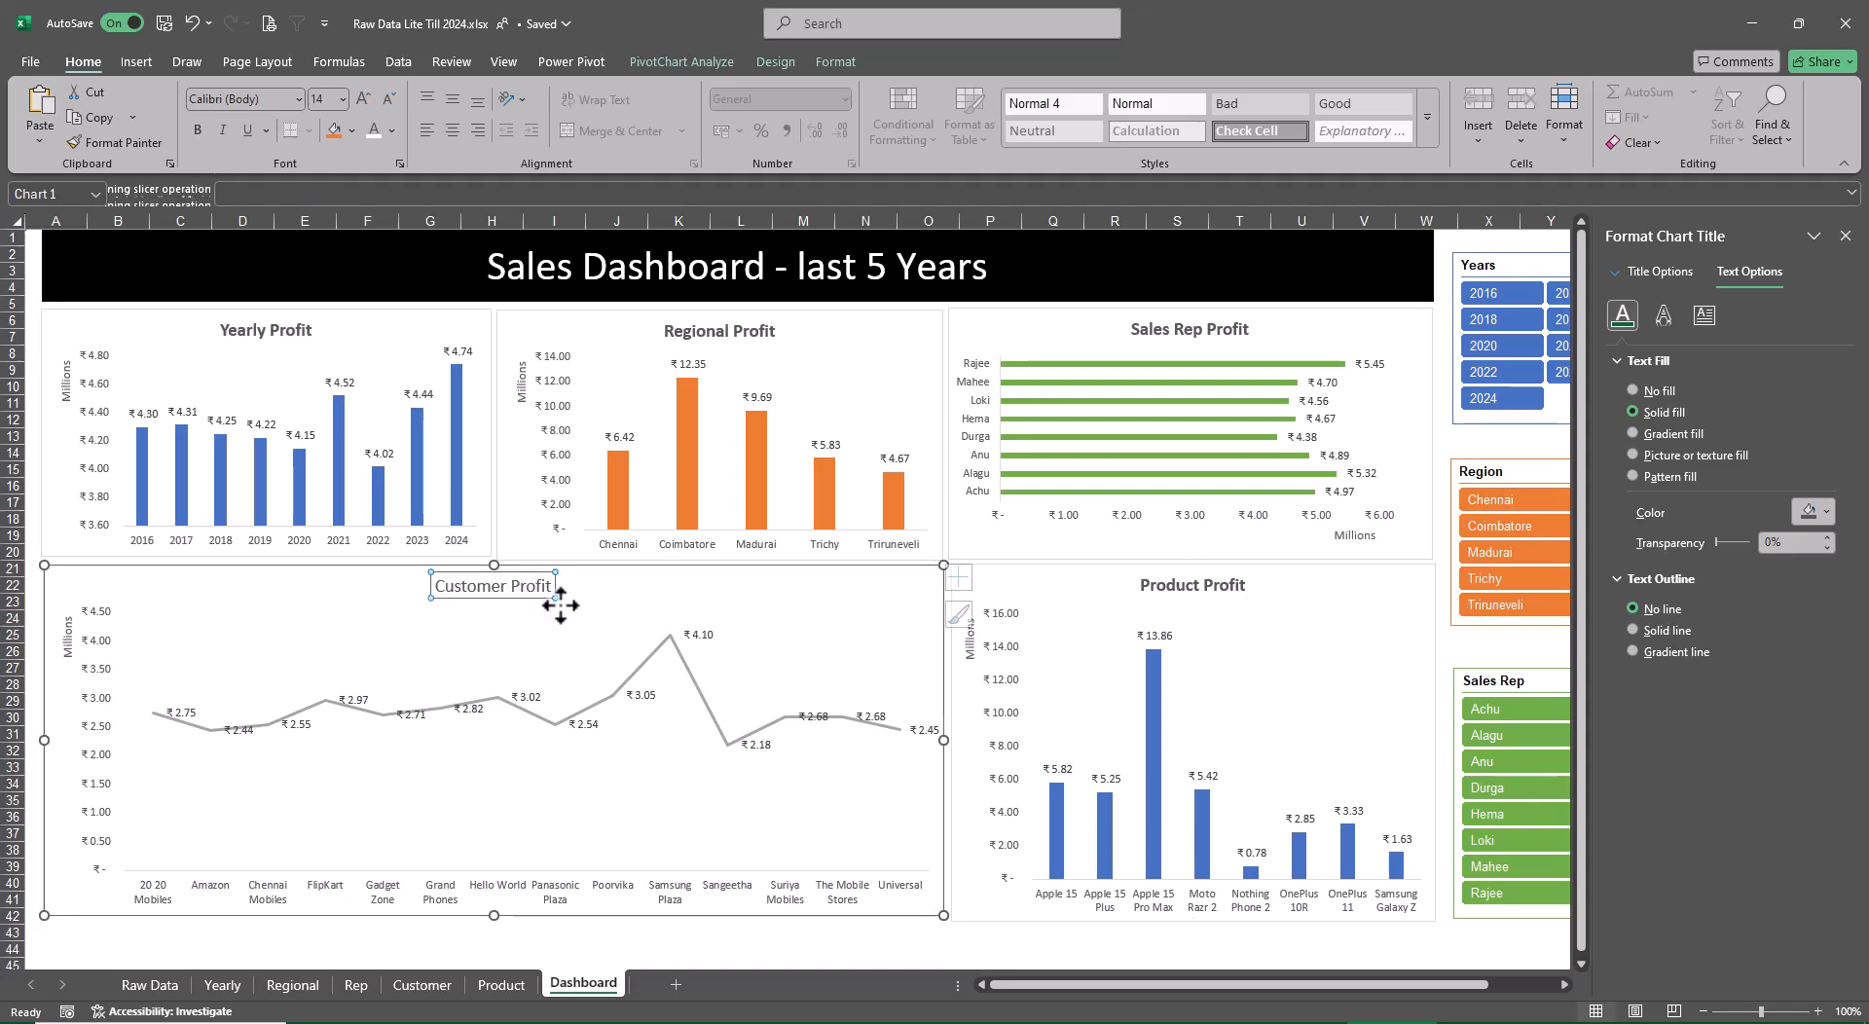
key("ctrl+b")
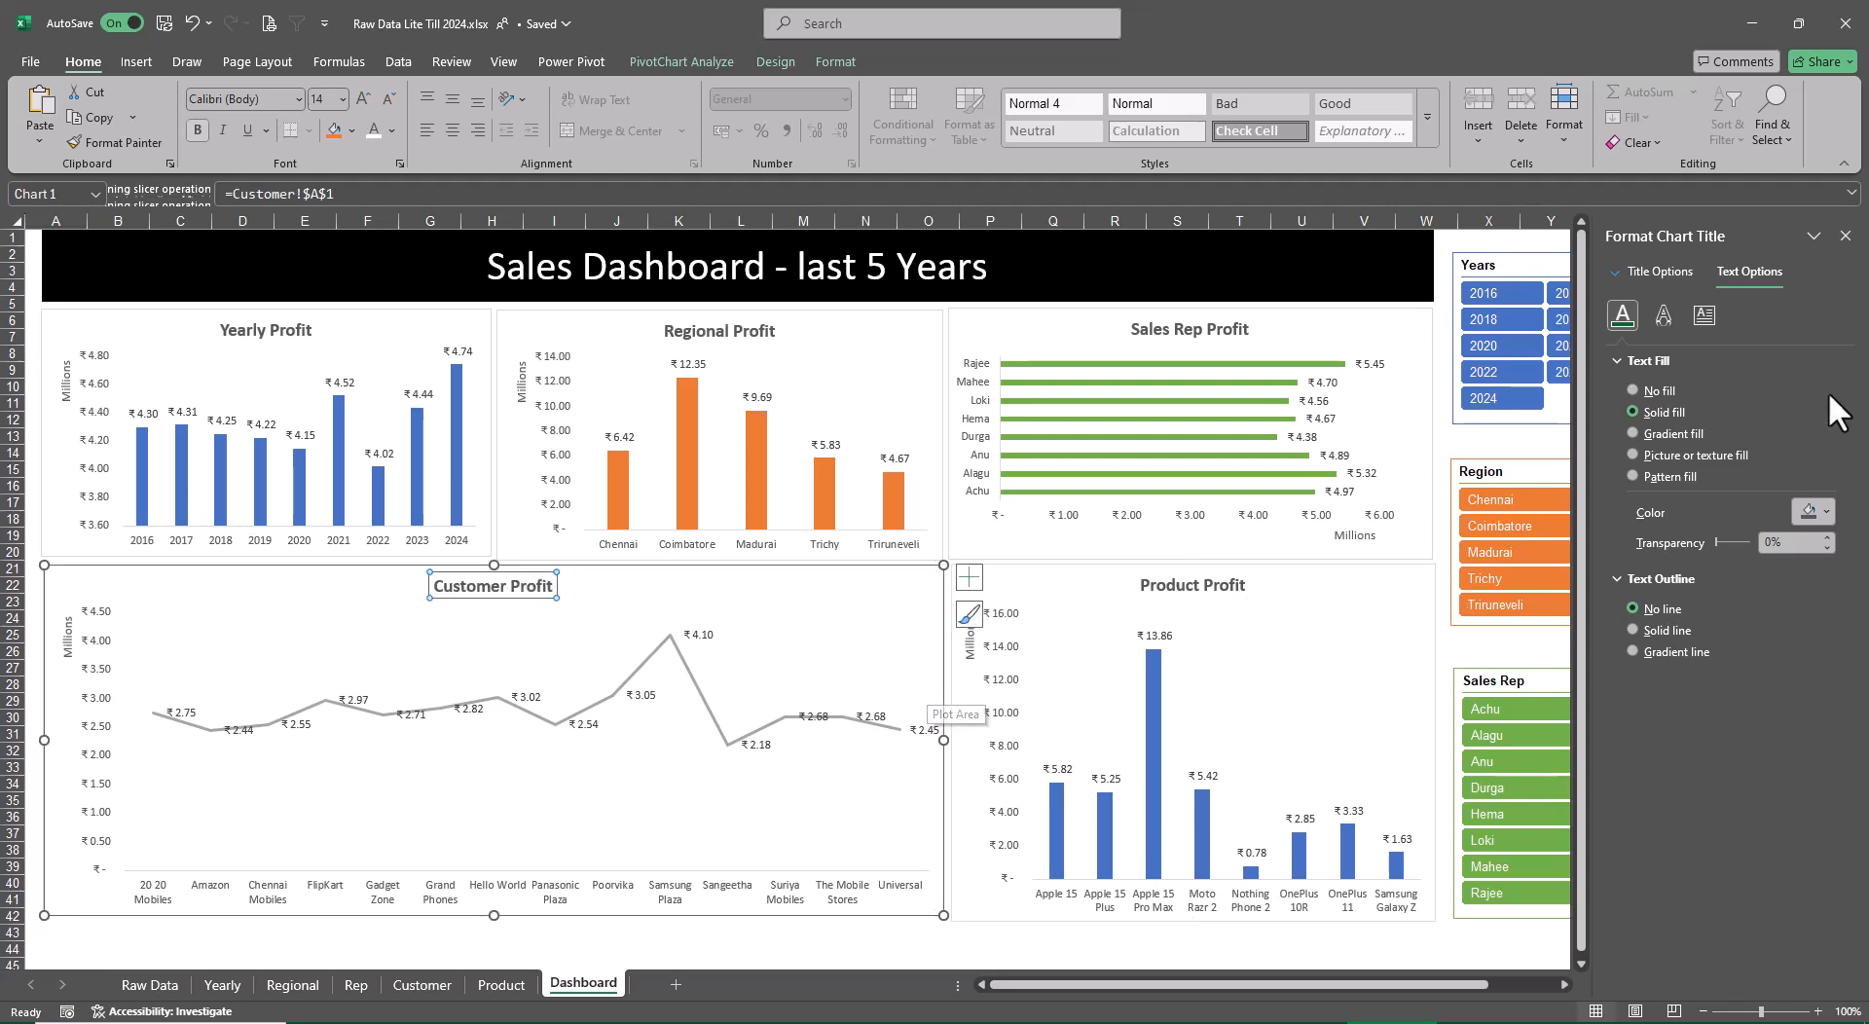
left_click(1846, 235)
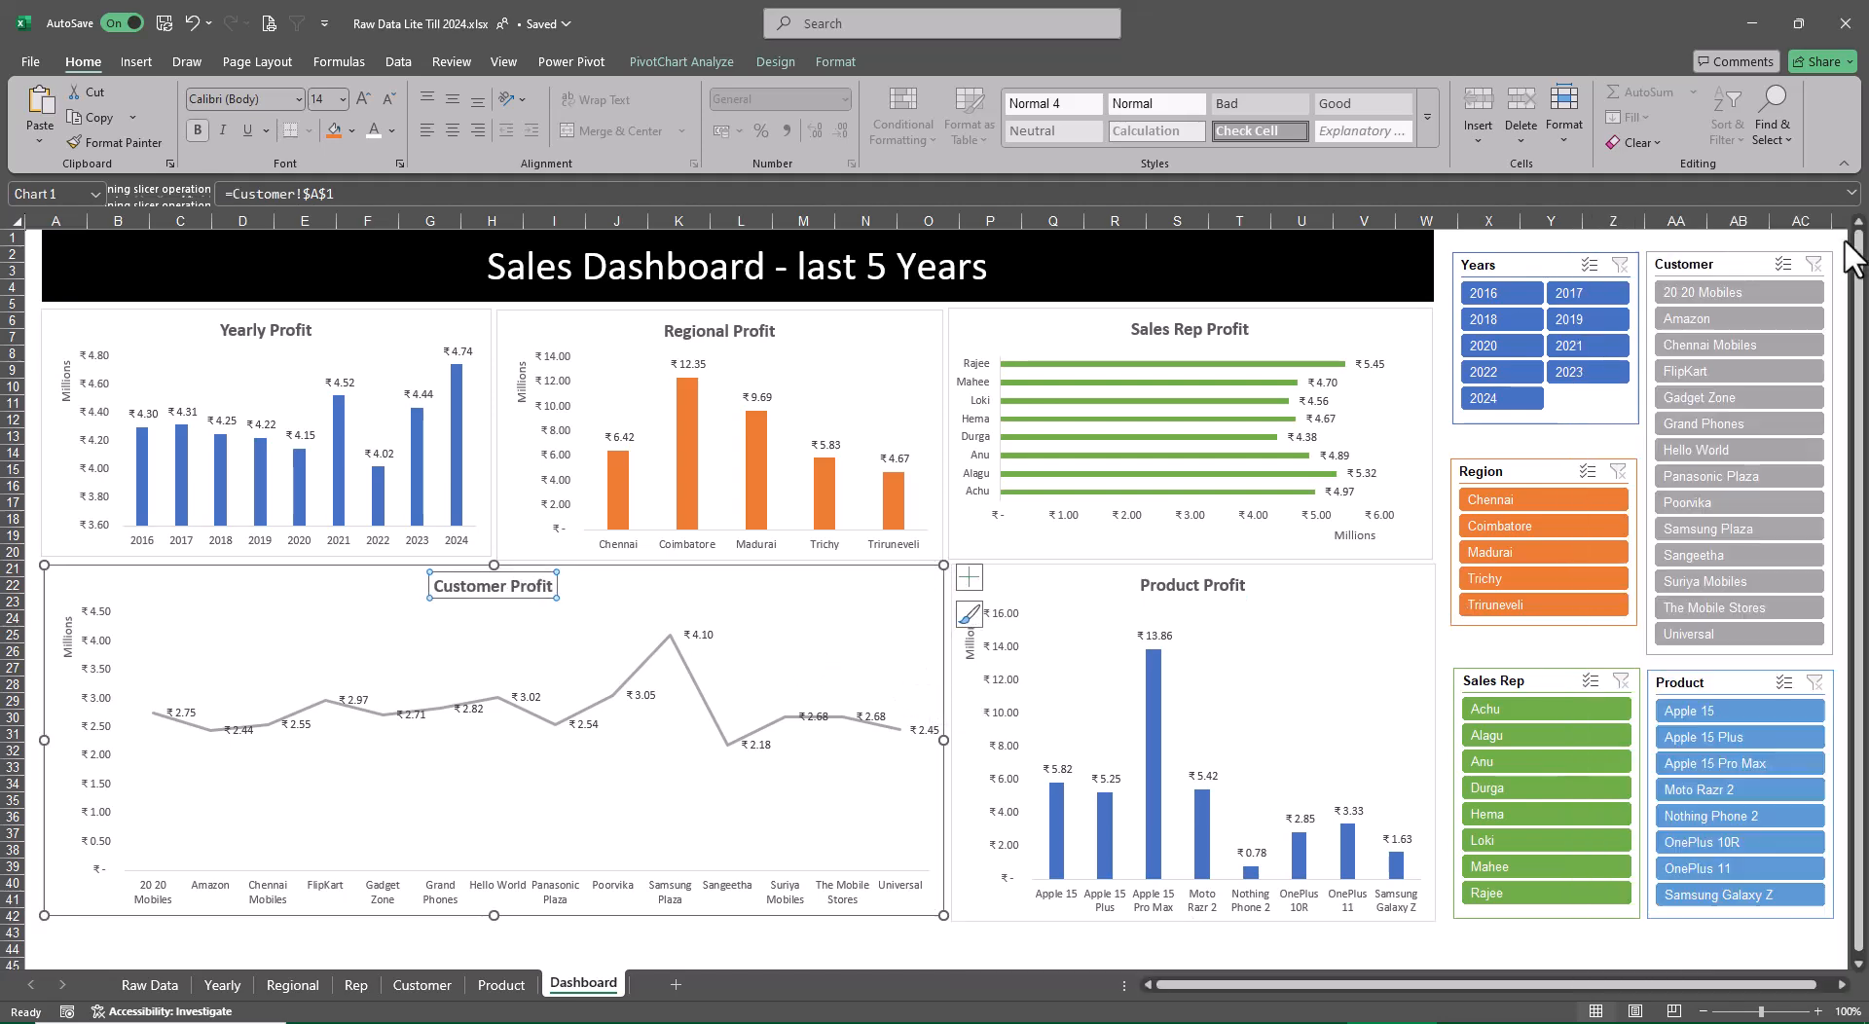
left_click(1633, 949)
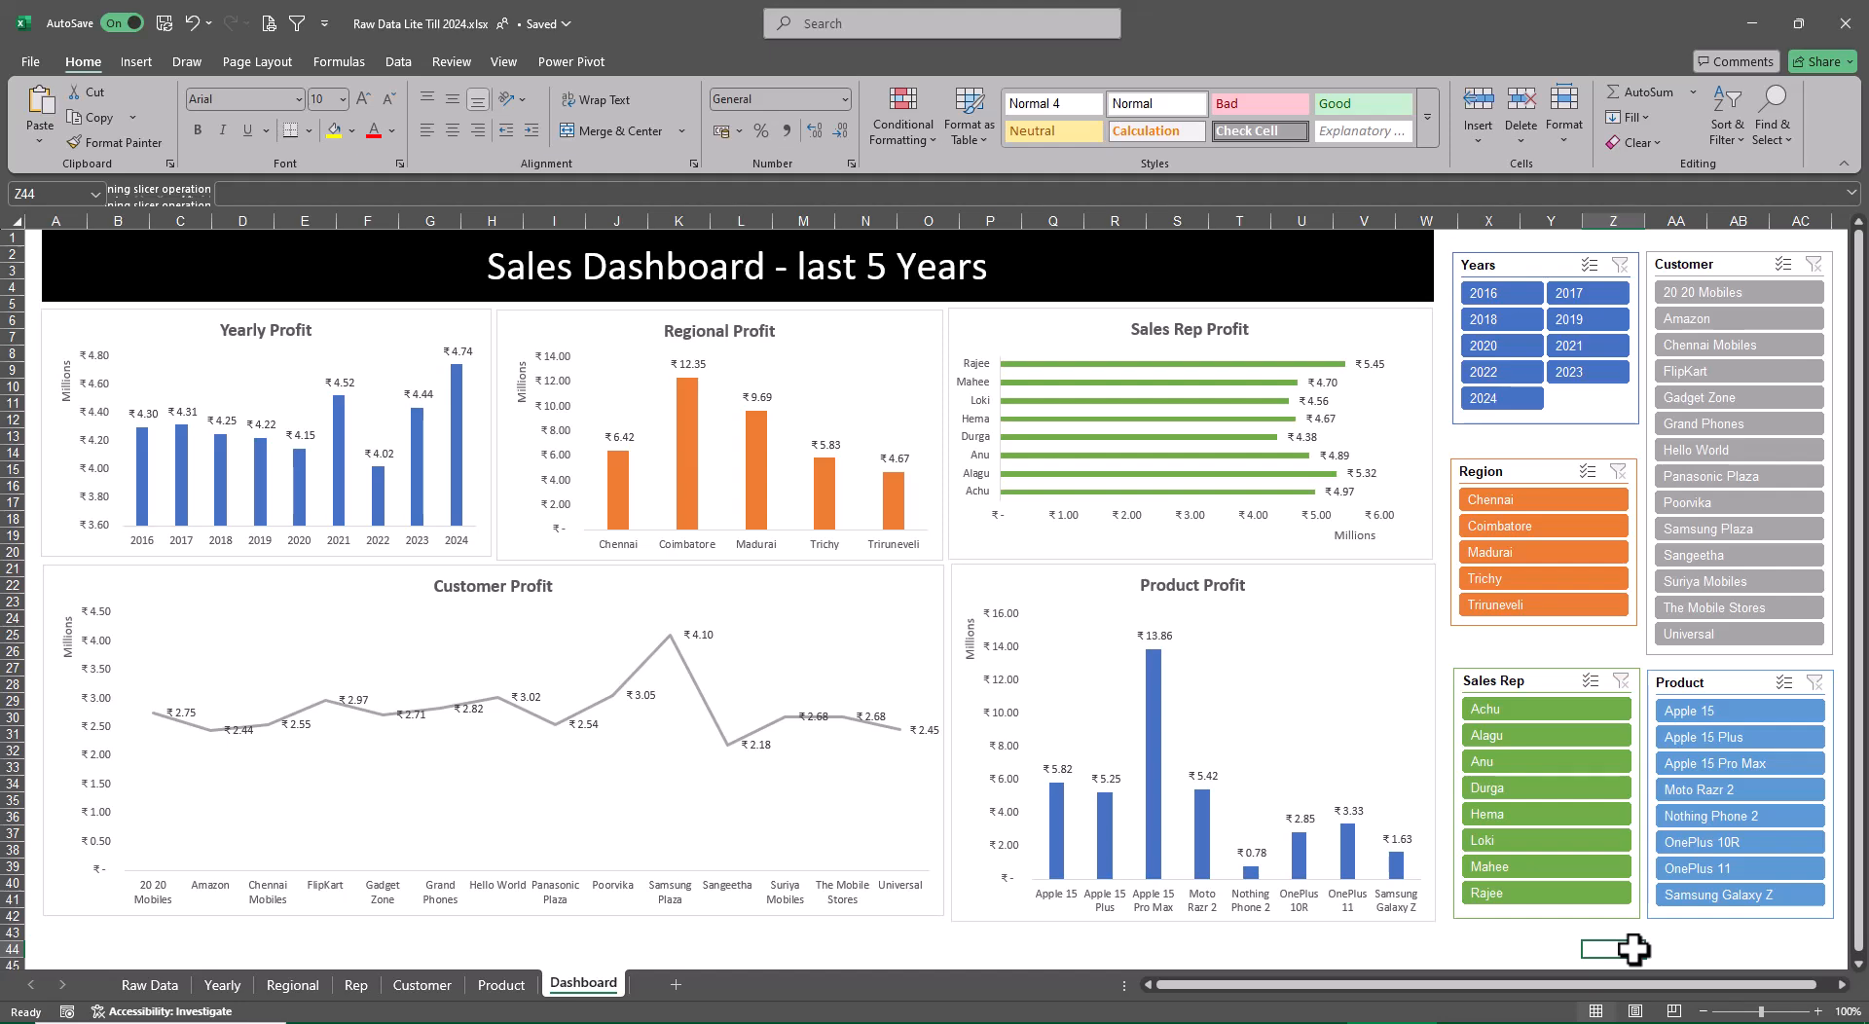
Filter the dashboard by the second, fifth, sixth, seventh and eighth sales reps in turn to compare their profit charts
left_click(1524, 738)
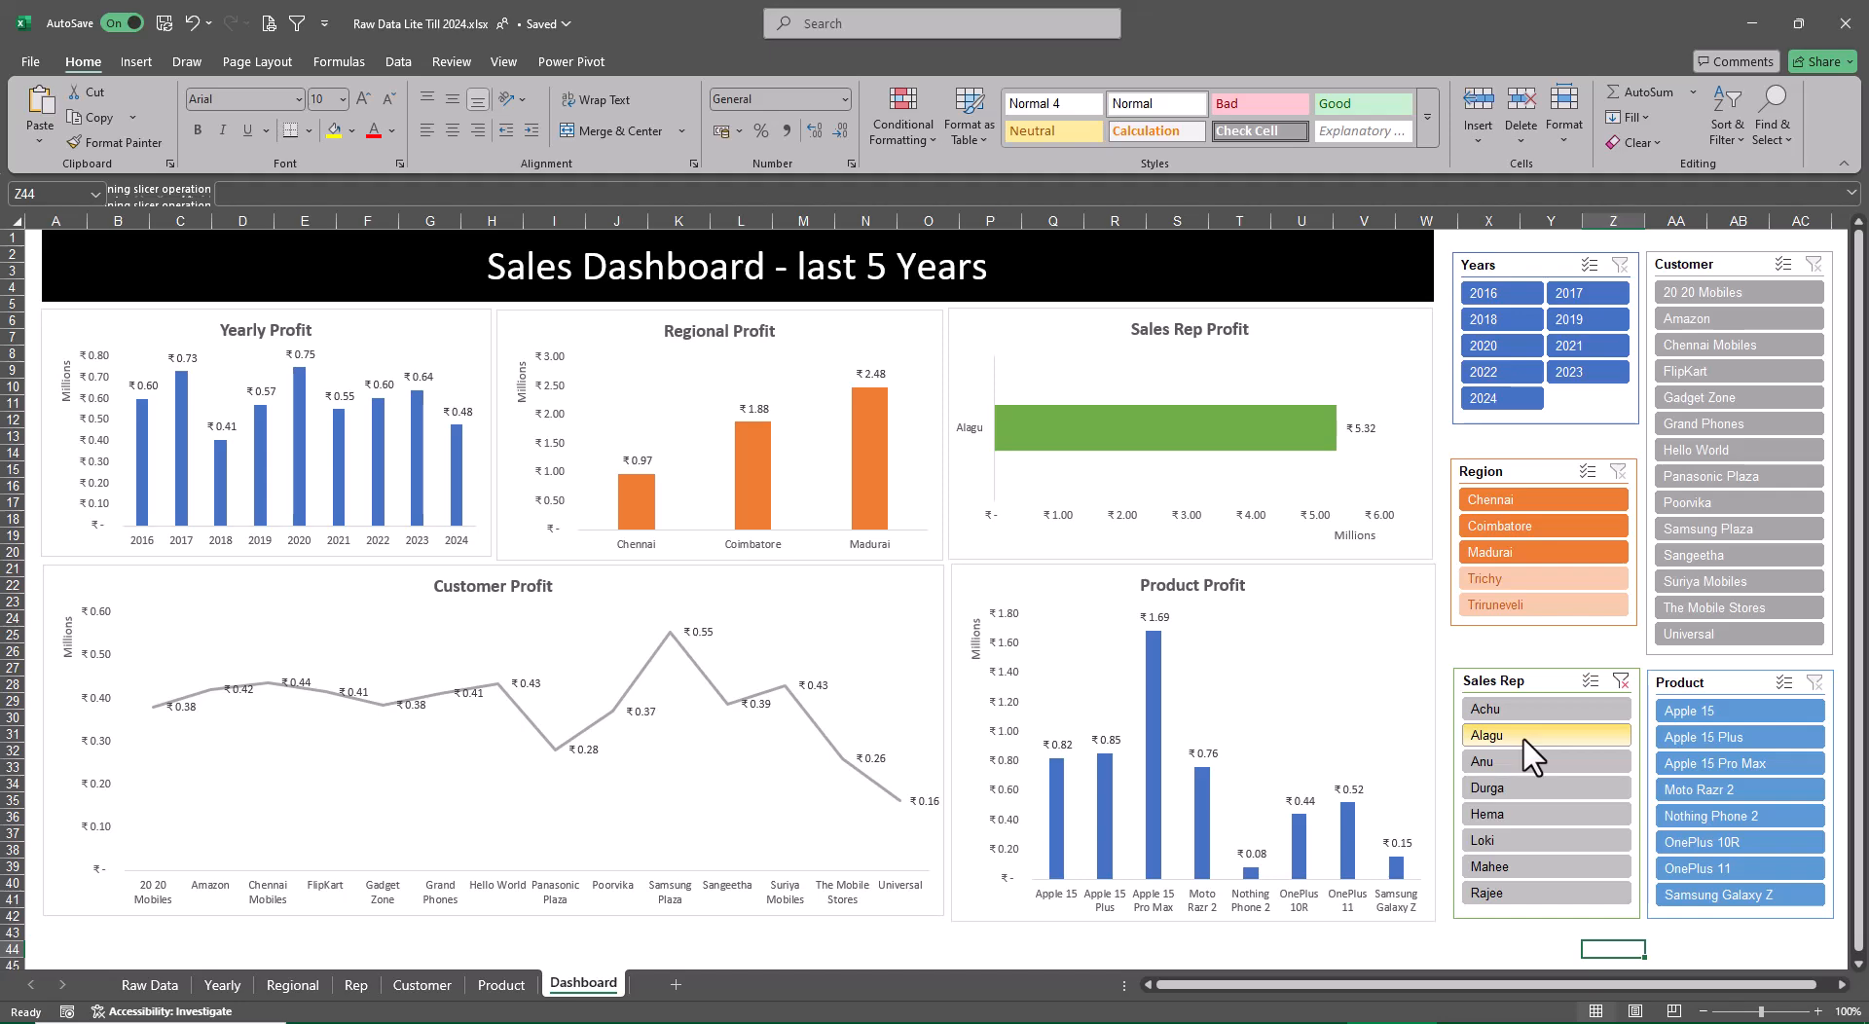
left_click(1498, 812)
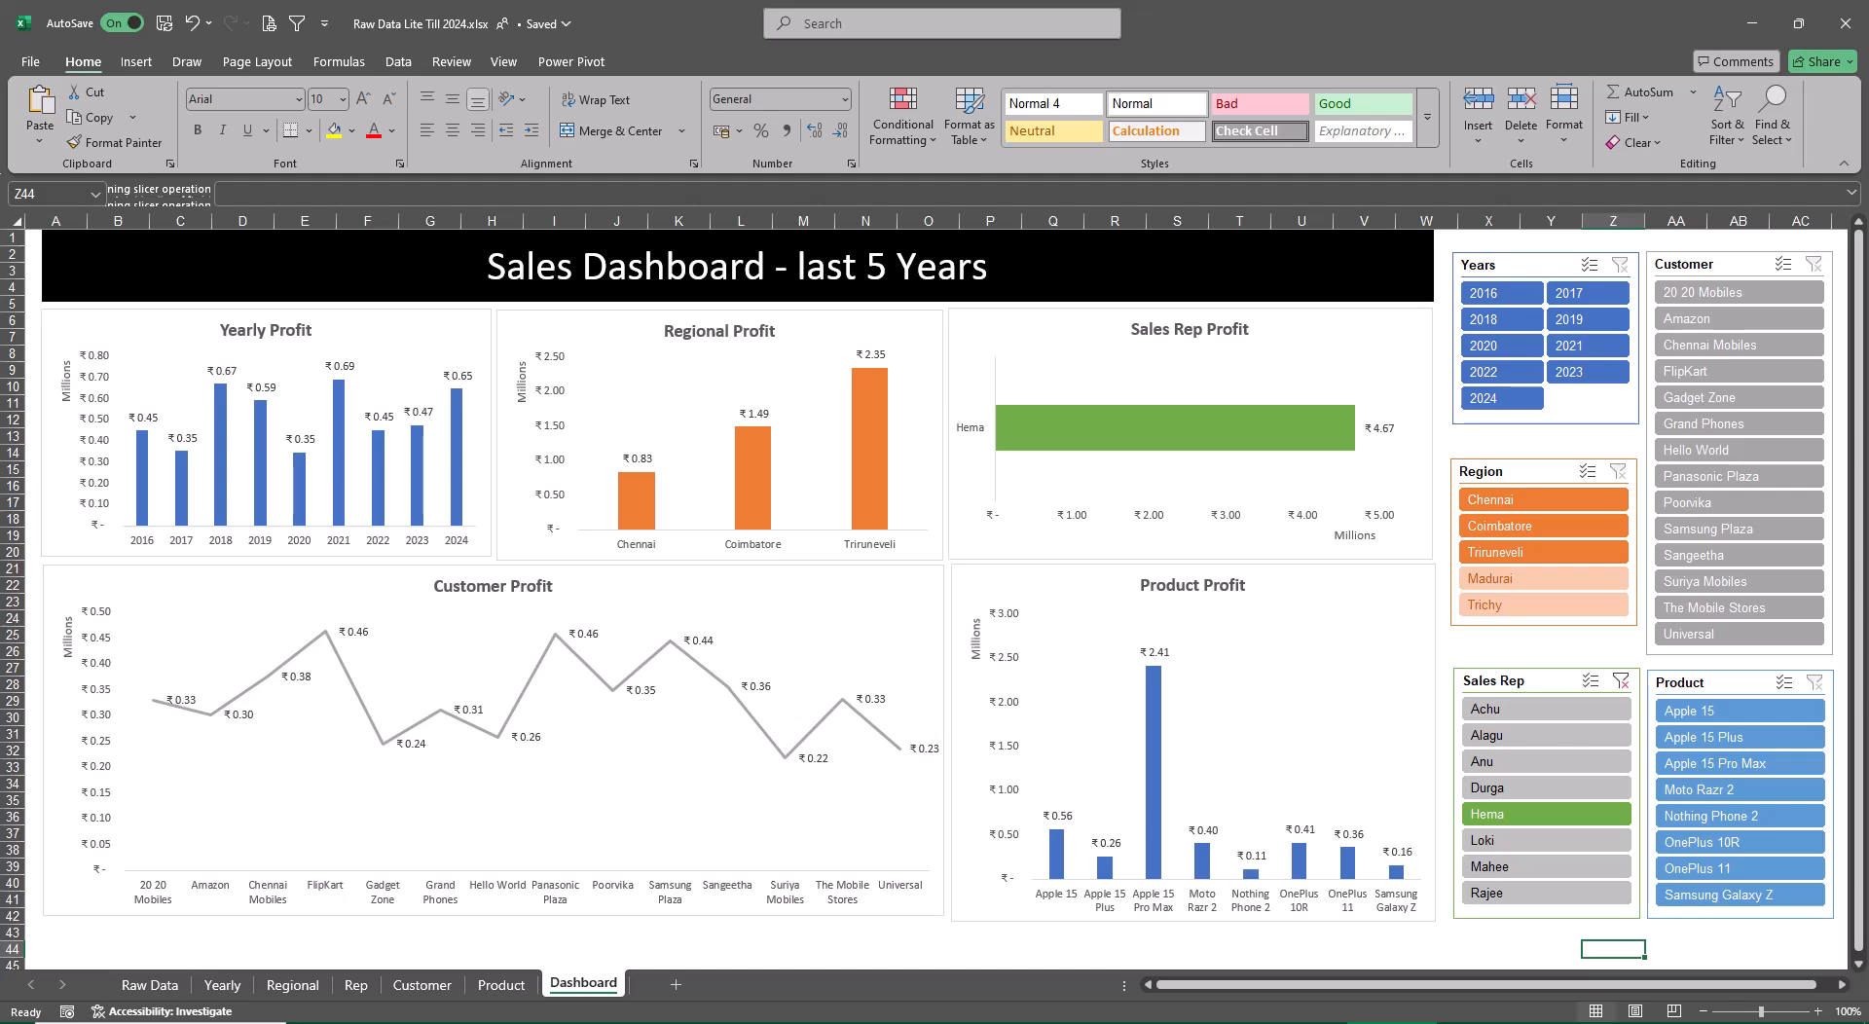
left_click(1511, 839)
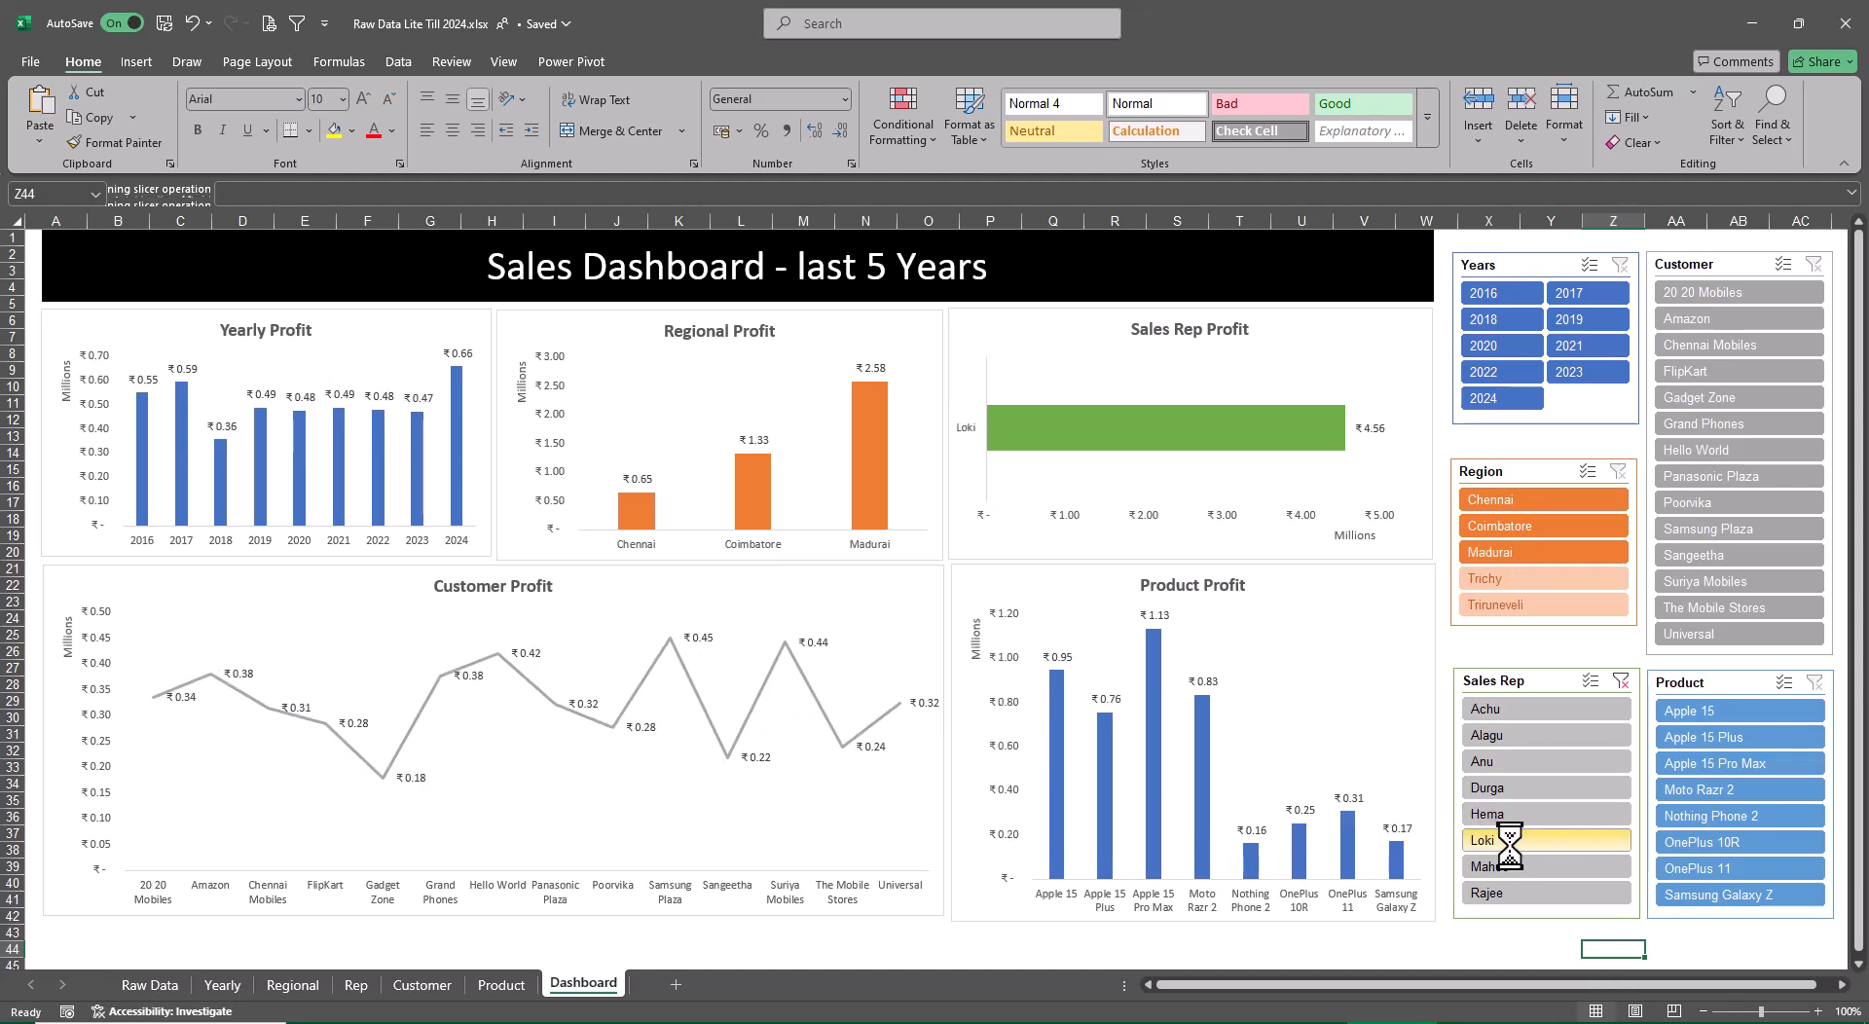
left_click(1507, 868)
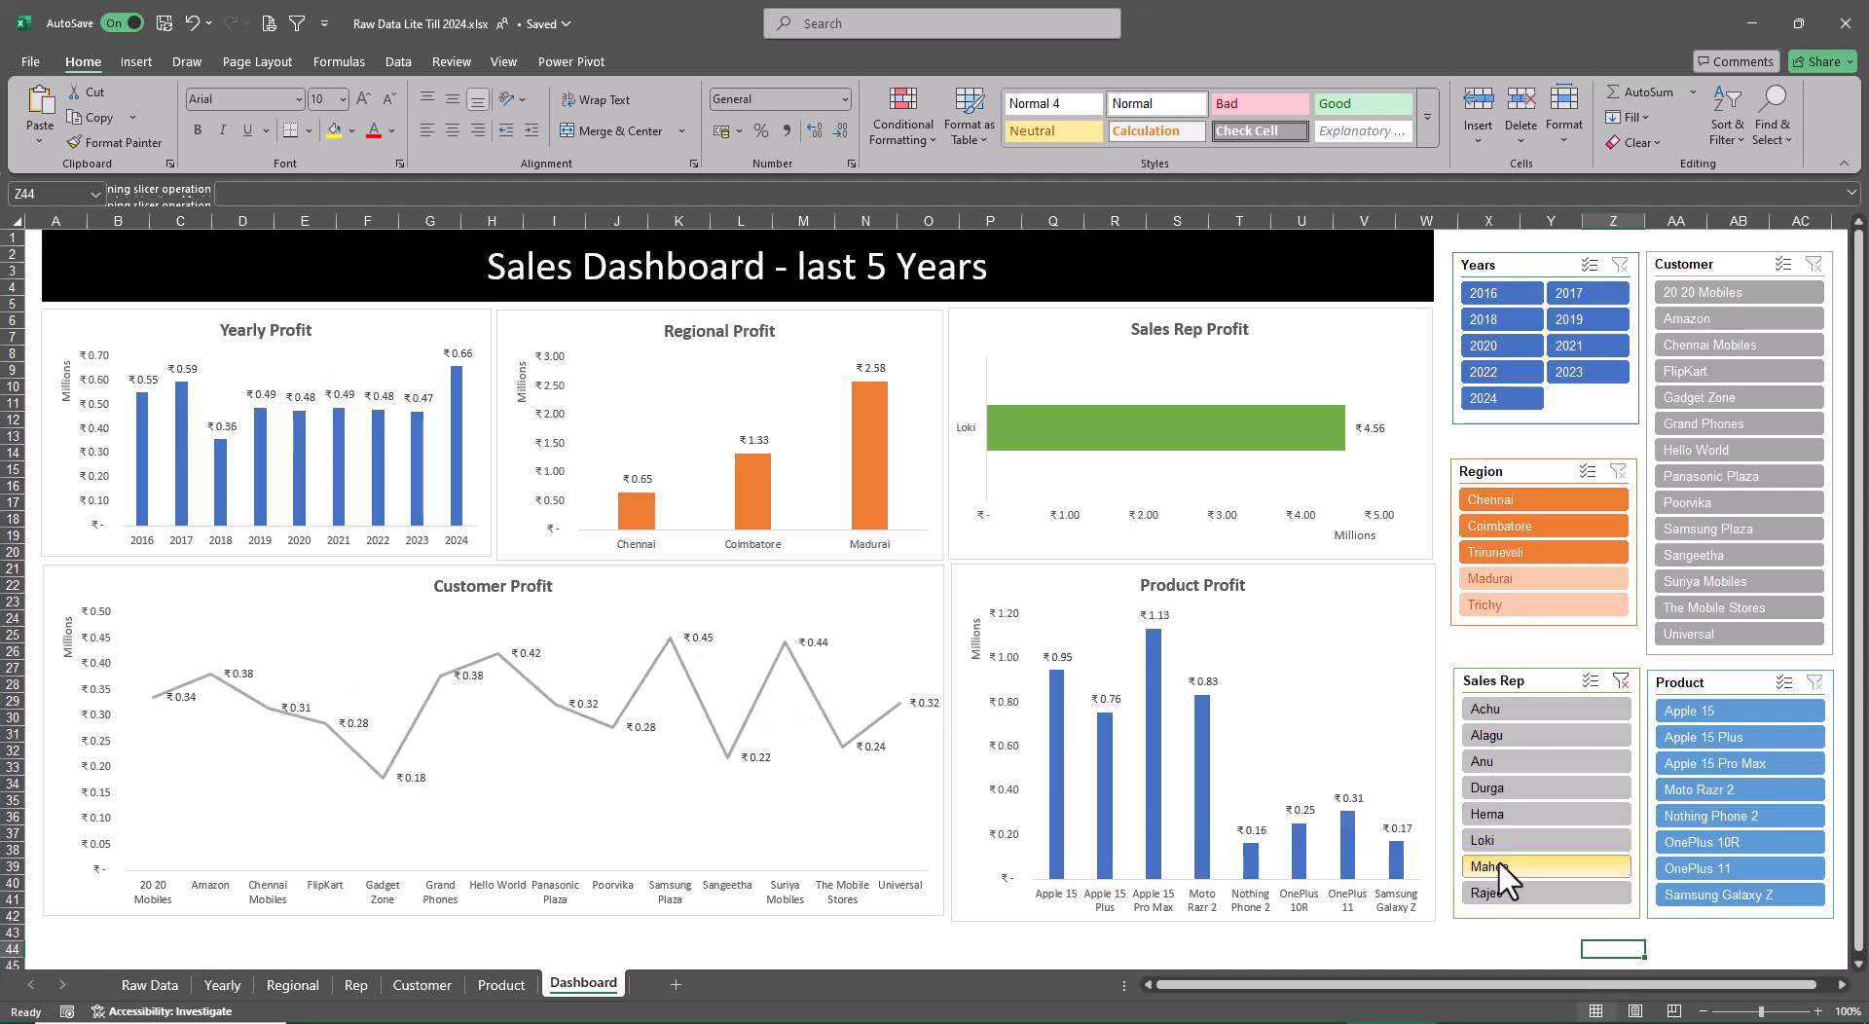
left_click(1509, 892)
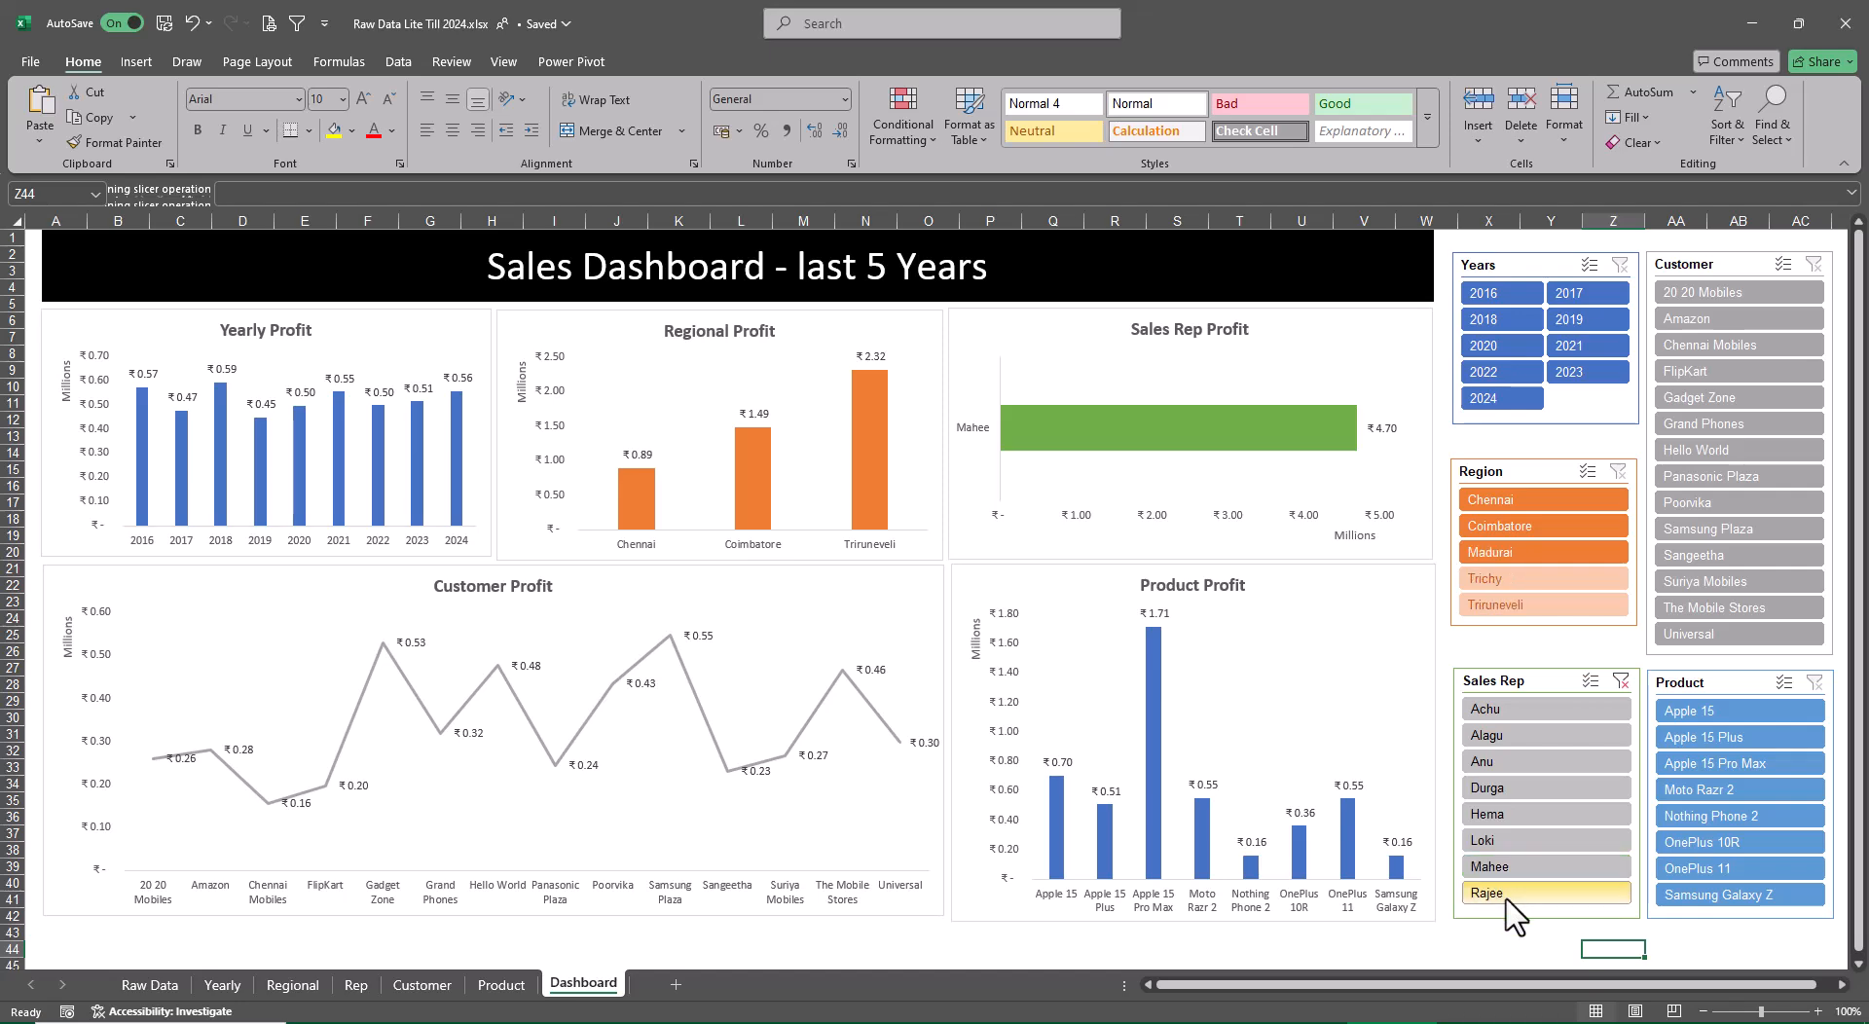
Filter the dashboard to the first sales rep in the Sales Rep slicer and the year 2024
left_click(1514, 717)
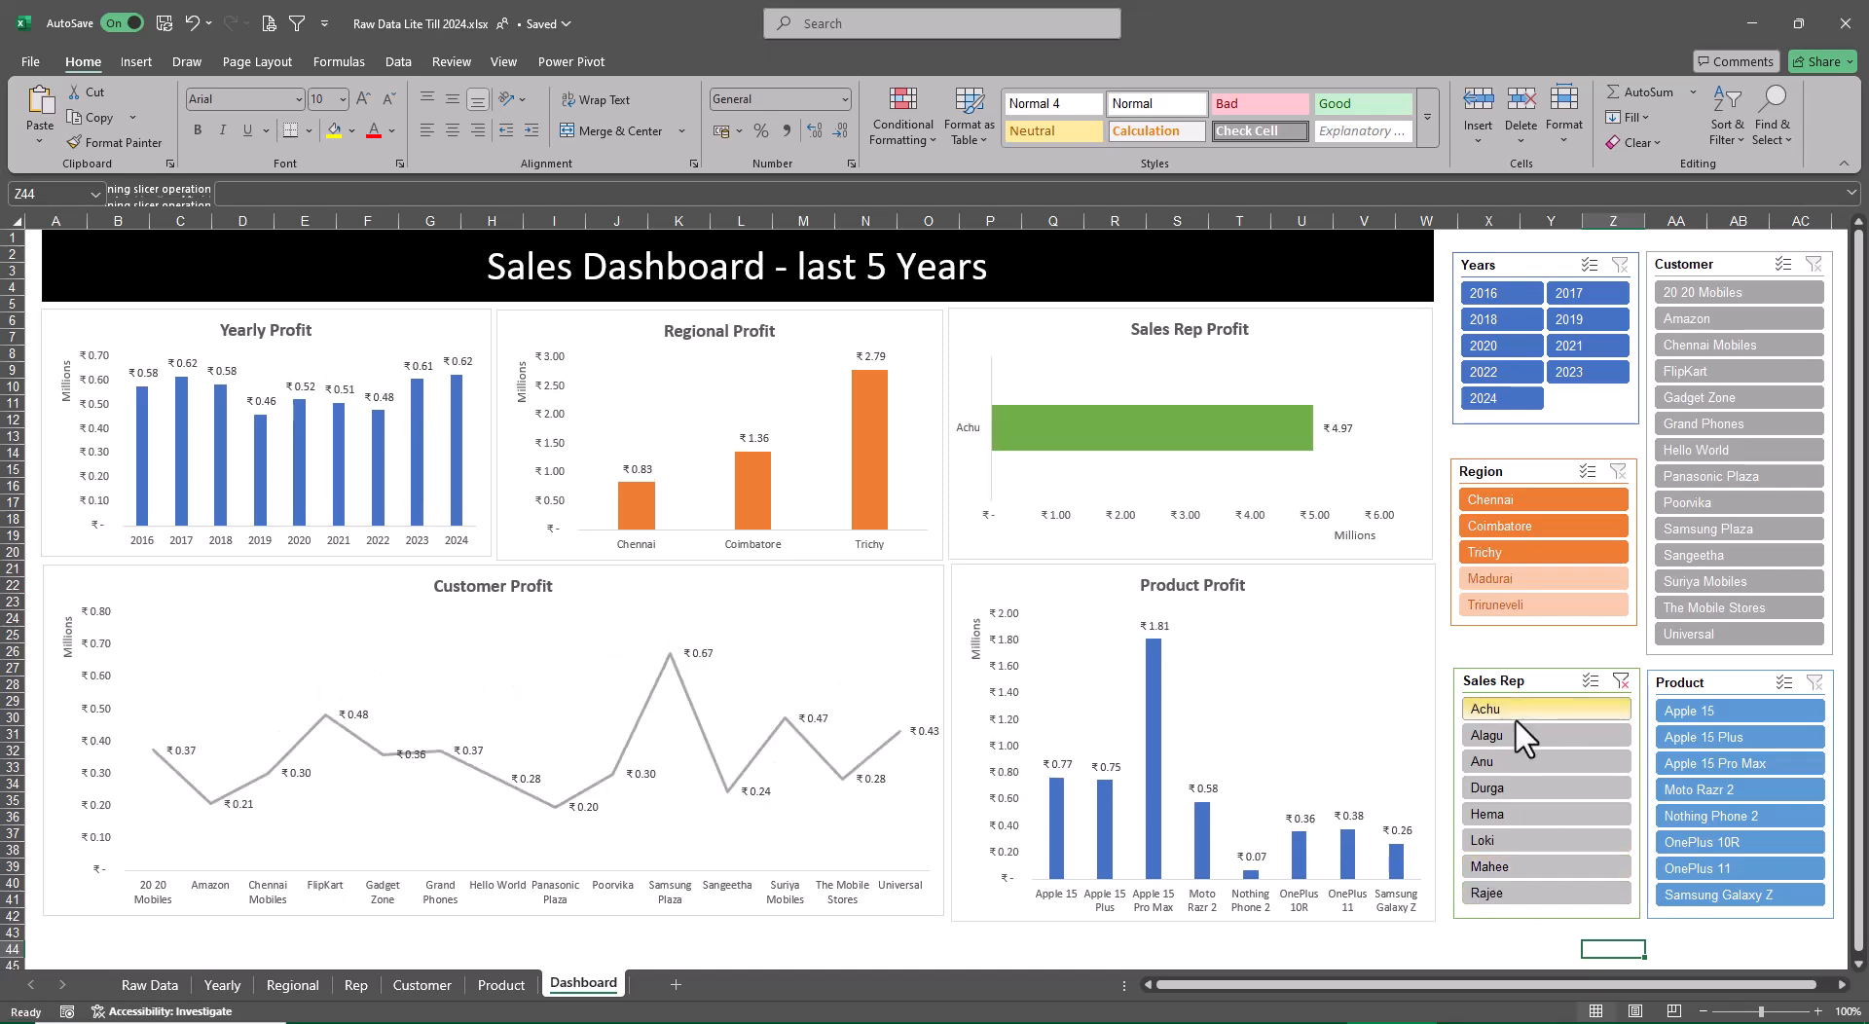
left_click(1499, 399)
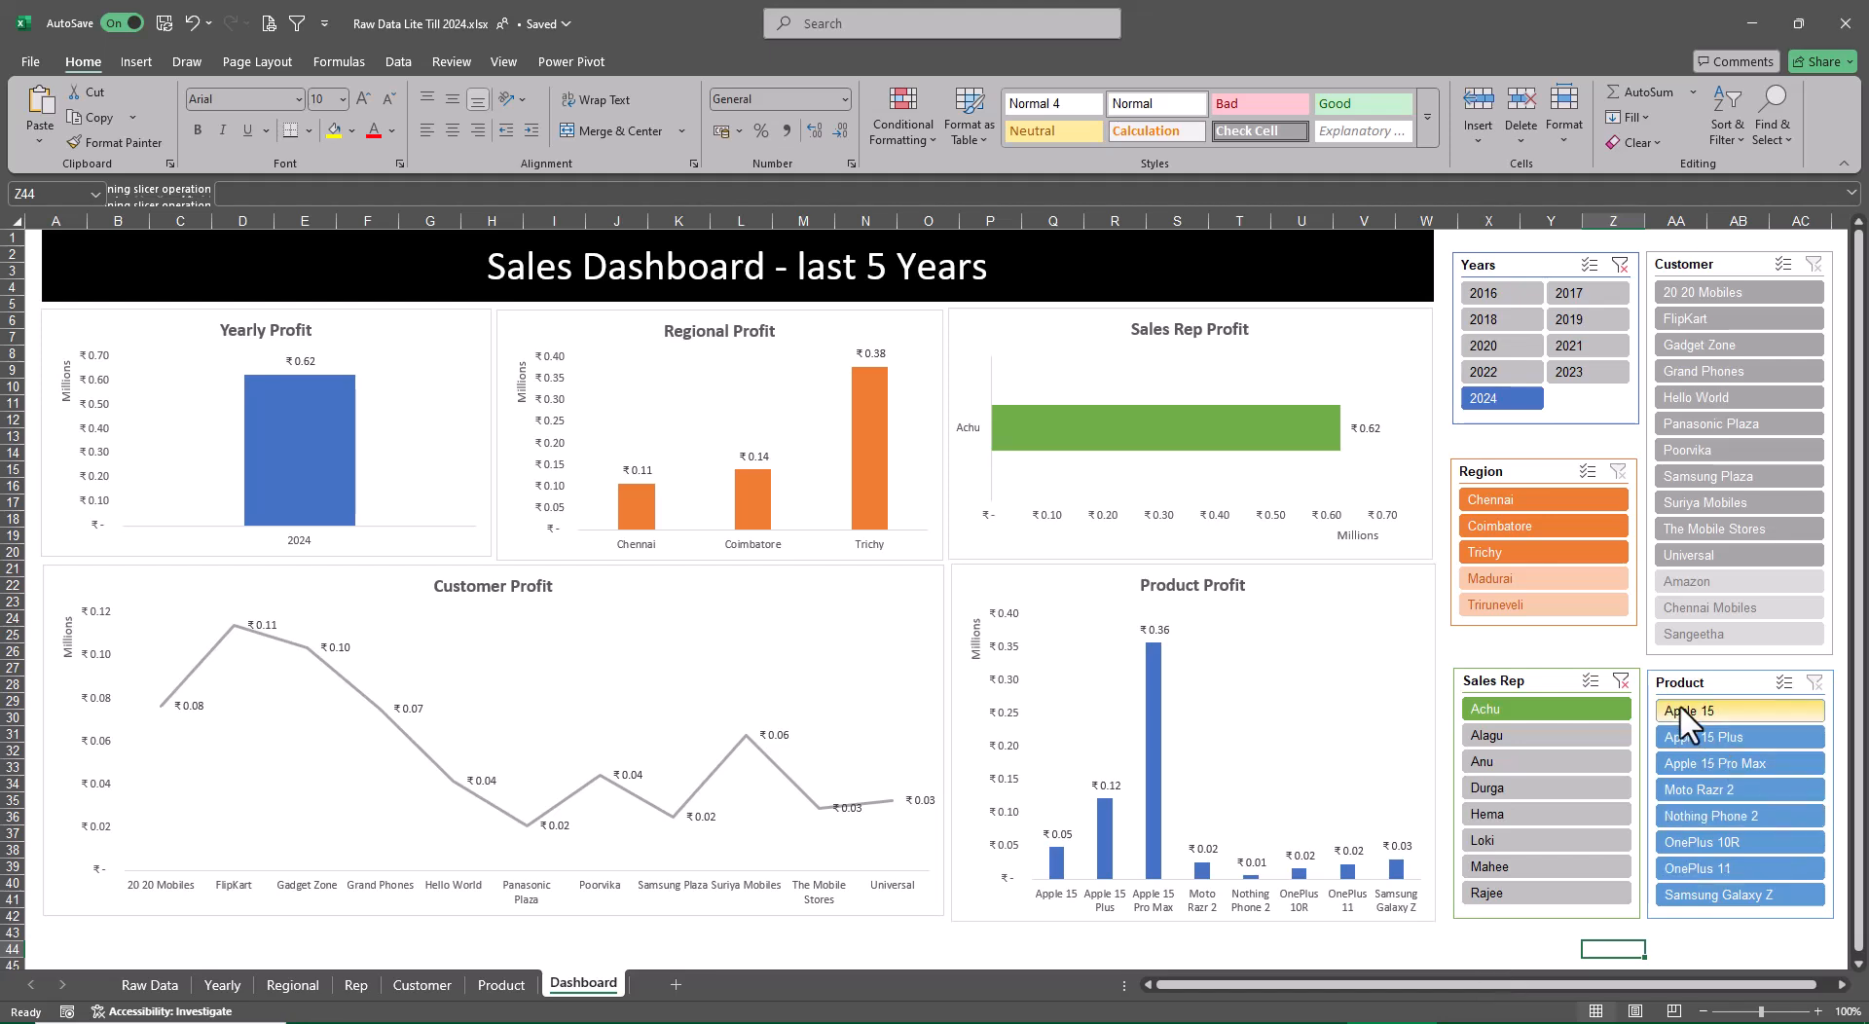
Clear the Sales Rep and Years slicer filters and filter the dashboard to the years 2023 and 2024
left_click(1620, 682)
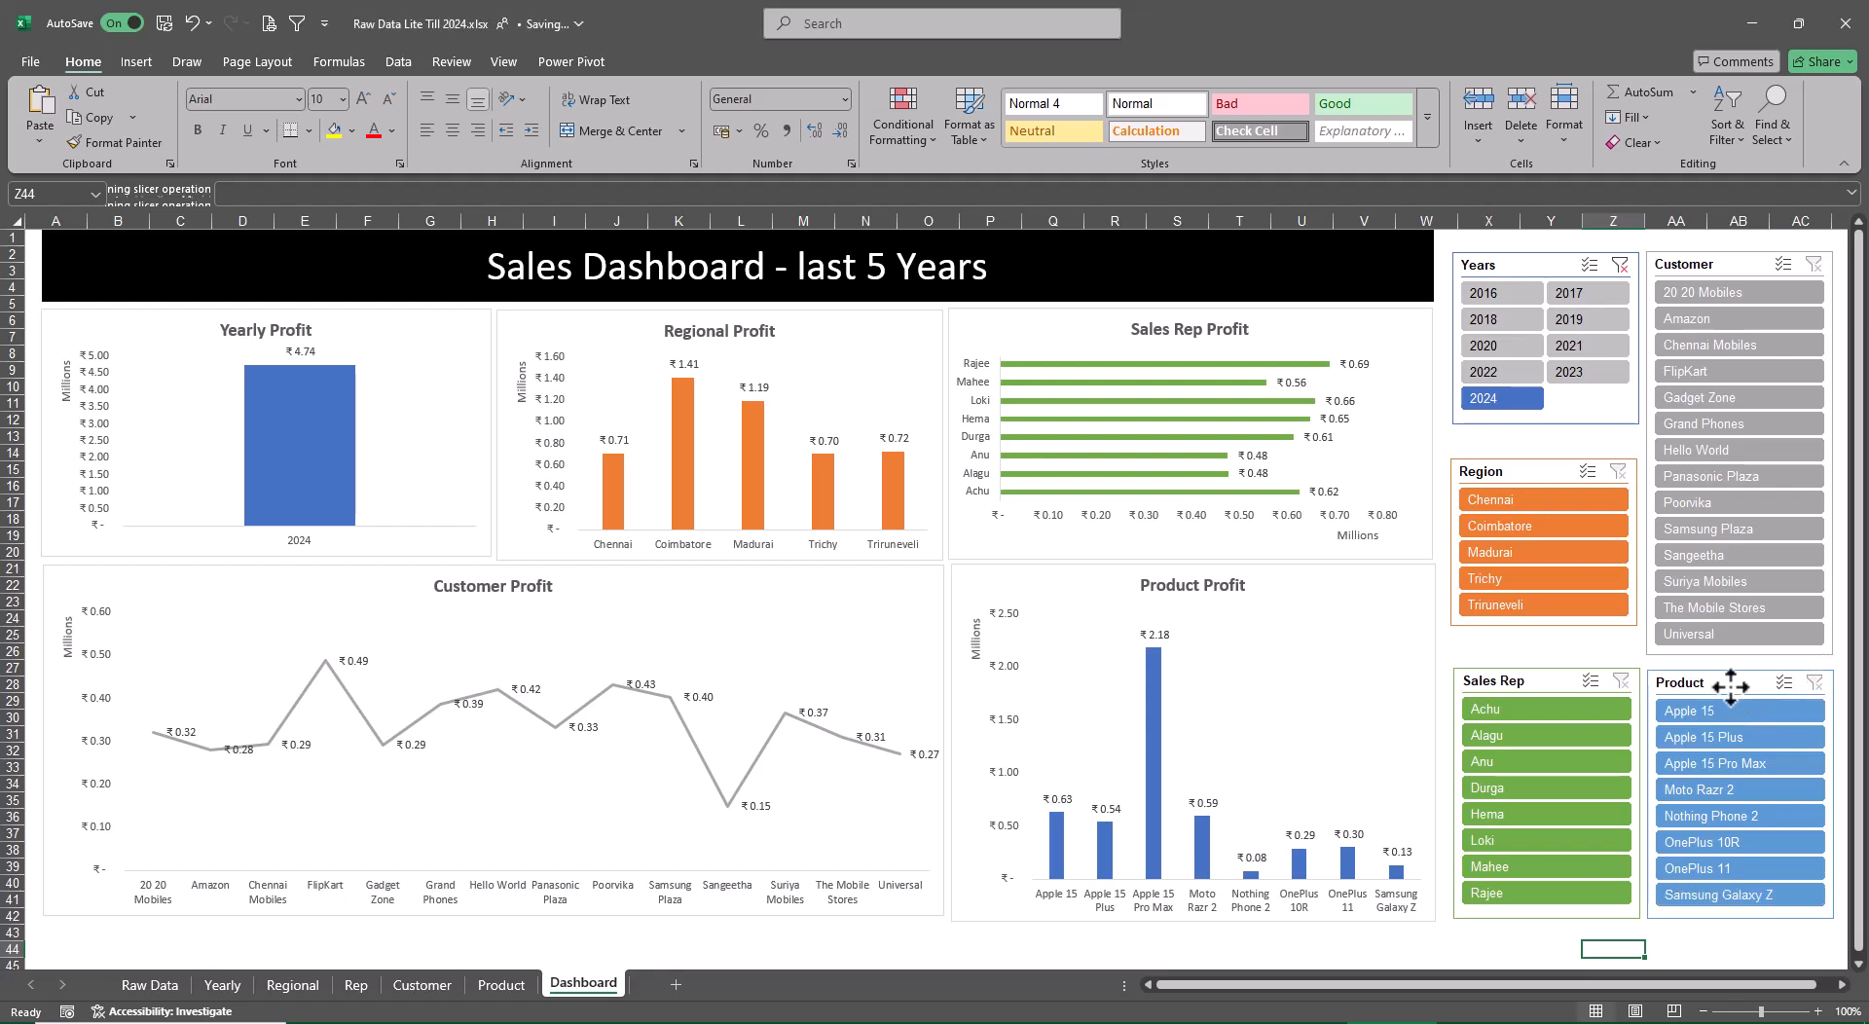
left_click_drag(1729, 687, 1731, 683)
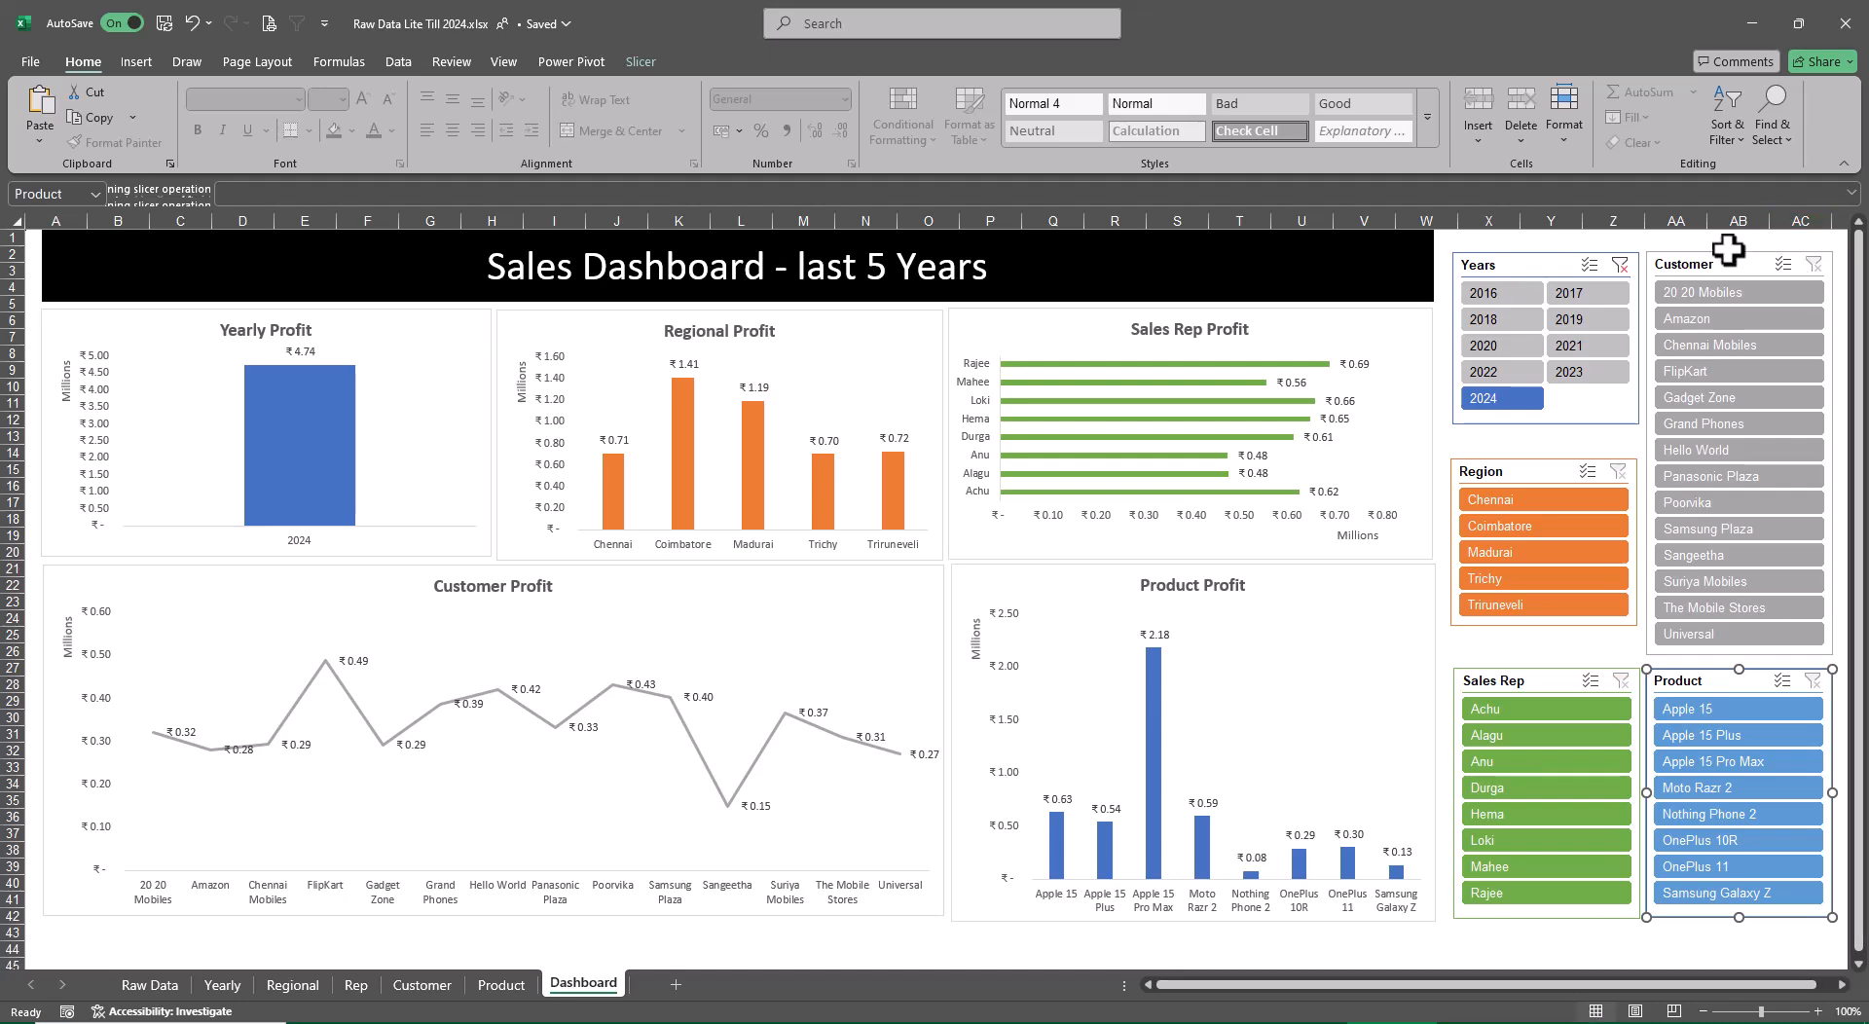
left_click(1620, 265)
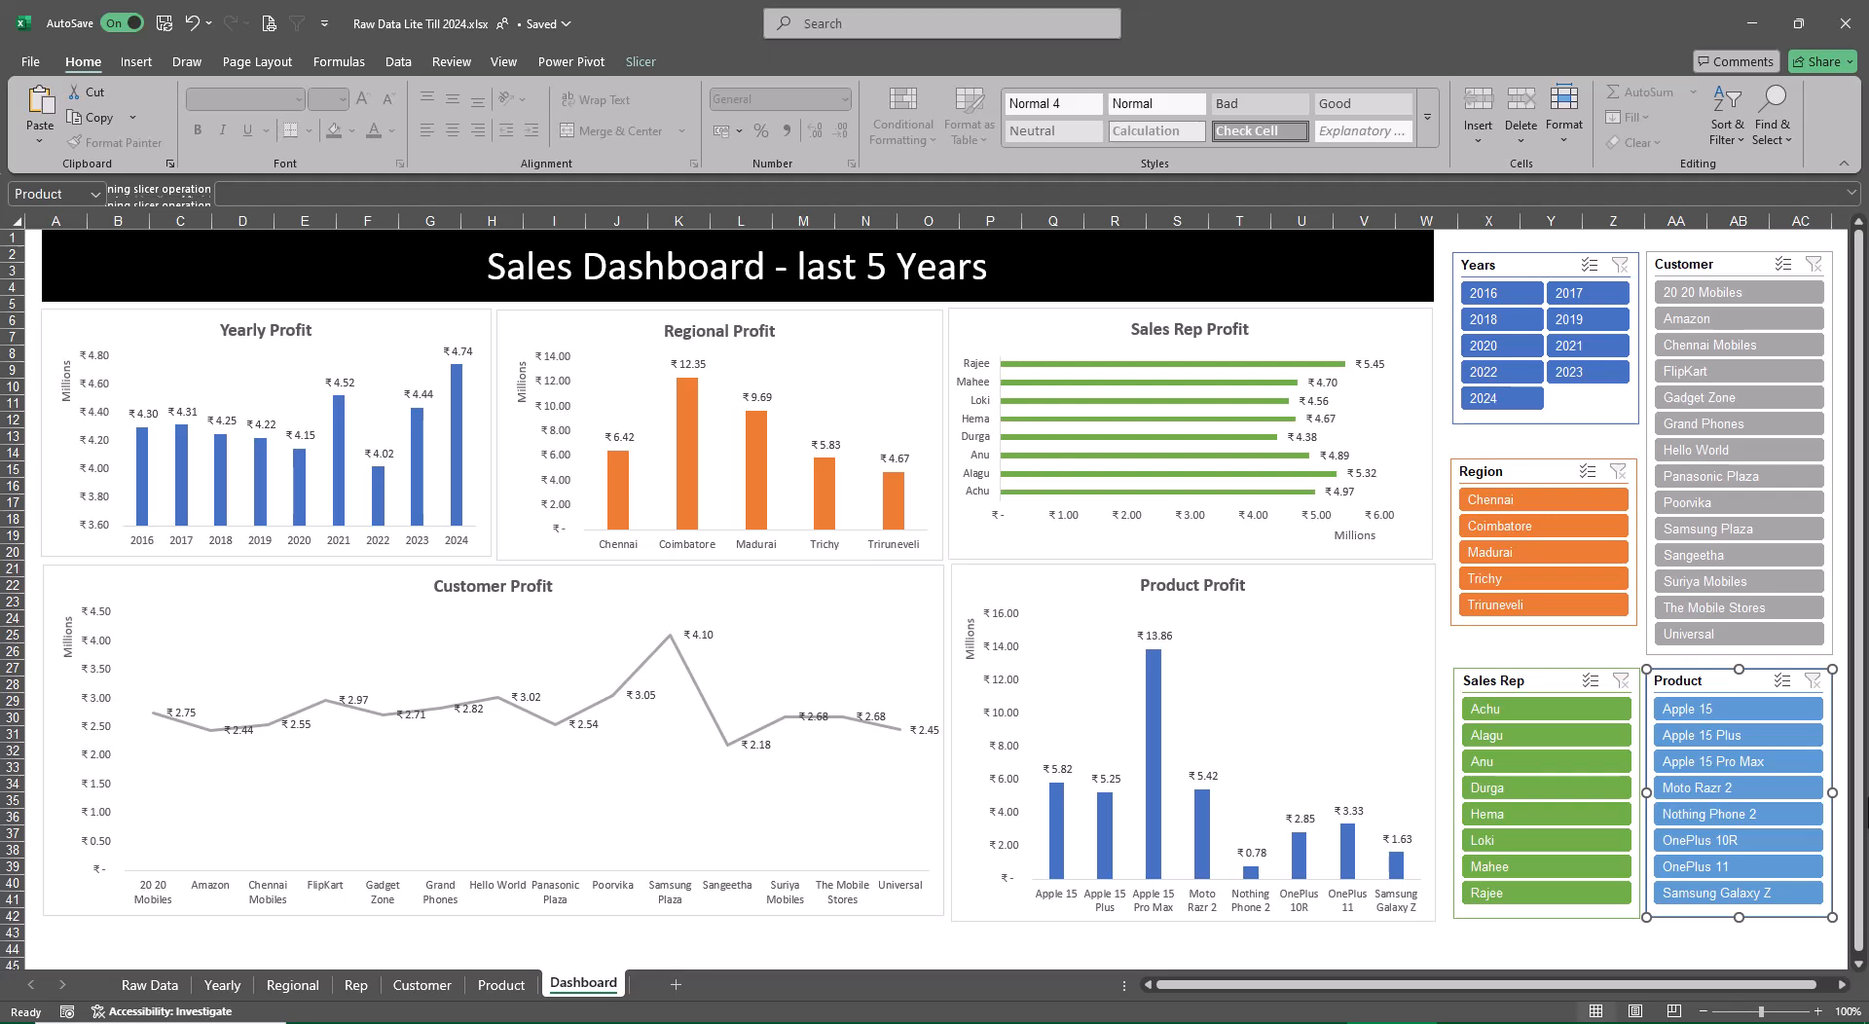
left_click(1571, 376)
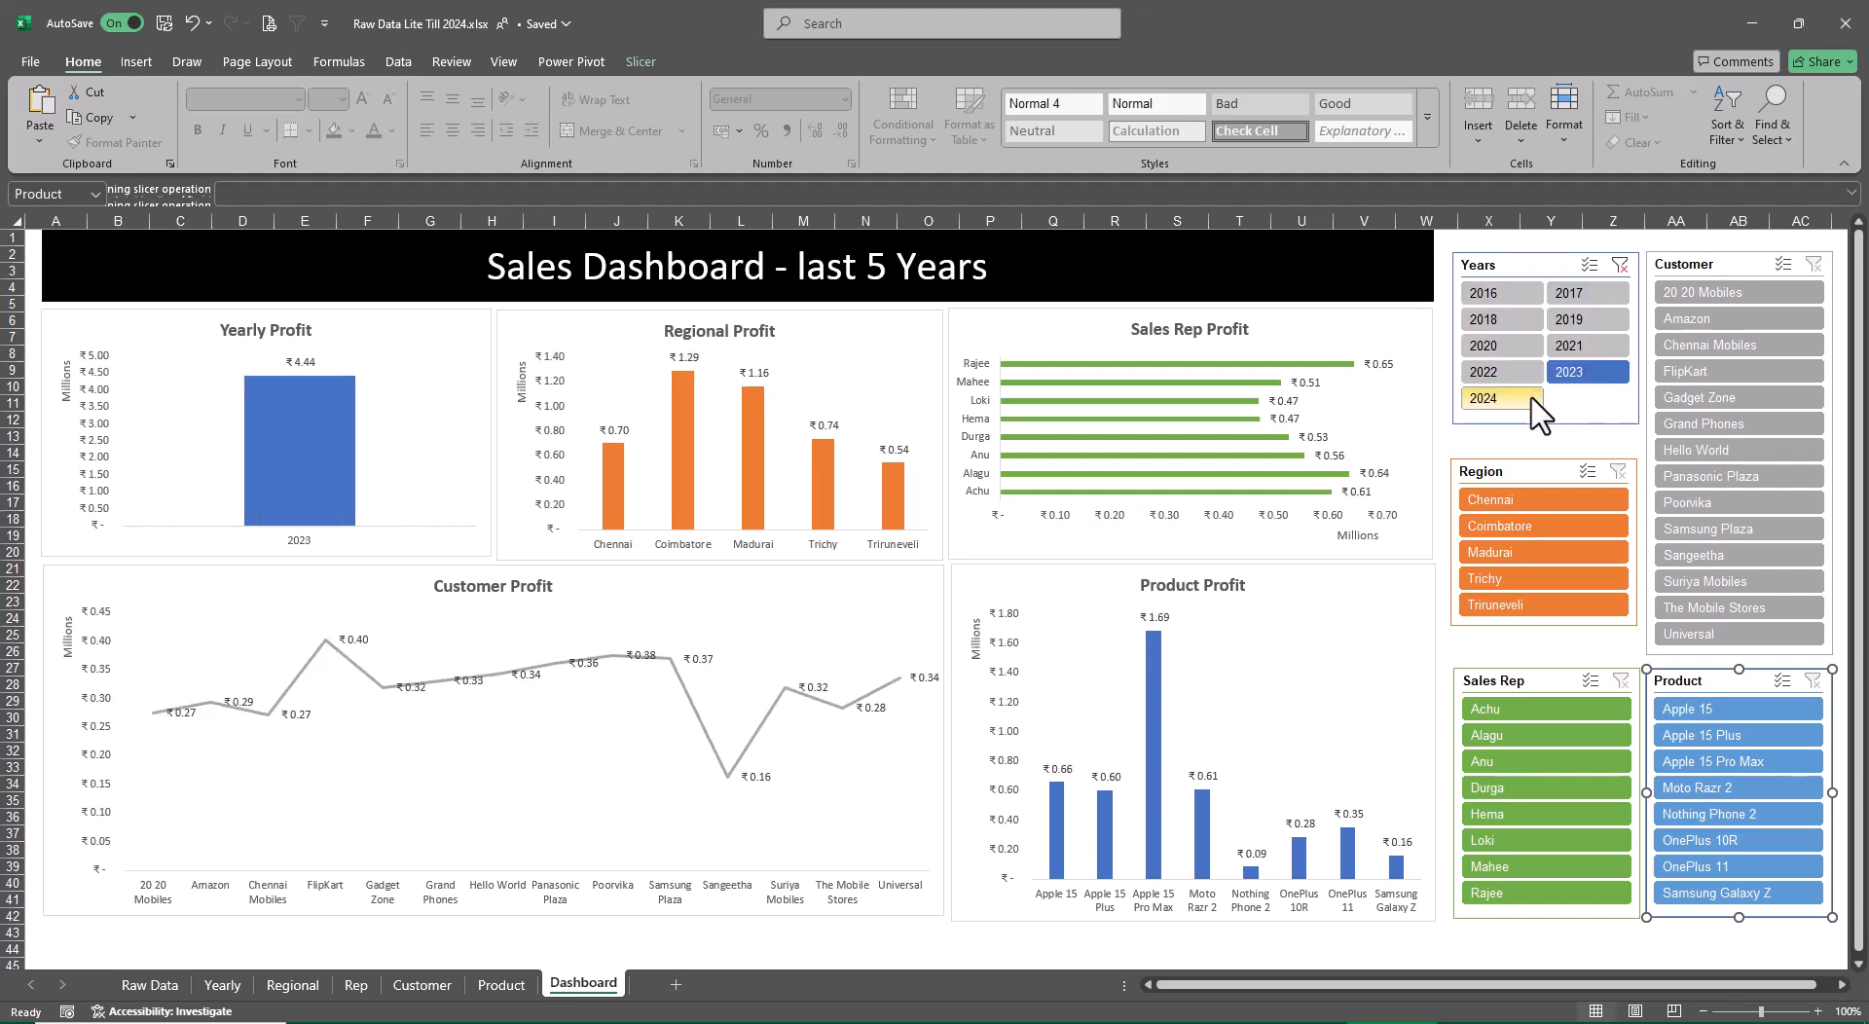
left_click(1500, 401, "ctrl")
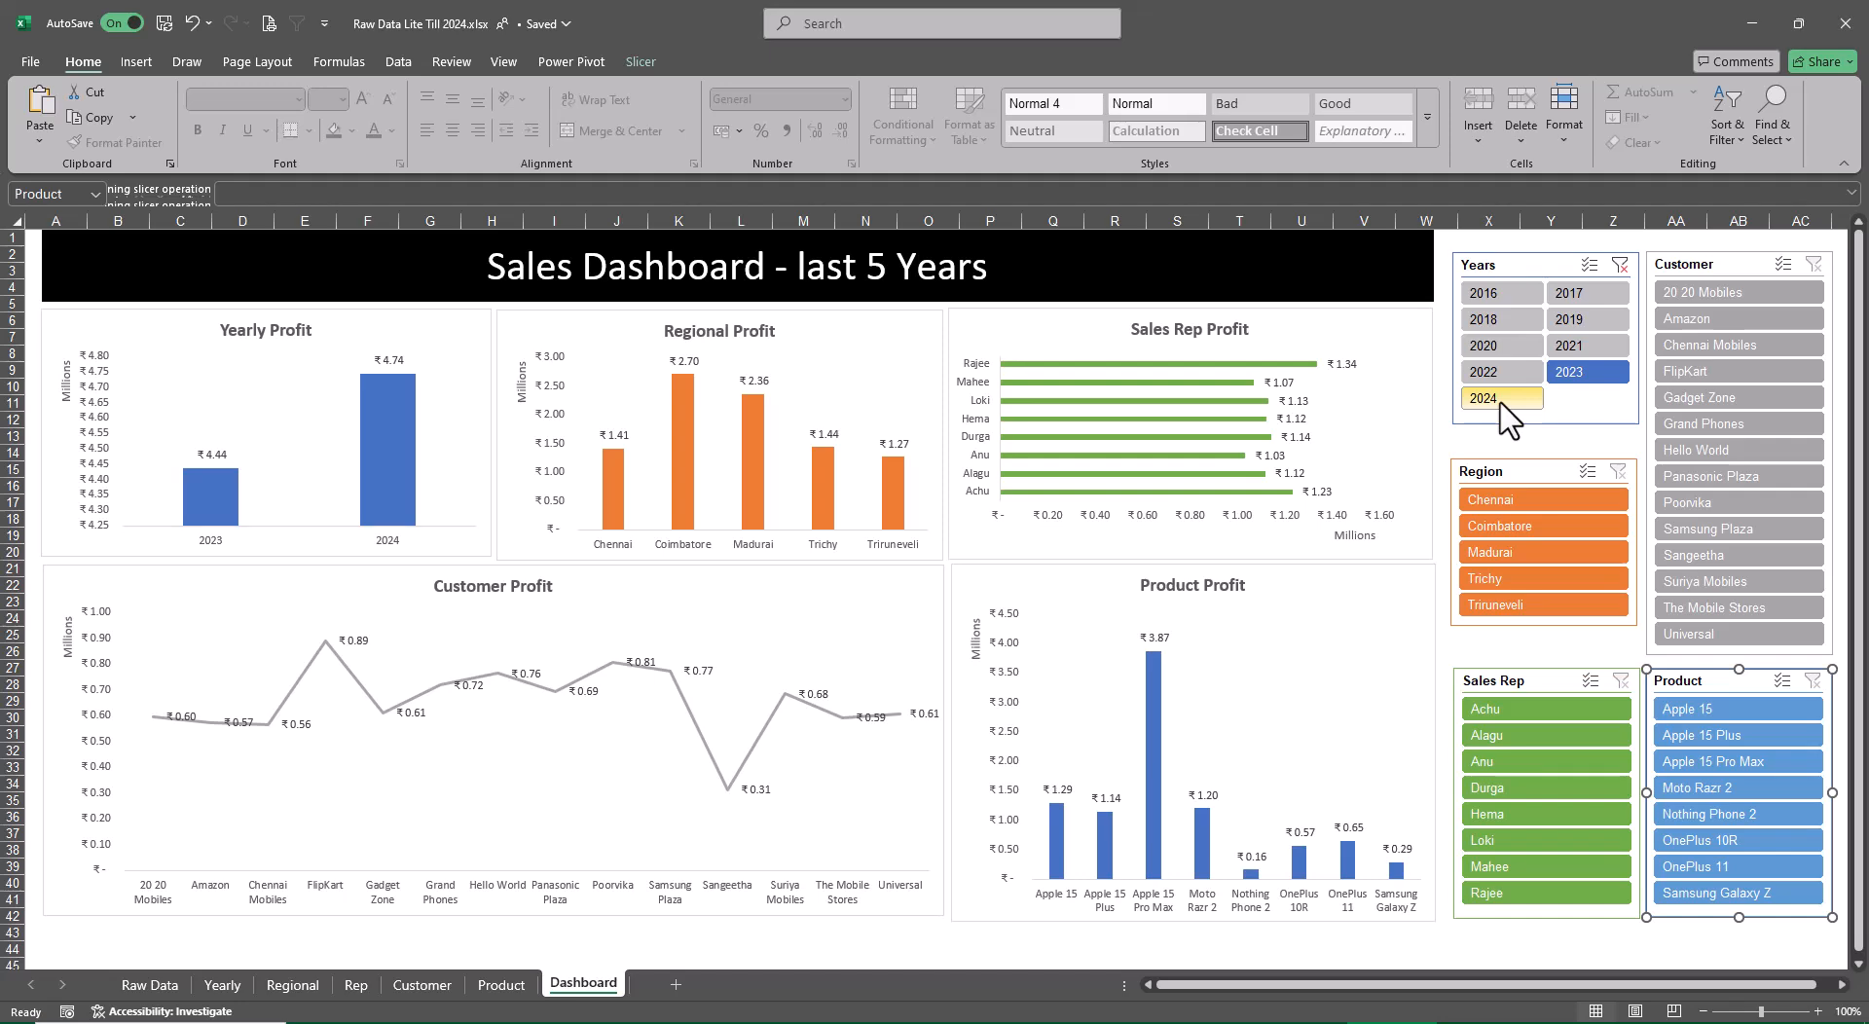
Switch to the course topics workbook and review its What's UP Nxt, Content and Ribbons sheets
key("alt+Tab")
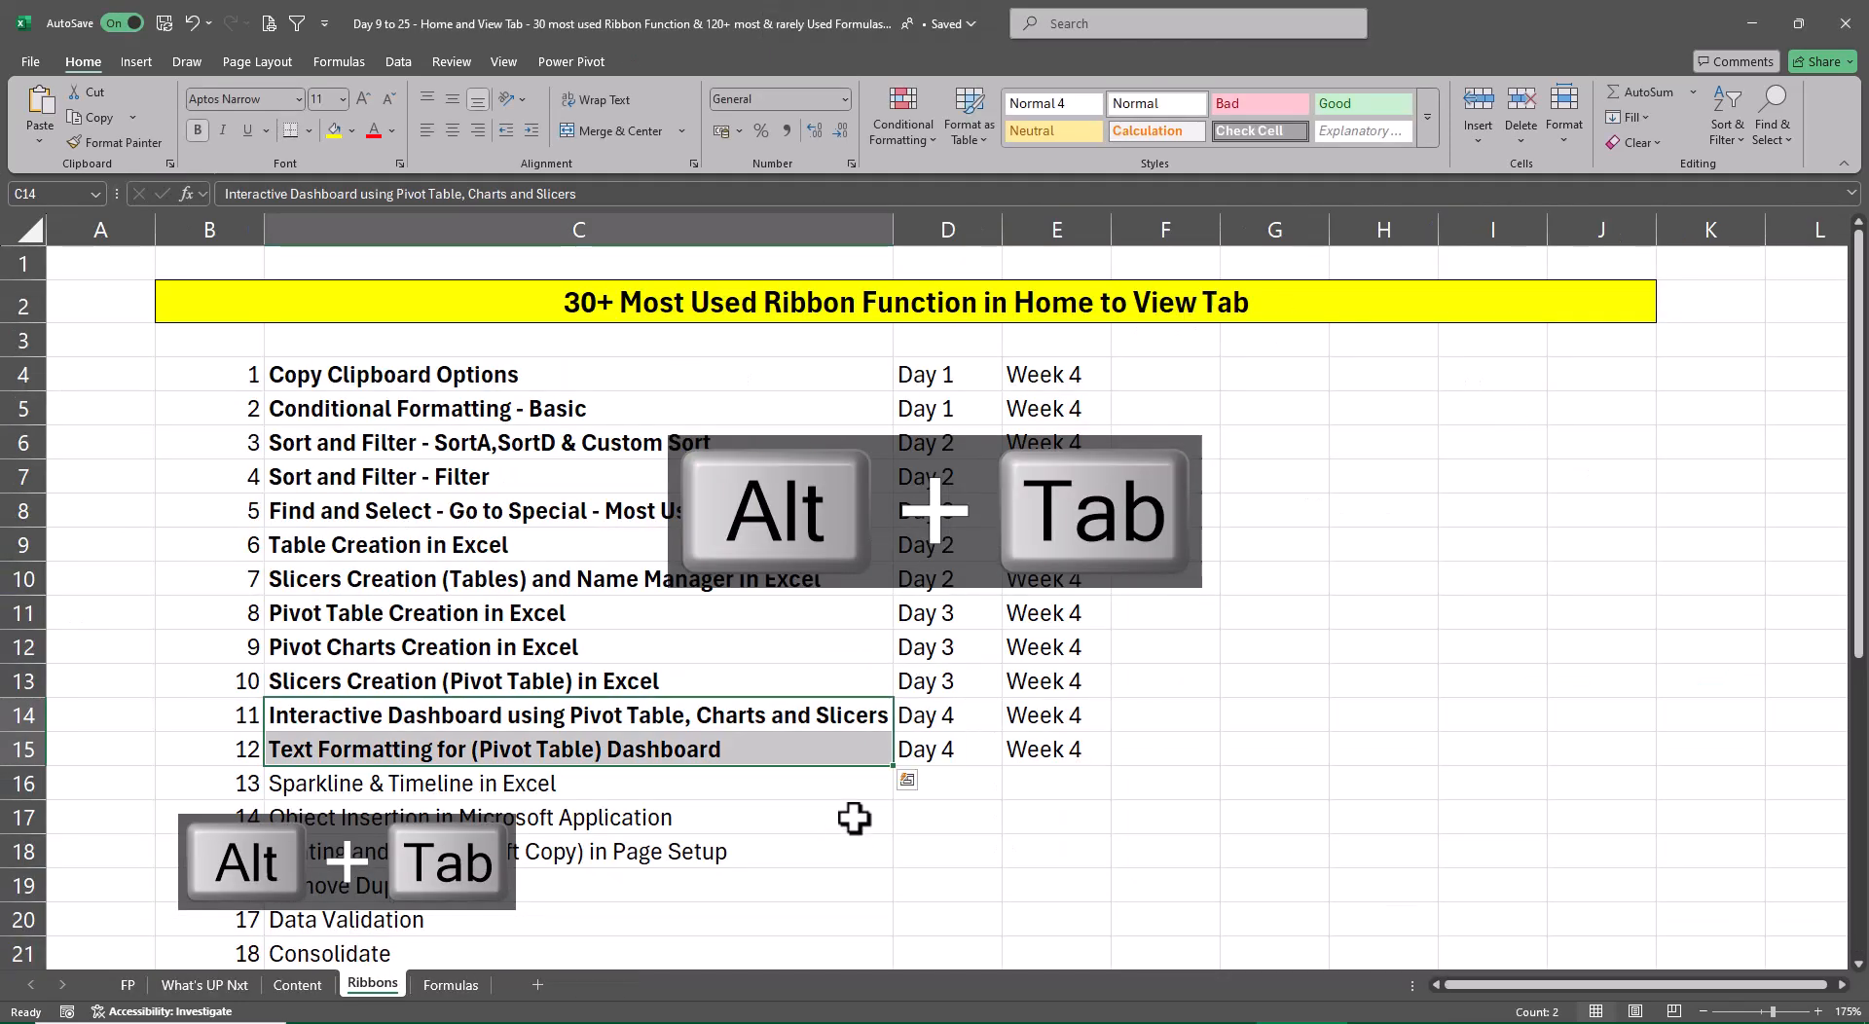
left_click(237, 984)
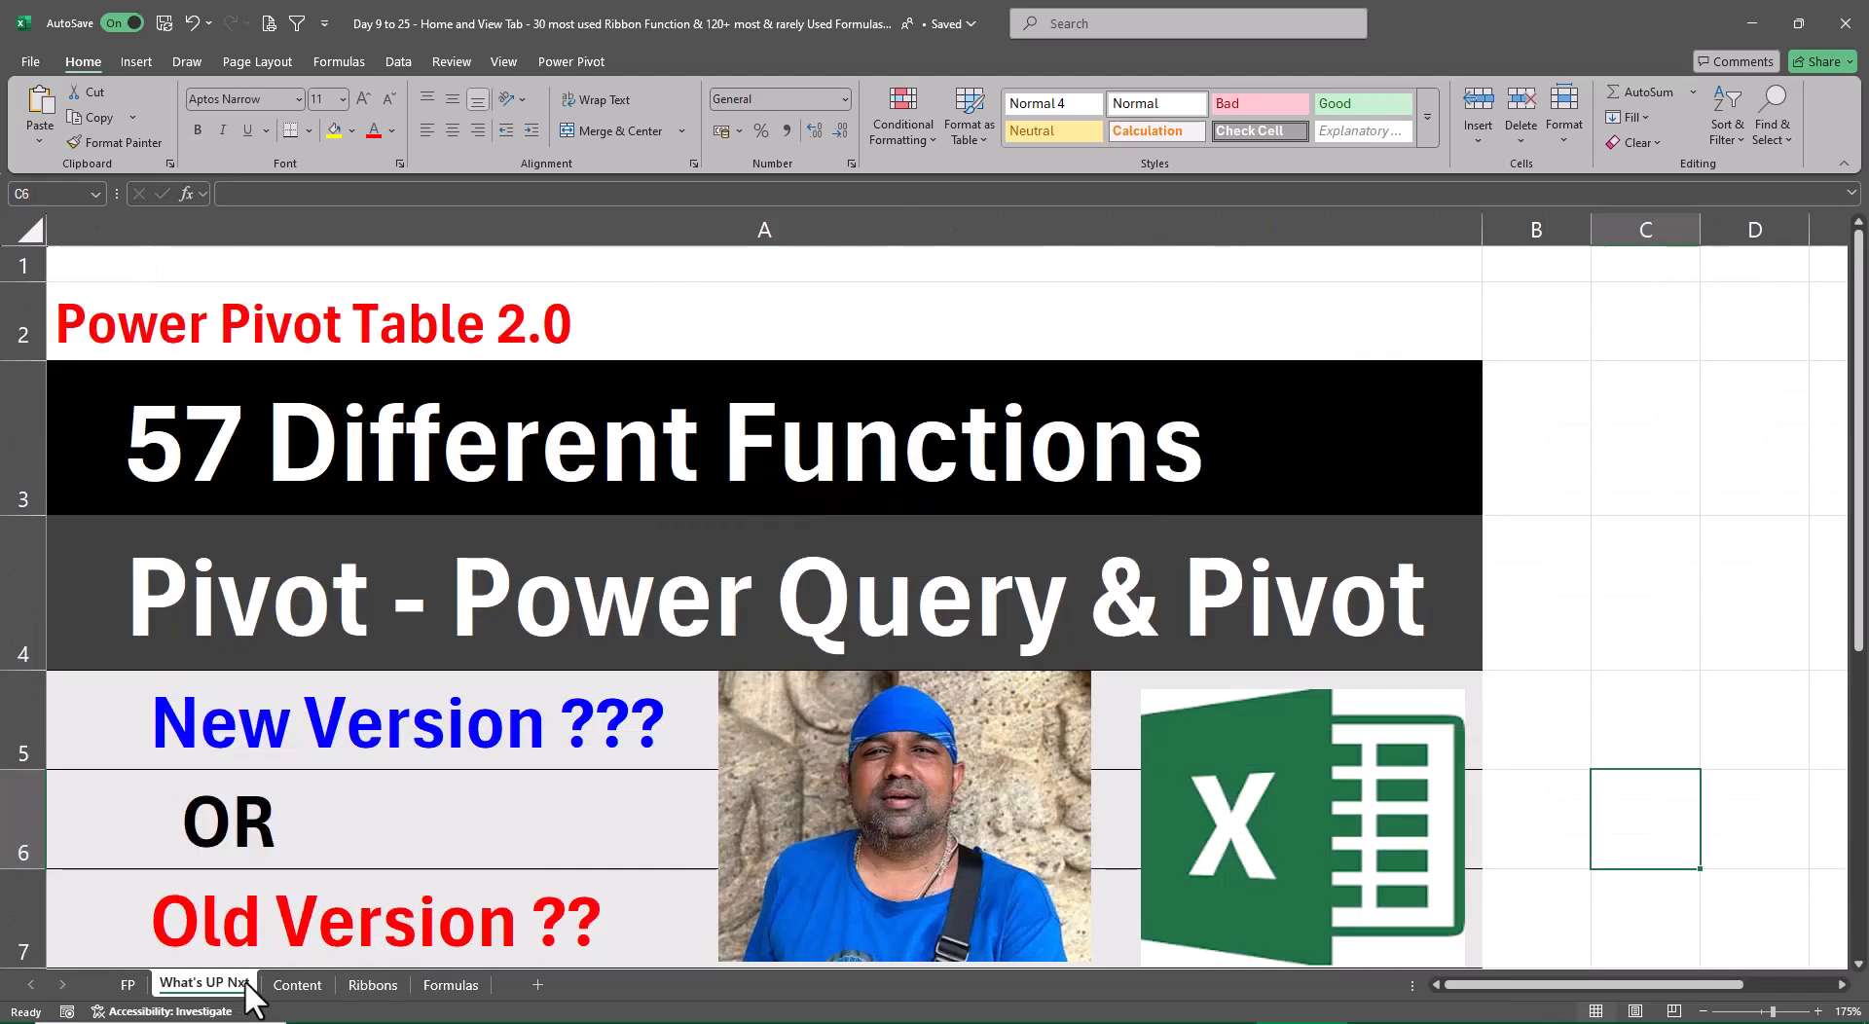
left_click(289, 989)
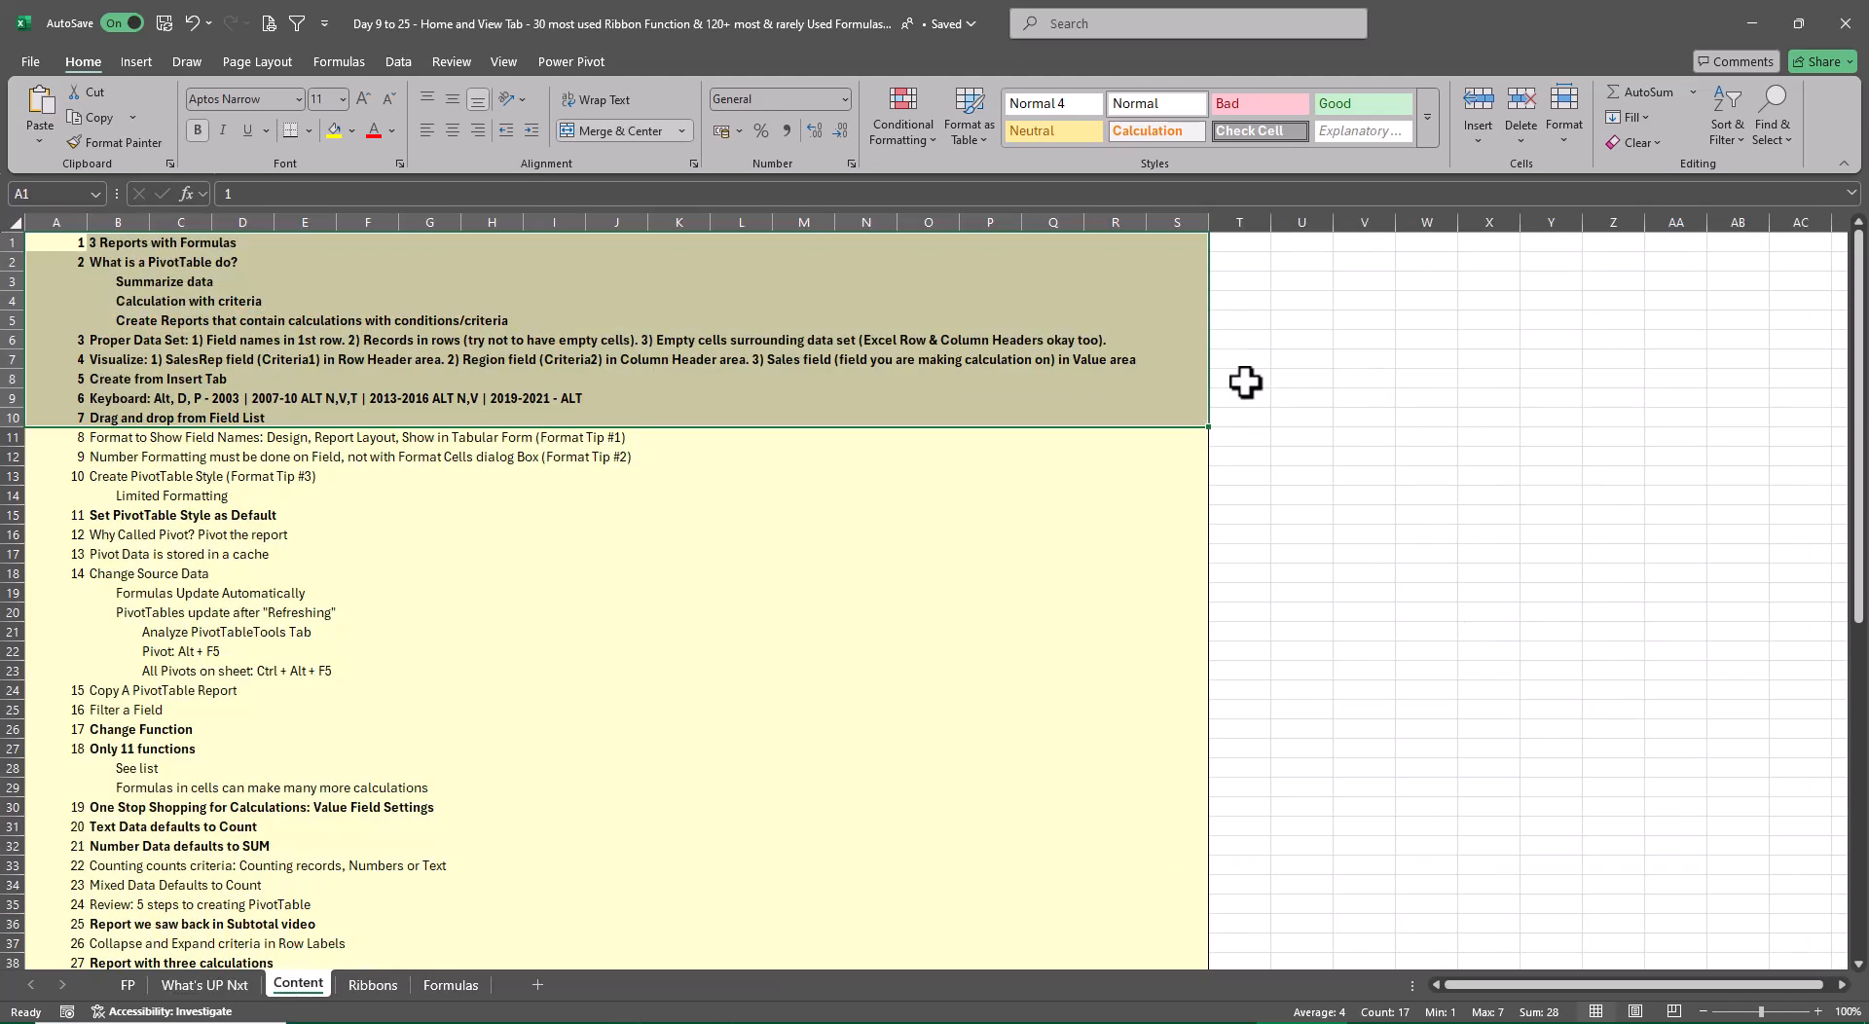
left_click(1340, 557)
scroll(1136, 637, "down", 13)
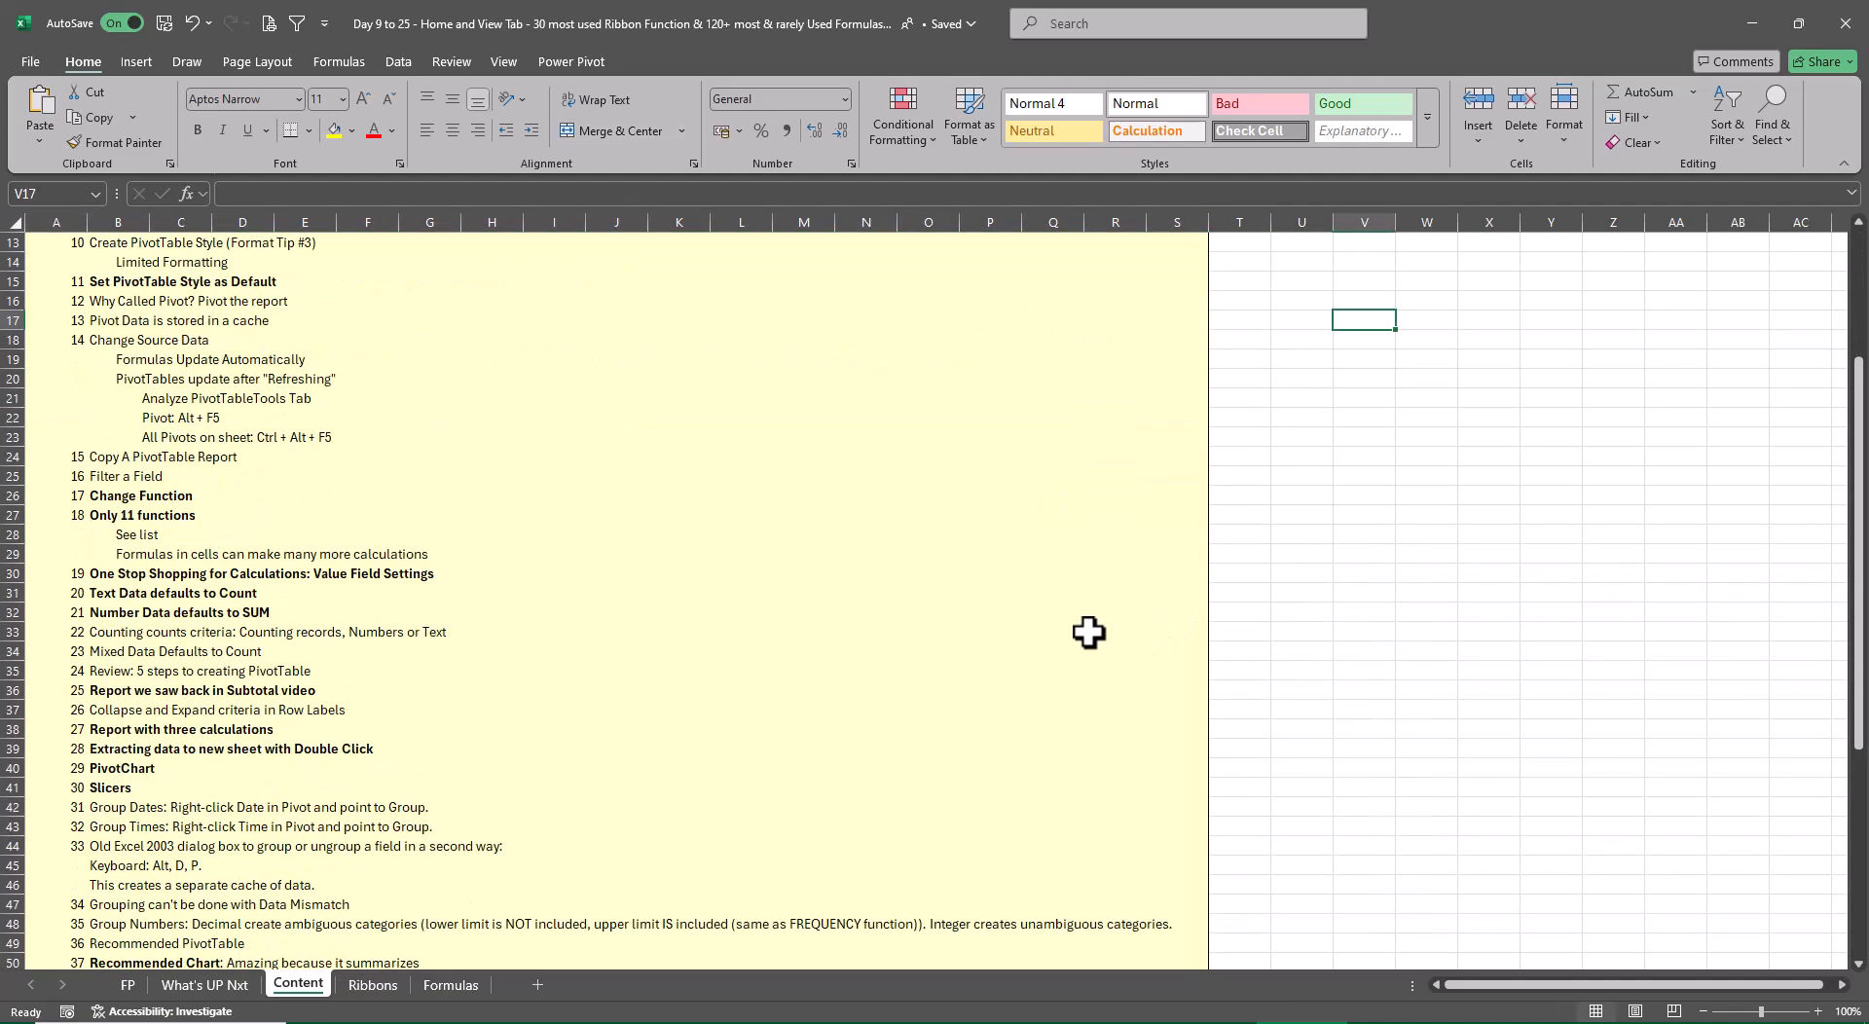
scroll(1091, 634, "up", 13)
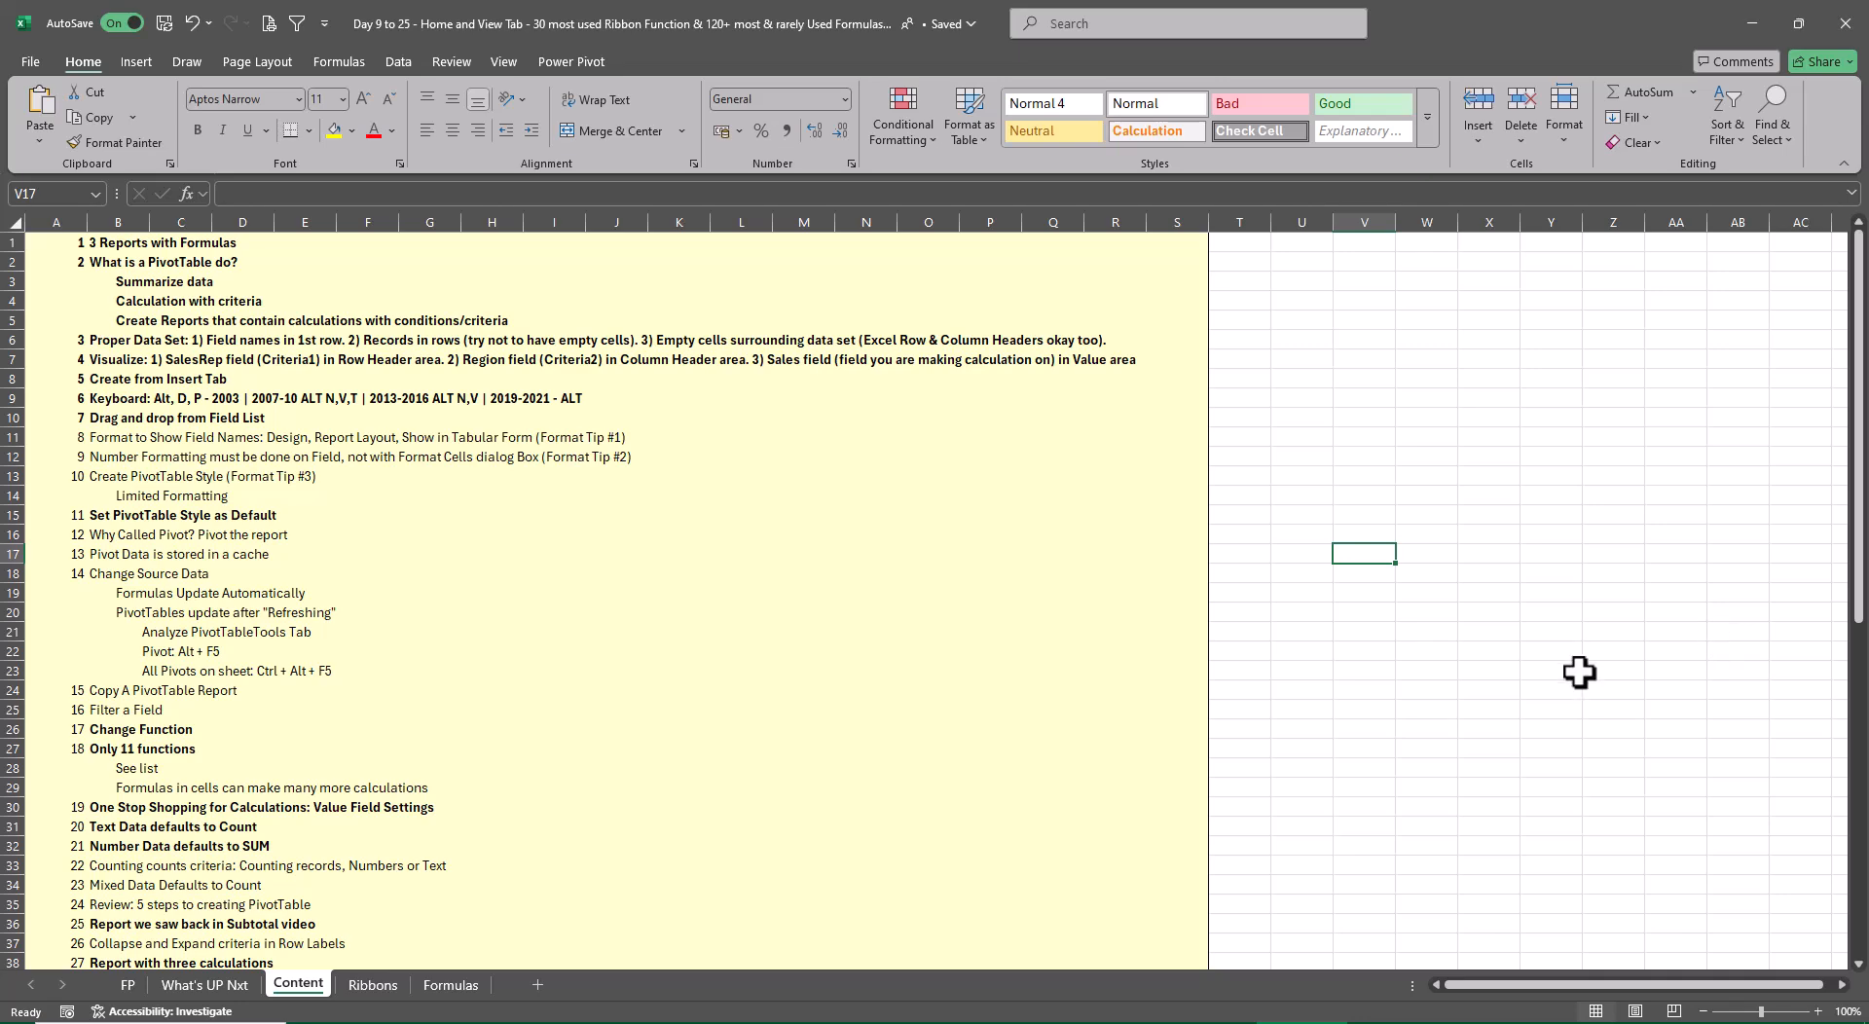
left_click(373, 985)
left_click(1235, 650)
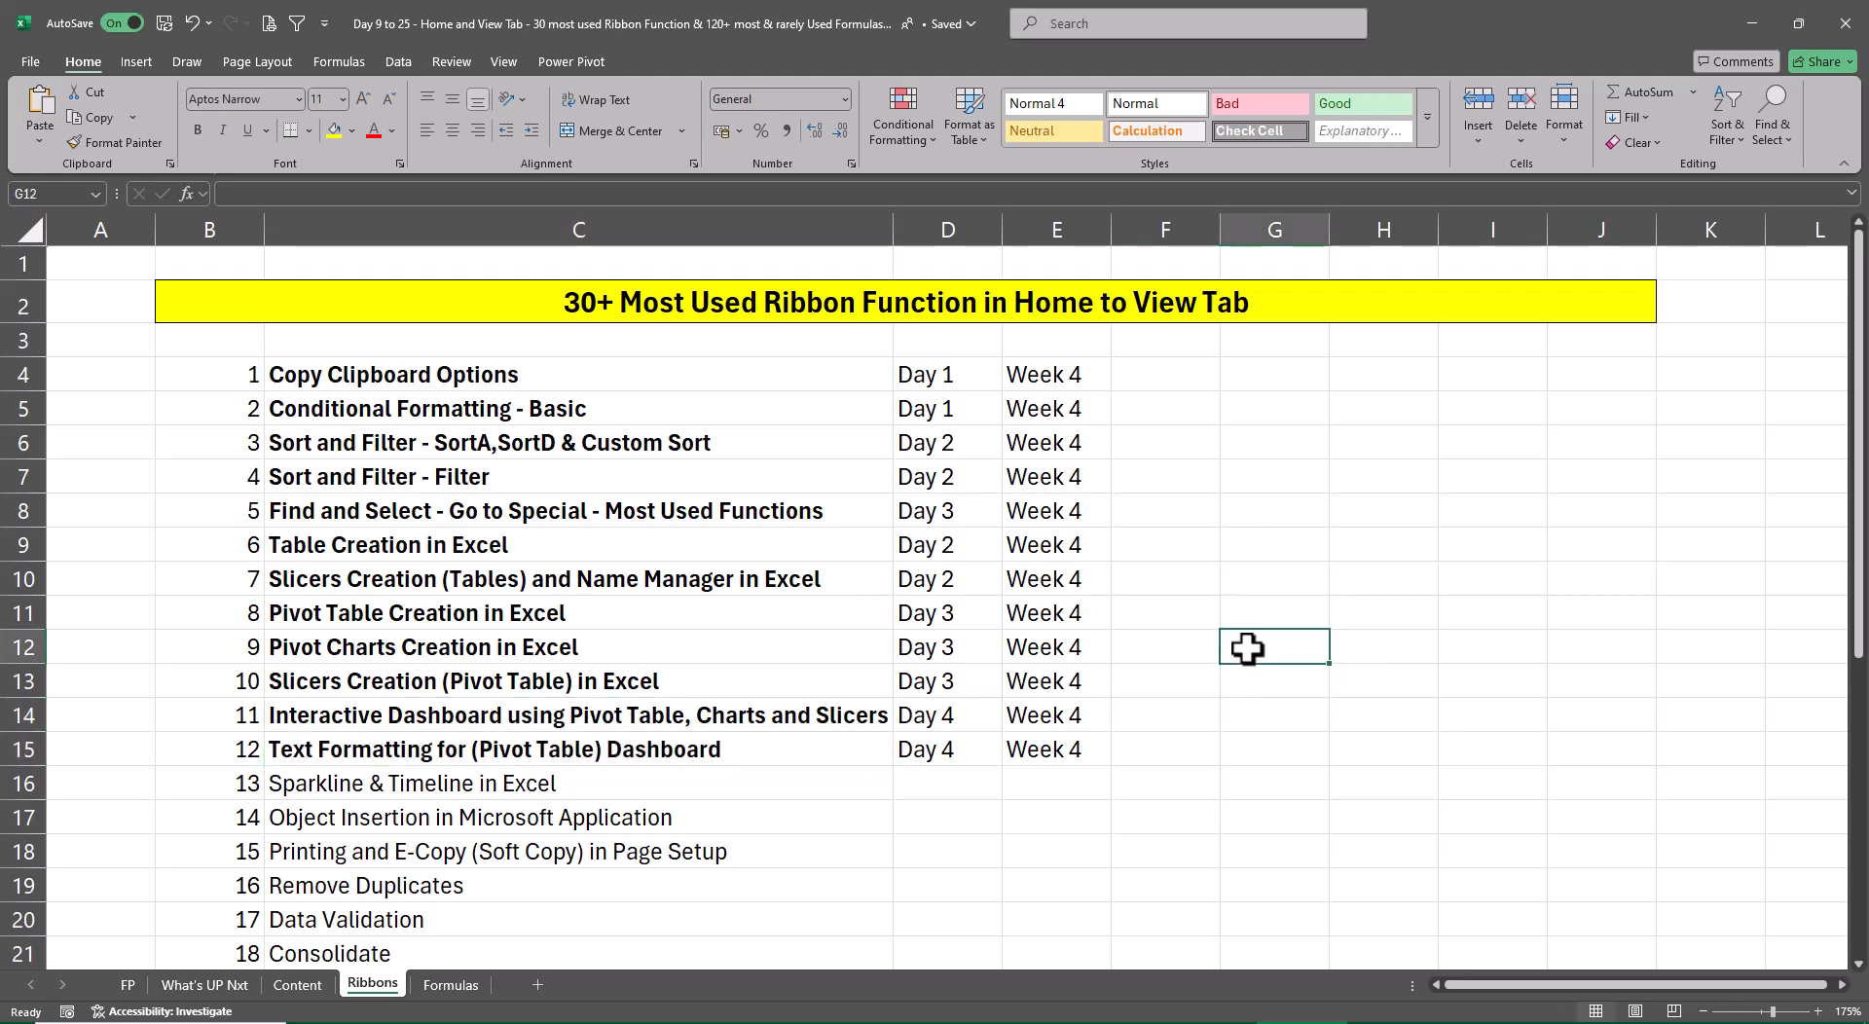
On the Formulas sheet, bold the Sumif through Min(If) entries in C4:F8
left_click(450, 985)
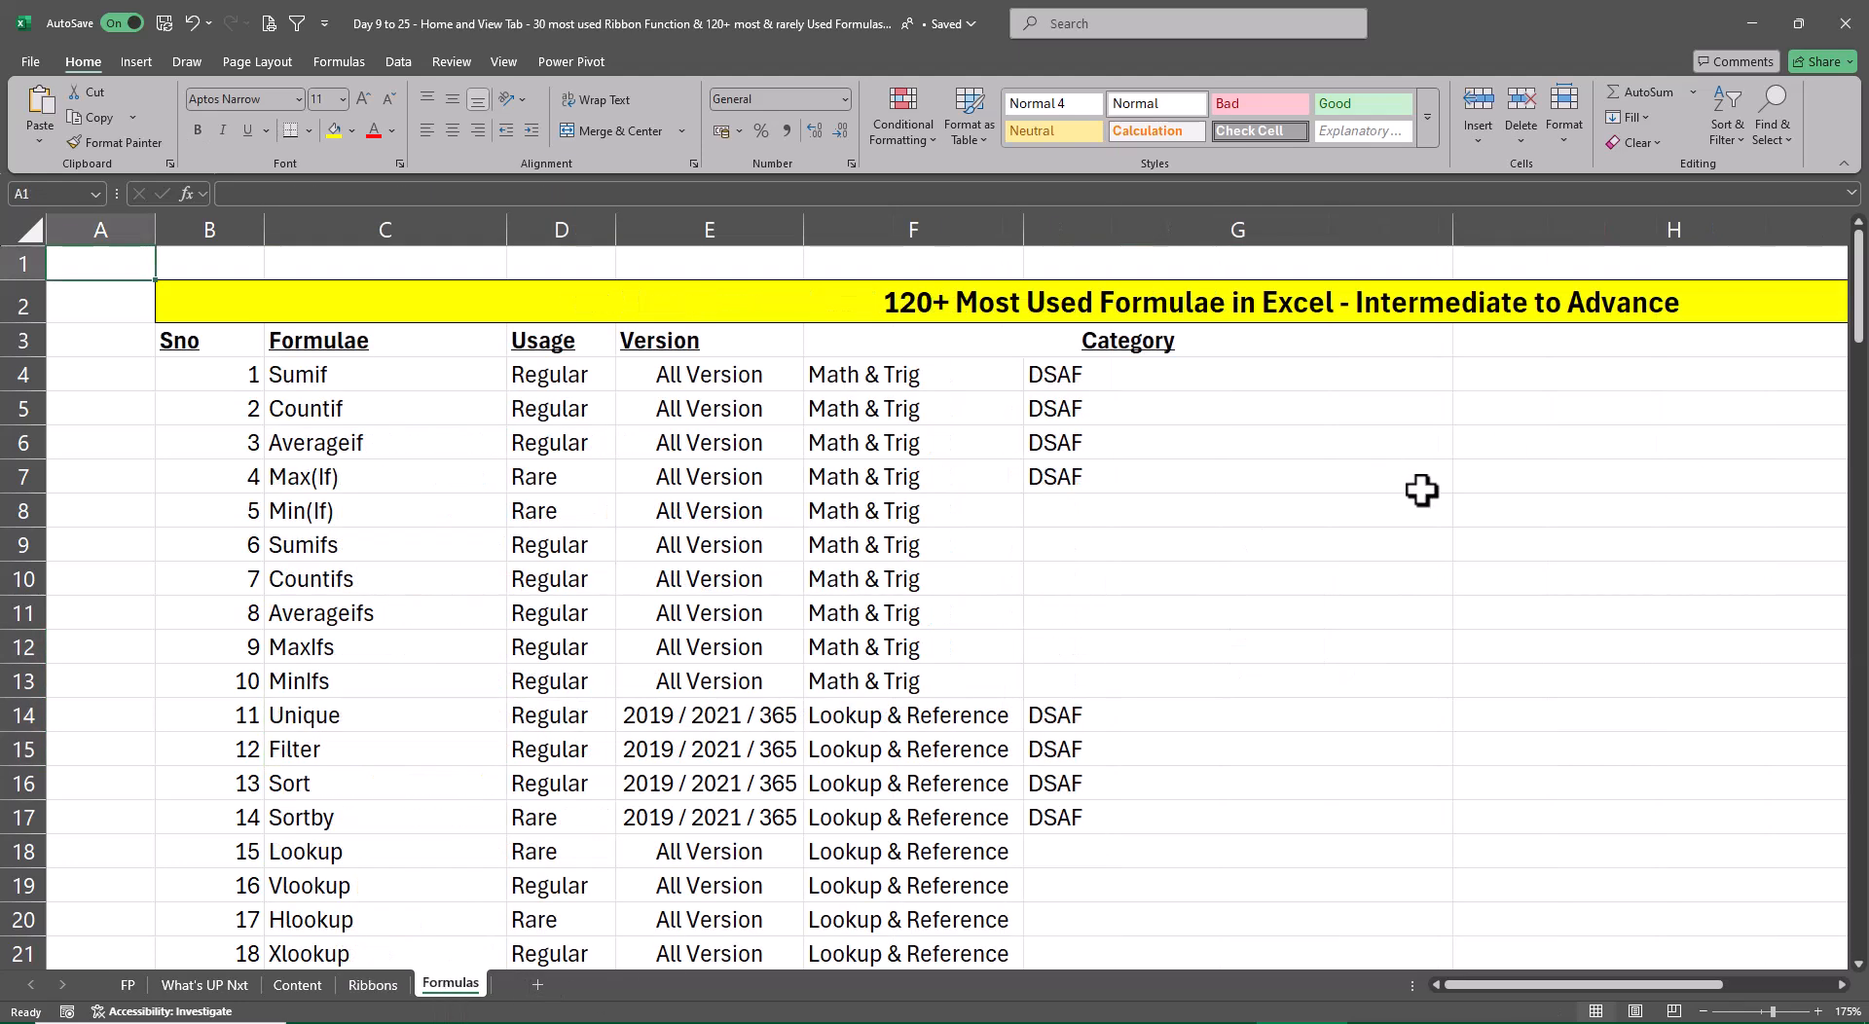
left_click(1358, 485)
left_click_drag(336, 381, 892, 432)
key("ctrl+b")
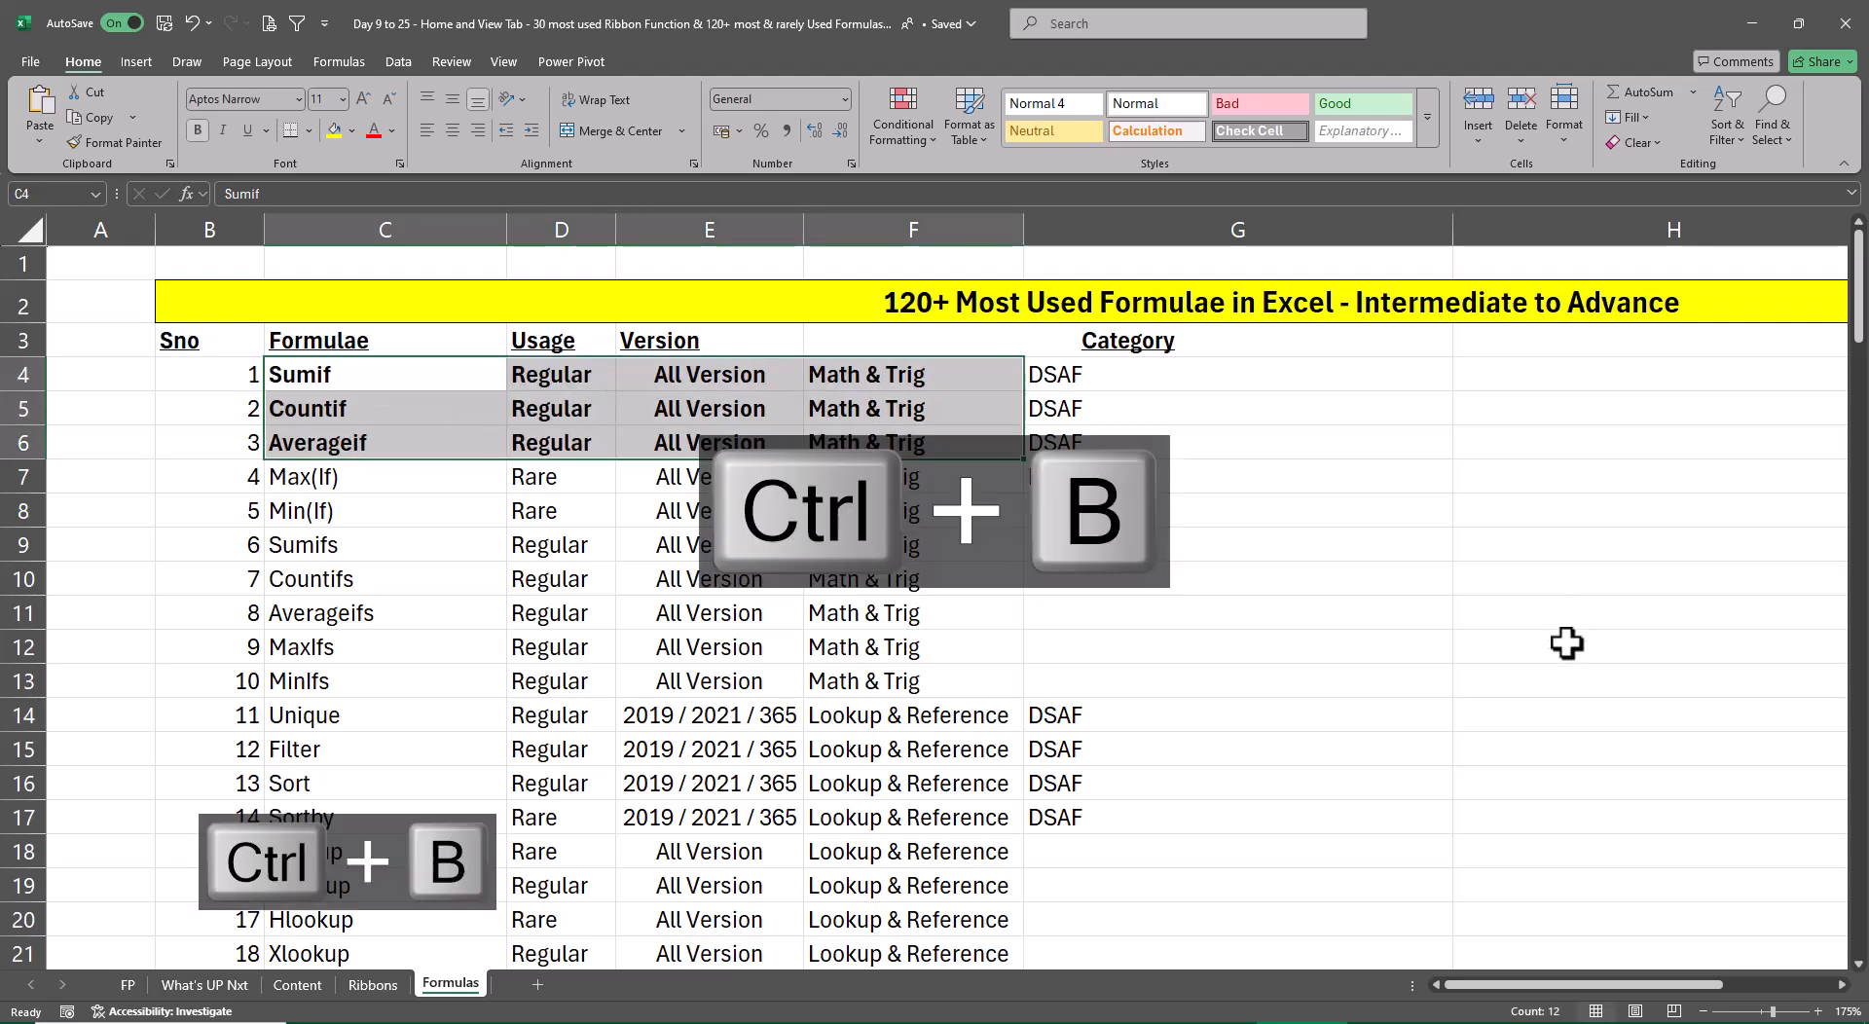
left_click(1563, 575)
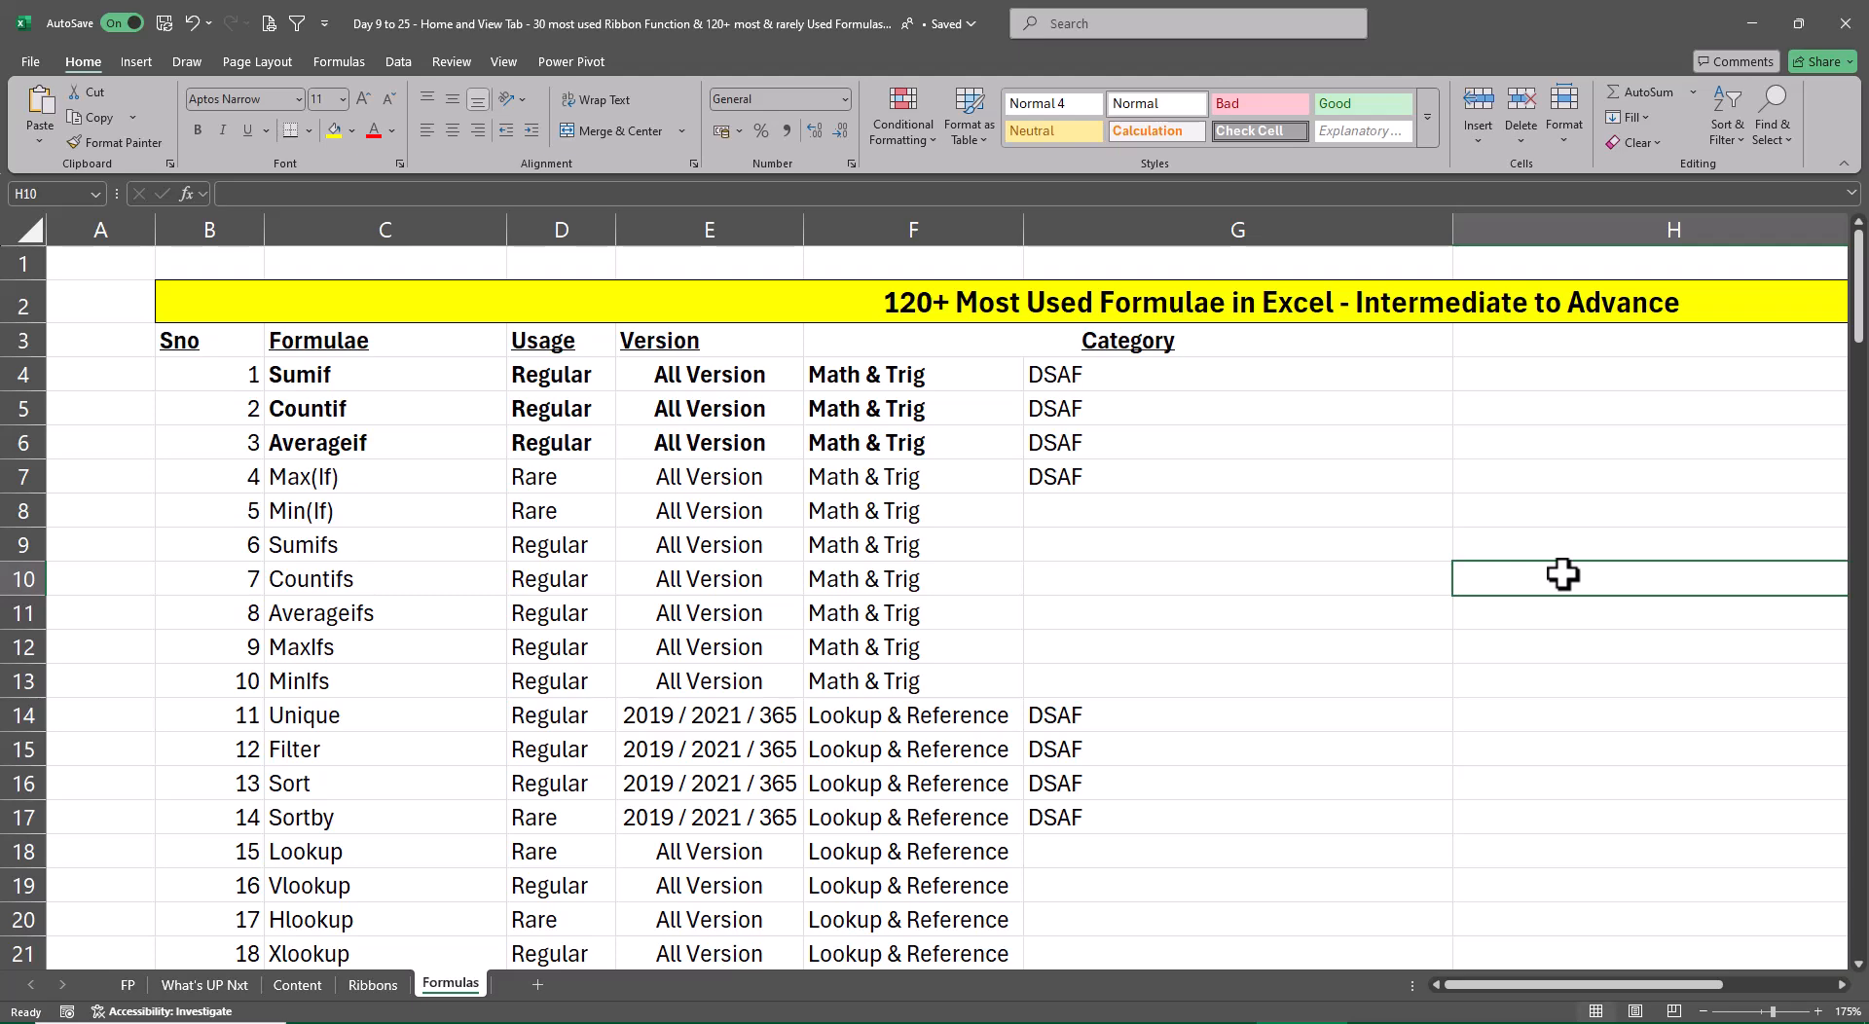
left_click_drag(409, 486, 852, 526)
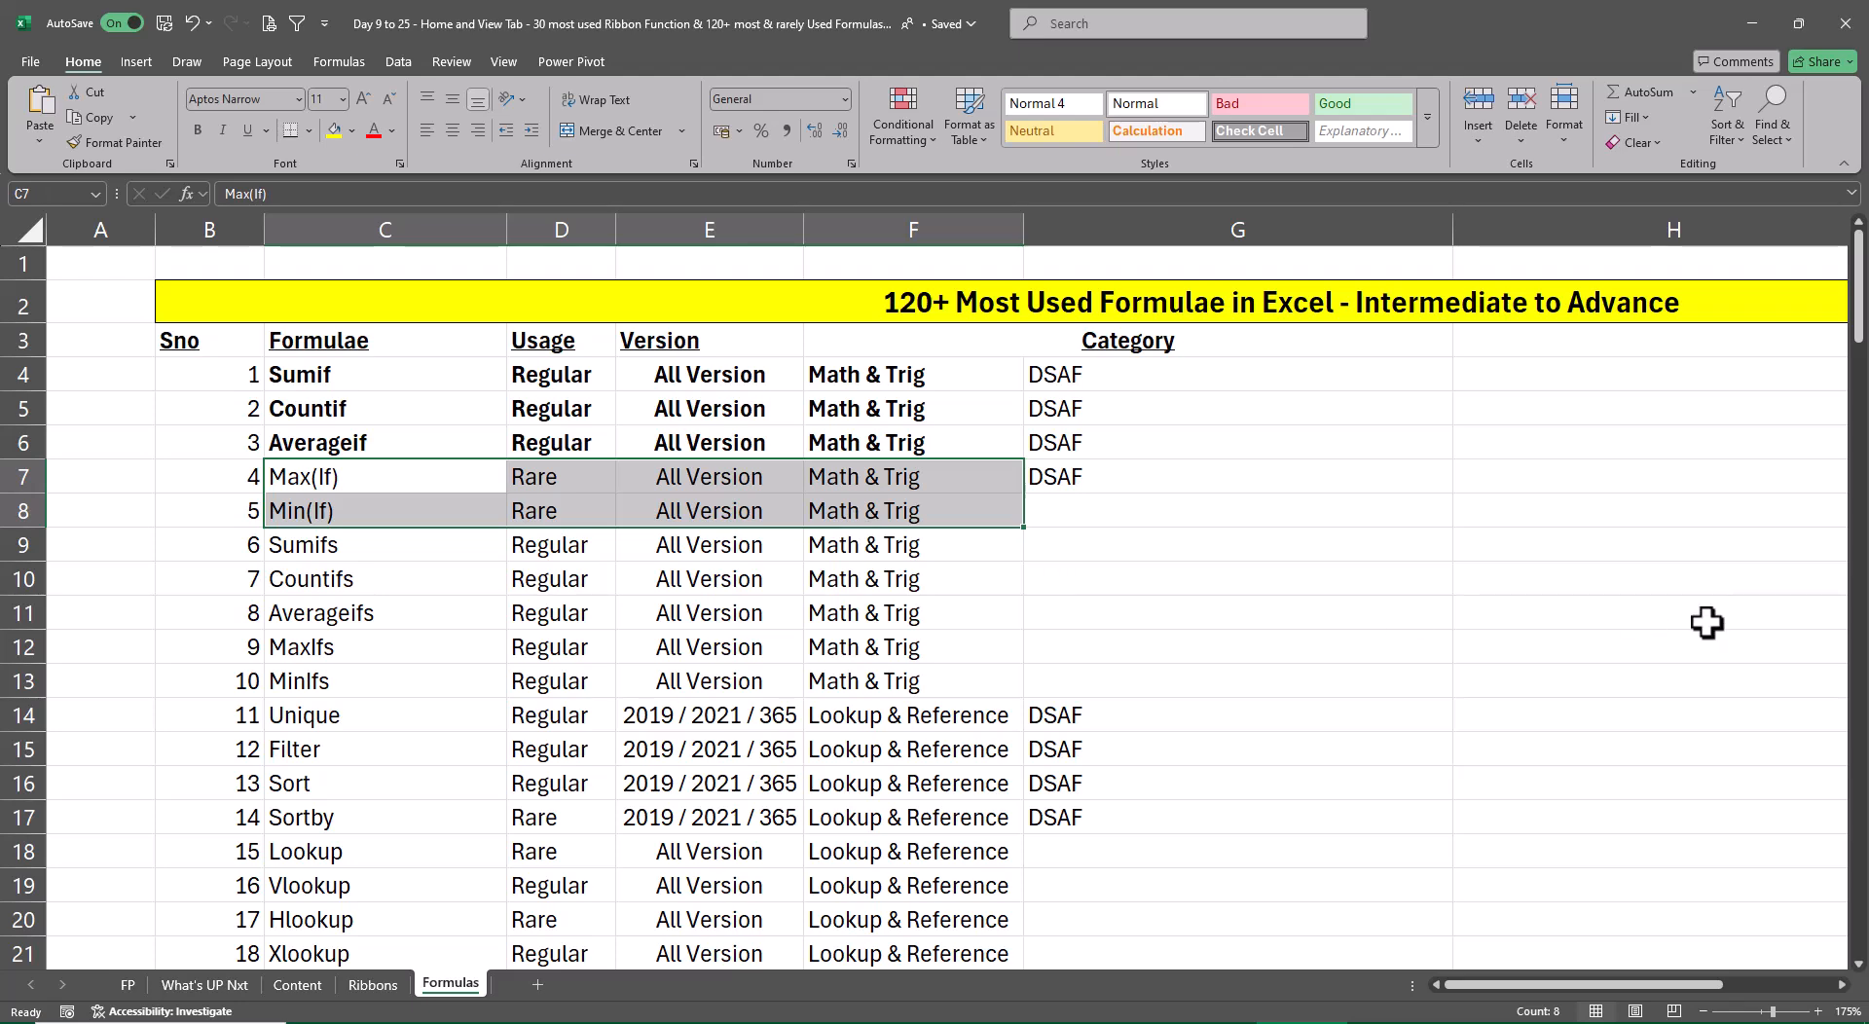
key("ctrl+b")
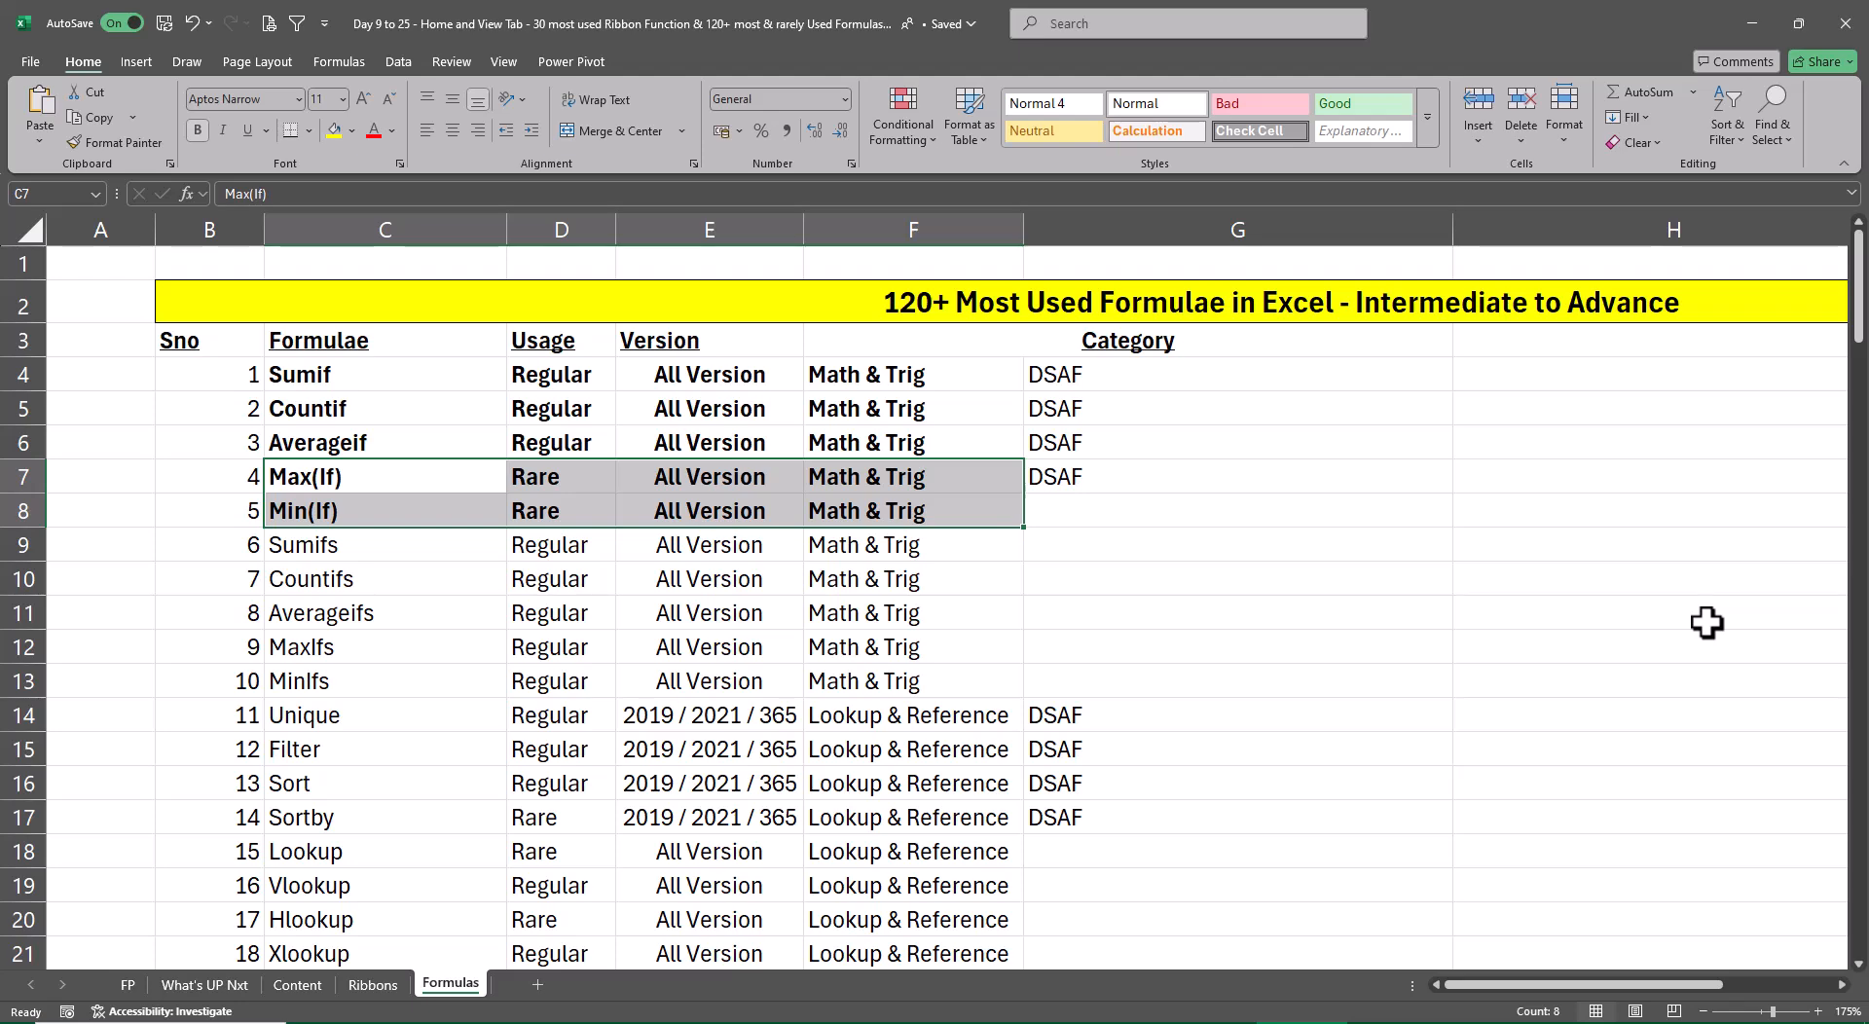
Set the Usage of the MaxIfs and MinIfs formulas to Rare
key("Down")
key("Down")
key("Down")
key("Down")
key("Down")
key("Right")
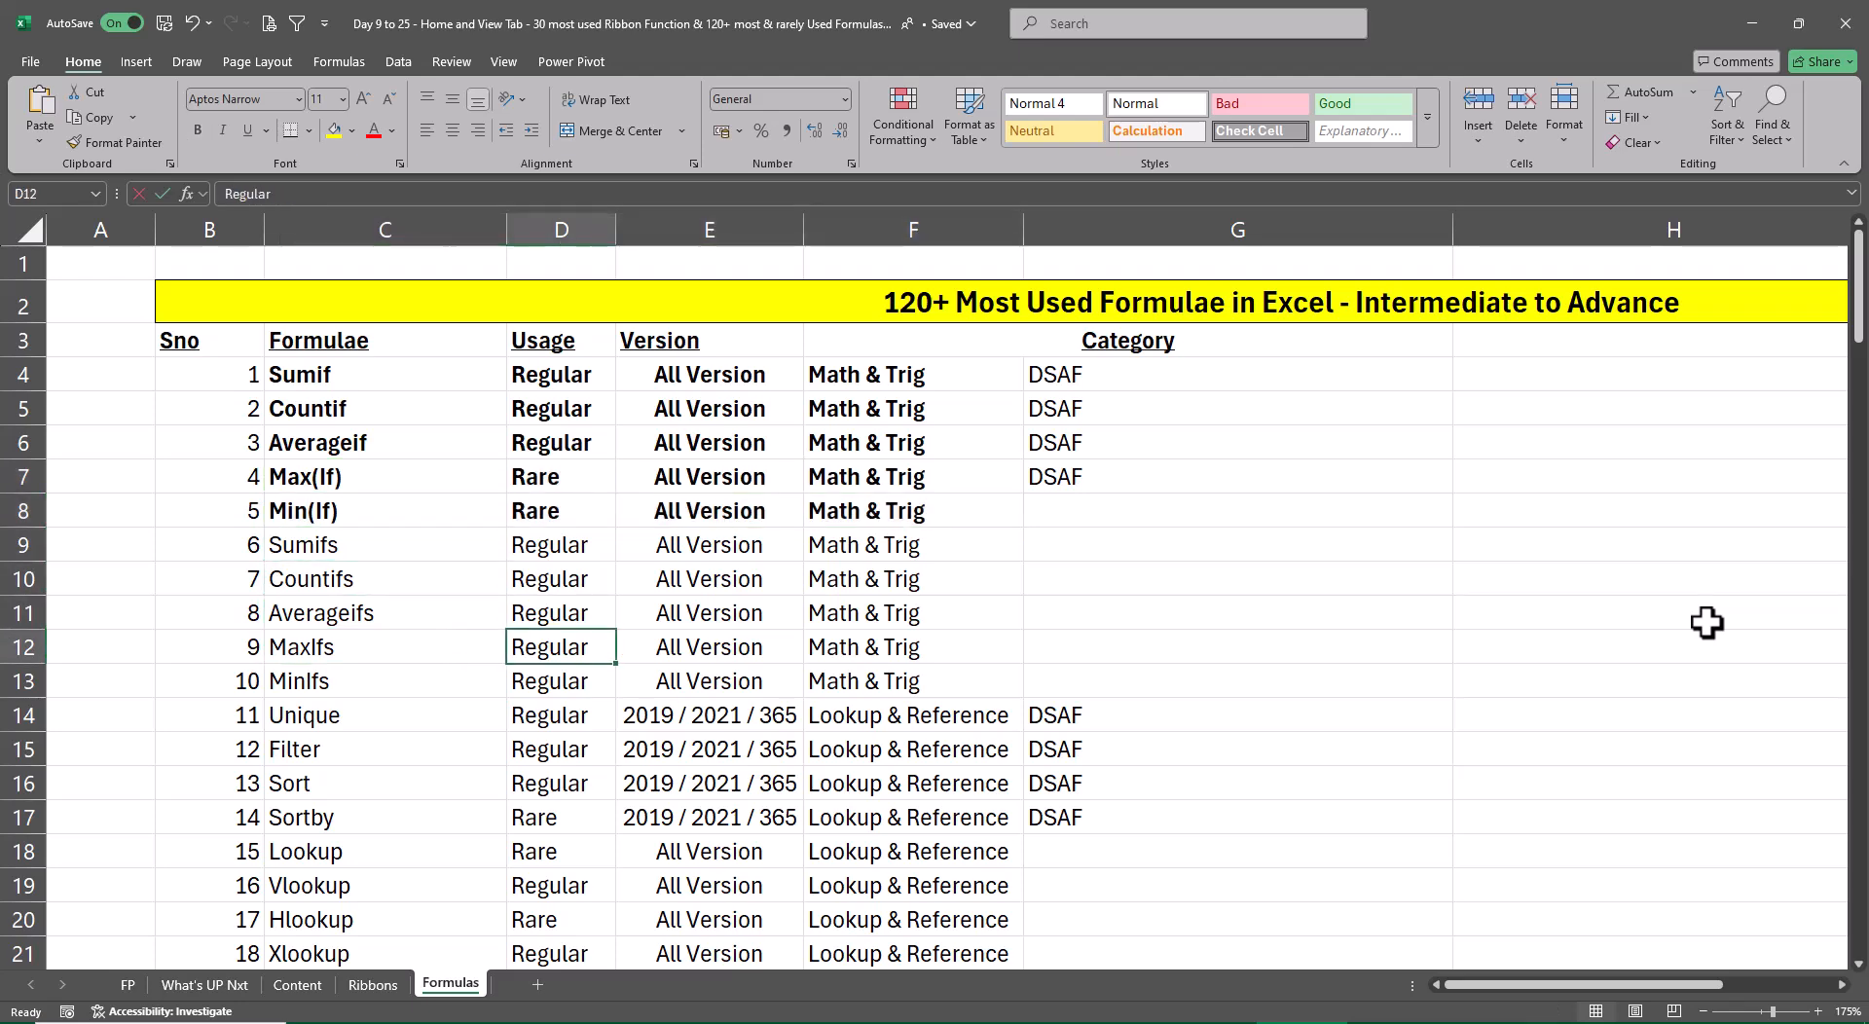
type("Rate")
key("Return")
key("Up")
type("Rare")
key("Return")
key("Up")
key("shift+Down")
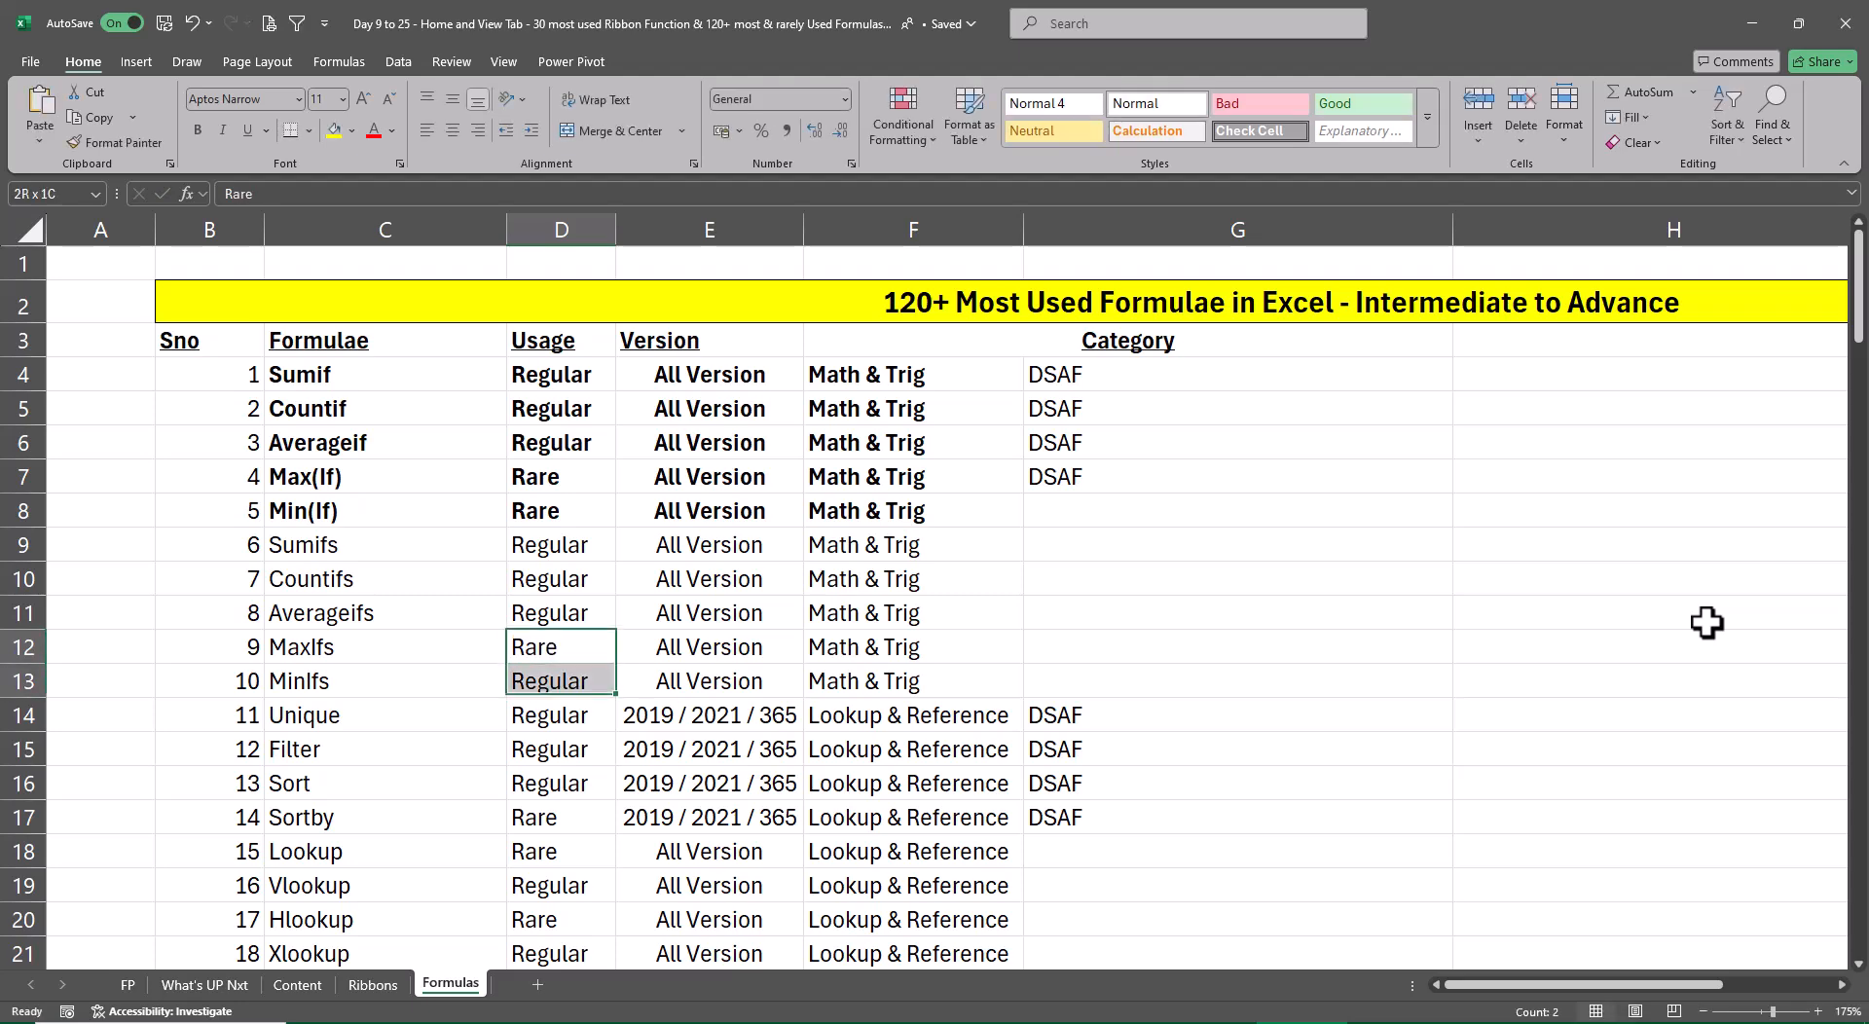
key("ctrl+d")
key("Right")
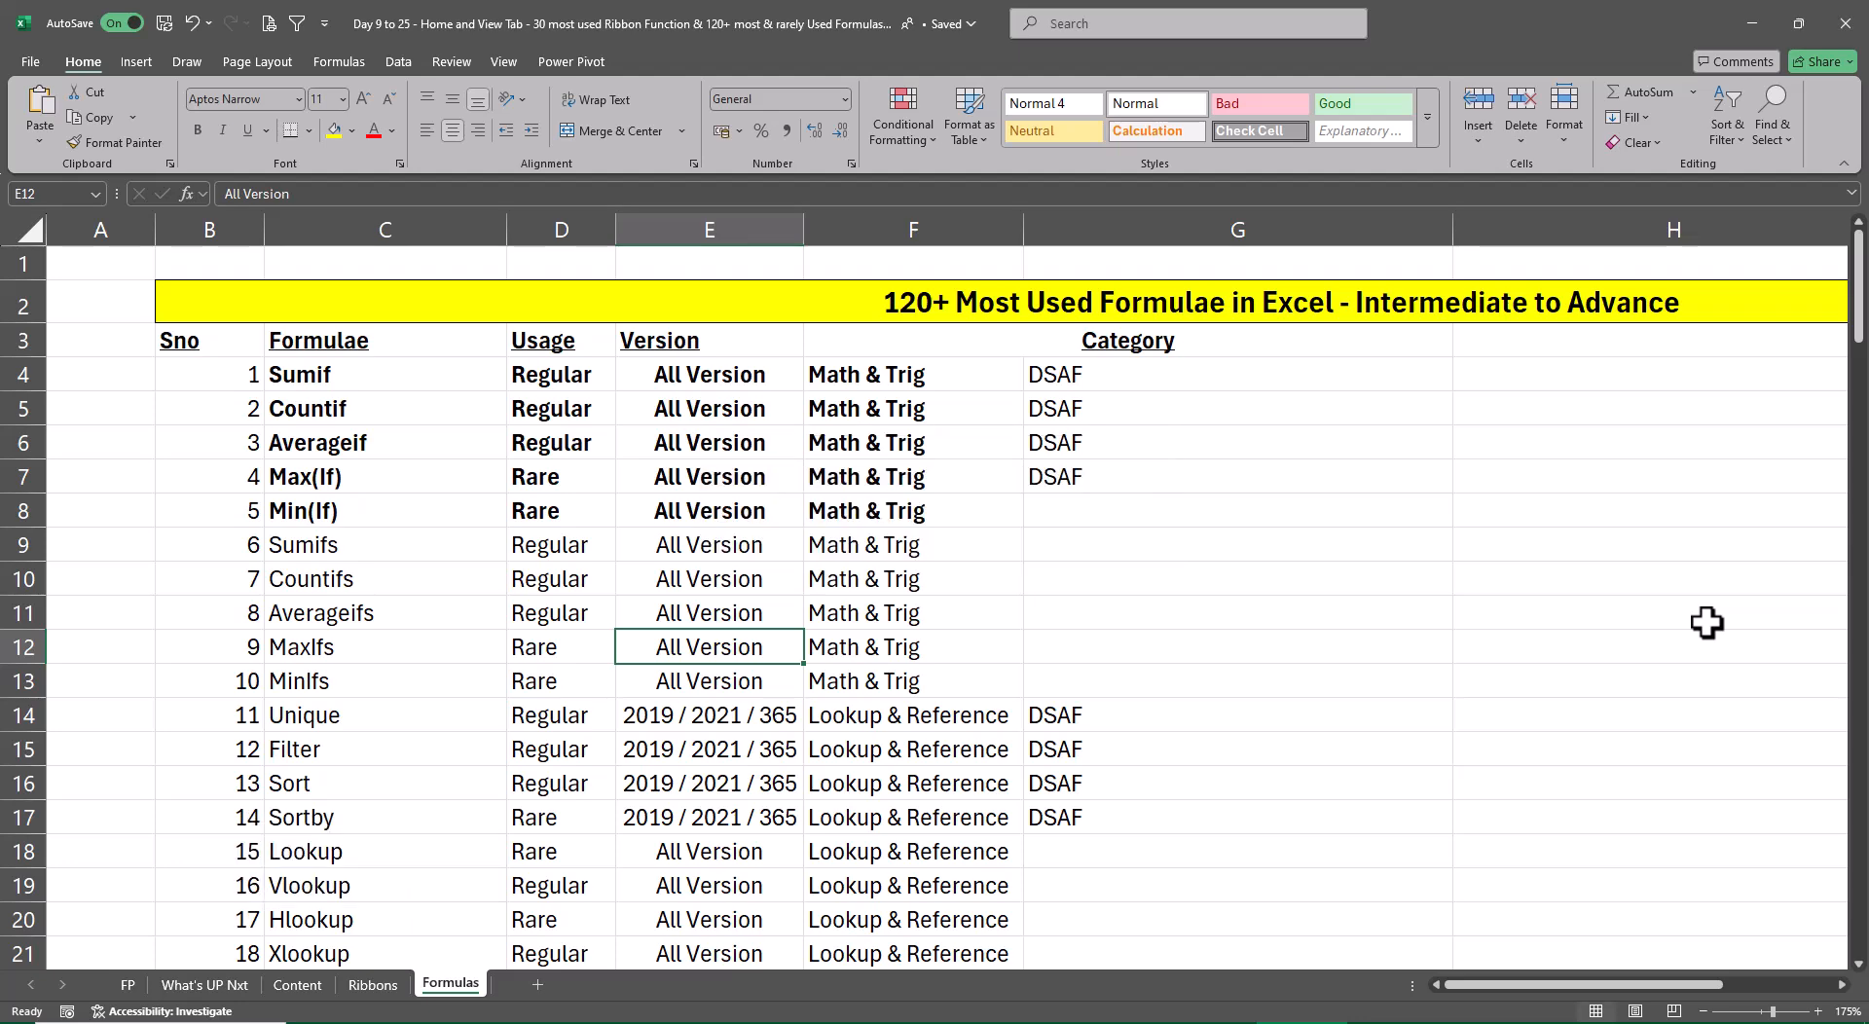
Bold the Unique and Sort entries across columns C to G in rows 14 and 16
key("Left")
key("Down")
key("Left")
key("Down")
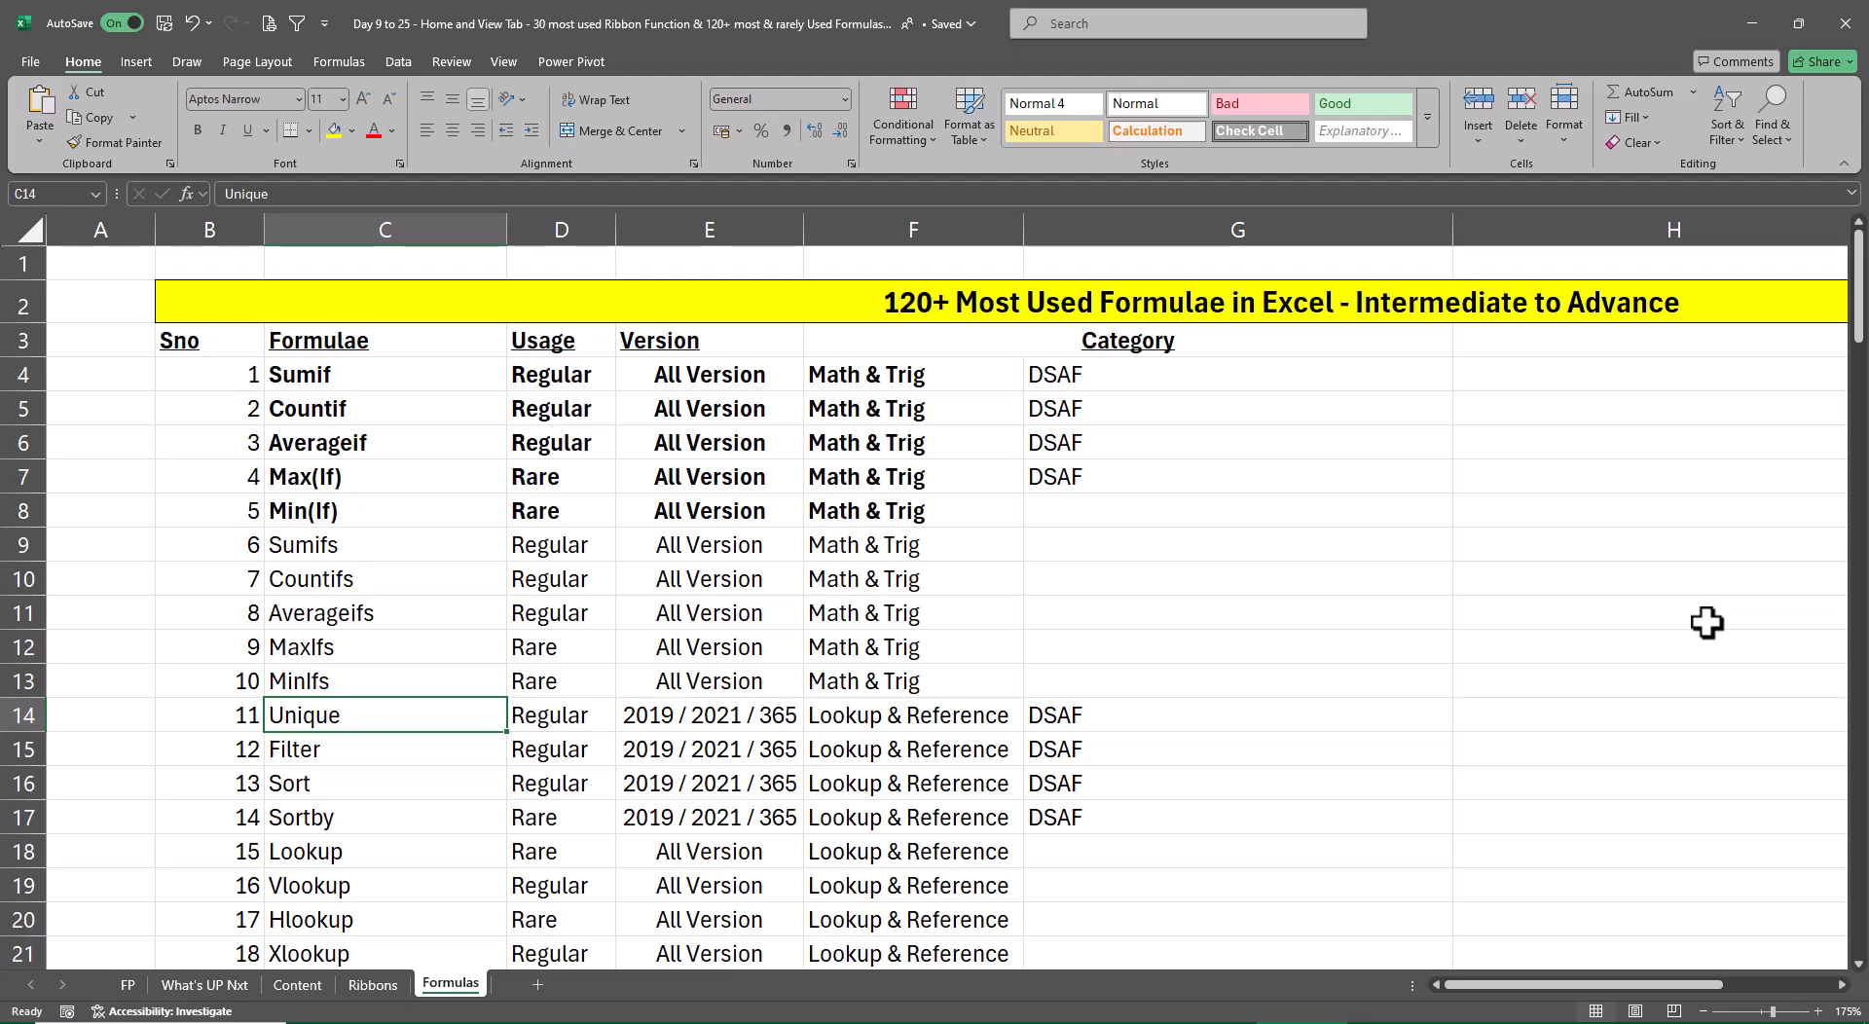
key("ctrl+shift+Right")
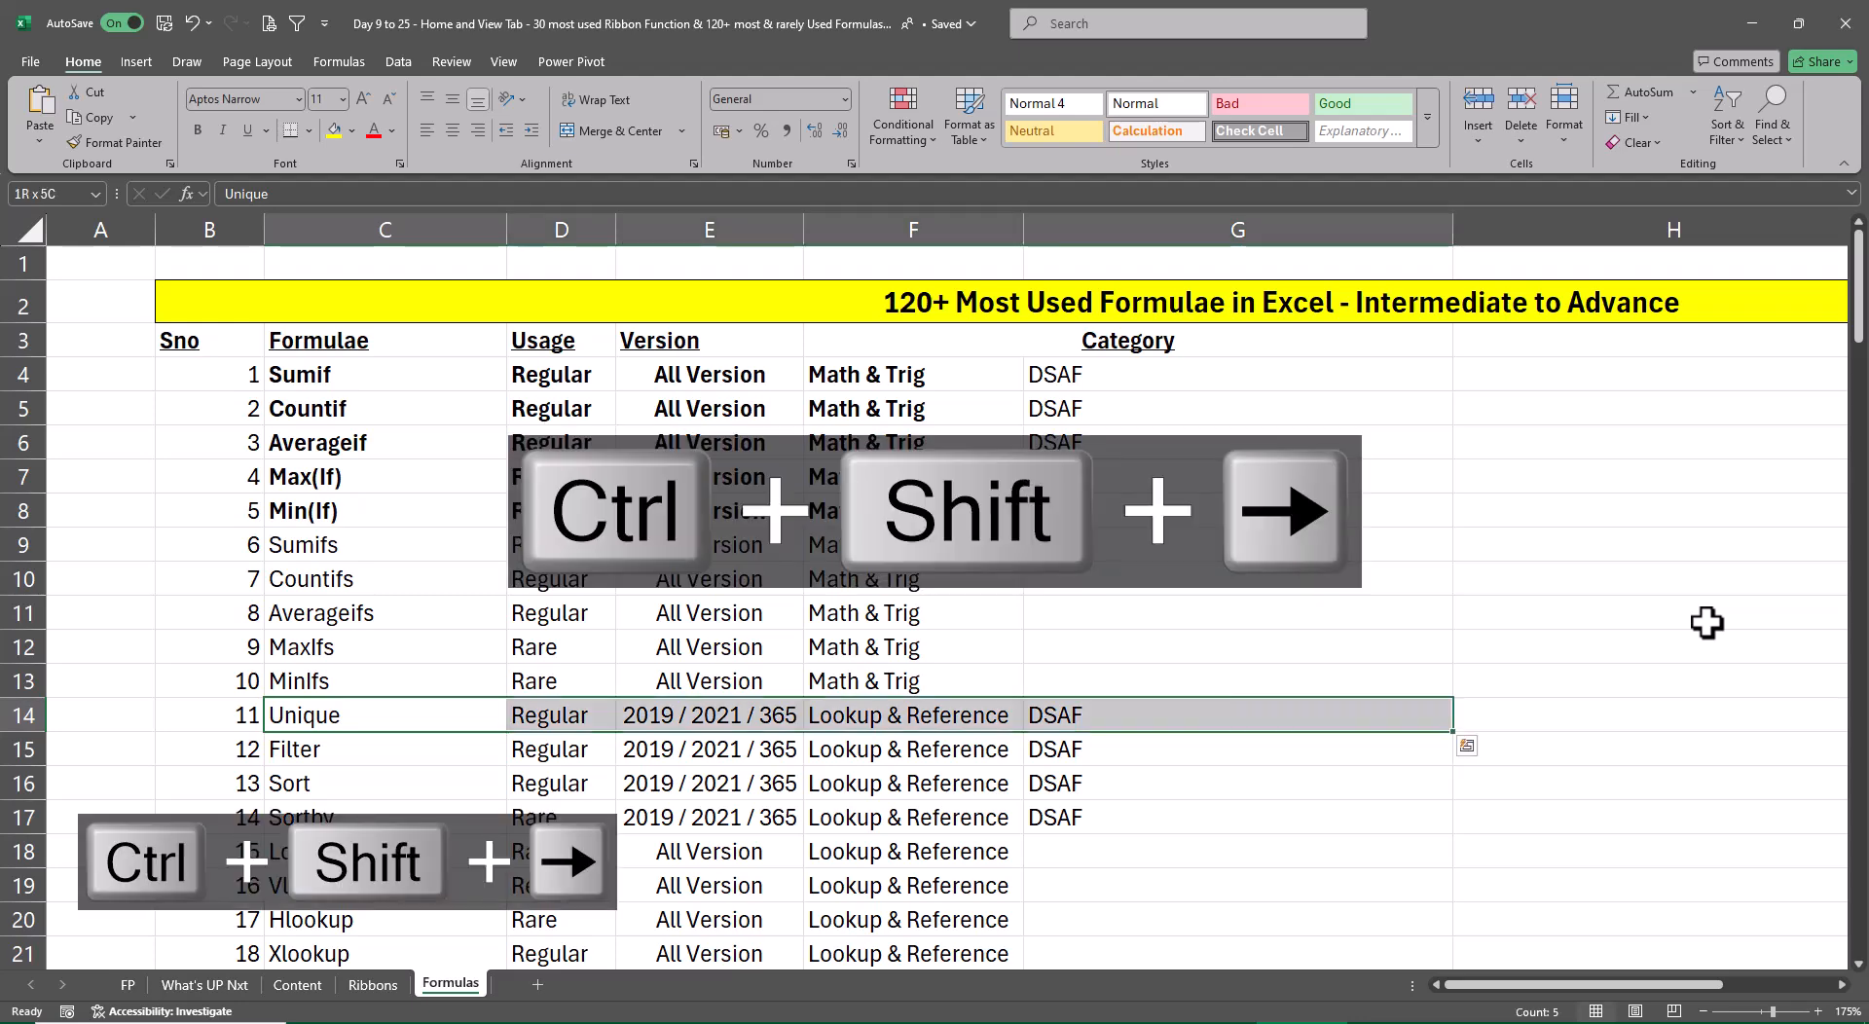
key("ctrl+b")
key("Down")
key("Down")
key("ctrl+shift+Right")
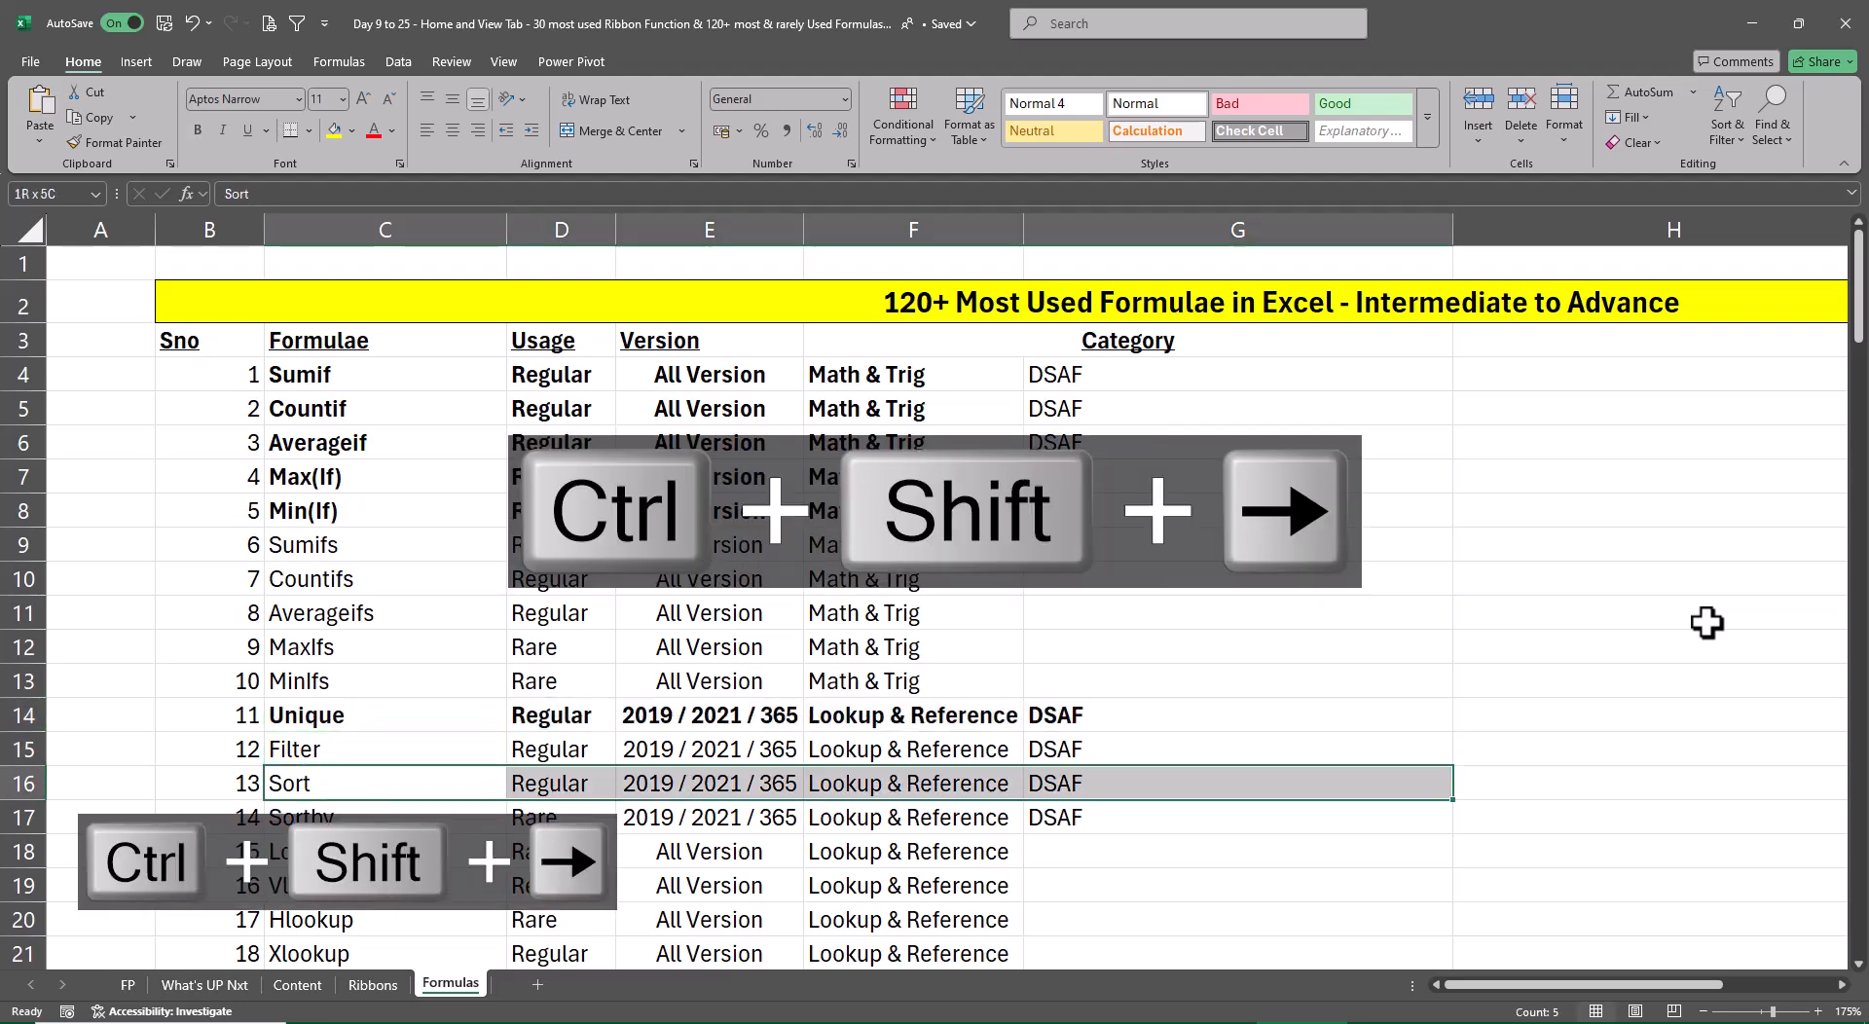
key("ctrl+b")
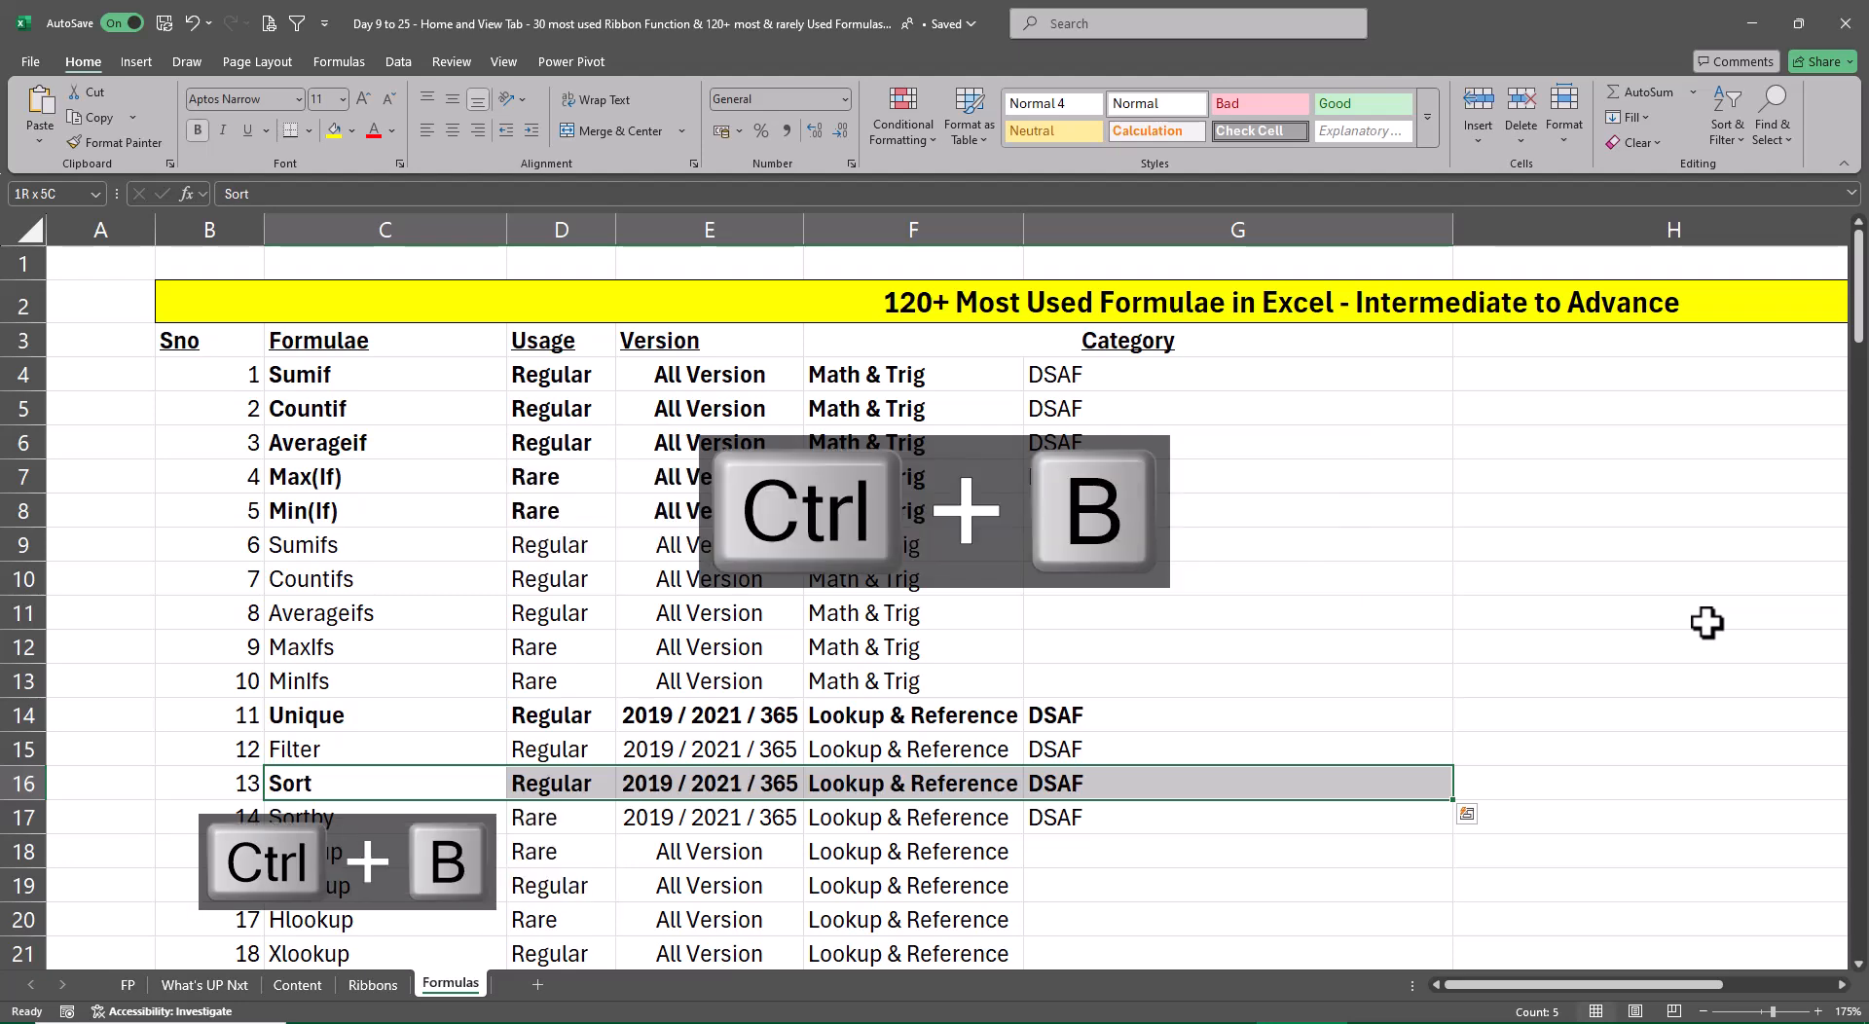
On the Ribbons sheet, bold the Remove Duplicates topic in C19
key("ctrl+Page_Up")
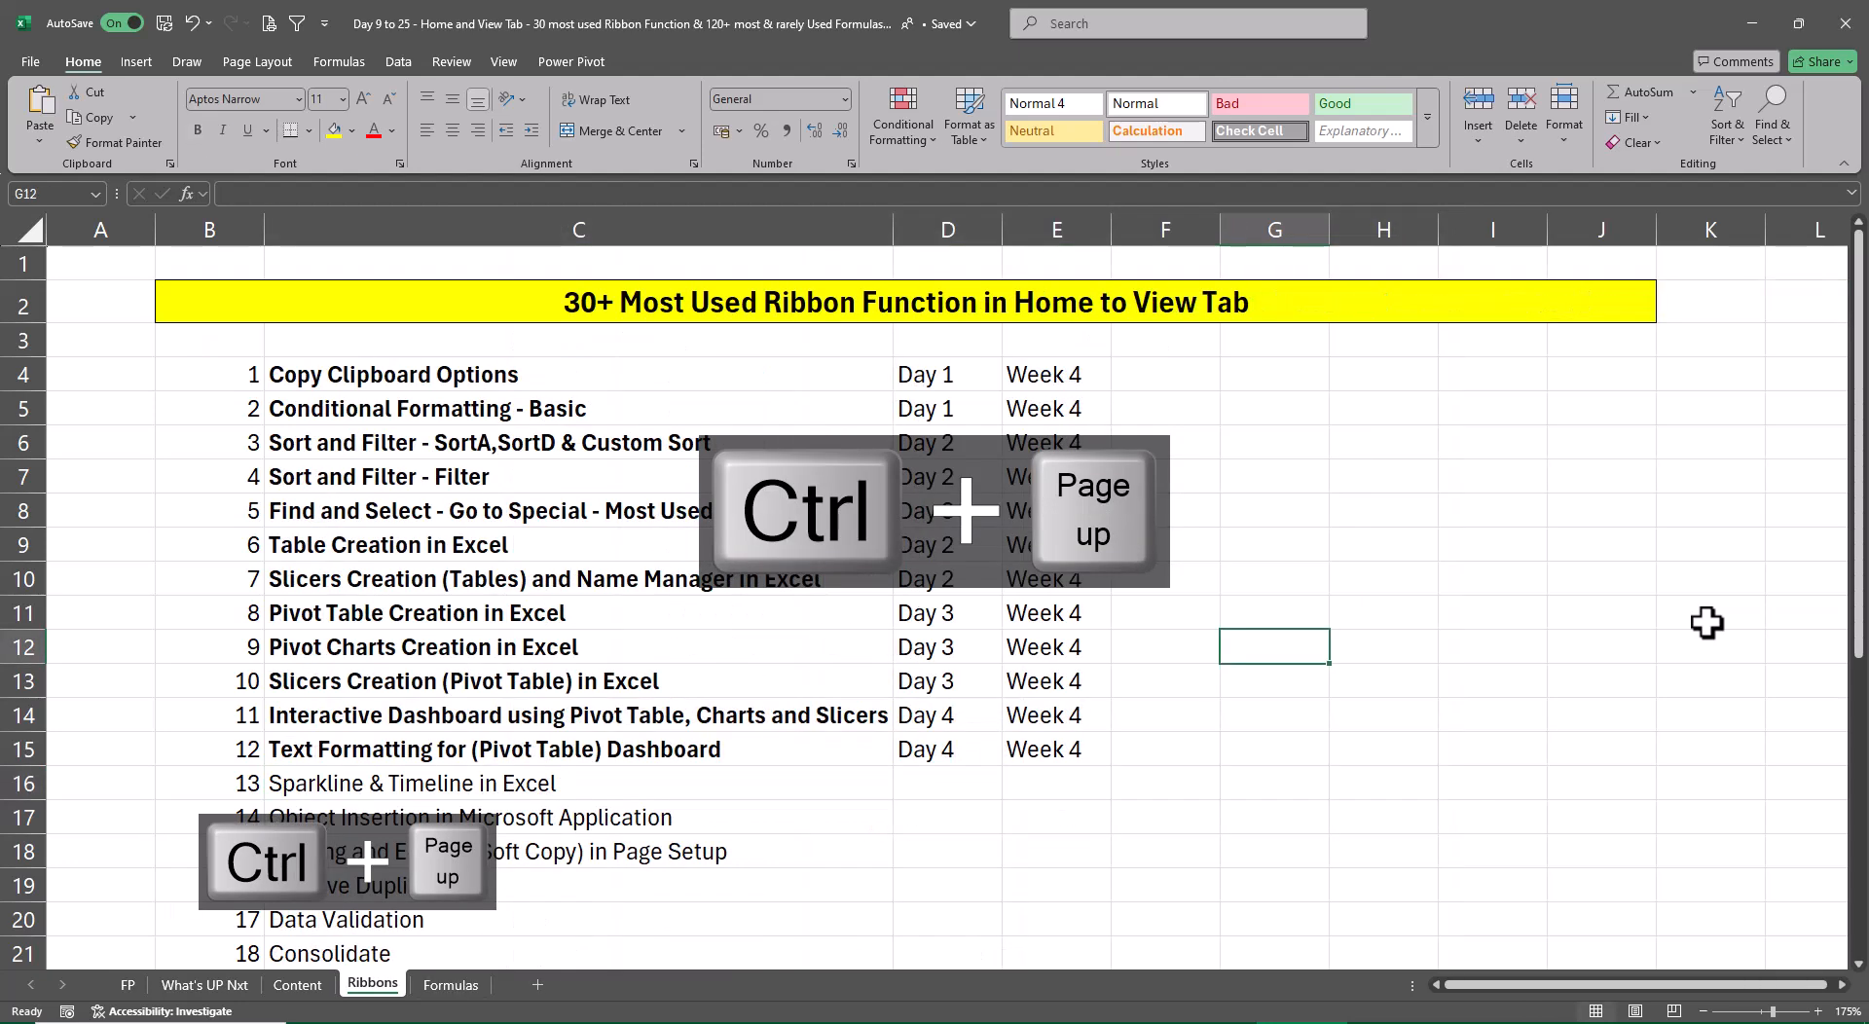
key("Left")
key("Left")
key("Down")
key("Down")
key("Down")
key("Down")
key("Down")
key("Down")
key("Down")
key("Down")
key("Left")
key("Left")
key("Left")
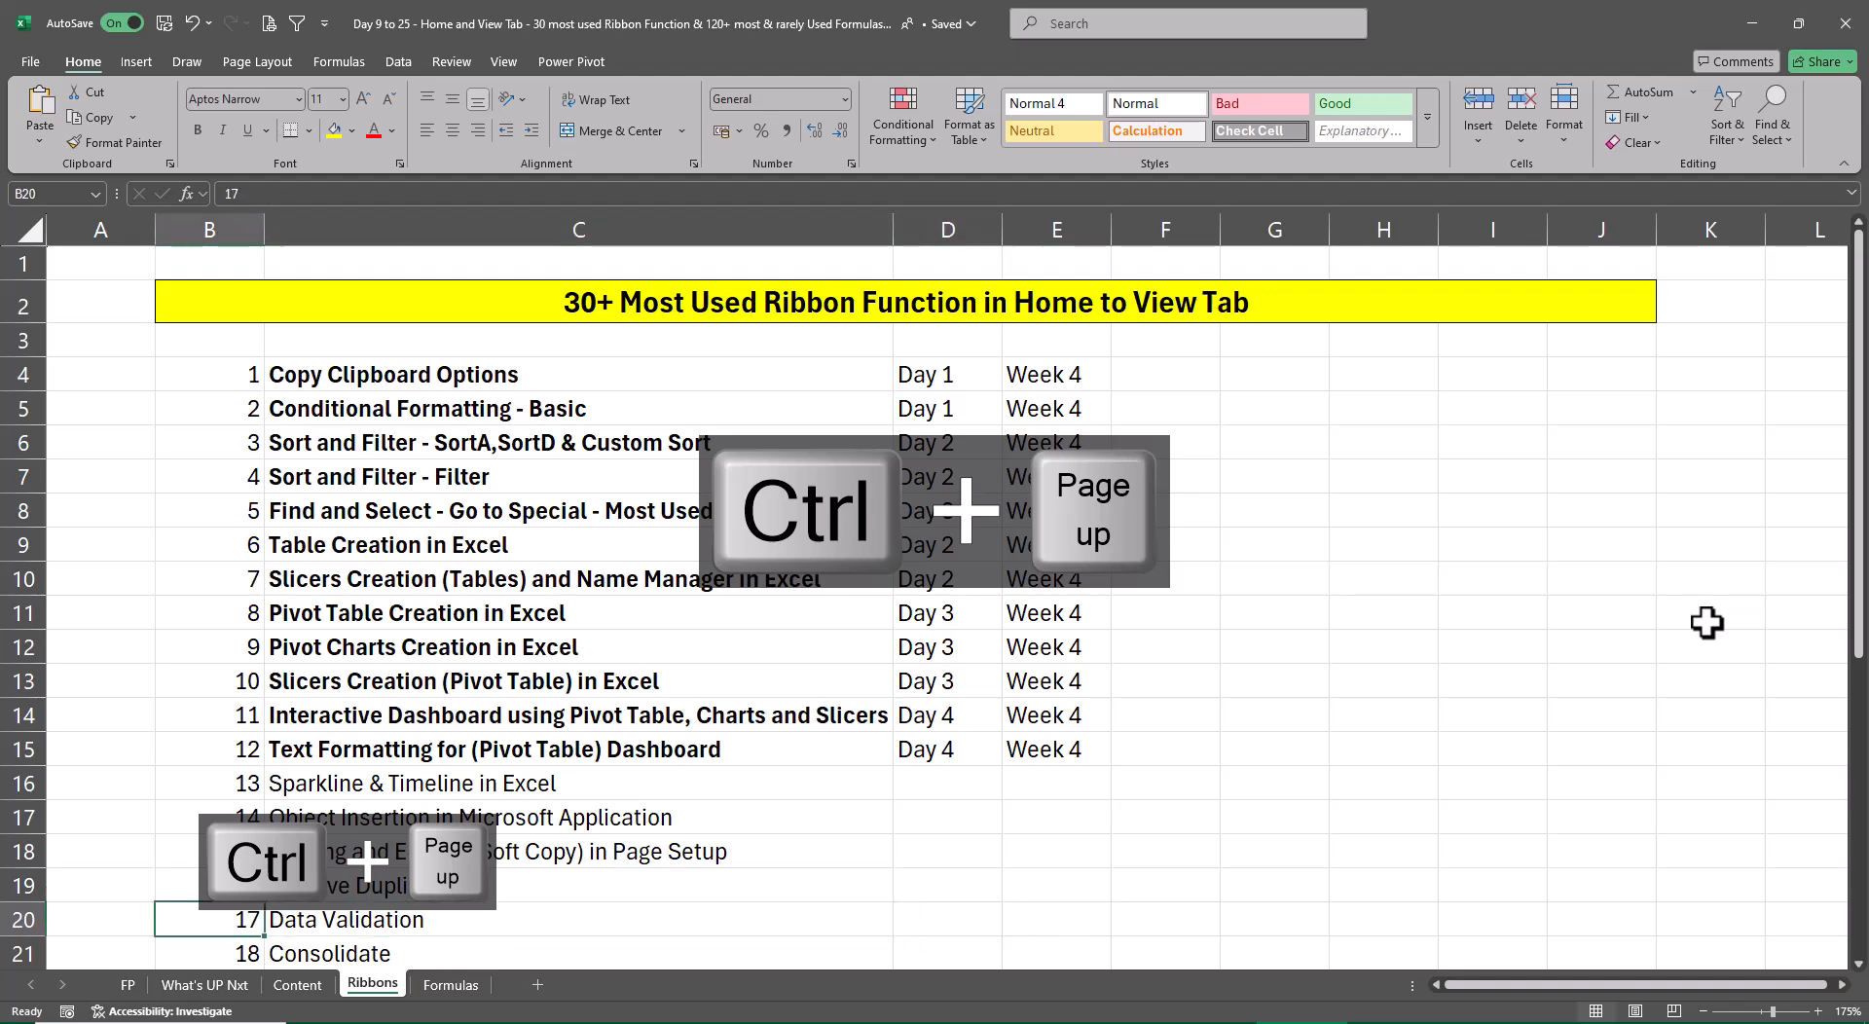
key("Up")
key("Right")
key("ctrl+b")
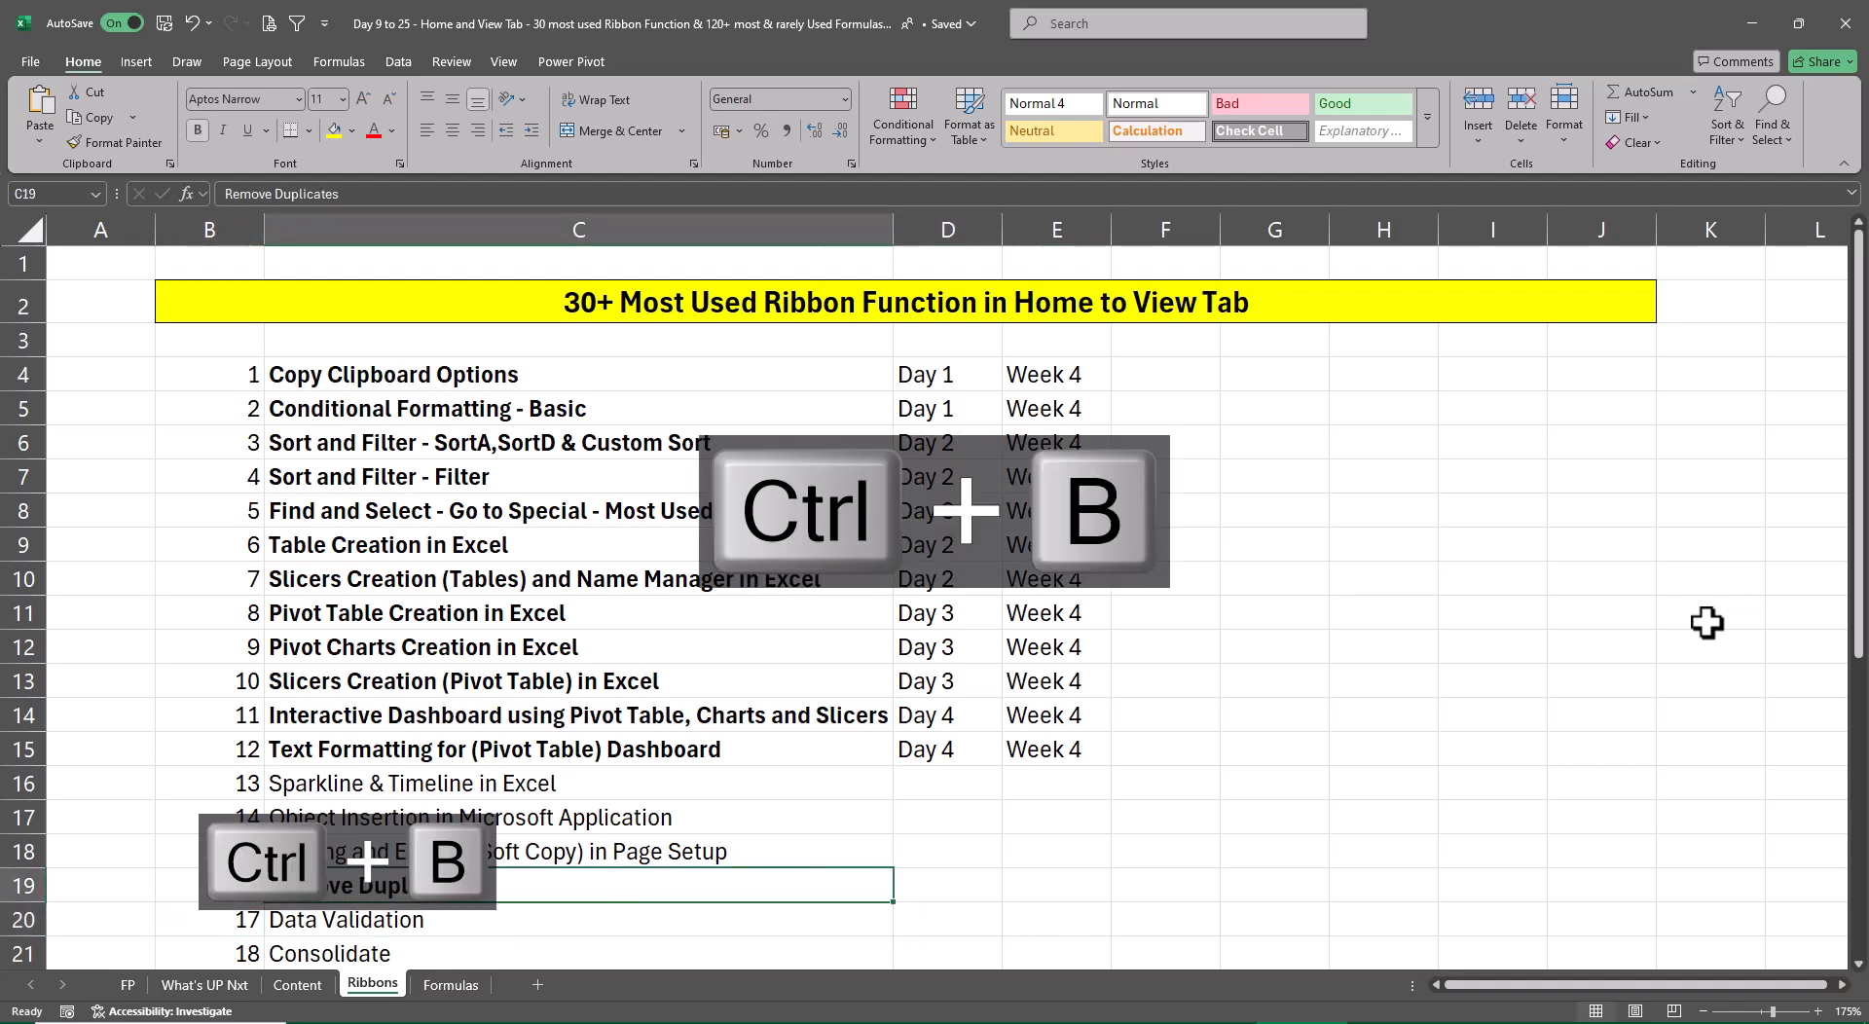
Copy the Day 4 and Week 4 entries from row 15 into D19:E19 beside Remove Duplicates
key("Right")
key("ctrl+Up")
key("shift+Right")
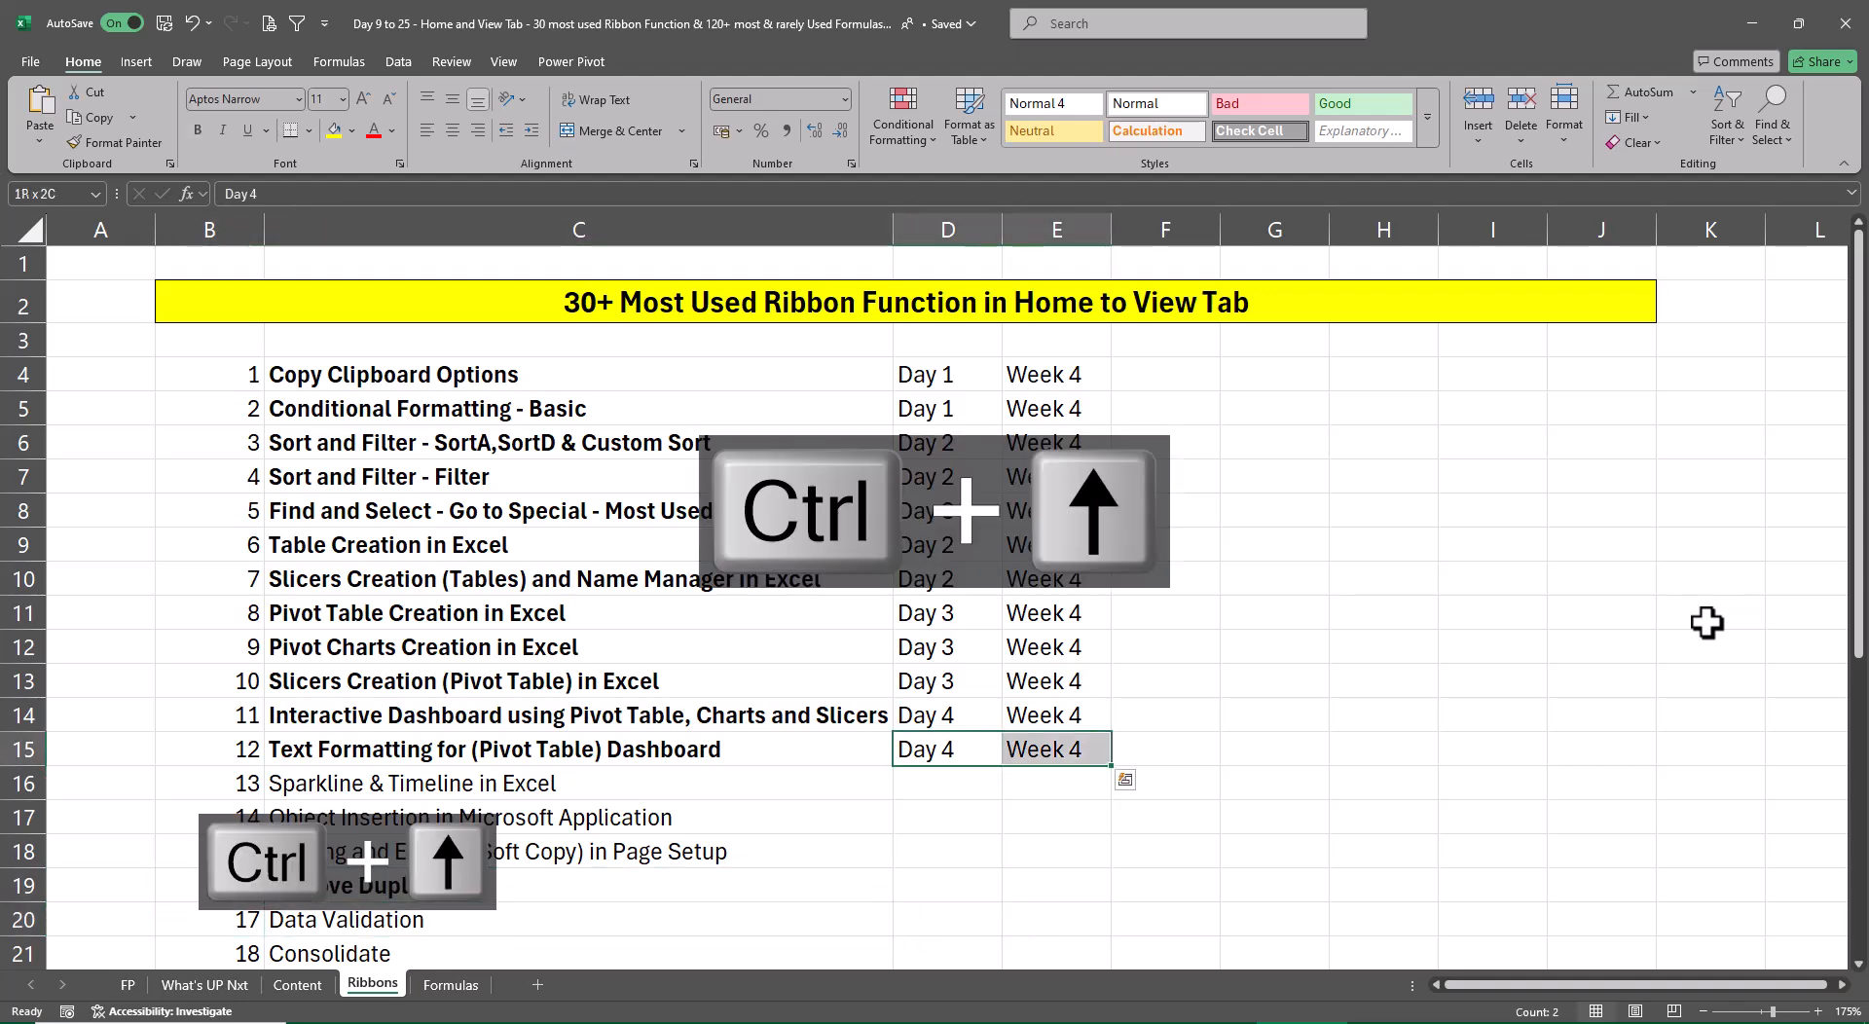
key("ctrl+c")
key("Down")
key("Down")
key("Down")
key("Down")
key("ctrl+v")
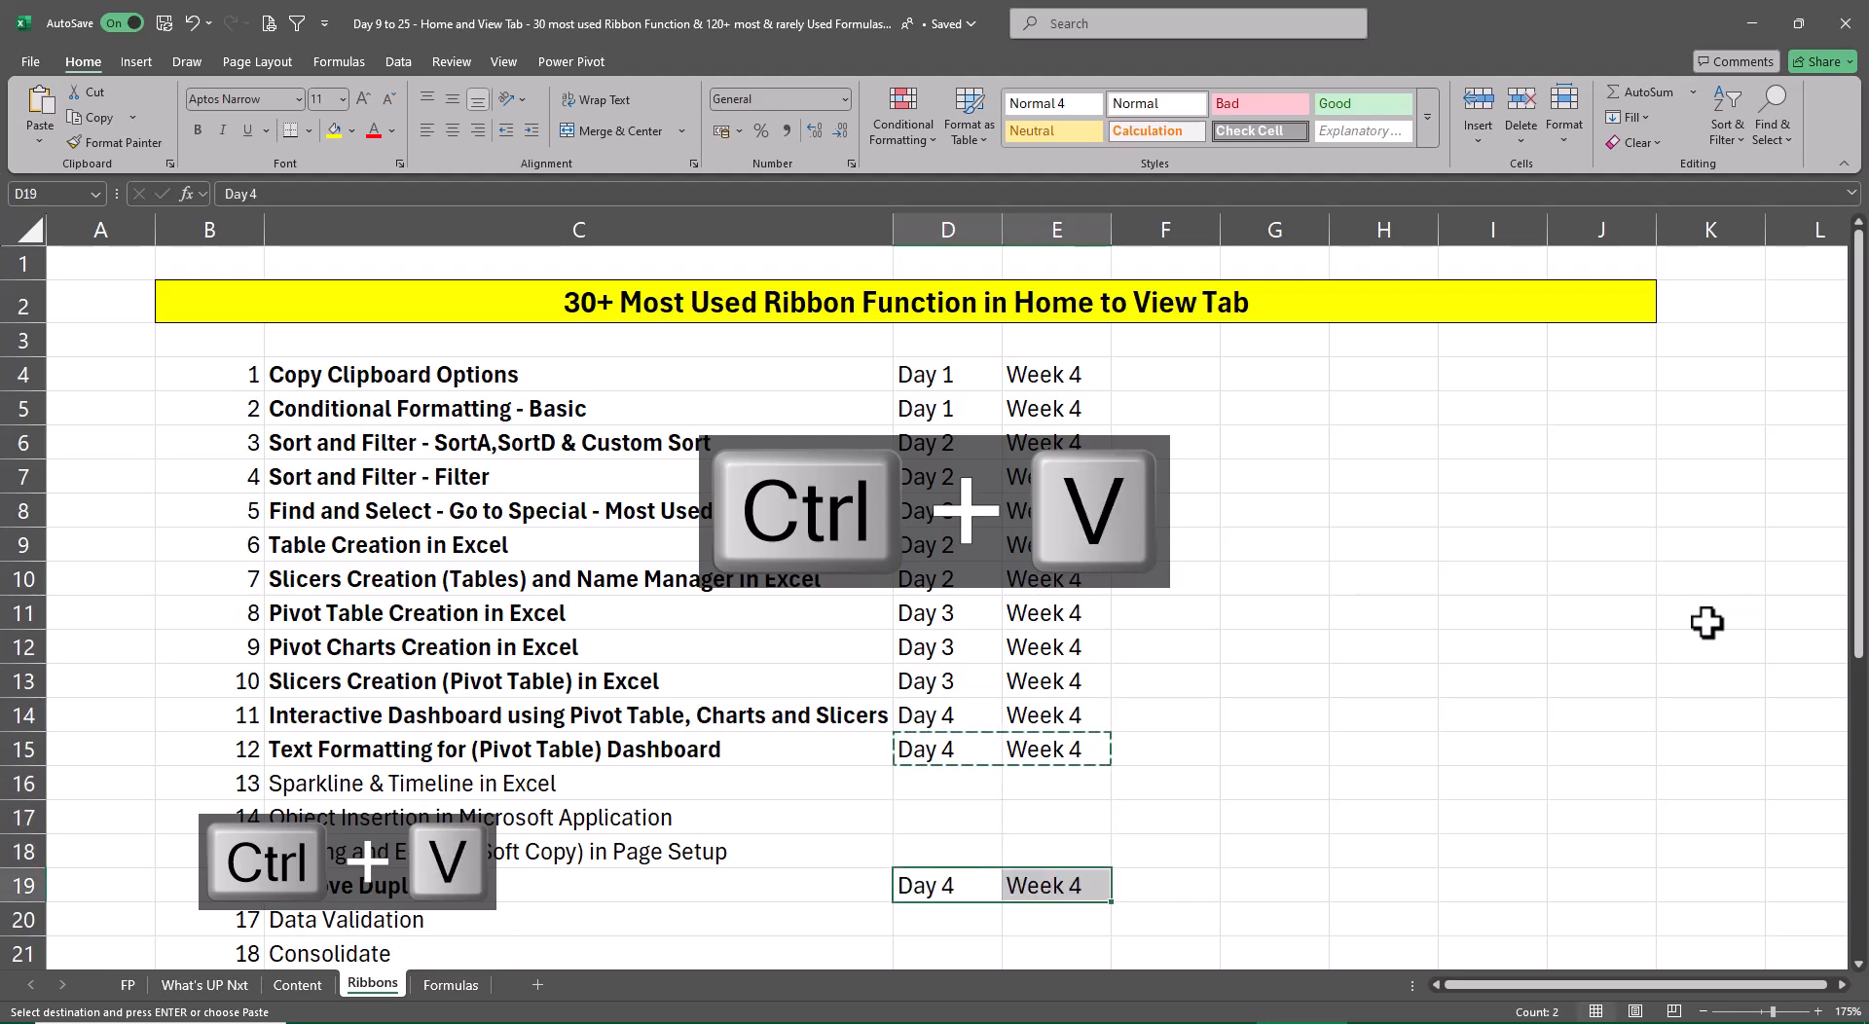
key("Escape")
key("Right")
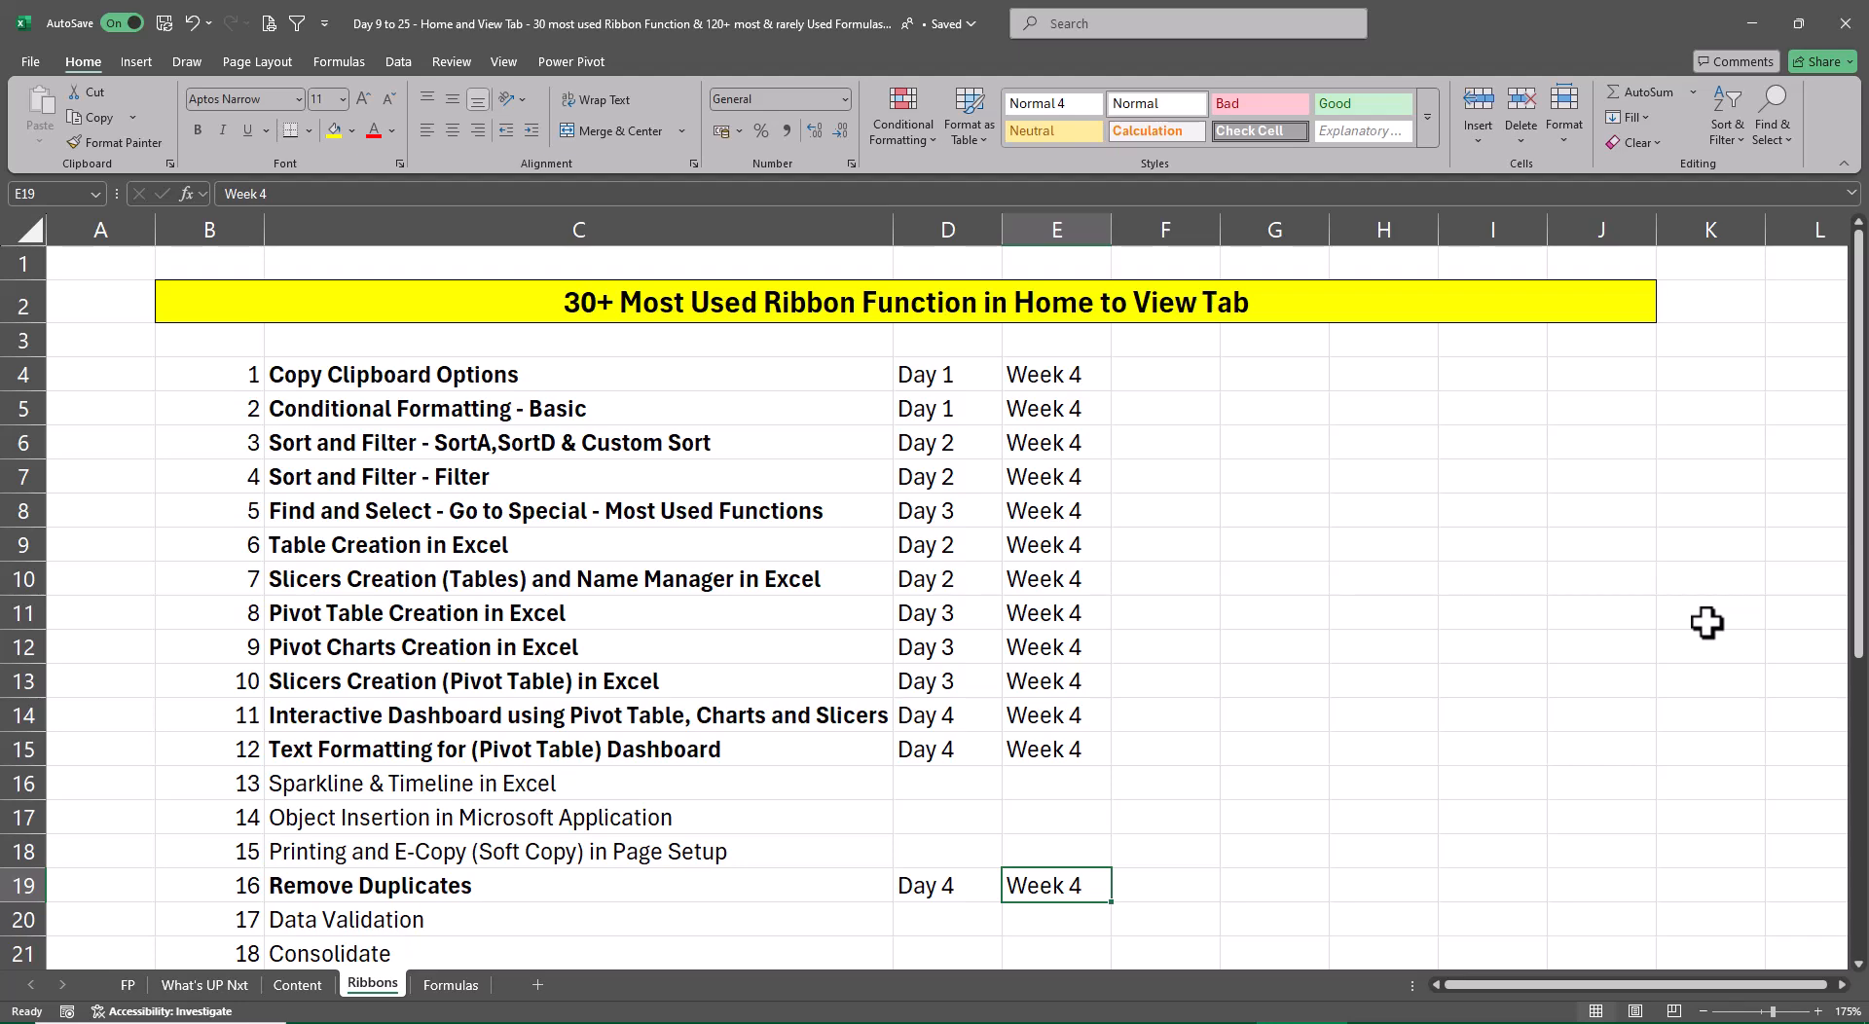
Switch to the sales dashboard workbook and start saving a copy under the file name Interactive Dashboard Using Pivots
key("ctrl+Page_Down")
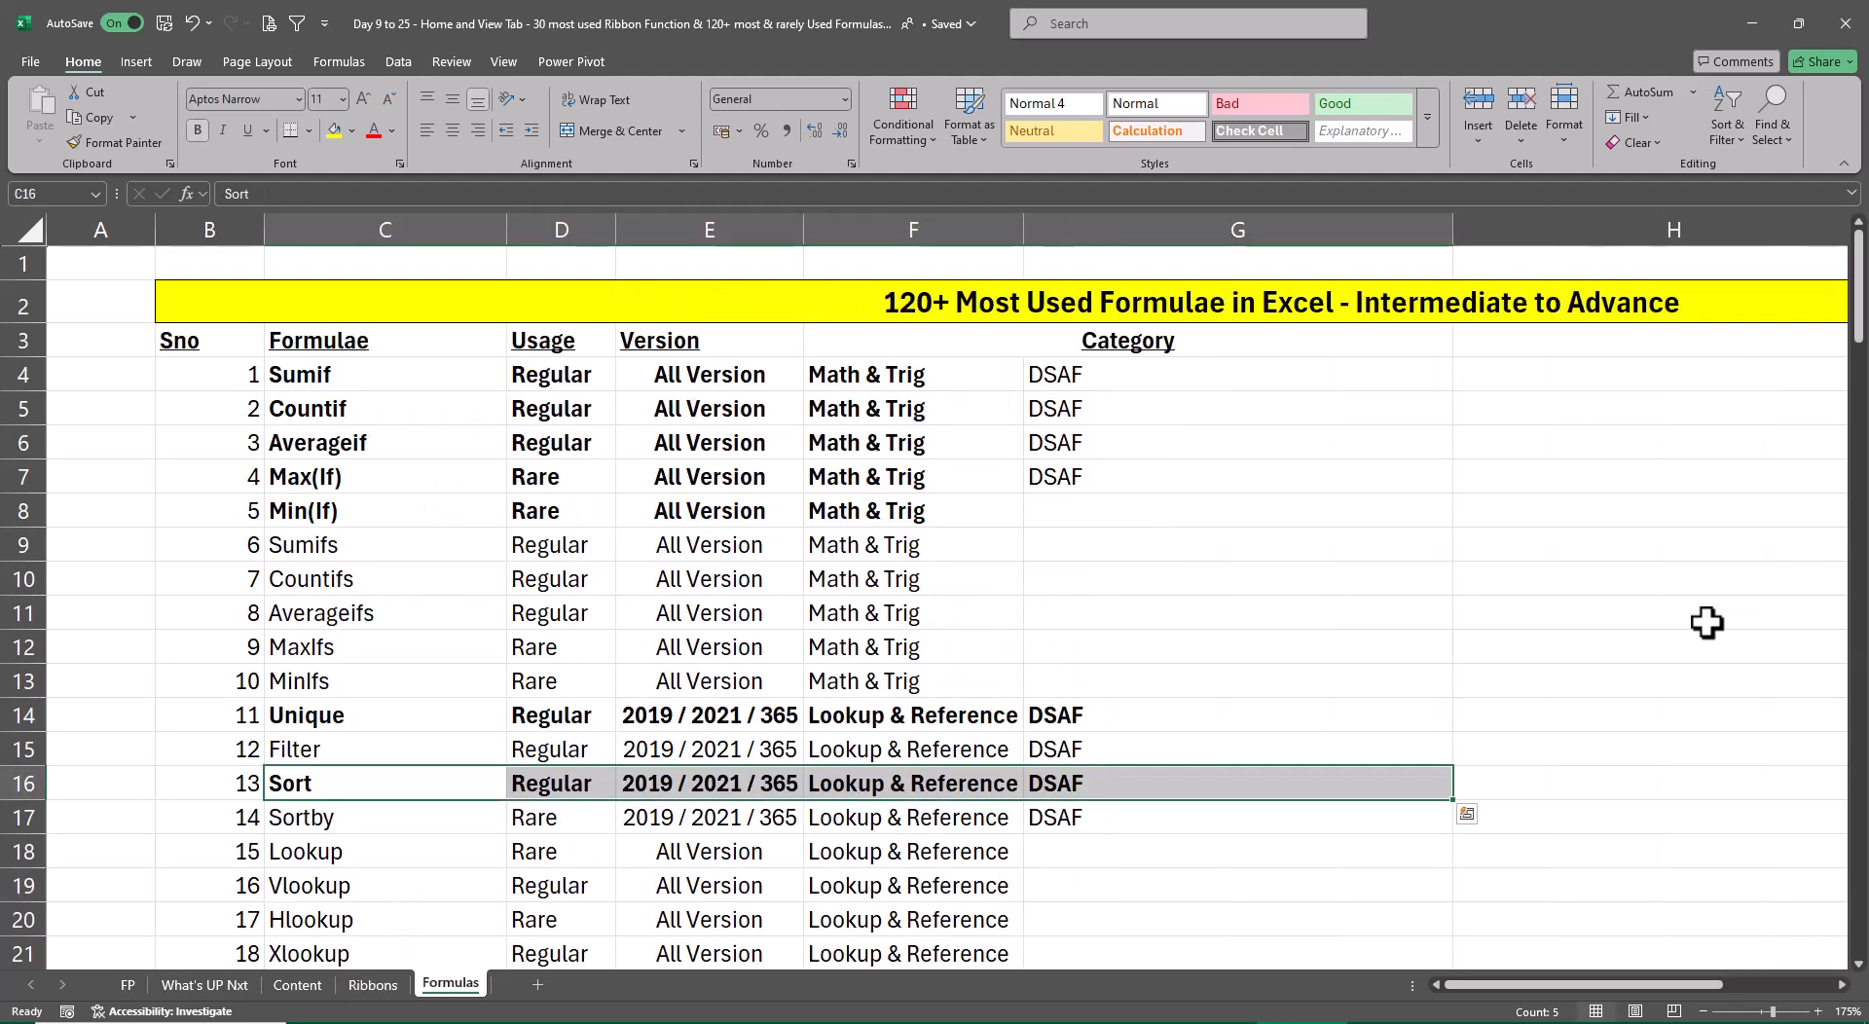
key("alt+Tab")
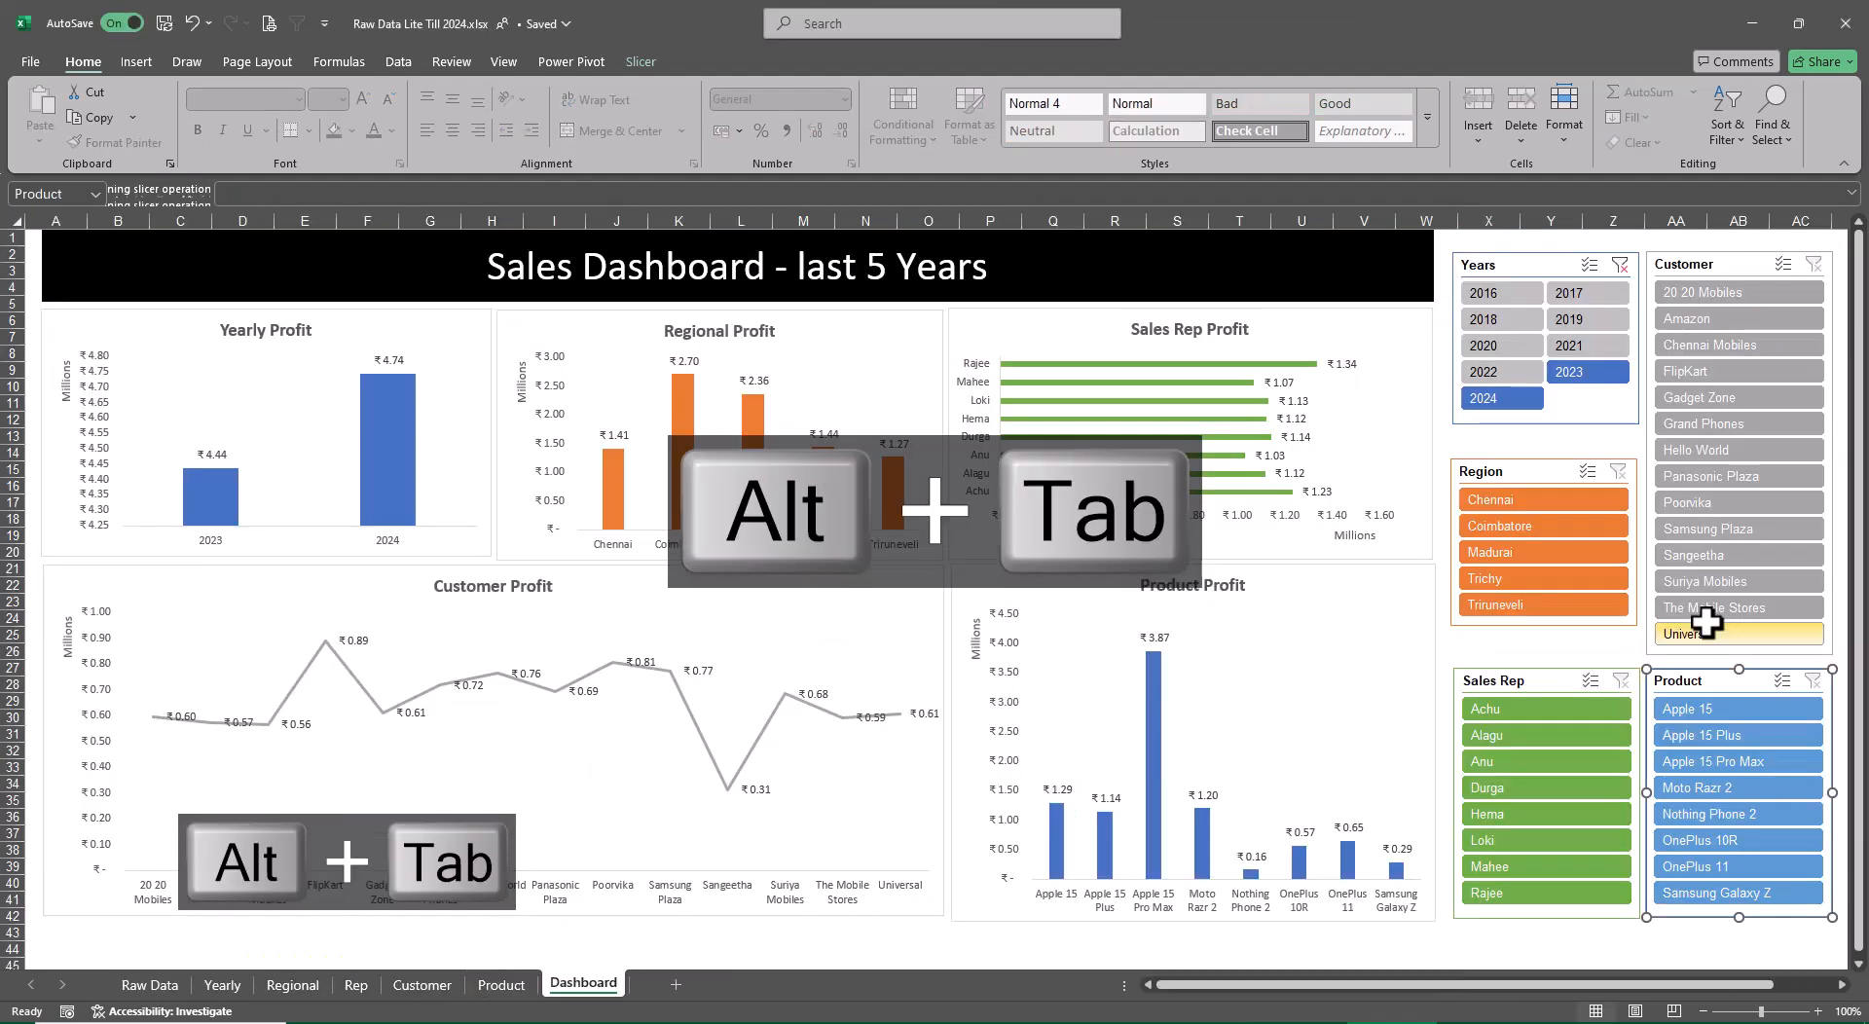
key("F12")
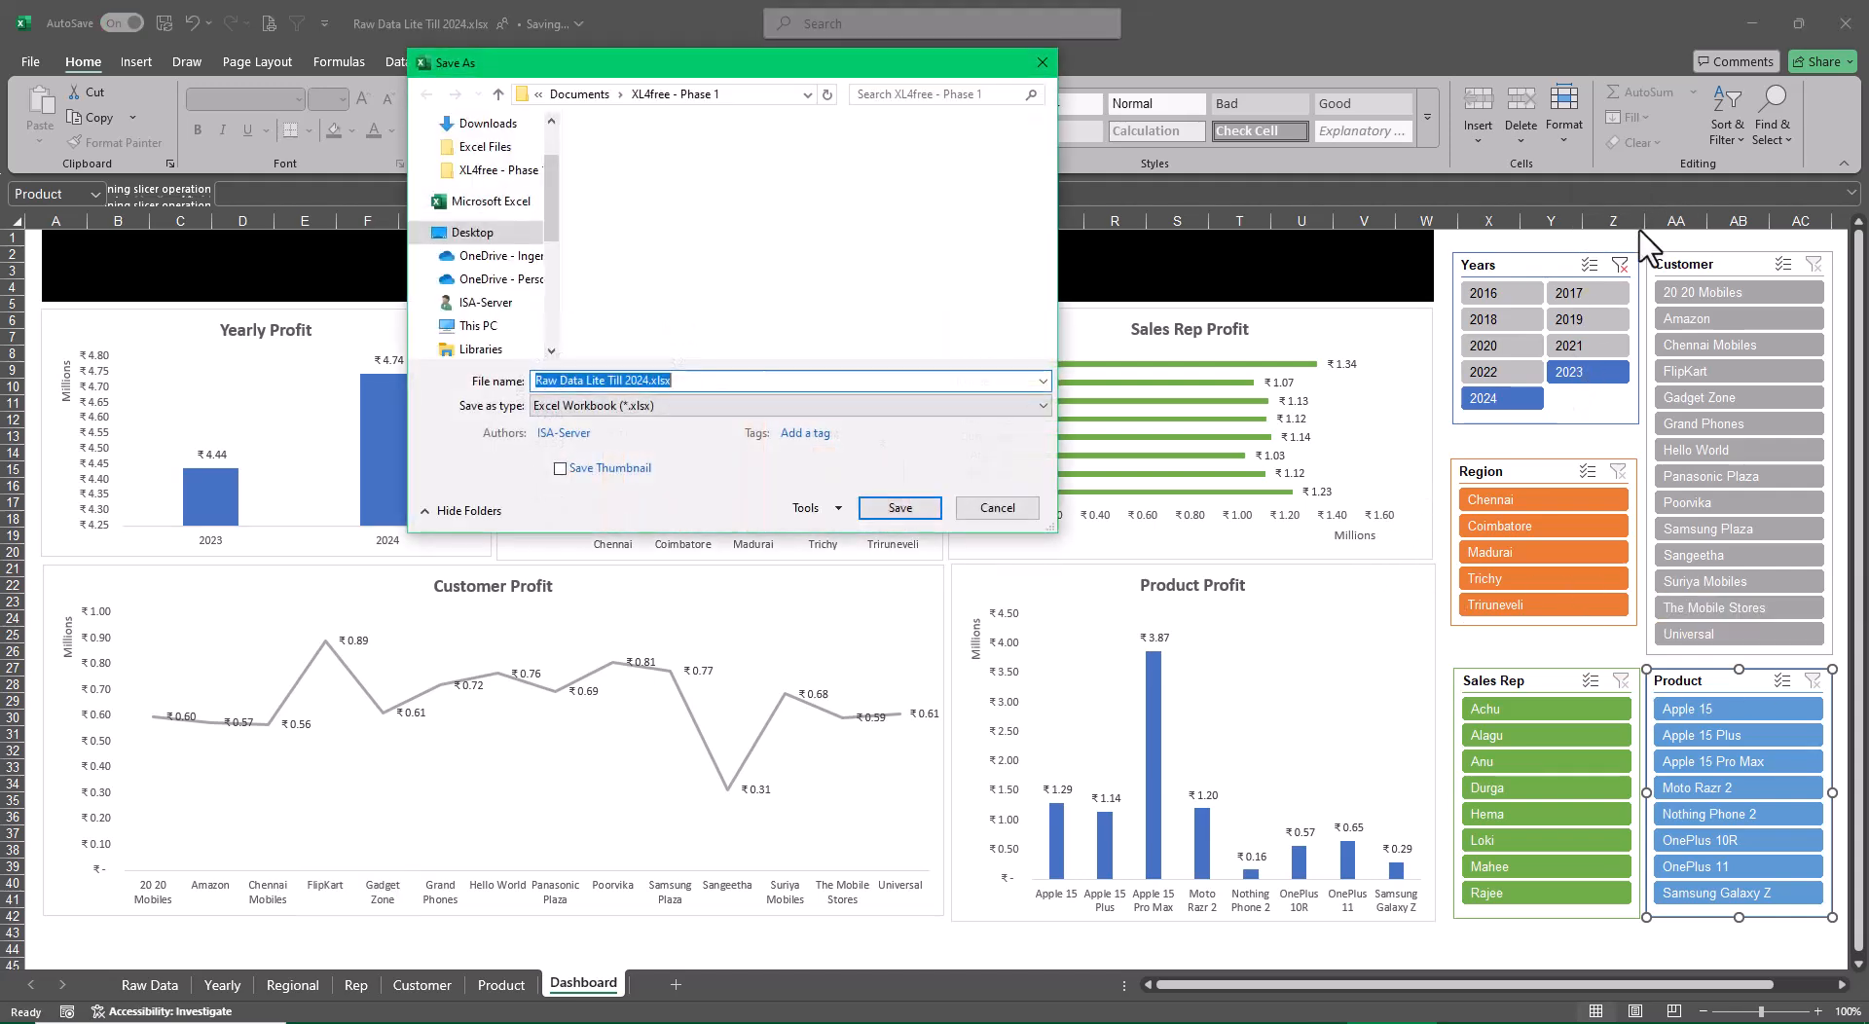
key("BackSpace")
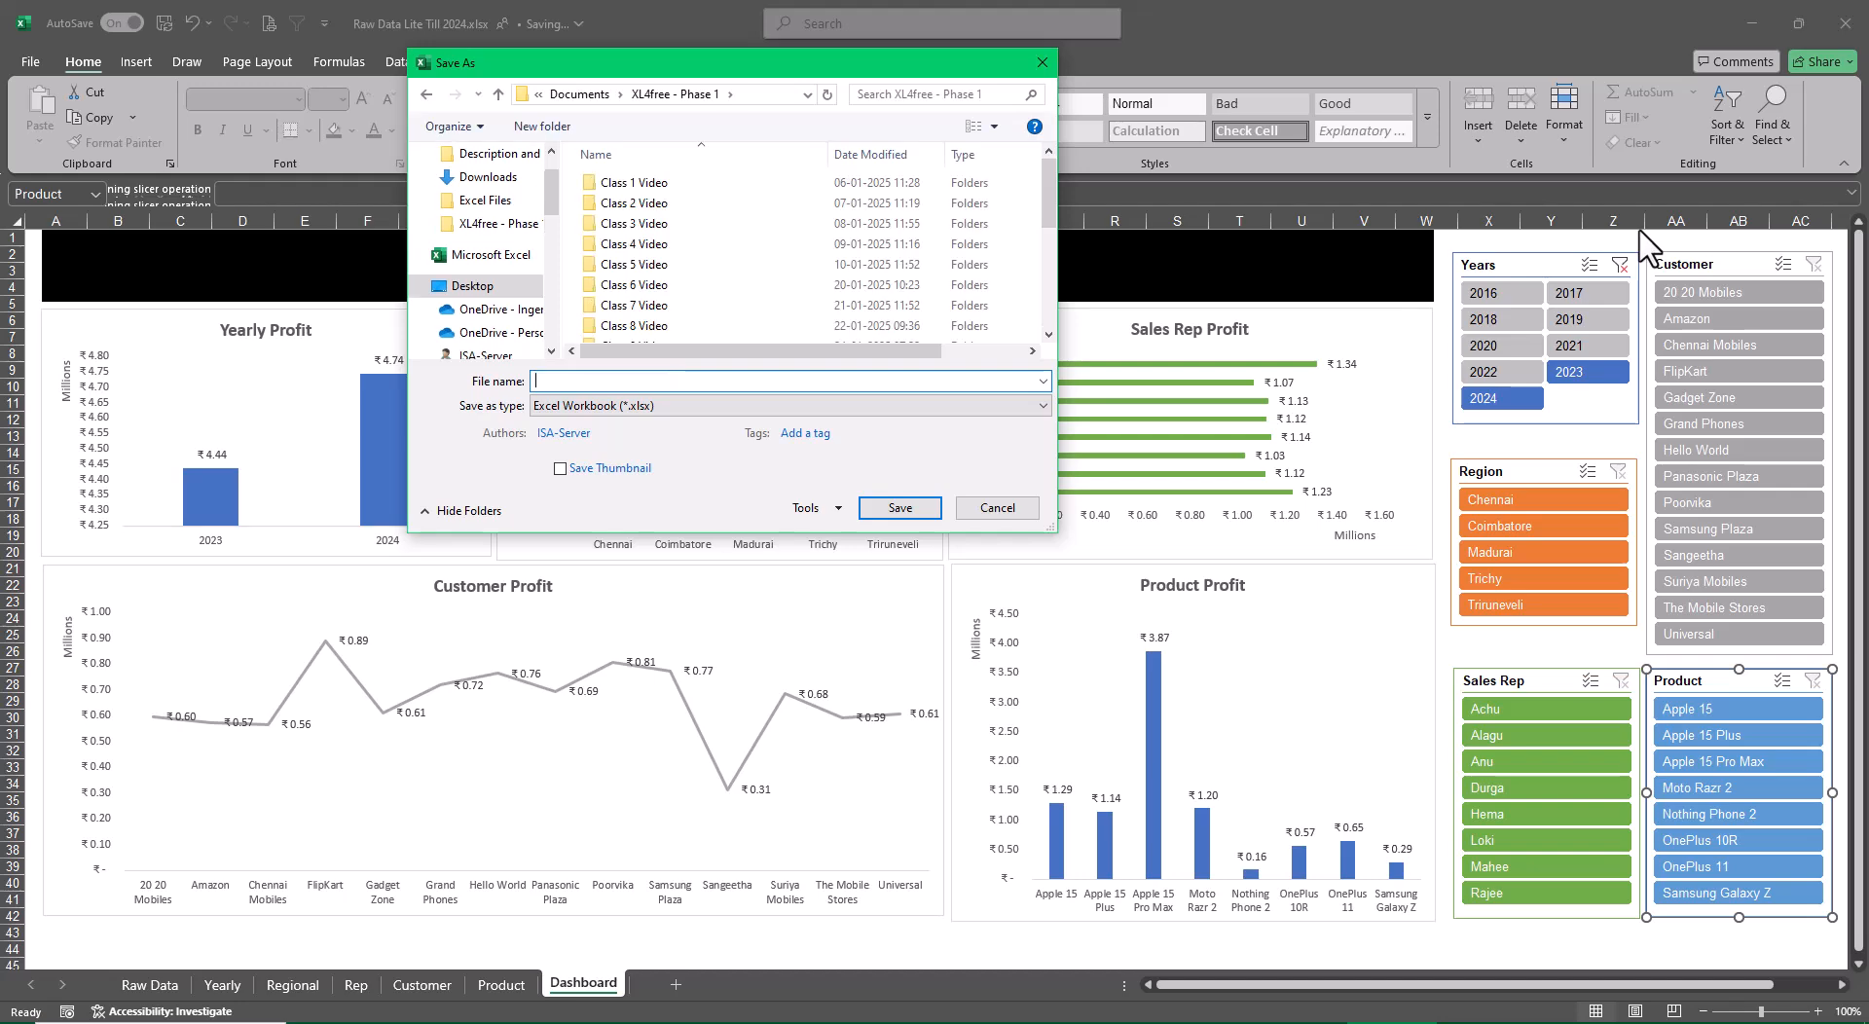
type("Interactive Dashboard Using Pivtots")
Choose the Excel Files folder inside XL4free - Phase 1 as the destination and save the workbook there
scroll(737, 234, "down", 3)
scroll(755, 262, "down", 2)
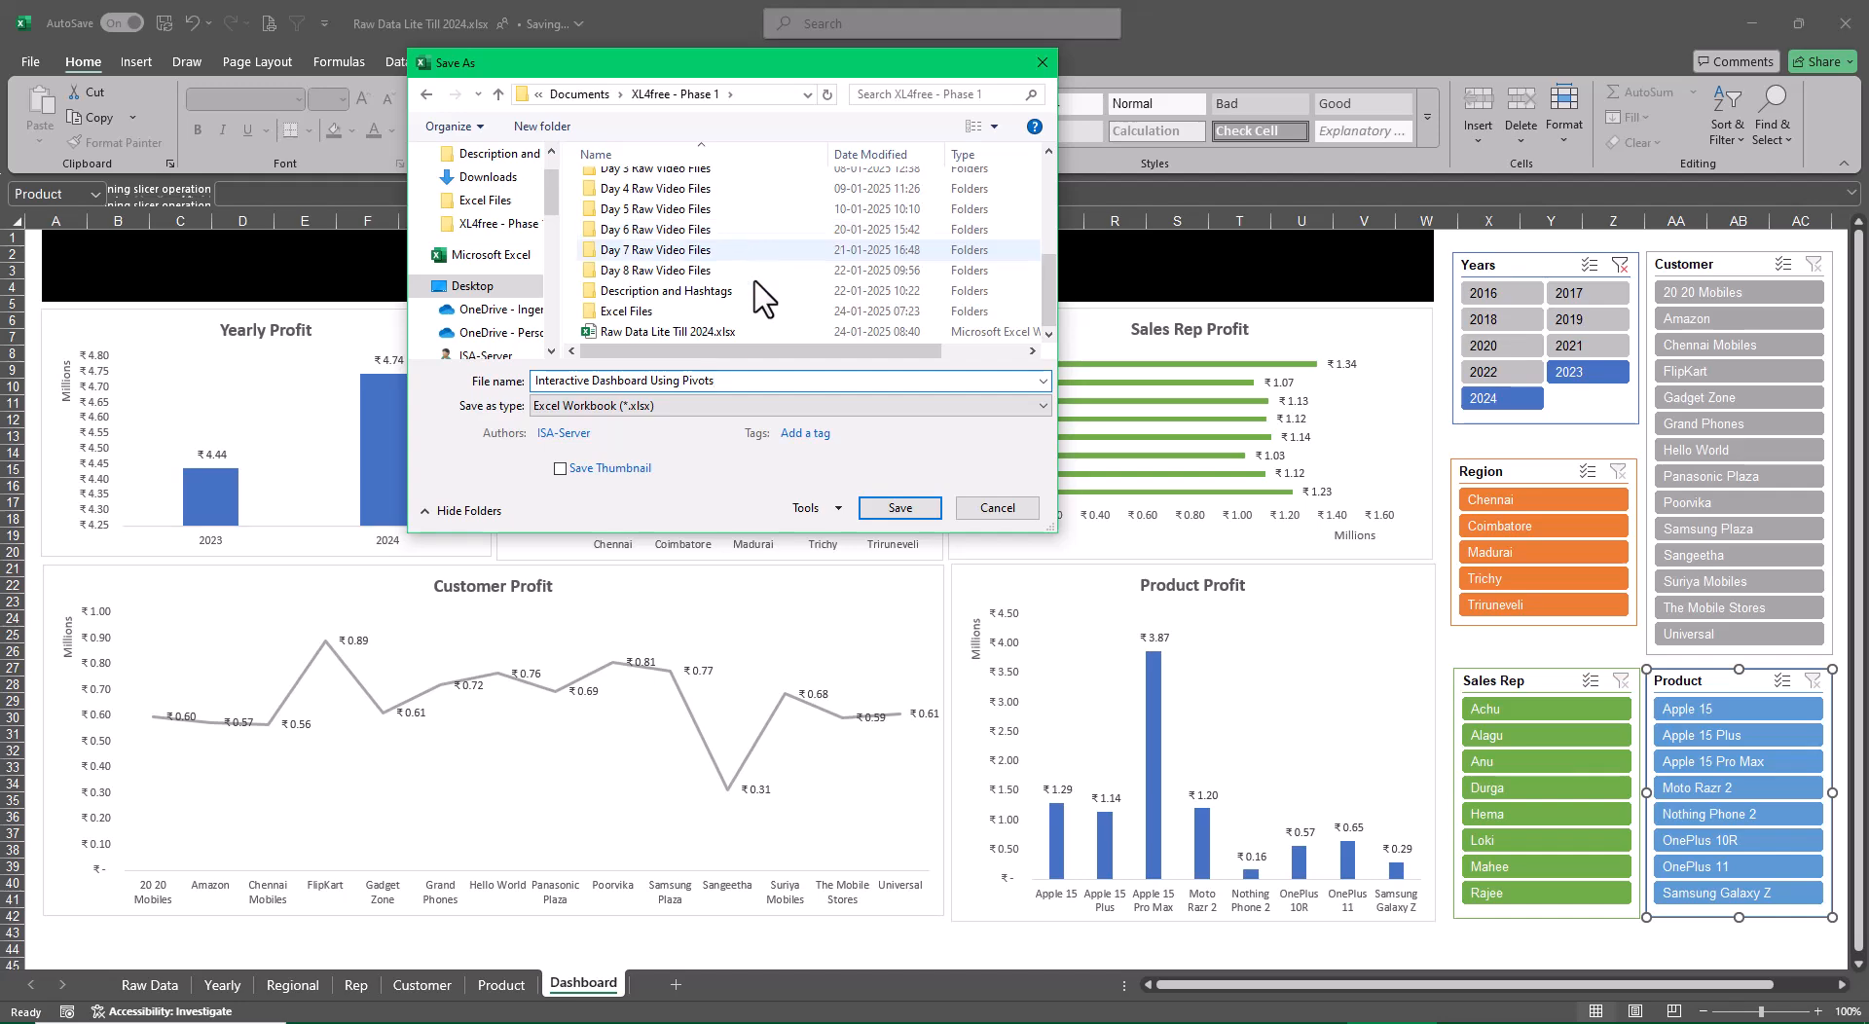
left_click(750, 311)
double_click(711, 314)
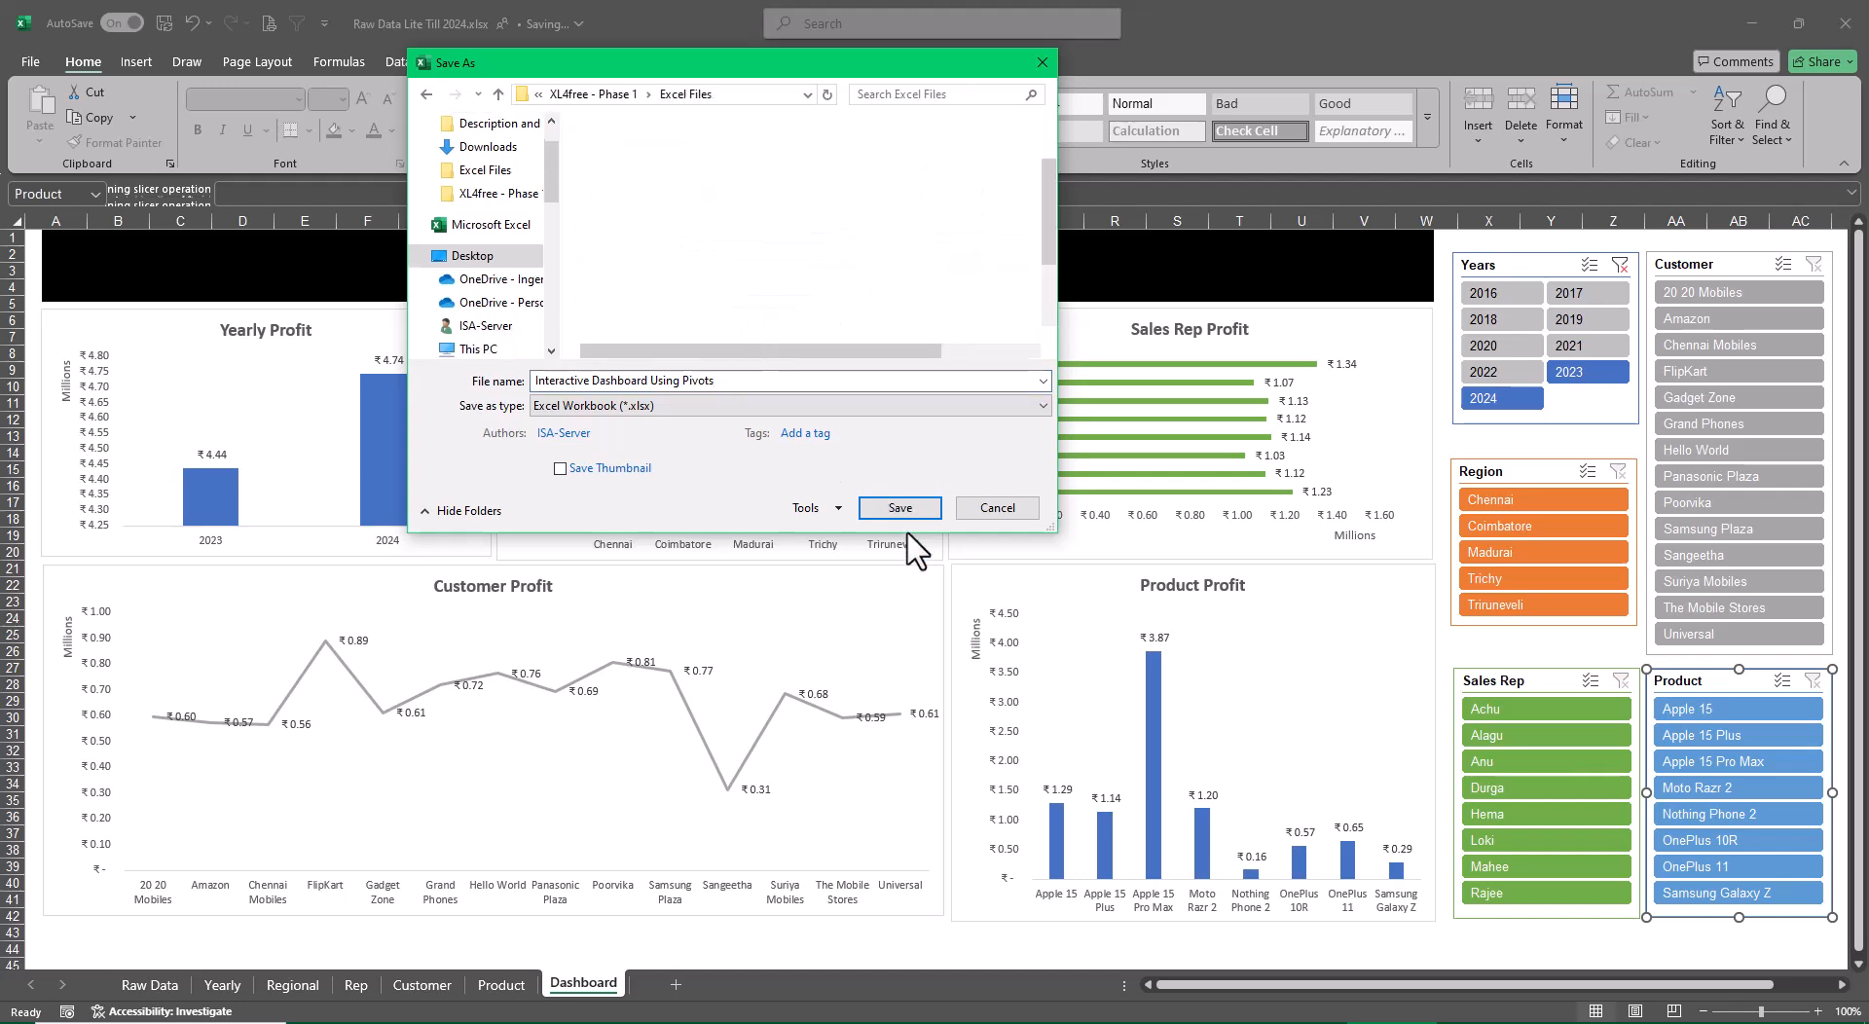
left_click(888, 510)
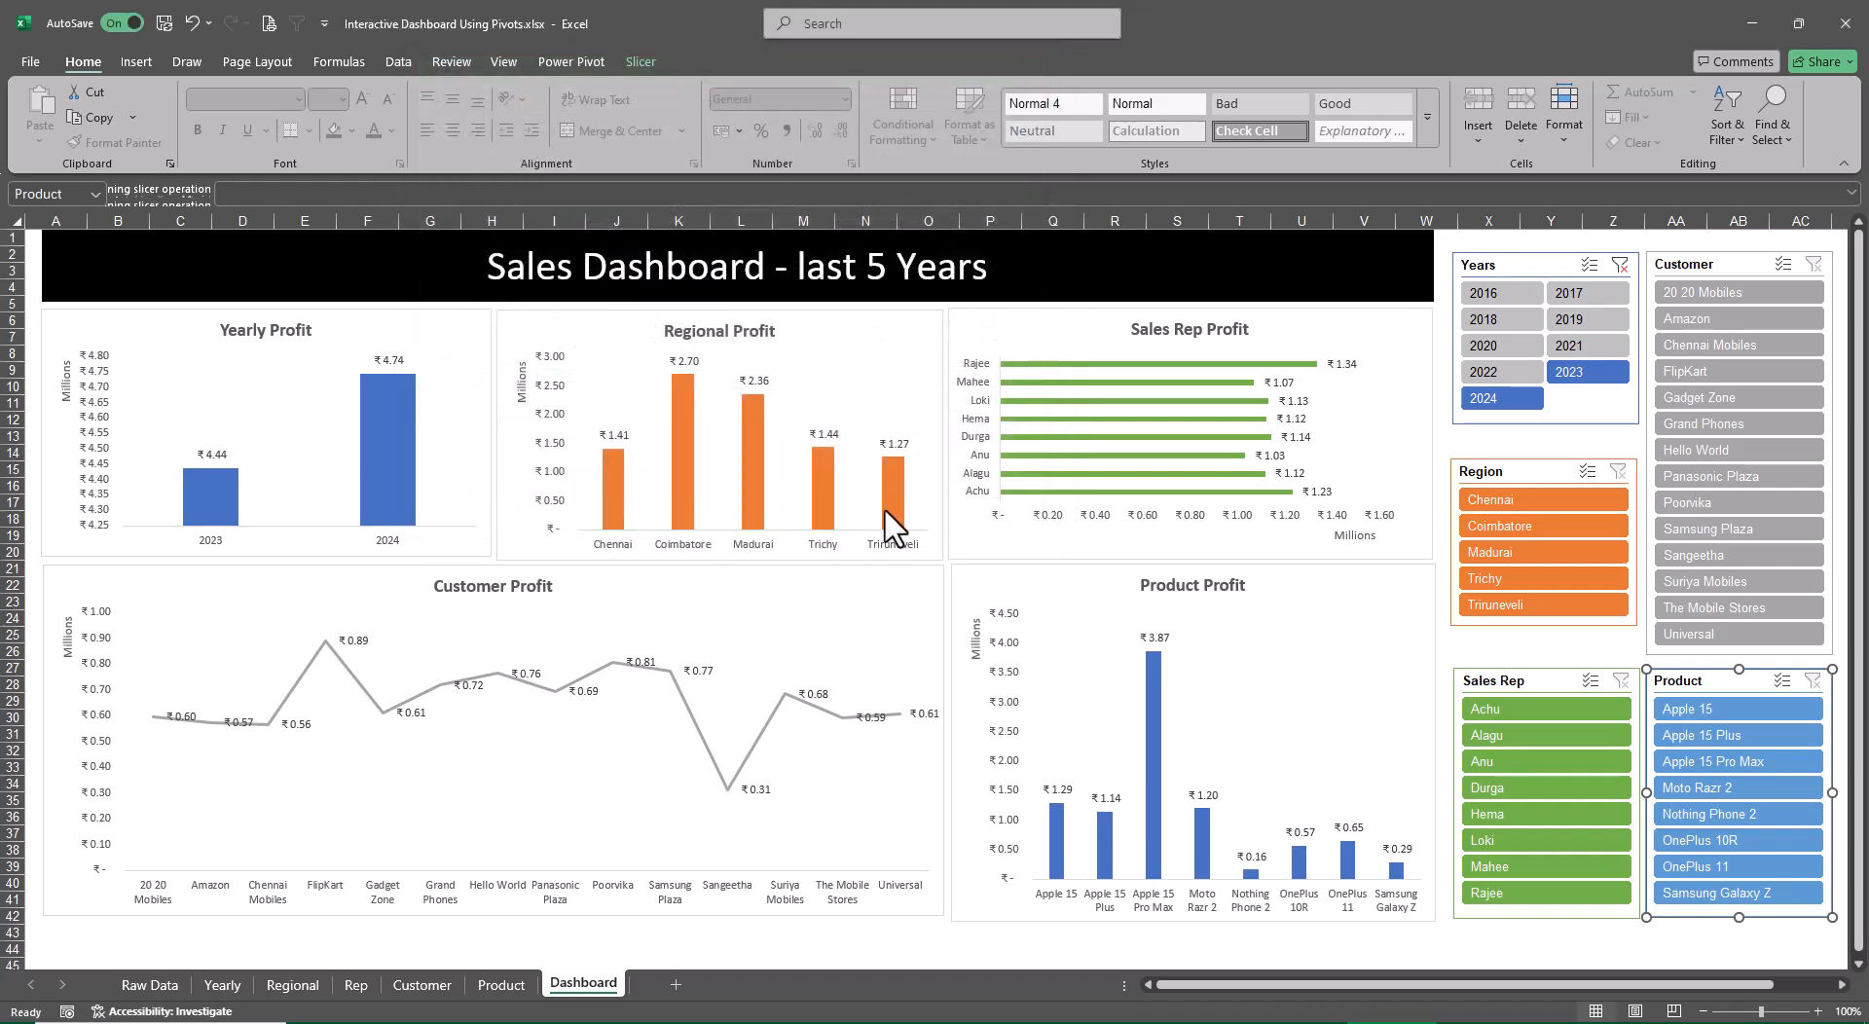
Close the saved dashboard and open Raw Data Lite Till 2024.xlsx from the XL4free - Phase 1 folder
left_click(1841, 29)
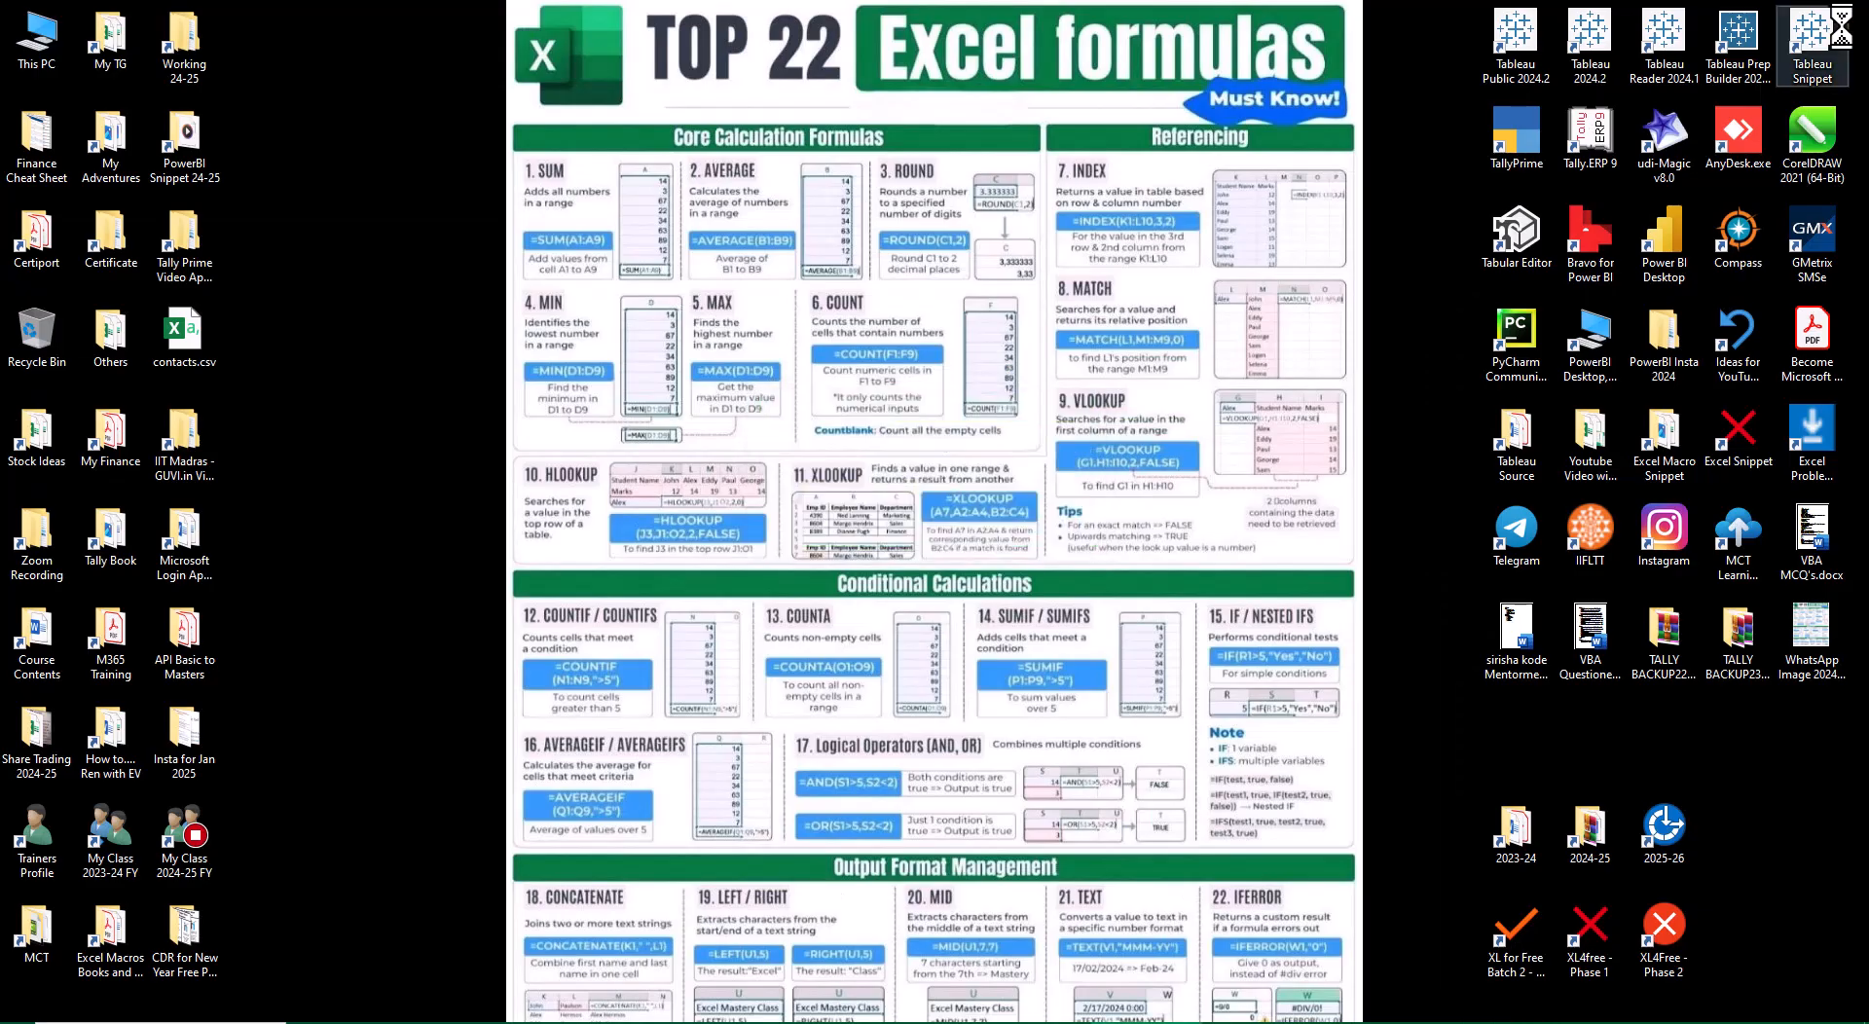
double_click(1586, 950)
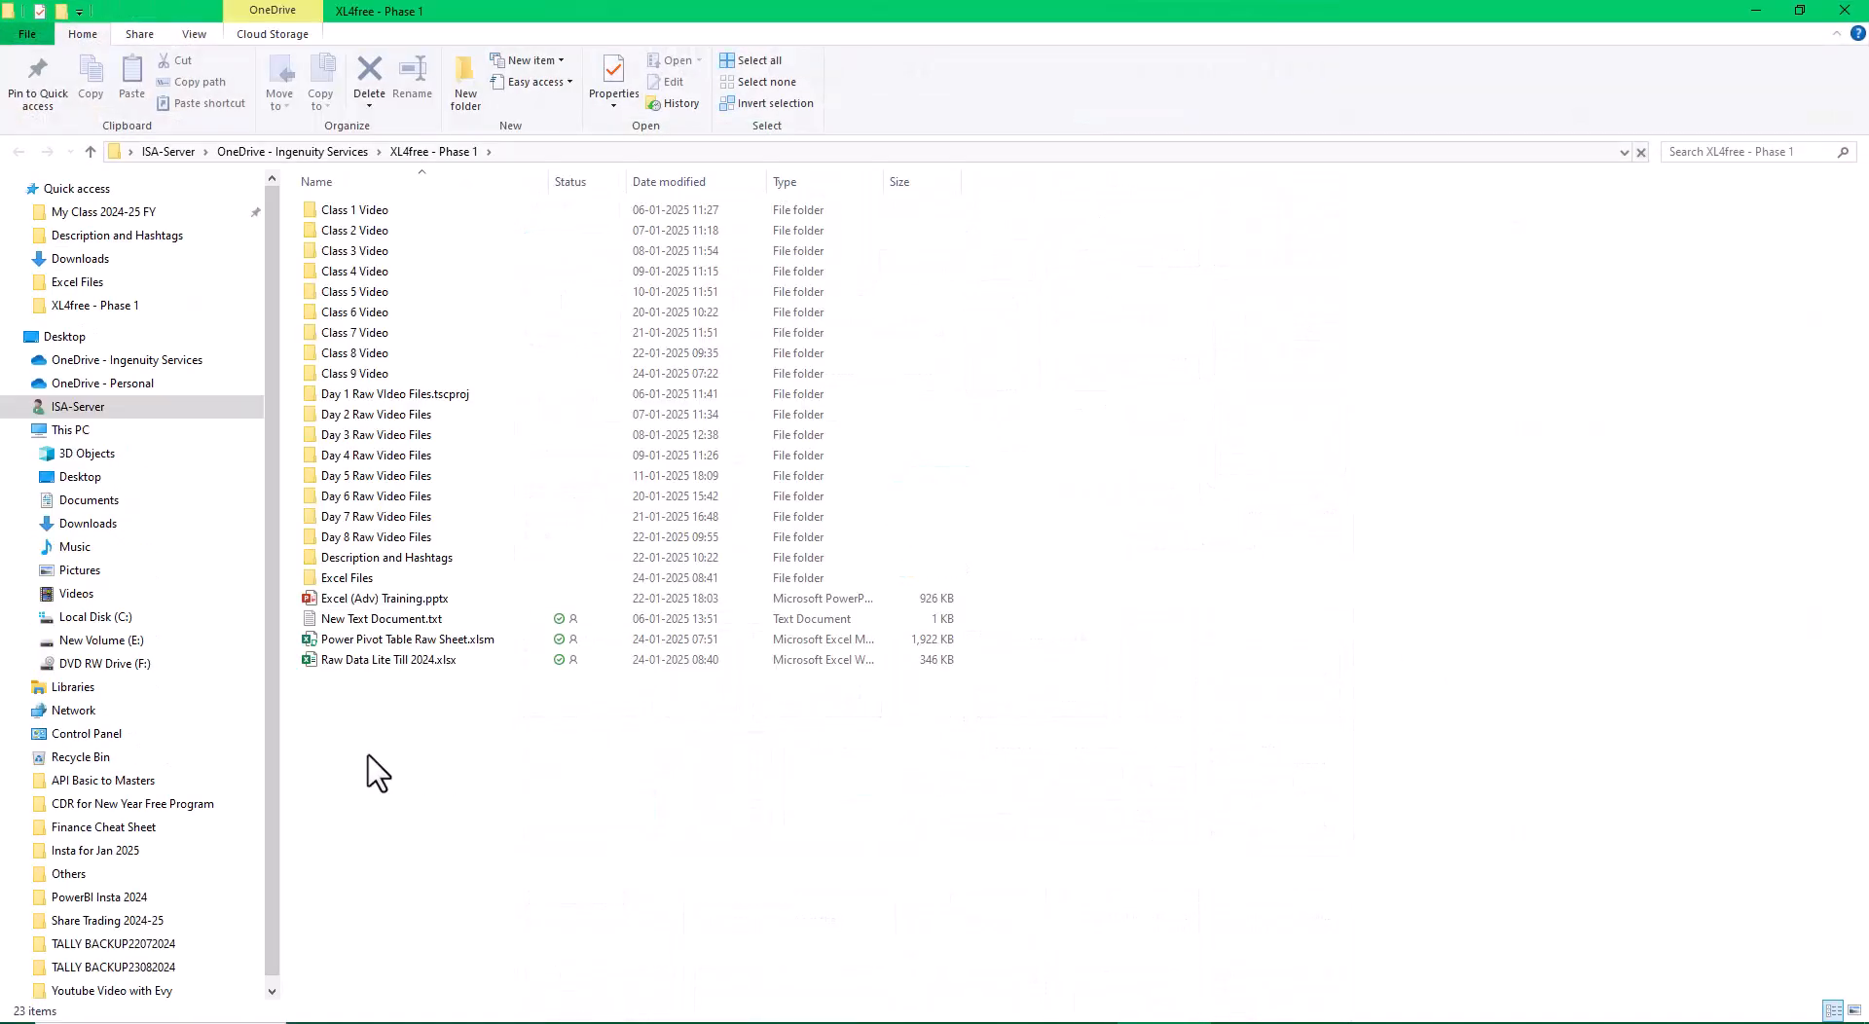
left_click(375, 663)
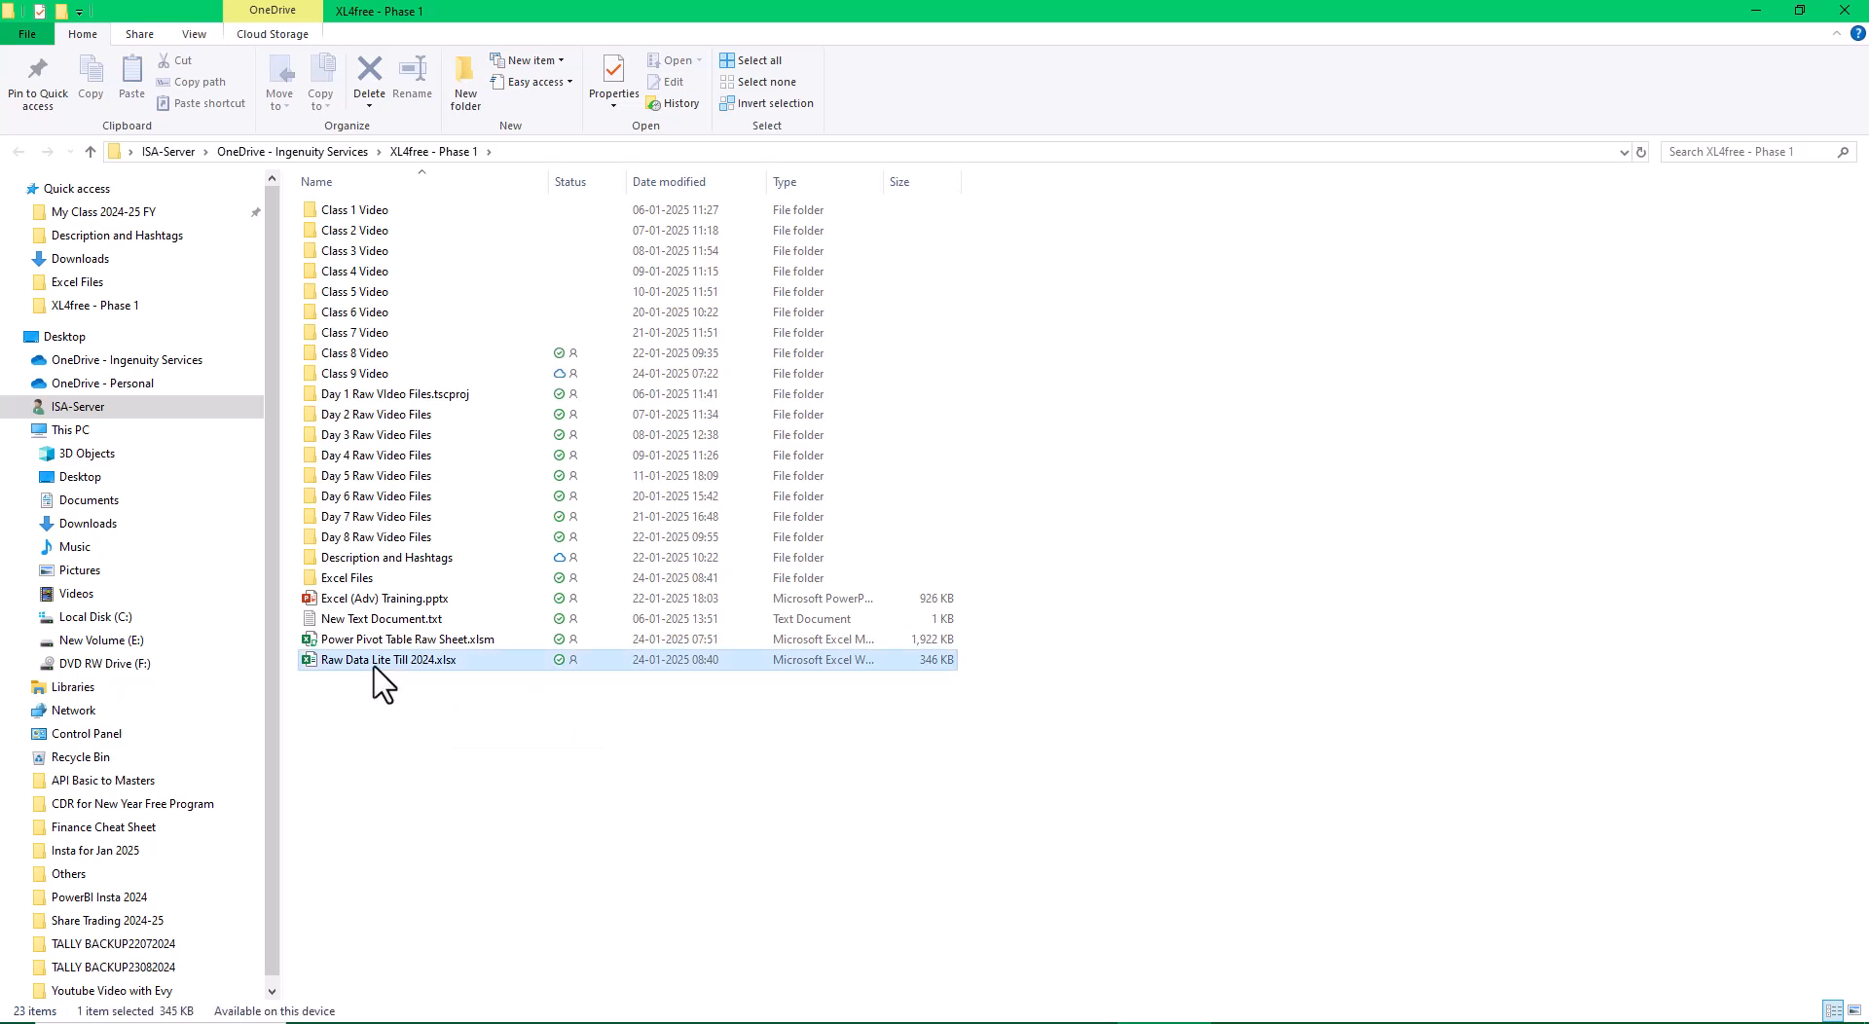
left_click(1511, 653)
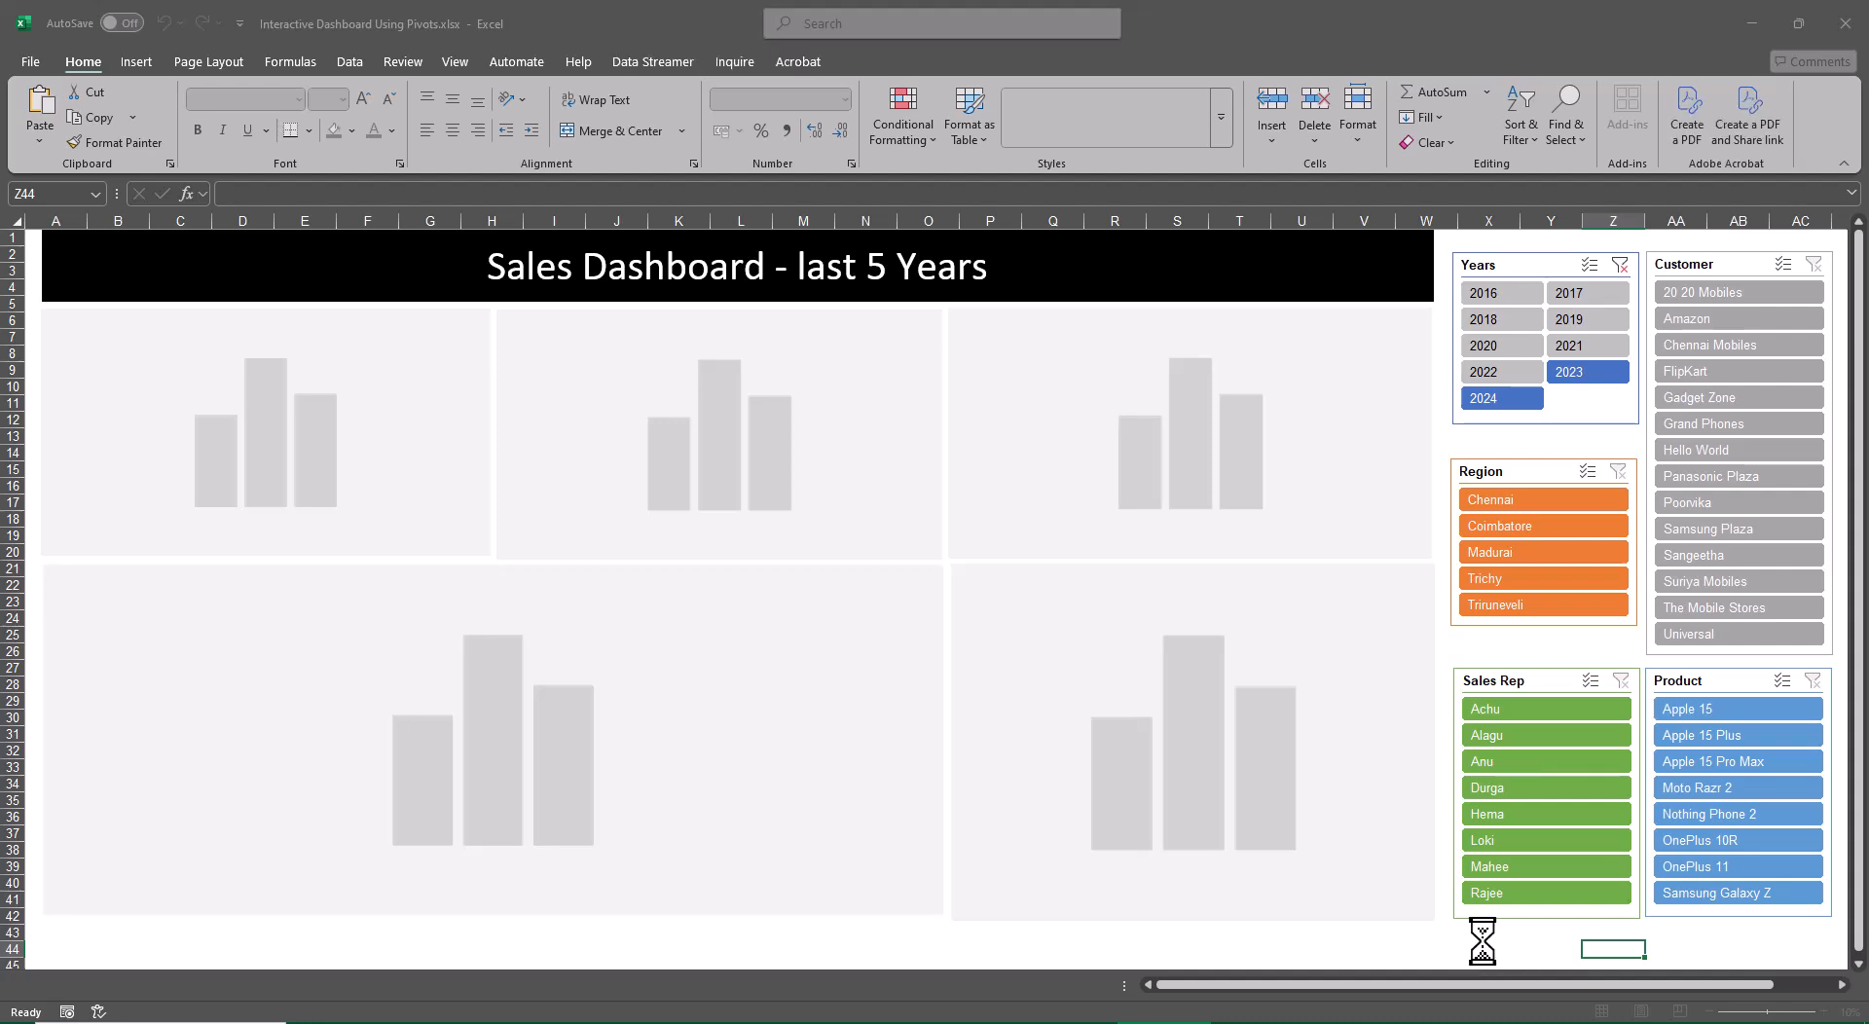
key("alt+Tab")
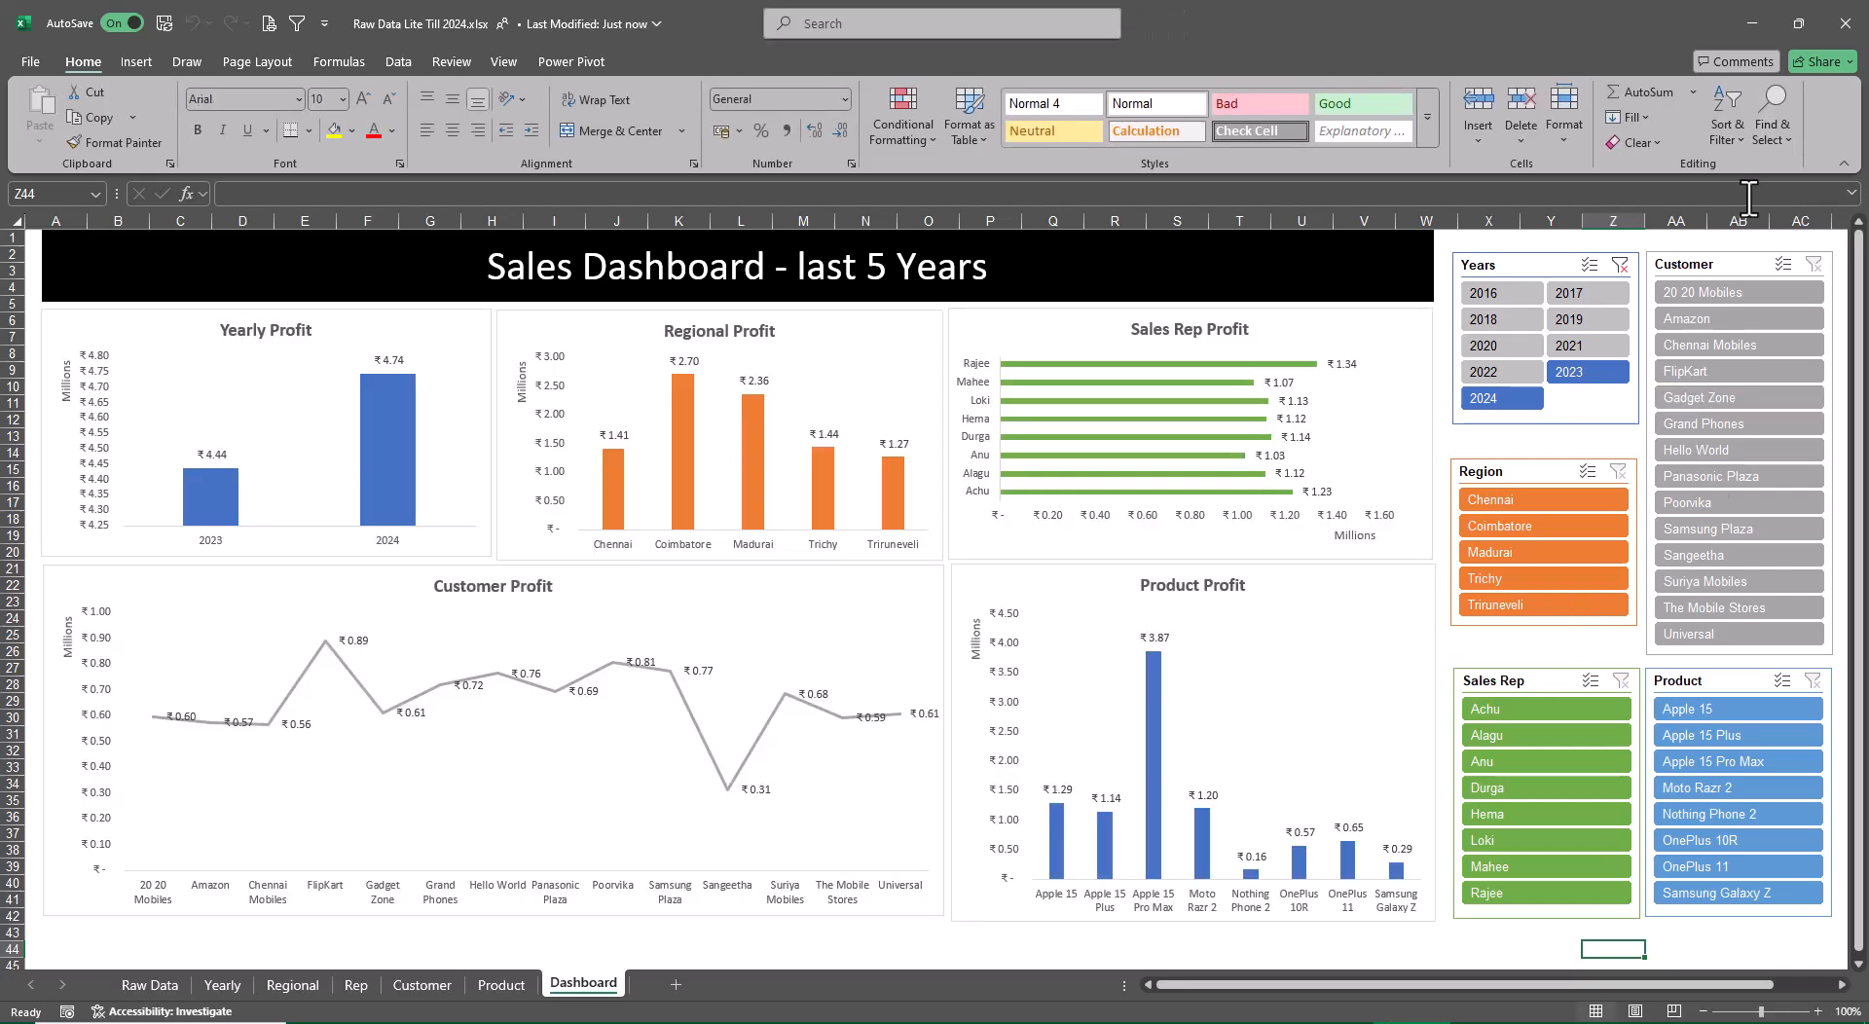
Copy the Raw Data sheet into a new workbook, keeping the original in place
left_click(150, 985)
right_click(153, 985)
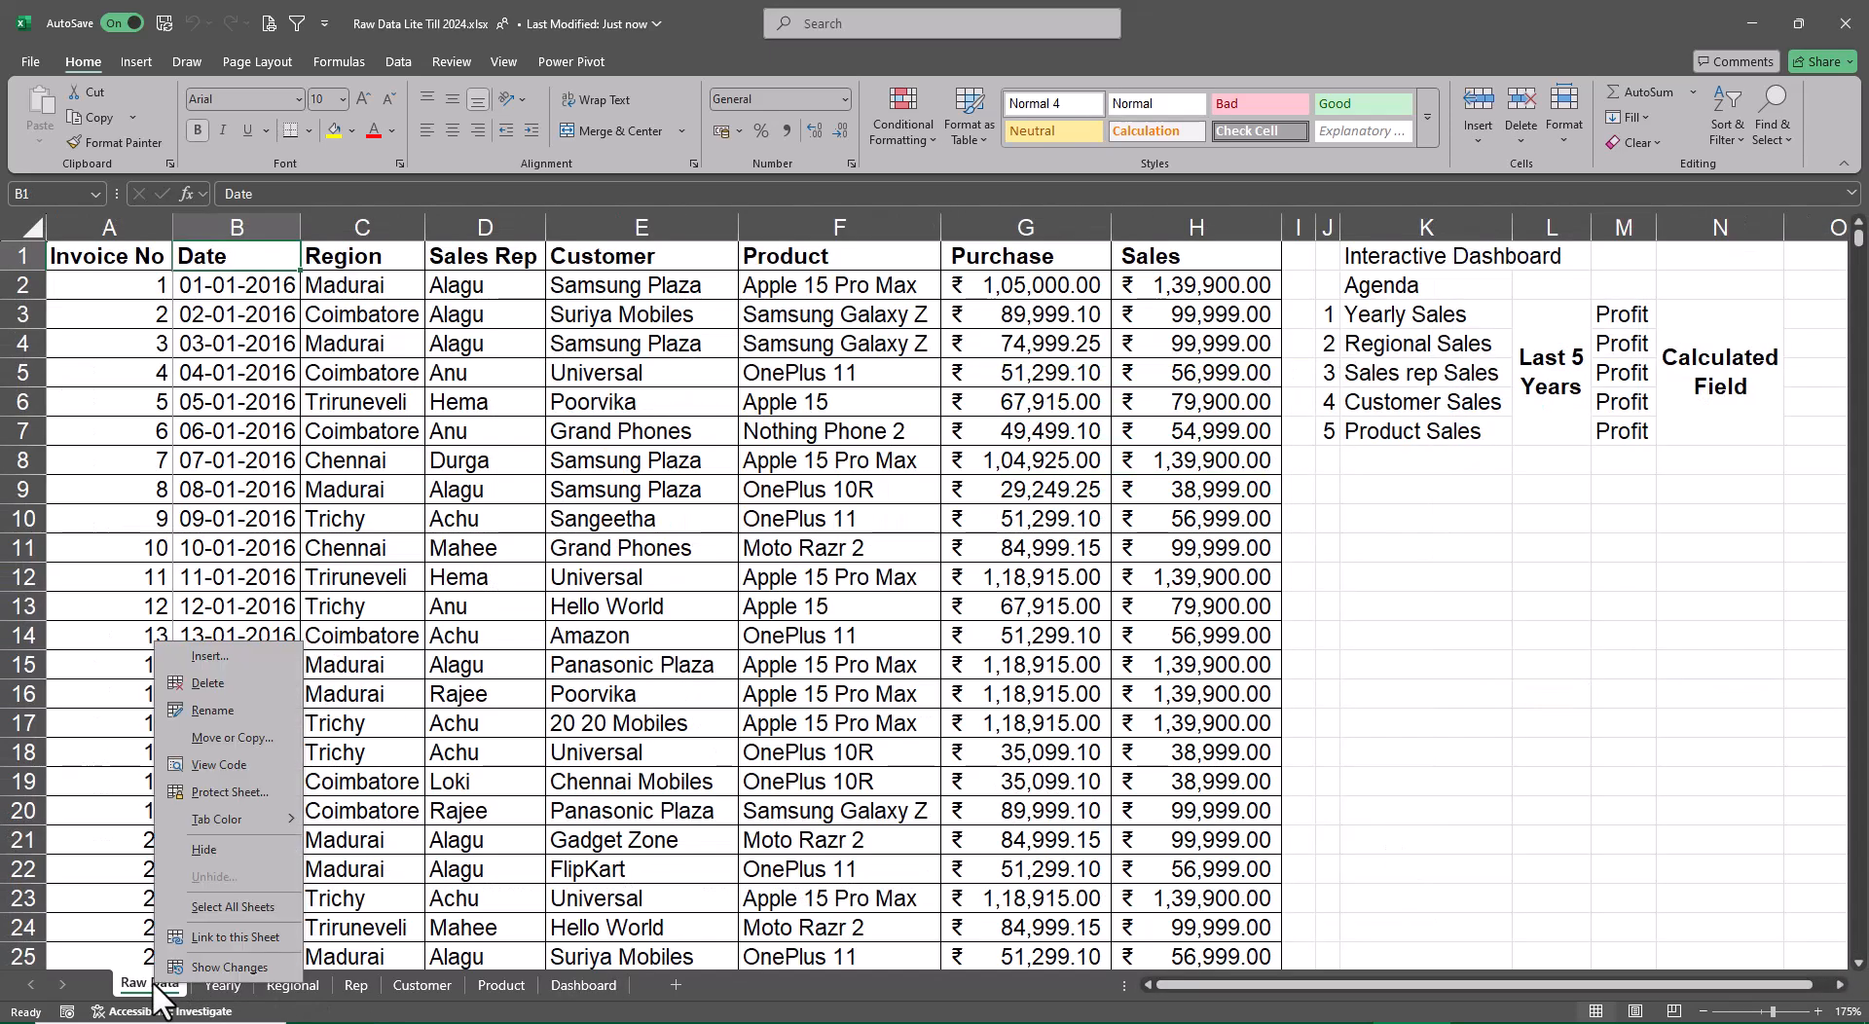
left_click(216, 739)
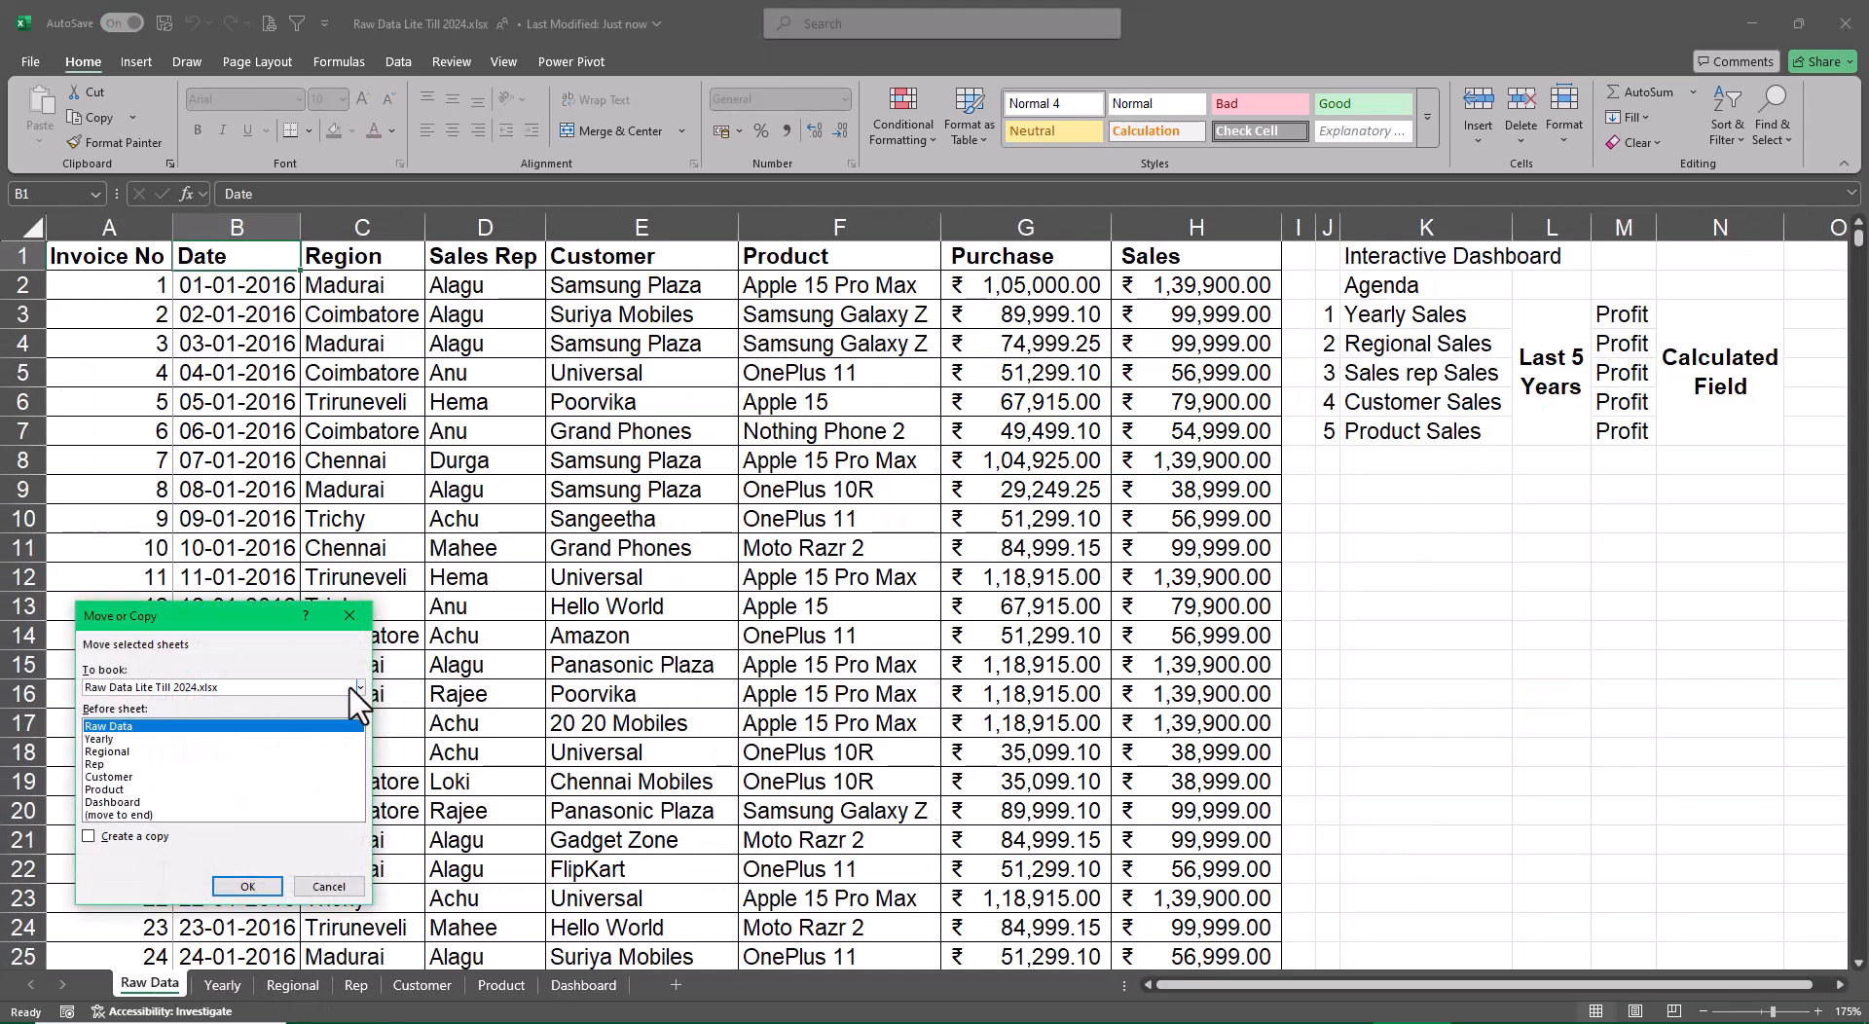
left_click(359, 687)
left_click(229, 709)
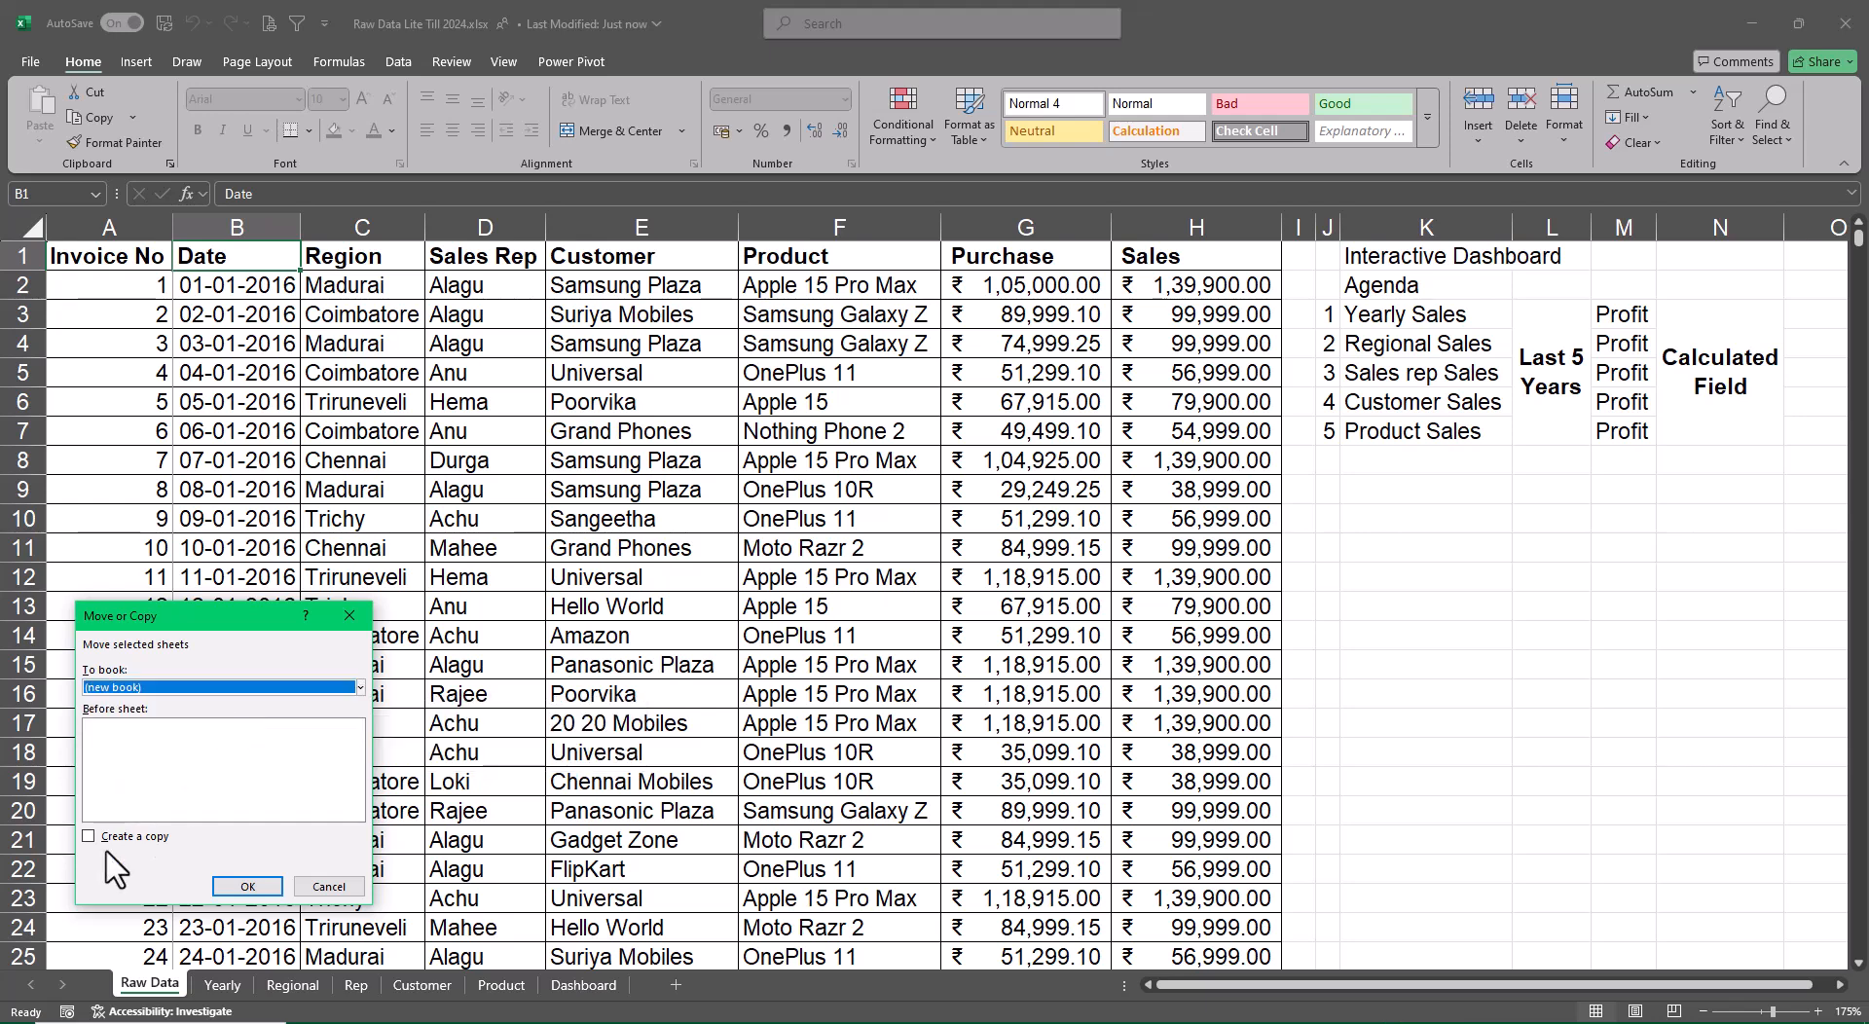
left_click(90, 836)
left_click(243, 886)
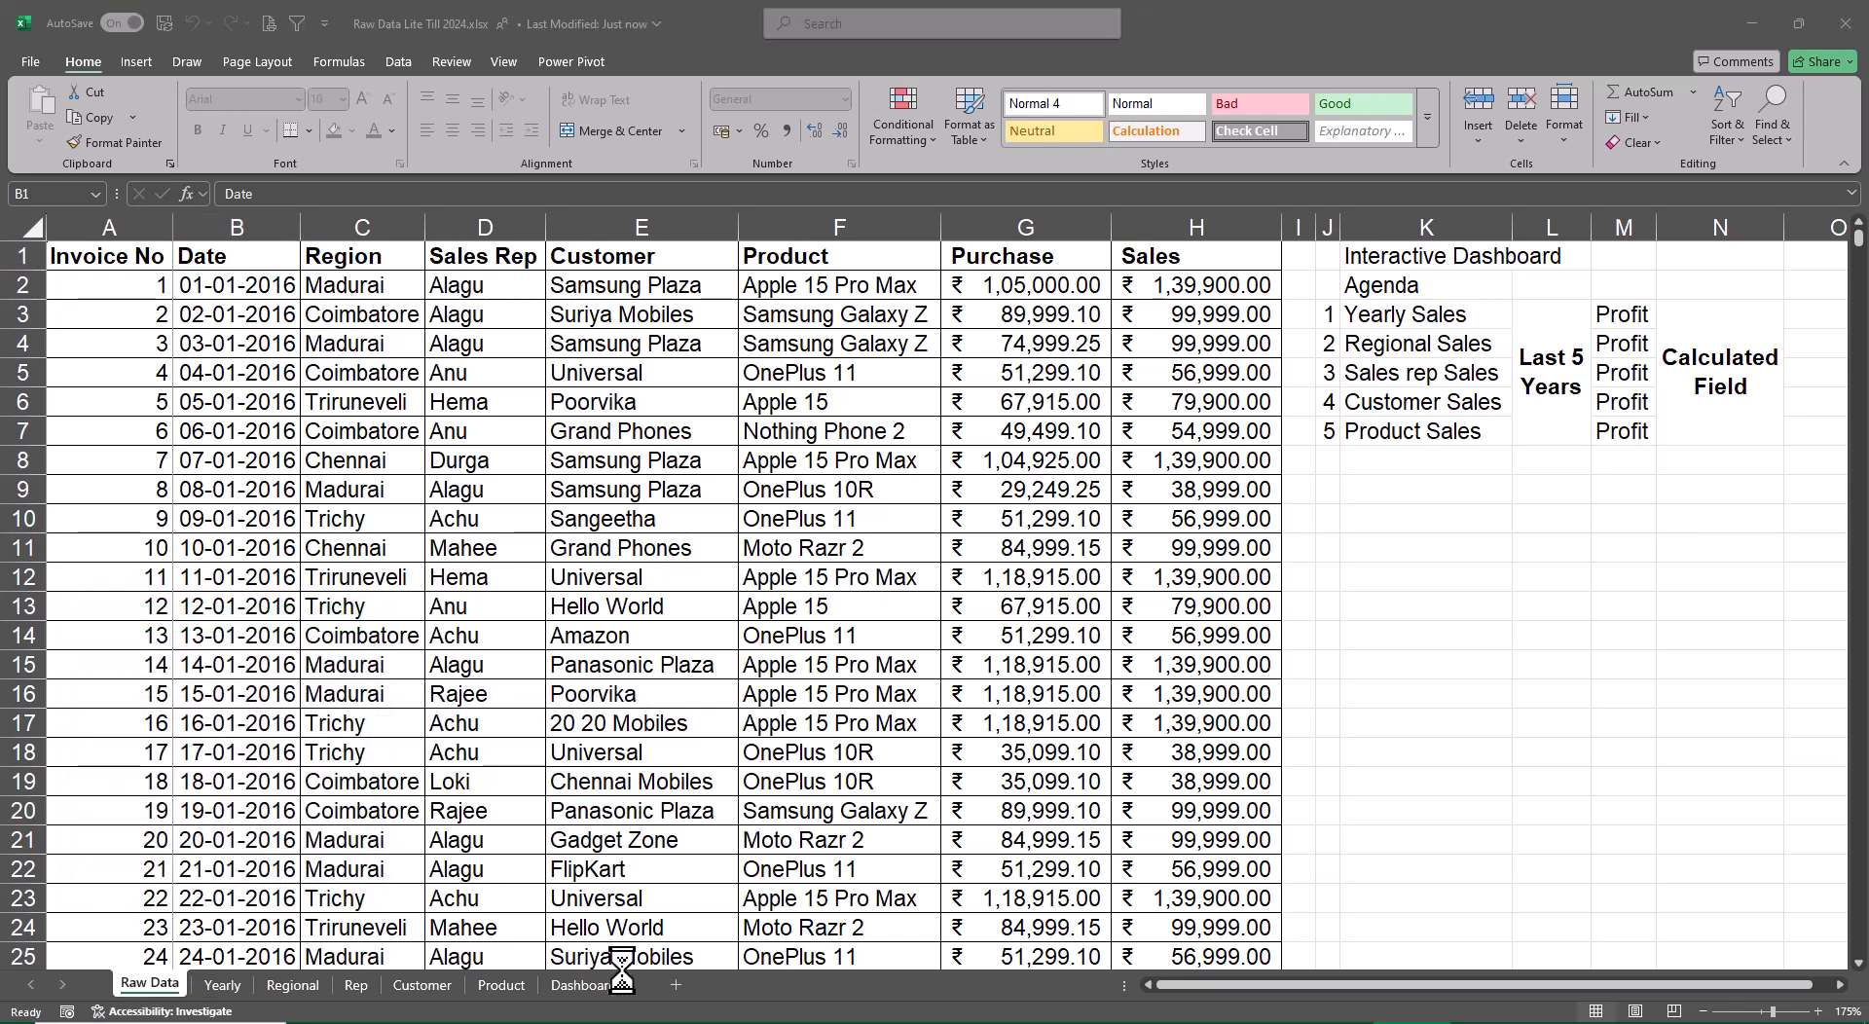
Close the Raw Data Lite Till 2024 and Interactive Dashboard Using Pivots workbooks
key("alt+Tab")
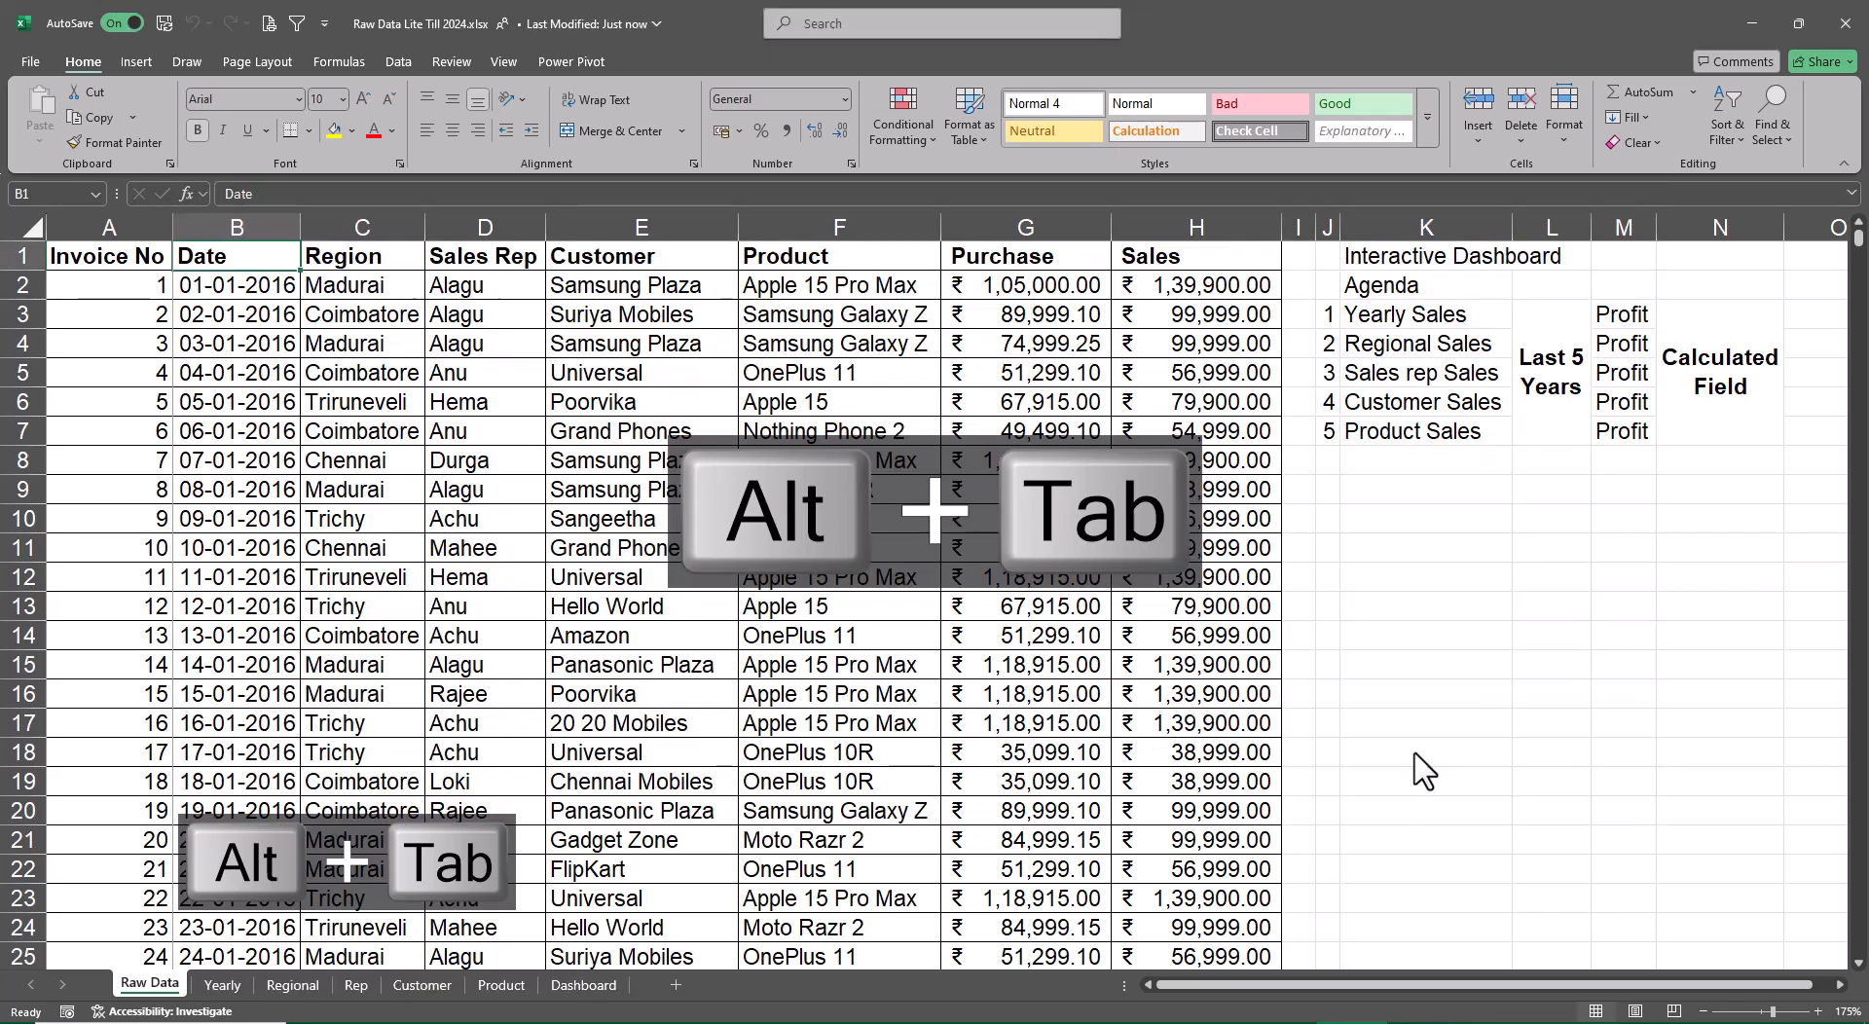
left_click(1847, 27)
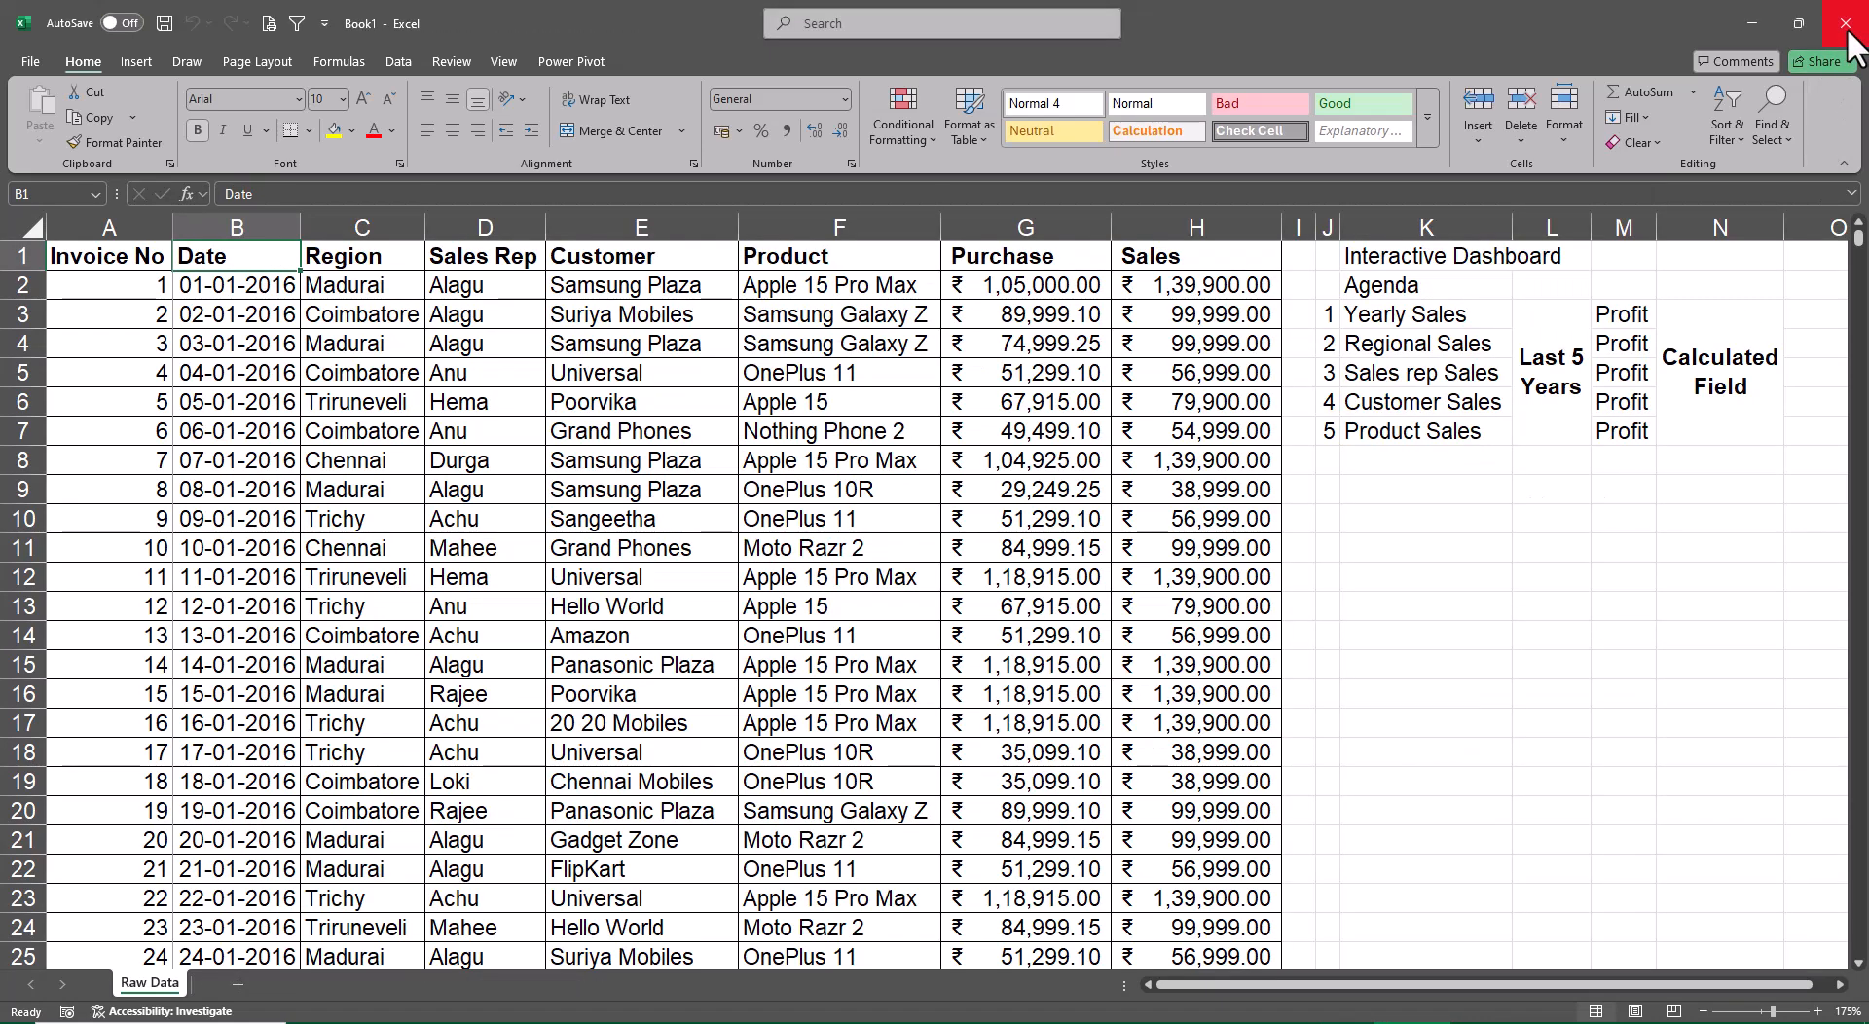
key("alt+Tab")
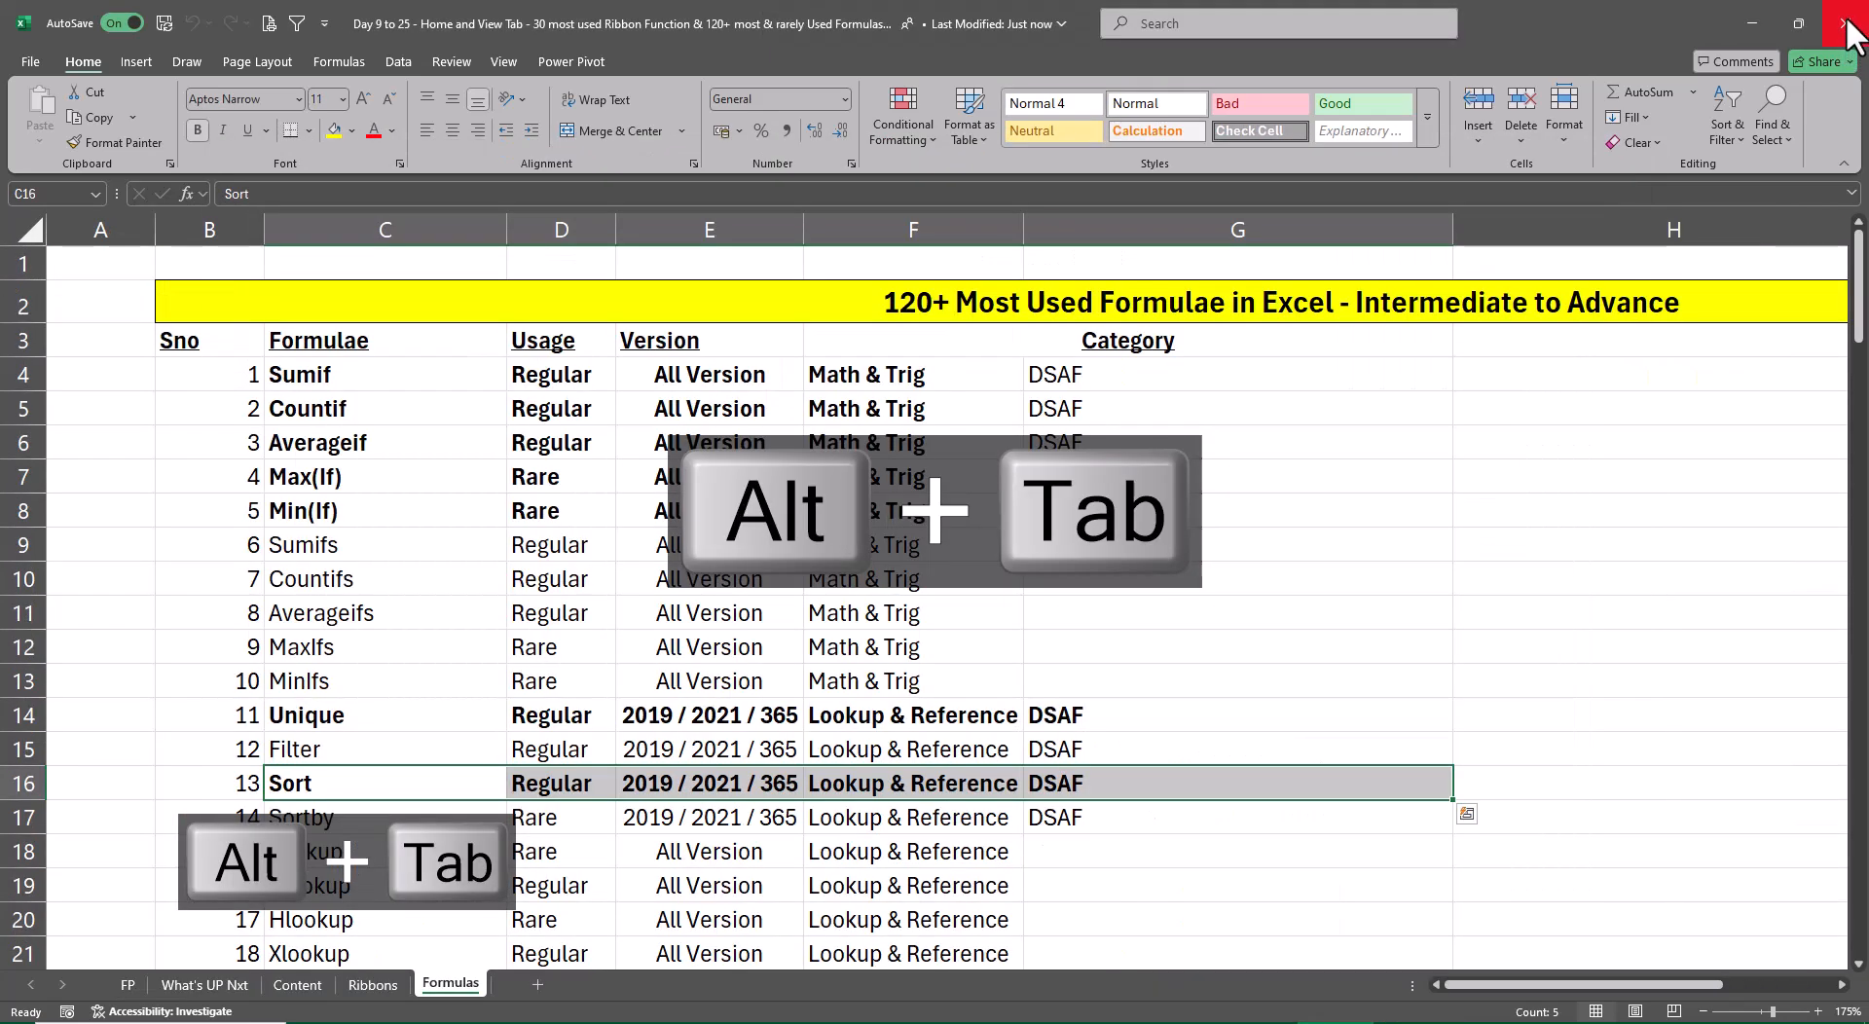
key("alt+Tab")
key("Tab")
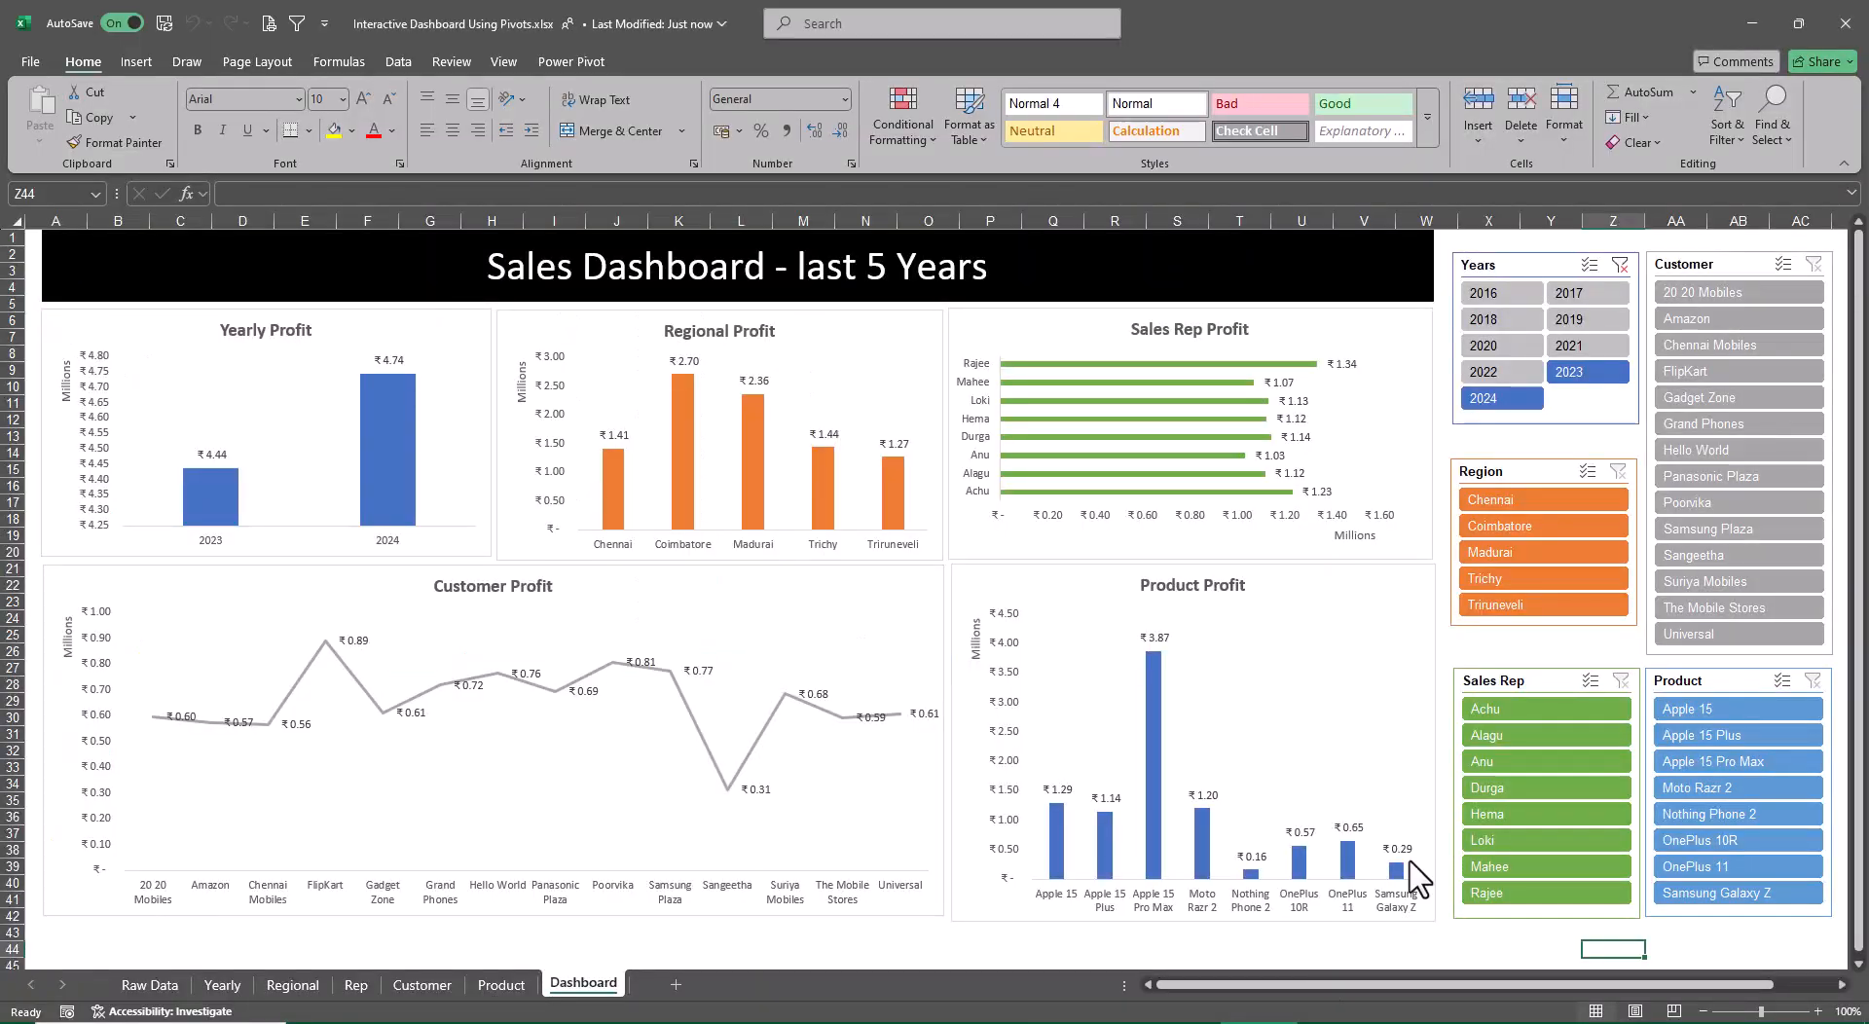
left_click(1846, 16)
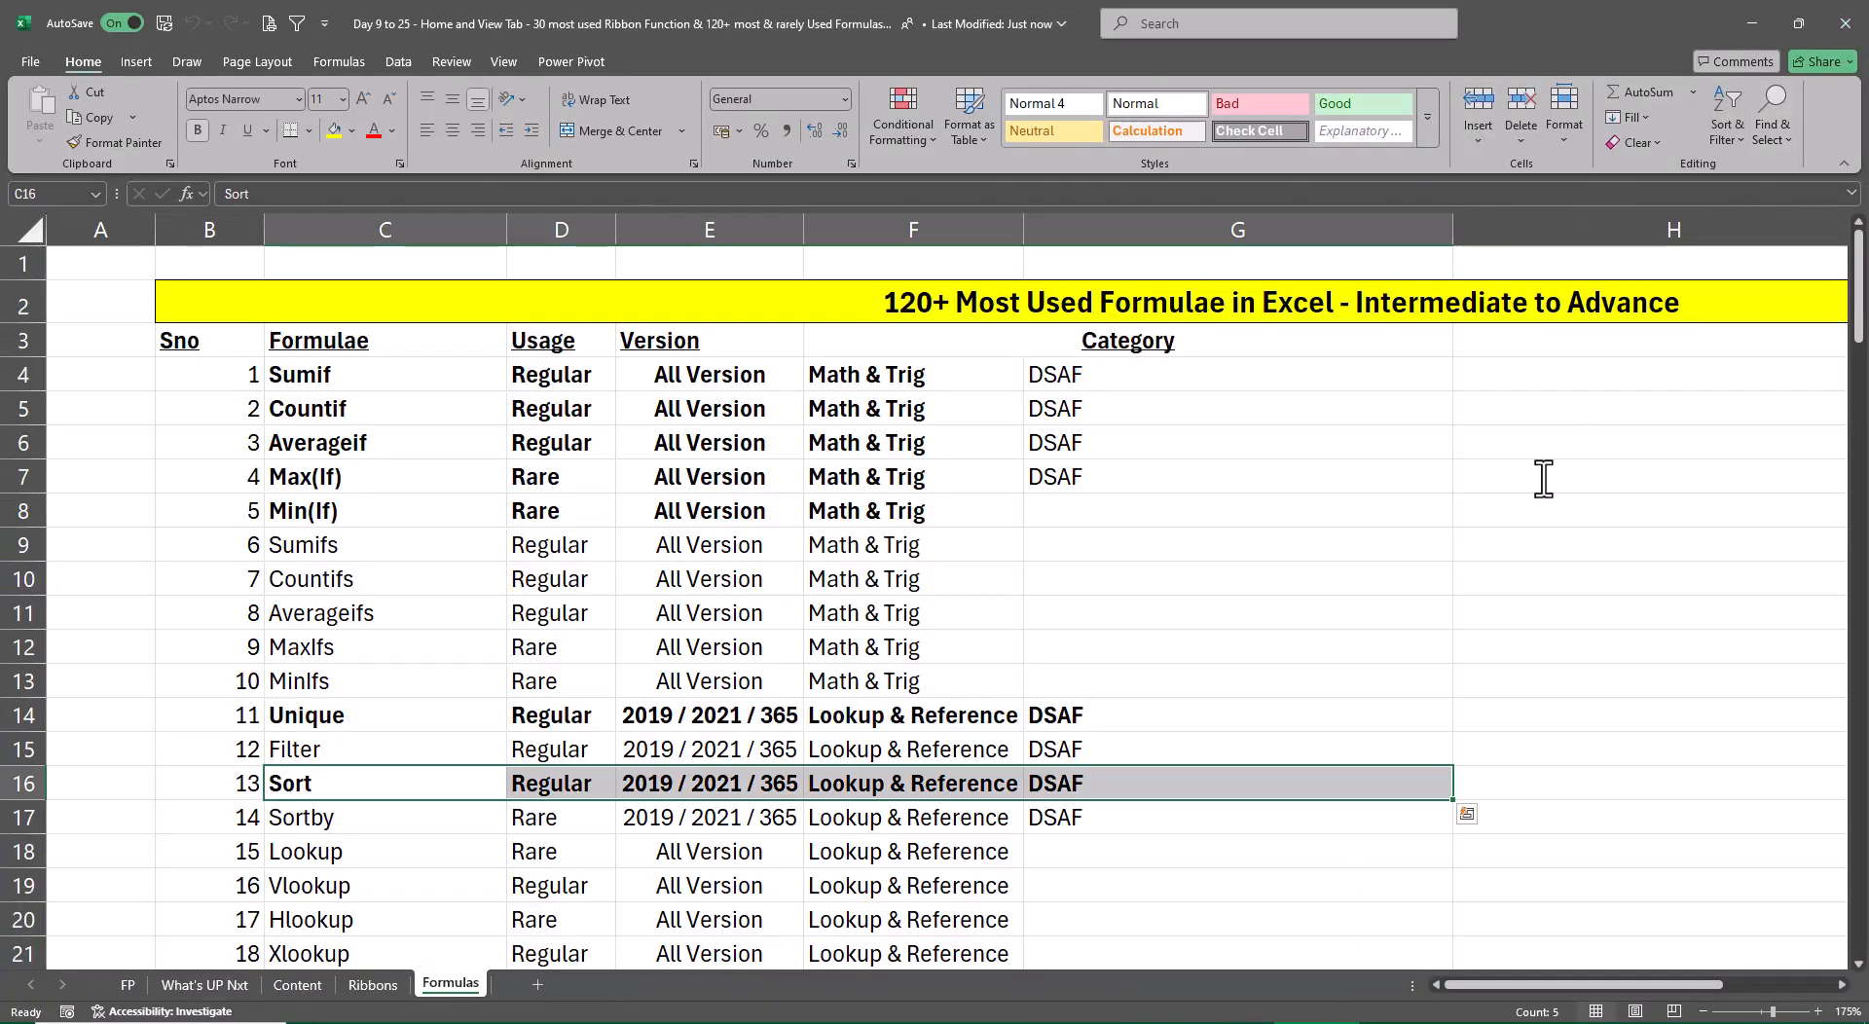
In the new workbook's Raw Data sheet, delete columns J to O holding the dashboard agenda notes
left_click(1772, 475)
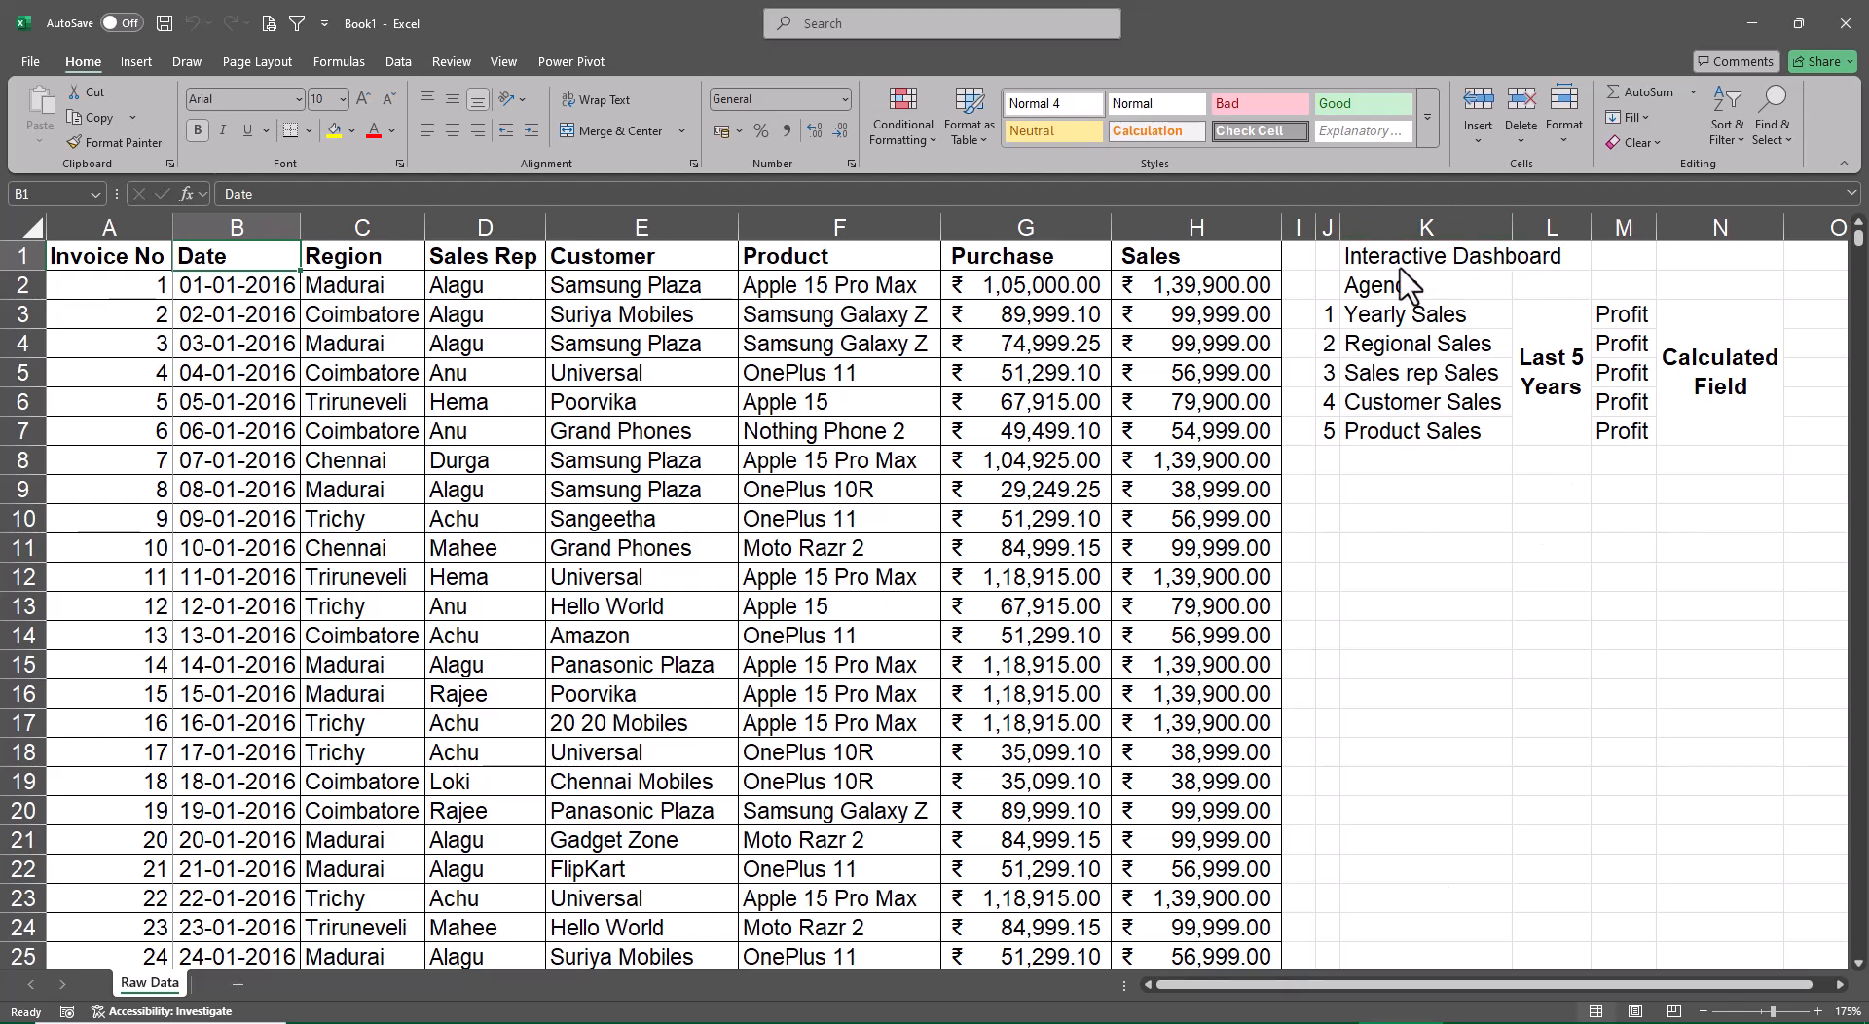
left_click_drag(1427, 227, 1801, 234)
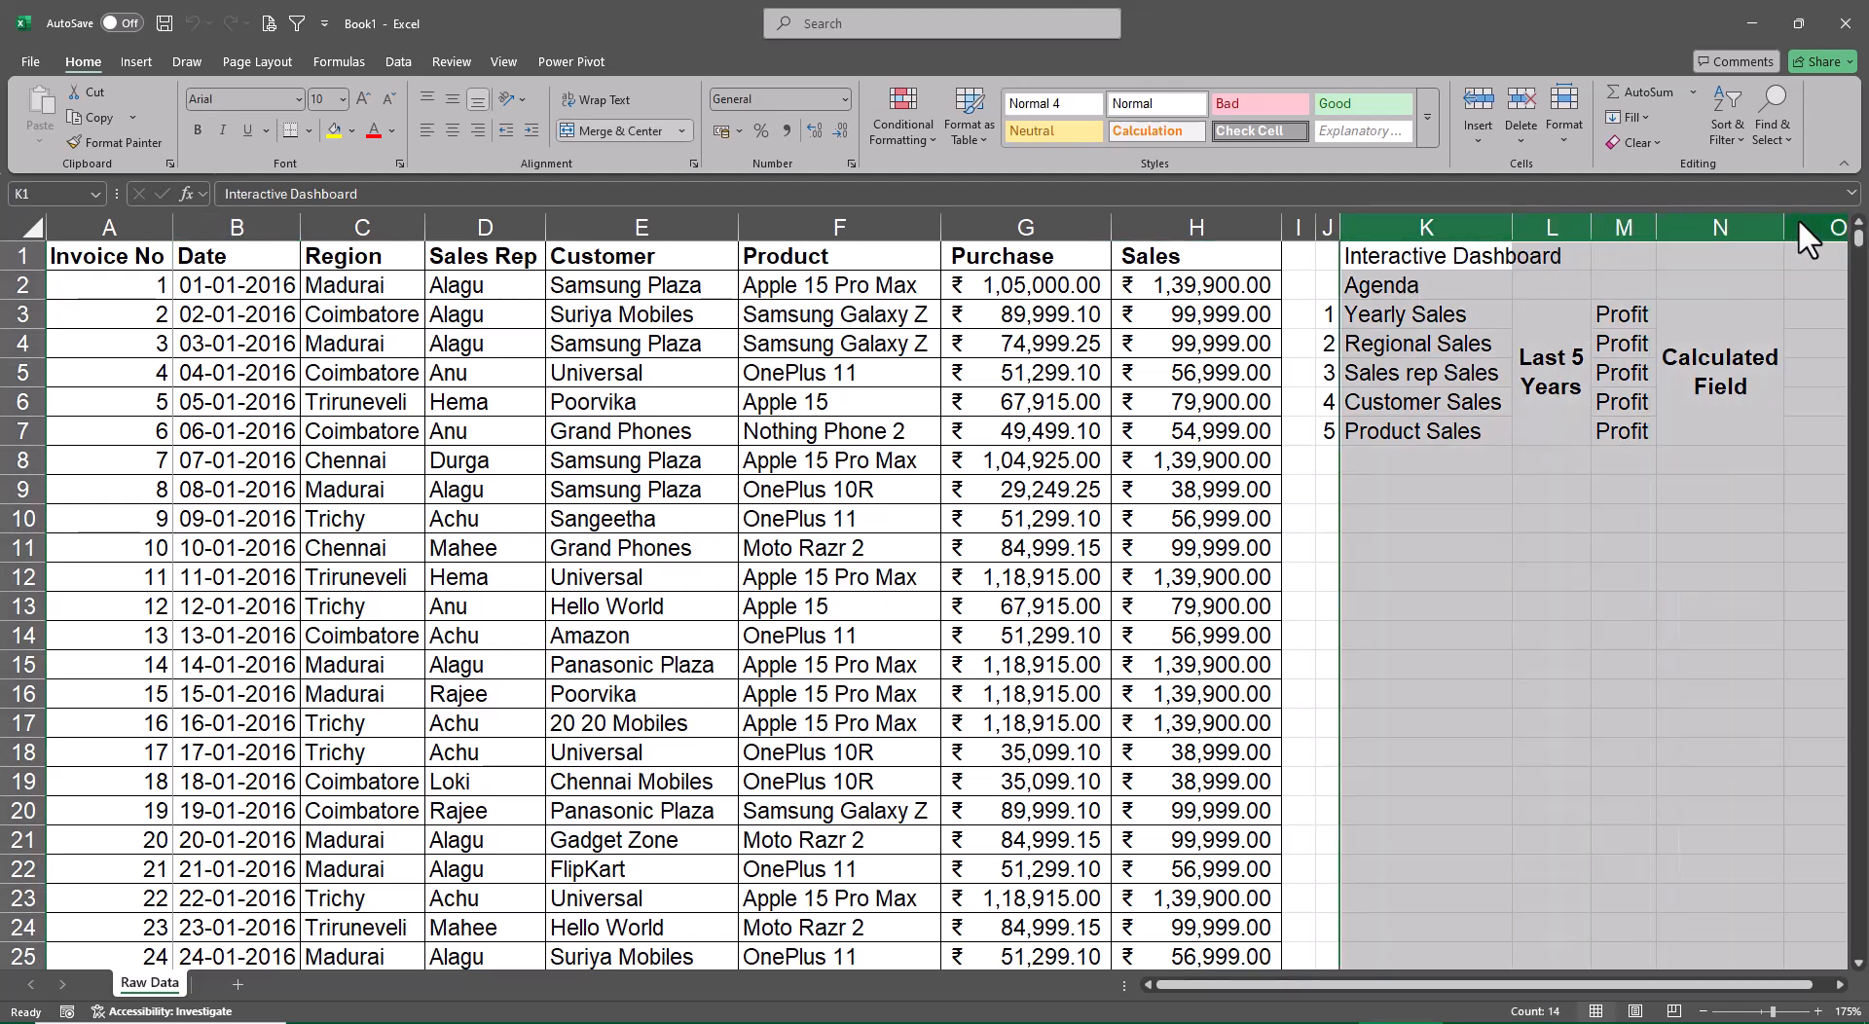
key("ctrl+minus")
key("ctrl+space")
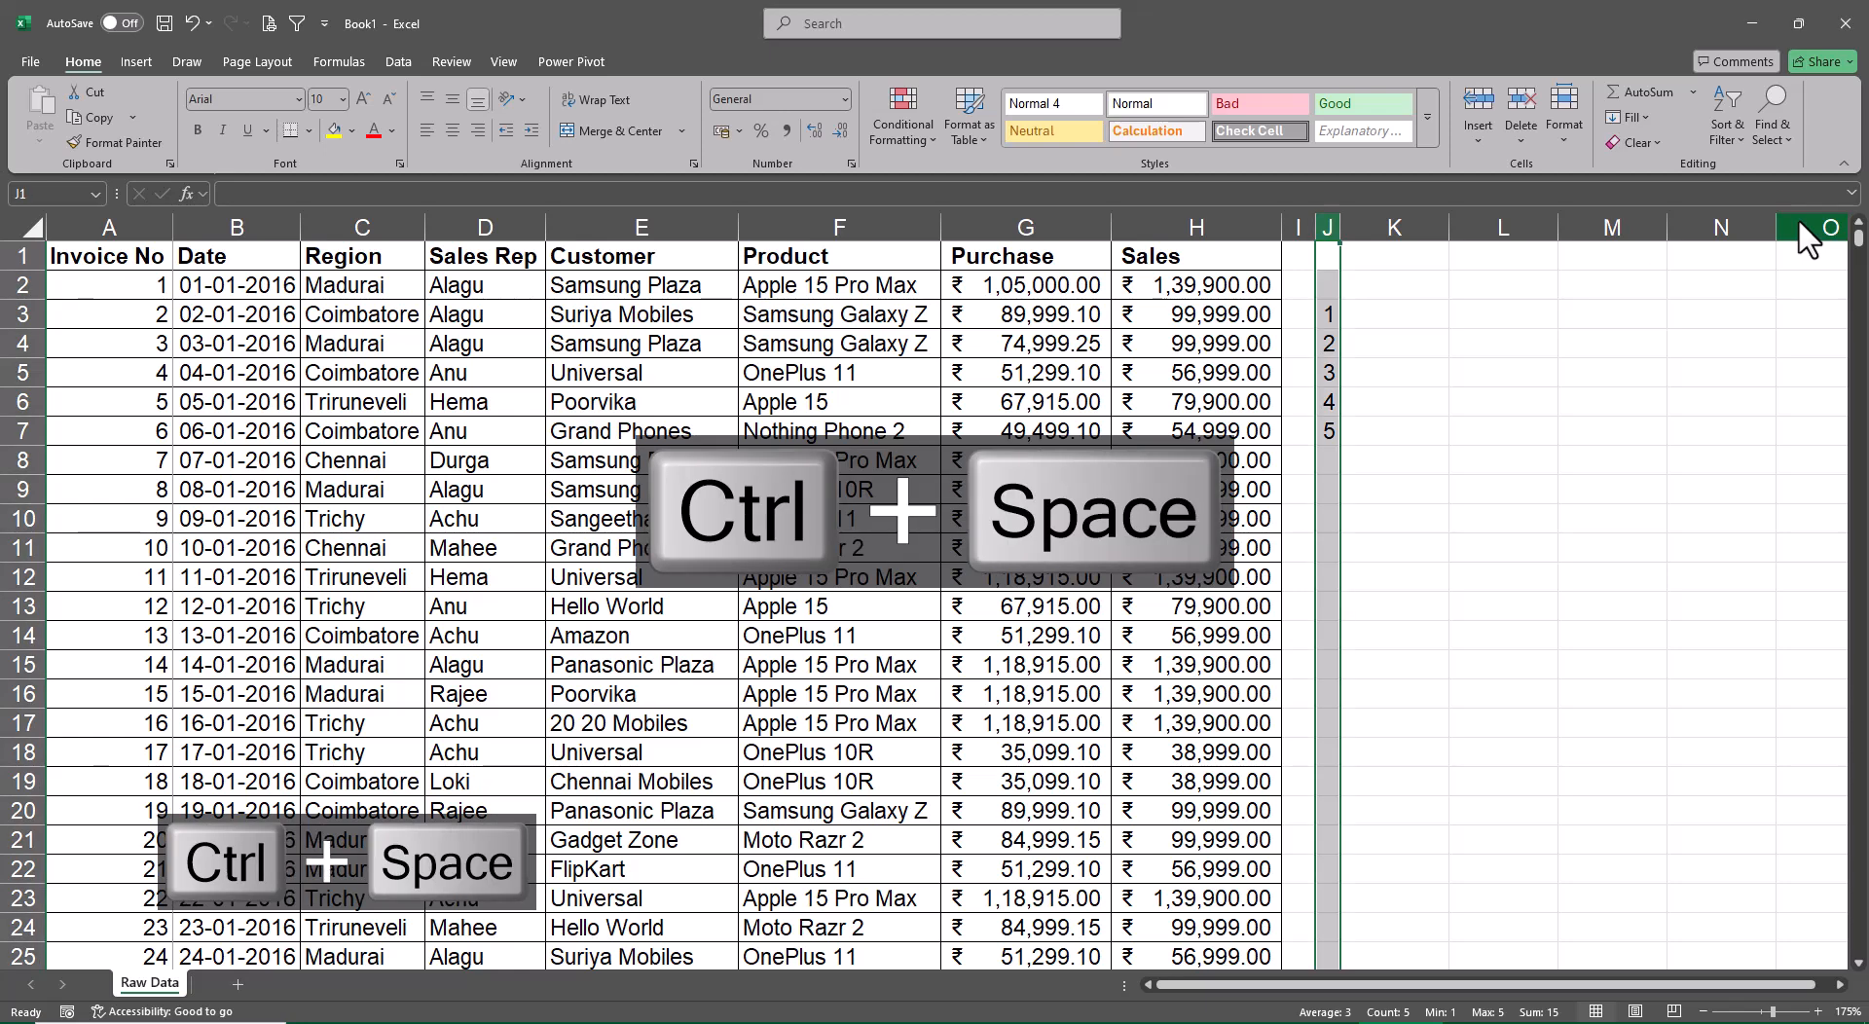
key("ctrl+minus")
key("Left")
key("Left")
key("Right")
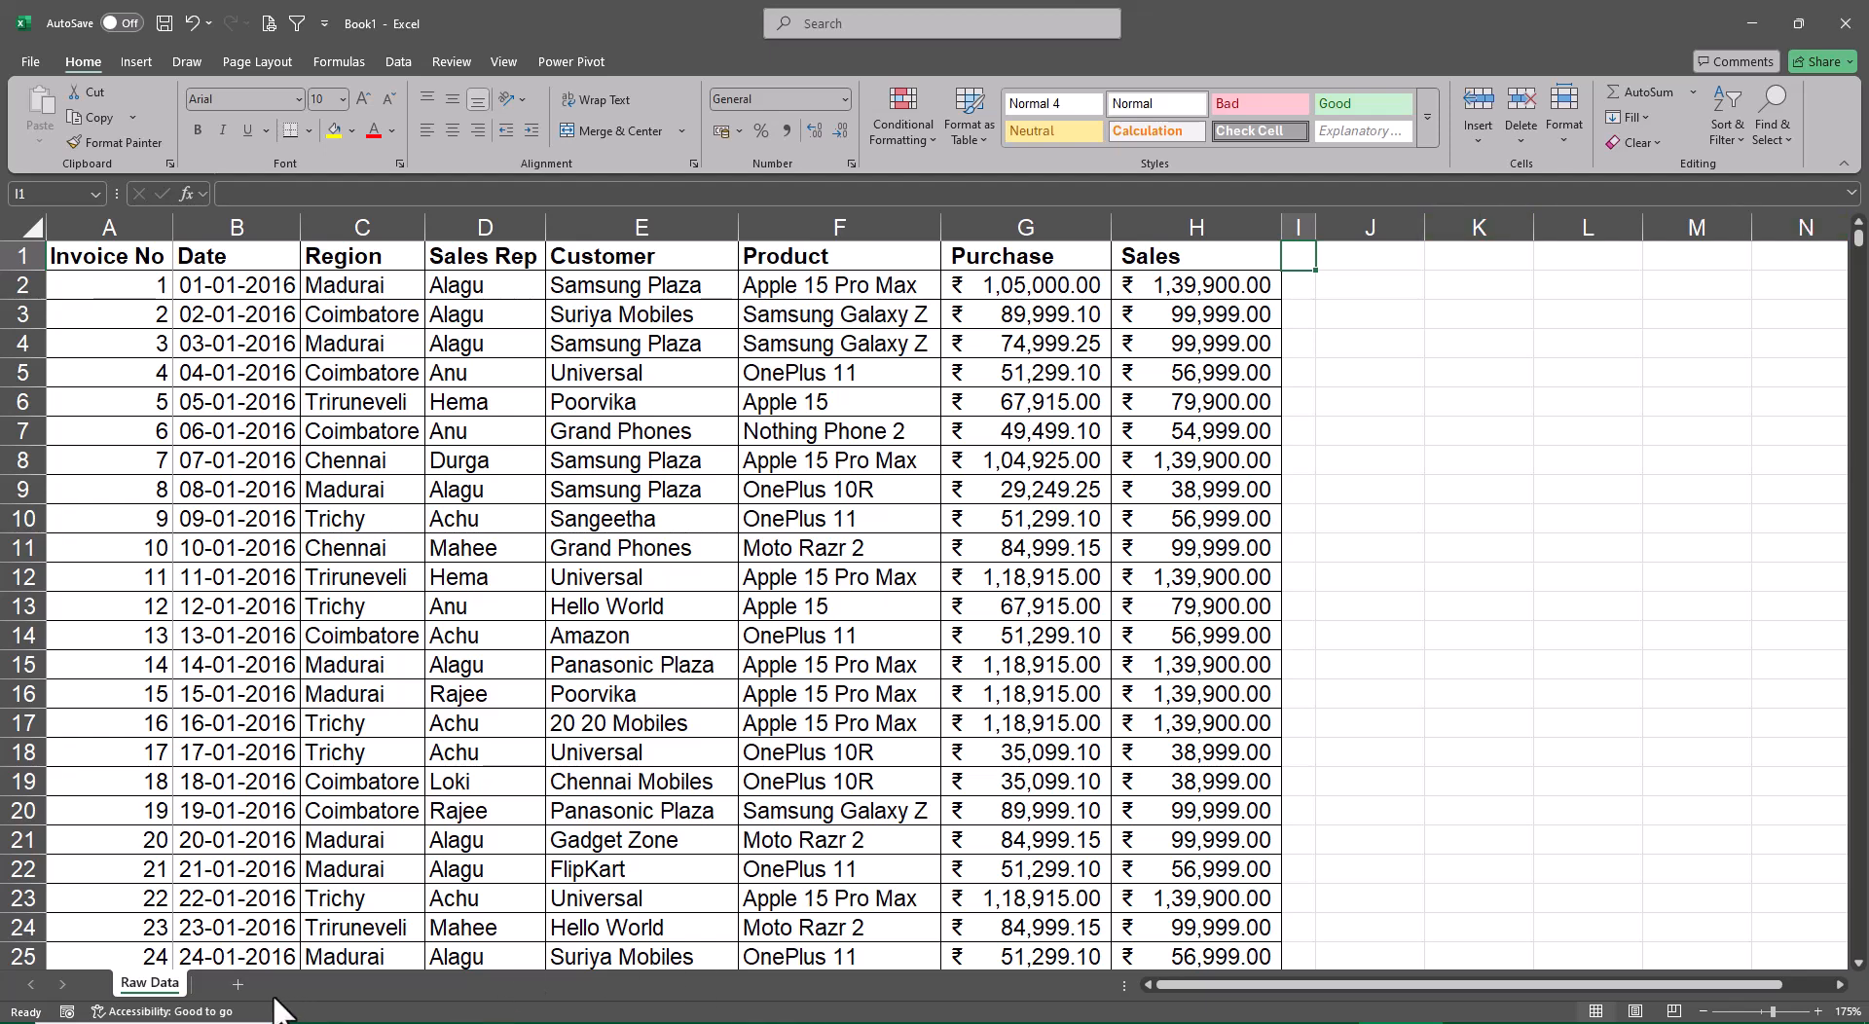
Add a new sheet and enter the labels Sumif in D5 and Countif in D10
left_click(238, 984)
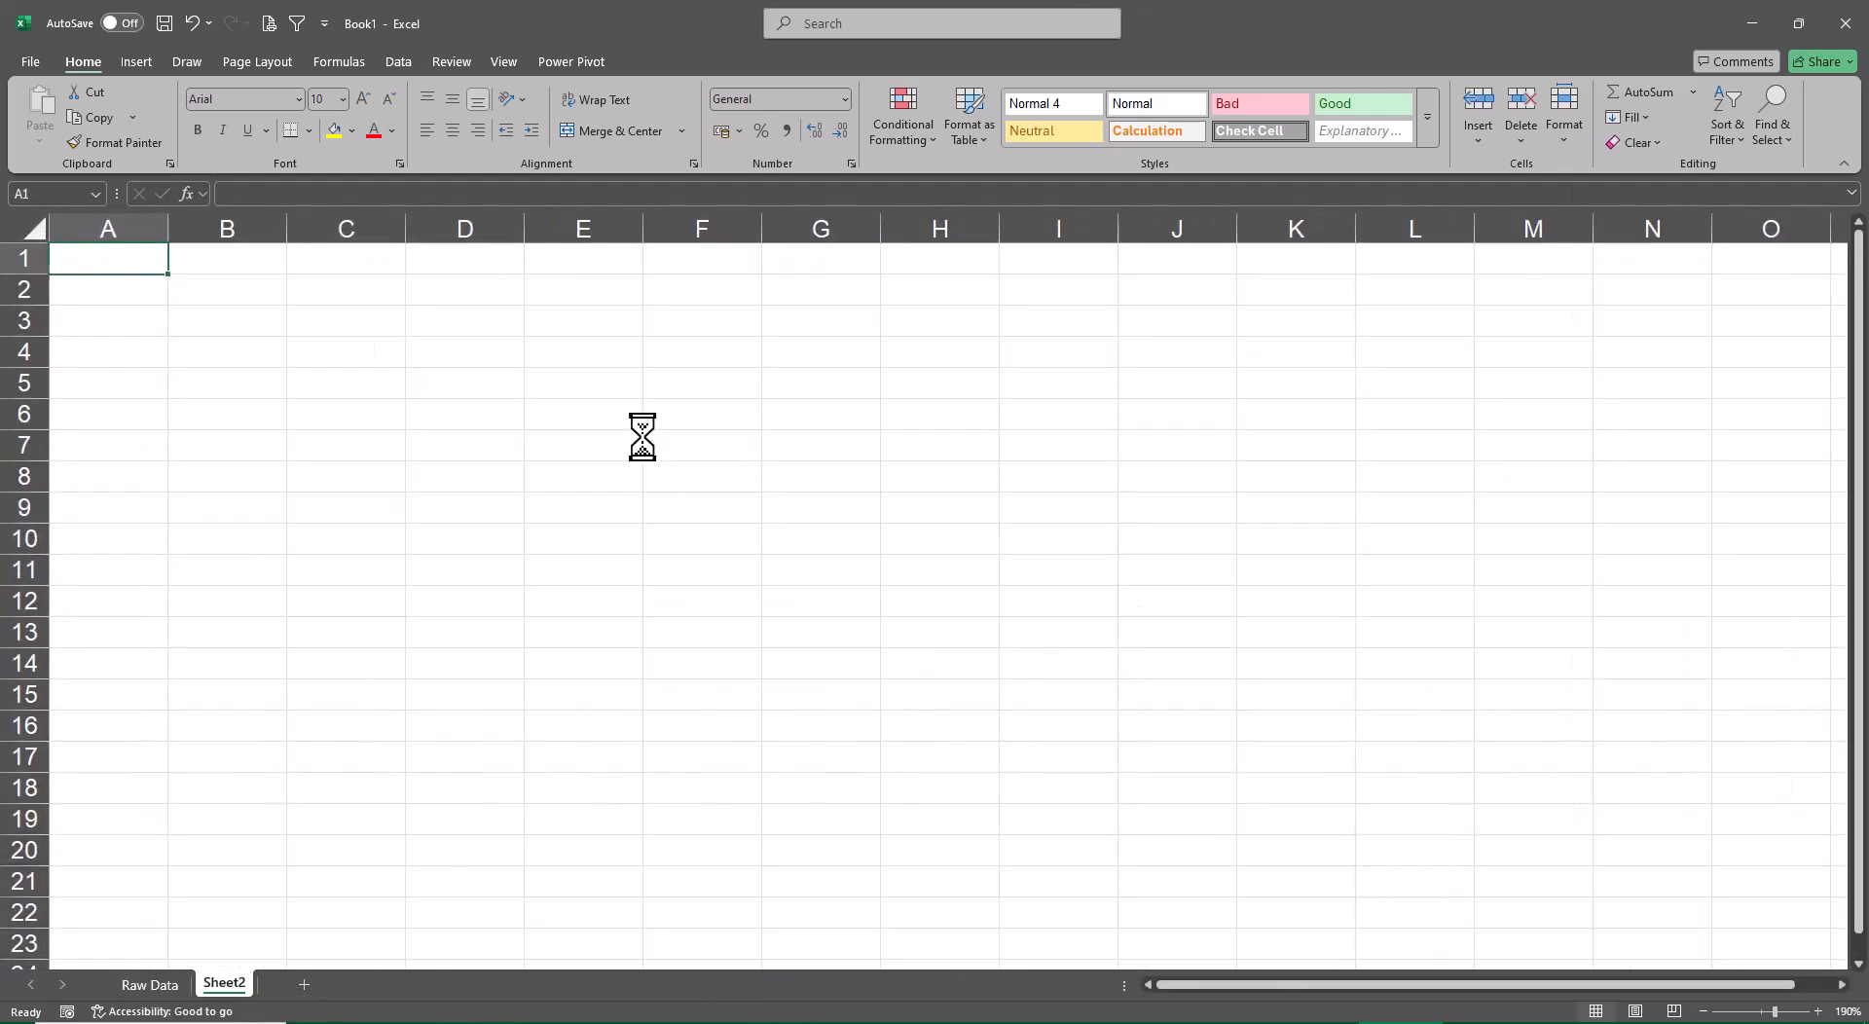
left_click(436, 371)
type("Su")
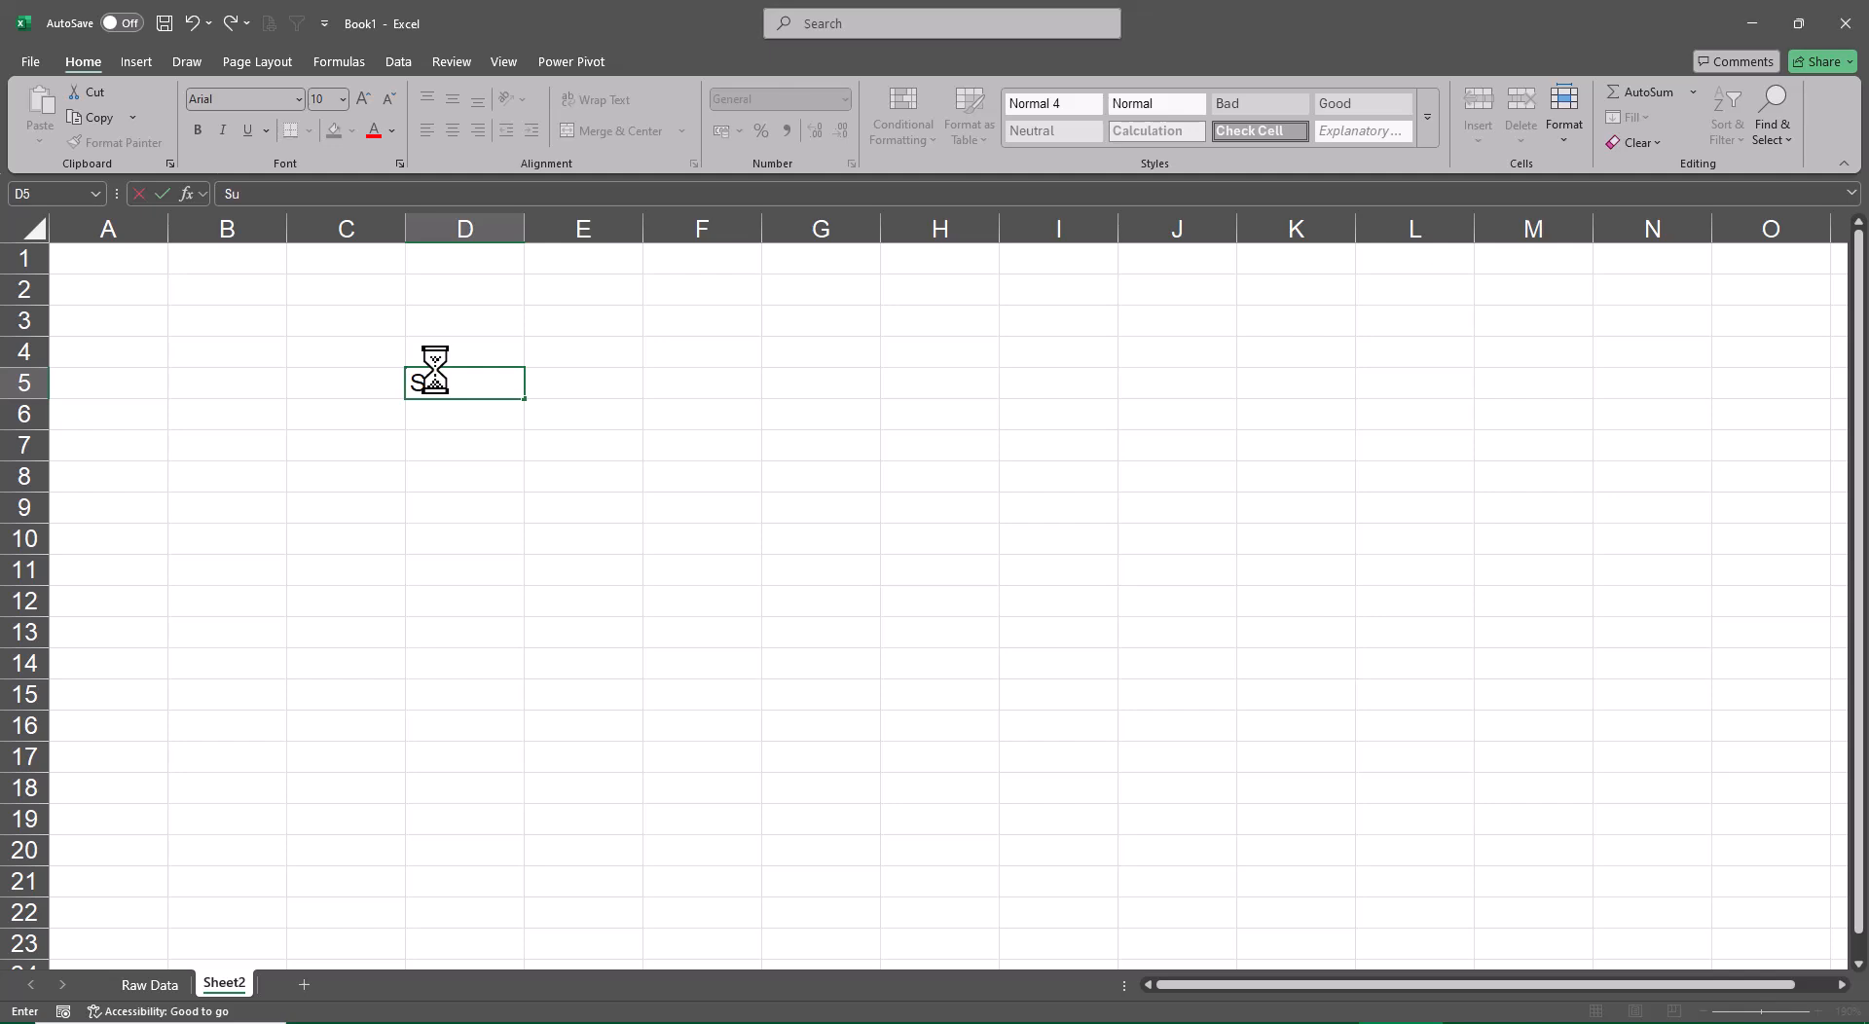
type("mif")
key("Return")
key("Down")
key("Down")
key("Down")
key("Down")
type("C")
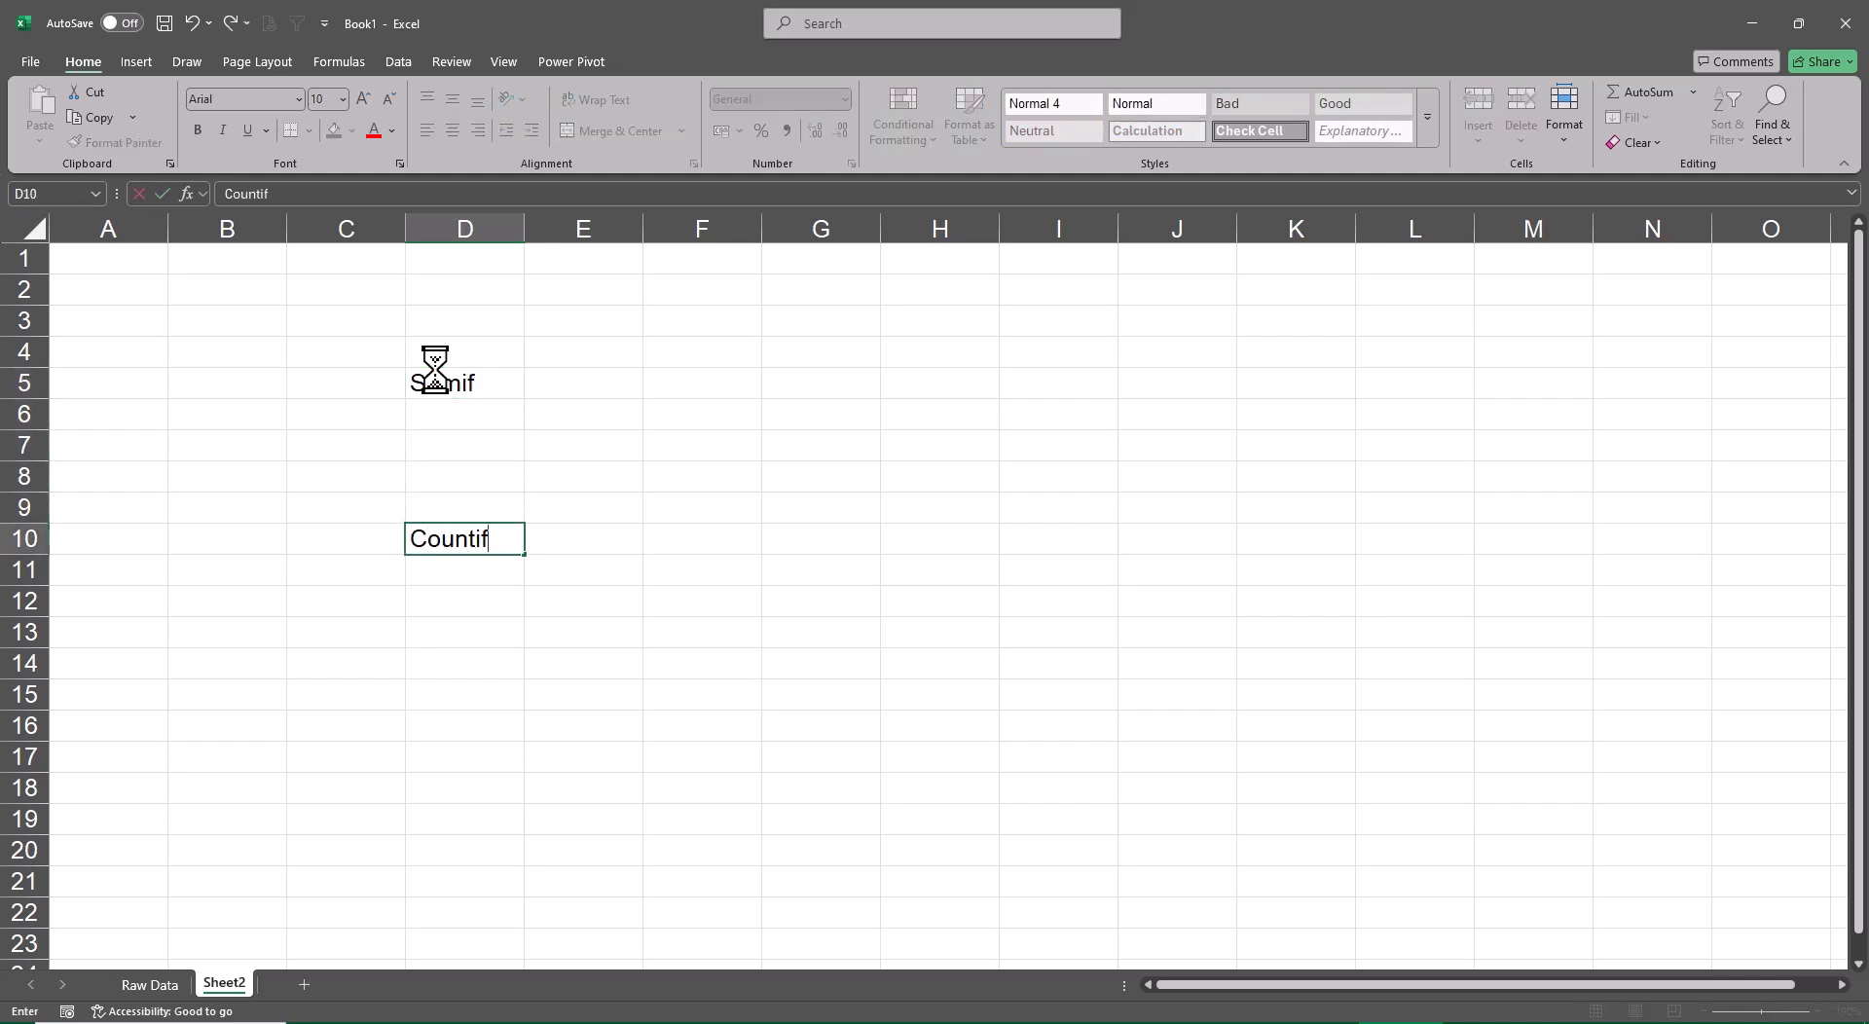
key("Return")
Enter the label Averageif in D15, five rows below Countif
key("Down")
key("Down")
key("Down")
key("Down")
type("Aver")
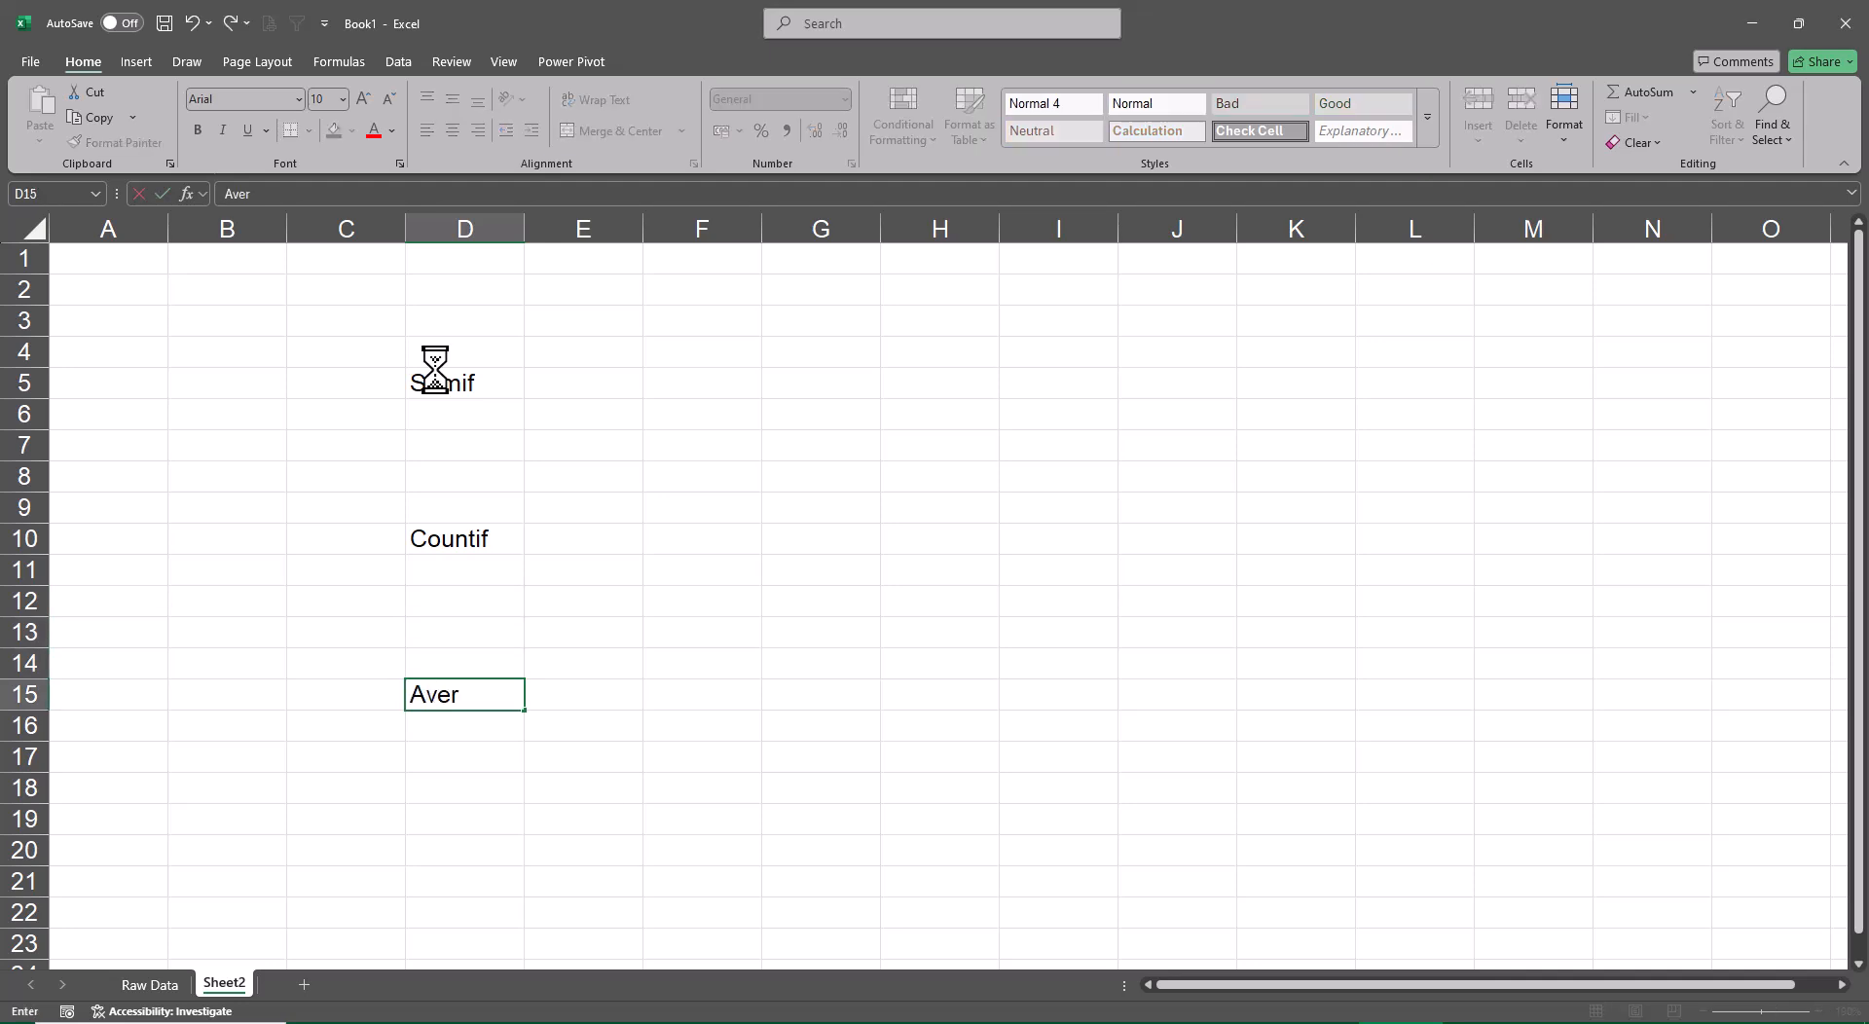
type("ageif")
key("Return")
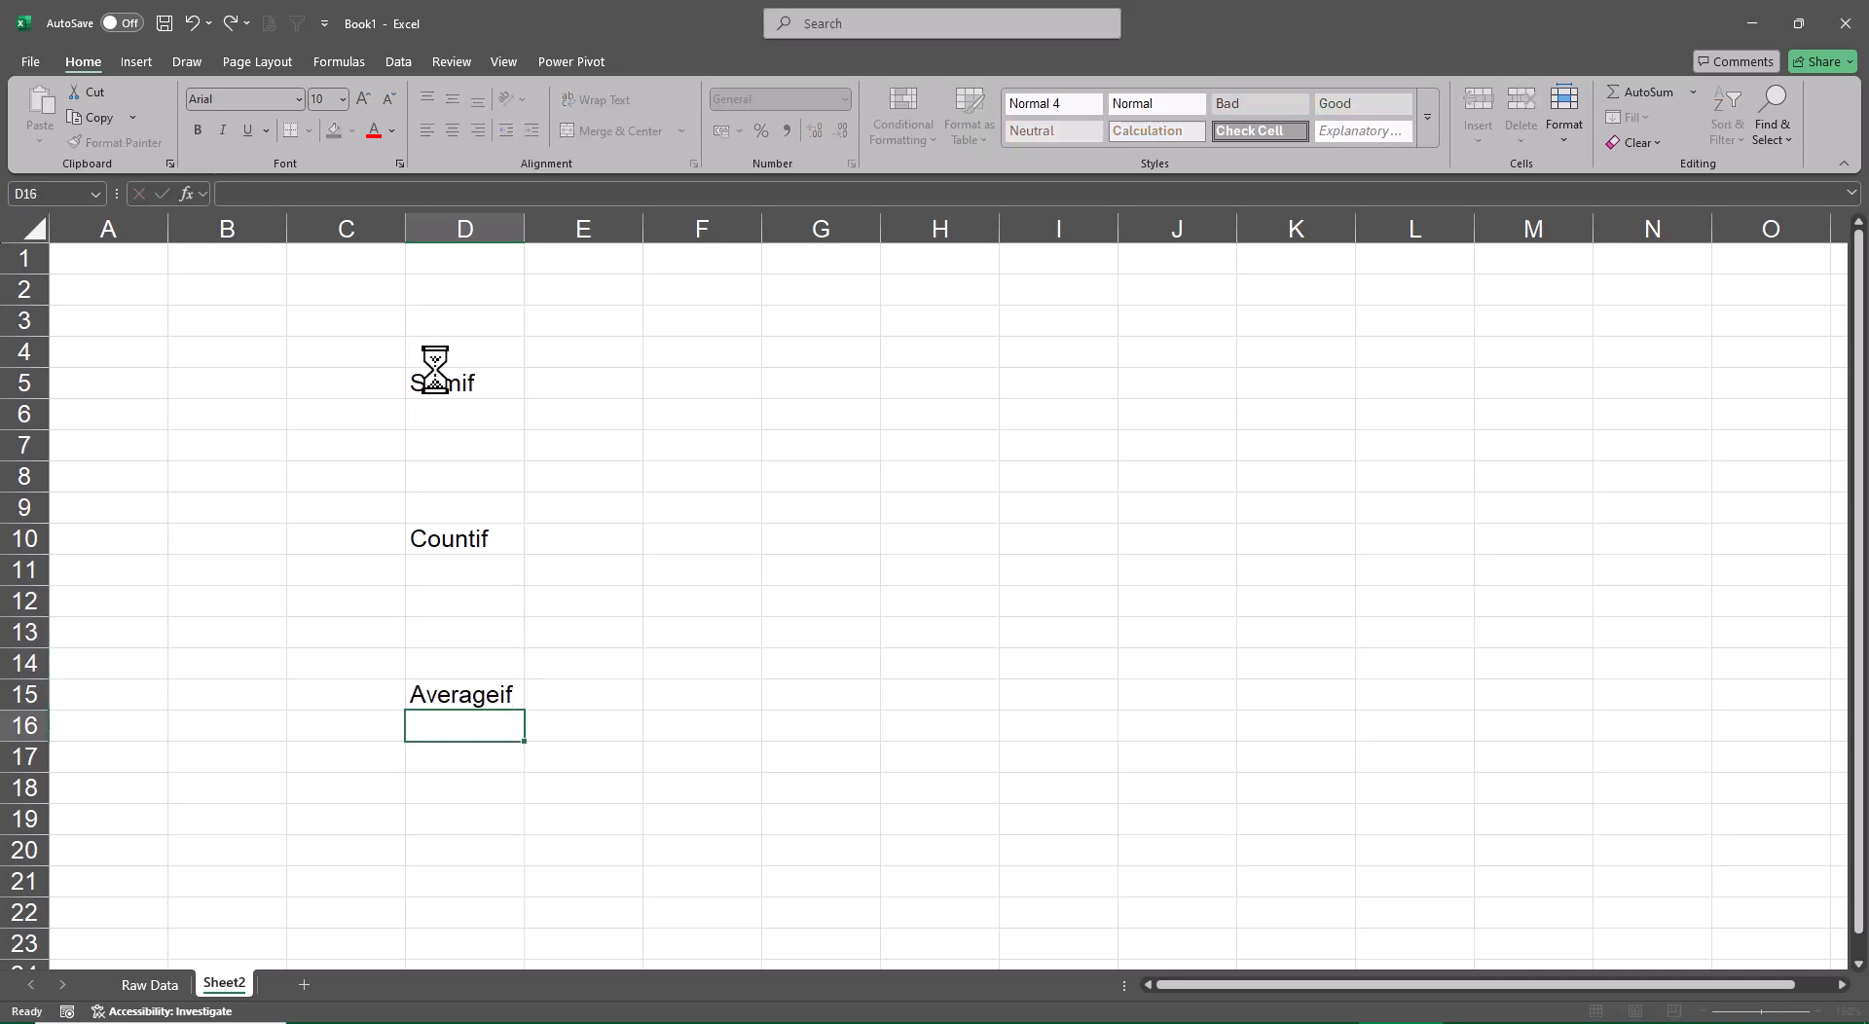
Start a SUMIF formula in cell E5, leaving it open at its first argument
key("Up")
key("Up")
key("Up")
key("Up")
key("Up")
key("Up")
key("Up")
key("Up")
key("Up")
key("Up")
key("Up")
key("Up")
key("Right")
key("Down")
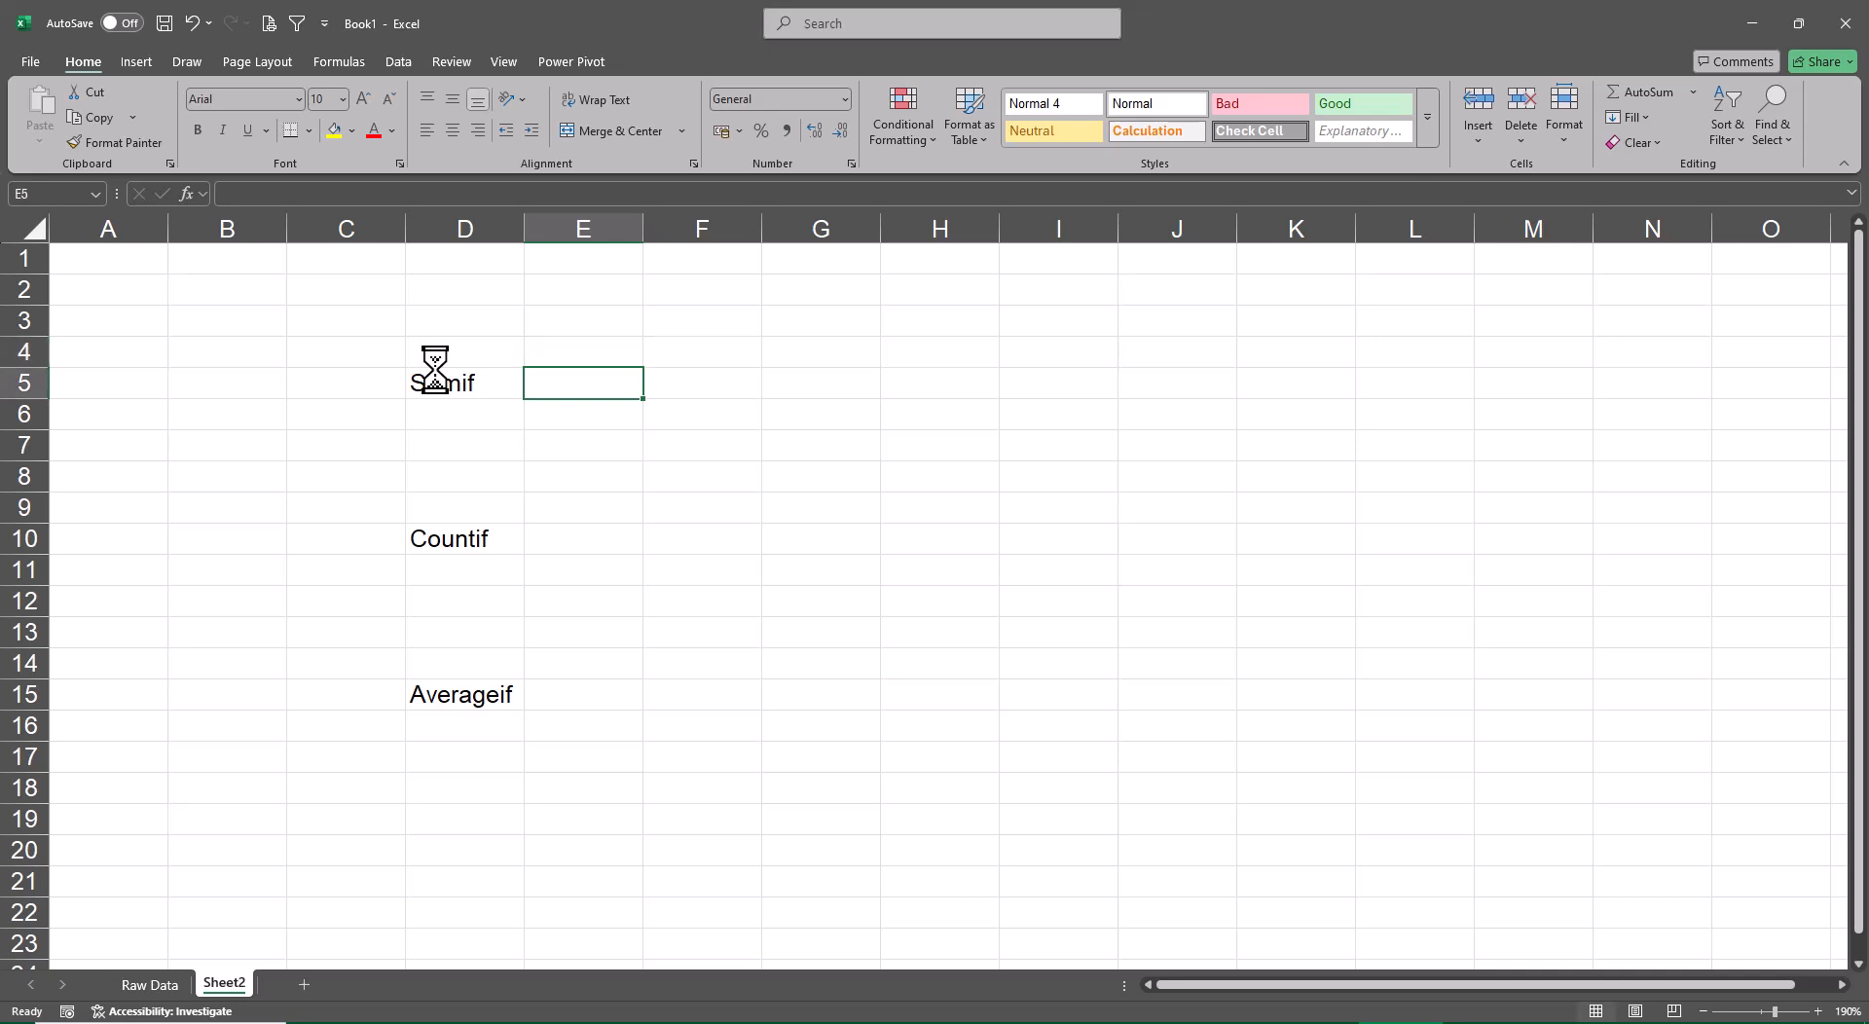
type("=sum")
key("Tab")
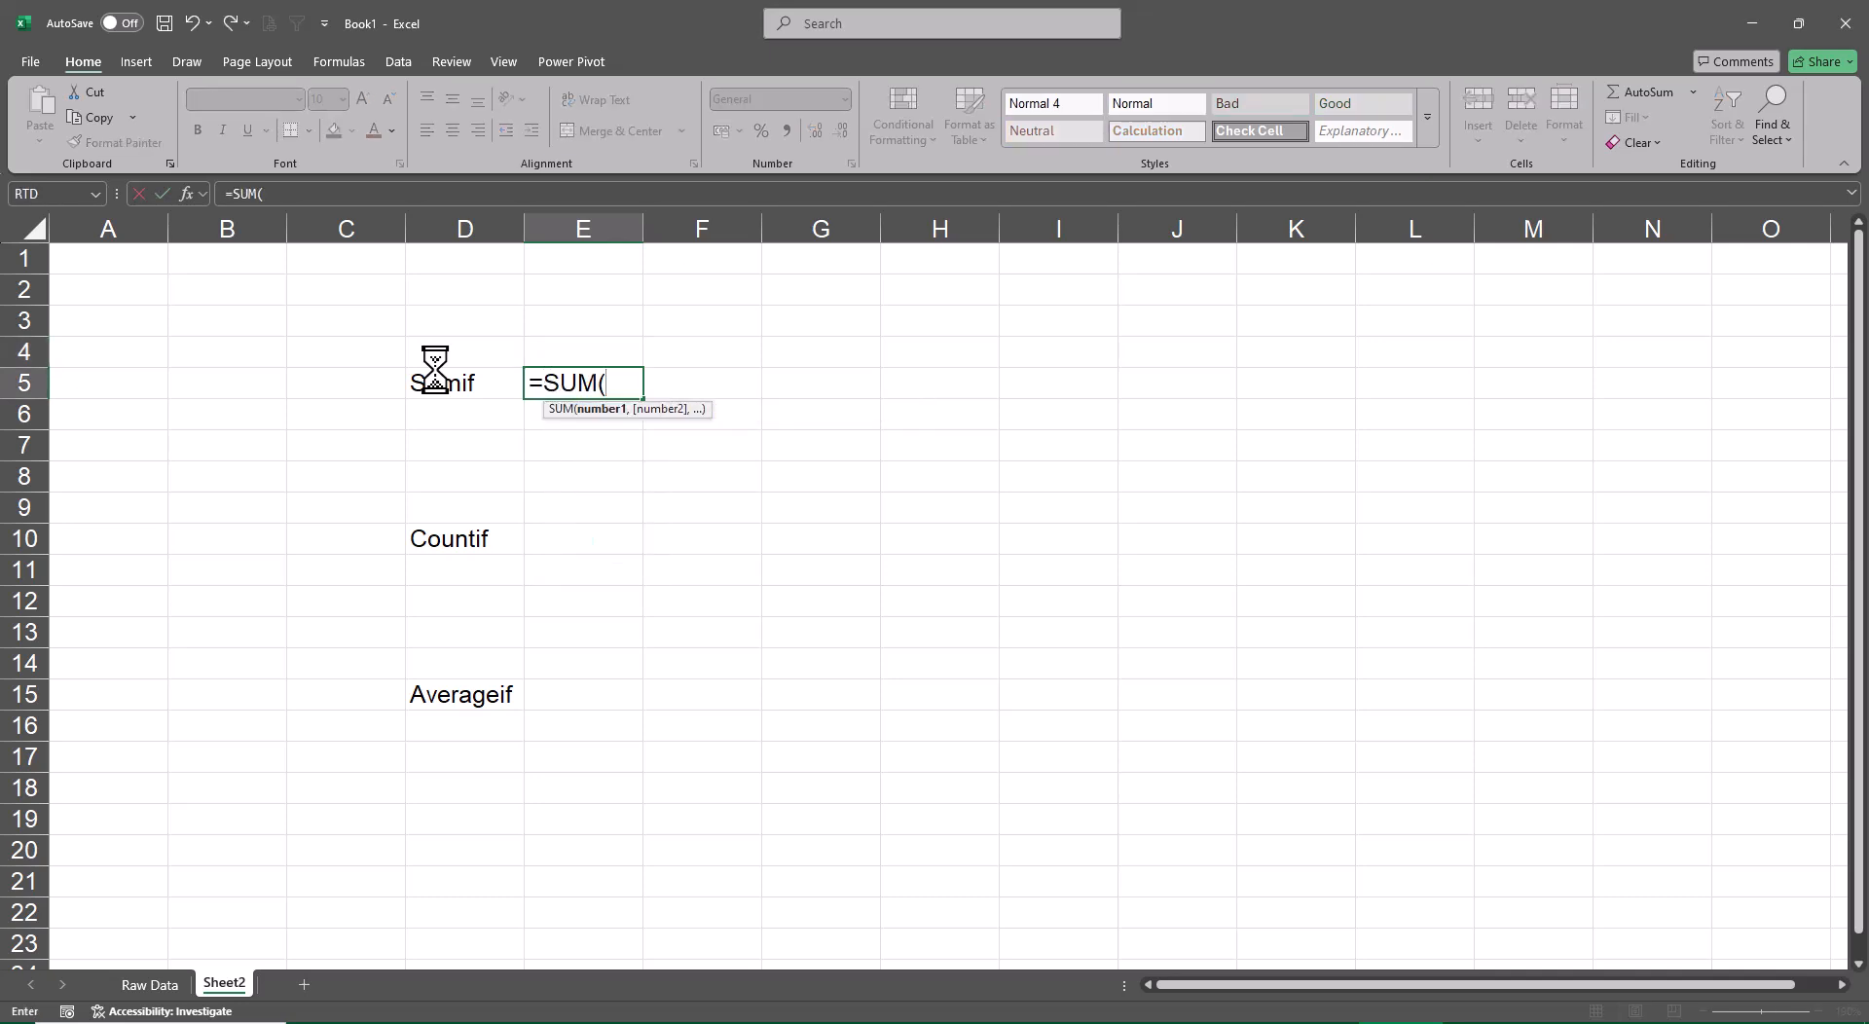
key("BackSpace")
key("Down")
key("Down")
key("Tab")
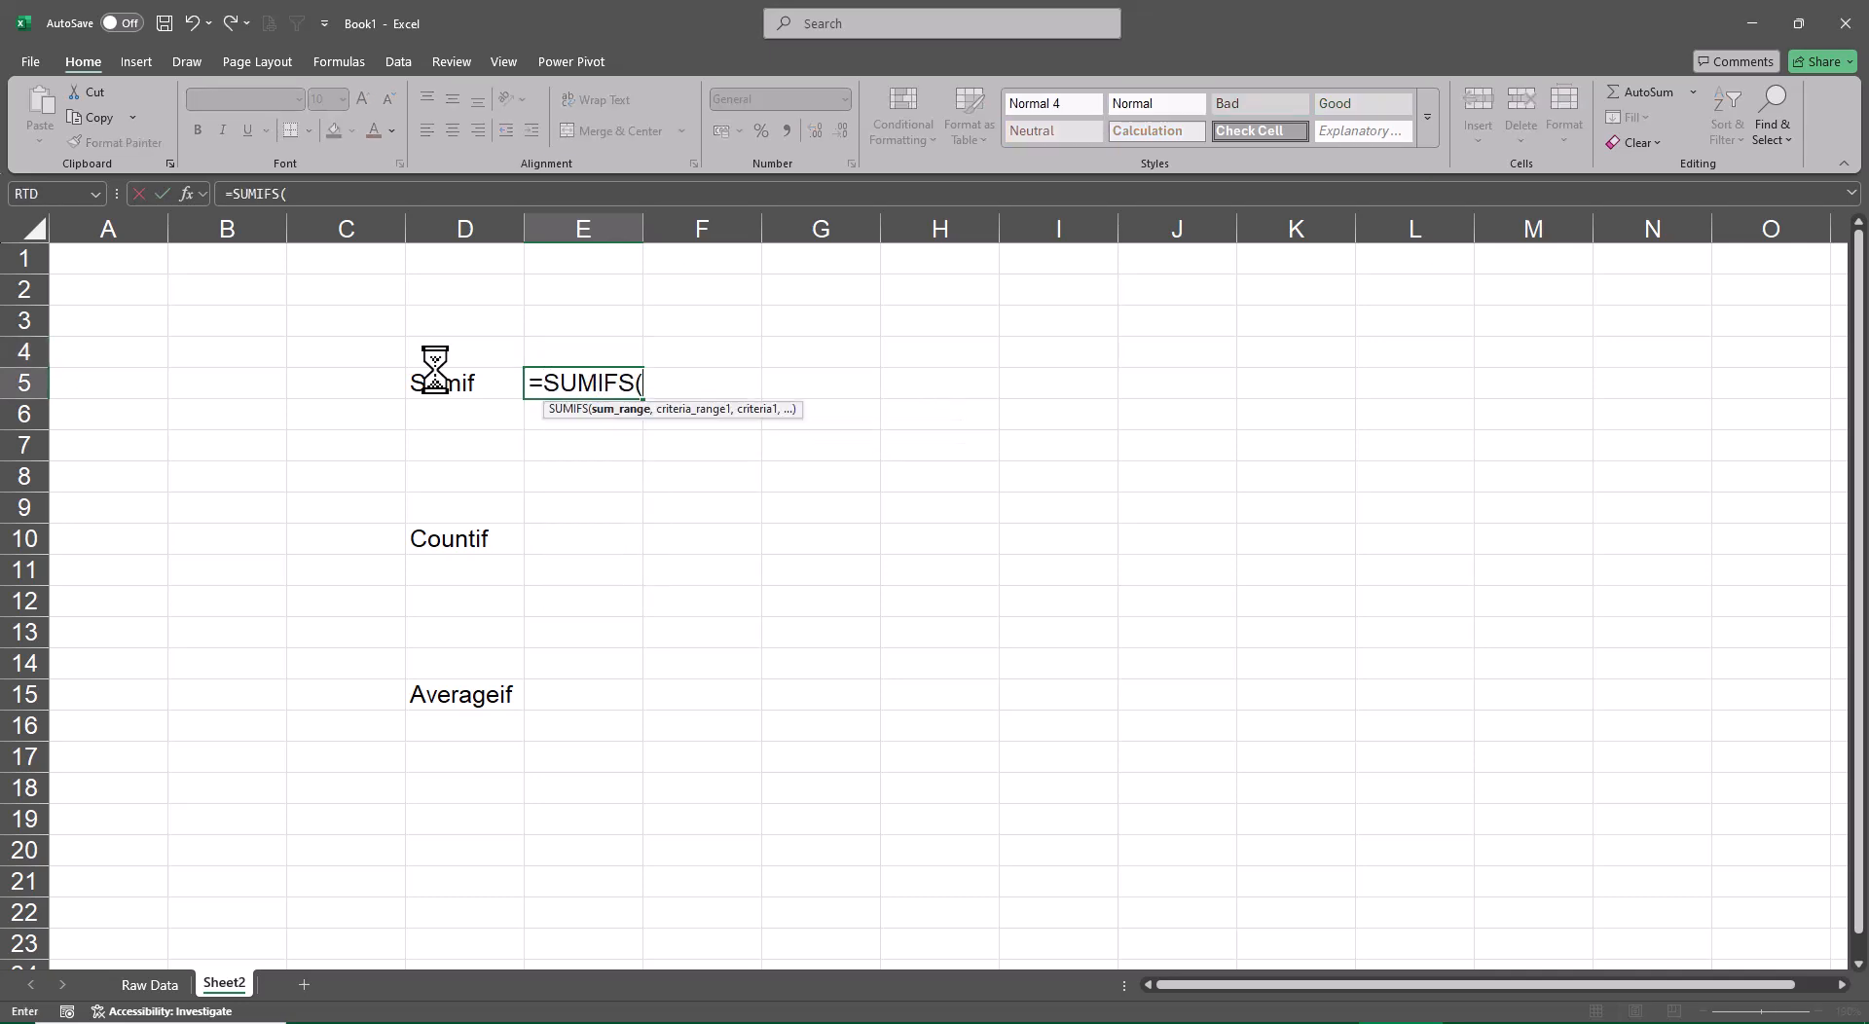
key("BackSpace")
key("BackSpace")
key("Tab")
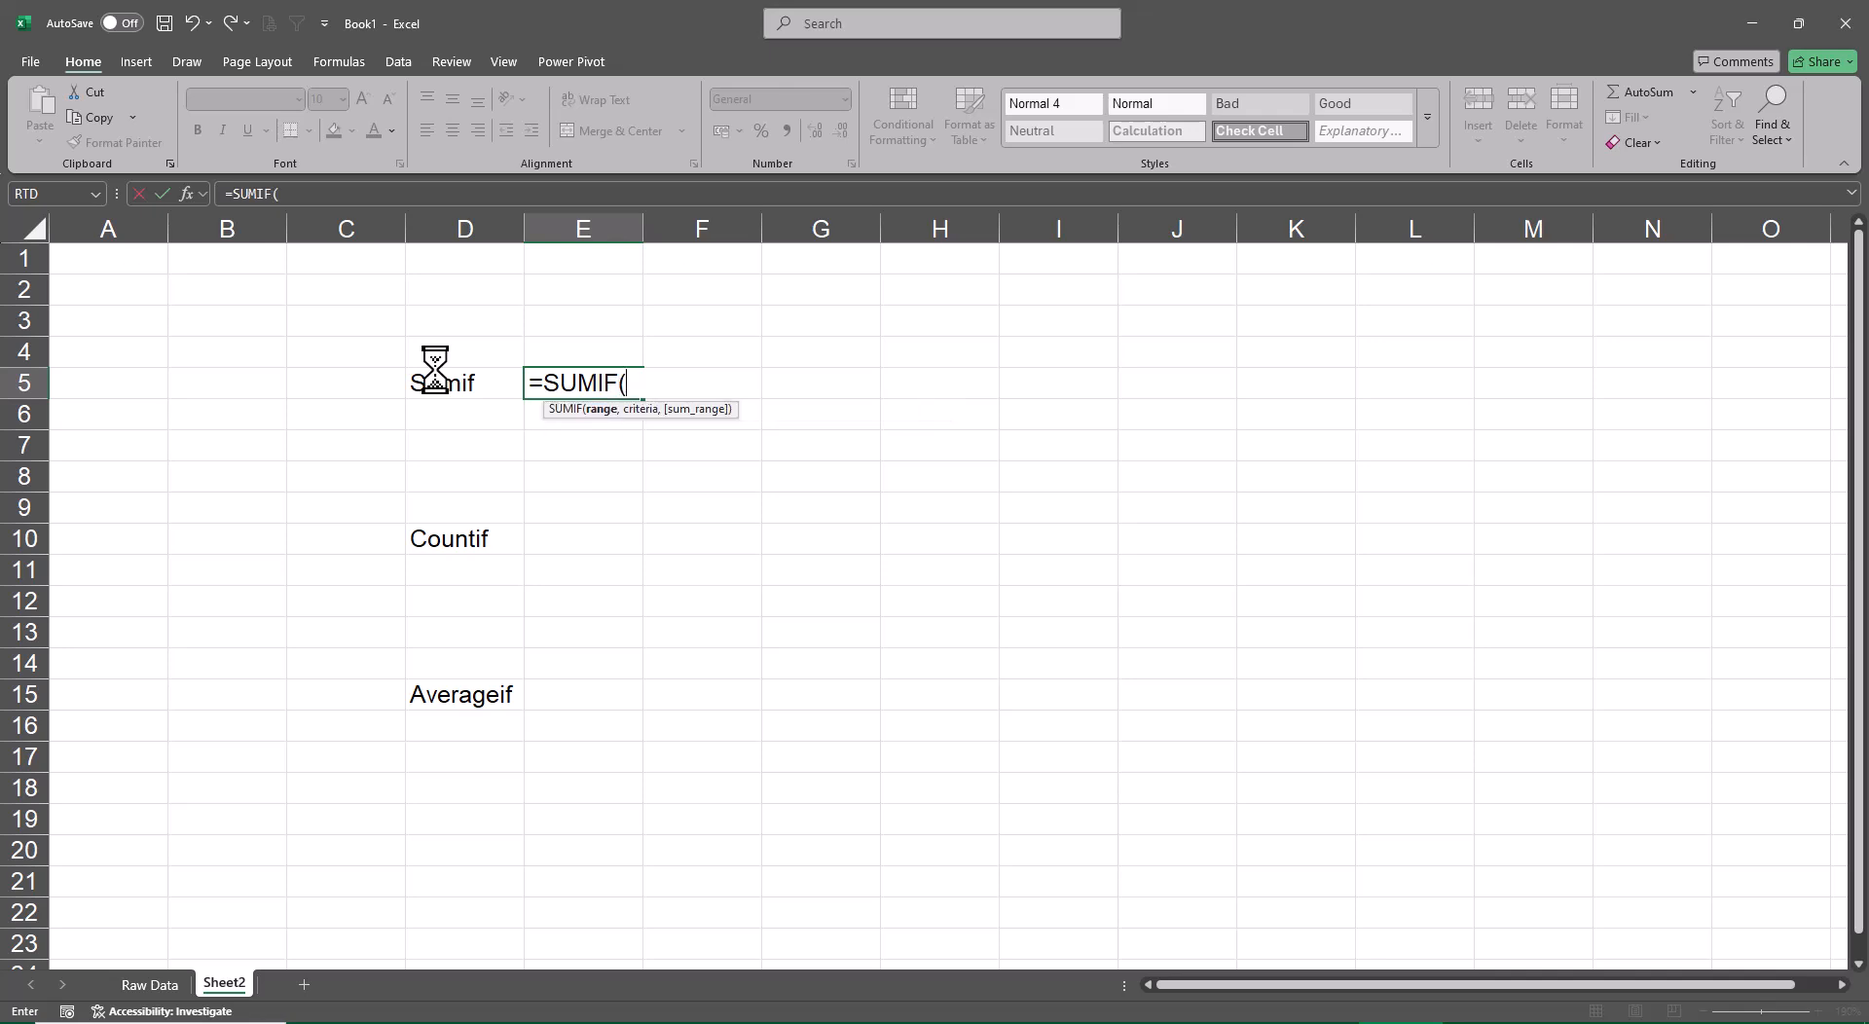
Switch to Snipping Tool, capture the open SUMIF formula with its syntax hint, and copy the snip
left_click(160, 1023)
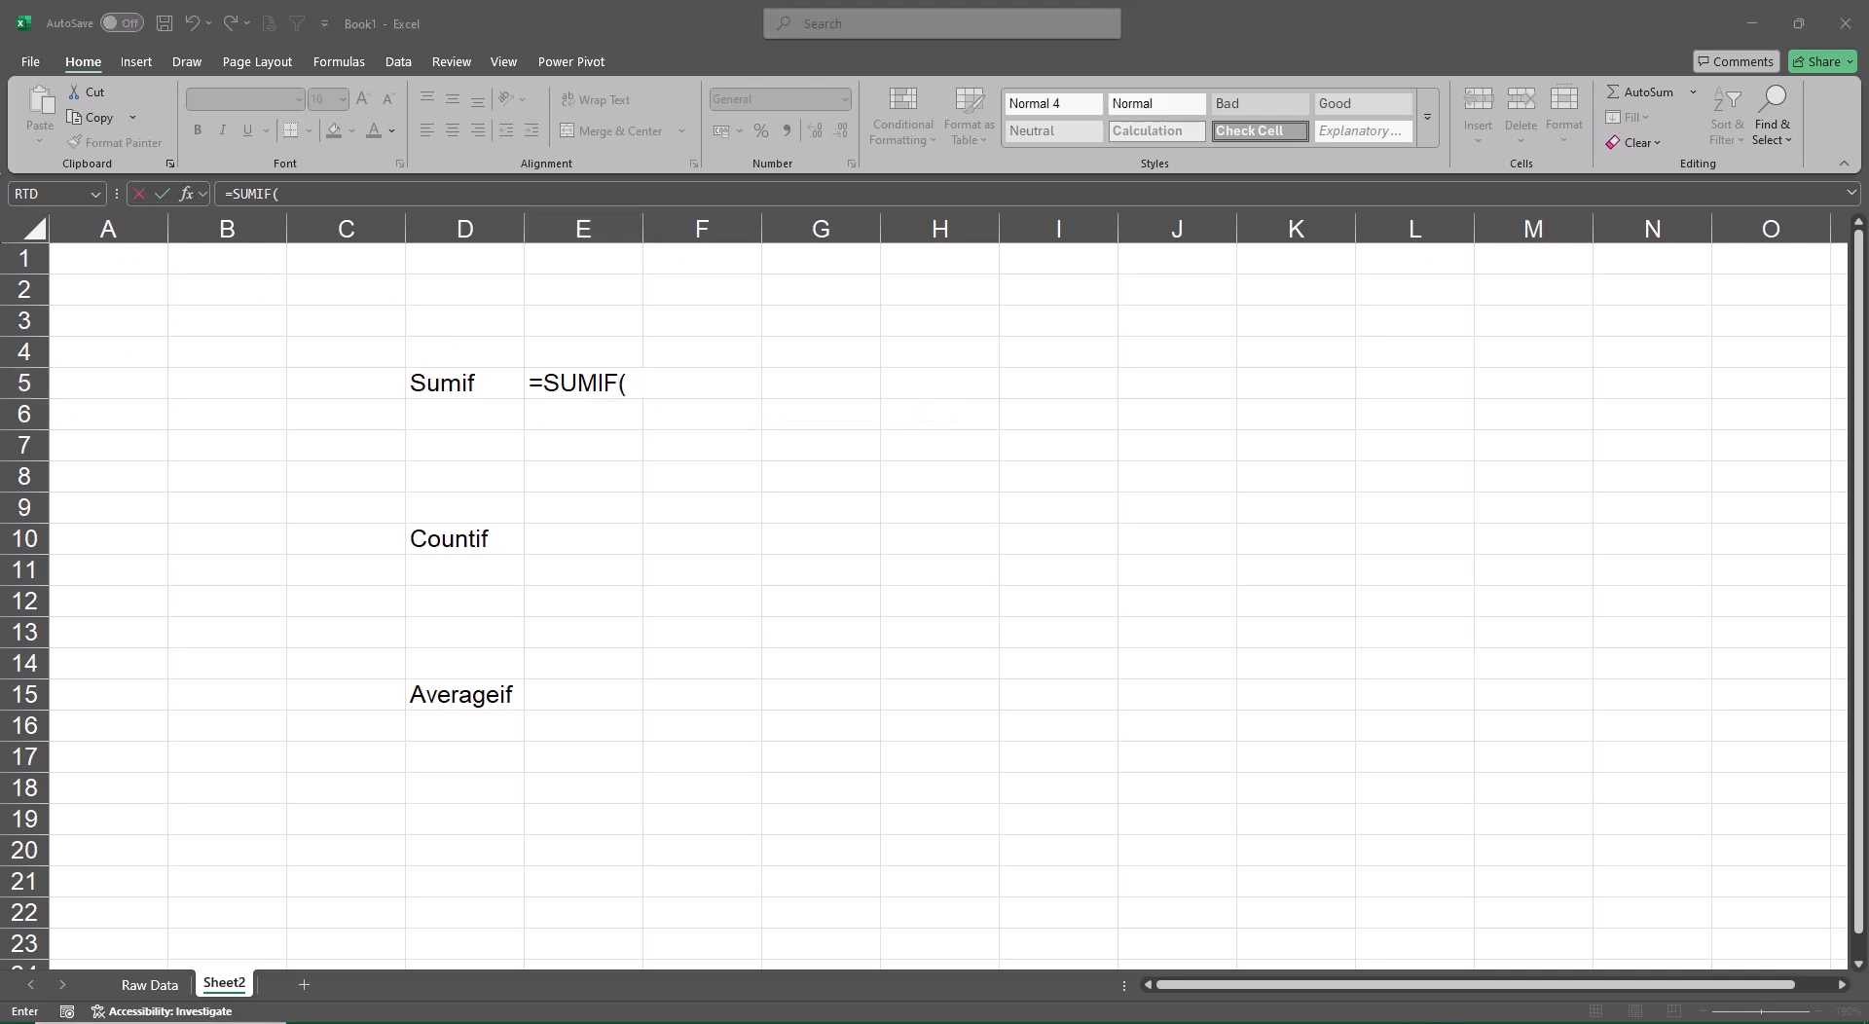
type("sni")
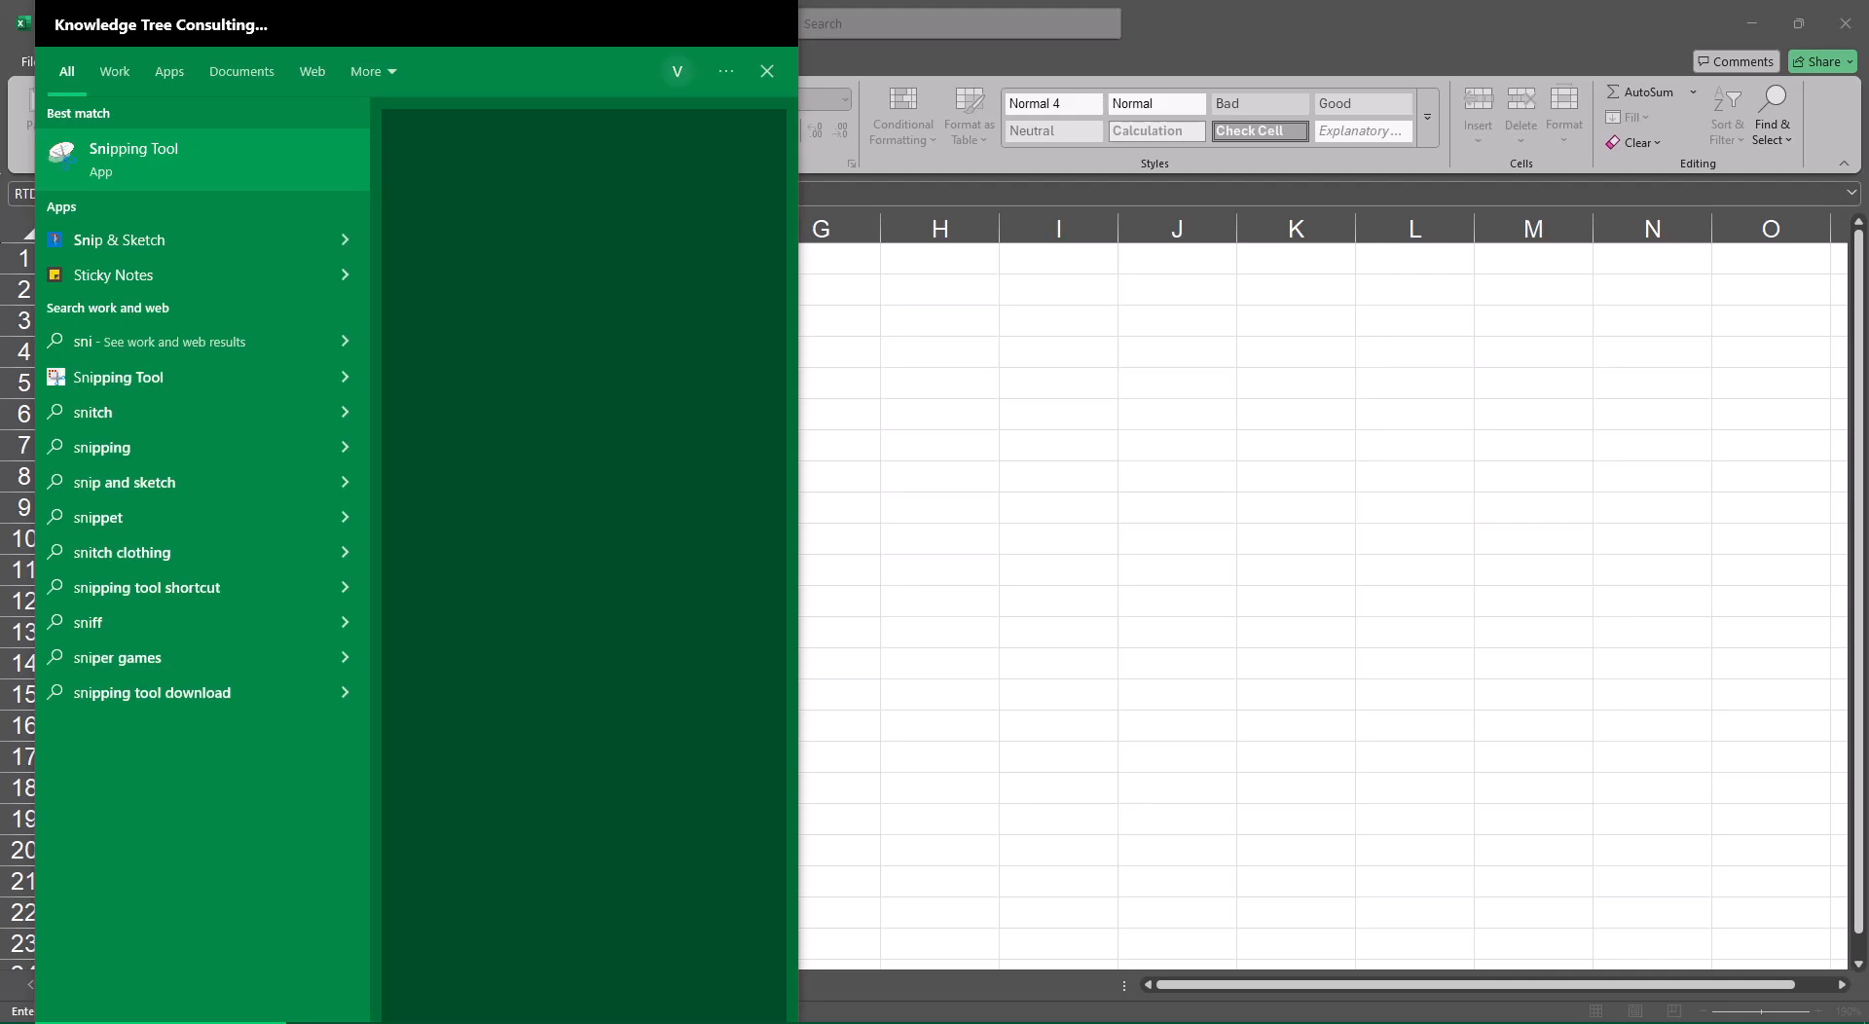
key("Return")
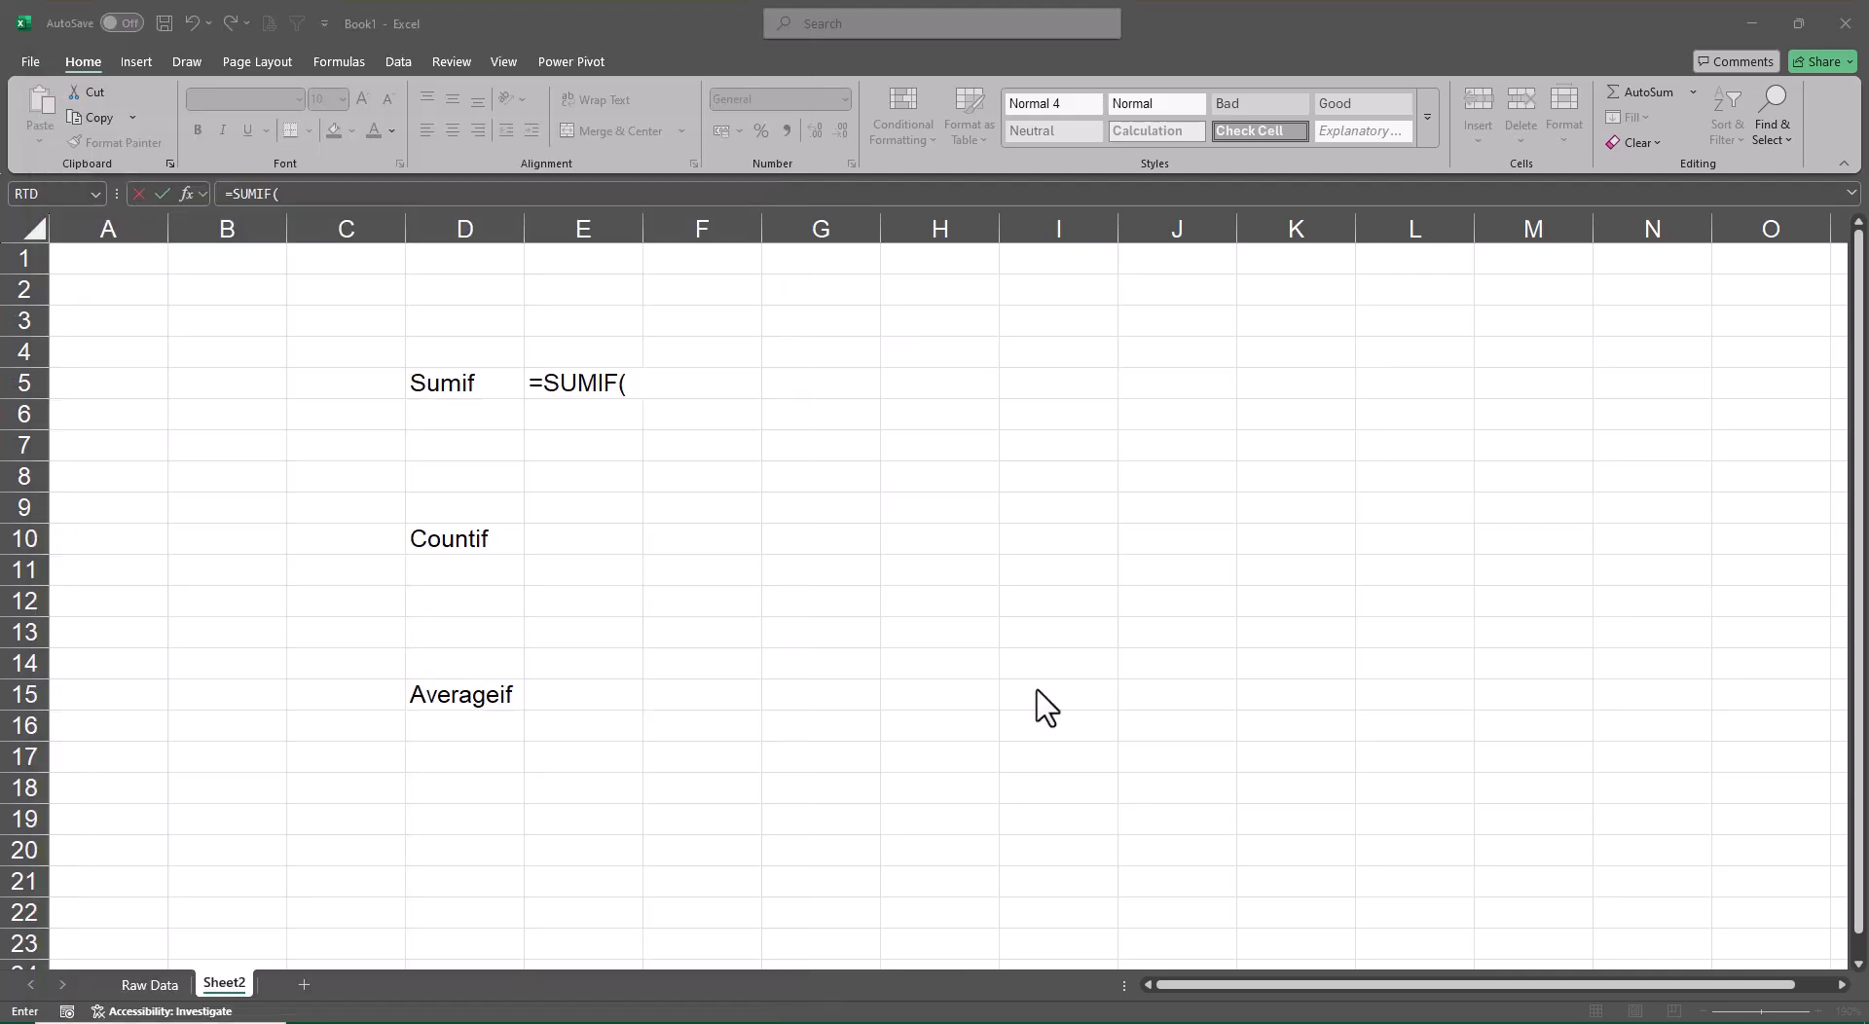
left_click(64, 253)
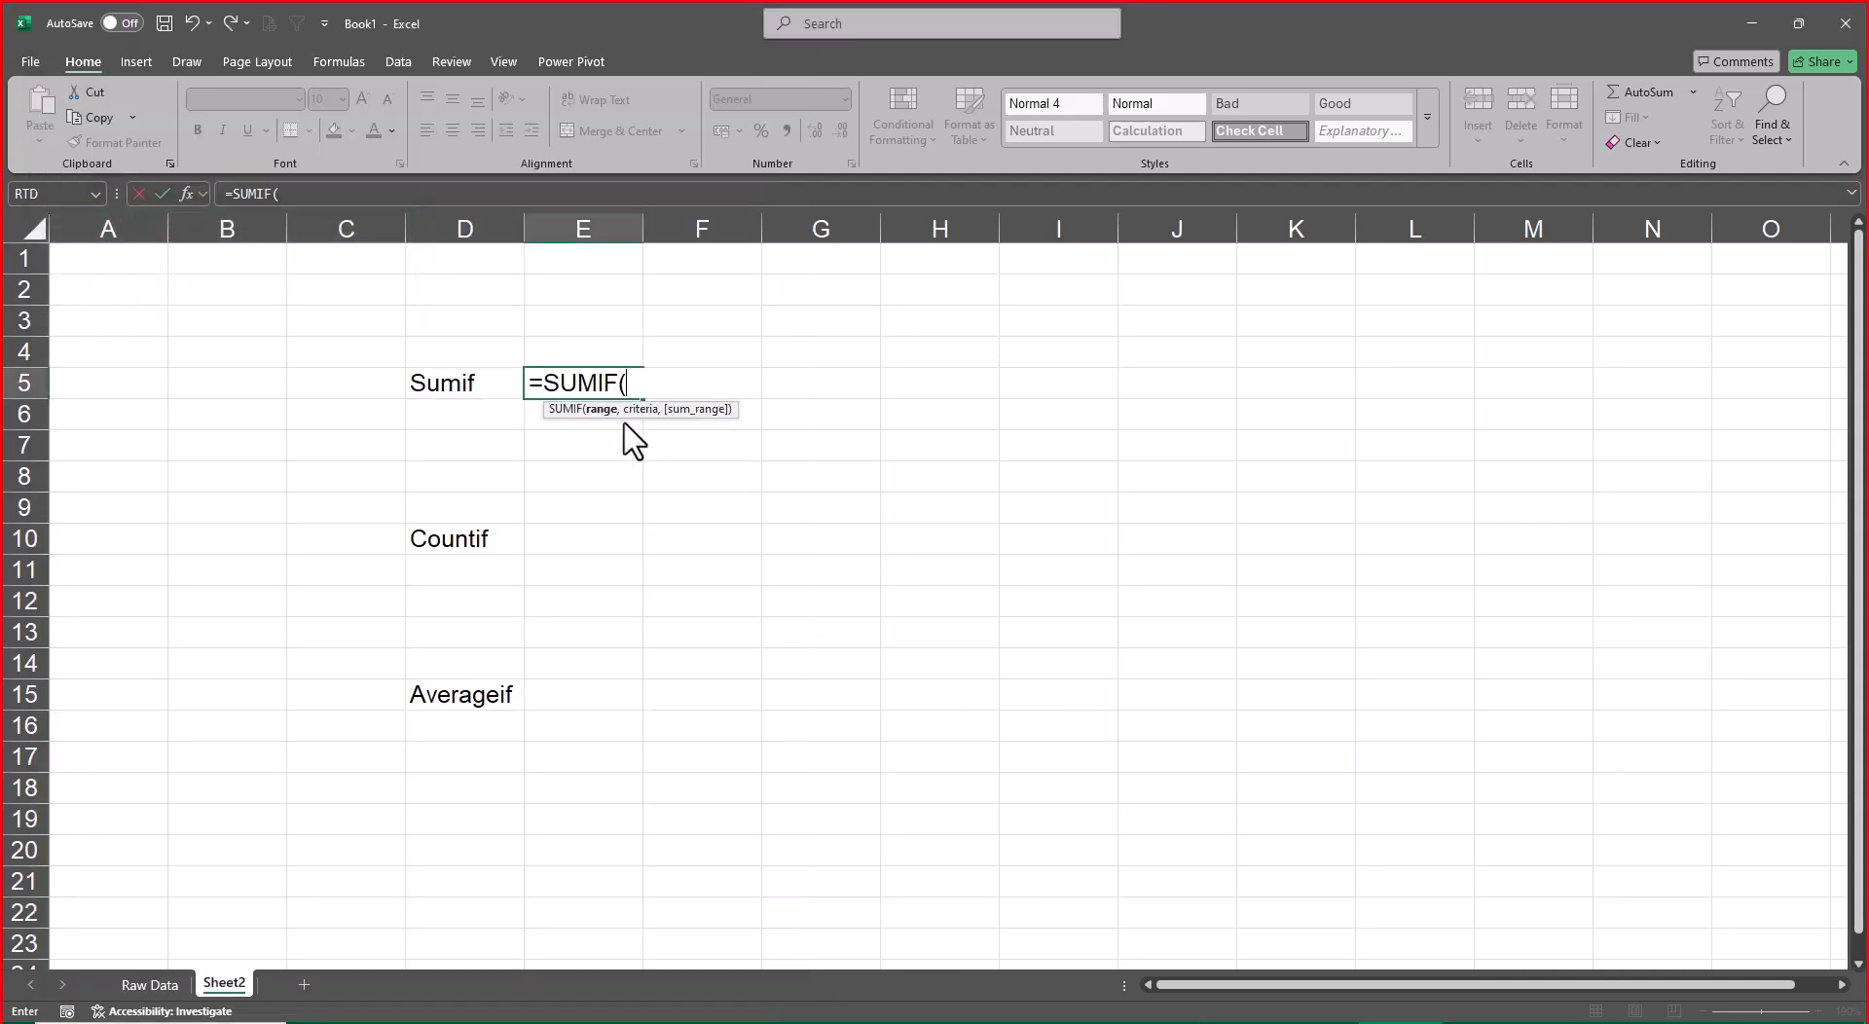
left_click_drag(517, 357, 757, 435)
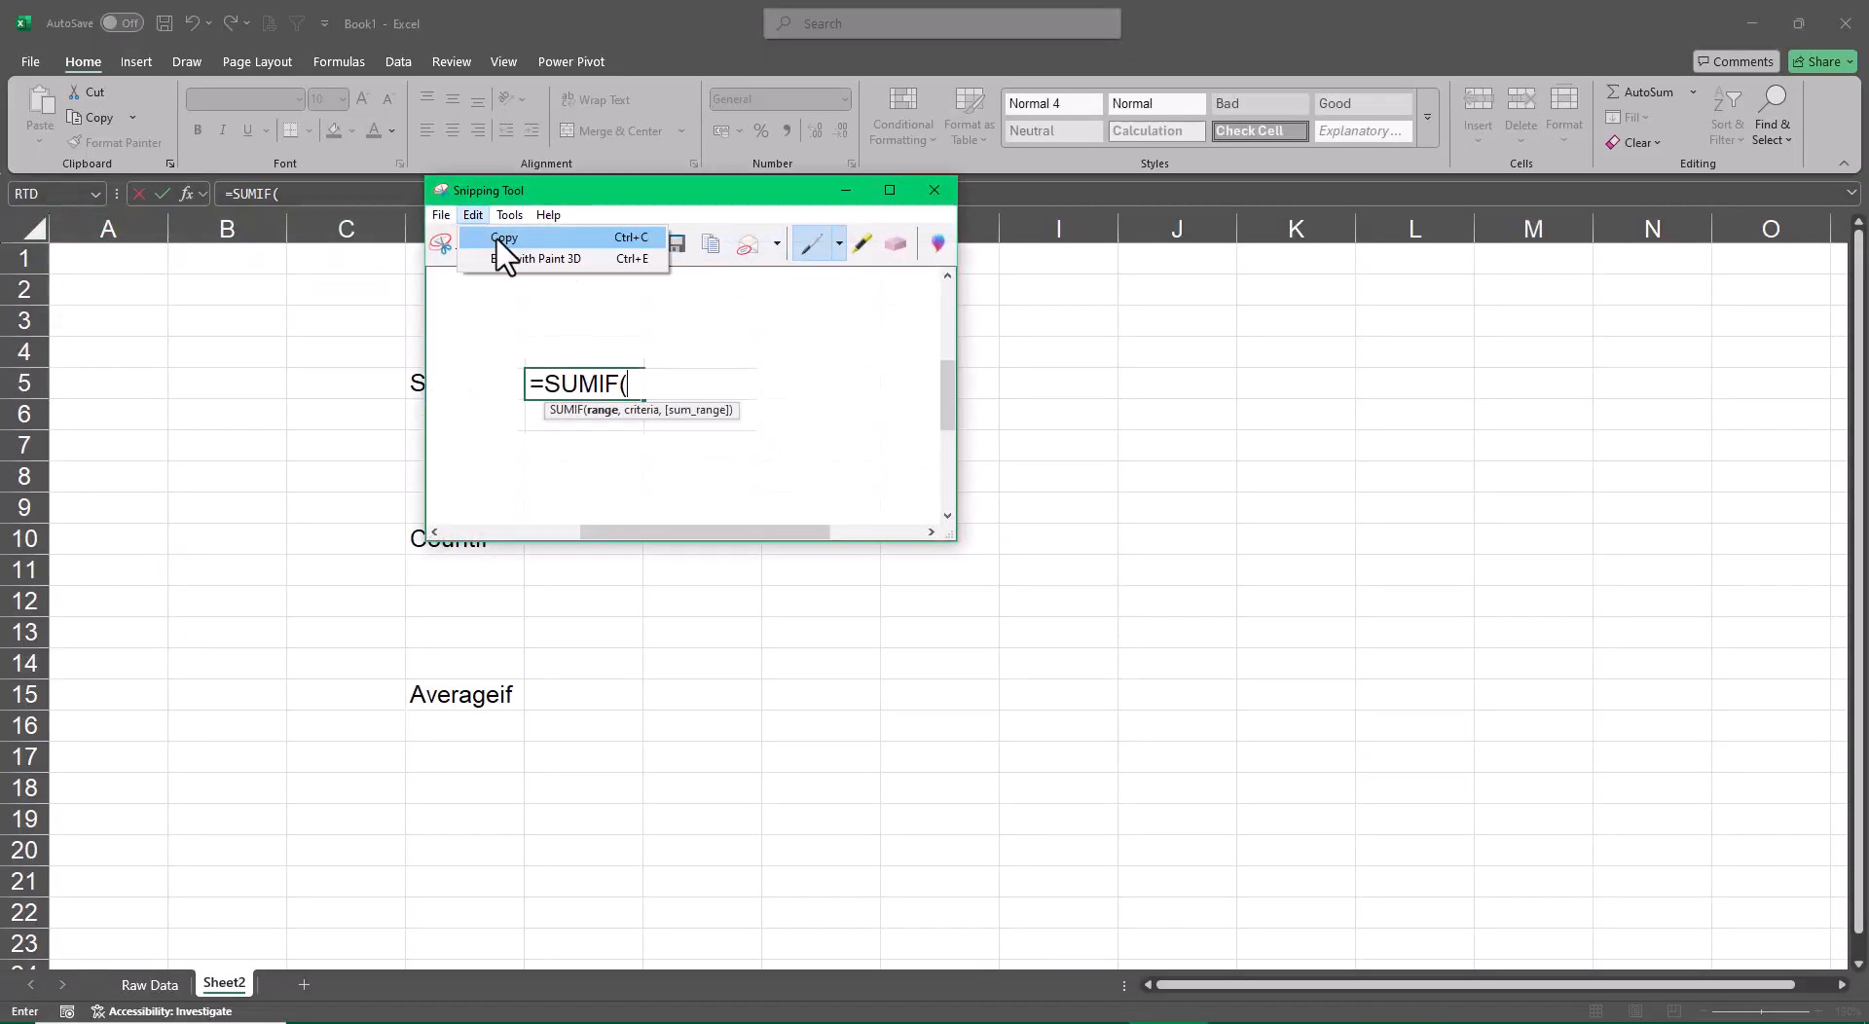
left_click(933, 190)
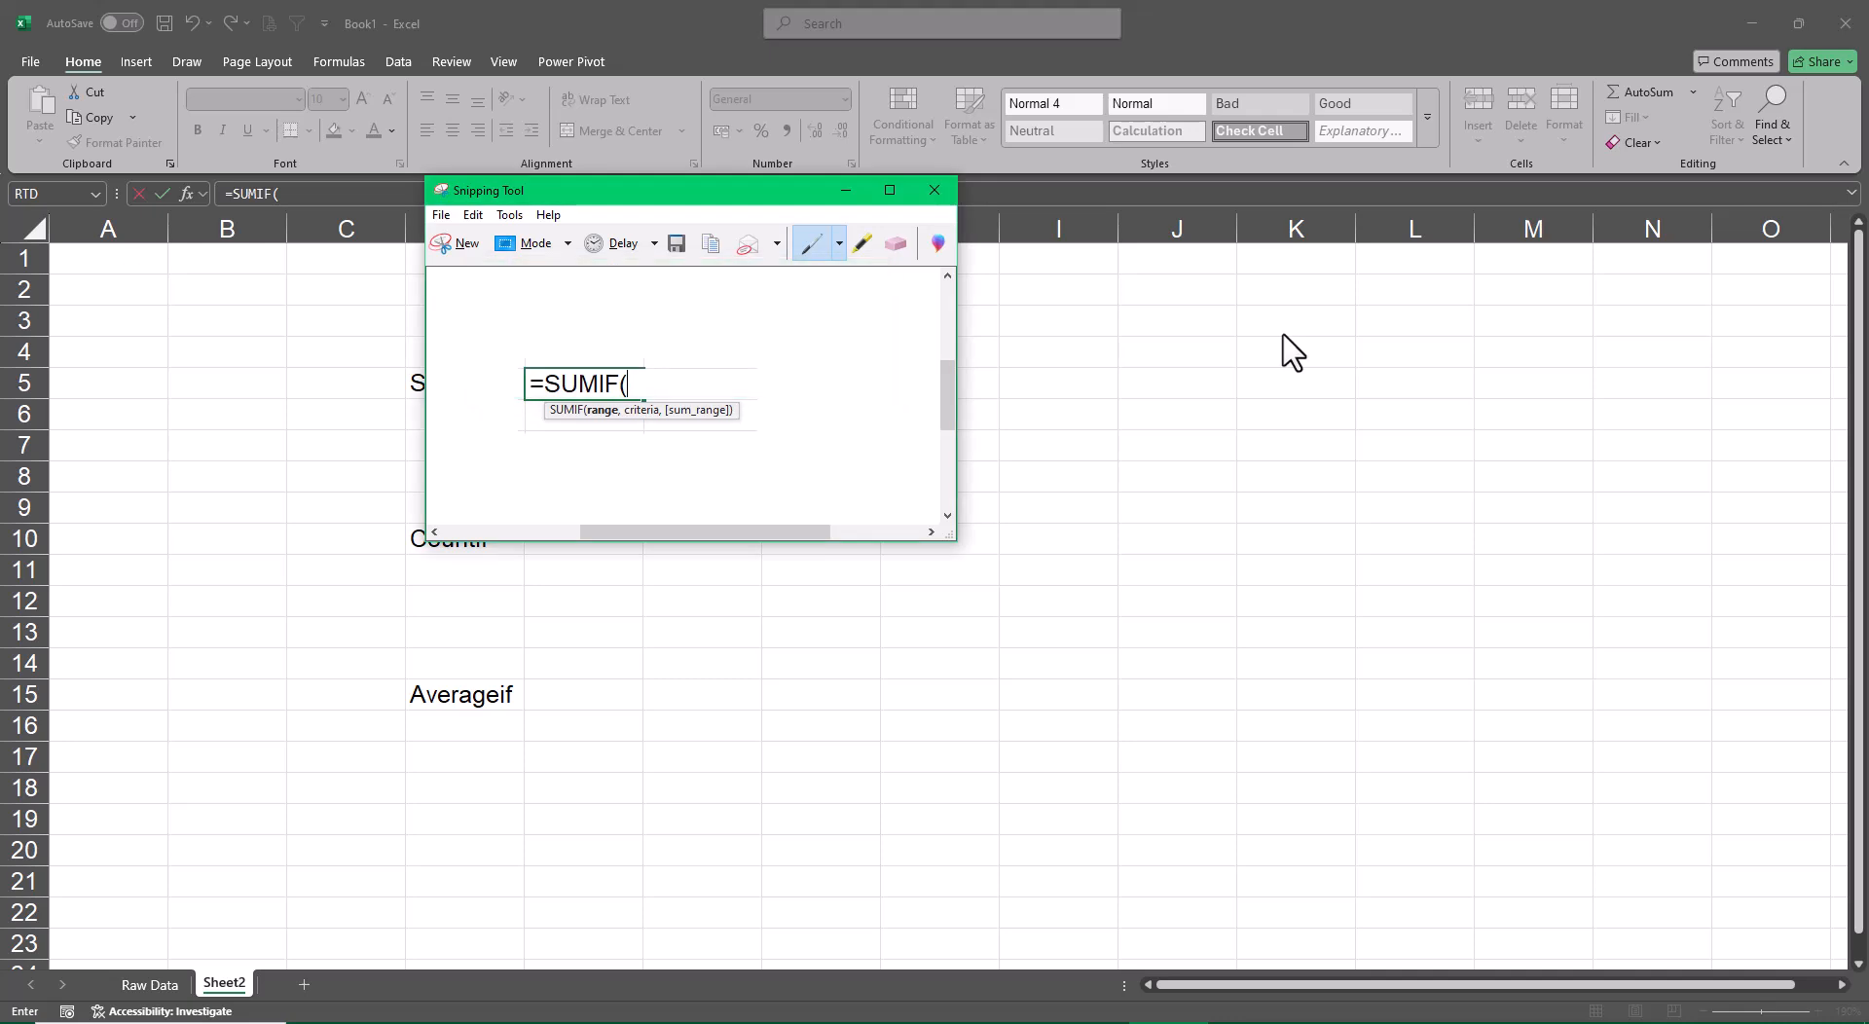
Close the snip without saving, cancel the open formula, and paste the SUMIF picture beside the Sumif label at E5
left_click(934, 190)
left_click(772, 380)
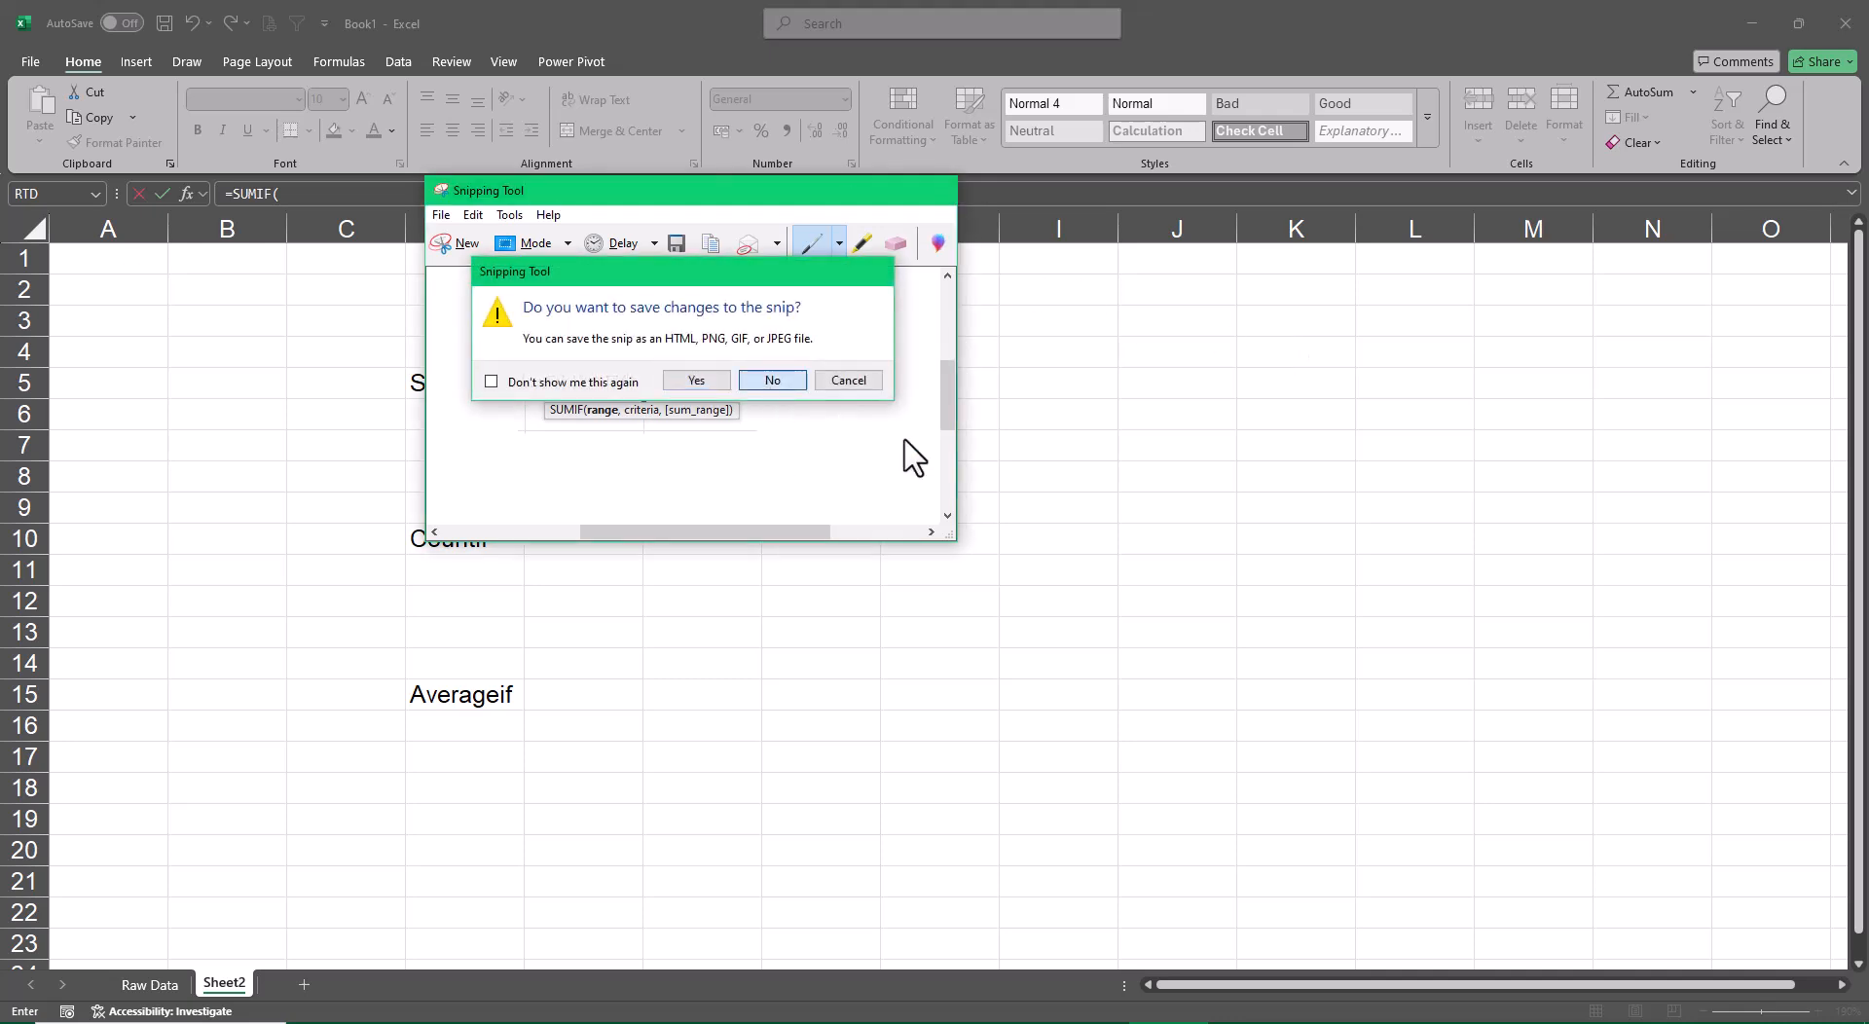
key("Escape")
key("ctrl+v")
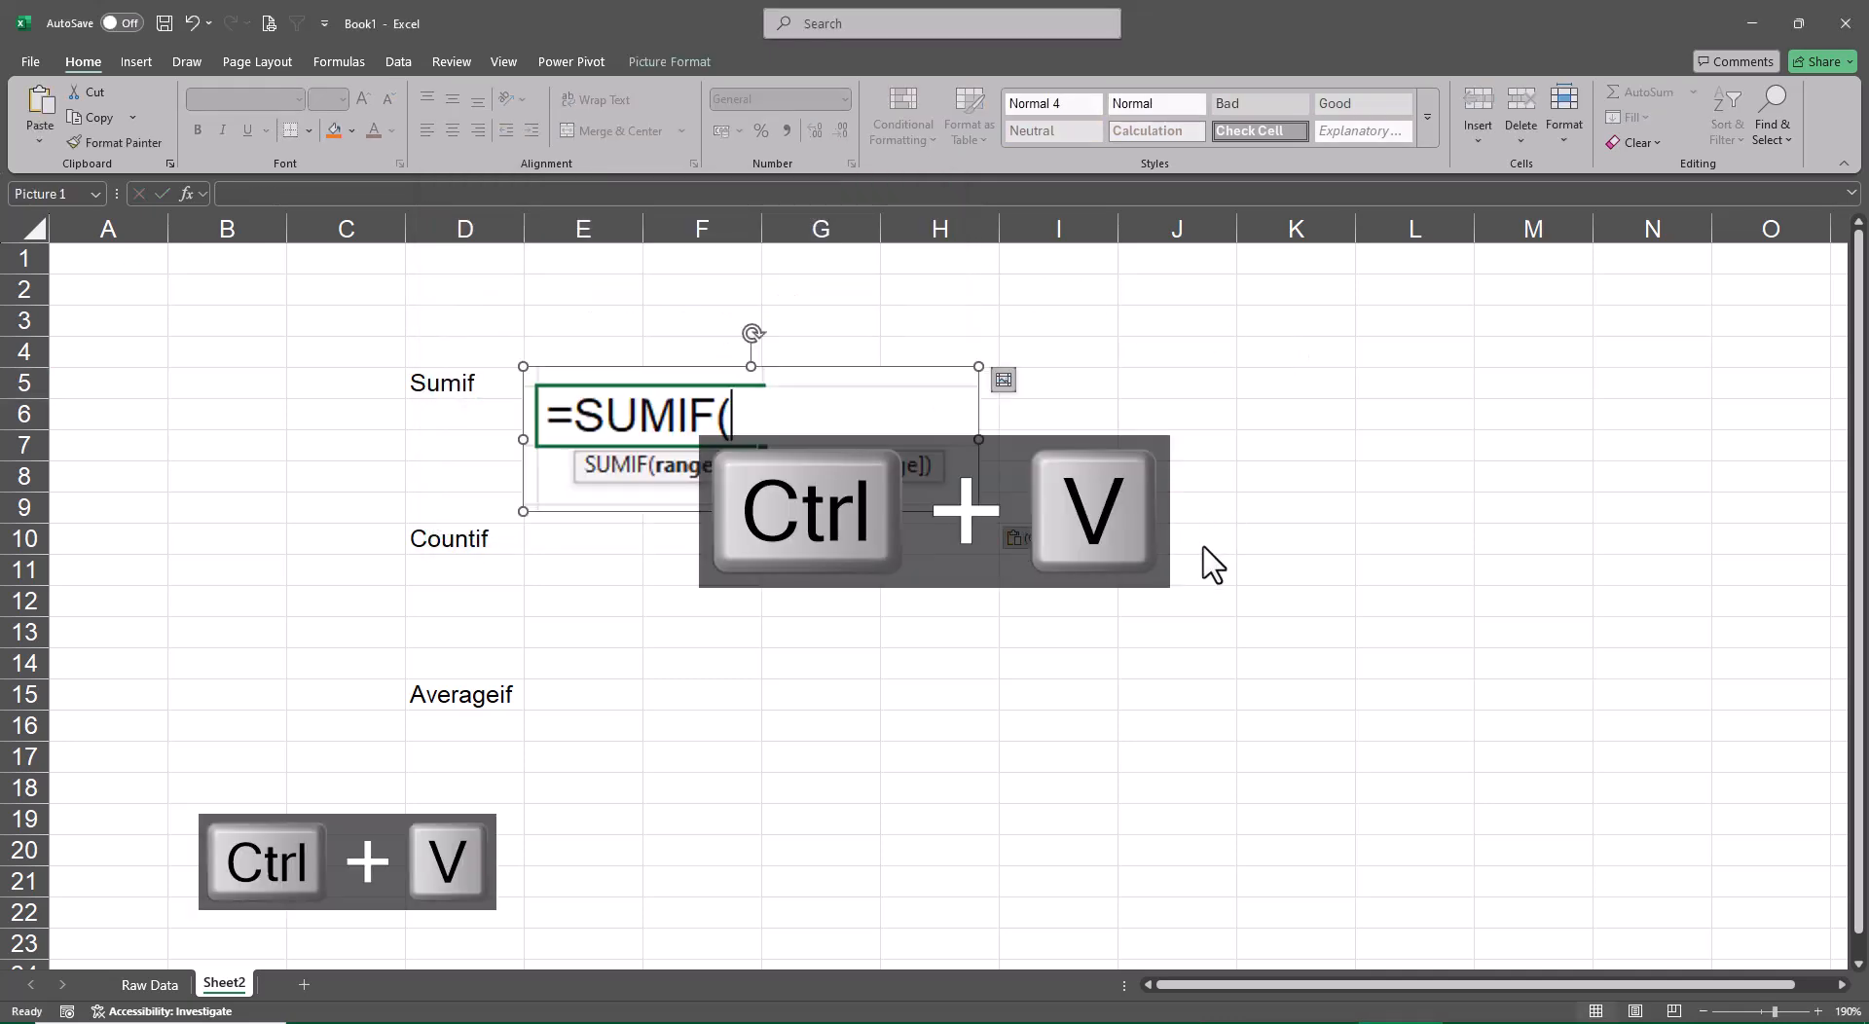
left_click(1205, 545)
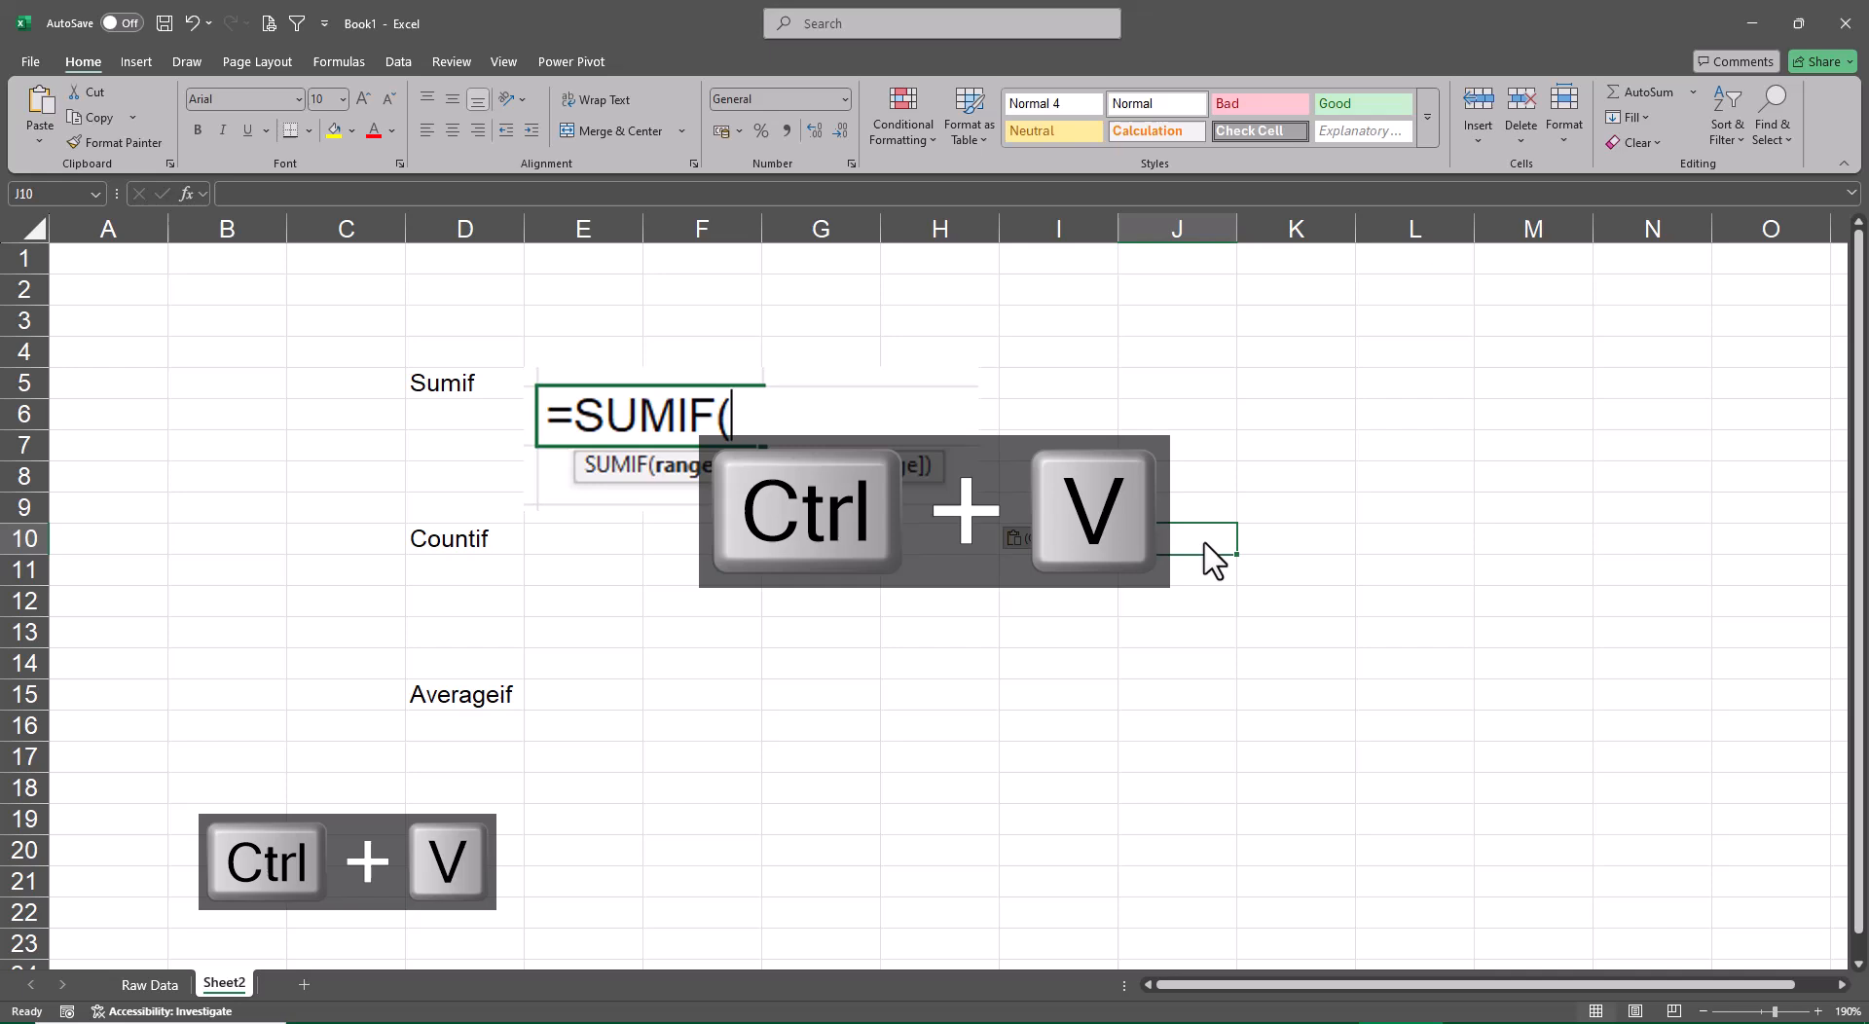
Give the pasted SUMIF picture a border in the Automatic colour
left_click(856, 425)
left_click(644, 59)
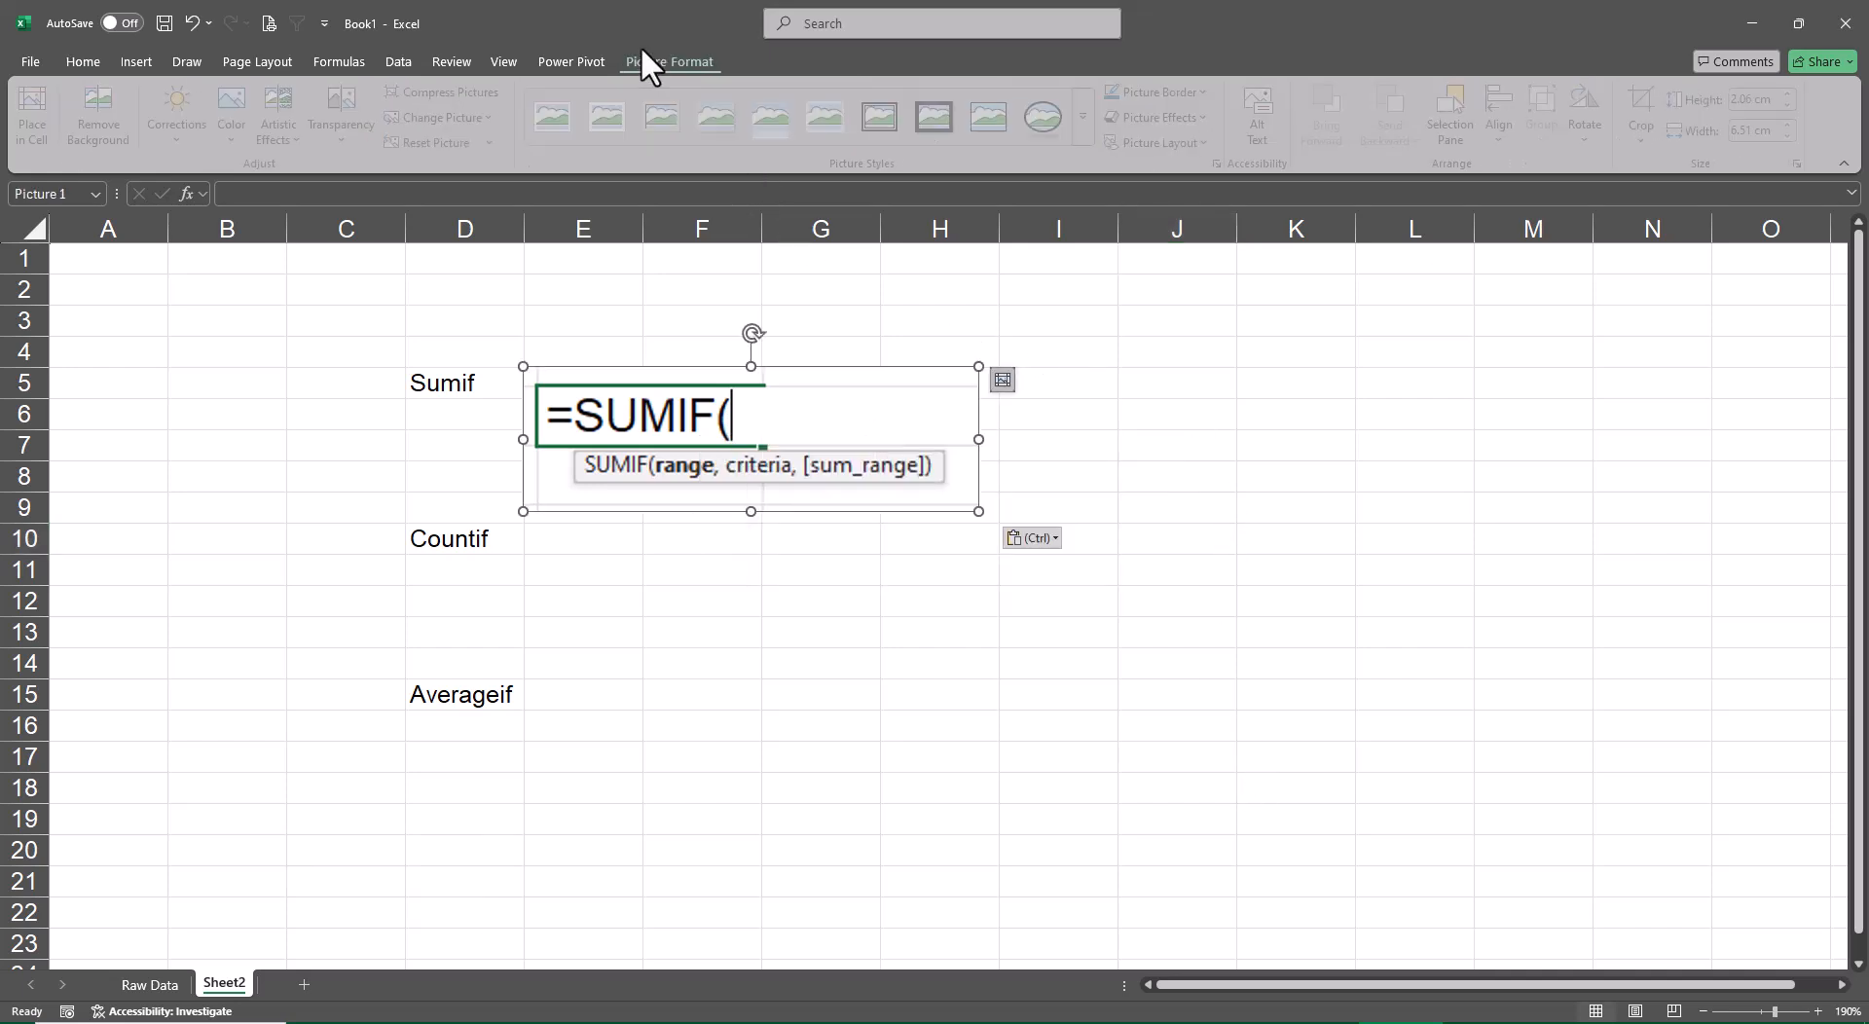
left_click(1161, 92)
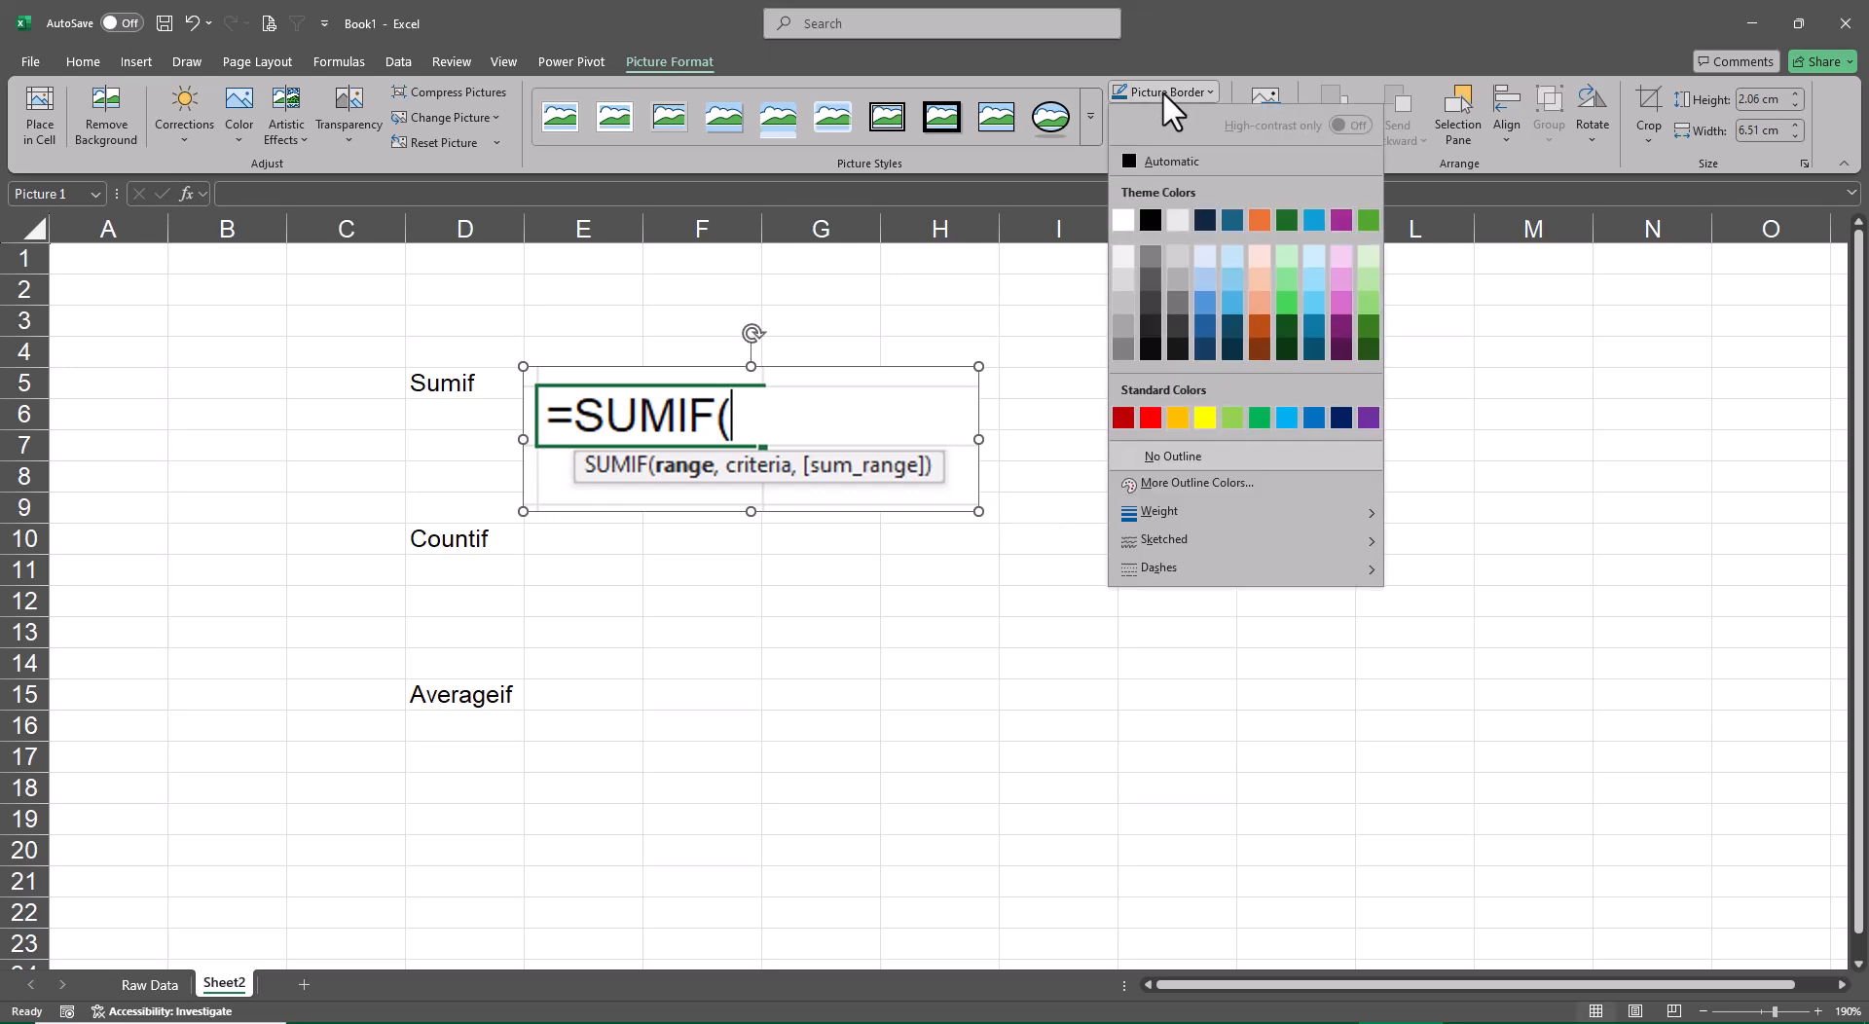
left_click(1120, 160)
left_click(1207, 448)
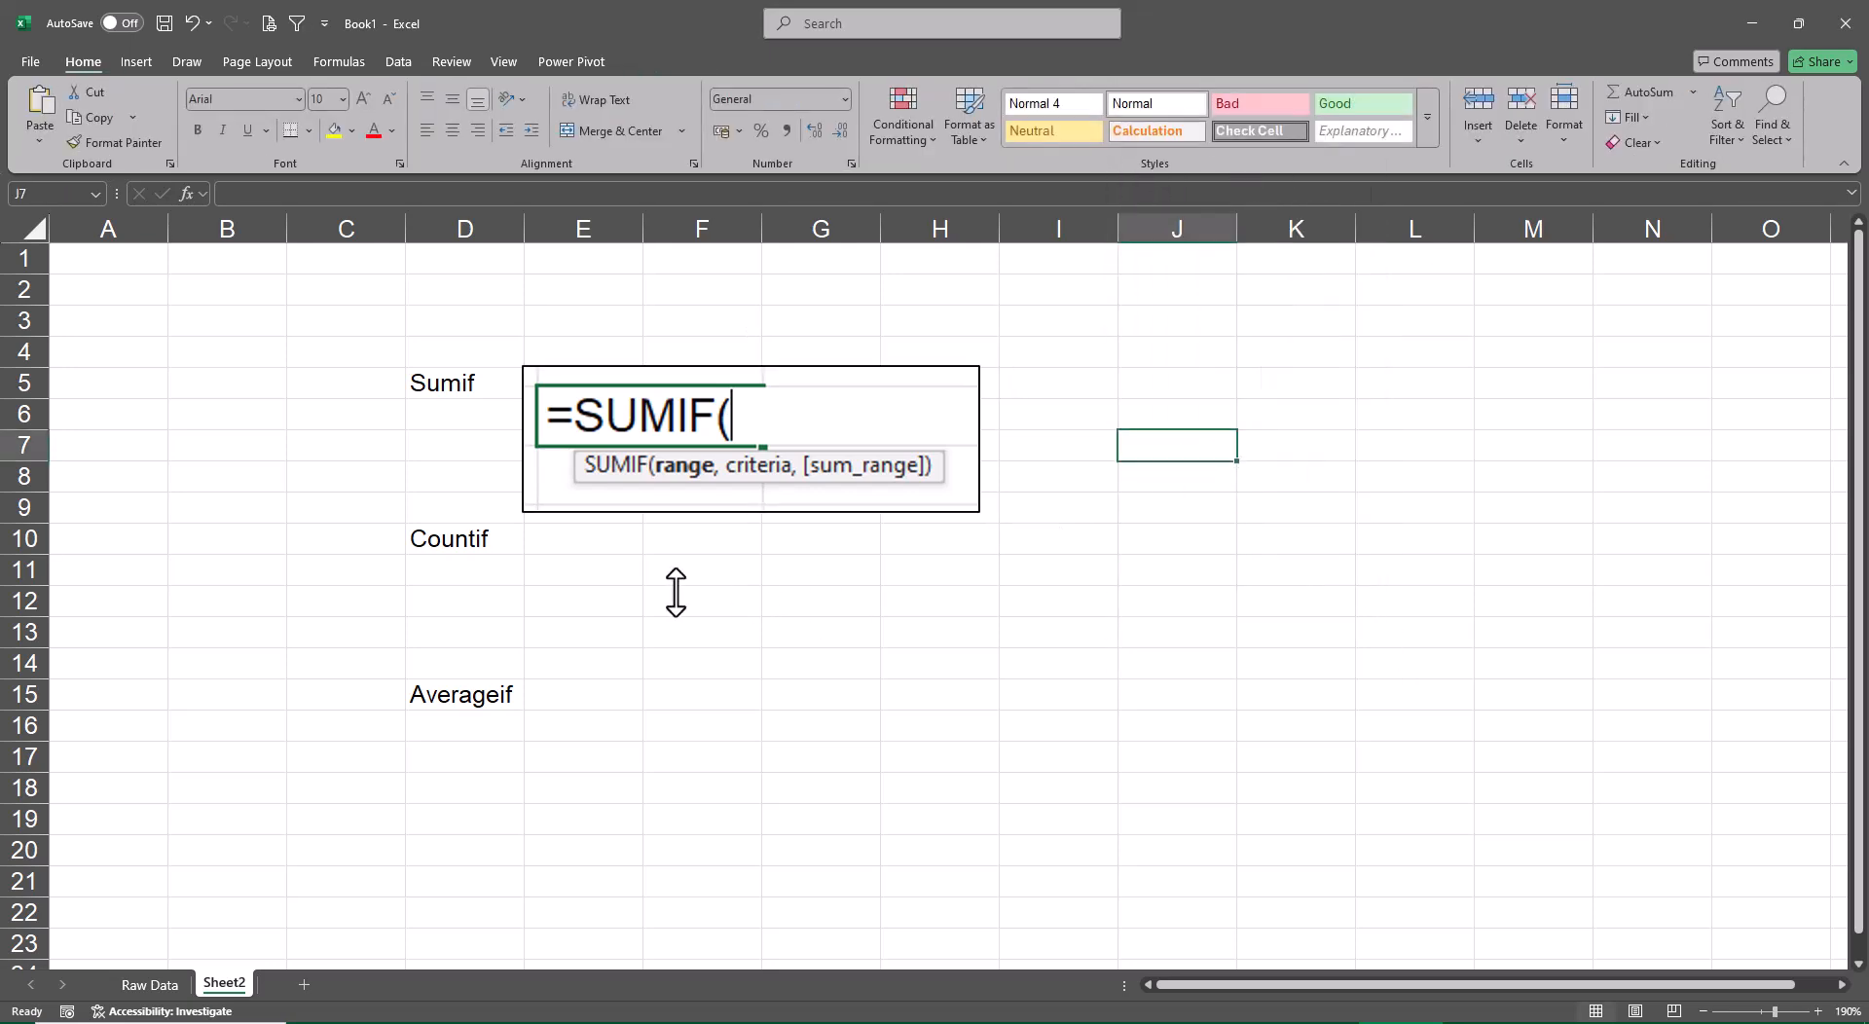
Start a COUNTIF formula in cell E11, leaving it open at its first argument
left_click(577, 574)
type("Cou")
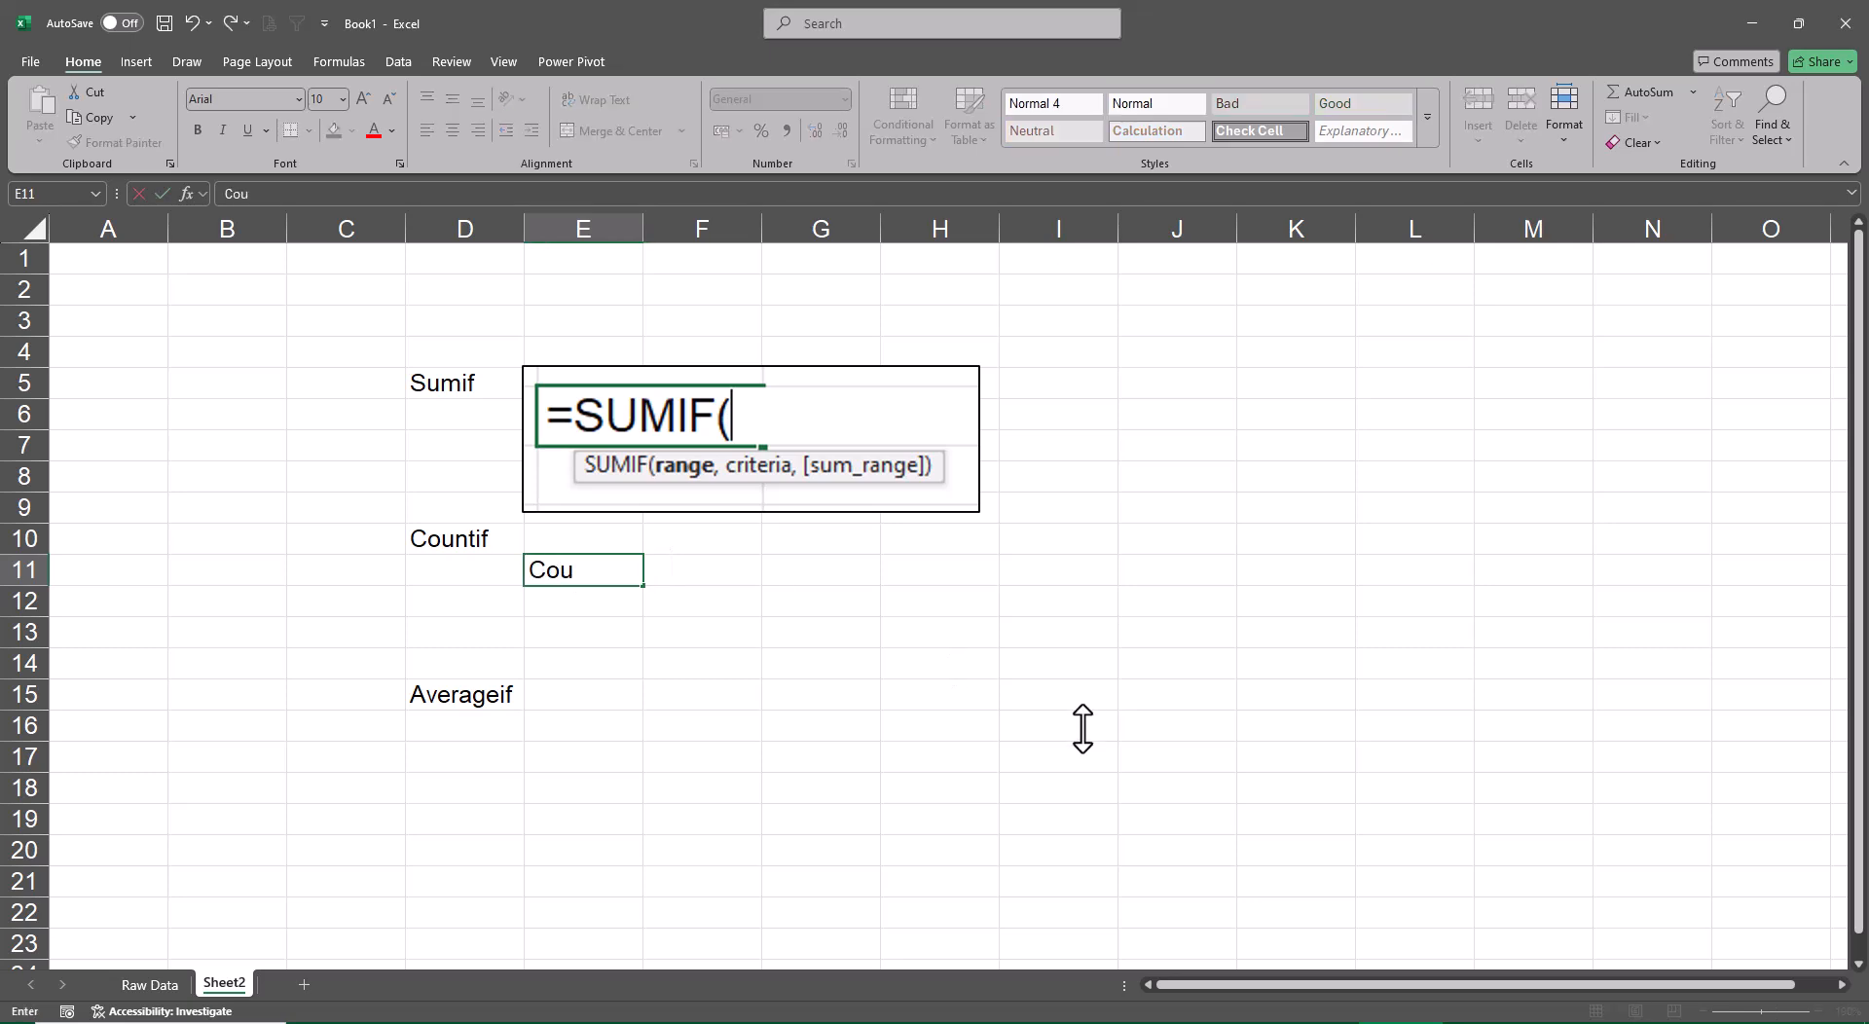
type("n")
key("BackSpace")
key("BackSpace")
key("BackSpace")
type("=Coun")
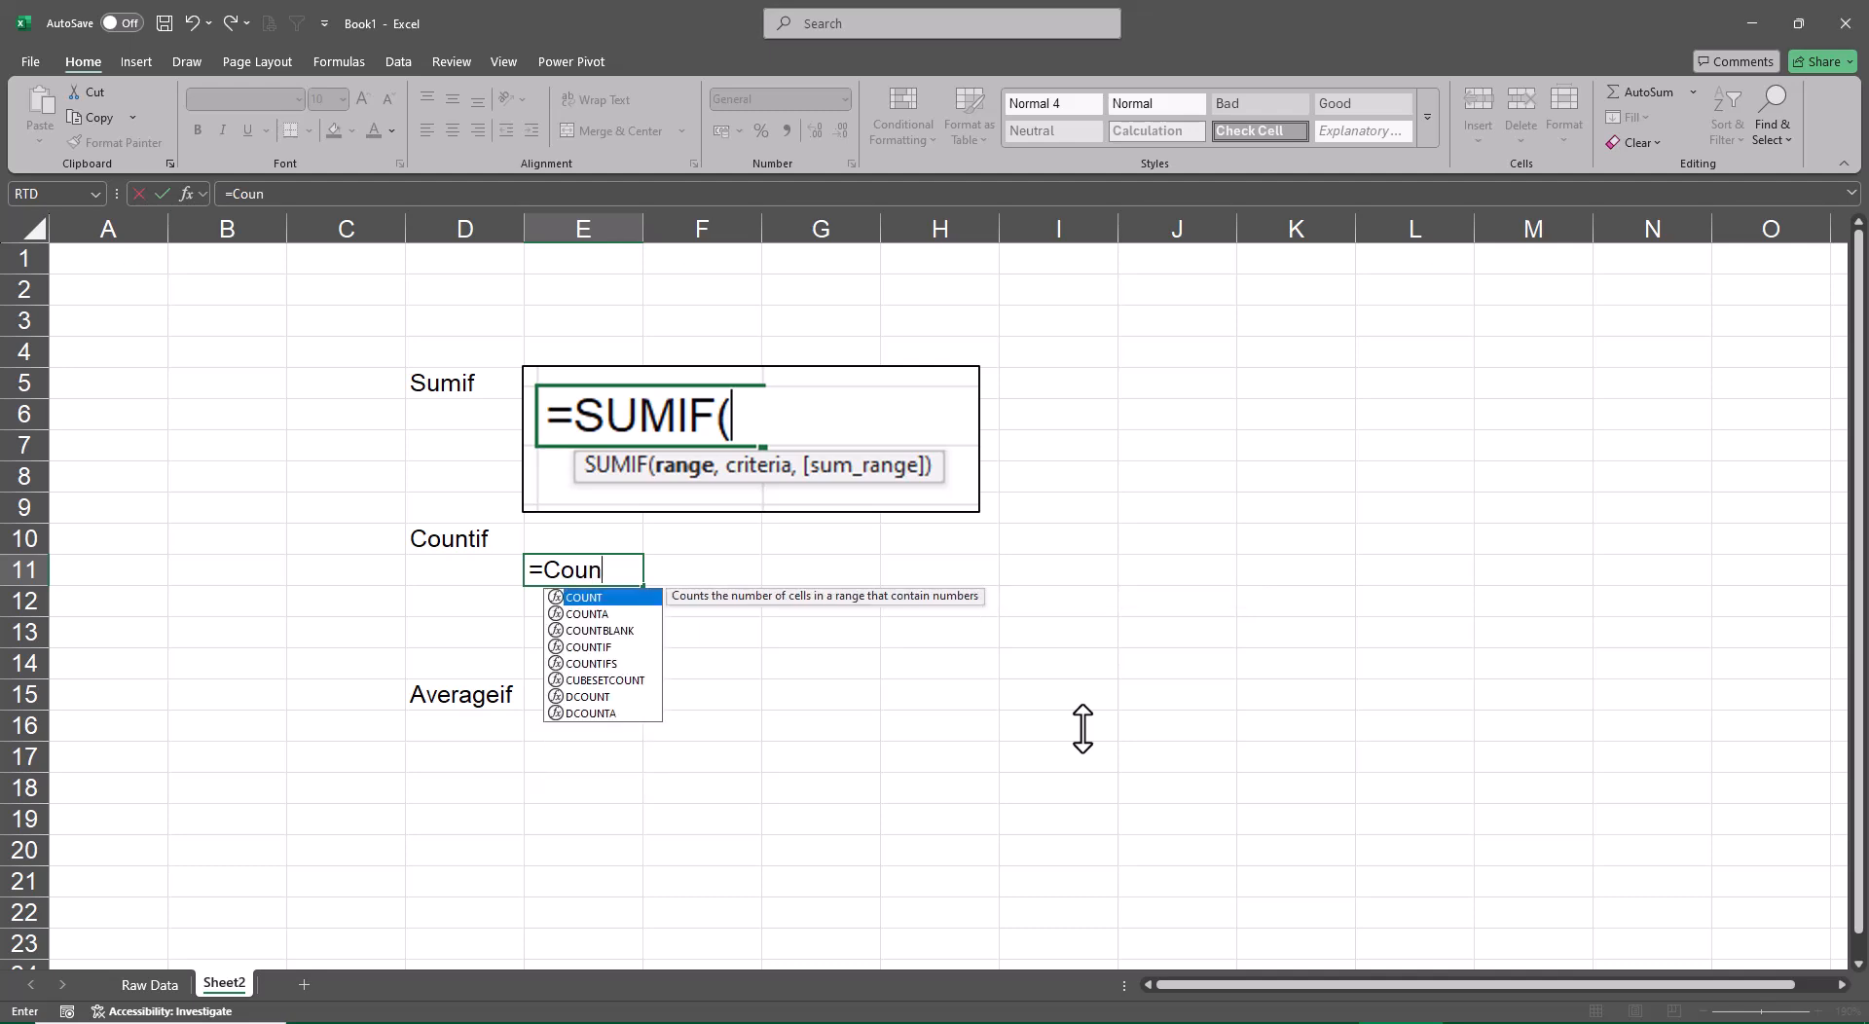
key("Down")
key("Down")
key("Down")
key("Tab")
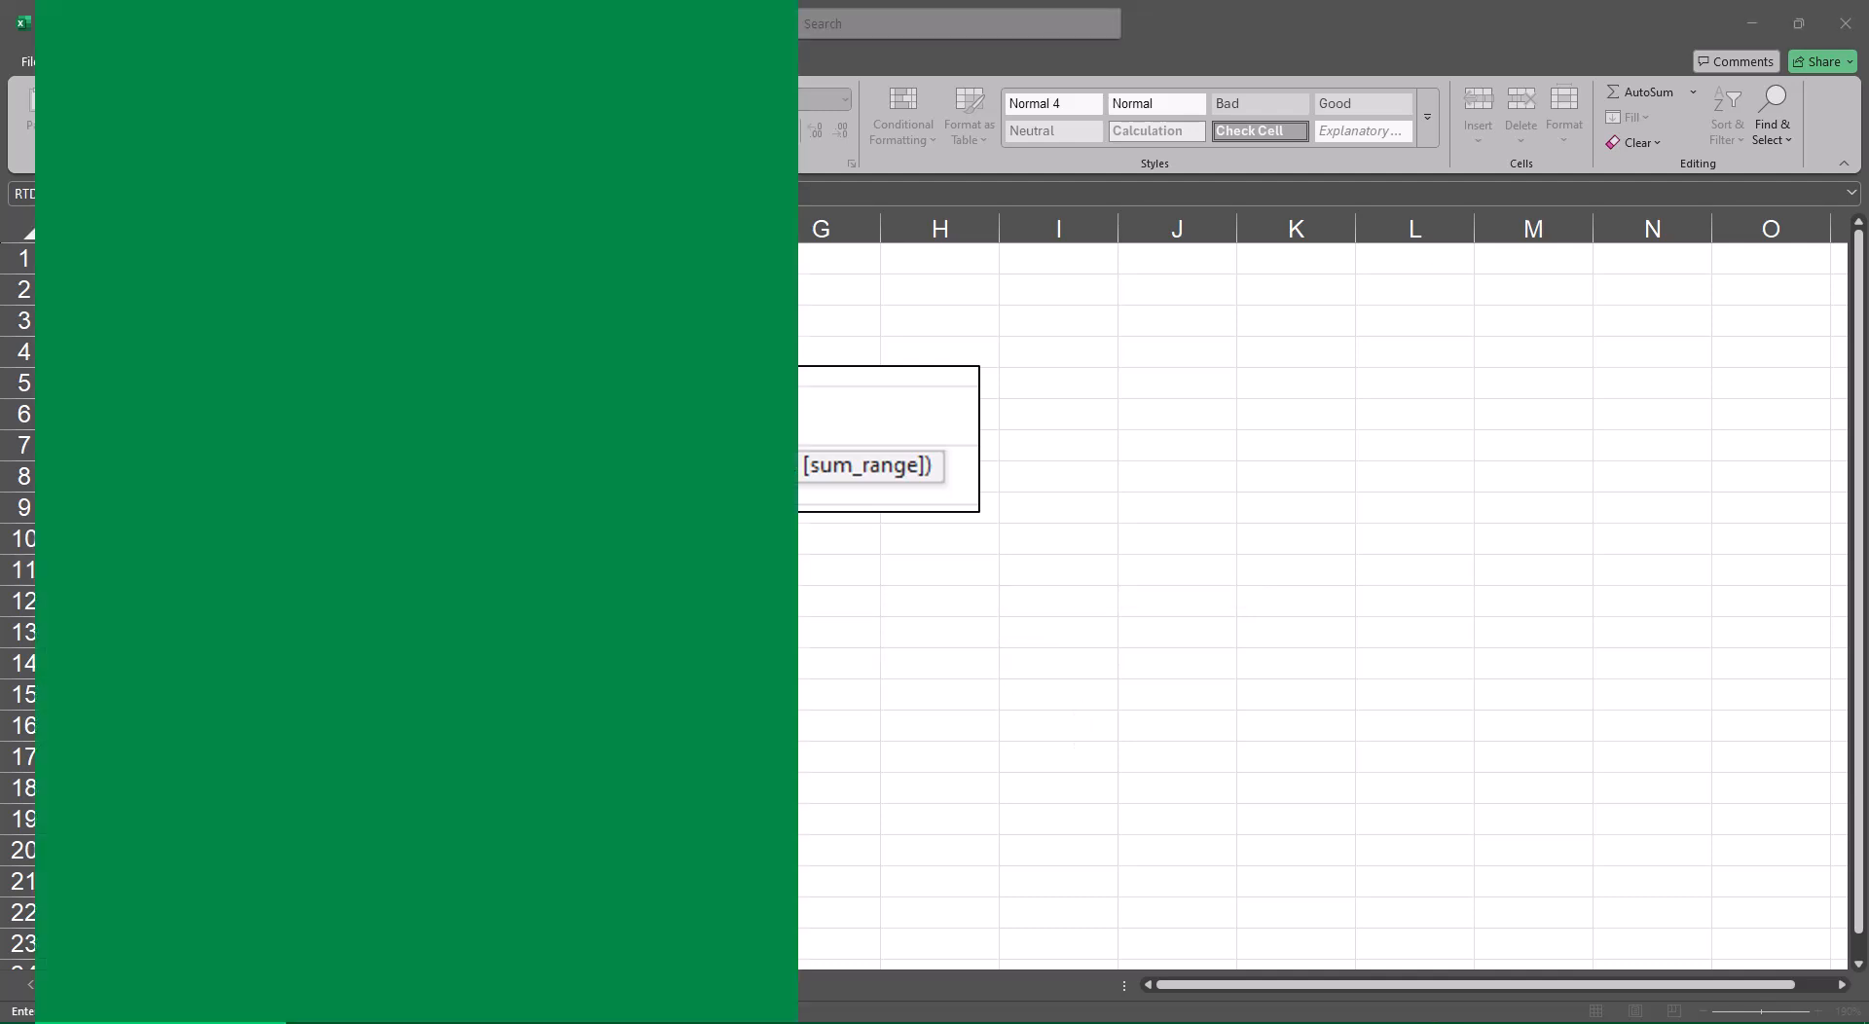
Switch to Snipping Tool, capture the open COUNTIF formula with its syntax hint, and copy the snip
type("si")
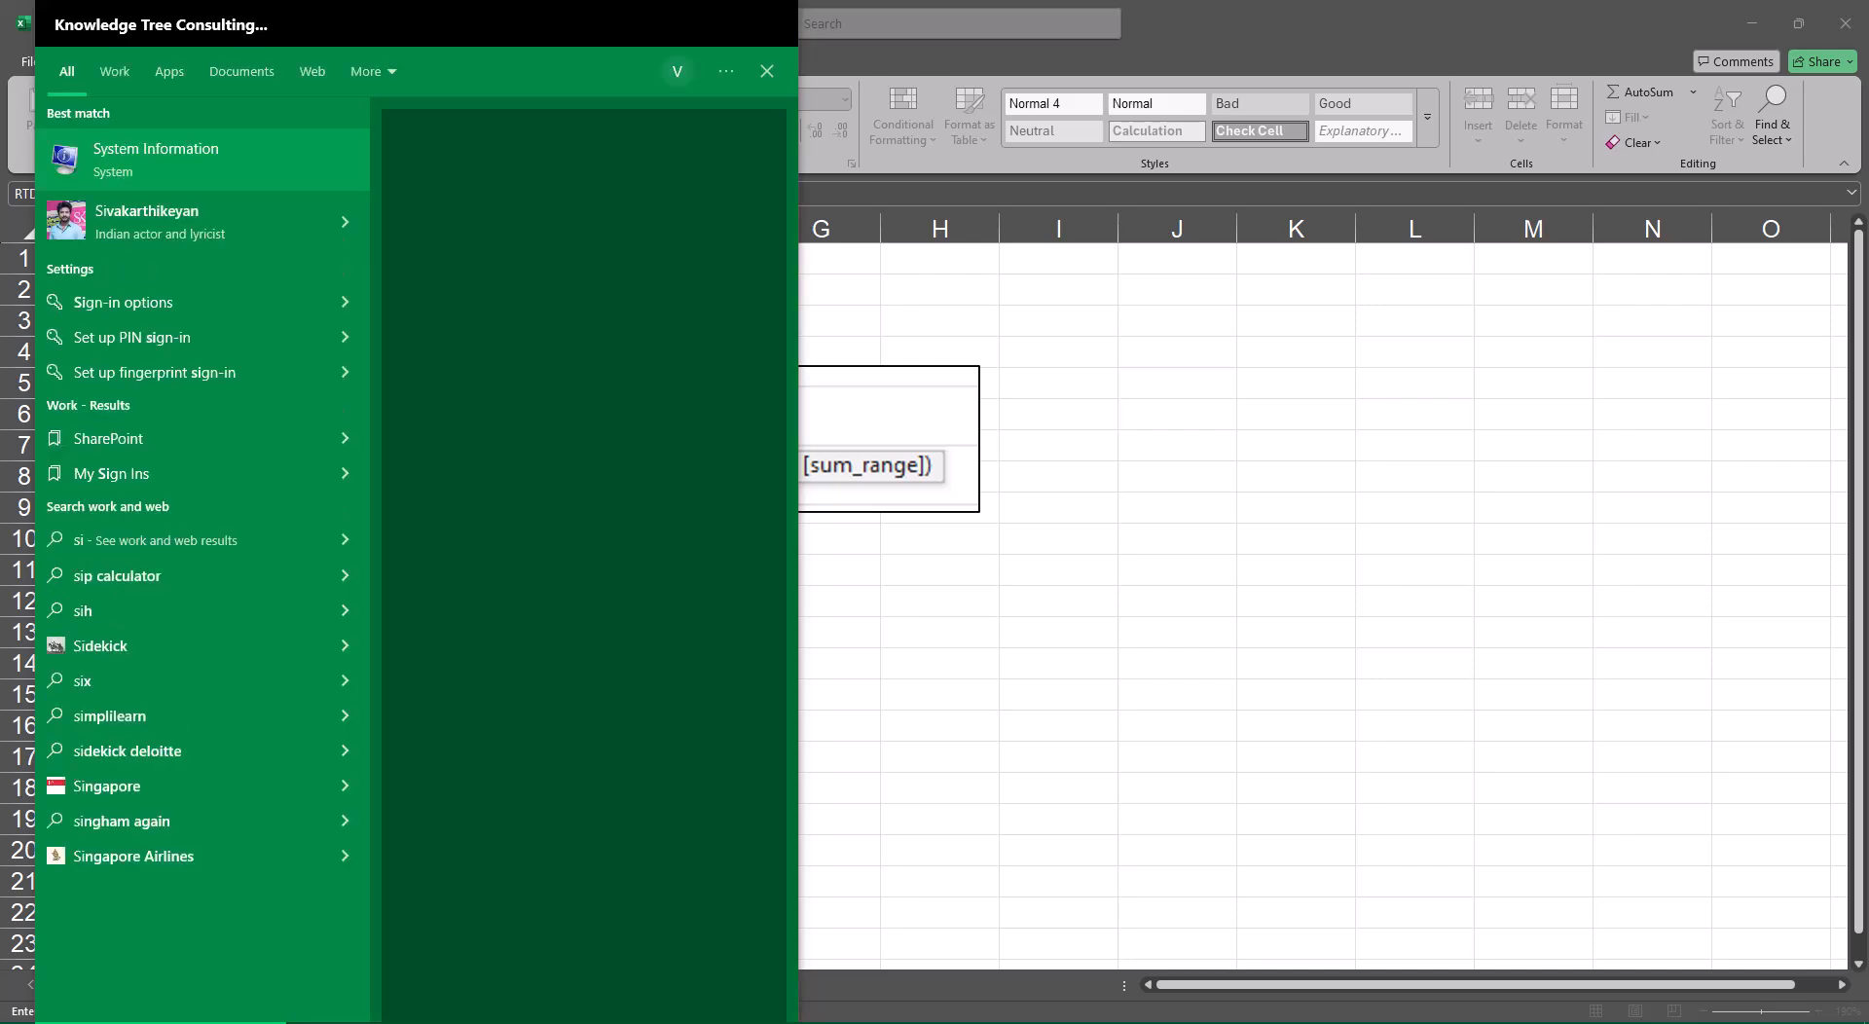
key("BackSpace")
type("ni")
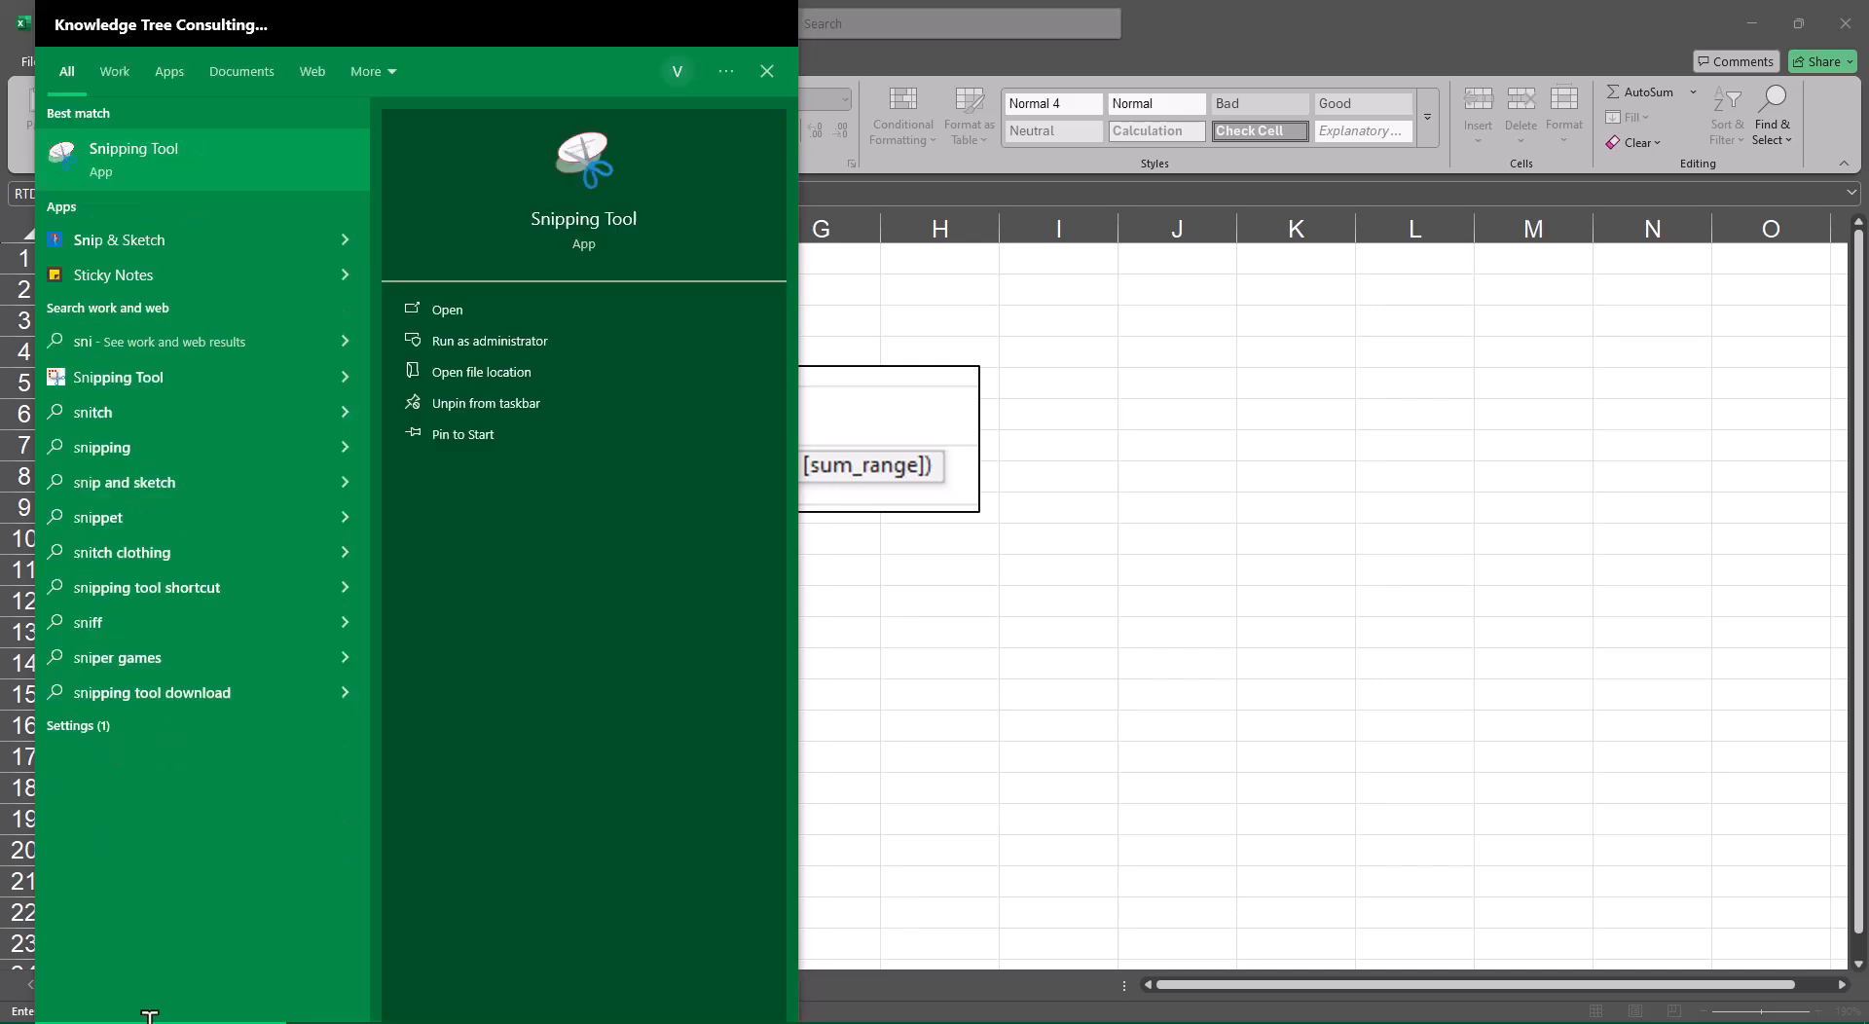
left_click(247, 156)
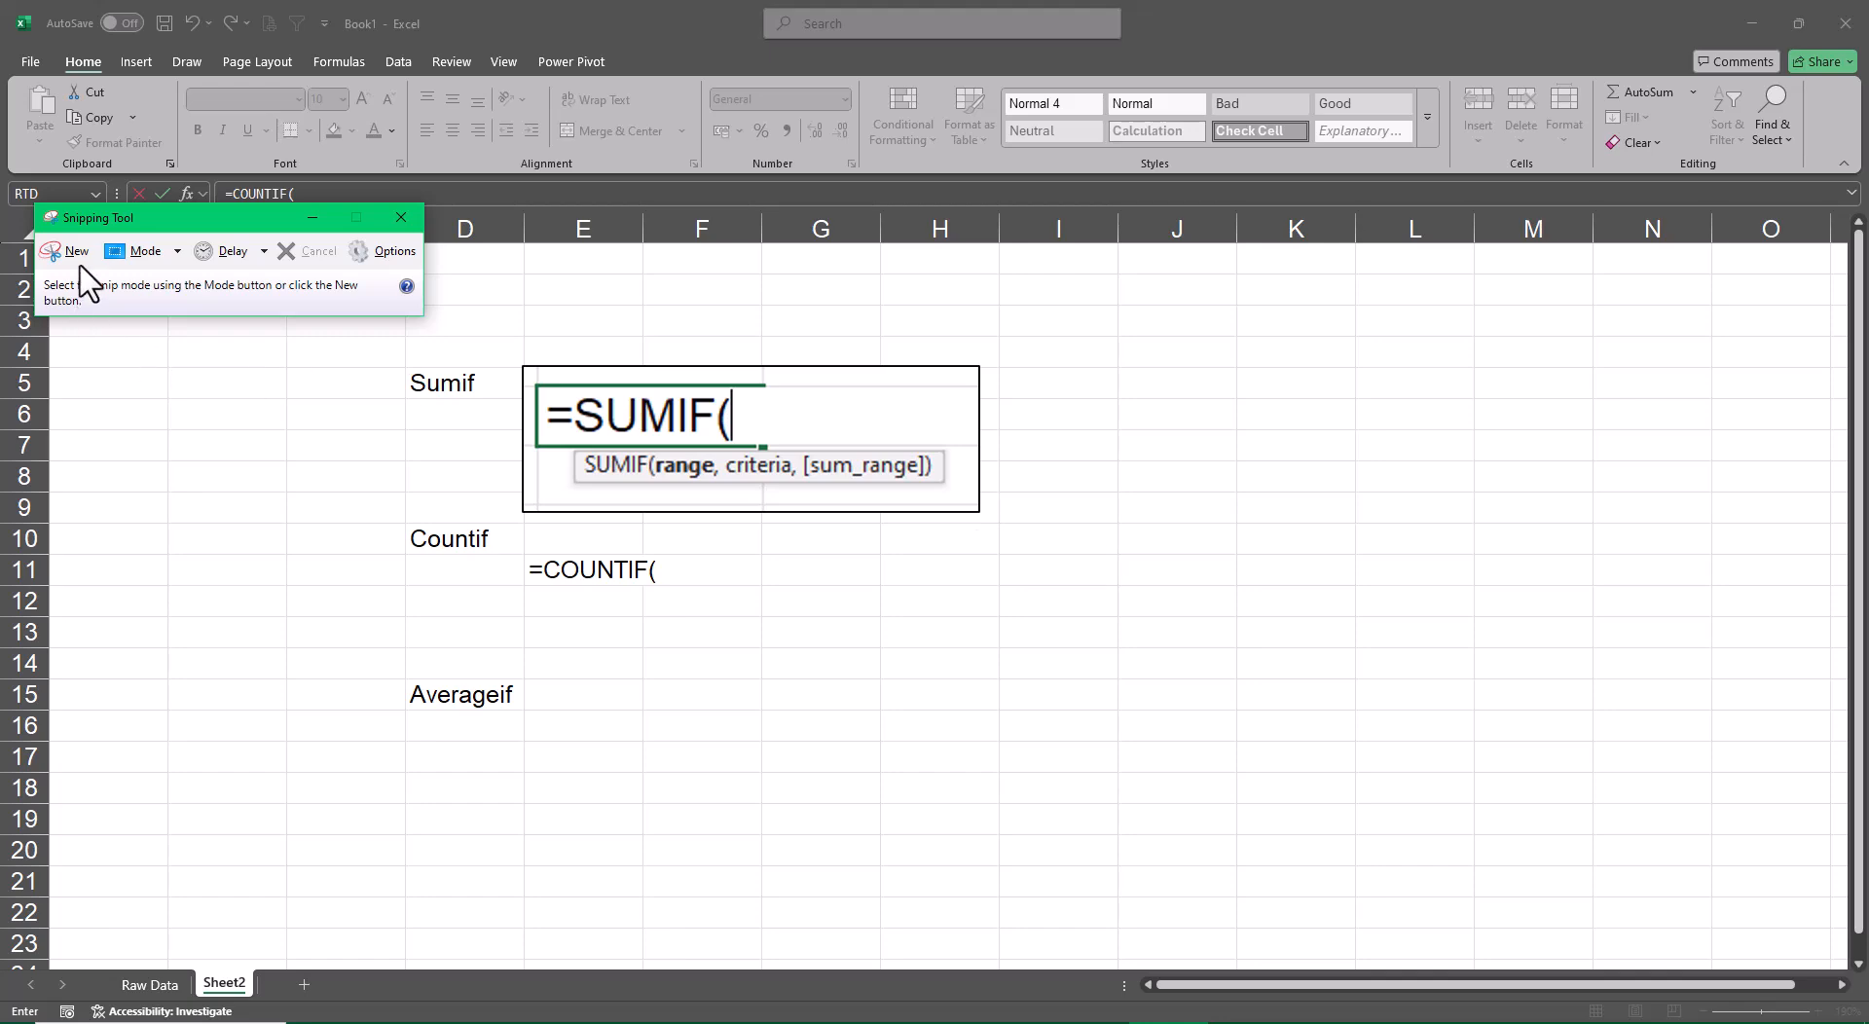
left_click(72, 252)
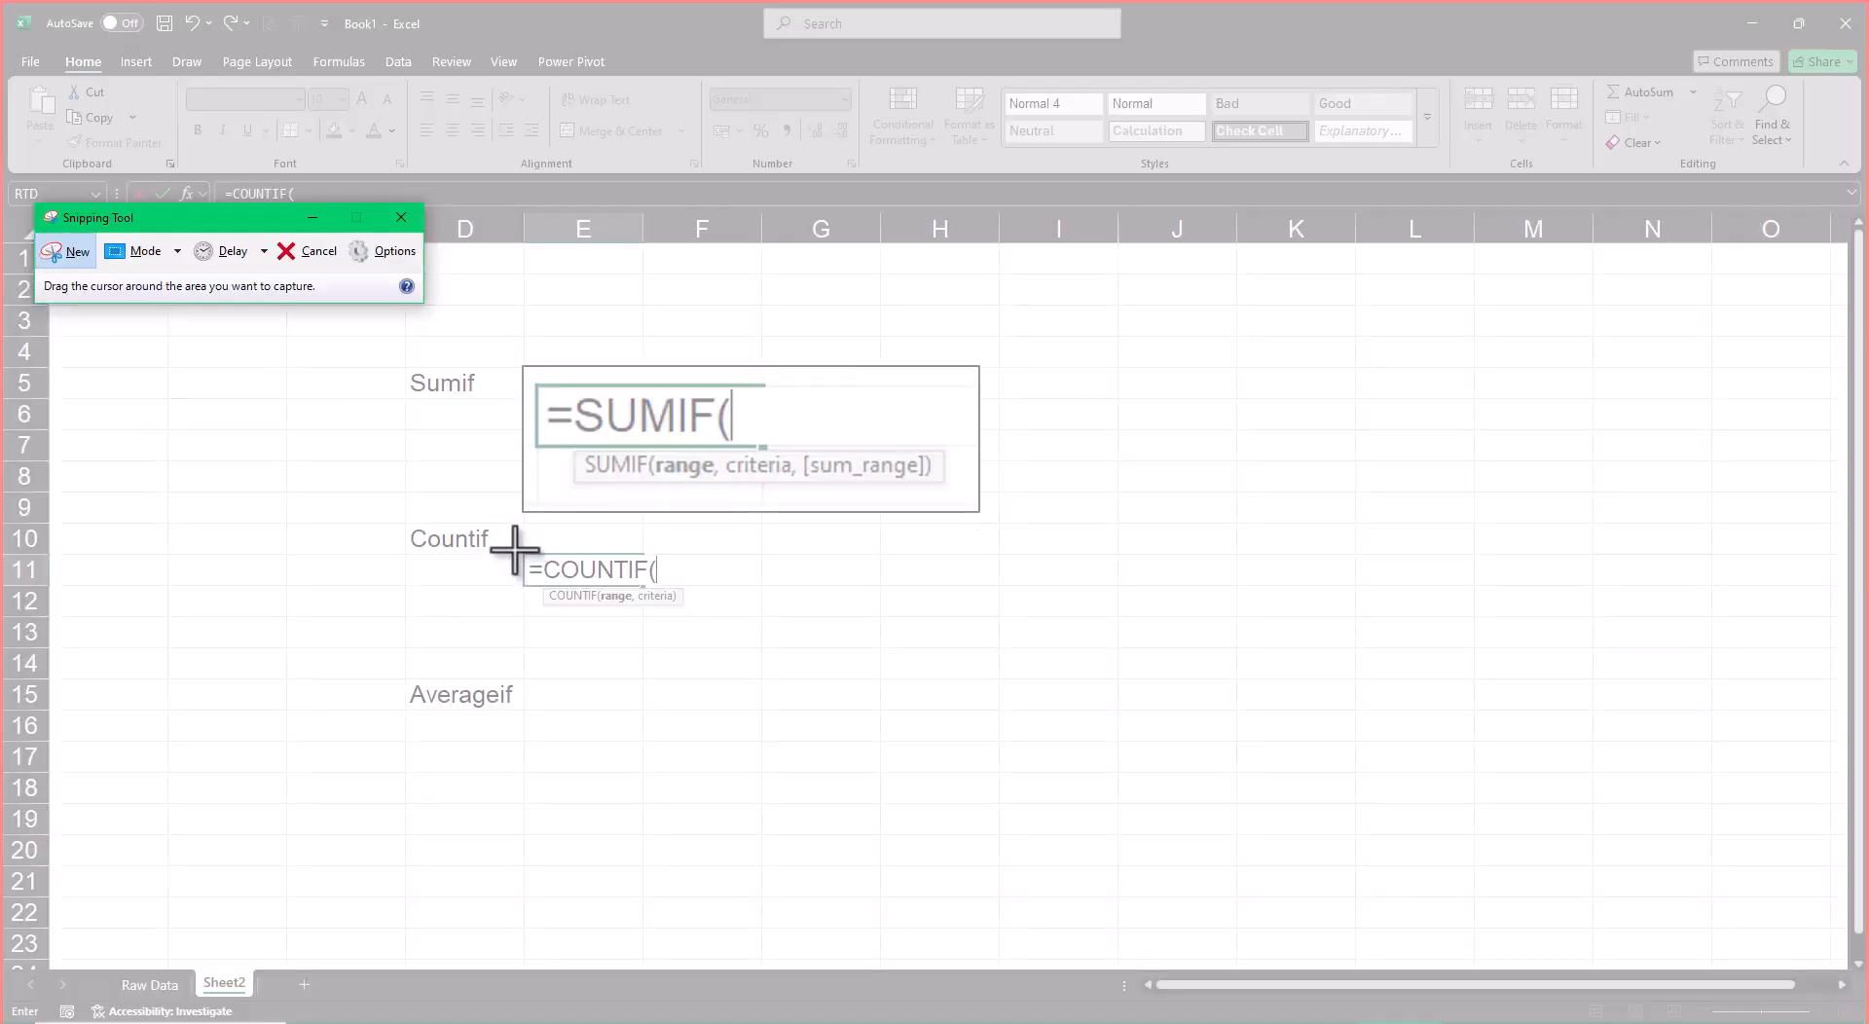
left_click_drag(515, 550, 703, 615)
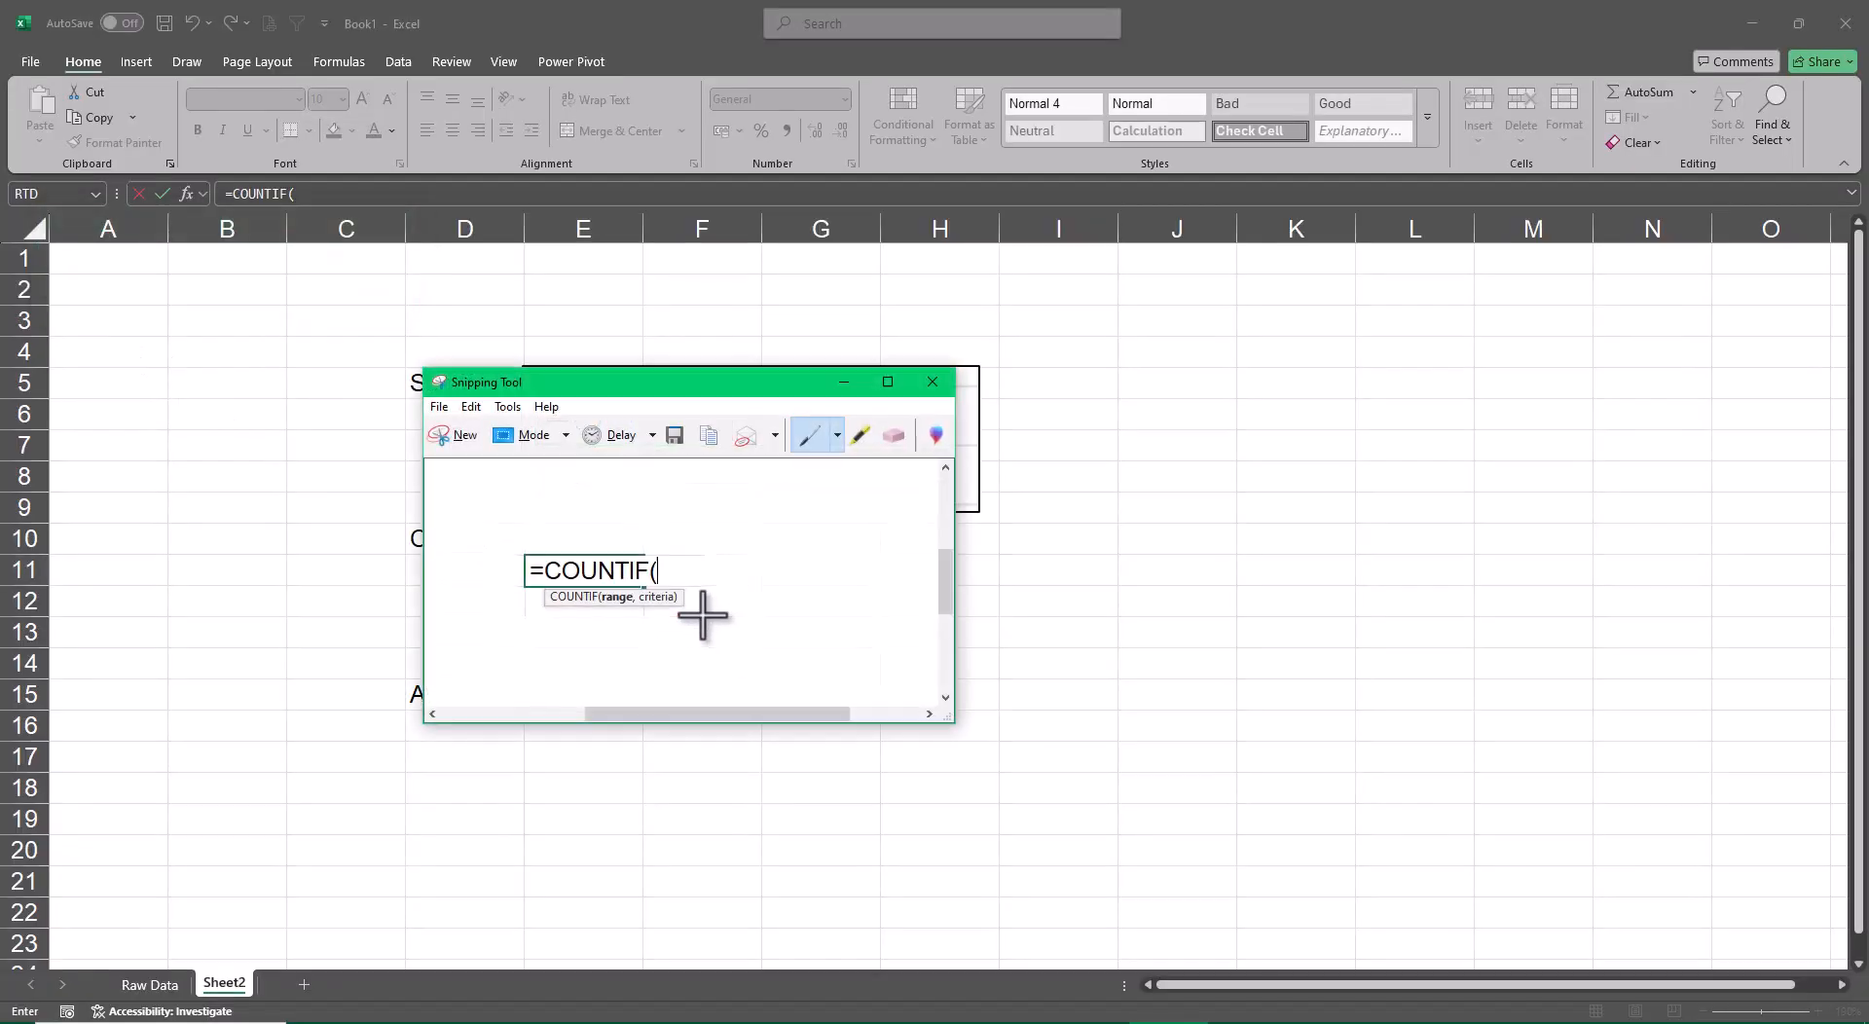
left_click(470, 406)
left_click(504, 427)
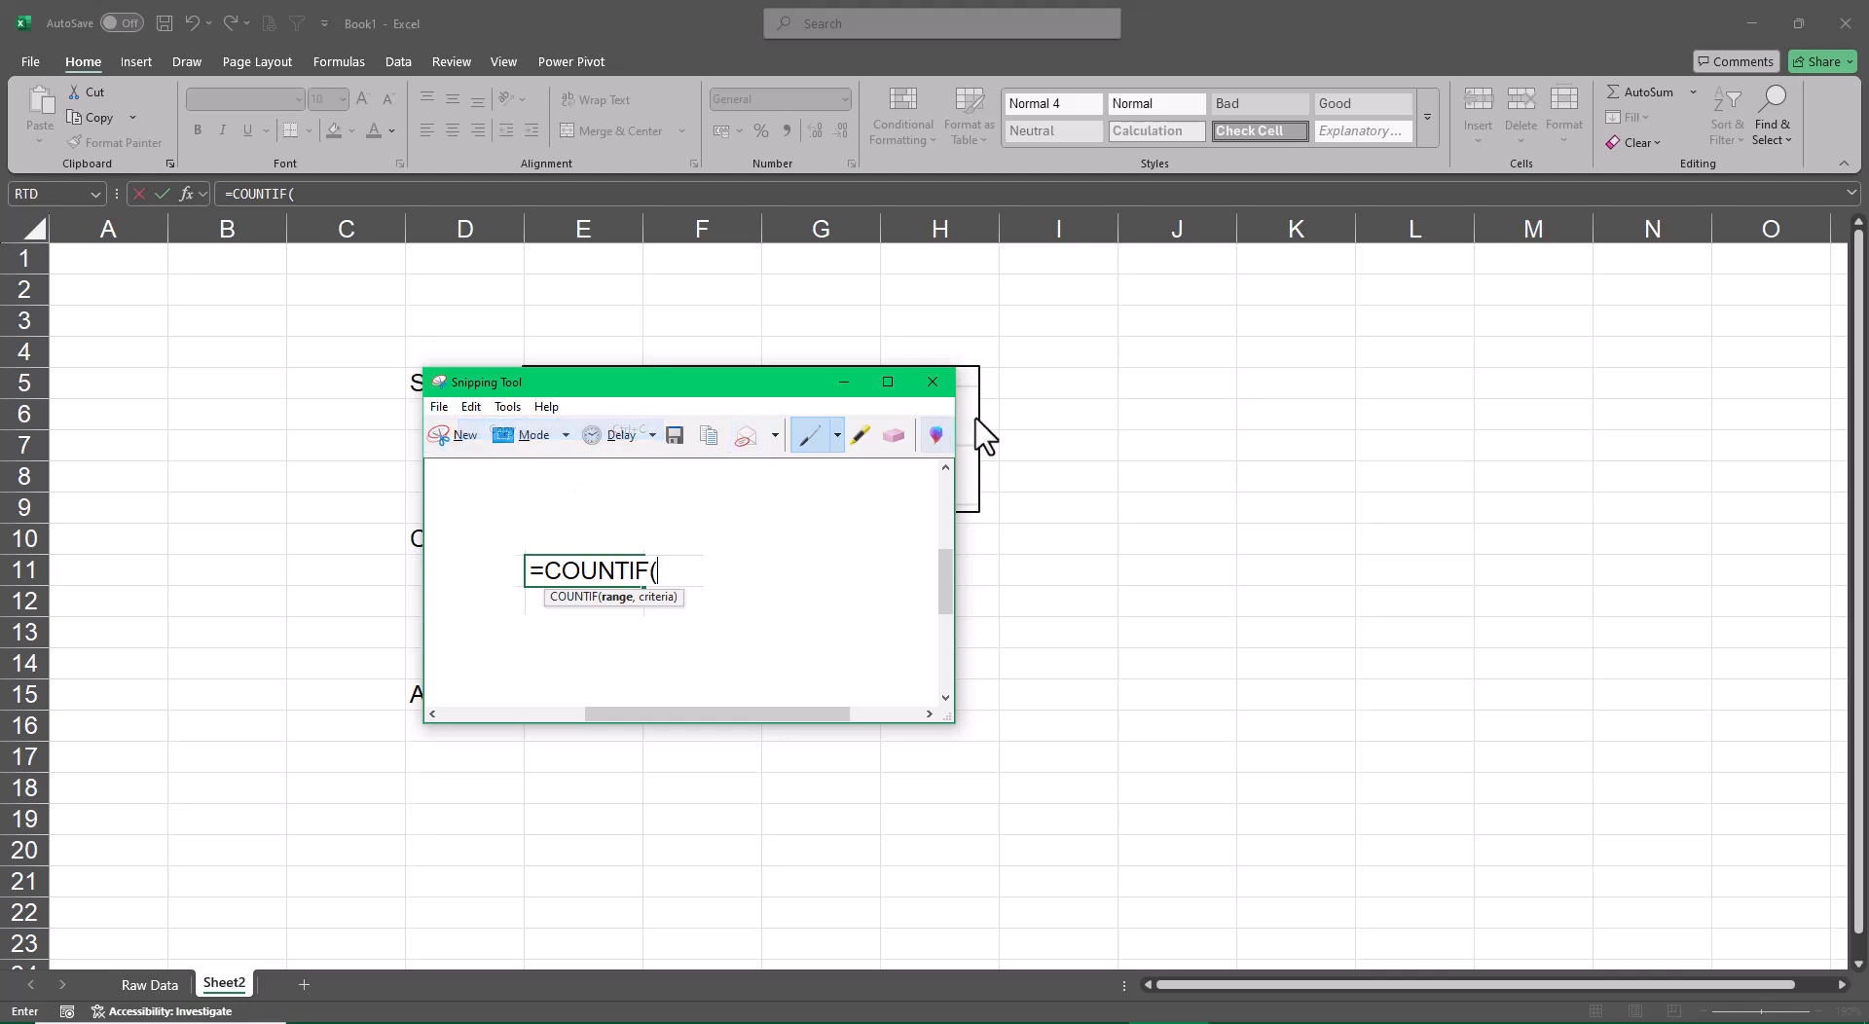
Close the snip without saving, cancel the open formula, and paste the COUNTIF picture at E11
left_click(931, 382)
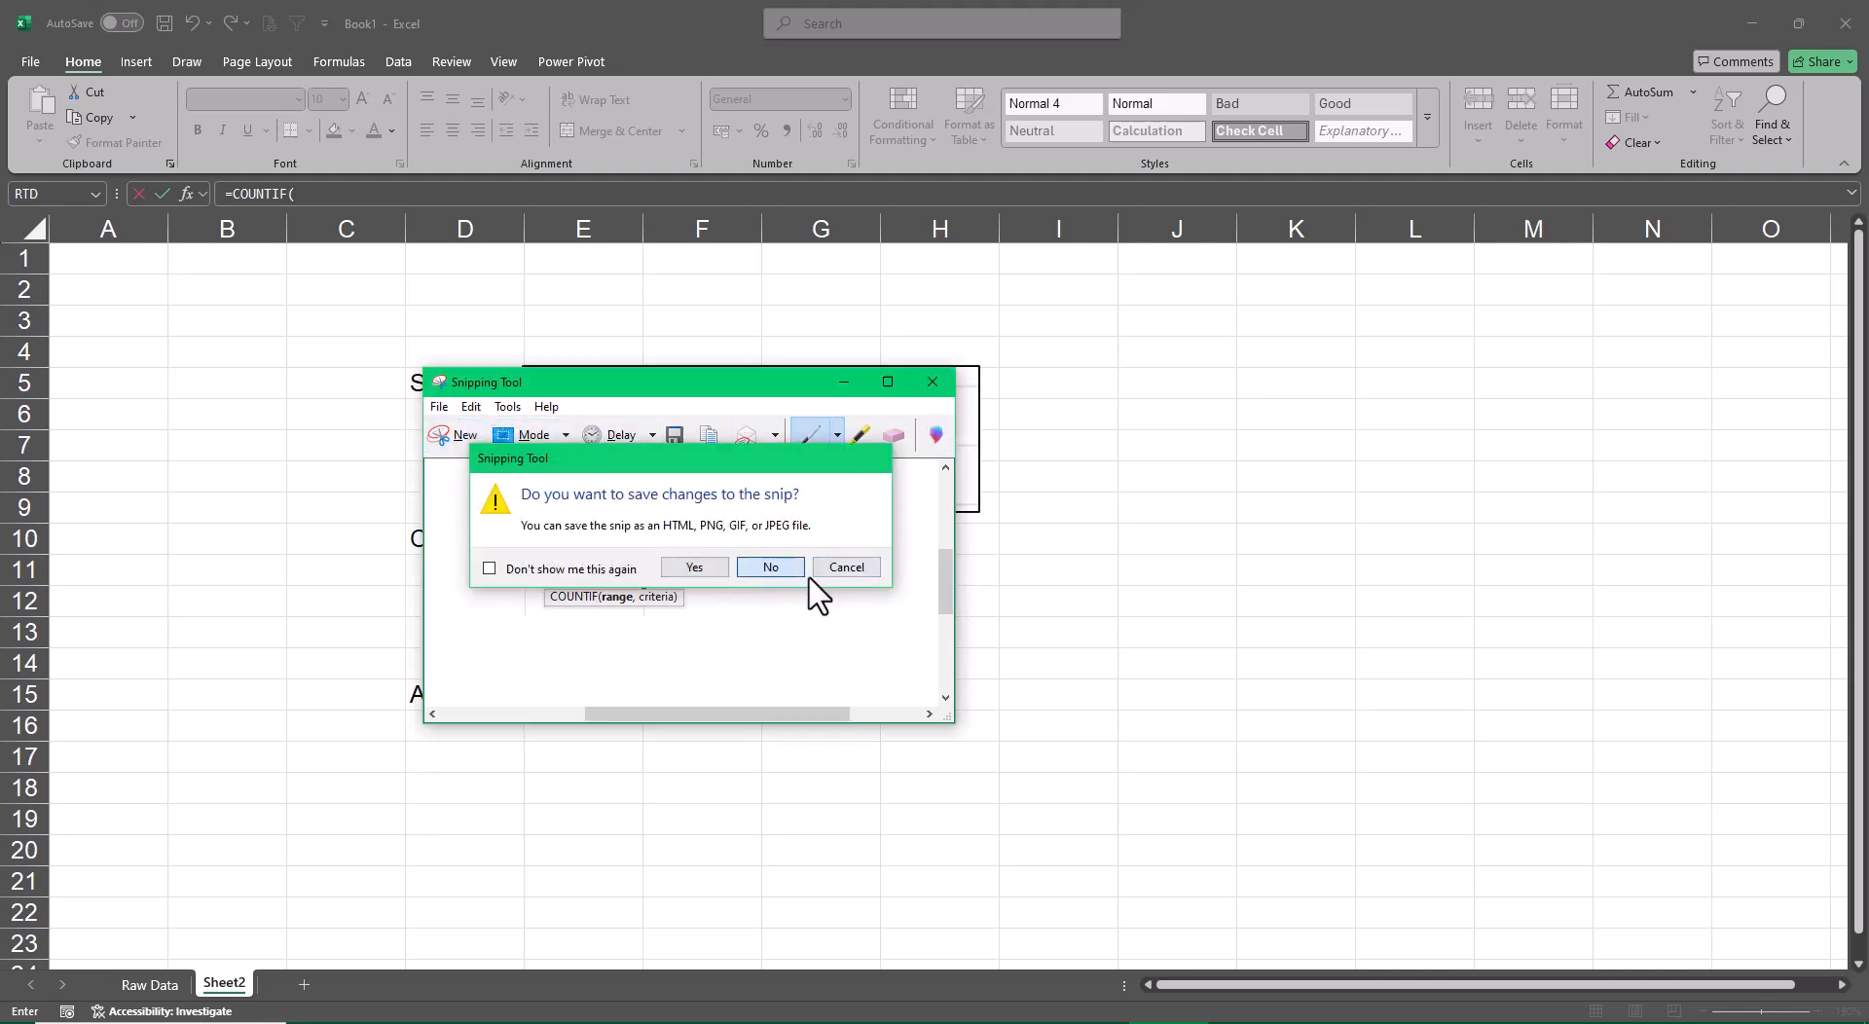
left_click(800, 570)
key("Escape")
key("ctrl+v")
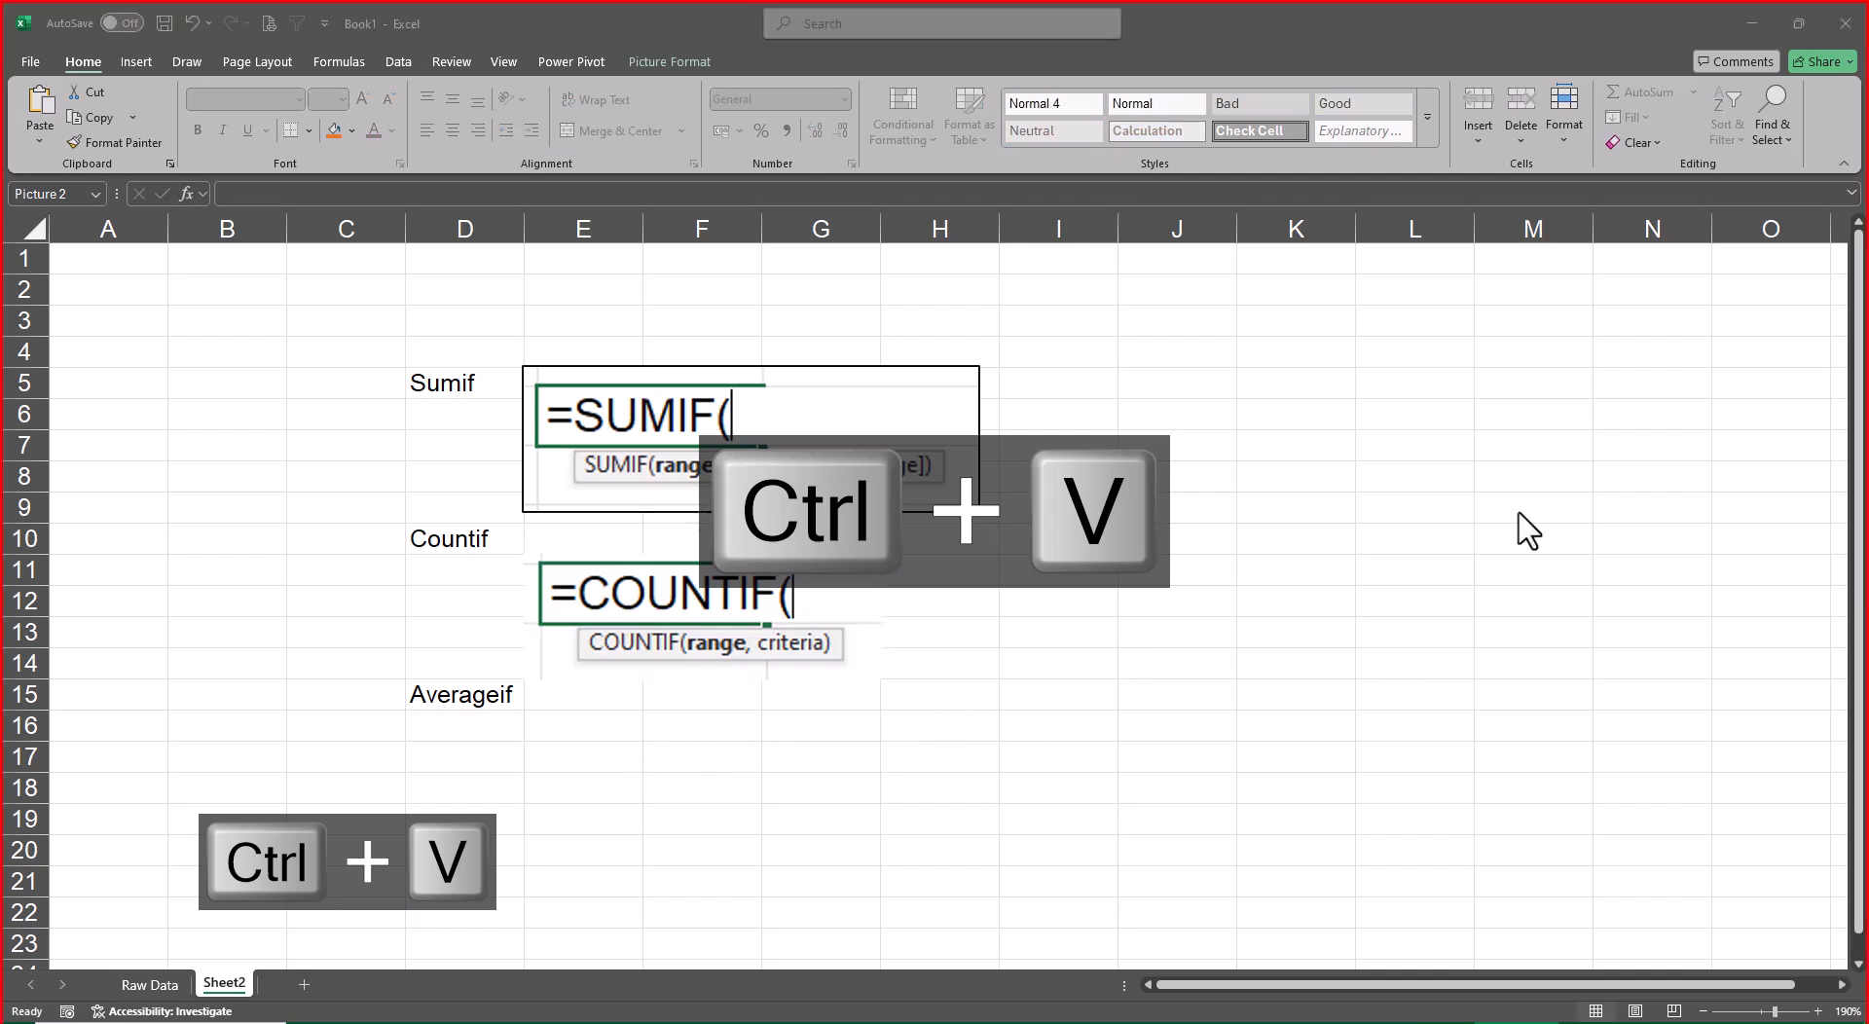
Start an AVERAGEIF formula in cell E16, leaving it open at its first argument
left_click(577, 738)
type("A")
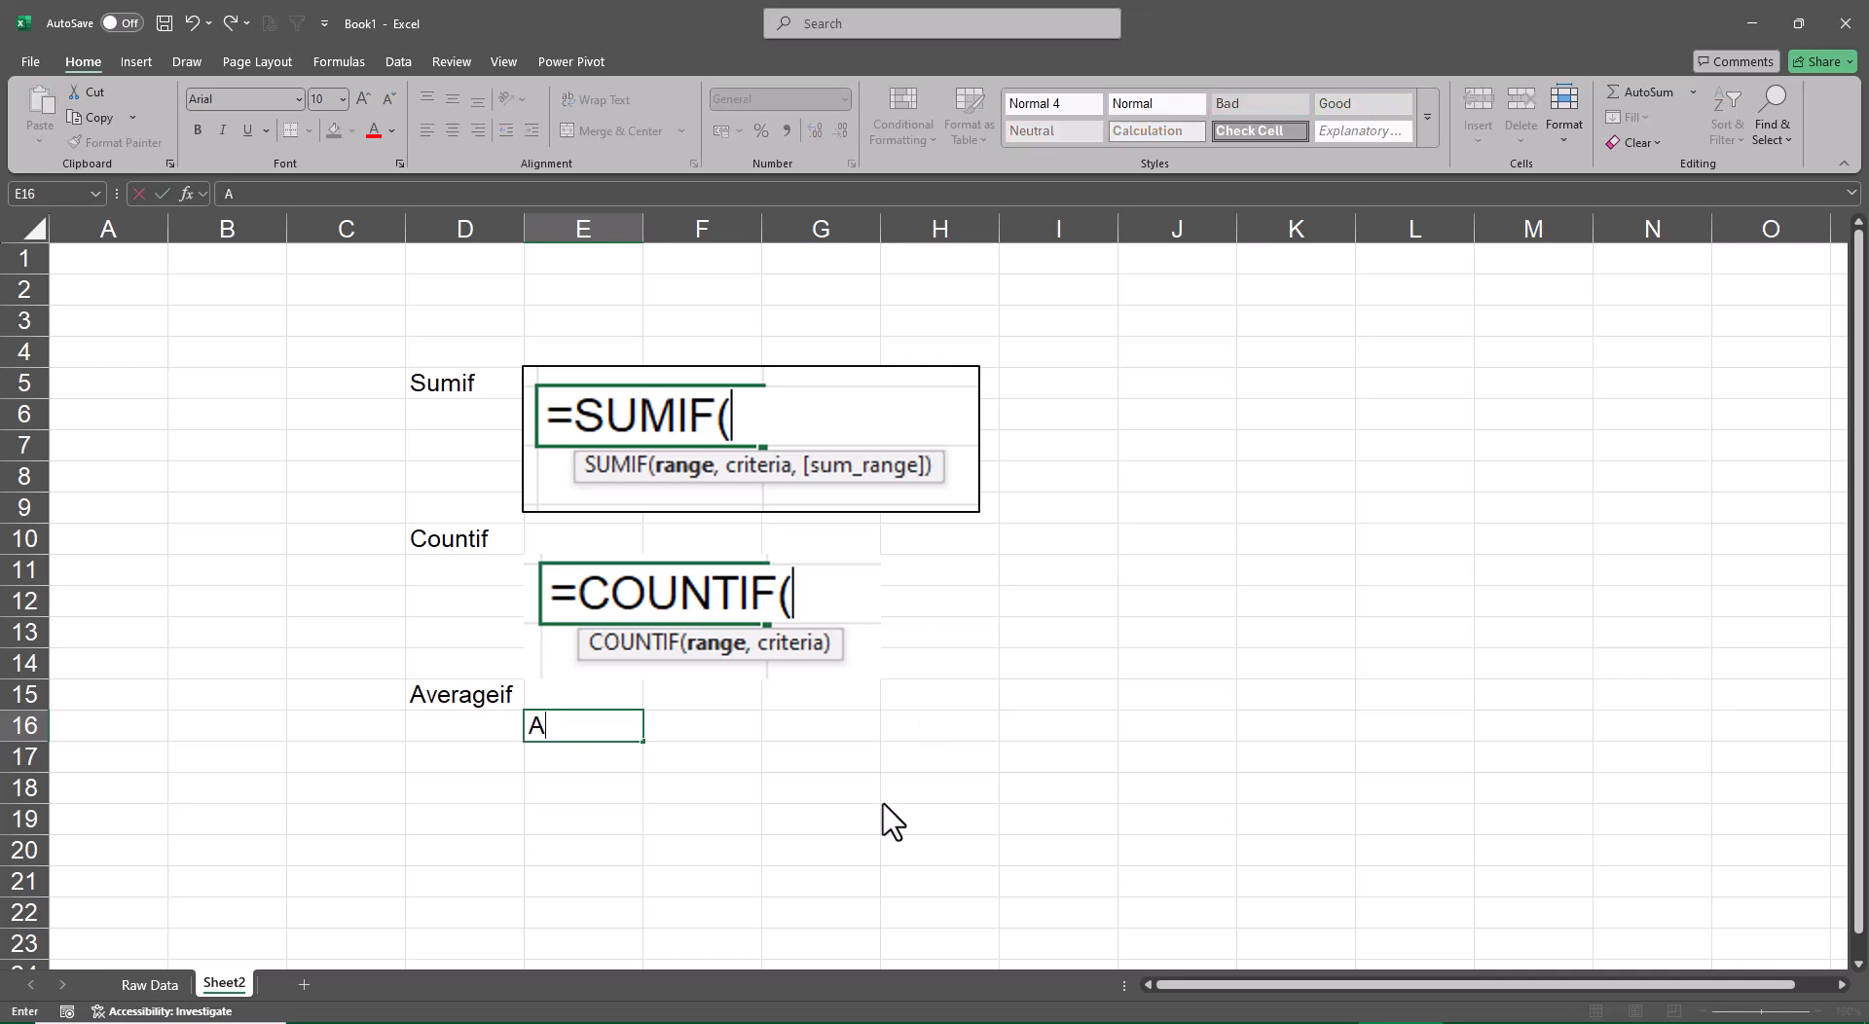
type("-")
key("BackSpace")
type("=Average")
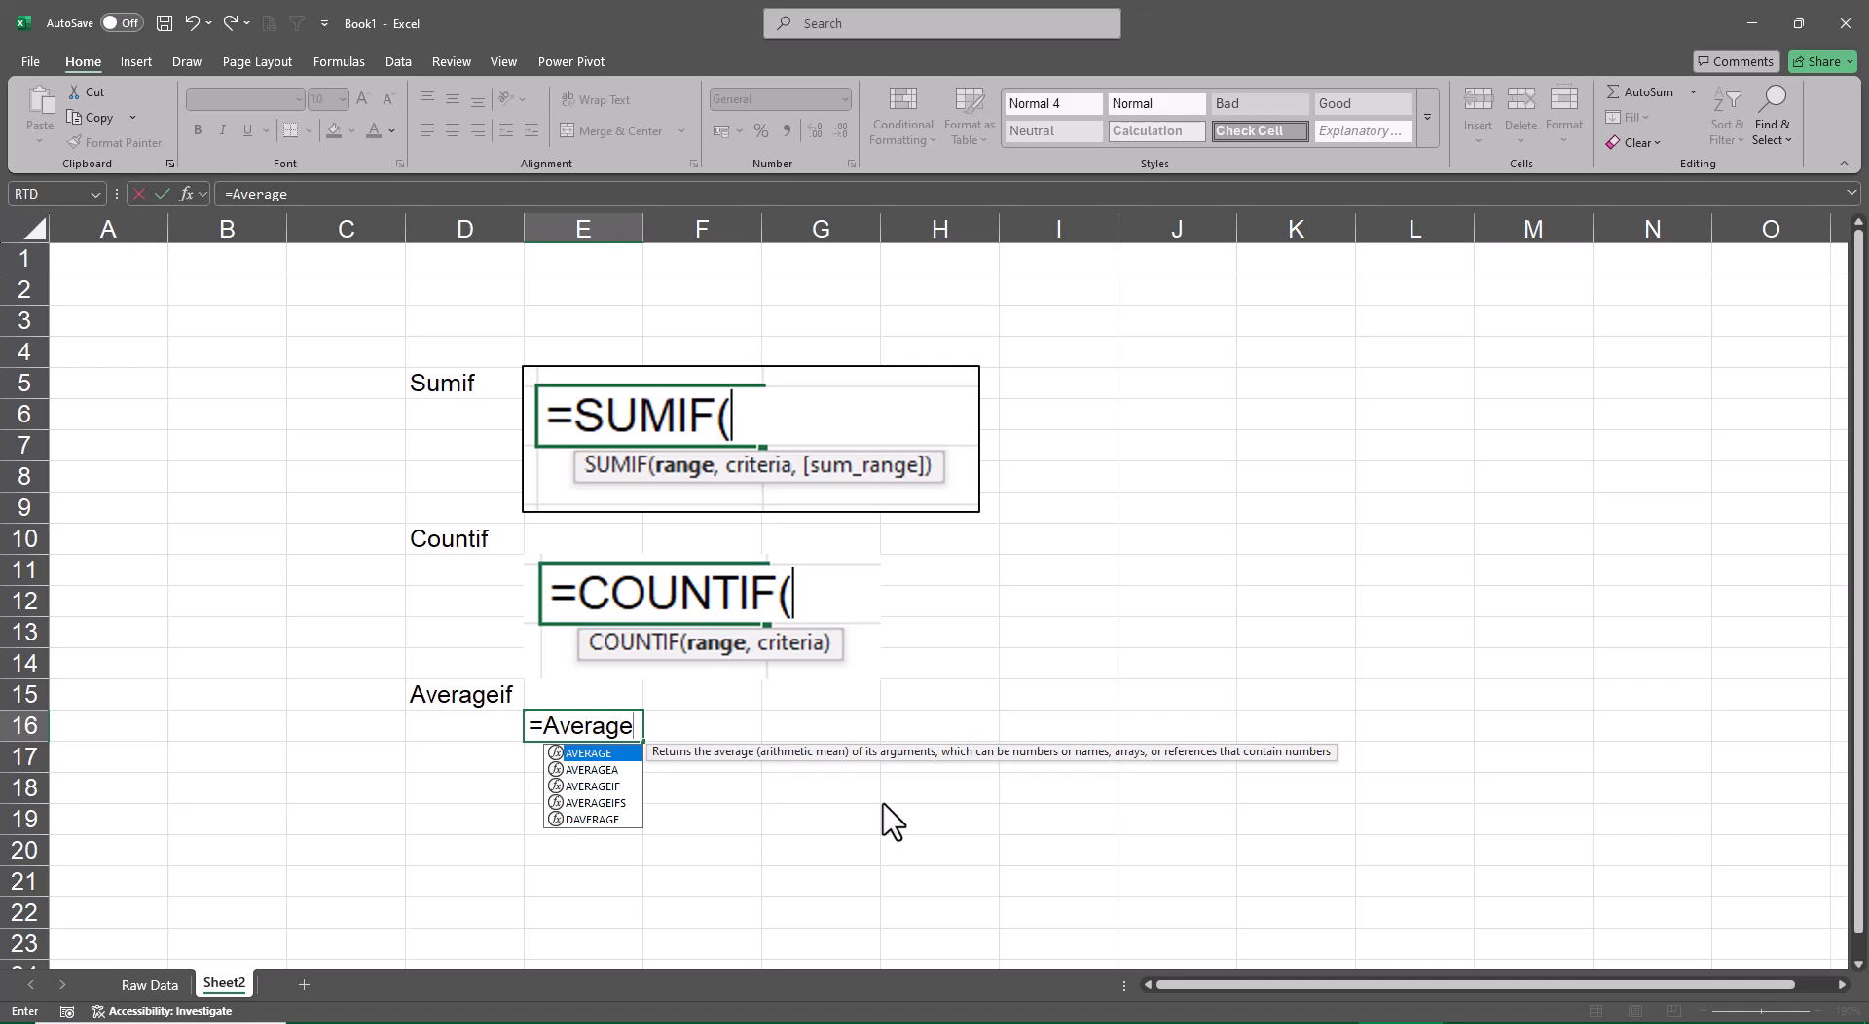
key("Down")
key("Down")
key("Tab")
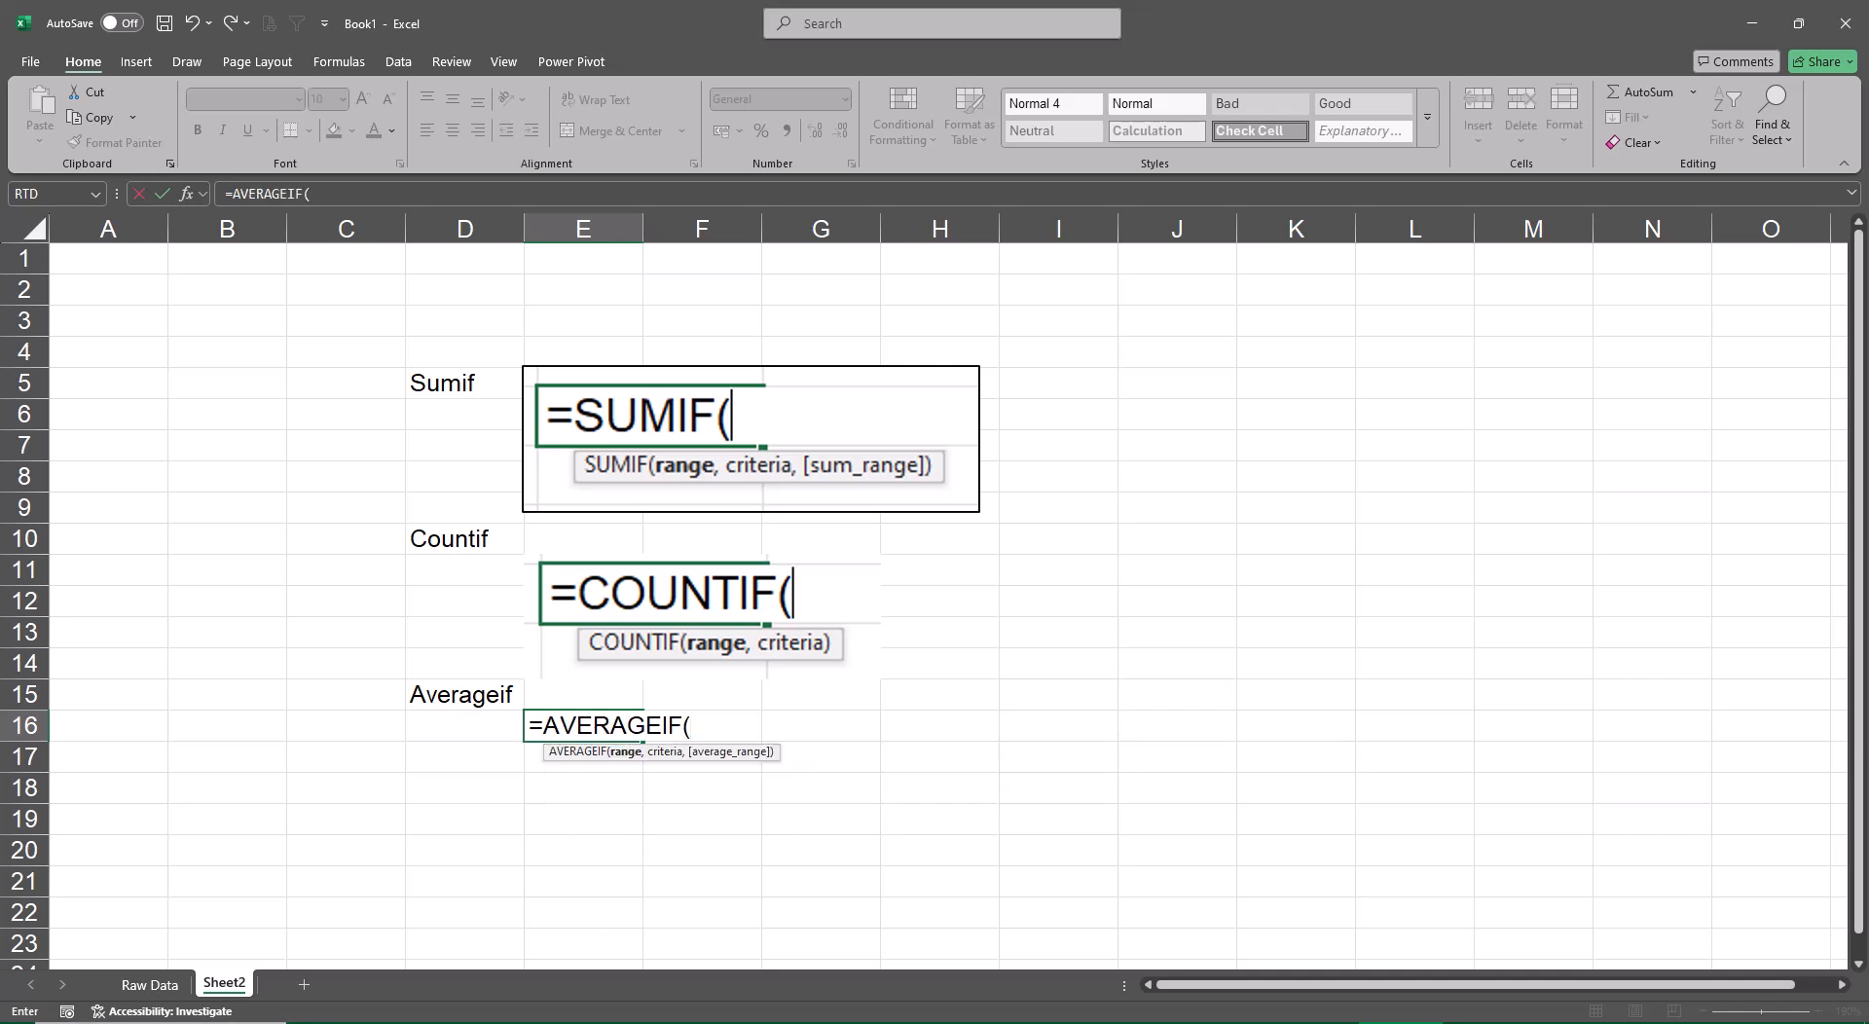
Switch to Snipping Tool, capture the open AVERAGEIF formula with its syntax hint, and copy the snip
key("super")
type("sni")
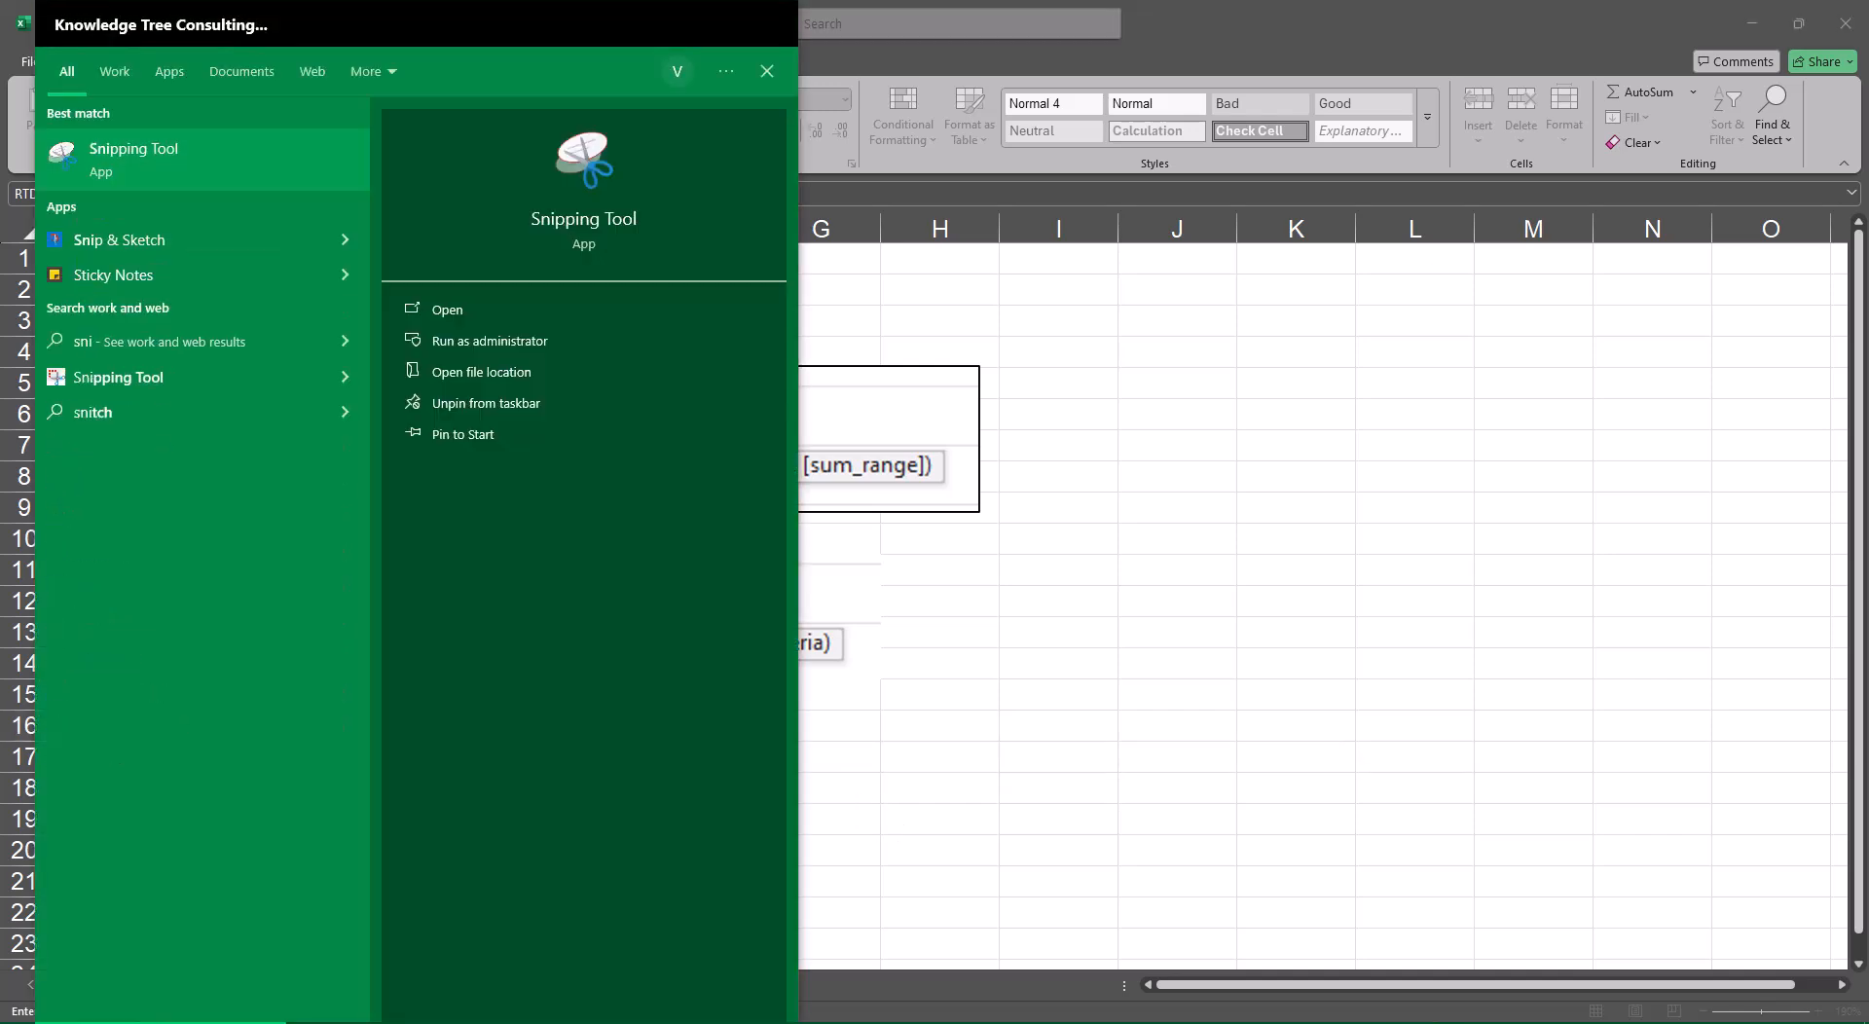
left_click(126, 142)
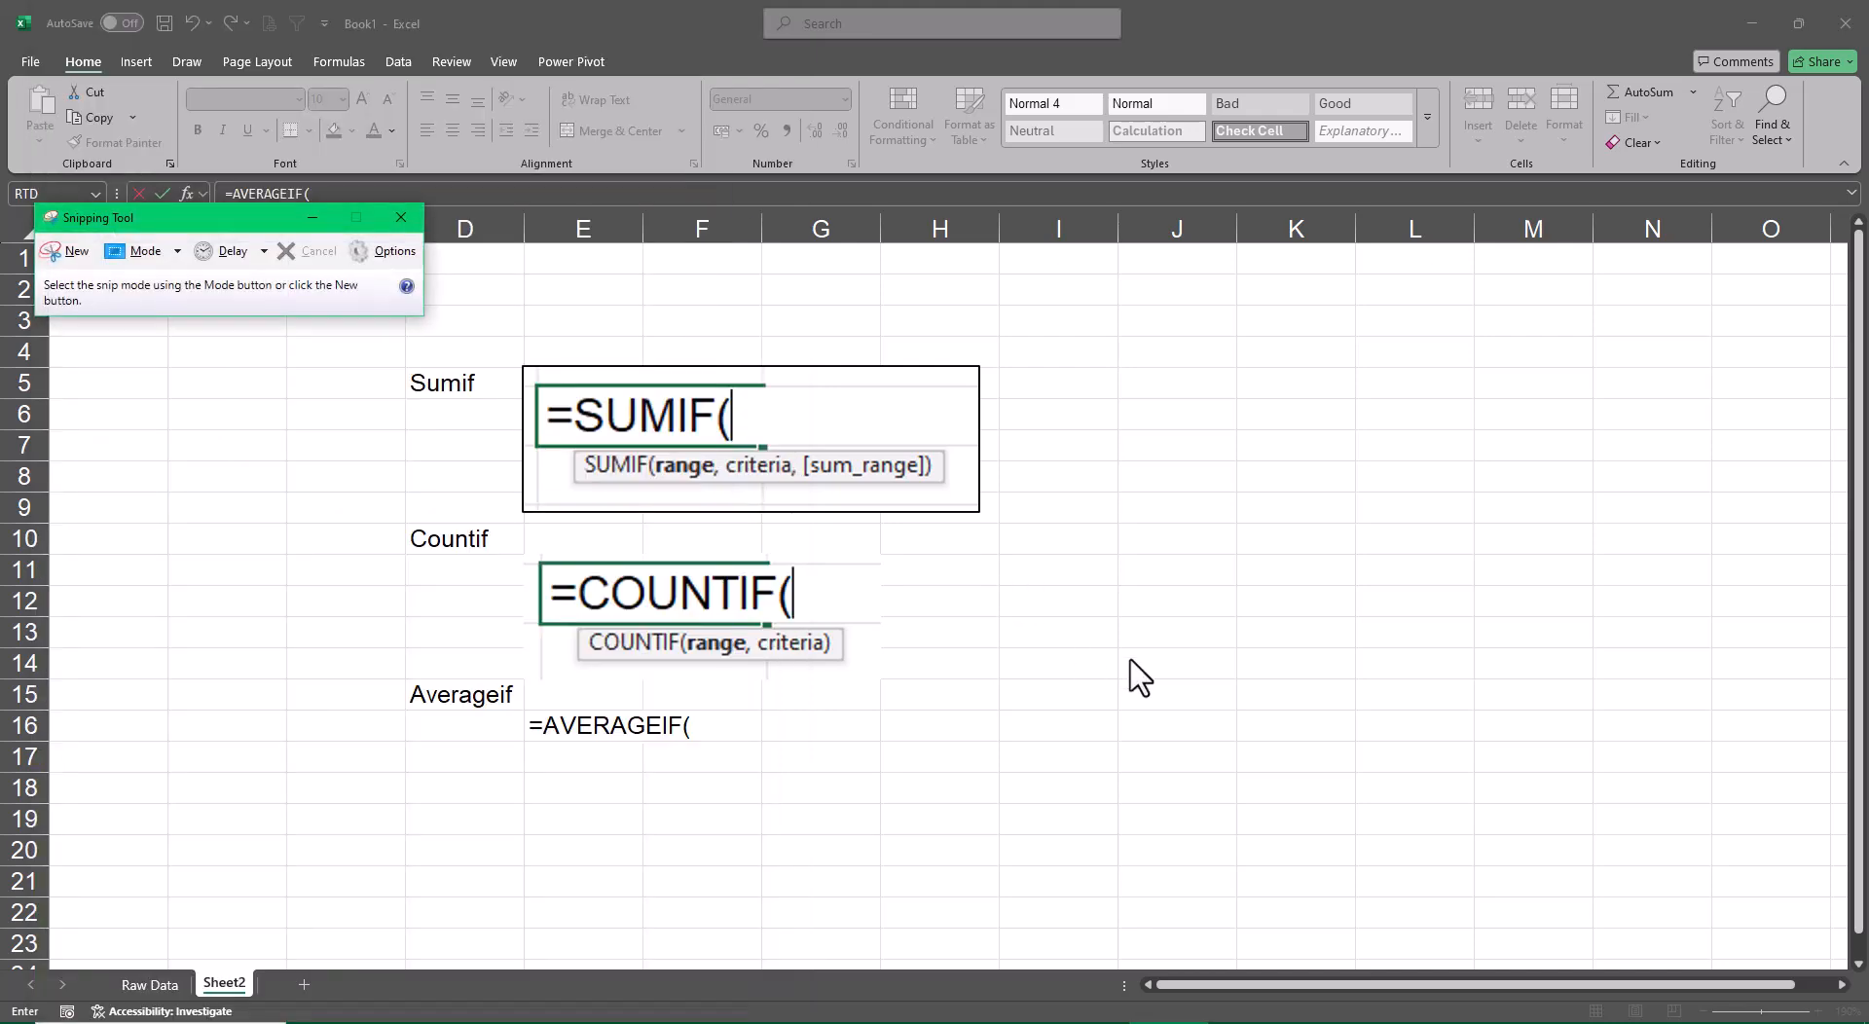
left_click(65, 251)
left_click_drag(522, 694, 790, 776)
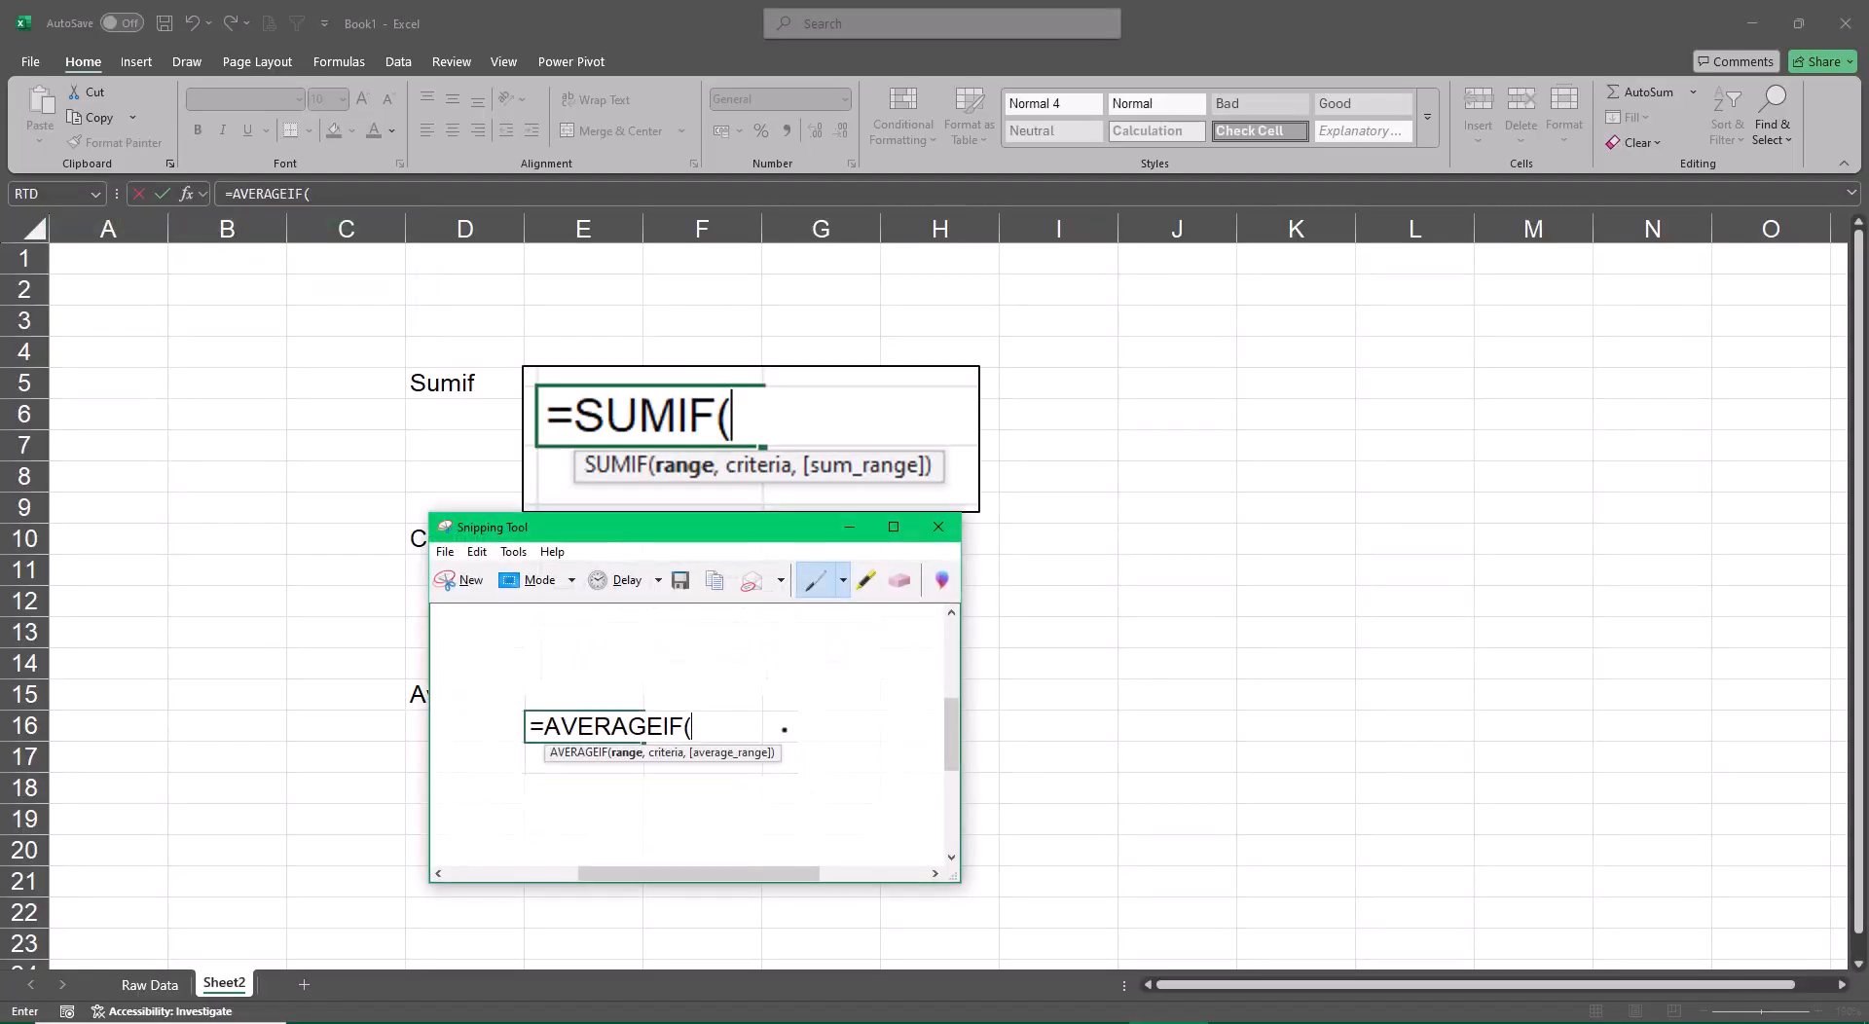
left_click(477, 551)
left_click(501, 579)
Close the snip without saving, cancel the open formula, and paste the AVERAGEIF picture beside the Averageif label
left_click(936, 527)
left_click(798, 724)
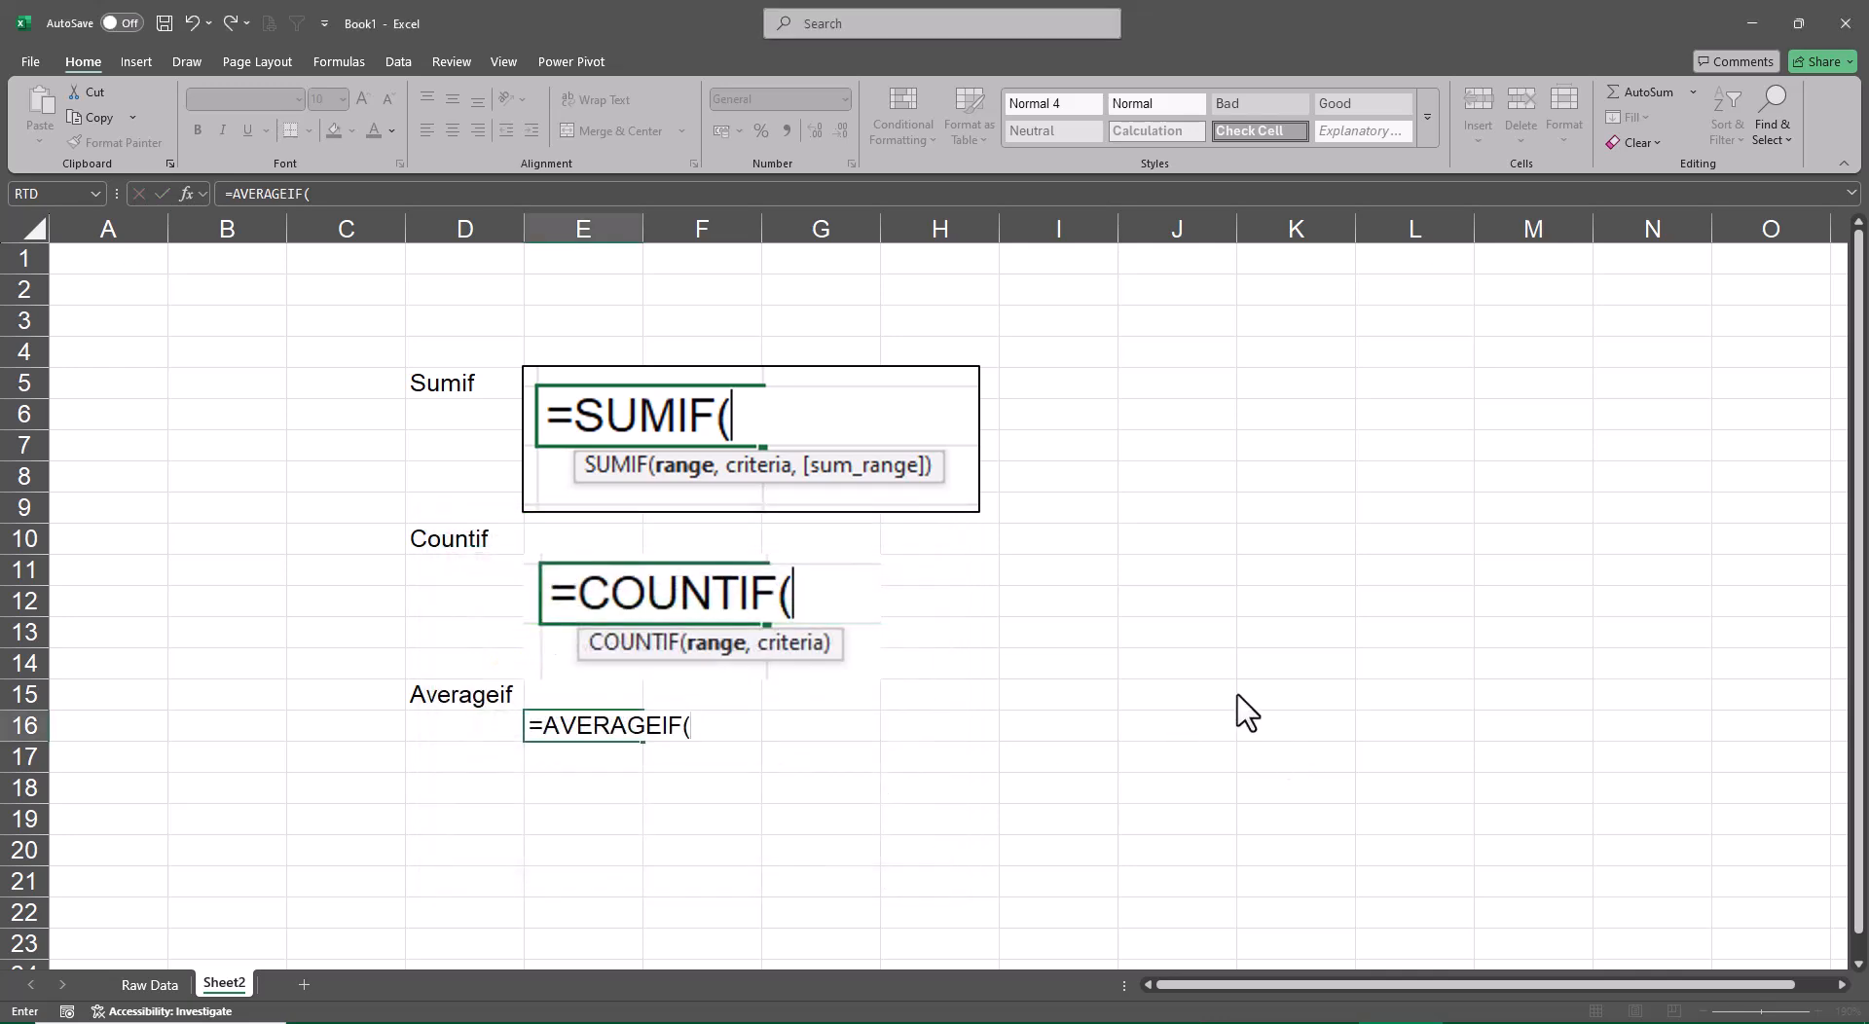
key("ctrl+v")
Nudge the AVERAGEIF picture slightly and move the COUNTIF picture up beside the Countif label
left_click_drag(818, 819, 822, 816)
left_click_drag(697, 652, 680, 636)
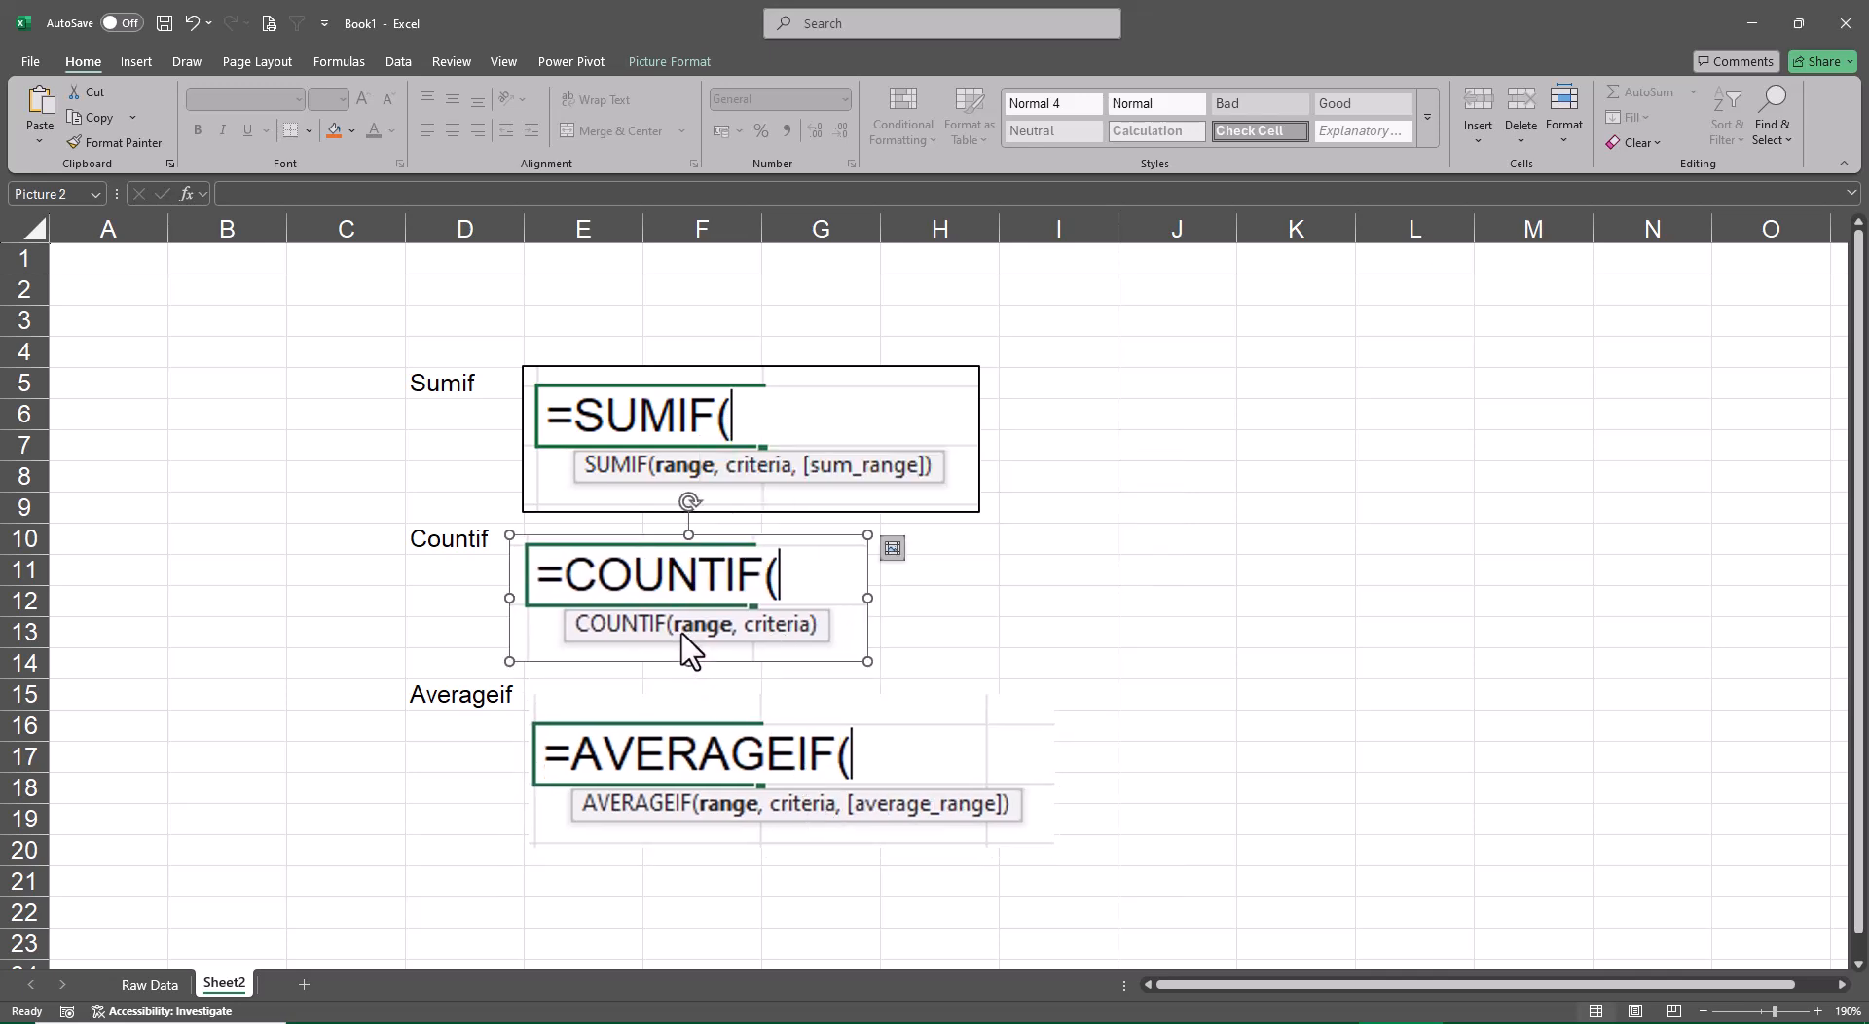
Give the COUNTIF and AVERAGEIF pictures a black border and move the AVERAGEIF picture up beside the Averageif label
left_click(691, 58)
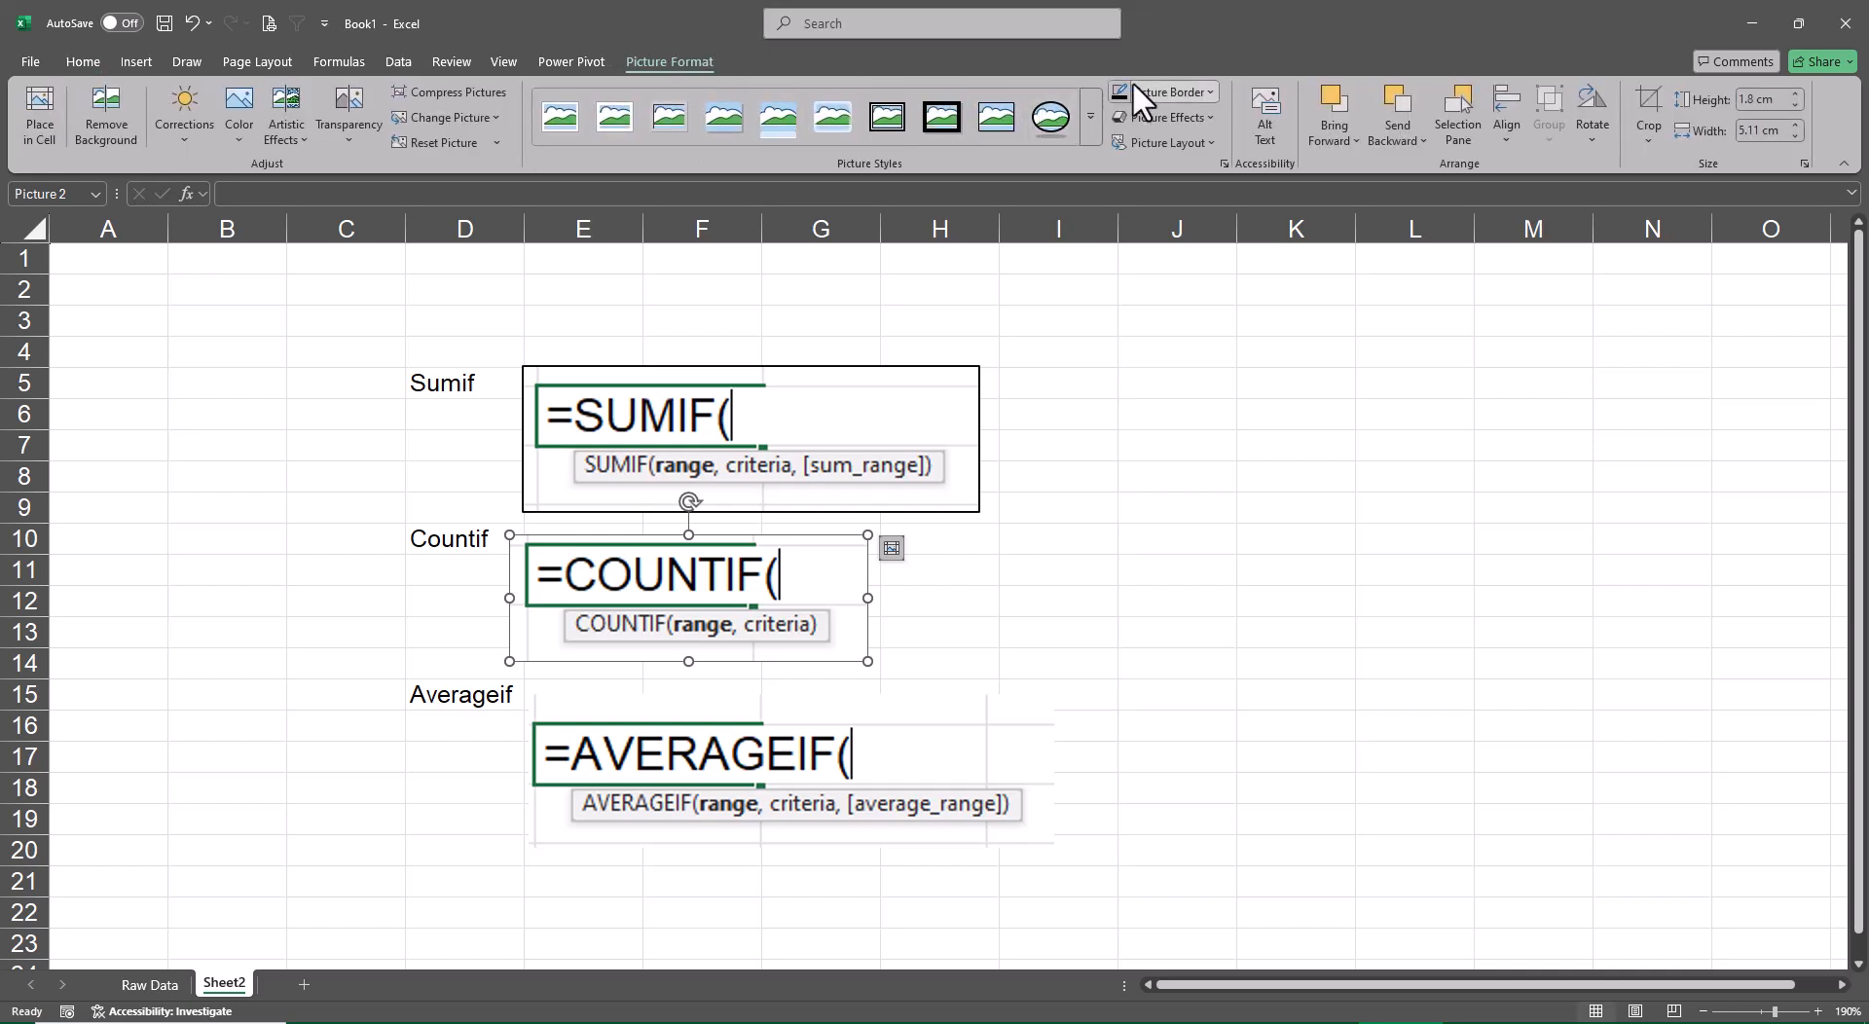
left_click_drag(845, 738, 836, 721)
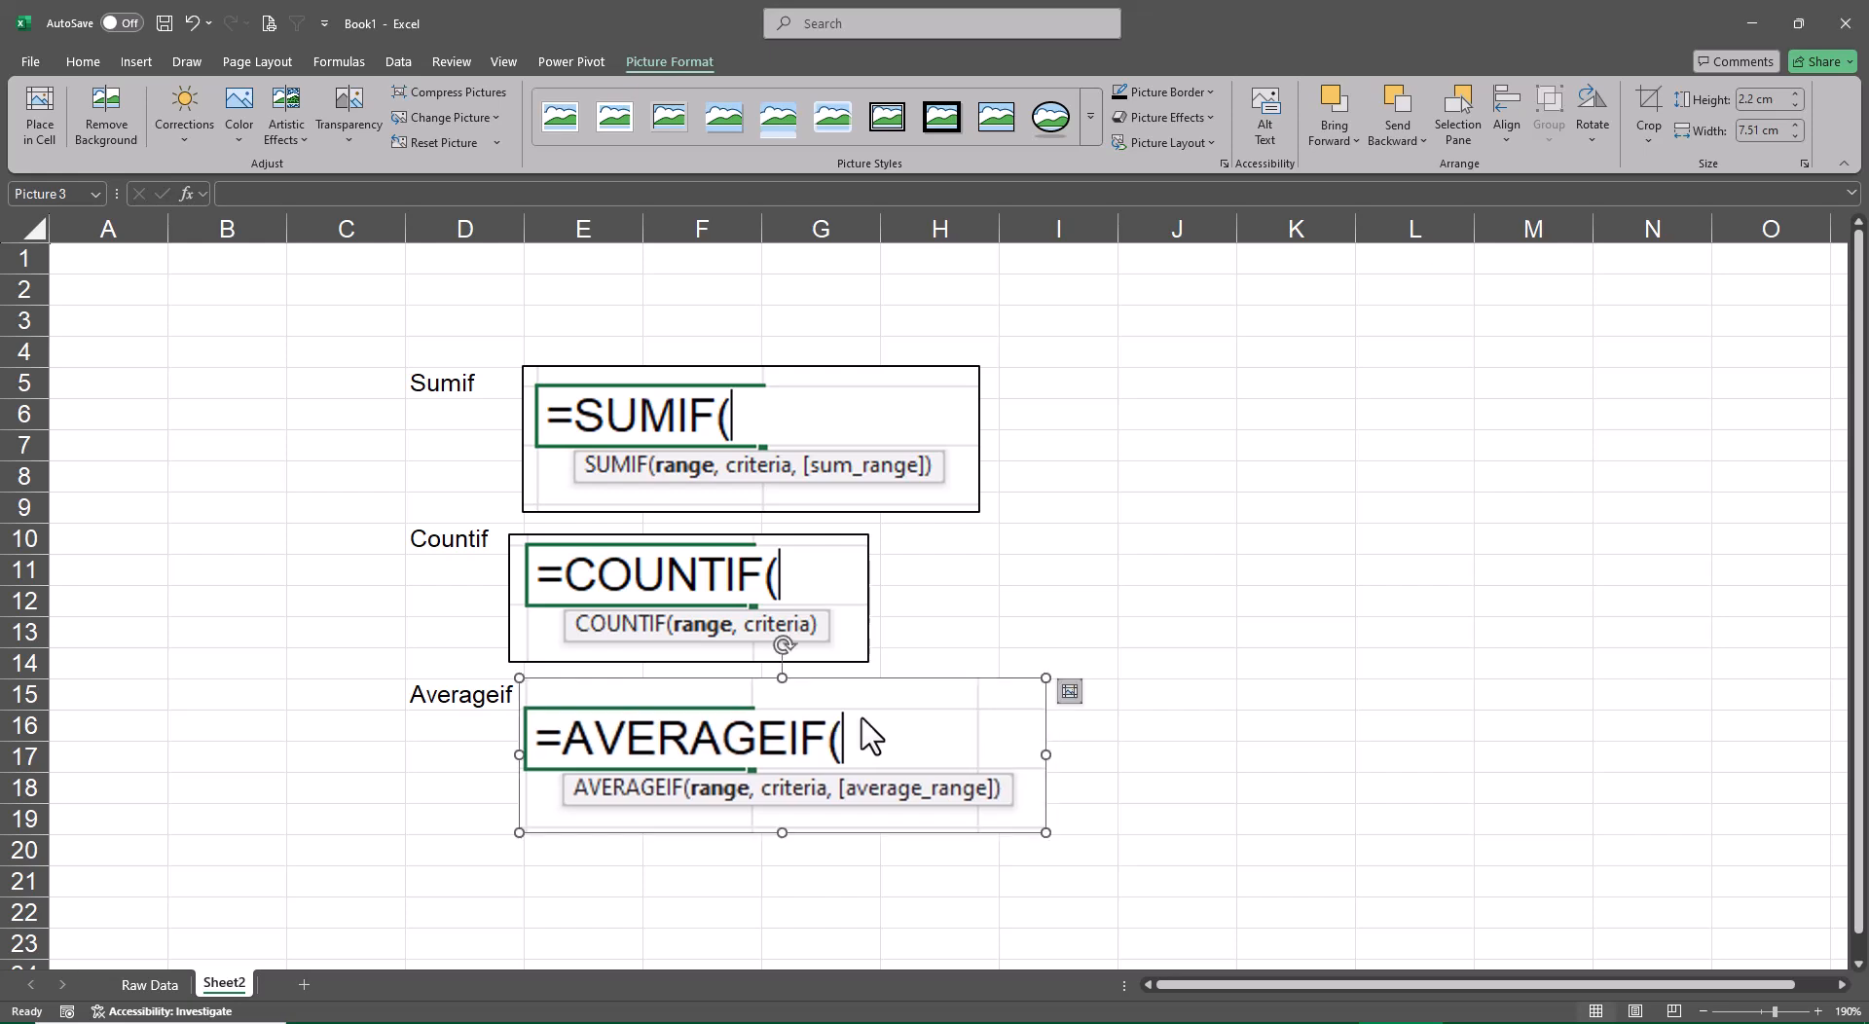
left_click(1442, 560)
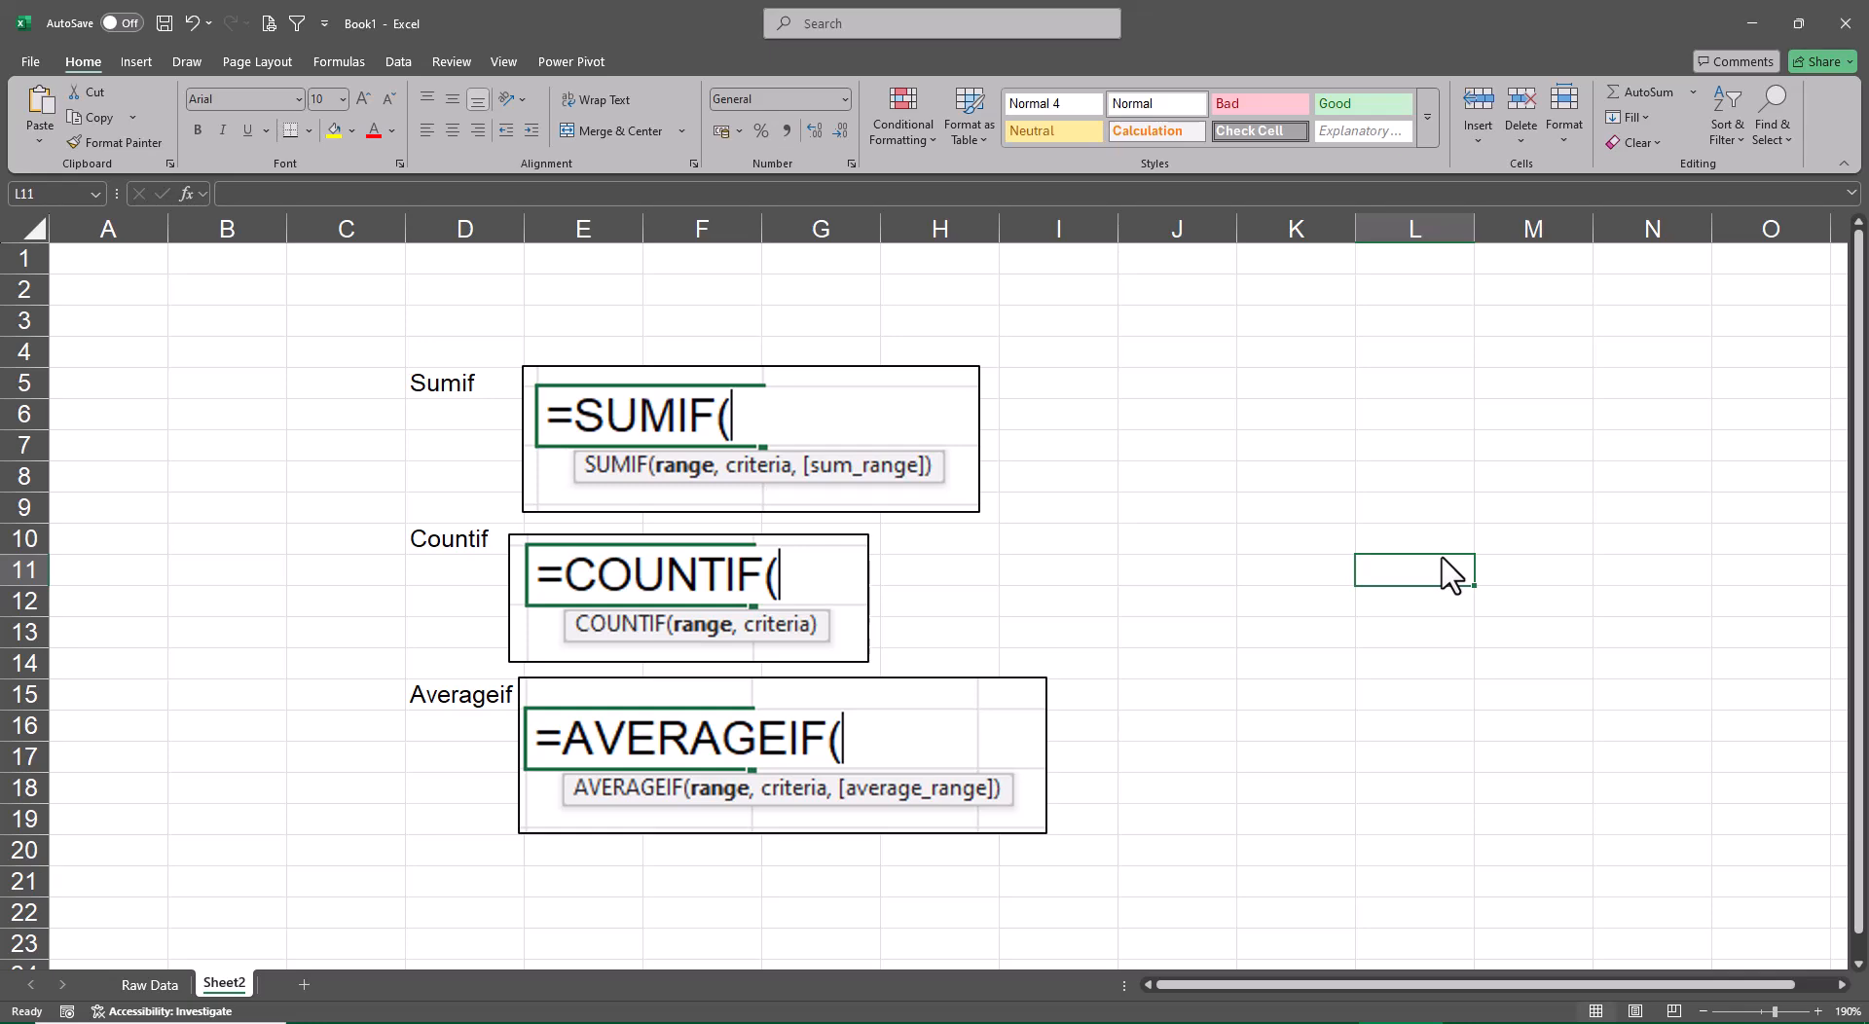
Check the Raw Data sheet, return to Sheet2, and enter the title "Single Cell Report Formula" in cell K6
left_click(154, 986)
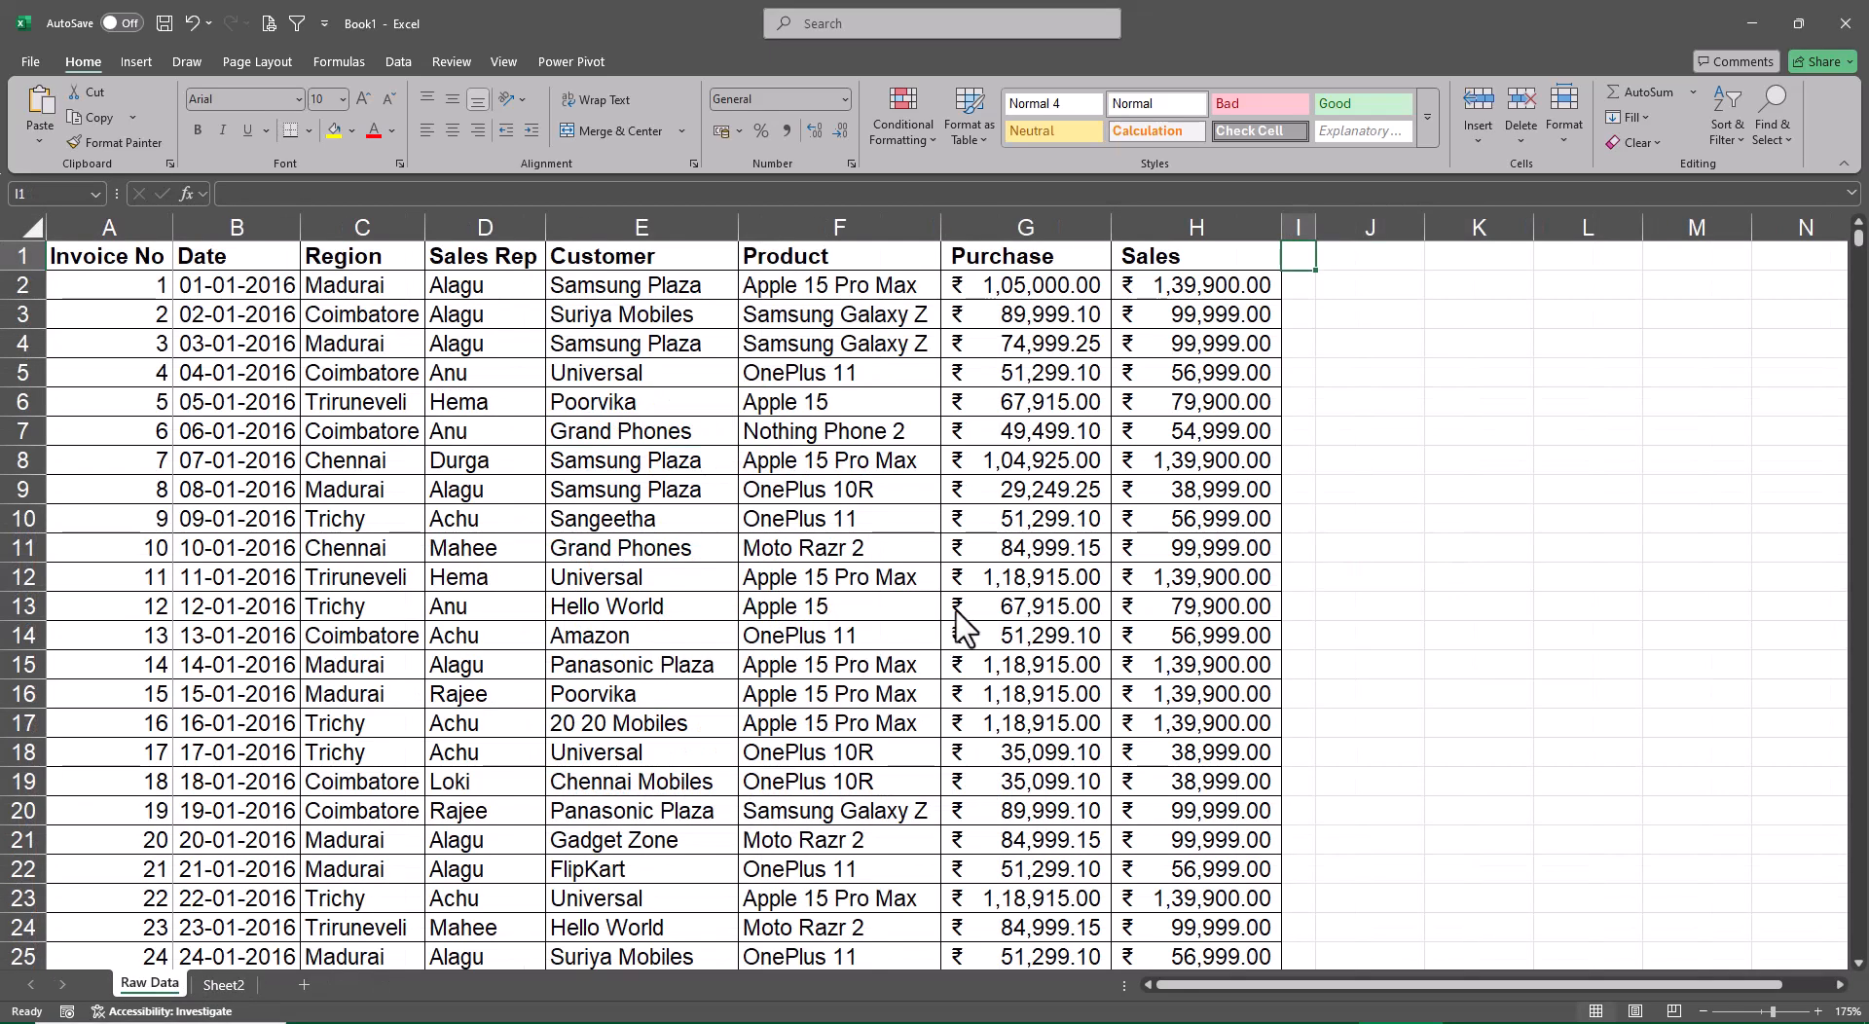
left_click(224, 985)
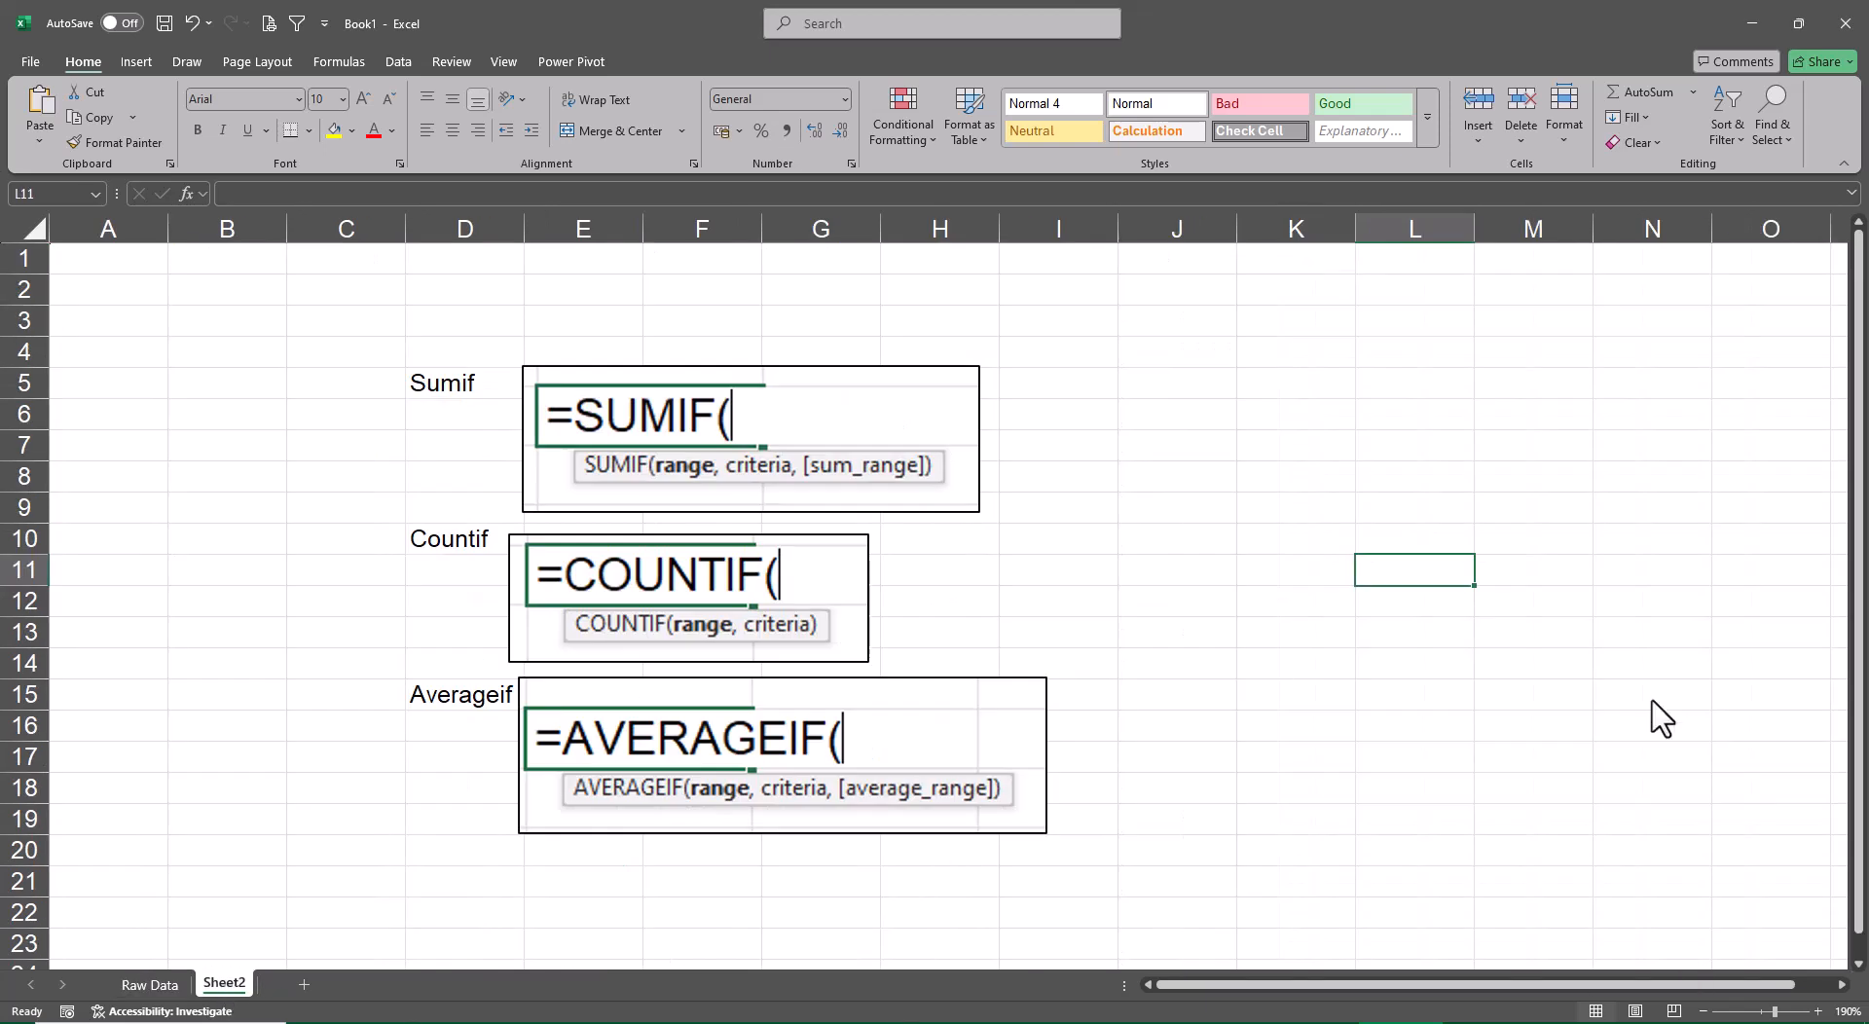
left_click(1269, 429)
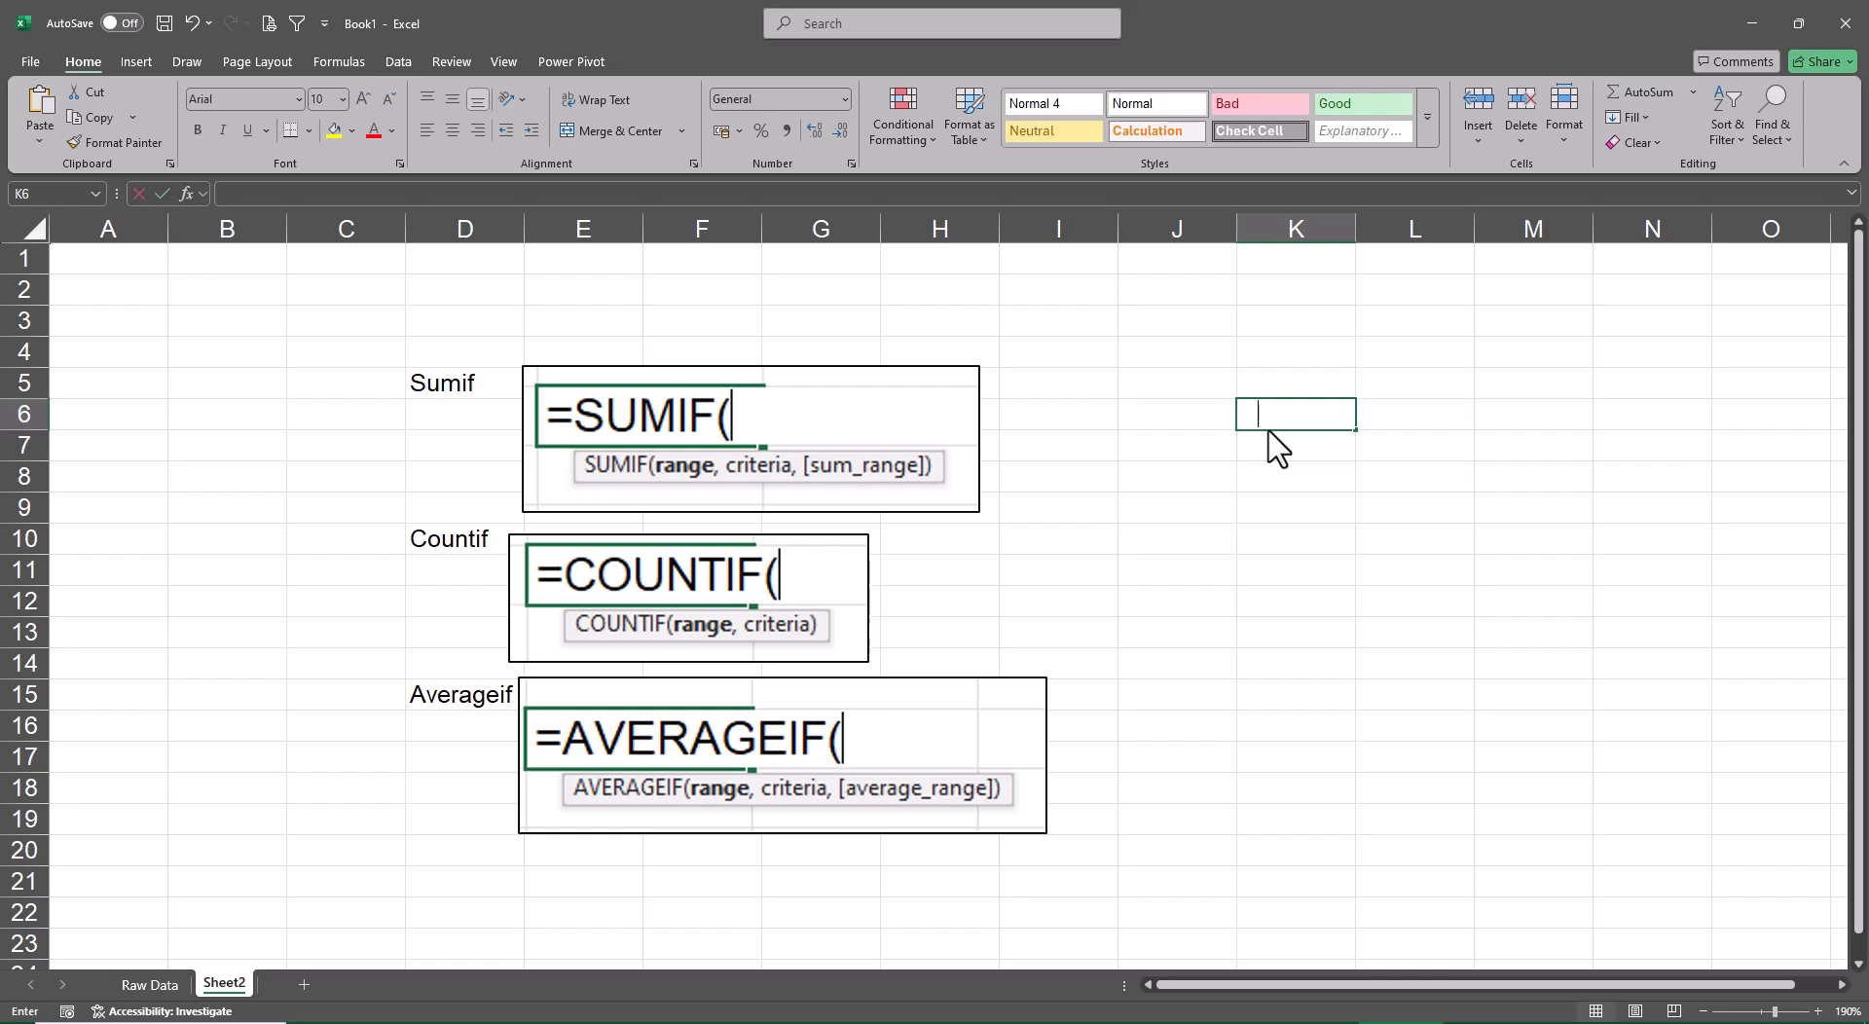
type("Single ")
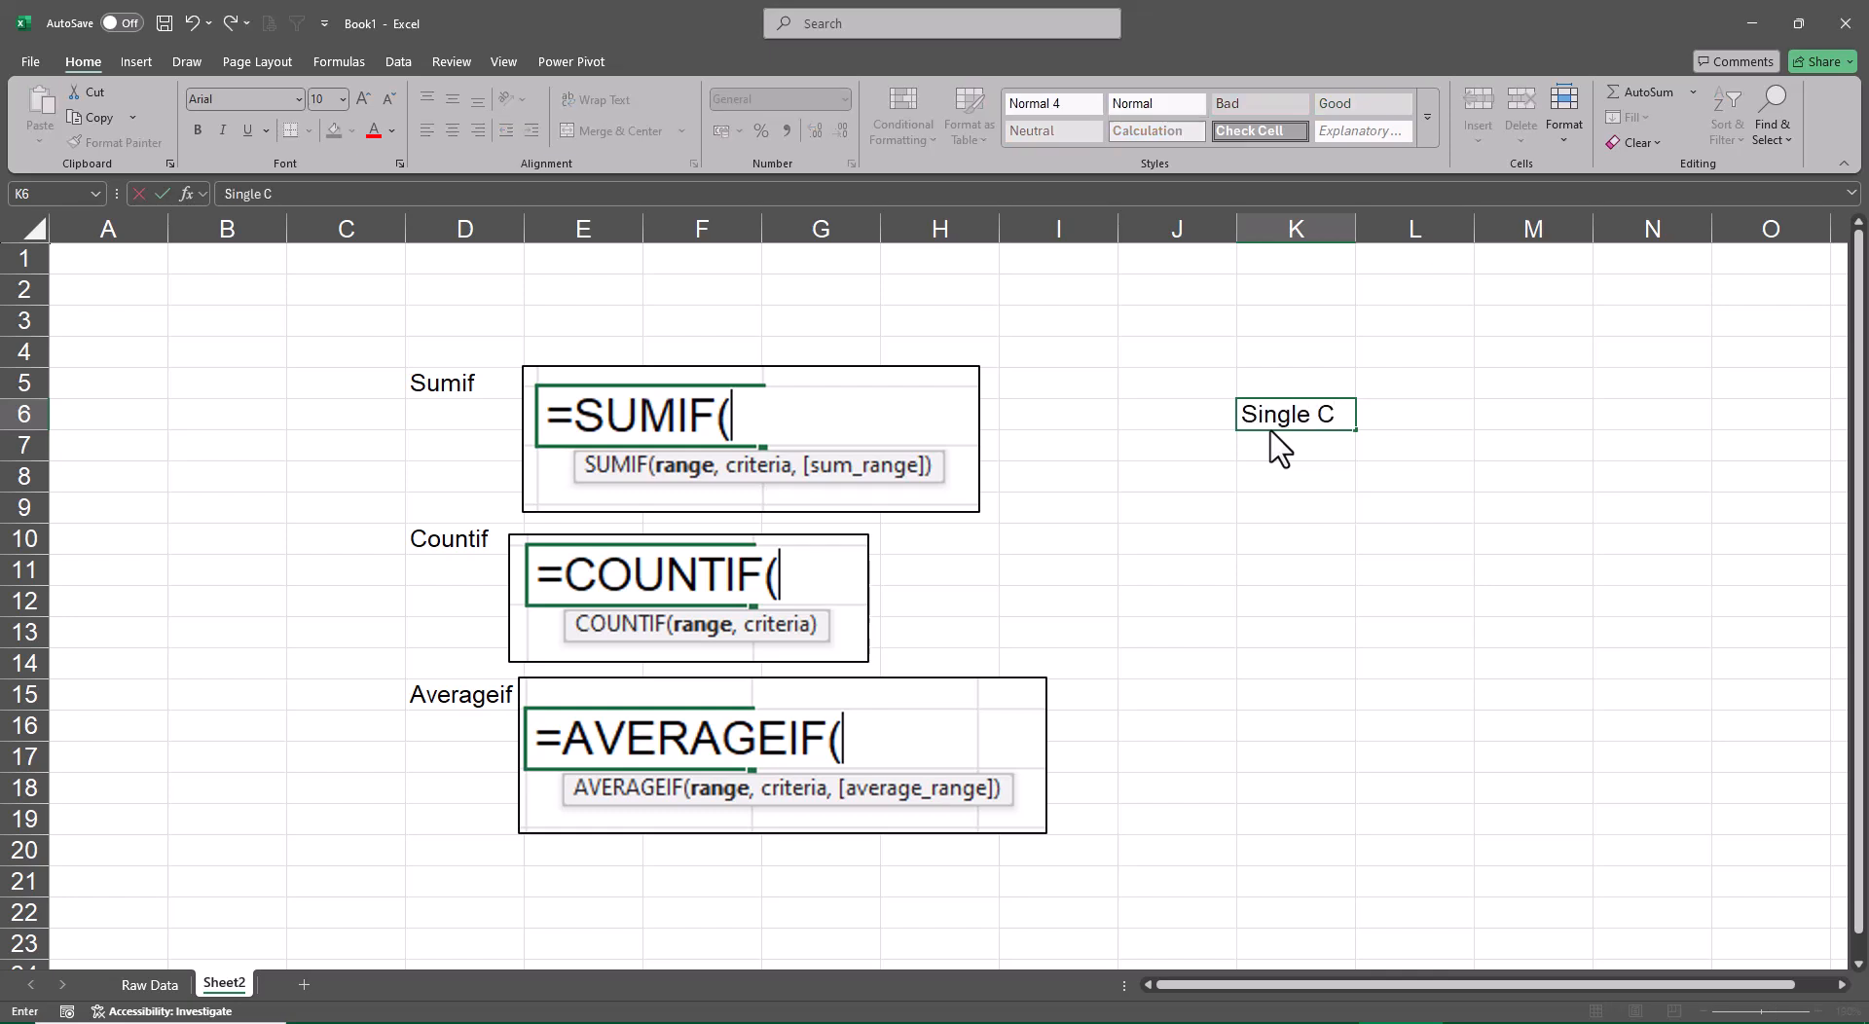
type("Cell Report Fomr")
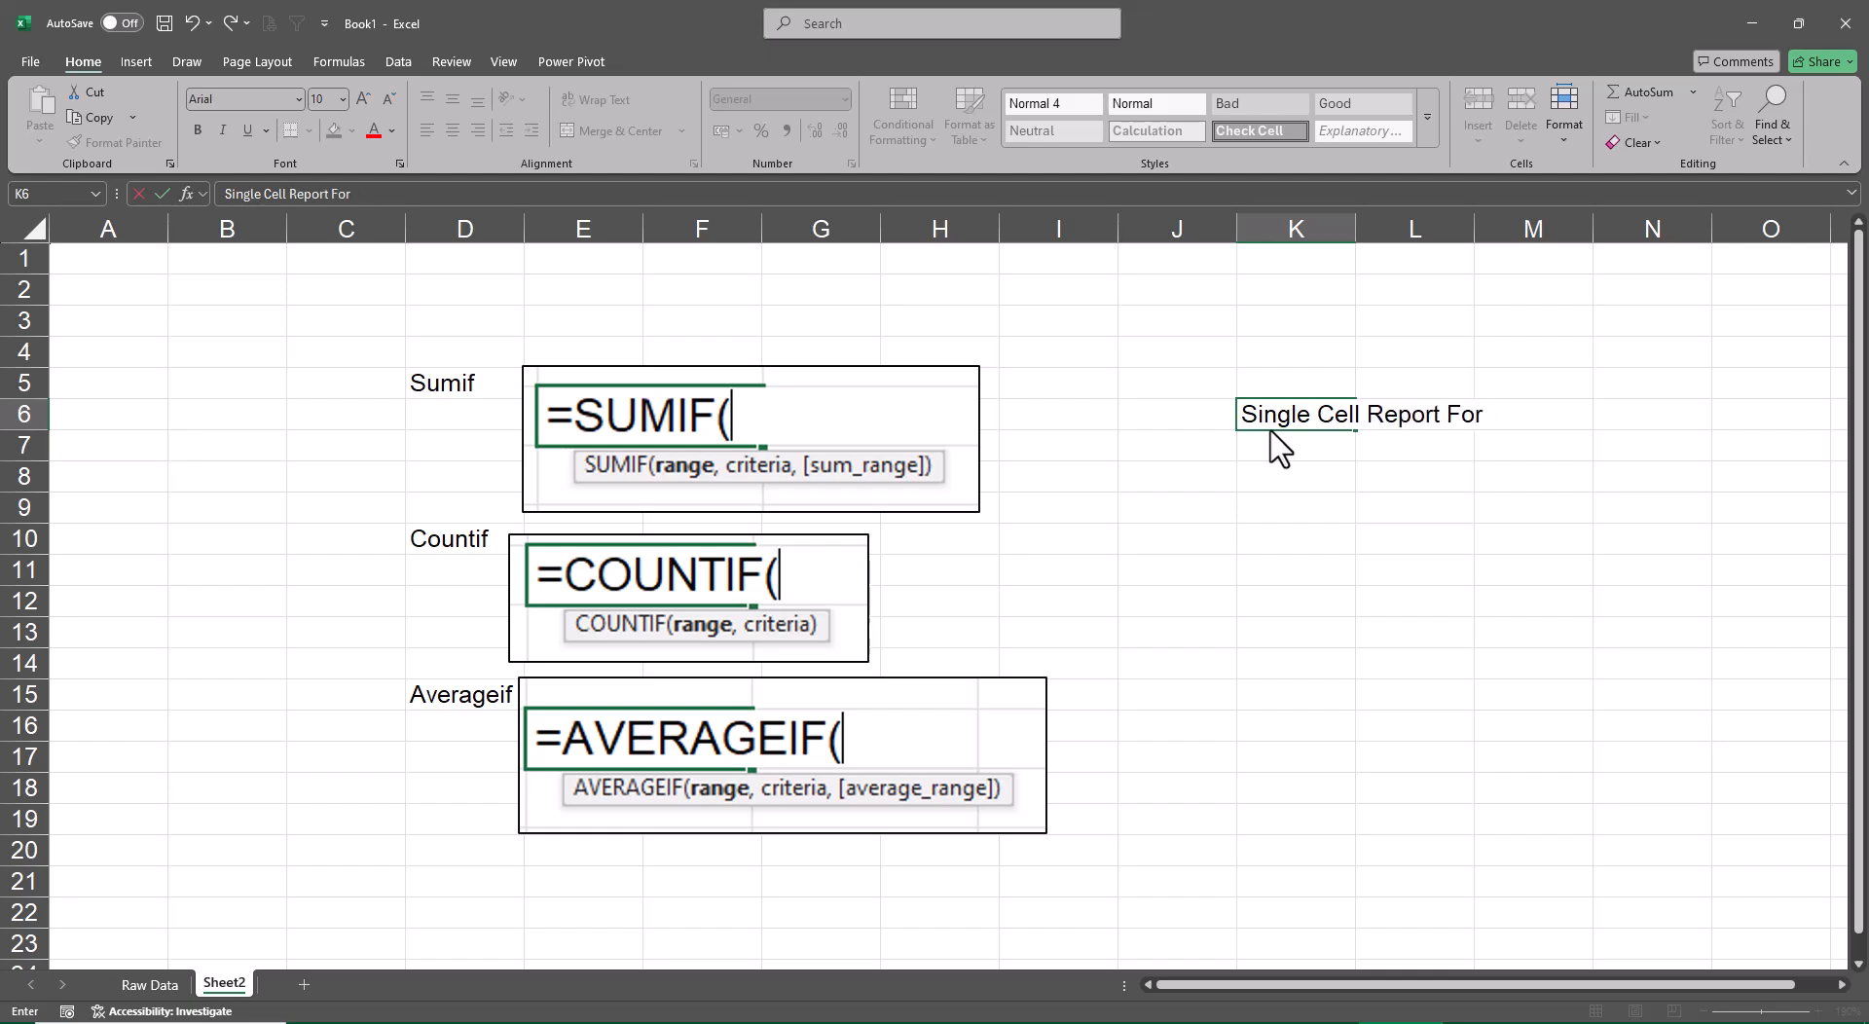
type("la")
key("Return")
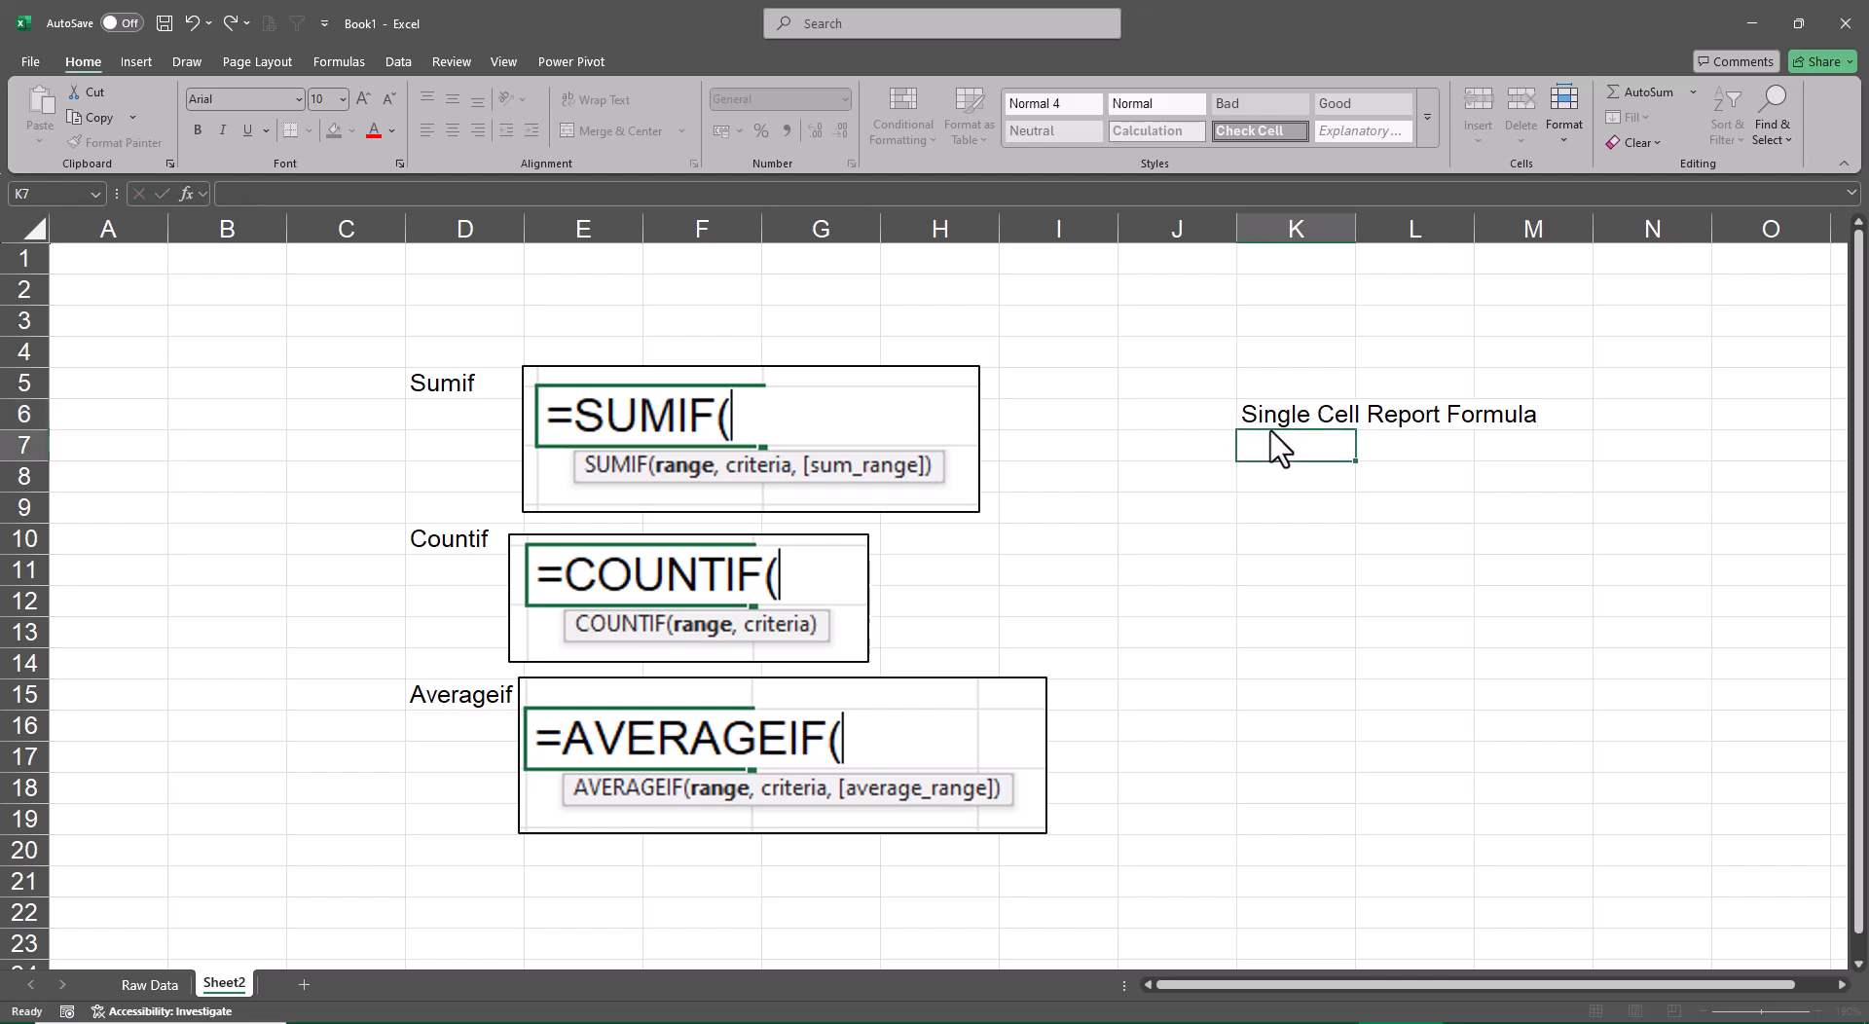
Merge and center the Single Cell Report Formula title across K6:M6, and format it with yellow fill and bold text
key("Up")
key("shift+Right")
key("shift+Right")
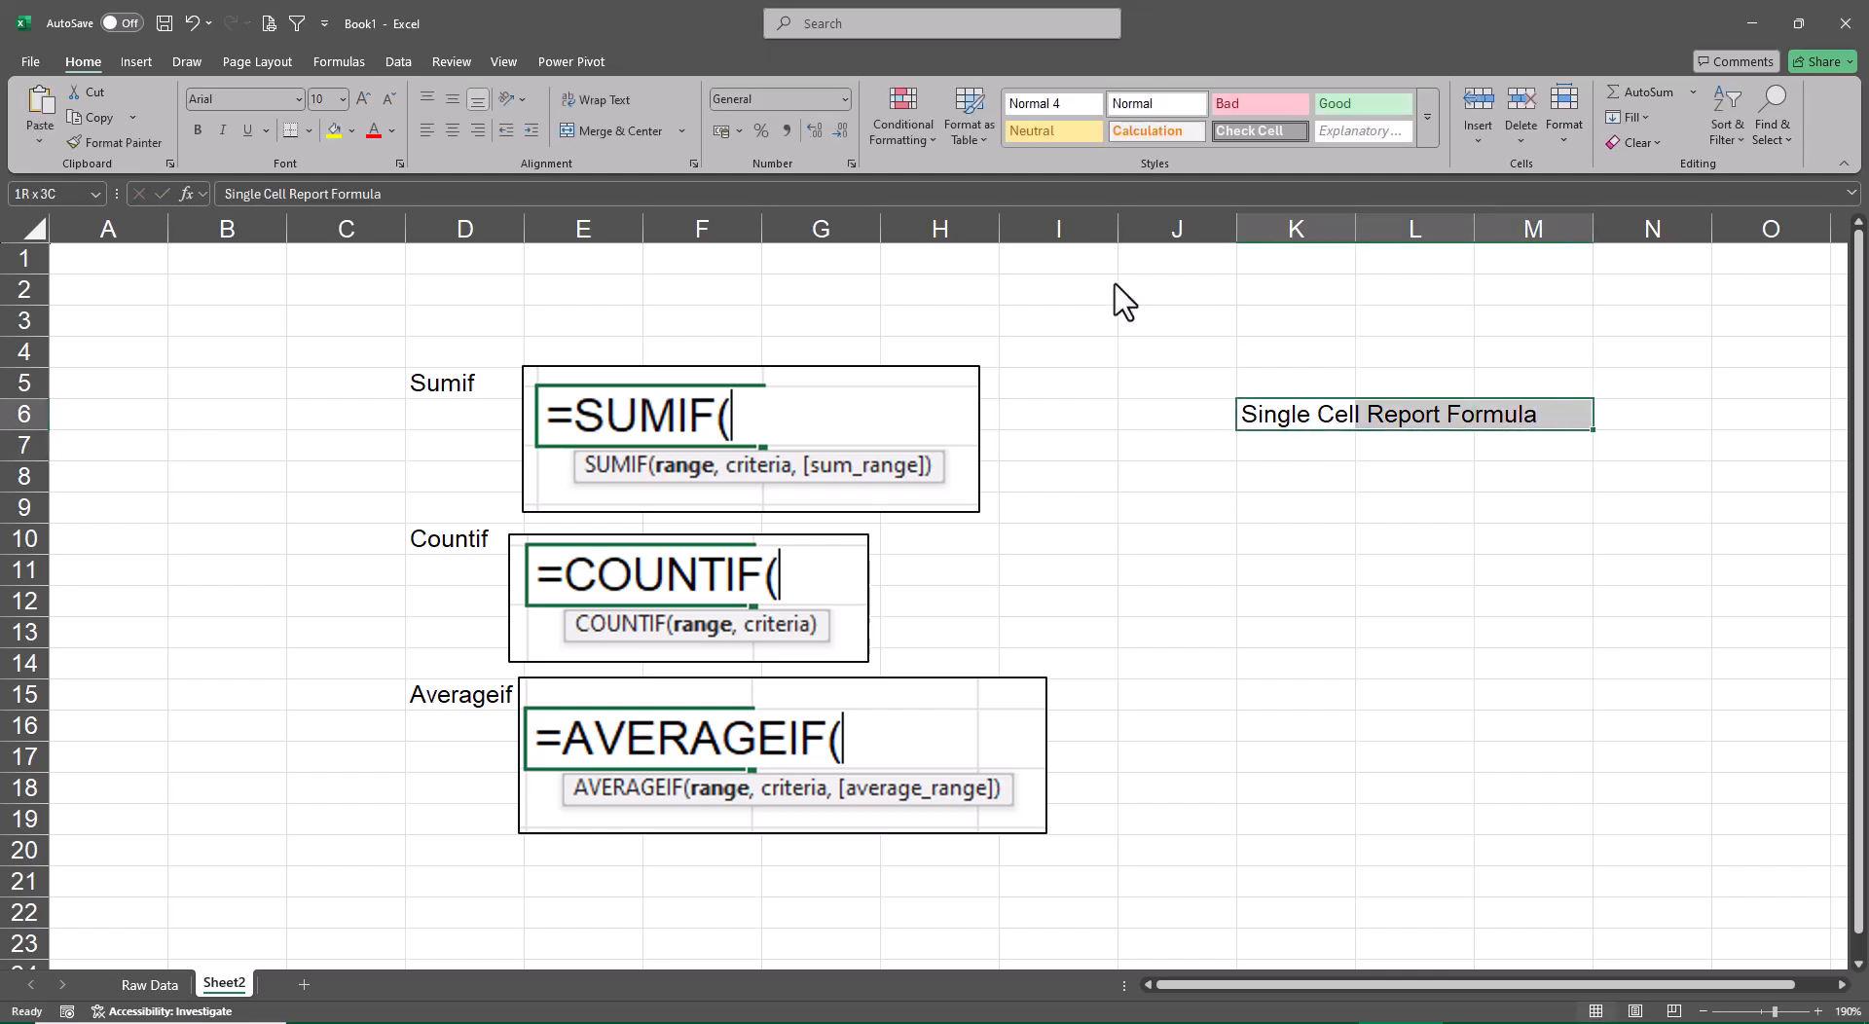
left_click(608, 131)
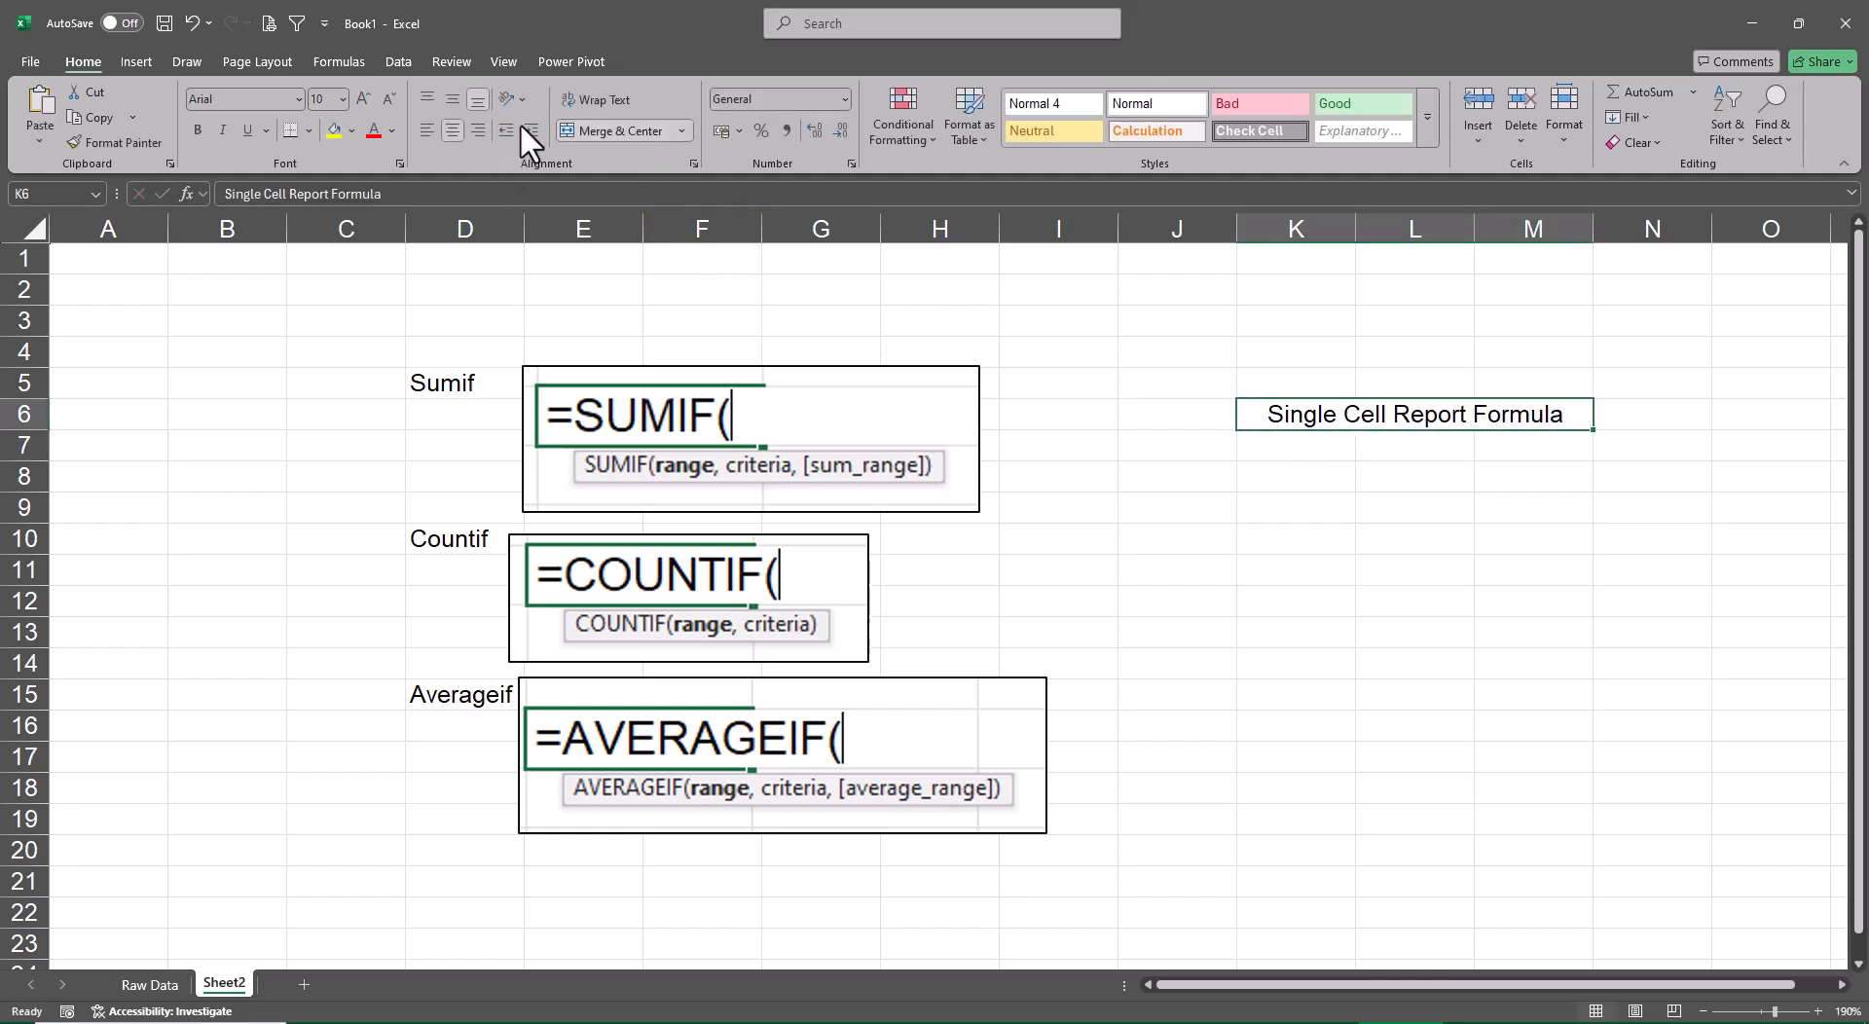
left_click(334, 131)
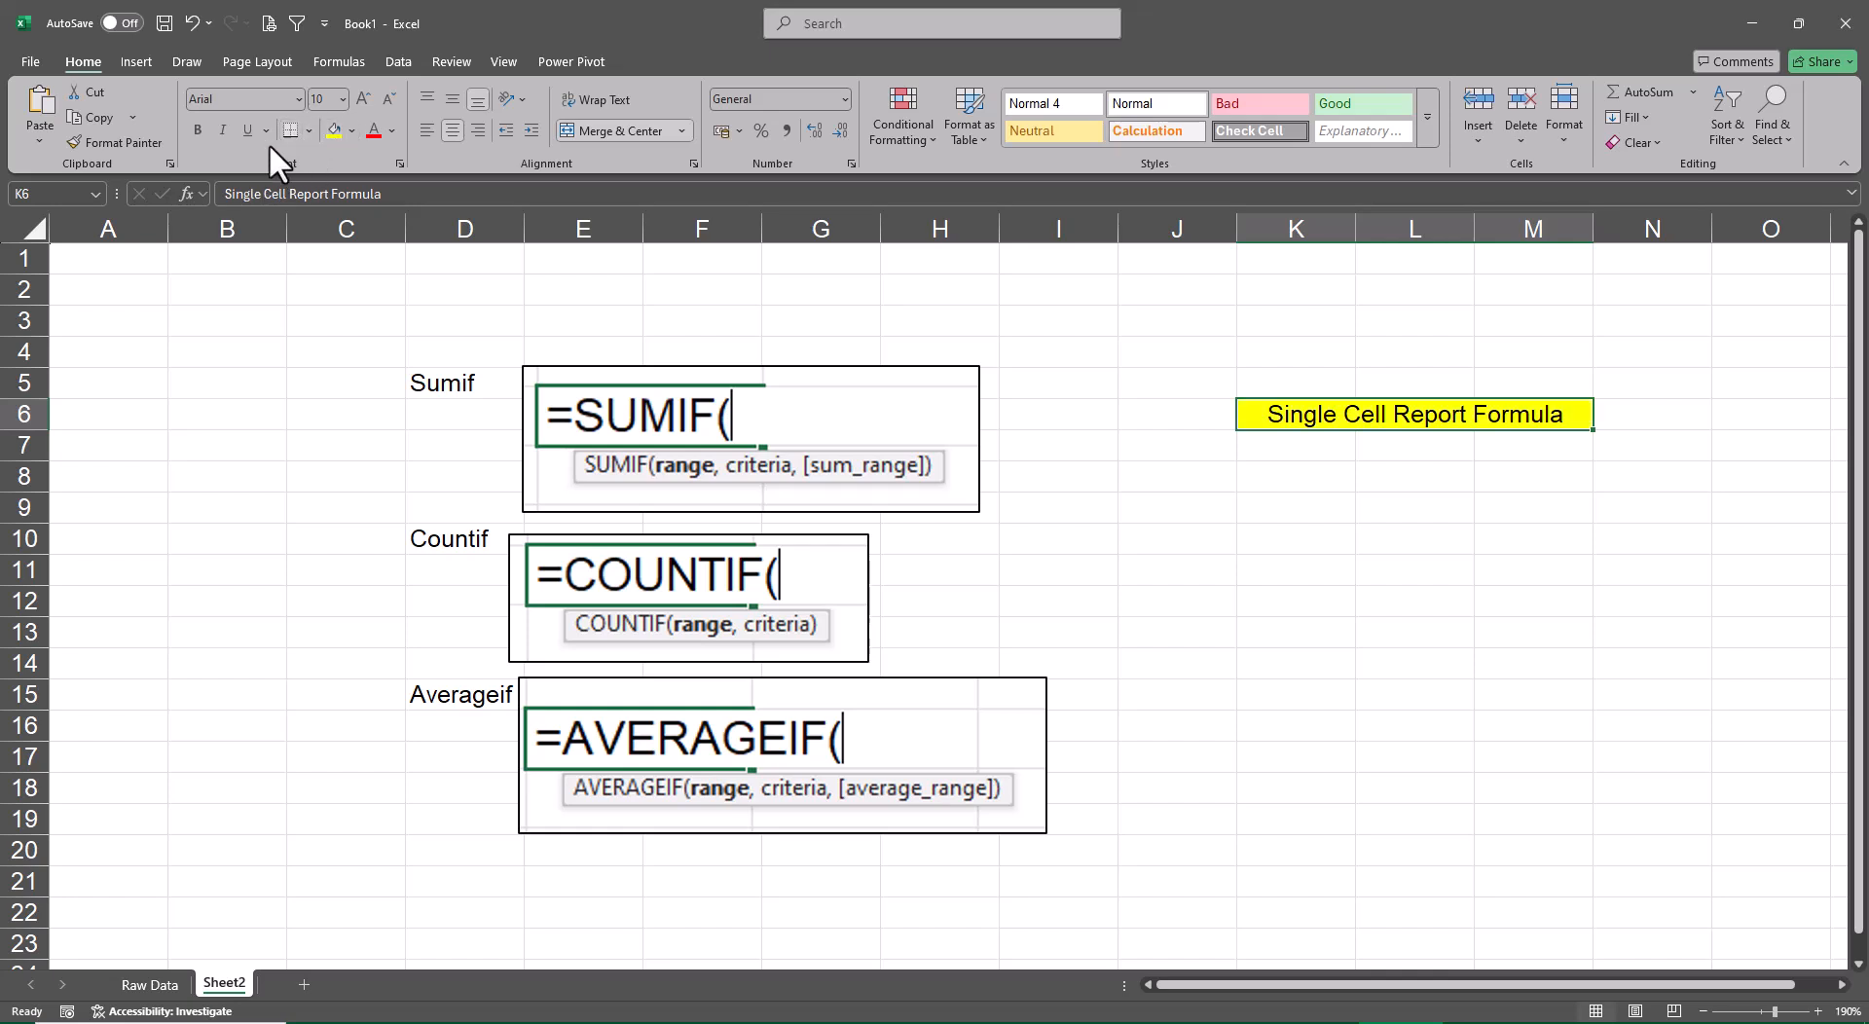
left_click(197, 131)
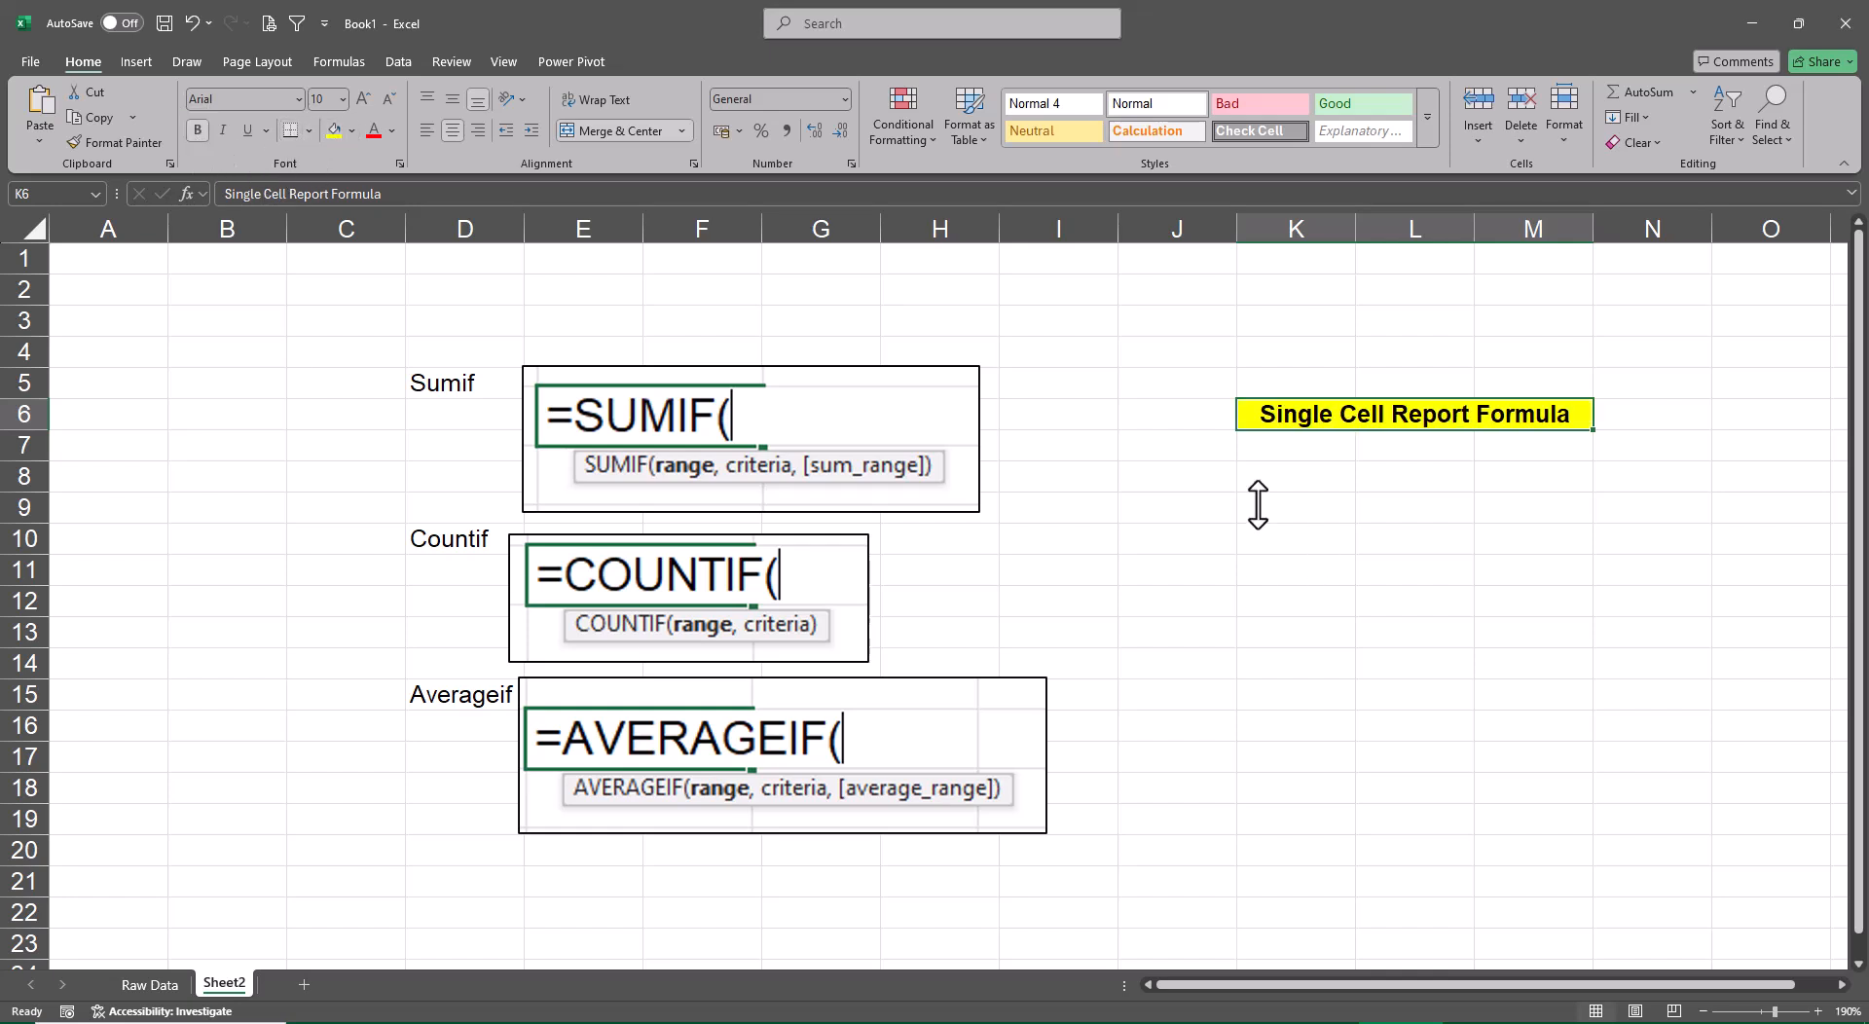
left_click(1223, 506)
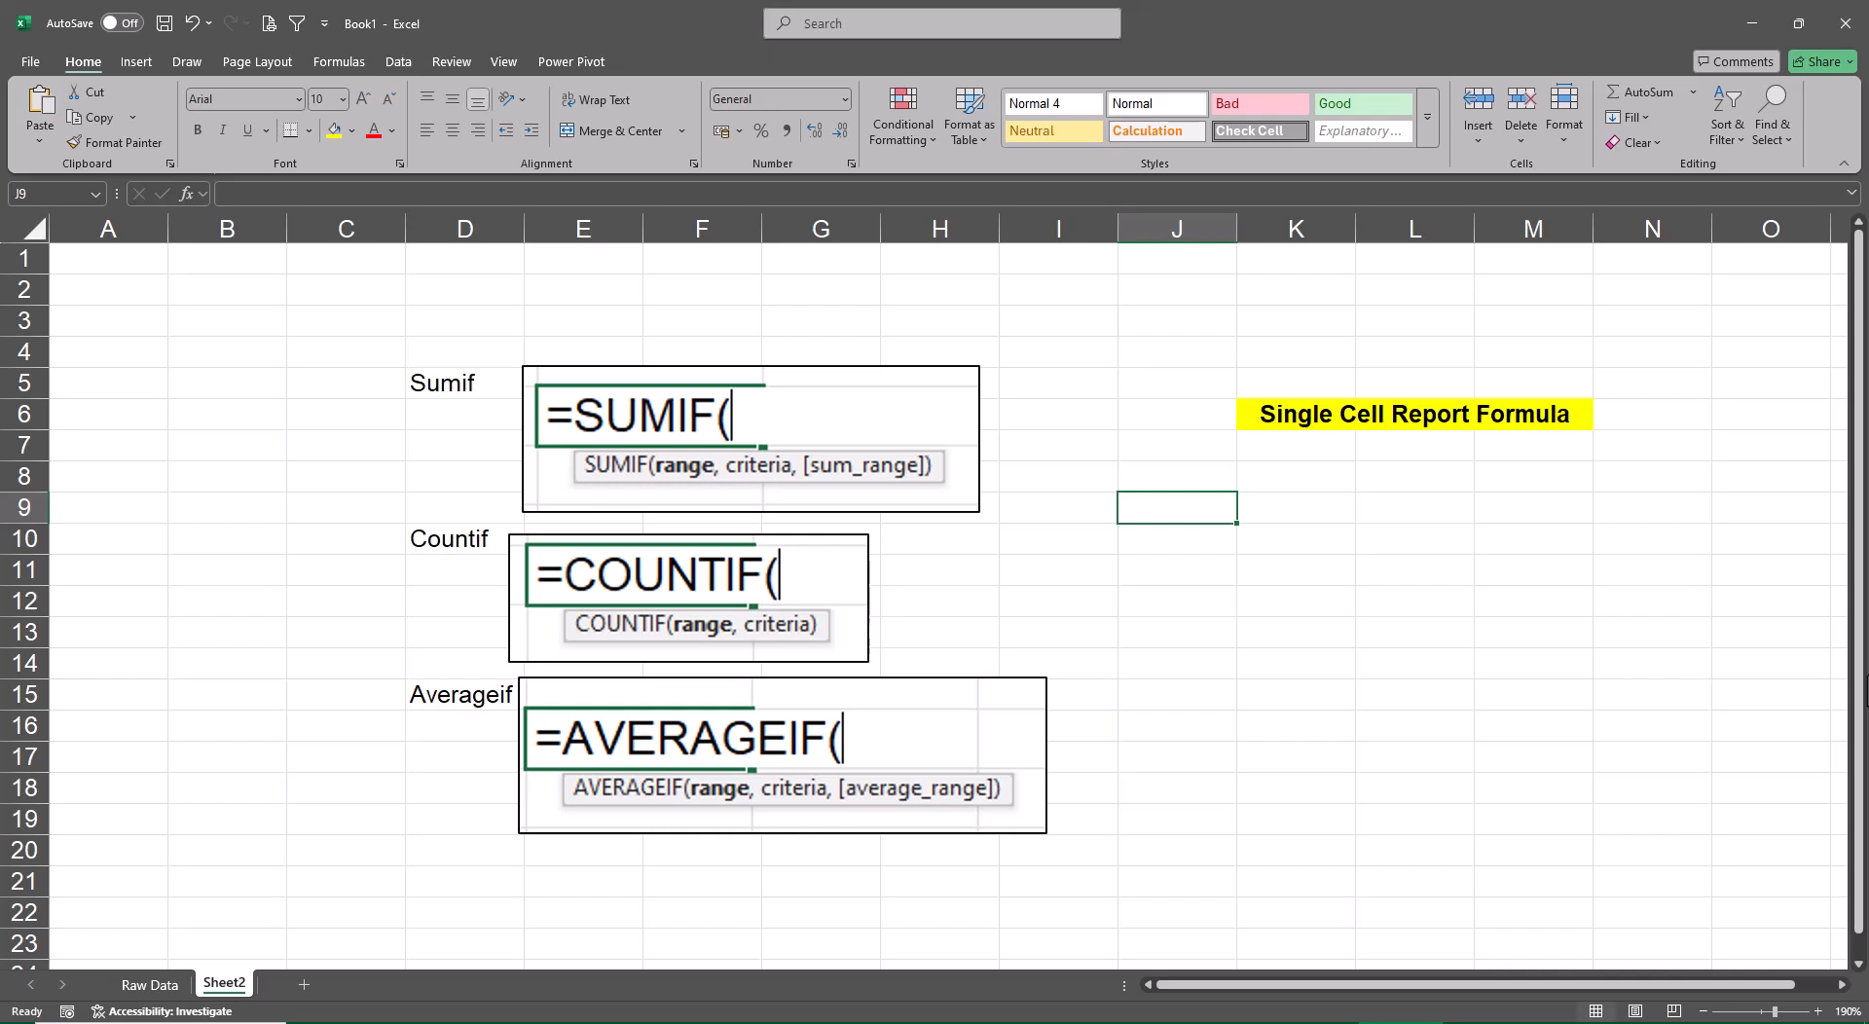
Enter =RANDARRAY(10,5,-25,125,TRUE) in cell J8 to generate a block of random integers
key("Up")
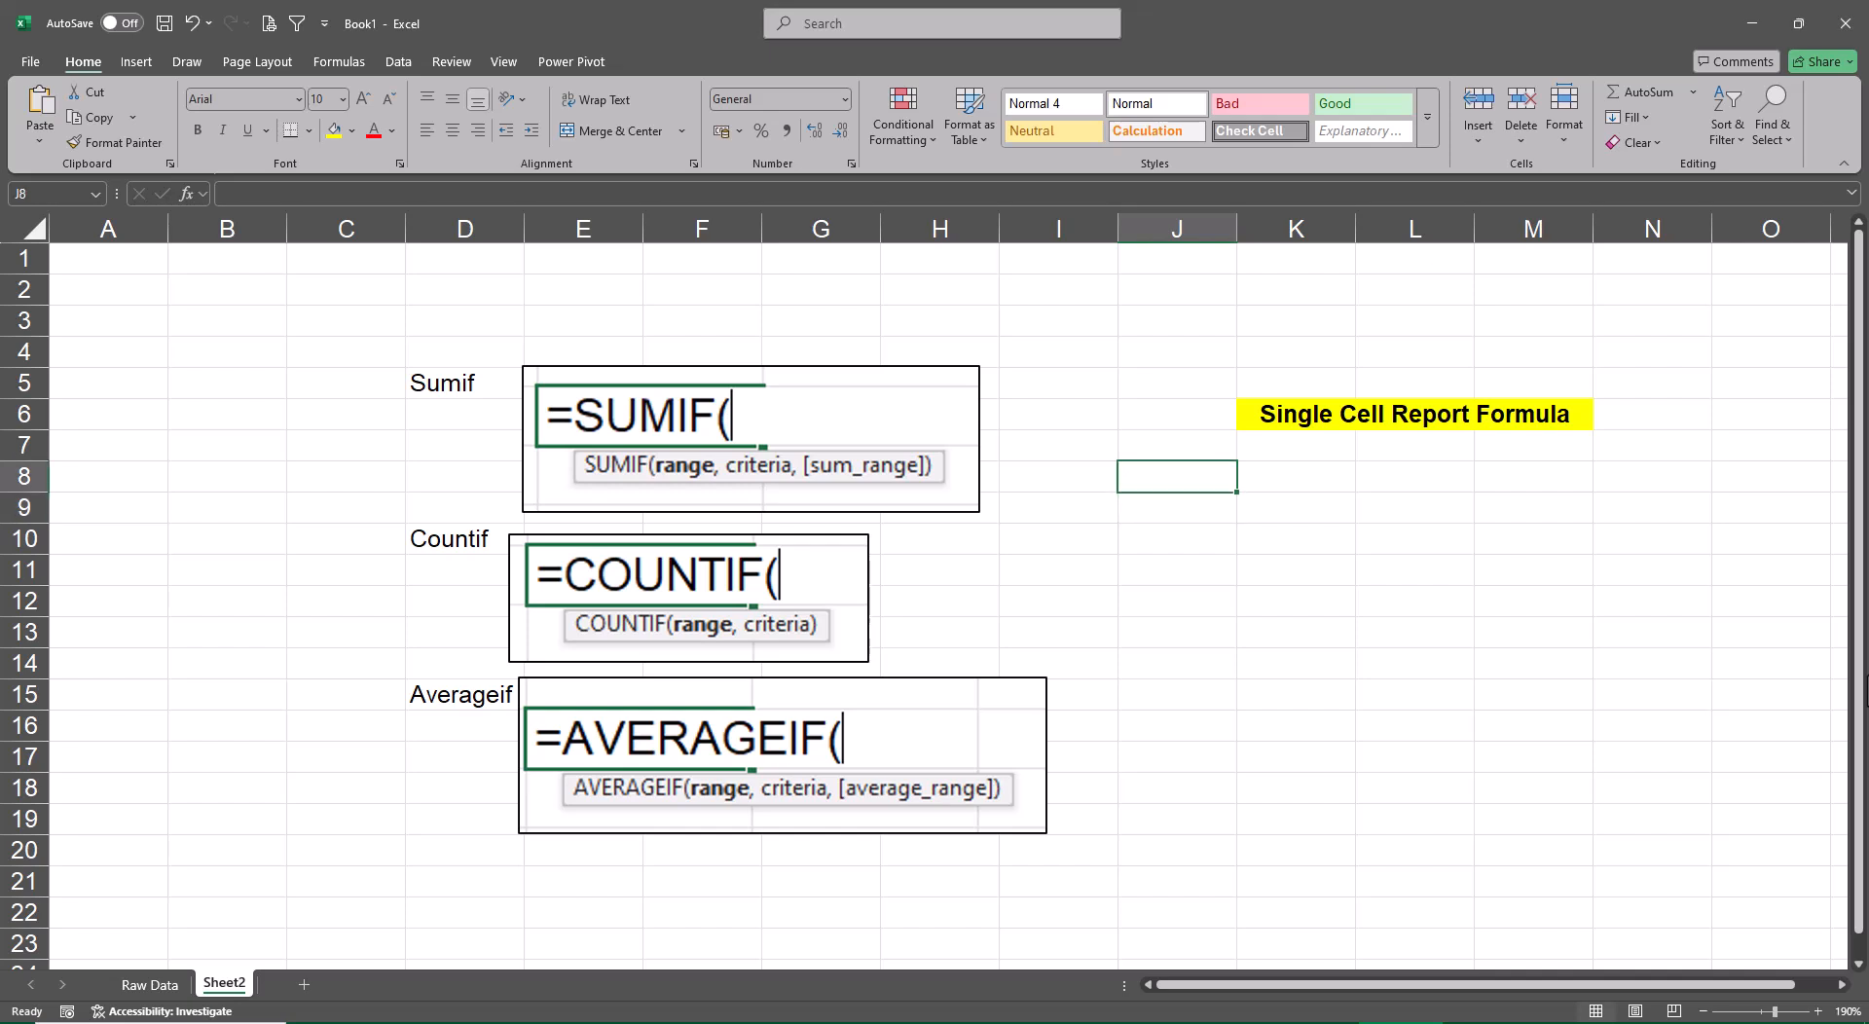
type("=rand")
key("Down")
key("Tab")
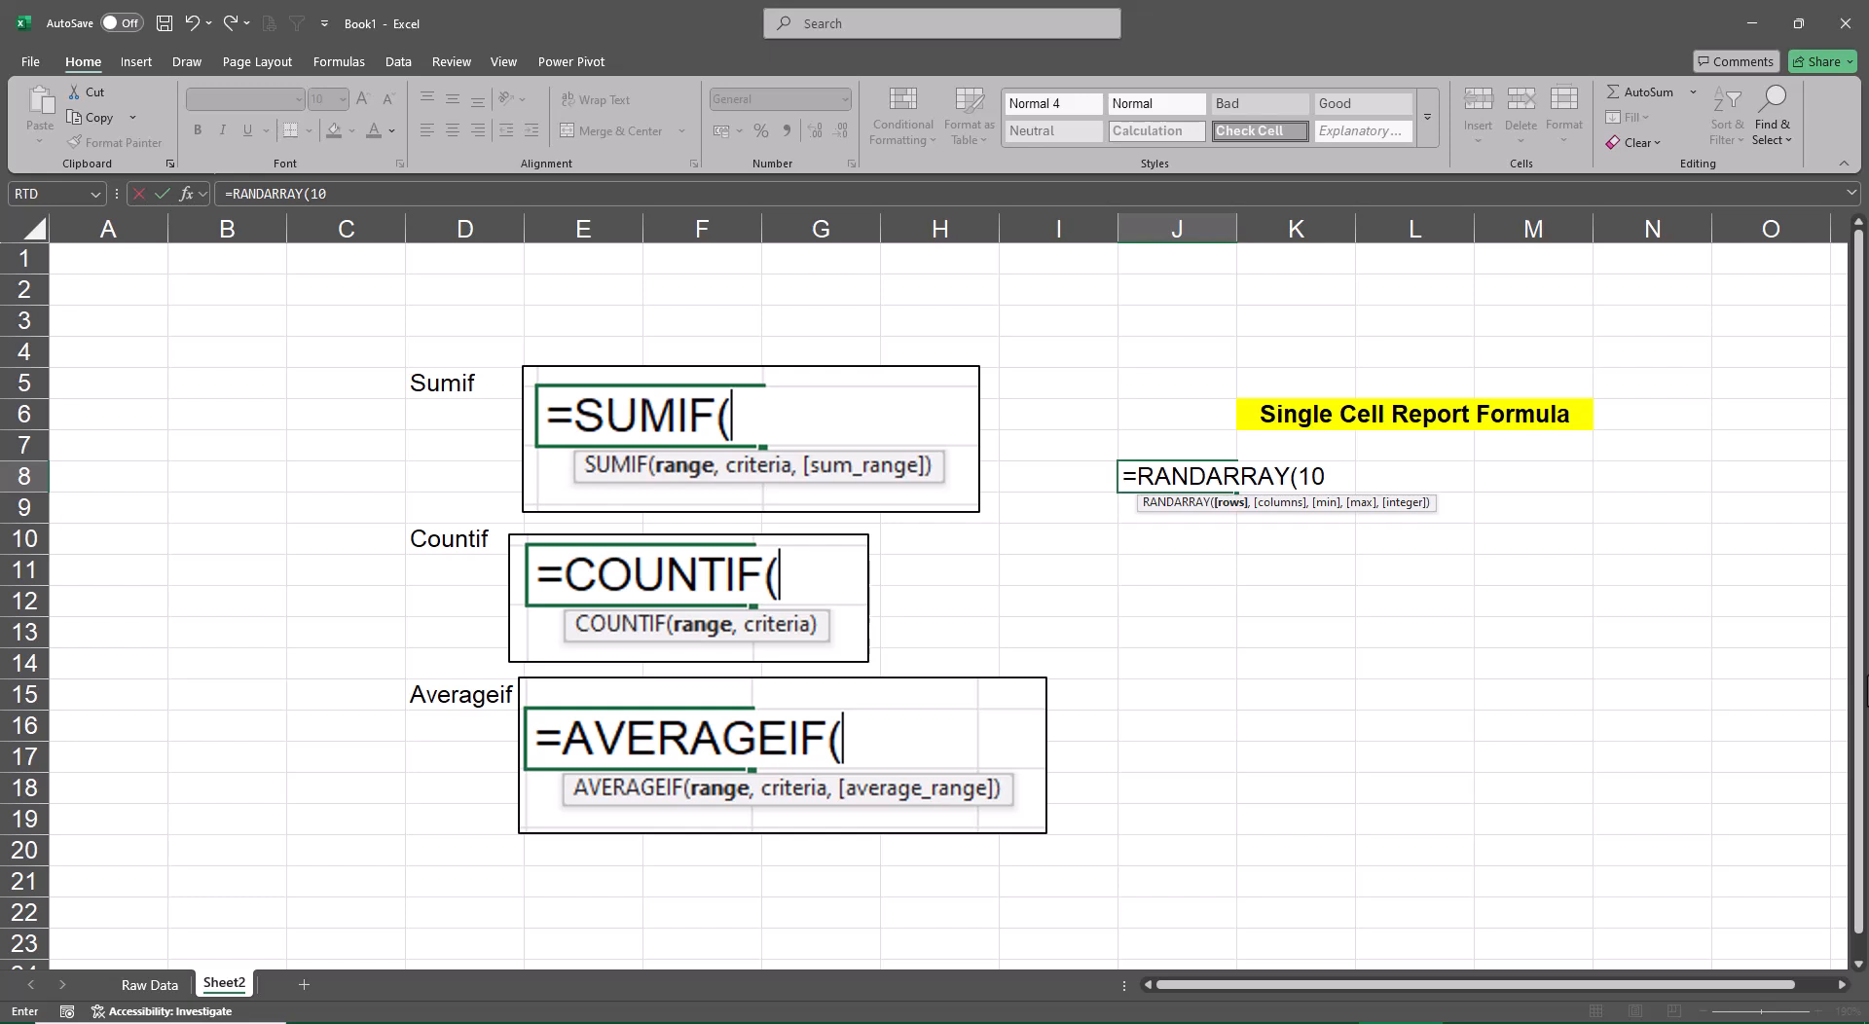
key("BackSpace")
key("BackSpace")
type(",5,")
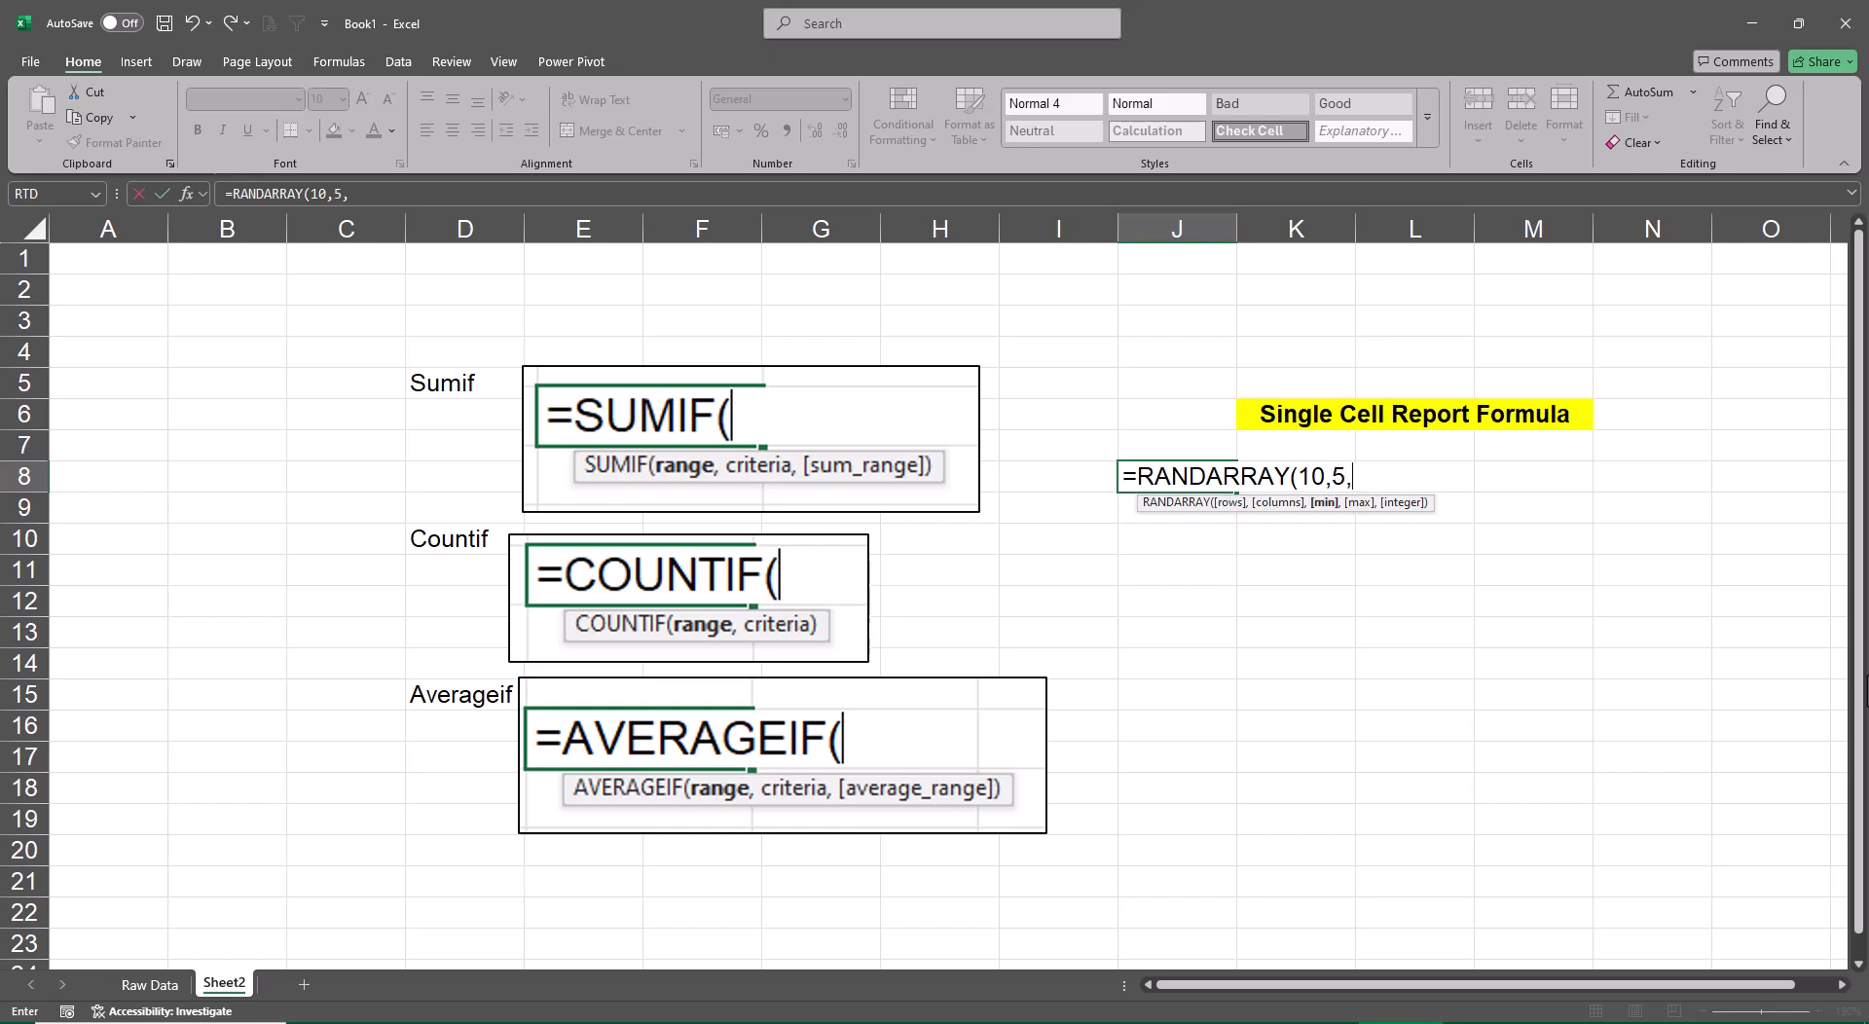
type("-25,125,")
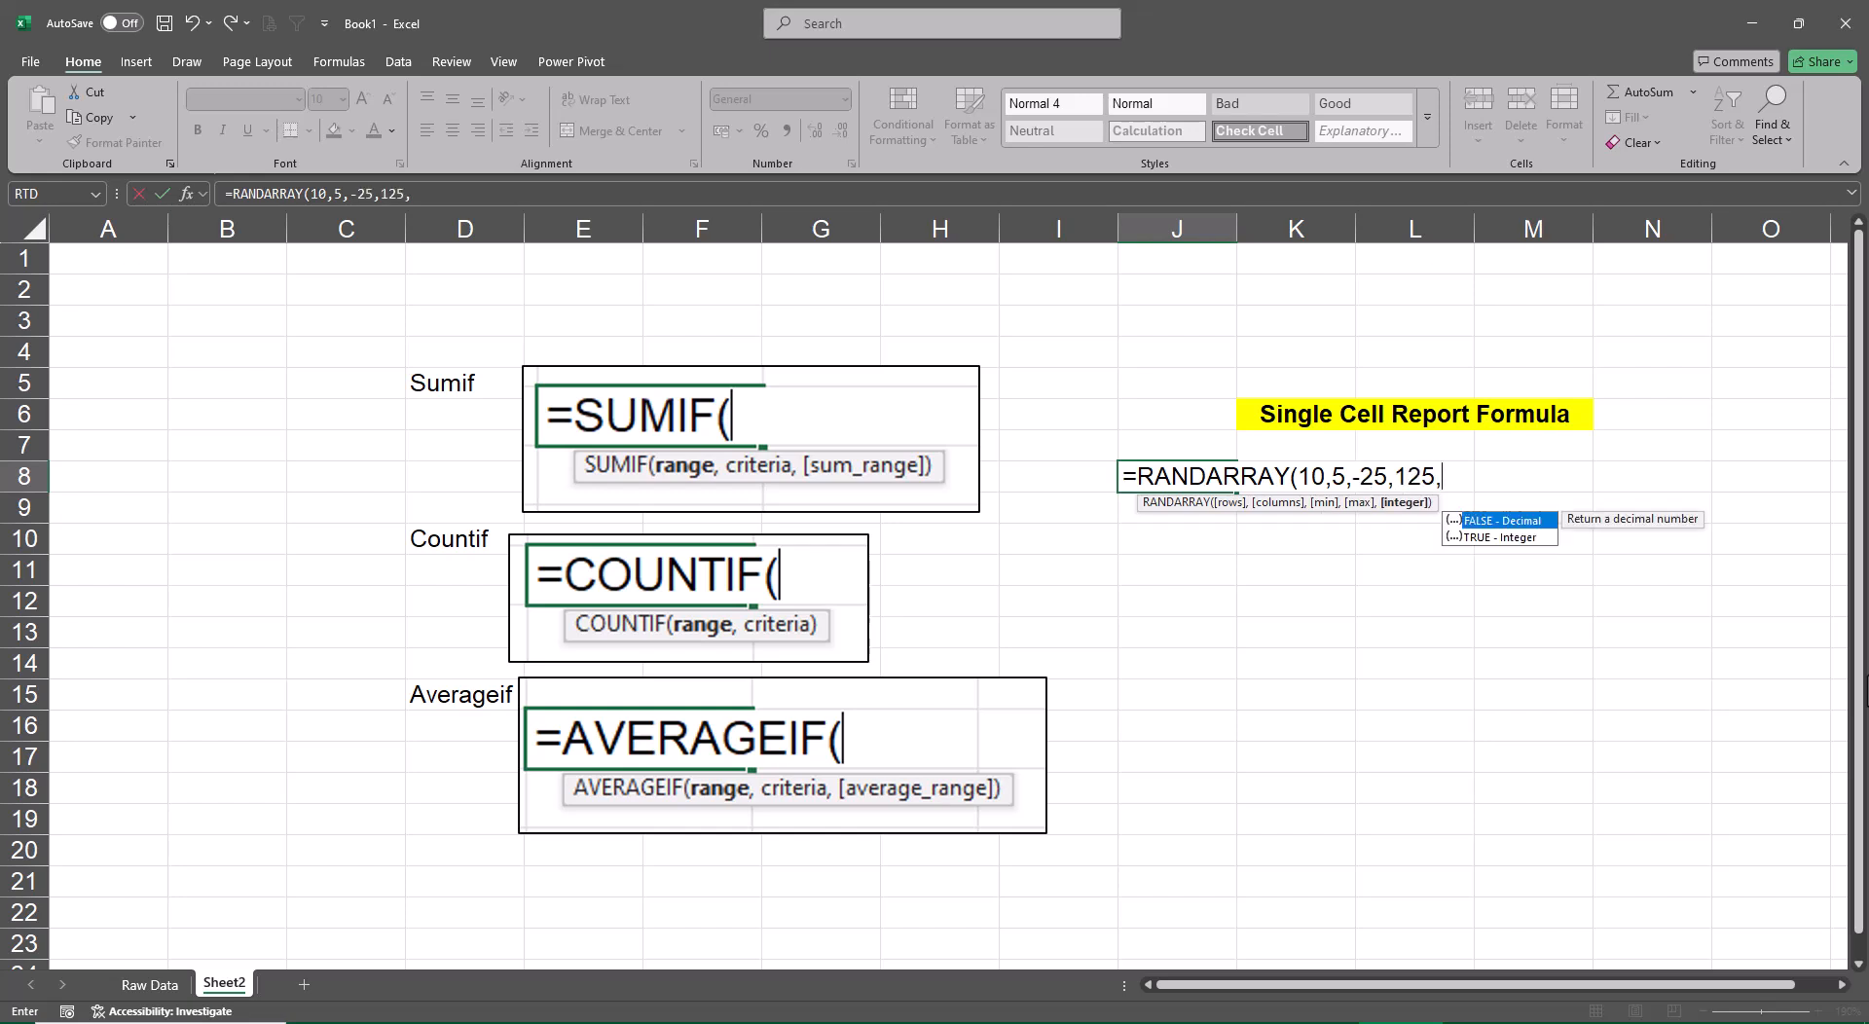
key("Down")
key("Tab")
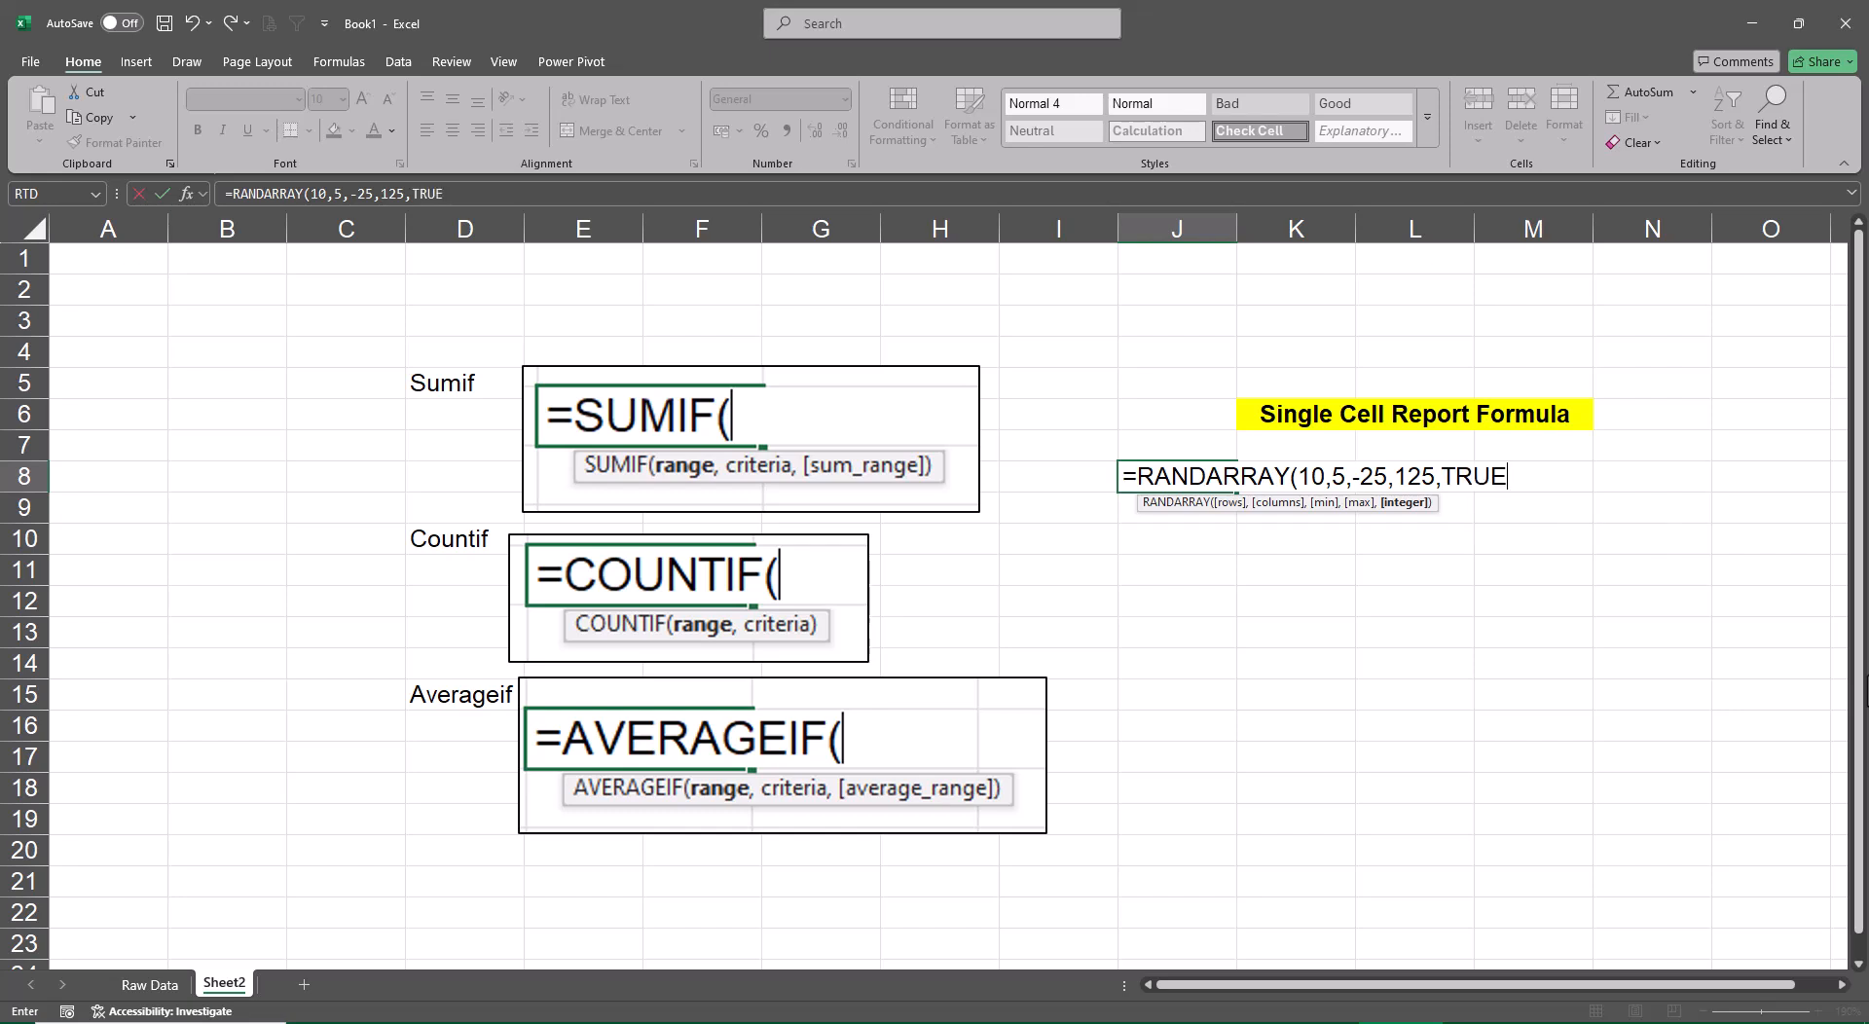
type(")")
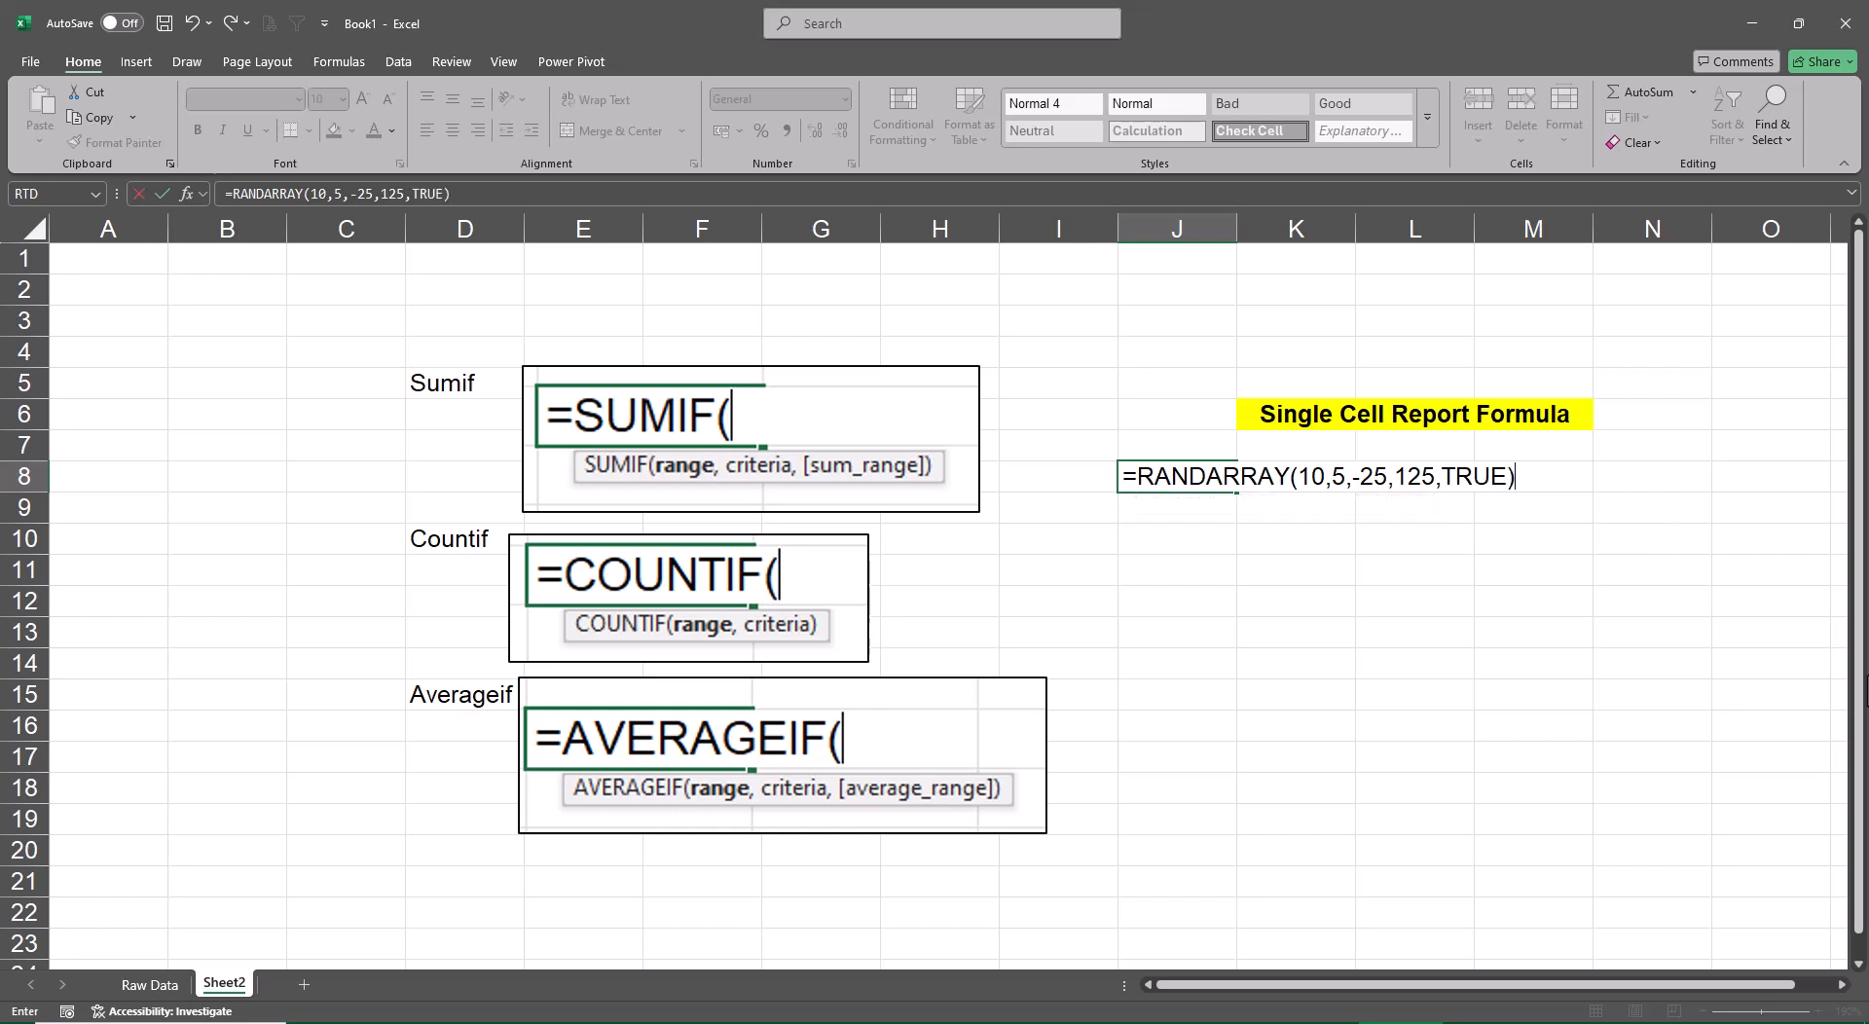
key("Return")
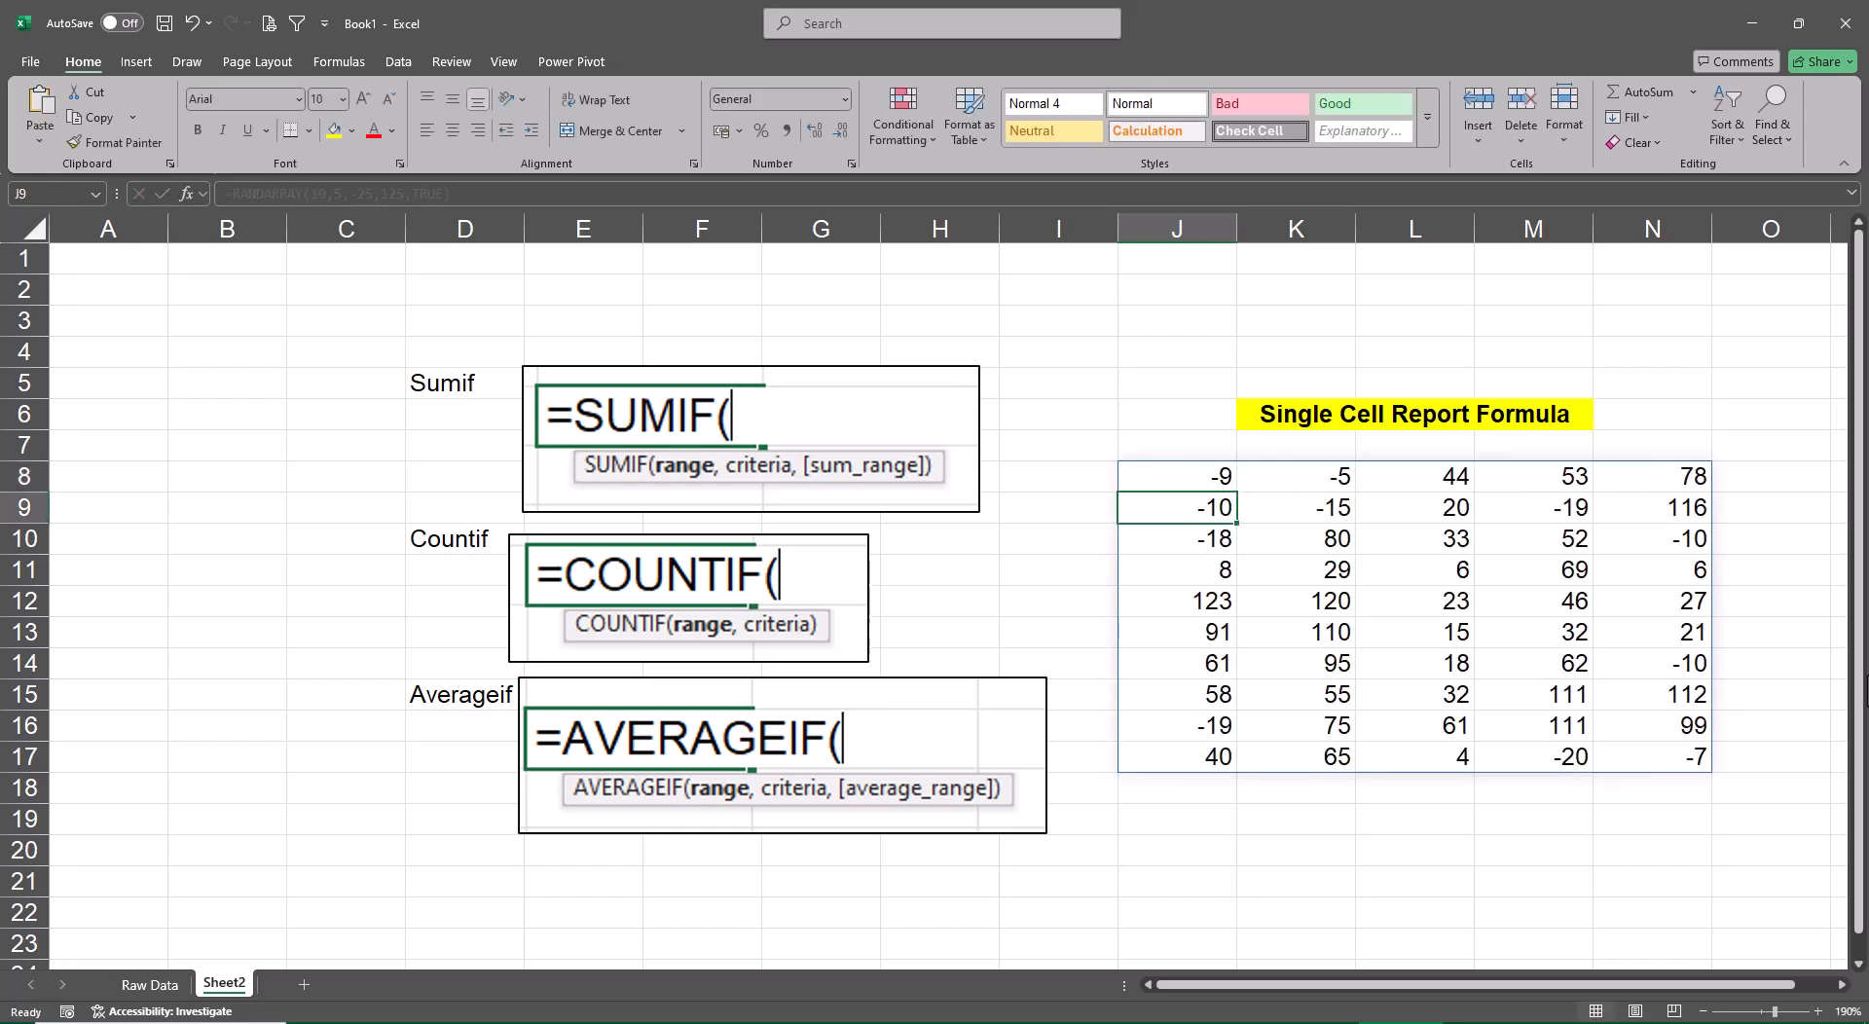
Convert the random number block J8:N17 to static values by pasting it over itself as values only
key("Up")
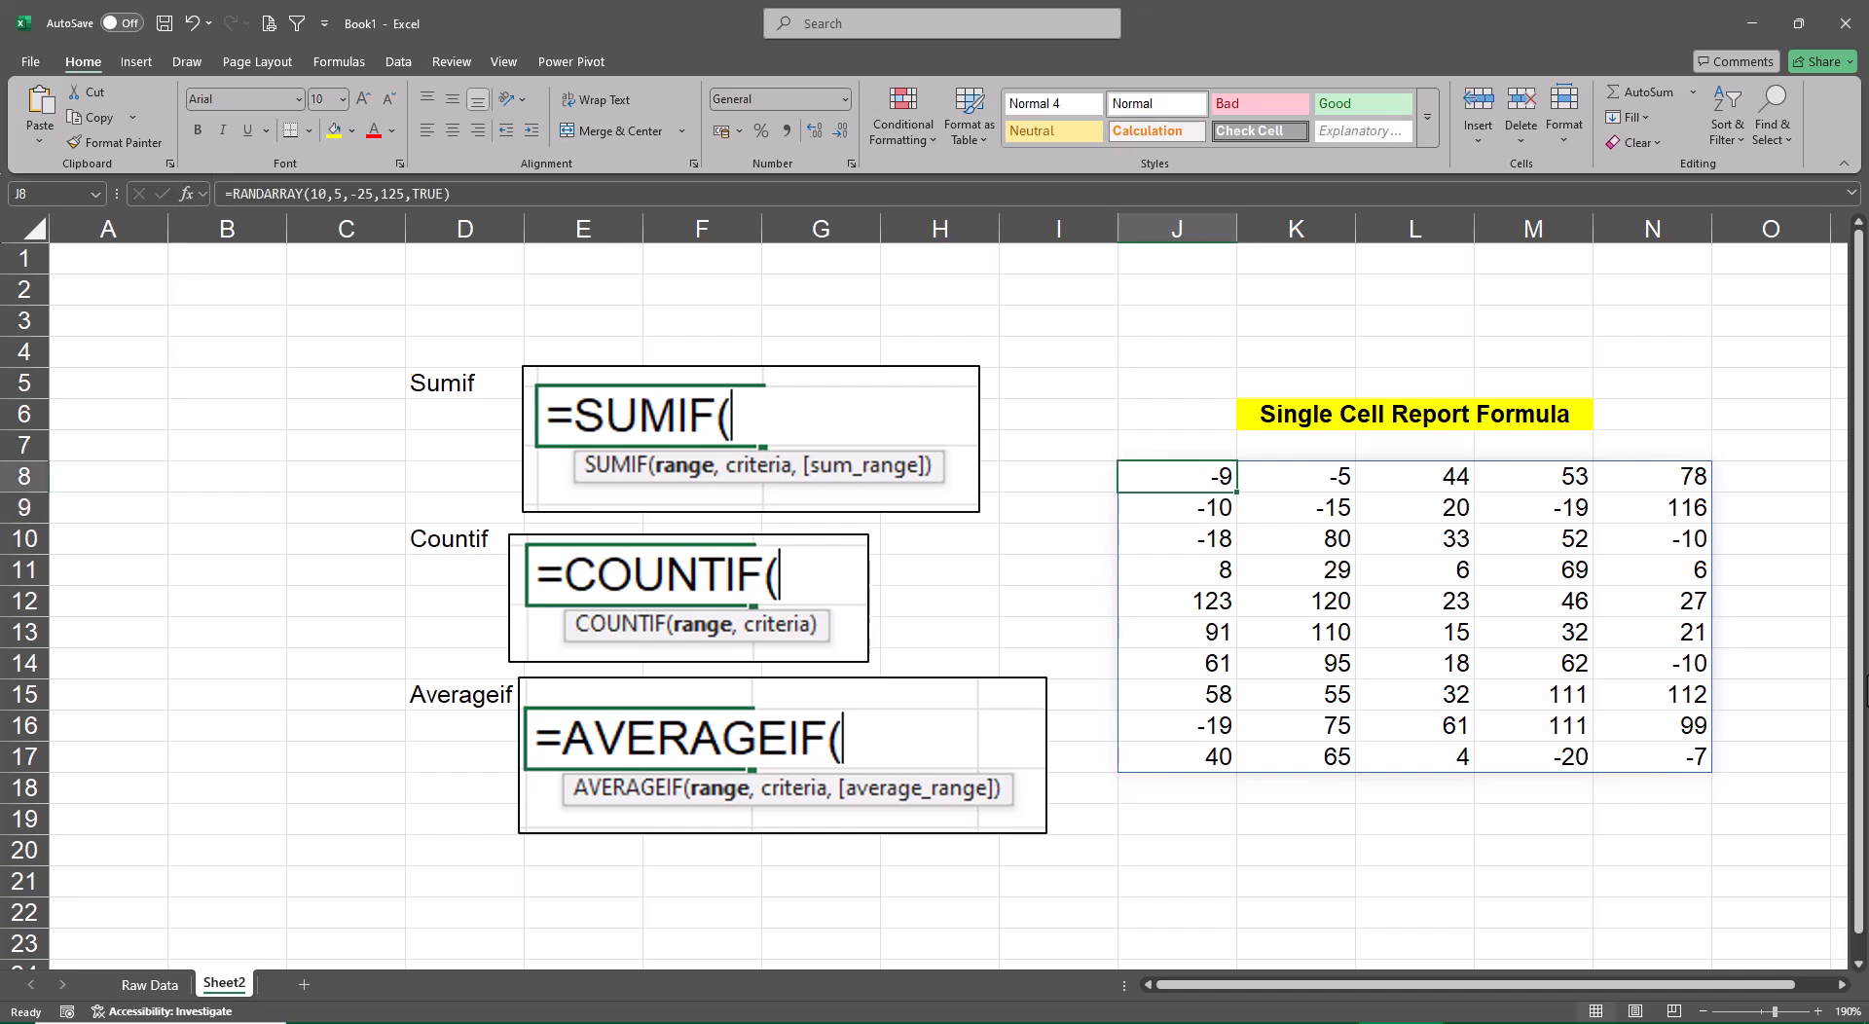
key("ctrl+shift+Right")
key("ctrl+shift+Down")
key("ctrl+c")
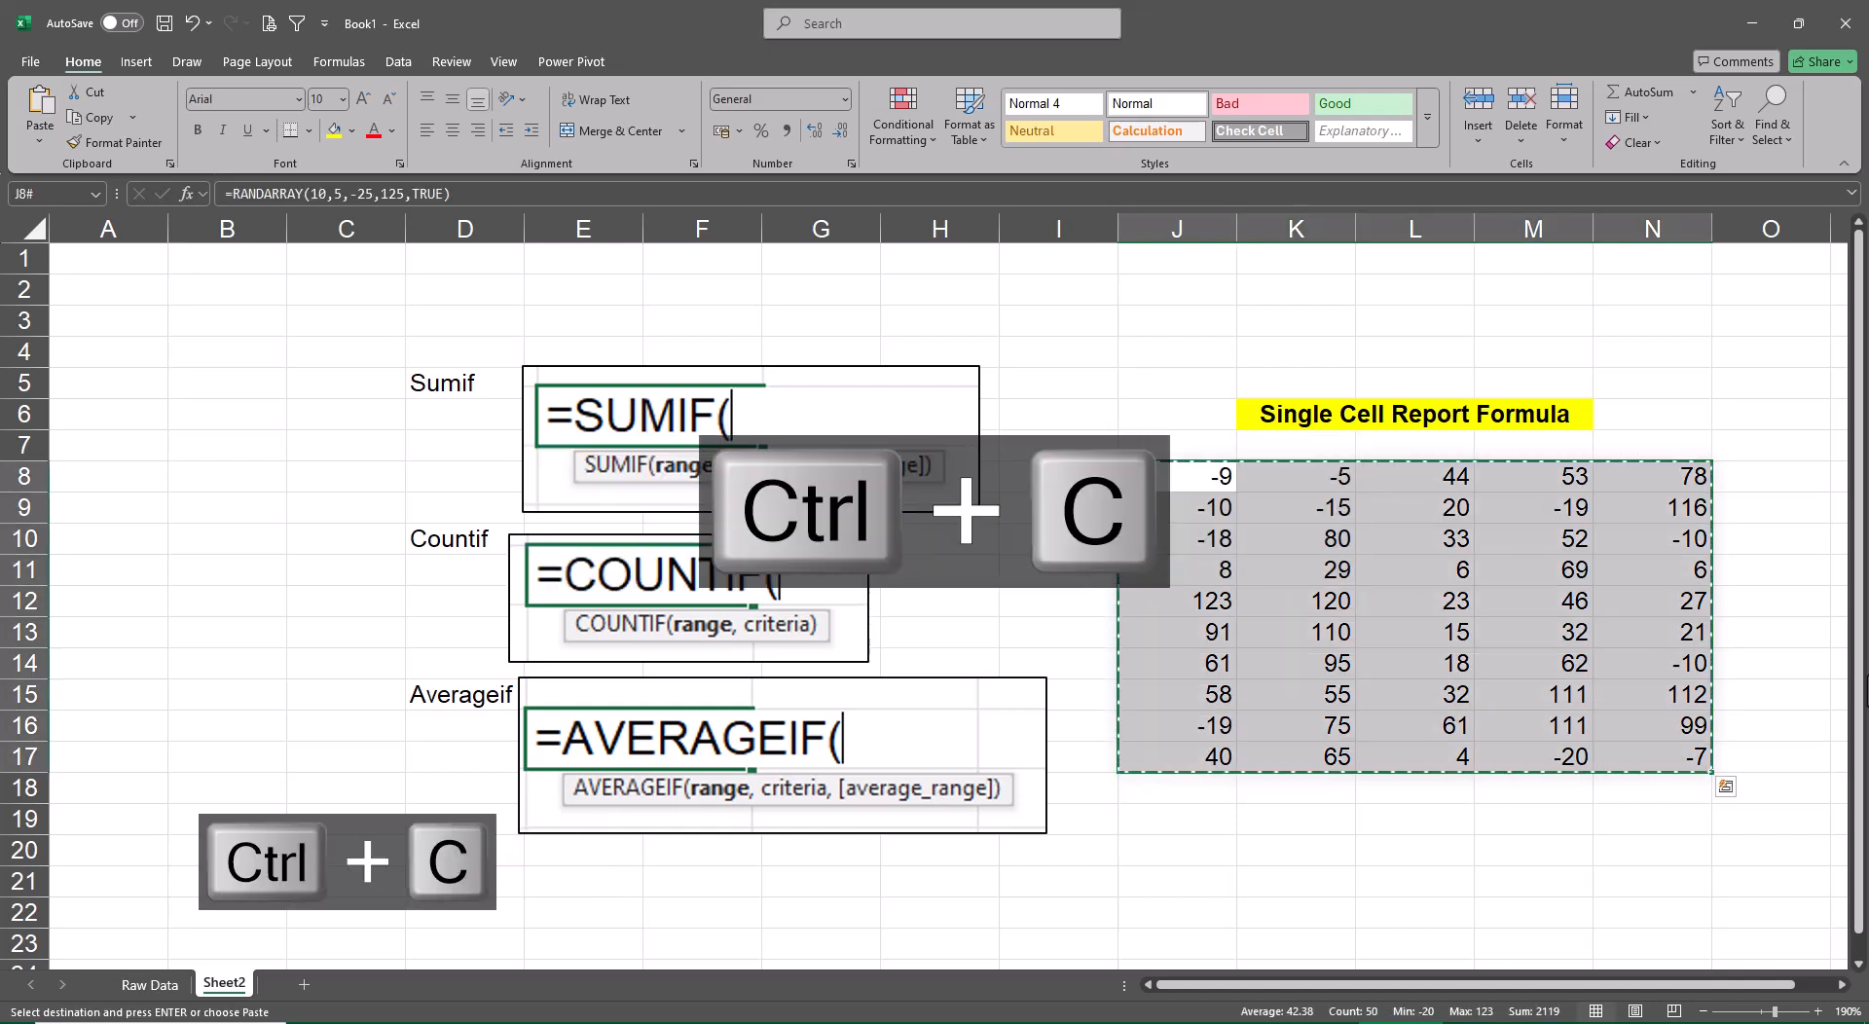
key("ctrl+shift+v")
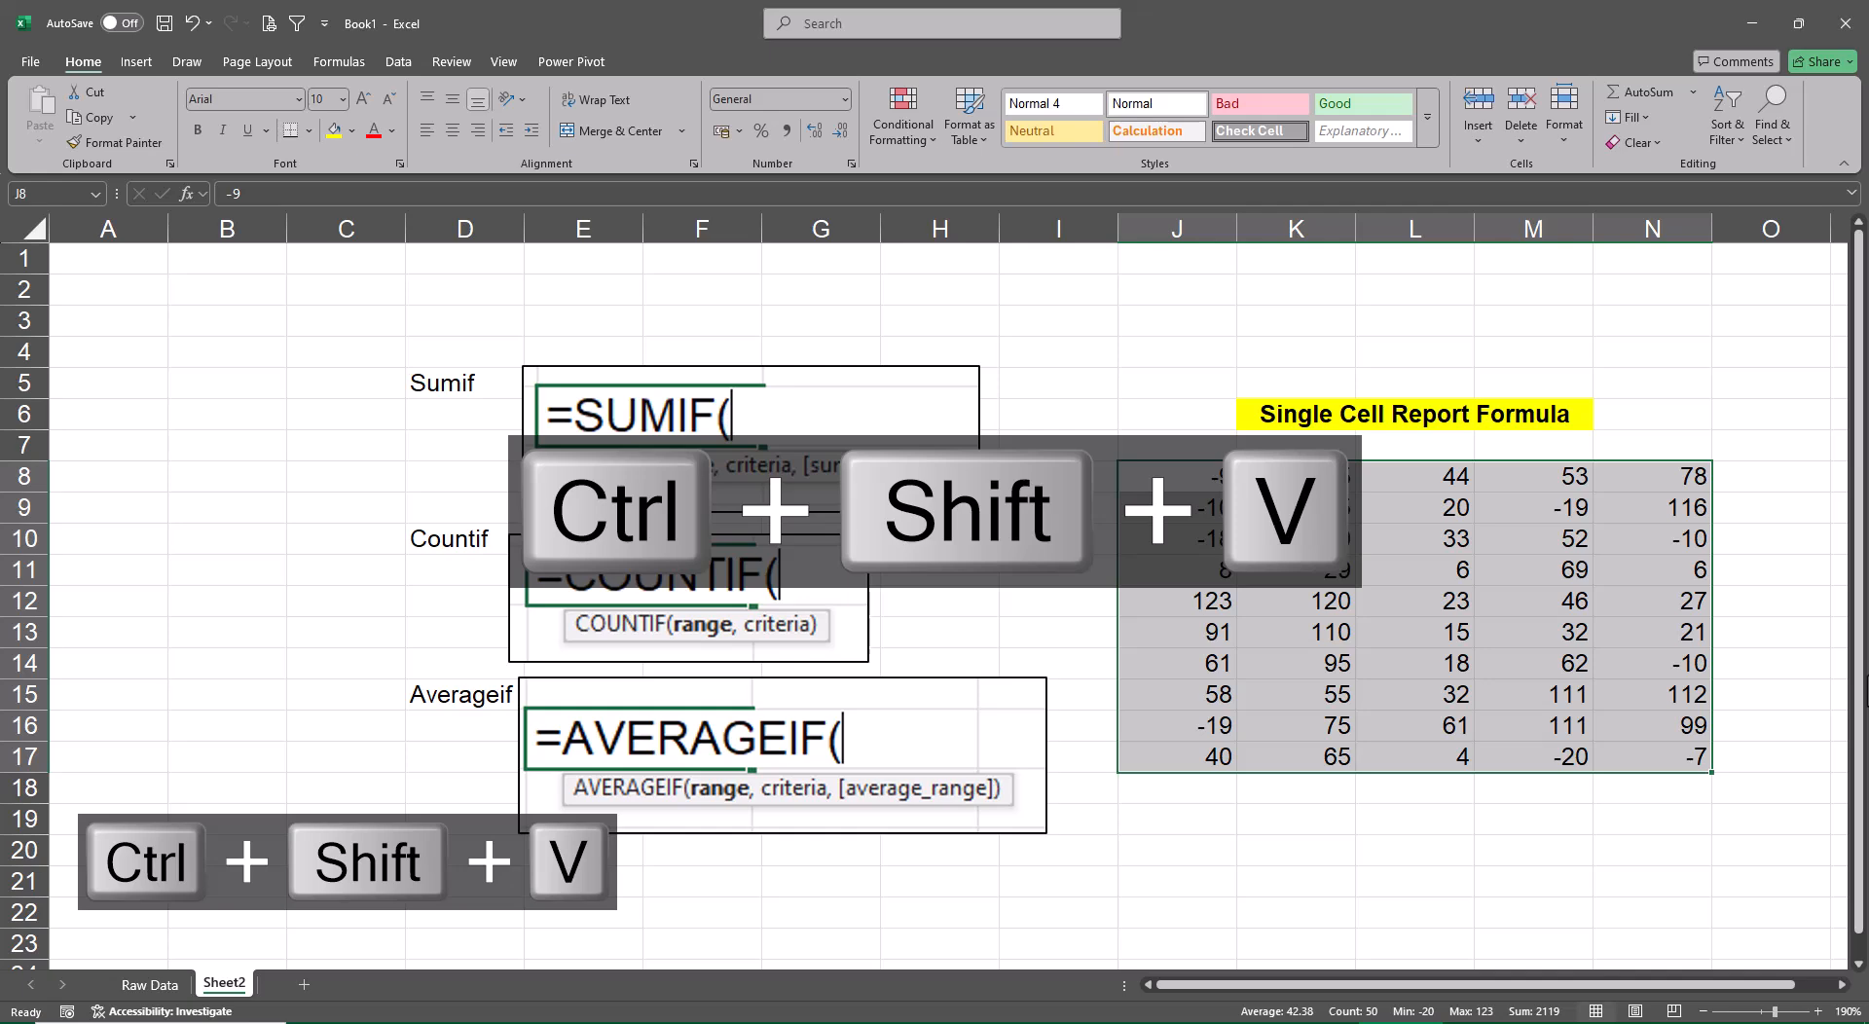
Delete two empty columns before the Sumif labels, and narrow column G between the pictures and the number block
left_click(134, 234)
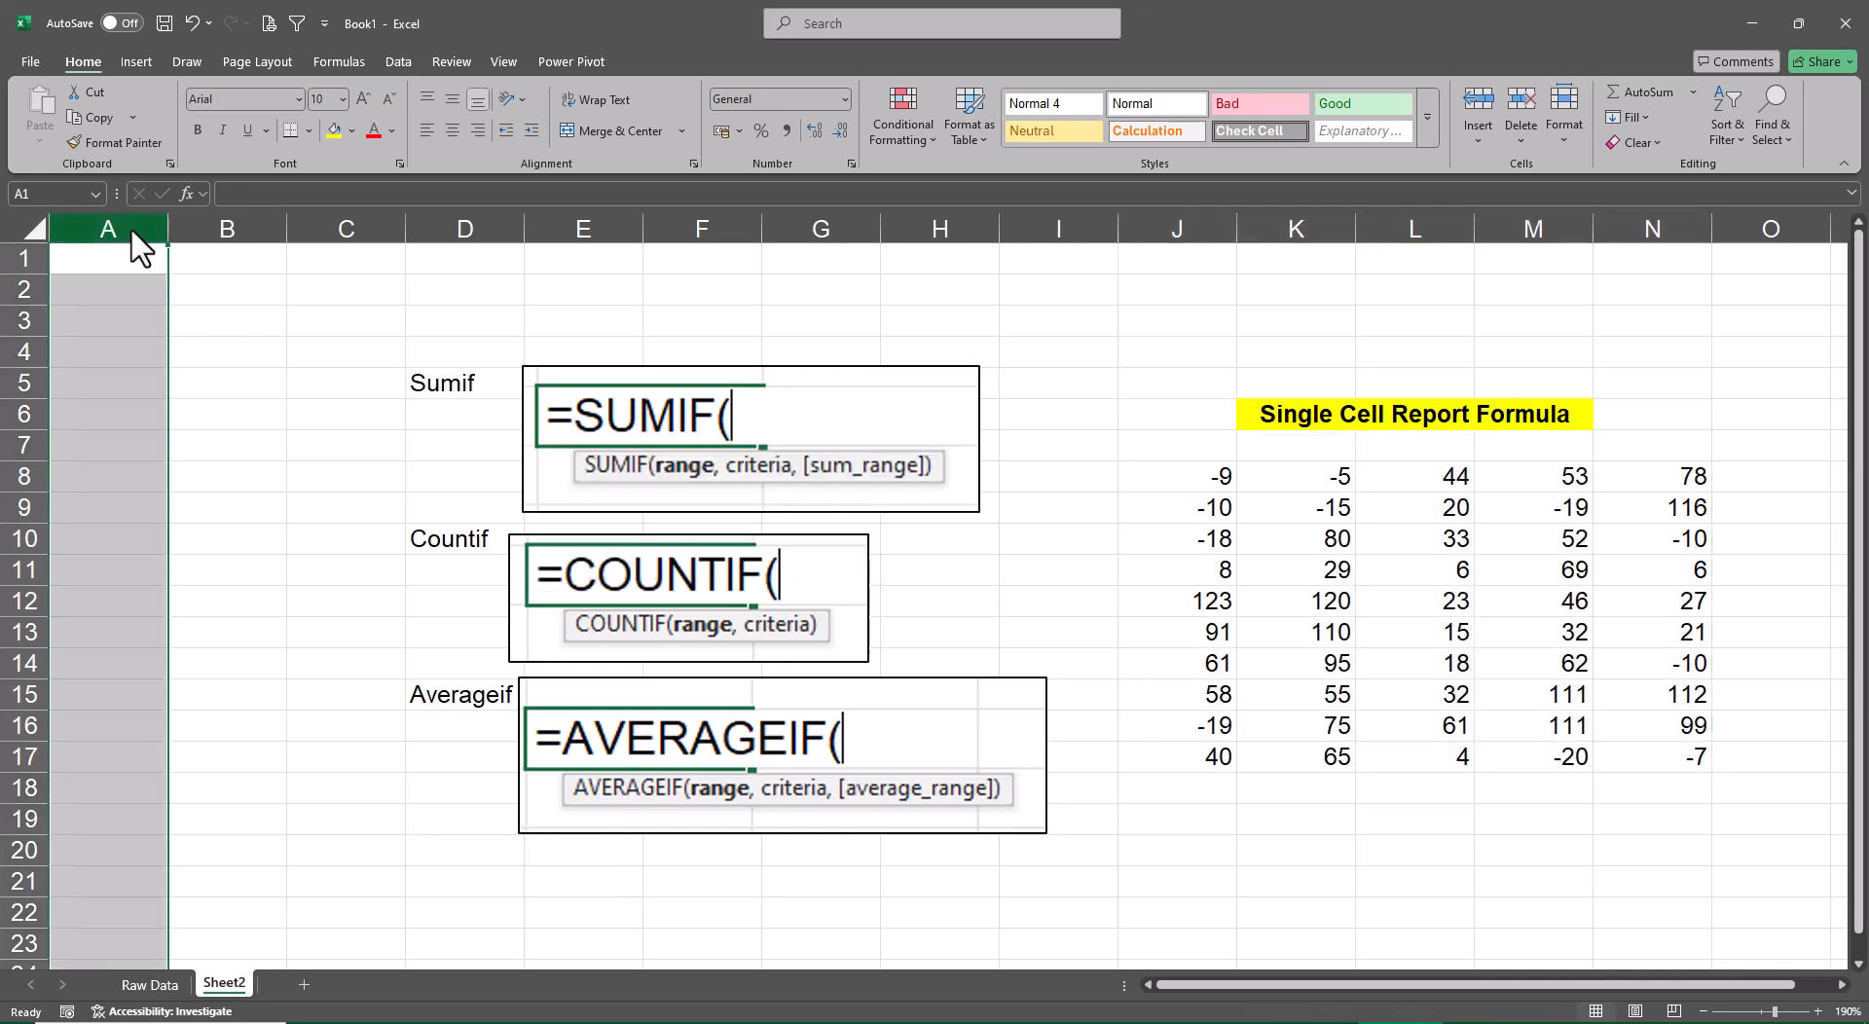
key("ctrl+minus")
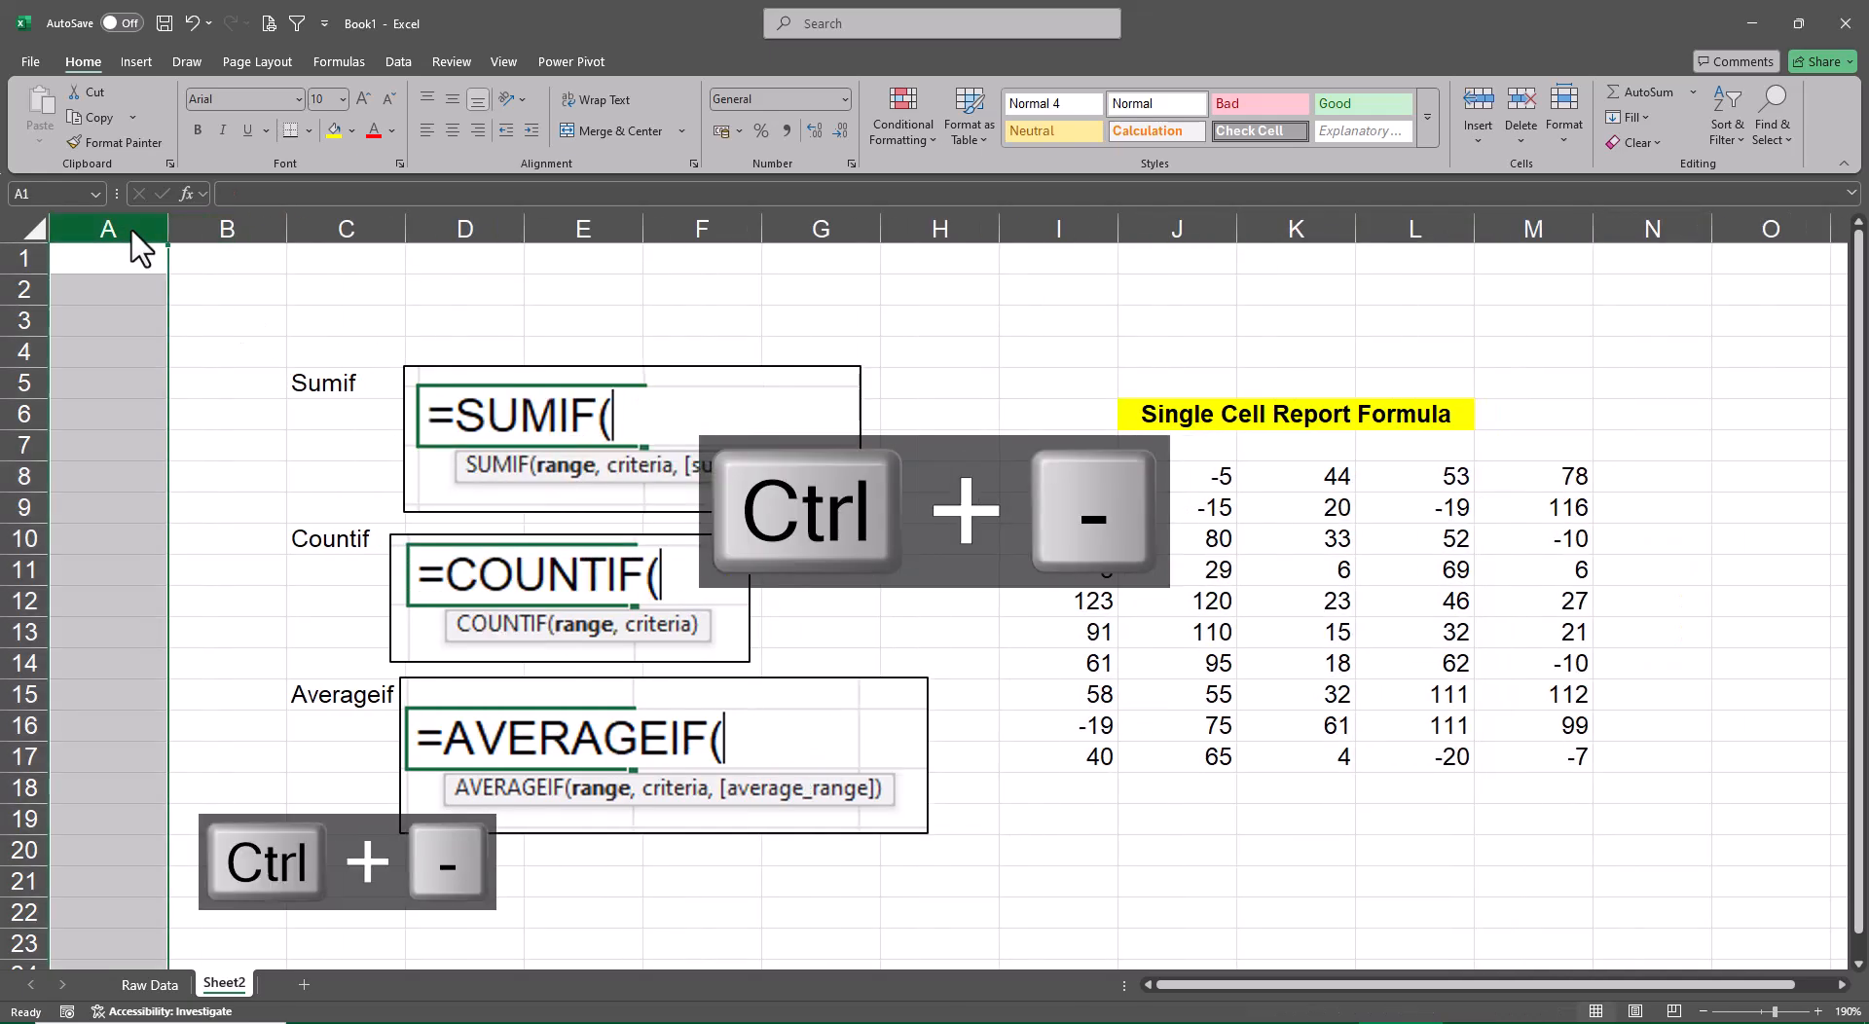
key("ctrl+minus")
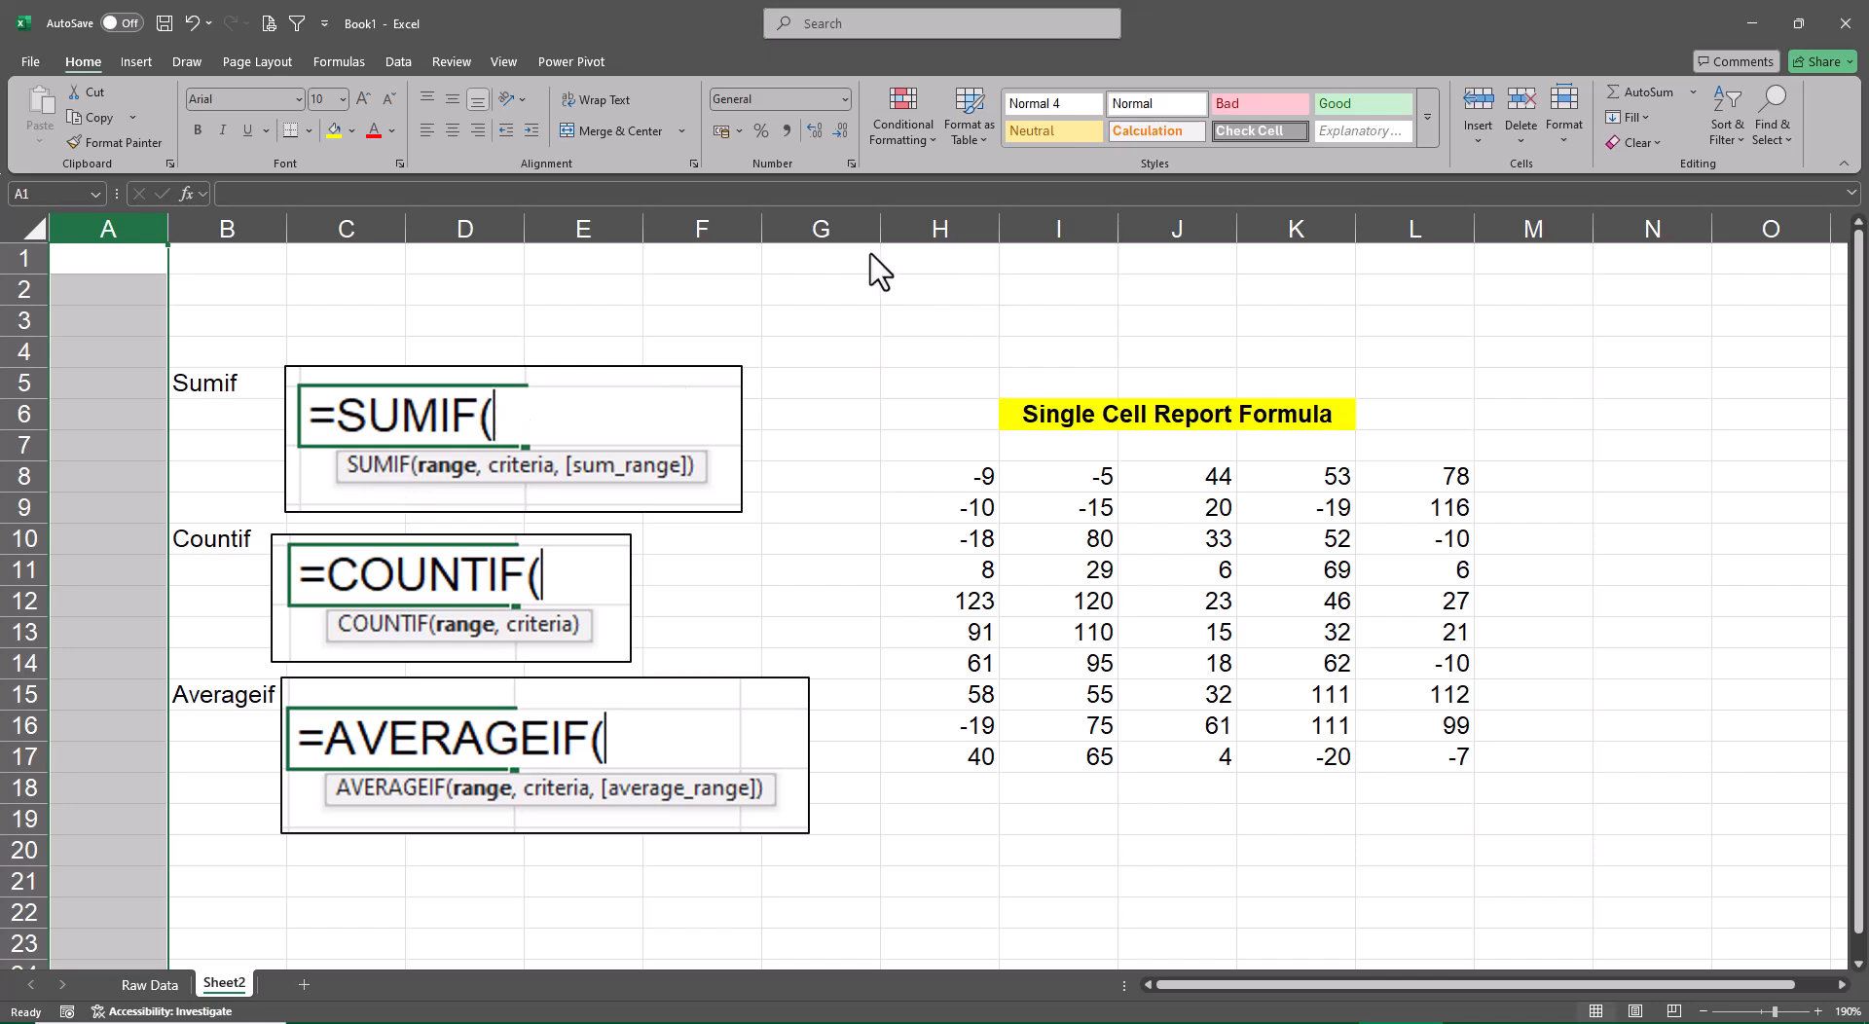
left_click_drag(882, 248, 798, 255)
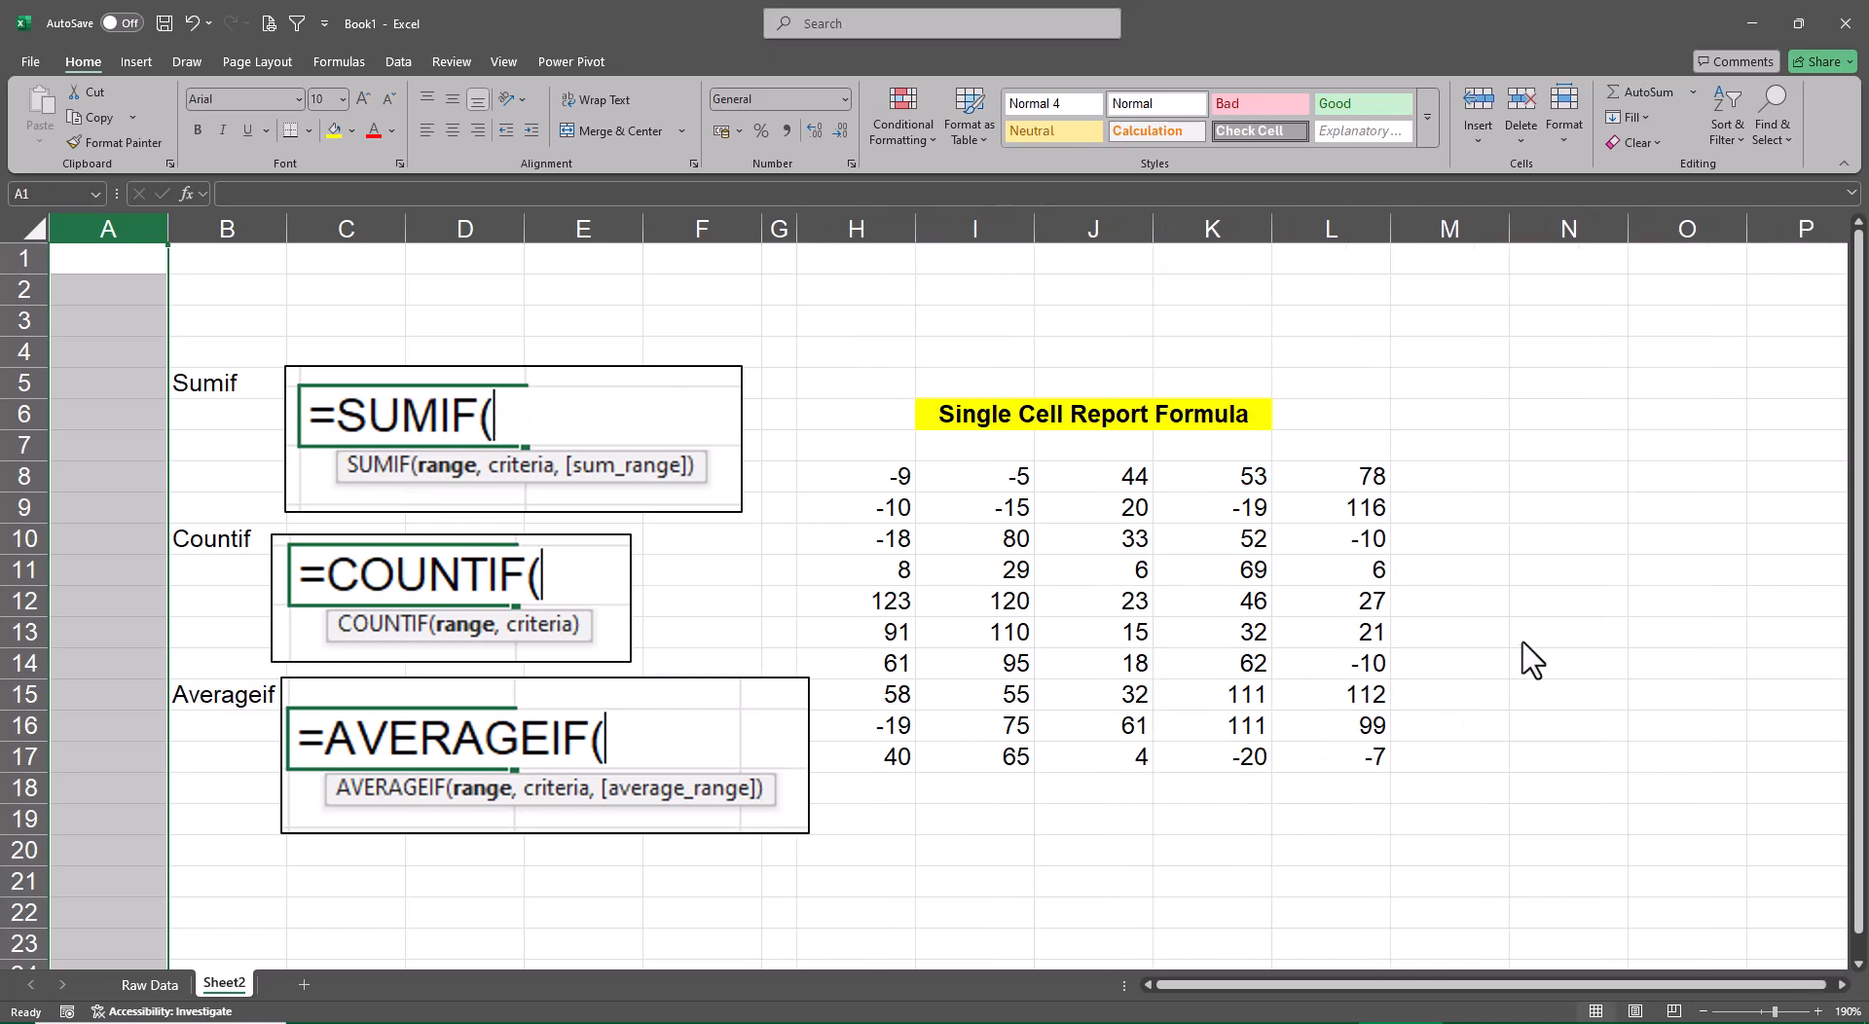
Enter the labels "Positive Totals" in cell N8 and "Negative Totals" in cell N9
left_click(1563, 487)
type("Positi")
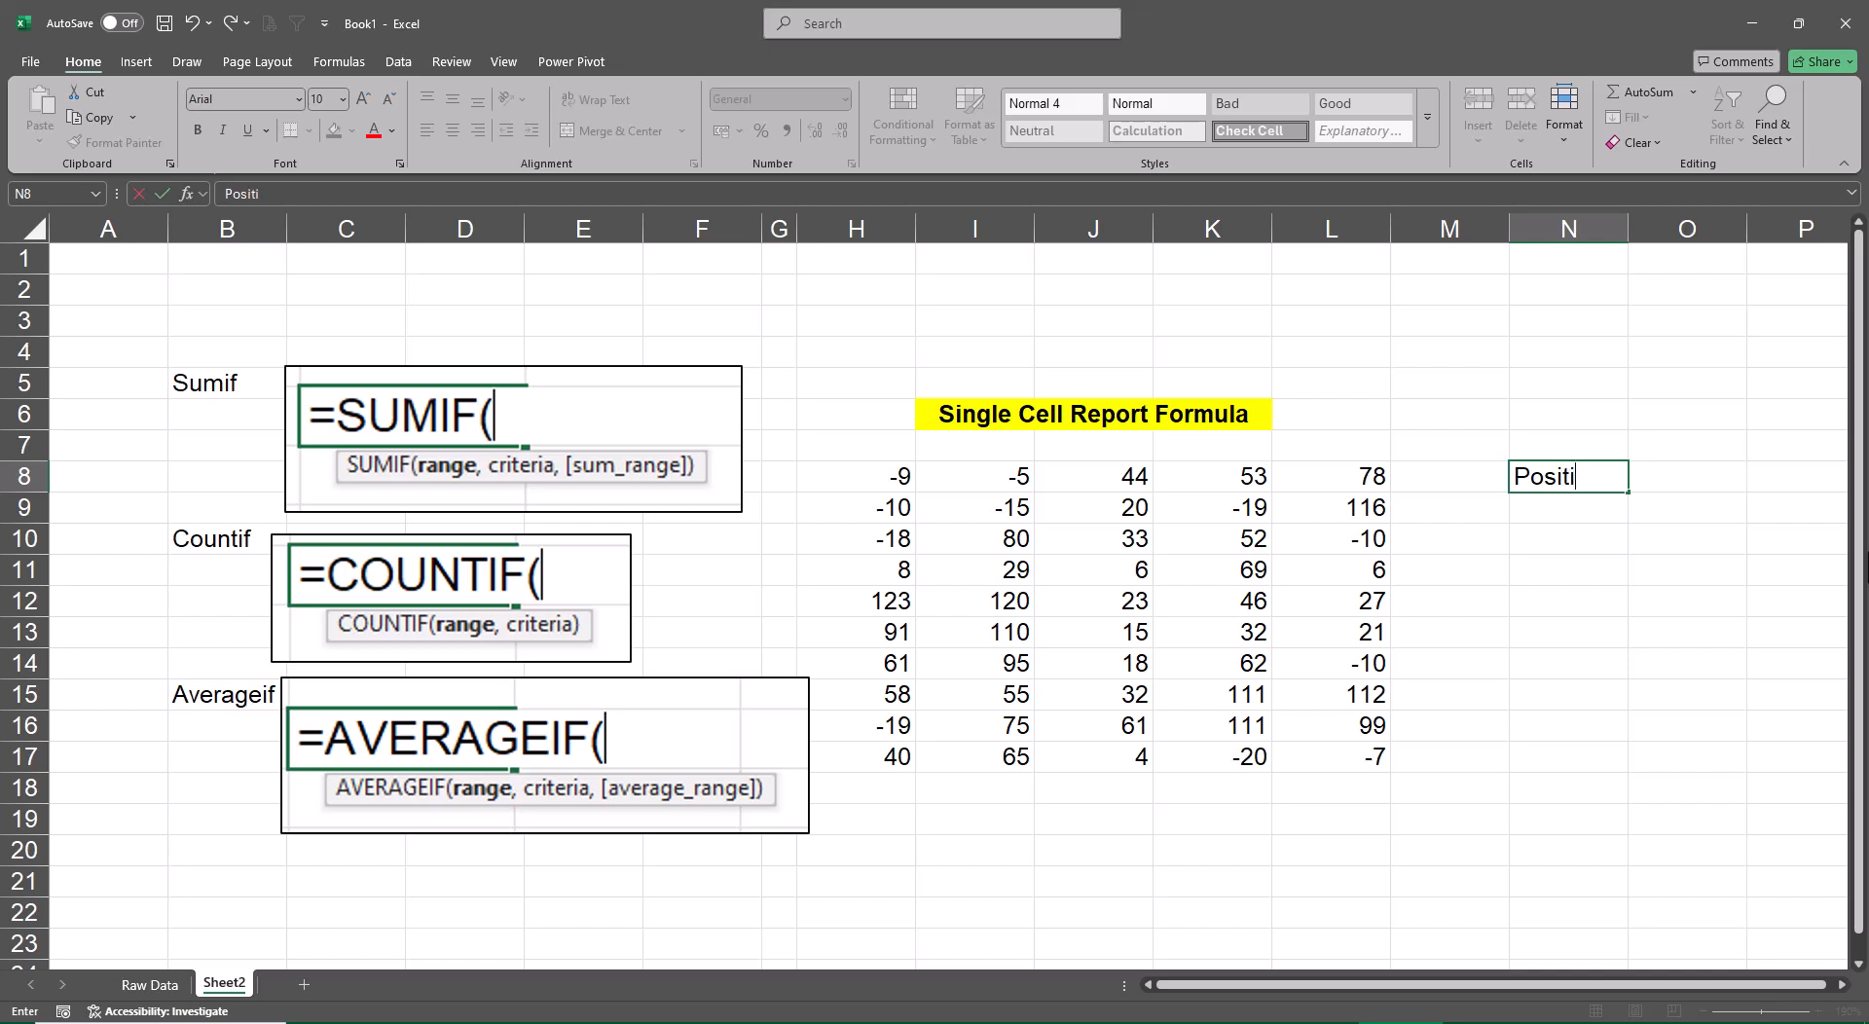
type("ve Totals")
key("Return")
type("N")
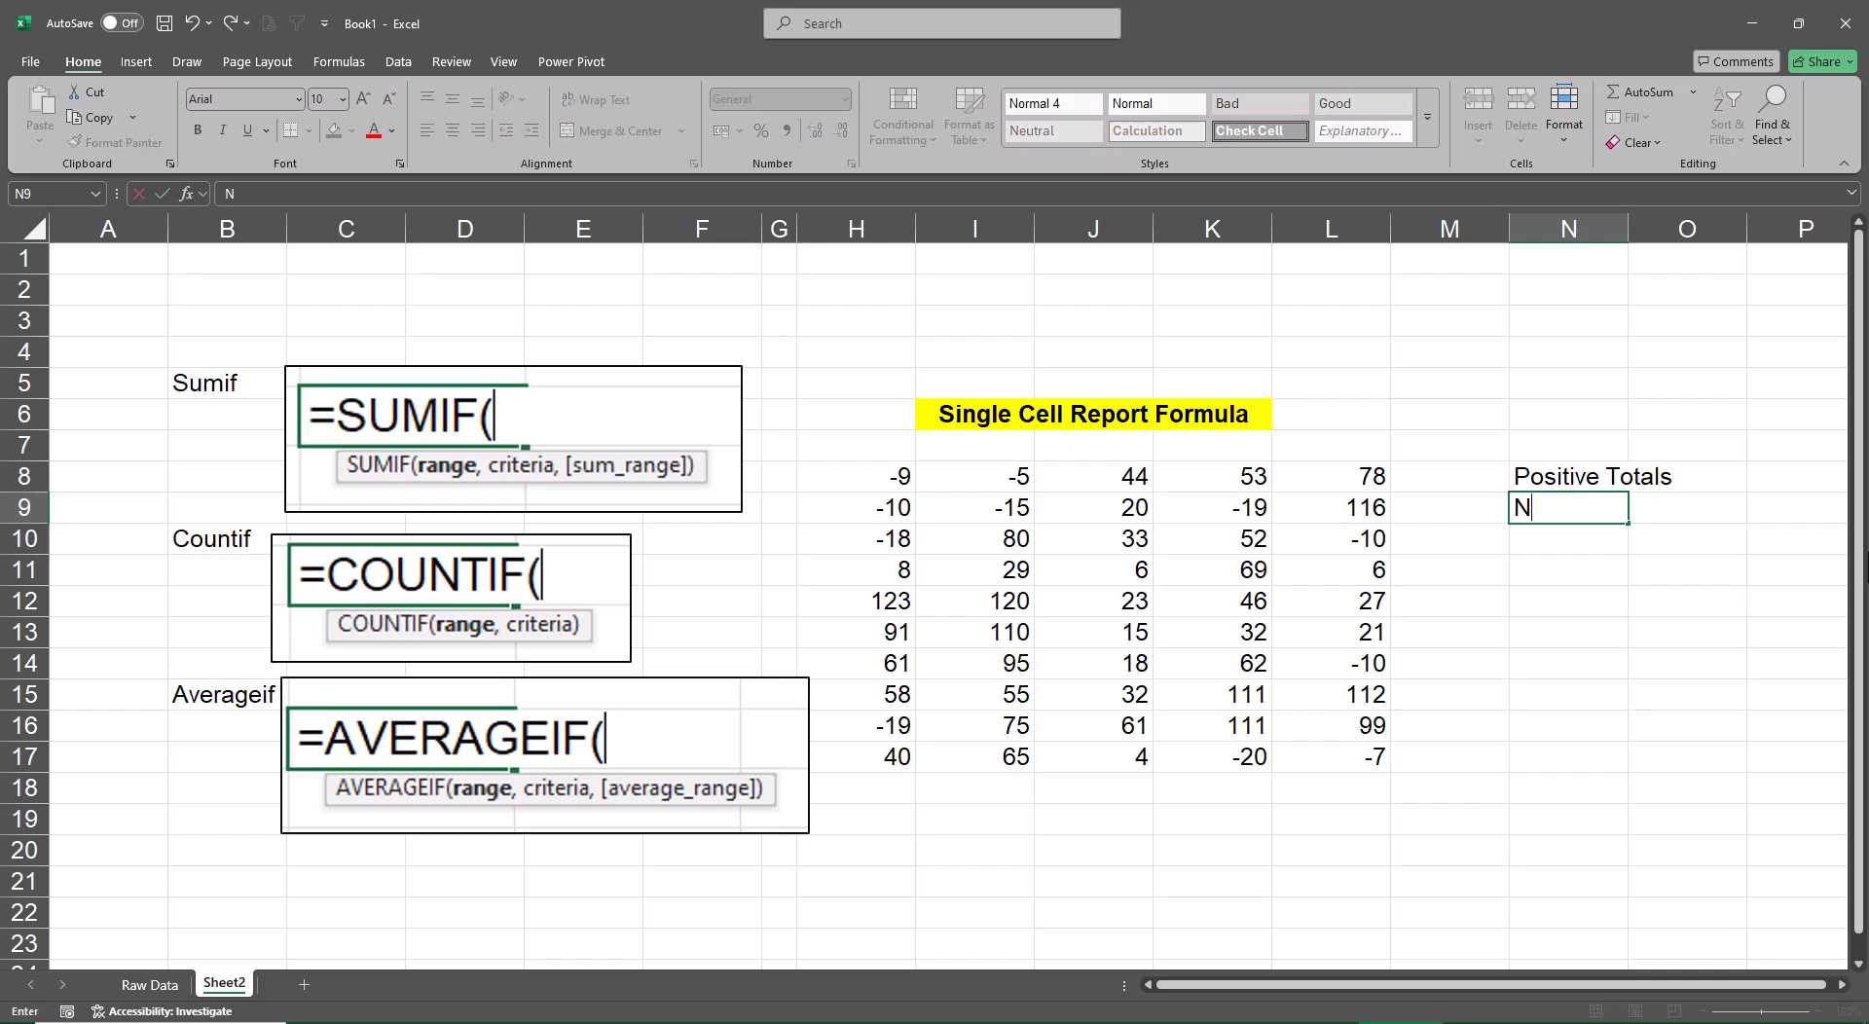
type("egative To")
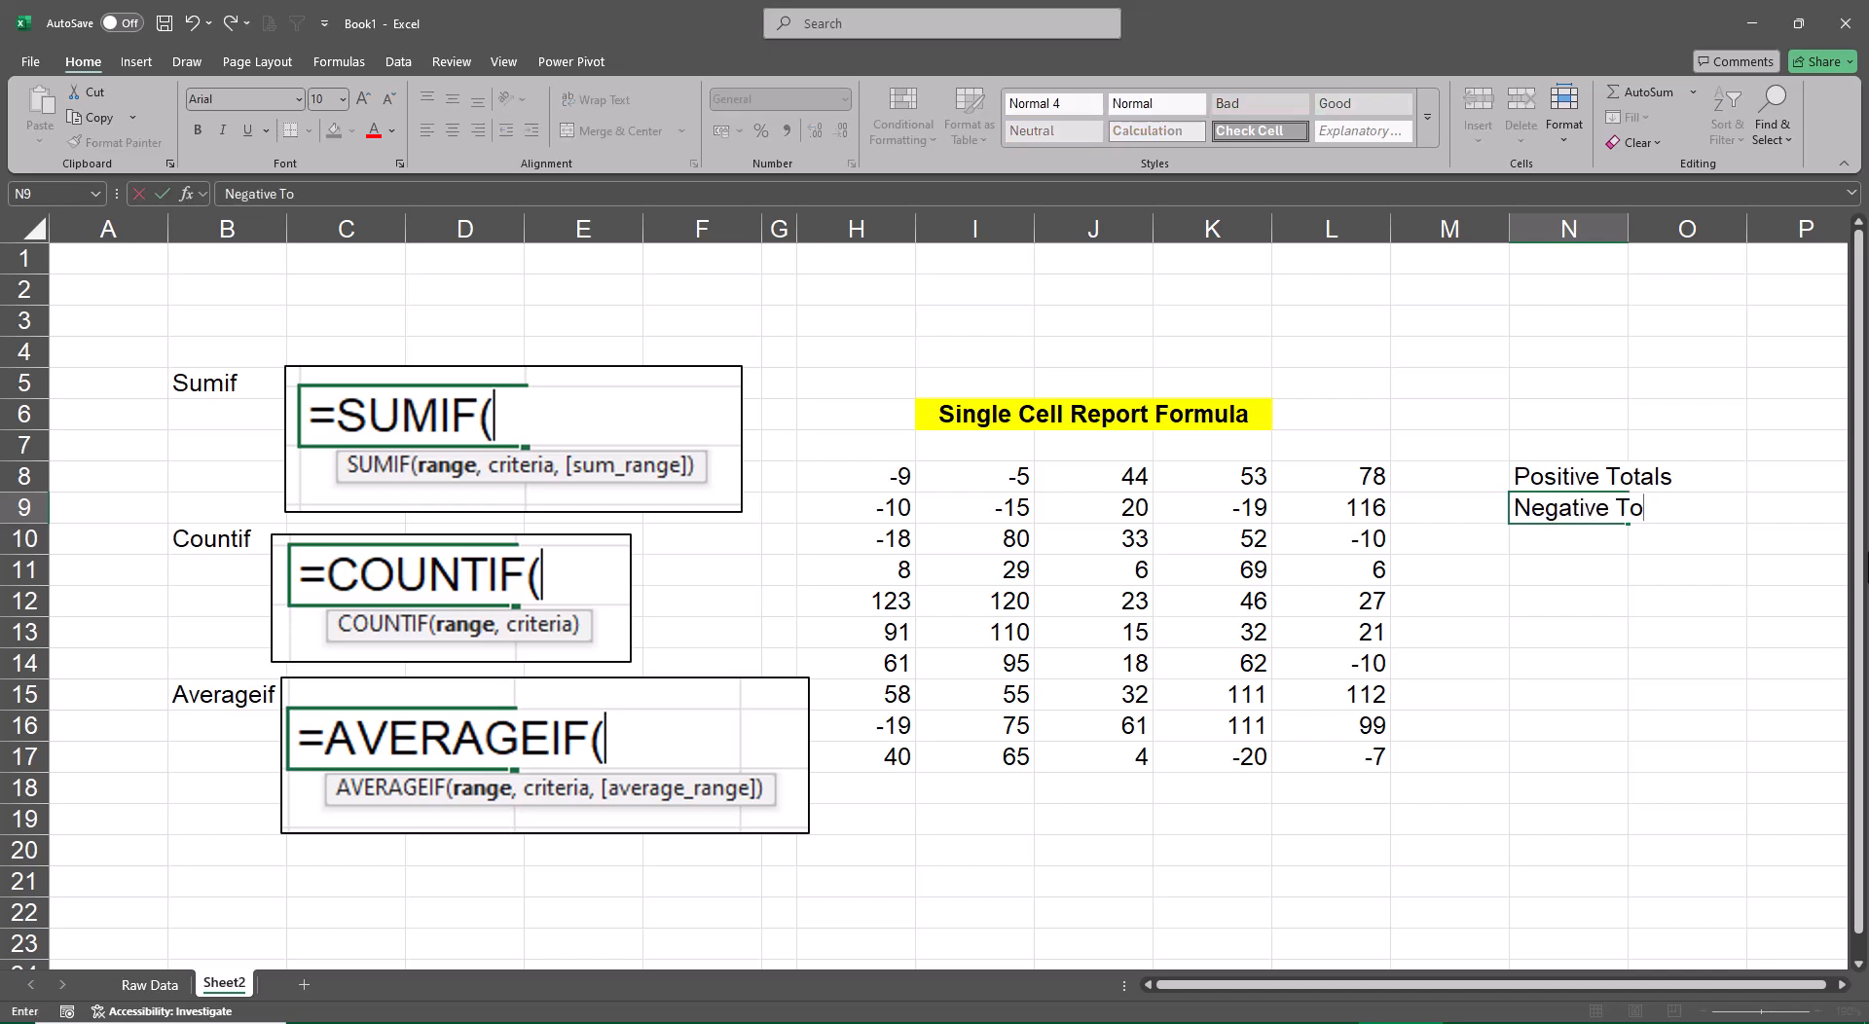
type("tals")
Autofit the width of column N to the Positive Totals and Negative Totals labels
key("Up")
key("shift+Down")
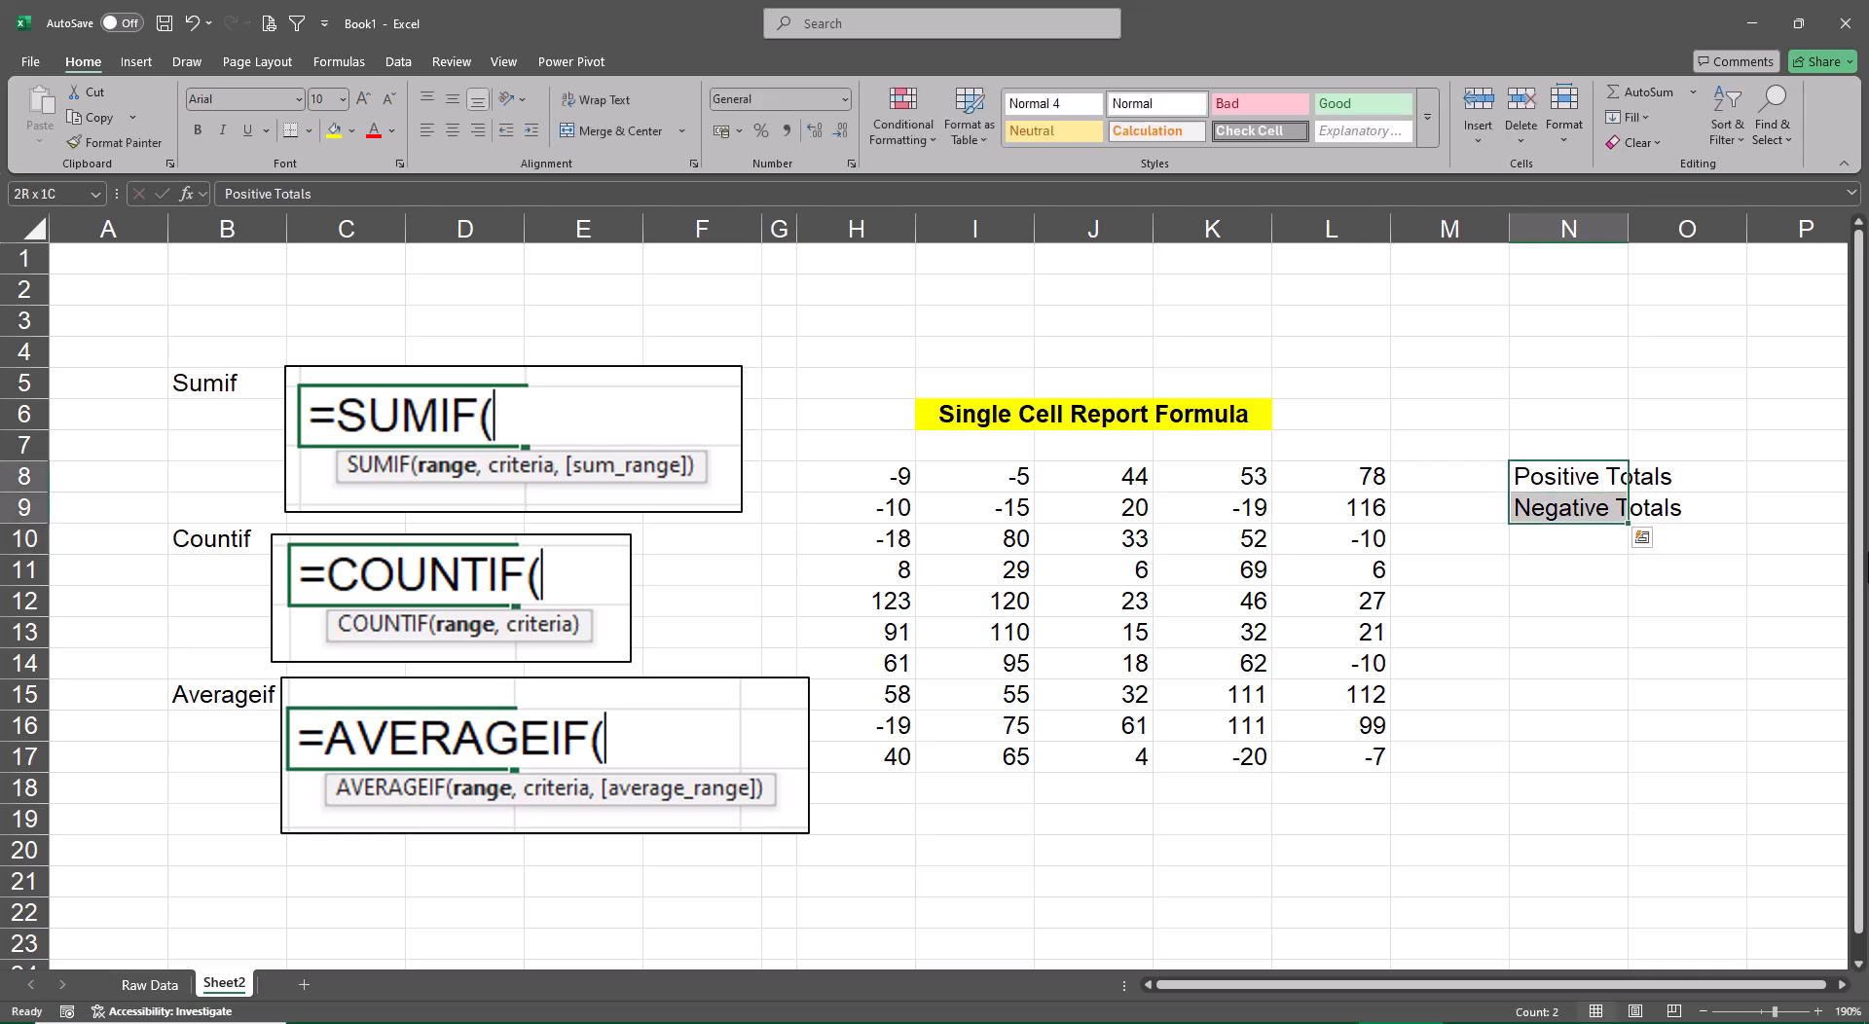
key("alt+o")
key("c")
key("a")
key("Right")
key("Right")
key("Right")
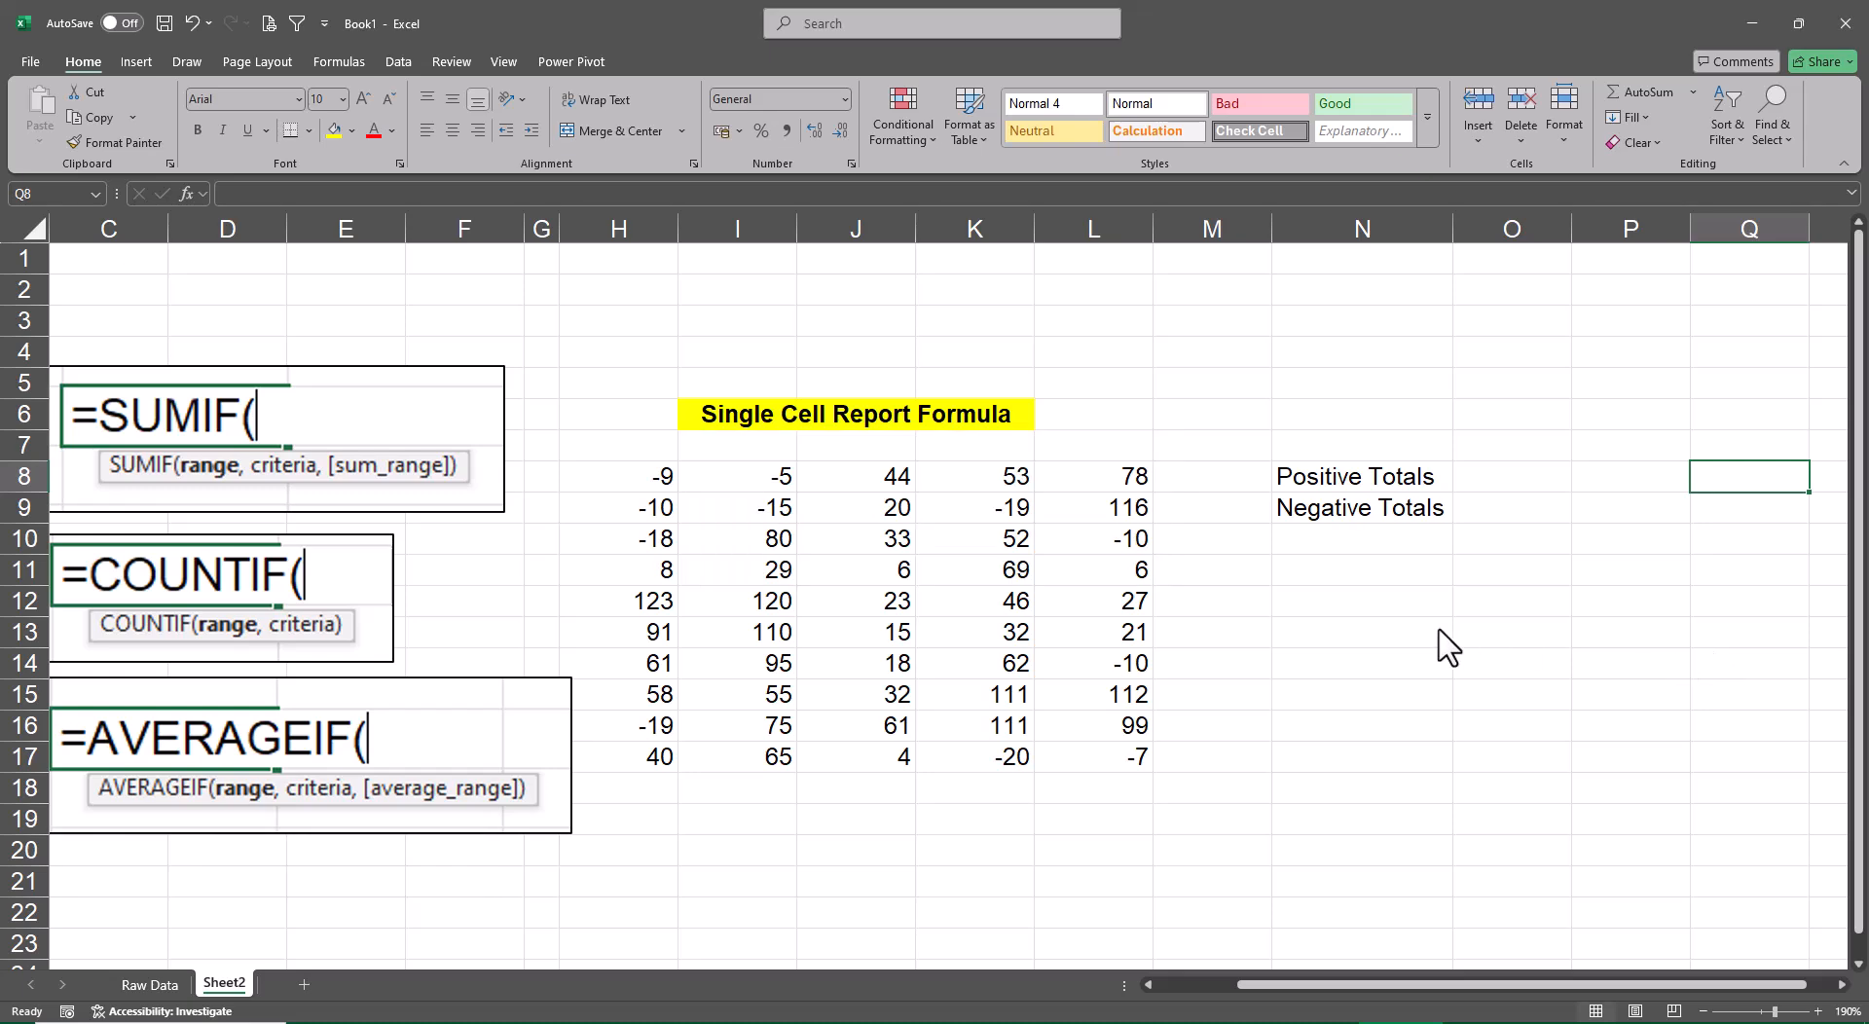
Copy the Positive Totals and Negative Totals labels from N8:N9 to N12:N13
scroll(1382, 646, "down", 1)
scroll(1447, 646, "down", 1)
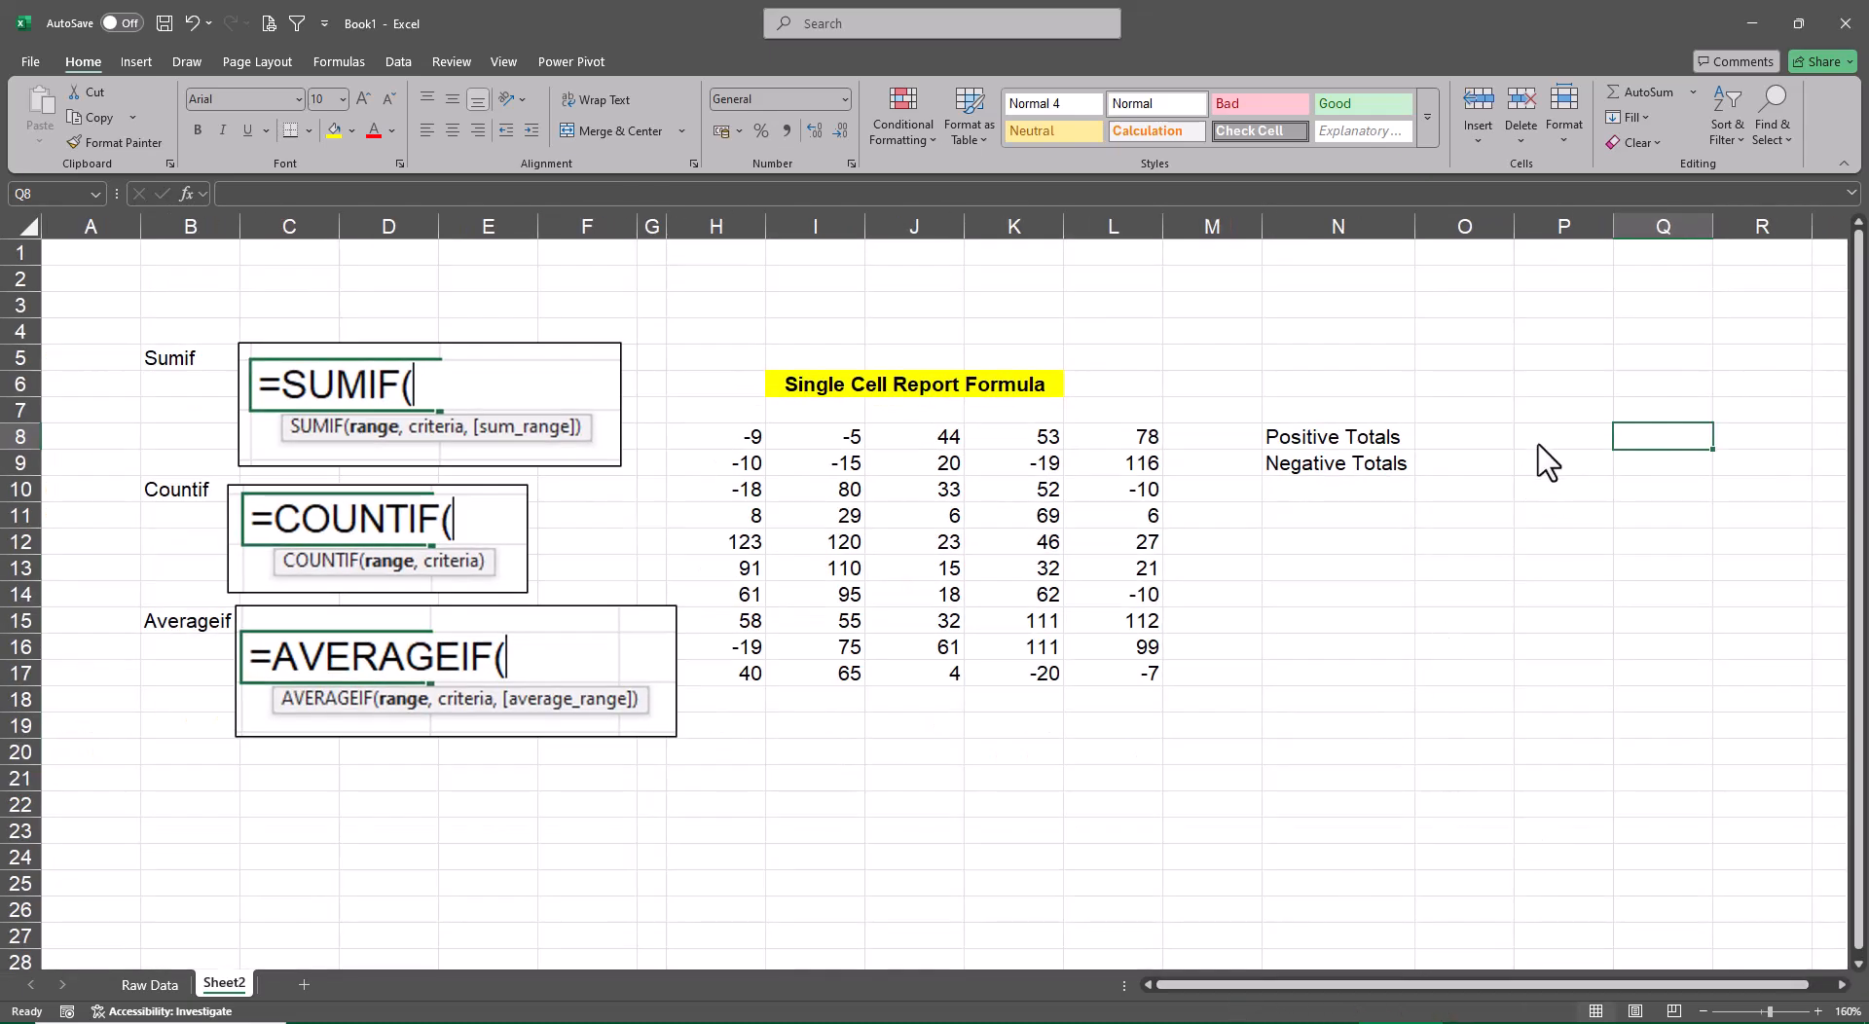
left_click(1487, 411)
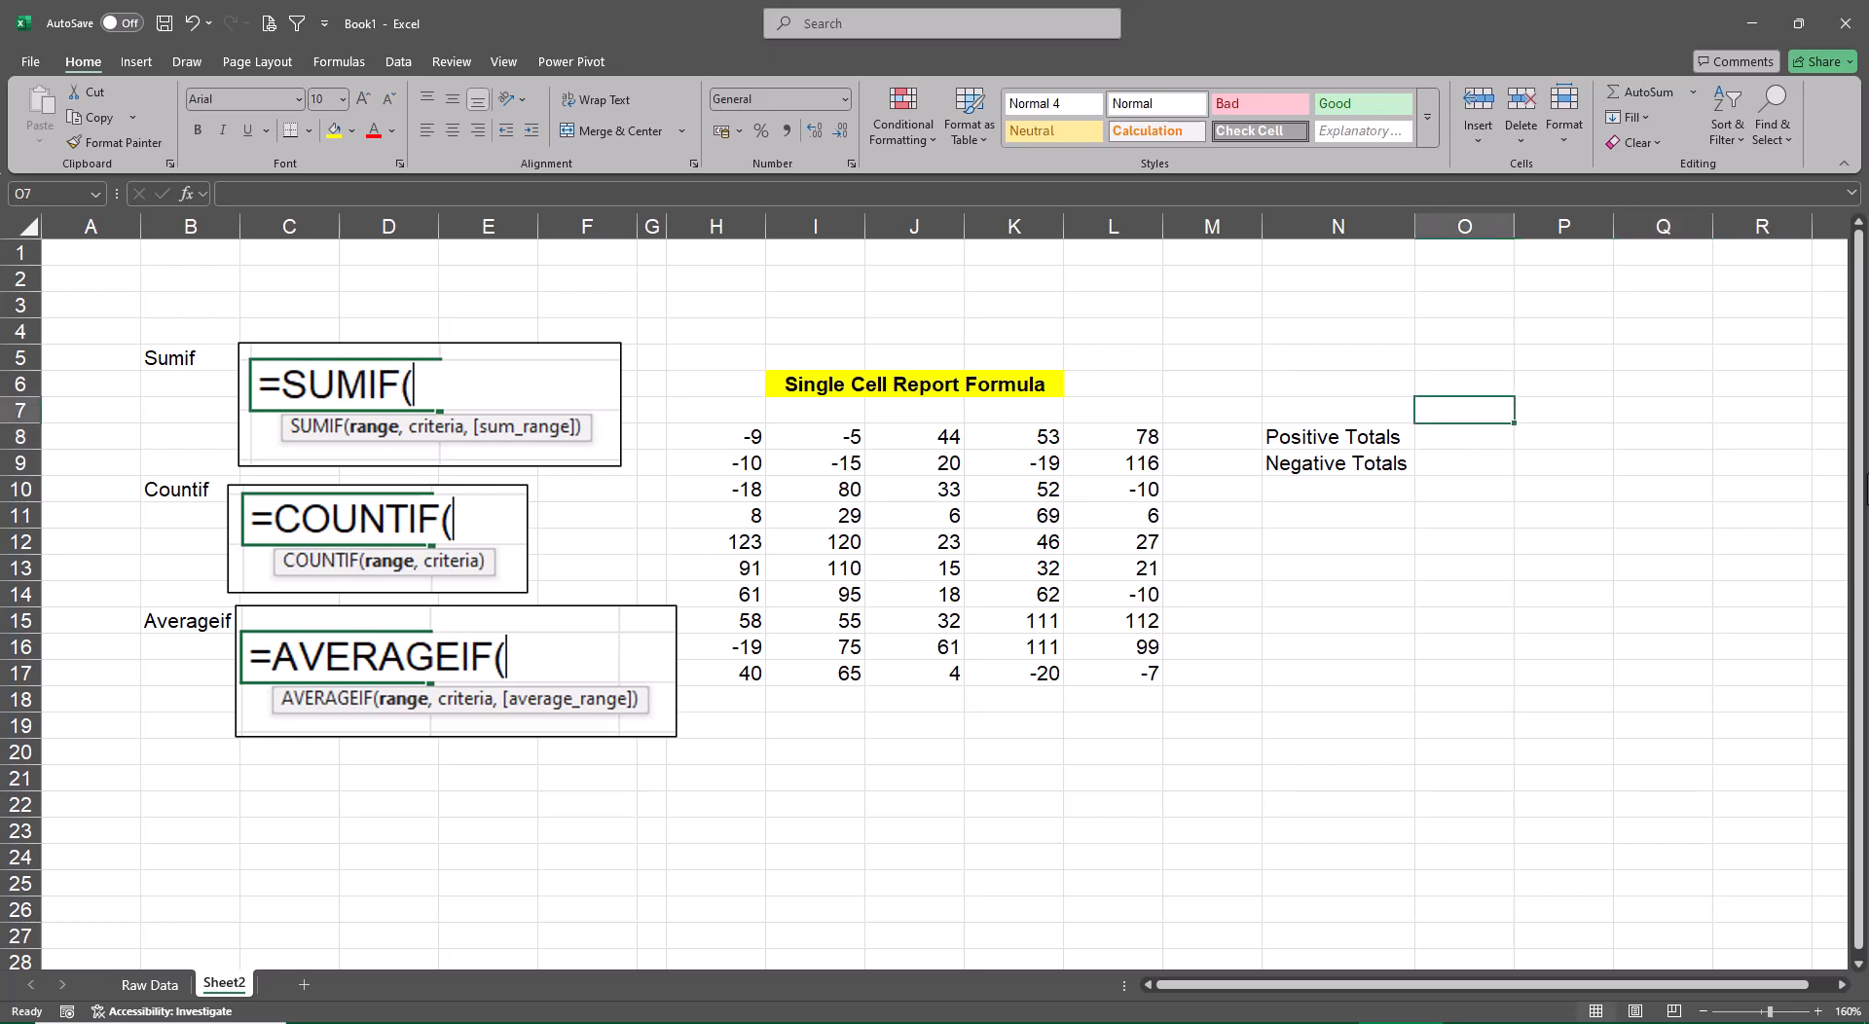
key("Down")
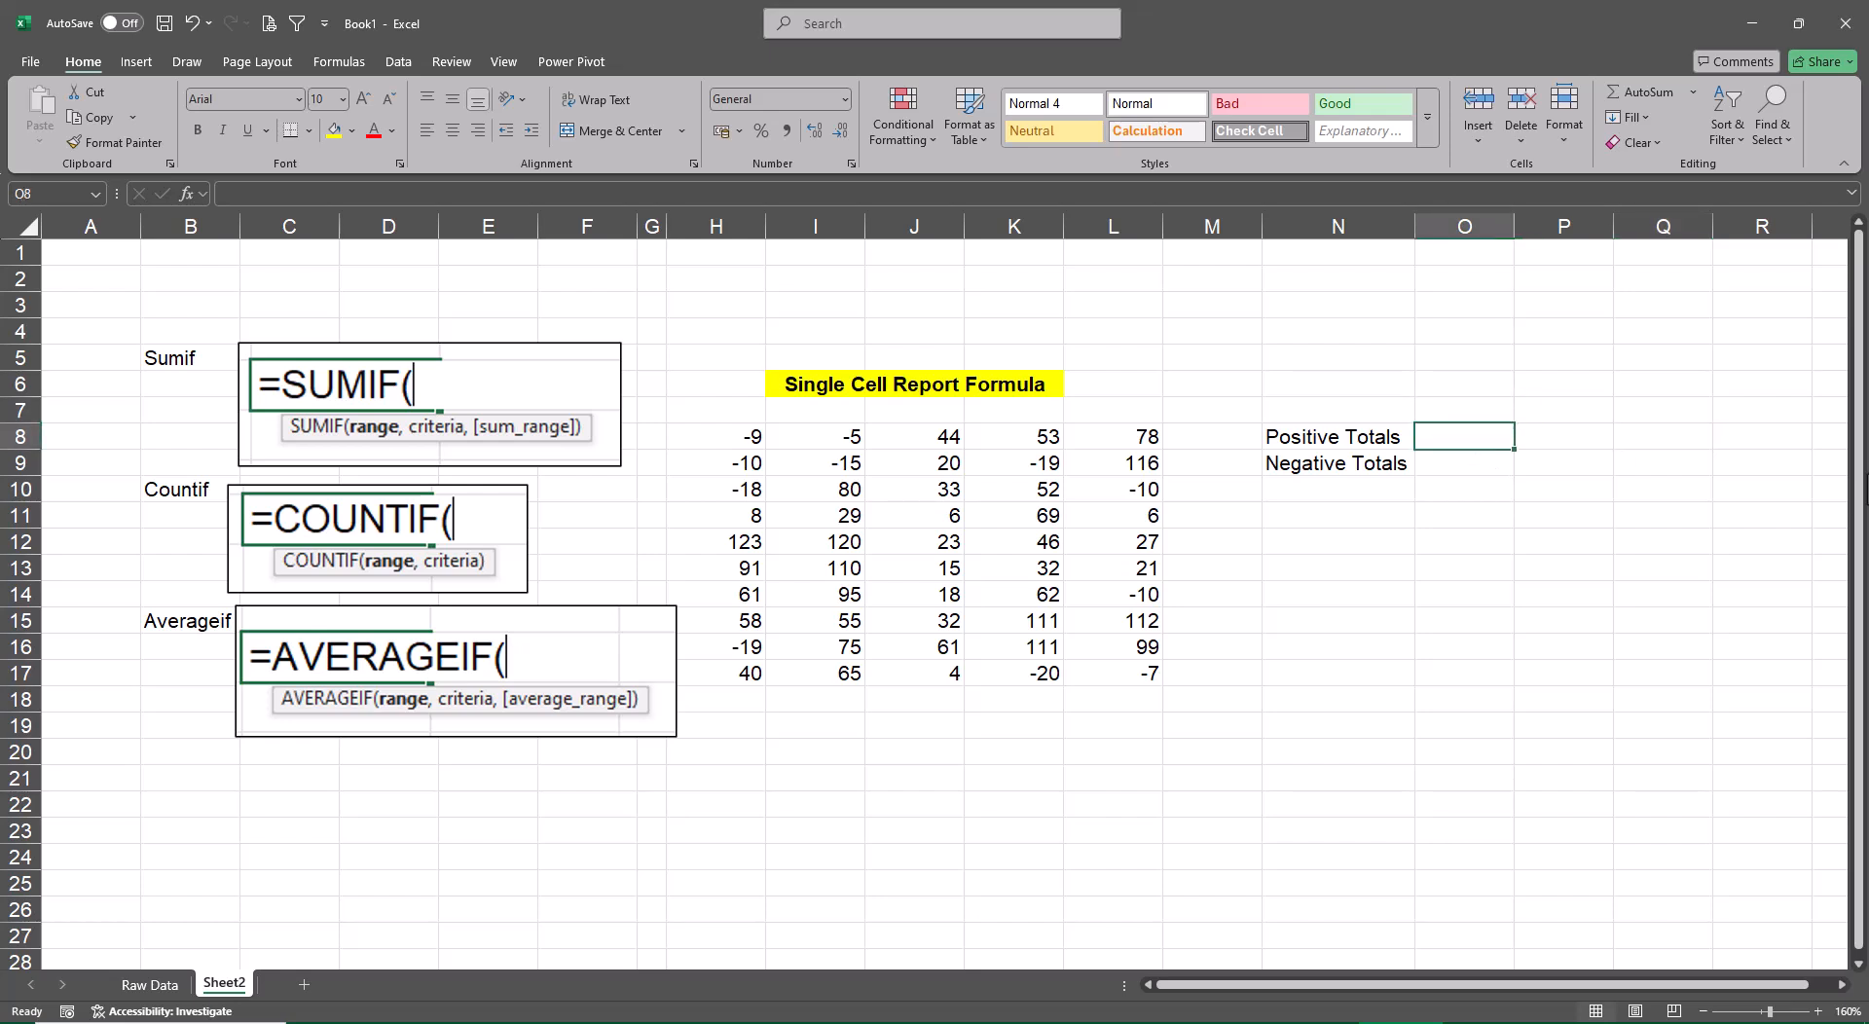
key("Left")
key("shift+Down")
key("ctrl+c")
key("Down")
key("Down")
key("Down")
key("Down")
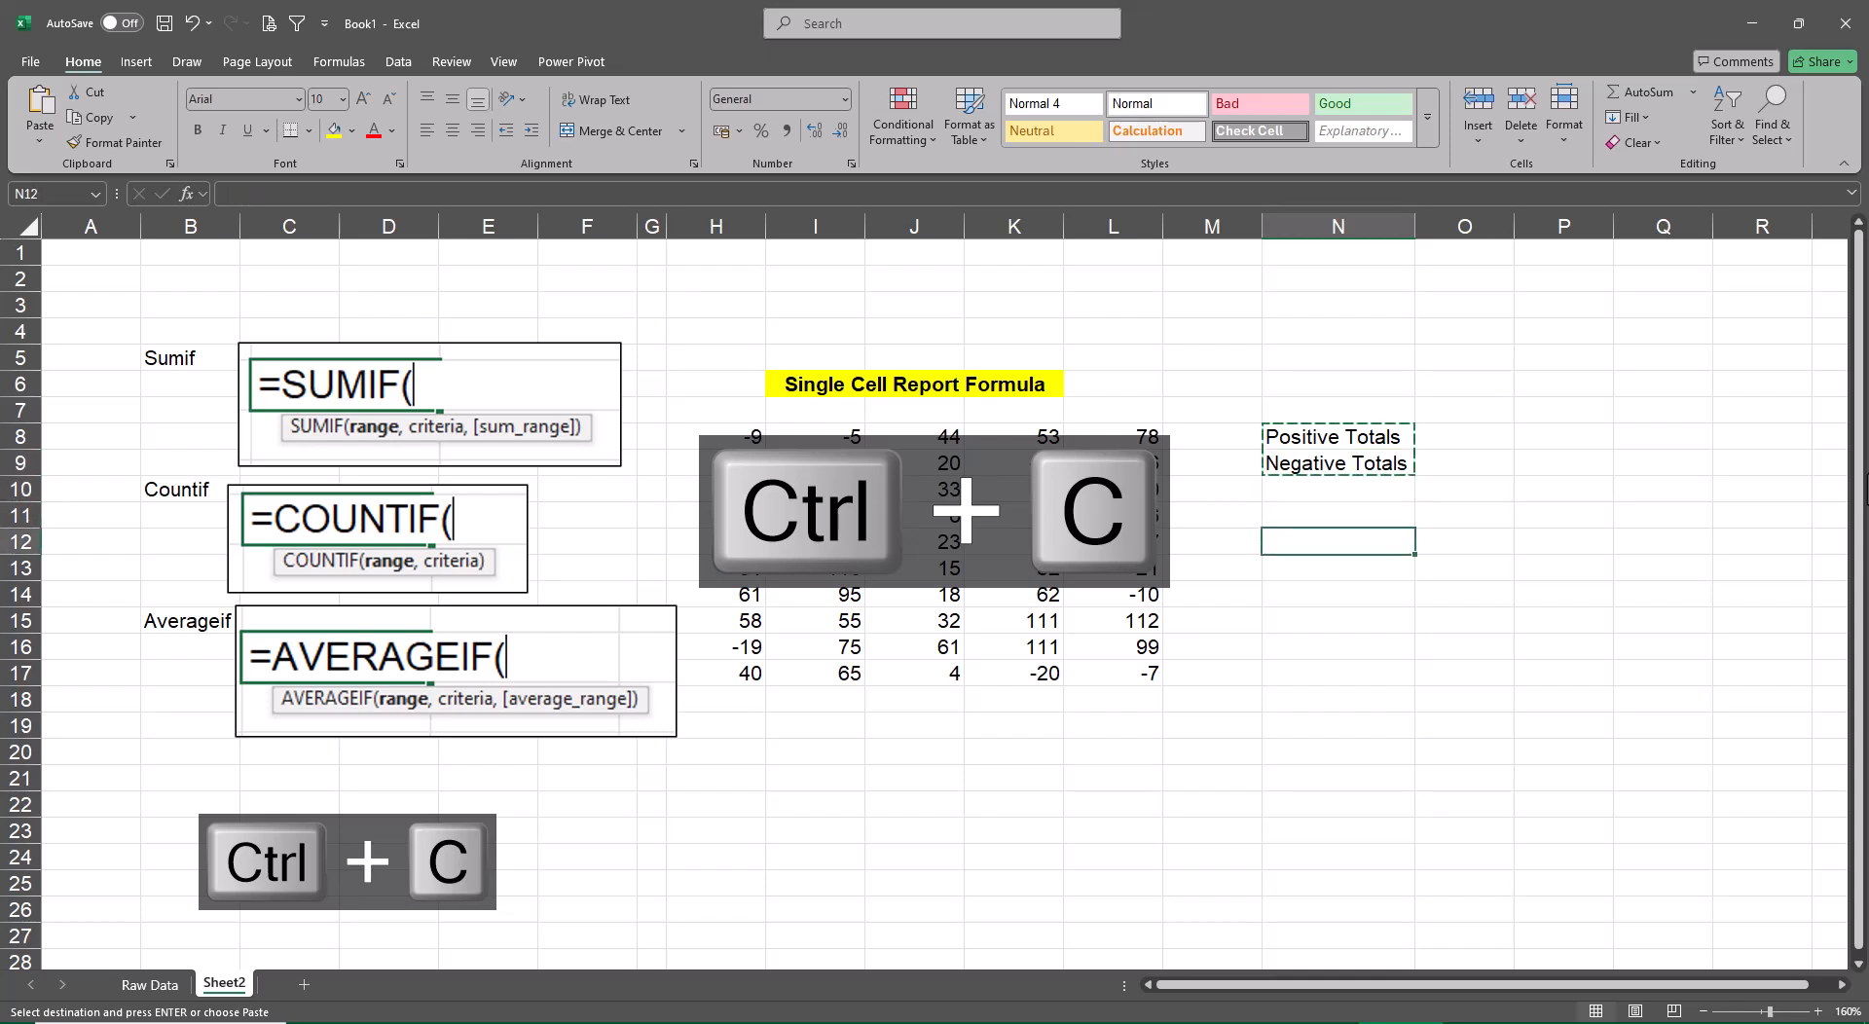
key("ctrl+v")
Paste the copied pair of totals labels again into N16:N17
key("Down")
key("Down")
key("Down")
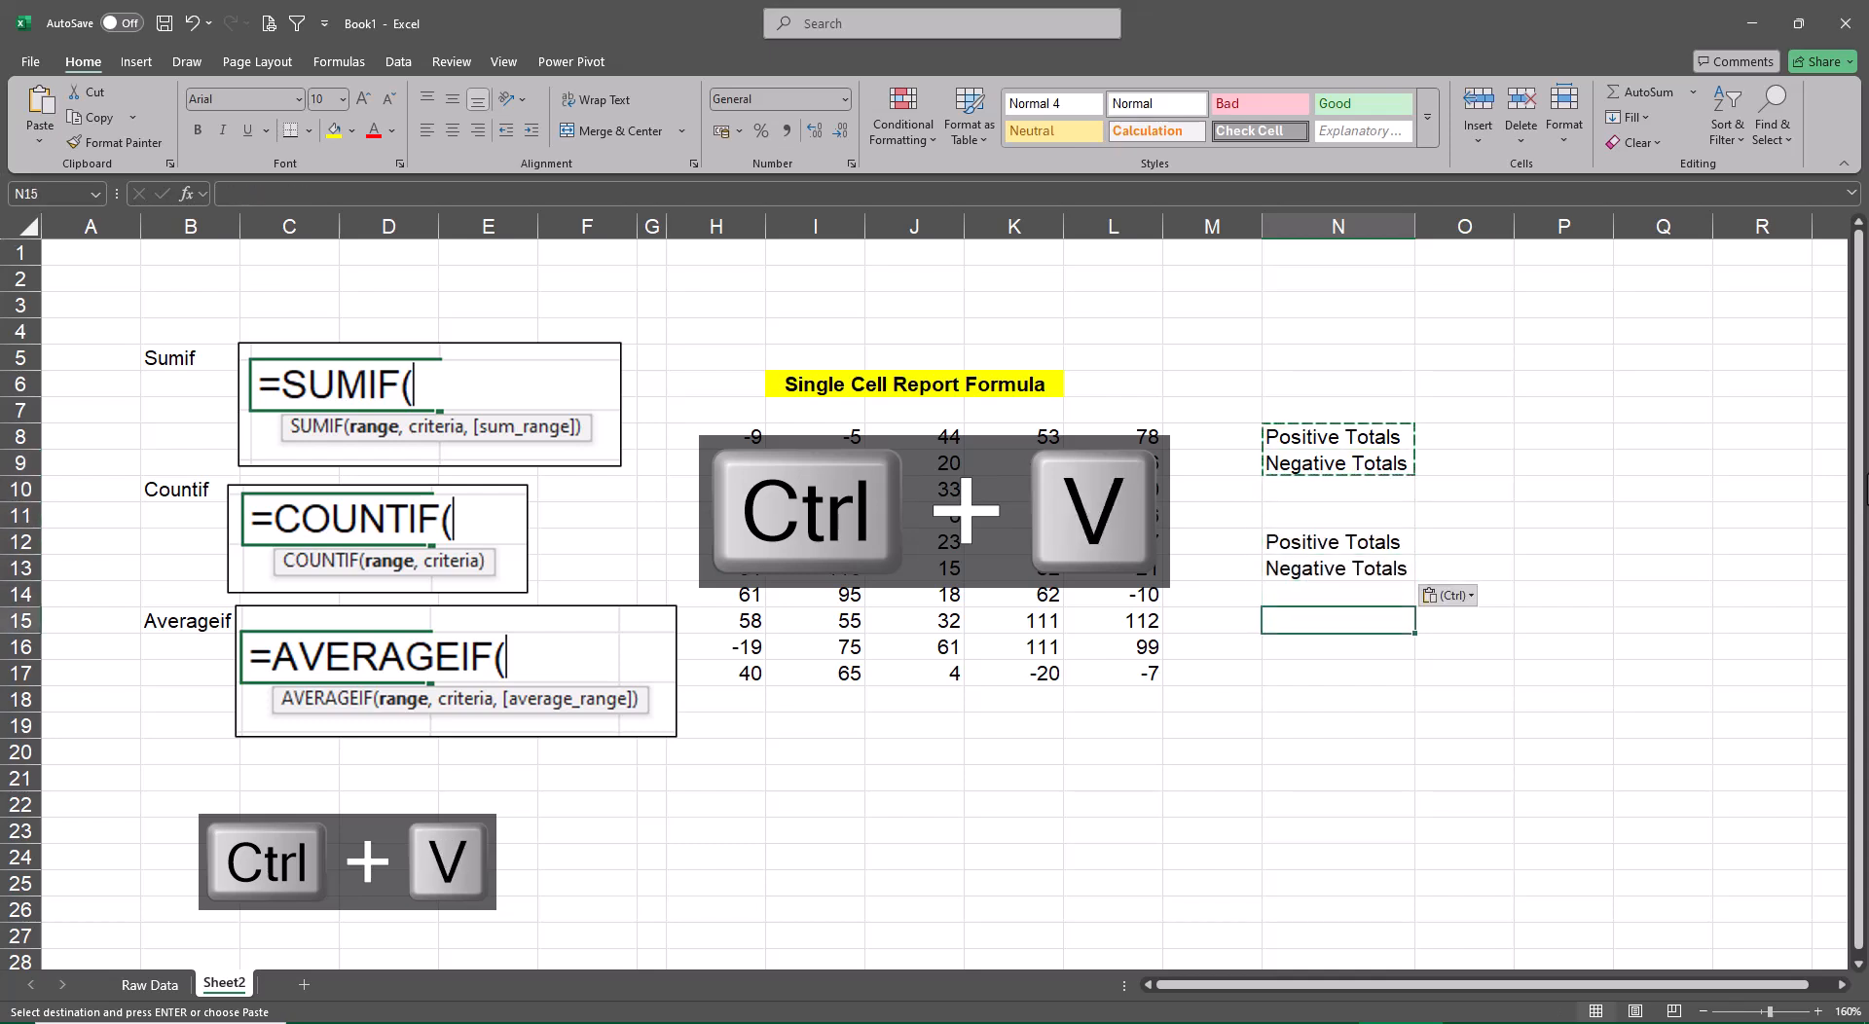
key("Down")
key("ctrl+v")
key("Escape")
Copy the Sumif label from B5 to cell N7 above the first totals pair, and make it bold and underlined
key("Up")
key("Left")
key("Left")
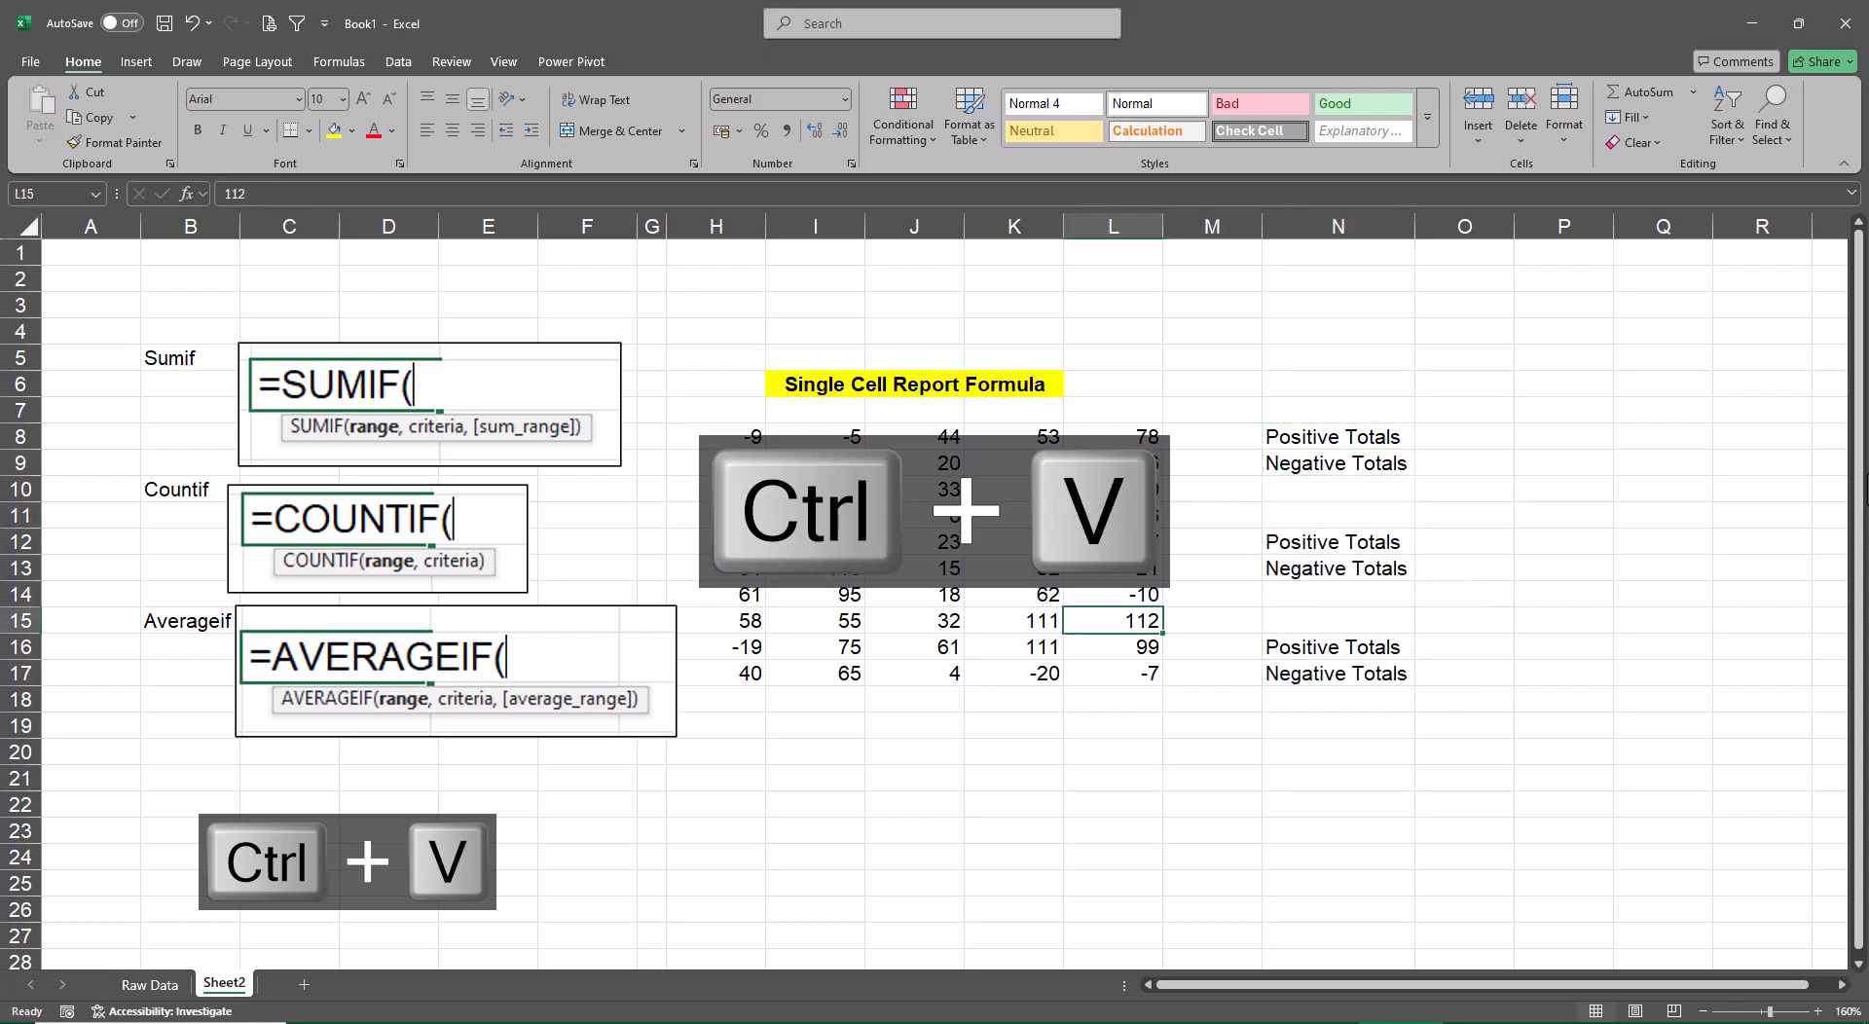
key("Left")
key("Left")
key("Left")
key("Left")
key("Left")
key("Left")
key("Left")
key("Left")
key("Left")
key("Left")
key("Left")
key("ctrl+Up")
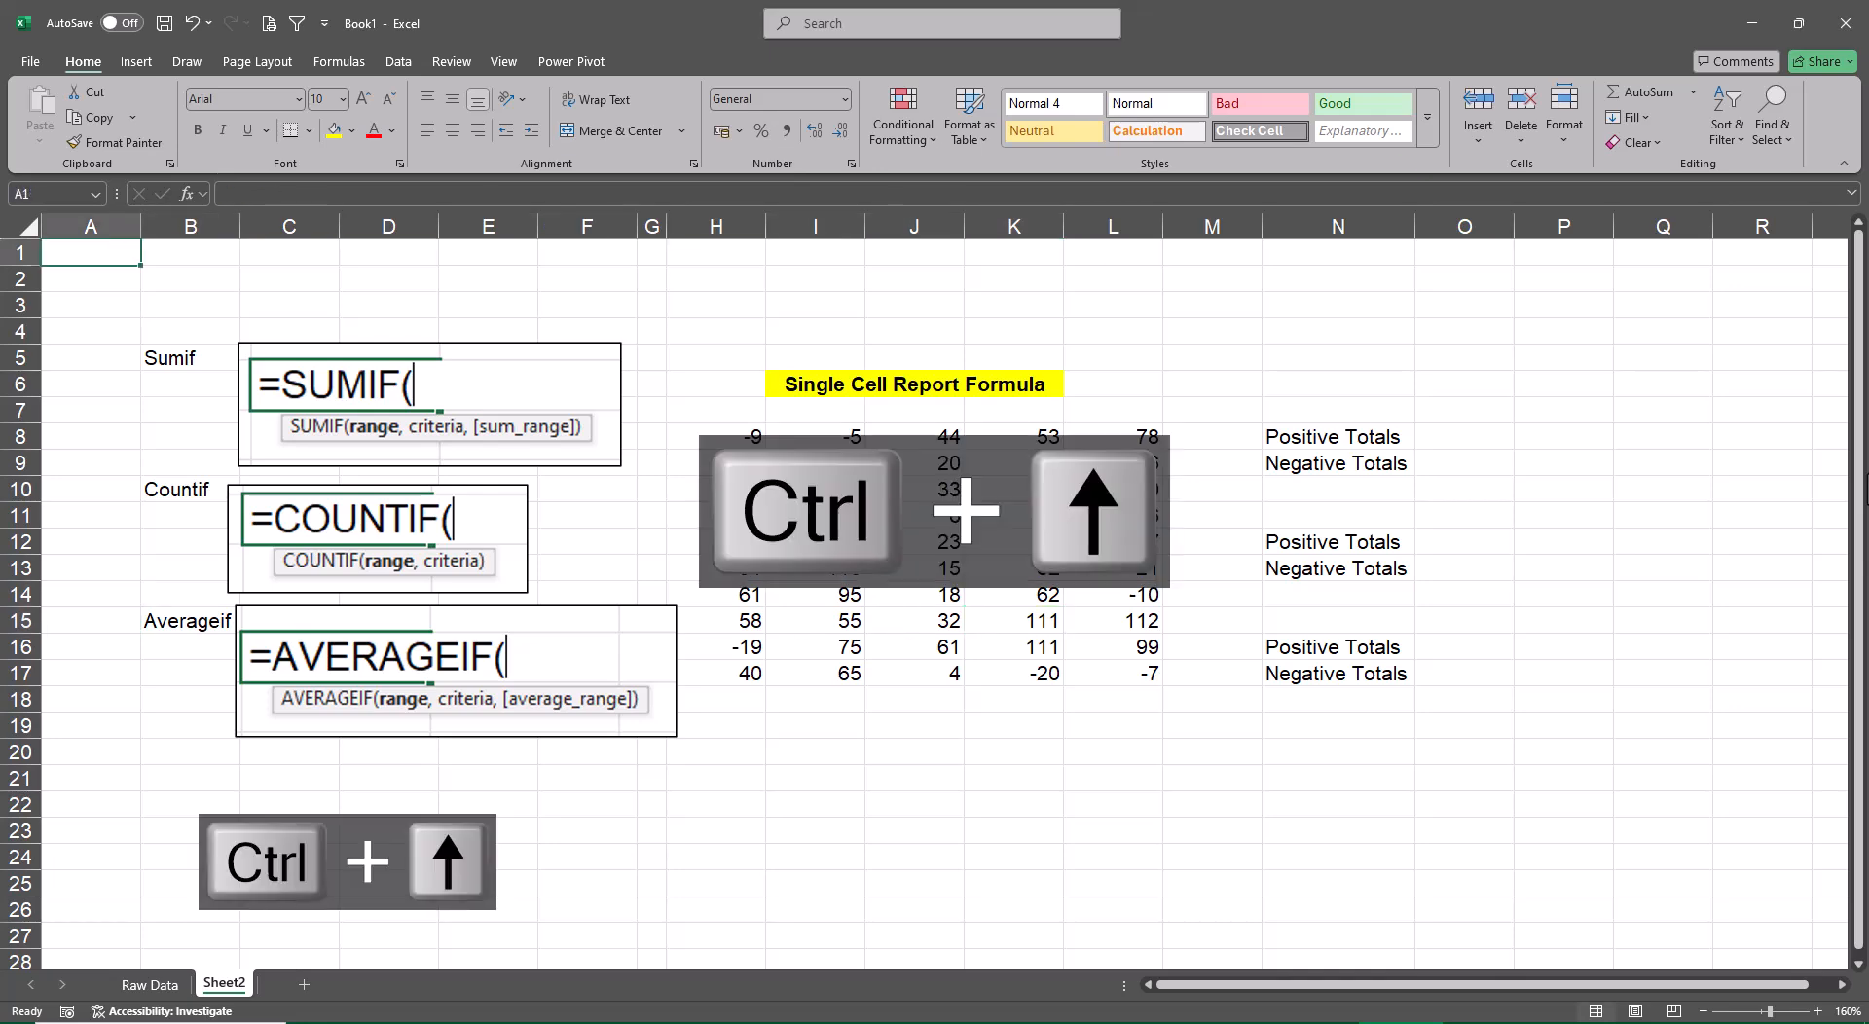
key("Right")
key("Down")
key("Down")
key("Down")
key("Down")
key("ctrl+c")
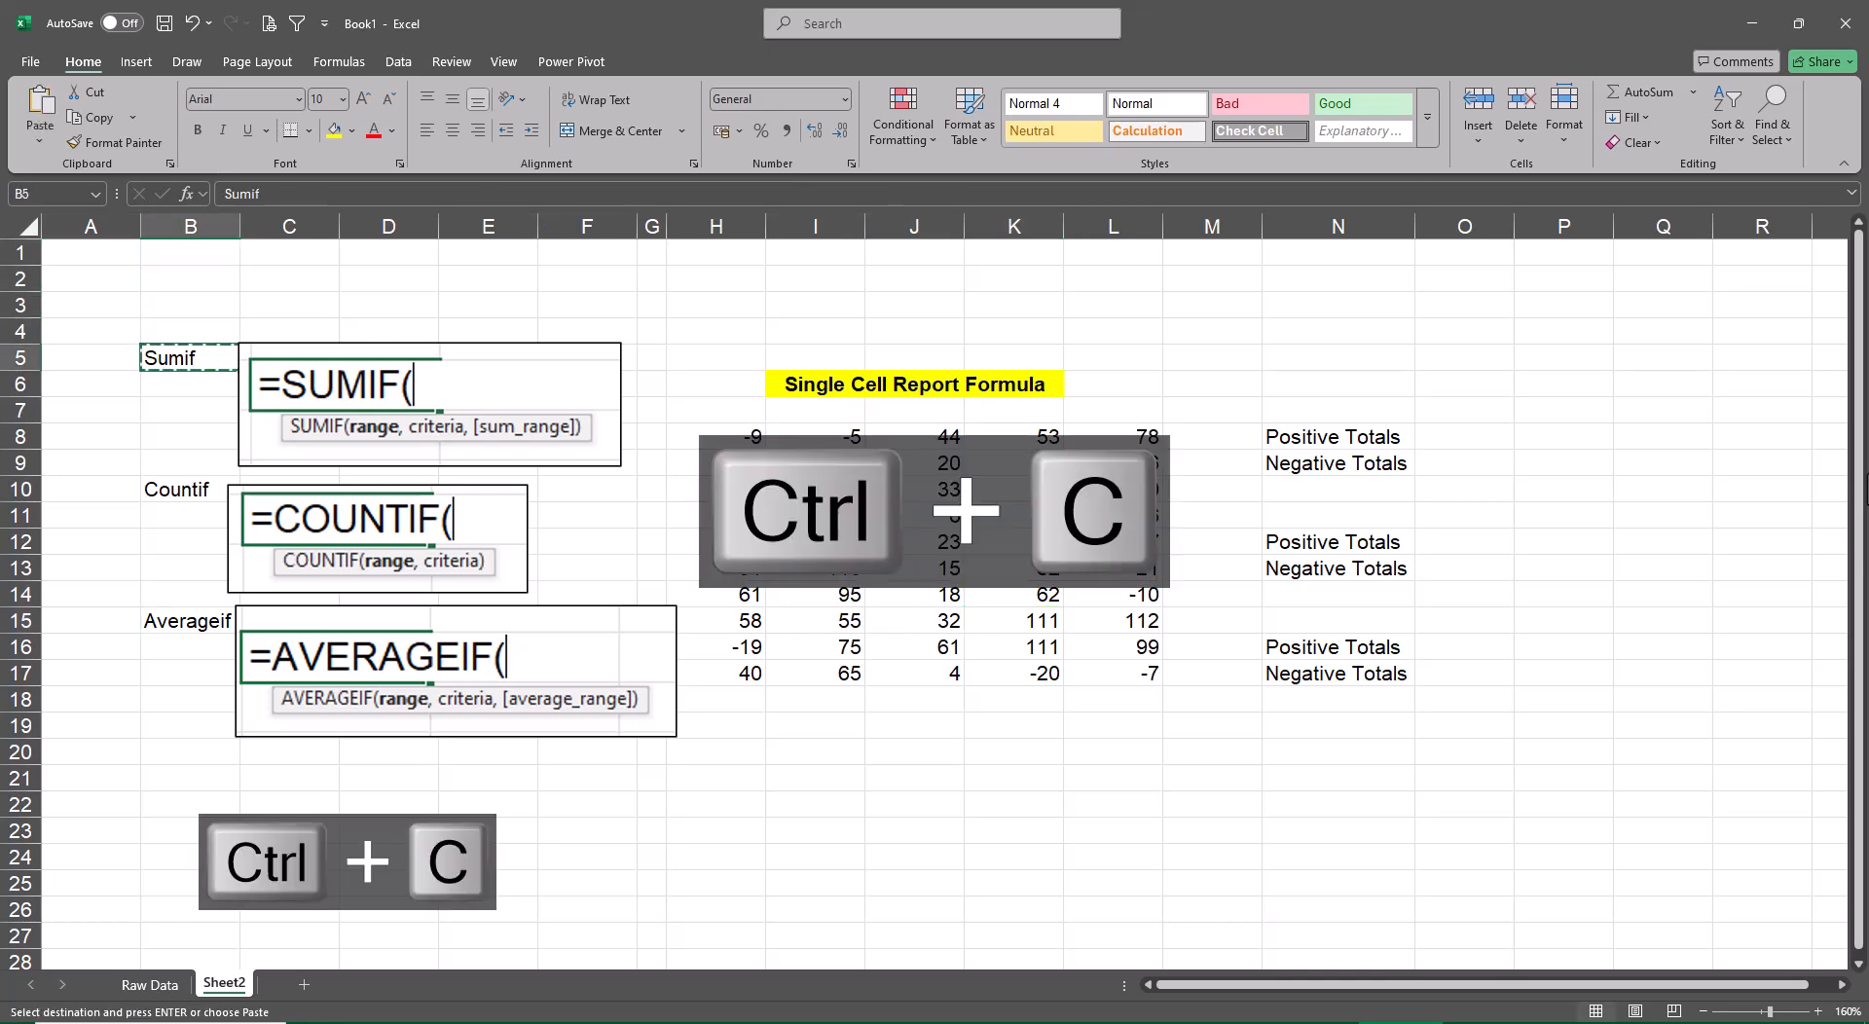
key("ctrl+Right")
key("ctrl+Left")
key("Right")
key("Right")
key("Right")
key("Right")
key("Right")
key("Right")
key("Right")
key("Right")
key("Right")
key("Right")
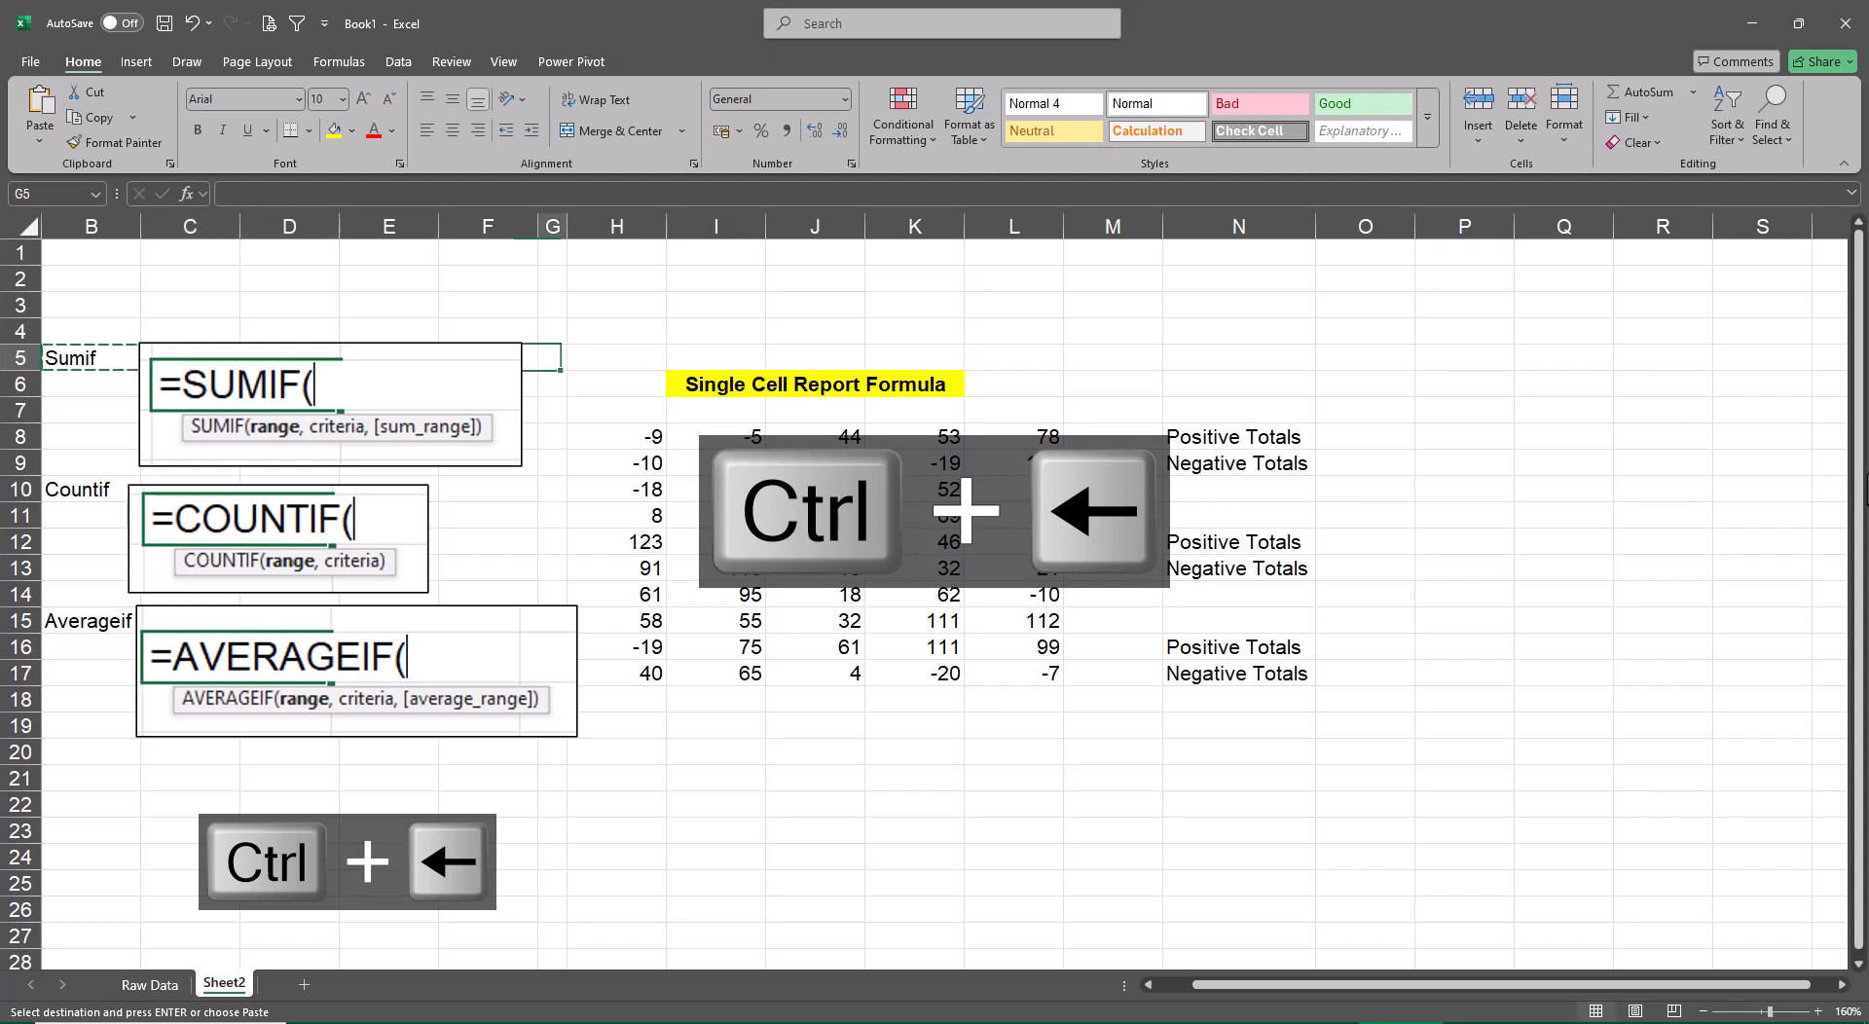
key("Down")
key("Down")
key("Right")
key("Right")
key("ctrl+v")
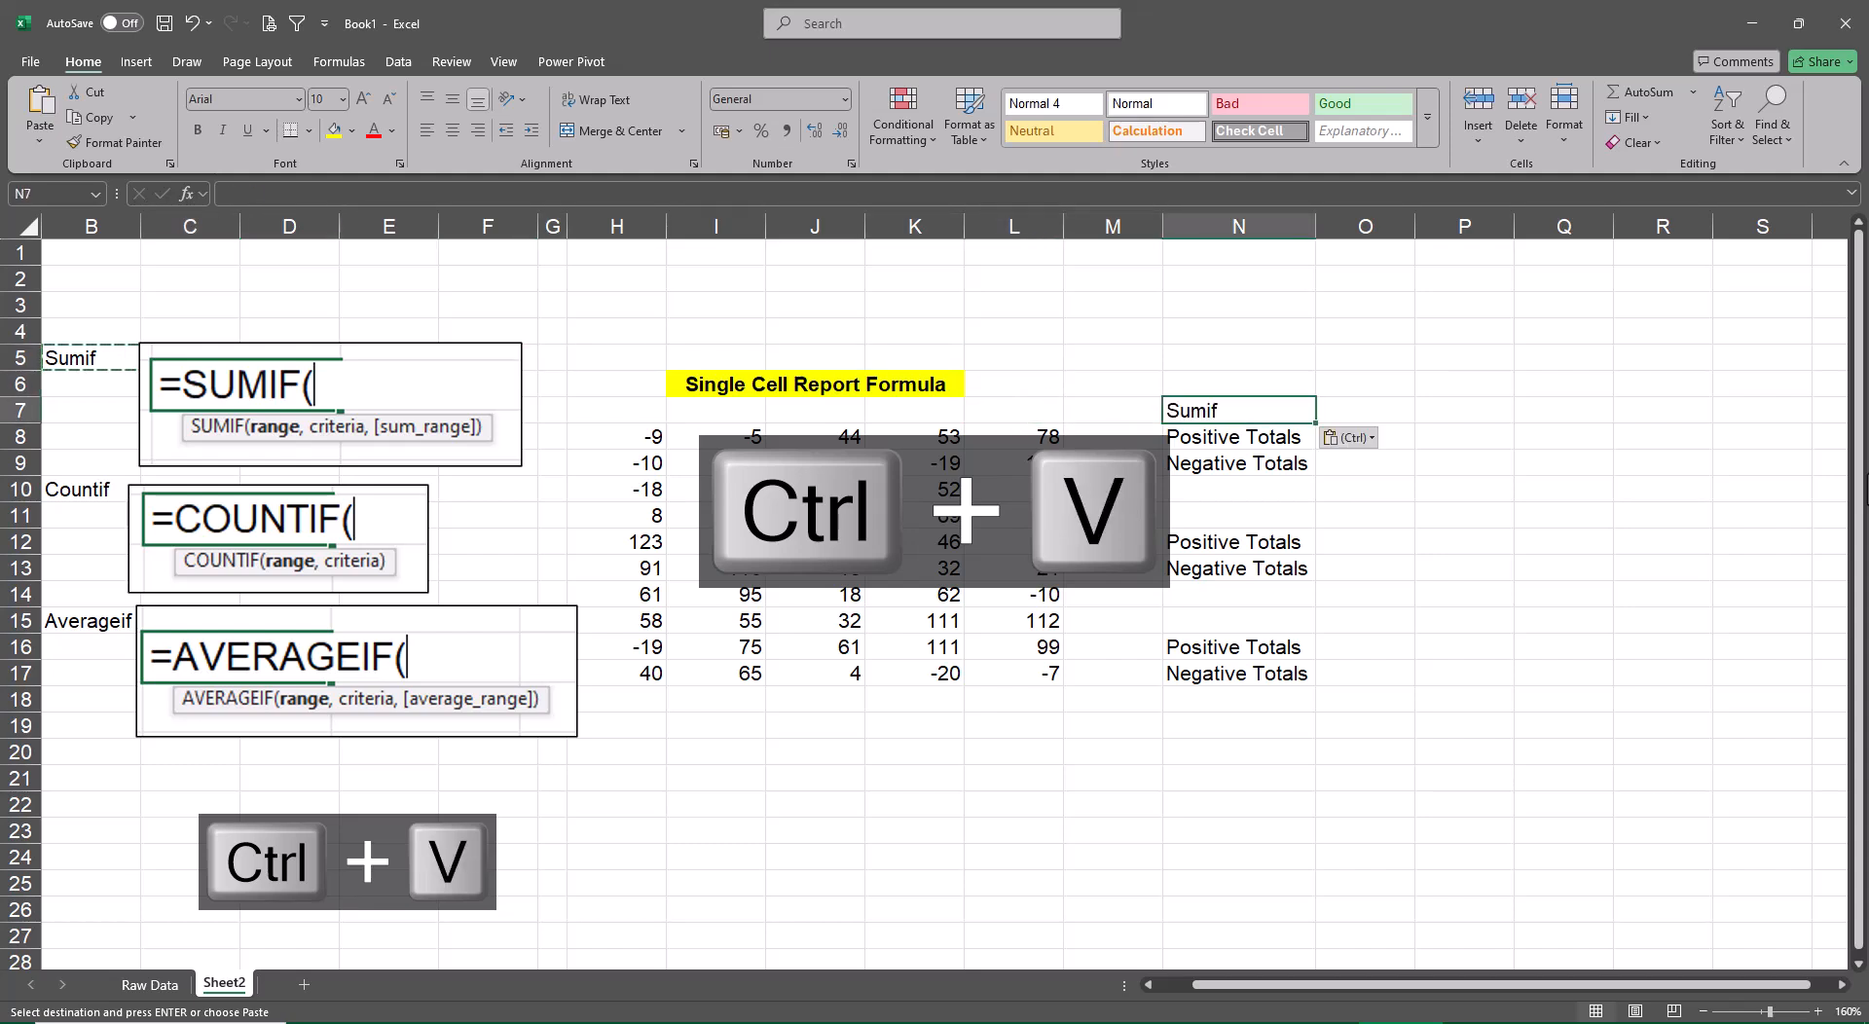
key("ctrl+u")
Copy the Countif label from B10 to cell N11 above the second totals pair, and make it bold and underlined
key("ctrl+Left")
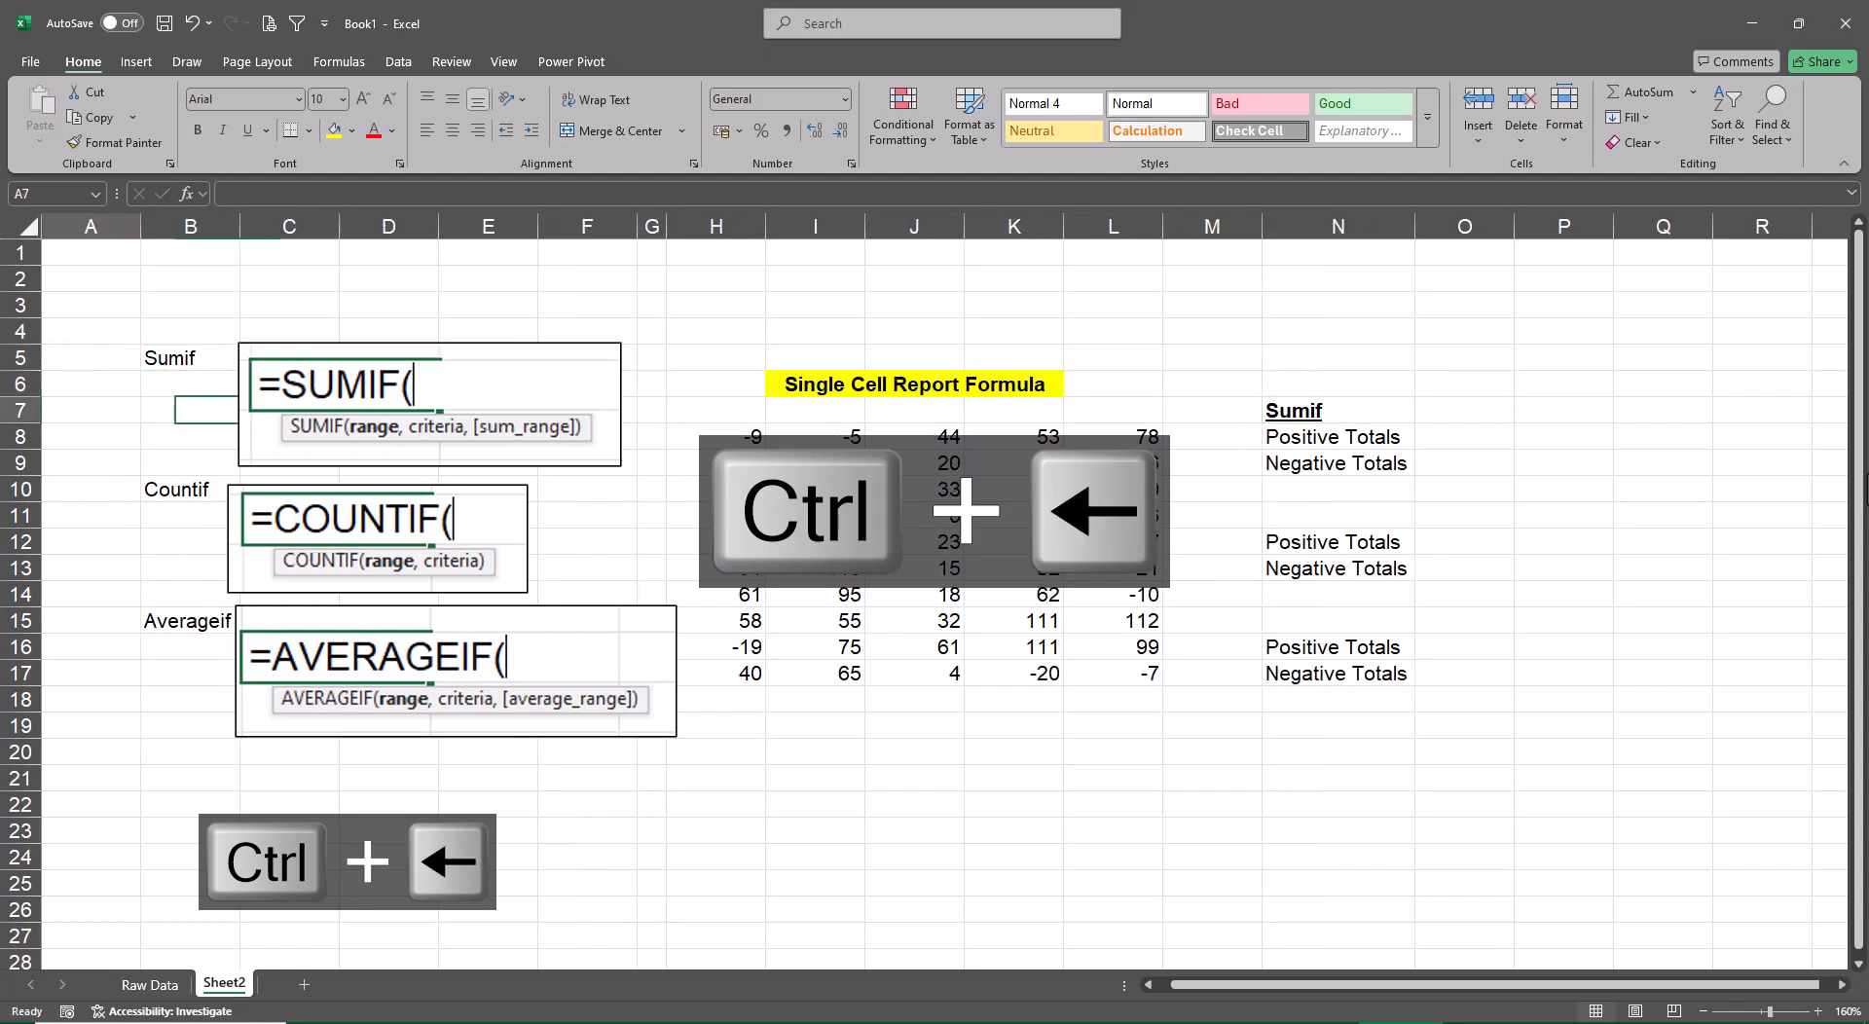
key("Down")
key("Down")
key("Down")
key("Right")
key("ctrl+c")
key("Right")
key("Right")
key("Right")
key("Right")
key("Right")
key("Right")
key("Right")
key("Right")
key("Right")
key("Right")
key("Right")
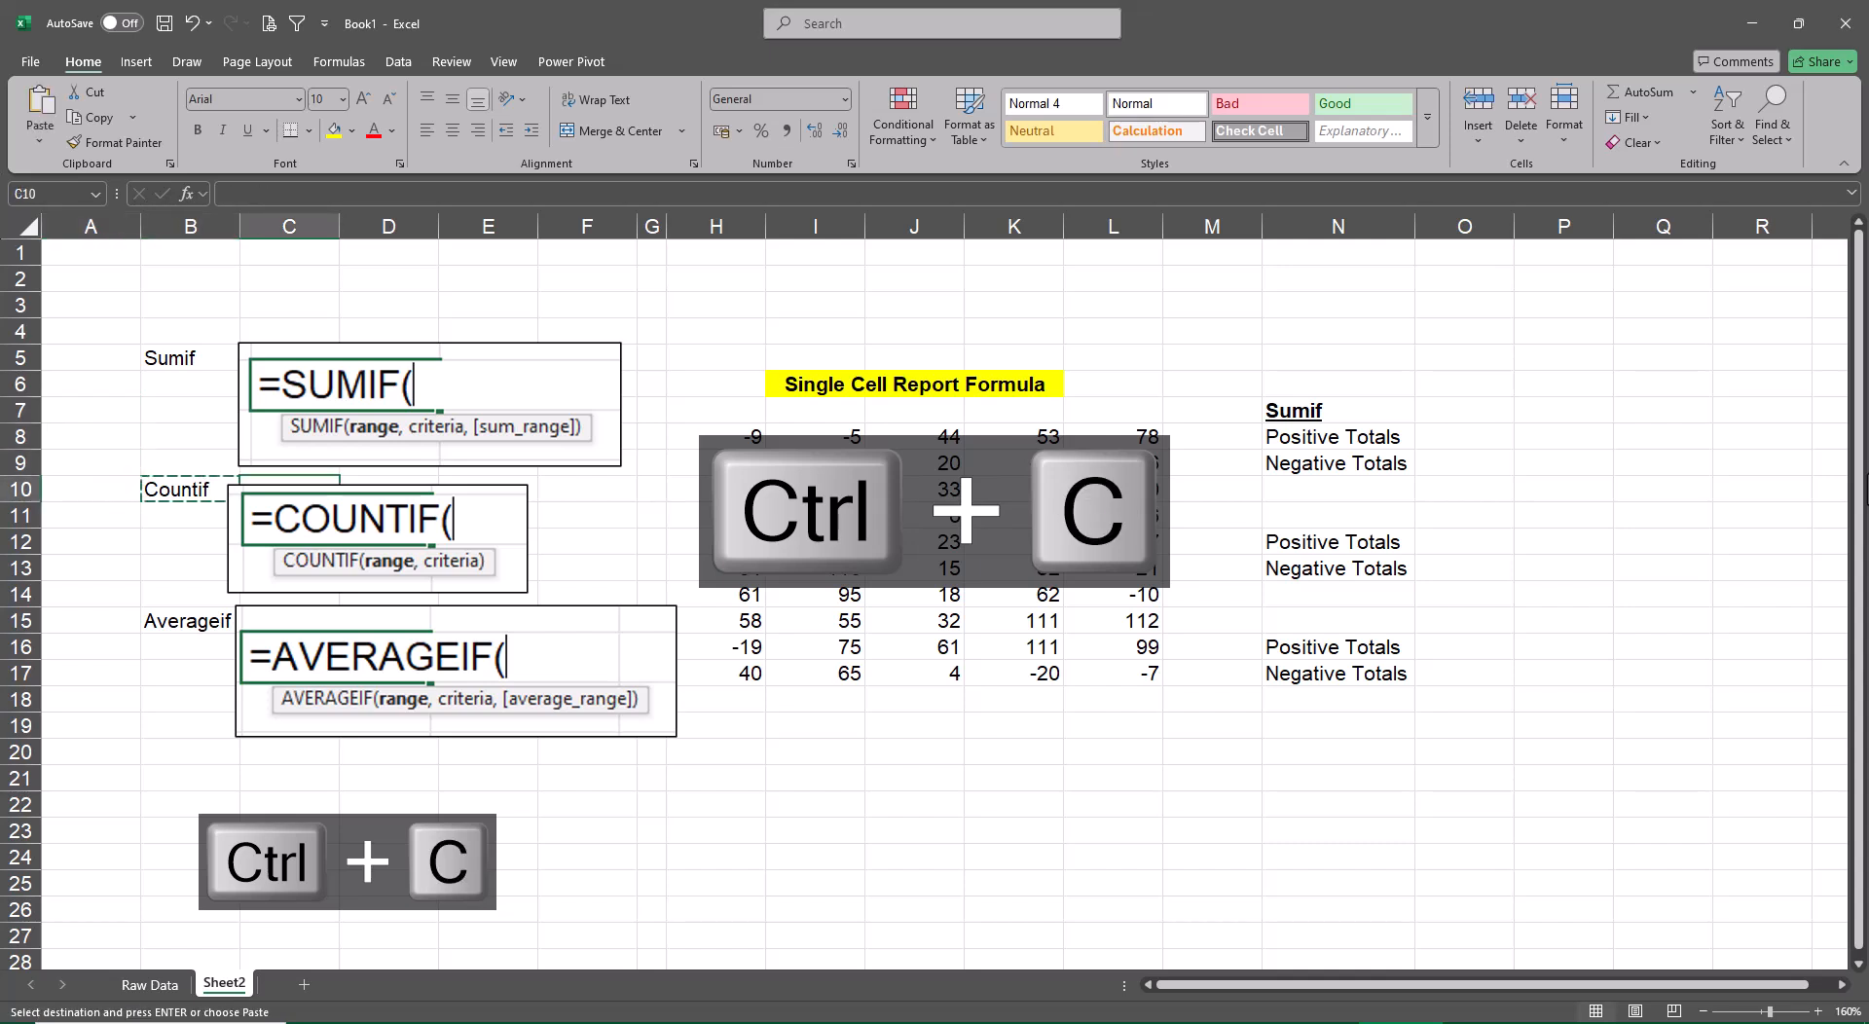
key("Down")
key("Down")
key("Right")
key("Up")
key("ctrl+v")
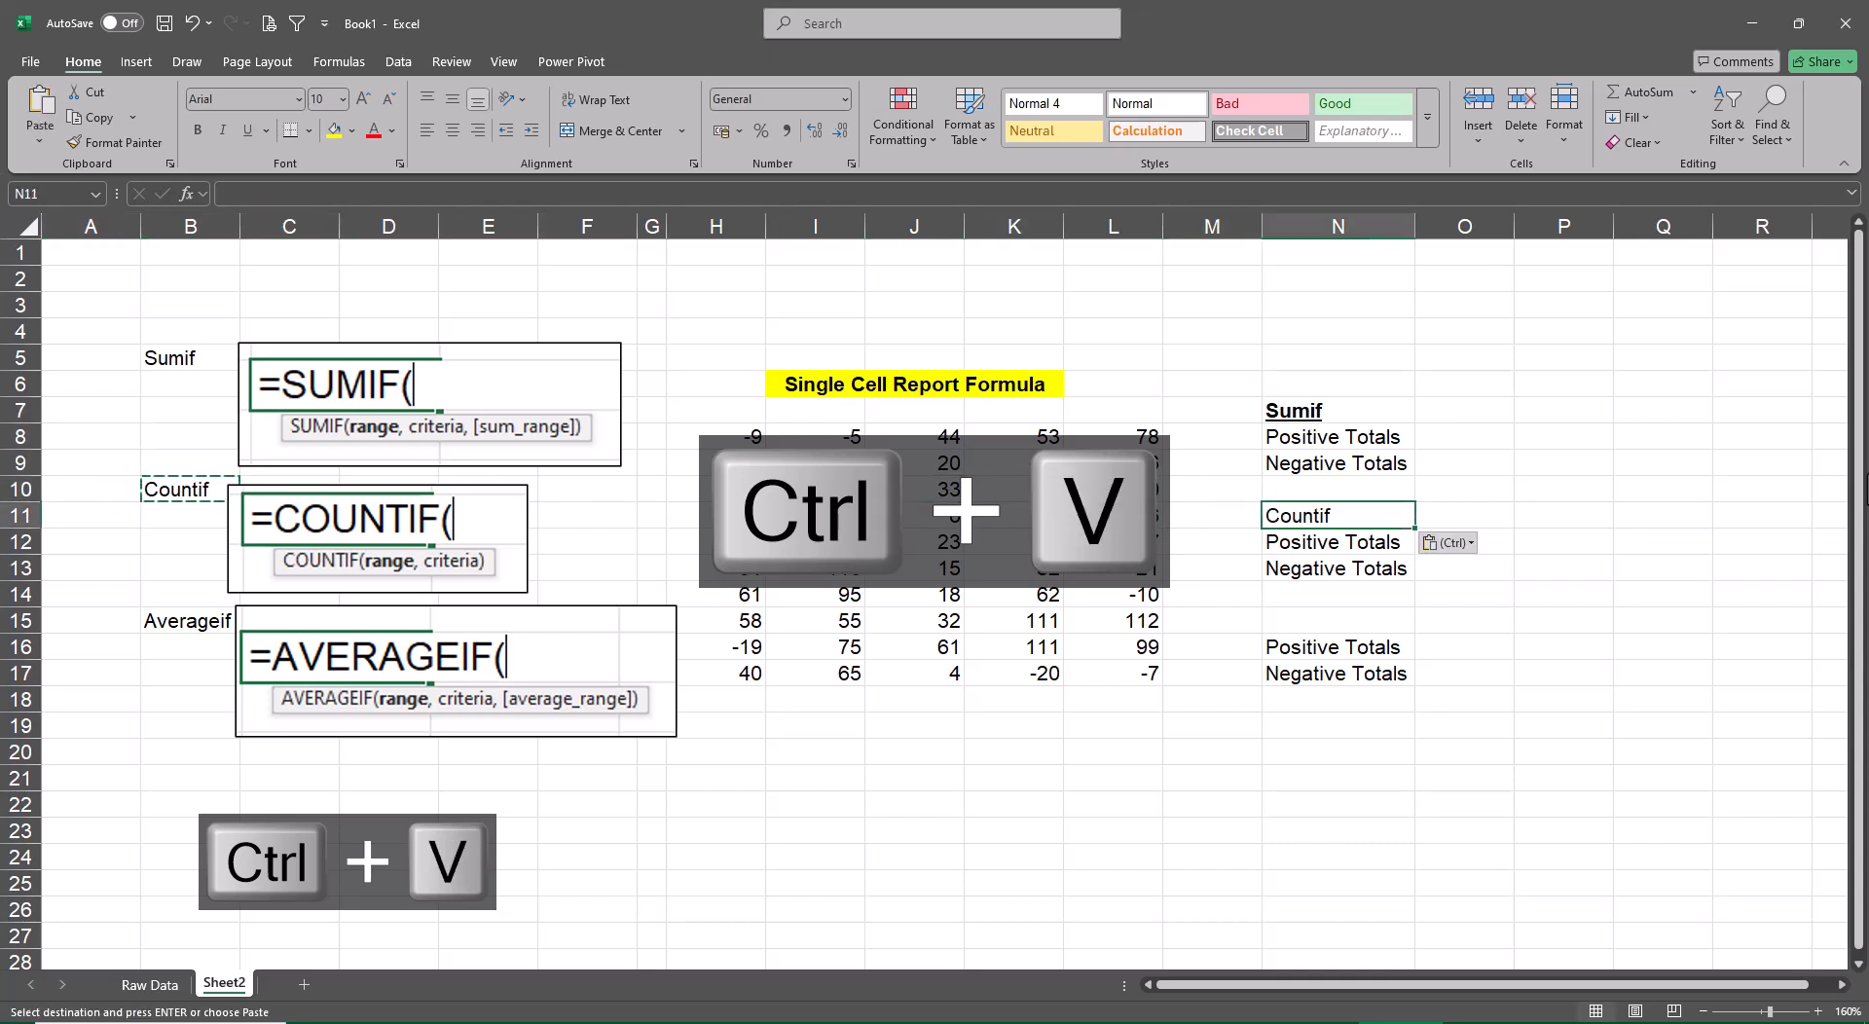
key("ctrl+b")
key("ctrl+u")
Try to copy the Averageif label from B15 to N15 with bold and underline applied to the target cell
key("ctrl+Left")
key("ctrl+Left")
key("ctrl+Left")
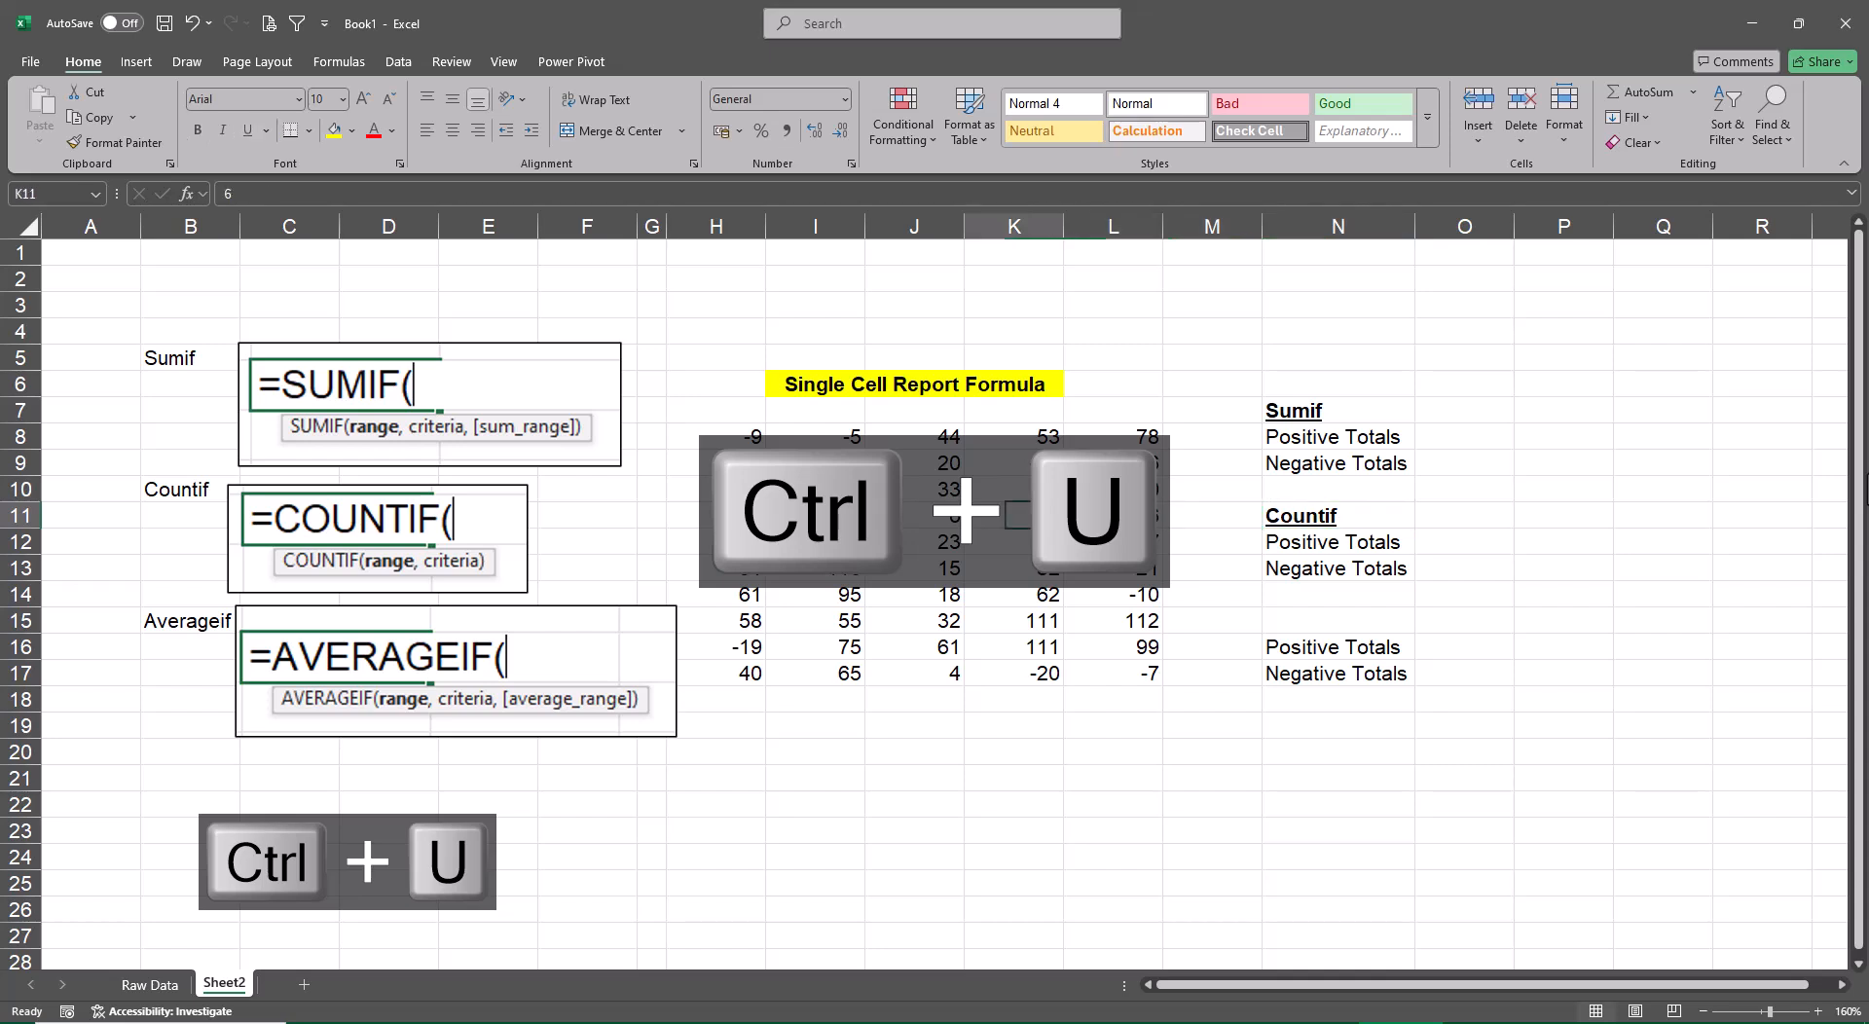
key("Down")
key("Down")
key("Down")
key("Right")
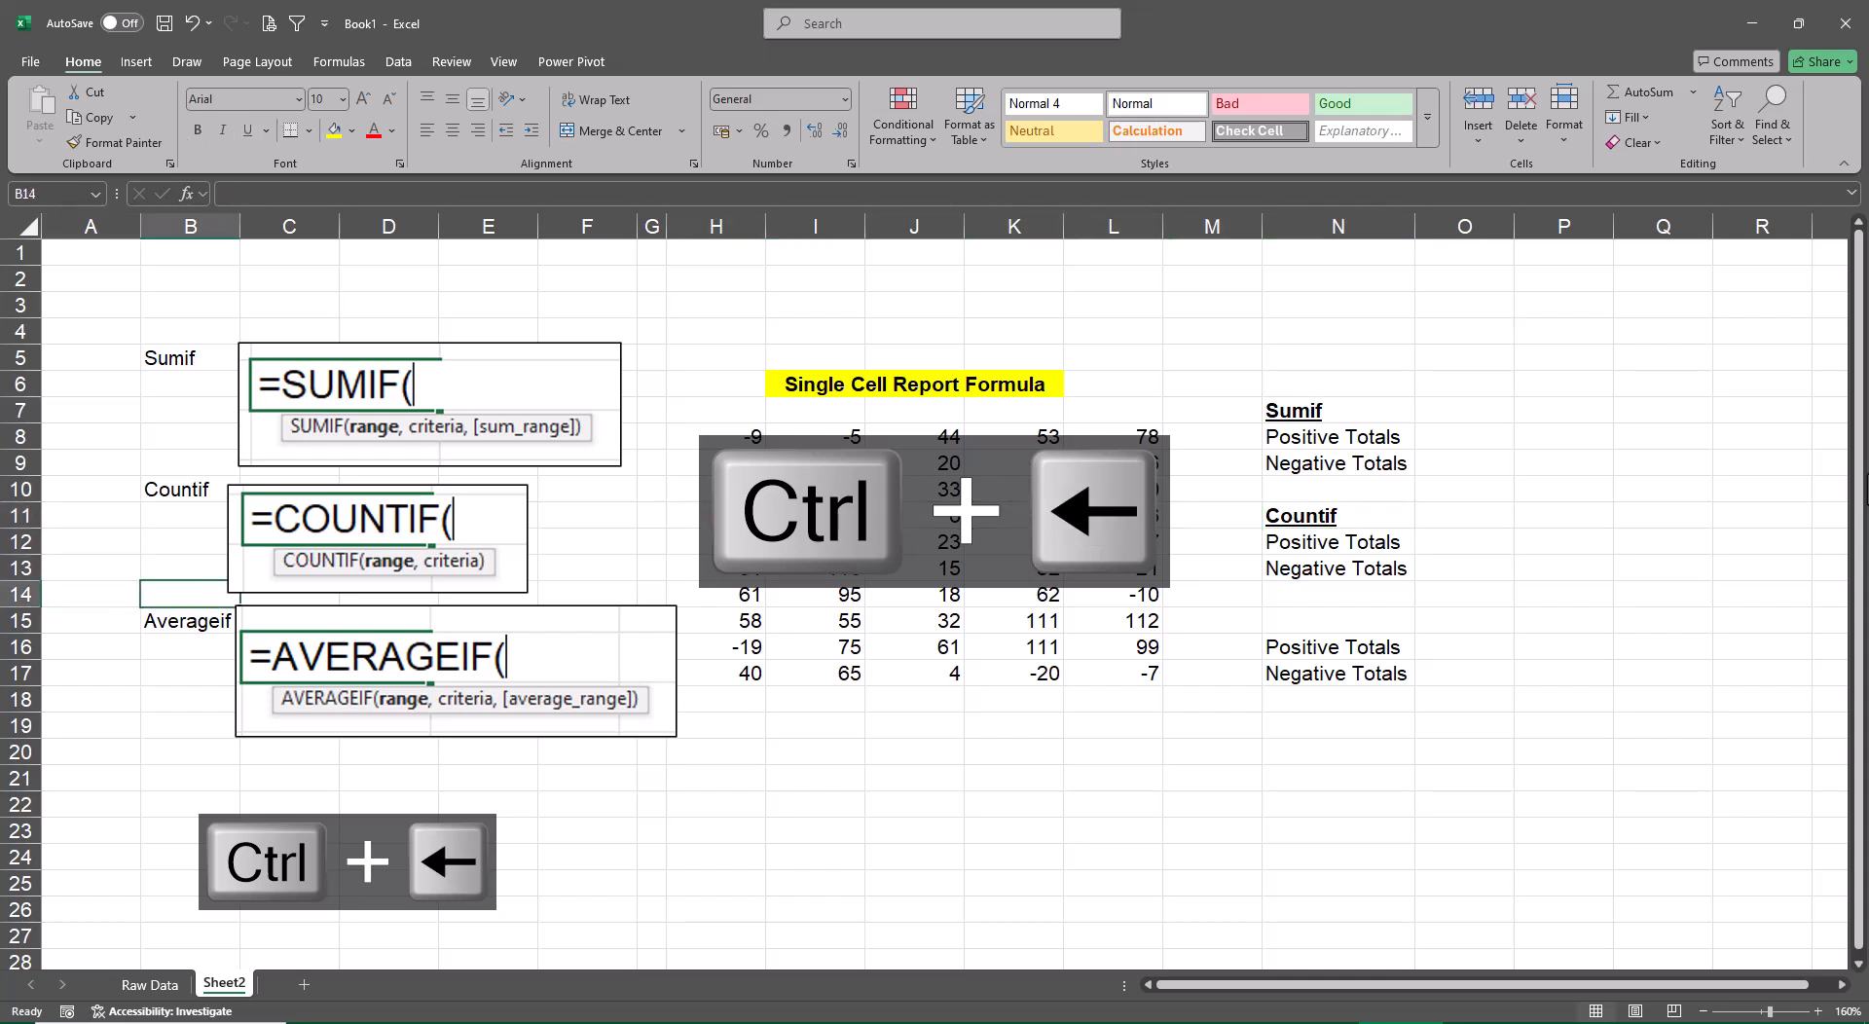
key("Down")
type("c")
key("Escape")
key("ctrl+c")
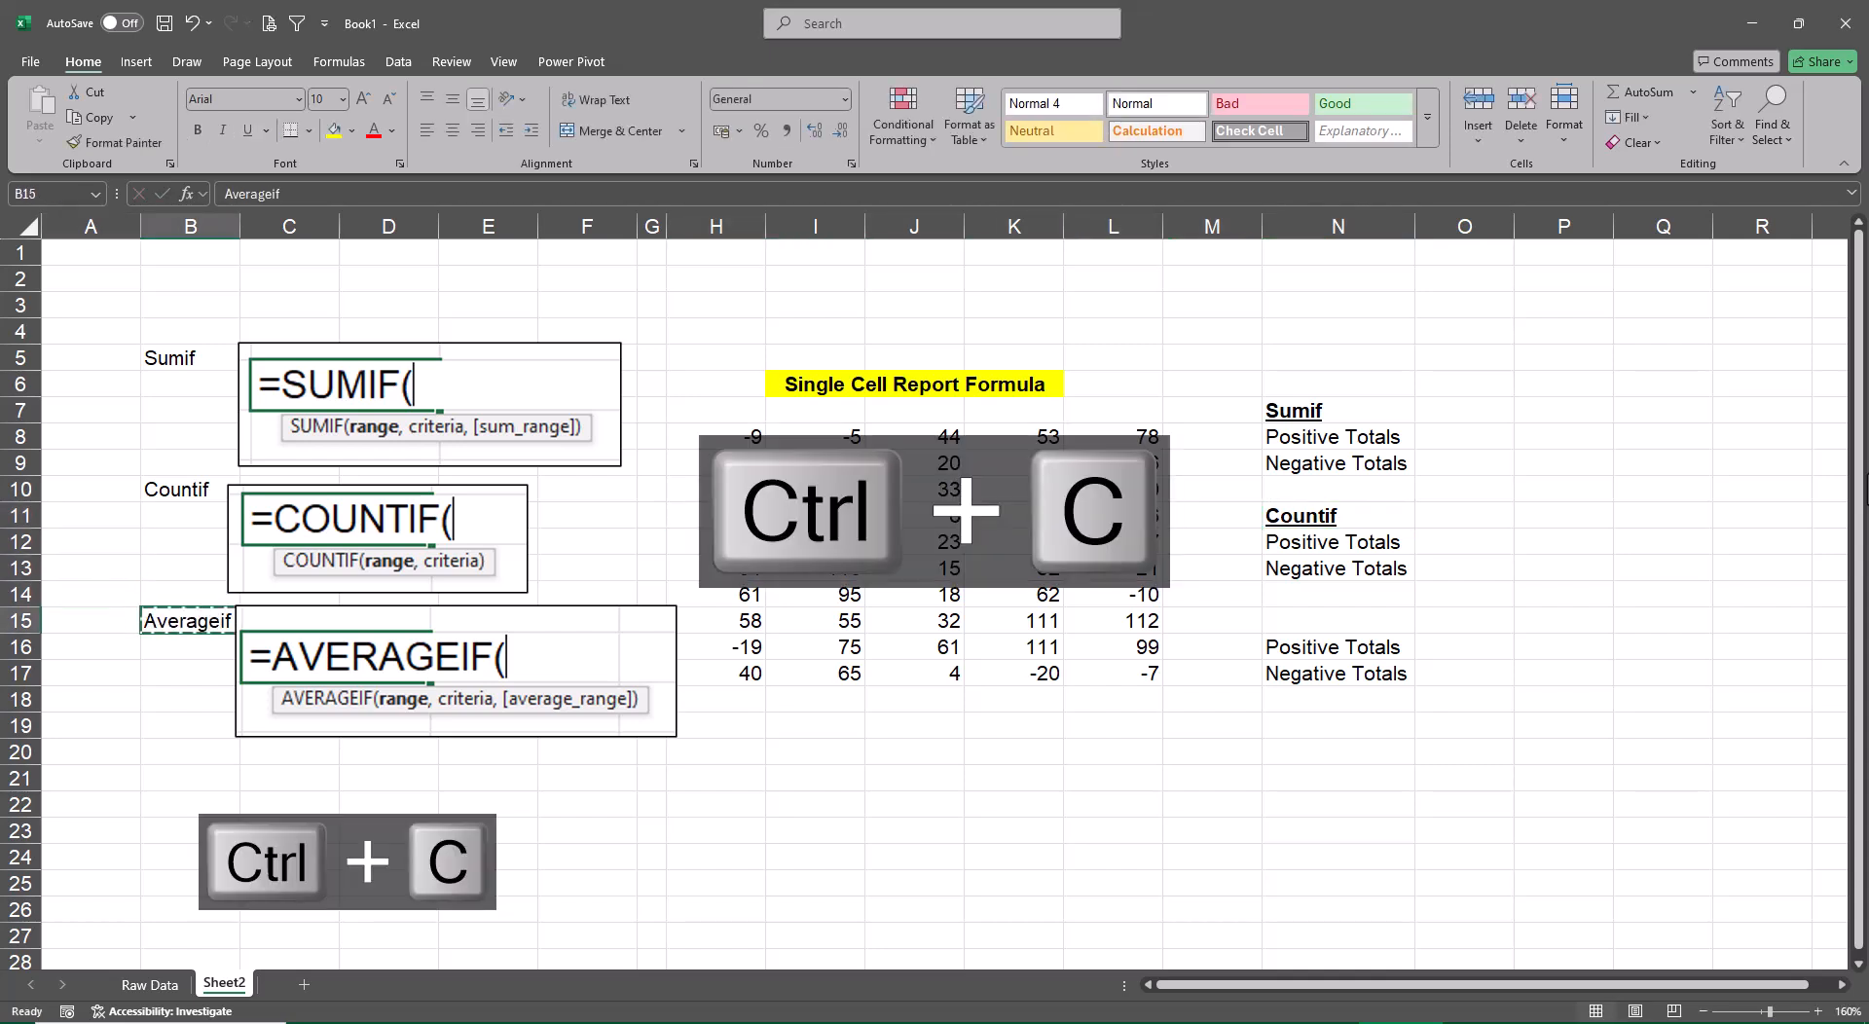
key("Right")
key("Right")
key("Right")
key("Right")
key("Right")
key("Right")
key("Right")
key("Right")
key("Right")
key("Right")
key("Right")
key("Right")
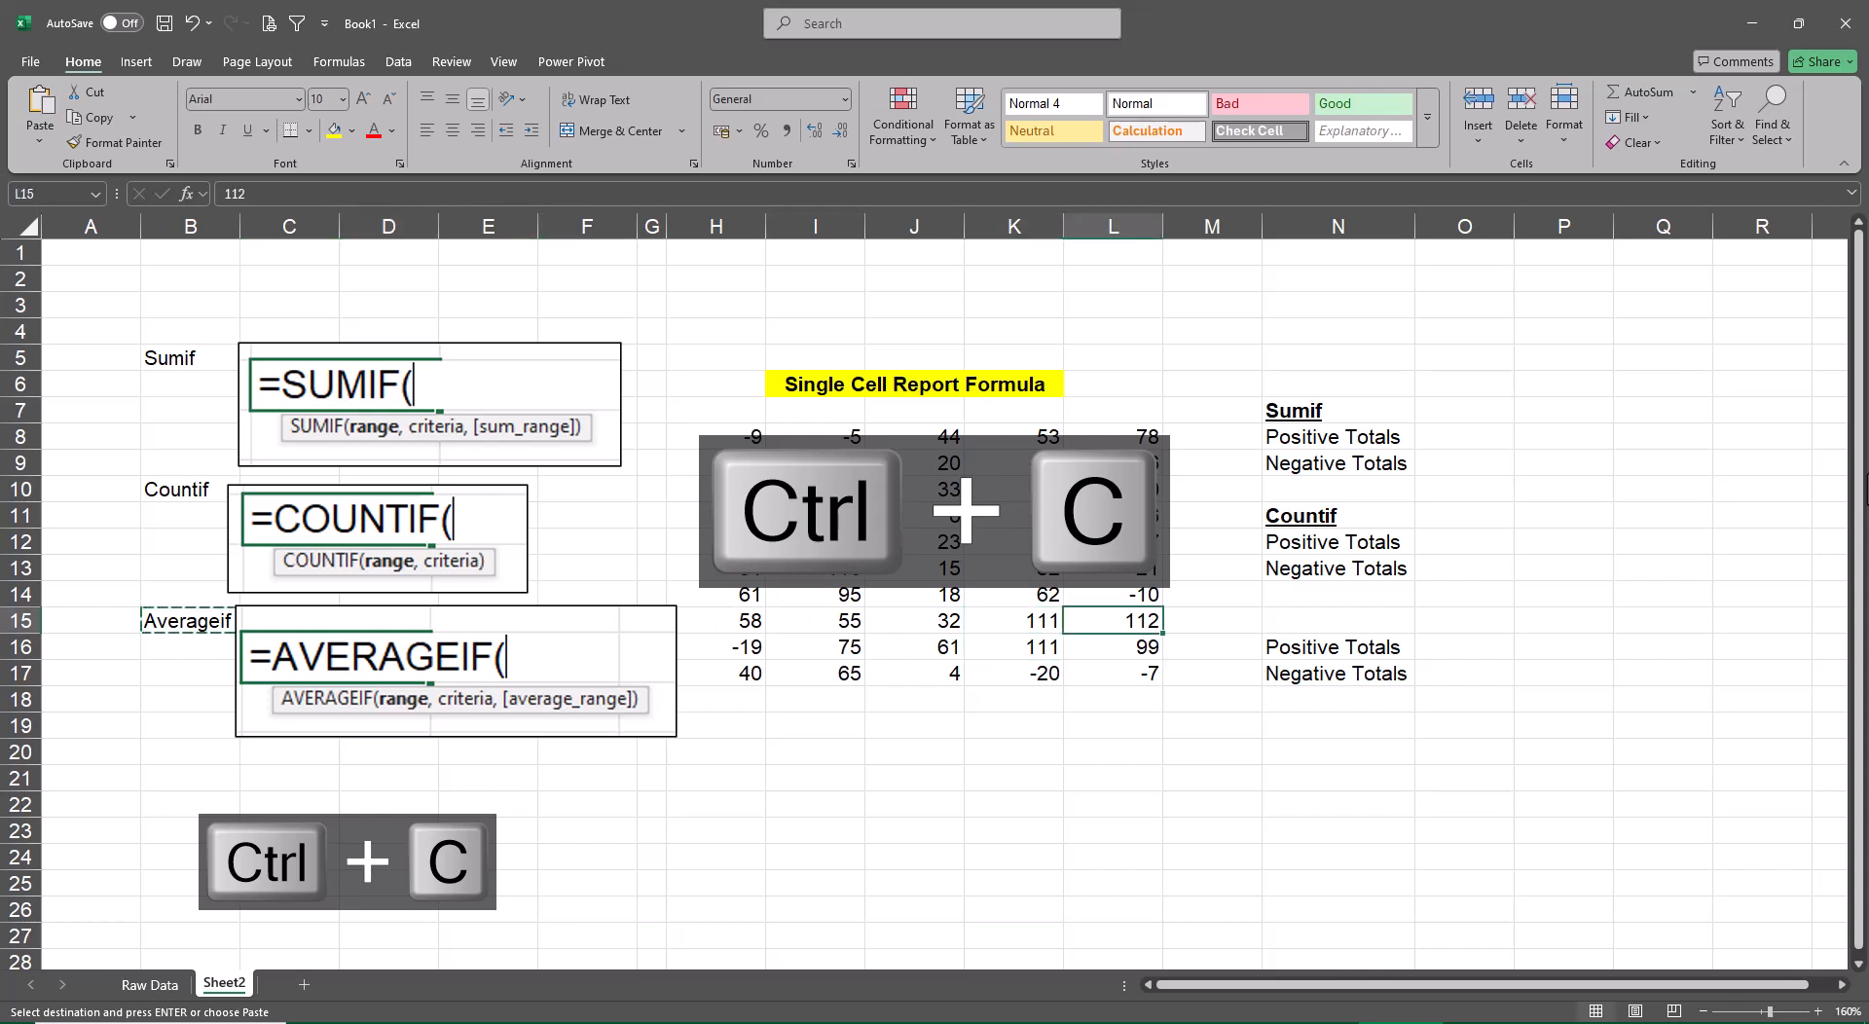
key("ctrl+b")
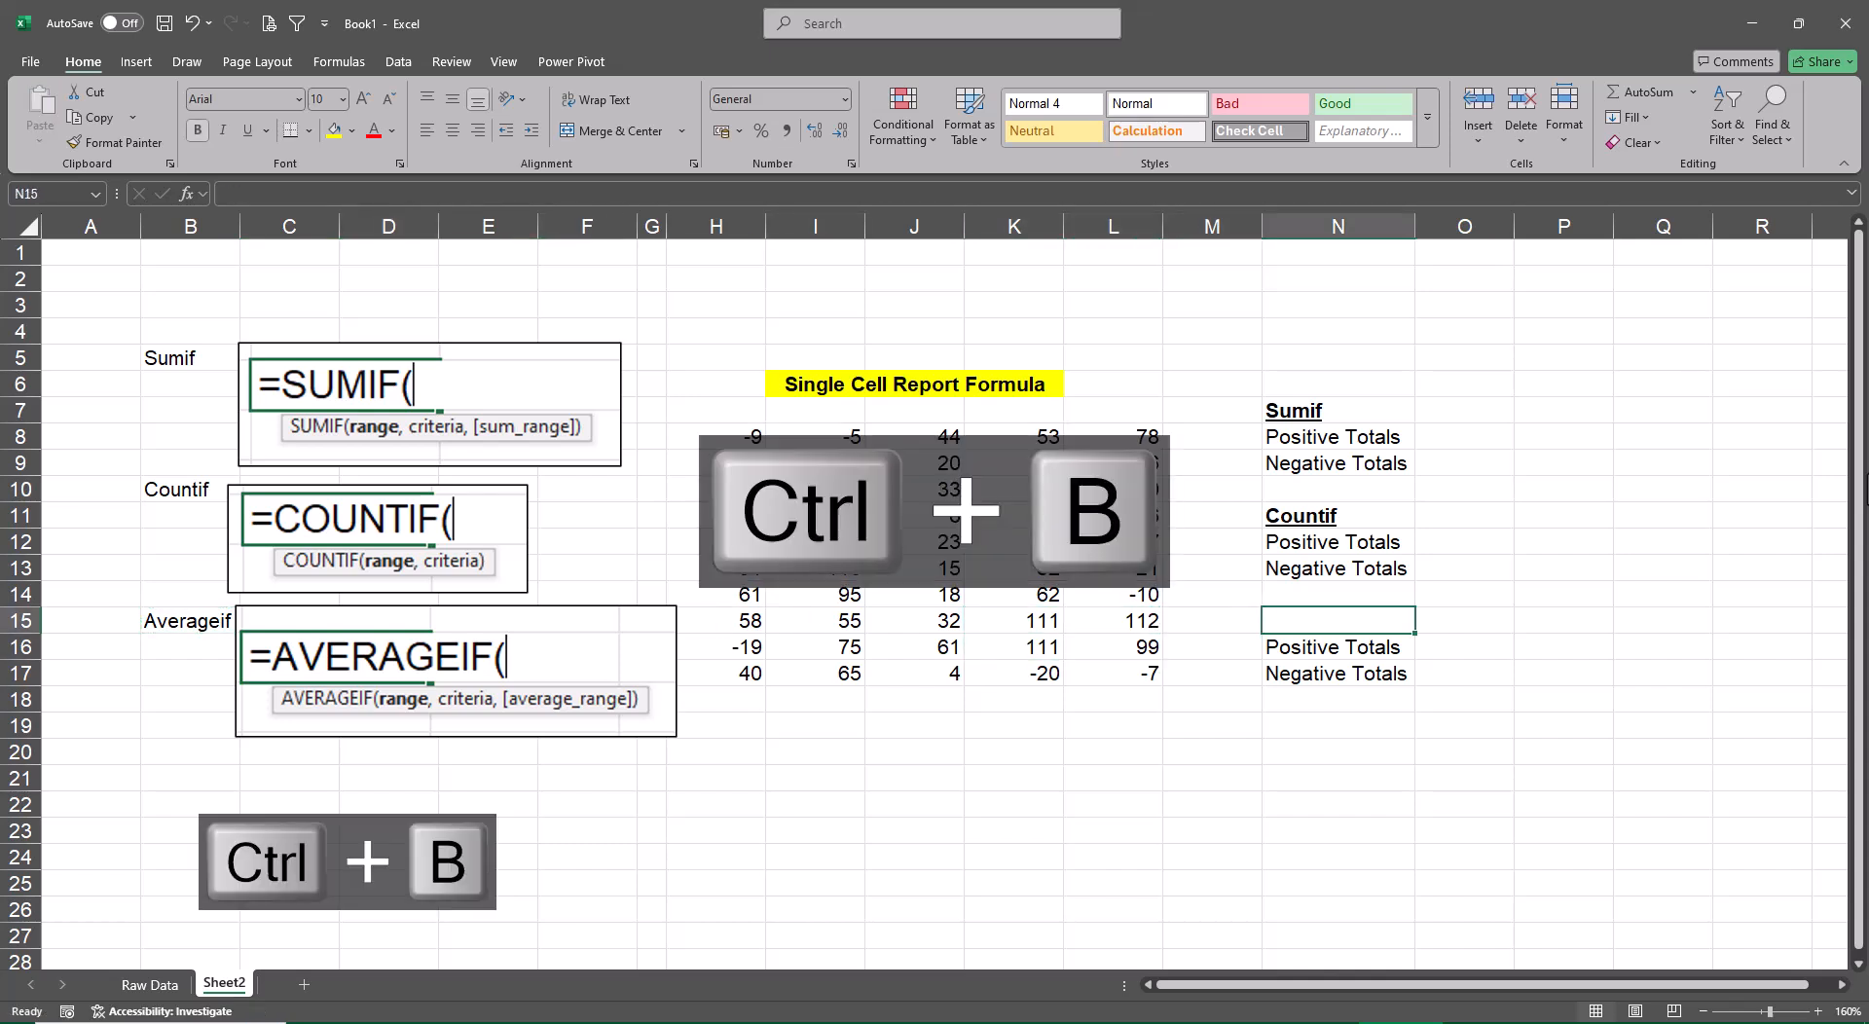
key("ctrl+u")
key("ctrl+v")
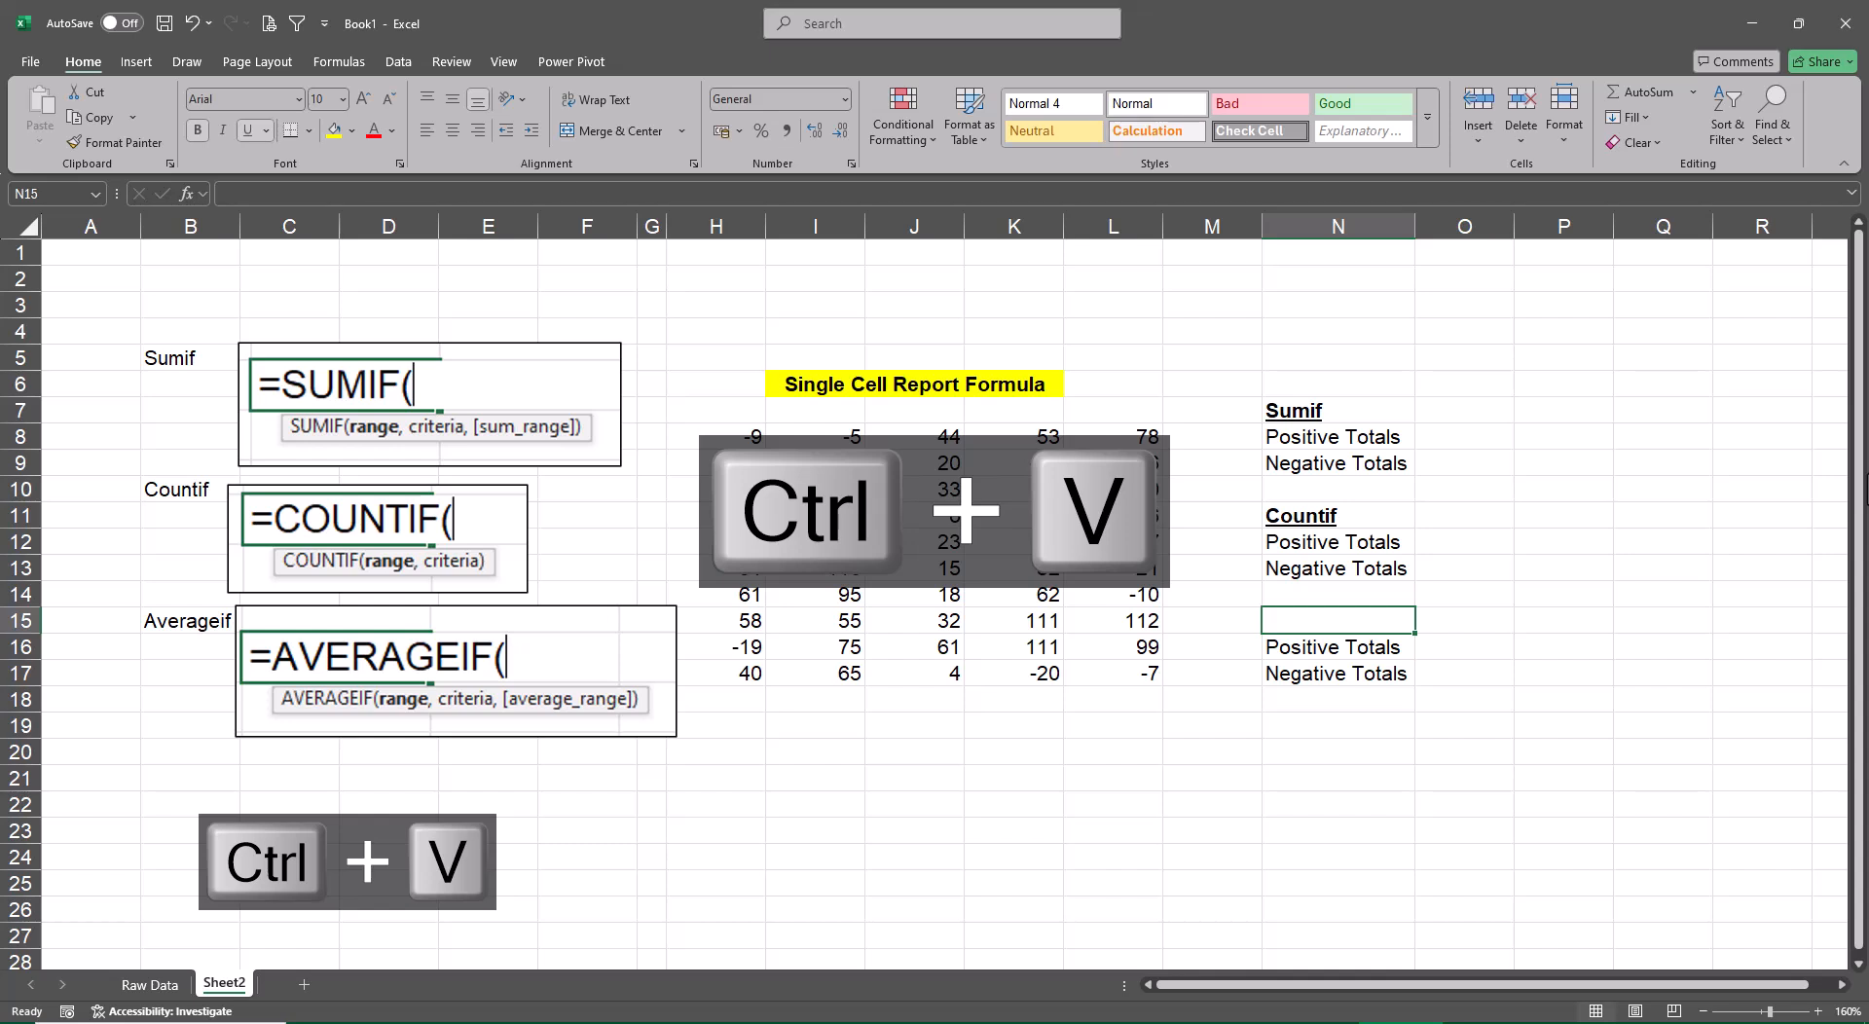
Copy the Averageif label from B15 to cell N15 above the third totals pair, and make it bold and underlined
key("ctrl+Left")
key("ctrl+Left")
key("ctrl+Left")
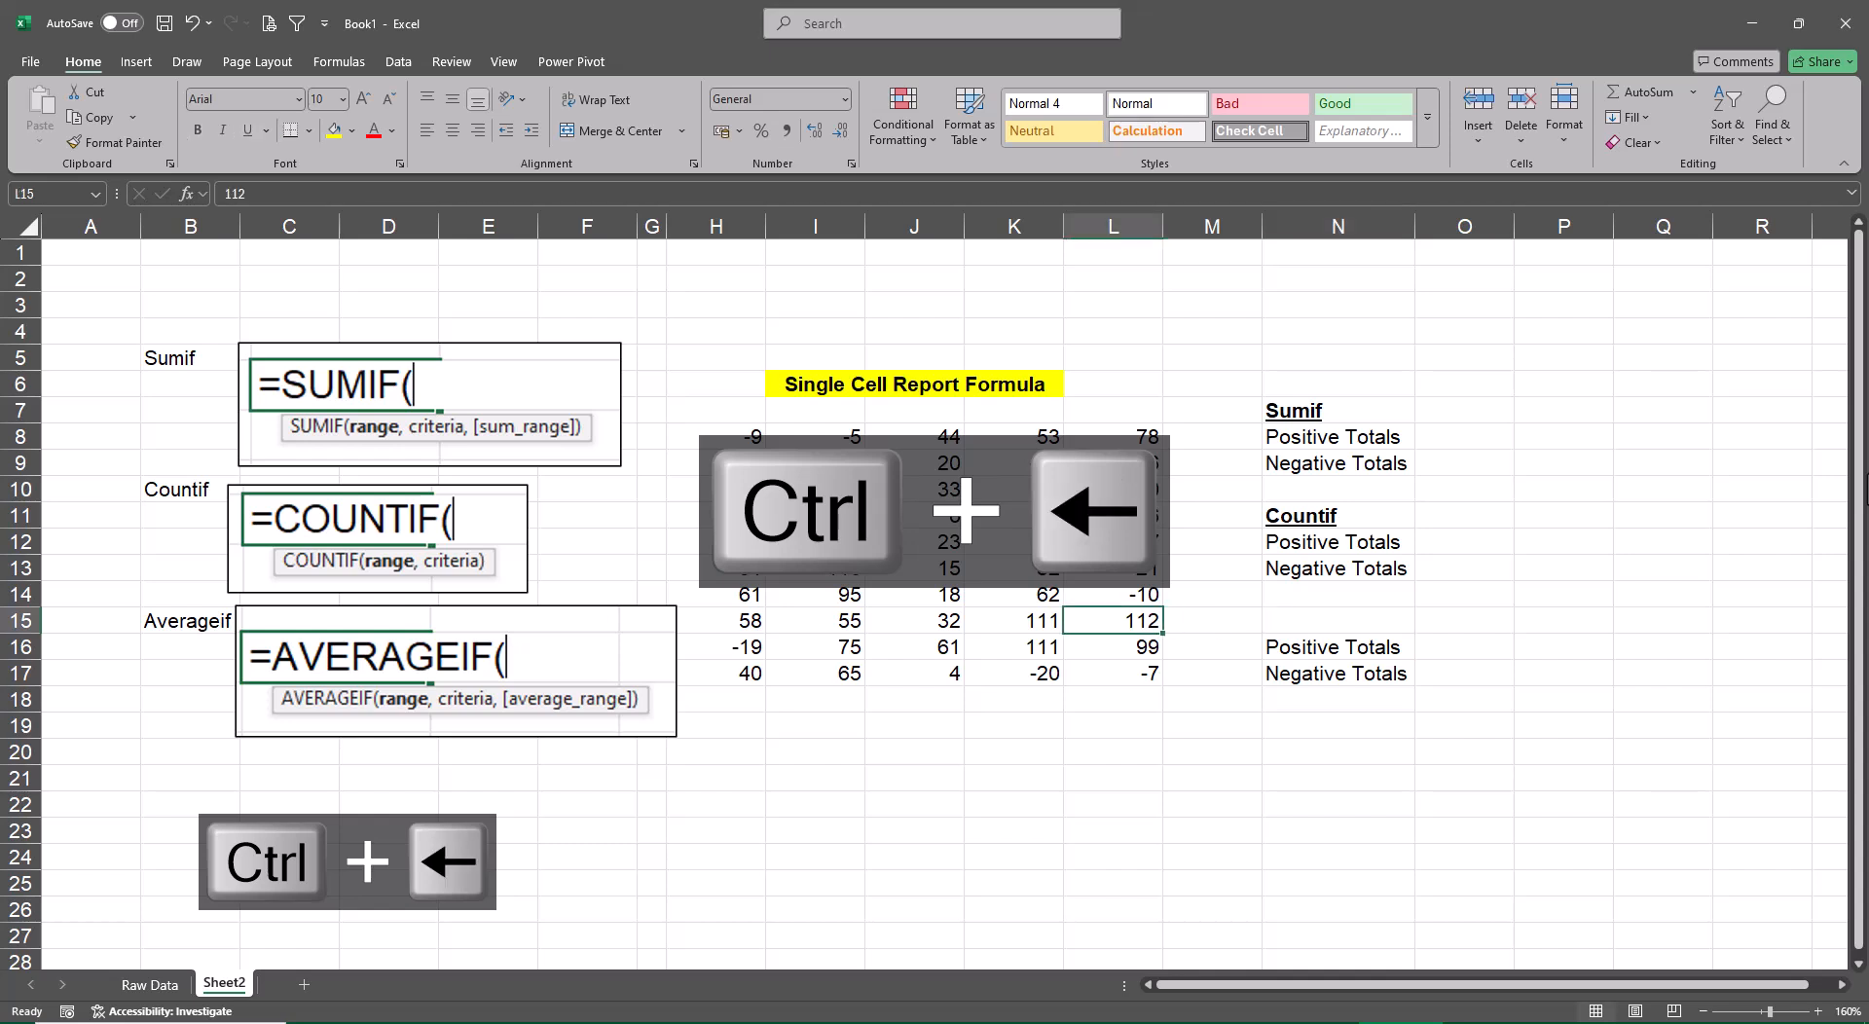
key("ctrl+c")
key("Right")
key("Right")
key("Right")
key("Right")
key("Right")
key("Right")
key("Right")
key("Right")
key("Right")
key("Right")
key("Right")
key("Right")
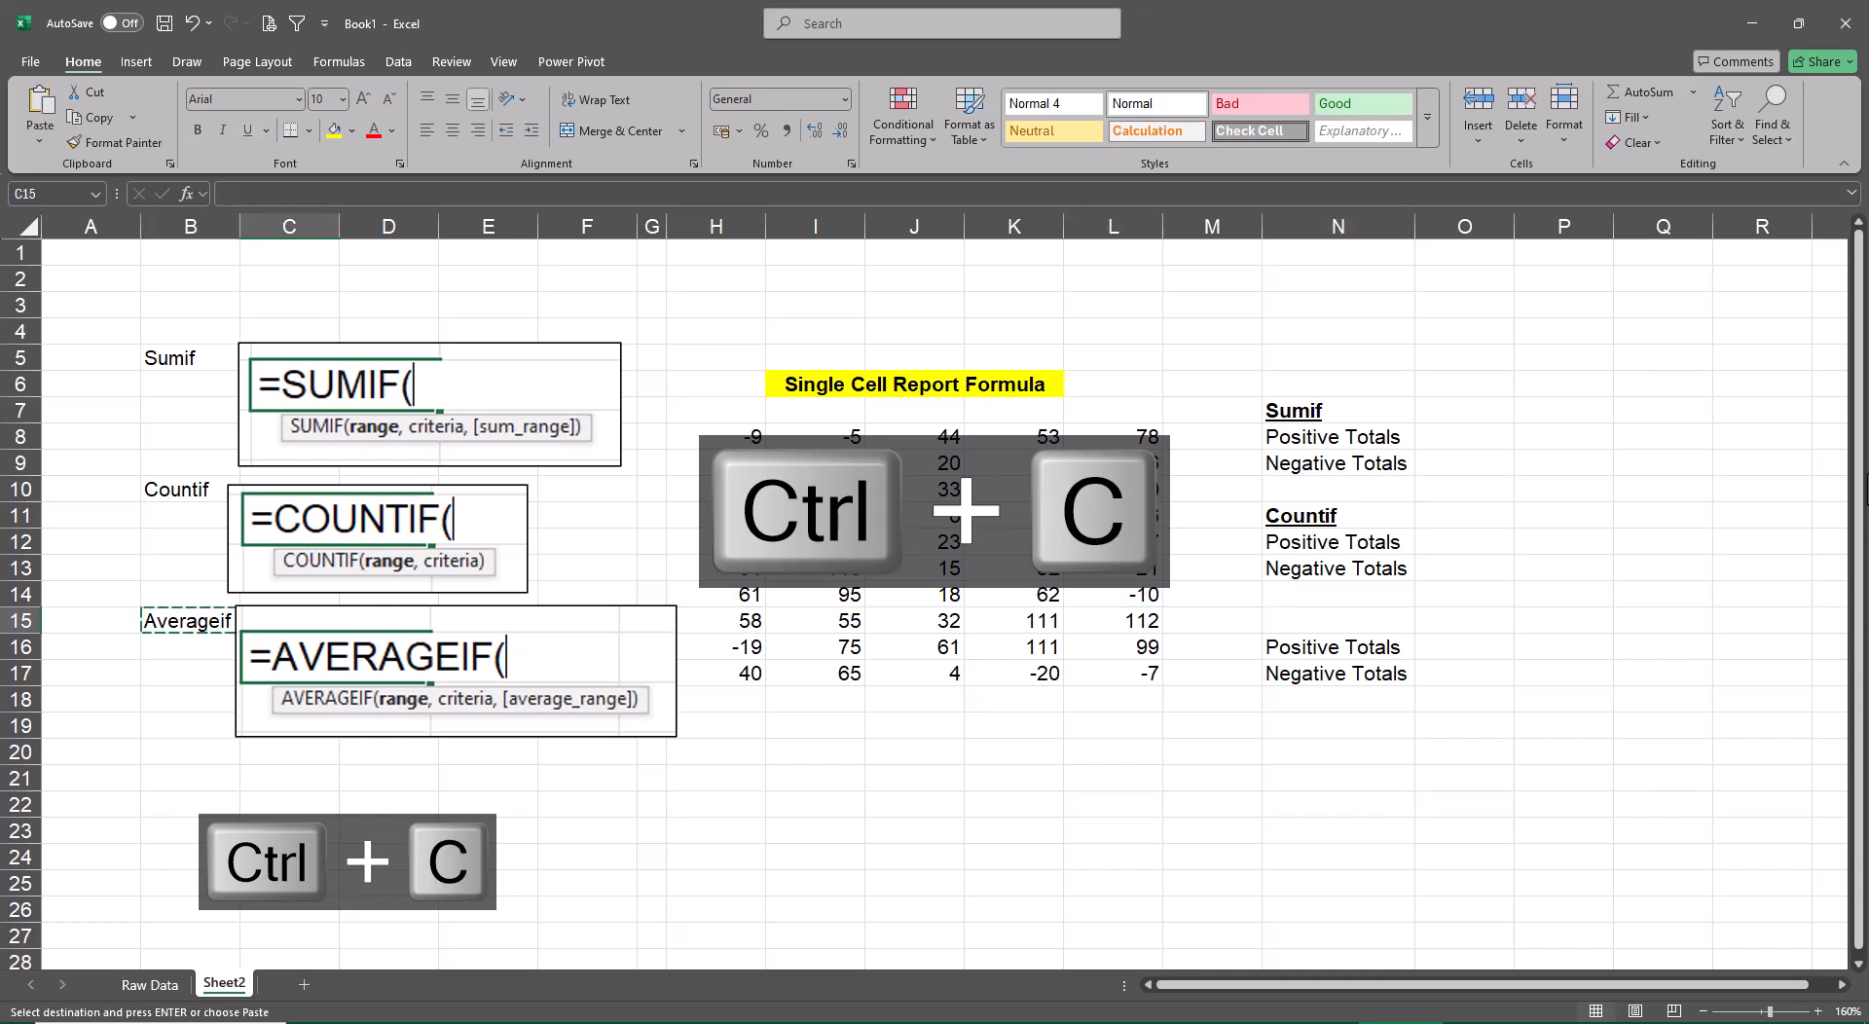
key("ctrl+v")
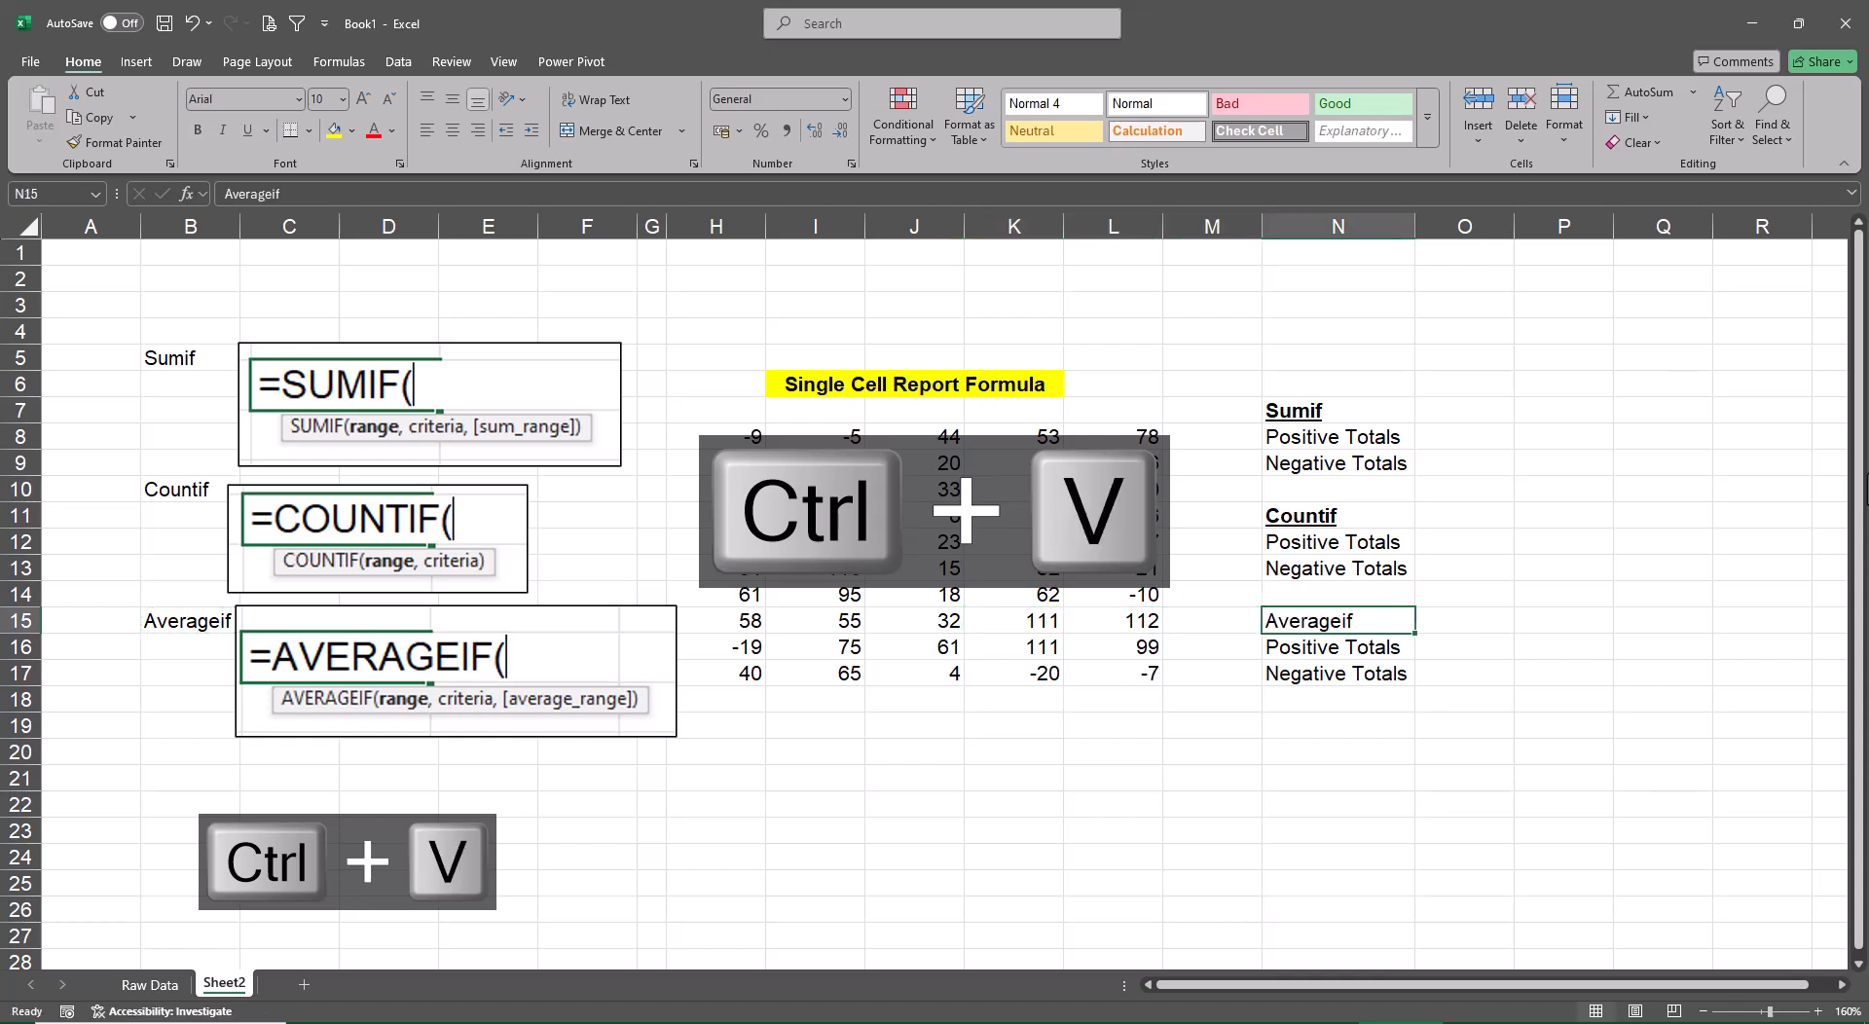
key("ctrl+b")
key("ctrl+u")
key("ctrl+i")
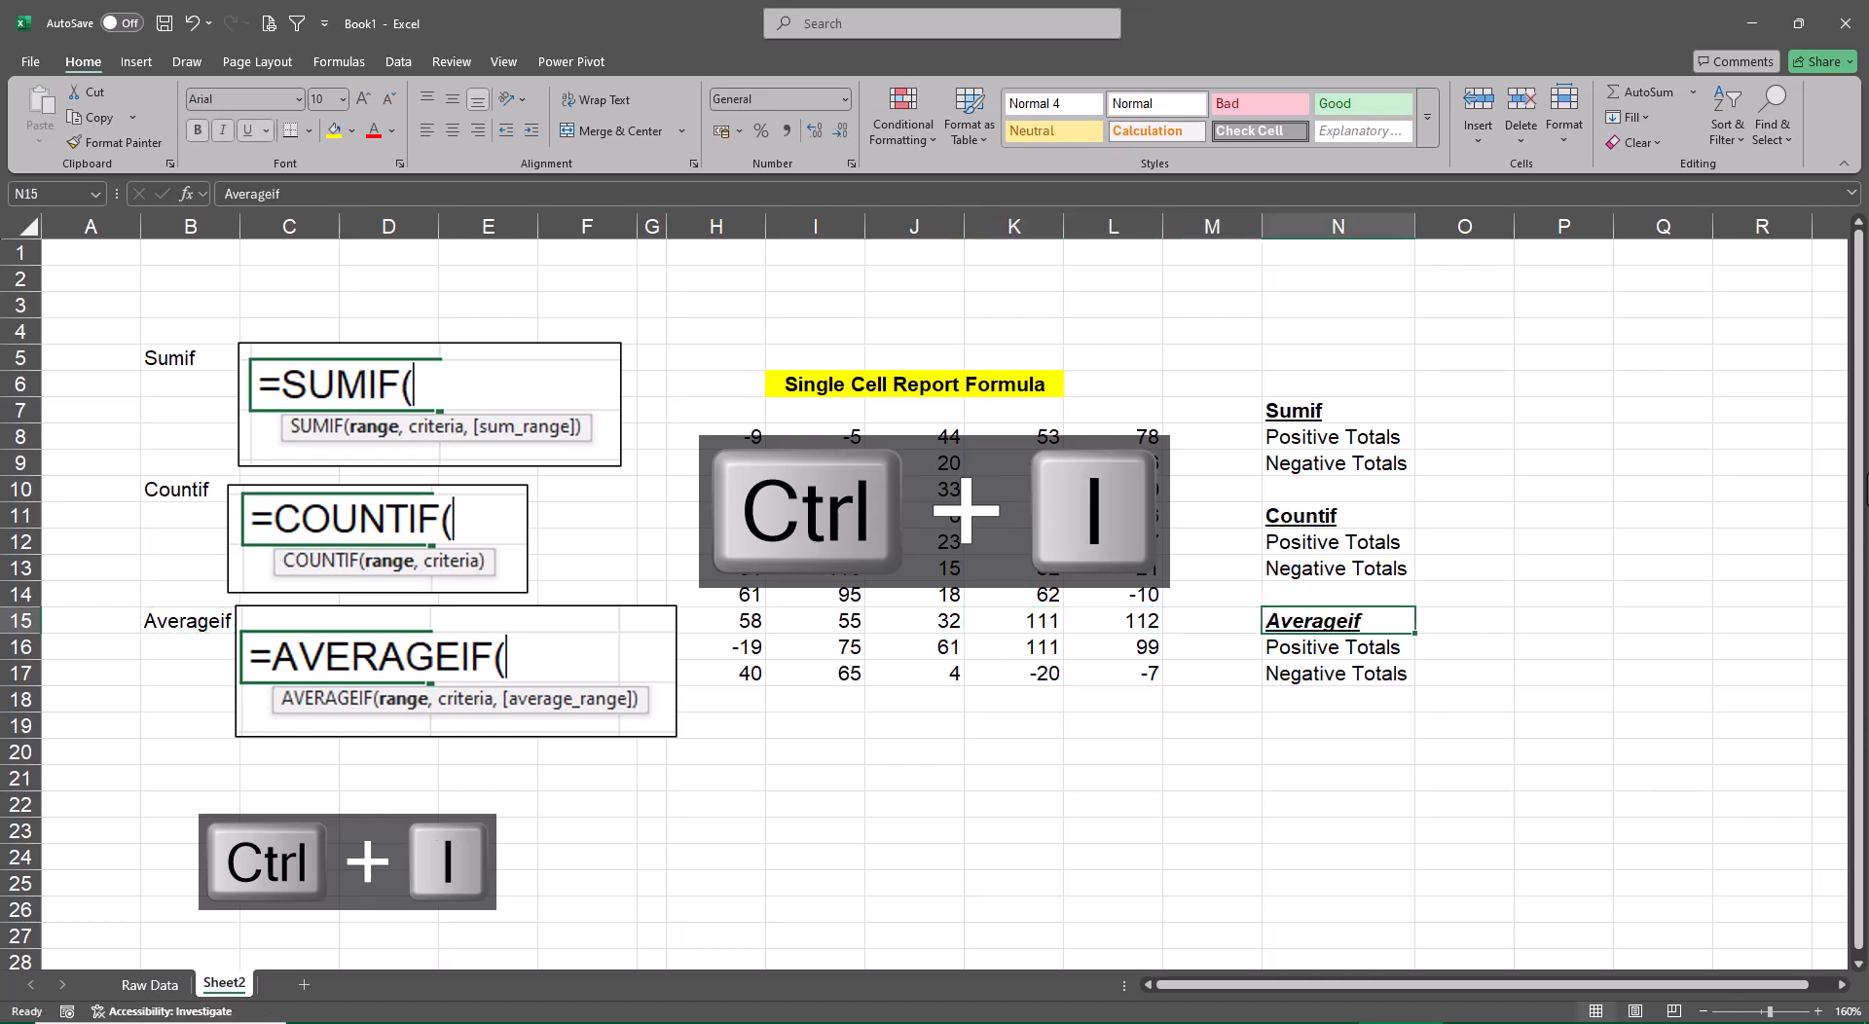
key("ctrl+i")
Enter the heading Criteria in Q7 with the conditions >0 in Q8 and <0 in Q9
key("Up")
key("Up")
key("Up")
key("Up")
key("Up")
key("Up")
key("Up")
key("Up")
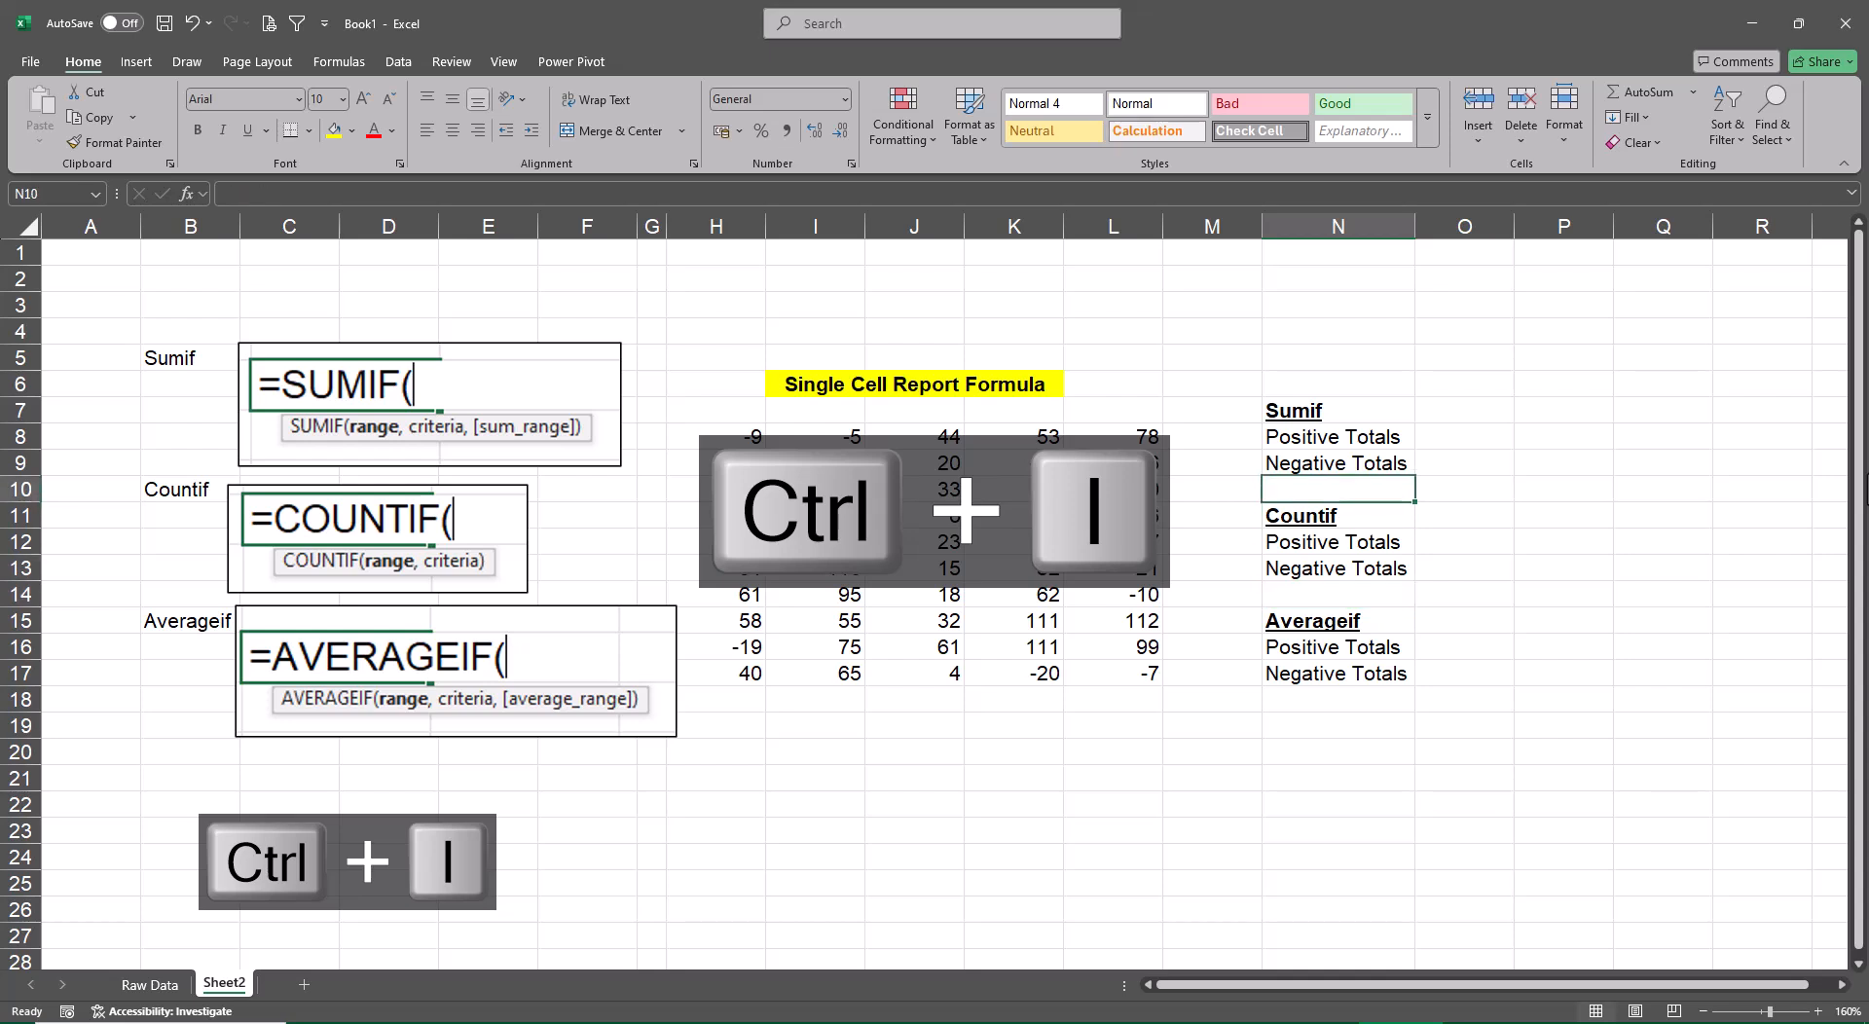
key("Right")
key("Right")
key("Right")
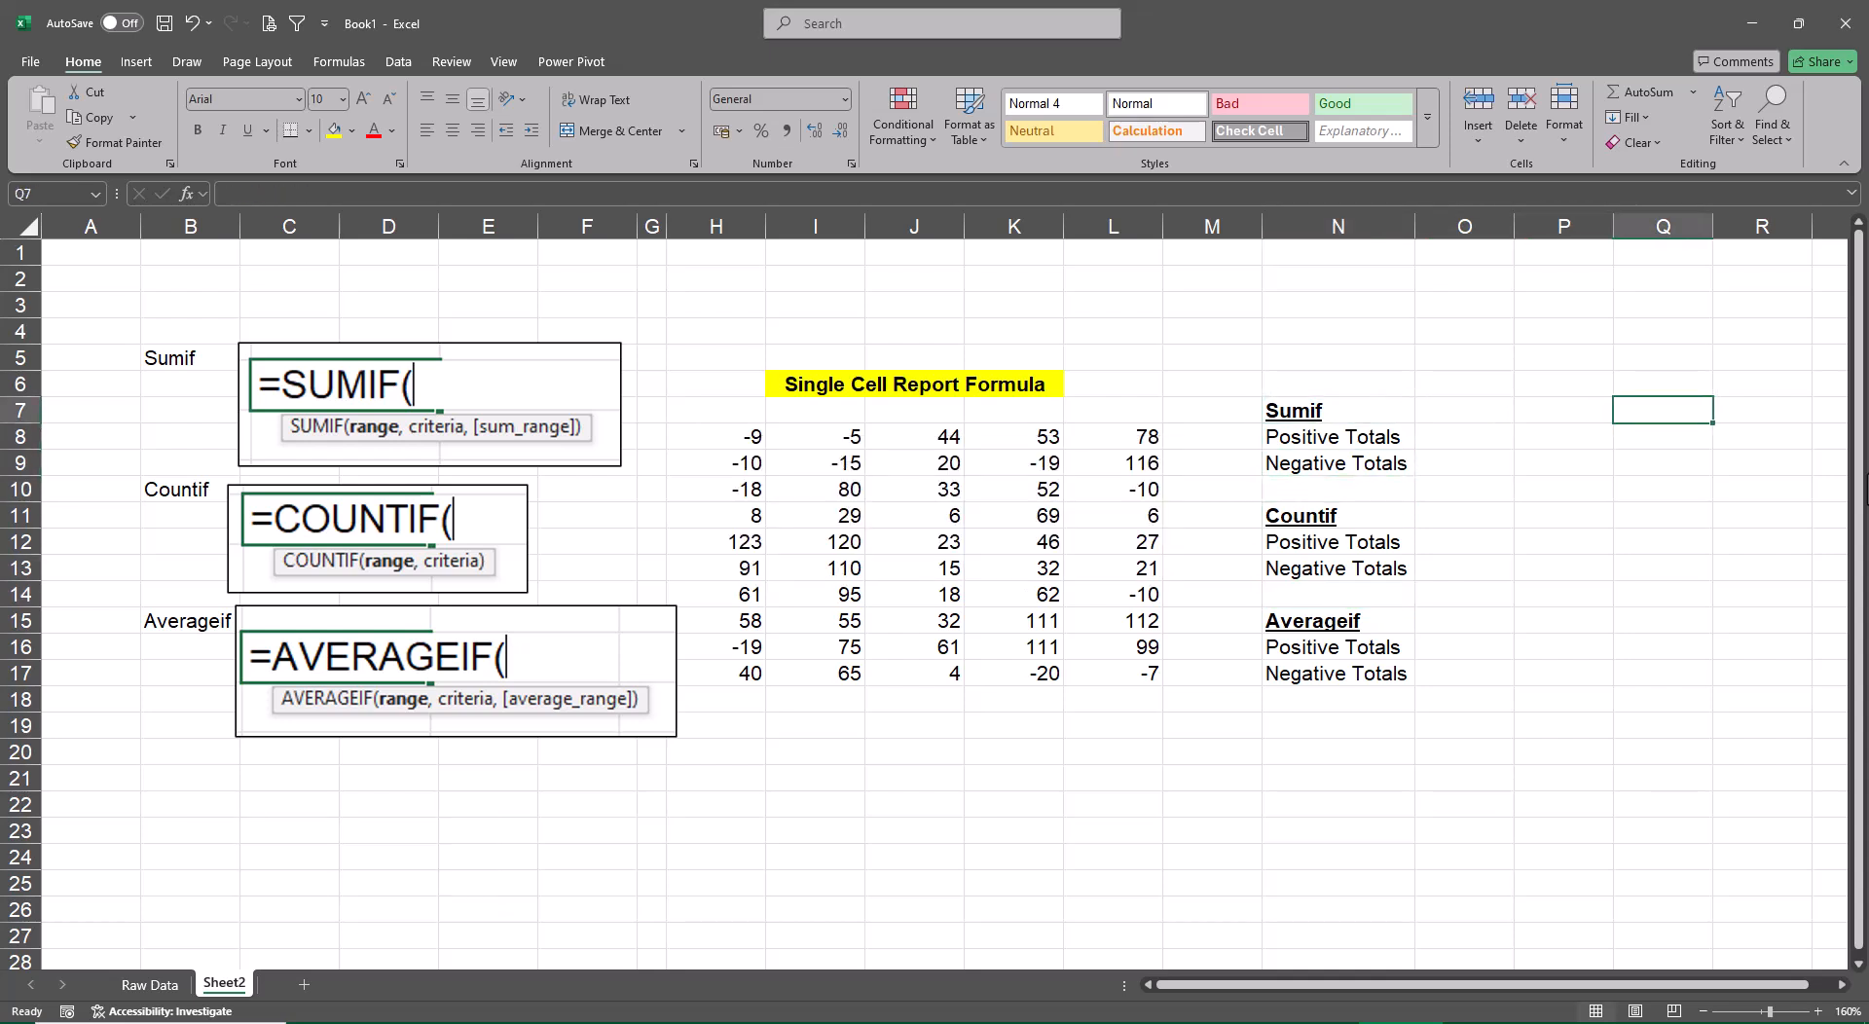
type("Criteria")
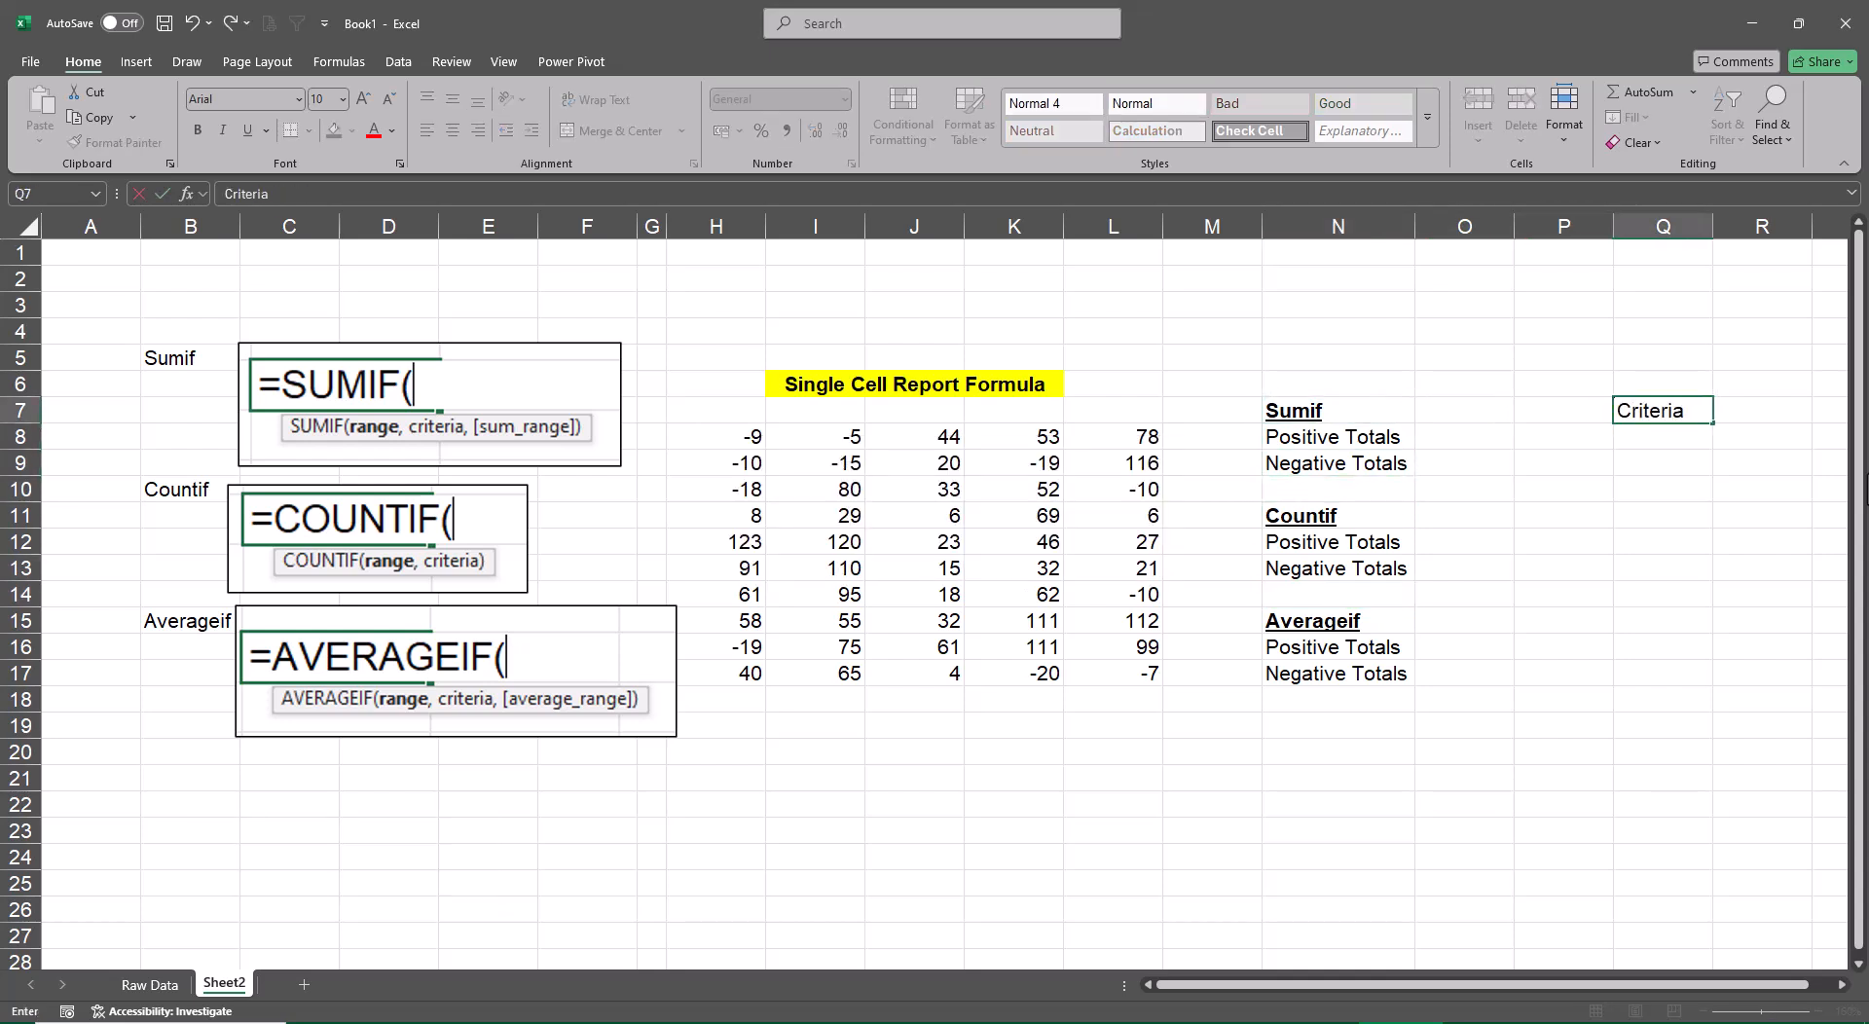
key("Return")
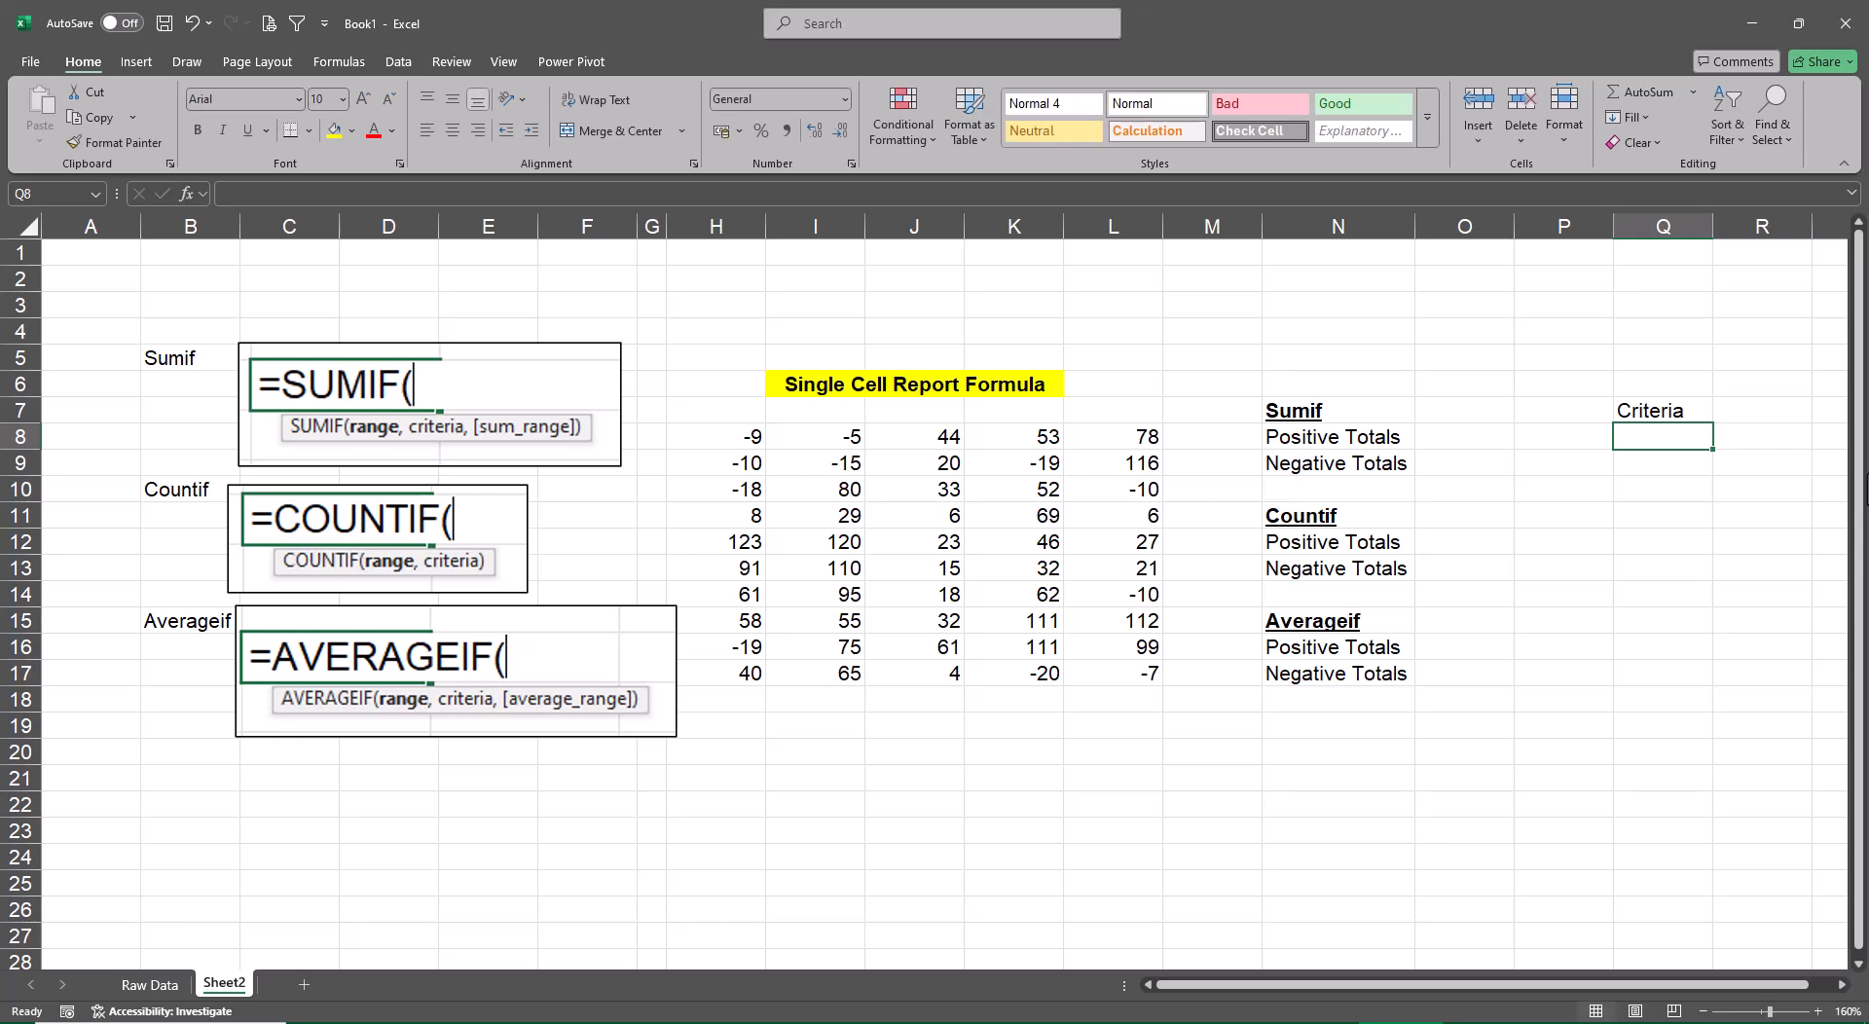
type(">0")
key("Return")
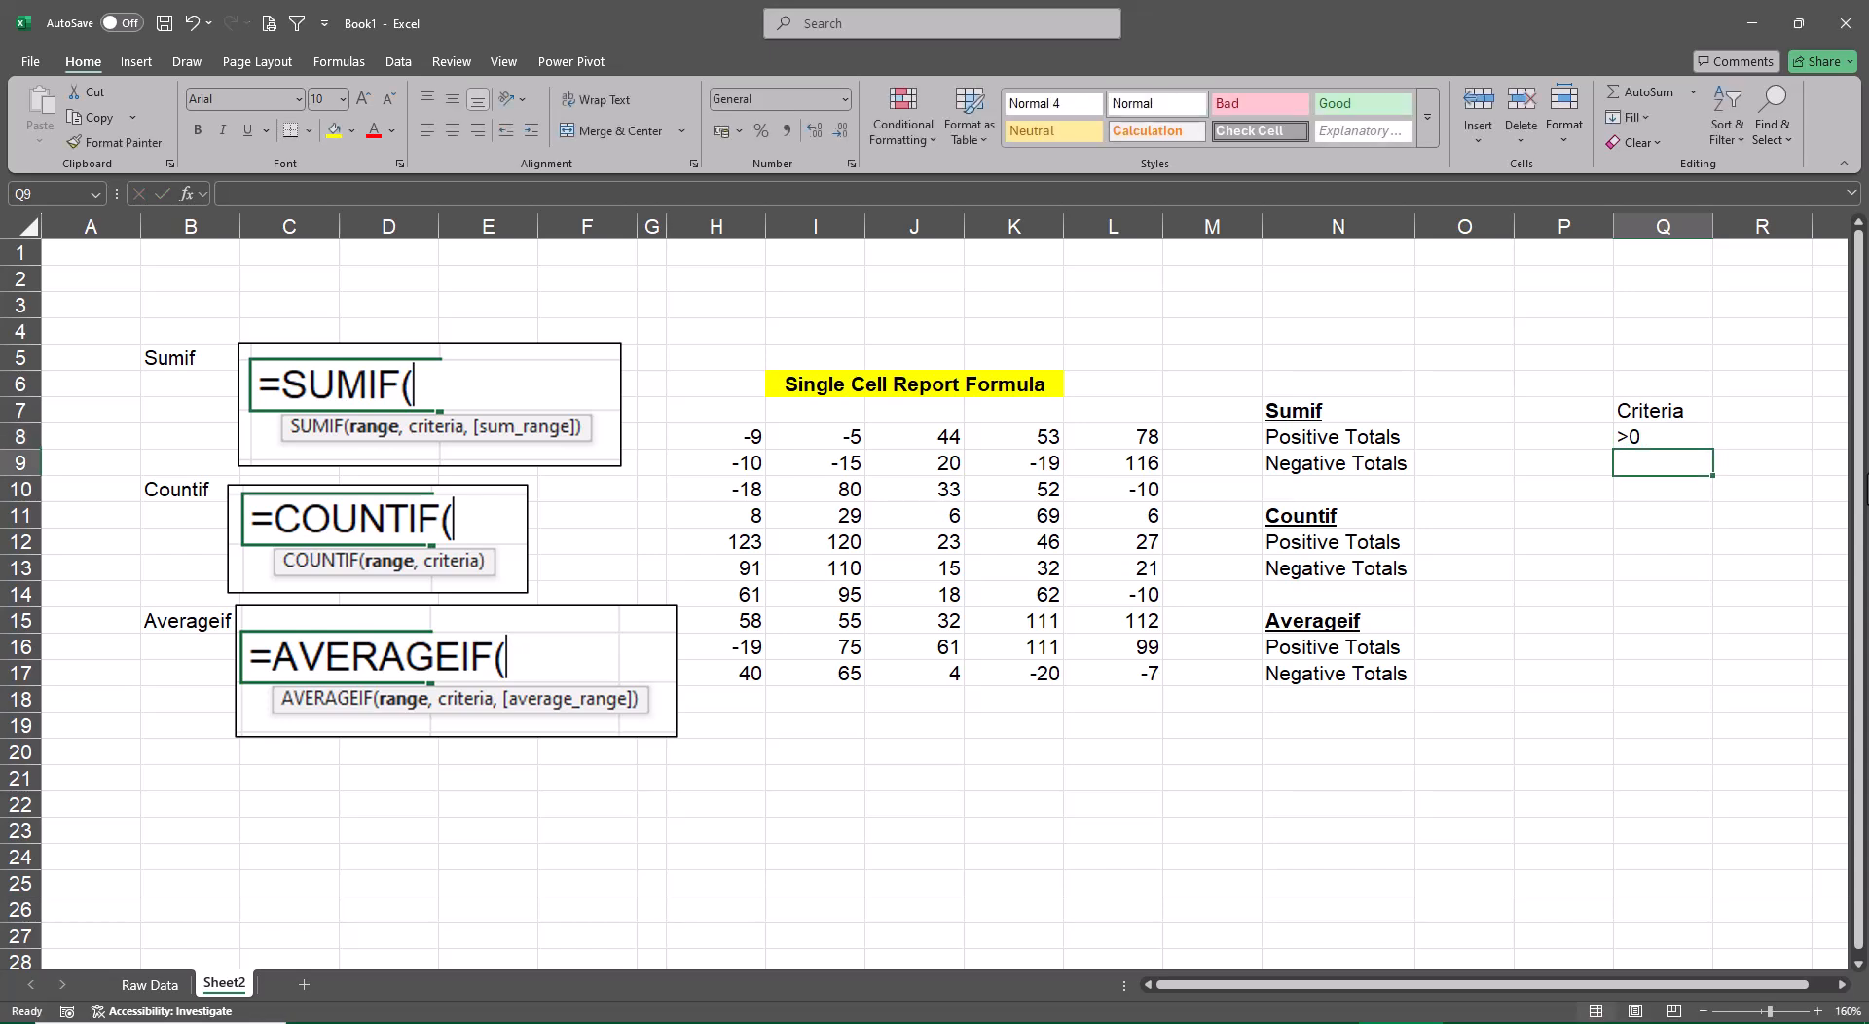
type("<0")
key("Return")
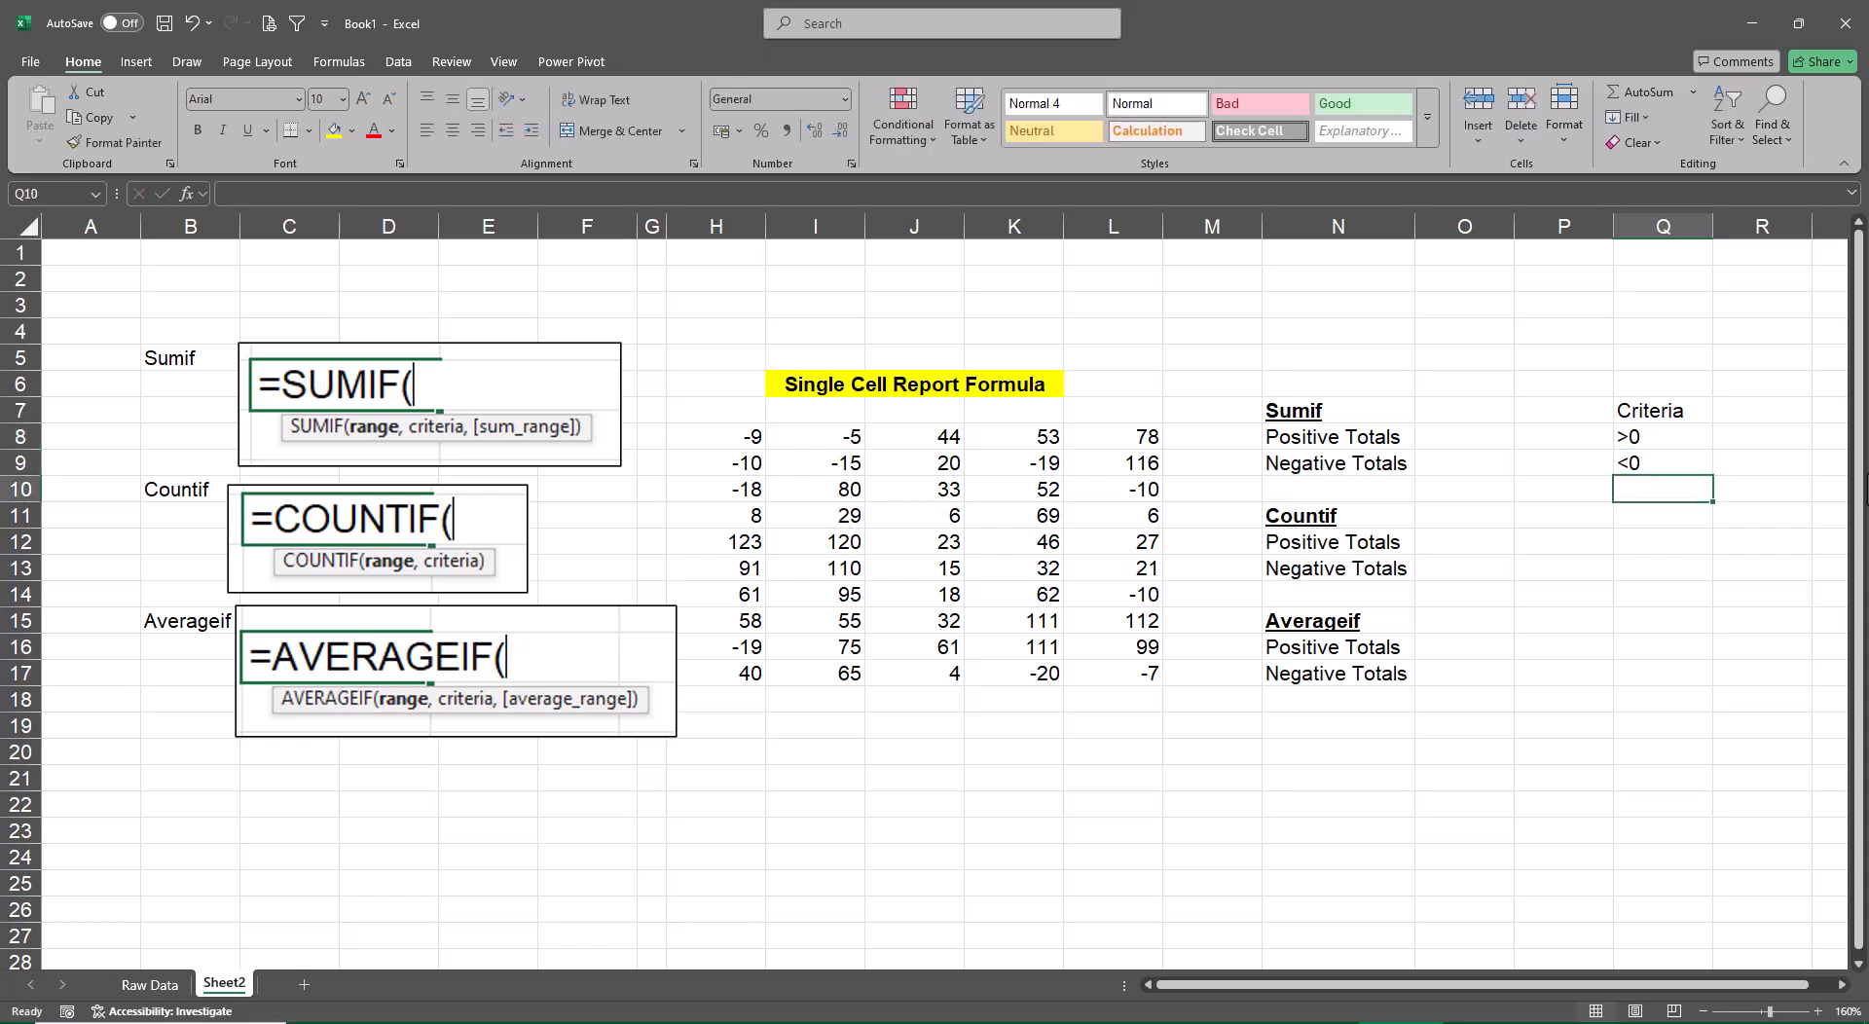
Copy the two criteria from Q8:Q9 to Q12:Q13 beside the Countif totals
key("Up")
key("Up")
key("shift+Down")
key("ctrl+c")
key("Down")
key("Down")
key("Down")
key("Down")
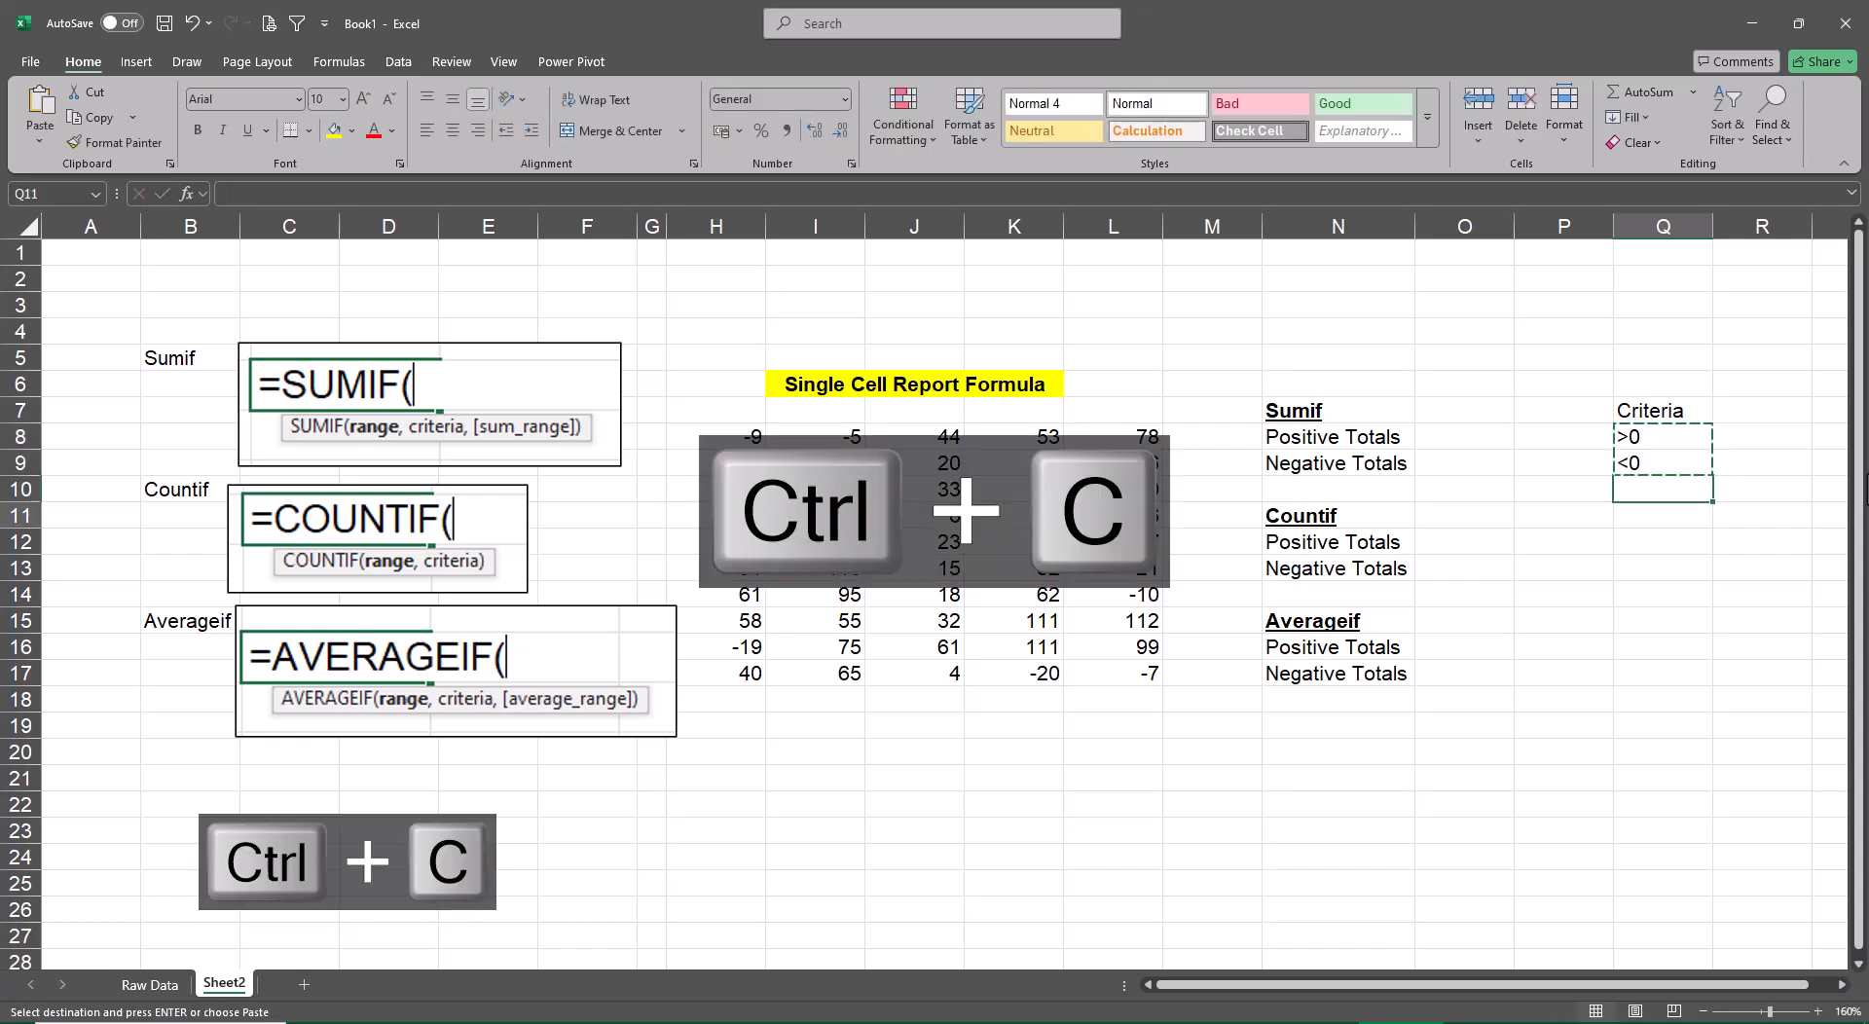
key("ctrl+v")
Paste the copied criteria pair again into Q16:Q17 beside the Averageif totals
key("Down")
key("Down")
key("Down")
key("Down")
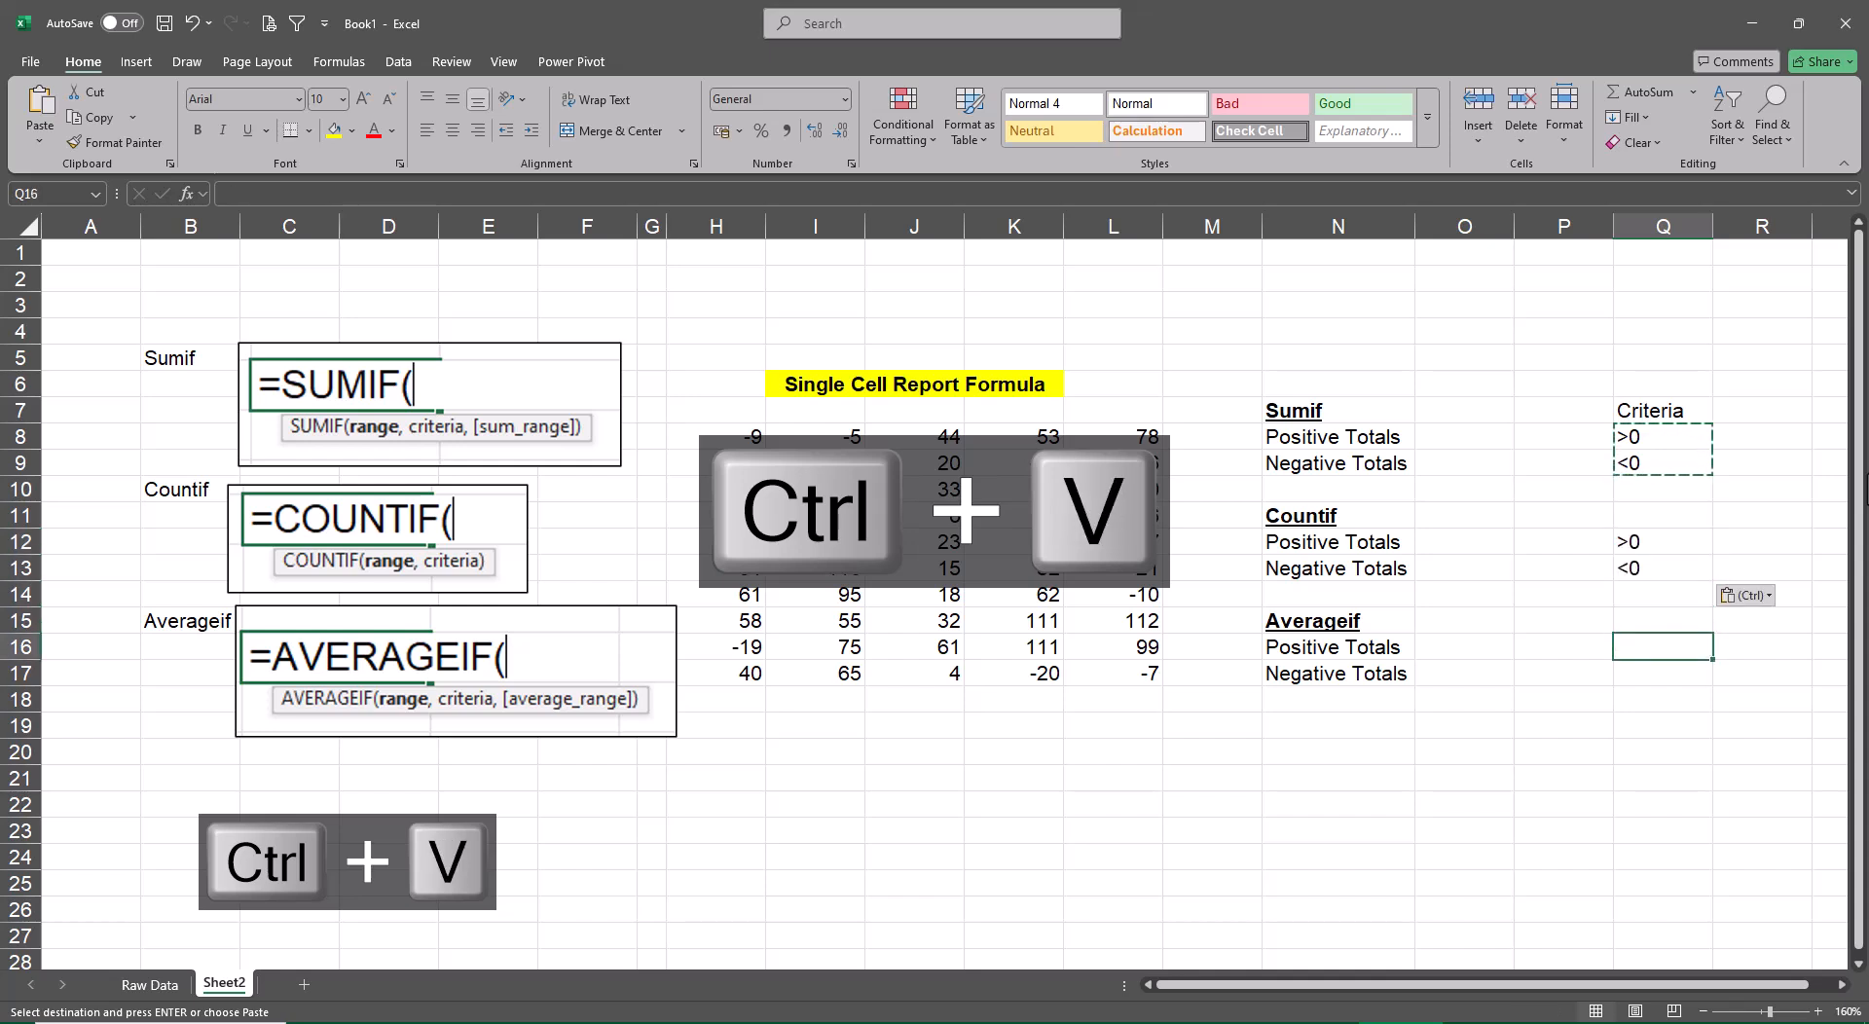
key("ctrl+v")
key("Escape")
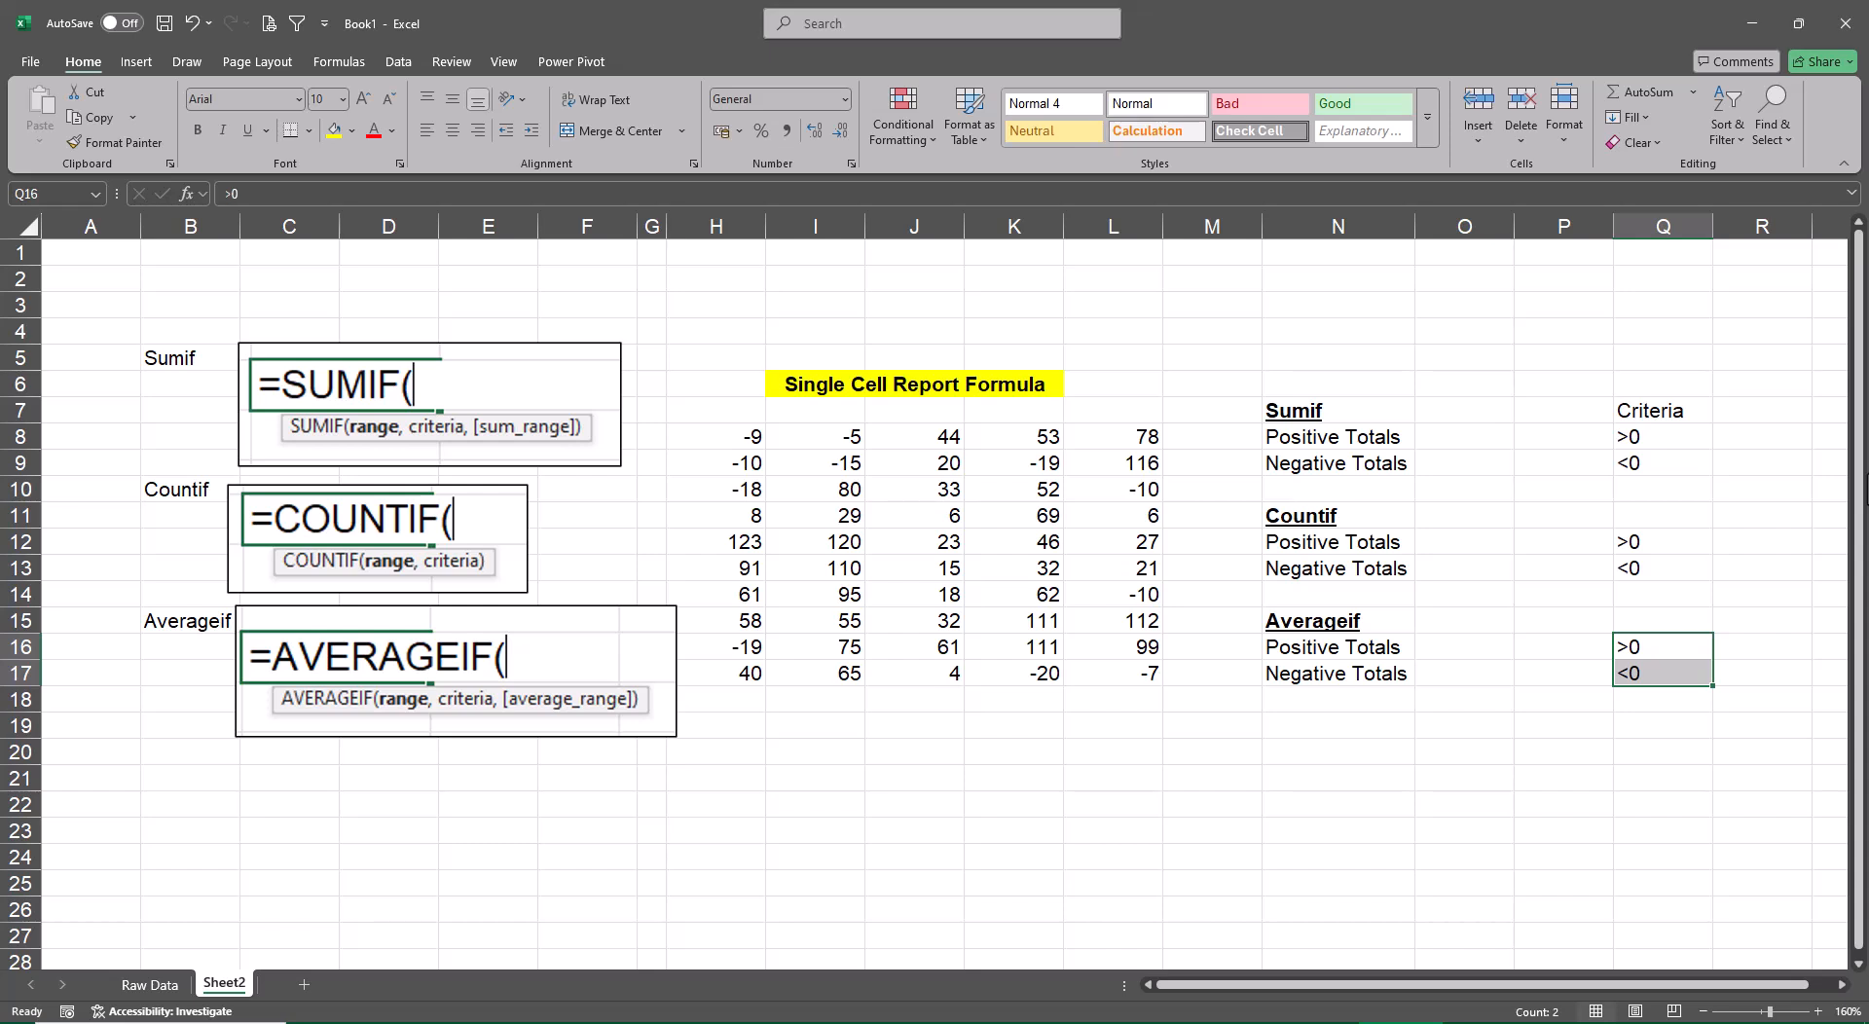
Examine the Range, Criteria and Sum_range arguments of a SUMIF function started in O8, without keeping the formula
key("Up")
key("Up")
key("Up")
key("Up")
key("Up")
key("Up")
key("Up")
key("Up")
key("Left")
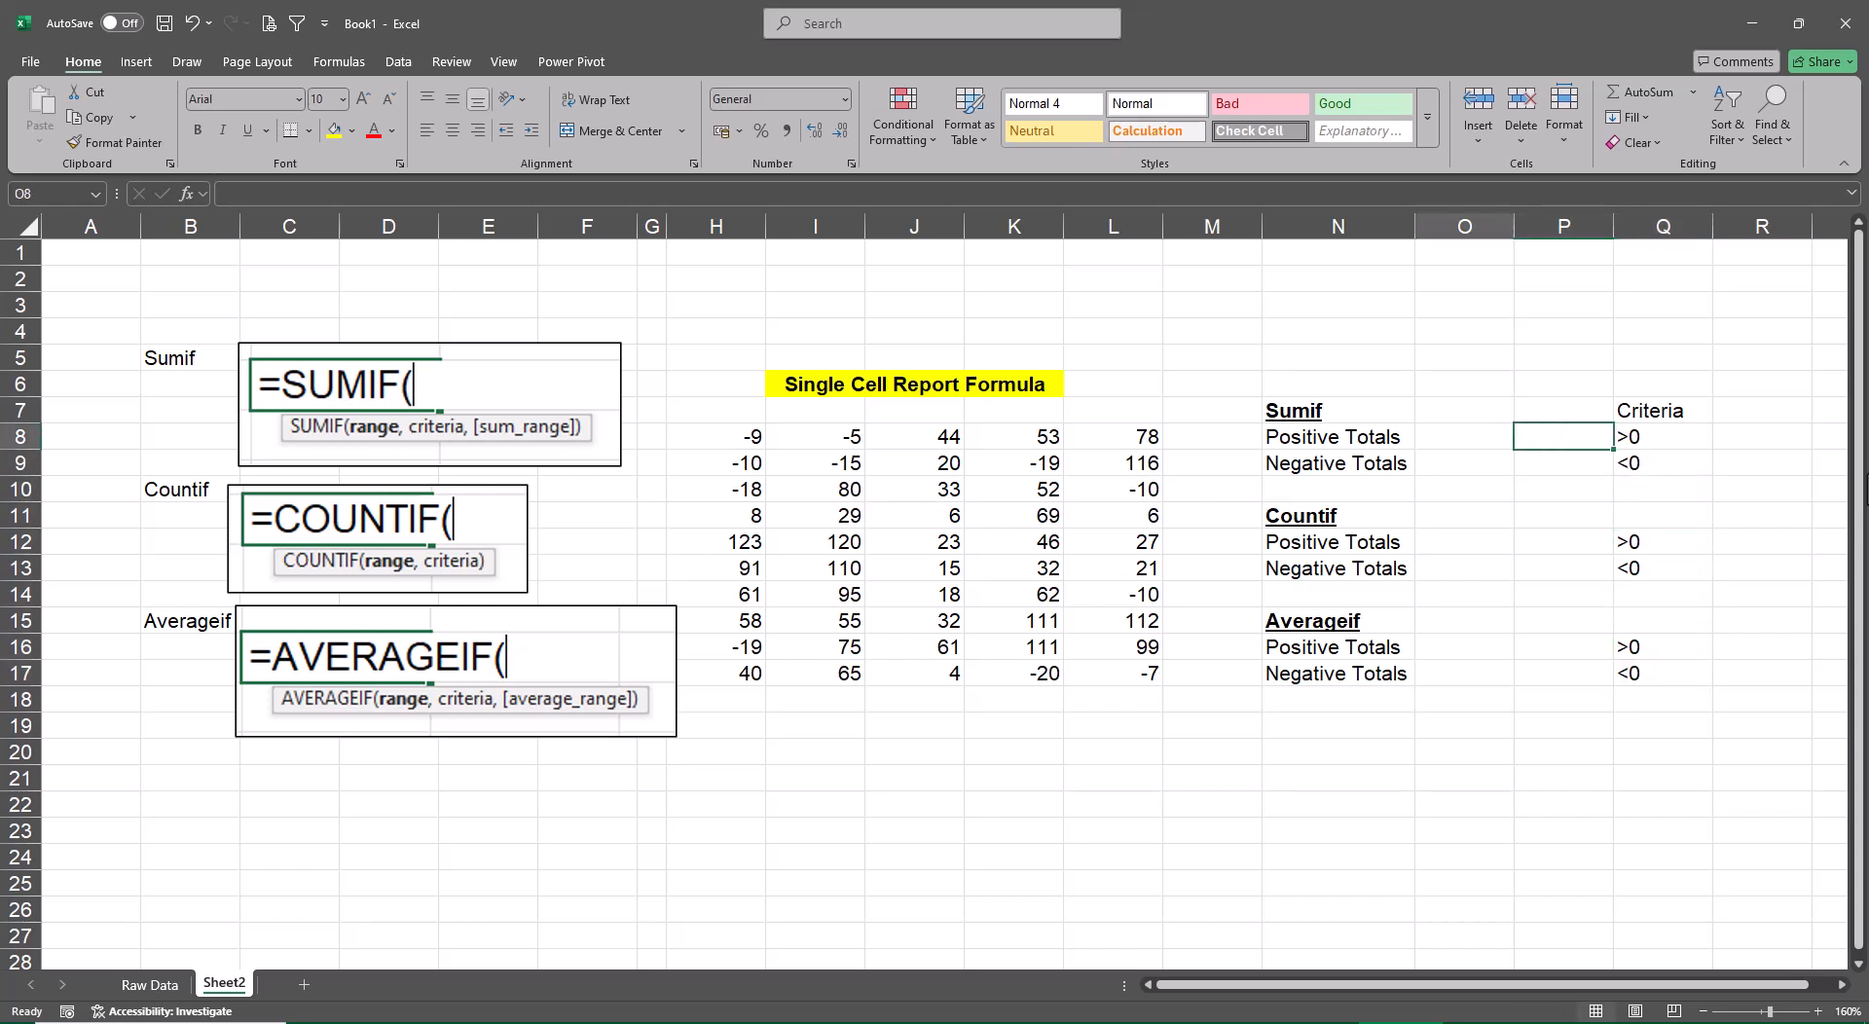
key("Left")
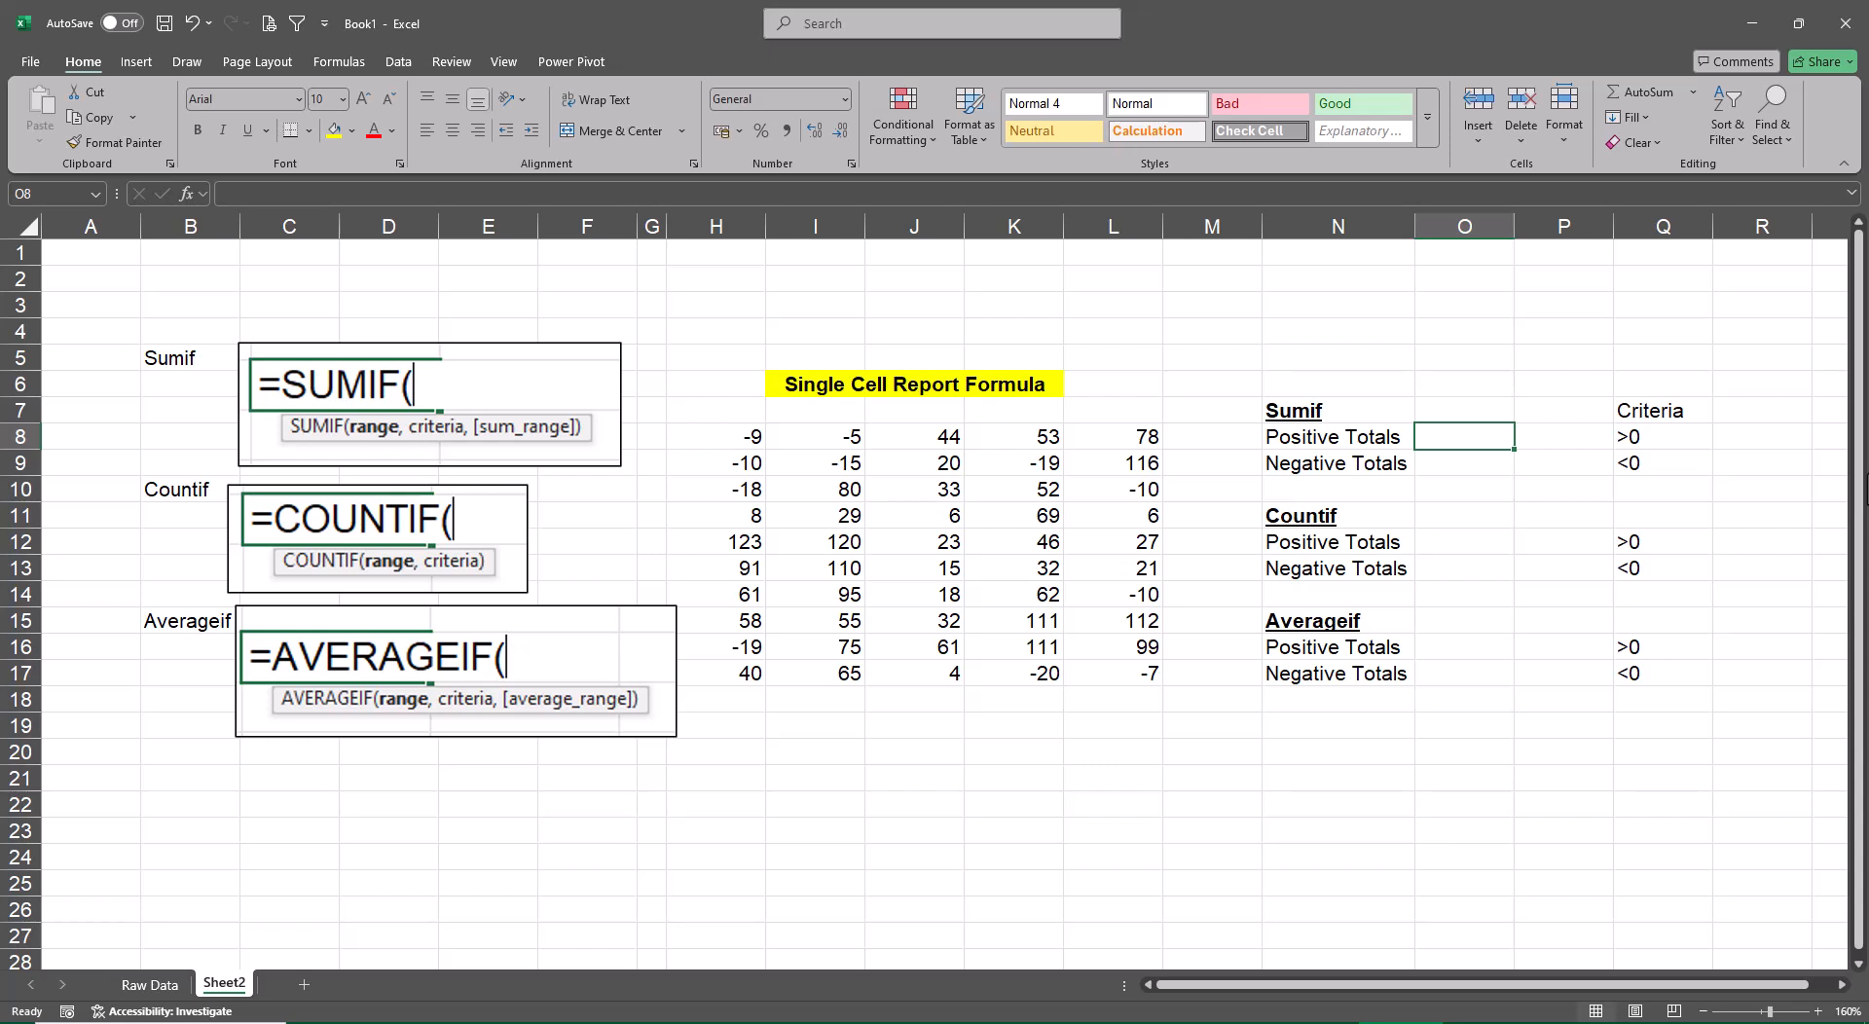
type("=")
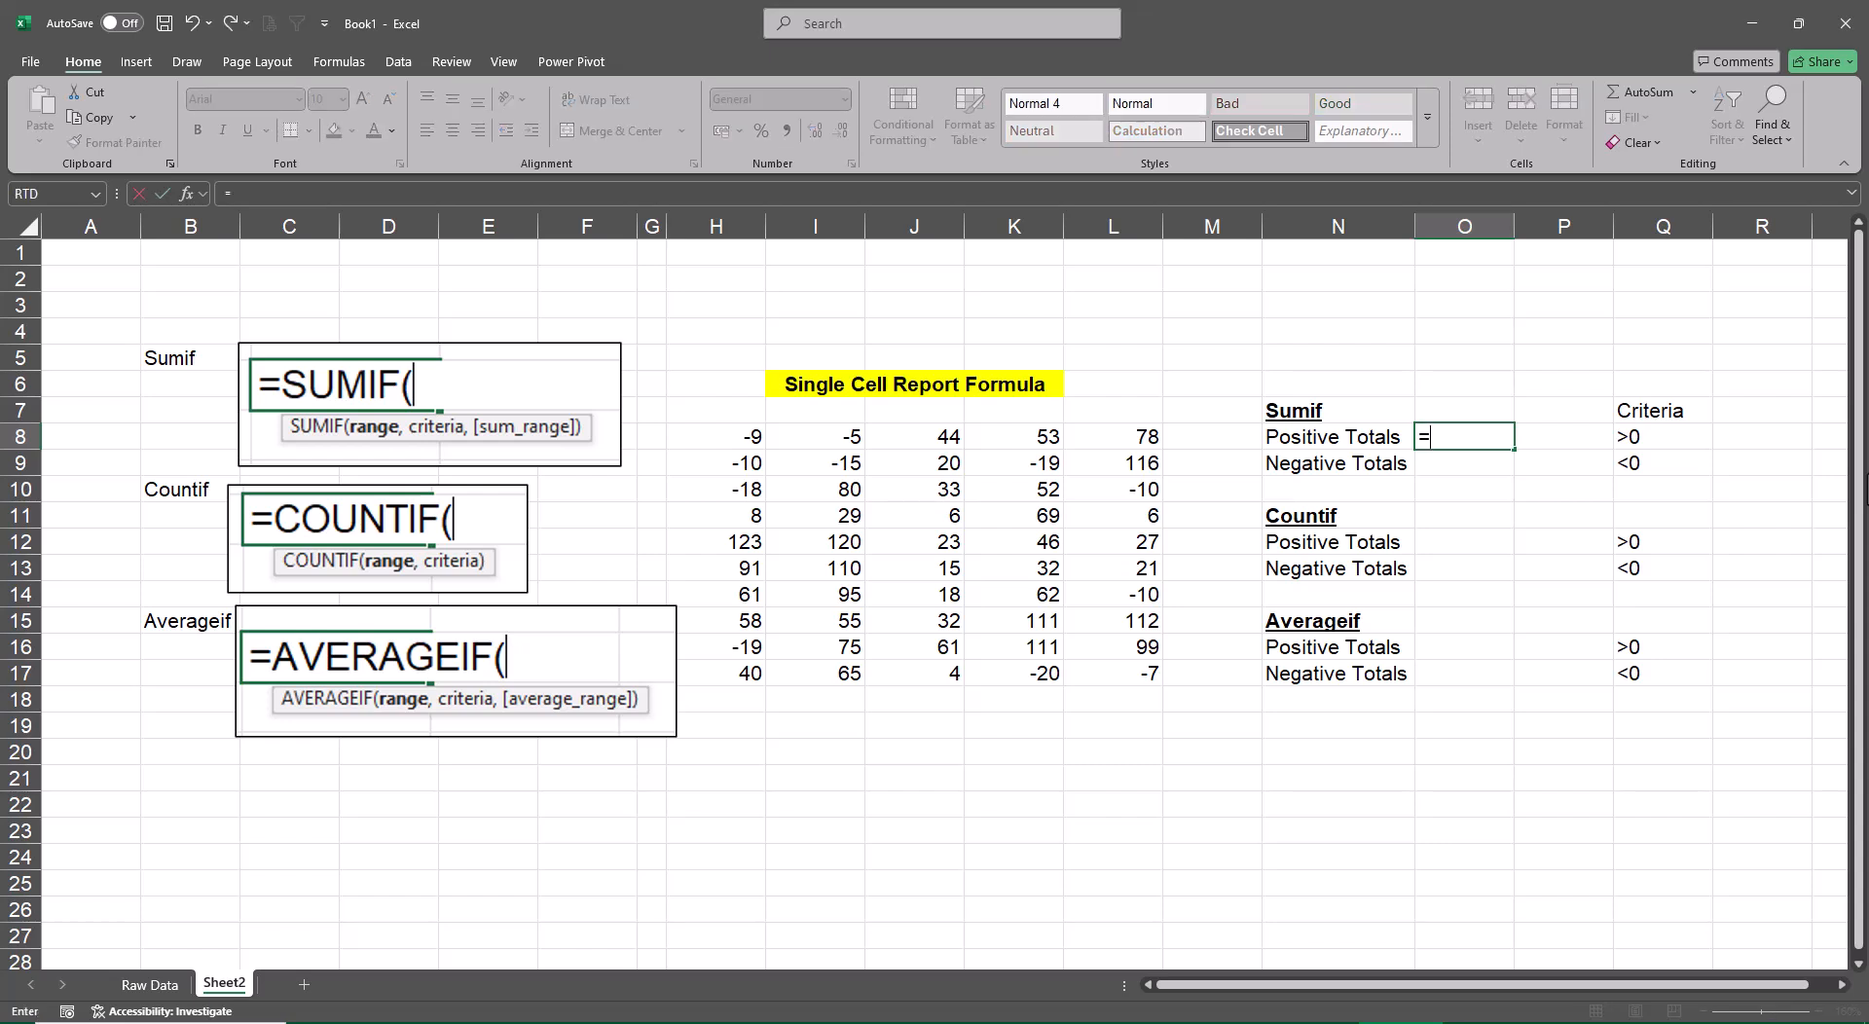
type("sumif")
key("Tab")
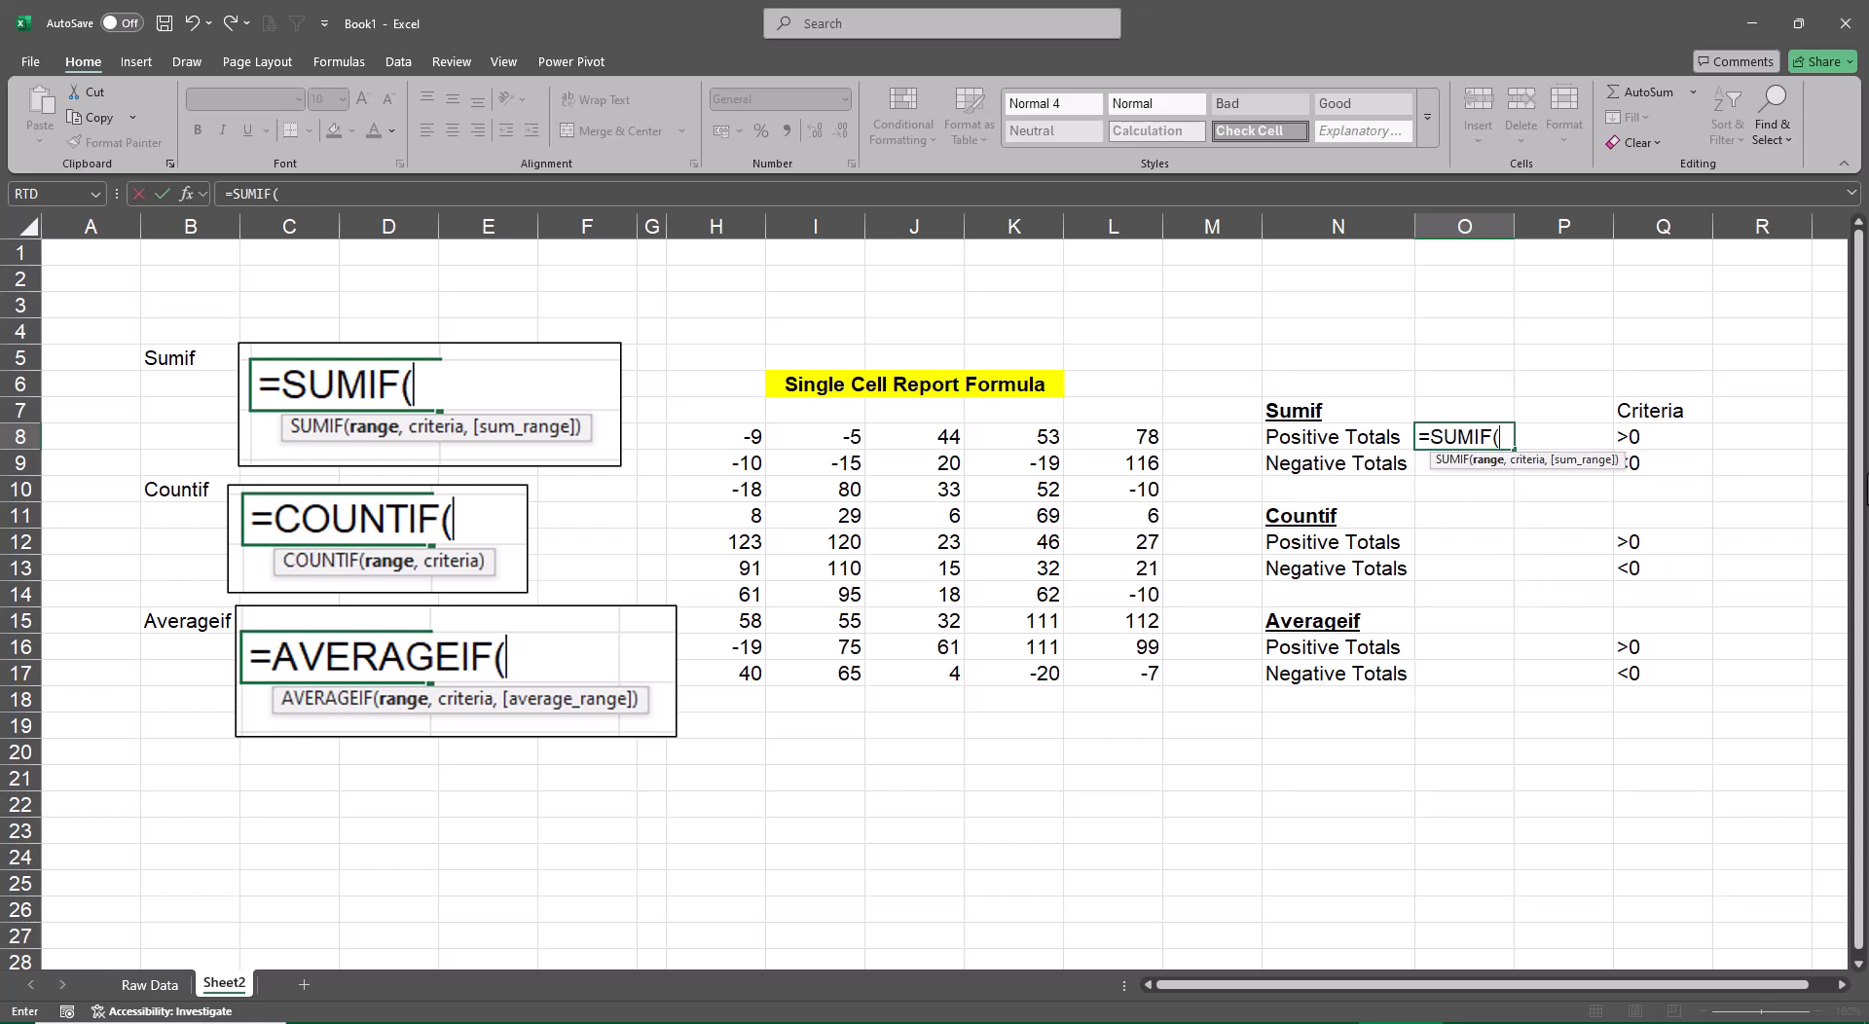
key("ctrl+a")
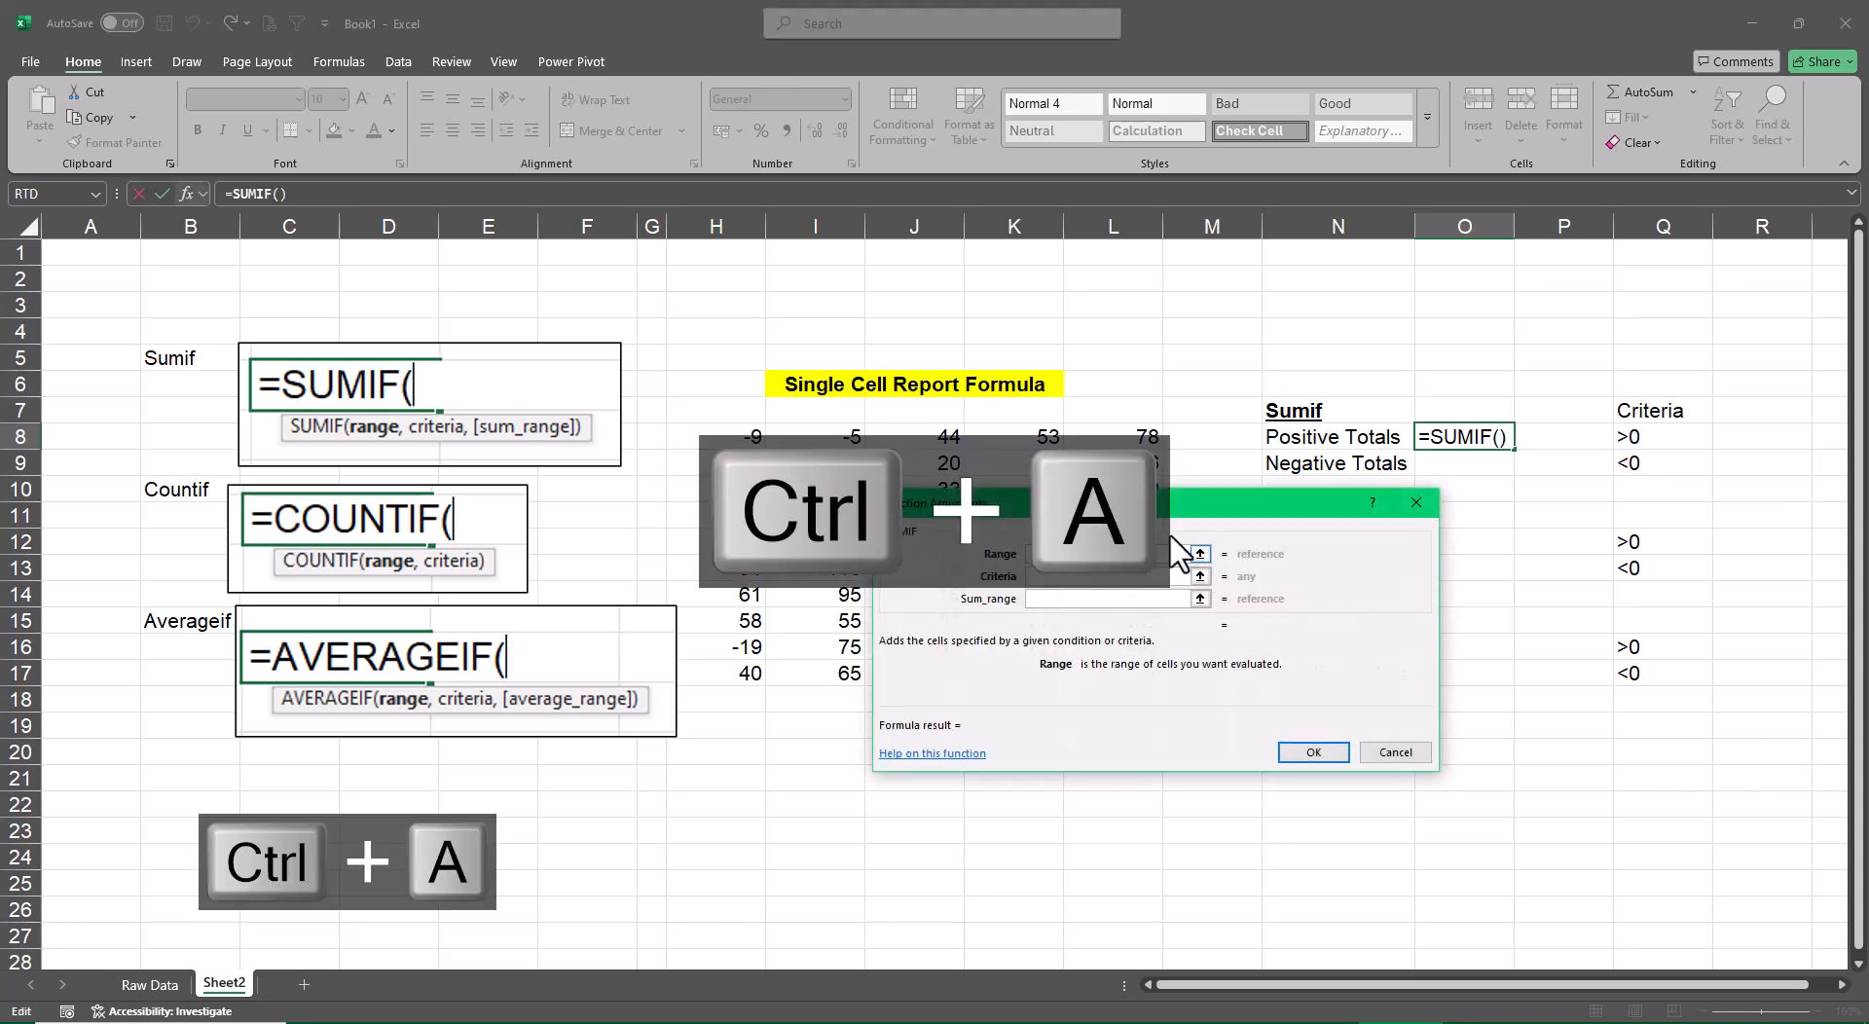
left_click_drag(1137, 502, 972, 554)
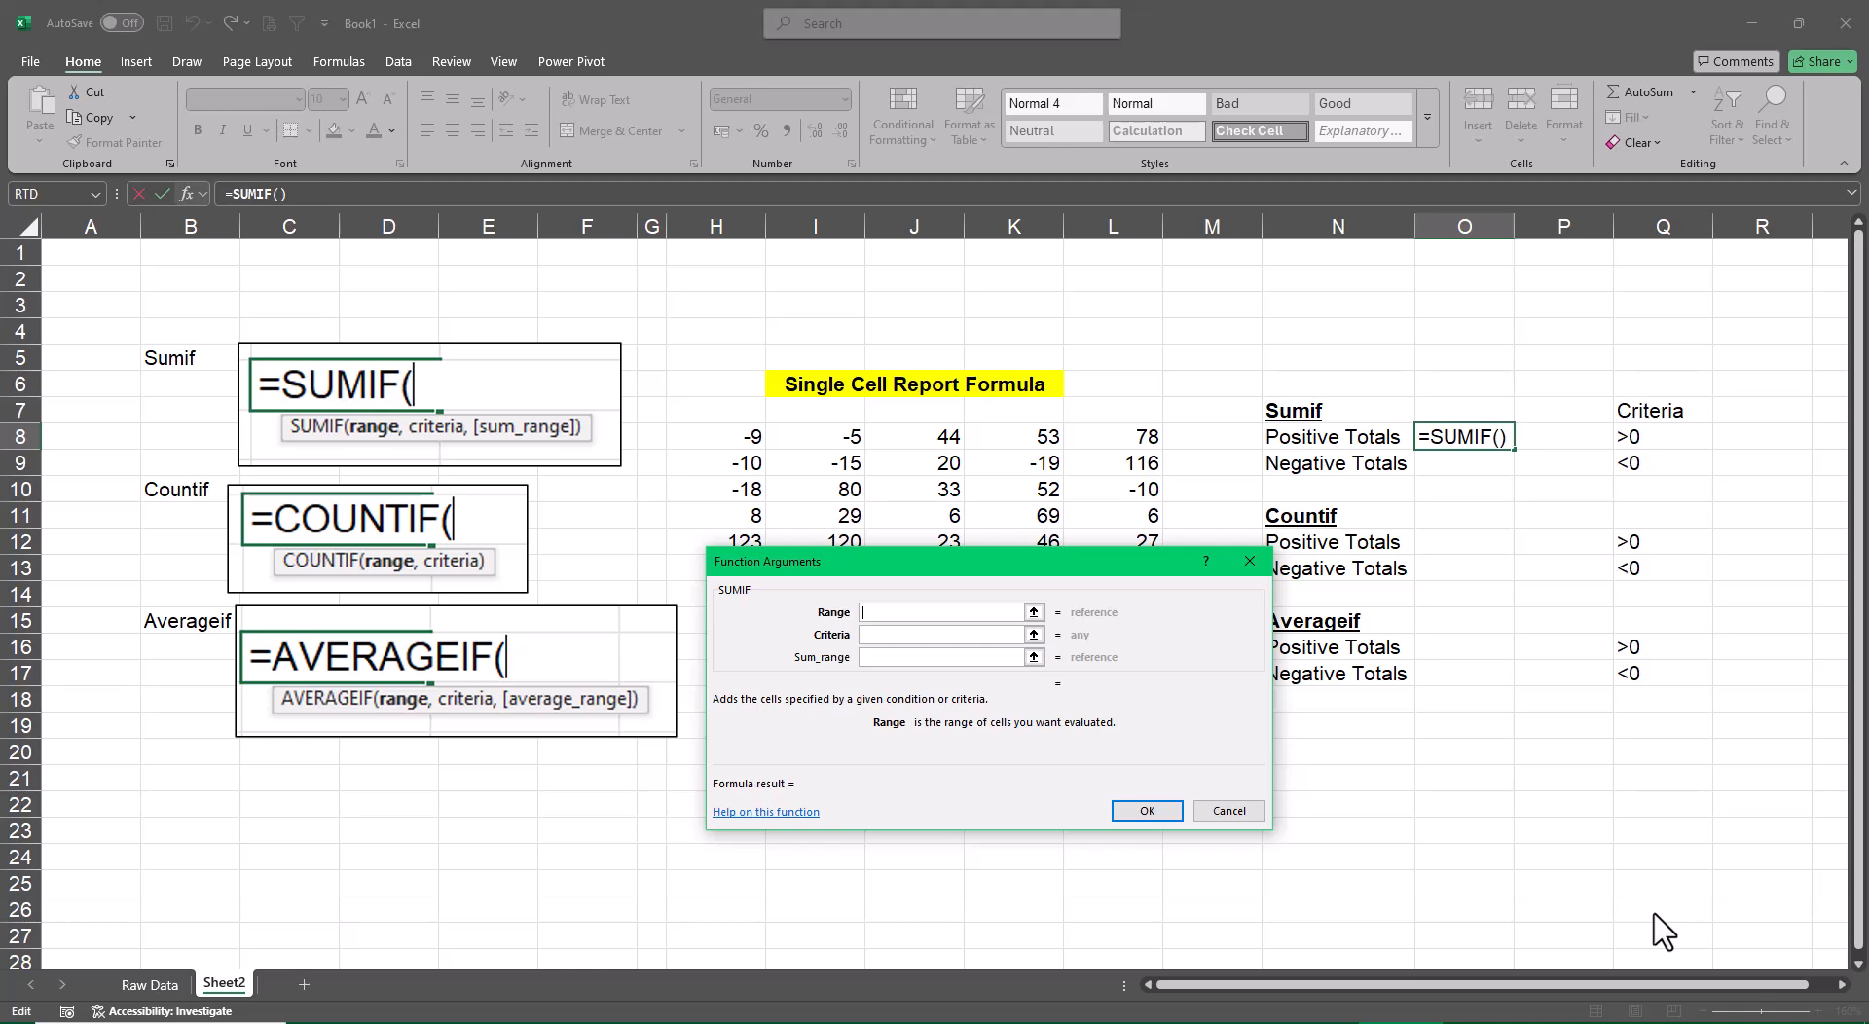
left_click_drag(923, 564, 314, 350)
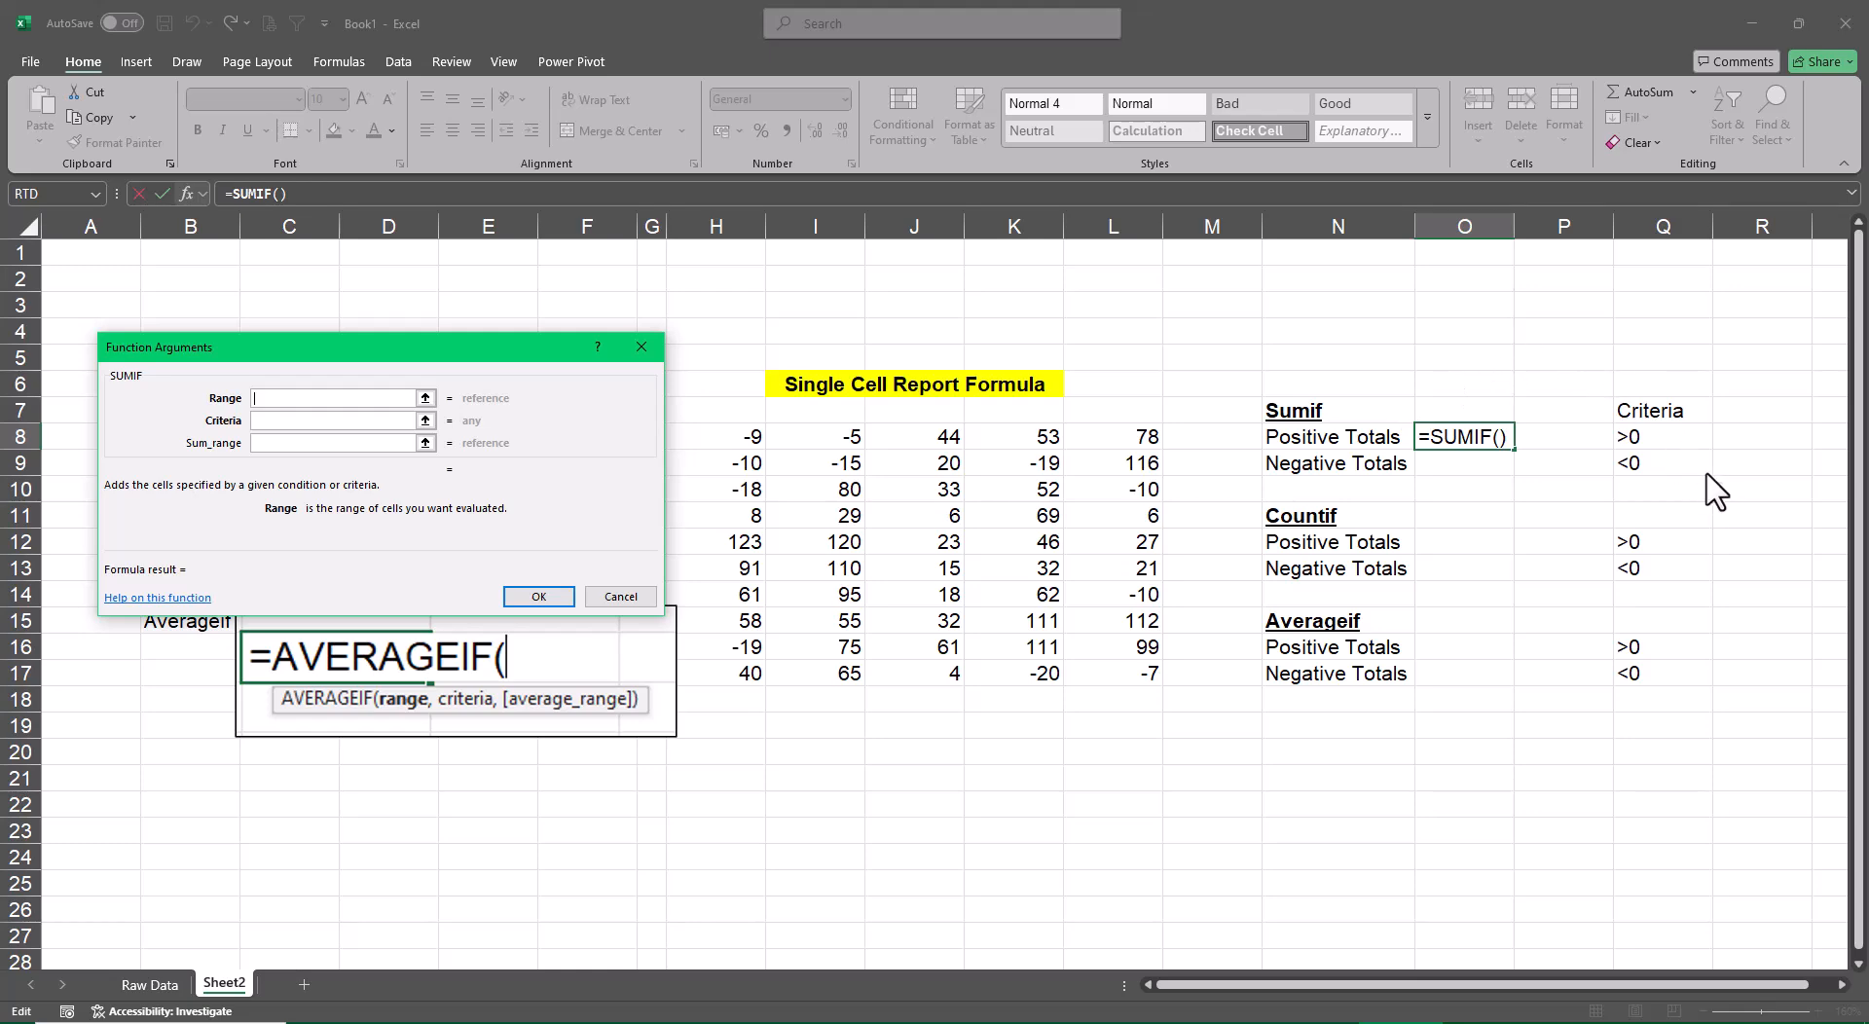
left_click_drag(381, 366, 405, 410)
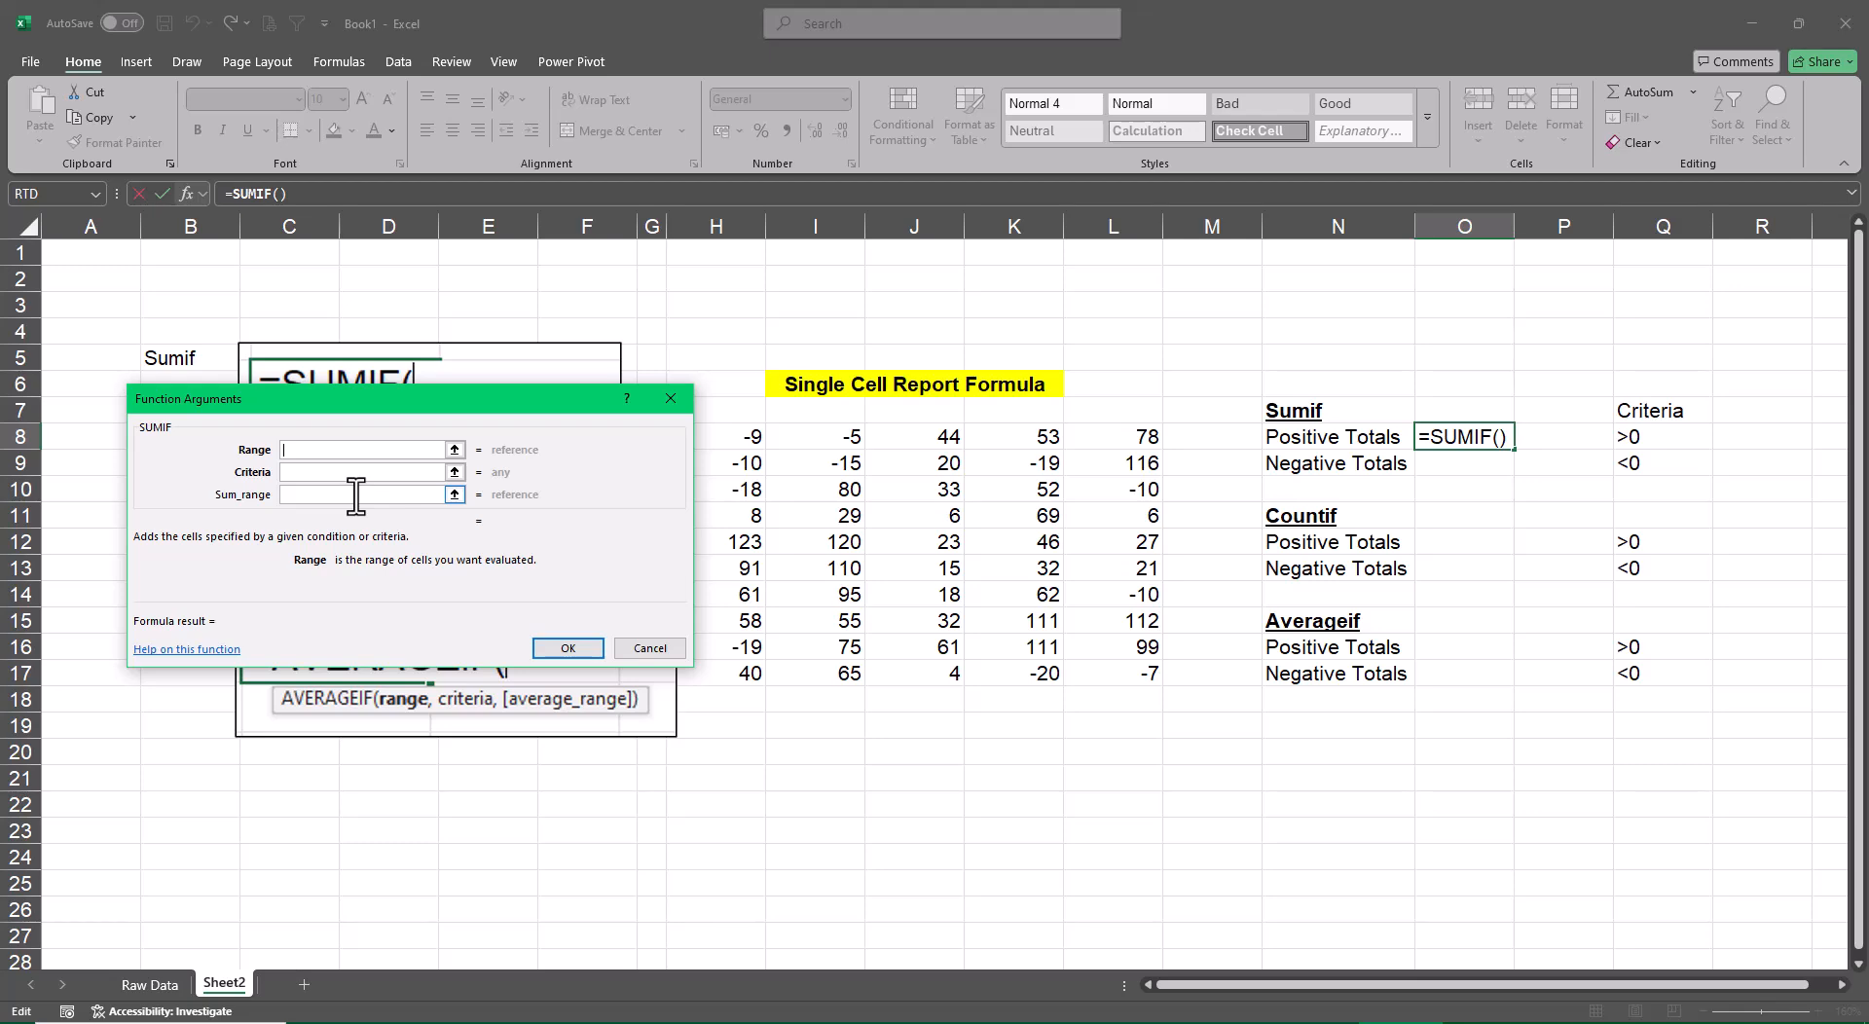
key("Escape")
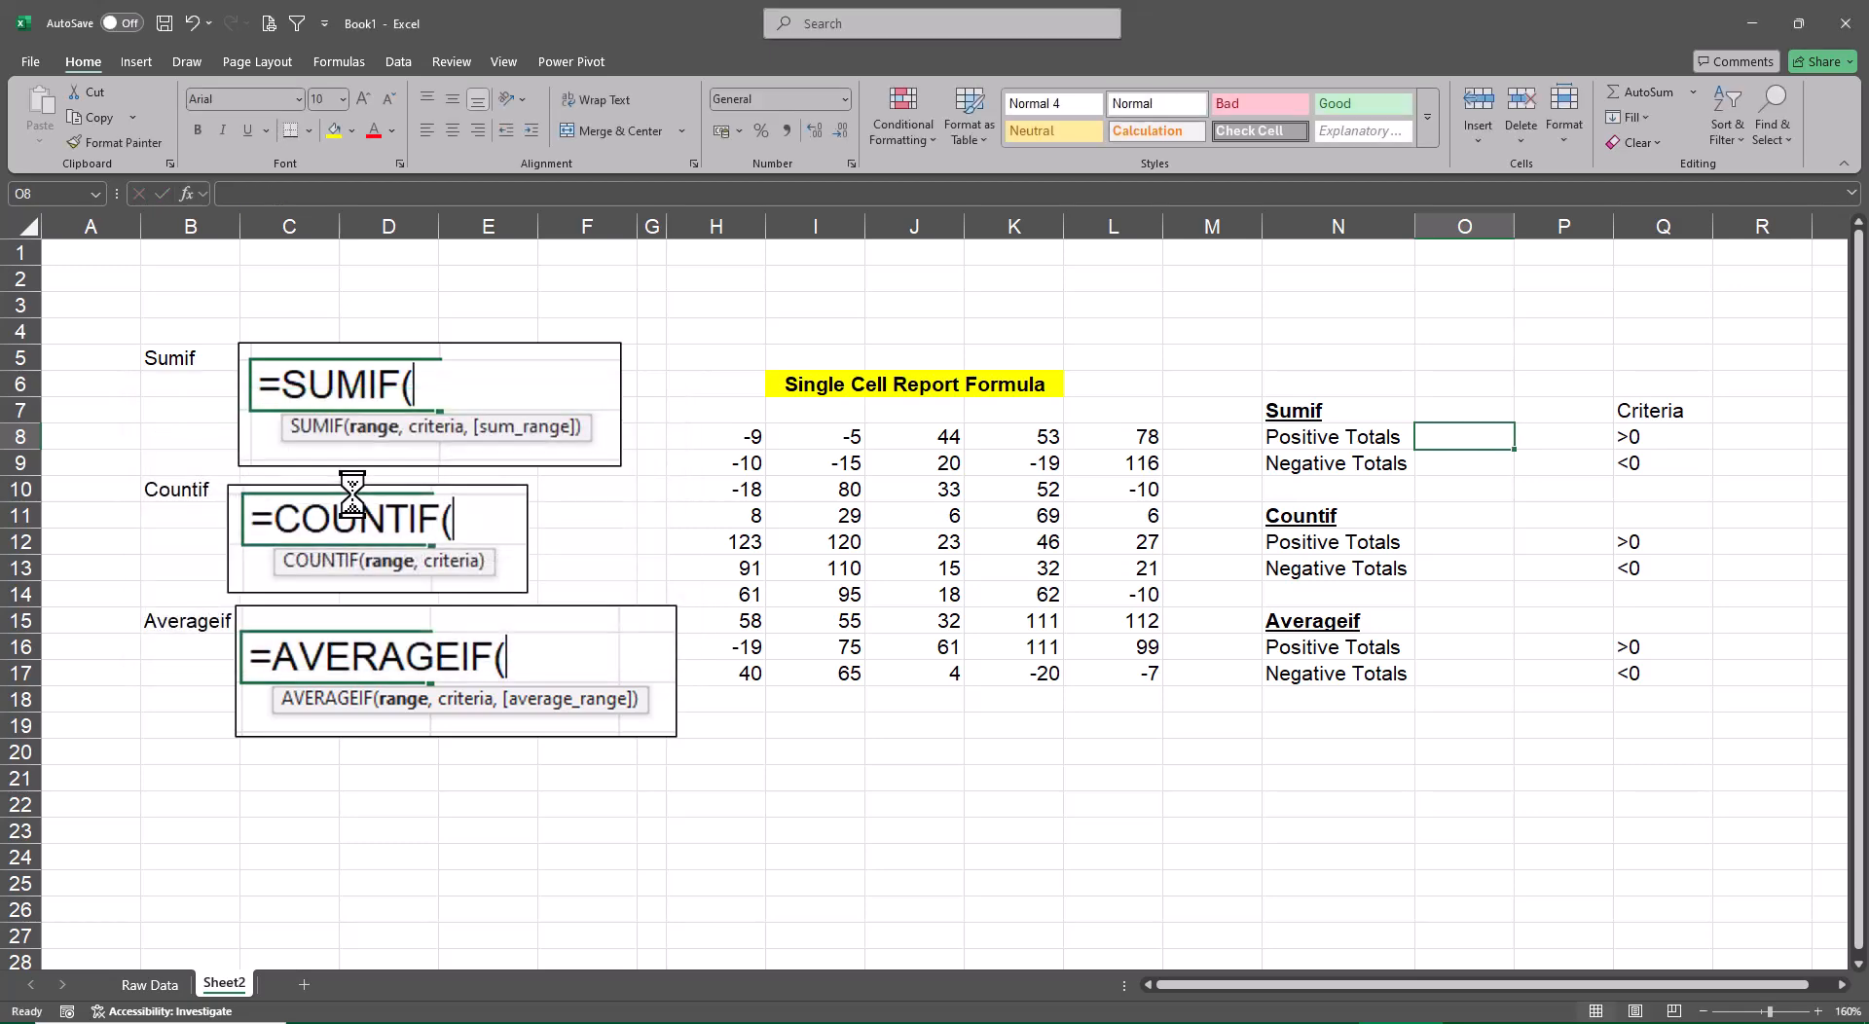
Start a SUMIF formula in O8 for the Positive Totals, correcting the misspelled function name
type("=sumf")
key("Tab")
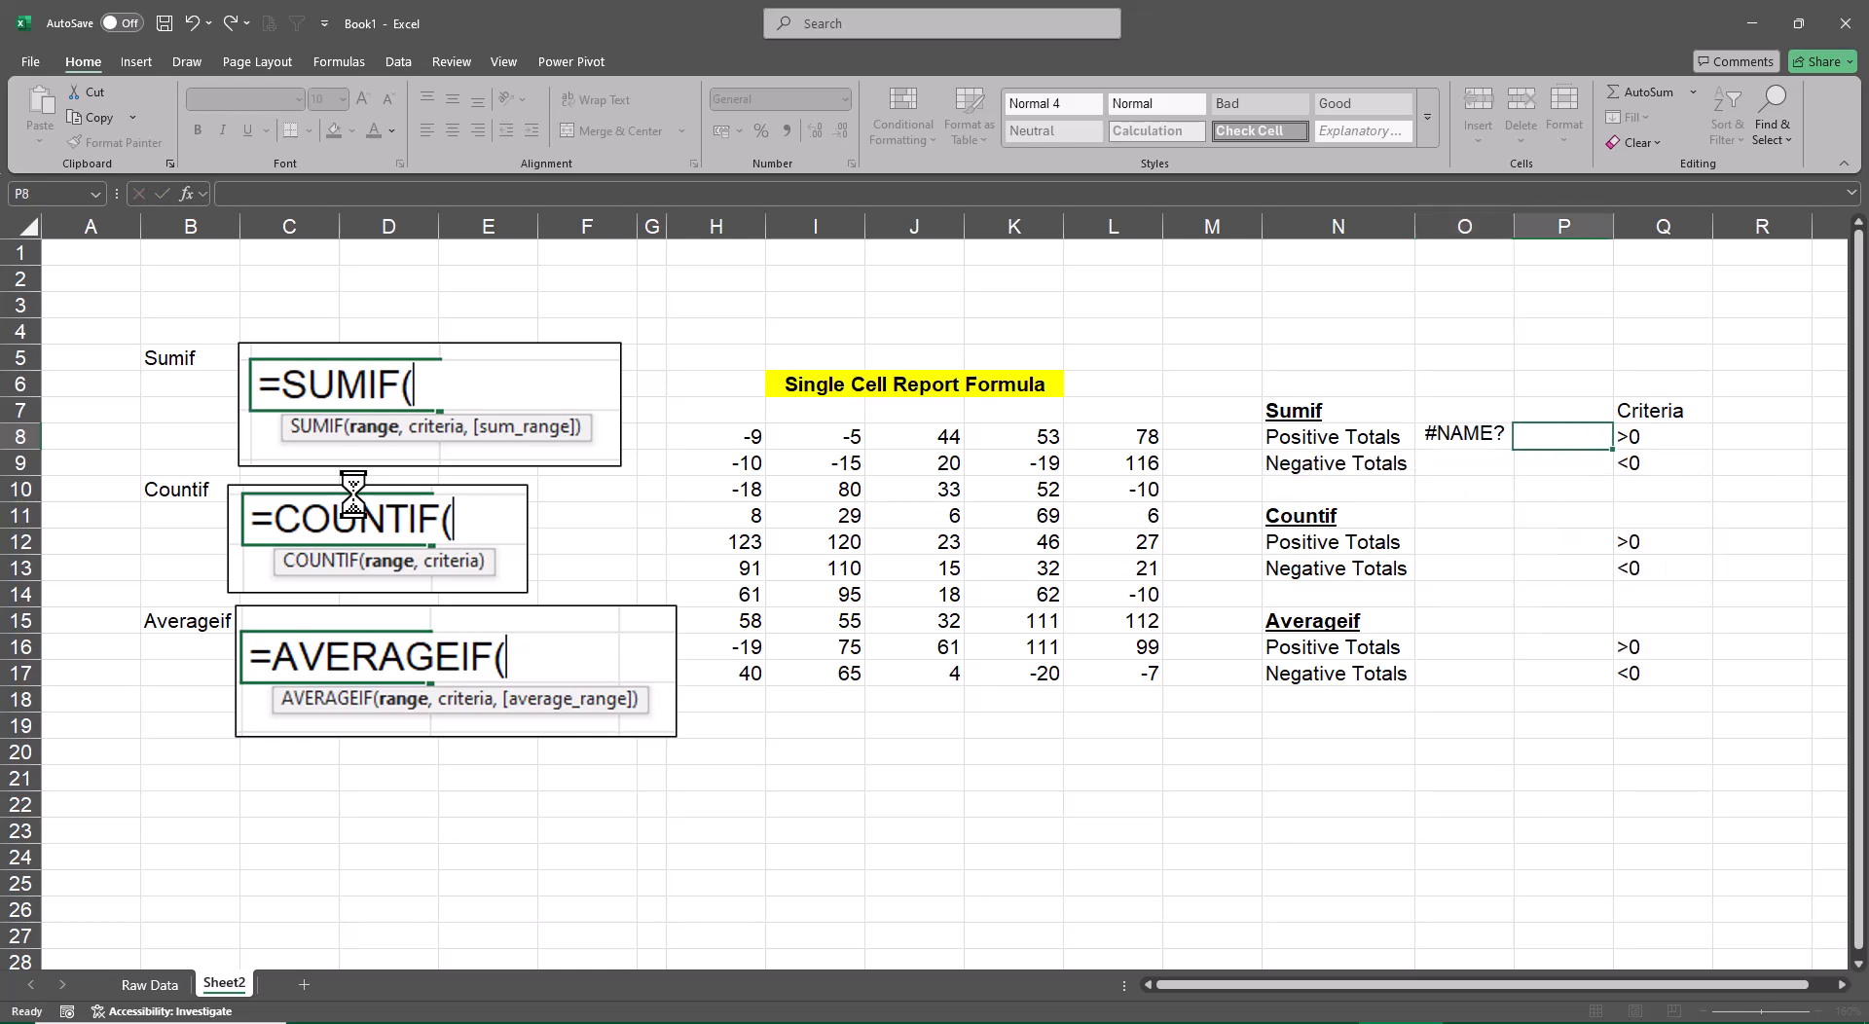
key("Left")
key("F2")
key("BackSpace")
key("Down")
key("Tab")
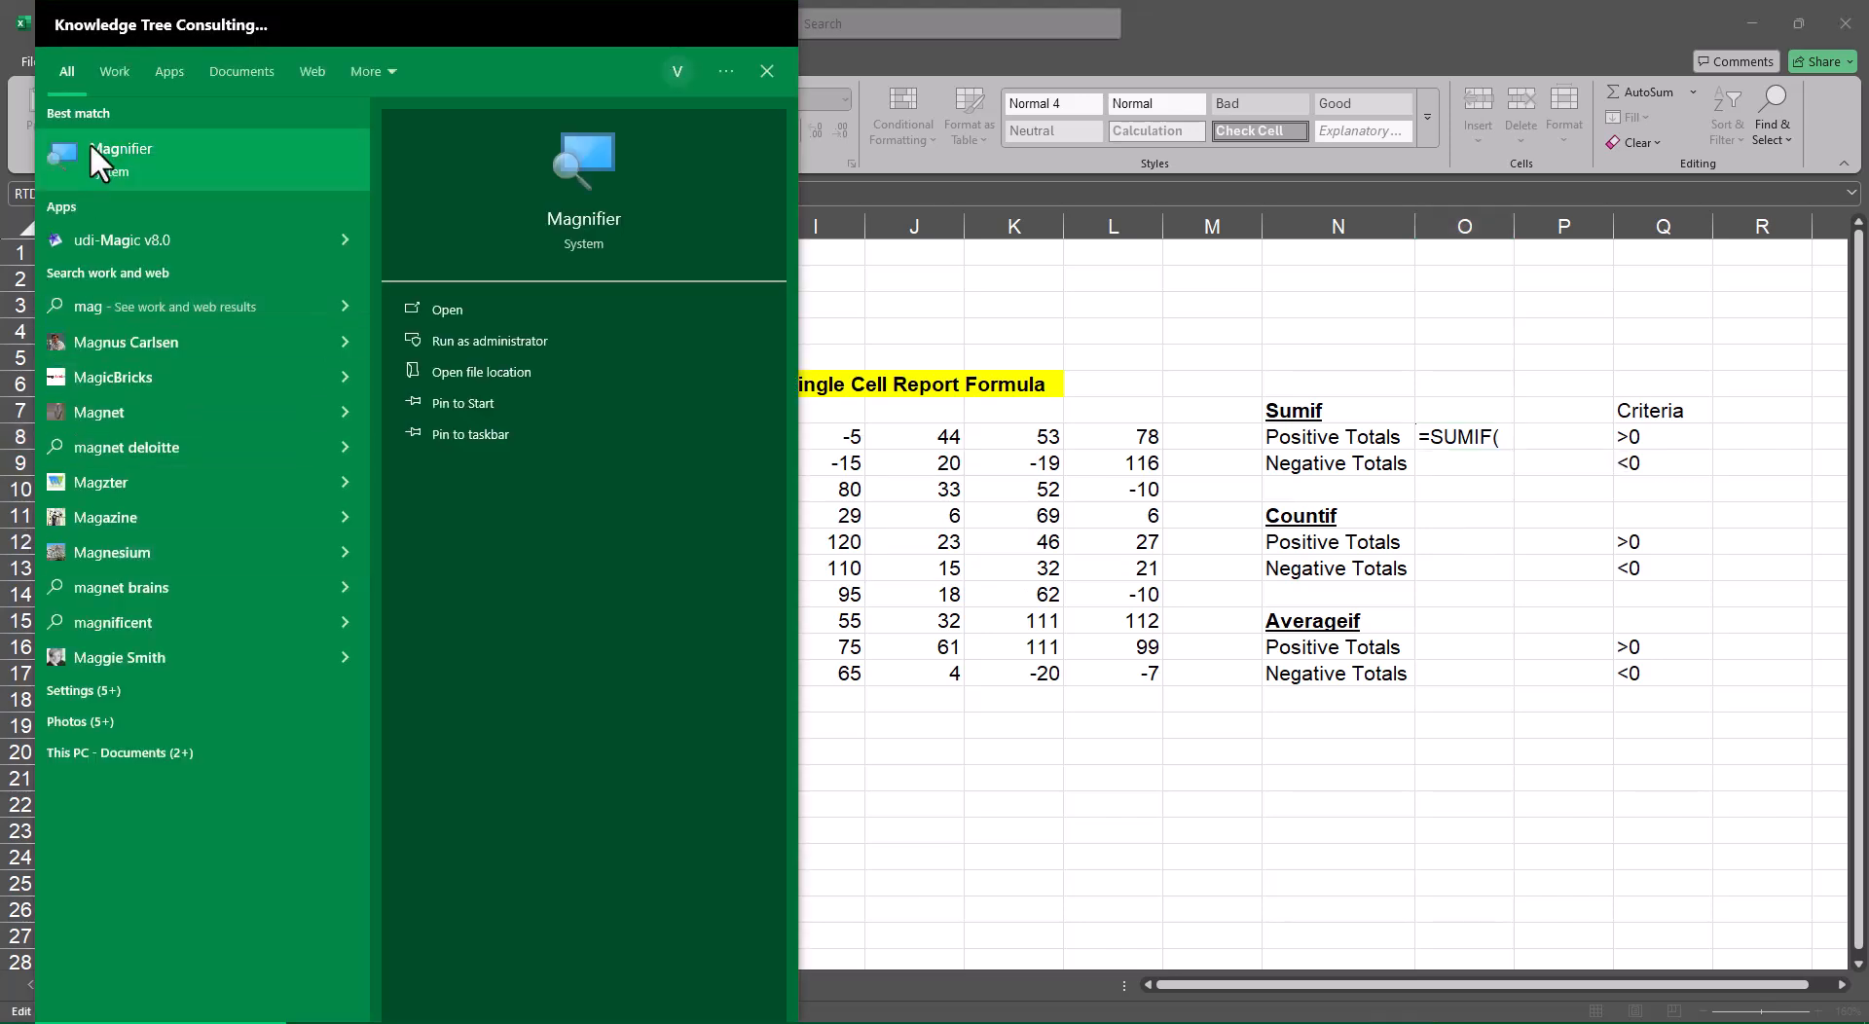
Magnify the sheet to 200% and complete the SUMIF formula in O8 with range H8:L17 and criteria Q8:Q9
left_click(90, 142)
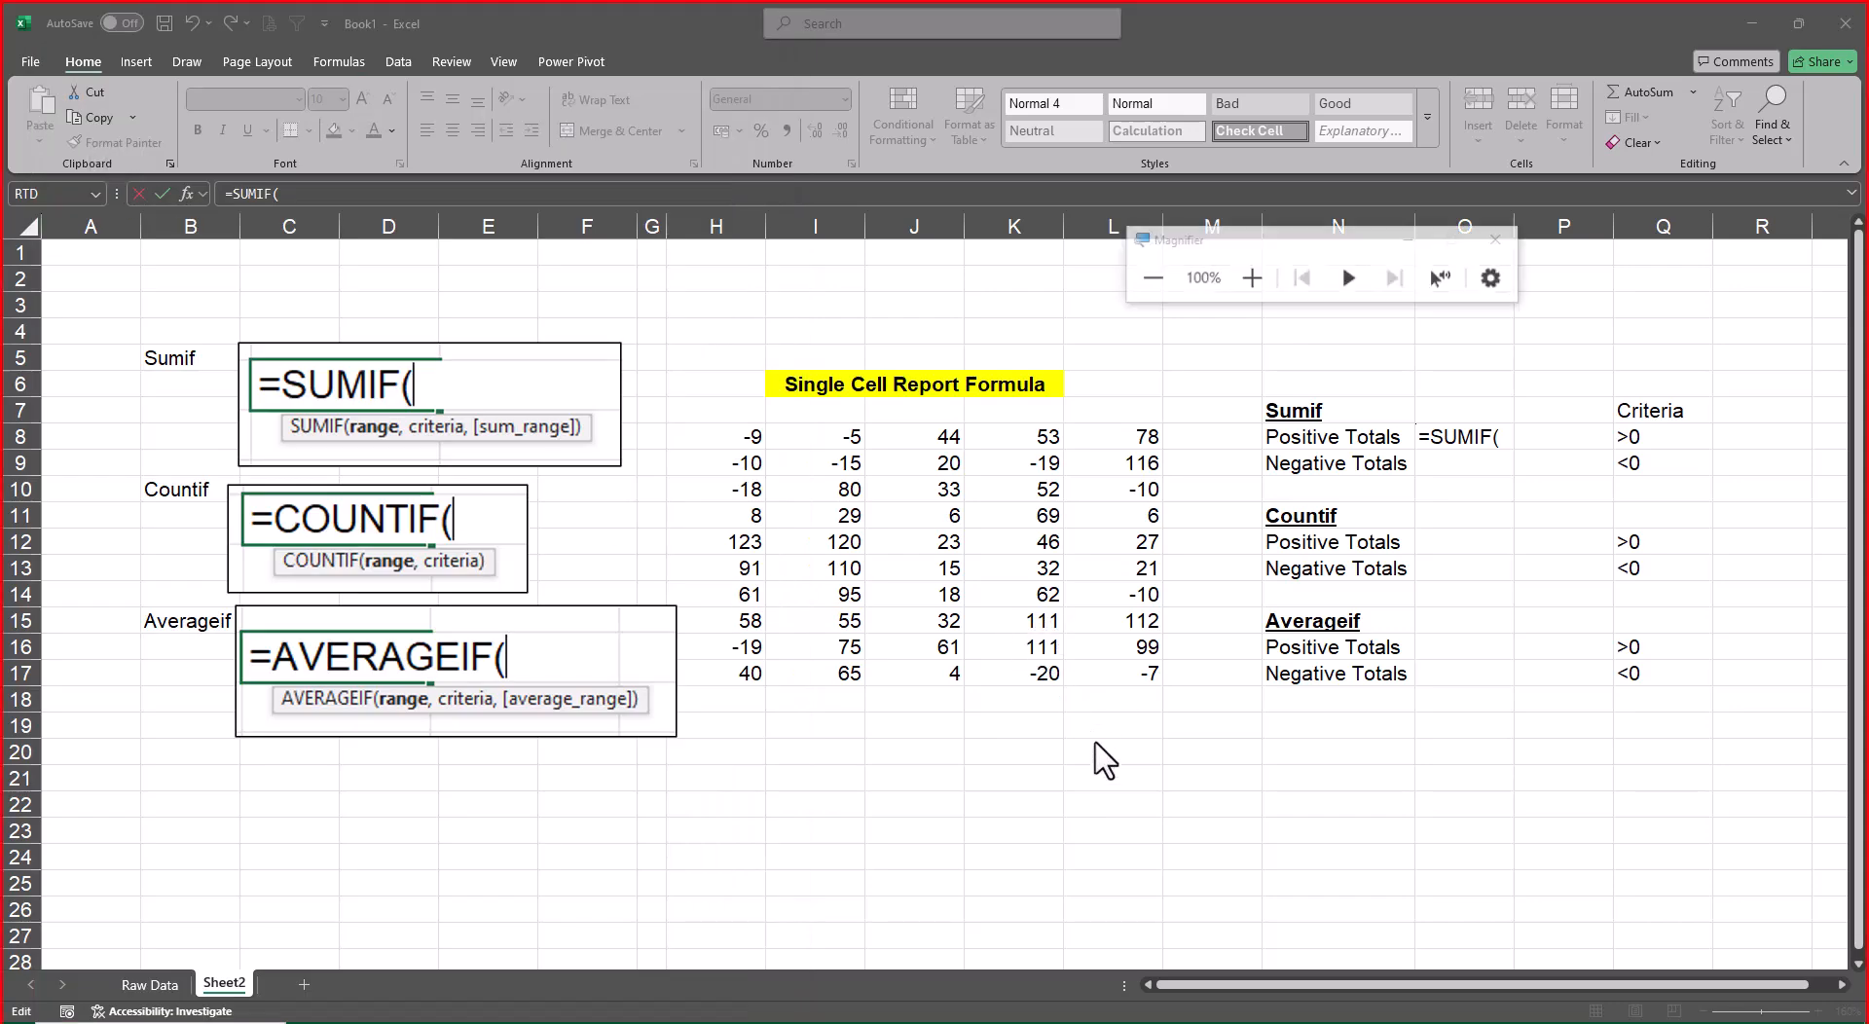
left_click(1251, 278)
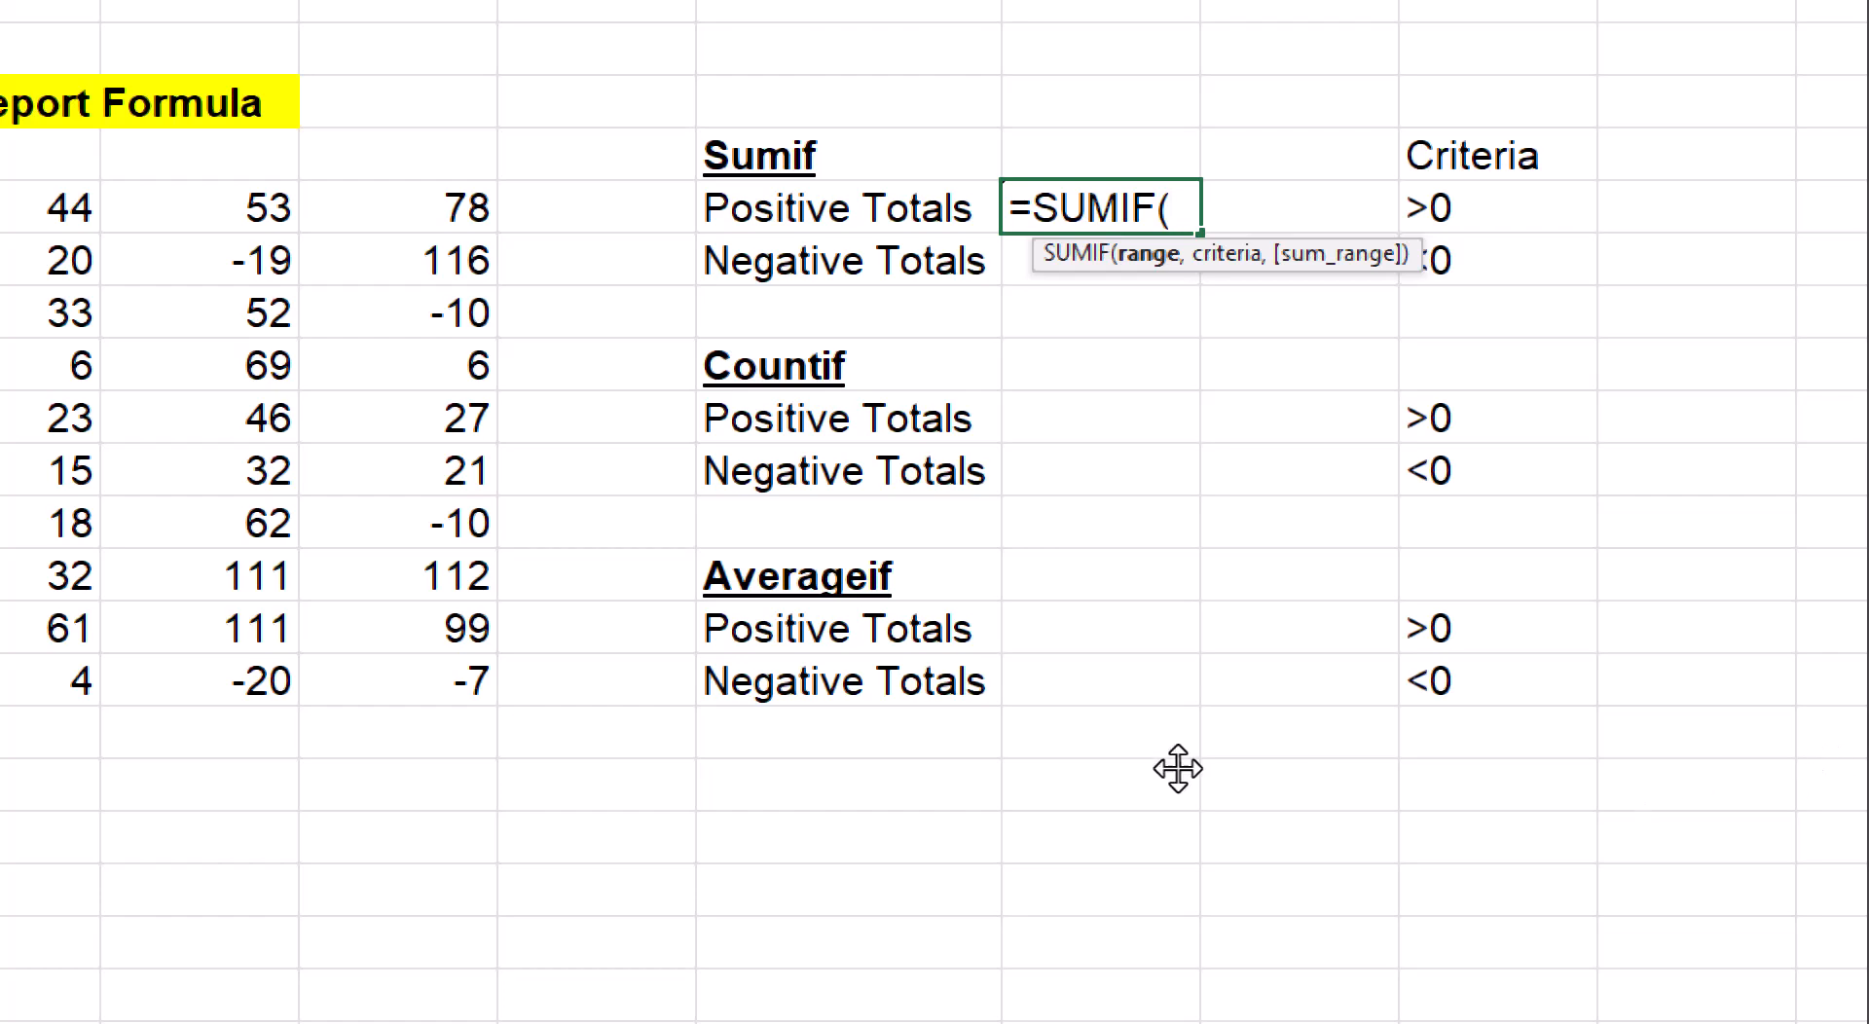
left_click_drag(696, 209, 1475, 687)
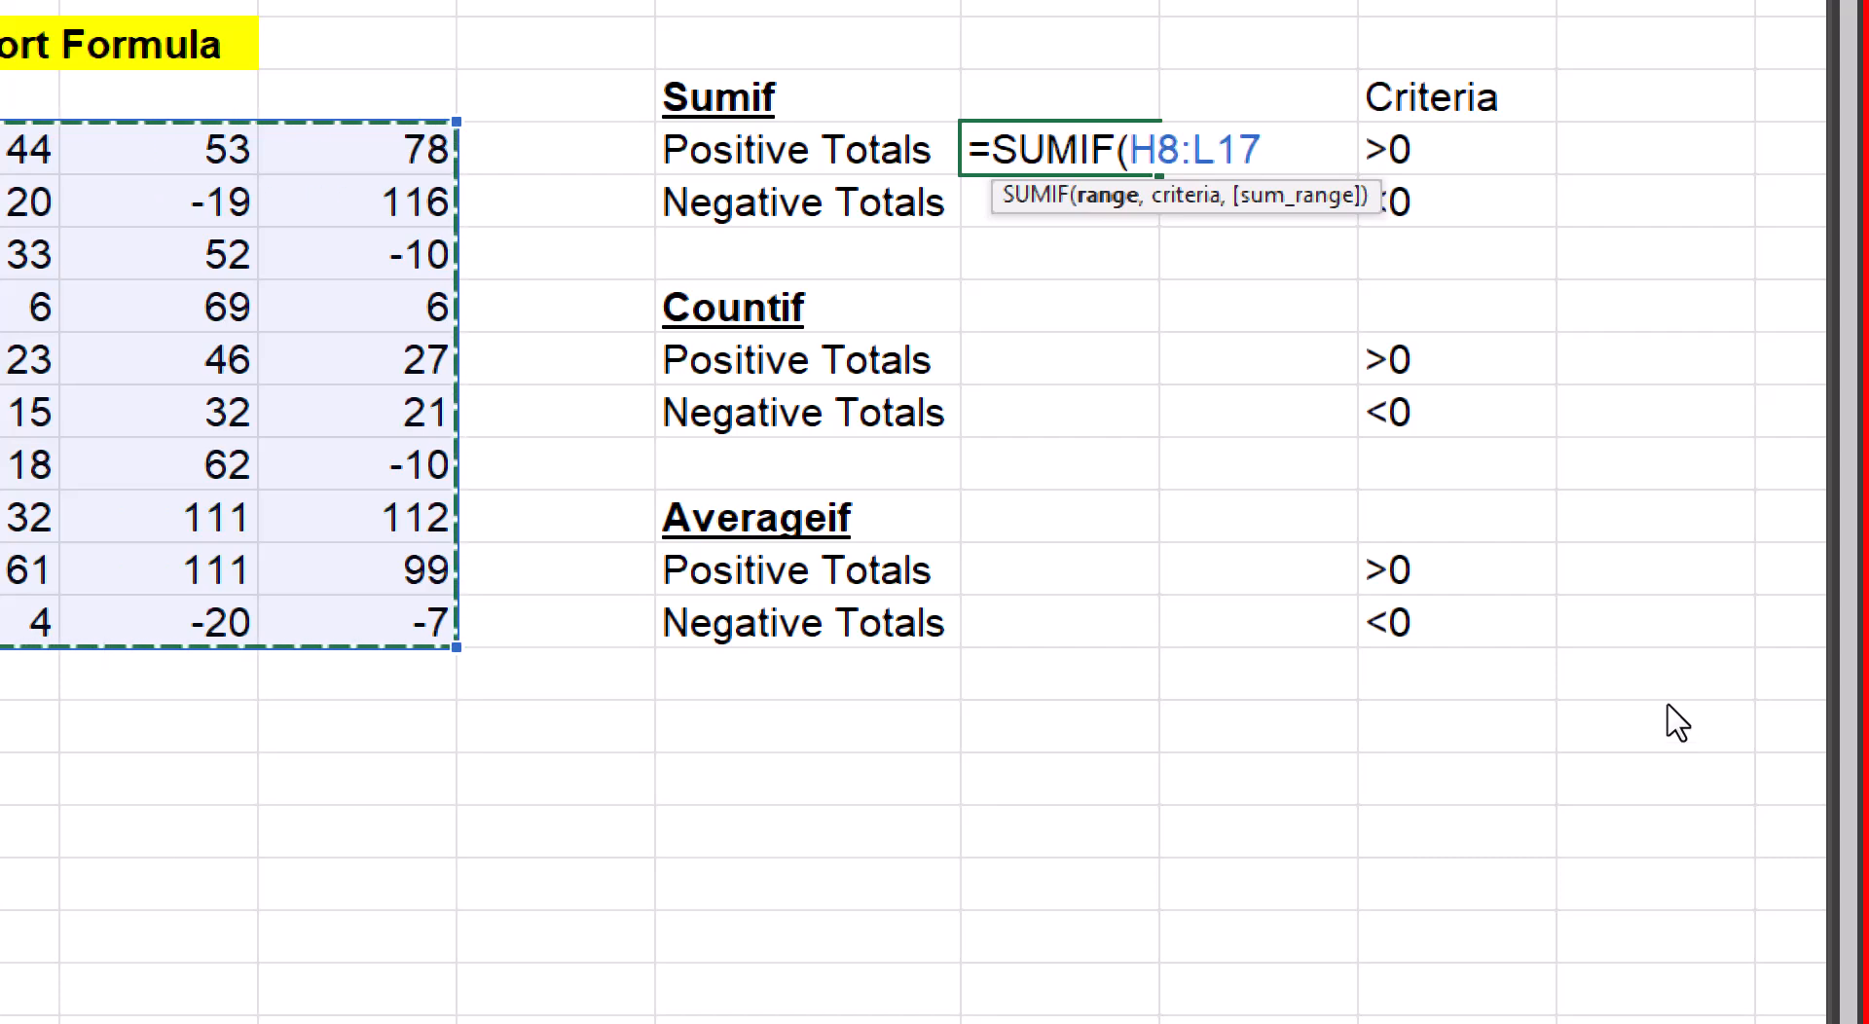
type(",")
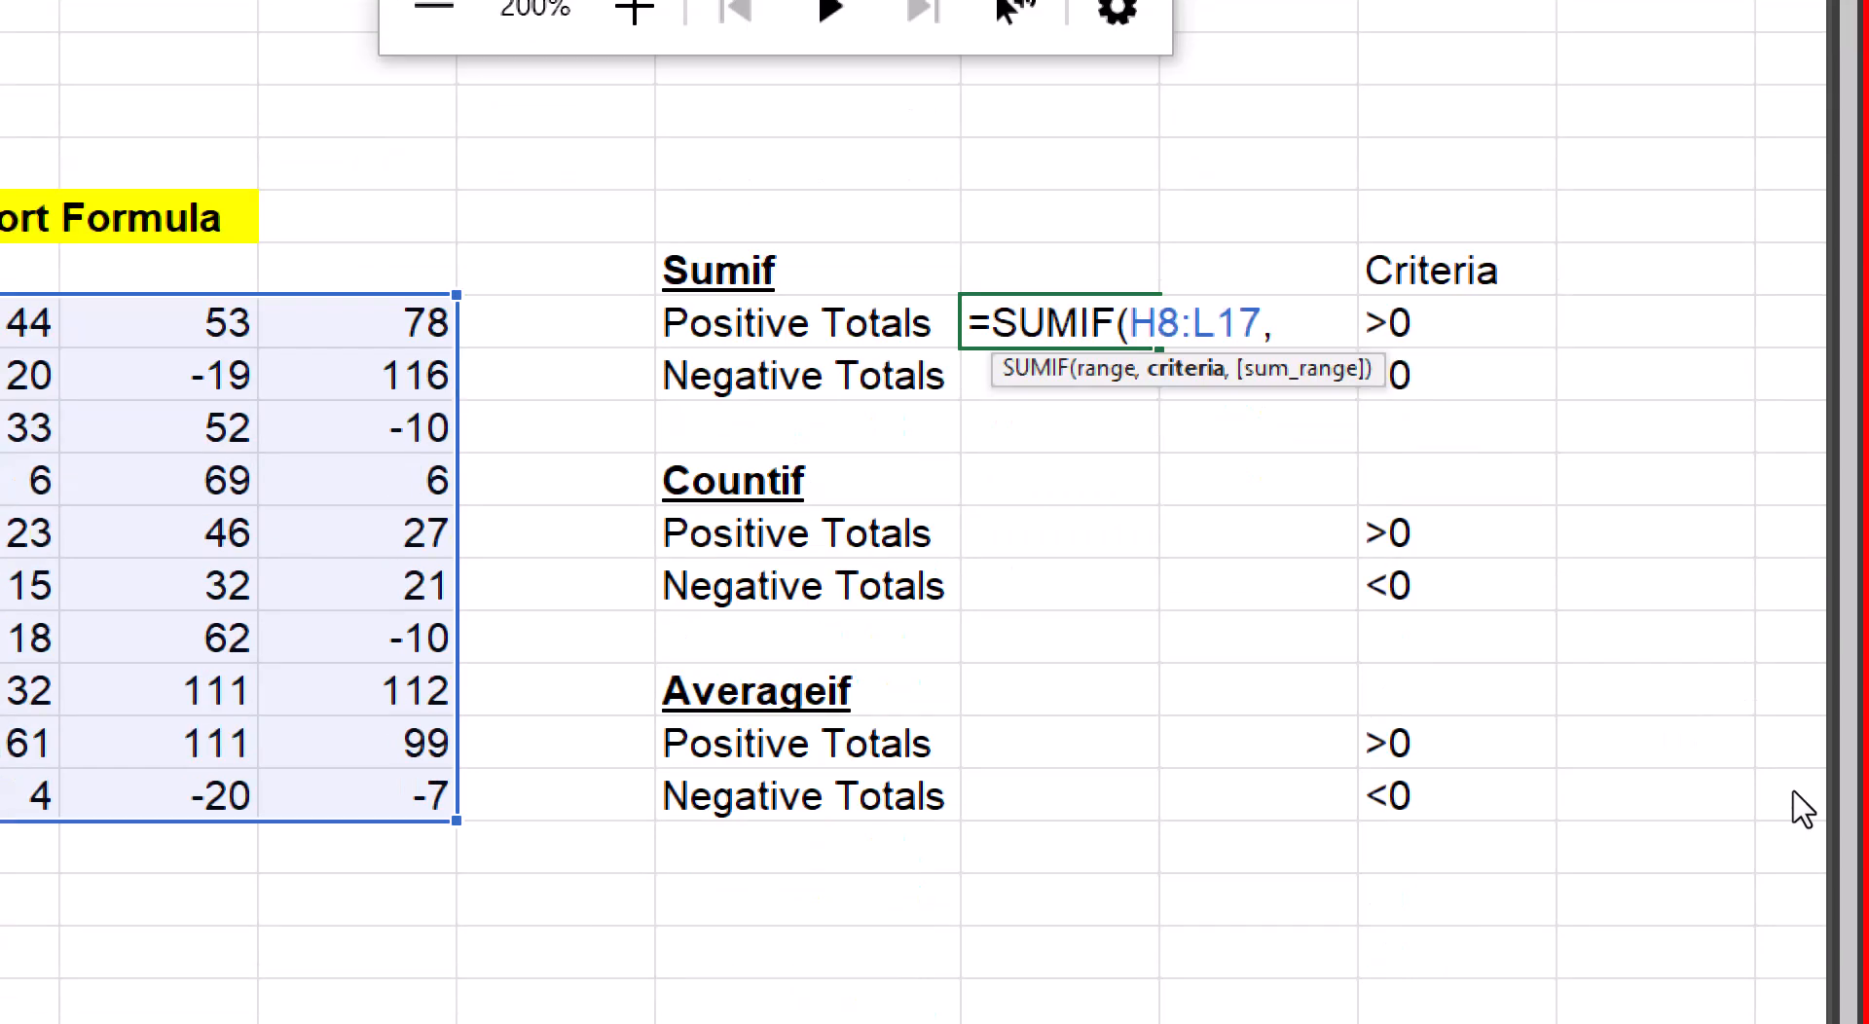
left_click_drag(1457, 325, 1458, 376)
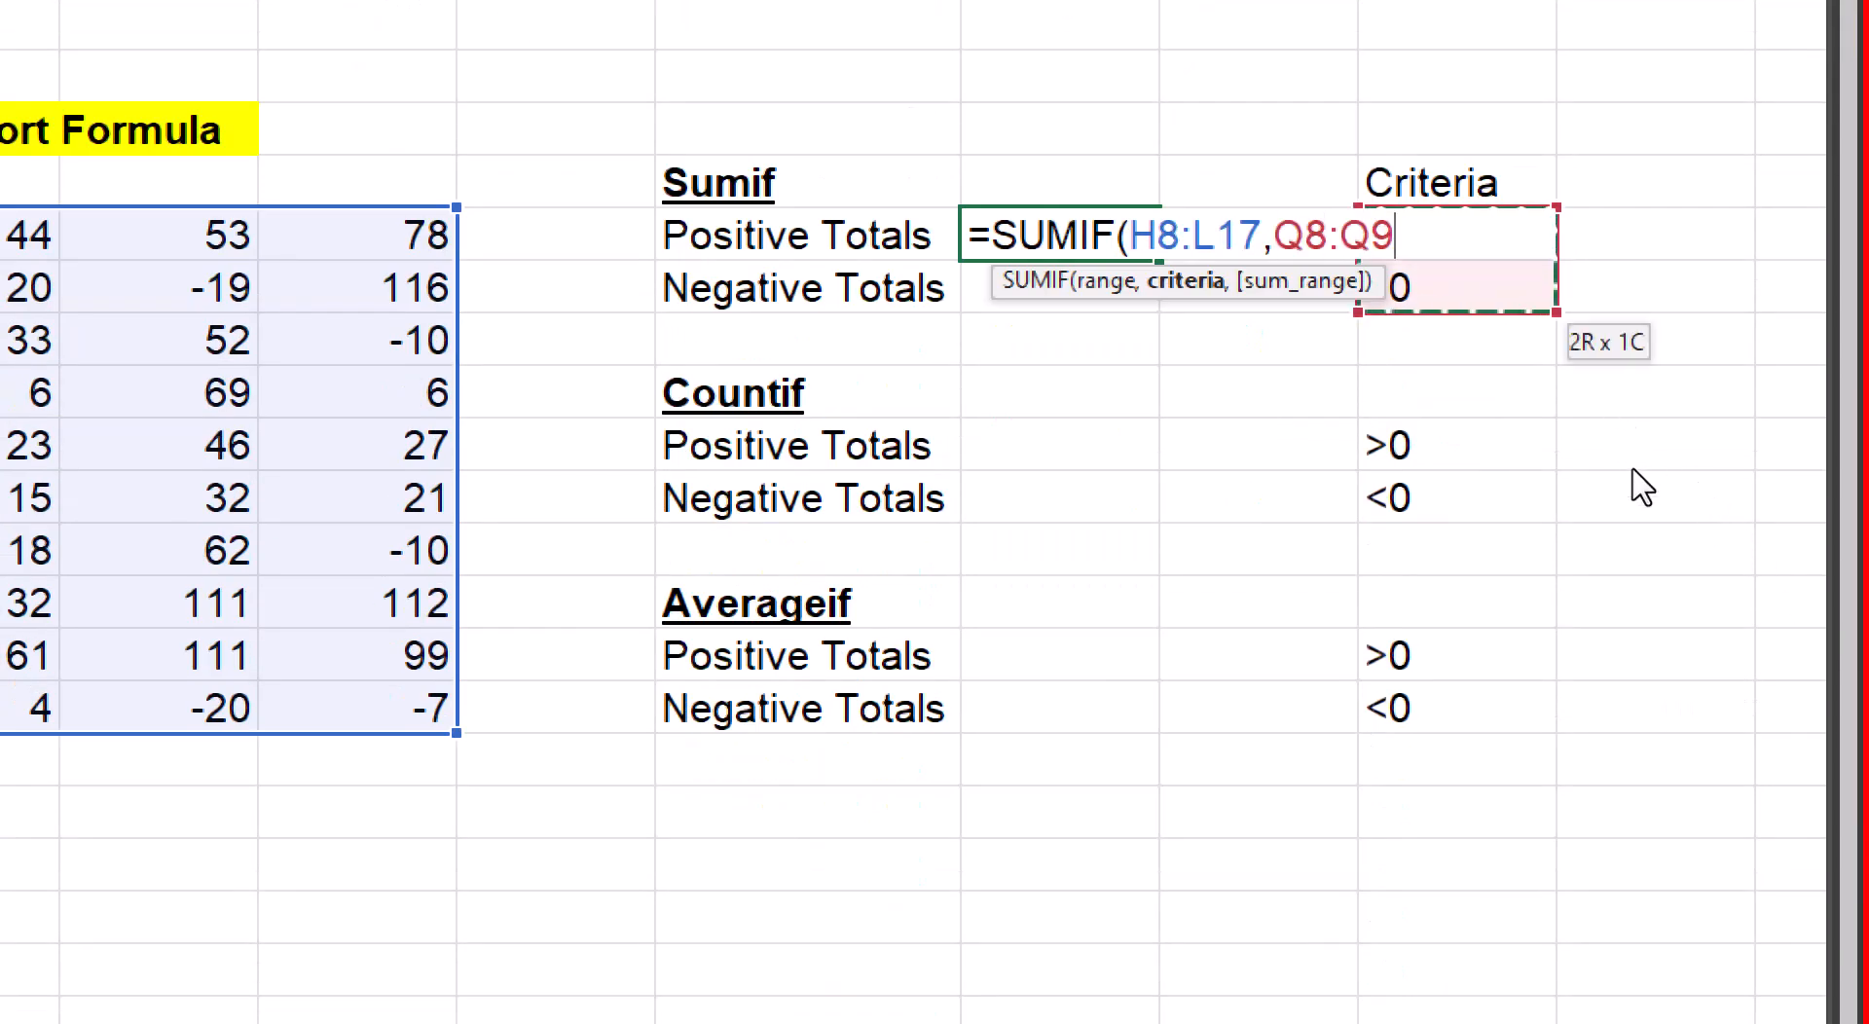
type(")")
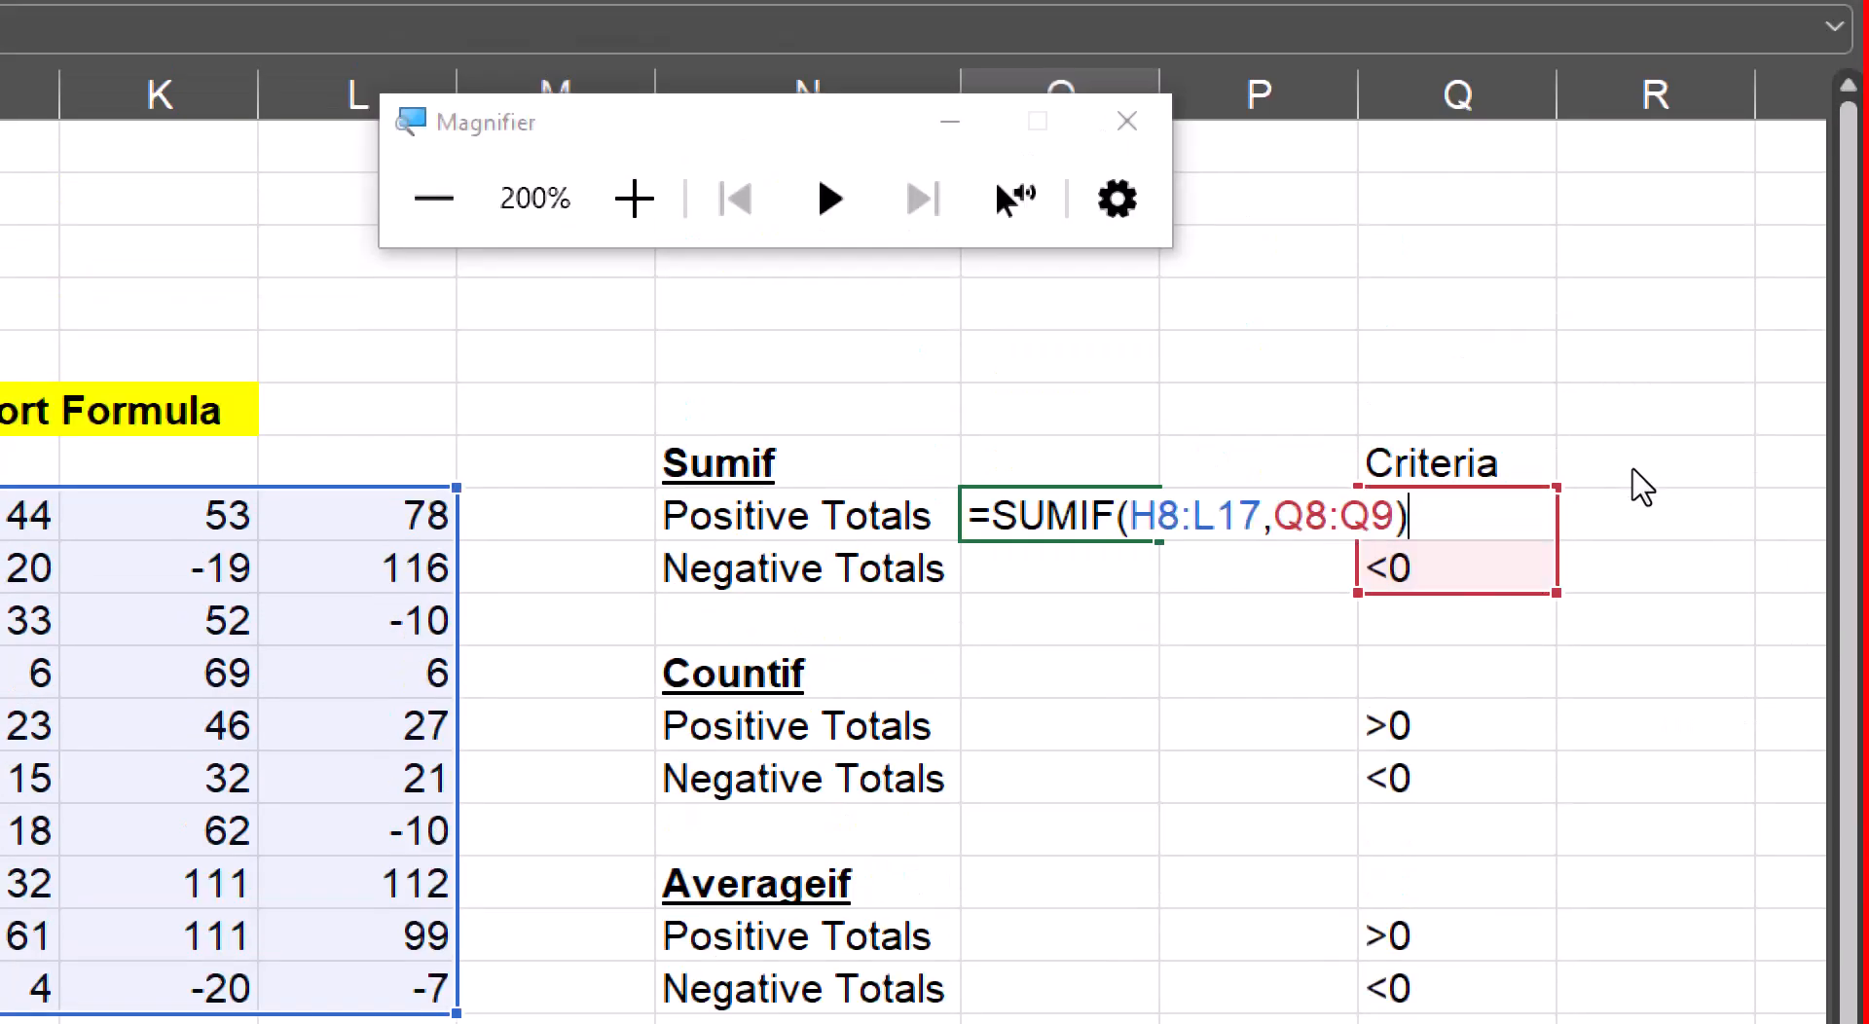
key("Return")
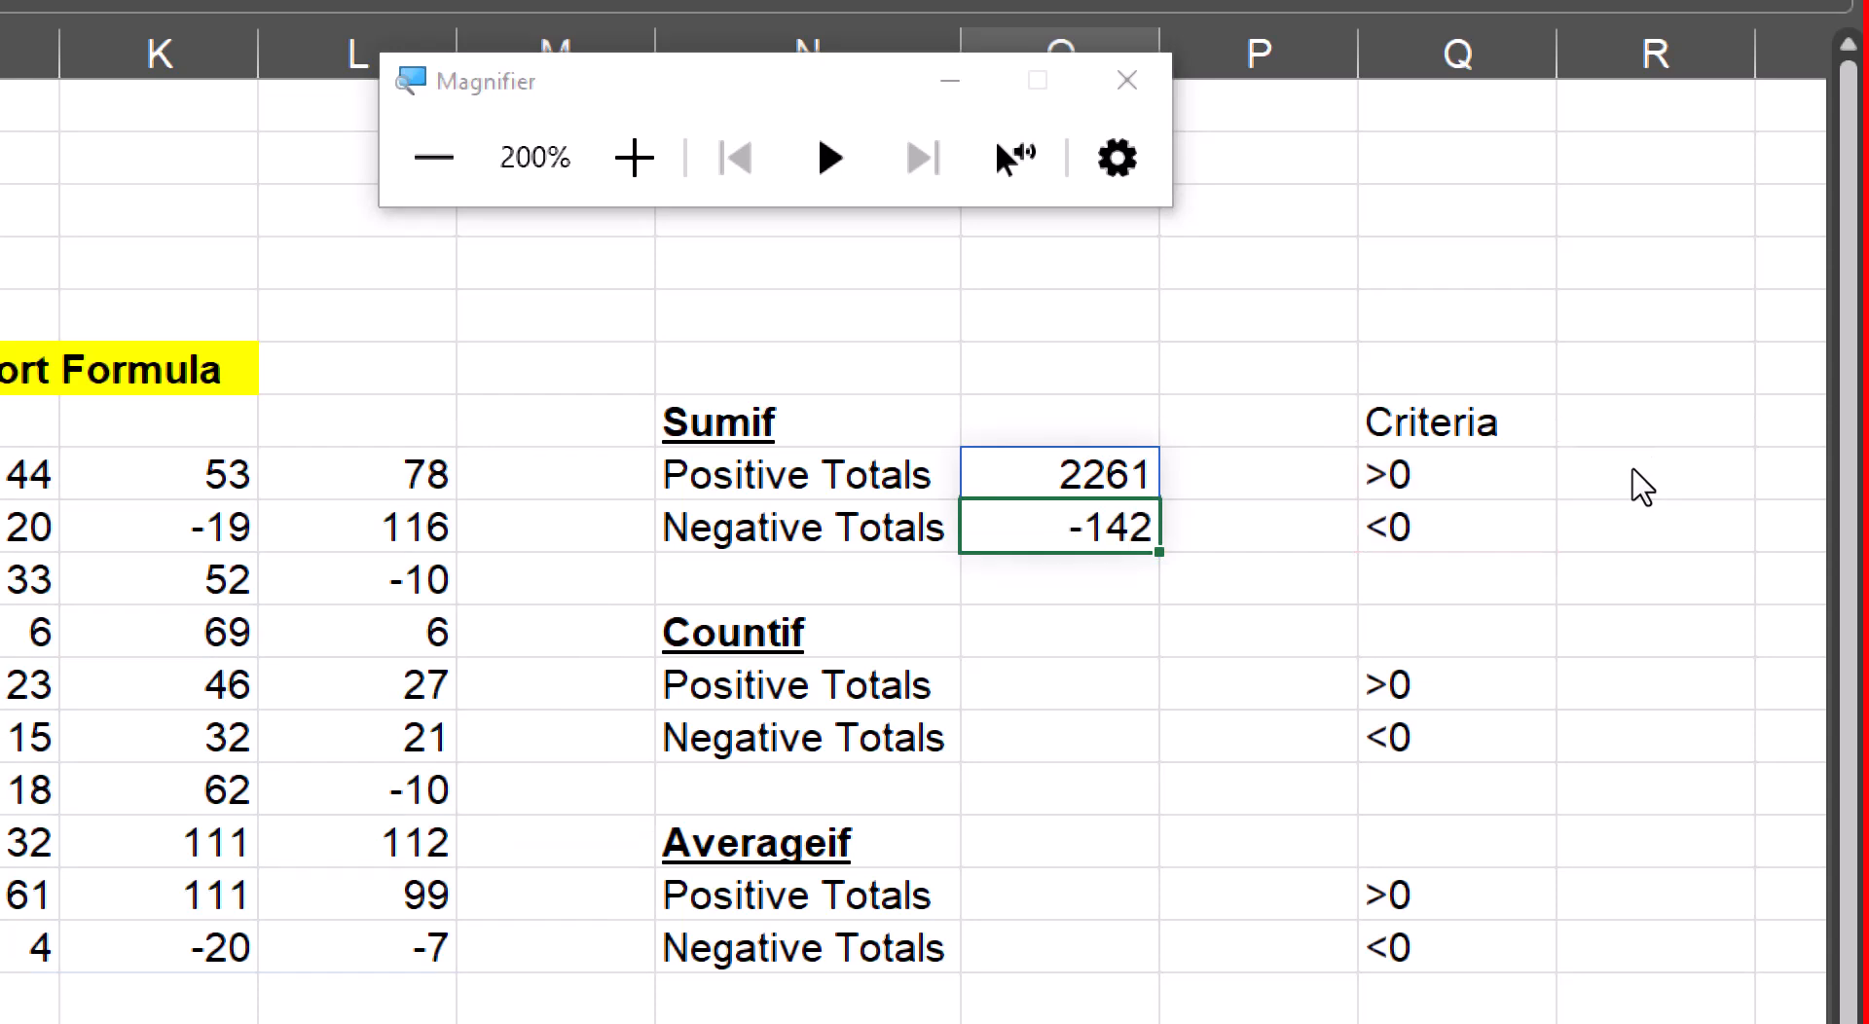
Examine the range and criteria references of the SUMIF formula in O8 and its spill cell O9, finishing at 100% magnification
key("Up")
key("F2")
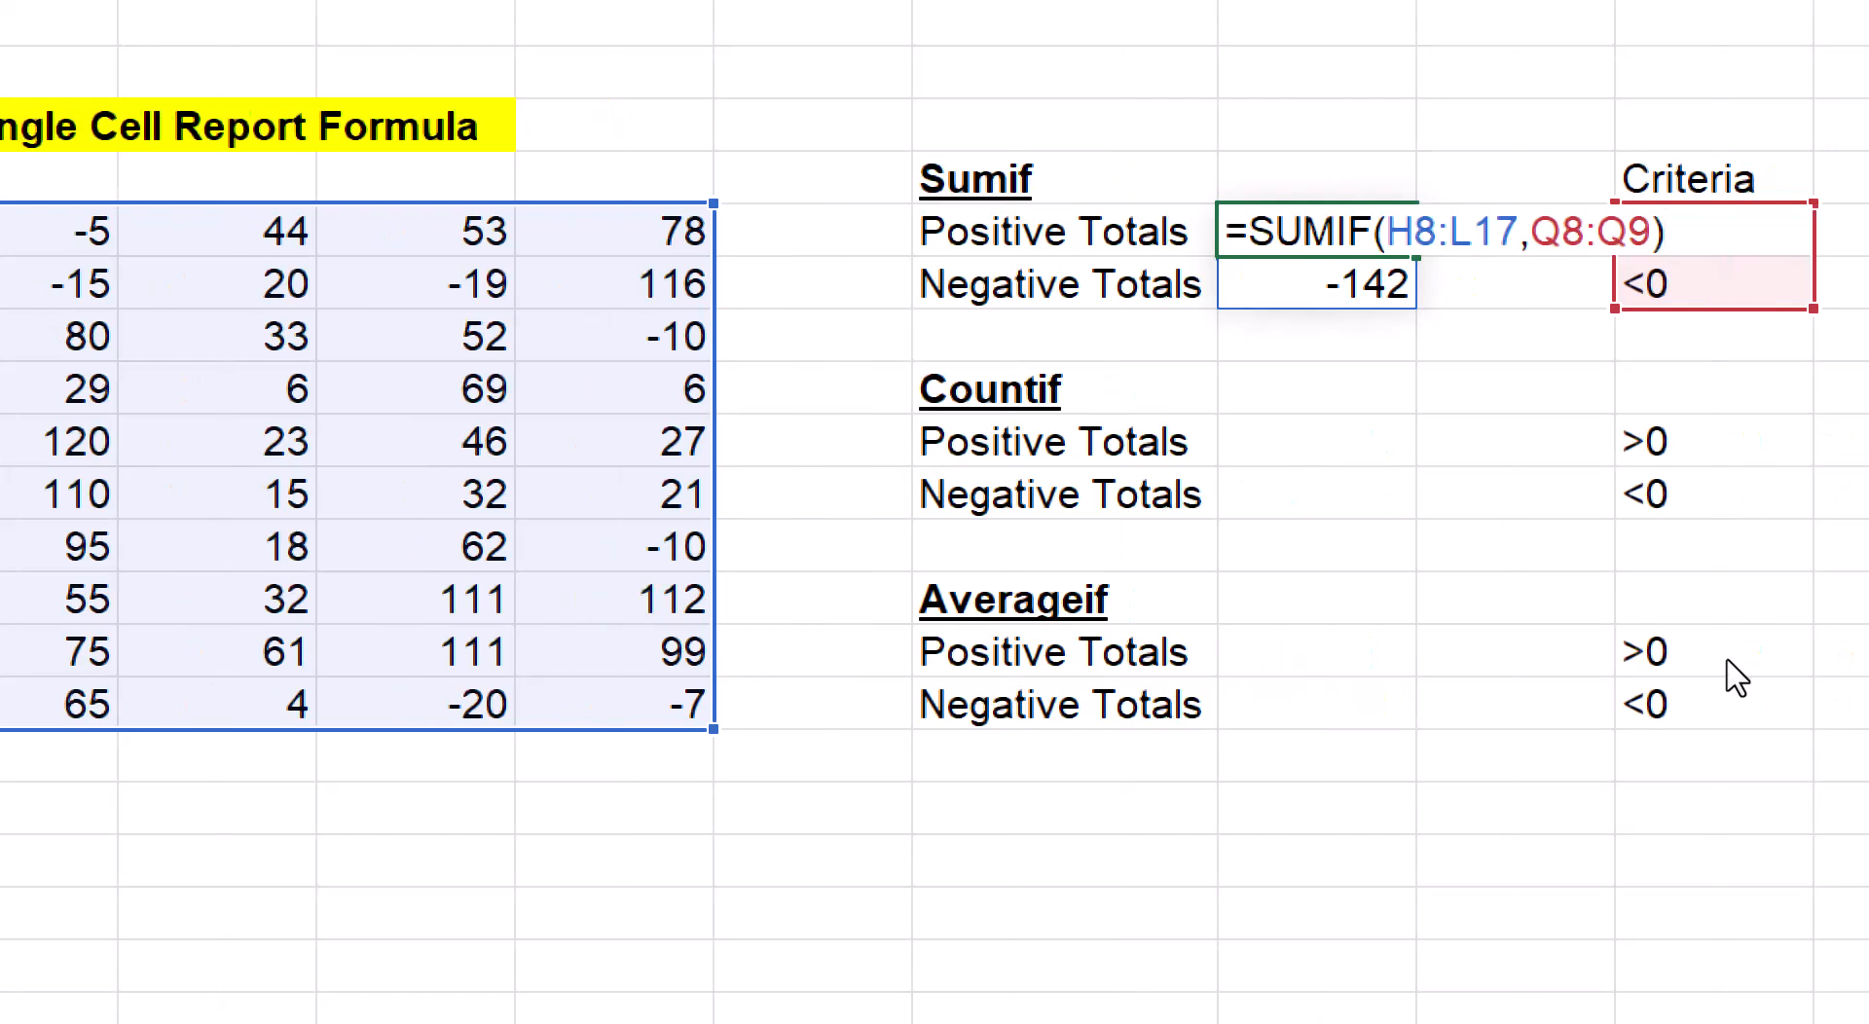
key("ctrl+Return")
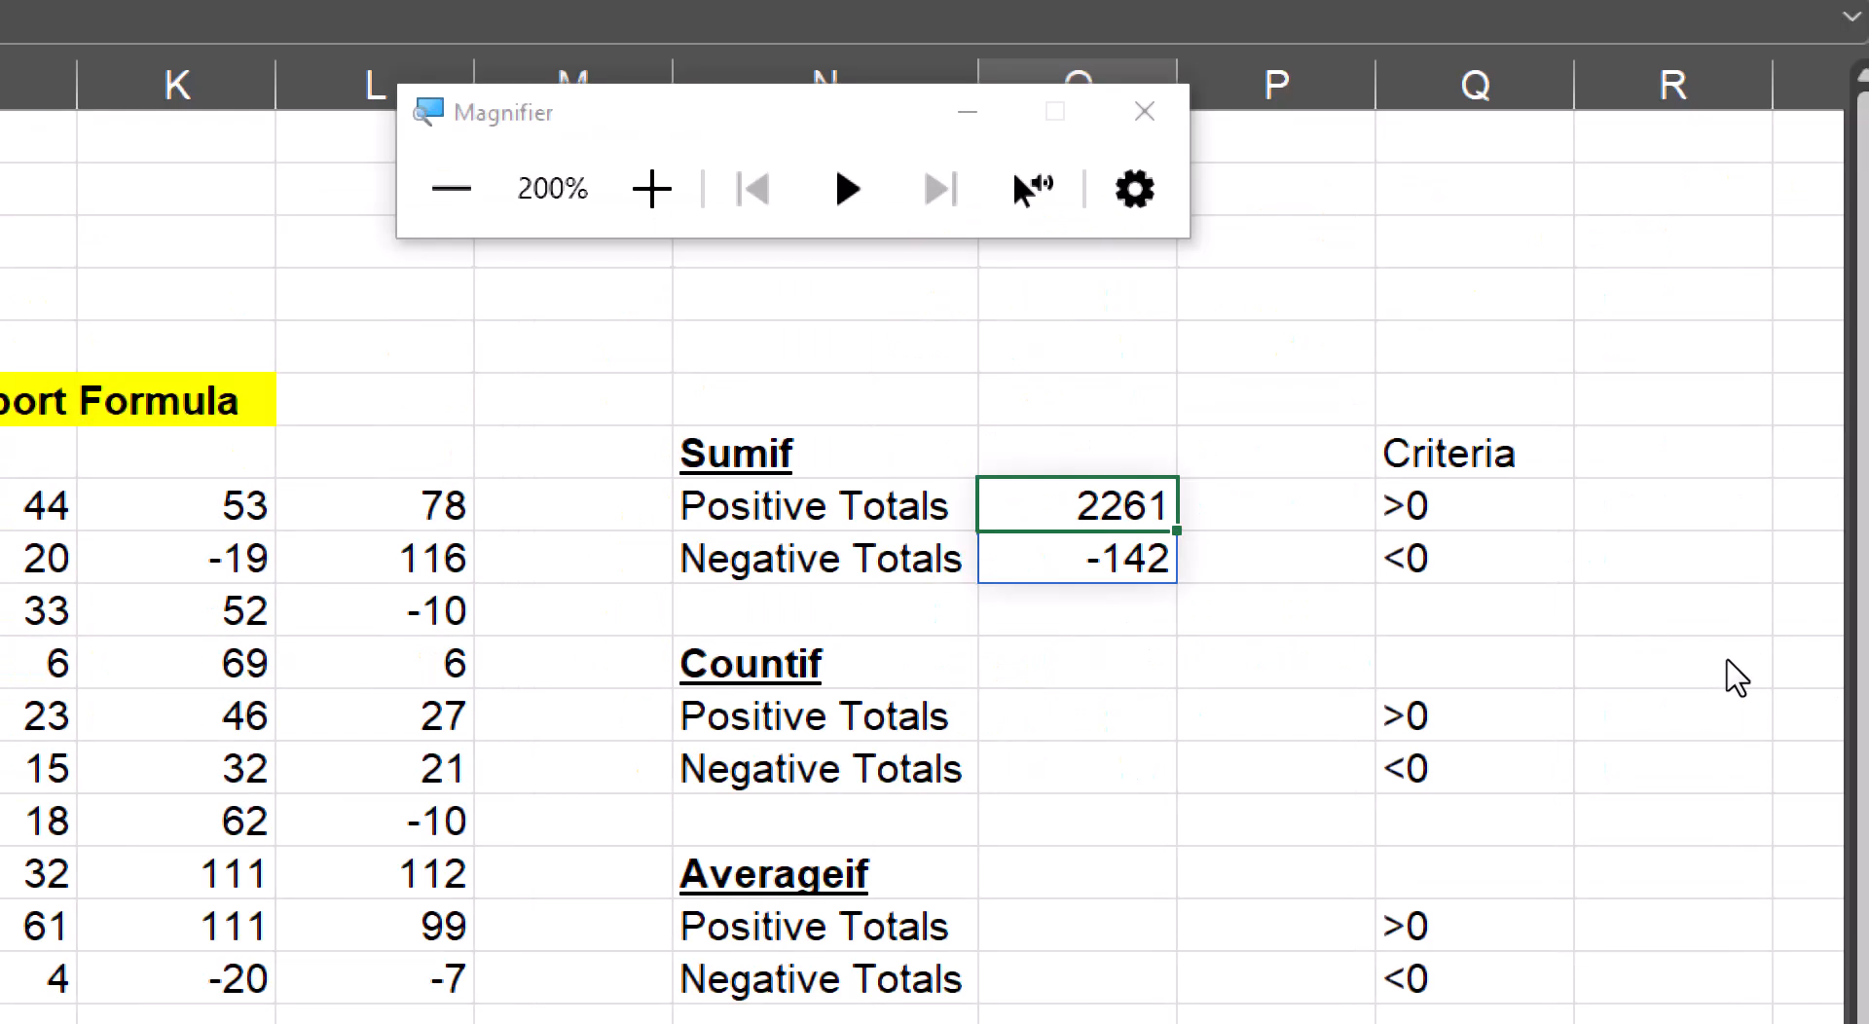
key("Down")
key("F2")
key("Escape")
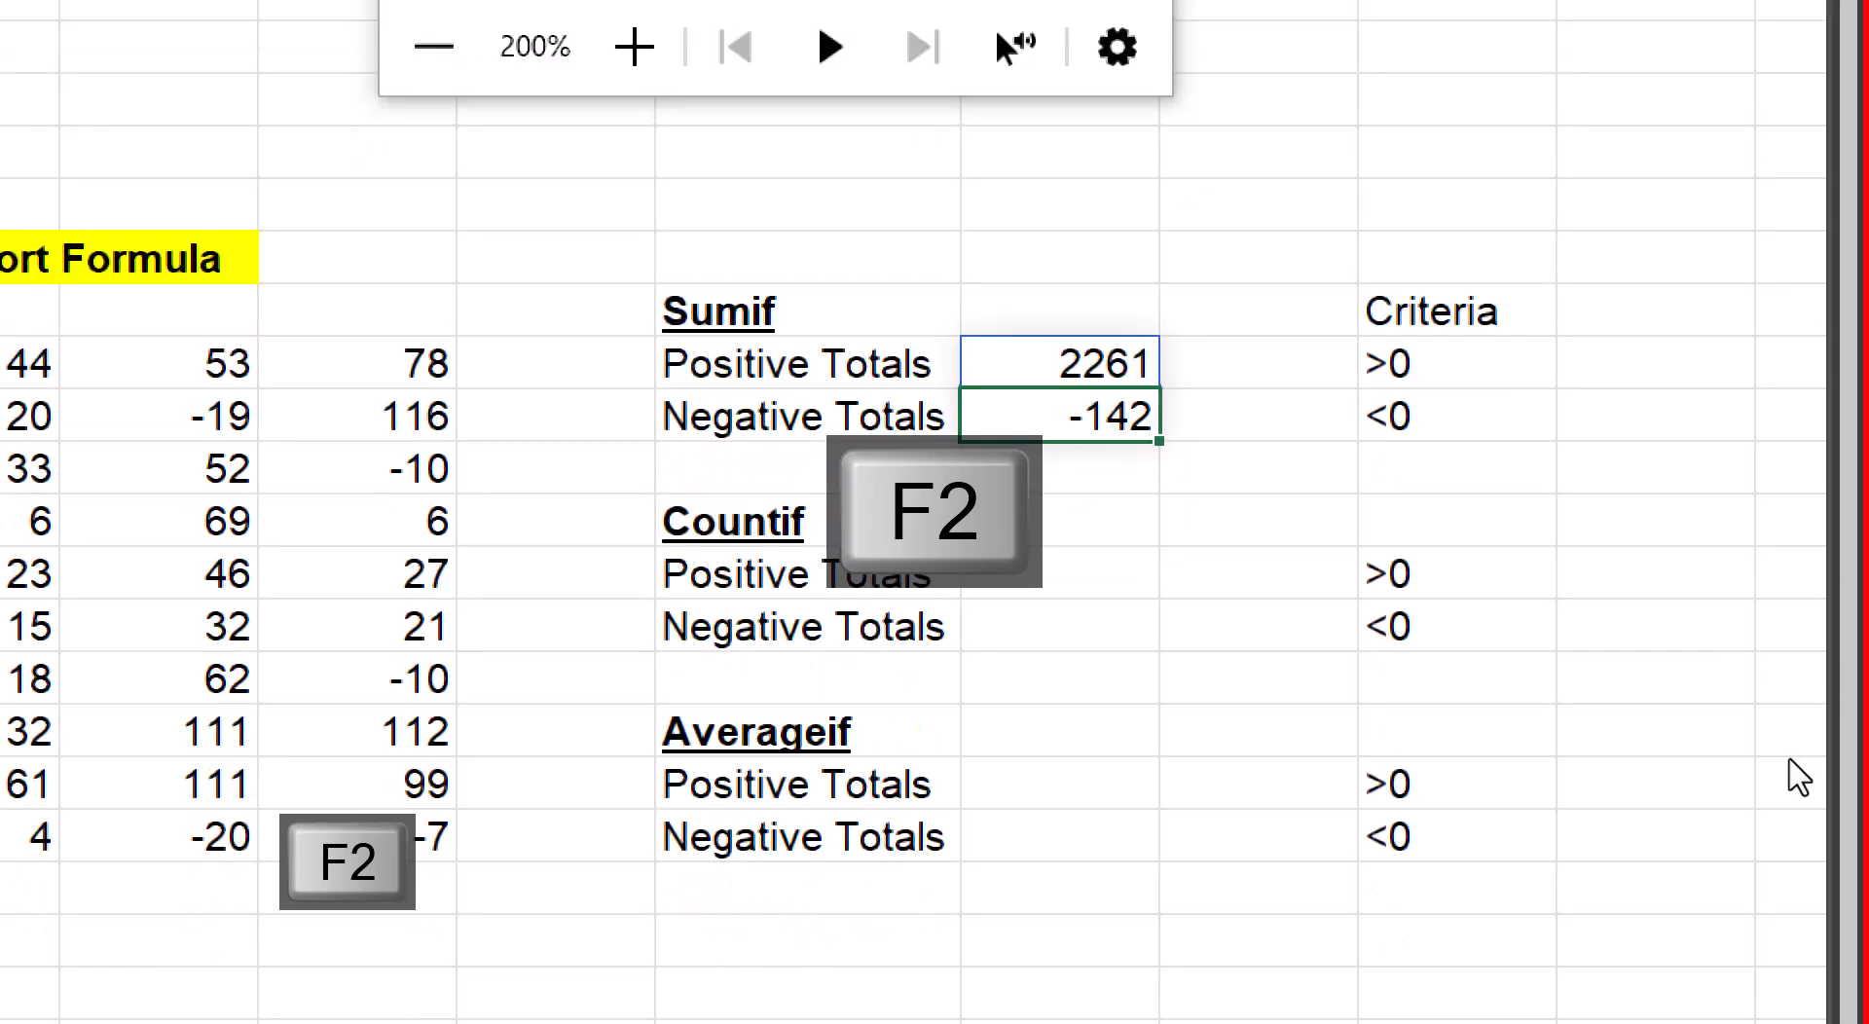
key("Up")
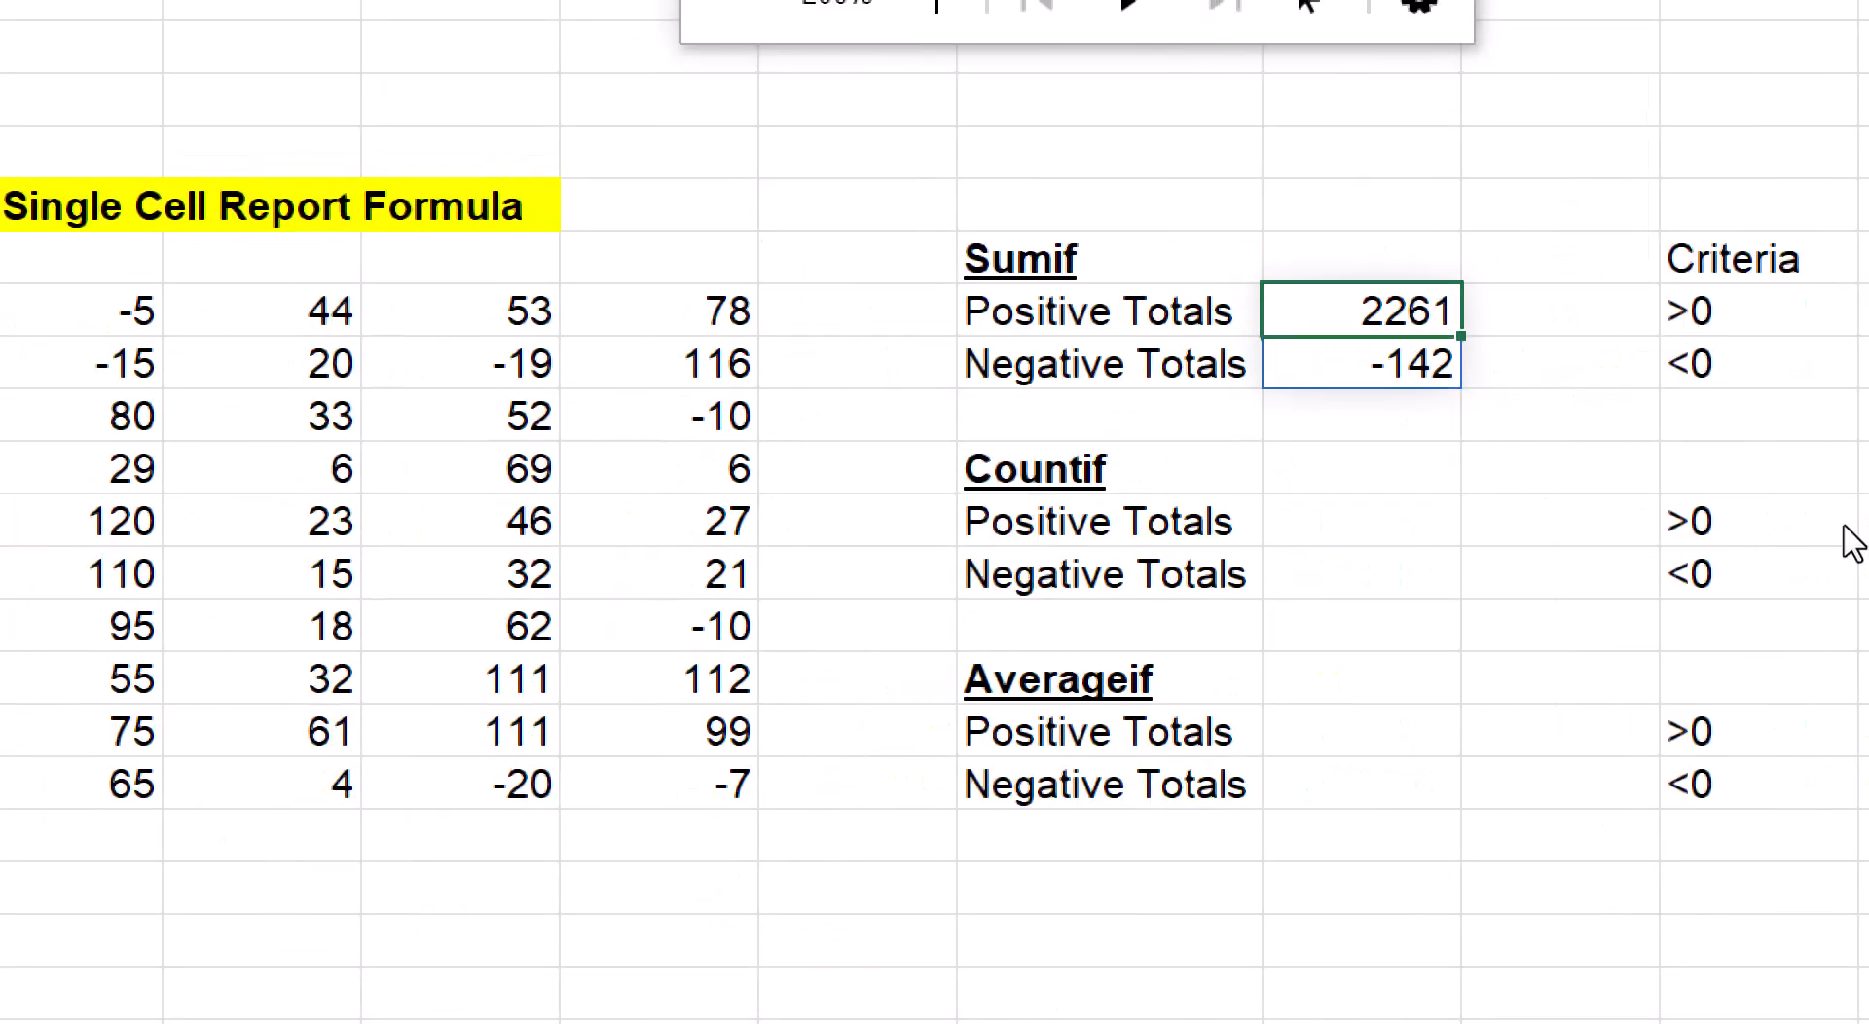
key("F2")
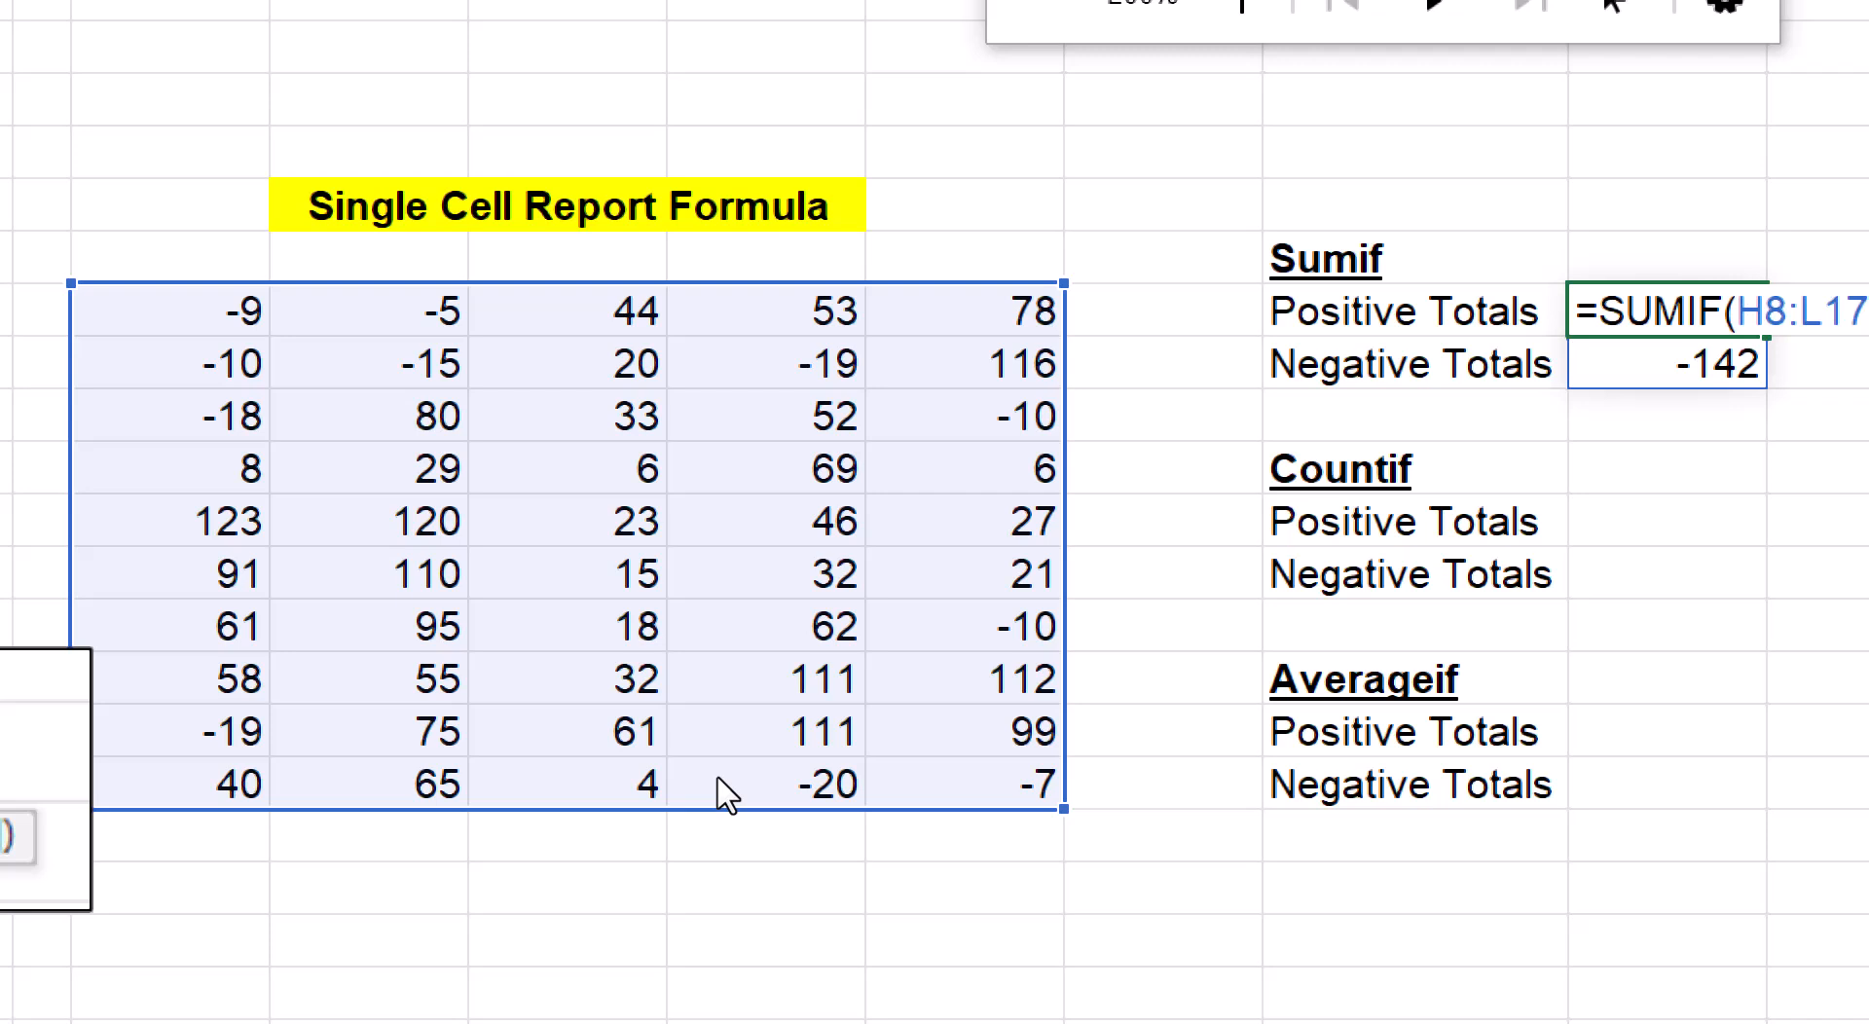
type(",Q8:Q9)")
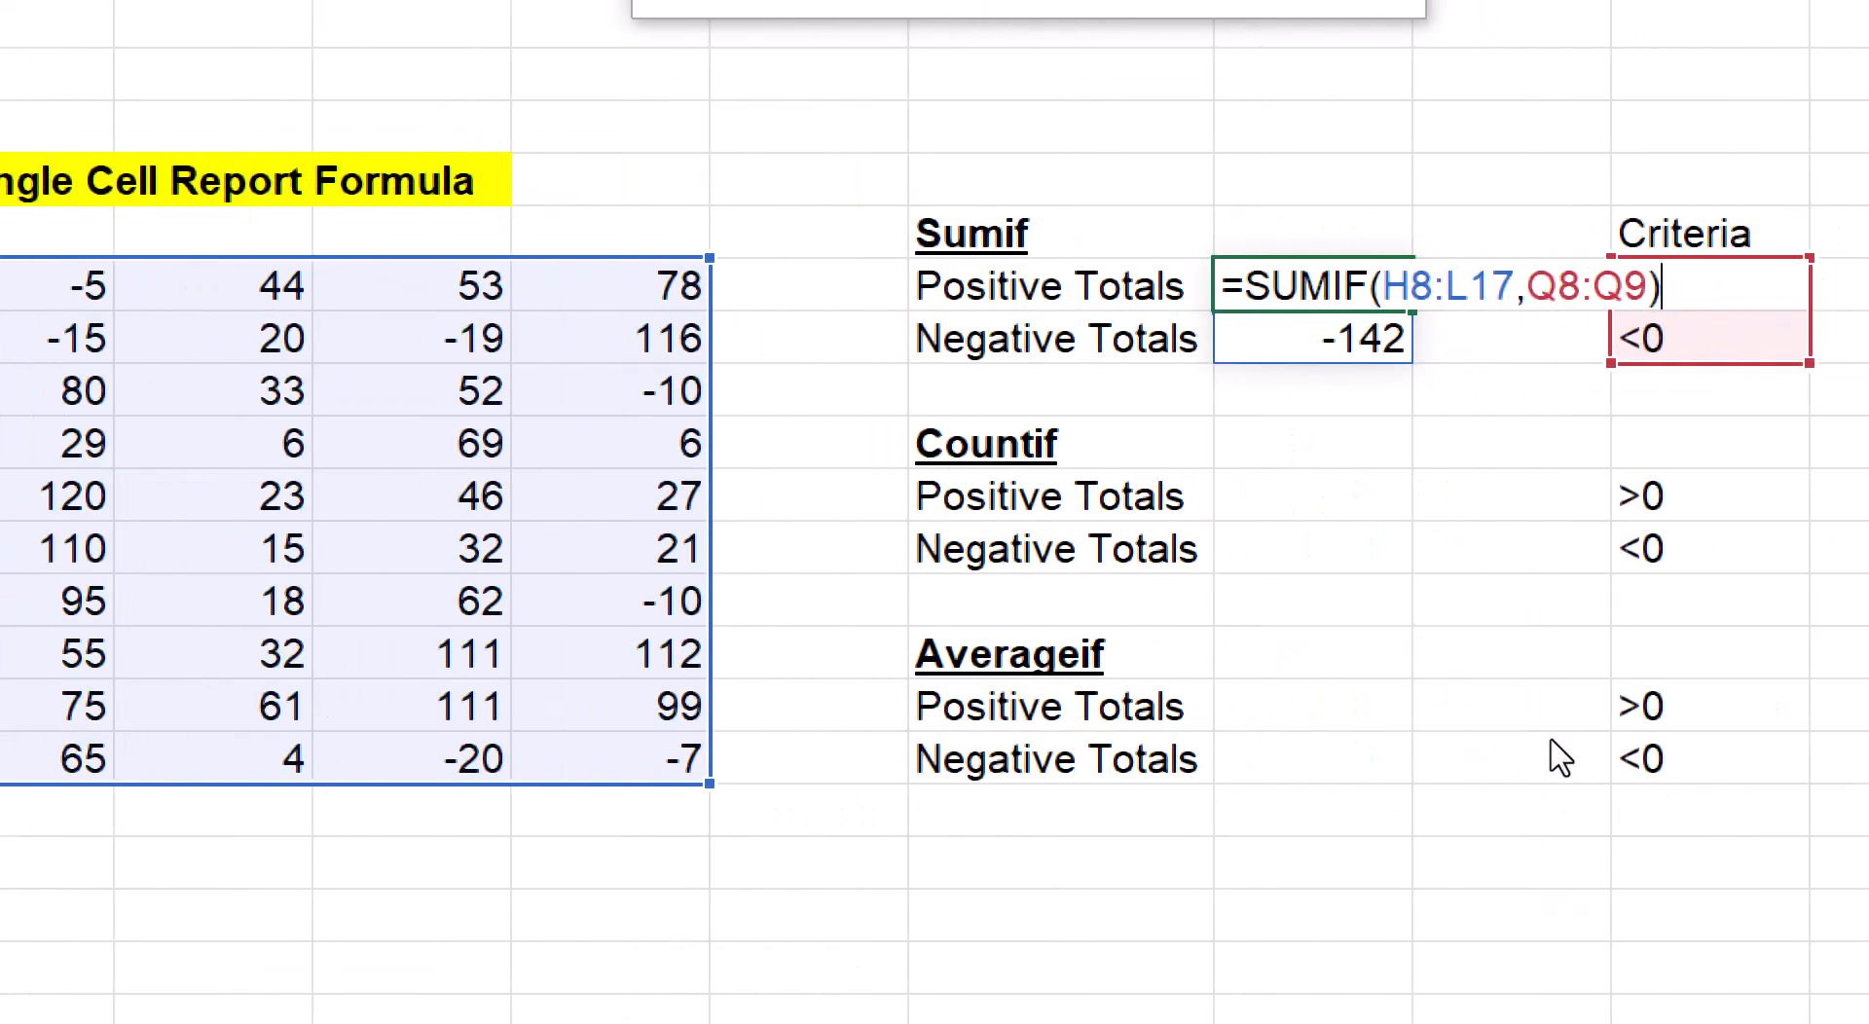
key("Return")
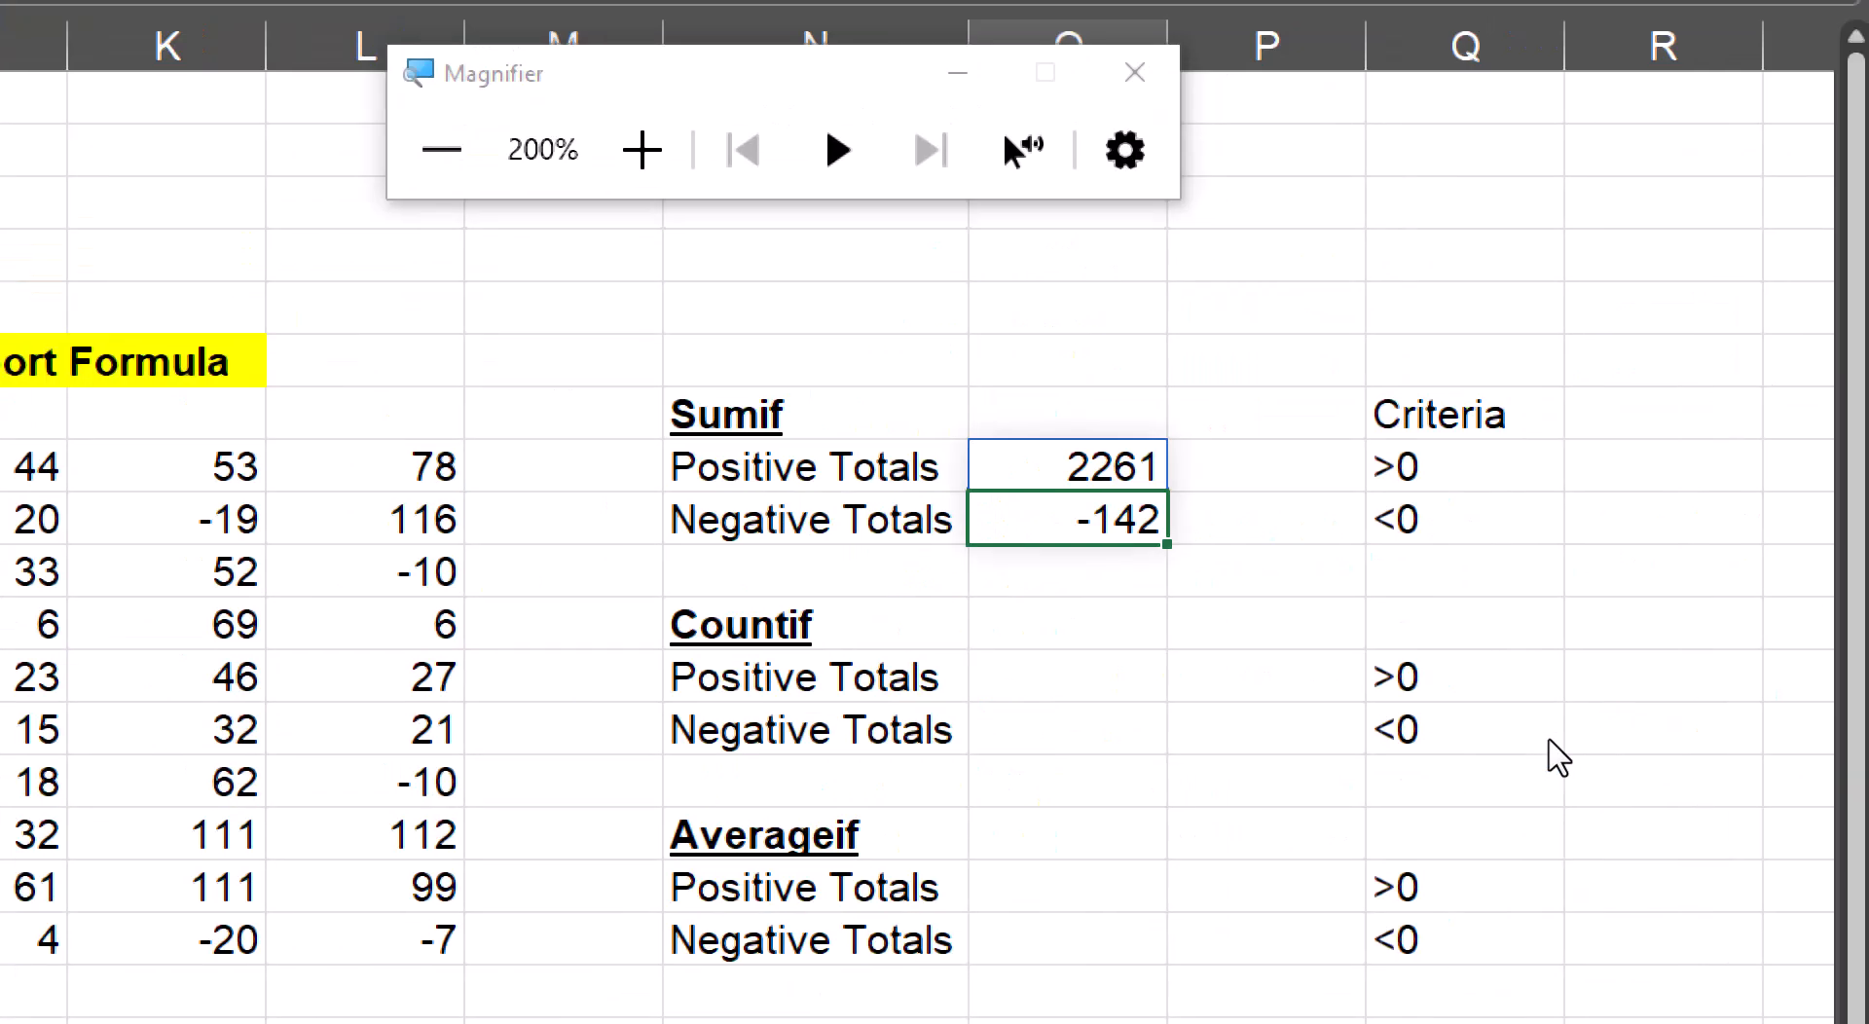
key("super+minus")
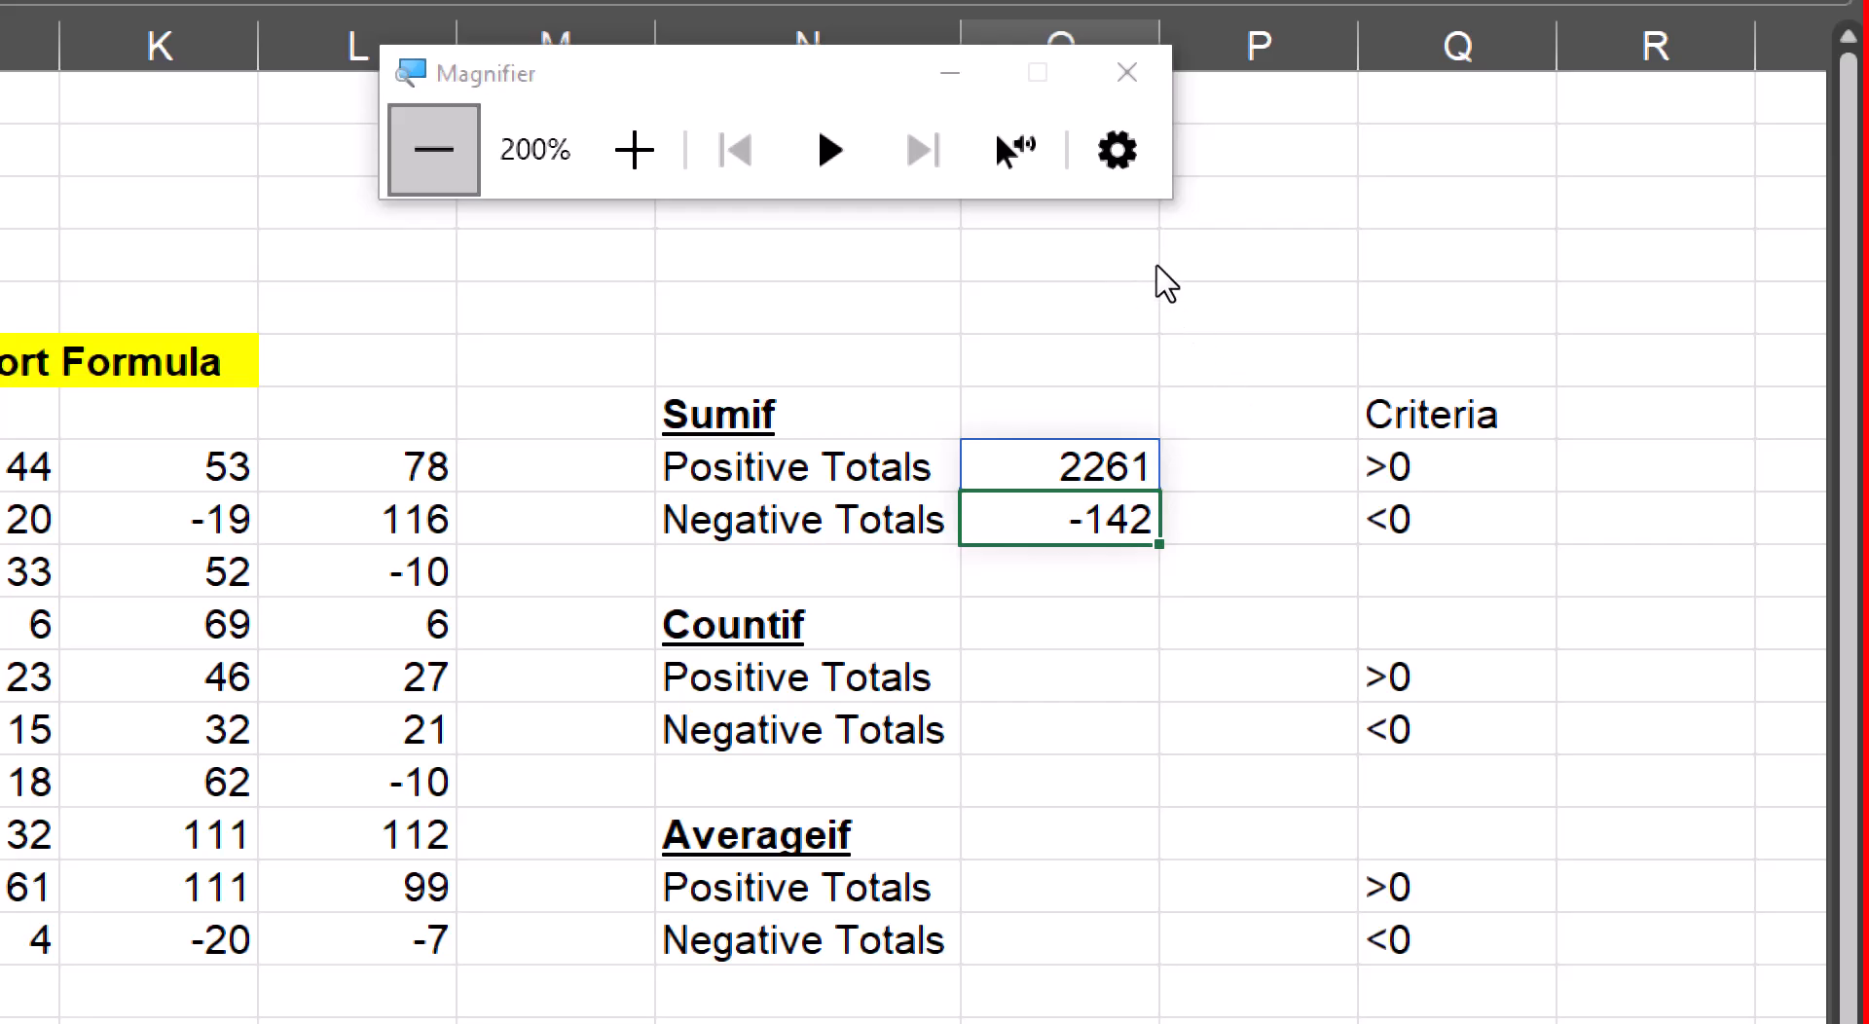
key("super+minus")
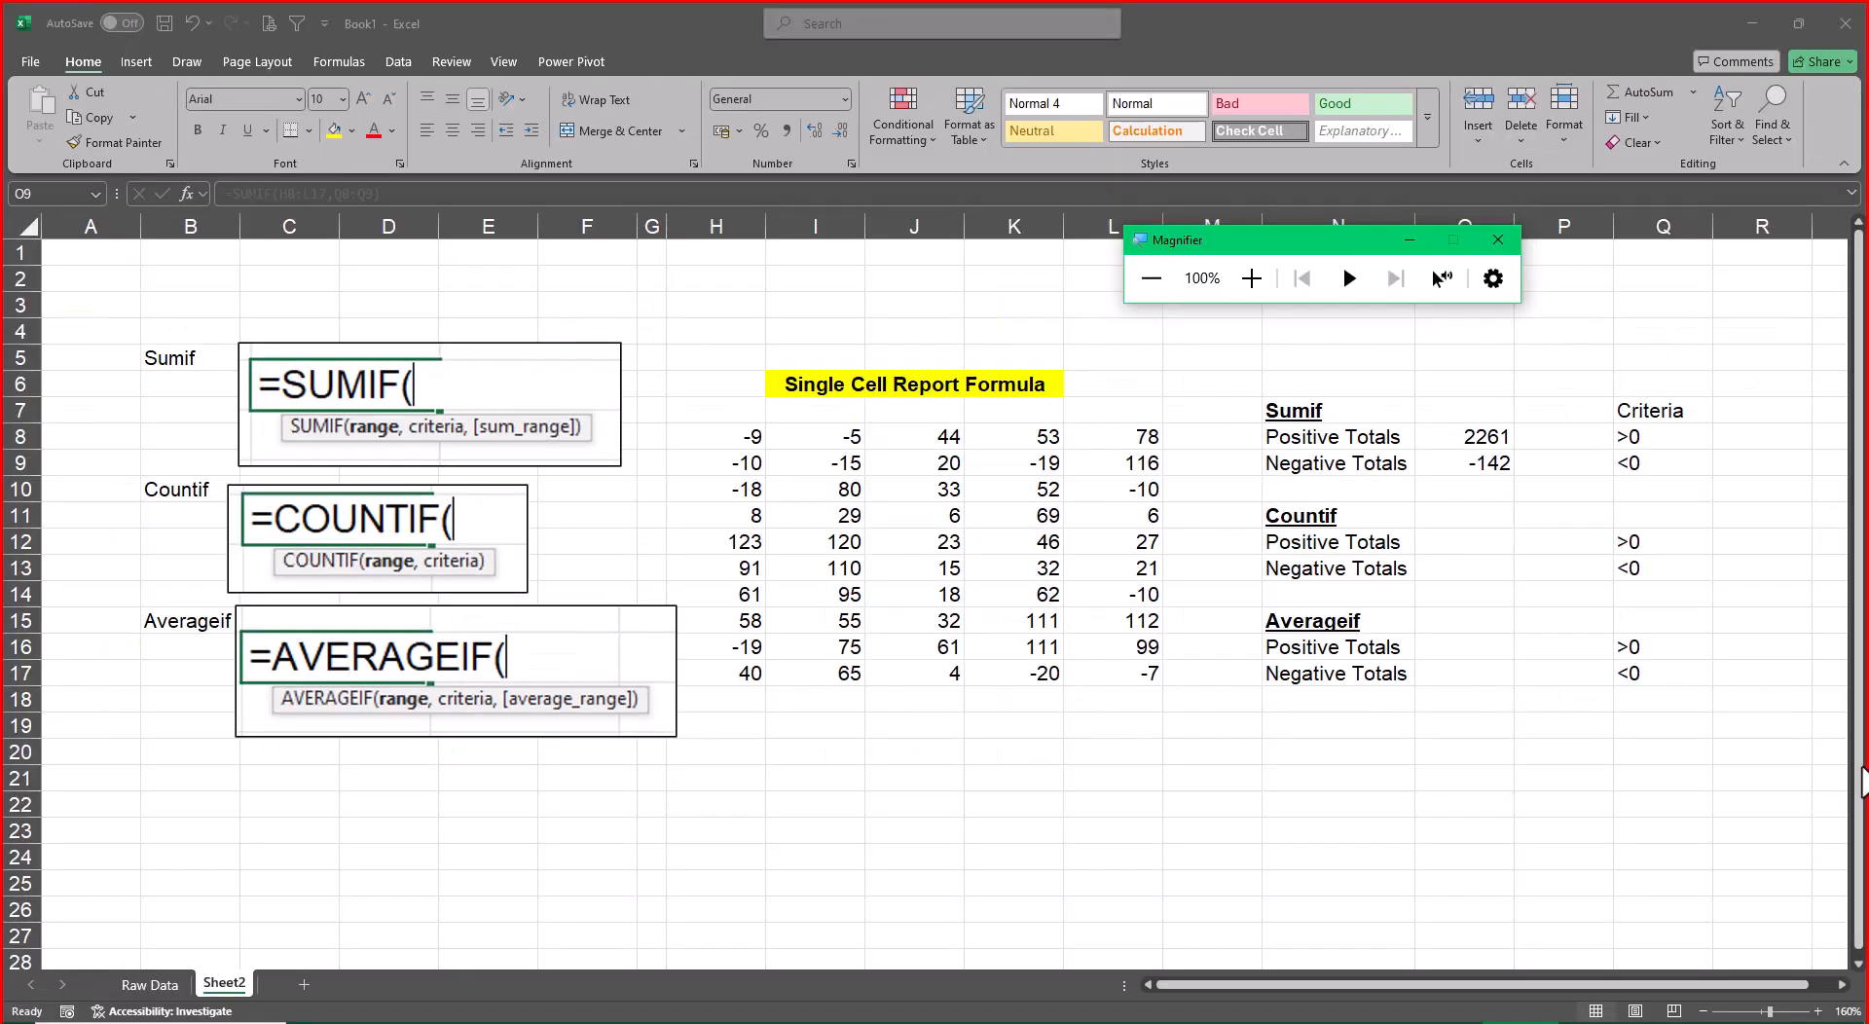
Recheck the ranges highlighted by the Sumif Positive Totals formula without changing it
left_click(1479, 550)
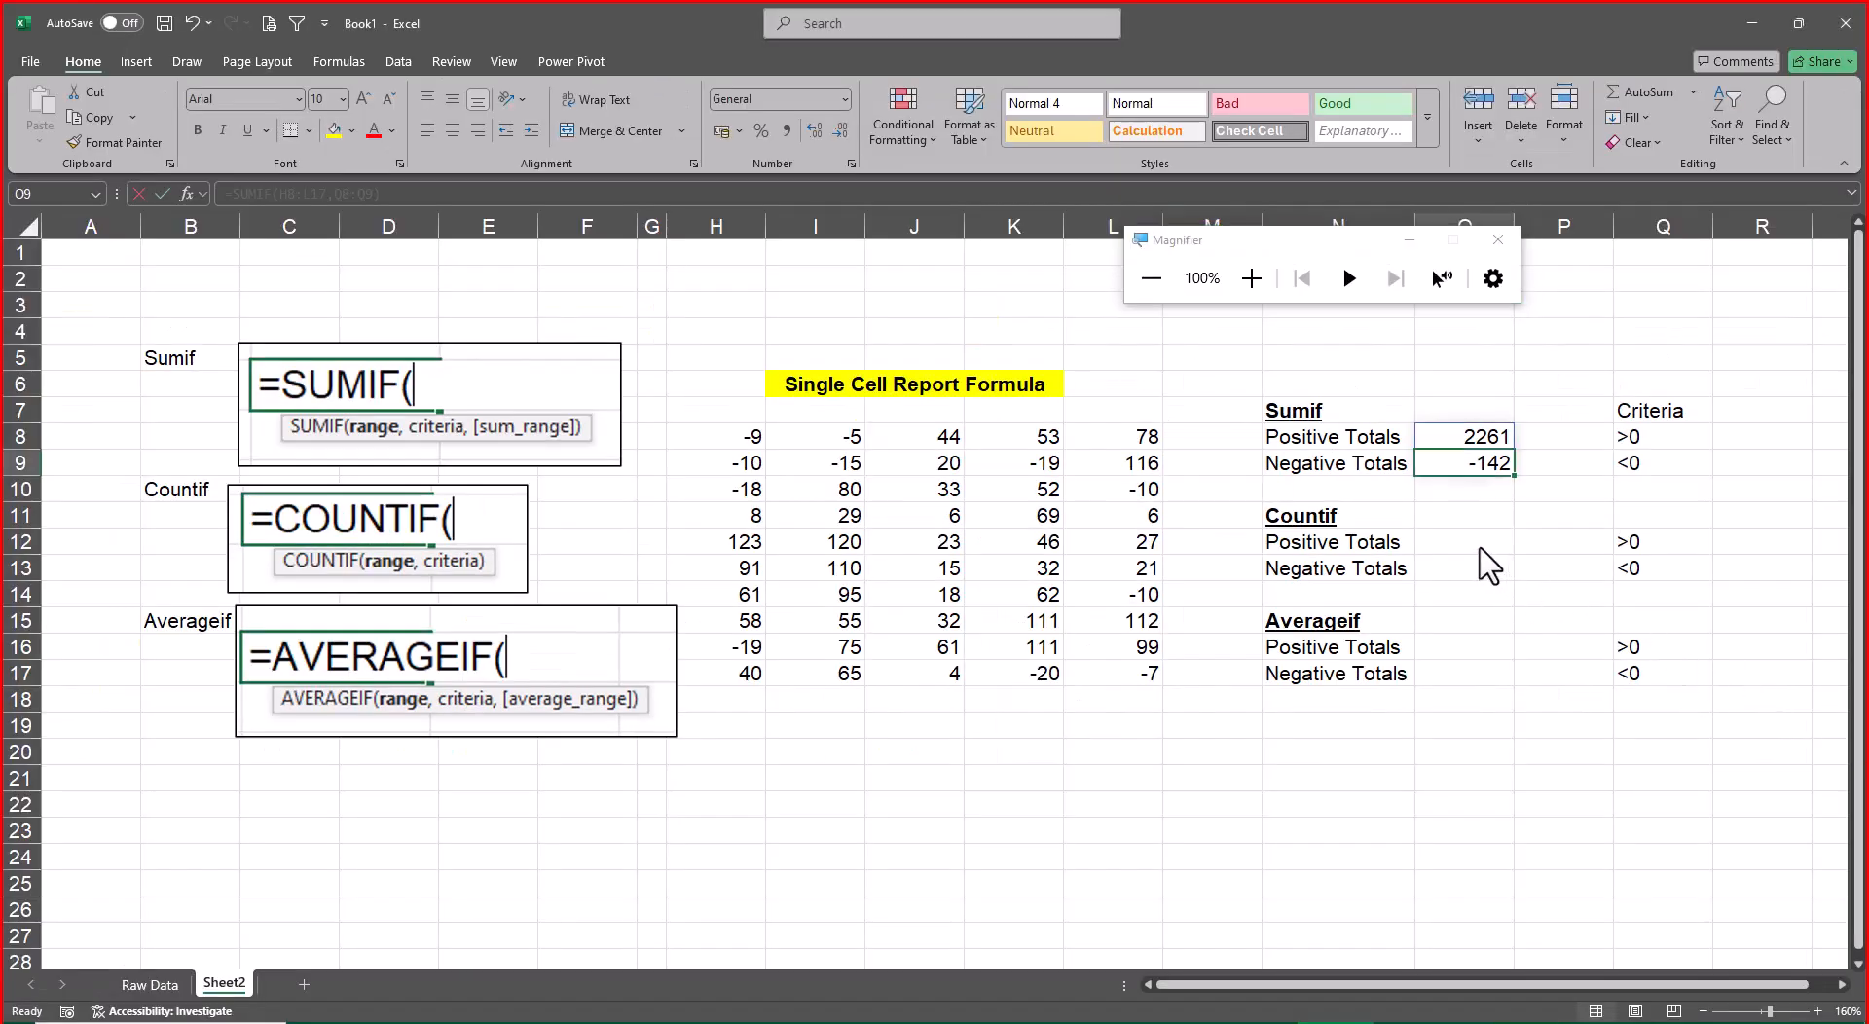
key("BackSpace")
key("Escape")
left_click(1483, 541)
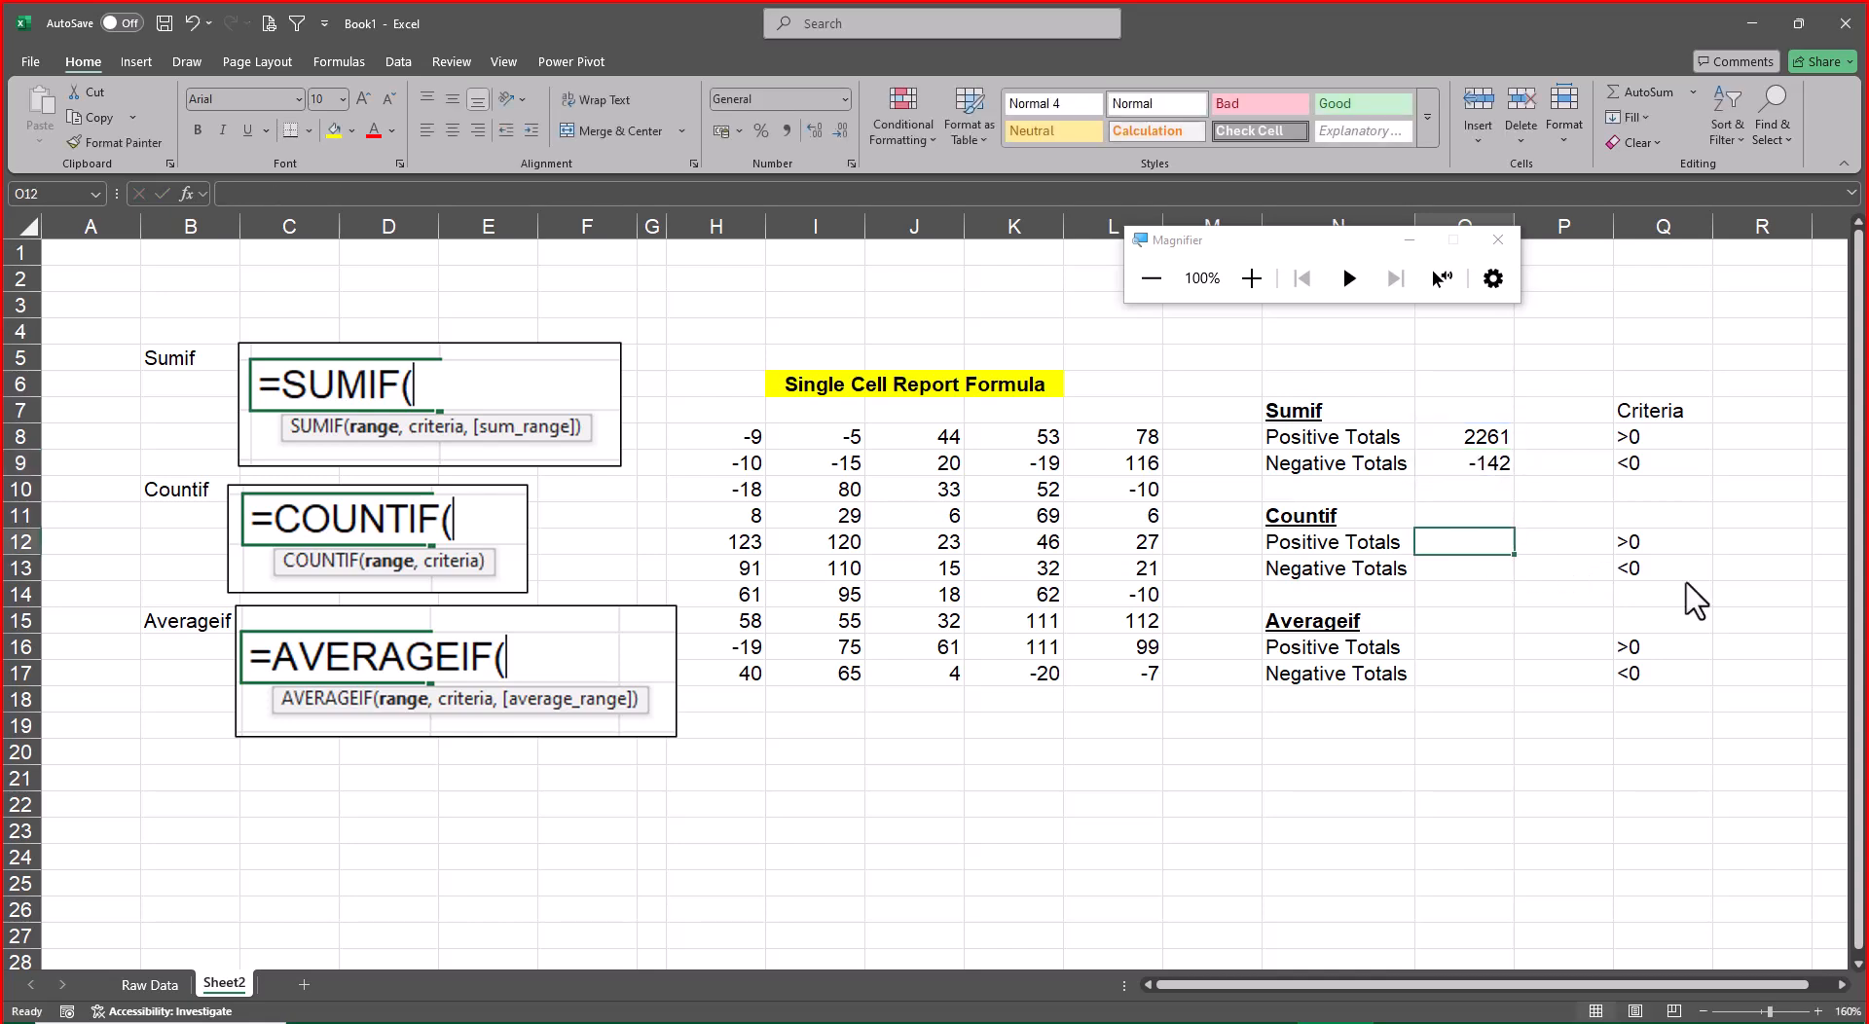
key("Up")
key("Up")
key("Up")
key("Up")
key("F2")
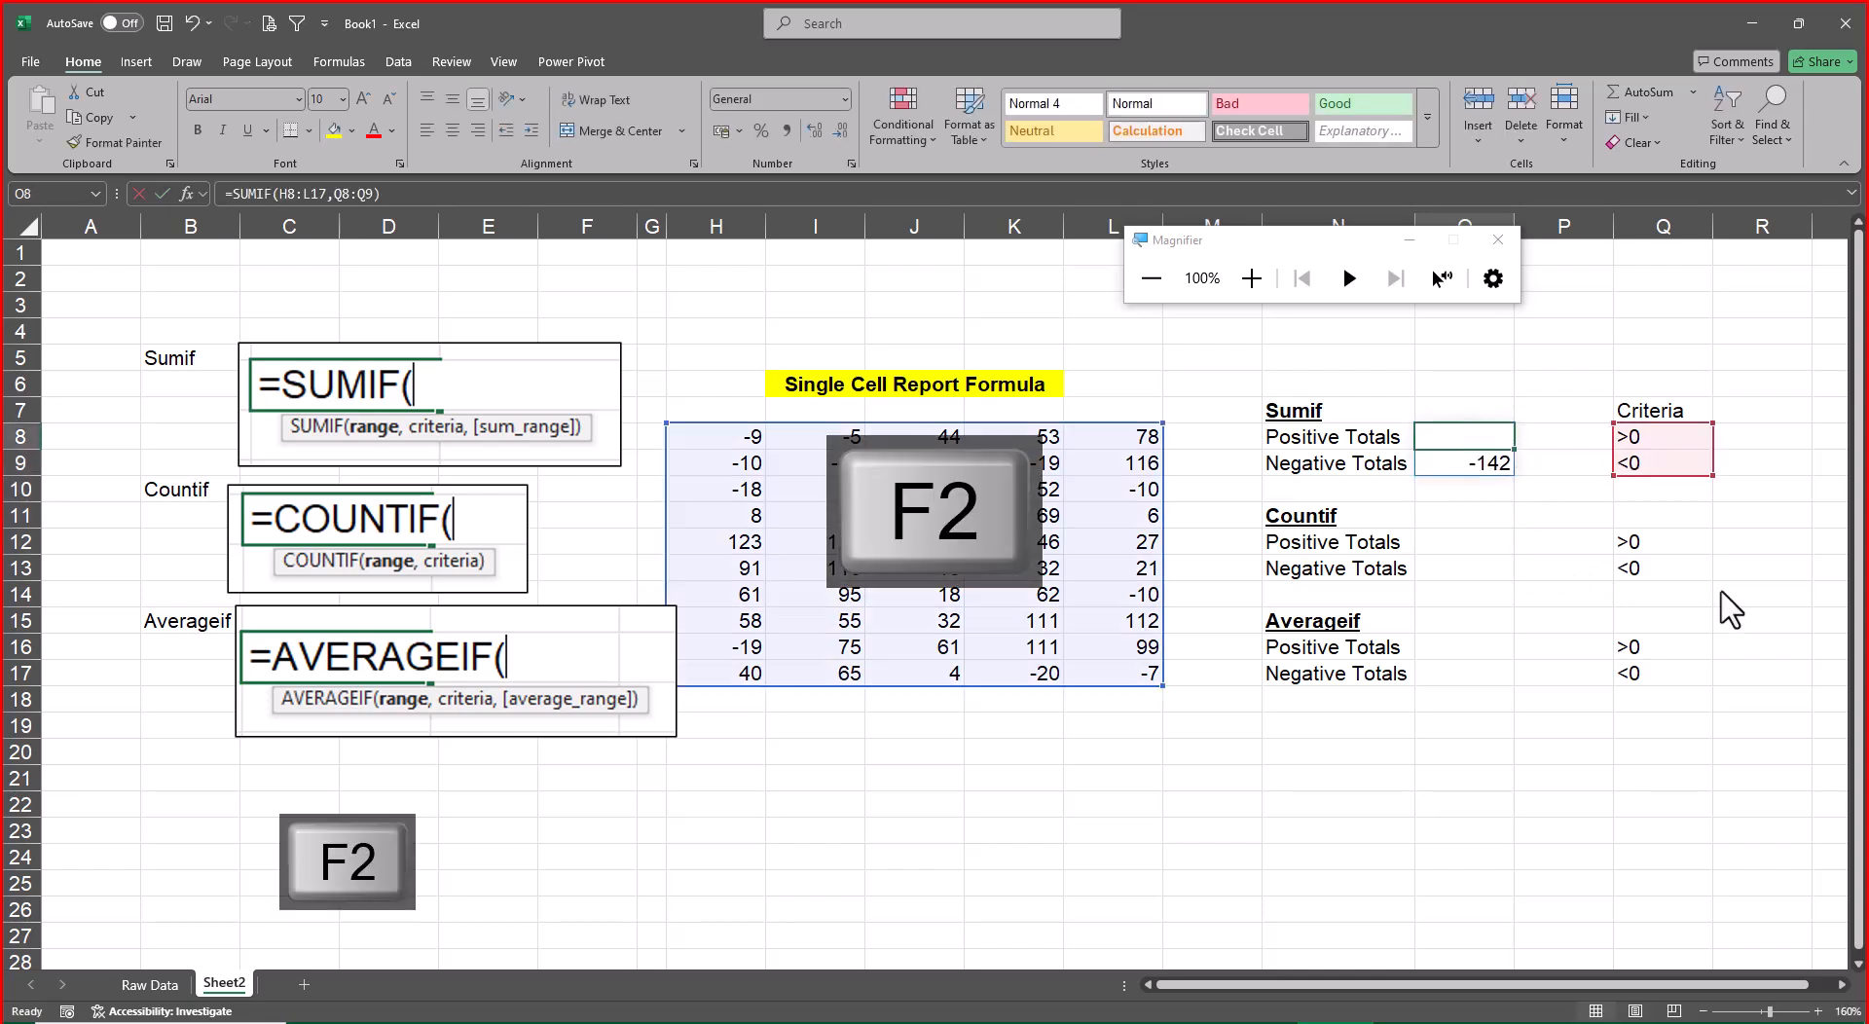
key("Escape")
key("Down")
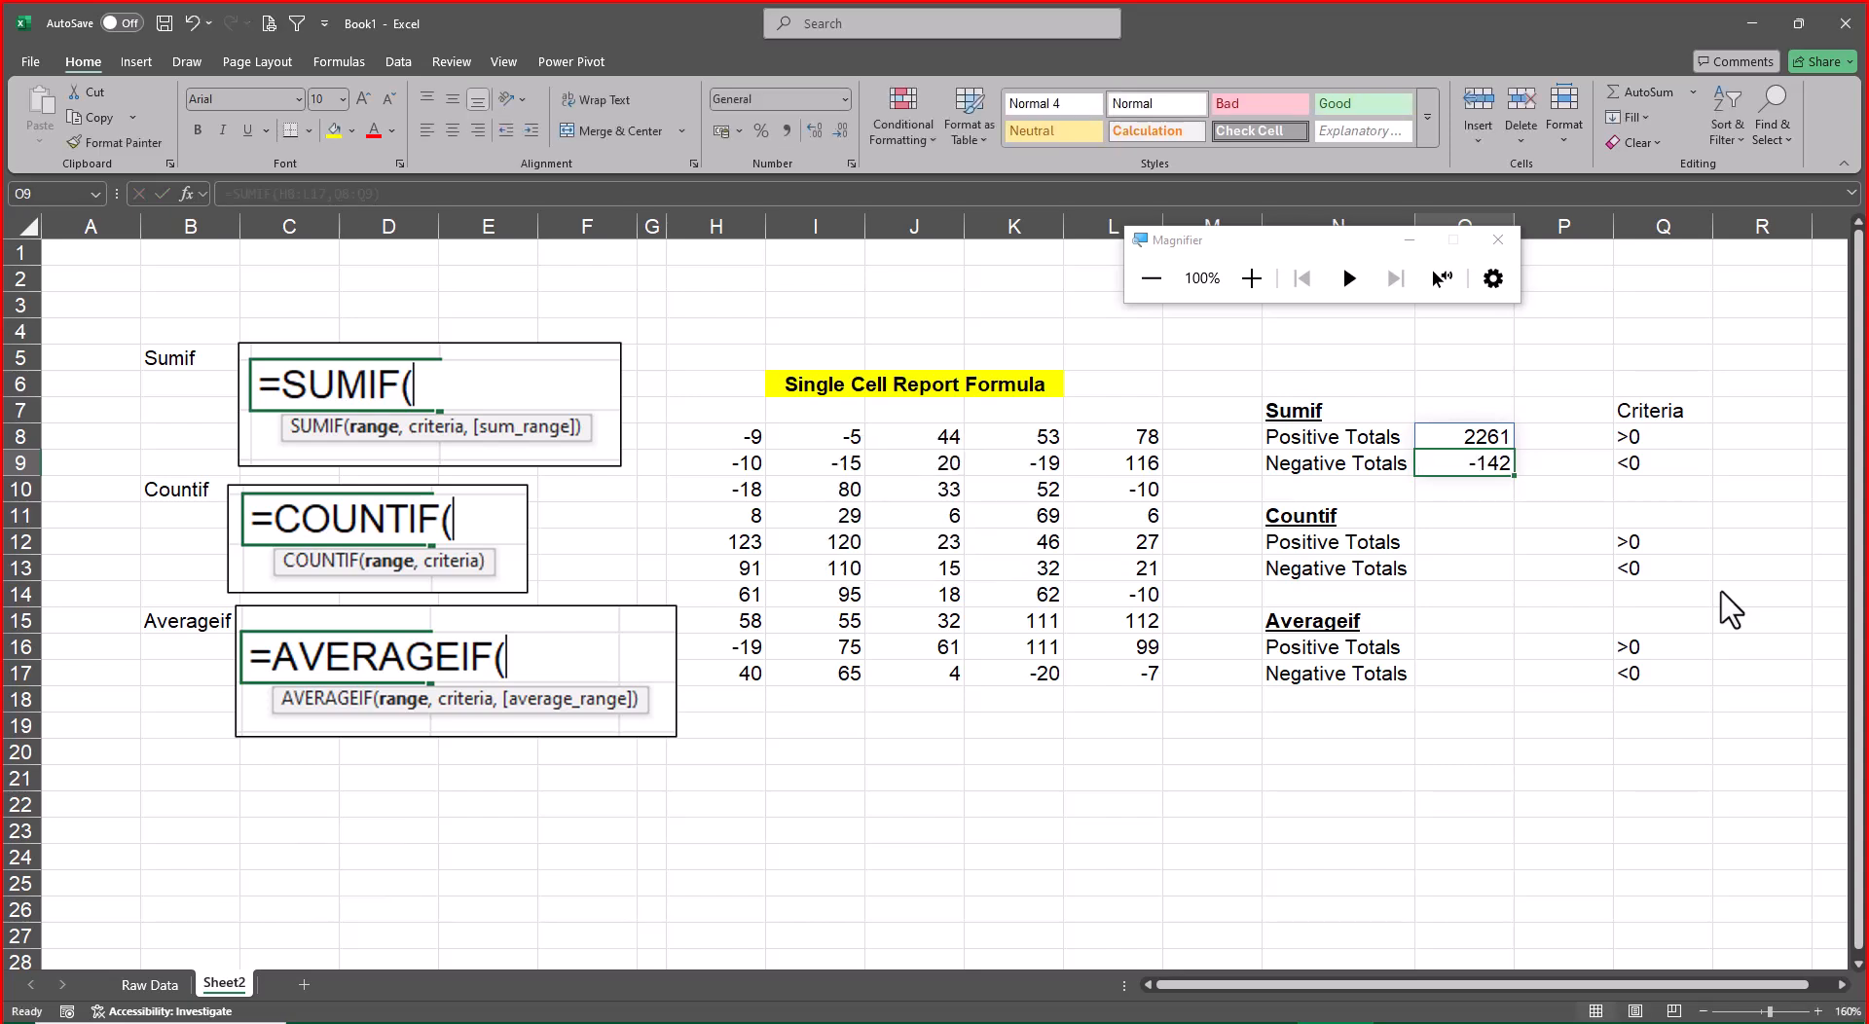
Start a COUNTIF formula in O12 for the Countif Positive Totals with H8:L17 as the range
key("Down")
key("Down")
key("Down")
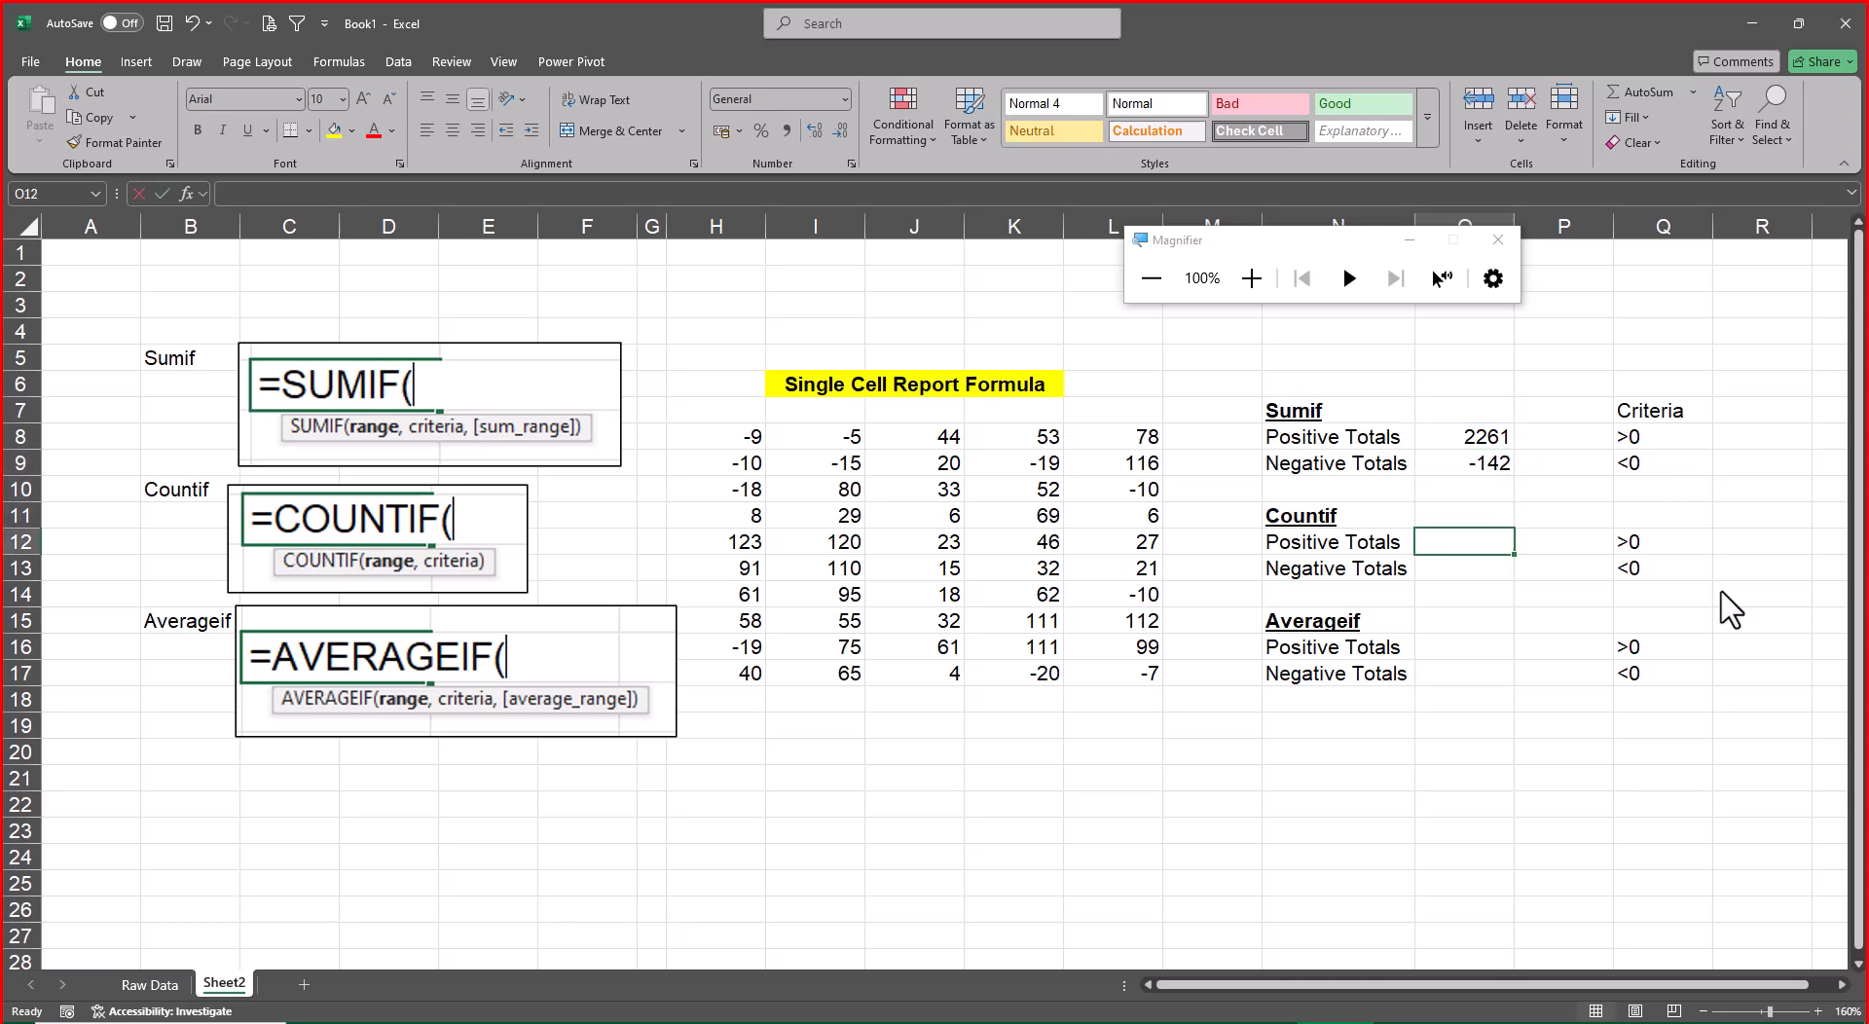
type("=count")
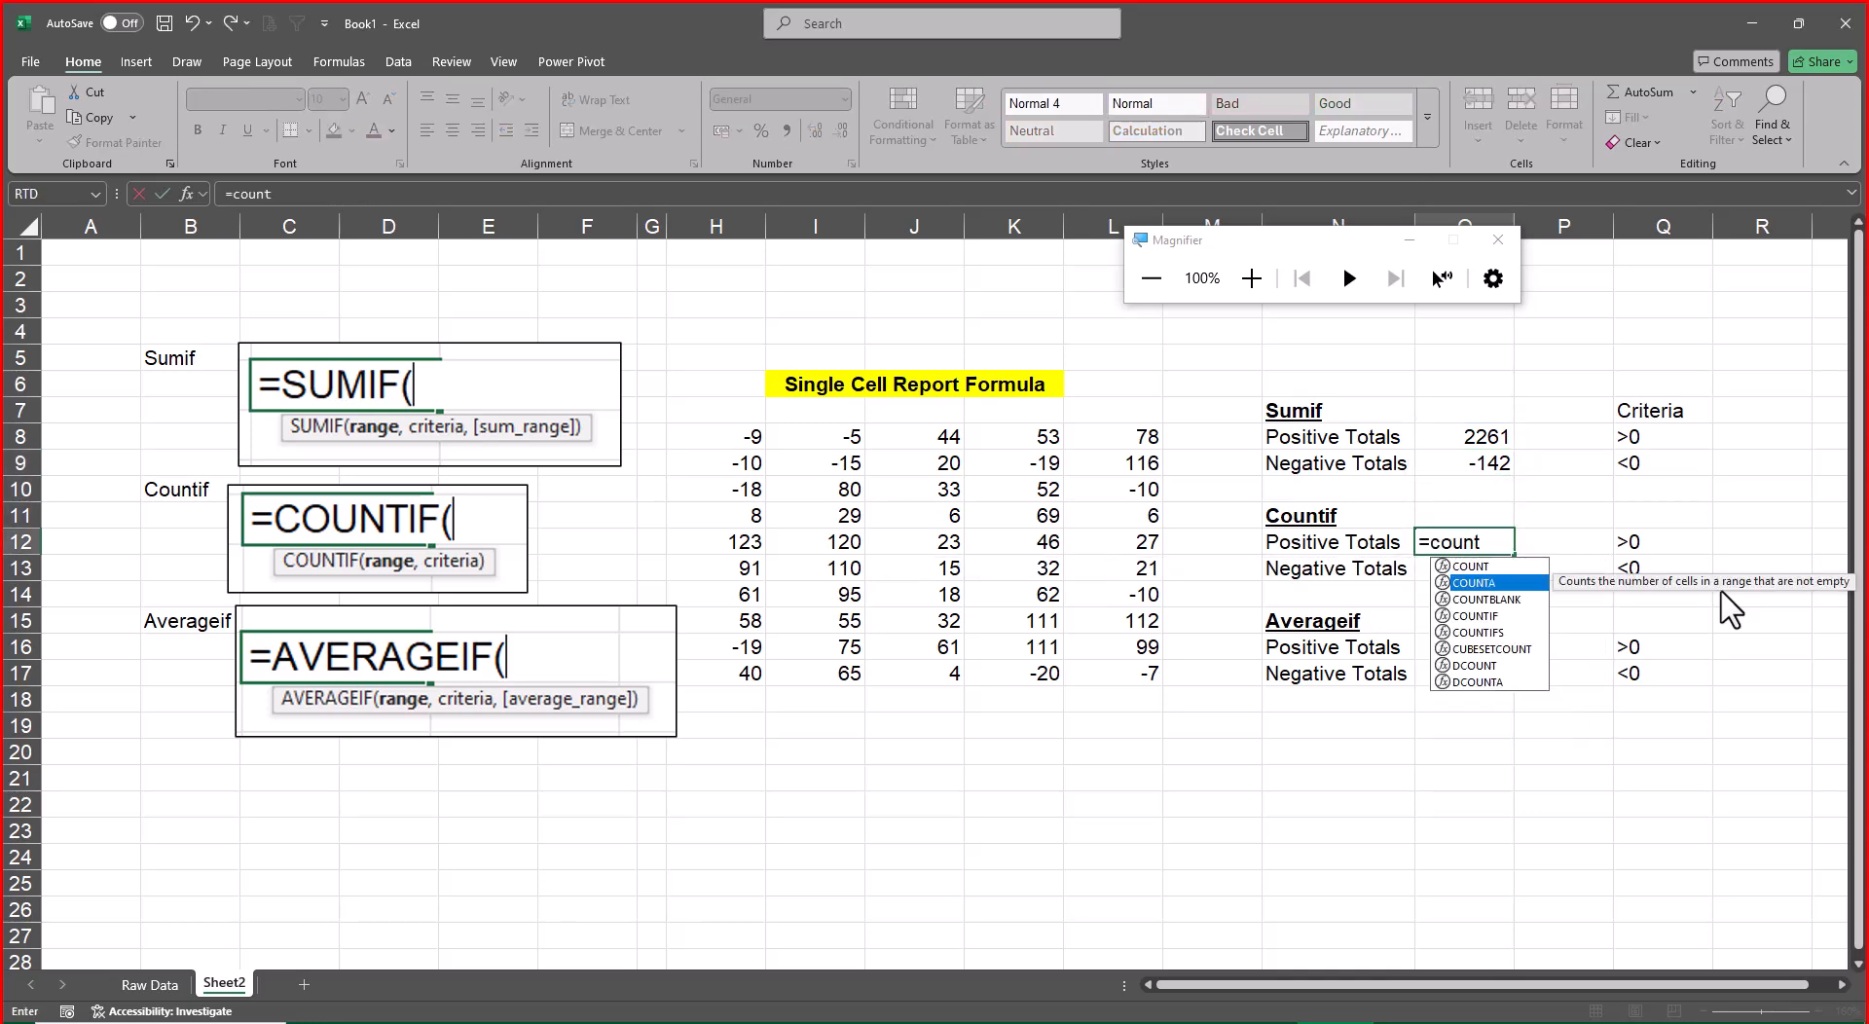
key("Down")
key("Down")
key("Tab")
key("Left")
key("Left")
key("Left")
key("Left")
key("Left")
key("Left")
key("Left")
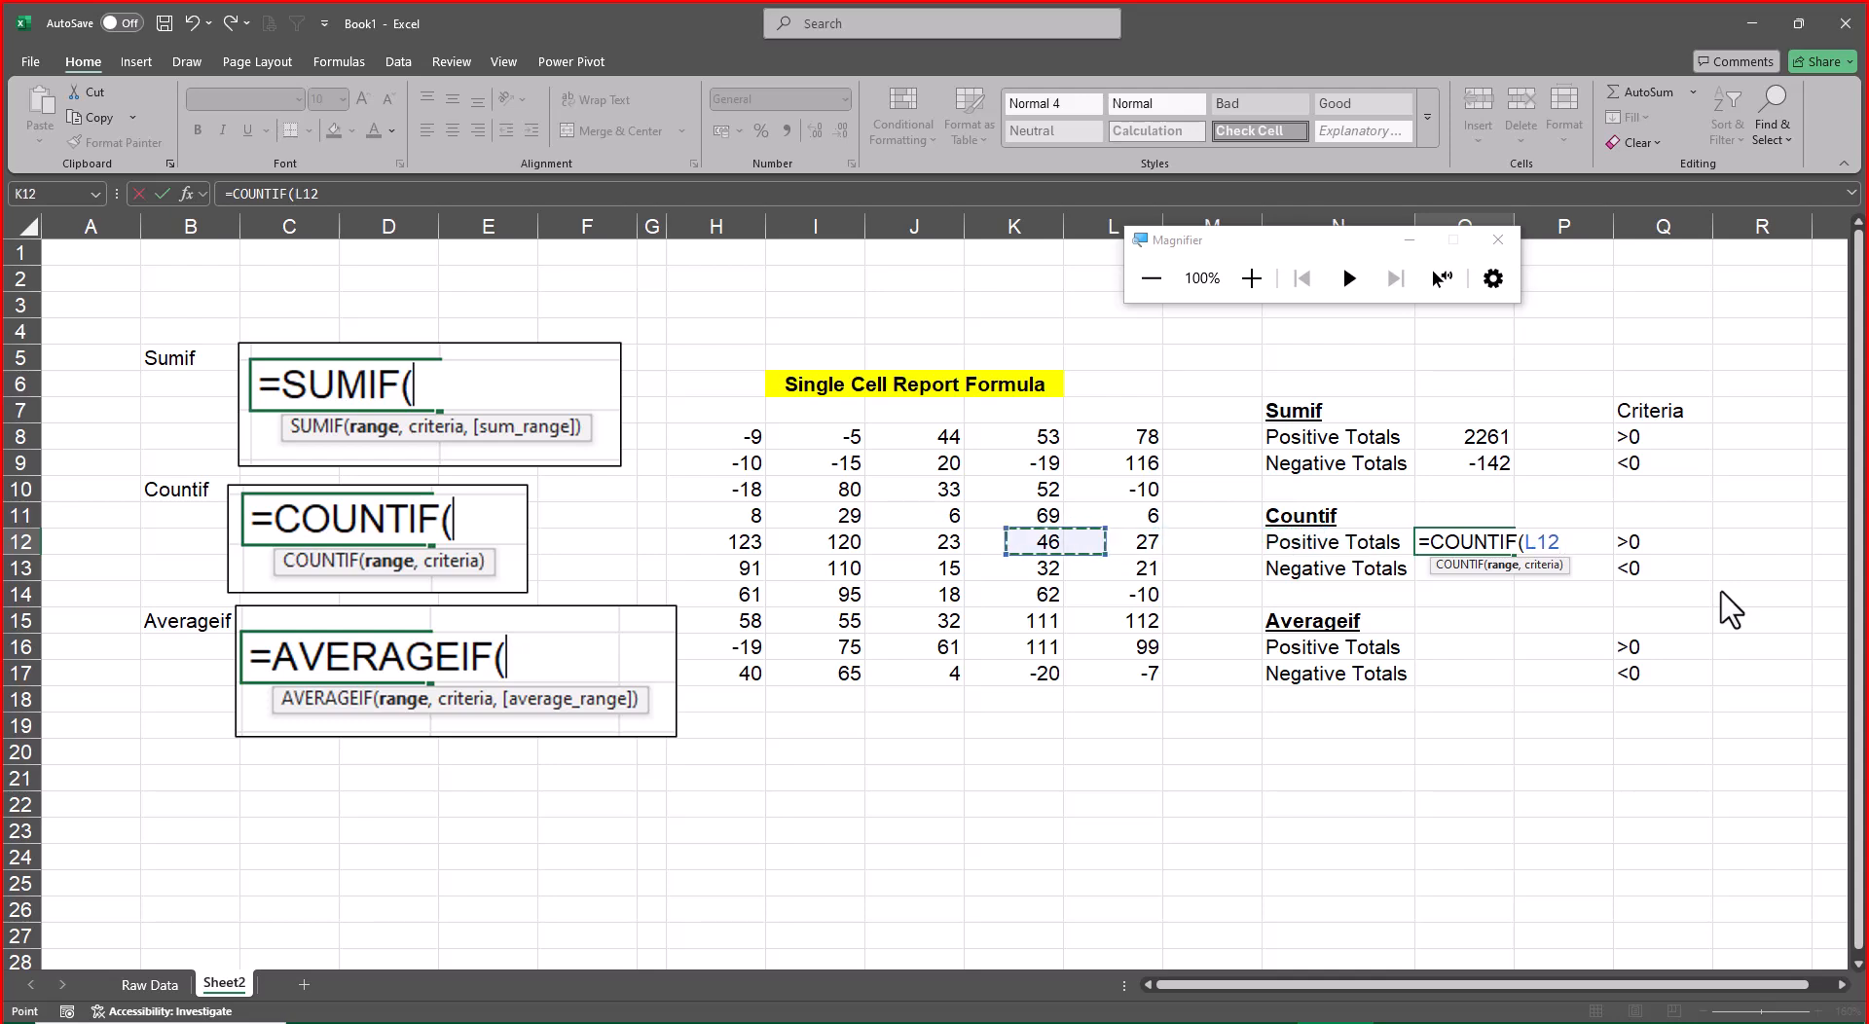
key("Up")
key("Up")
key("Up")
key("Up")
key("ctrl+shift+Right")
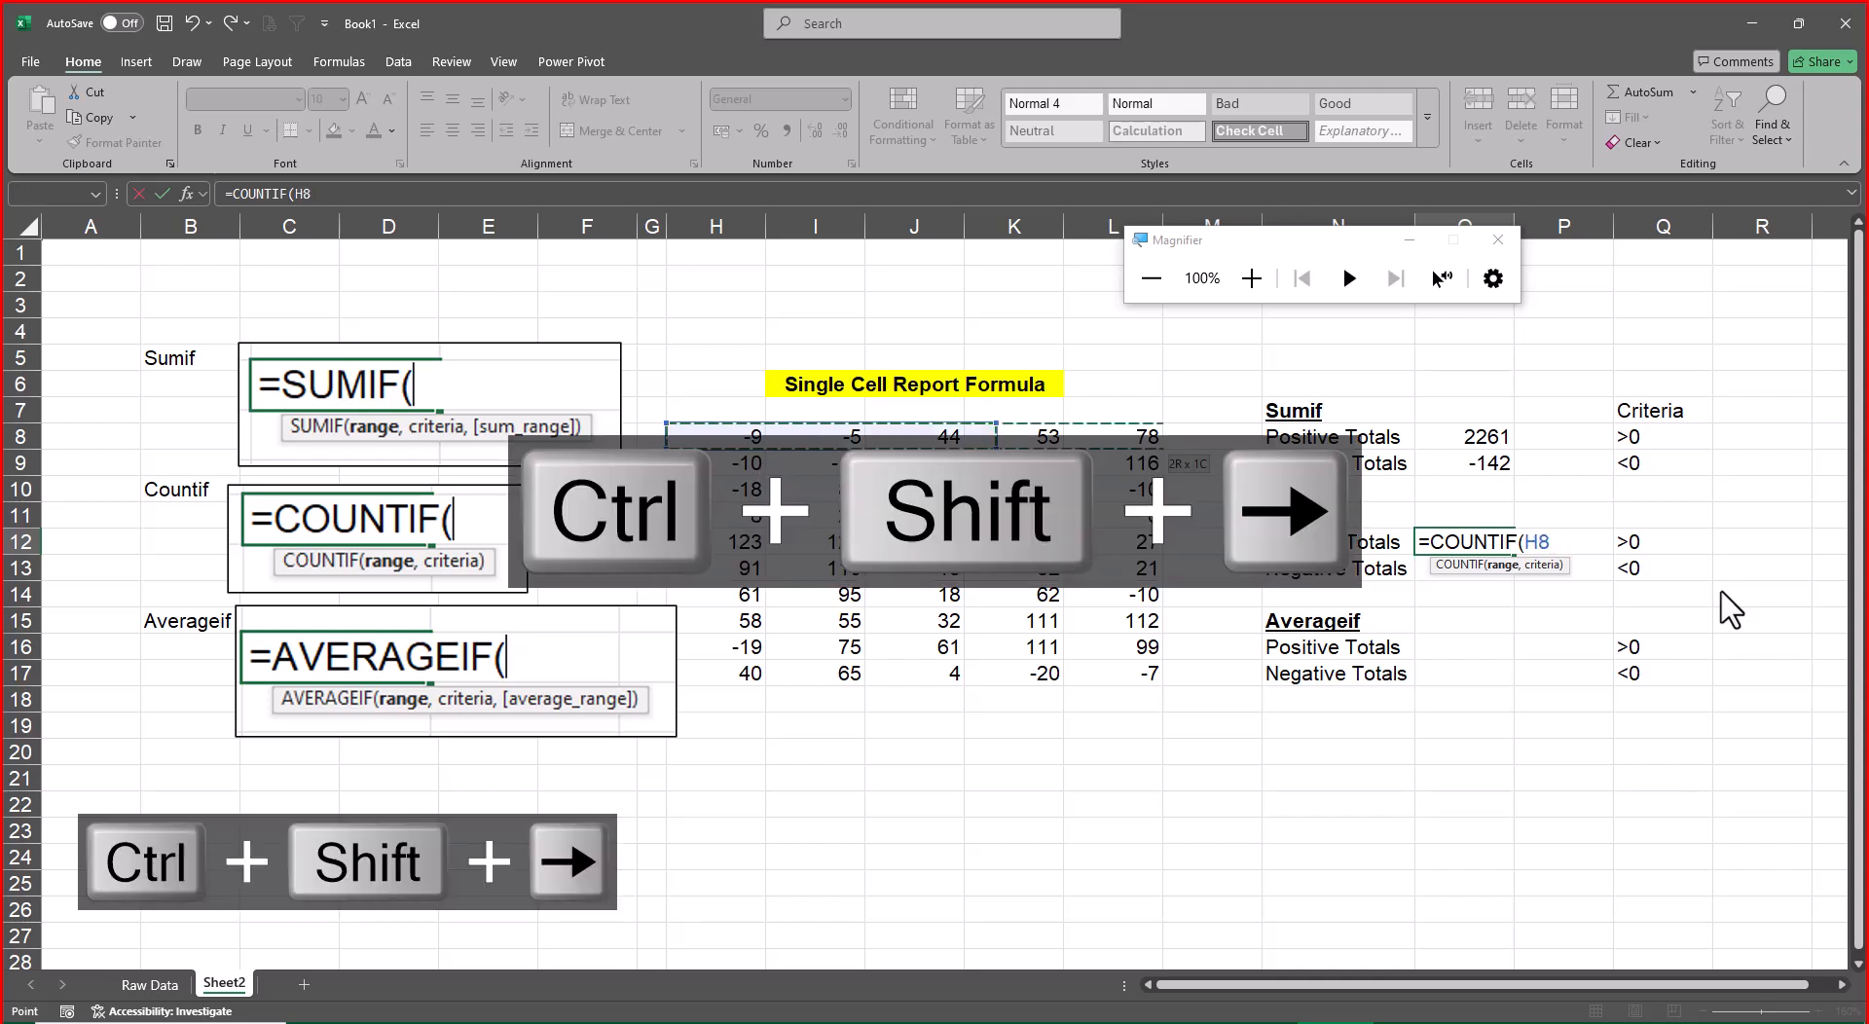
key("ctrl+shift+Down")
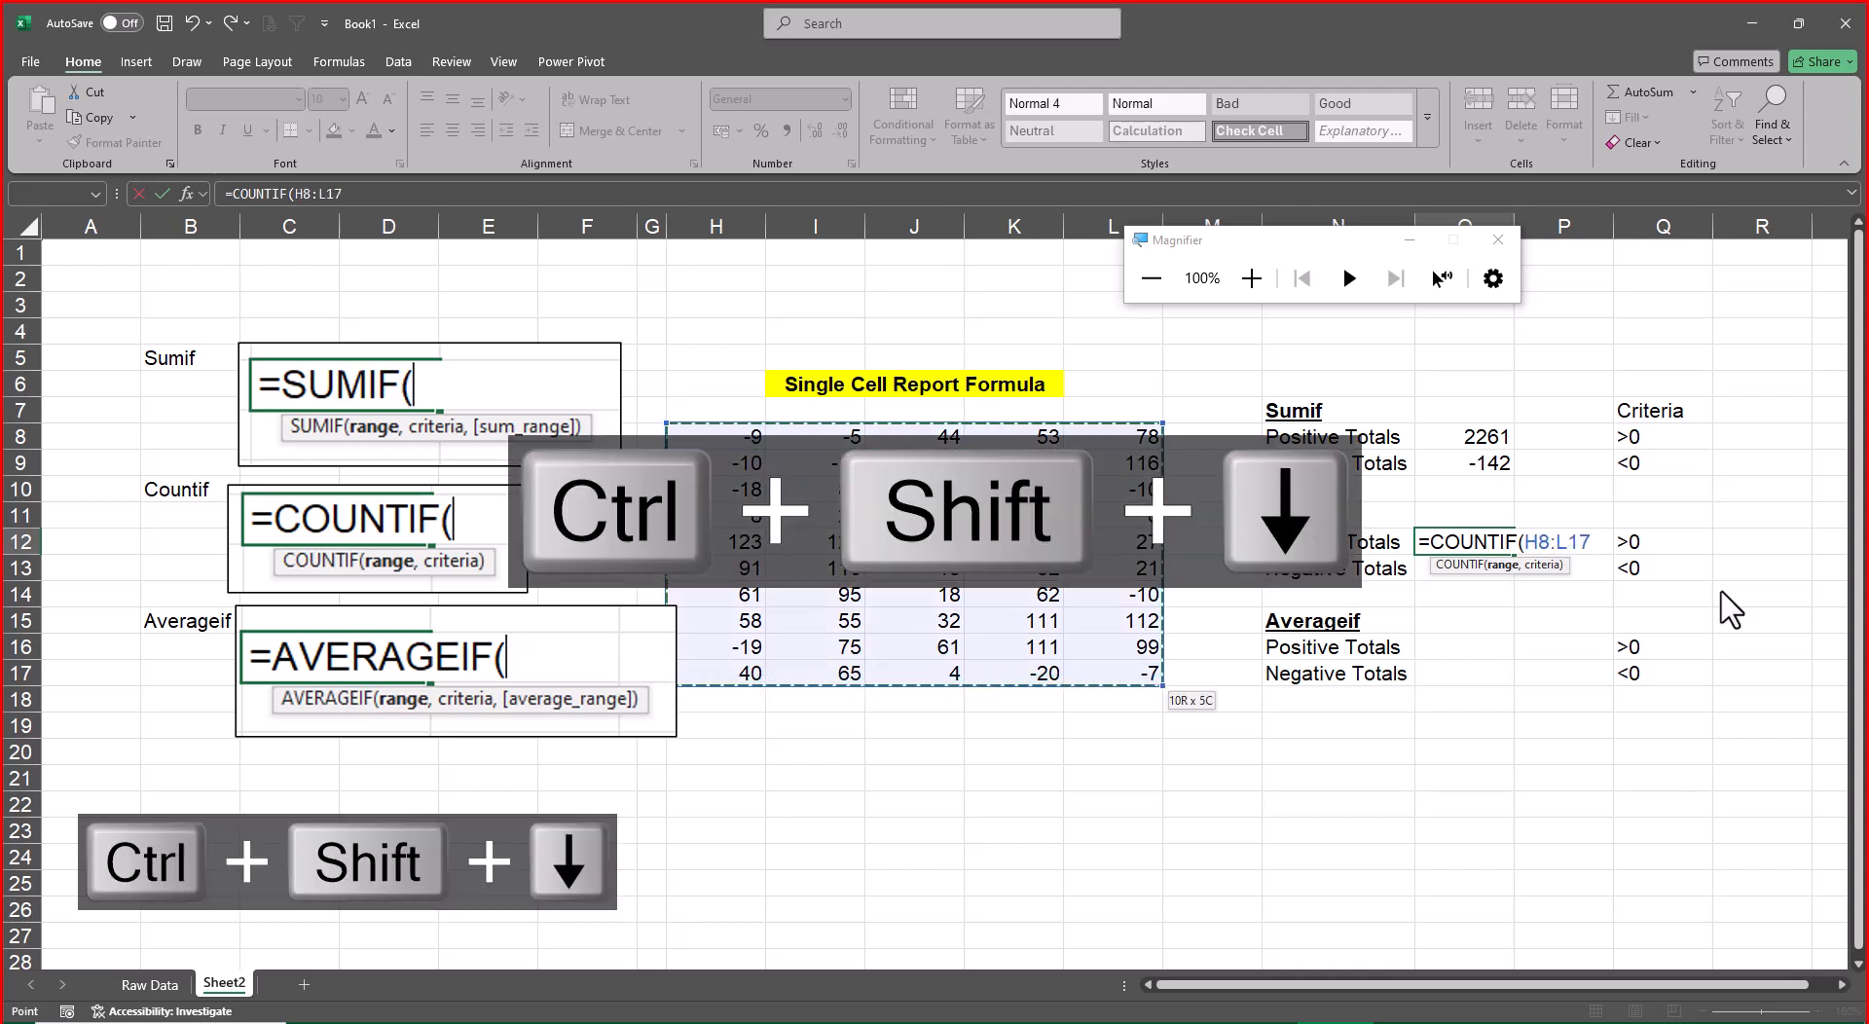
Add Q12:Q13 as the criteria of the COUNTIF formula and enter it
type(",")
key("Right")
key("Right")
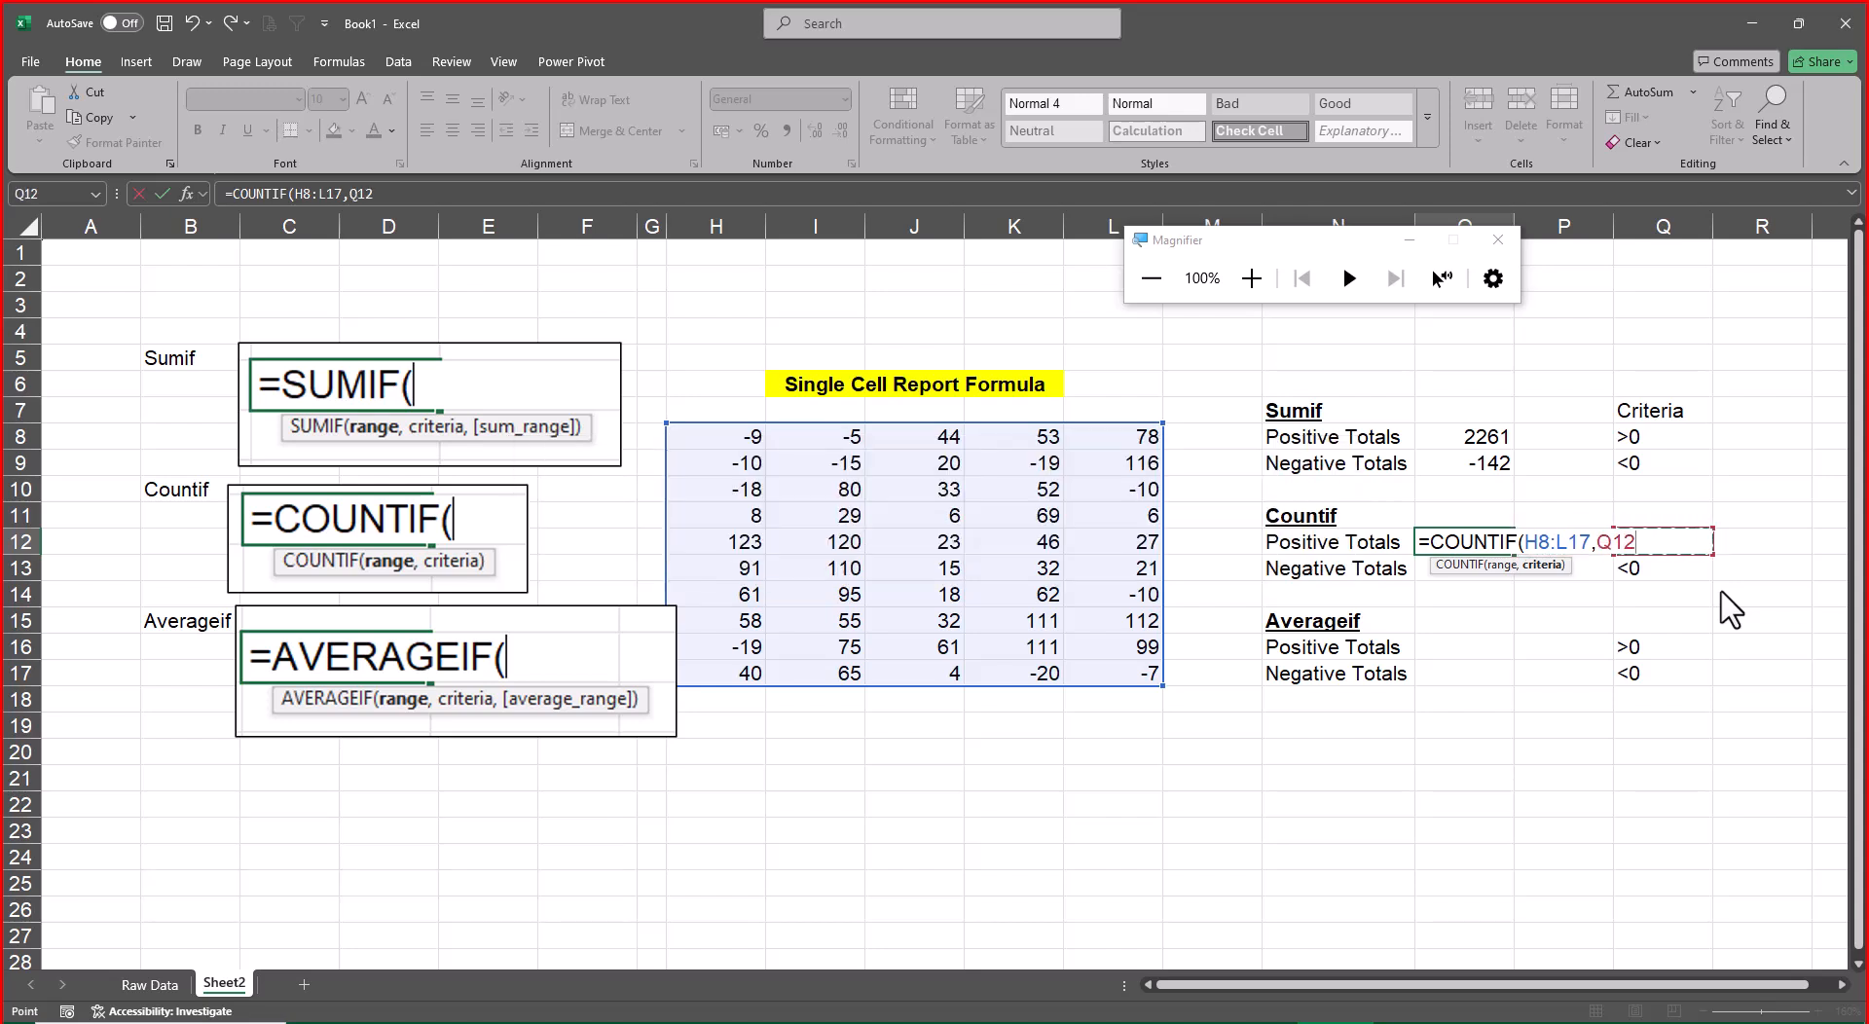
key("shift+Down")
key("Return")
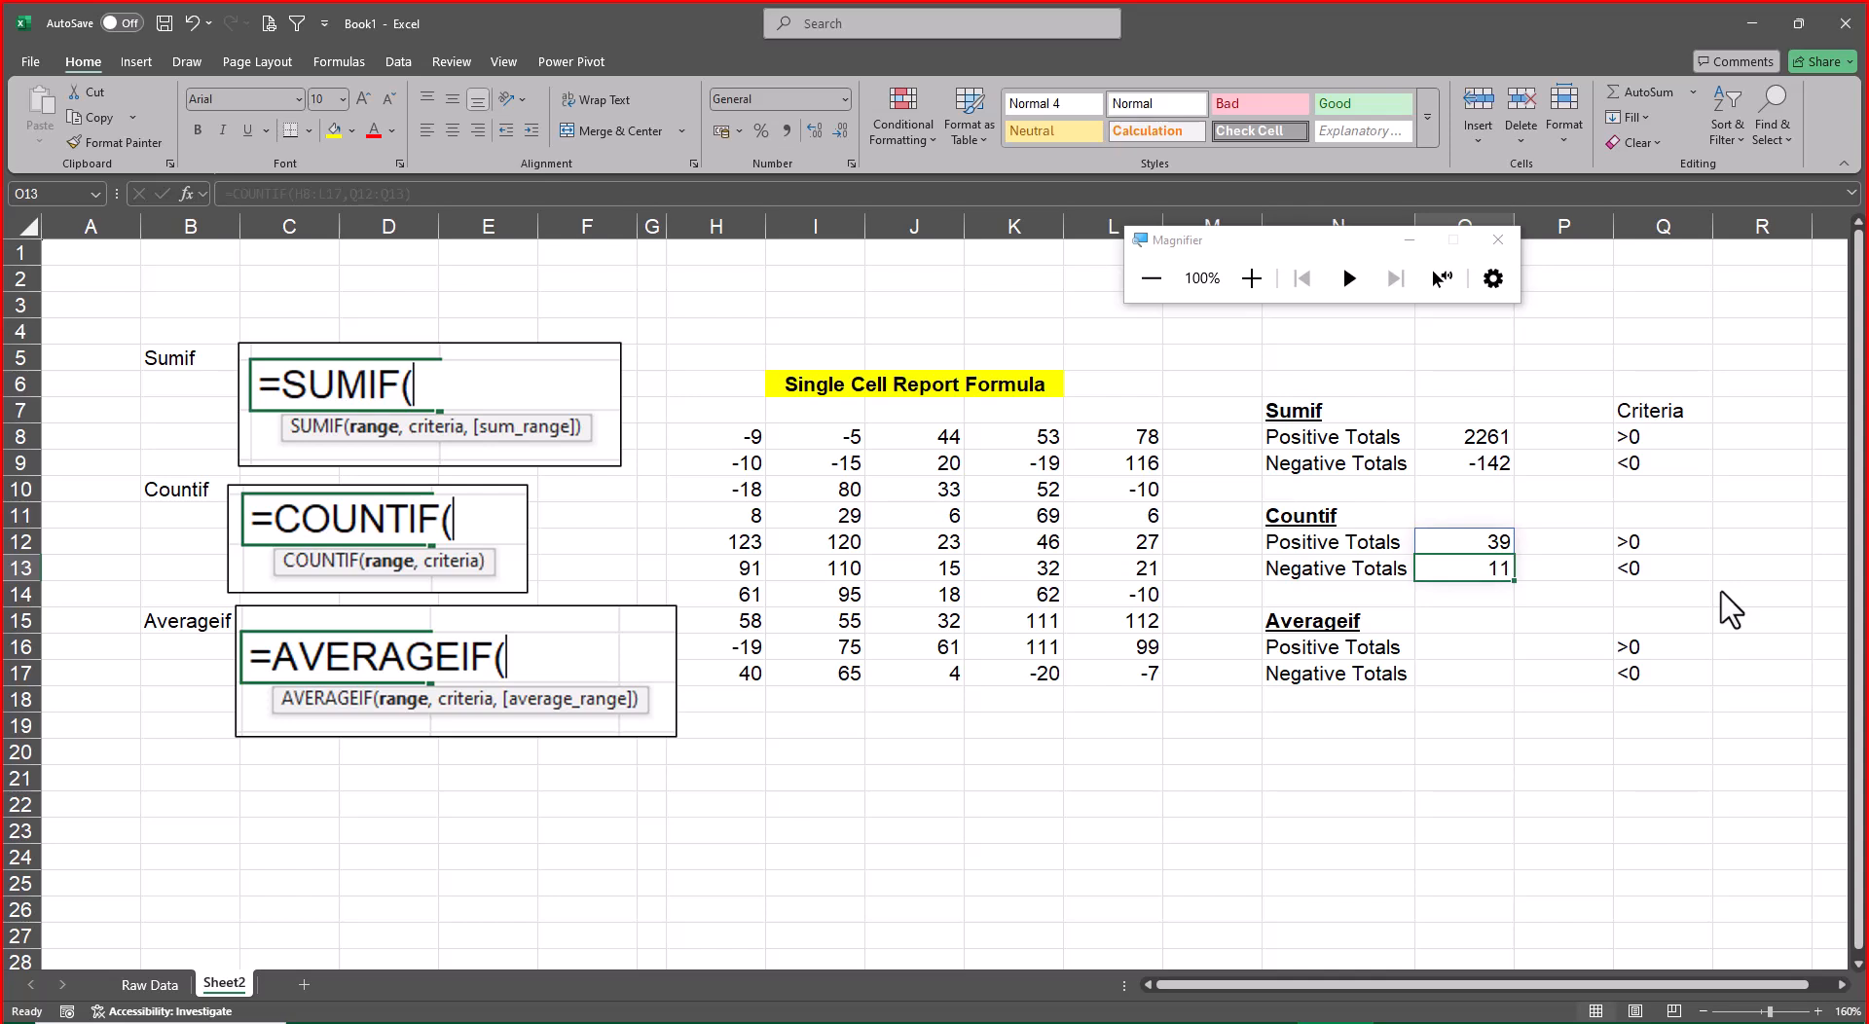
Start an AVERAGEIF formula in O16 for the Averageif Positive Totals with H8:L17 as the range
key("Down")
key("Down")
key("Down")
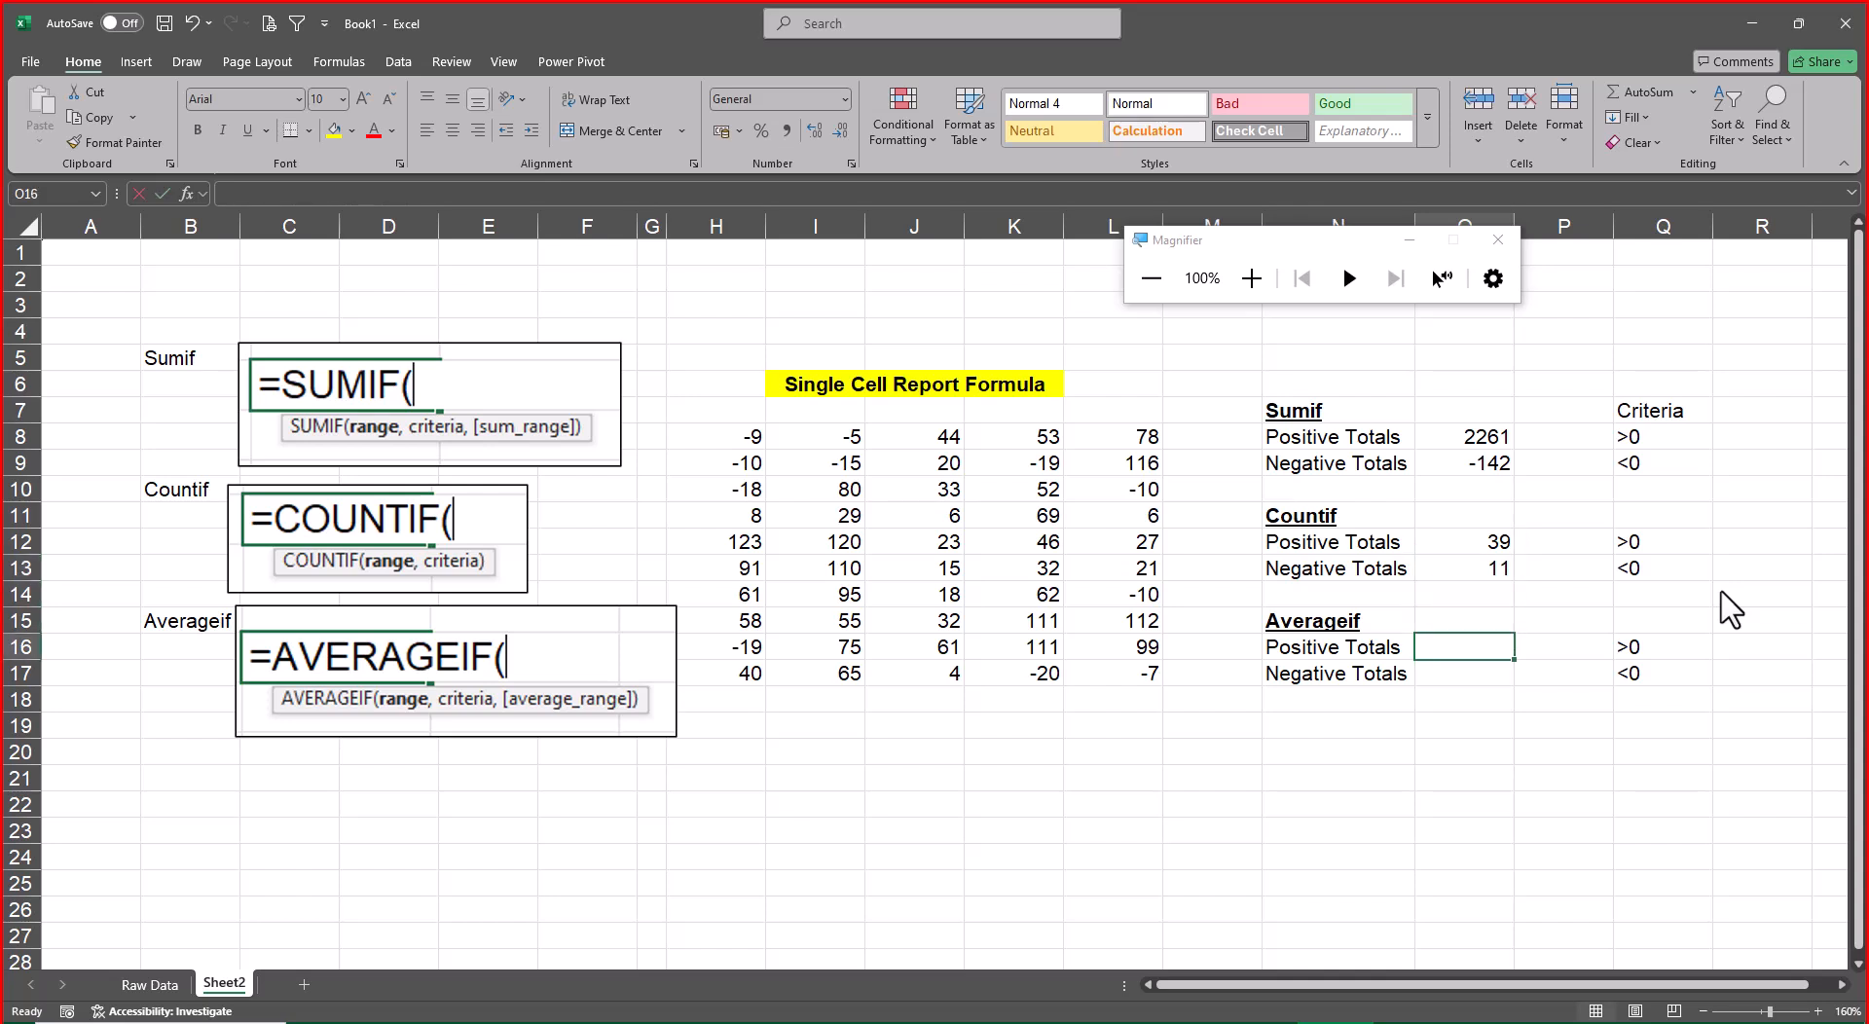
type("=averageif")
key("Tab")
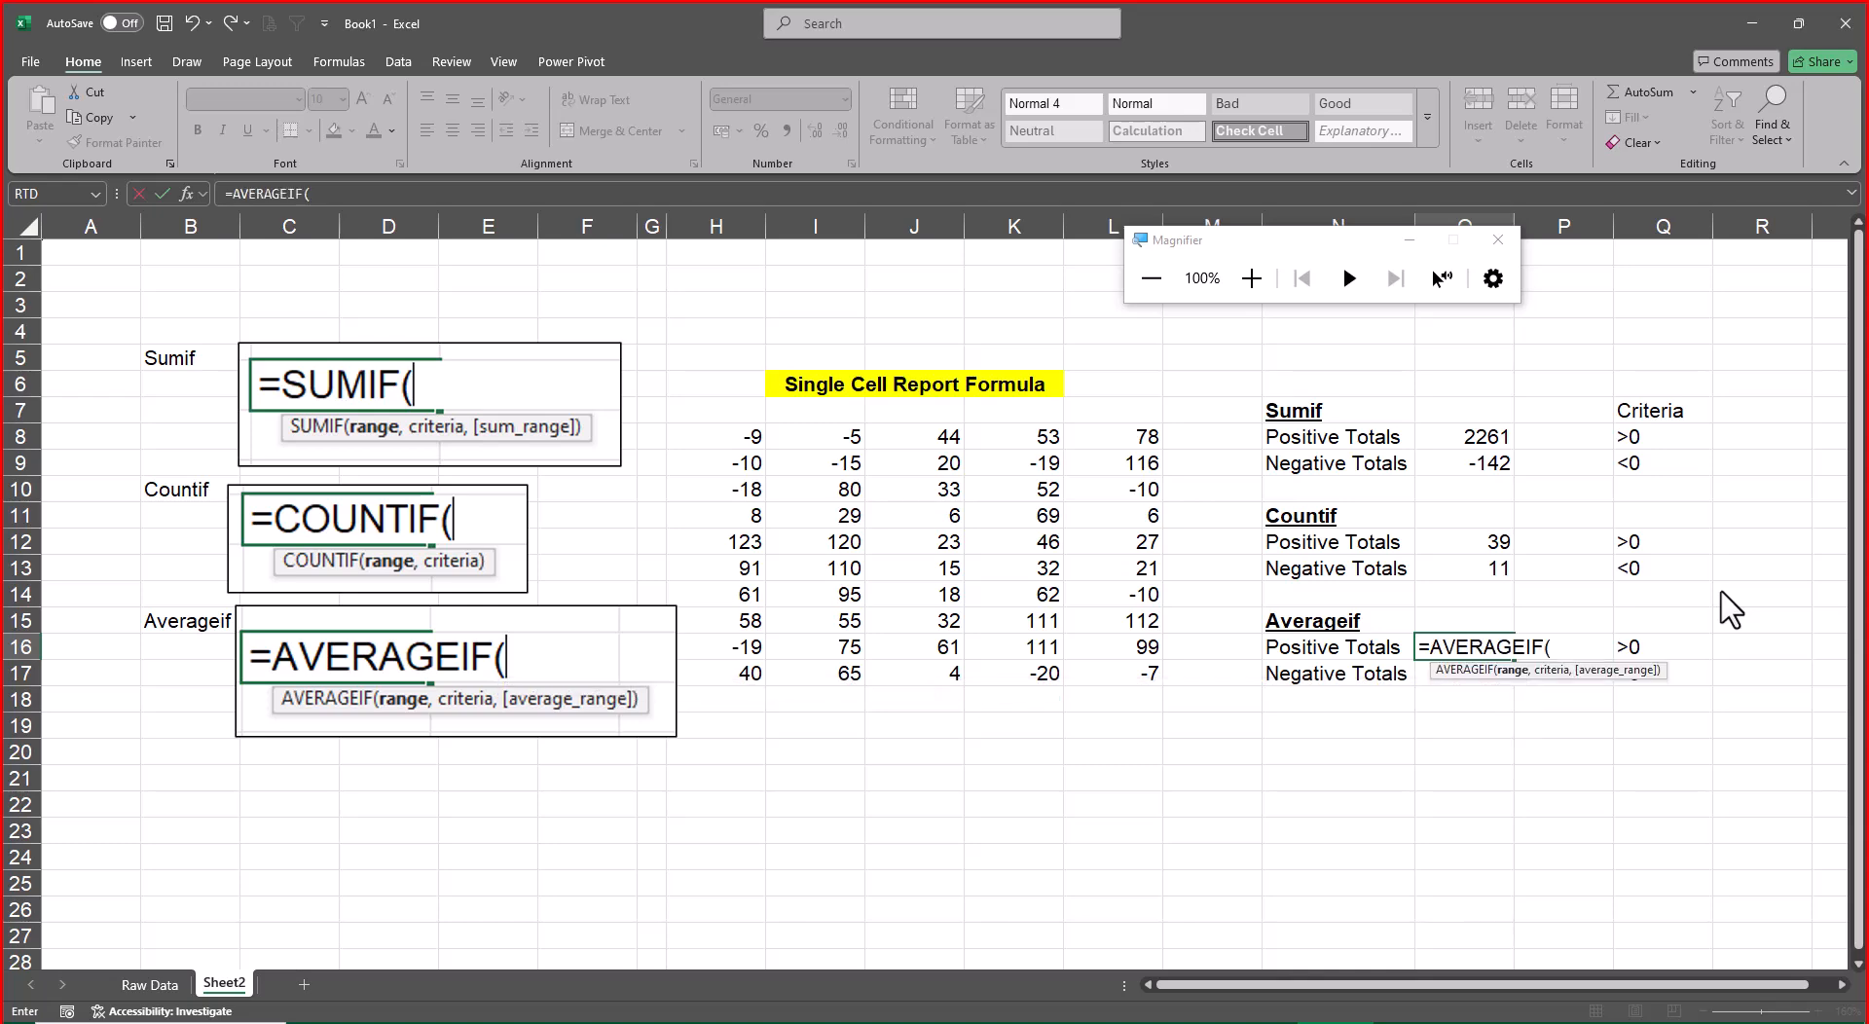
key("Left")
key("Left")
key("Left")
key("Down")
key("ctrl+shift+Up")
key("ctrl+shift+Left")
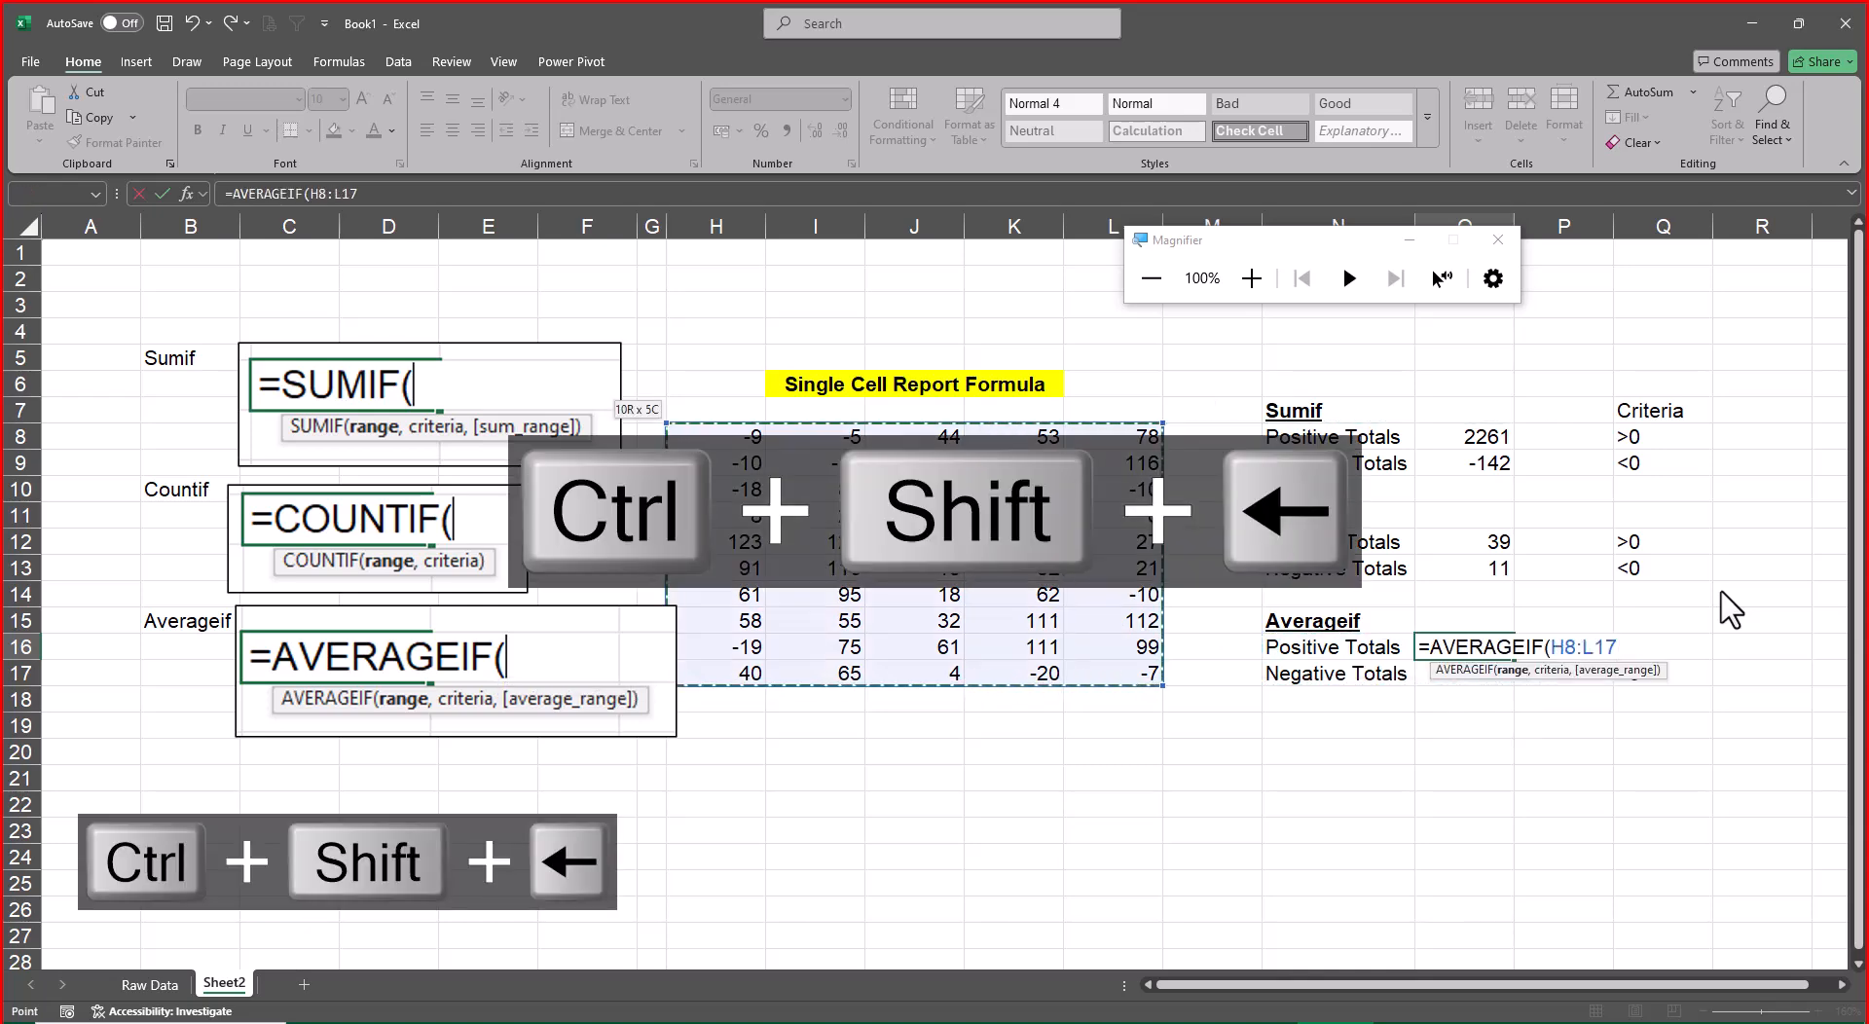
Add Q16:Q17 as the criteria of the AVERAGEIF formula and enter it
type(",")
key("Right")
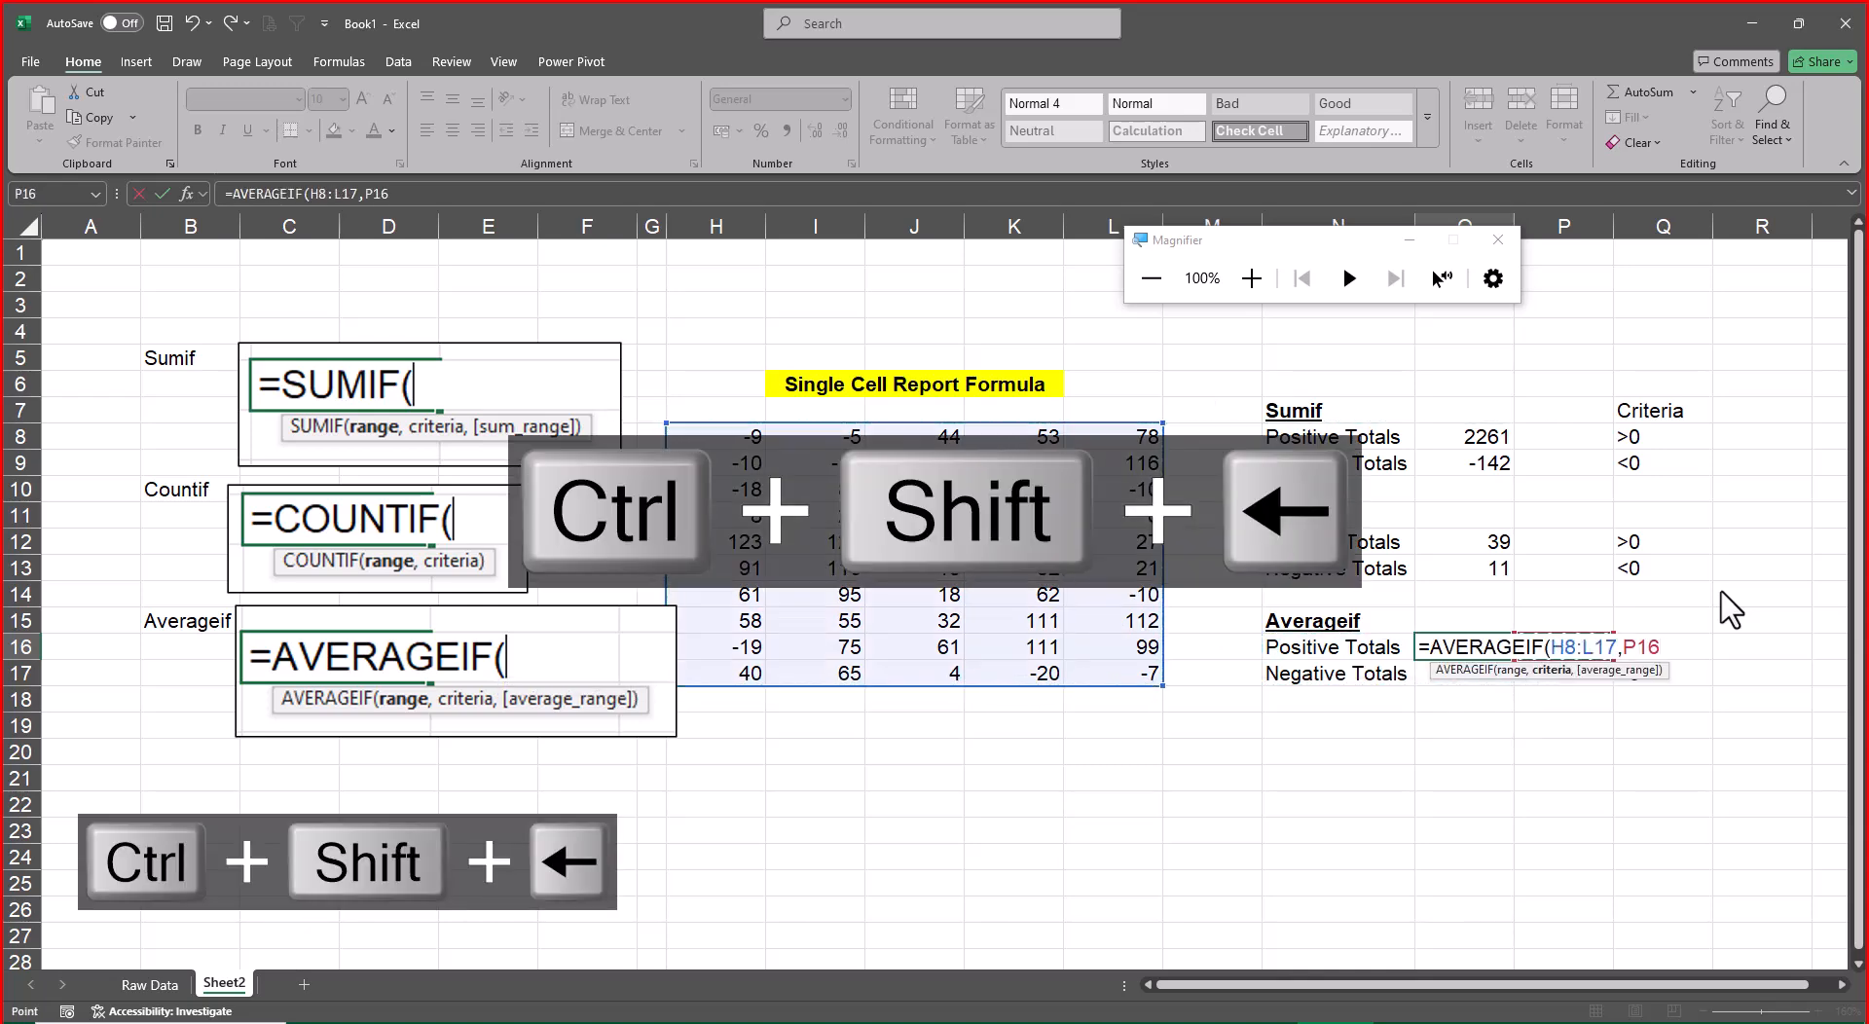
key("Right")
key("ctrl+shift+Down")
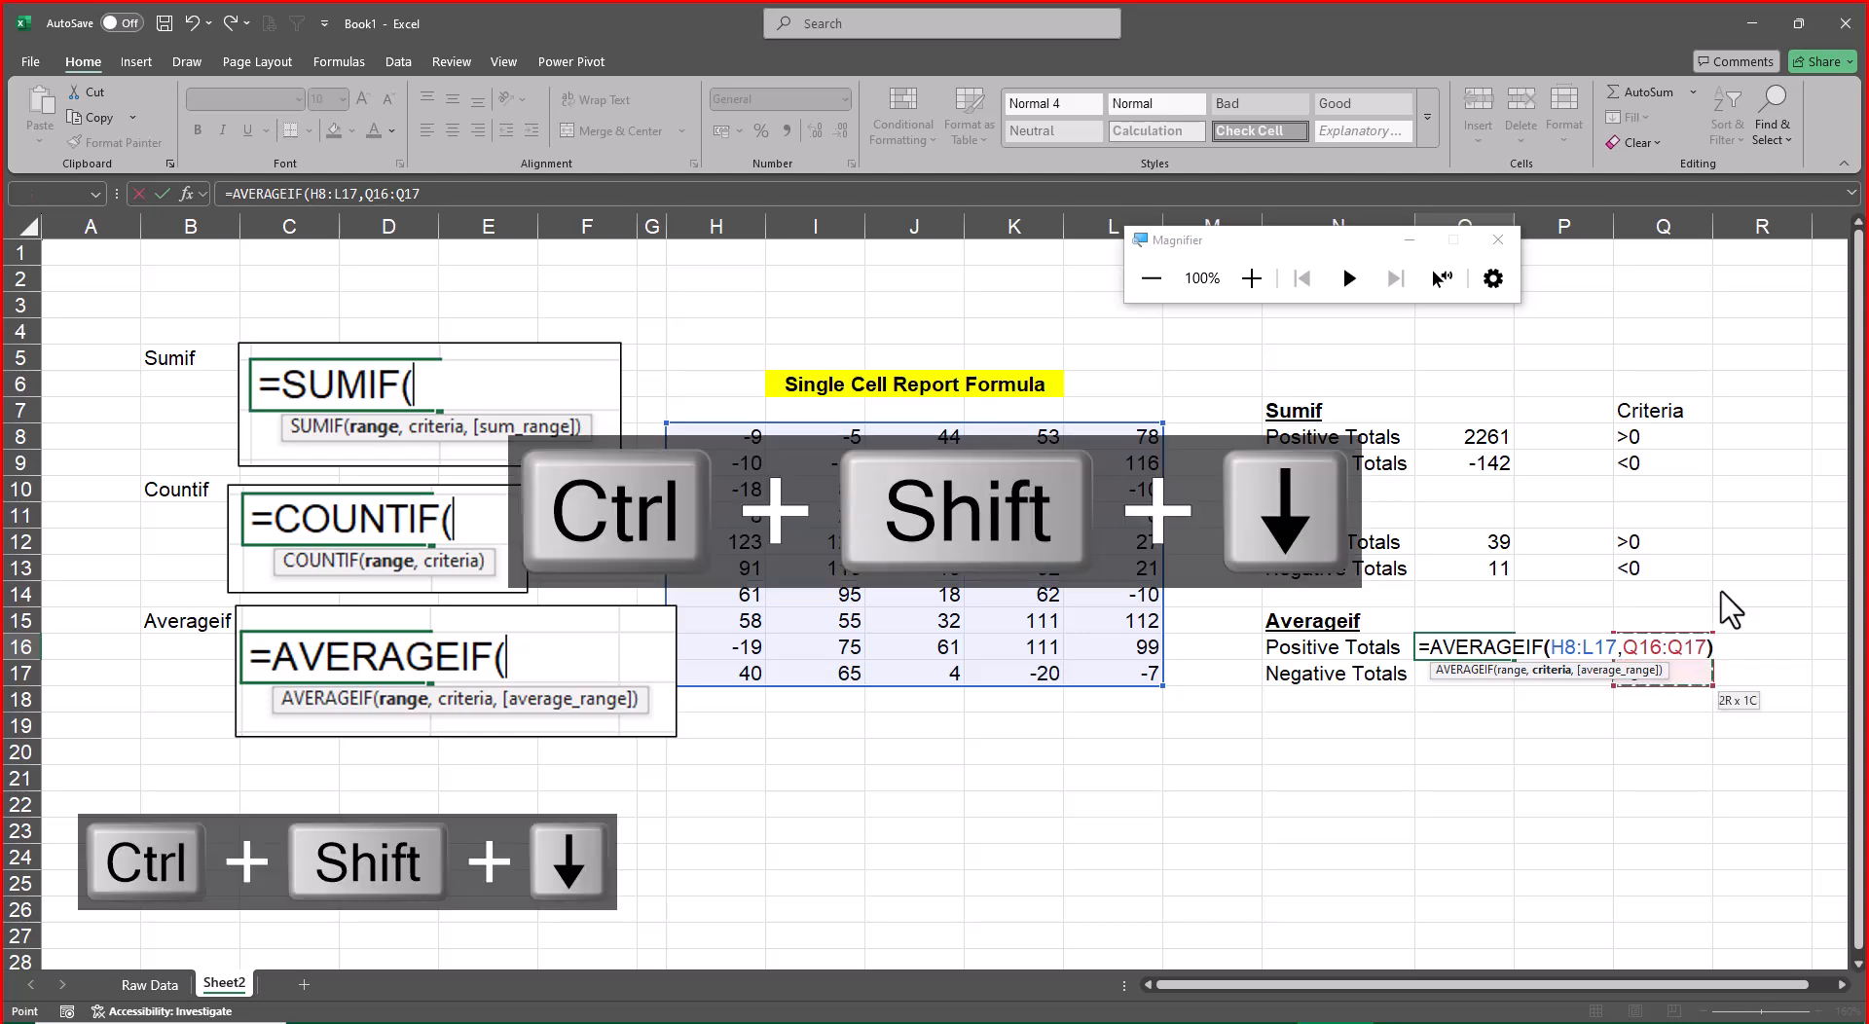
key("Return")
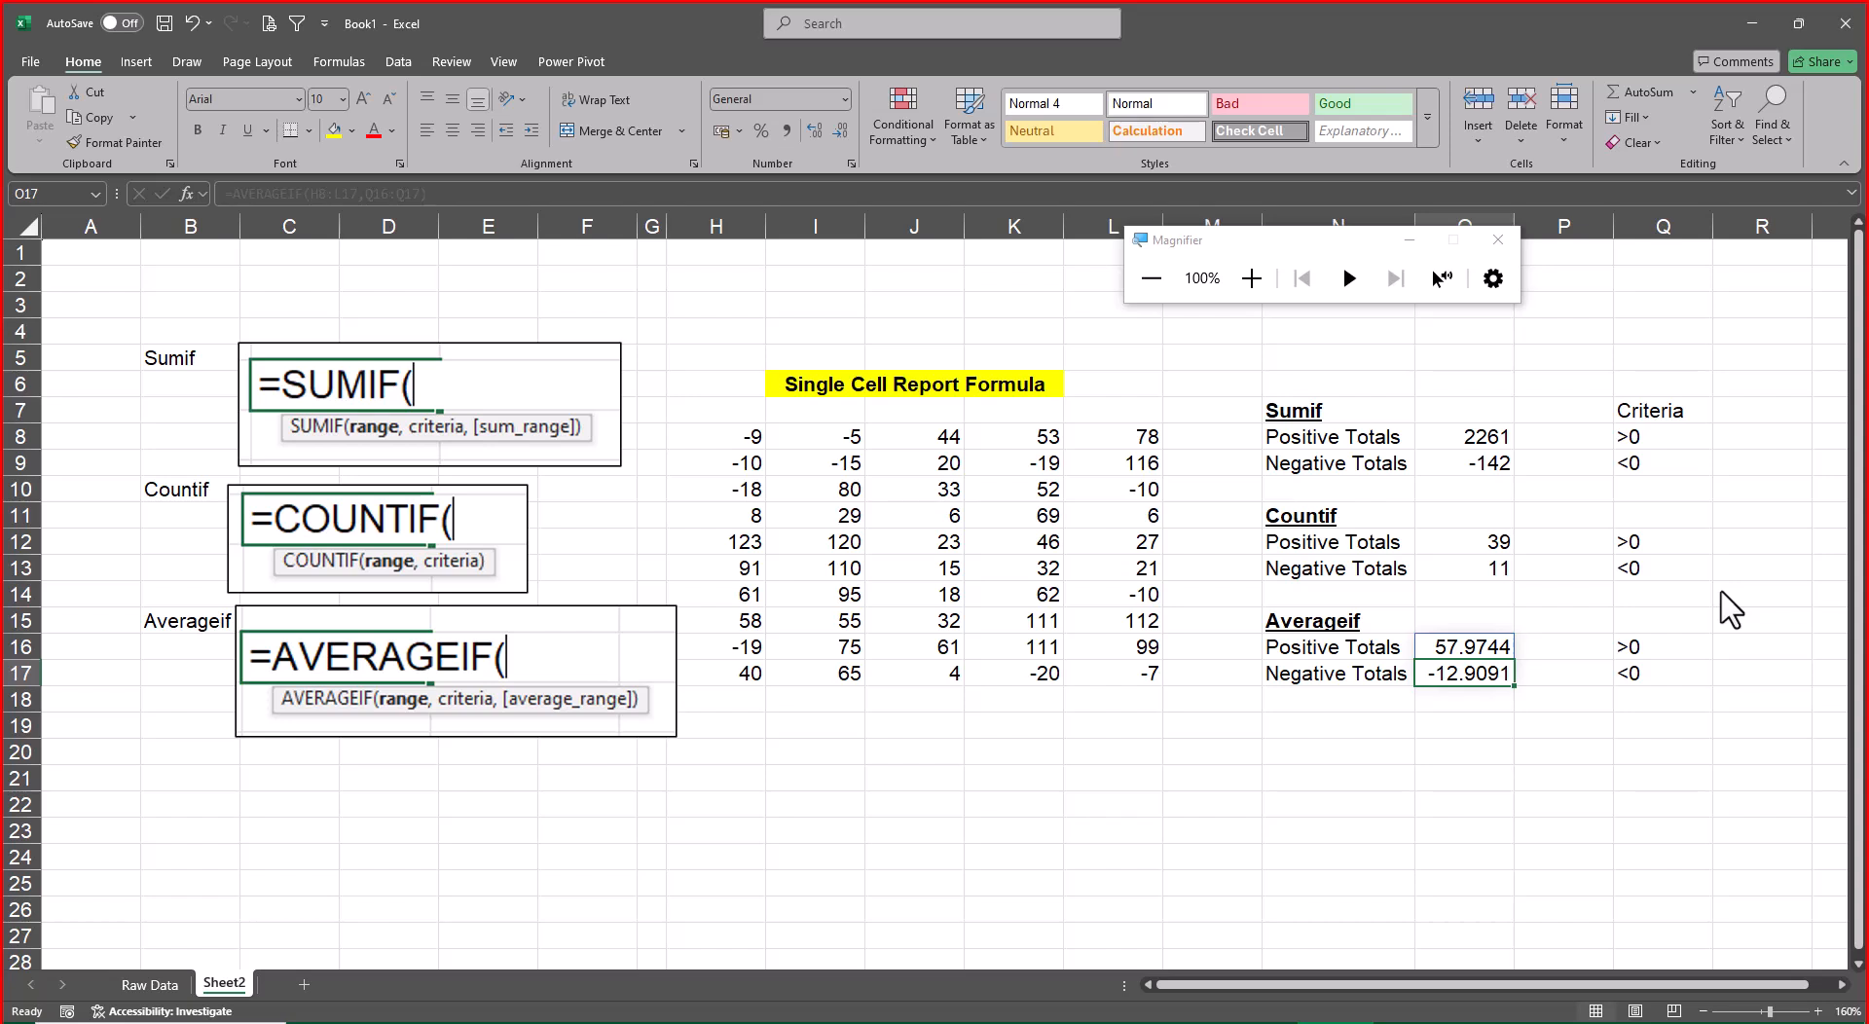
Switch to the Raw Data sheet and select the Invoice No header in A1
key("ctrl+Page_Up")
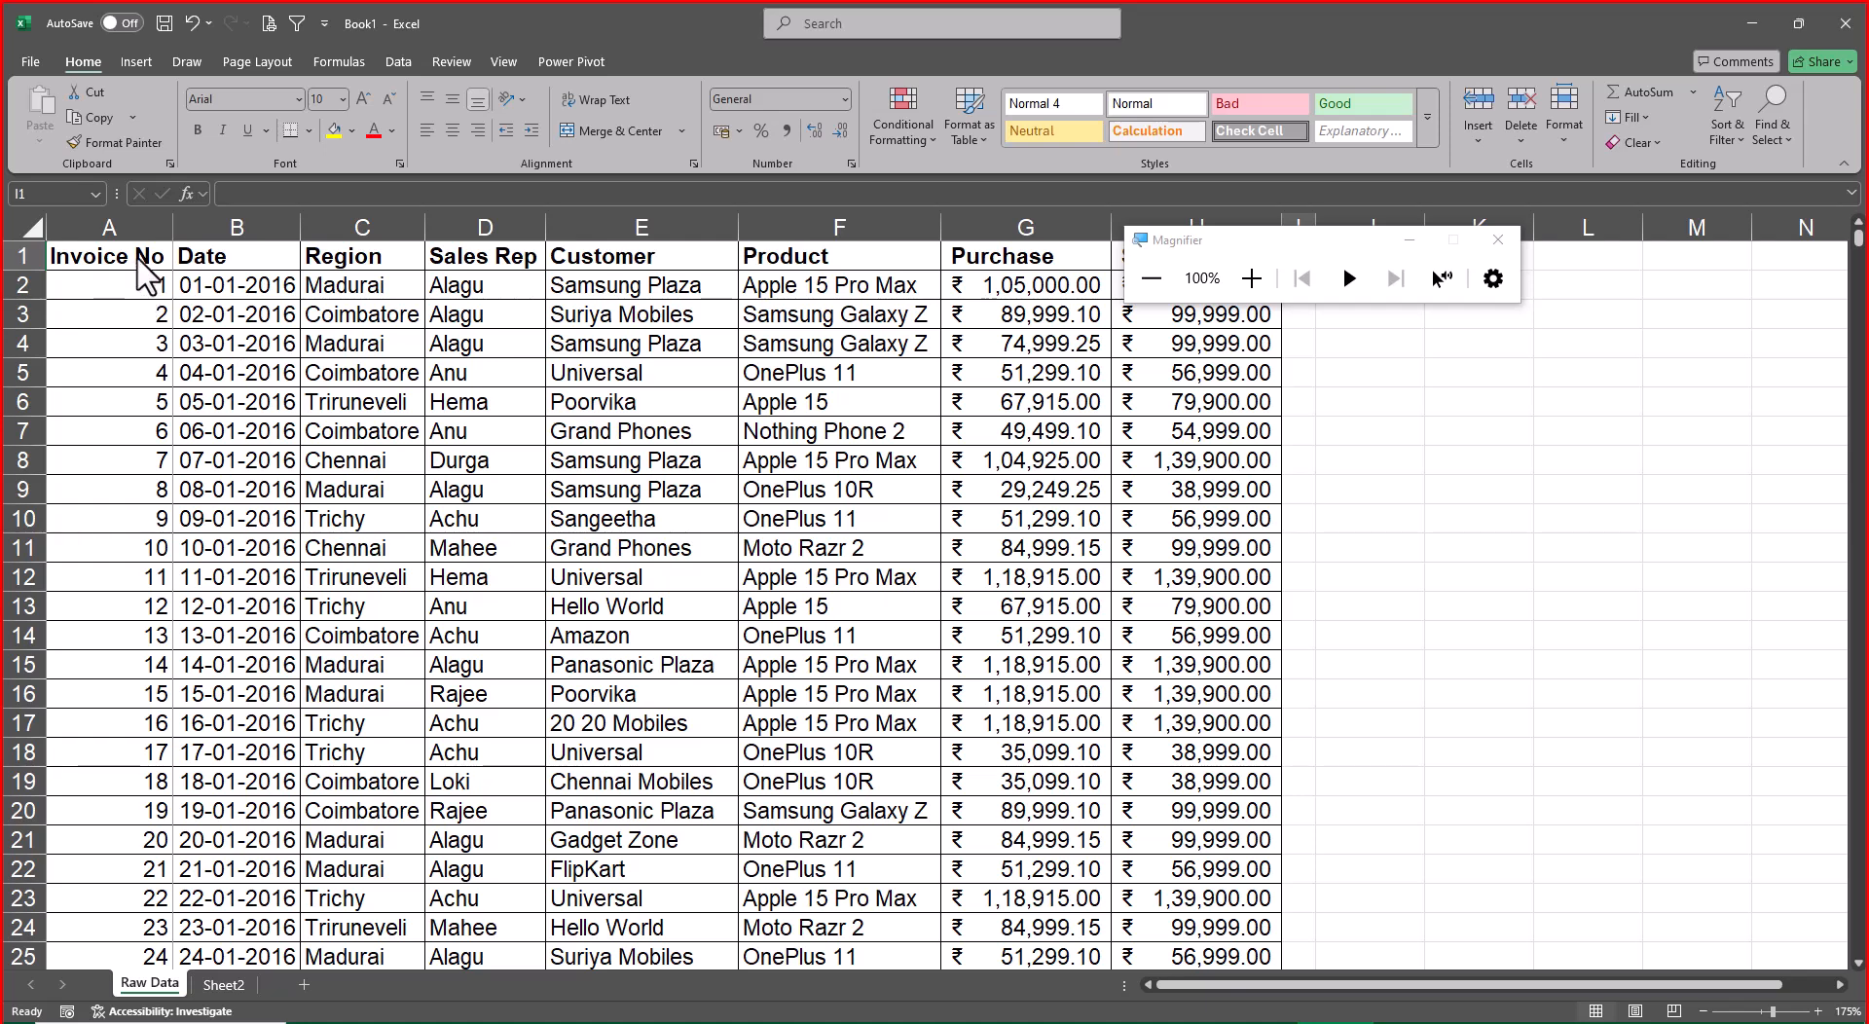
left_click(139, 261)
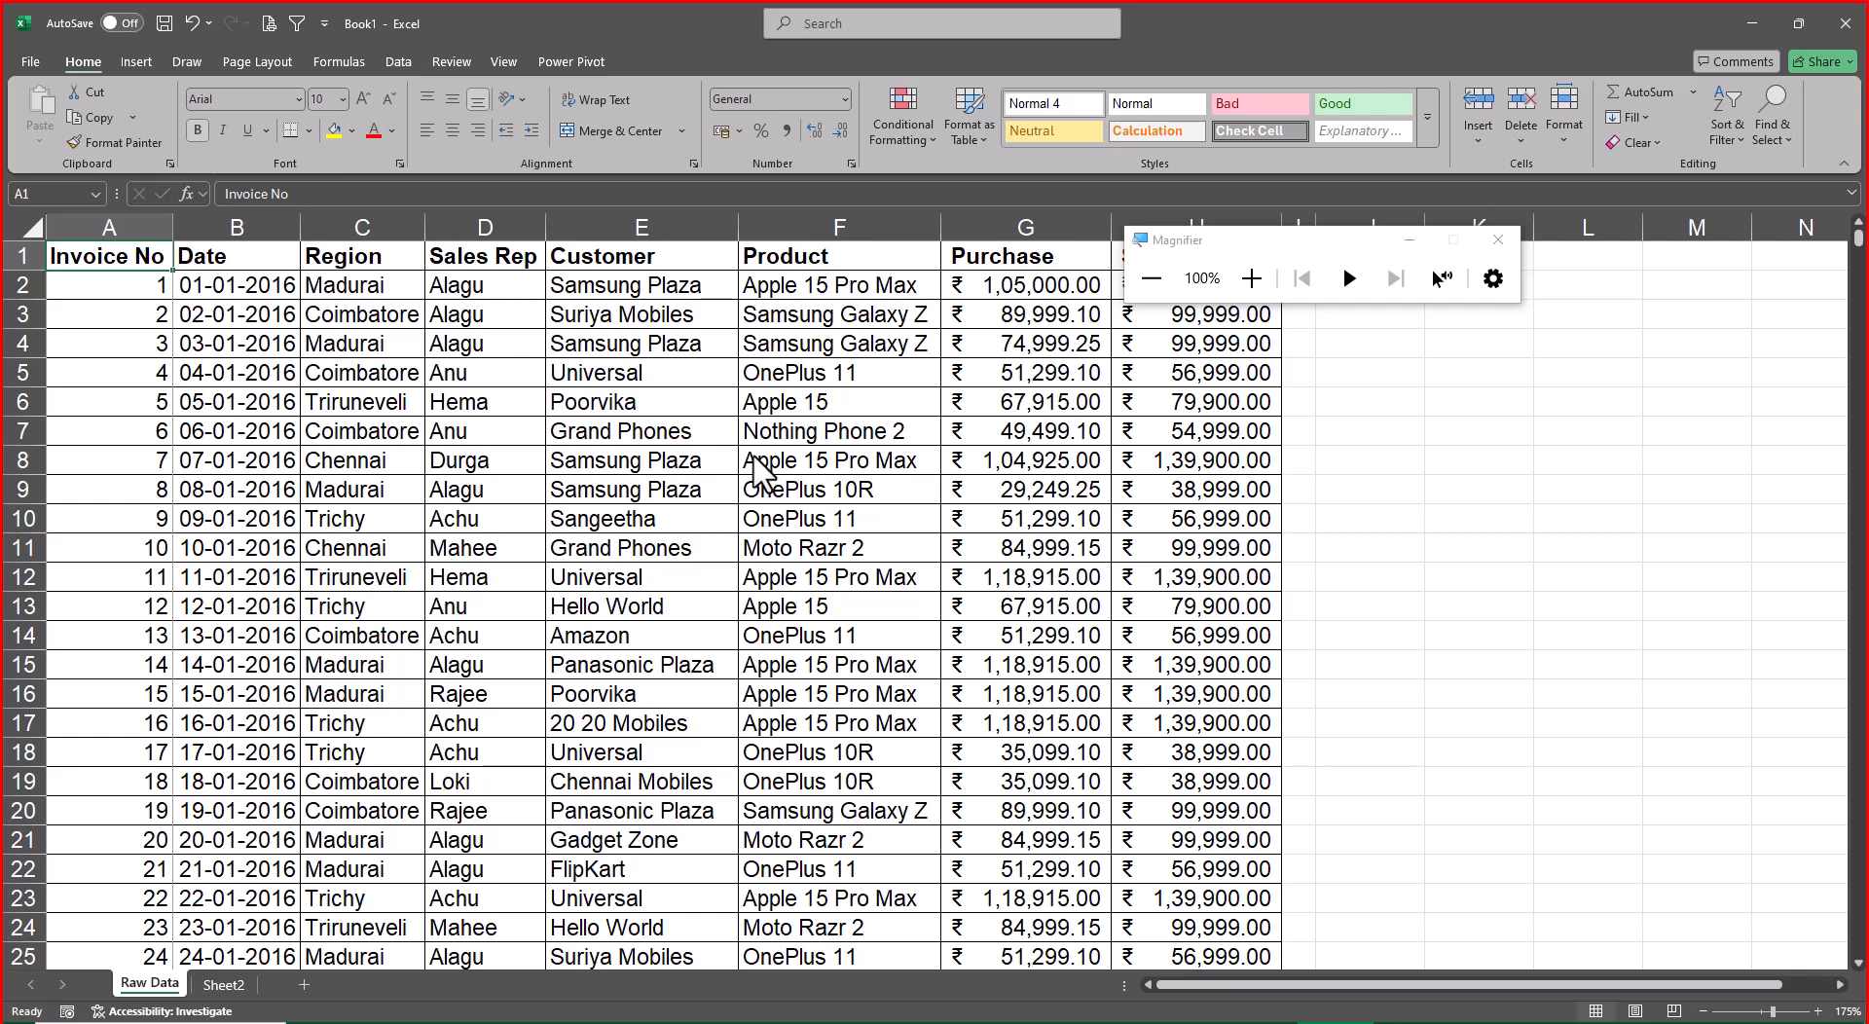
Insert six blank rows above the data table's header row
key("ctrl+plus")
key("ctrl+plus")
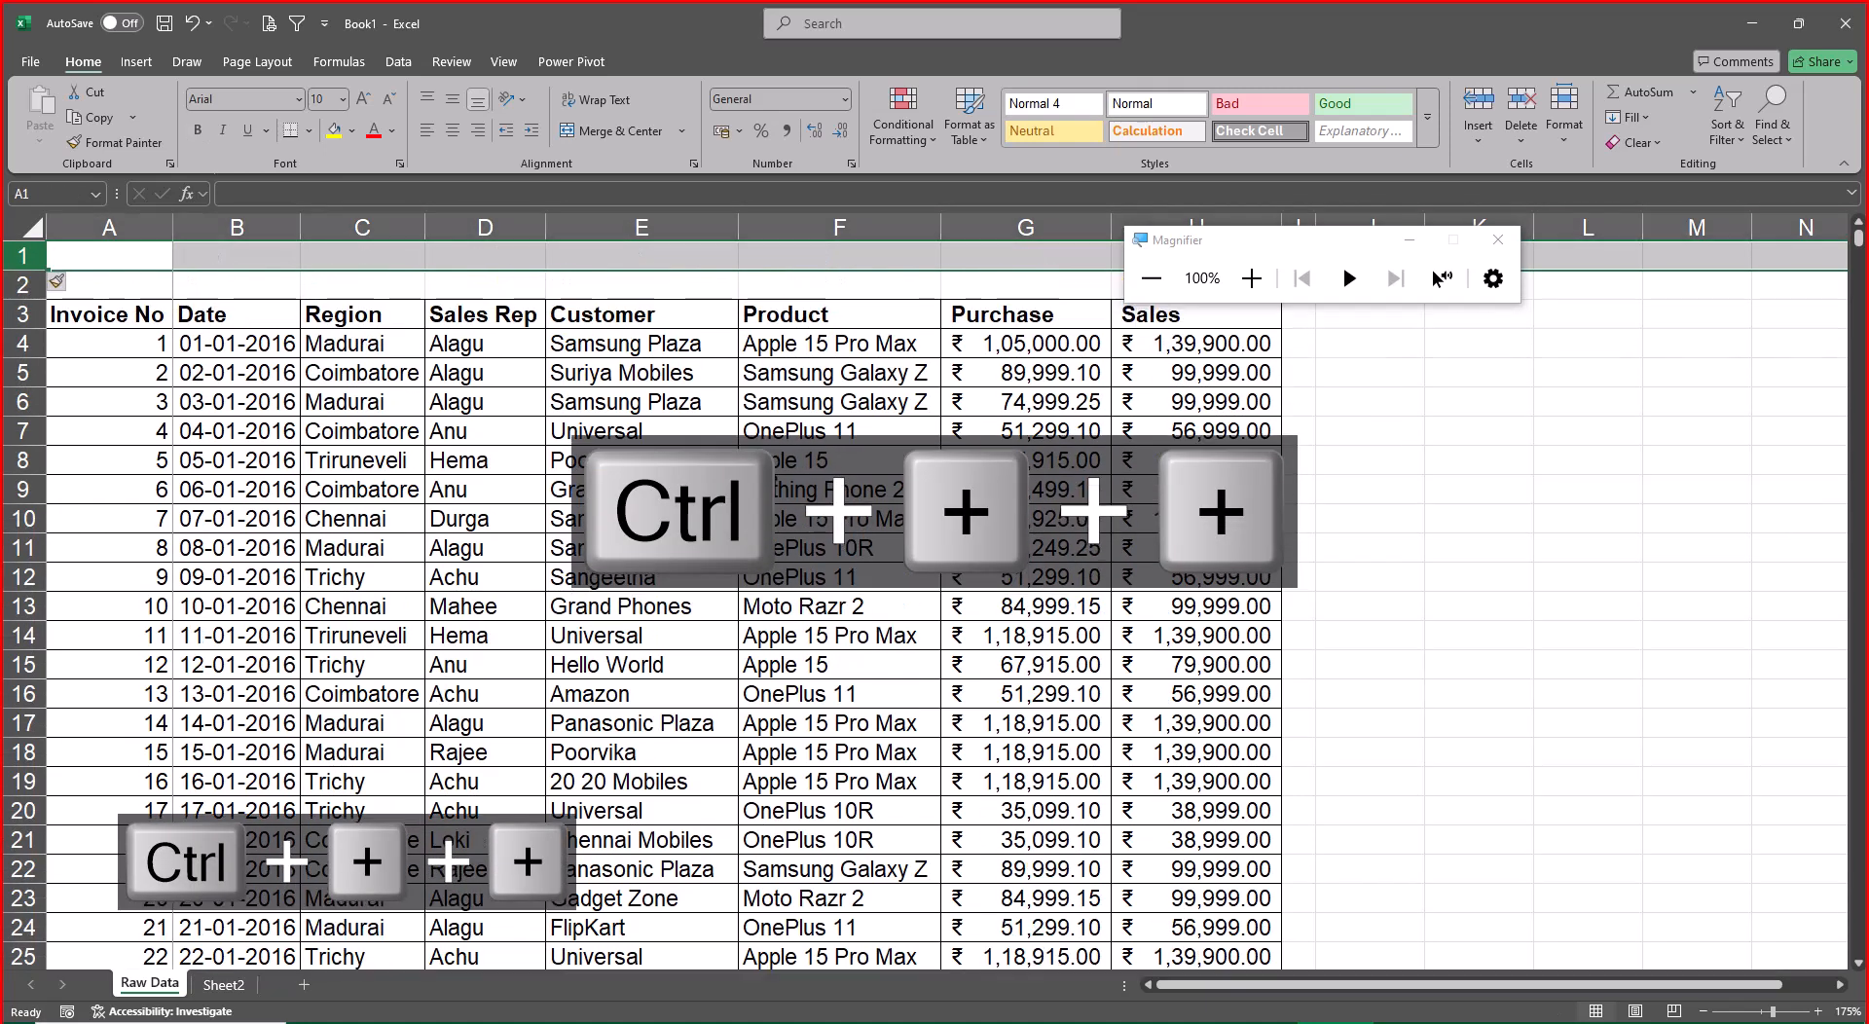
key("ctrl+plus")
key("ctrl+plus")
key("ctrl+plus")
key("ctrl+plus")
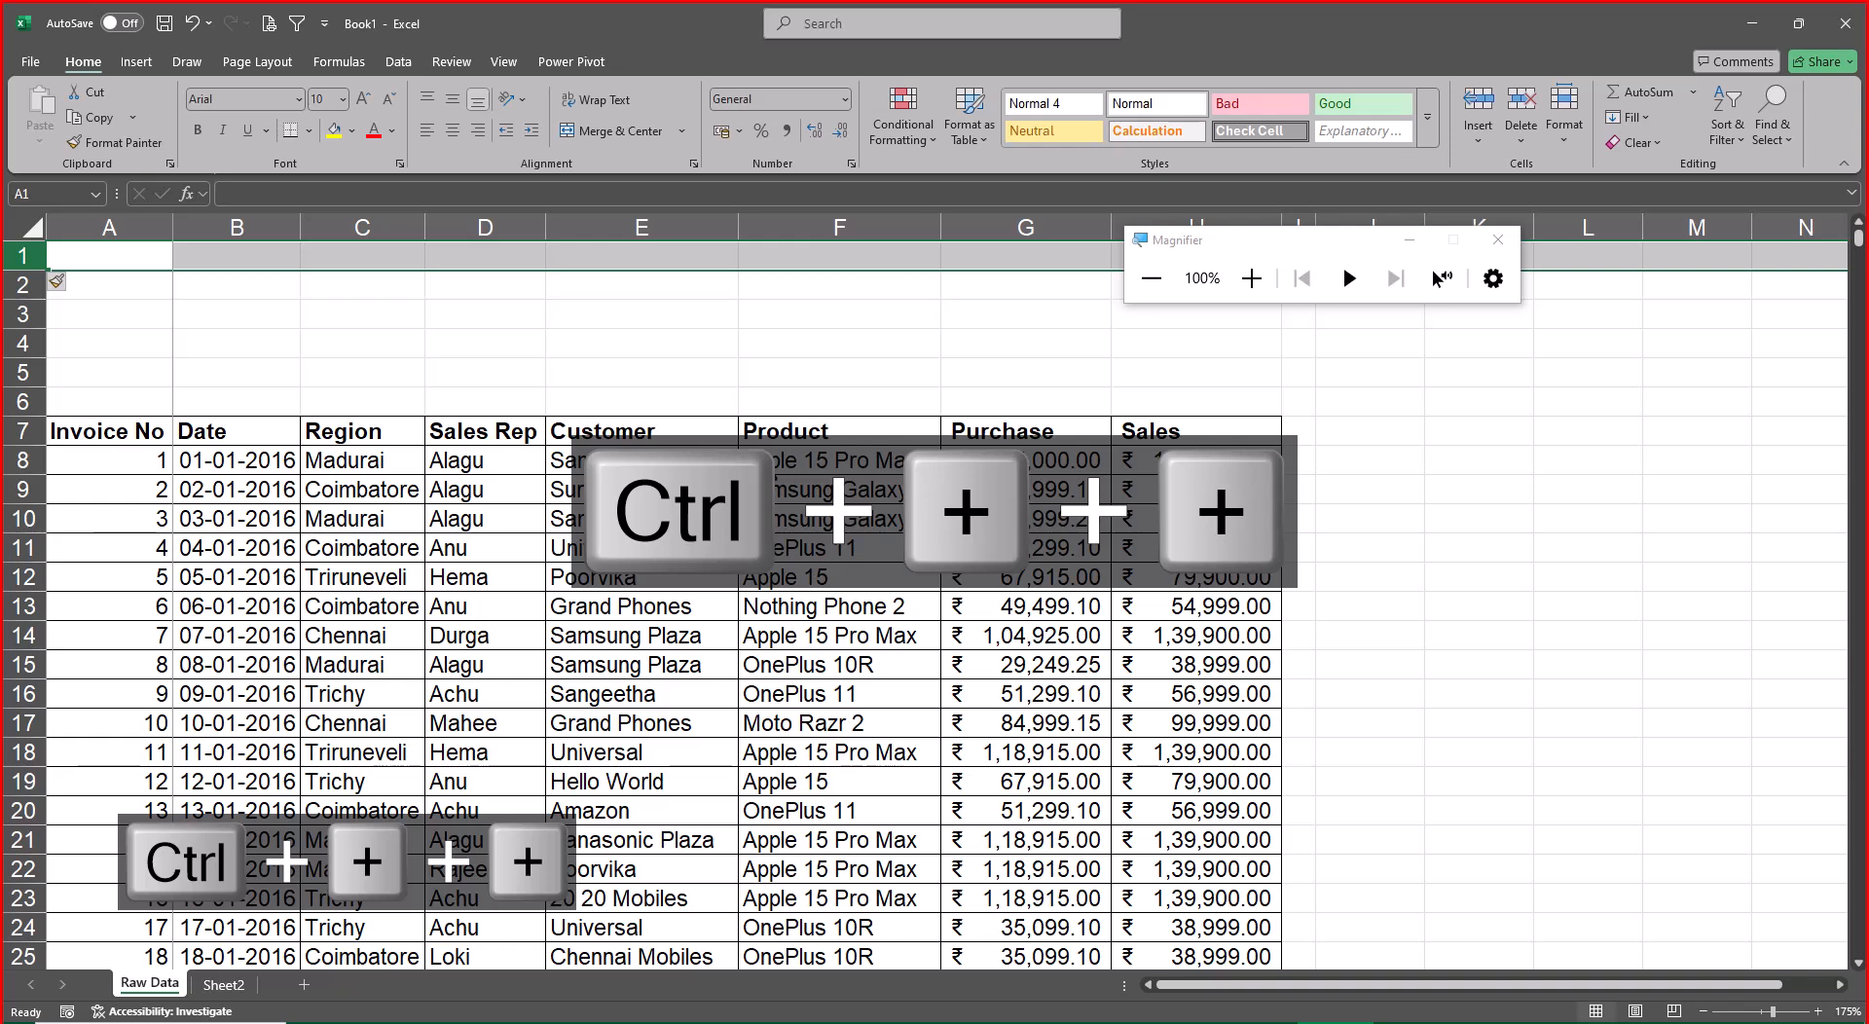
Copy the Sales Rep header with its first entry from D7:D8 to D1:D2
key("Down")
key("Down")
key("Down")
key("Down")
key("Down")
key("Right")
key("Right")
key("Right")
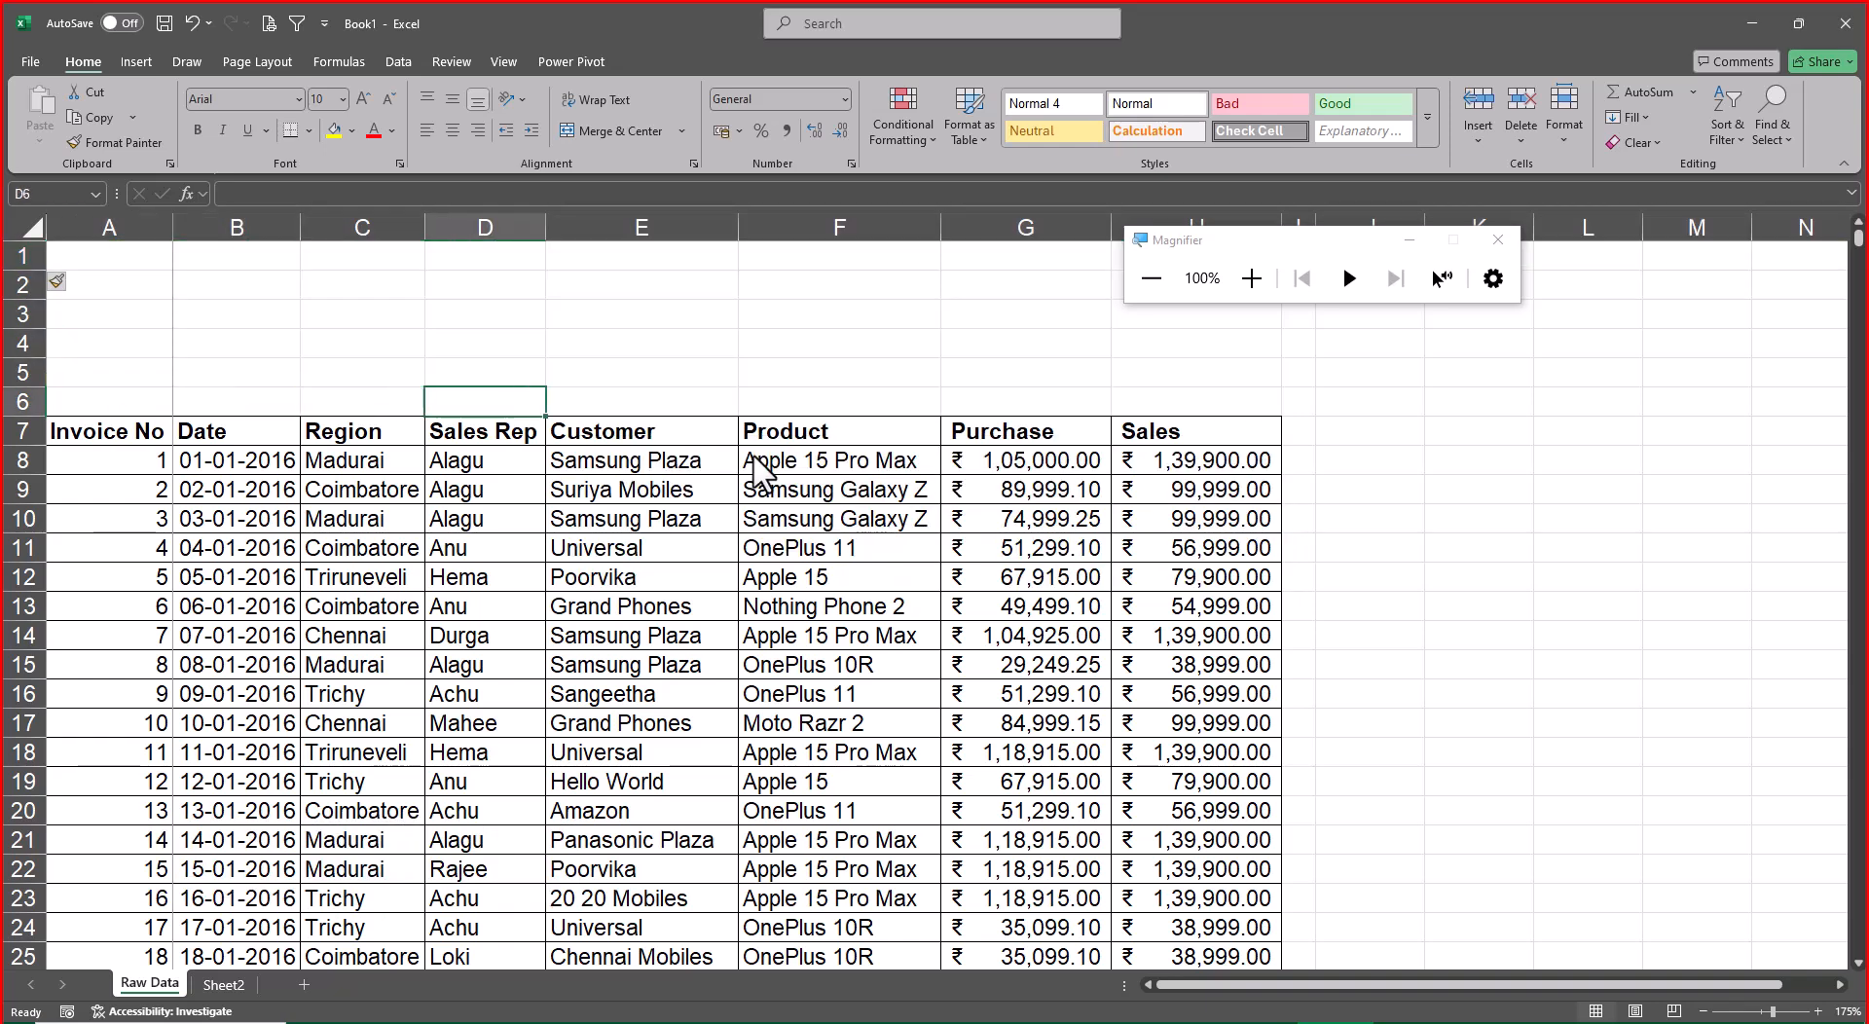
key("shift+Down")
key("shift+Down")
key("ctrl+c")
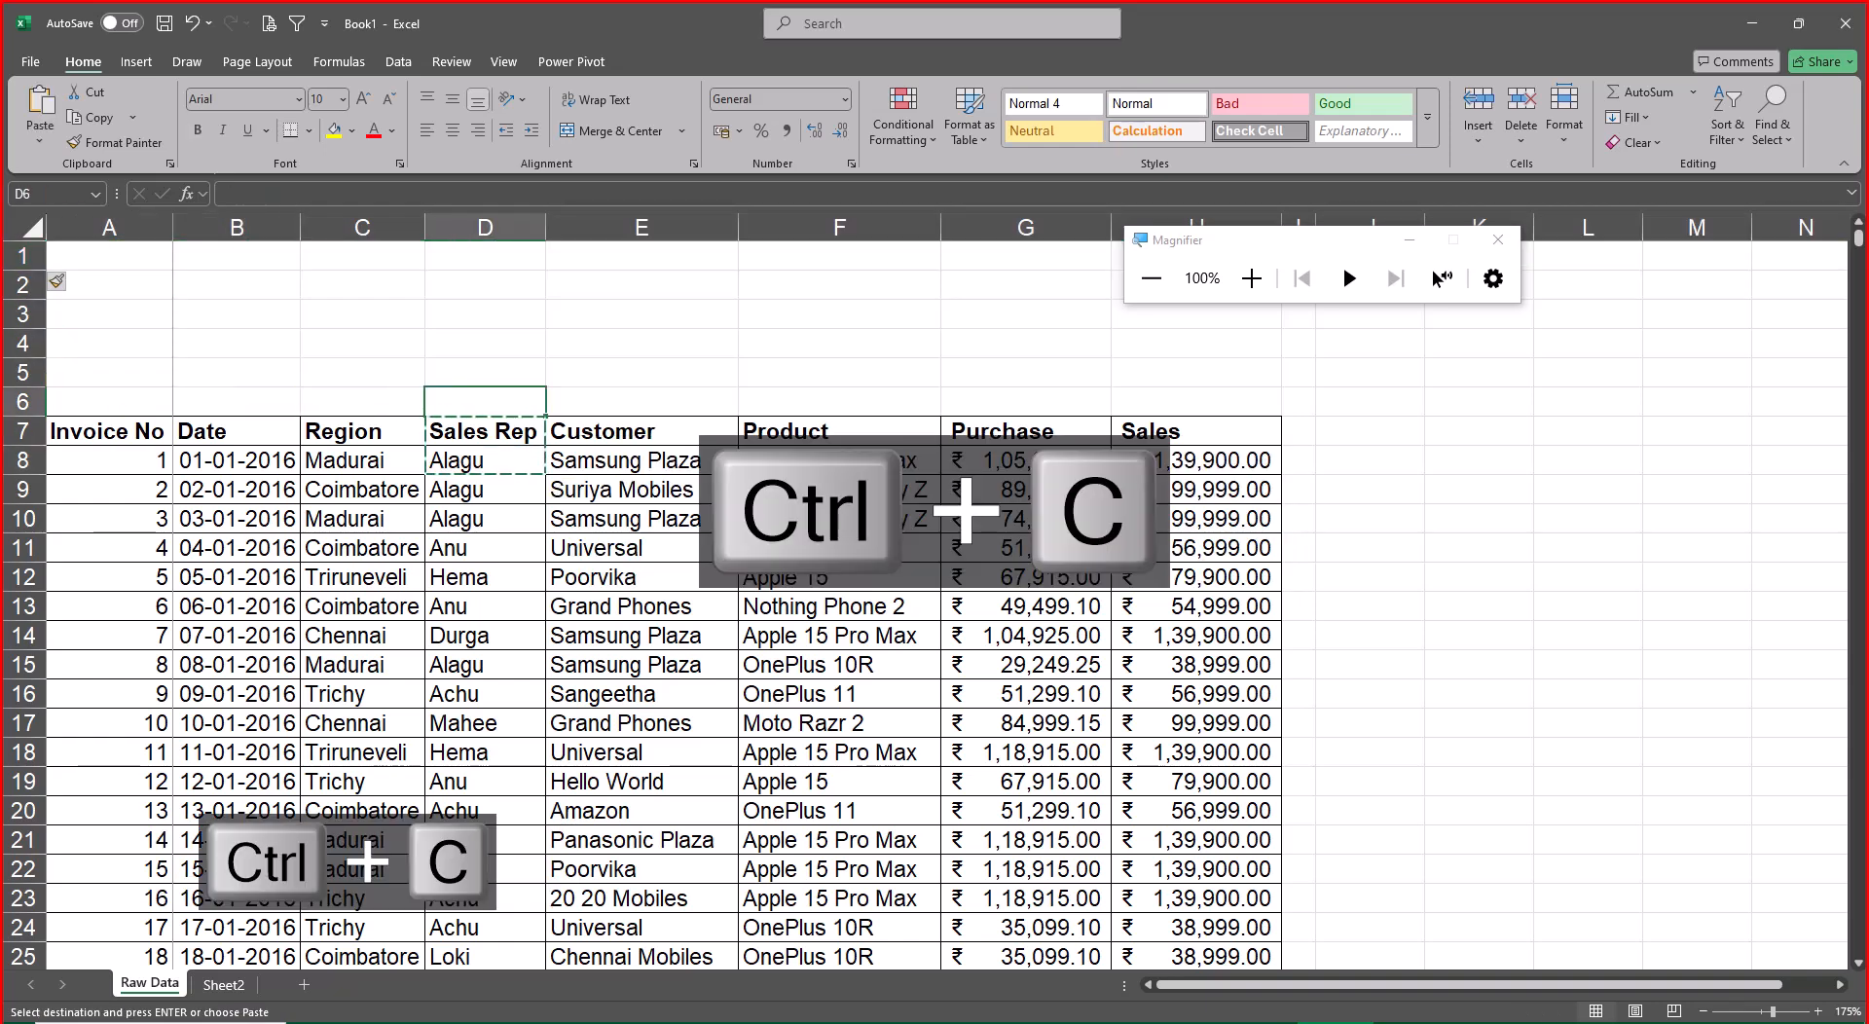
key("Up")
key("Up")
key("Up")
key("Up")
key("Up")
key("ctrl+v")
key("Escape")
Enter the report headings Total Sales in E1 and No of Sales in F1
key("Right")
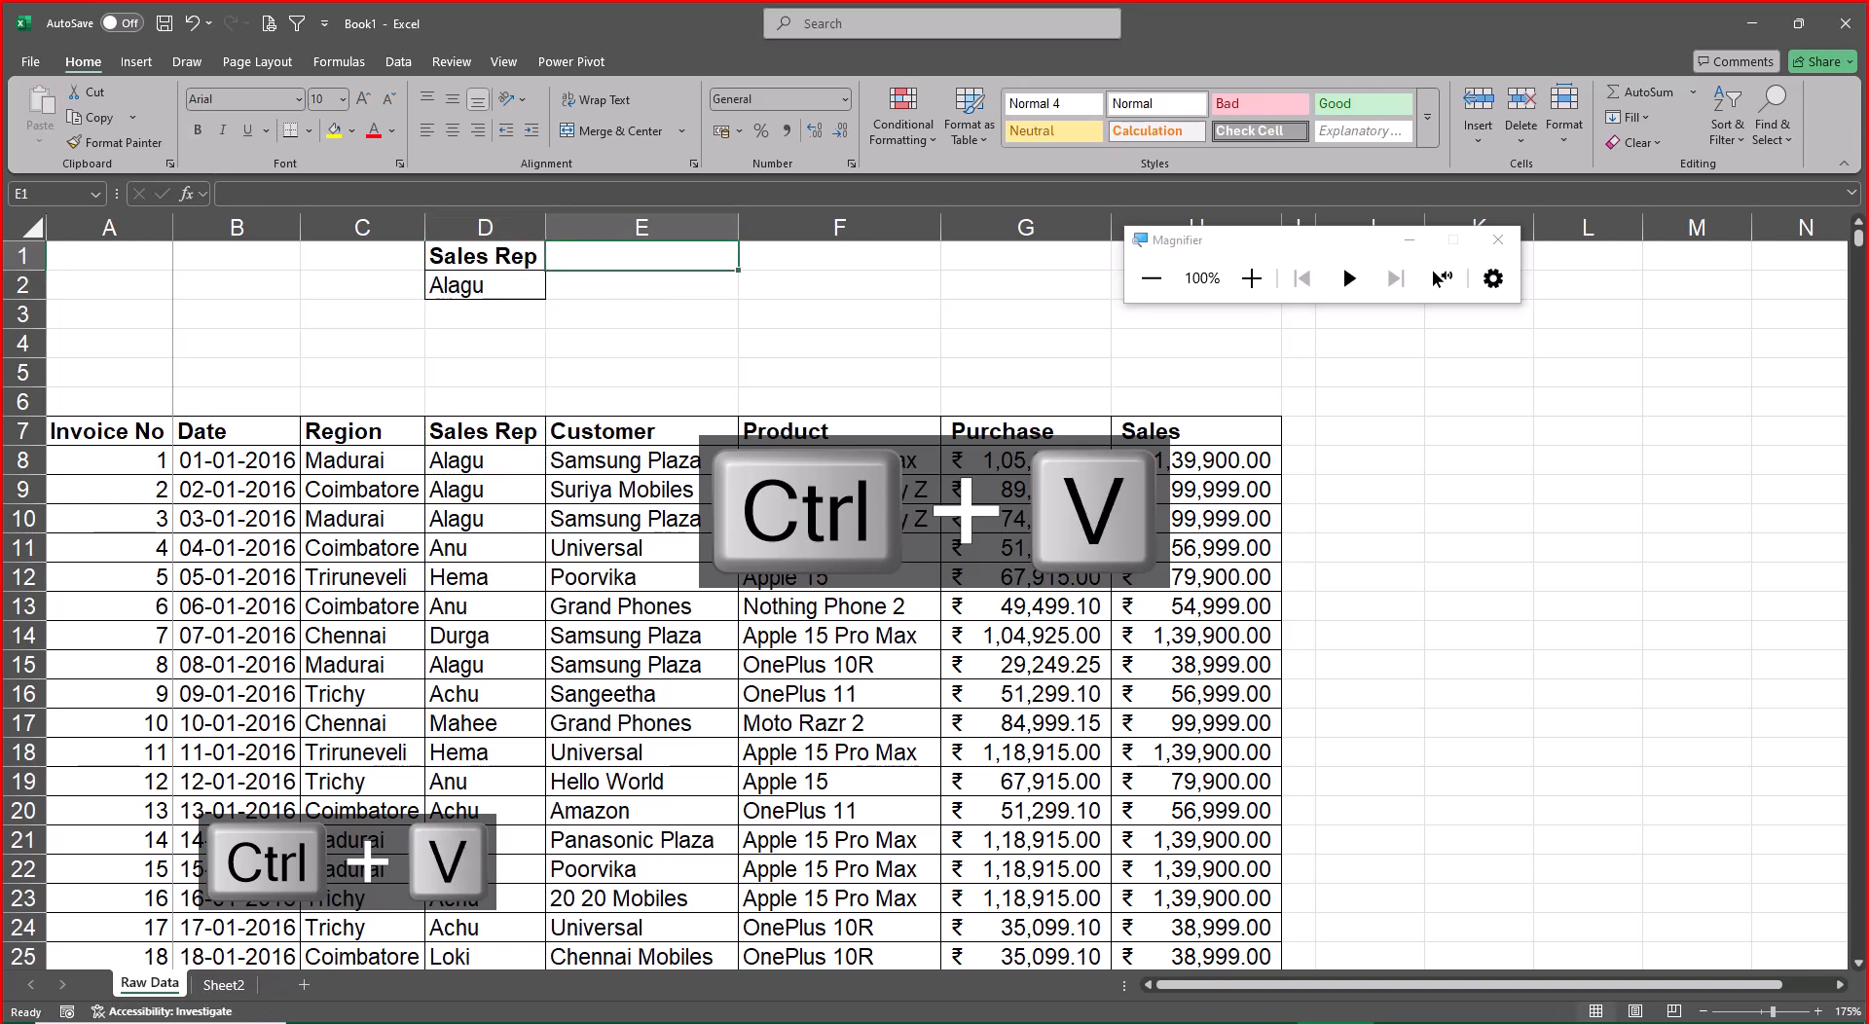
type("Total Sales")
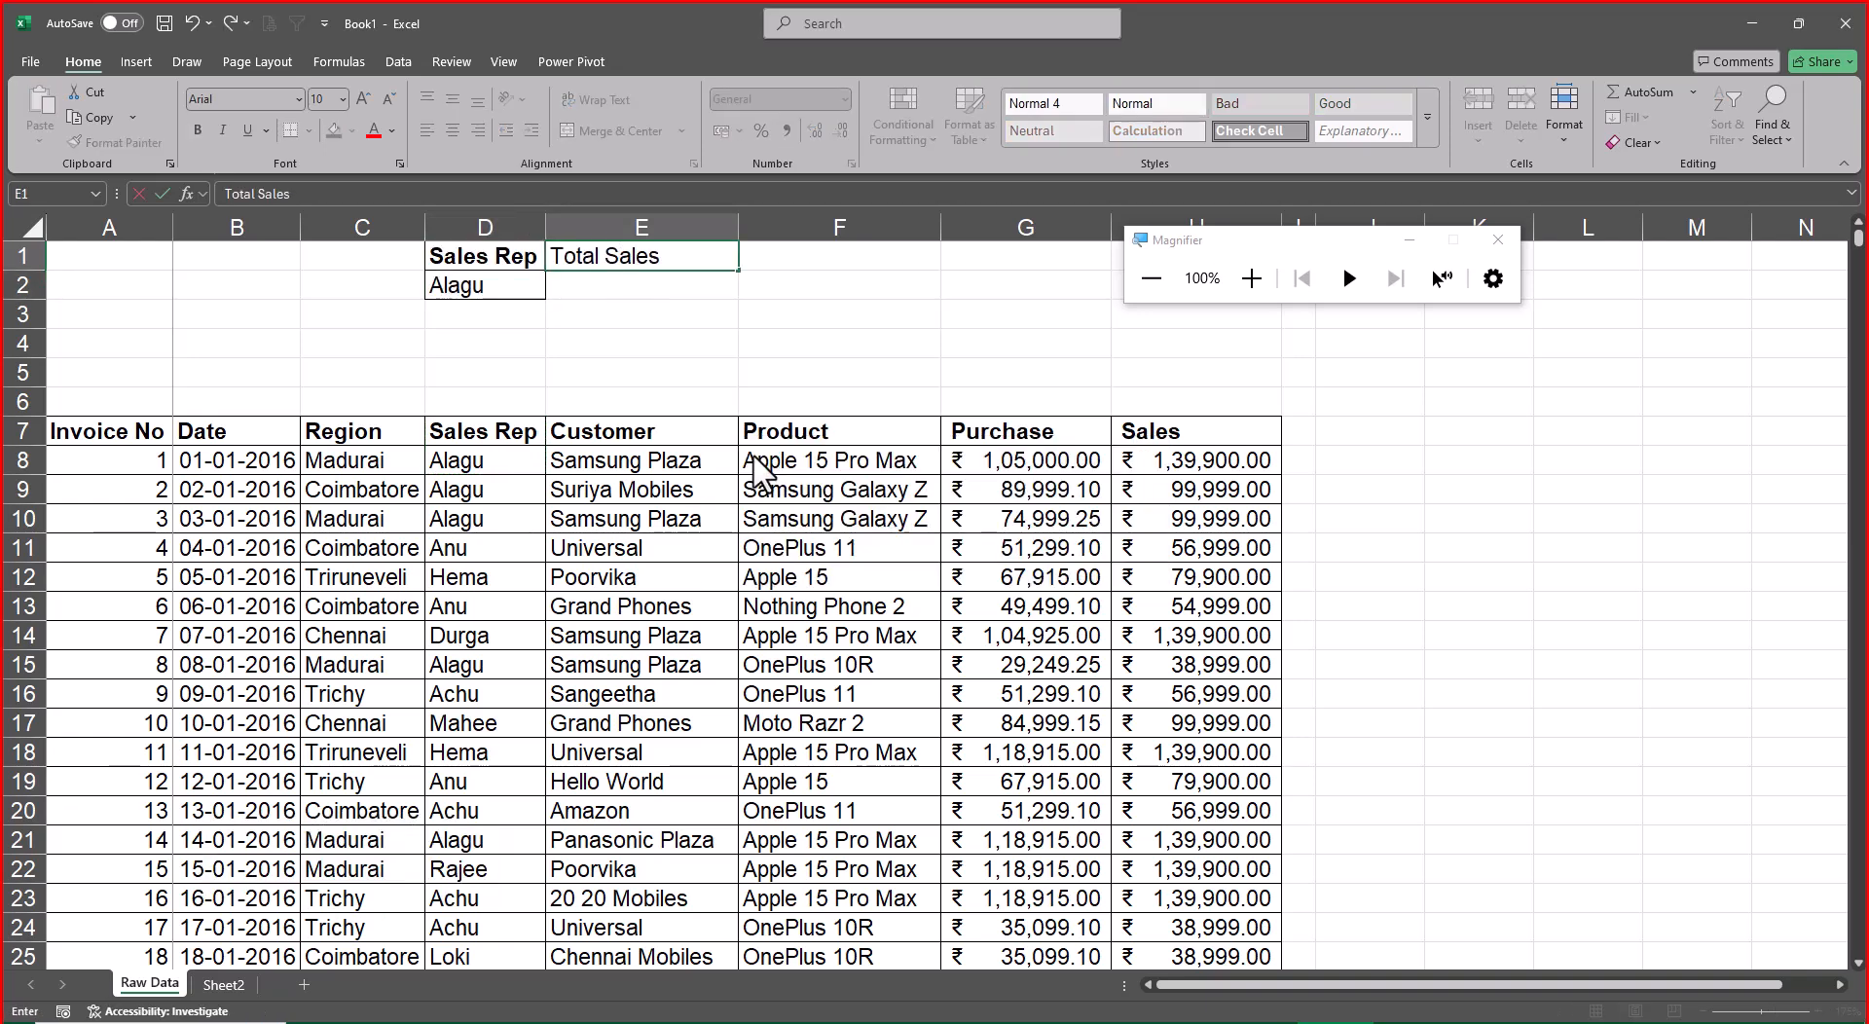
key("Right")
type("No")
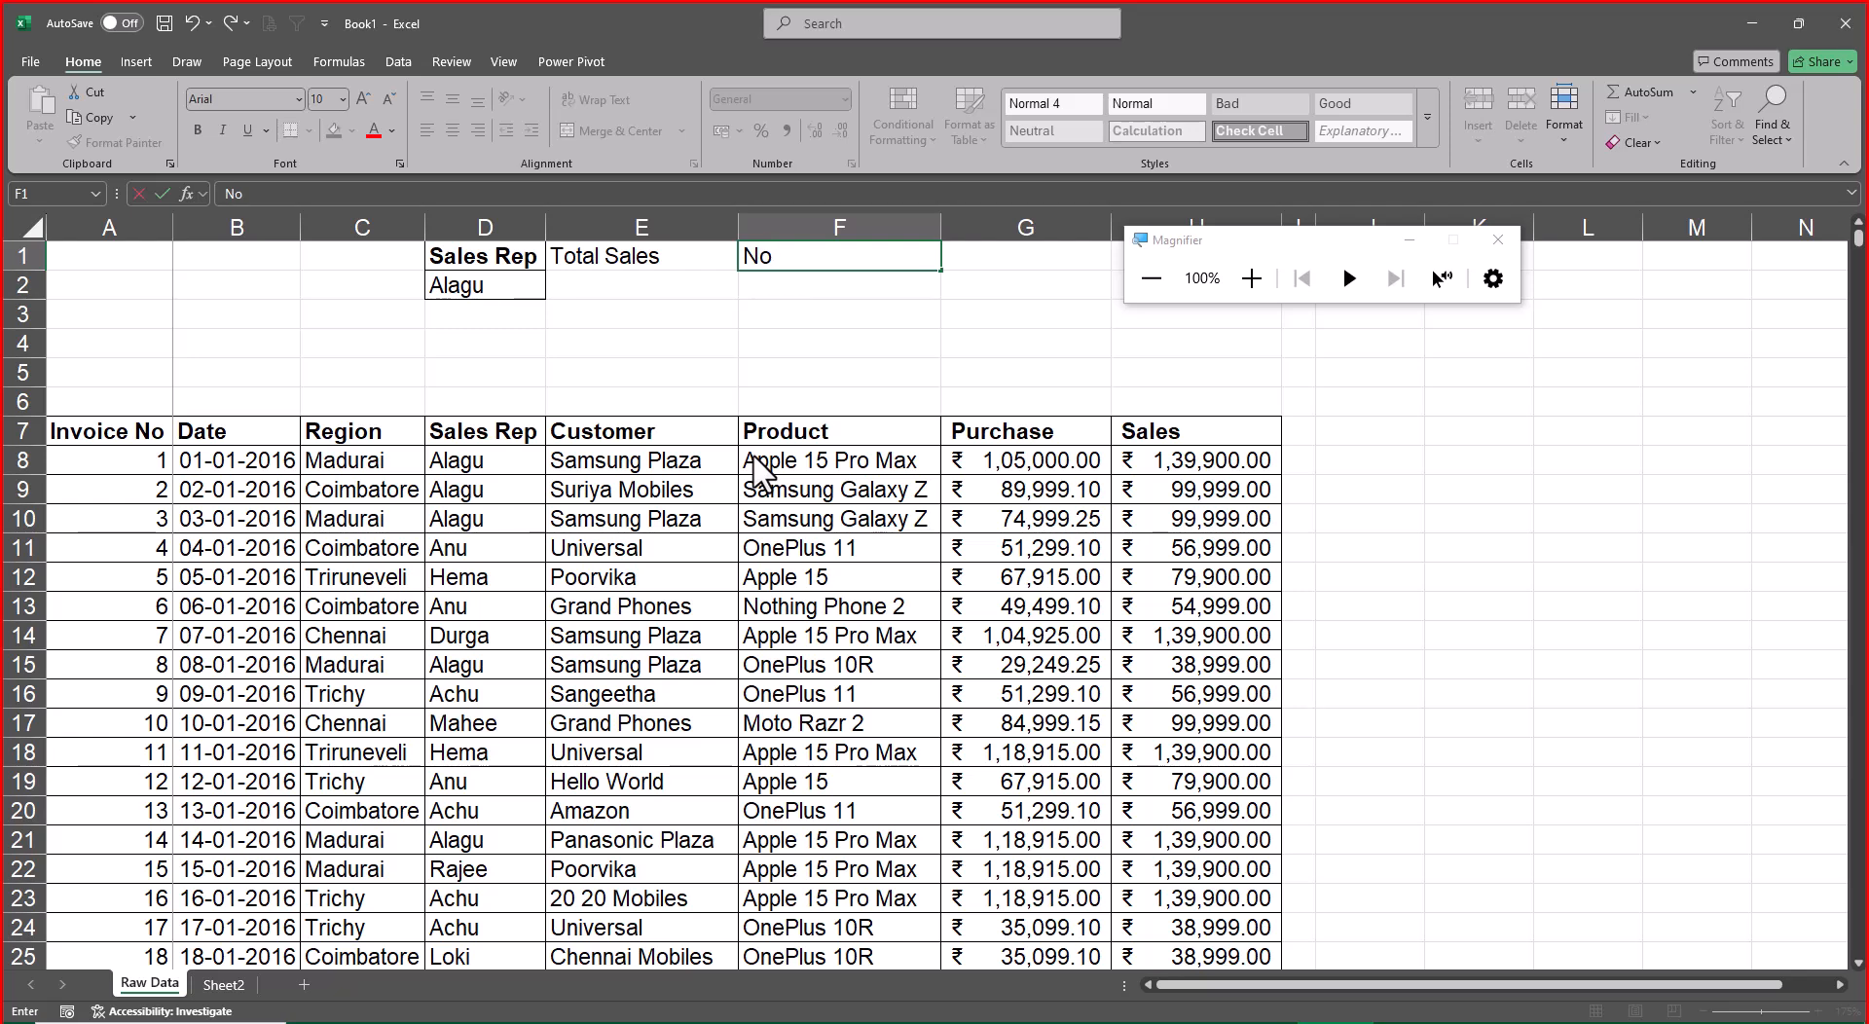
type(" pf")
key("BackSpace")
type("pf")
key("BackSpace")
key("BackSpace")
key("BackSpace")
type("of Sales")
Enter the report heading Avg Sales in G1
key("Tab")
type("Avg")
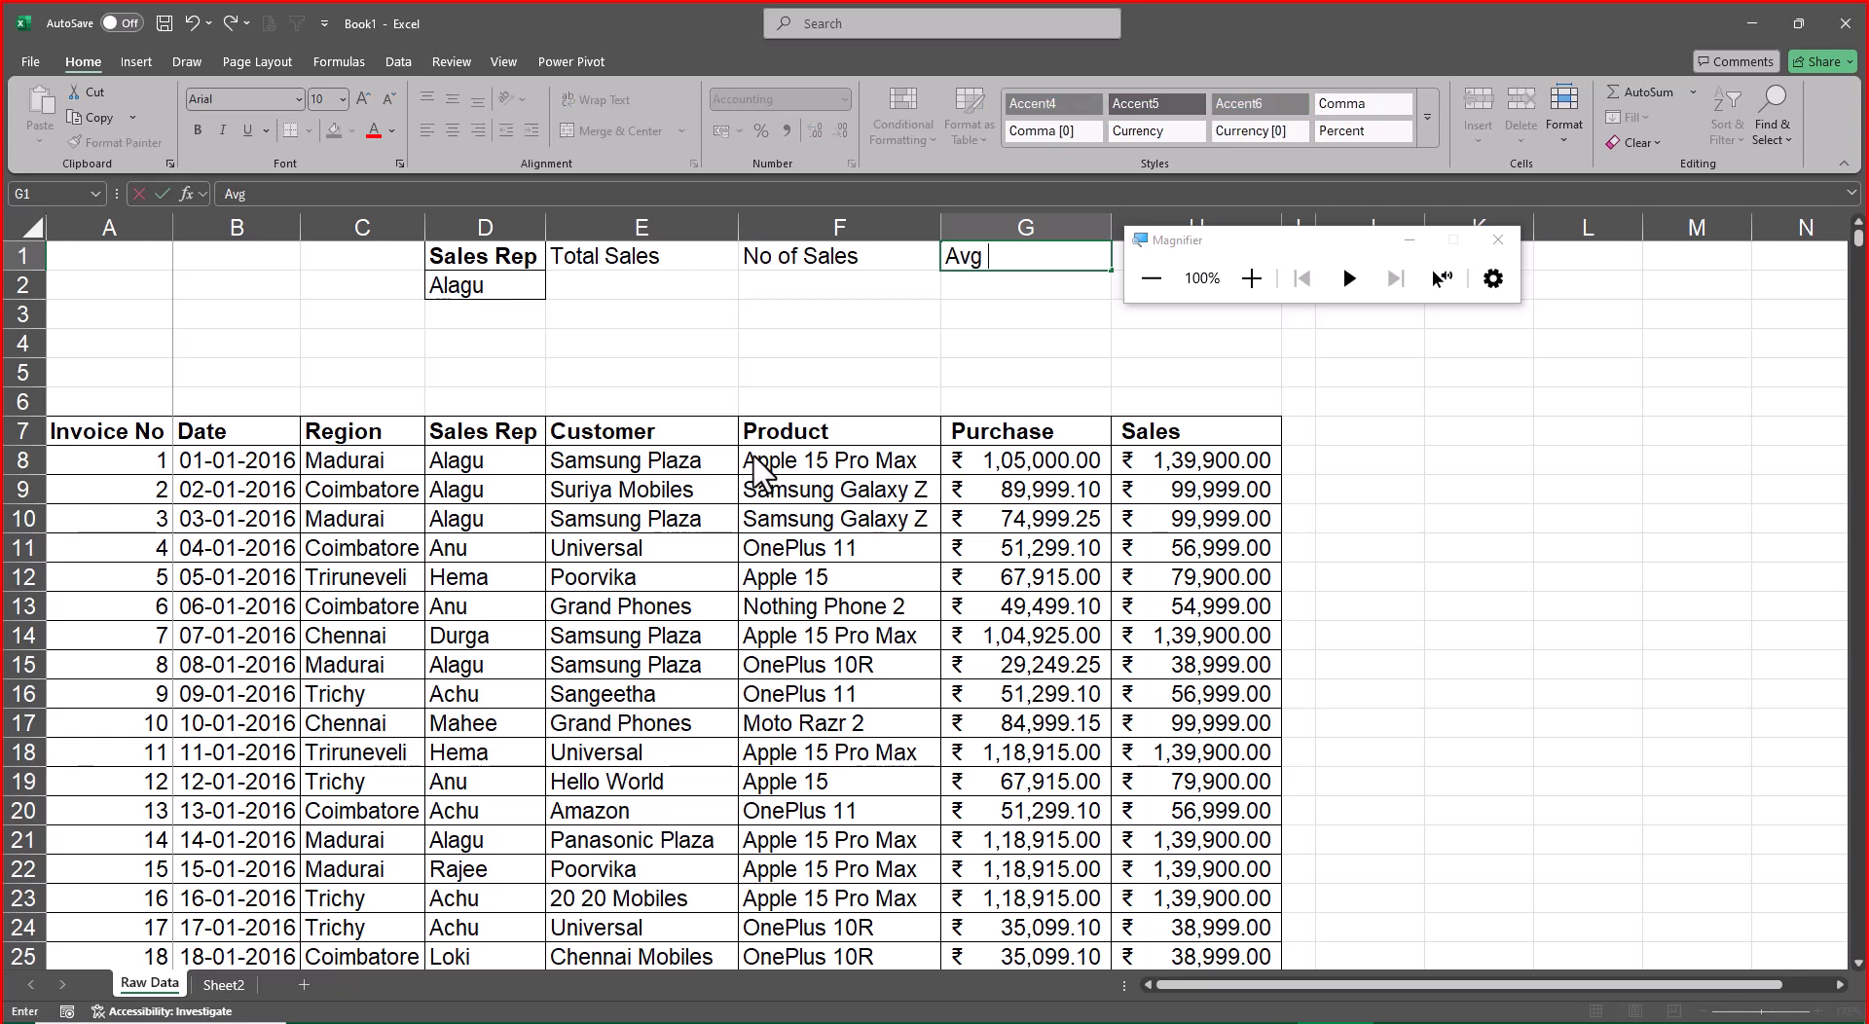
type(" Sales")
key("BackSpace")
key("BackSpace")
key("BackSpace")
type("les")
key("Return")
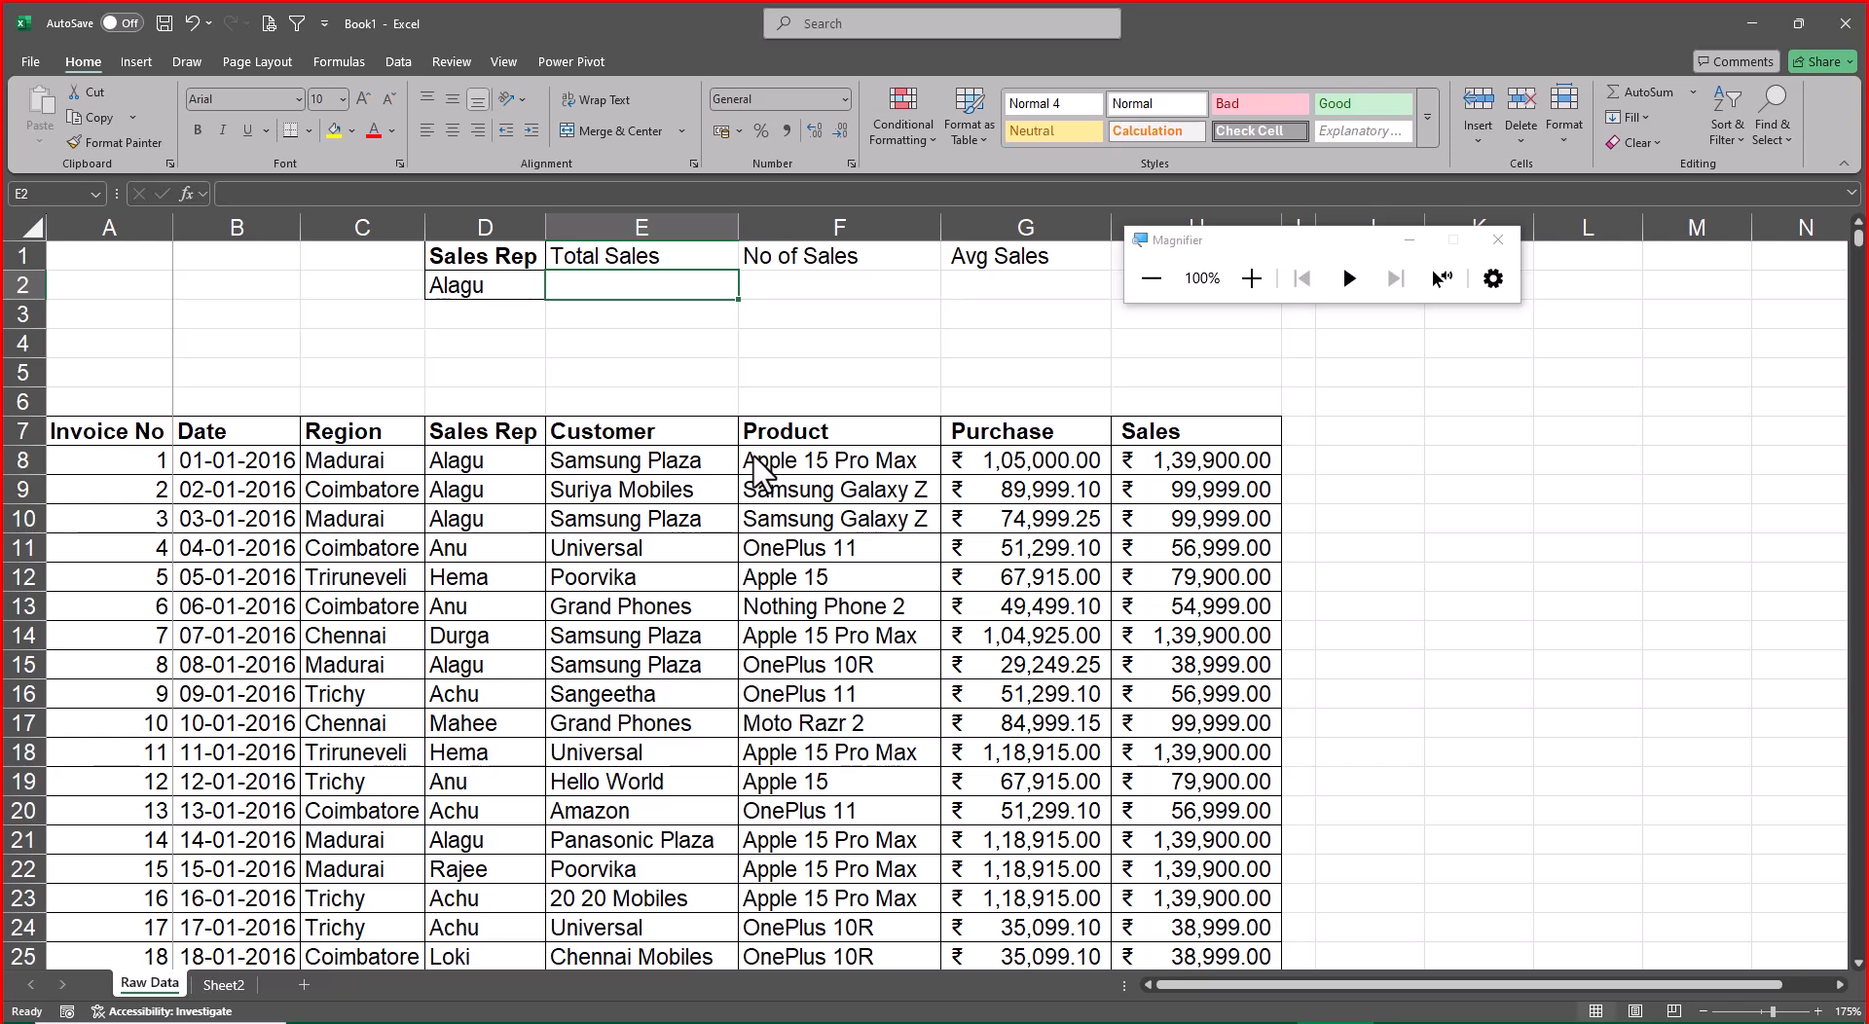
Review the Sumif, Countif and Averageif examples on Sheet2 and return to the Raw Data sheet
key("ctrl+Page_Down")
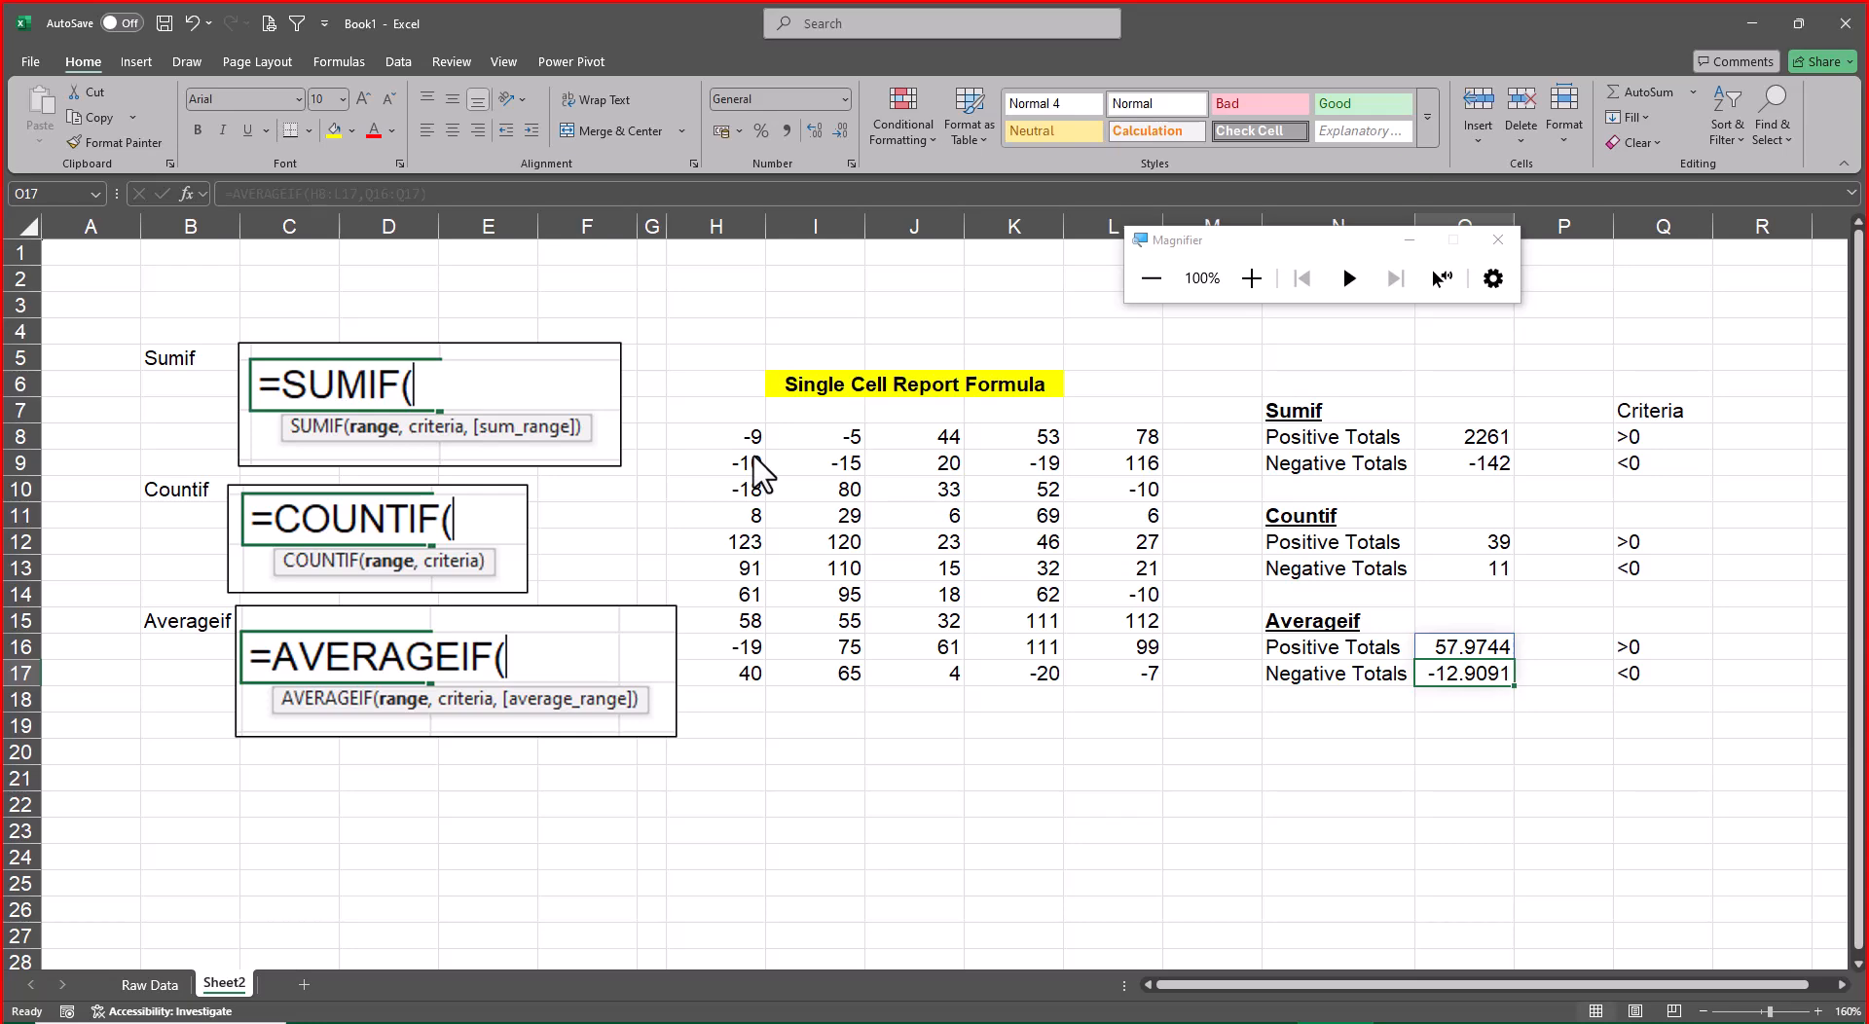
key("ctrl+Page_Up")
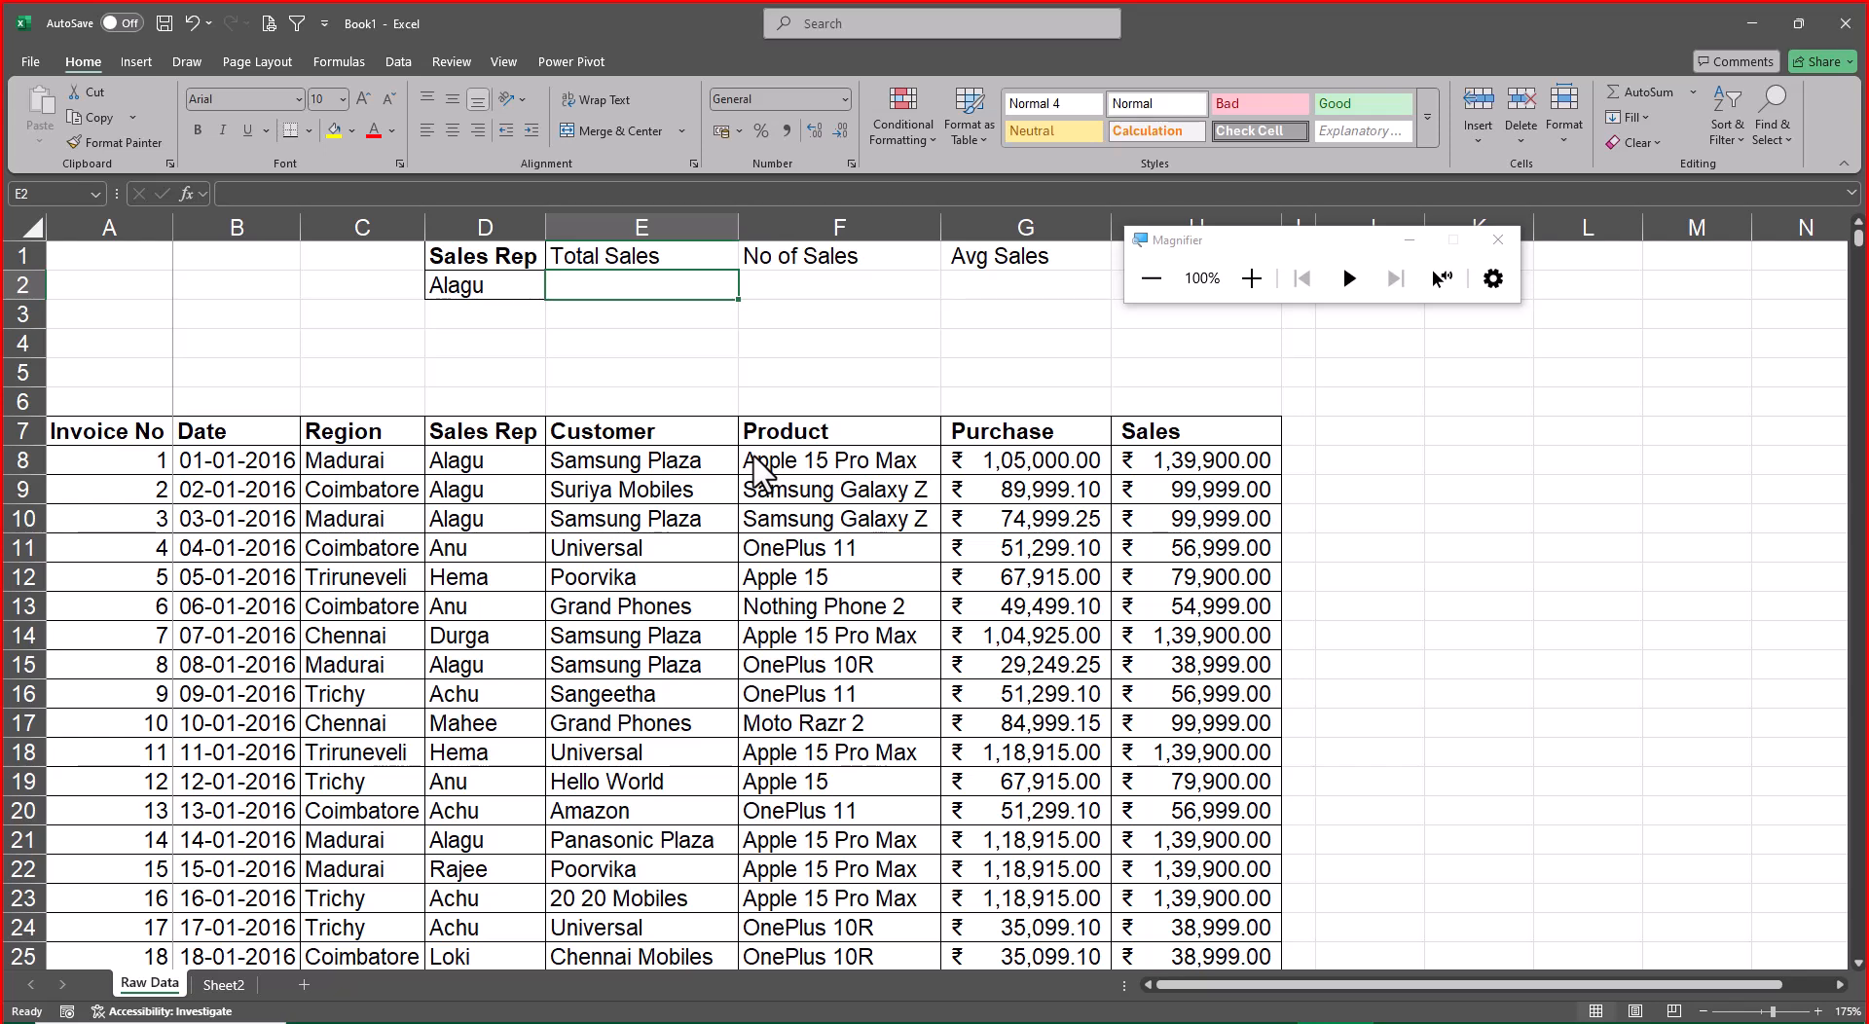
Create named ranges for the whole data table A7:H3295 using the top row as names
key("Down")
key("Down")
key("Down")
key("Down")
key("Down")
key("ctrl+Left")
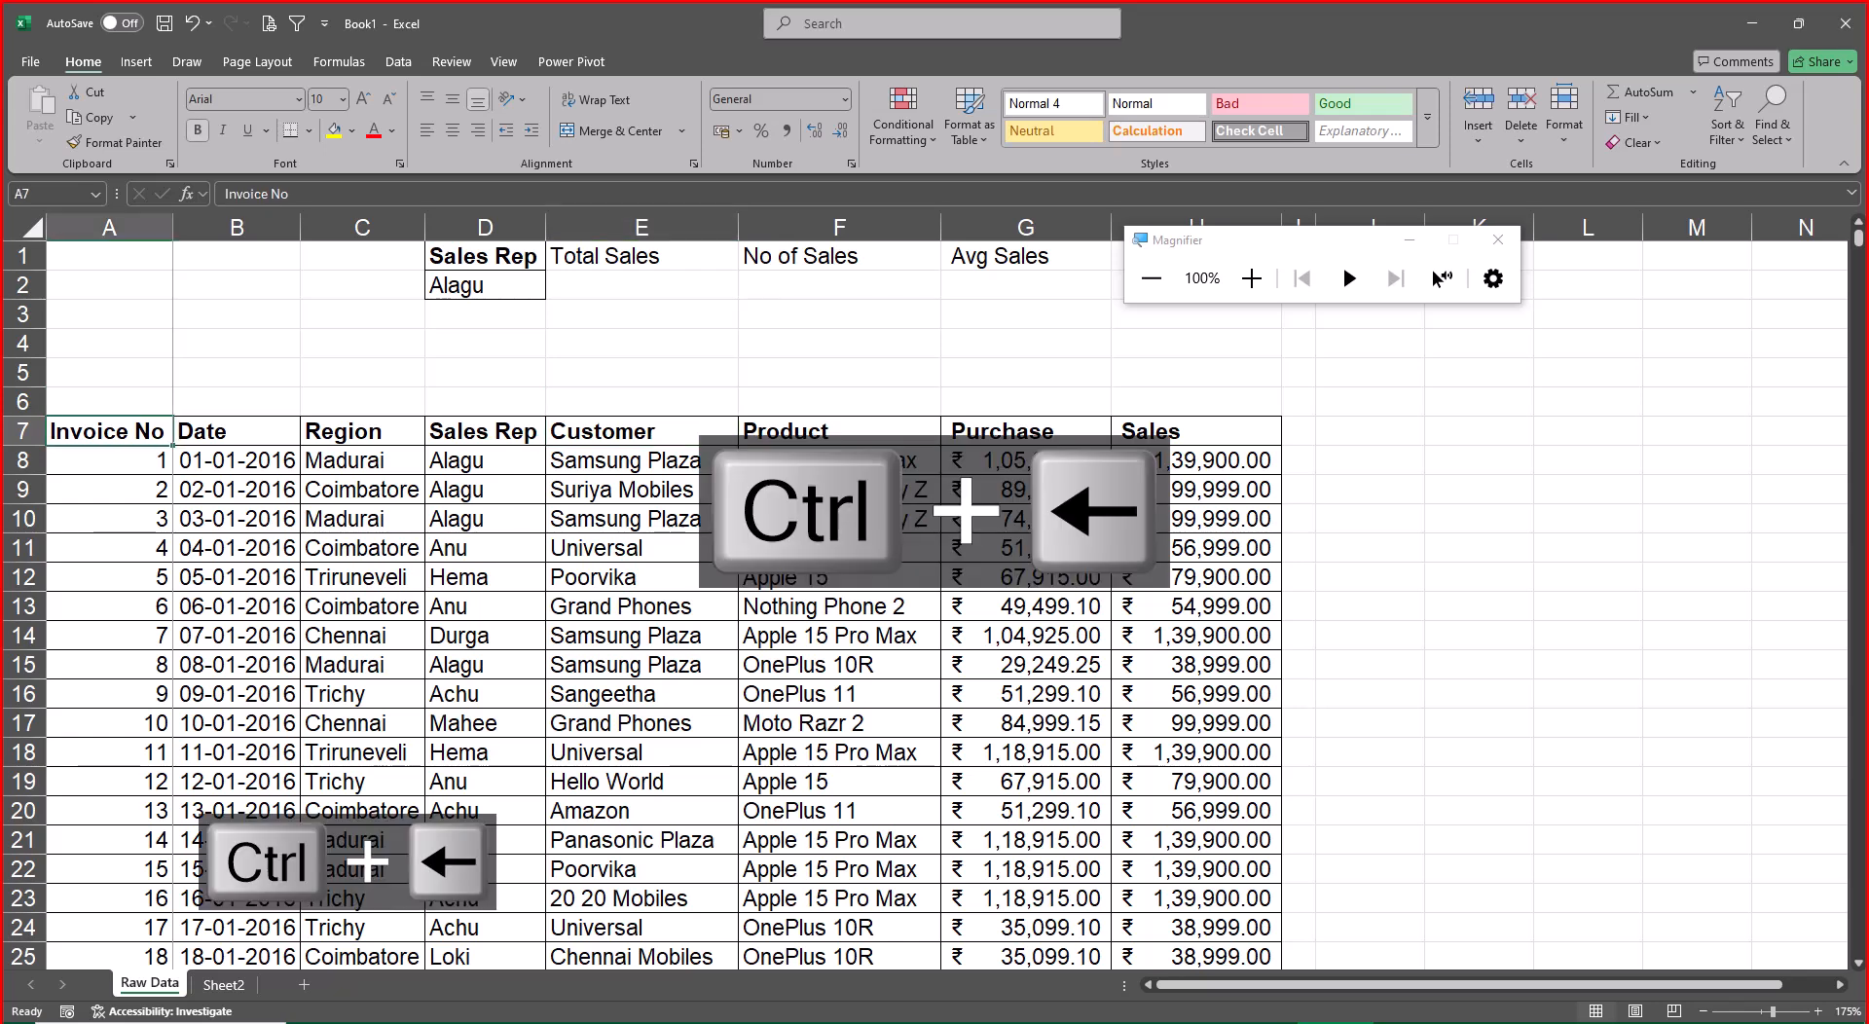
key("ctrl+shift+Right")
key("ctrl+shift+Down")
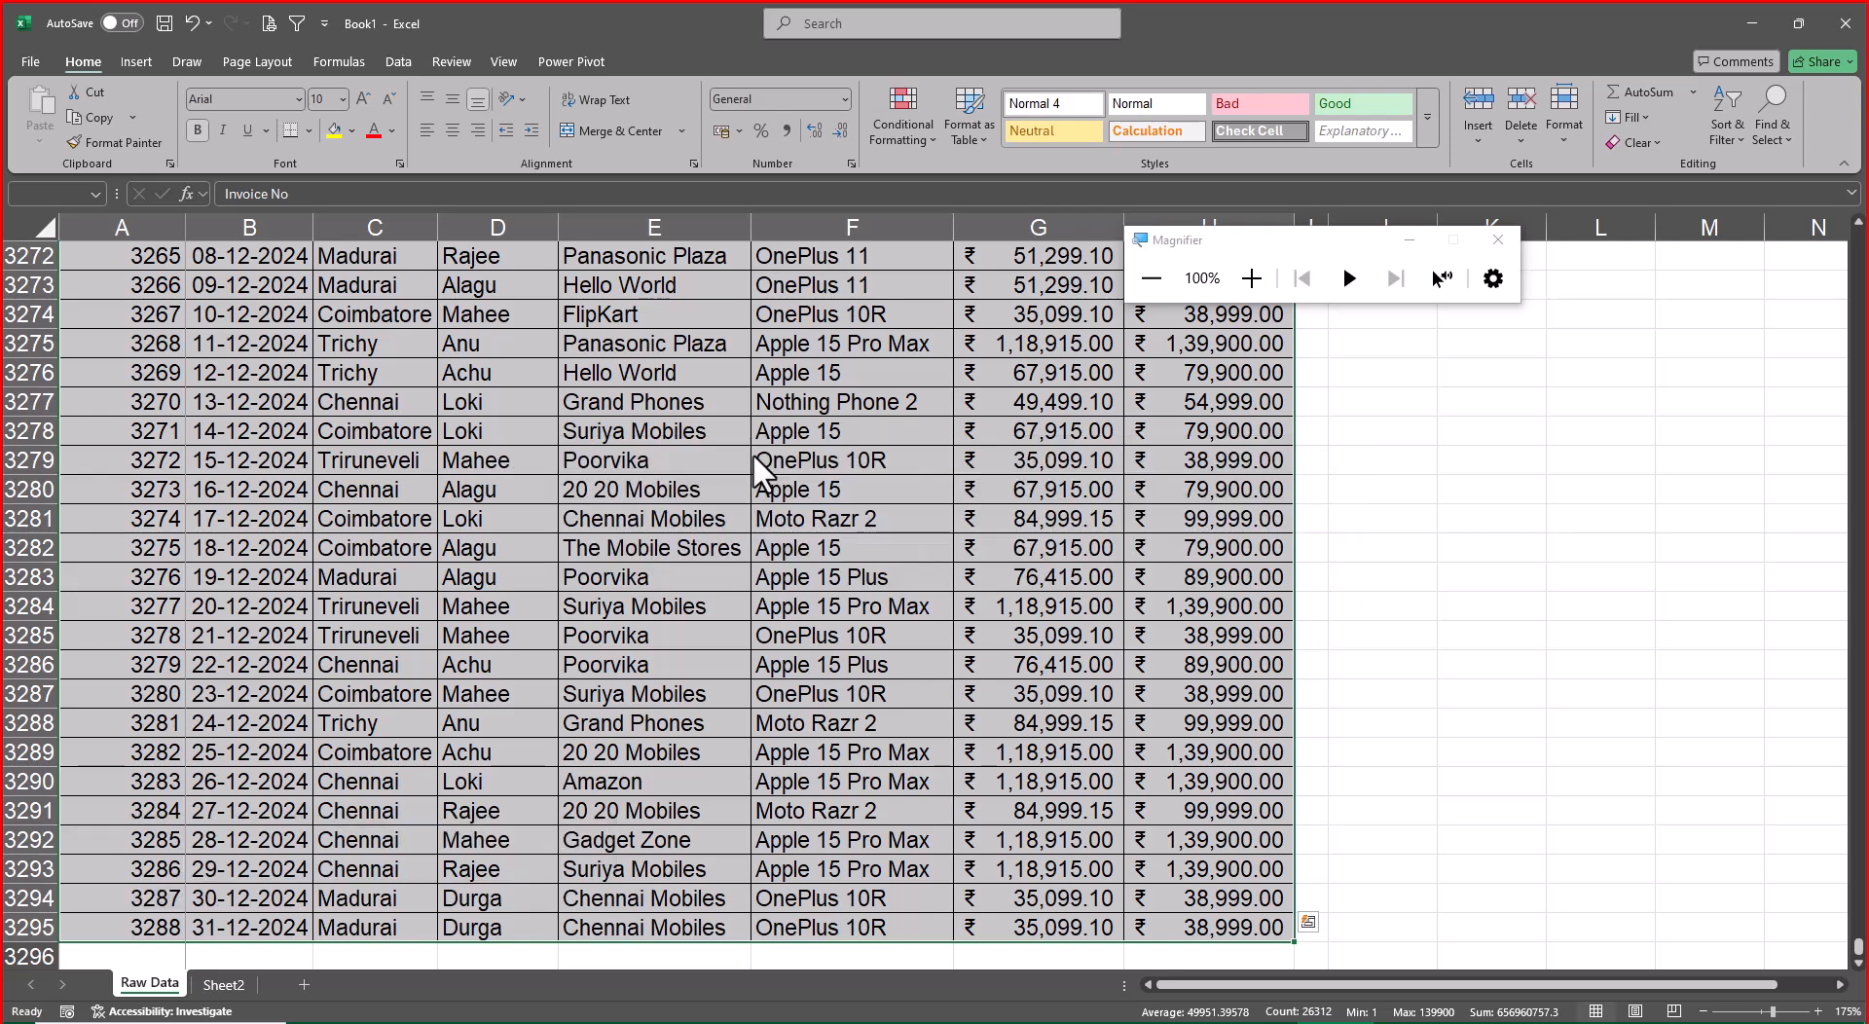
key("ctrl+shift+F3")
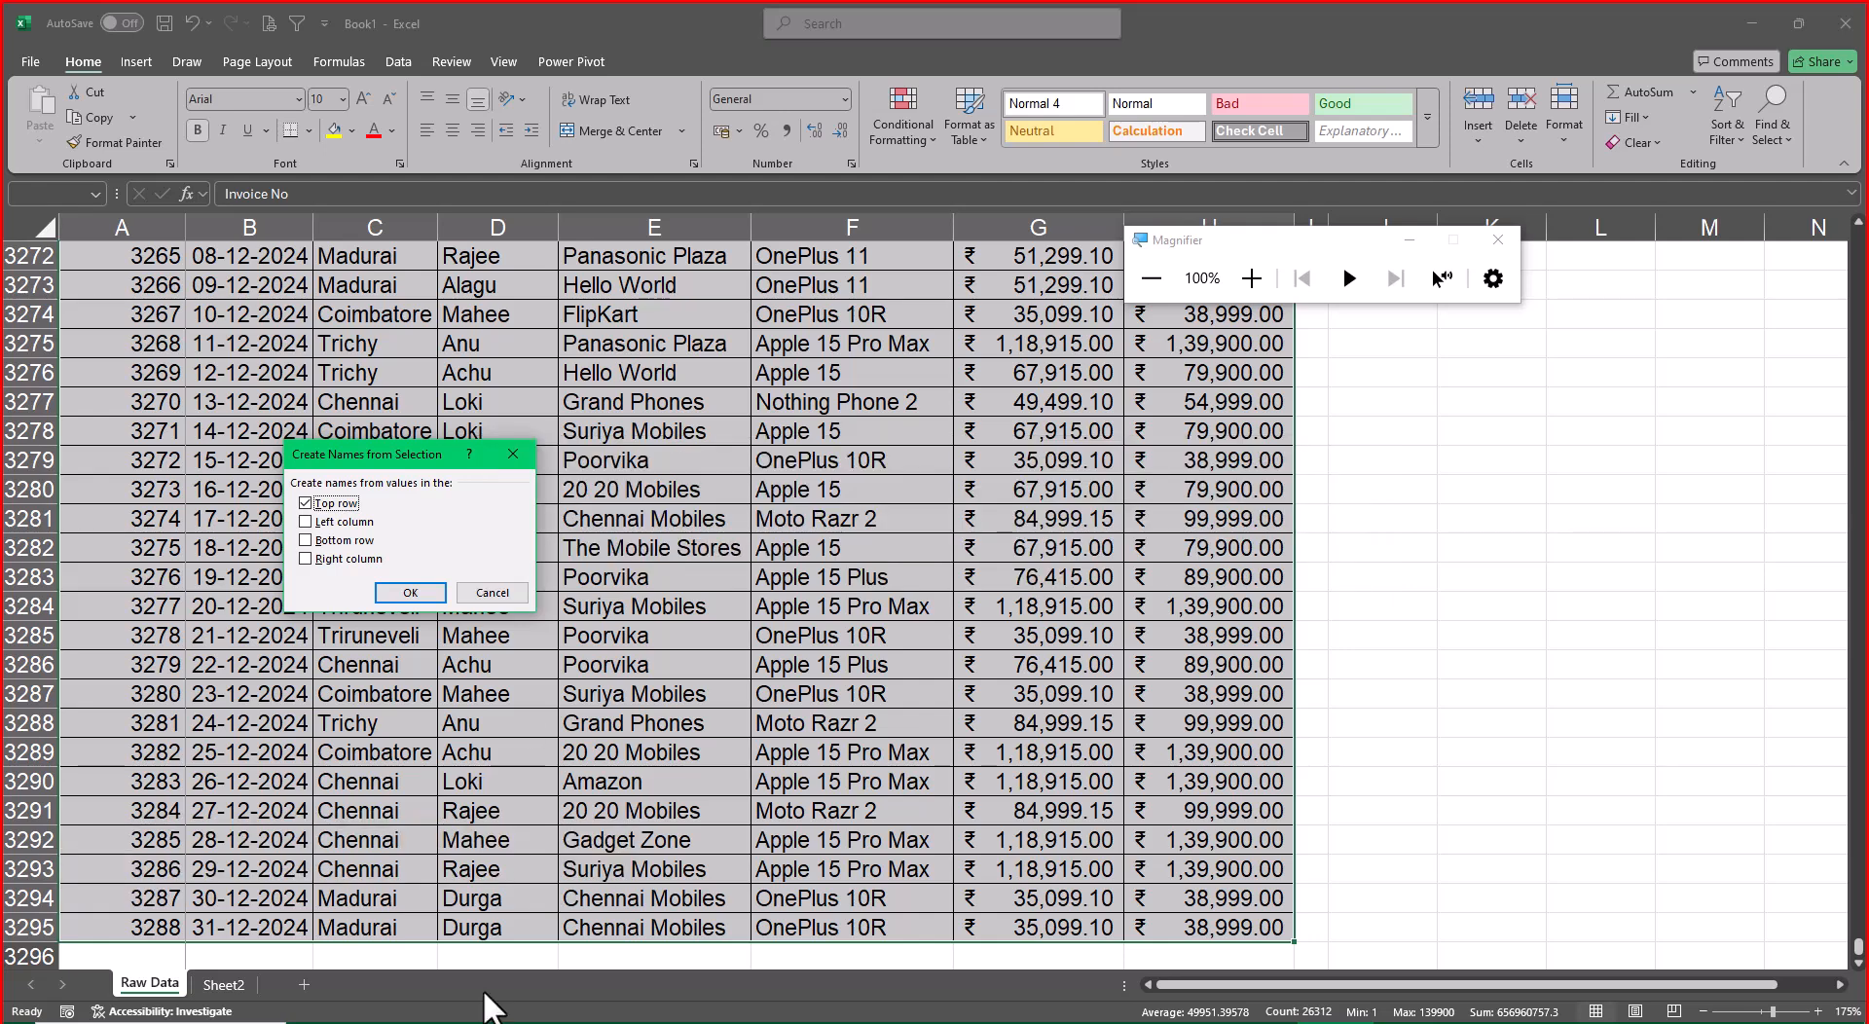
left_click_drag(401, 448, 1485, 507)
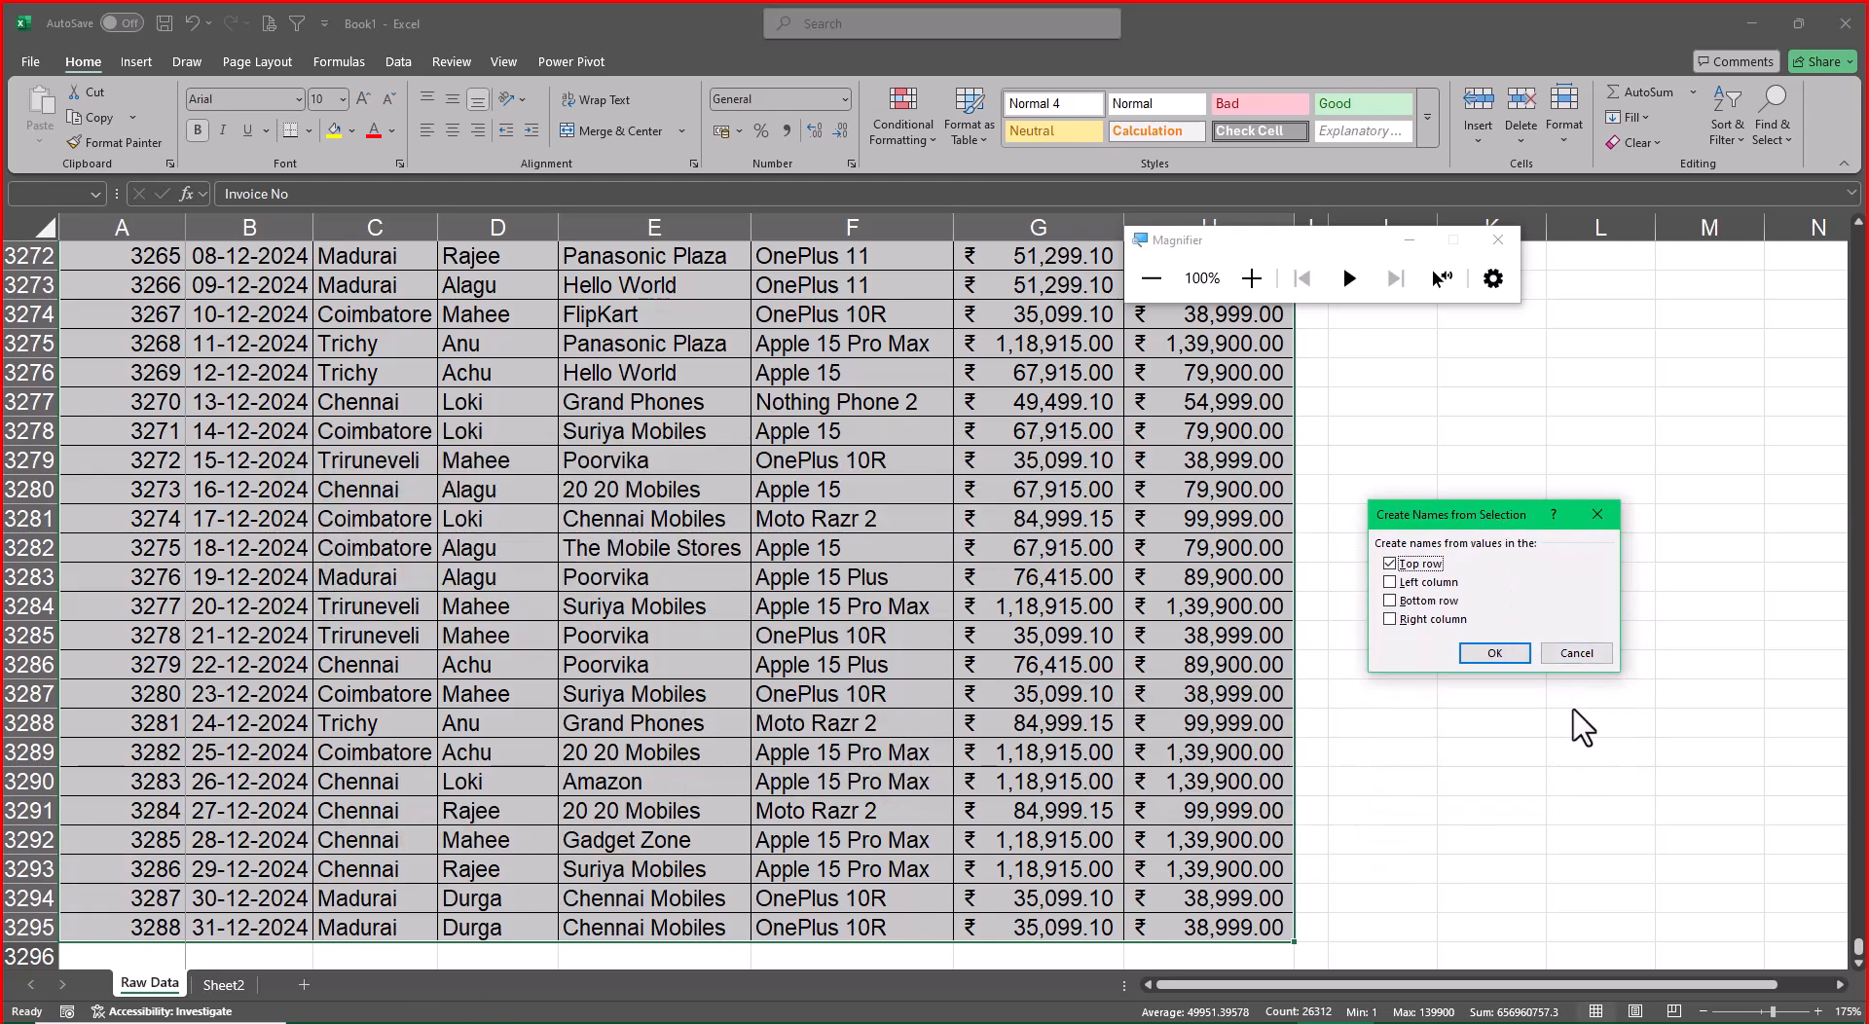
left_click(1490, 655)
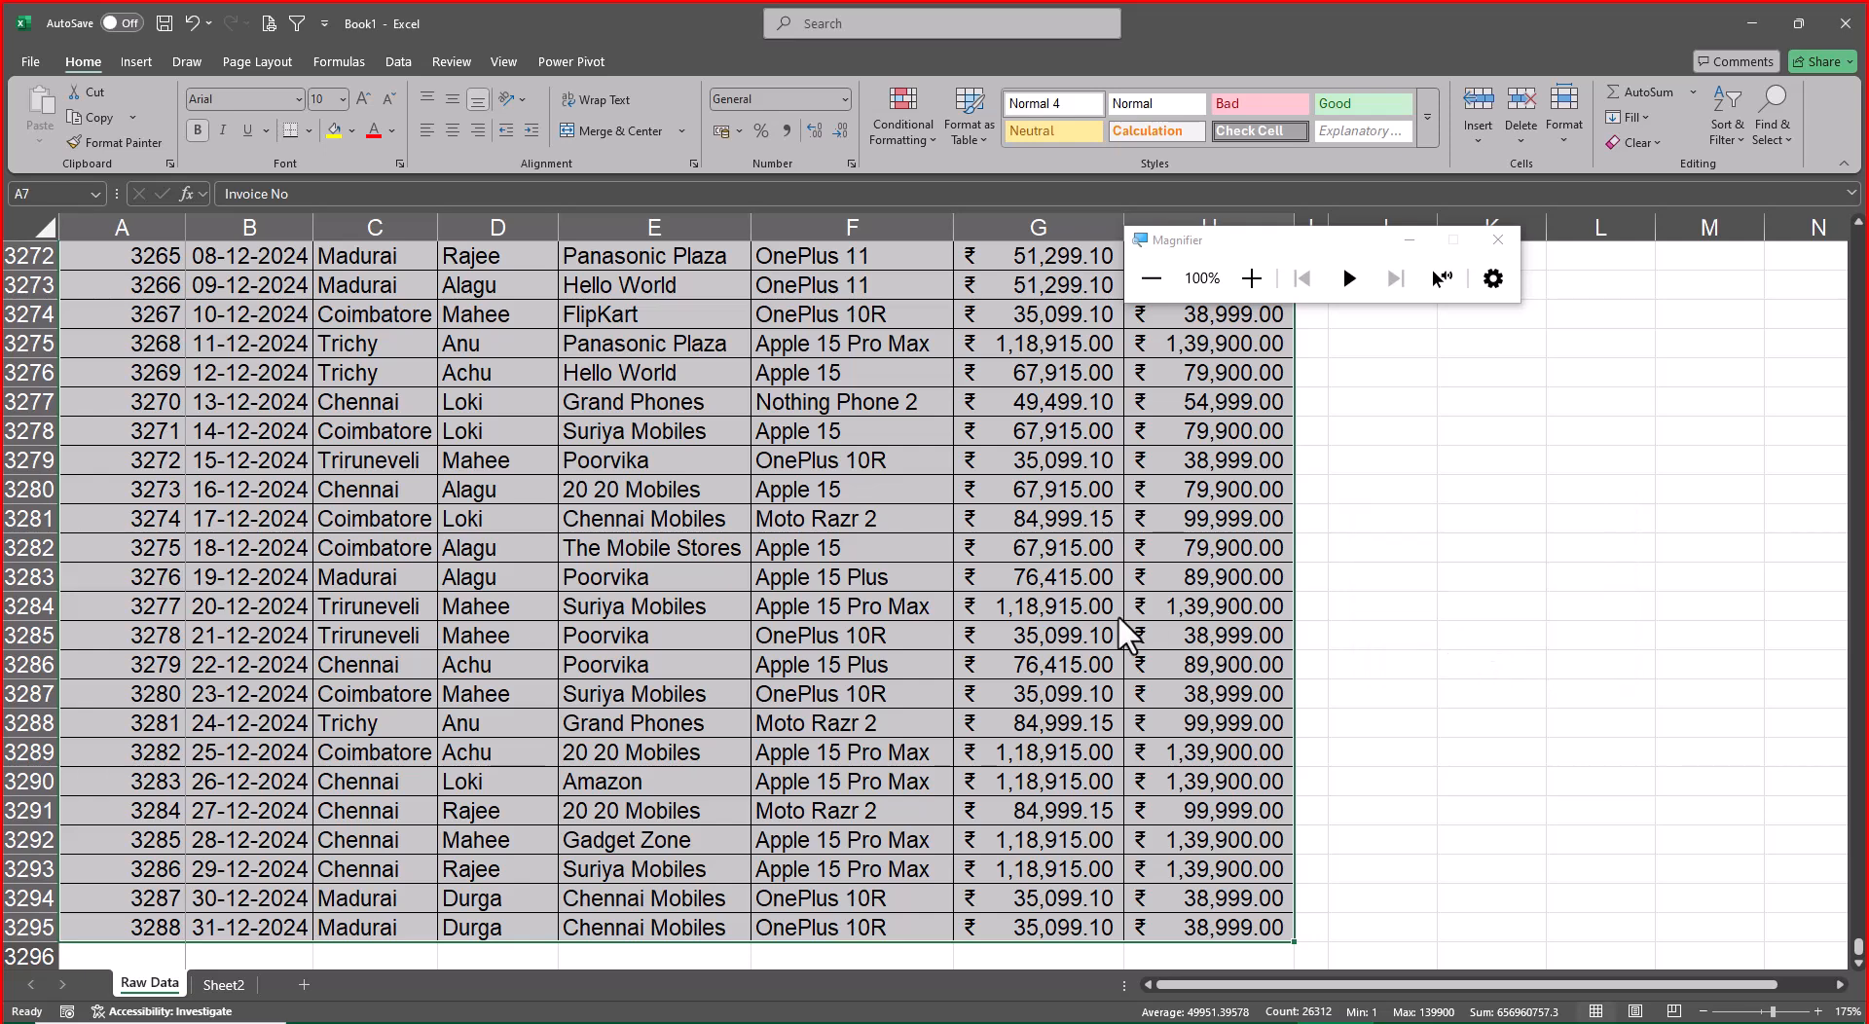
Review the workbook's defined names in the Name Manager and close it
key("ctrl+Up")
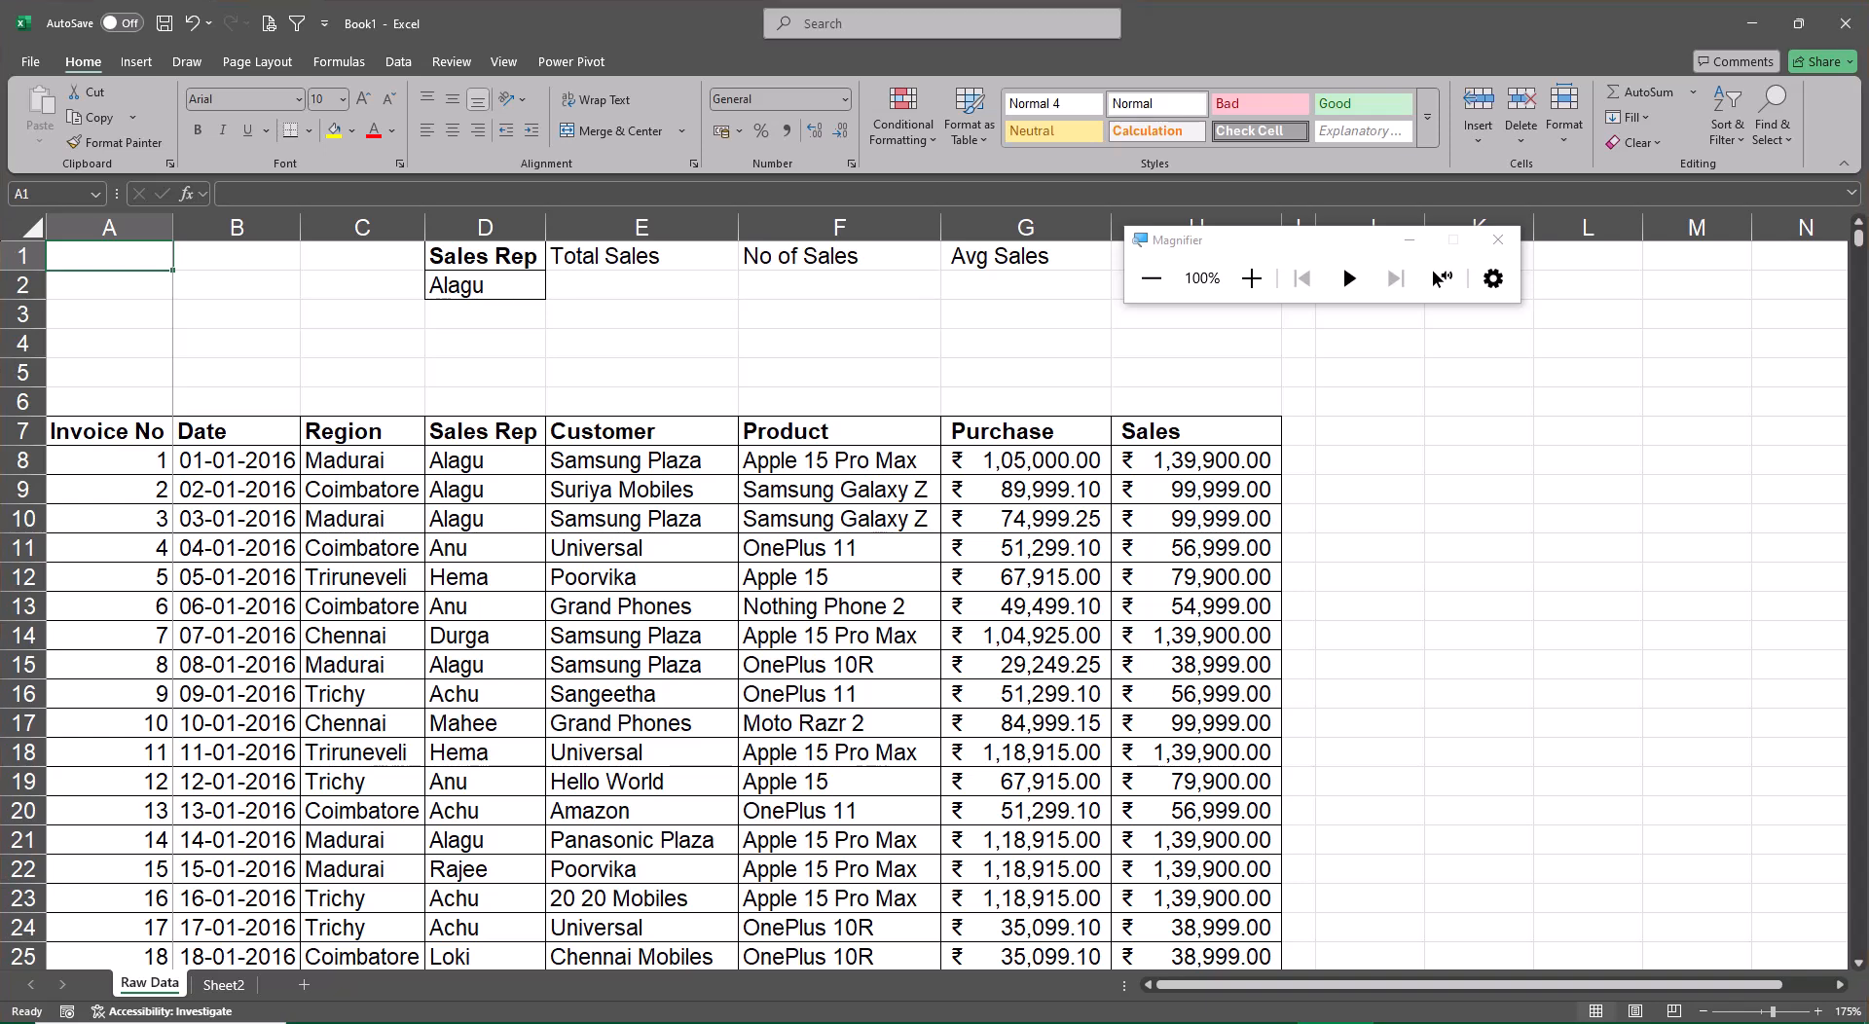
left_click(348, 57)
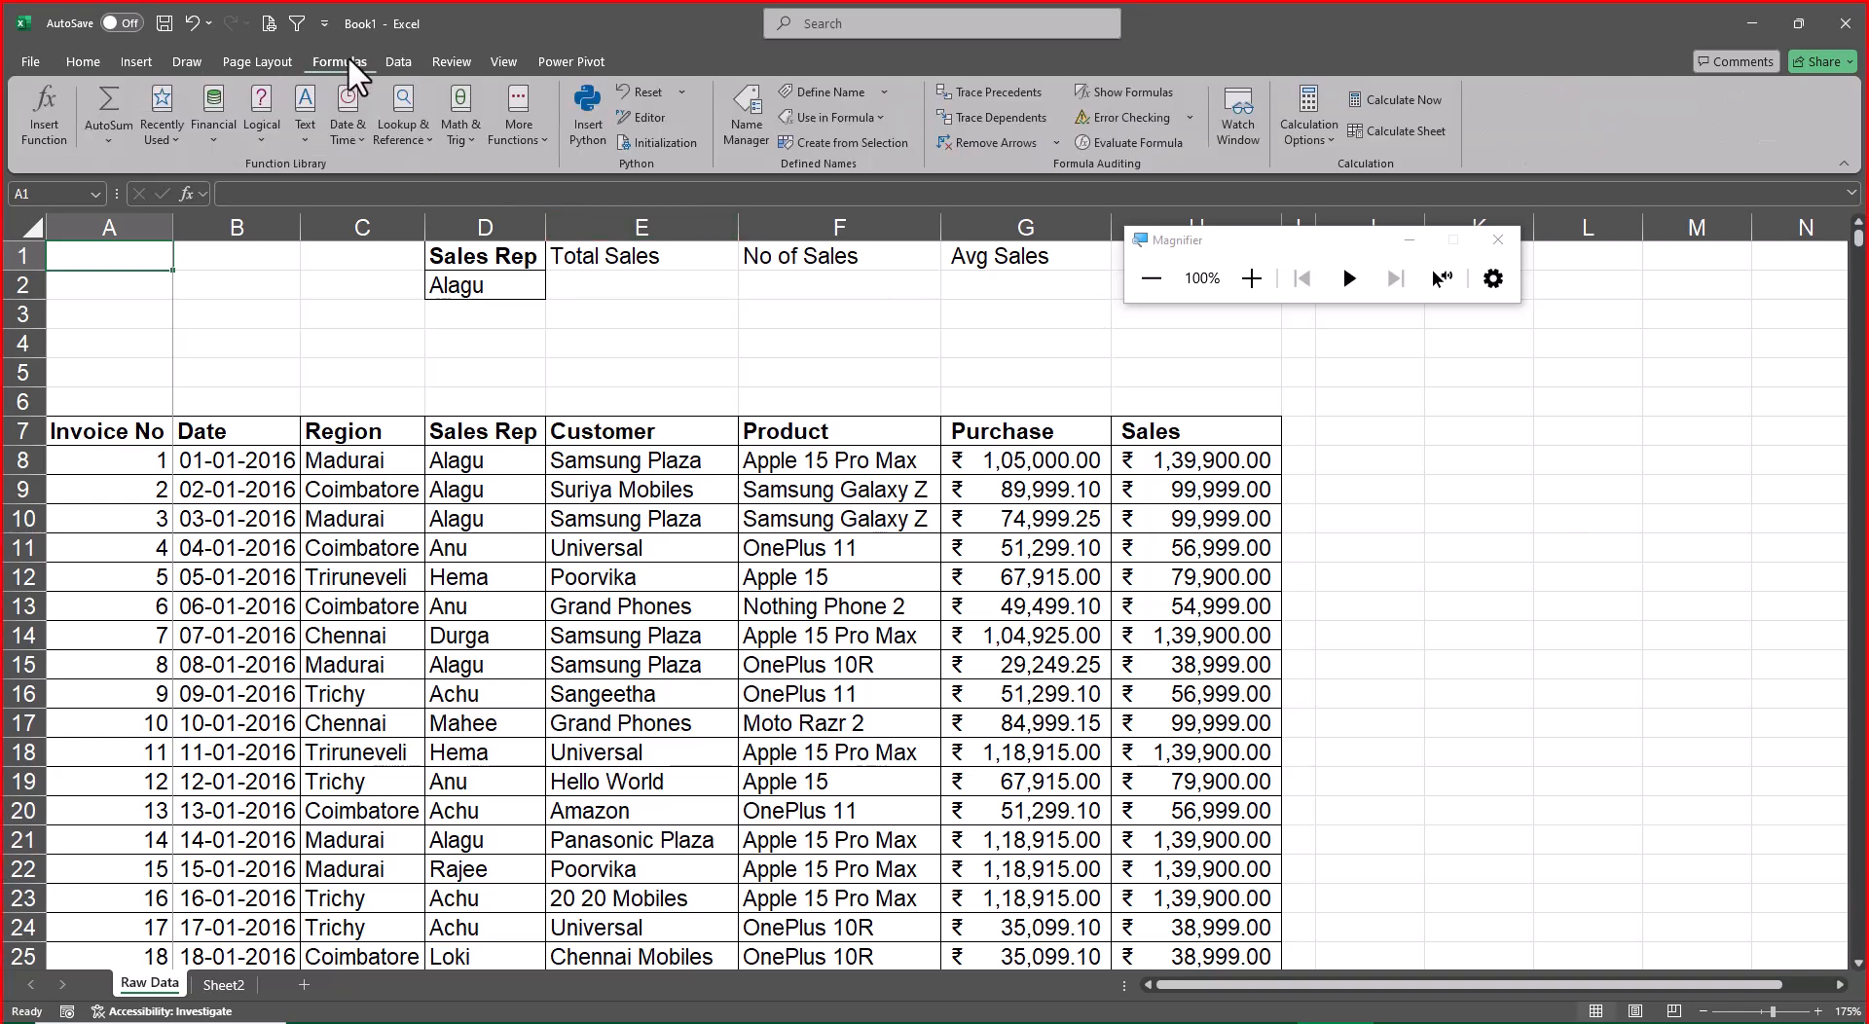
left_click(758, 103)
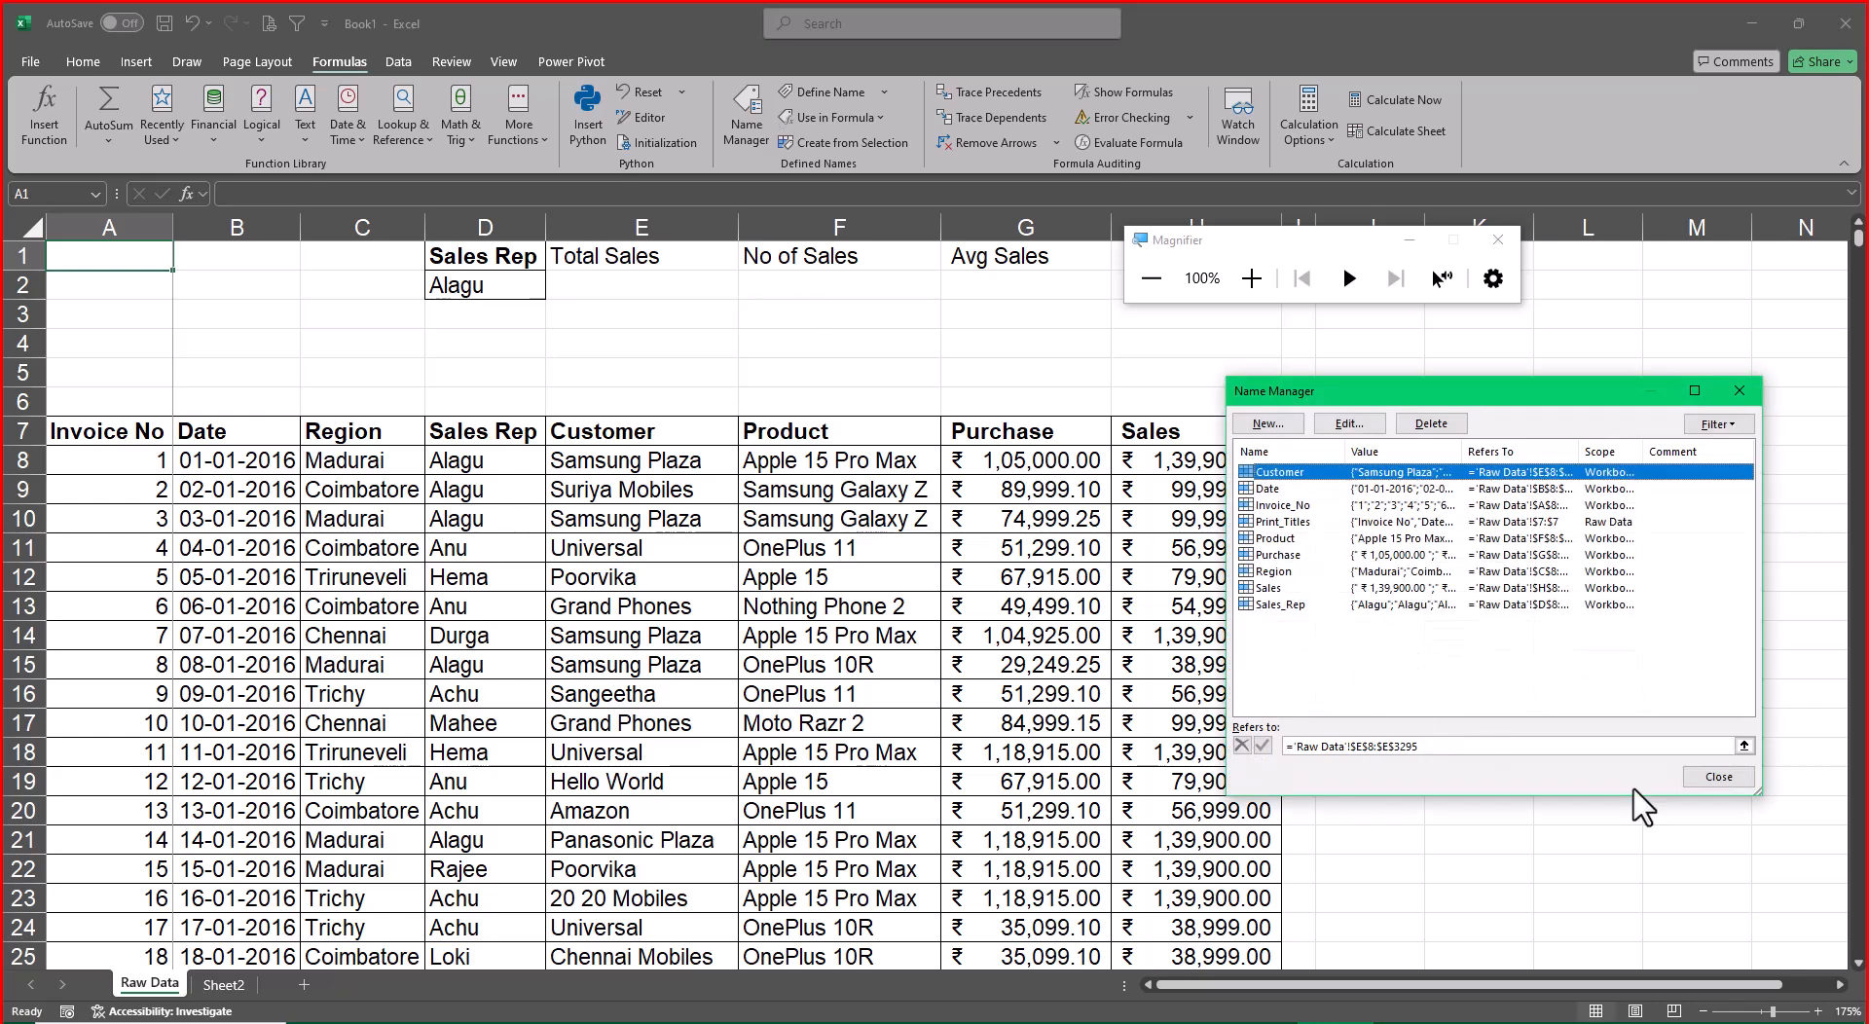
left_click(1723, 776)
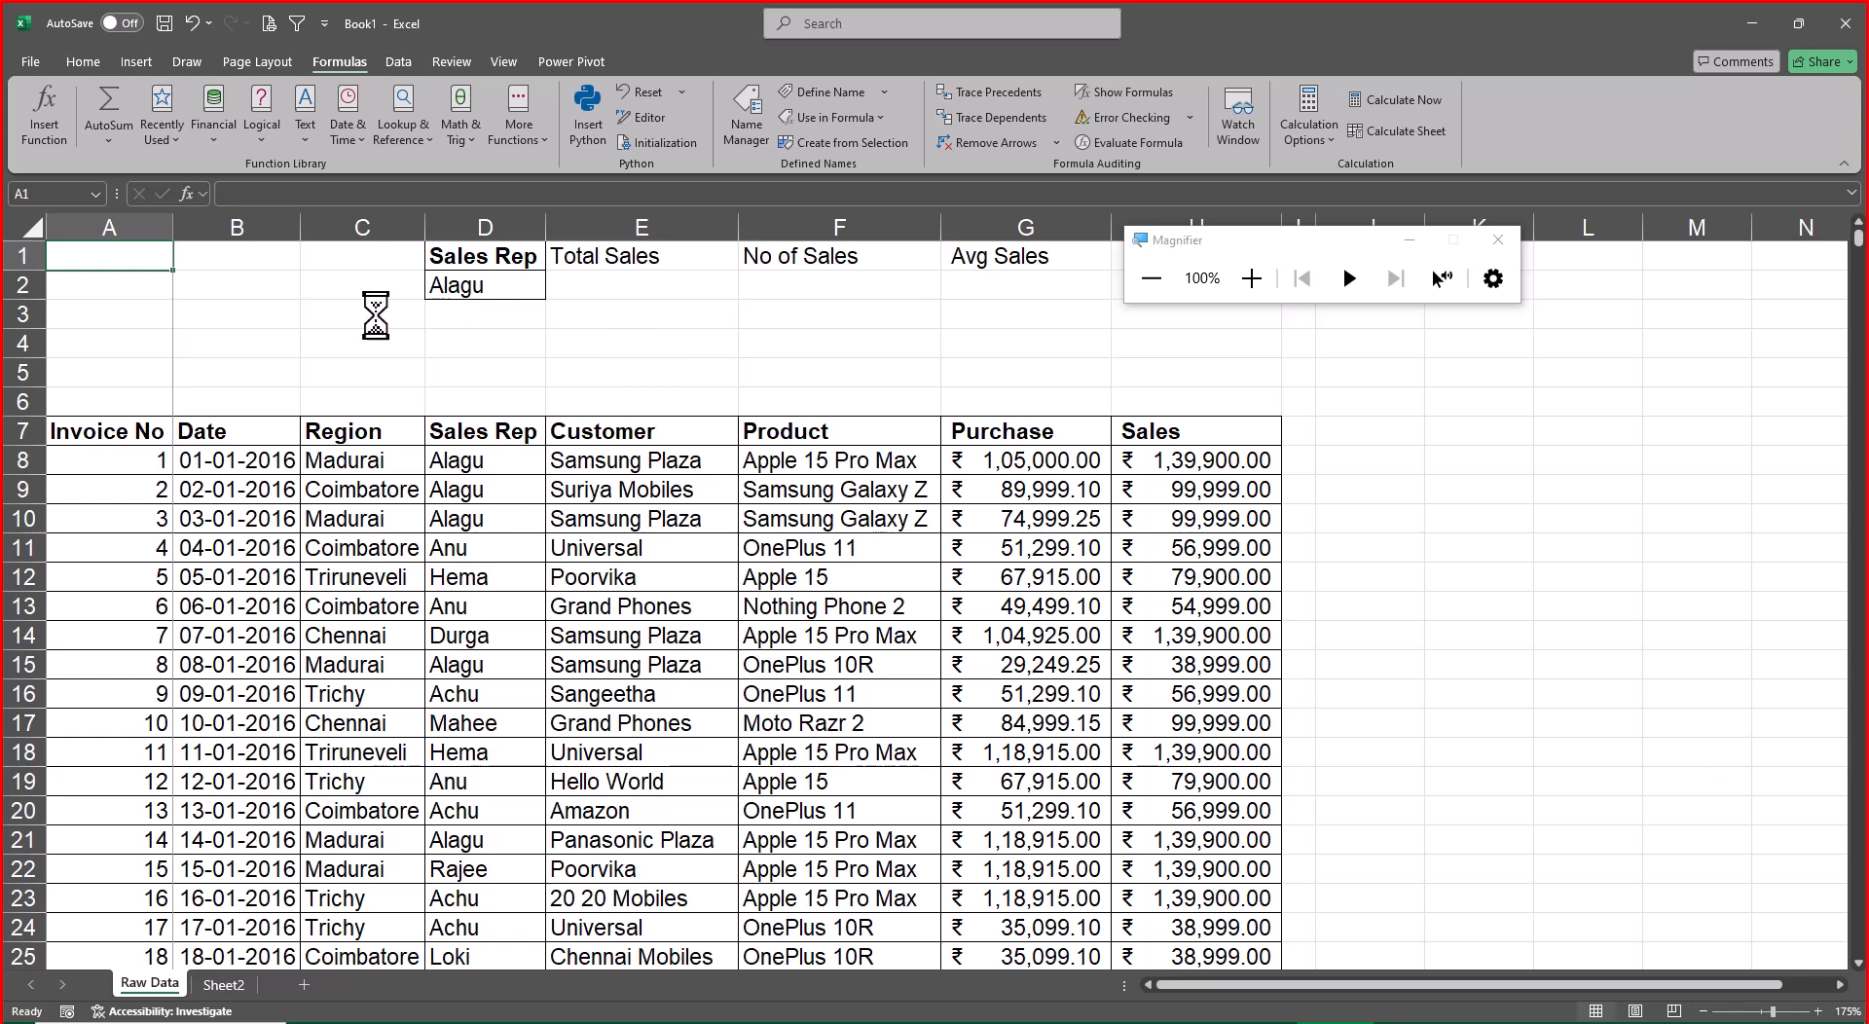
Enter a FORMULATEXT formula in B4 that refers to E2
left_click(311, 332)
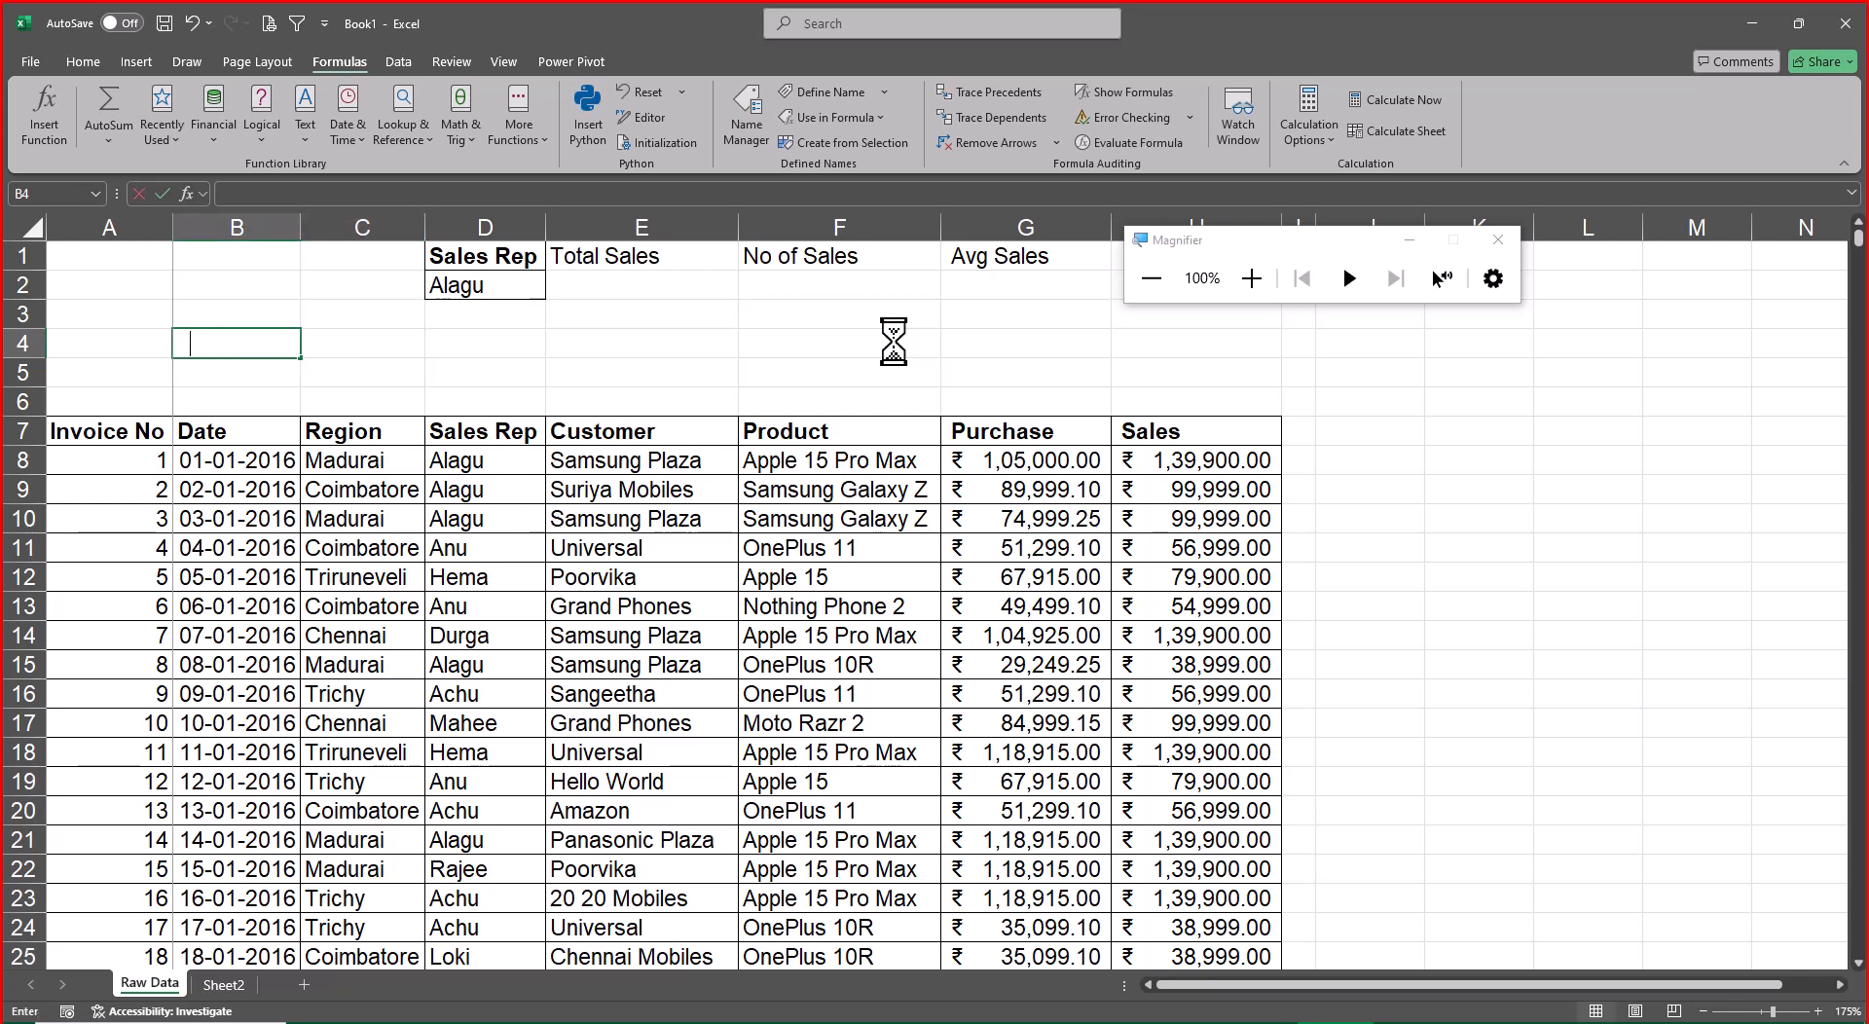
type("=formu")
key("Tab")
key("Up")
key("Up")
key("Right")
key("Right")
key("Right")
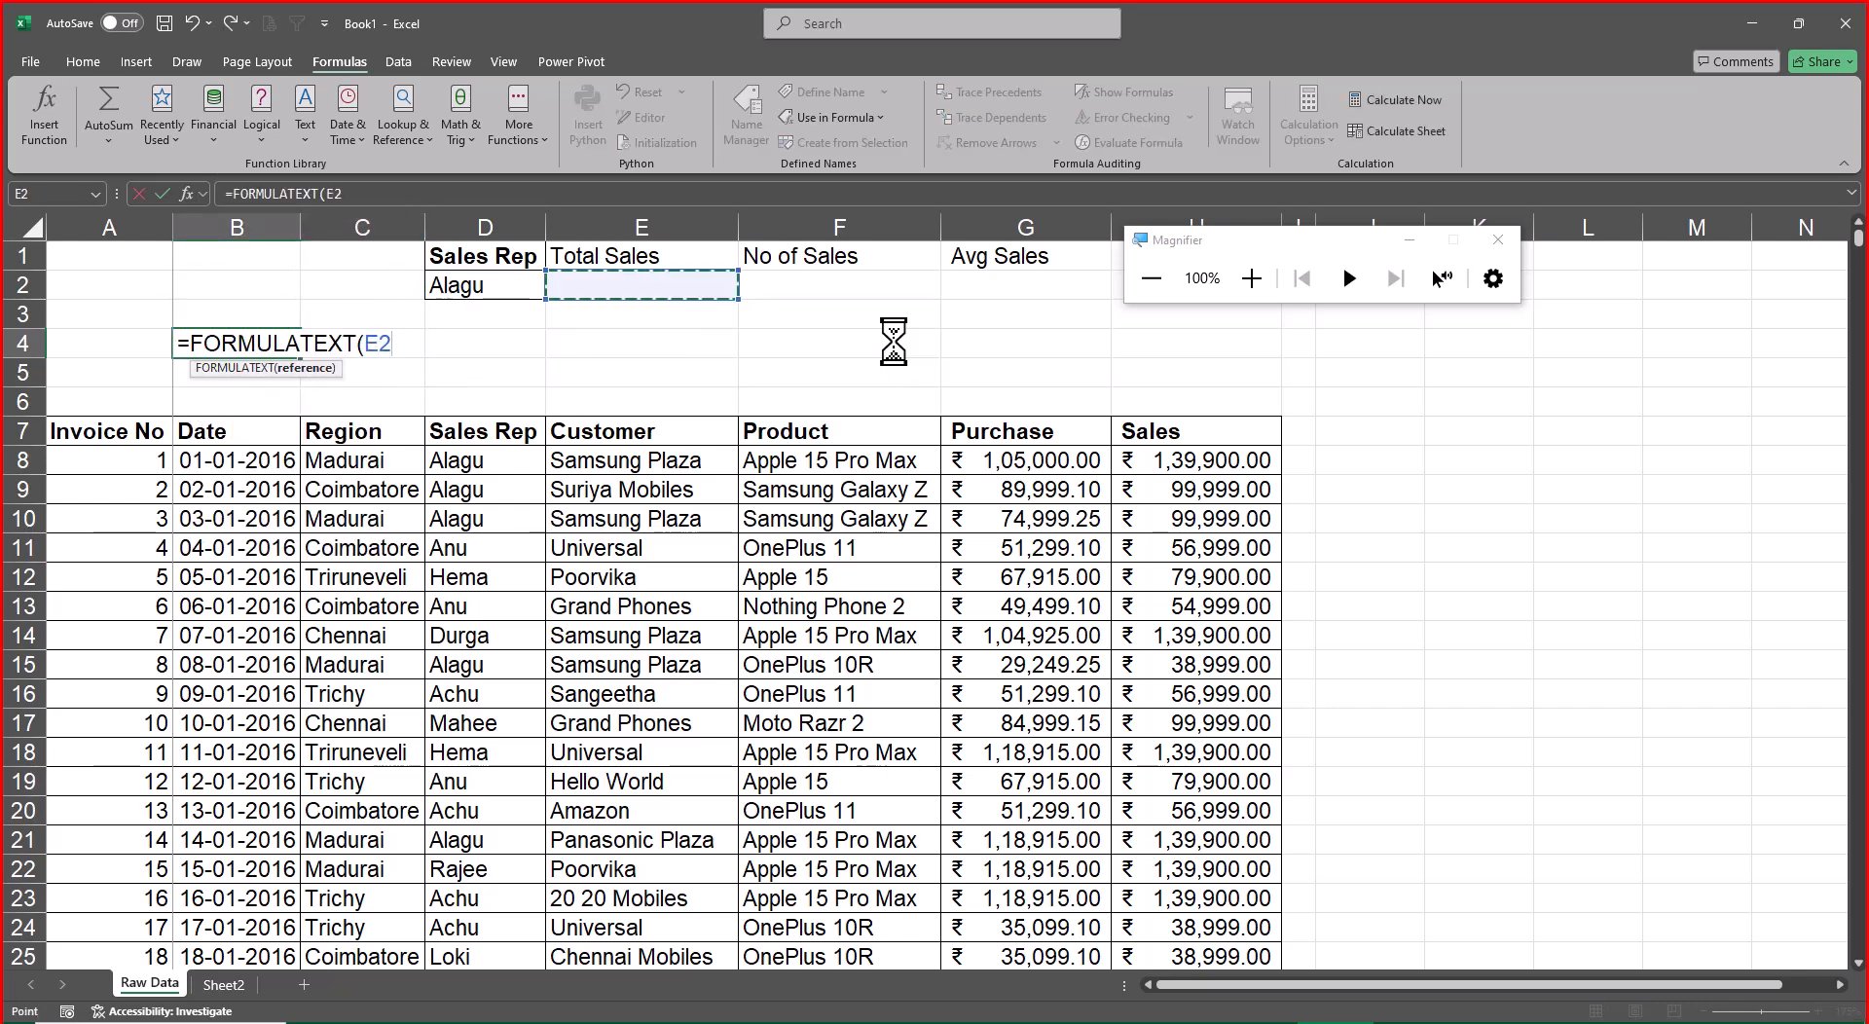
key("Return")
Fill B4:F5 with yellow, merge and center it, and make its text bold and vertically centered
key("Up")
key("shift+Right")
key("shift+Right")
key("shift+Right")
key("shift+Right")
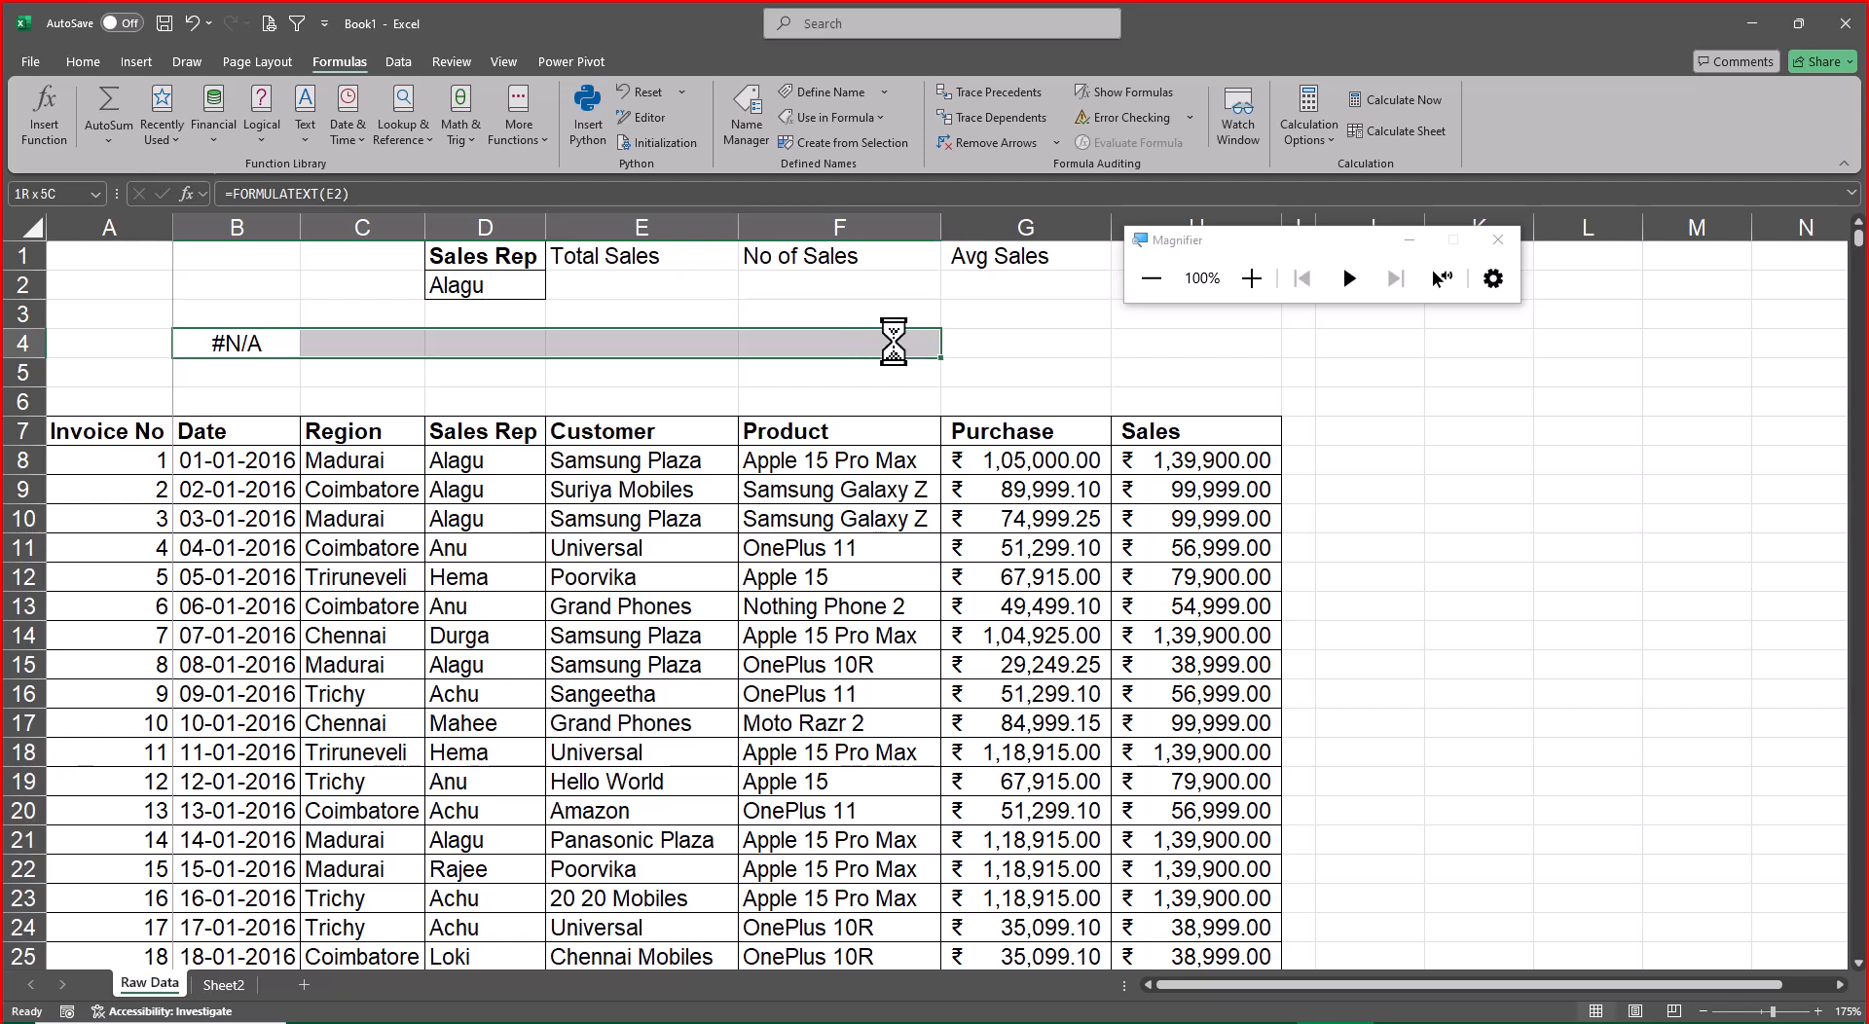
key("shift+Down")
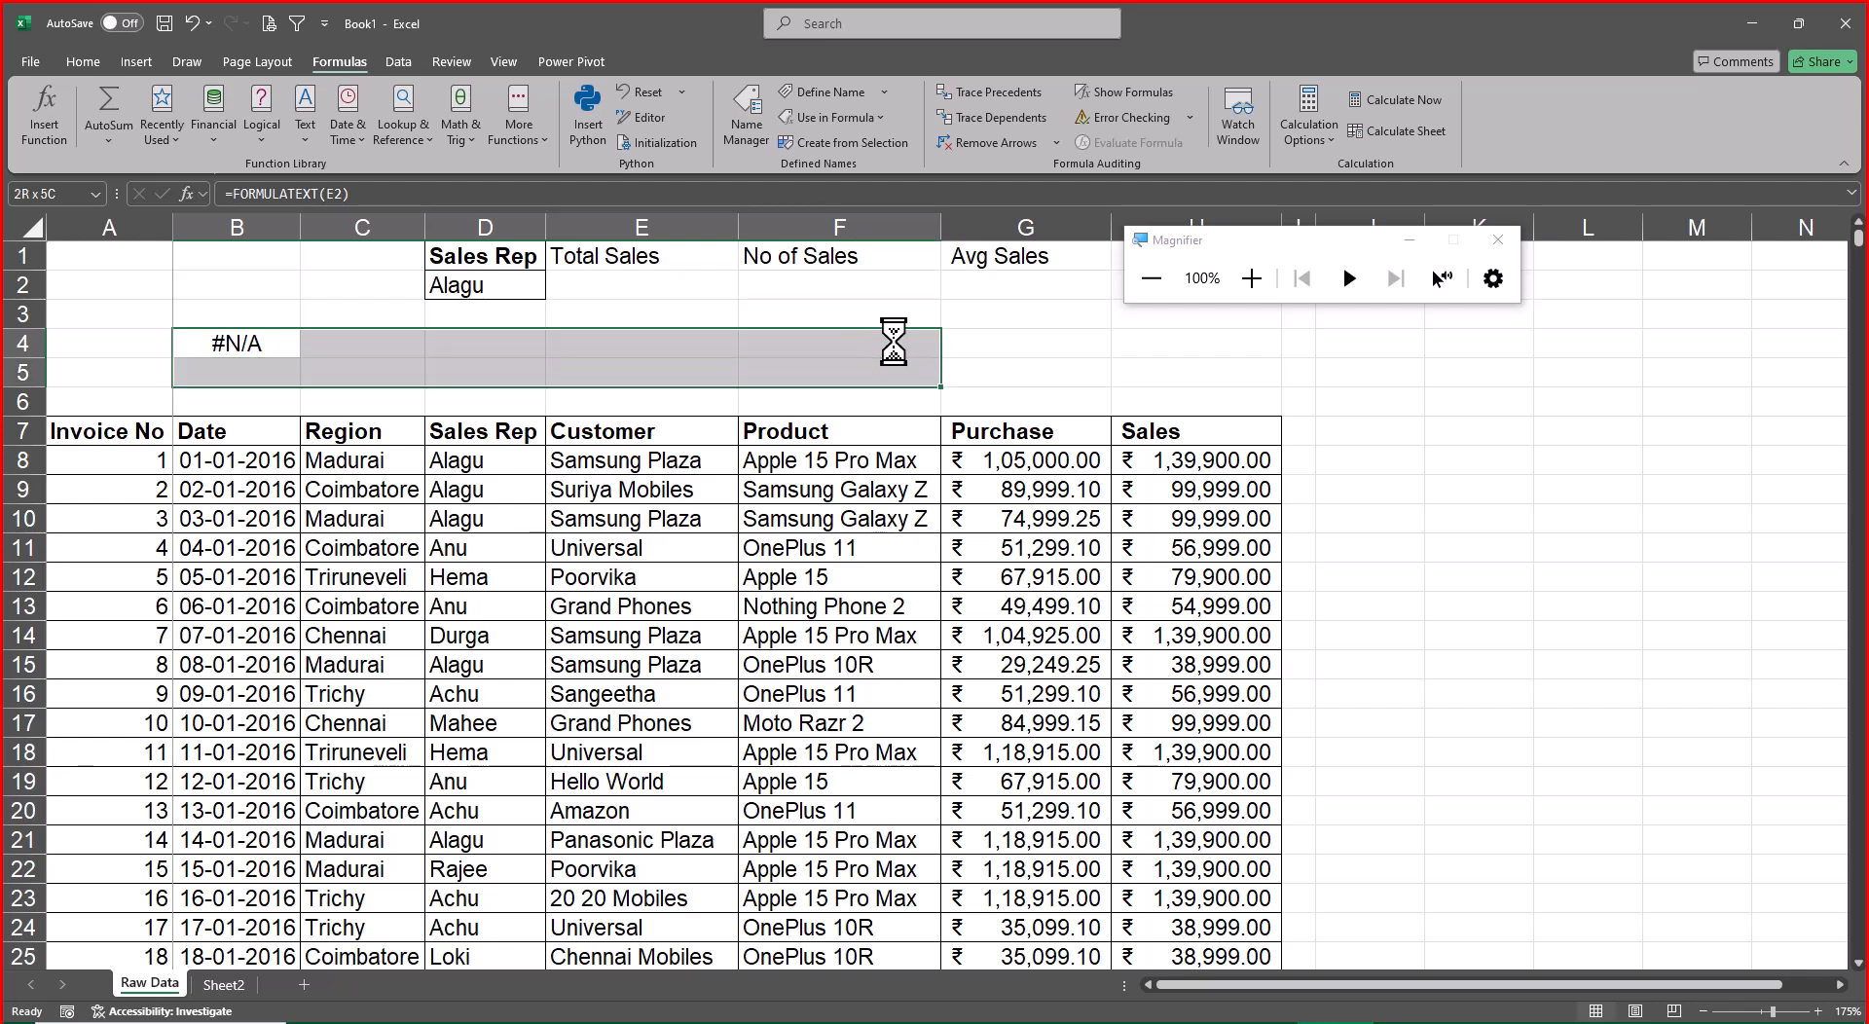
left_click(76, 61)
left_click(333, 131)
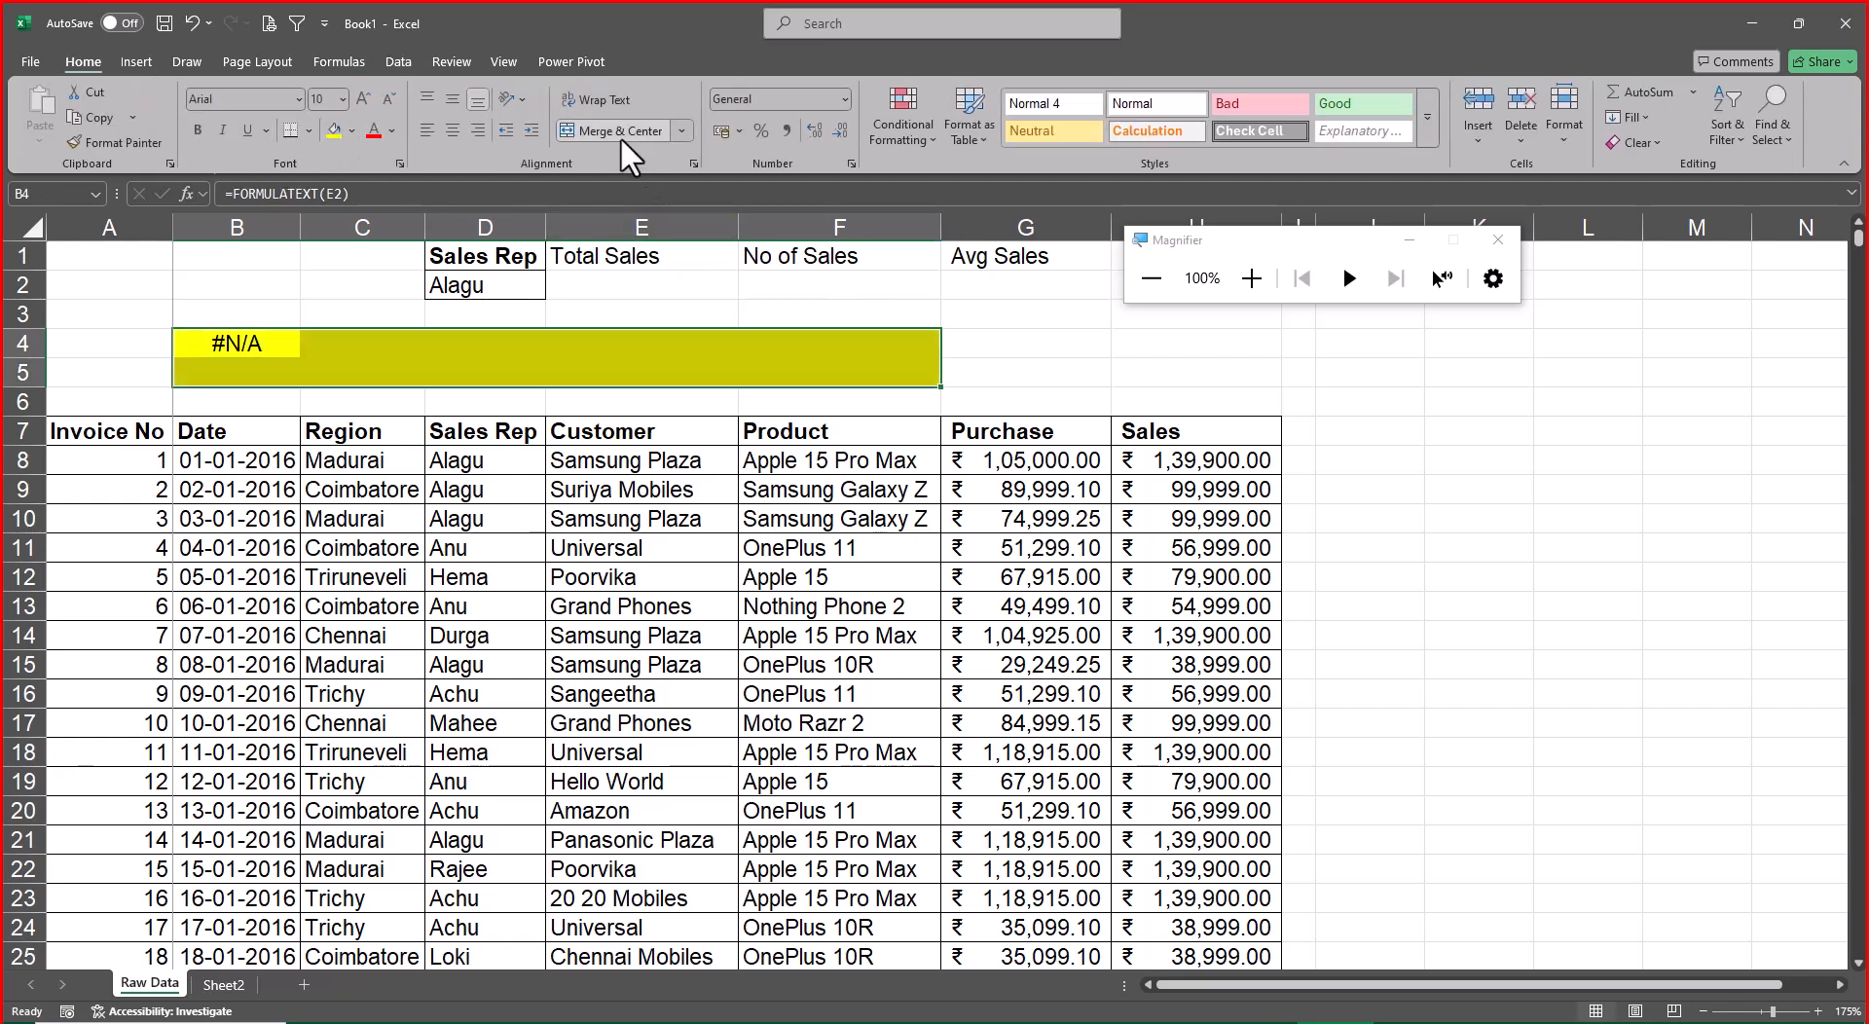
left_click(616, 133)
left_click(204, 135)
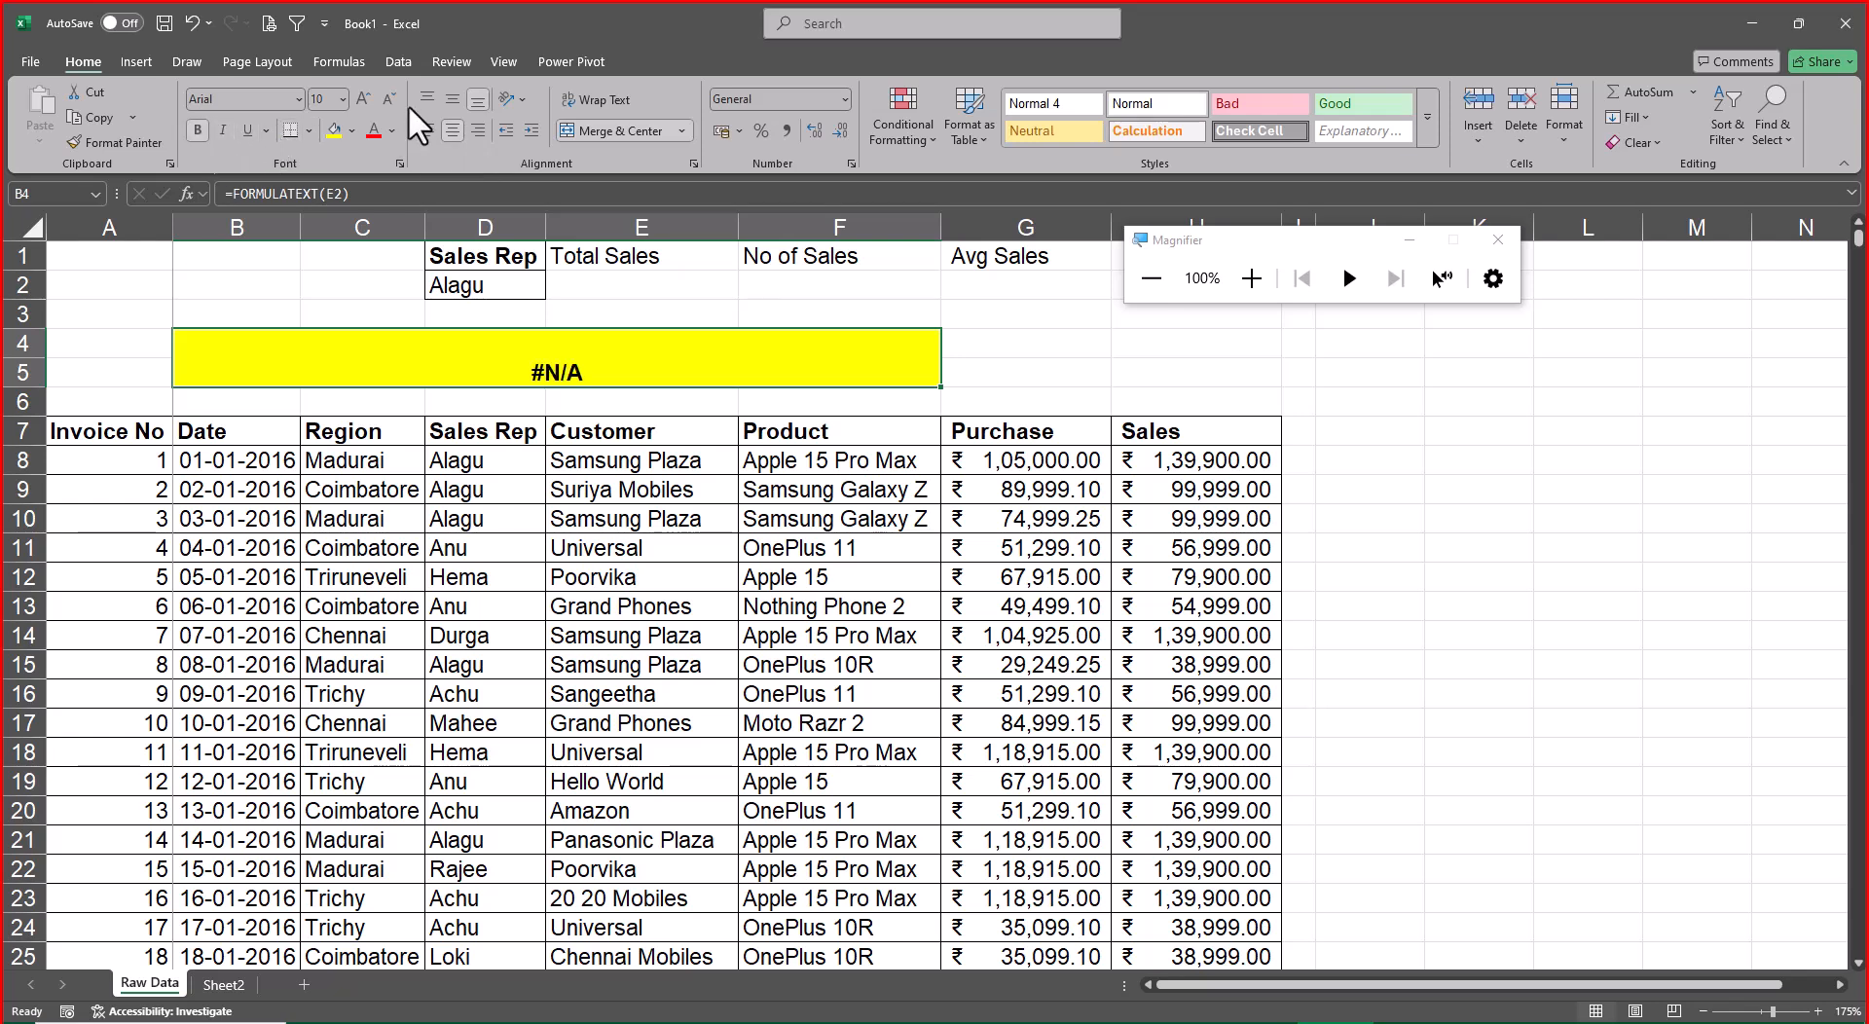
left_click(454, 89)
Enter the argument notes Sumif, Range and Criteria in K7:K9
left_click(1477, 434)
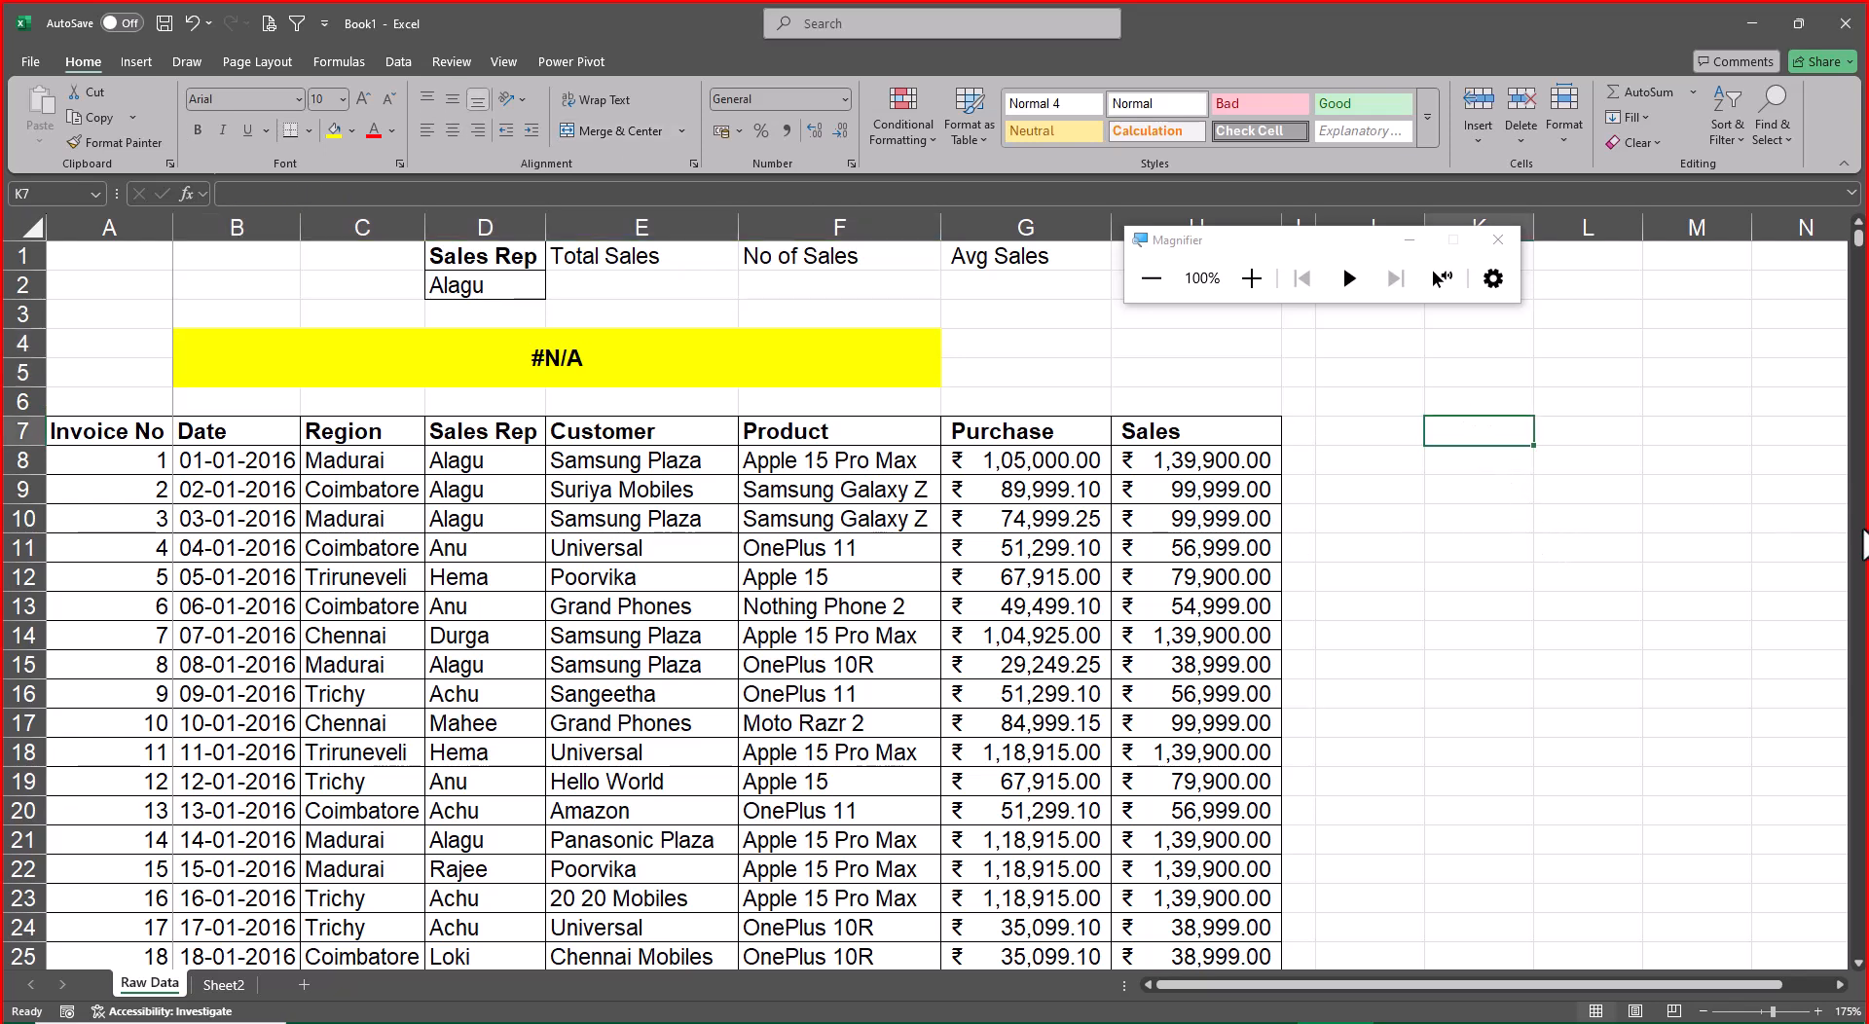
type("Sumif")
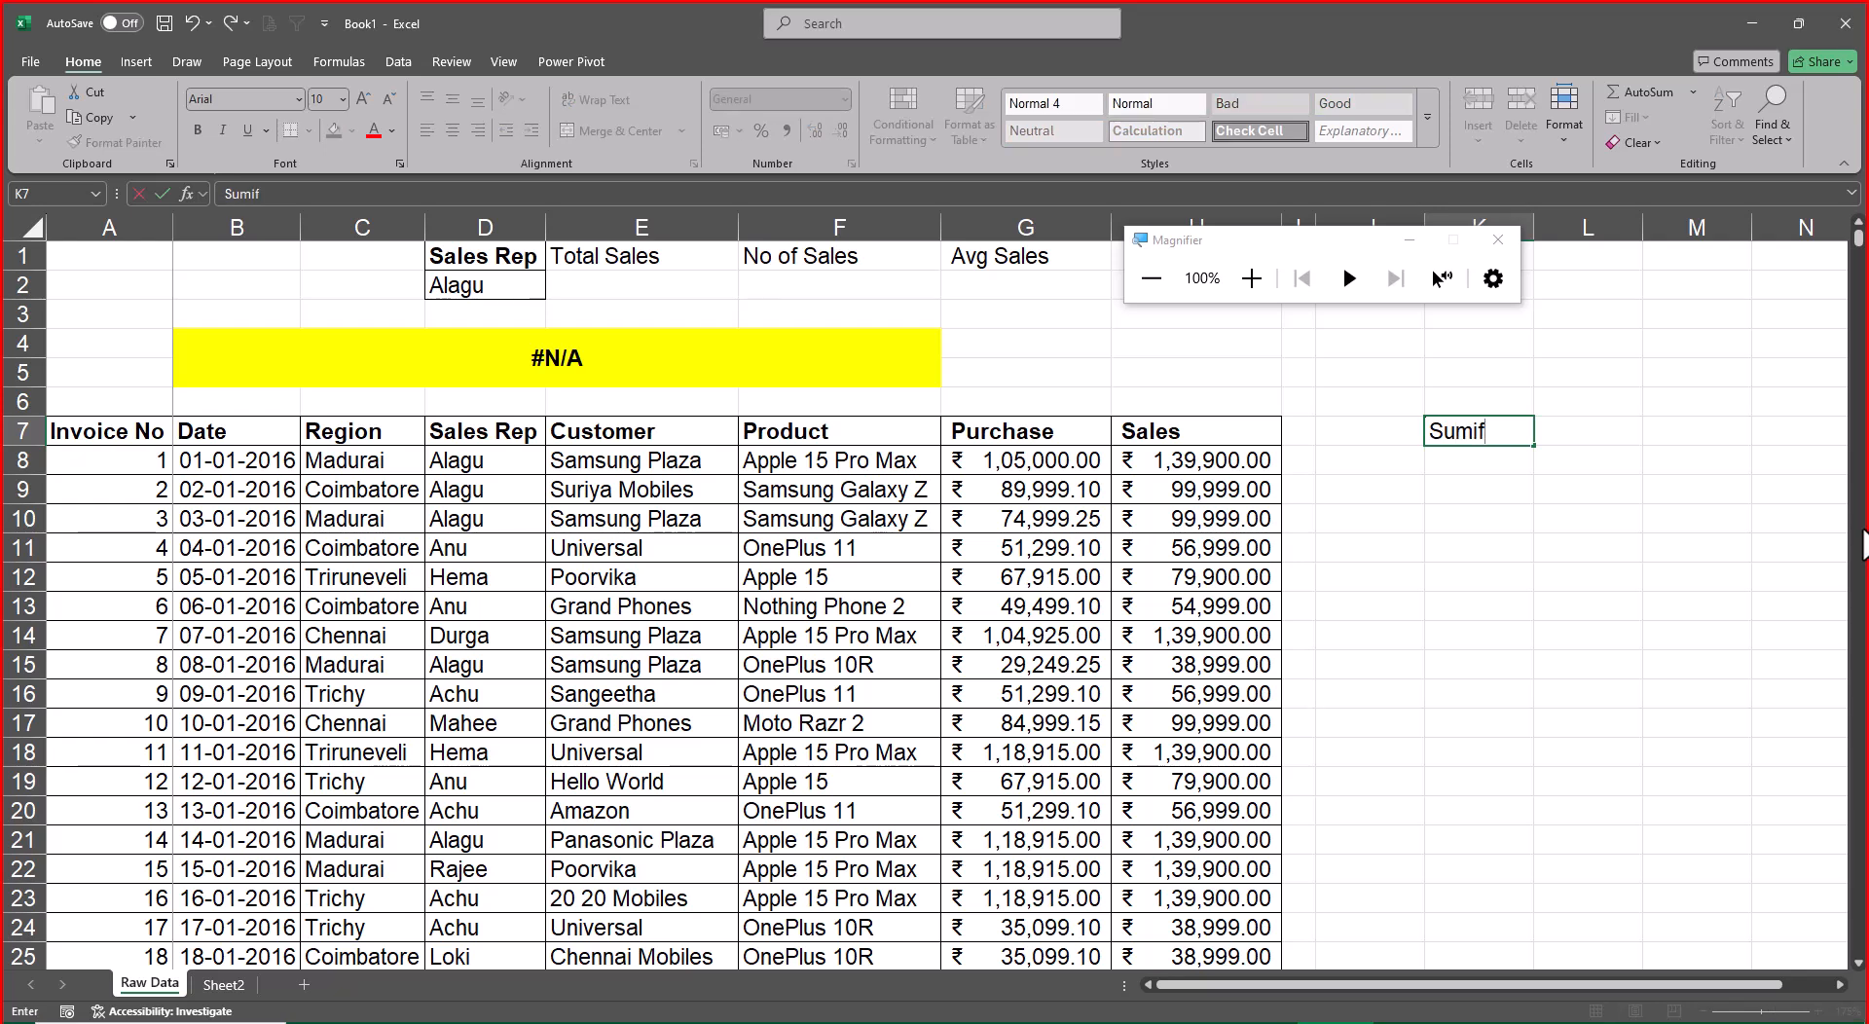
key("Return")
type("Range")
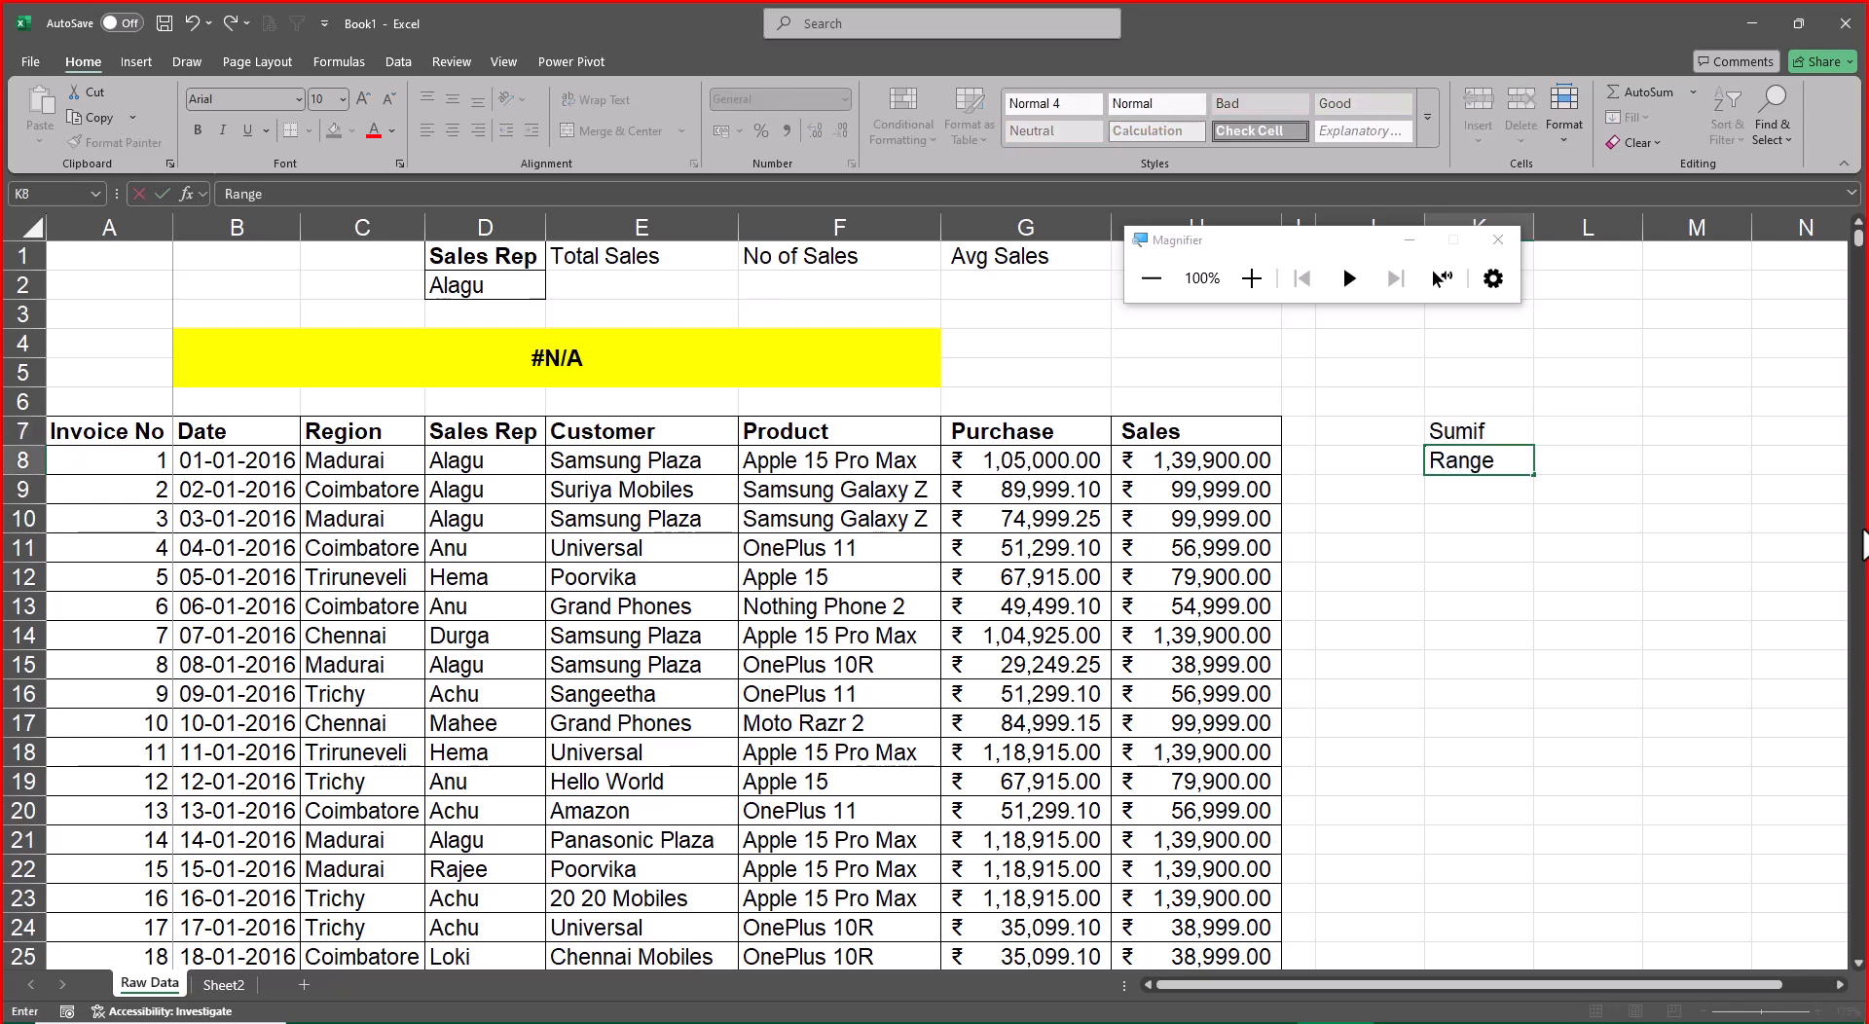
key("Return")
type("Cir")
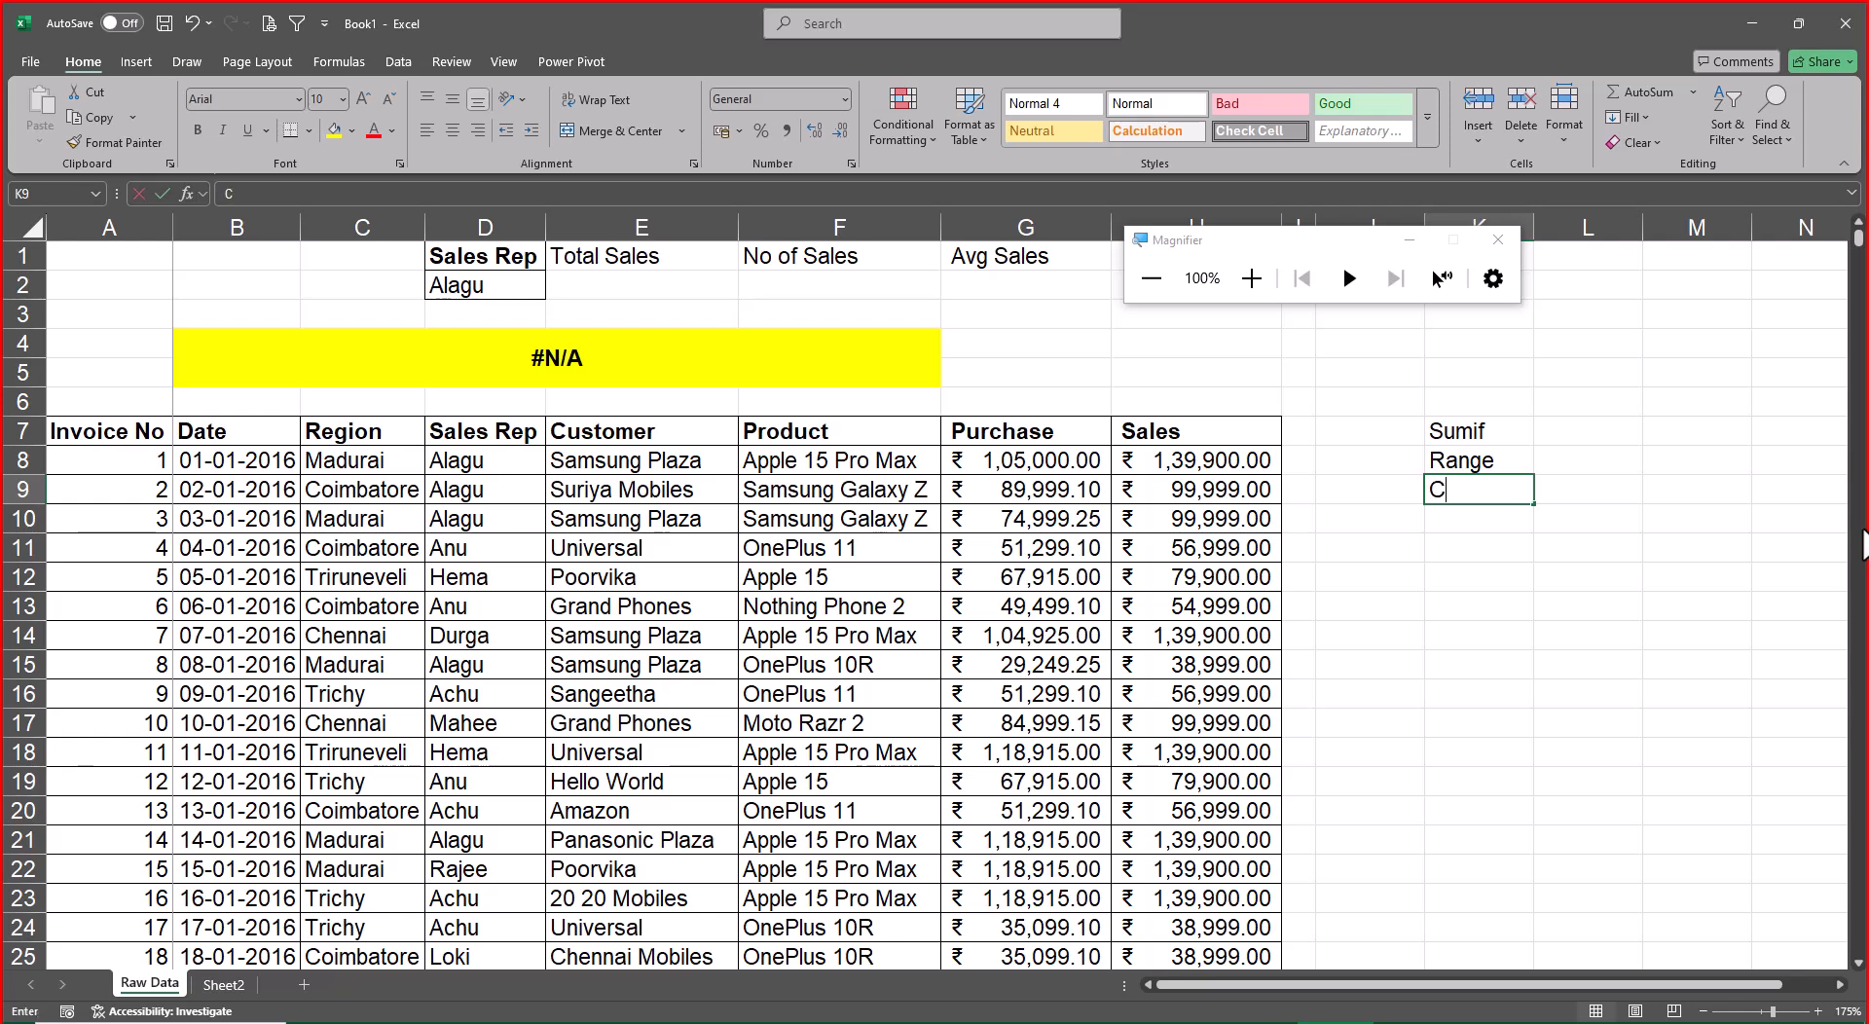
key("BackSpace")
key("BackSpace")
type("r")
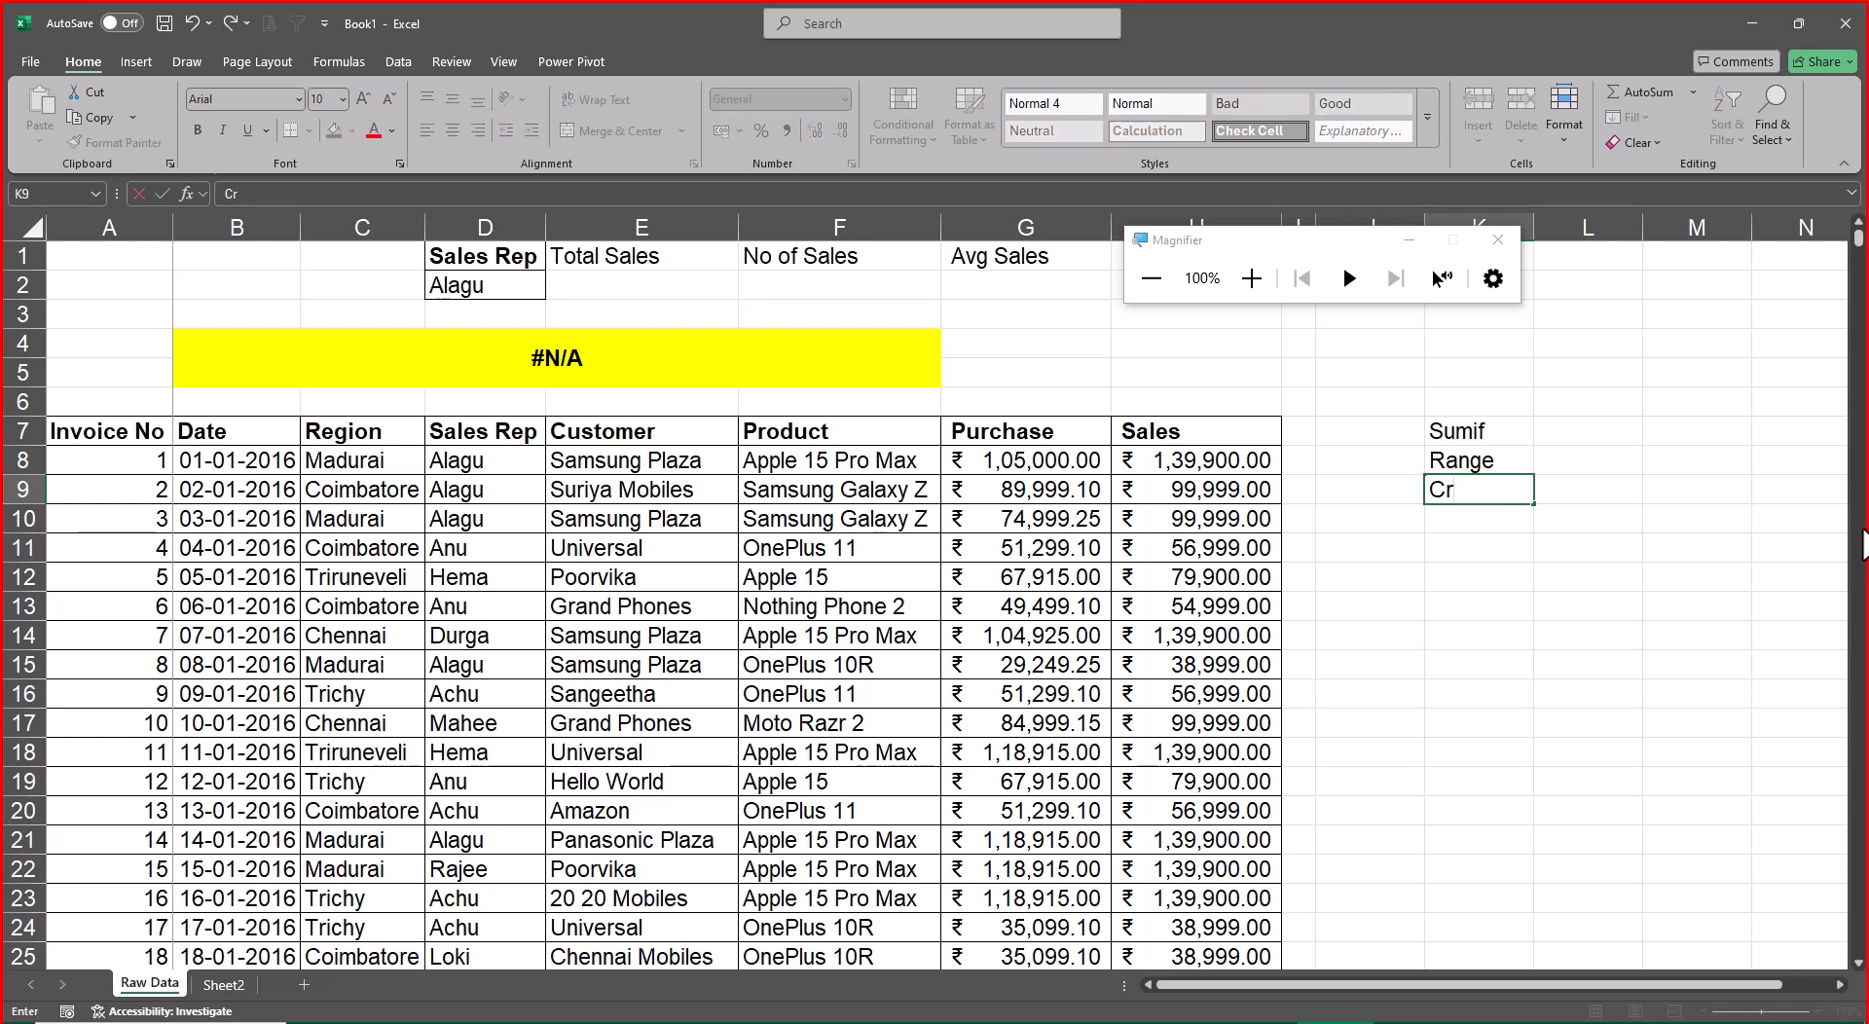
type("iteria")
key("Return")
Enter Sum Range in K10 and fit column K to its contents
type("Sumif")
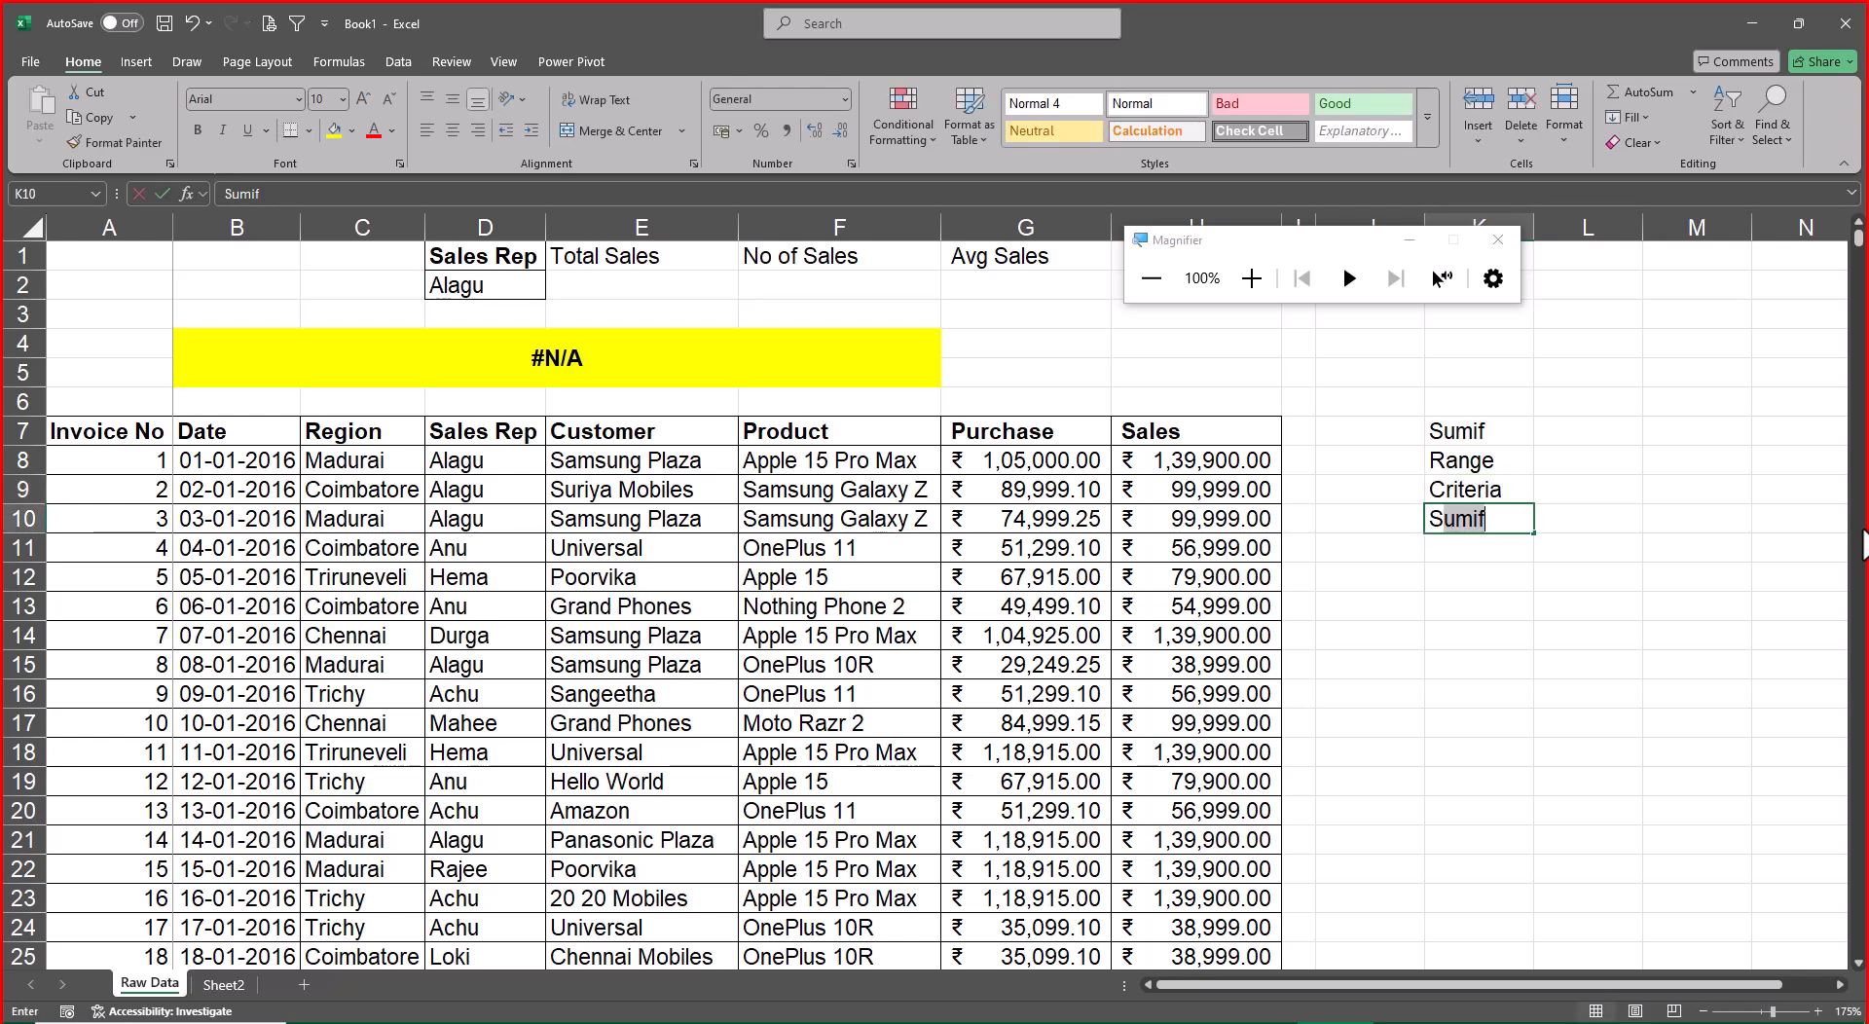
key("BackSpace")
key("BackSpace")
type("Range")
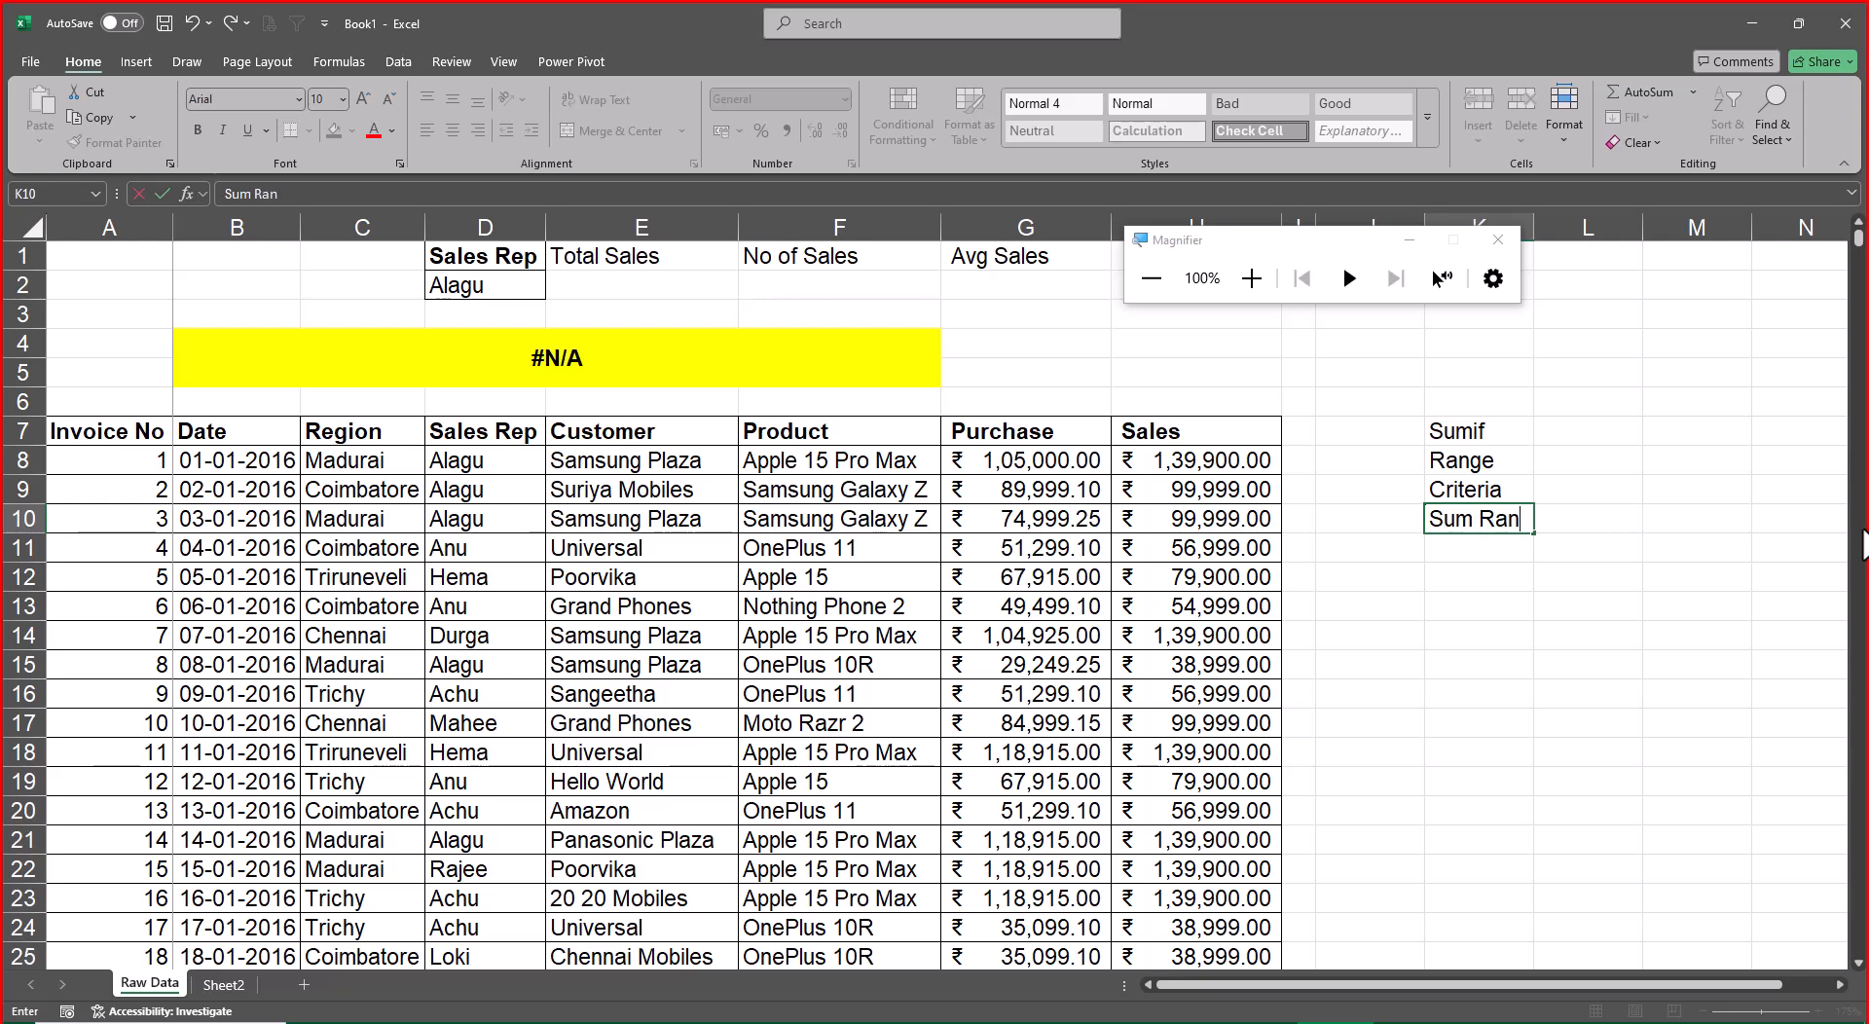
key("ctrl+Return")
key("alt+a")
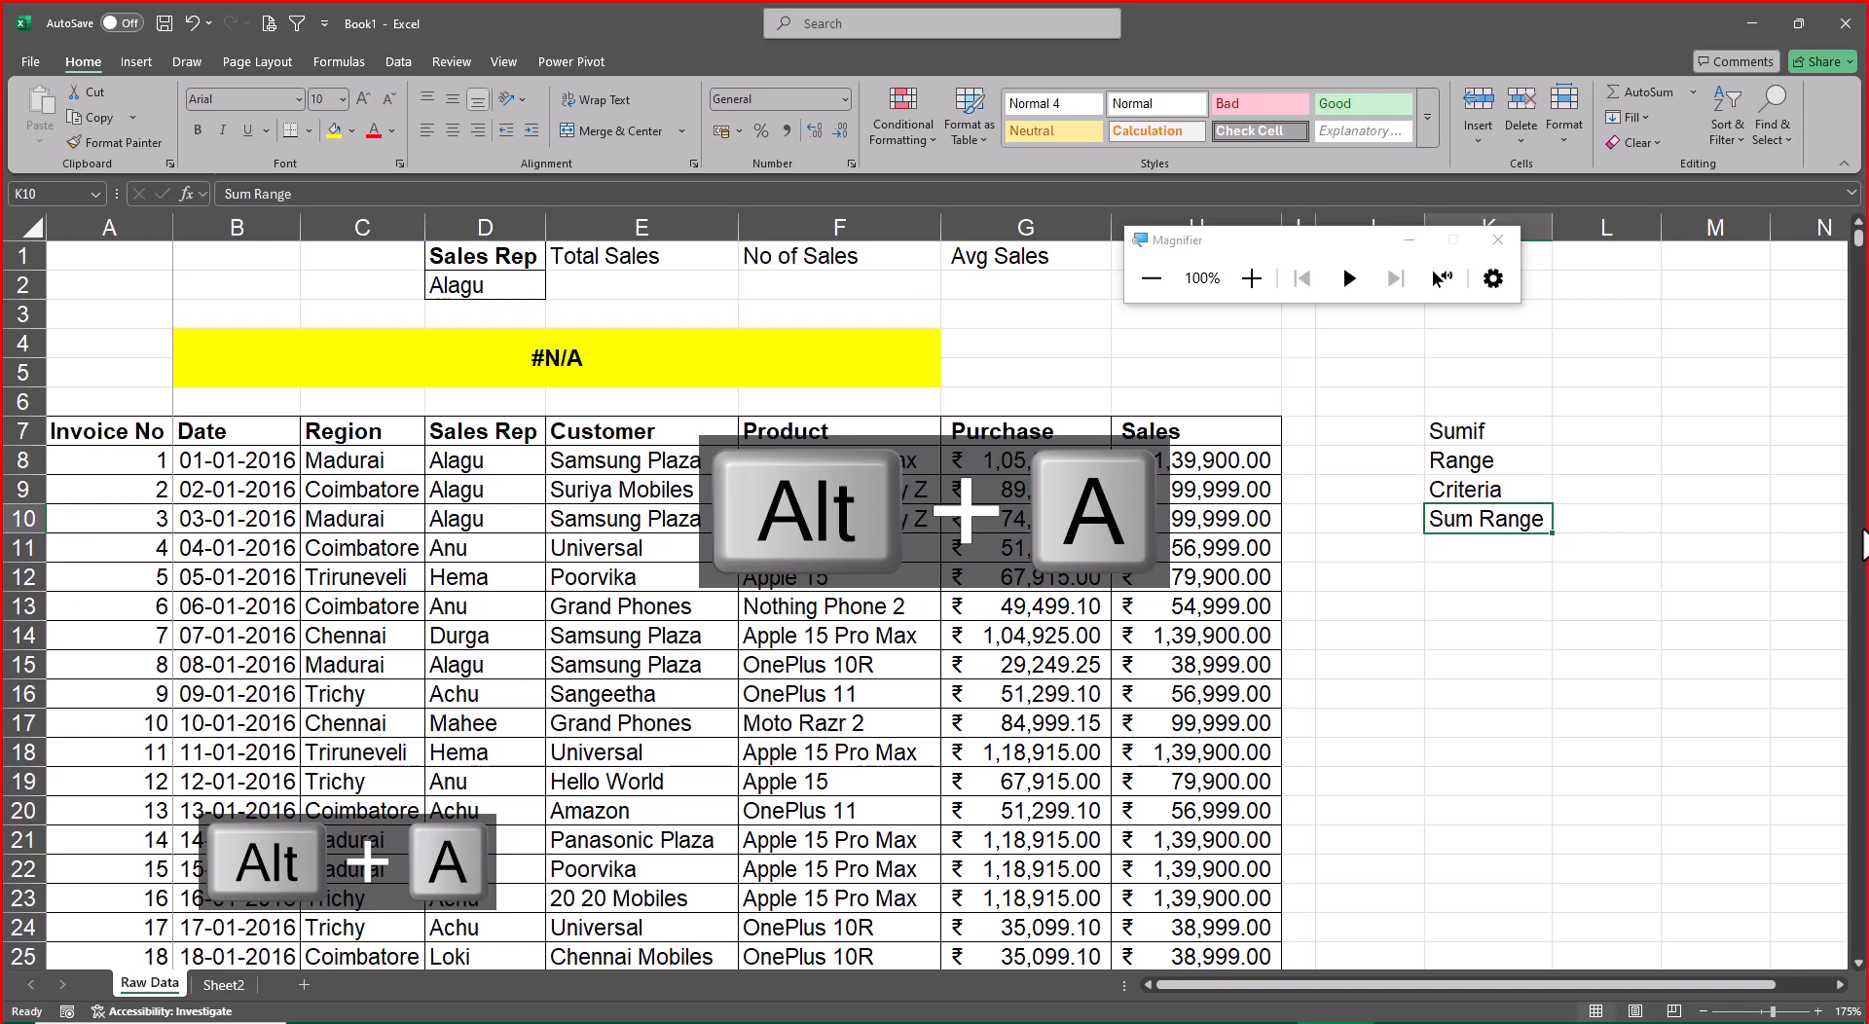
Change the Sales Rep heading in D1 to SalesRepC and fit column D to its contents
key("Up")
key("Up")
key("Up")
key("Up")
key("Up")
key("Left")
key("Left")
key("Left")
key("Left")
key("Left")
key("Left")
key("Up")
key("Up")
key("Up")
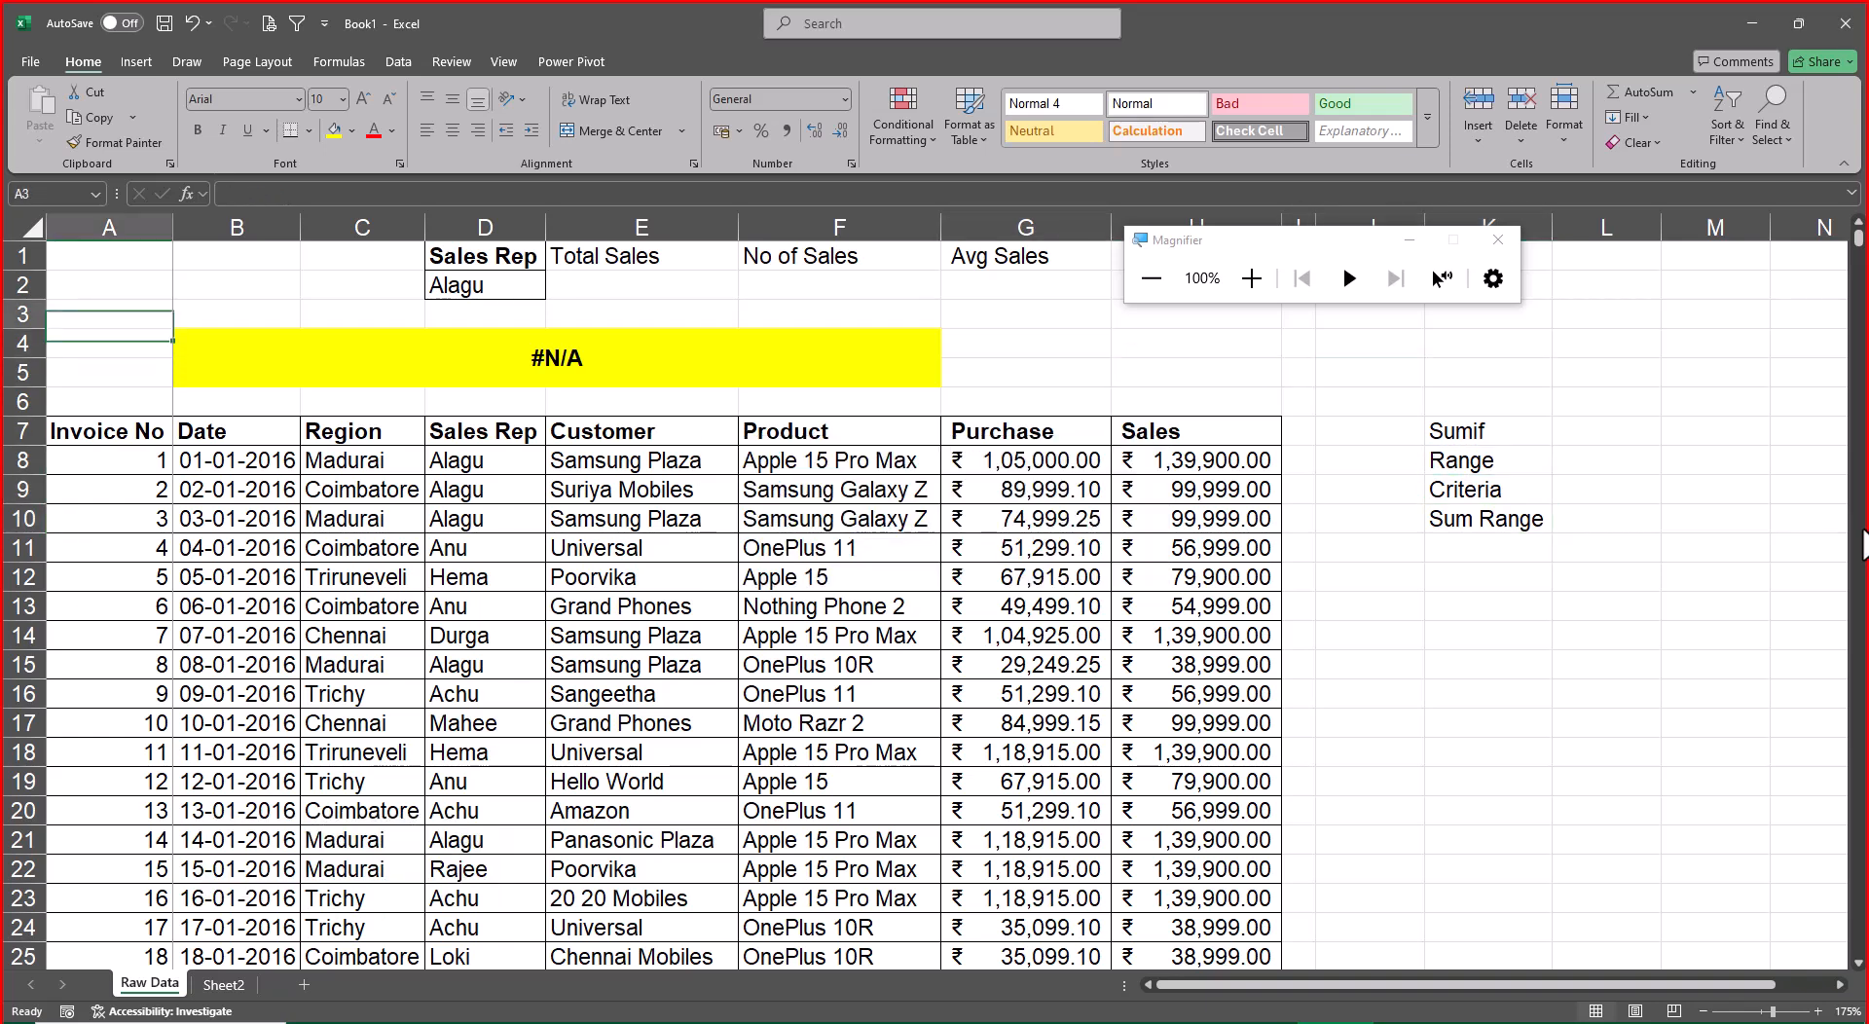
key("Right")
key("Right")
key("Up")
key("Right")
key("F2")
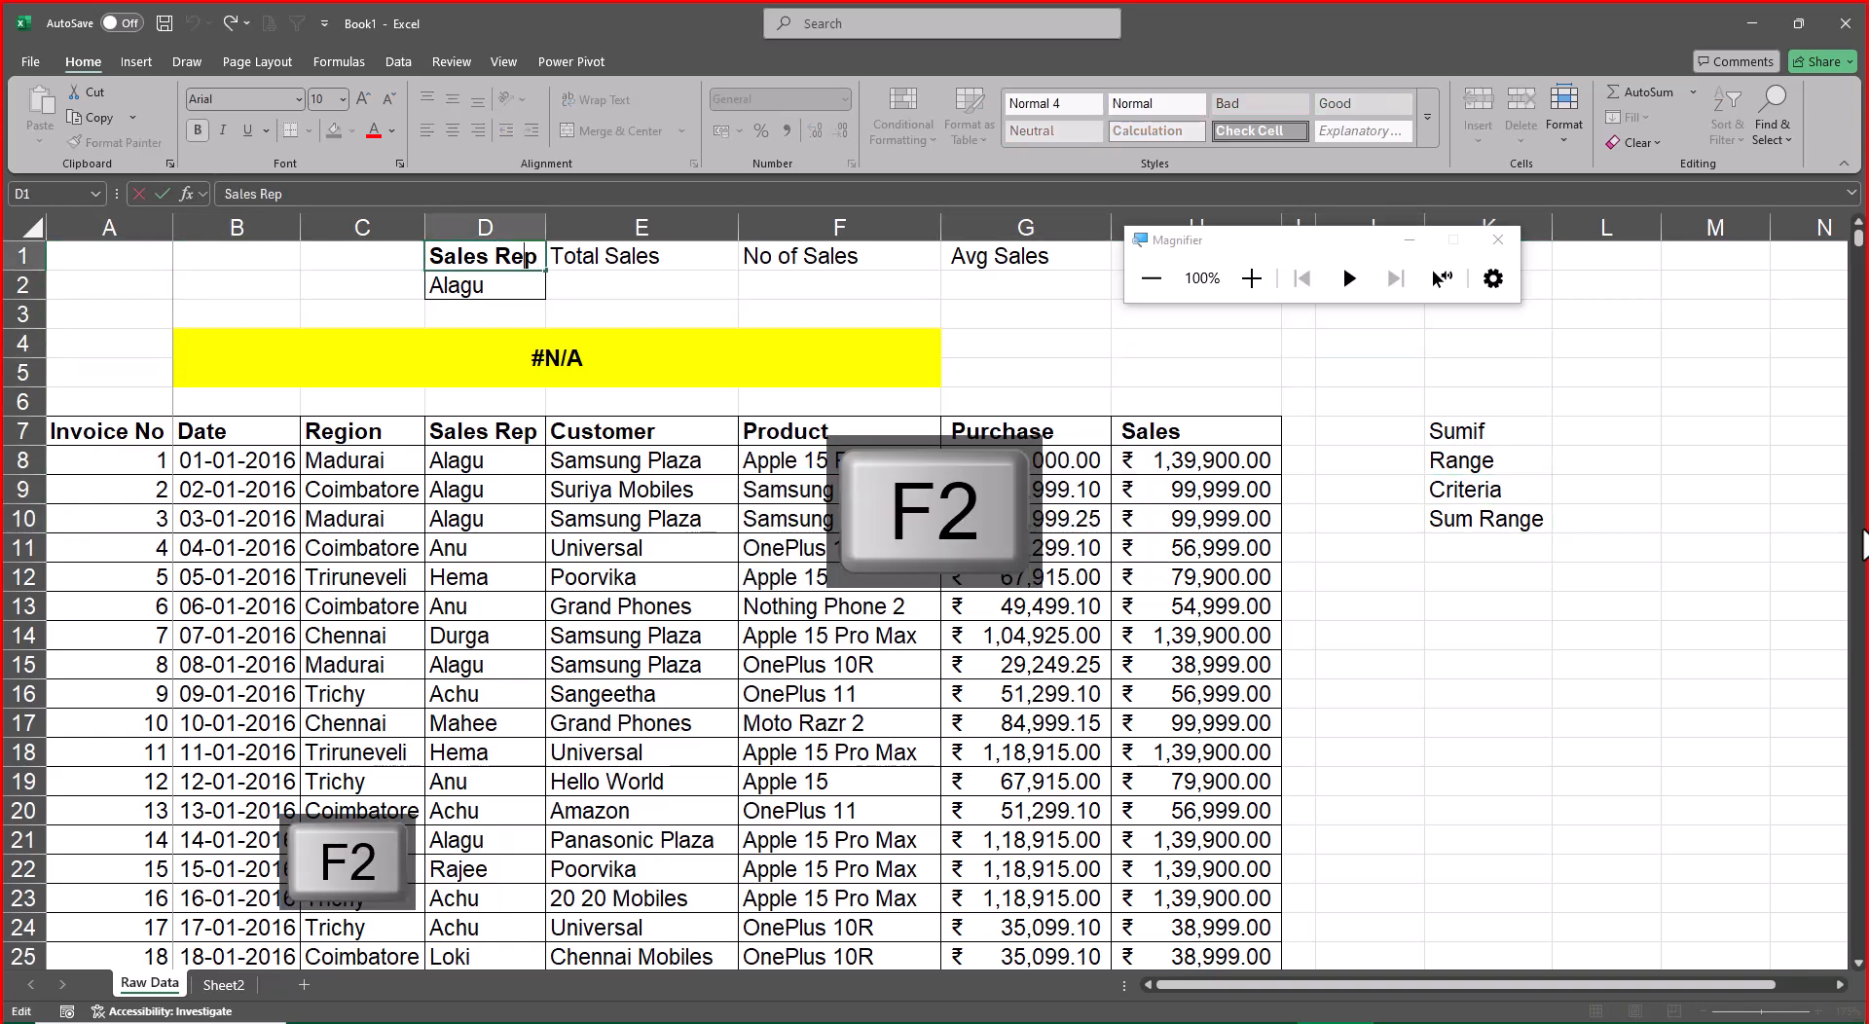
key("Delete")
type("C")
key("ctrl+Return")
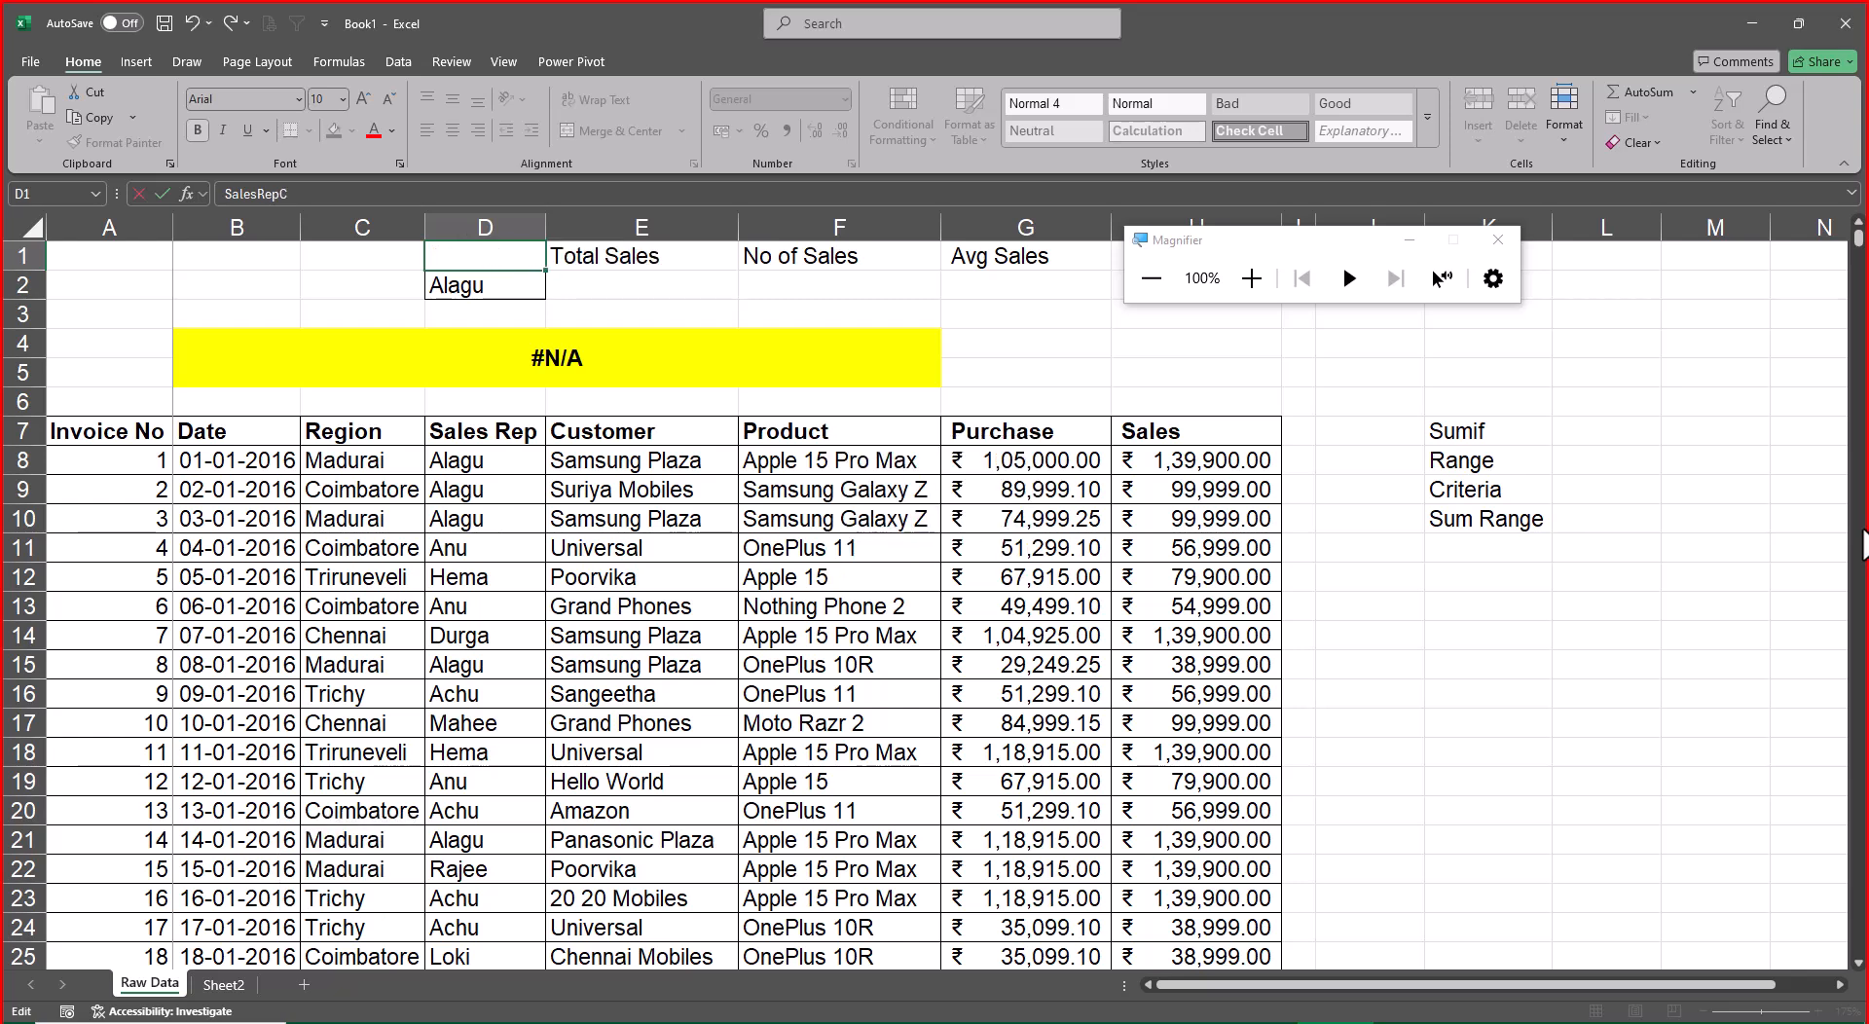
key("alt+o")
key("alt+c")
key("alt+a")
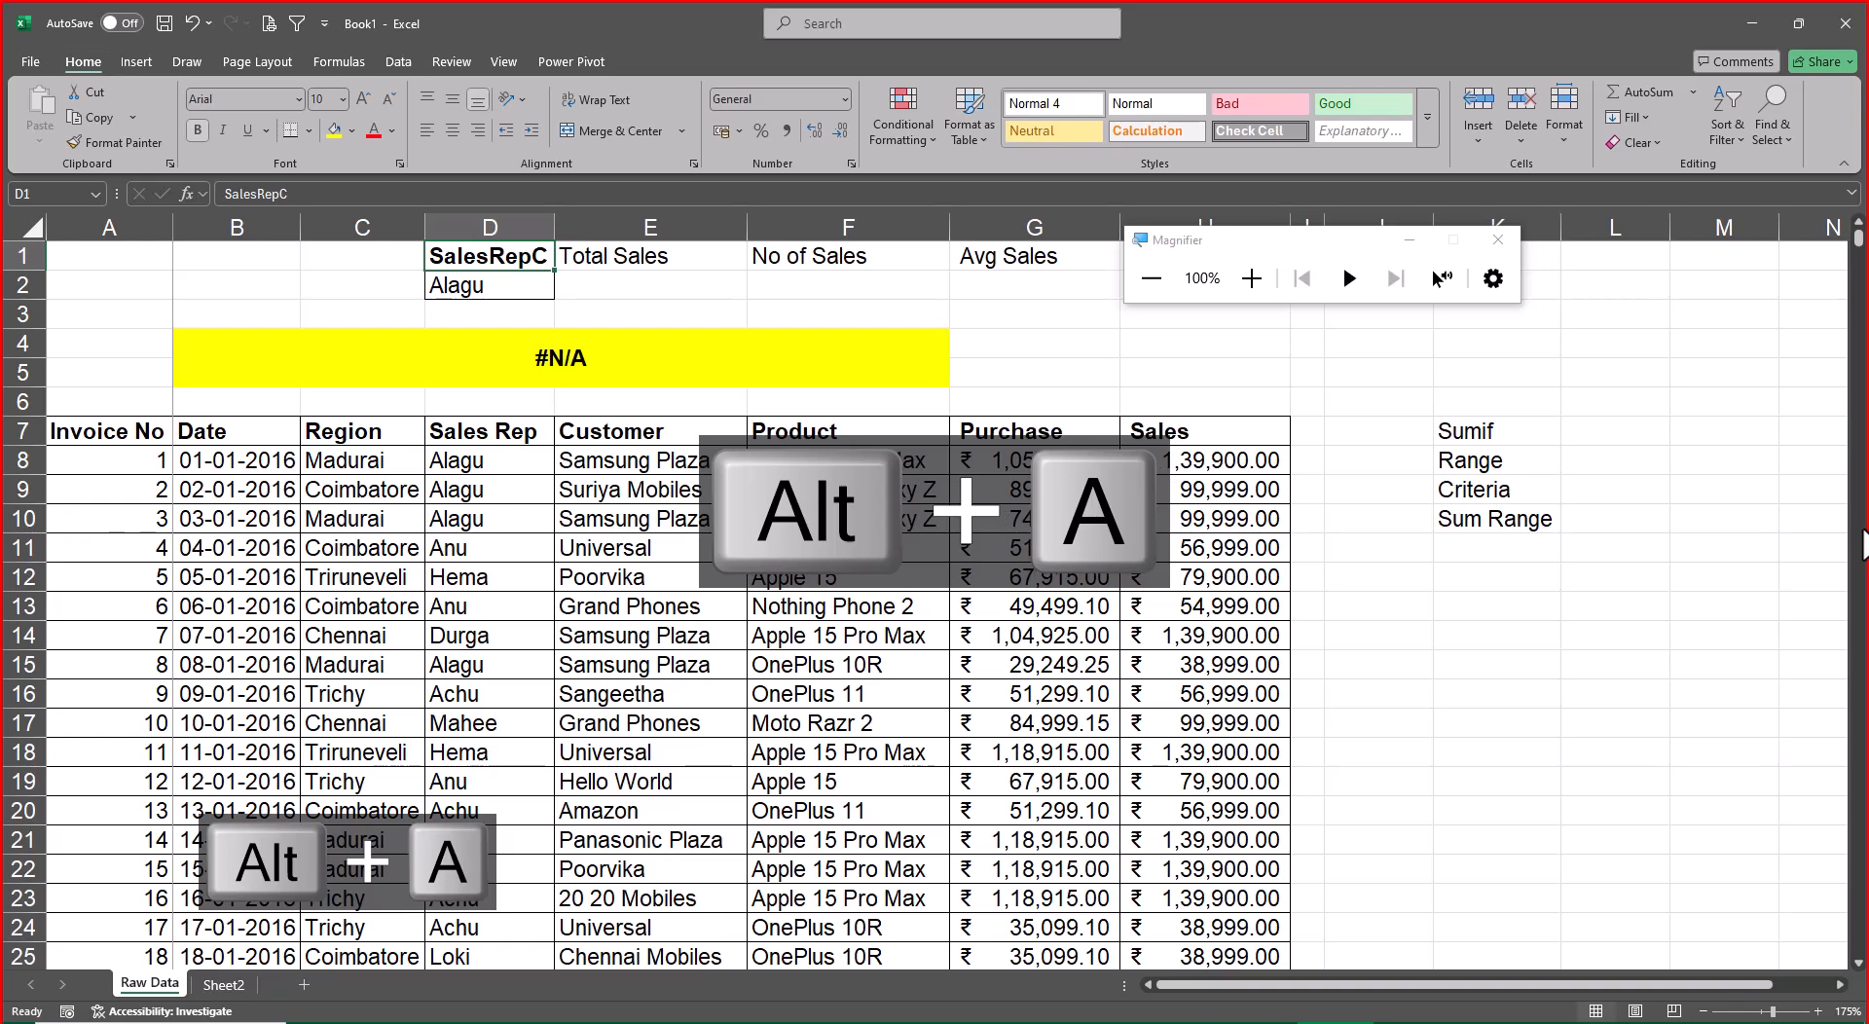
Create a named range from D1:D2, taking the name from the top row
key("shift+Down")
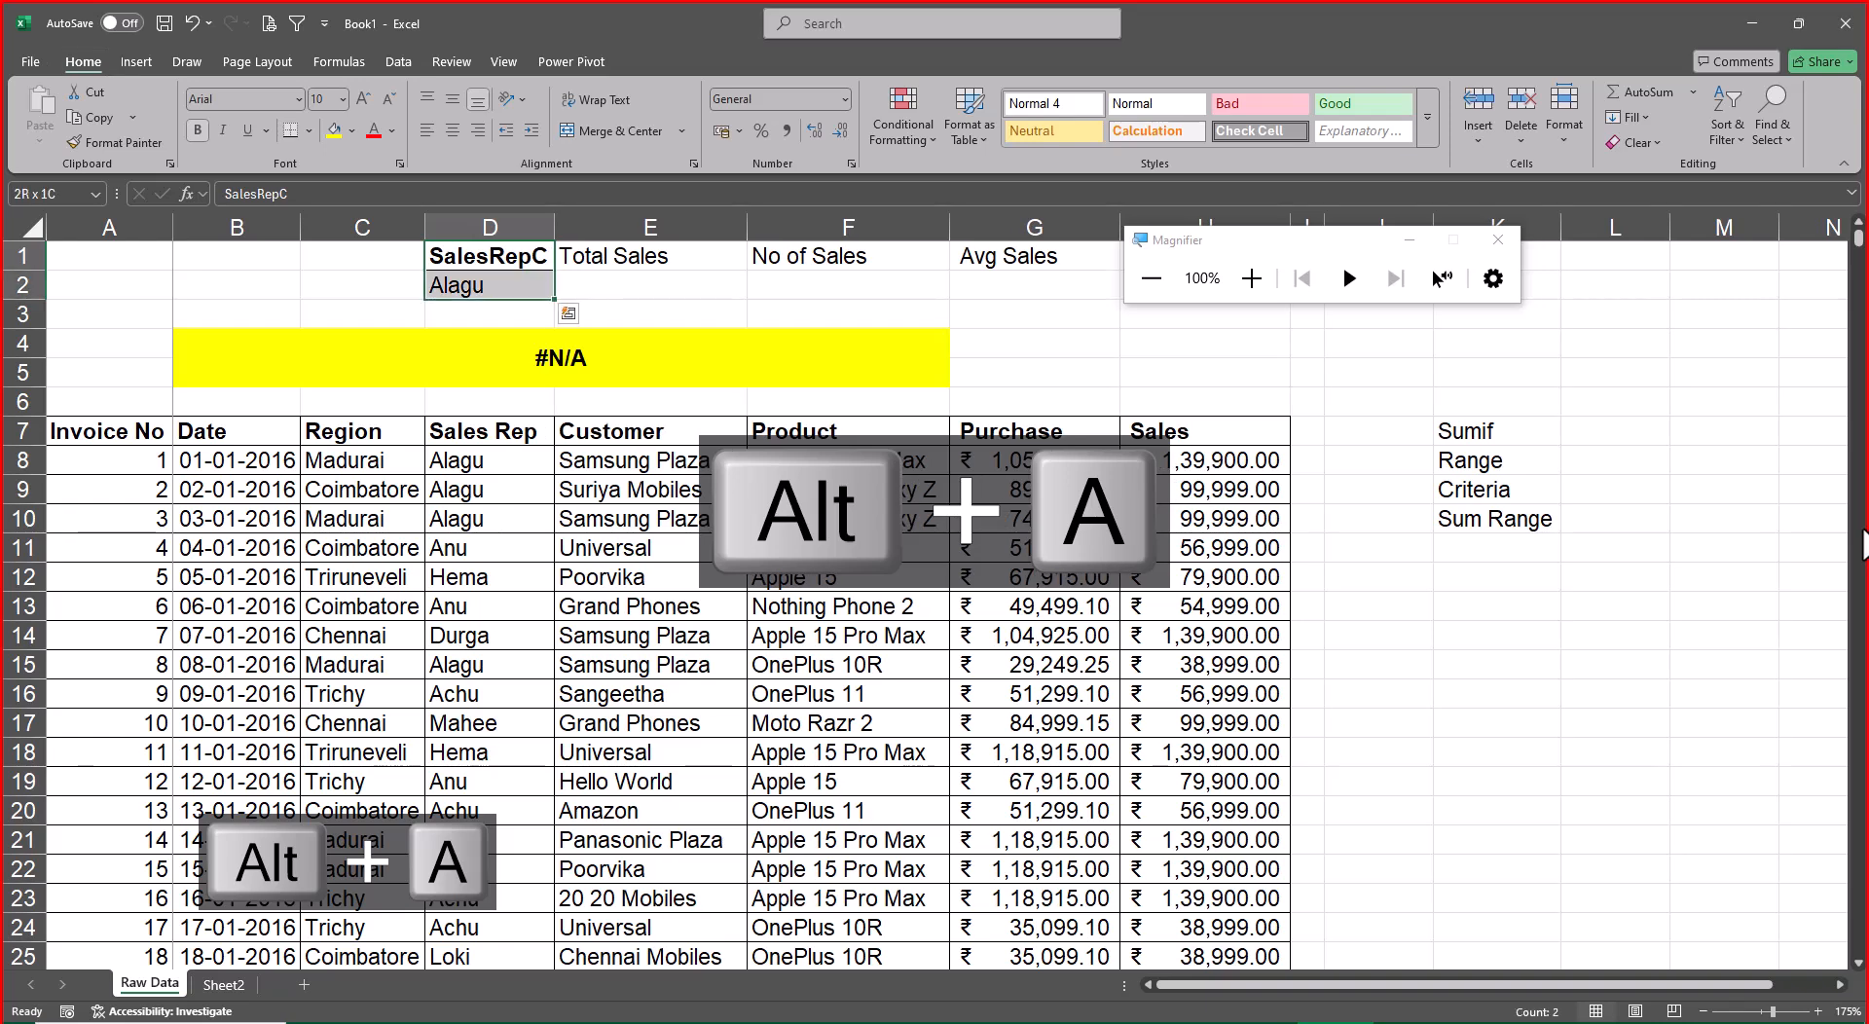
left_click(321, 60)
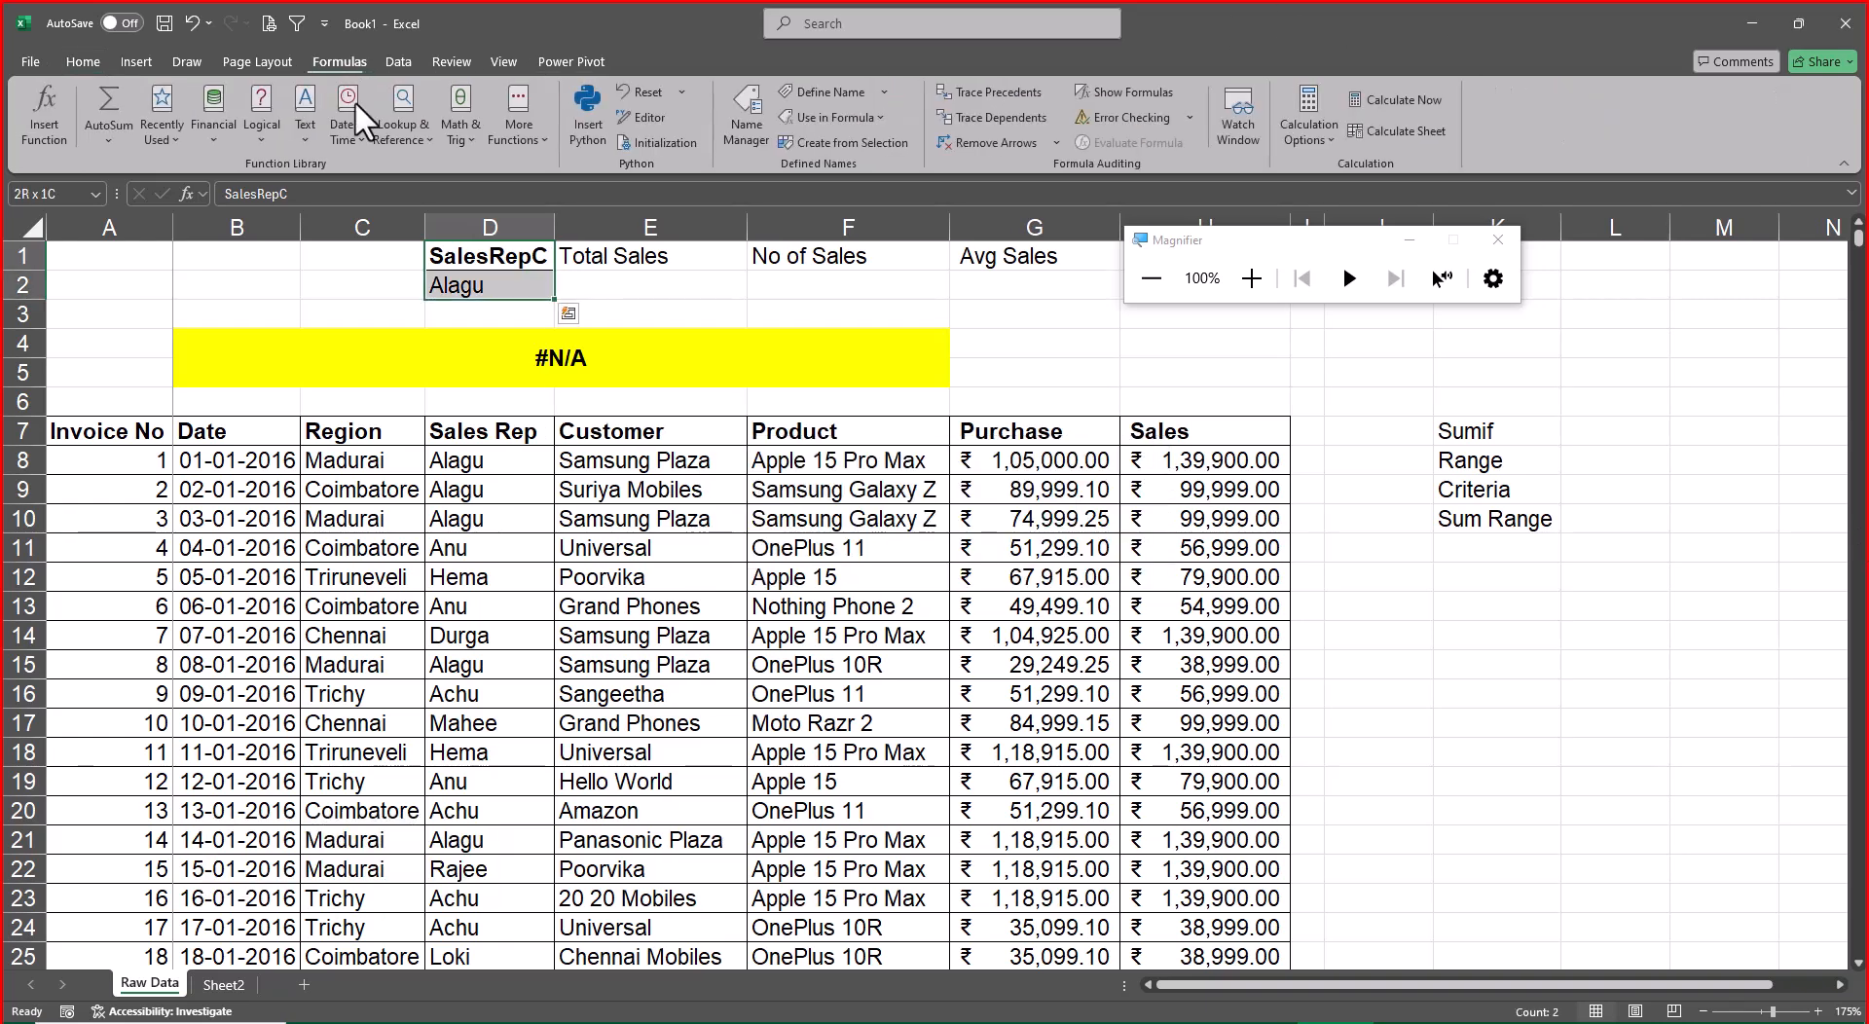
left_click(855, 132)
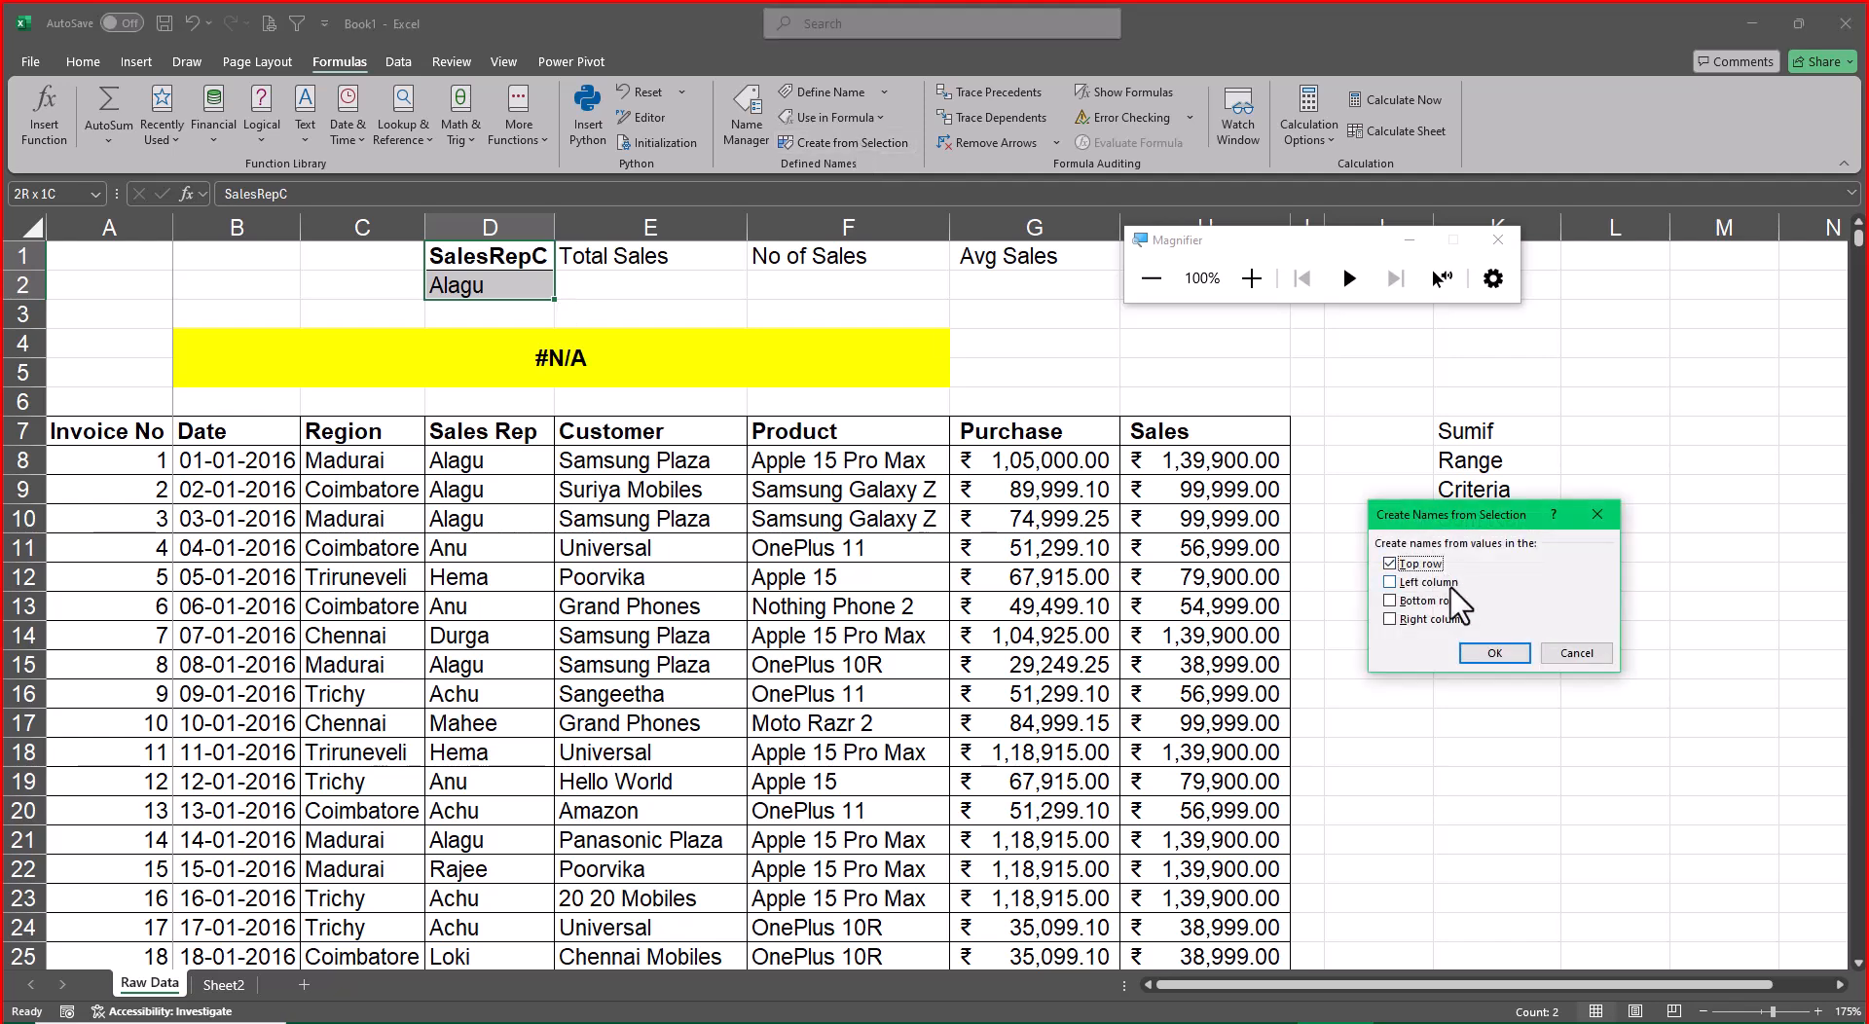
left_click(1497, 652)
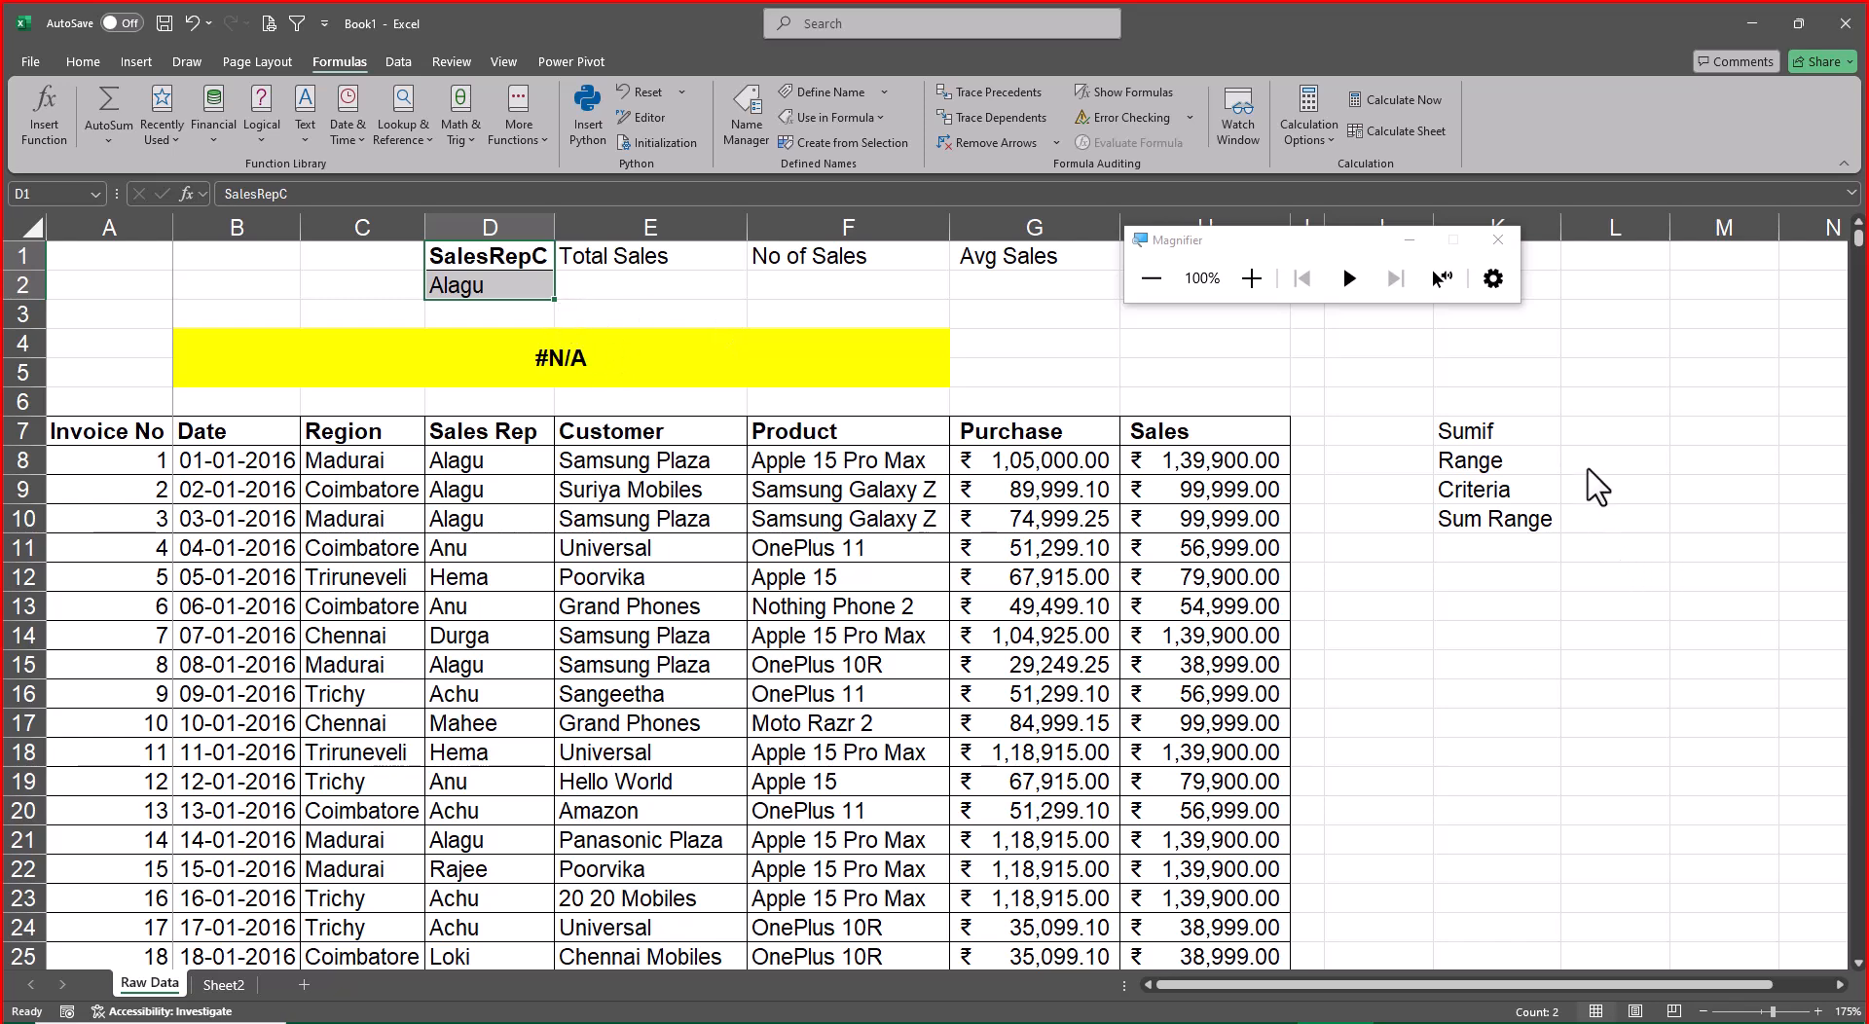
Merge and center the Sumif title across K7:L7 and make it bold and underlined
left_click(1557, 460)
left_click_drag(1489, 432, 1570, 428)
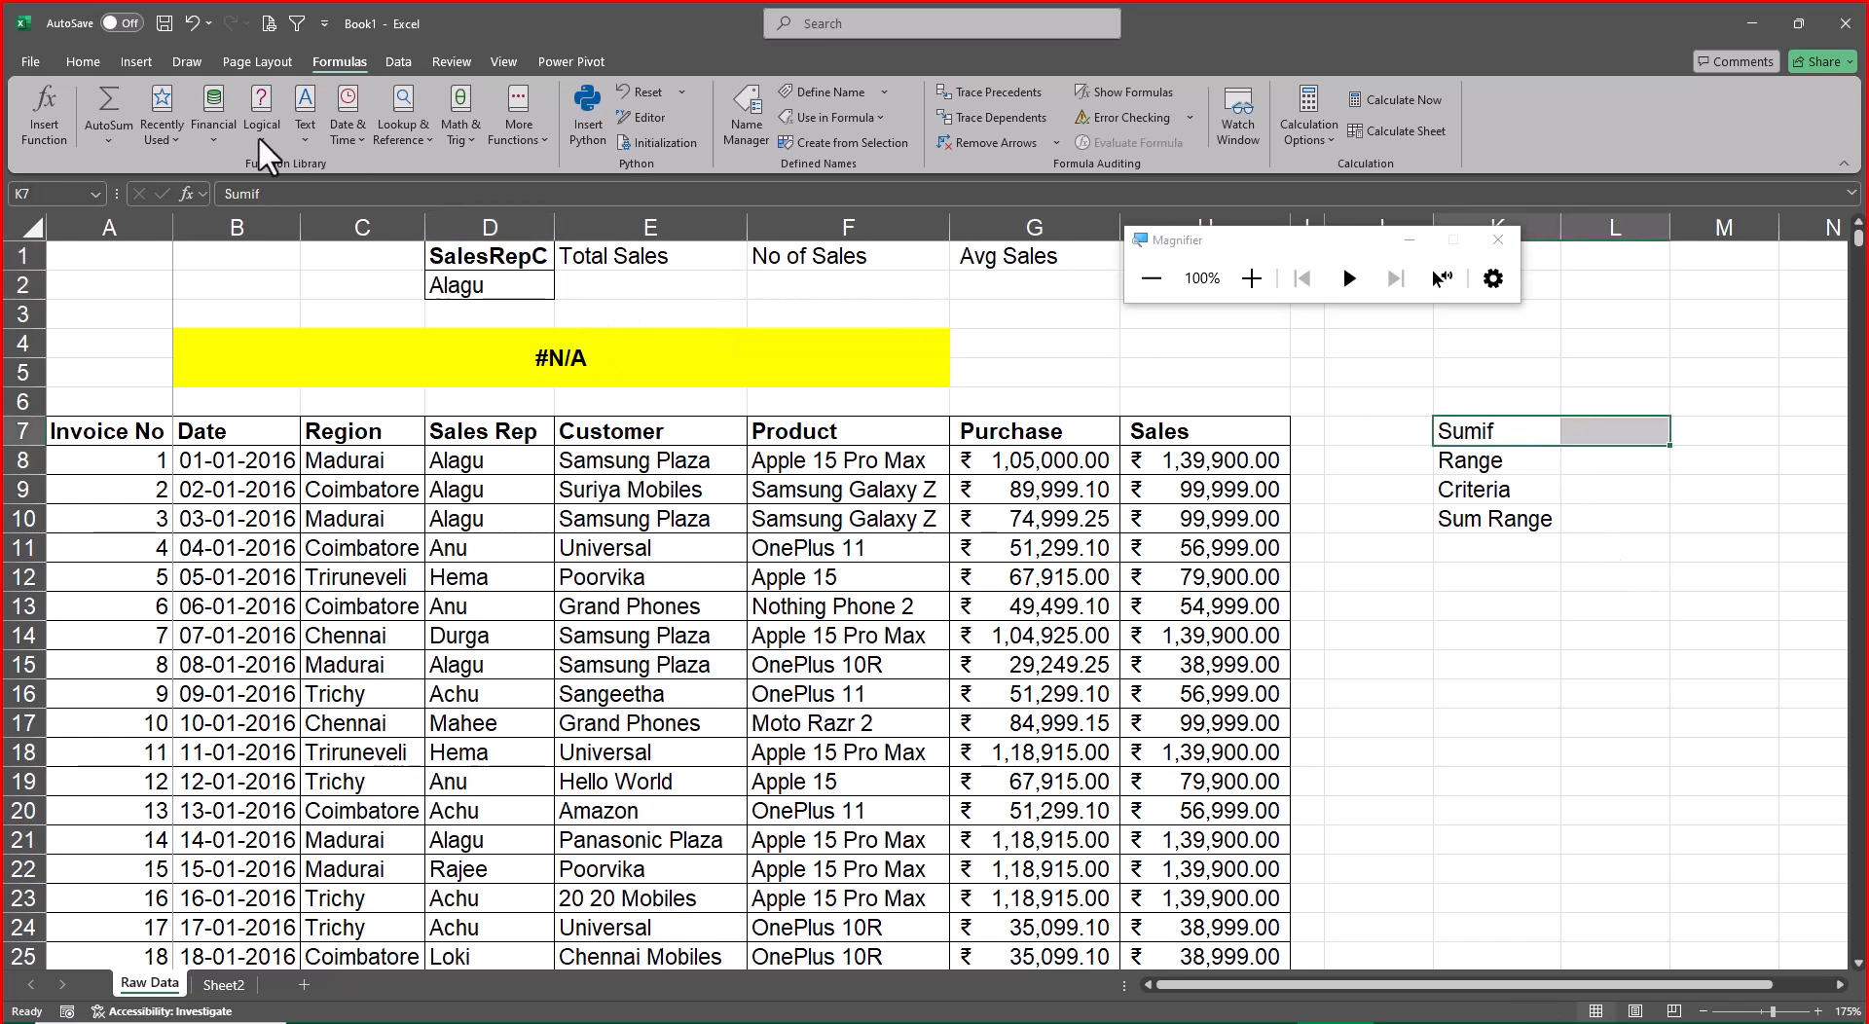
left_click(82, 61)
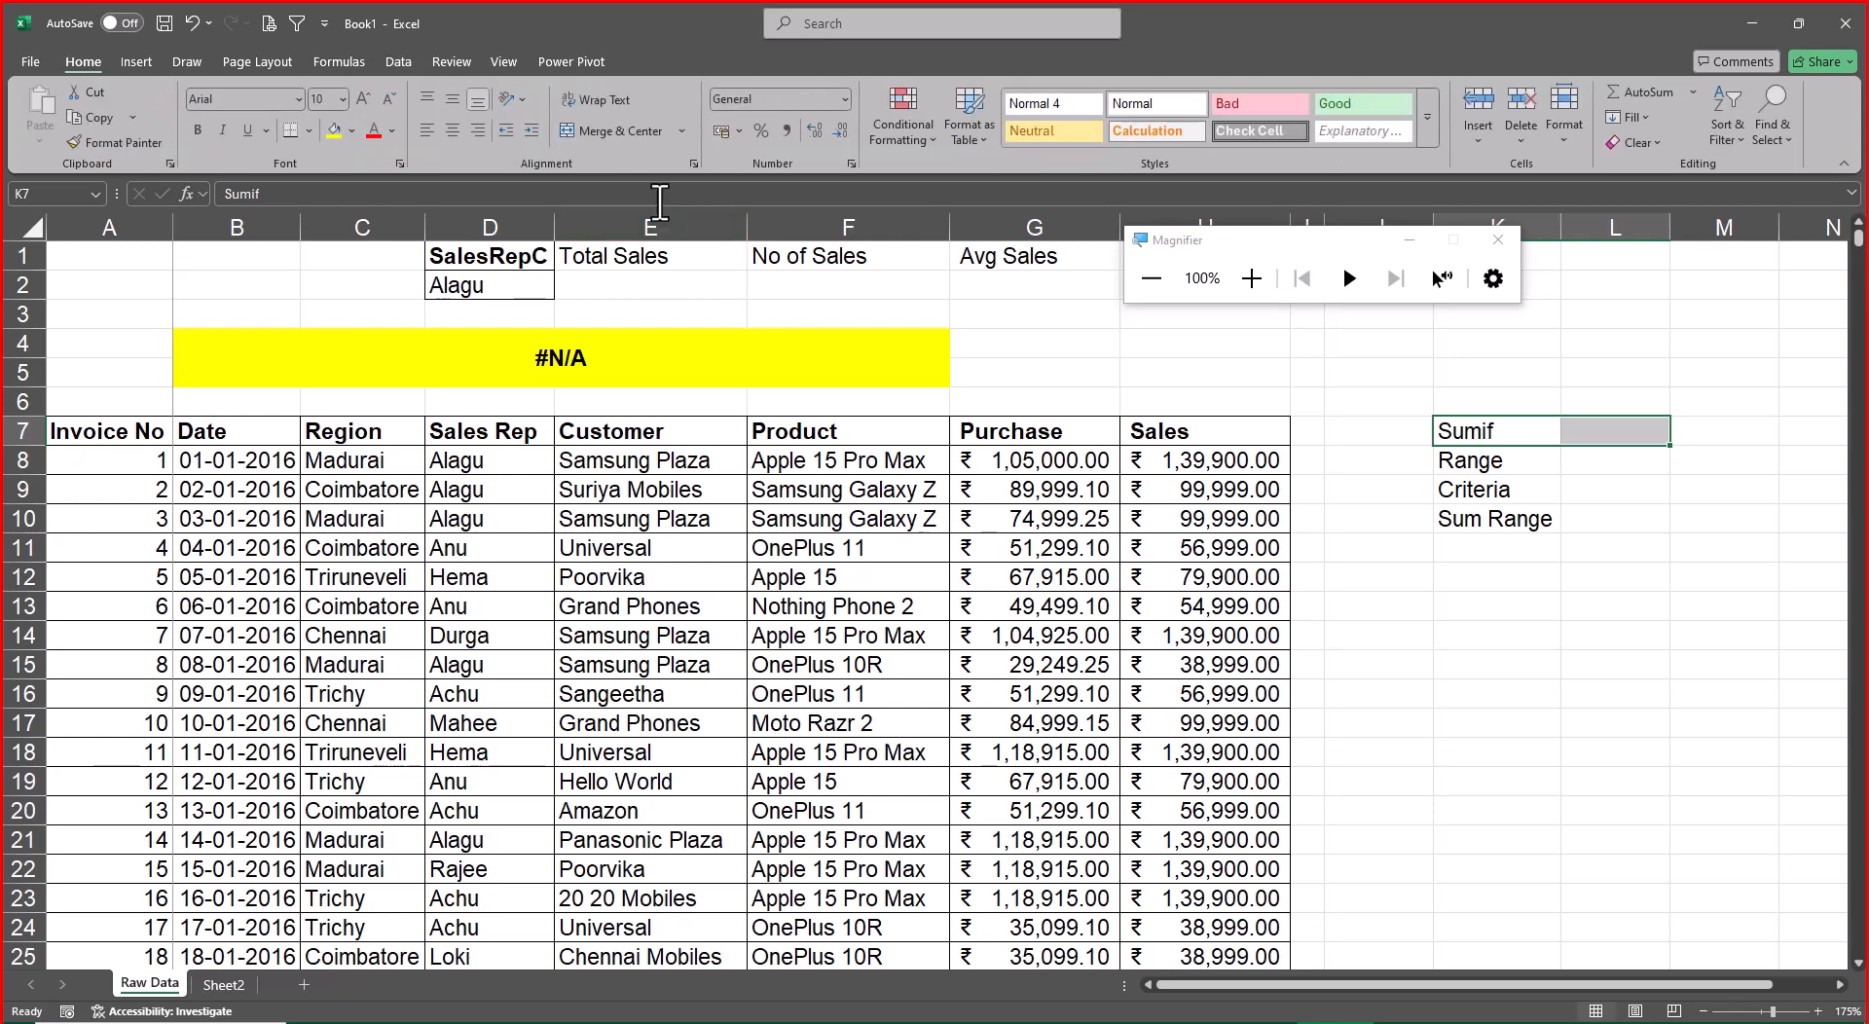
left_click(609, 134)
key("ctrl+b")
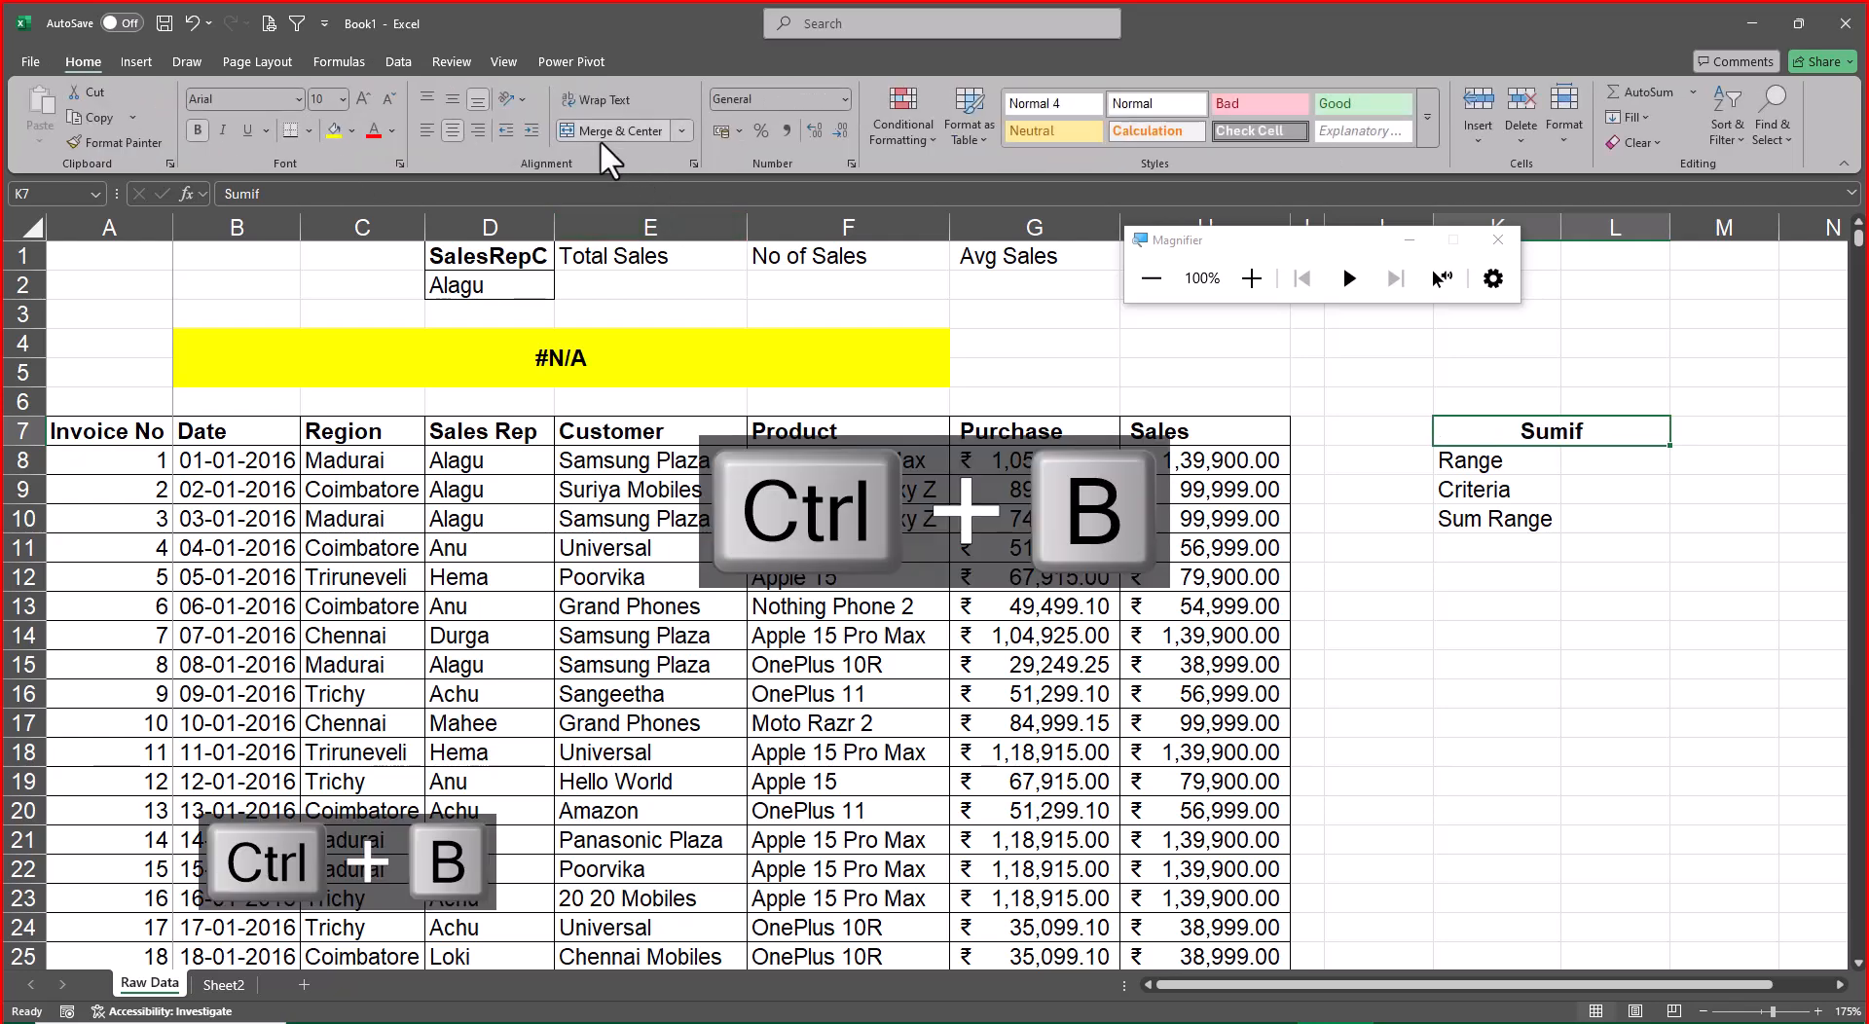
key("ctrl+u")
key("Return")
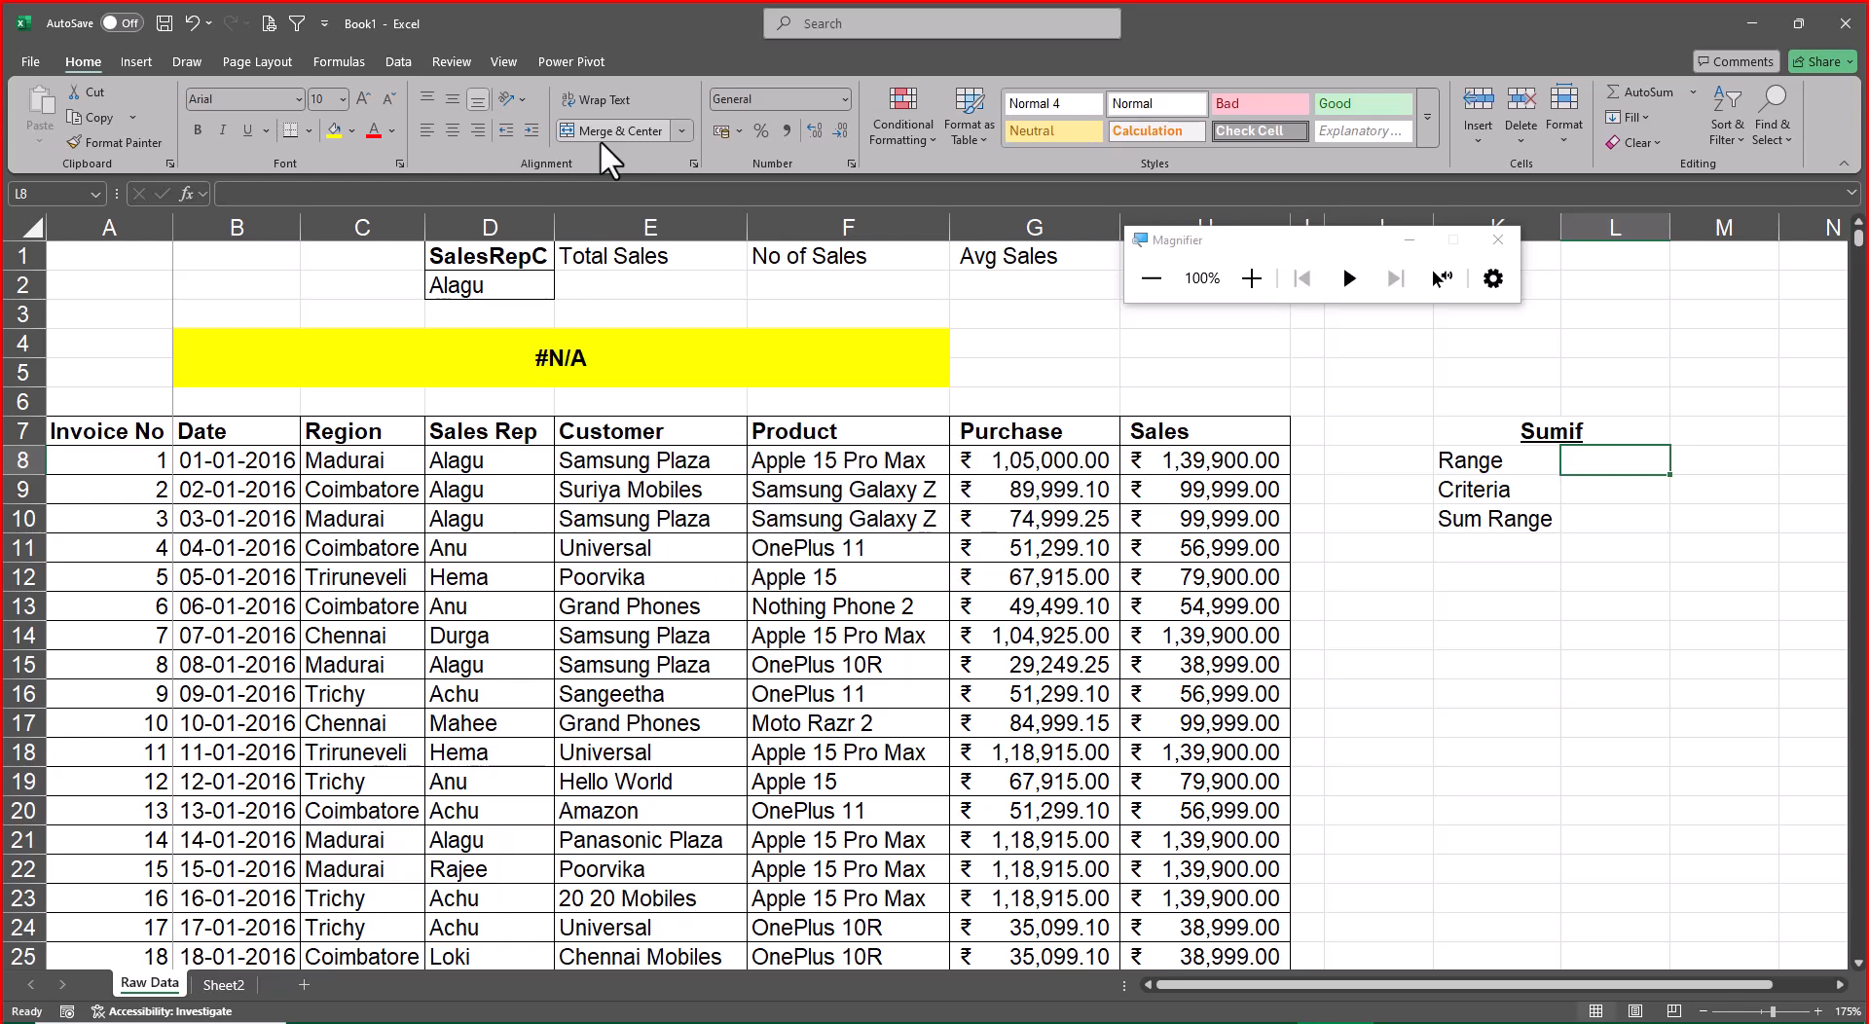
Enter Sales Rep Column in L8 as the note for the Range argument
type("Sales Re")
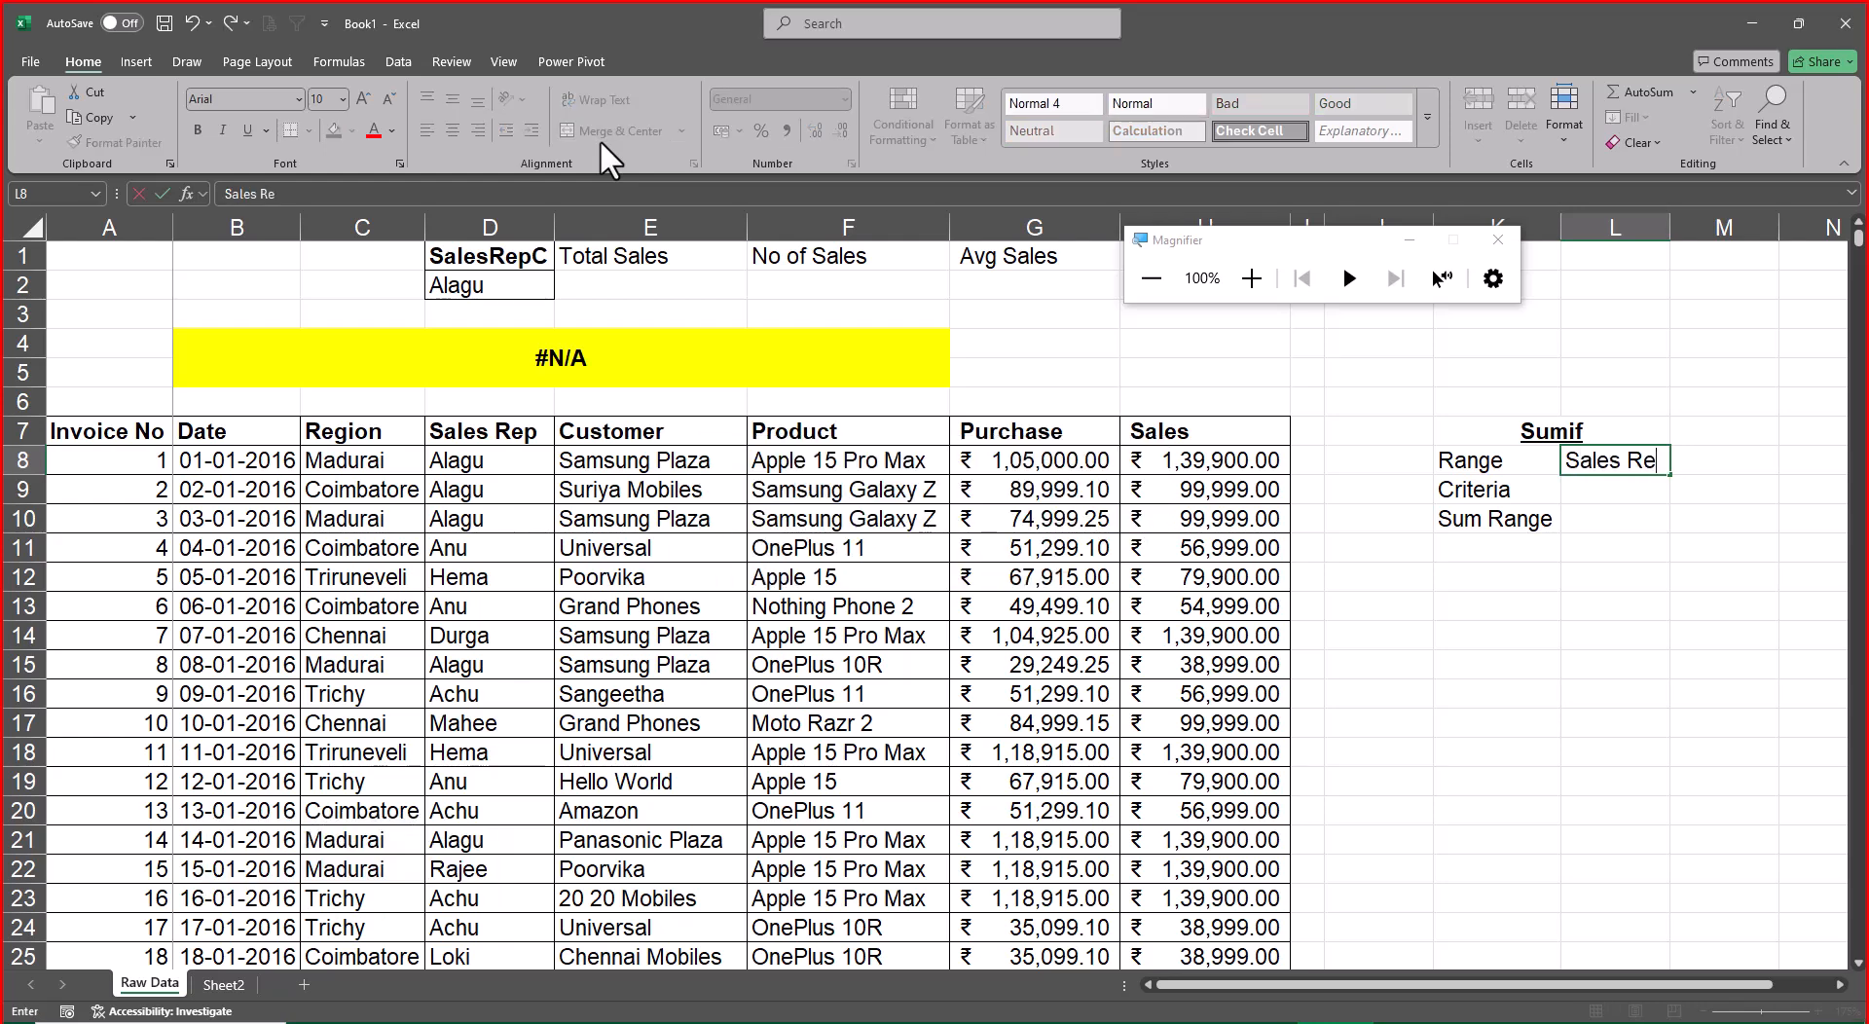
type("p Column")
key("Return")
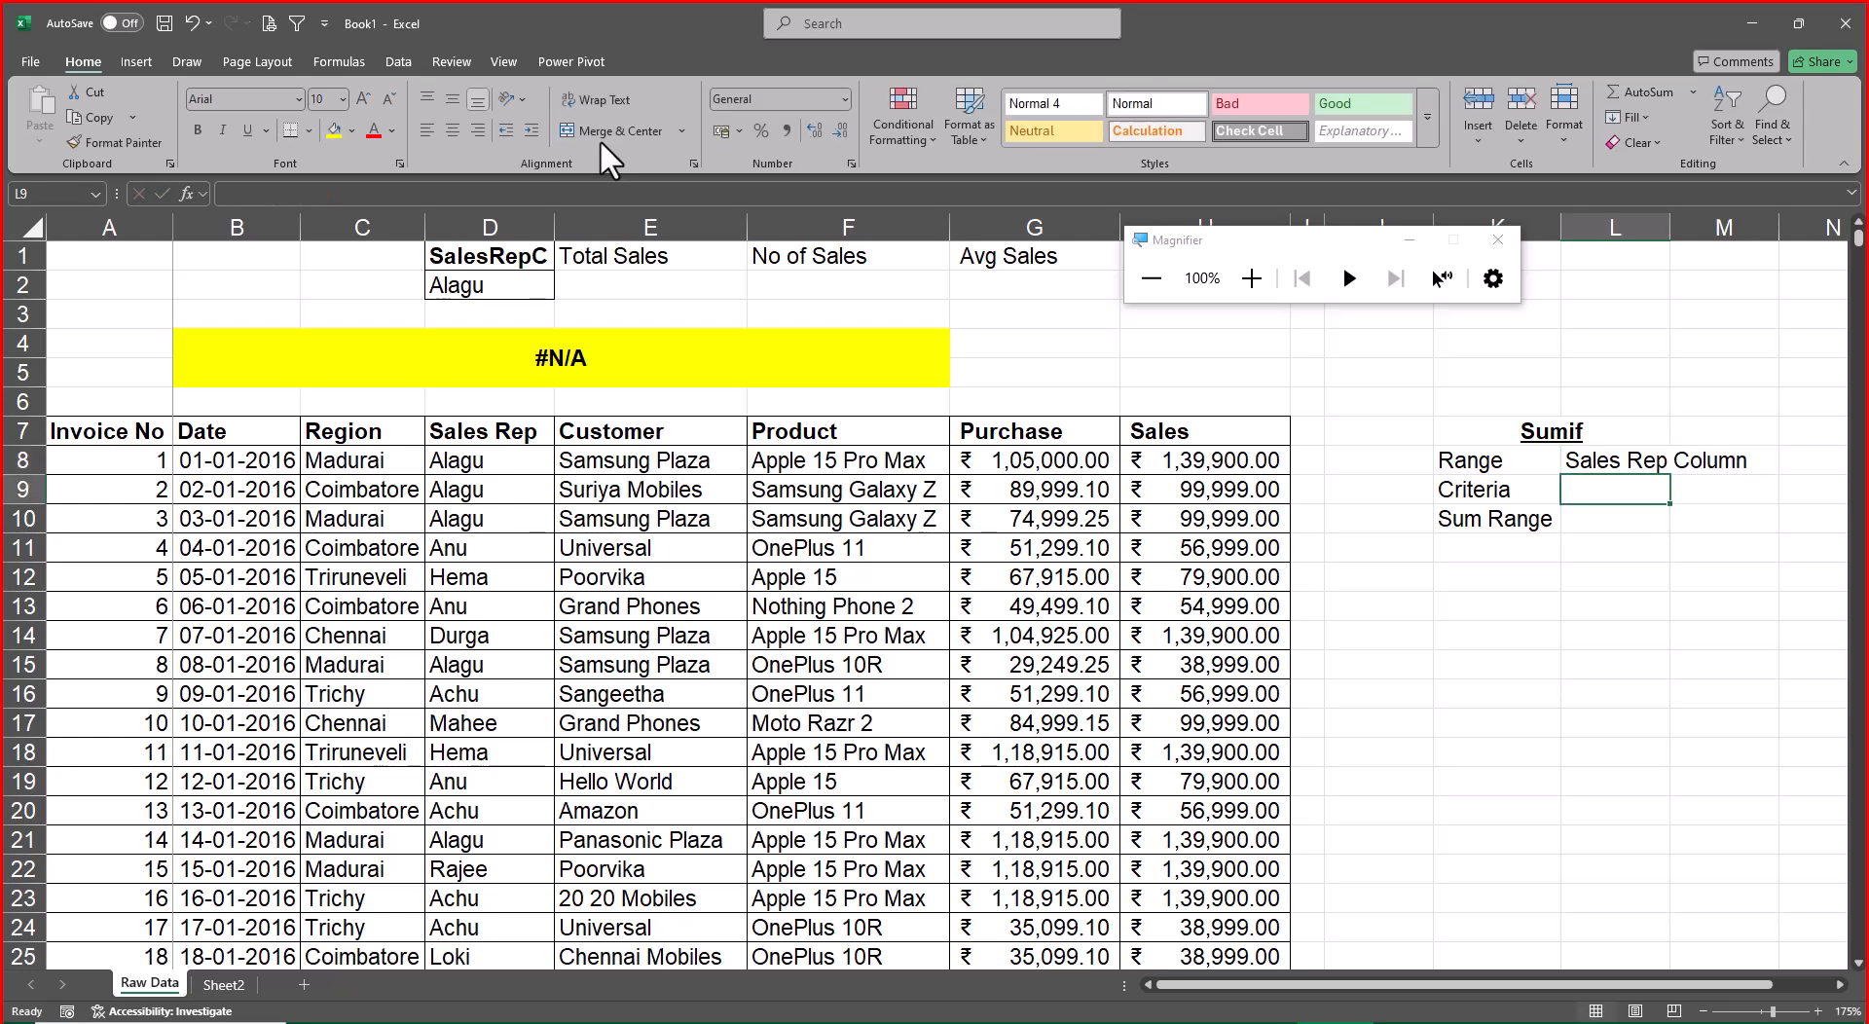
Enter SalesRepC in L9 as the note for the Criteria argument
type("Sa")
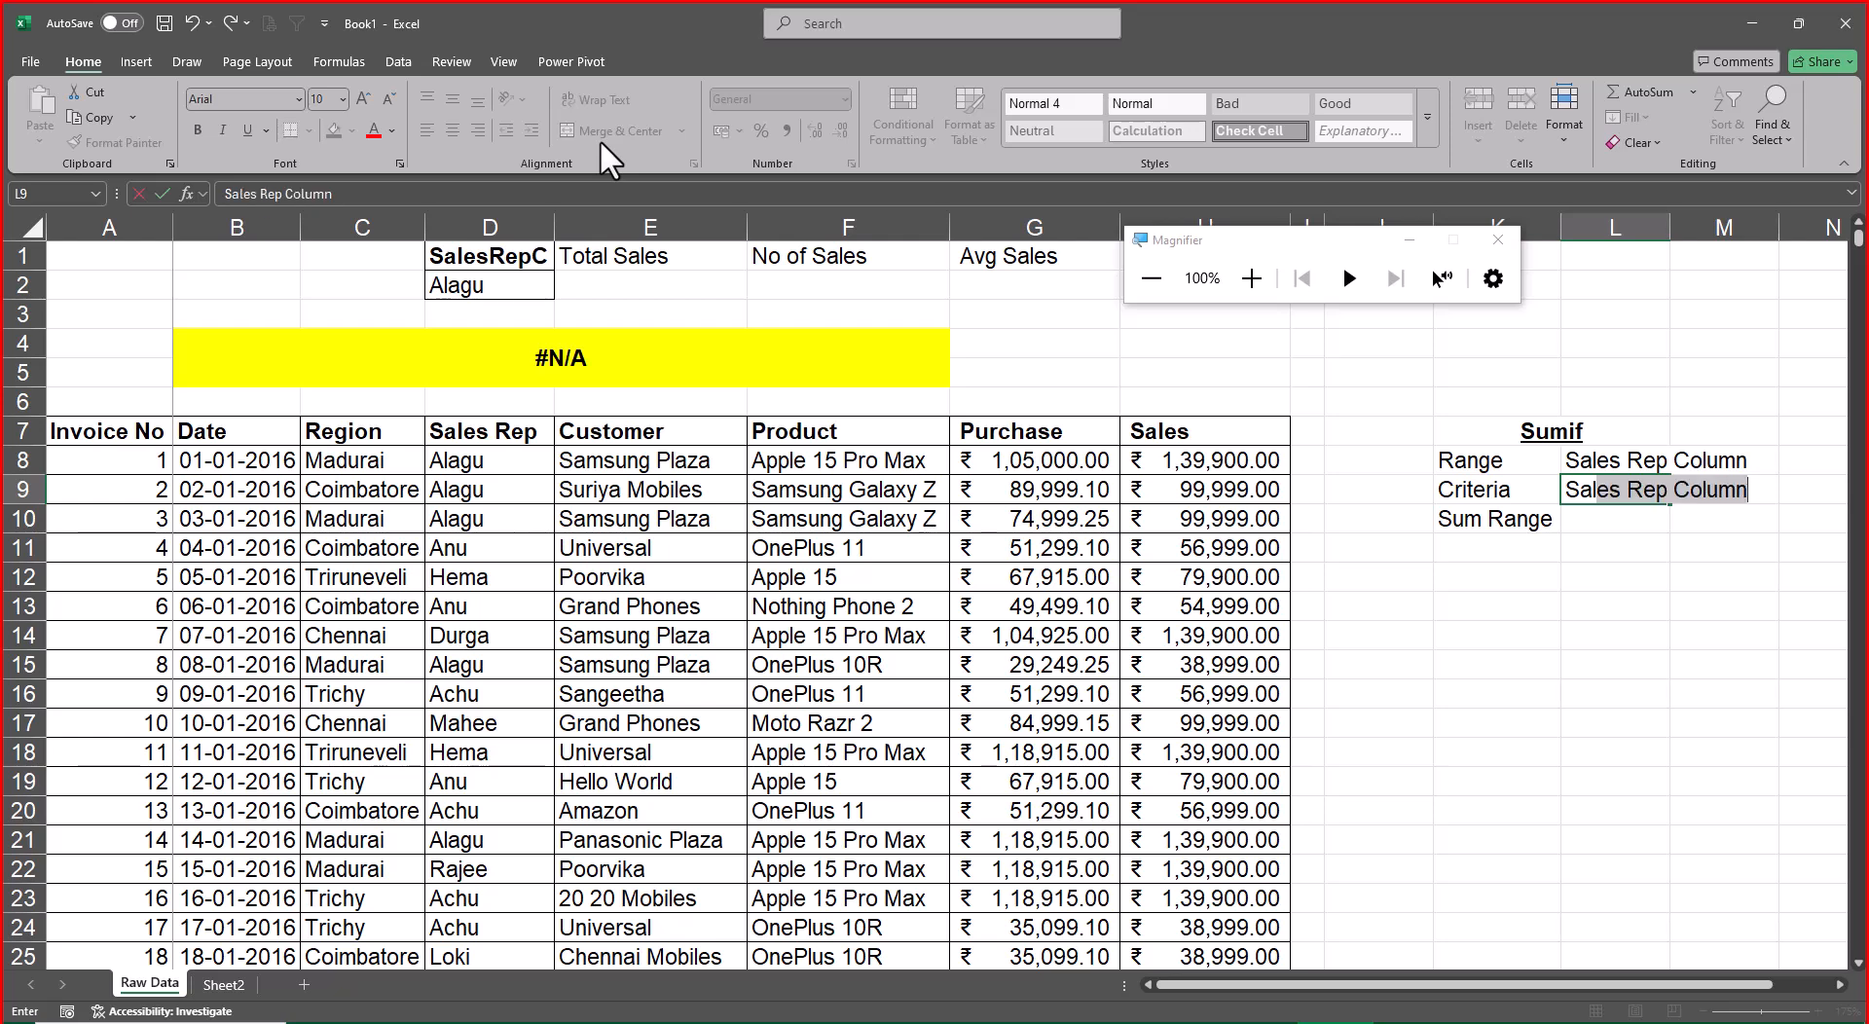
type("les")
key("Delete")
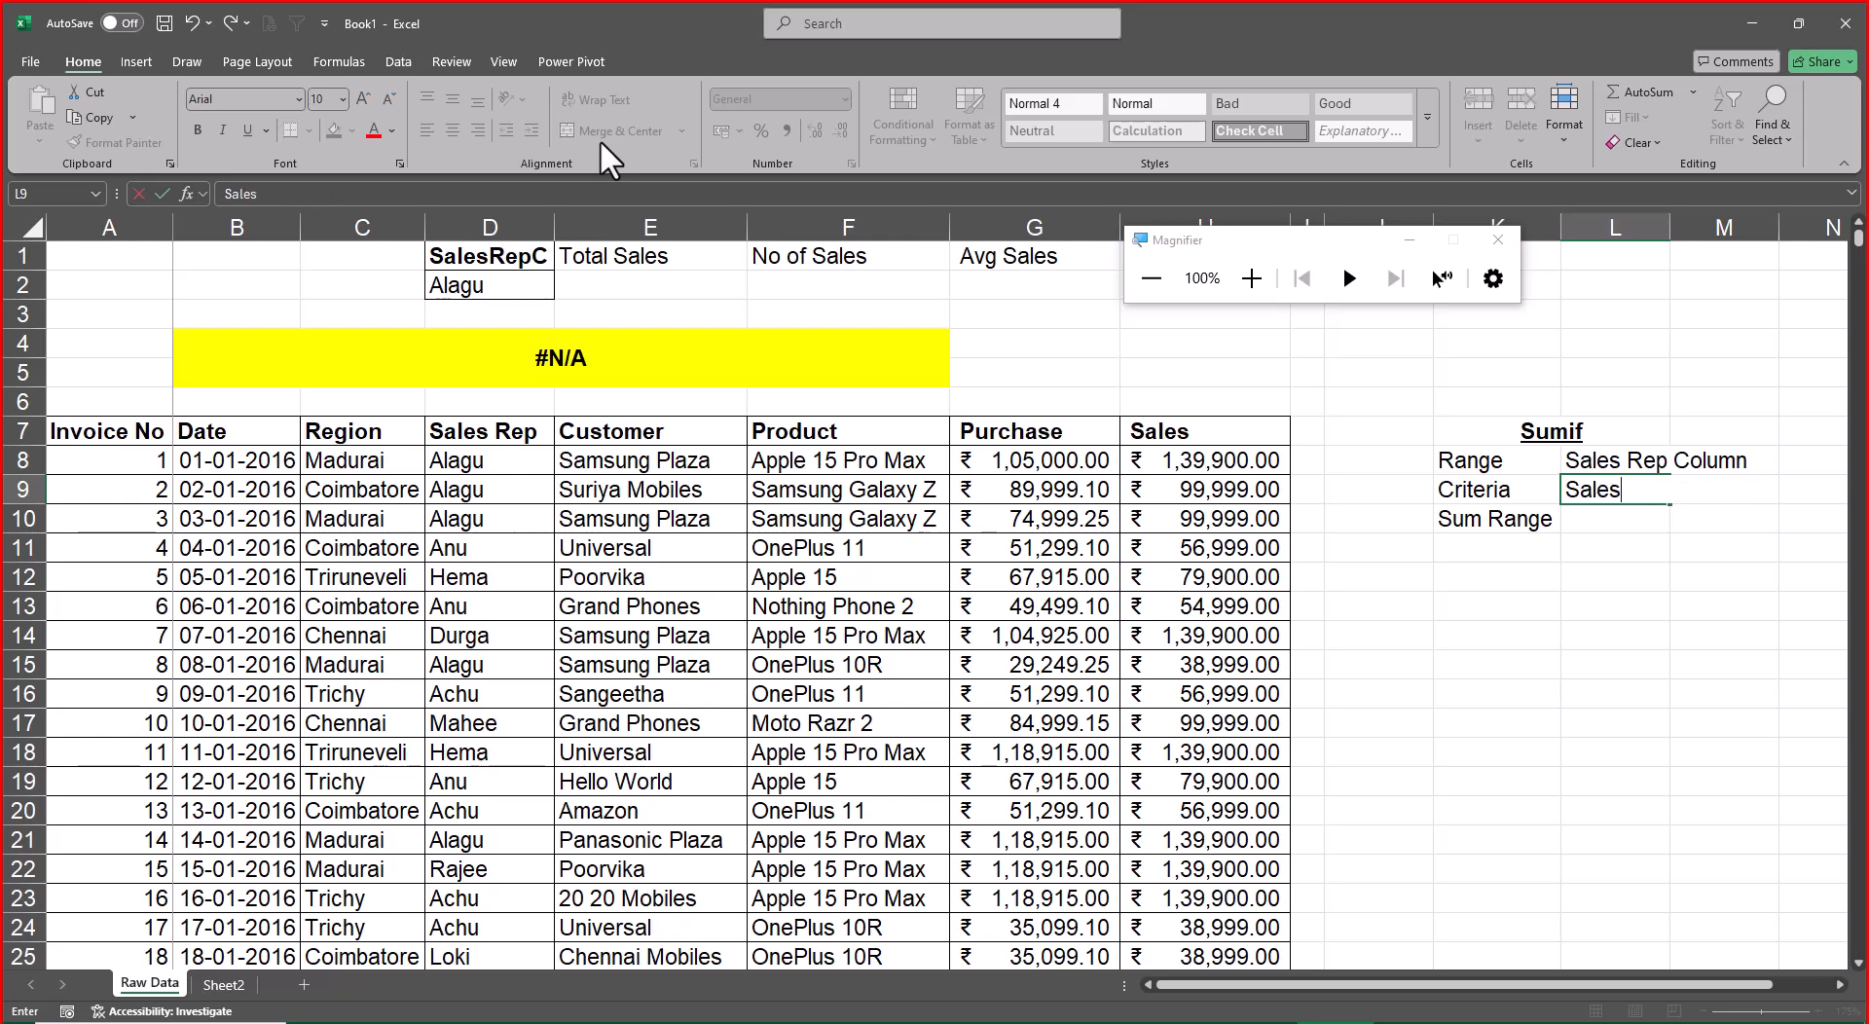
type("Rep C")
key("Return")
key("Up")
key("F2")
key("Left")
key("BackSpace")
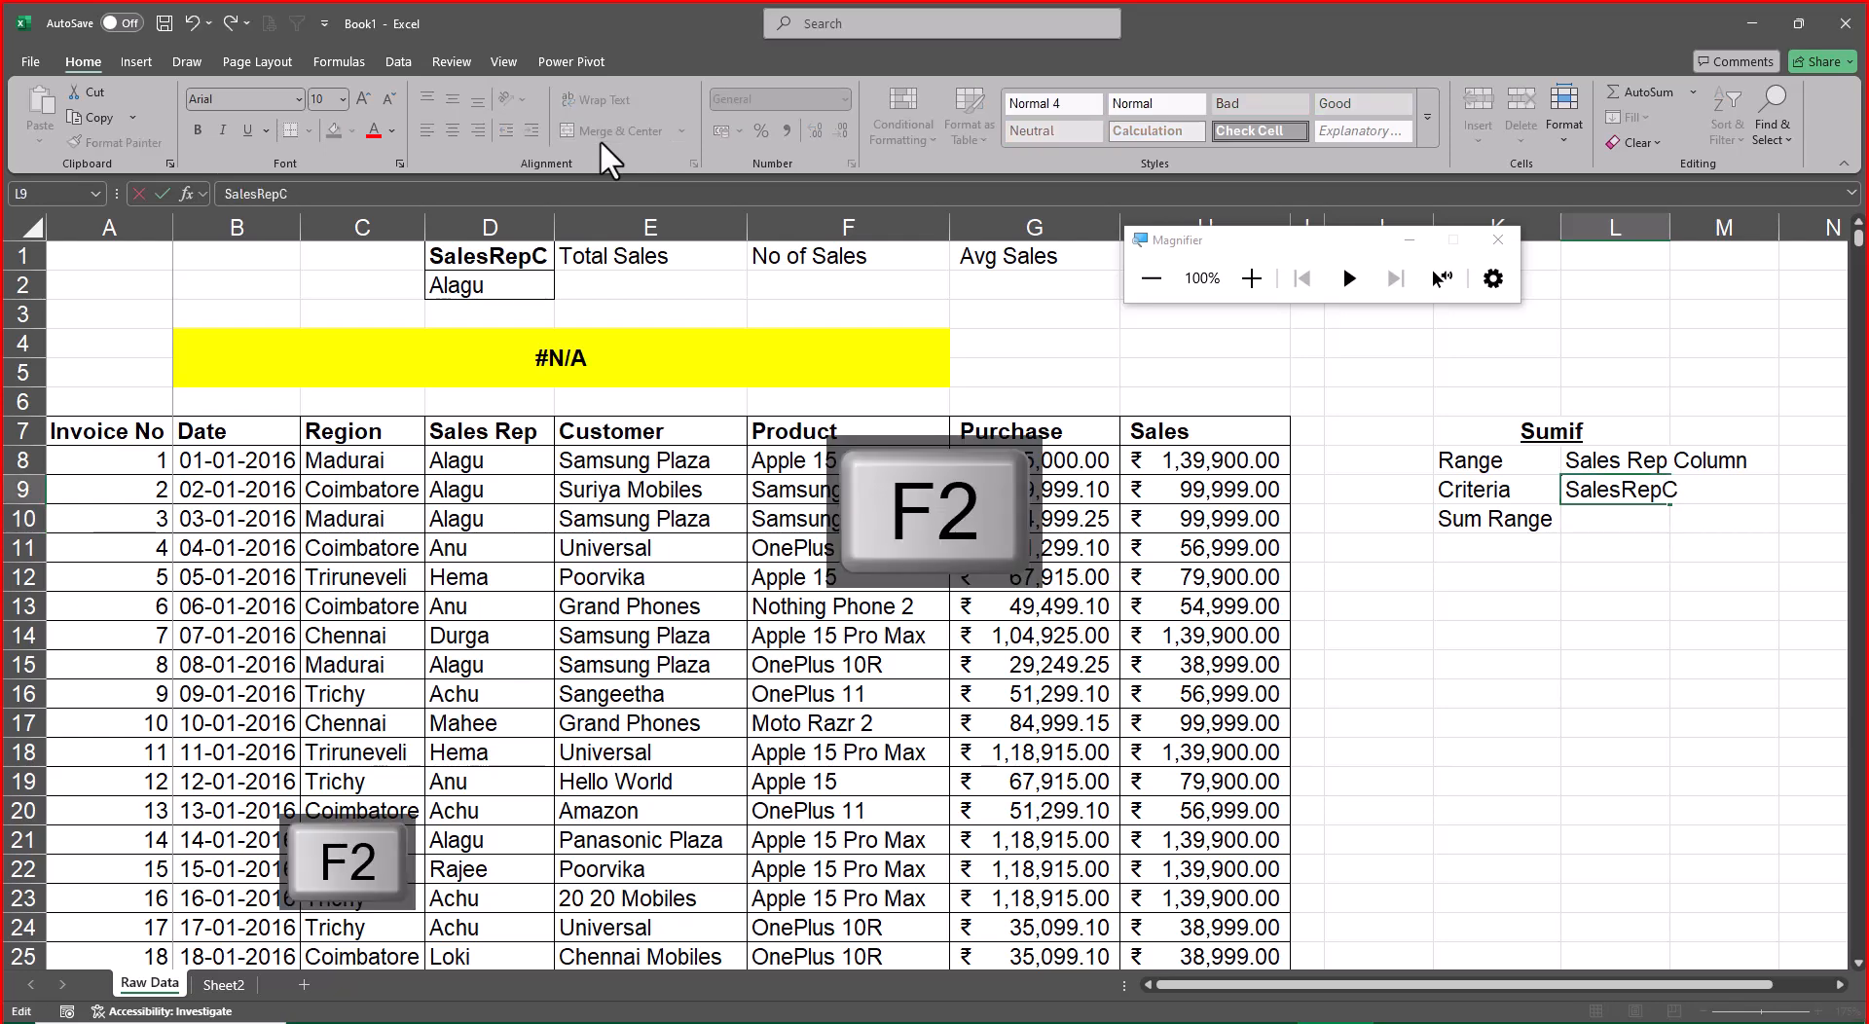
key("Return")
Fit column L to the contents of L8:L9
key("Up")
key("Up")
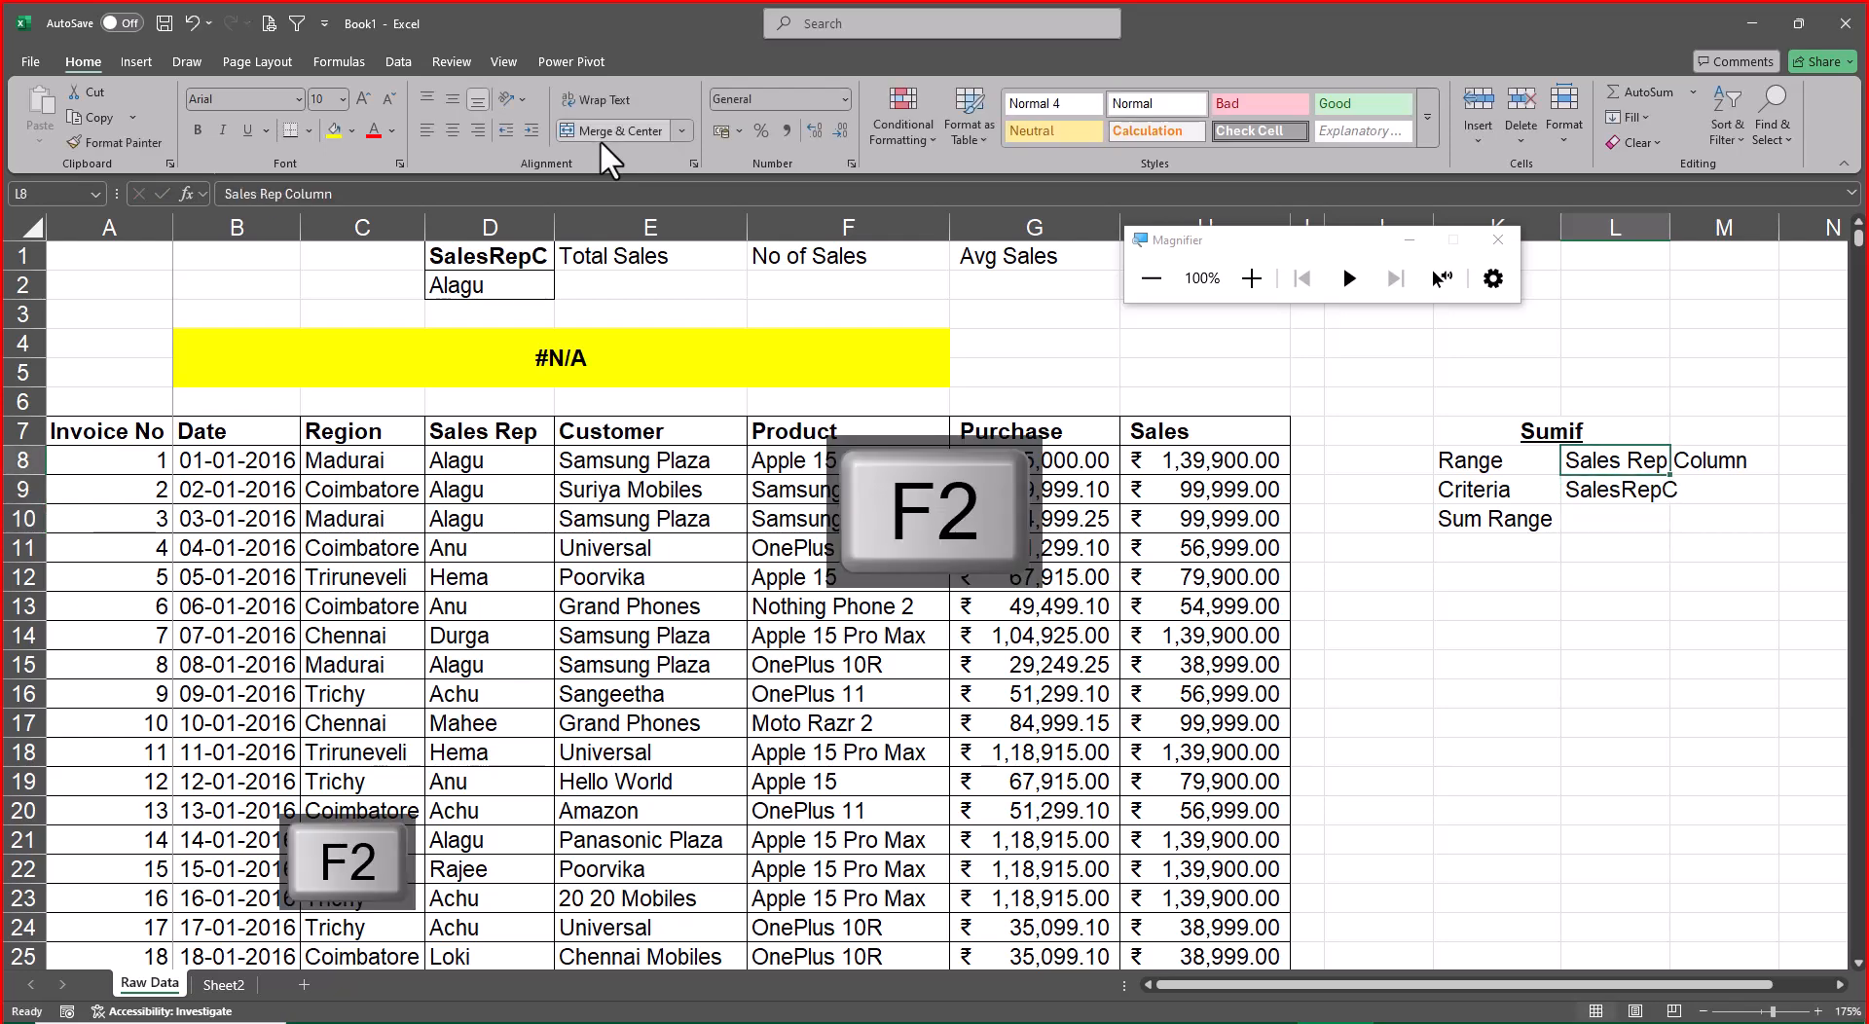
key("shift+Down")
key("alt+c")
key("a")
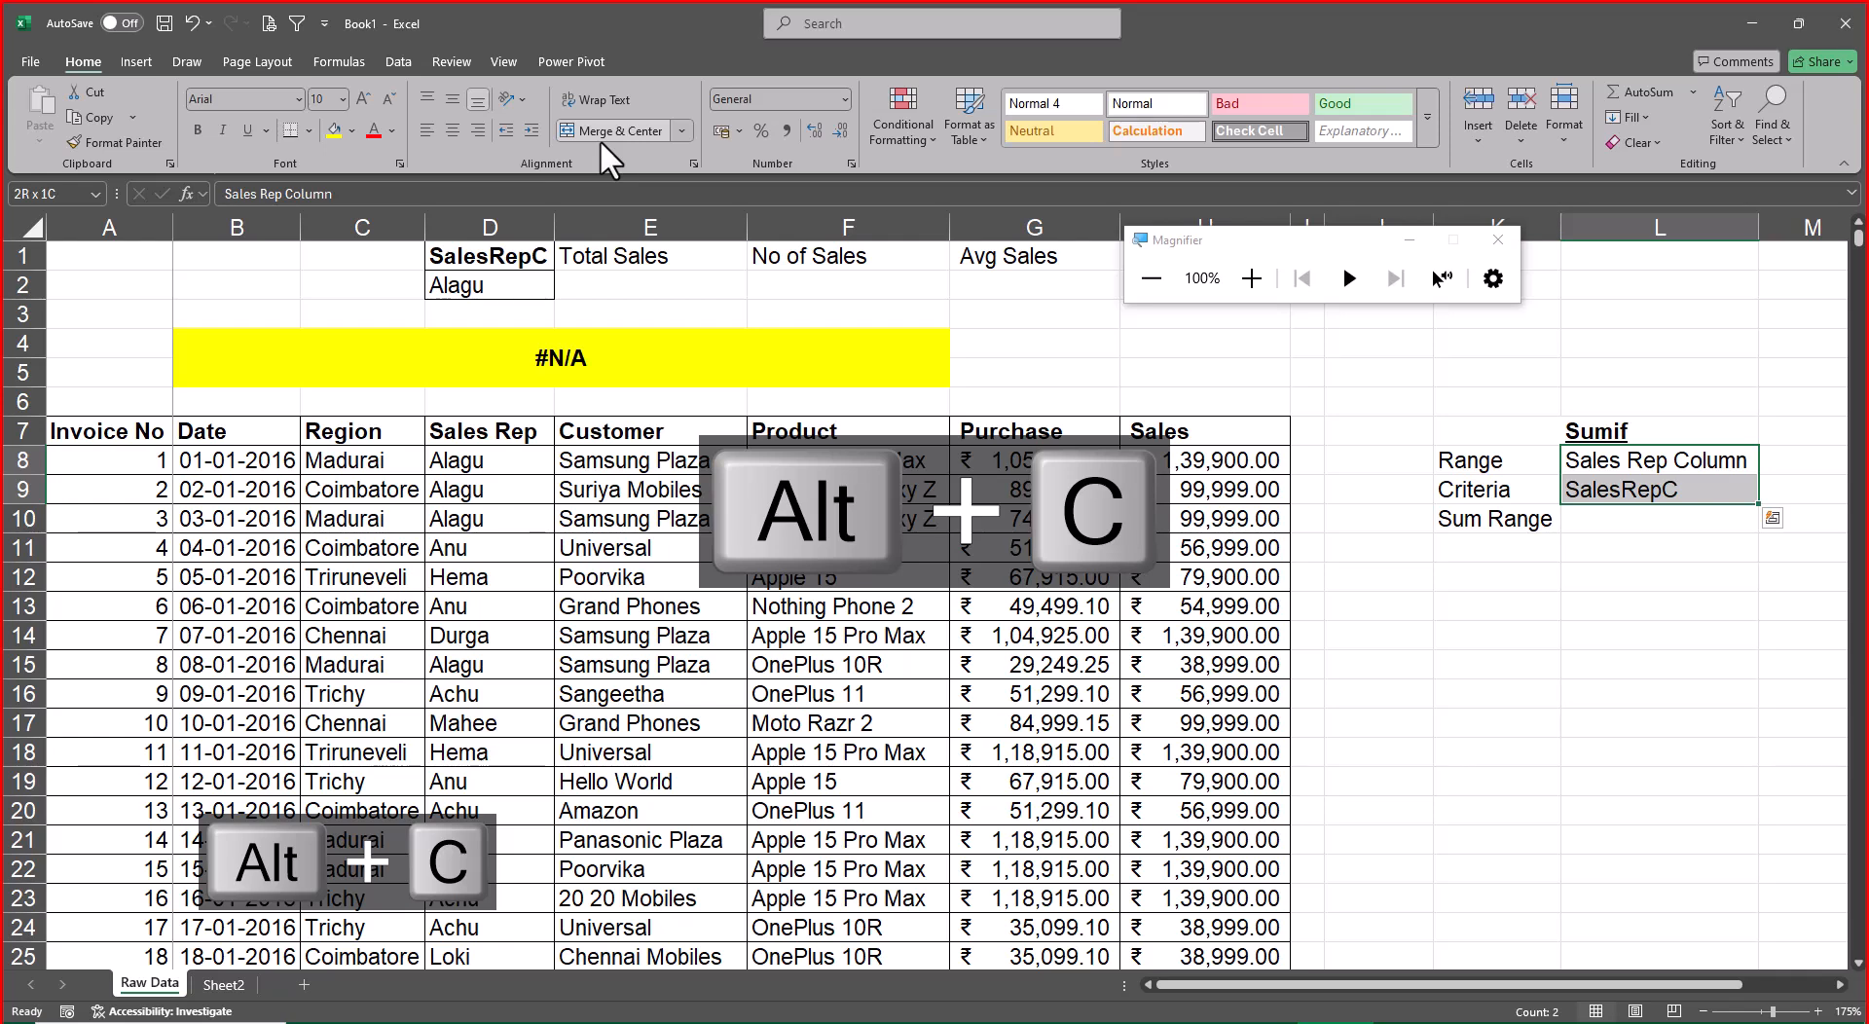
Enter 0 in M9, beside the Criteria note
key("Down")
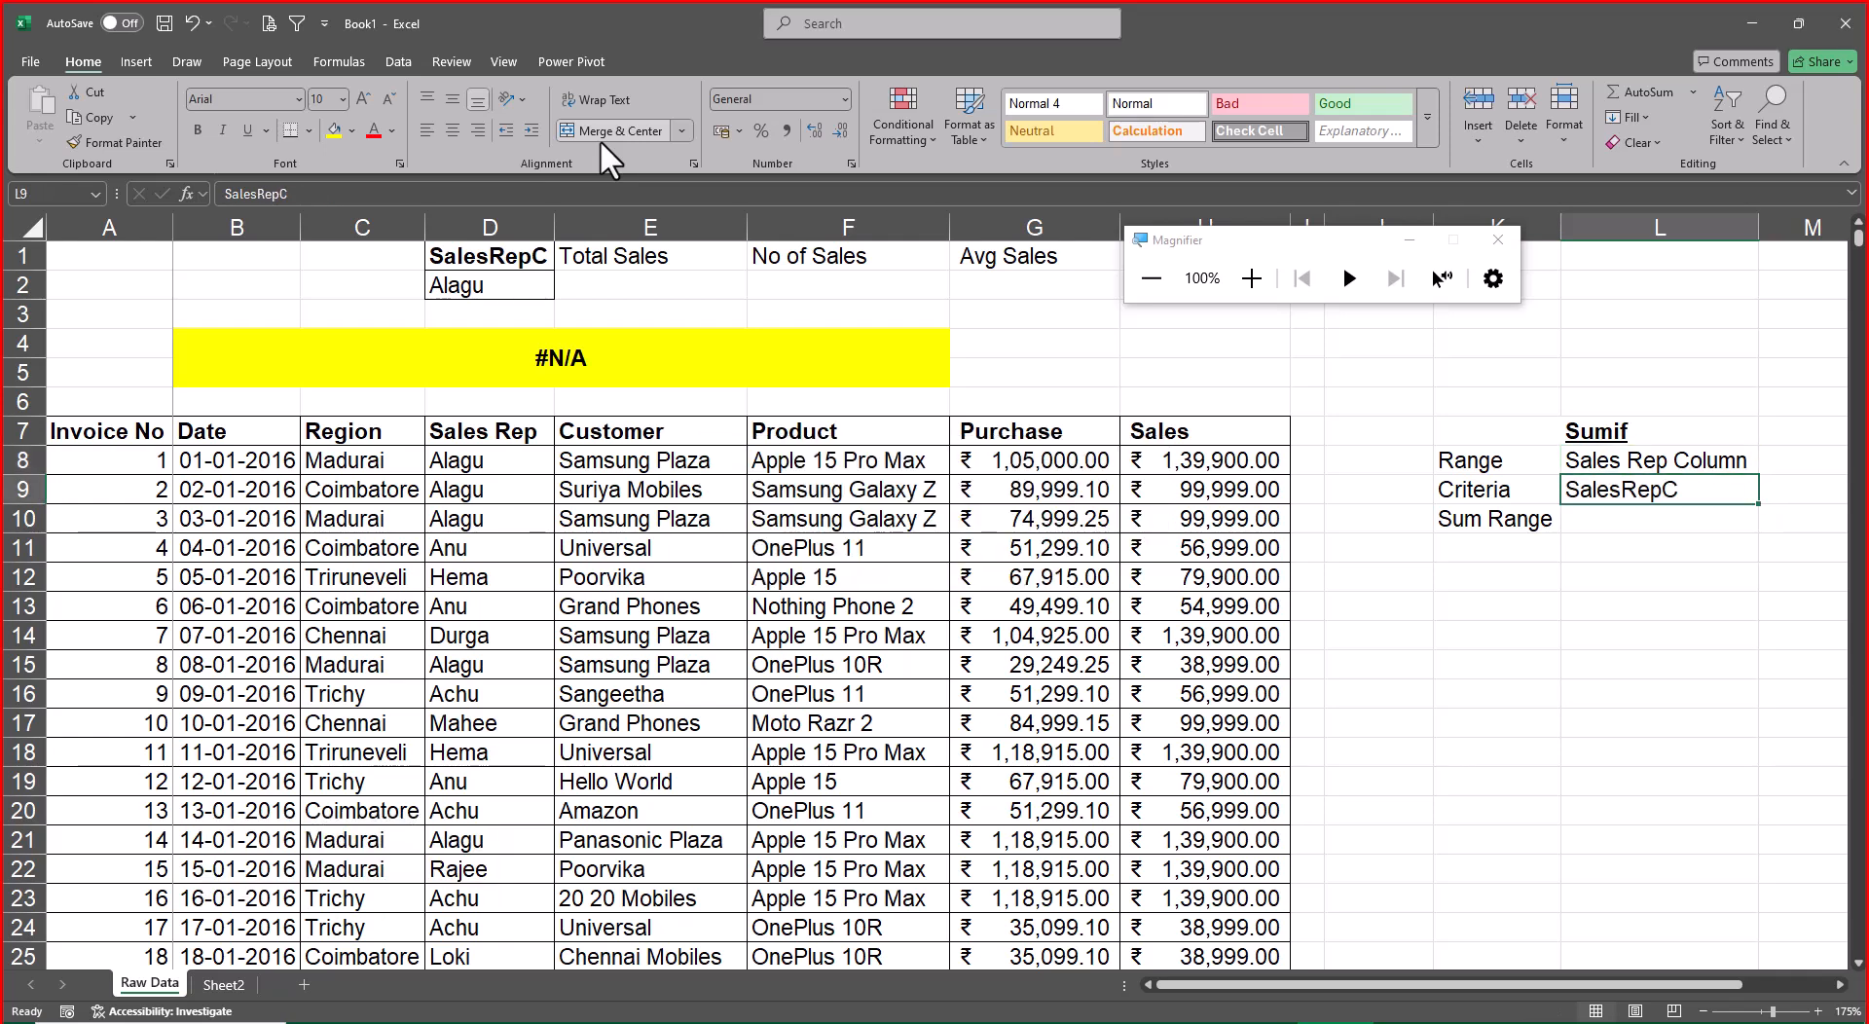
key("Right")
type("0")
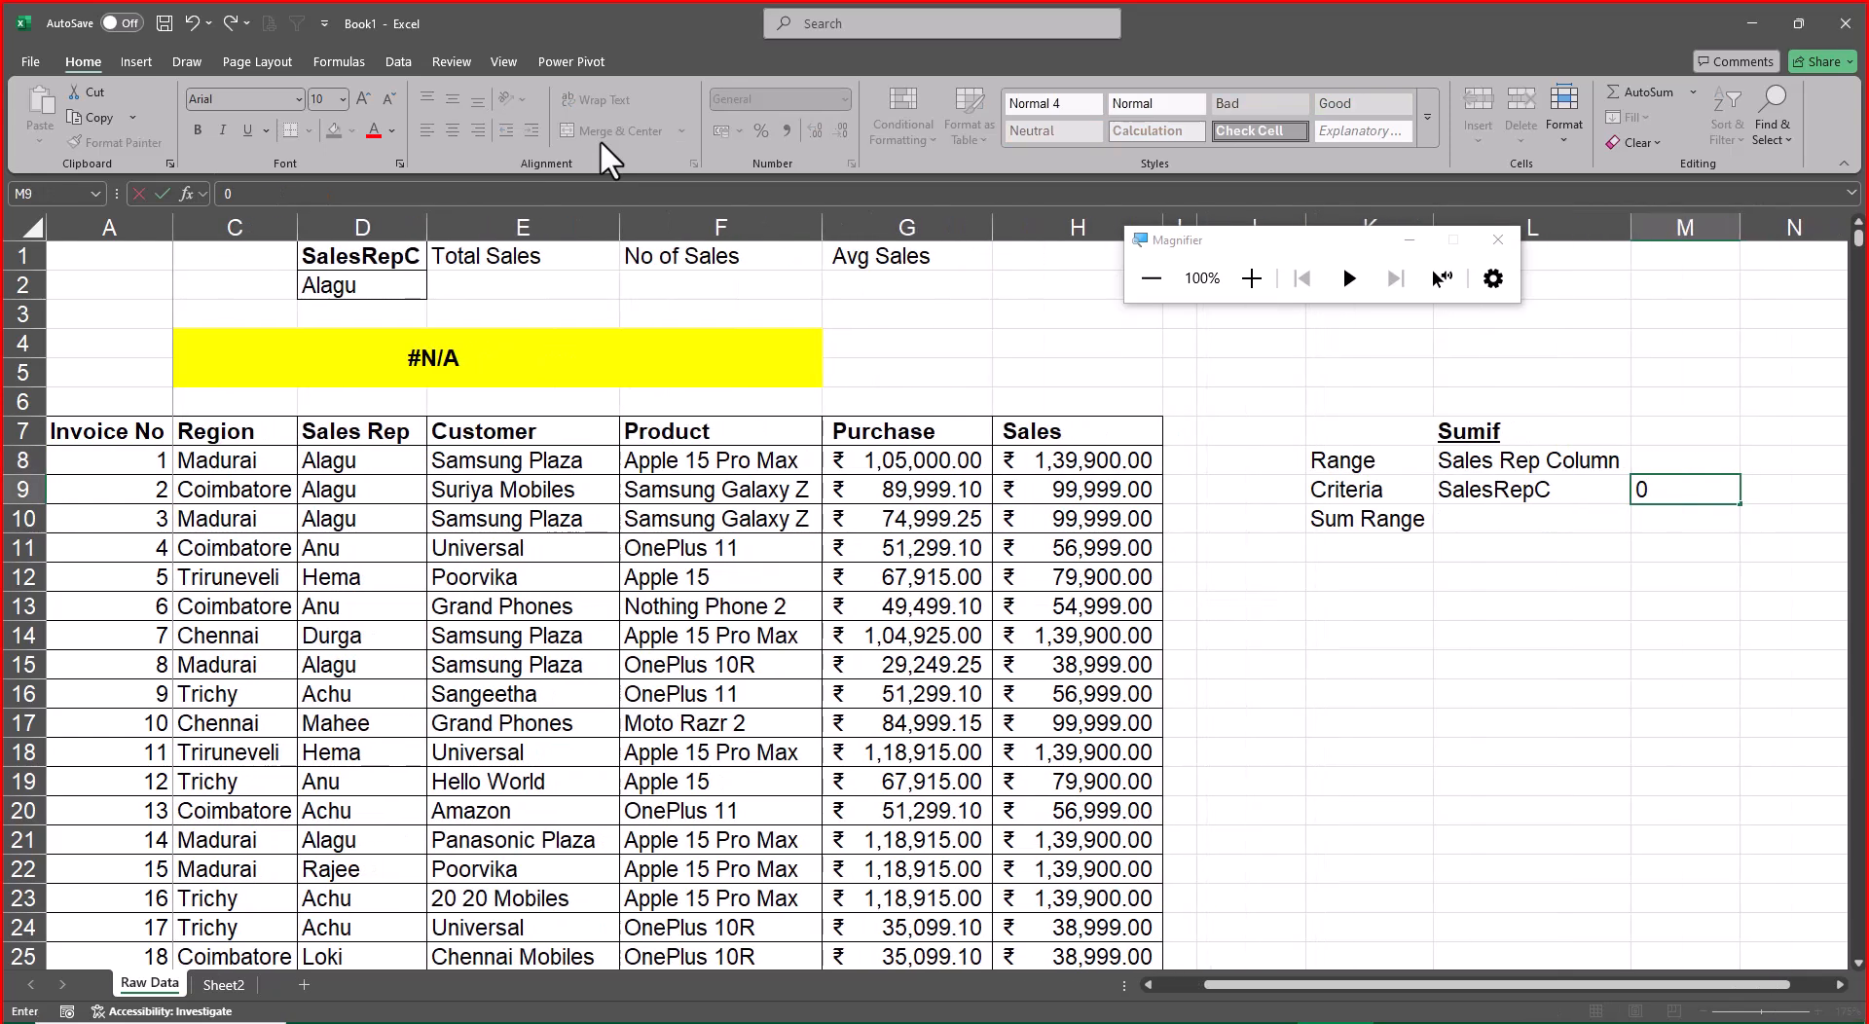
key("Return")
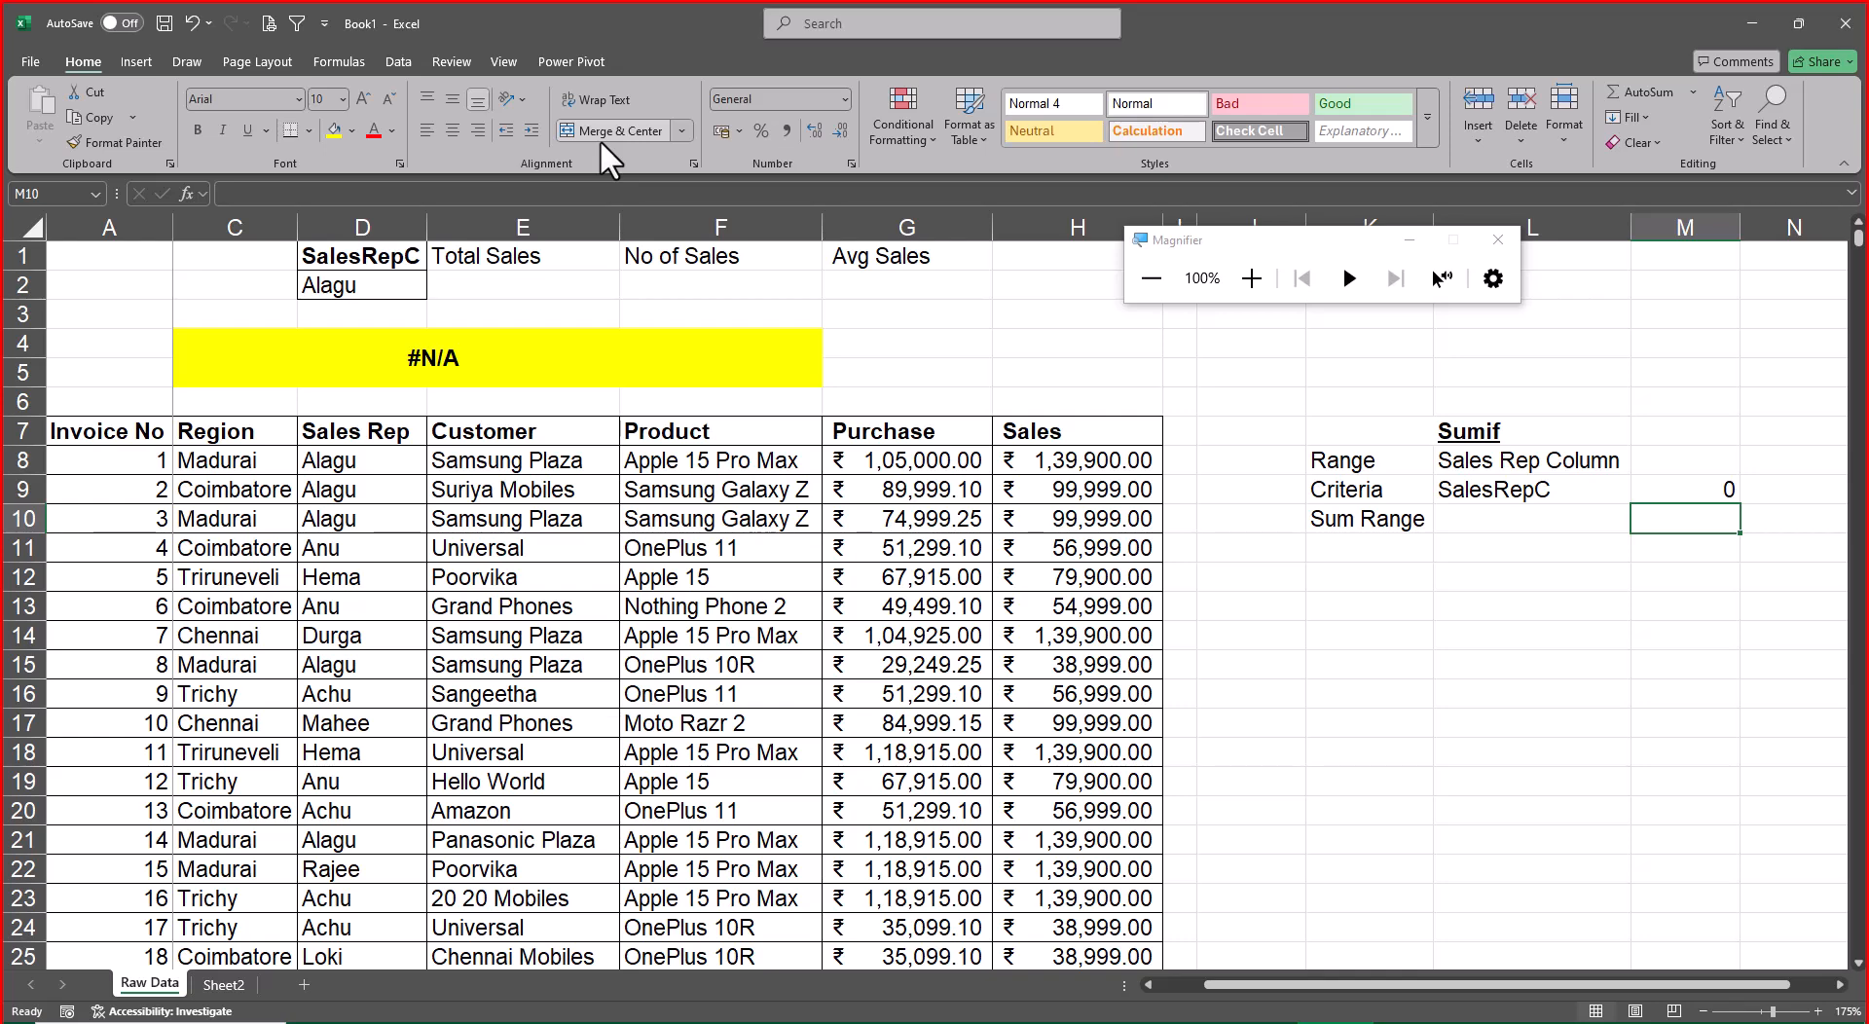
Make the Sum Range label in K10 bold and italic
key("Left")
key("Left")
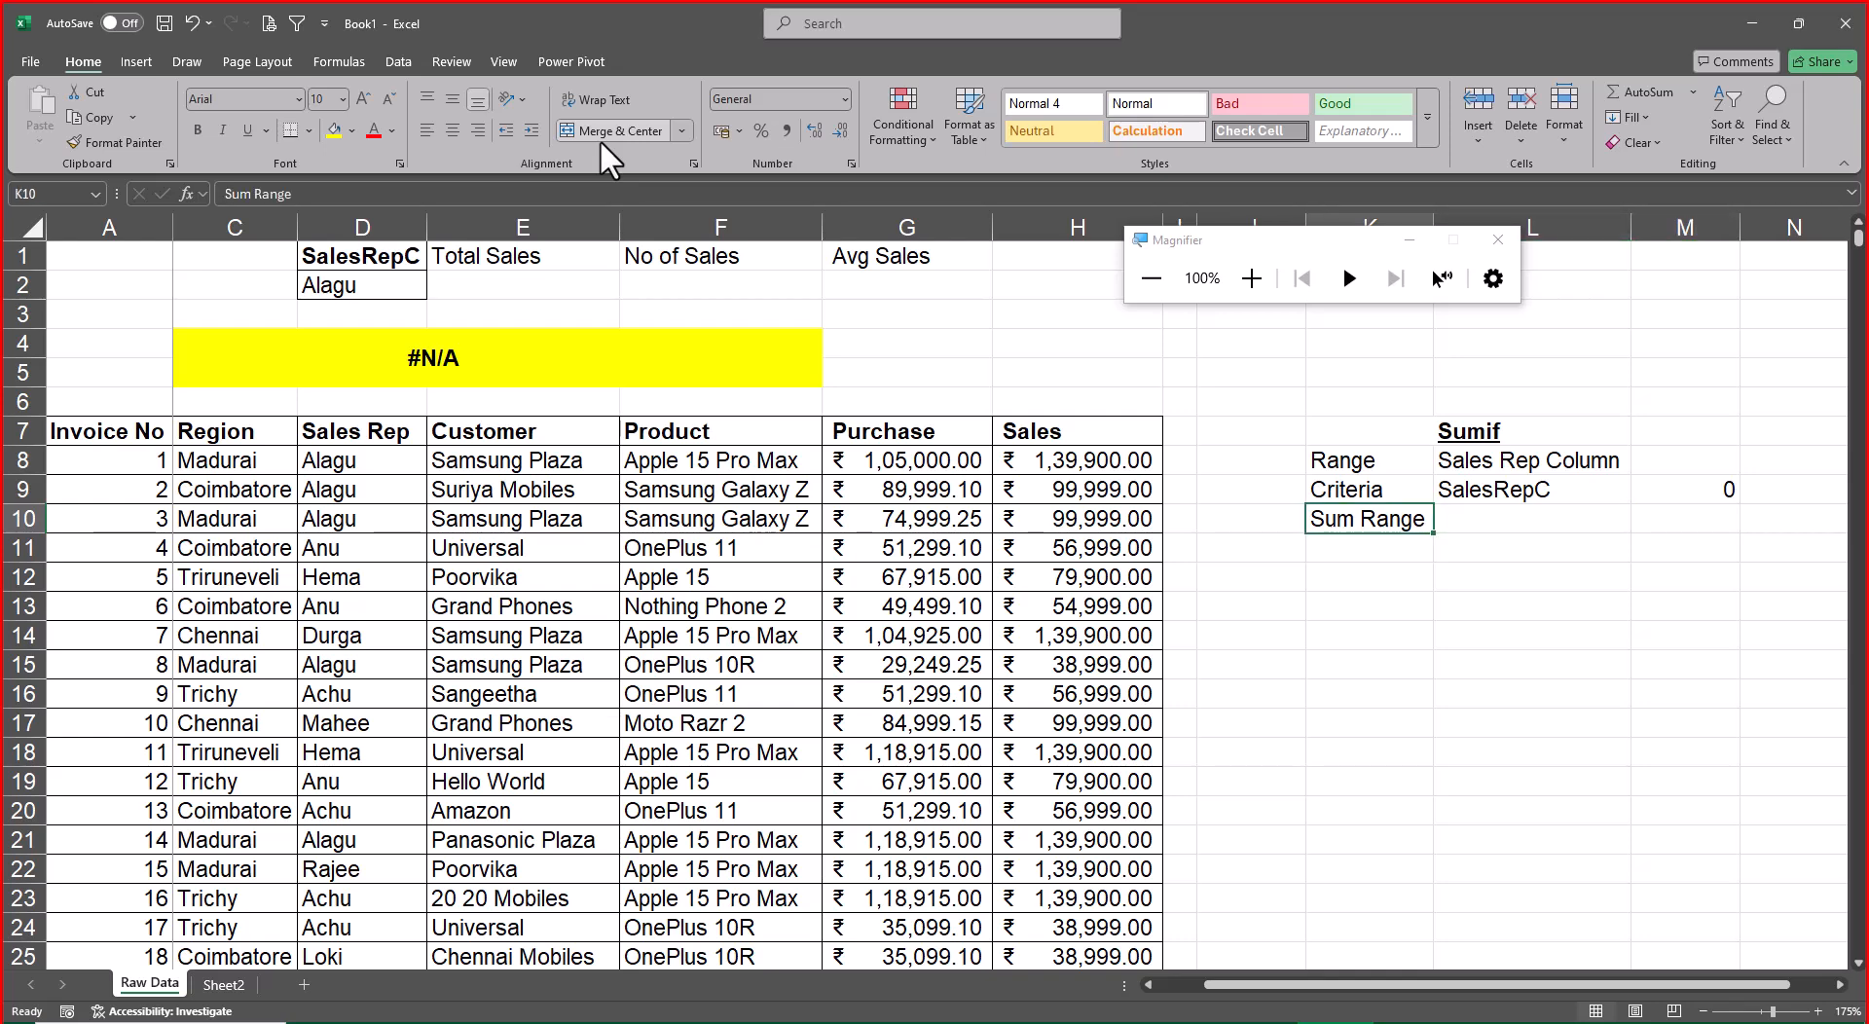
key("ctrl+b")
key("ctrl+i")
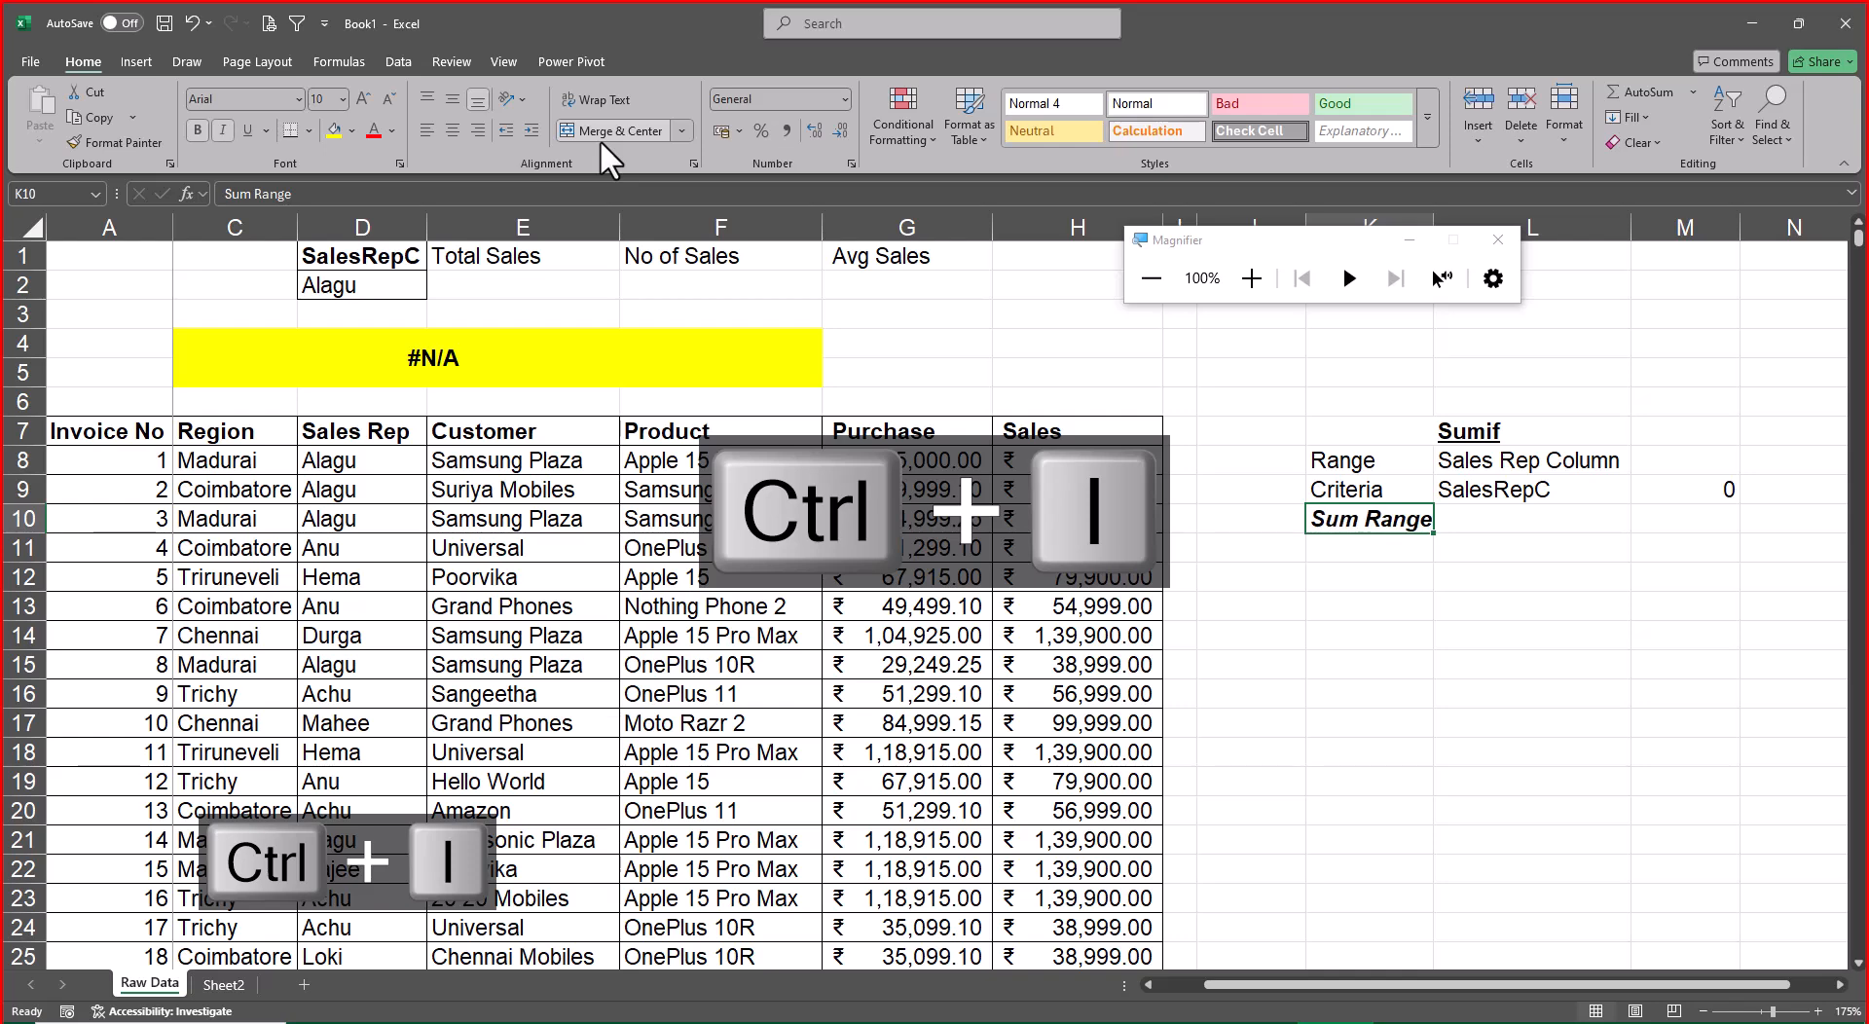
Enter Optional in K11 below the Sum Range label and make it bold and italic
key("Return")
type("OPtional")
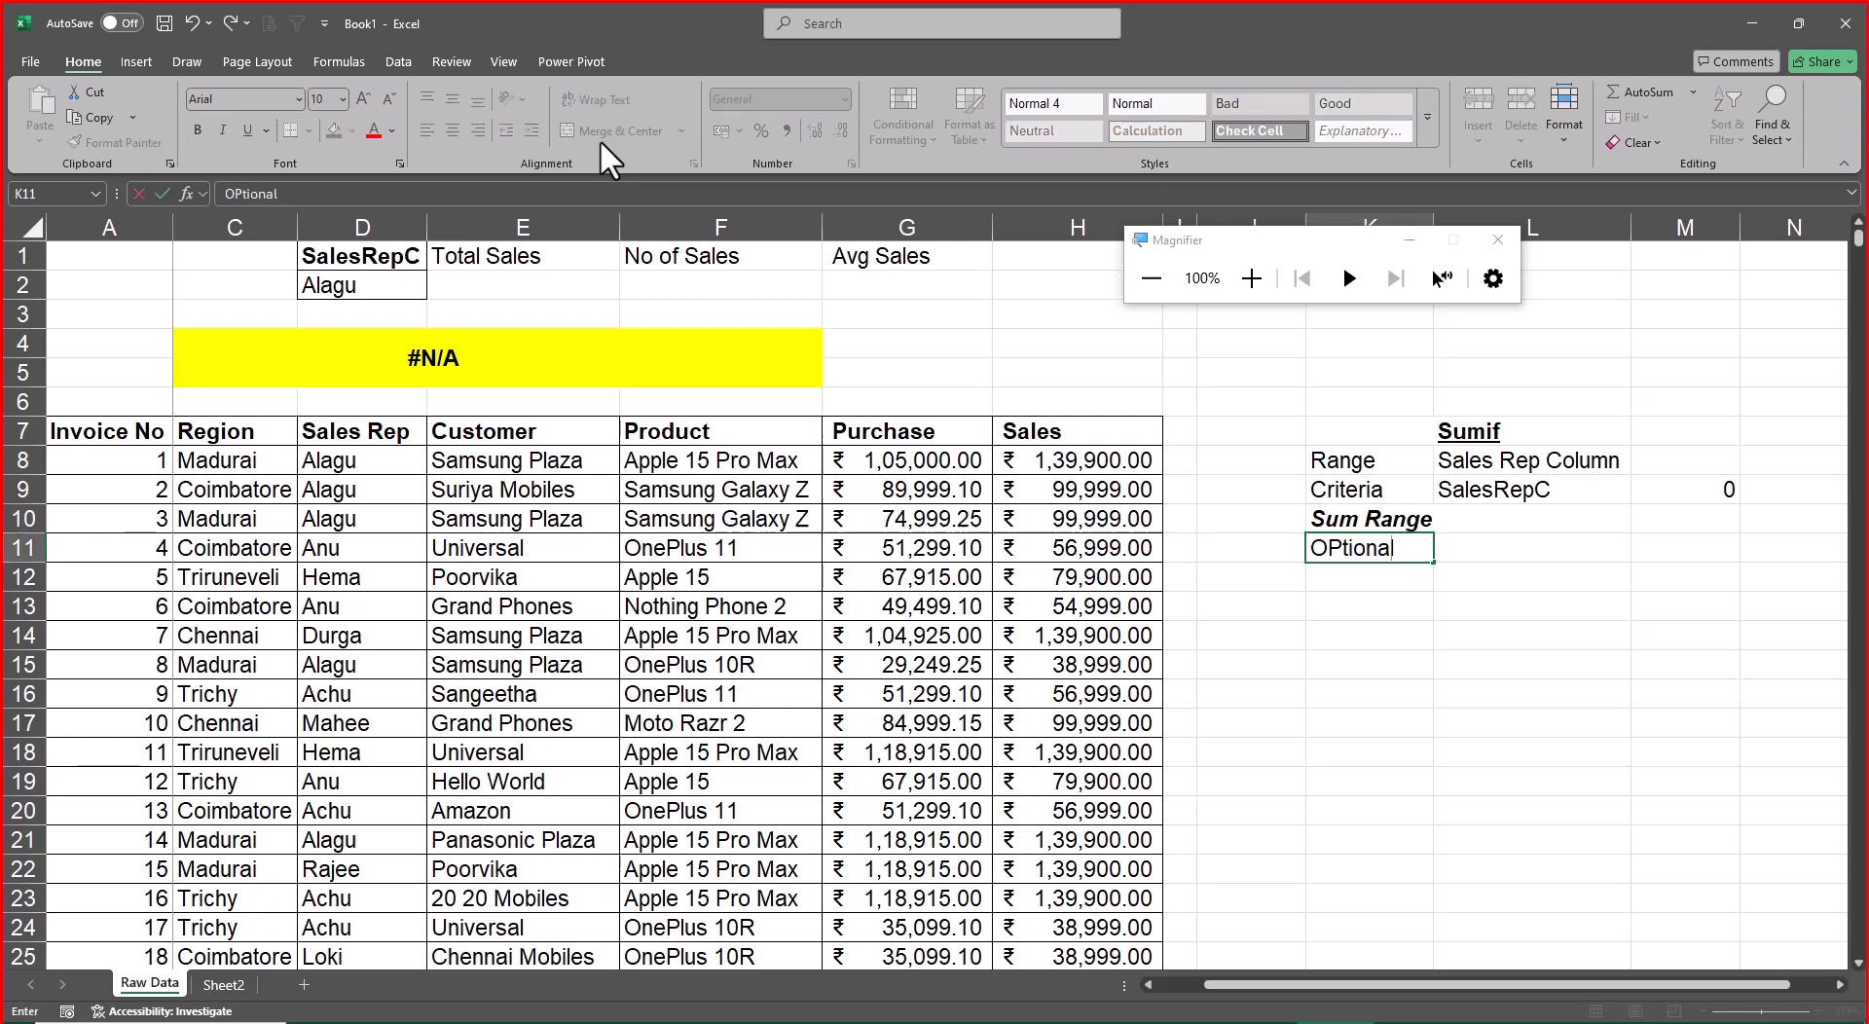
key("ctrl+Return")
key("ctrl+b")
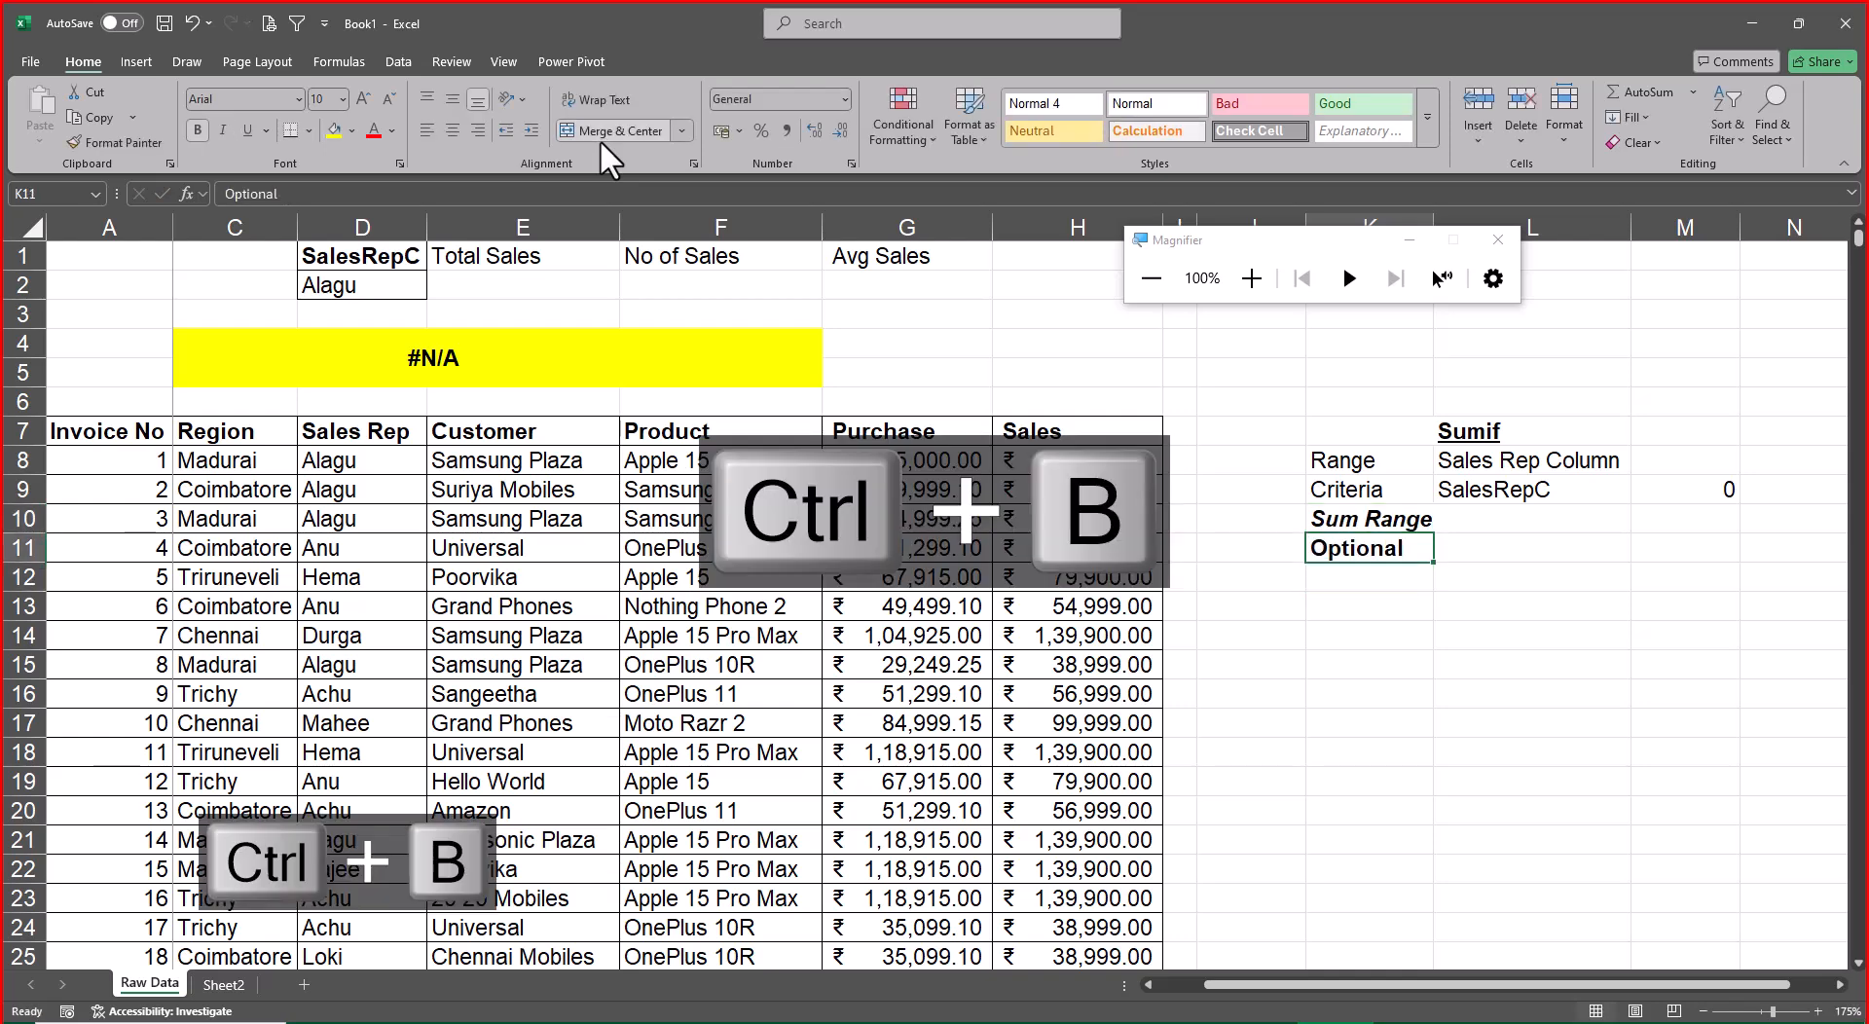
key("ctrl+i")
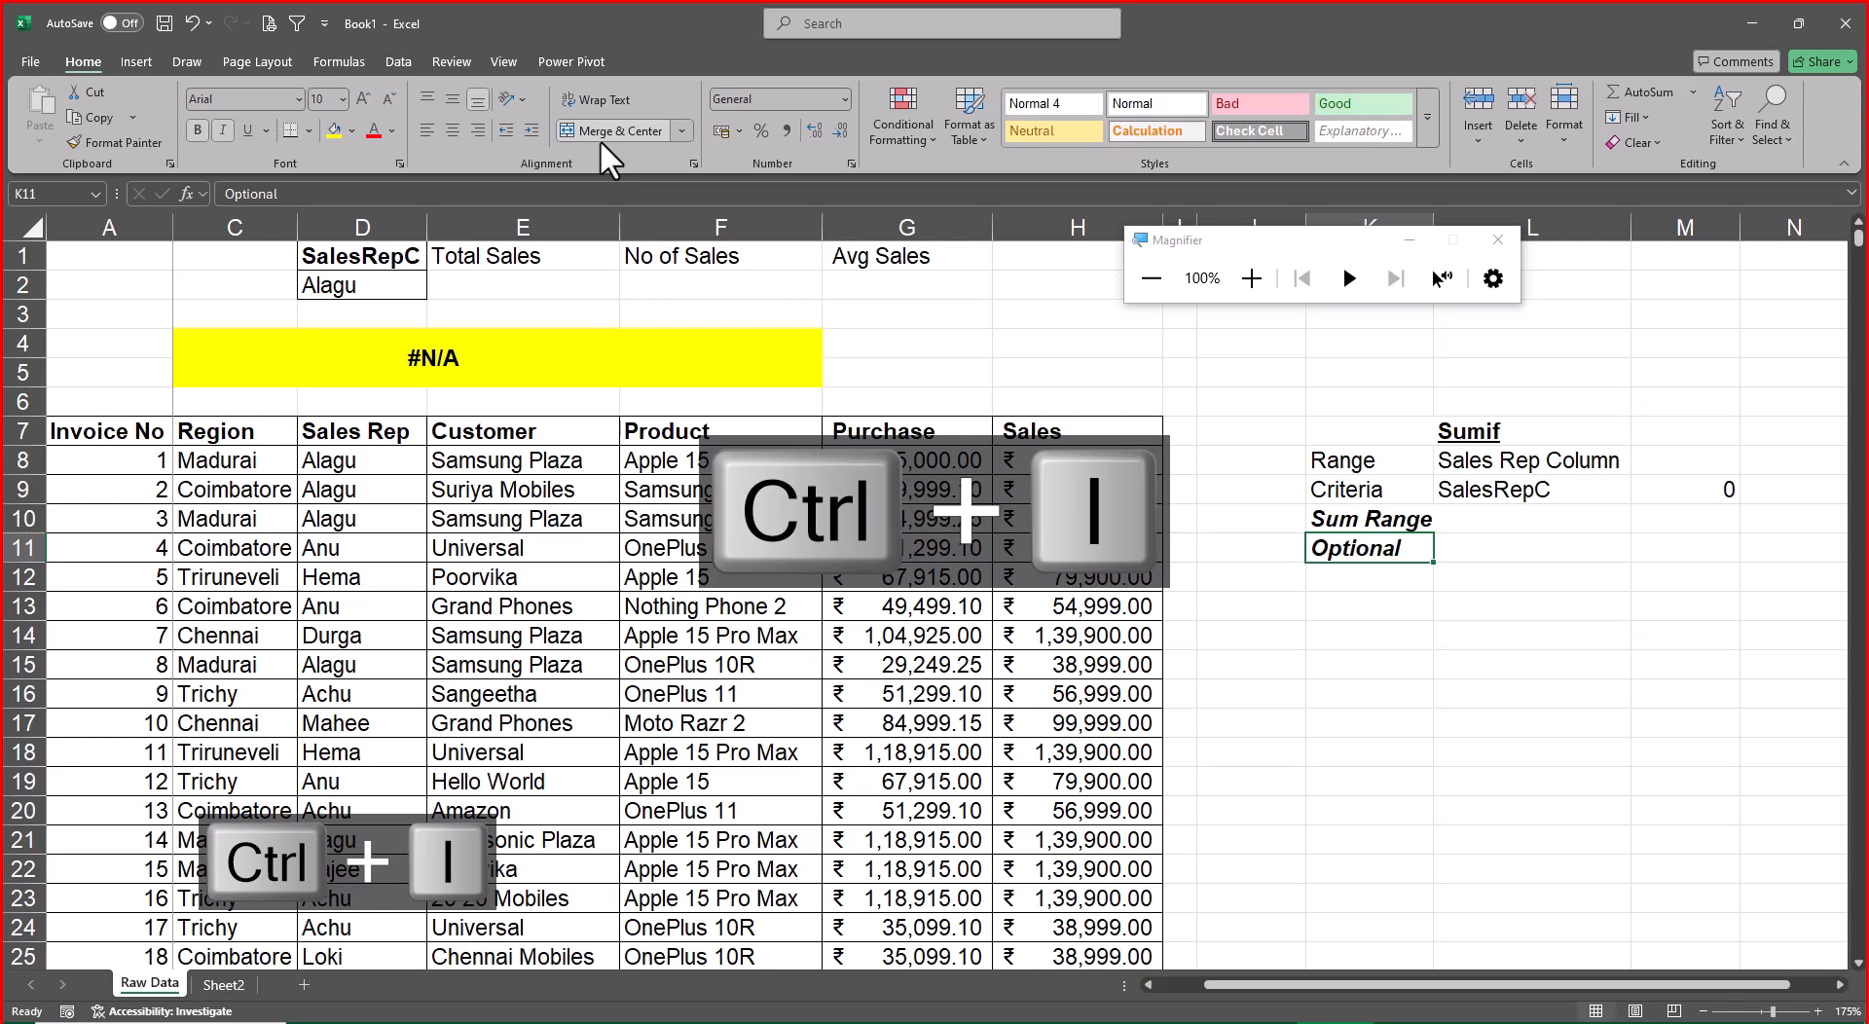
Enter Sales Column in L10 as the note for the Sum Range argument
key("Up")
key("Right")
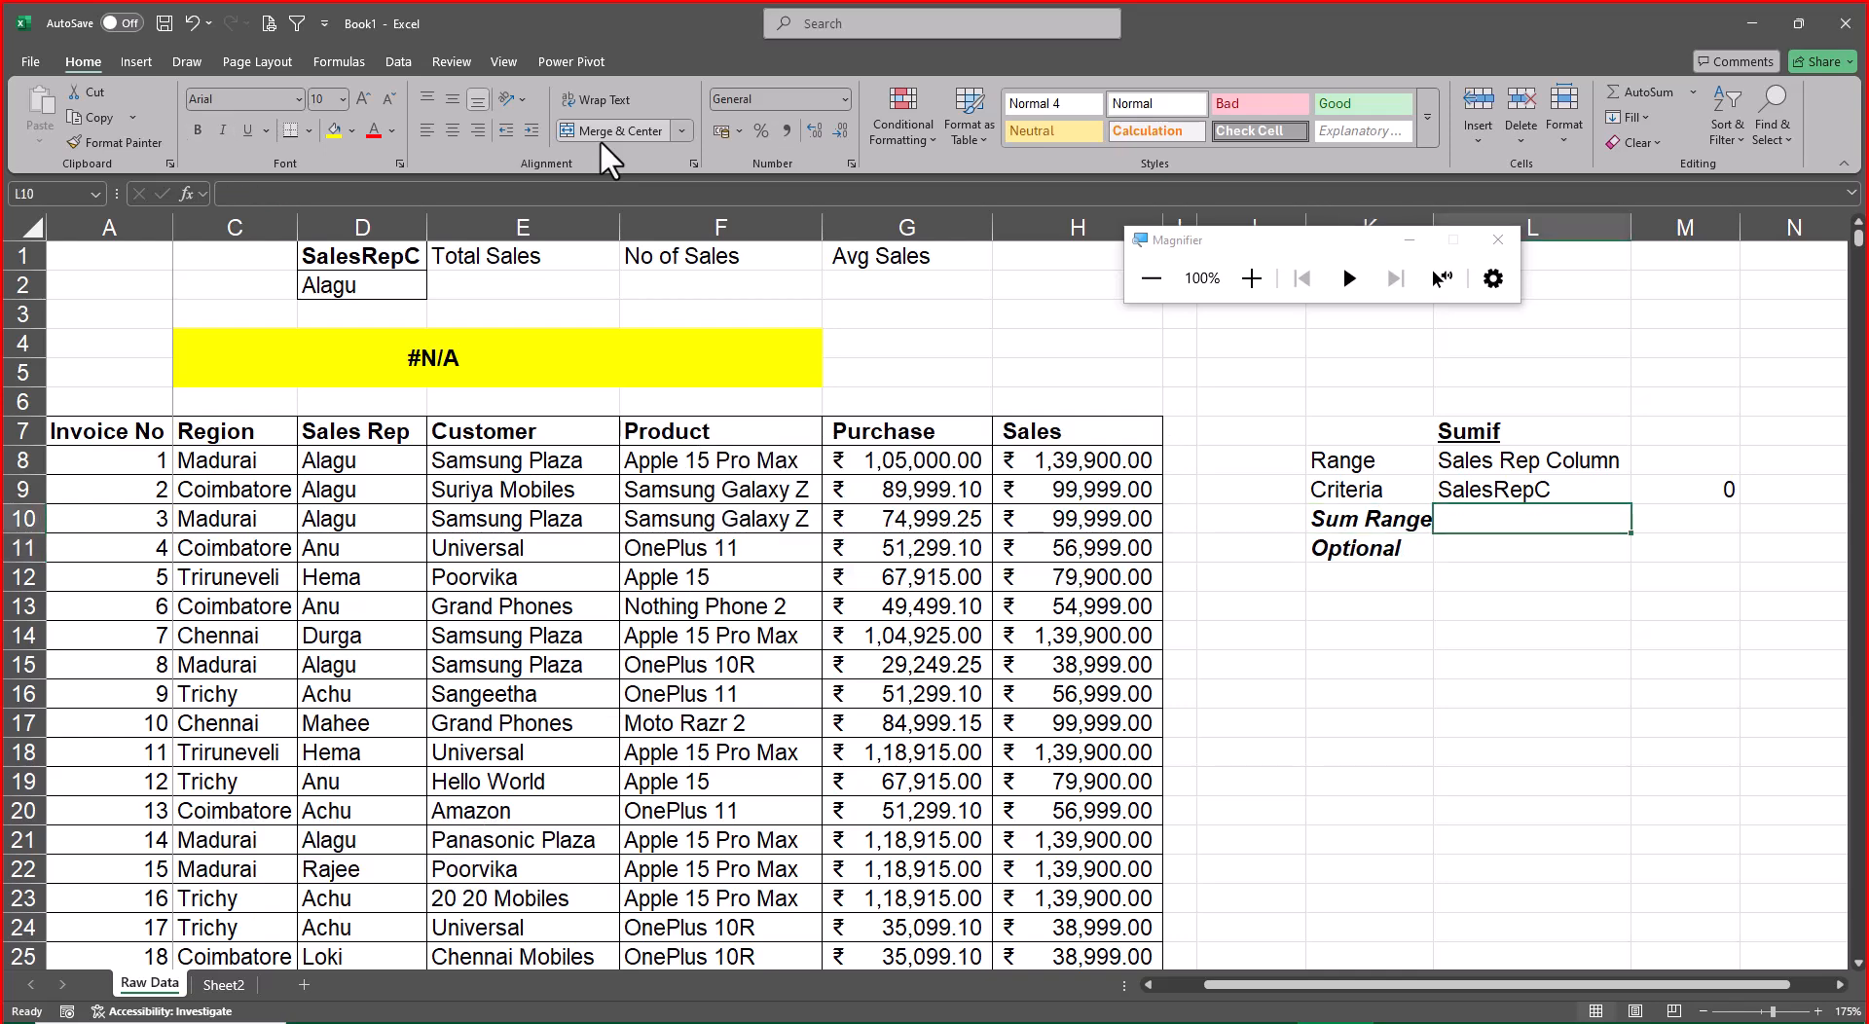
type("Sales C")
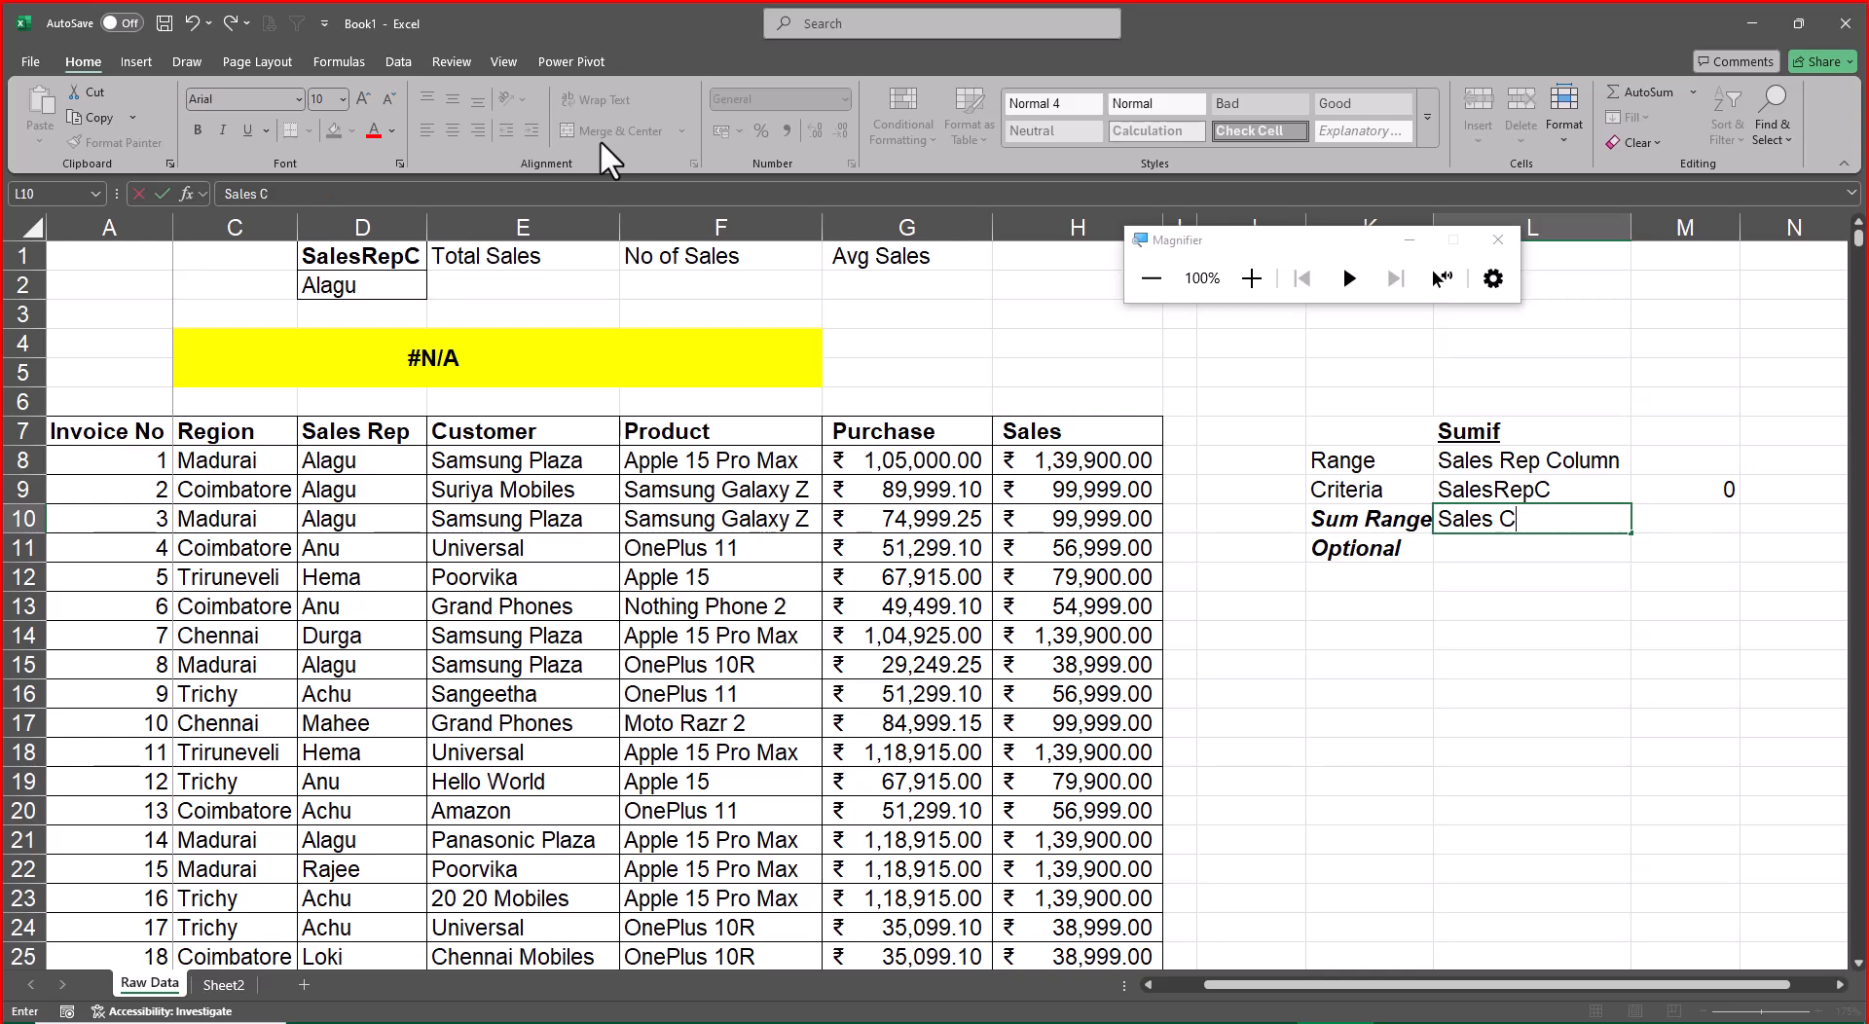
type("olumn")
key("Return")
Start a SUMIF formula in E2 under Total Sales with the named range Sales_Rep as its range
key("Left")
key("Left")
key("Left")
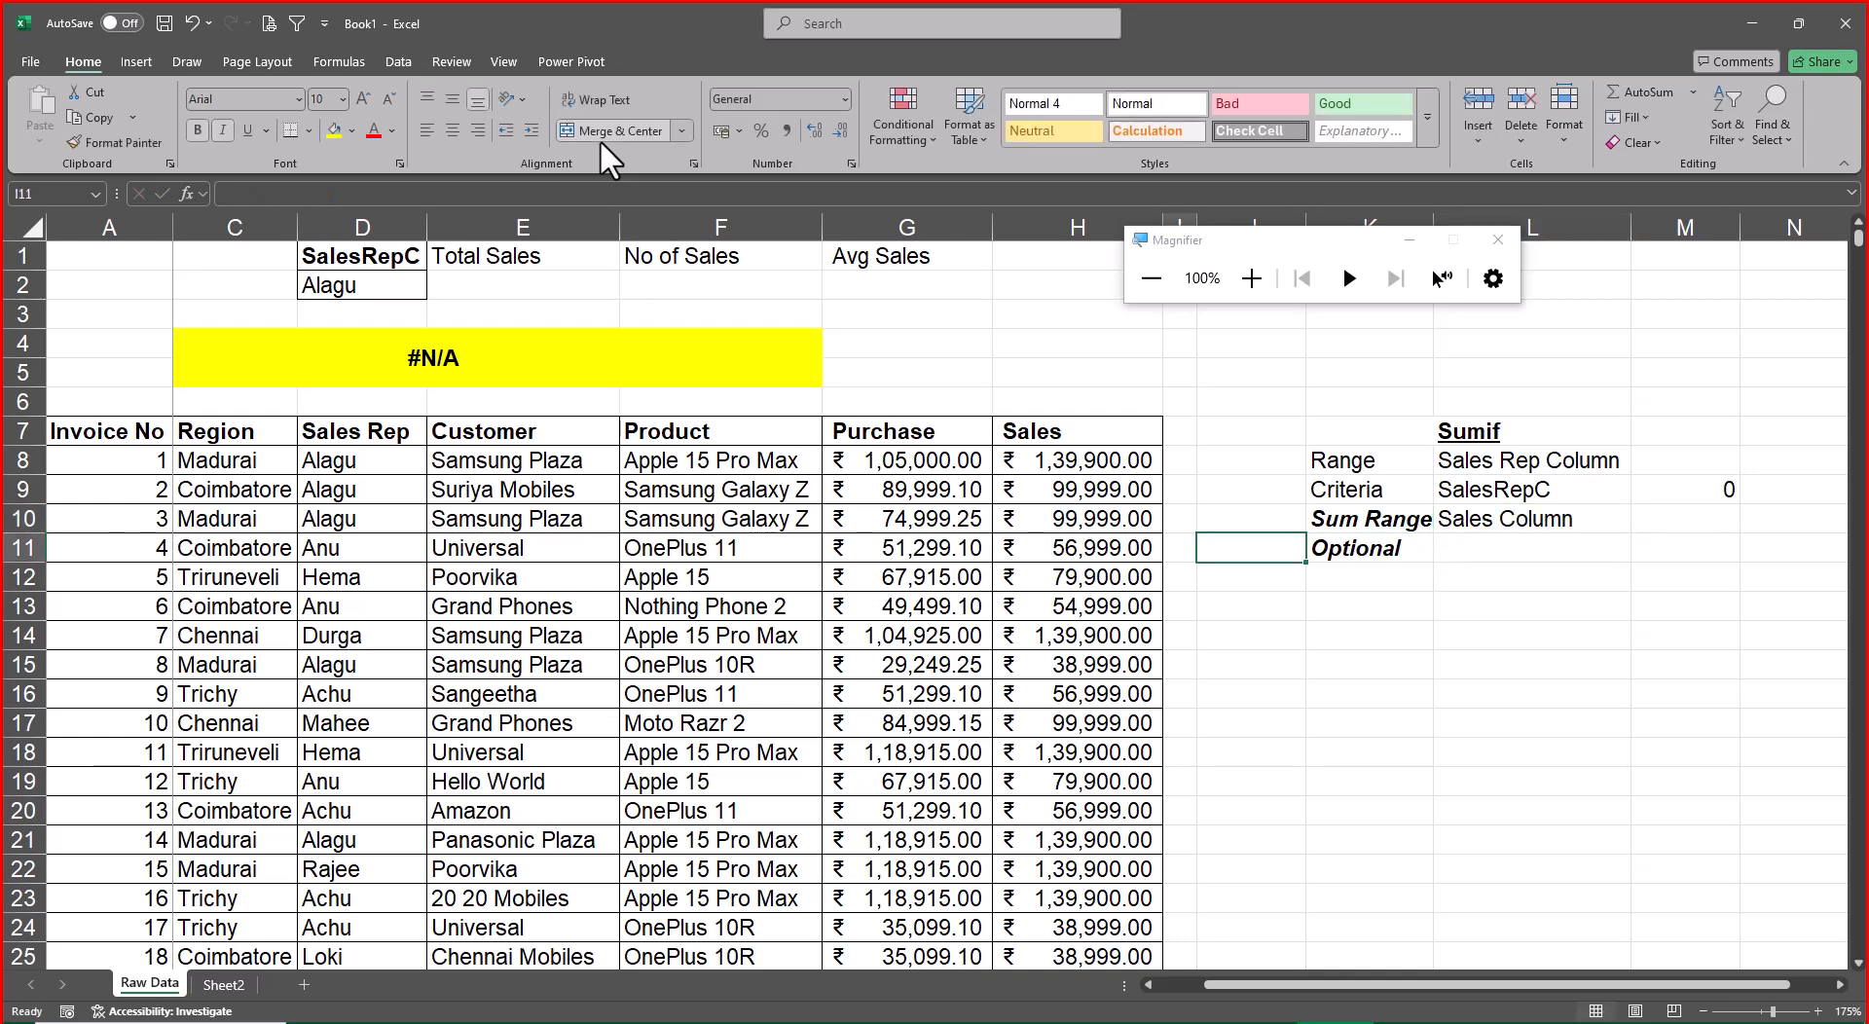
key("Up")
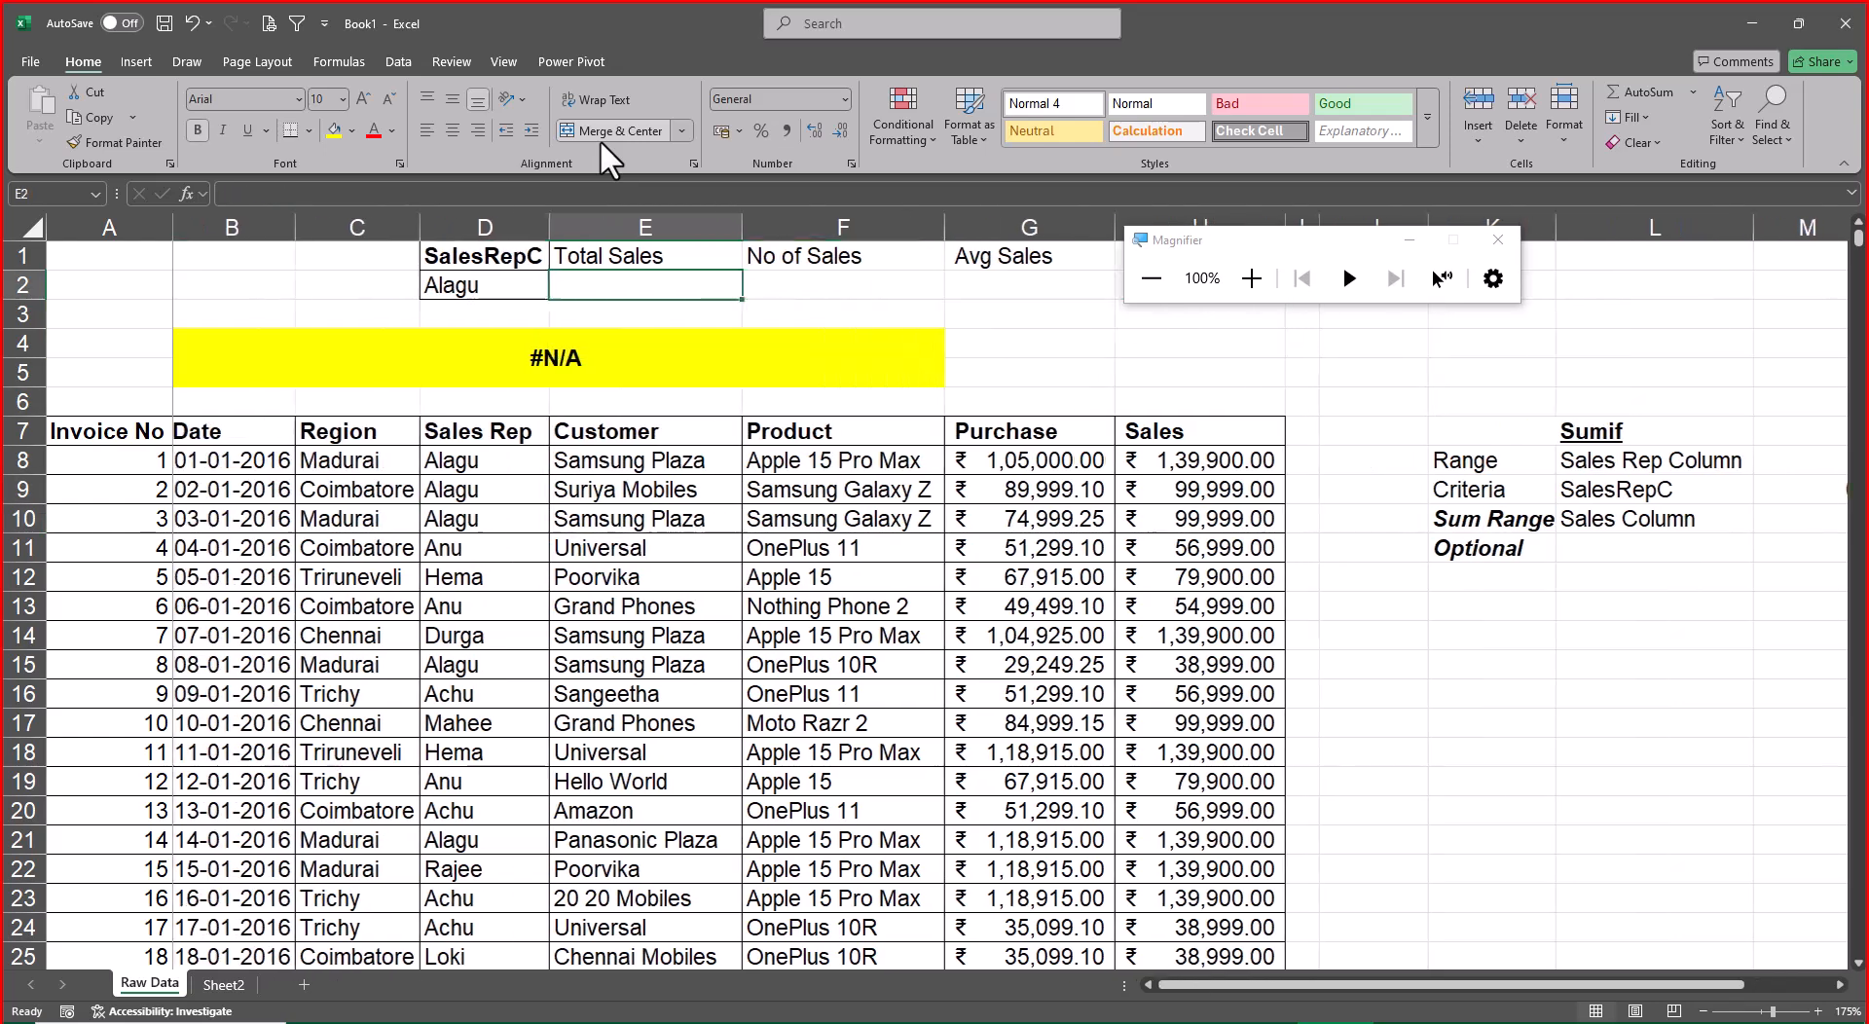
key("Left")
key("Left")
key("Left")
key("Left")
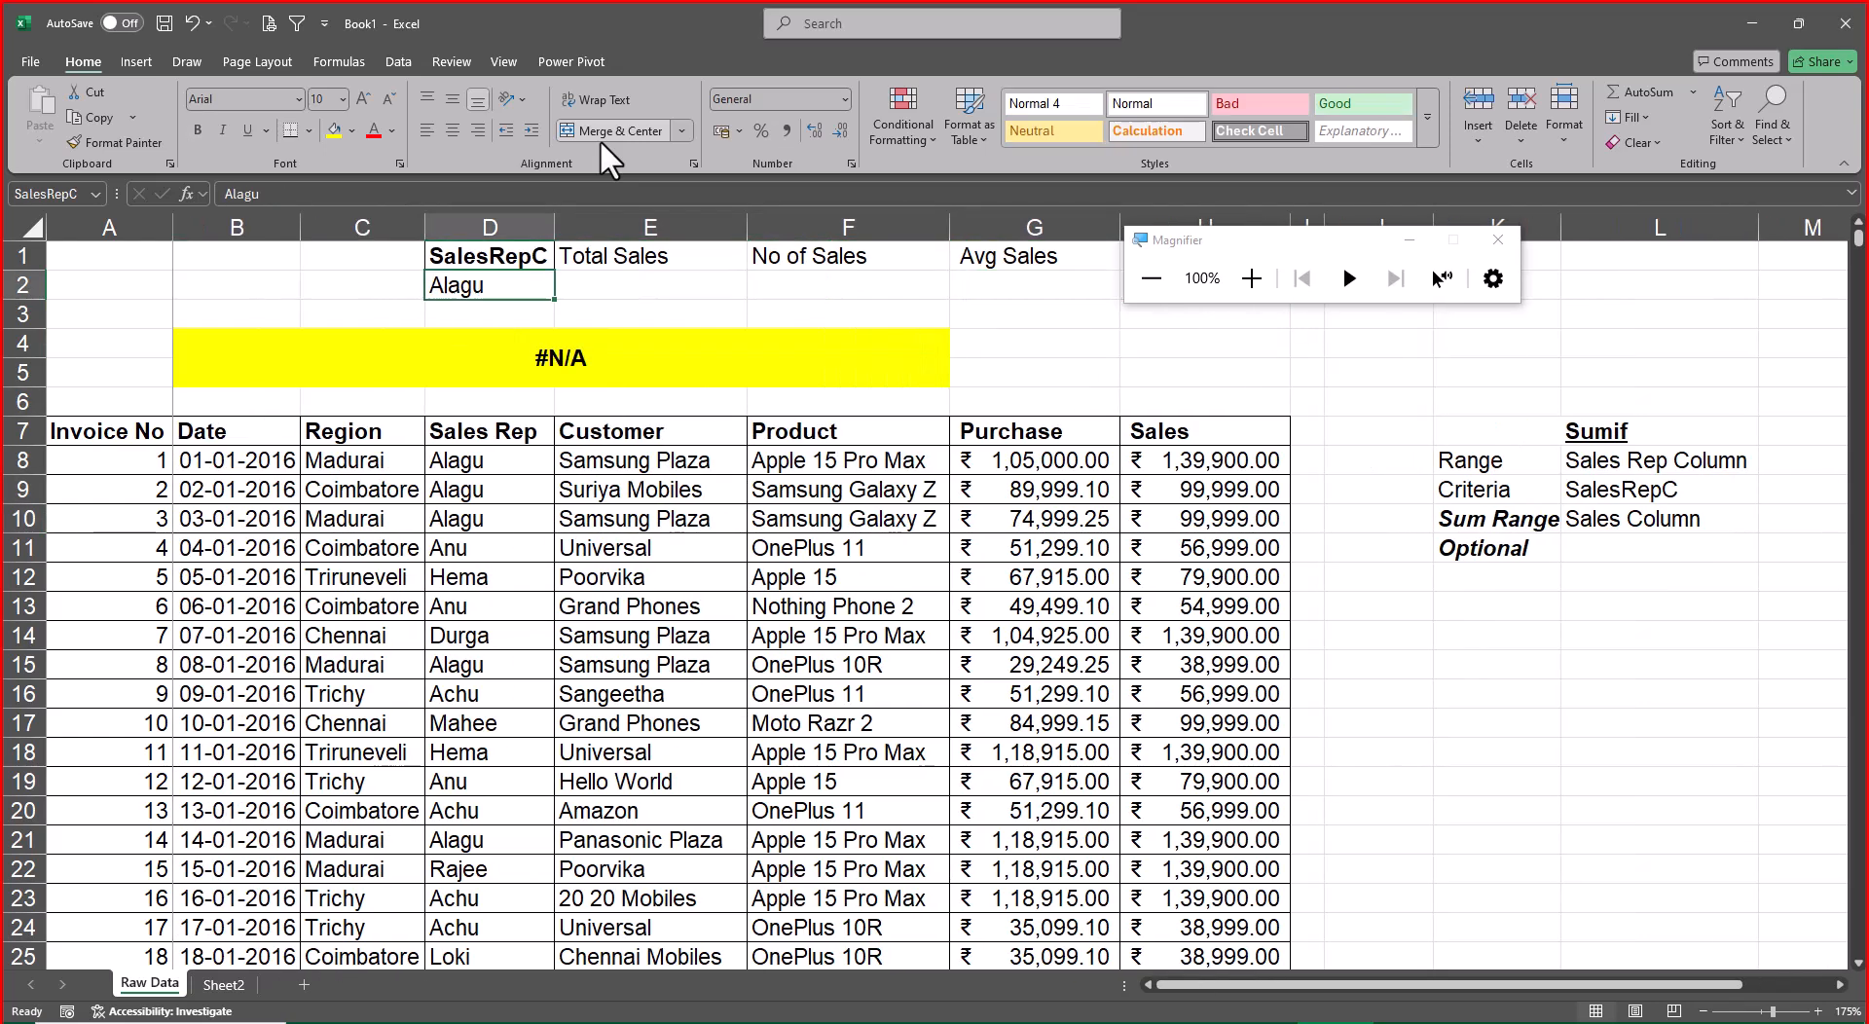
key("Right")
key("Right")
key("Right")
key("Right")
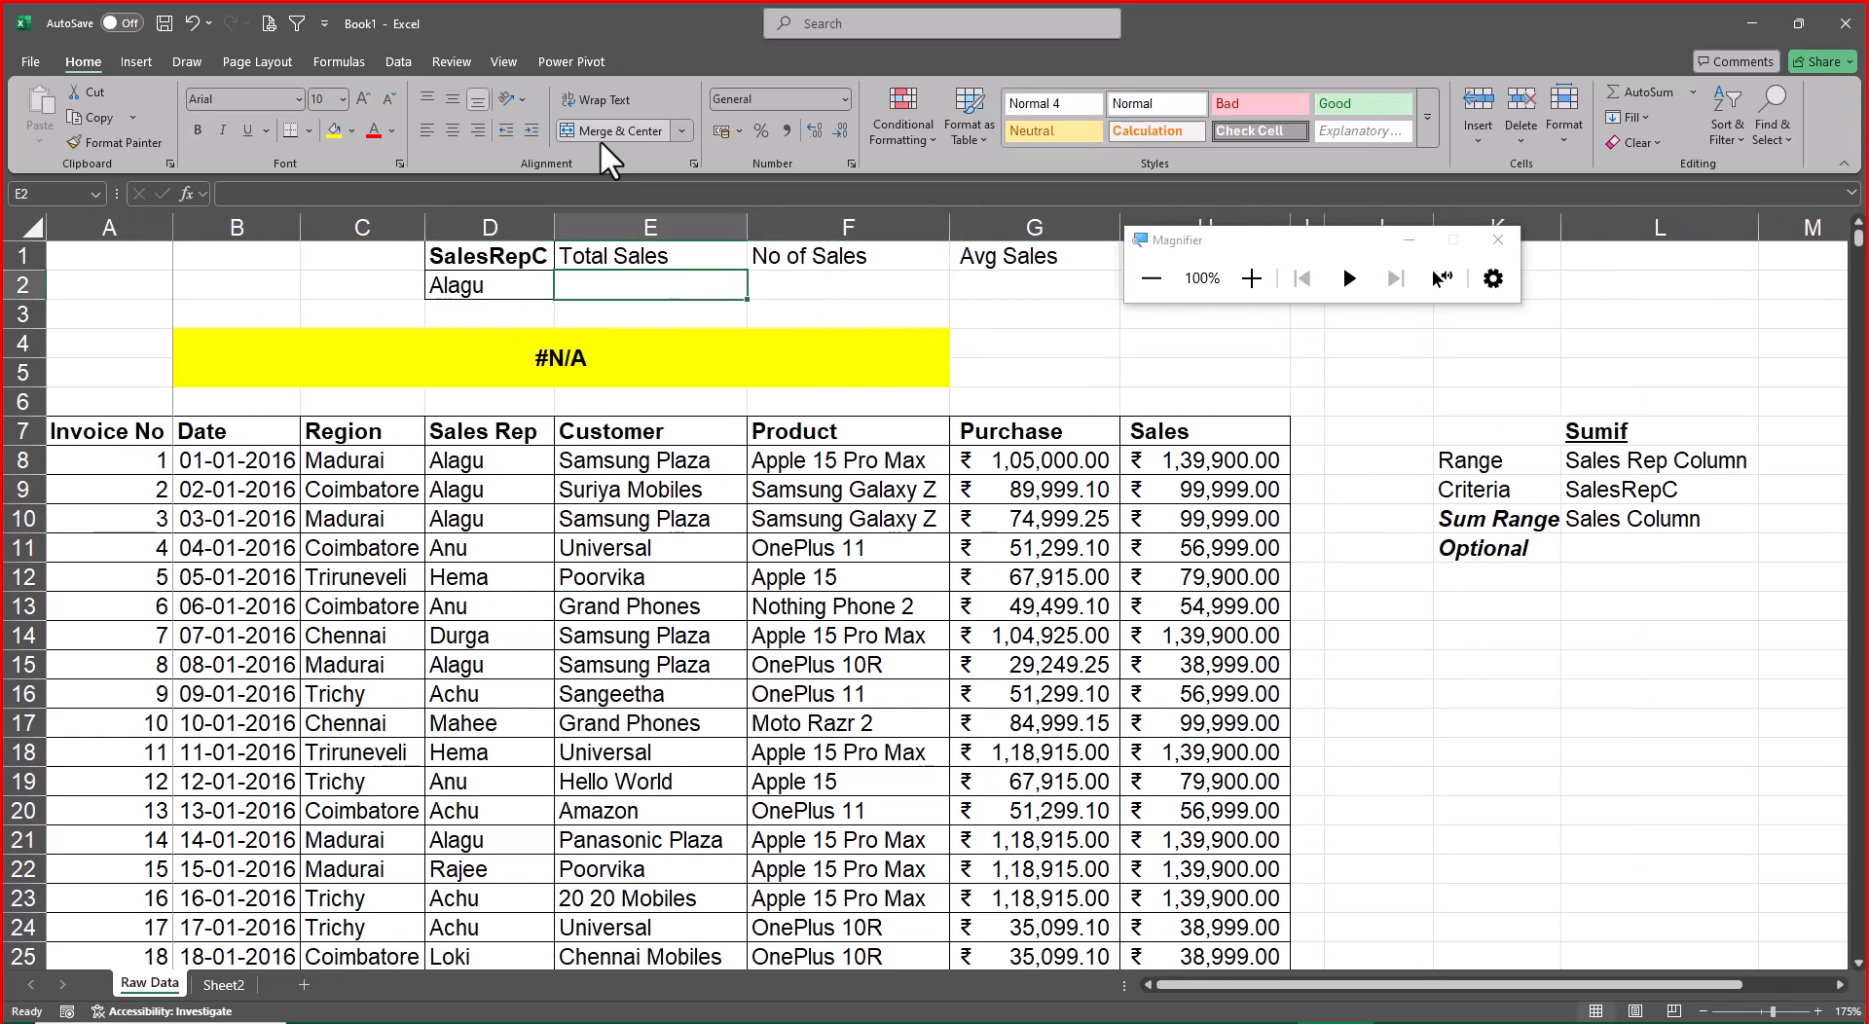
type("=sumif")
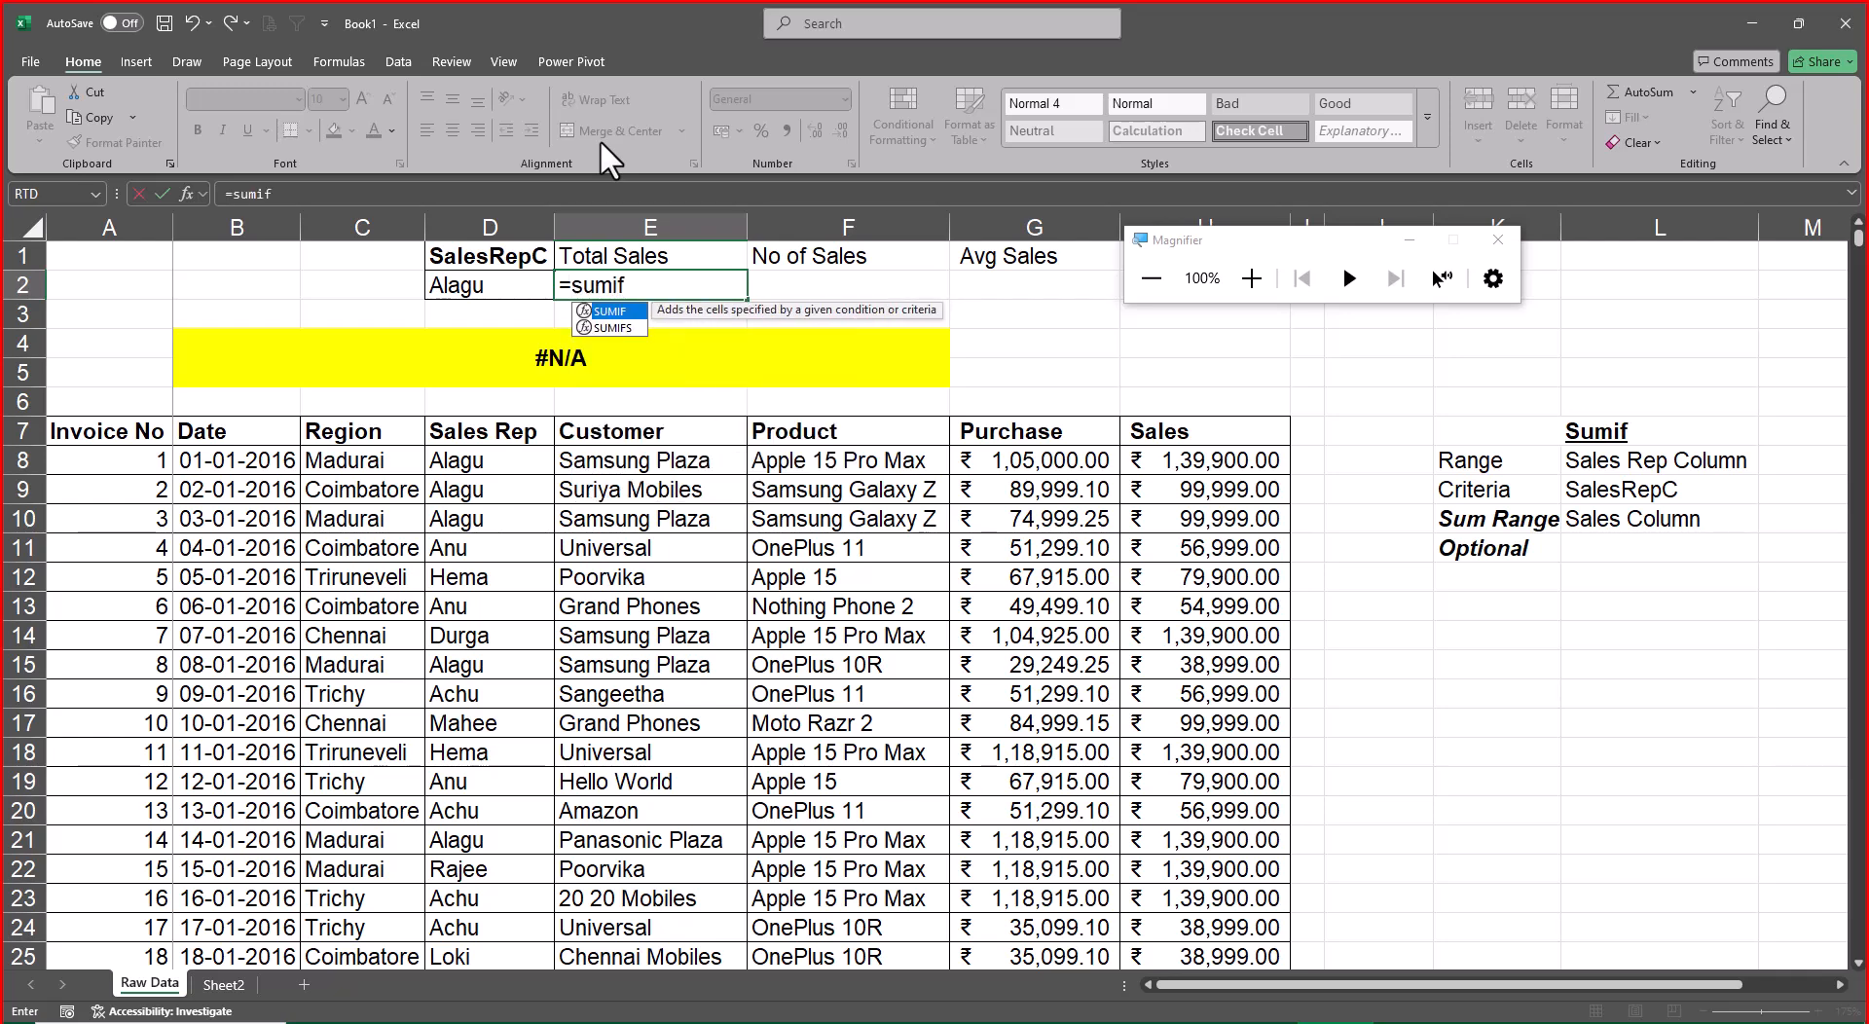
key("Tab")
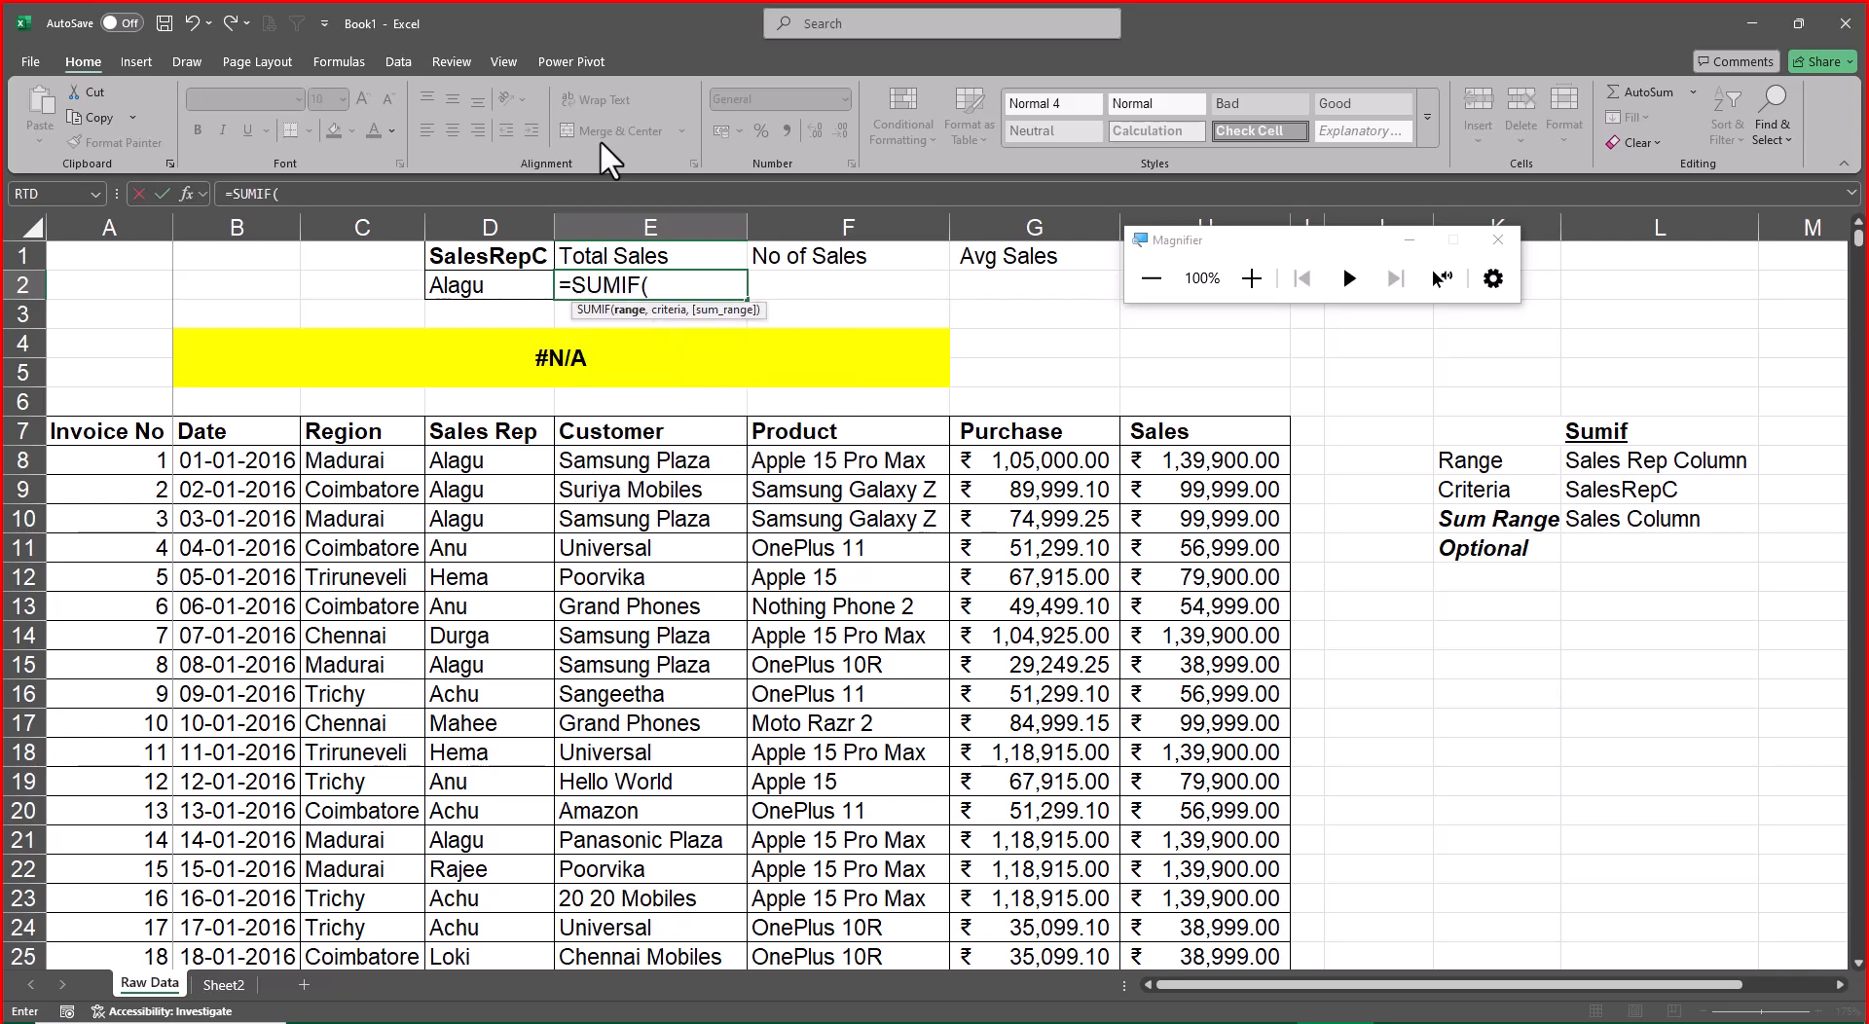
type("sal")
key("Down")
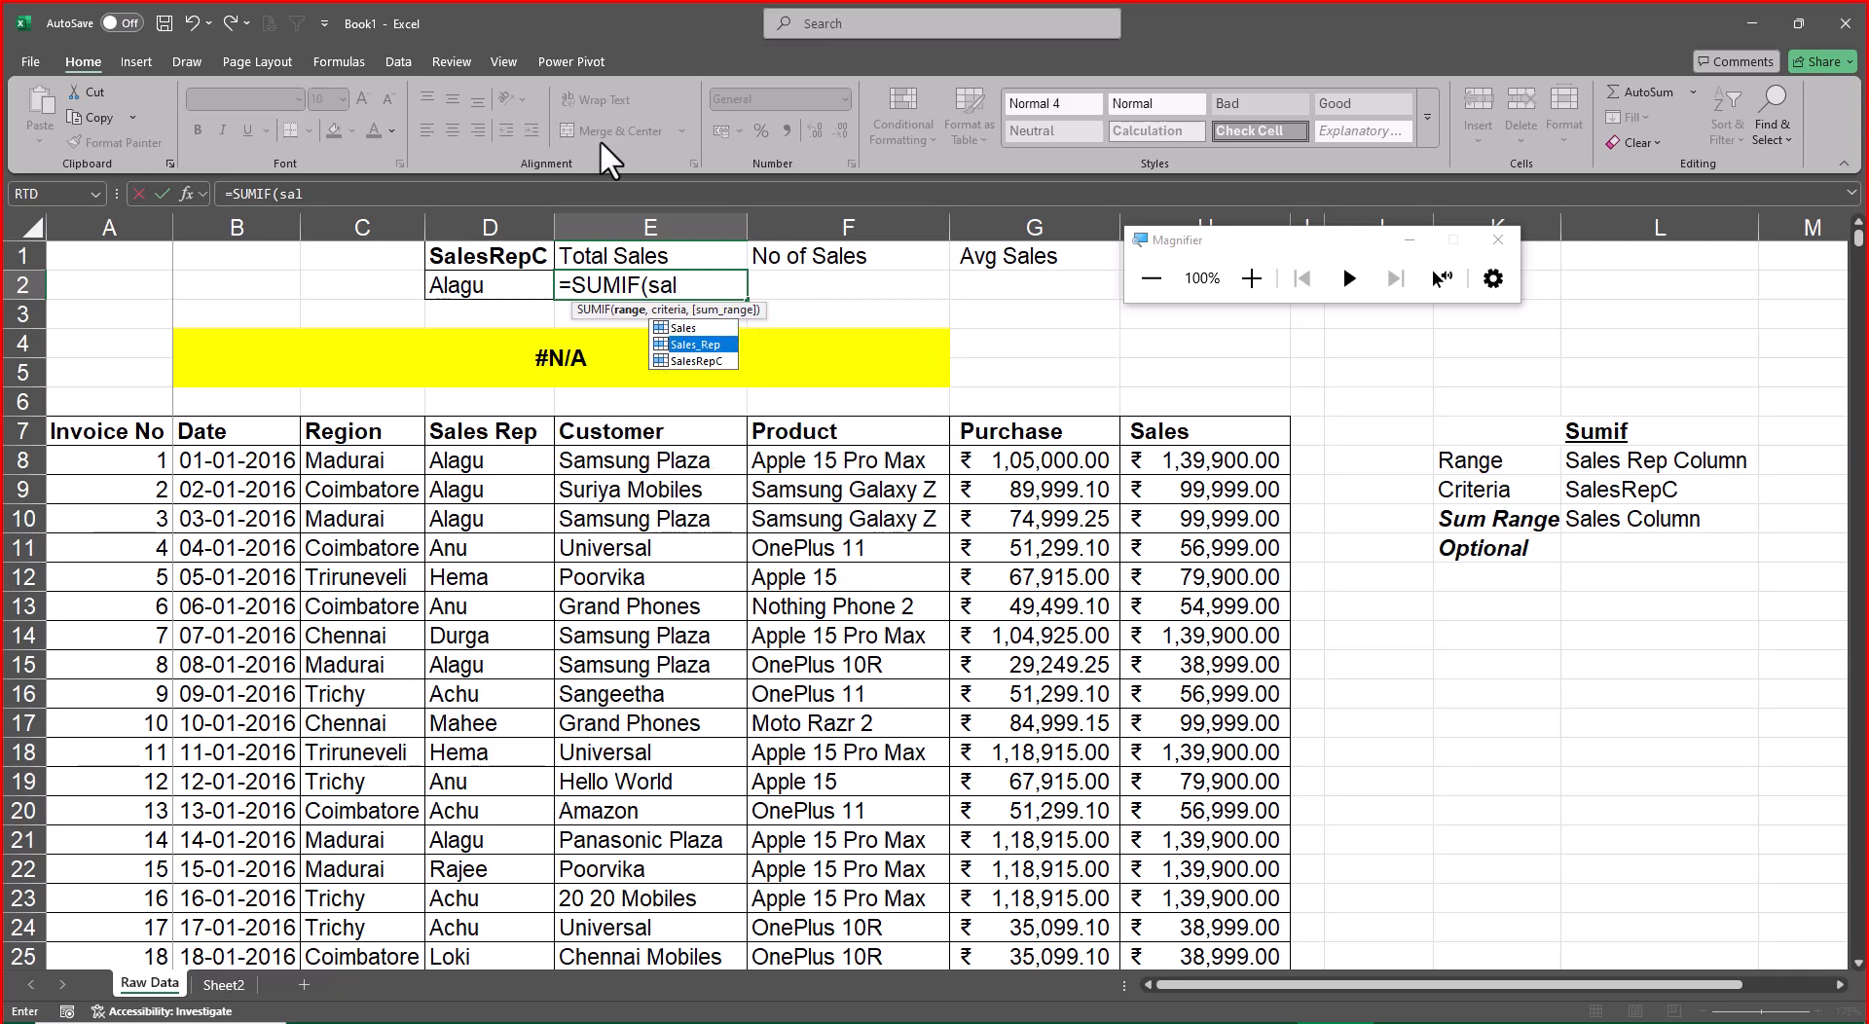
key("Tab")
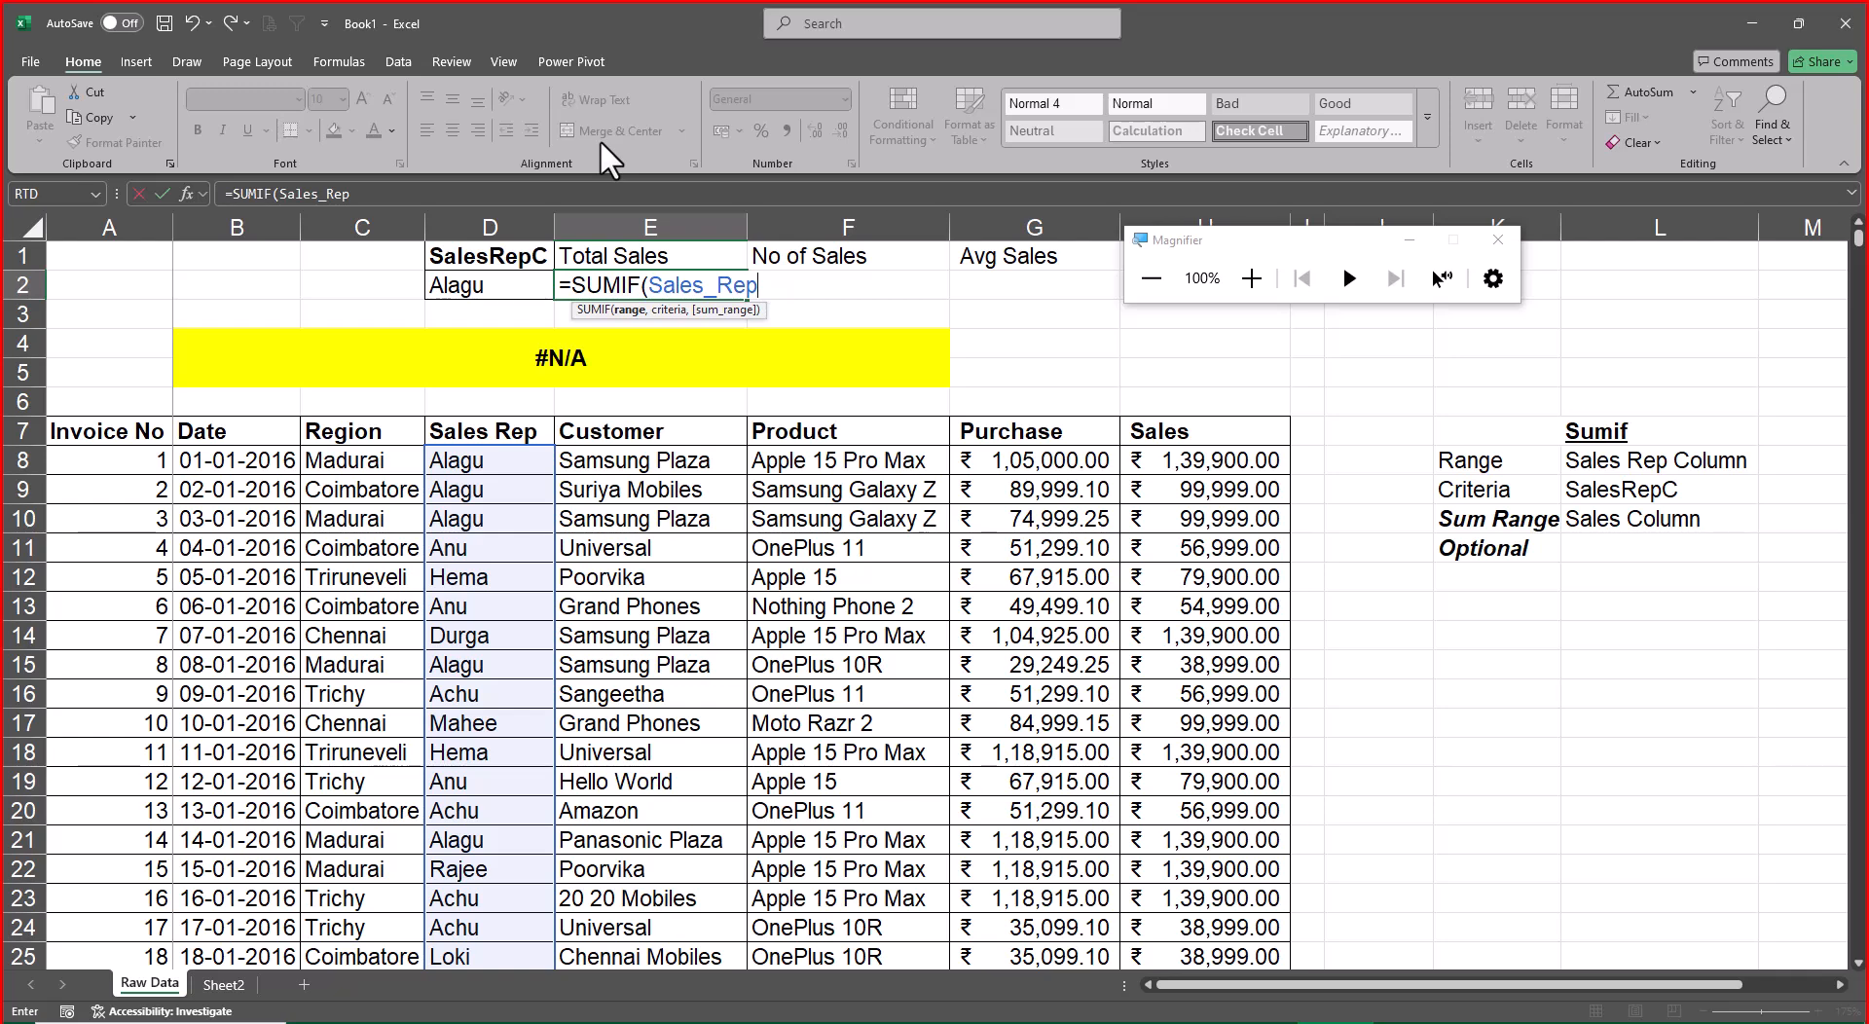
Complete the SUMIF formula in E2 with SalesRepC as the criteria and Sales as the sum range
type(",sal")
key("Down")
key("Down")
key("Tab")
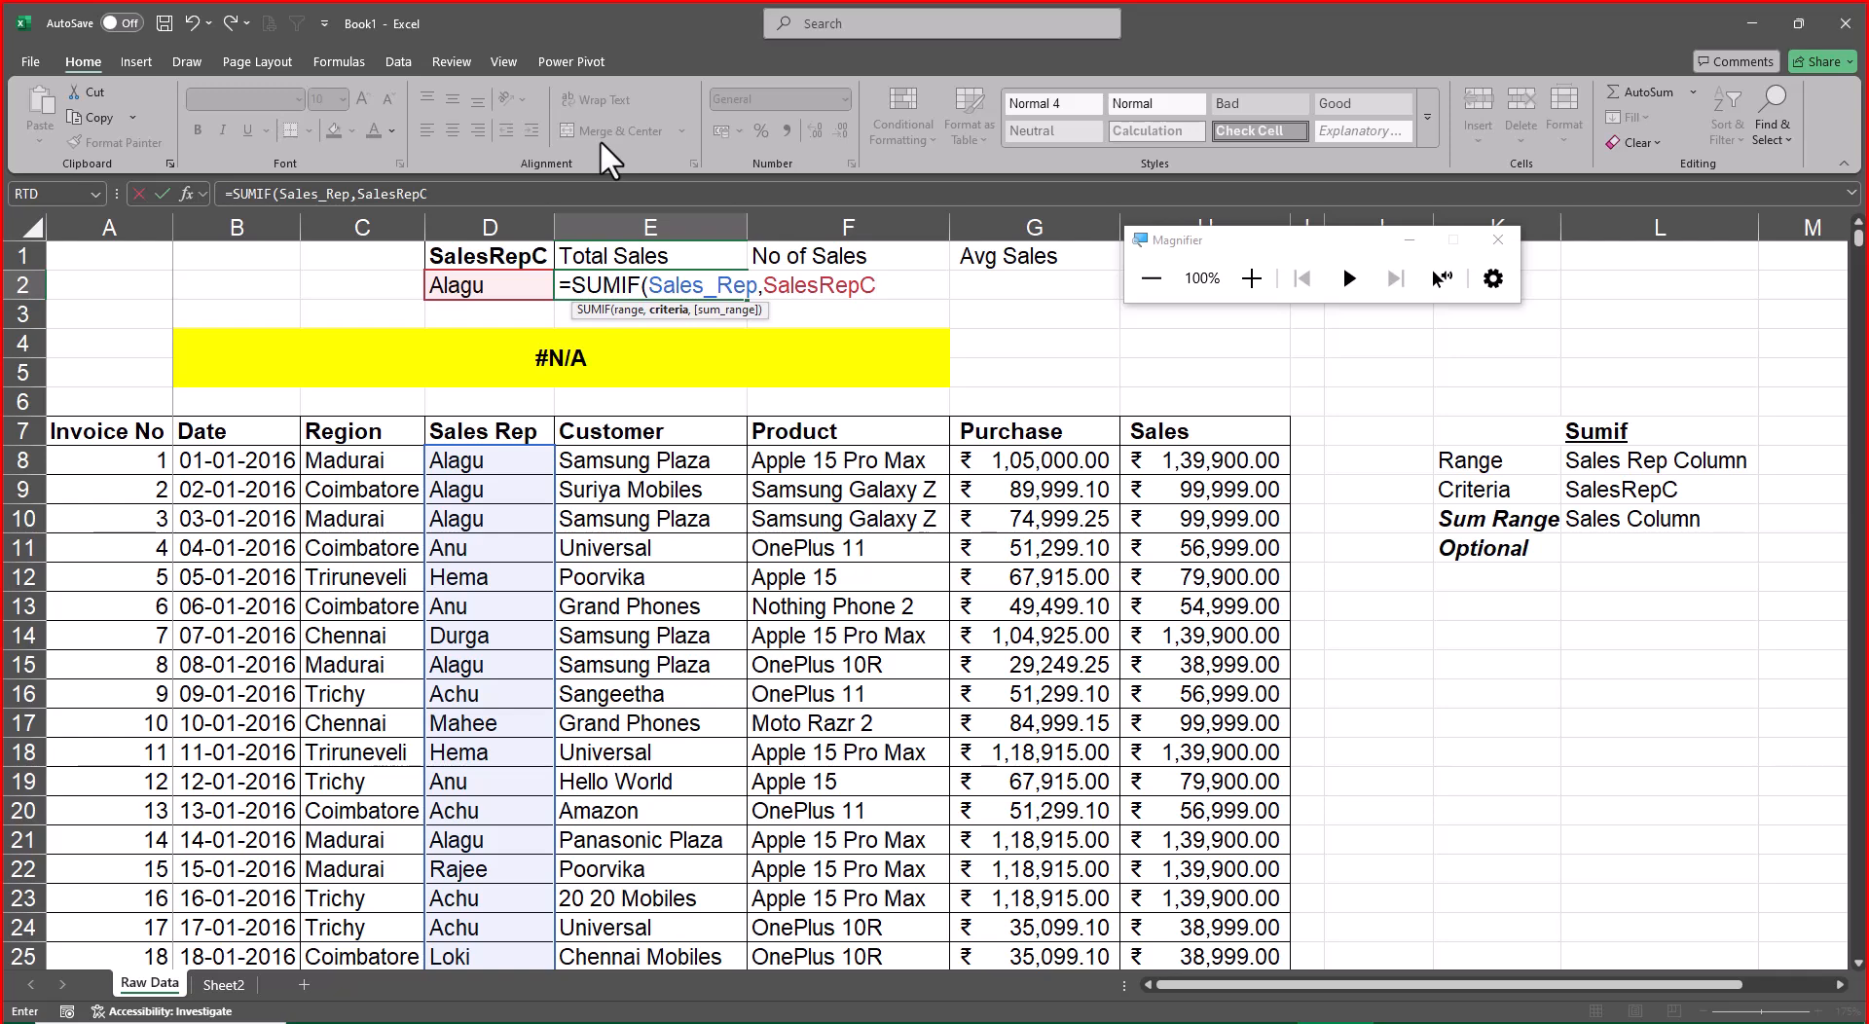
type(",sal")
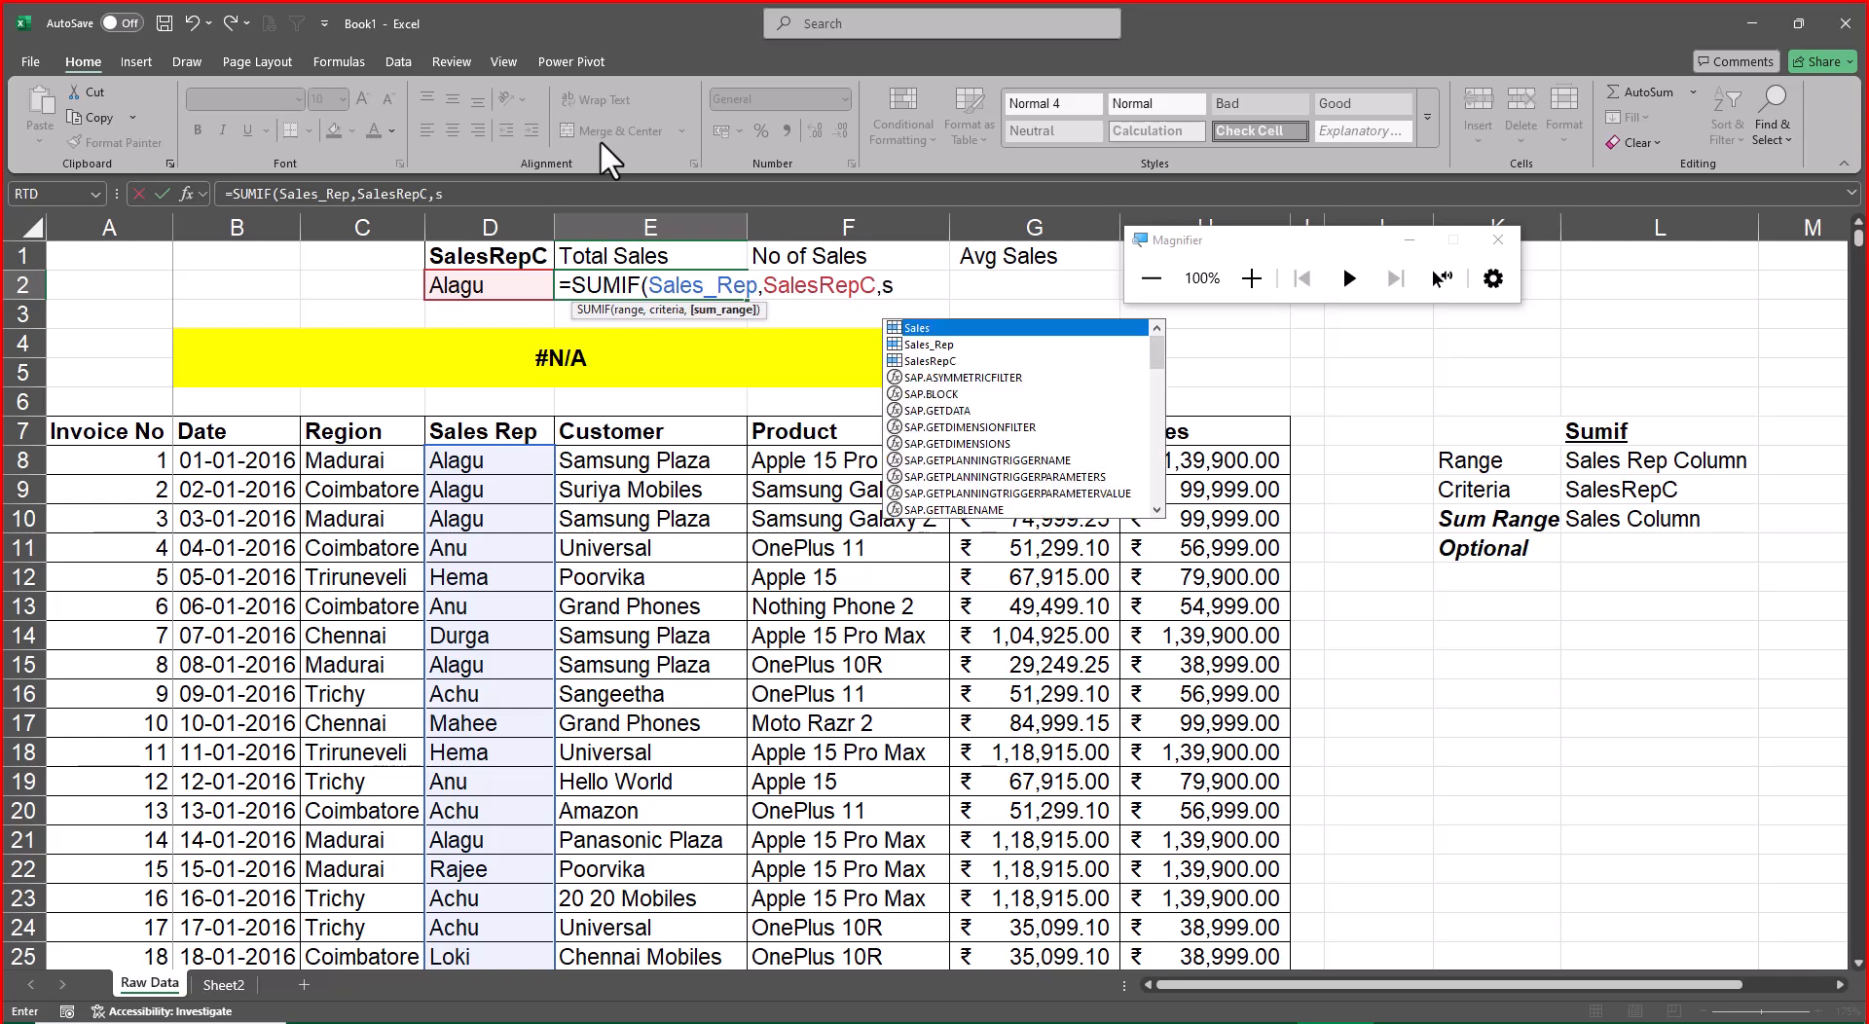
key("Tab")
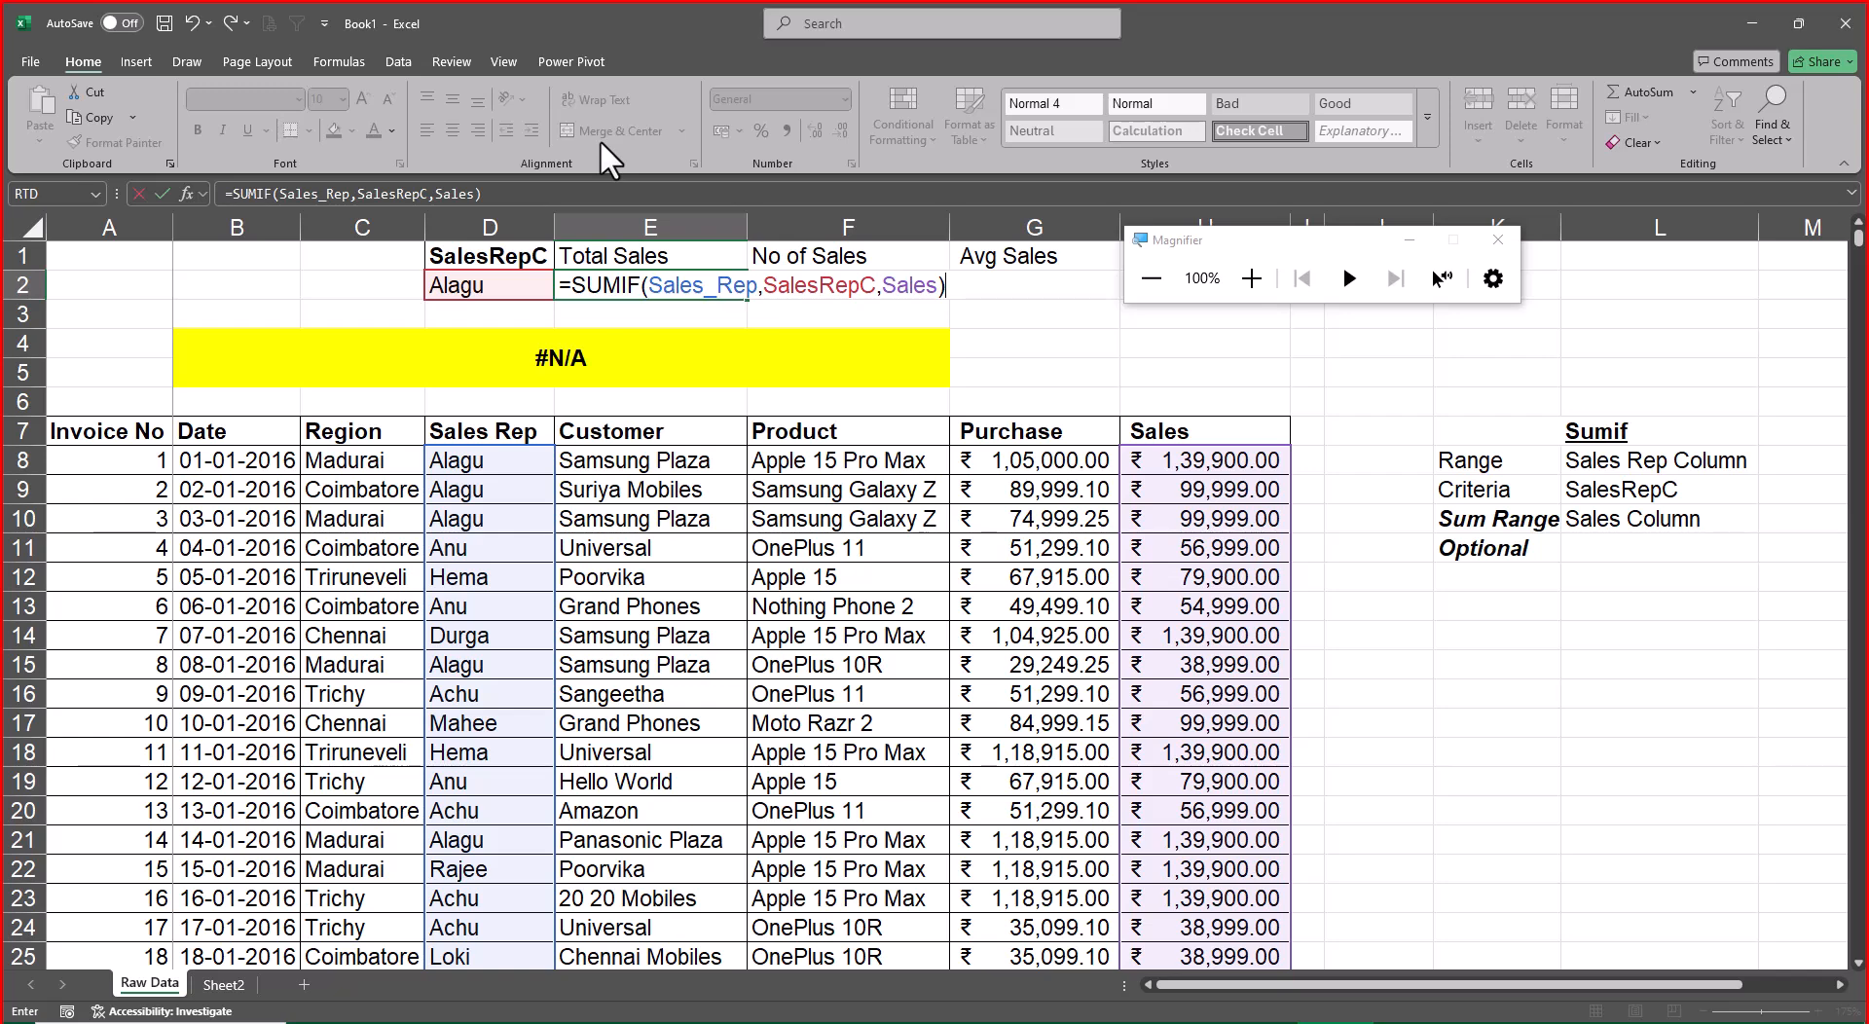
key("Return")
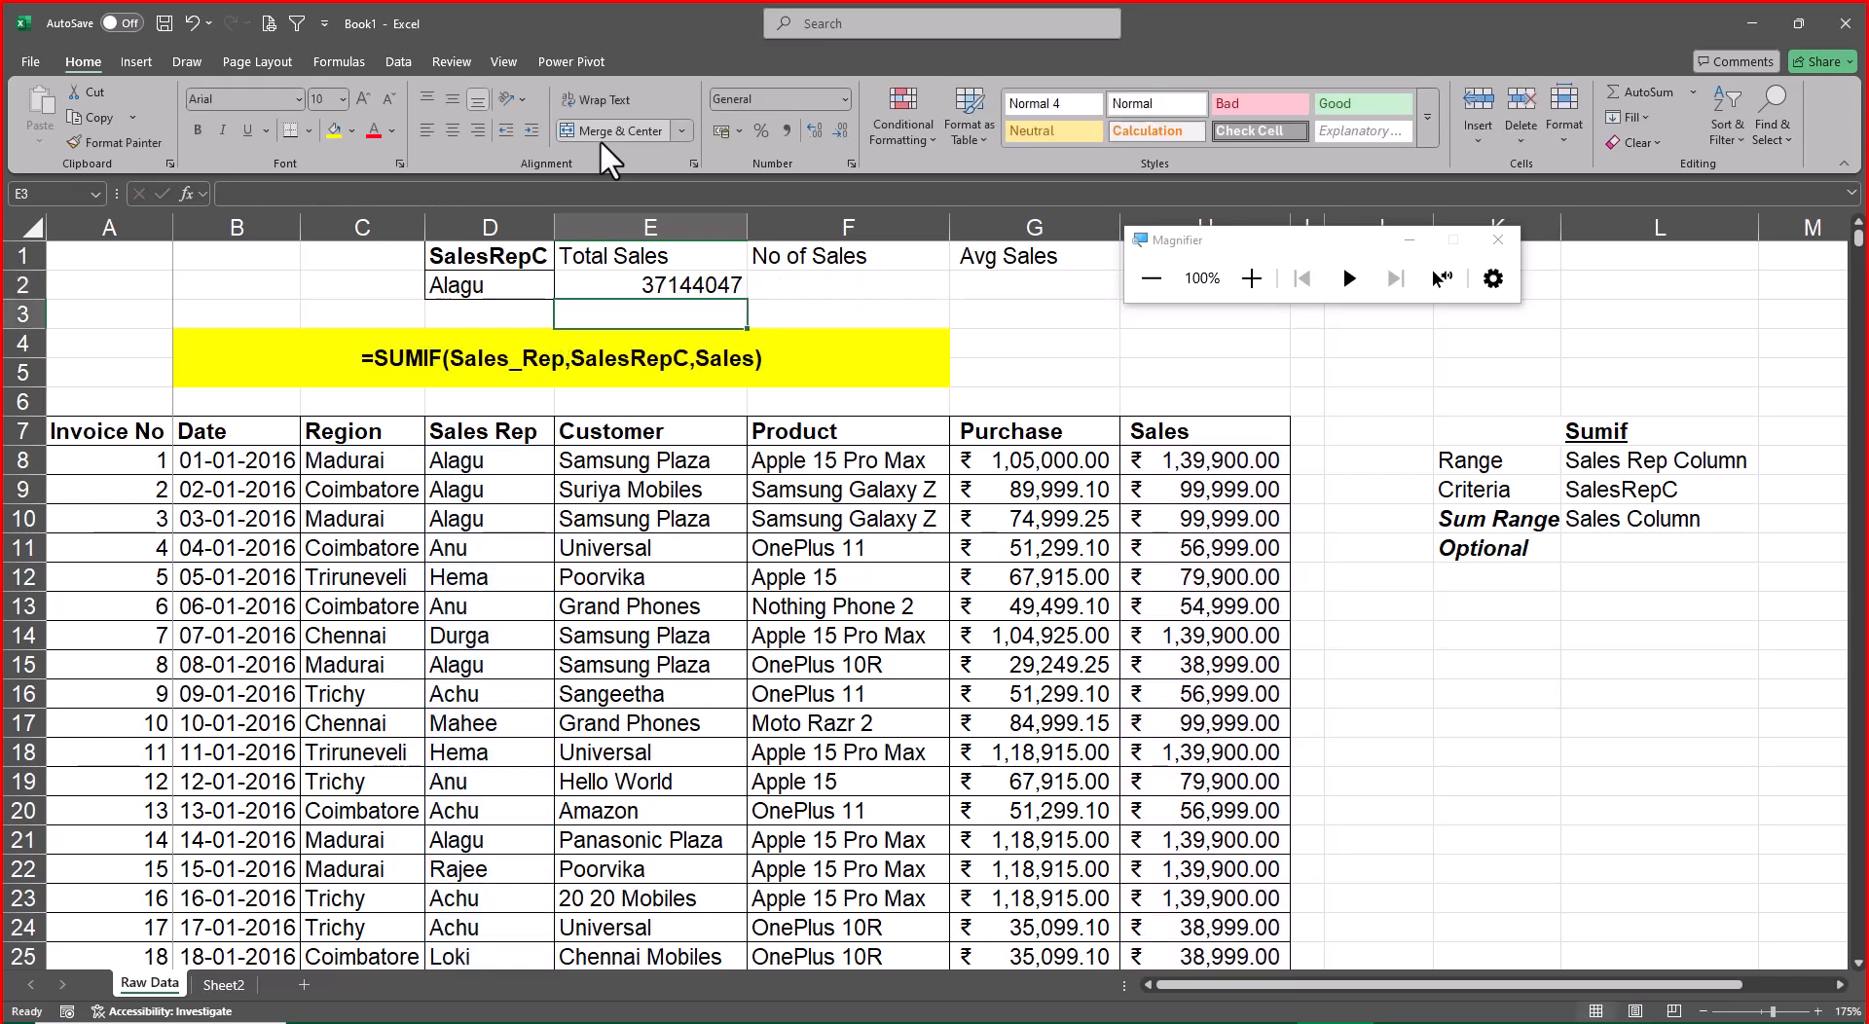
Apply the rupee Accounting format to the total in E2 and copy that format to G2 under Avg Sales
left_click(649, 285)
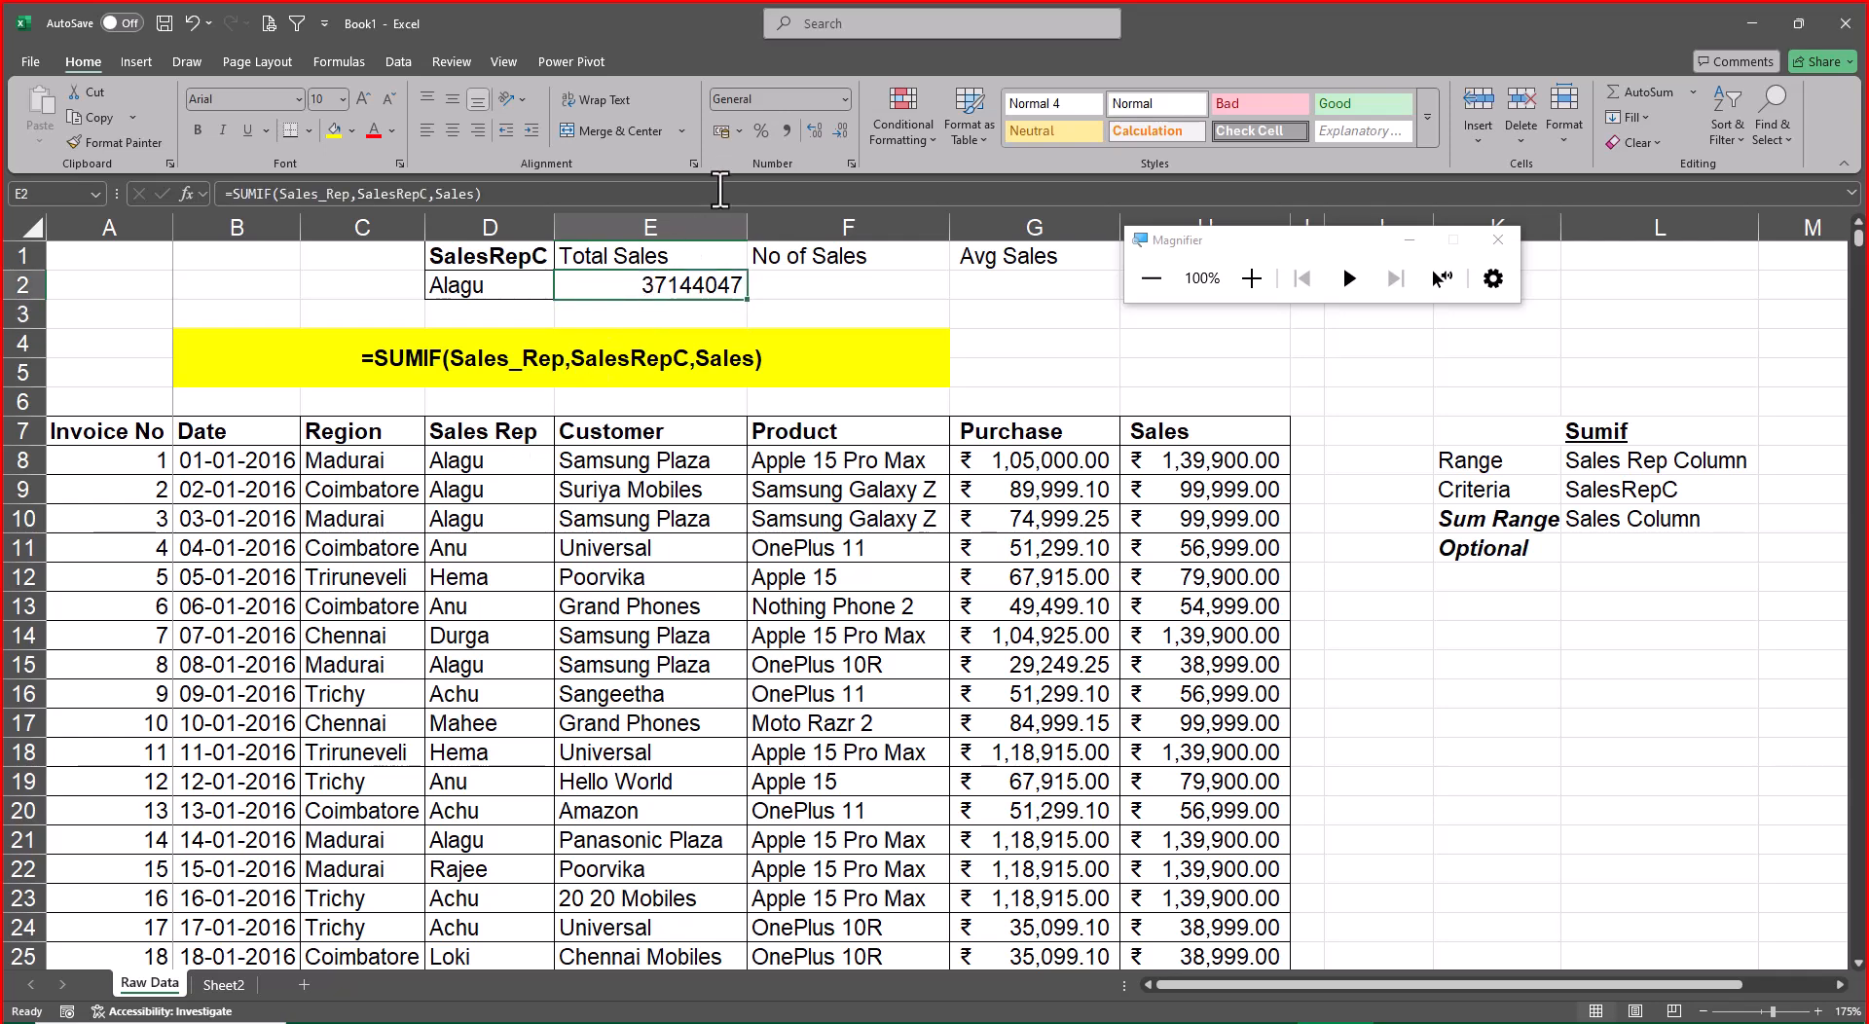
left_click(715, 133)
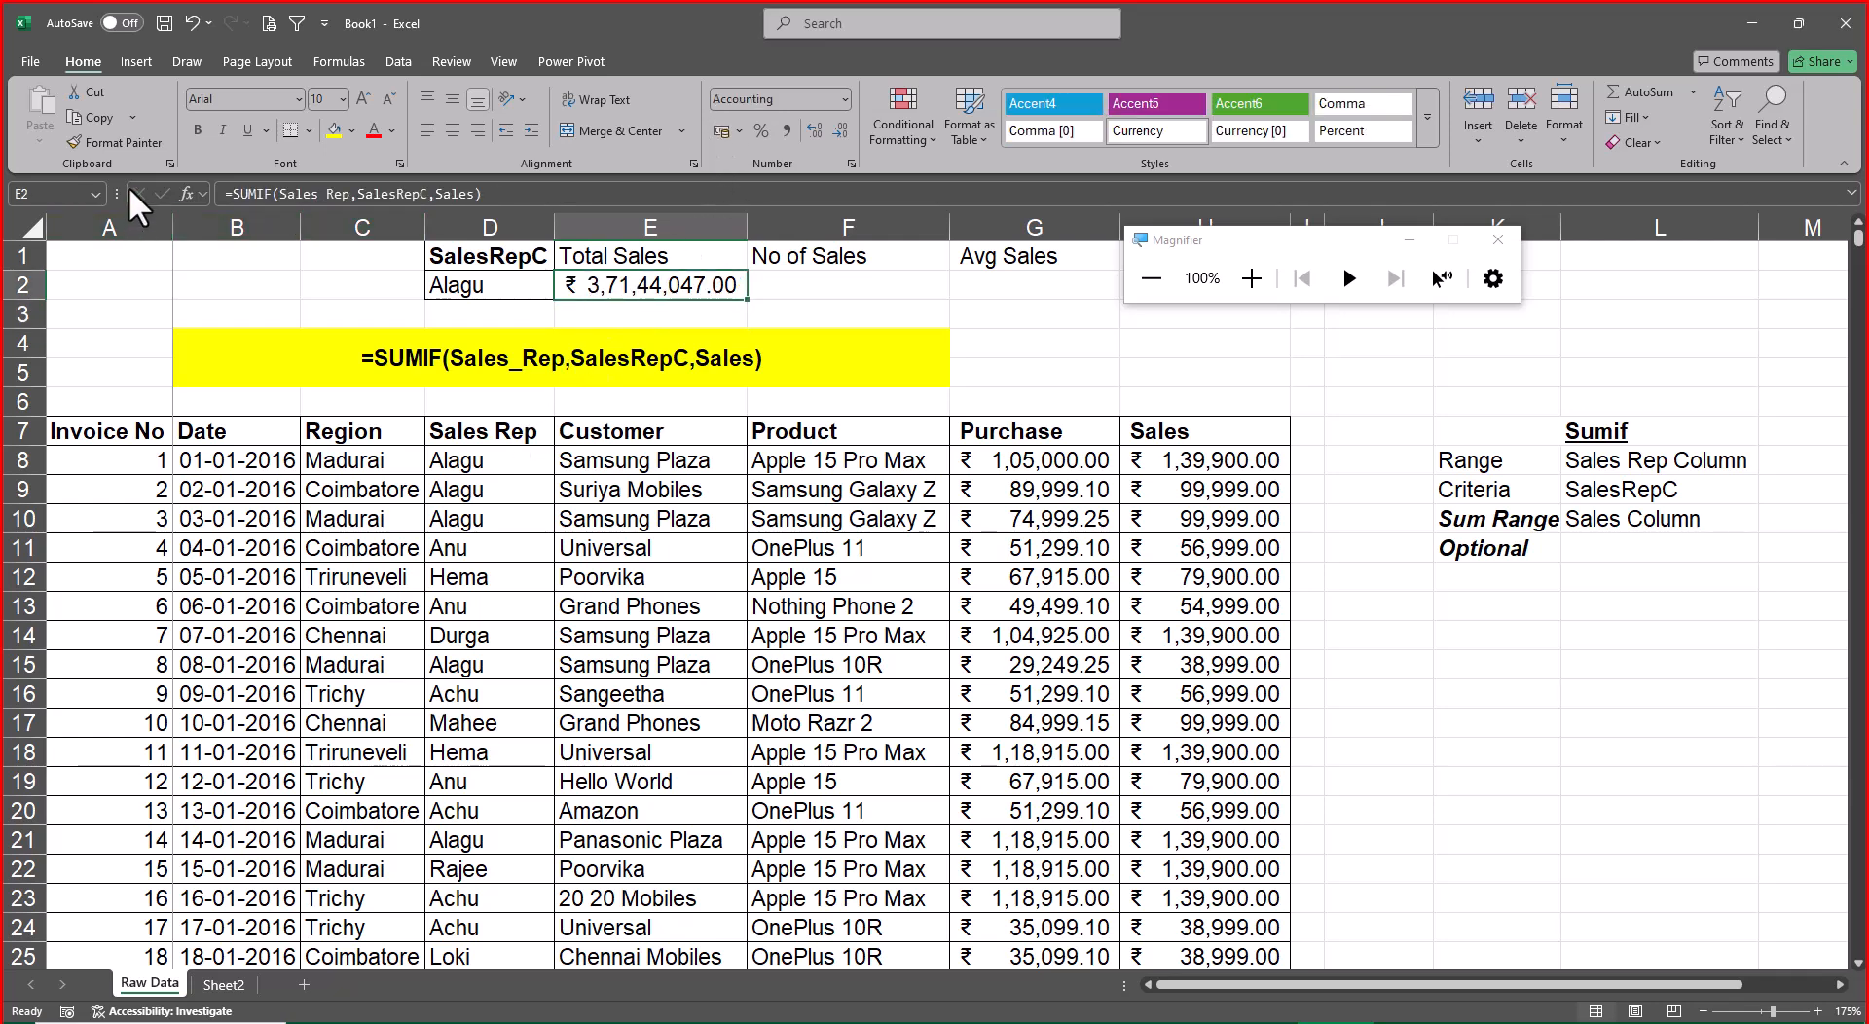
left_click(119, 143)
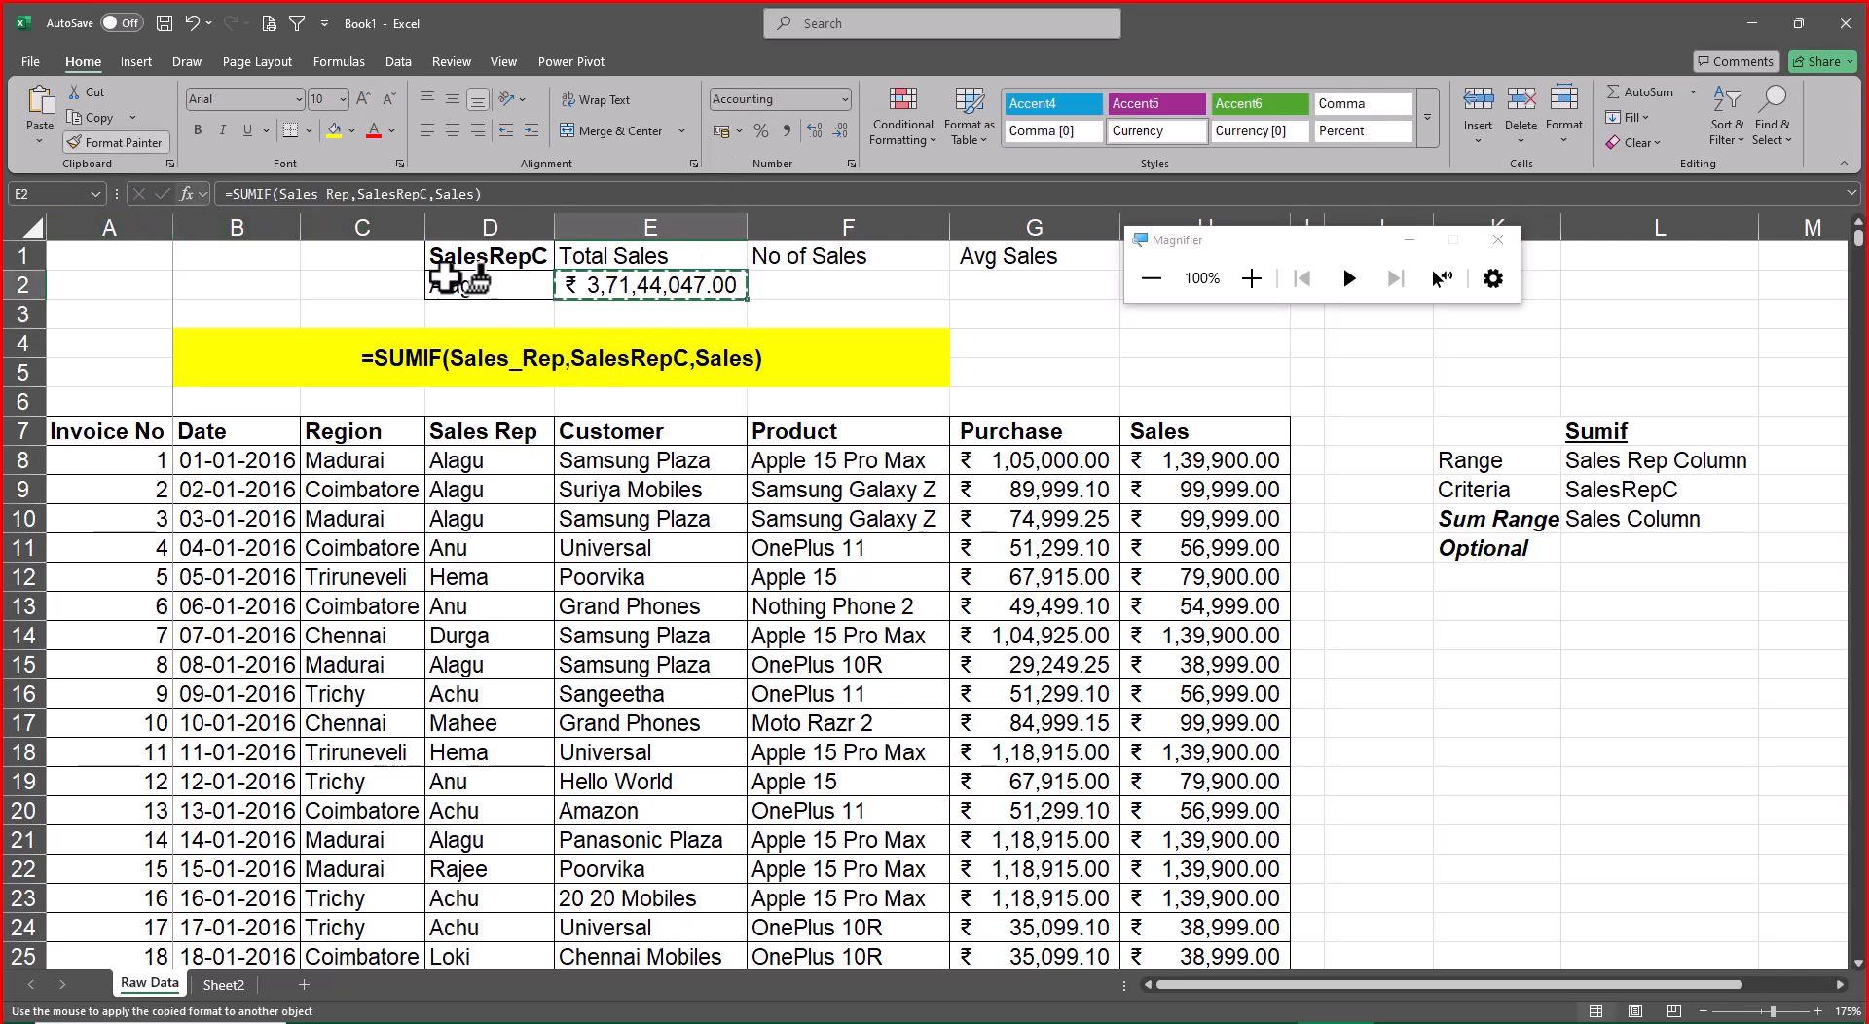
left_click(964, 285)
Apply the Number format to cell F2 under No of Sales
left_click(857, 285)
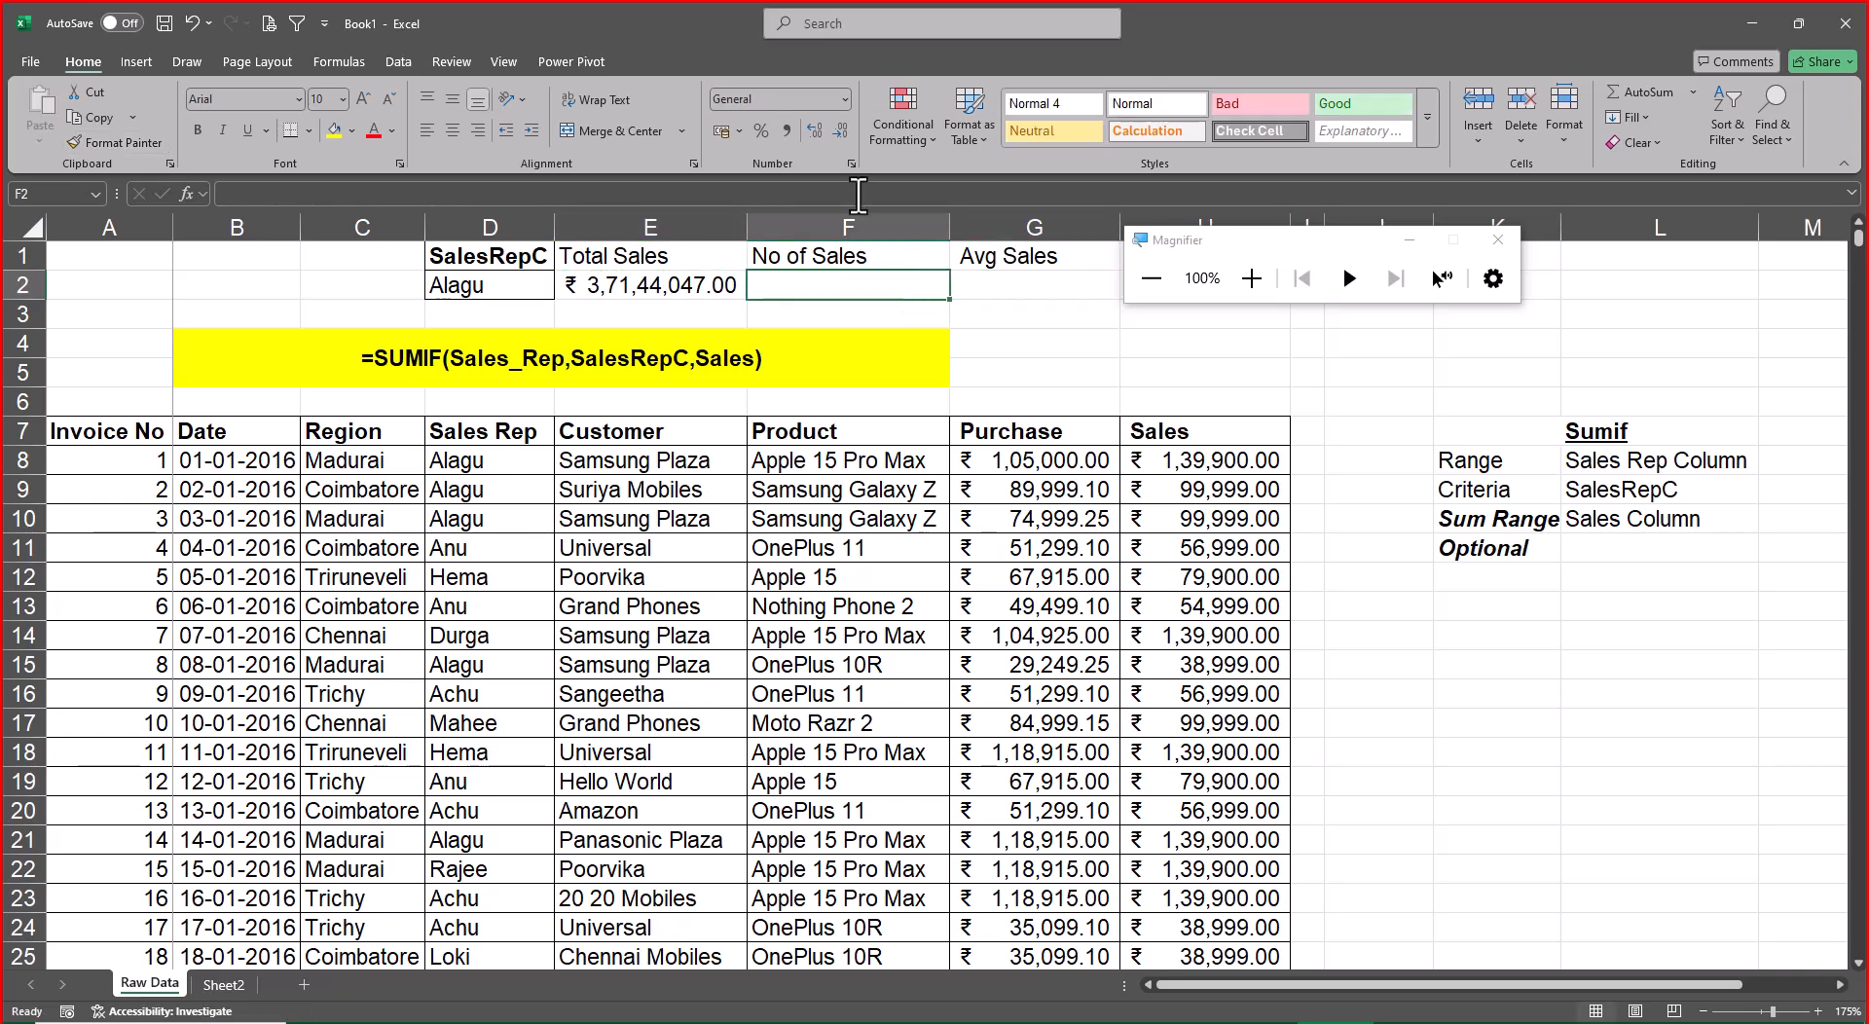
left_click(843, 99)
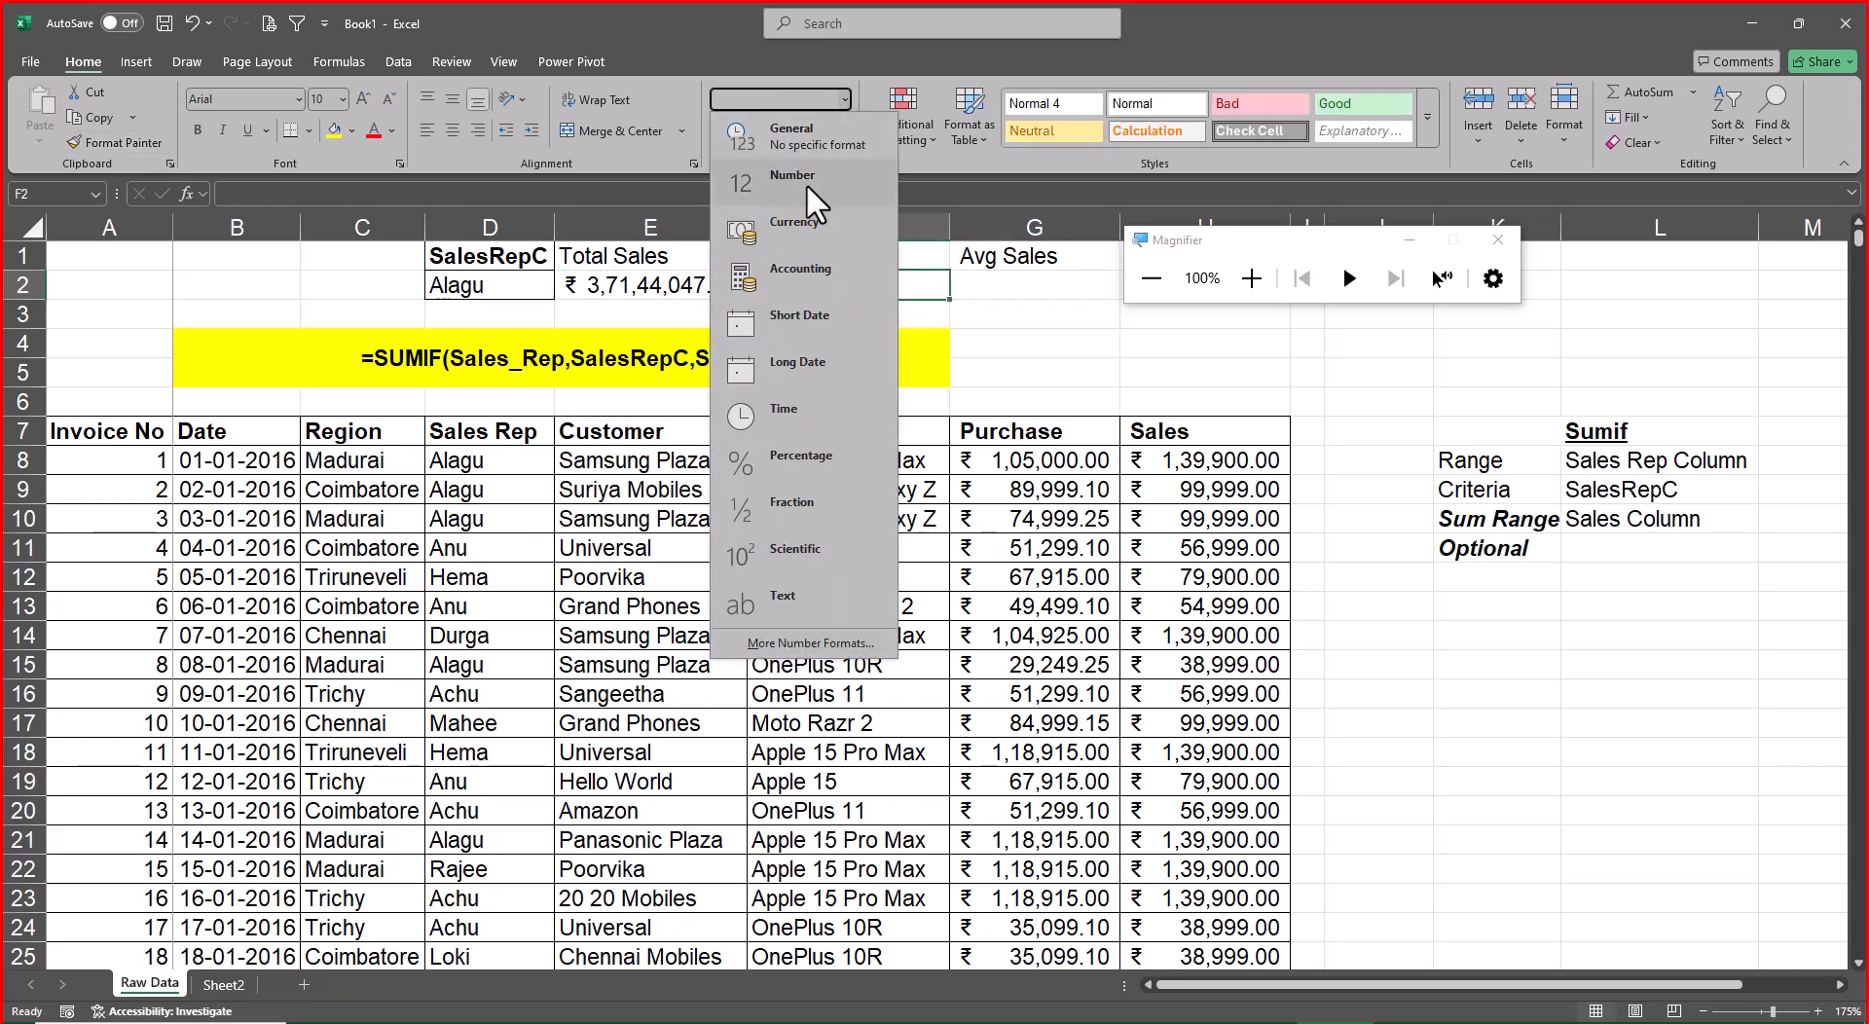
left_click(806, 183)
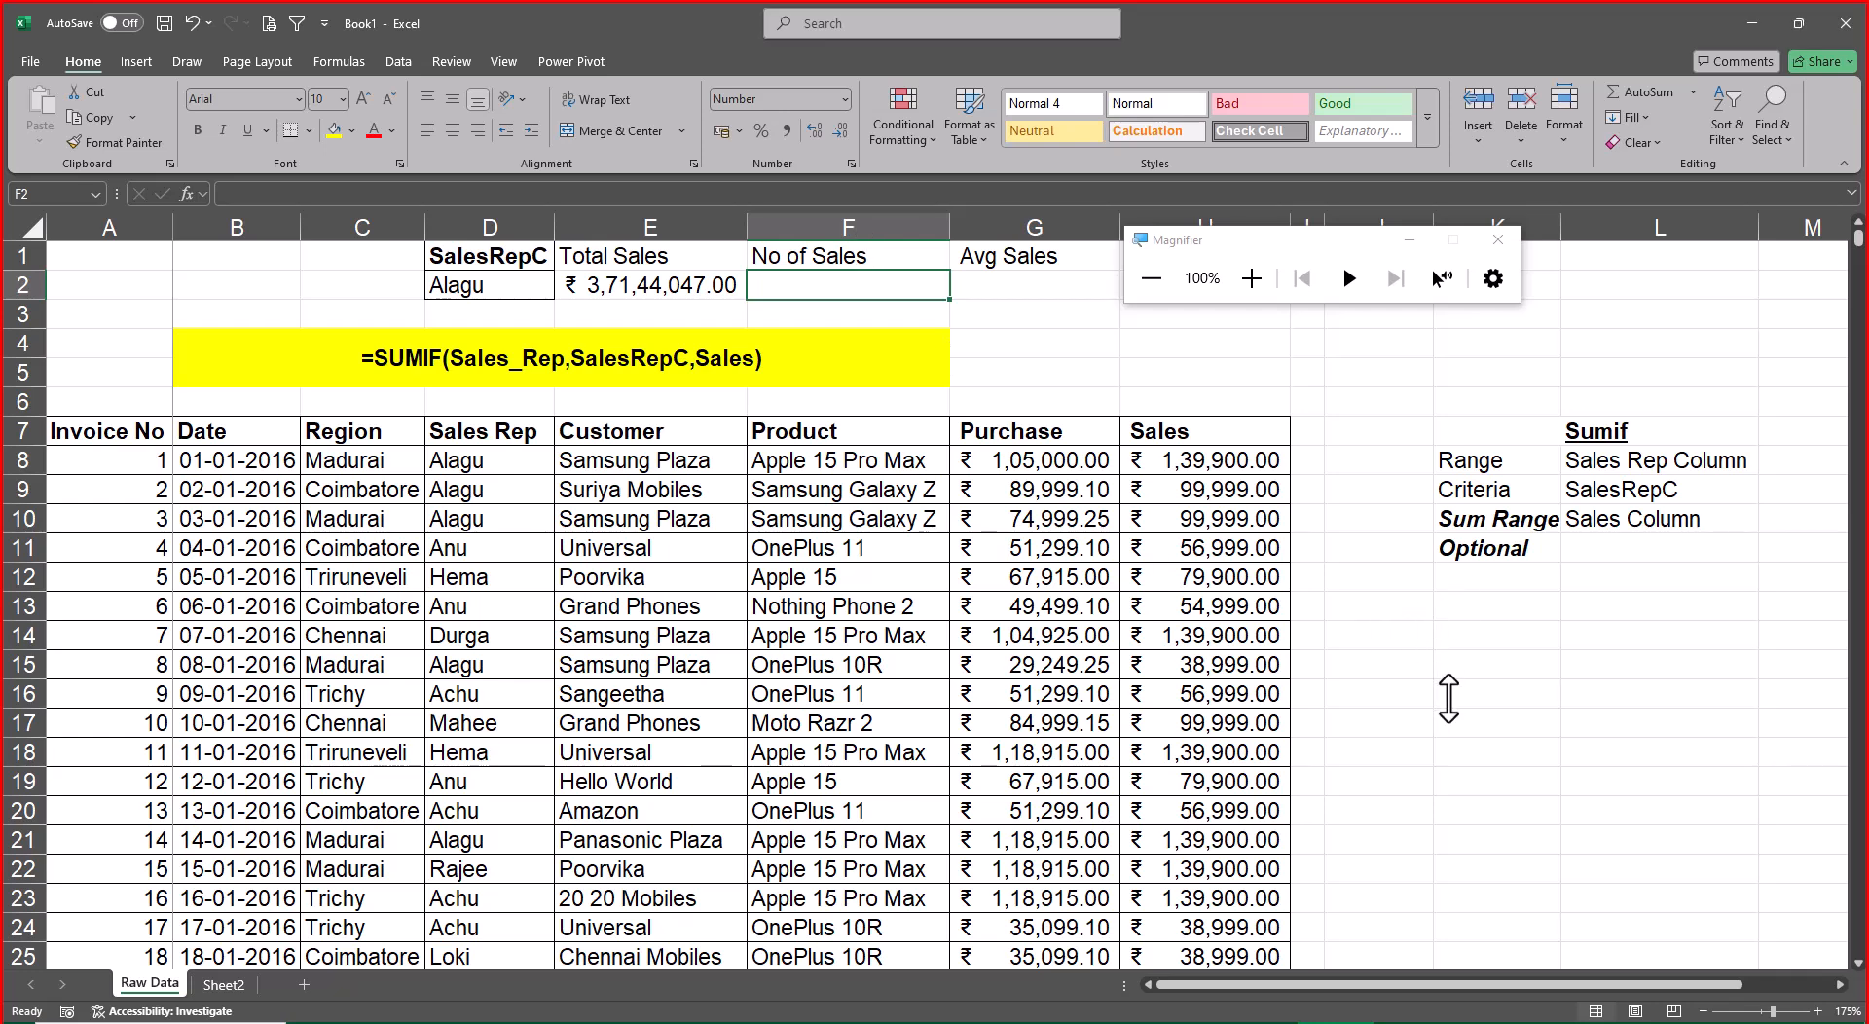
Copy the SUMIF formula from E2 into G2 under Avg Sales
key("Left")
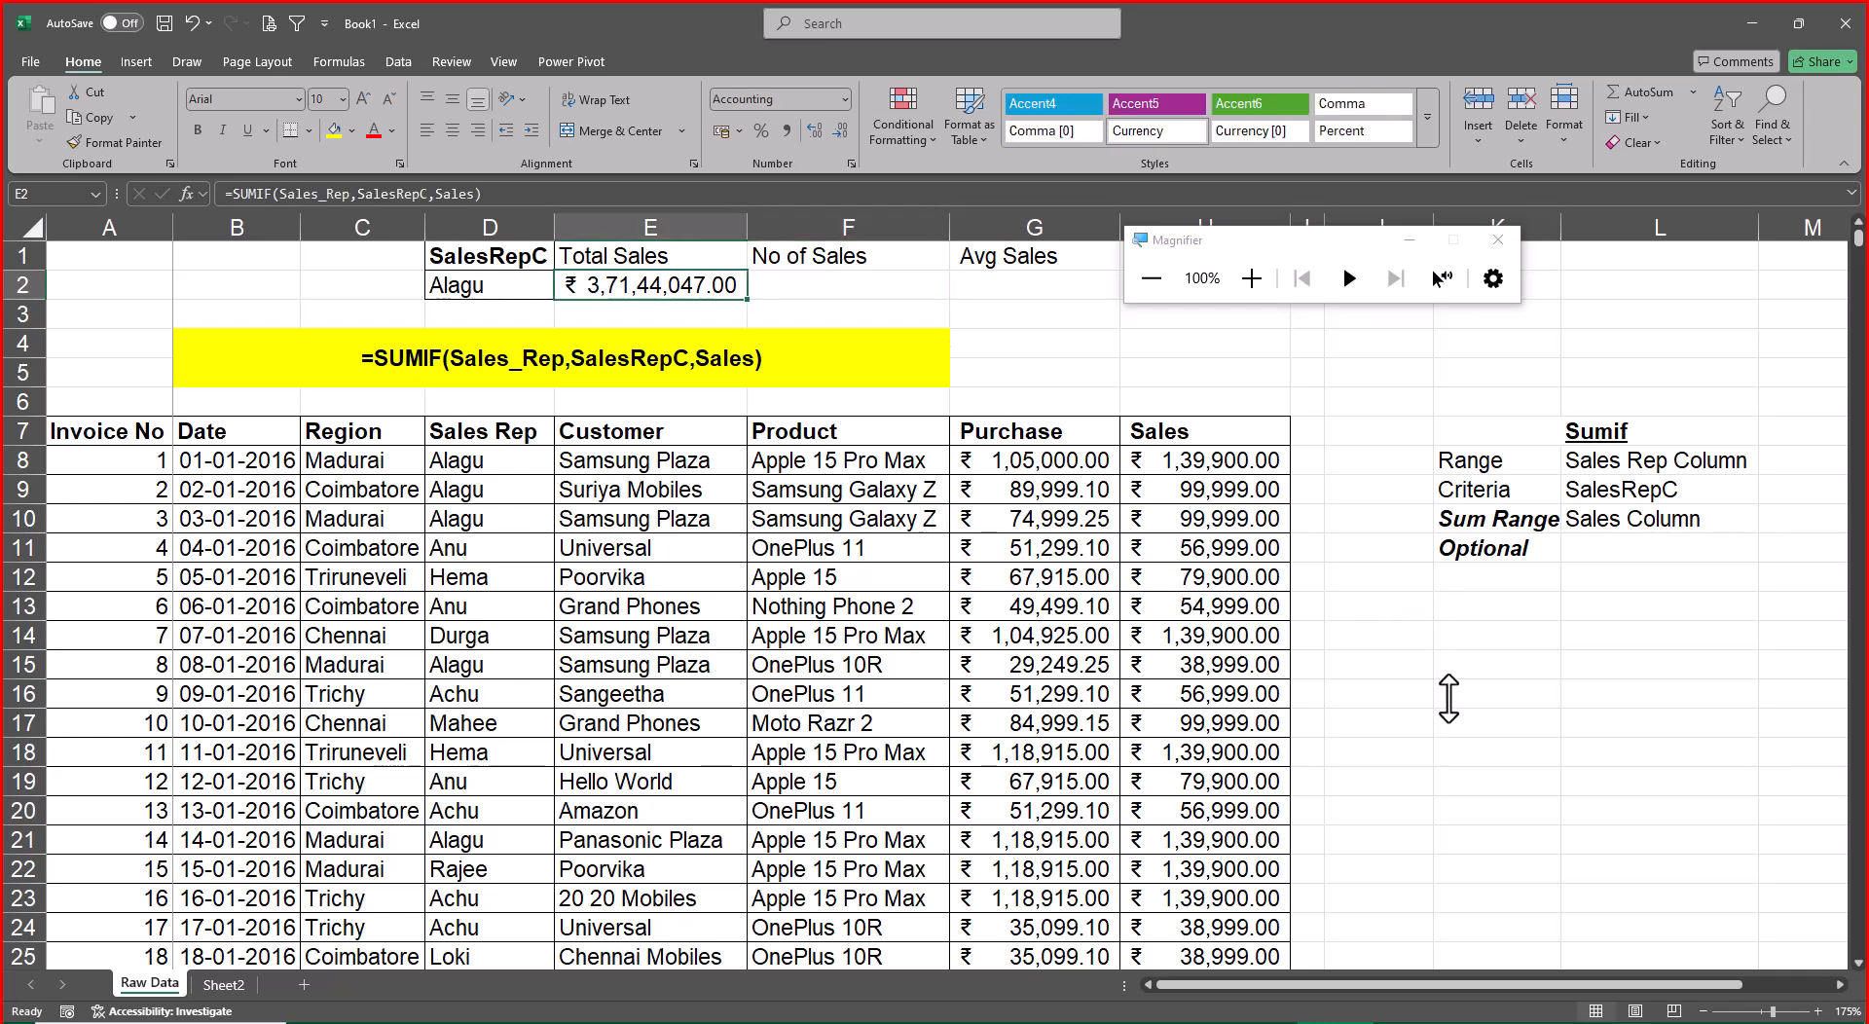
key("F2")
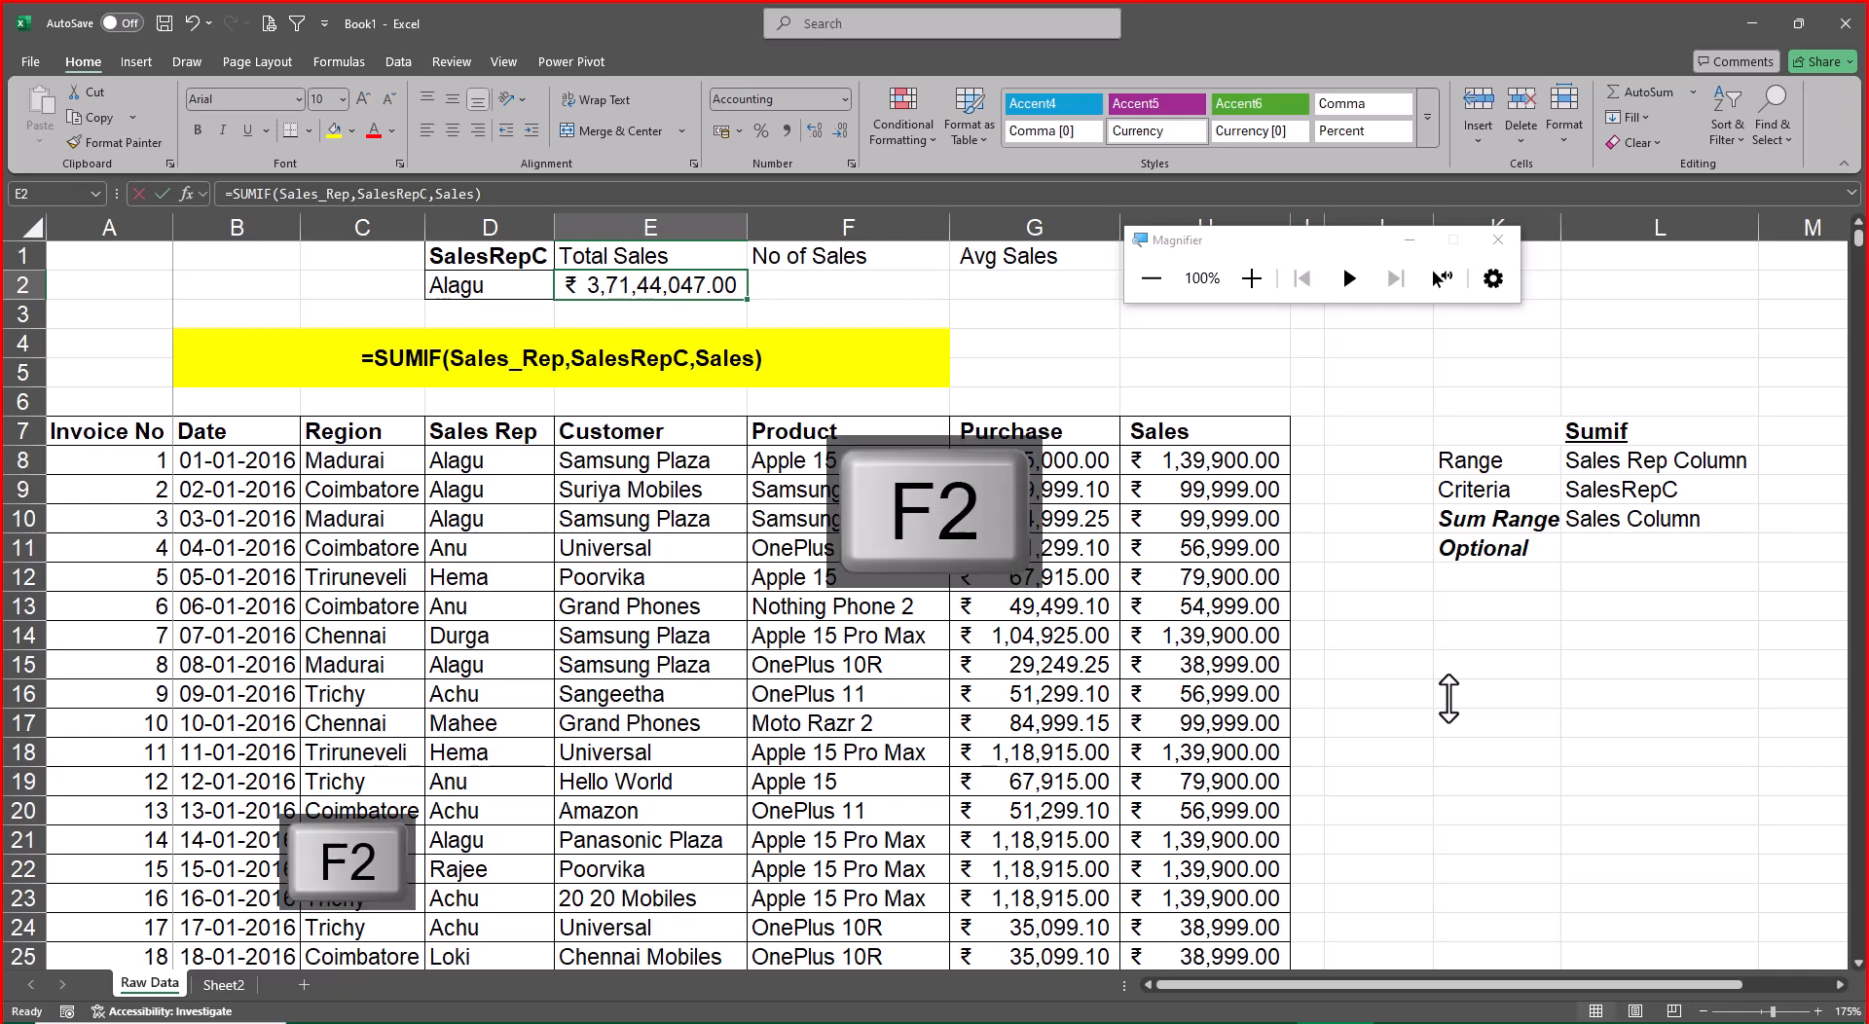
key("ctrl+c")
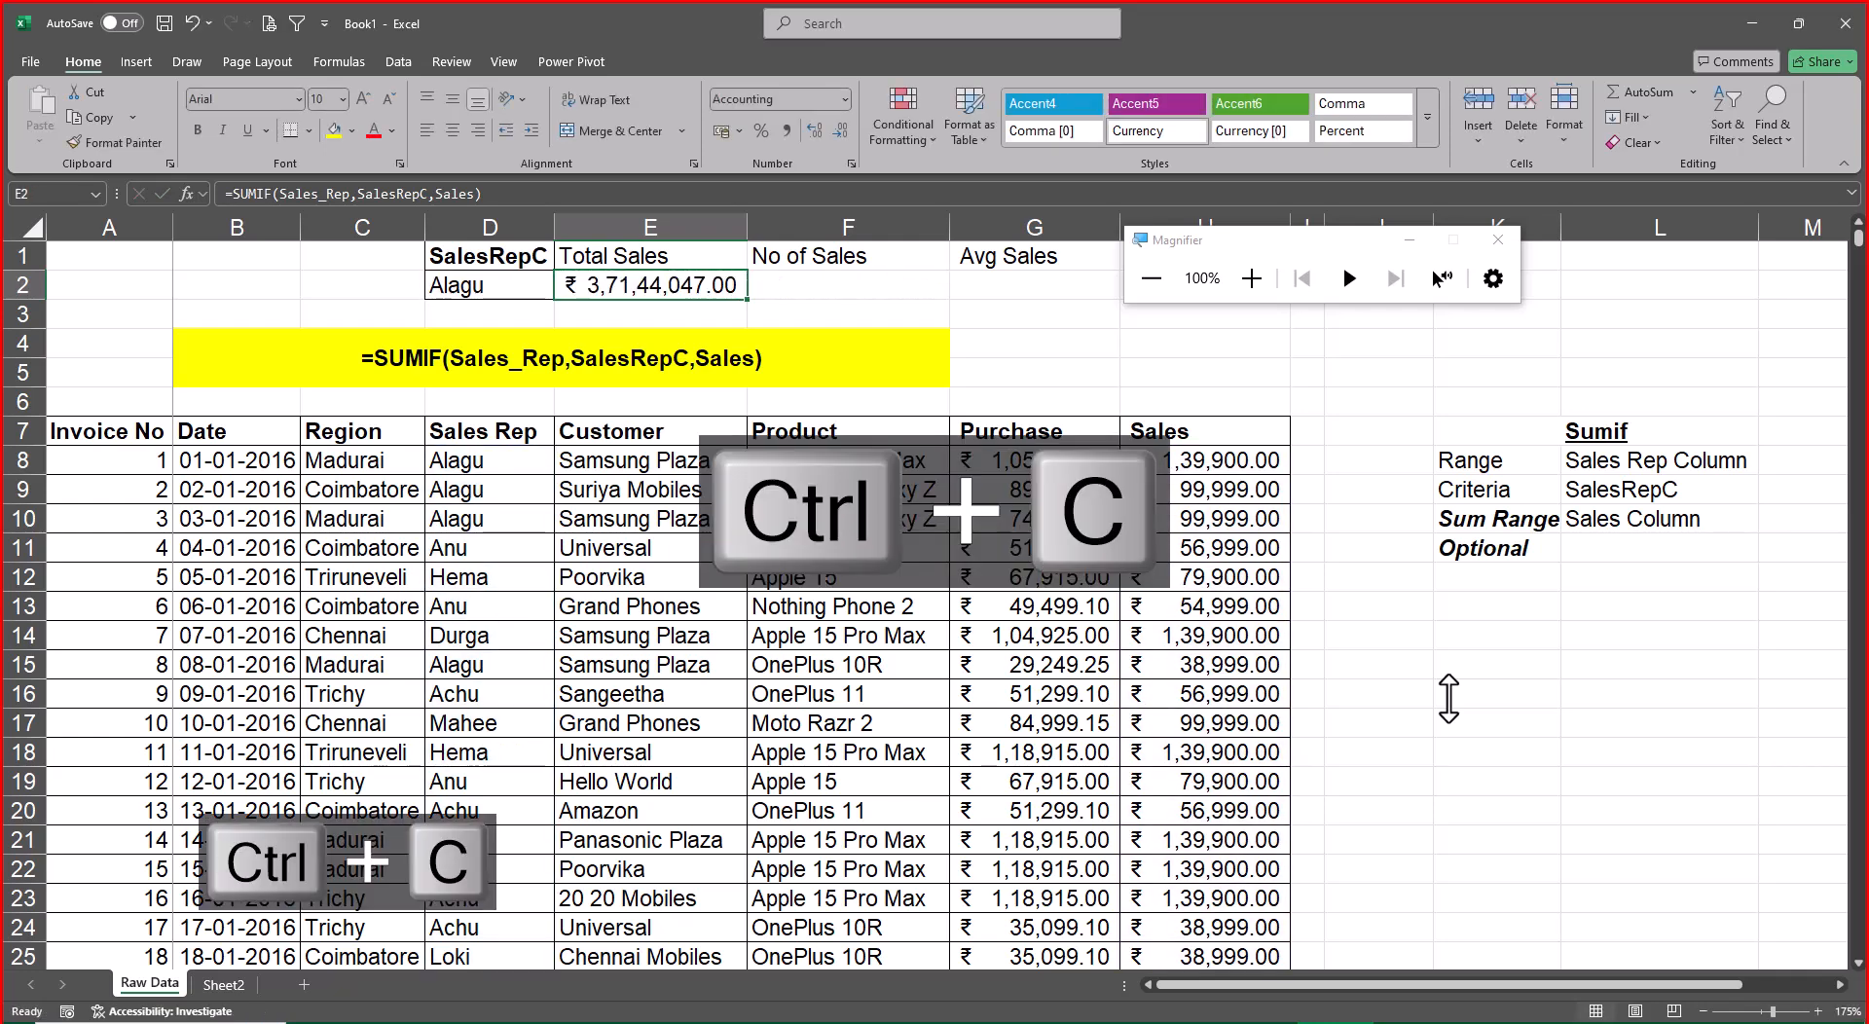
key("Right")
key("Right")
key("ctrl+v")
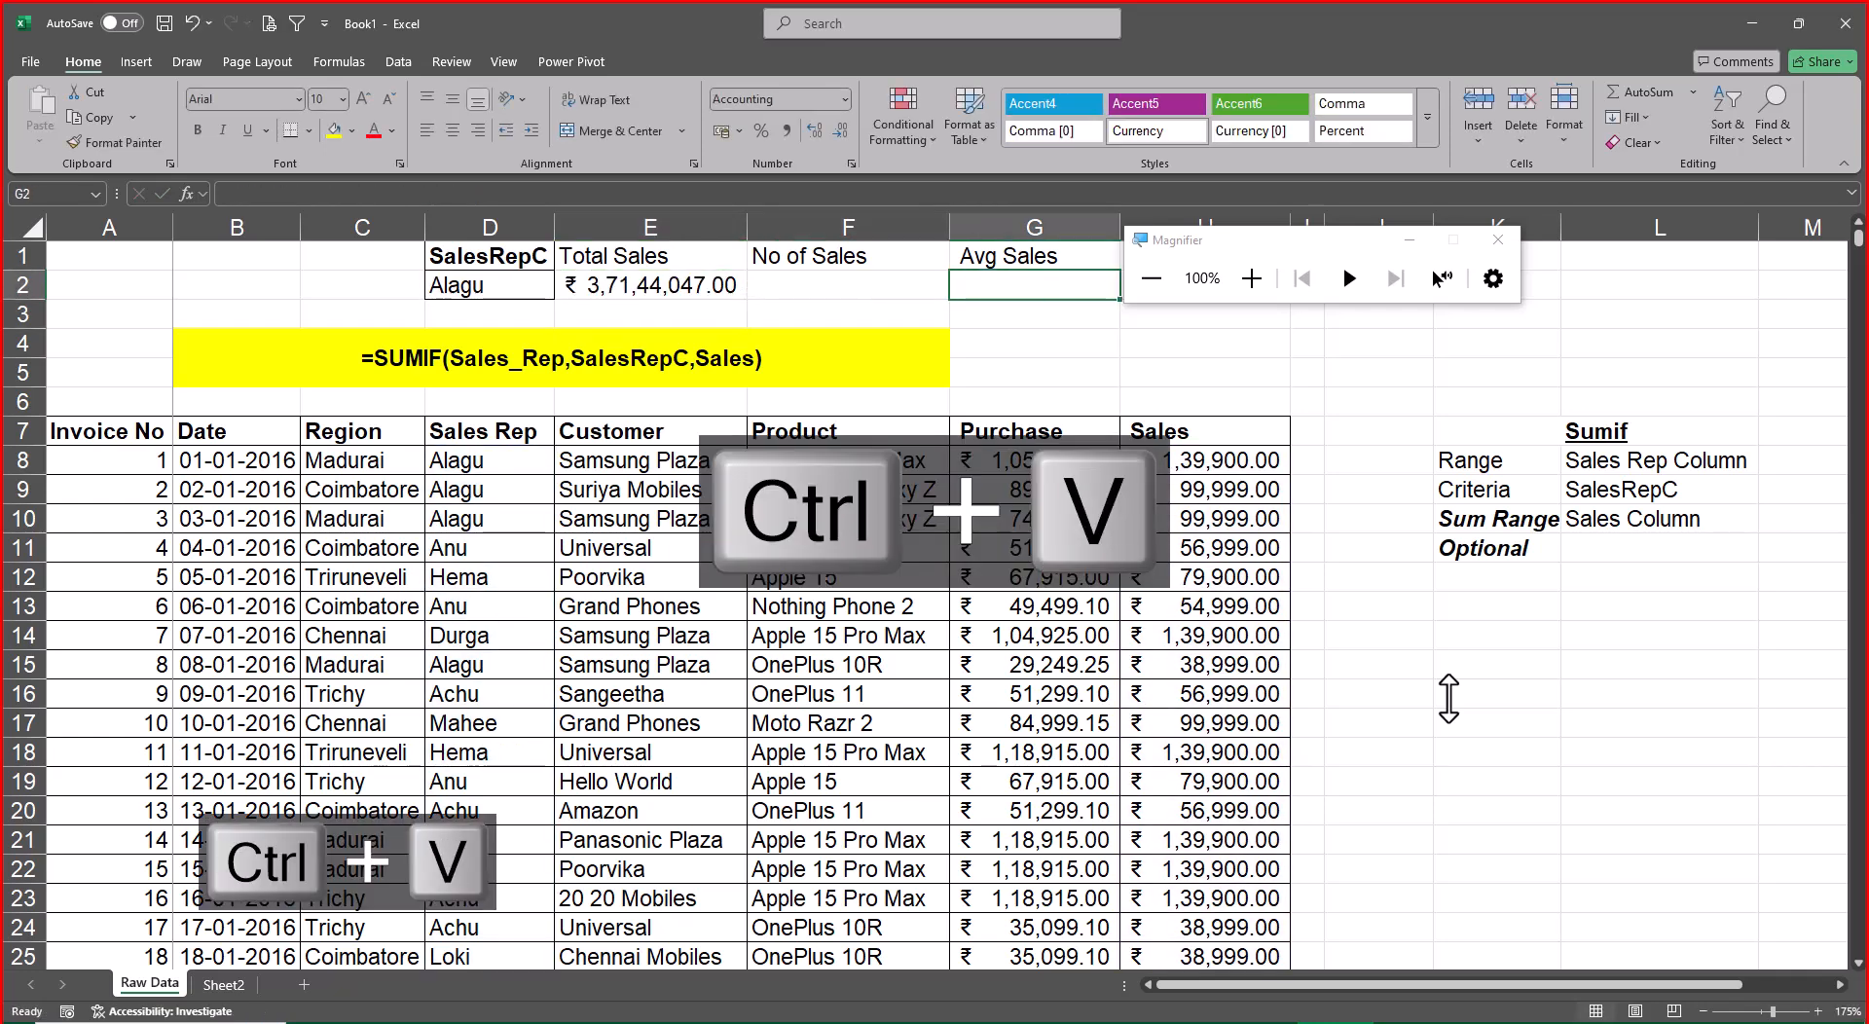
key("ctrl+c")
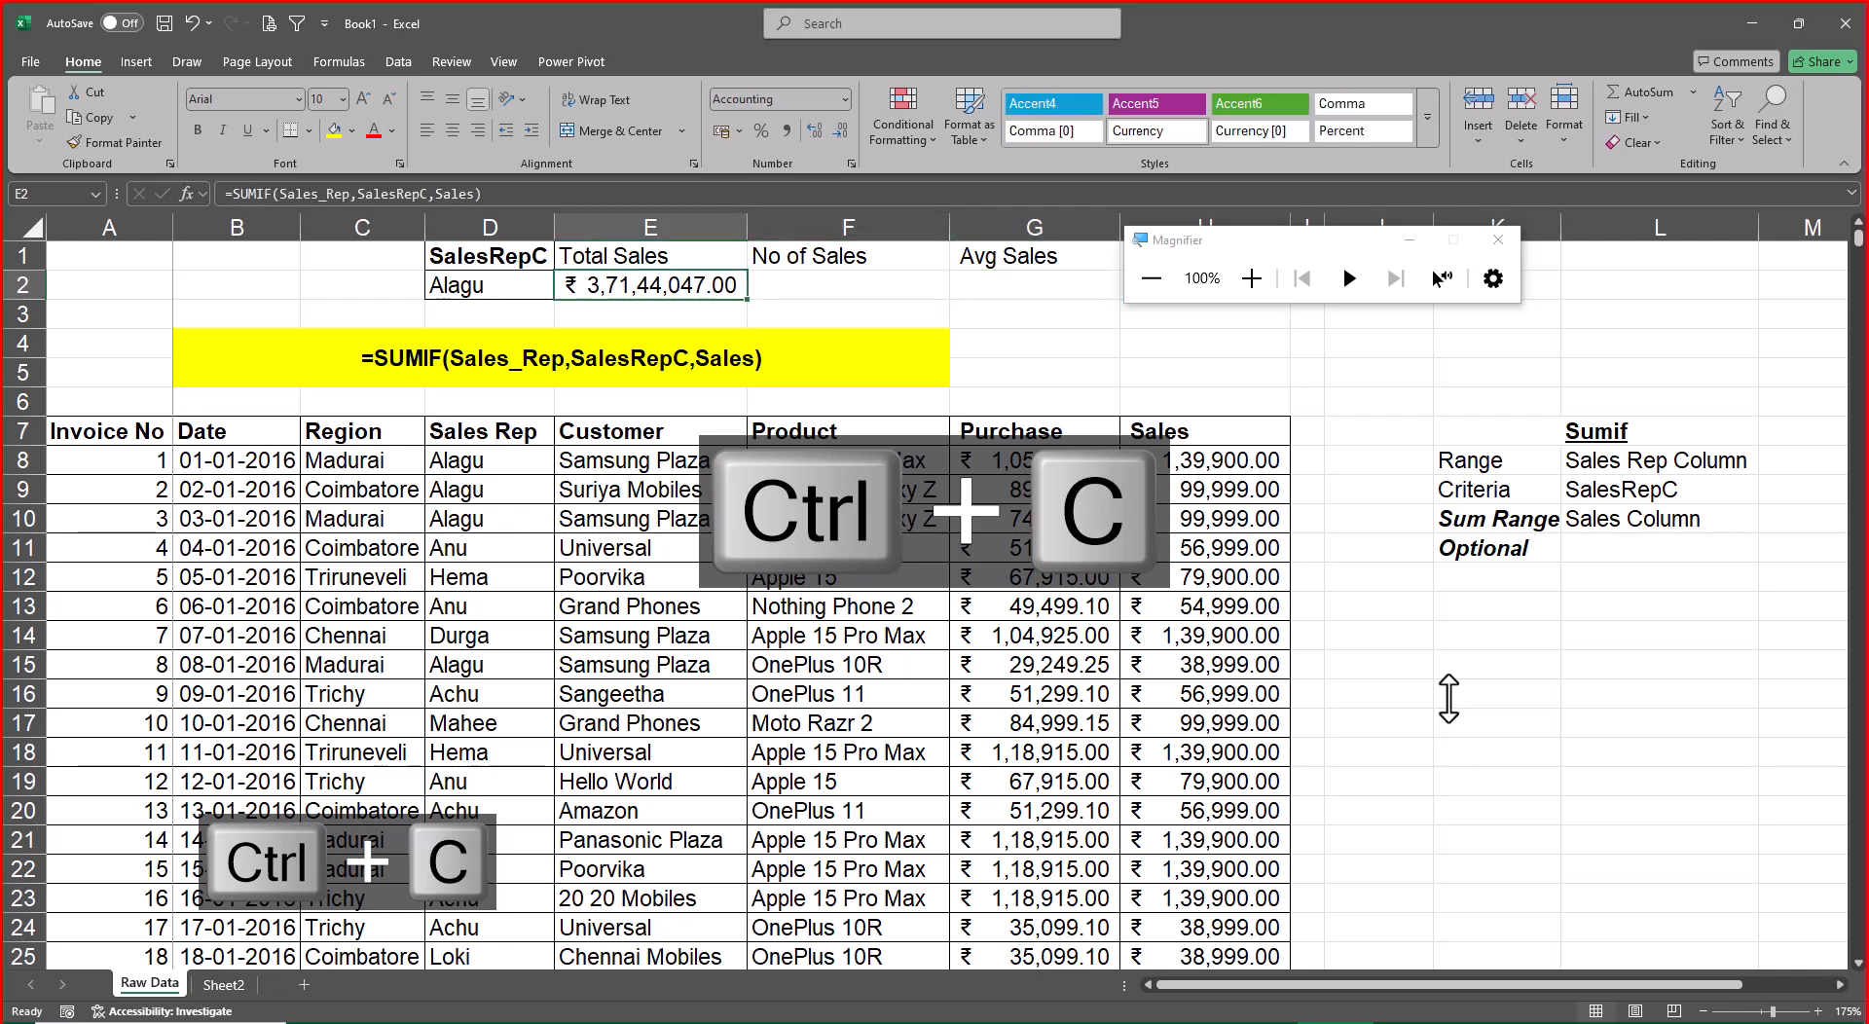
key("ctrl+v")
Replace SUMIF with AVERAGEIF in the G2 formula, keeping the Sales_Rep, SalesRepC and Sales arguments
key("F2")
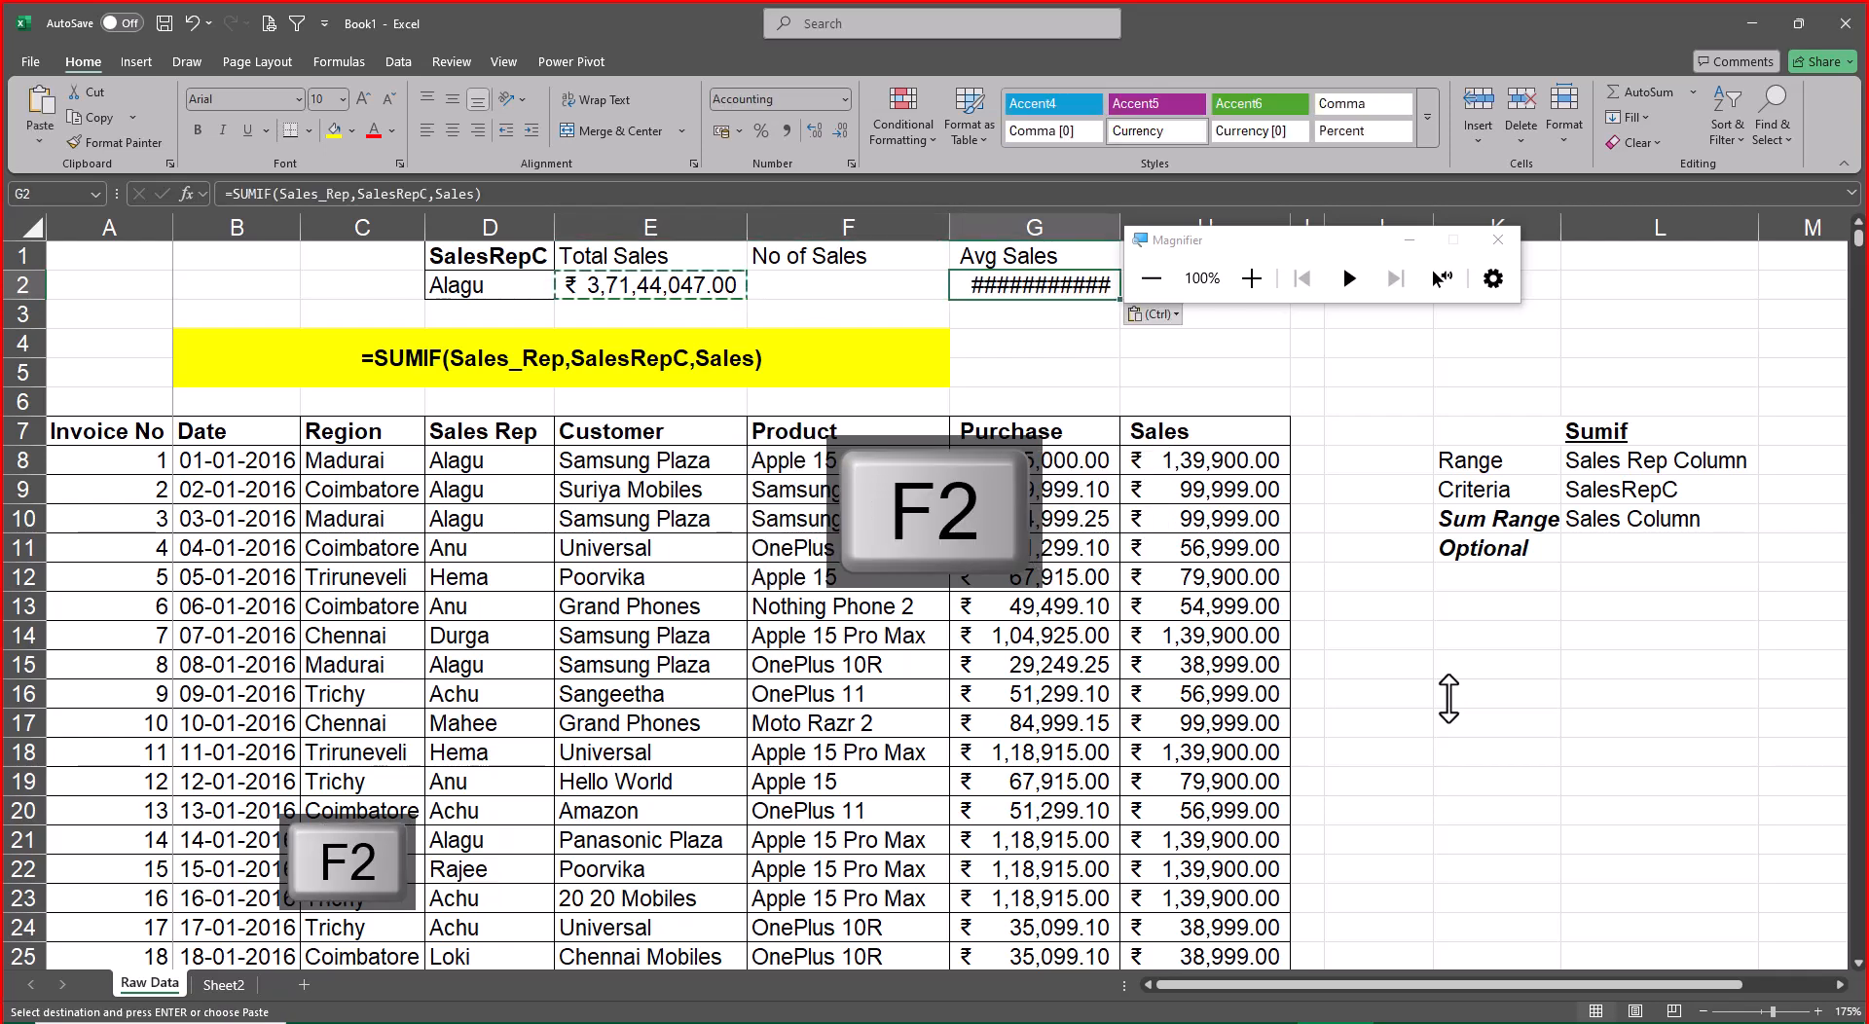
key("Delete")
key("Delete")
key("Delete")
key("Delete")
key("Delete")
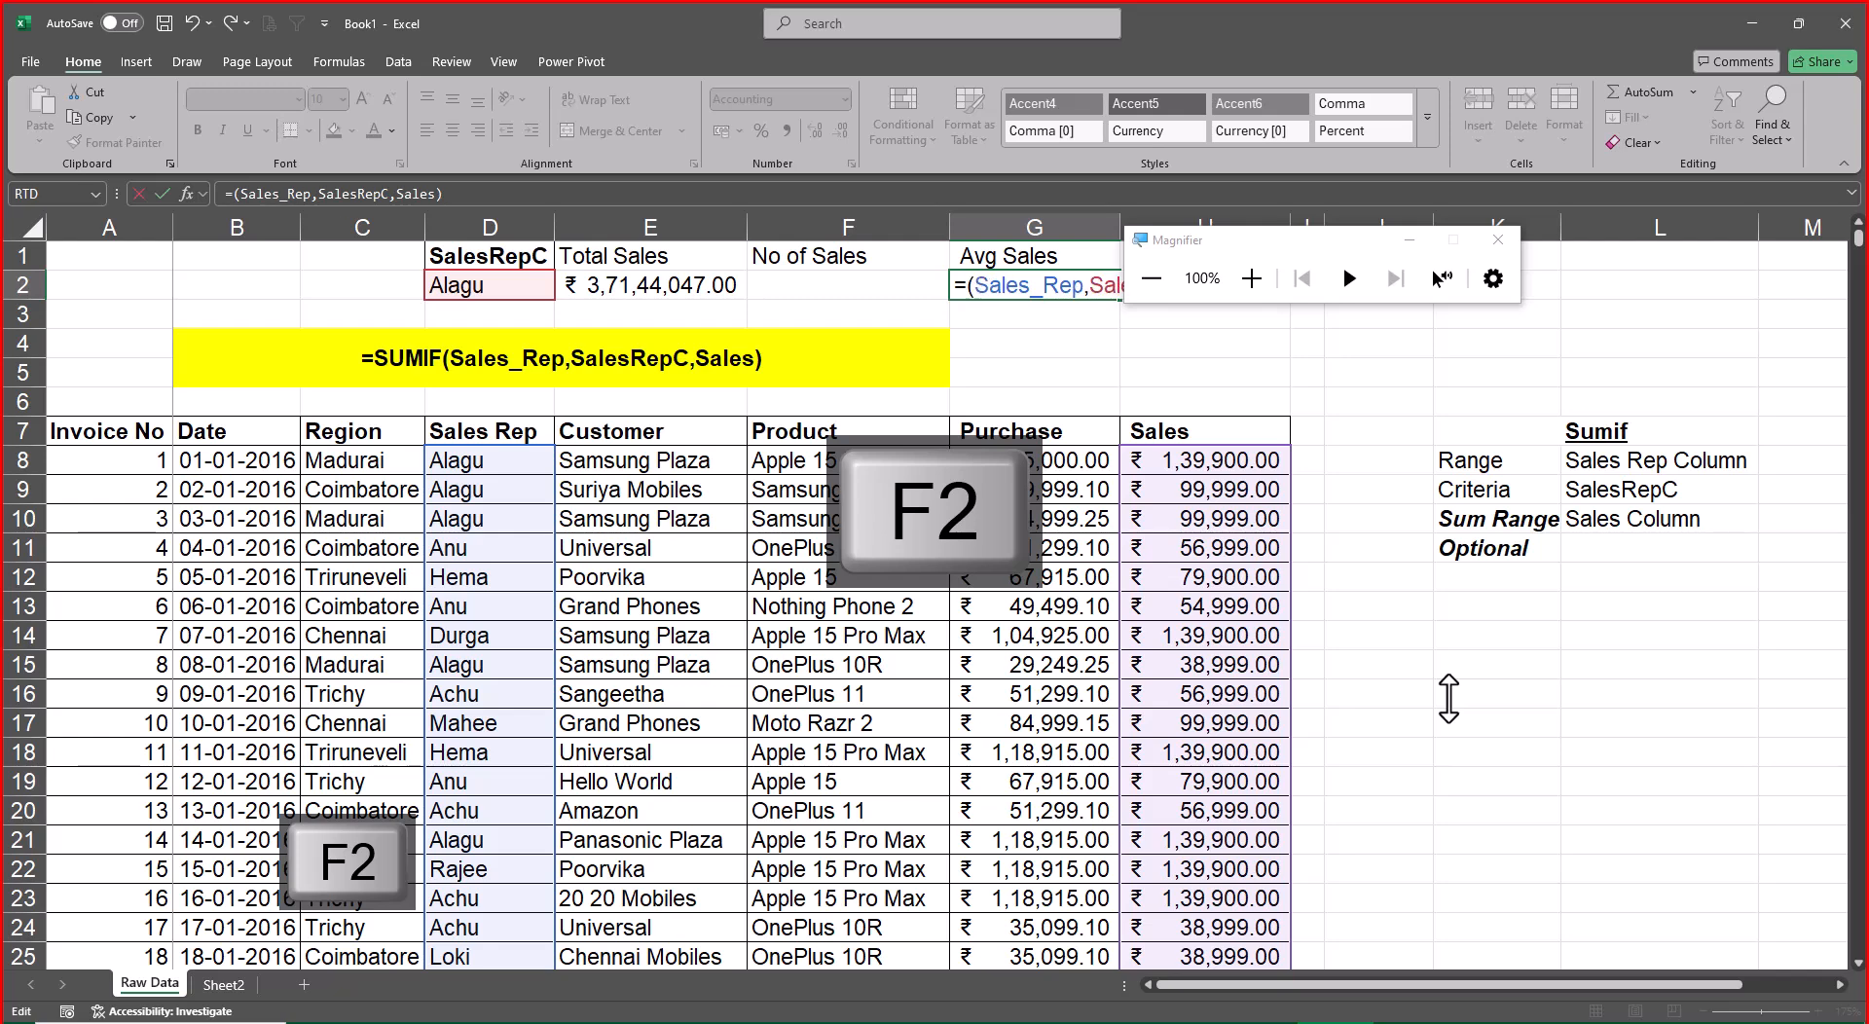
type("Sve")
key("BackSpace")
key("BackSpace")
key("BackSpace")
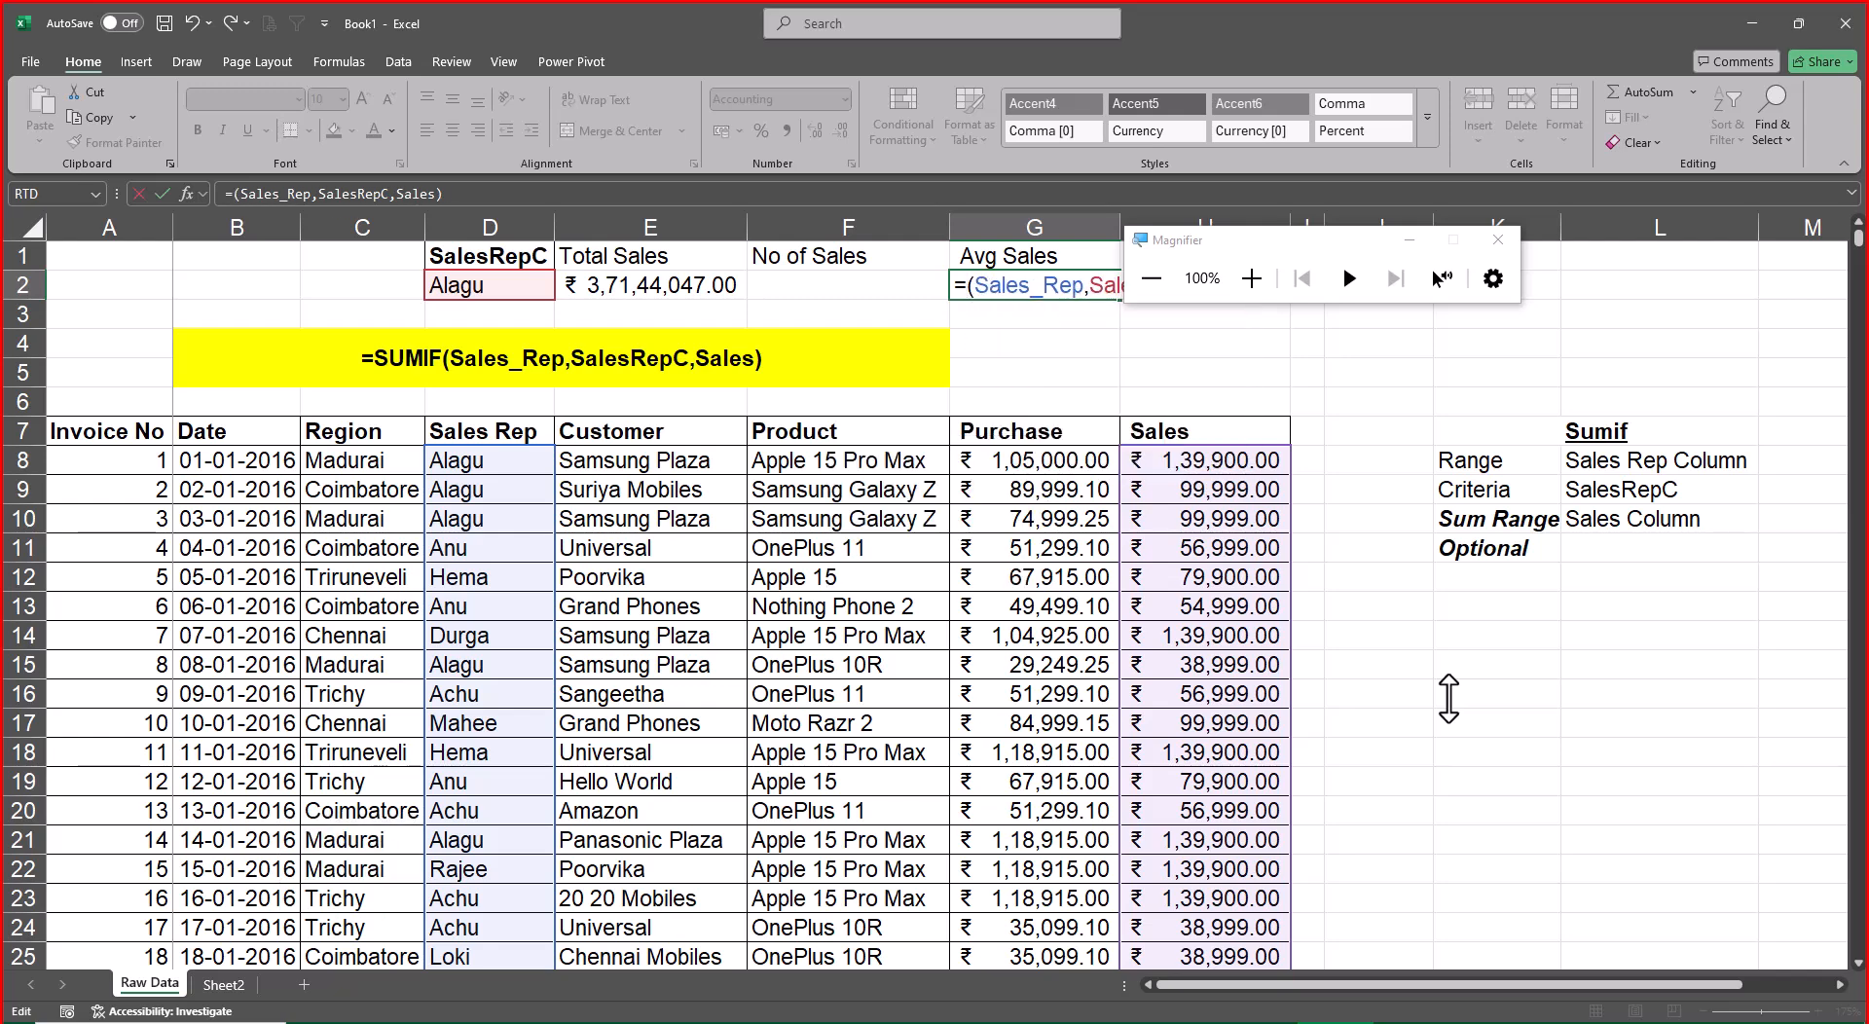
type("Aver")
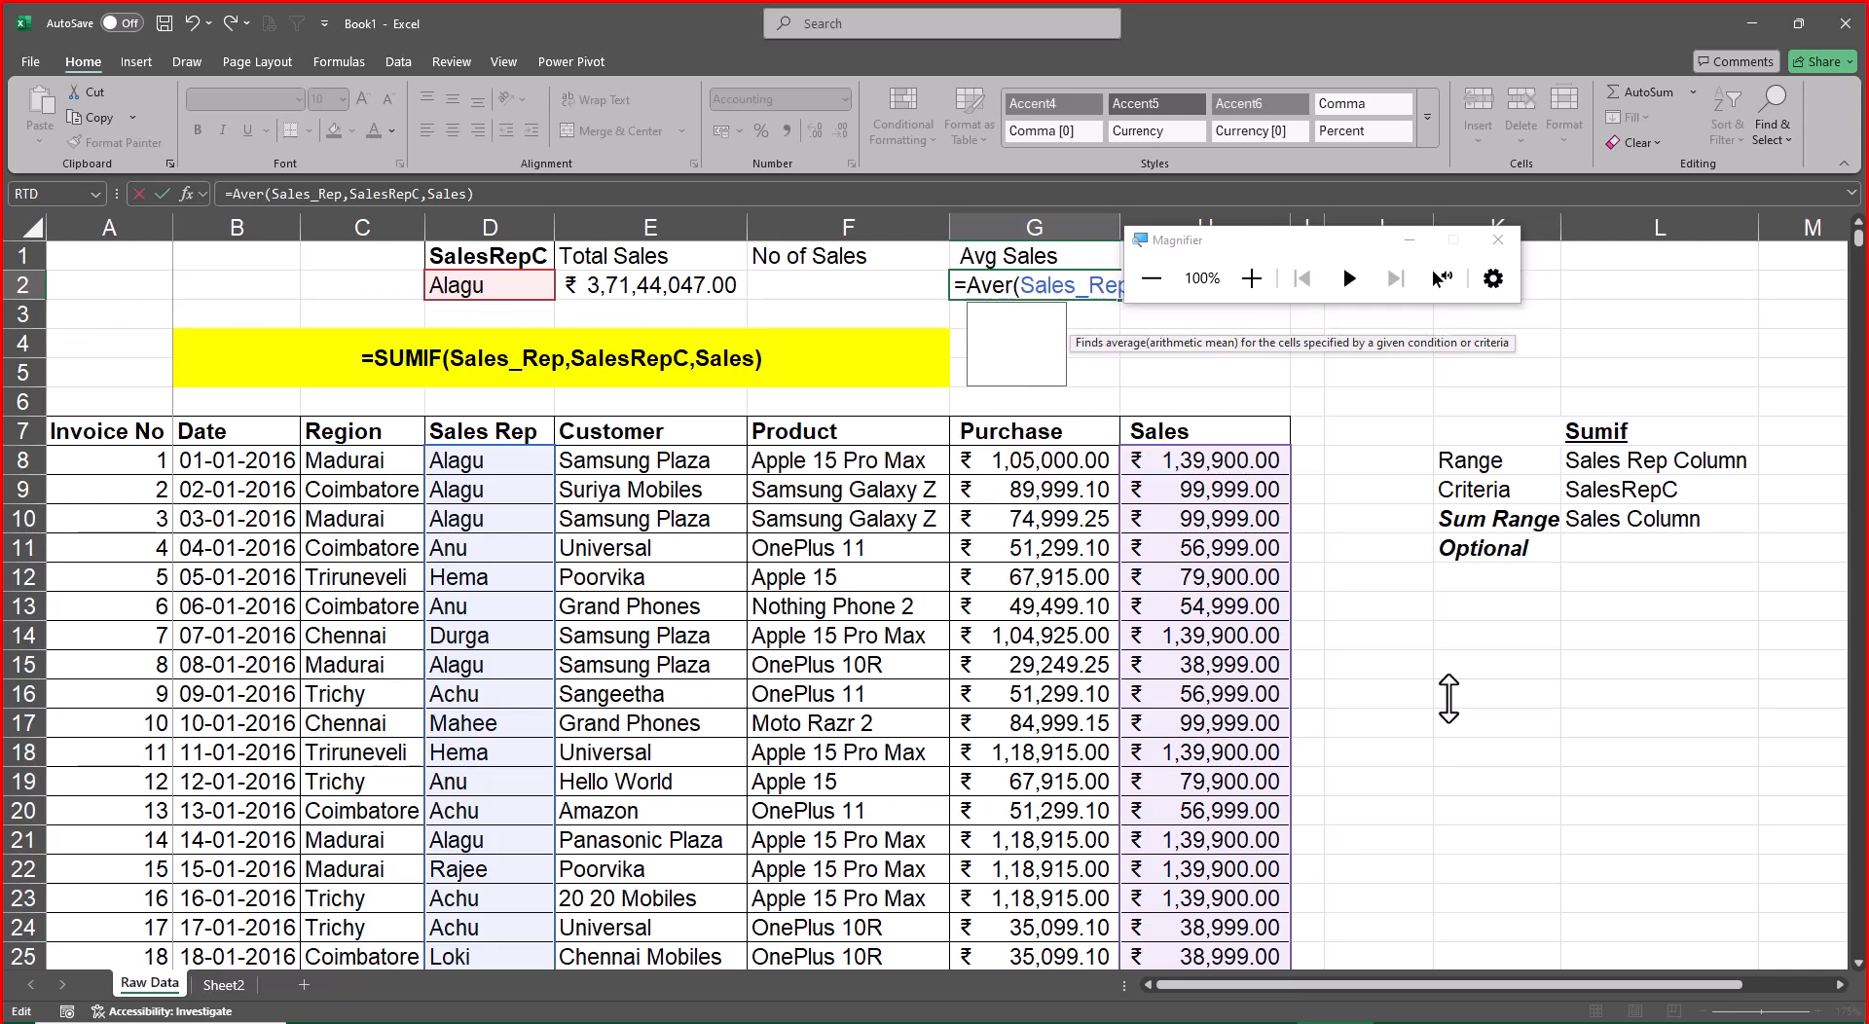
key("Tab")
key("ctrl+Return")
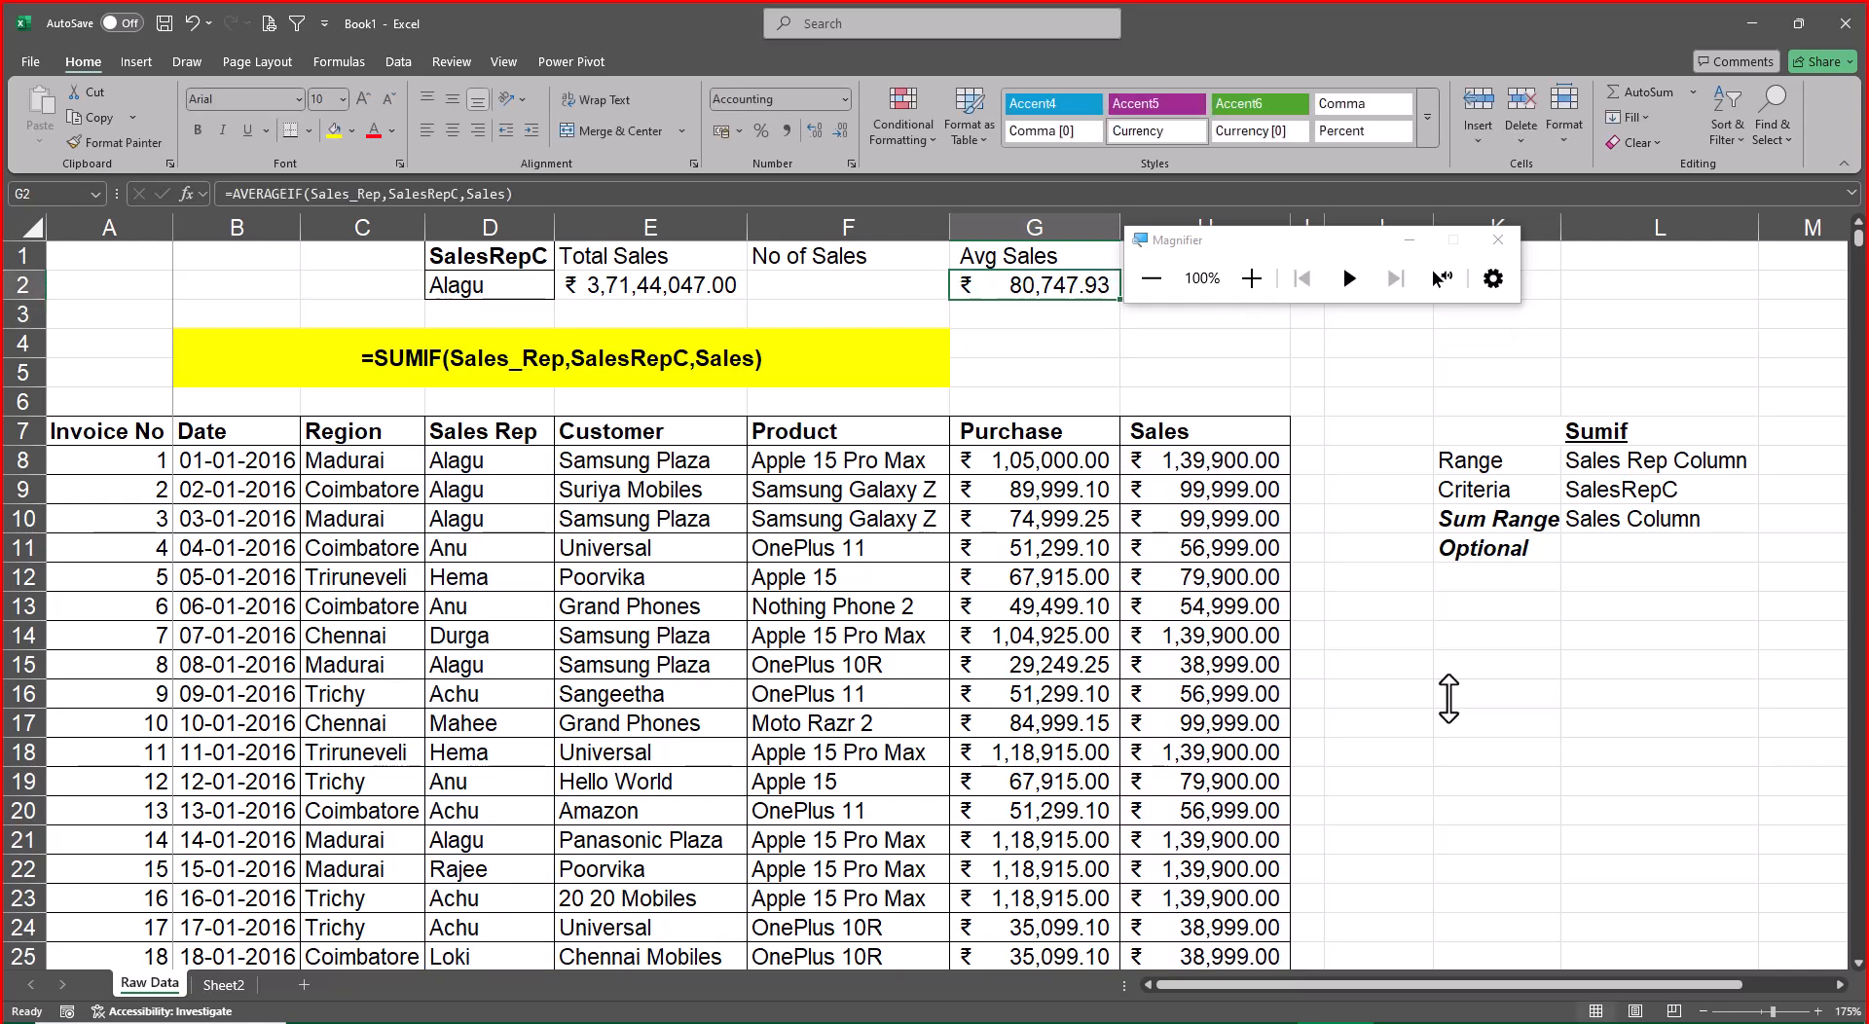
Check the Sumif, Countif and Averageif syntax on Sheet2 and return to the Raw Data sheet
key("Left")
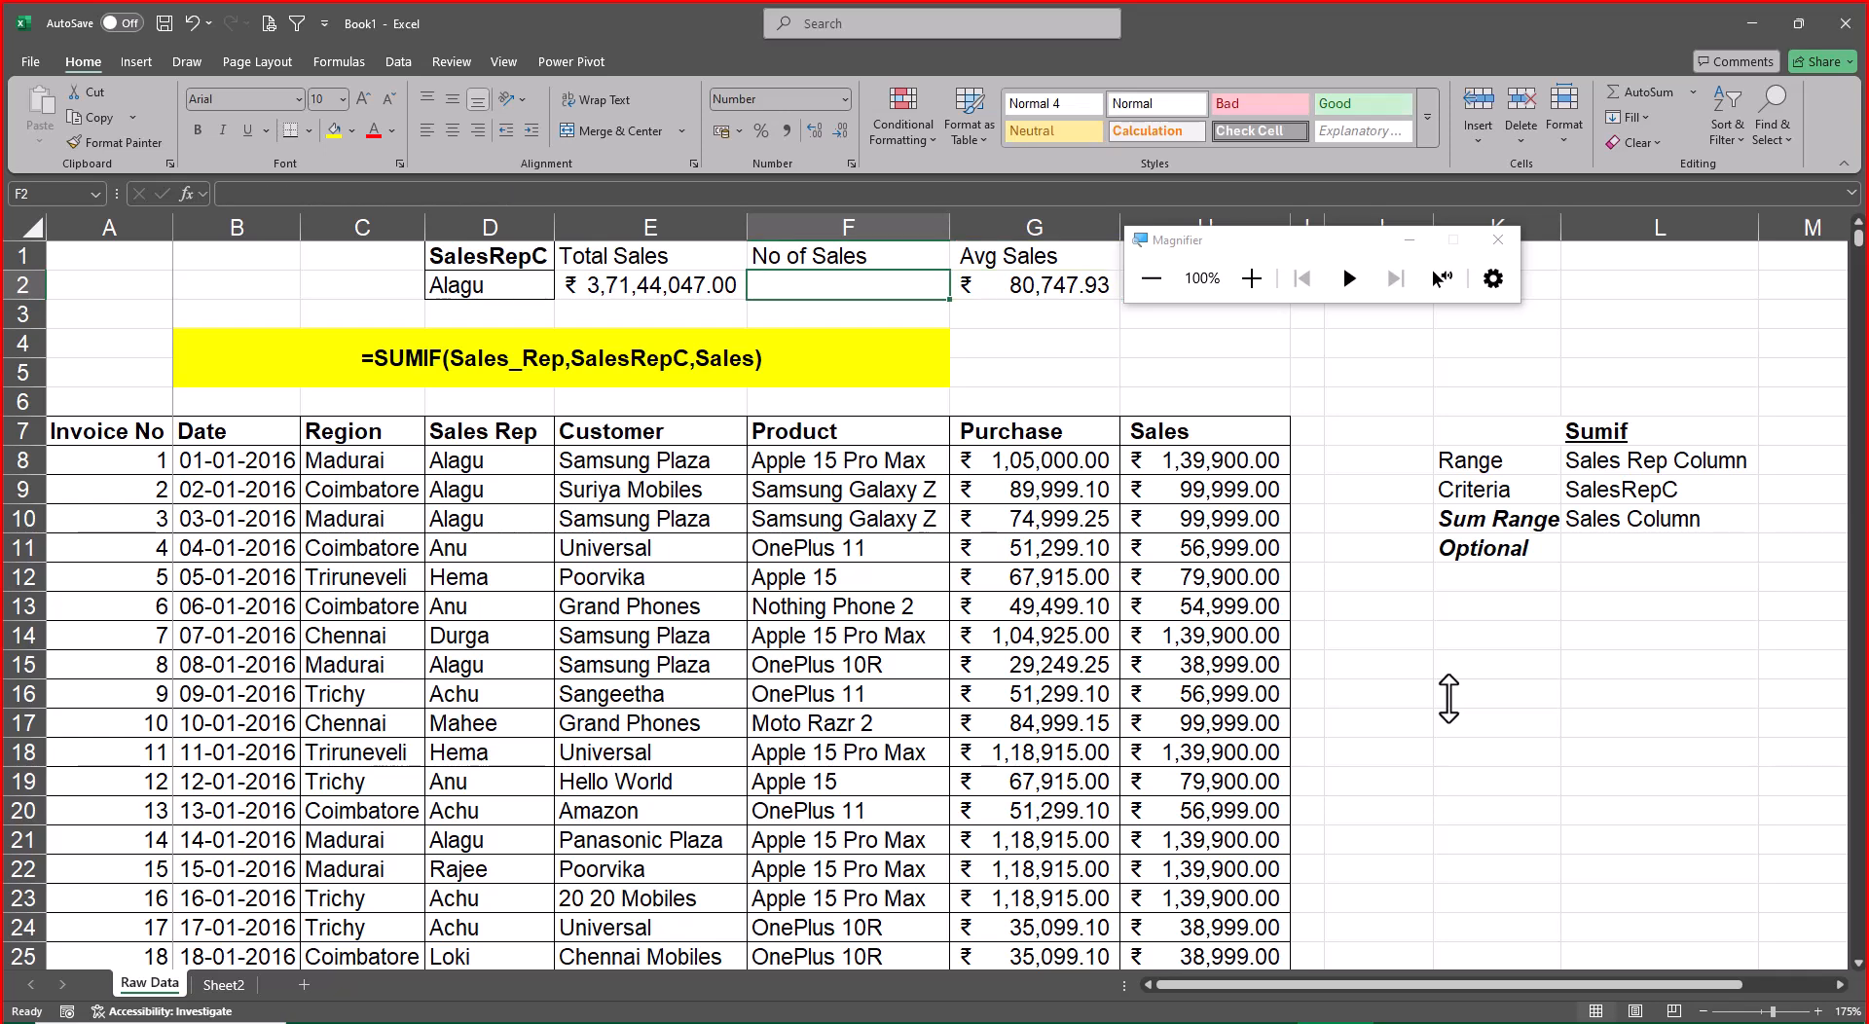
left_click(226, 985)
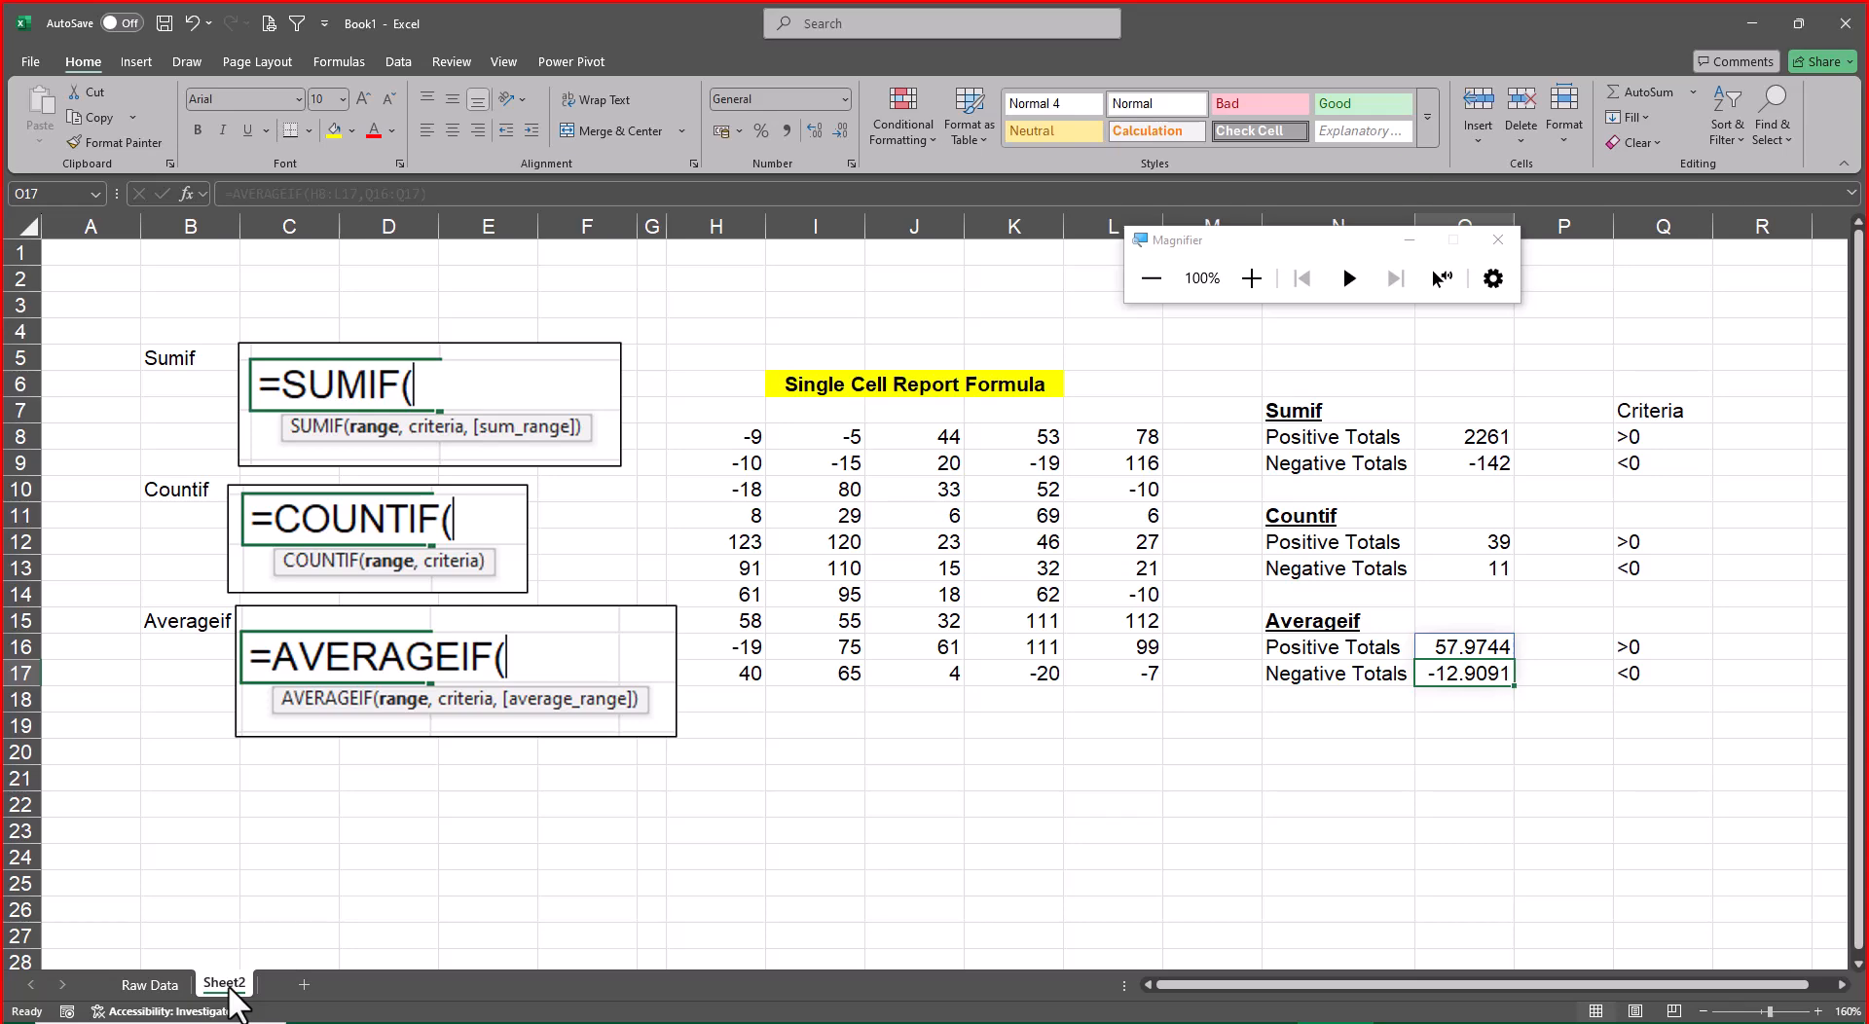
left_click(150, 985)
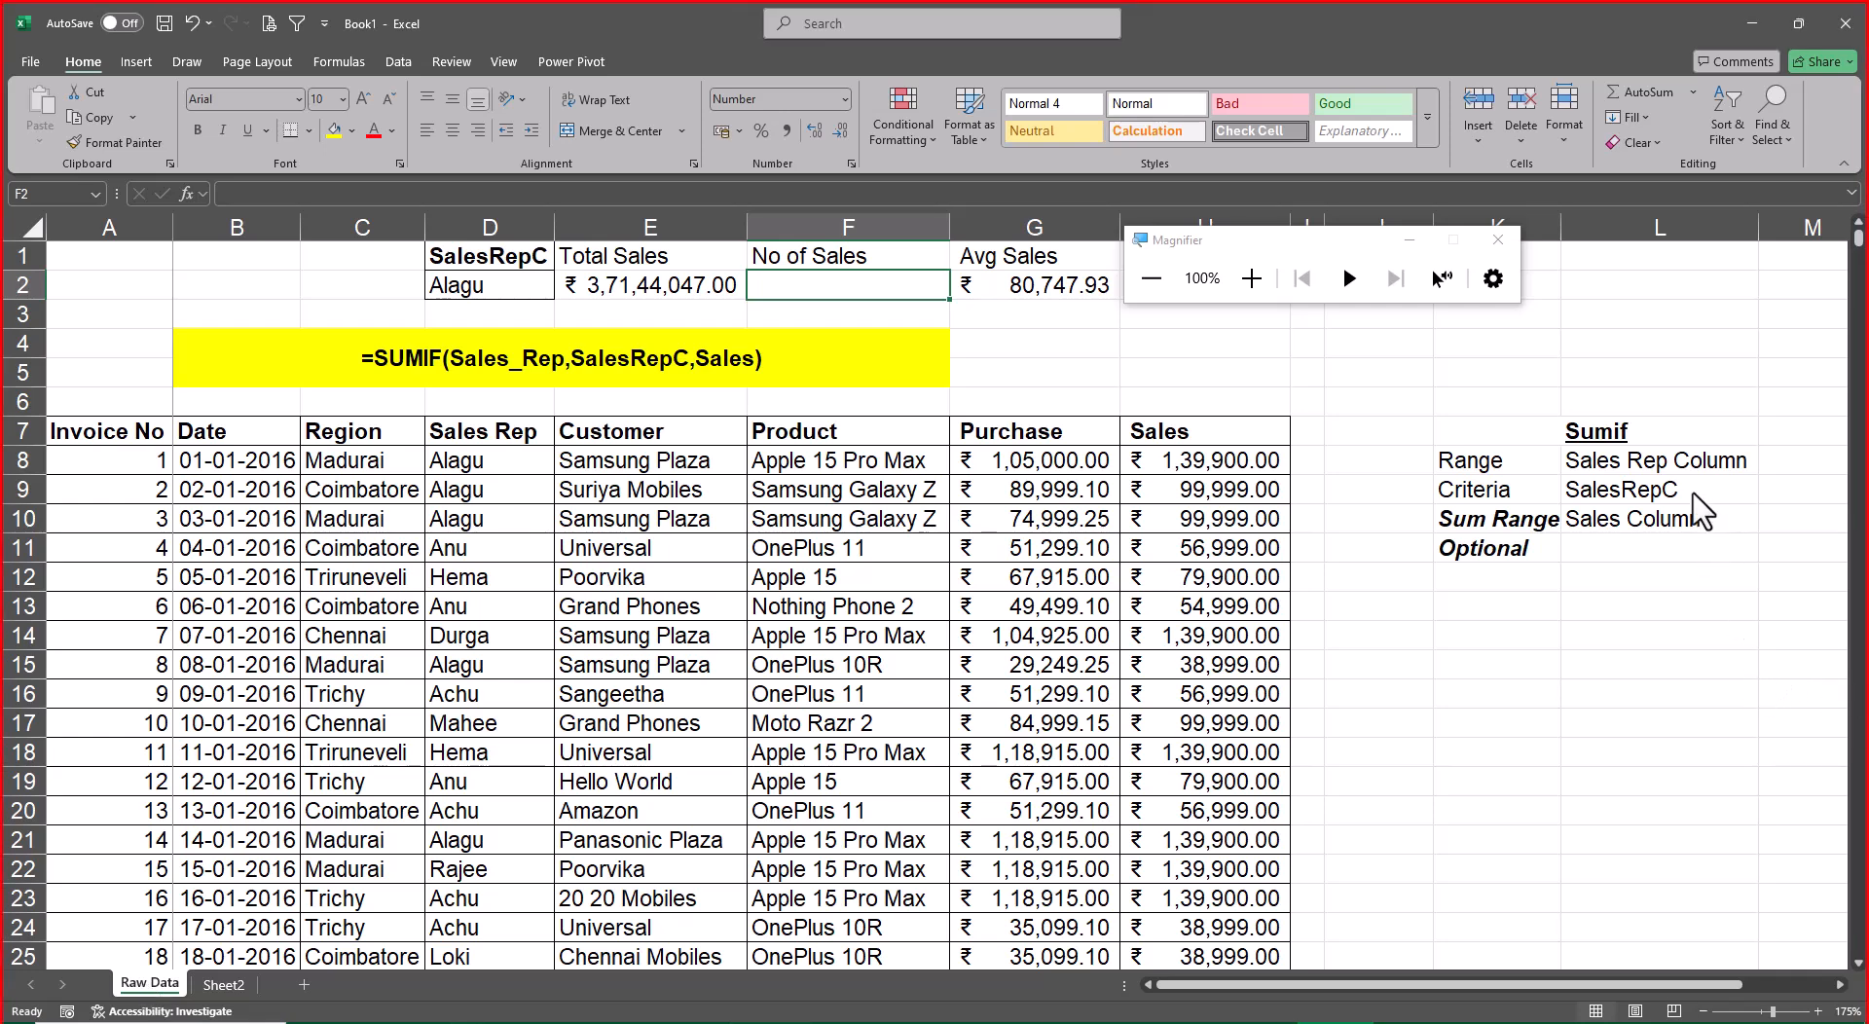
Make the Range and Criteria notes in L8:L9 bold and autofit the width of column L
mouse_move(1684, 467)
left_mouse_down()
mouse_move(1694, 501)
mouse_move(1687, 485)
left_mouse_up()
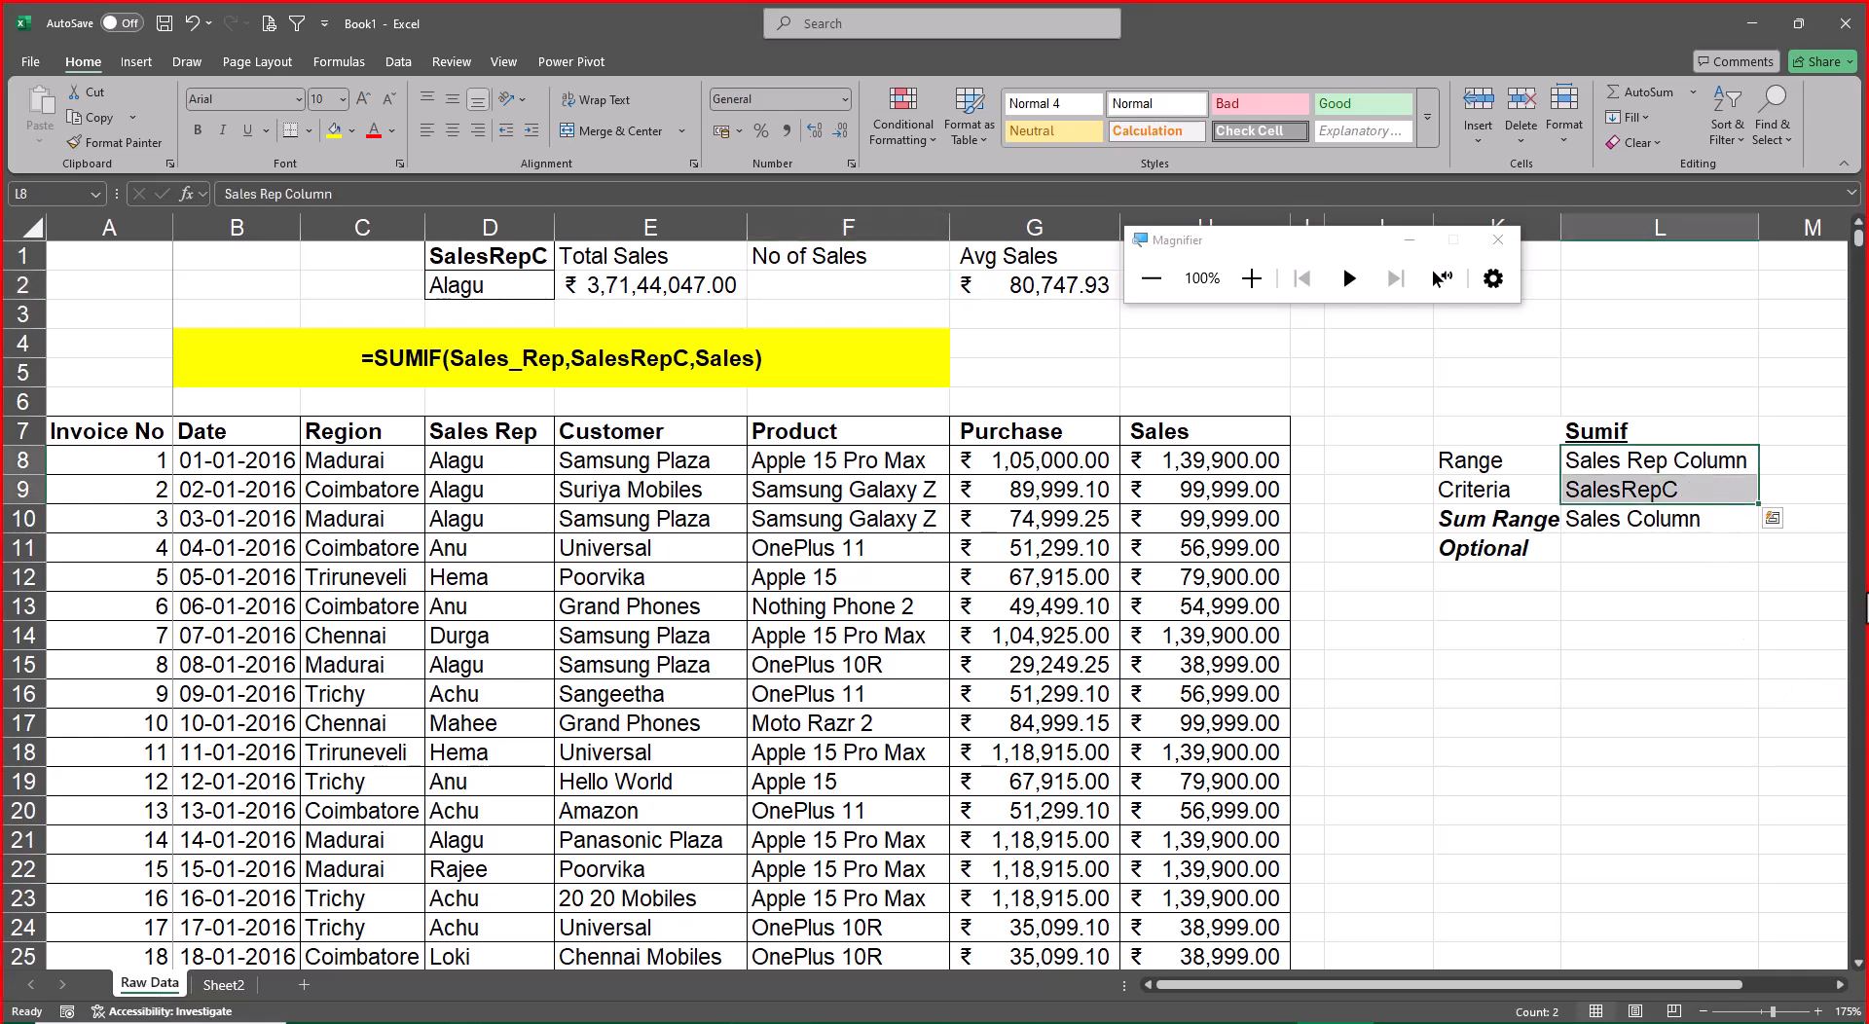
key("ctrl+b")
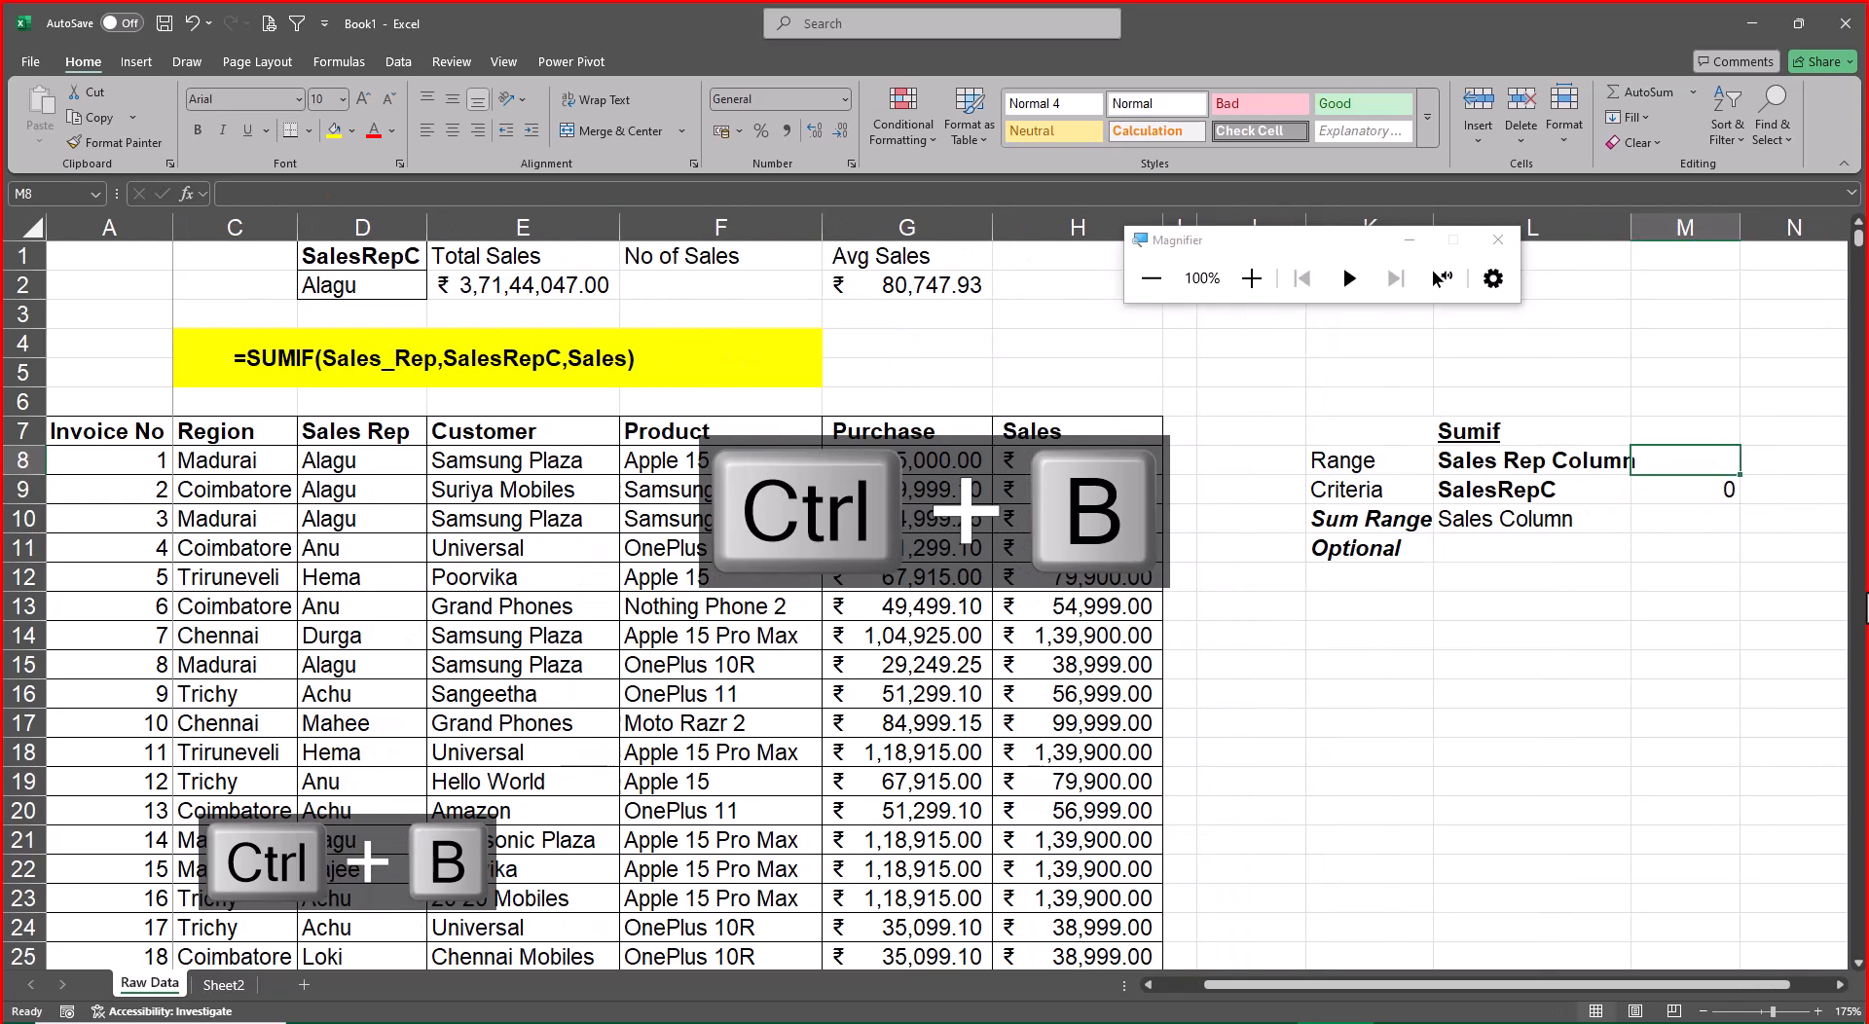
key("Left")
key("shift+Down")
key("alt+o")
key("alt+c")
key("alt+a")
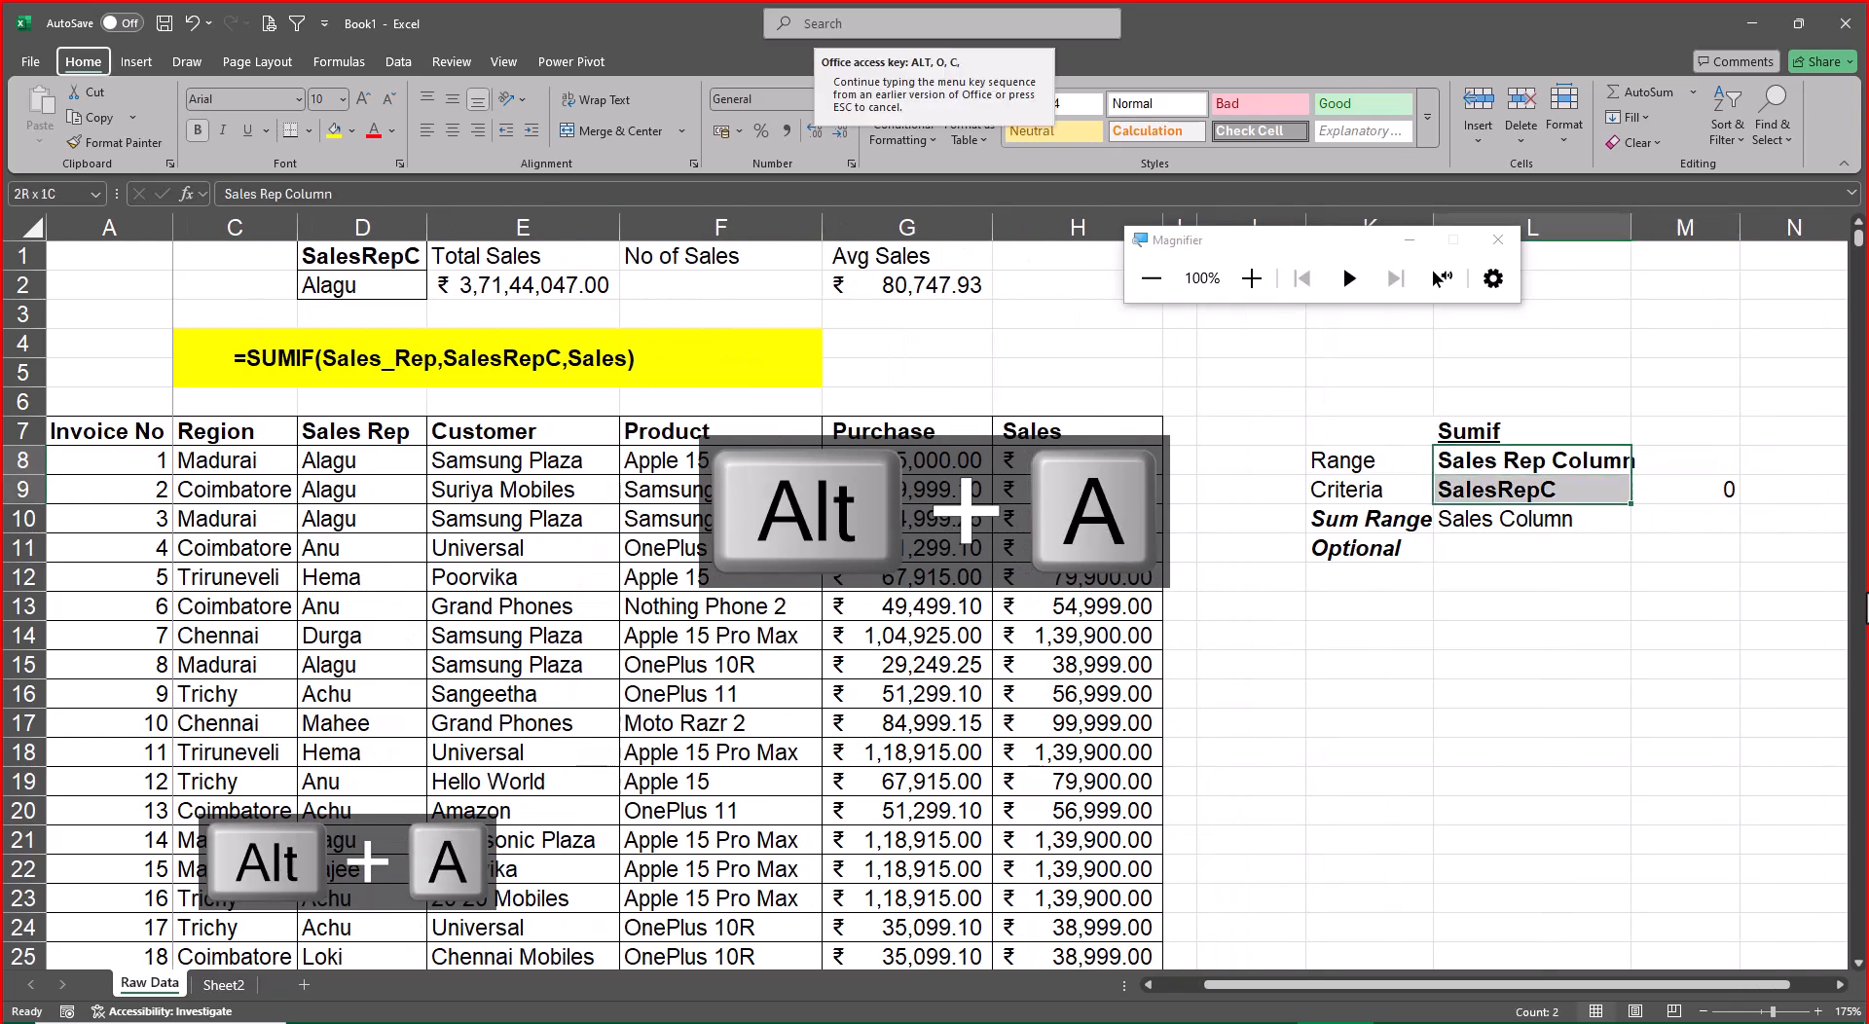
Extend the notes heading in K7 to read "Sumif & Averageif"
key("Up")
key("F2")
type("& ")
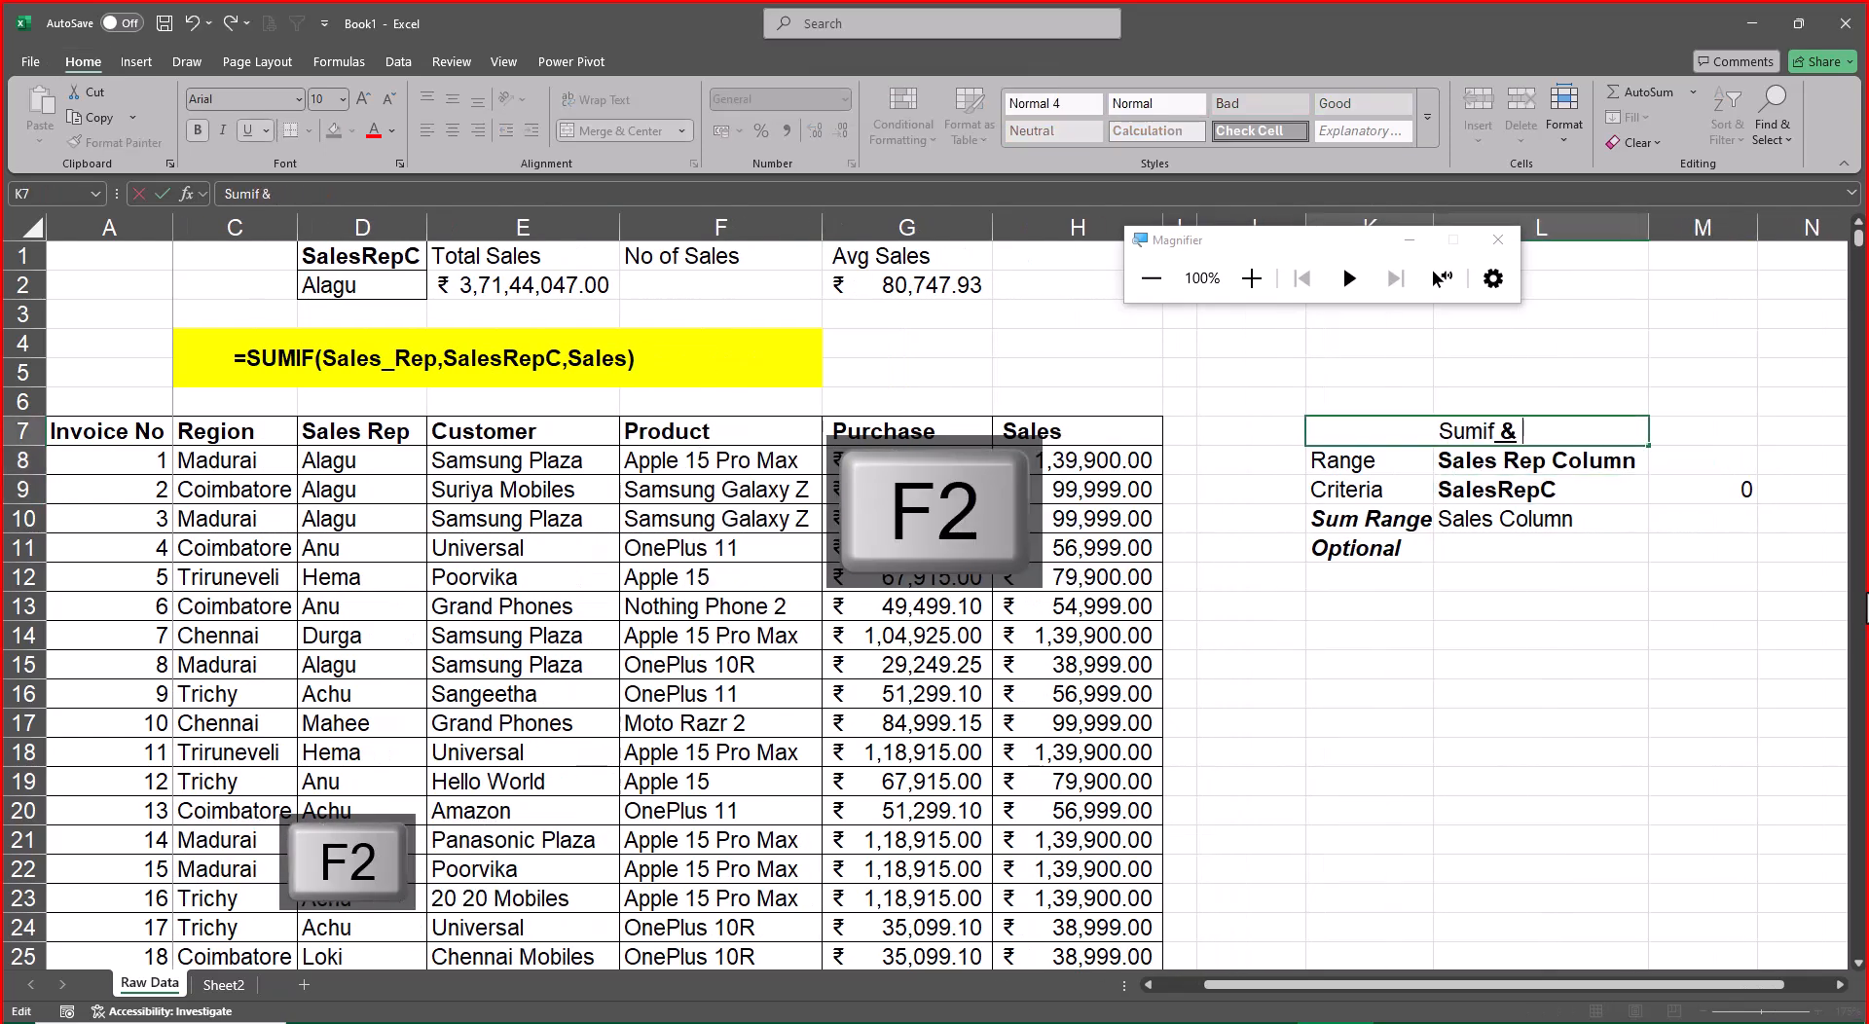
type("Average")
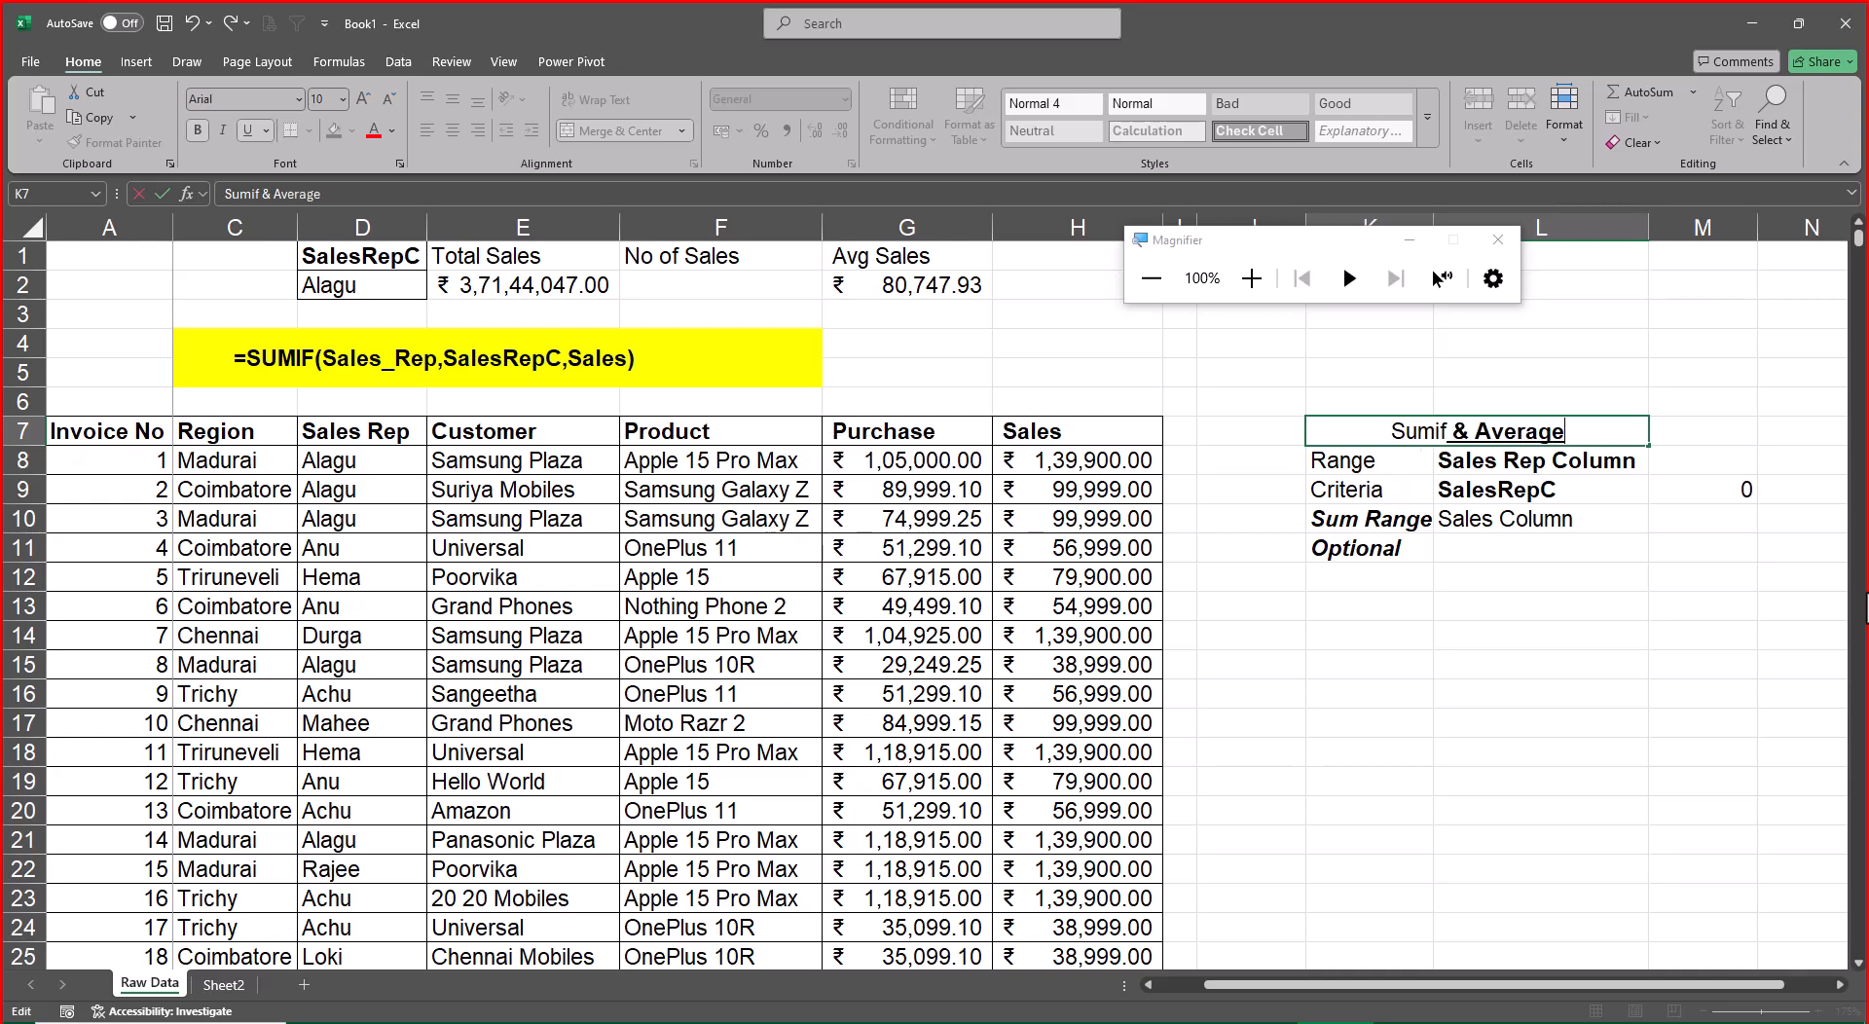
type("ifs")
key("Return")
key("Up")
key("F2")
key("BackSpace")
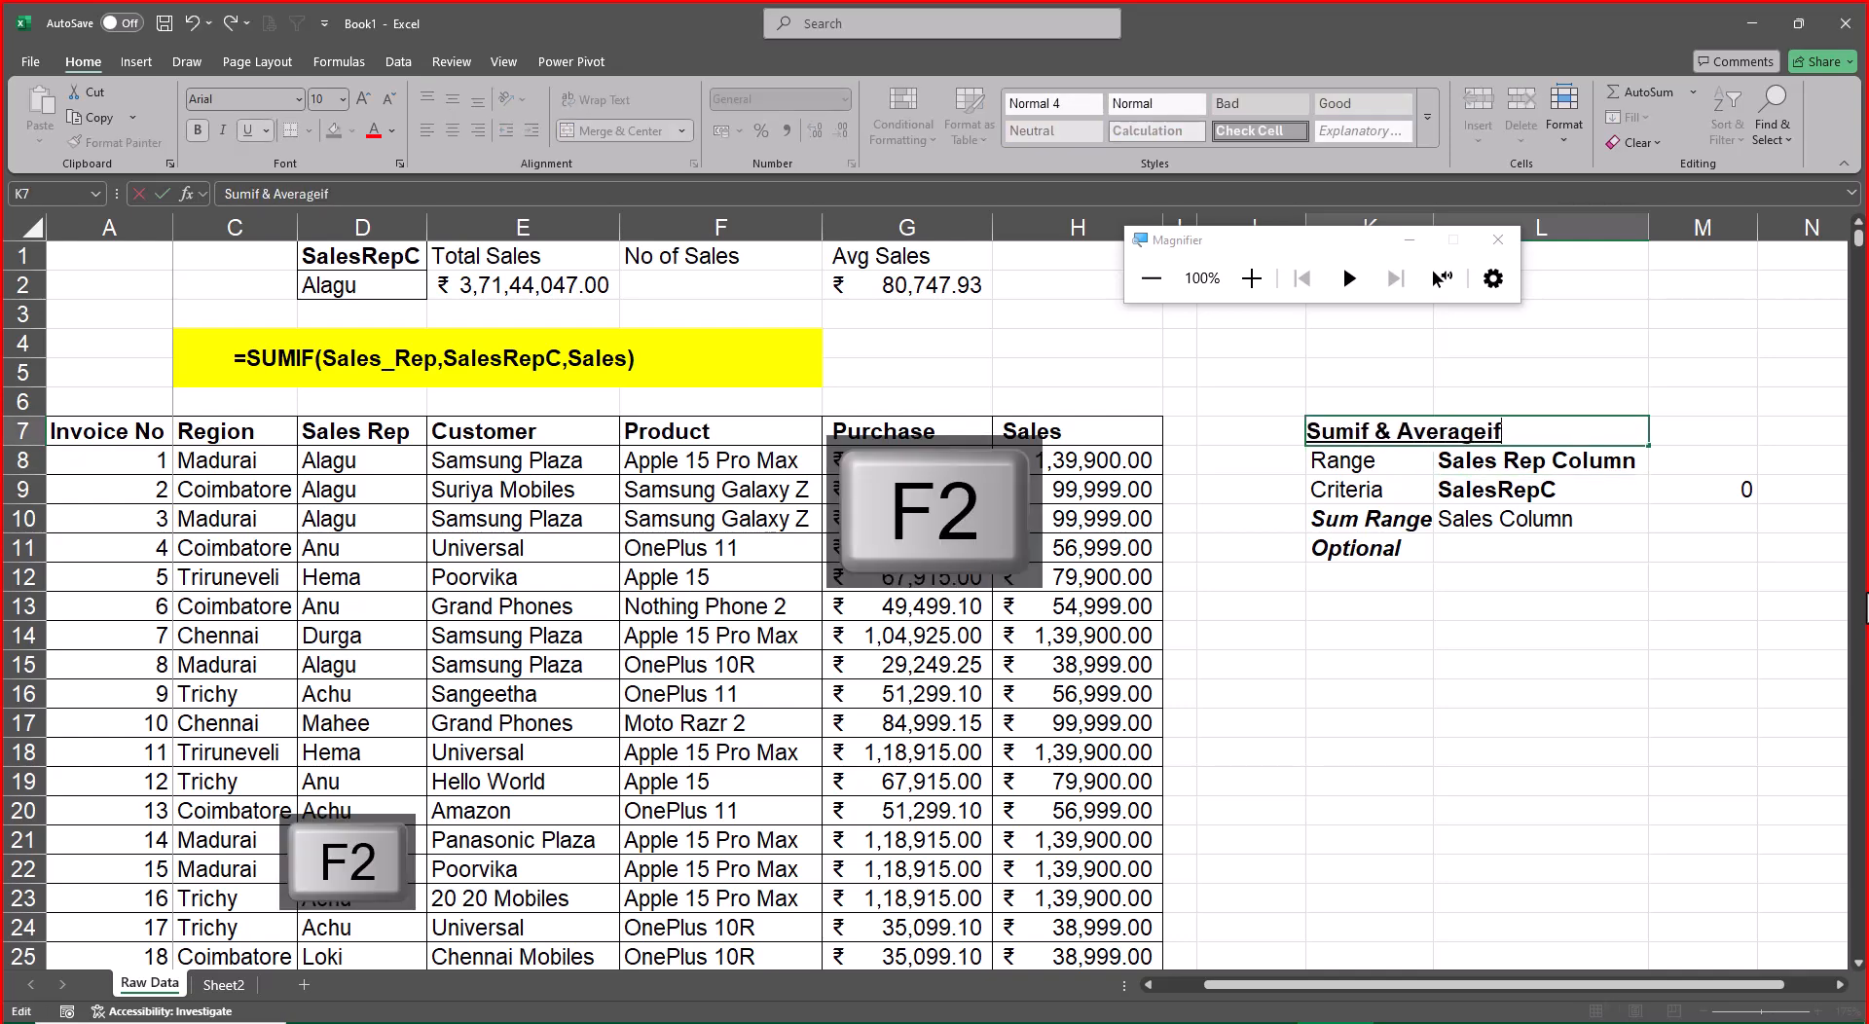
key("Return")
Add a bold, underlined "Countif" heading in N7 beside the Sumif & Averageif notes
key("Up")
key("Right")
key("Right")
type("Co")
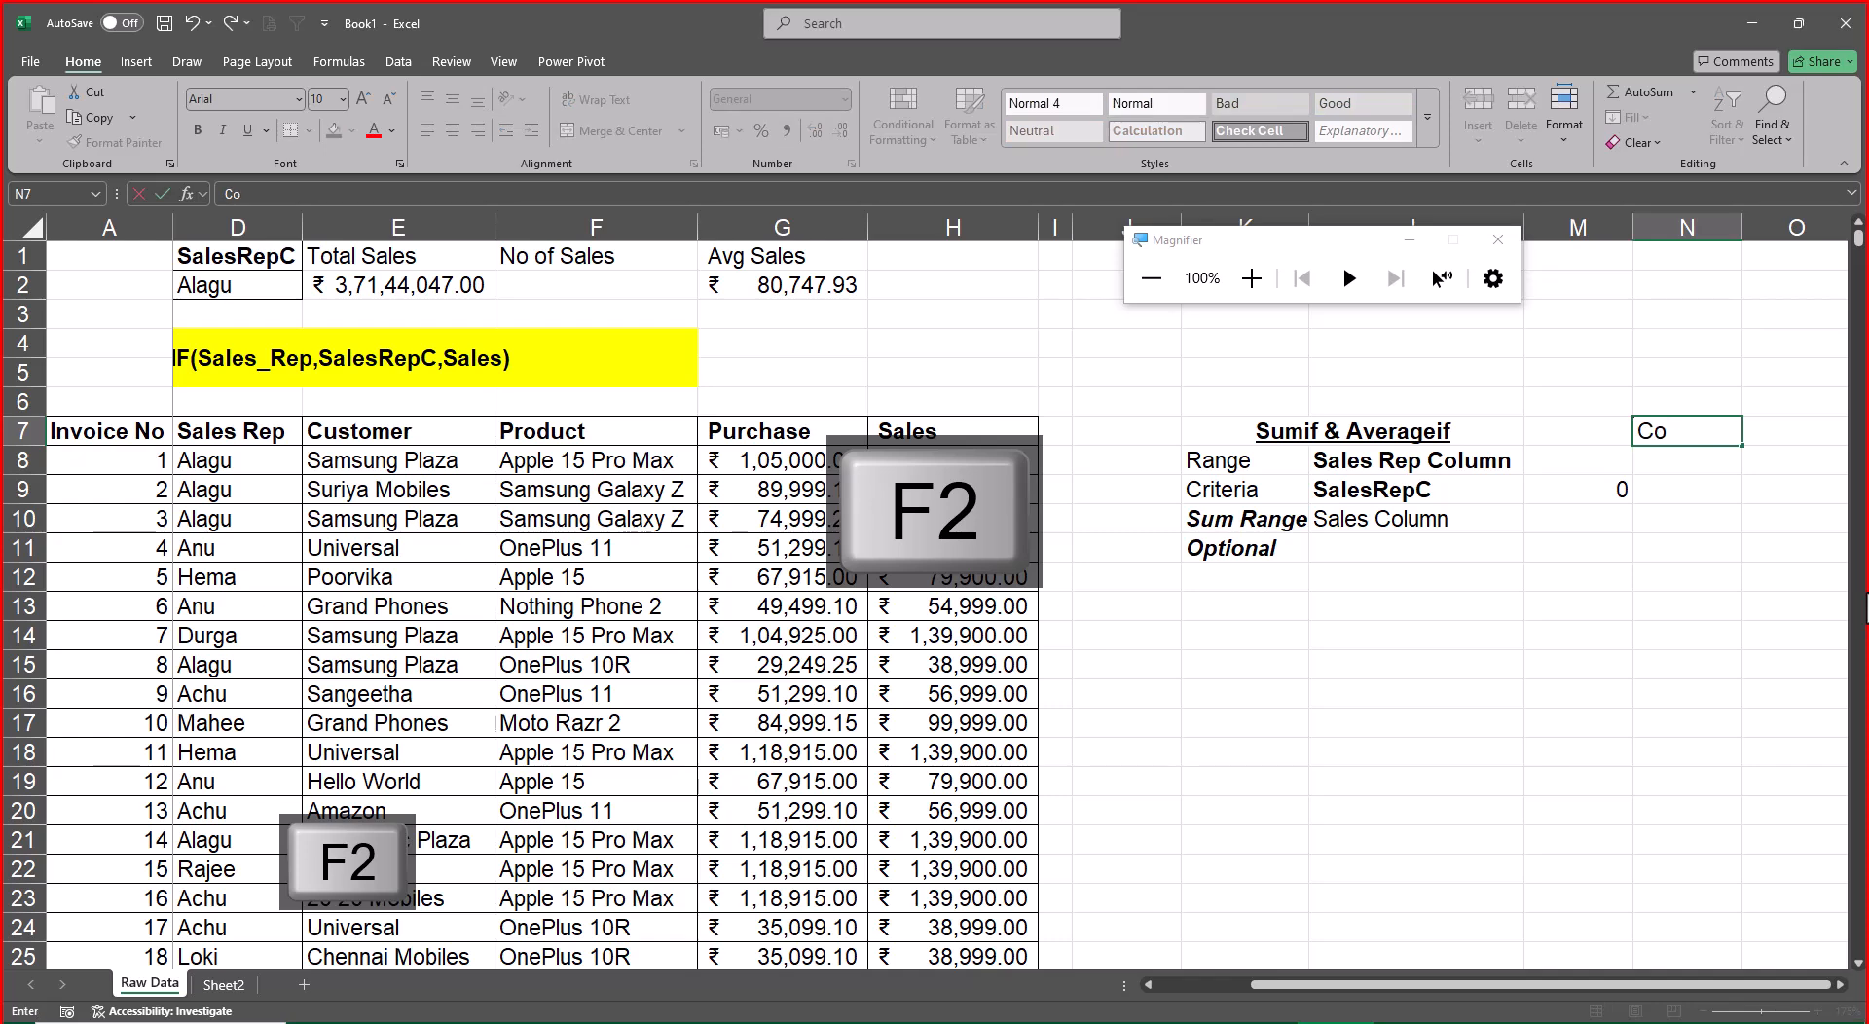
type("untif")
key("Return")
key("Up")
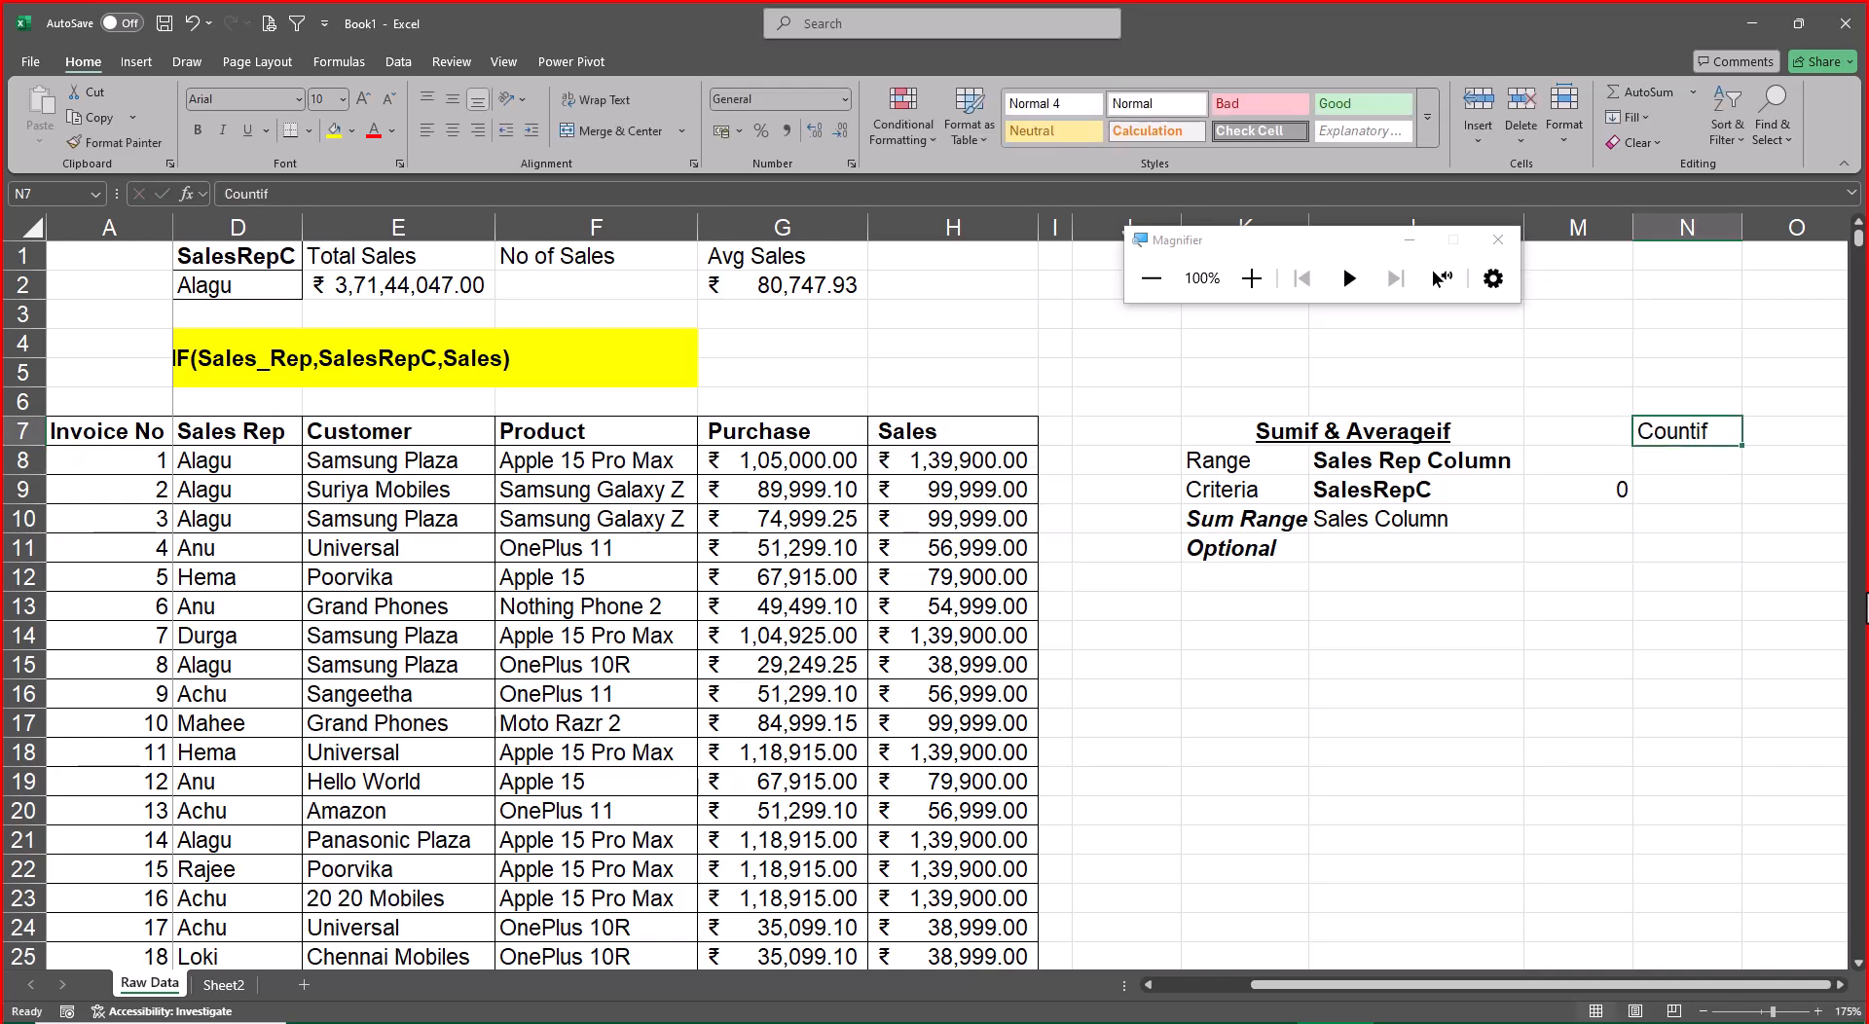
key("ctrl+b")
key("ctrl+u")
Copy the Range and Criteria notes from K8:L9 to N8:O9 under the Countif heading
key("Down")
key("Left")
key("Left")
key("Left")
key("shift+Right")
key("shift+Down")
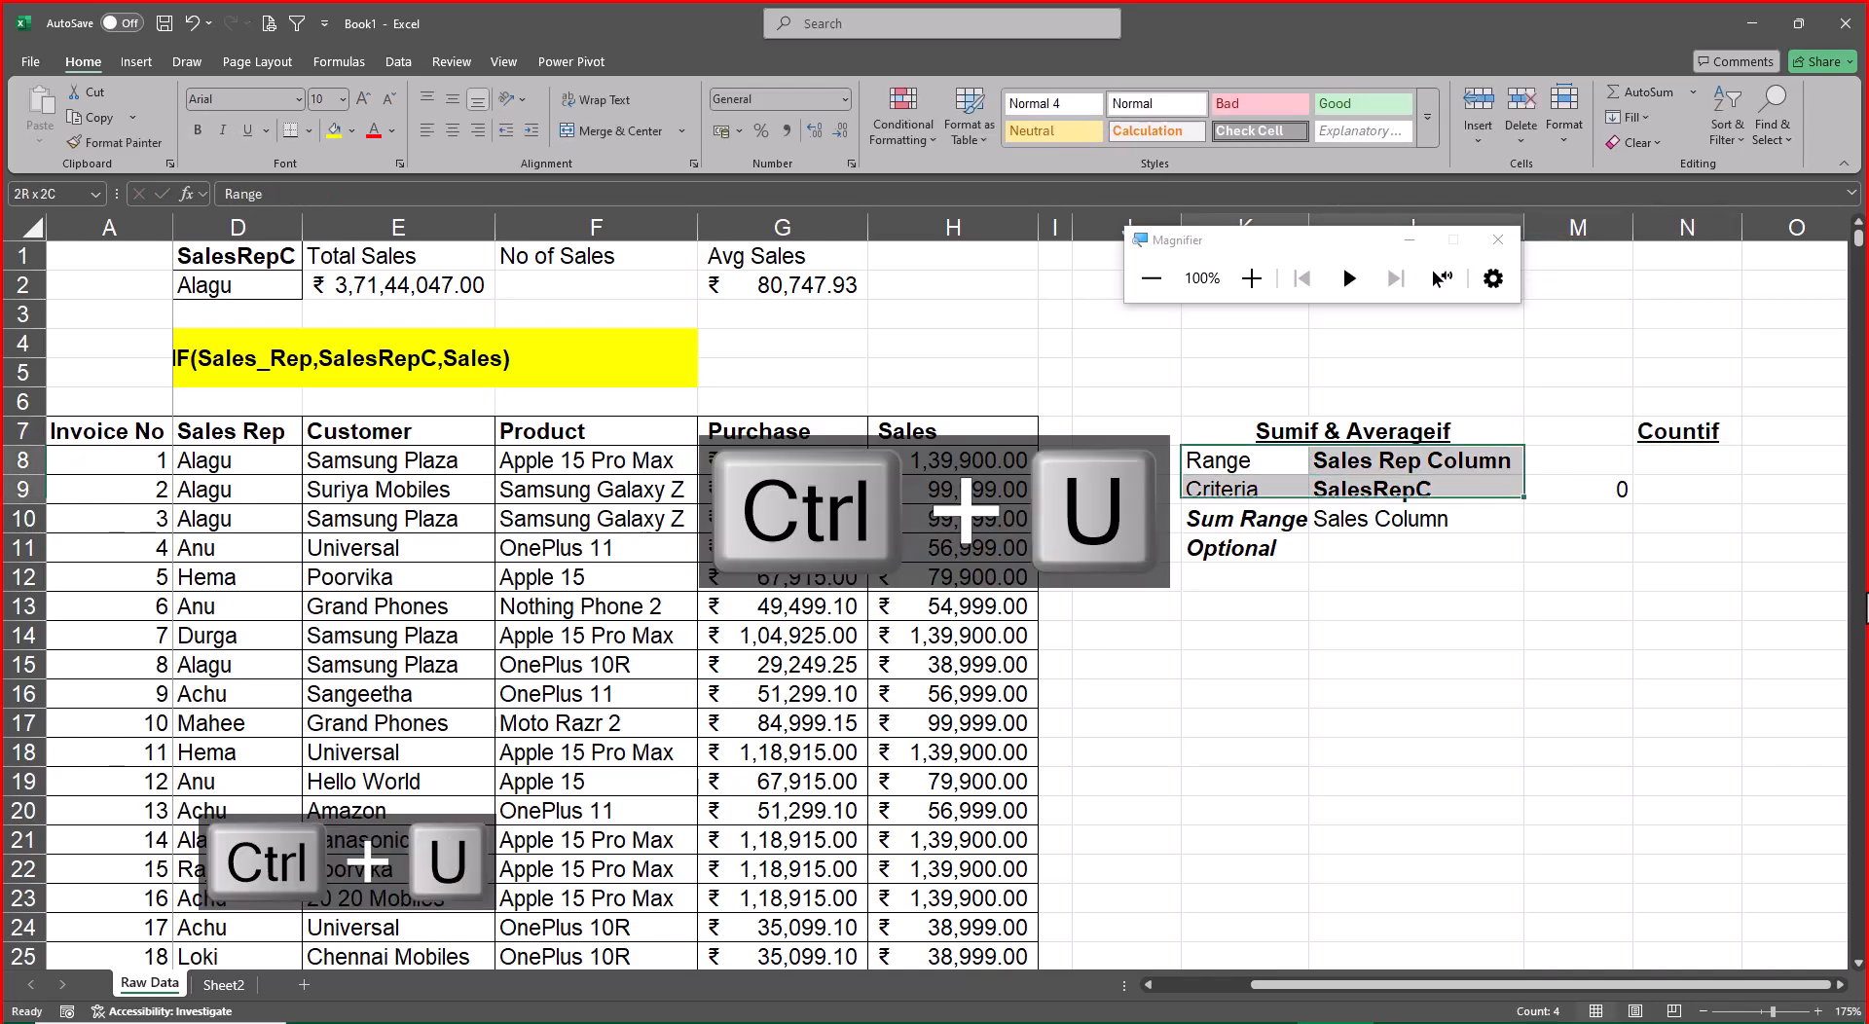
key("ctrl+c")
key("Right")
key("Right")
key("Right")
key("ctrl+v")
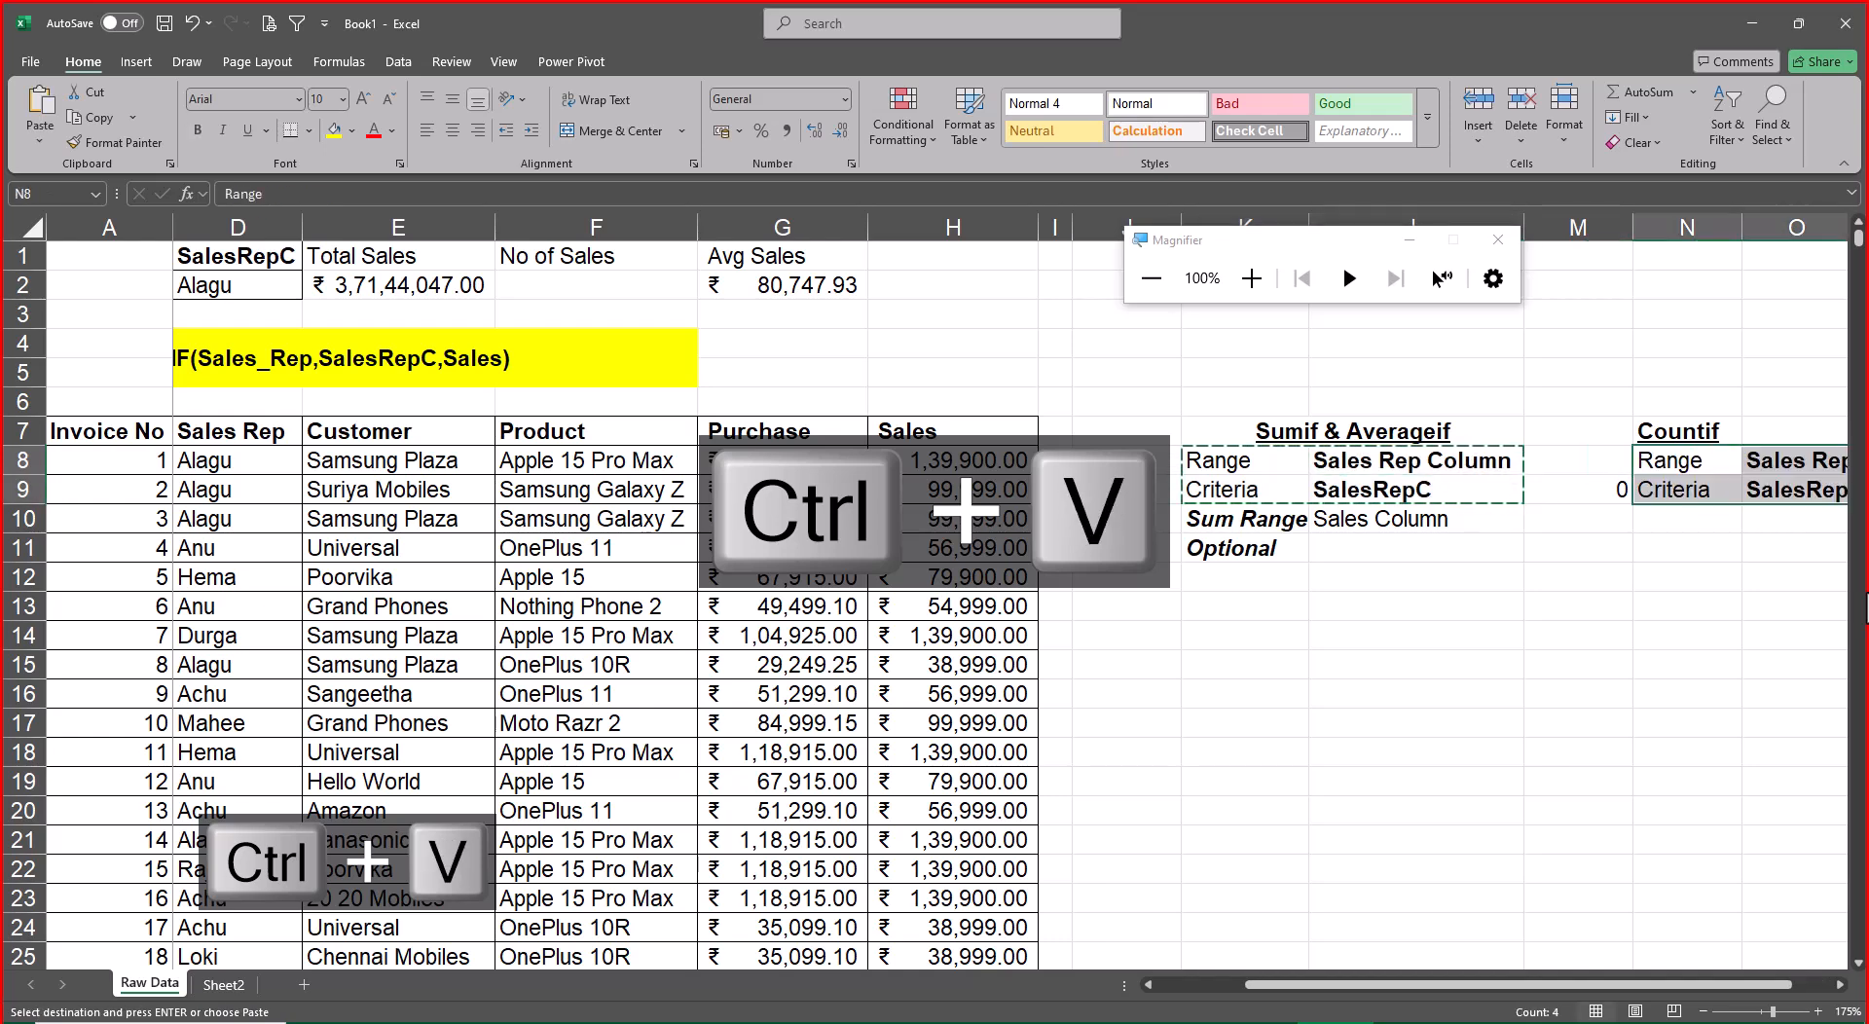
Enter =COUNTIF(Sales_Rep,SalesRepC) in F2 under No of Sales
key("Right")
key("Left")
key("Left")
key("Left")
key("Left")
key("Left")
key("Left")
key("Left")
key("Left")
key("Left")
key("Left")
key("Left")
key("Left")
key("Left")
key("Left")
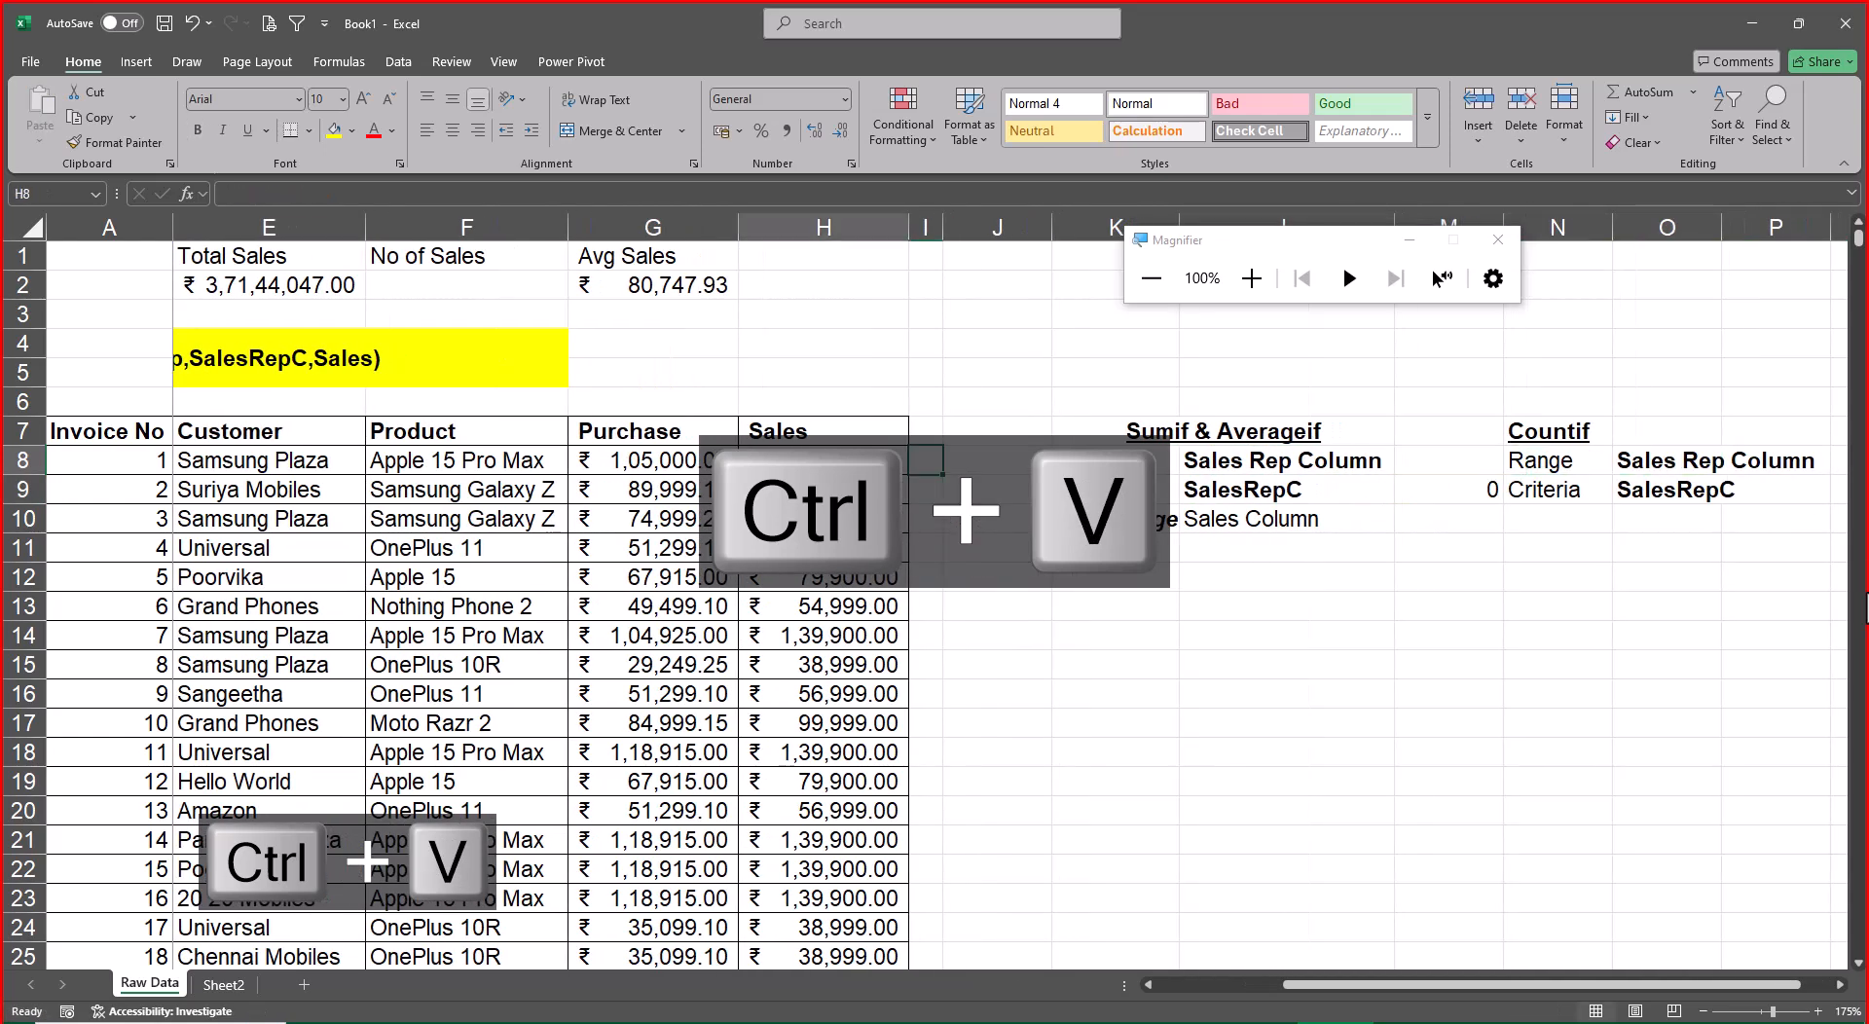
key("Up")
key("Up")
key("Up")
key("Up")
key("Up")
key("Right")
key("Right")
key("Right")
key("Up")
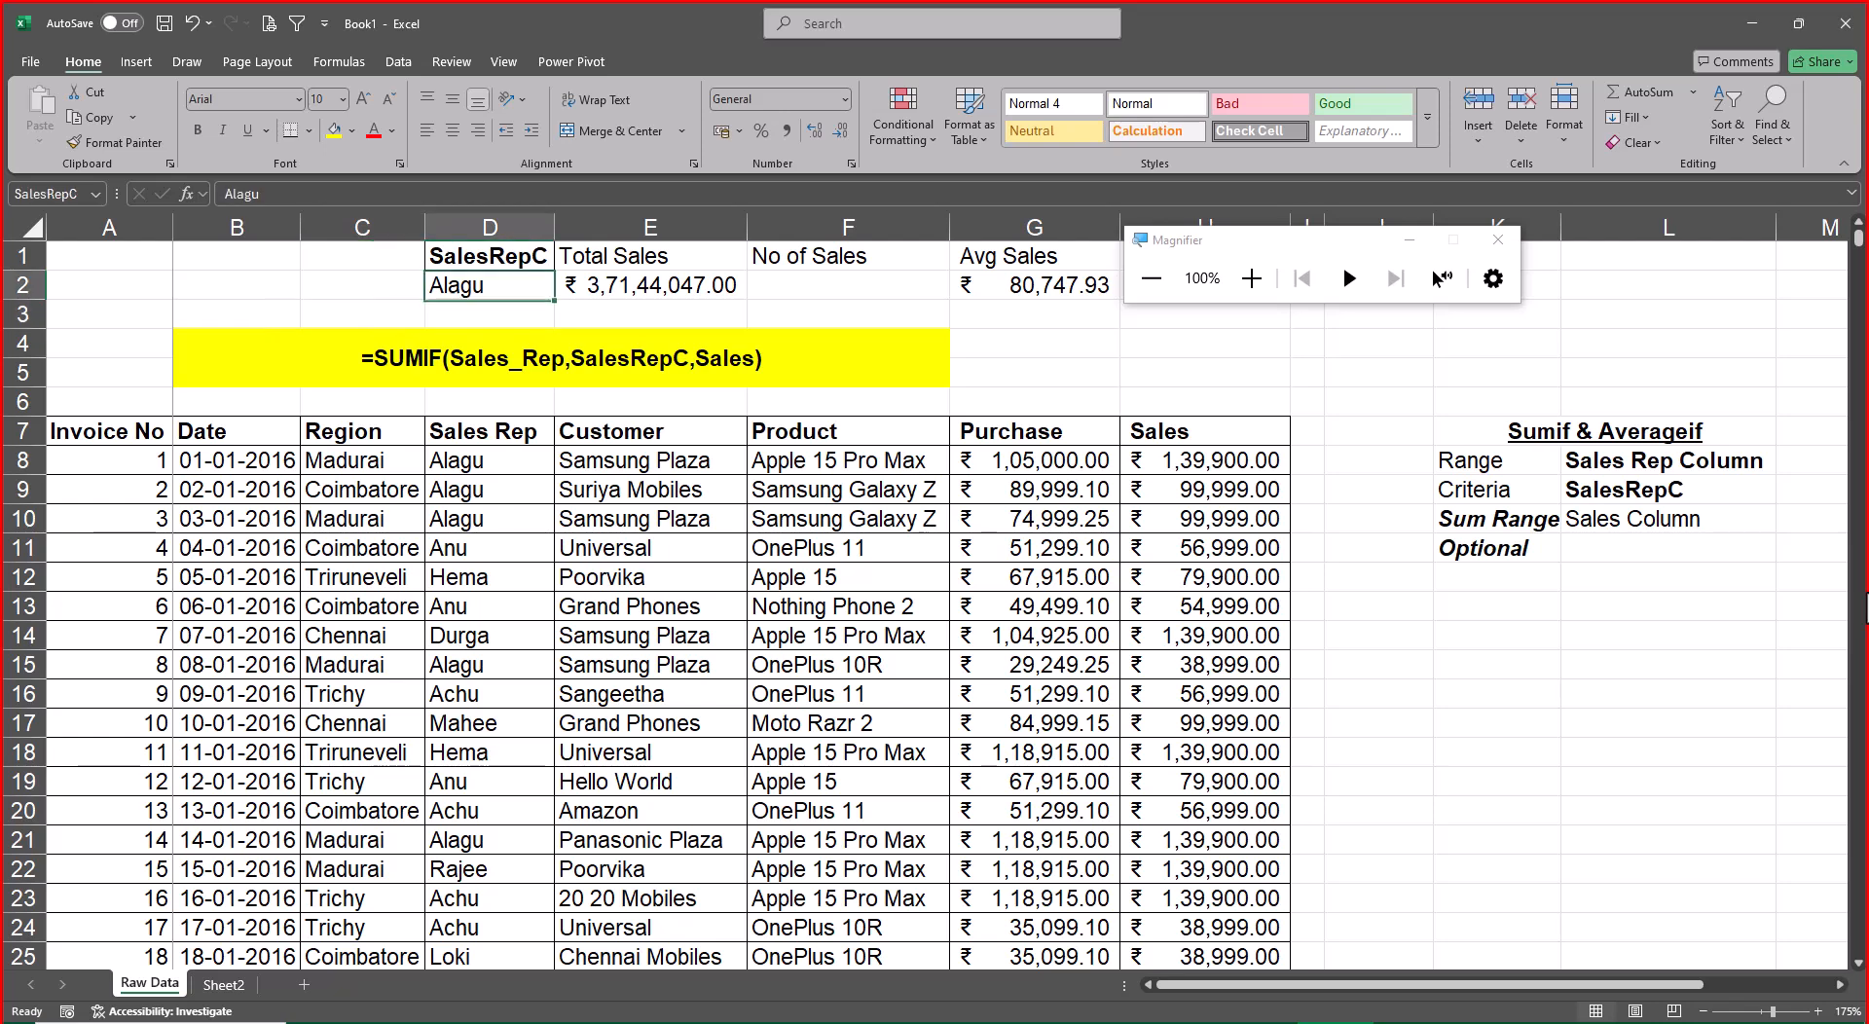
key("Right")
key("Right")
type("=count")
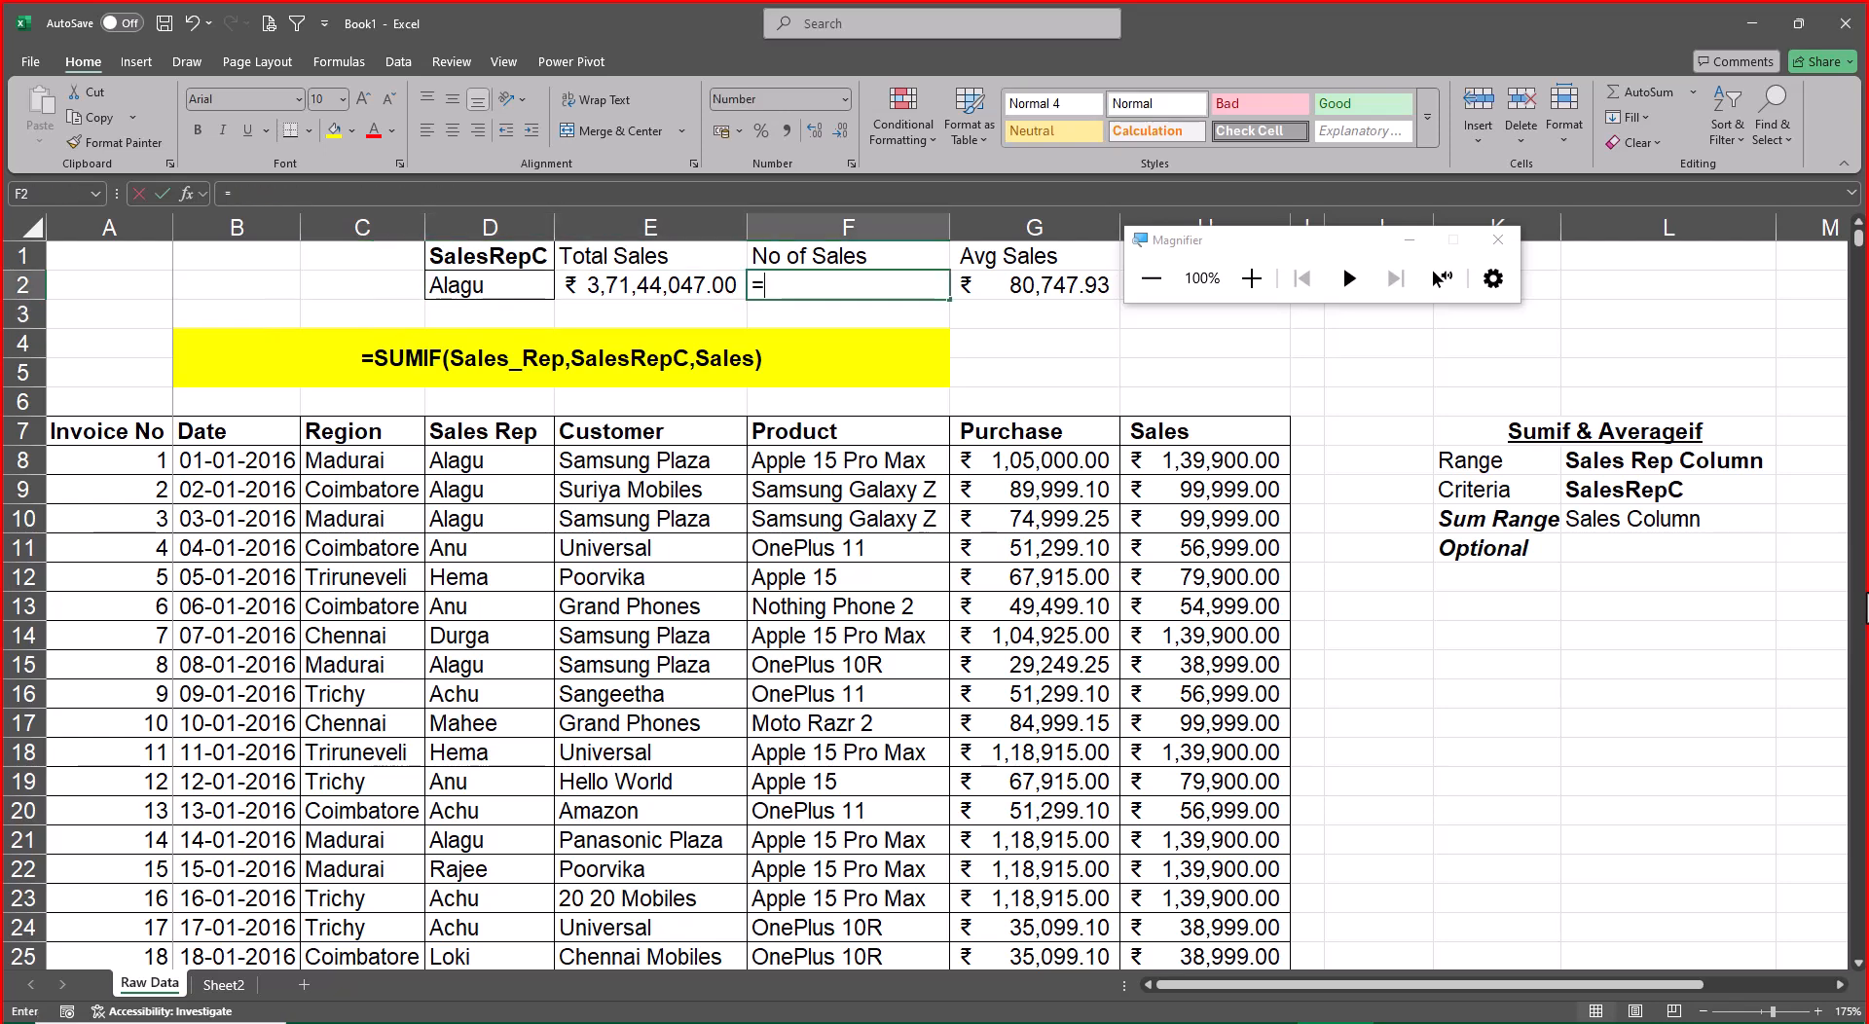
key("Down")
key("Down")
key("Down")
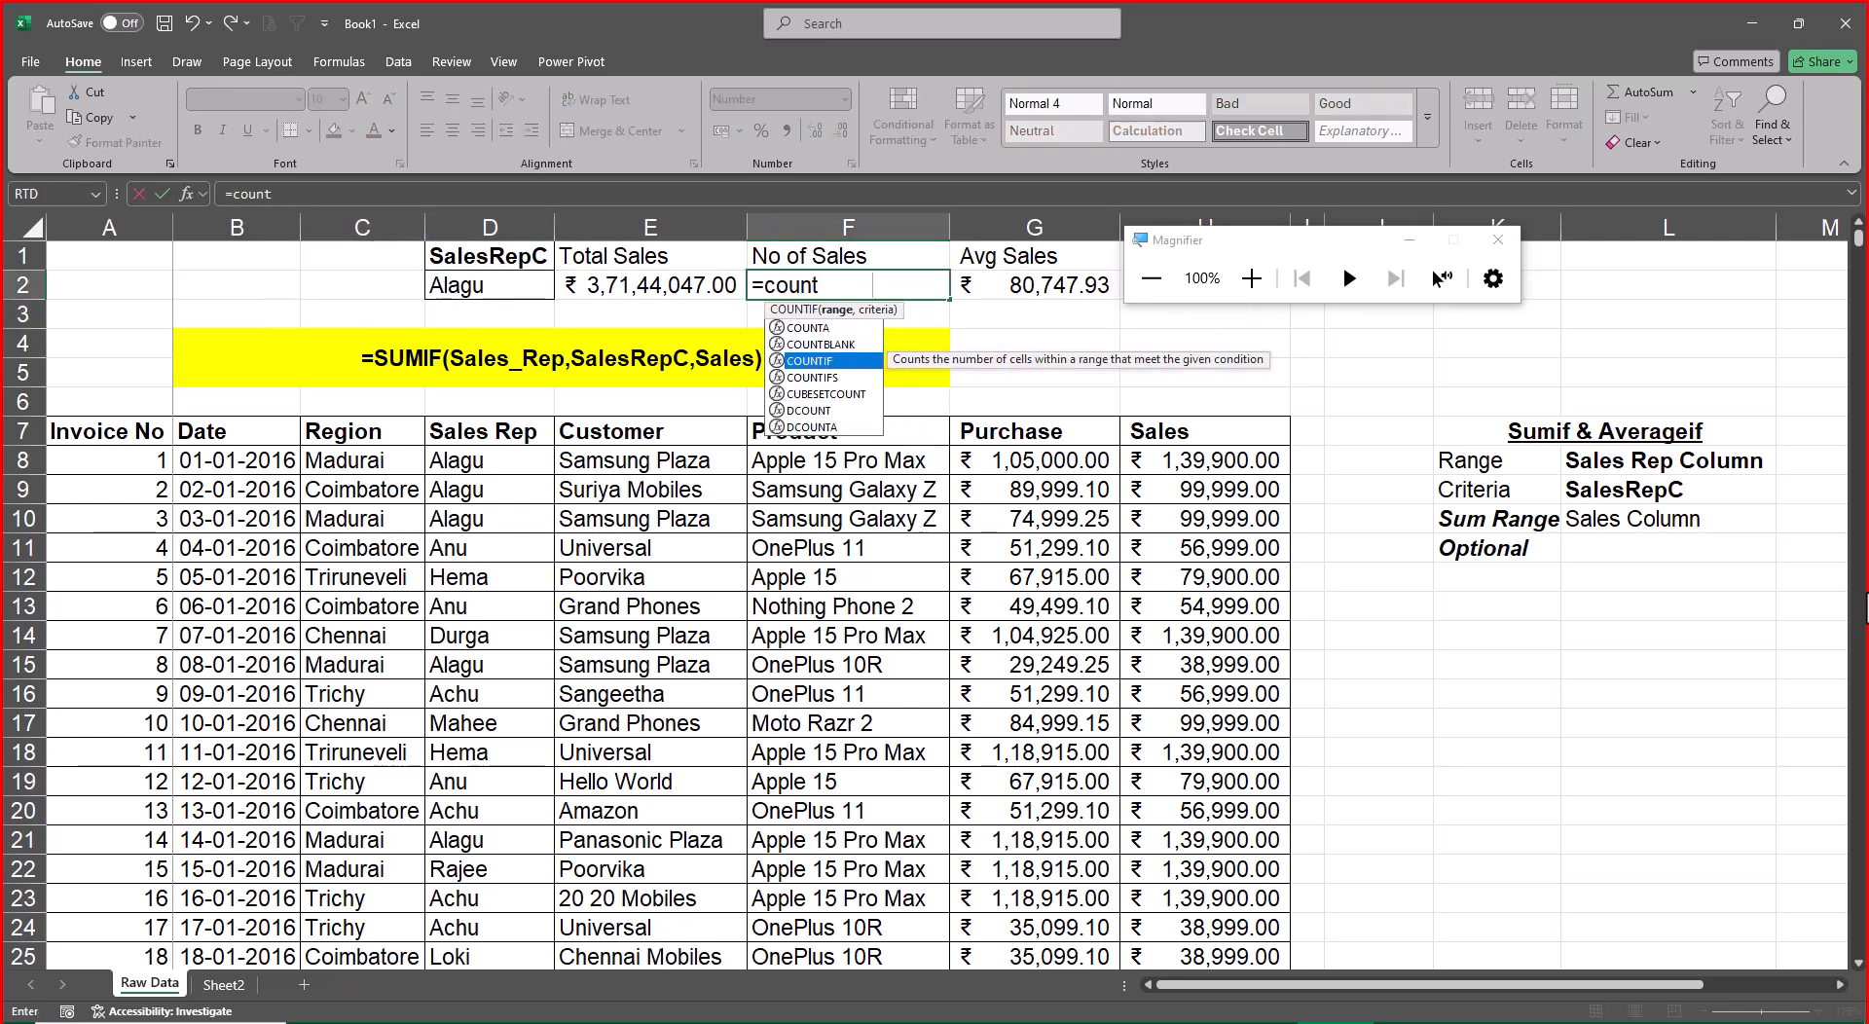
key("Tab")
type("s")
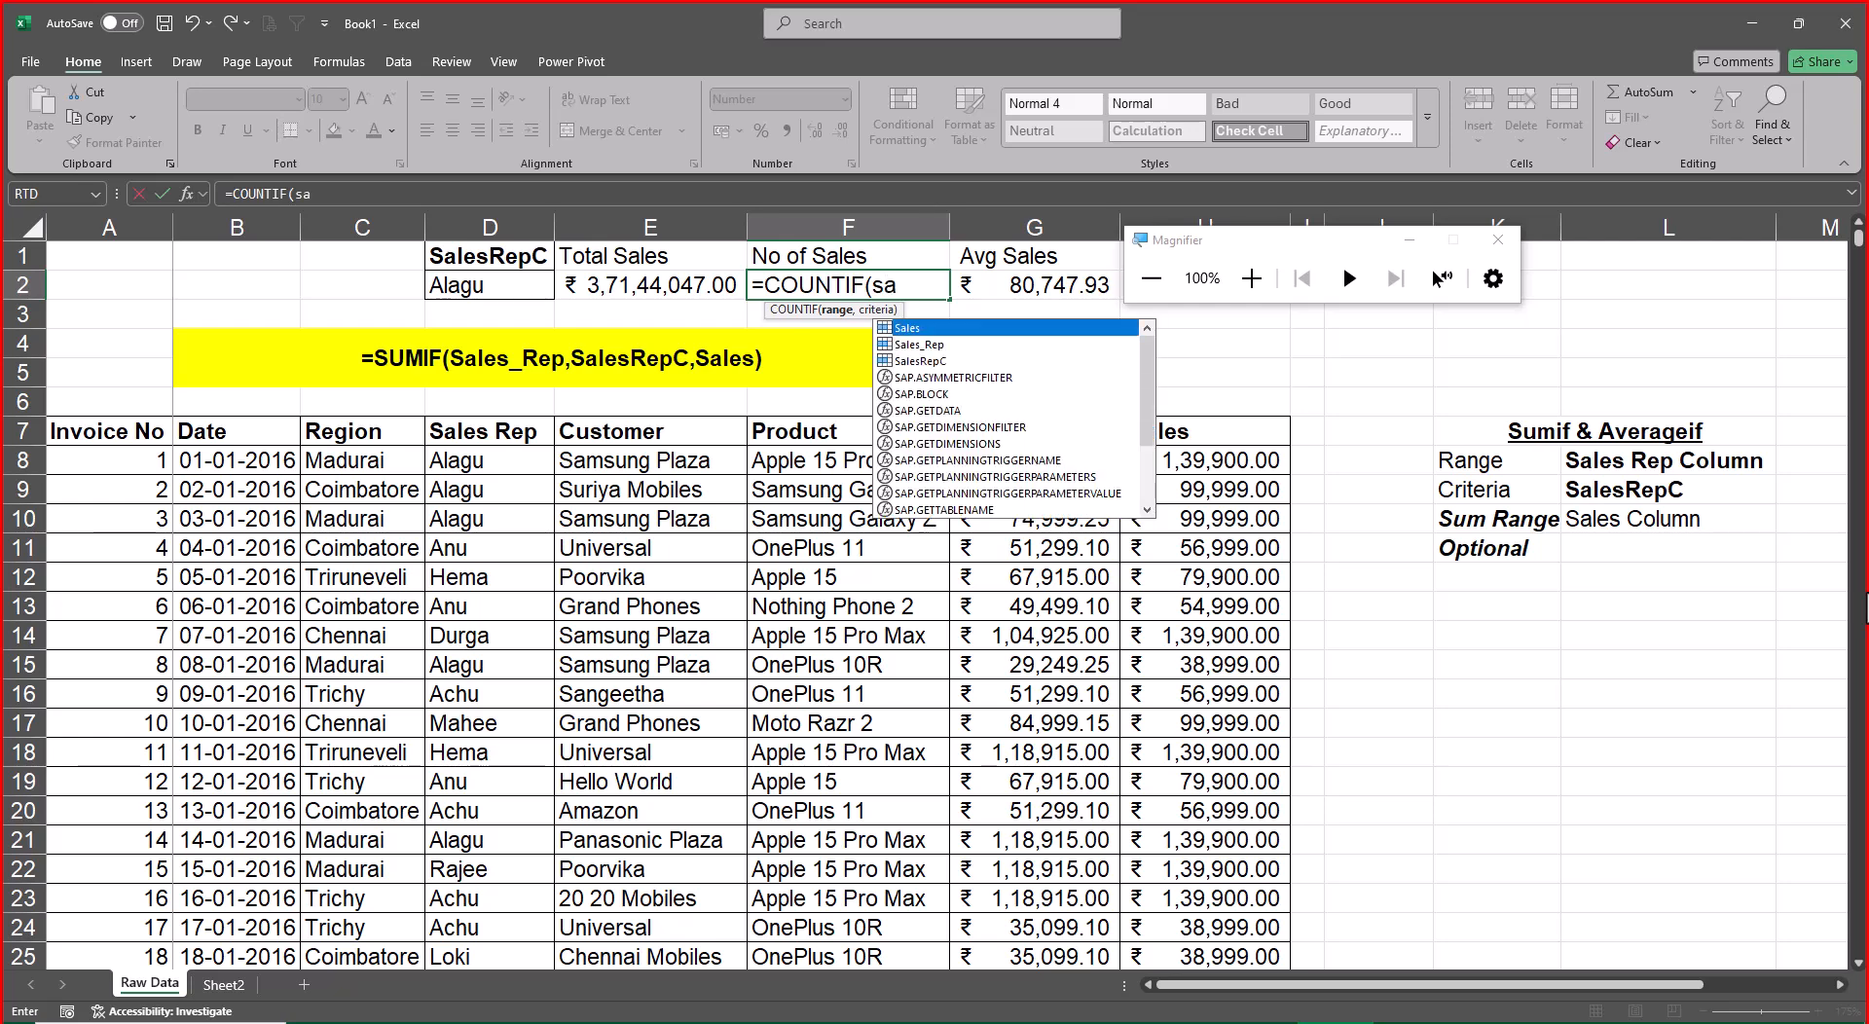
type("a")
key("Down")
key("Tab")
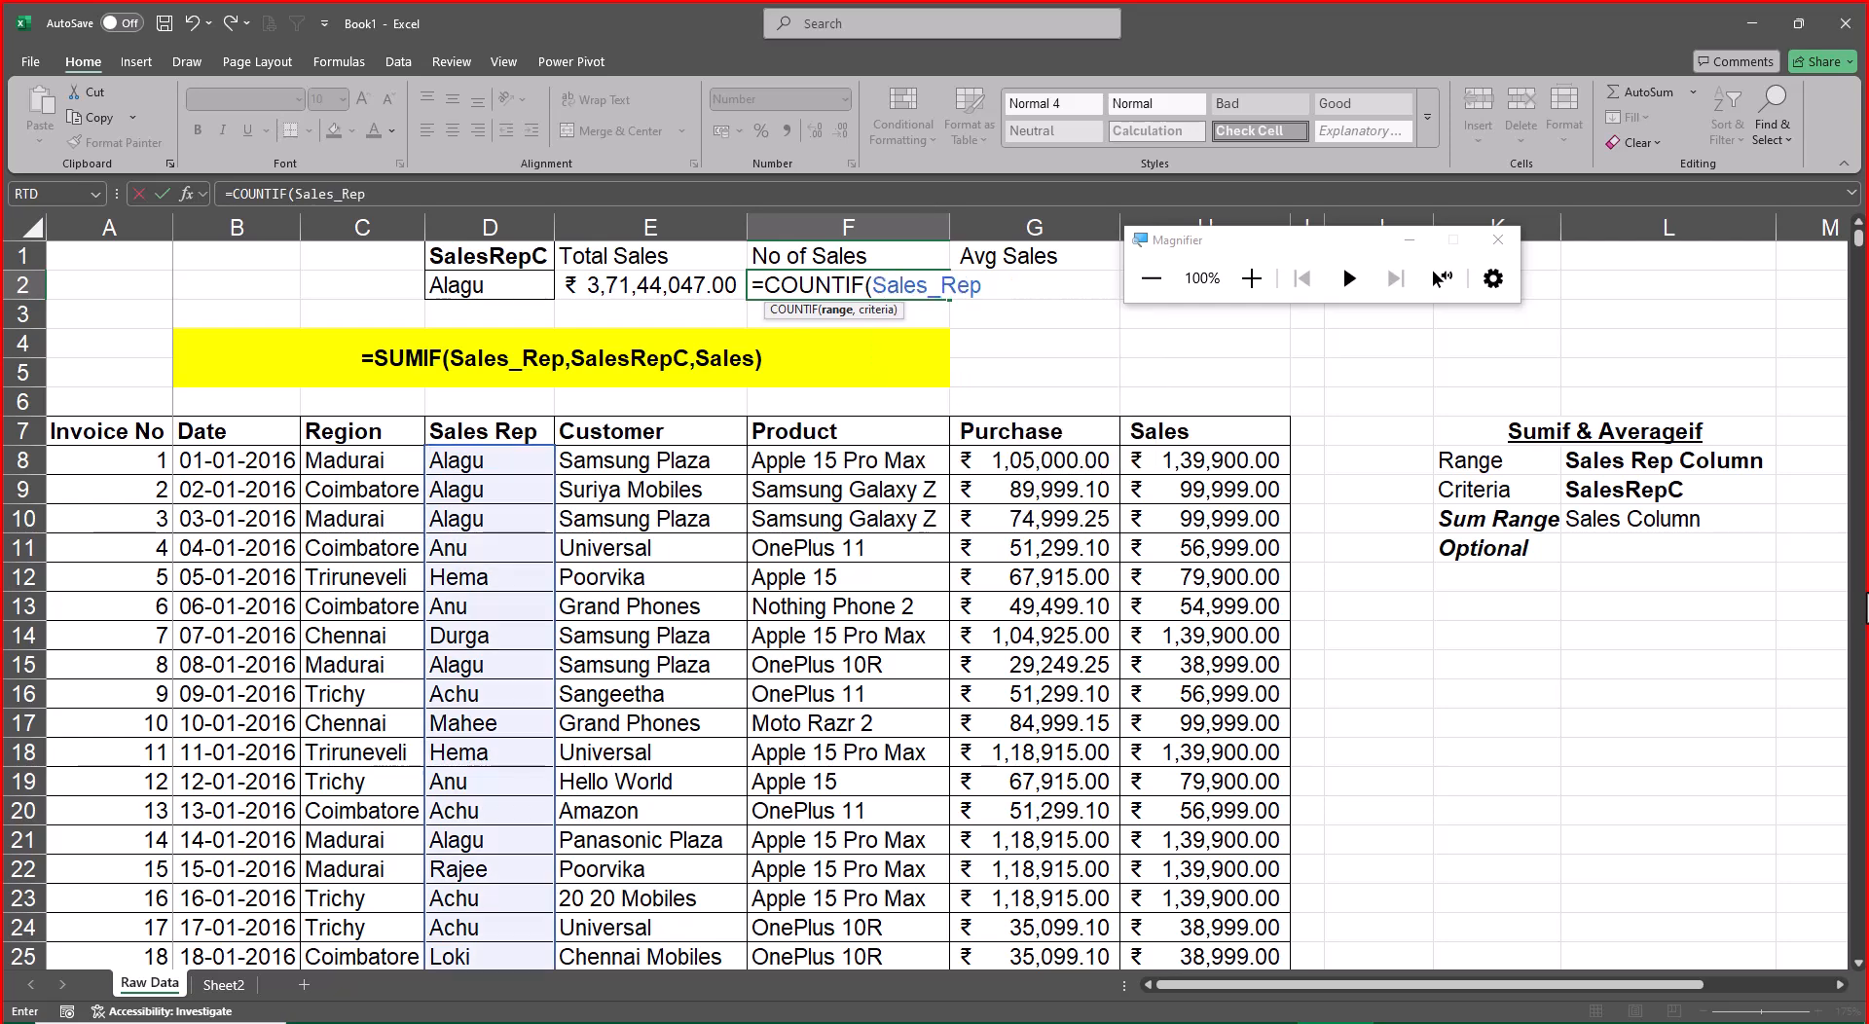
type(",sa")
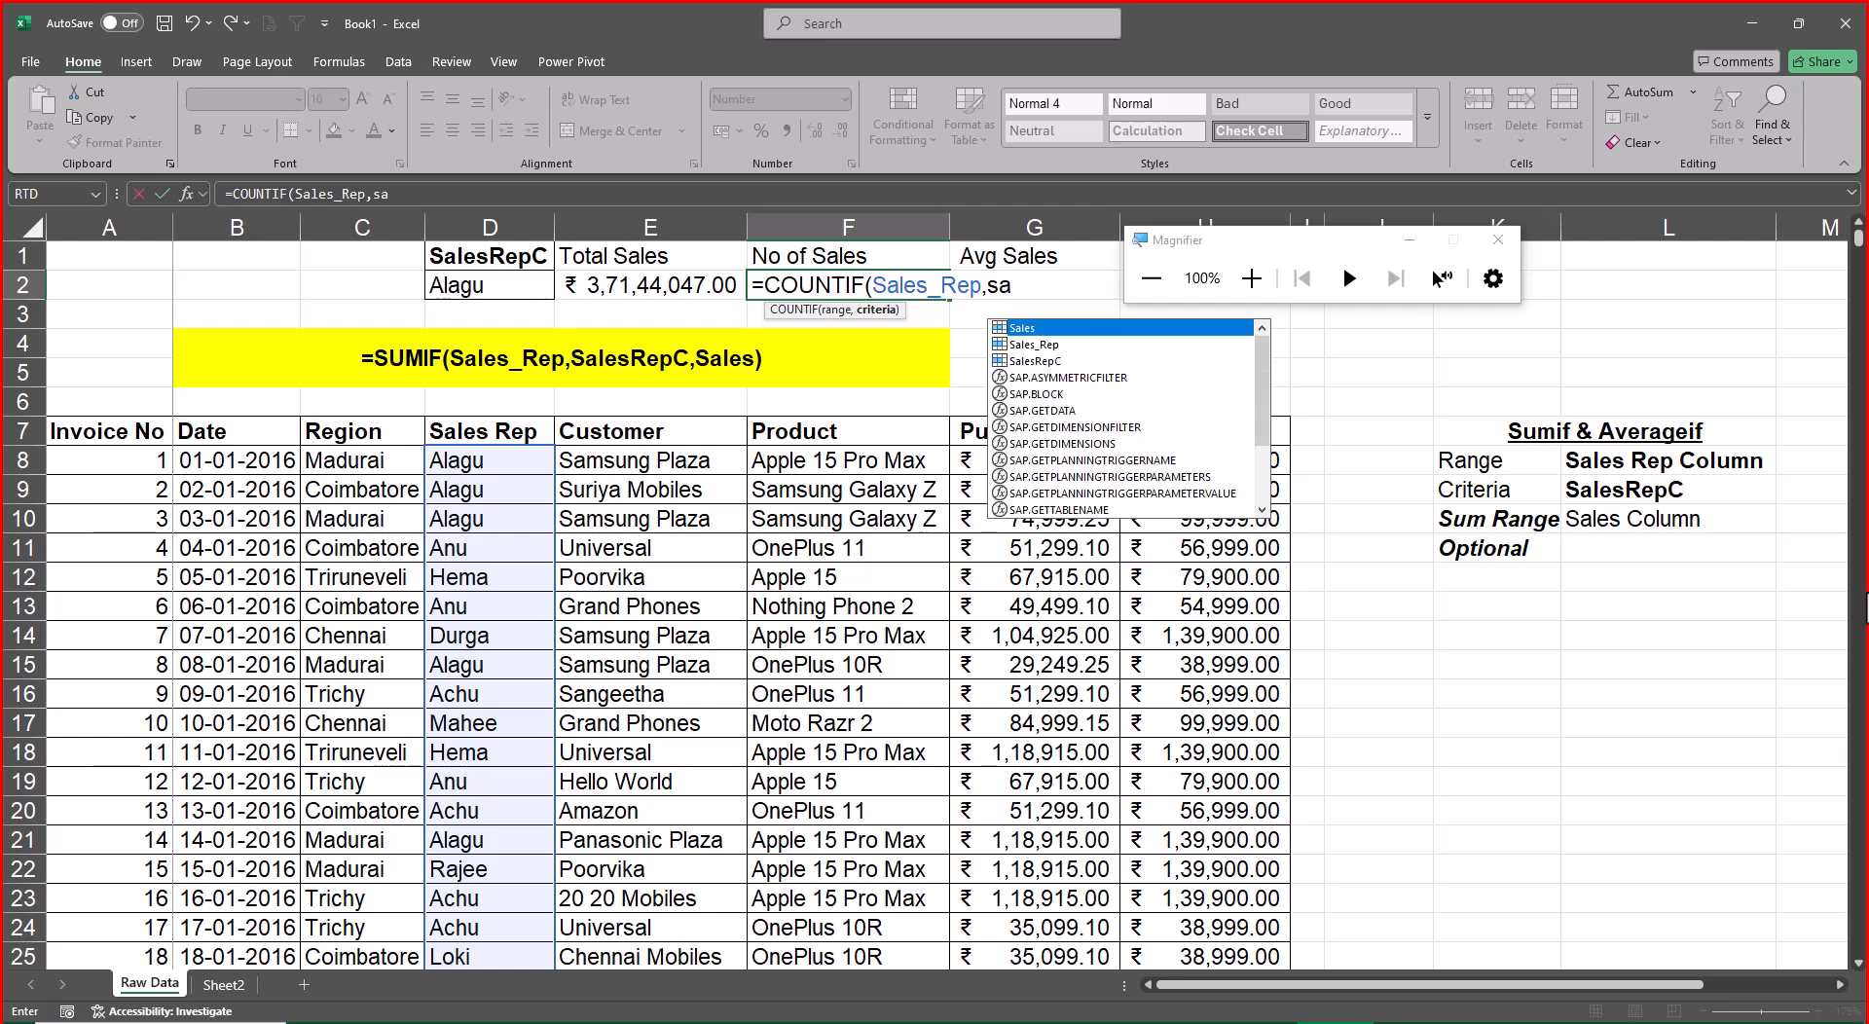
key("Down")
key("Down")
key("Tab")
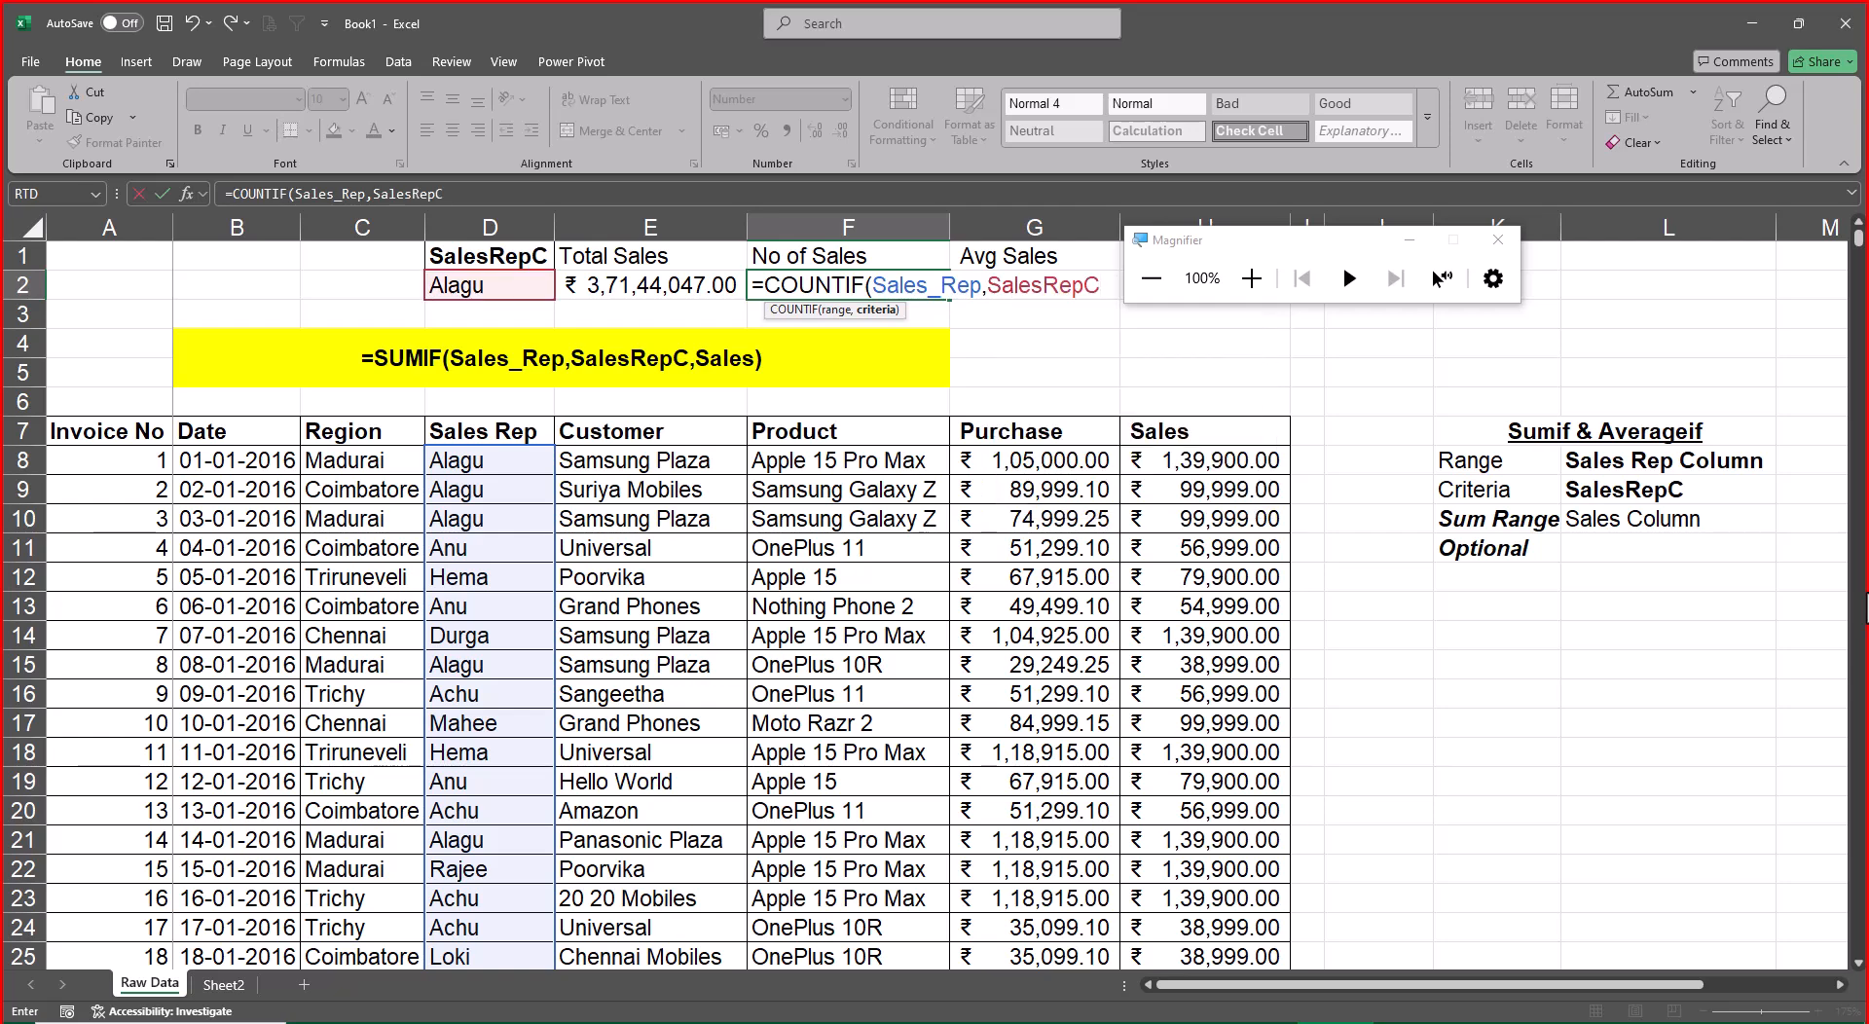
type(")")
key("ctrl+Return")
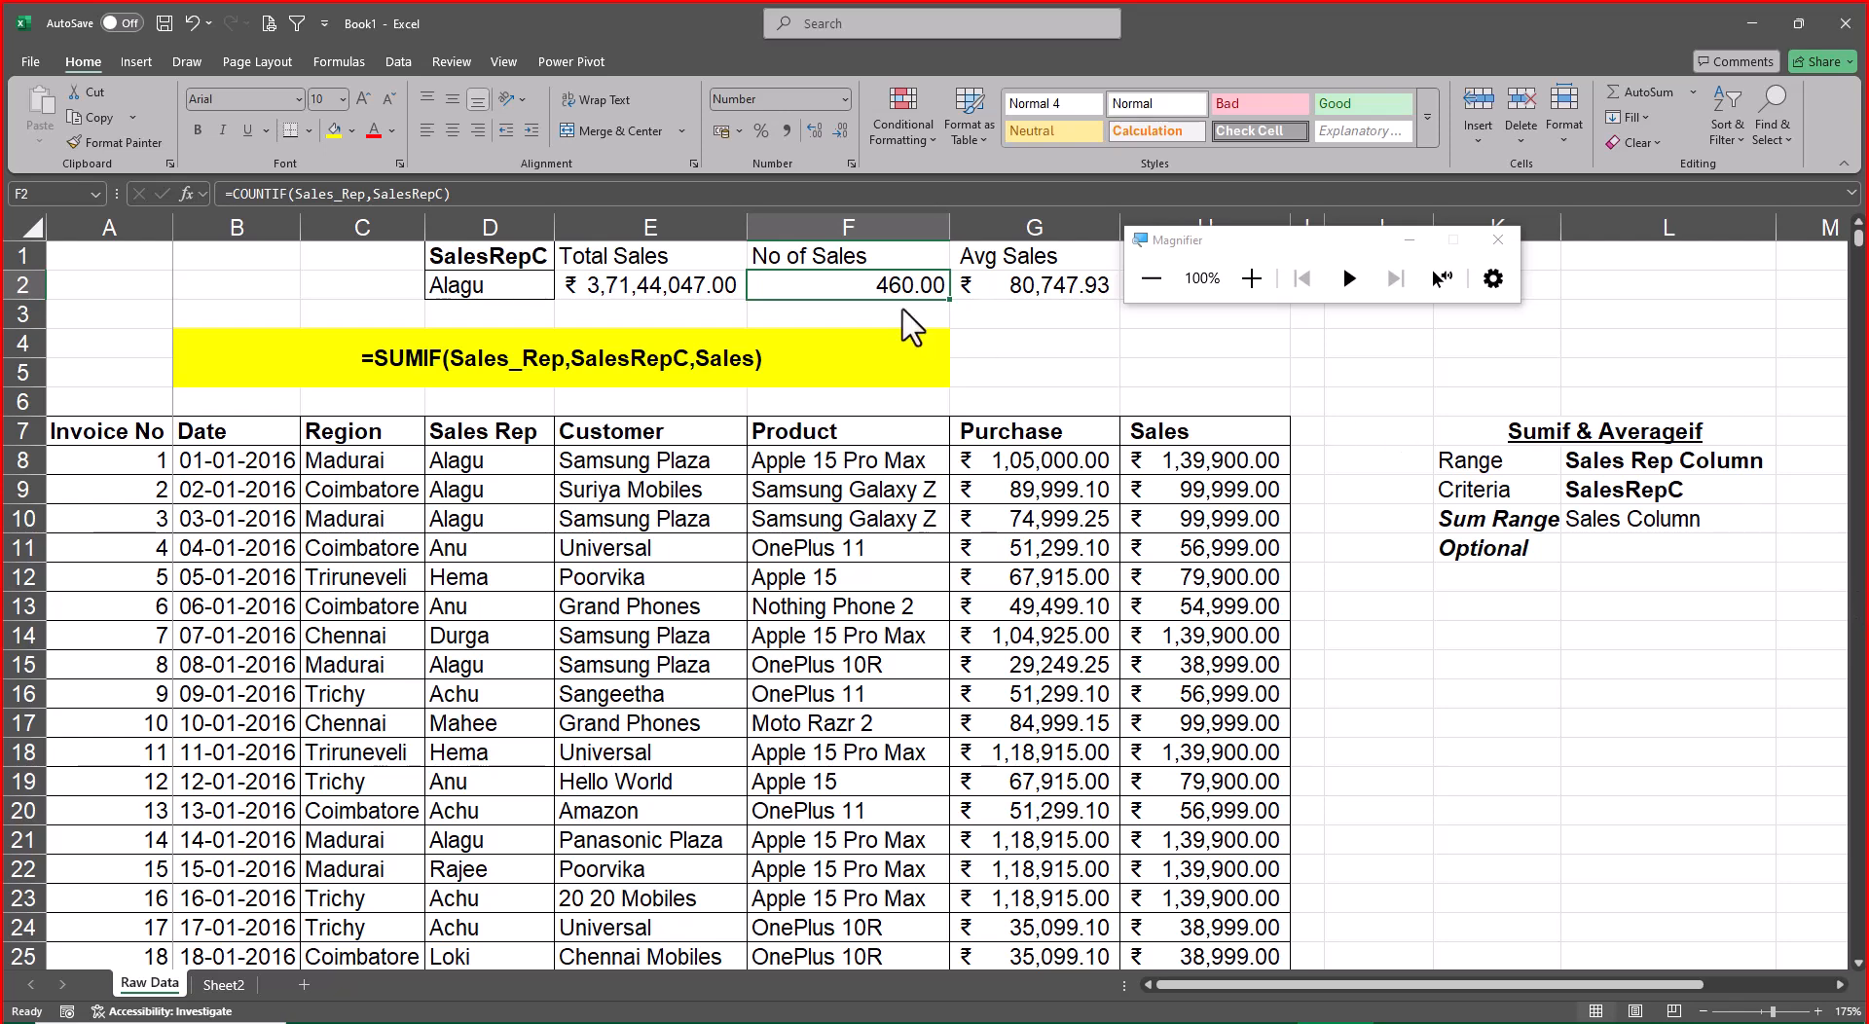
Remove both decimal places from the No of Sales figure in F2
left_click(843, 136)
left_click(843, 136)
key("Left")
key("Left")
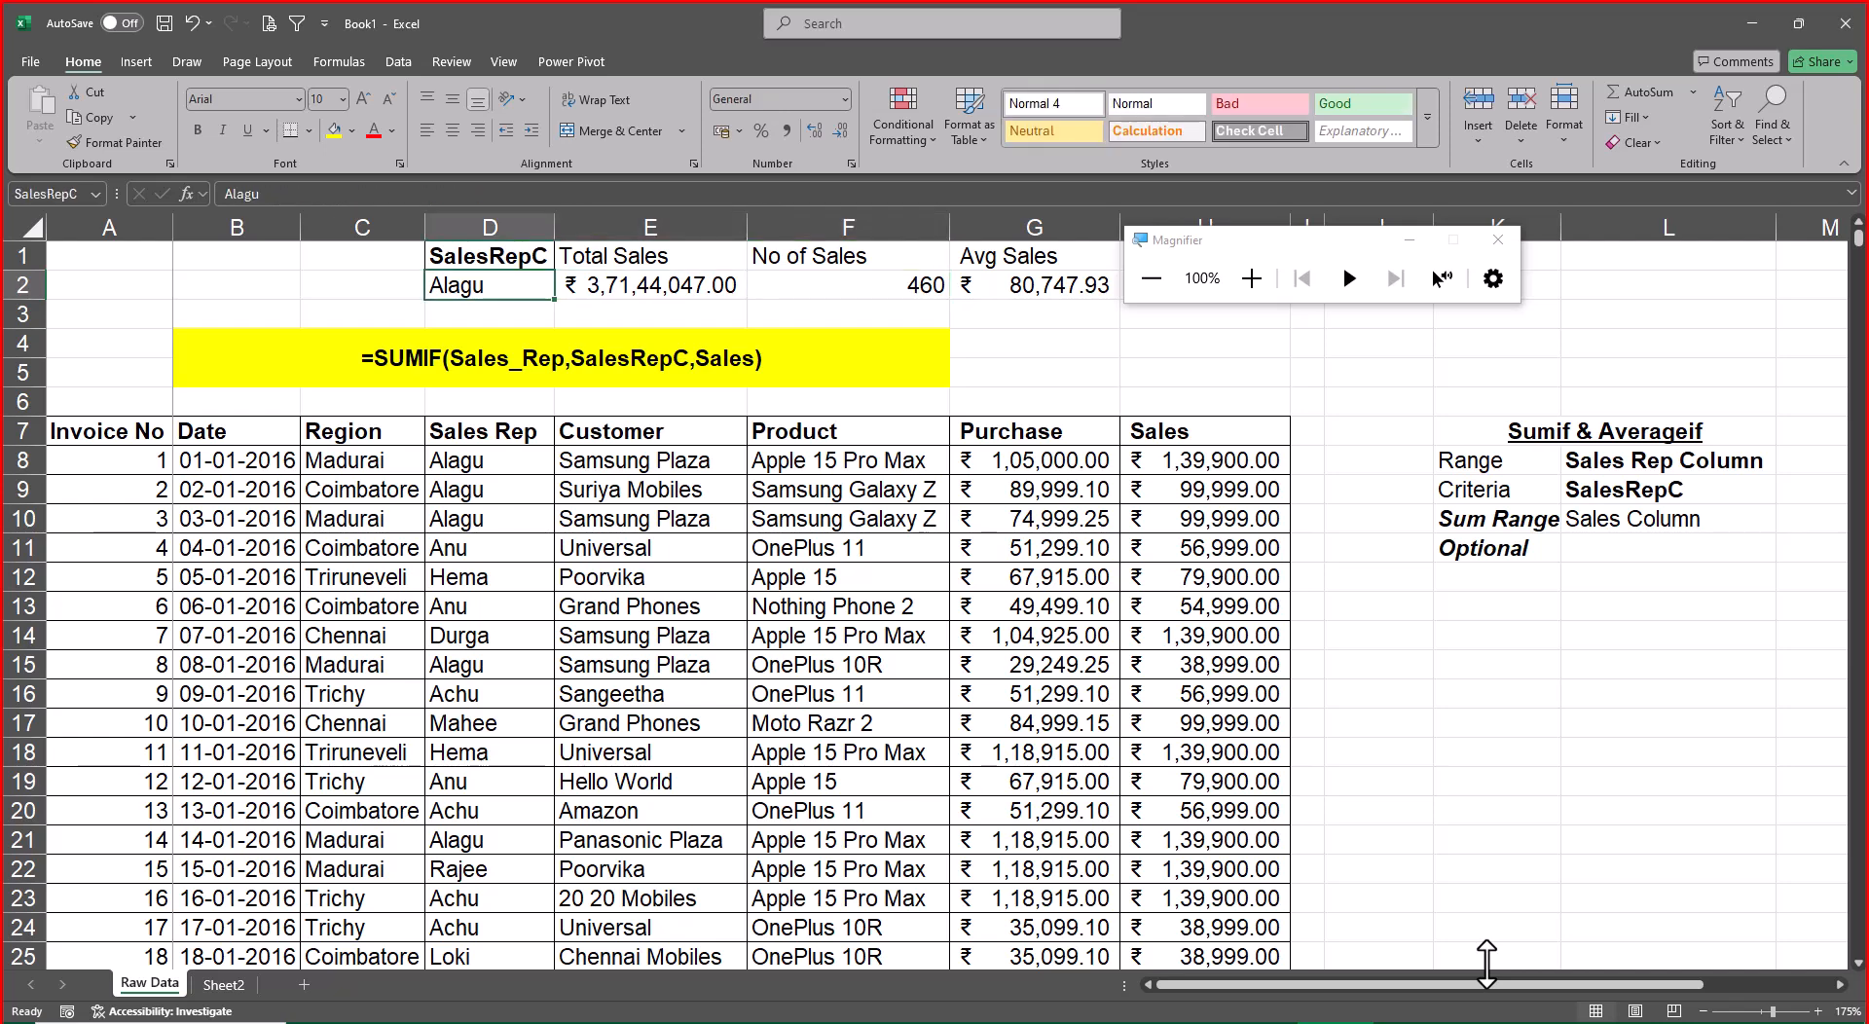
Replace the SalesRepC criterion in D2 with the sales rep name copied from D11
key("Down")
key("Down")
key("Down")
key("Down")
key("Down")
key("Down")
key("Down")
key("Down")
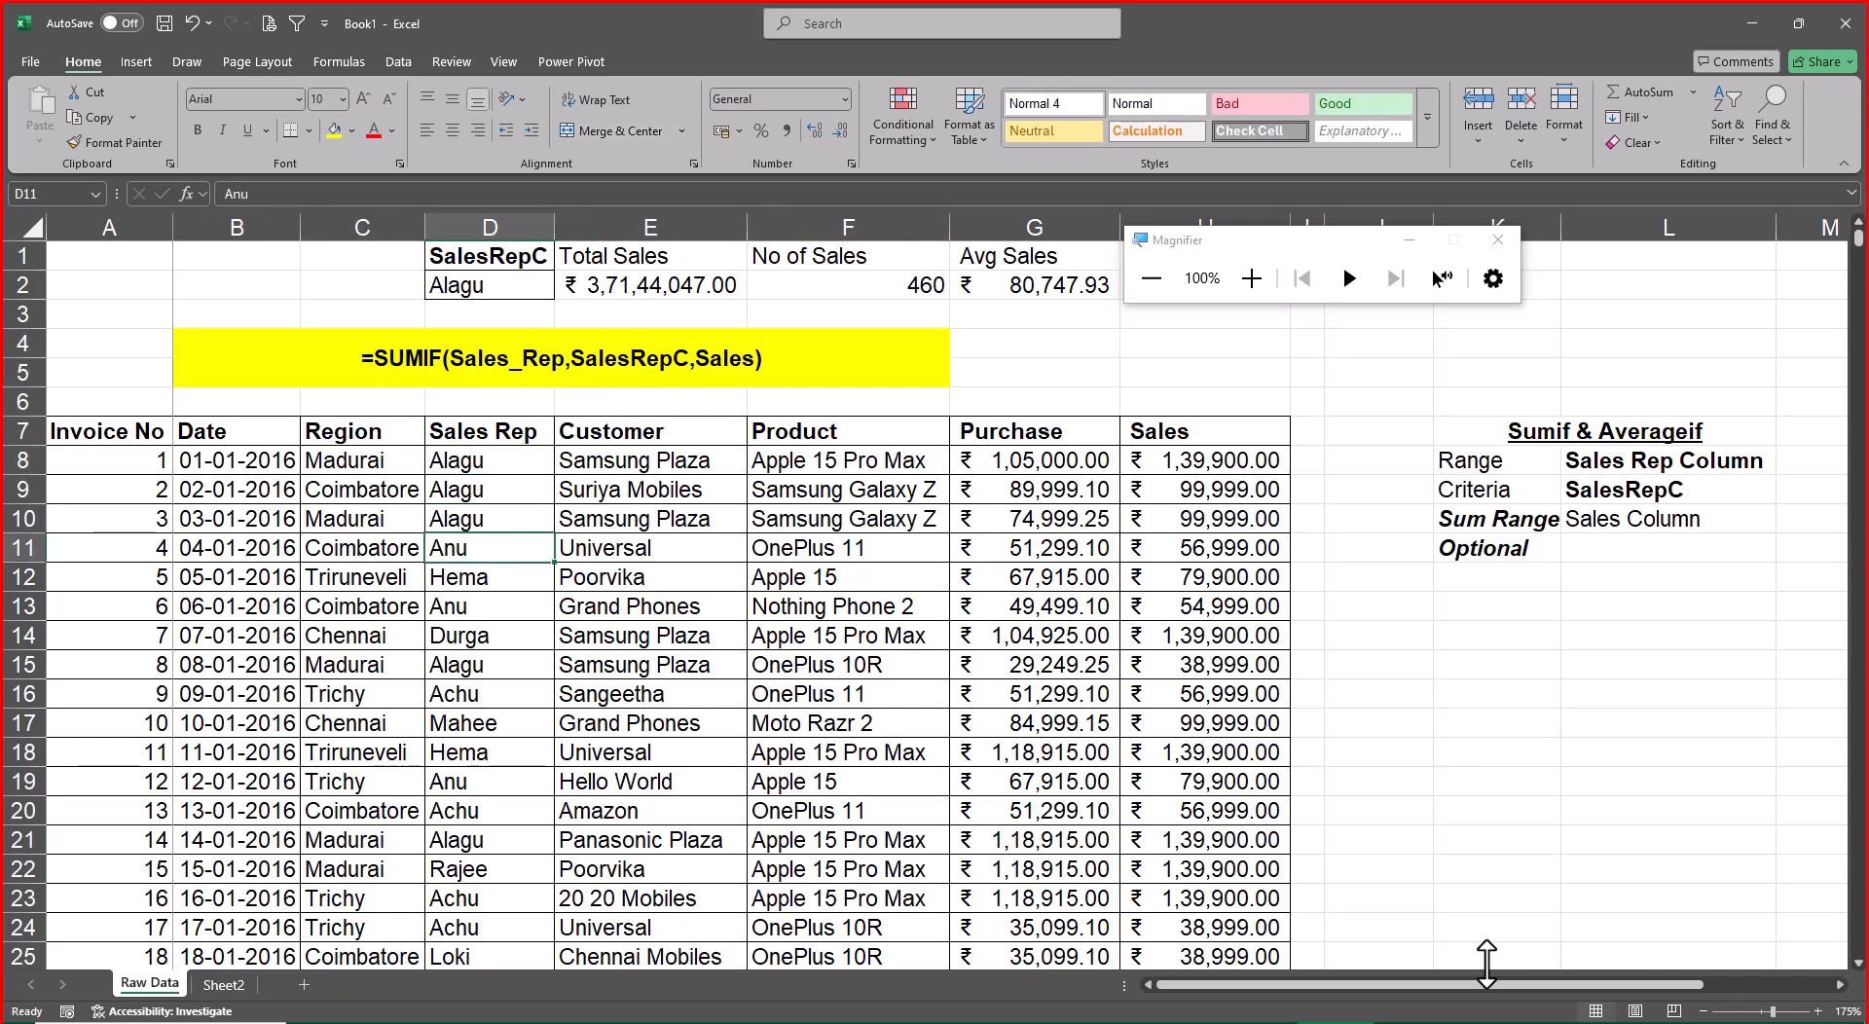
key("ctrl+c")
key("Up")
key("Up")
key("Up")
key("Up")
key("Up")
key("Up")
key("Up")
key("Up")
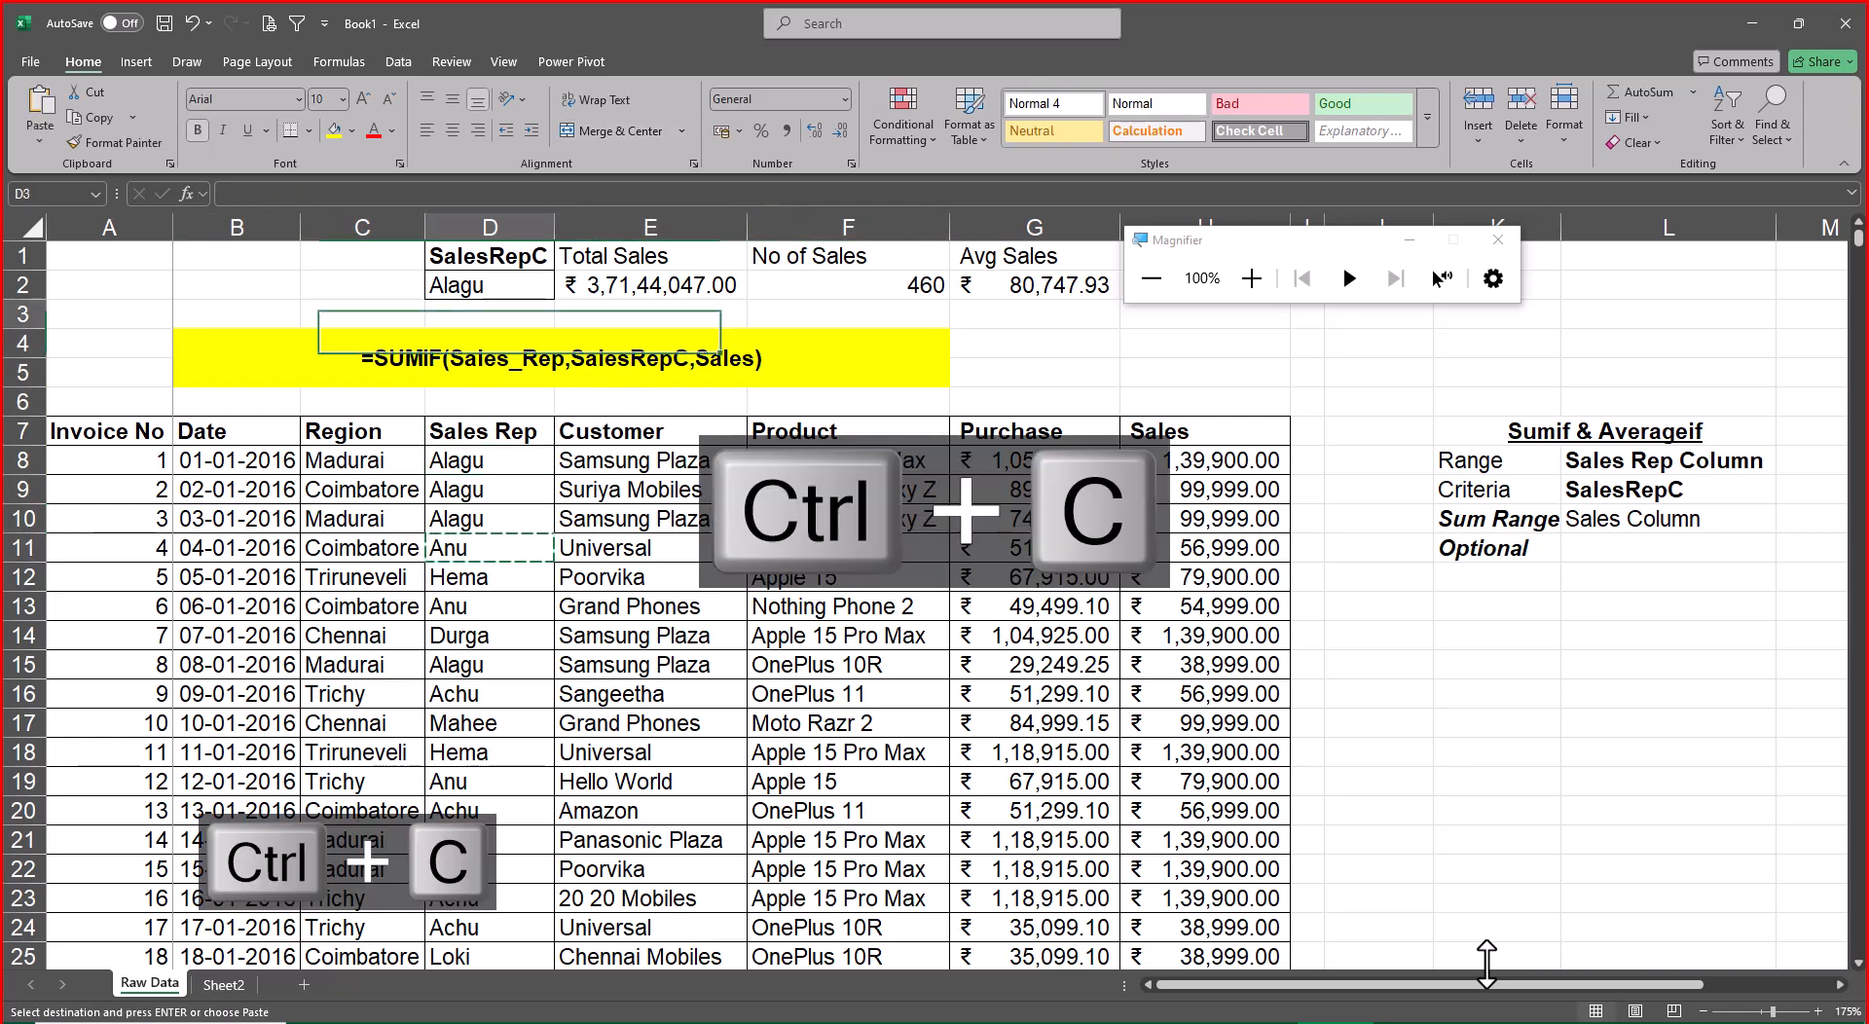
key("ctrl+v")
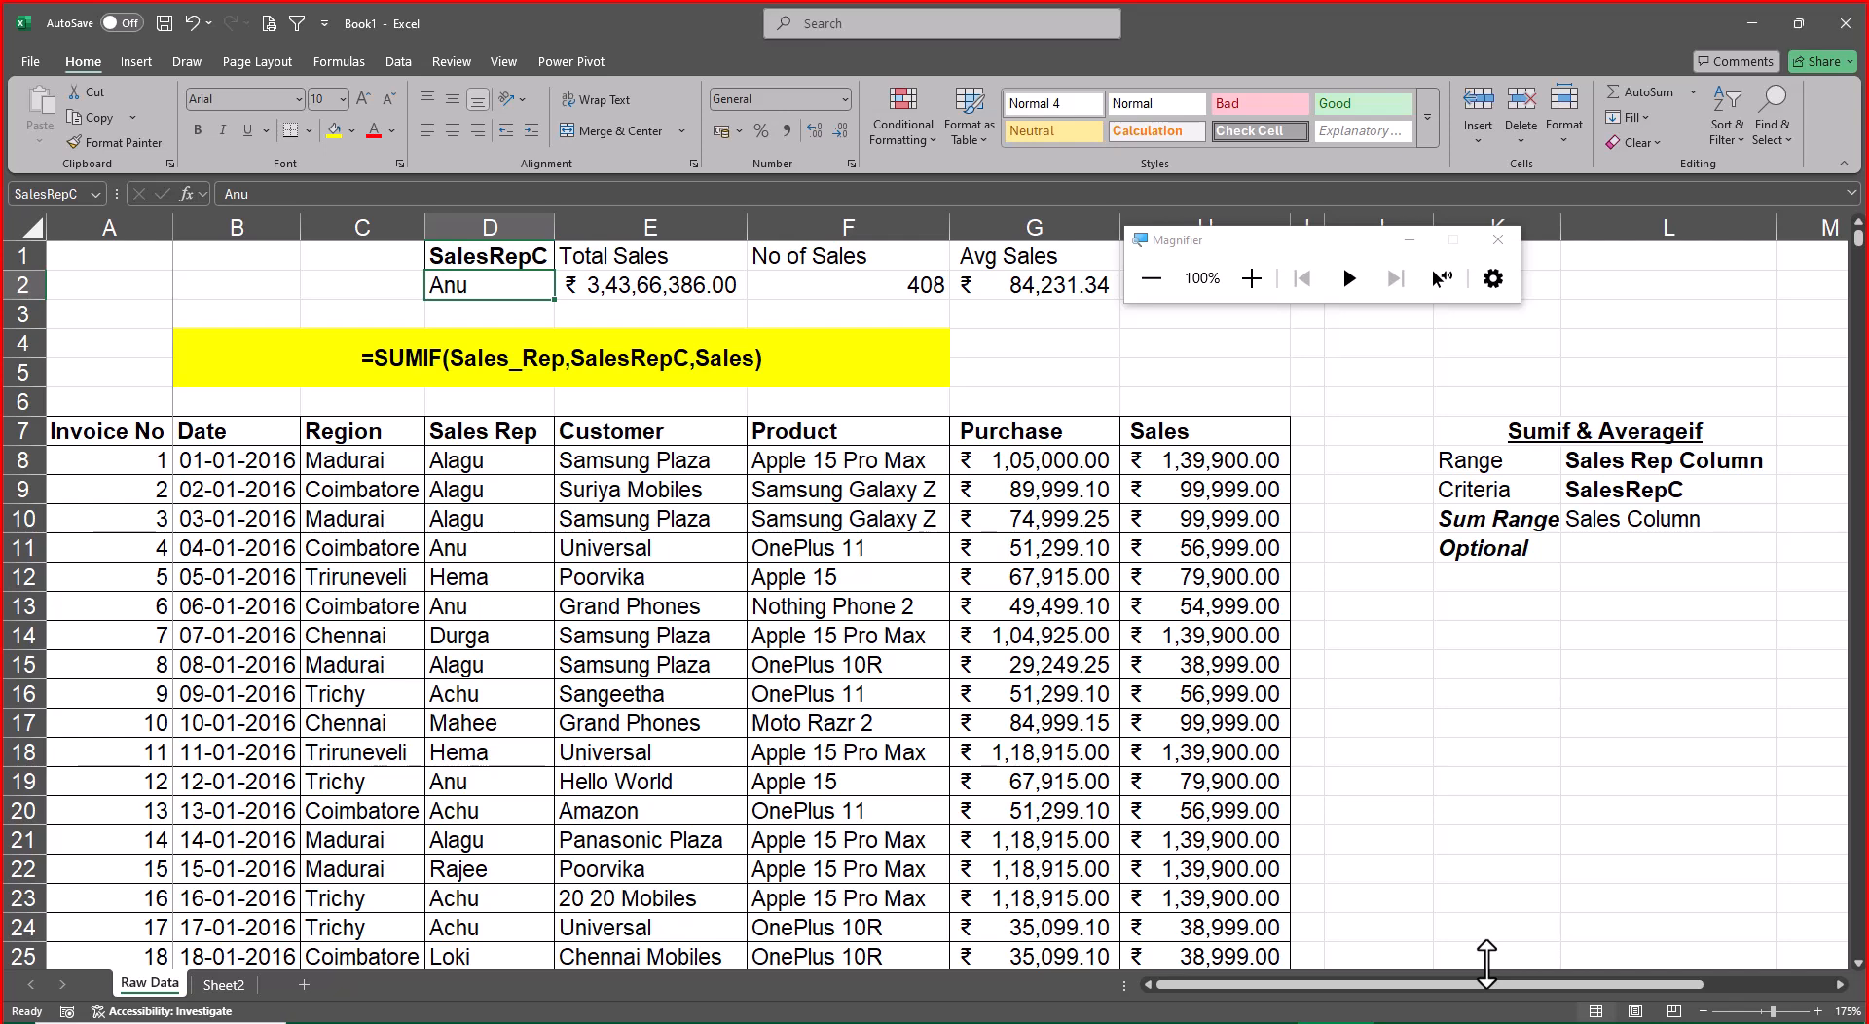
Add a bold, underlined "DropDown Menu" heading in K13 below the Sumif & Averageif notes
key("Down")
key("Down")
key("Down")
key("Down")
key("Down")
key("Down")
key("Down")
key("Down")
key("Down")
key("Down")
key("Down")
key("Down")
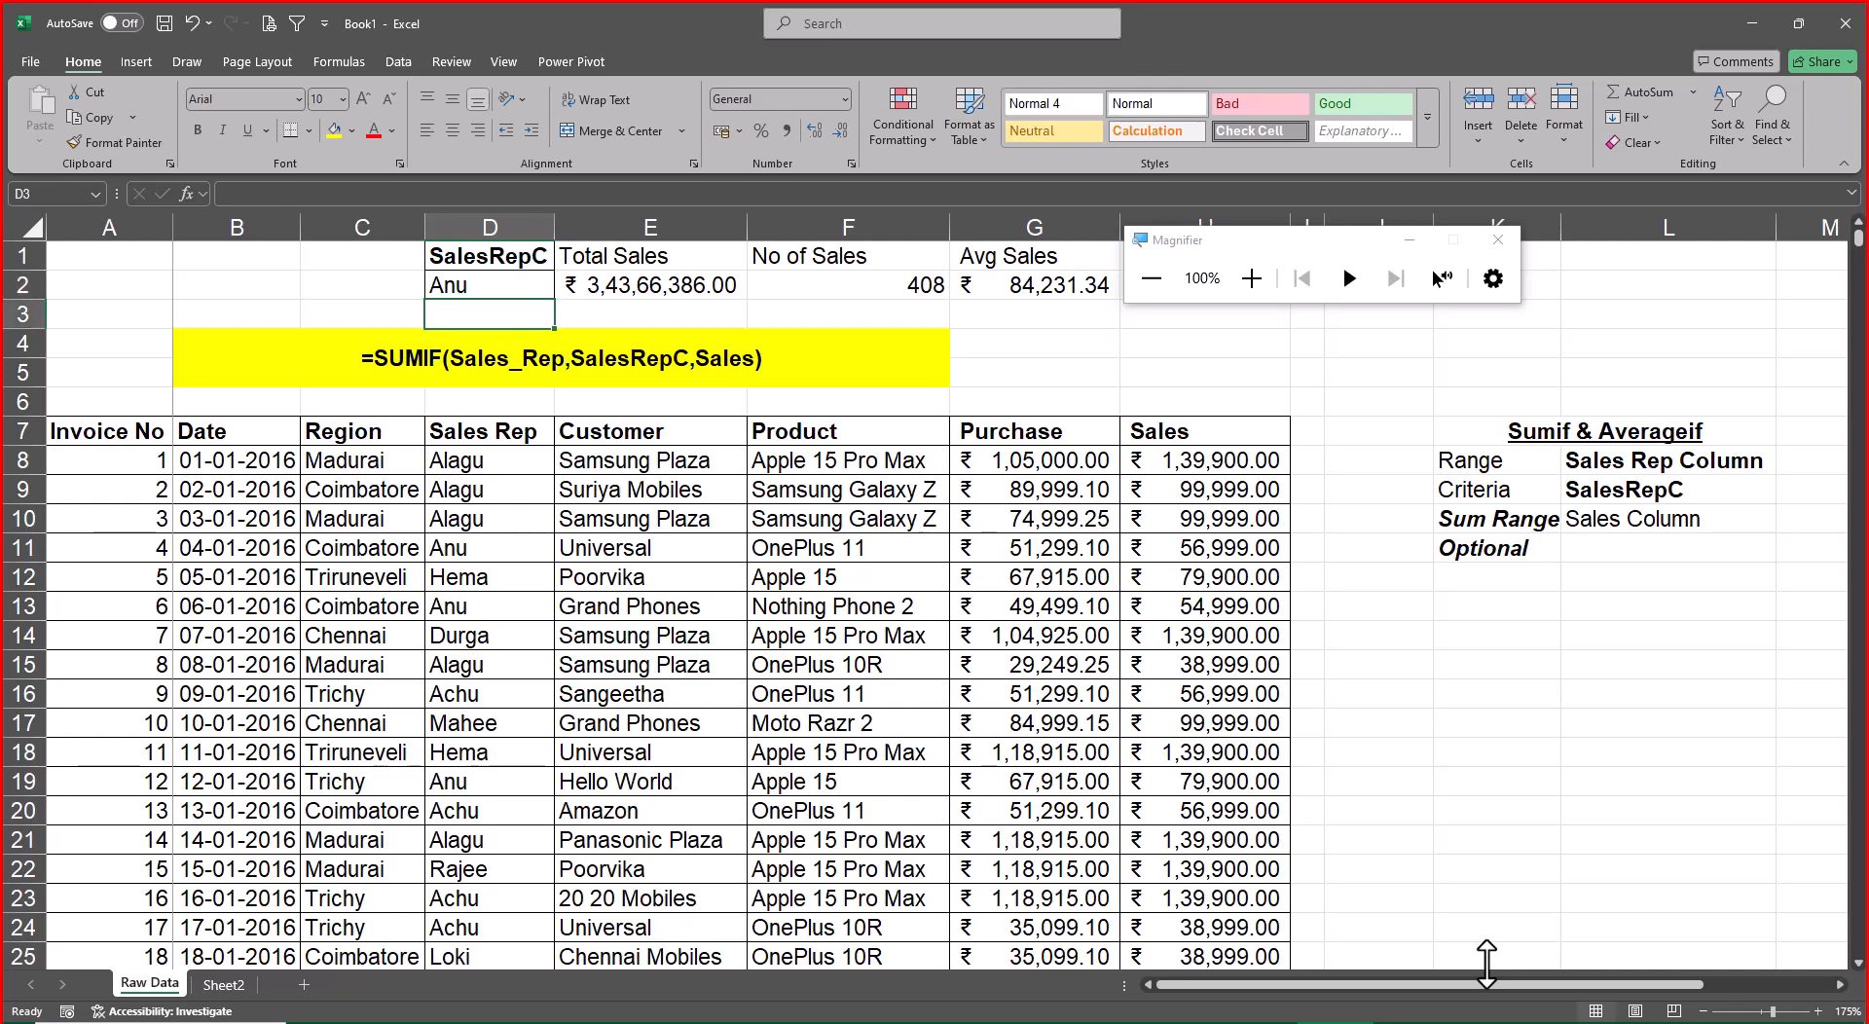
key("Right")
key("Right")
key("Right")
key("Right")
key("Right")
key("Right")
key("Right")
key("Right")
key("Right")
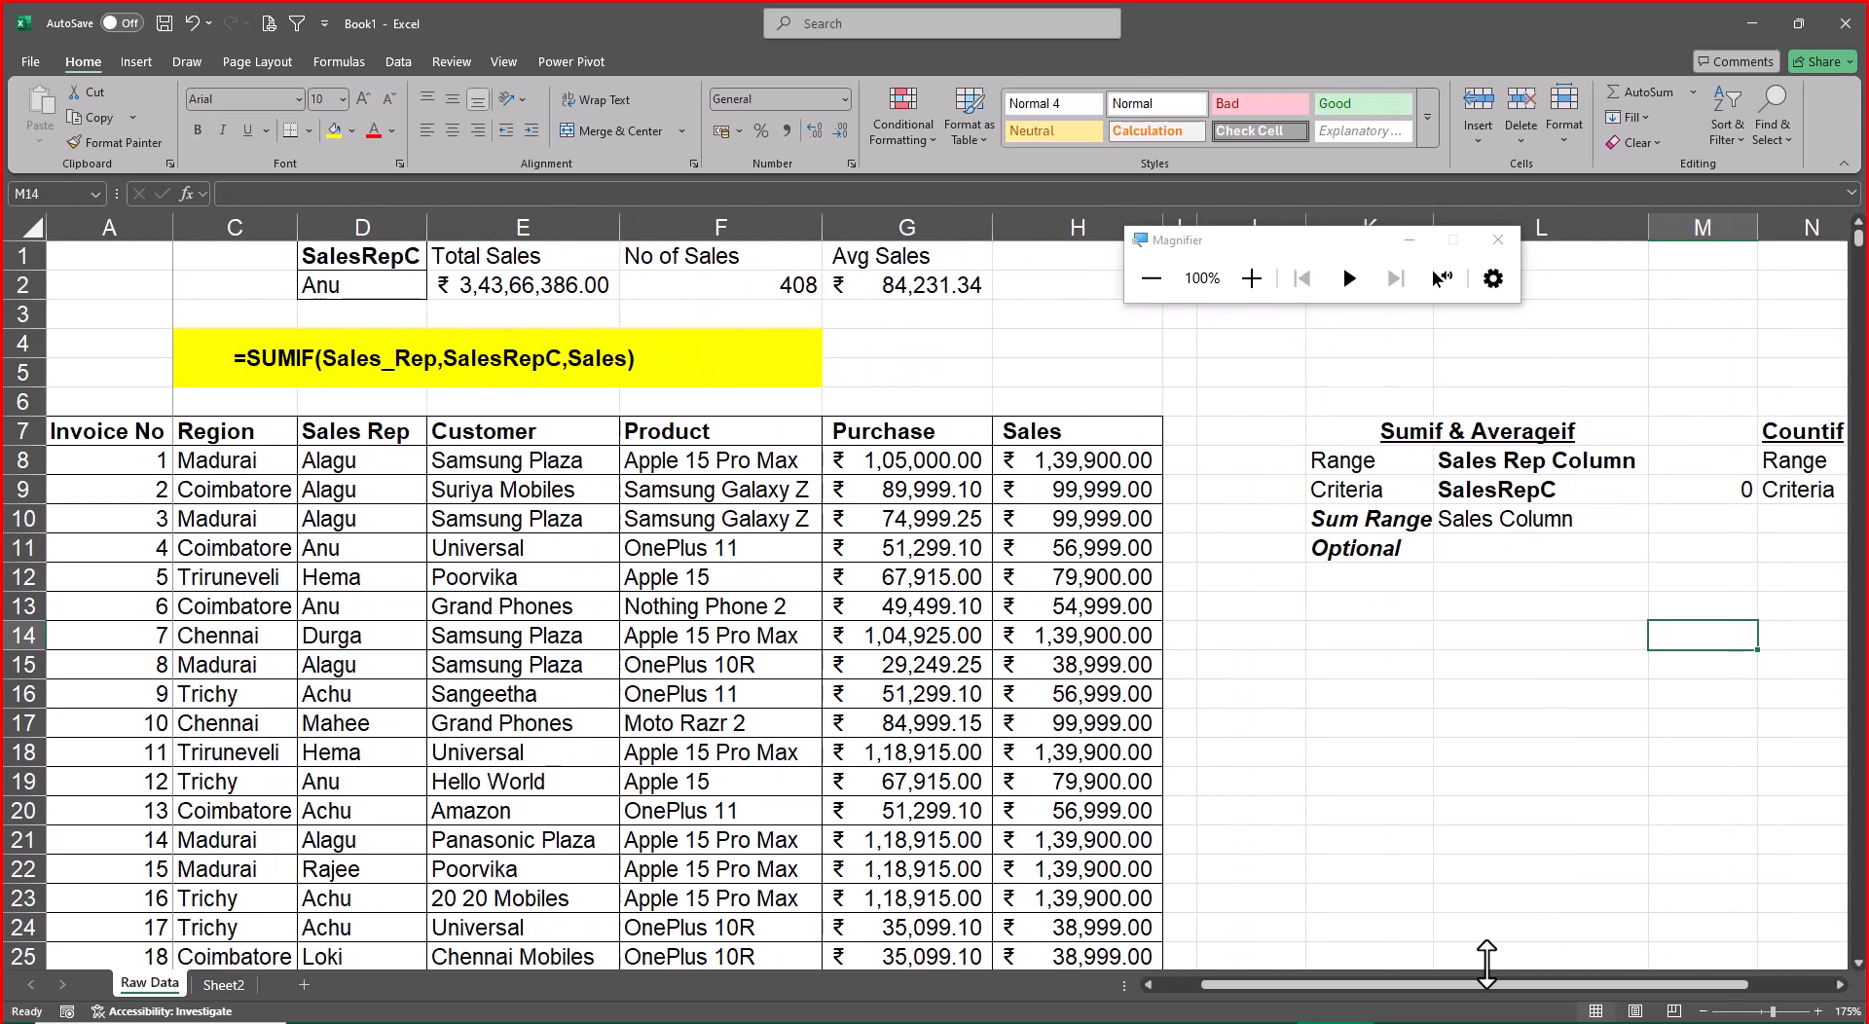
key("Left")
key("Left")
key("Up")
type("DropDown")
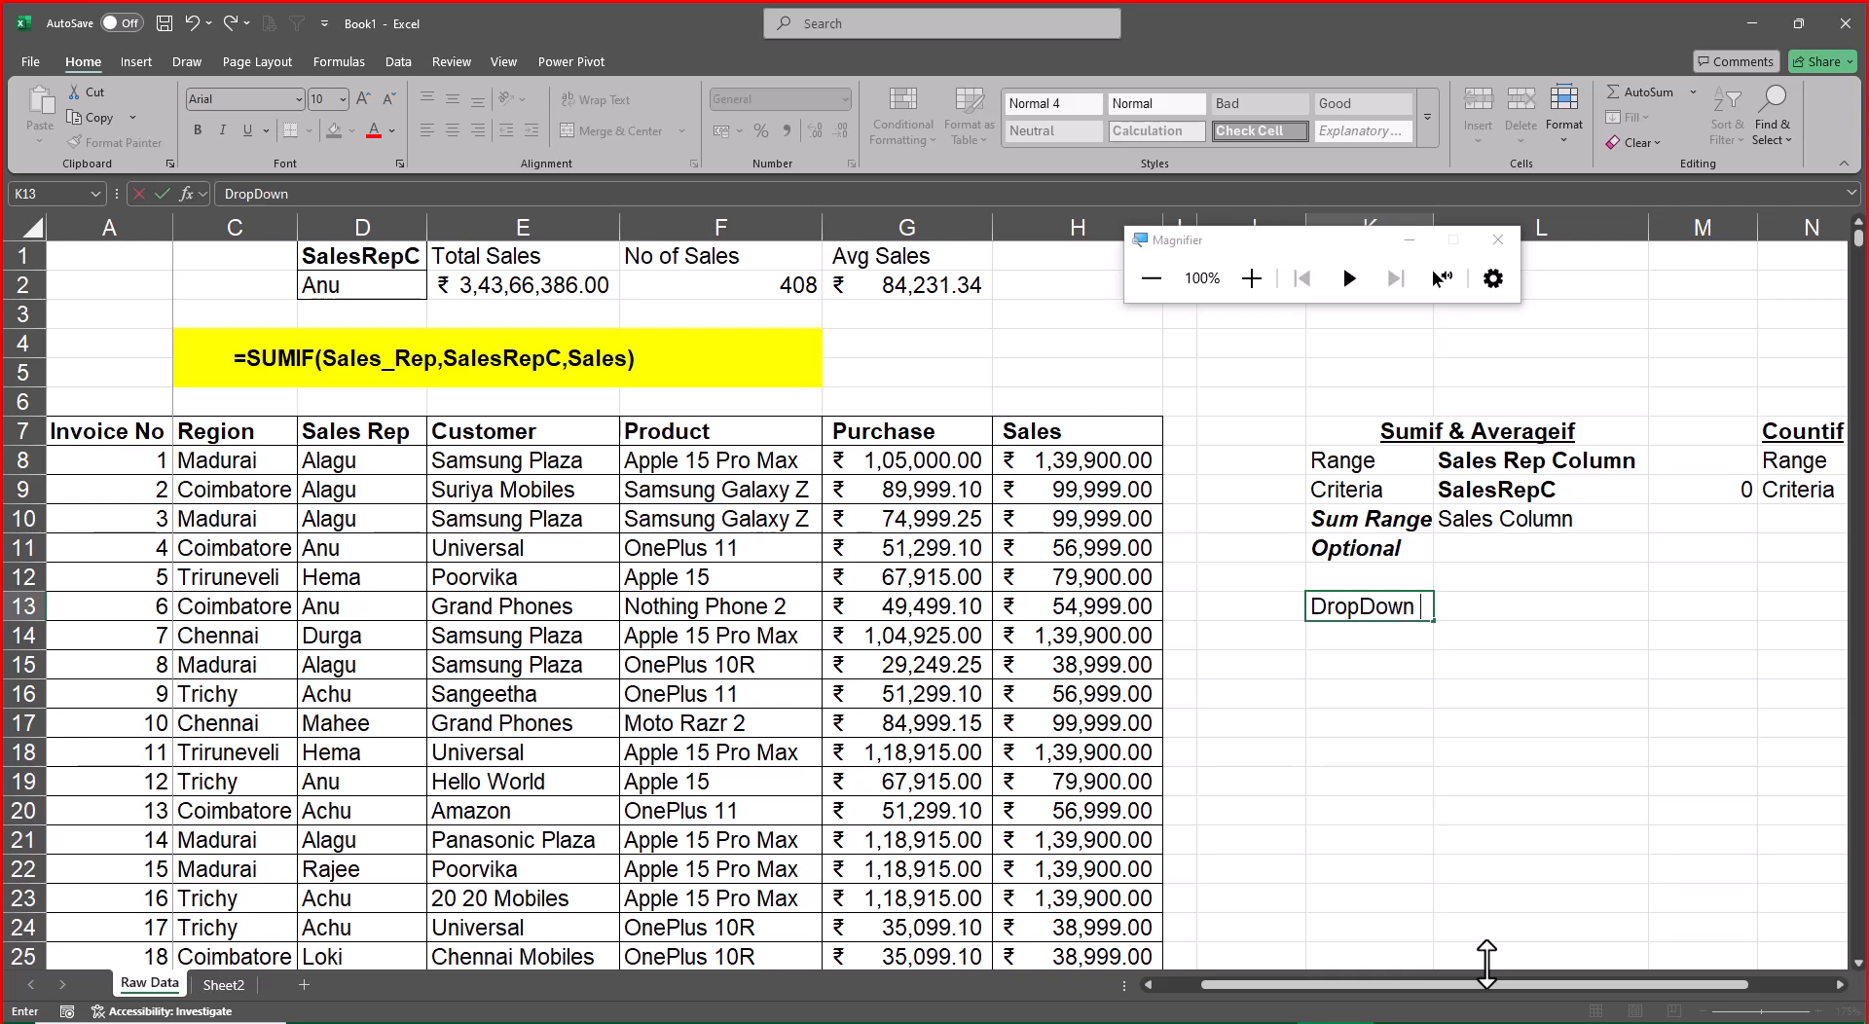
type(" Menu")
key("Return")
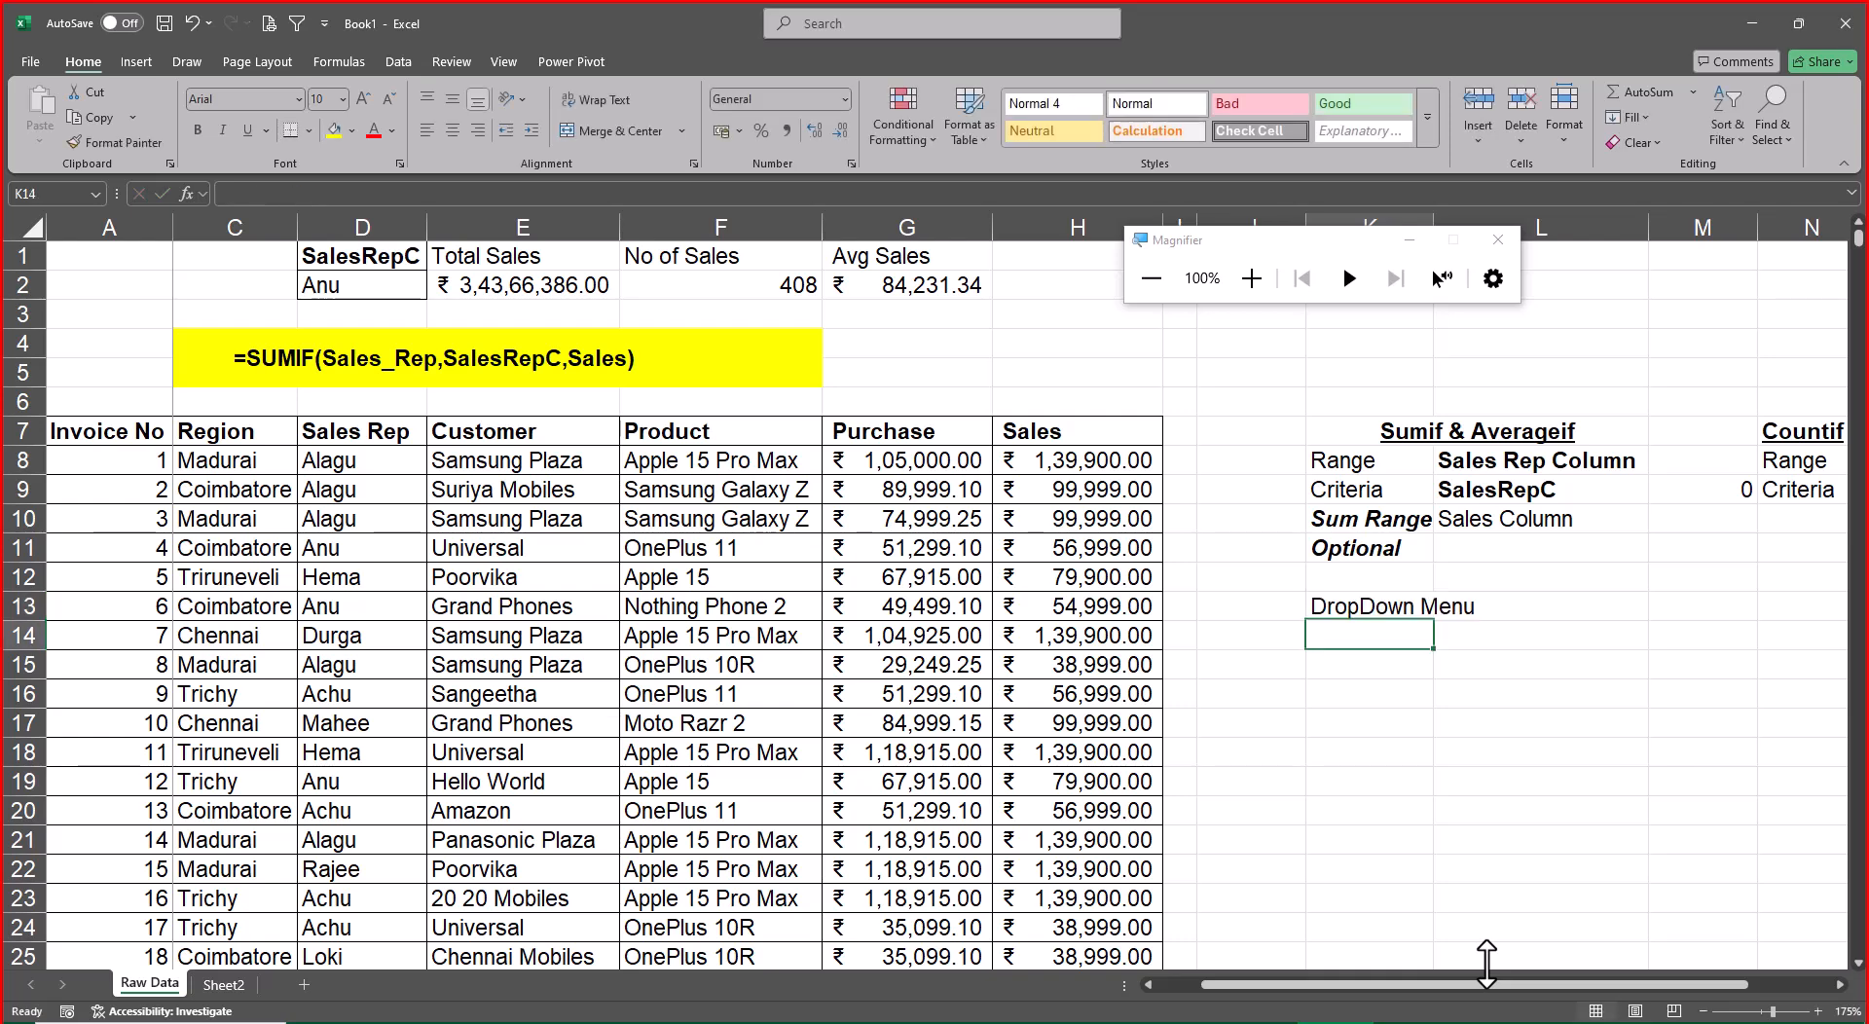
key("Up")
key("ctrl+b")
key("ctrl+u")
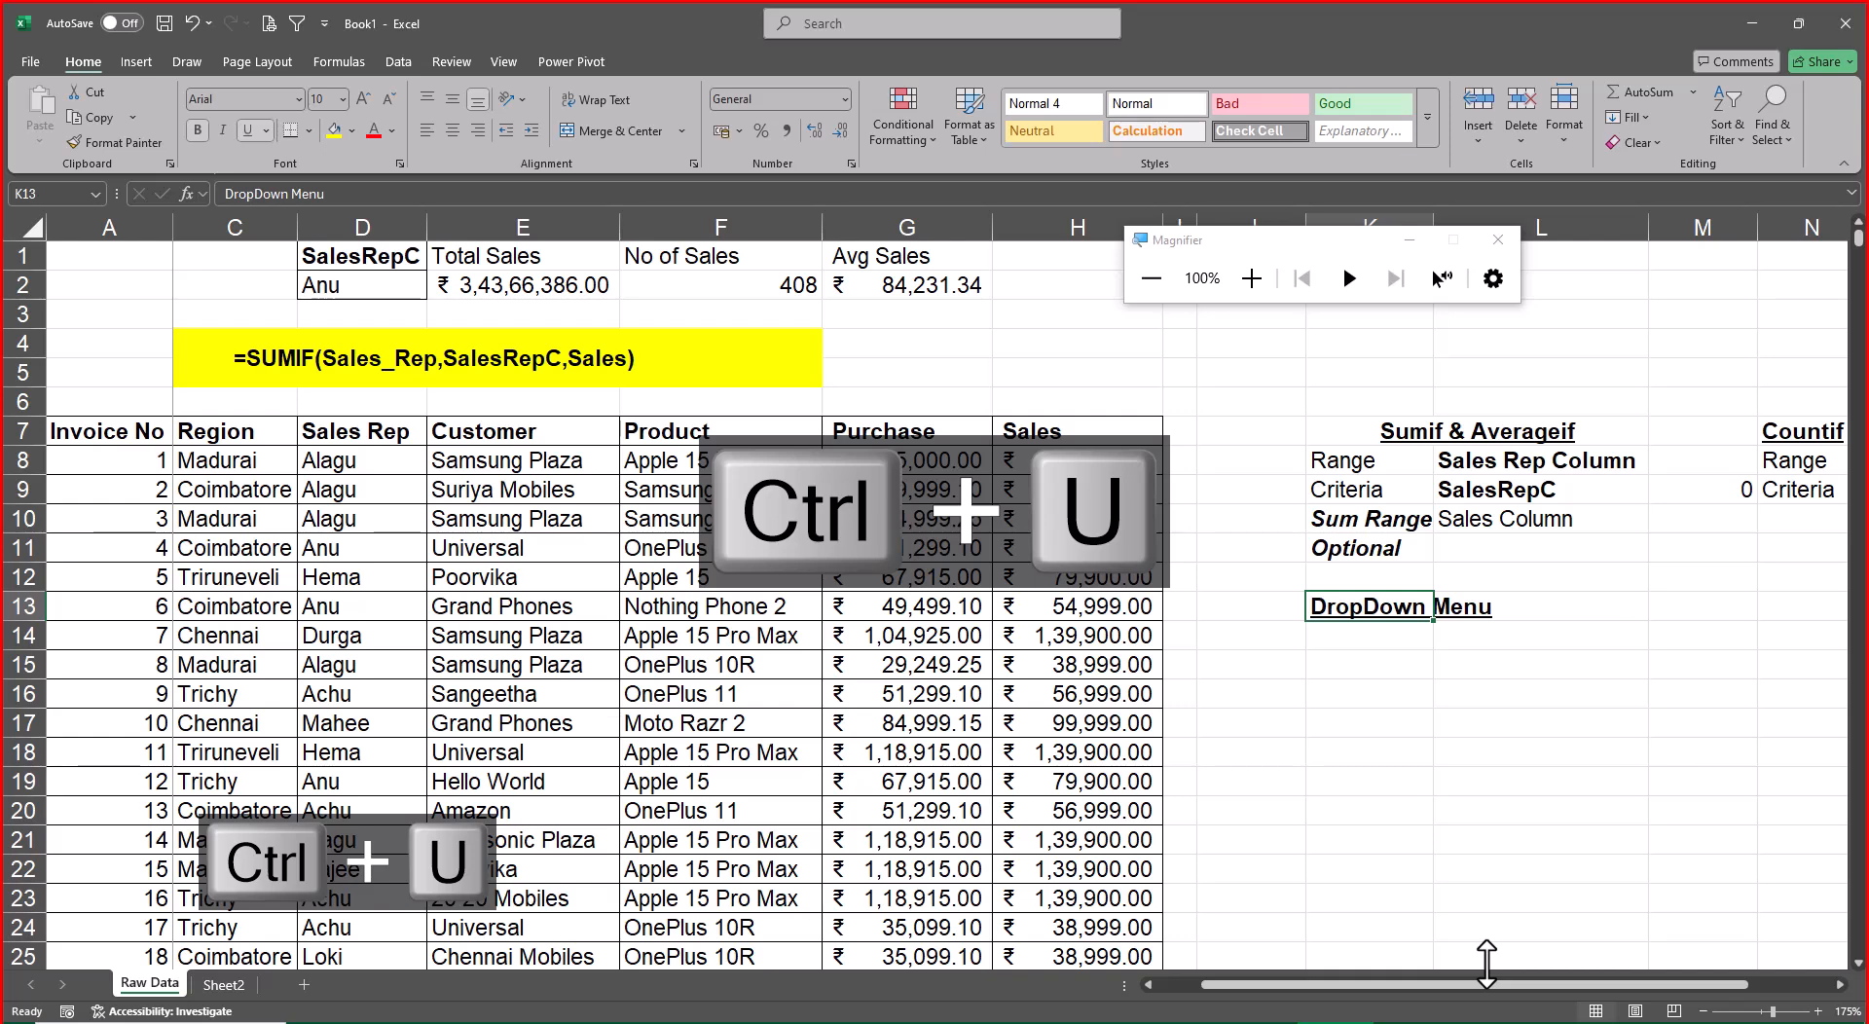
Enter "Data Validation" in K14 under the DropDown Menu heading
key("Home")
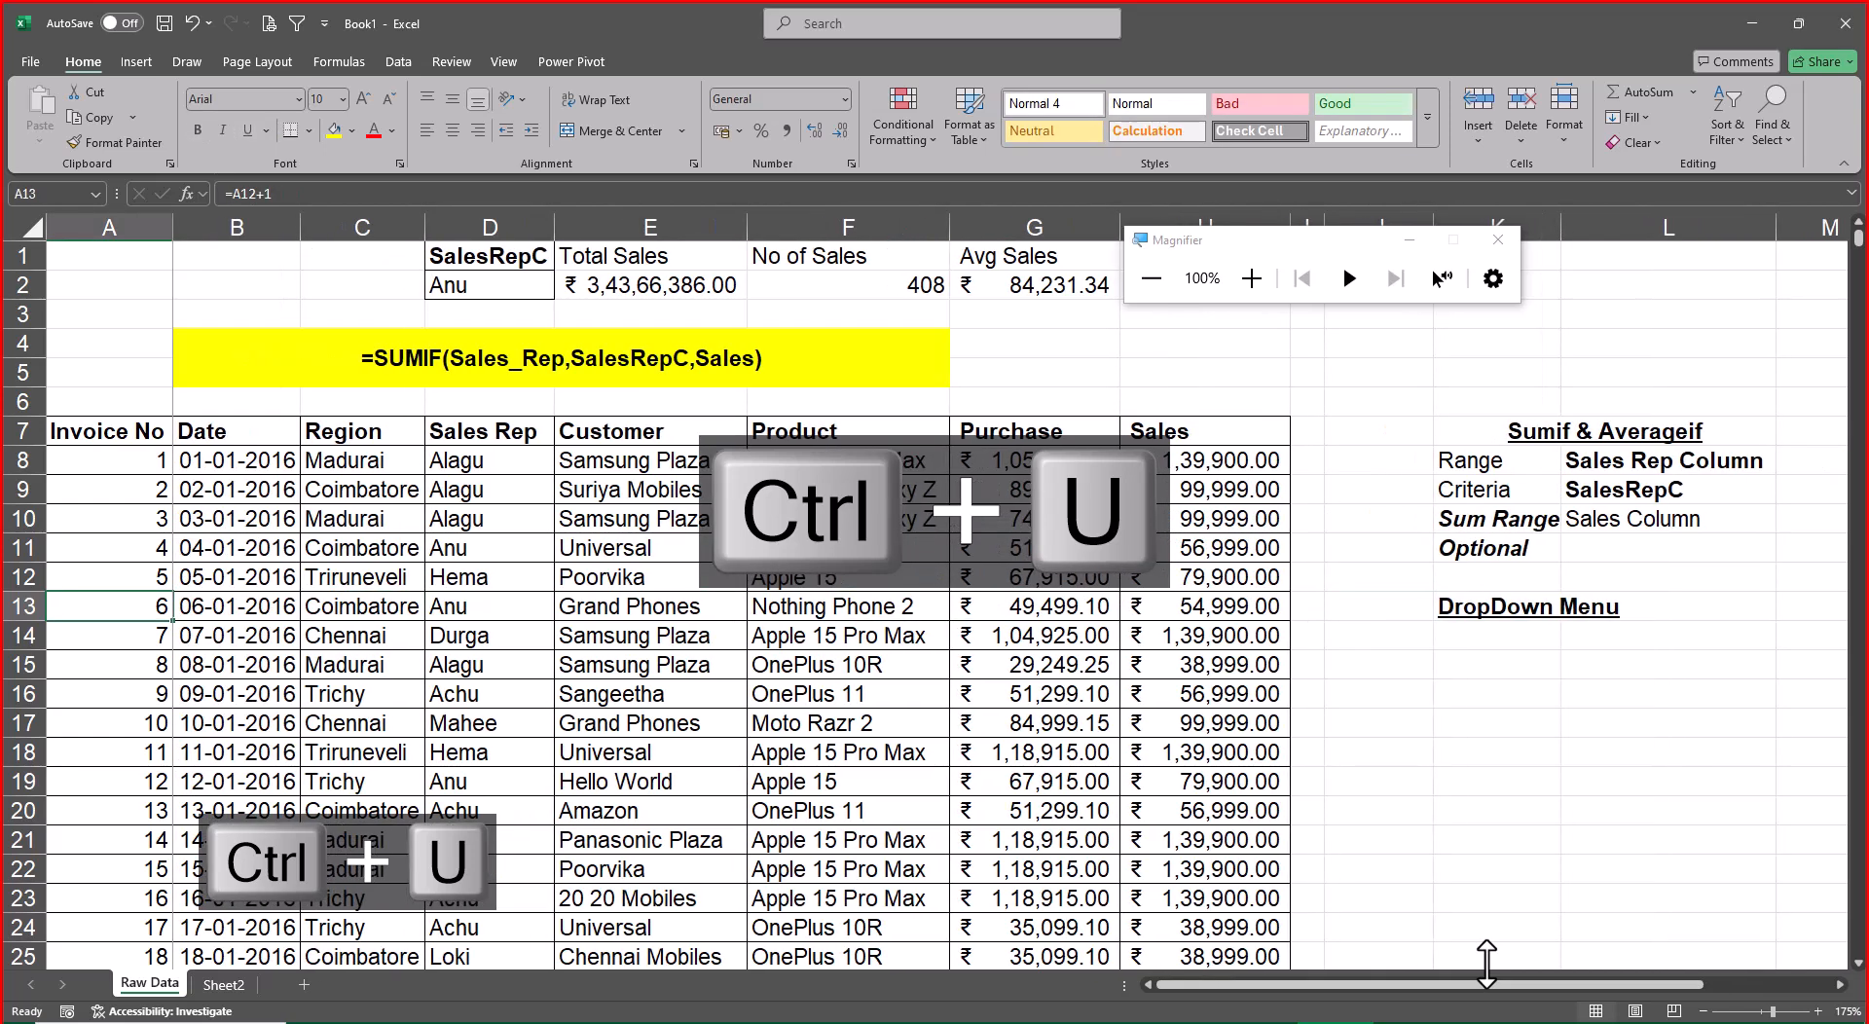
key("Right")
key("Right")
key("Right")
key("Right")
key("Right")
key("Right")
key("Right")
key("Right")
key("Right")
key("Down")
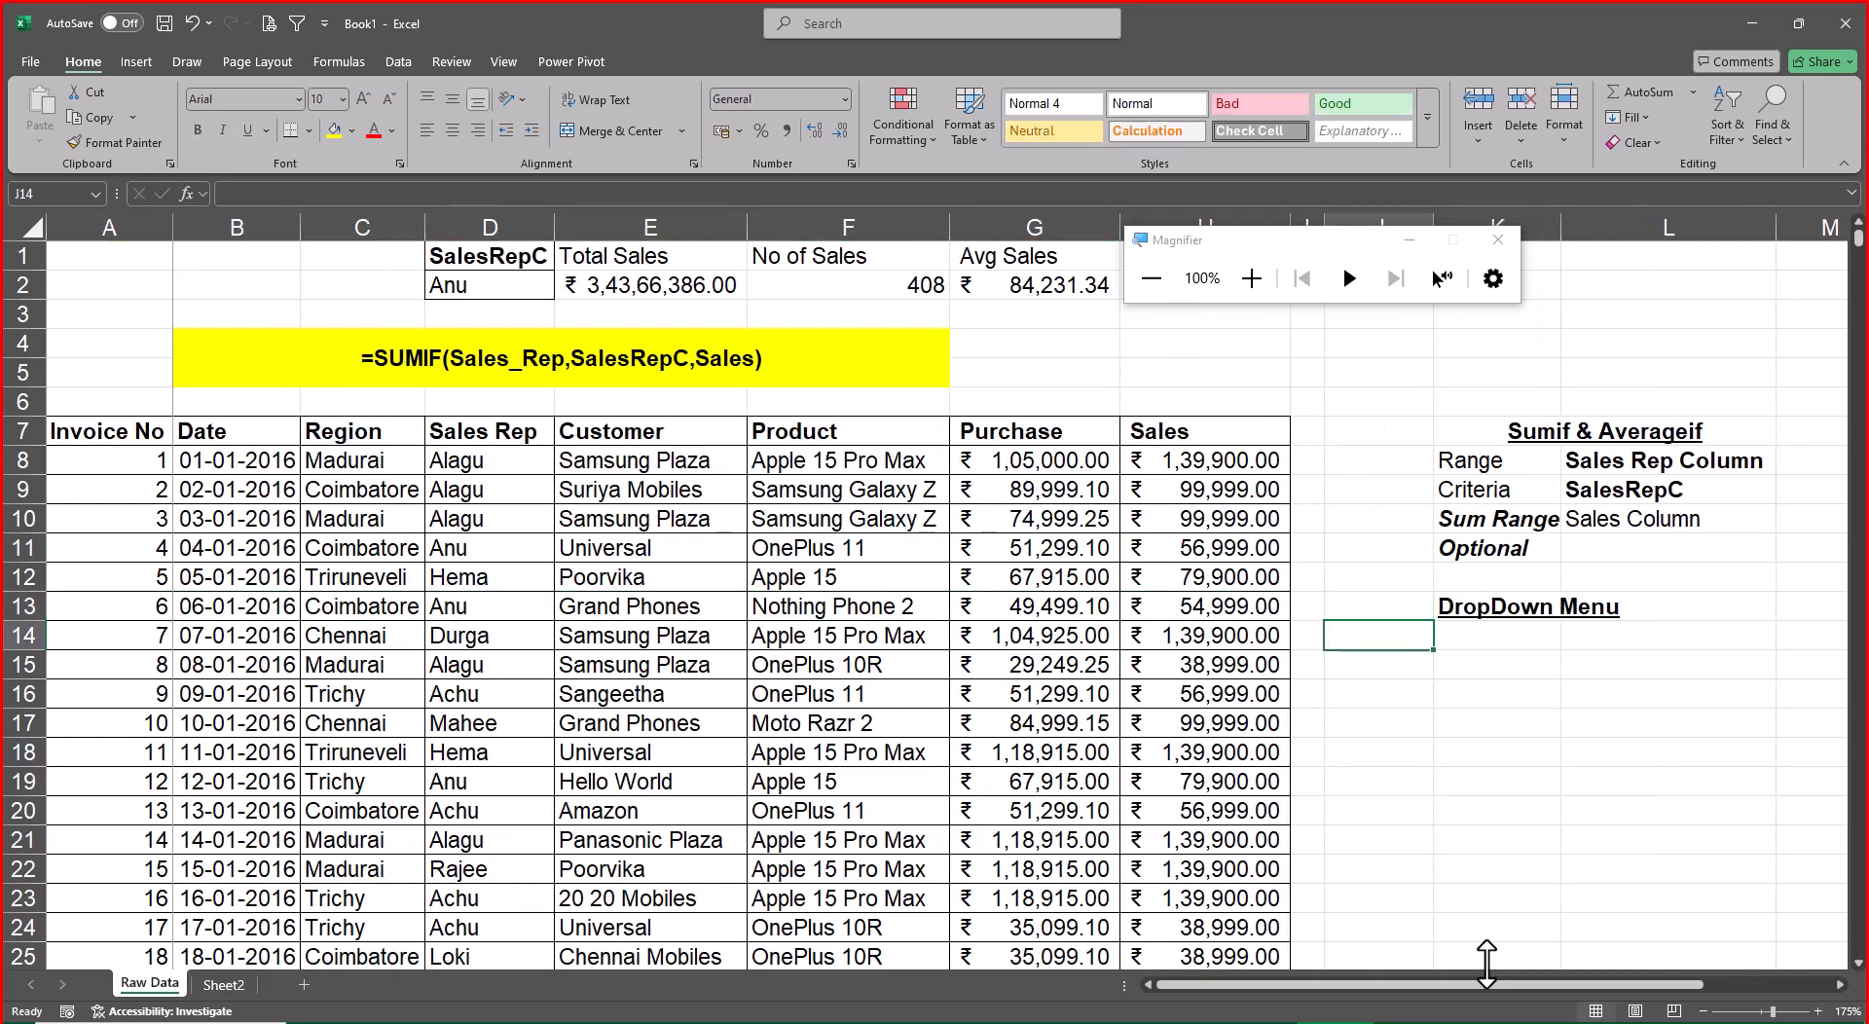
key("Right")
type("Data V")
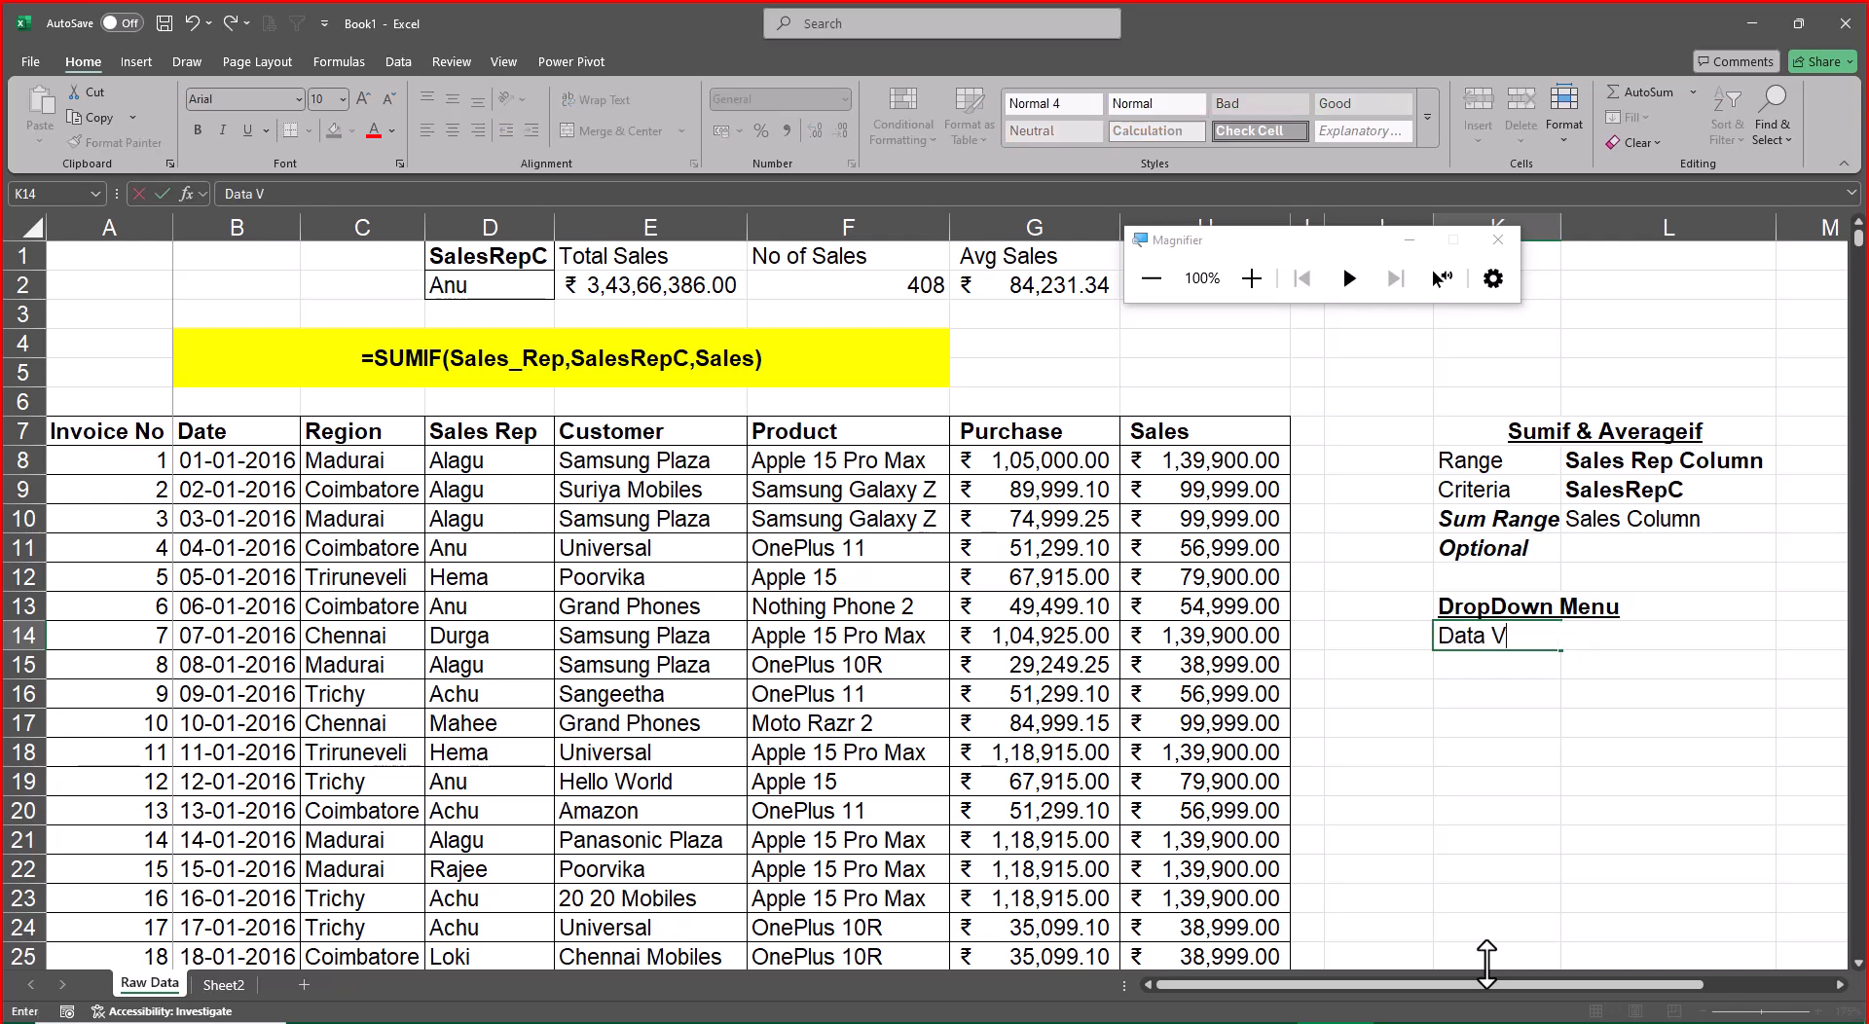
type("alidation")
key("Return")
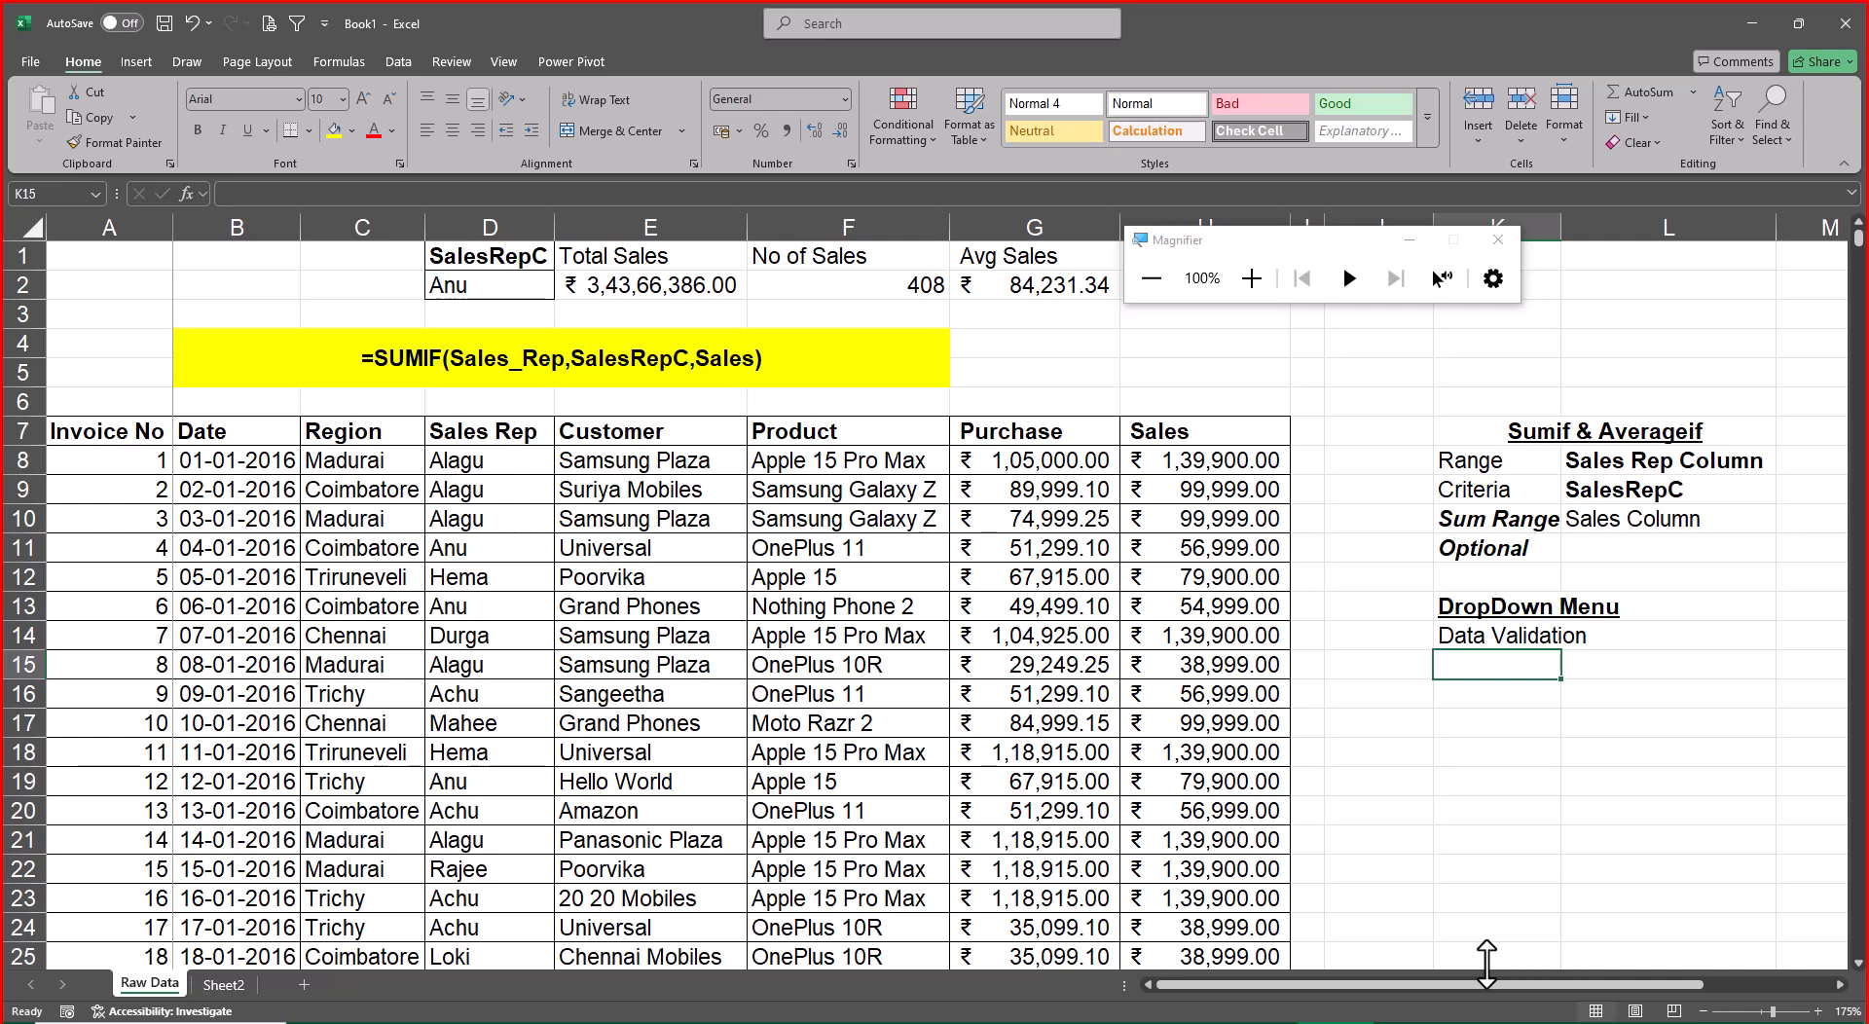
Note the Data Validation shortcut by entering "Key sh cut" in K15 and "Alt D L" in L15
type("Key sh")
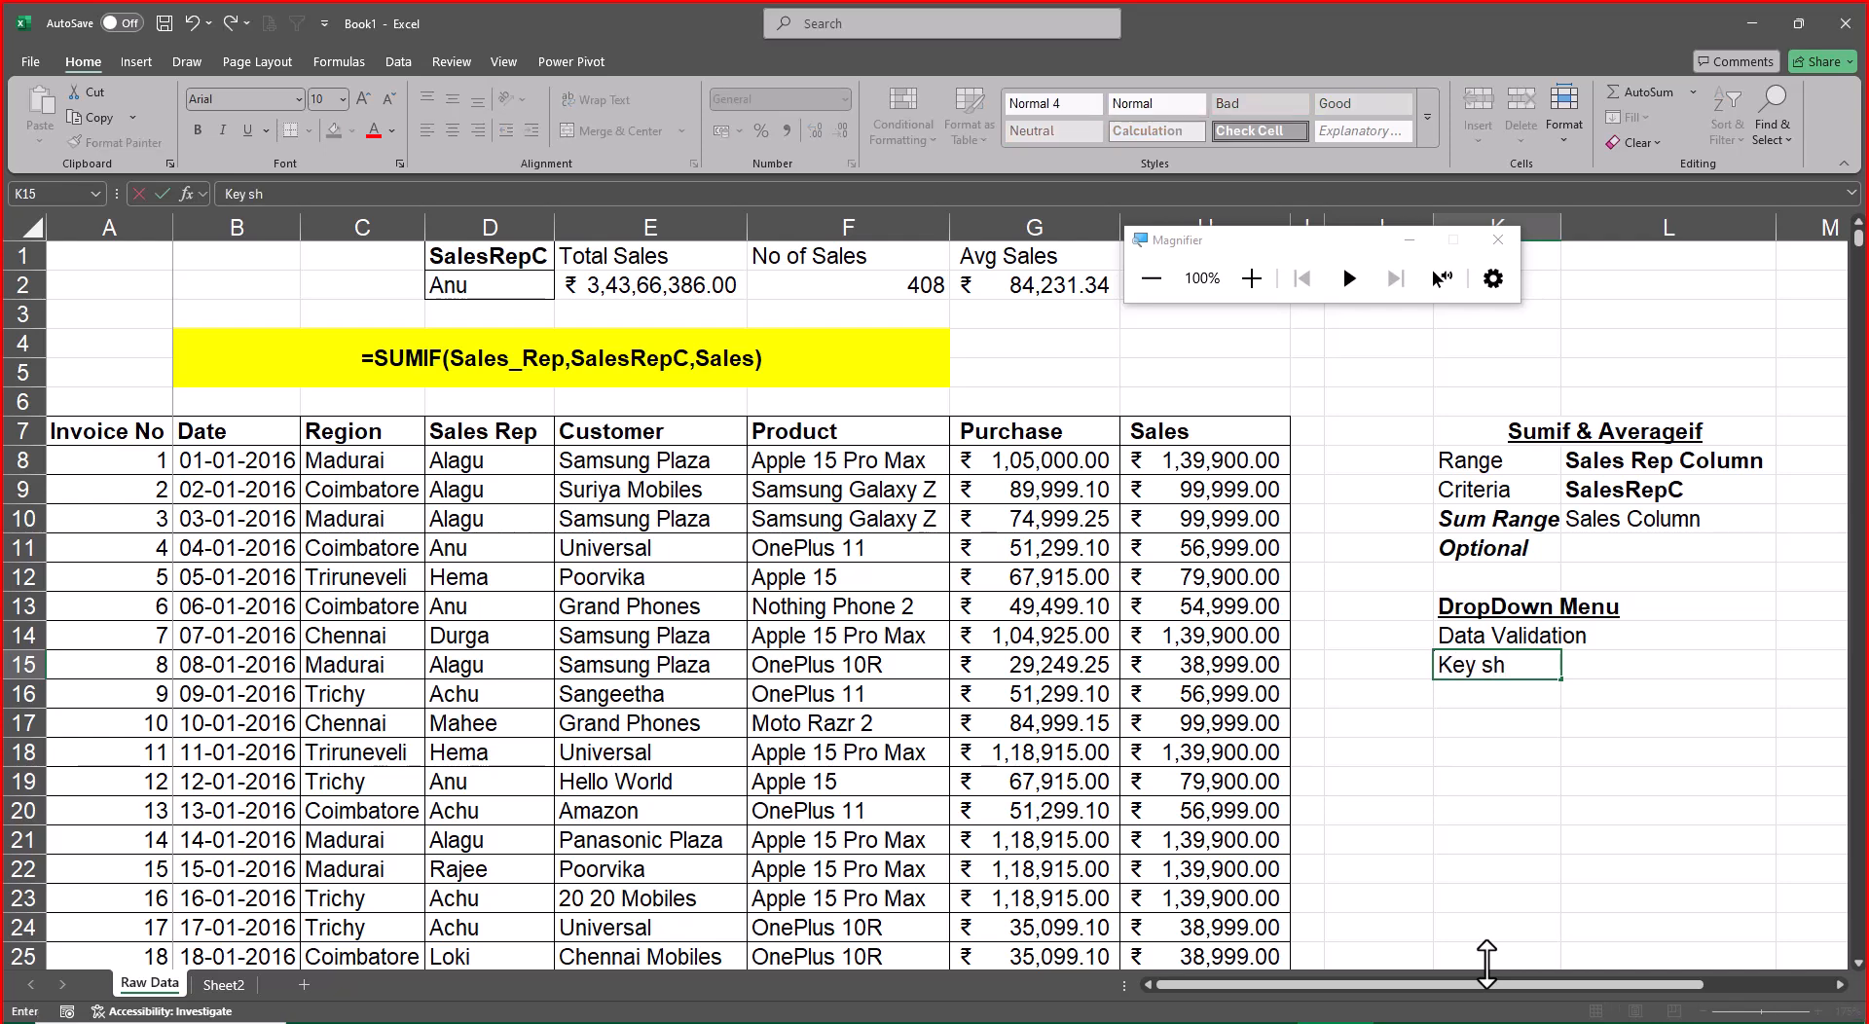
type(" cut")
key("Tab")
type("Alt")
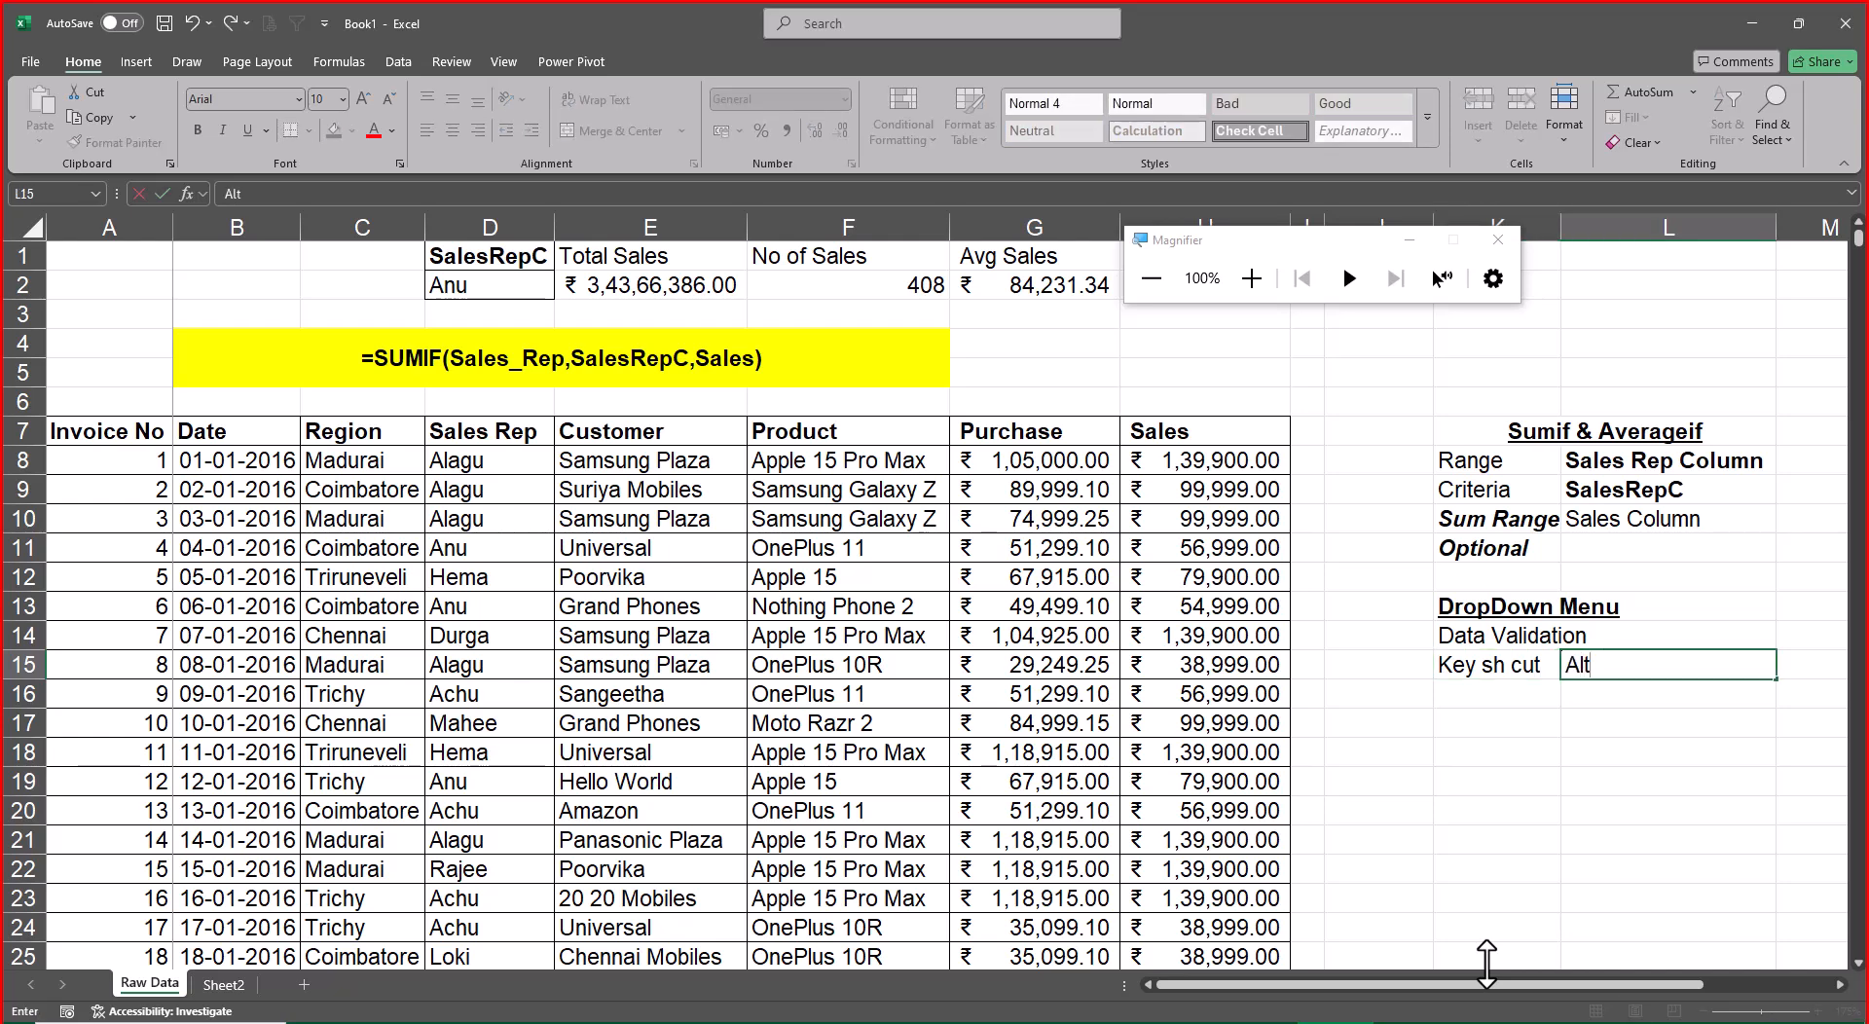
type(" D L")
key("Return")
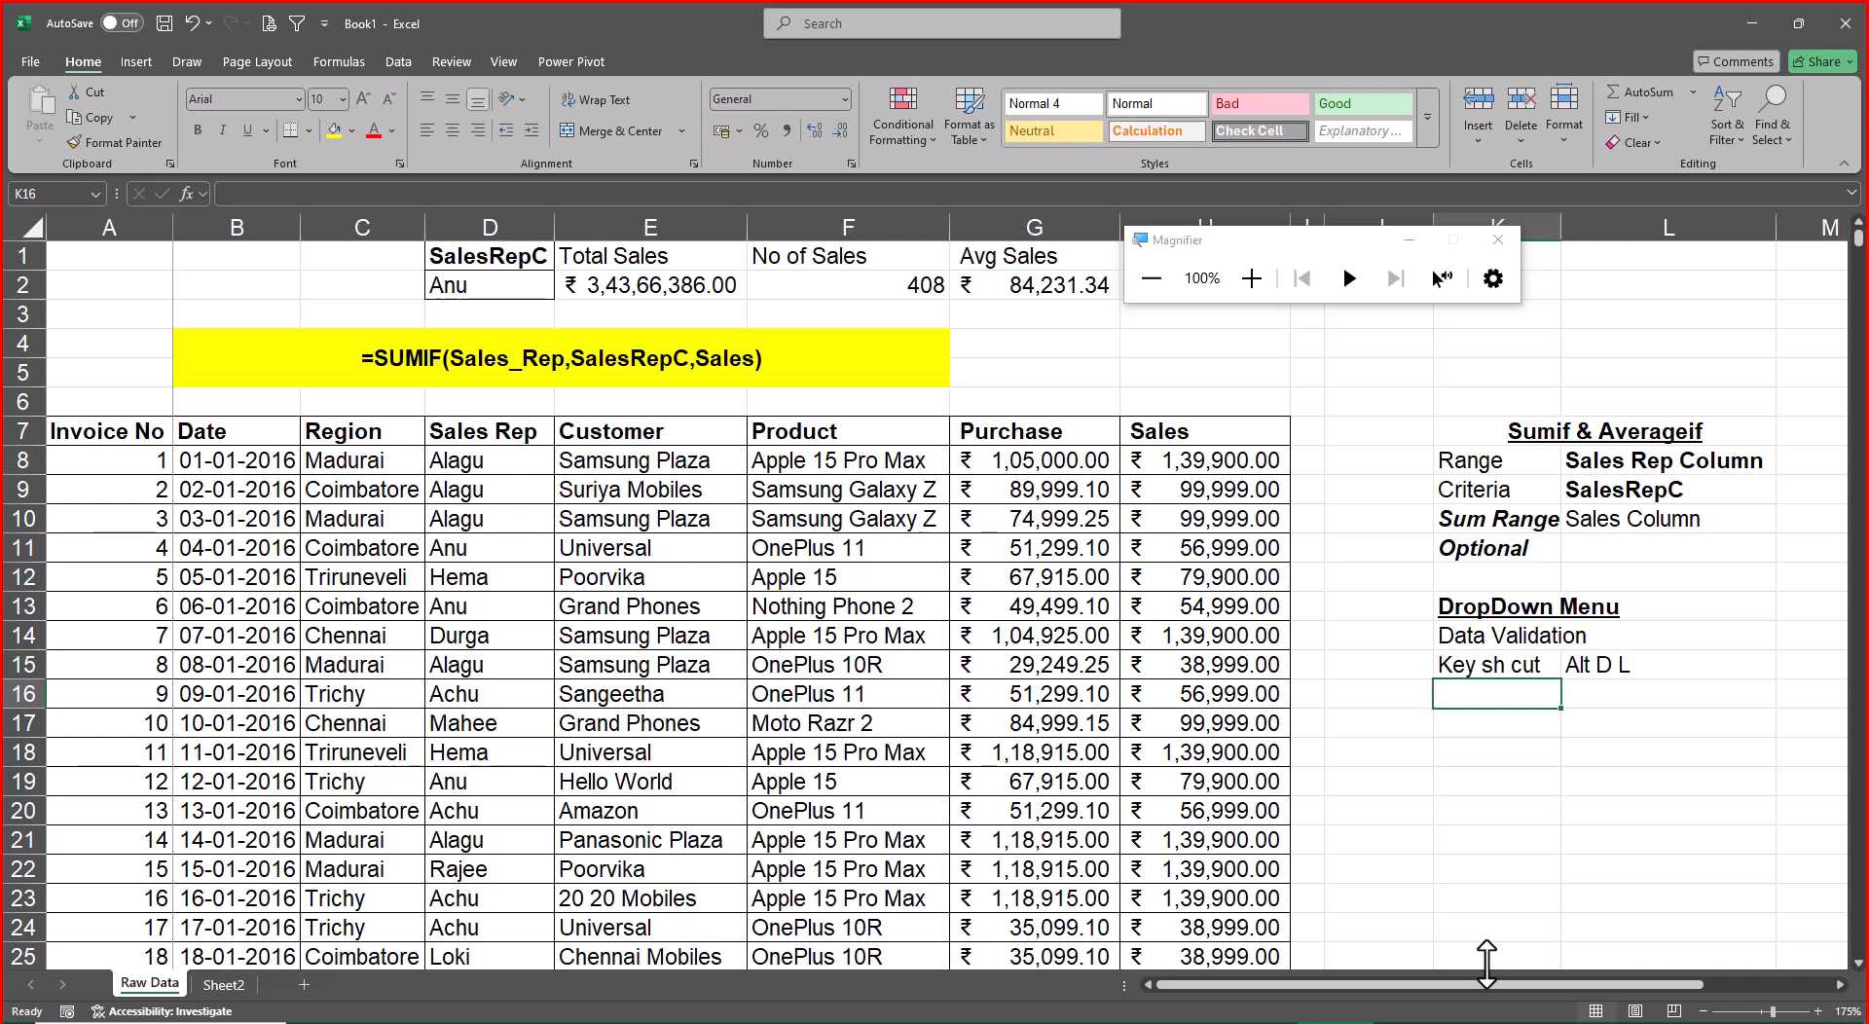
Enter "Data" in K17, leaving a blank row below the shortcut note
key("Return")
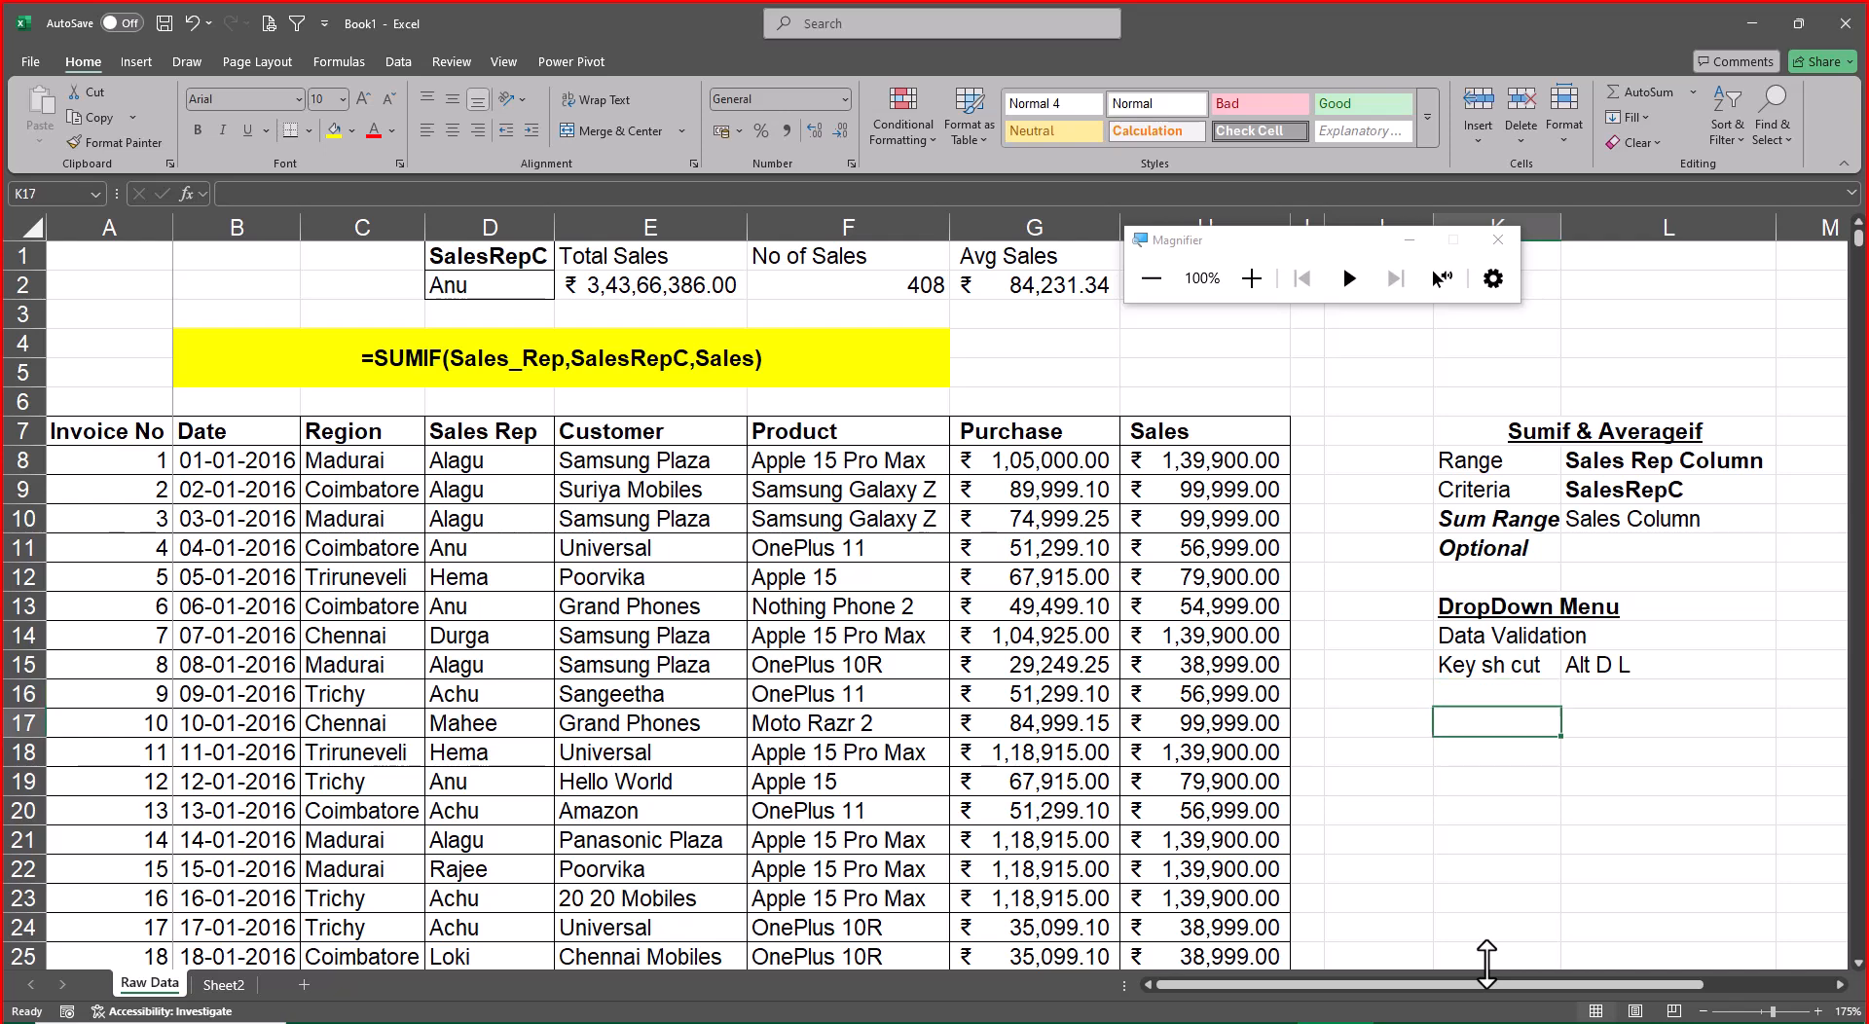
type("Inse")
key("BackSpace")
key("BackSpace")
key("BackSpace")
key("BackSpace")
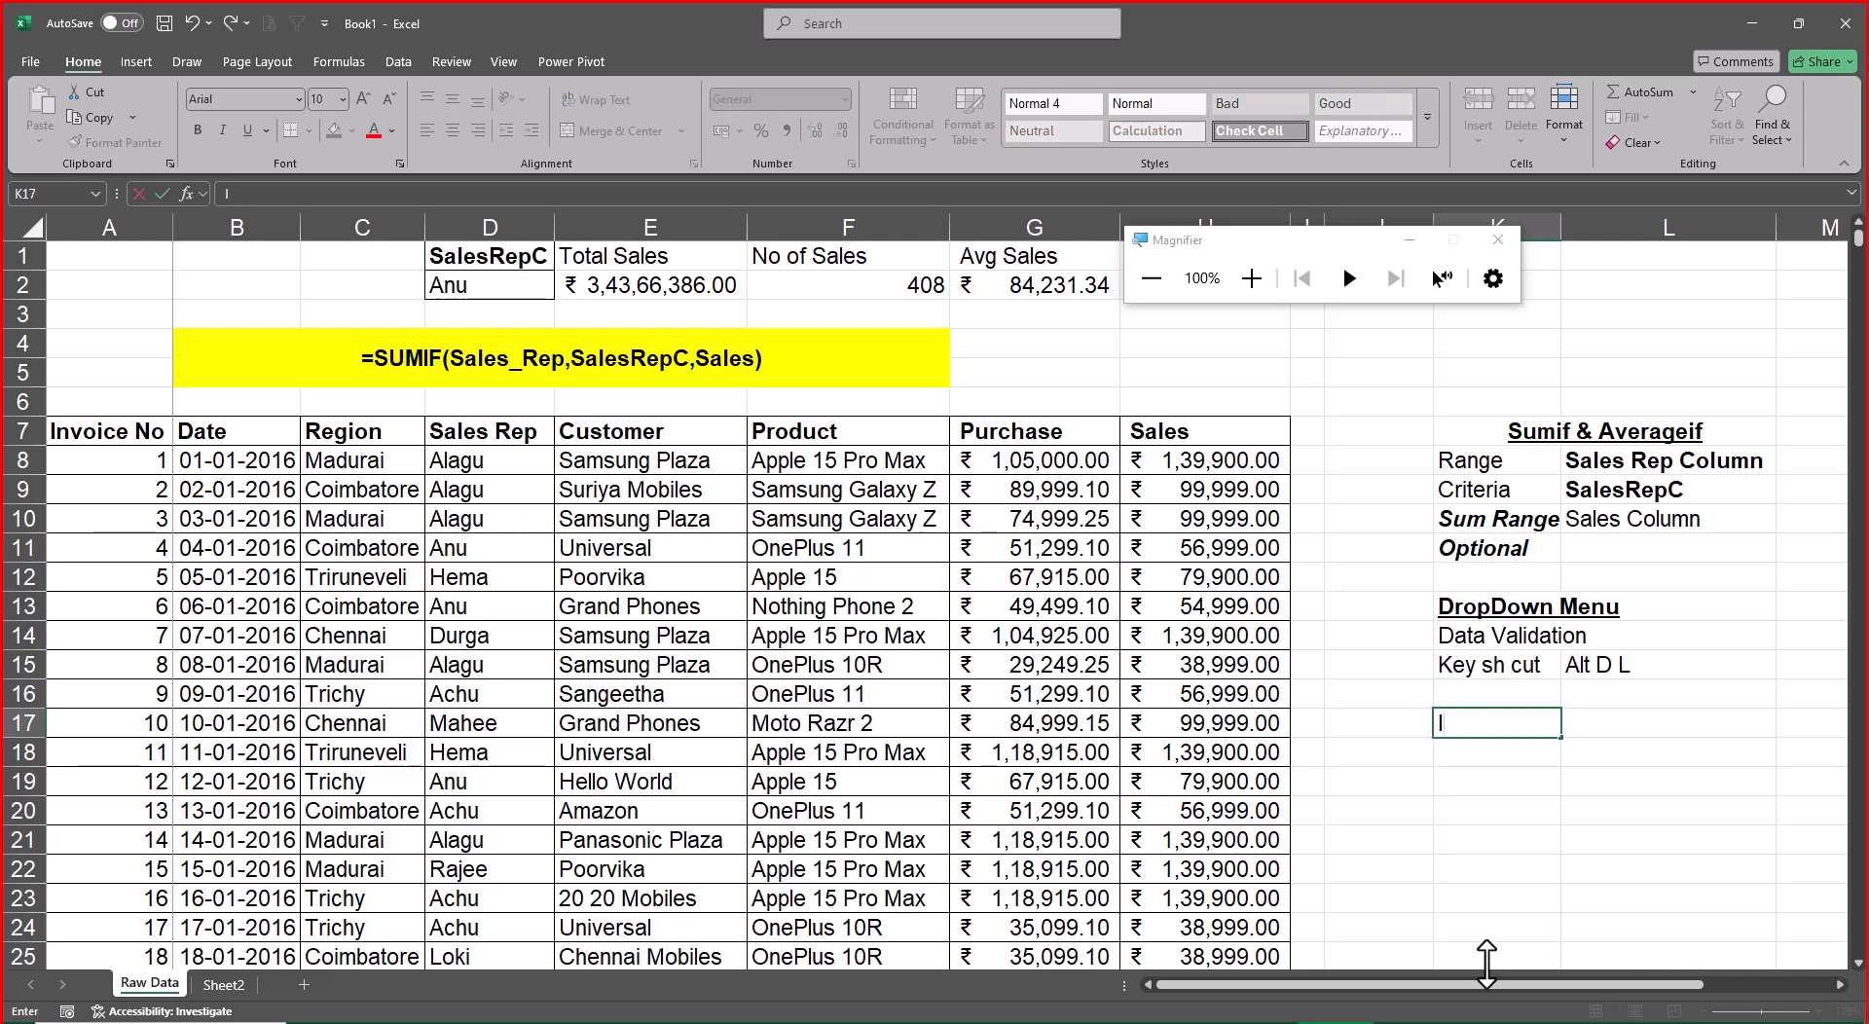
type("Data")
key("Return")
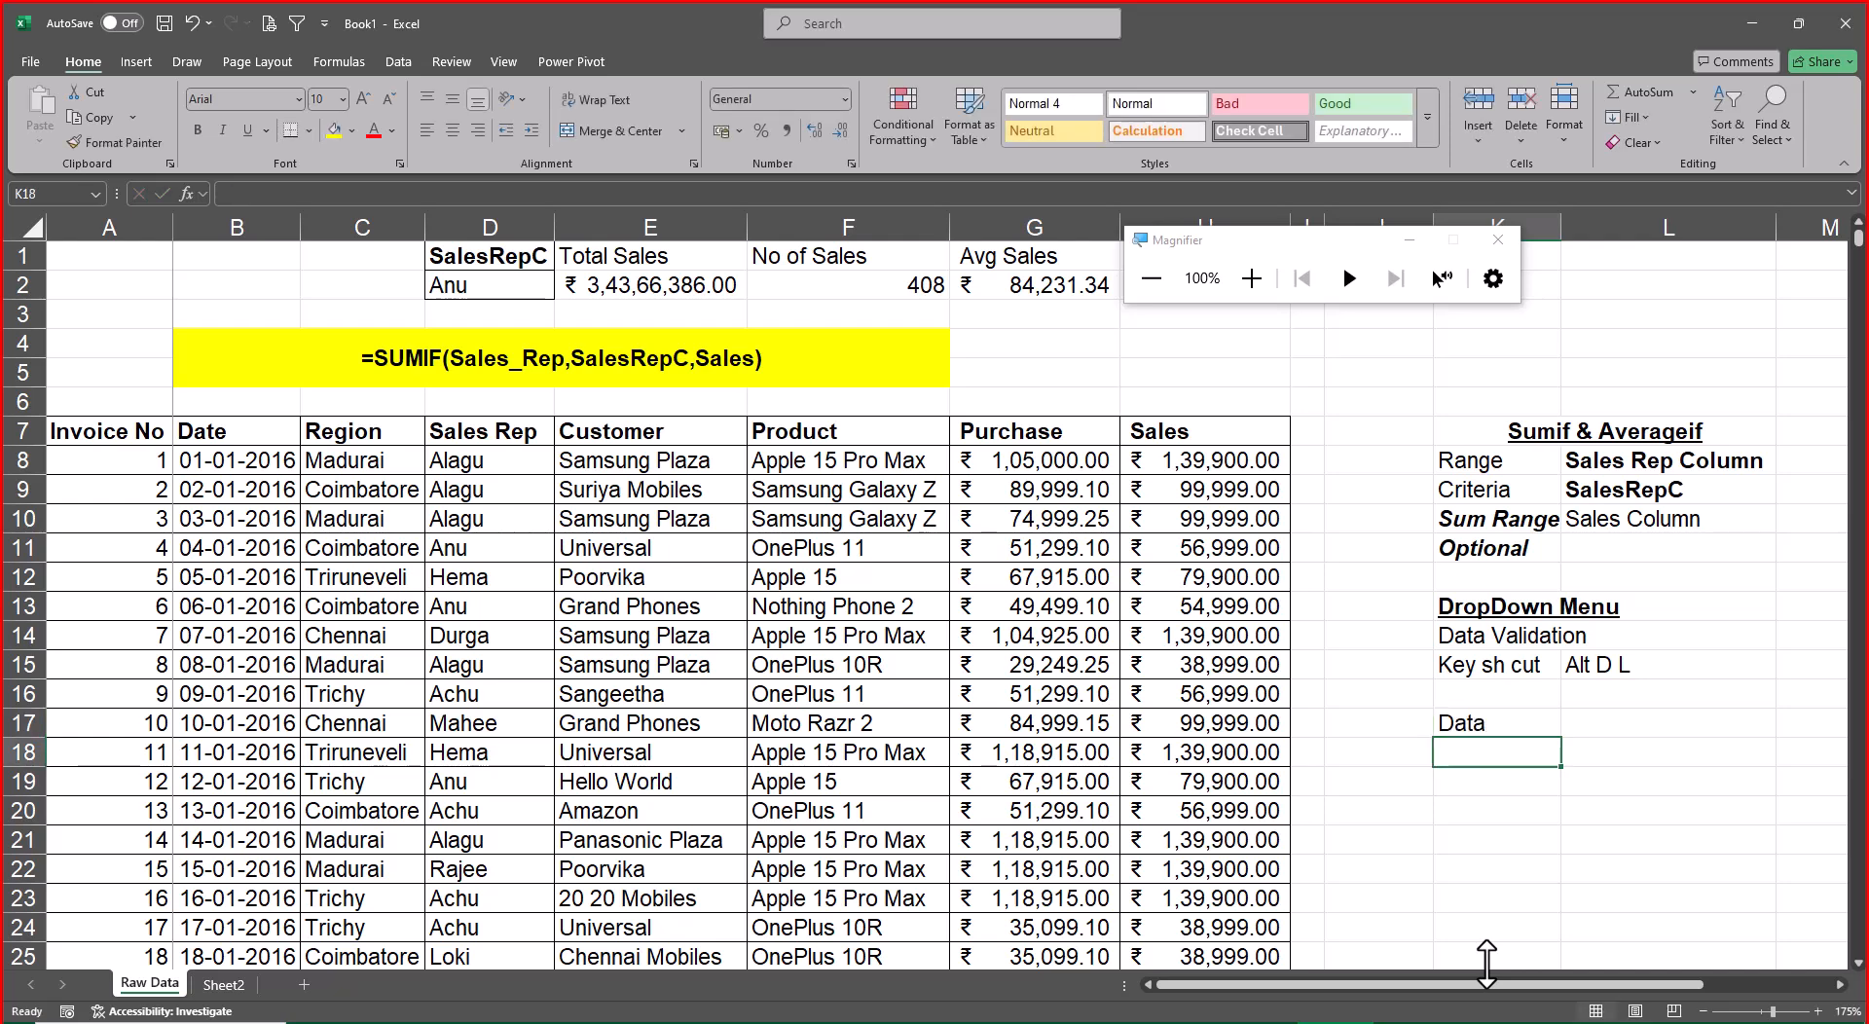
Enter "Data Tool" in K18 and "Data Validation" in K19 to complete the menu path notes
type("Data")
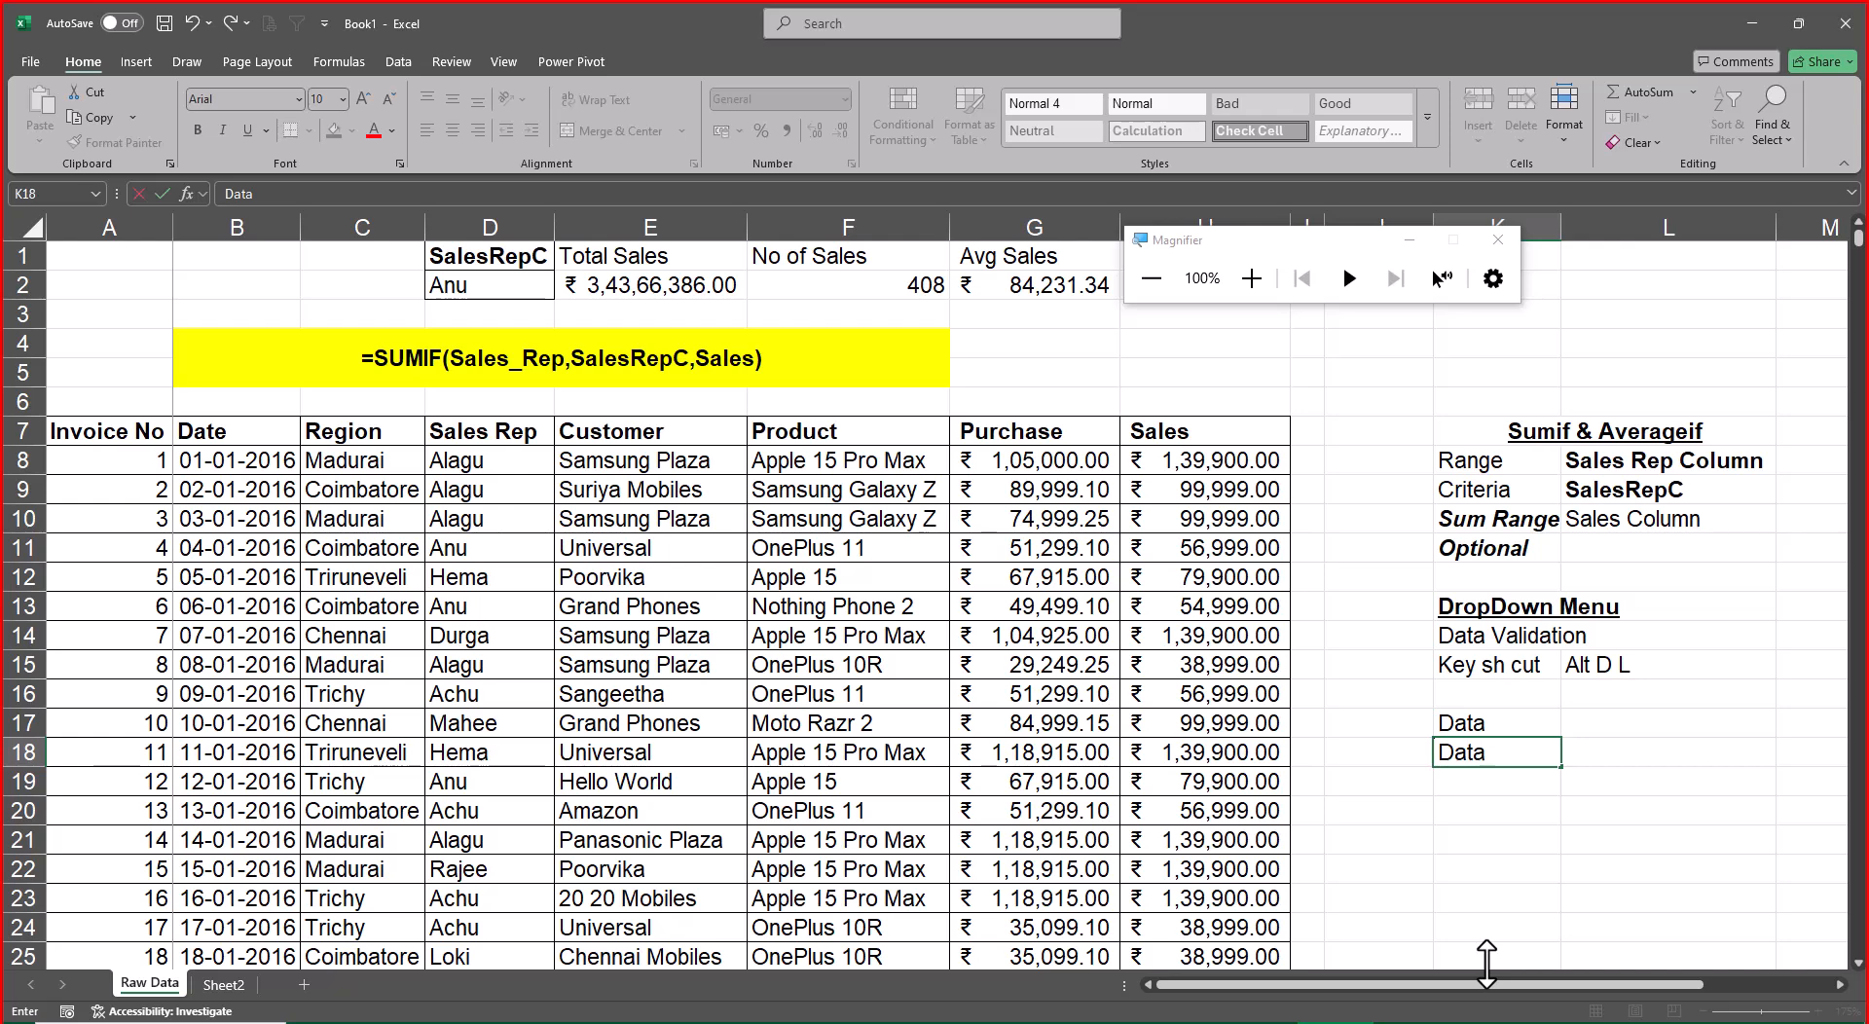
type(" Tool")
key("Return")
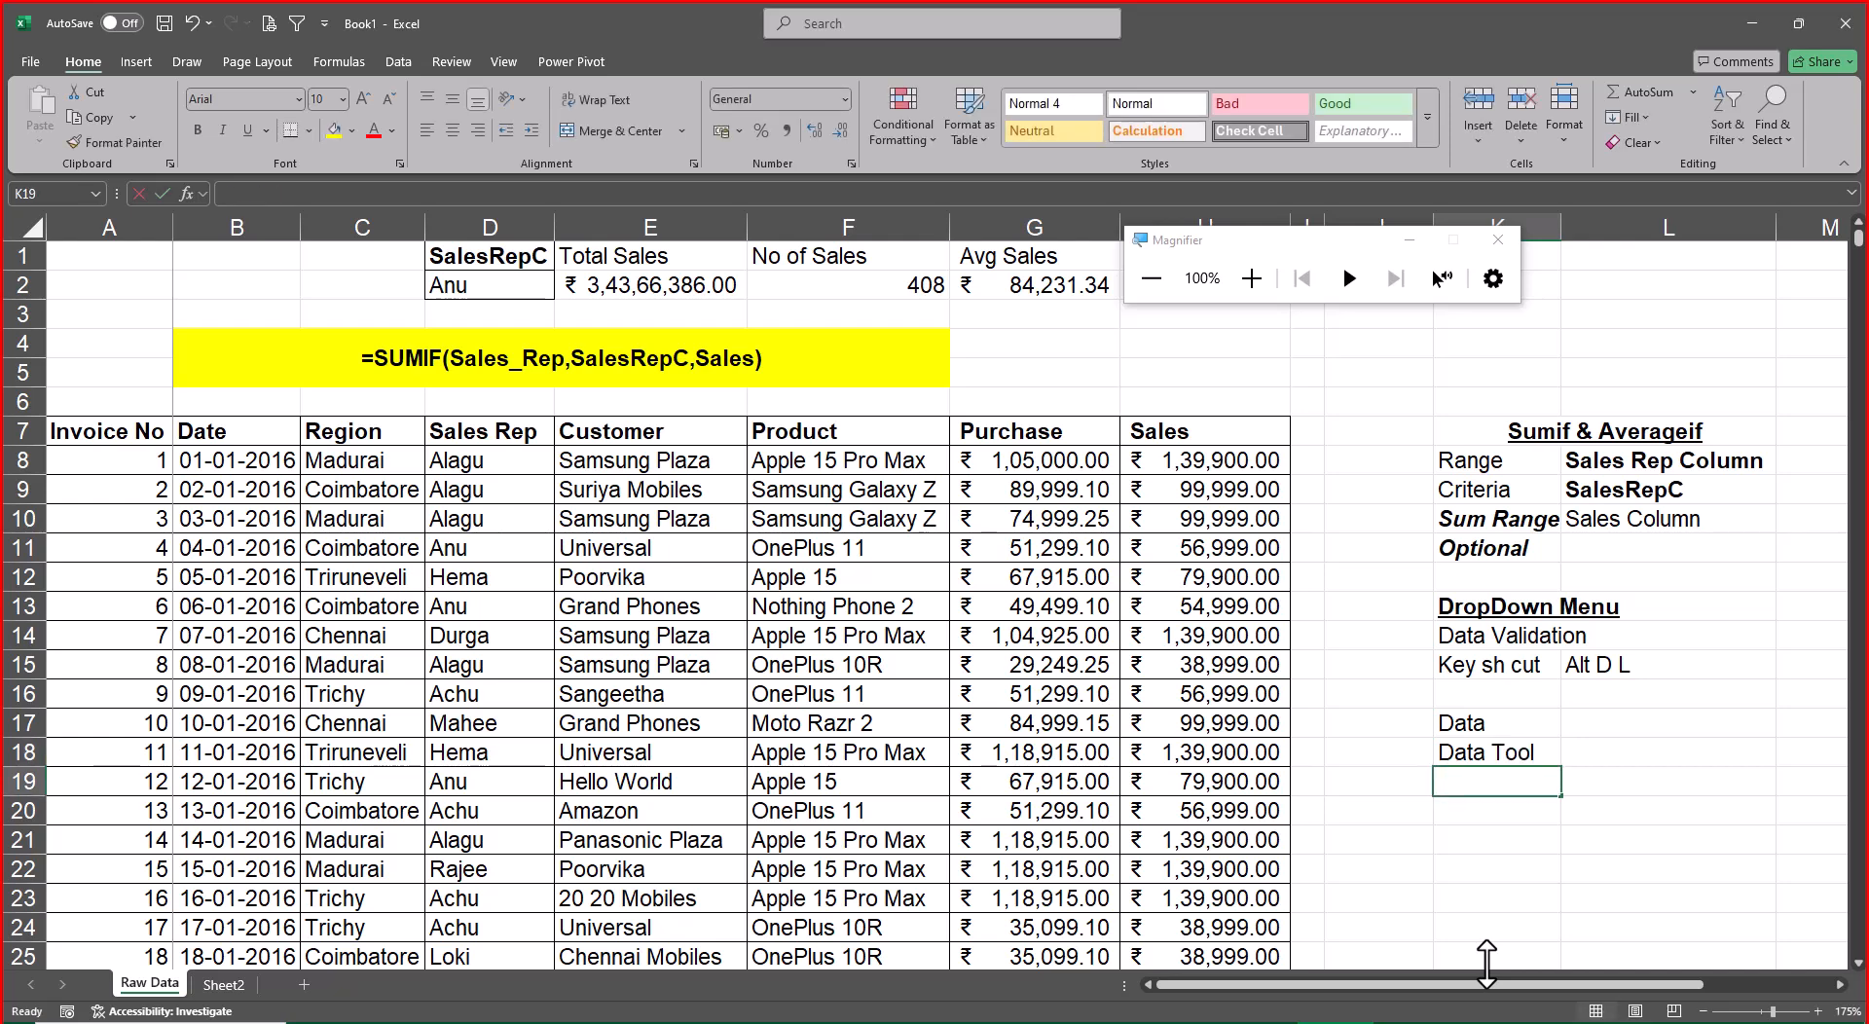
type("Data Val")
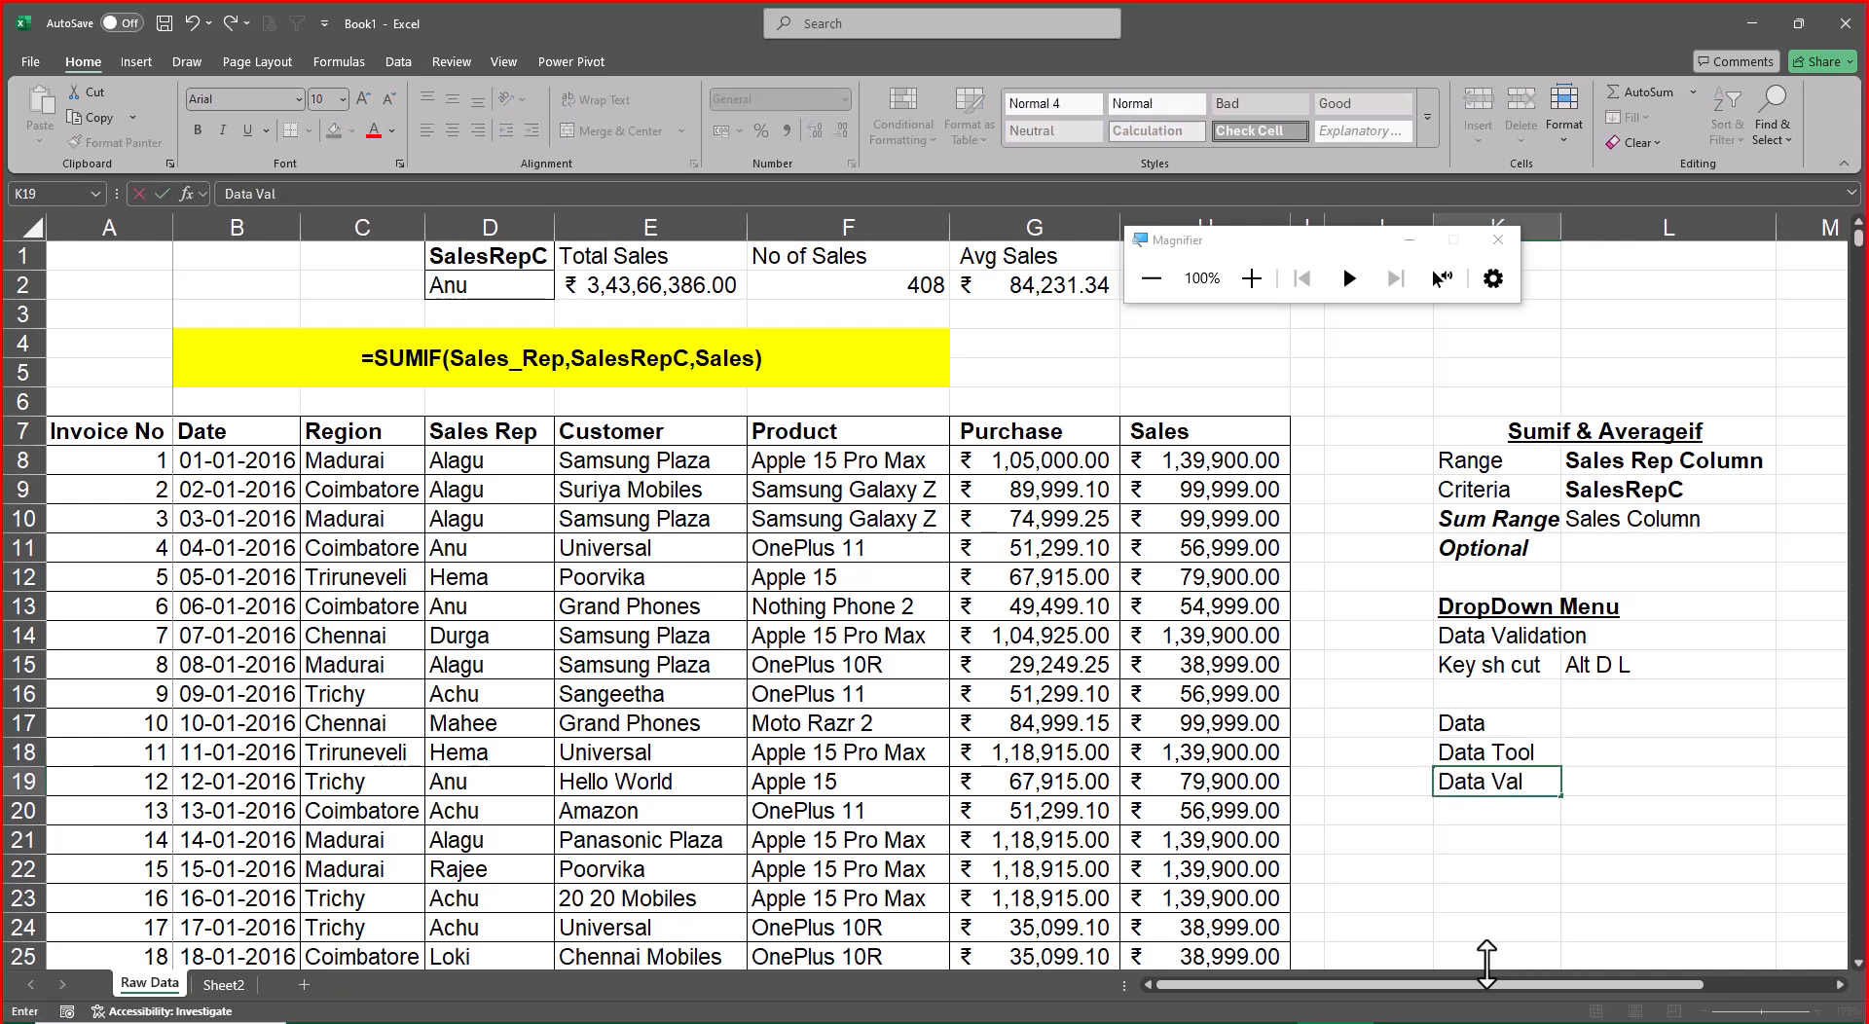
type("idation")
key("Return")
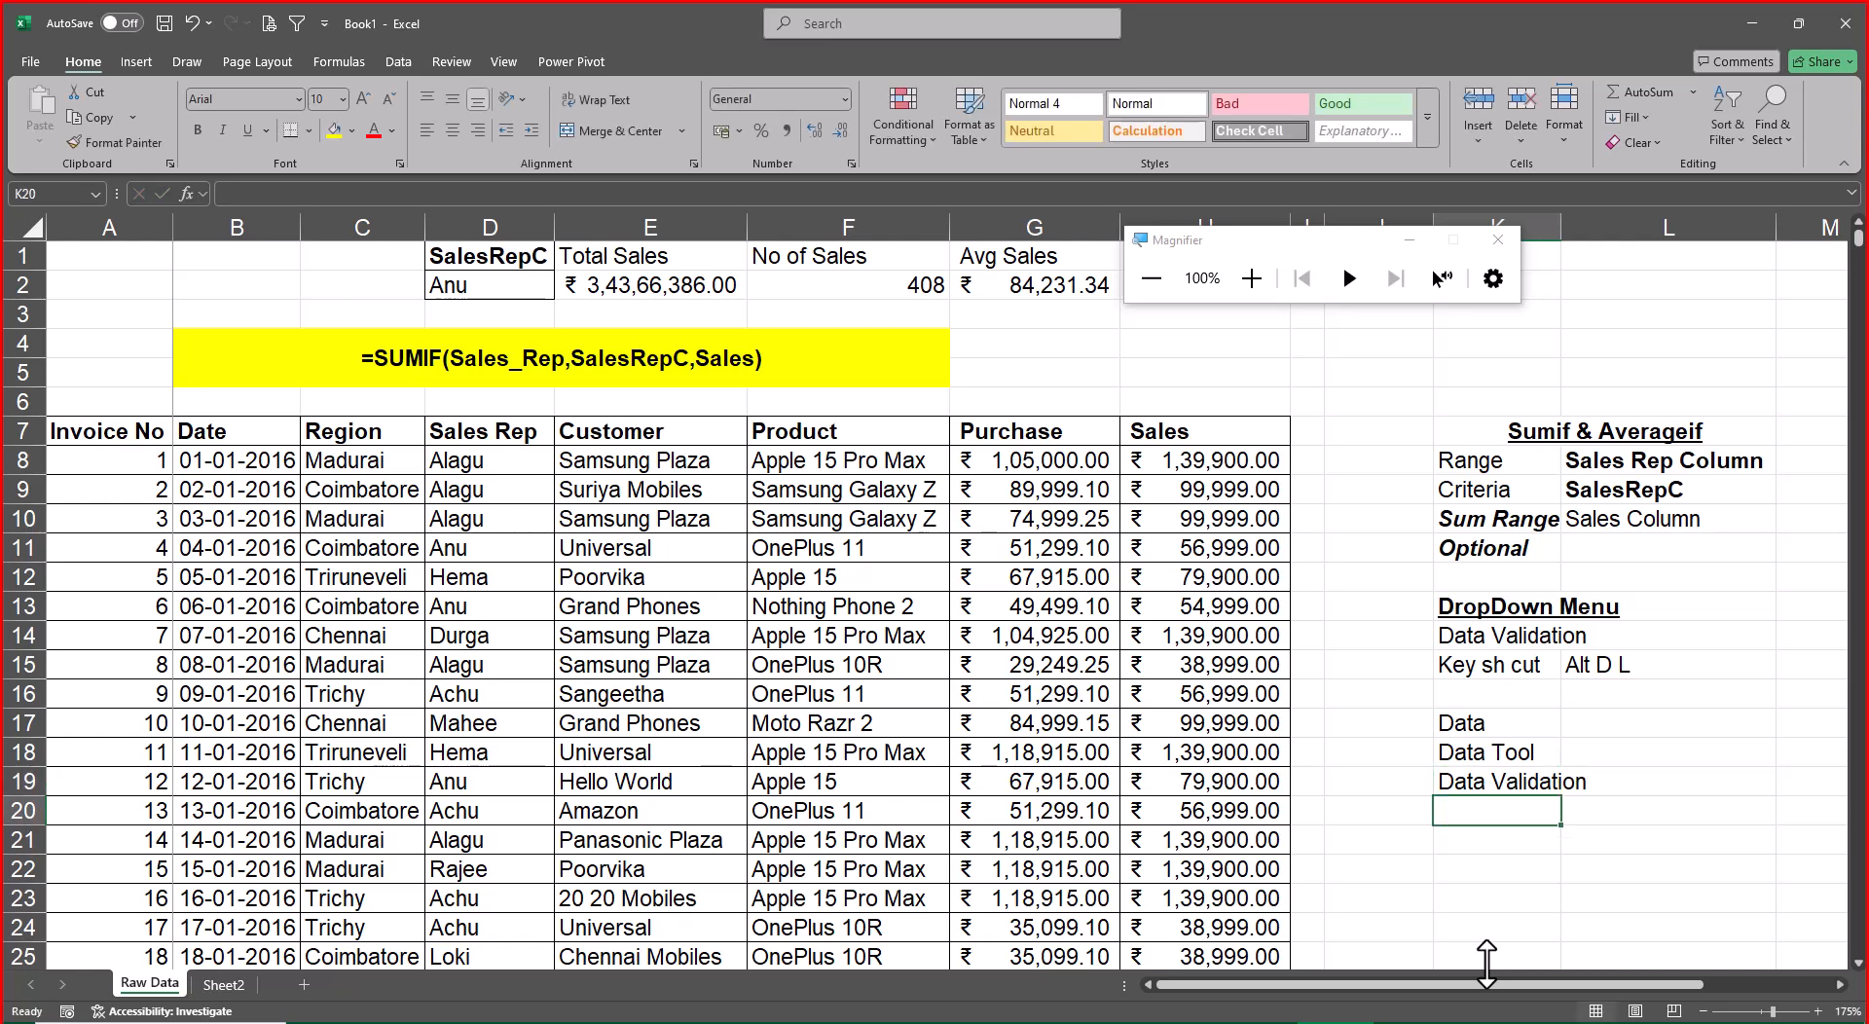
Copy the SalesRepC heading from D1 into R1 and autofit the column width to it
left_click(524, 287)
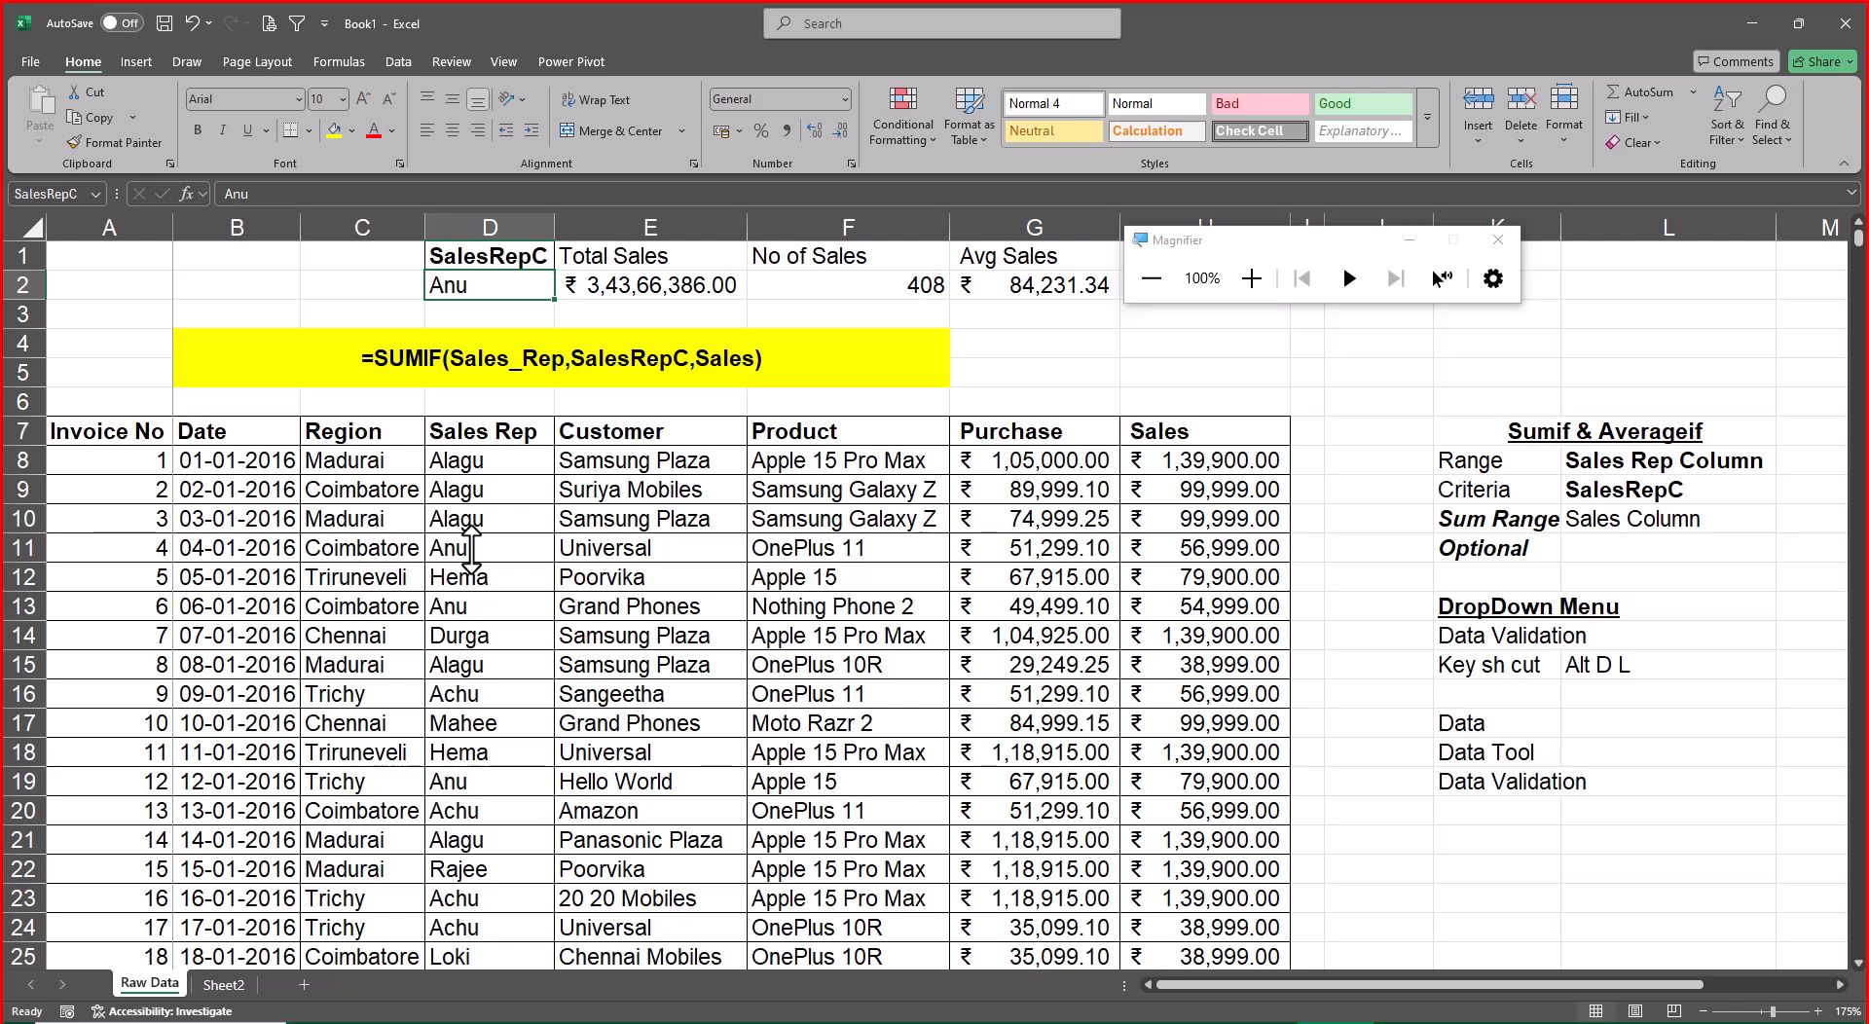
key("Up")
key("ctrl+c")
key("Right")
key("Right")
key("Right")
key("Right")
key("Right")
key("Right")
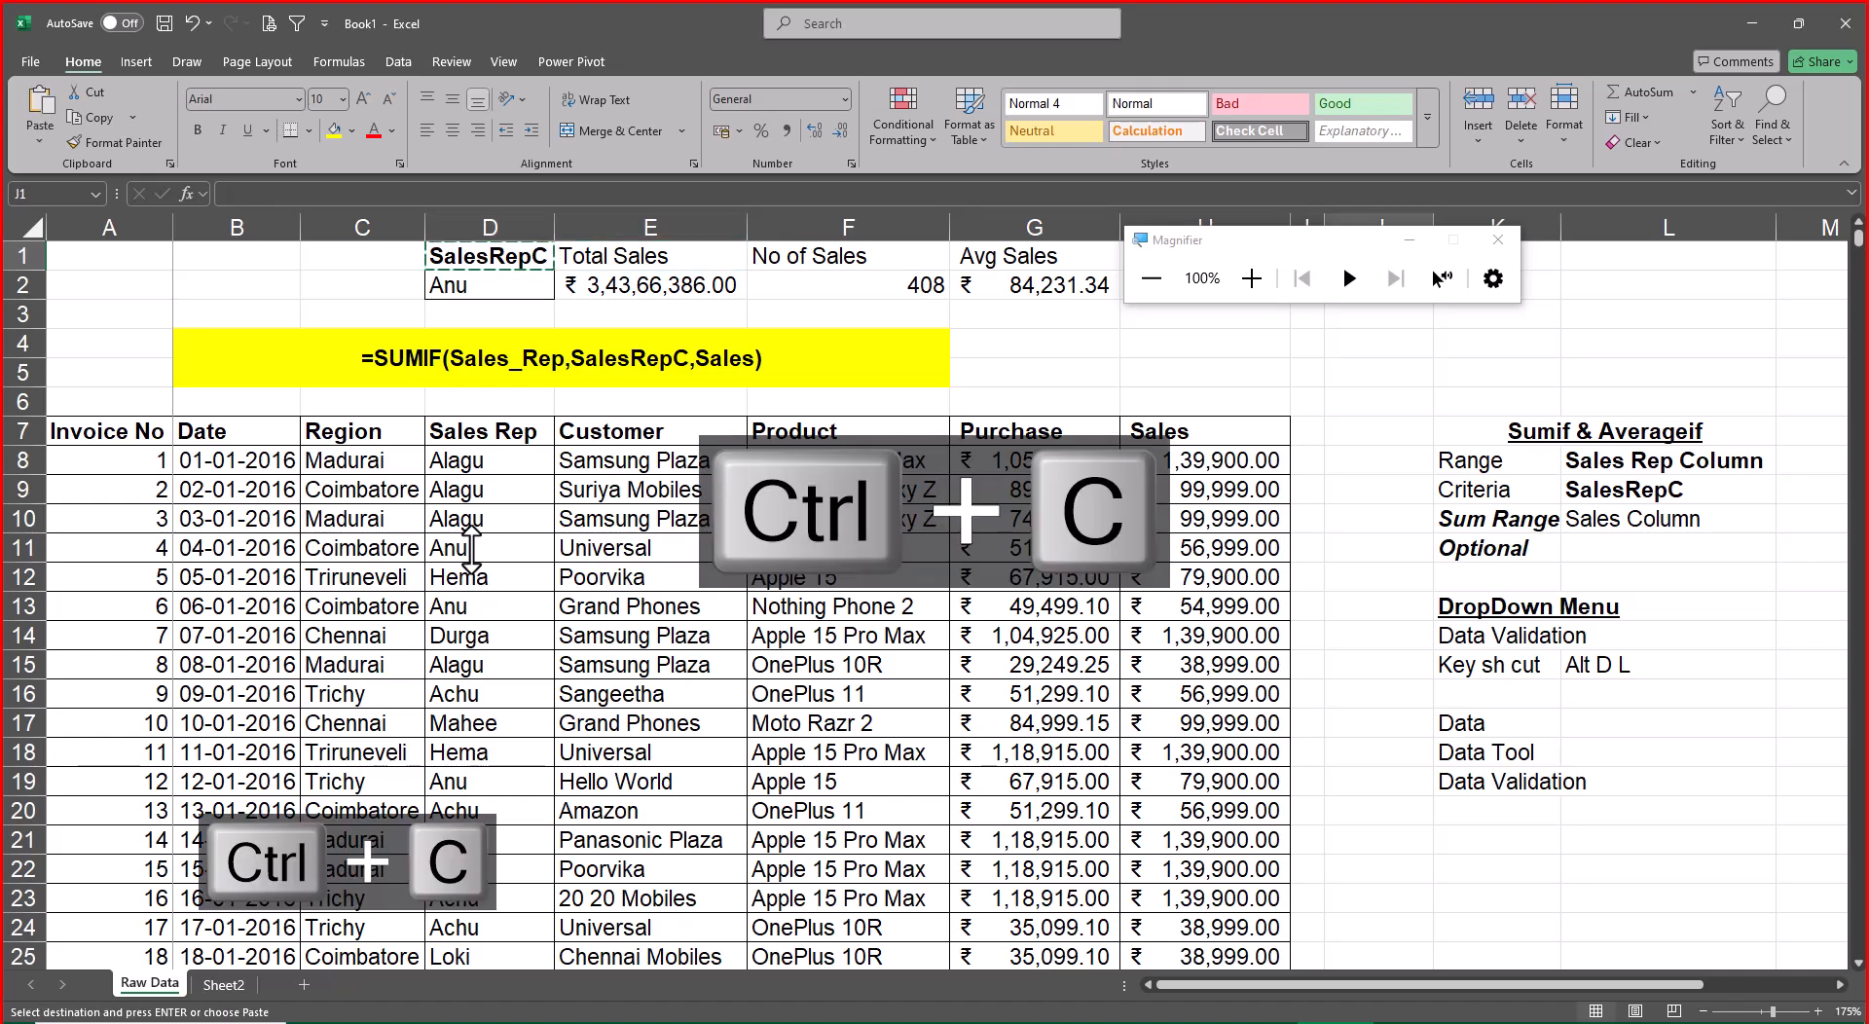
key("Right")
key("Right")
key("Right")
key("Right")
key("Right")
key("Right")
key("Right")
key("Right")
key("Right")
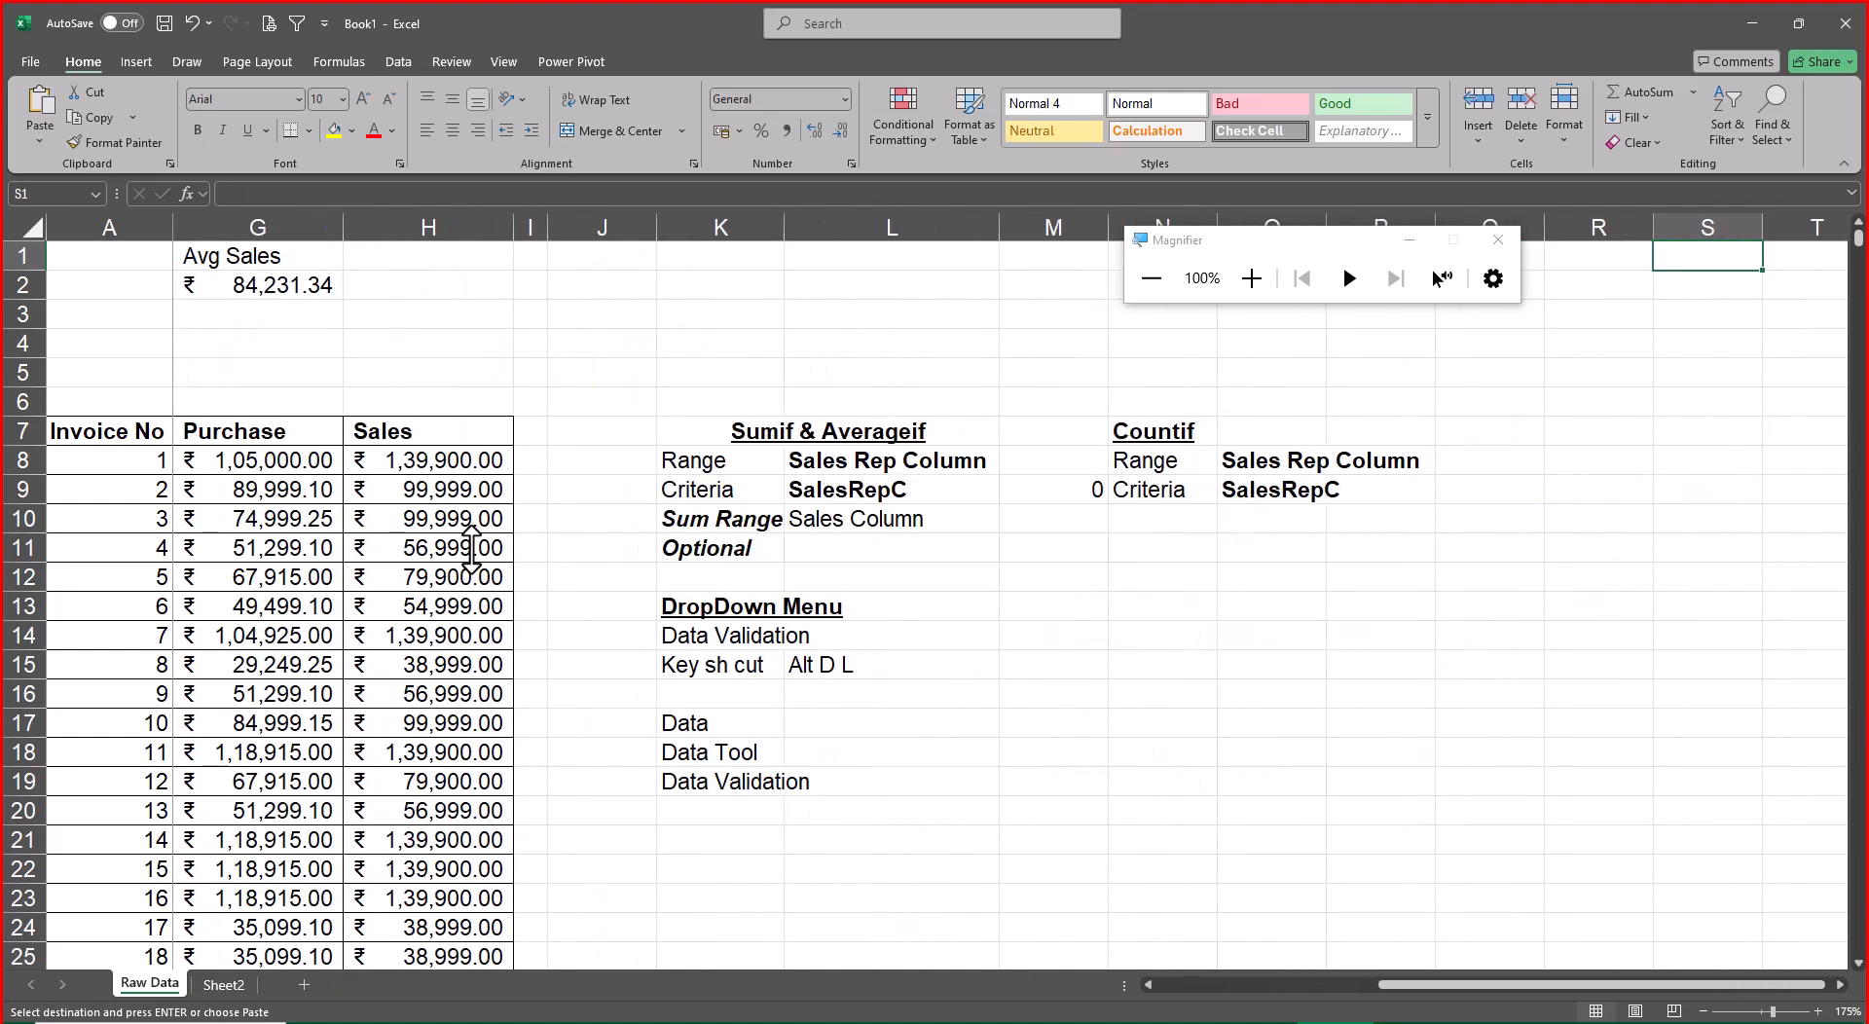
key("Left")
key("ctrl+v")
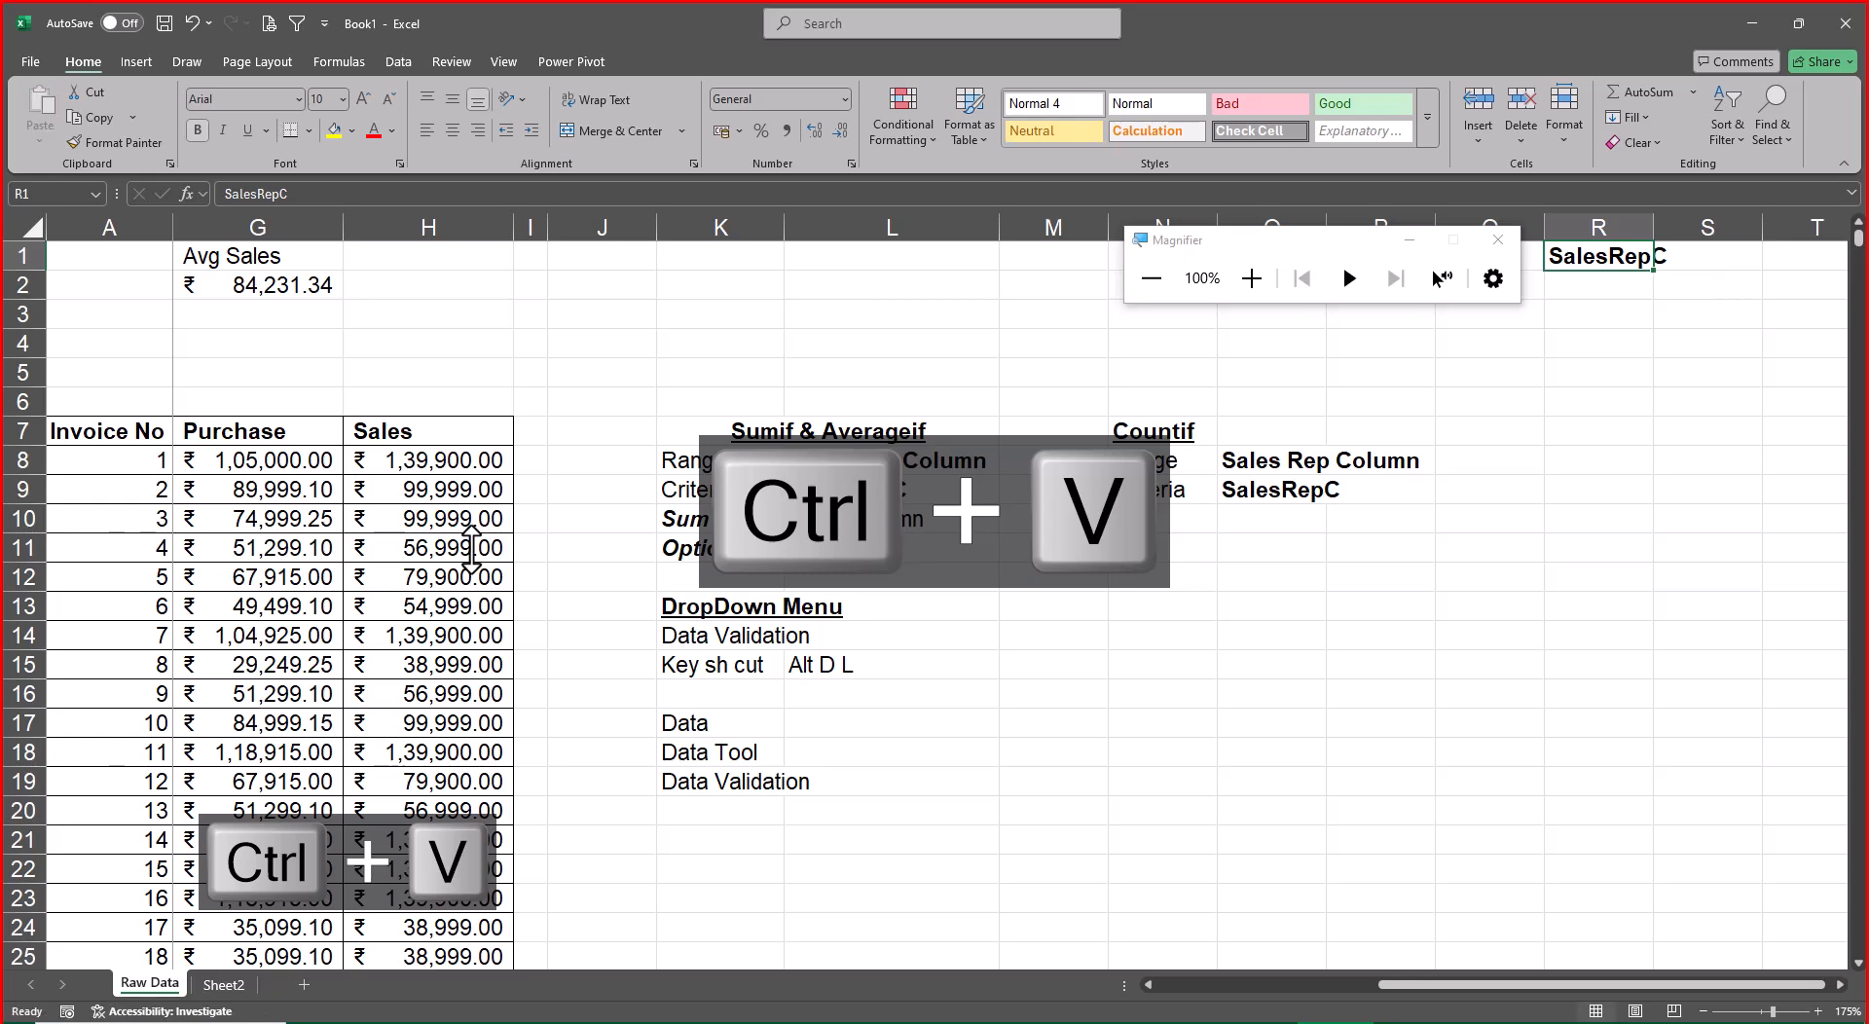
key("alt+o")
key("alt+c")
key("alt+a")
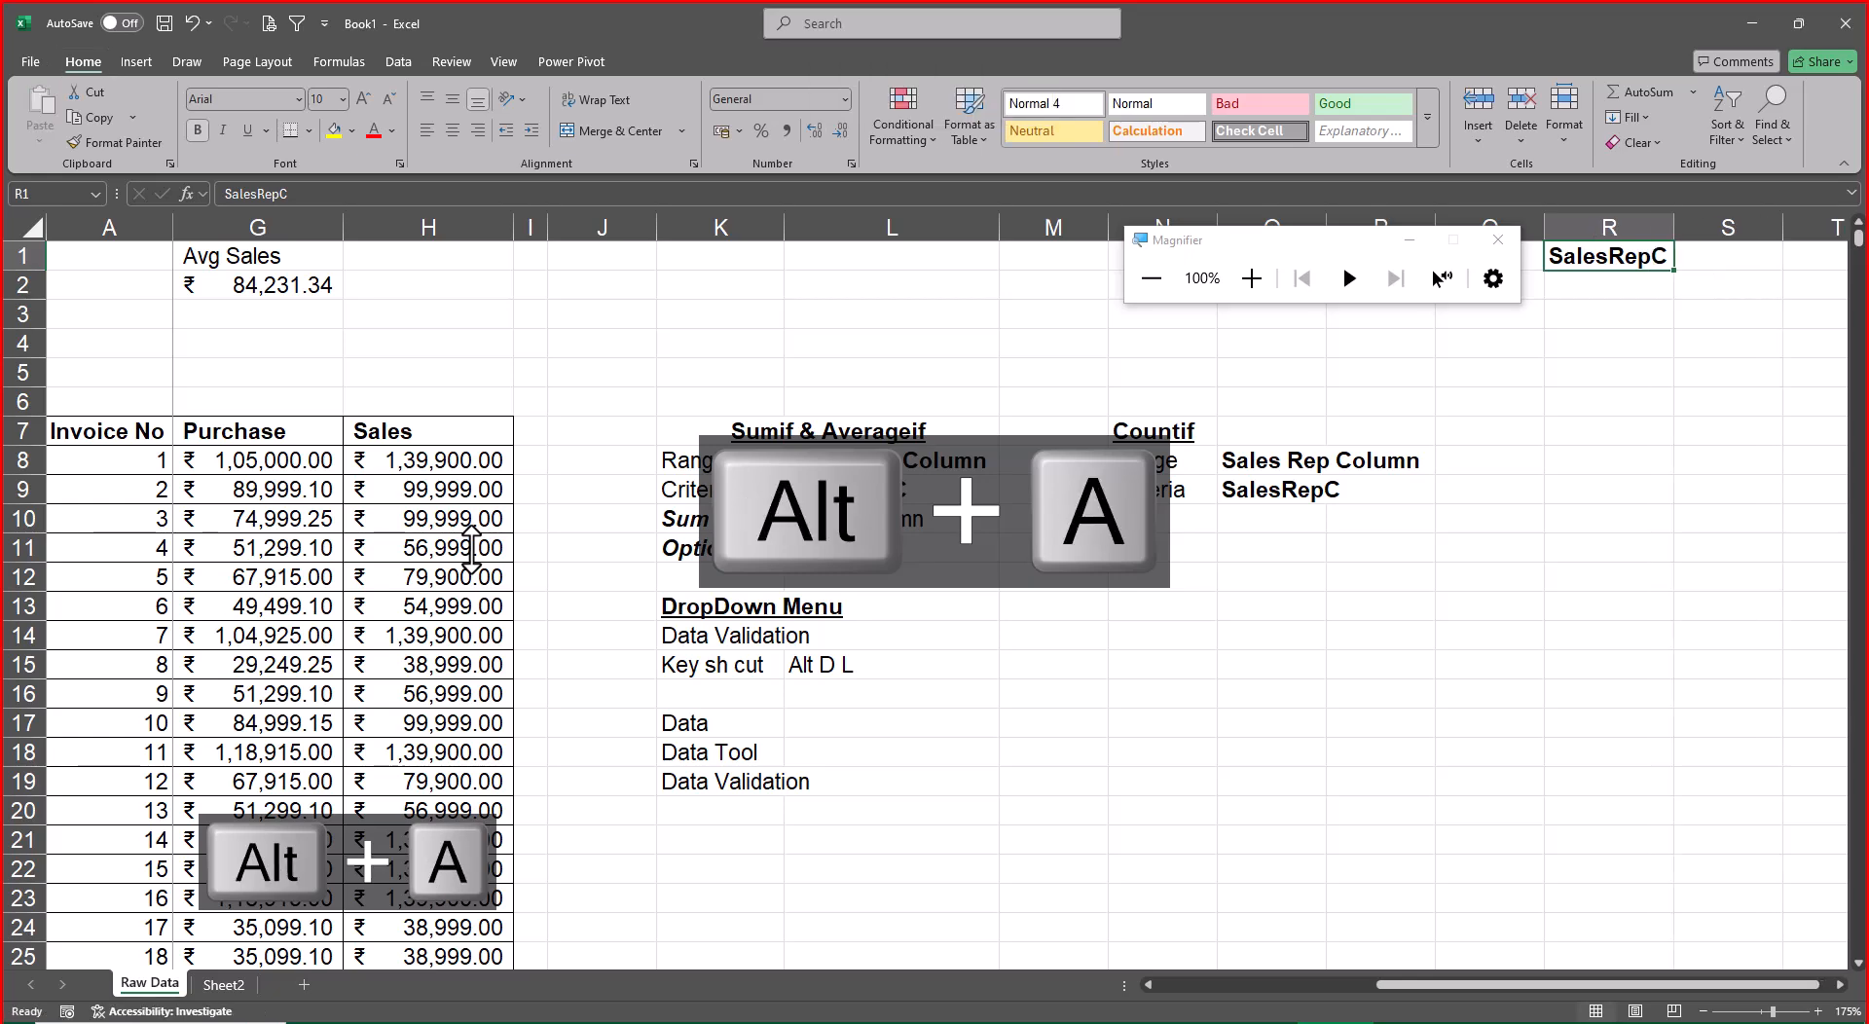
Copy the SalesRepC heading from R1 into J1
key("ctrl+c")
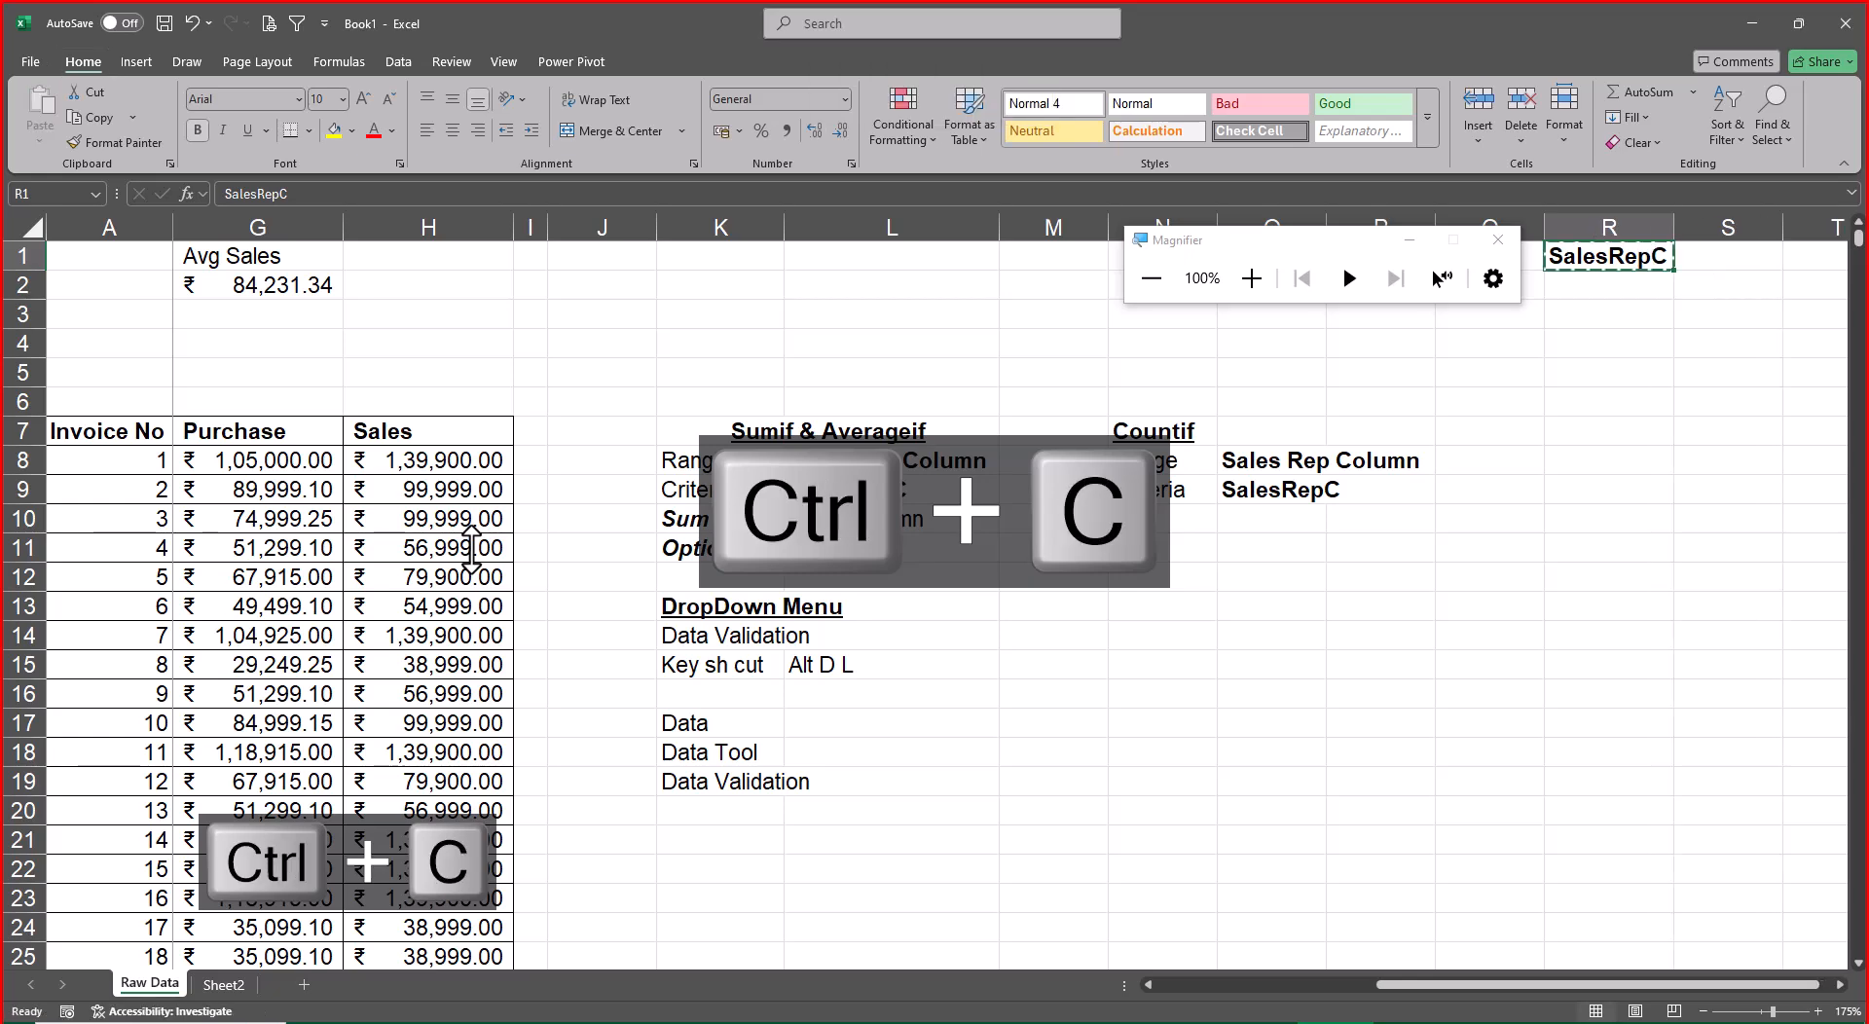
key("Left")
key("Left")
key("Left")
key("Left")
key("Left")
key("Left")
key("Left")
key("Left")
key("ctrl+v")
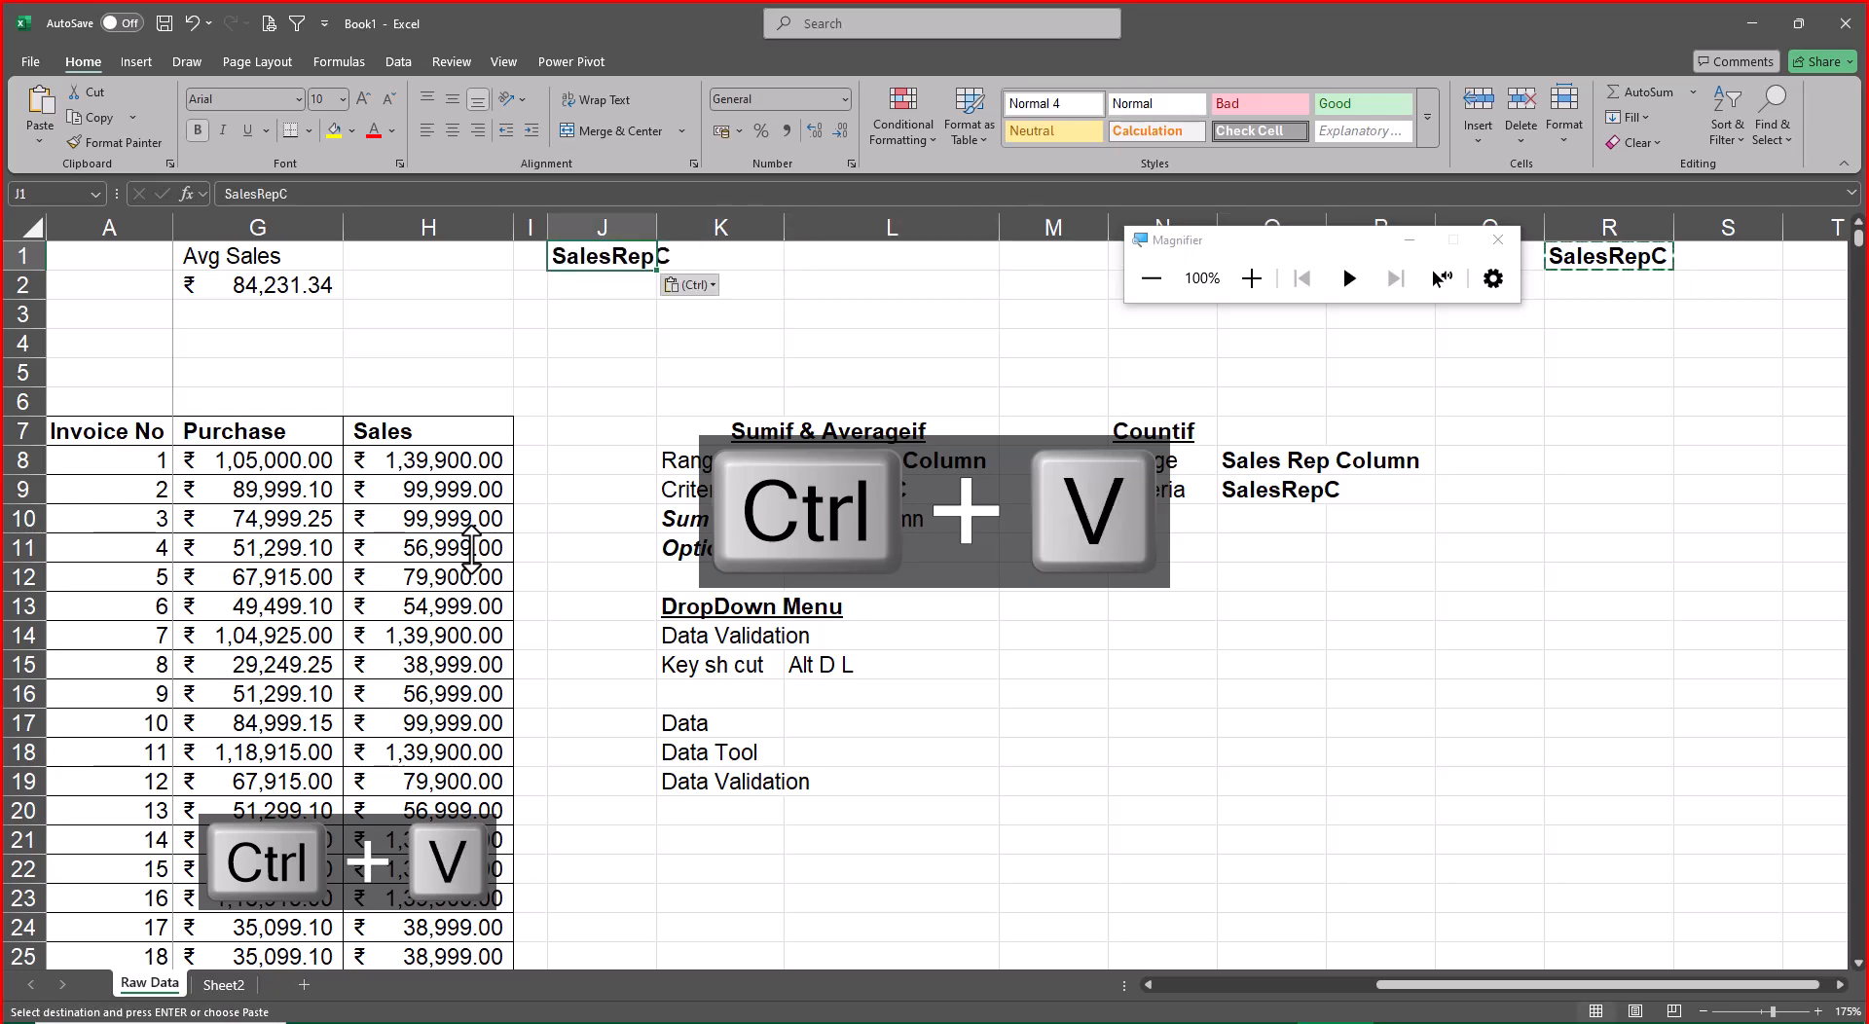
Delete the extra SalesRepC heading from R1 and return to the start of the sheet
key("Escape")
key("Right")
key("Right")
key("Right")
key("ctrl+Right")
key("Delete")
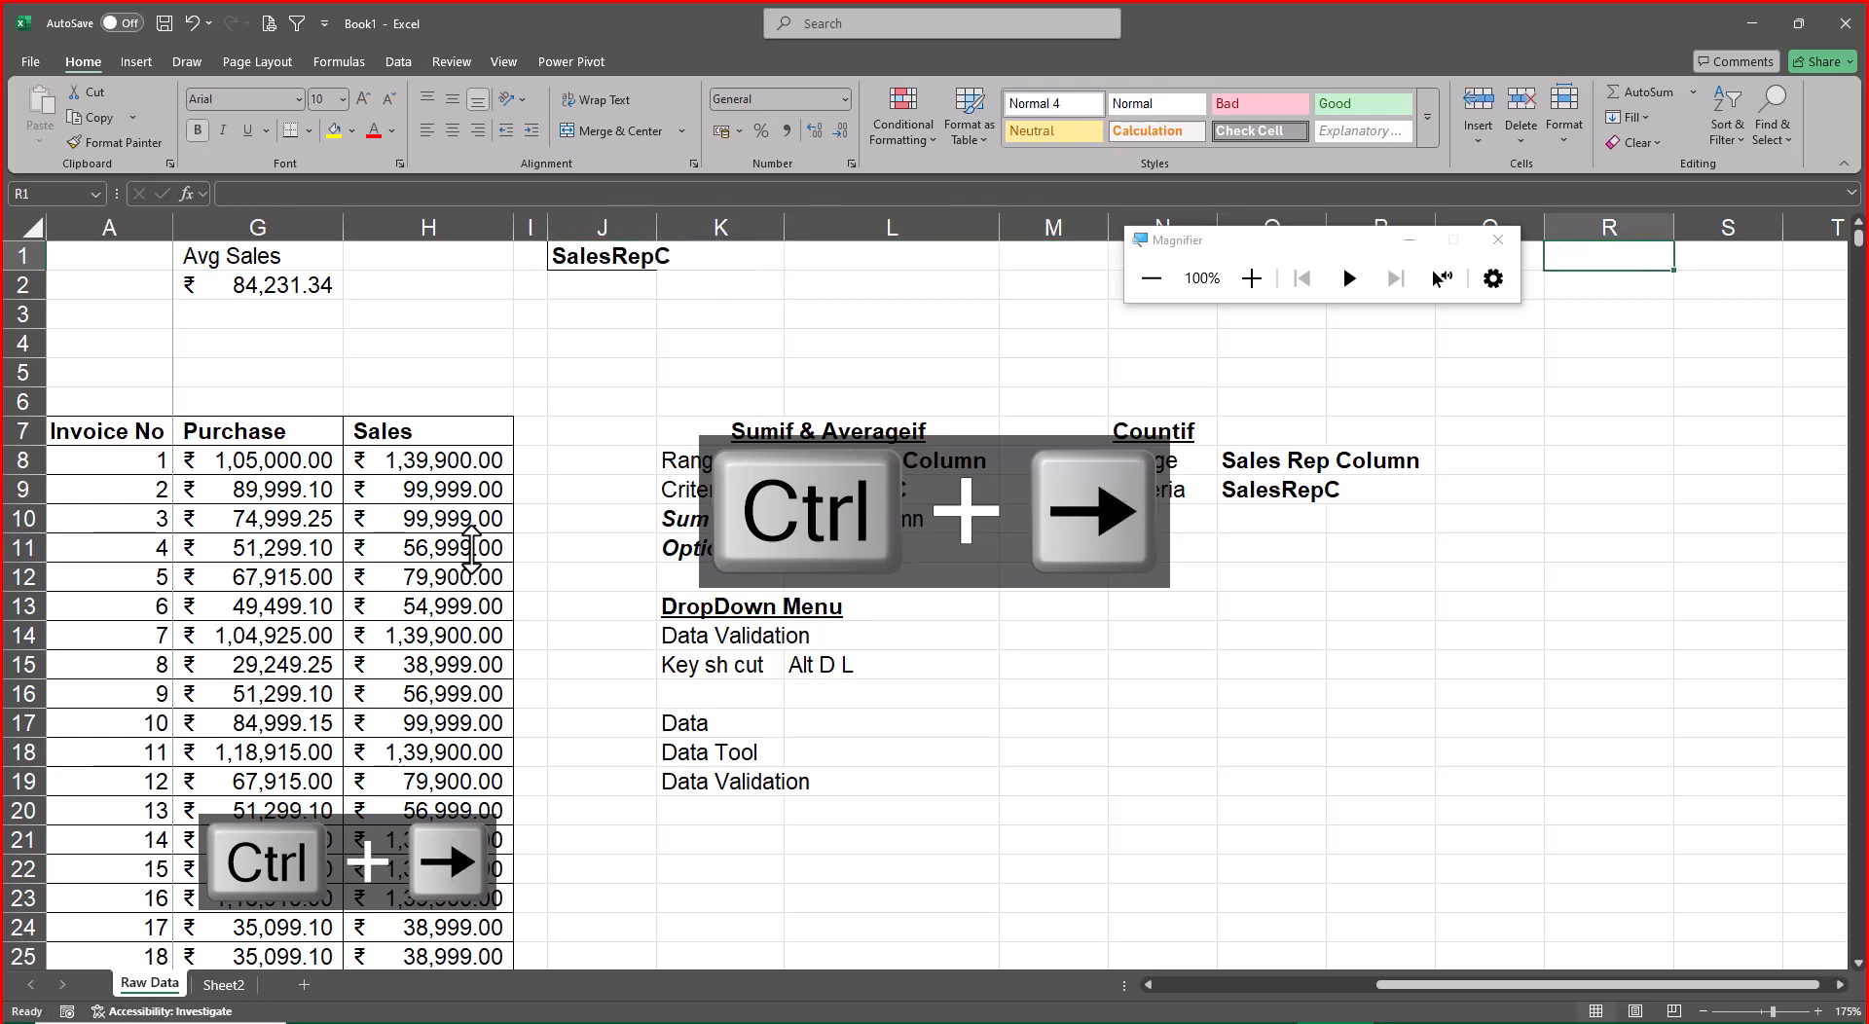
key("Left")
key("Left")
key("Left")
key("Left")
key("Left")
key("Left")
key("Left")
key("Left")
key("Left")
key("Left")
key("Left")
key("Left")
key("Left")
key("Left")
key("Left")
key("Left")
key("Left")
key("Right")
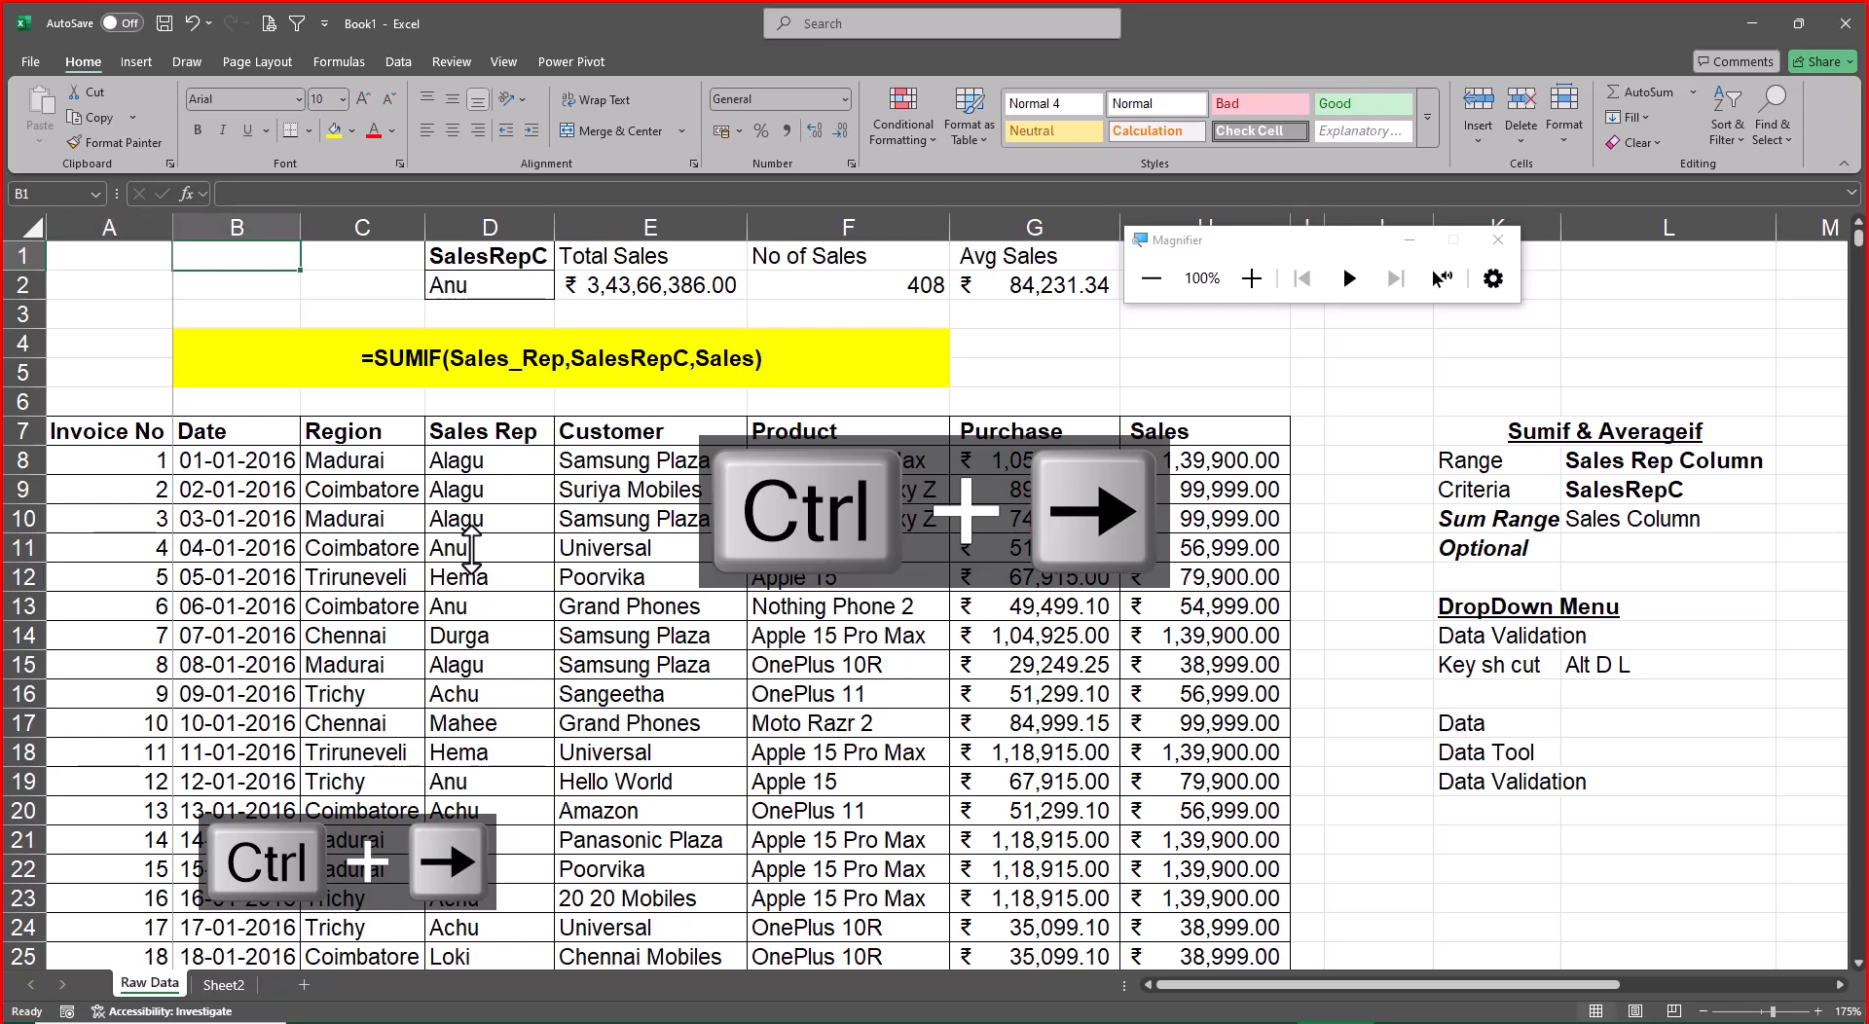
Move the Magnifier window clear of the J1 heading and autofit column J
left_click_drag(1266, 239, 192, 46)
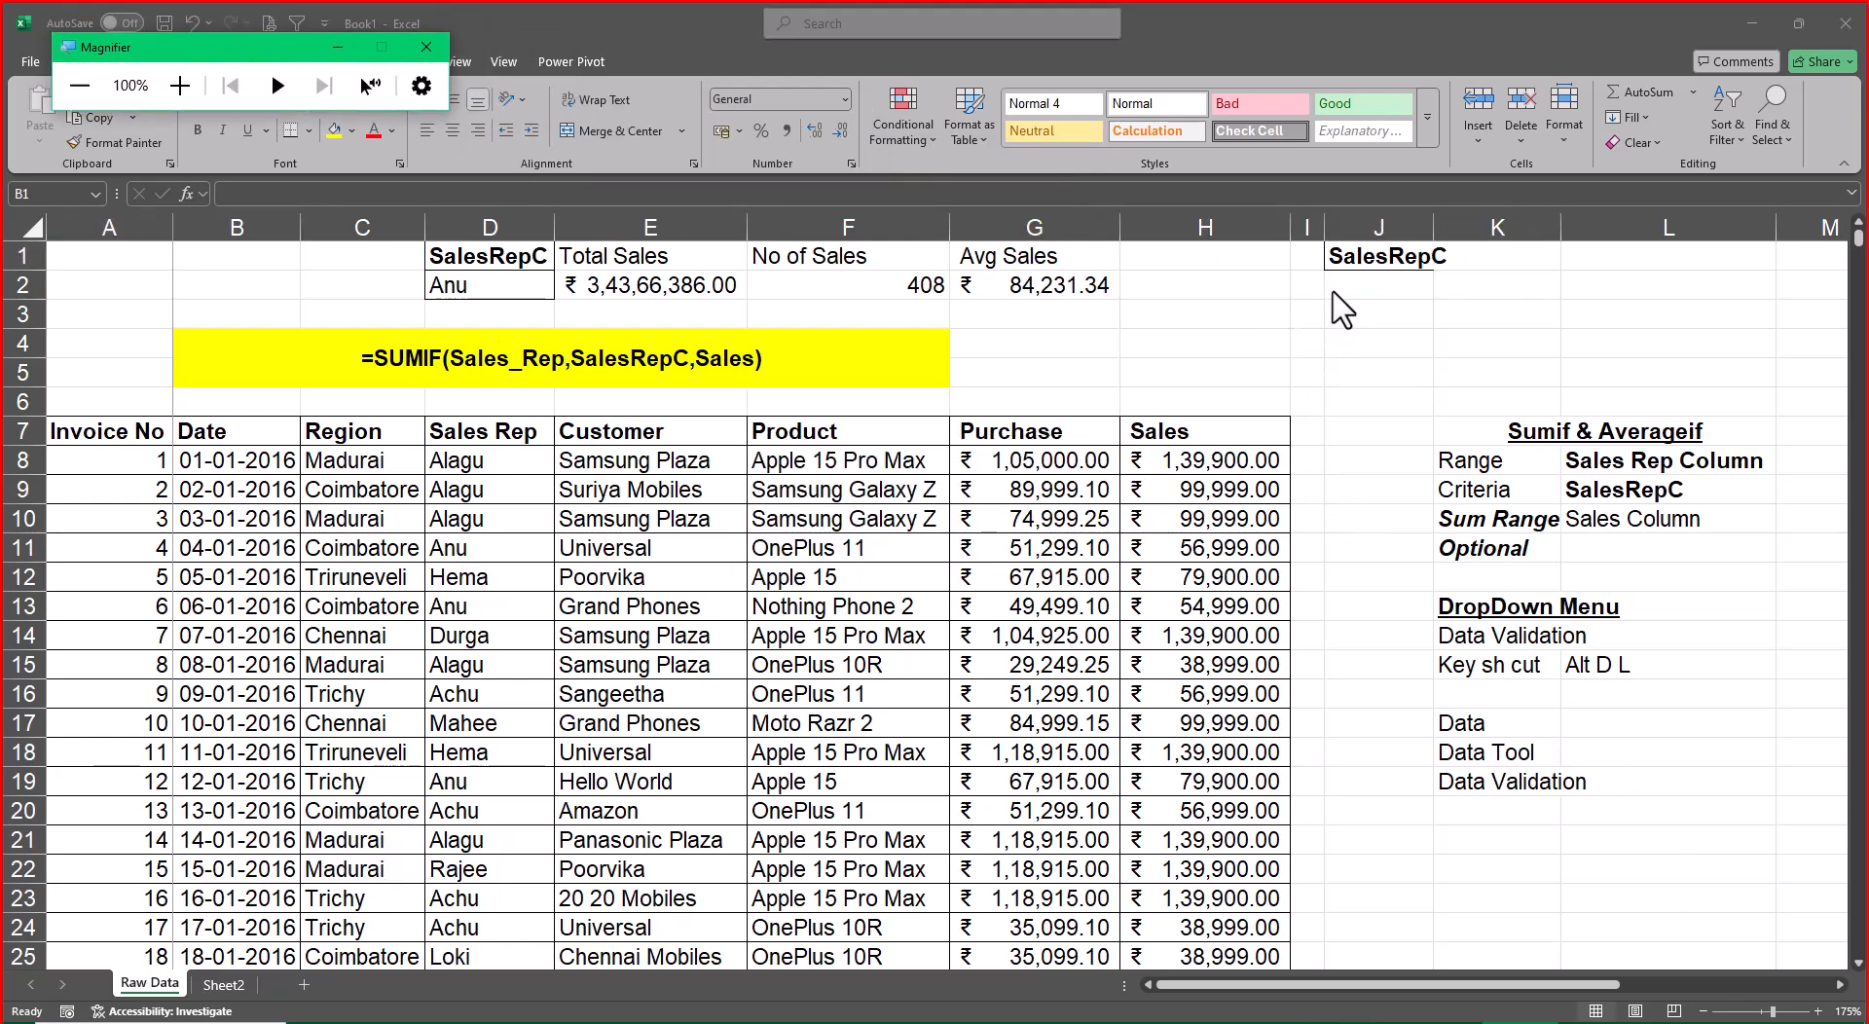
left_click(1184, 367)
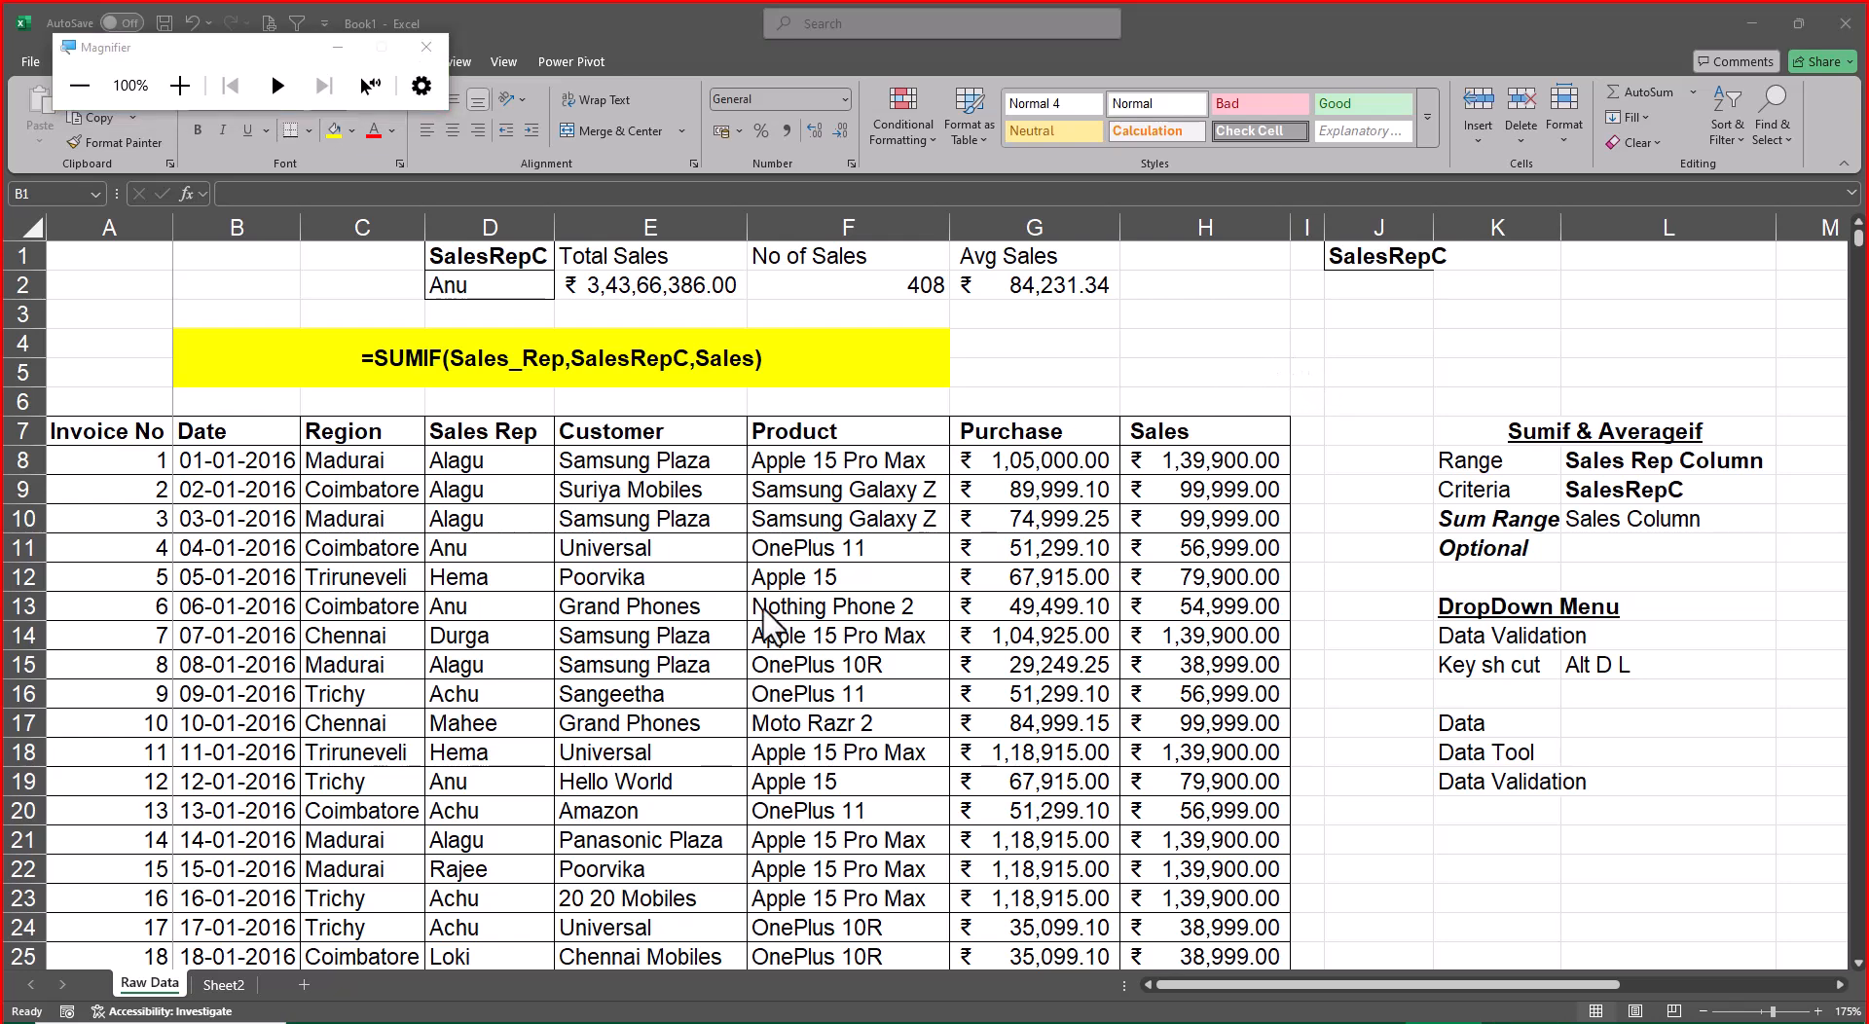
left_click(1396, 295)
left_click(1396, 291)
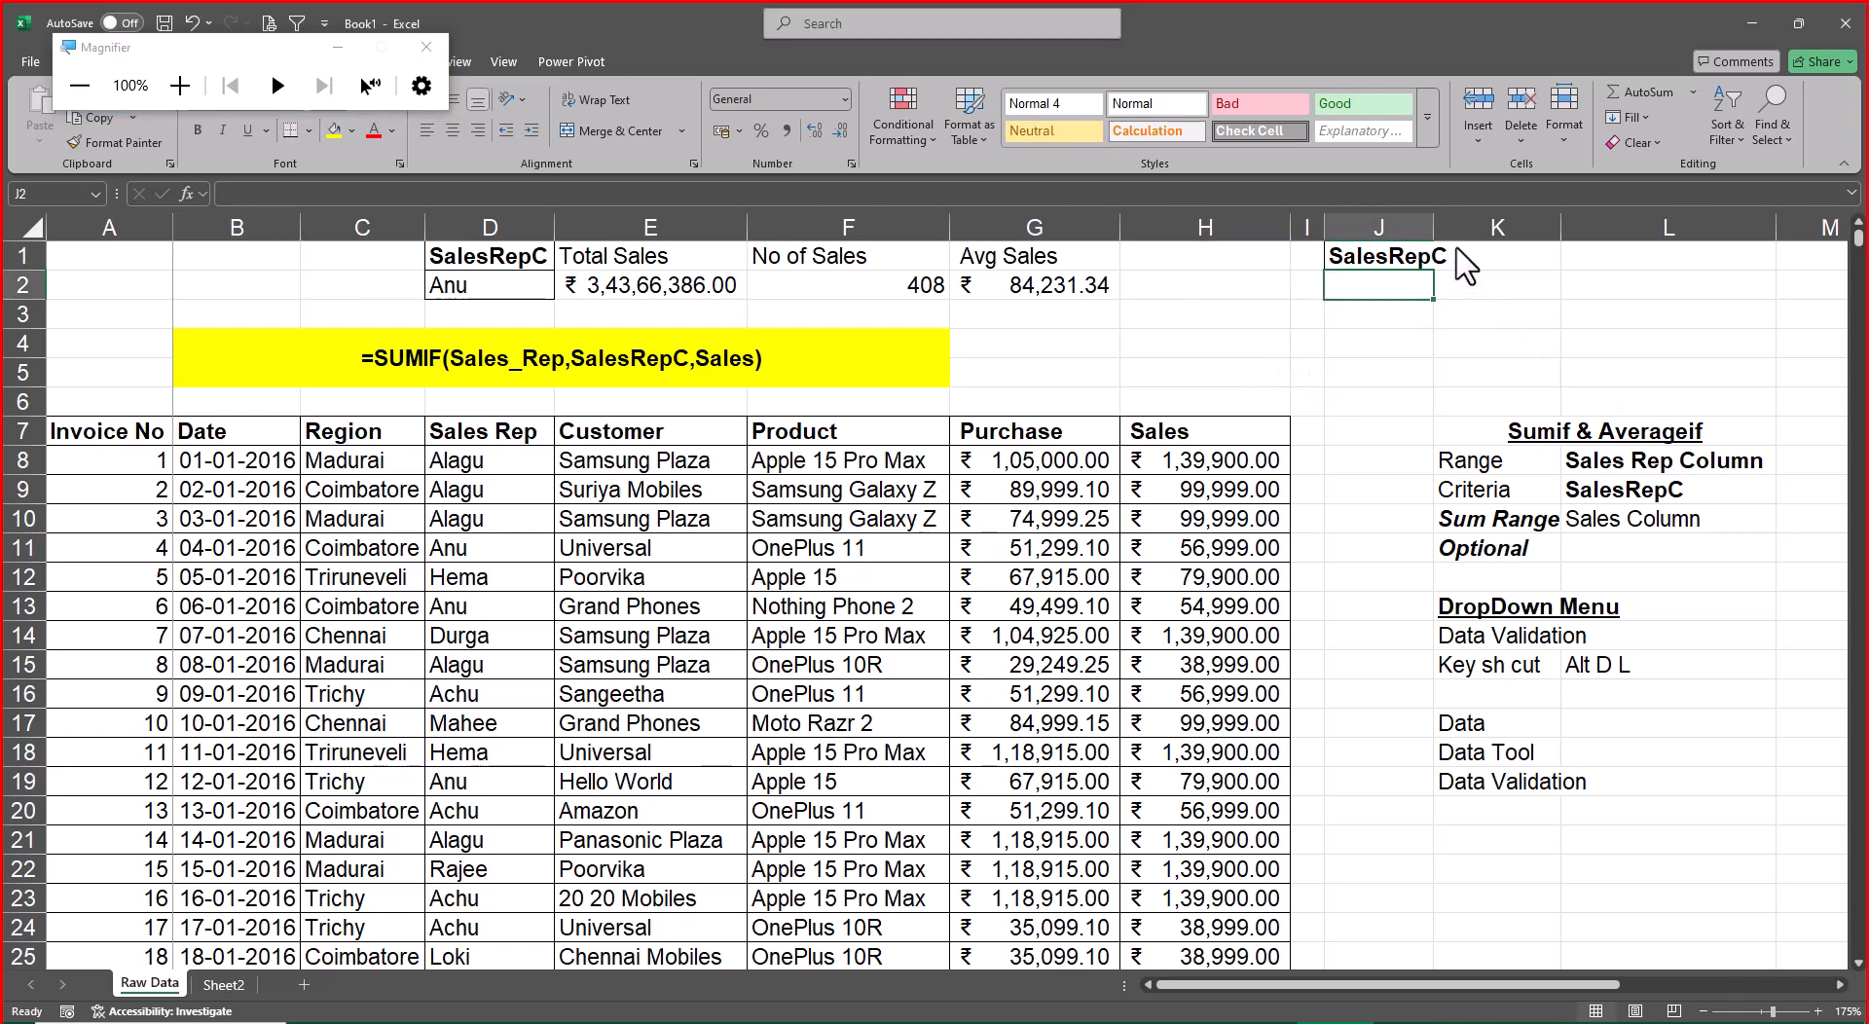
double_click(1433, 227)
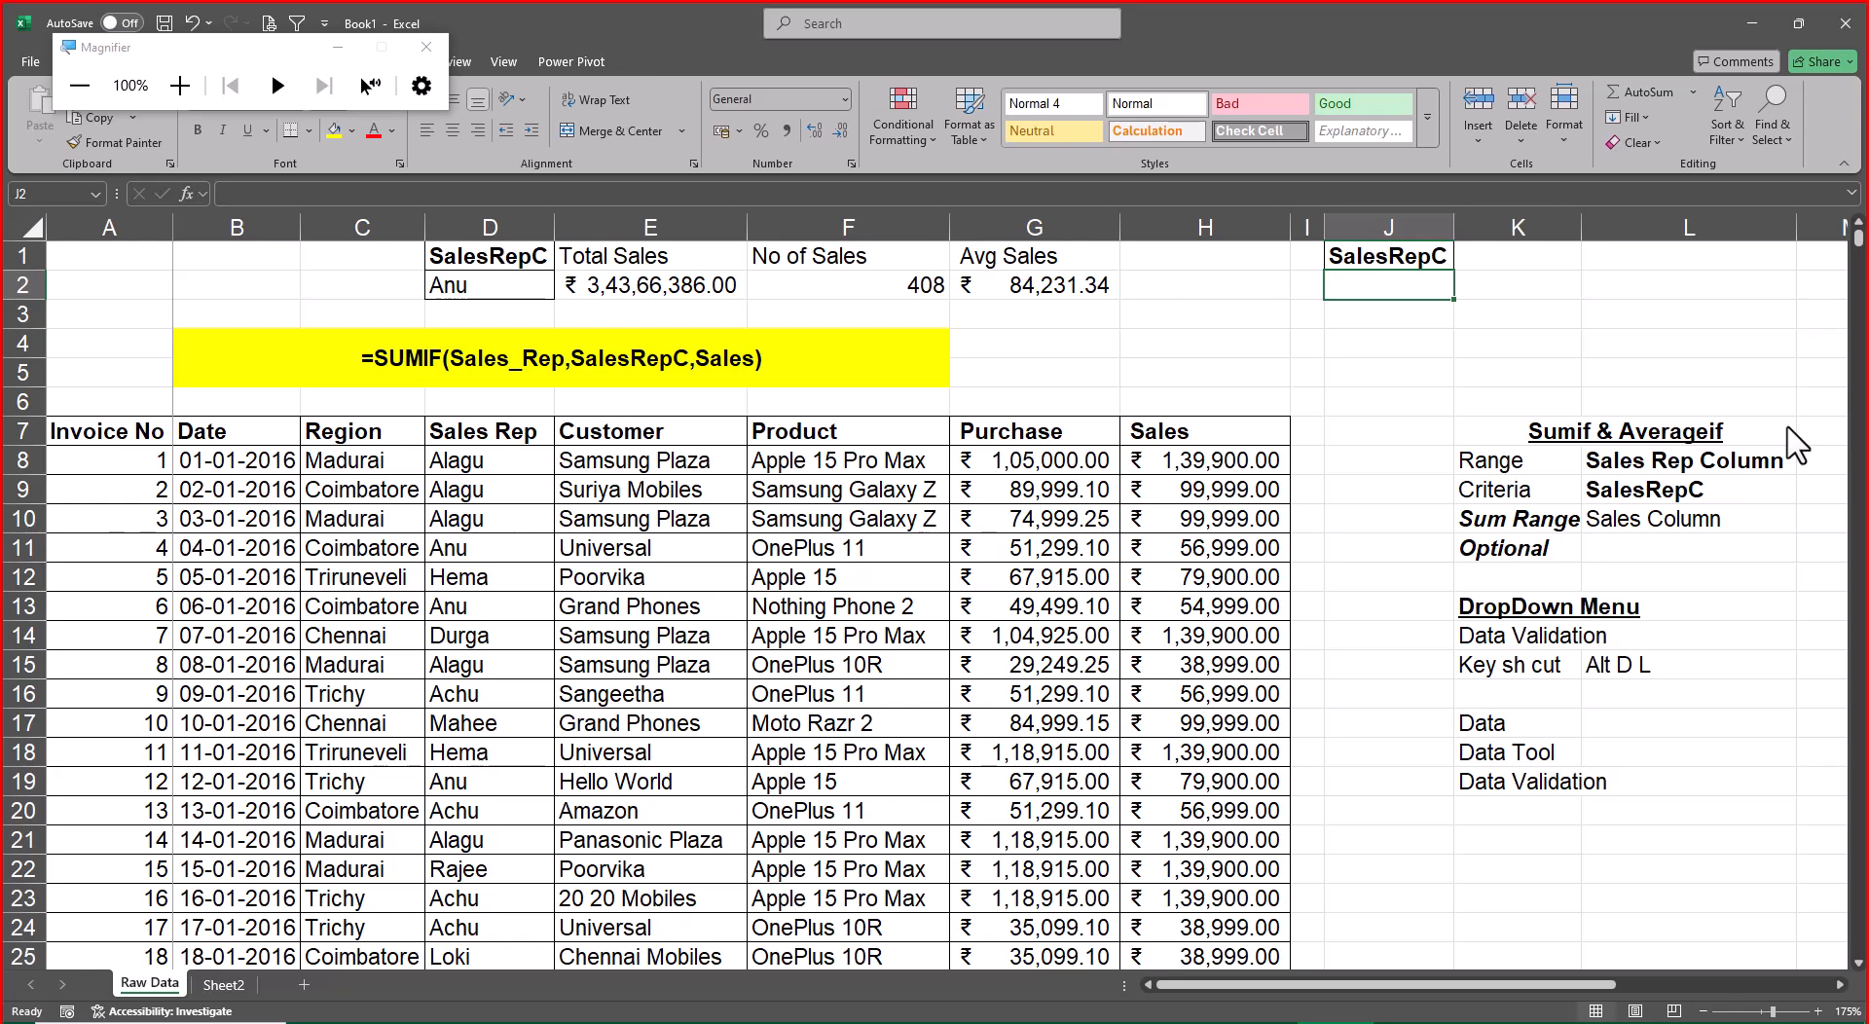
Enter =UNIQUE(Sales_Rep) in J2 to list each sales rep once below the heading
type("=uni")
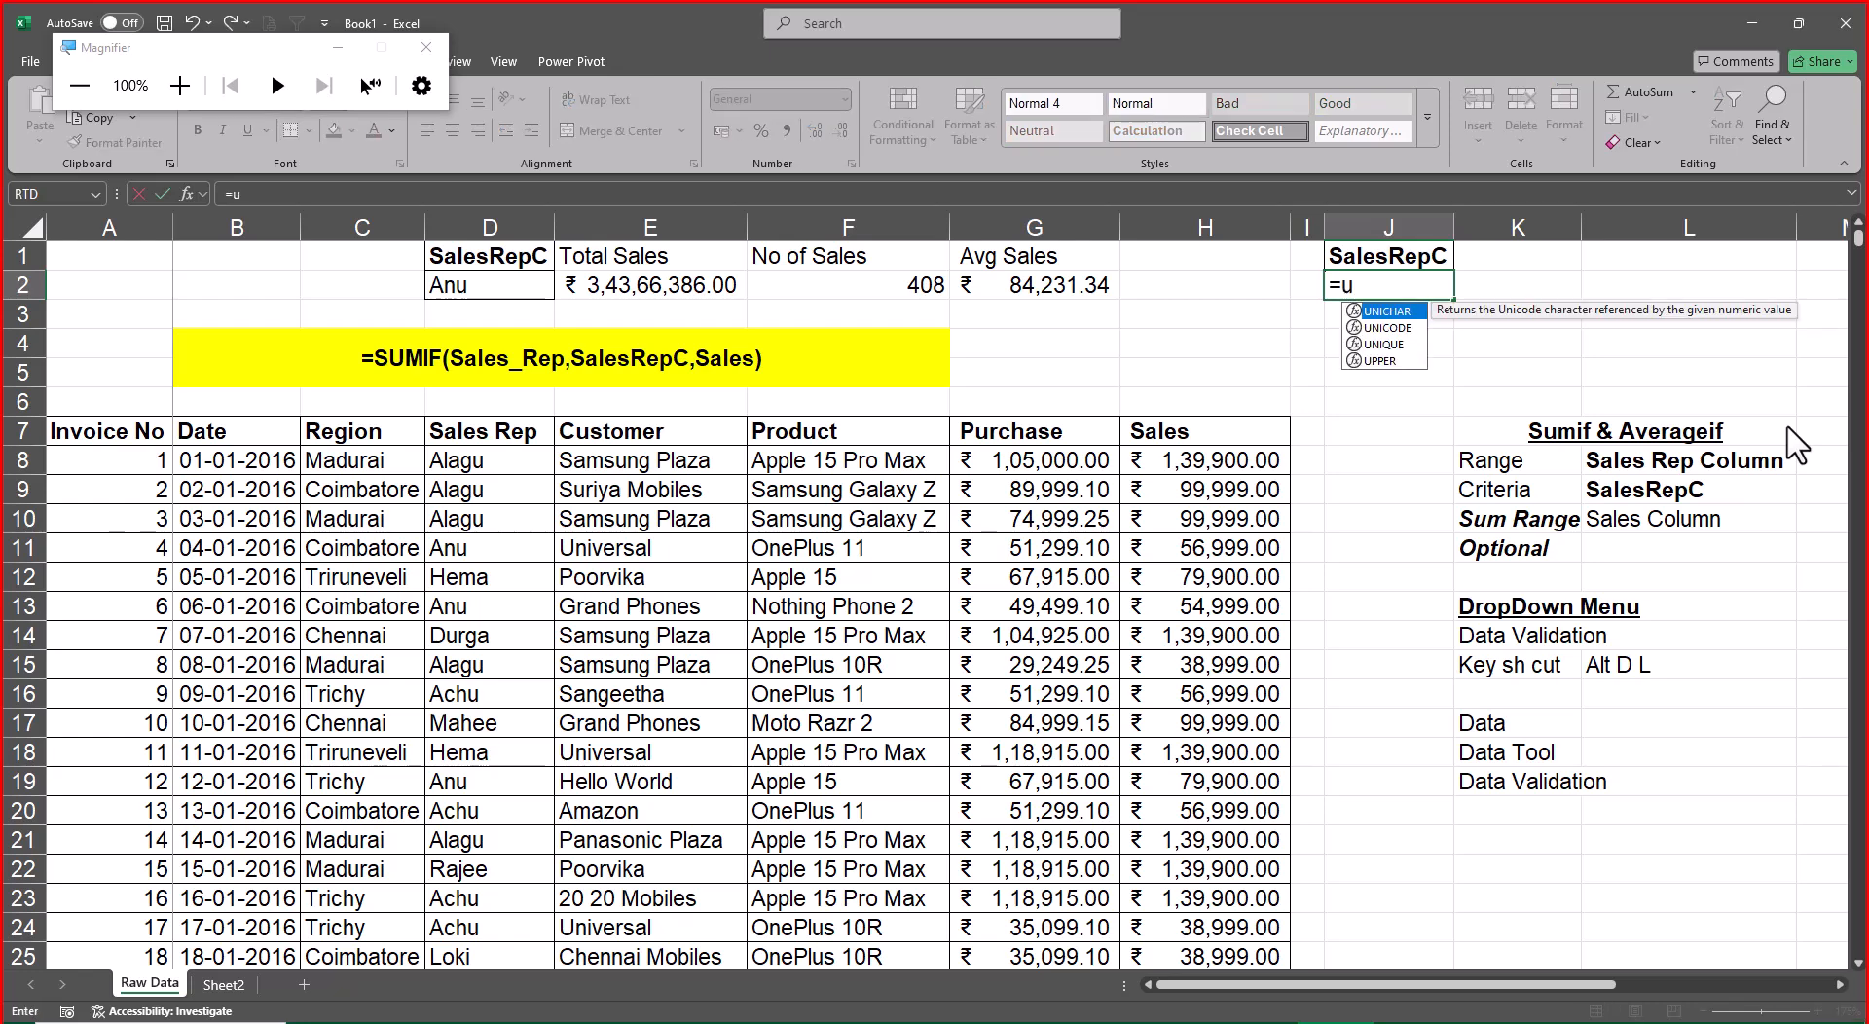
key("Down")
key("Down")
key("Tab")
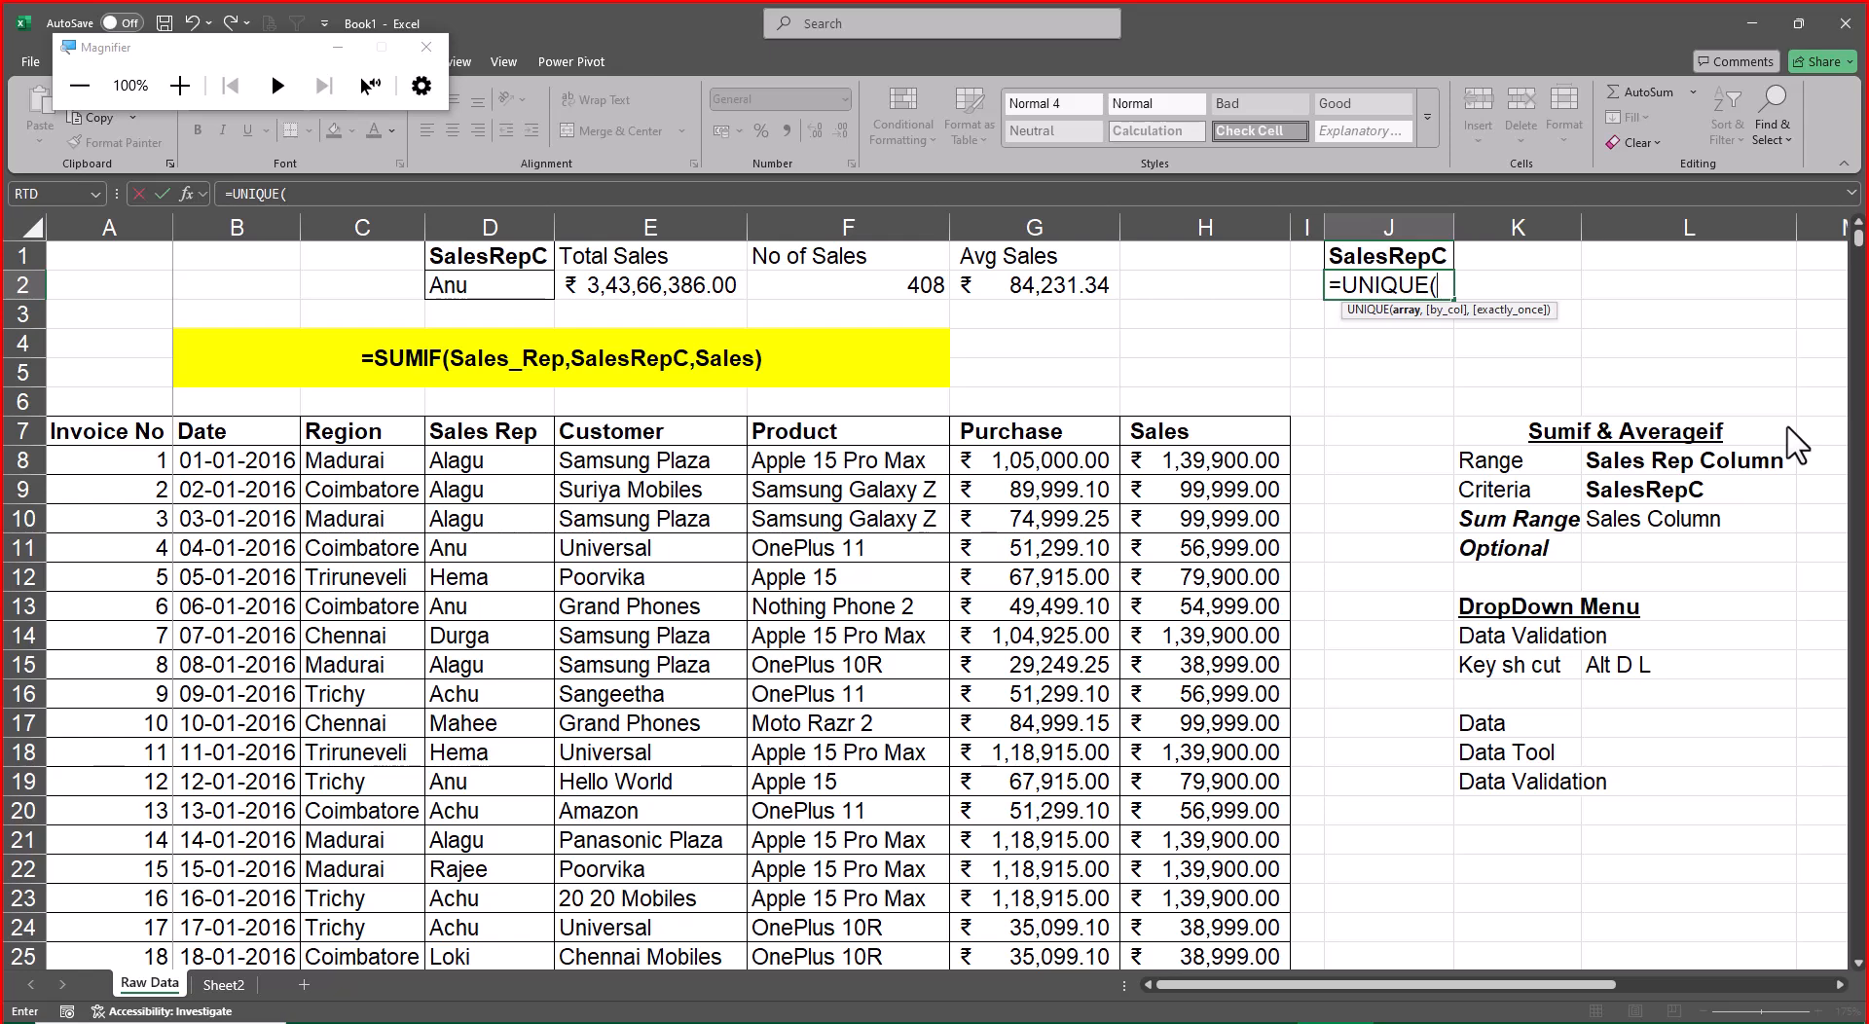
type("sales_")
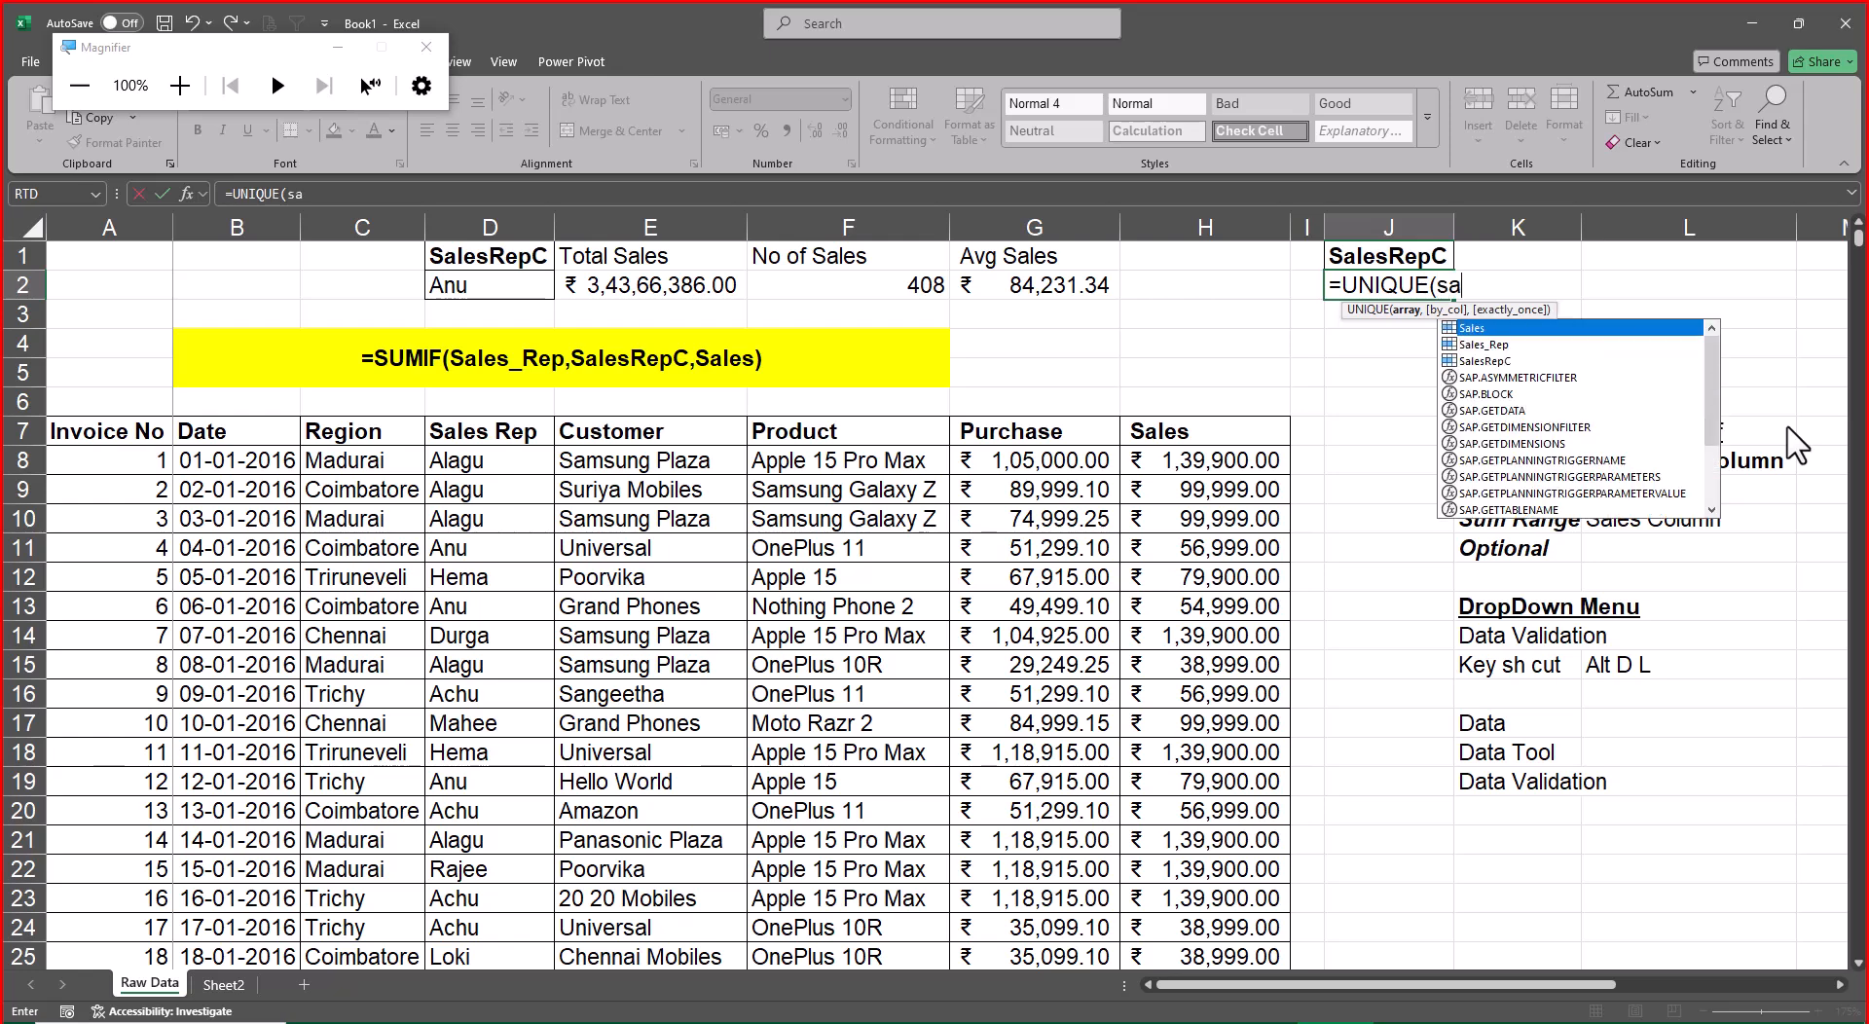
key("Tab")
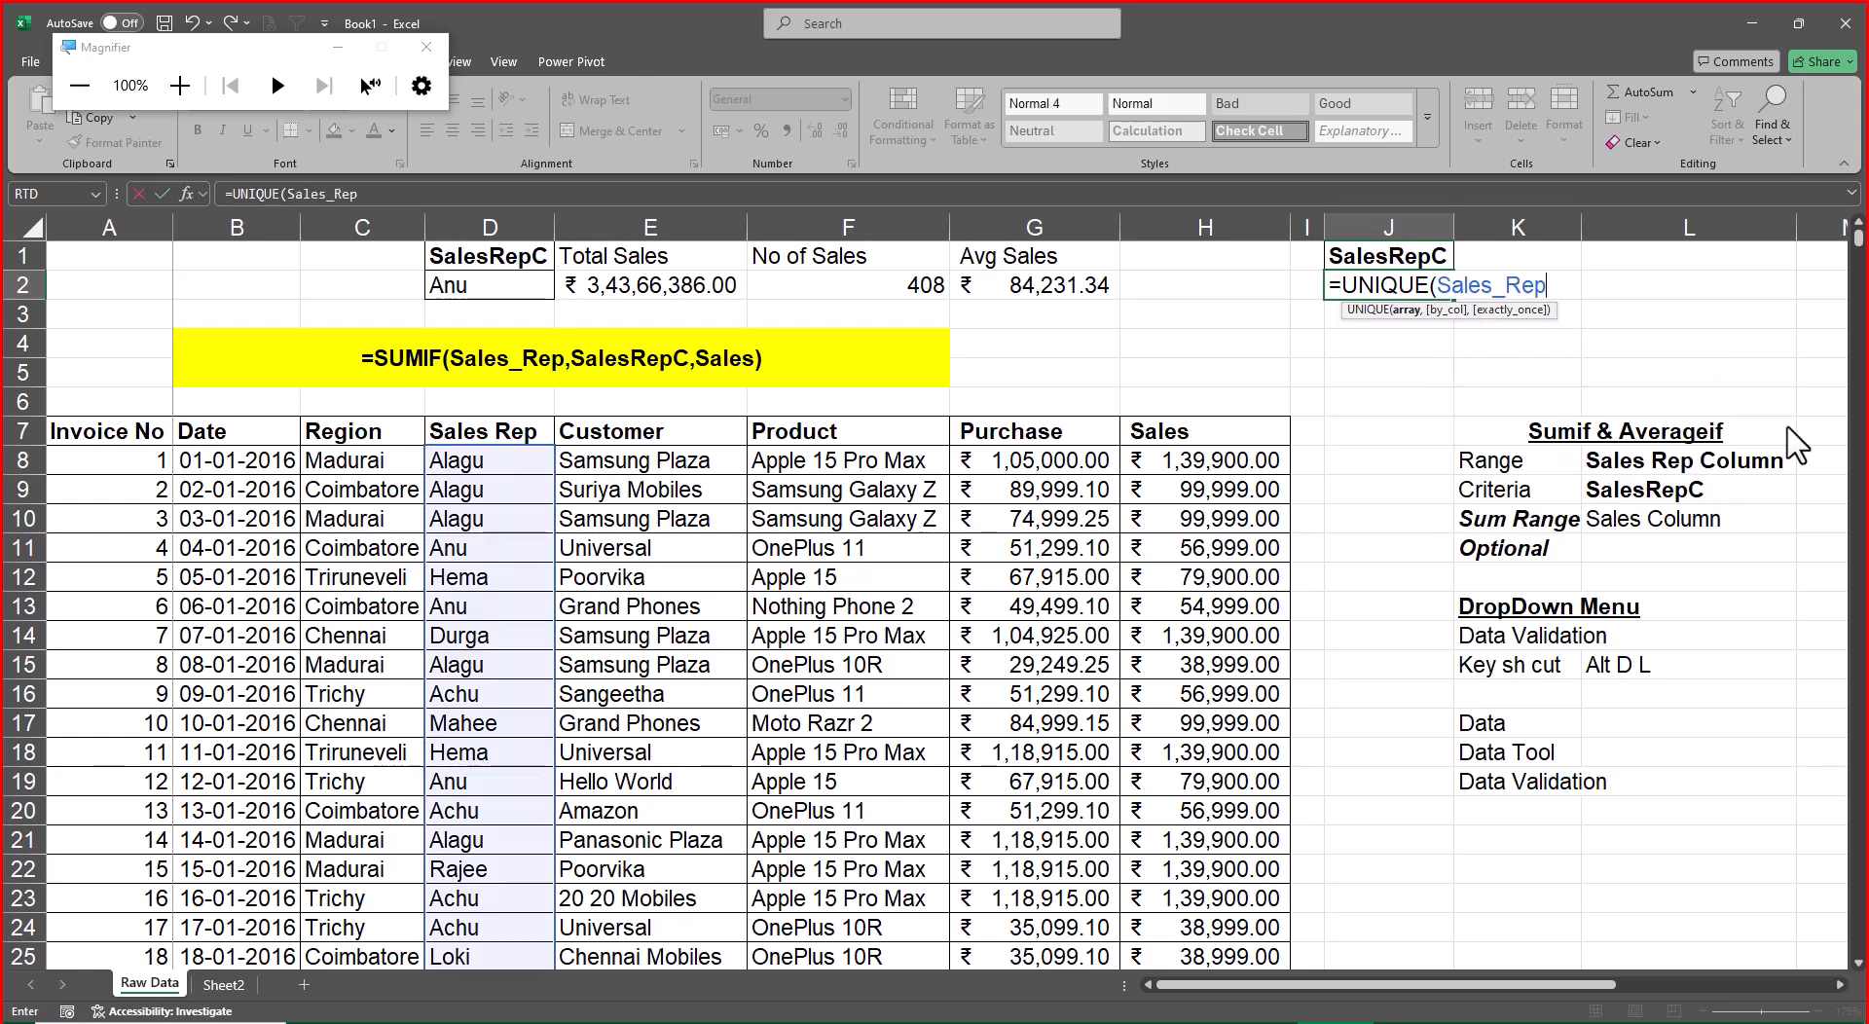
type(")")
key("Return")
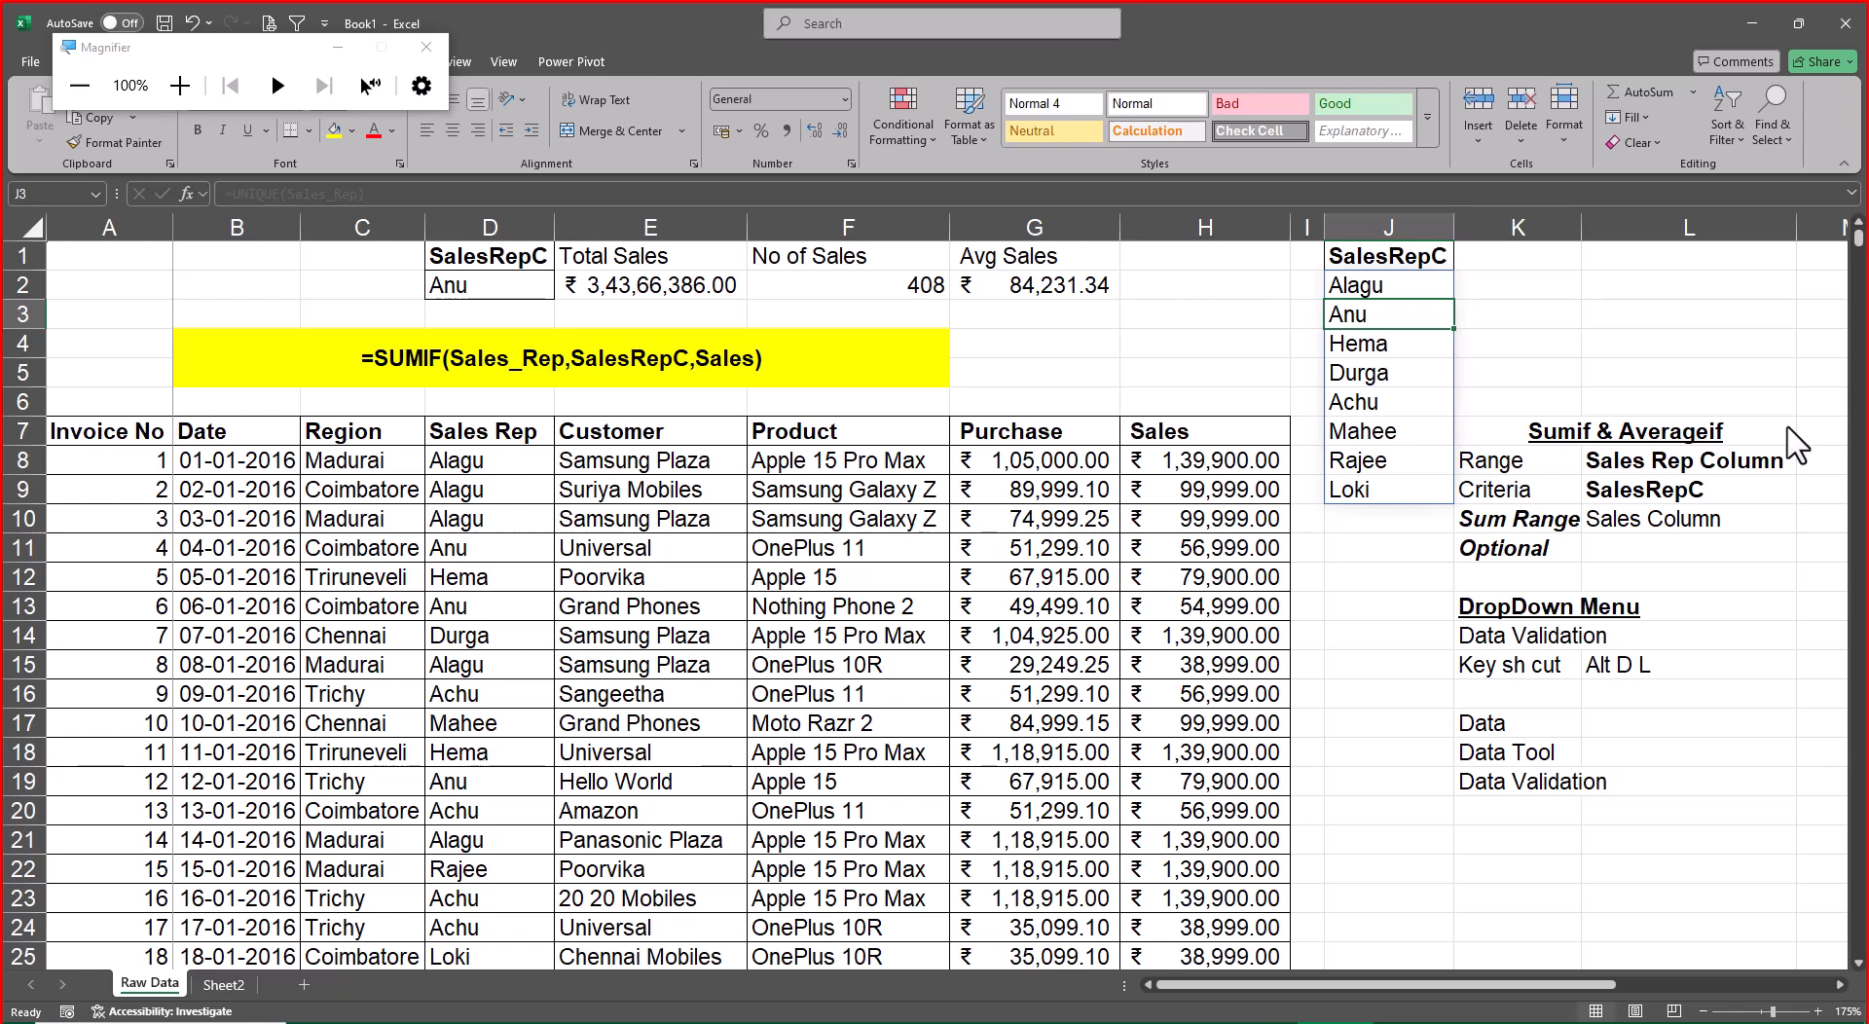
Select the sales rep criteria cell D2 and close the Magnifier window
key("Up")
key("Left")
key("Left")
key("Left")
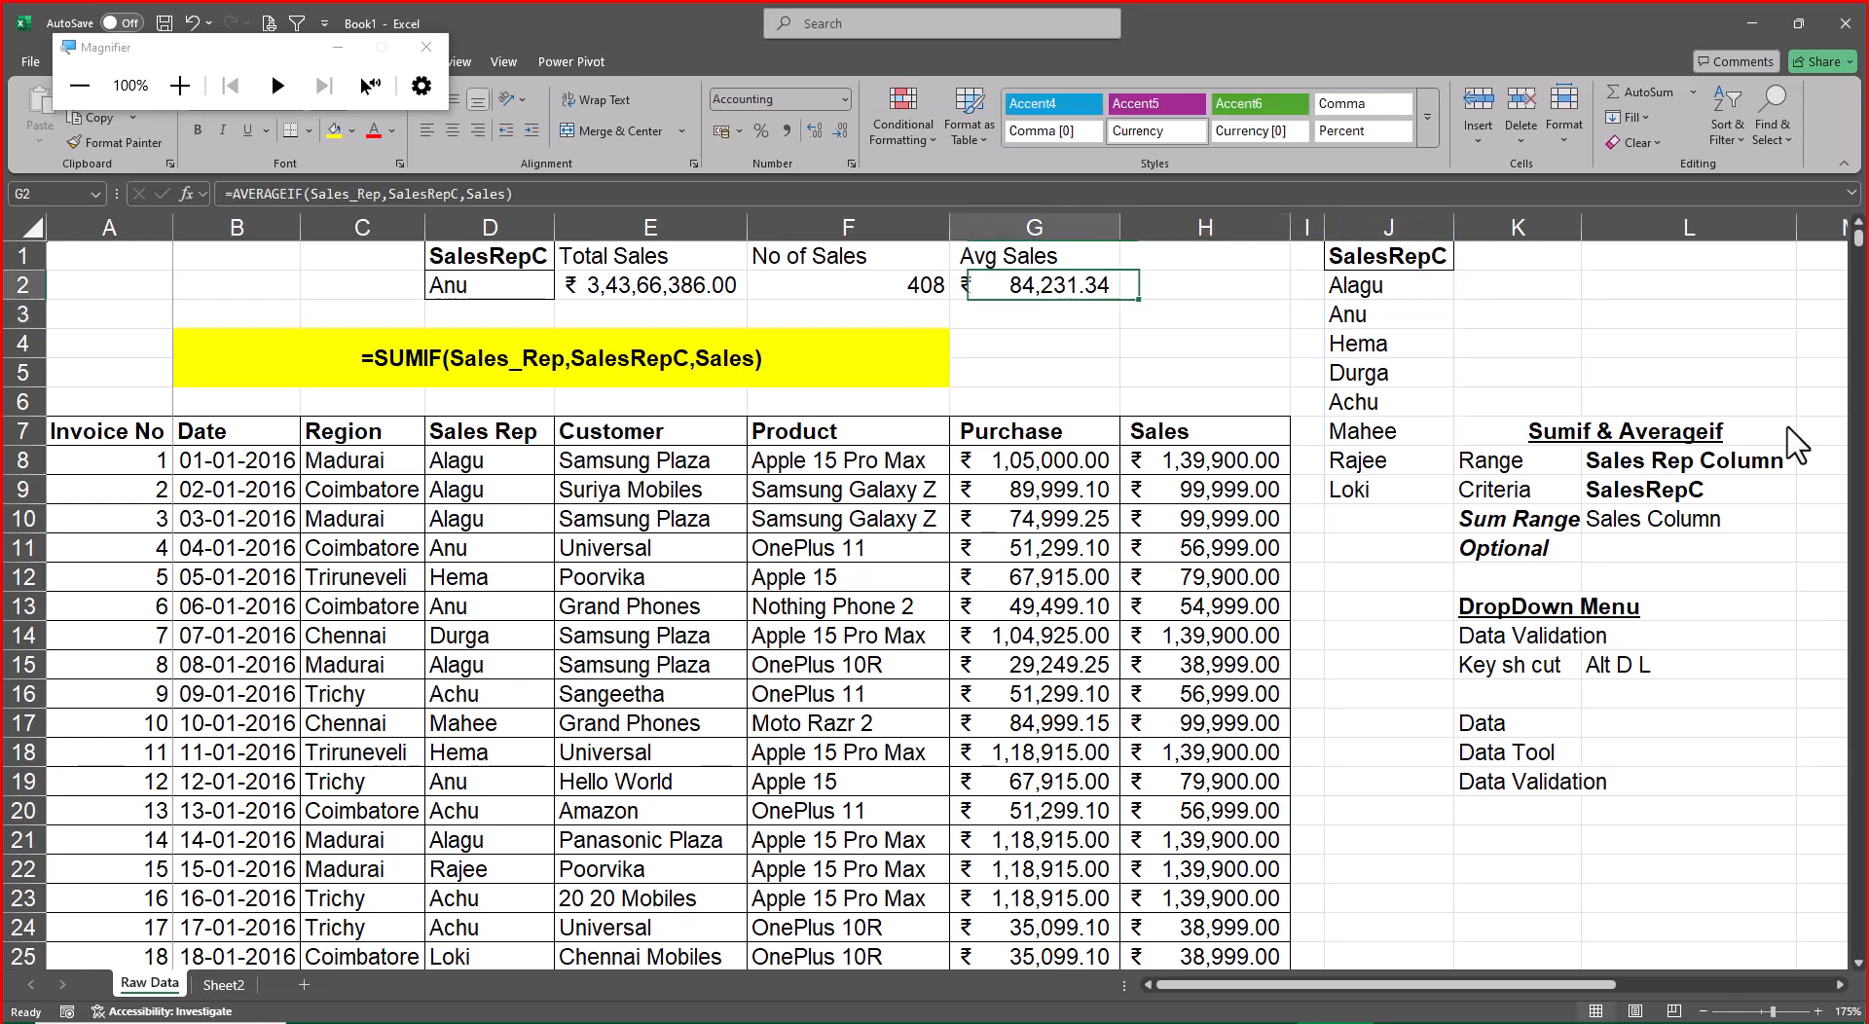
key("Left")
key("Left")
key("Left")
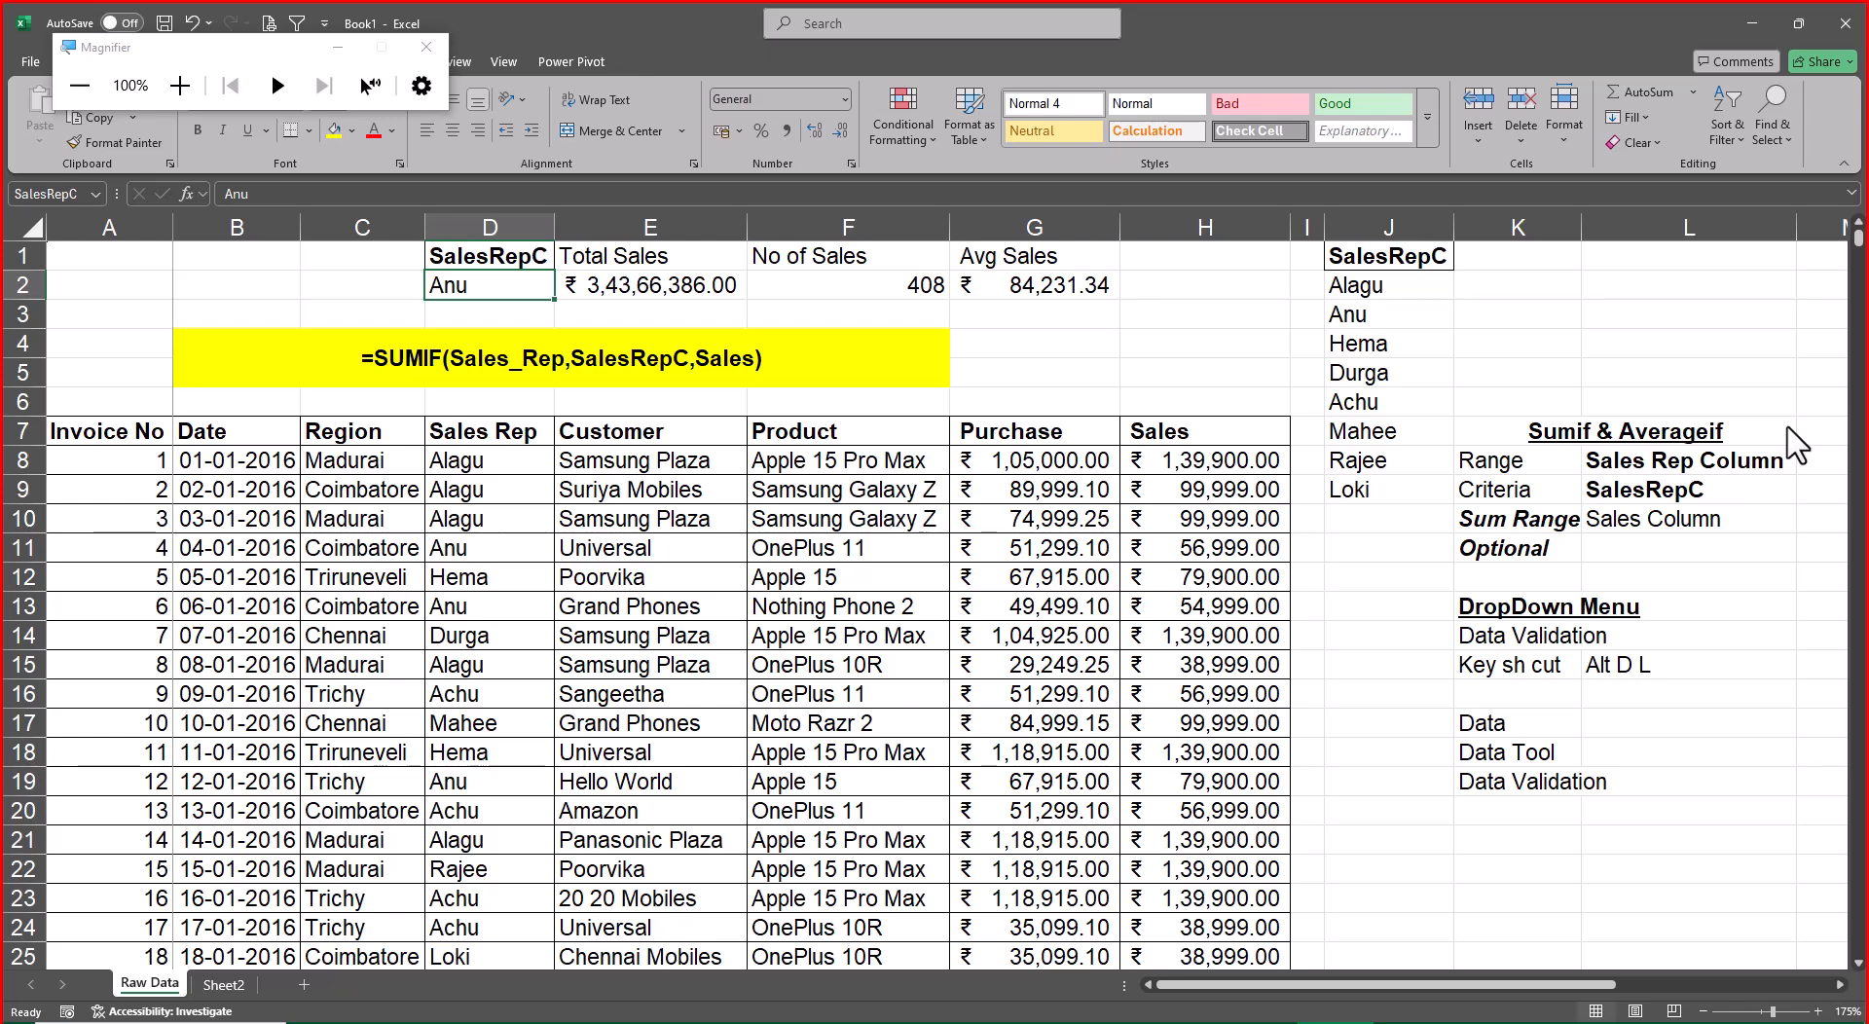
left_click(432, 48)
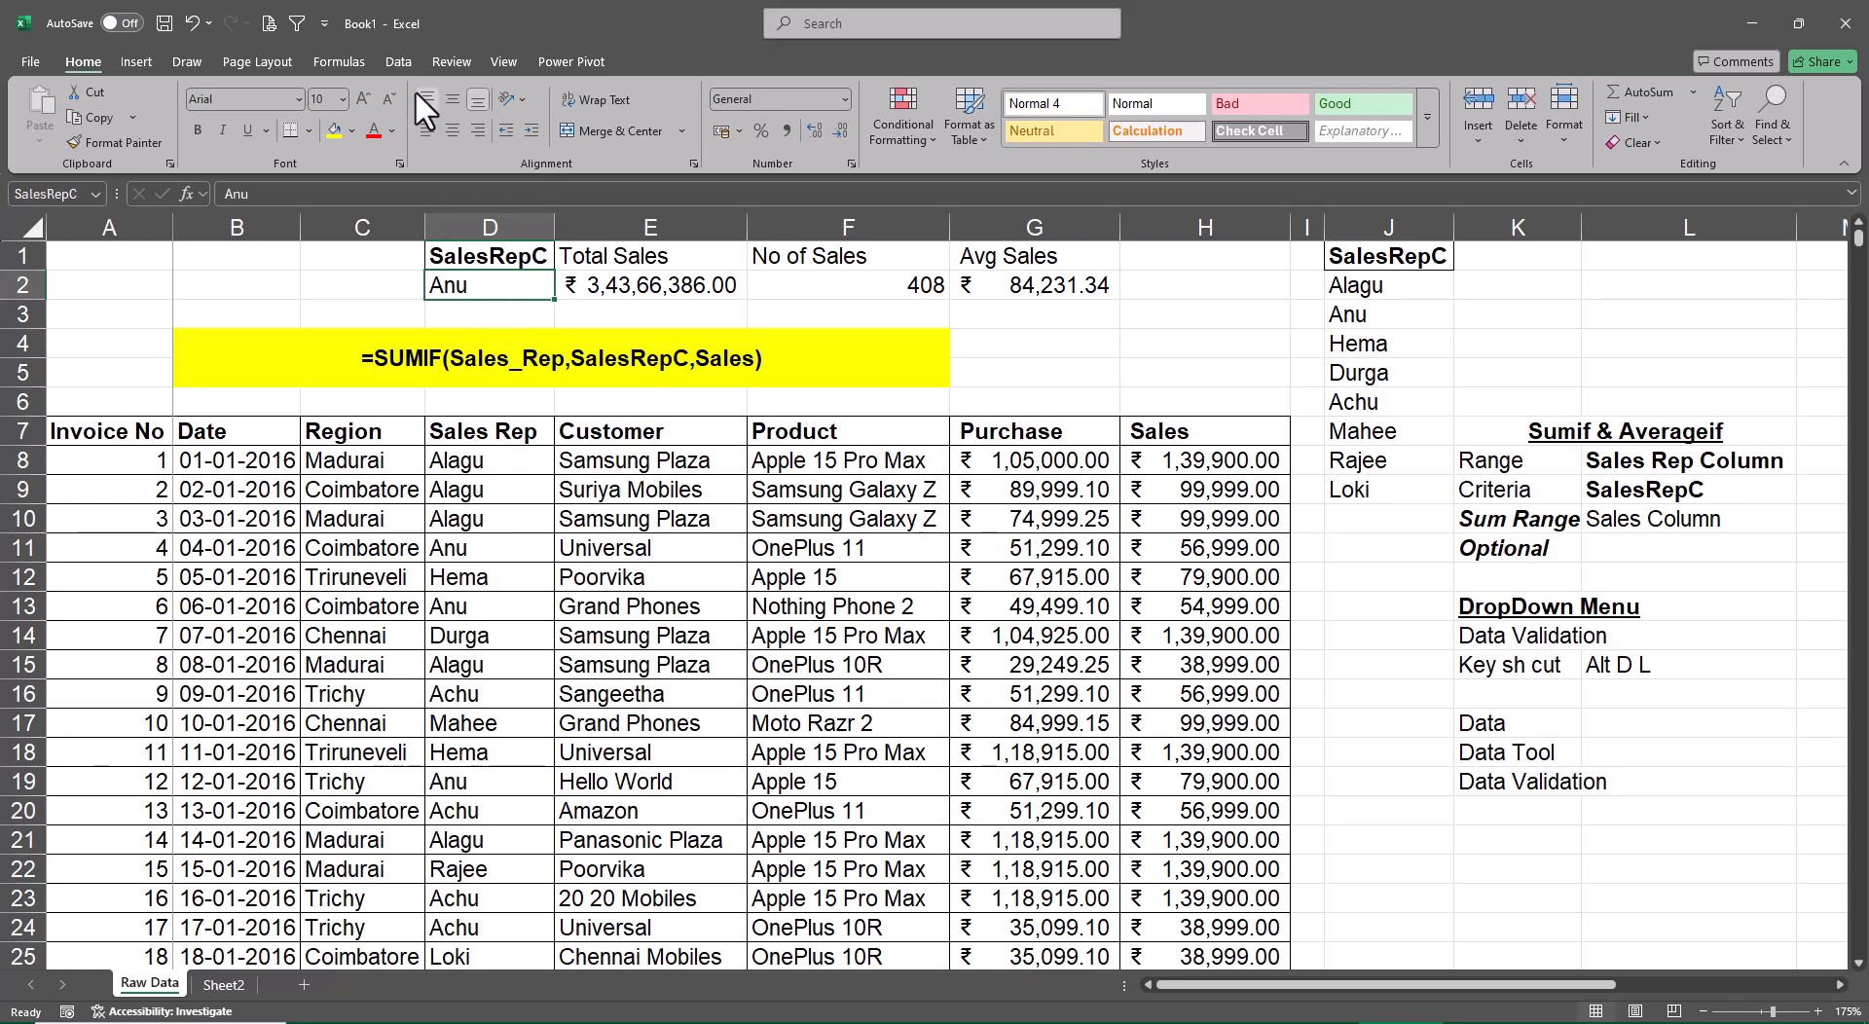
Apply Data Validation to D2 that allows a List with the source =$J$2:$J$9
left_click(400, 63)
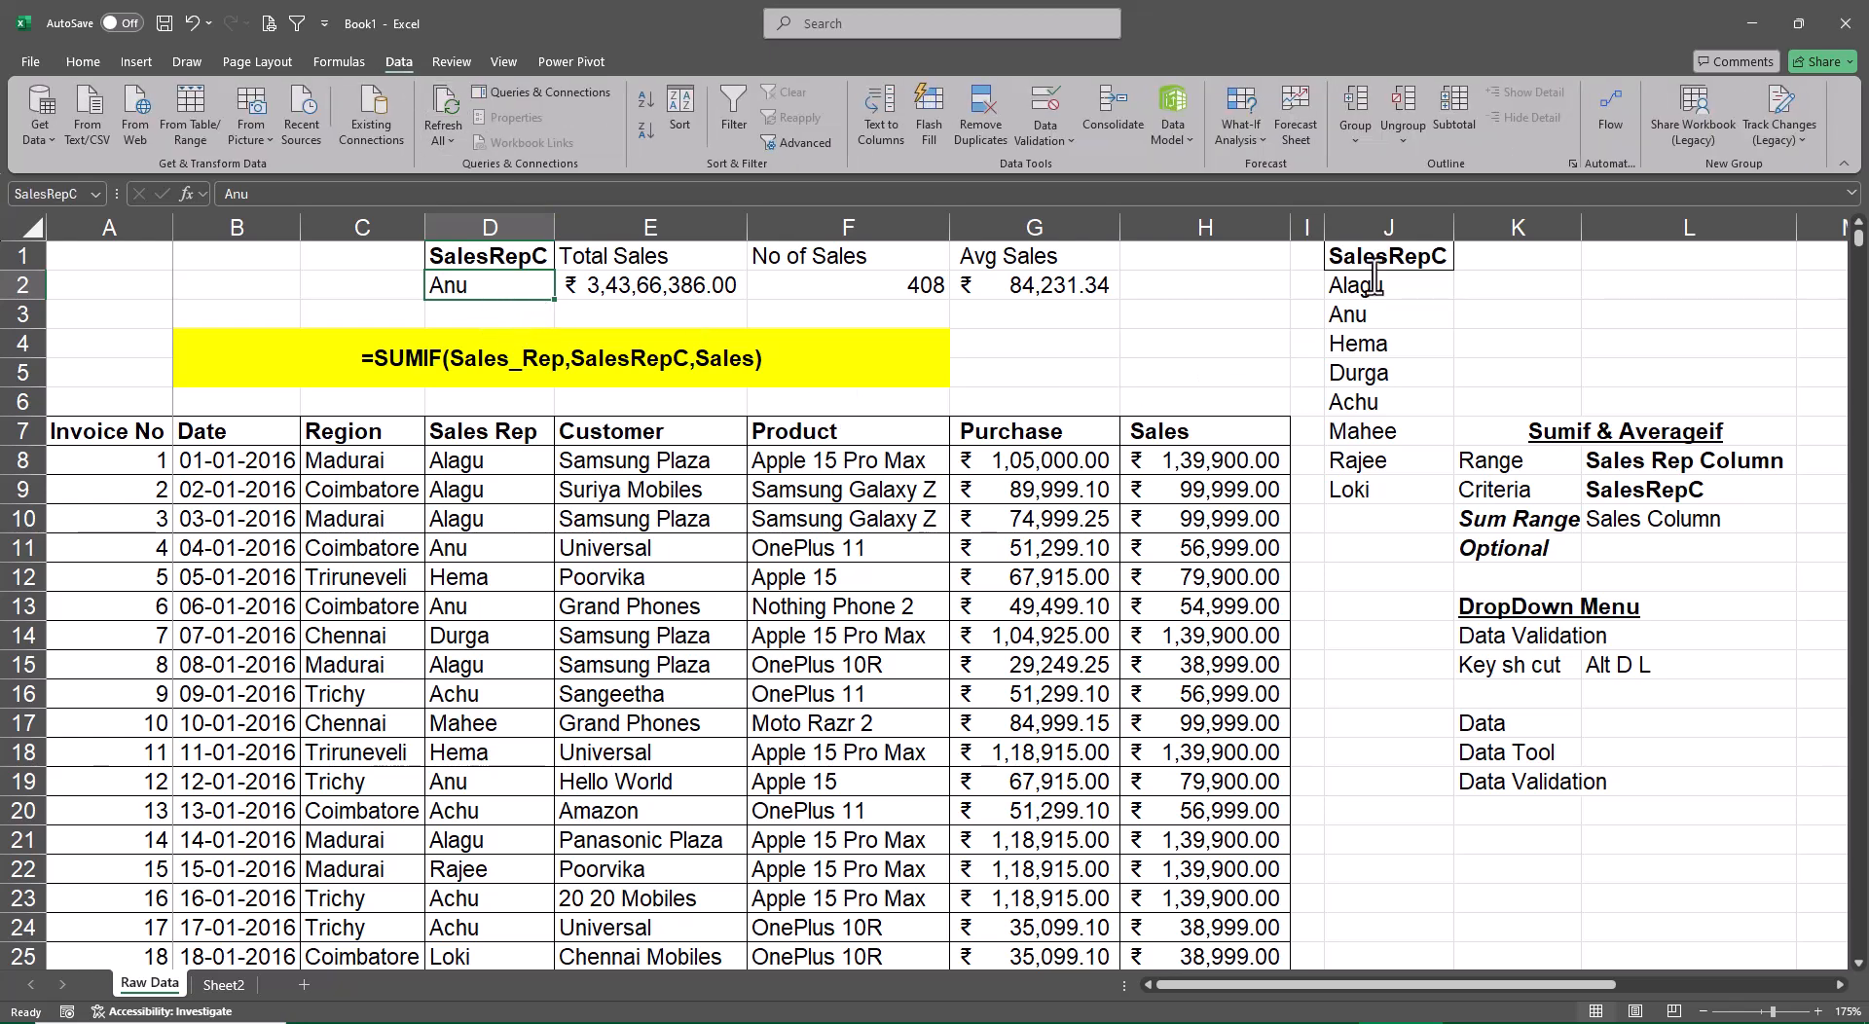
left_click(1066, 142)
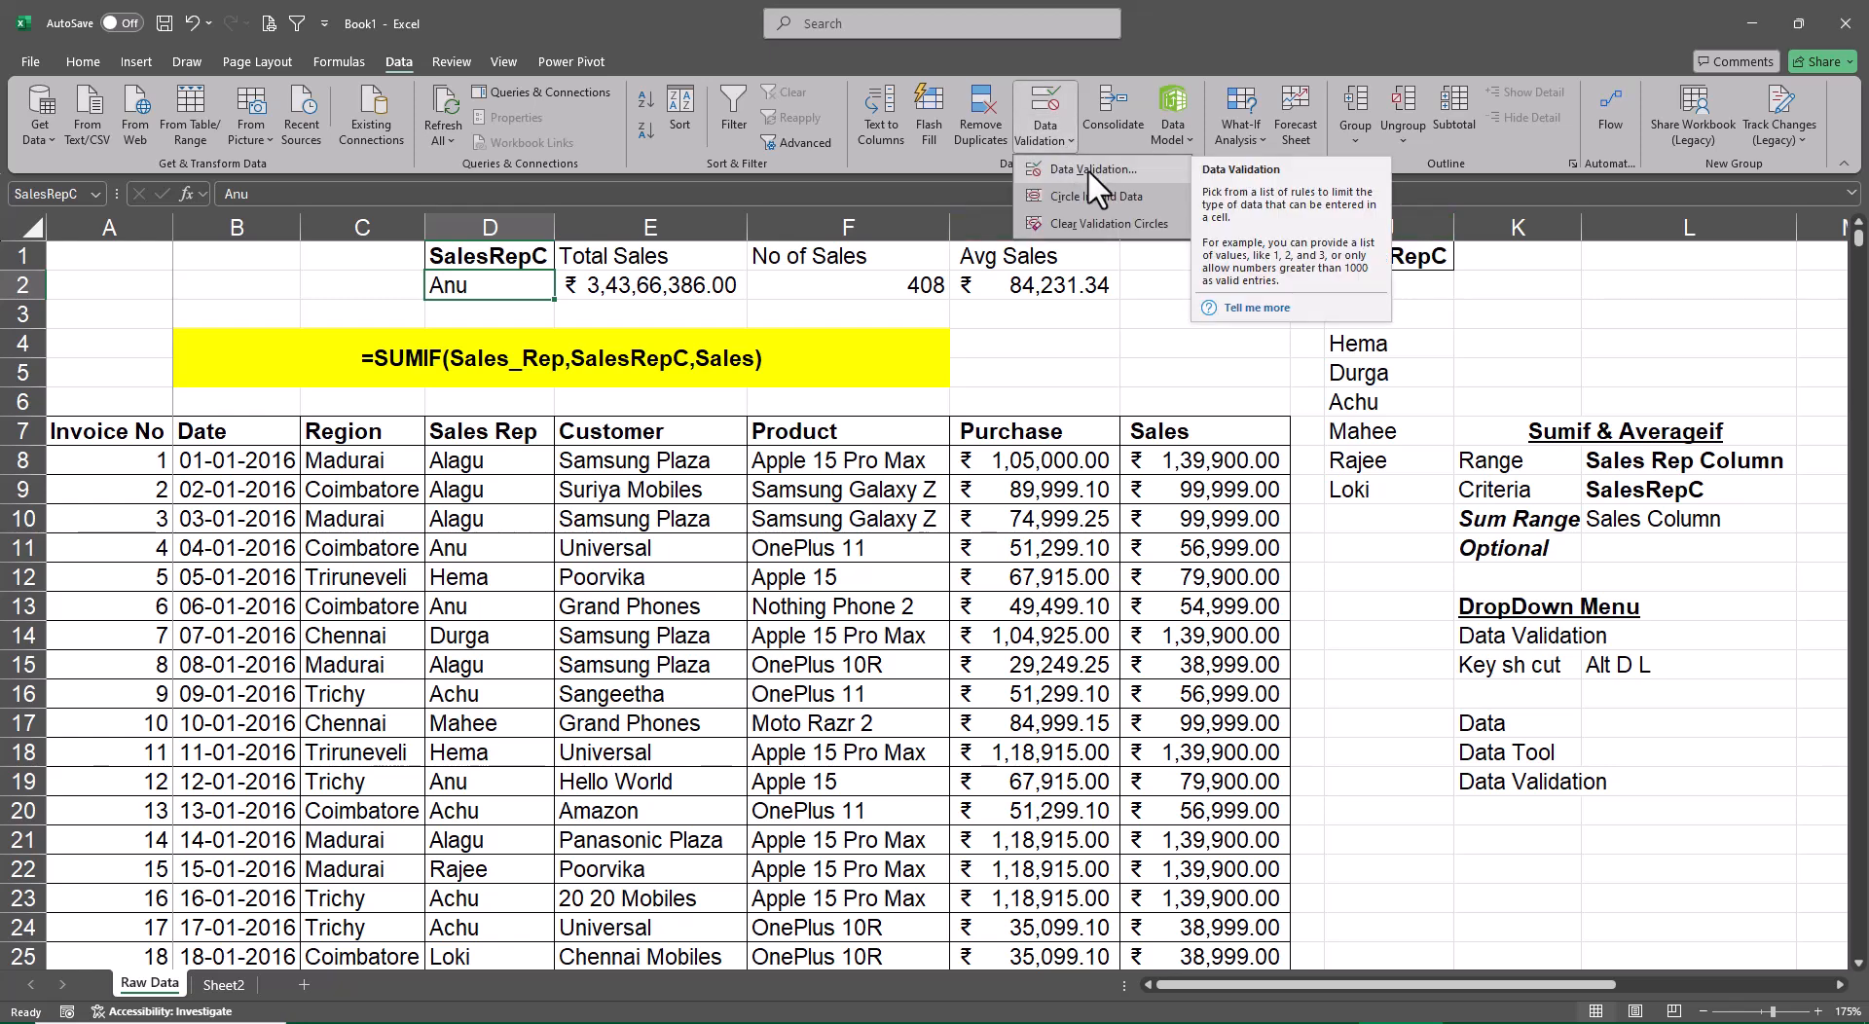
left_click(1088, 168)
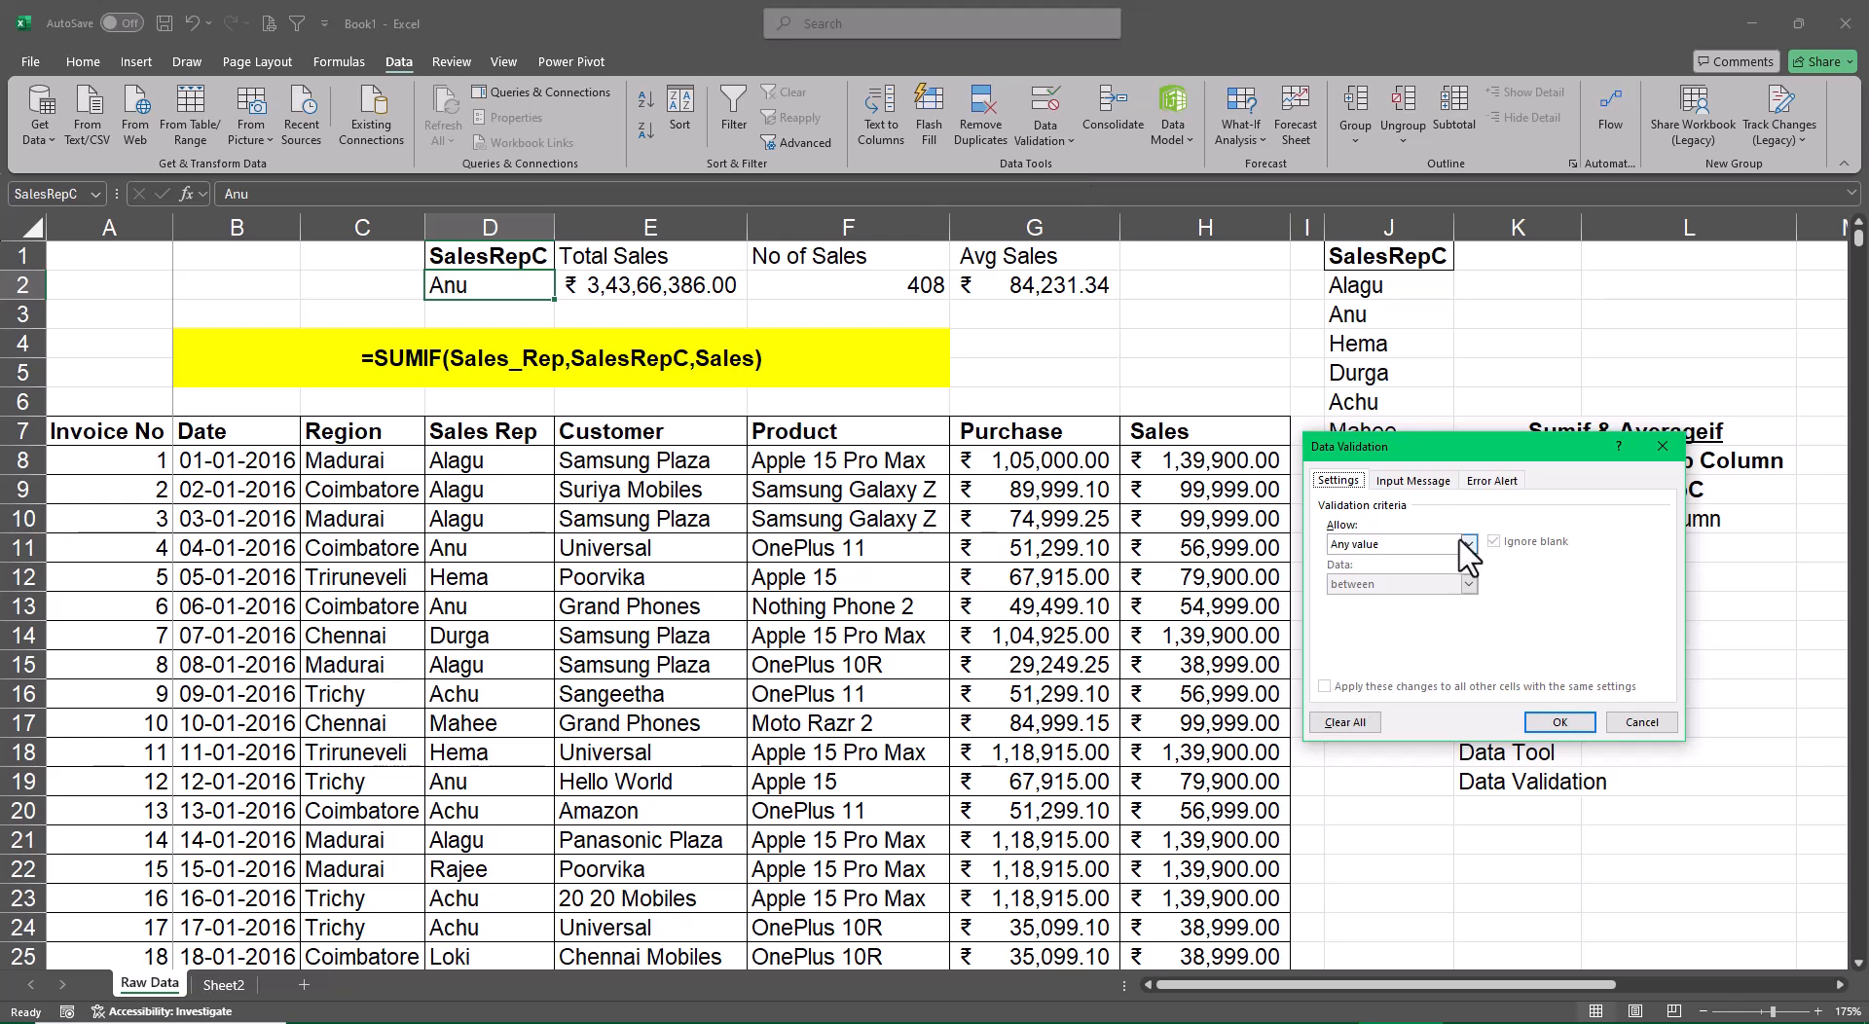
left_click_drag(1409, 450, 1100, 292)
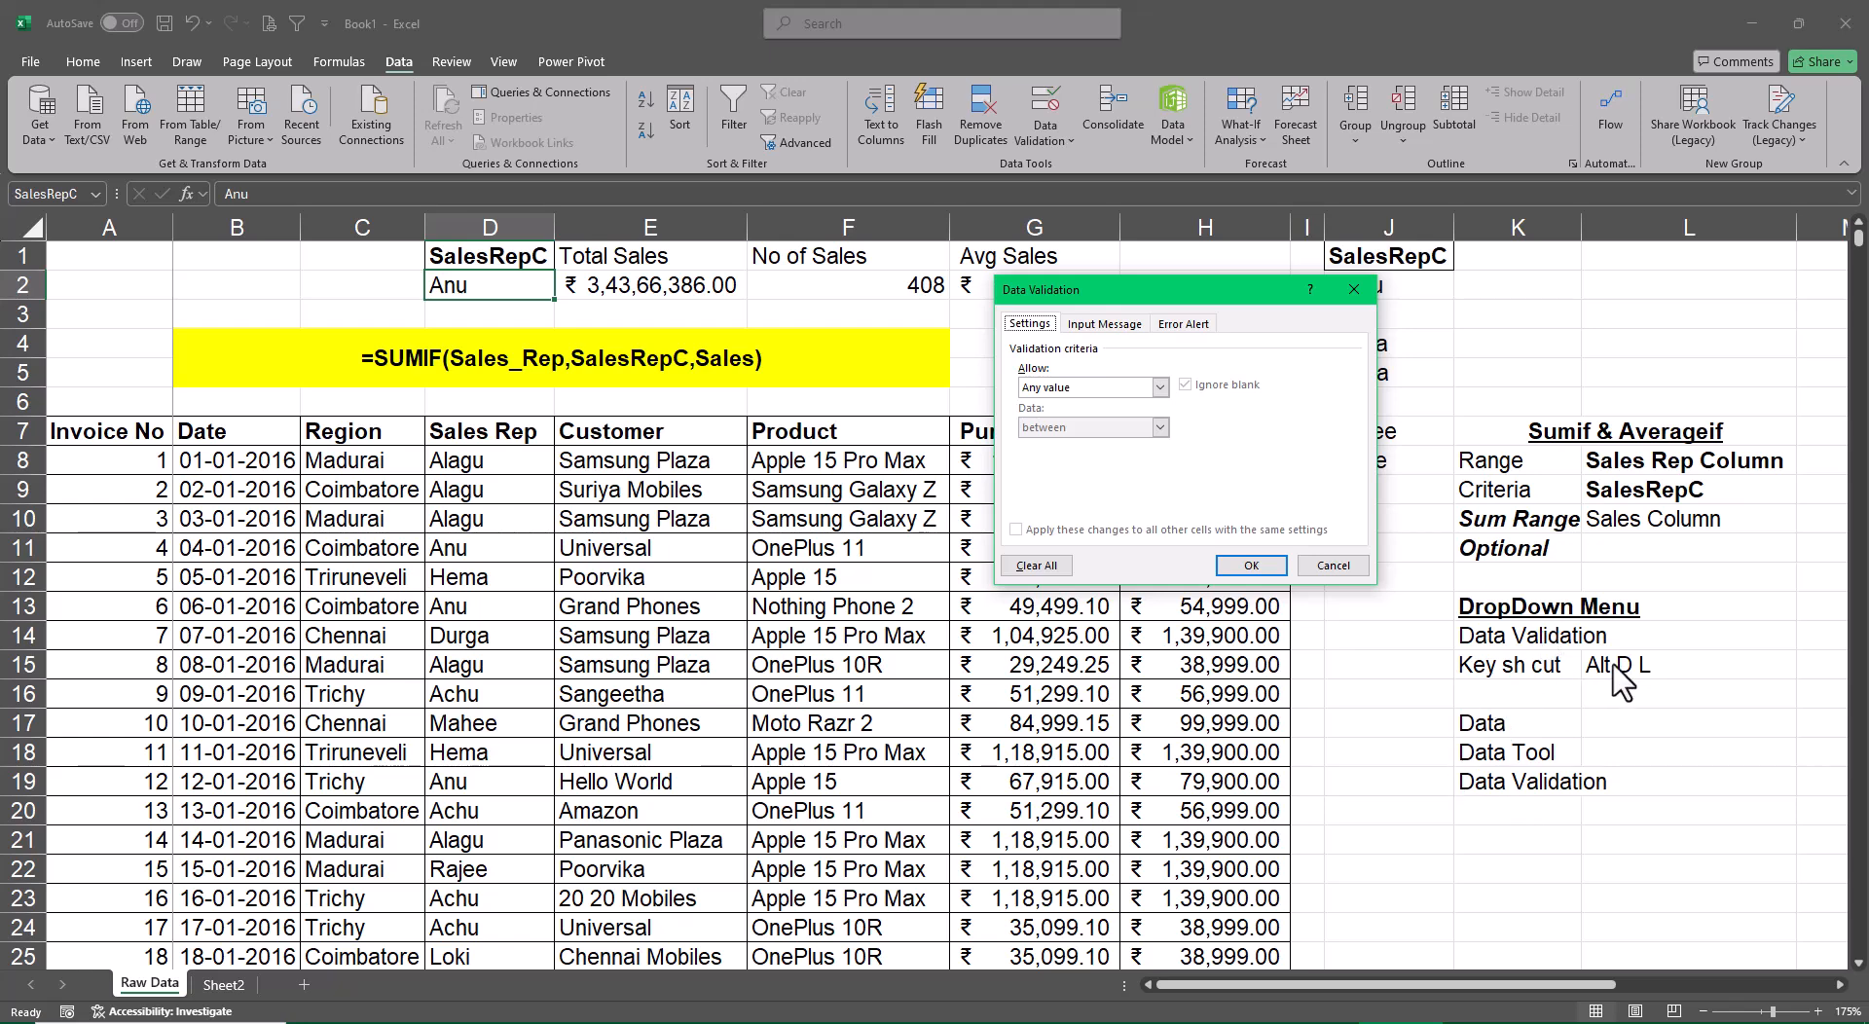
left_click(1160, 387)
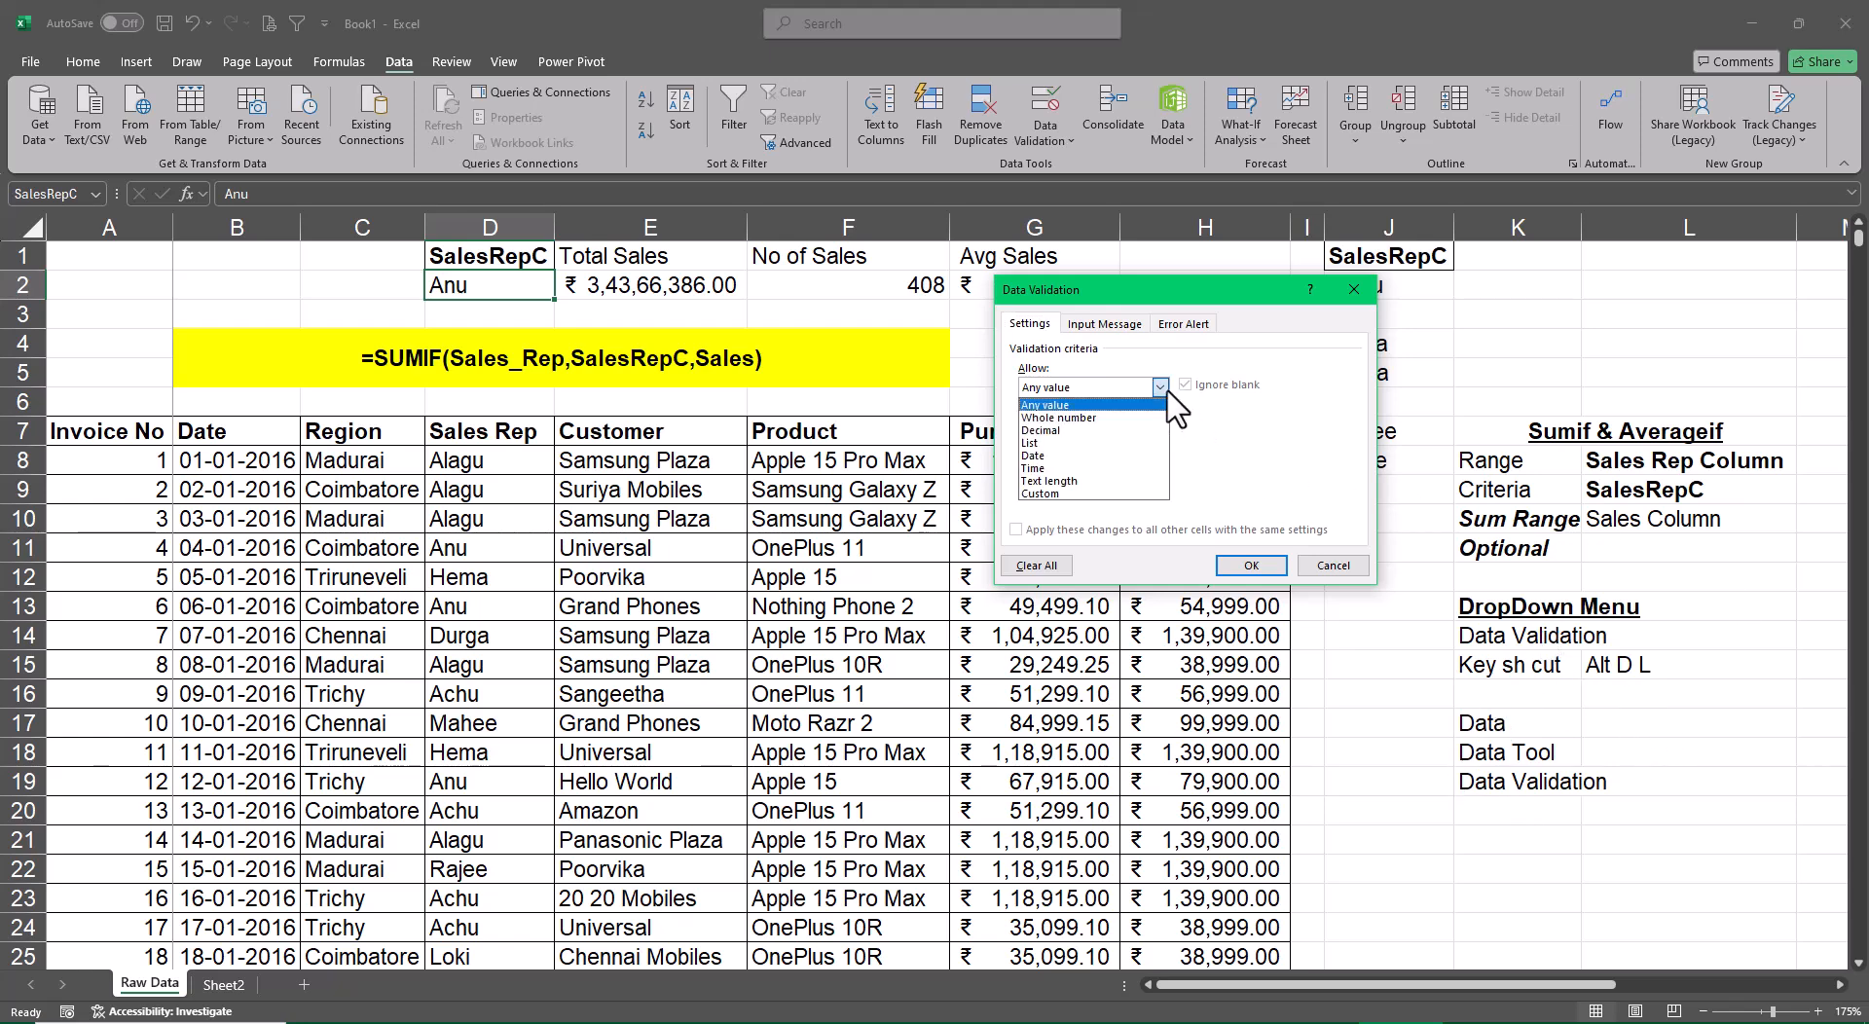
left_click(1067, 445)
left_click_drag(1233, 292, 1052, 197)
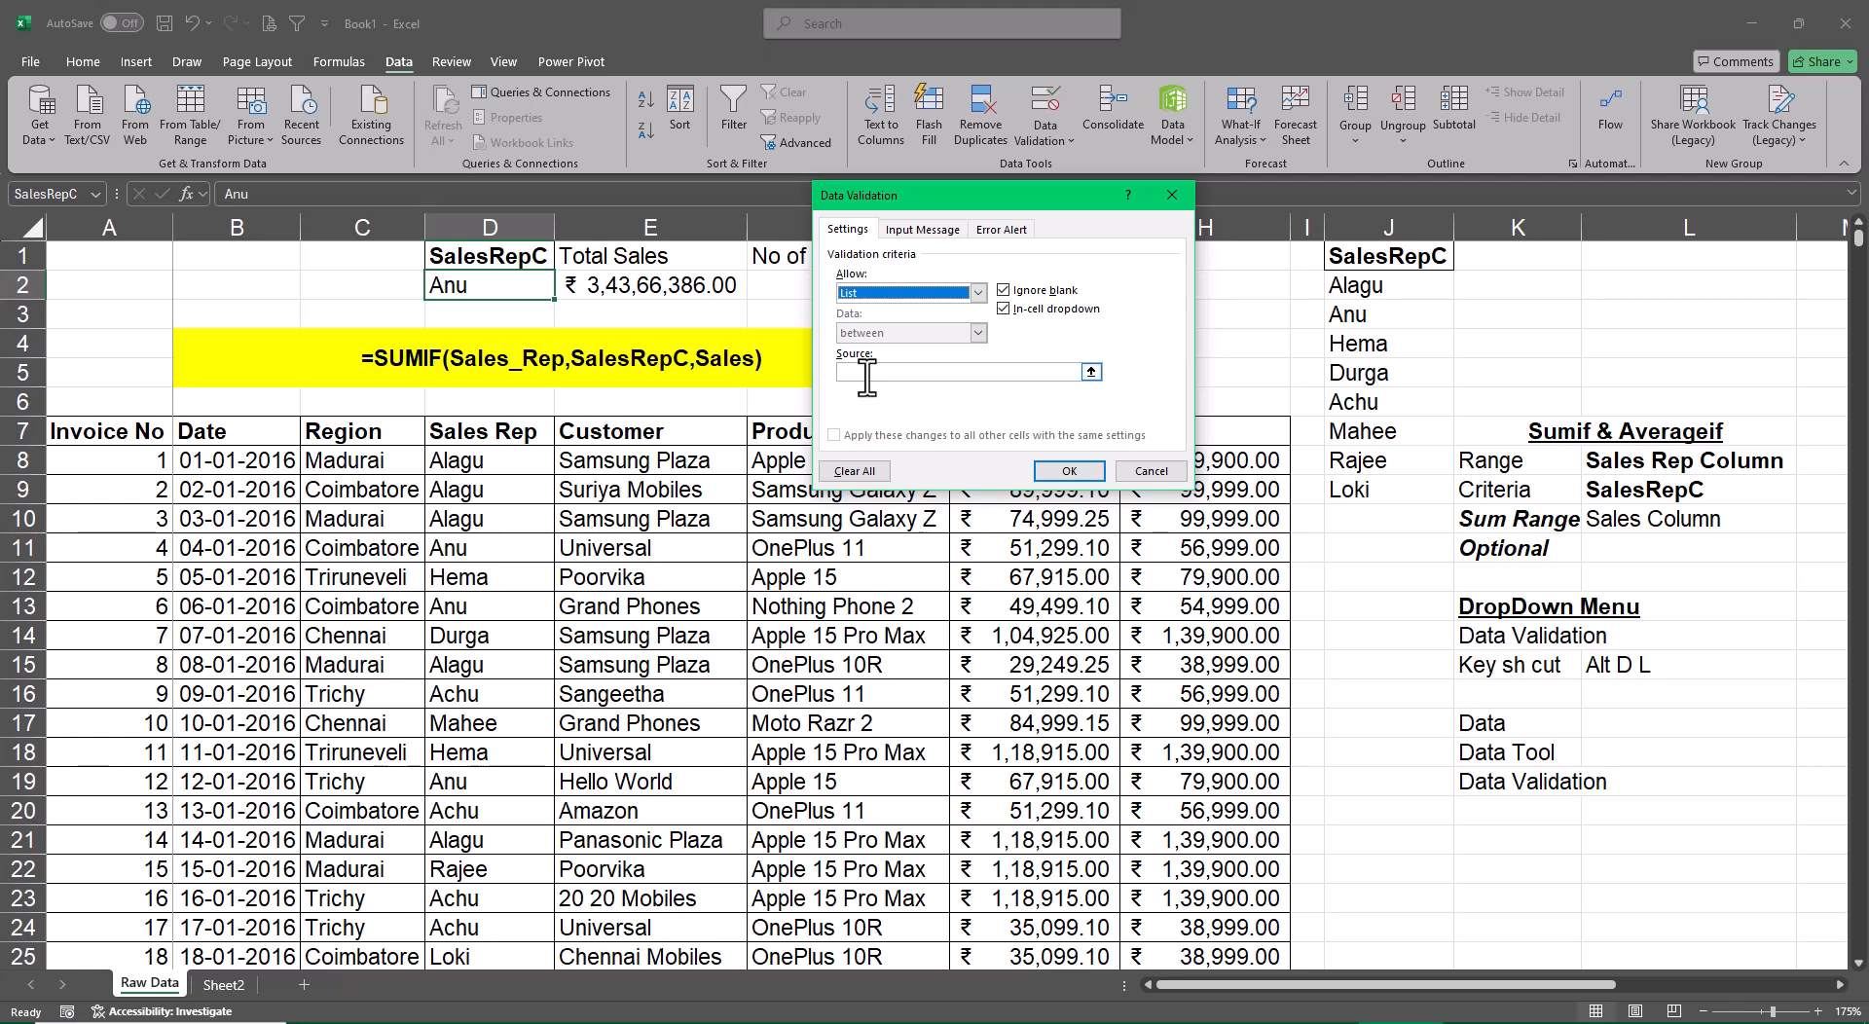
left_click(866, 372)
left_click_drag(1392, 292, 1408, 495)
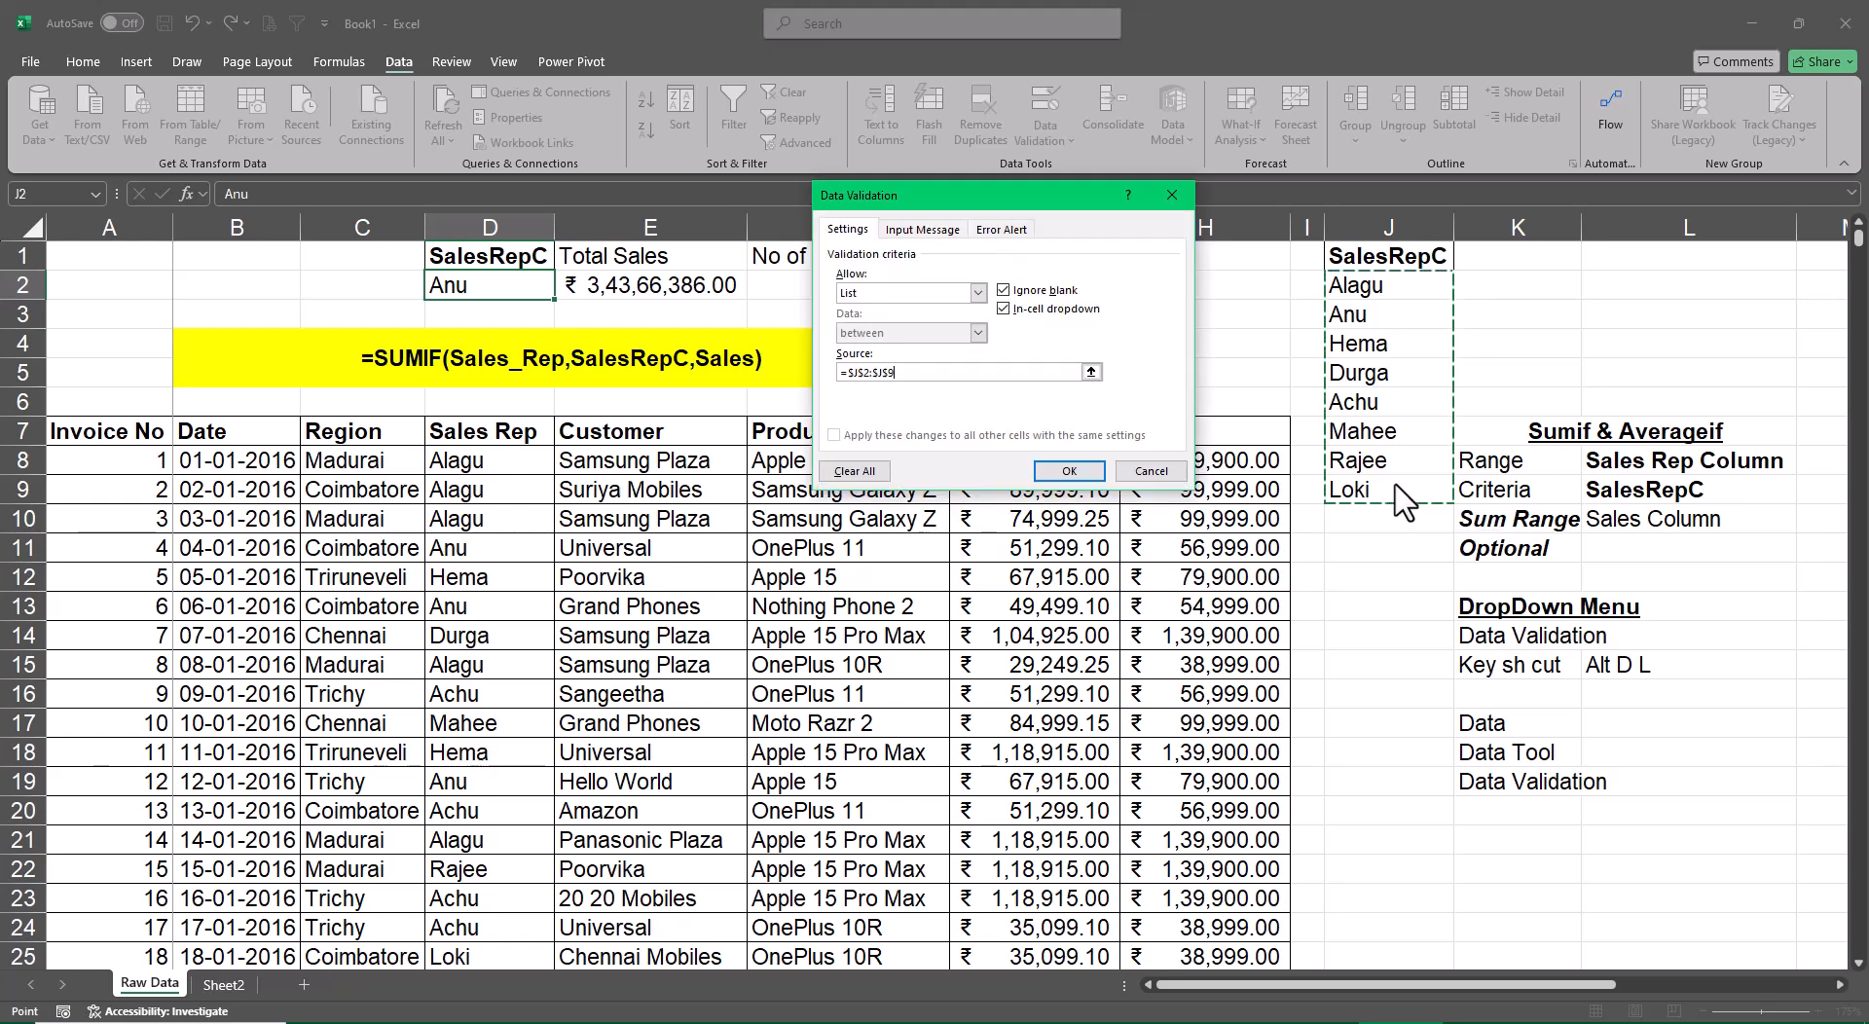
left_click(1068, 472)
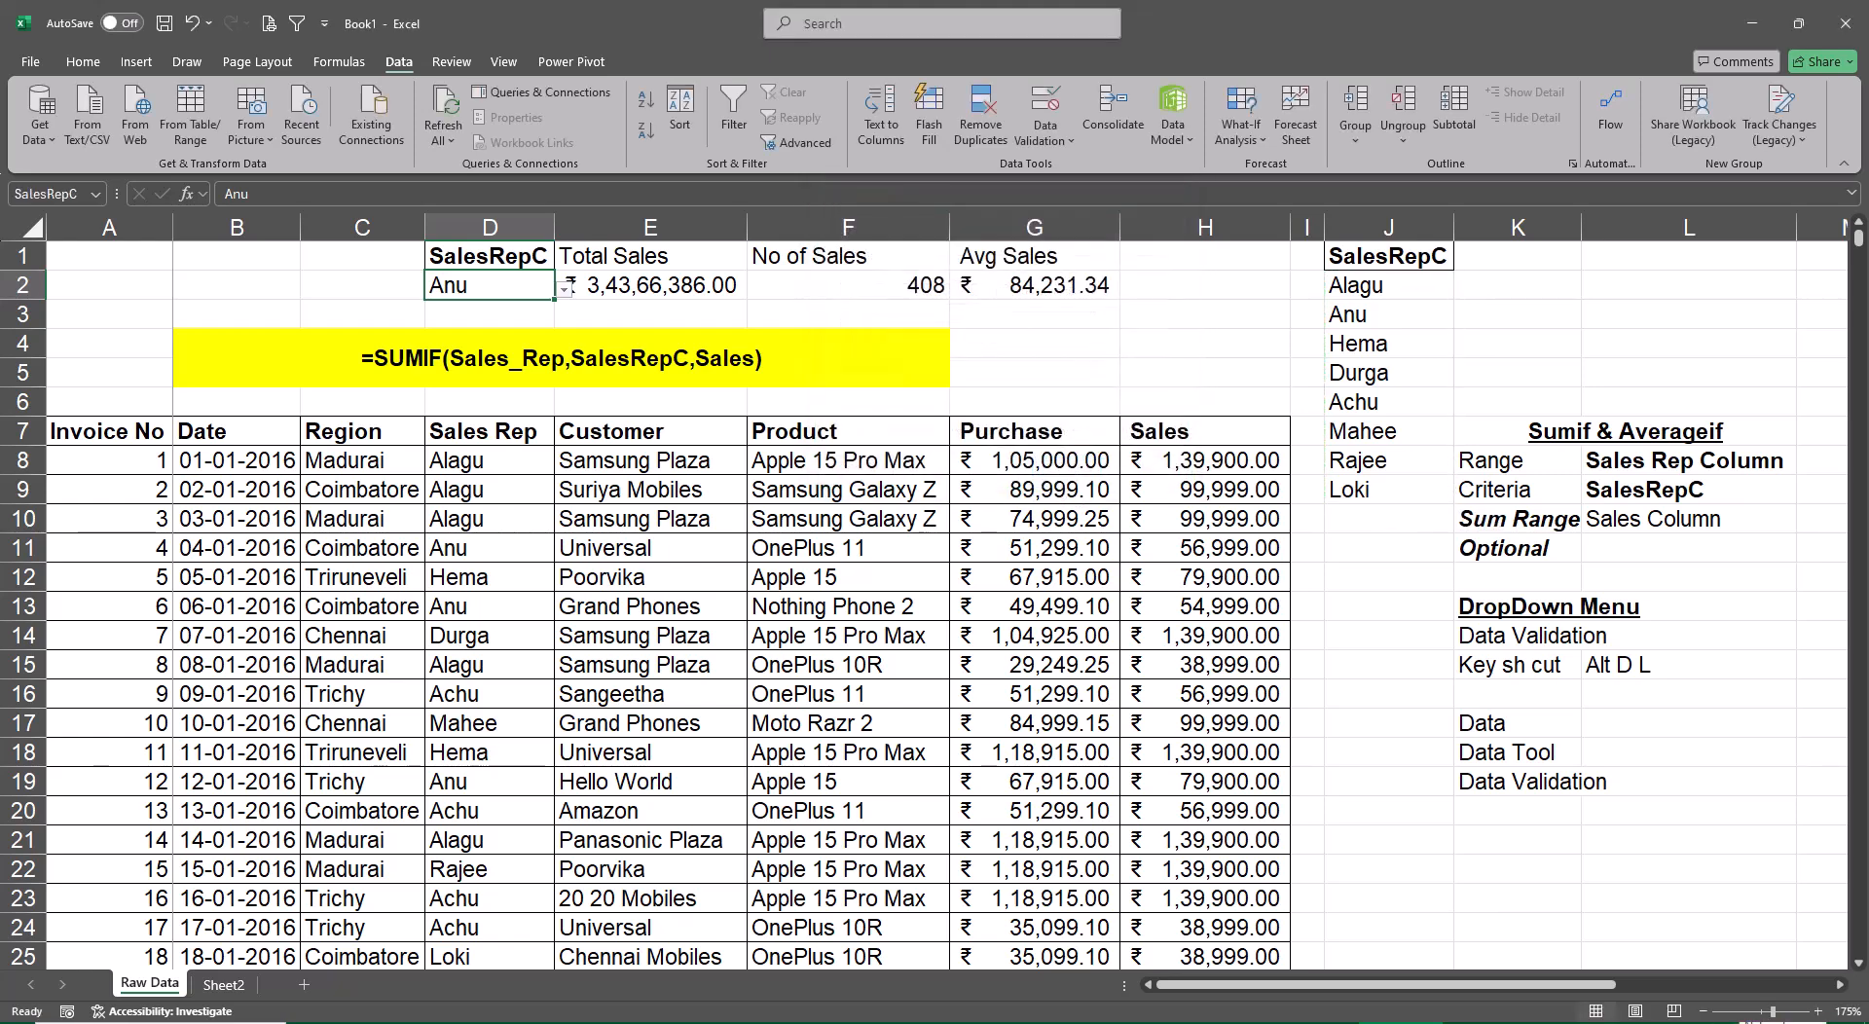
Choose the sixth sales rep from the drop-down list in D2
left_click(563, 291)
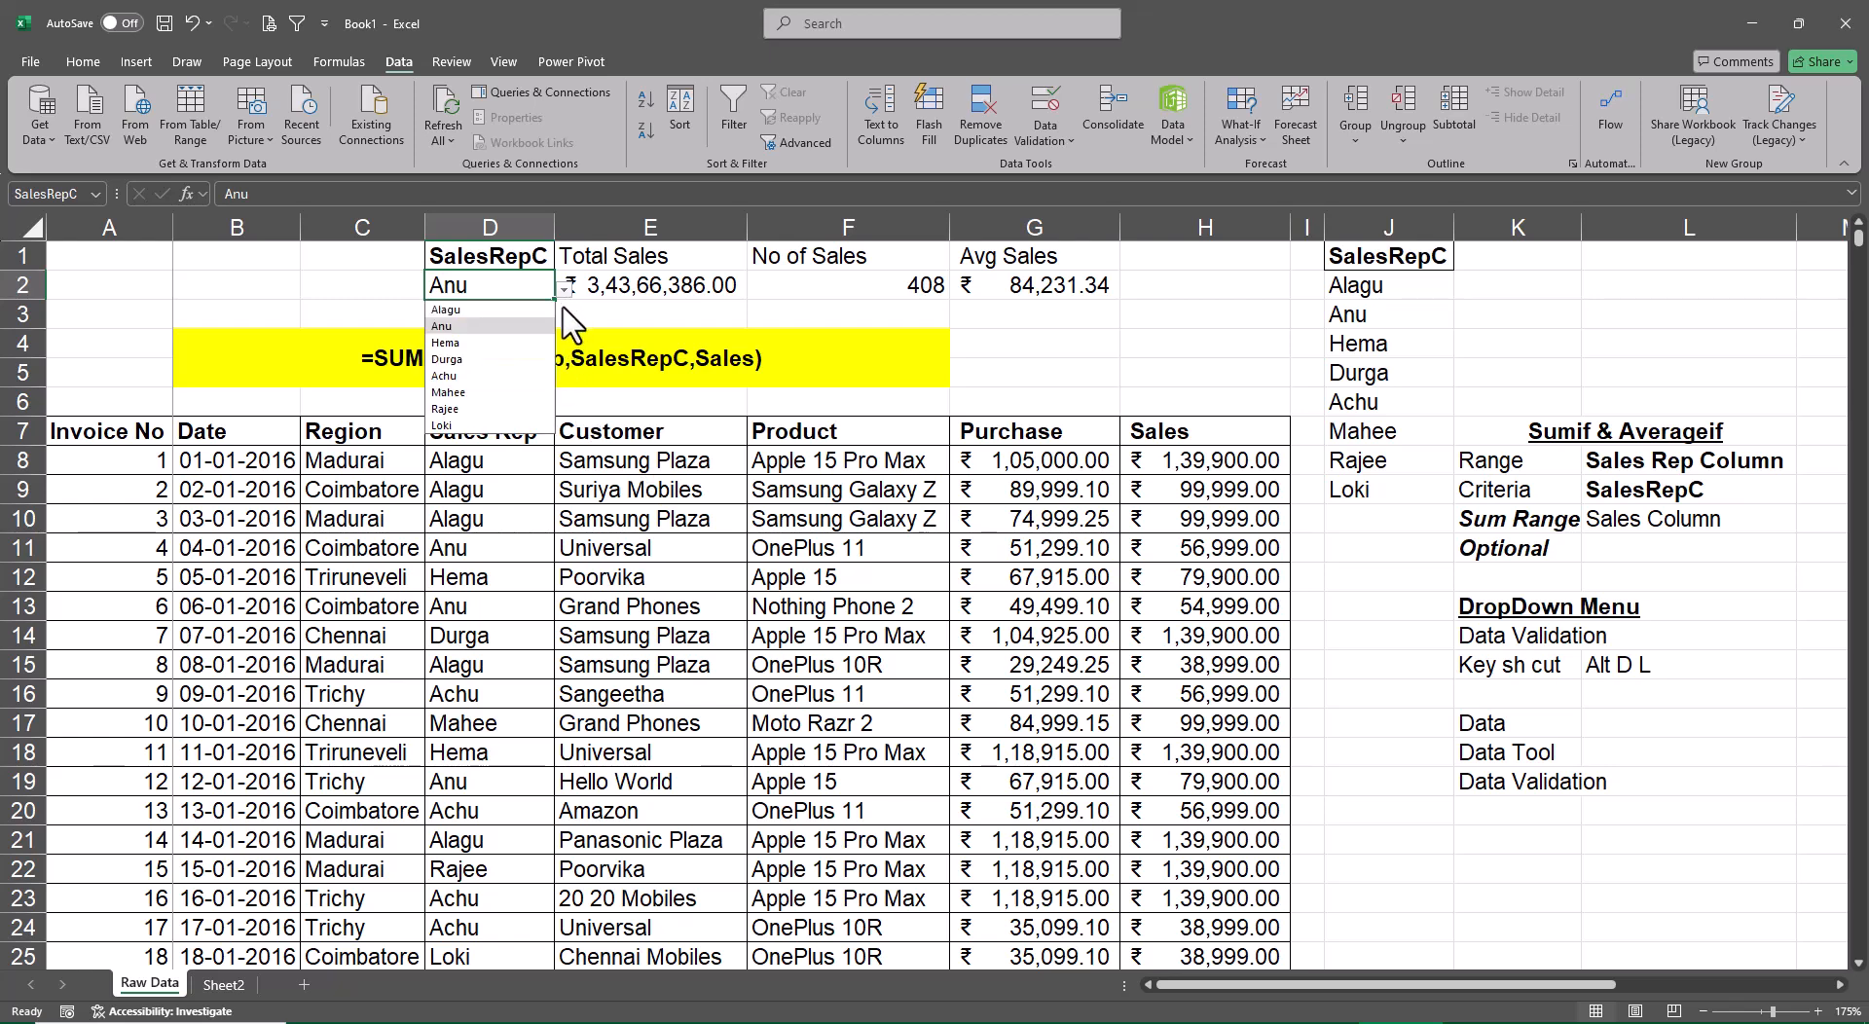
left_click(482, 393)
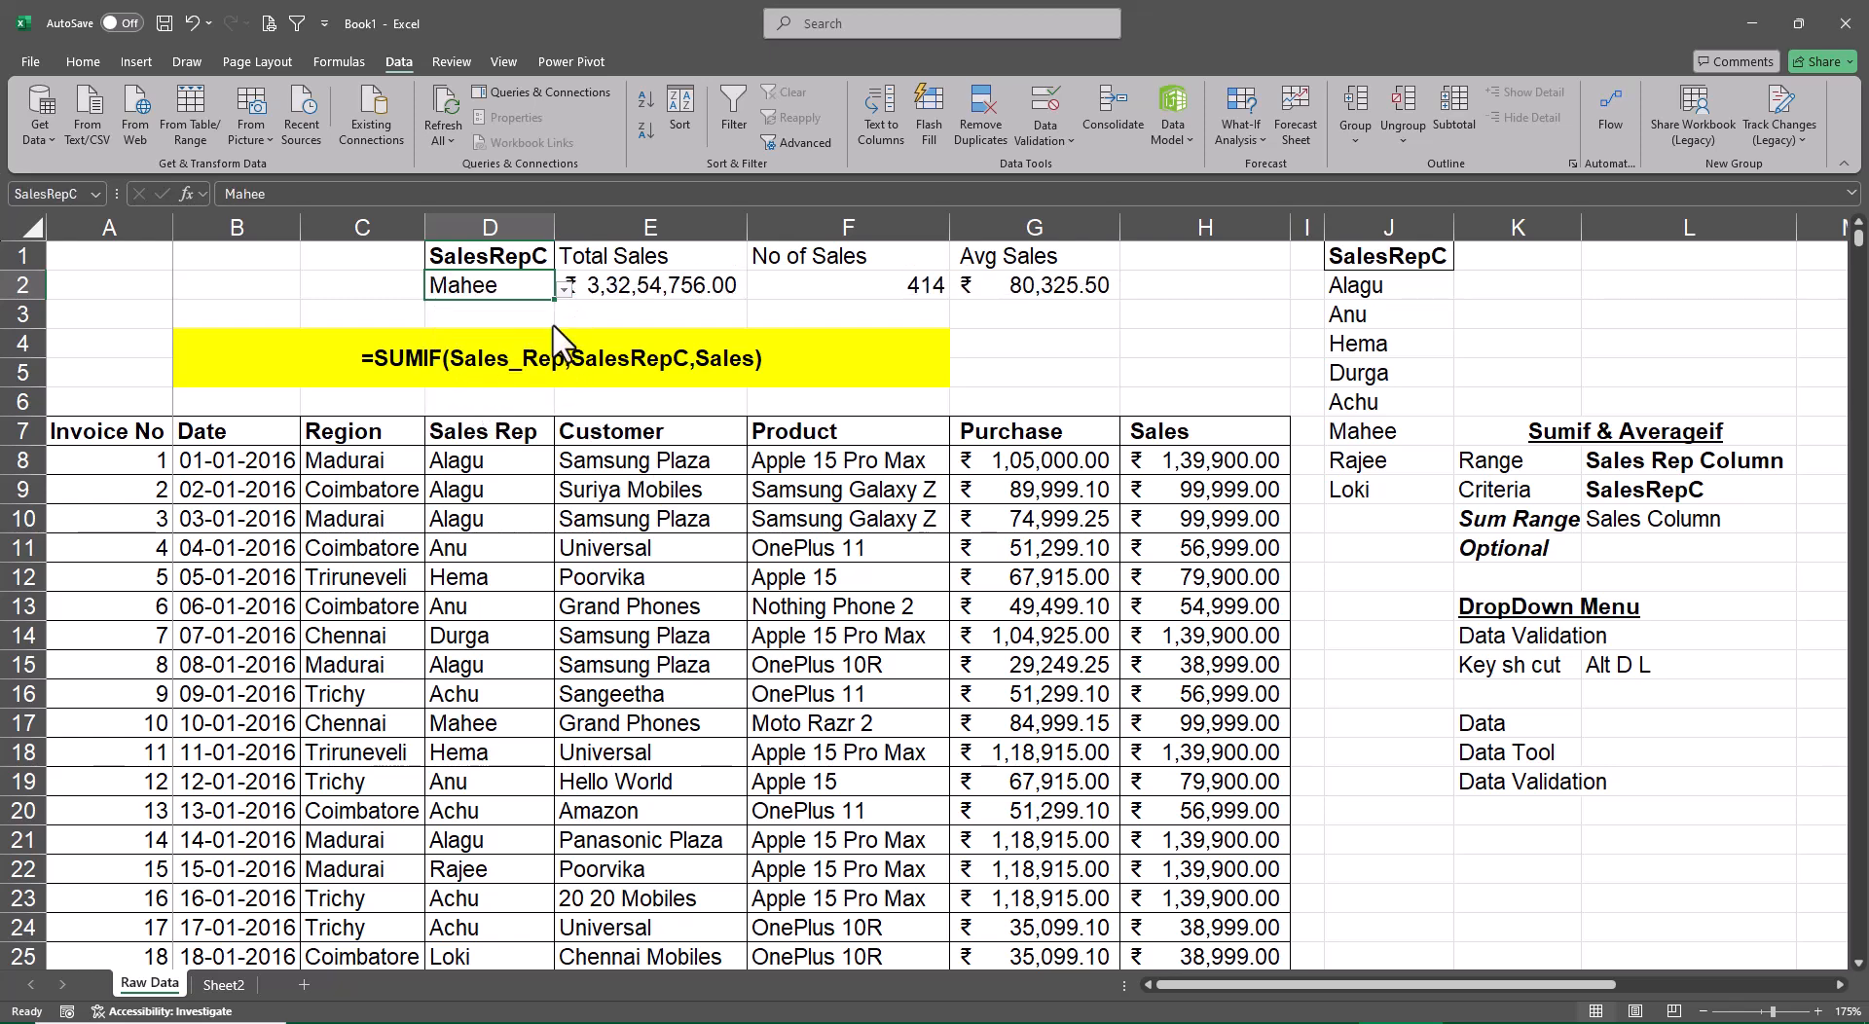
Try the first and sixth sales reps in the D2 drop-down, and finish with the last rep in the list
left_click(564, 291)
left_click(481, 309)
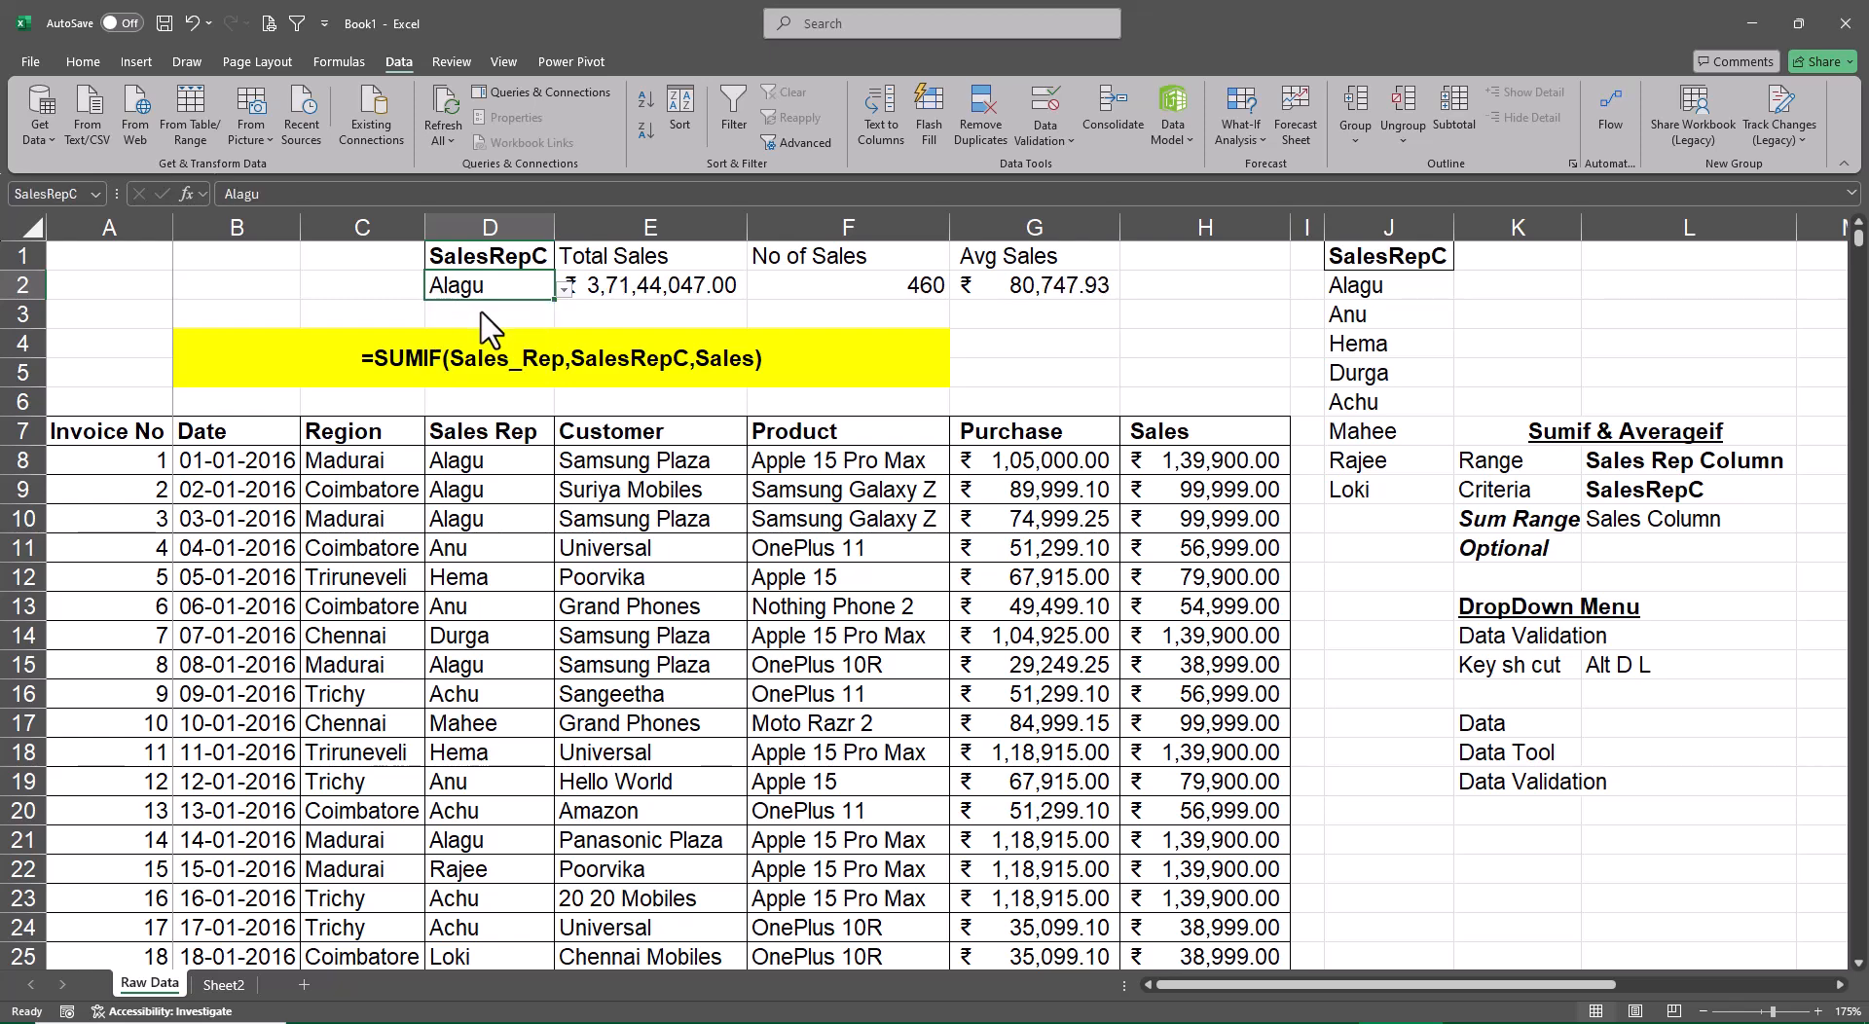
left_click(564, 291)
left_click(482, 399)
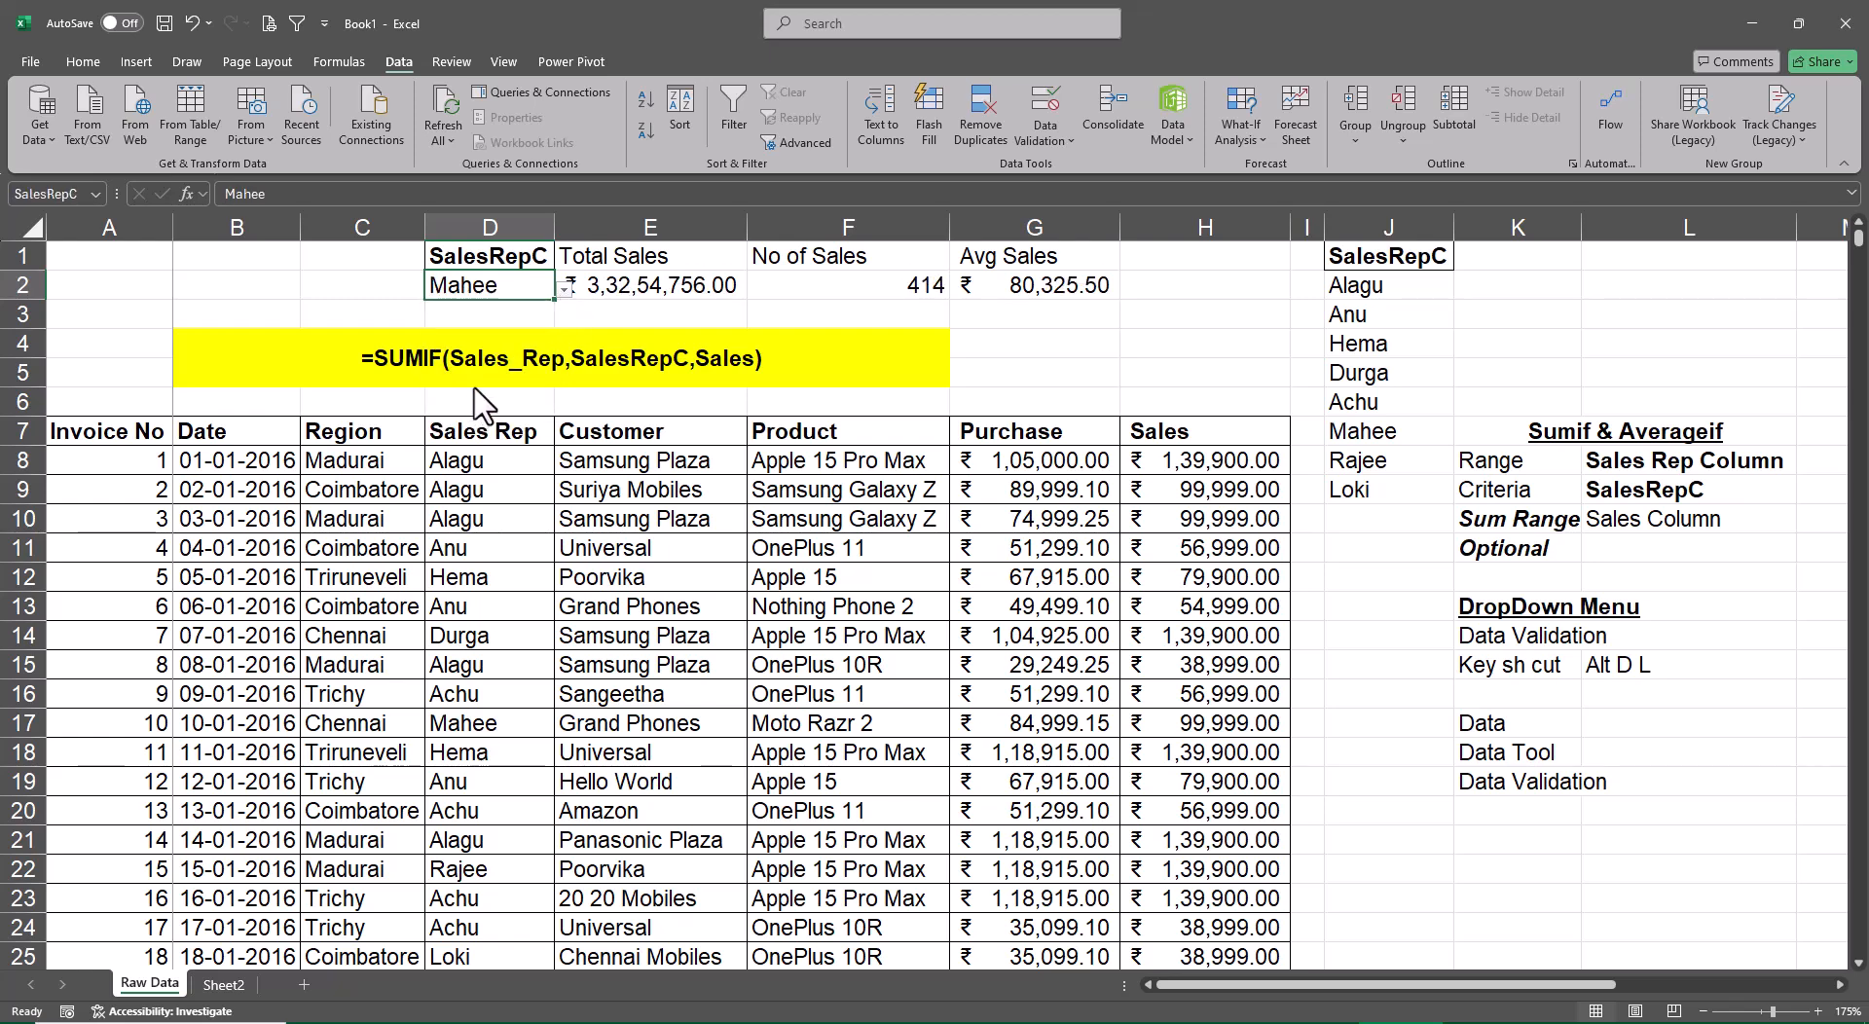
left_click(563, 291)
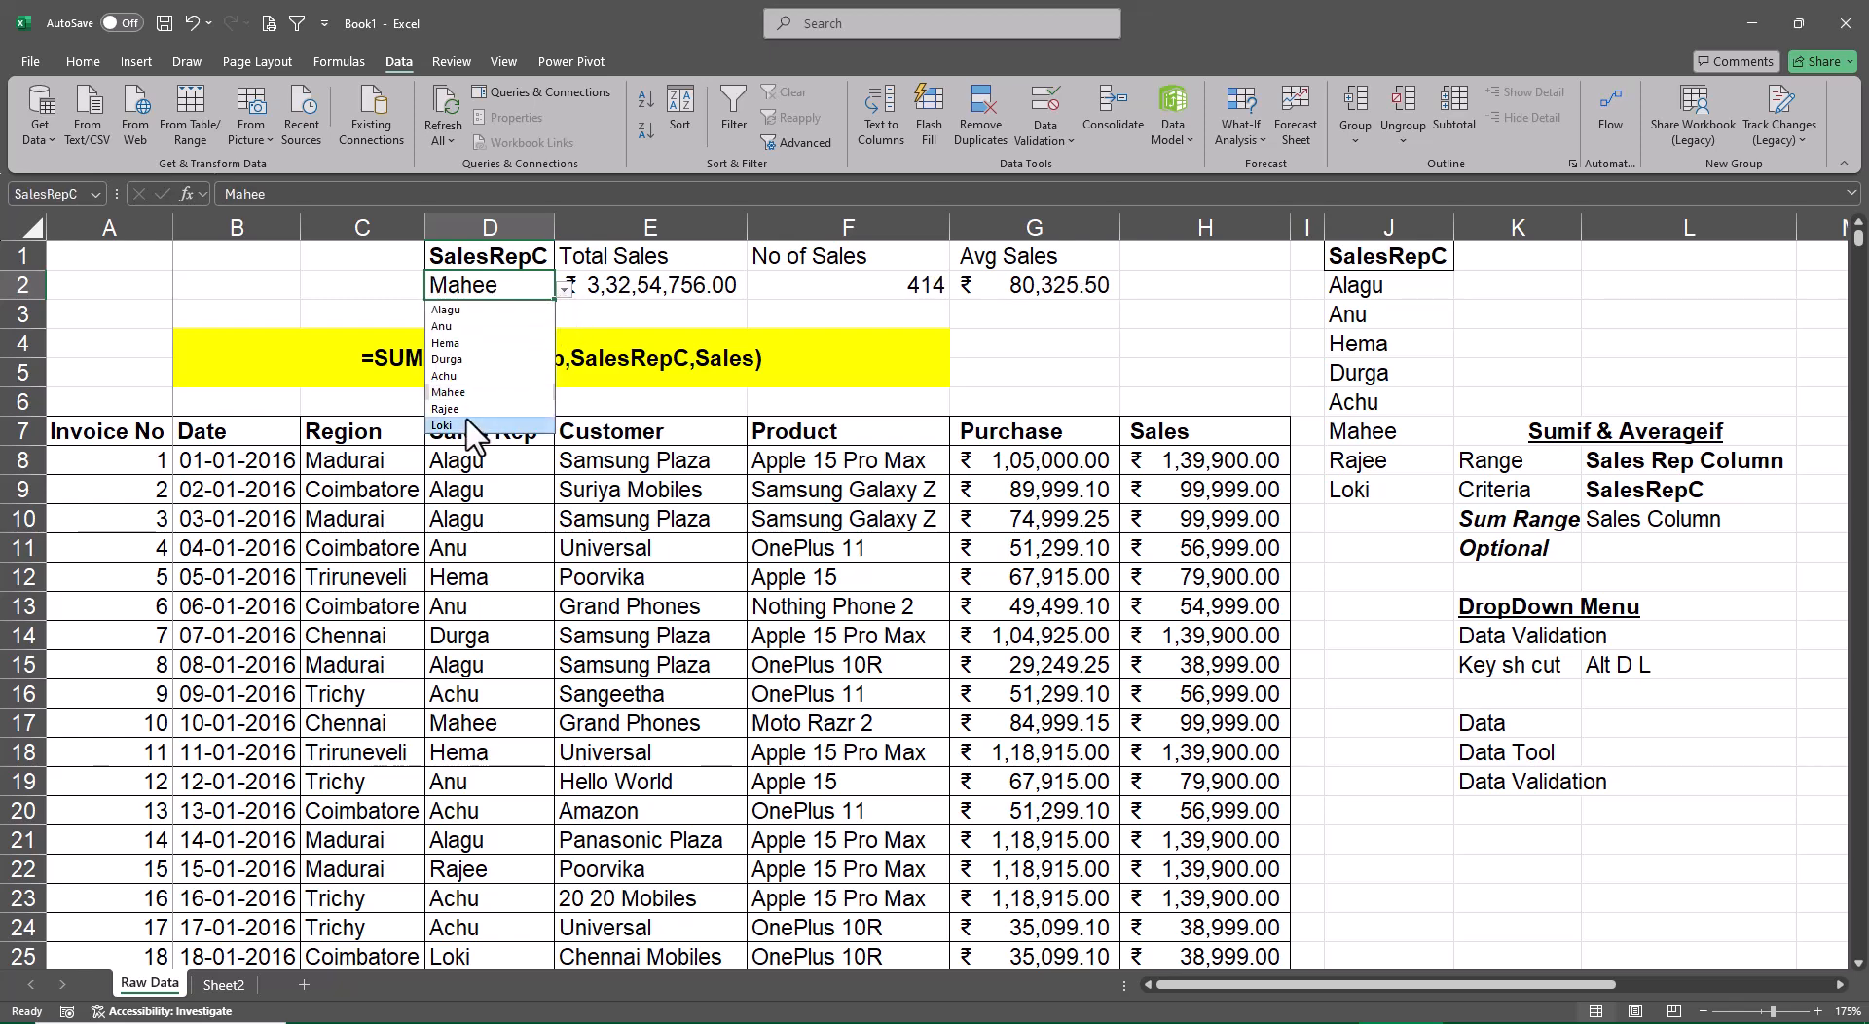
left_click(468, 425)
left_click(1409, 640)
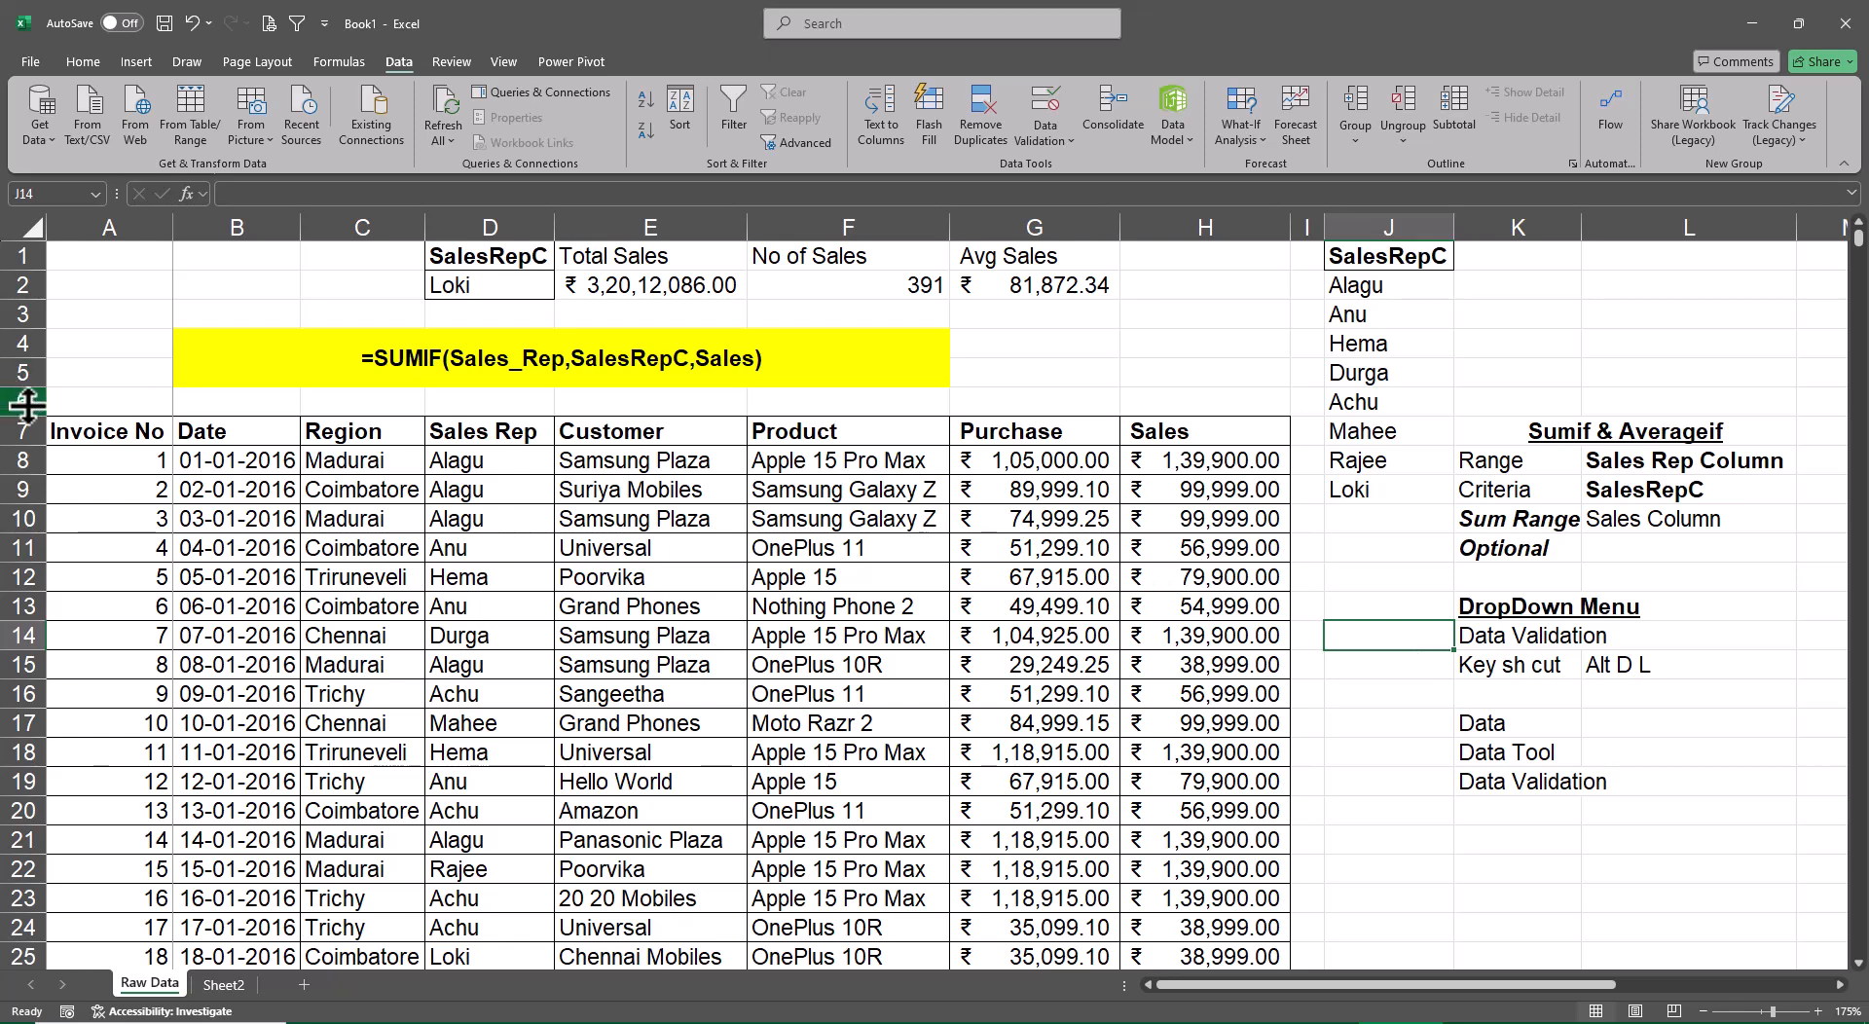
Insert three blank rows at row 6, between the yellow formula note and the data table's header row
left_click_drag(59, 401, 370, 403)
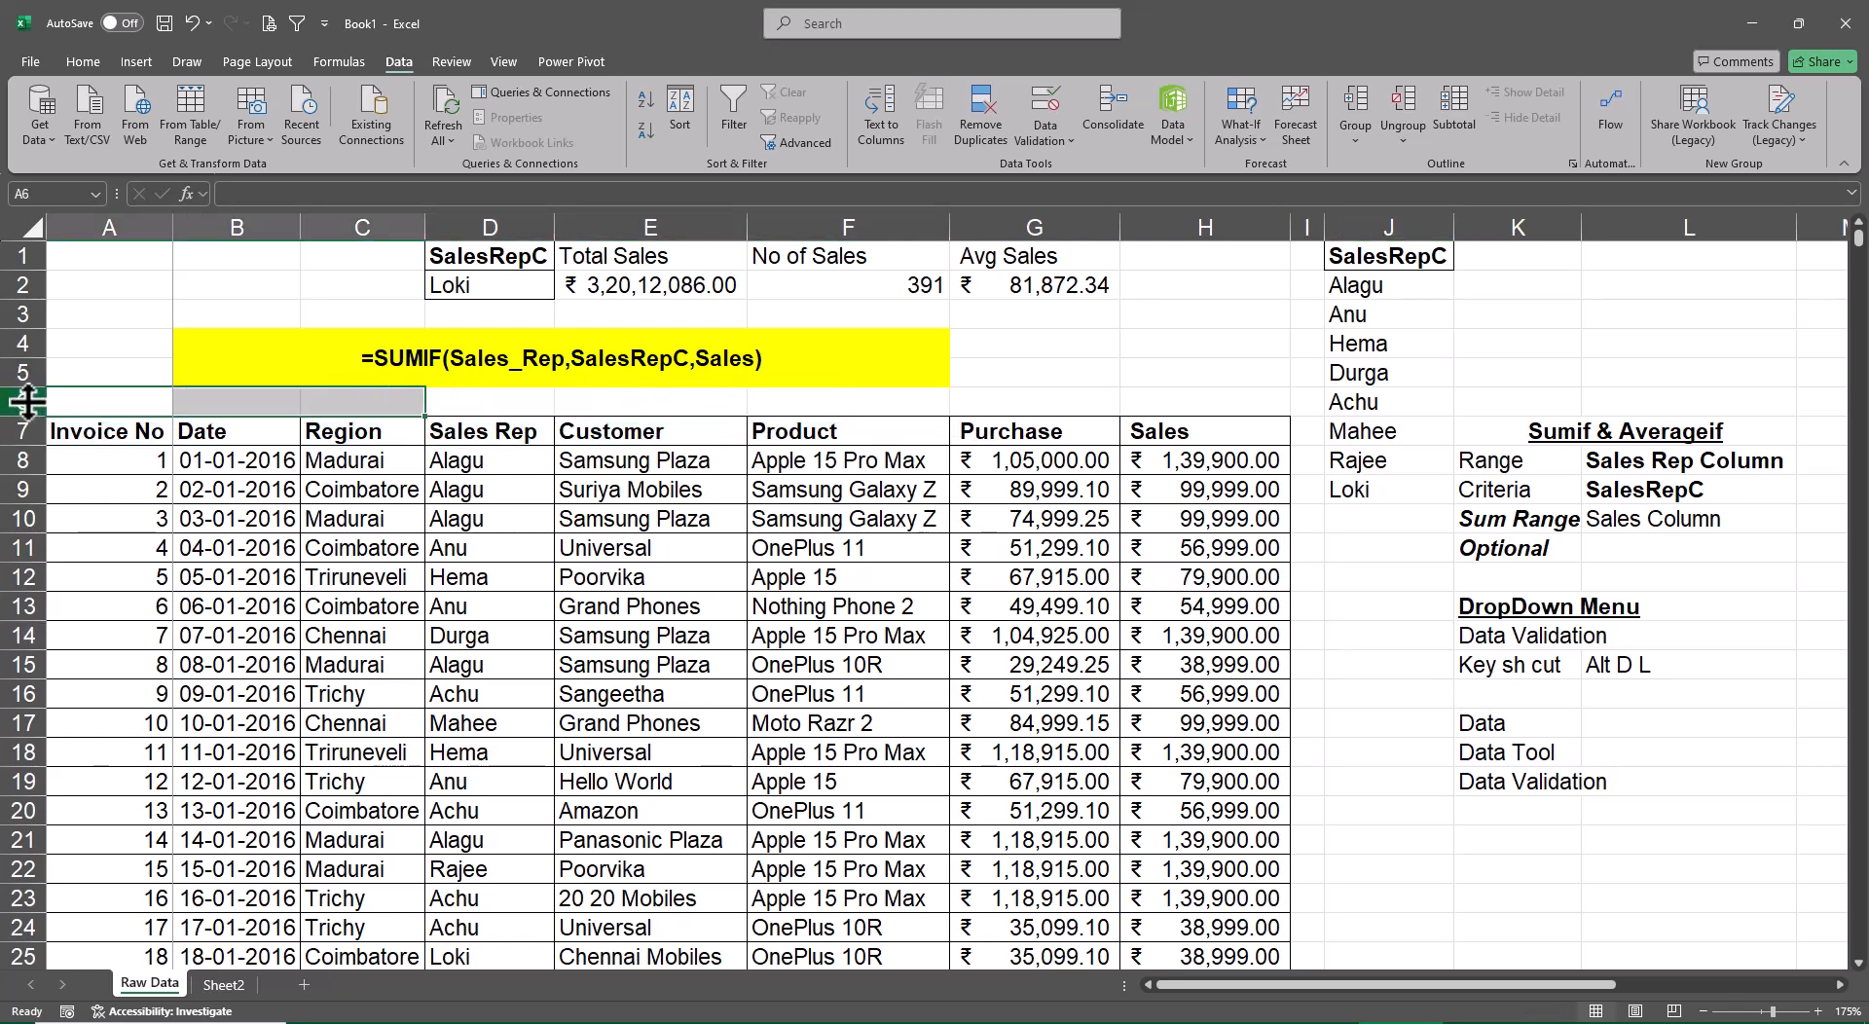
left_click(24, 403)
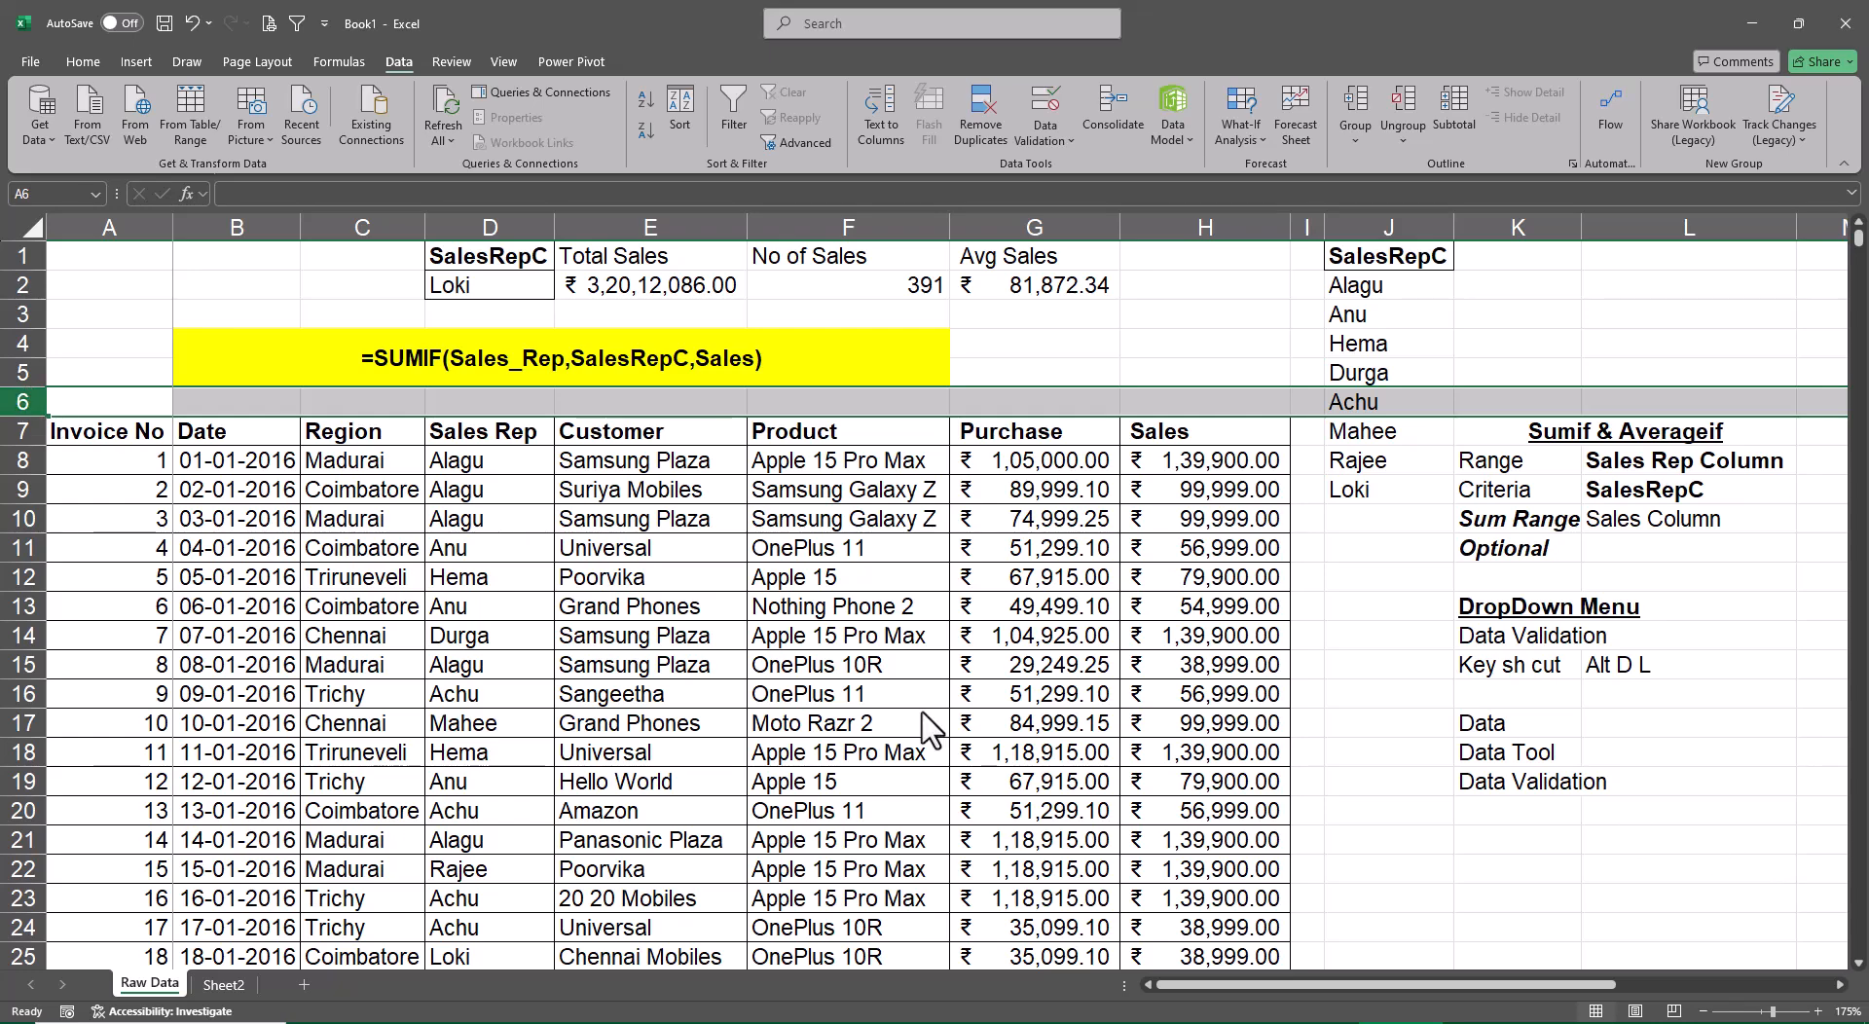
key("ctrl+plus")
key("ctrl+plus")
key("ctrl+plus")
key("ctrl+z")
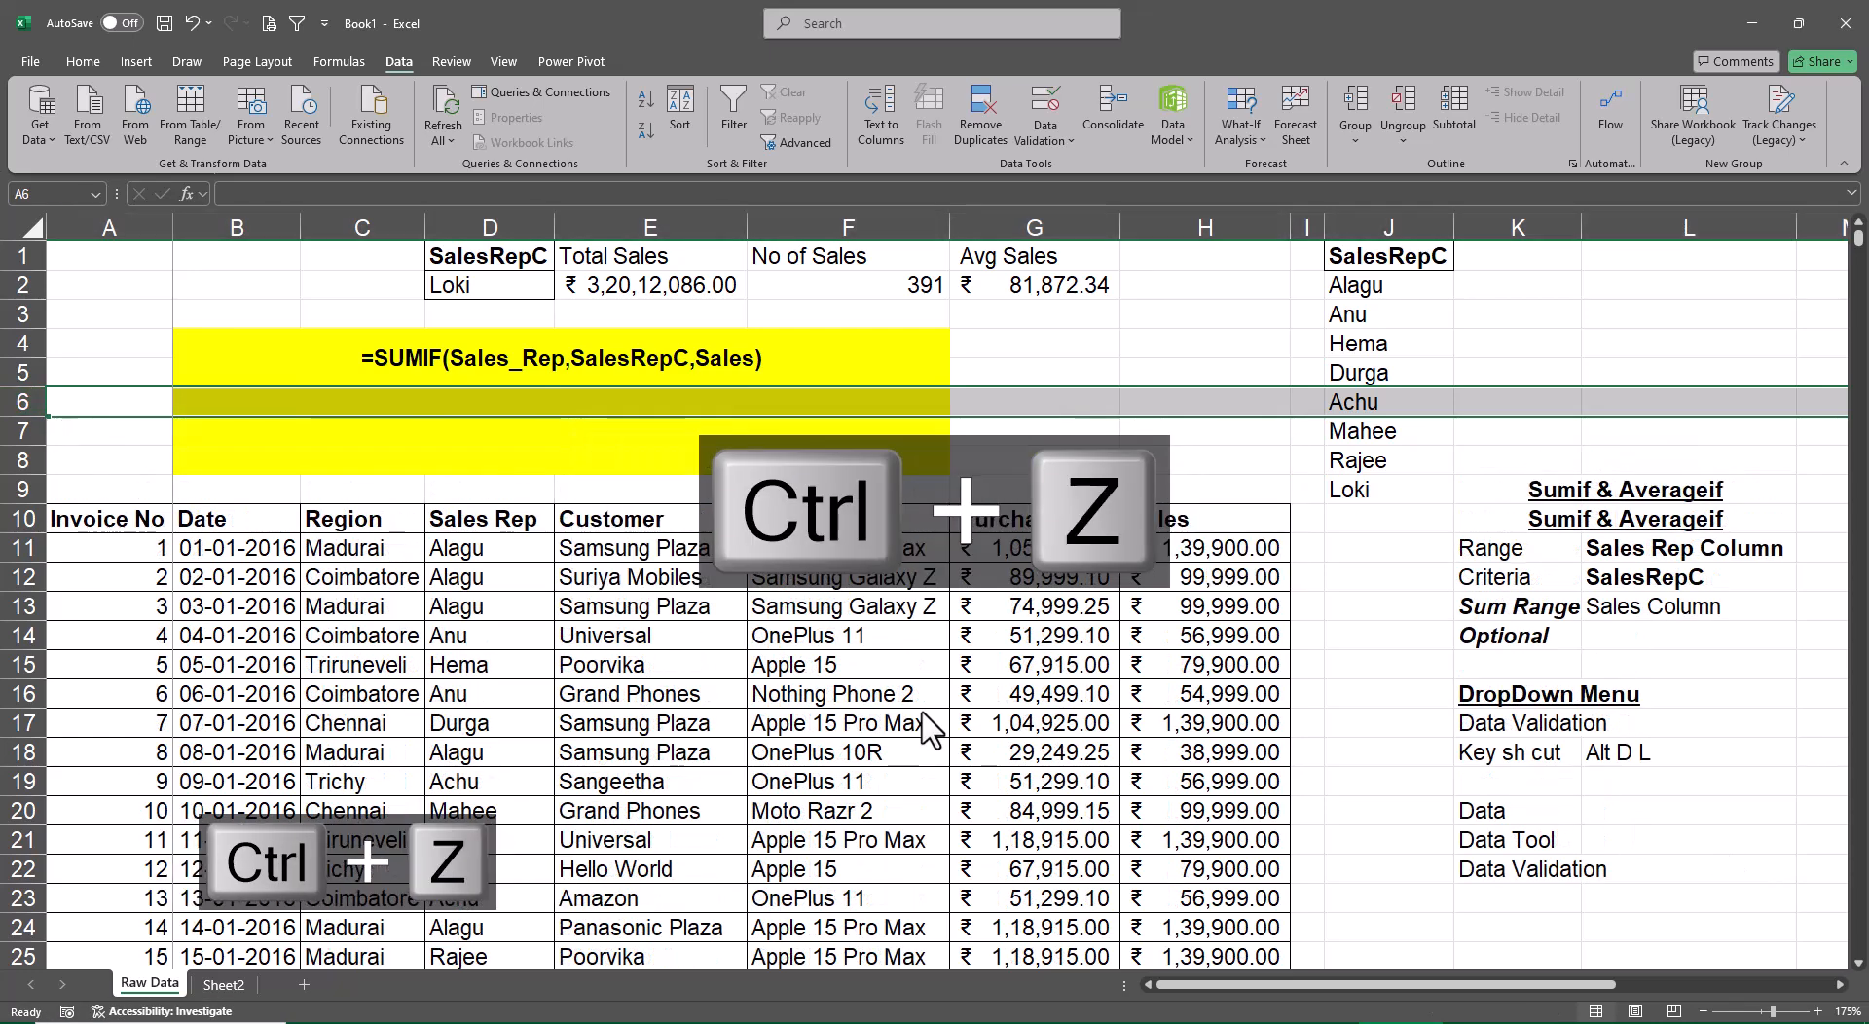
key("ctrl+z")
key("ctrl+plus")
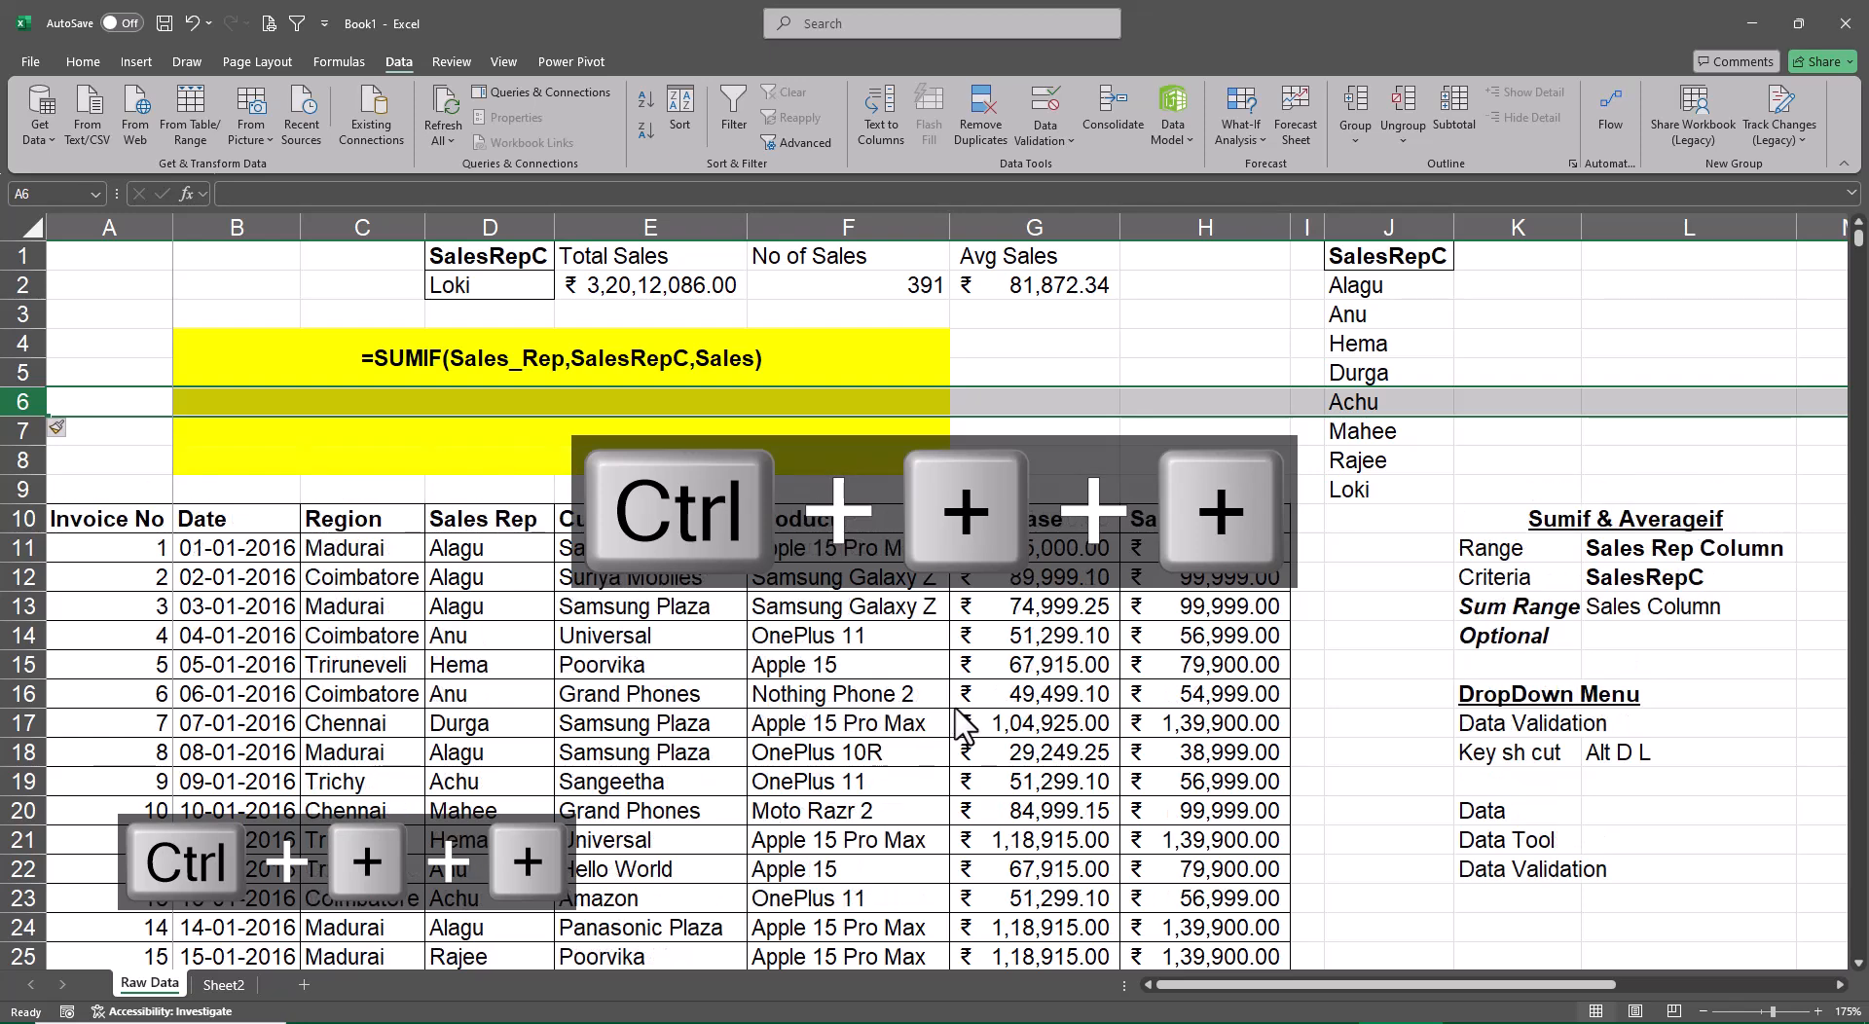
Copy the plain formatting of G6 with Format Painter onto B6:F8 to clear the yellow fill from the inserted rows
left_click(1056, 496)
left_click(1027, 403)
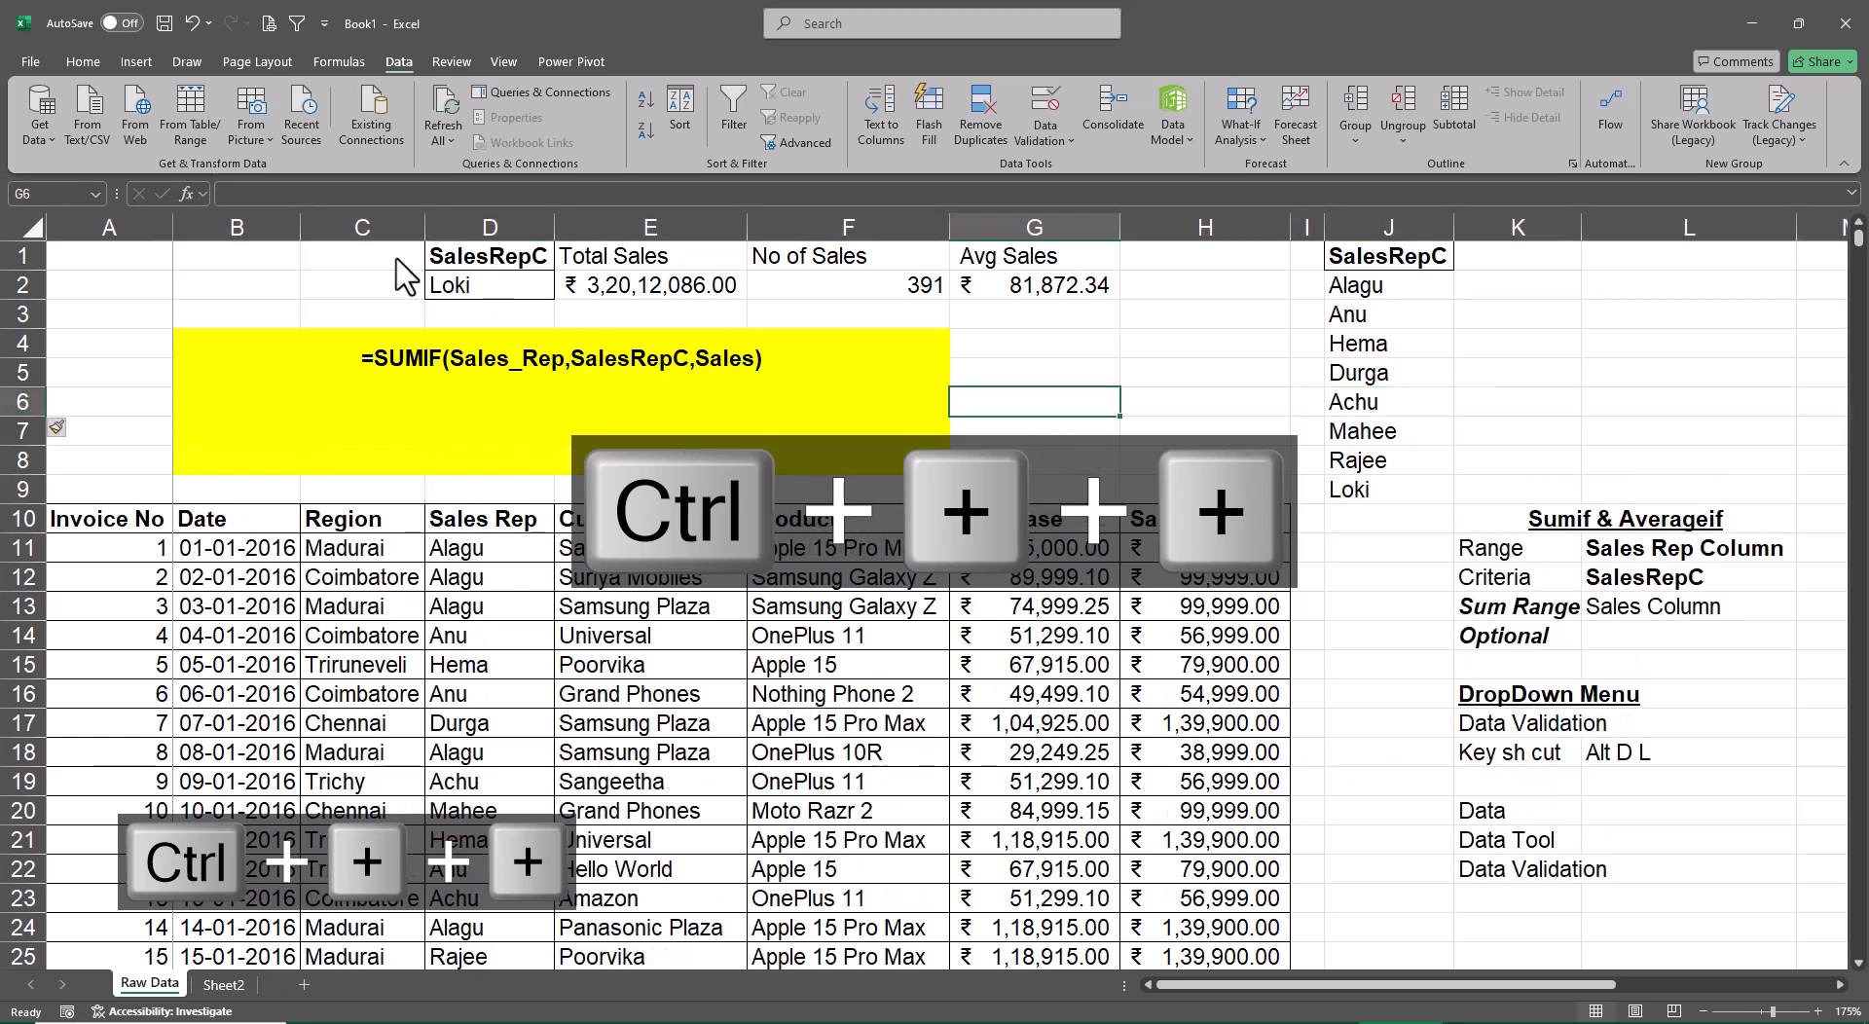
left_click(84, 61)
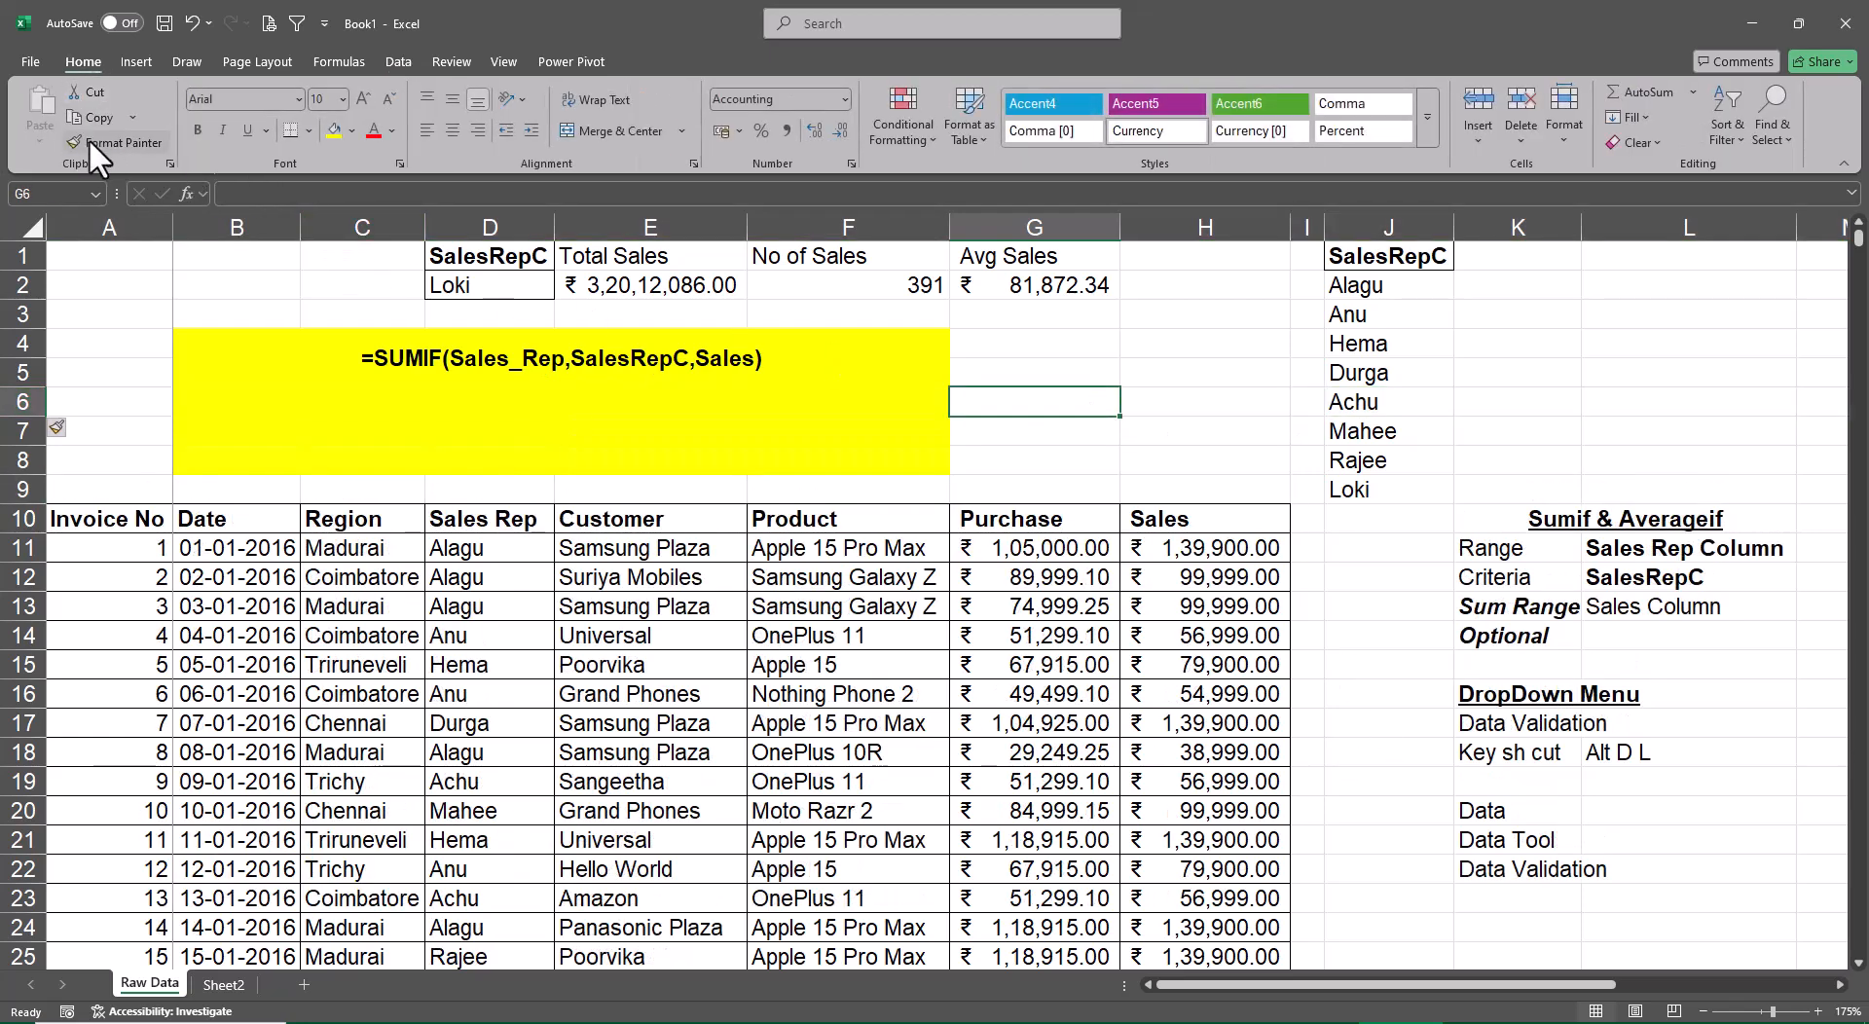
left_click(90, 138)
mouse_move(195, 416)
left_mouse_down()
mouse_move(872, 434)
mouse_move(874, 458)
left_mouse_up()
left_click(1158, 438)
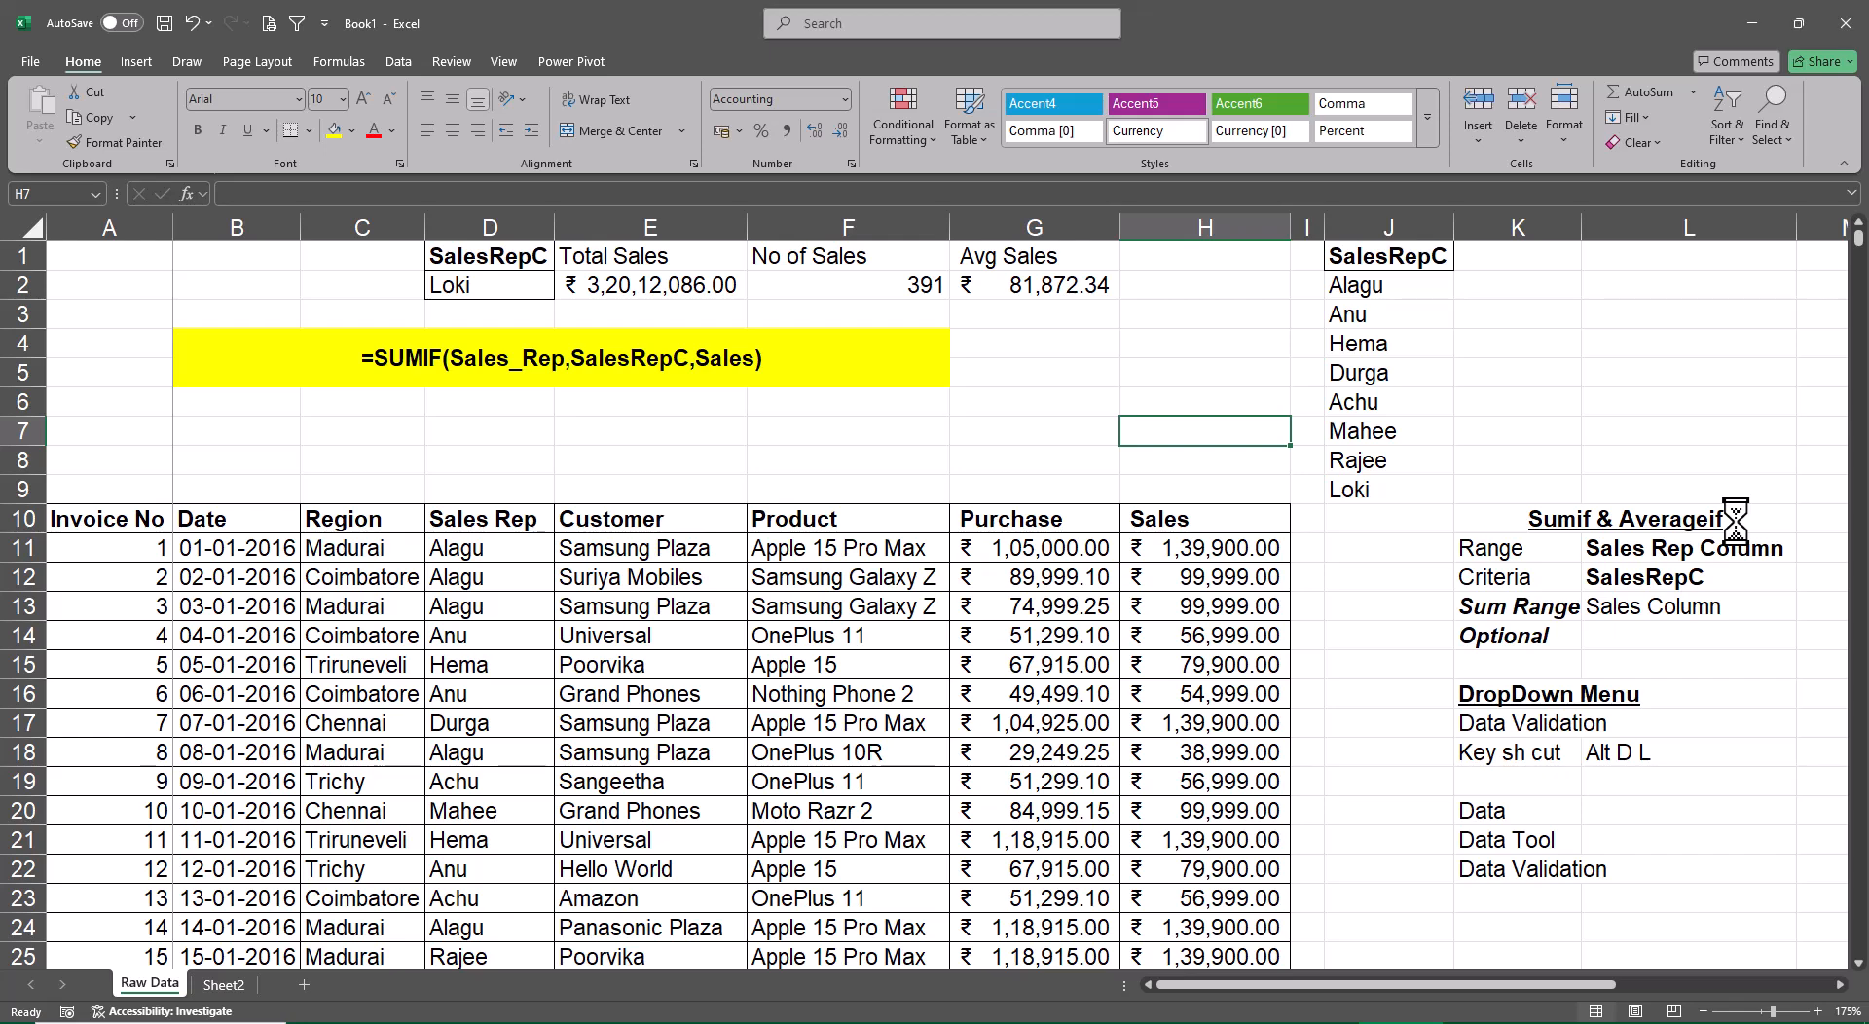
Start a =SUBTOTAL( formula in F7 and move its argument tooltip away from the list of function numbers
key("Left")
key("Left")
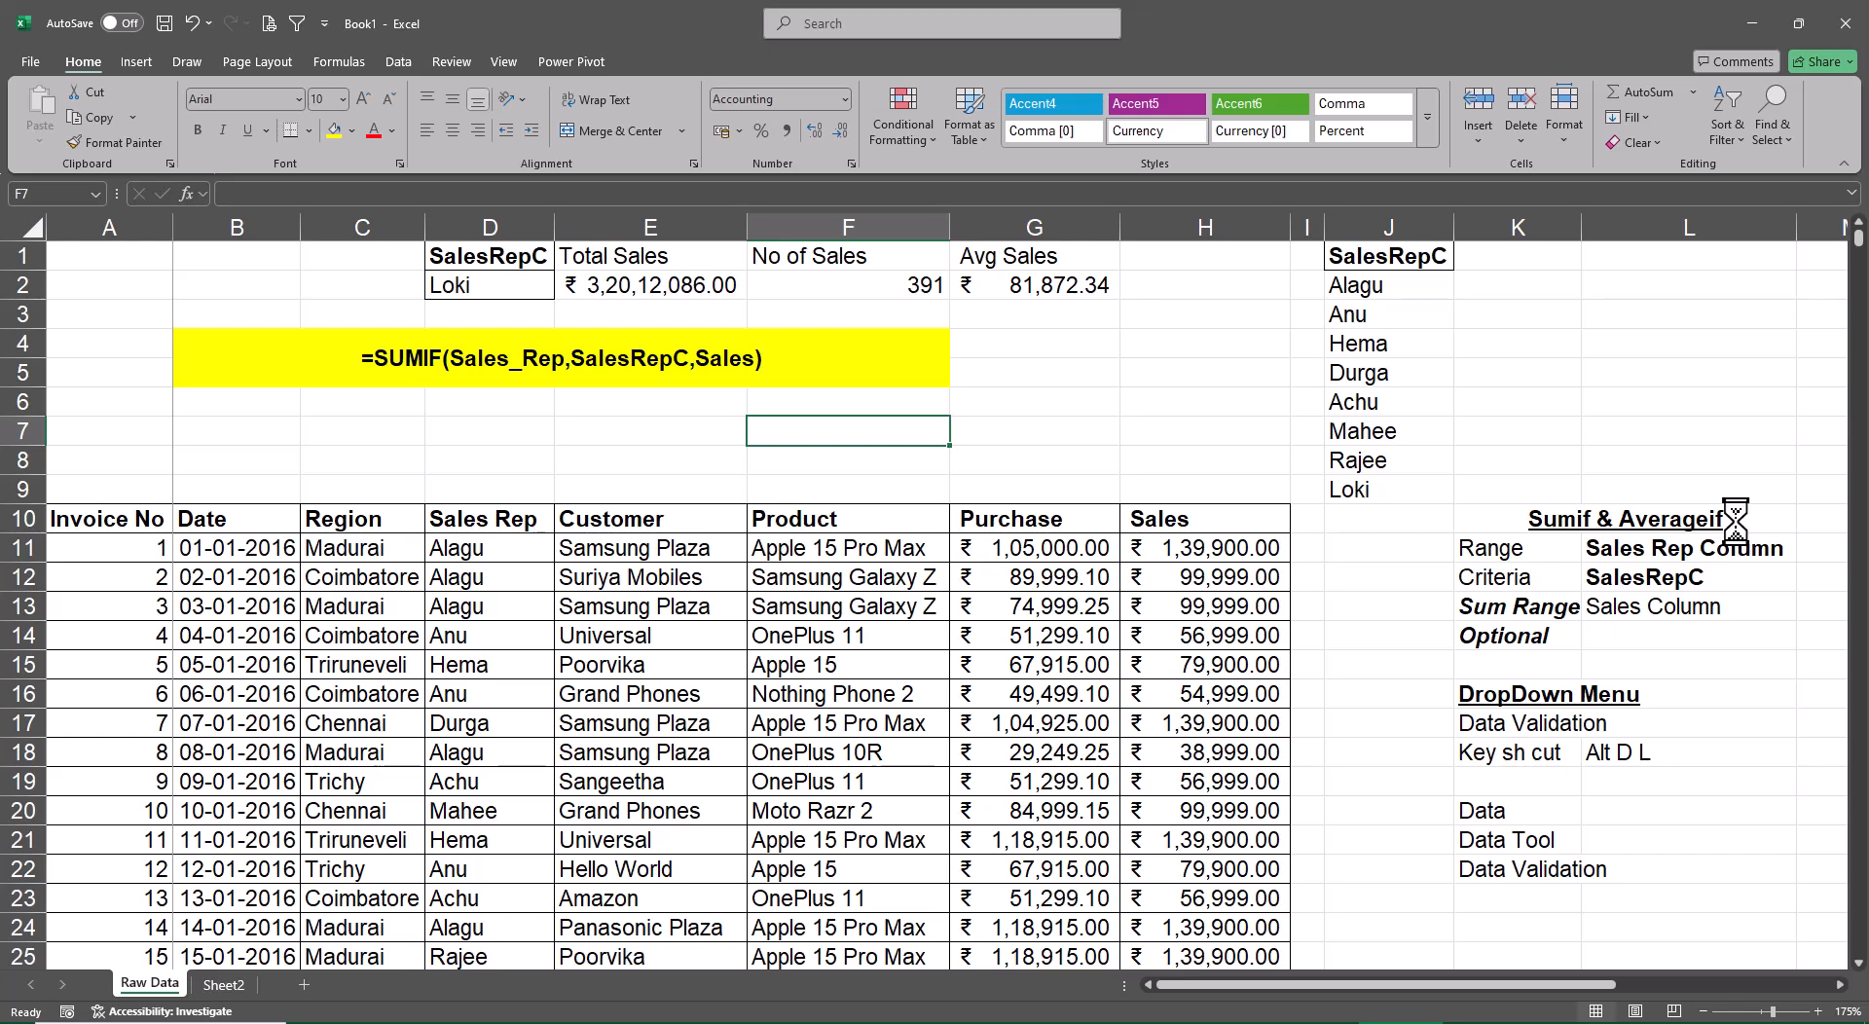
type("=subt")
key("Tab")
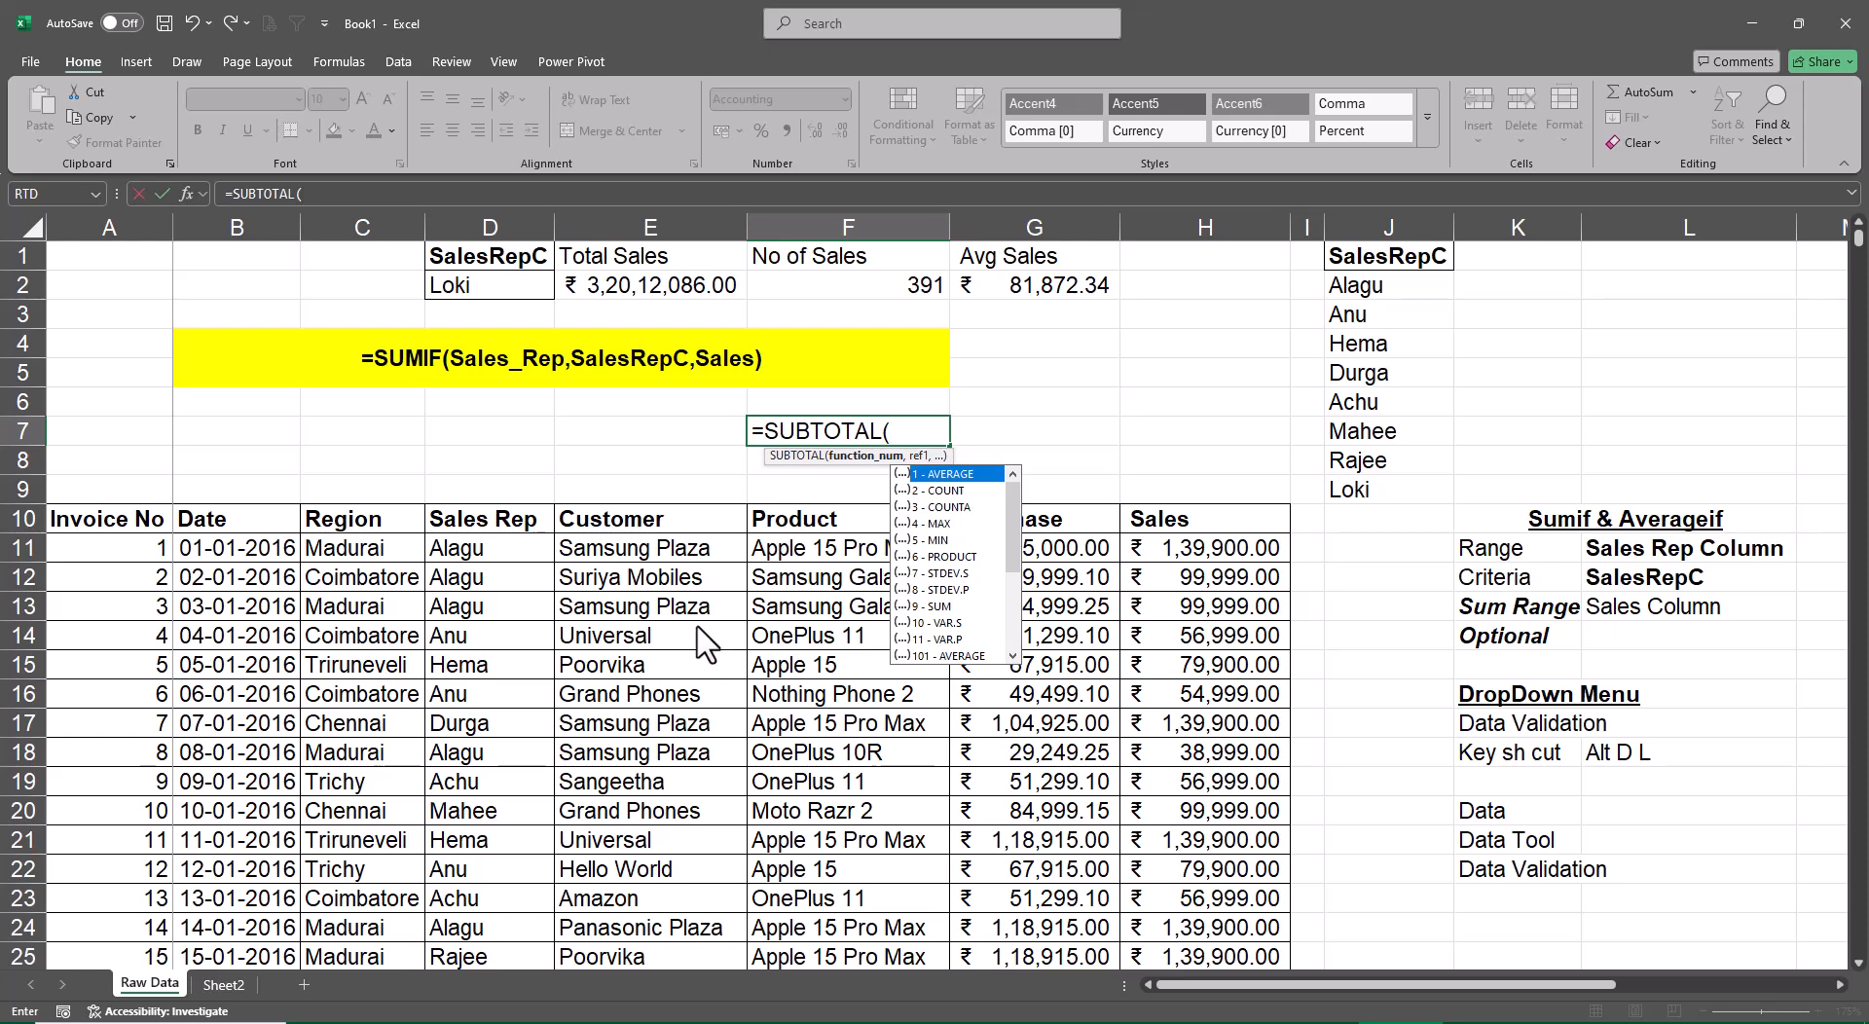
key("alt+Tab")
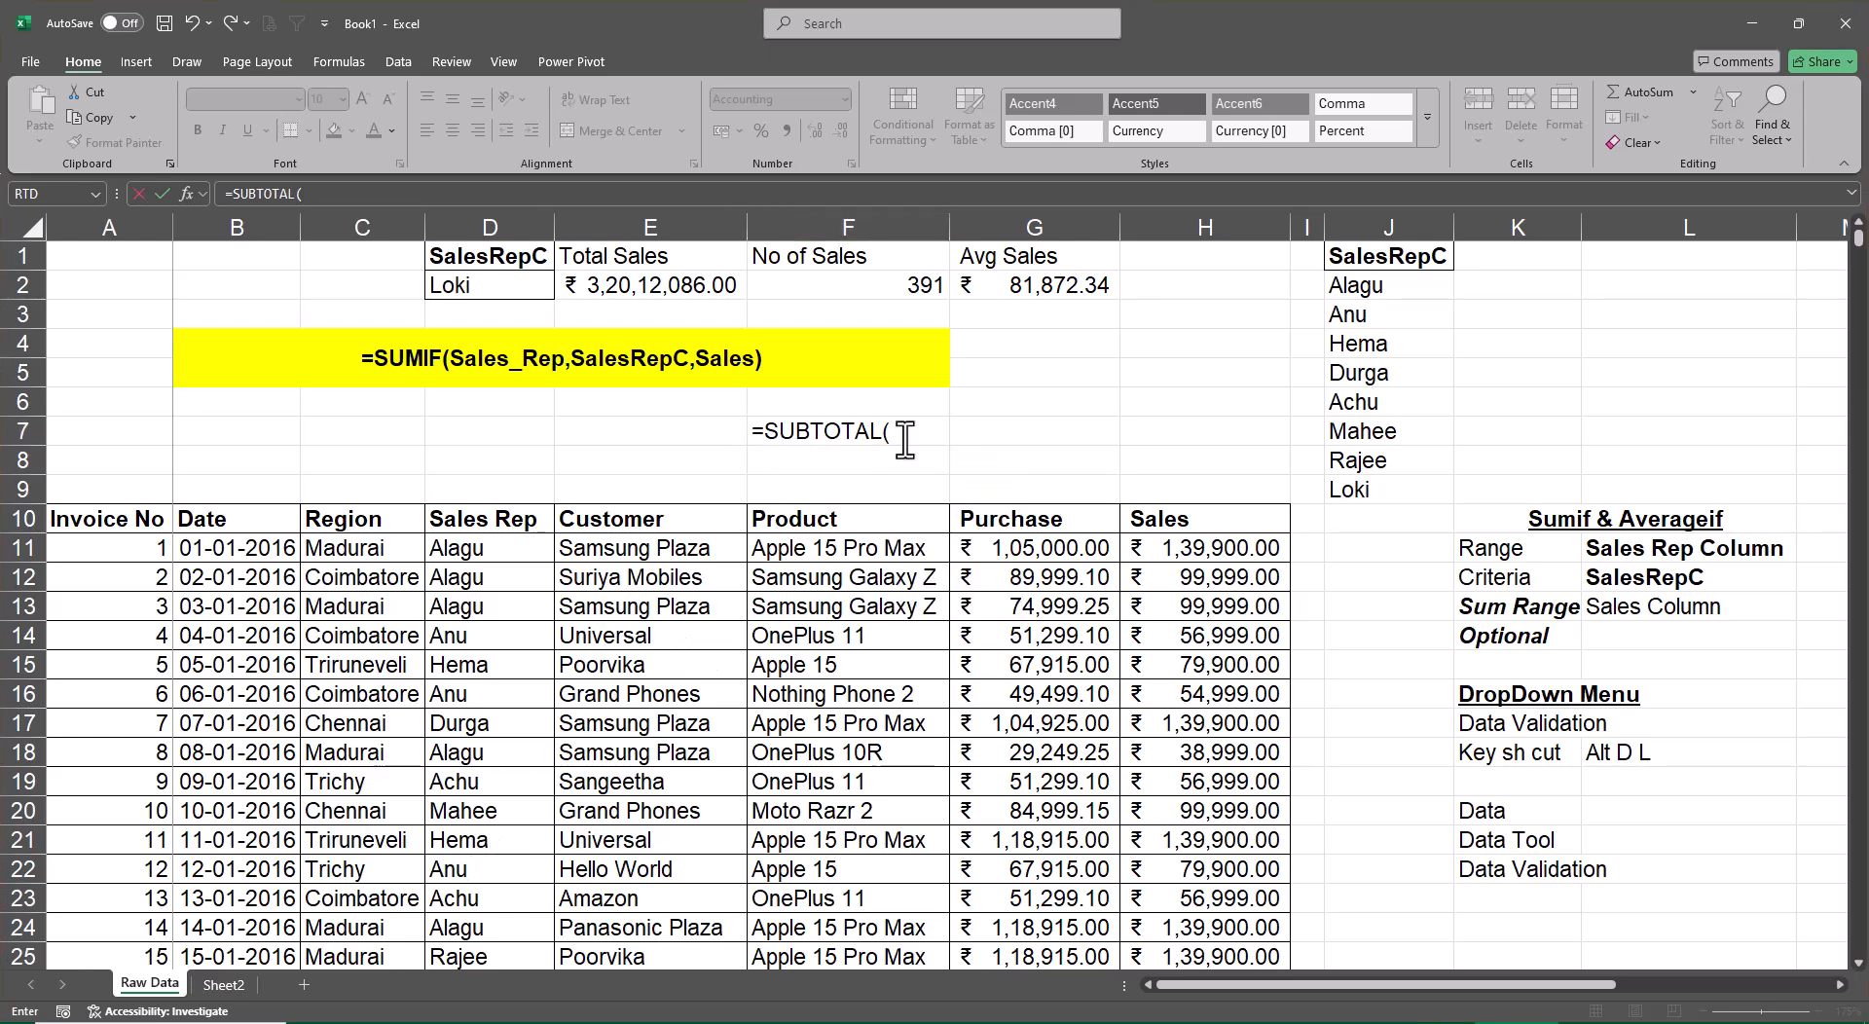
key("alt+Tab")
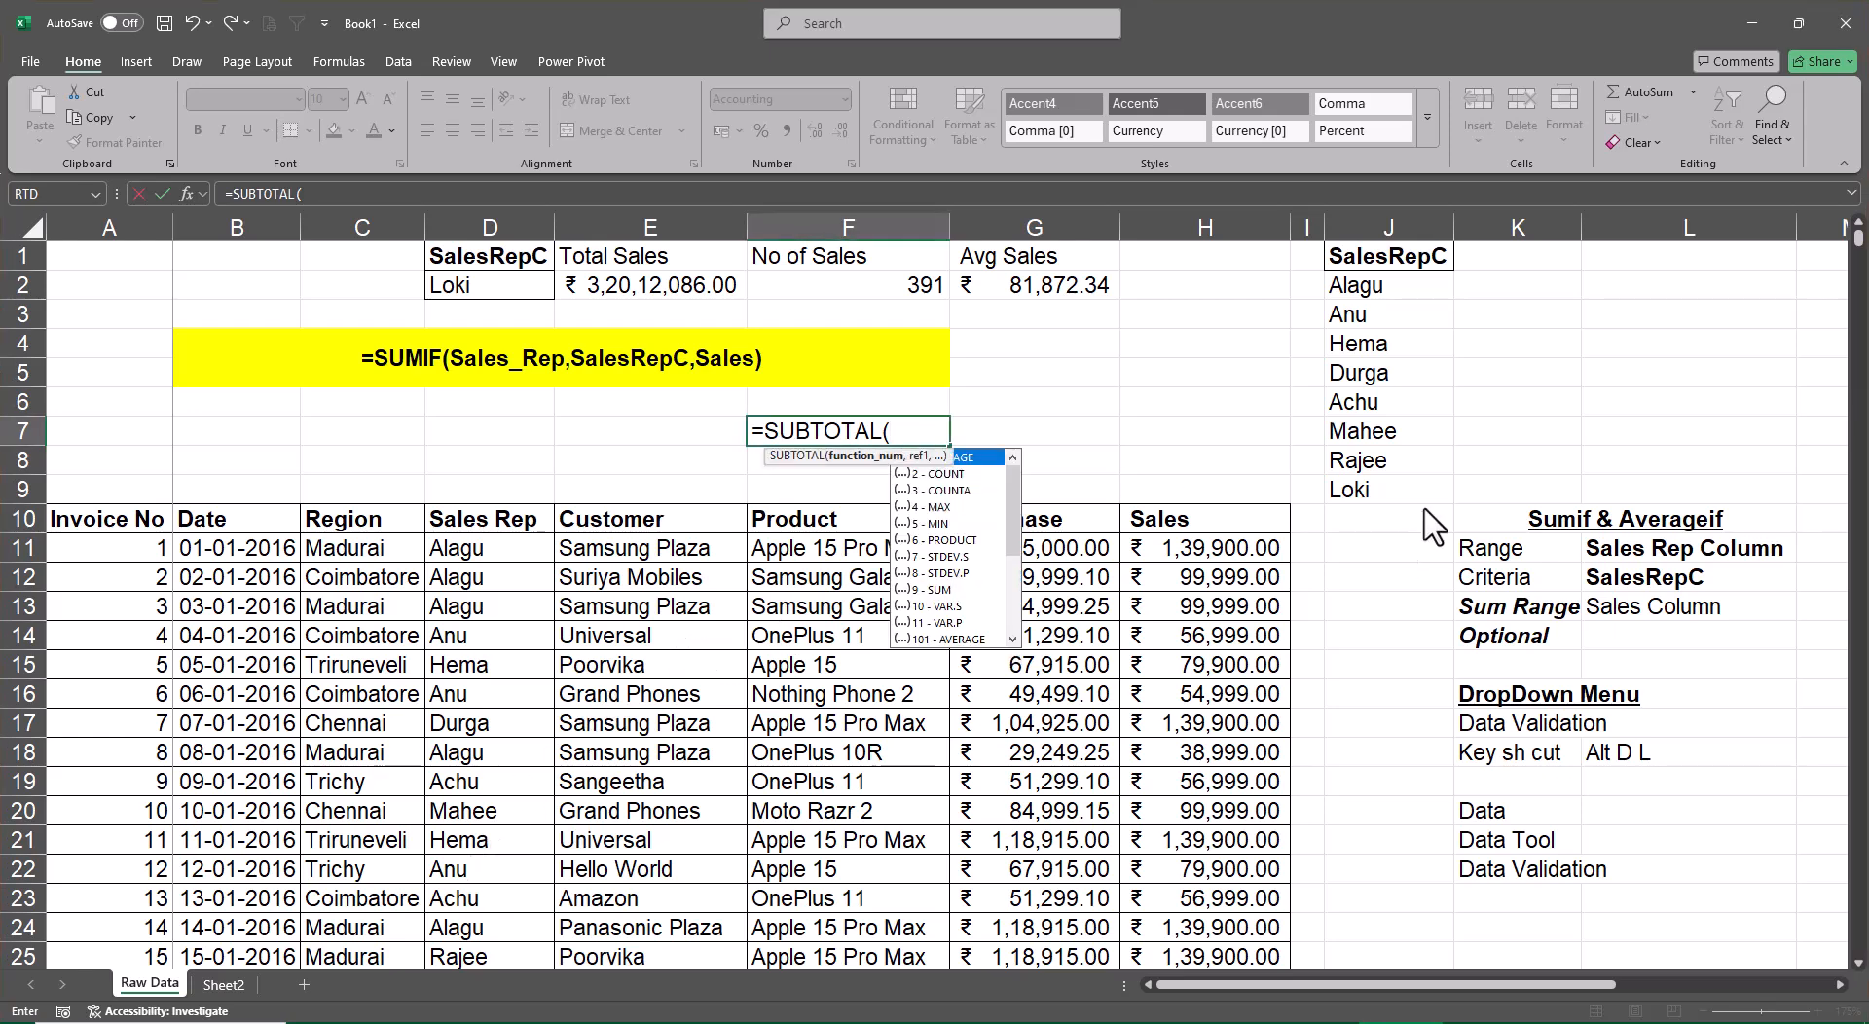
left_click_drag(921, 457, 690, 434)
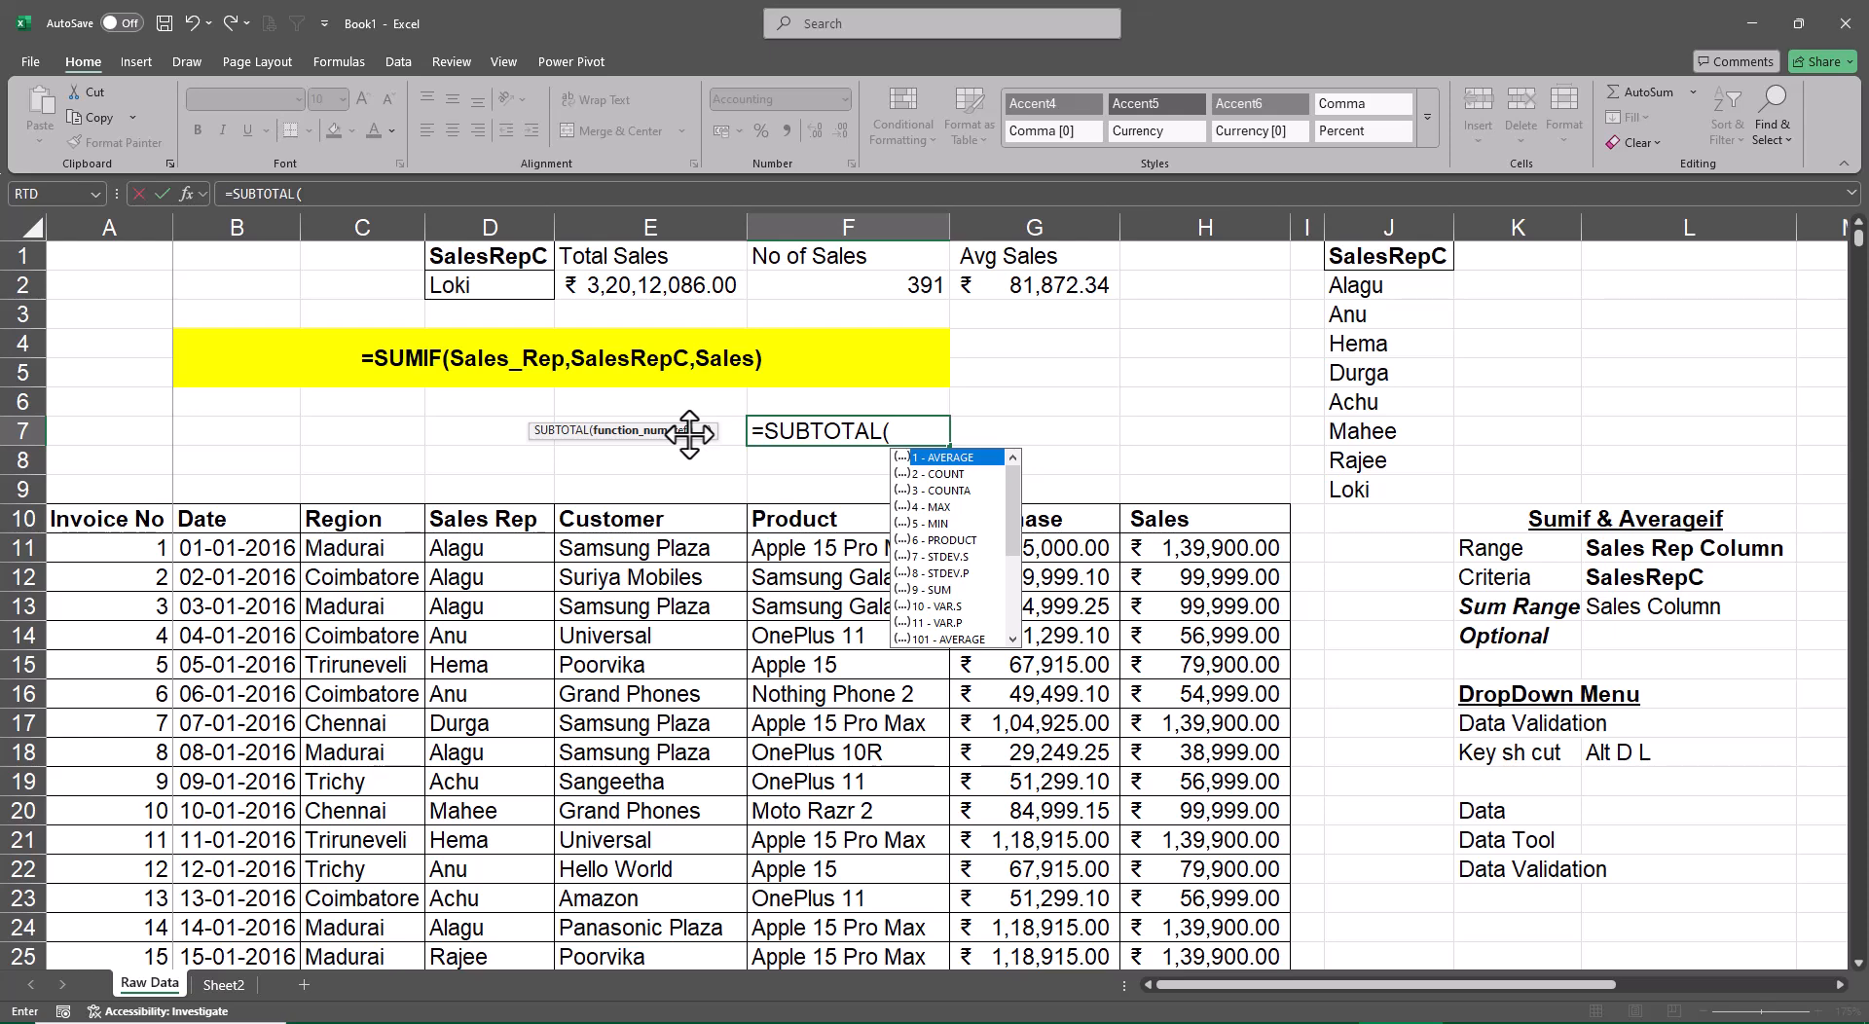
Discard the unfinished formula and enter the function numbers 9, 2 and 1 in cells F7, G7 and H7
key("Escape")
key("Escape")
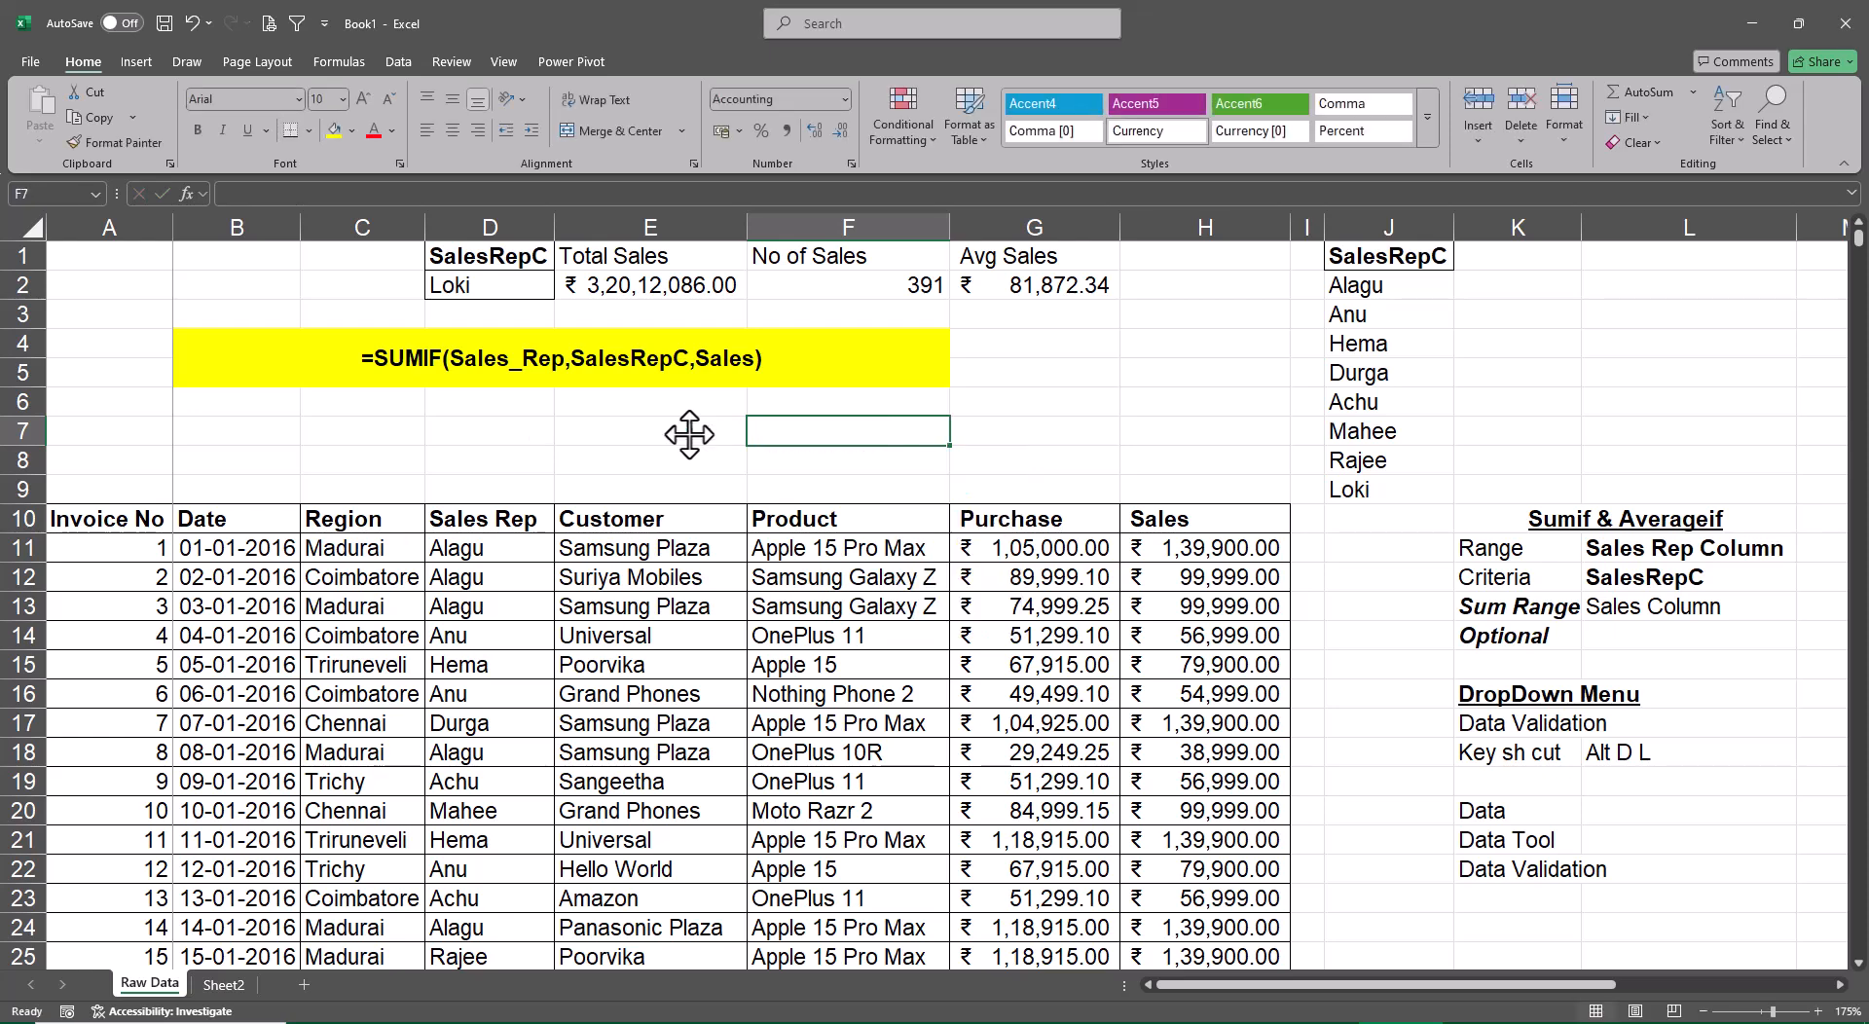
type("9")
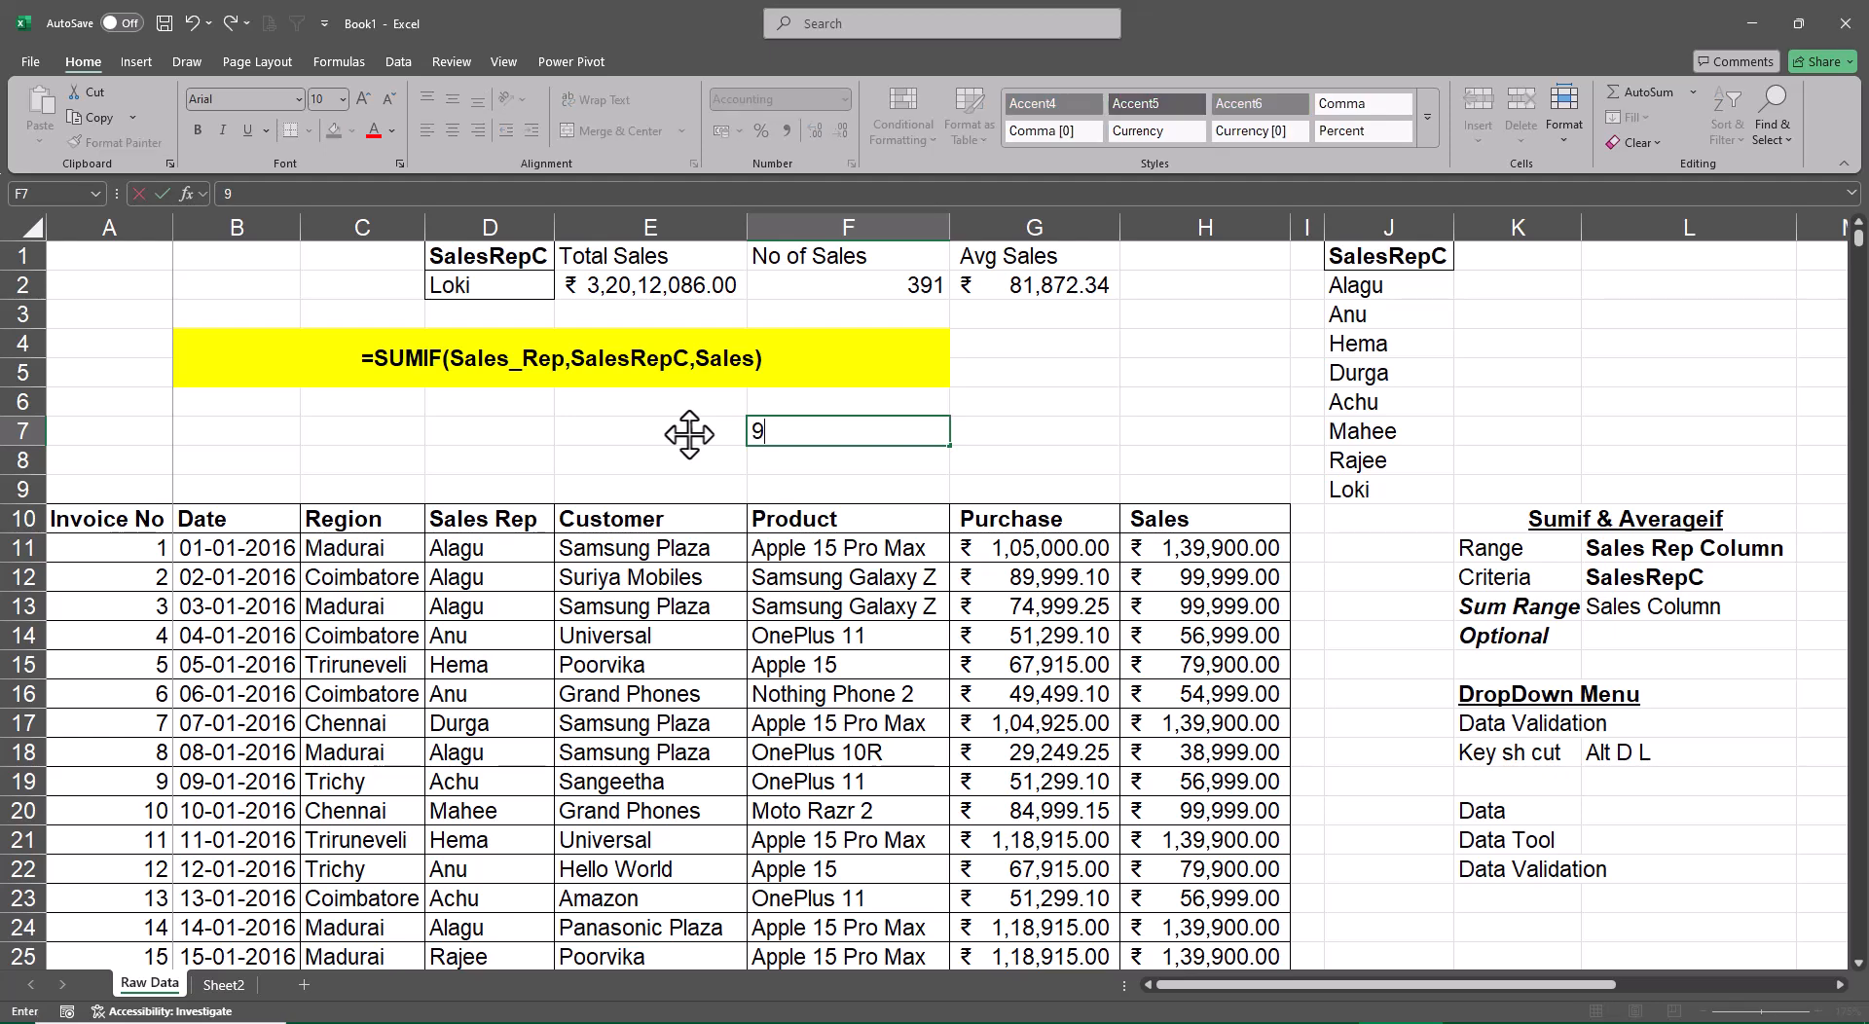
key("Tab")
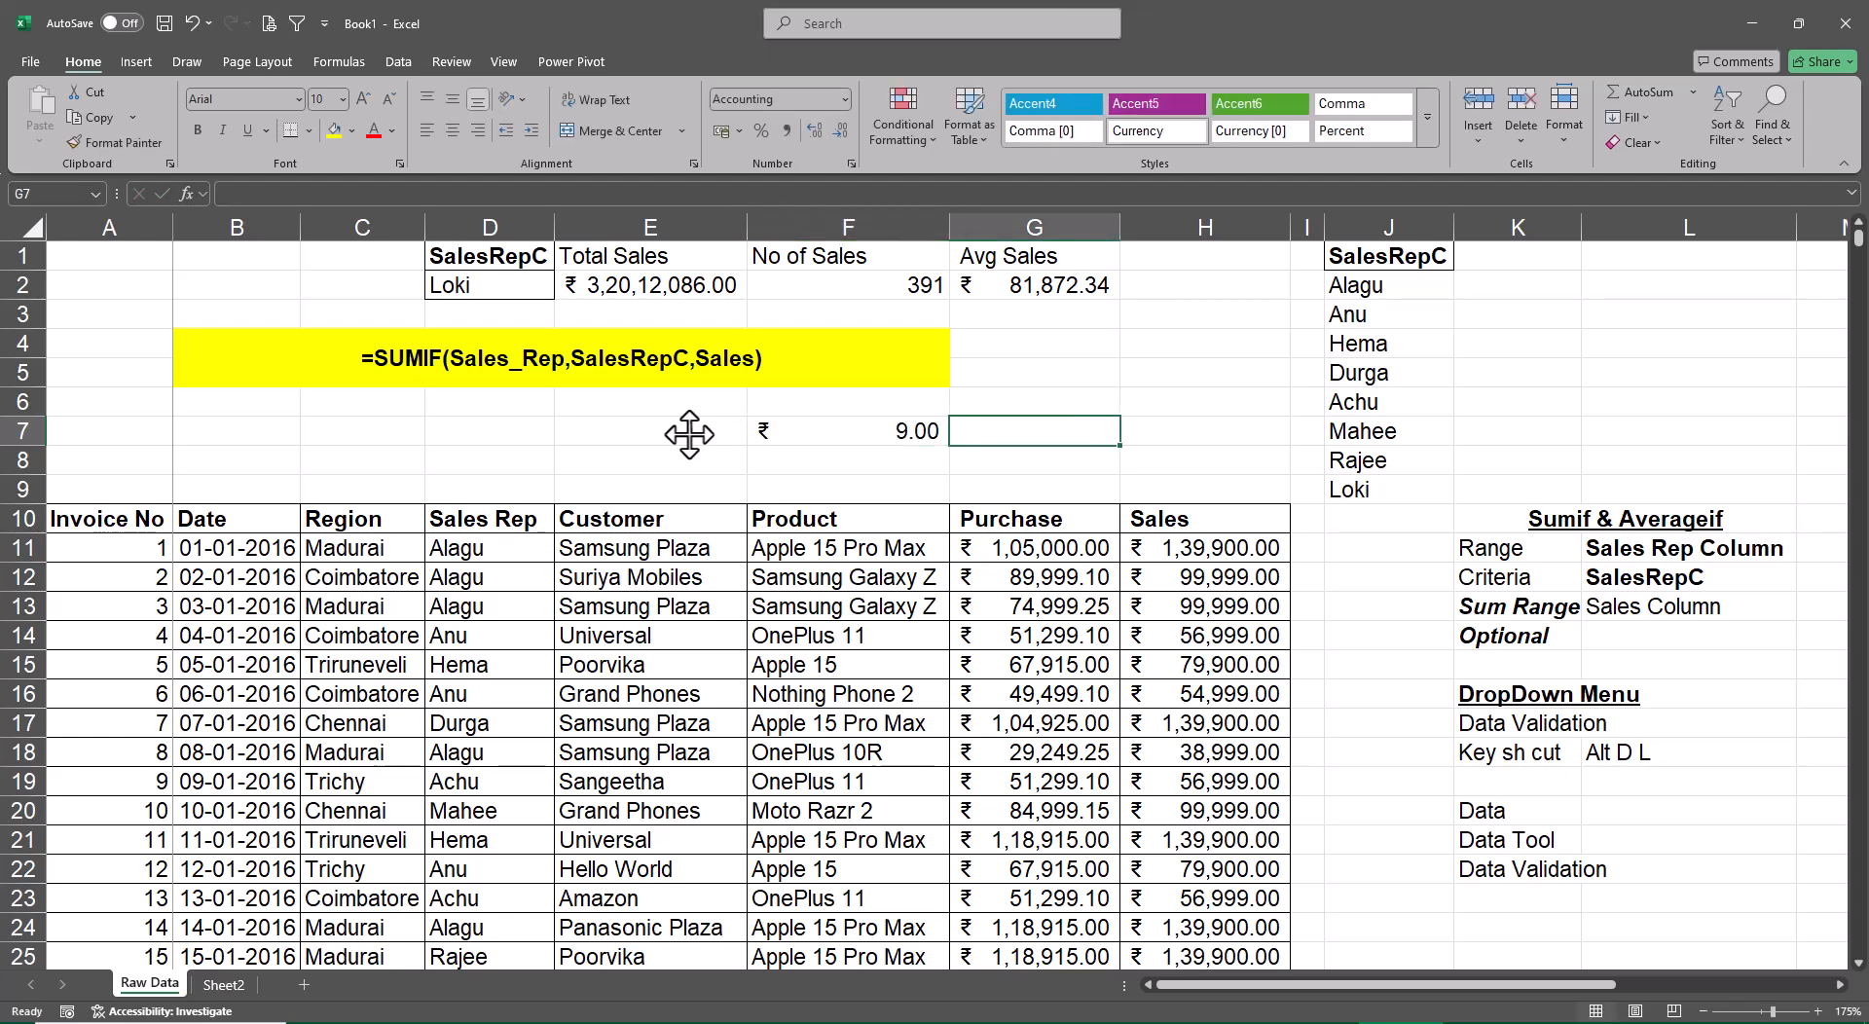
type("1")
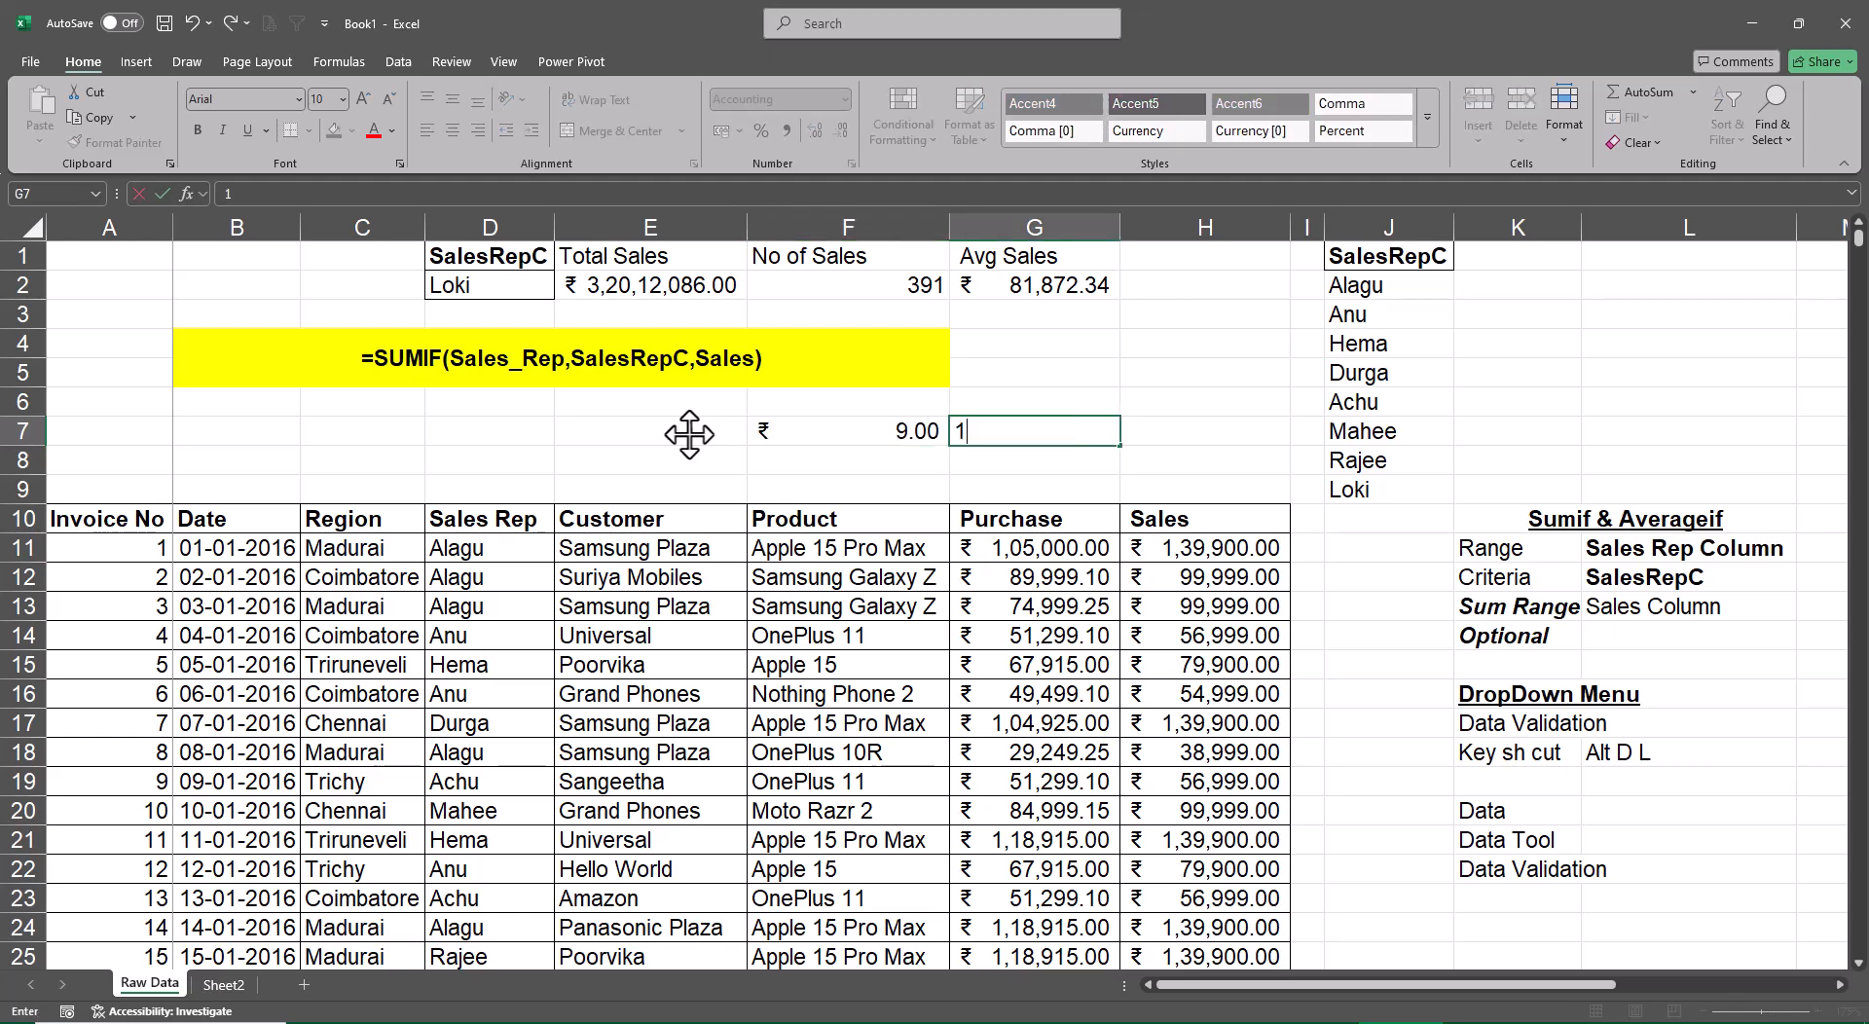
key("BackSpace")
type("2")
key("Tab")
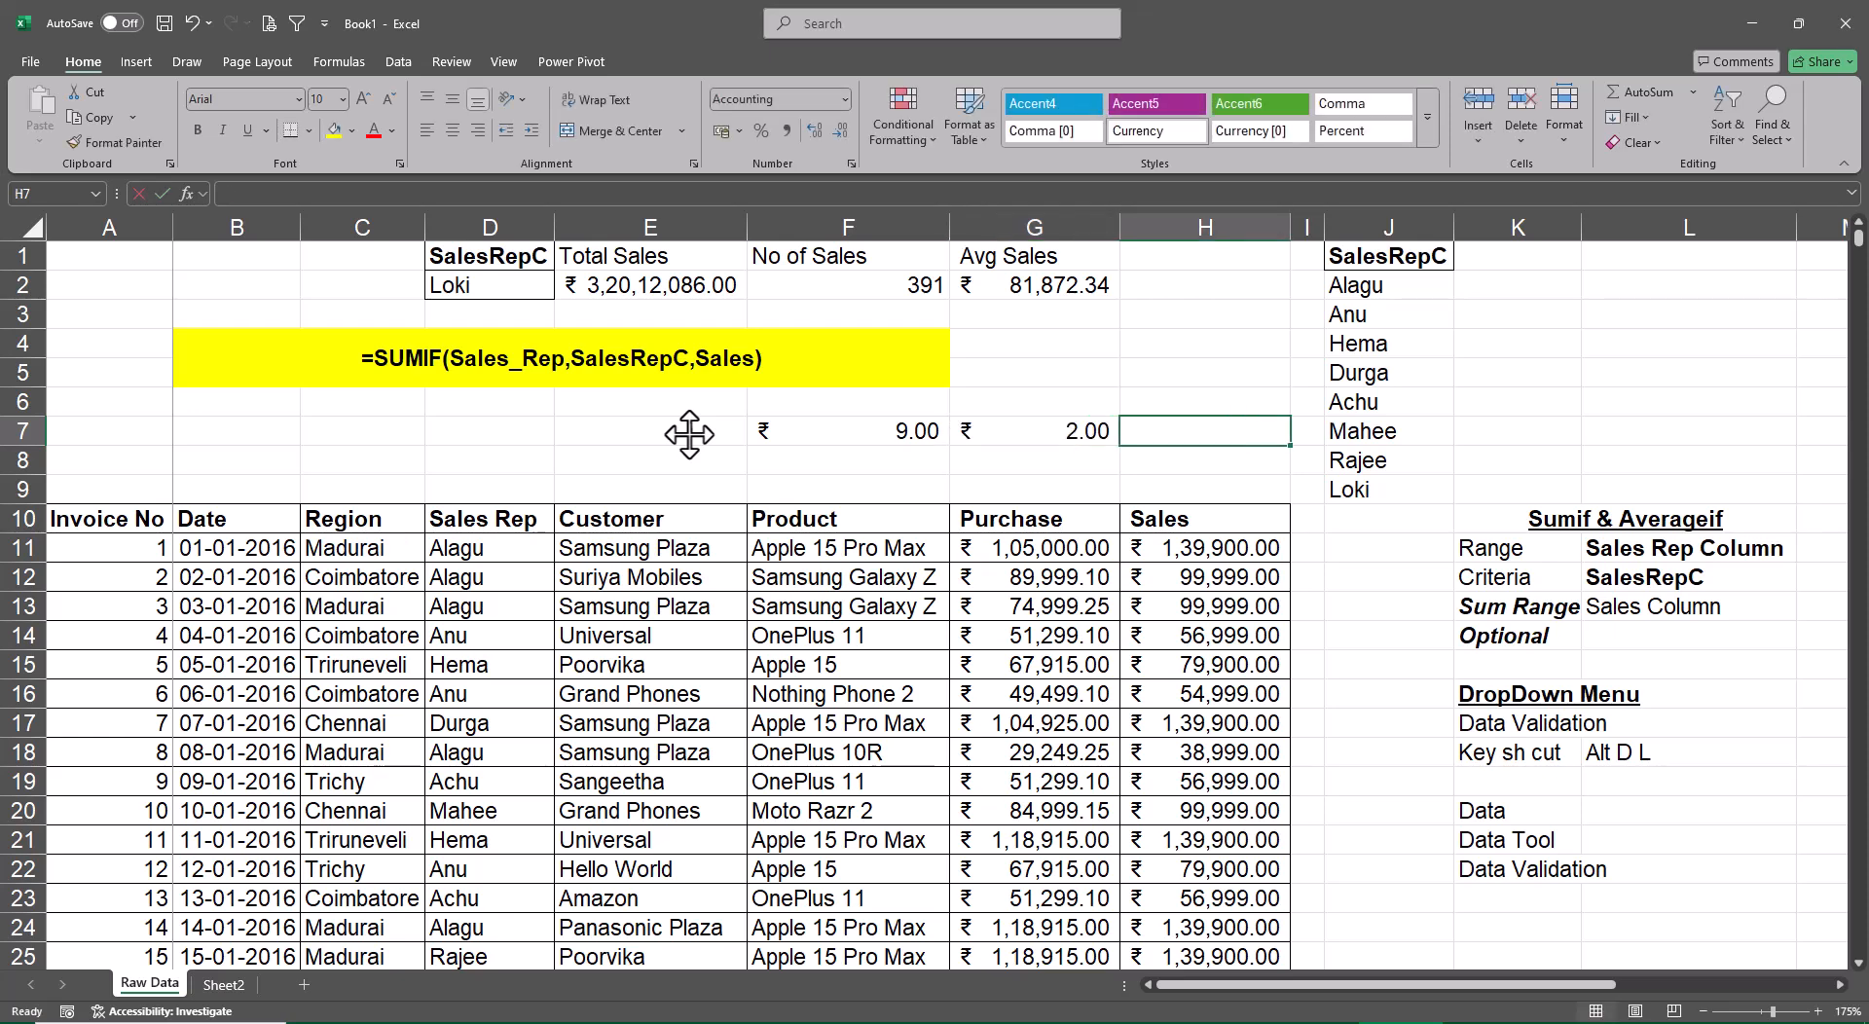
type("1")
key("ctrl+Return")
Format the function numbers in F7:H7 as General and centre them horizontally
key("shift+Left")
key("shift+Left")
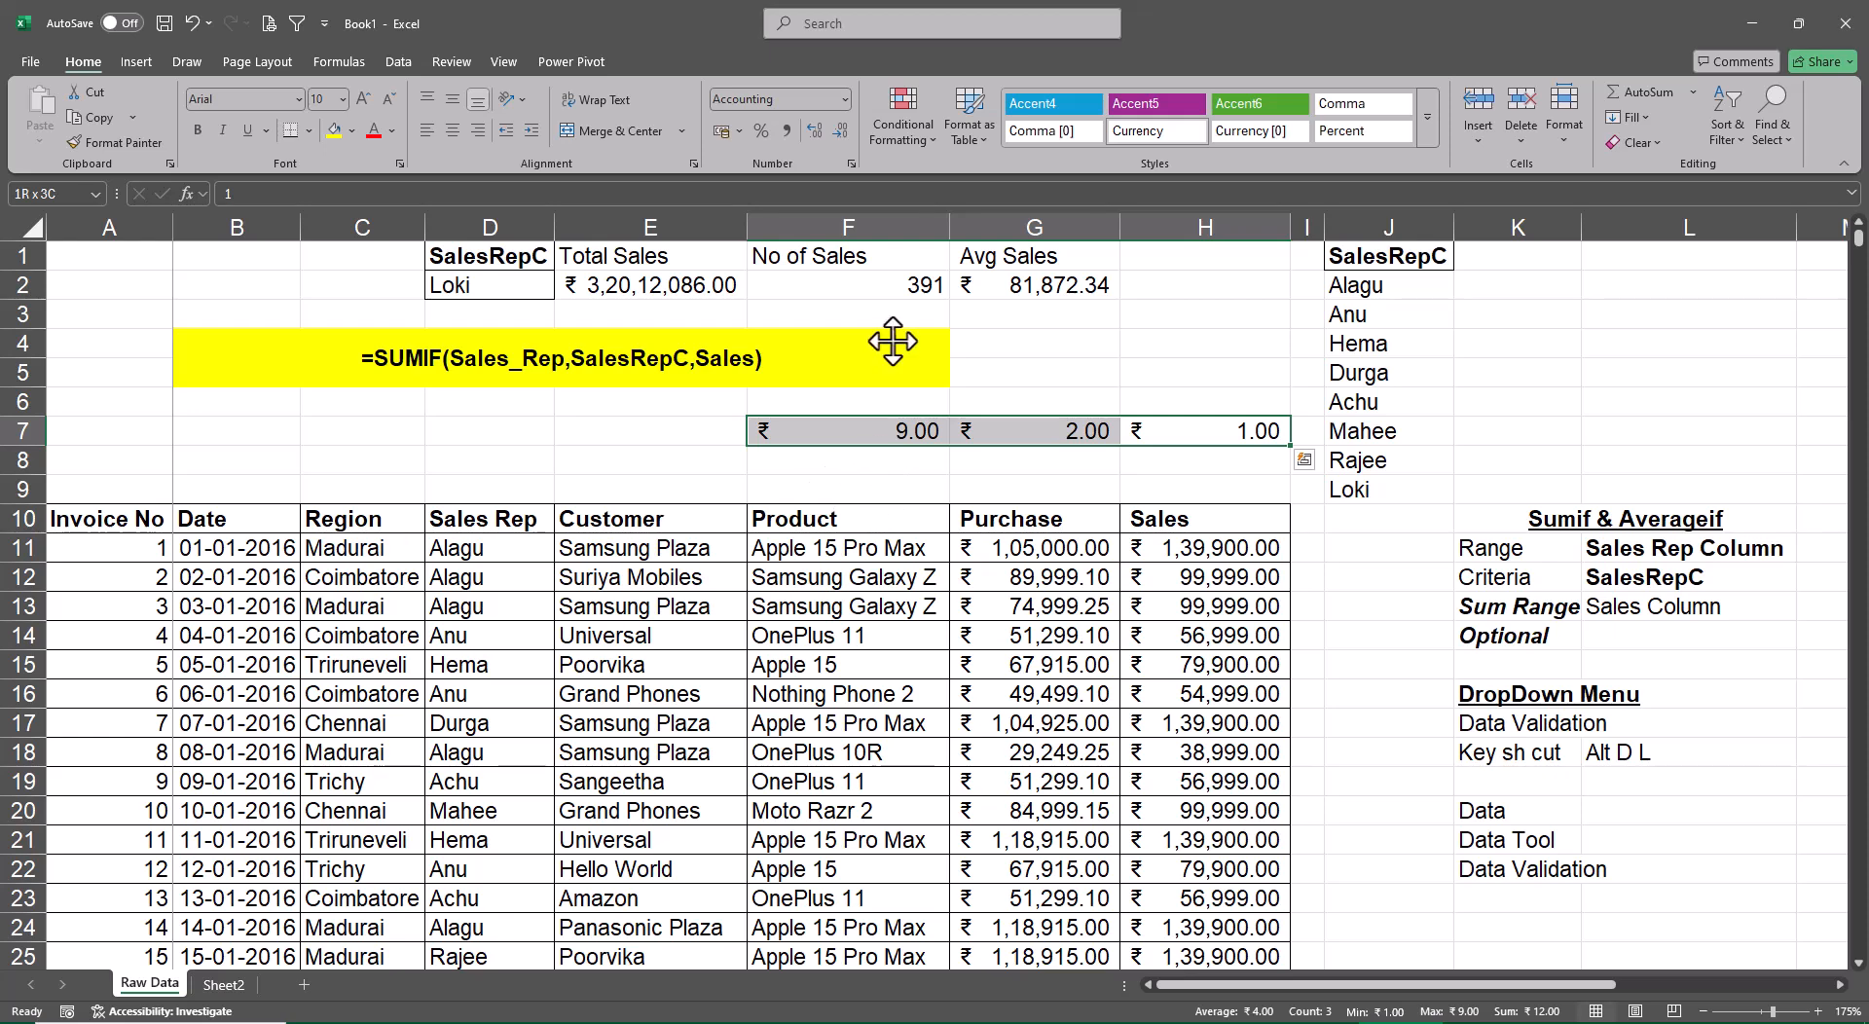
left_click(841, 102)
left_click(810, 137)
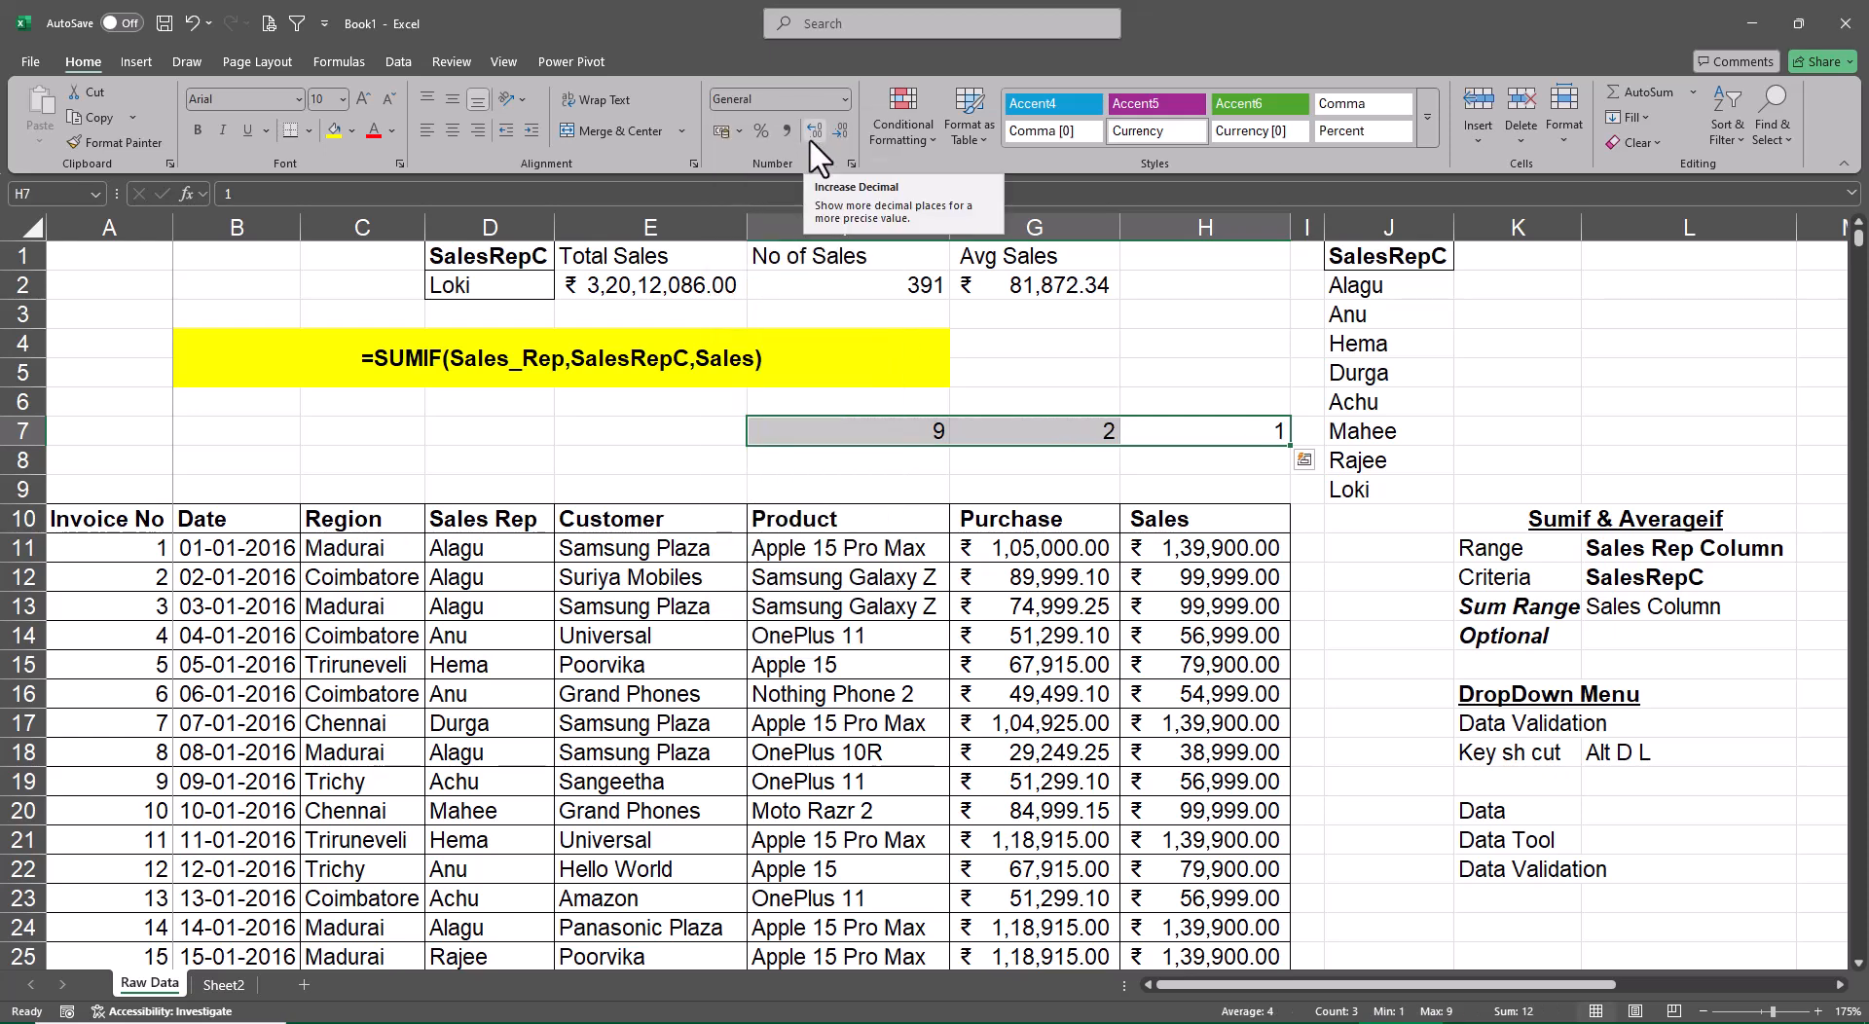
left_click(457, 138)
Enter the formula =SUBTOTAL(F7,Sales) in cell F8, taking the function number from the cell above
key("Down")
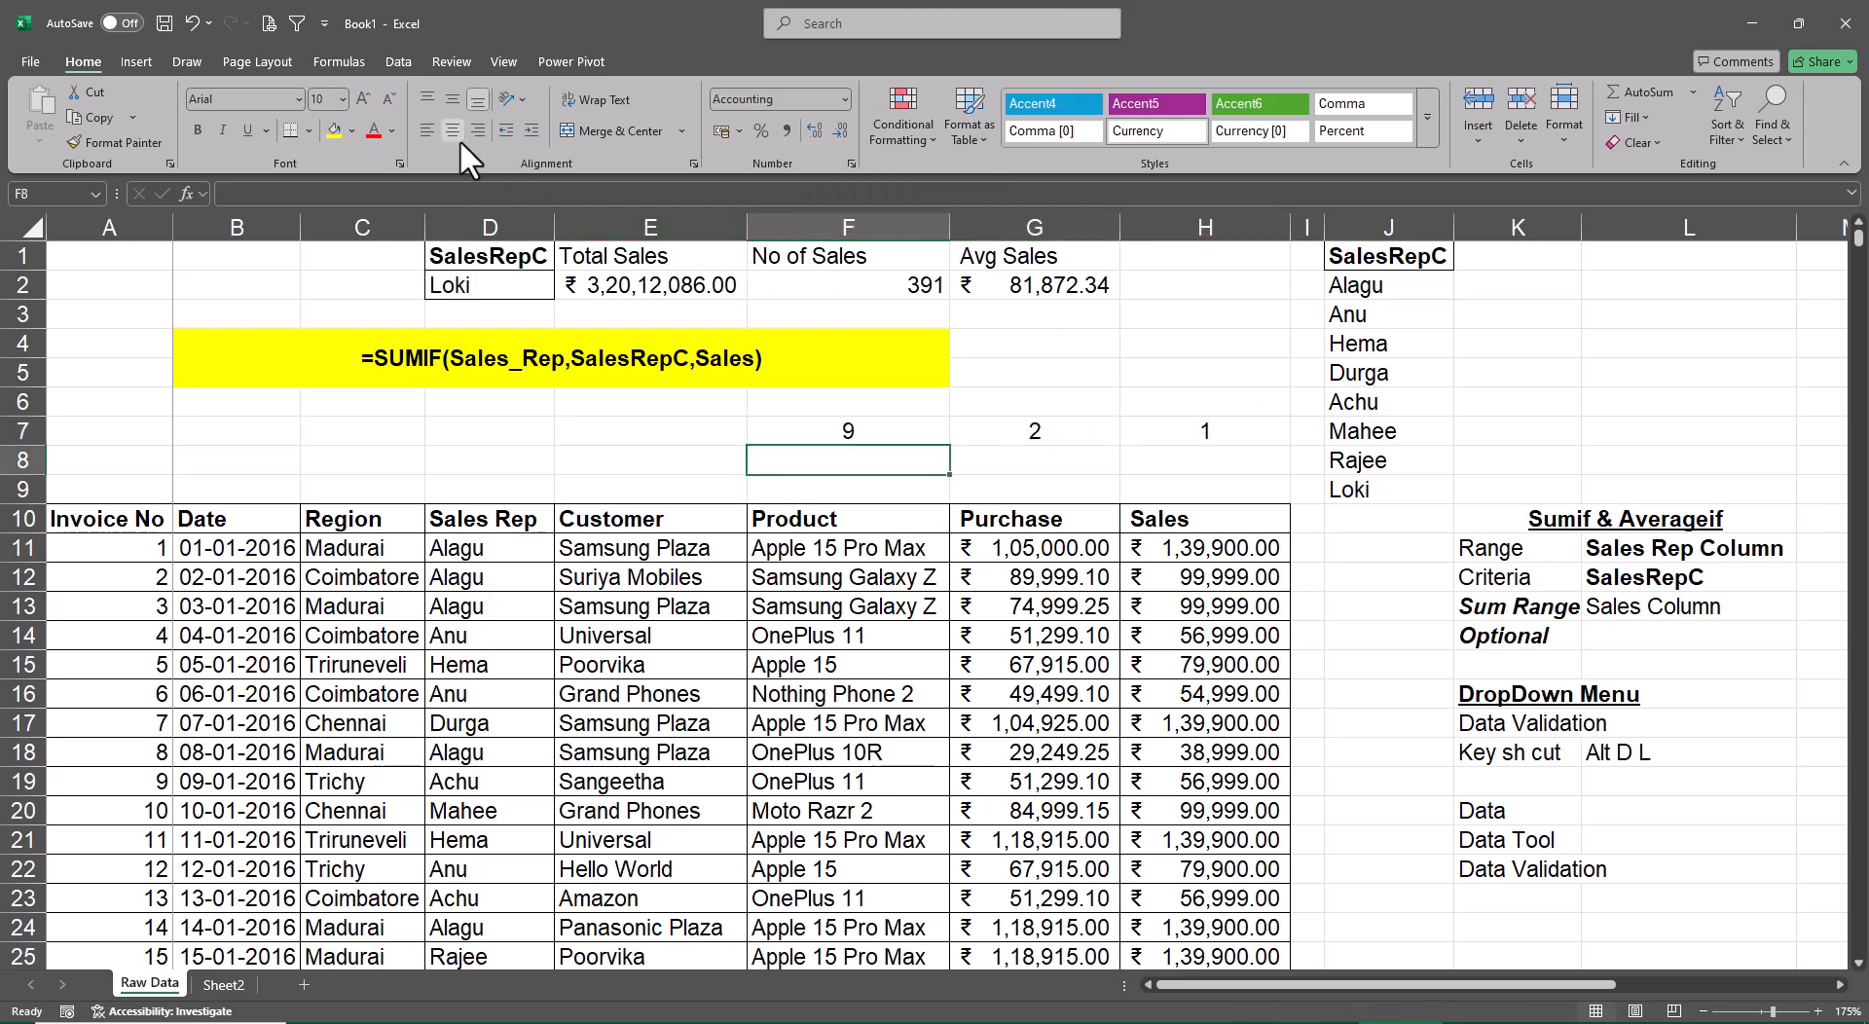
type("=sub")
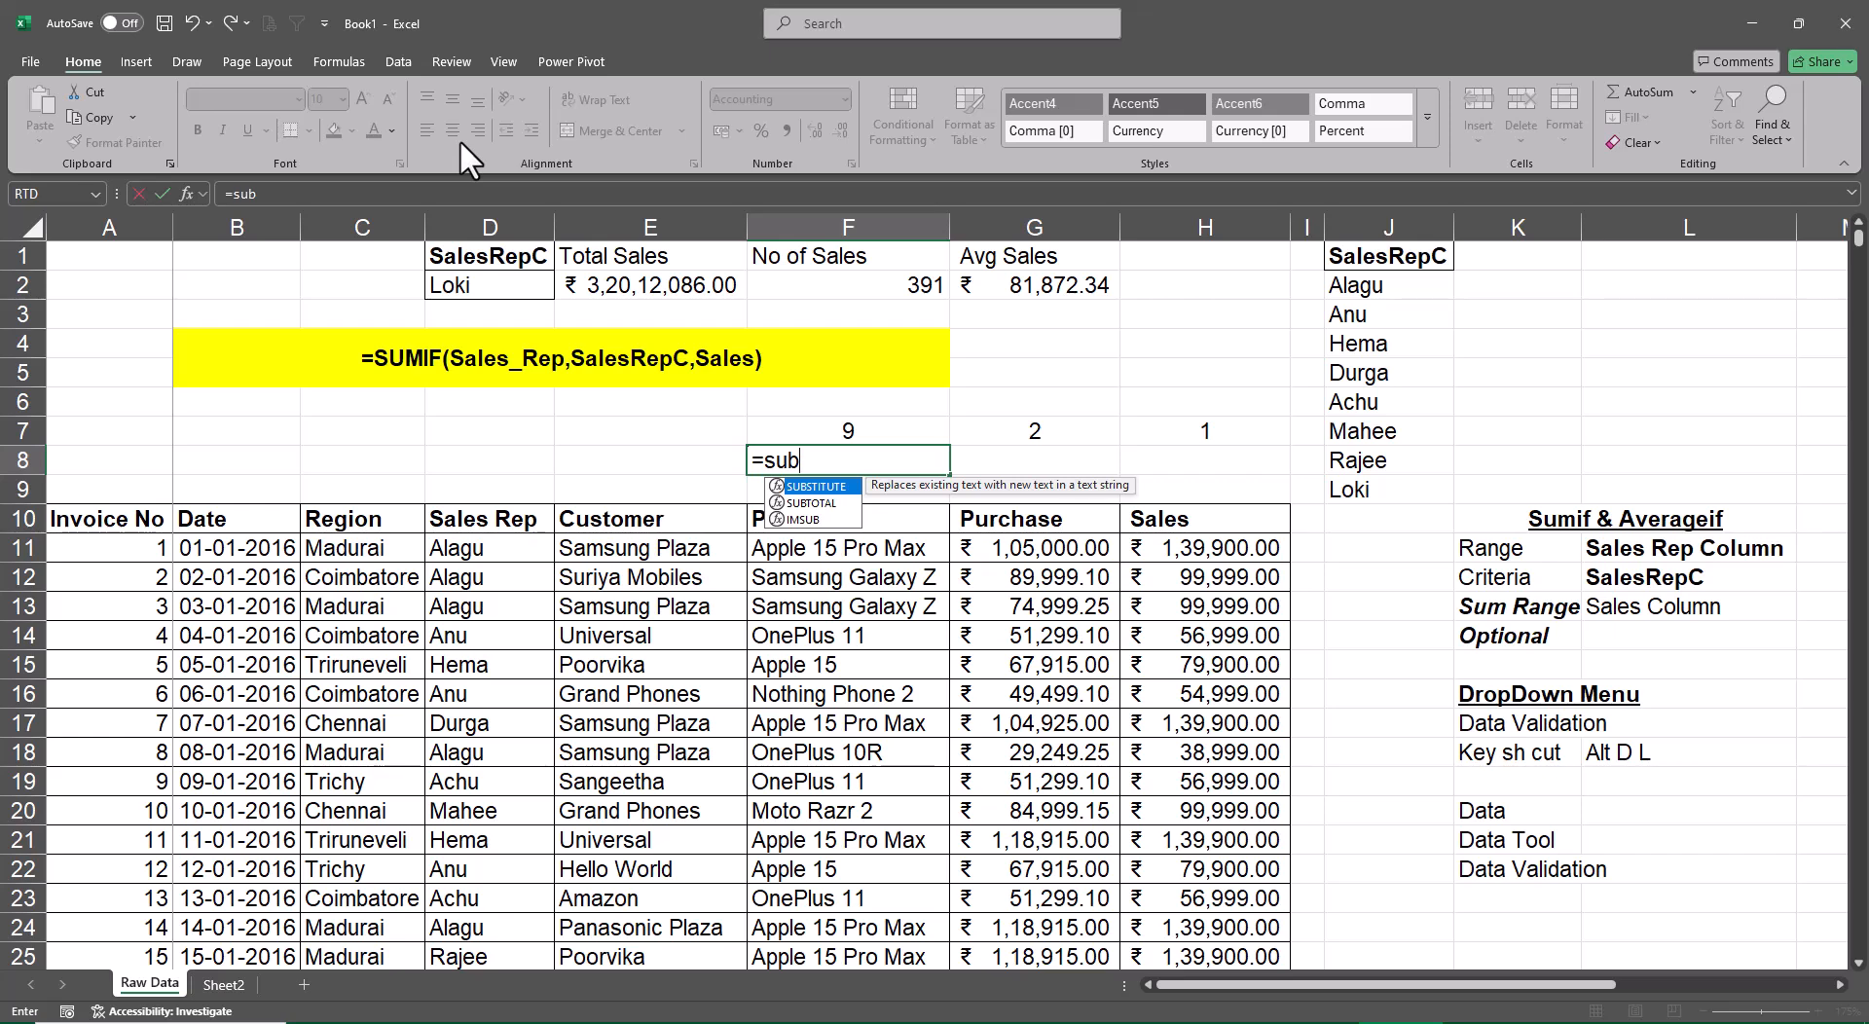
key("Down")
key("Tab")
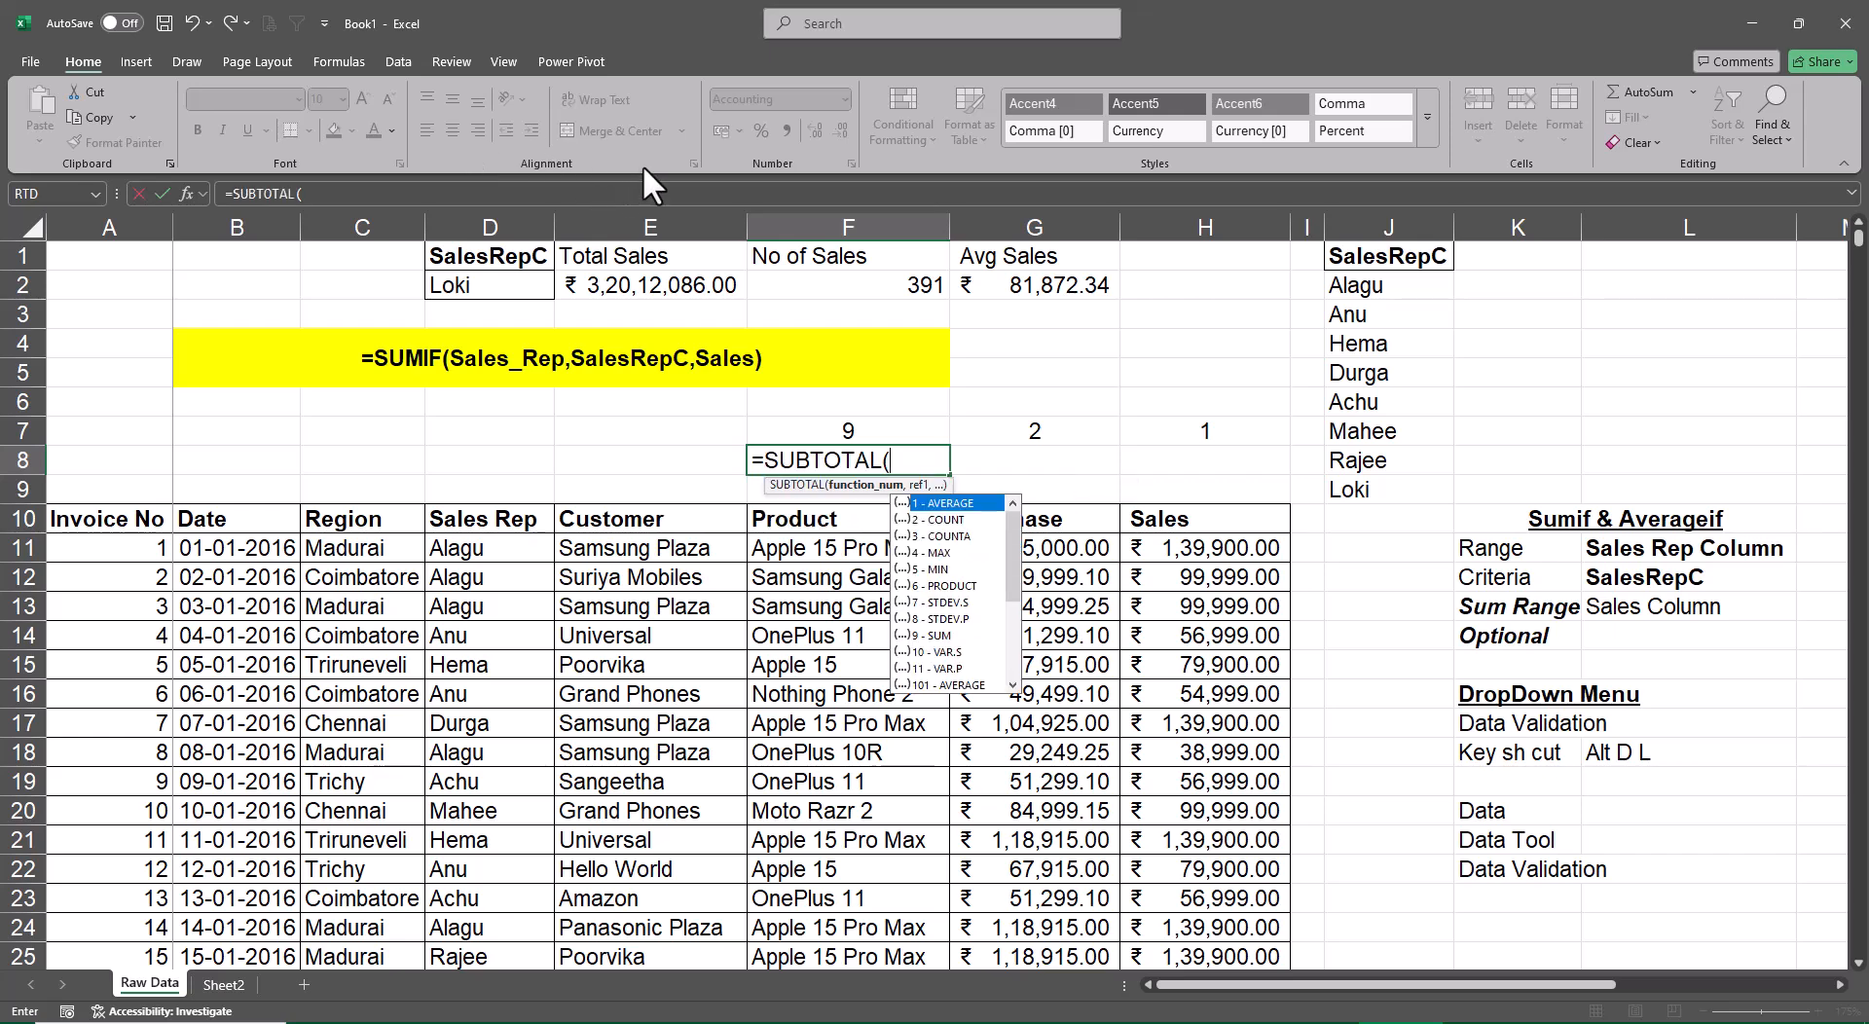
left_click(930, 433)
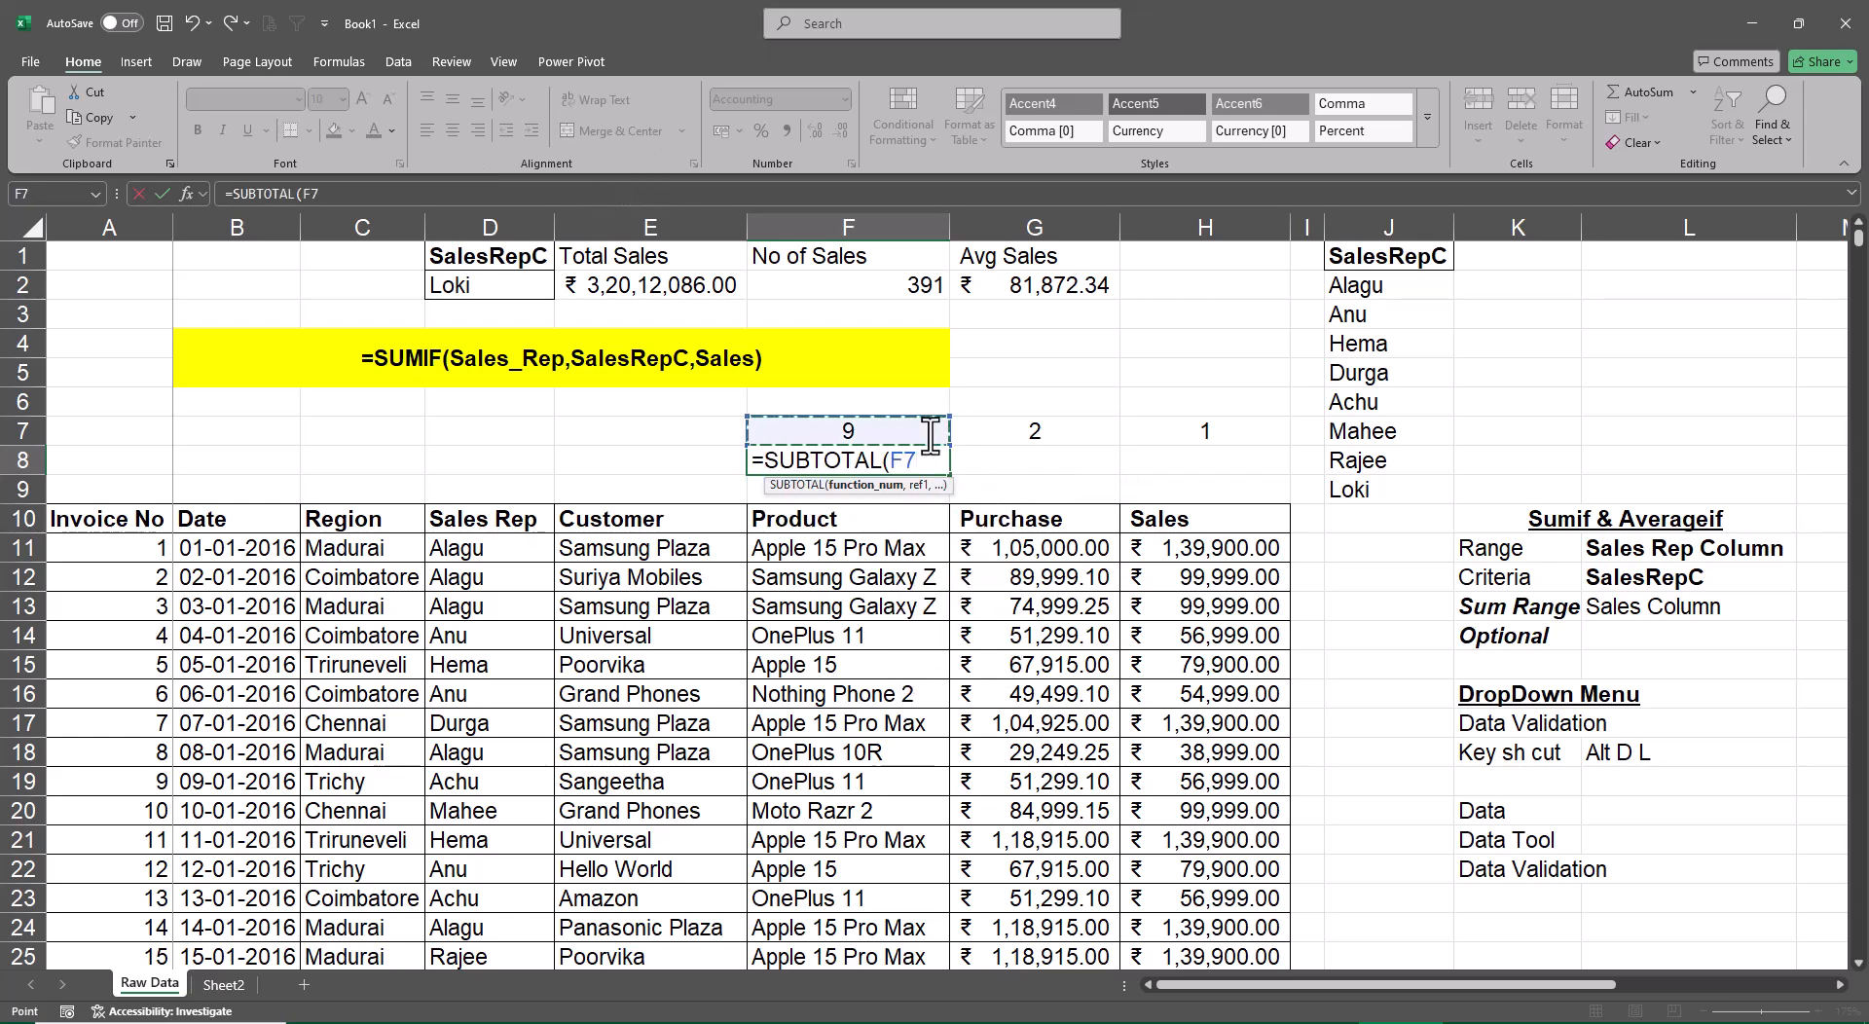
type(",s")
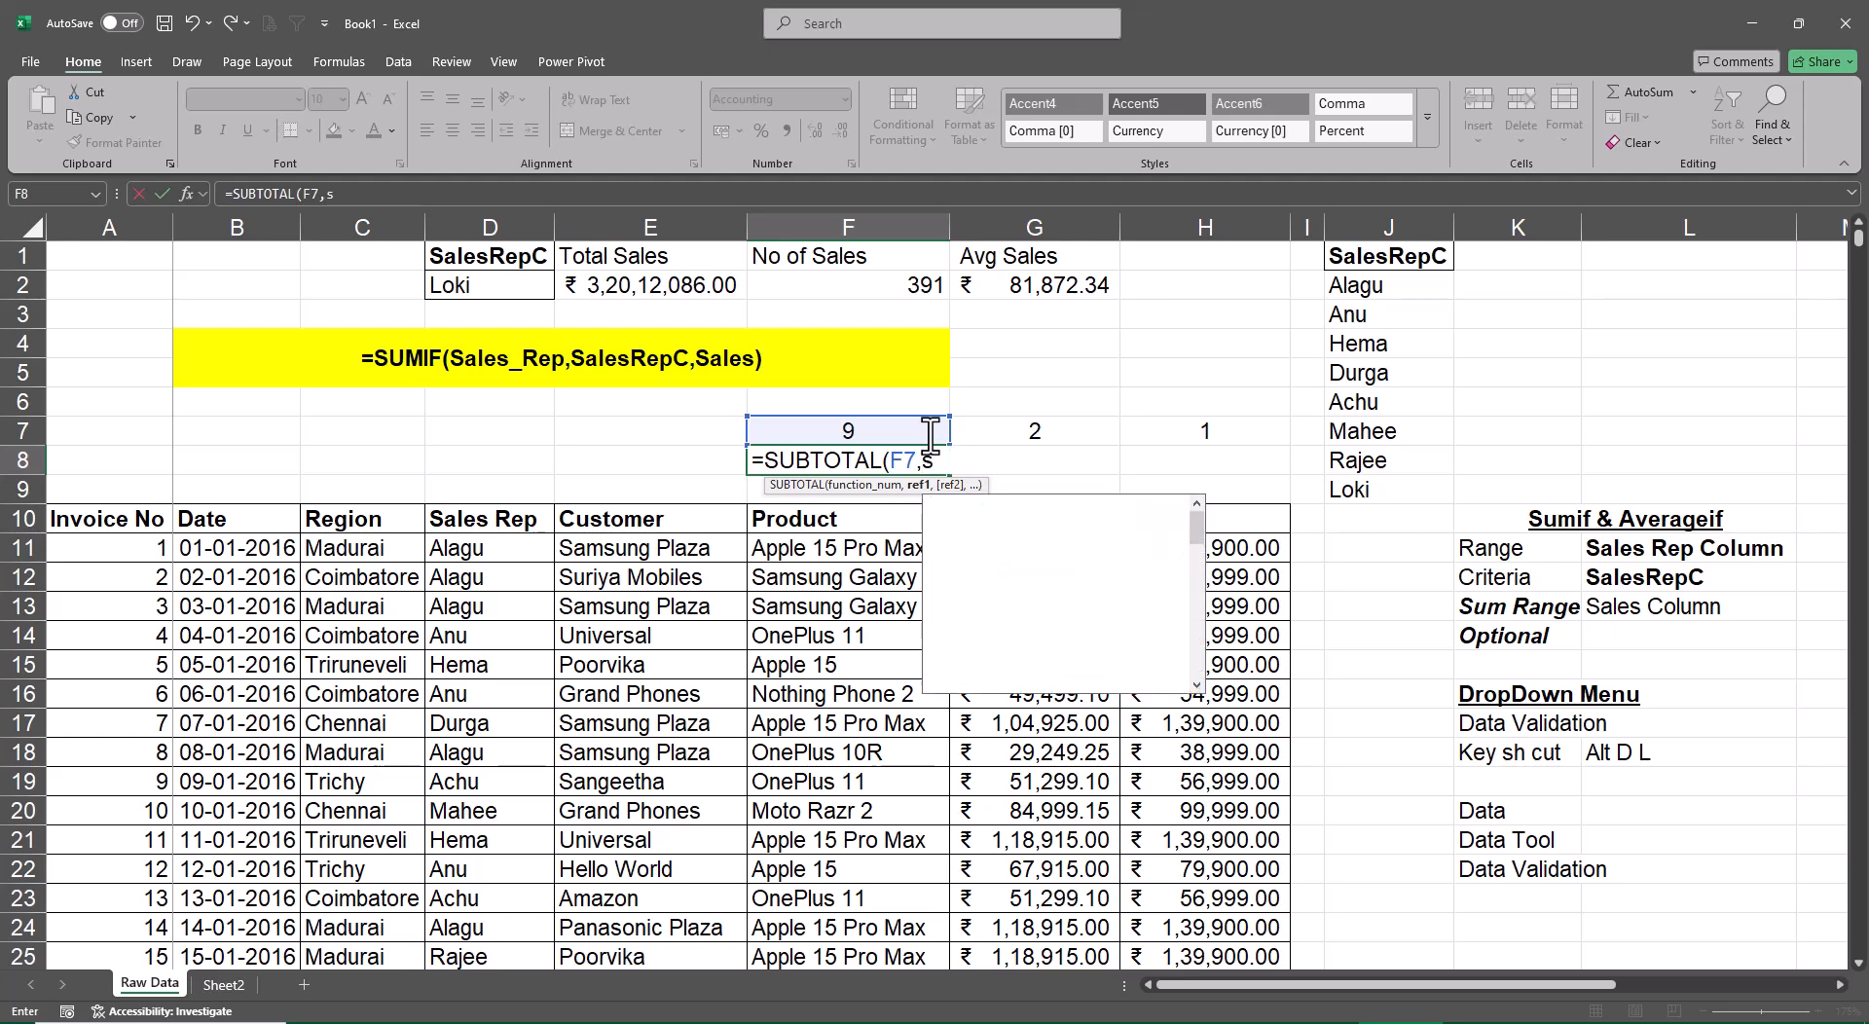
type("al")
key("Tab")
type(")")
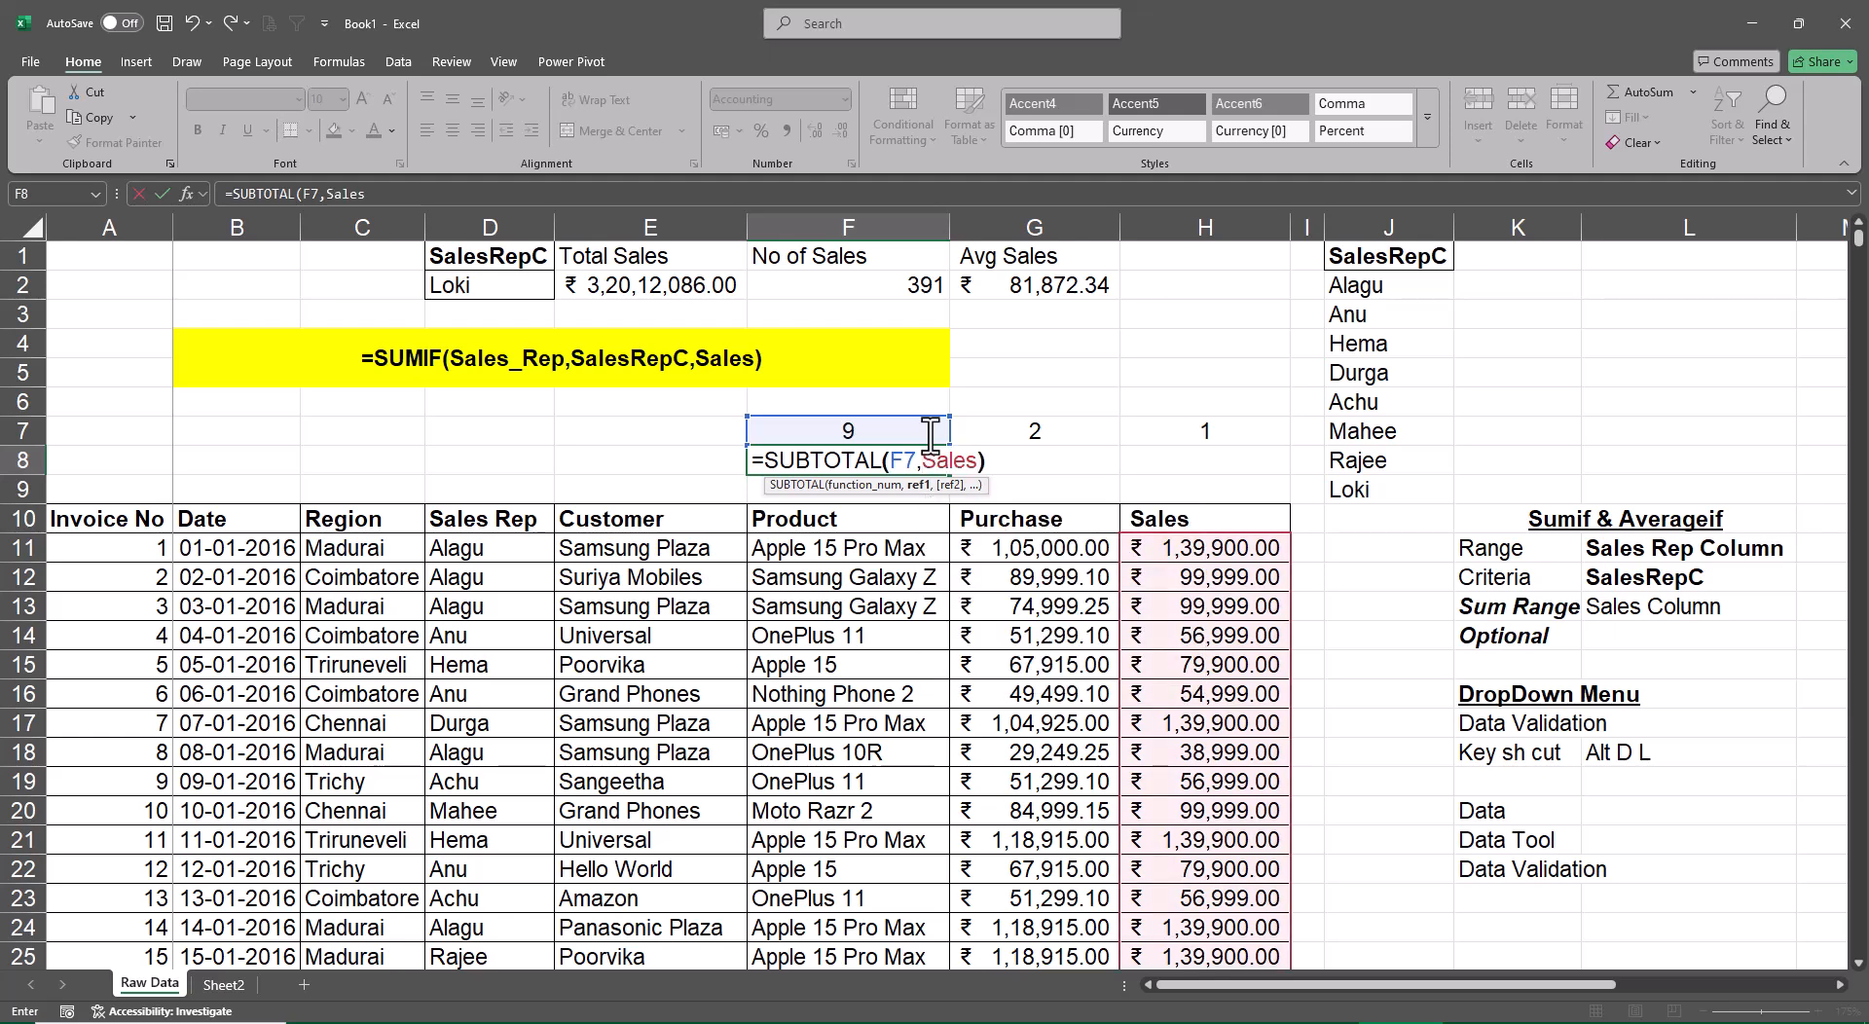
key("ctrl+Return")
Fill the SUBTOTAL formula from F8 across to H8
key("shift+Right")
key("shift+Right")
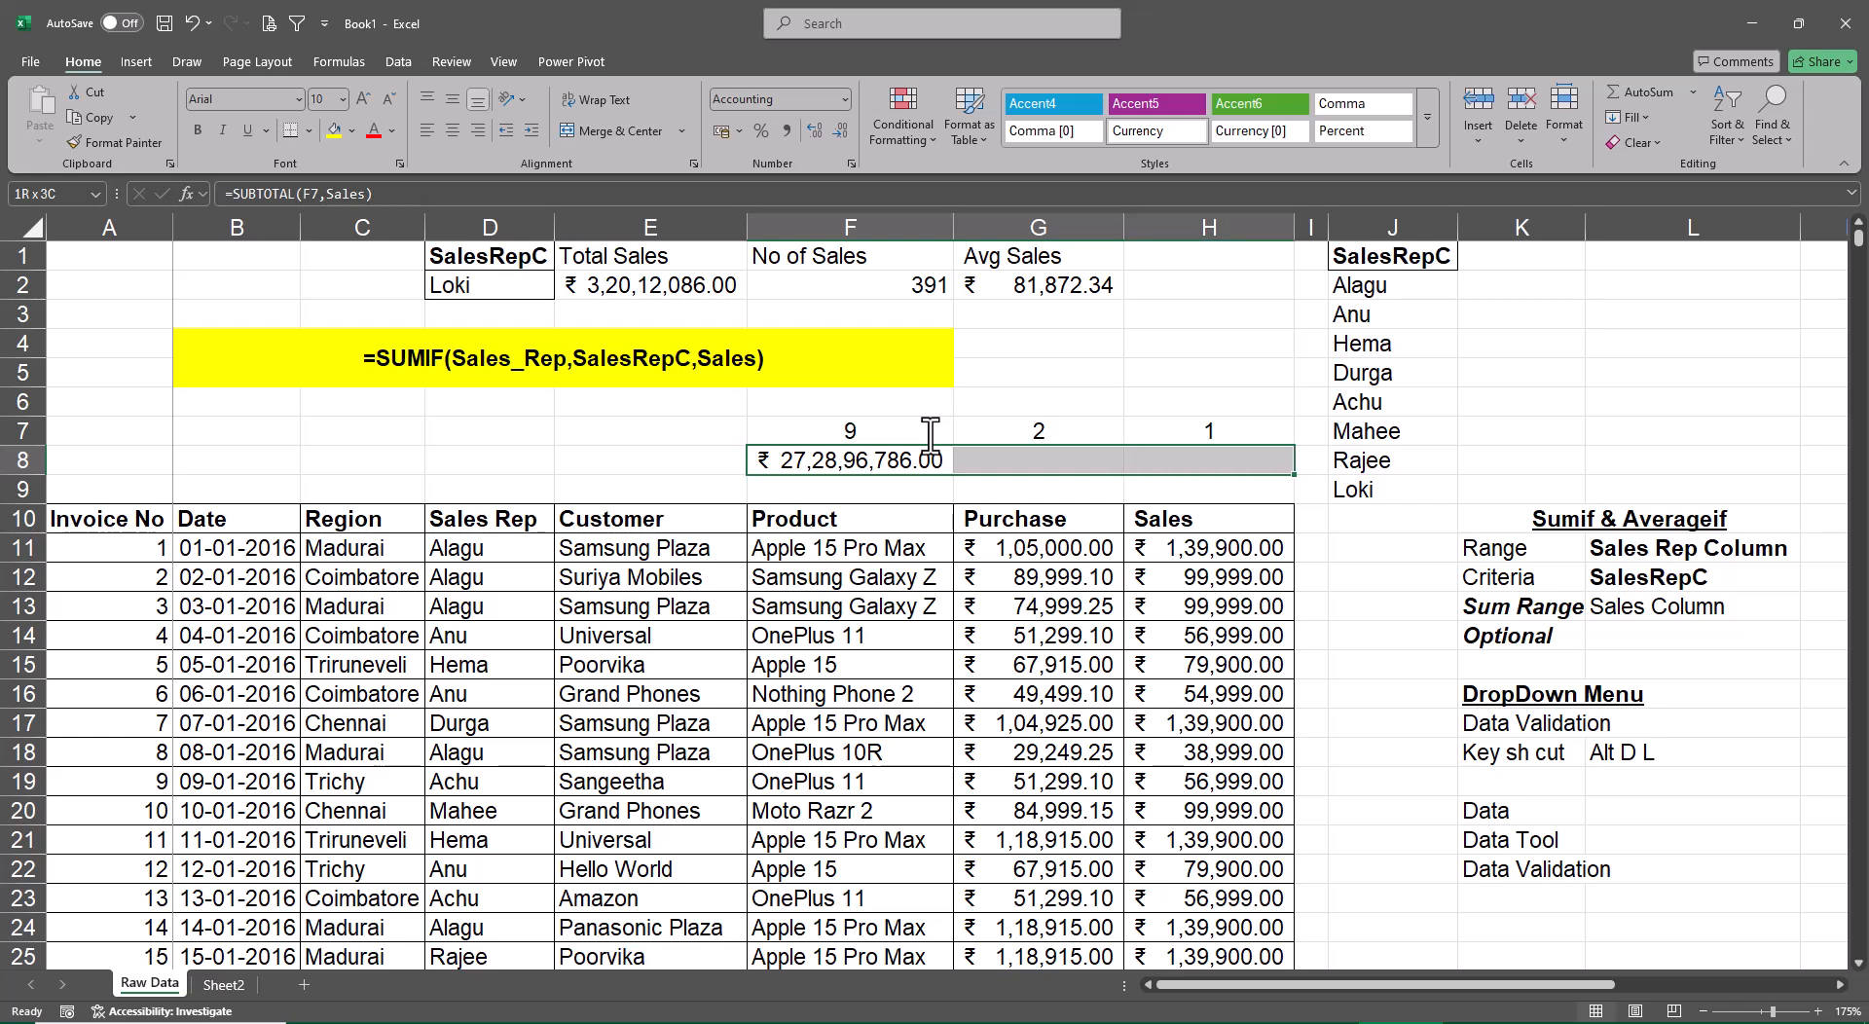
key("ctrl+r")
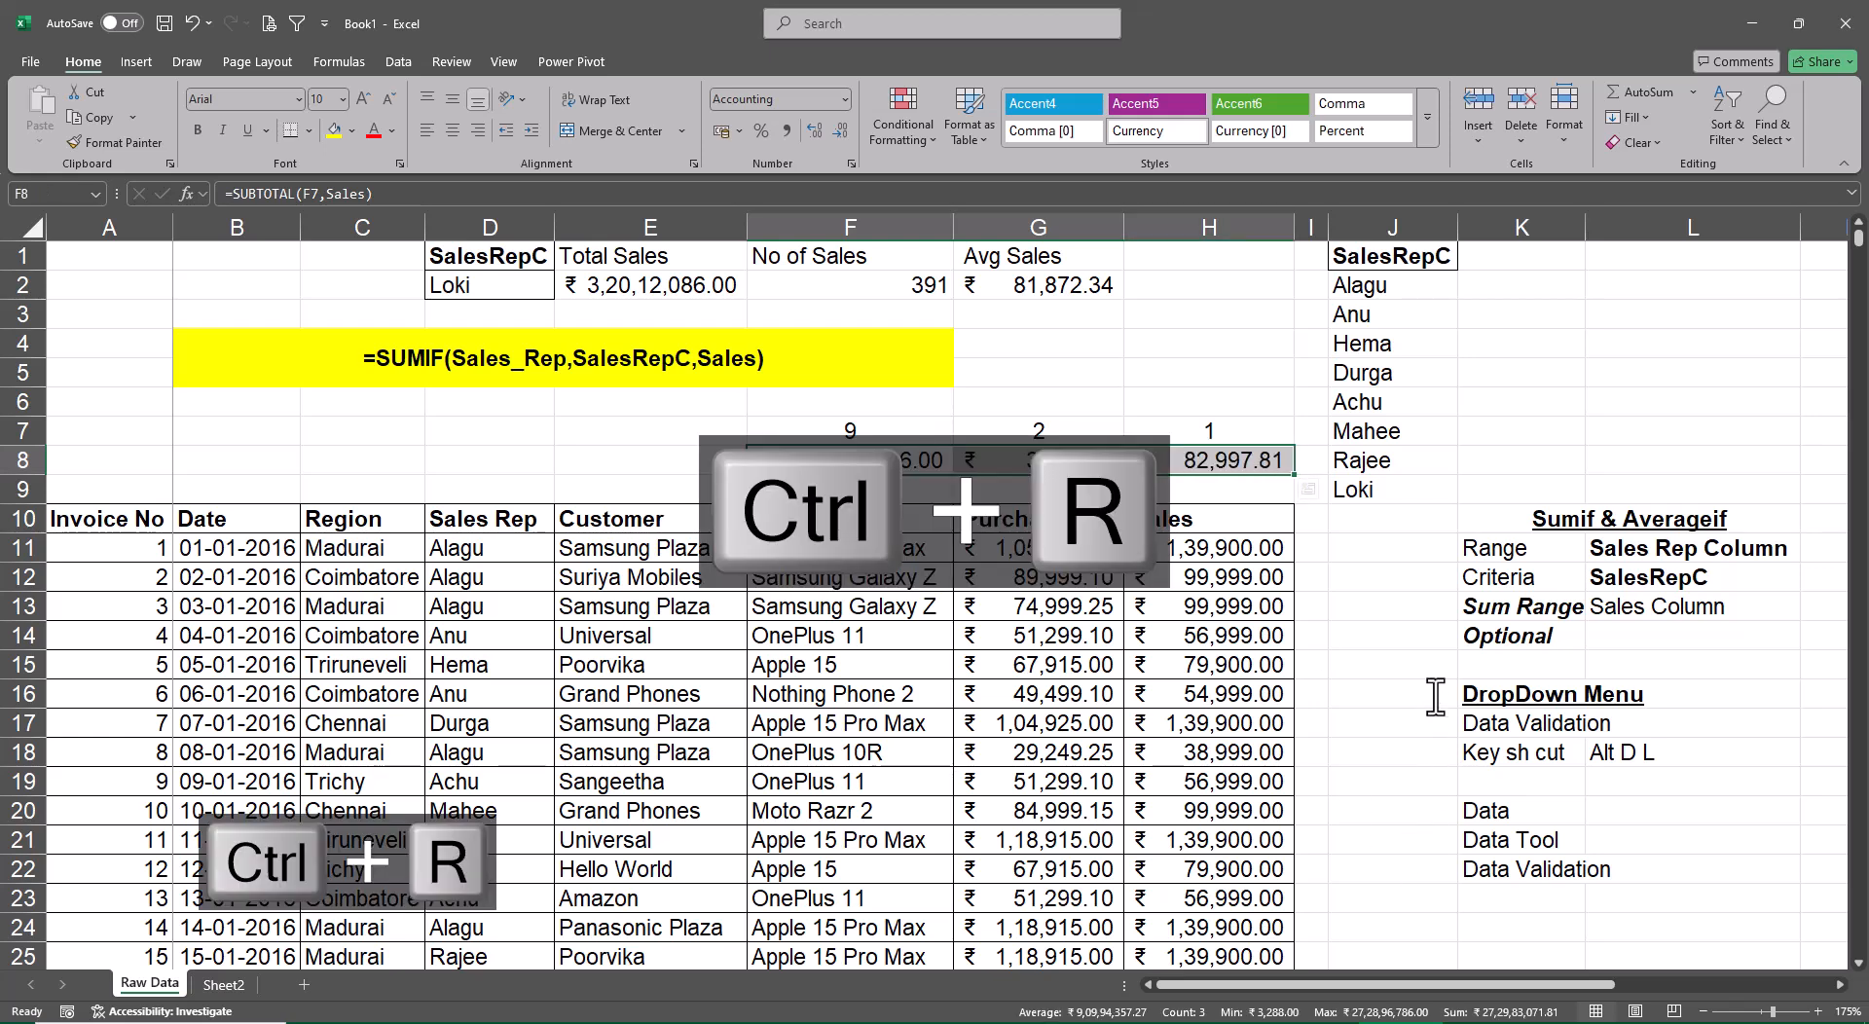
left_click(1435, 694)
Change the number format of the count subtotal in G8 to General
left_click(1039, 460)
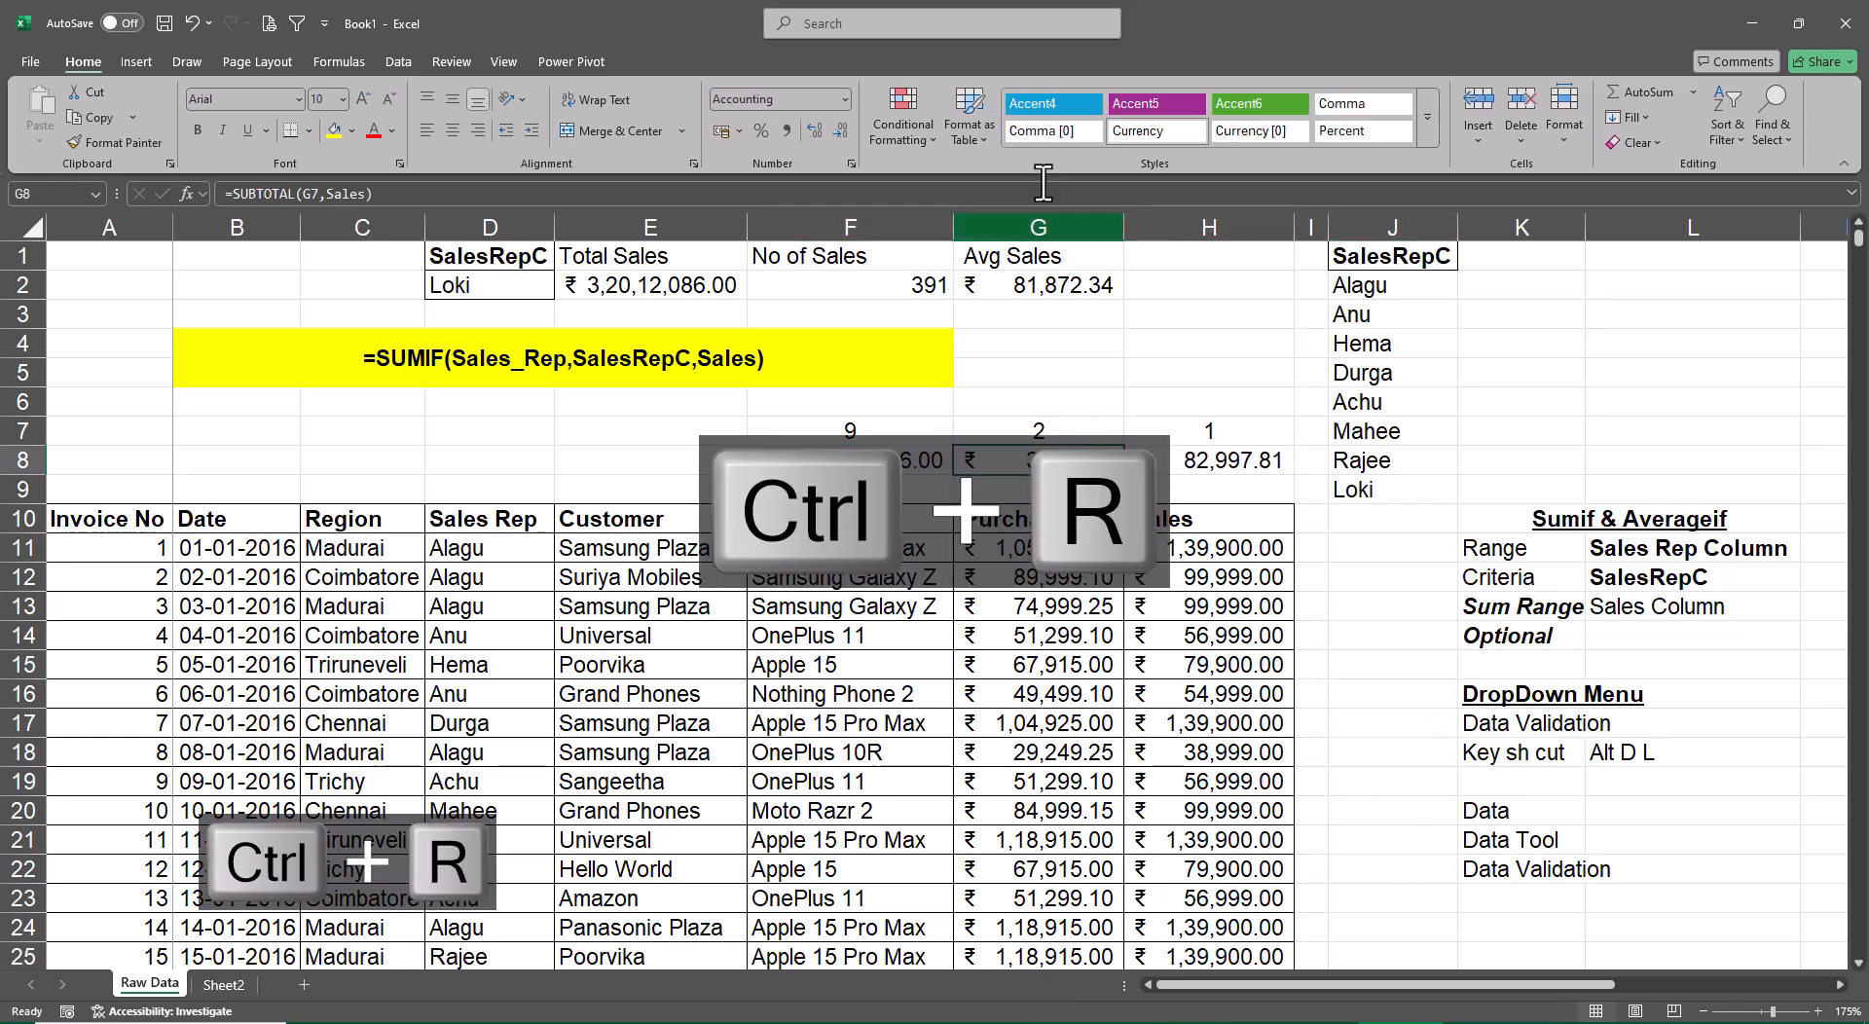
left_click(844, 99)
left_click(813, 172)
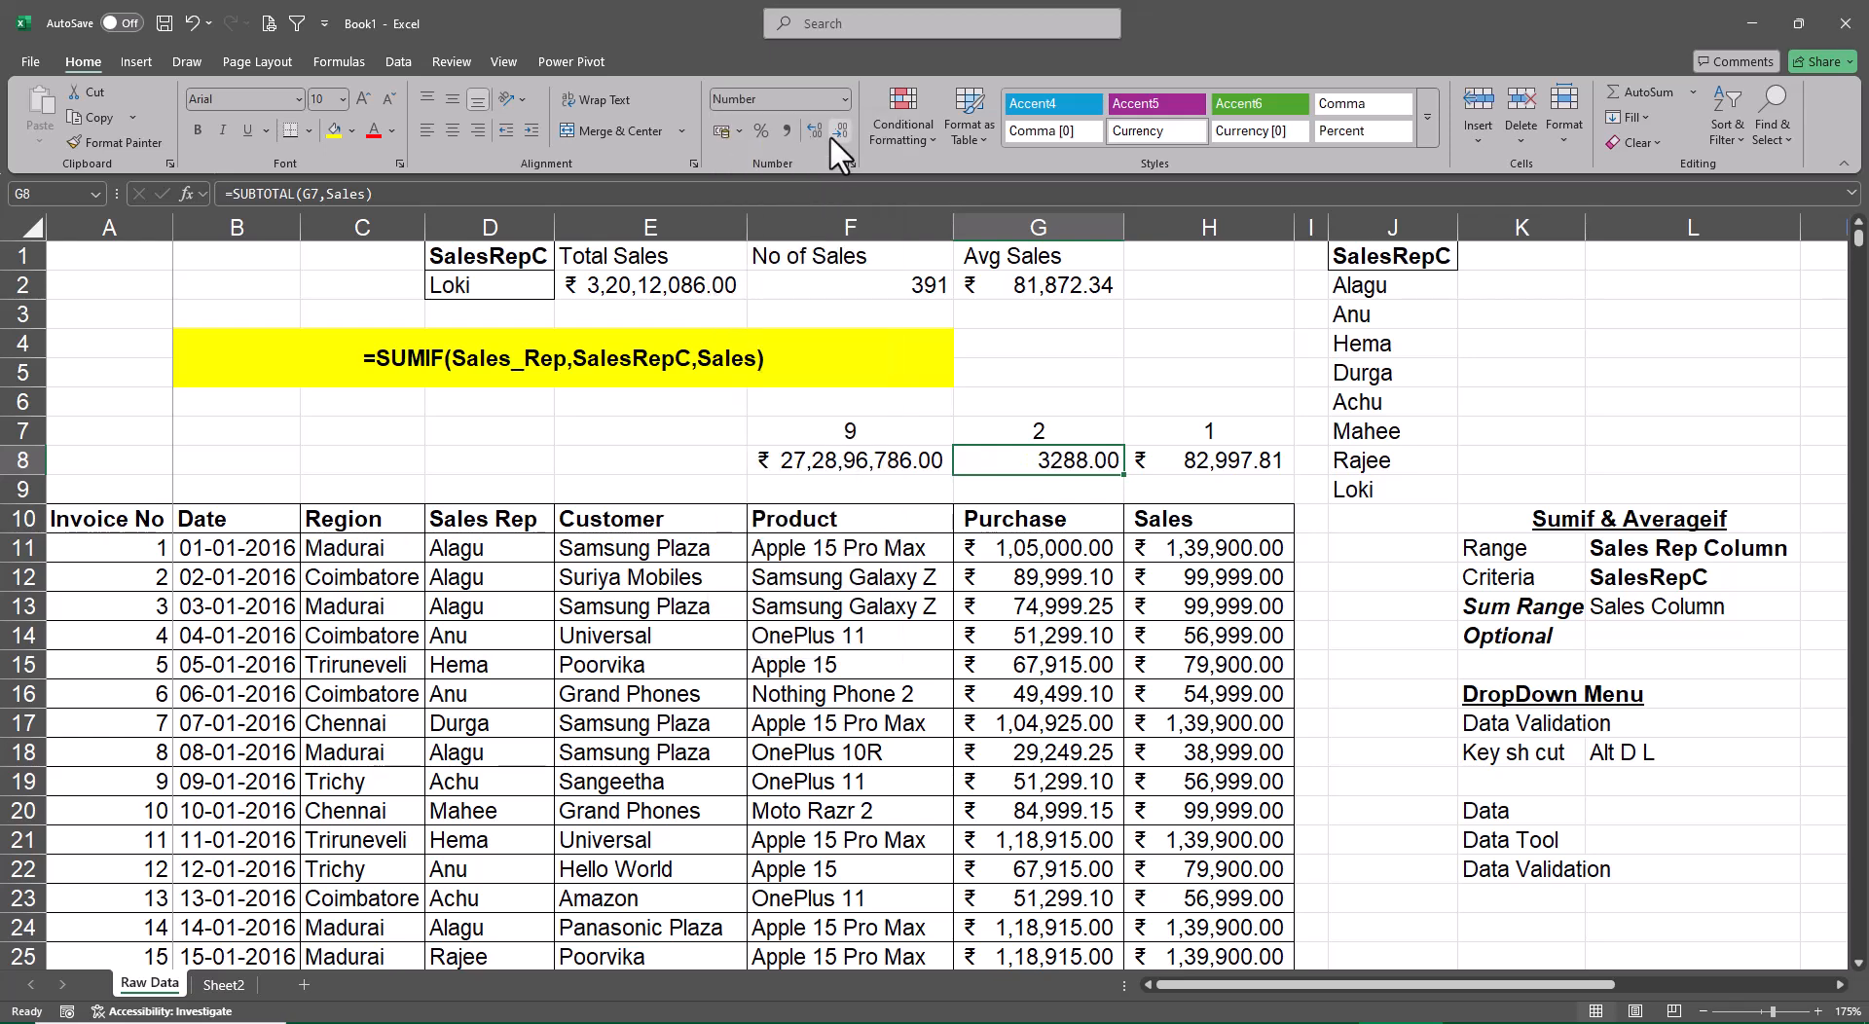
left_click(839, 99)
left_click(816, 138)
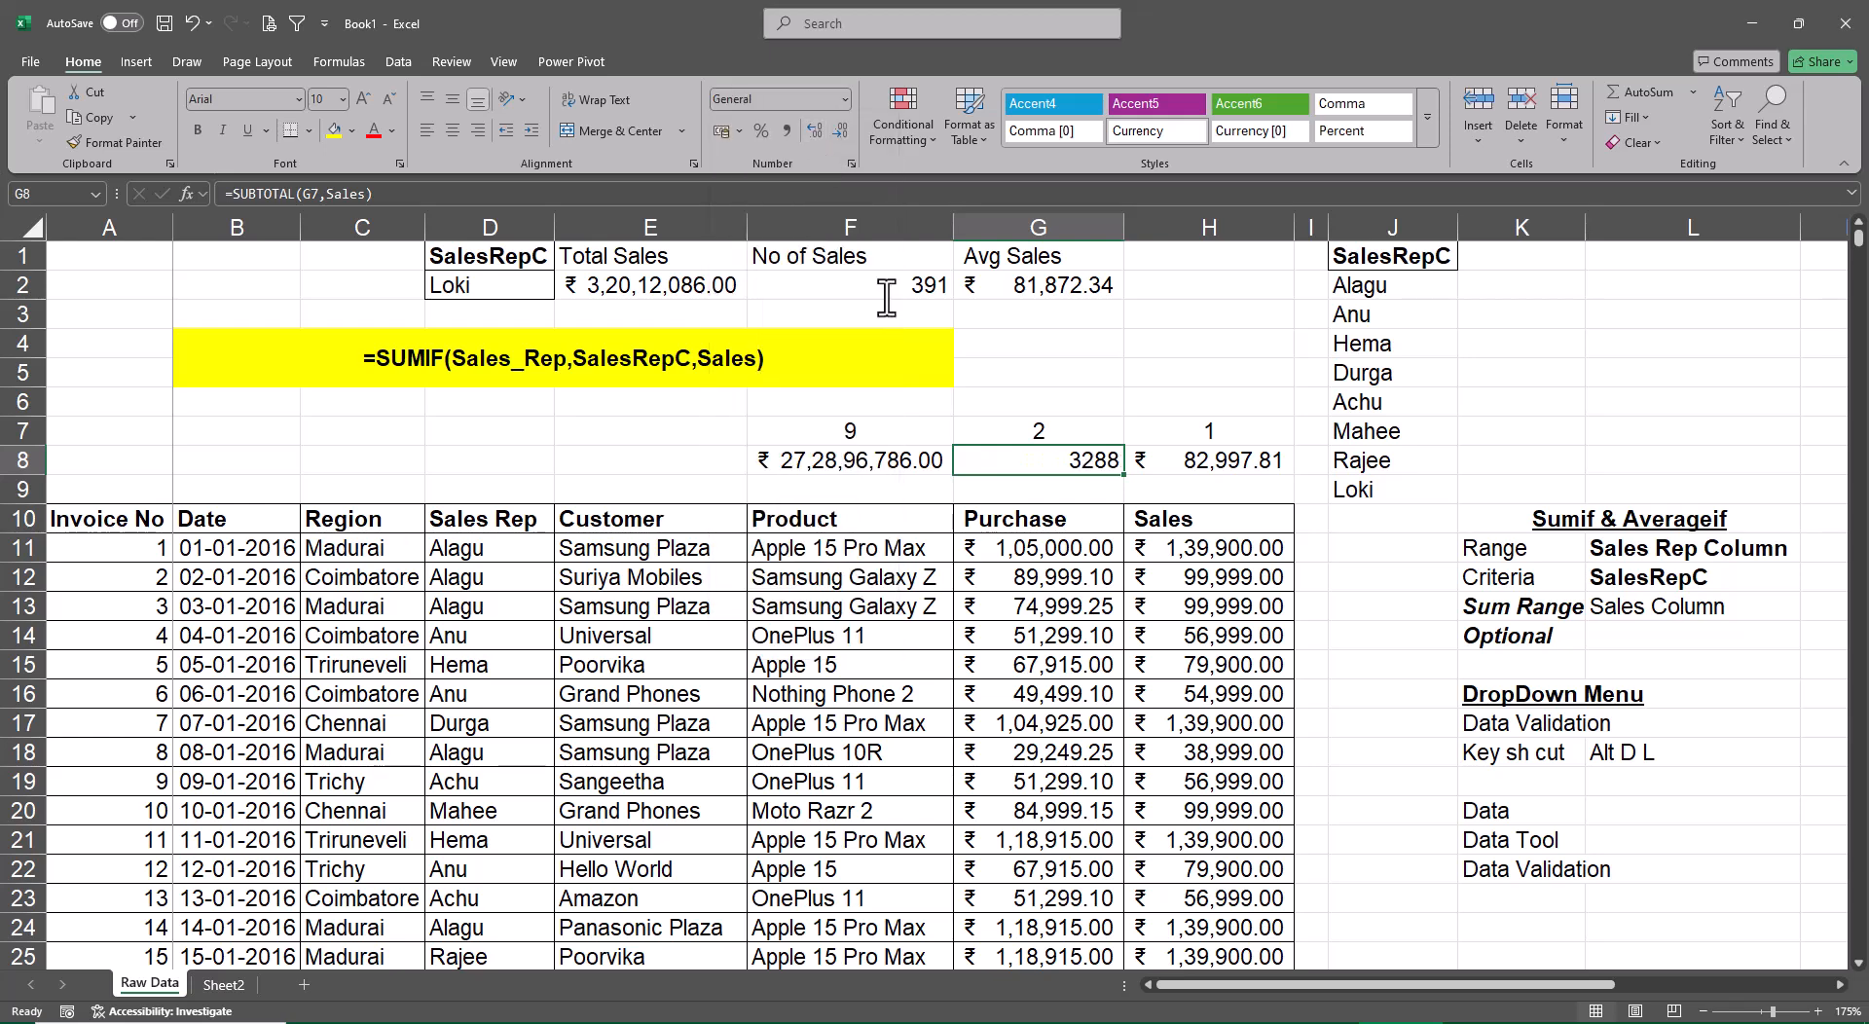
left_click(1377, 639)
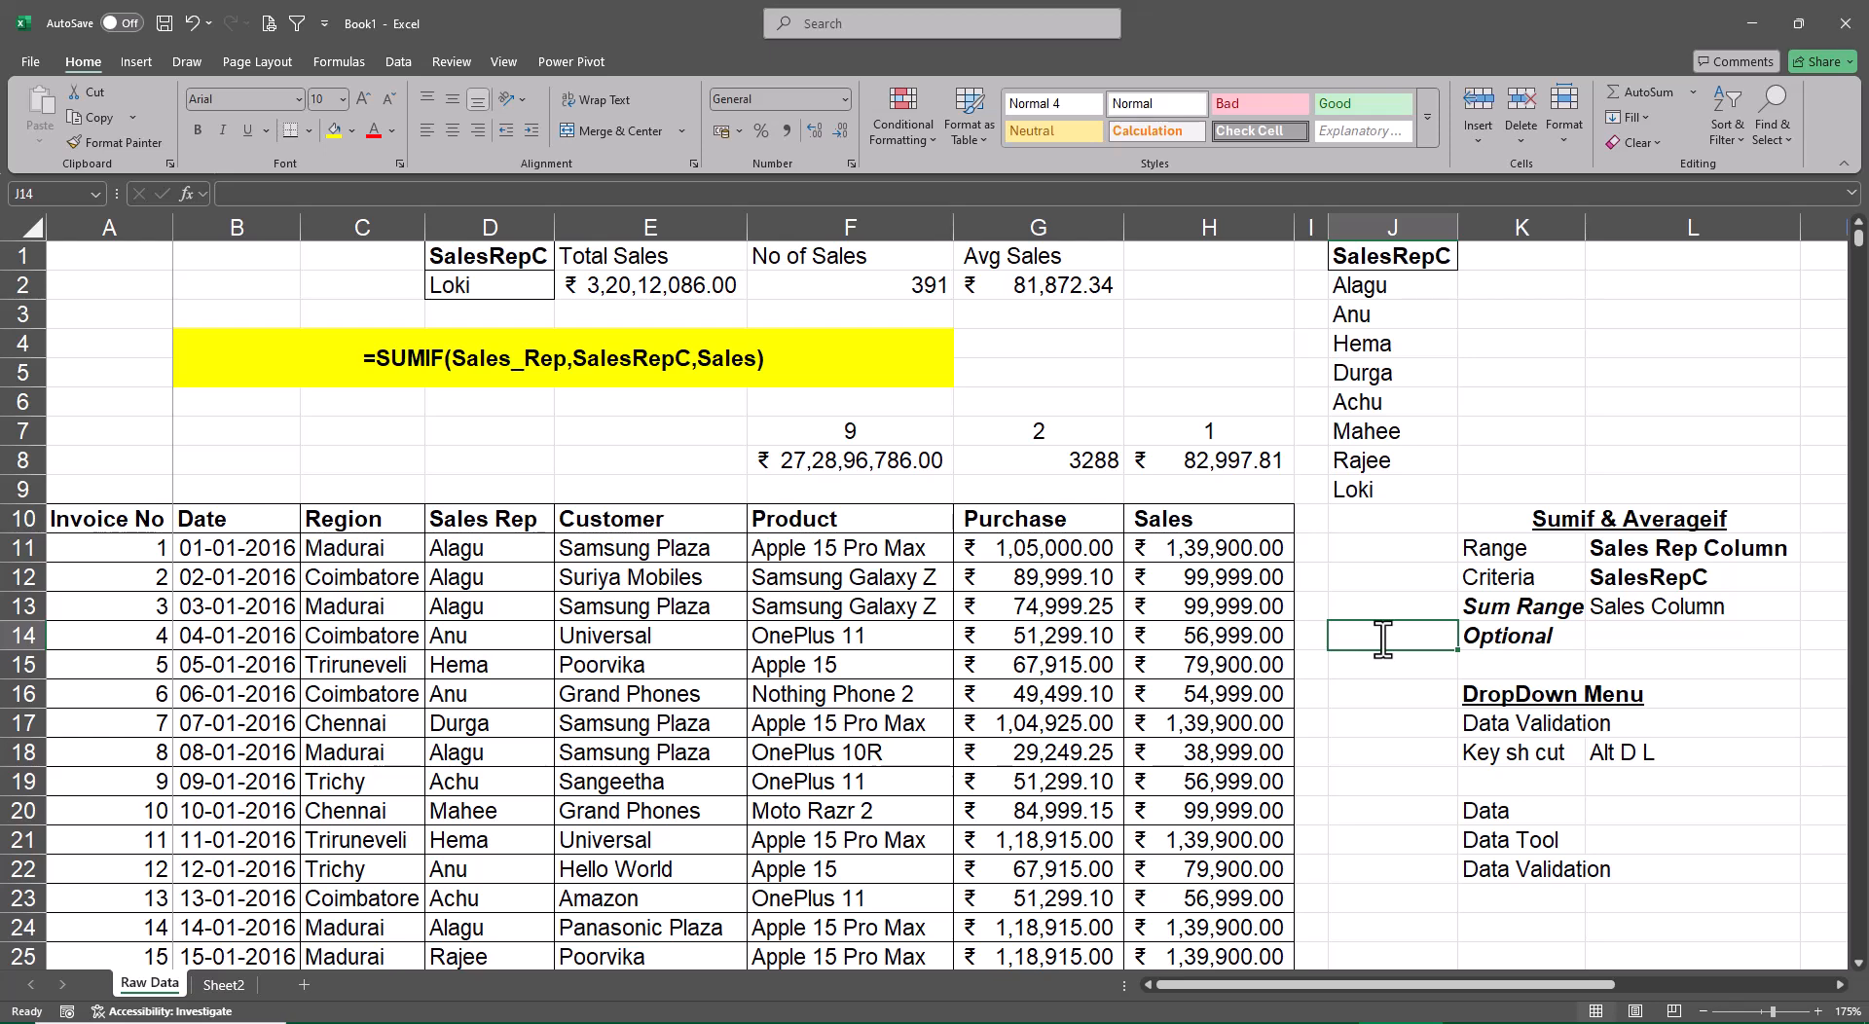
Convert the sales data range starting at A10 into a table with a header row
left_click(105, 518)
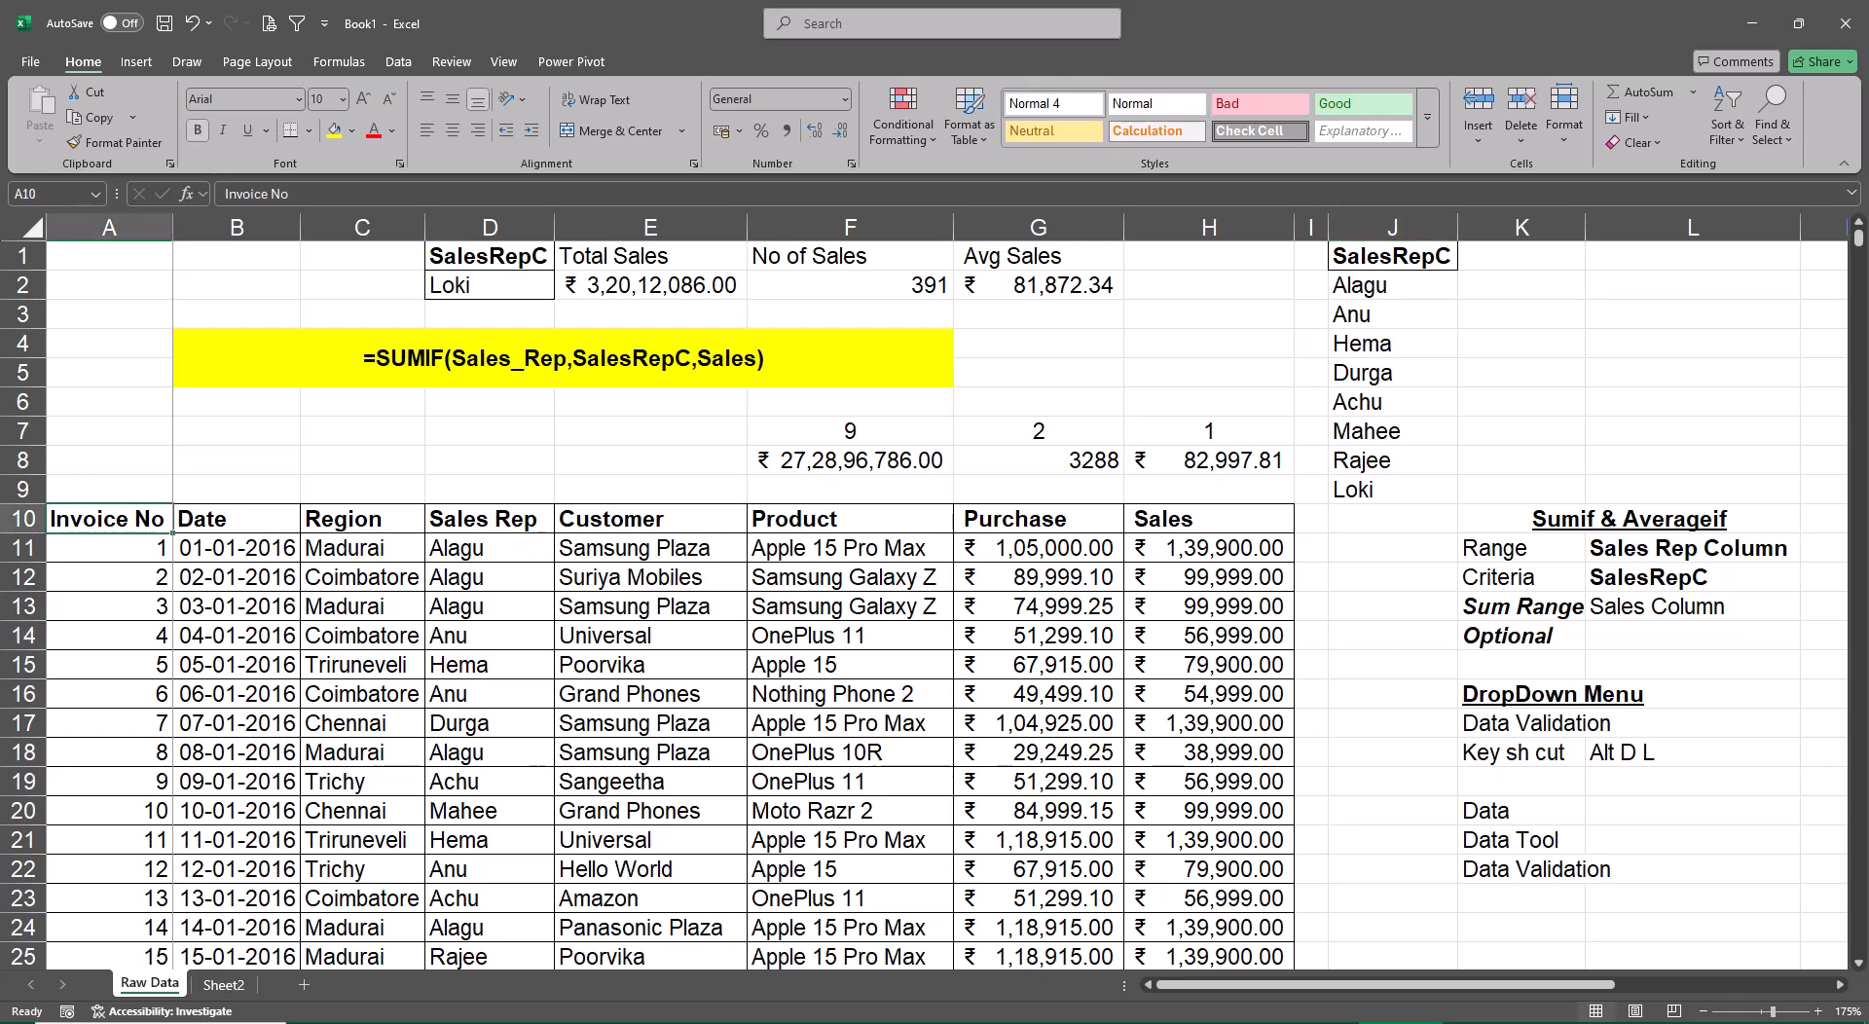
key("ctrl+t")
key("Return")
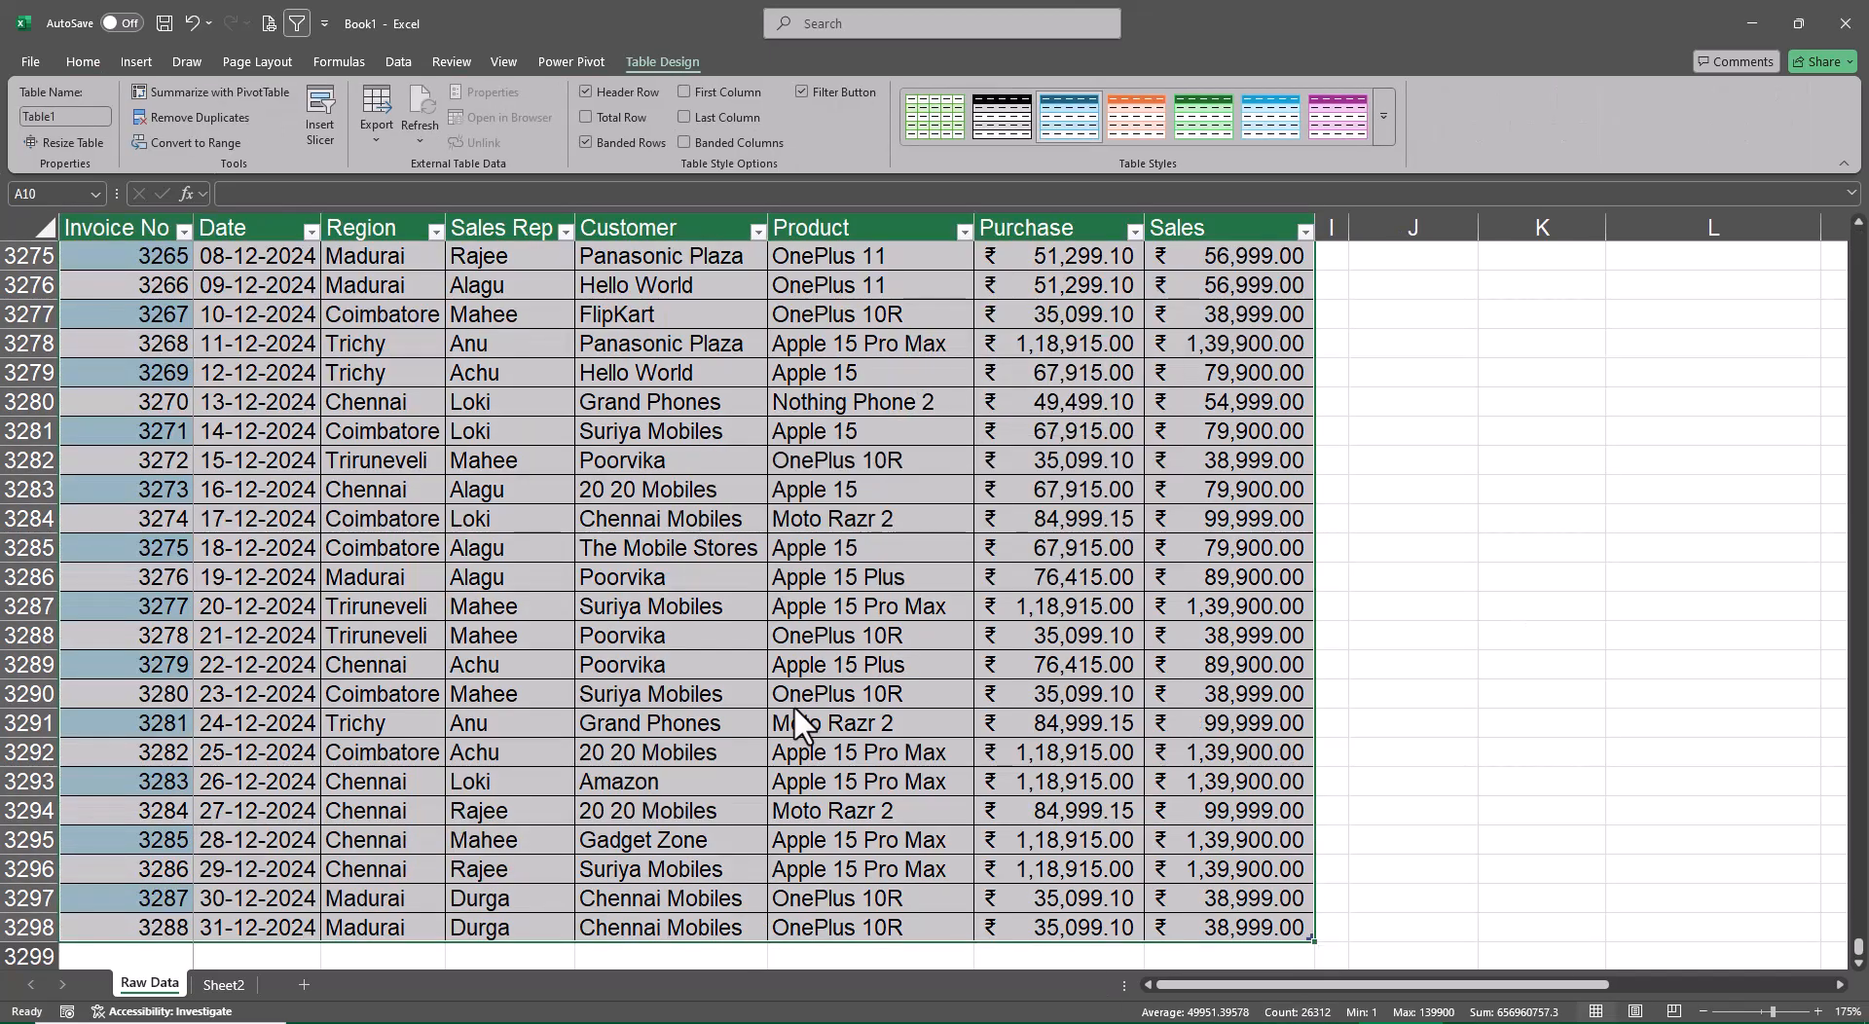
key("ctrl+Left")
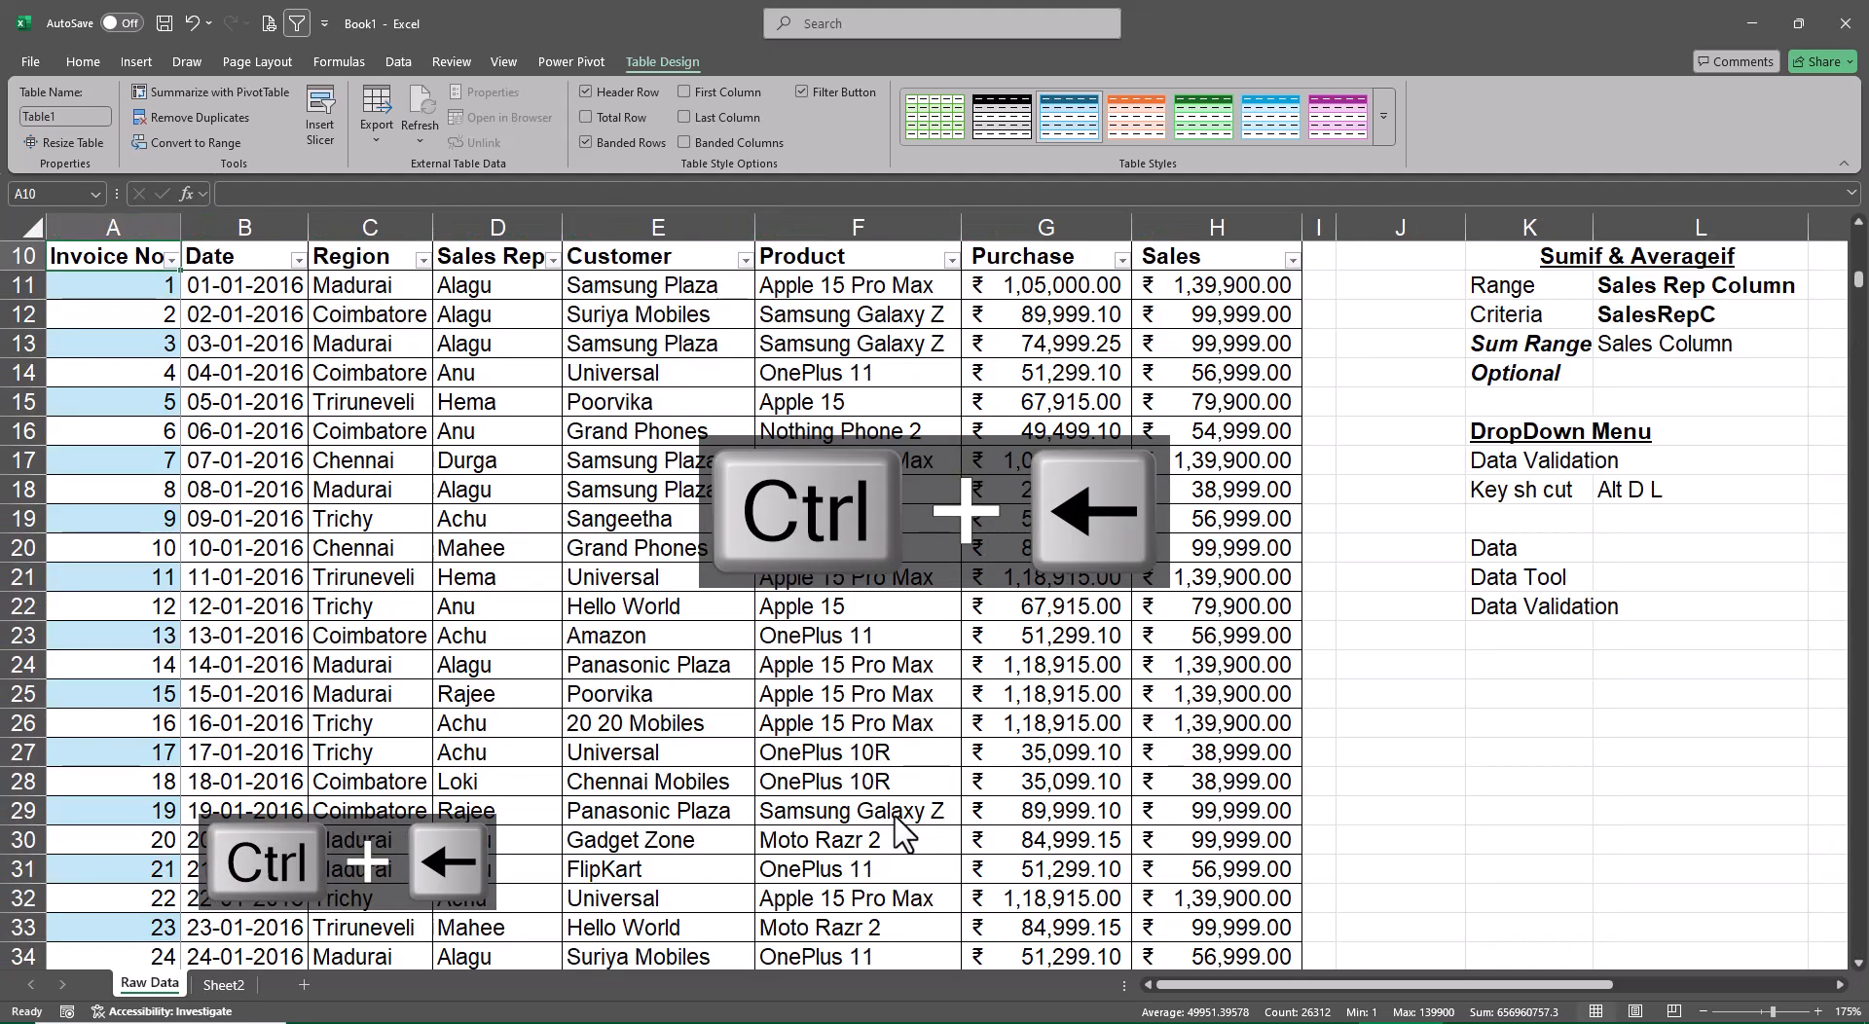
scroll(136, 681, "up", 3)
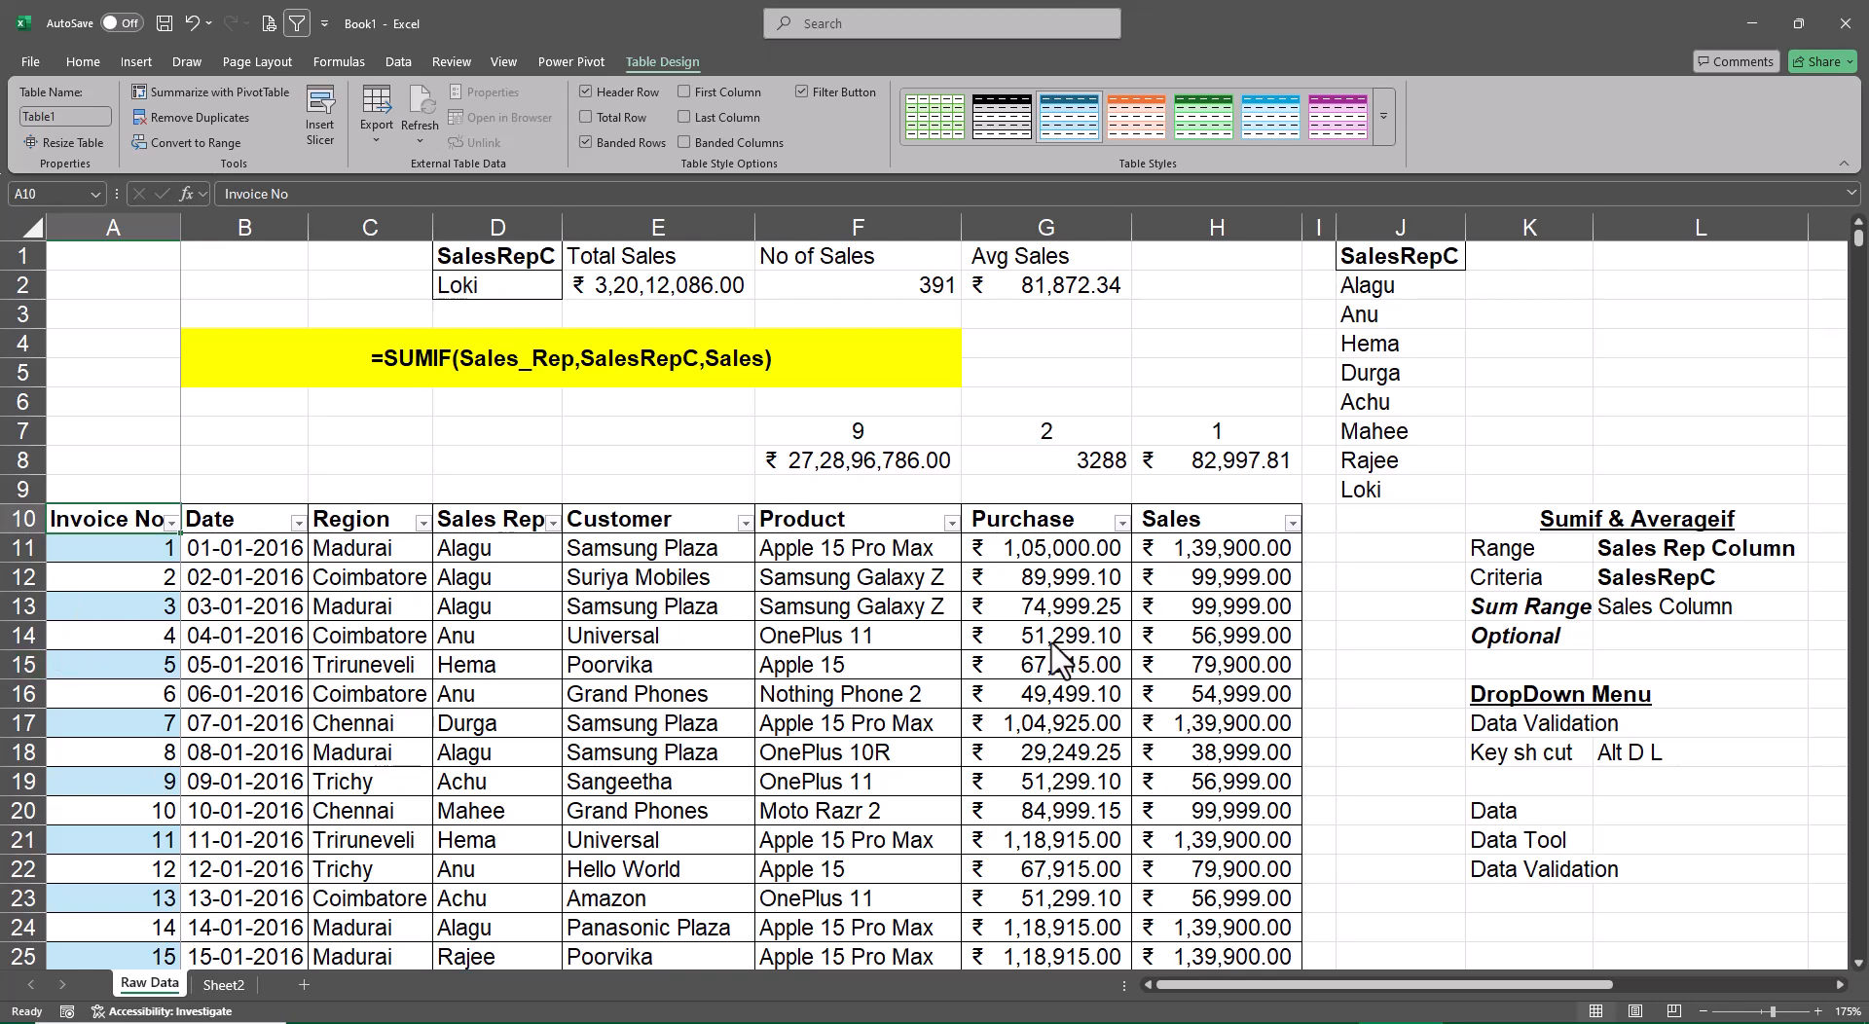
Set the Invoice No header cell A10 to No Fill
left_click(76, 62)
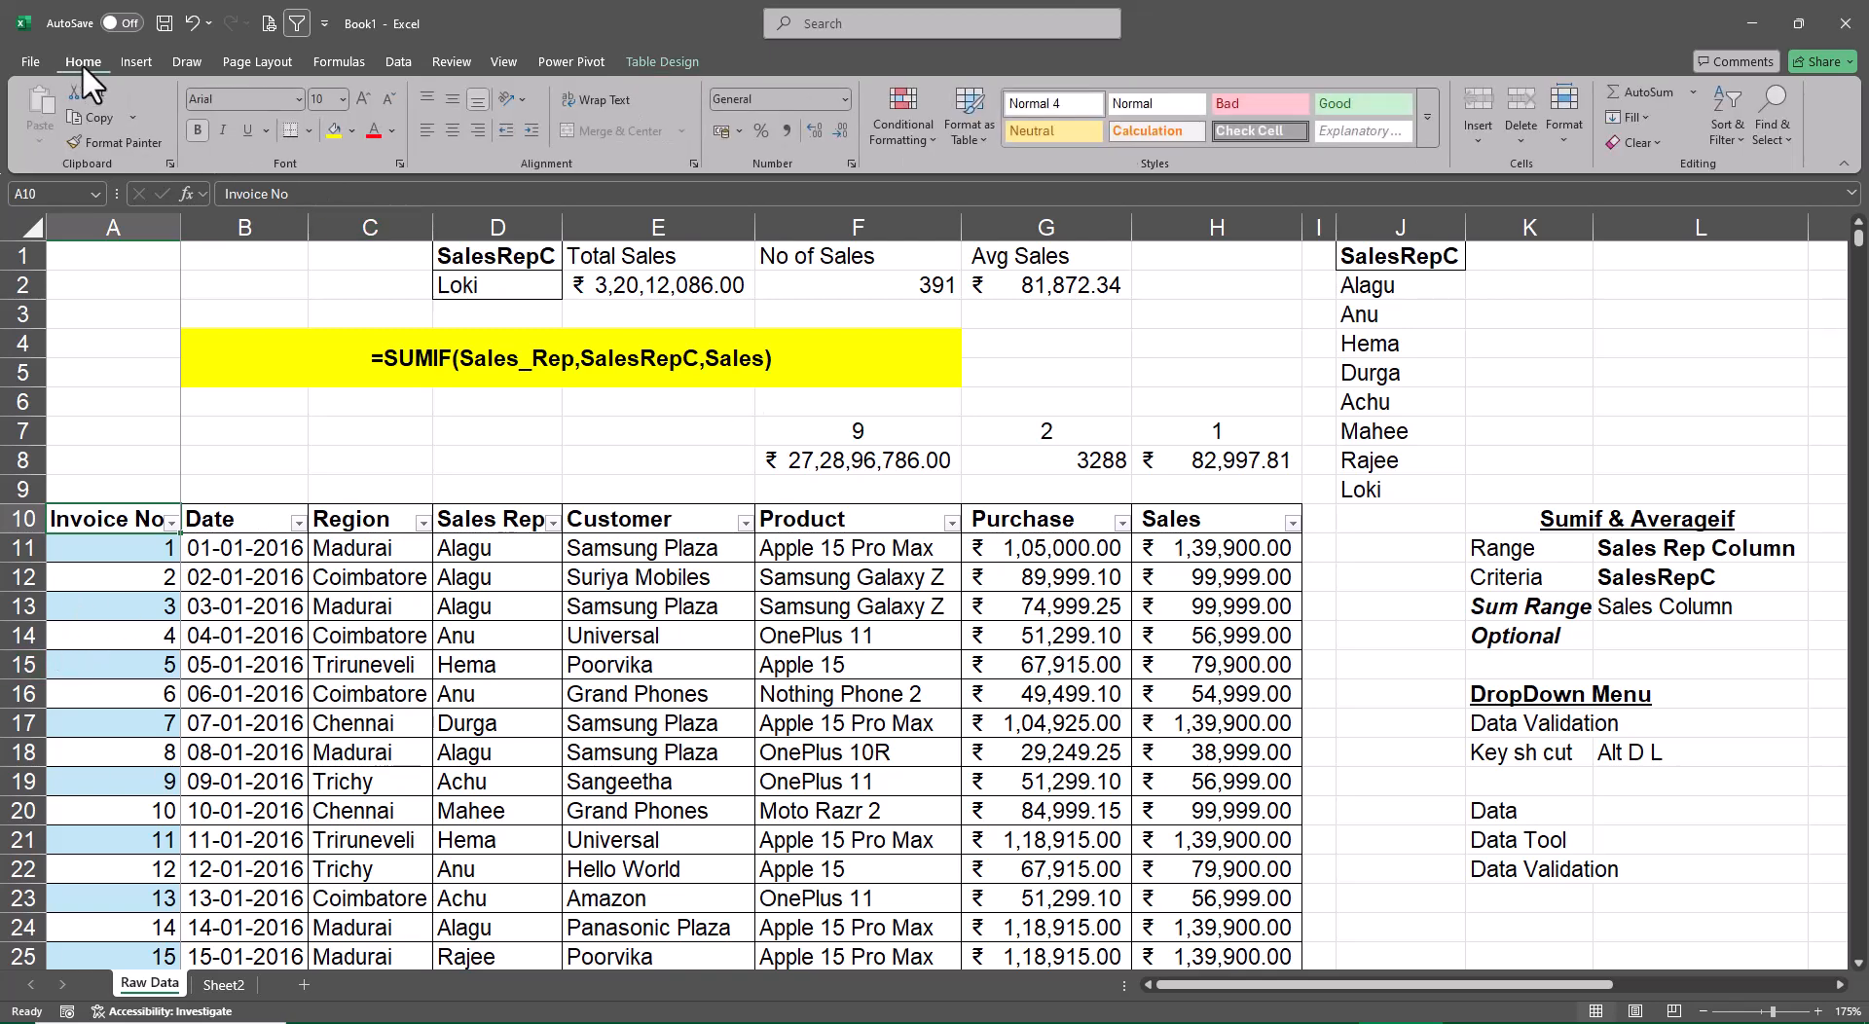
left_click(352, 131)
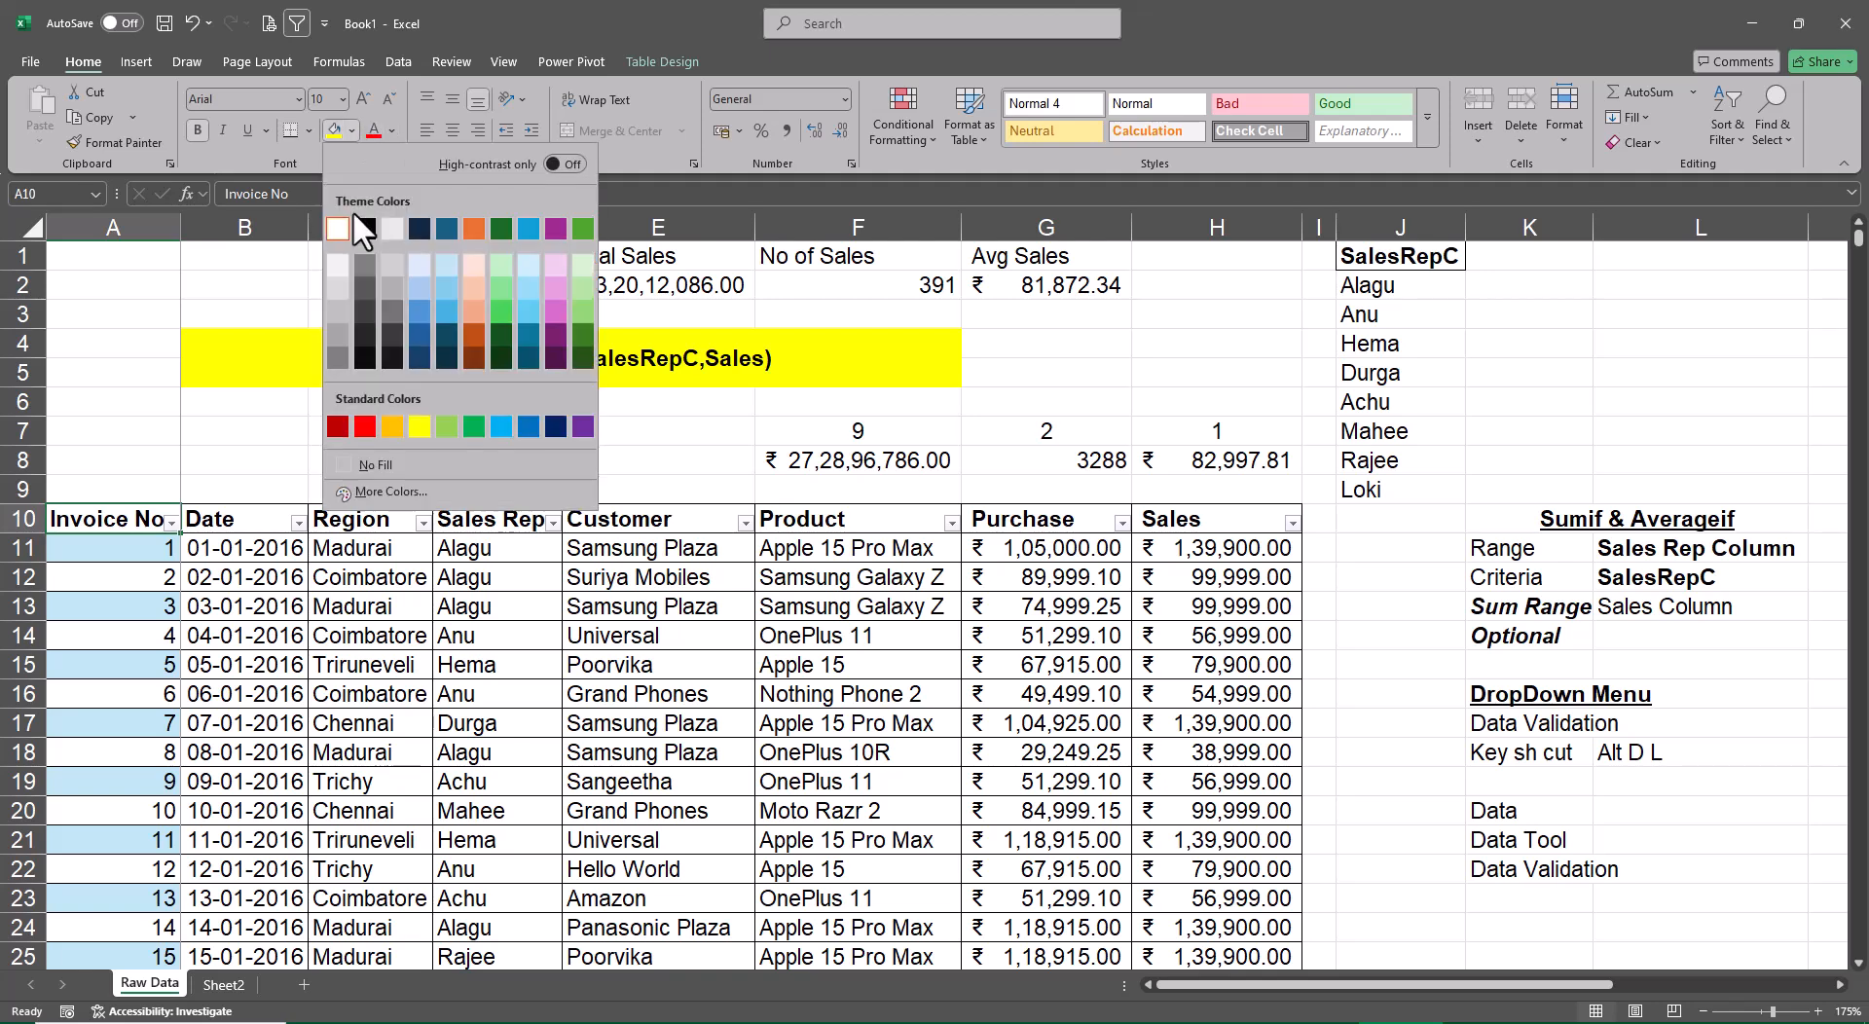
left_click(416, 463)
left_click(282, 582)
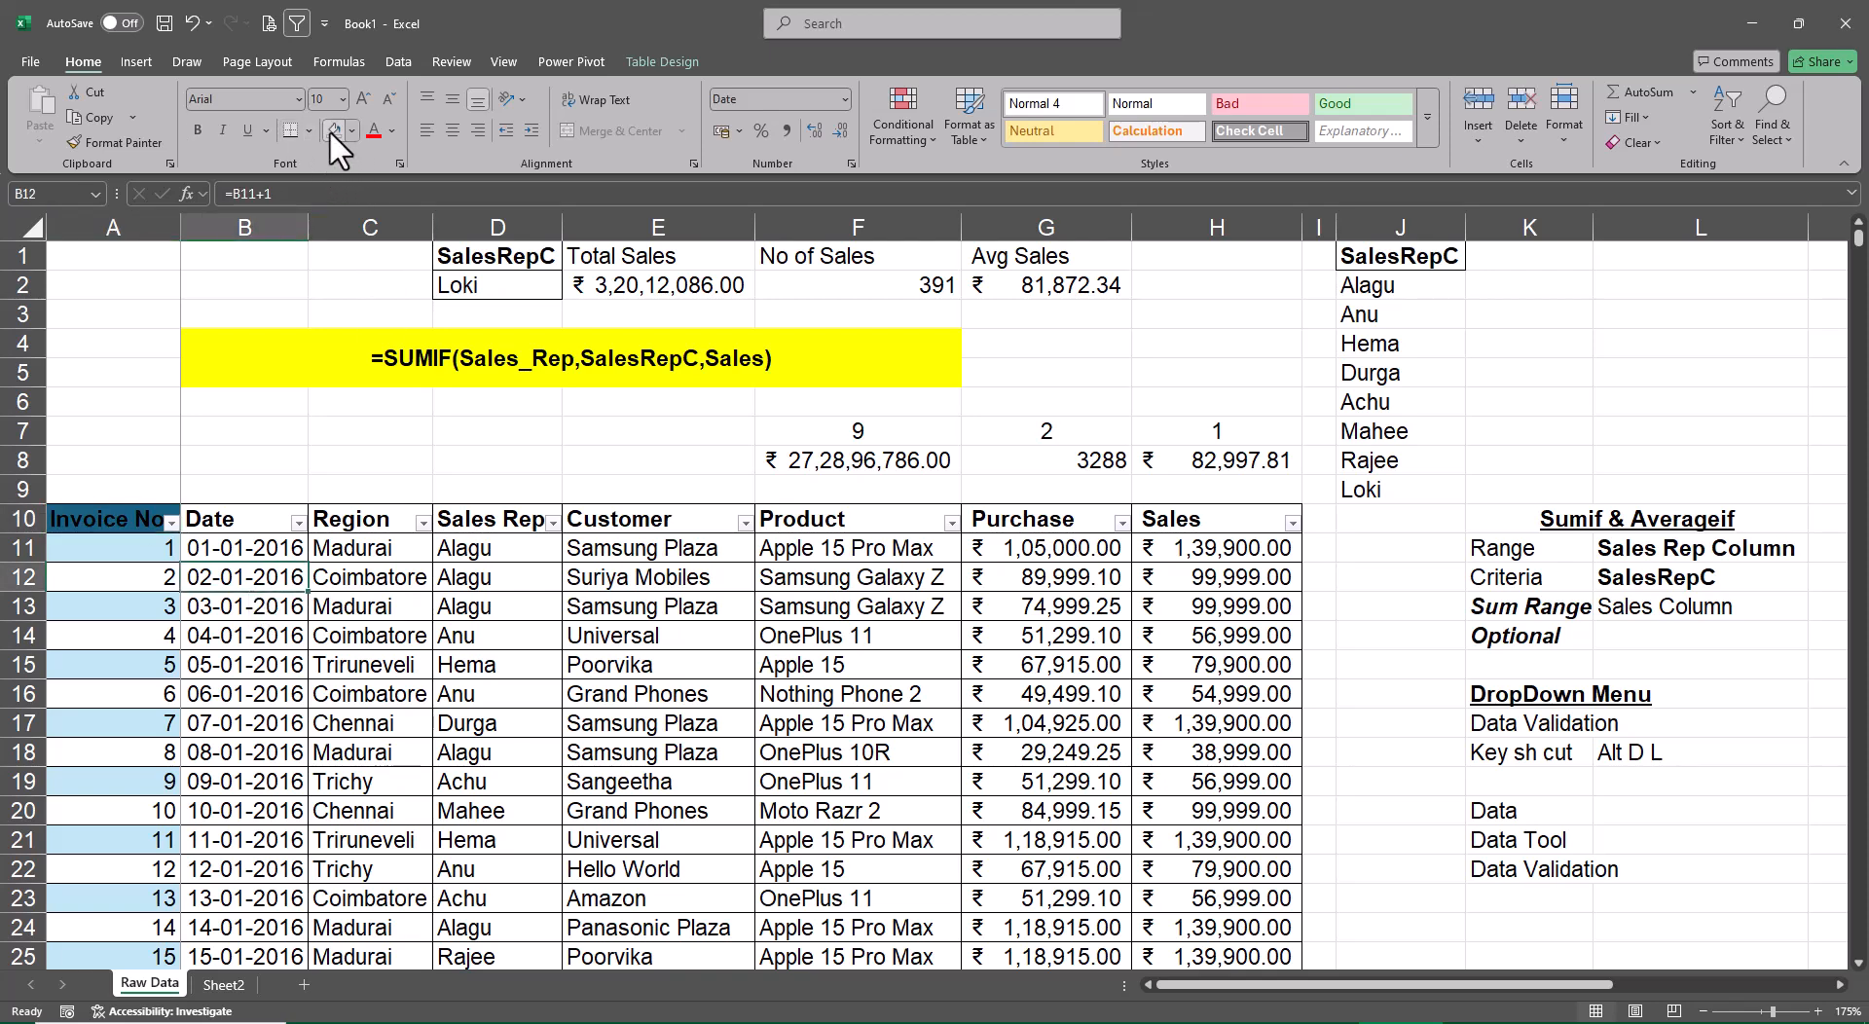
Remove the manual fill colour from the entire sales table, from A10 through the last row and column
left_click(143, 521)
key("ctrl+shift+Down")
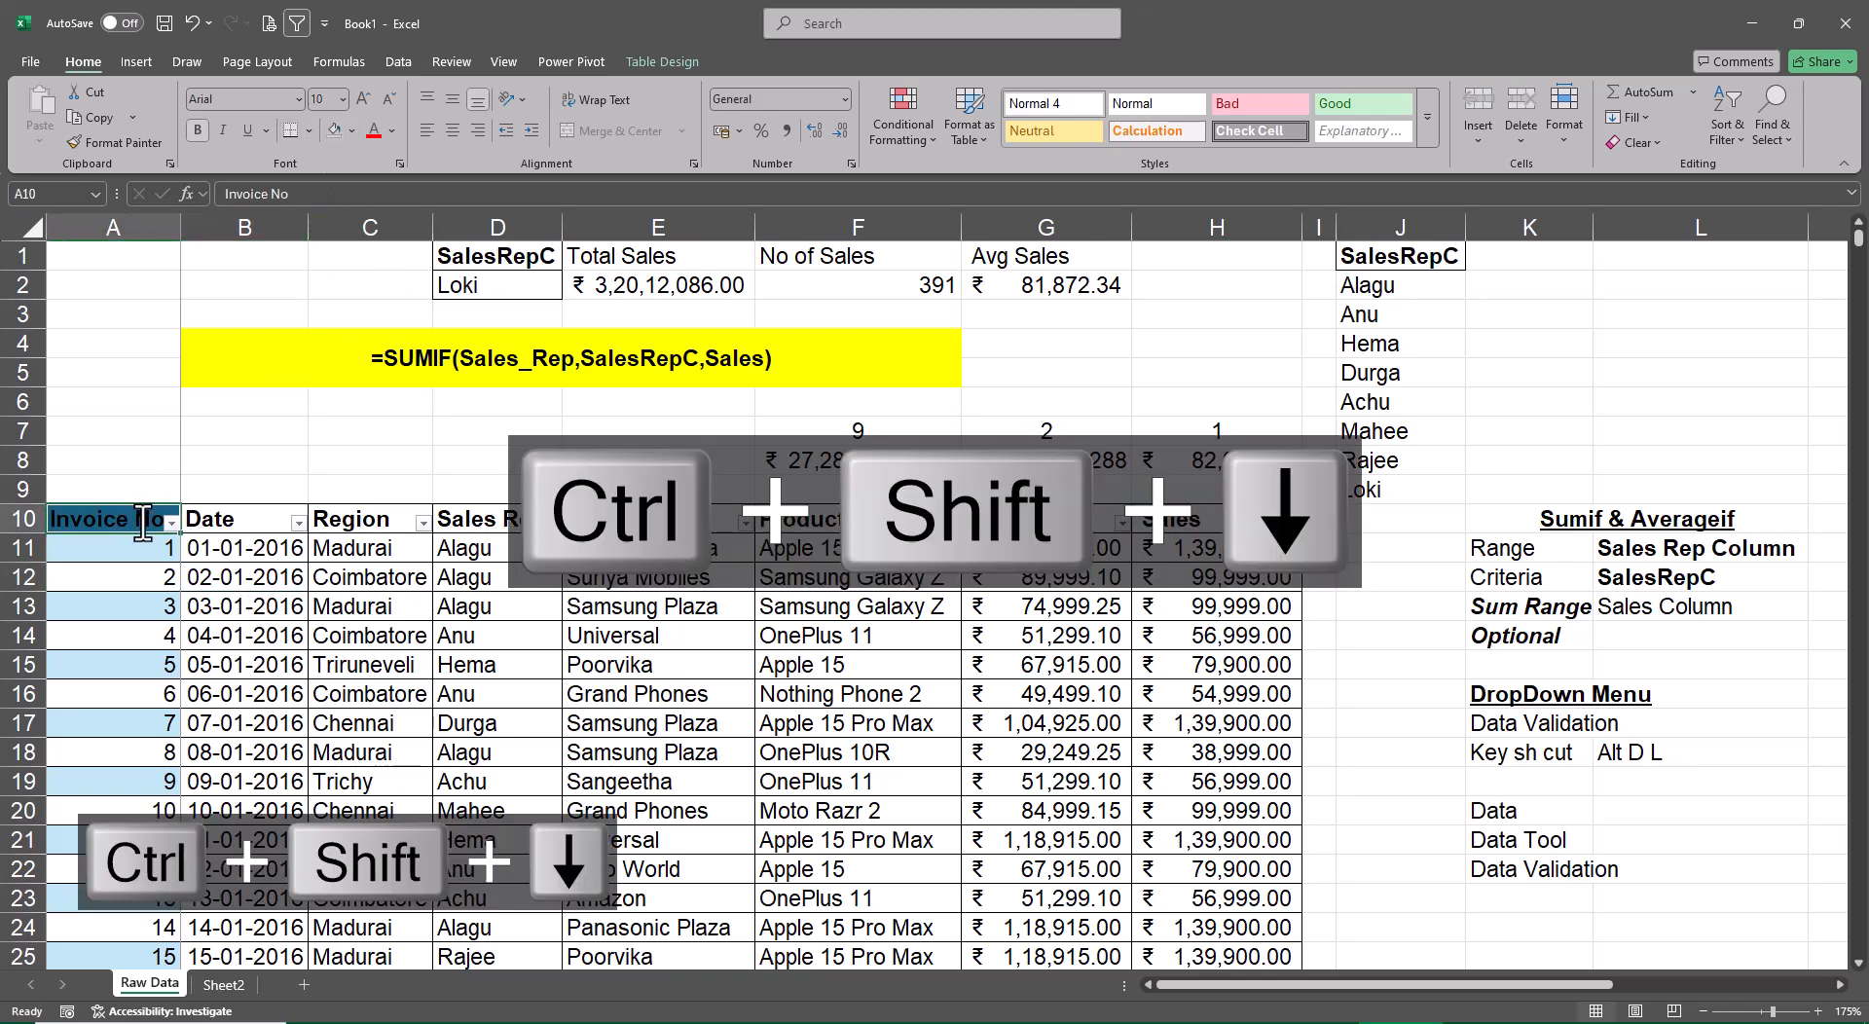
key("ctrl+shift+Right")
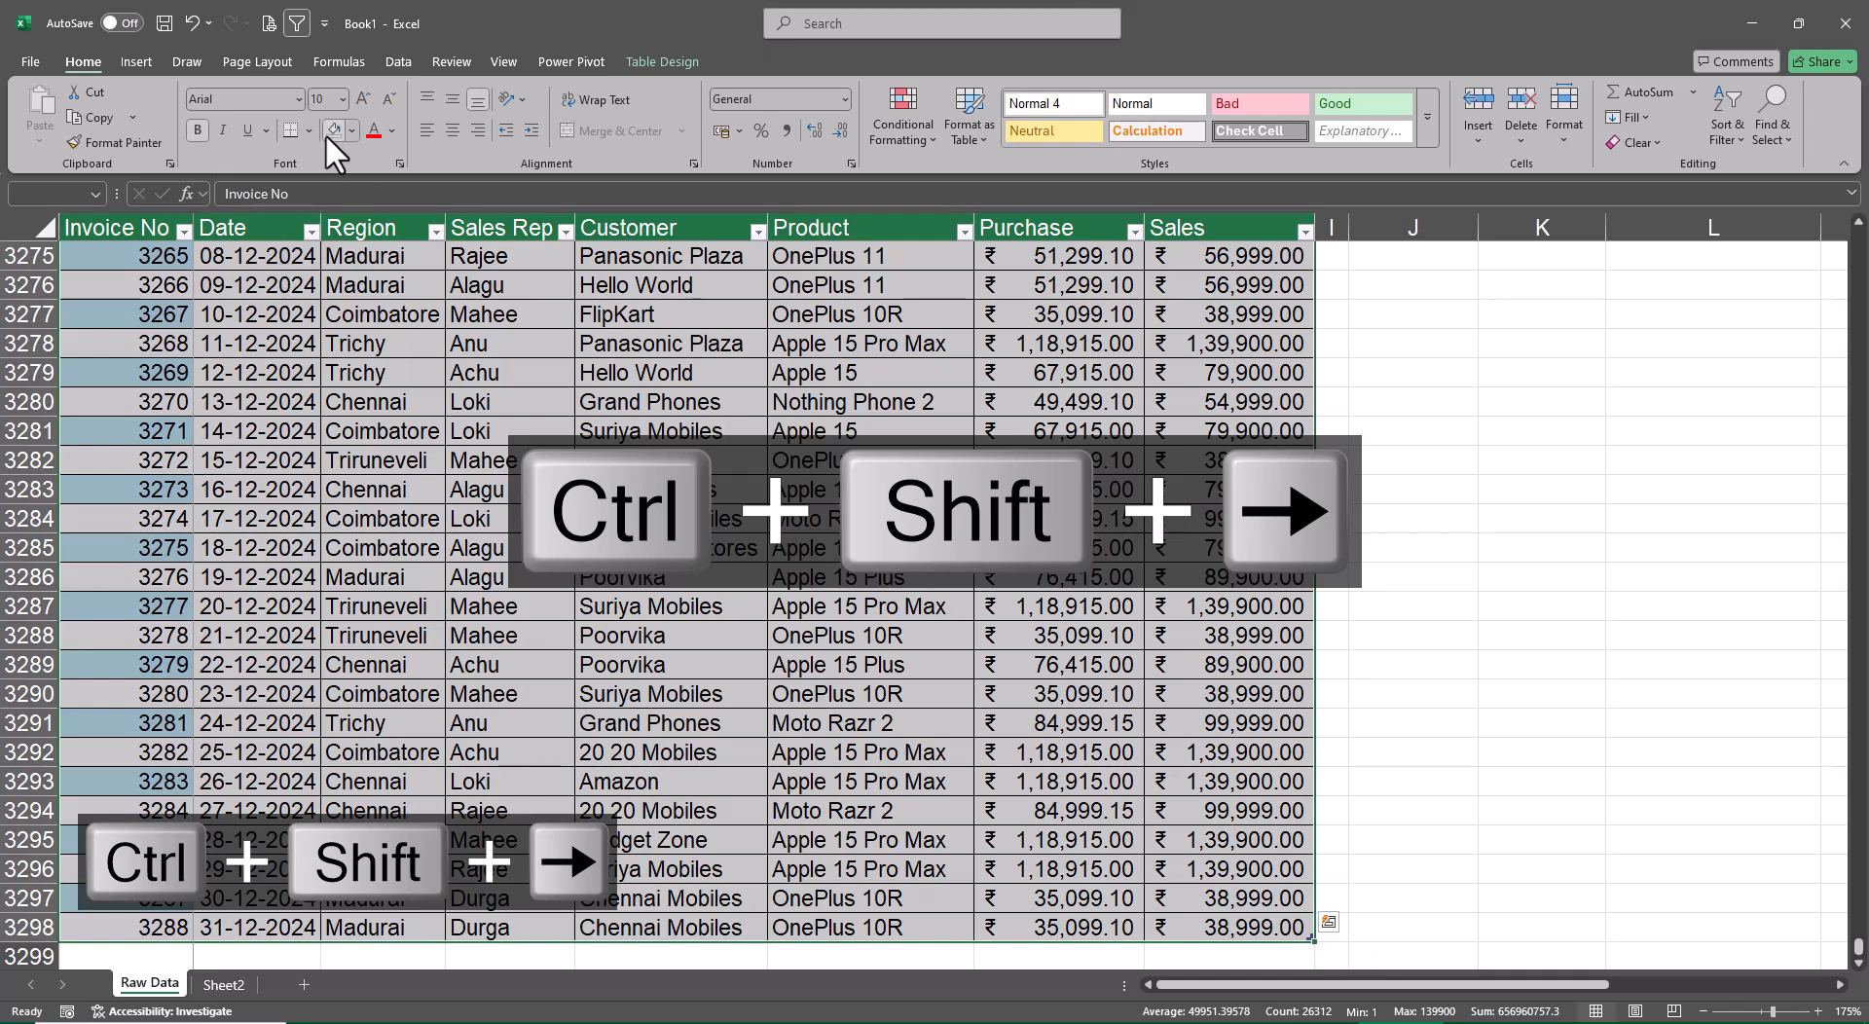
key("ctrl+Up")
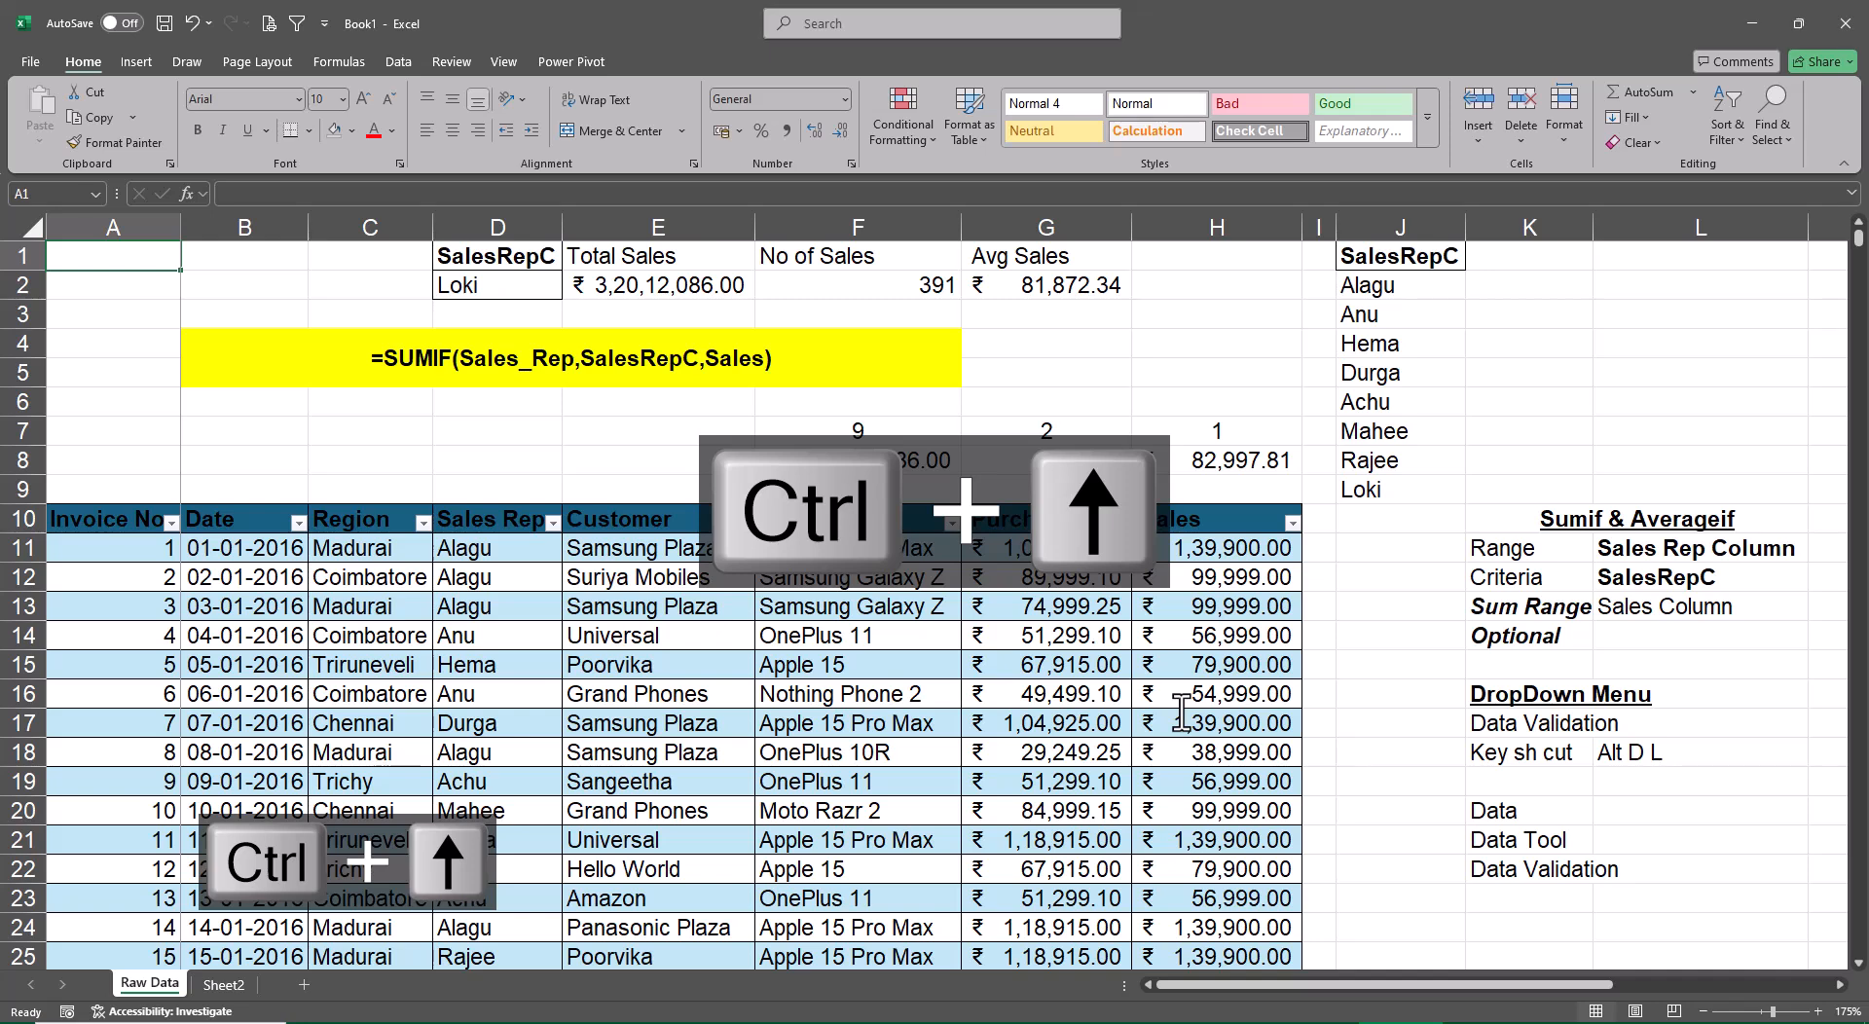
Apply the orange banded style from the first row of the Medium table styles to the sales table
key("Down")
key("Down")
key("Down")
key("Down")
key("Down")
key("Down")
key("Down")
key("Down")
key("Down")
key("ctrl+shift+Right")
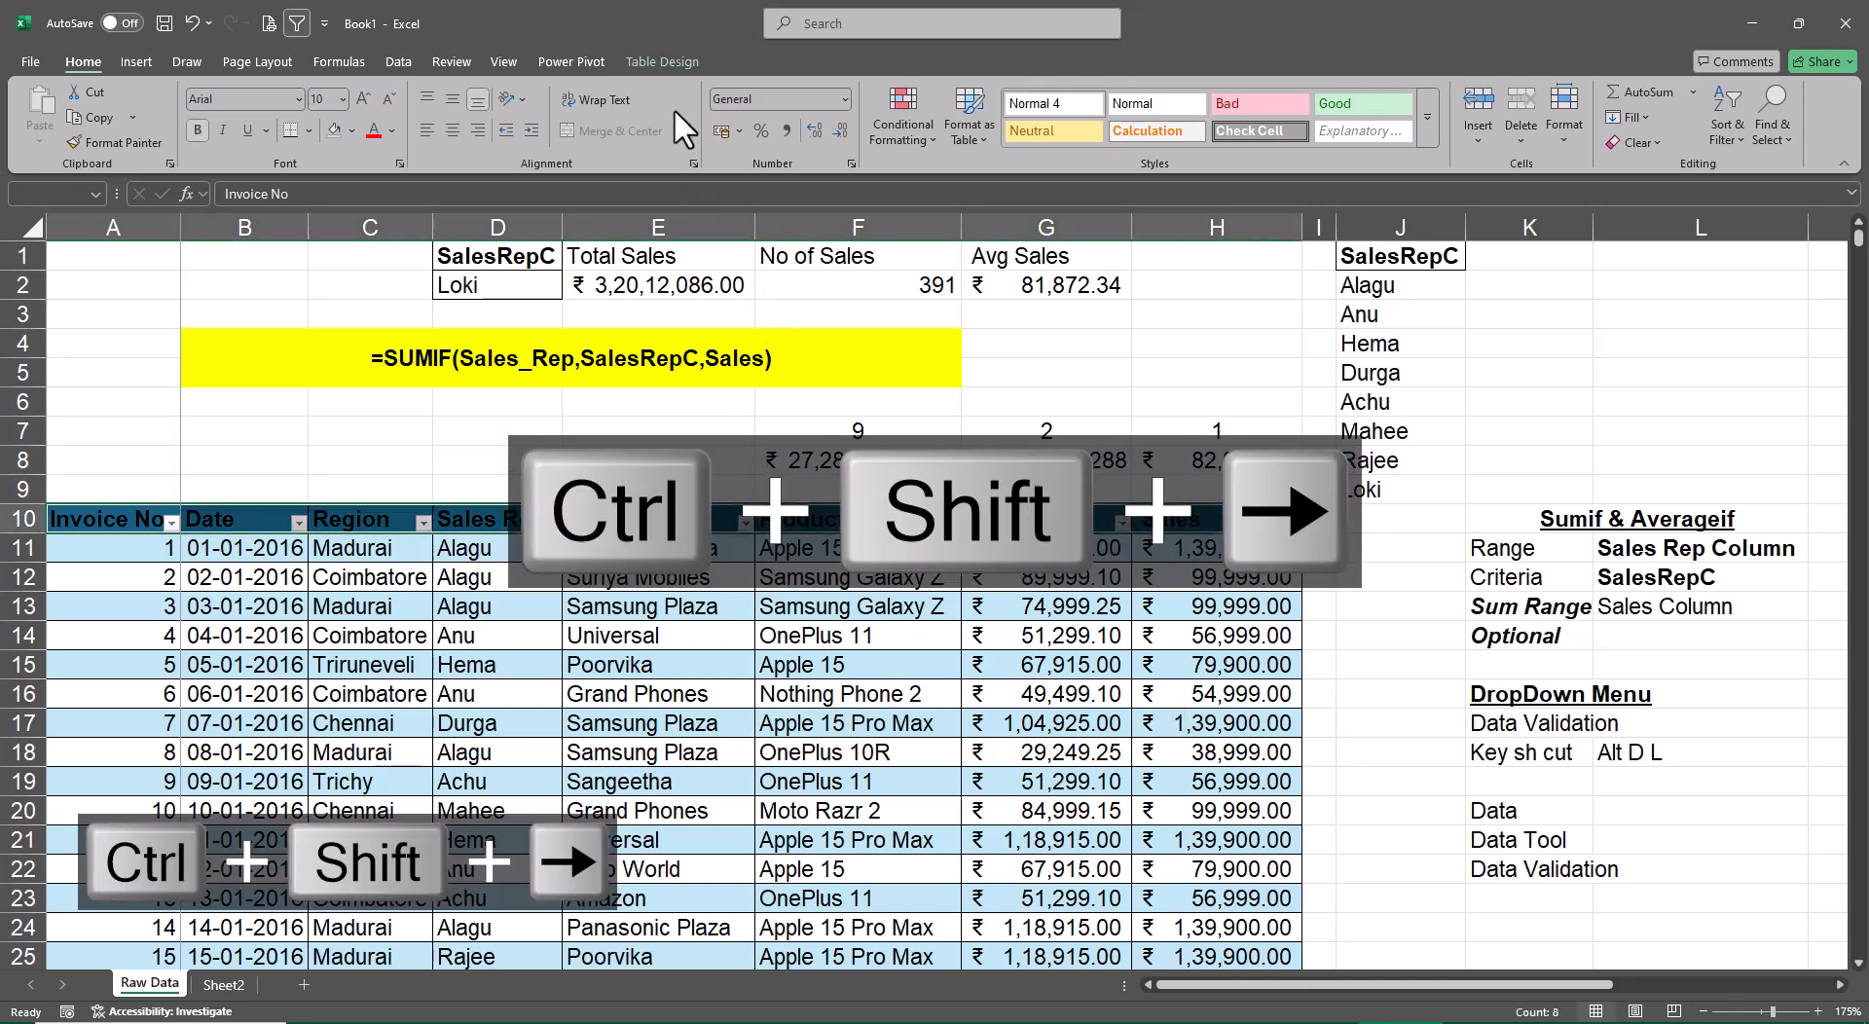
left_click(664, 66)
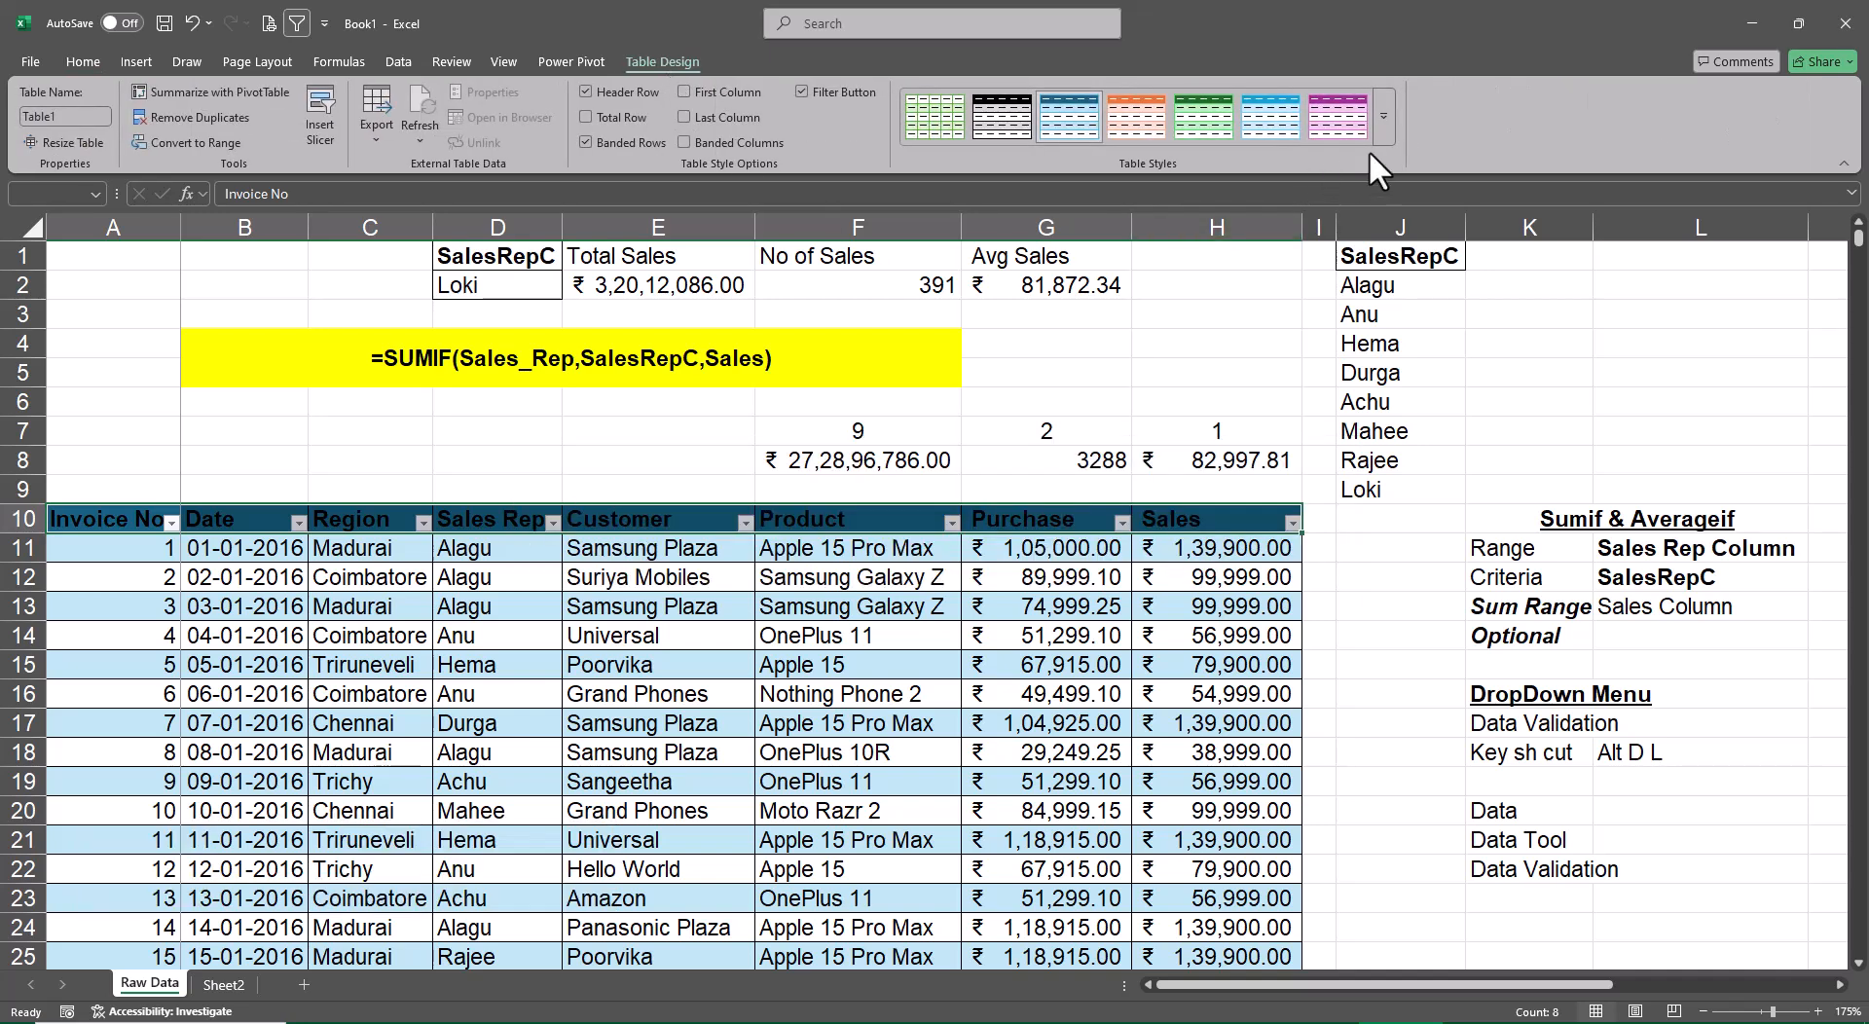
left_click(1384, 130)
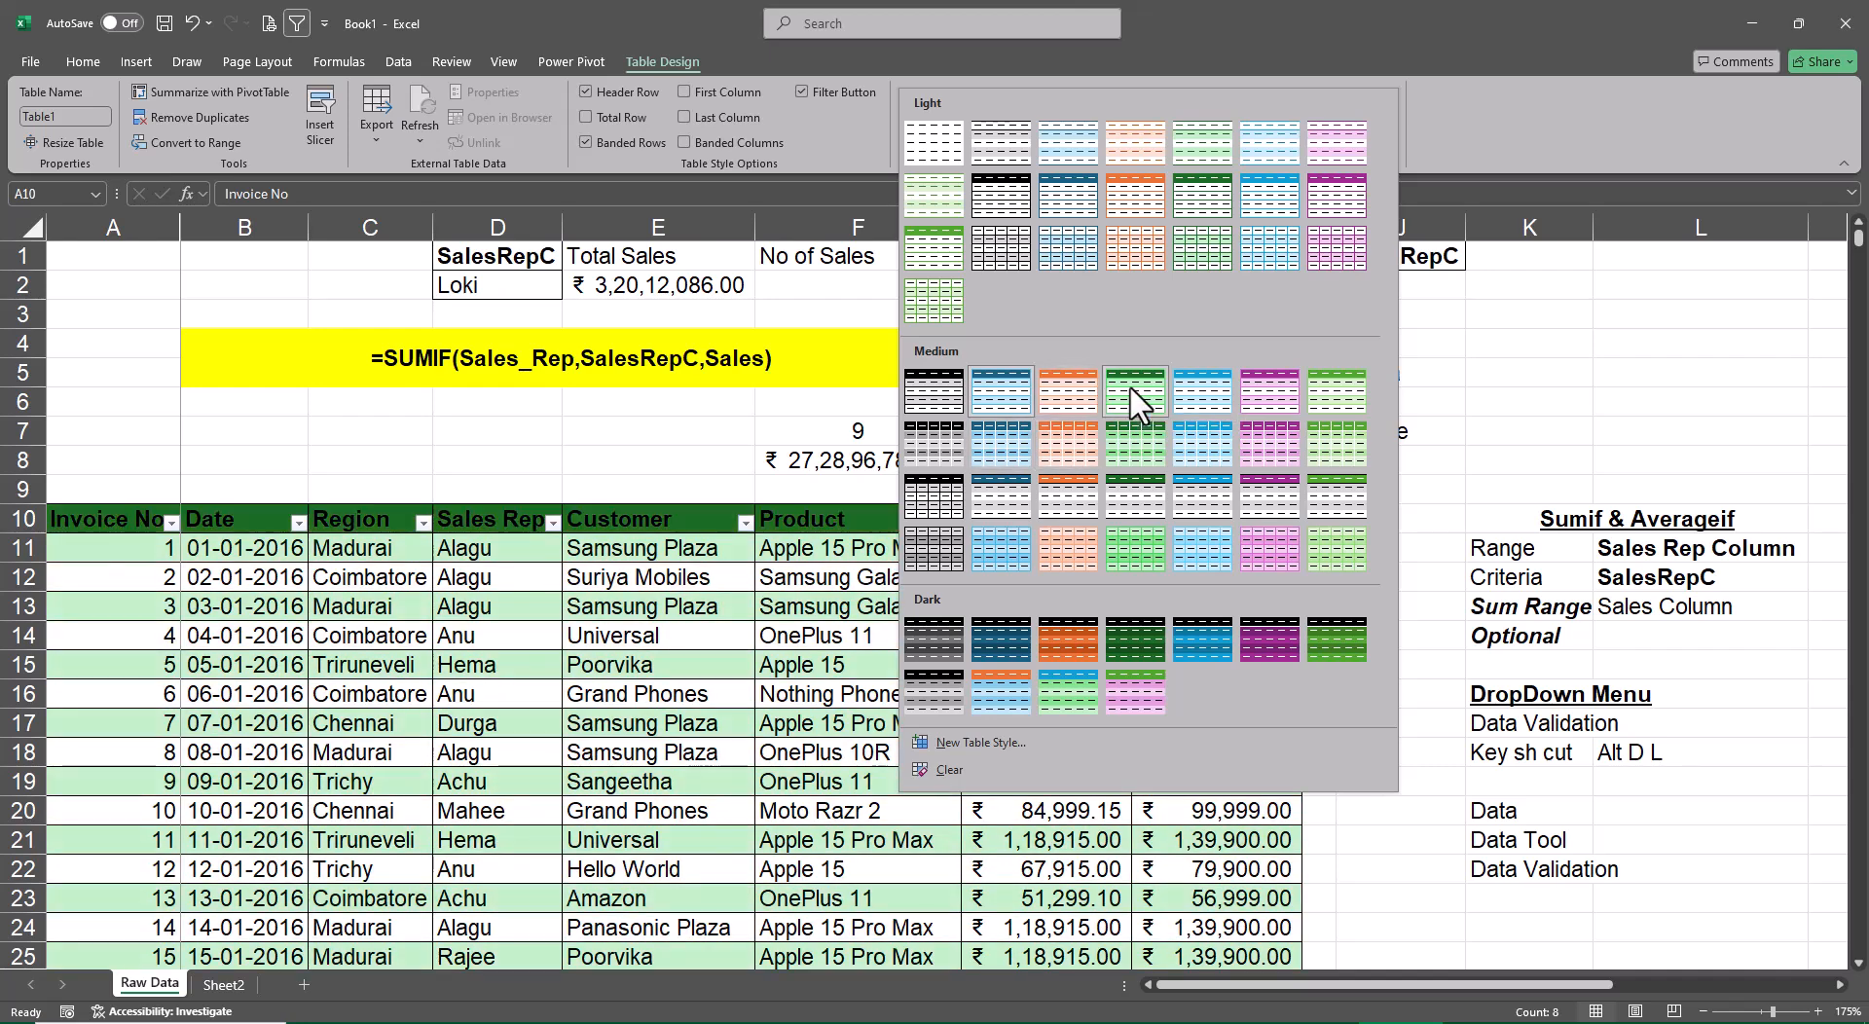
left_click(1059, 387)
left_click(1363, 617)
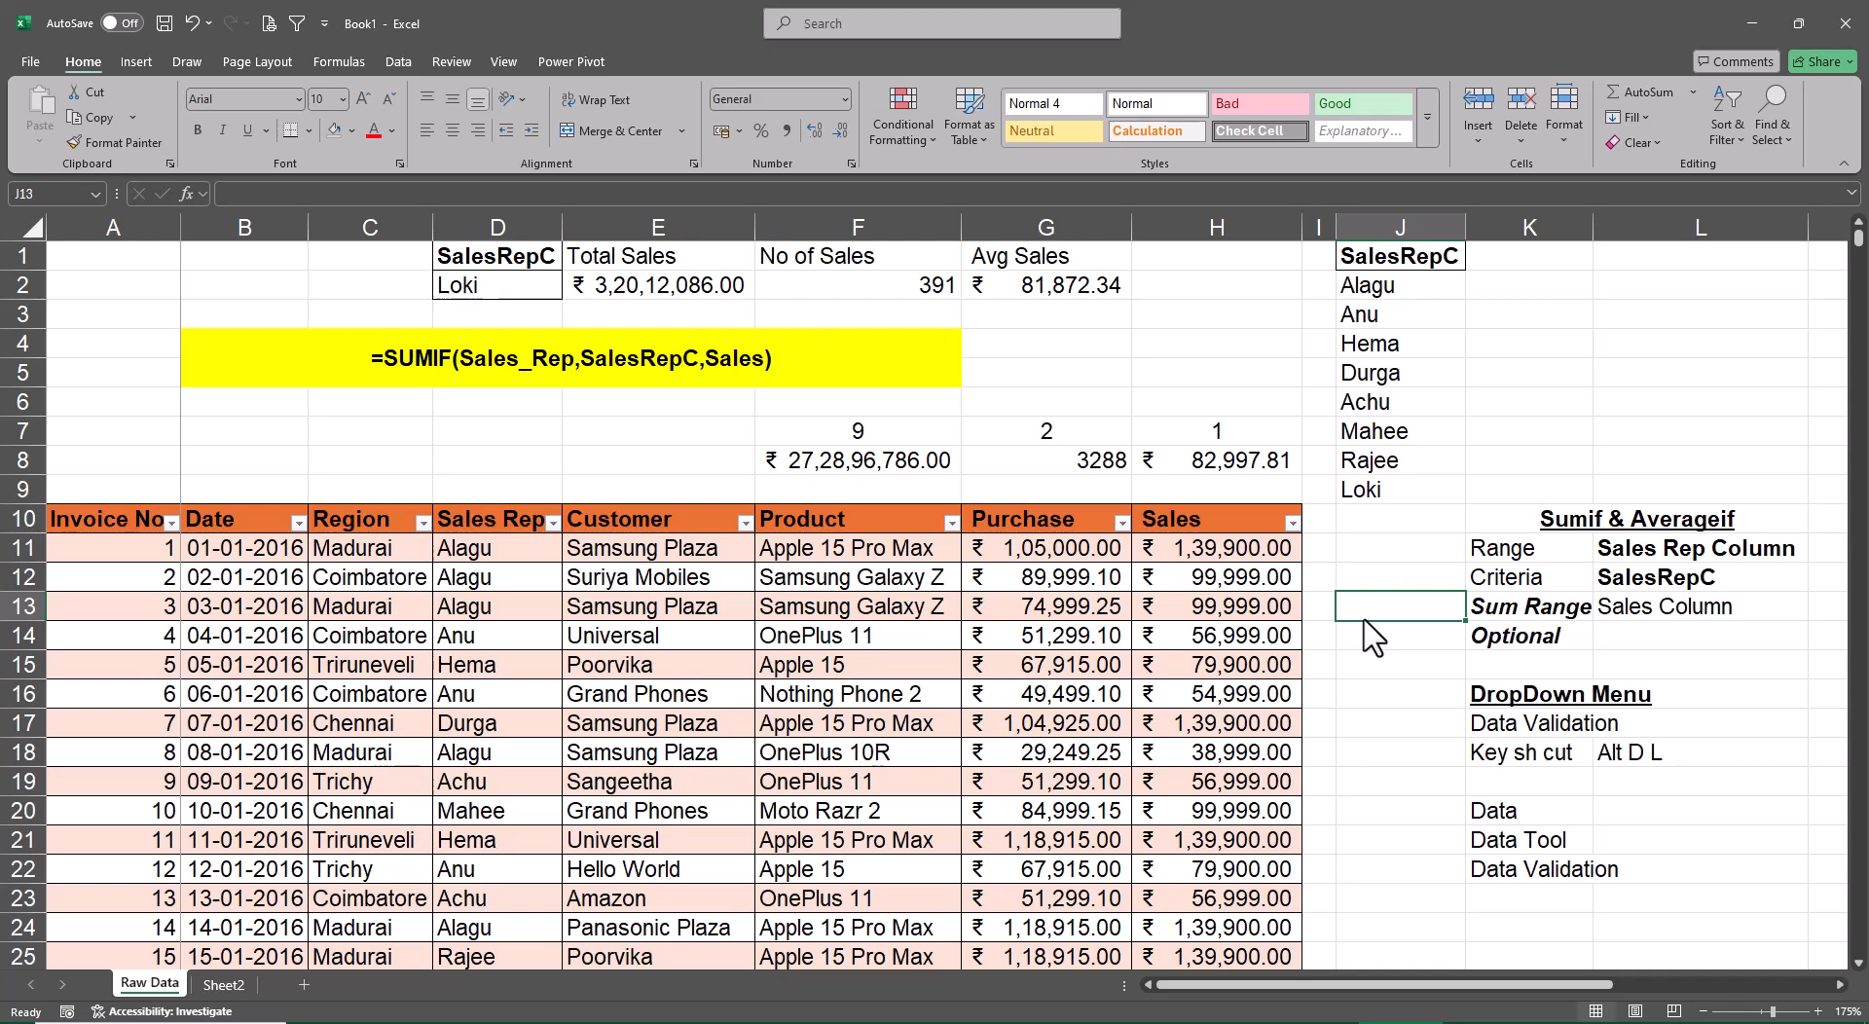
Insert a Sales Rep slicer for the sales table and place it beside the table over columns J to L
left_click(1086, 551)
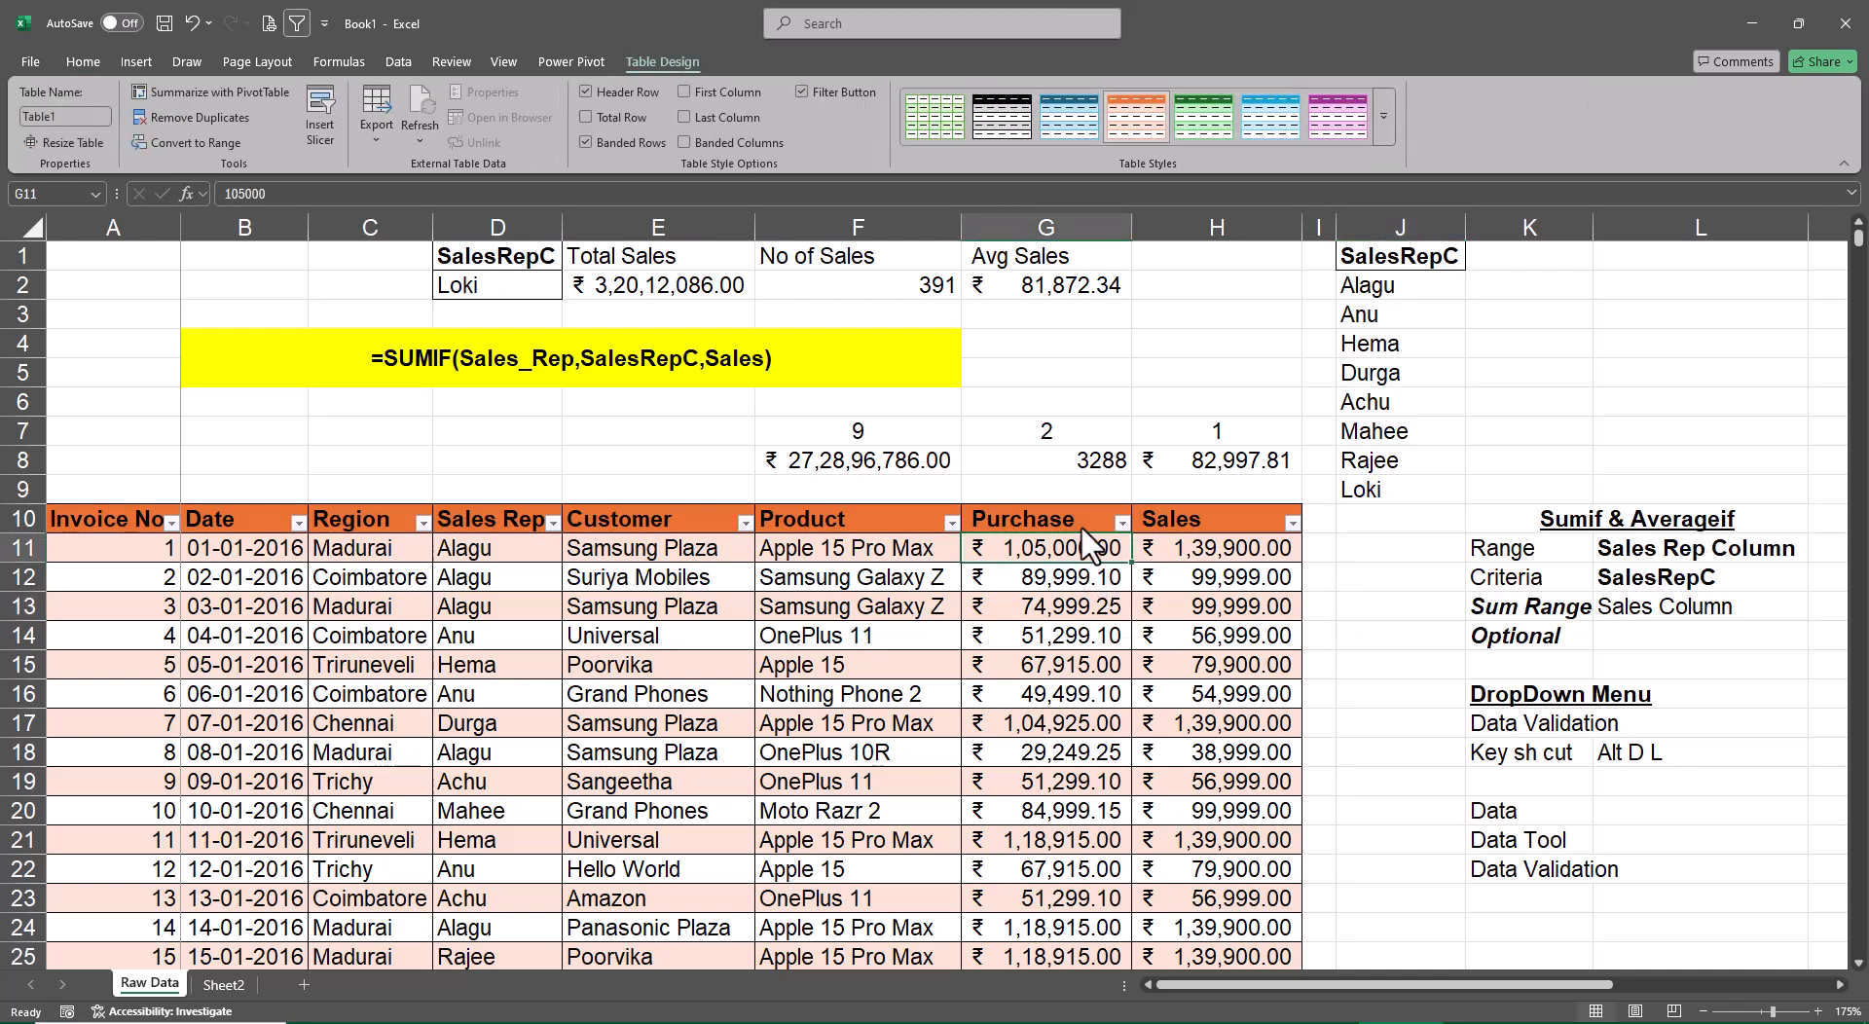
left_click(327, 124)
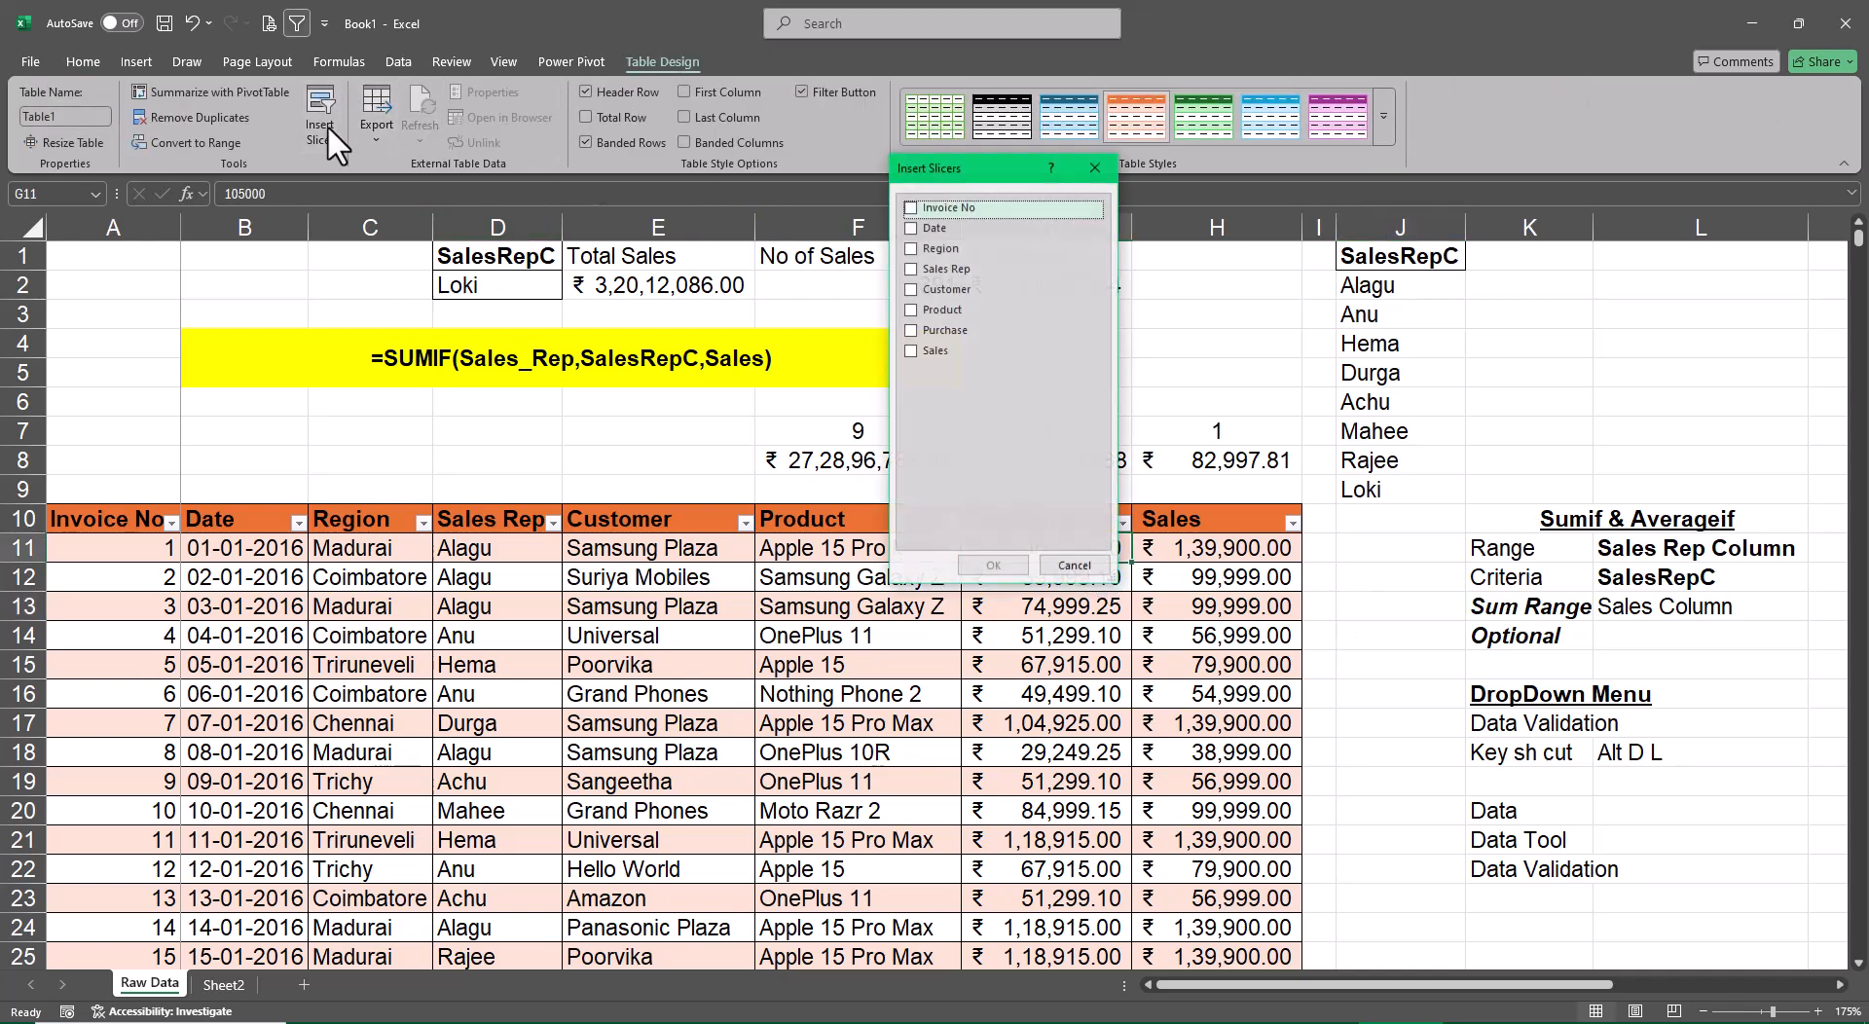
left_click(915, 267)
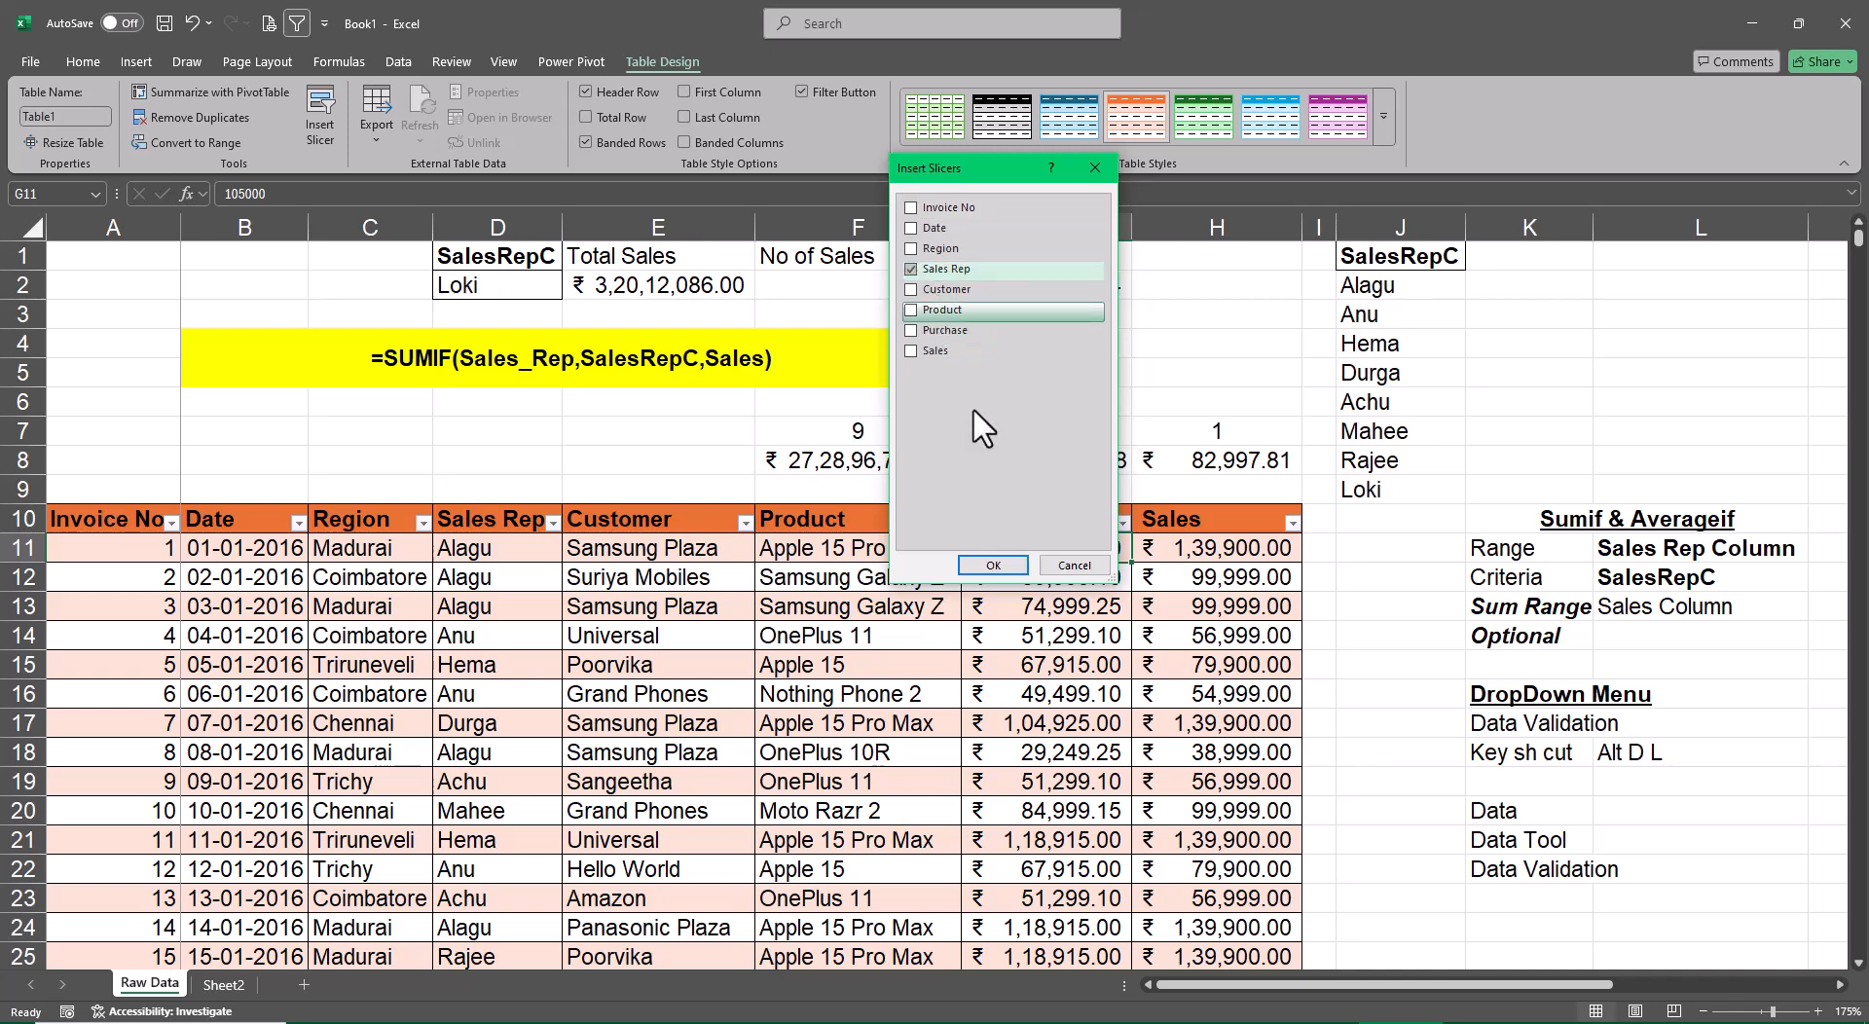
left_click(993, 565)
left_click_drag(964, 421, 1508, 540)
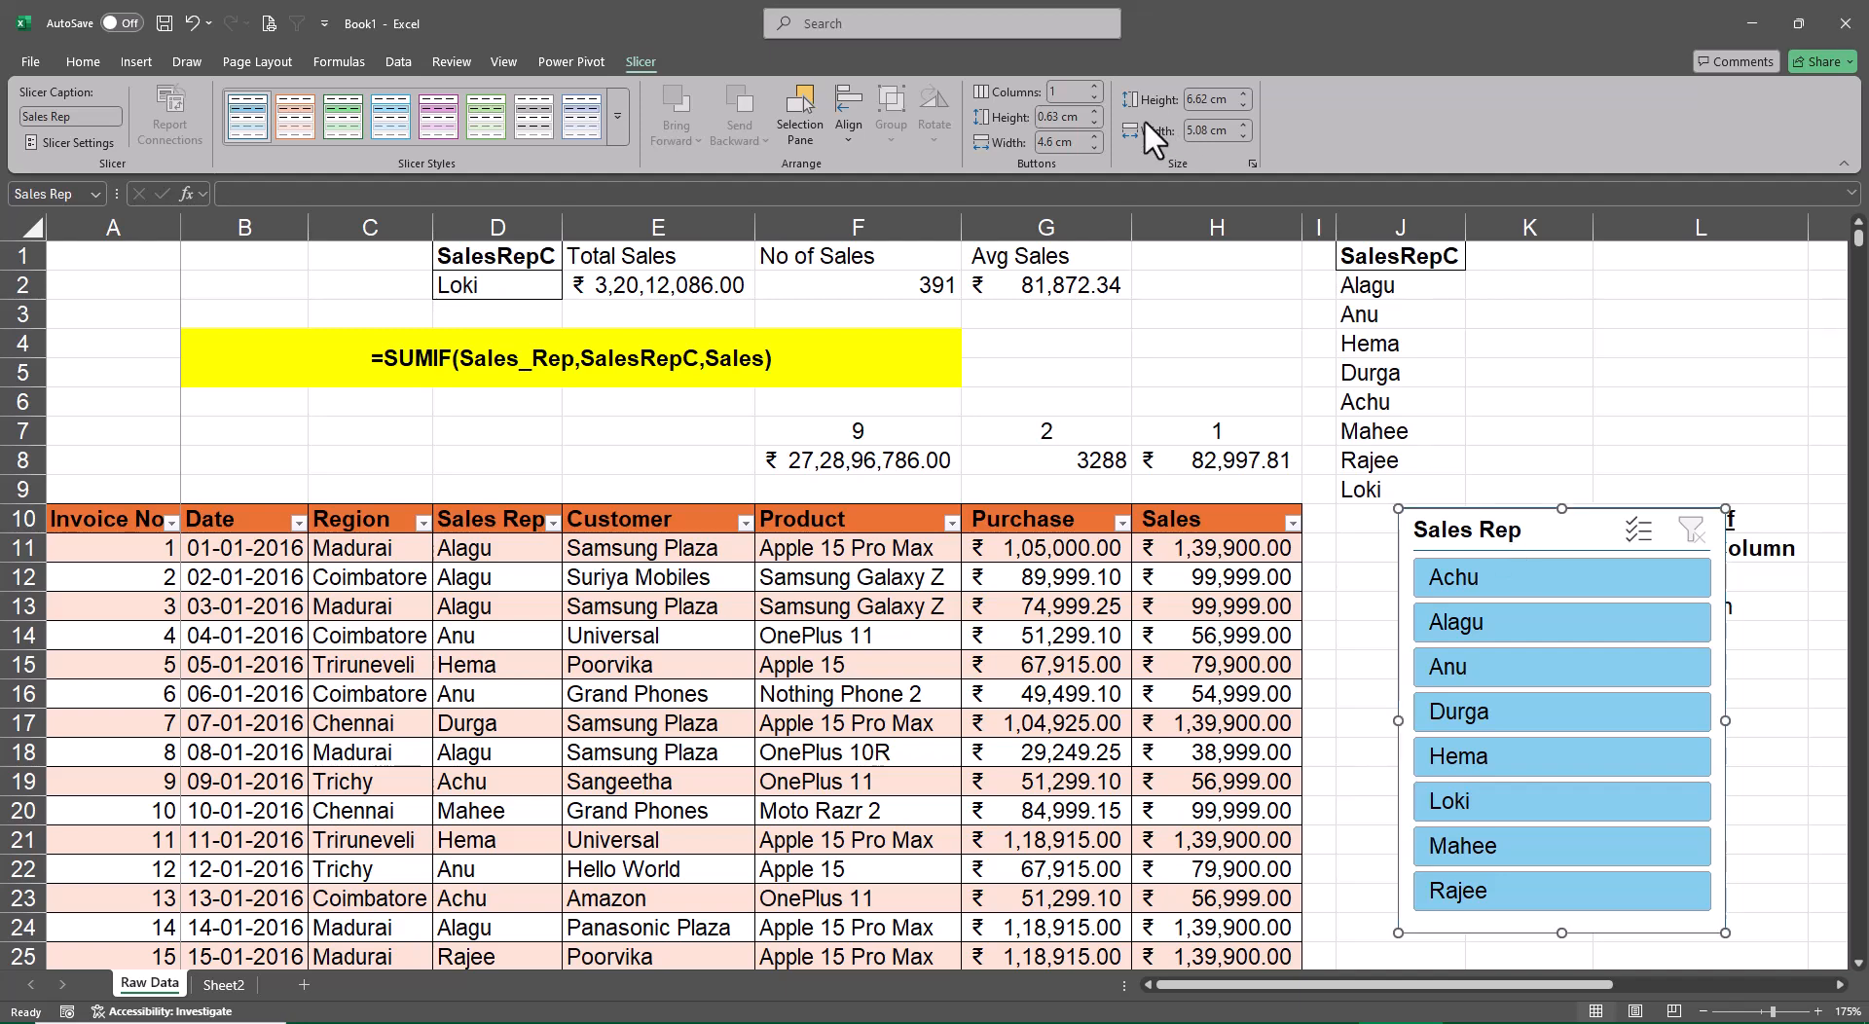
Arrange the Sales Rep slicer buttons in 2 columns, shorten the slicer to about 3.81 cm, and move it slightly lower
left_click(1094, 87)
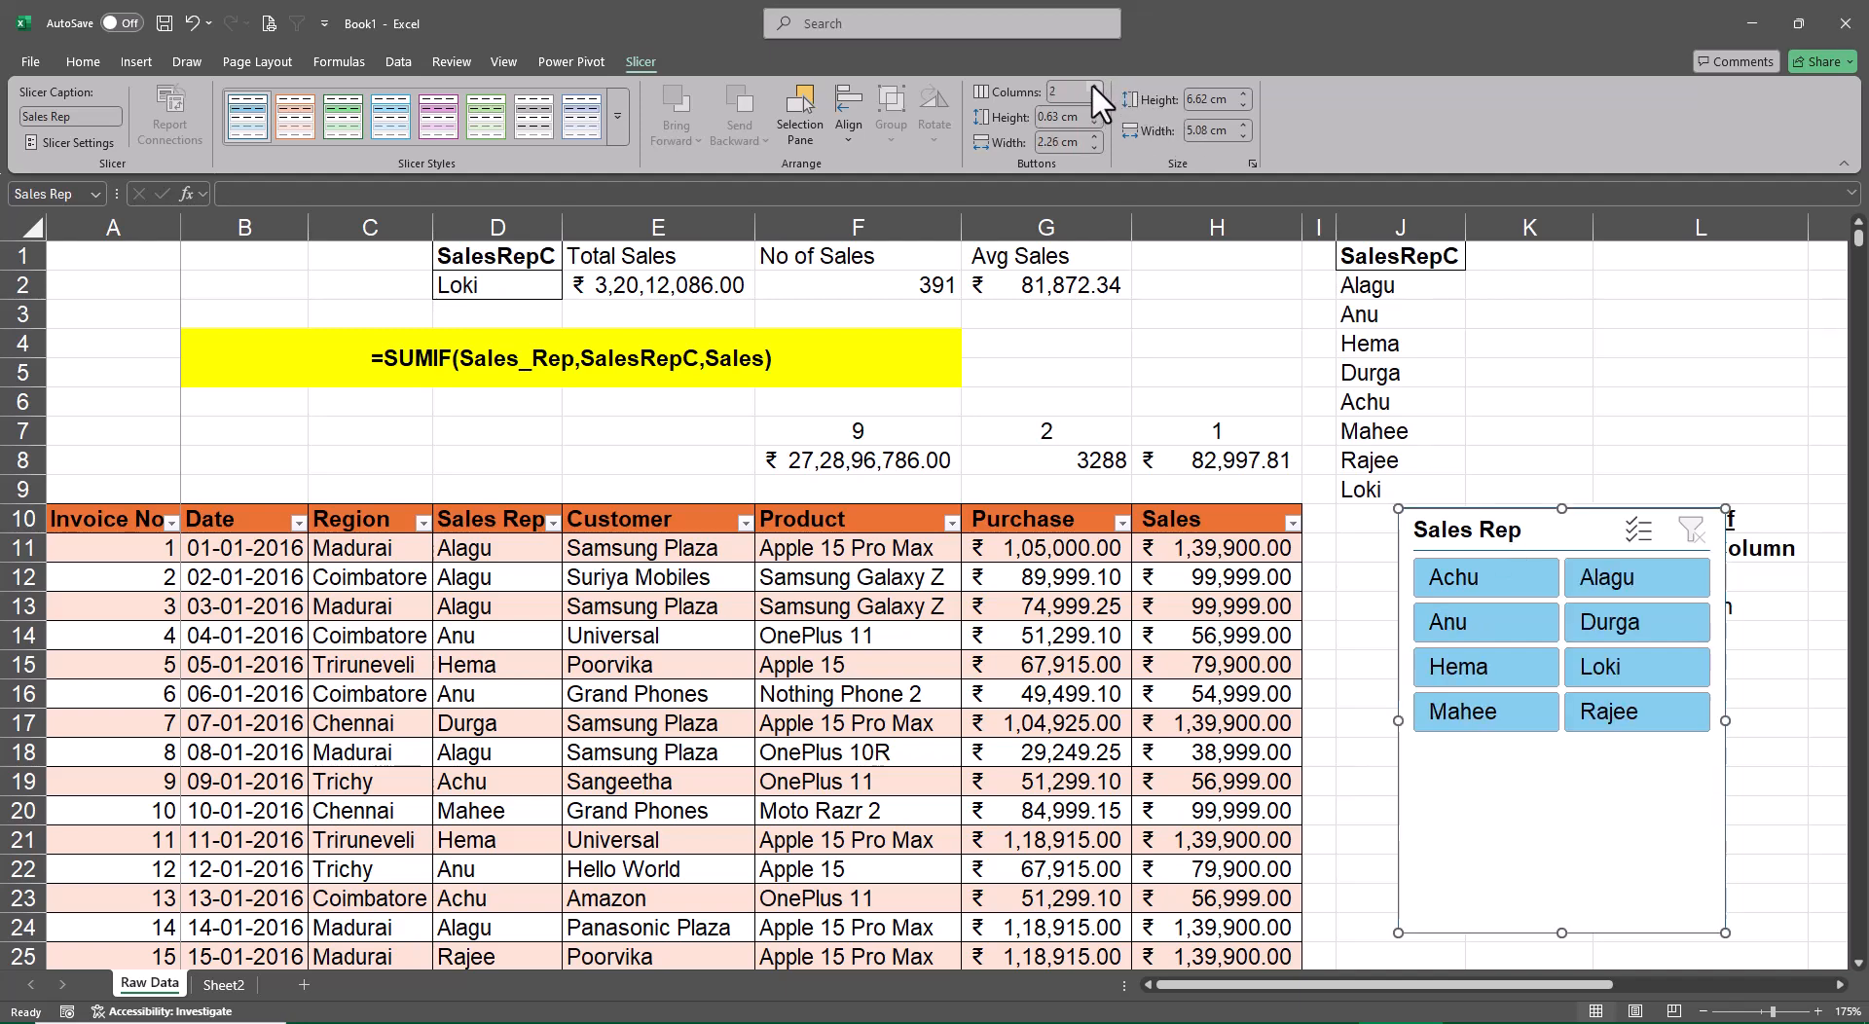
left_click_drag(1561, 933, 1561, 753)
left_click_drag(1557, 547, 1532, 603)
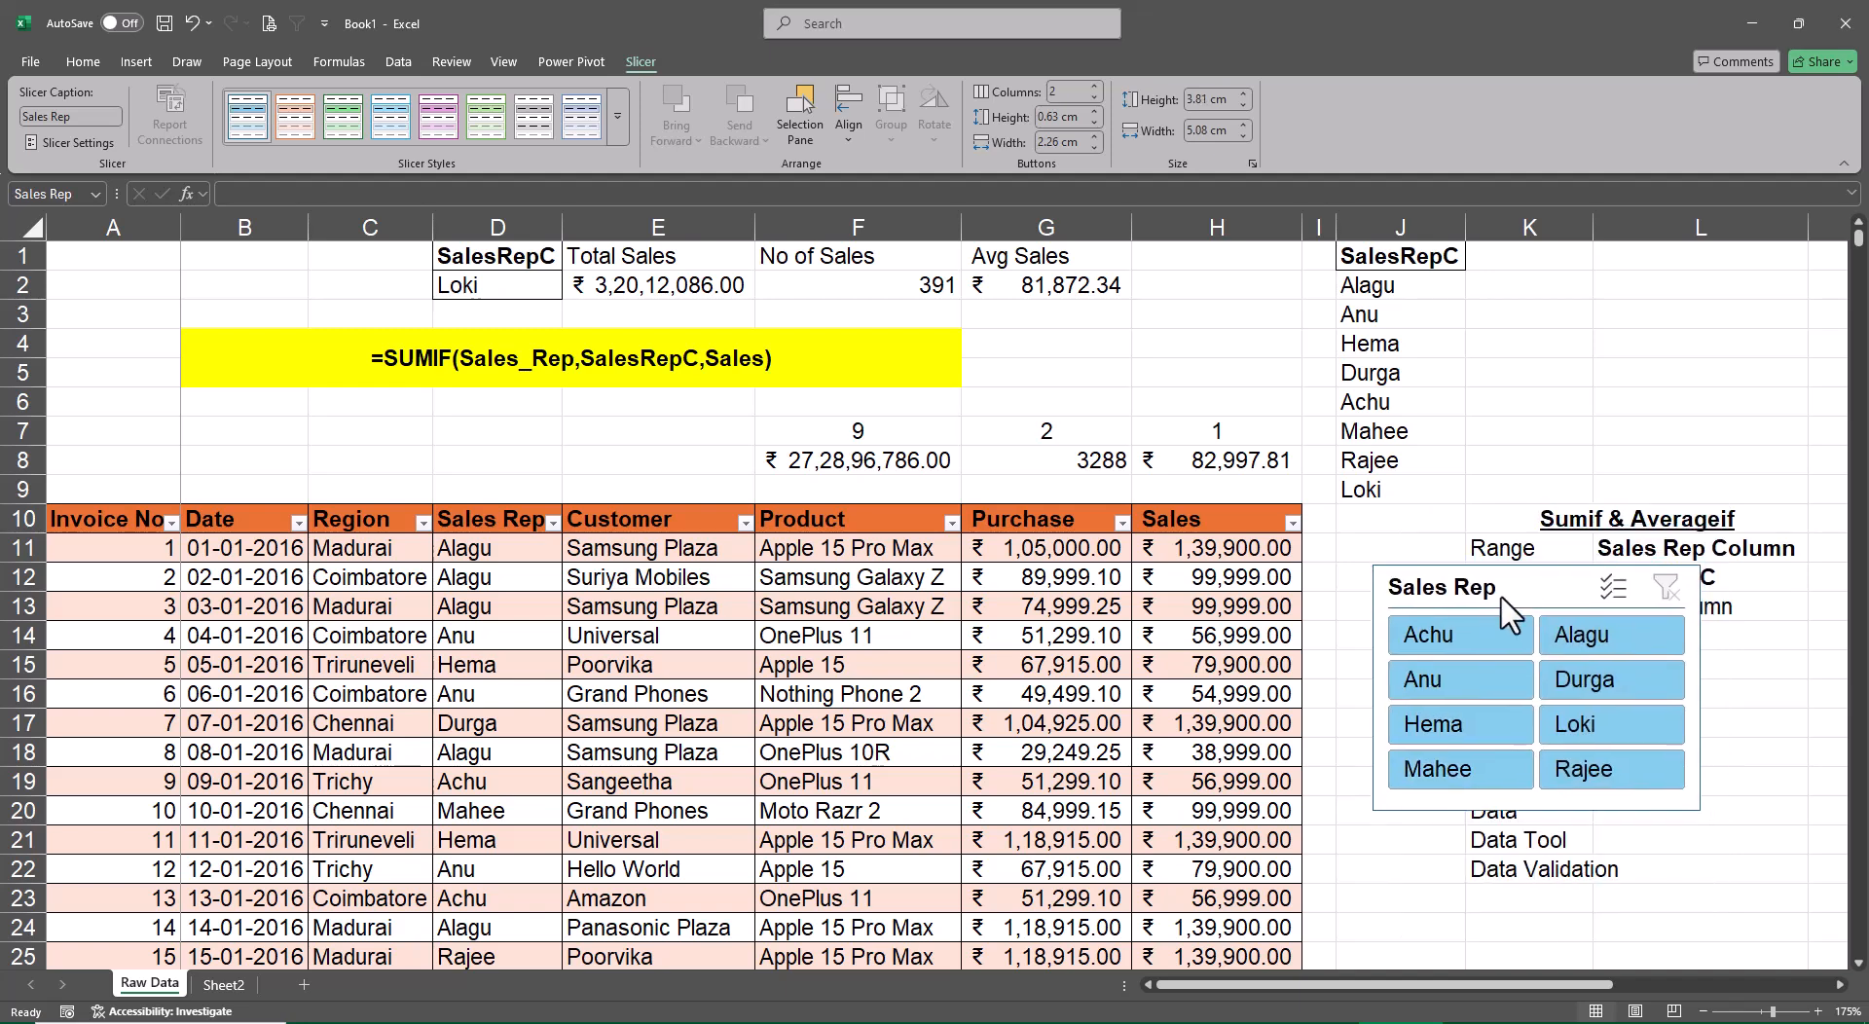
Apply the dark orange slicer style to the Sales Rep slicer and shift it slightly closer to the table
left_click(617, 118)
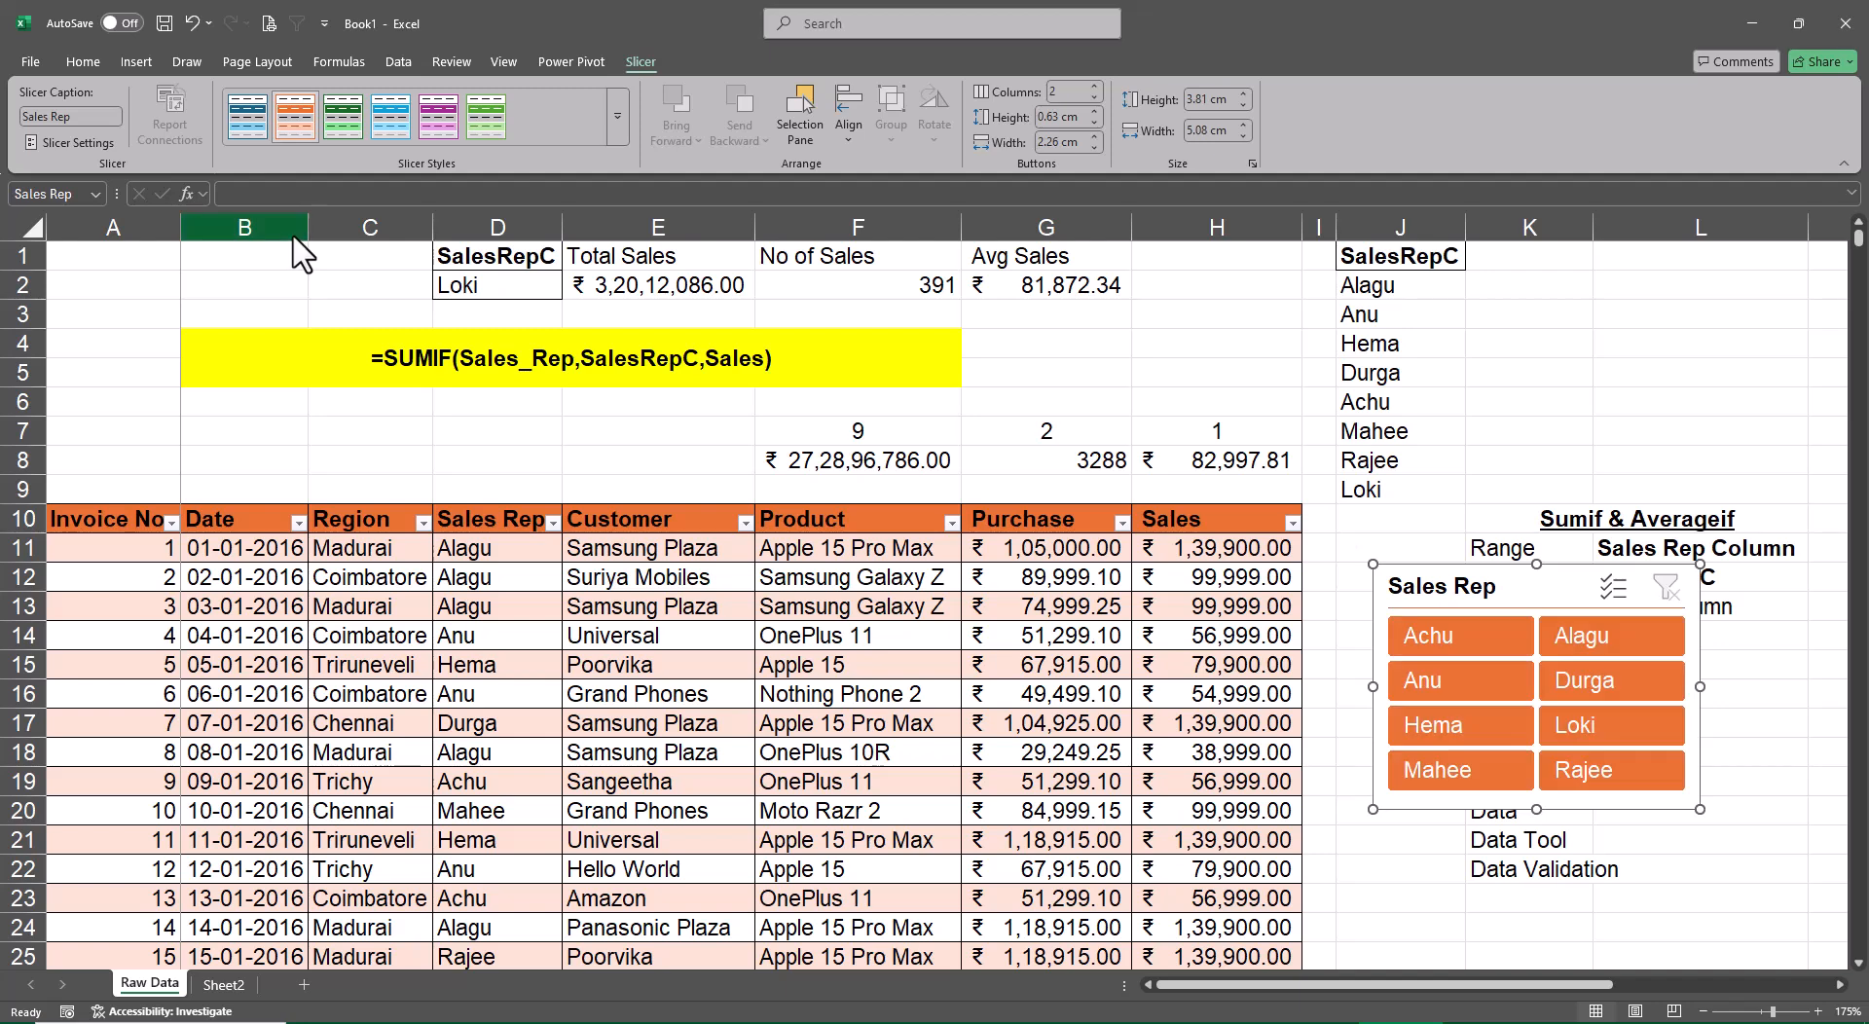
left_click_drag(1505, 594, 1480, 597)
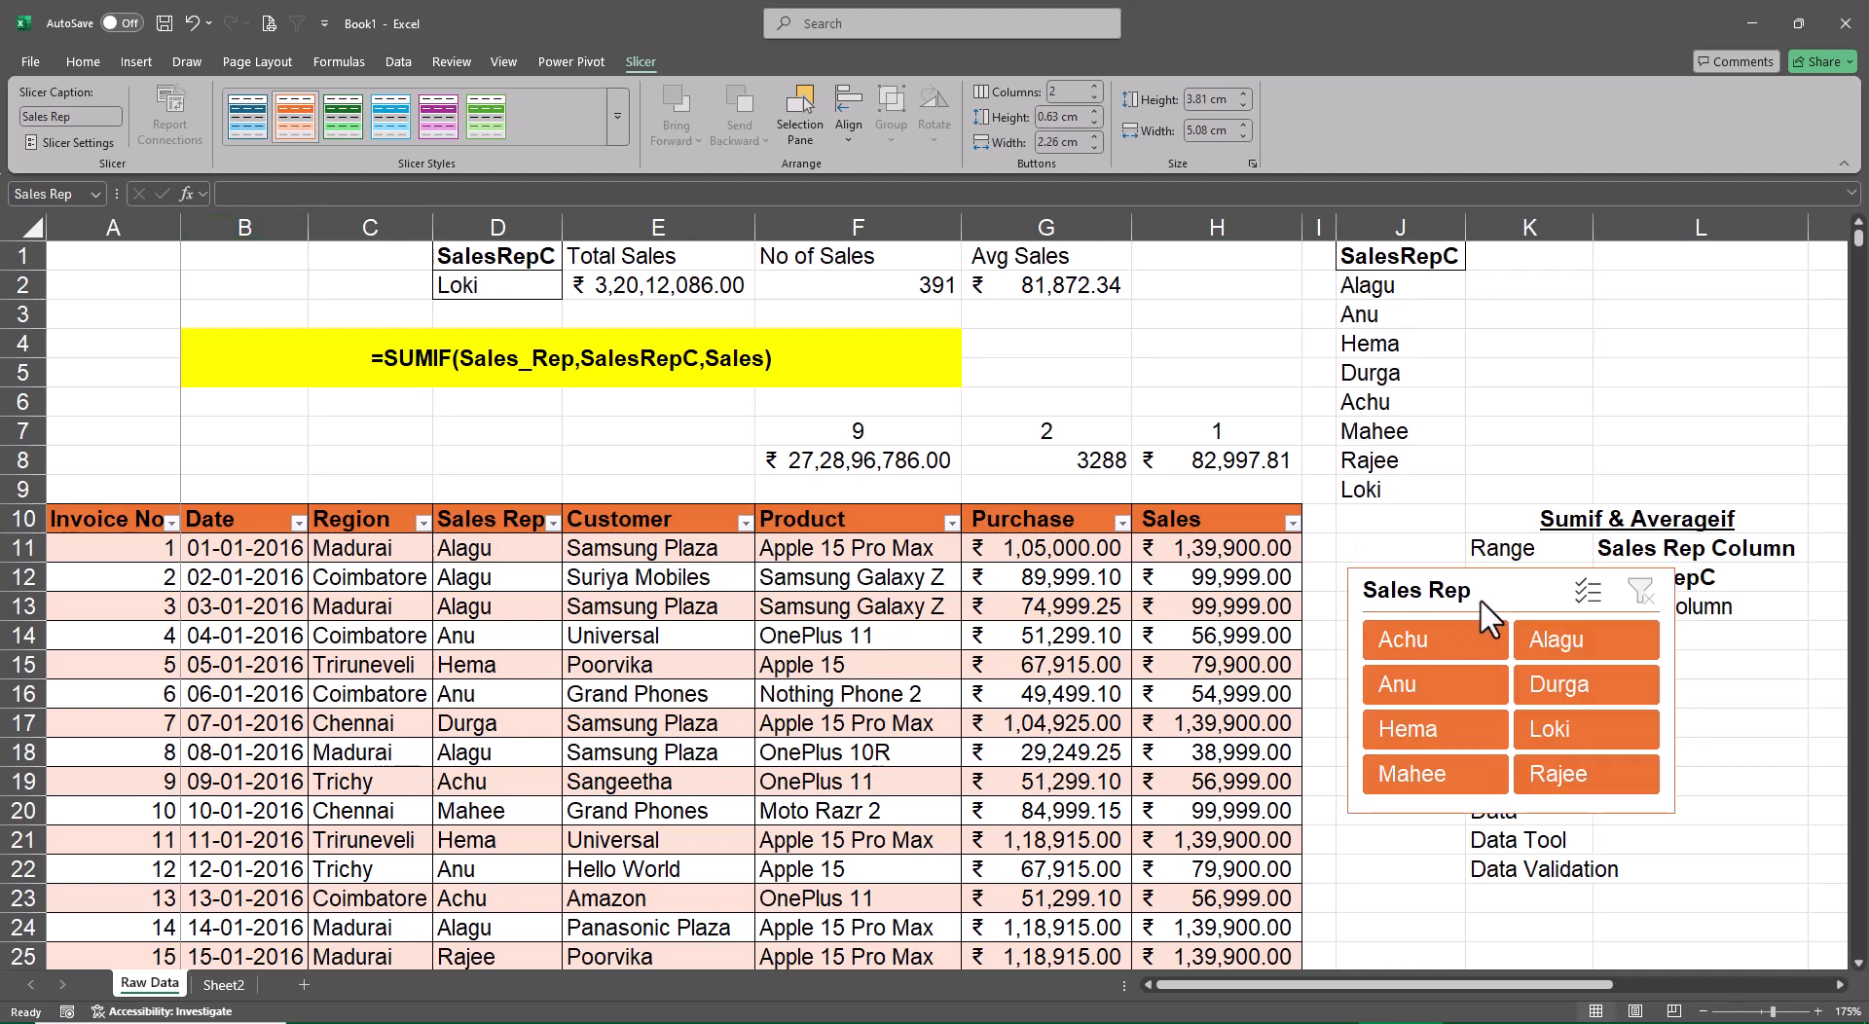
left_click(1814, 757)
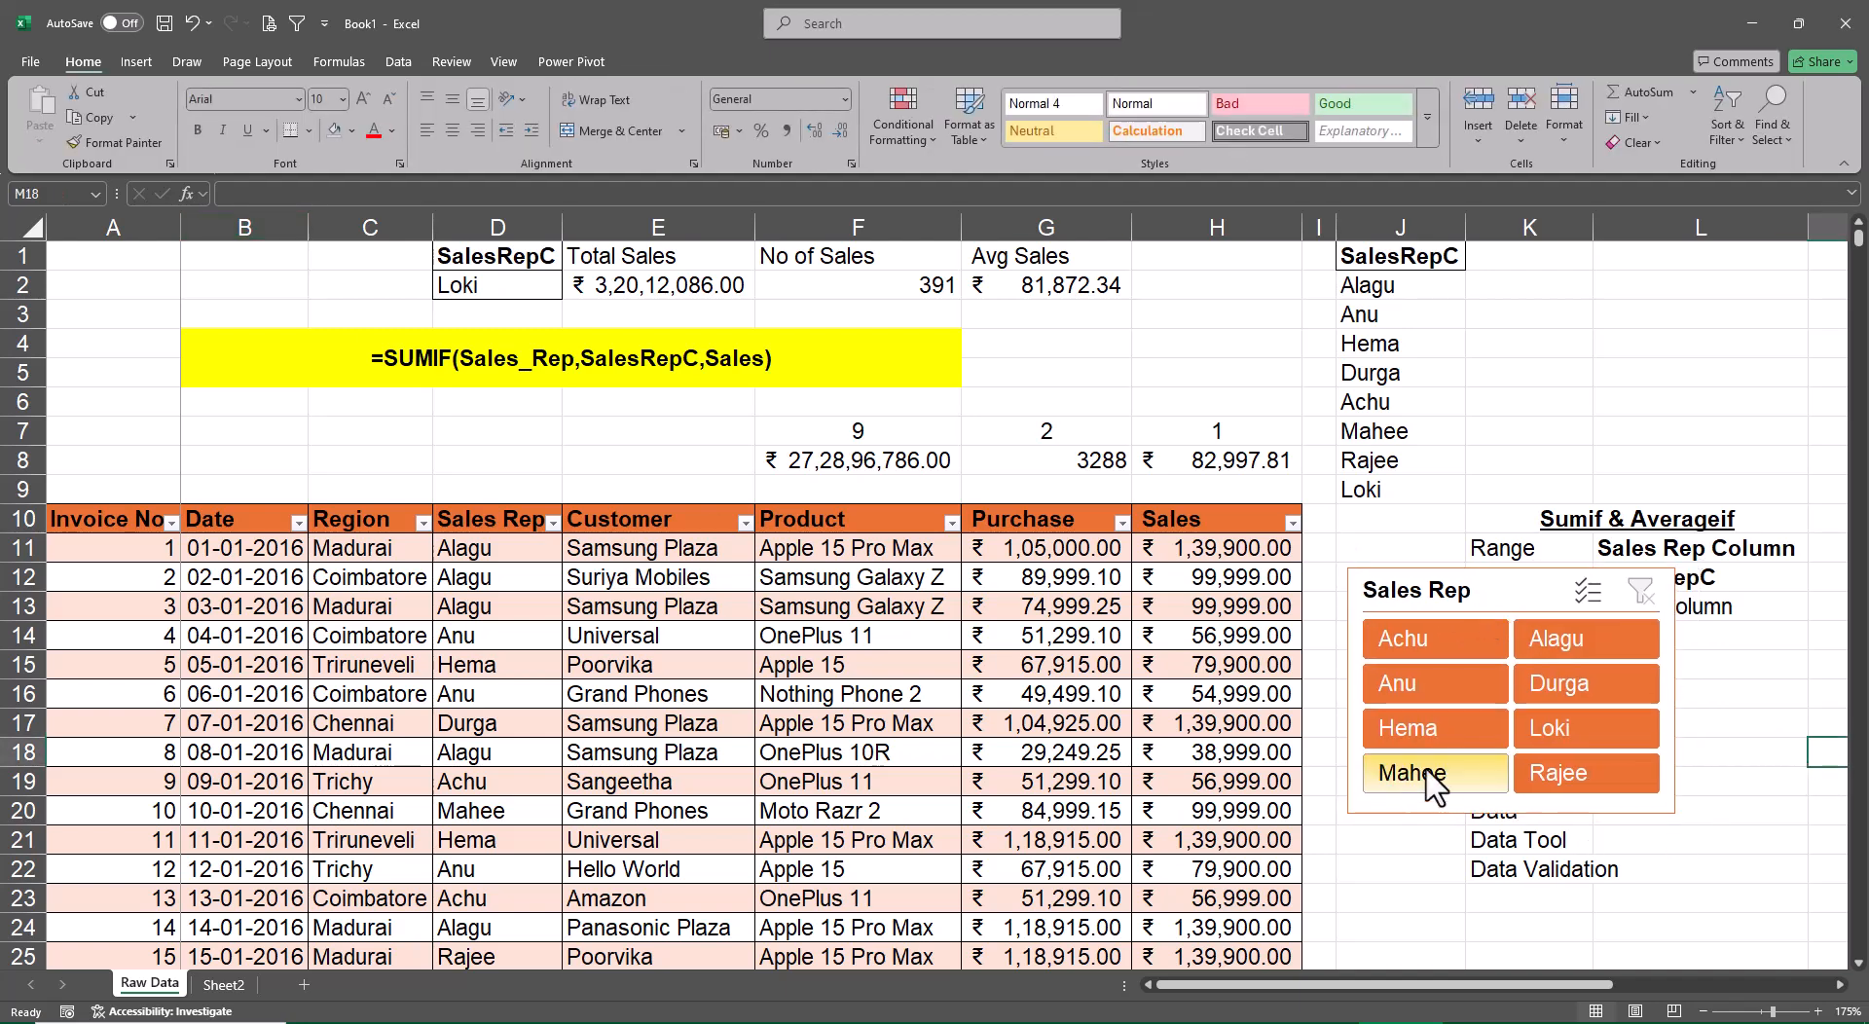
Filter the table with the slicer to the sales rep in D2, and change D2 to the third rep in its list
left_click(1562, 732)
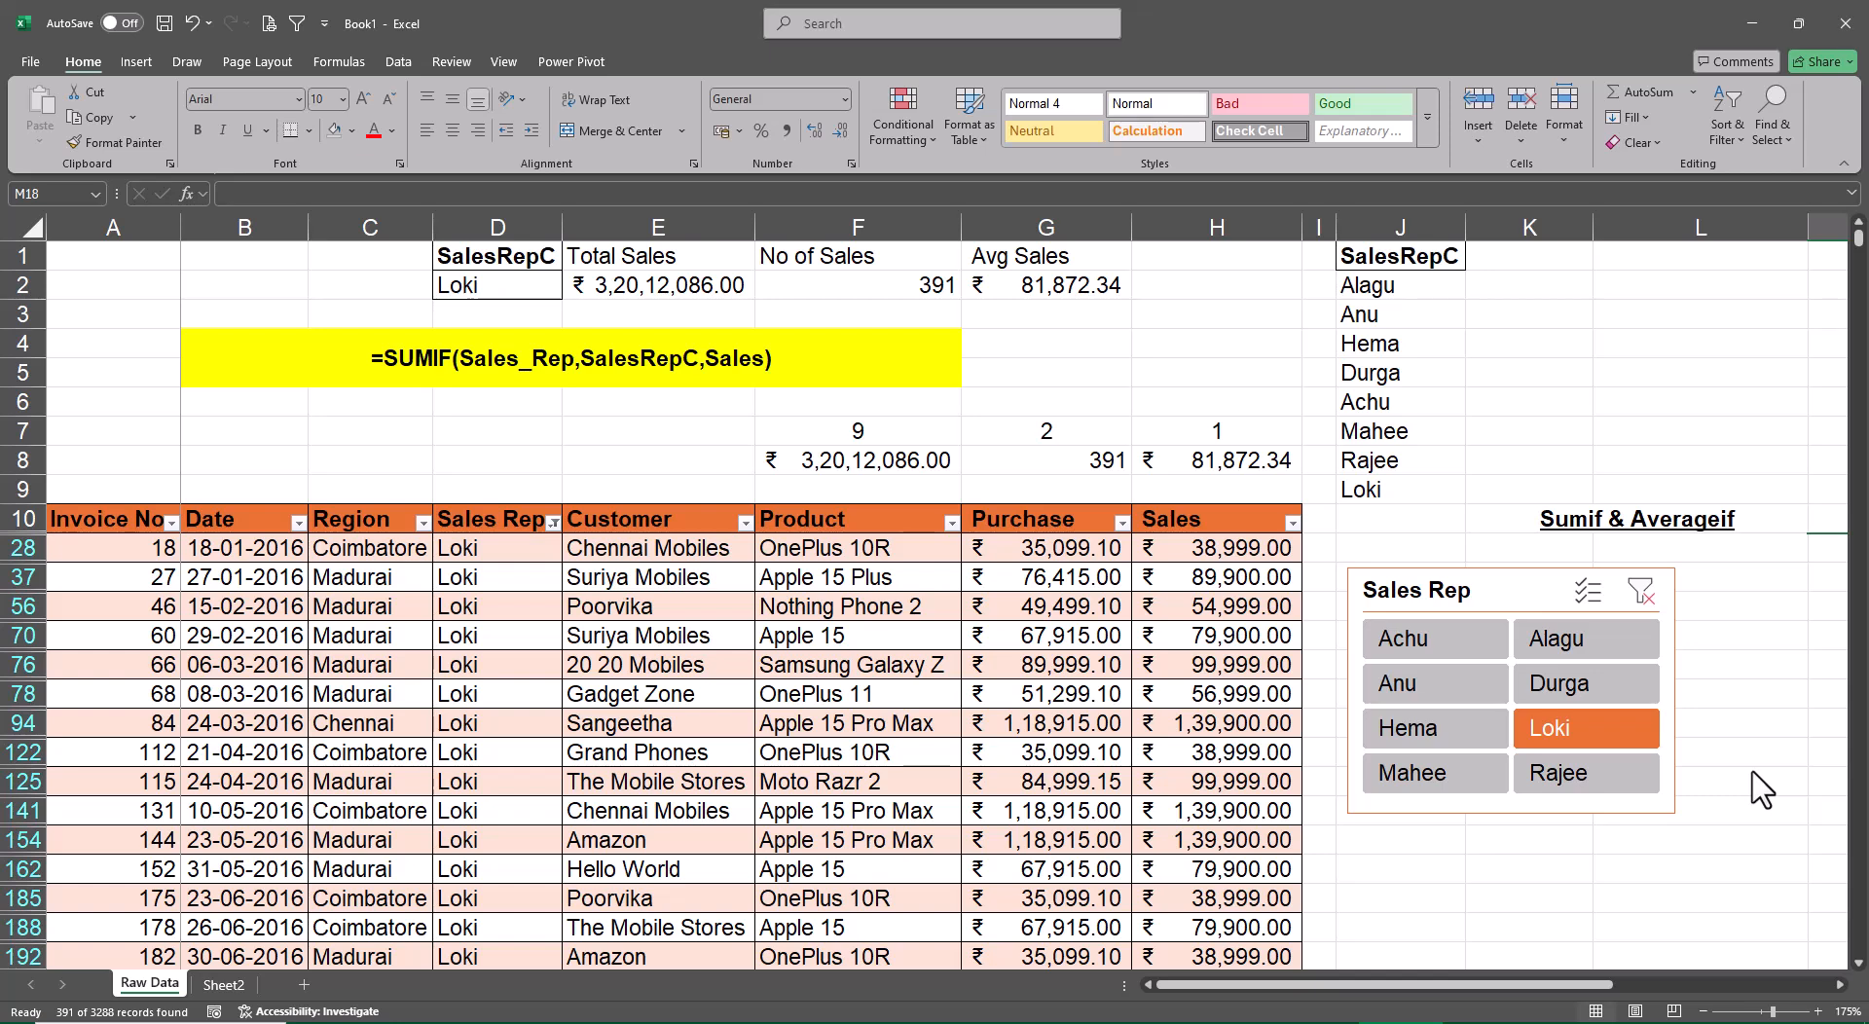
left_click(525, 287)
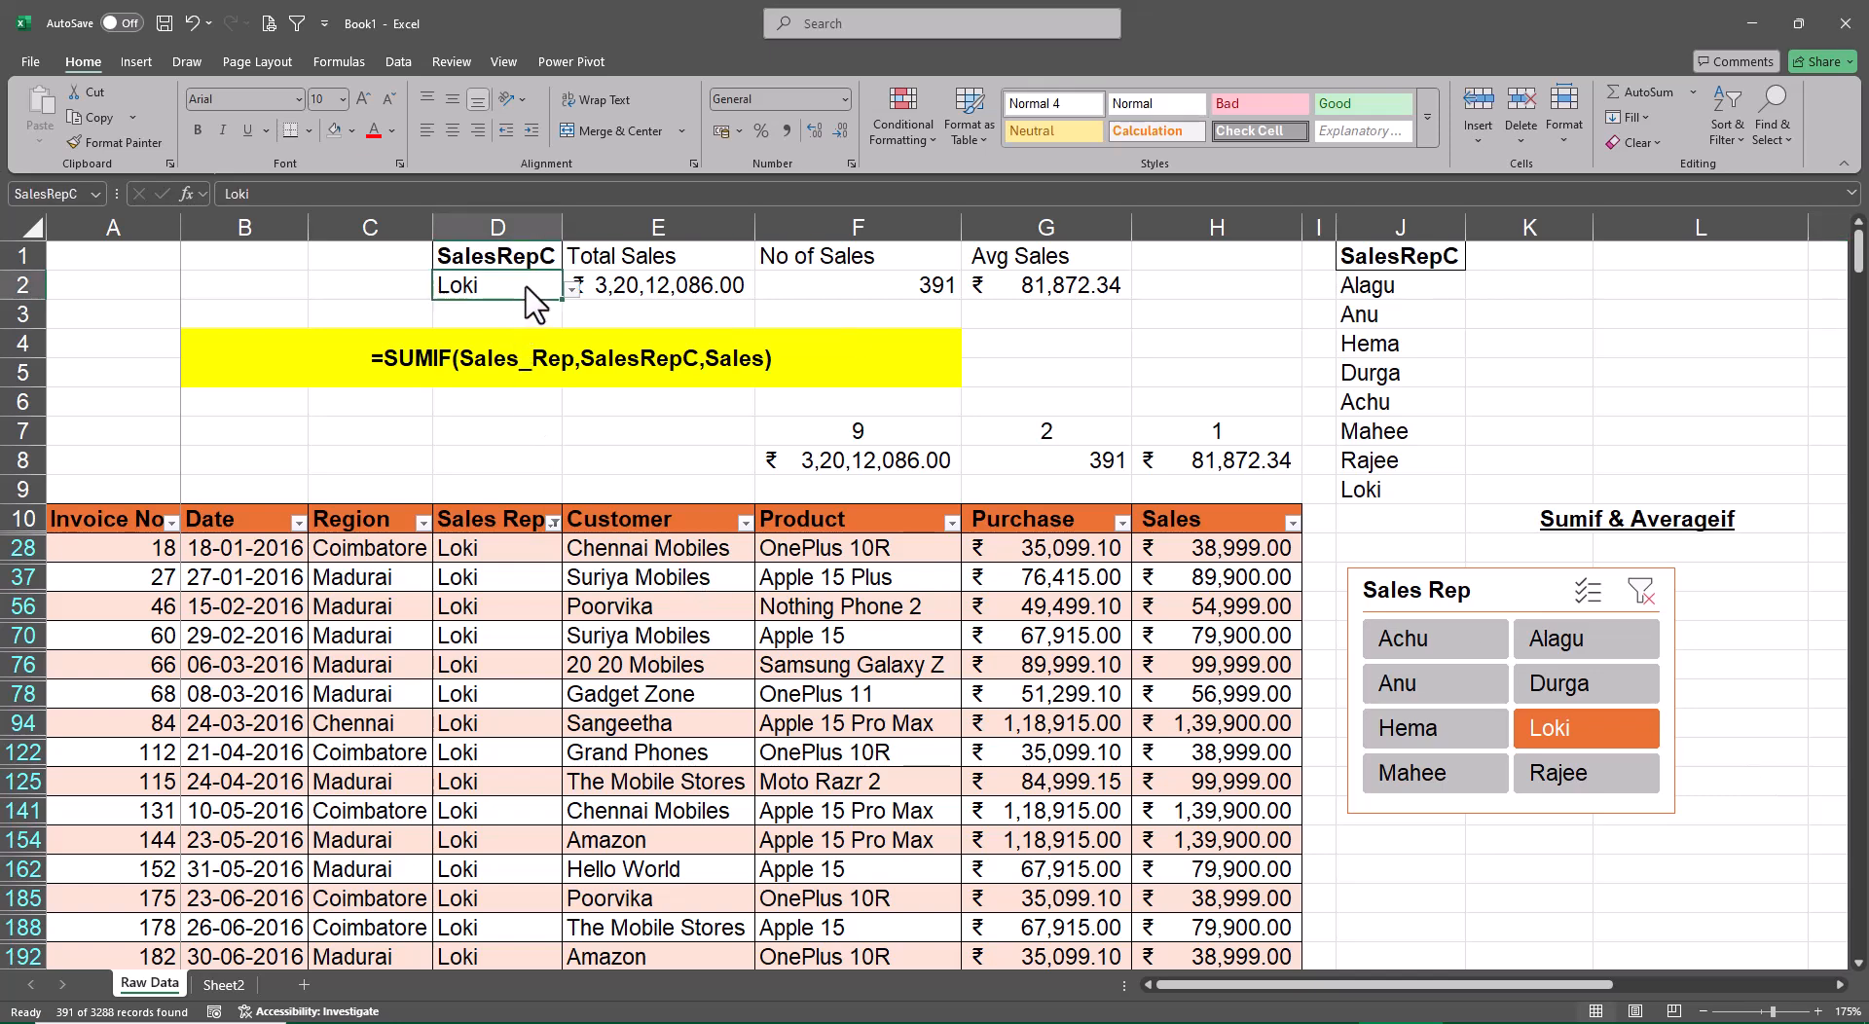
left_click(573, 289)
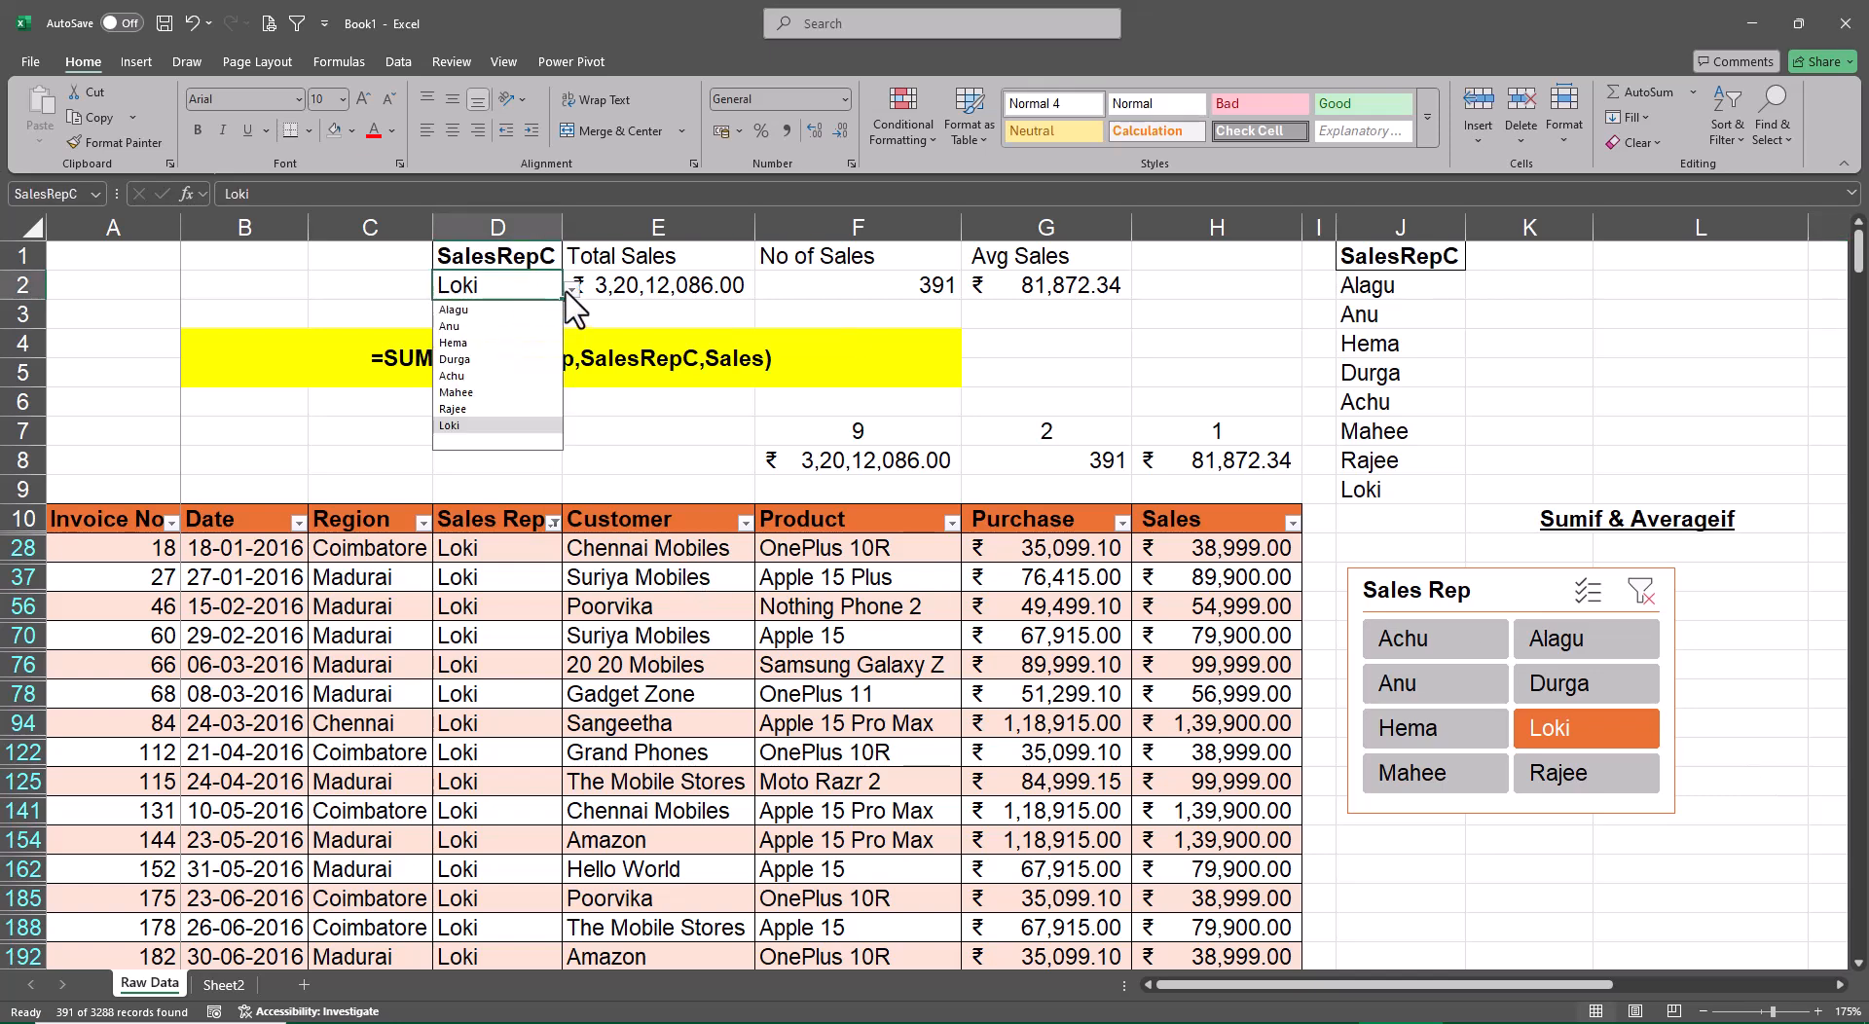
left_click(477, 343)
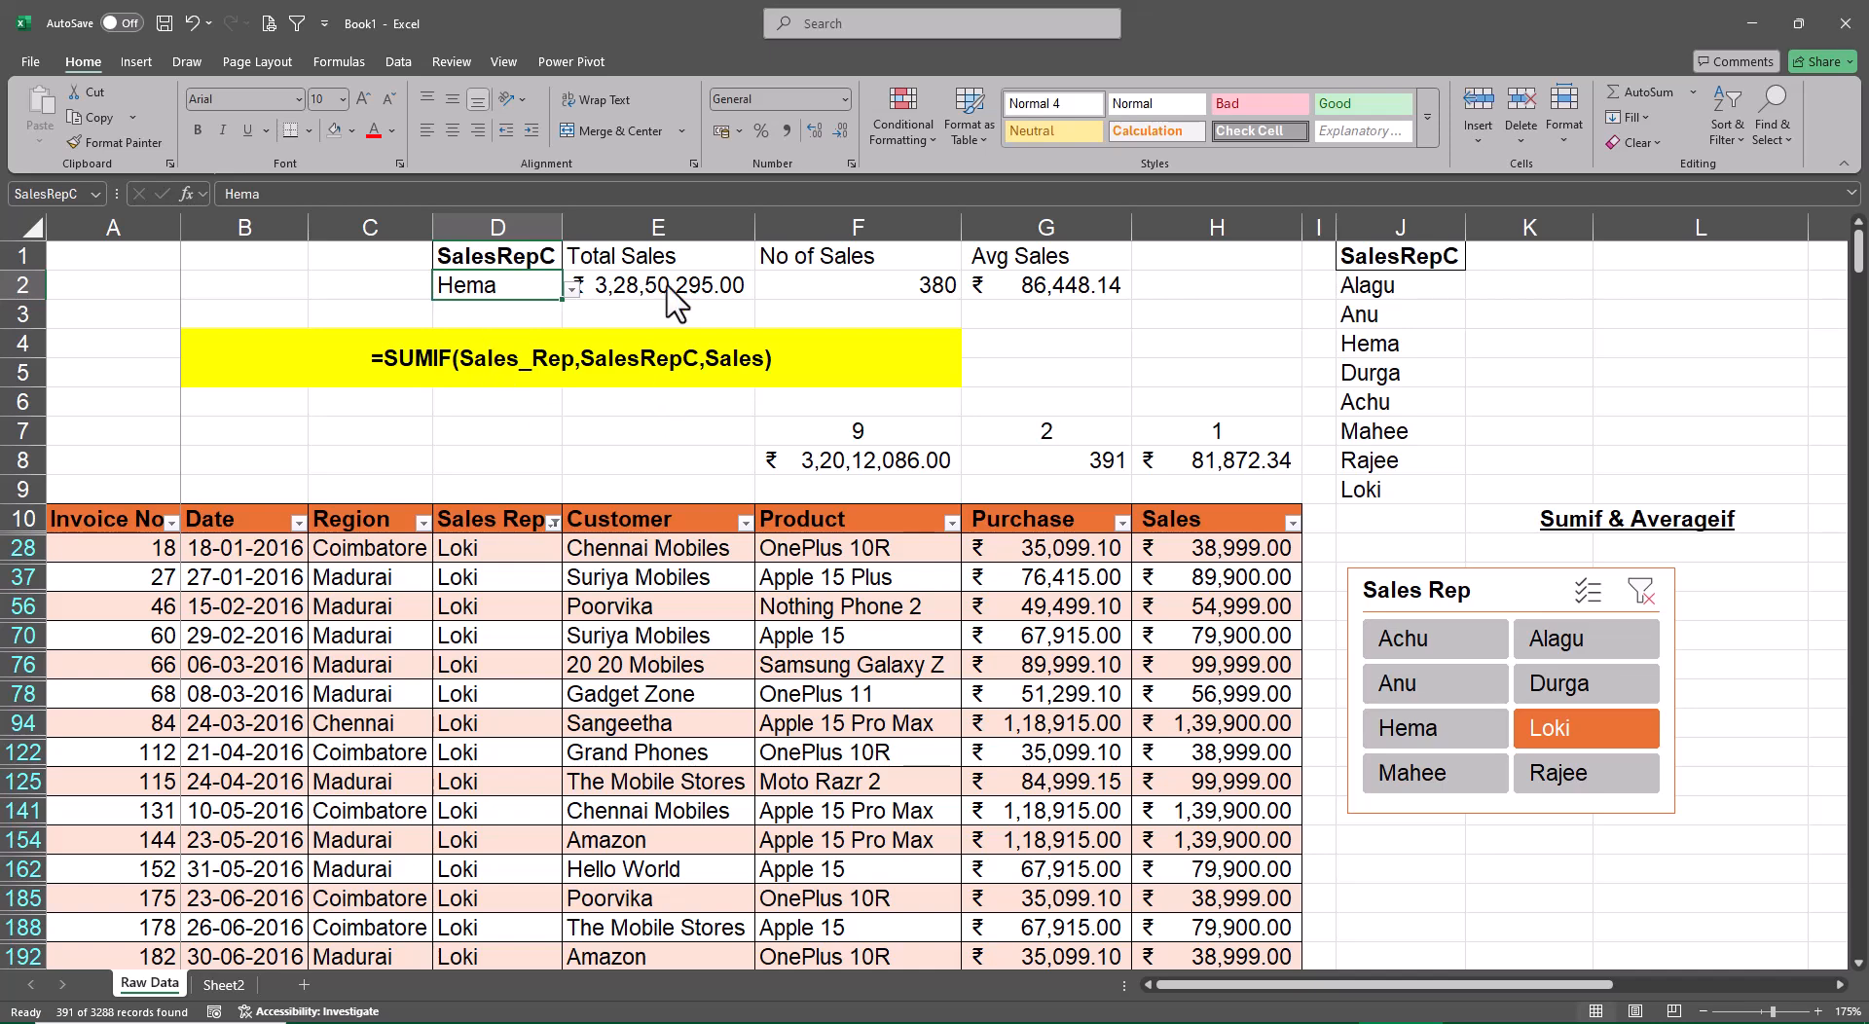
Filter the table with the slicer to the sales rep chosen in D2, and clear the slicer filter
left_click(1421, 734)
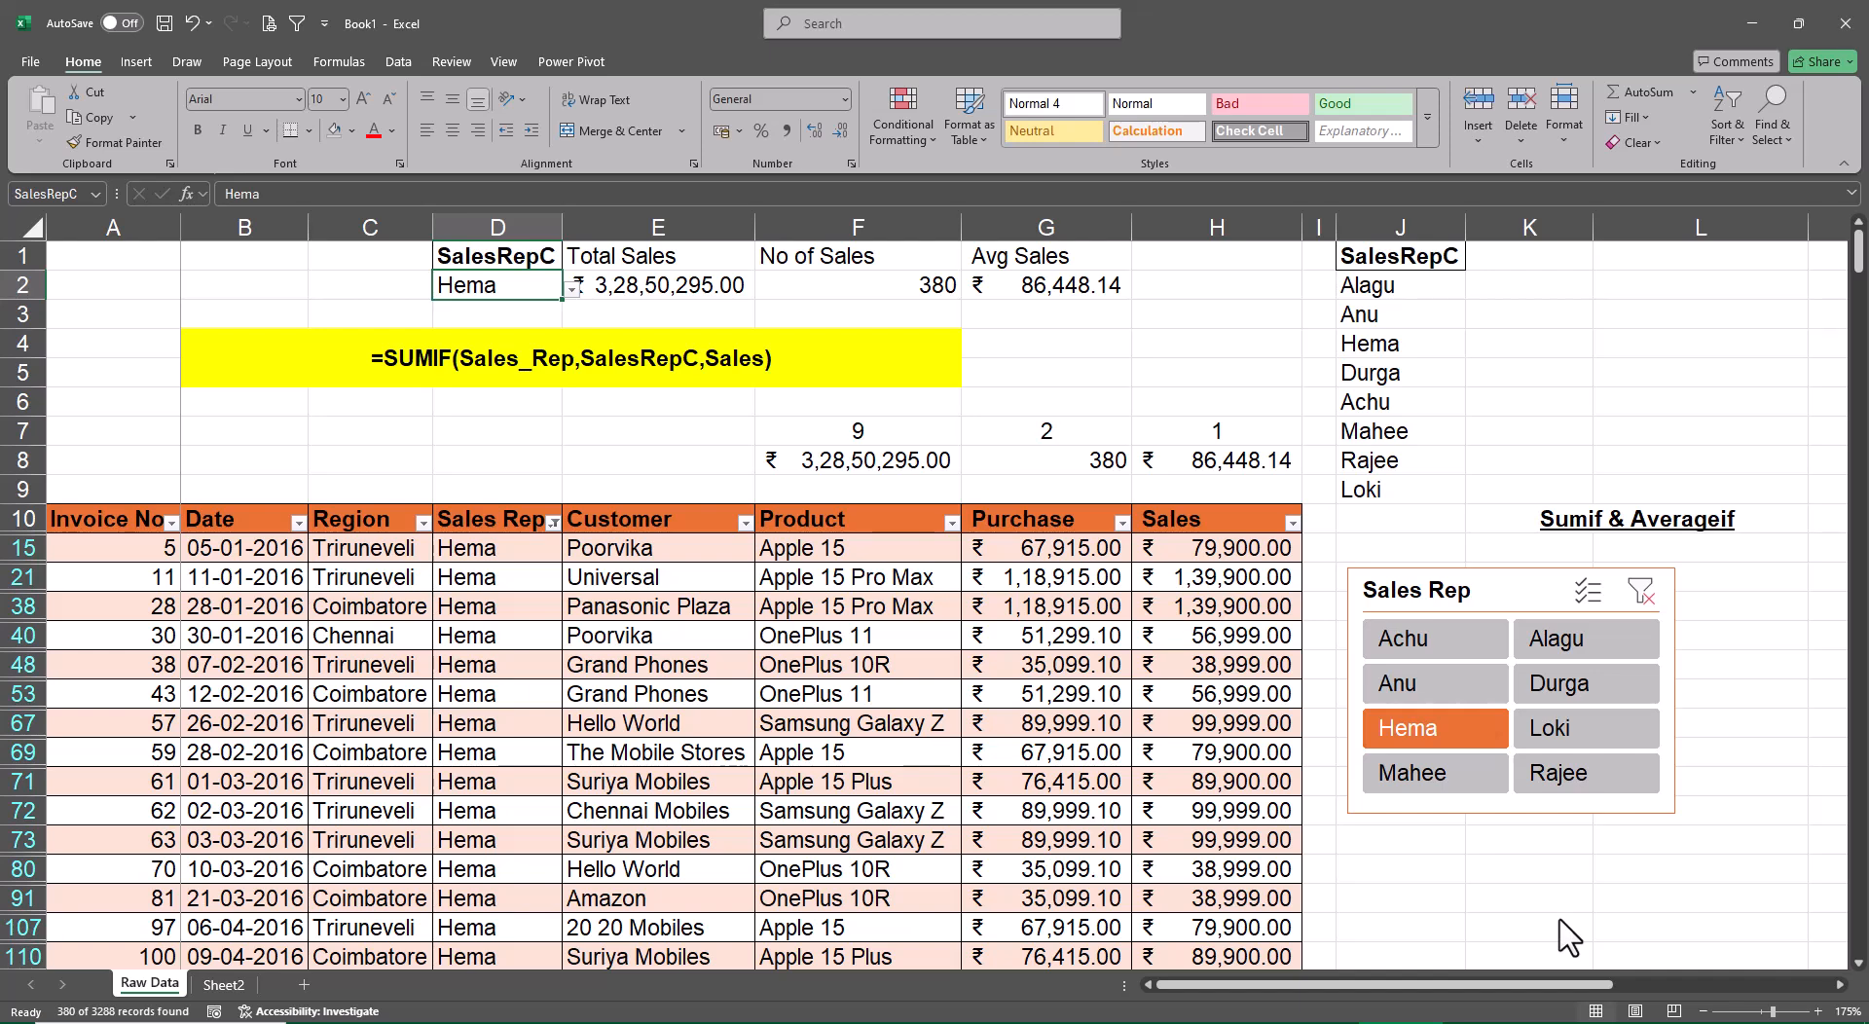
left_click(1640, 591)
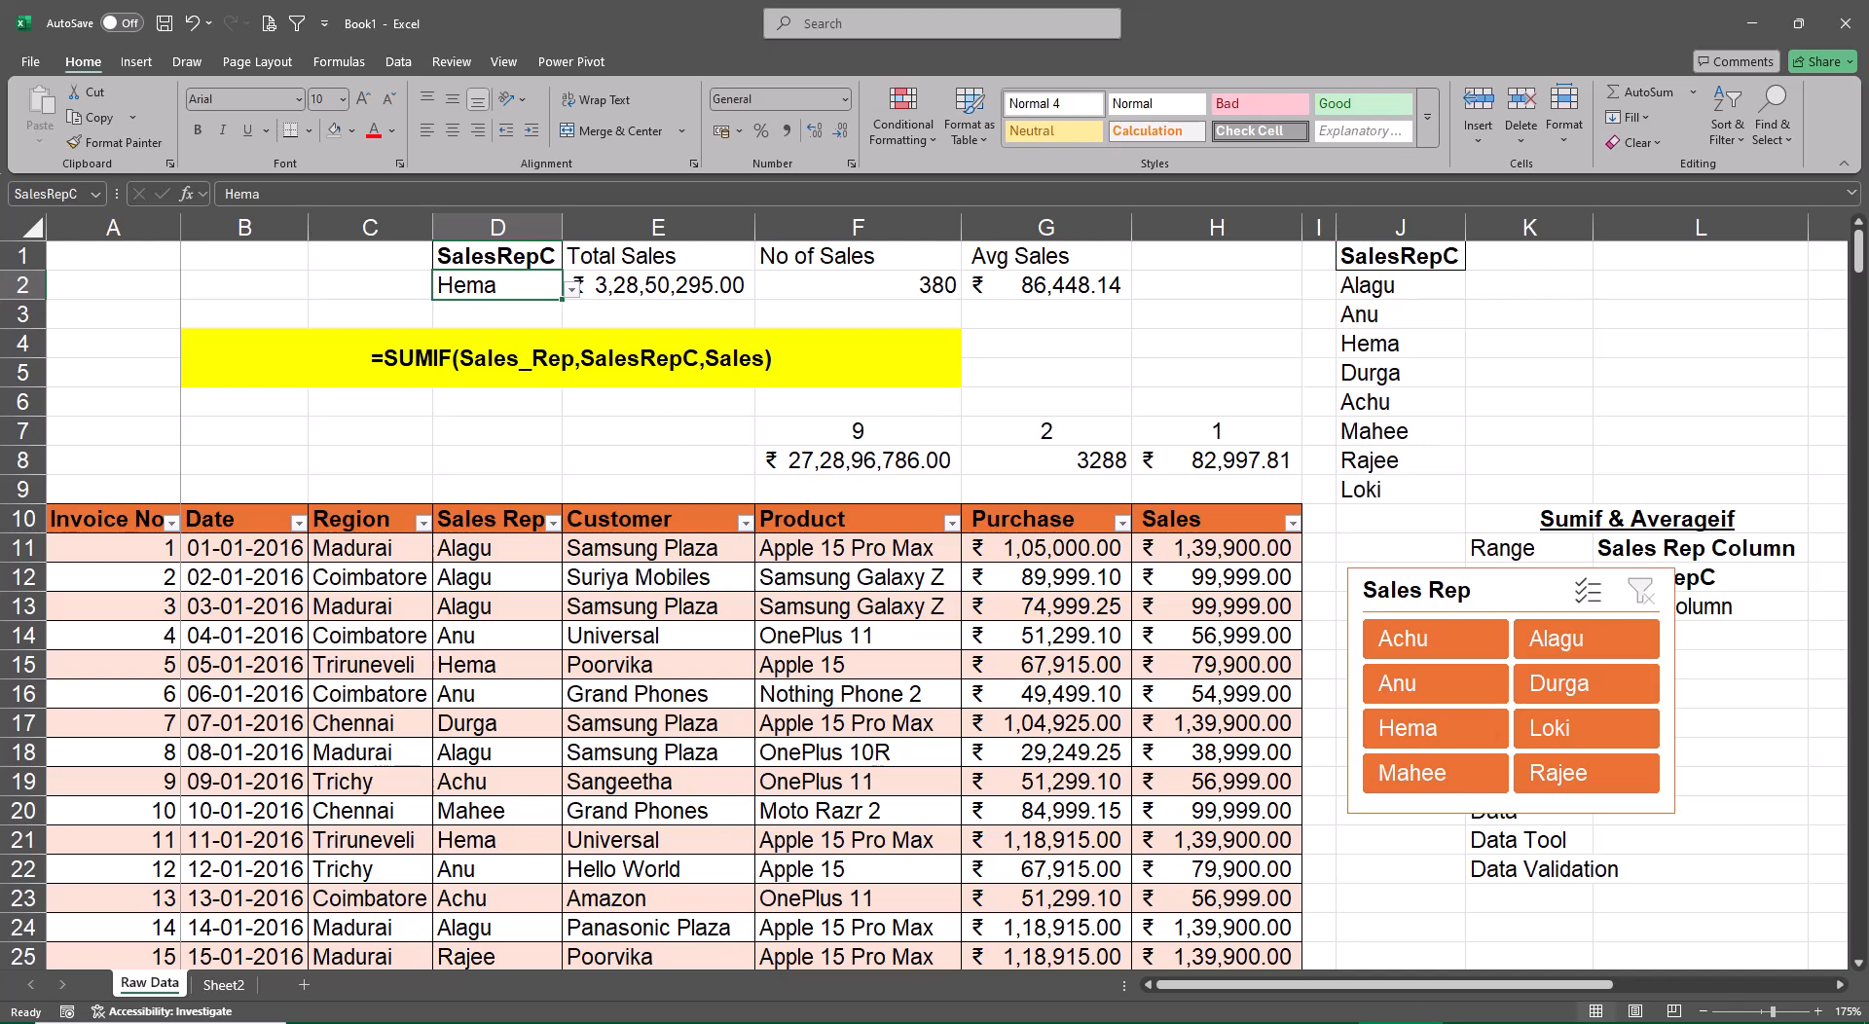
Rename Sheet2 as IF-SUM,COUNT,AVG
left_click(223, 985)
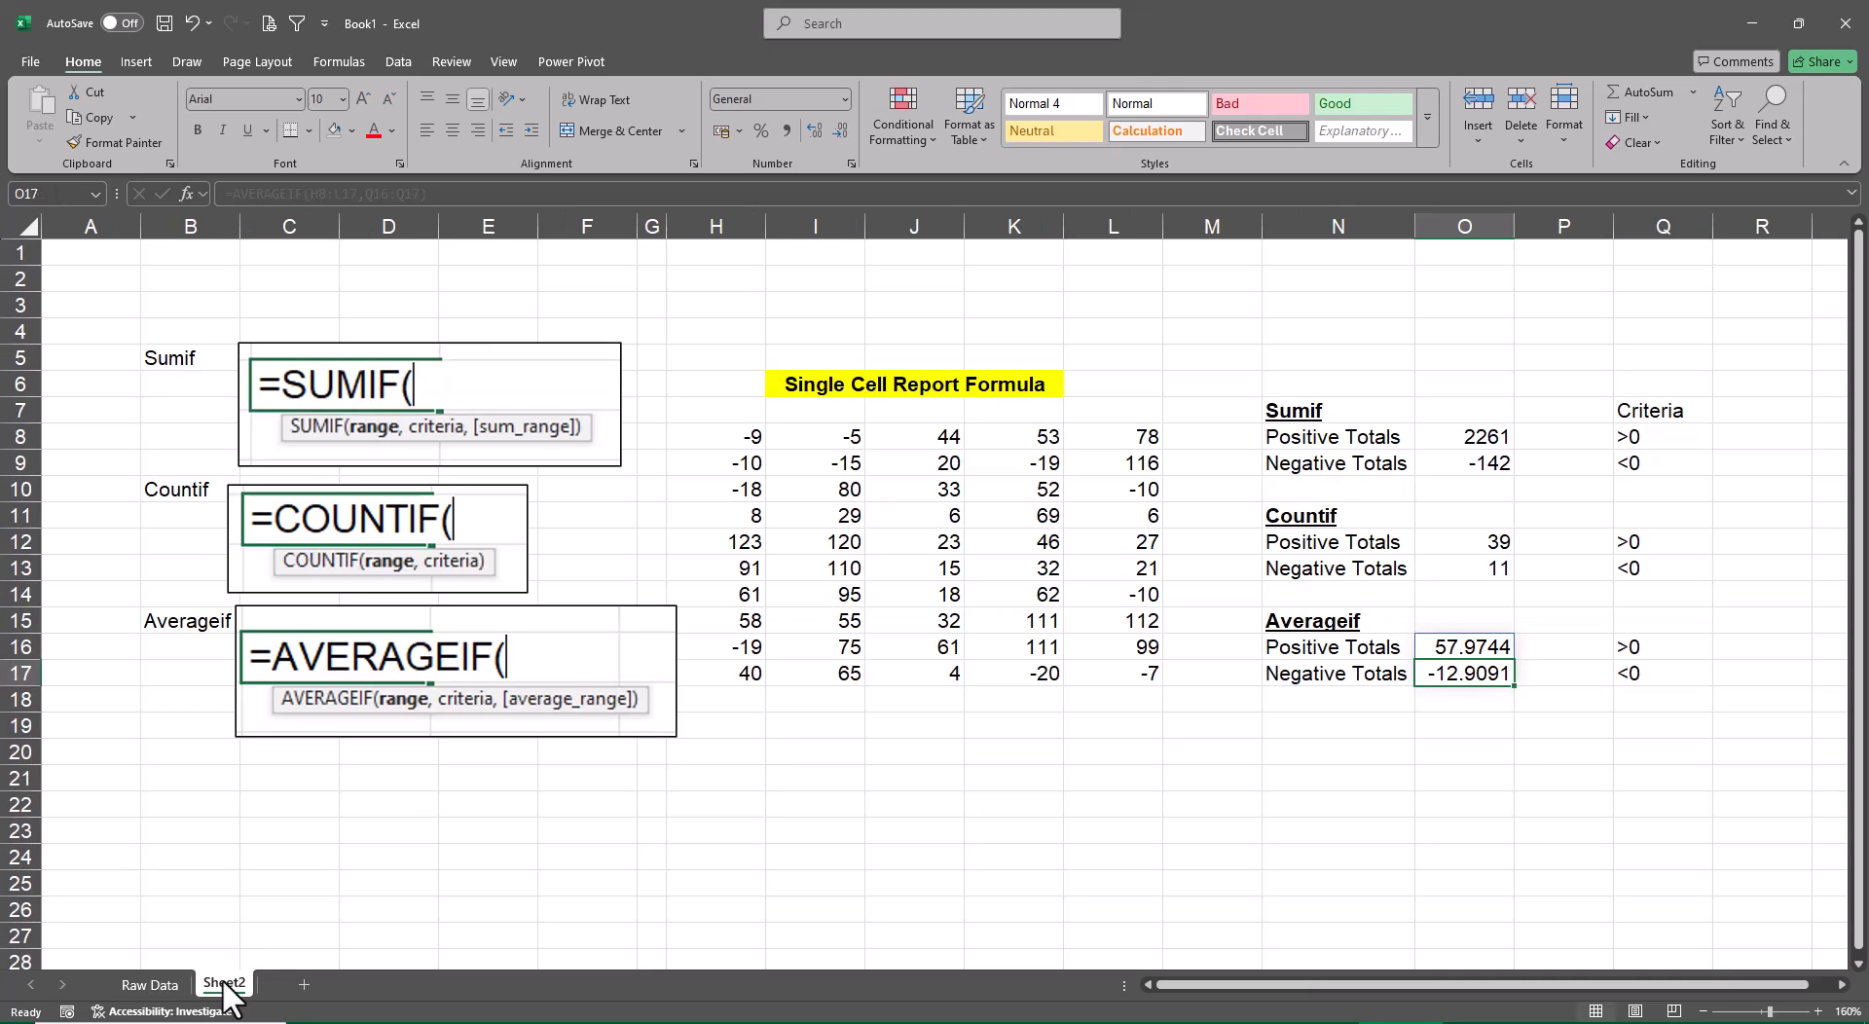
double_click(224, 984)
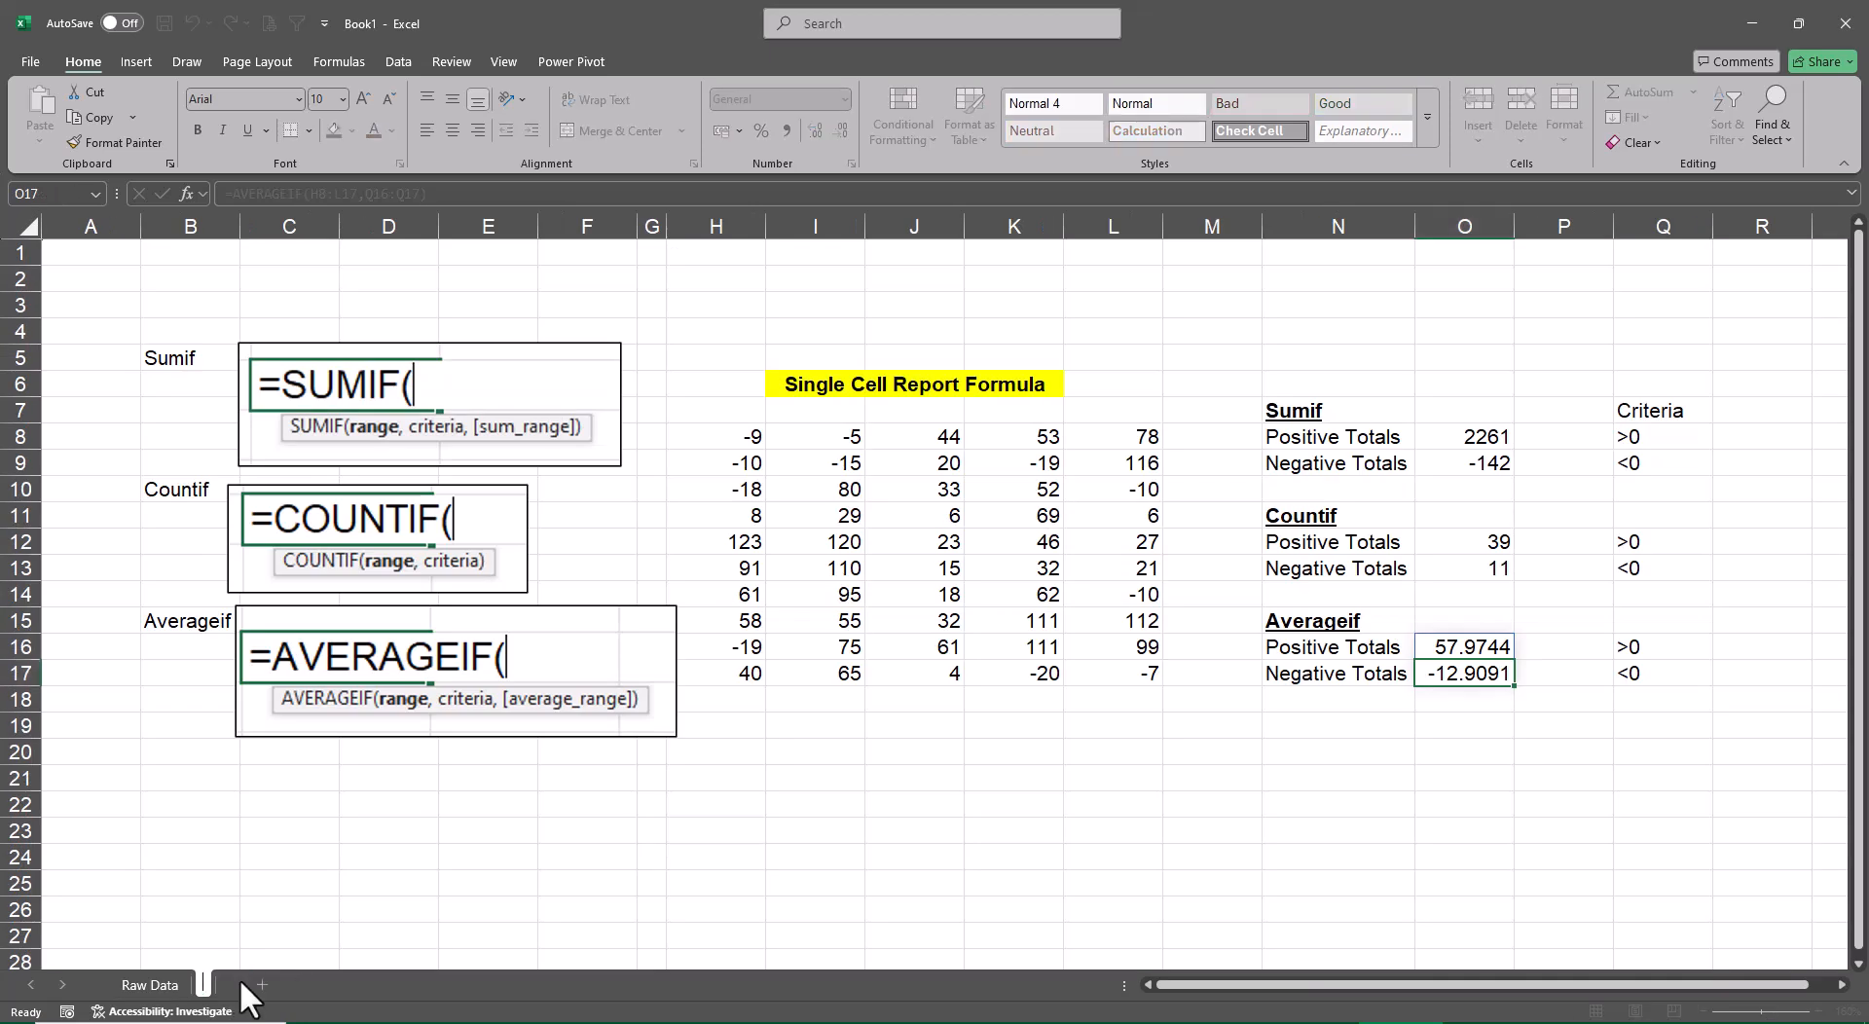
type("SUM")
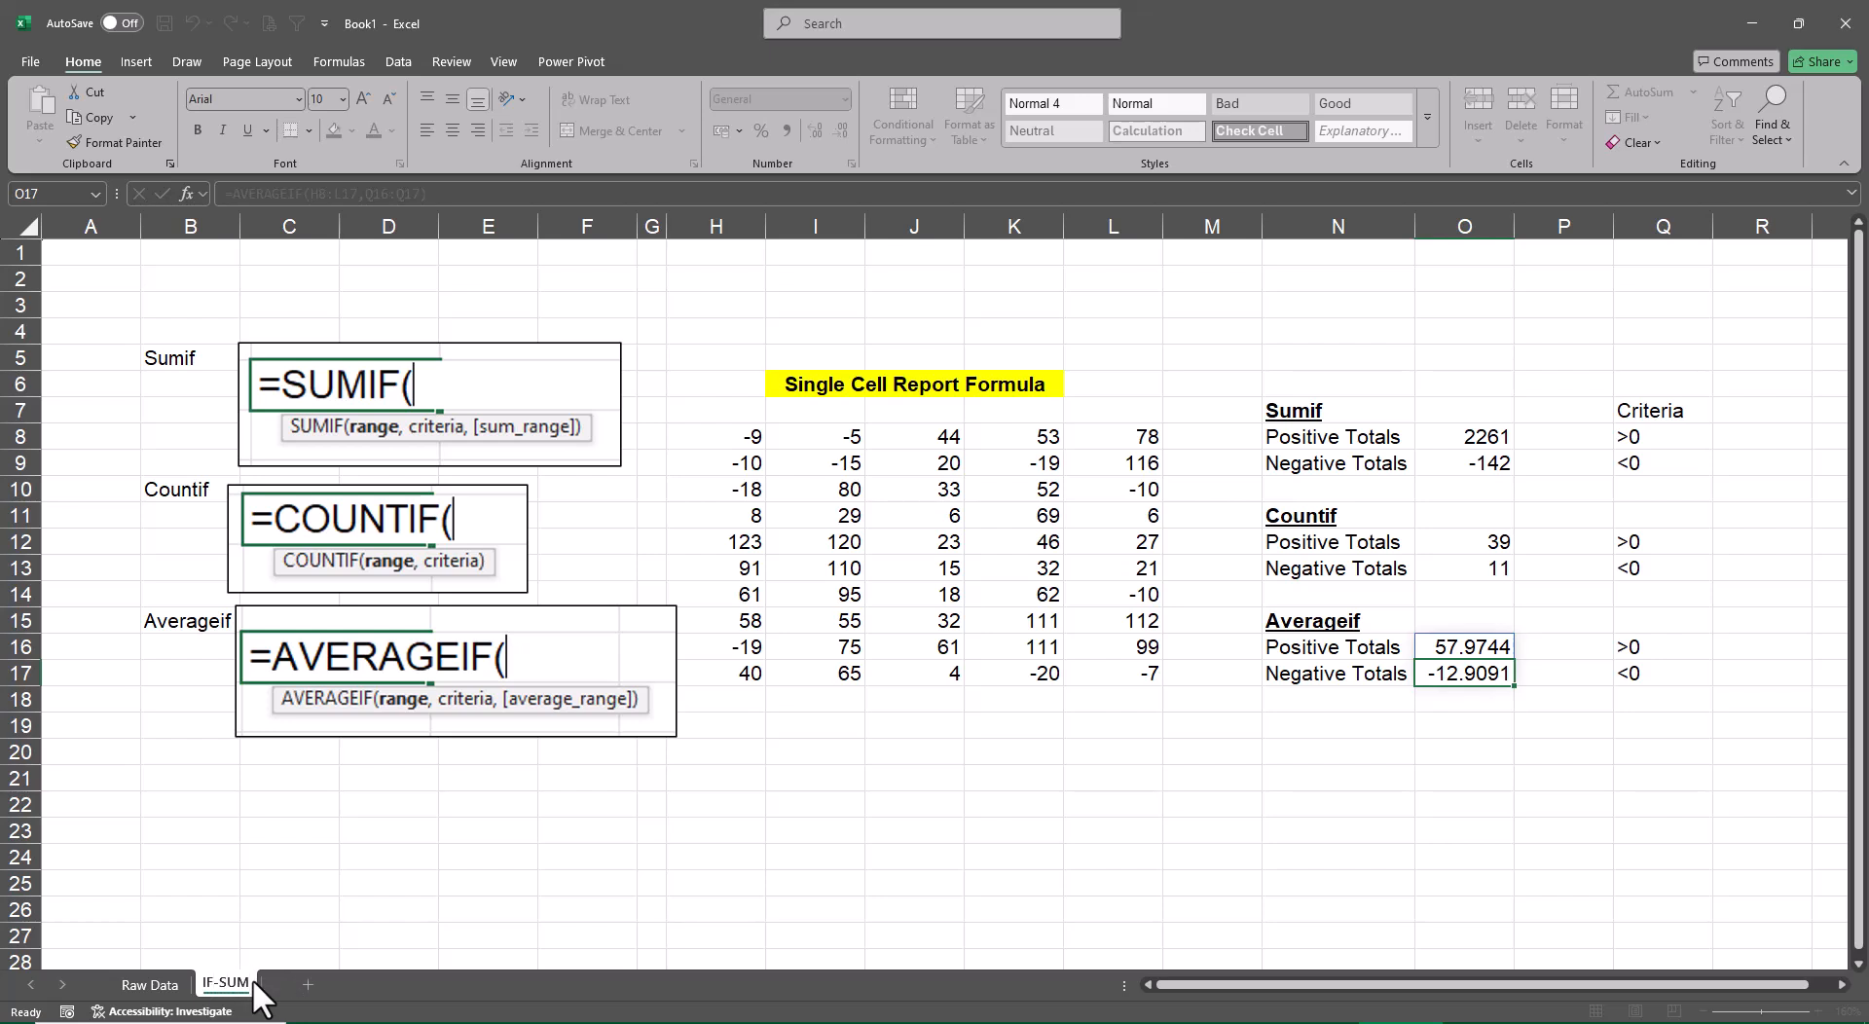
type(",COUNT")
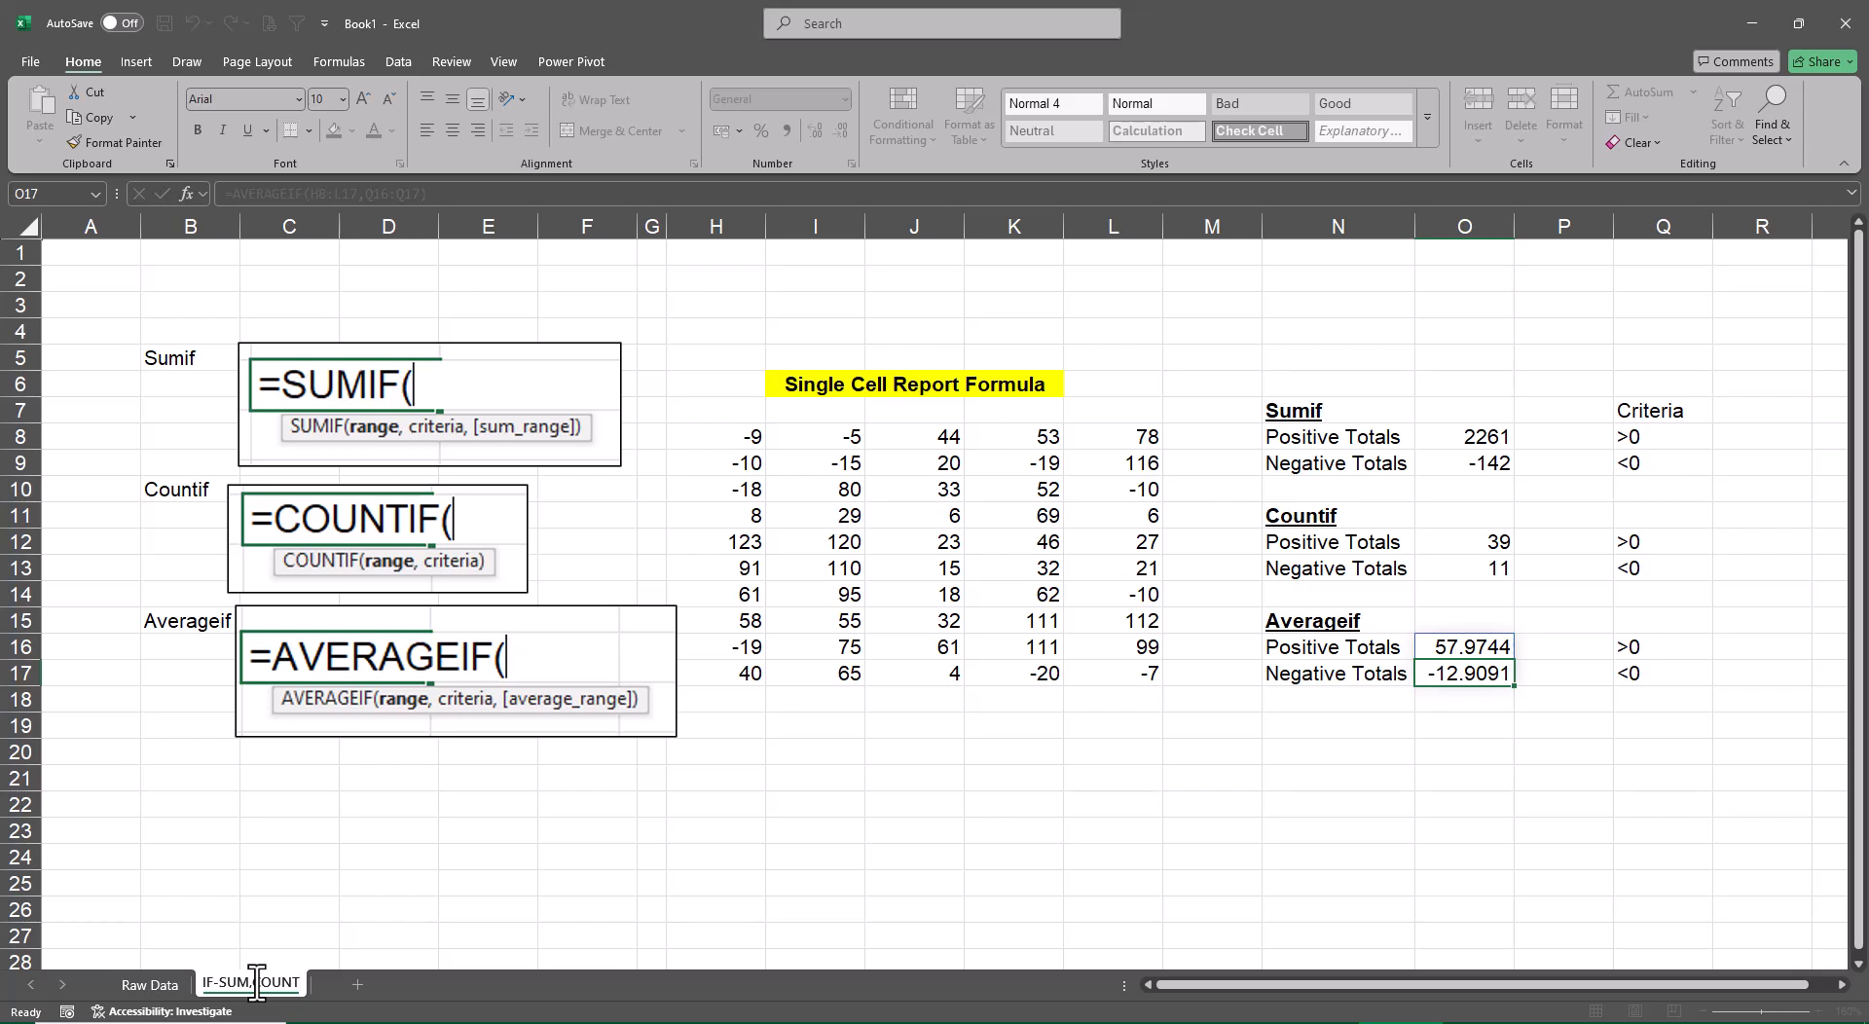
type(",AVG")
key("Return")
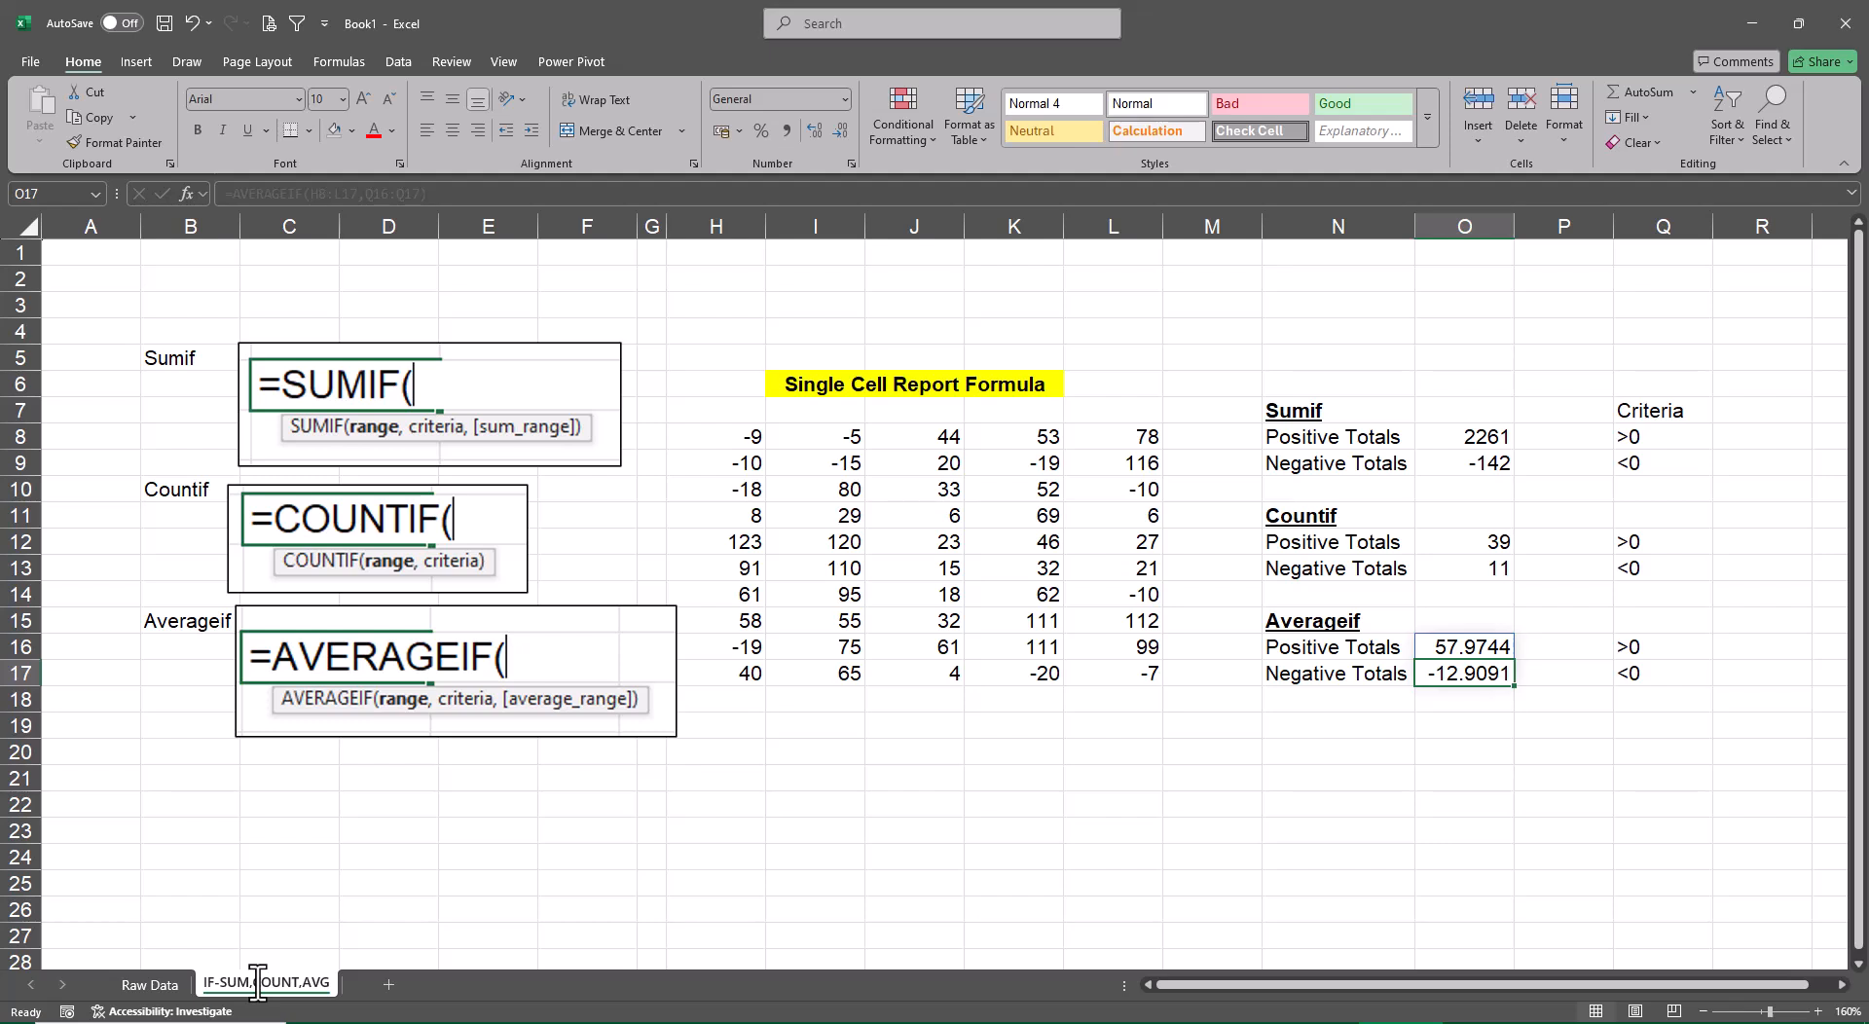
Return to the Raw Data sheet and enter IF- Sum, Count, Average as the file name for saving the workbook
key("ctrl+Page_Up")
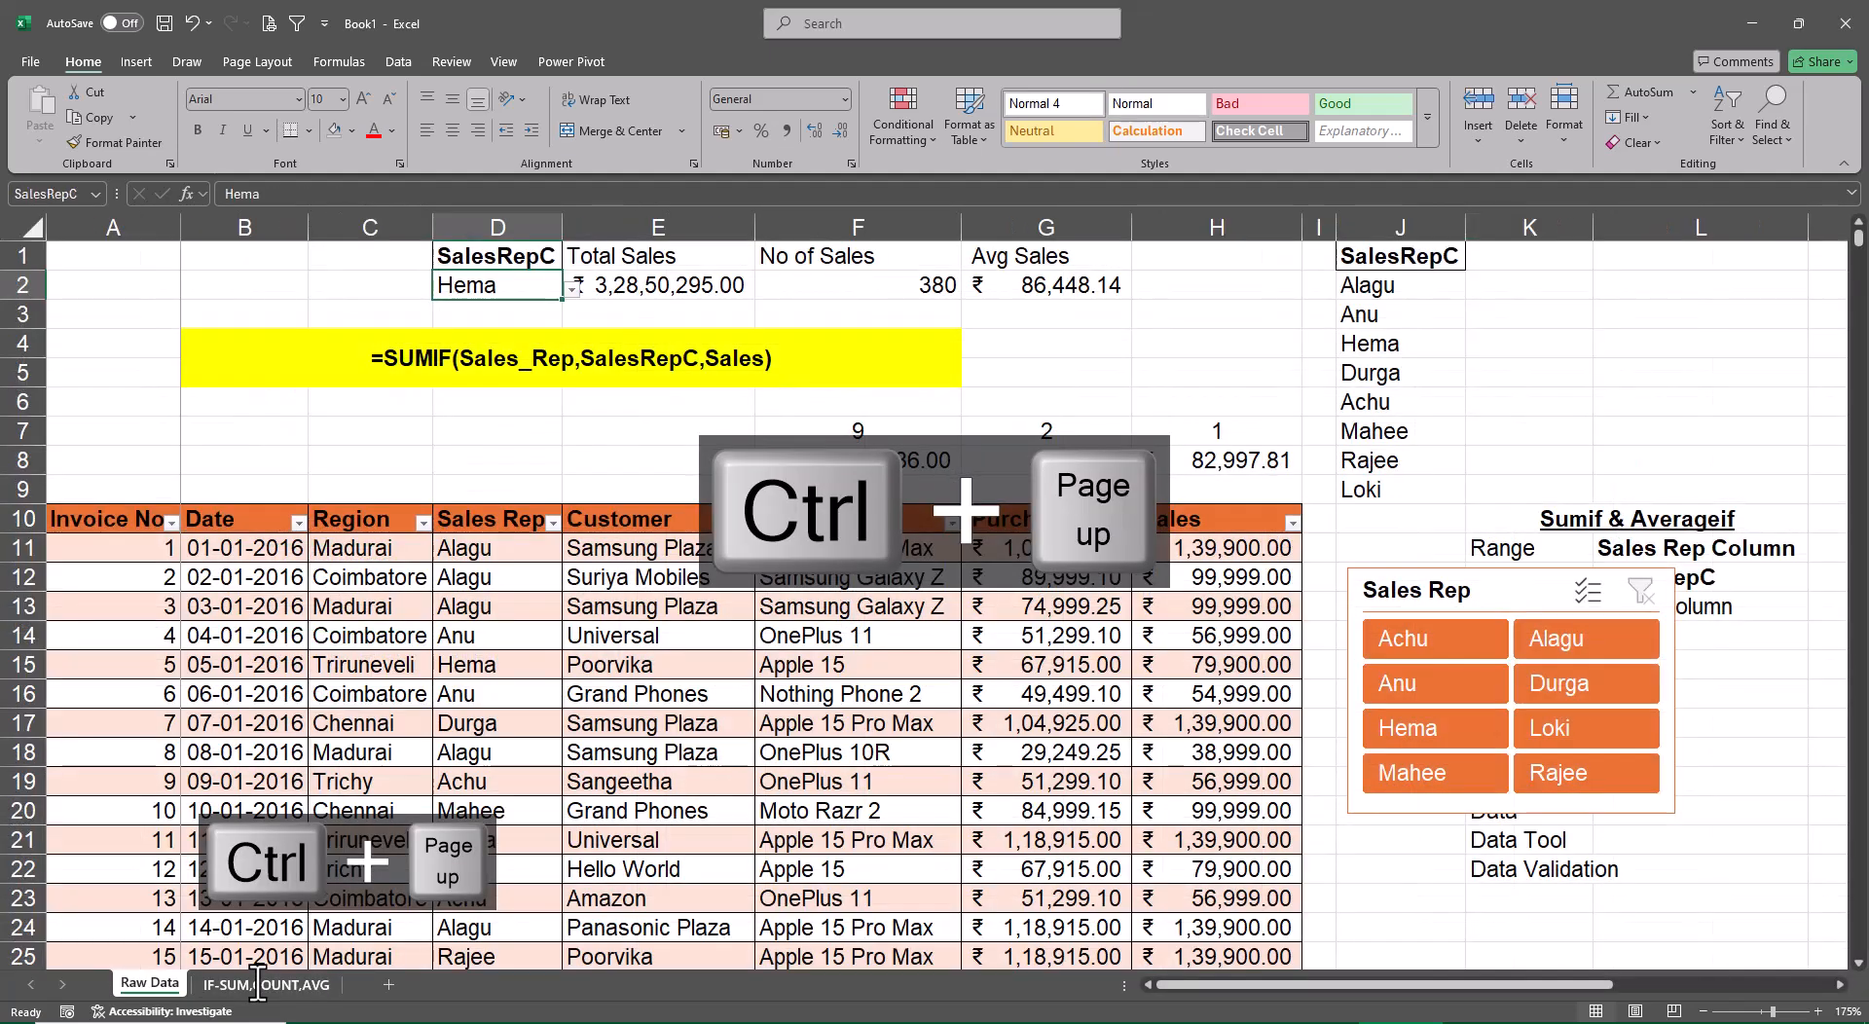
key("F12")
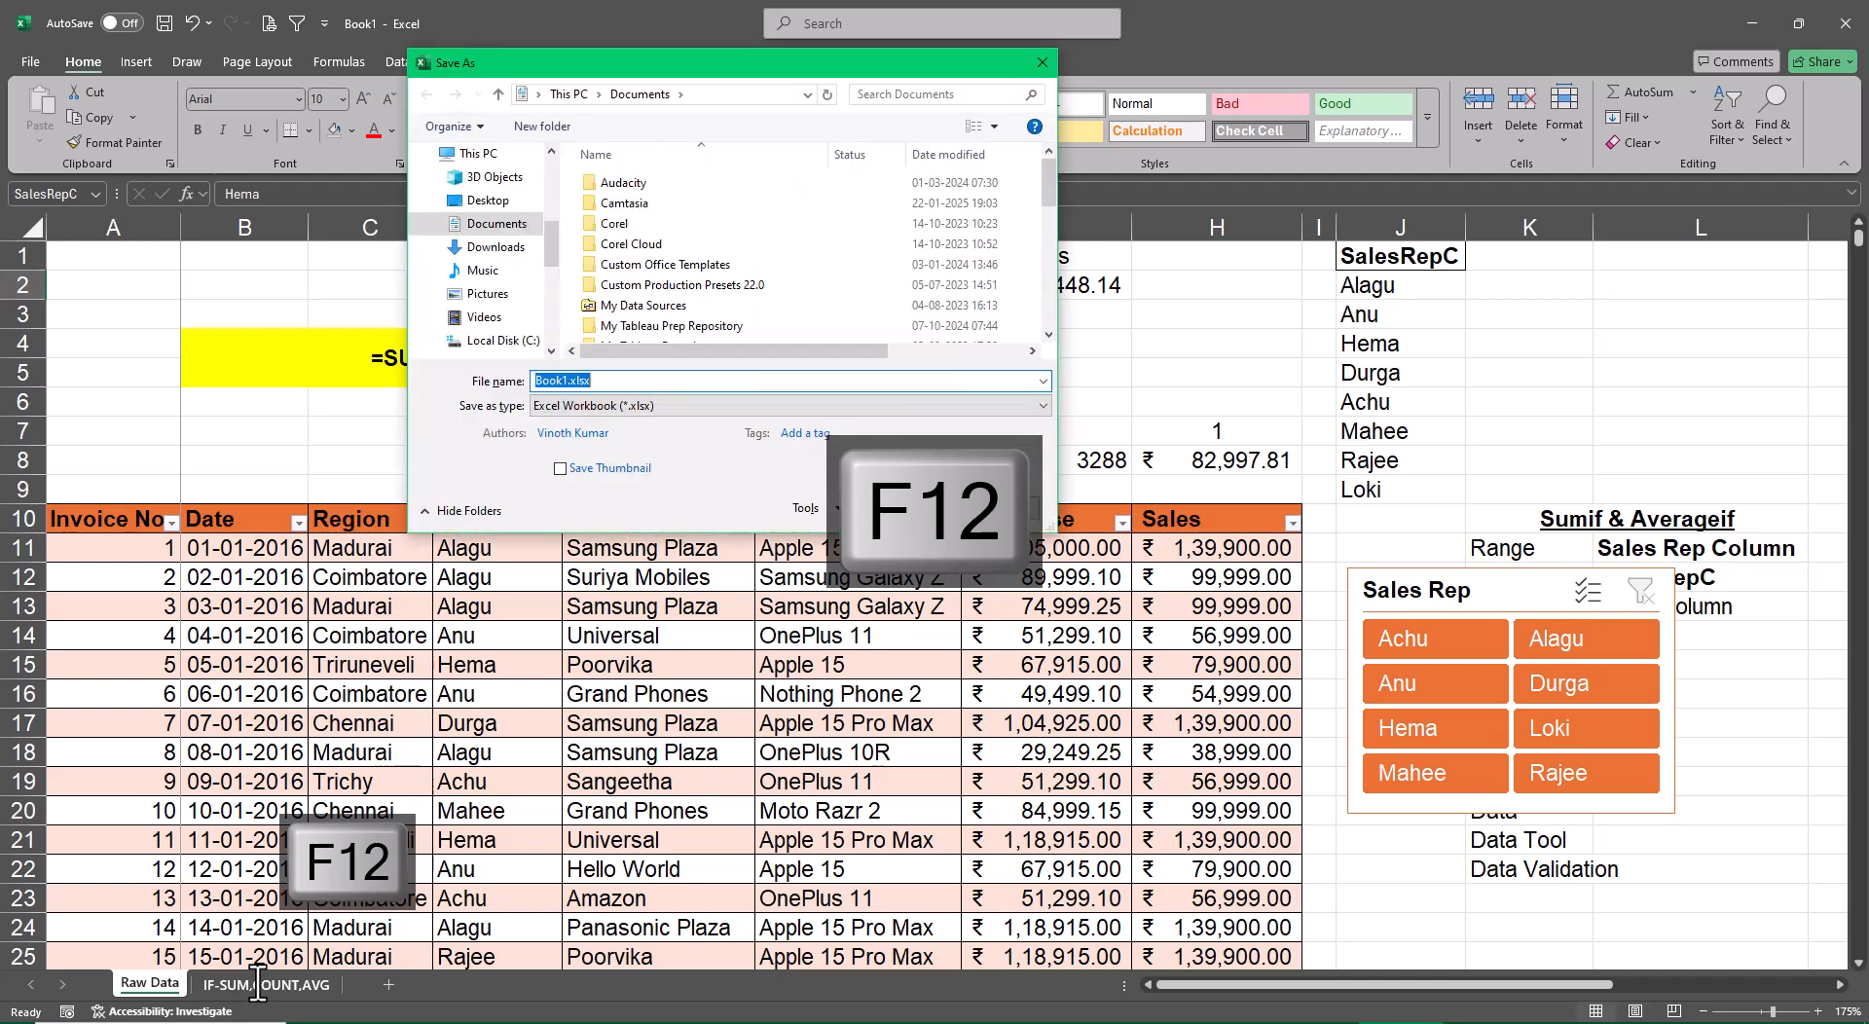
key("BackSpace")
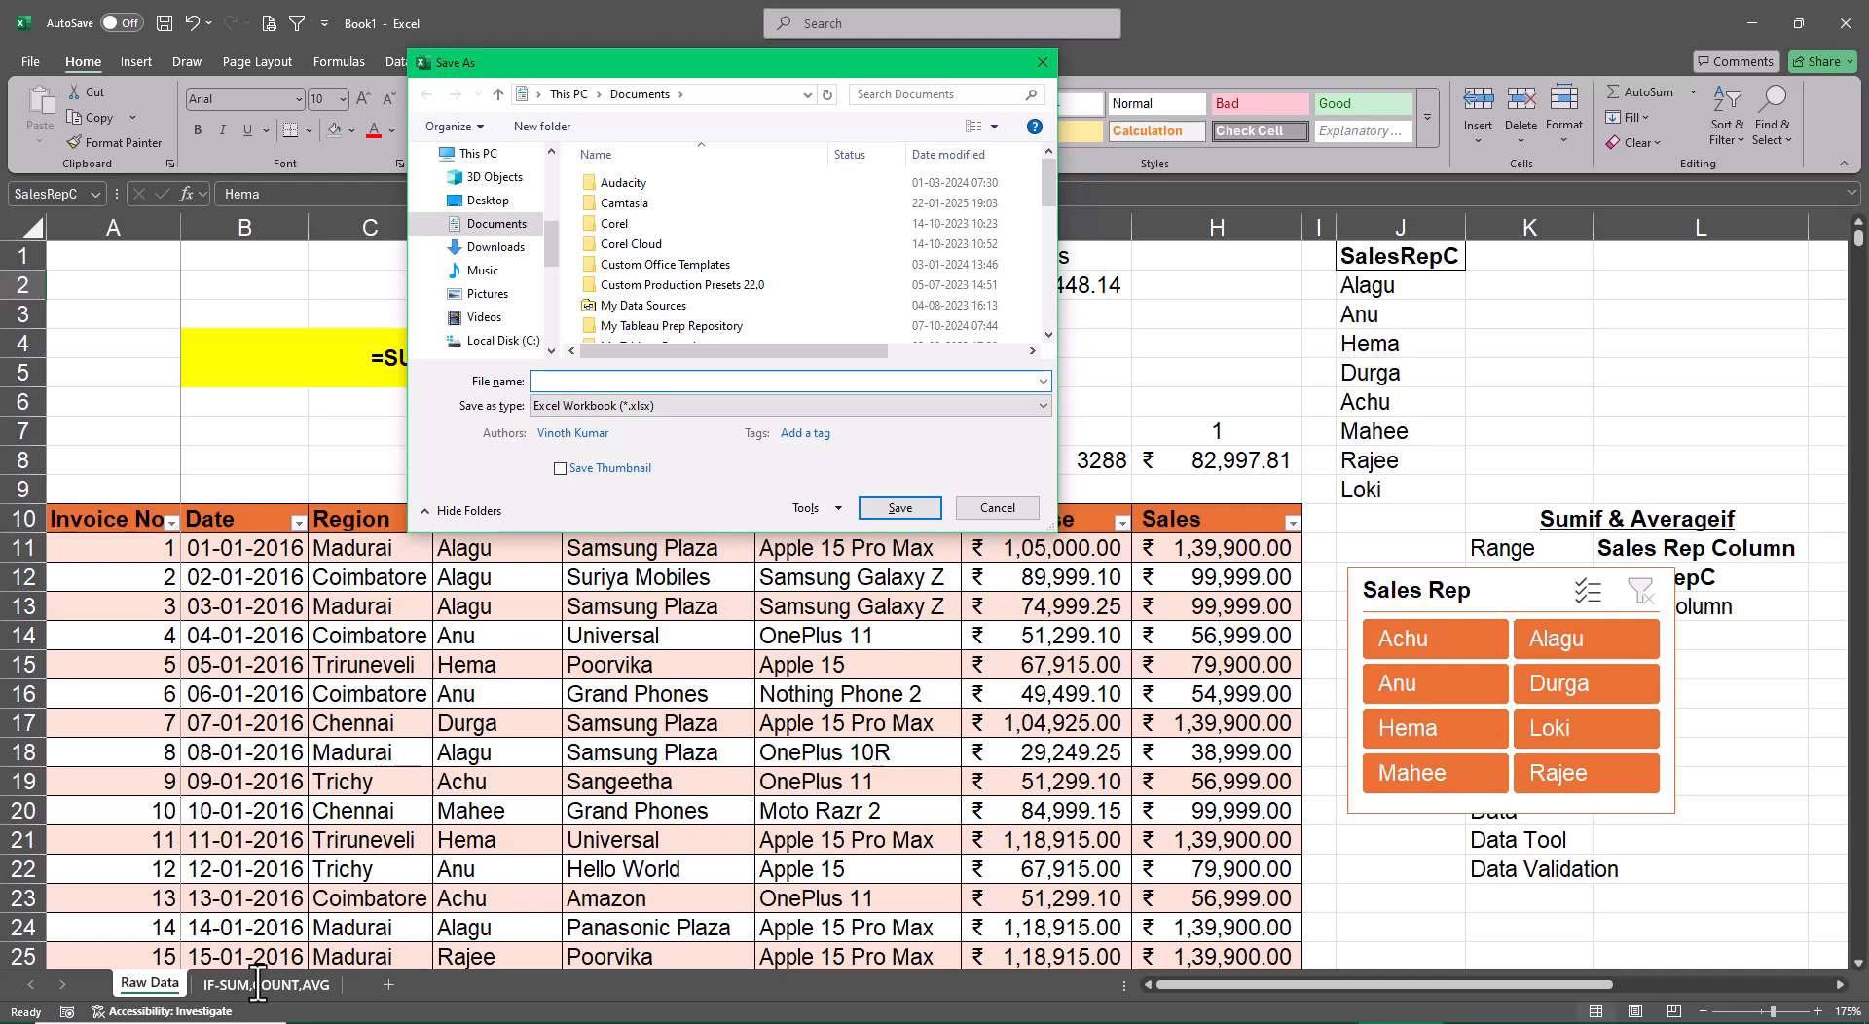
type("s")
key("BackSpace")
type("IF")
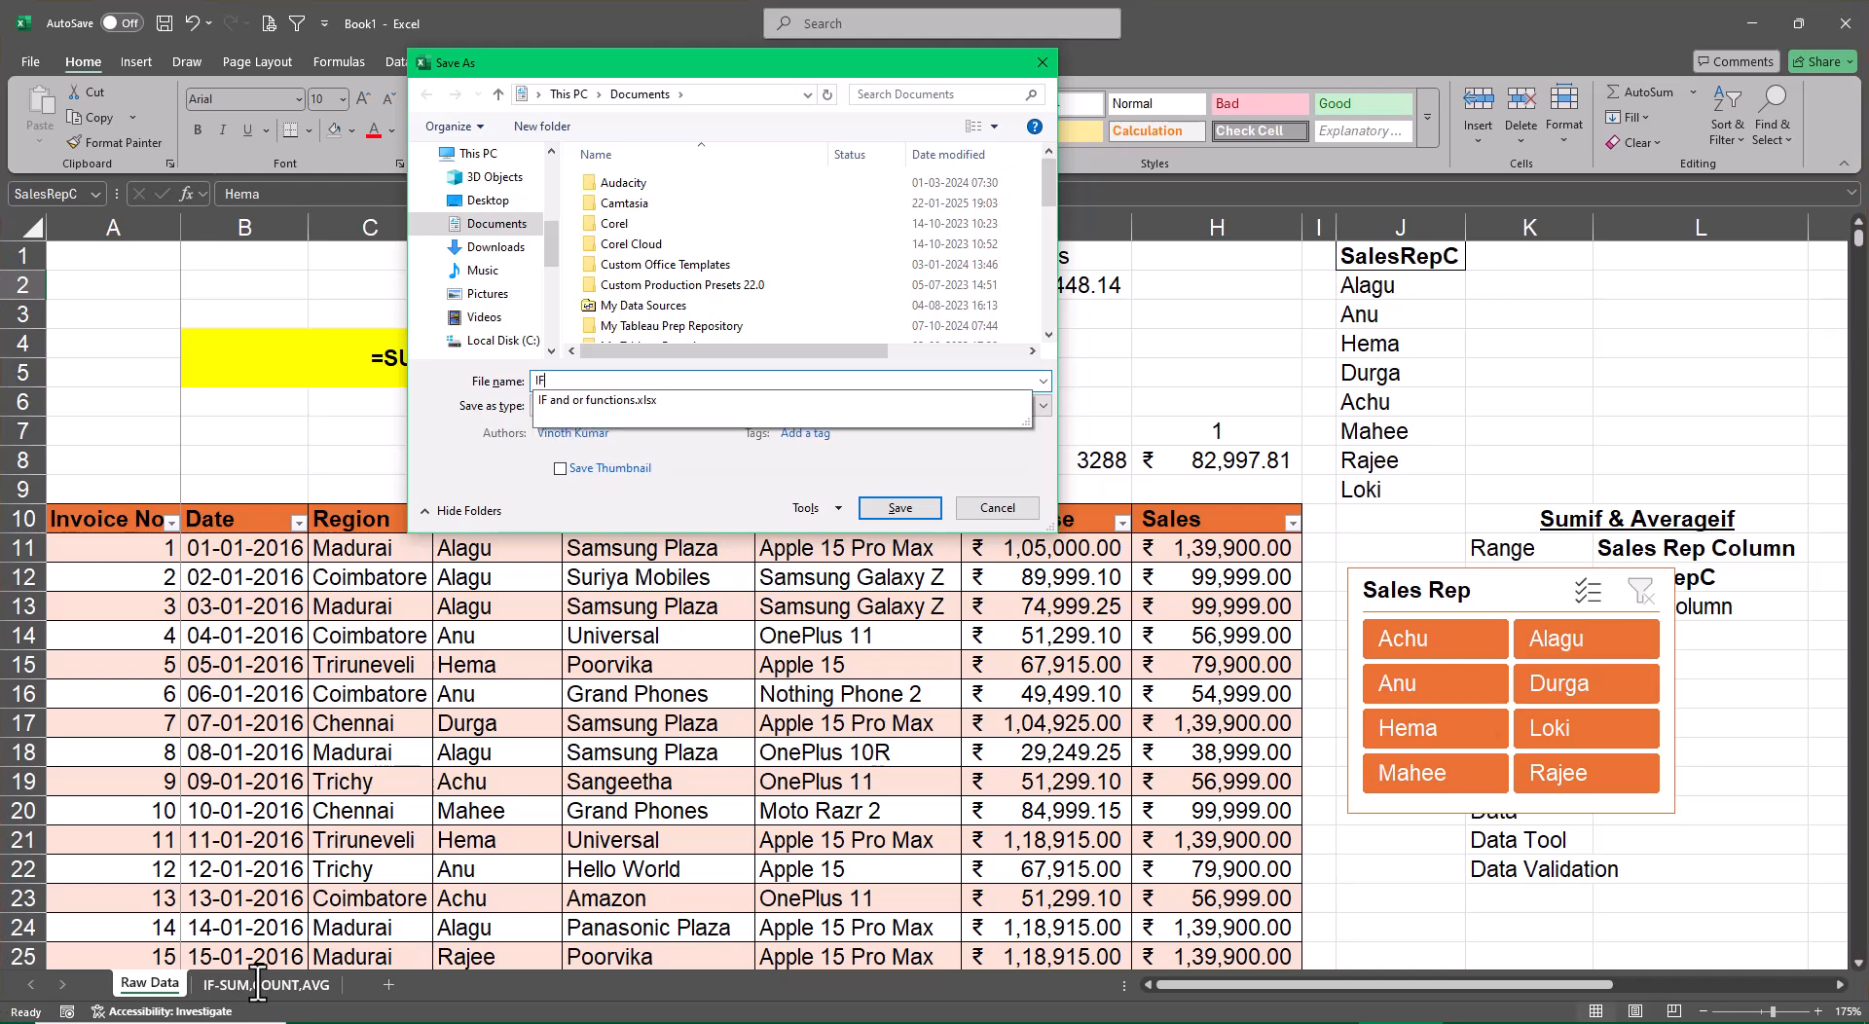
type("- Sum ")
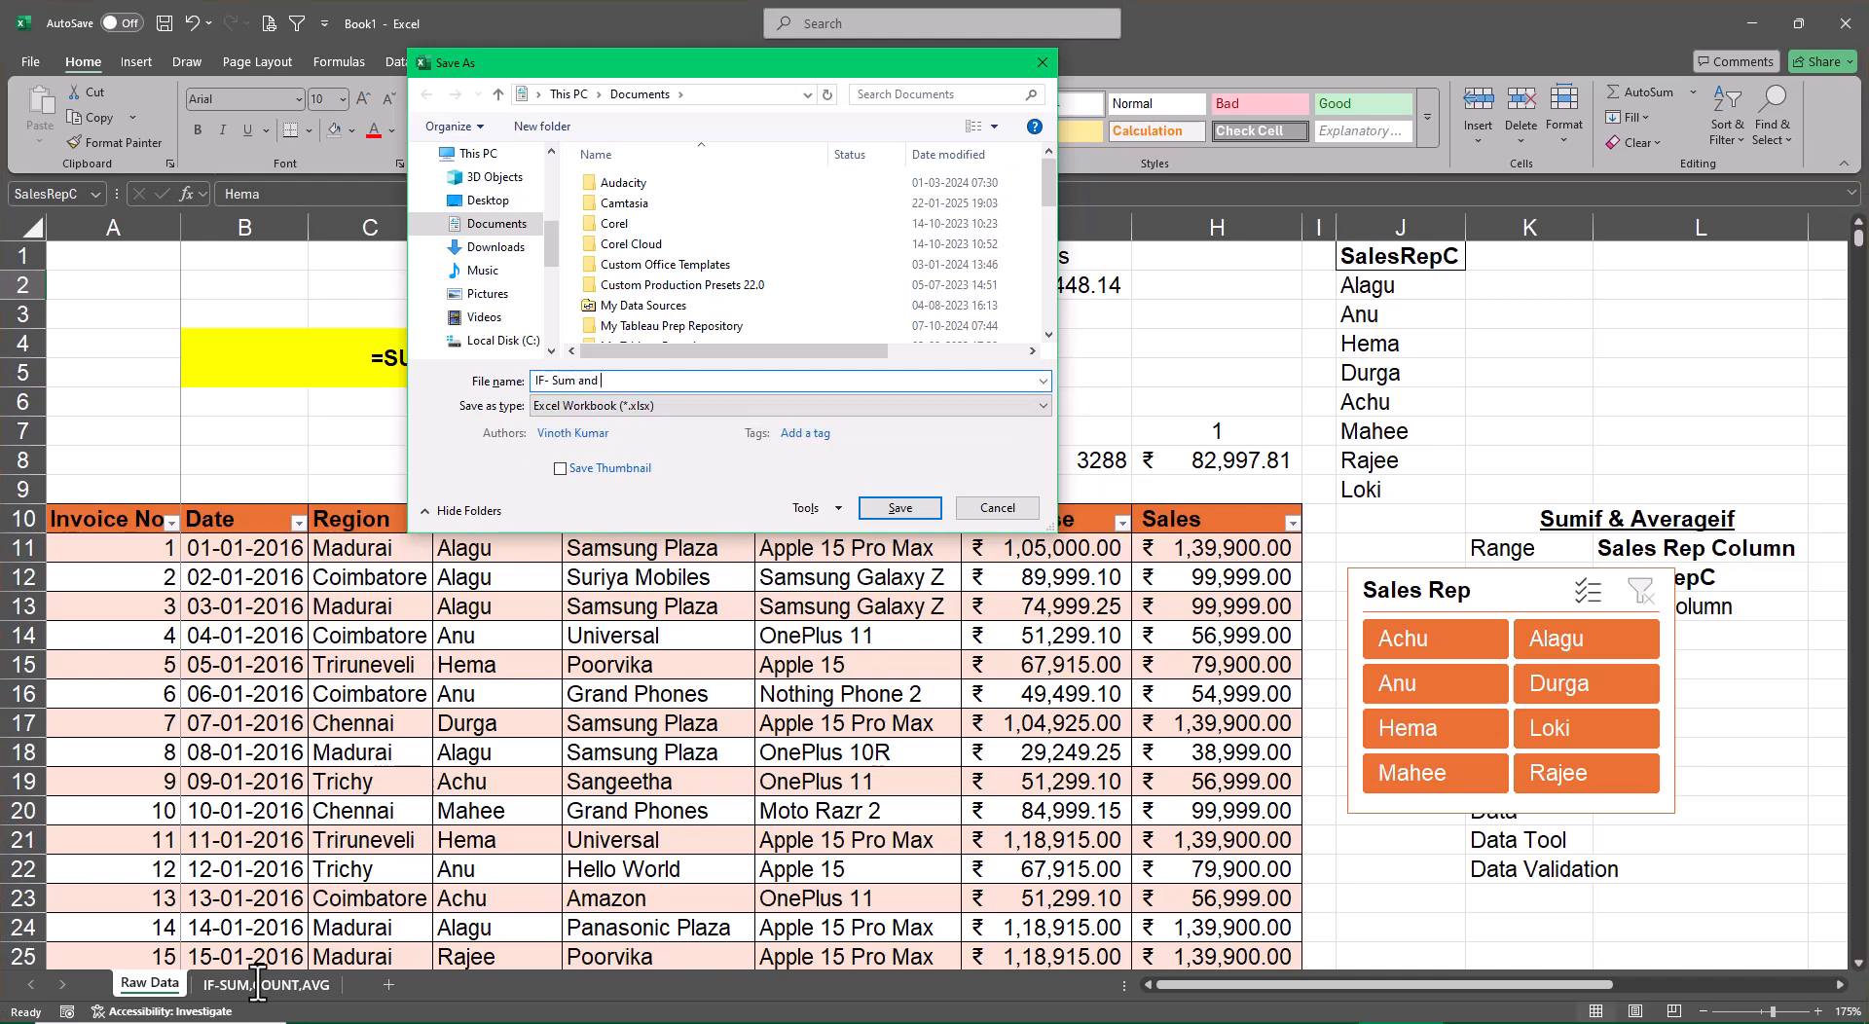
type(", Count, Average")
Save the workbook in the Excel Files folder inside XL4free - Phase 1, reached from the Desktop
left_click(491, 202)
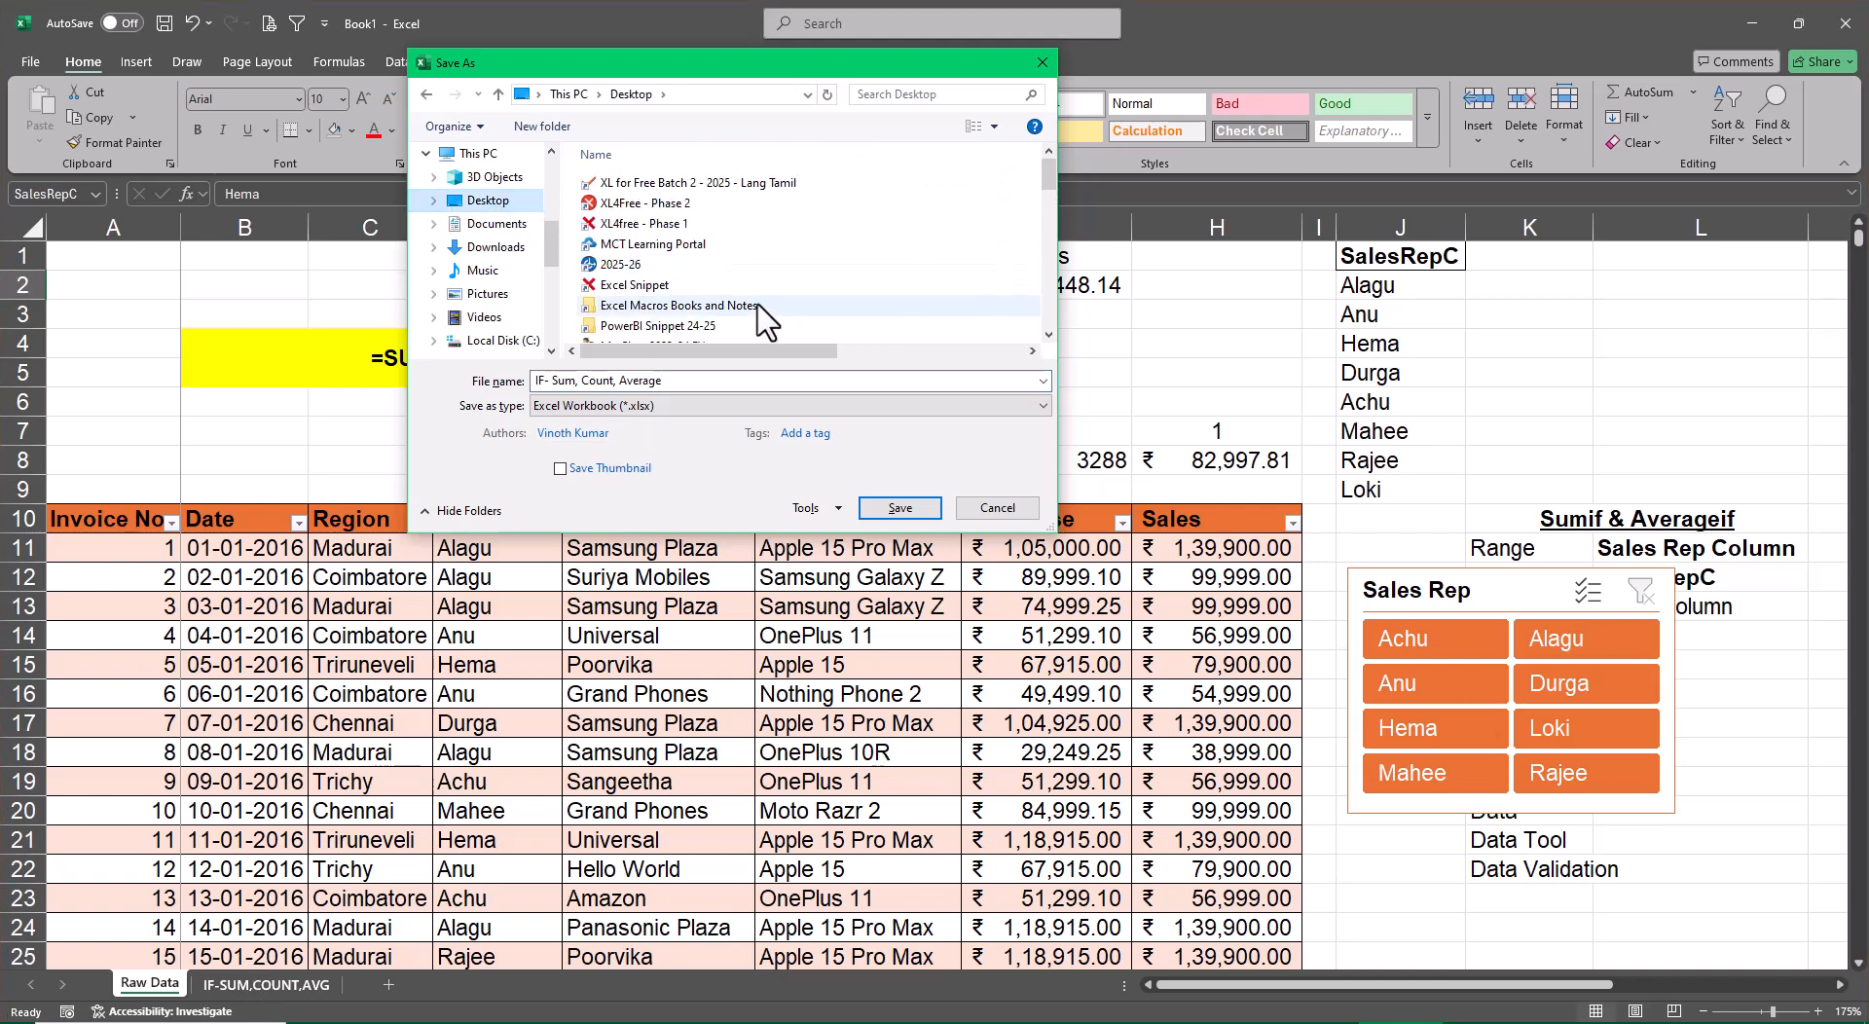
double_click(644, 224)
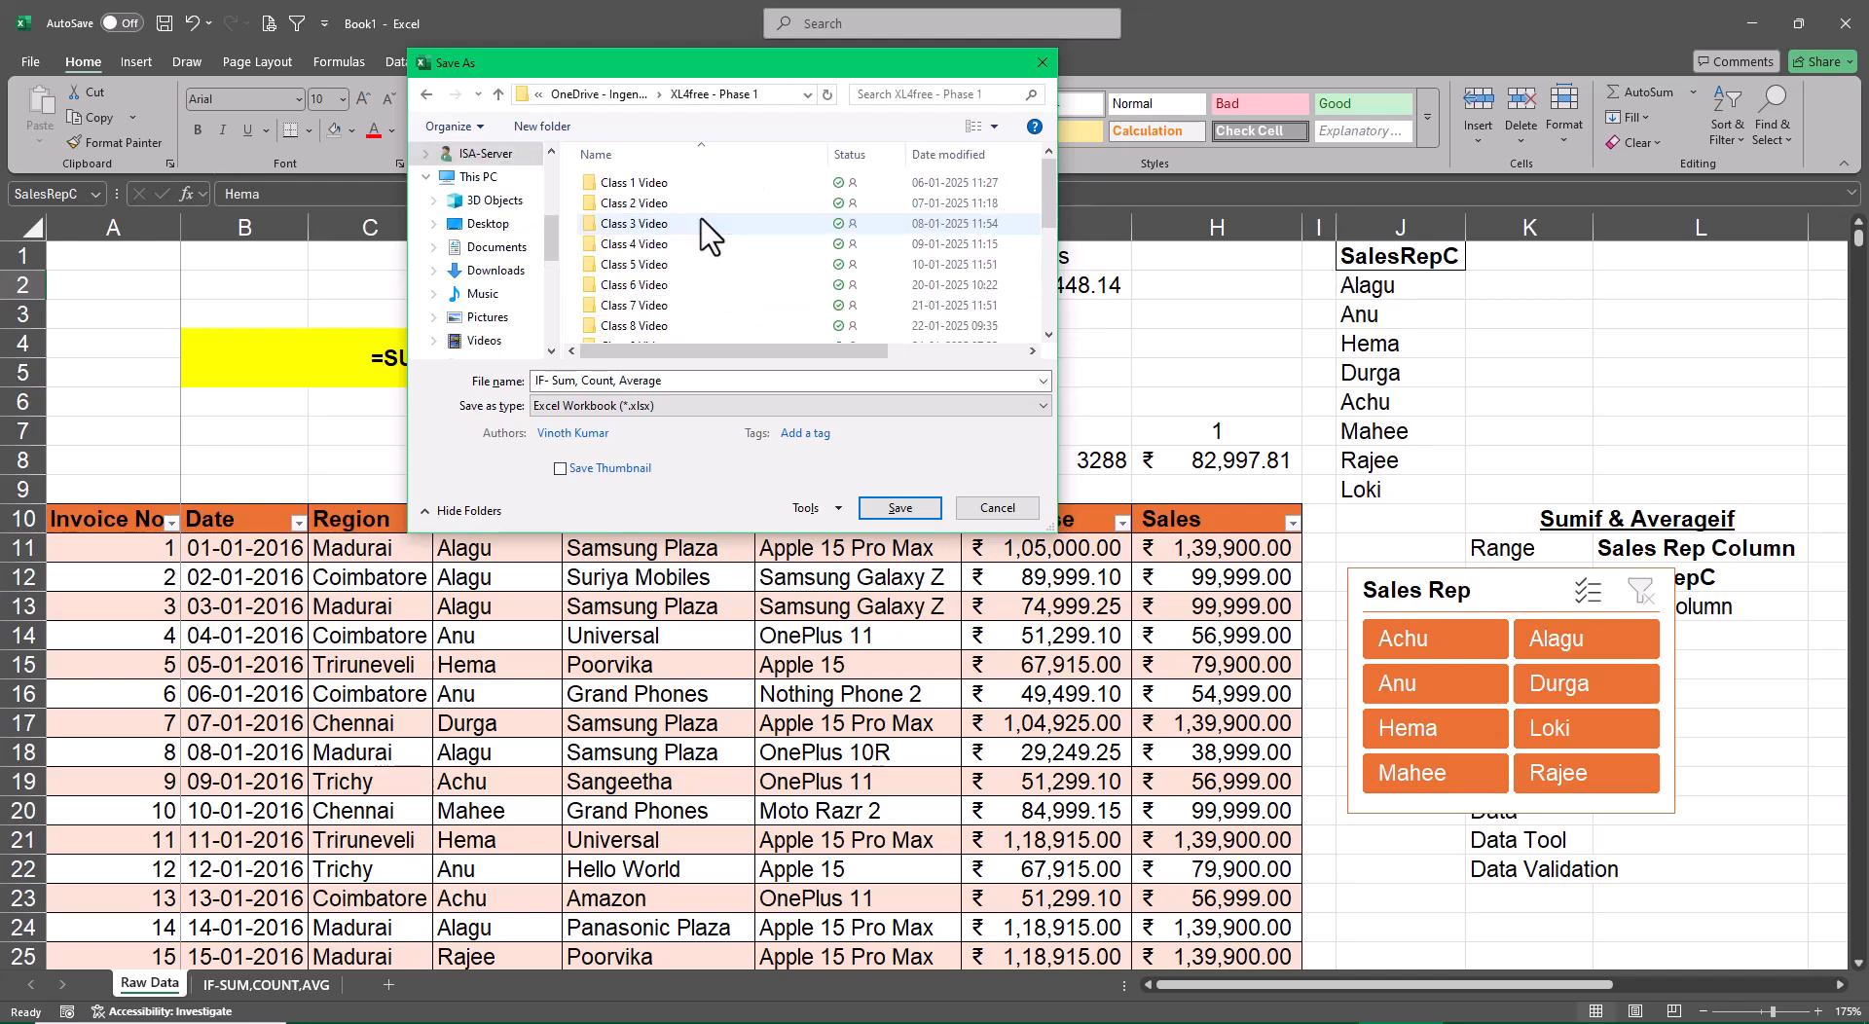
scroll(749, 306, "down", 1)
scroll(748, 304, "down", 3)
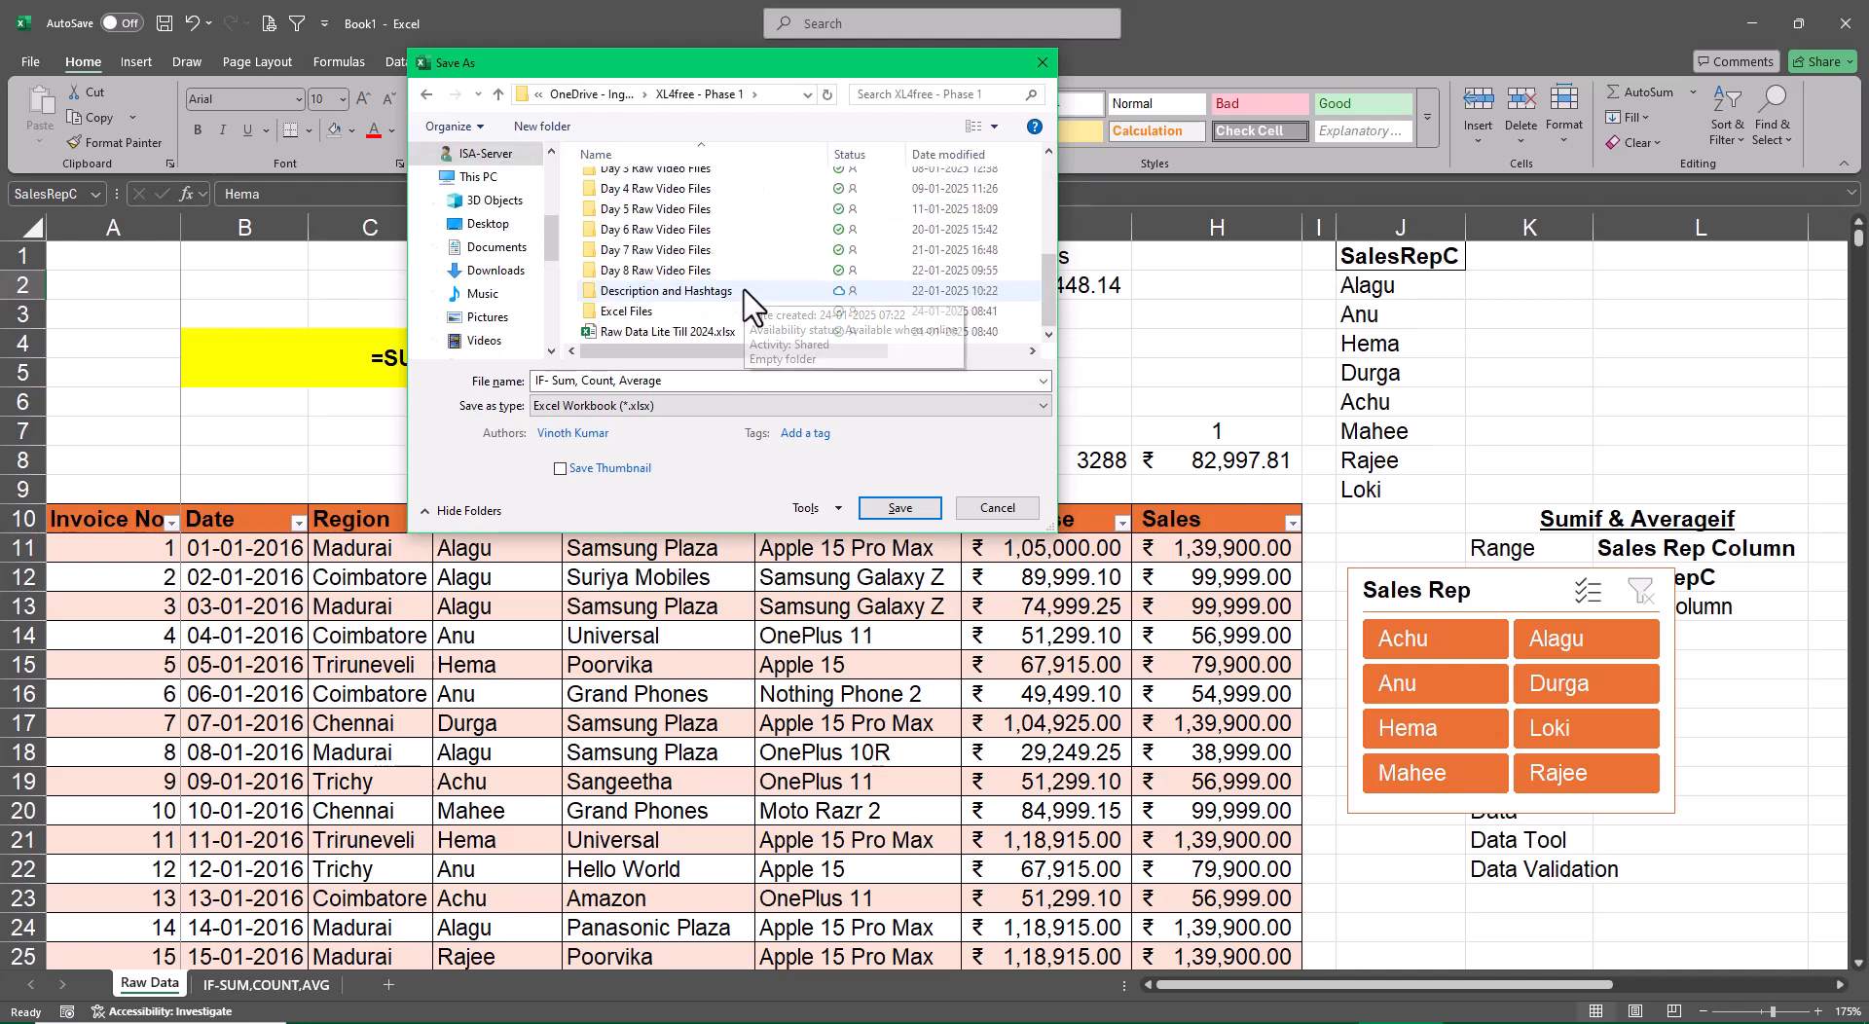
left_click(676, 311)
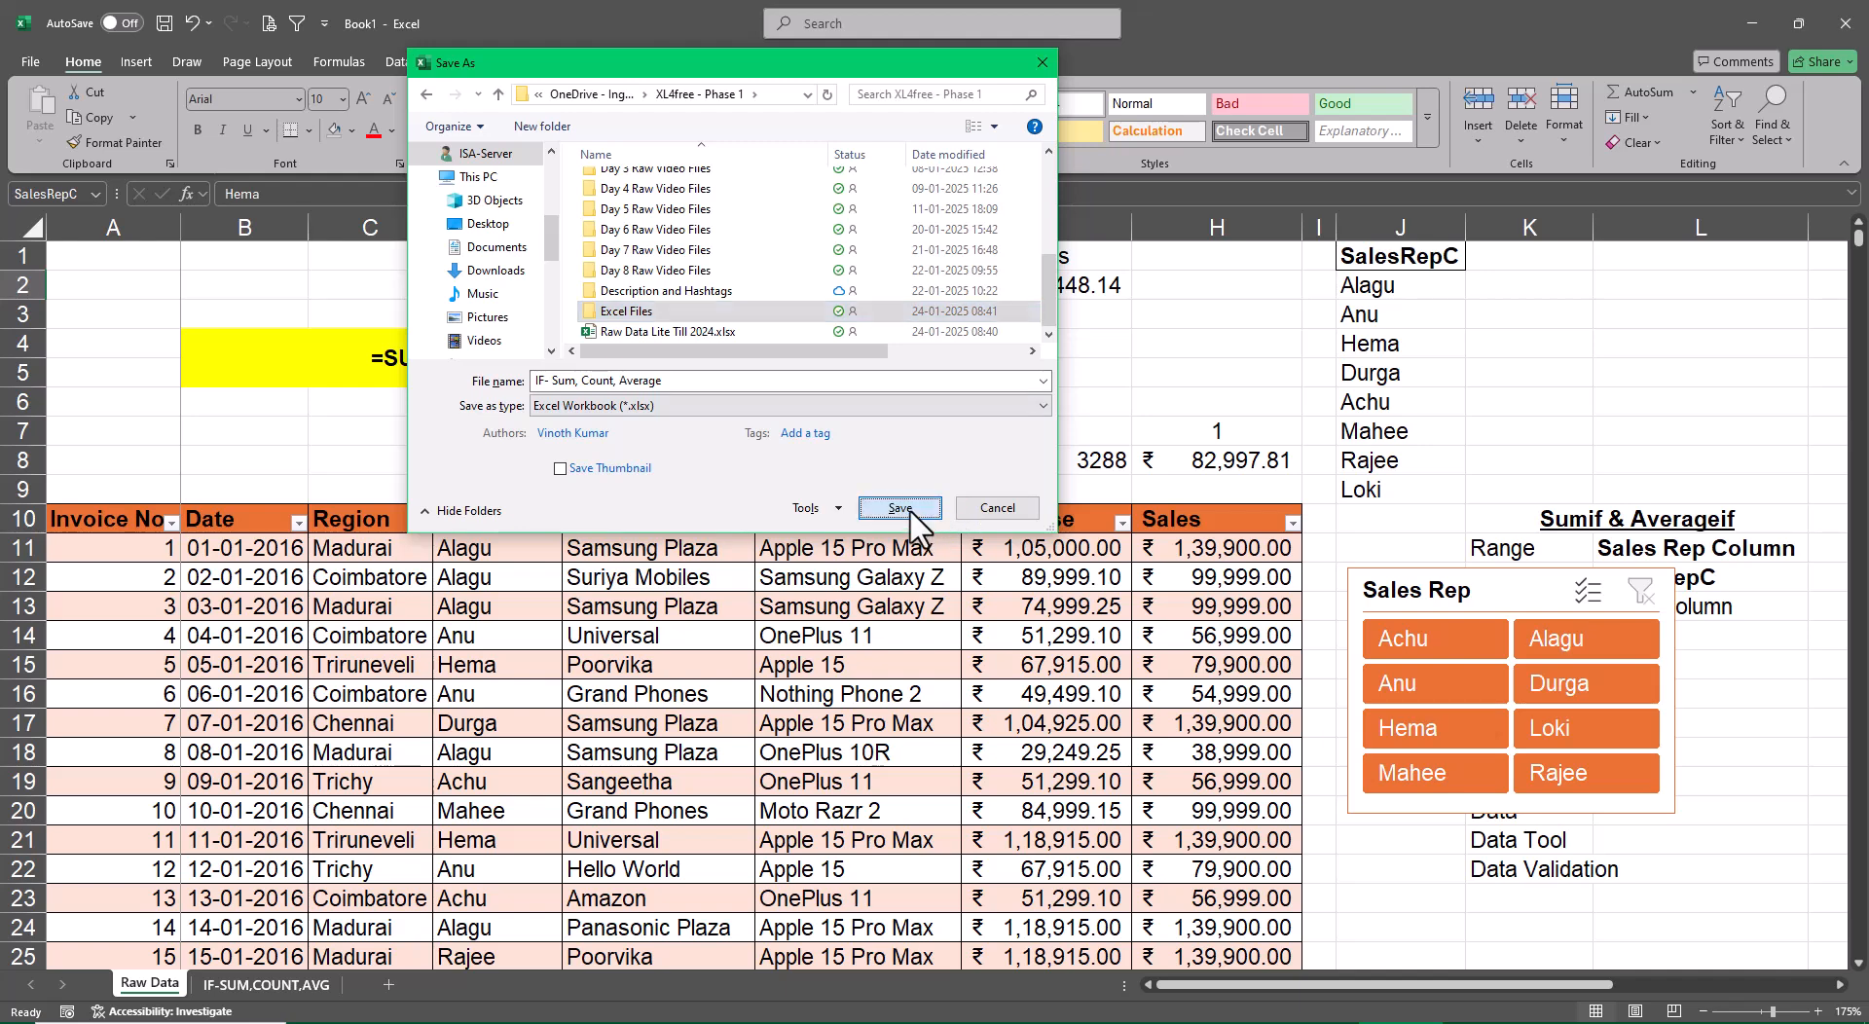
left_click(899, 508)
left_click(910, 508)
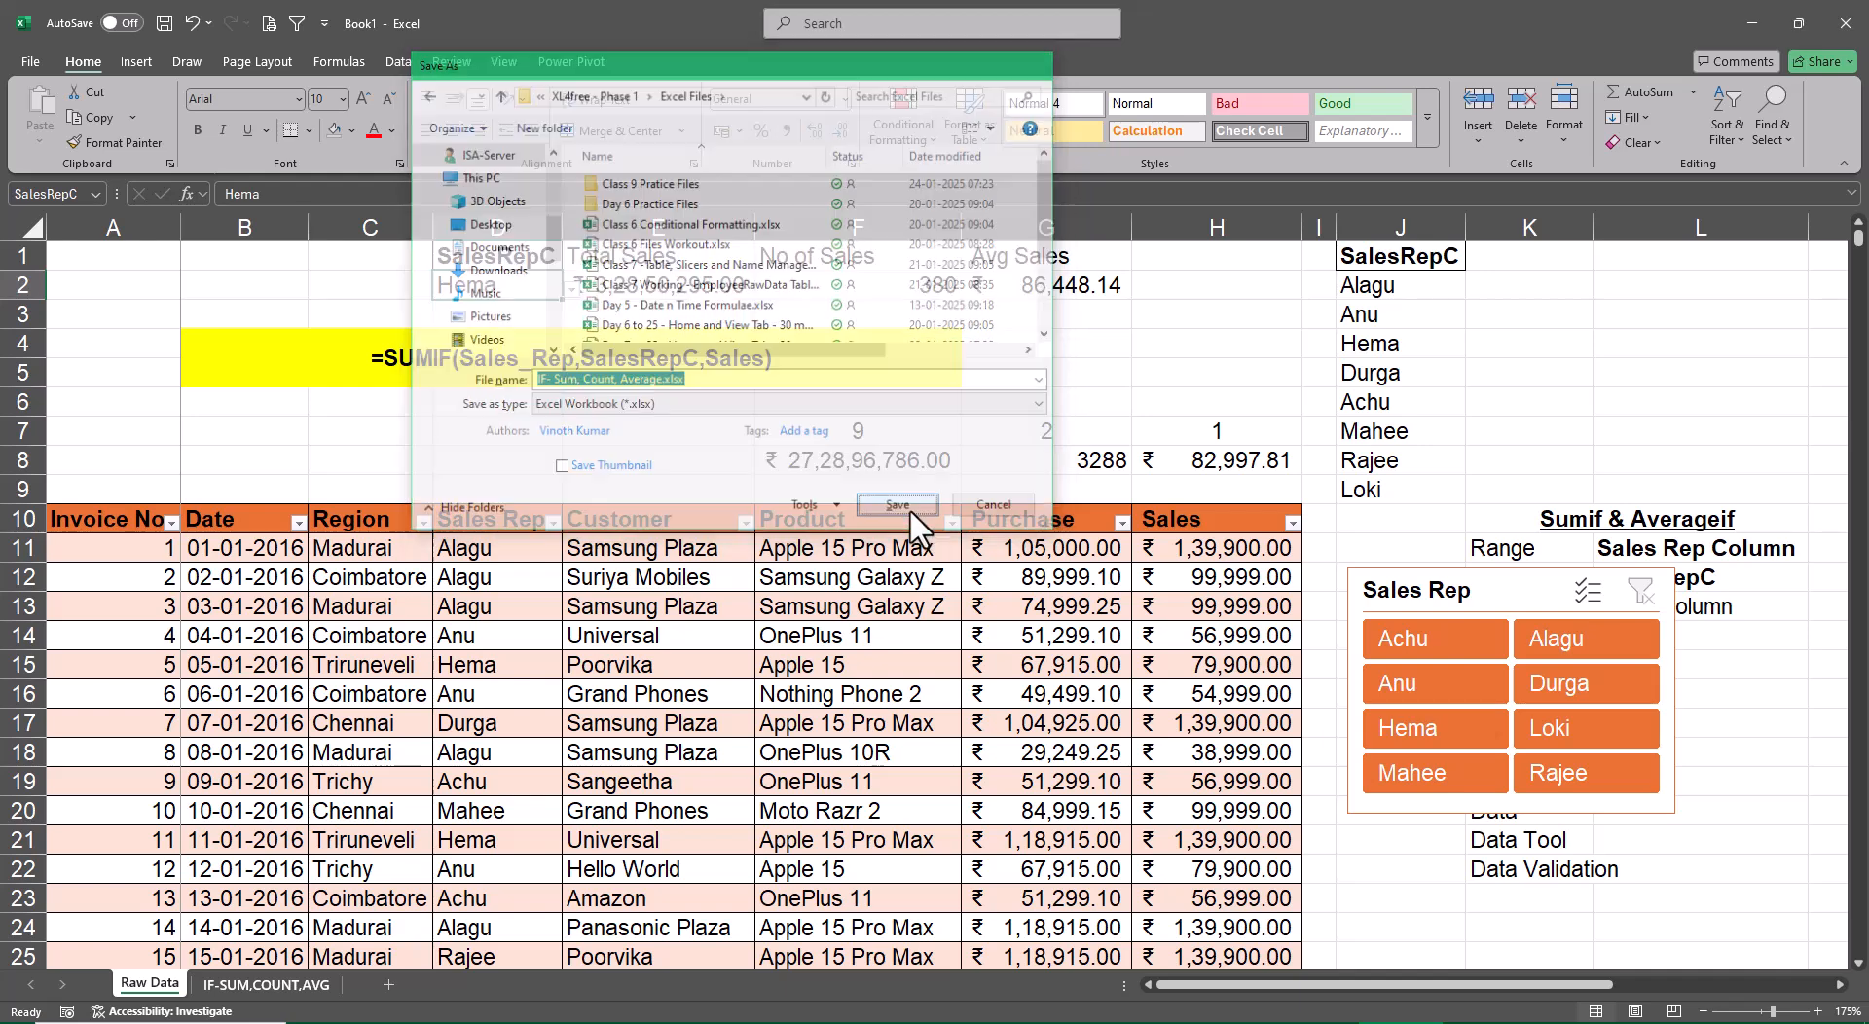